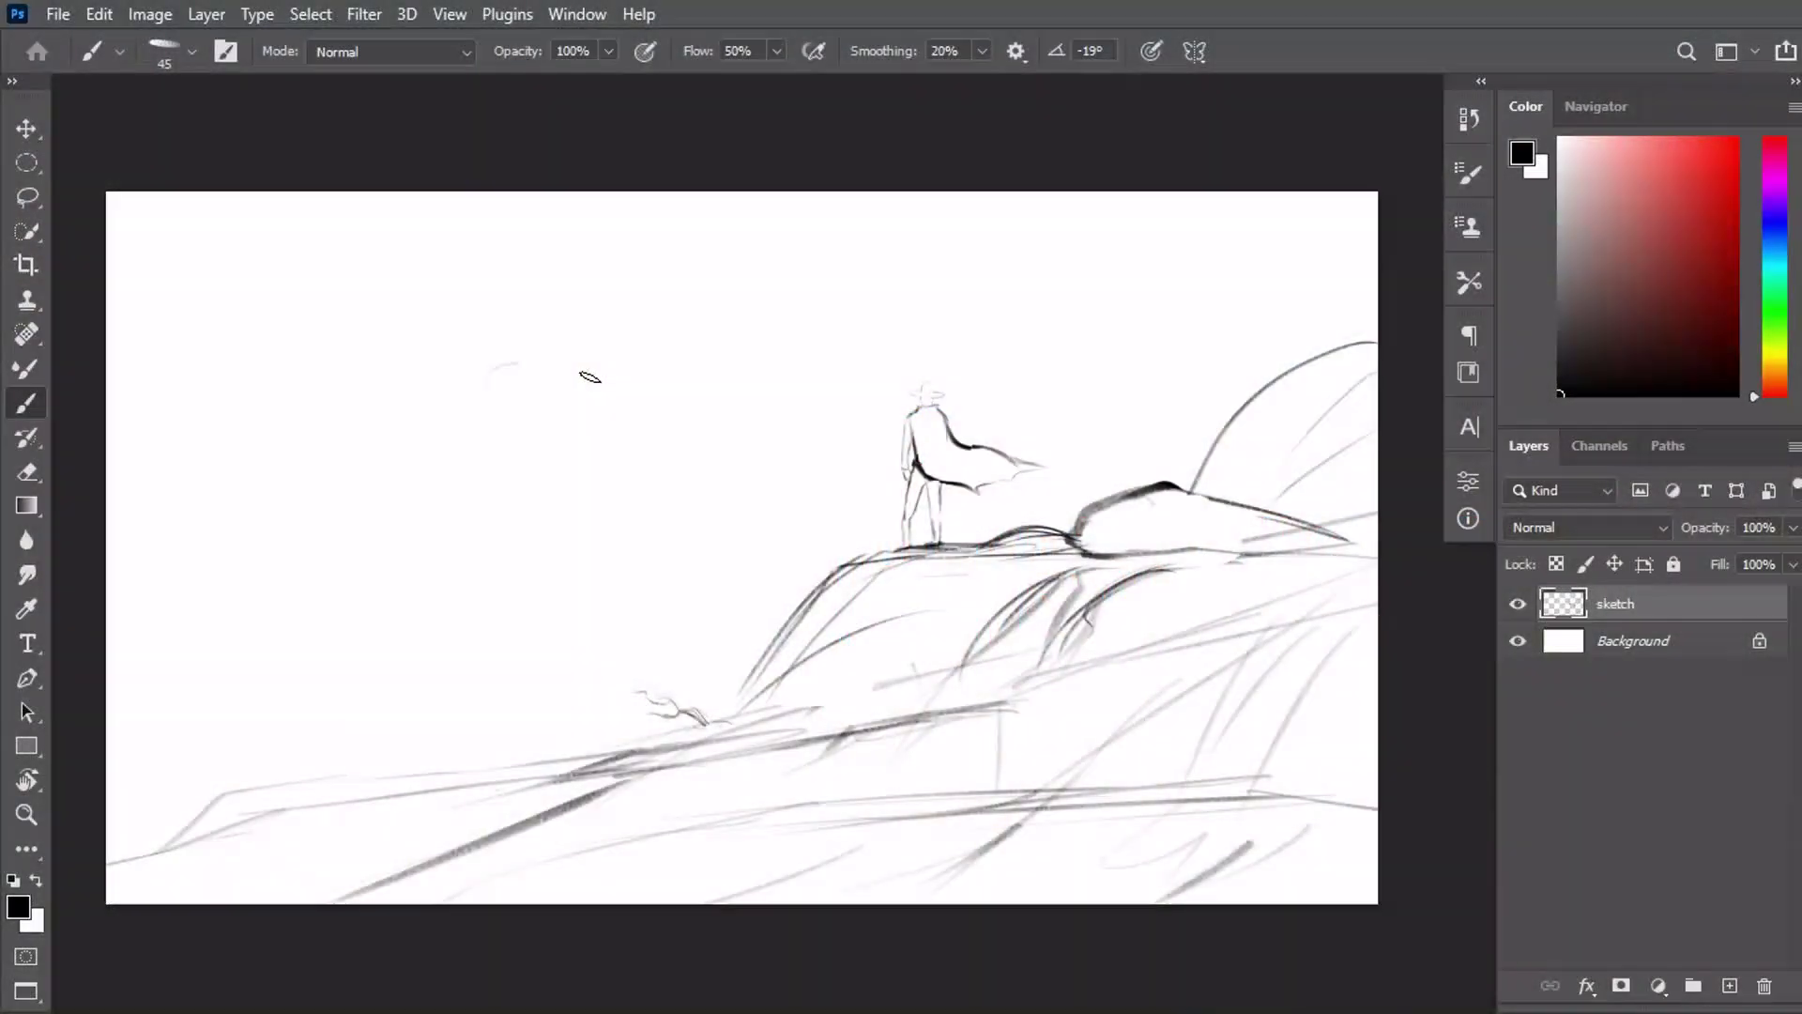
Undo a stray stroke on the sketch and toggle the sketch layer's visibility.
drag(567, 375, 606, 599)
key(ctrl+z)
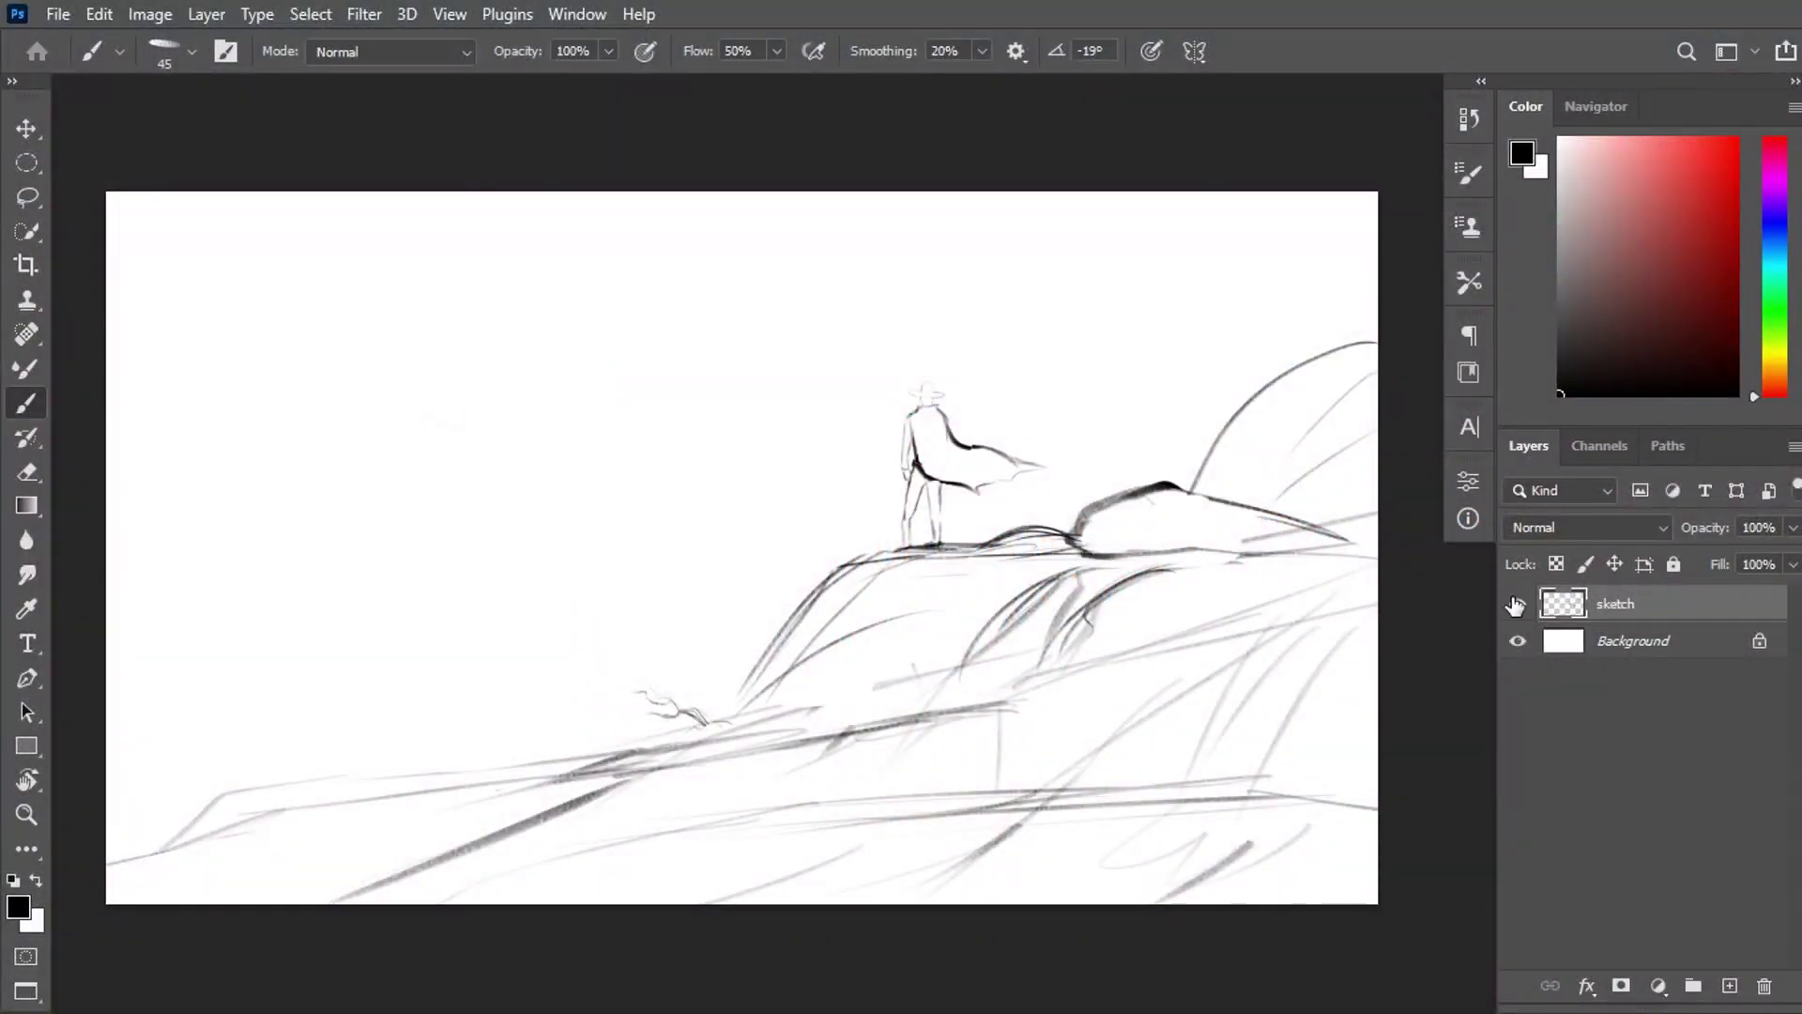
click(1517, 603)
Add a grey-blue solid colour fill layer (5e5e6c) above the Background.
click(1630, 652)
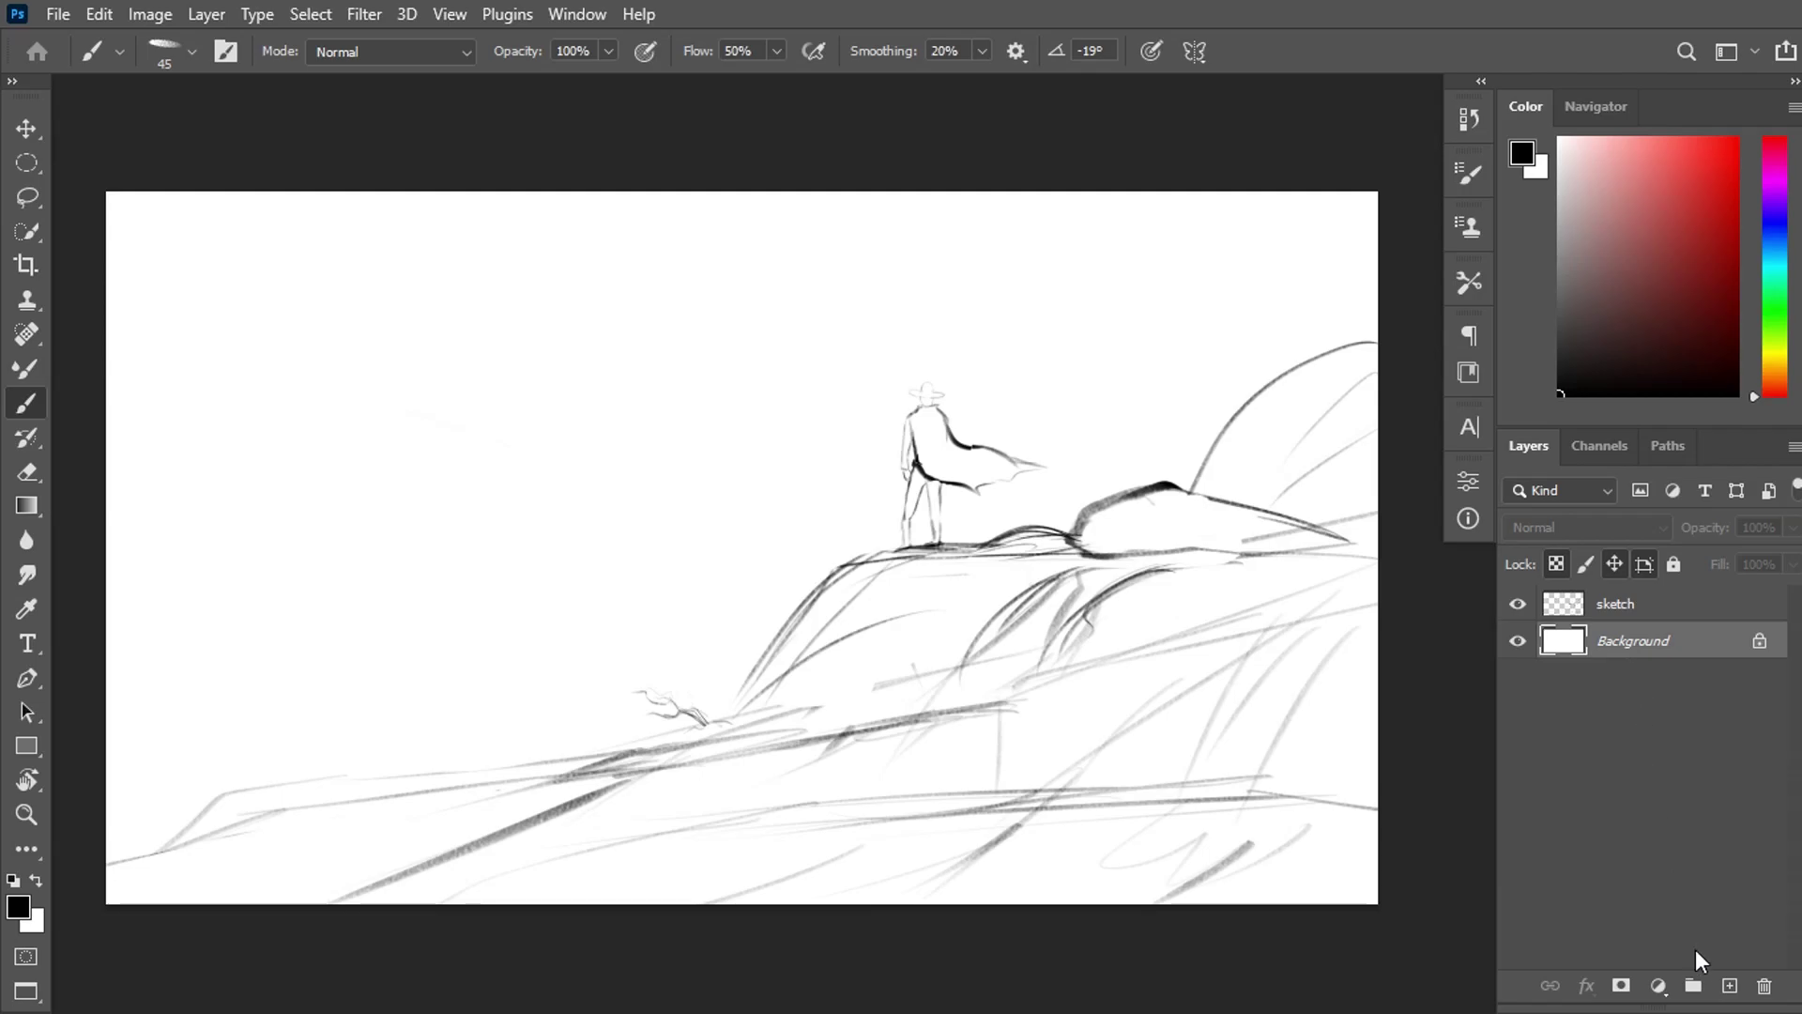
click(1658, 986)
click(1609, 523)
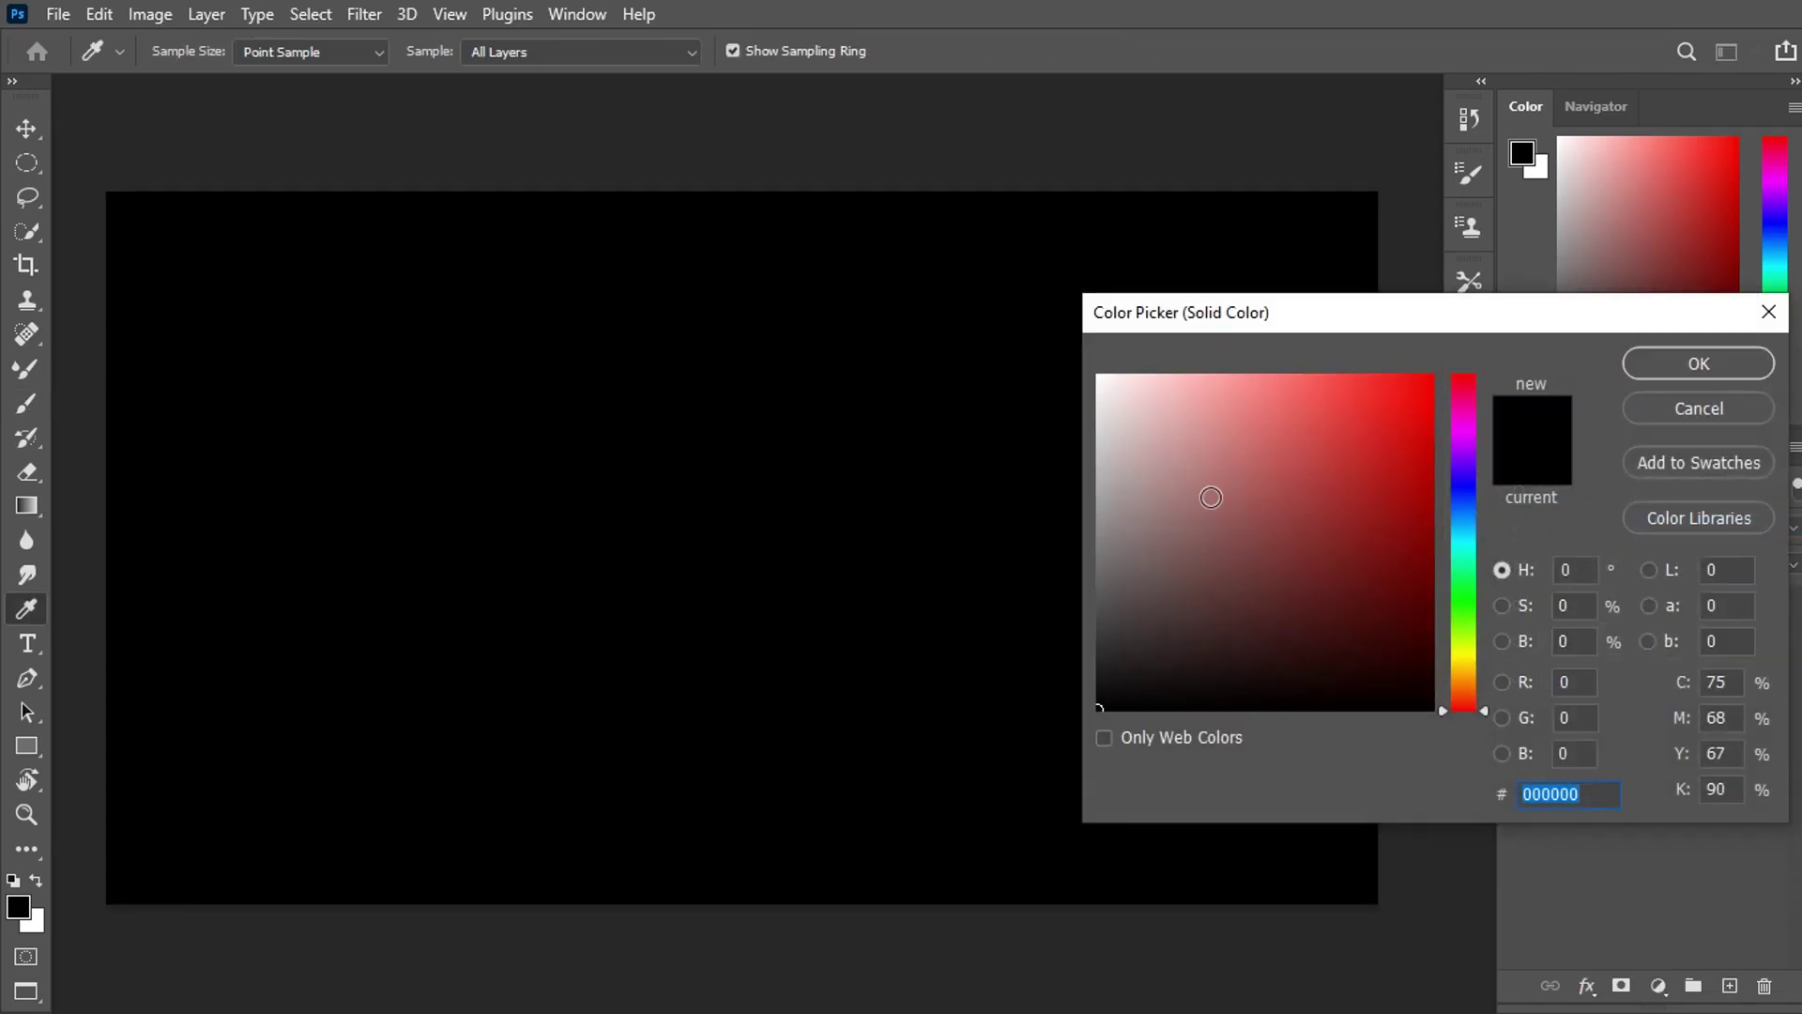
text(8f8f8f)
click(1461, 488)
drag(1178, 477, 1123, 565)
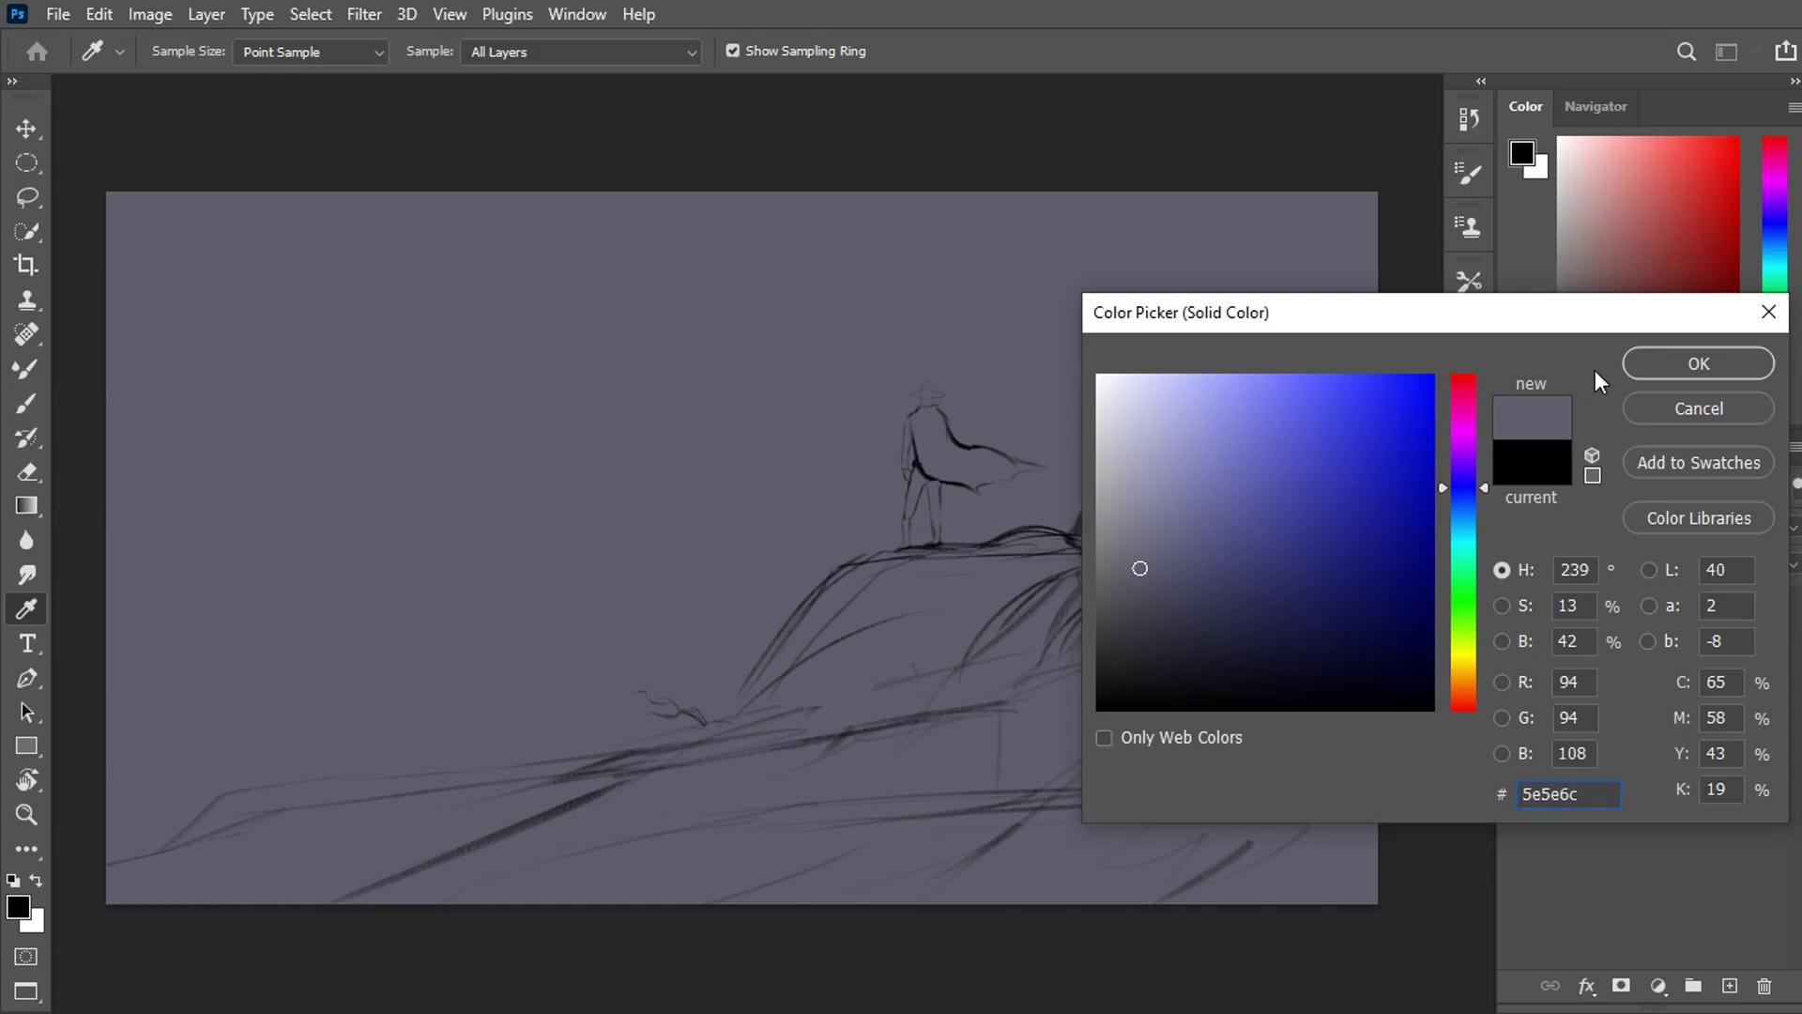
click(1654, 368)
key(b)
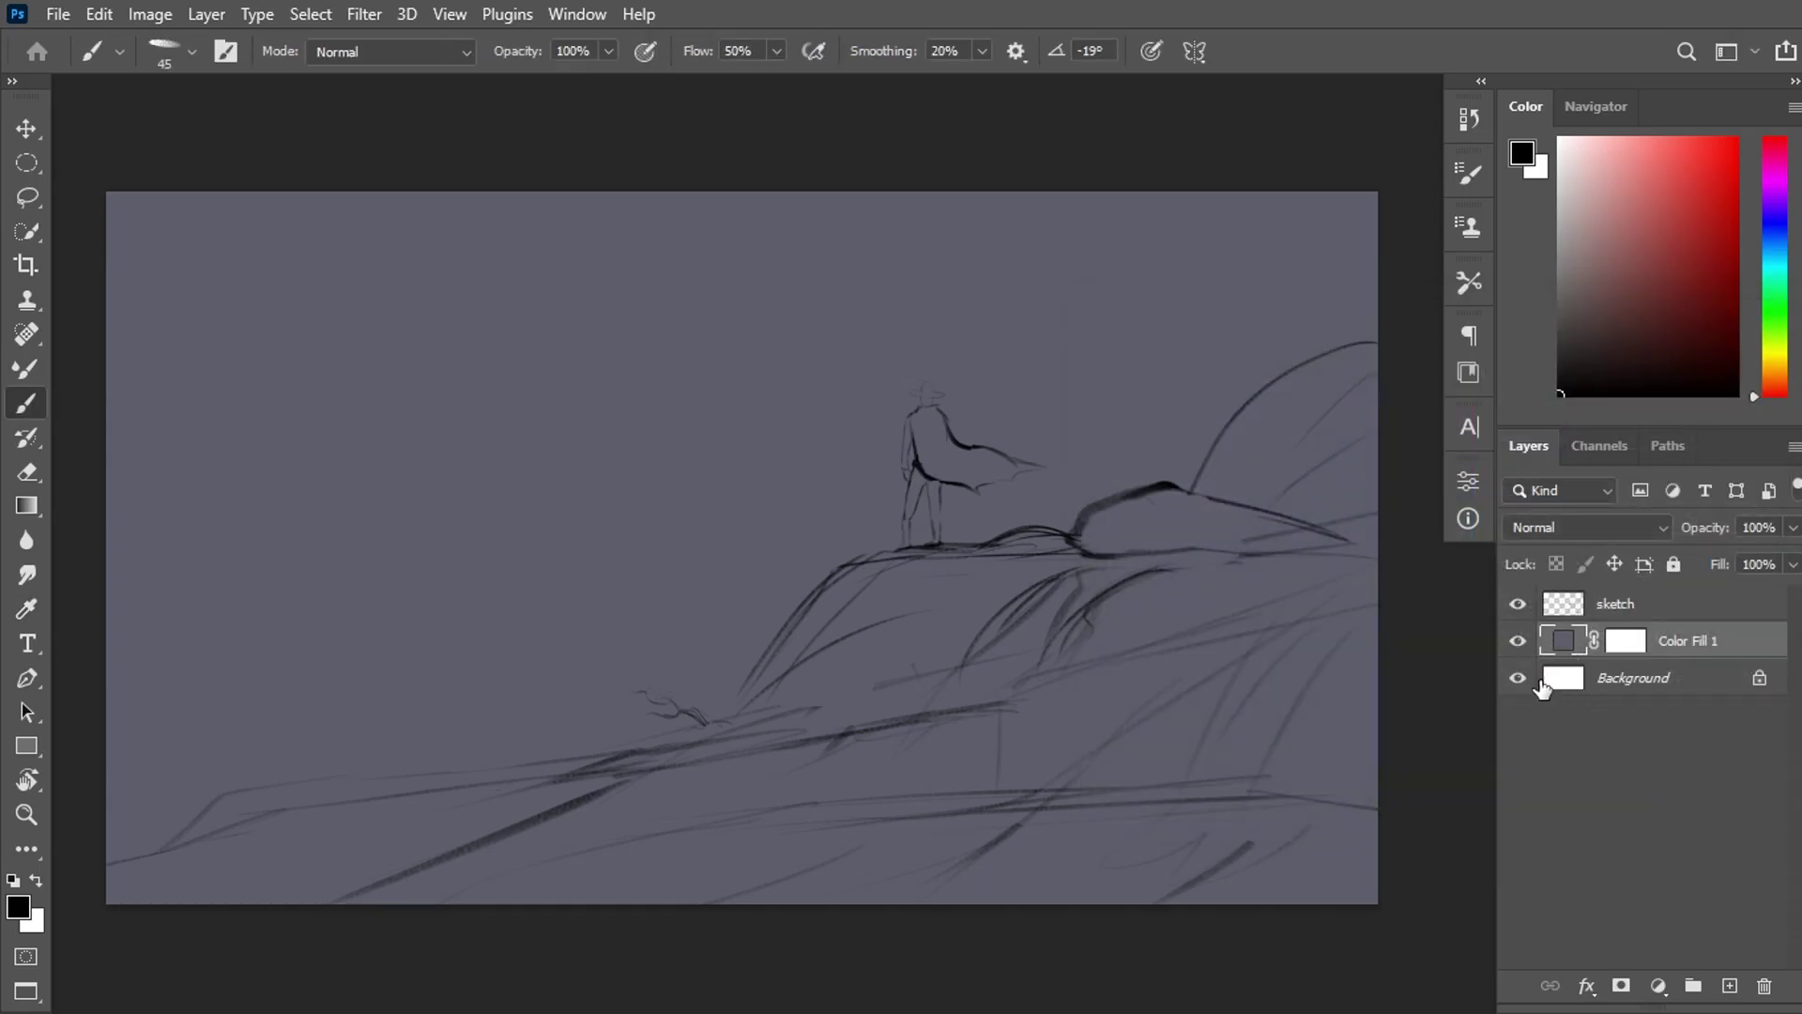
Keep the sketch layer at Normal blending and lower its opacity to 60%.
click(1631, 612)
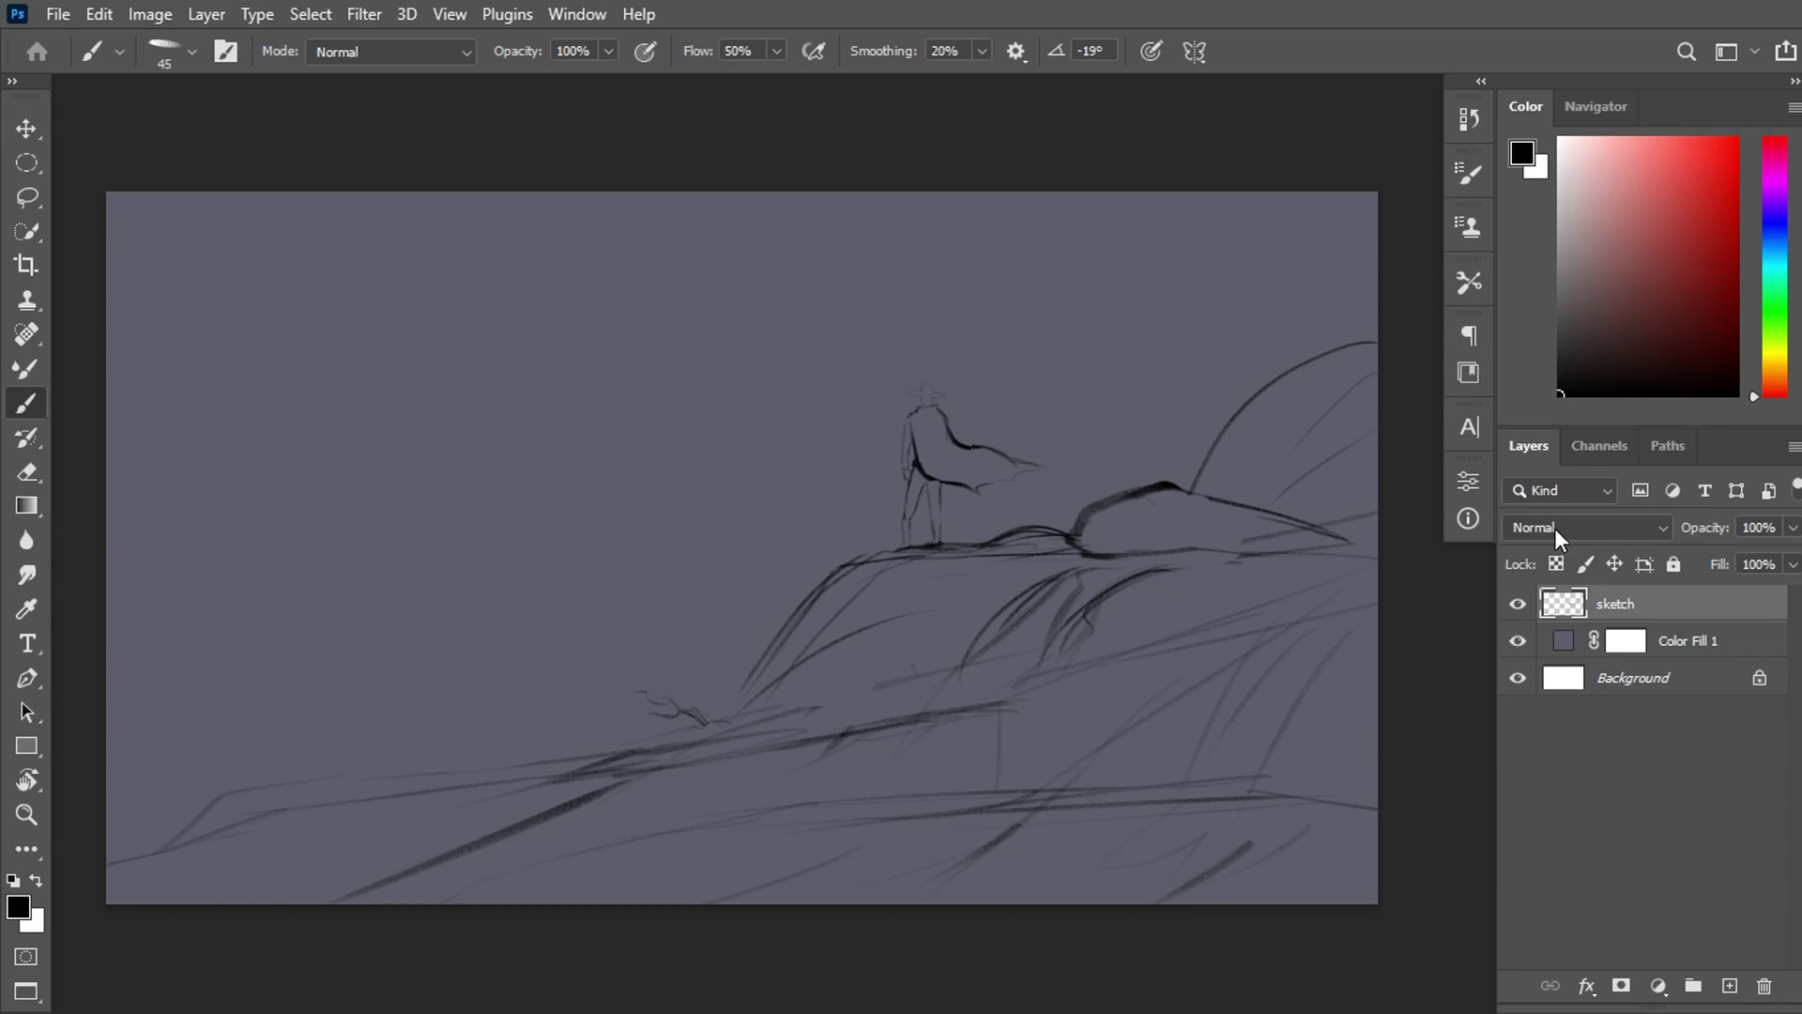
click(1554, 528)
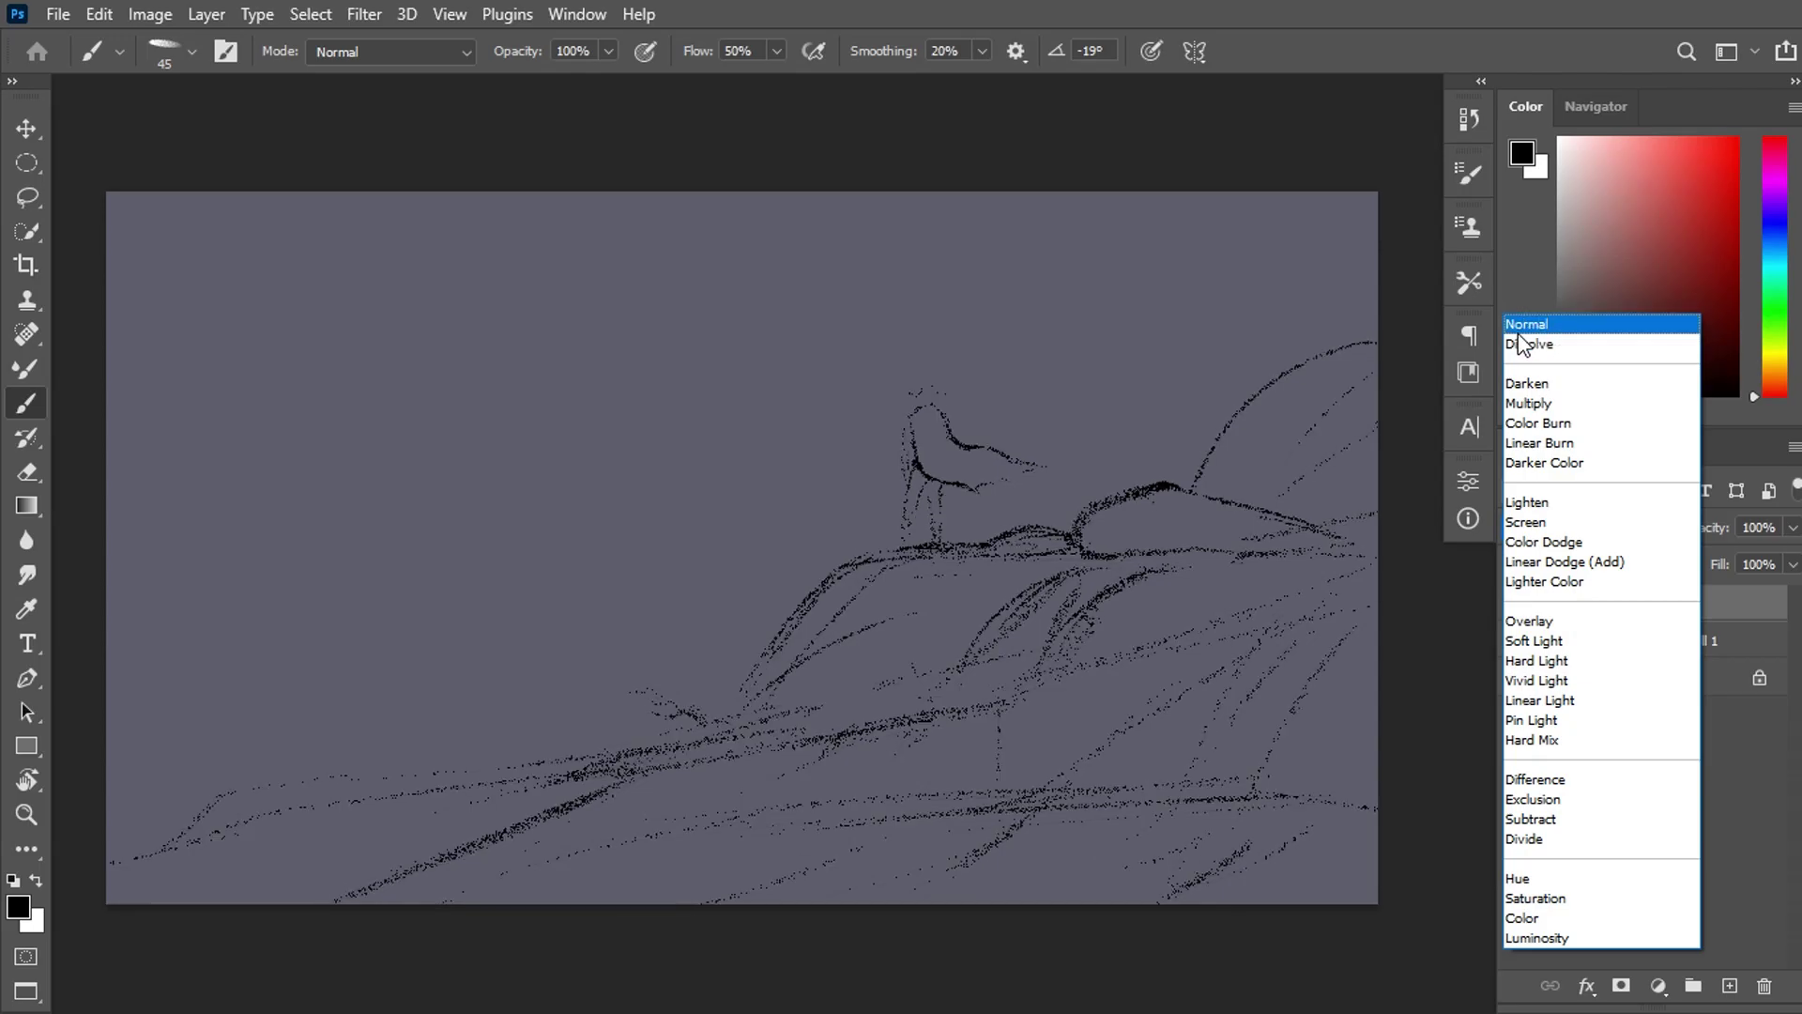
click(1522, 330)
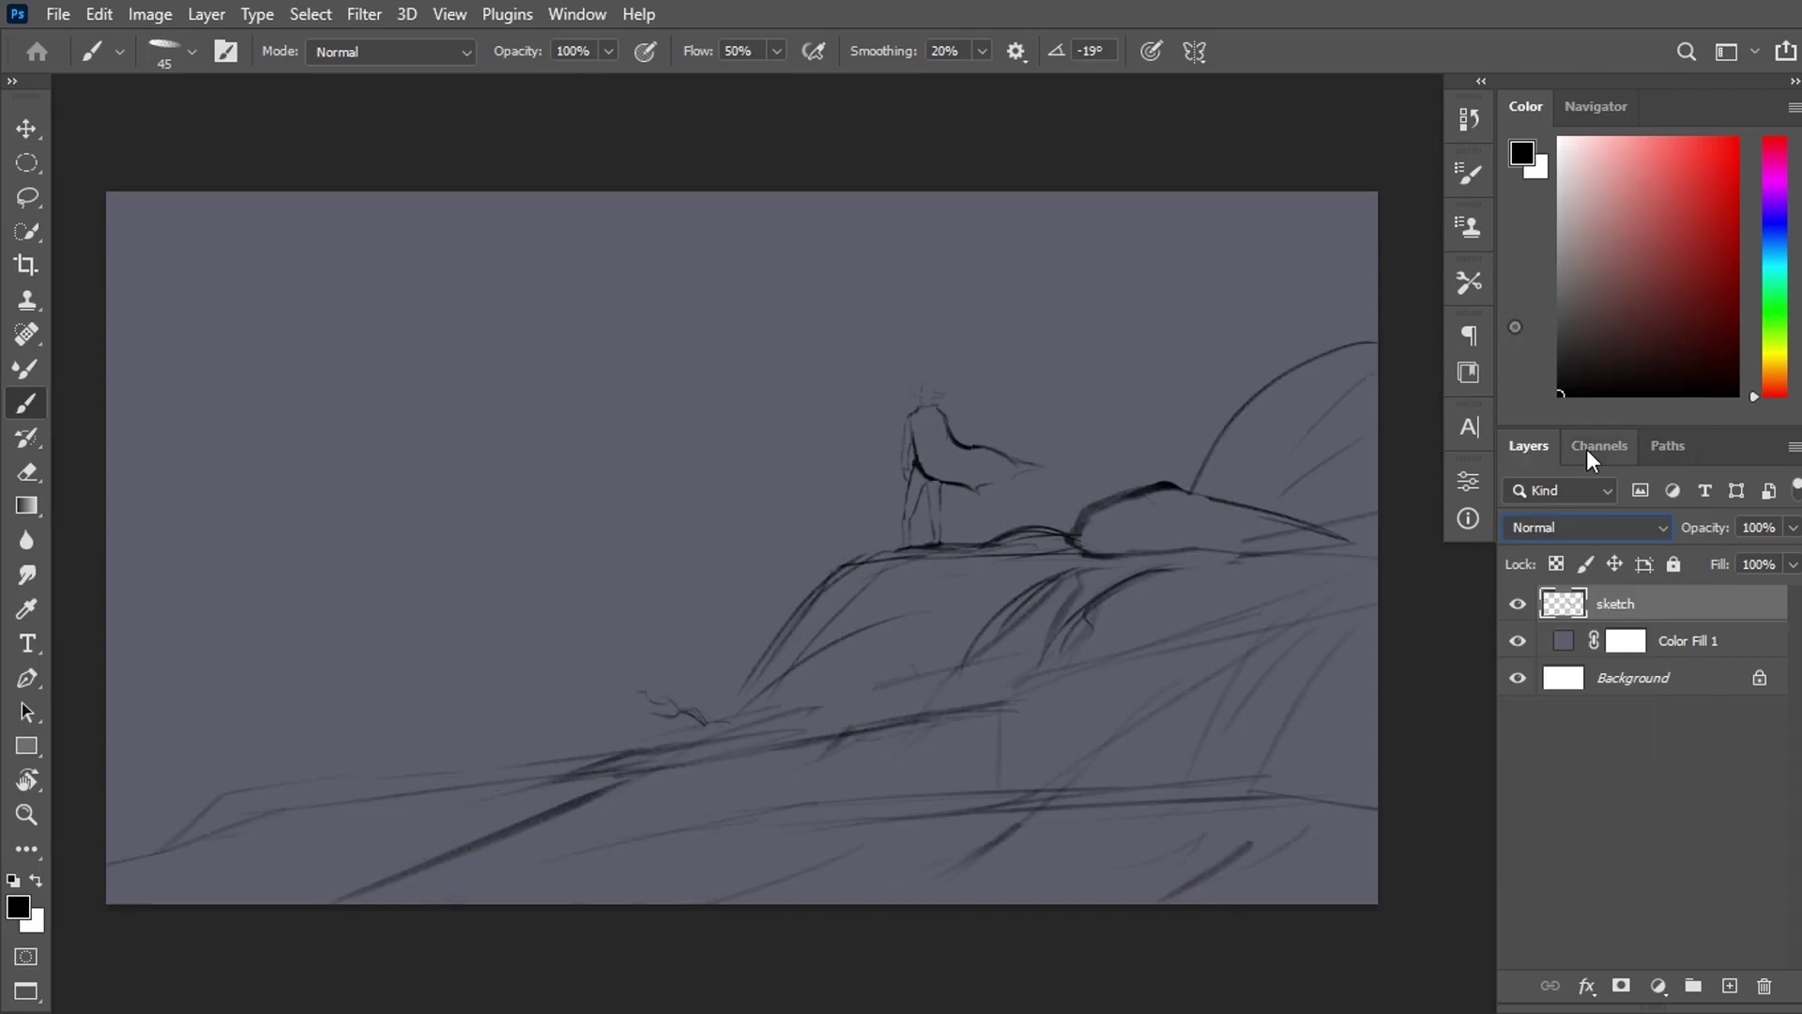
drag(1717, 541, 1703, 533)
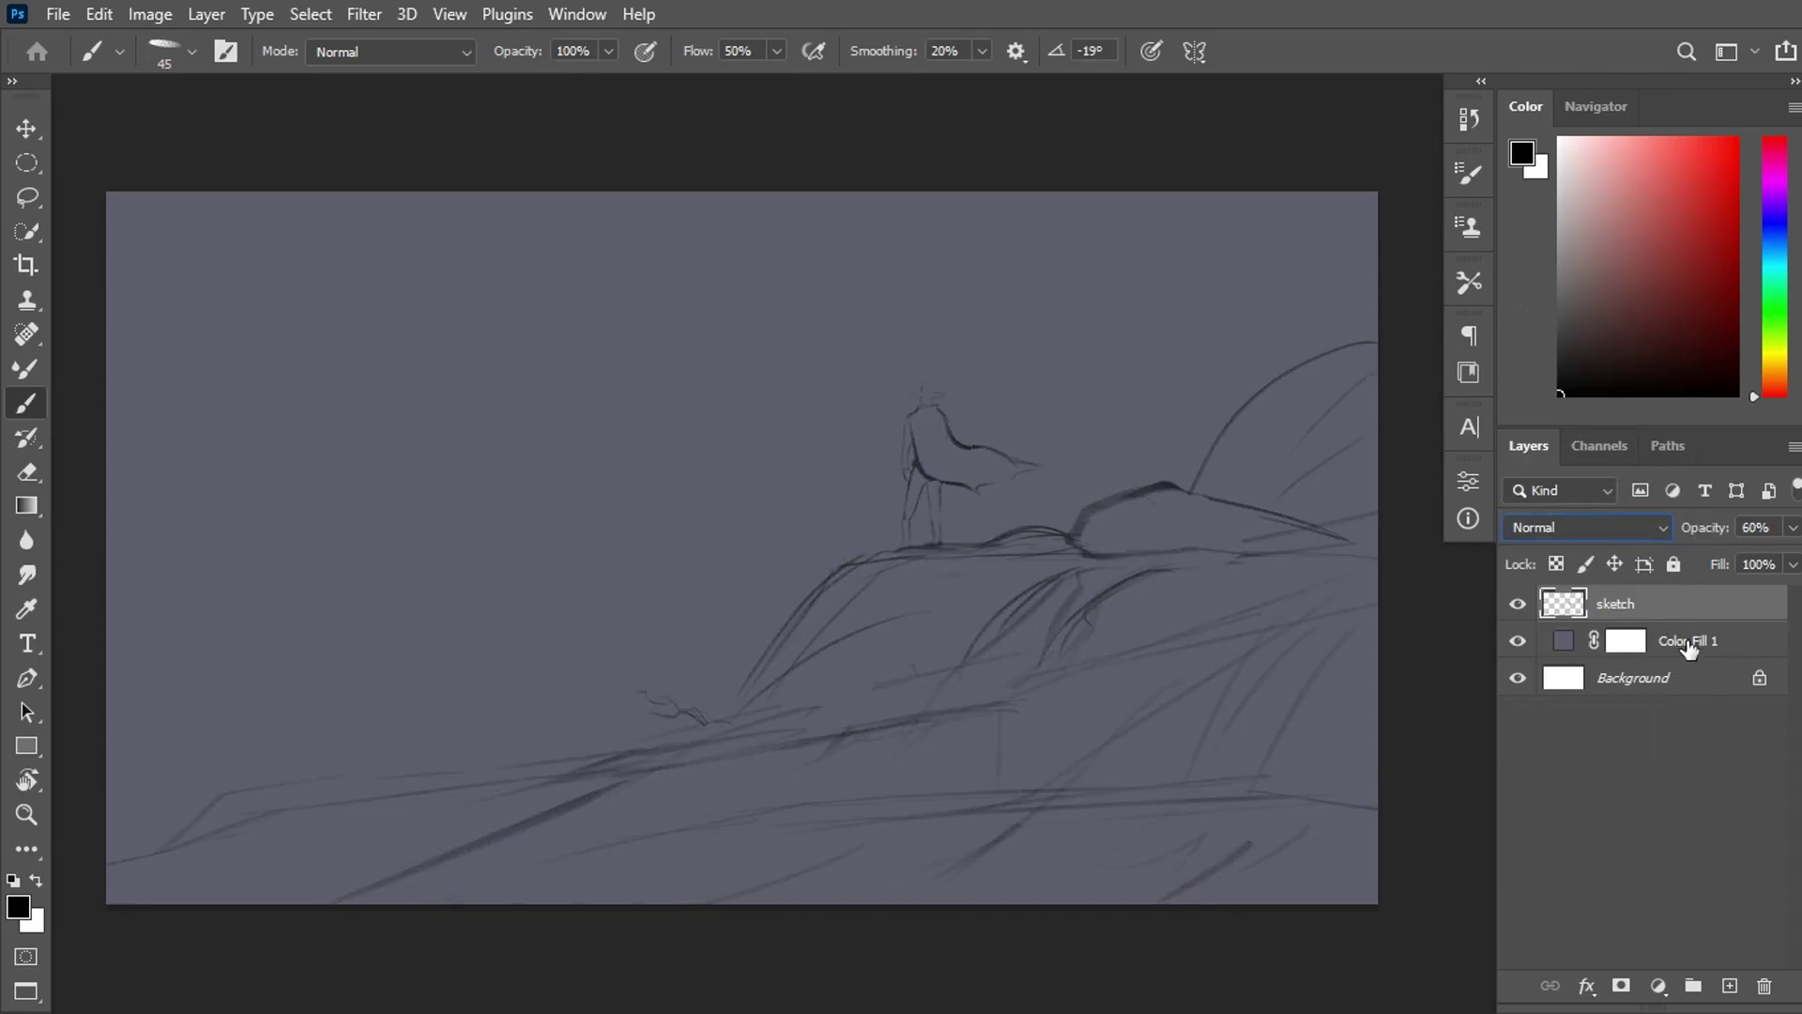
click(1690, 648)
Add a new layer and load the 'new brush 26' preset in orange-brown.
click(1730, 985)
right_click(440, 456)
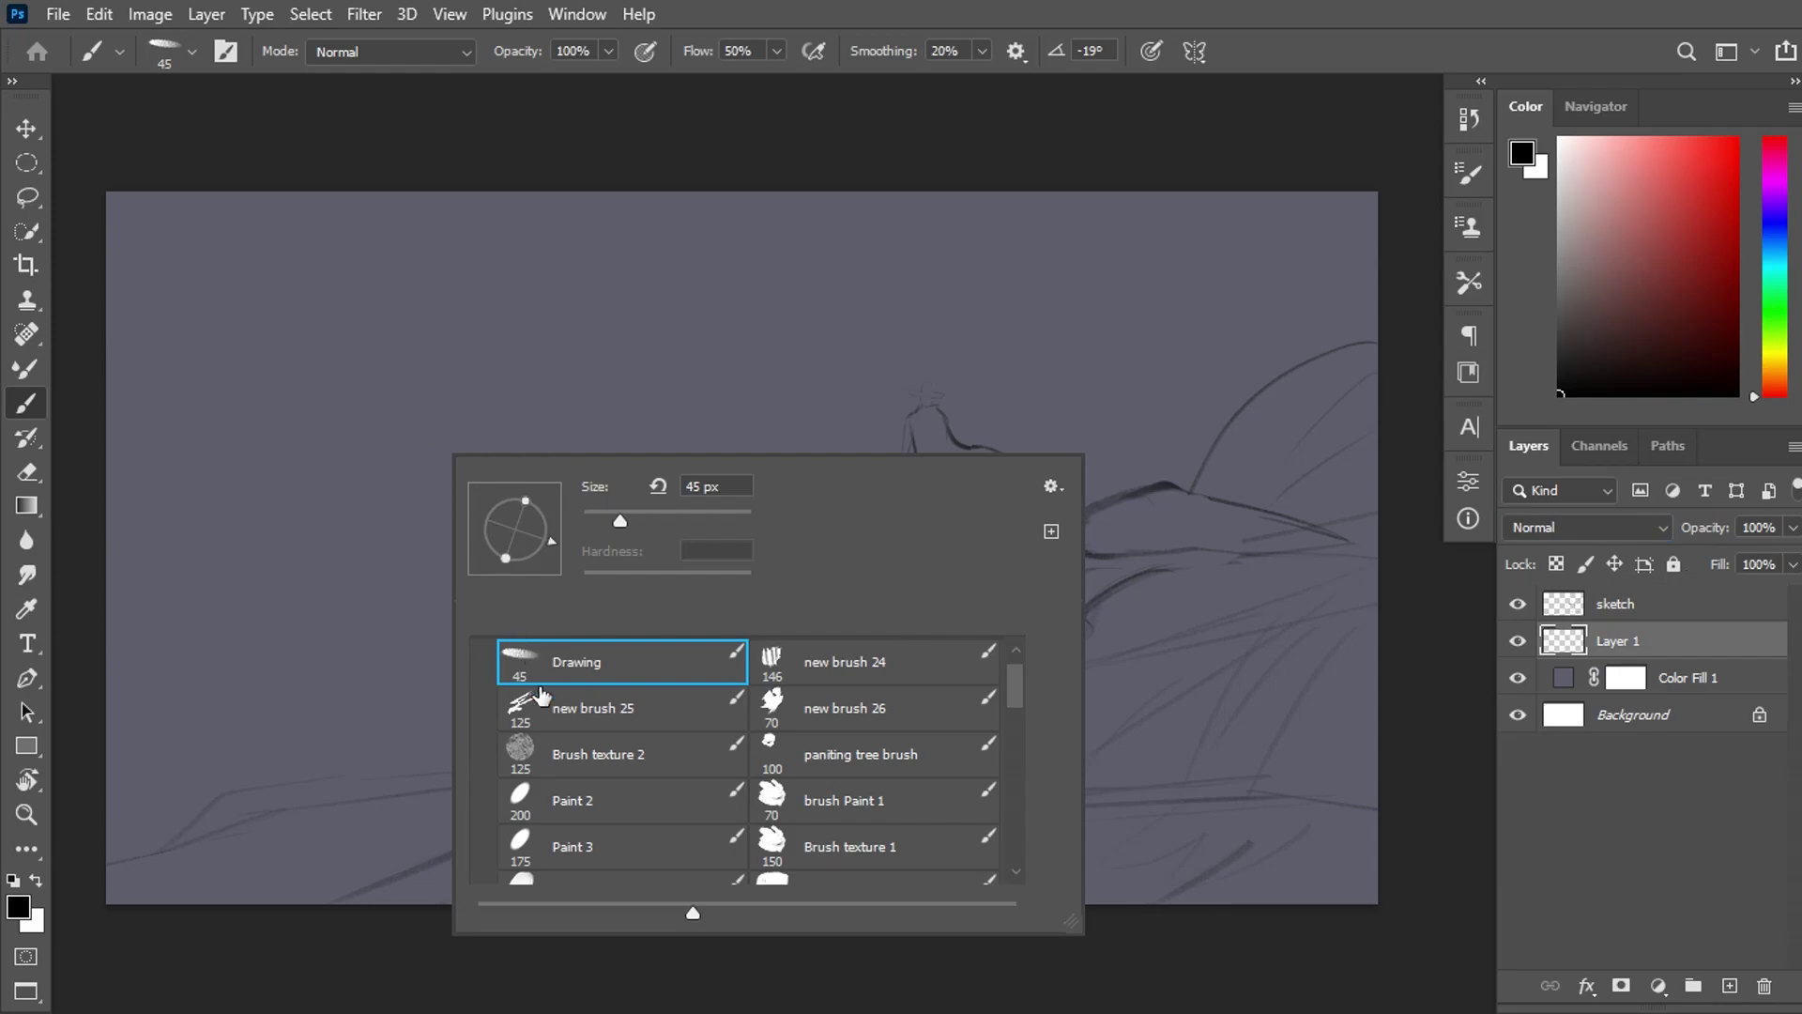
click(792, 700)
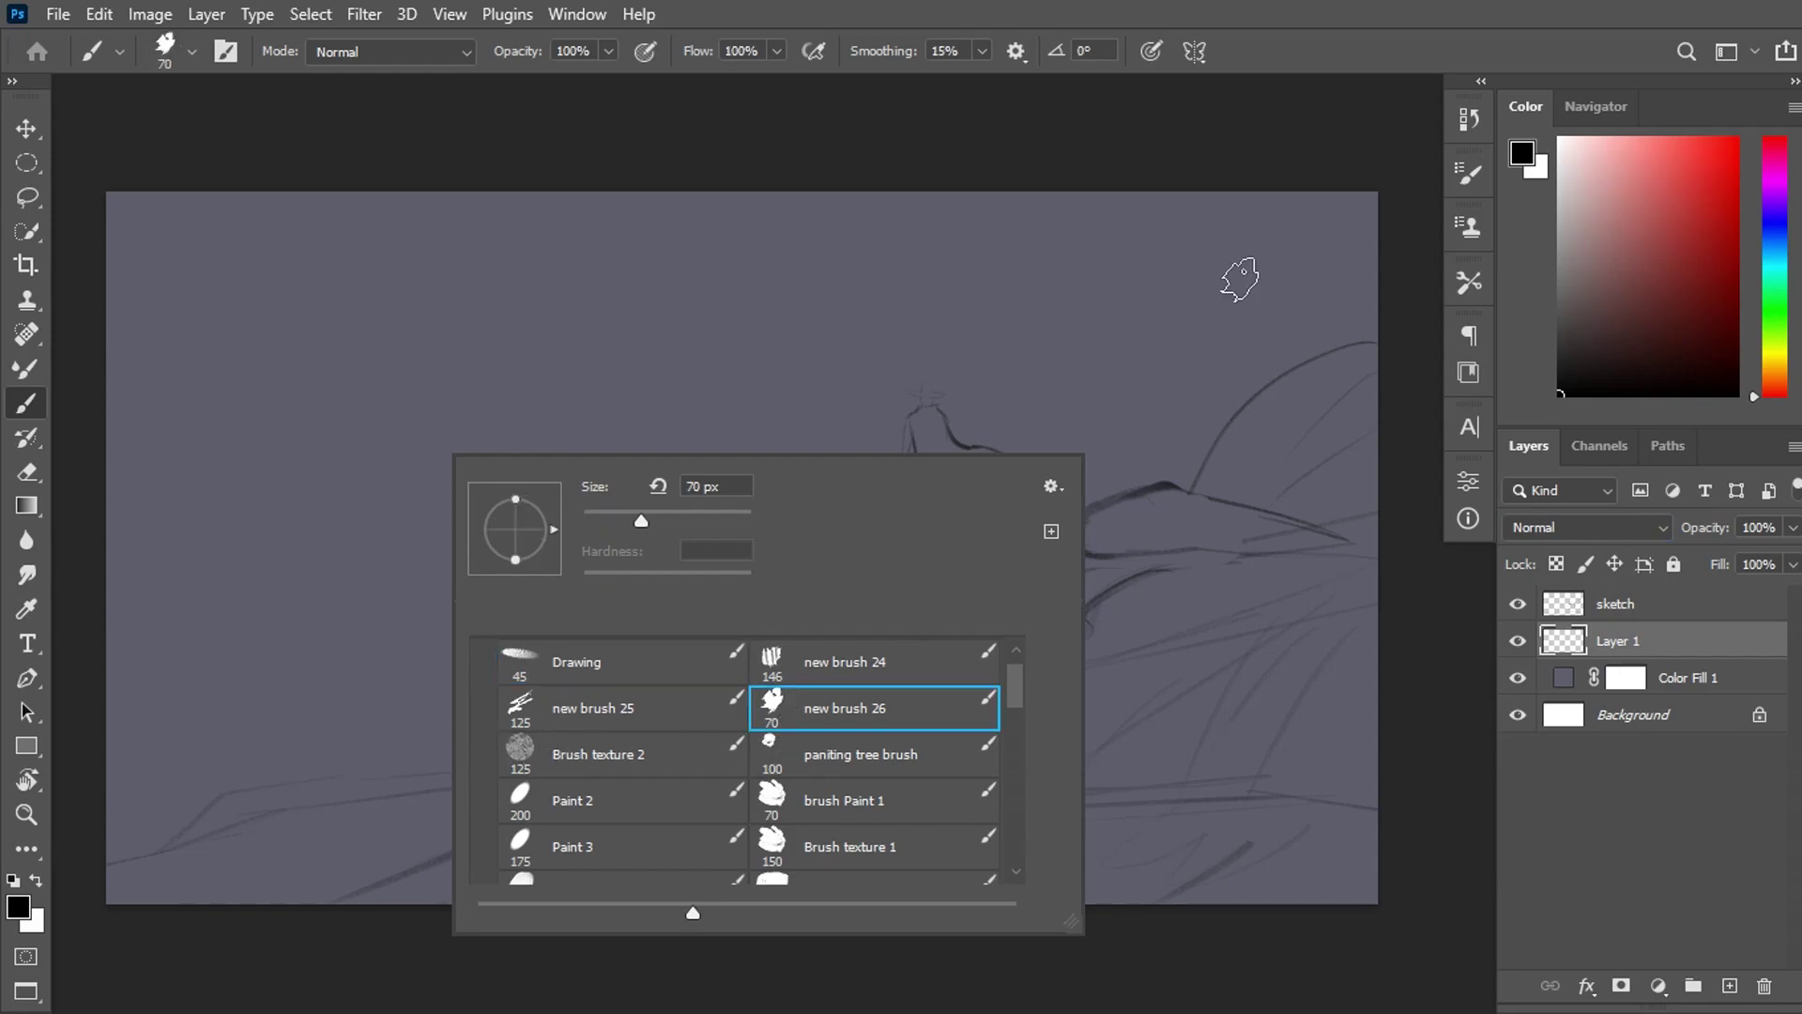
click(1669, 221)
click(1756, 382)
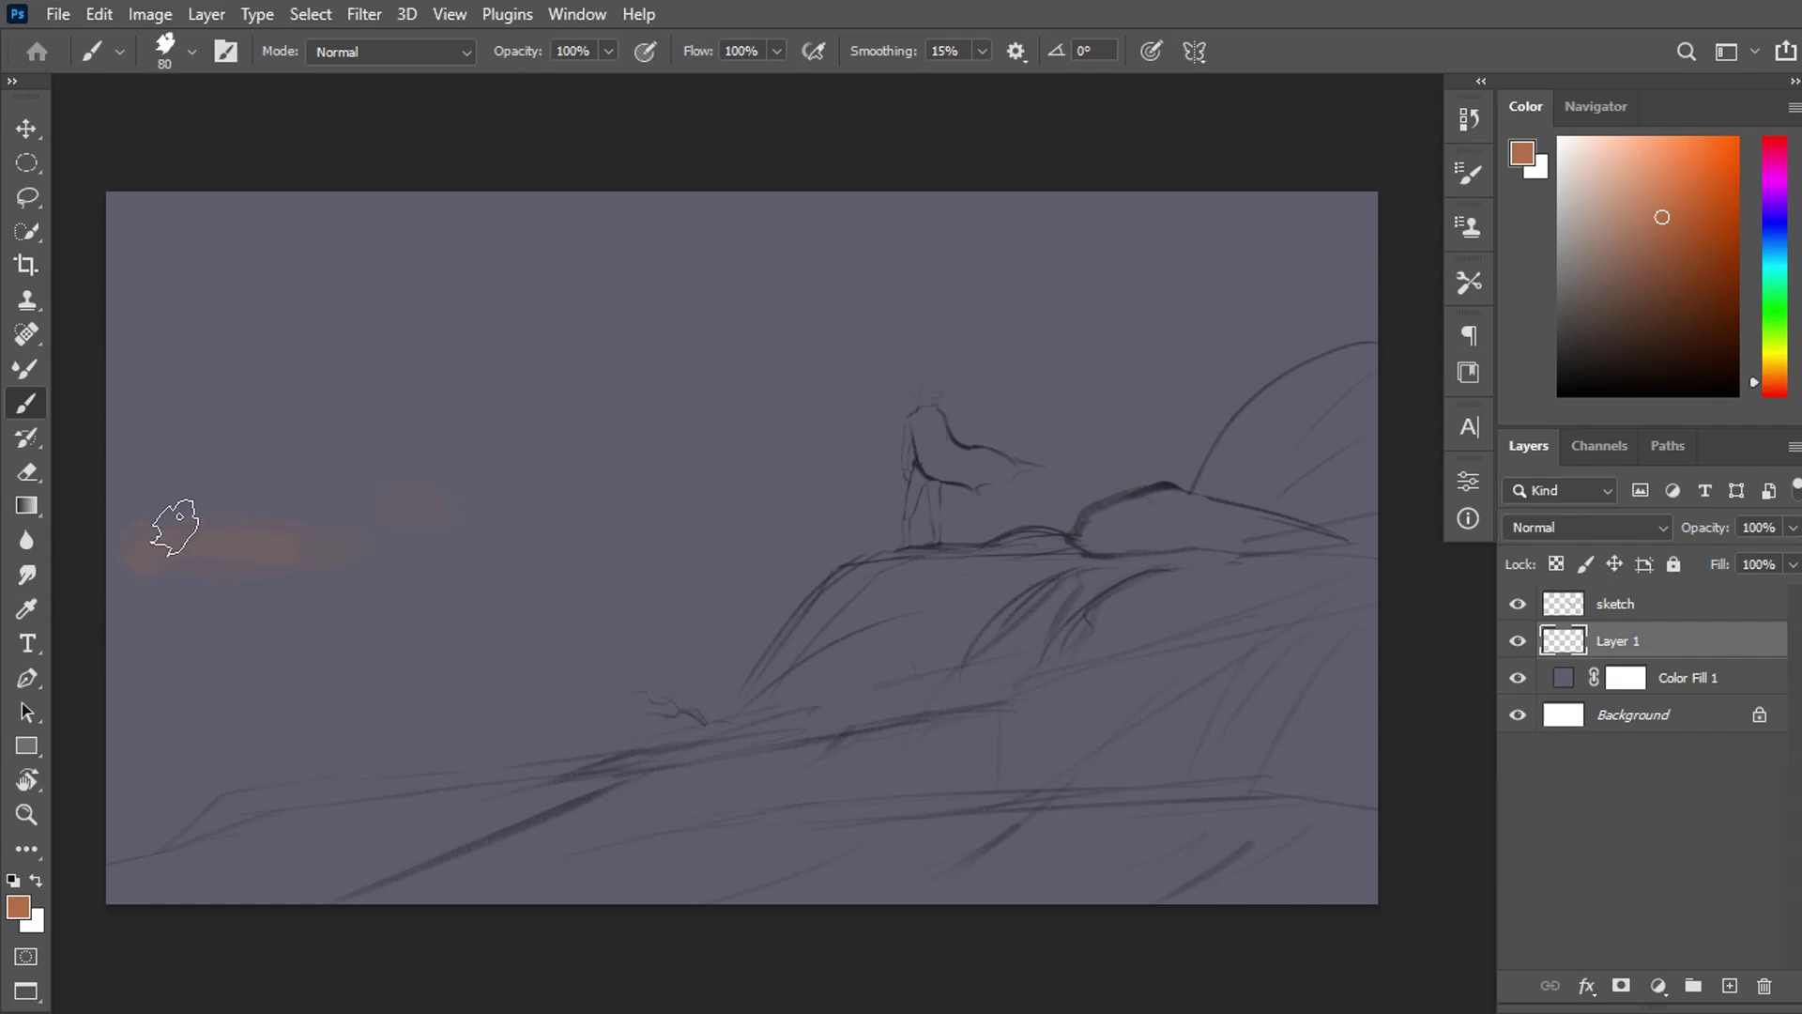
key(bracketright)
key(bracketright)
key(bracketright)
Paint a broad orange band across the horizon and orange clouds upper-left.
mouse_move(175, 528)
mouse_down()
mouse_move(492, 512)
mouse_move(255, 495)
mouse_move(785, 563)
mouse_move(281, 559)
mouse_up()
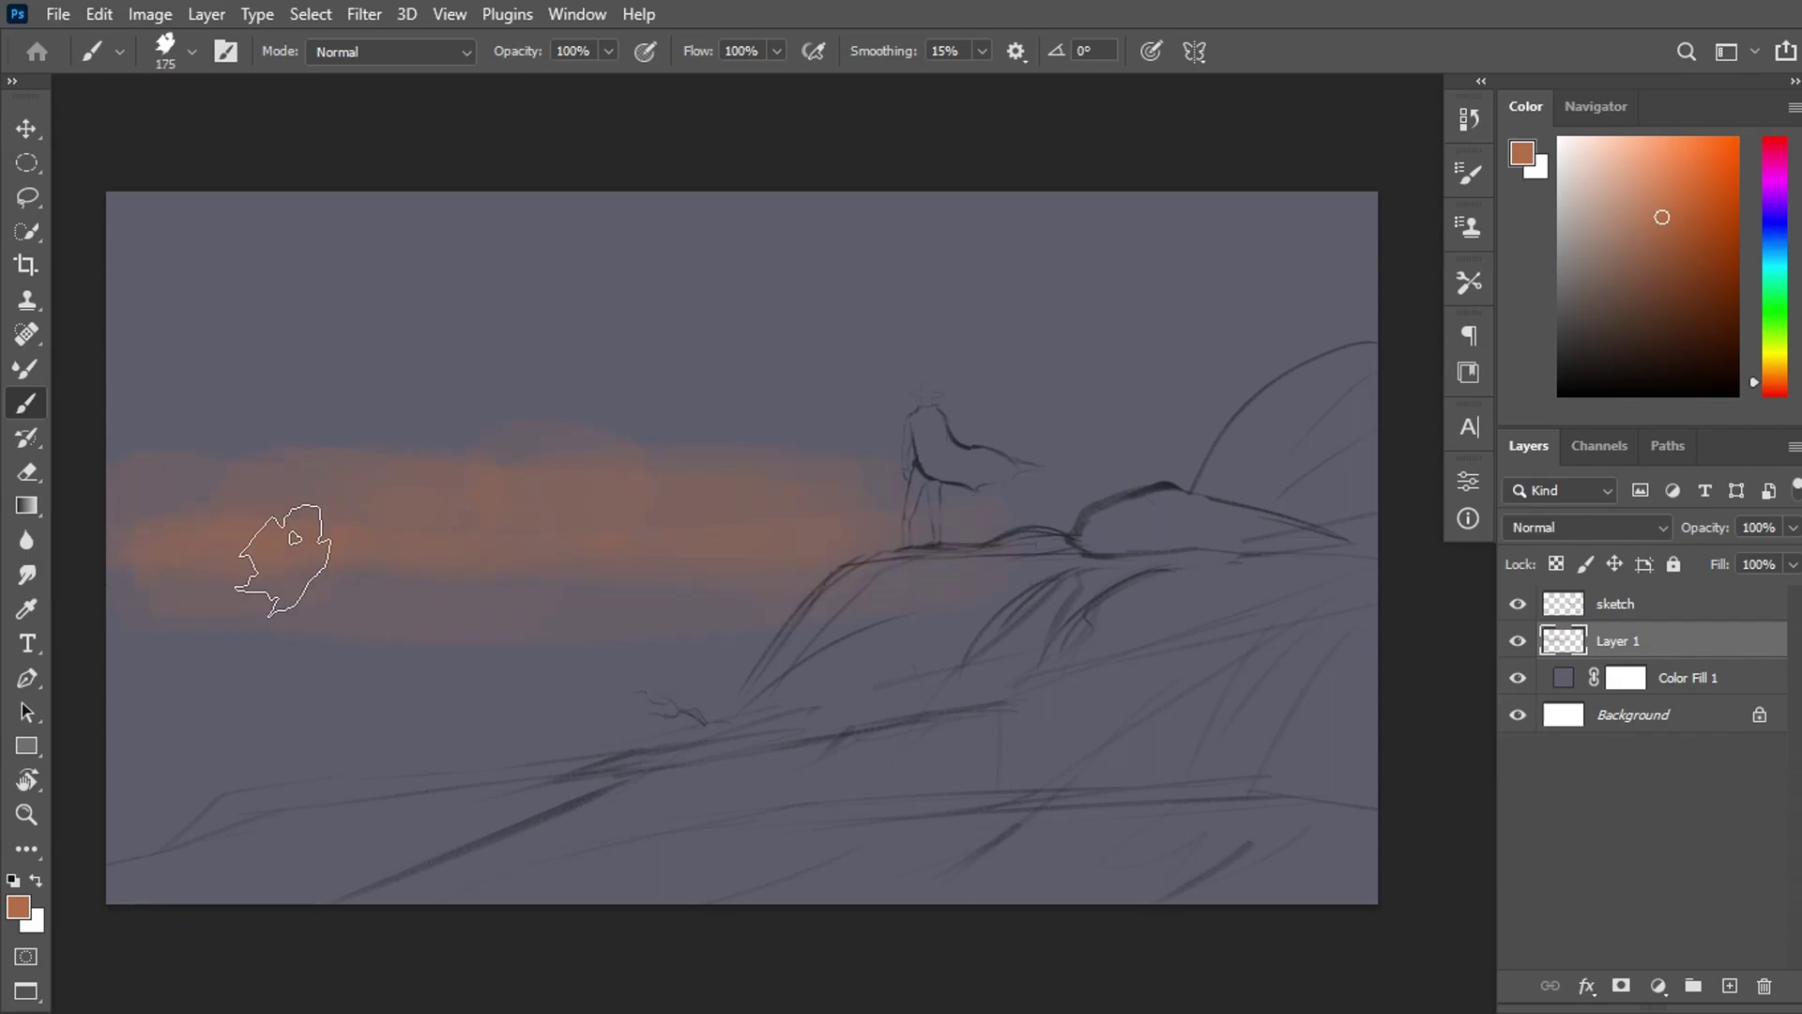
drag(750, 526, 1333, 563)
drag(304, 596, 677, 437)
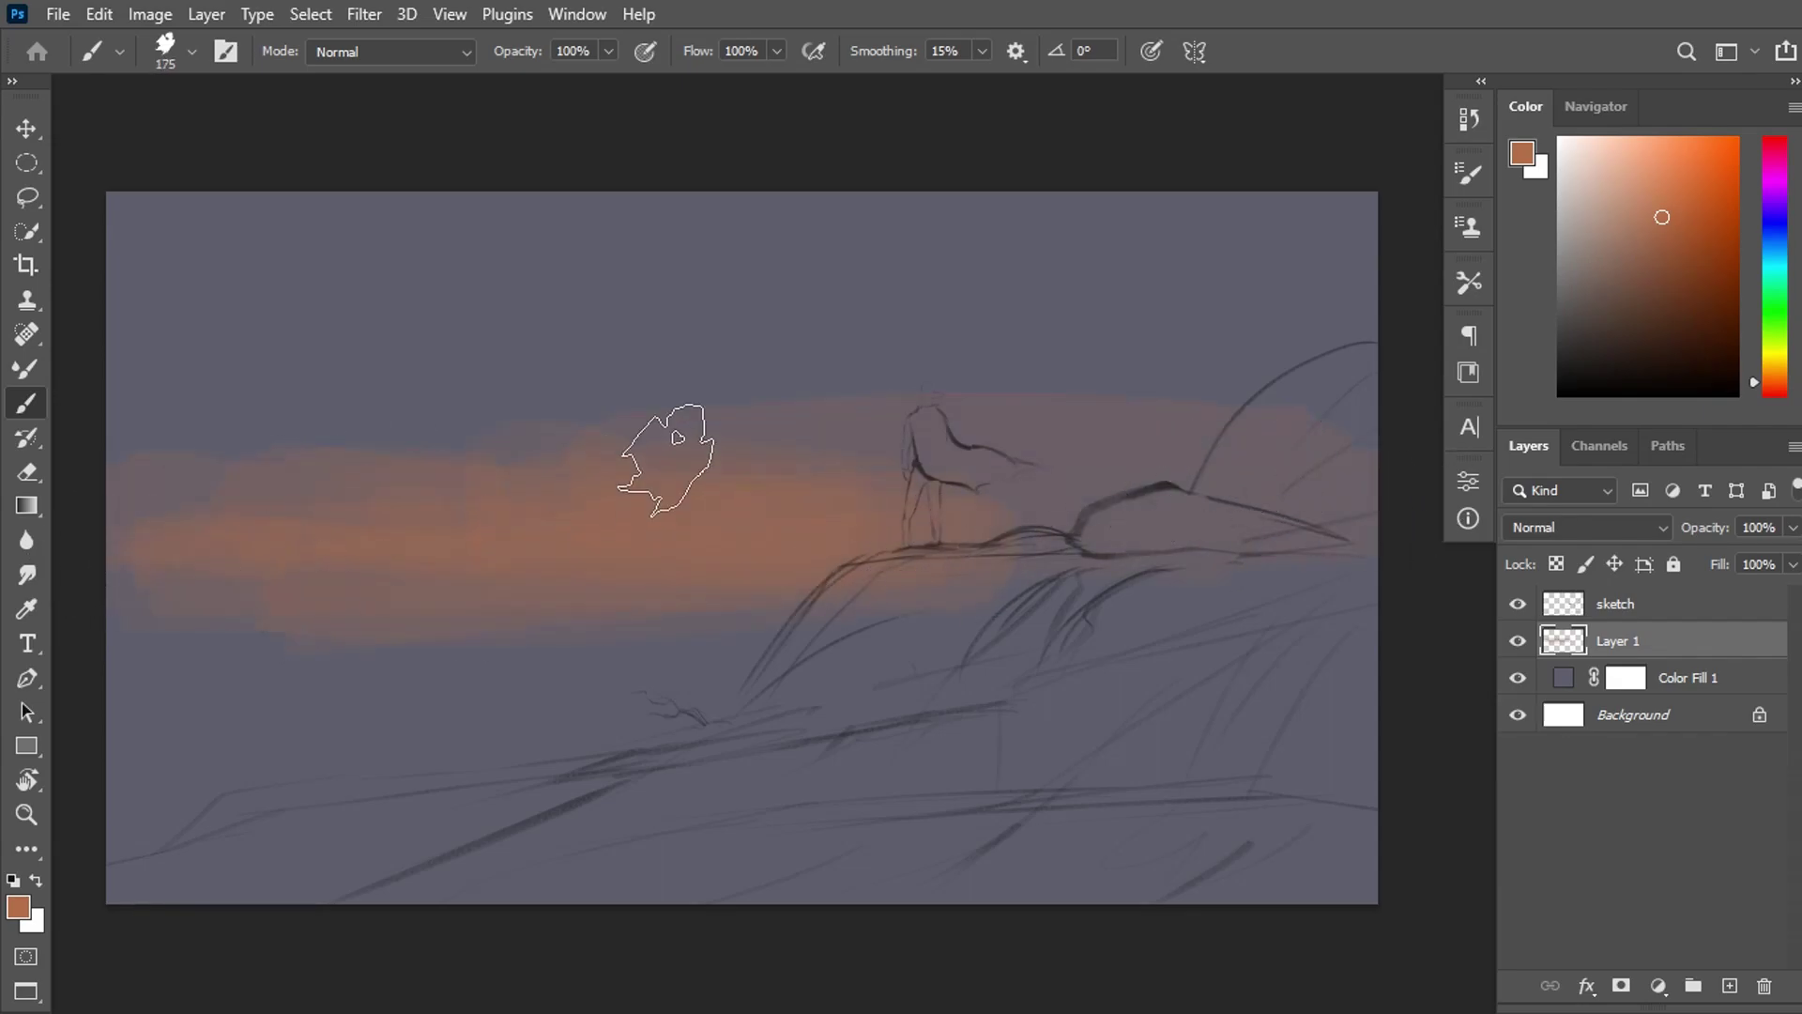
key(bracketright)
key(bracketright)
mouse_move(601, 328)
mouse_down()
mouse_move(282, 380)
mouse_move(342, 342)
mouse_up()
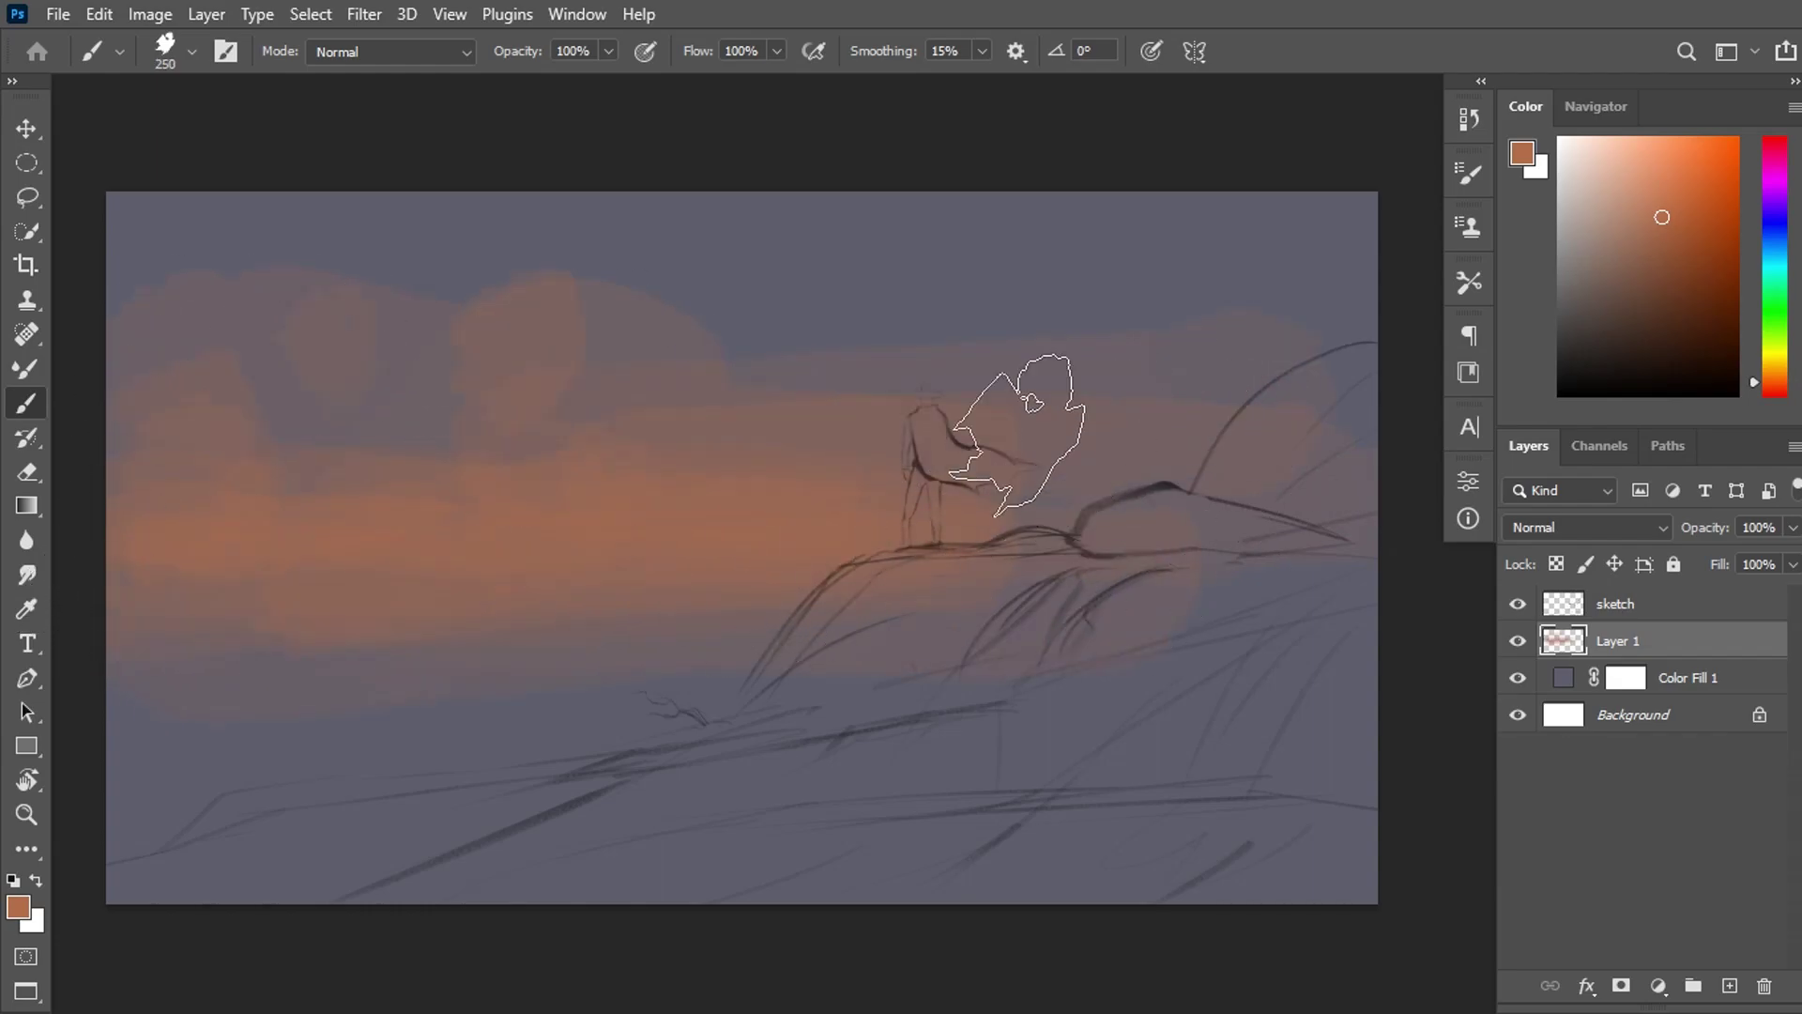
Paint soft lavender clouds across the upper-right sky.
alt+click(662, 336)
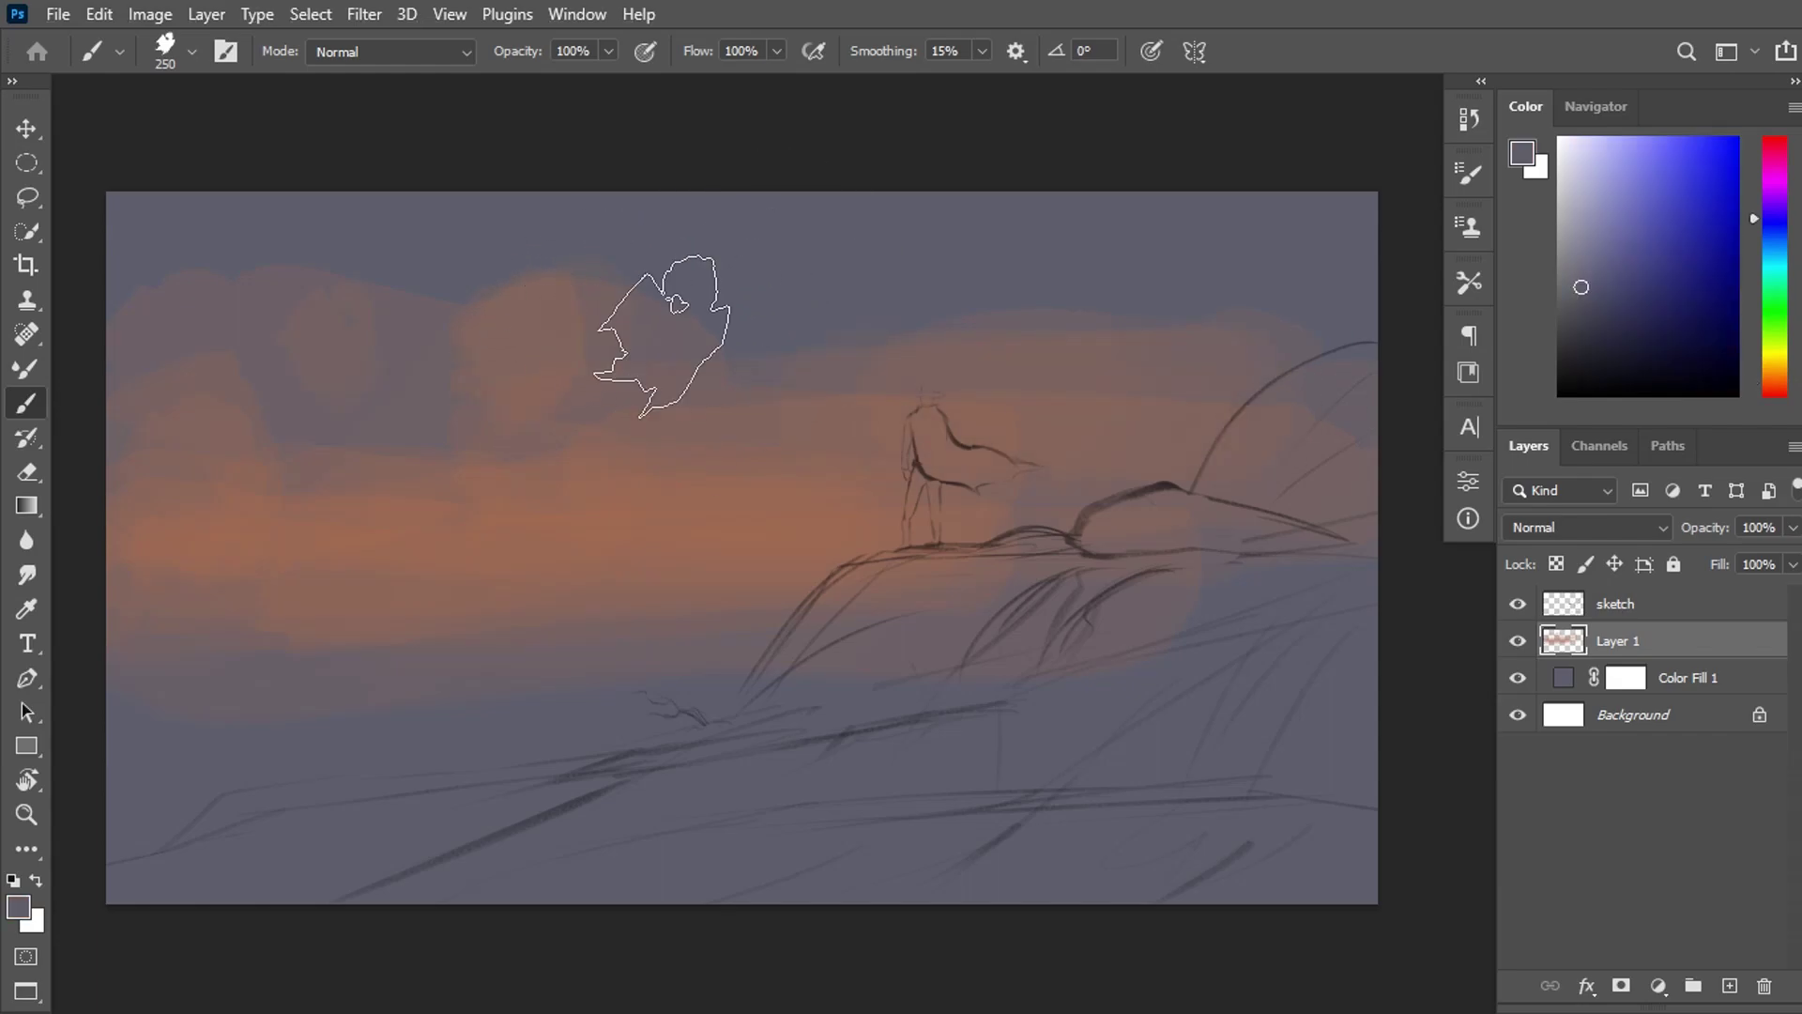
alt+click(480, 437)
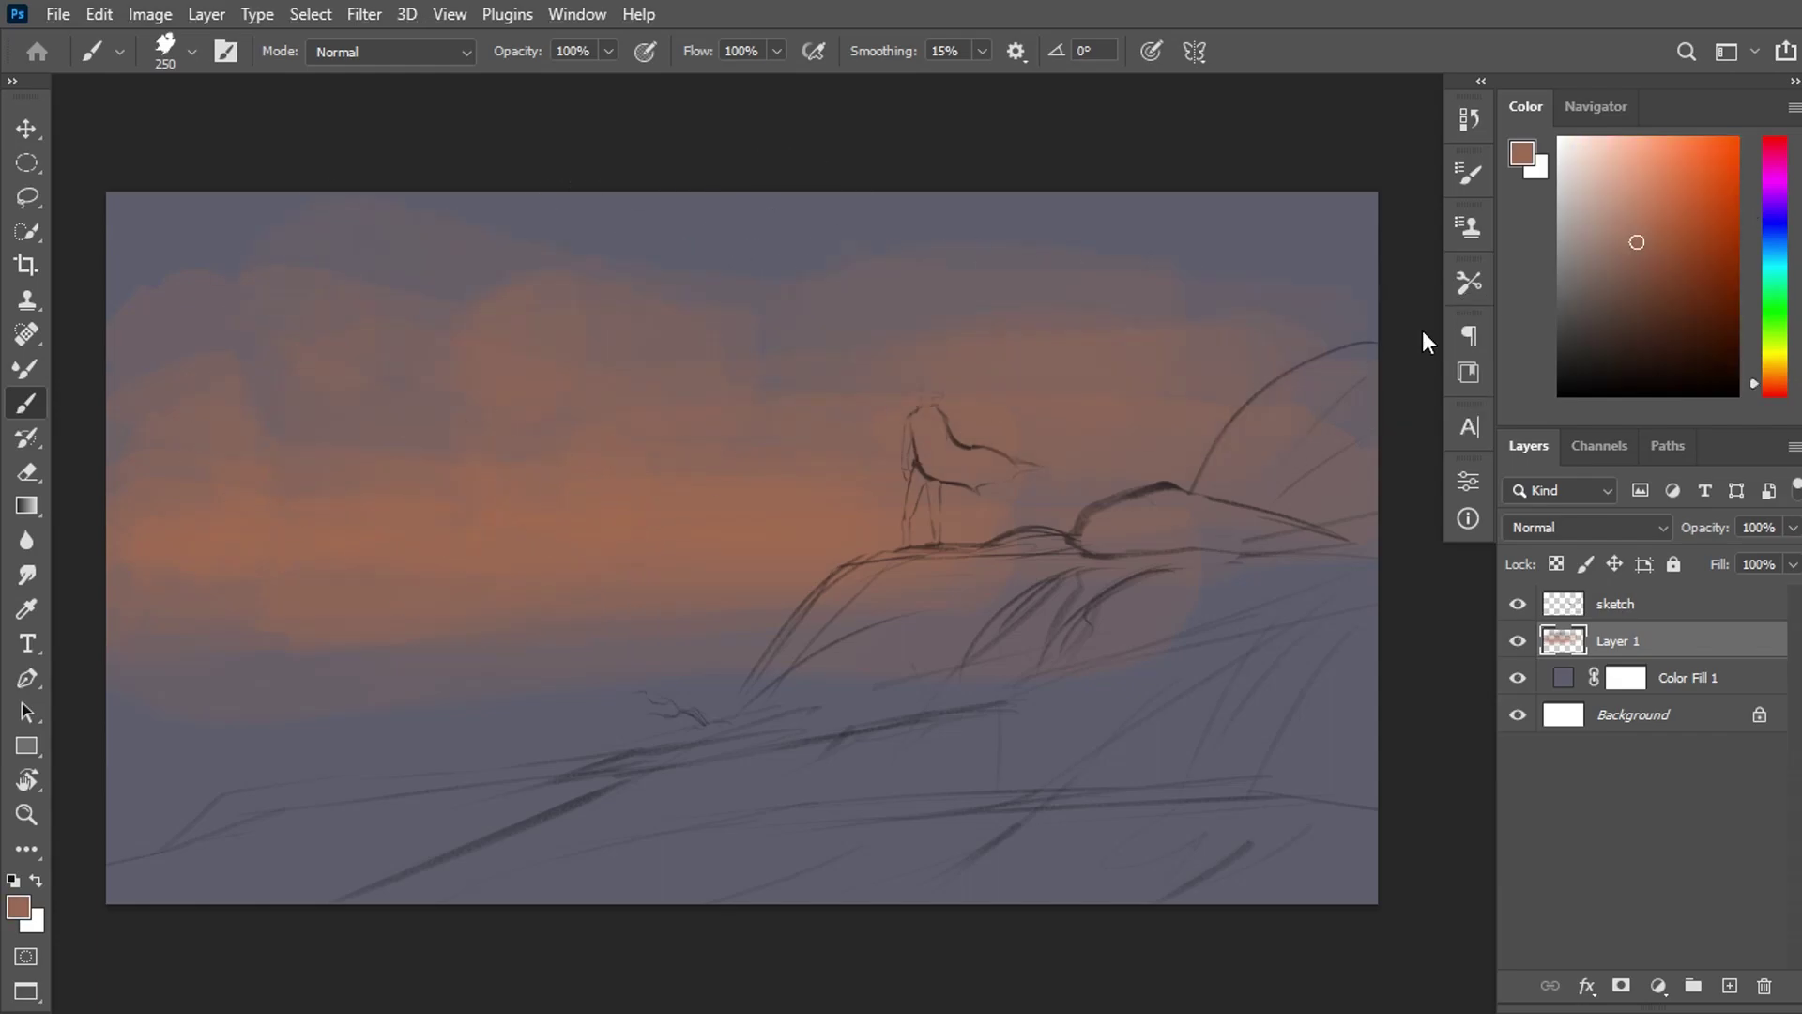
alt+click(1143, 330)
drag(967, 260, 1349, 260)
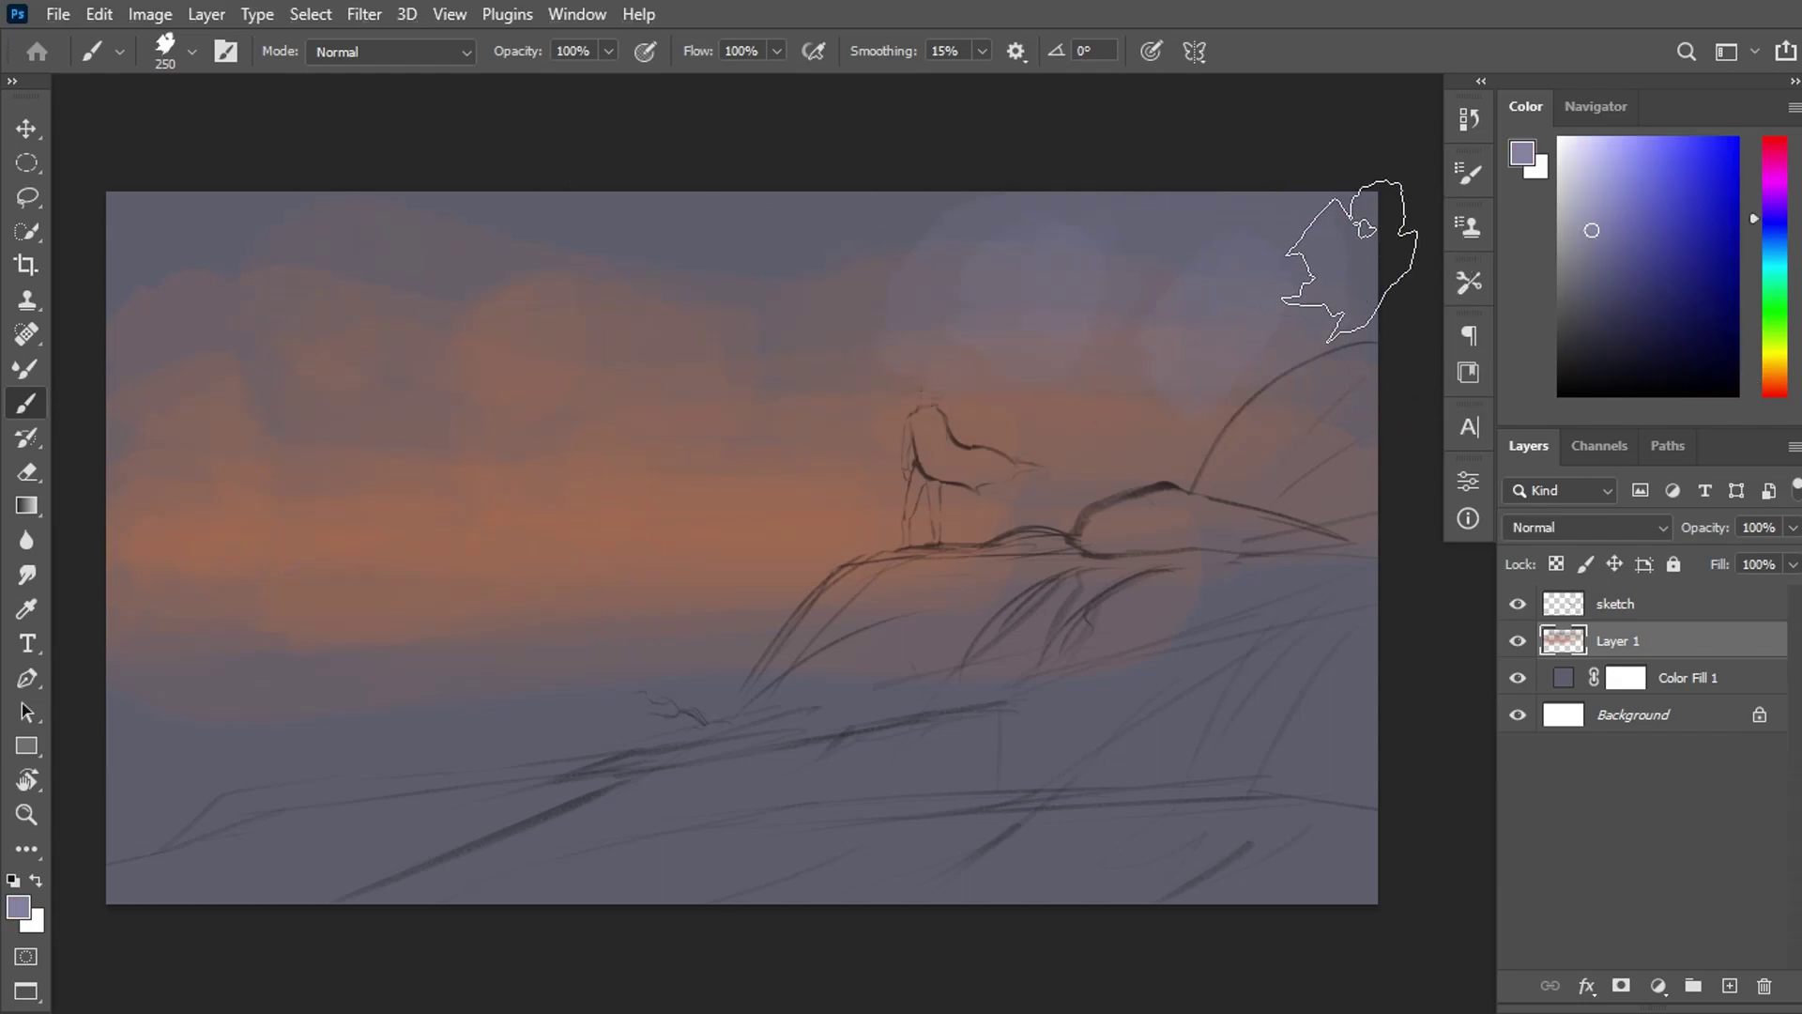
Mix a dark grey-blue and paint dark clouds across the upper-left sky.
alt+click(1292, 273)
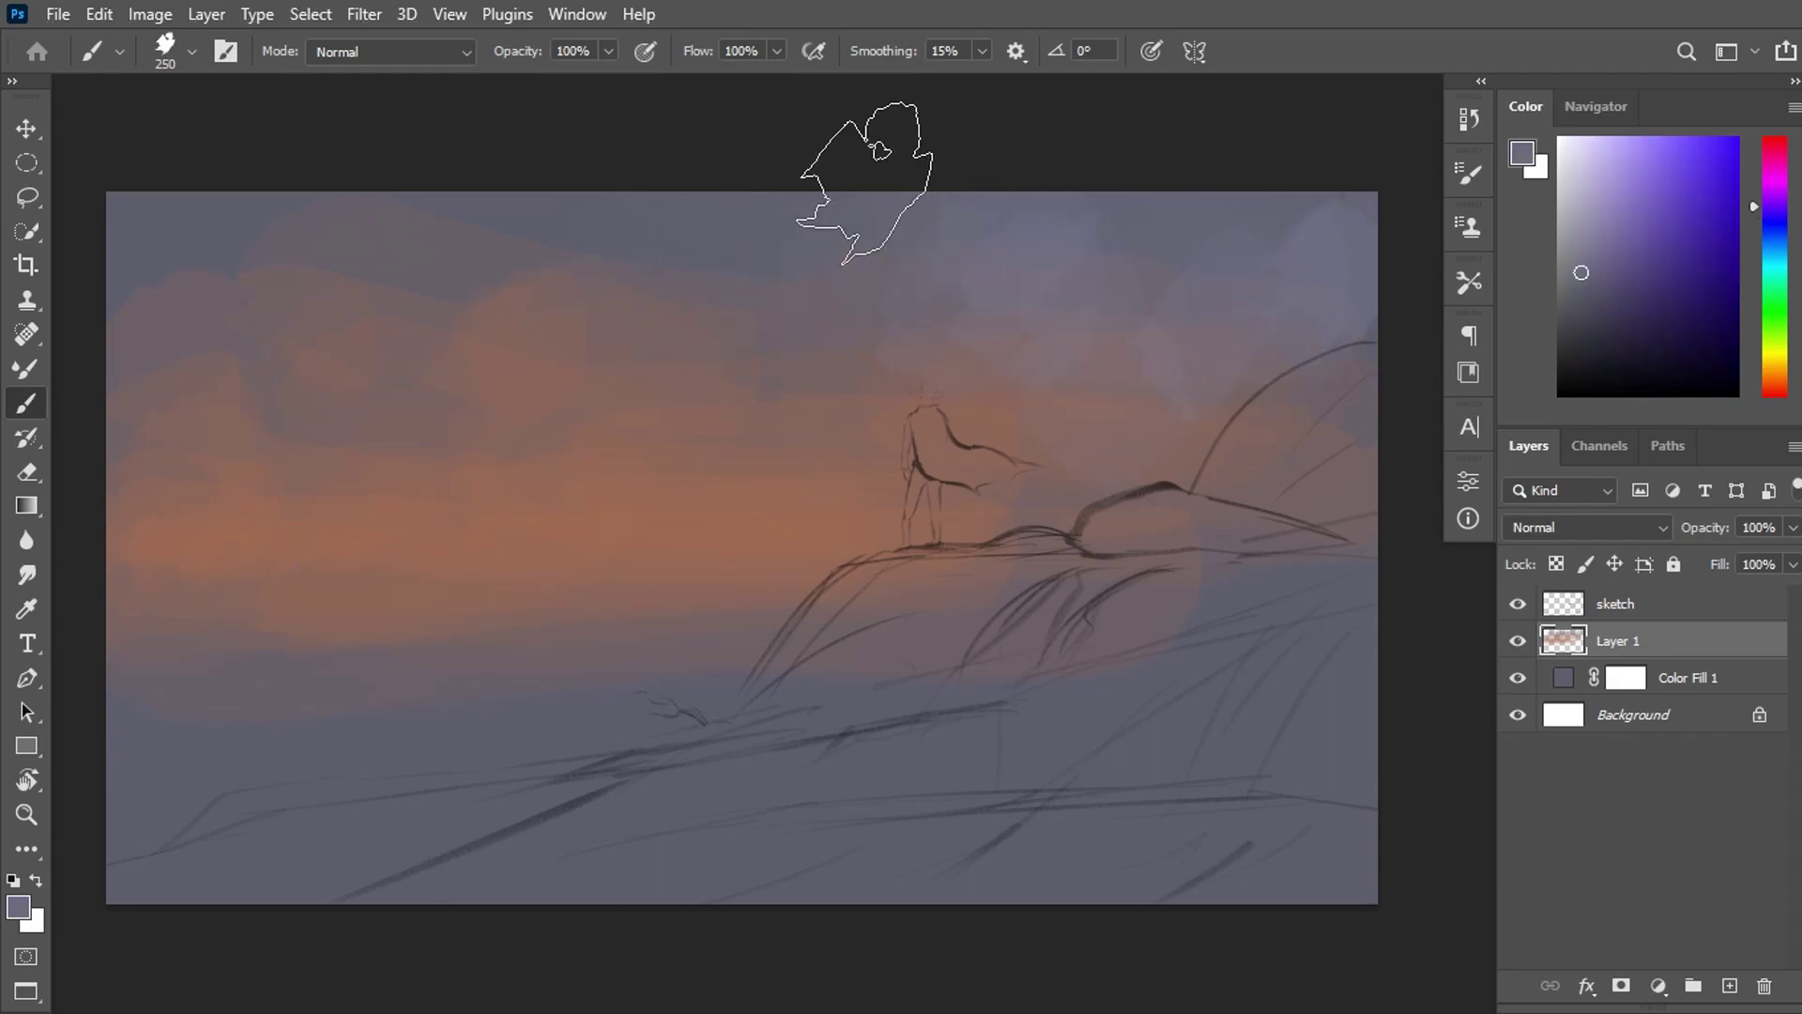
click(1774, 239)
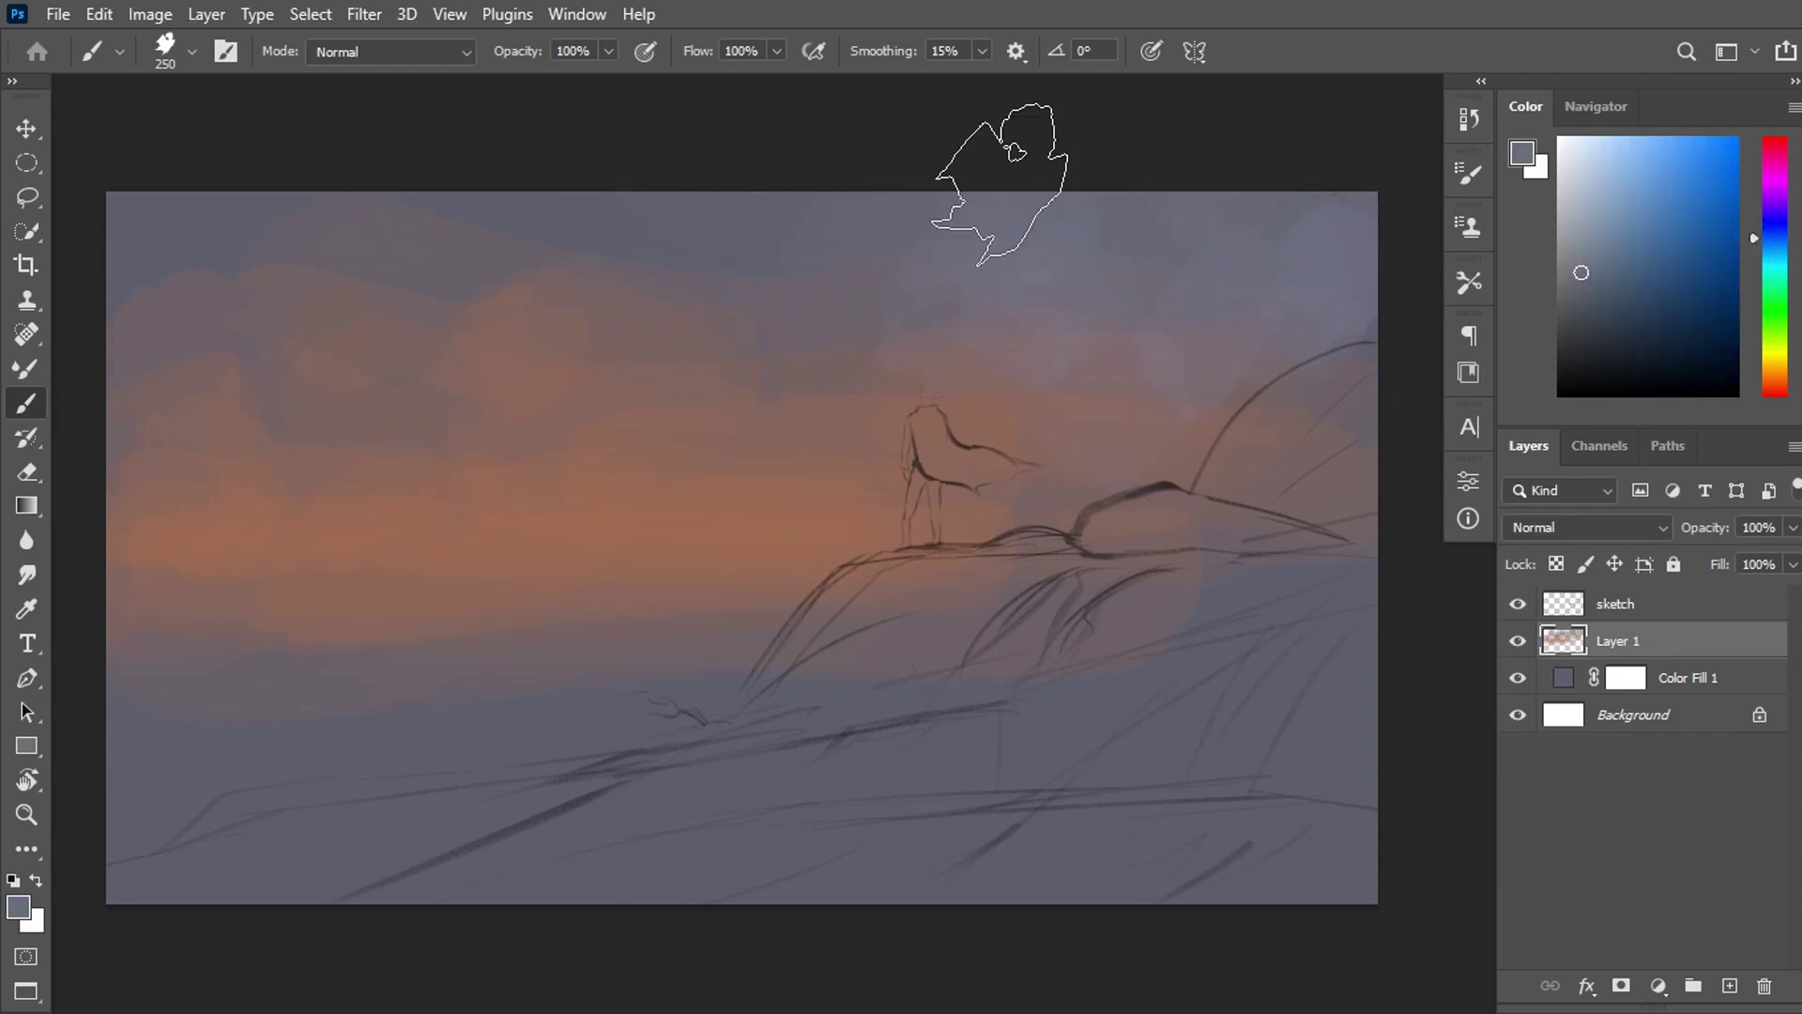
alt+click(795, 350)
alt+click(1189, 594)
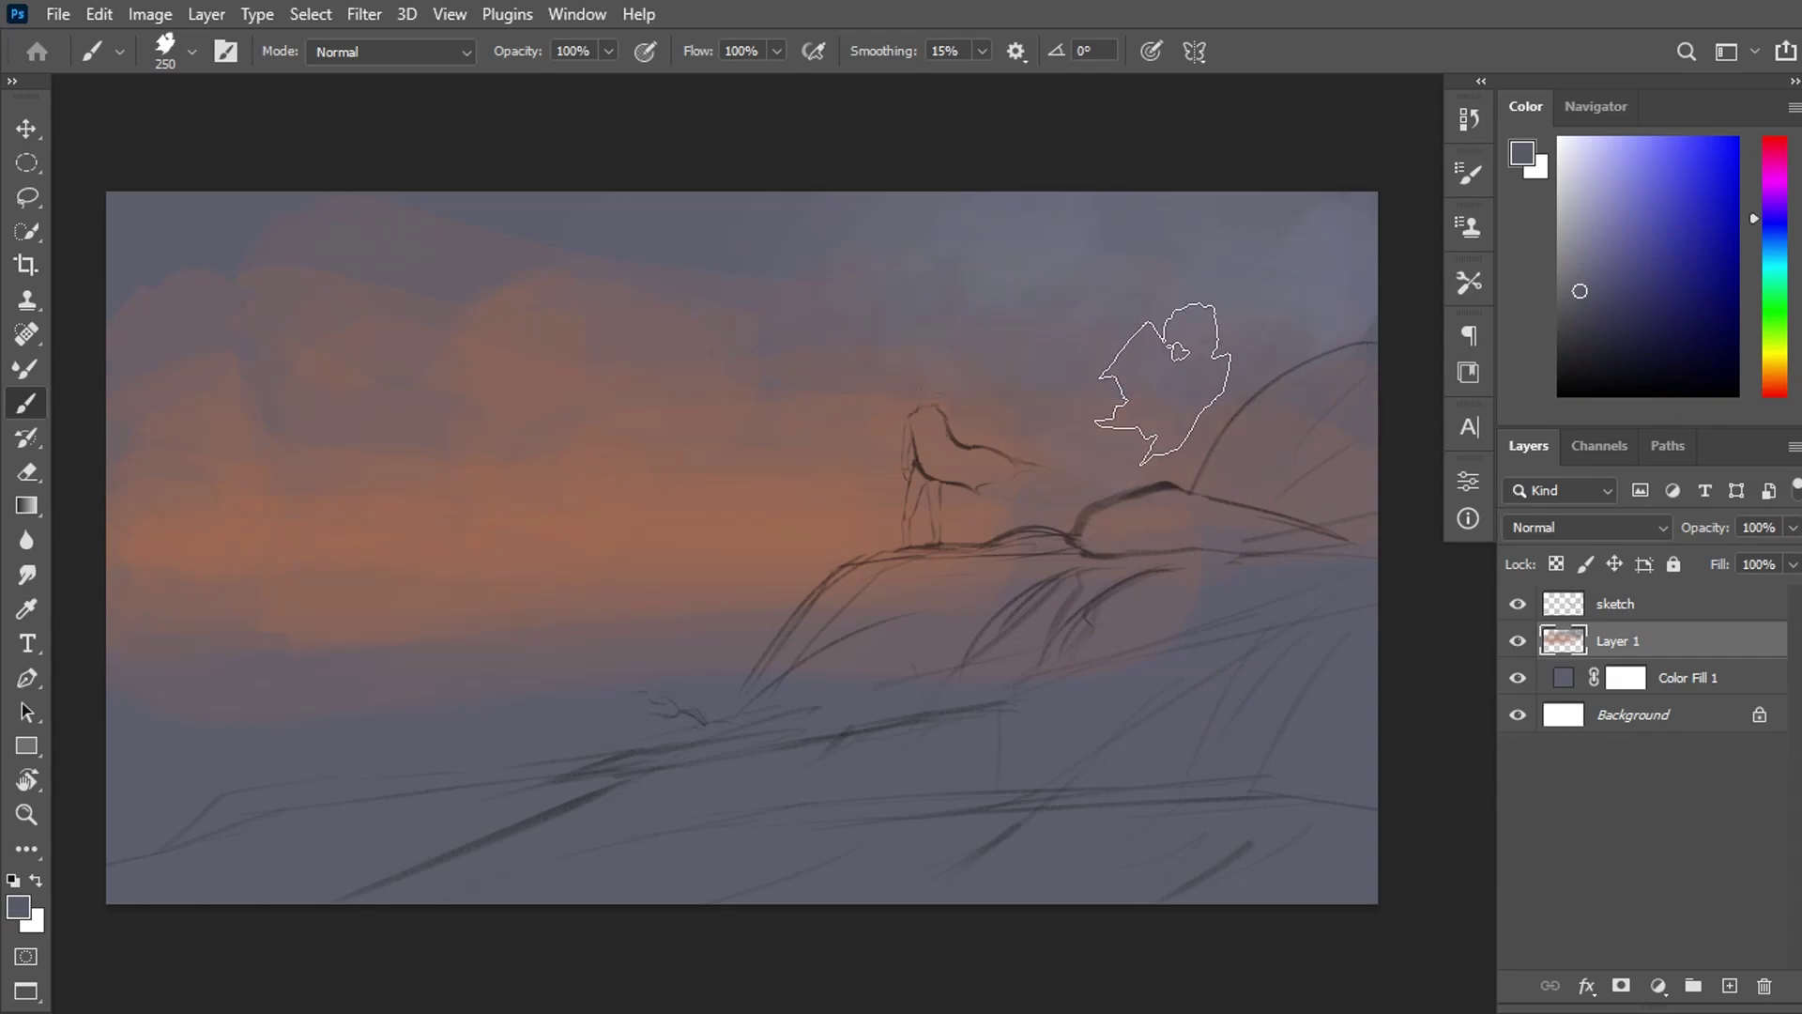
alt+click(1209, 372)
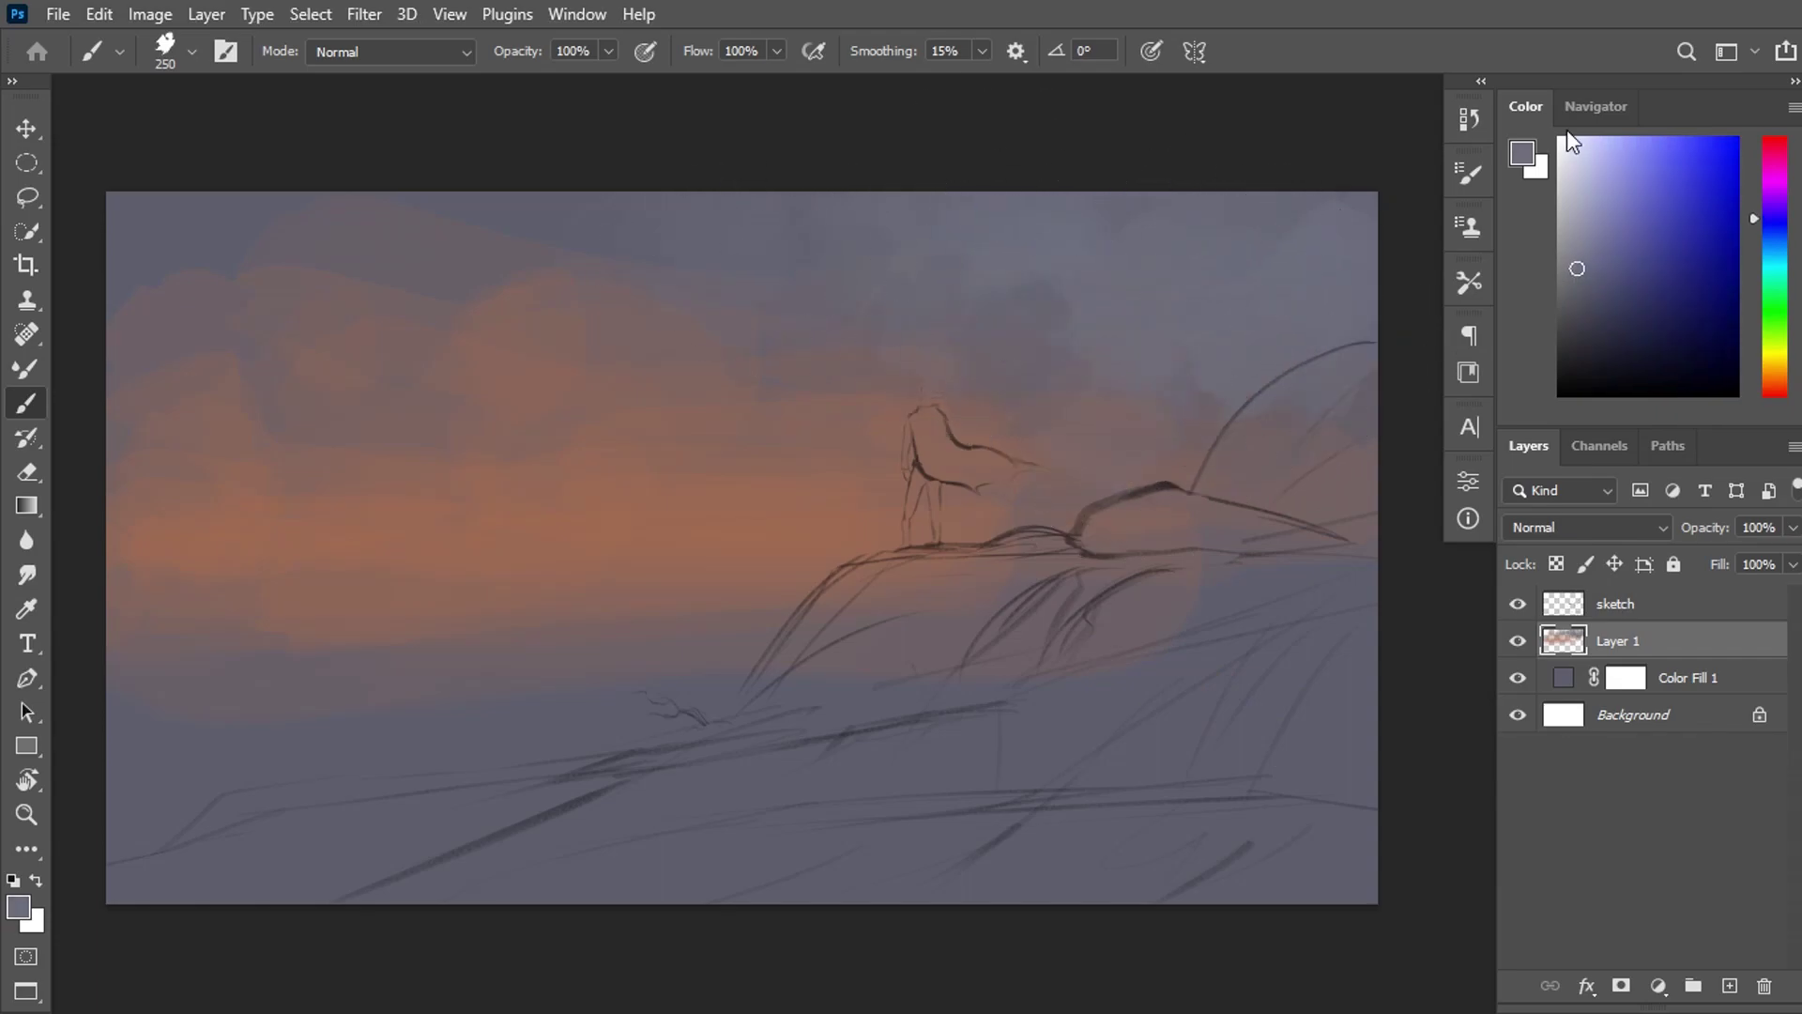
click(1596, 106)
alt+click(459, 302)
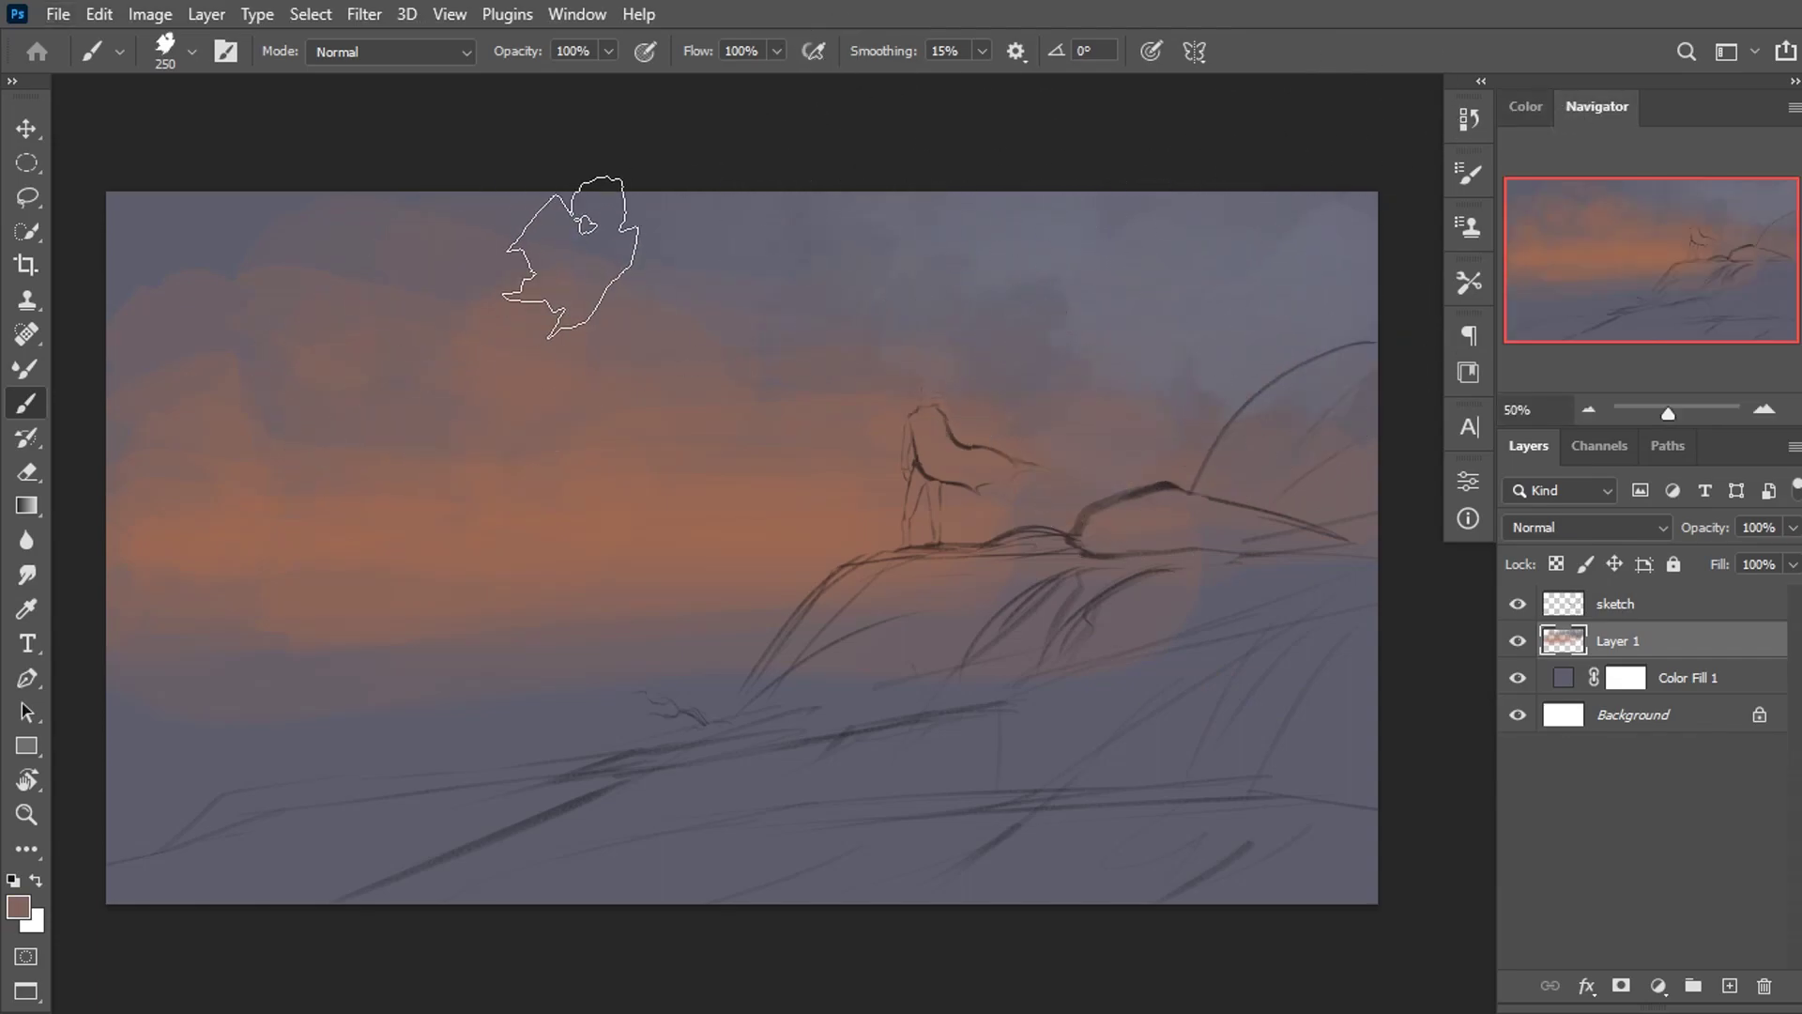
alt+click(209, 193)
drag(244, 239, 560, 273)
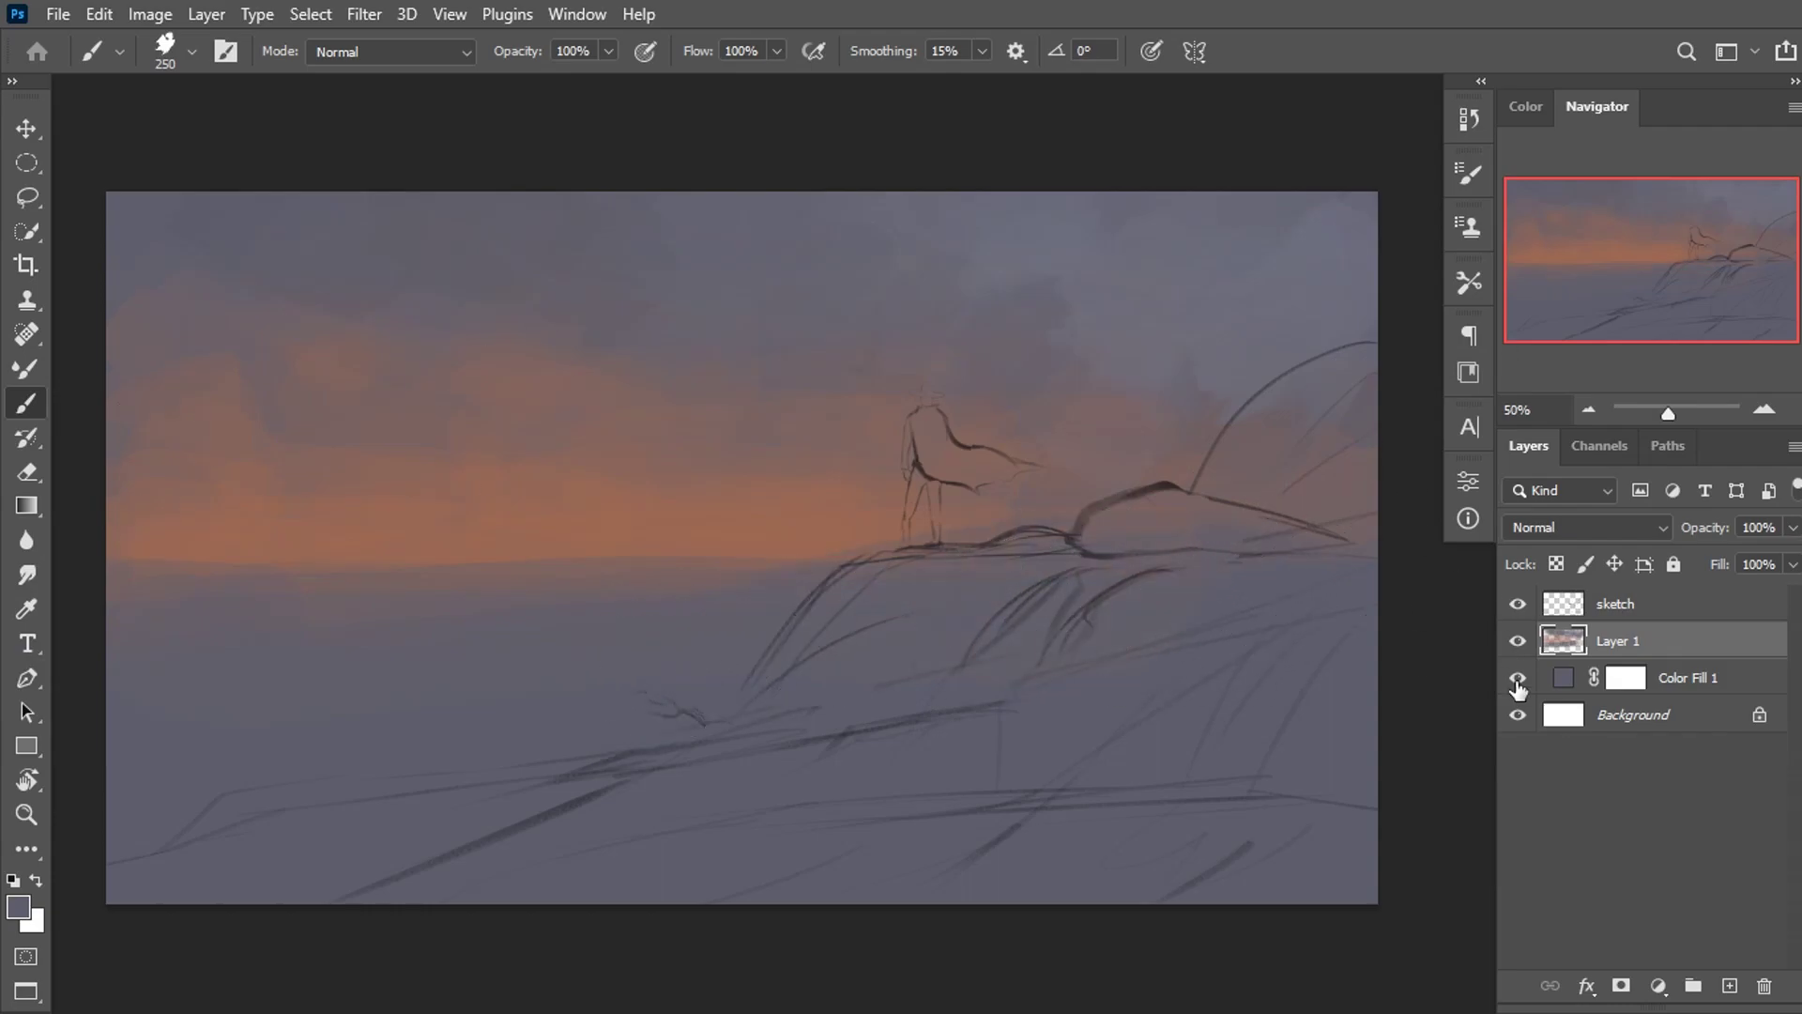
click(1730, 984)
Dab soft orange along the horizon with a 70 px brush.
click(1529, 108)
drag(1764, 349, 1763, 374)
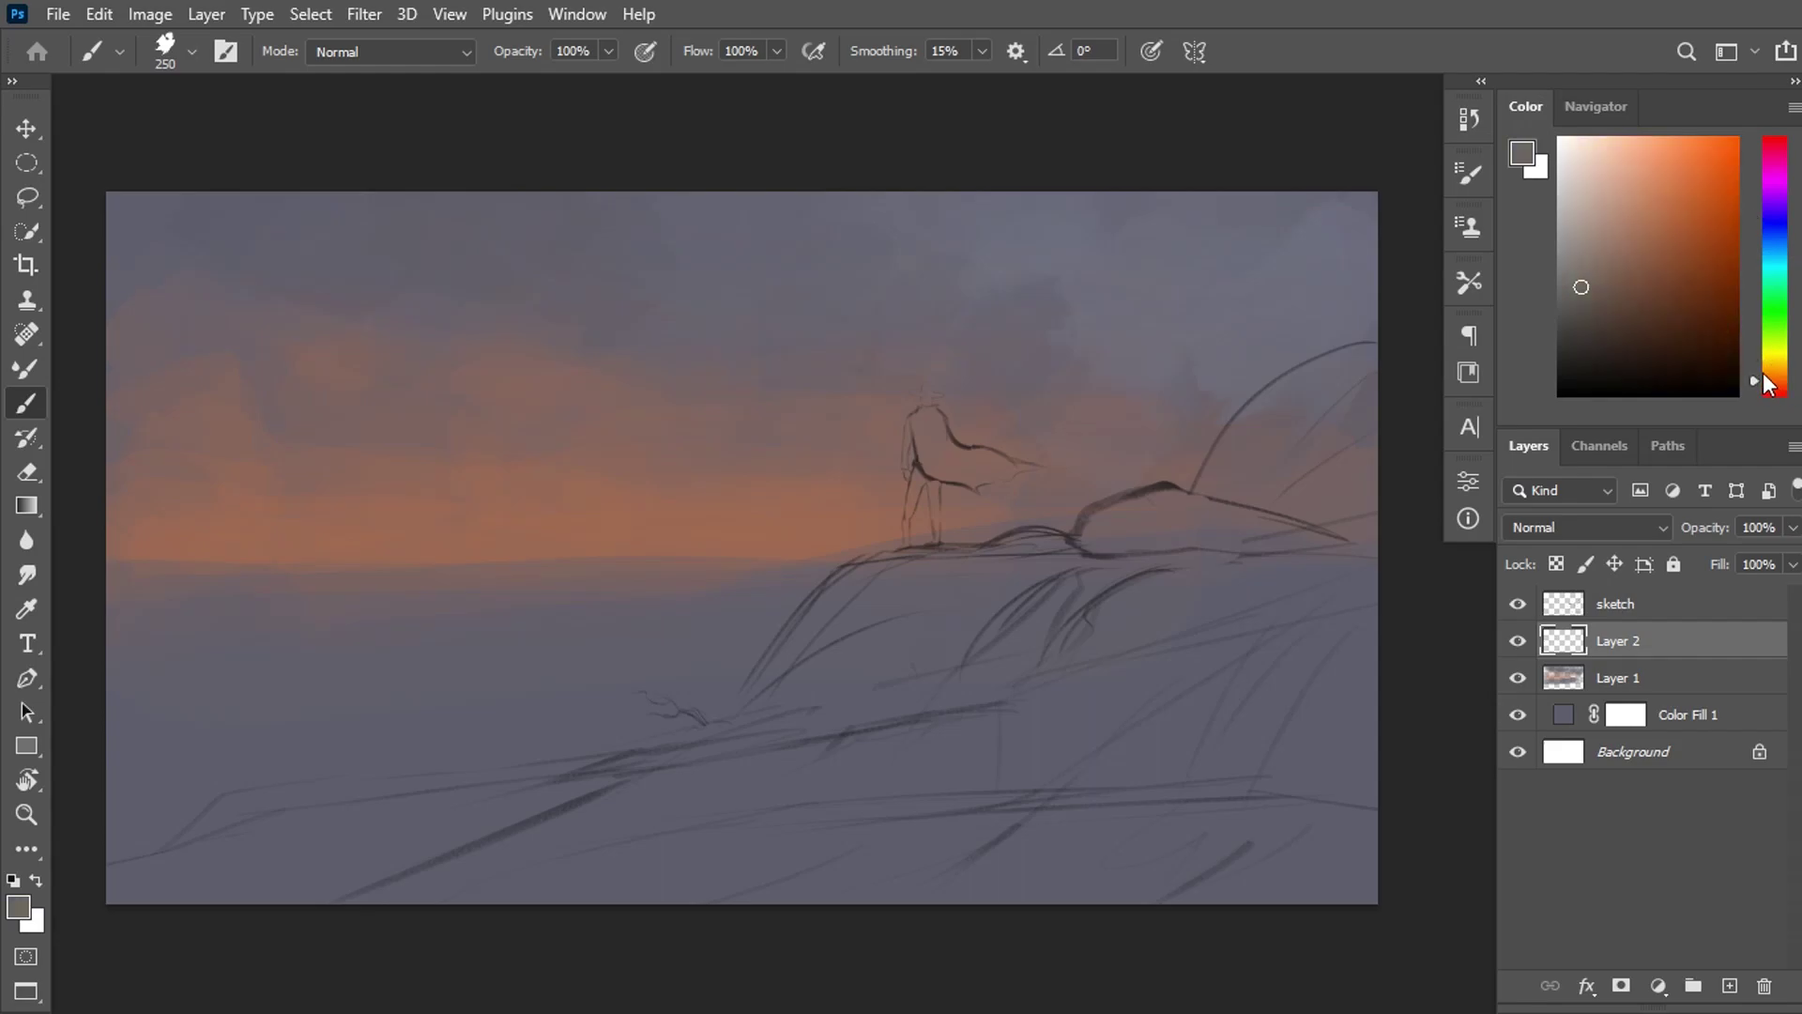
key(bracketleft)
key(bracketleft)
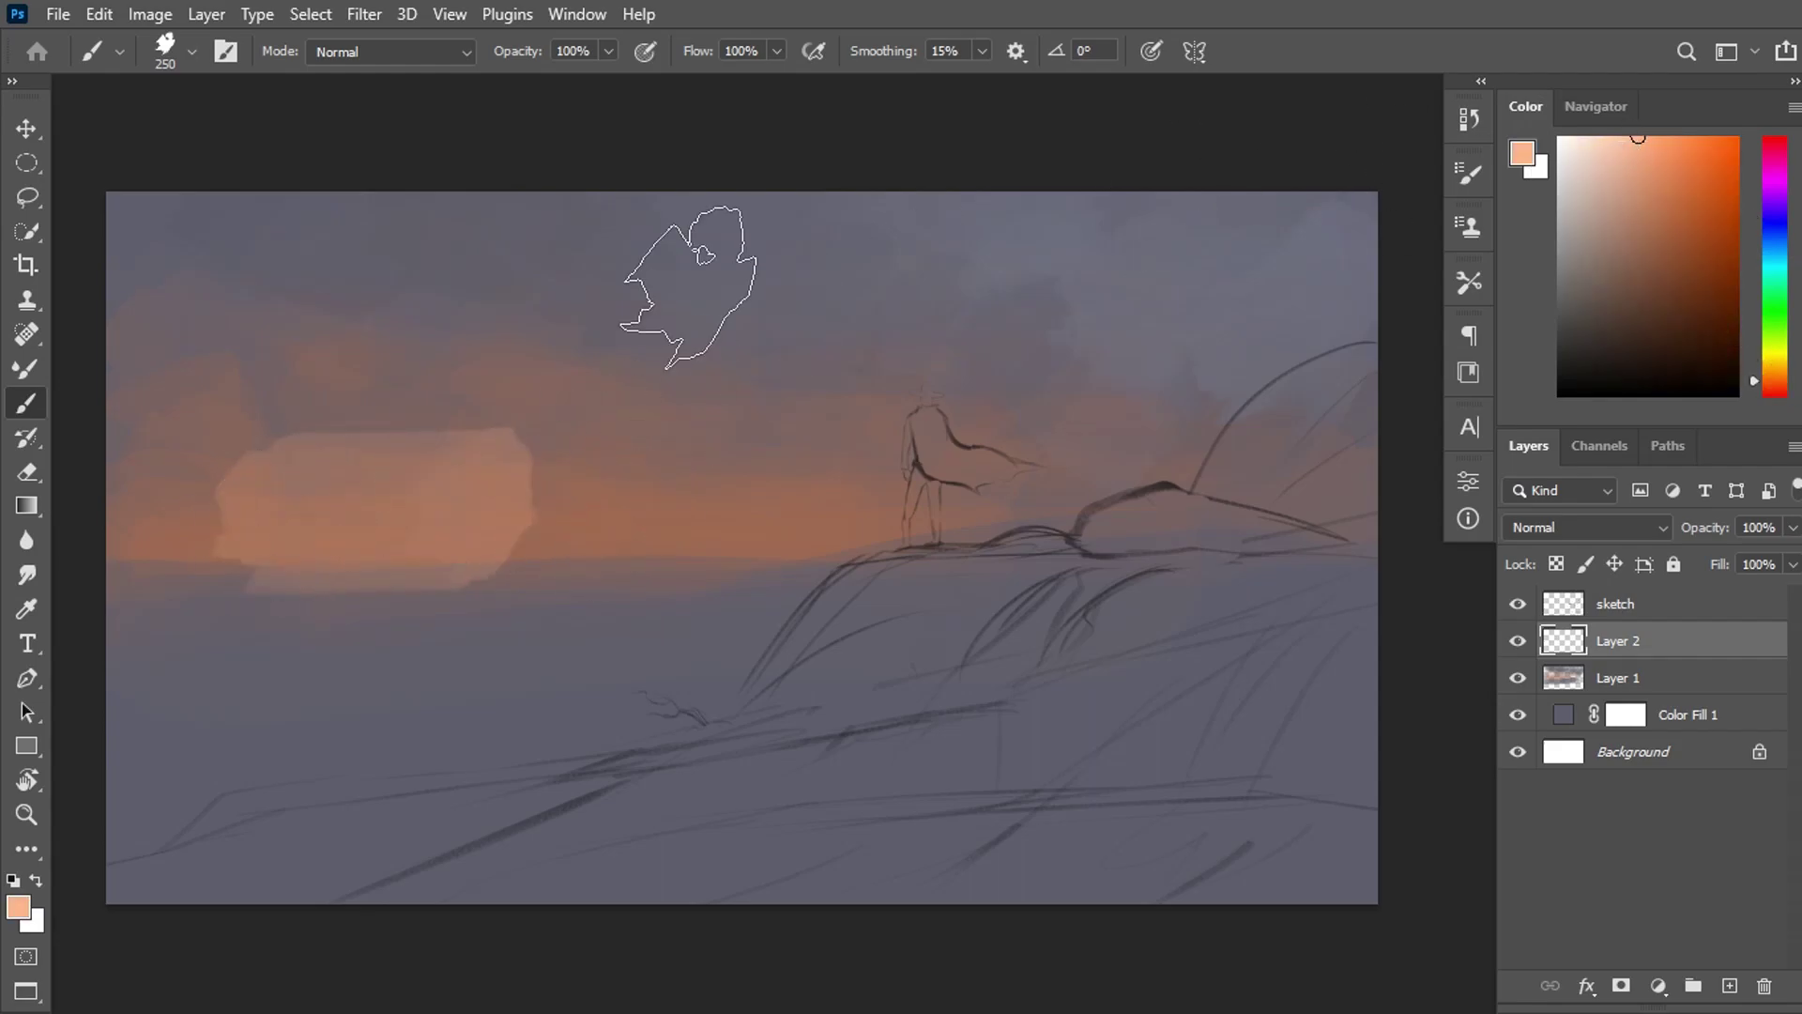
key(bracketleft)
key(bracketleft)
key(bracketleft)
click(282, 521)
click(390, 524)
drag(507, 521, 658, 526)
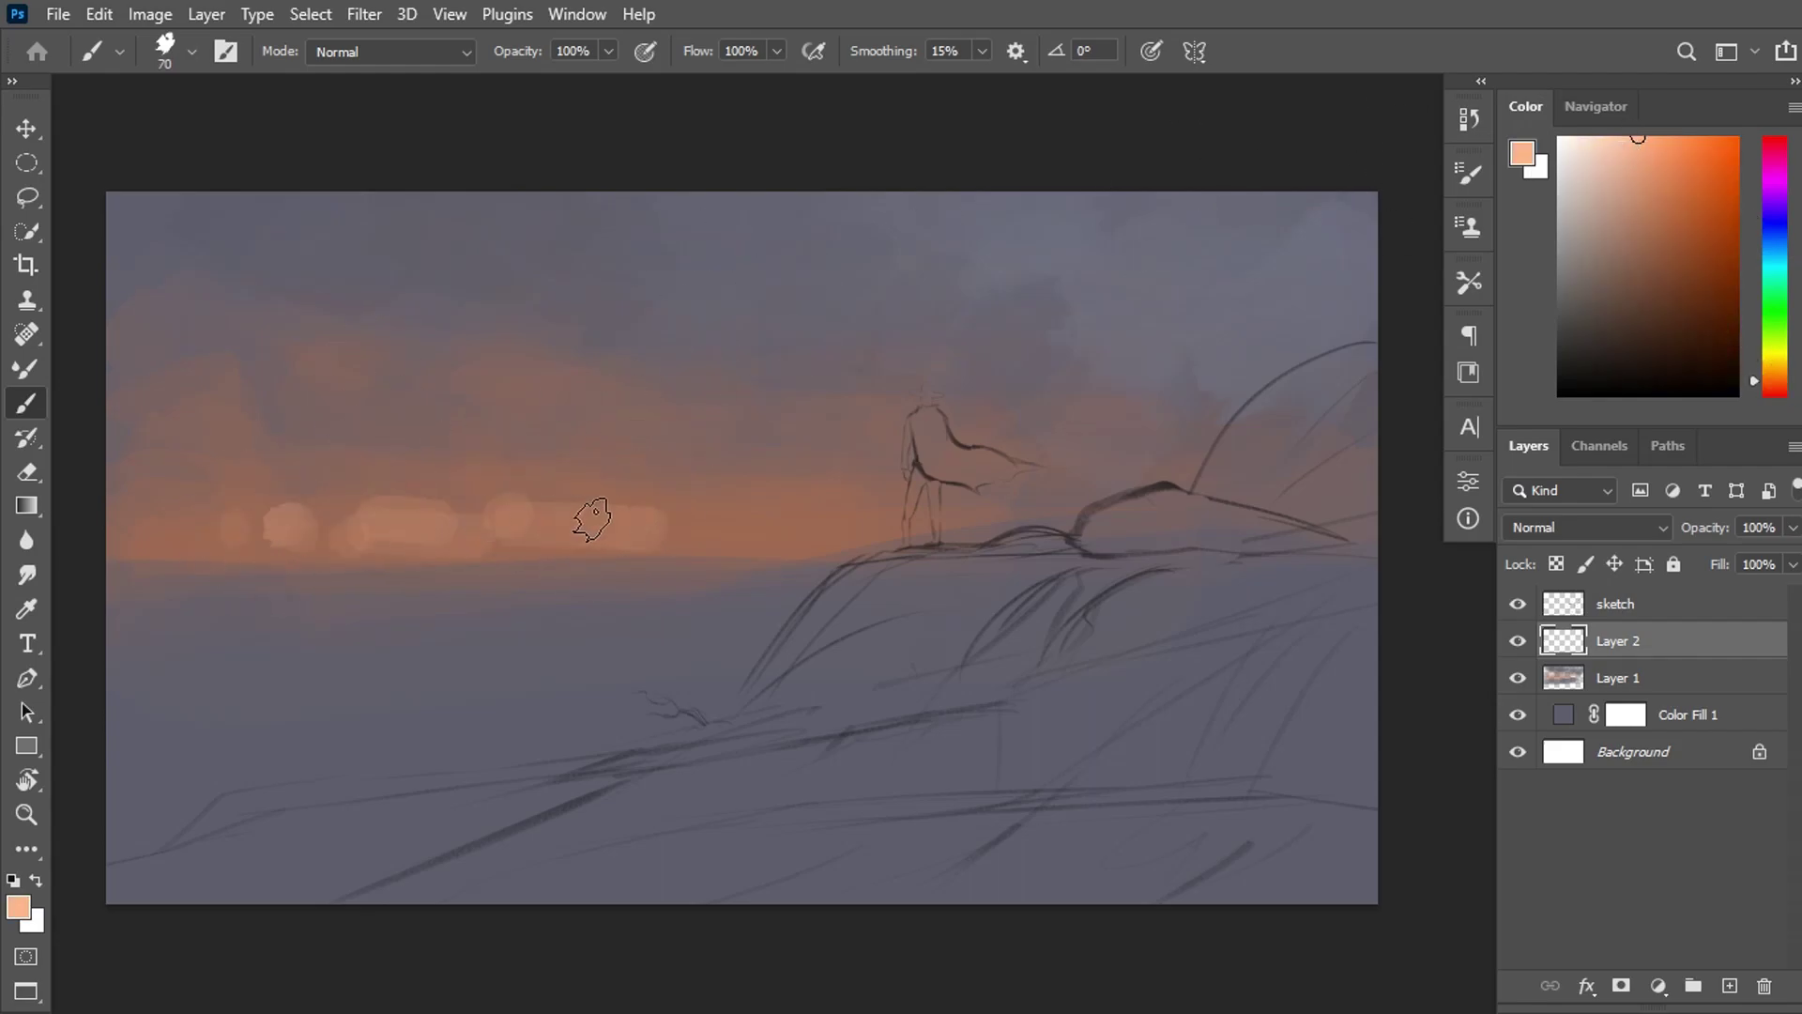
alt+click(389, 528)
drag(390, 527, 671, 527)
Add pale peach dabs and extend the glowing orange band along the horizon.
alt+click(267, 516)
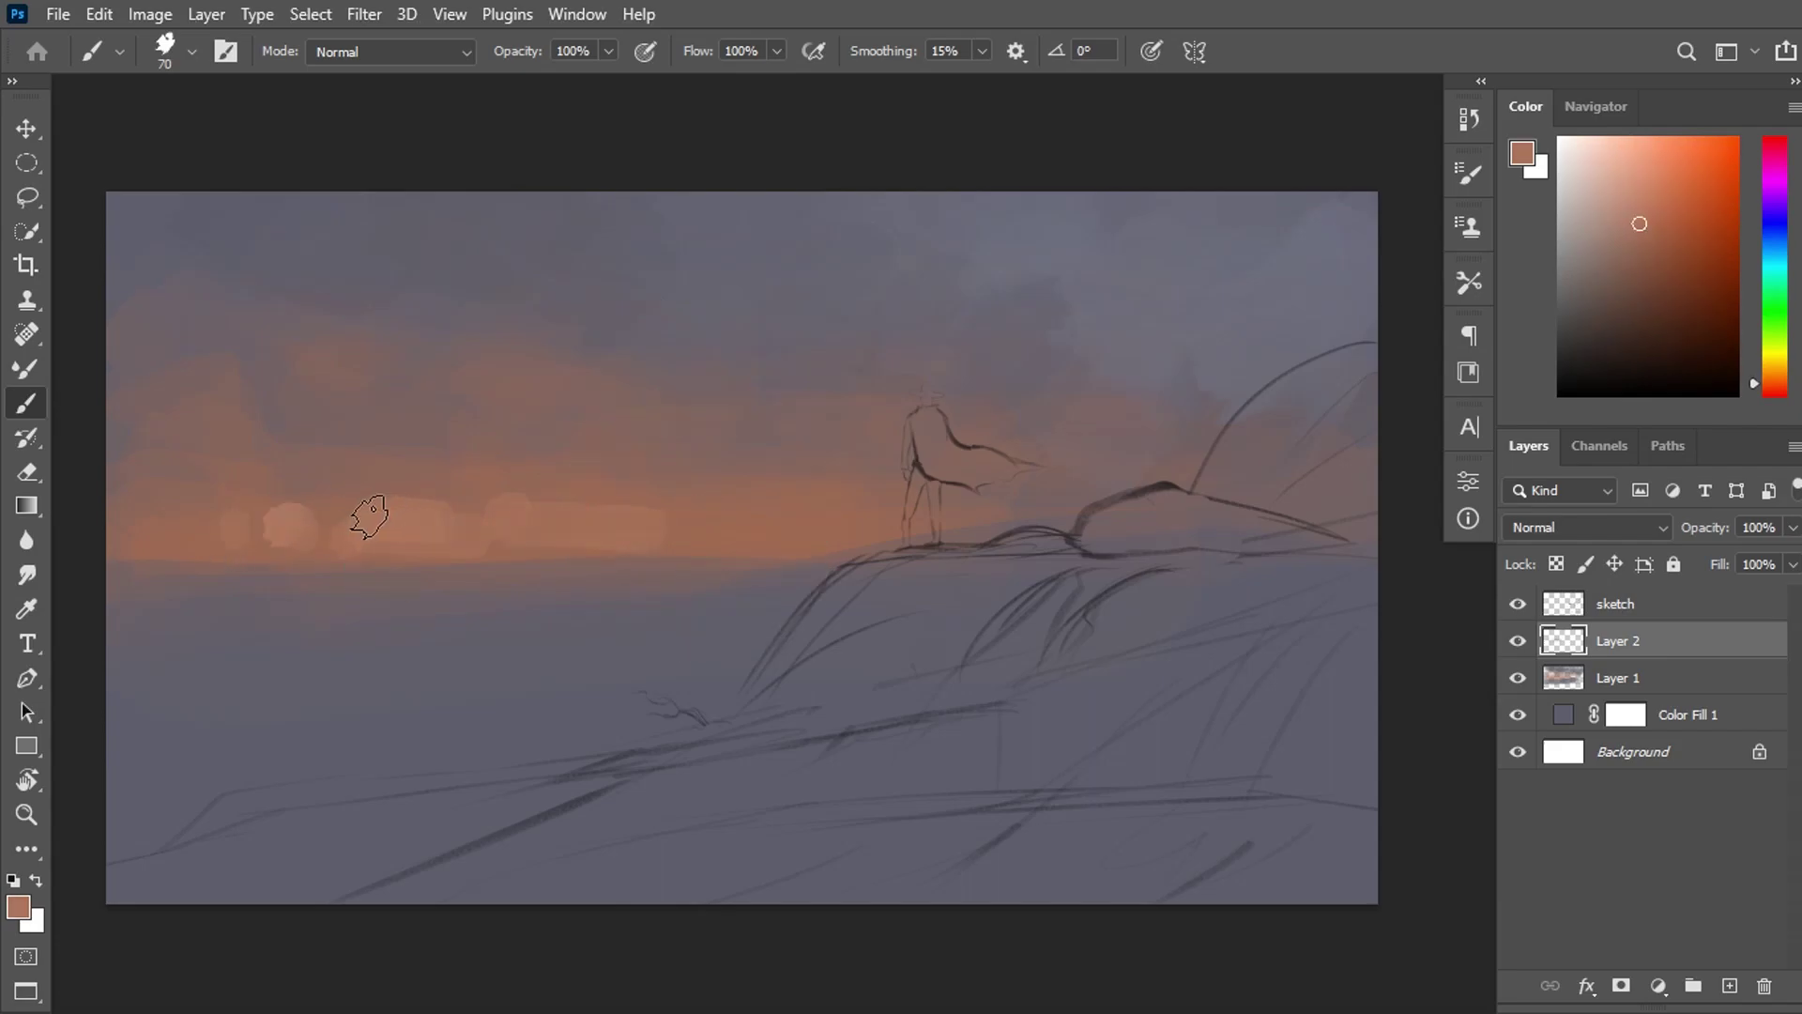
alt+click(717, 495)
alt+click(786, 362)
drag(354, 522, 474, 518)
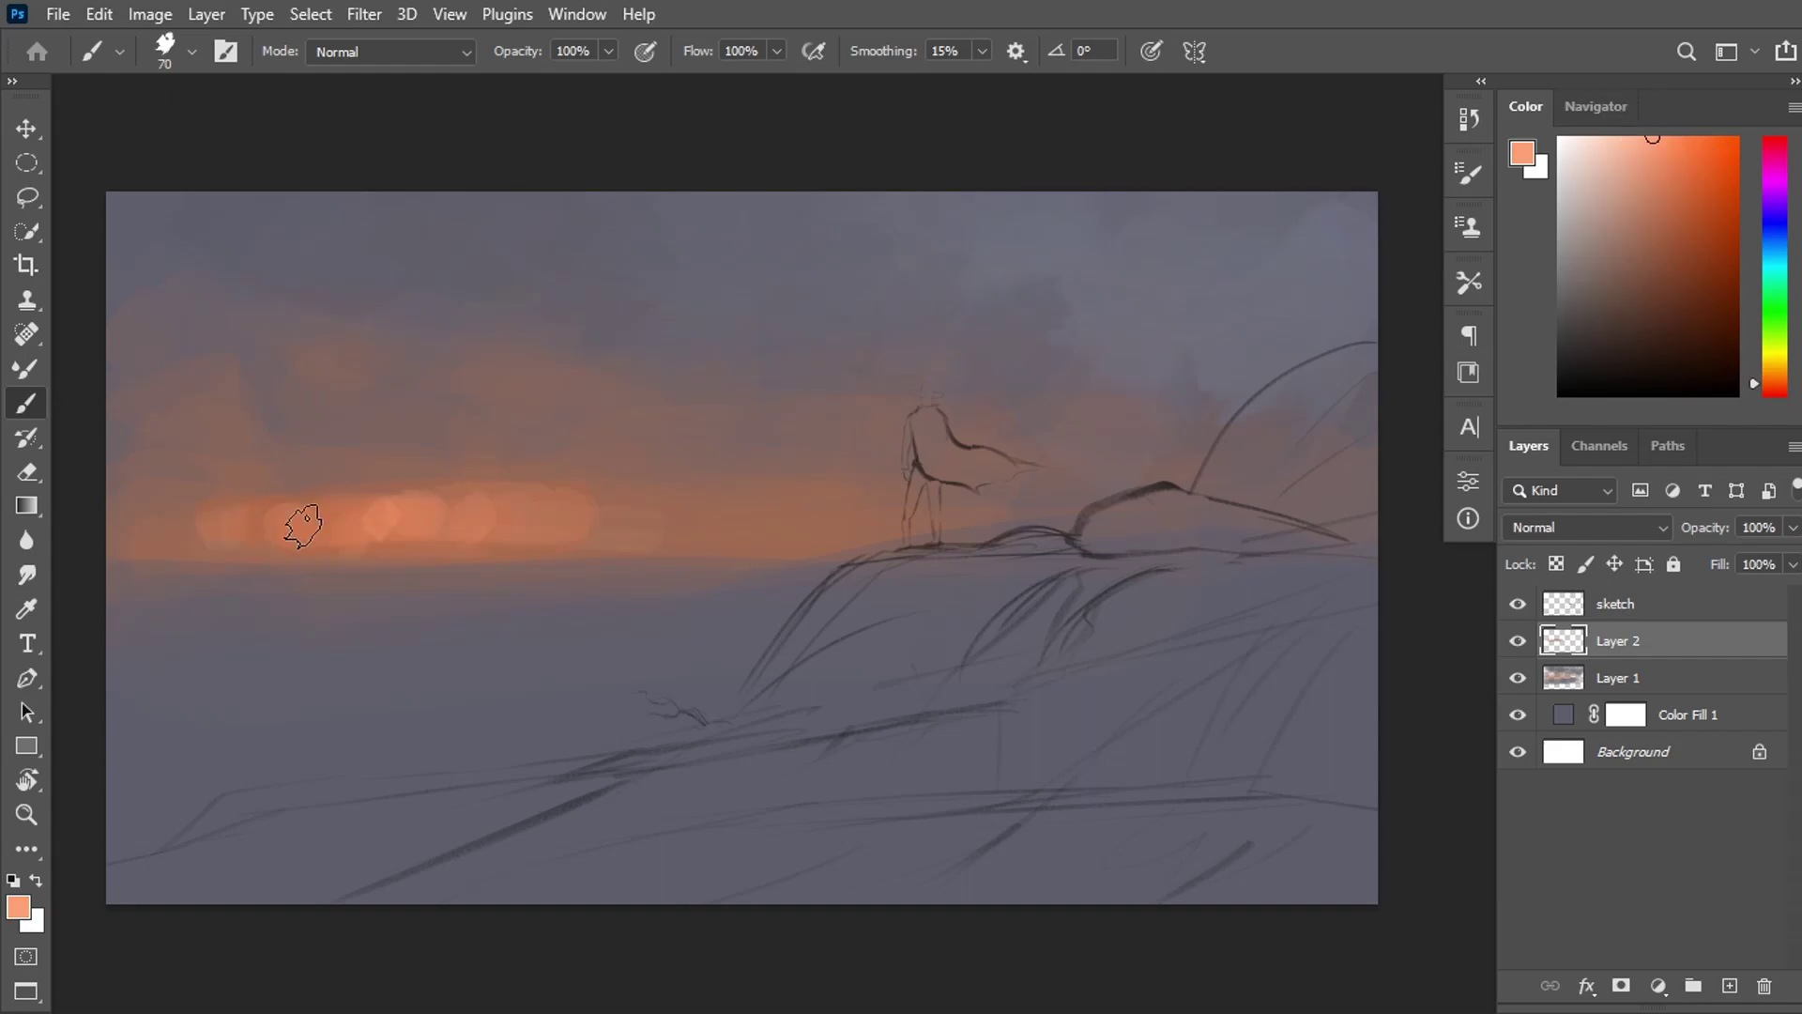
alt+click(503, 482)
drag(728, 507, 262, 537)
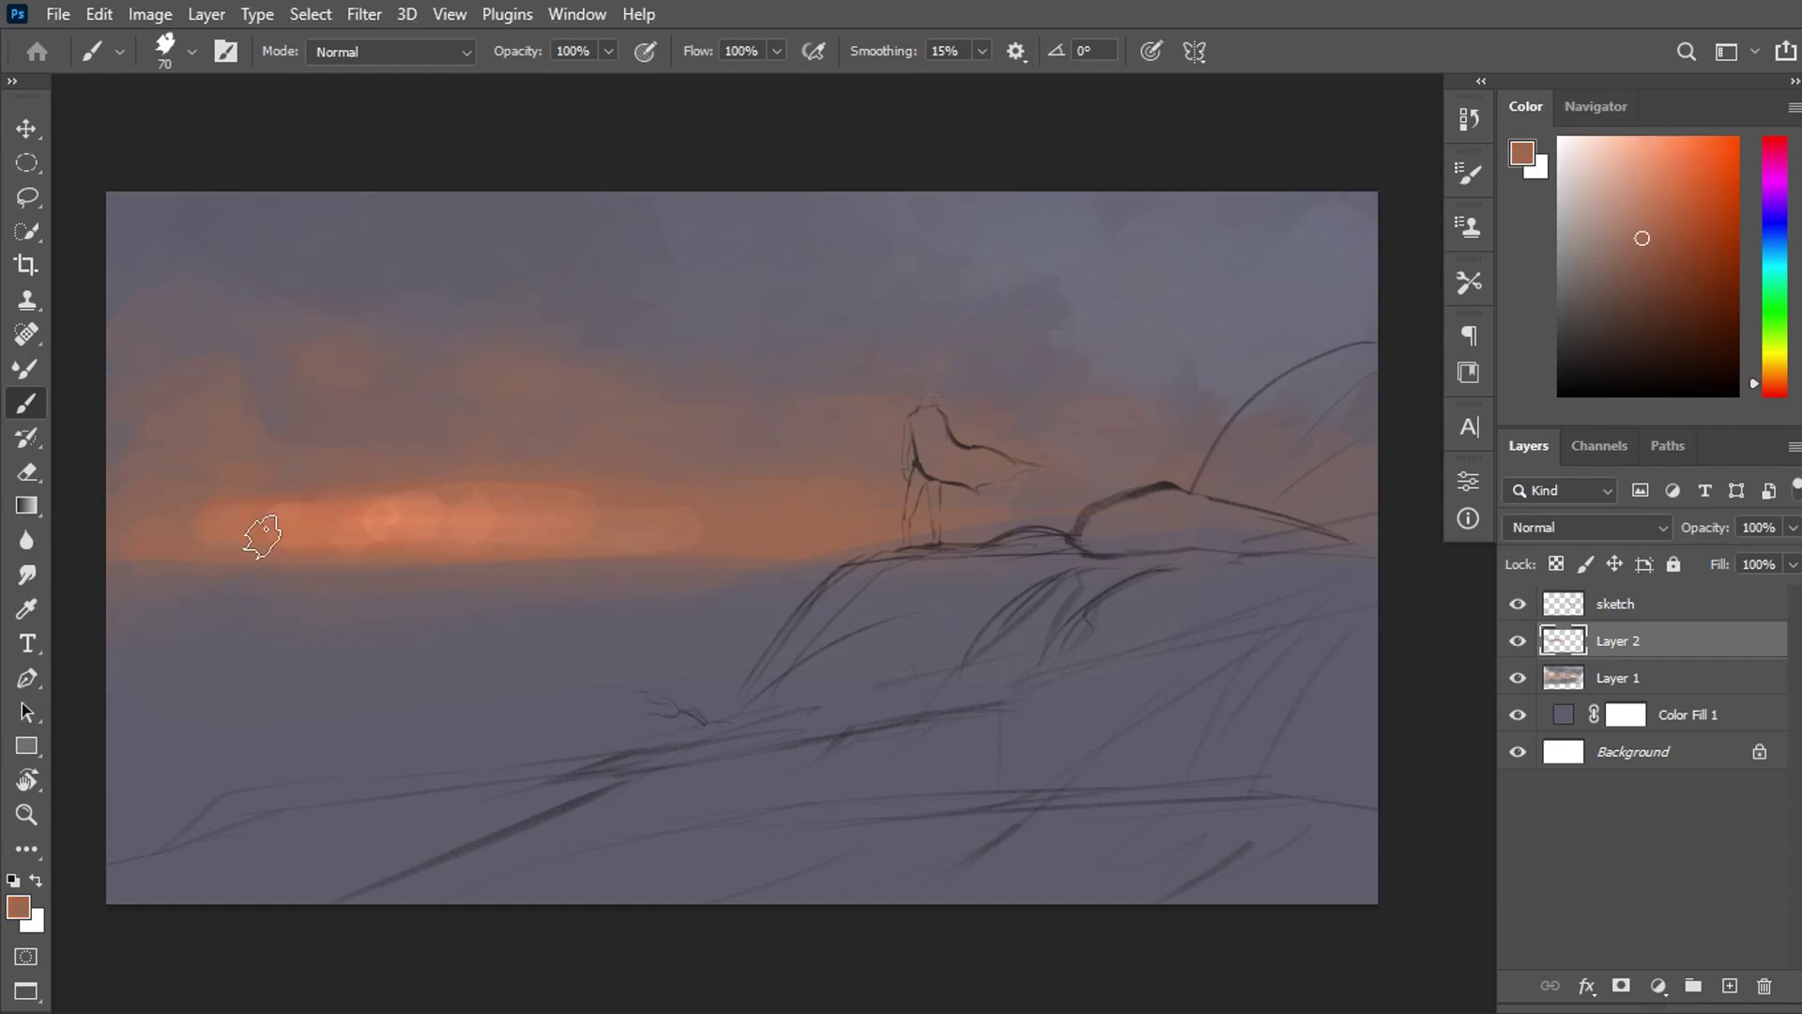
alt+click(544, 478)
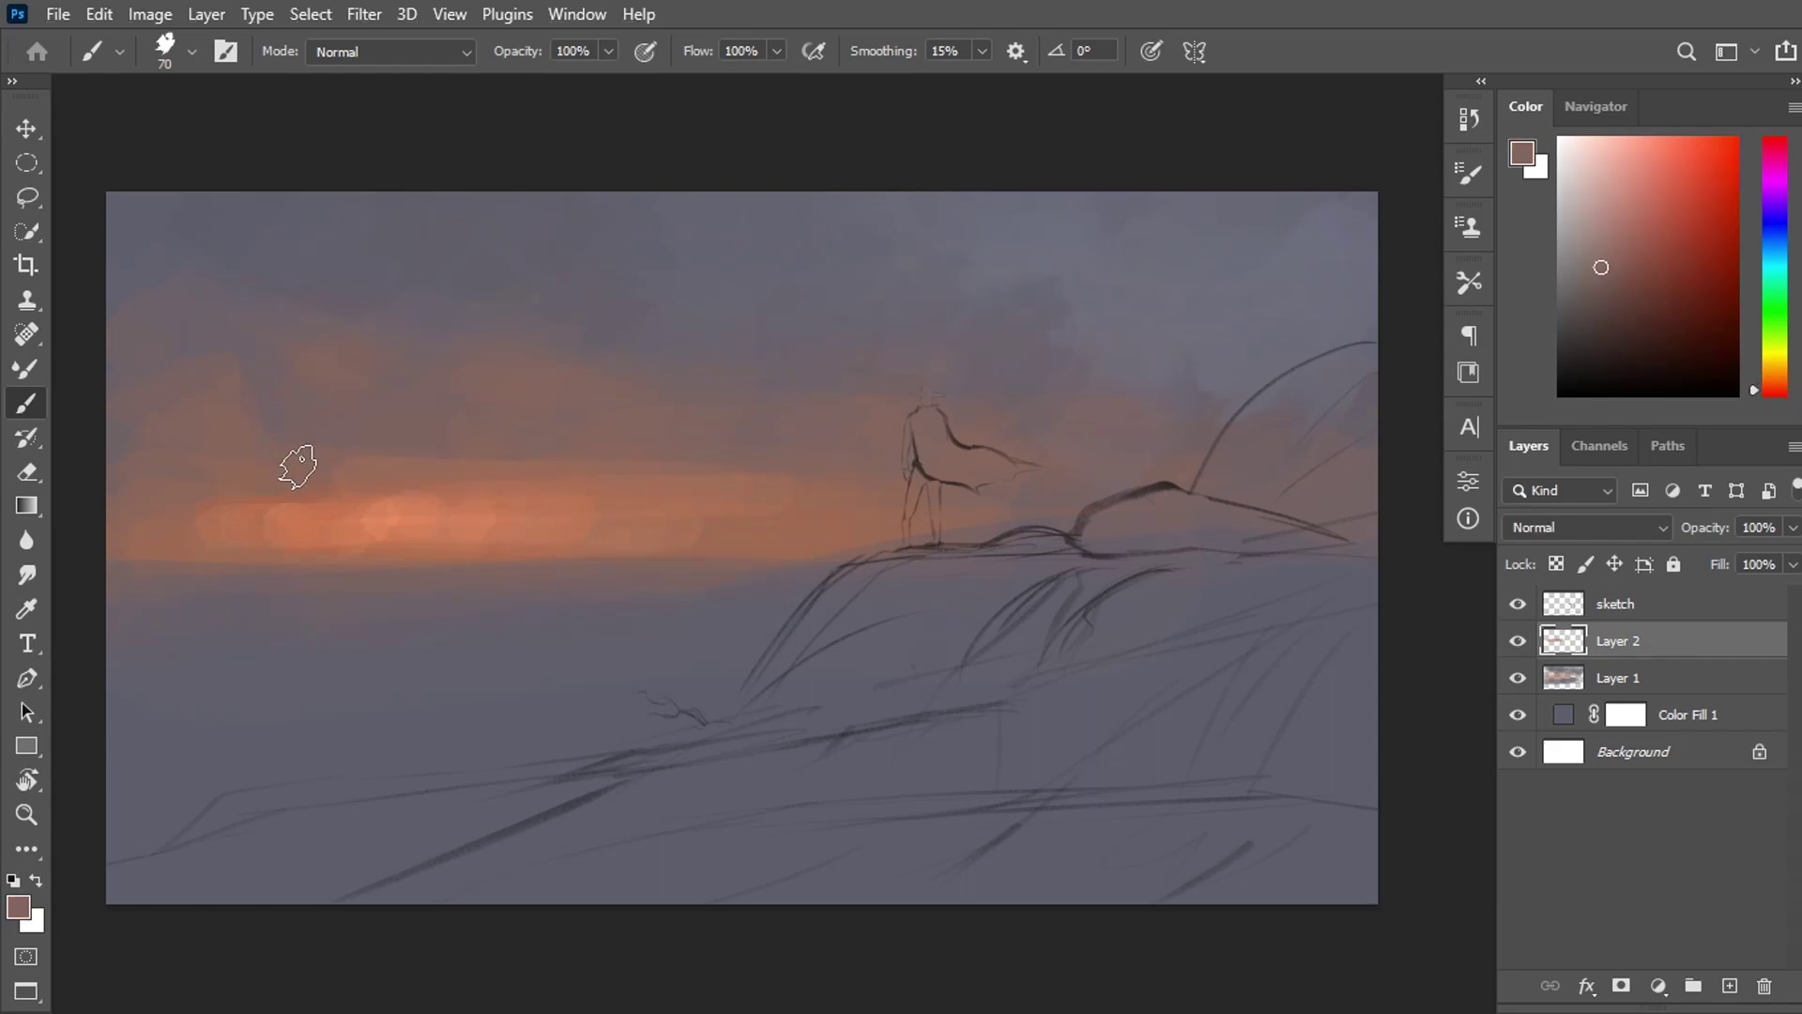
alt+click(352, 497)
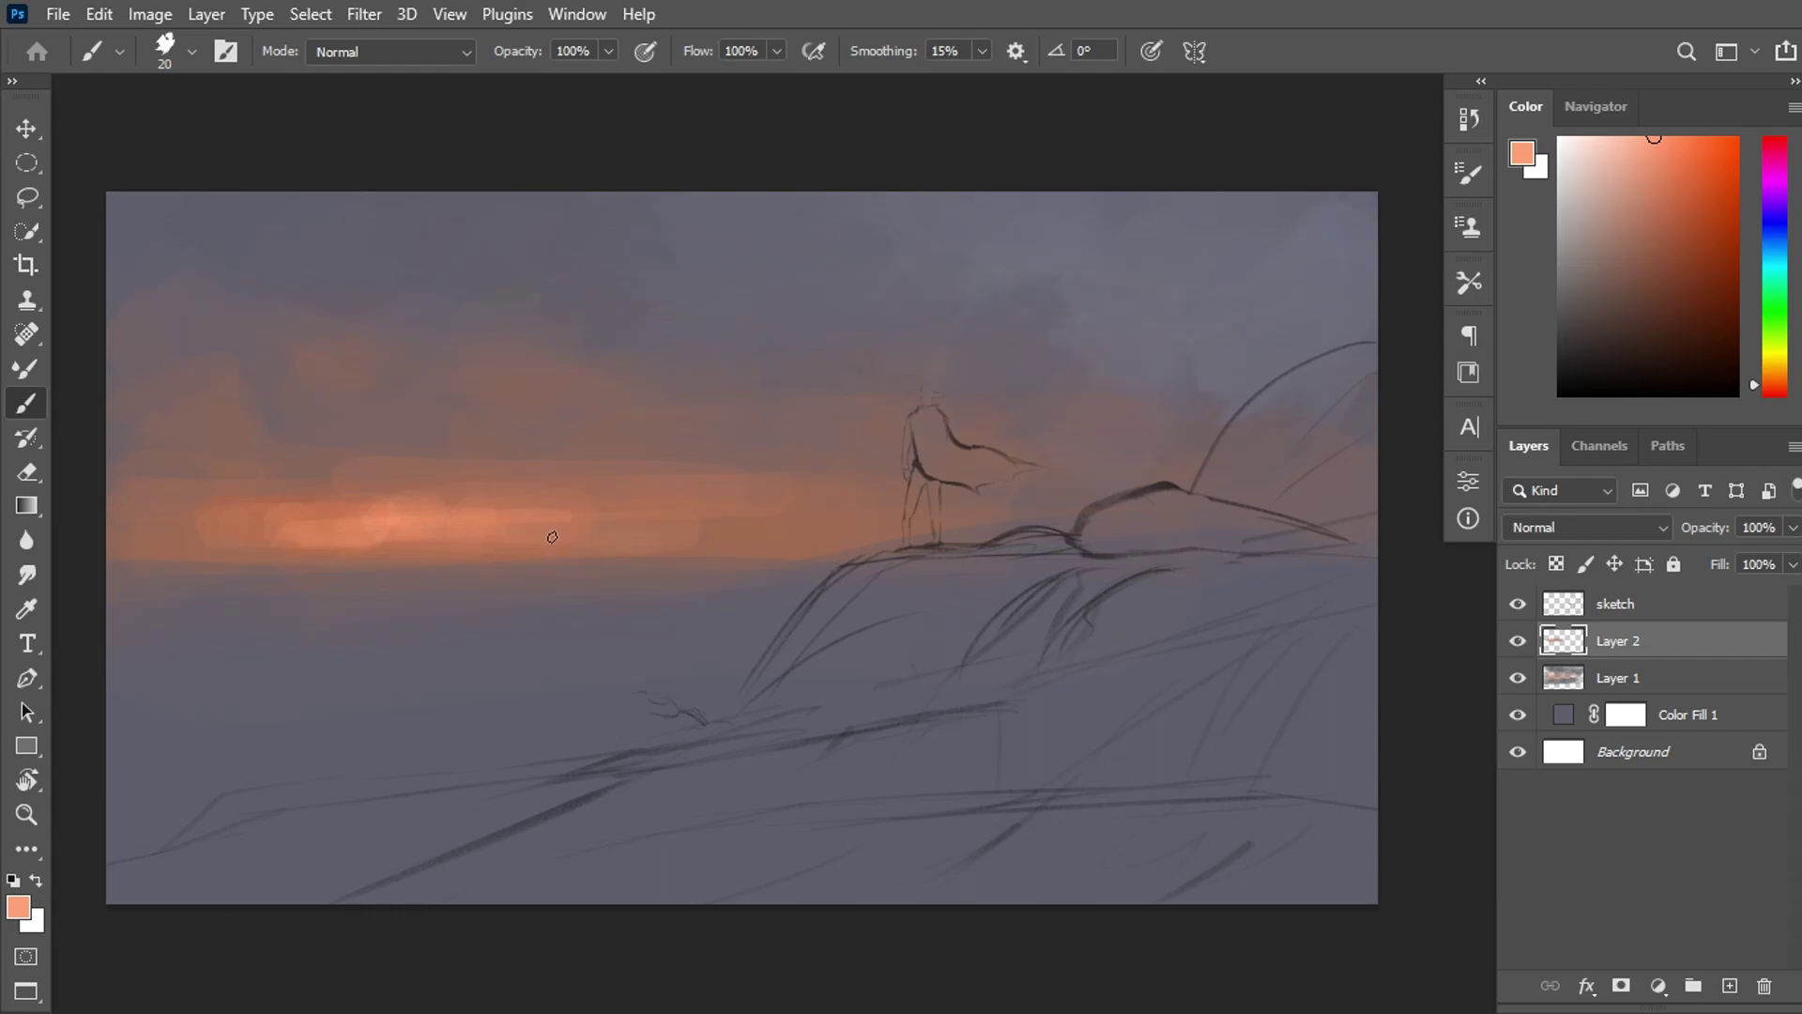
Brighten the glow's lower edge with yellow-orange and resample peach and orange tones.
click(1762, 372)
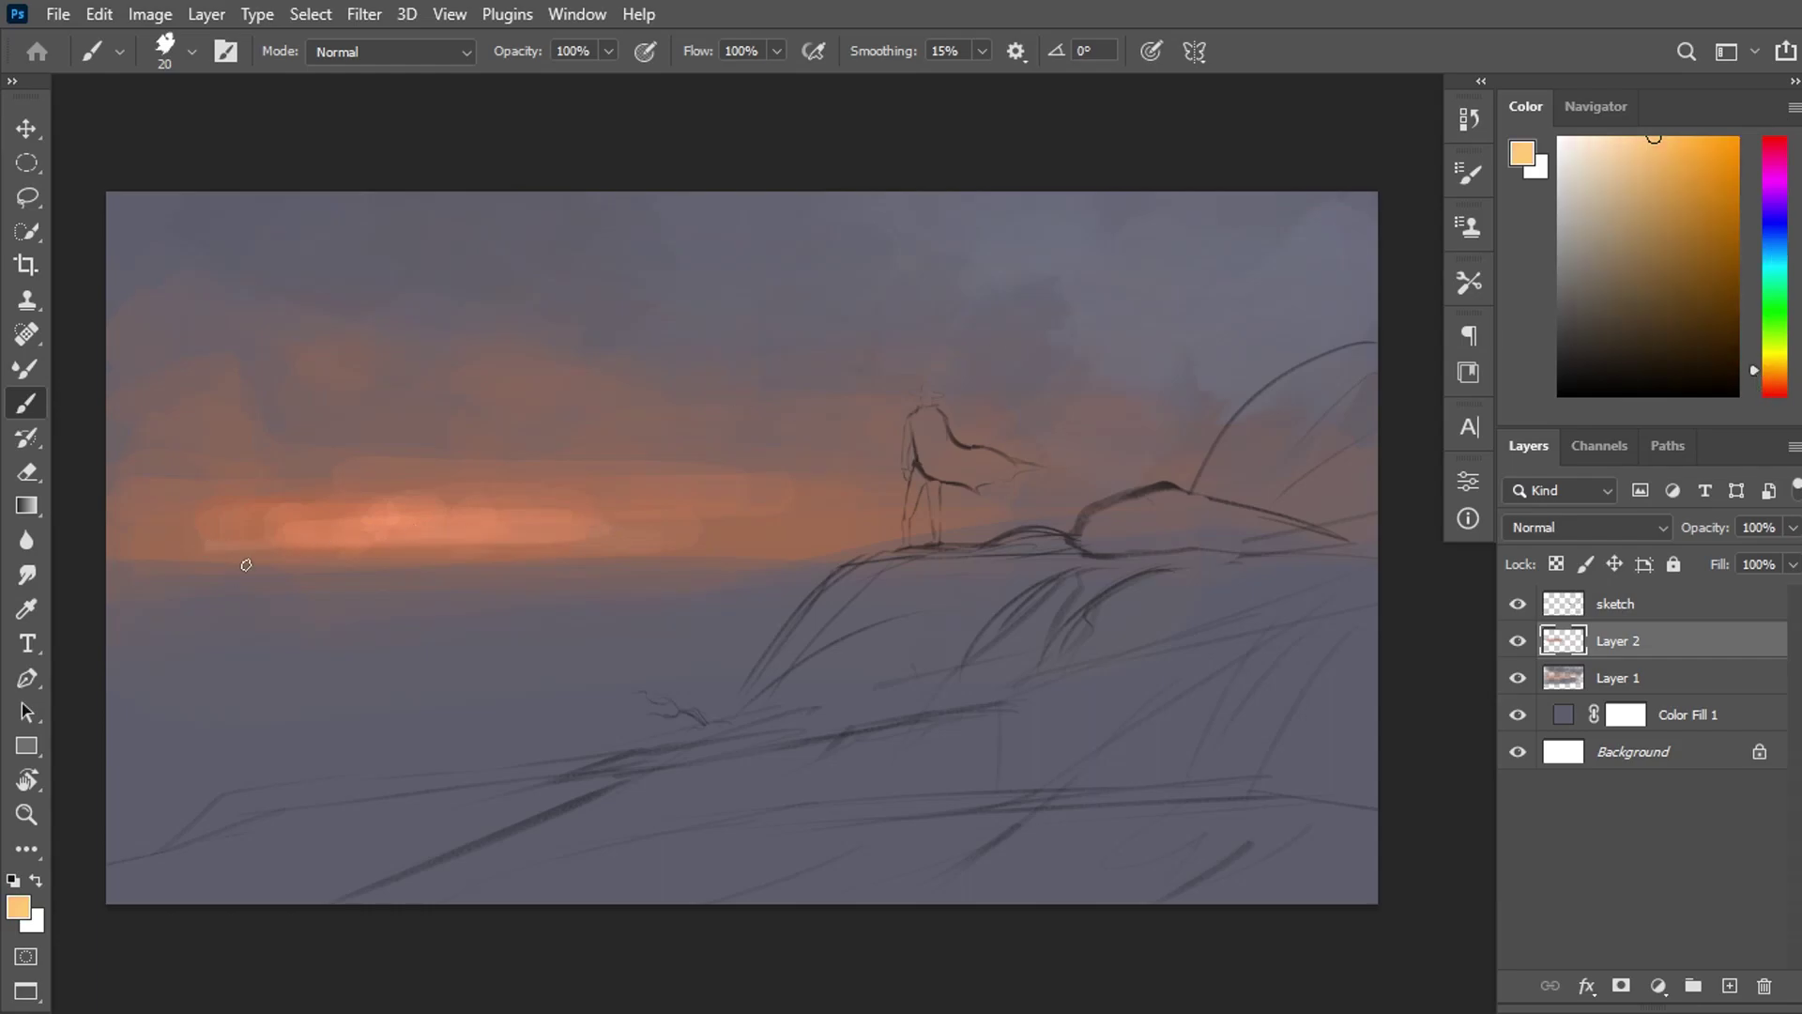
drag(577, 533, 211, 553)
click(1761, 385)
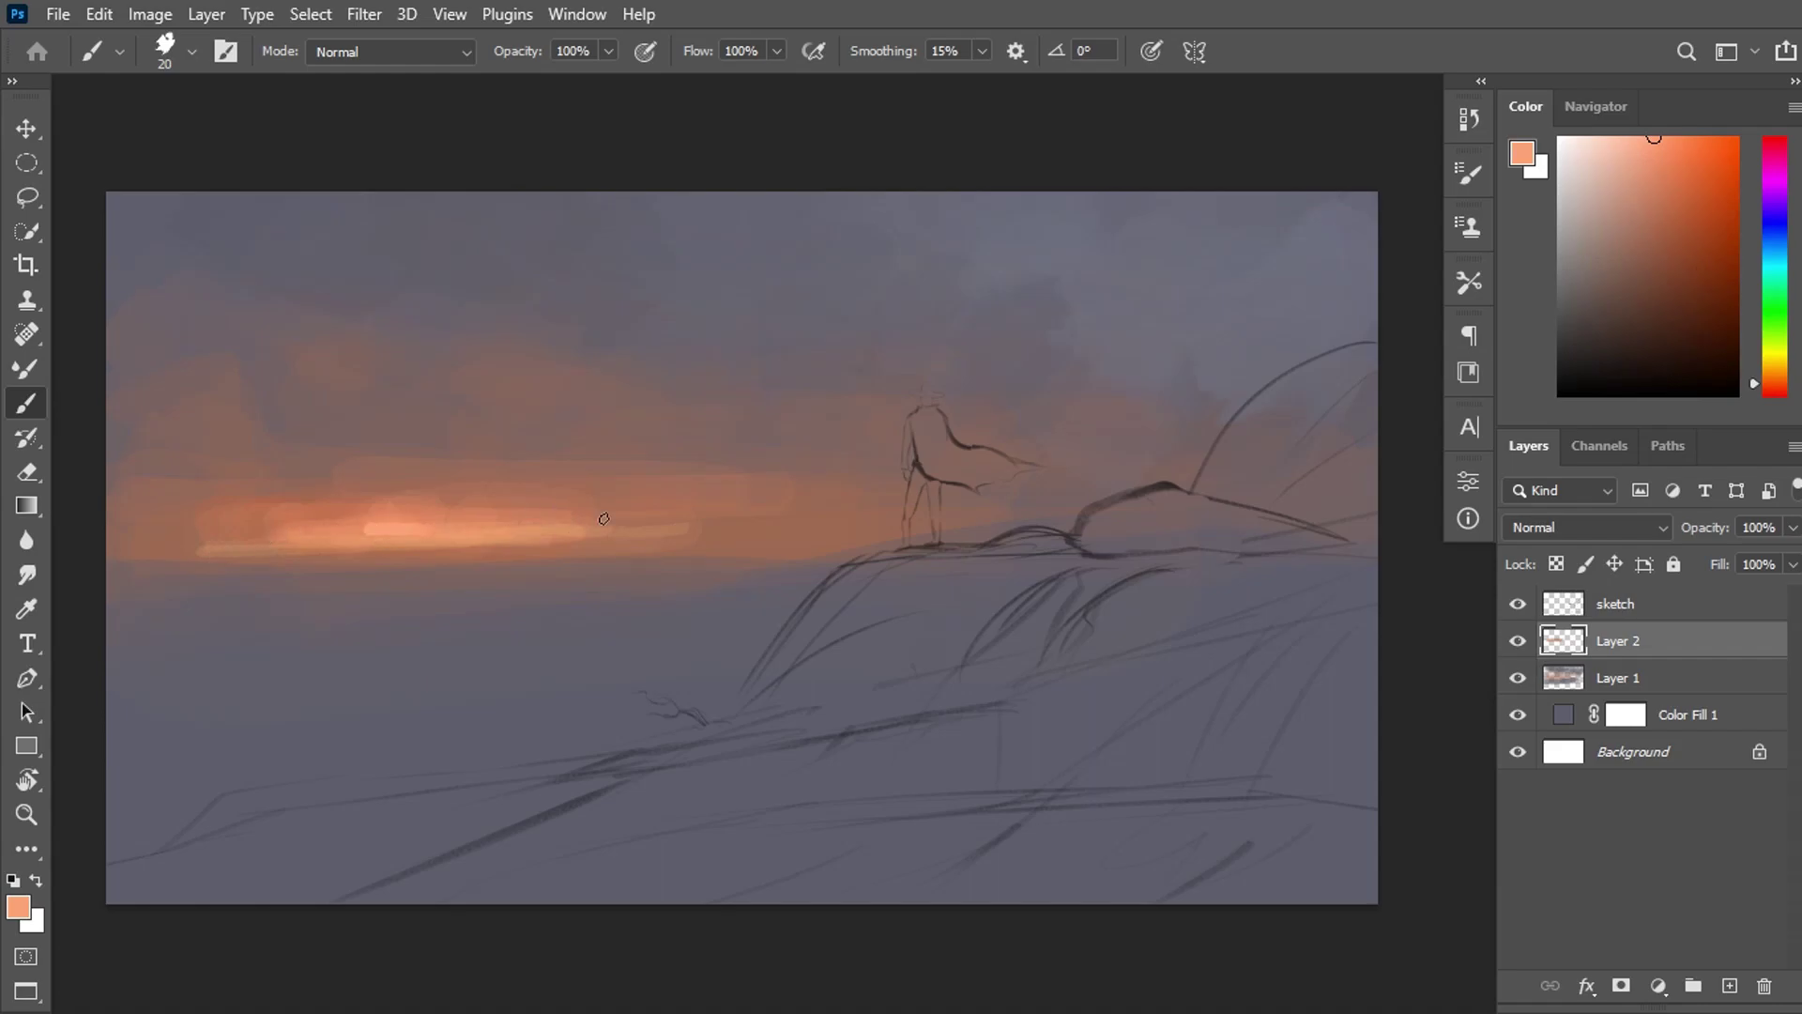
alt+click(446, 508)
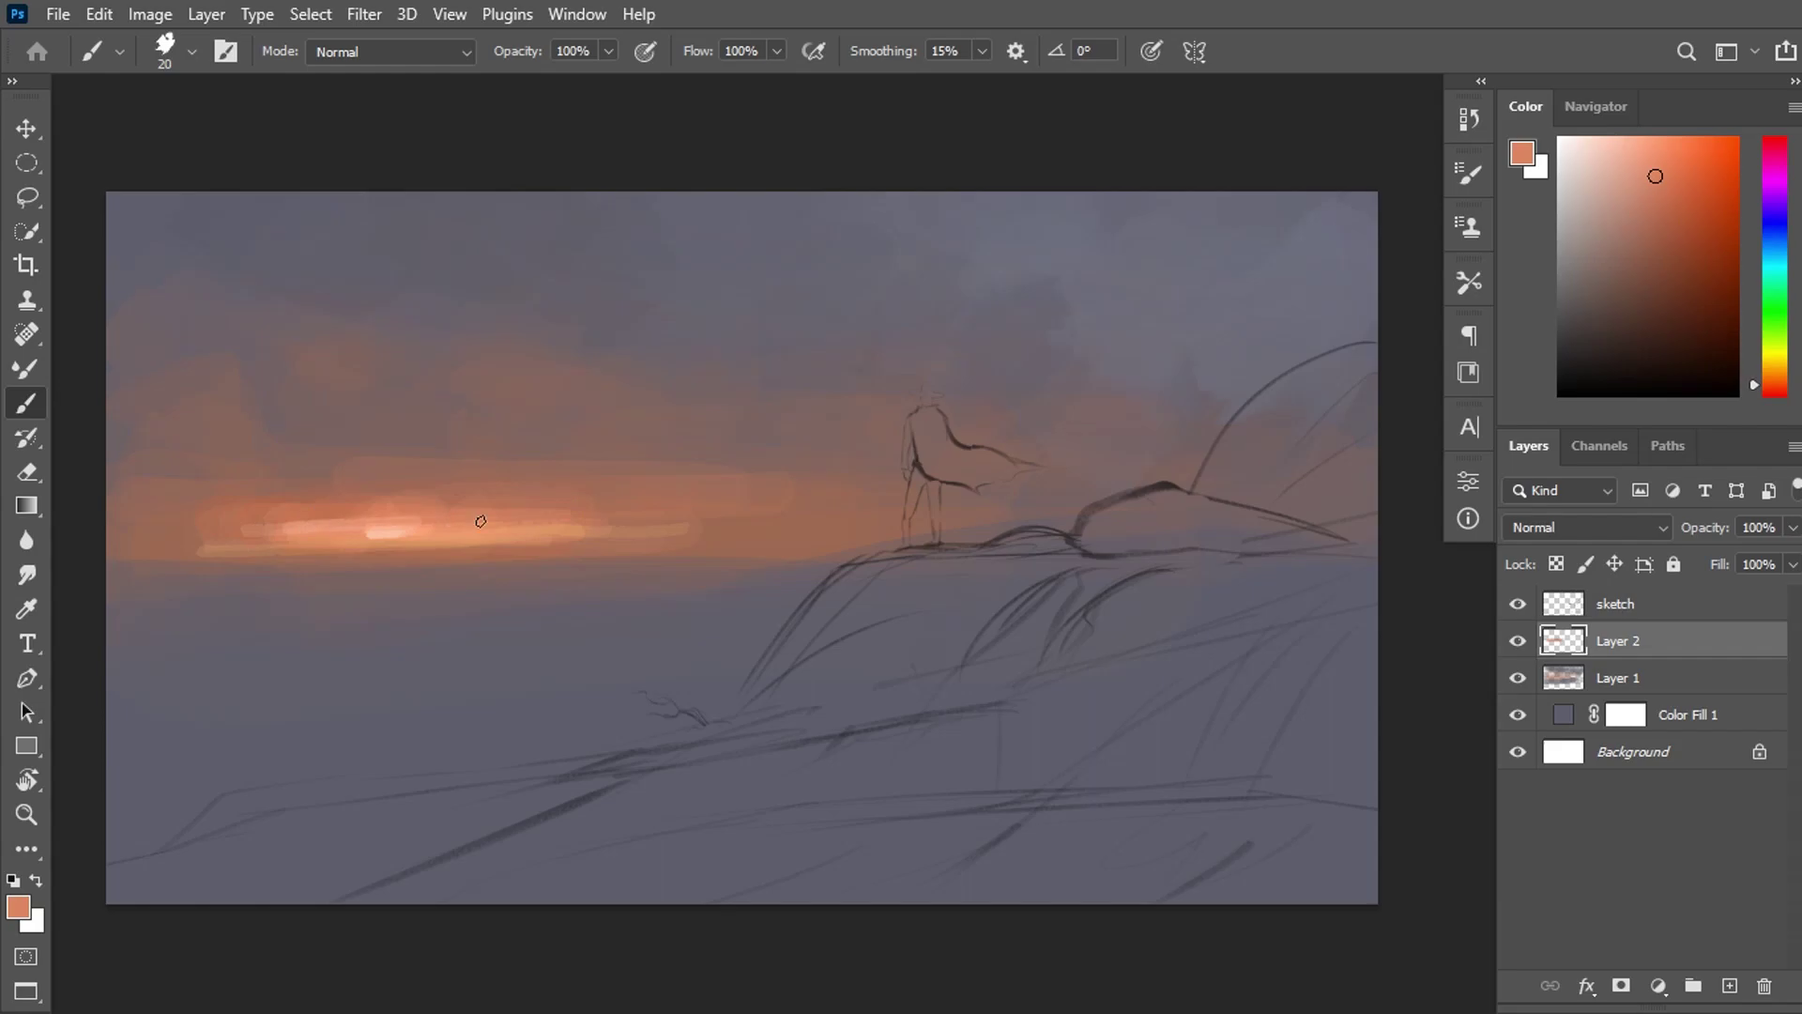
alt+click(391, 533)
alt+click(282, 540)
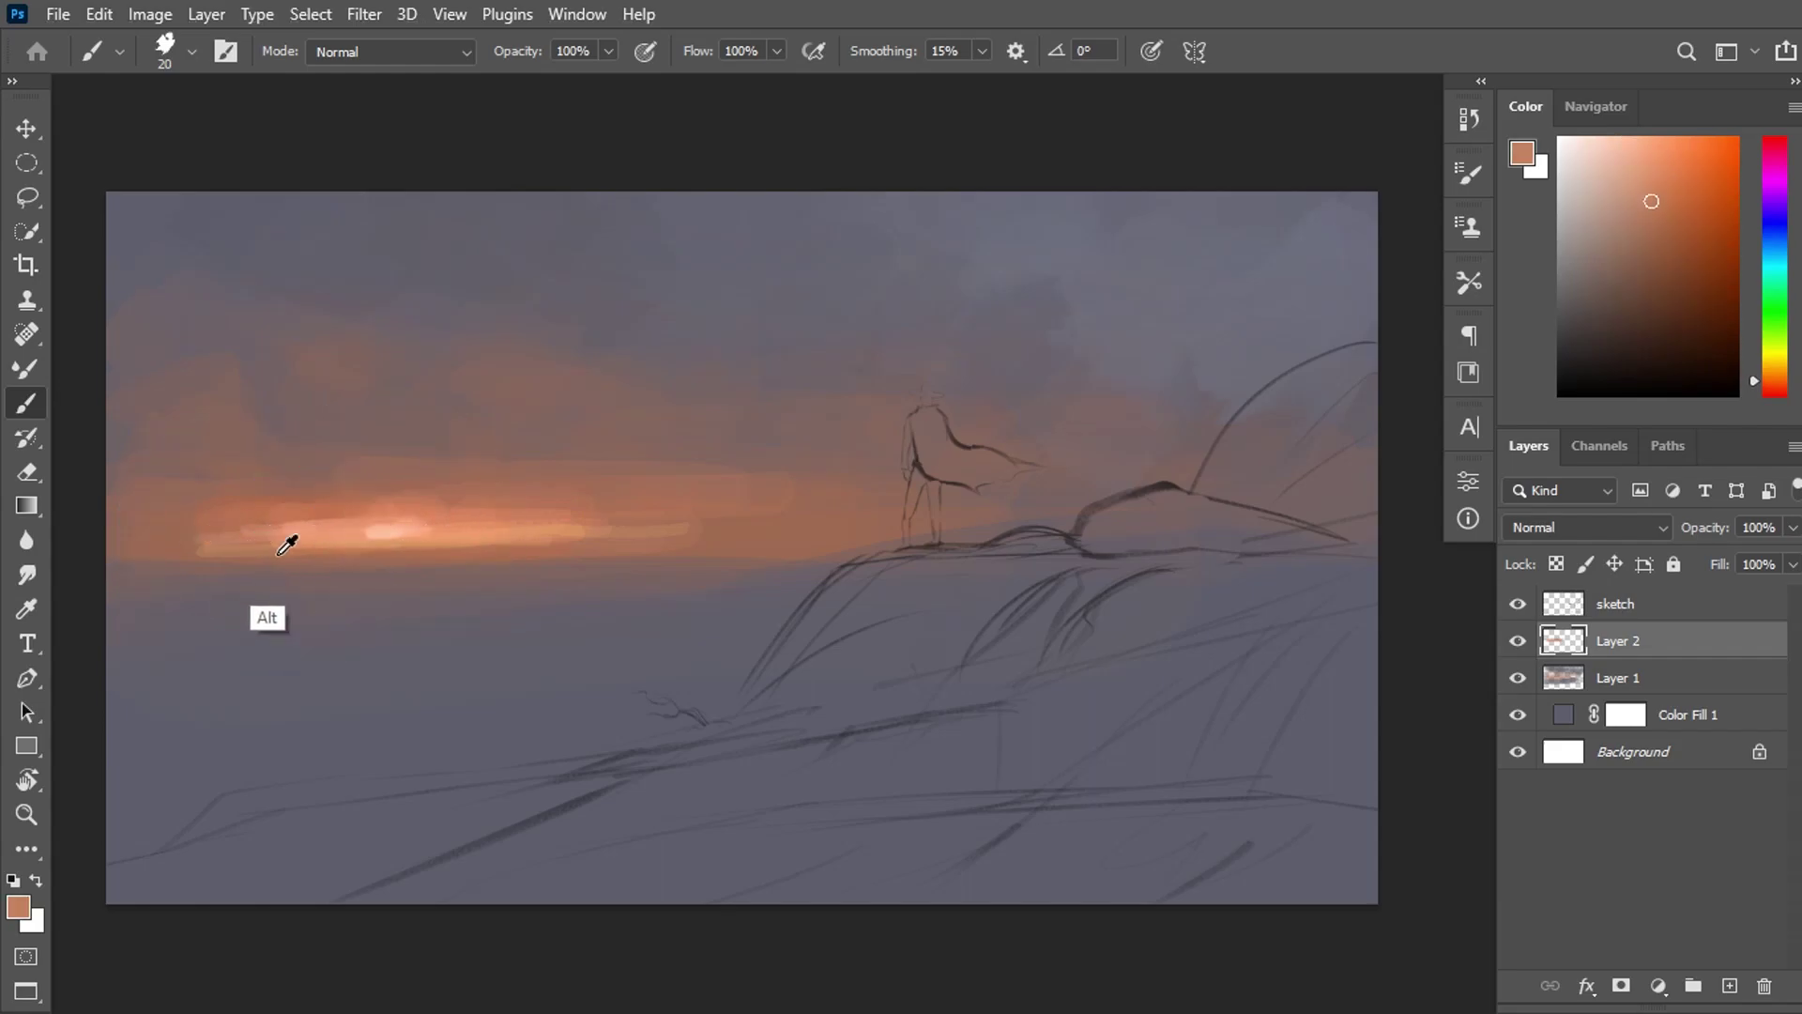
alt+click(297, 512)
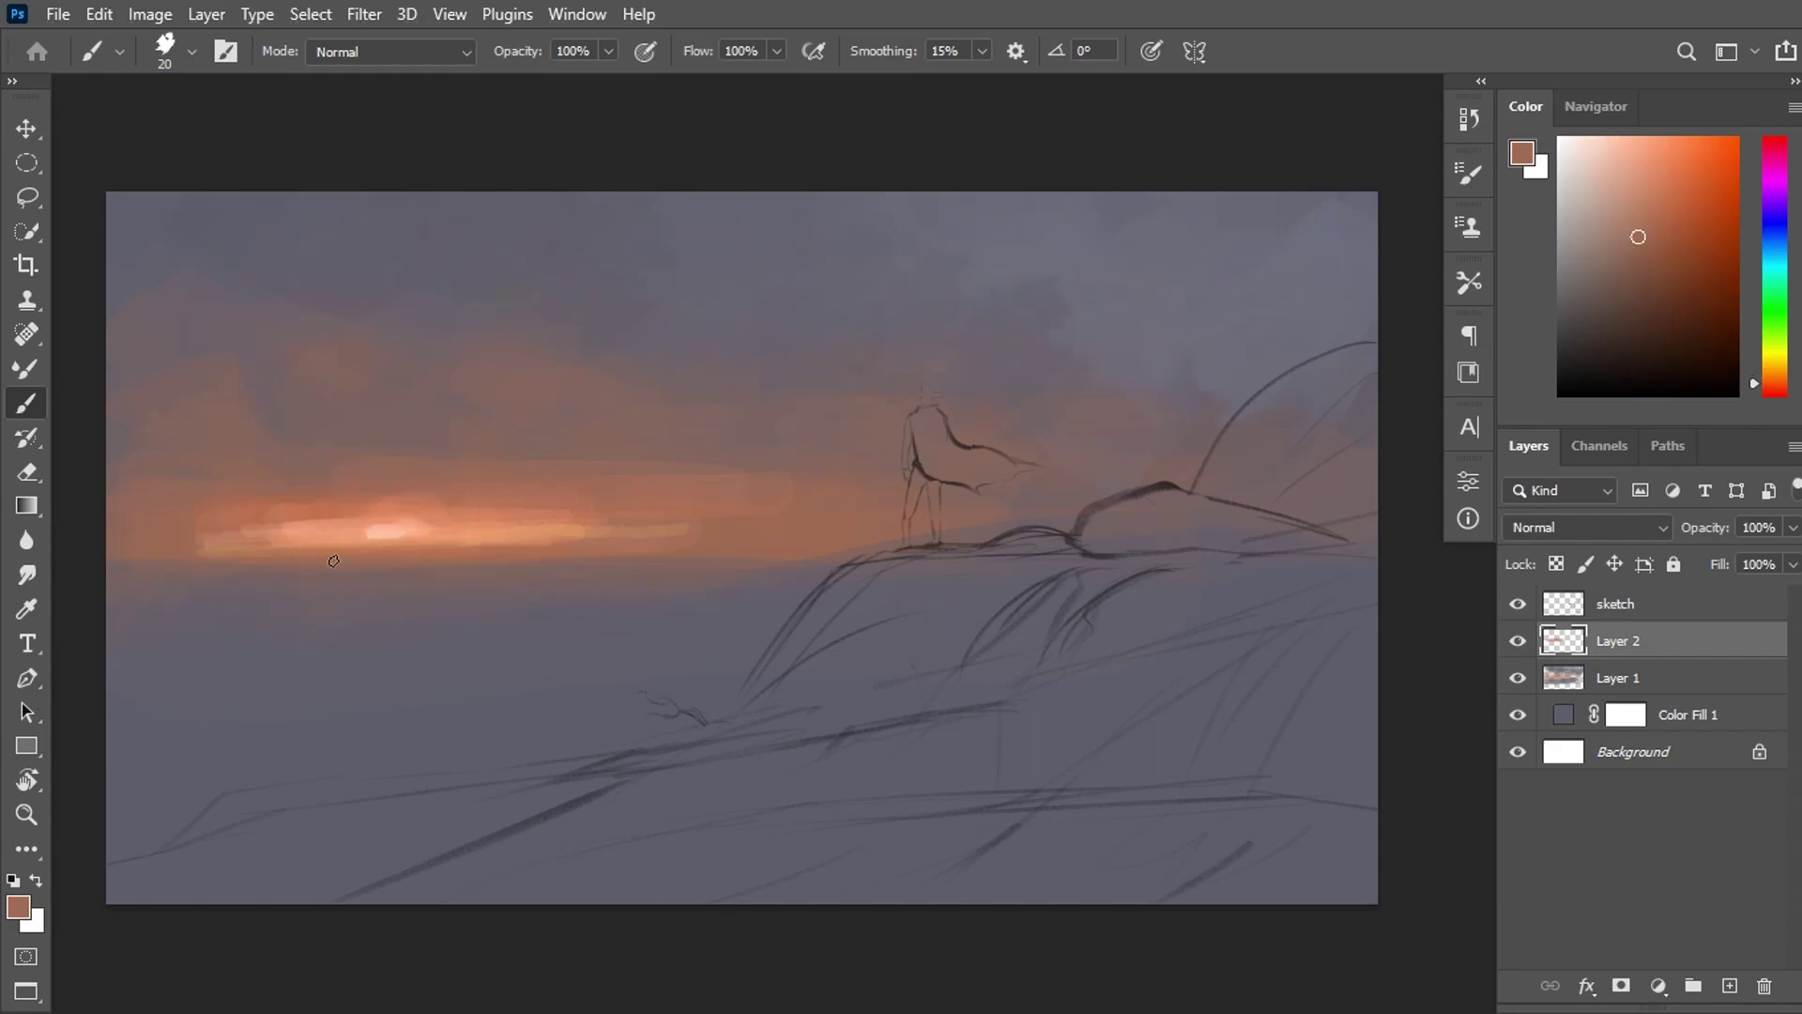
alt+click(282, 543)
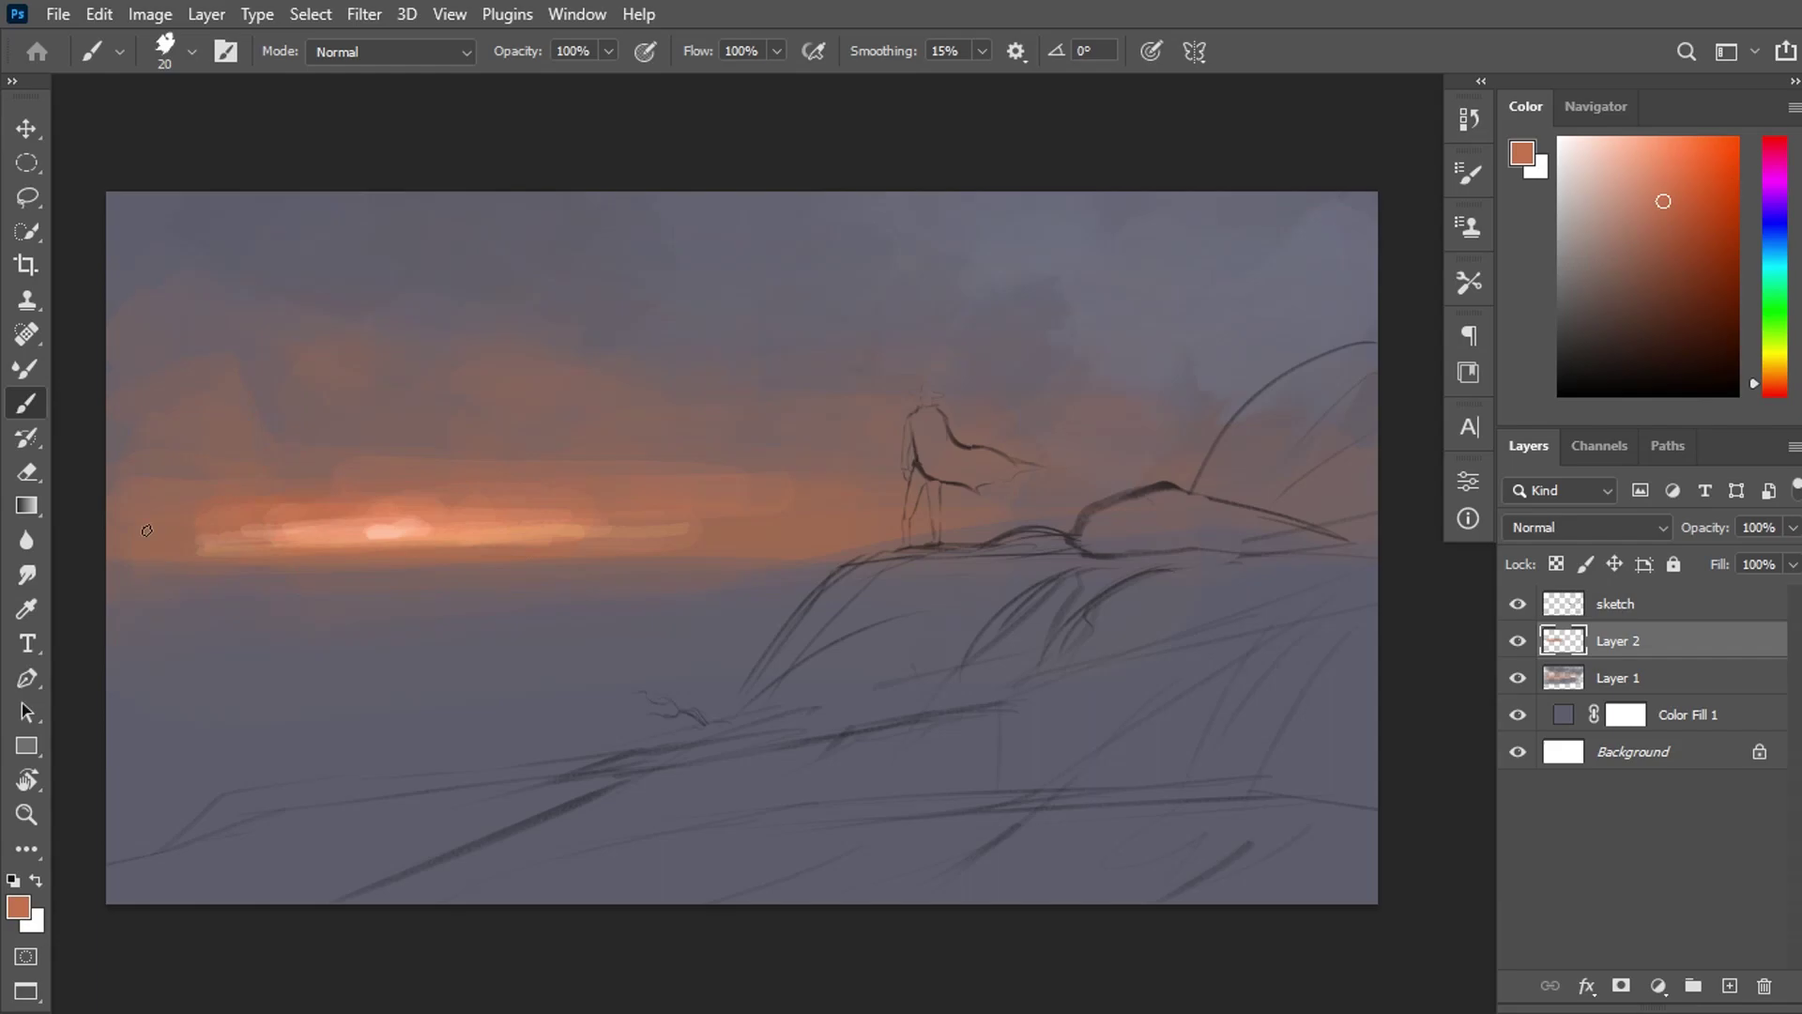
alt+click(236, 544)
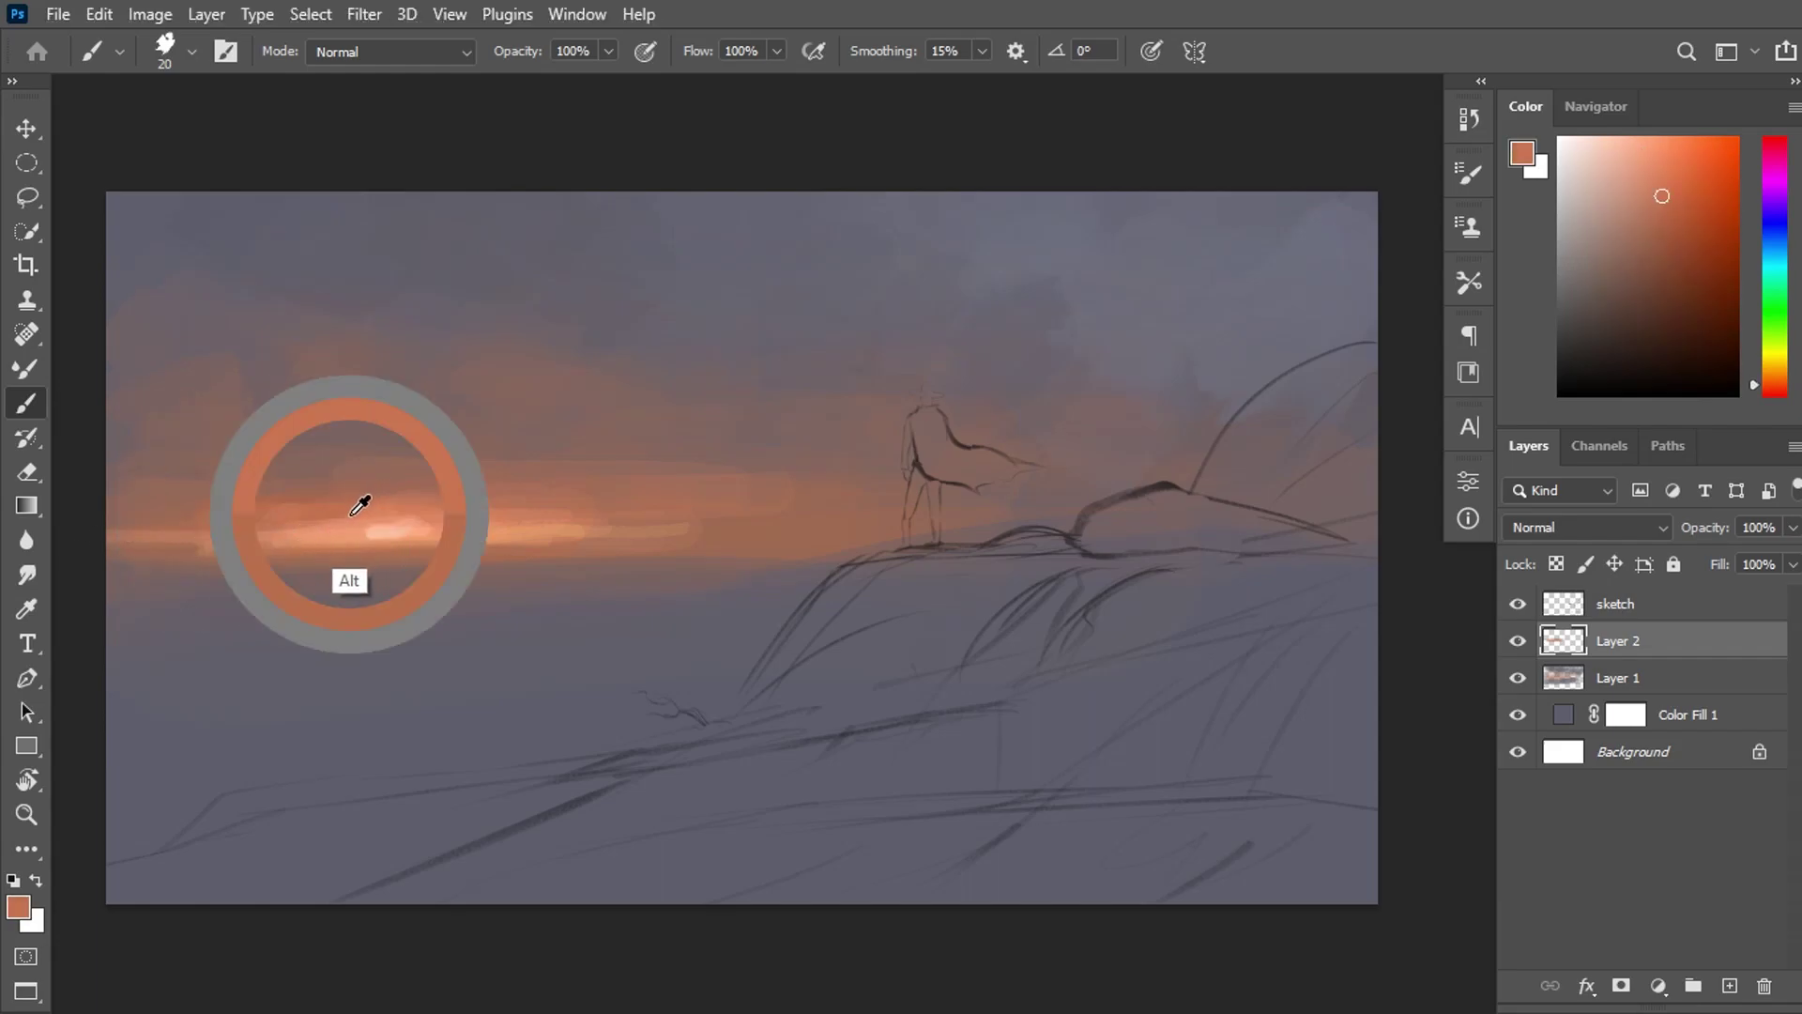
click(1596, 106)
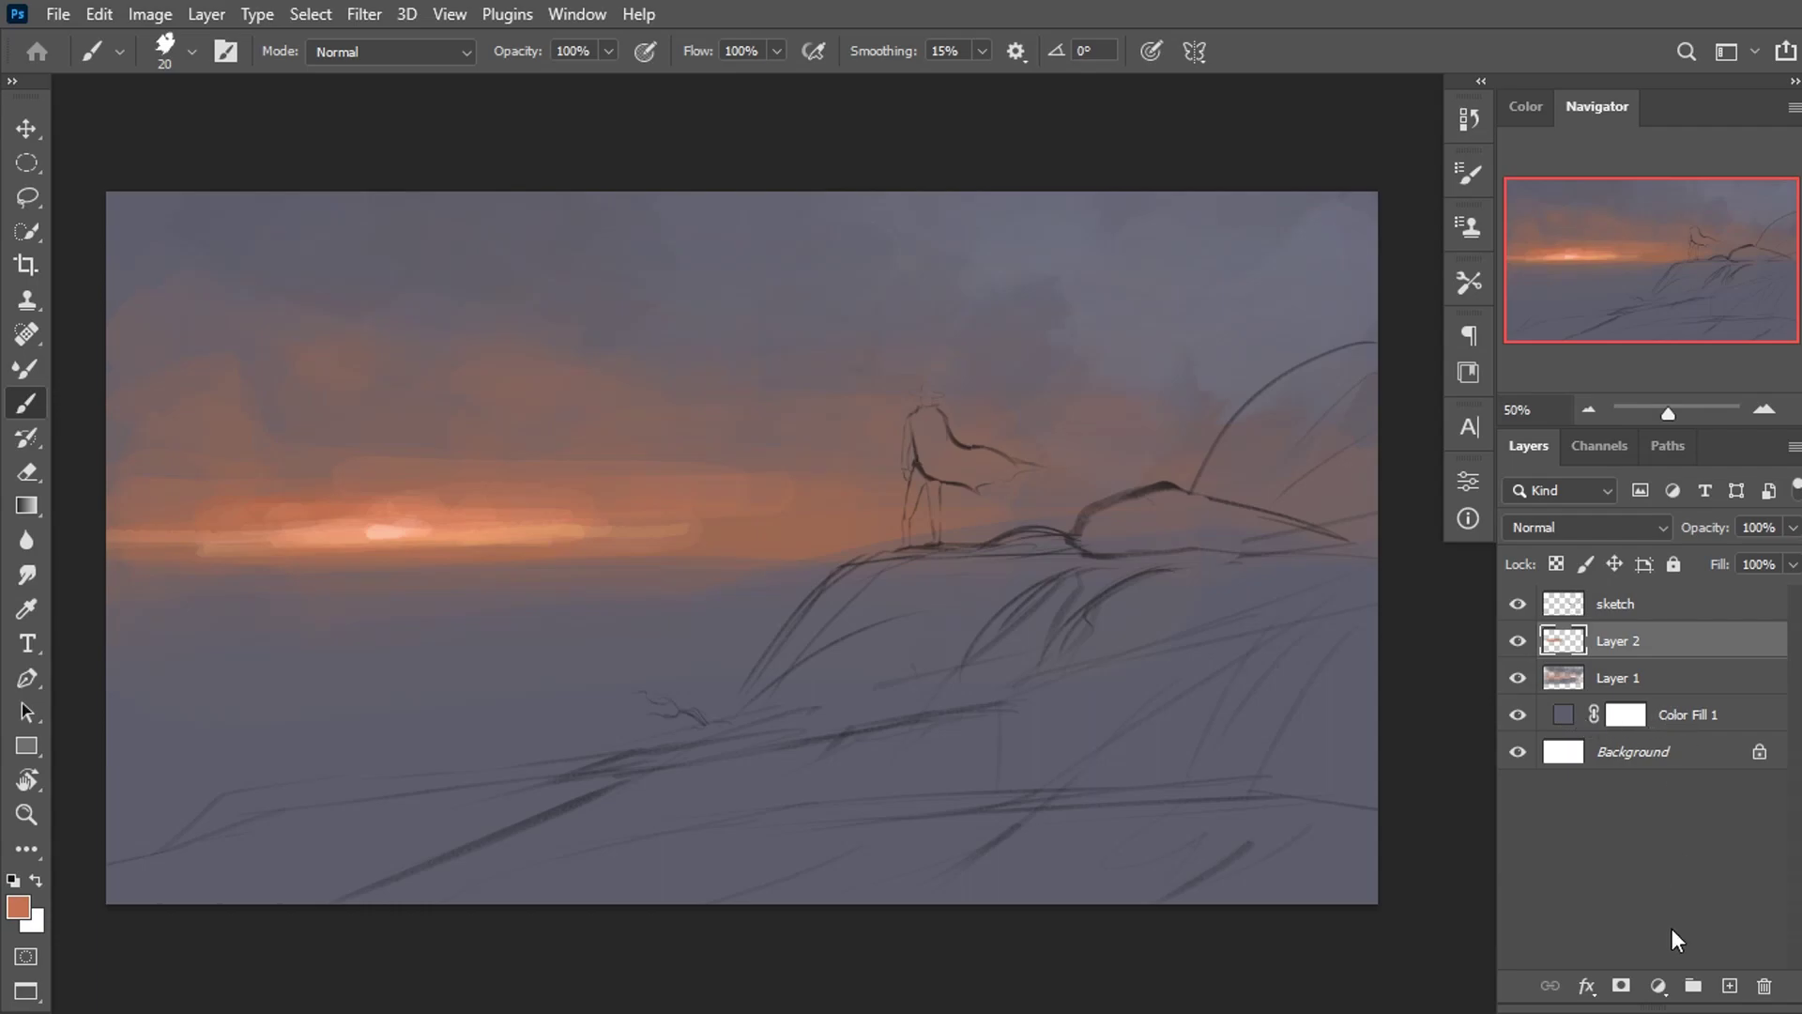
Add a Color Balance adjustment with midtones −6, +7, +6.
click(1658, 985)
click(1663, 752)
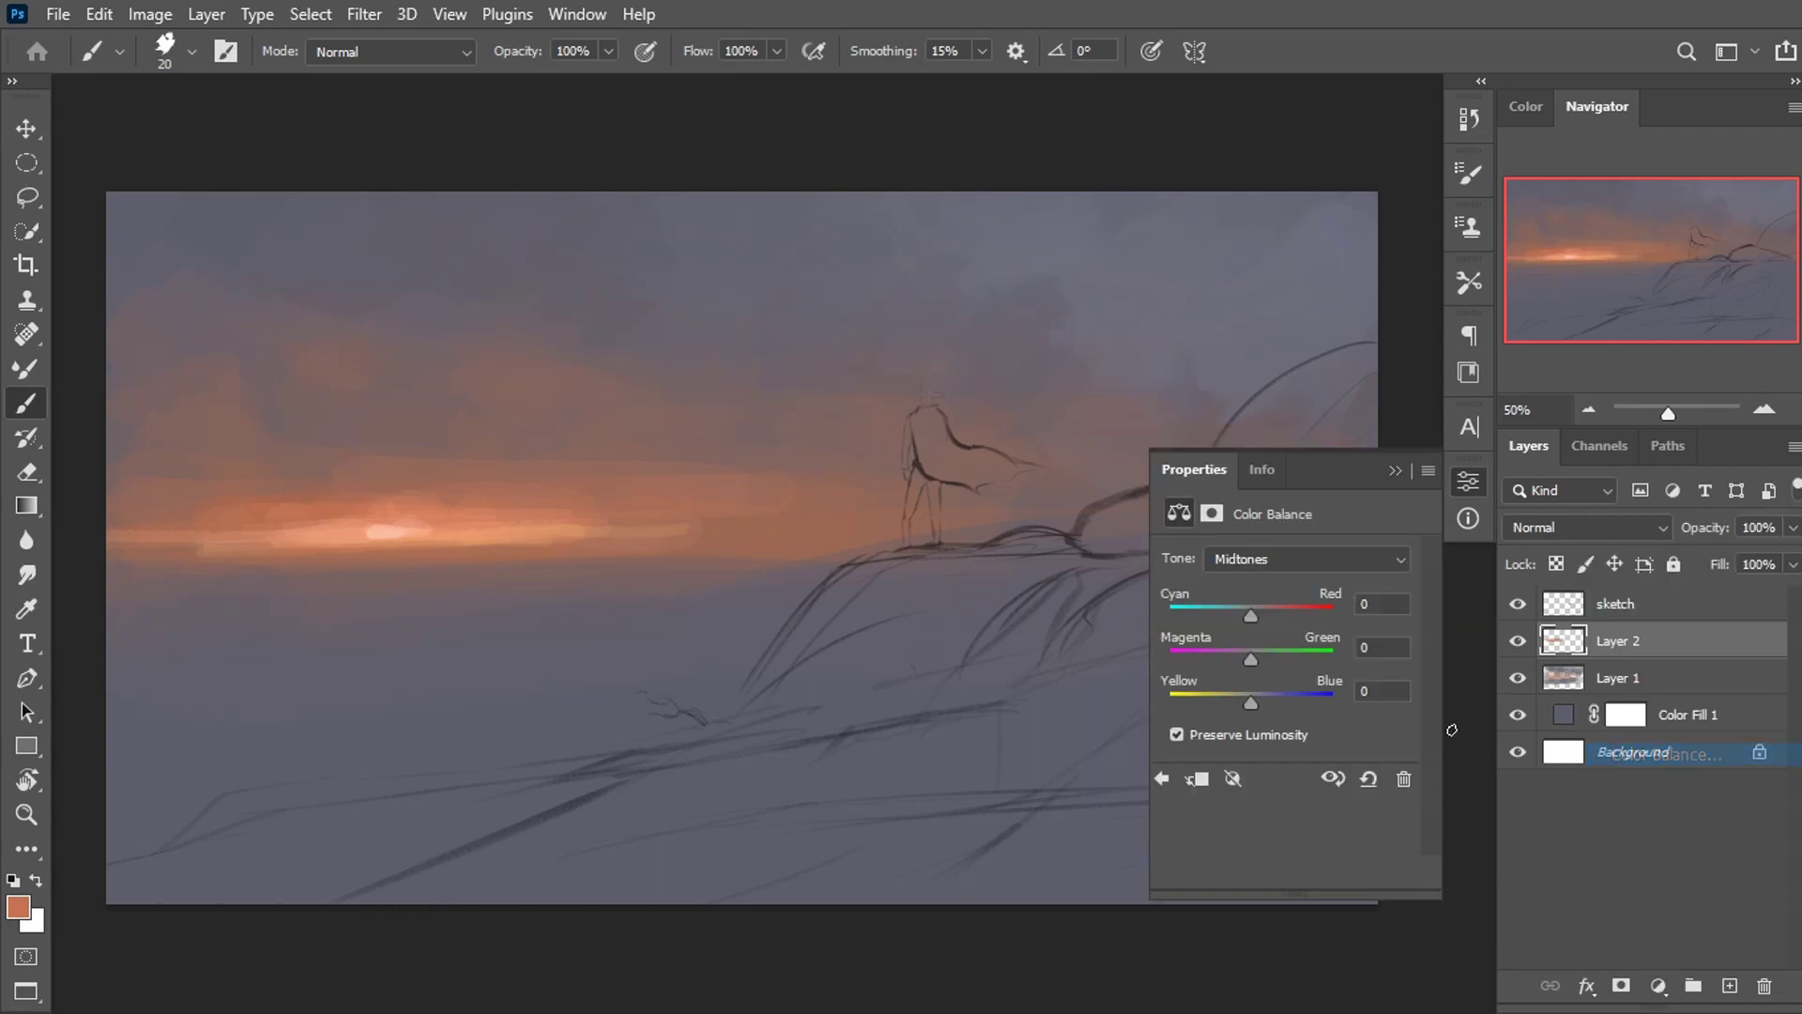
drag(1264, 653, 1244, 611)
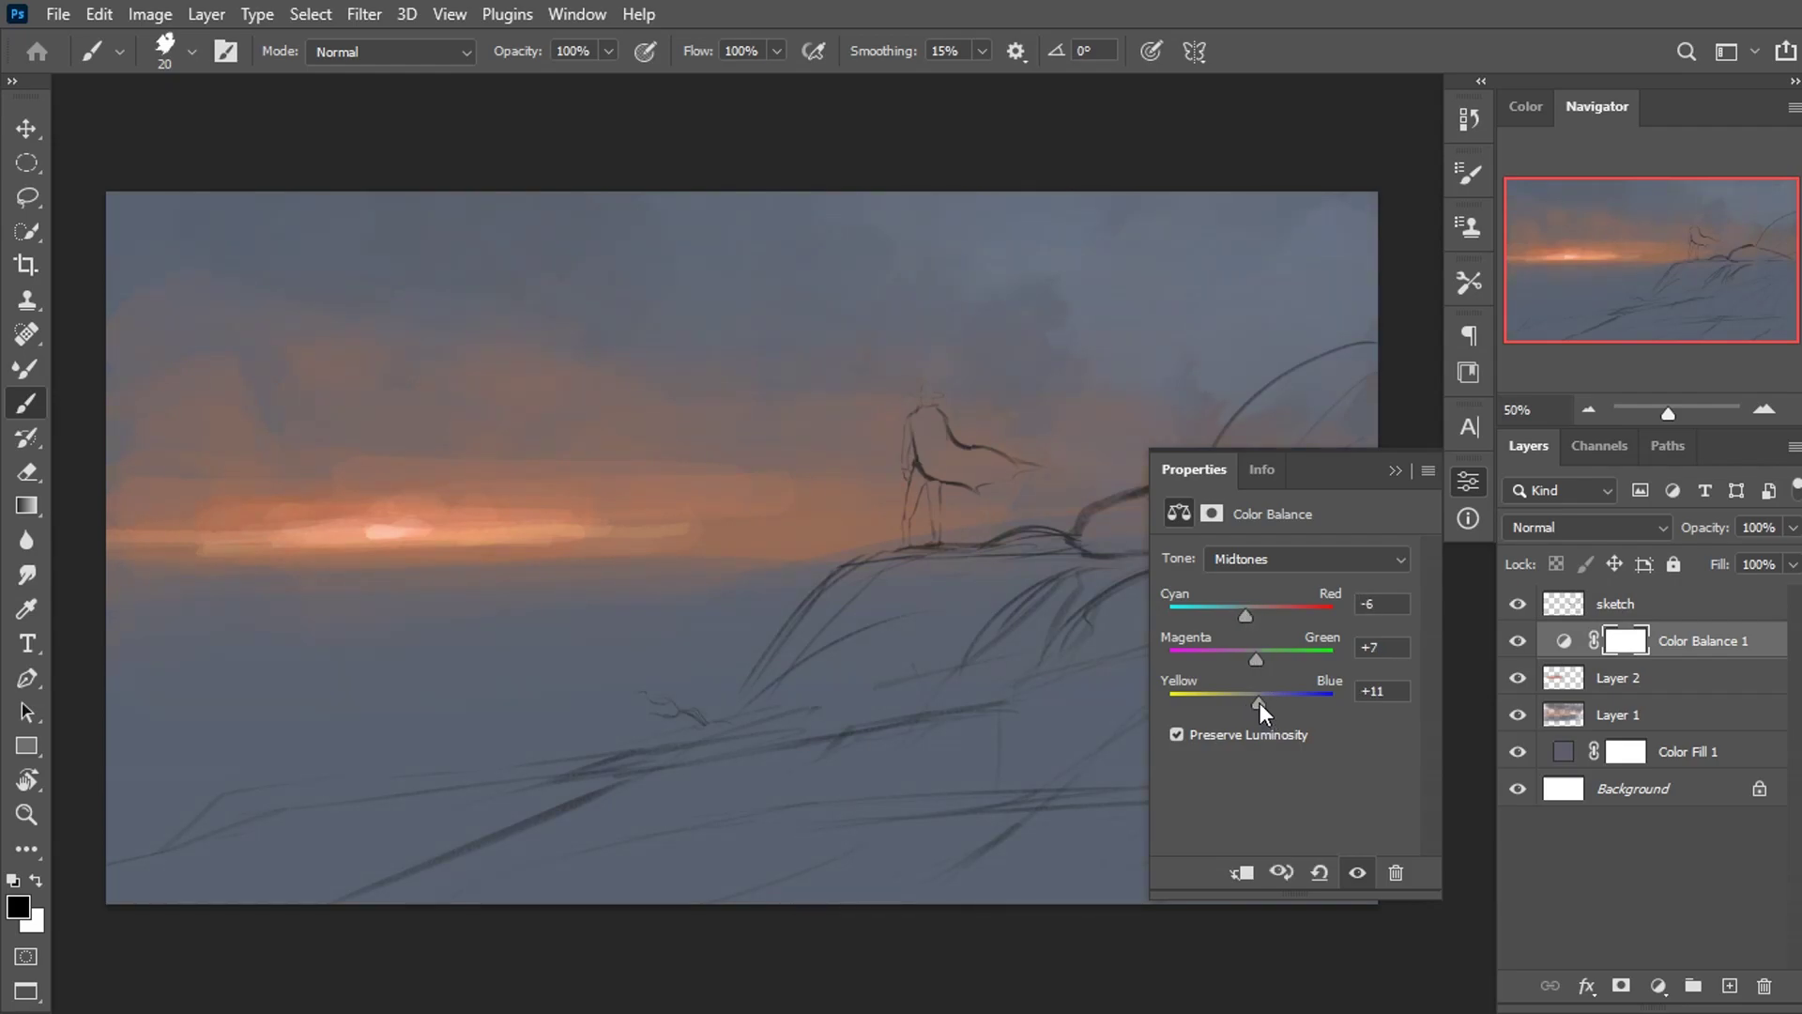
drag(1259, 702, 1258, 702)
click(1395, 469)
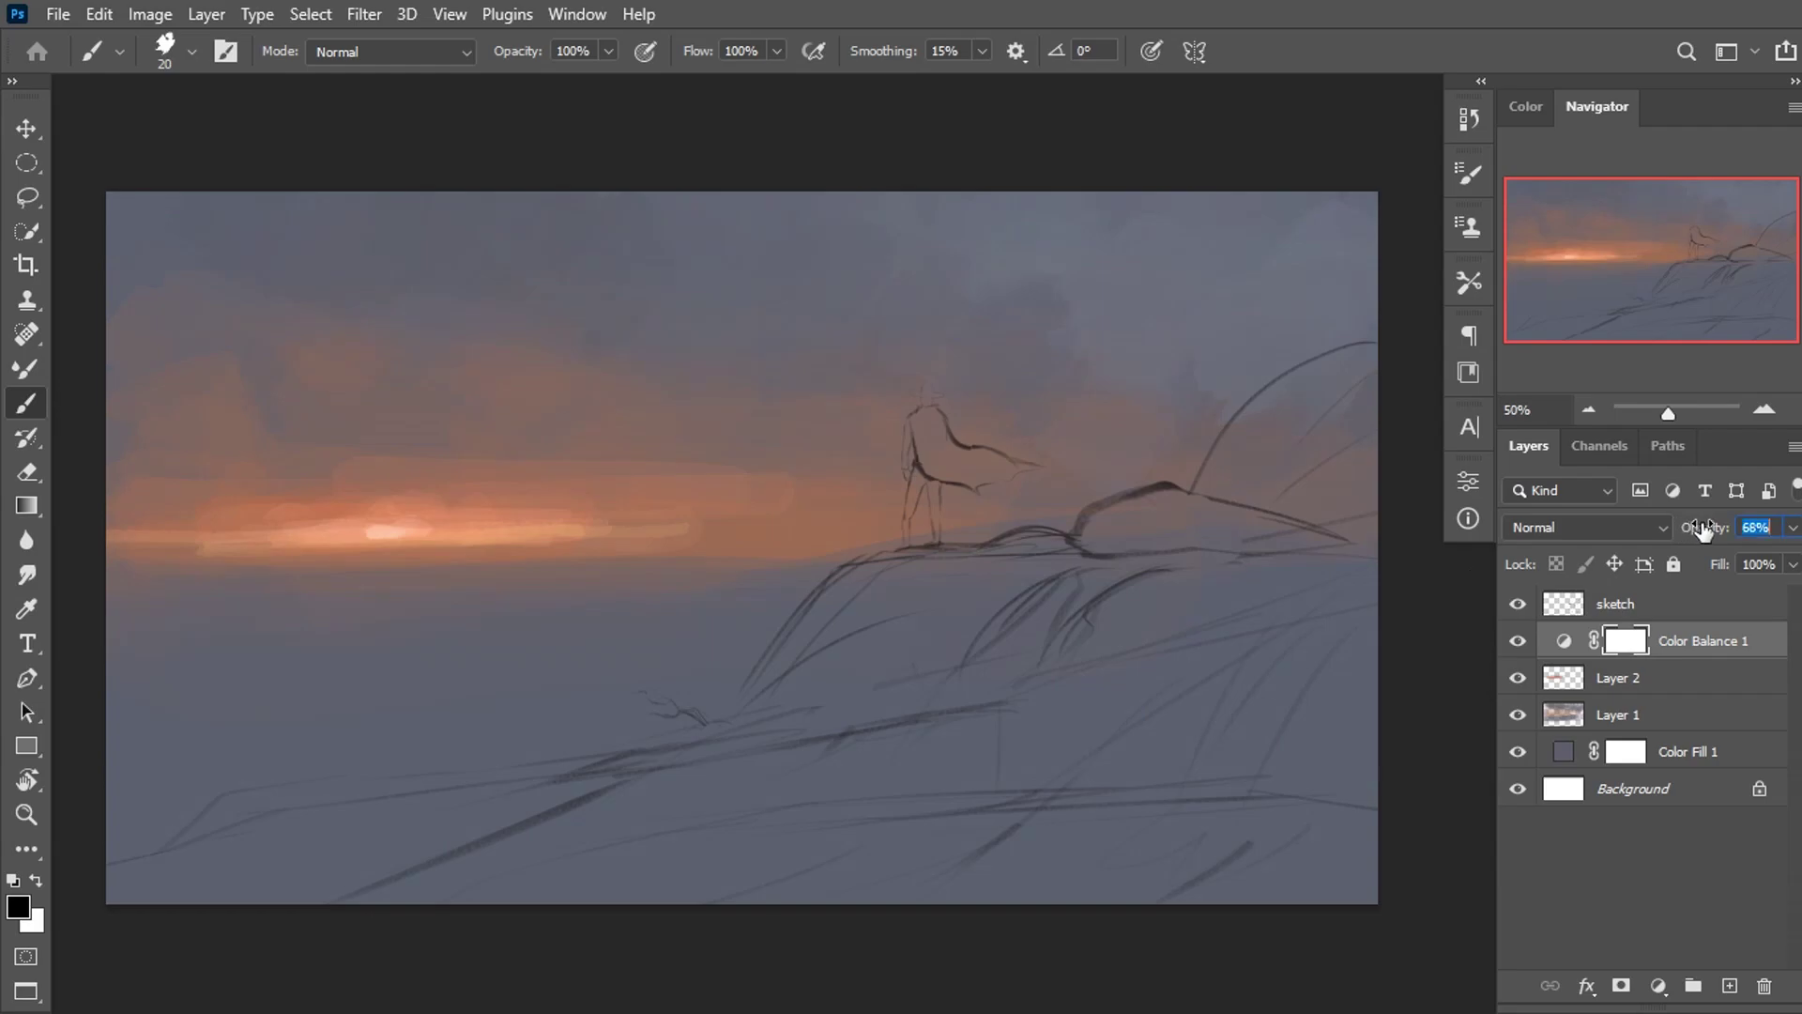
Compare the result with the sketch hidden, then select the Color Balance layer.
click(1596, 606)
click(1518, 604)
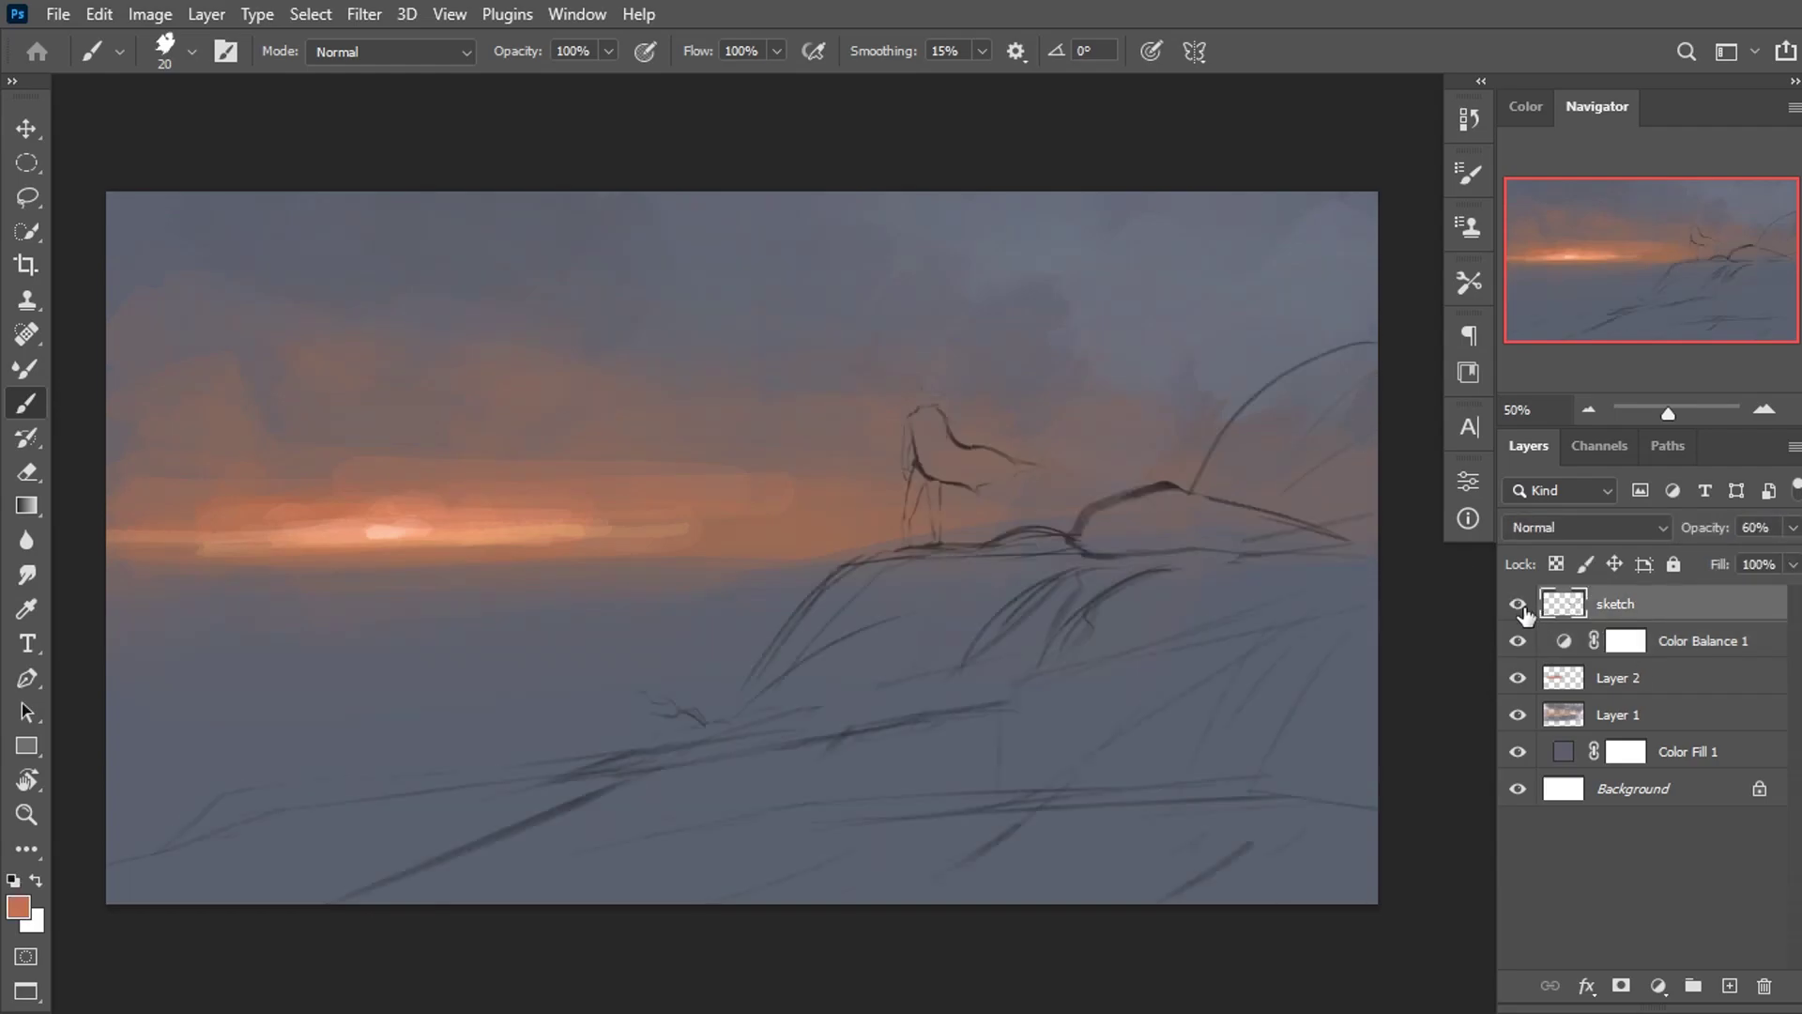
click(1680, 648)
Add a new layer and set up the Paint 2 brush at 200 px in dark blue.
click(1730, 986)
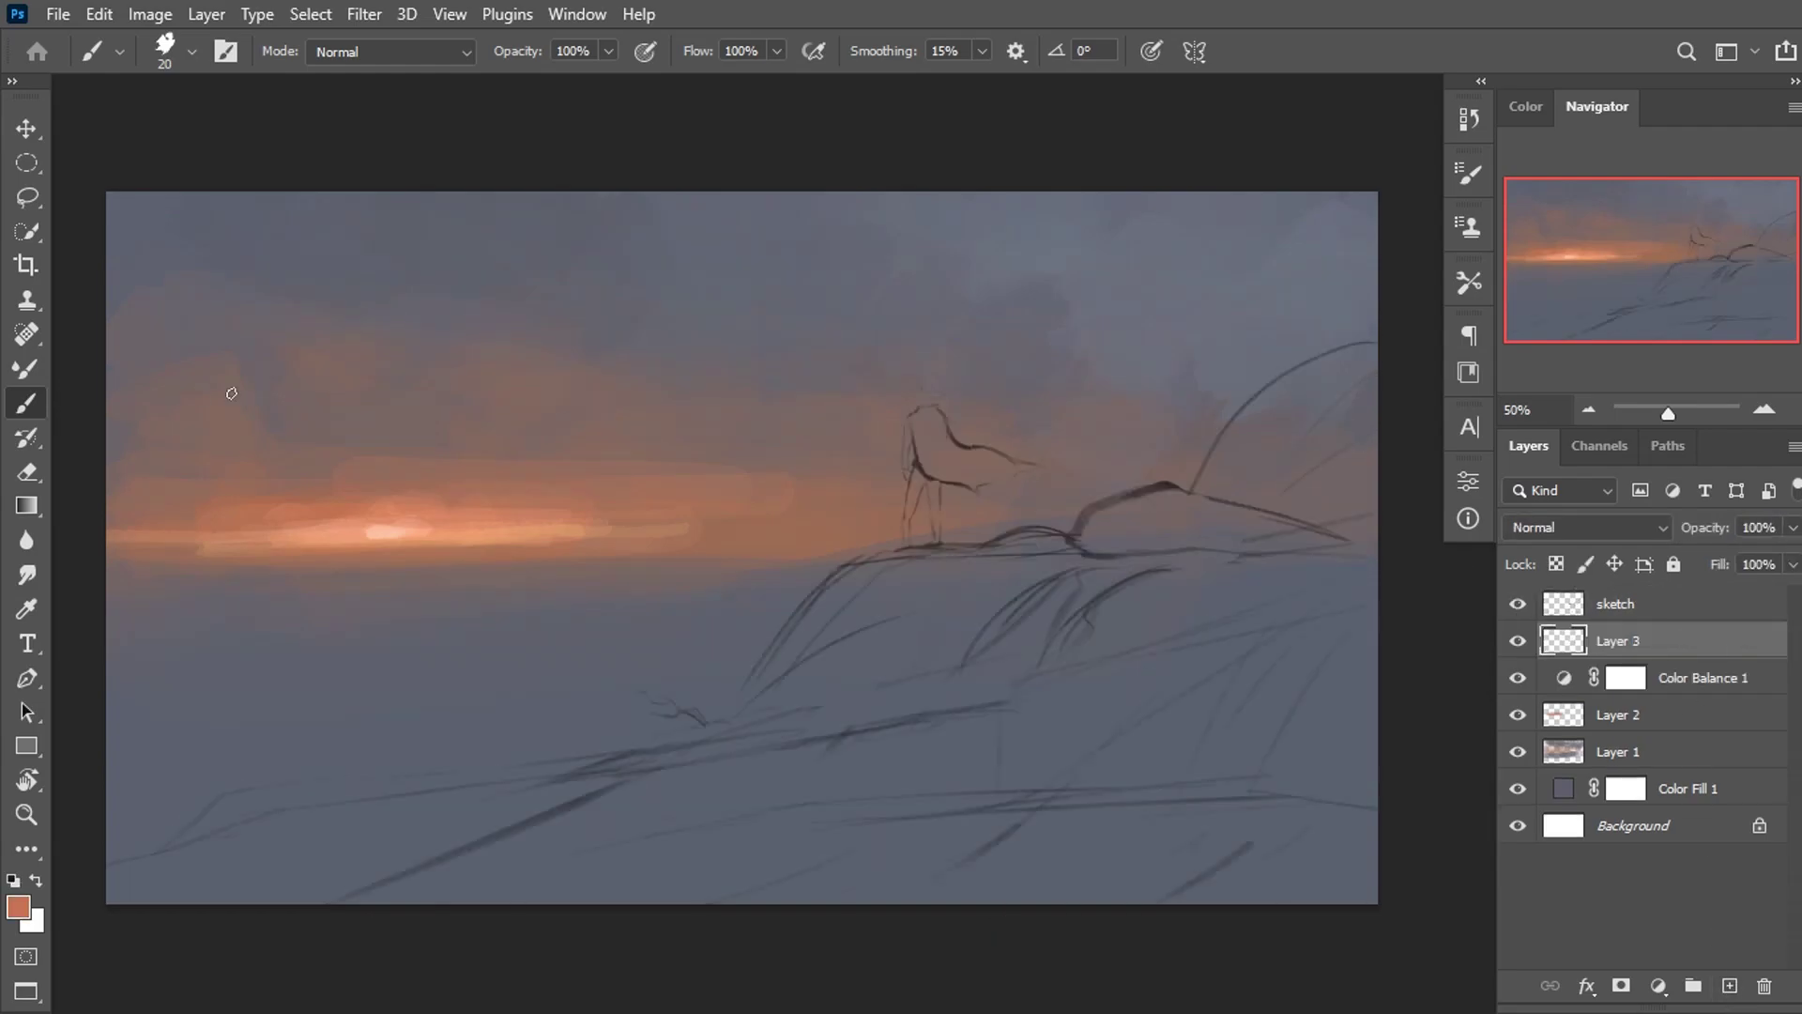
right_click(571, 617)
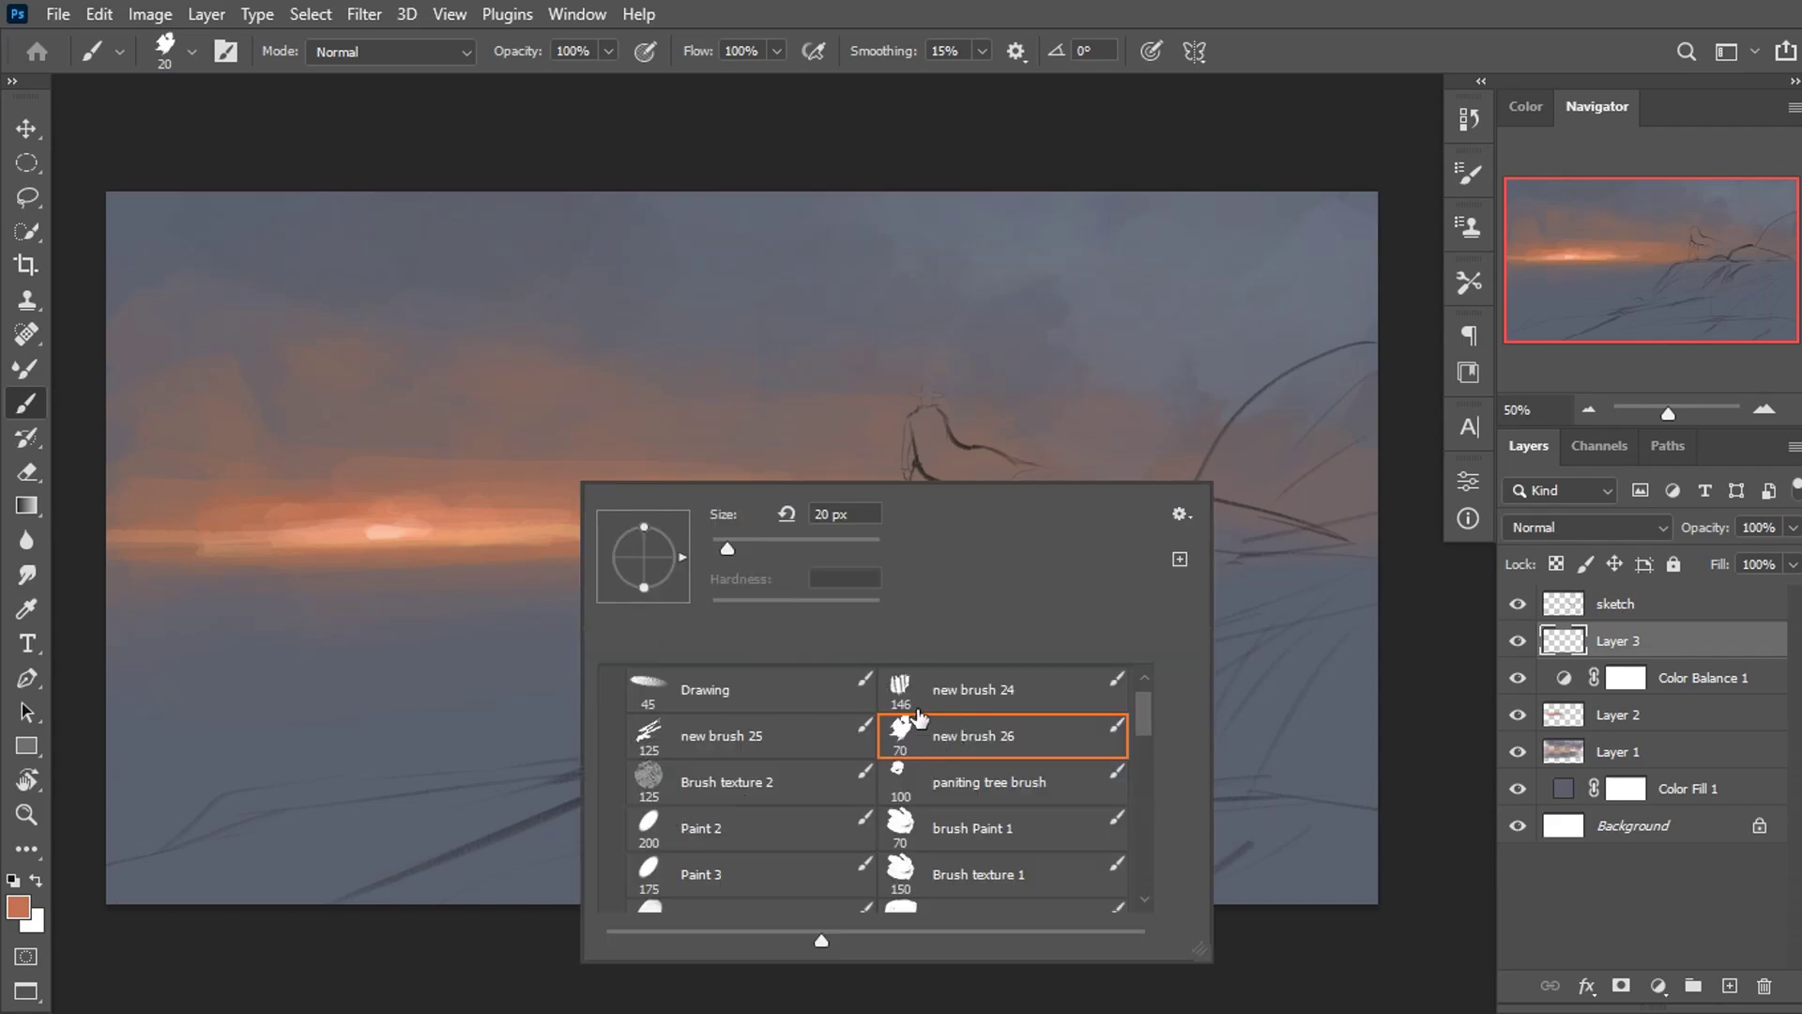
click(657, 838)
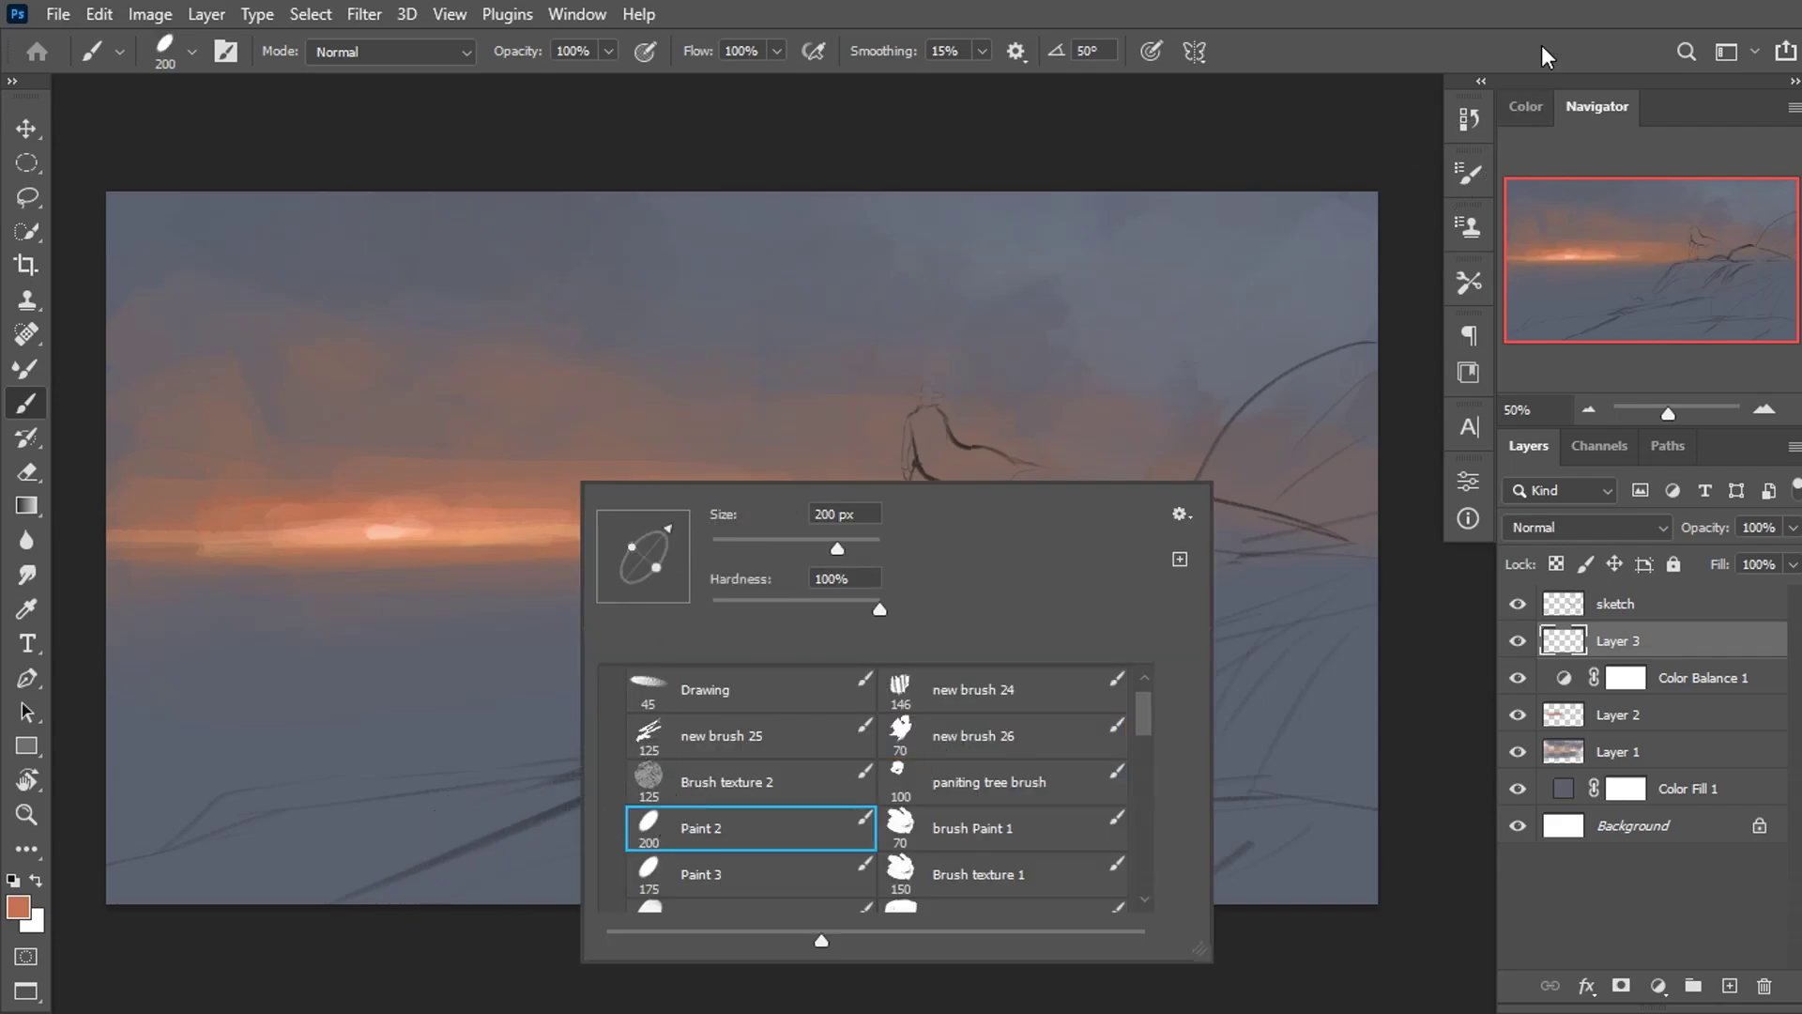
click(1525, 106)
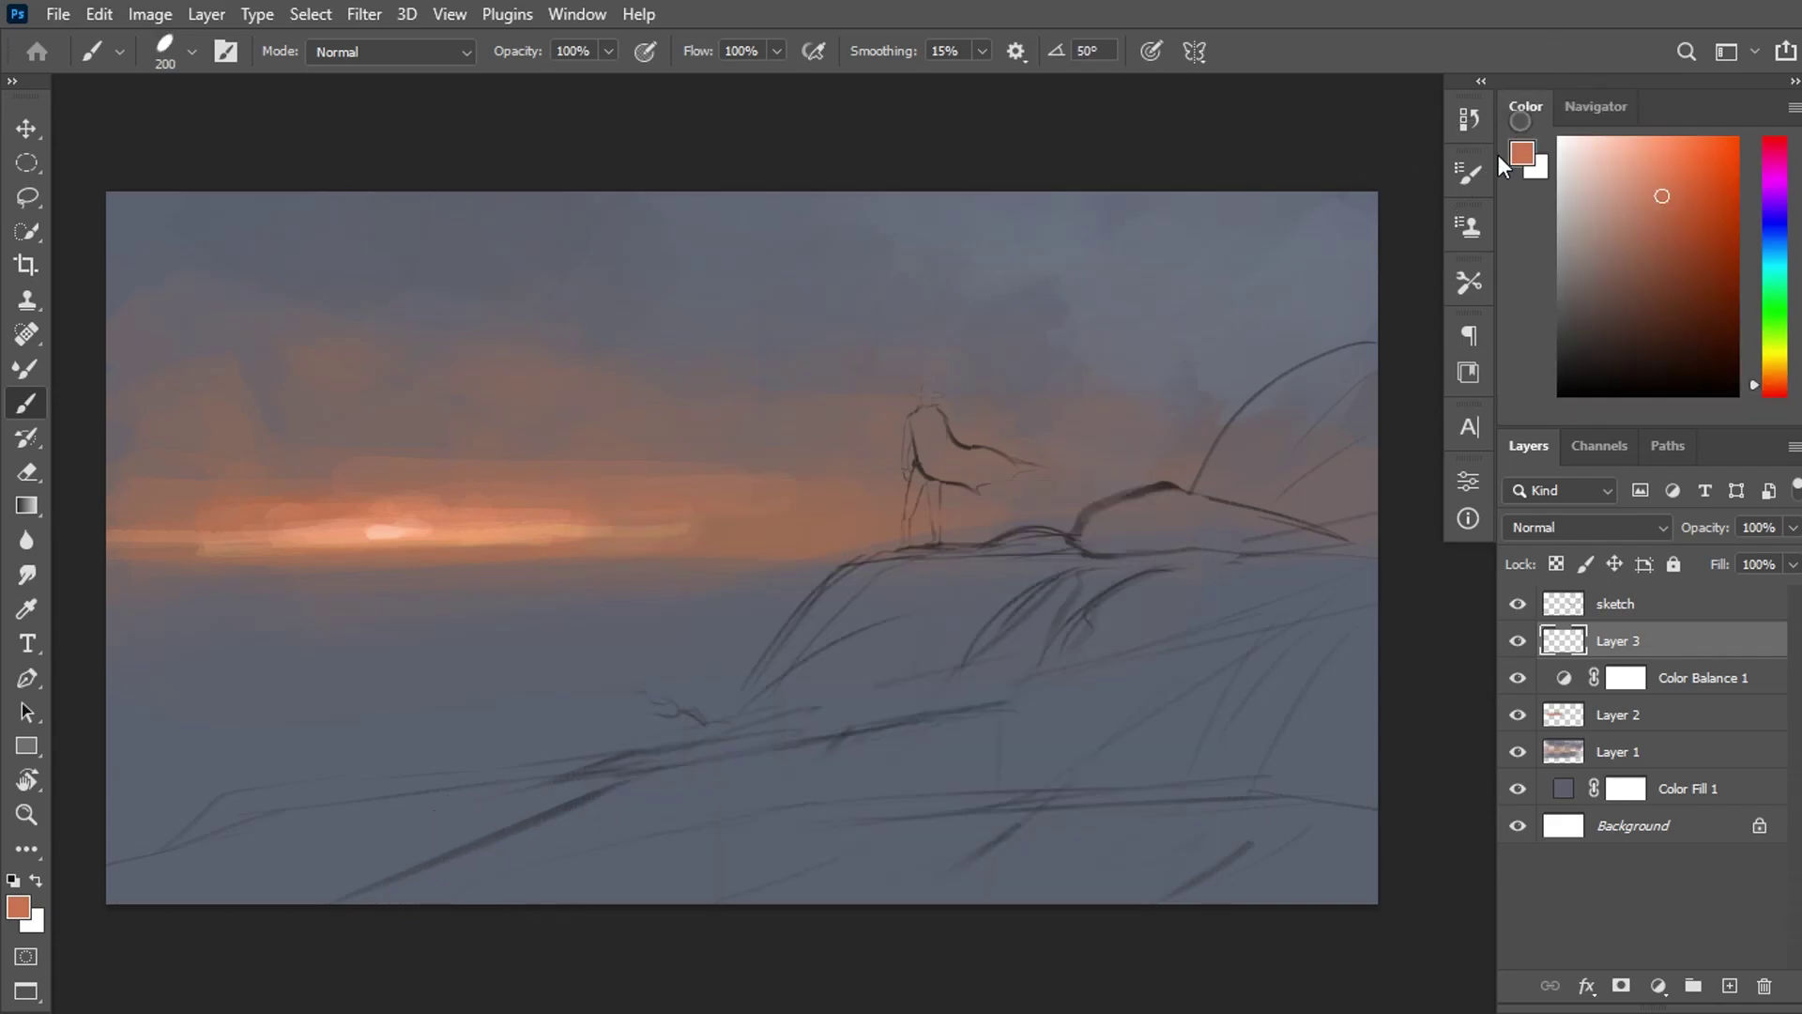
mouse_move(1170, 663)
mouse_down()
mouse_move(1259, 563)
mouse_move(1351, 530)
mouse_up()
Block in the dark teal hill on the right and fill its lower slope.
click(1774, 224)
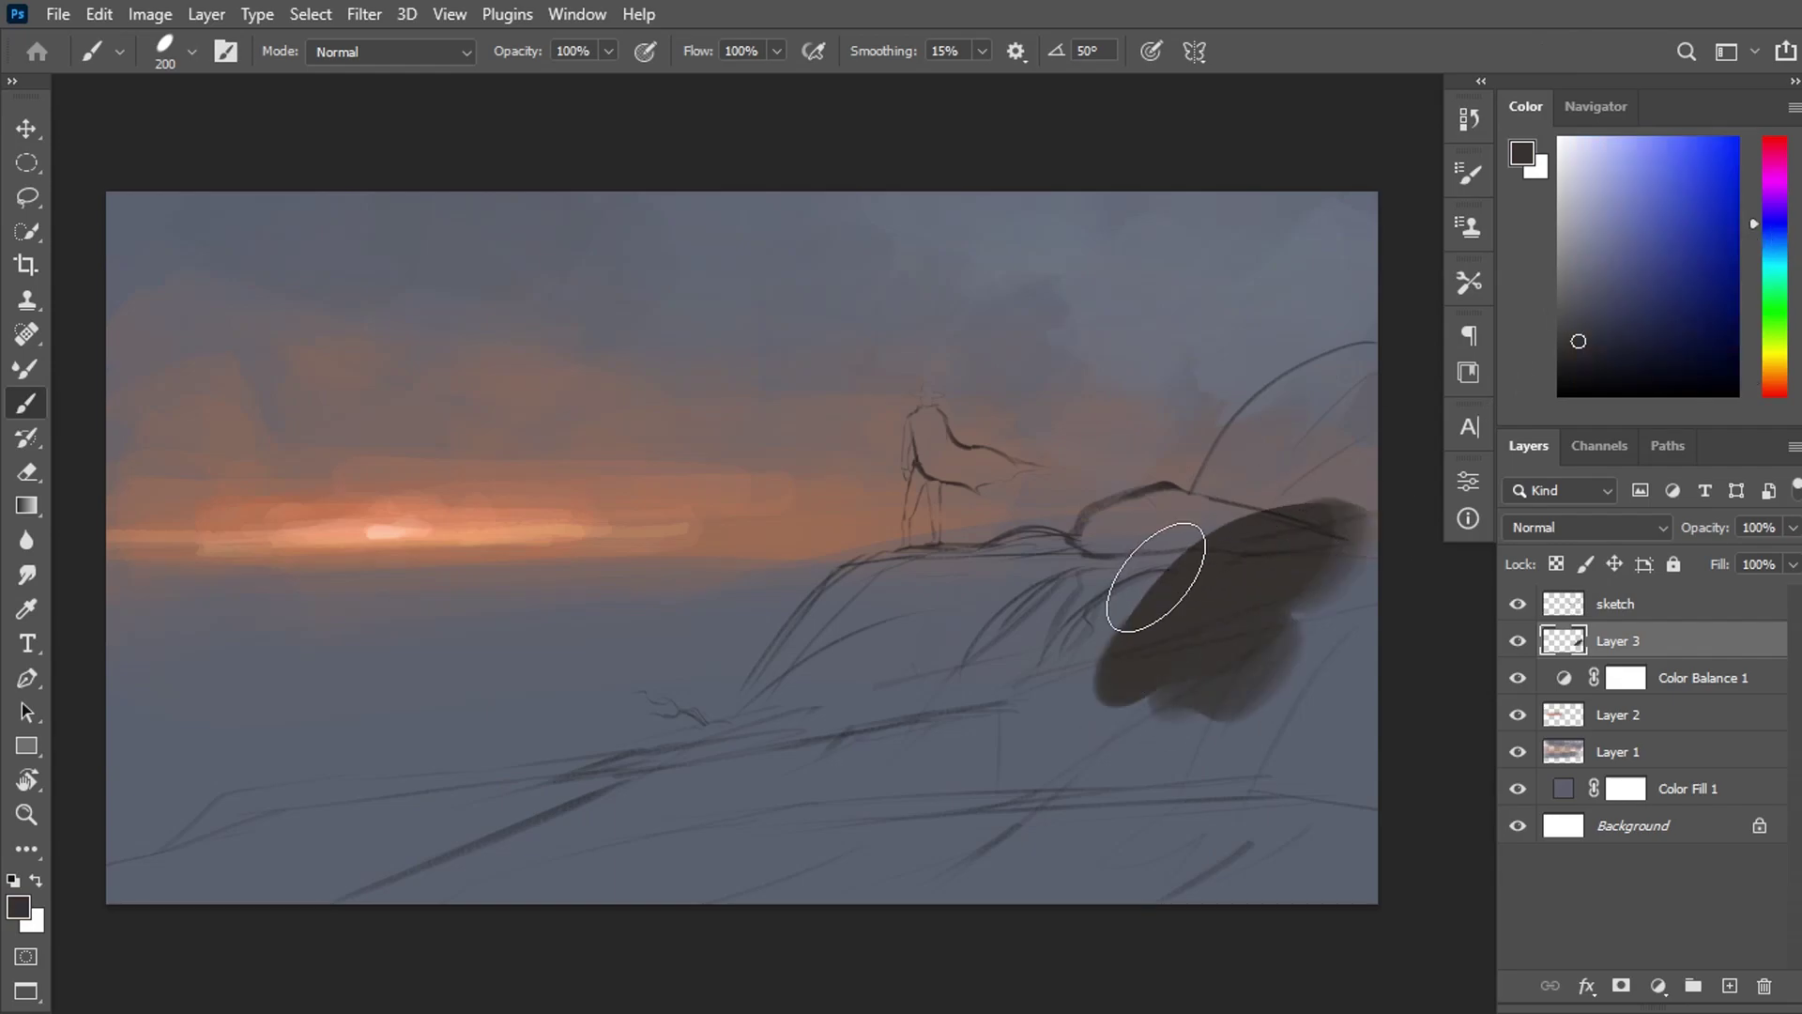
mouse_move(1156, 577)
mouse_down()
mouse_move(1305, 553)
mouse_move(1207, 612)
mouse_move(1234, 613)
mouse_up()
click(1774, 252)
mouse_move(1279, 519)
mouse_down()
mouse_move(1302, 412)
mouse_move(1195, 523)
mouse_move(1118, 544)
mouse_move(994, 651)
mouse_move(1059, 575)
mouse_move(1022, 567)
mouse_move(772, 689)
mouse_move(732, 784)
mouse_move(462, 864)
mouse_move(382, 857)
mouse_move(593, 801)
mouse_move(379, 873)
mouse_up()
key(bracketleft)
key(bracketleft)
key(bracketright)
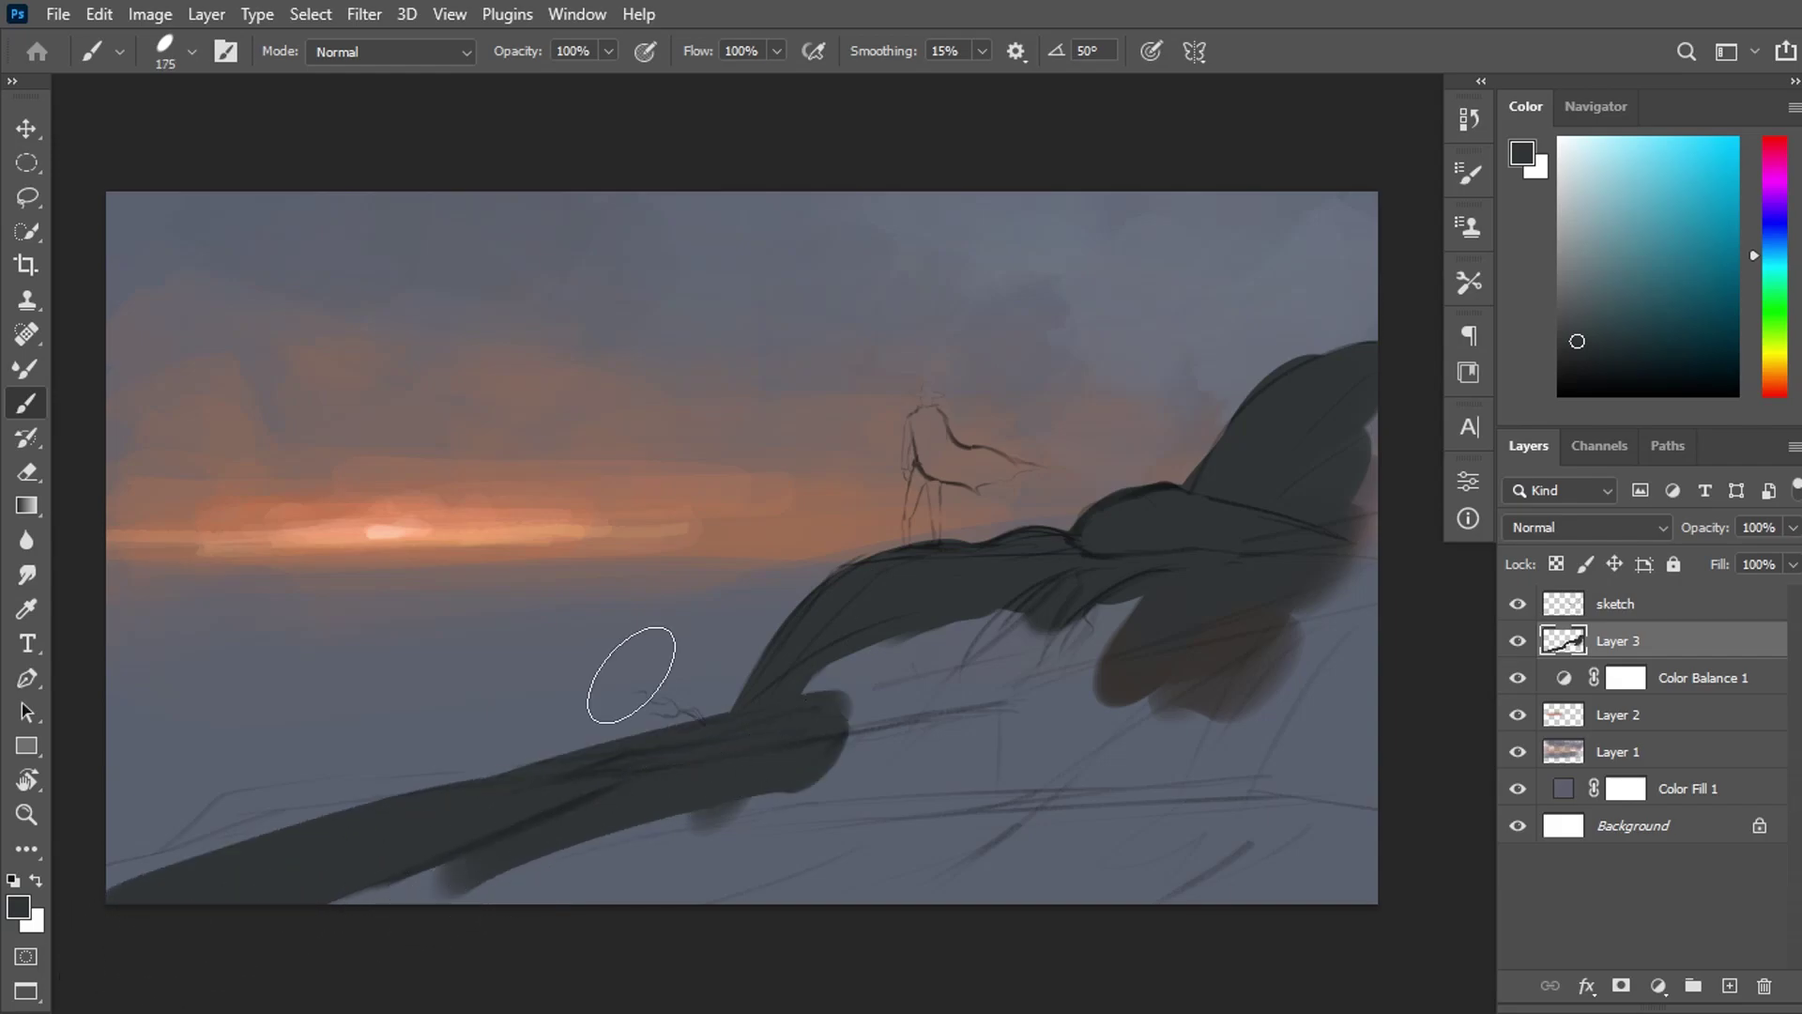
key(ctrl+z)
key(bracketright)
mouse_move(757, 644)
mouse_down()
mouse_move(347, 983)
mouse_move(632, 802)
mouse_up()
mouse_move(631, 802)
mouse_down()
mouse_move(379, 912)
mouse_move(833, 684)
mouse_move(676, 889)
mouse_move(1276, 583)
mouse_move(1301, 502)
mouse_up()
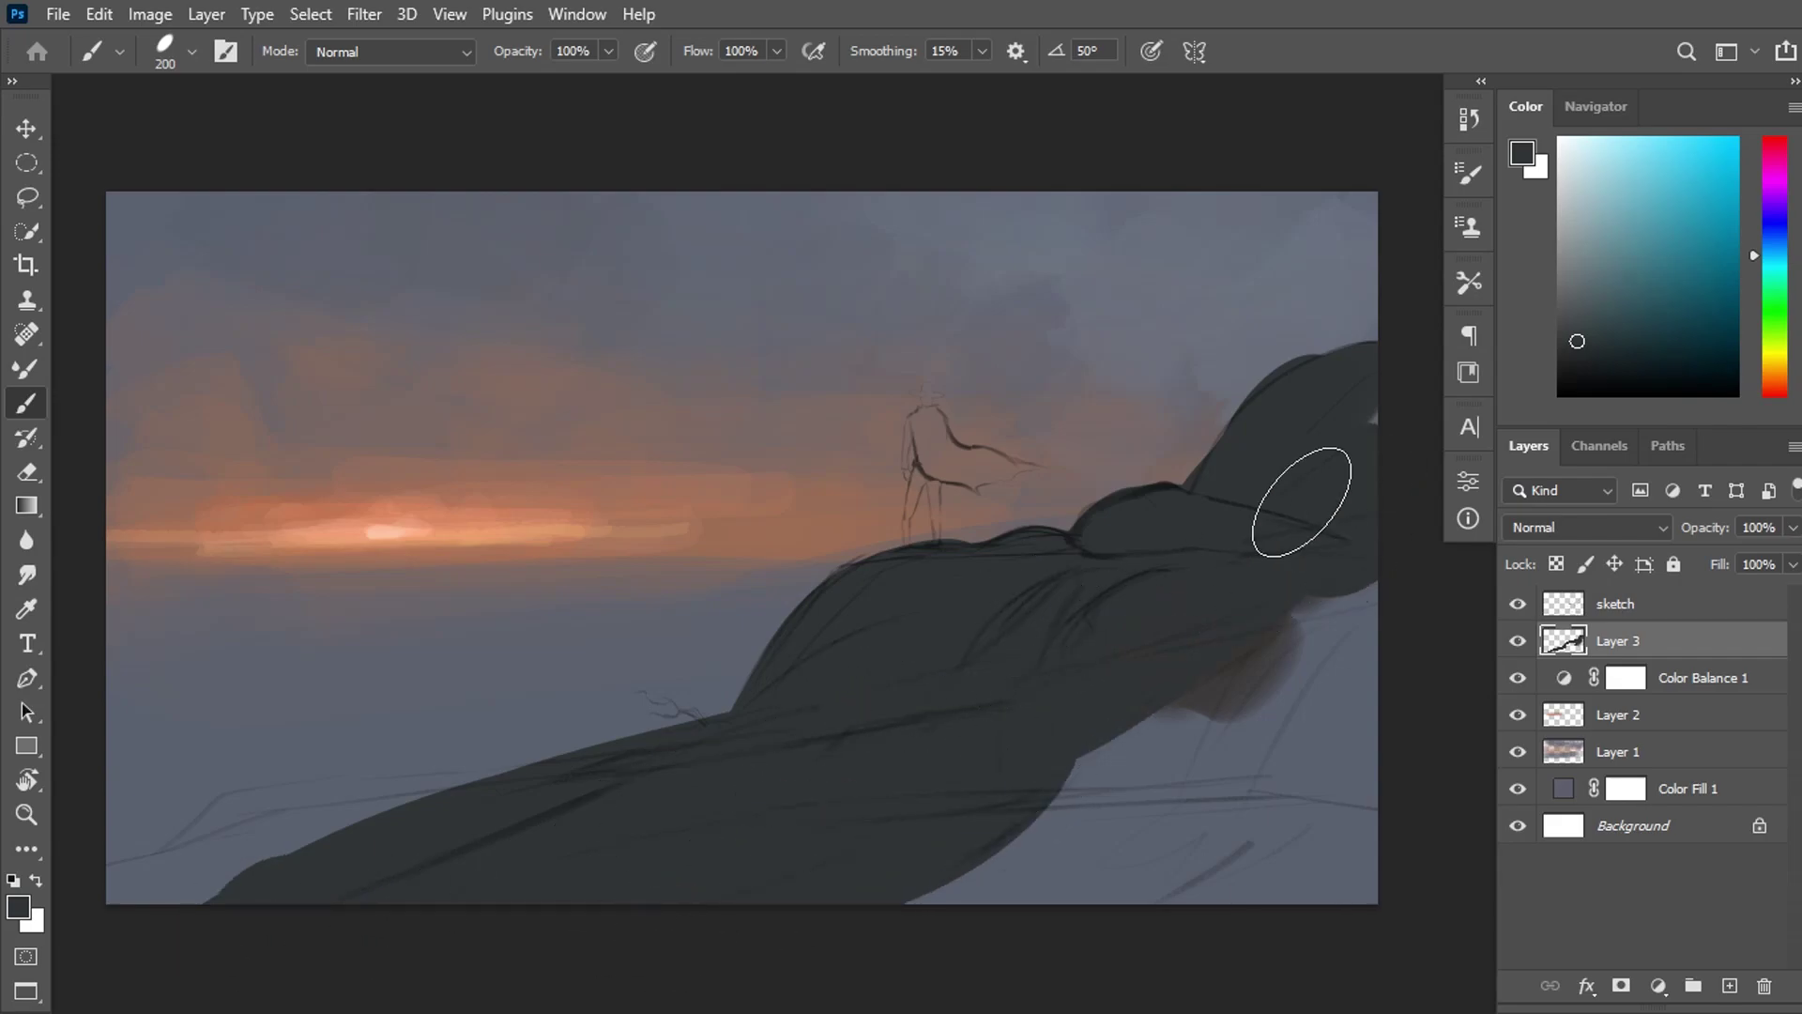
Cover brown patches with dark teal and extend the hill into the bottom-left corner.
alt+click(1258, 695)
drag(1364, 588, 1267, 516)
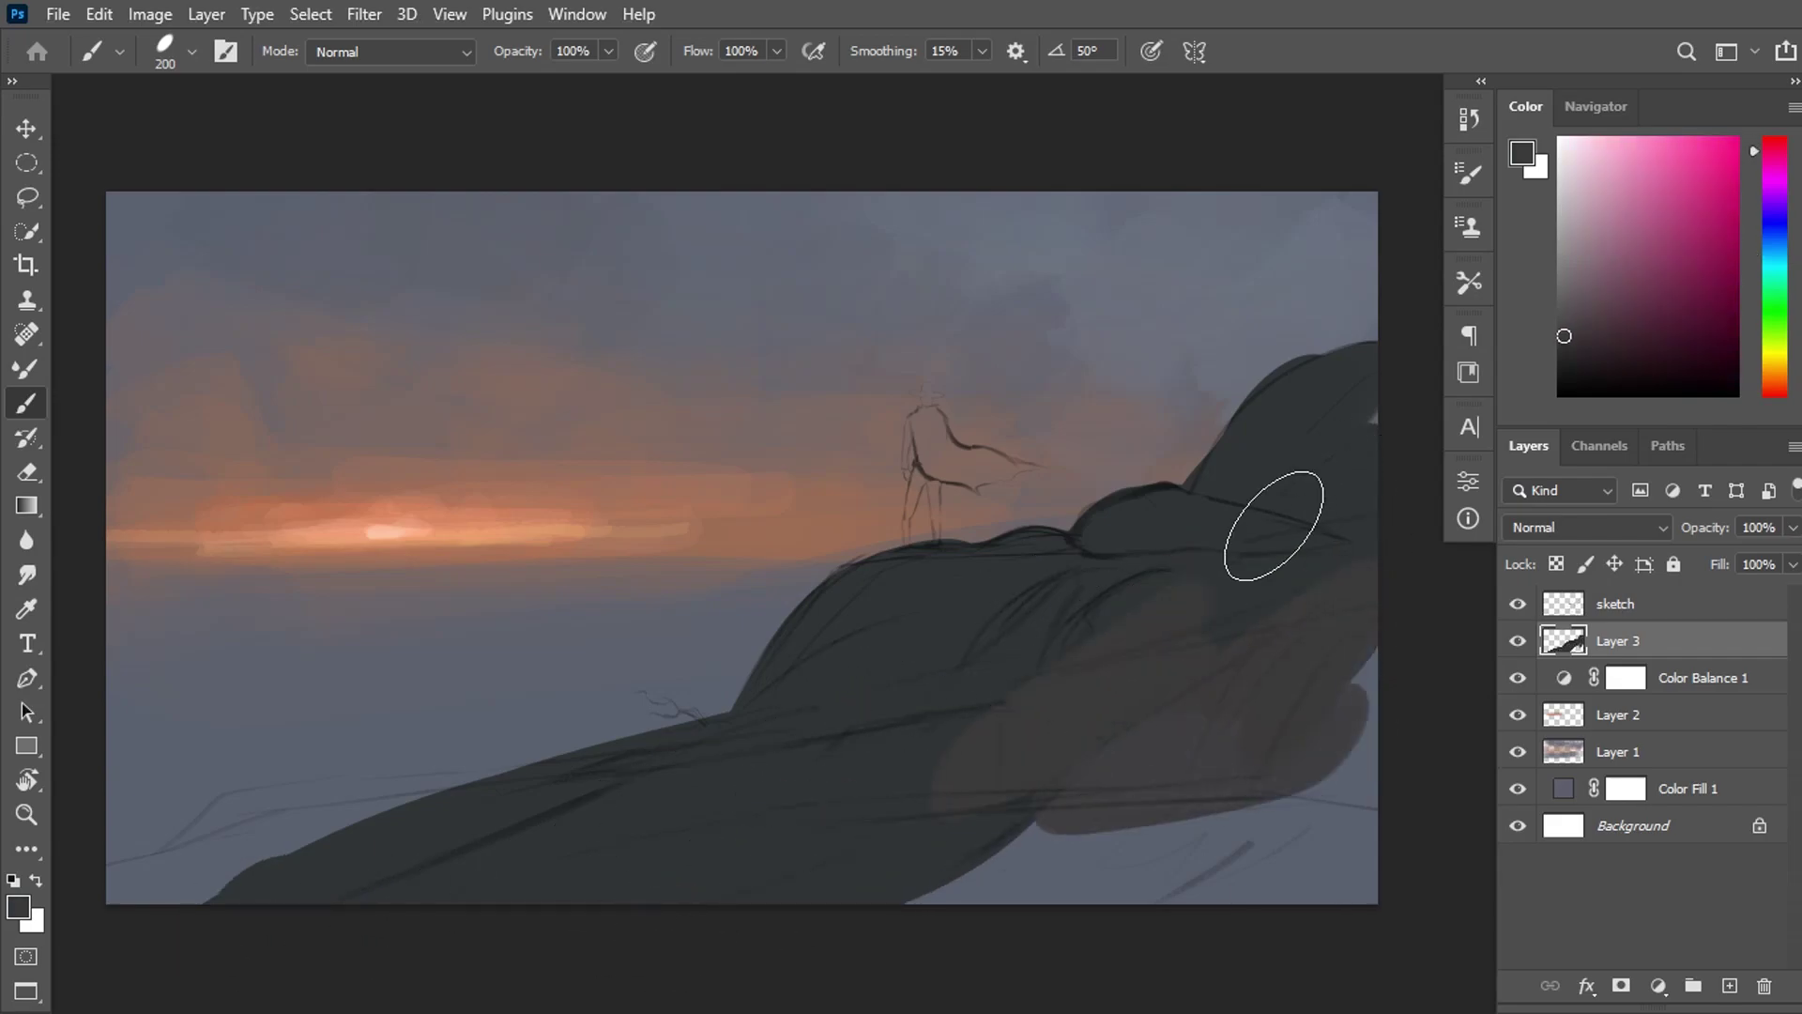
alt+click(1185, 551)
drag(1368, 563, 938, 882)
alt+click(902, 728)
mouse_move(1352, 535)
mouse_down()
mouse_move(1230, 846)
mouse_move(1348, 773)
mouse_up()
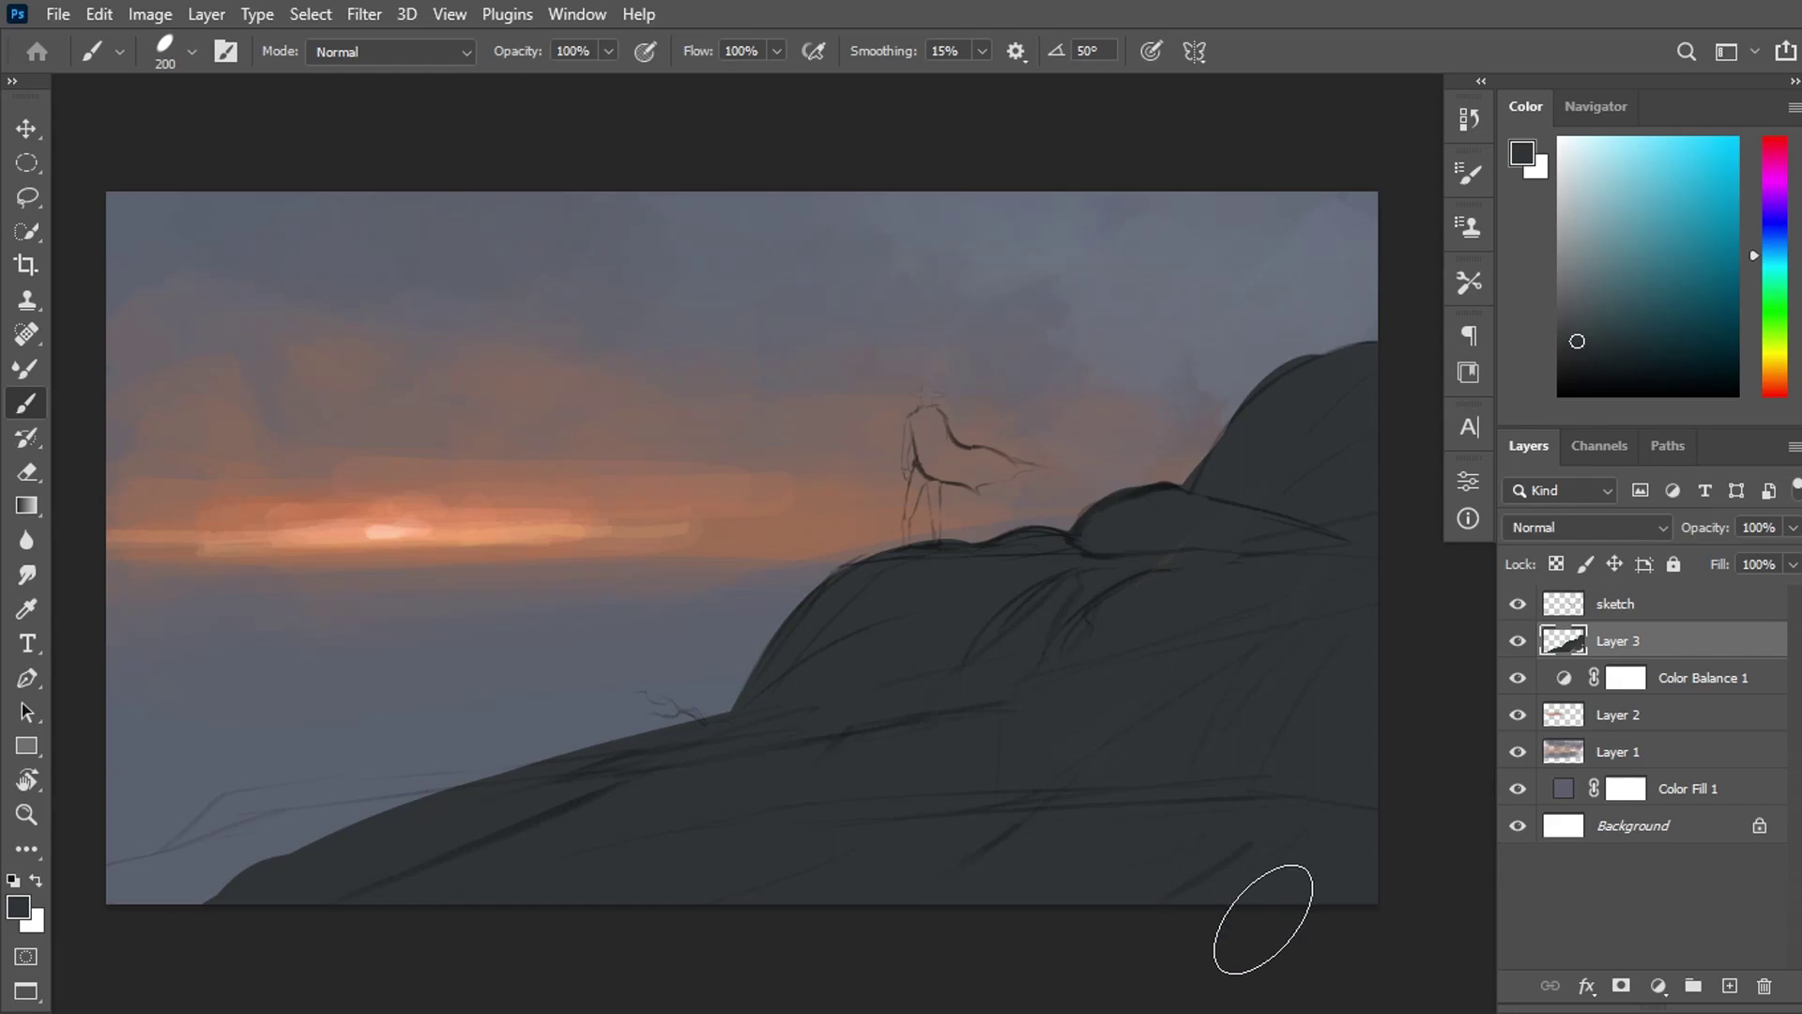
drag(270, 917, 181, 973)
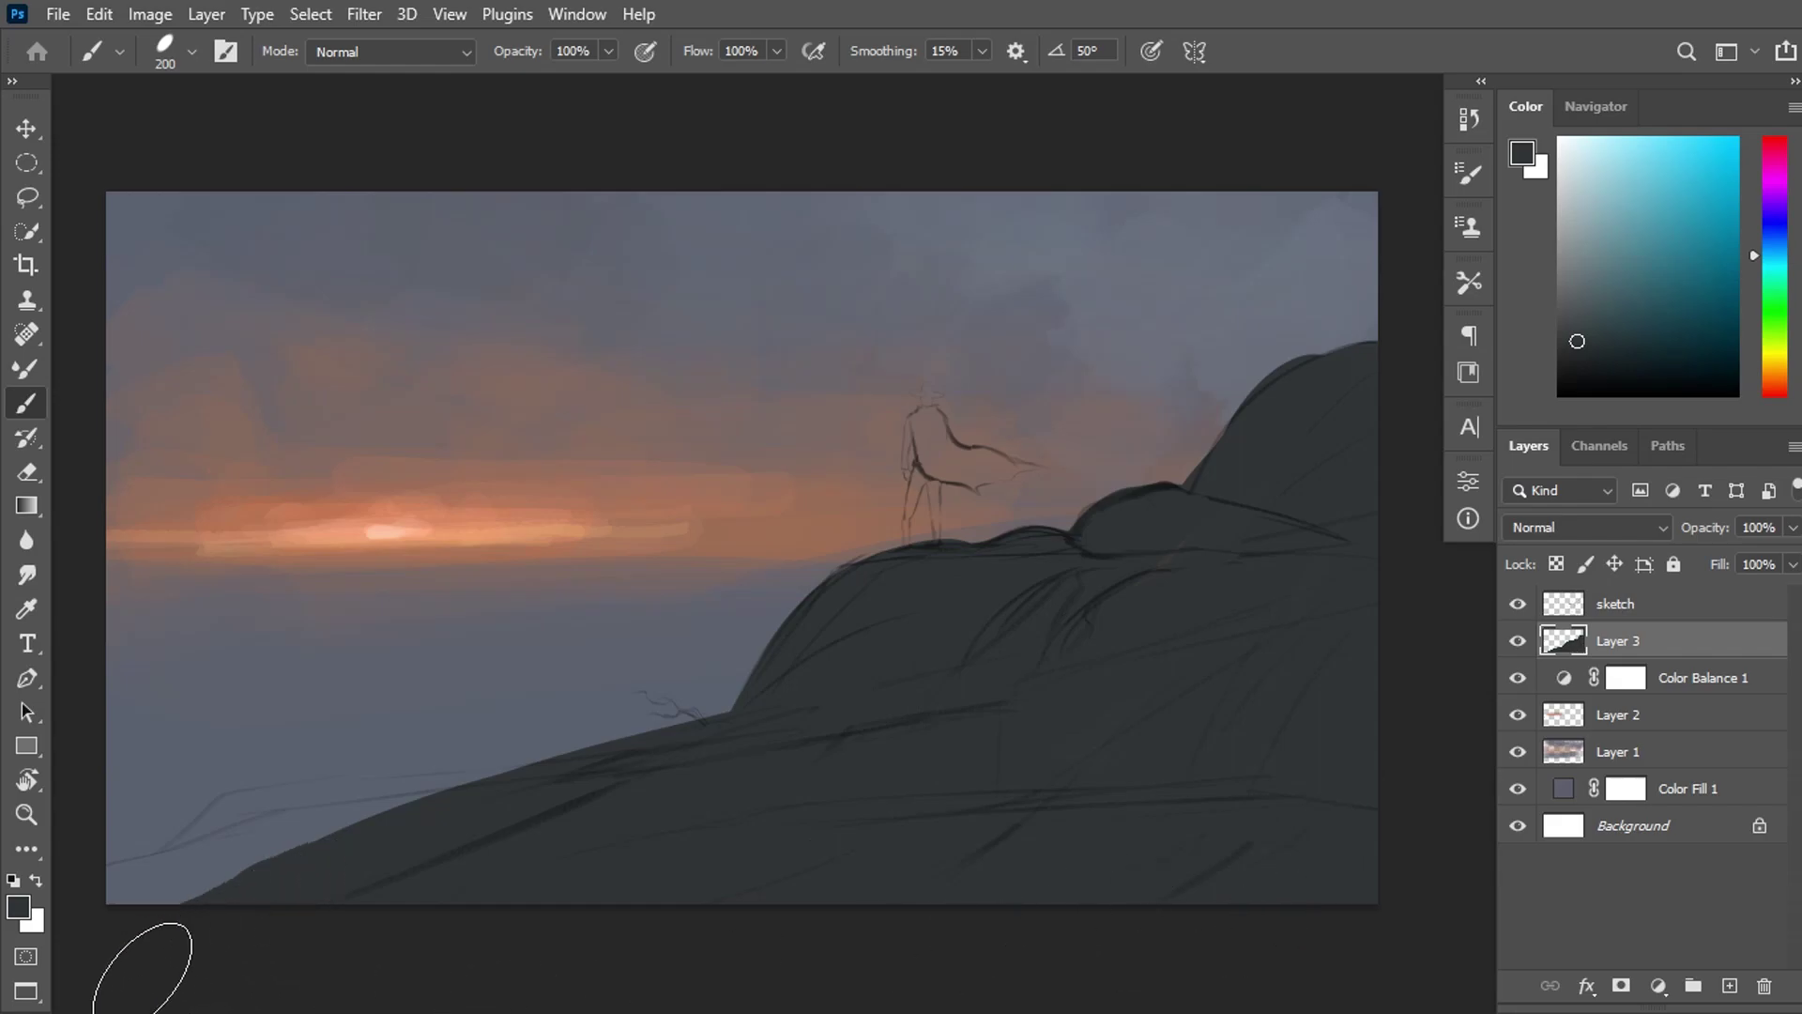
click(1596, 106)
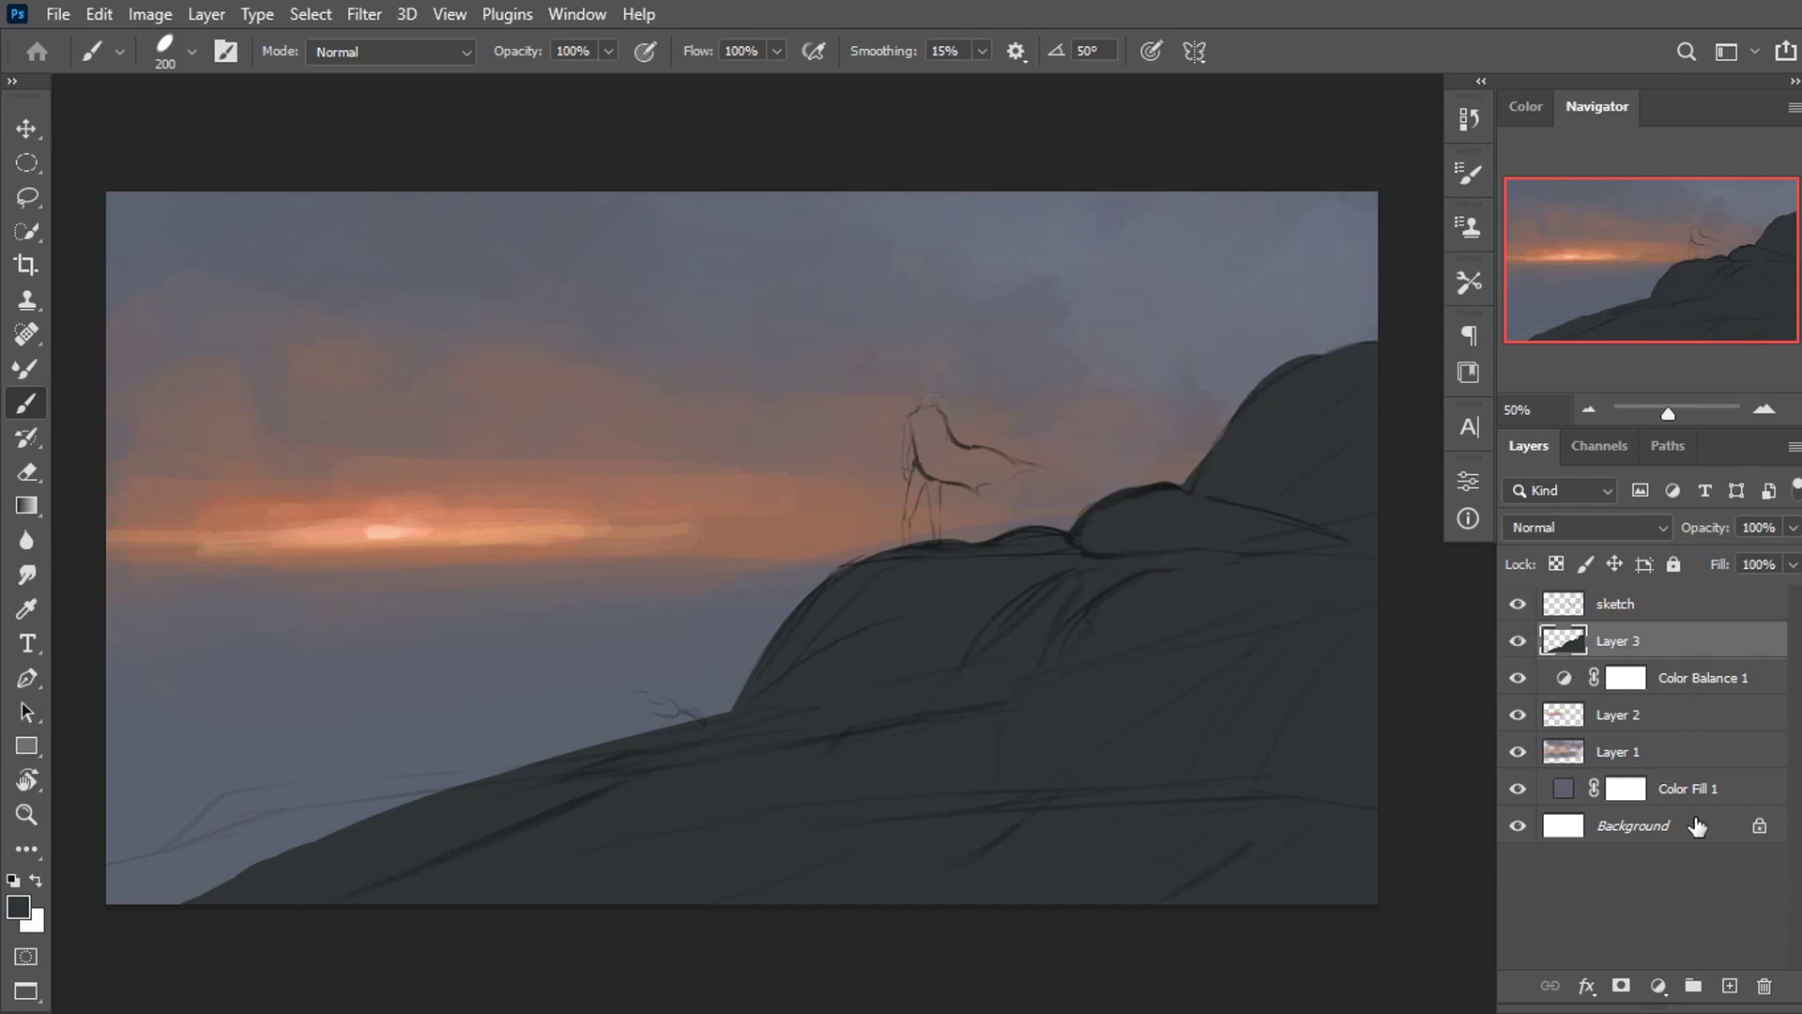
Add a figure layer, zoom to 300% on the hilltop, and sample the hill's dark colour.
click(1729, 986)
key(ctrl+plus)
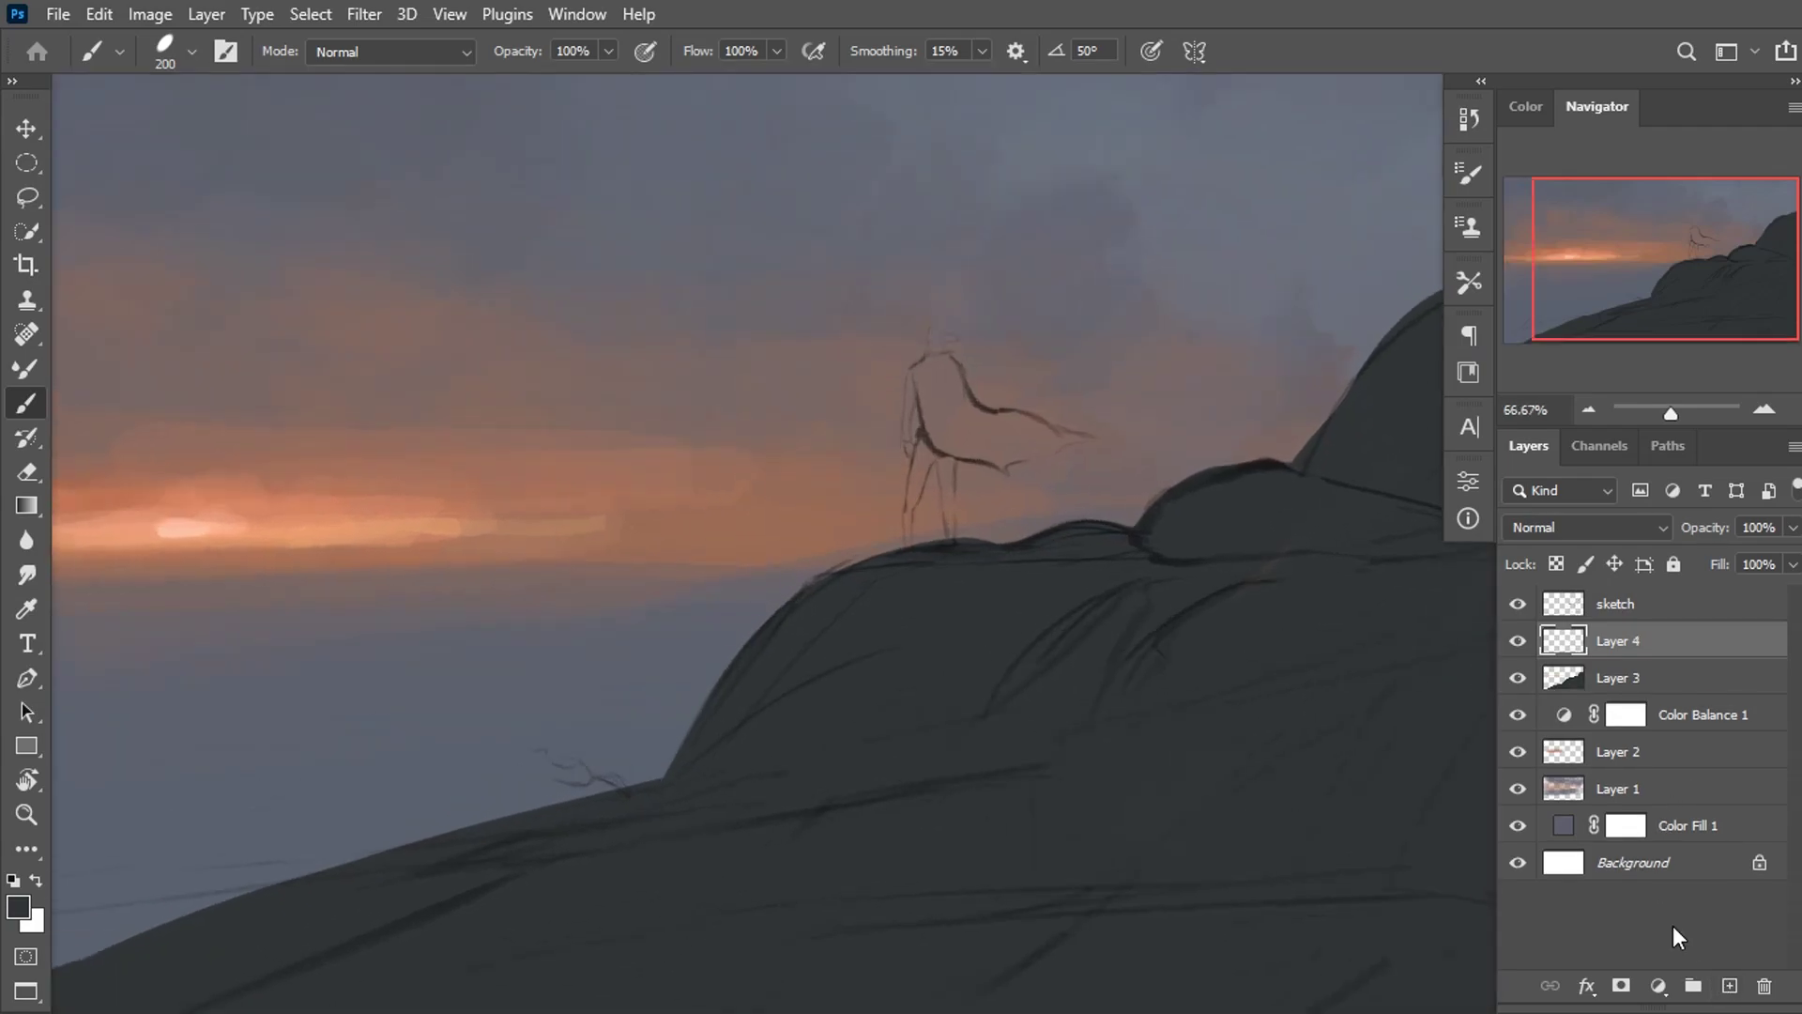
key(ctrl+plus)
key(bracketleft)
key(bracketleft)
key(bracketleft)
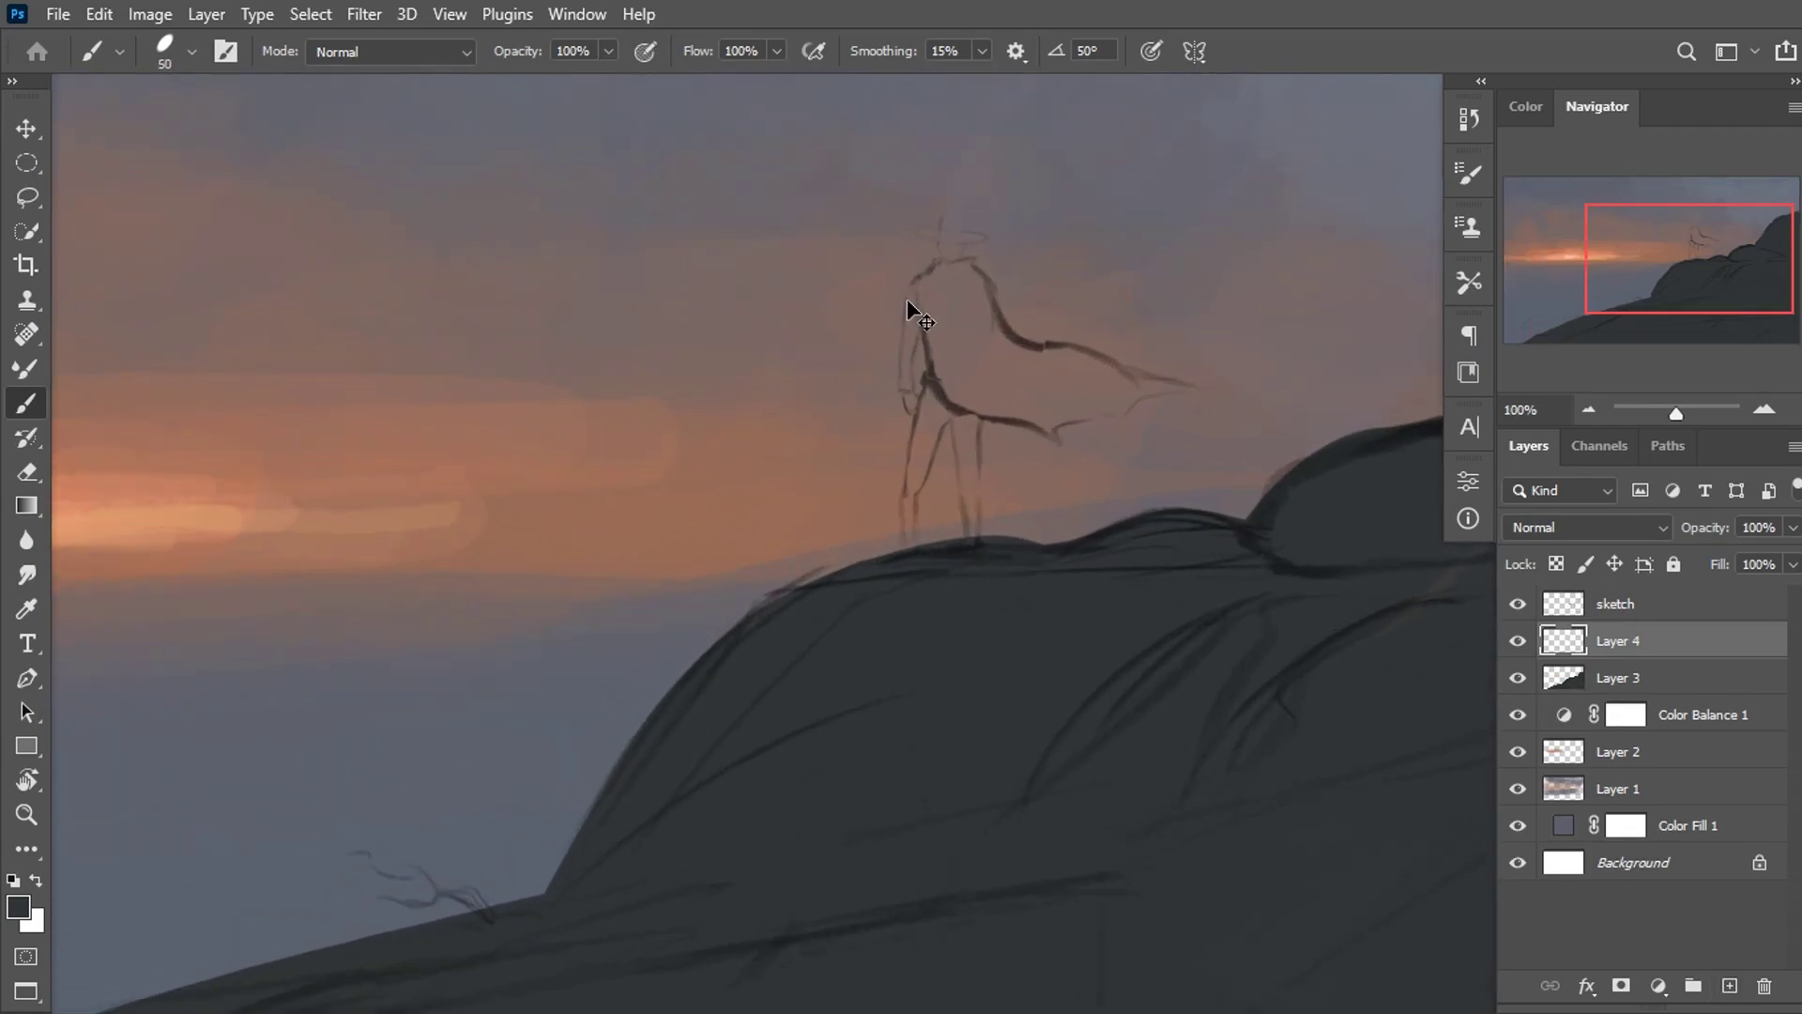
key(ctrl+plus)
key(ctrl+plus)
key(bracketleft)
key(bracketleft)
key(alt)
alt+click(1097, 561)
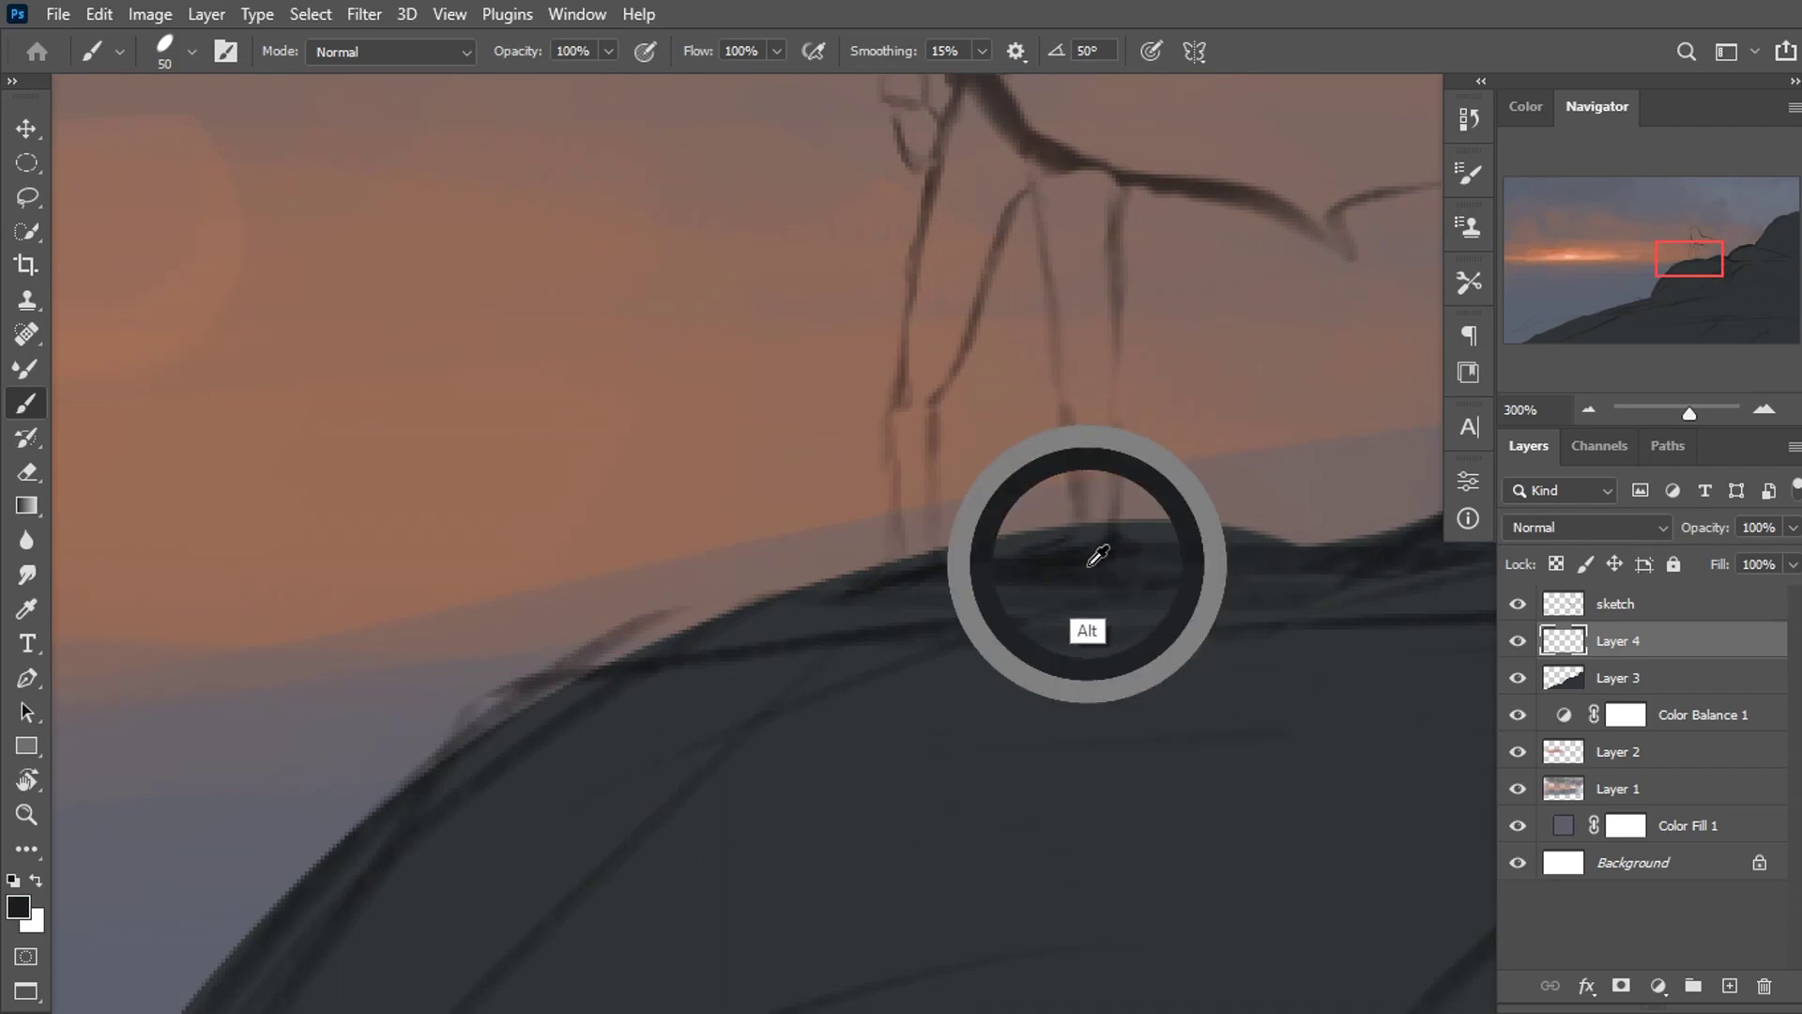
key(bracketleft)
key(bracketleft)
key(bracketleft)
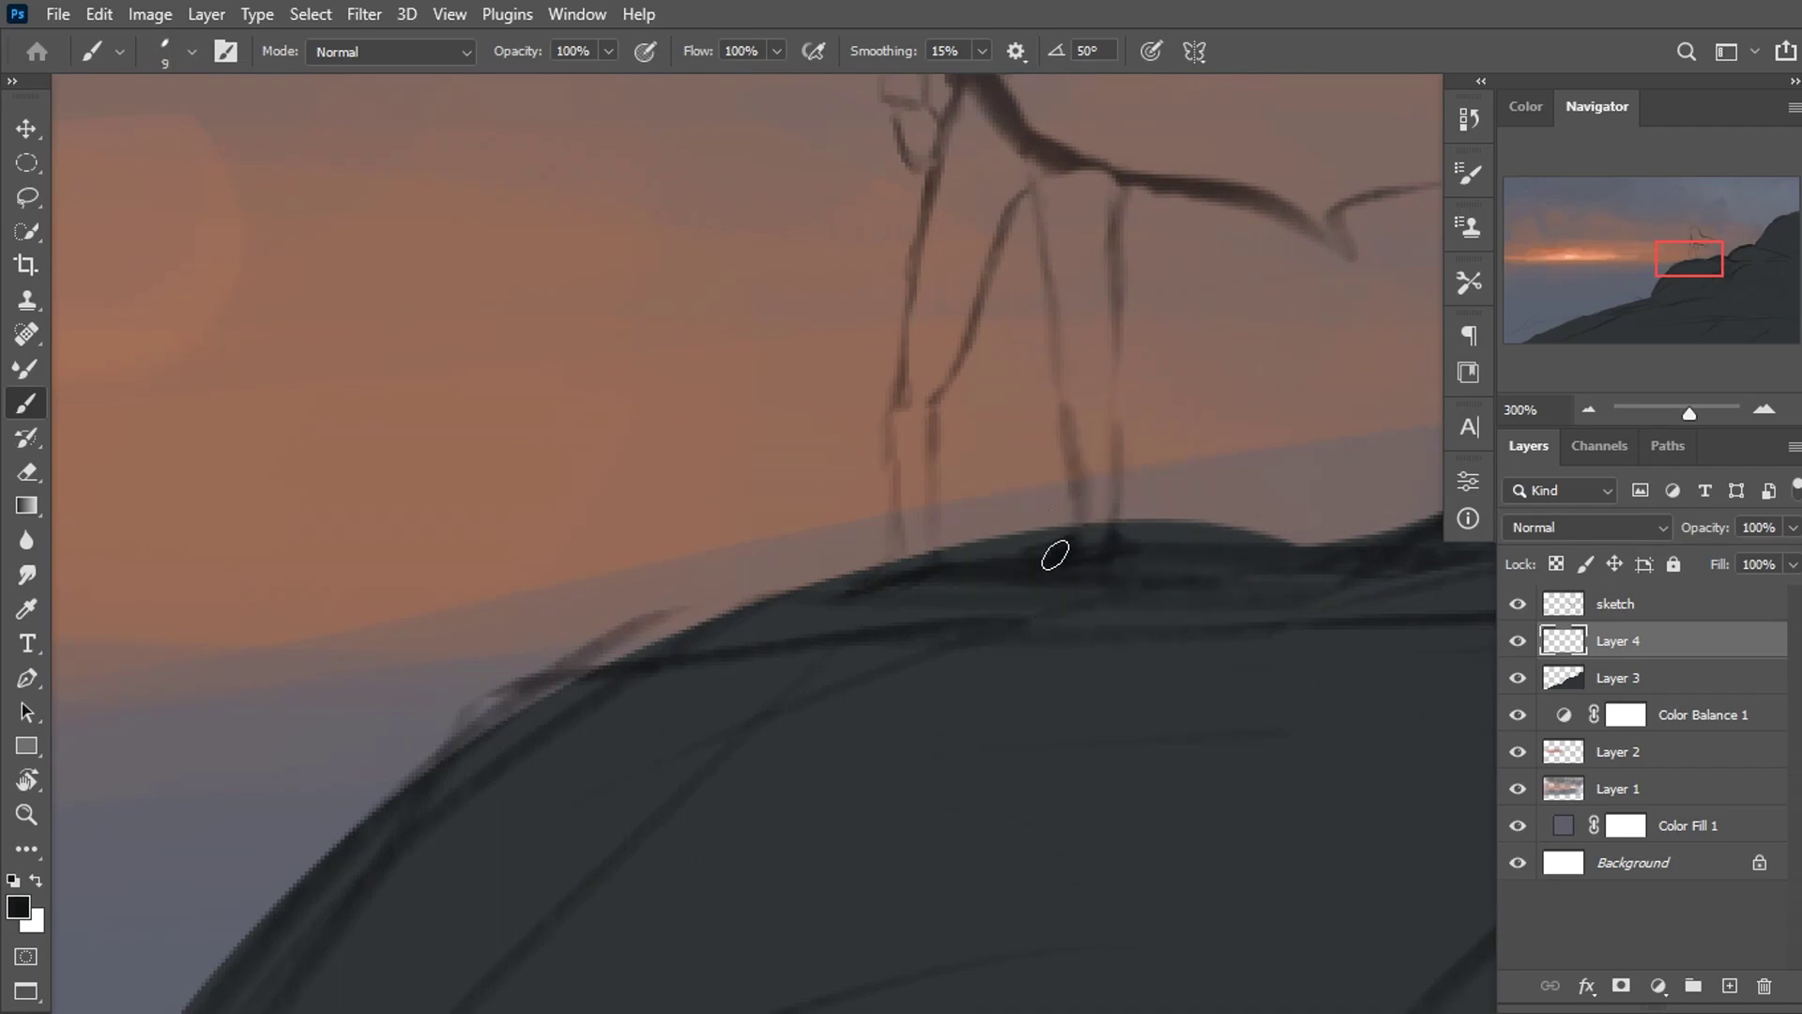
Paint the figure's dark legs and feet with a fine brush.
mouse_move(1036, 556)
mouse_down()
mouse_move(1083, 475)
mouse_move(1079, 254)
mouse_move(1095, 269)
mouse_move(1074, 336)
mouse_move(1046, 249)
mouse_move(1083, 354)
mouse_up()
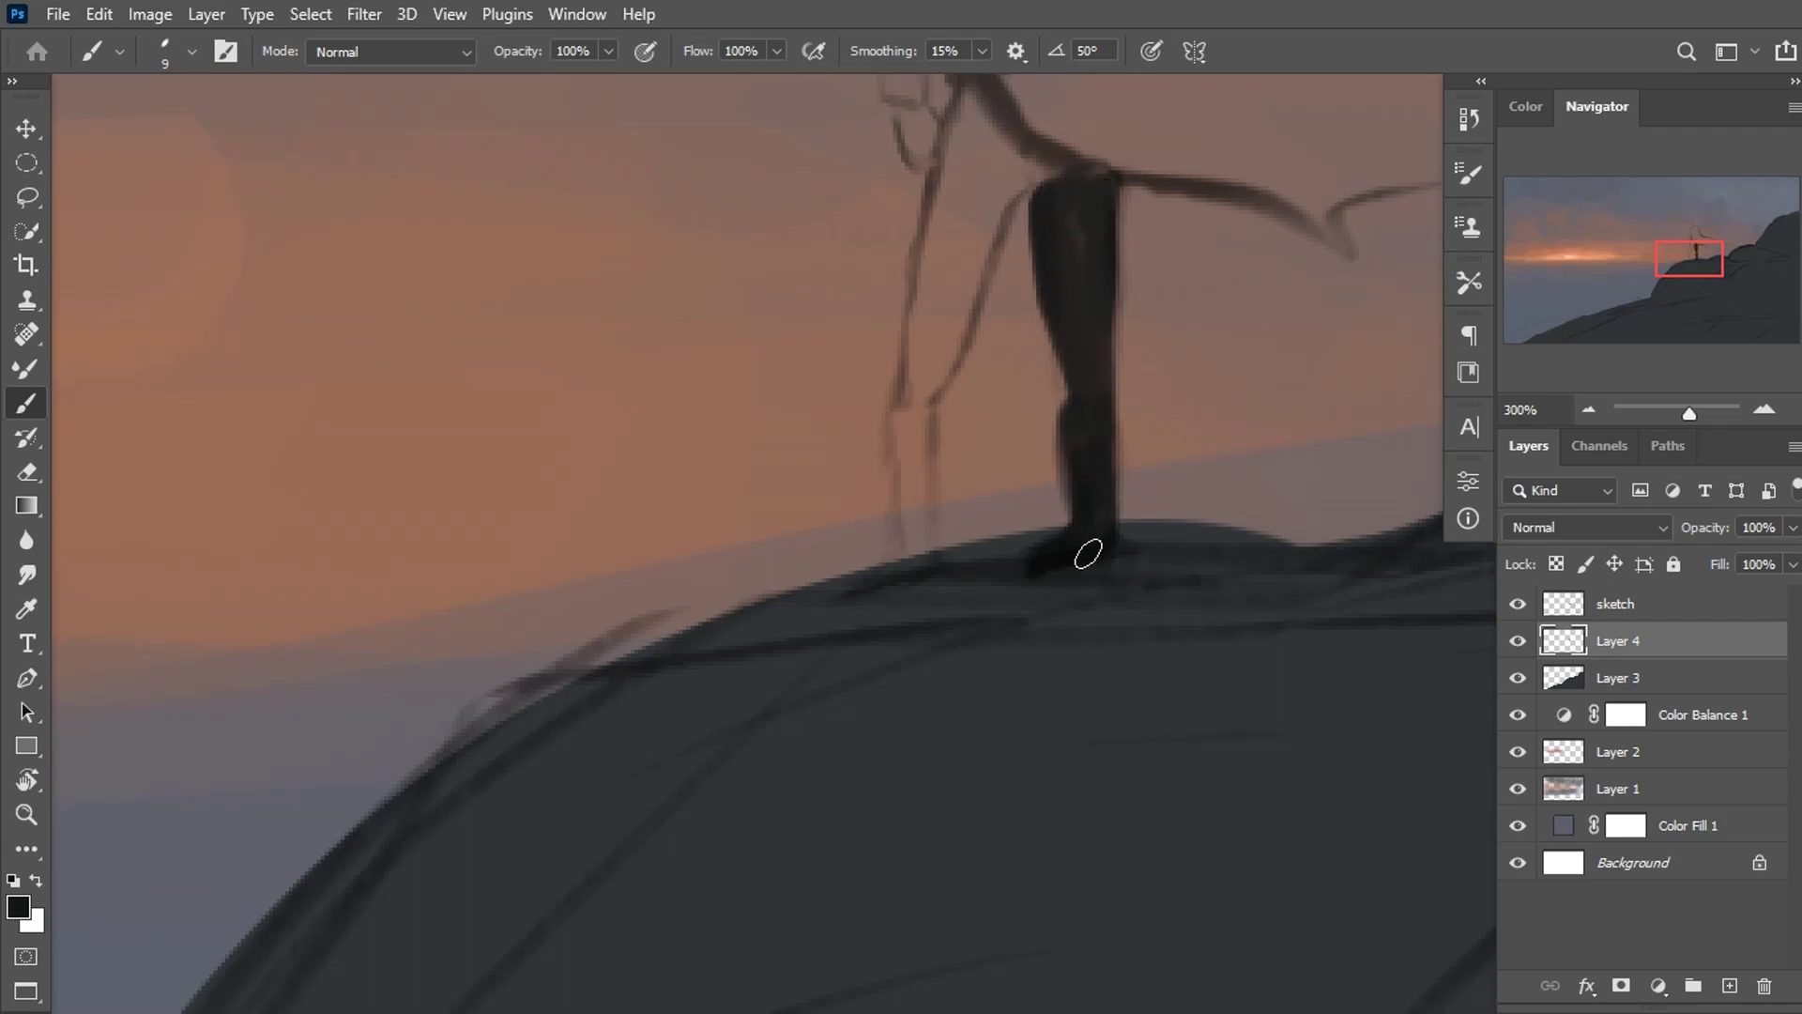
mouse_move(1088, 553)
mouse_down()
mouse_move(1095, 523)
mouse_move(1118, 527)
mouse_up()
mouse_move(1066, 193)
mouse_down()
mouse_move(982, 130)
mouse_move(978, 273)
mouse_move(958, 153)
mouse_move(917, 407)
mouse_move(924, 555)
mouse_move(925, 535)
mouse_up()
key(bracketright)
key(bracketright)
key(bracketleft)
mouse_move(1060, 263)
mouse_down()
mouse_move(1079, 413)
mouse_move(1038, 153)
mouse_move(1066, 404)
mouse_move(1130, 507)
mouse_up()
Trim the legs' edges with the Eraser and fill in the left hip.
key(e)
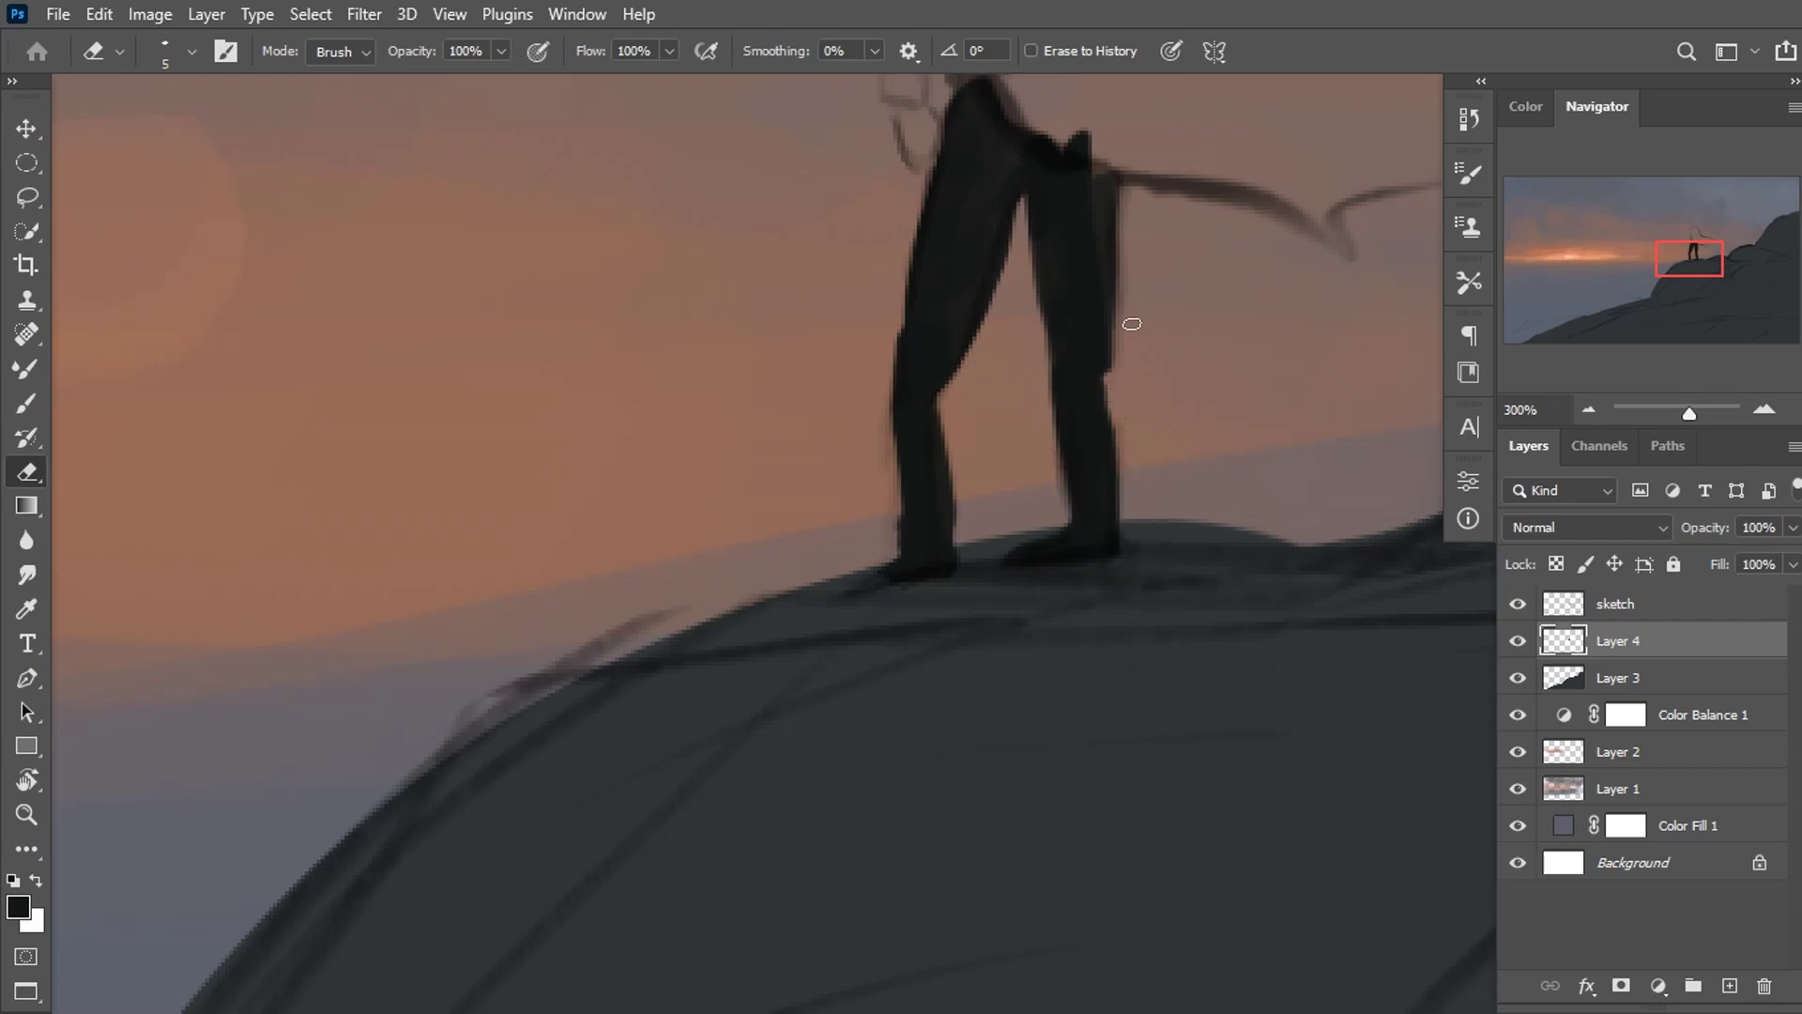
drag(1053, 402, 1094, 549)
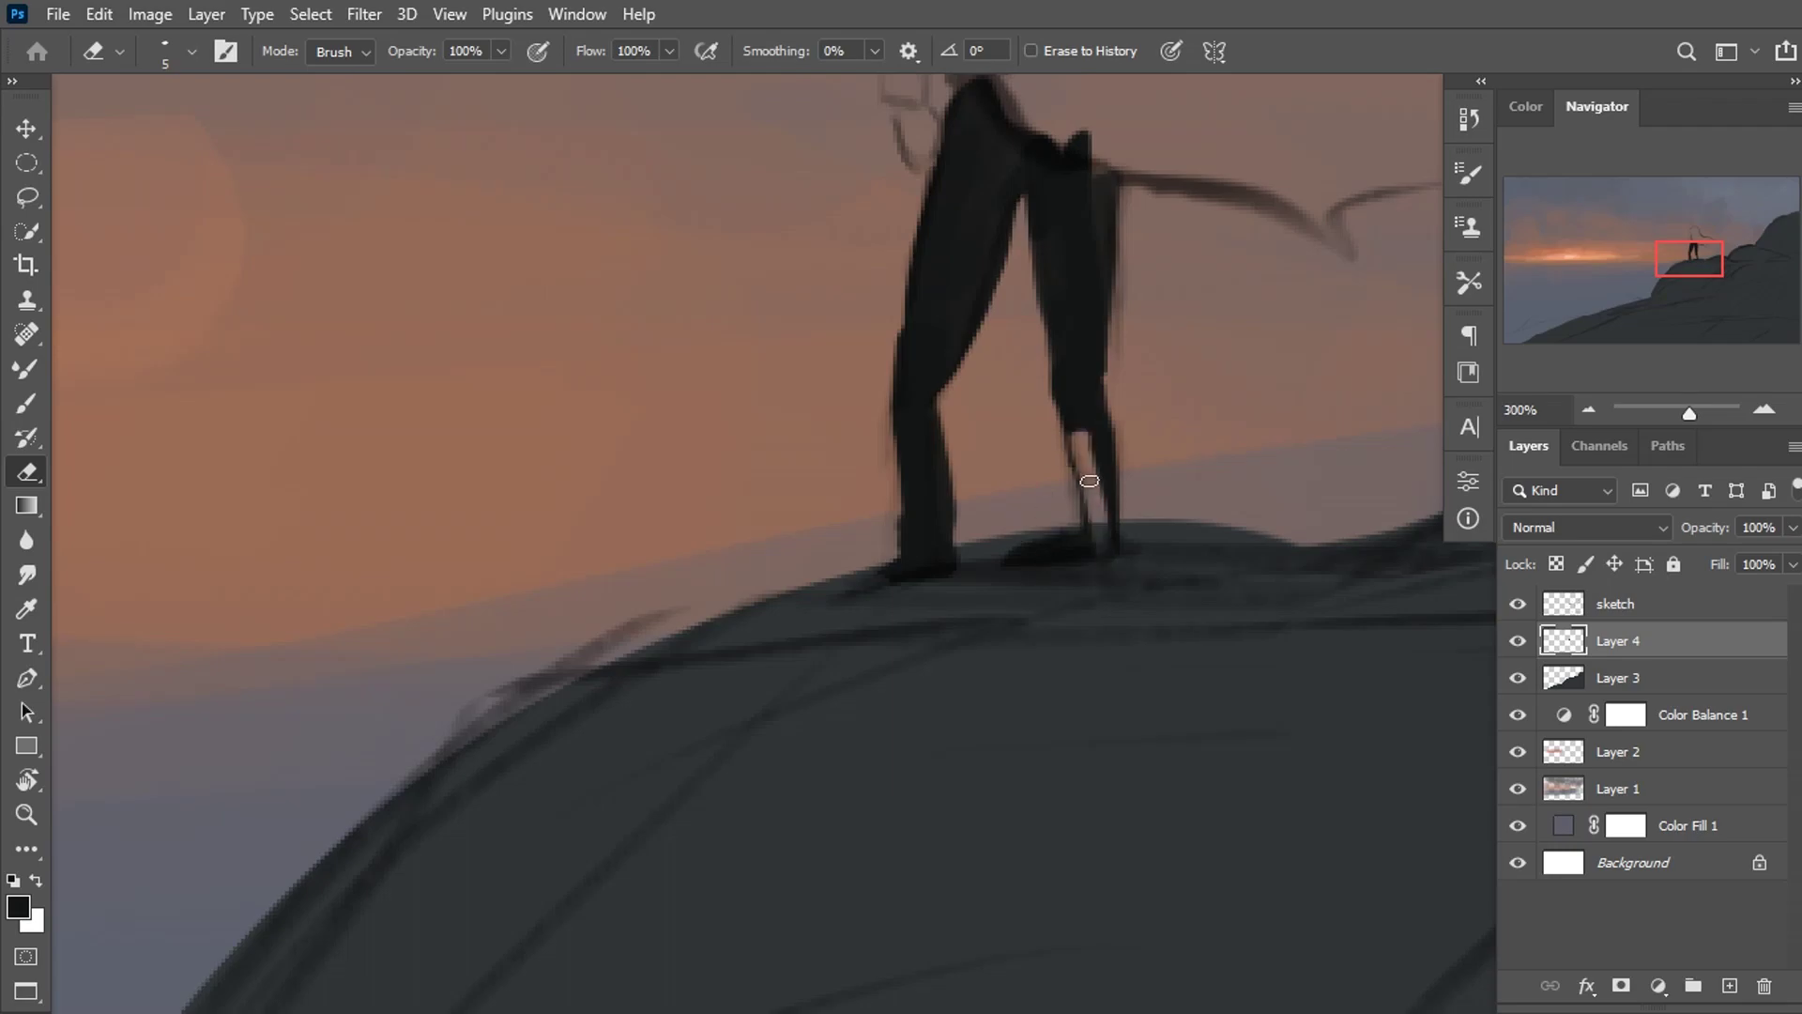
key(b)
drag(1070, 254, 1014, 403)
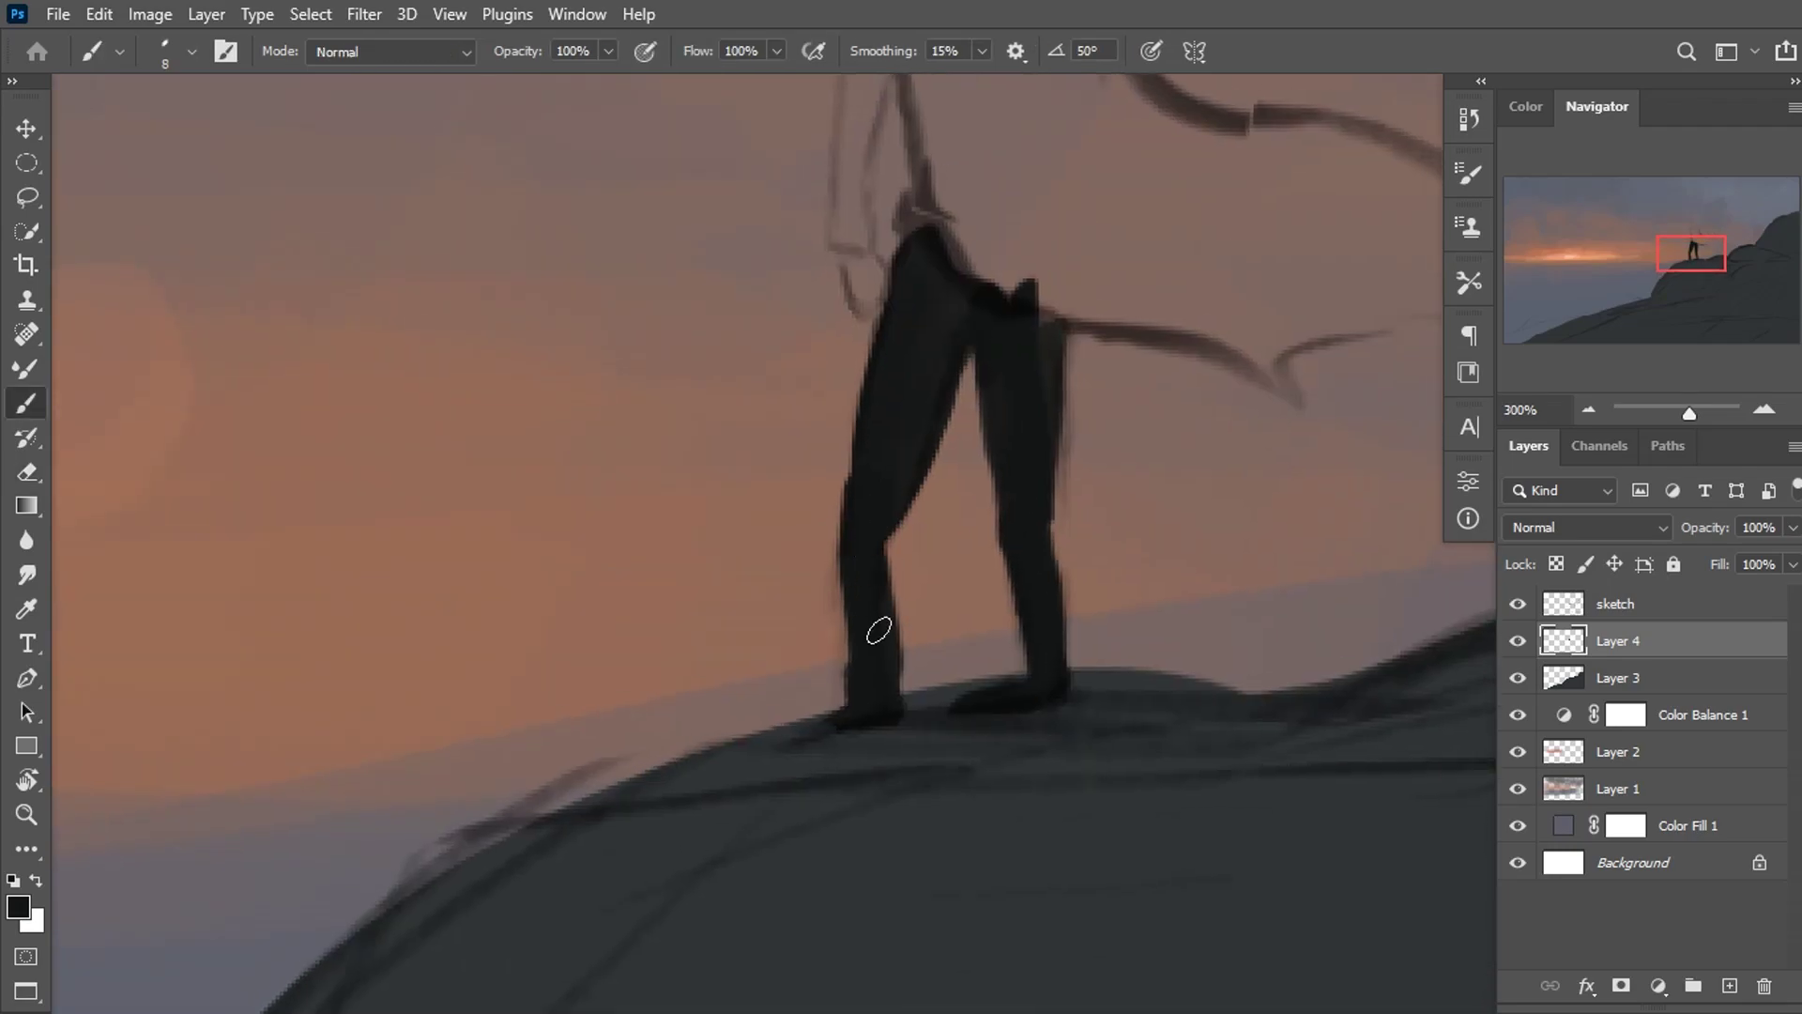
key(e)
drag(895, 578, 899, 727)
key(b)
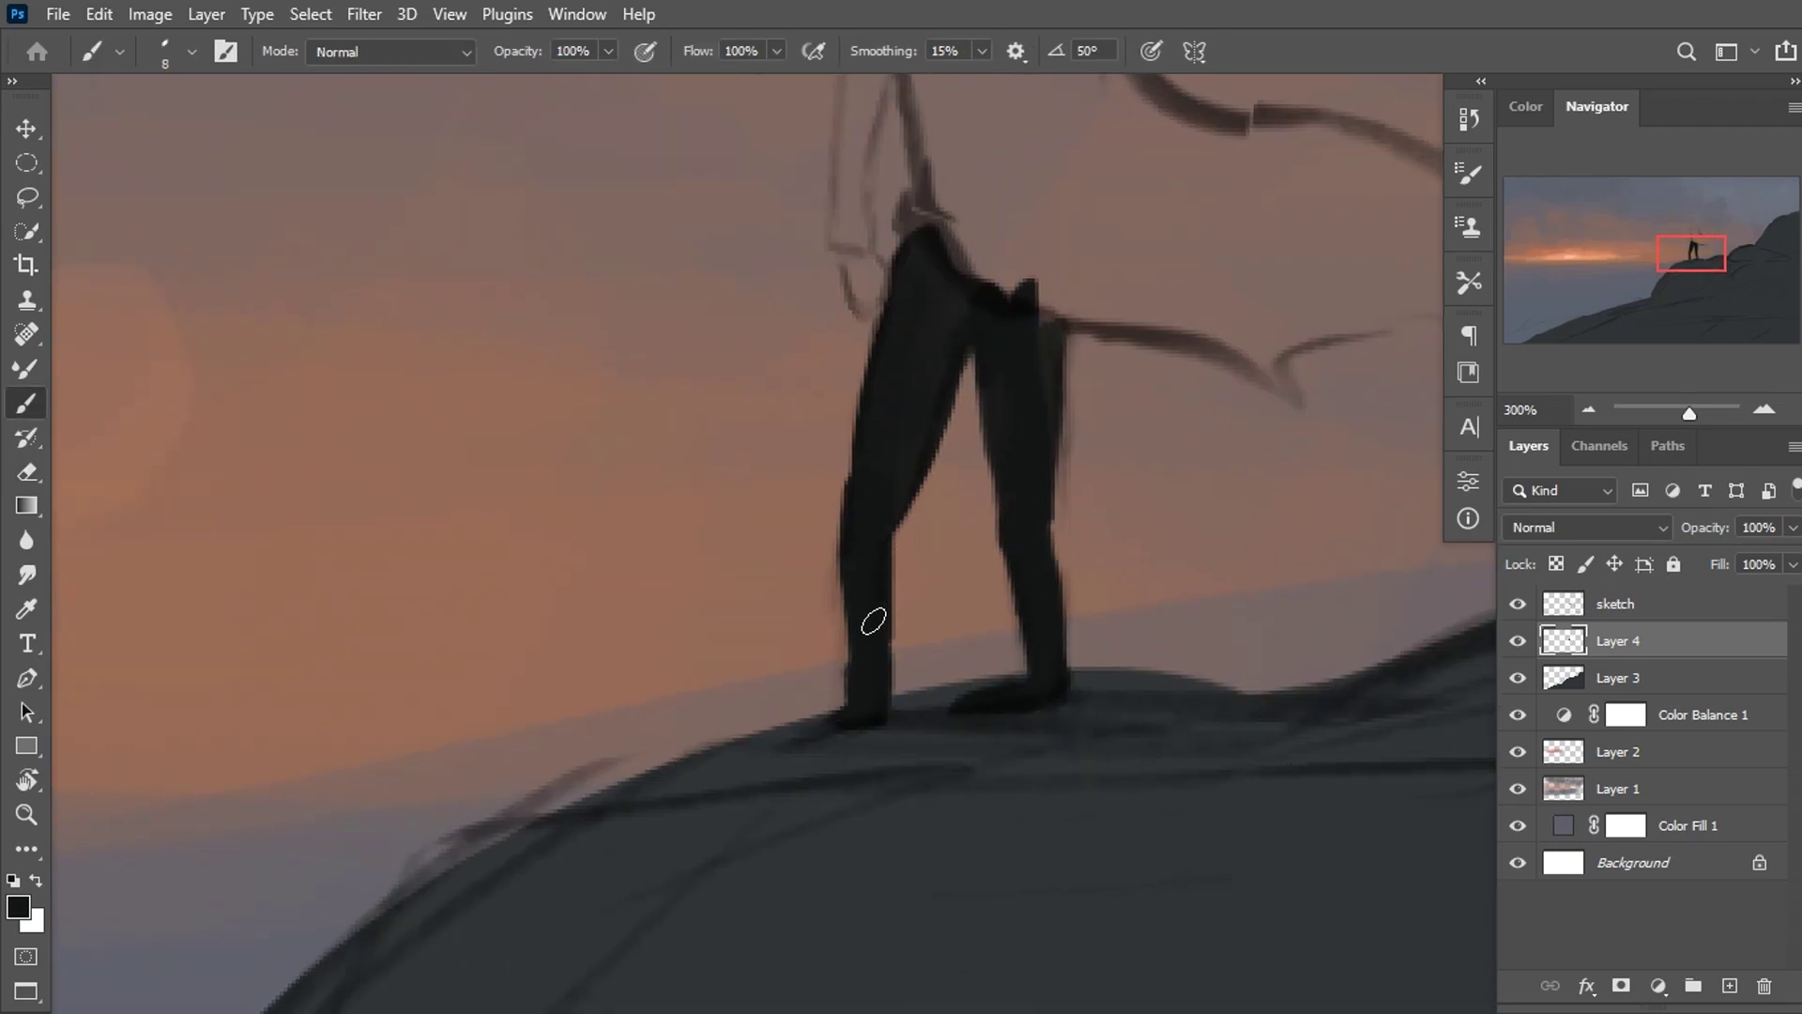
drag(869, 612, 770, 826)
mouse_move(784, 554)
mouse_down()
mouse_move(761, 478)
mouse_move(764, 221)
mouse_move(758, 420)
mouse_move(910, 482)
mouse_up()
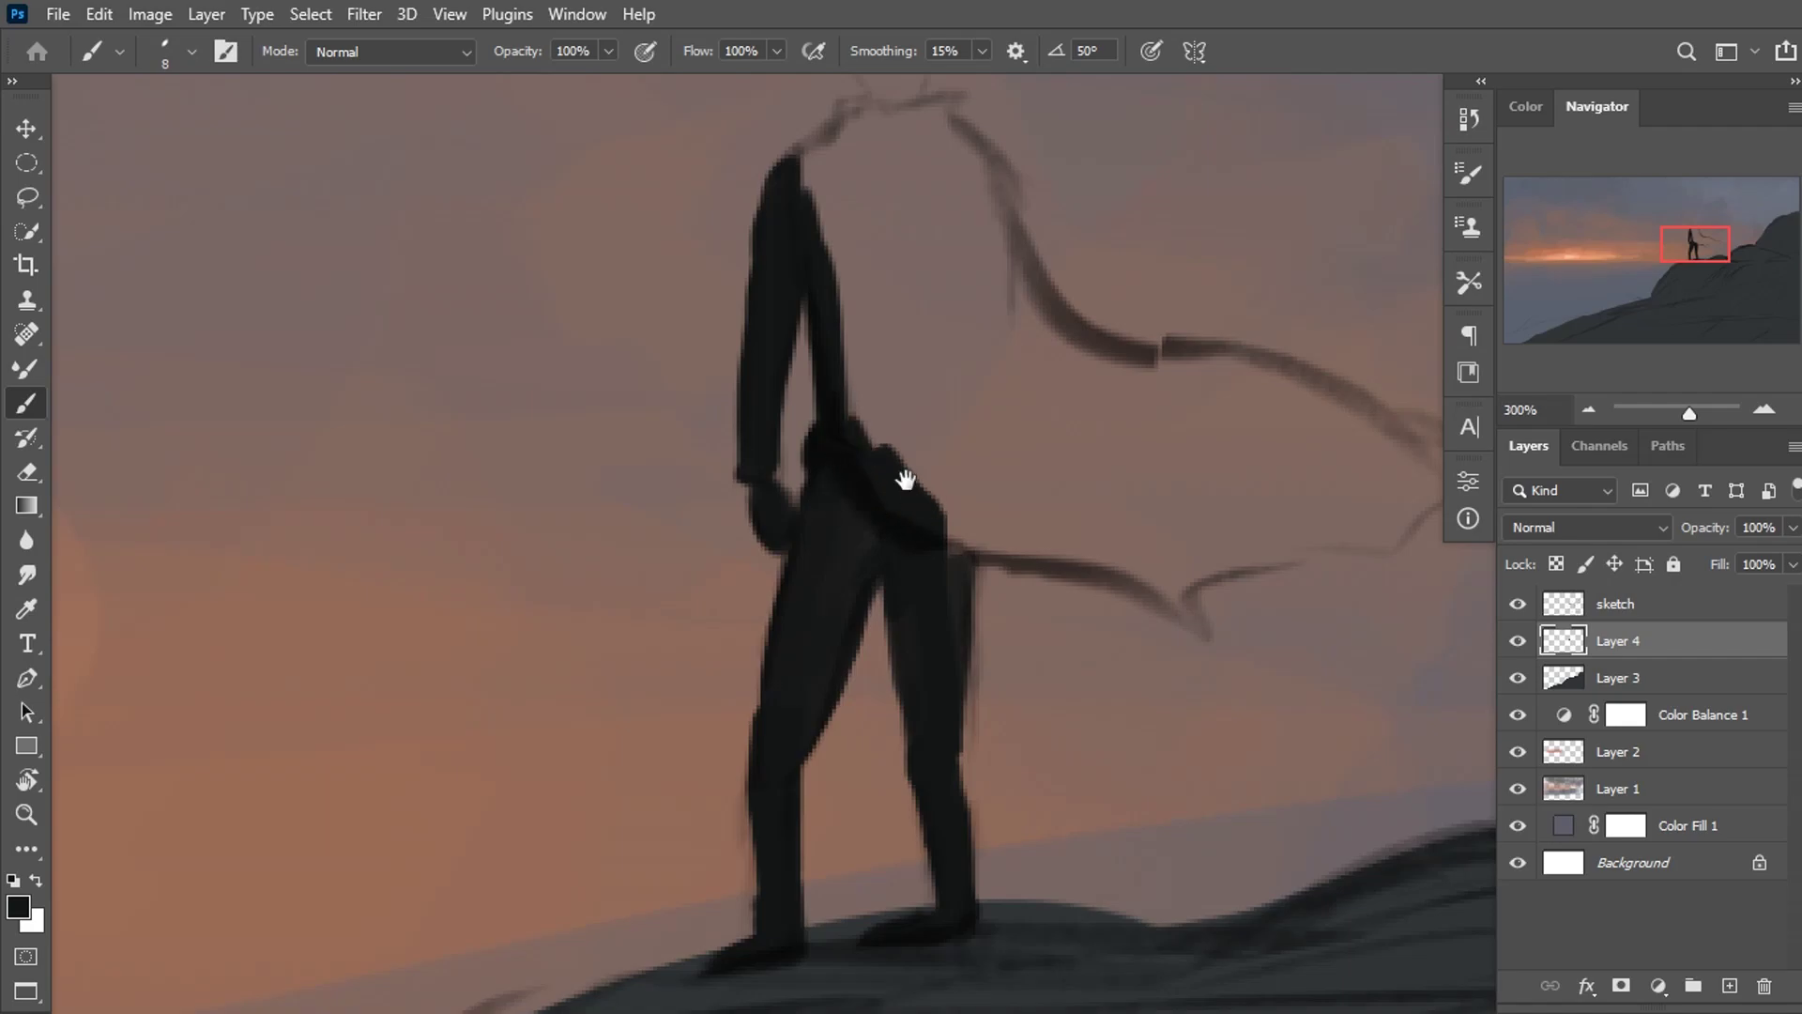
Fill the arms, hips, shoulders and torso, with a long coat stroke flowing right.
mouse_move(805, 180)
mouse_down()
mouse_move(686, 316)
mouse_move(764, 535)
mouse_move(949, 651)
mouse_move(813, 785)
mouse_up()
key(bracketright)
key(bracketright)
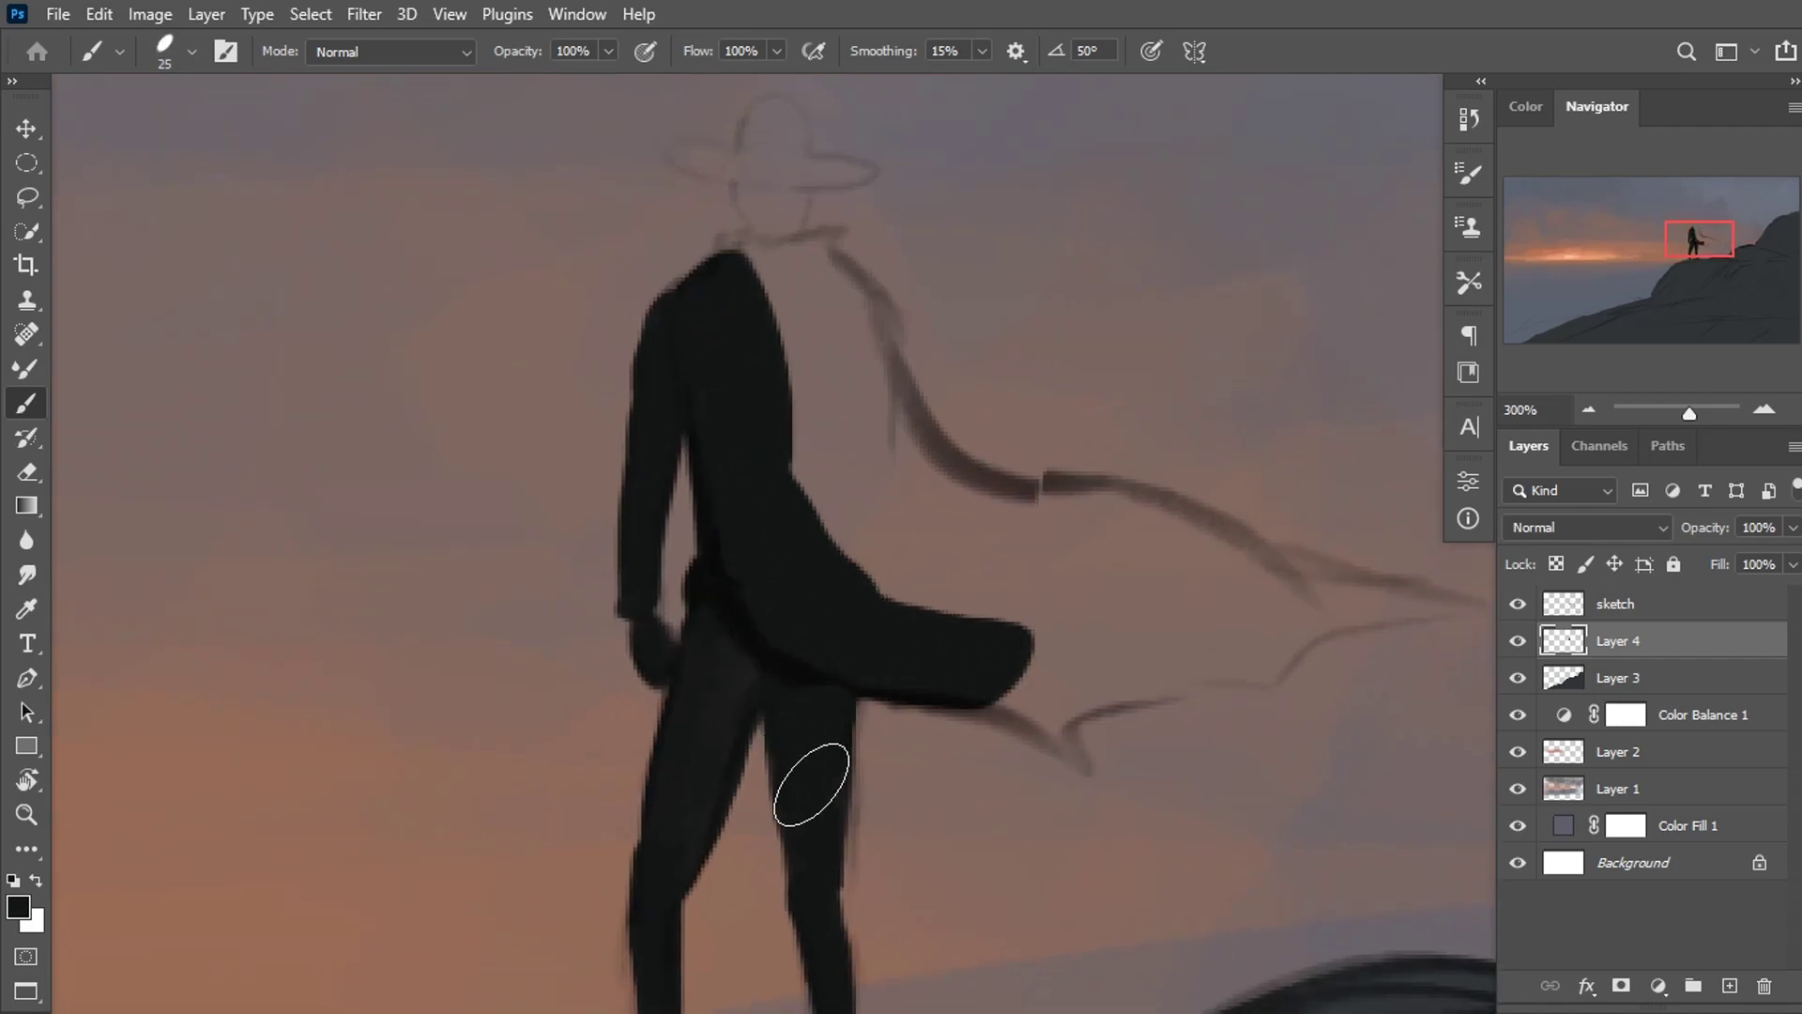
mouse_move(741, 250)
mouse_down()
mouse_move(729, 273)
mouse_move(837, 310)
mouse_move(907, 632)
mouse_move(634, 572)
mouse_up()
key(bracketright)
mouse_move(657, 413)
mouse_down()
mouse_move(1052, 507)
mouse_move(1046, 535)
mouse_move(824, 624)
mouse_move(664, 624)
mouse_move(977, 527)
mouse_move(675, 447)
mouse_up()
Change the brush angle and paint the figure's neck below the hat.
right_click(1051, 507)
key(Return)
scroll(675, 447, up, 2)
key(bracketleft)
key(bracketleft)
key(bracketleft)
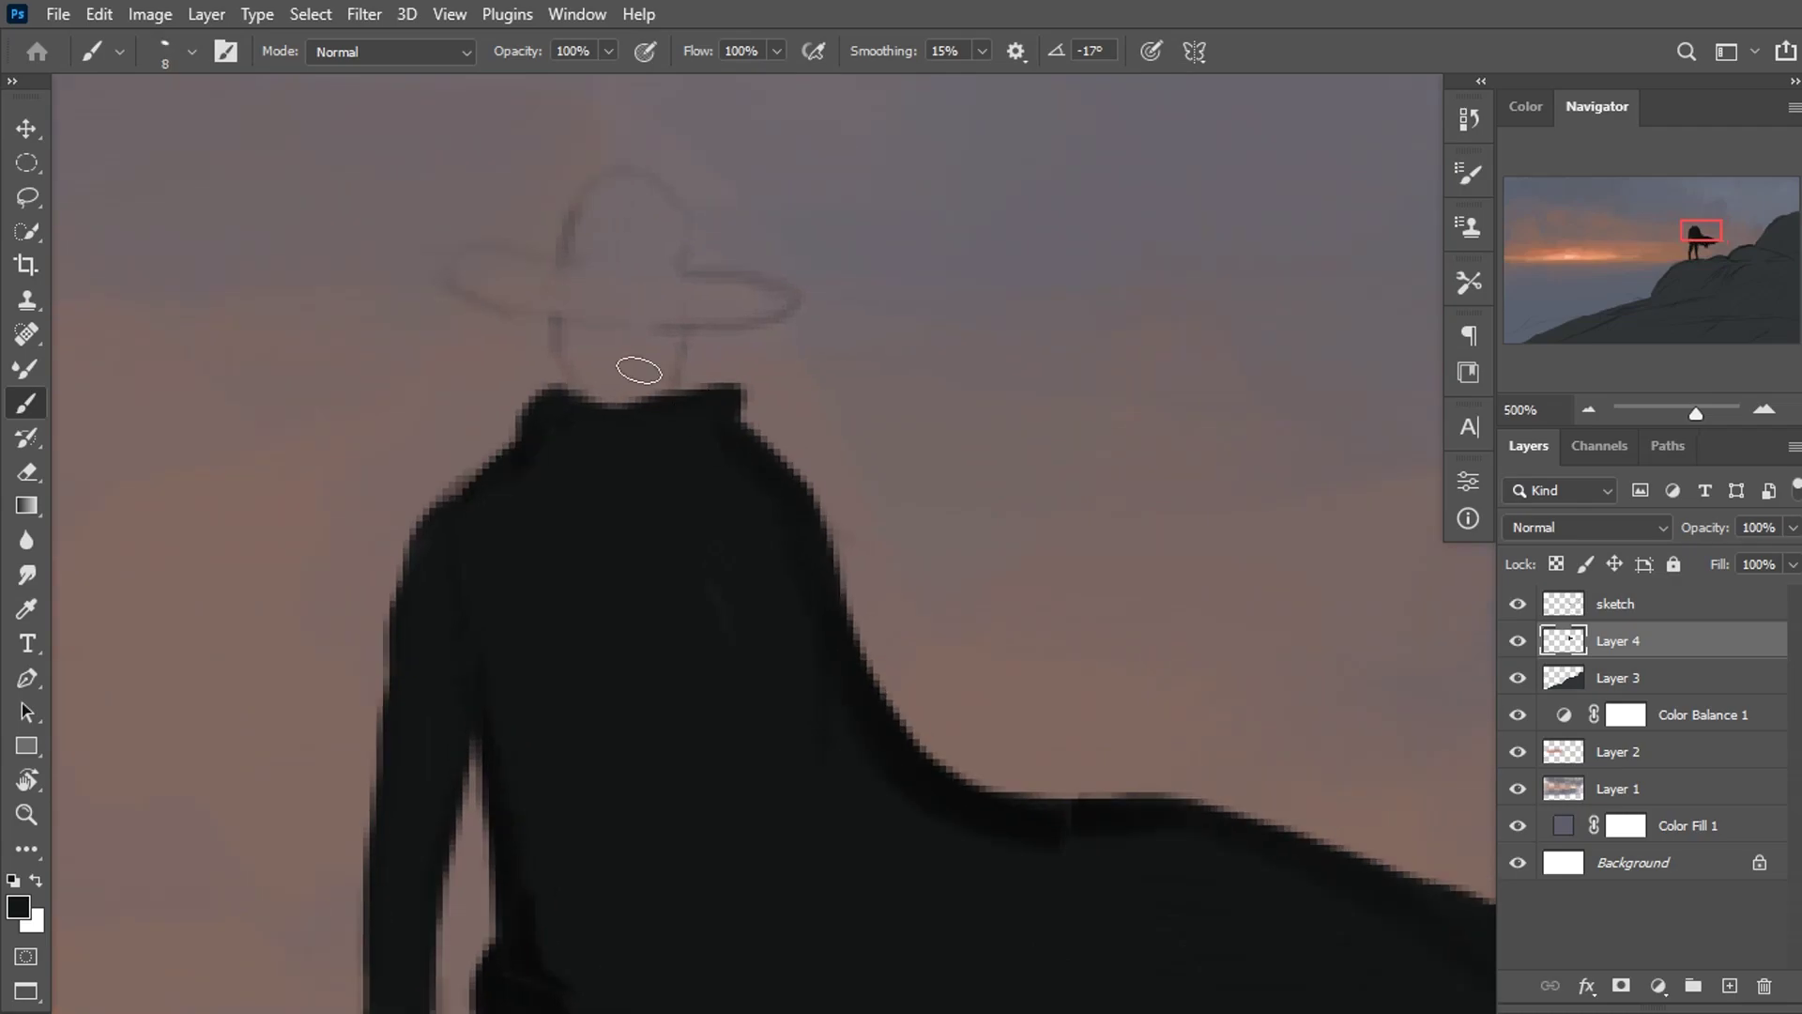
mouse_move(568, 317)
mouse_down()
mouse_move(596, 401)
mouse_move(663, 370)
mouse_move(644, 270)
mouse_move(491, 273)
mouse_move(579, 201)
mouse_move(588, 241)
mouse_move(672, 207)
mouse_up()
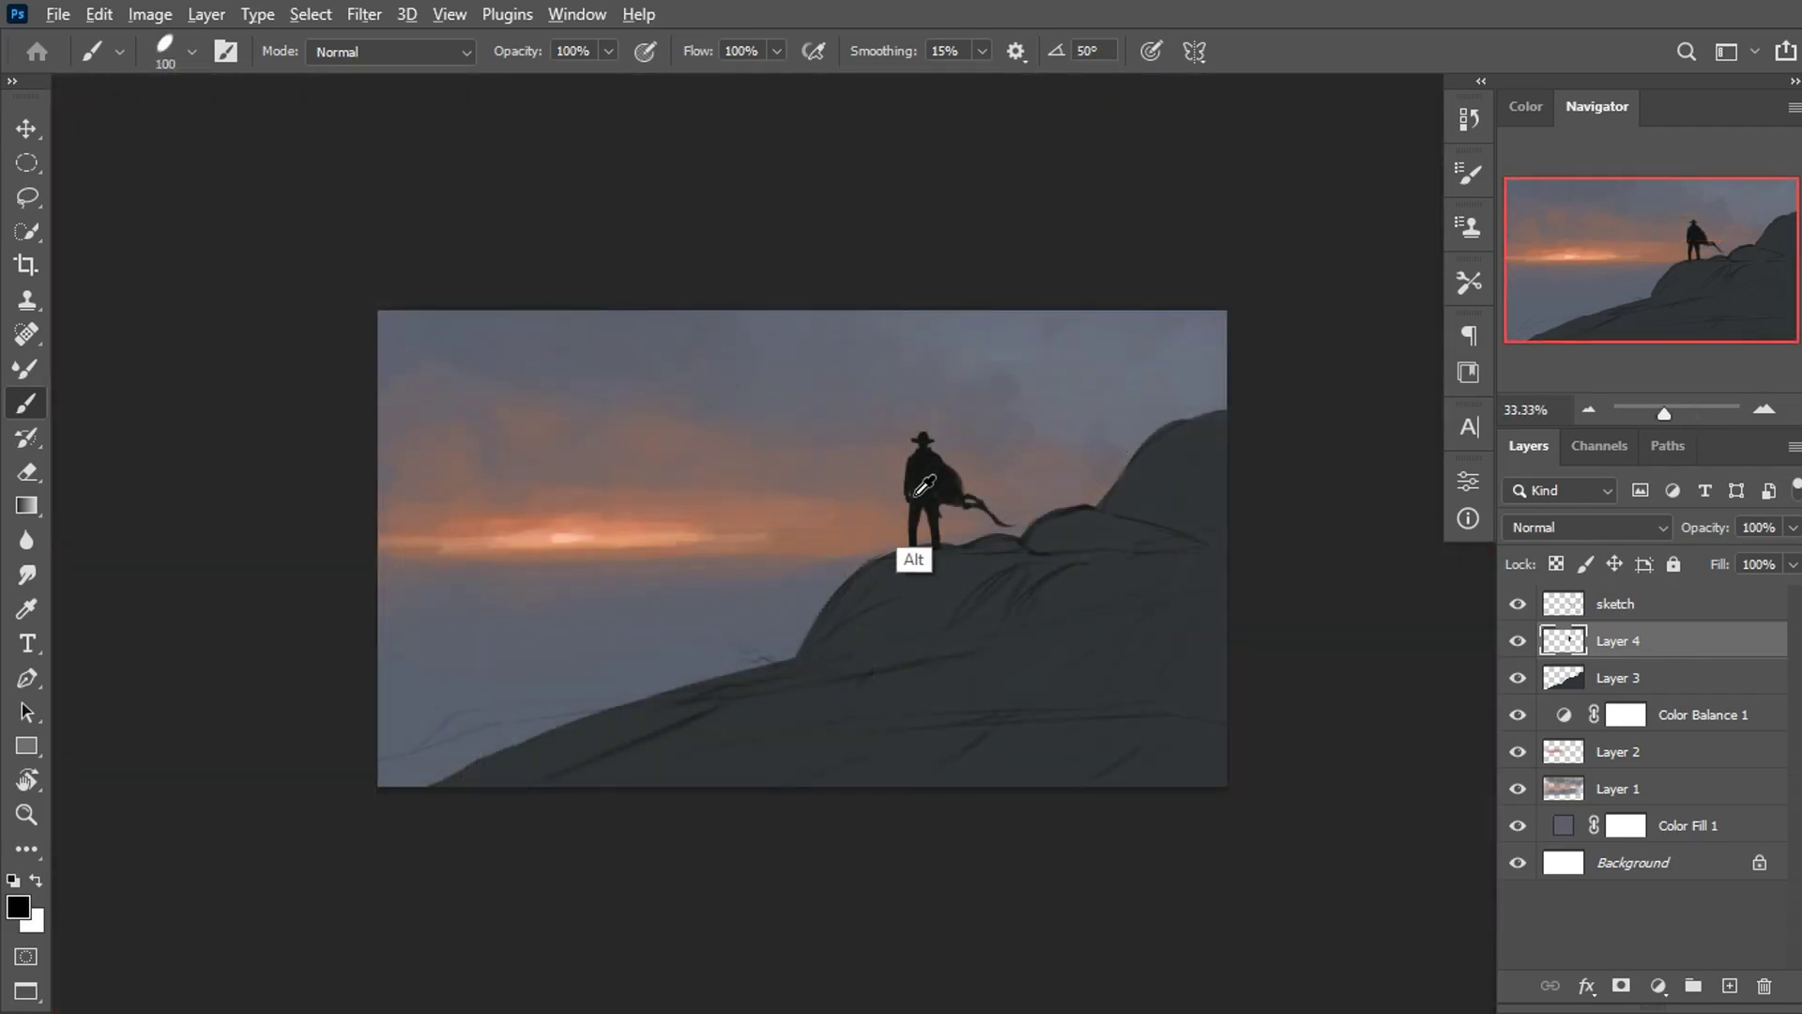
drag(709, 607, 629, 627)
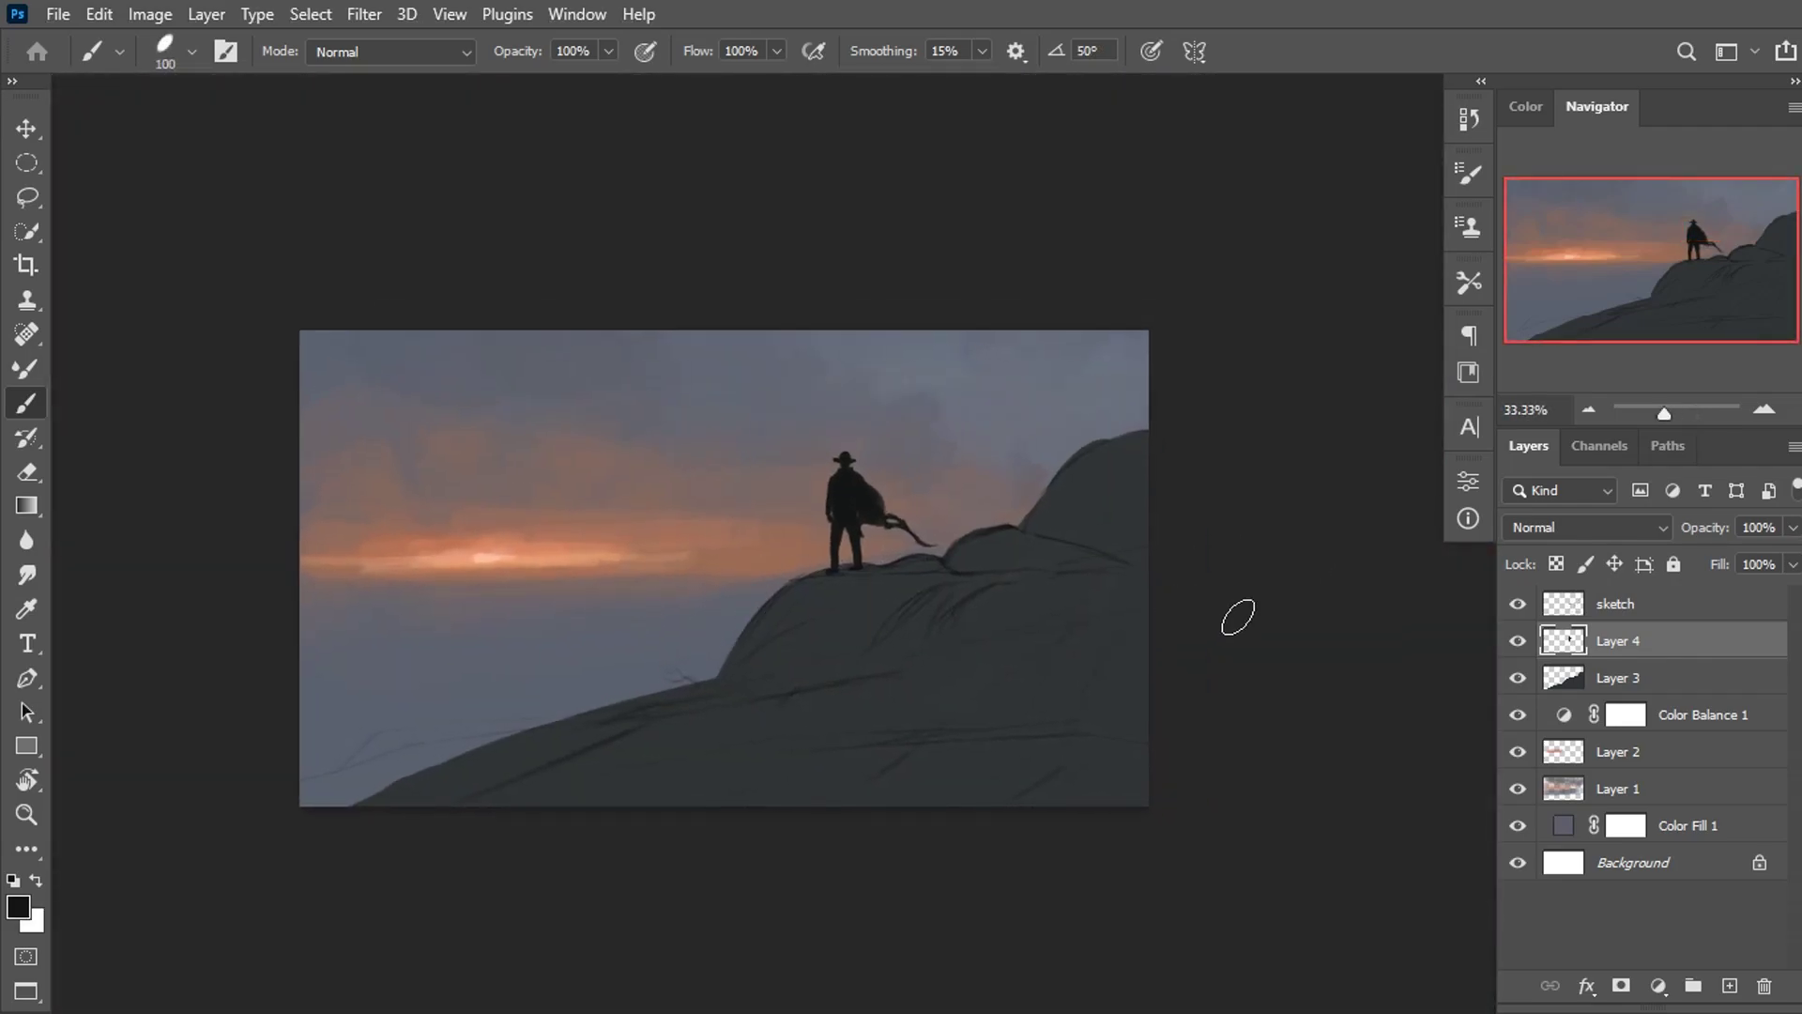
Add a new layer above the hills and clip it to the hill layer.
double_click(1518, 640)
click(1614, 677)
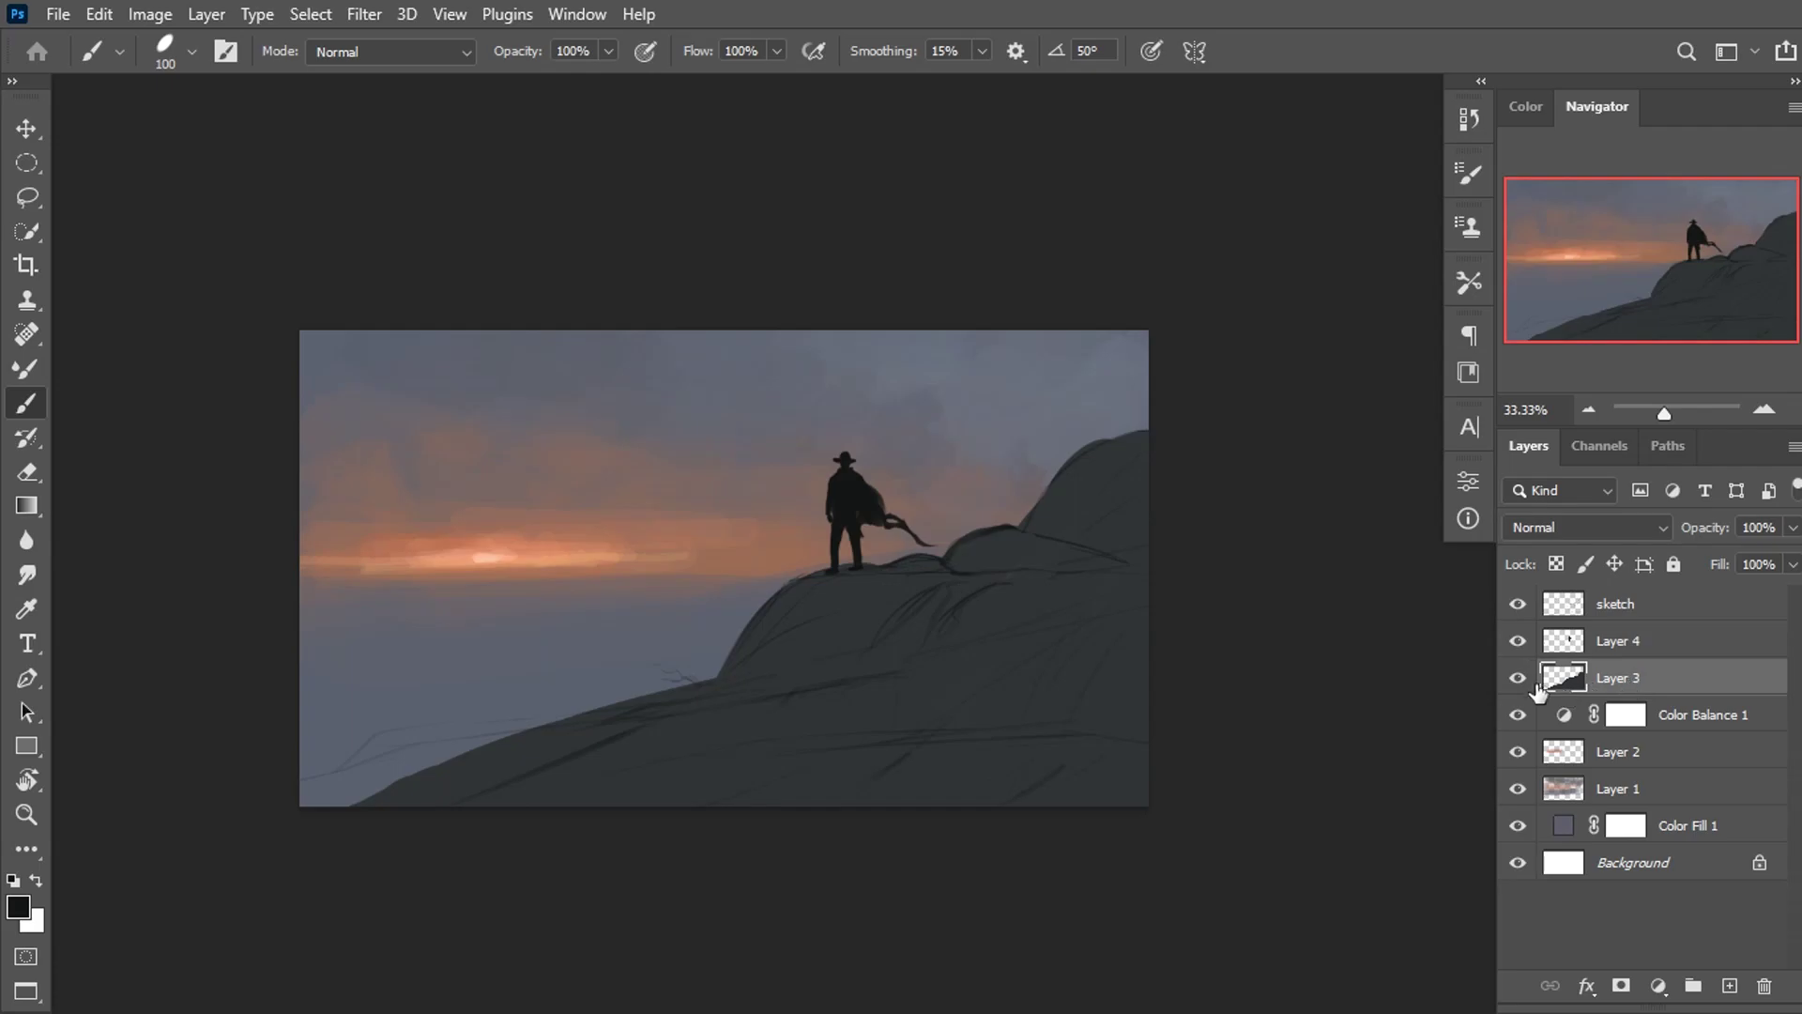
click(1518, 677)
click(1728, 986)
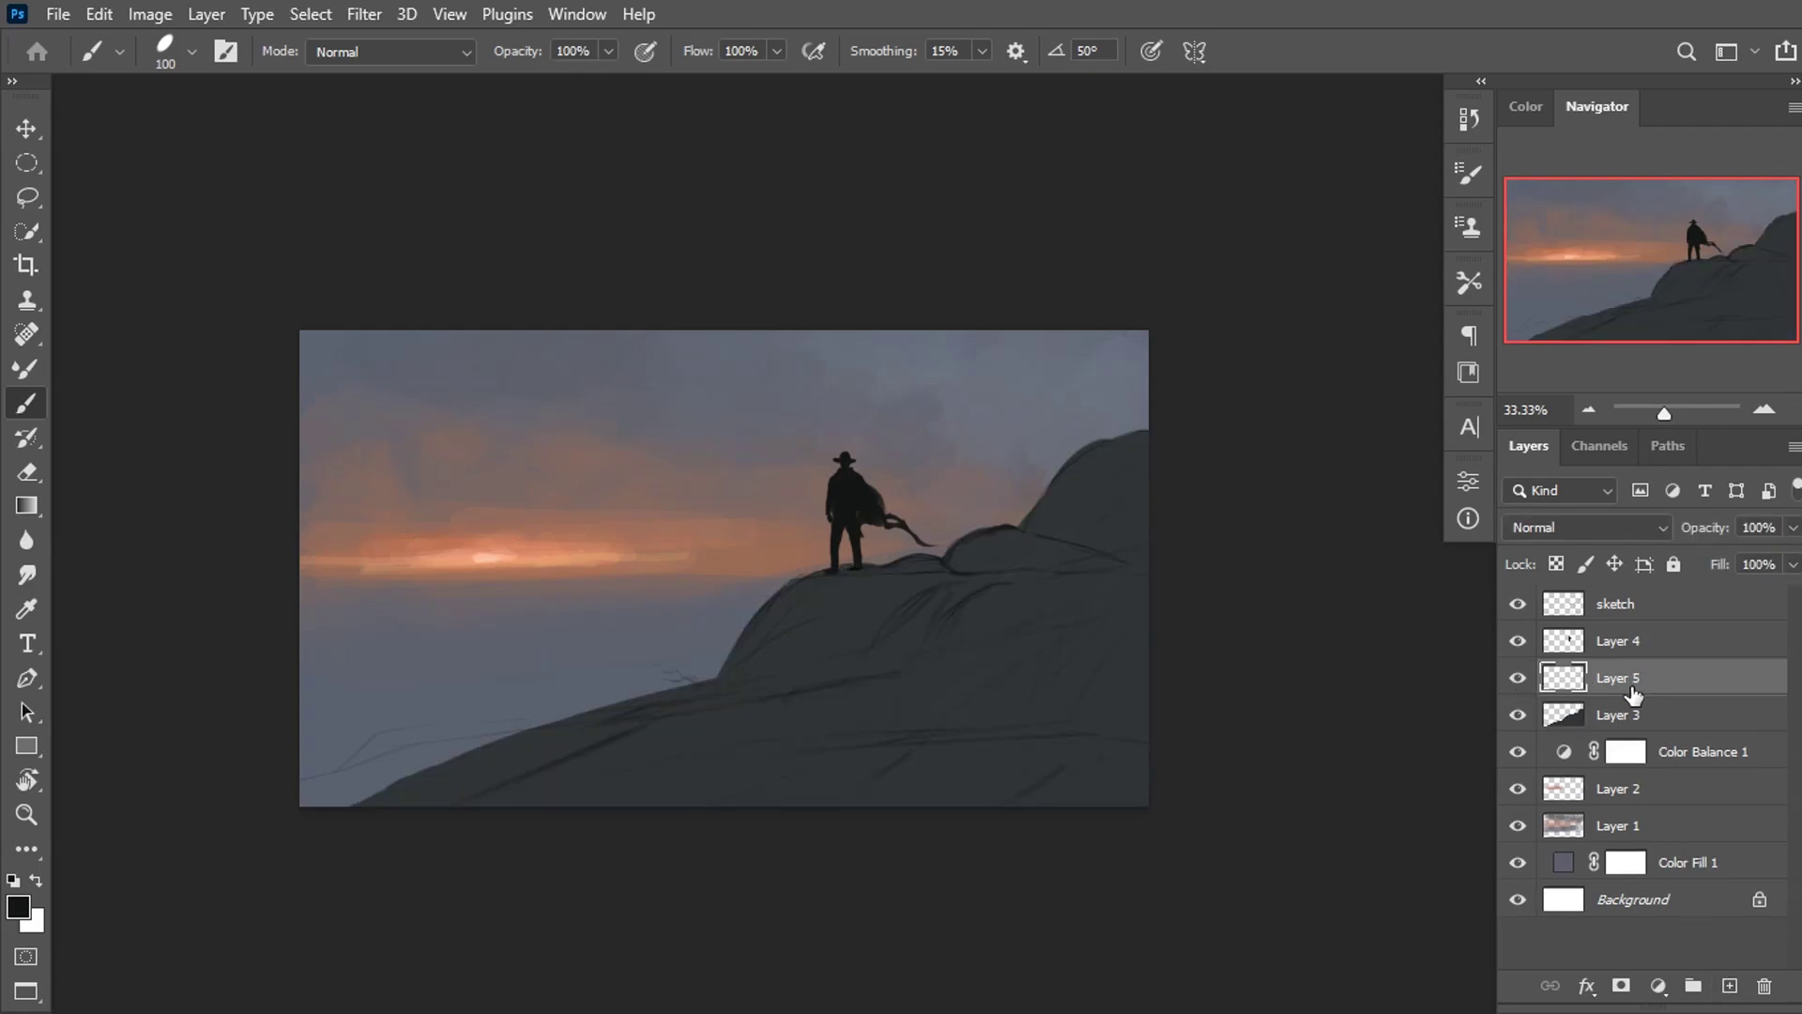
right_click(1629, 681)
click(1328, 510)
click(1625, 615)
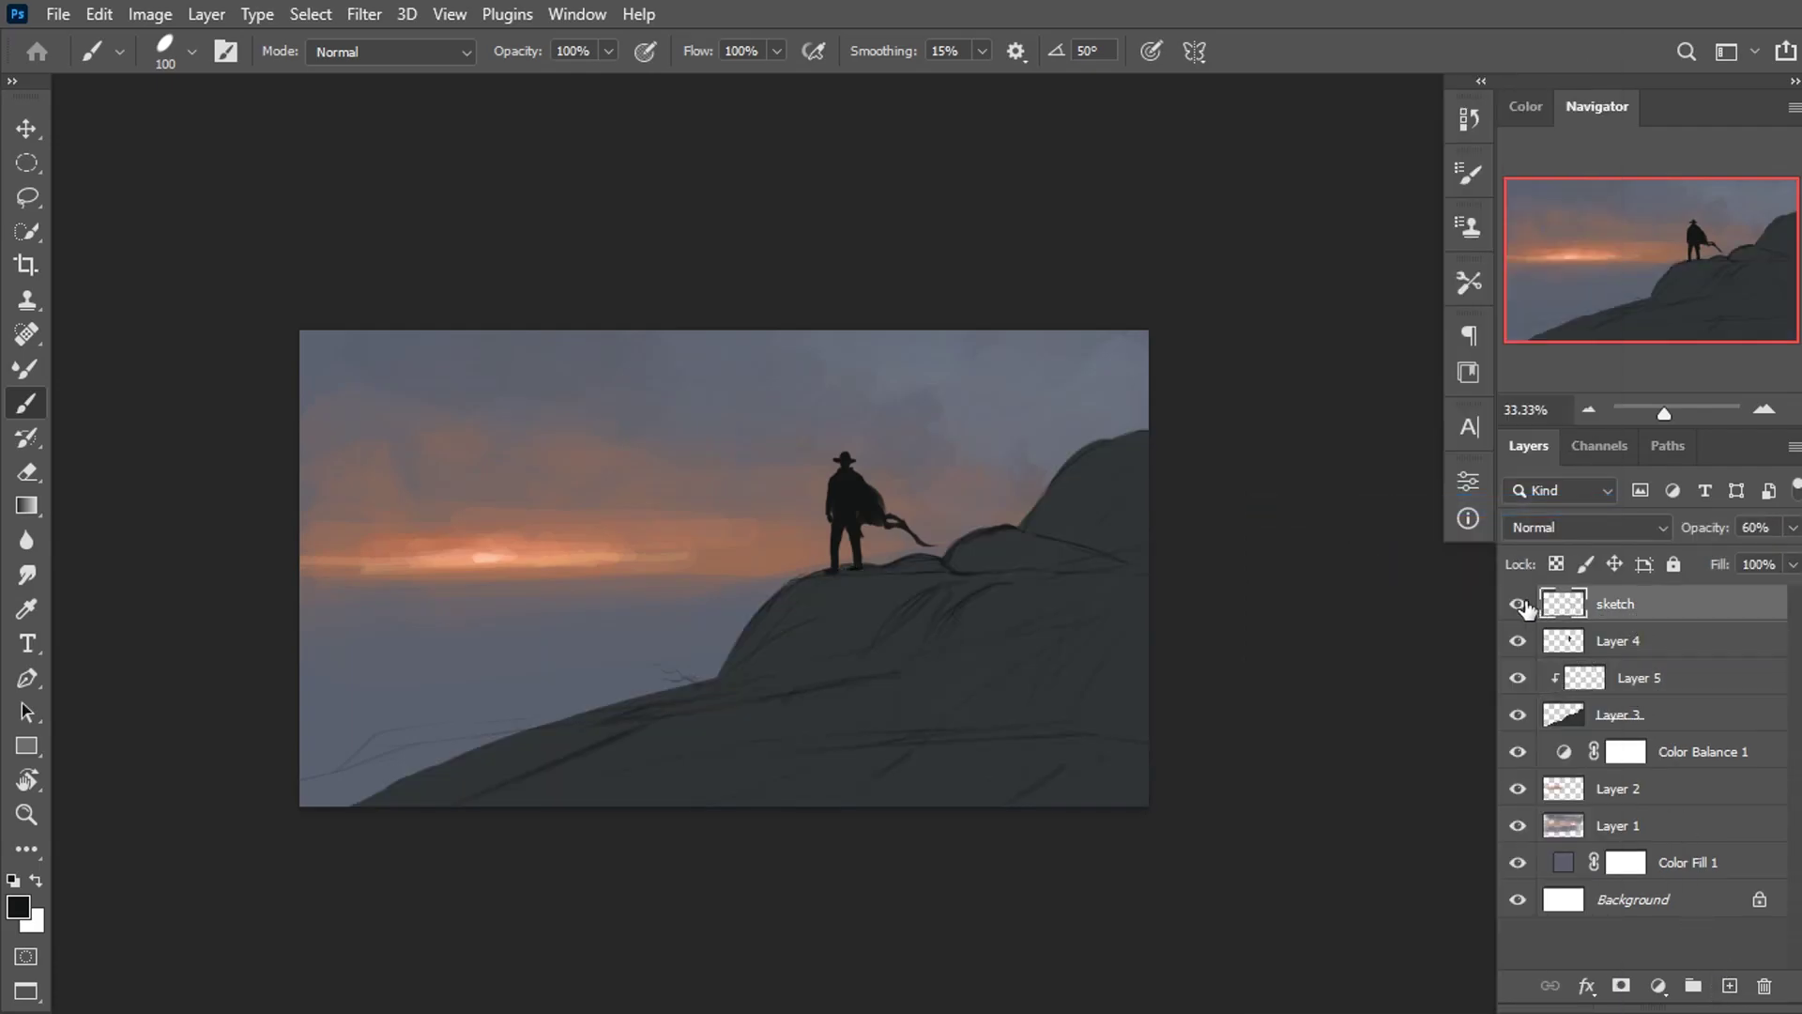
click(1518, 604)
click(1519, 604)
click(1625, 681)
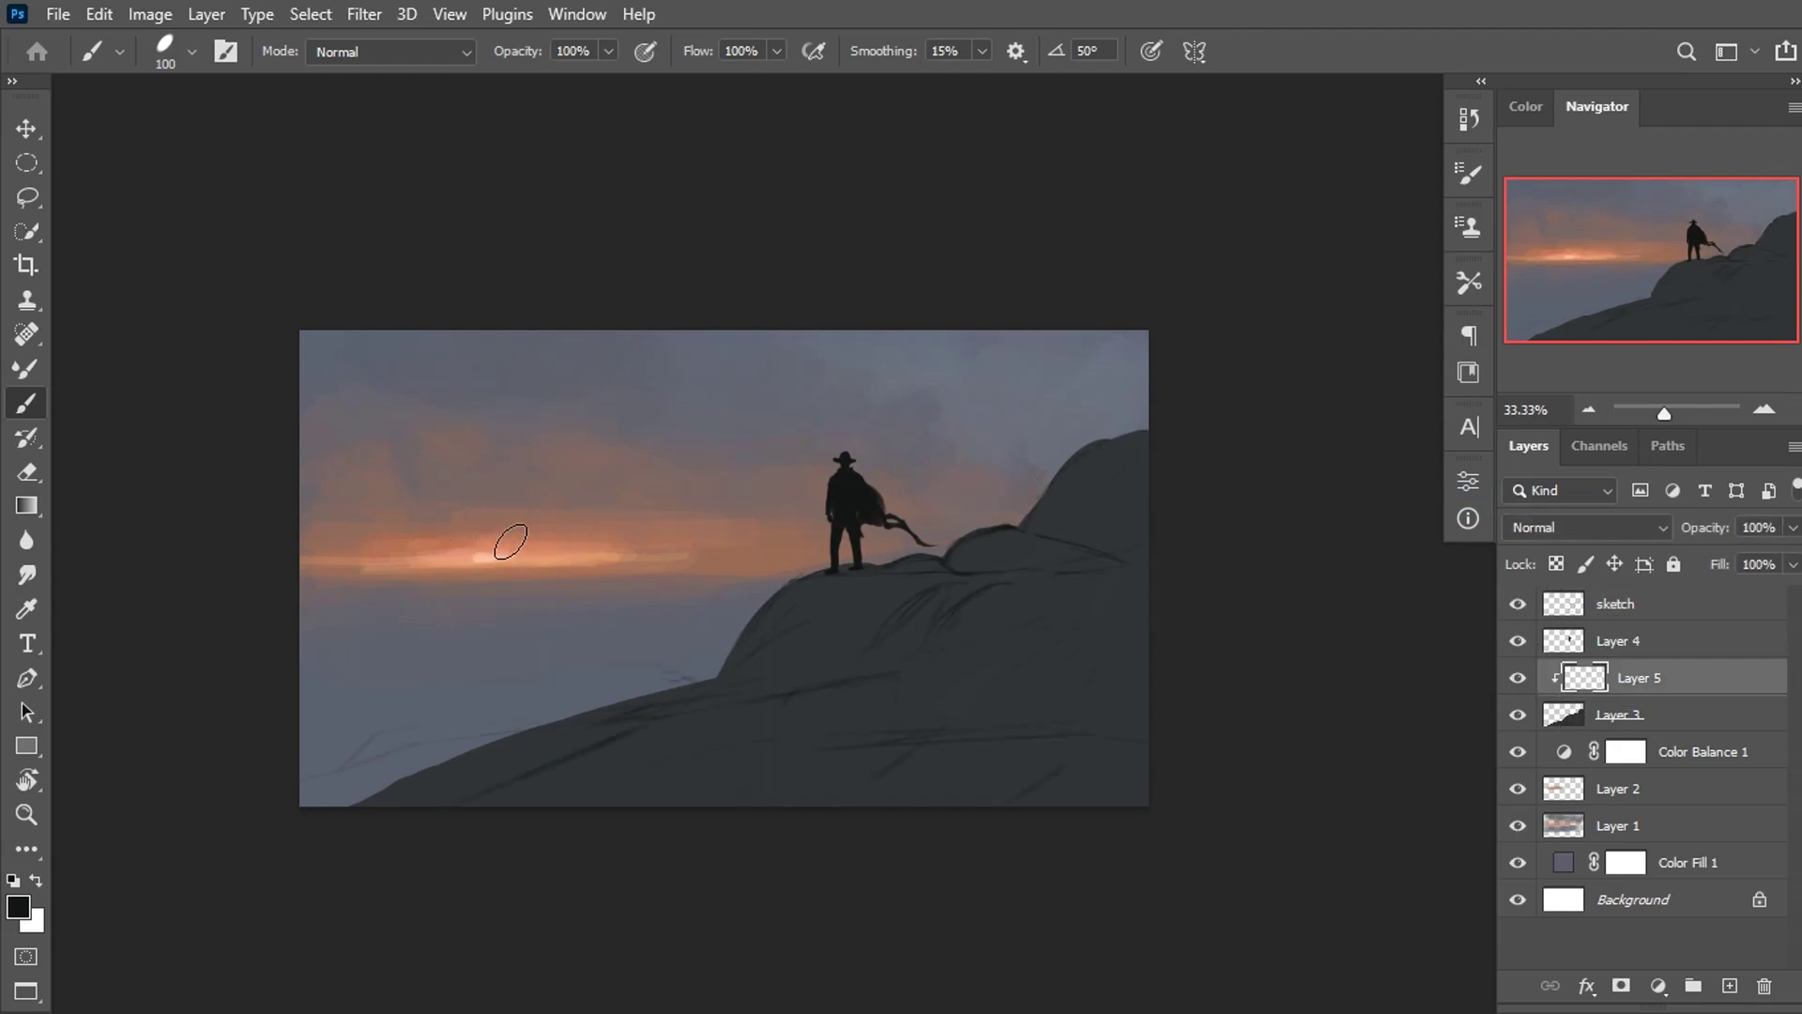
Paint orange sunset light on the right hilltop, trimming it back with dark hill grey.
alt+click(535, 552)
click(1525, 106)
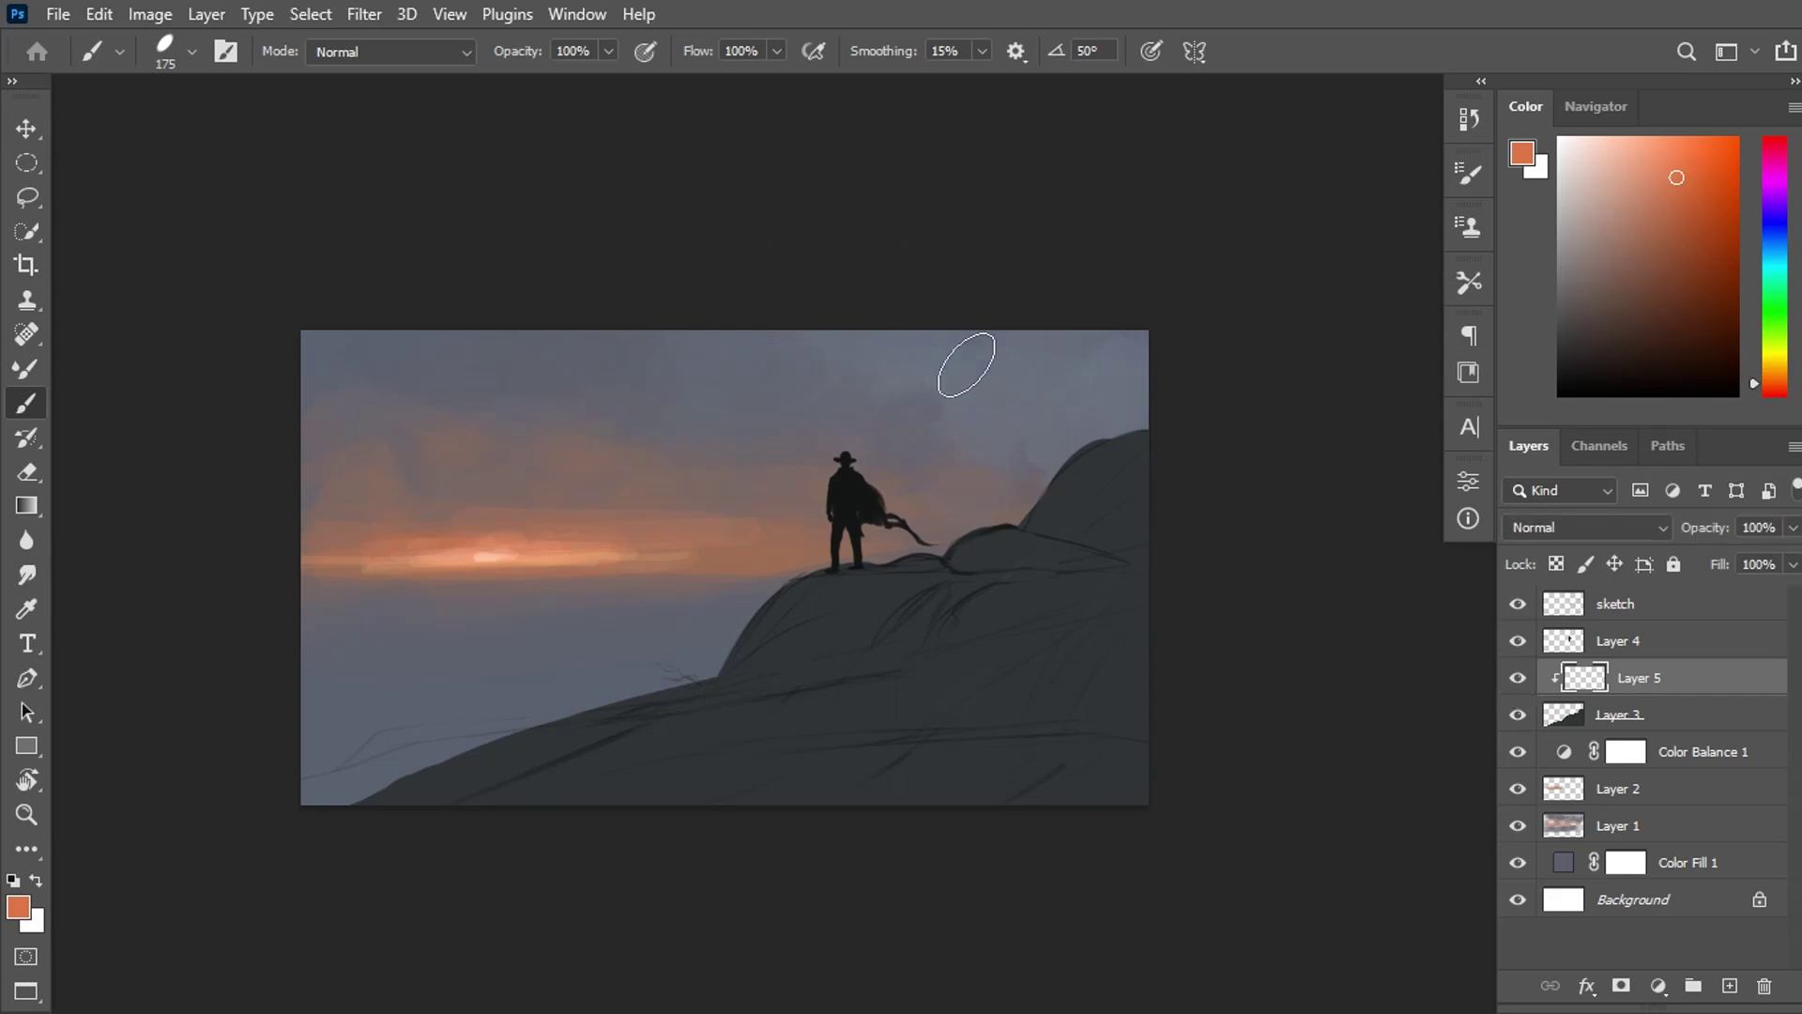
drag(1099, 451, 1039, 555)
alt+click(1081, 477)
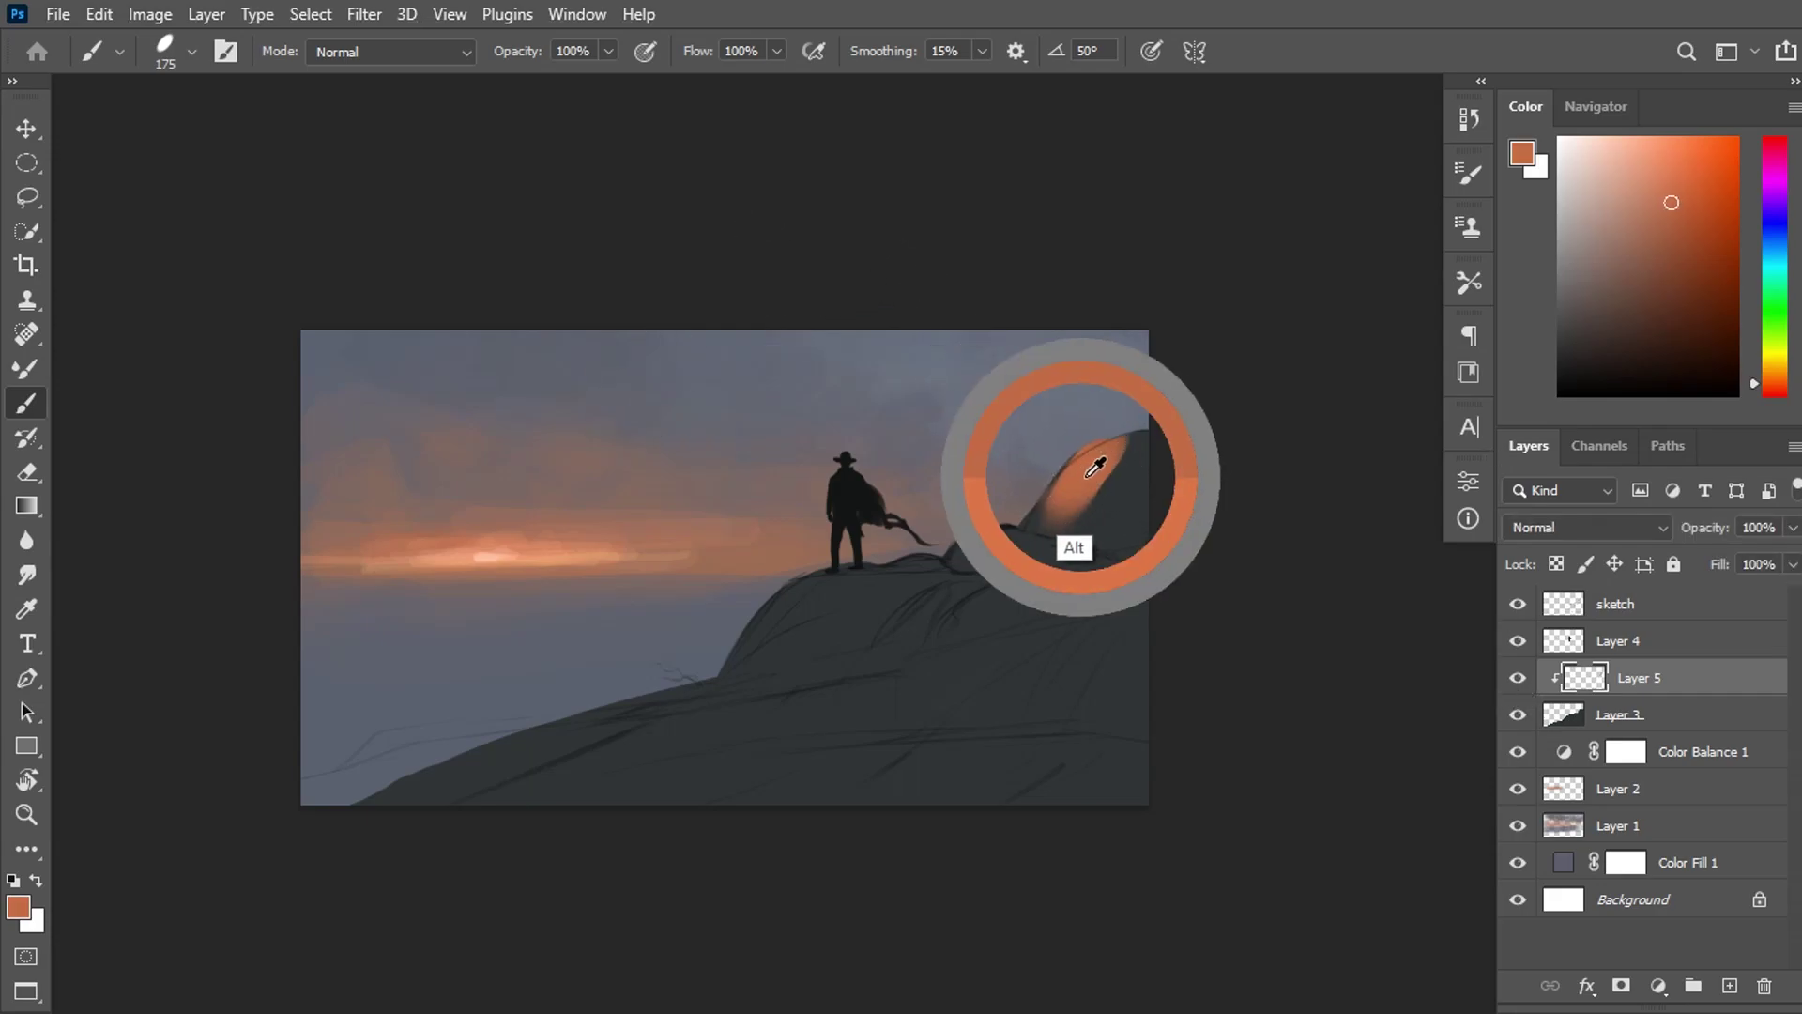
mouse_move(1098, 474)
mouse_down()
mouse_move(1122, 433)
mouse_move(1042, 549)
mouse_up()
alt+click(1147, 481)
alt+click(1089, 472)
alt+click(1135, 587)
alt+click(1144, 533)
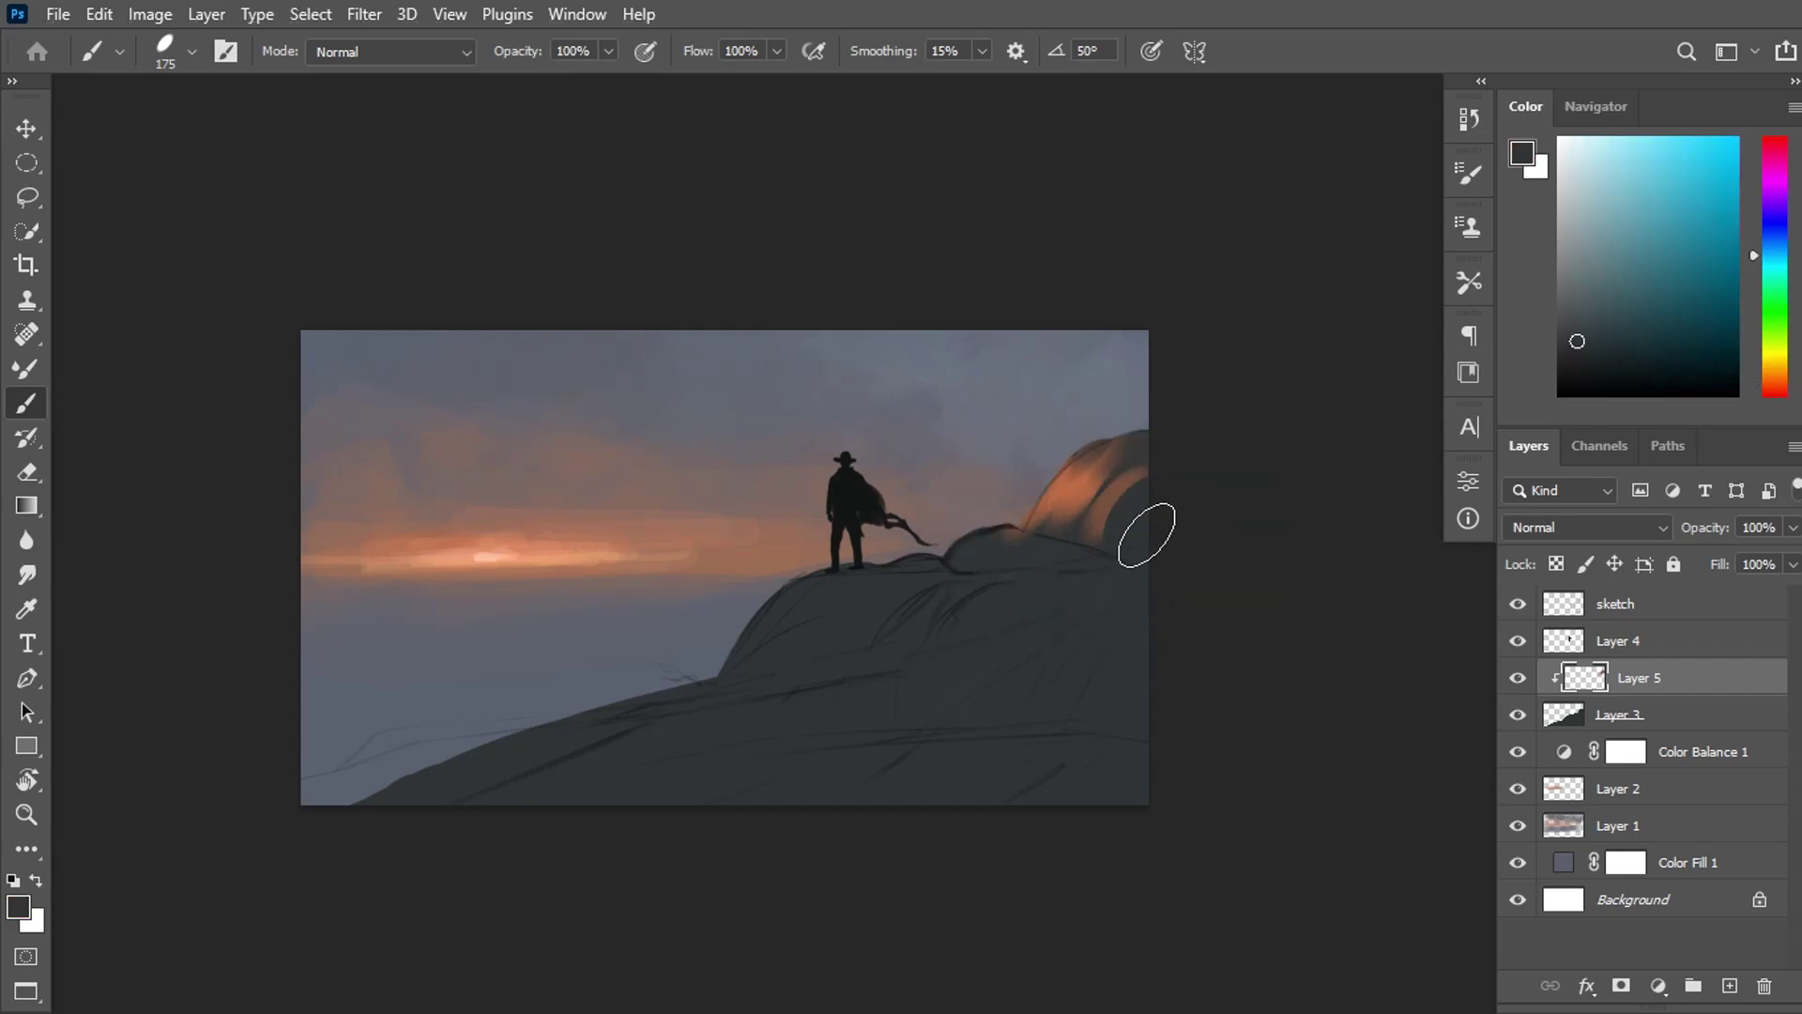
drag(1146, 523, 1118, 531)
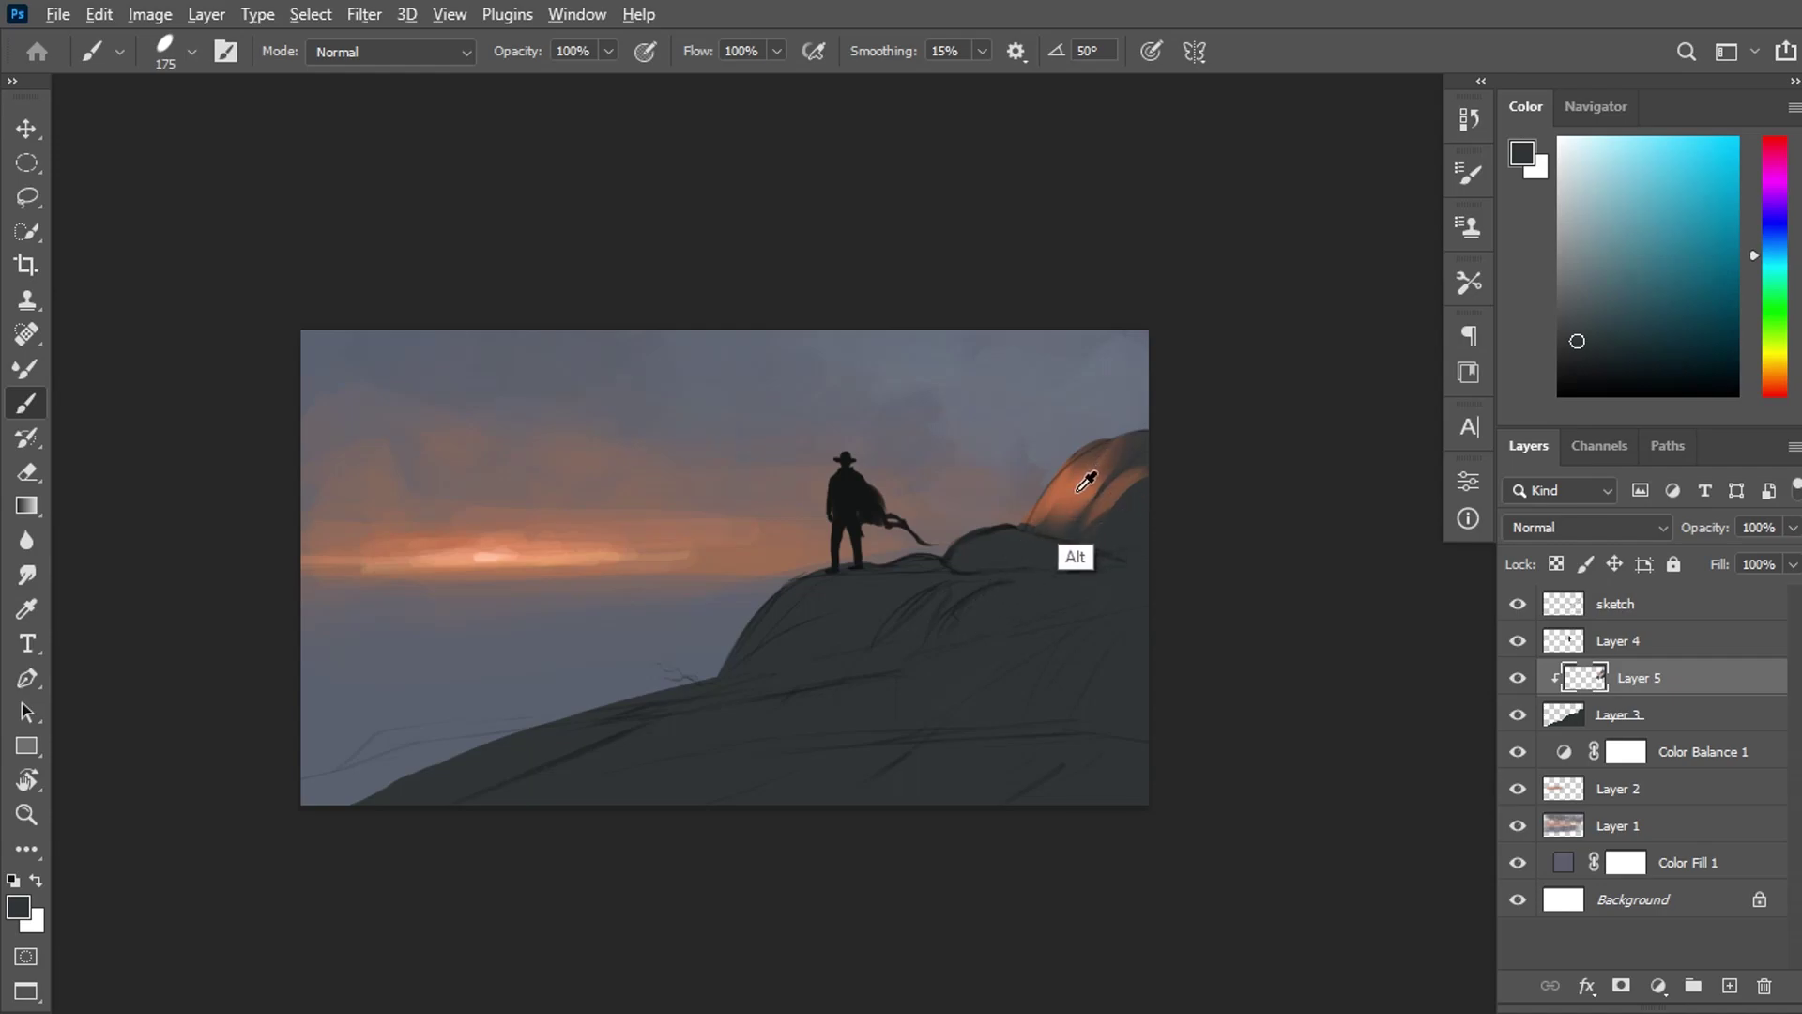
Add orange highlights and a crescent along the left hill slope, trimming their lower edges.
alt+click(1093, 502)
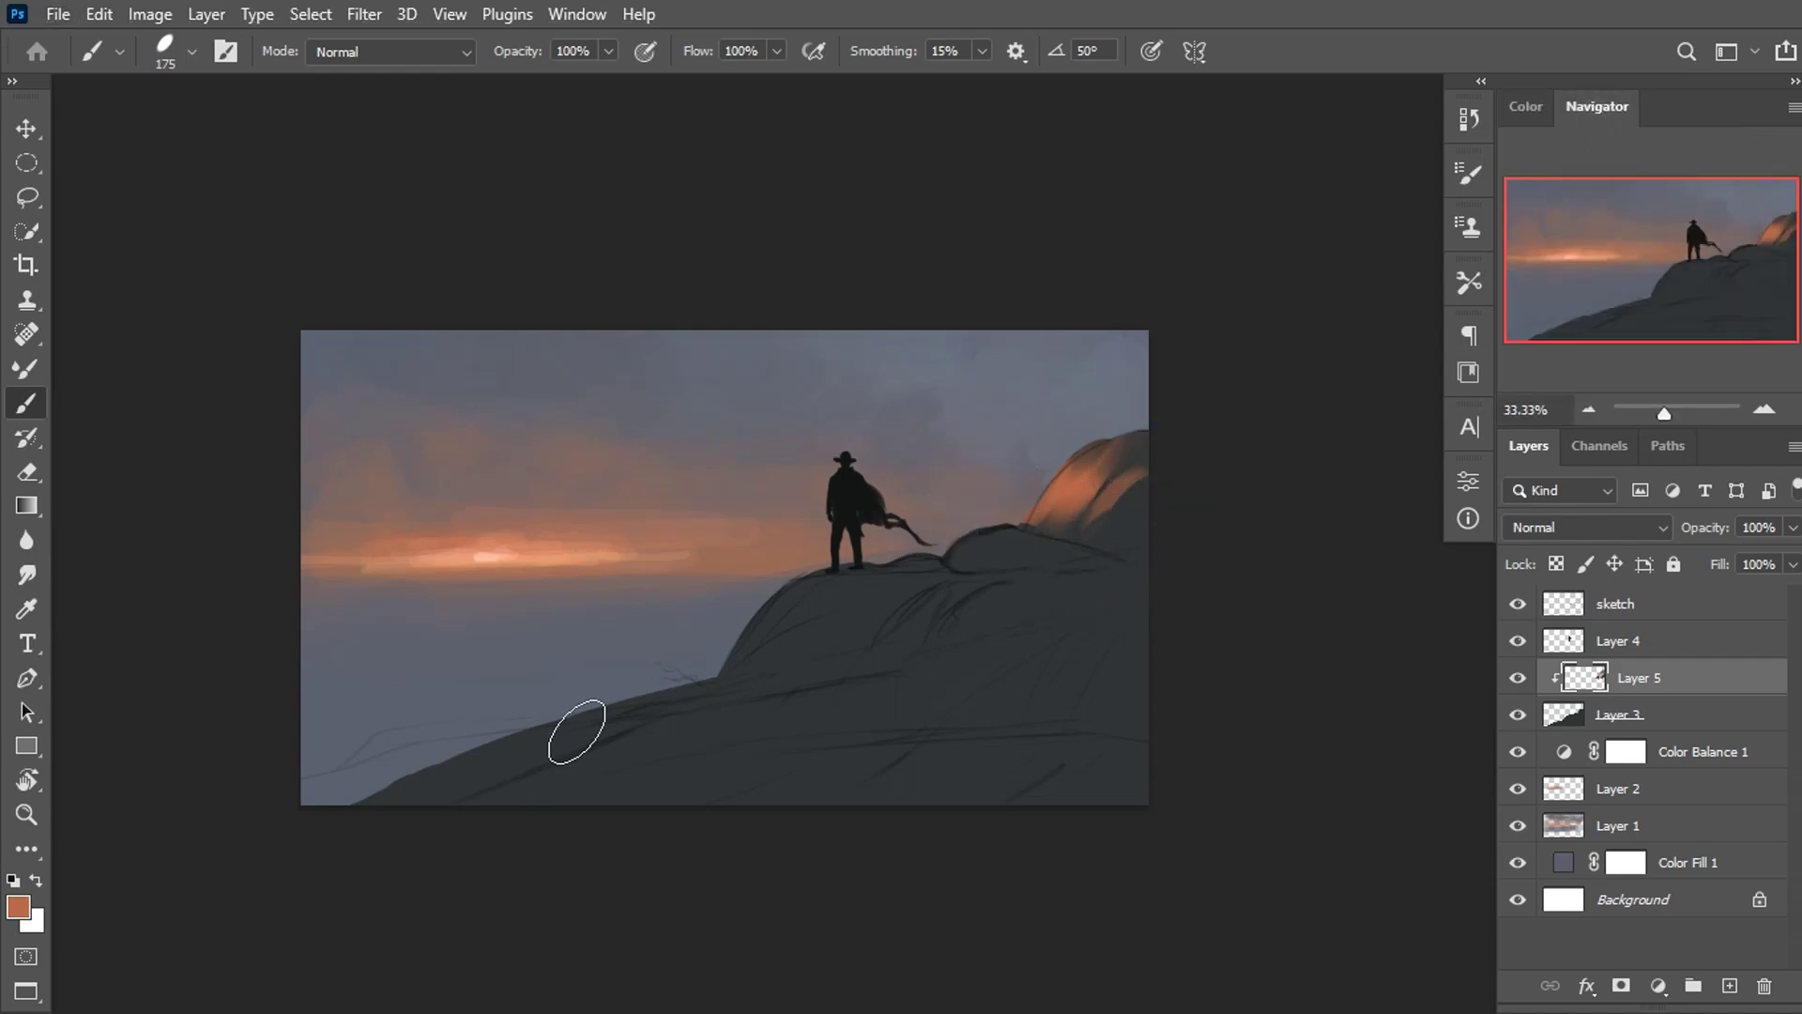
mouse_move(789, 614)
mouse_down()
mouse_move(746, 681)
mouse_move(859, 610)
mouse_up()
mouse_move(924, 648)
mouse_down()
mouse_move(976, 601)
mouse_move(1103, 592)
mouse_up()
alt+click(1046, 644)
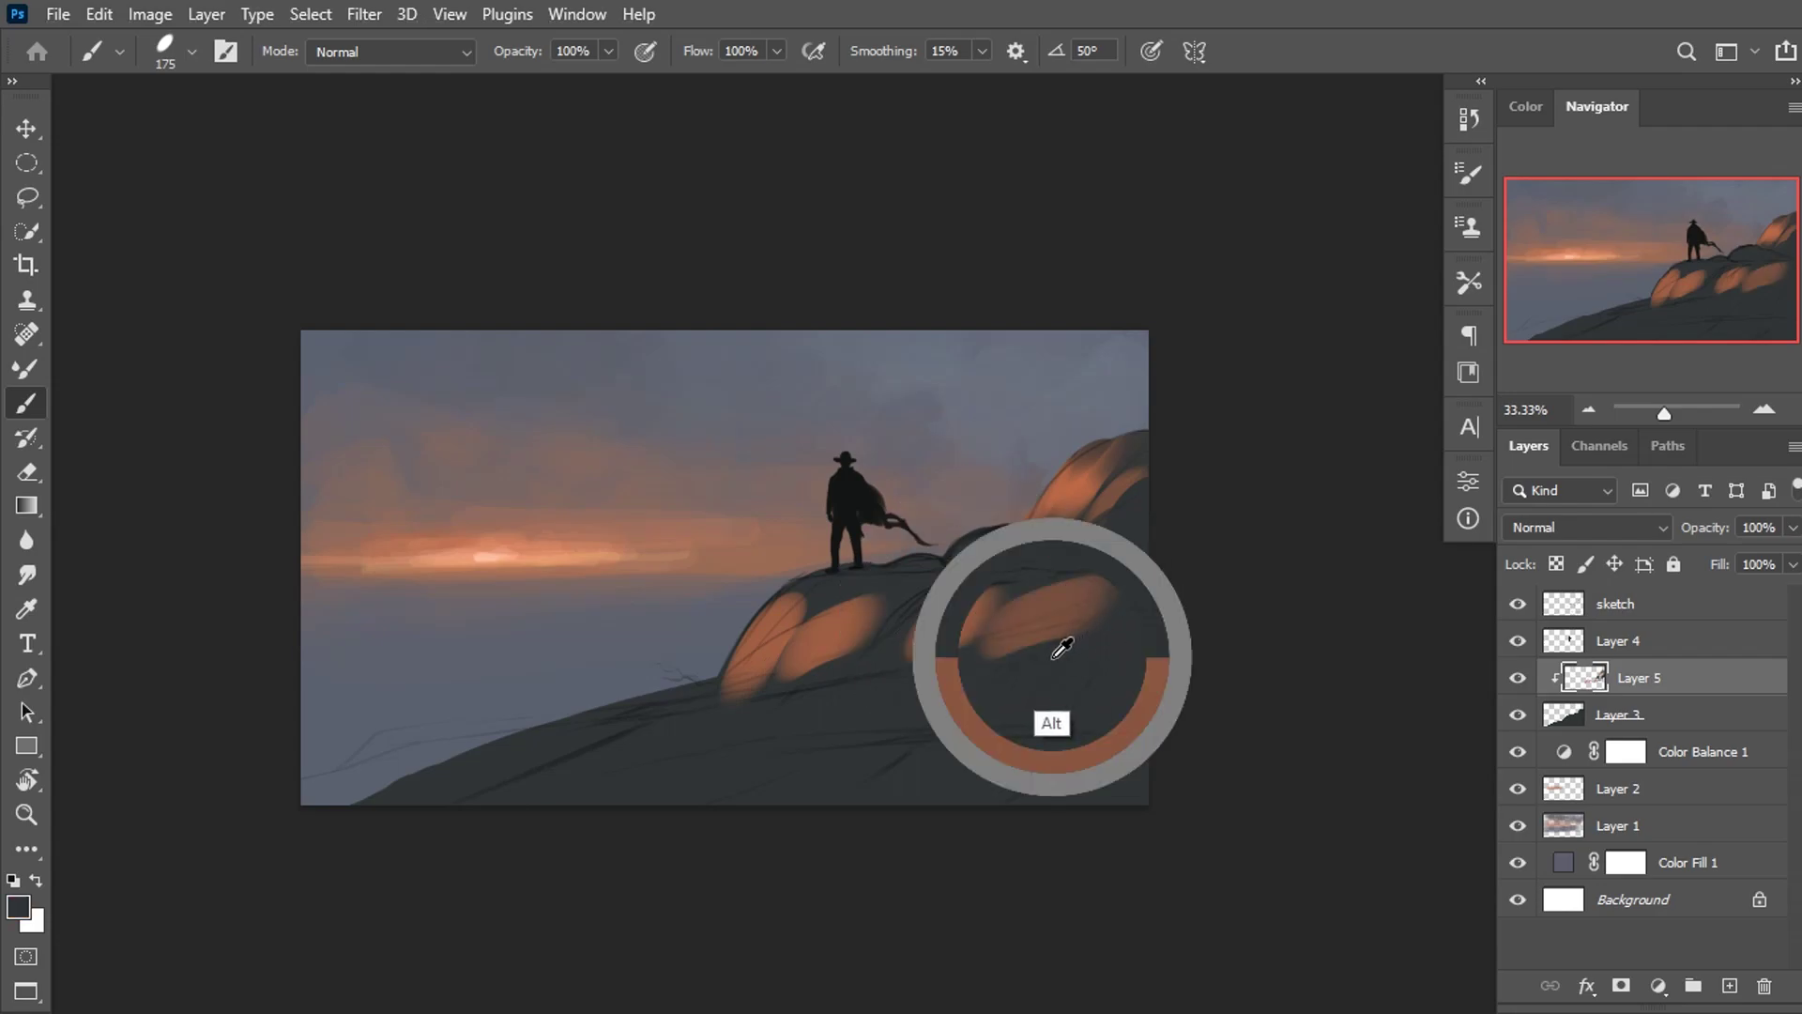
mouse_move(976, 655)
mouse_down()
mouse_move(737, 690)
mouse_move(773, 491)
mouse_up()
Cut dark shadow strokes into the orange patches with a smaller brush, then compare.
alt+click(787, 472)
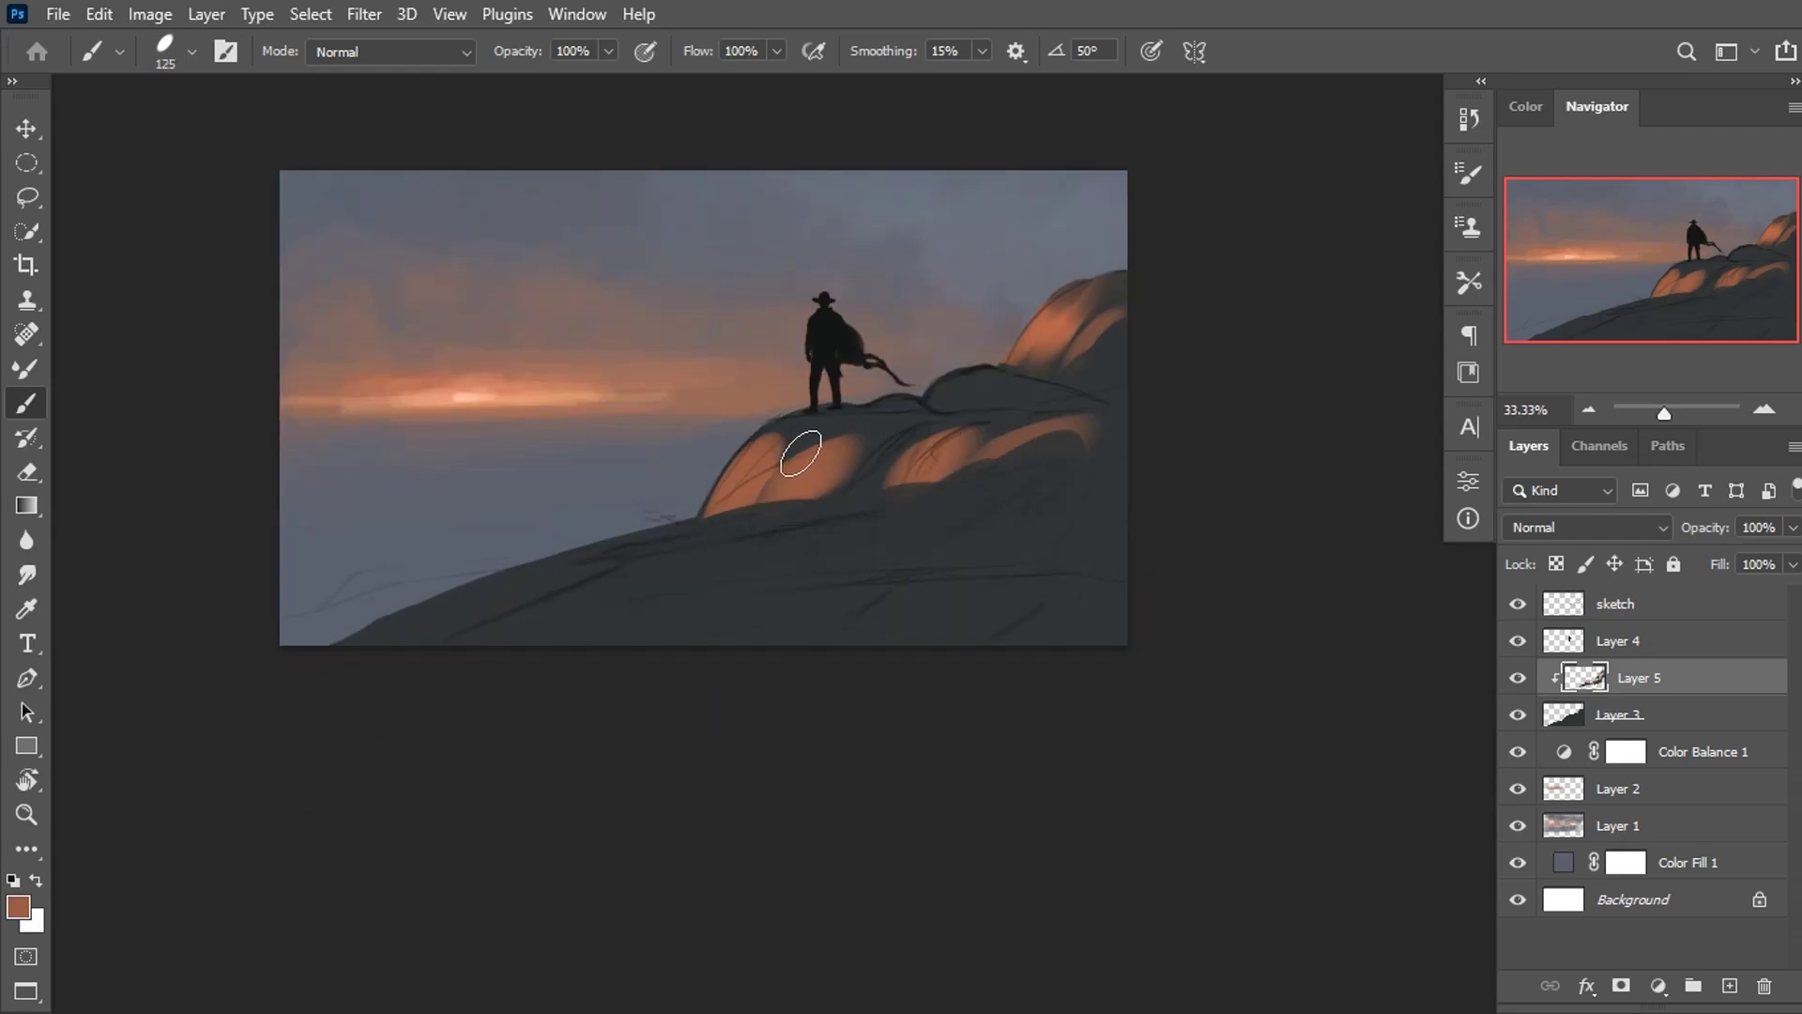
key(bracketleft)
key(bracketleft)
alt+click(848, 419)
mouse_move(849, 418)
mouse_down()
mouse_move(845, 475)
mouse_move(918, 471)
mouse_up()
alt+click(827, 474)
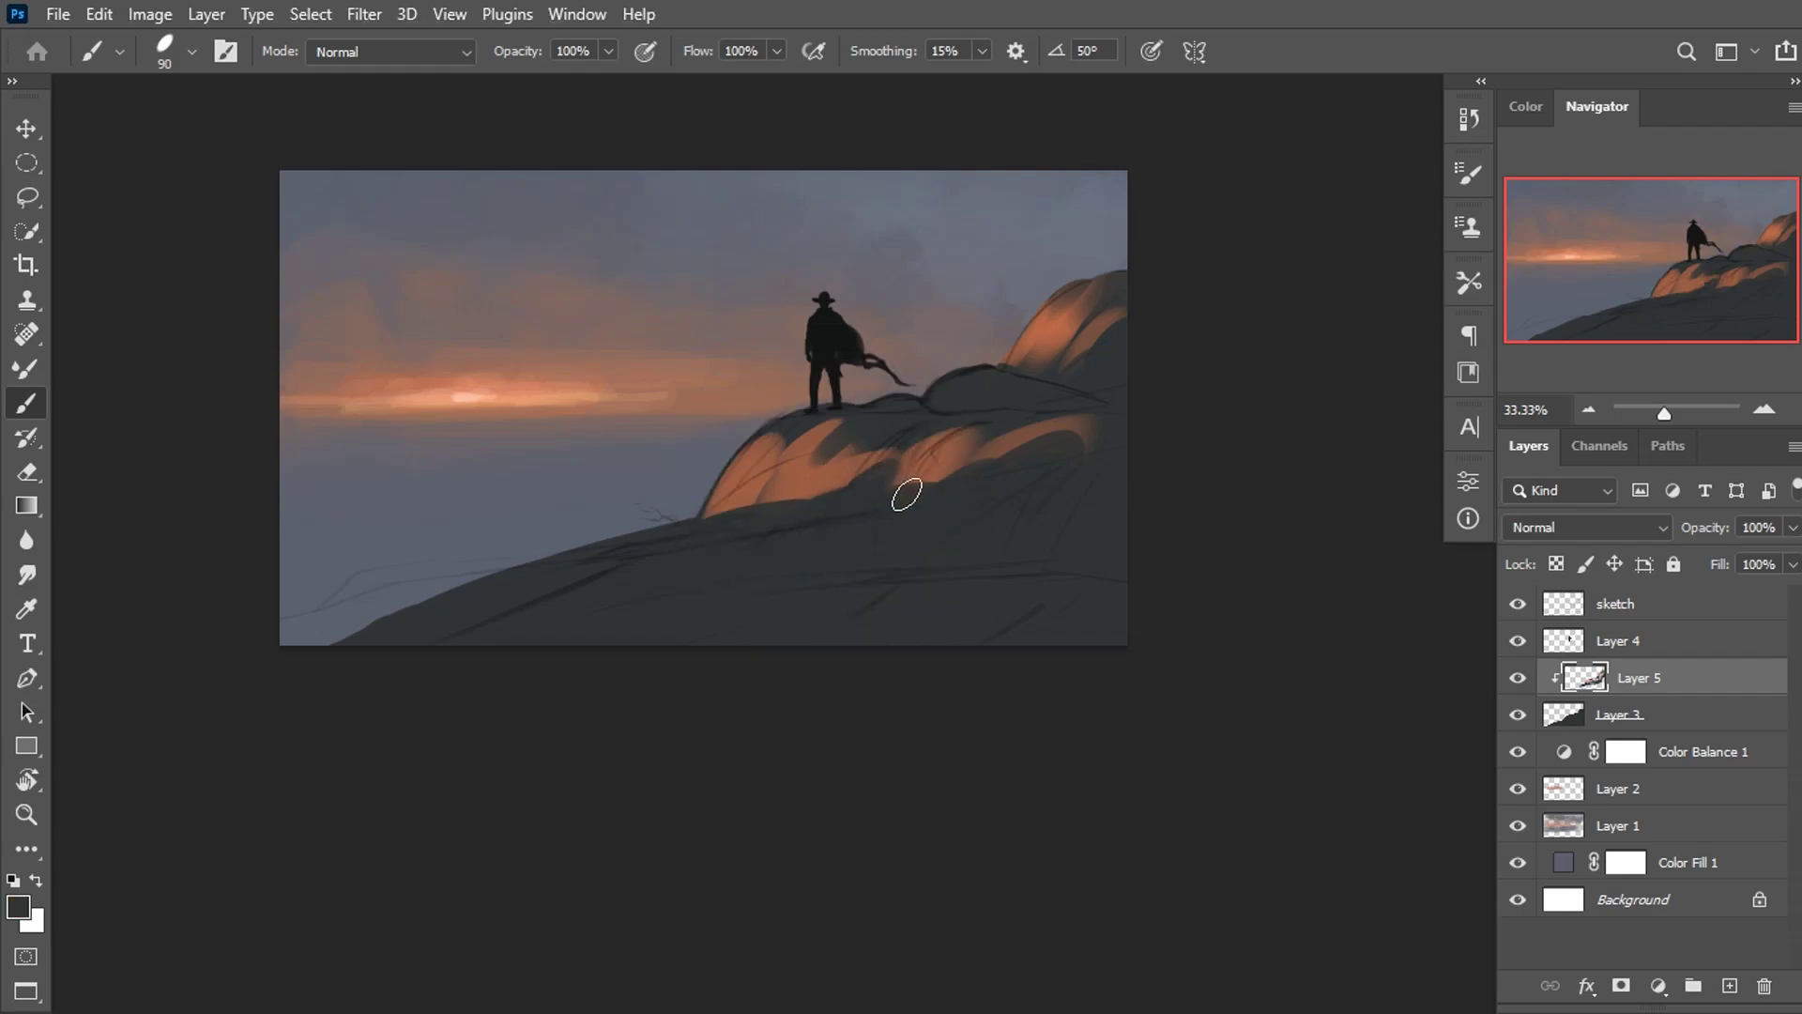
alt+click(938, 463)
drag(1037, 441, 930, 474)
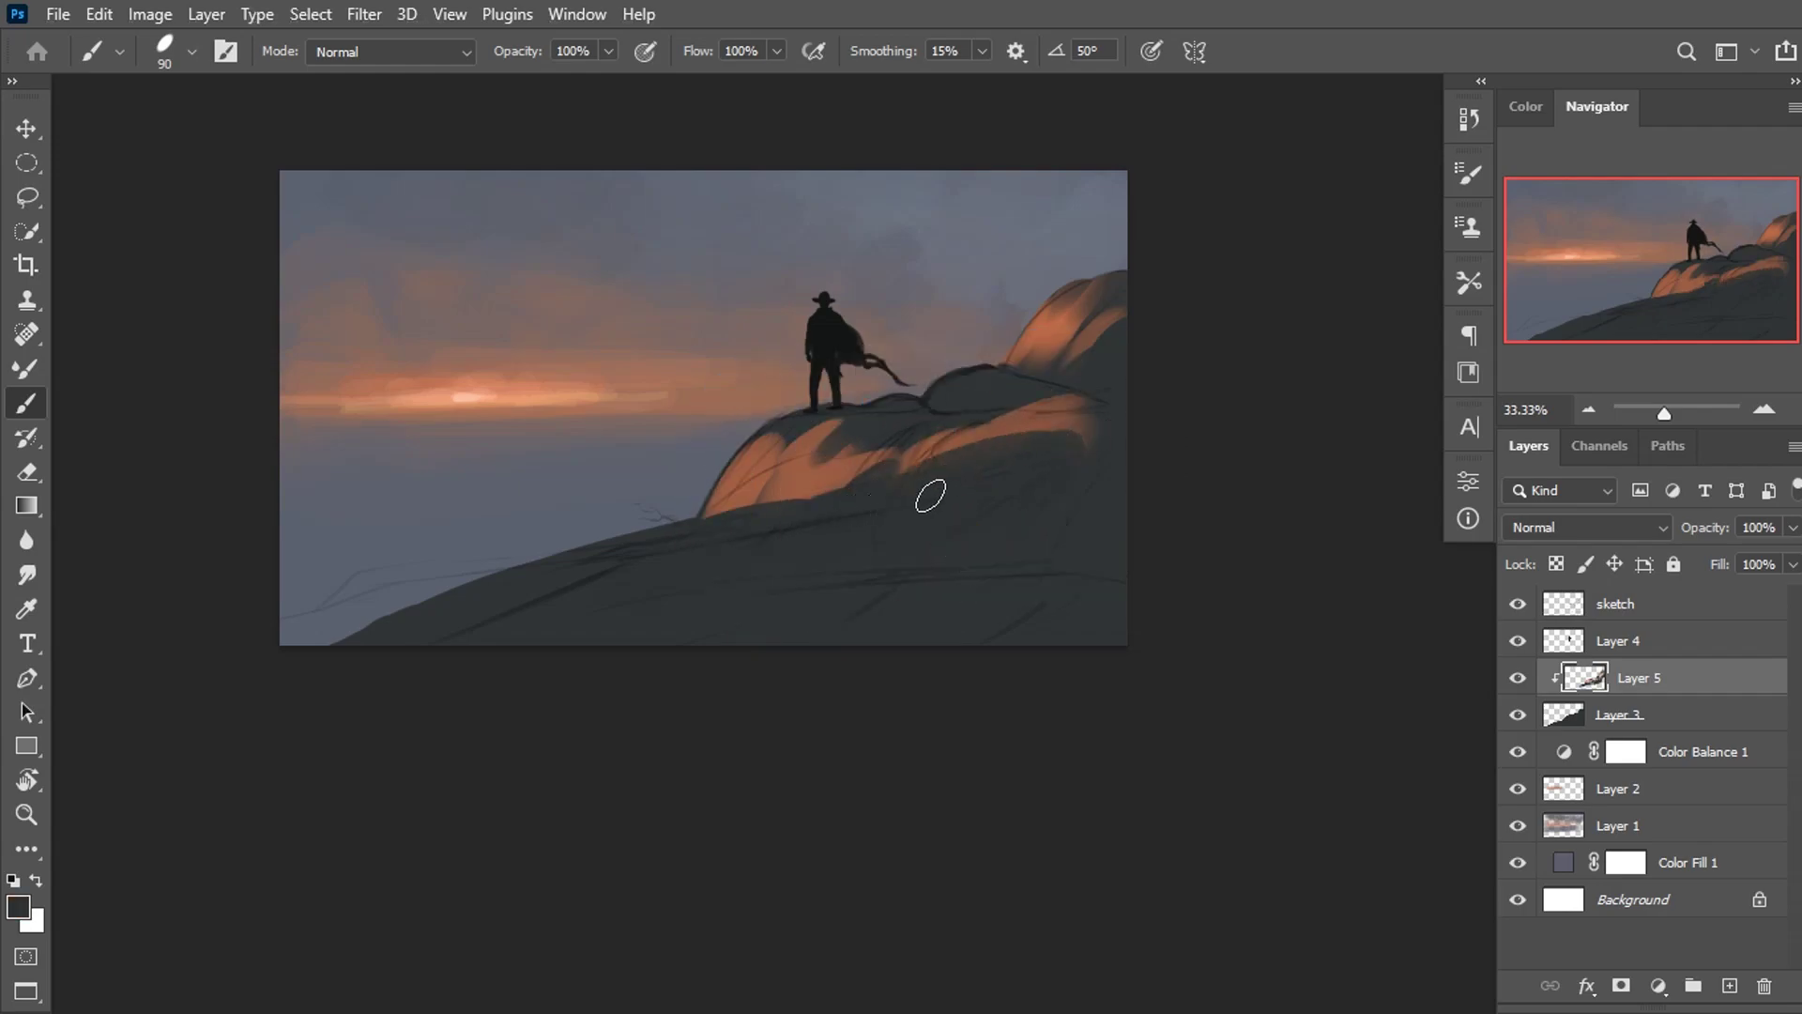
alt+click(1061, 419)
drag(1094, 432, 1042, 415)
mouse_move(797, 576)
mouse_down()
mouse_move(692, 595)
mouse_move(580, 695)
mouse_up()
alt+click(757, 475)
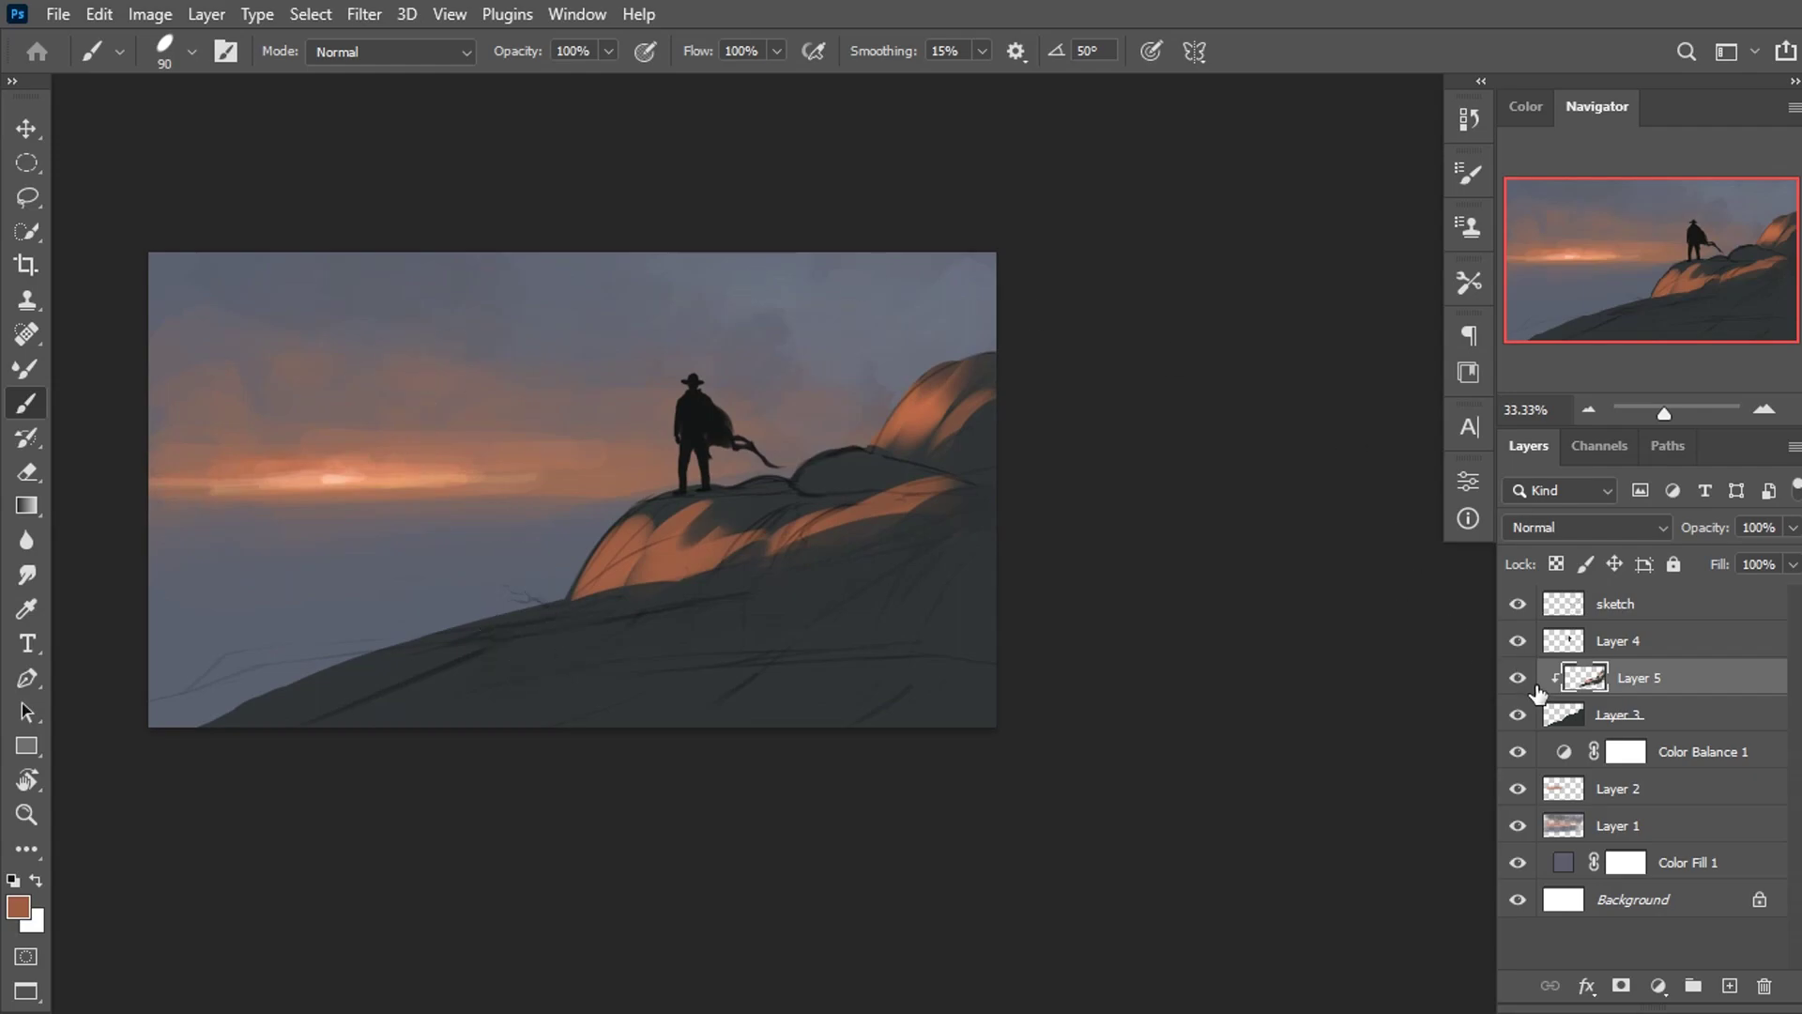
click(1519, 680)
Add a layer above Color Balance 1 and paint pale blue-grey river strokes below the horizon.
click(1683, 758)
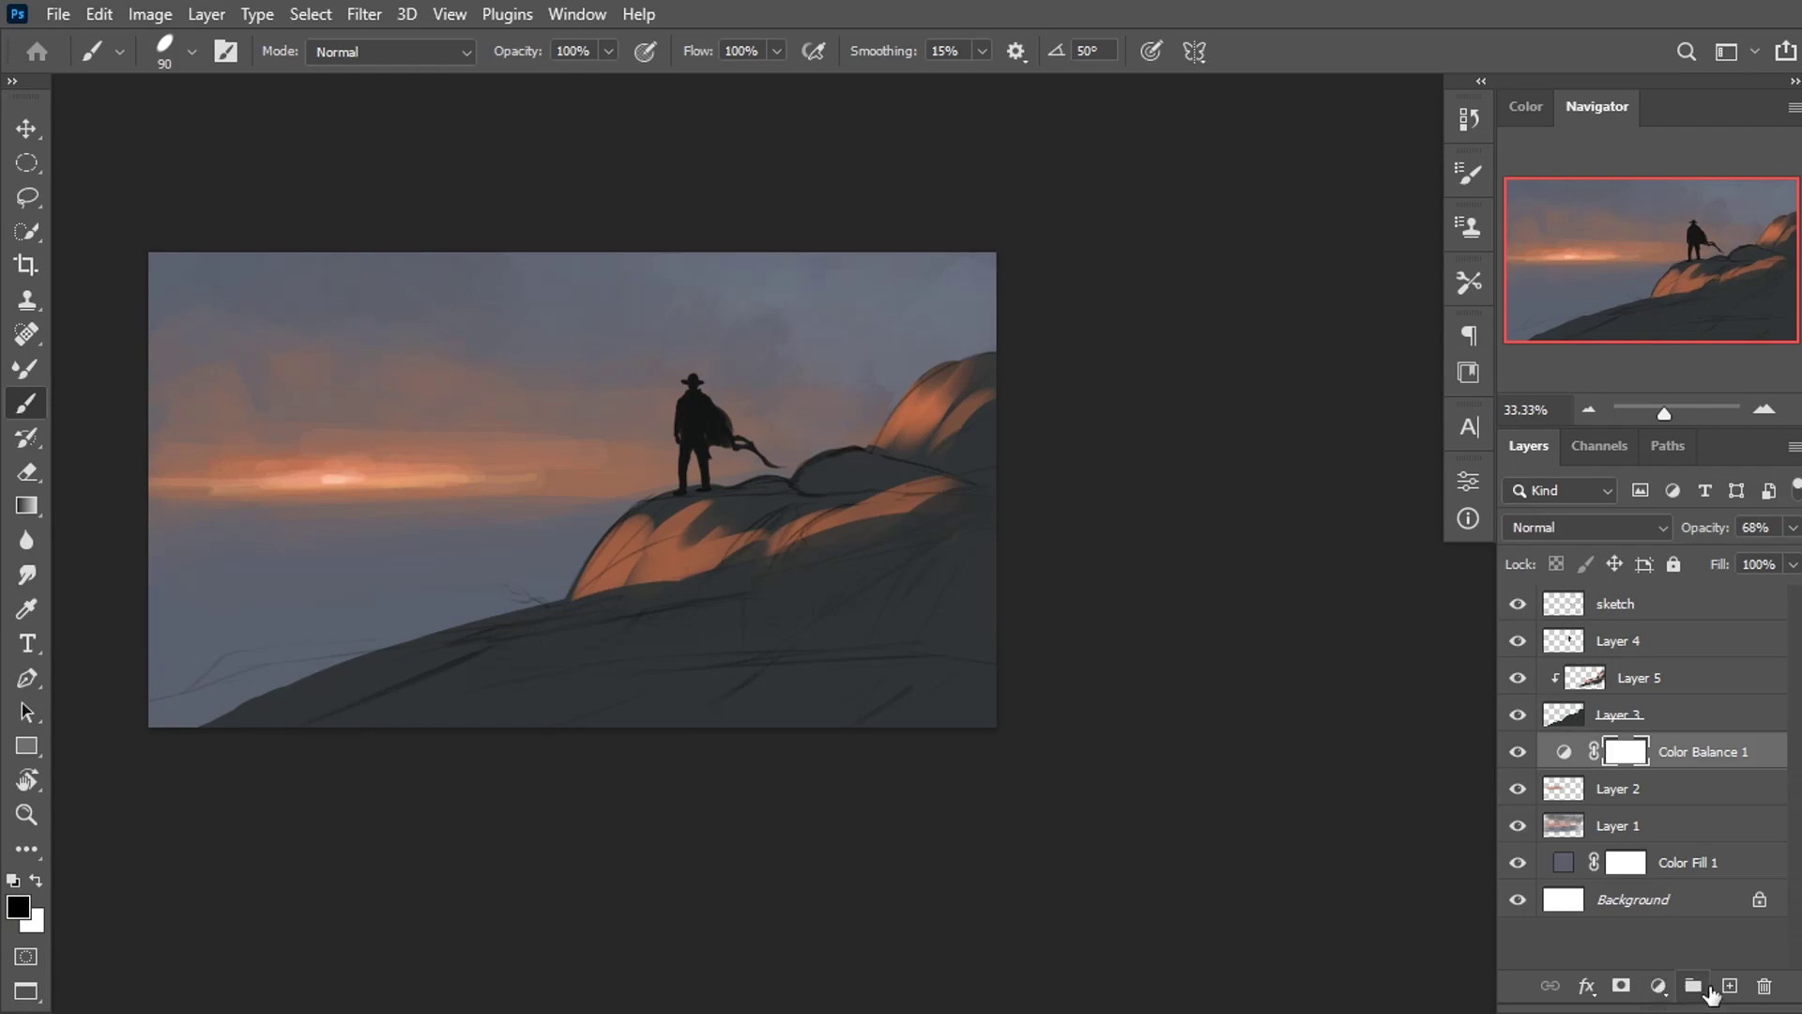
click(1730, 986)
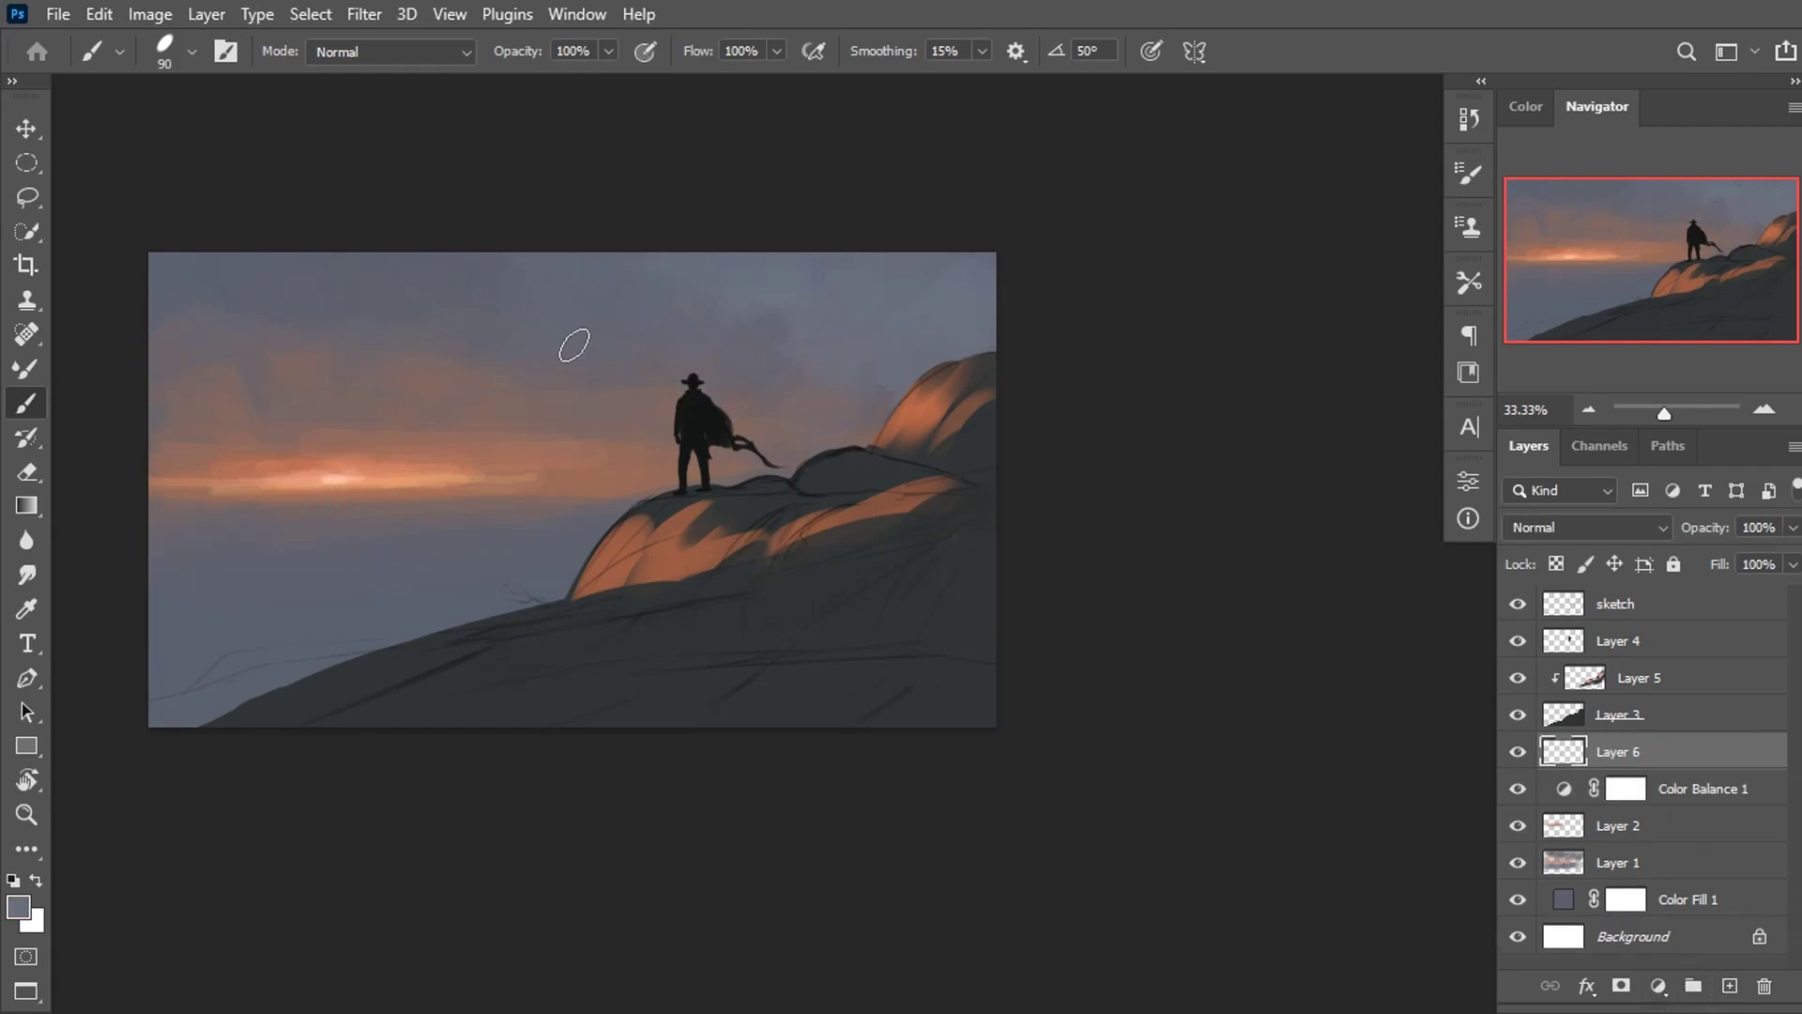
right_click(422, 483)
key(Escape)
mouse_move(526, 526)
mouse_down()
mouse_move(475, 595)
mouse_move(374, 588)
mouse_move(481, 605)
mouse_up()
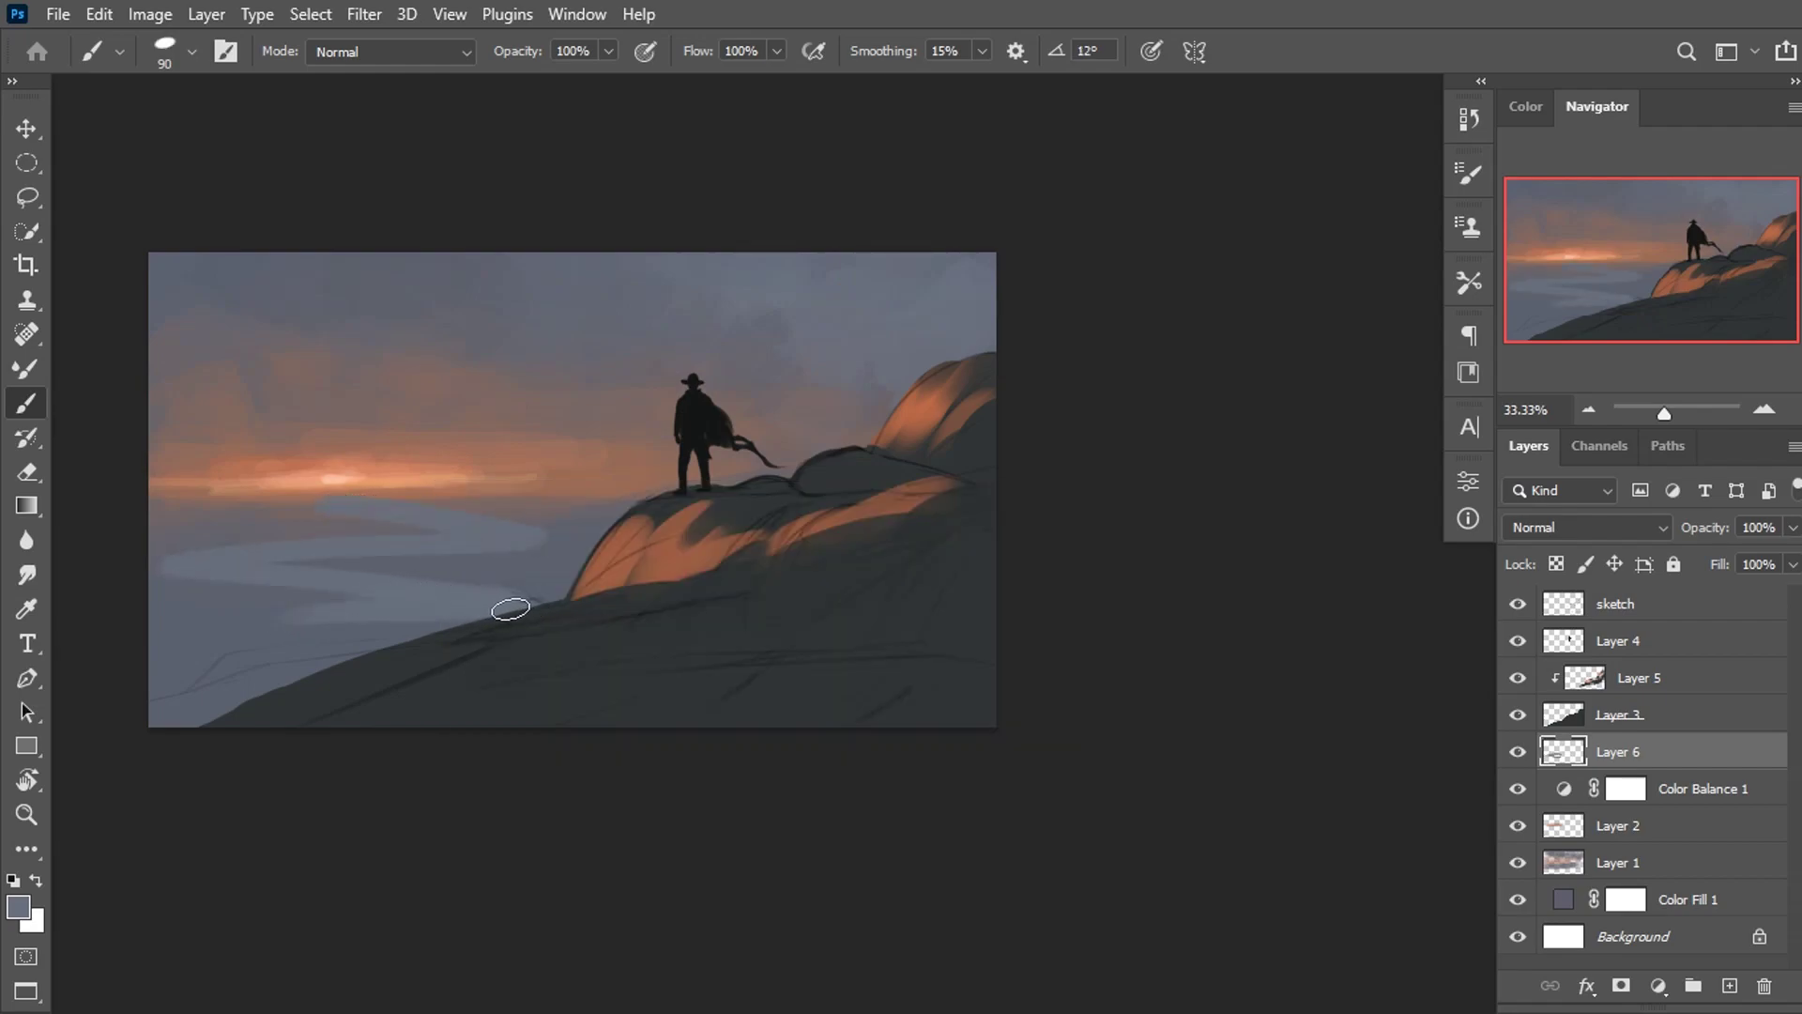
drag(362, 598, 537, 647)
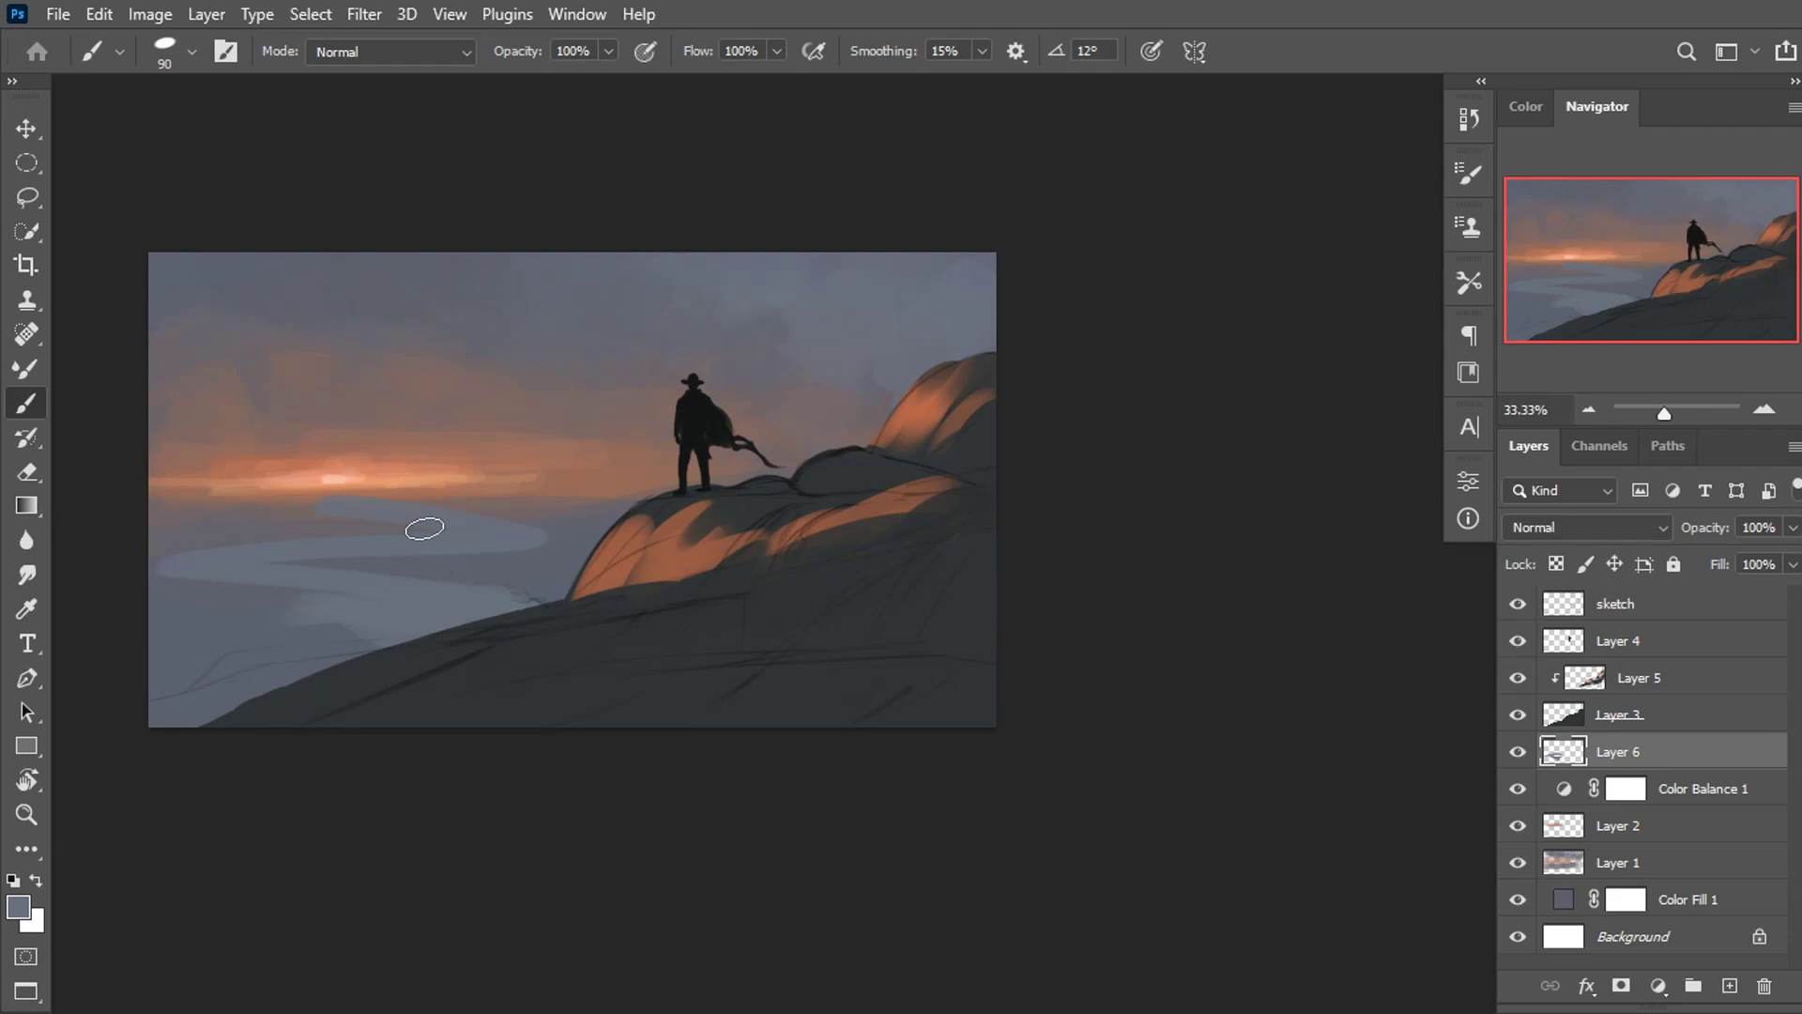
Mask the river layer, undo the last stroke, and add empty Layer 7 above it.
click(1631, 993)
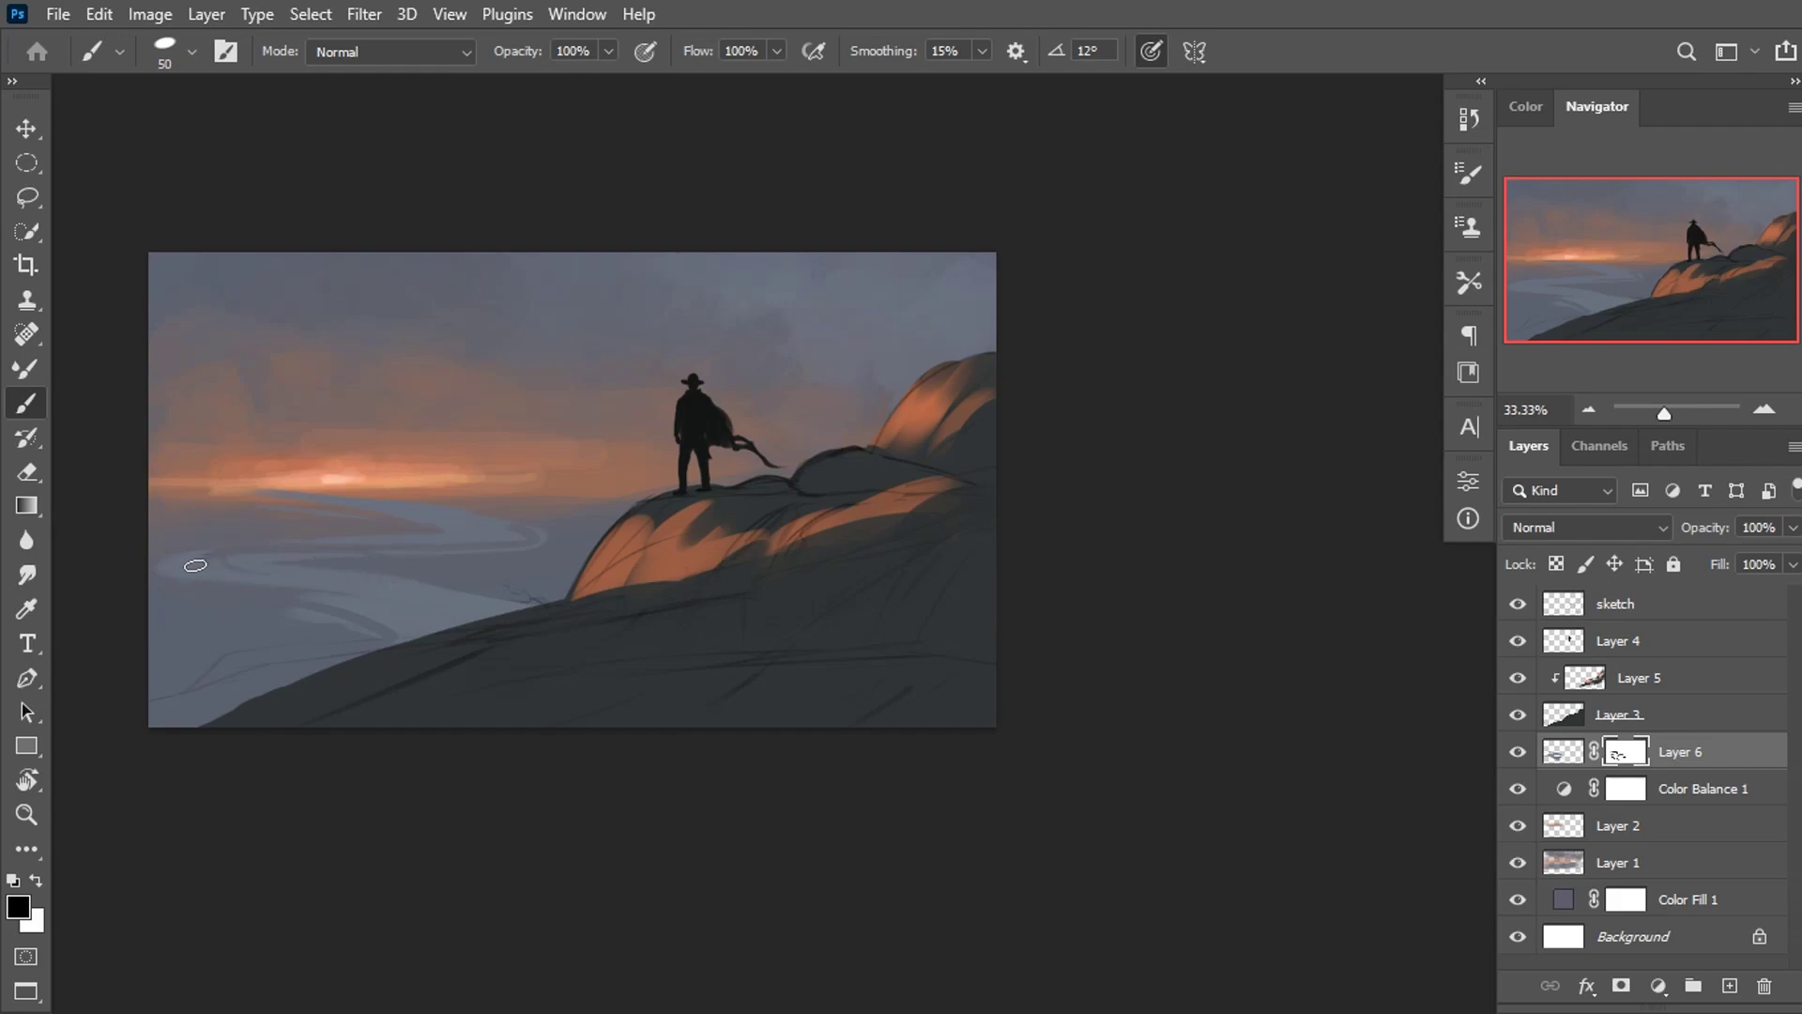
key(ctrl+z)
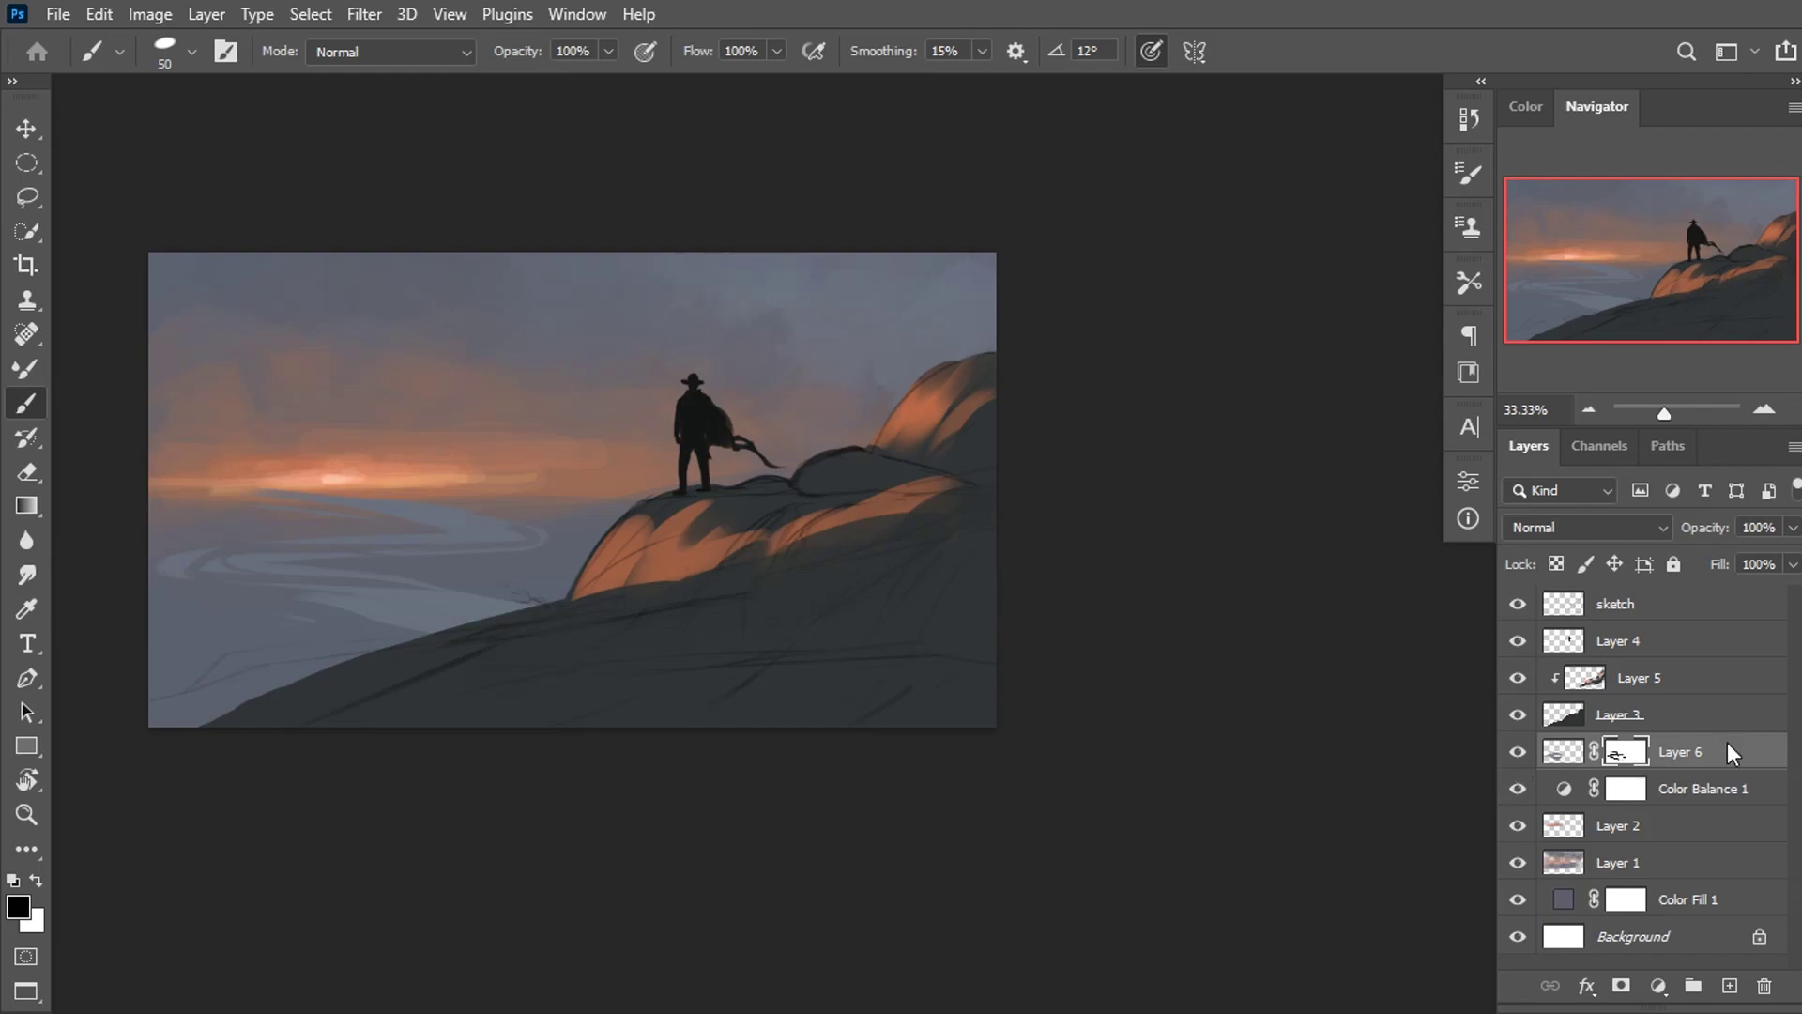
key(ctrl+2)
click(1730, 985)
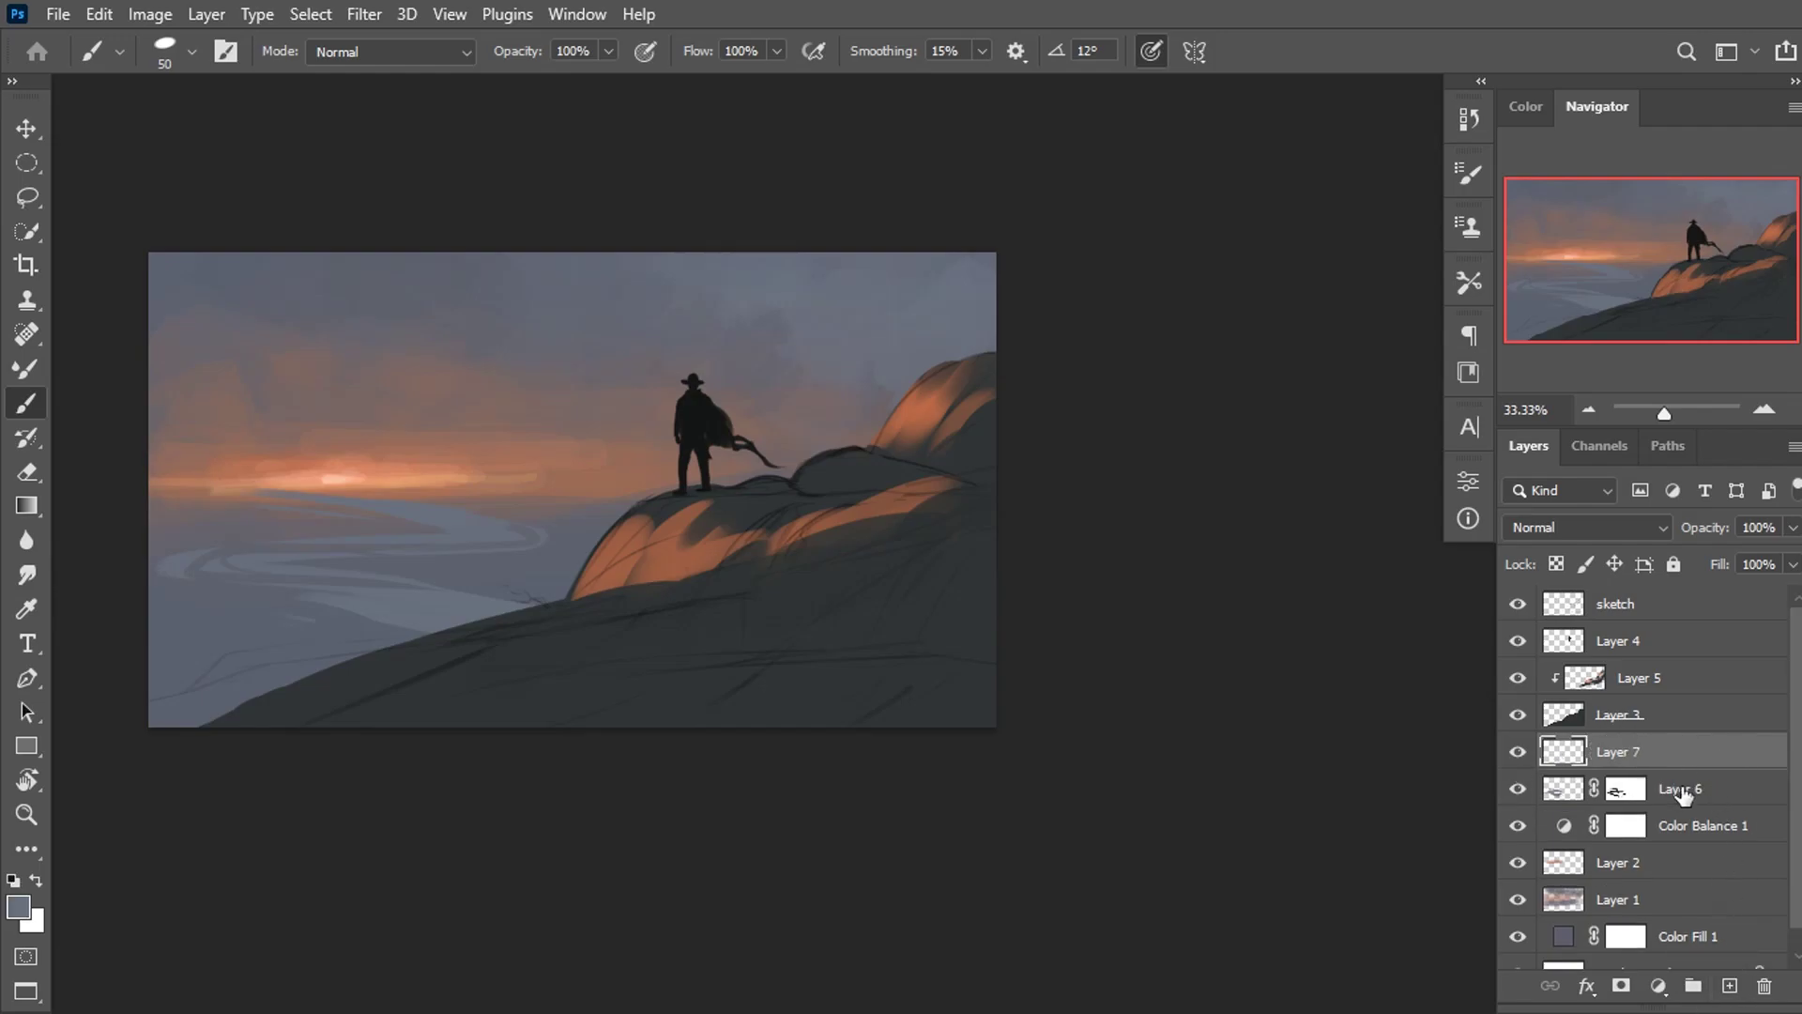
Merge the river layer into the new Layer 7.
shift+click(1680, 793)
right_click(1704, 789)
click(1389, 779)
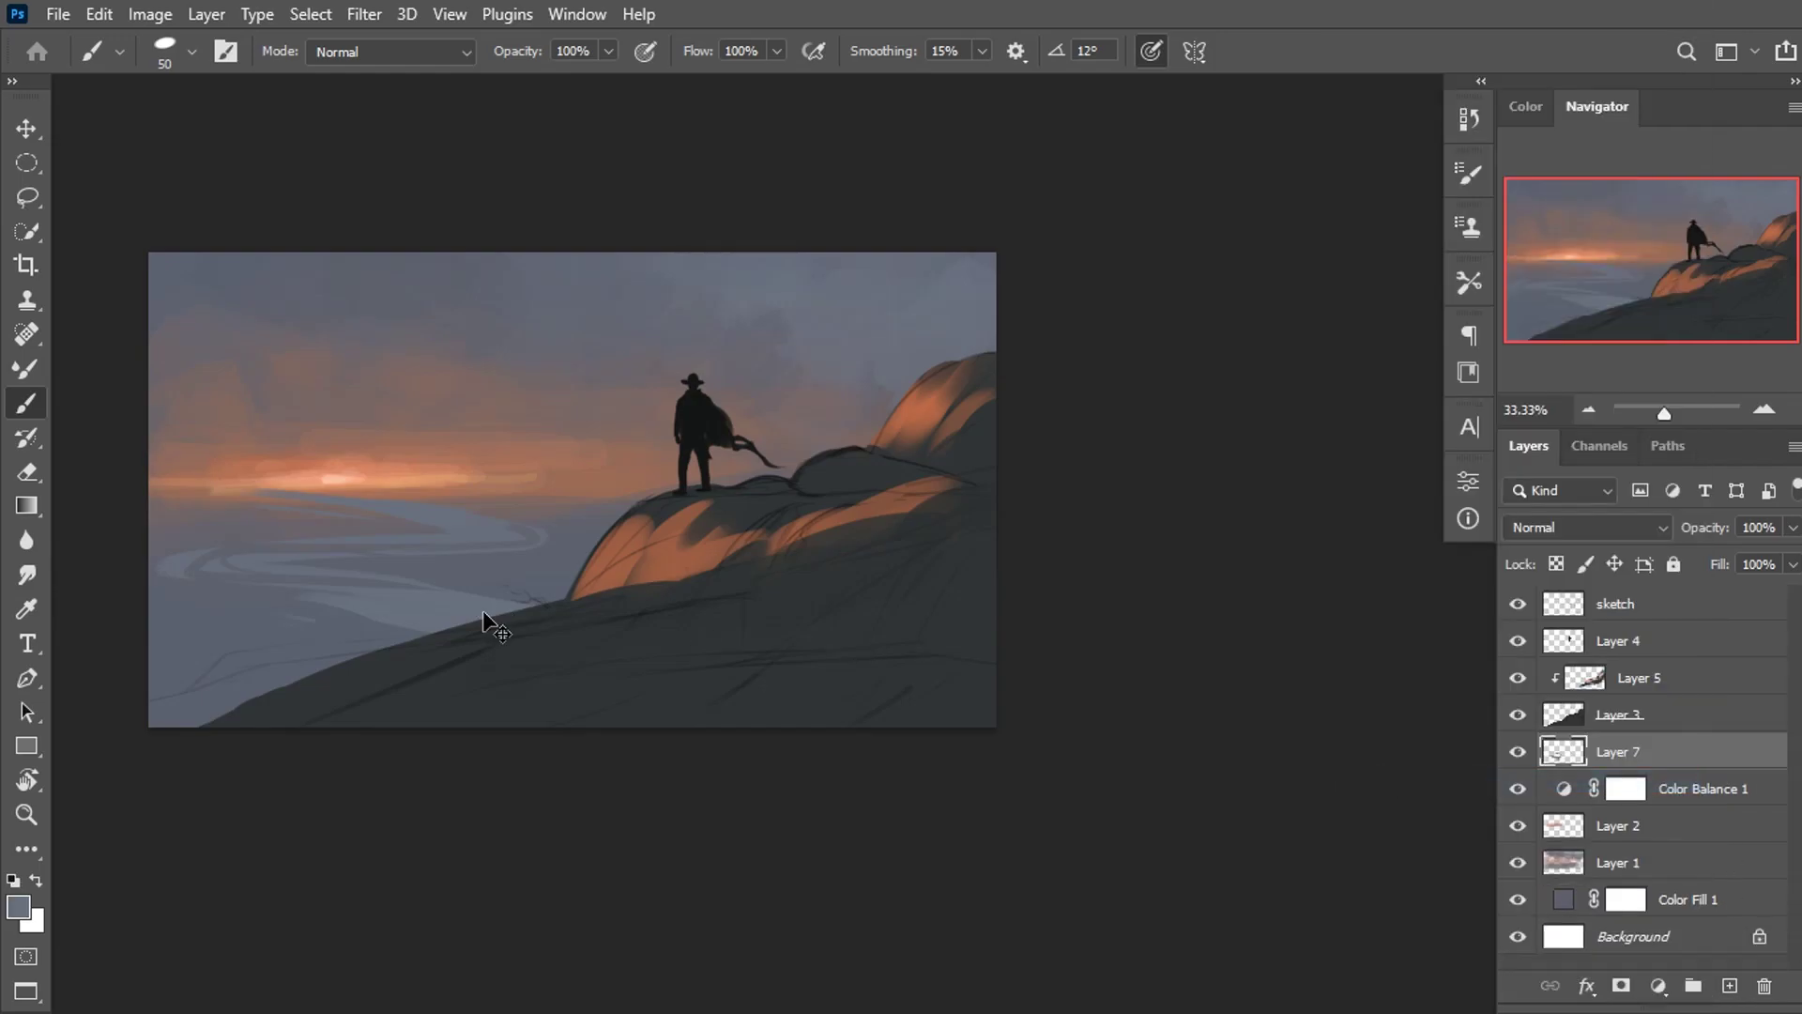
Warp the river so it winds in curves, narrowing back toward the horizon.
key(ctrl+t)
click(1187, 51)
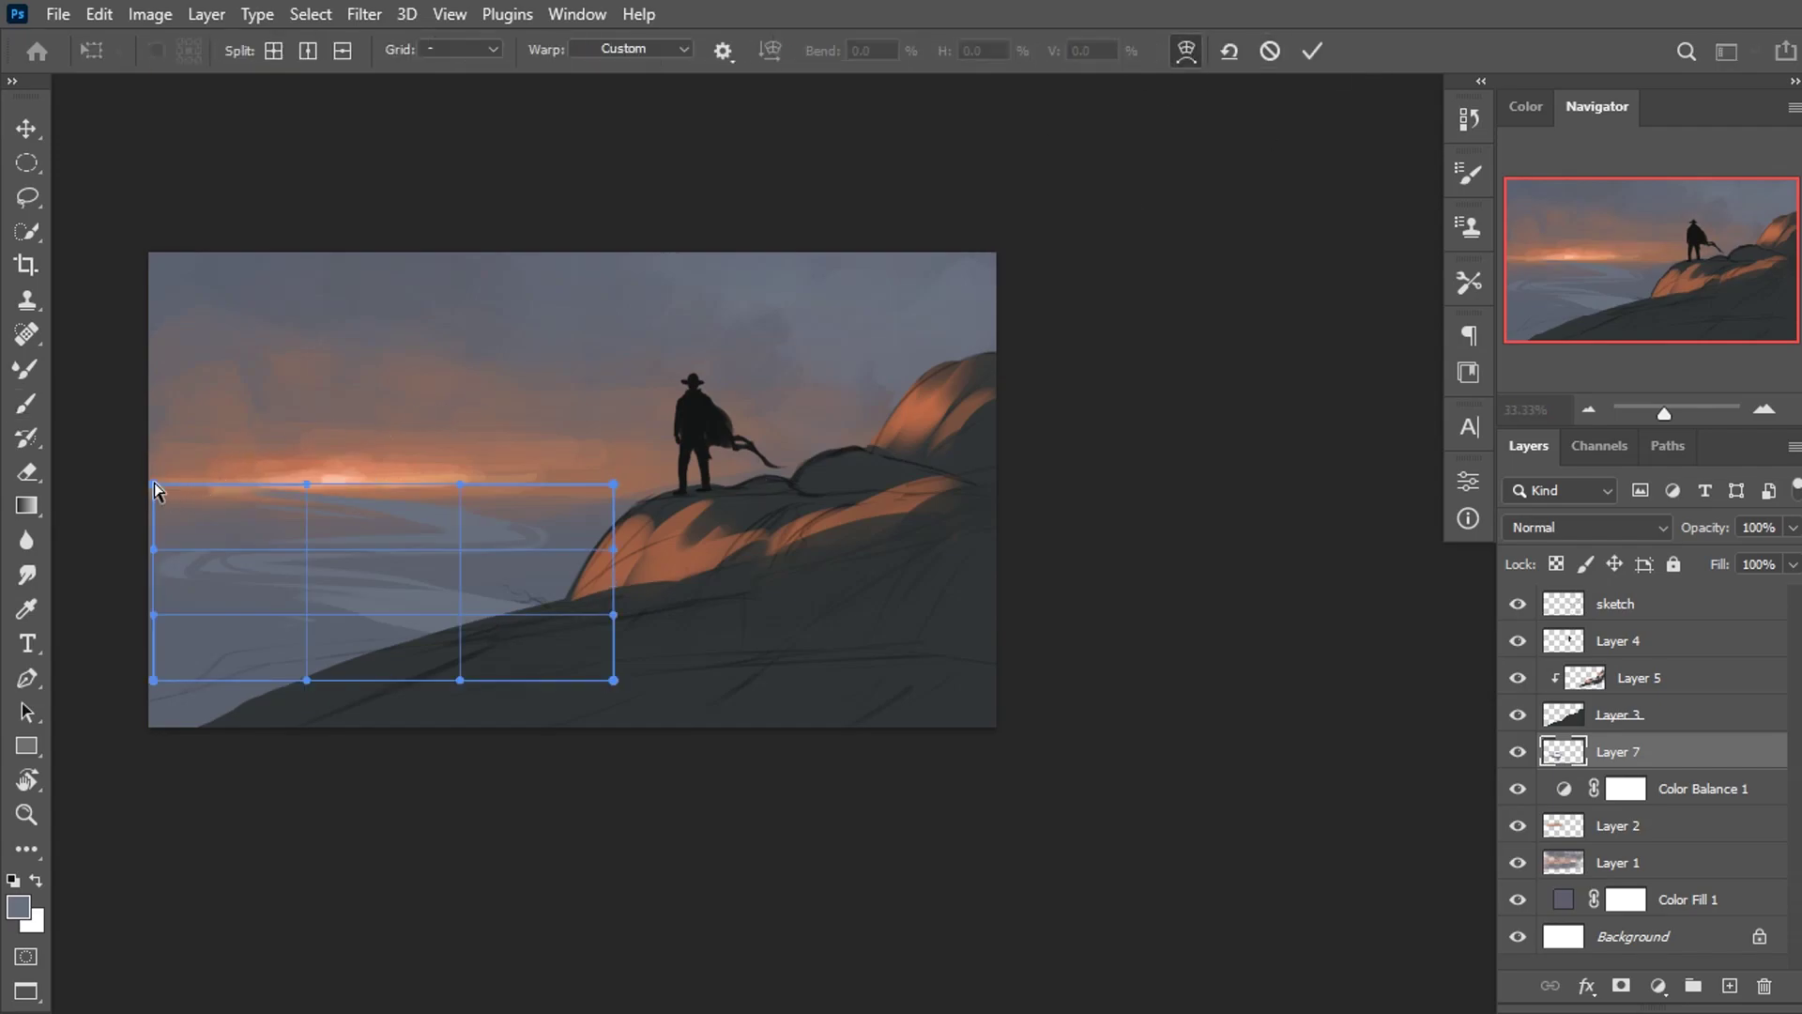
drag(154, 484, 209, 523)
mouse_move(591, 555)
mouse_down()
mouse_move(448, 500)
mouse_move(482, 539)
mouse_move(300, 500)
mouse_up()
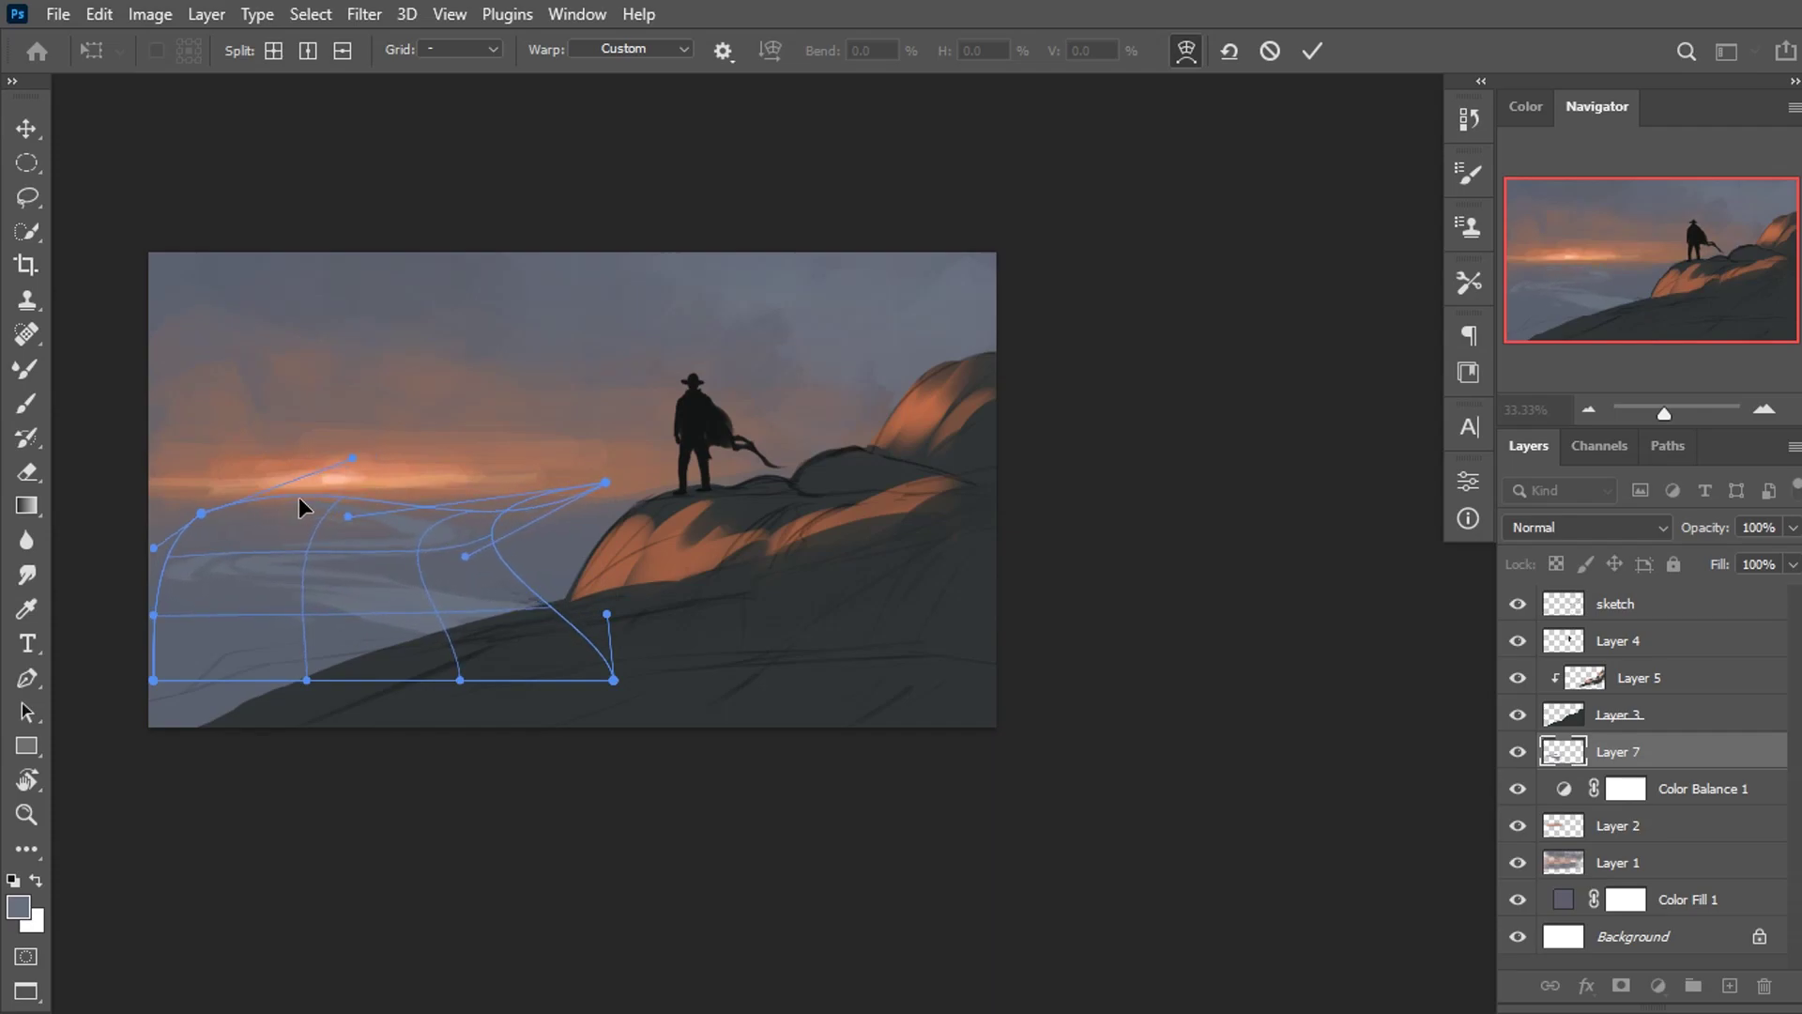
scroll(509, 533, up, 2)
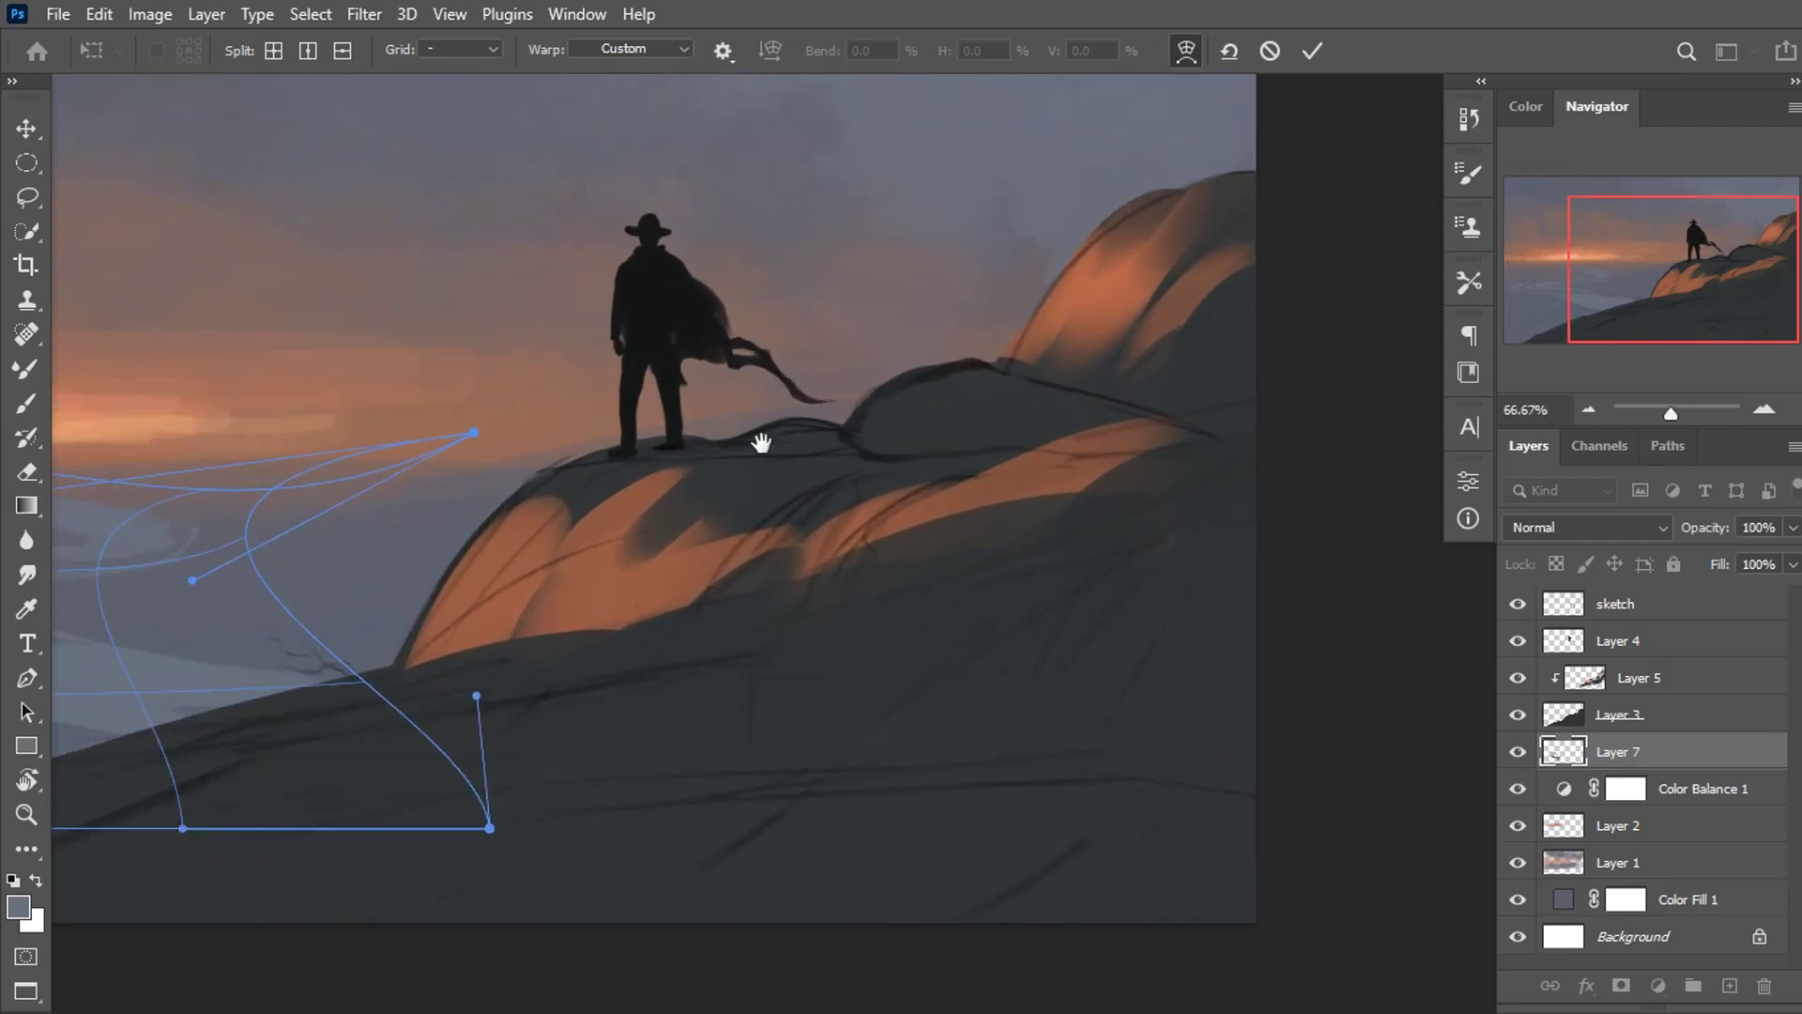
scroll(852, 441, left, 5)
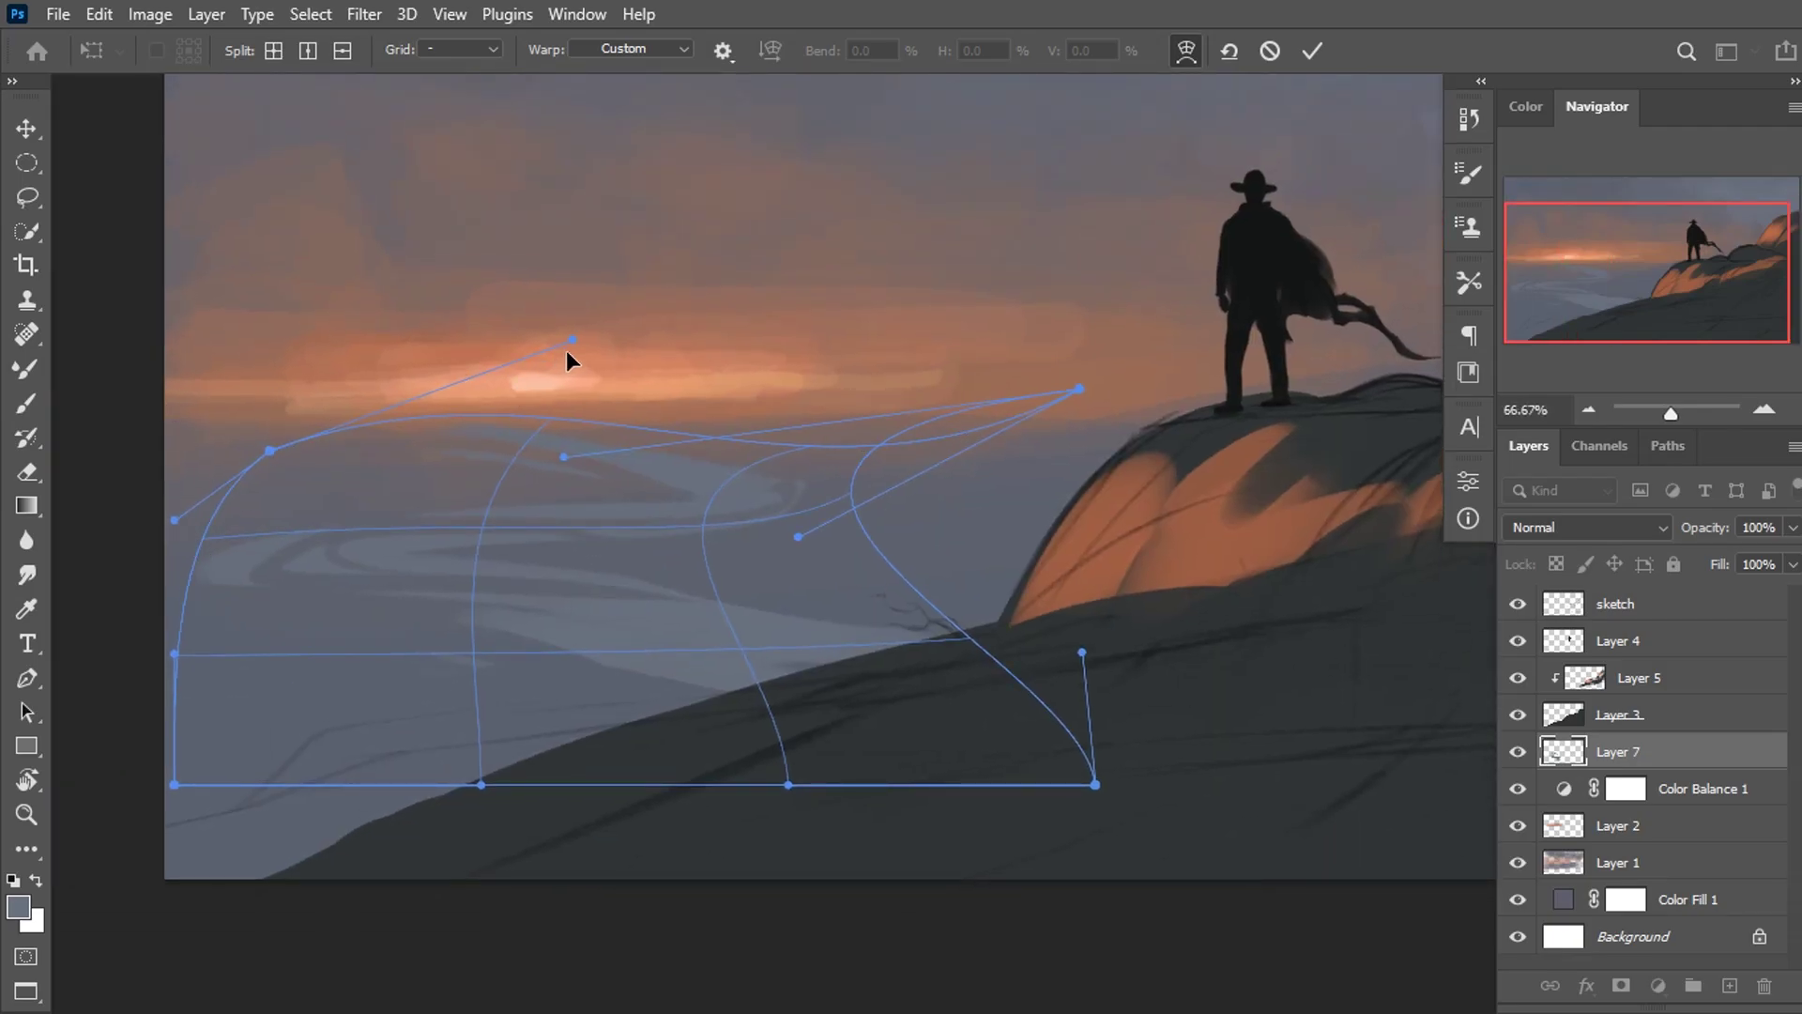
drag(571, 339, 380, 382)
mouse_move(500, 474)
mouse_down()
mouse_move(770, 447)
mouse_move(483, 447)
mouse_up()
drag(195, 642, 197, 518)
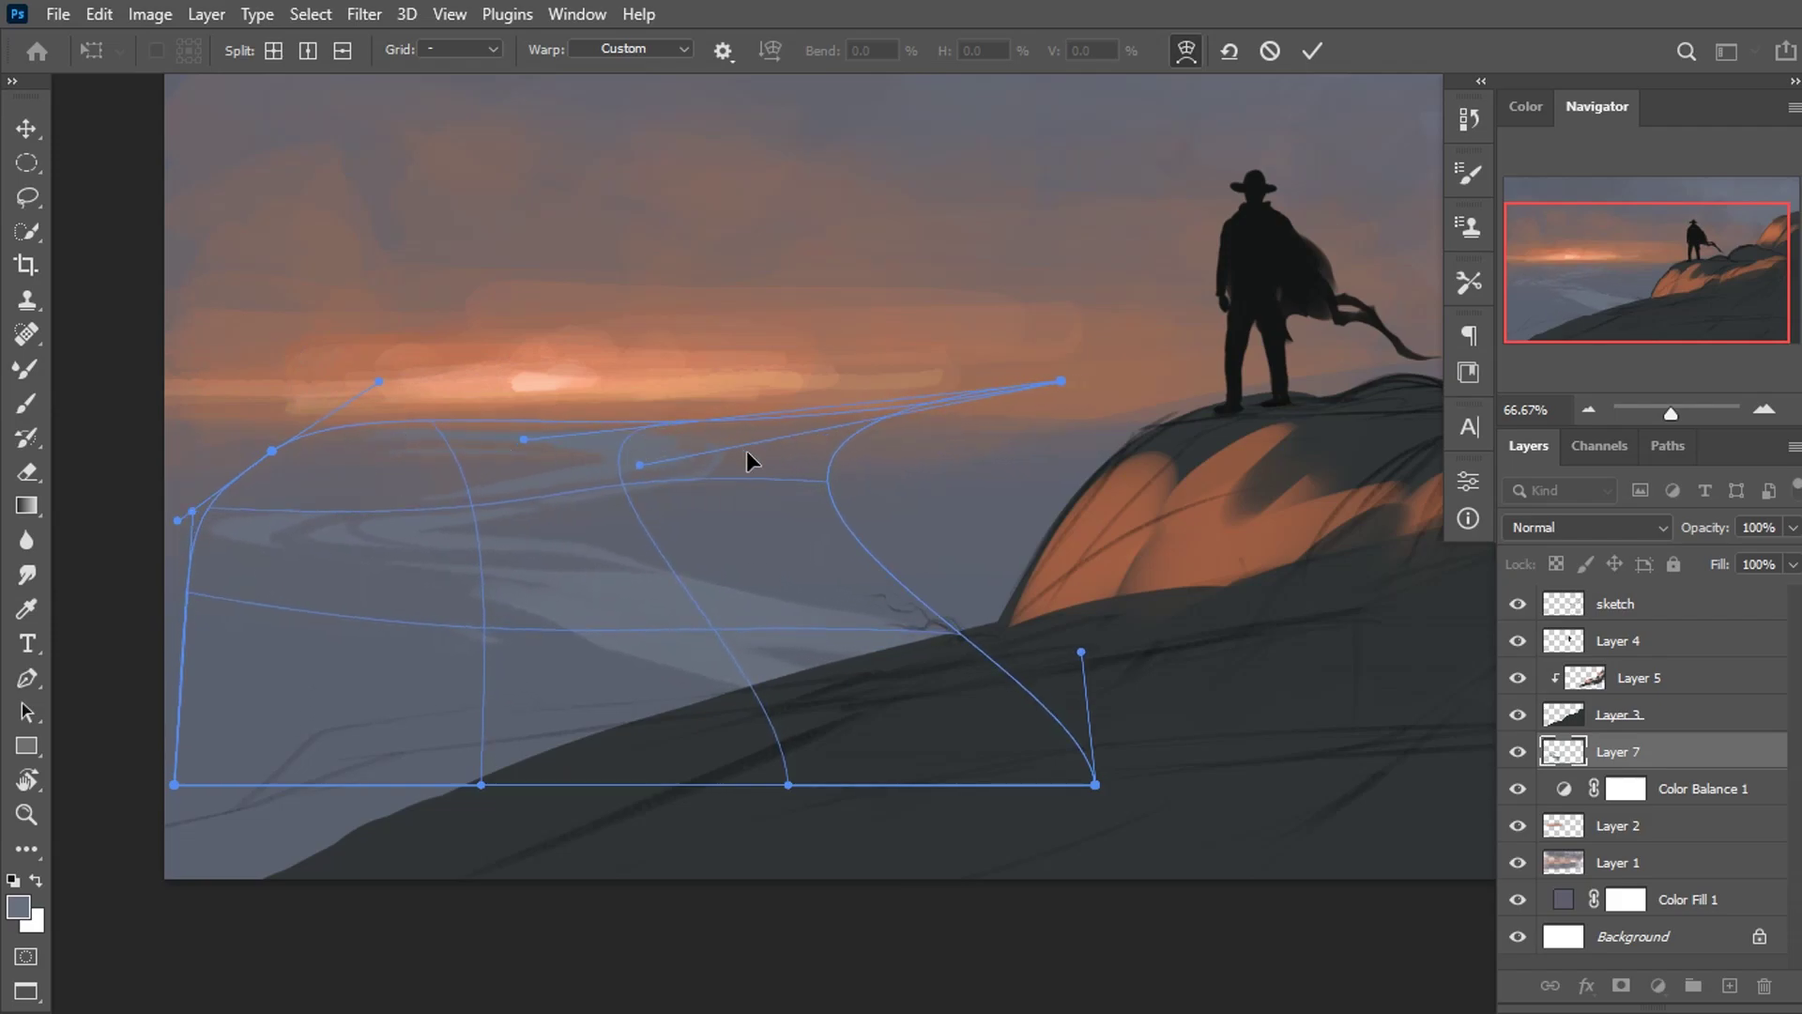
drag(748, 459, 762, 501)
Apply the river warp and set up the Paint 2 brush with pressure-controlled size.
click(1311, 51)
key(b)
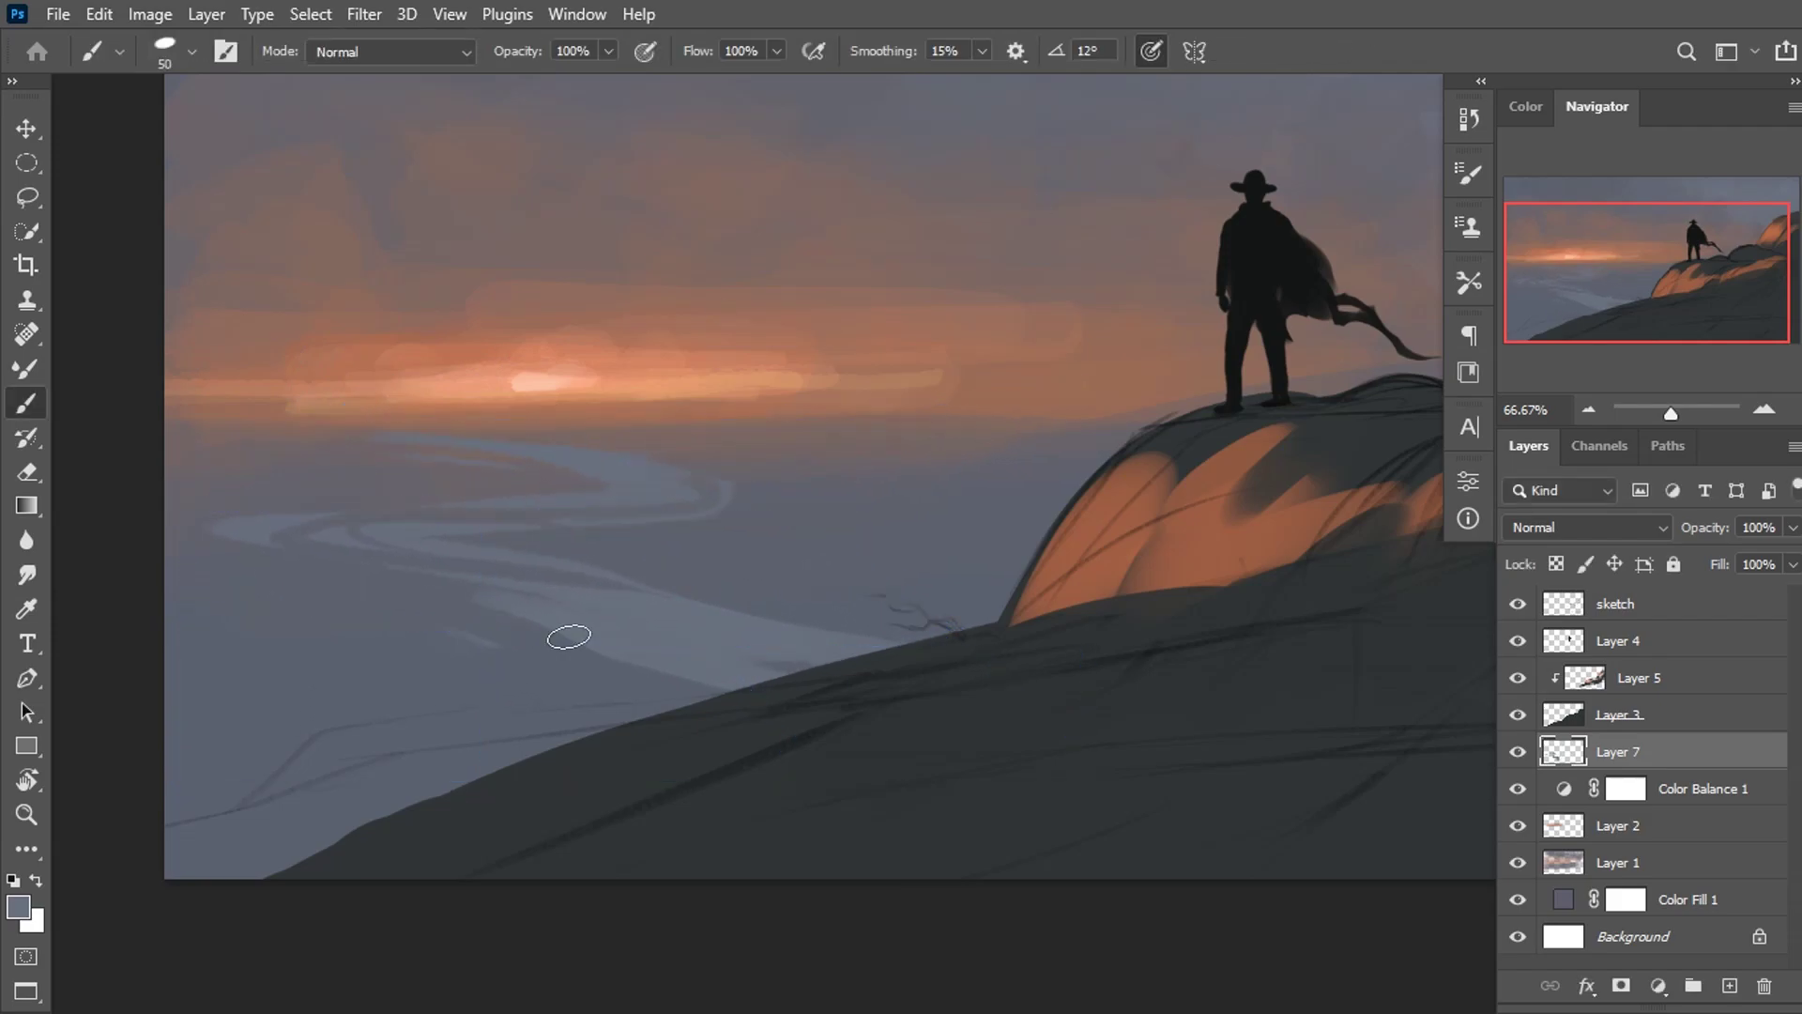
right_click(528, 484)
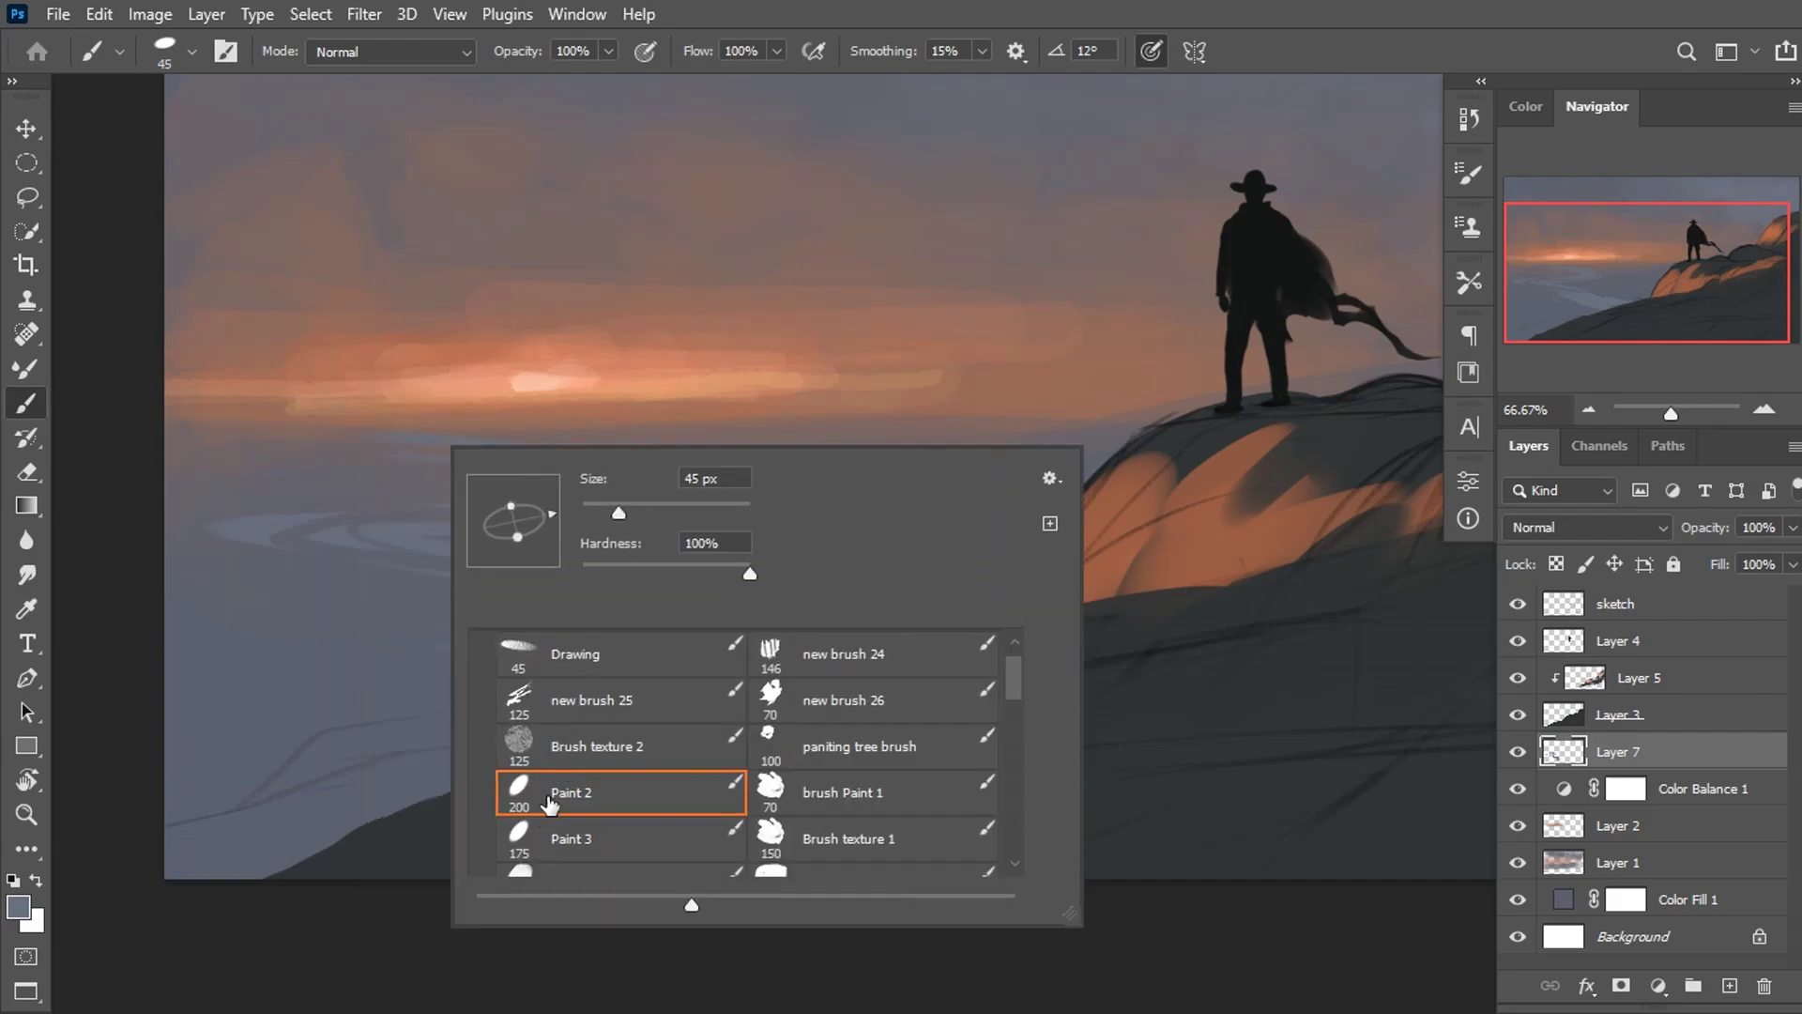
click(549, 800)
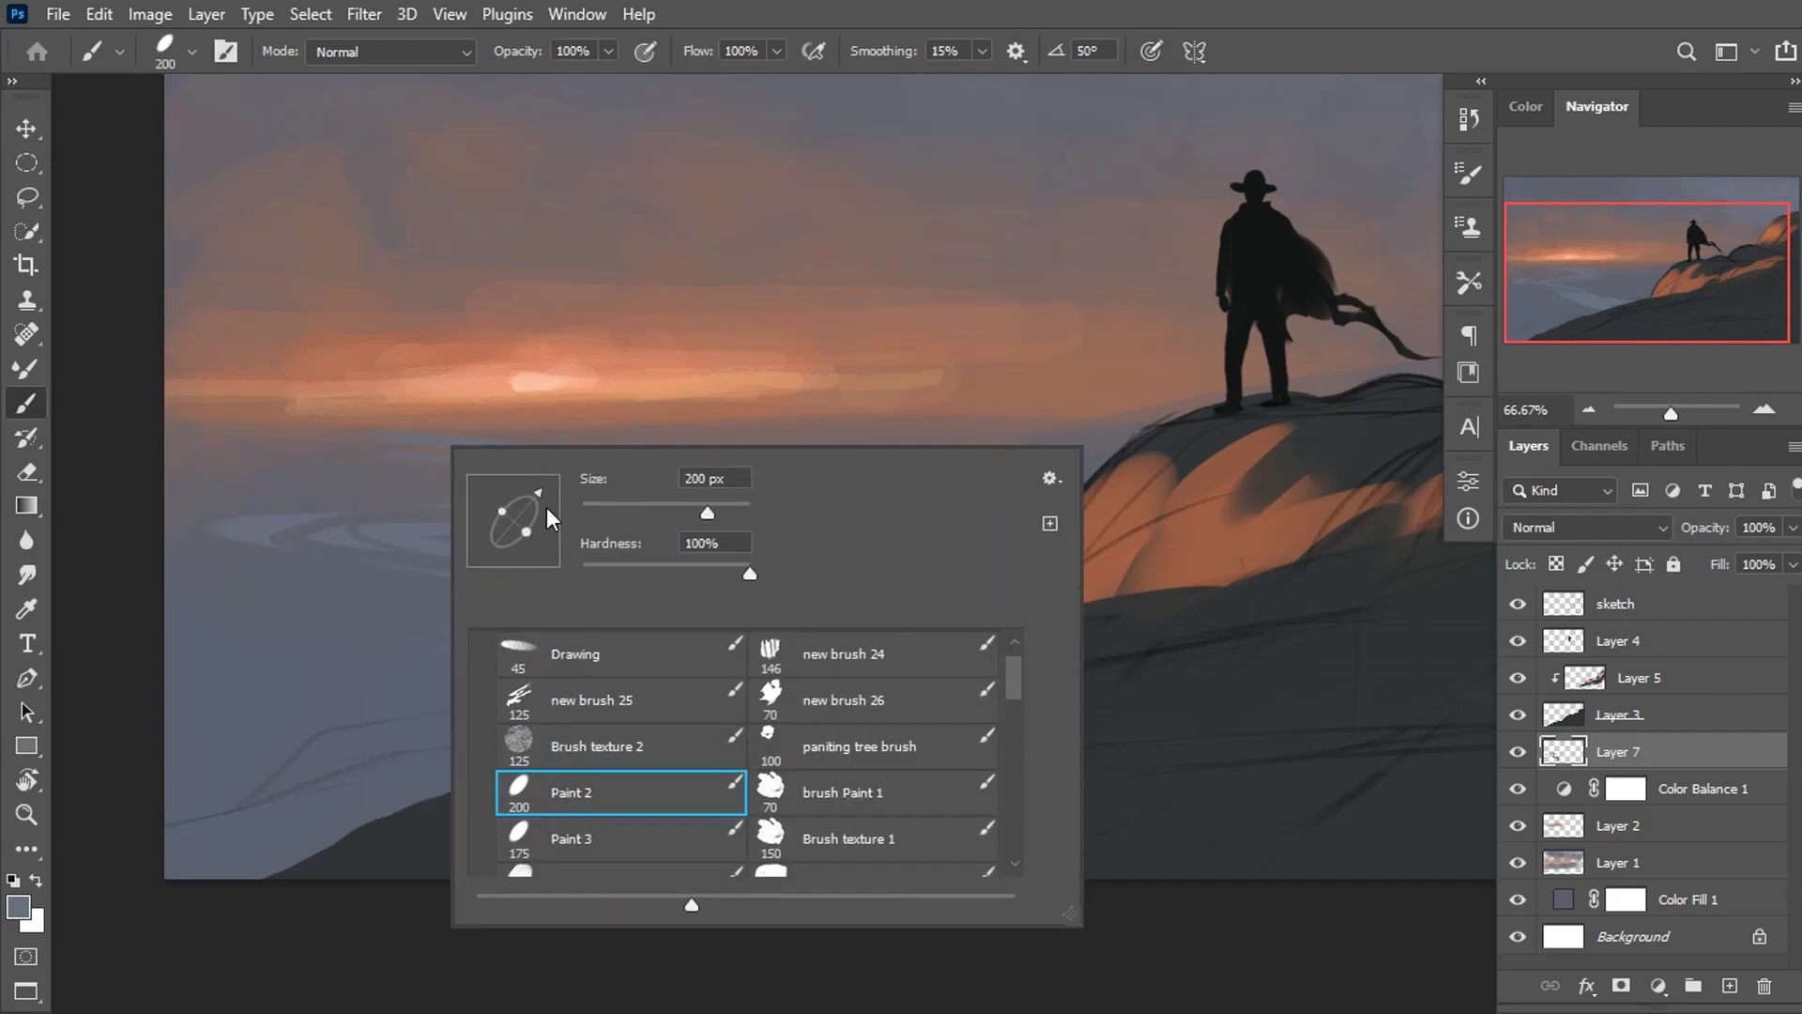
click(1151, 53)
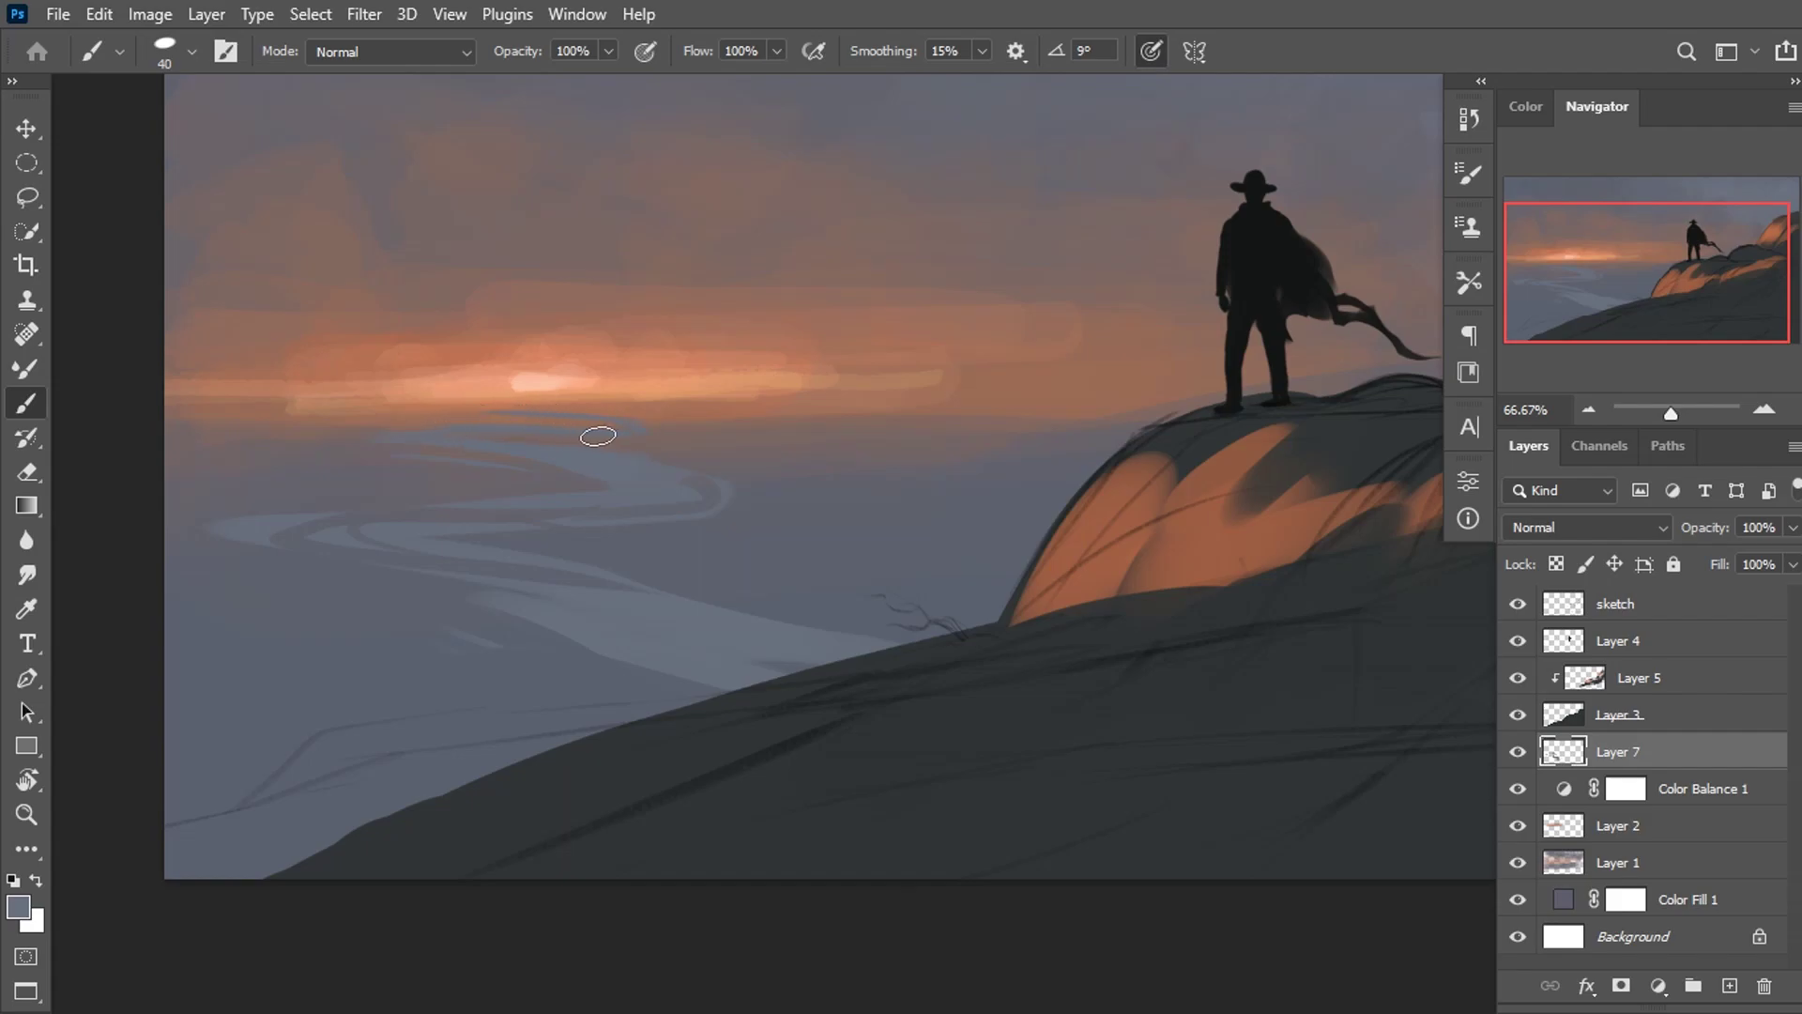
key(e)
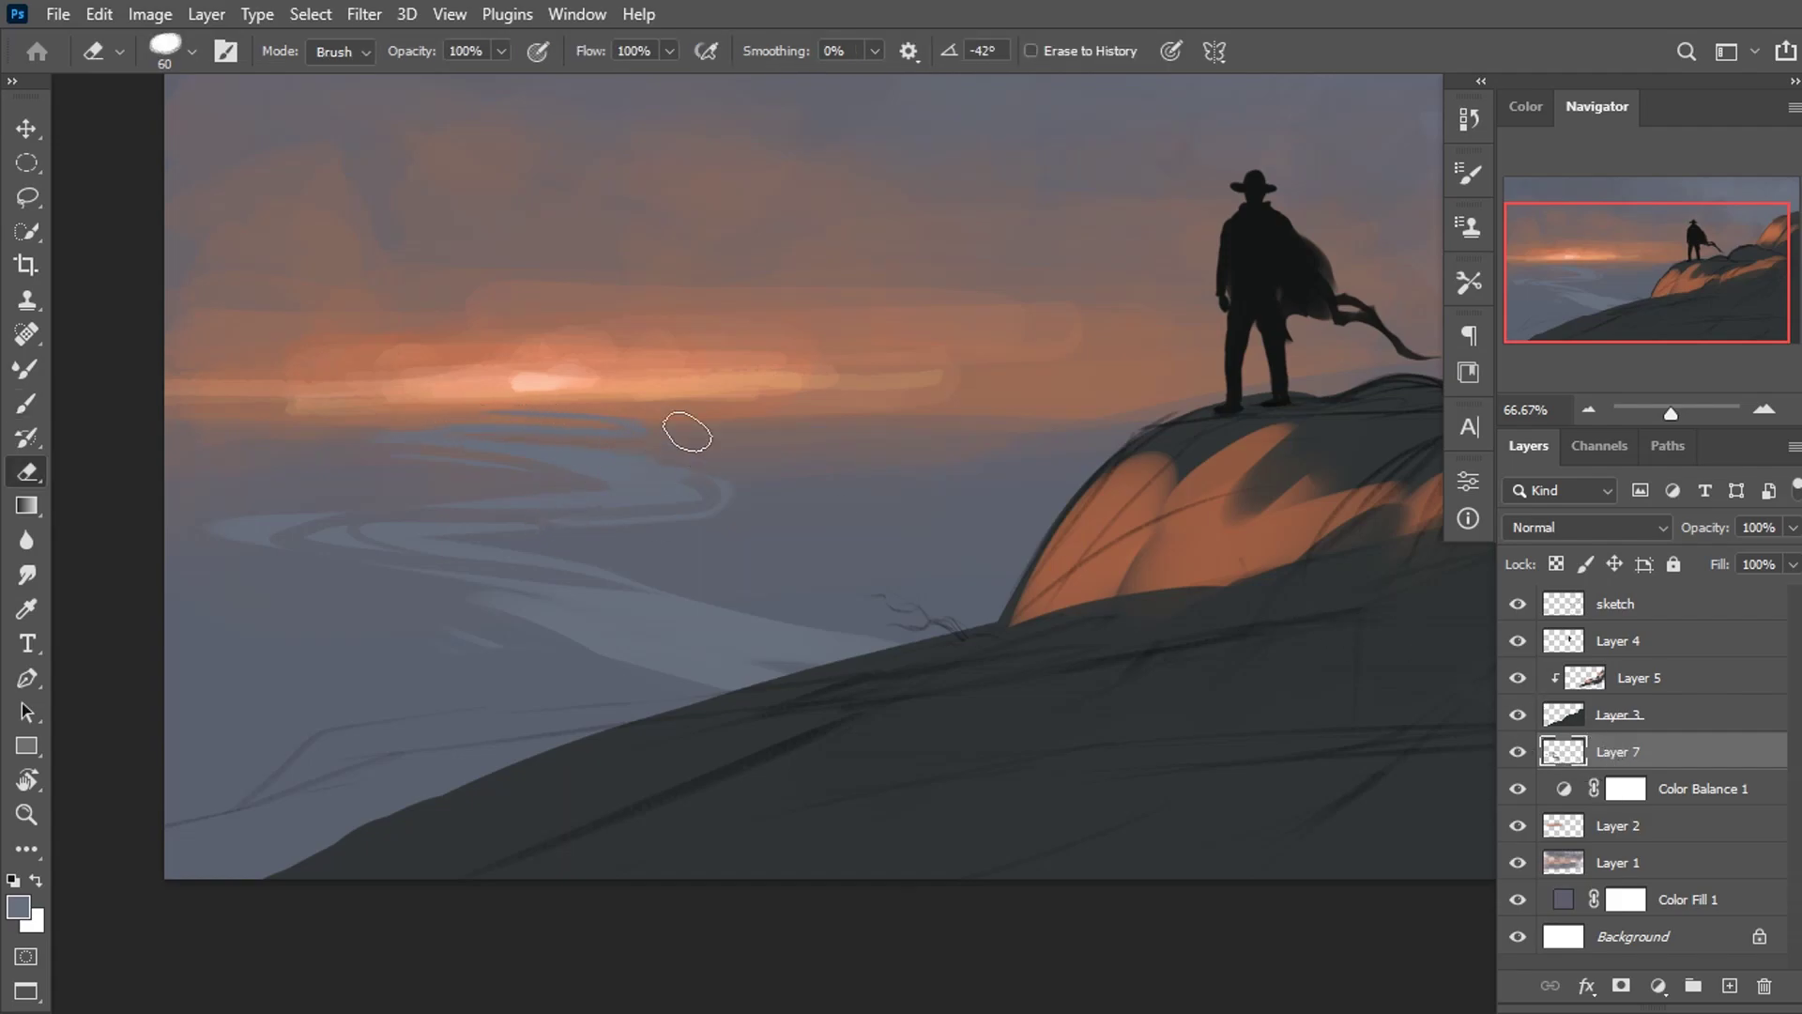
Add Layer 8 clipped to the river layer and choose the Paint 2 brush.
click(1730, 985)
right_click(1623, 758)
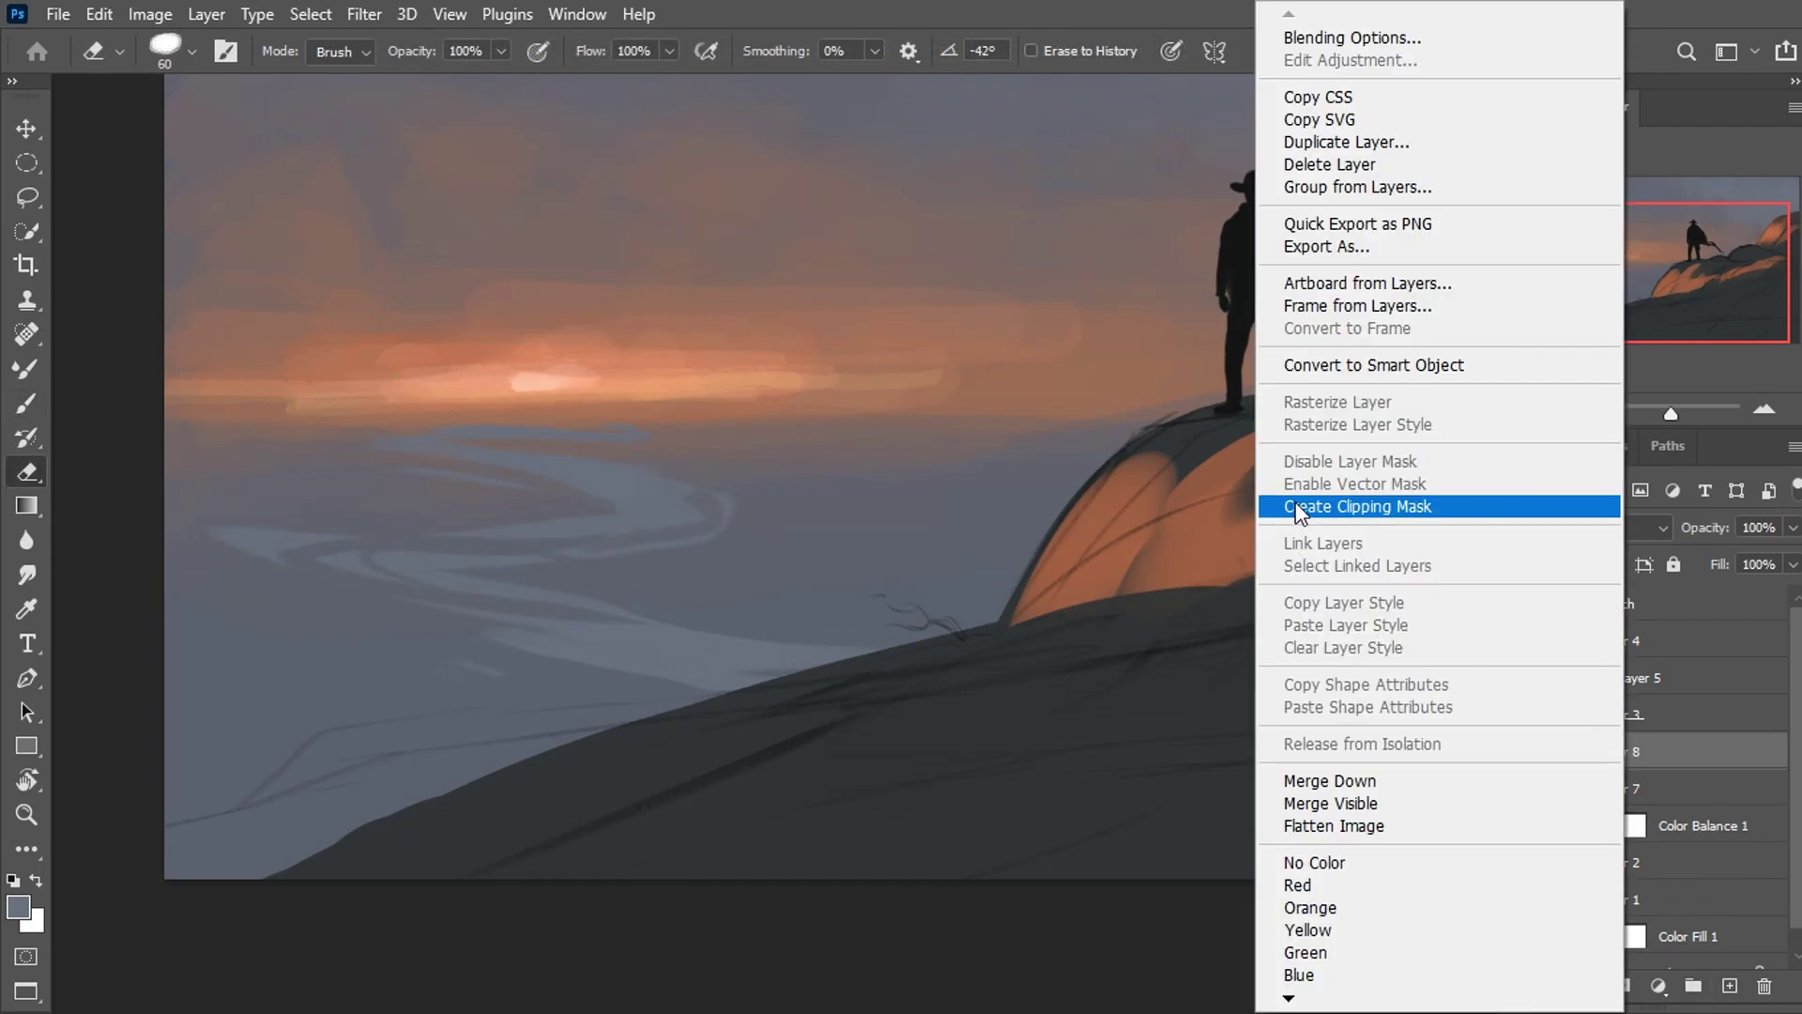
click(1380, 506)
right_click(361, 409)
drag(928, 704, 928, 661)
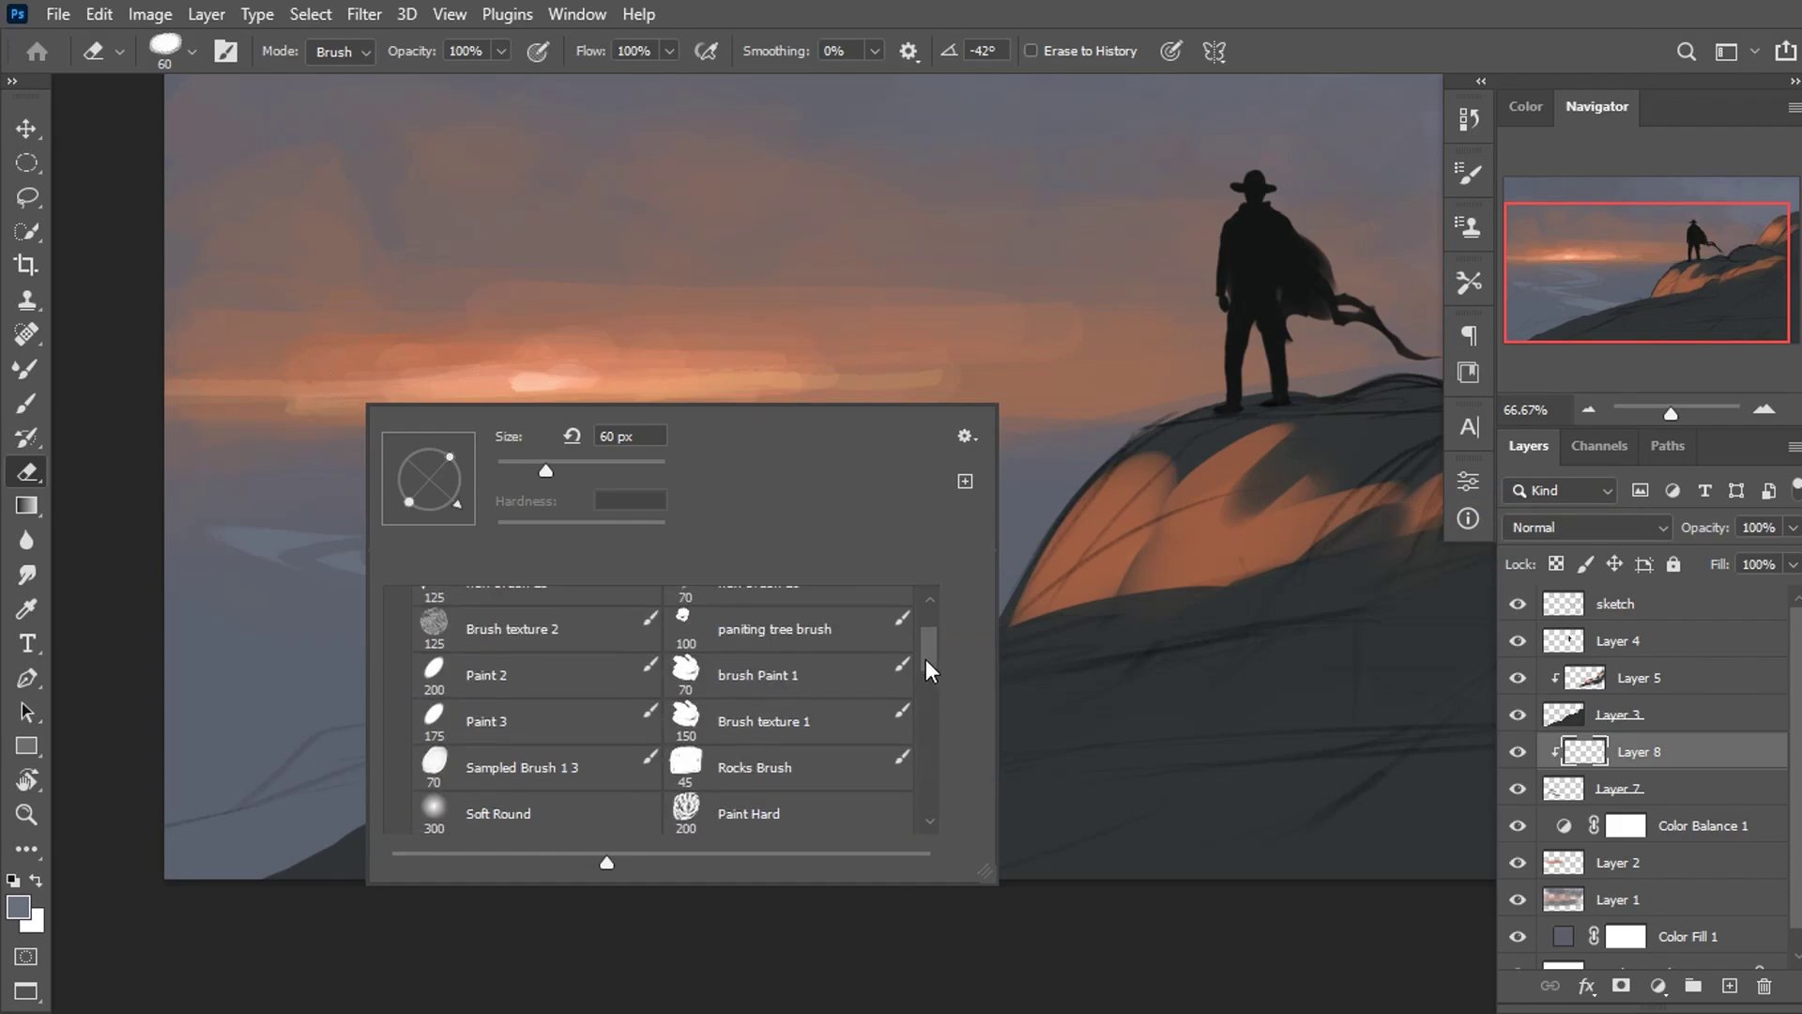
click(451, 674)
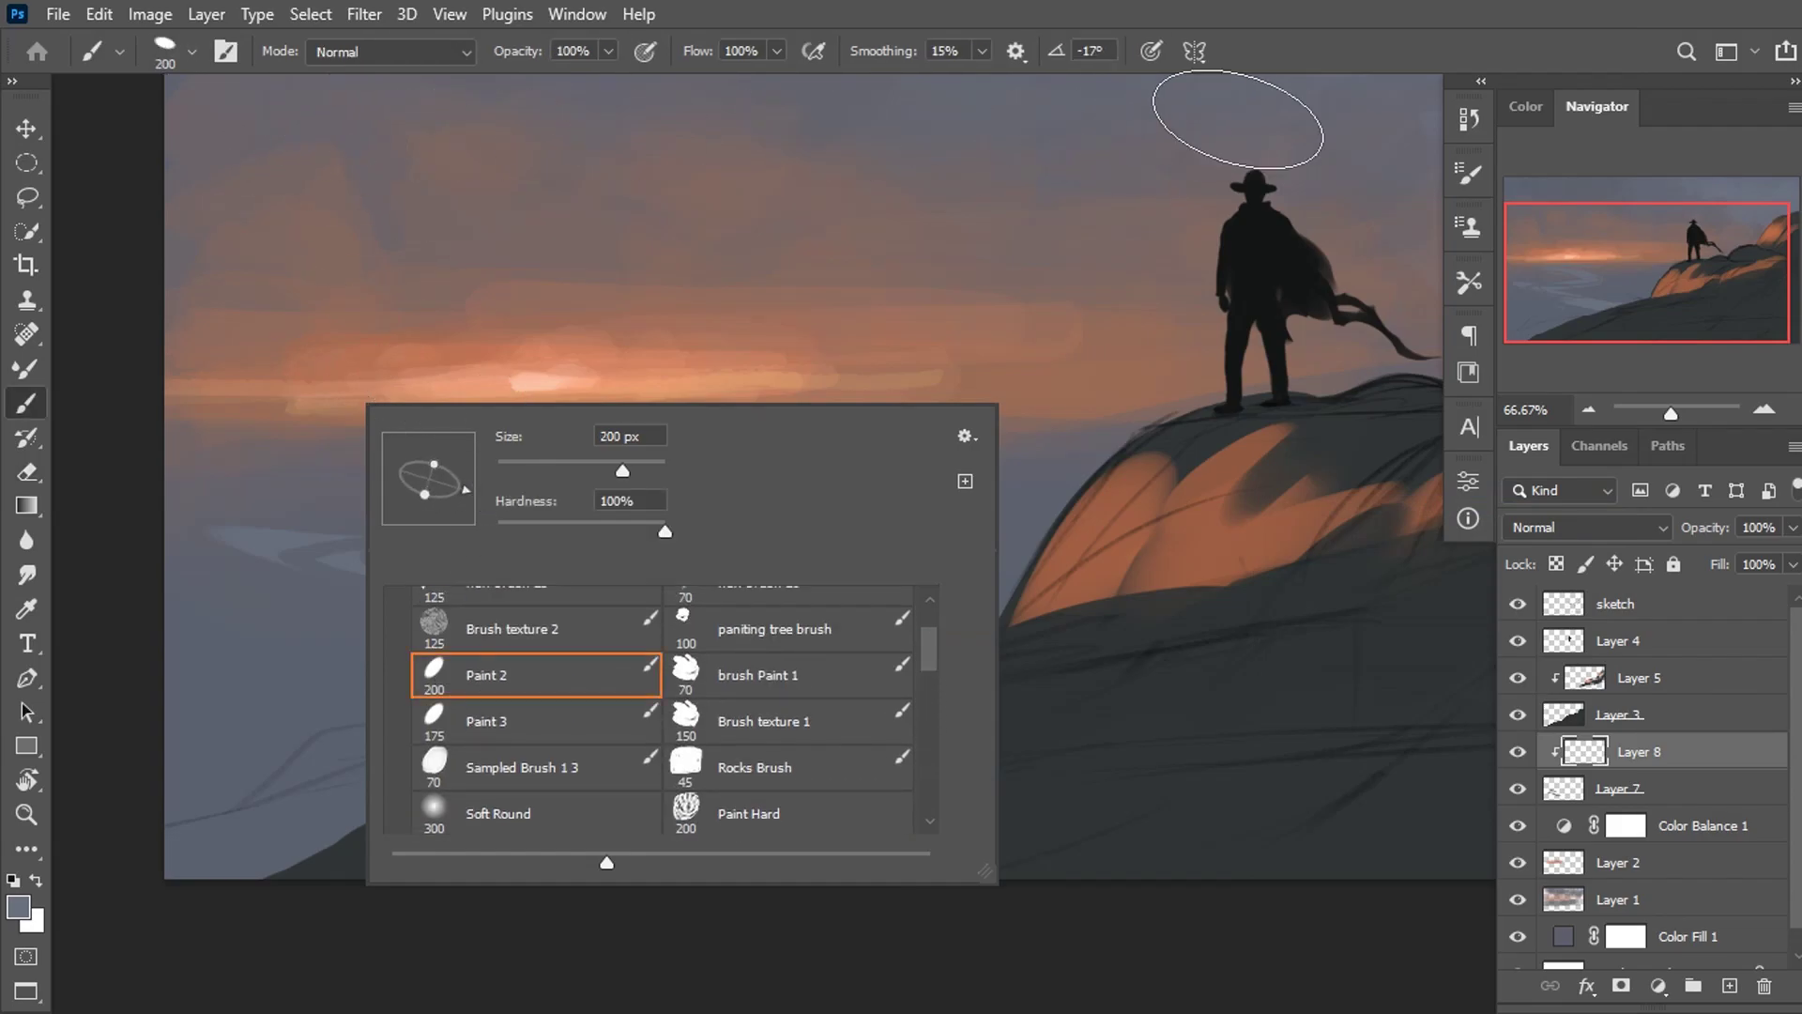
key(ctrl+minus)
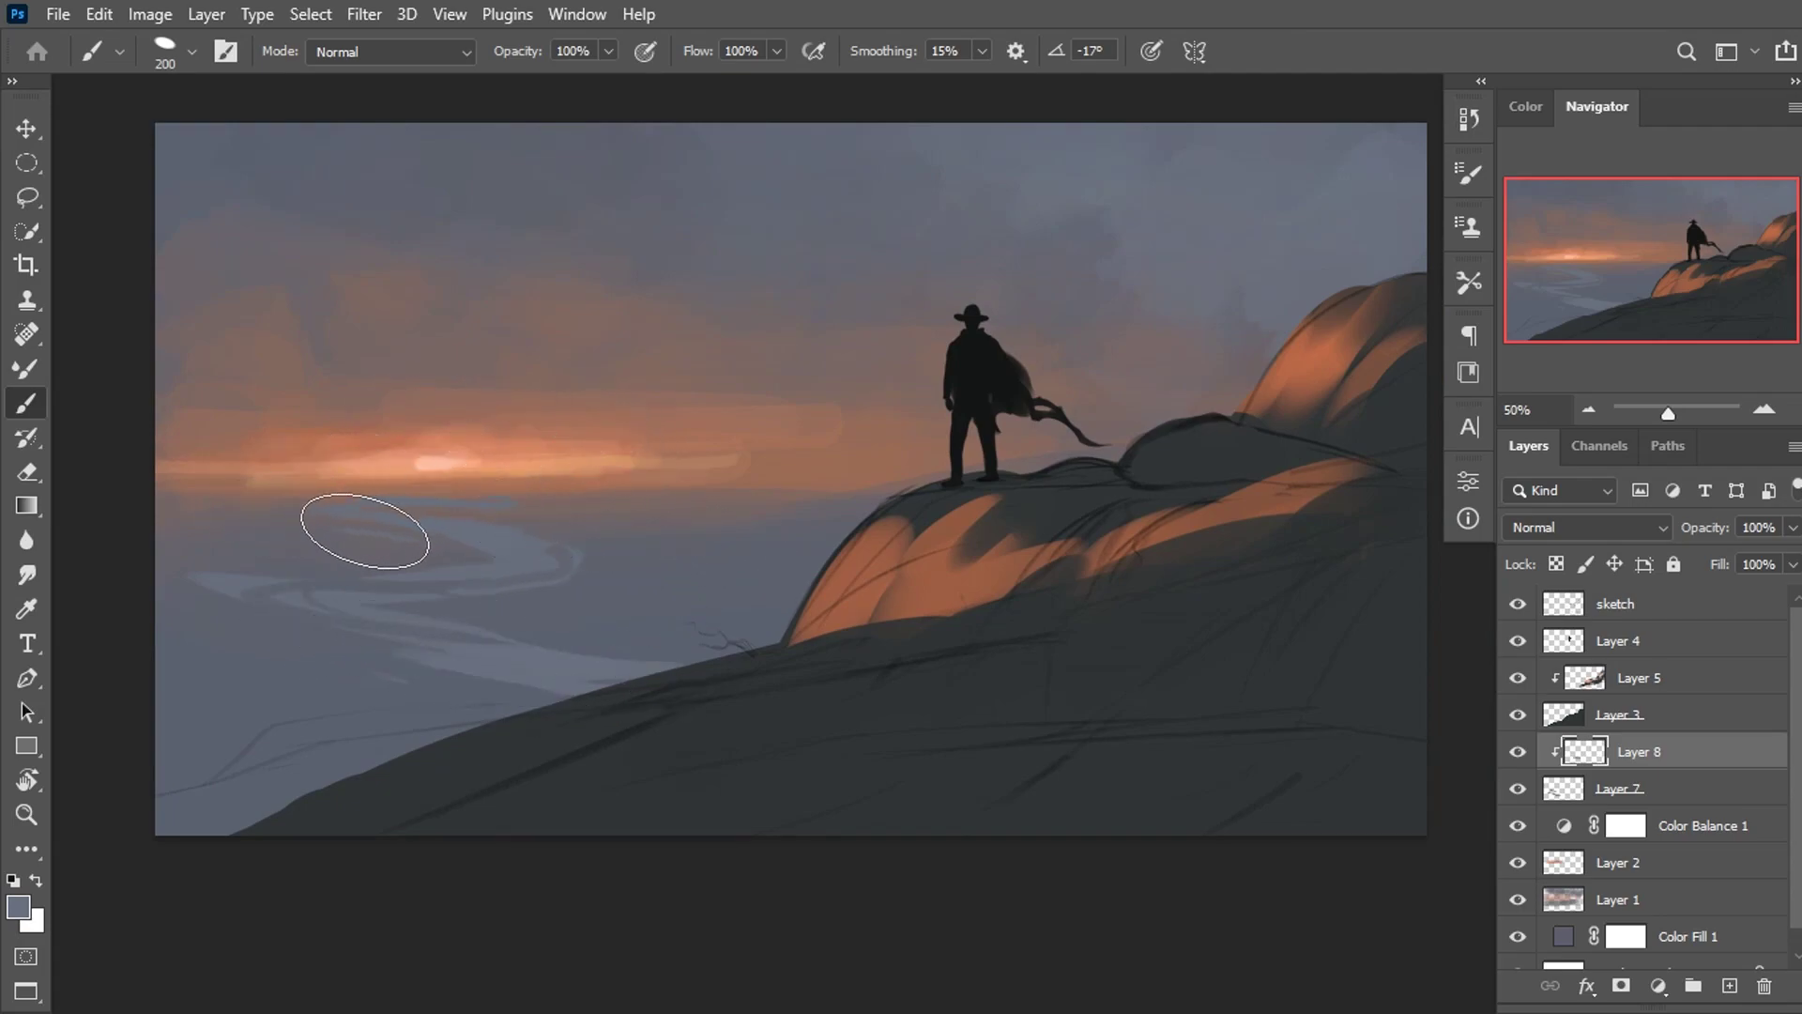
Paint orange and light peach sunset reflections along the left and lower river streaks.
alt+click(551, 418)
mouse_move(378, 514)
mouse_down()
mouse_move(610, 515)
mouse_move(512, 574)
mouse_up()
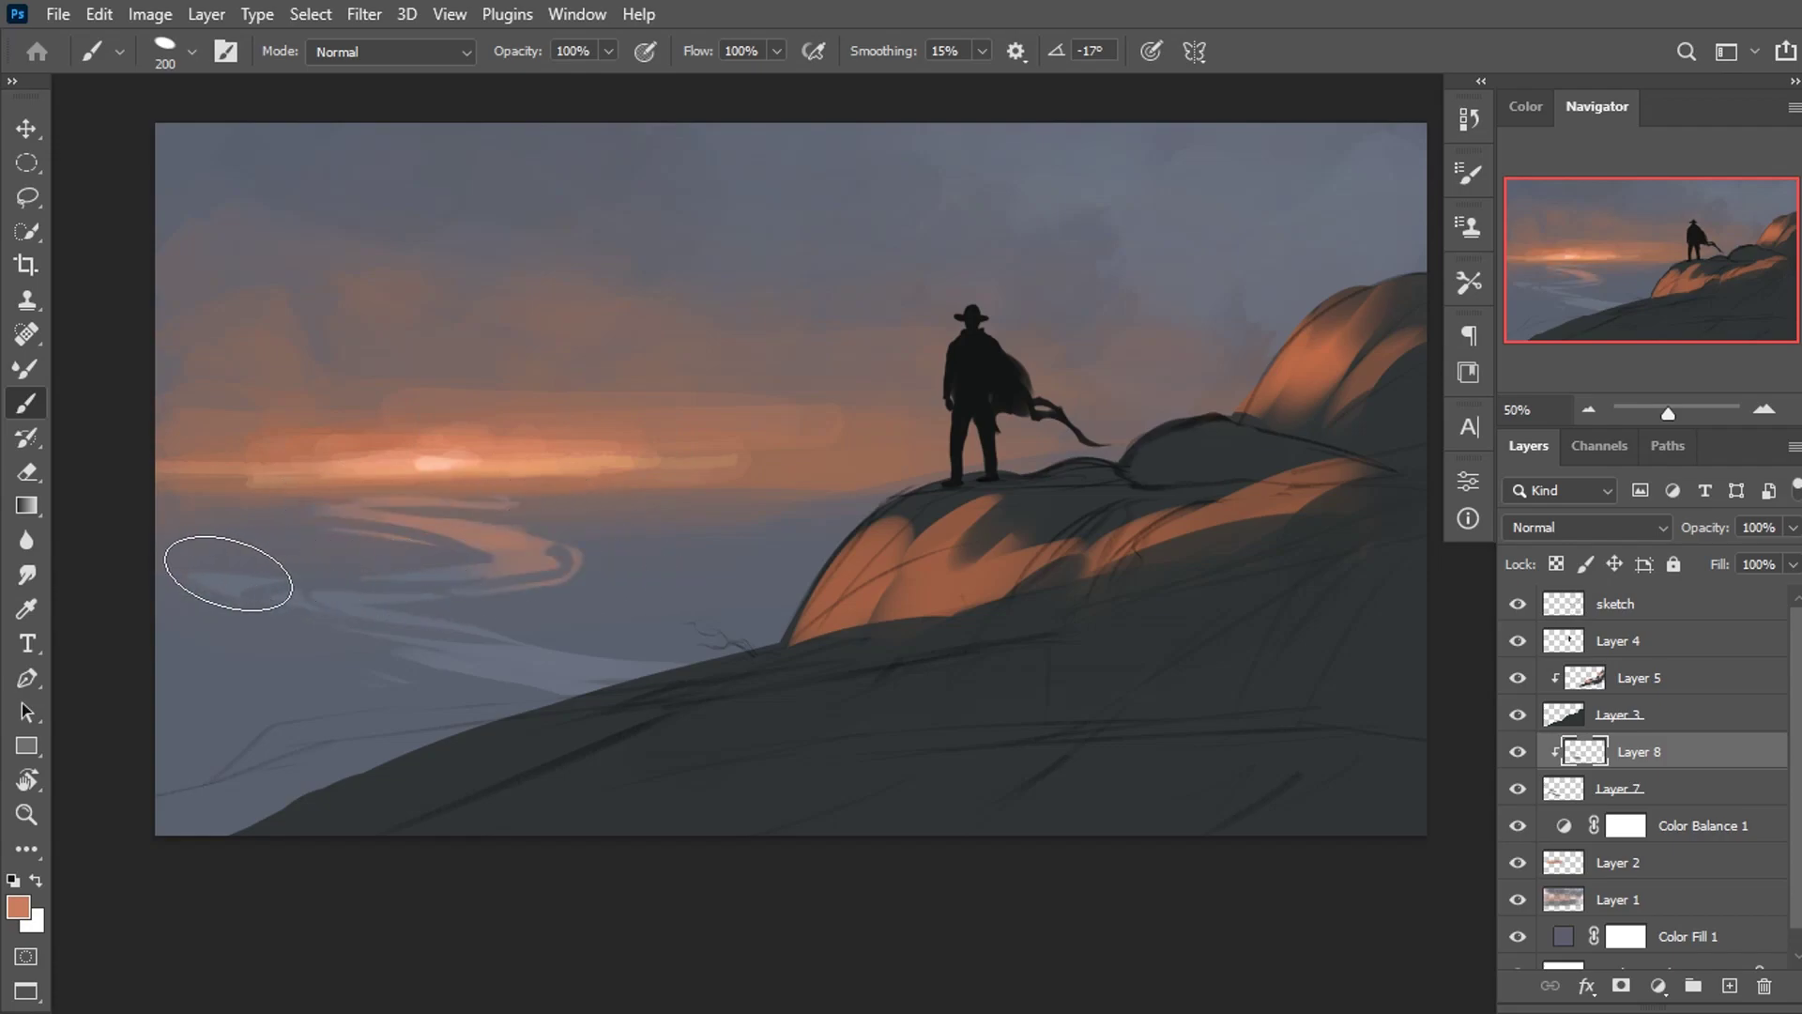
alt+click(445, 455)
drag(382, 504, 229, 576)
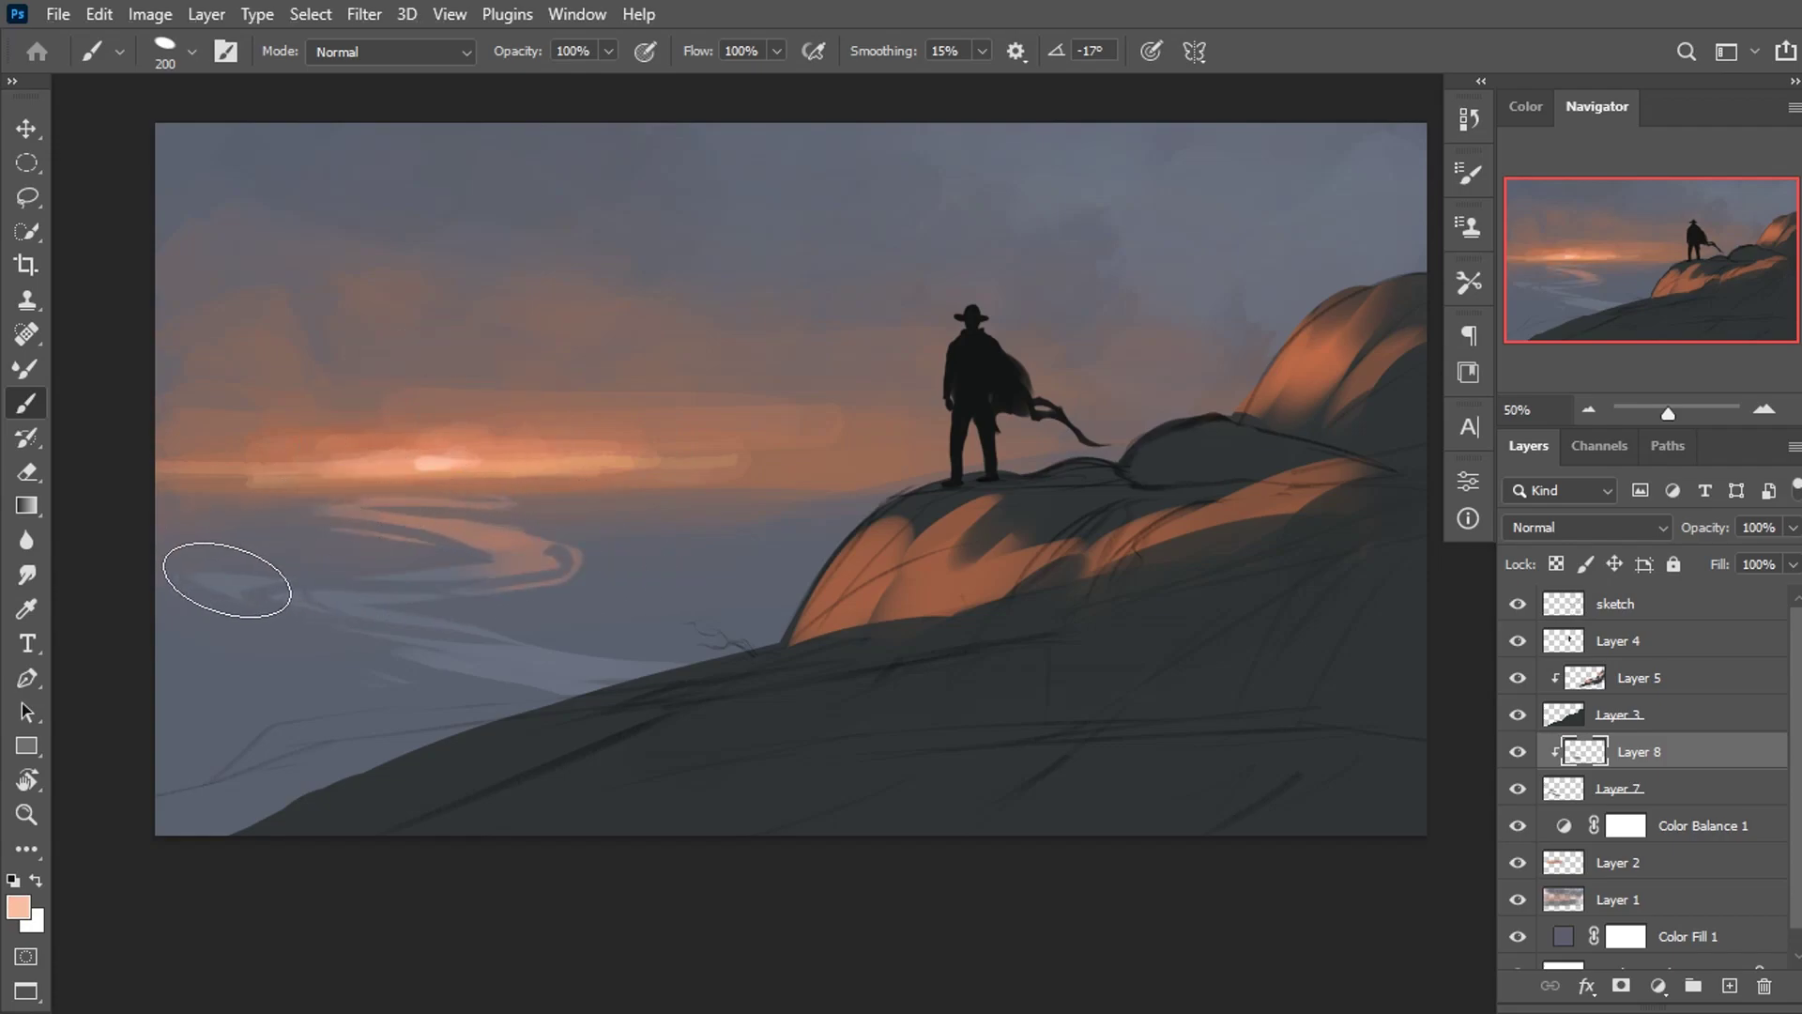
mouse_move(483, 652)
mouse_down()
mouse_move(623, 704)
mouse_move(362, 612)
mouse_move(424, 599)
mouse_move(343, 624)
mouse_up()
alt+click(663, 657)
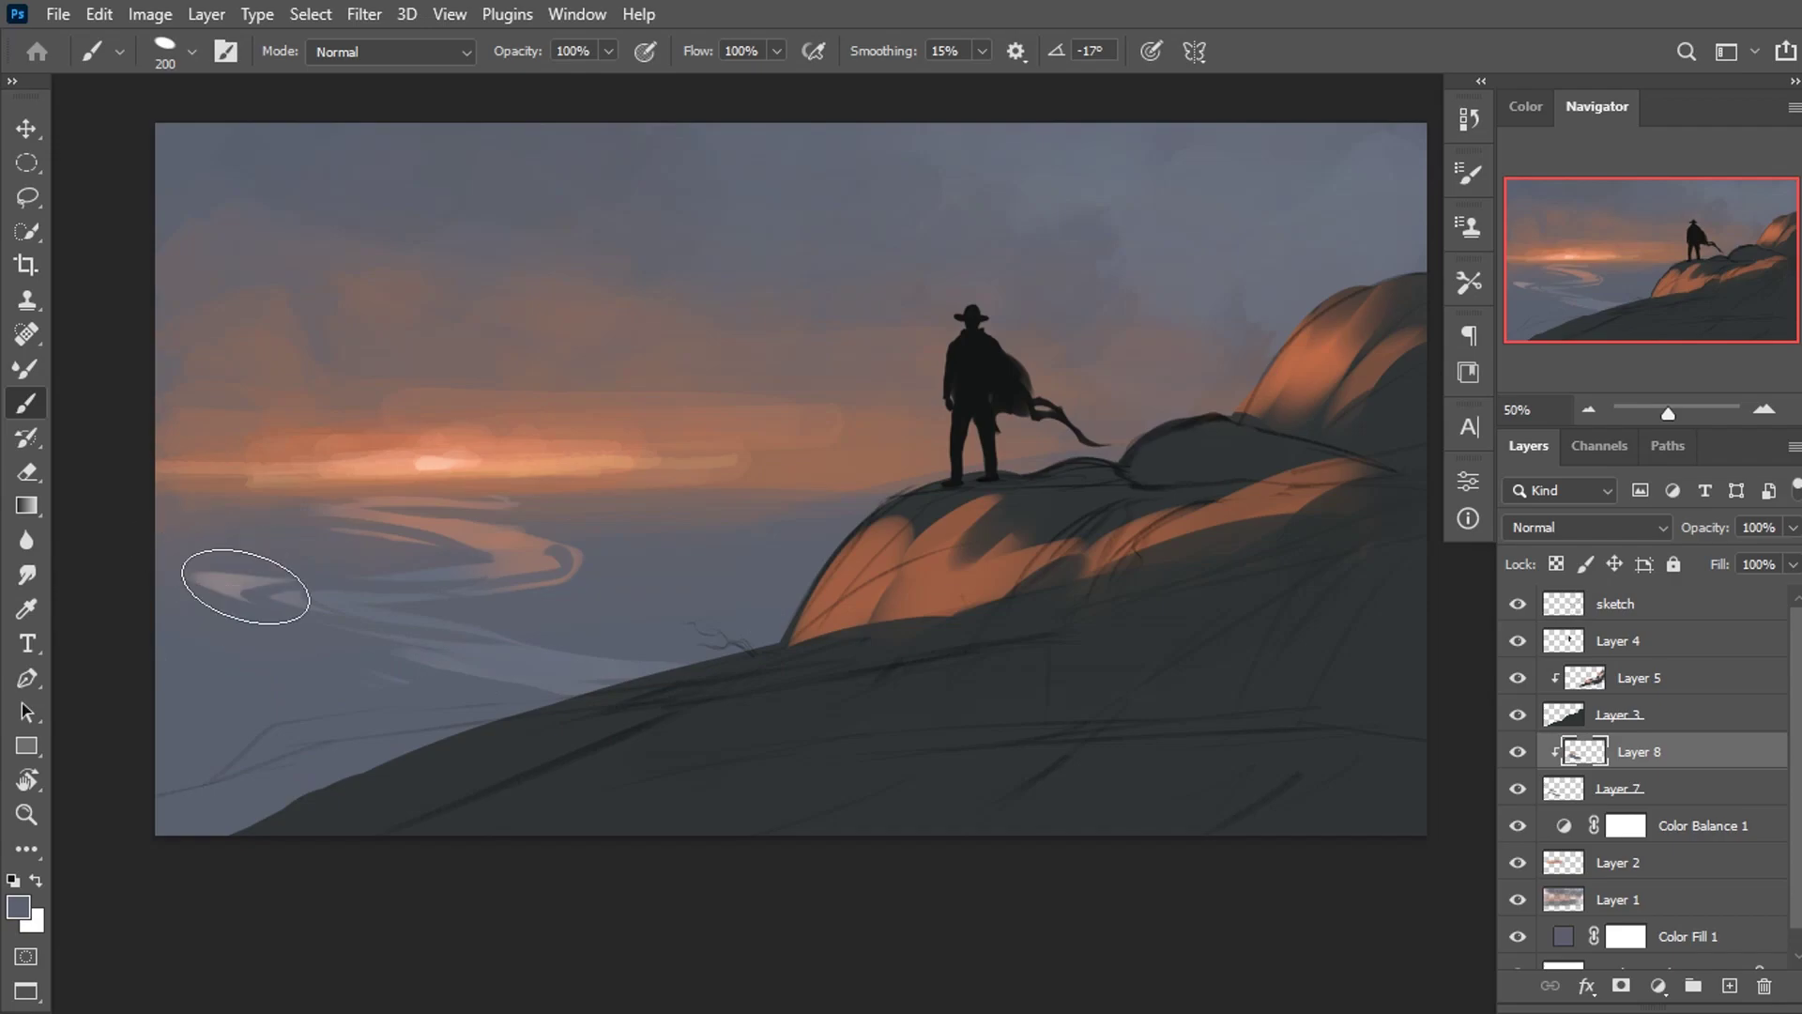
alt+click(531, 533)
drag(437, 648, 603, 664)
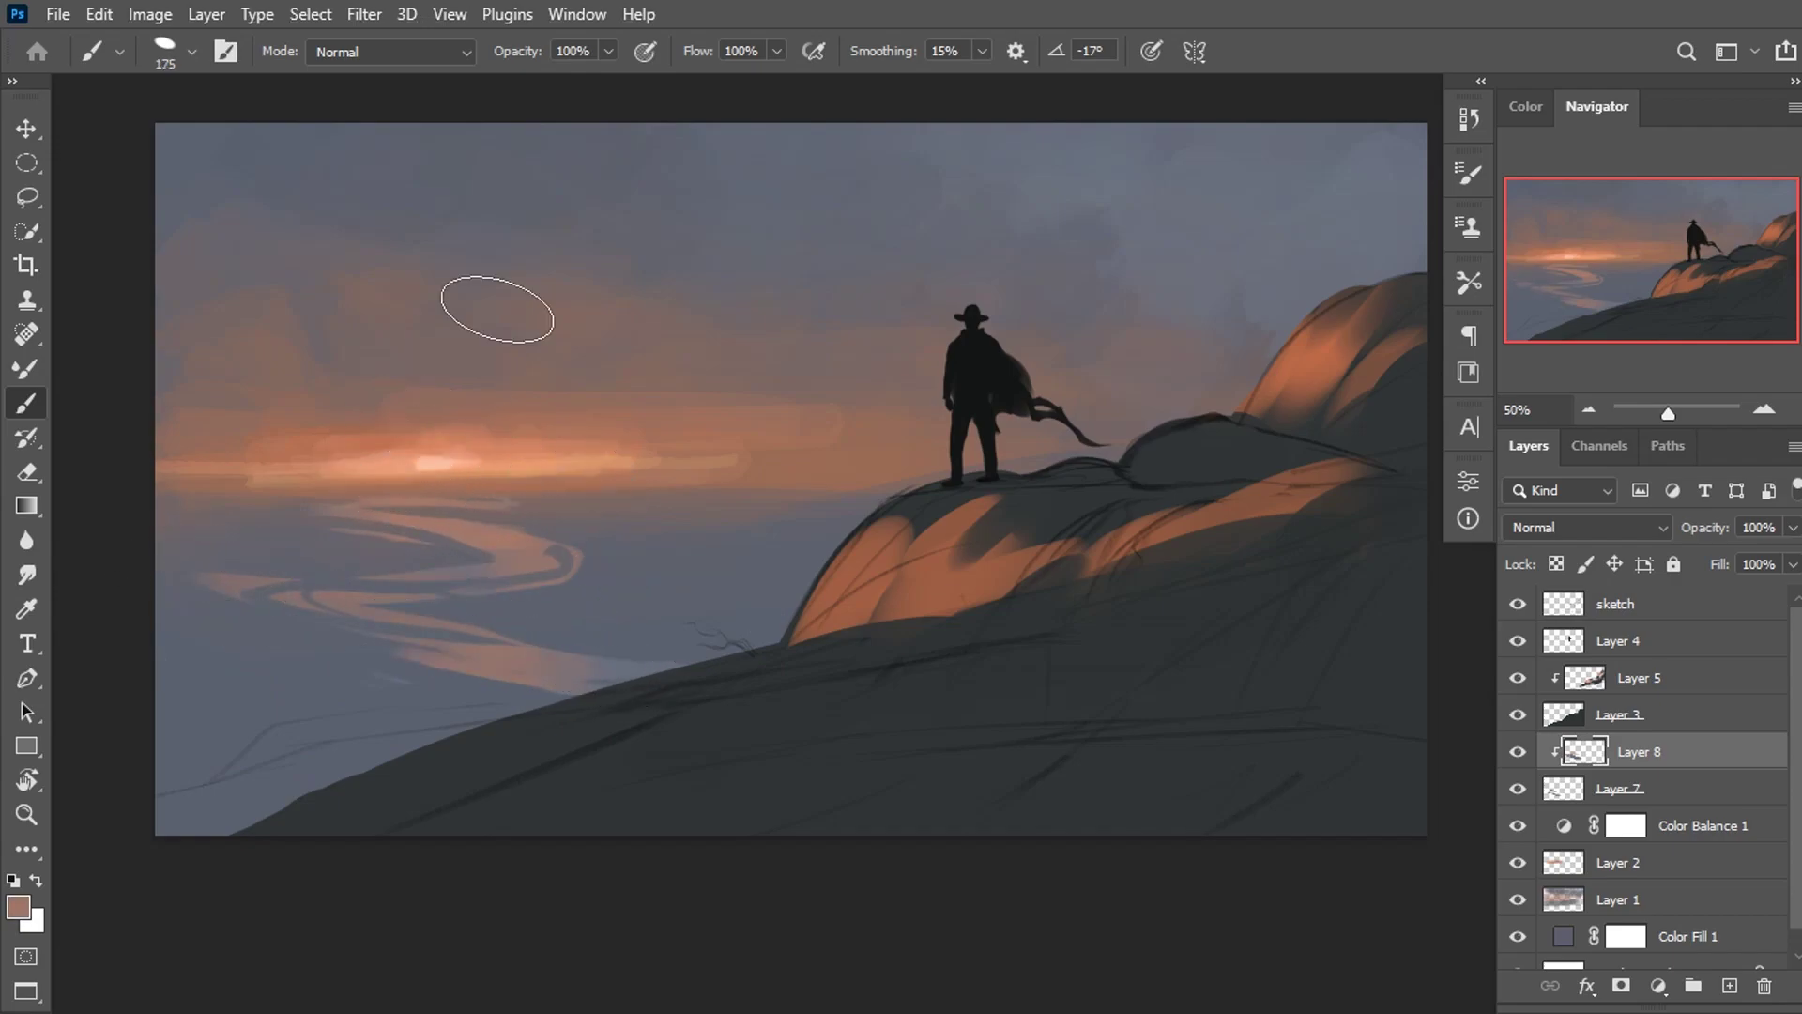
Refine the reflections with a smaller, lower-flow brush, dimming the lower highlight near the hill.
key(bracketleft)
key(bracketleft)
key(bracketleft)
click(778, 50)
alt+click(429, 464)
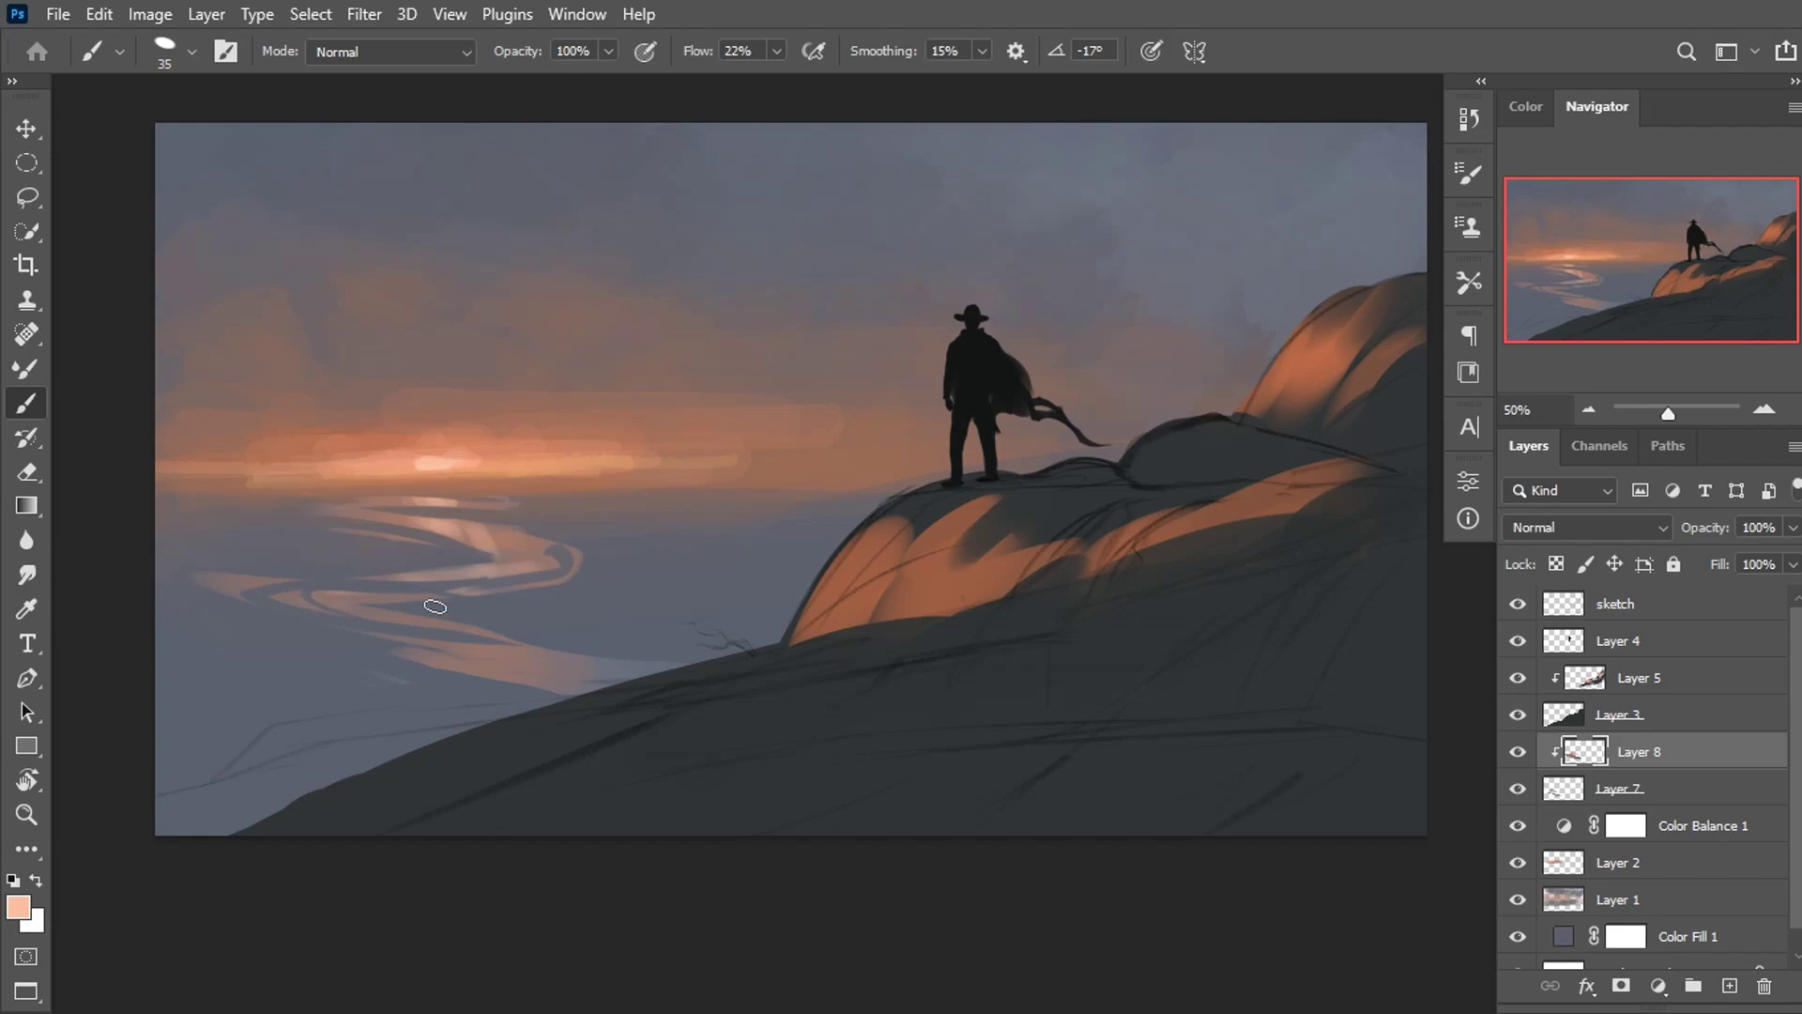
alt+click(521, 540)
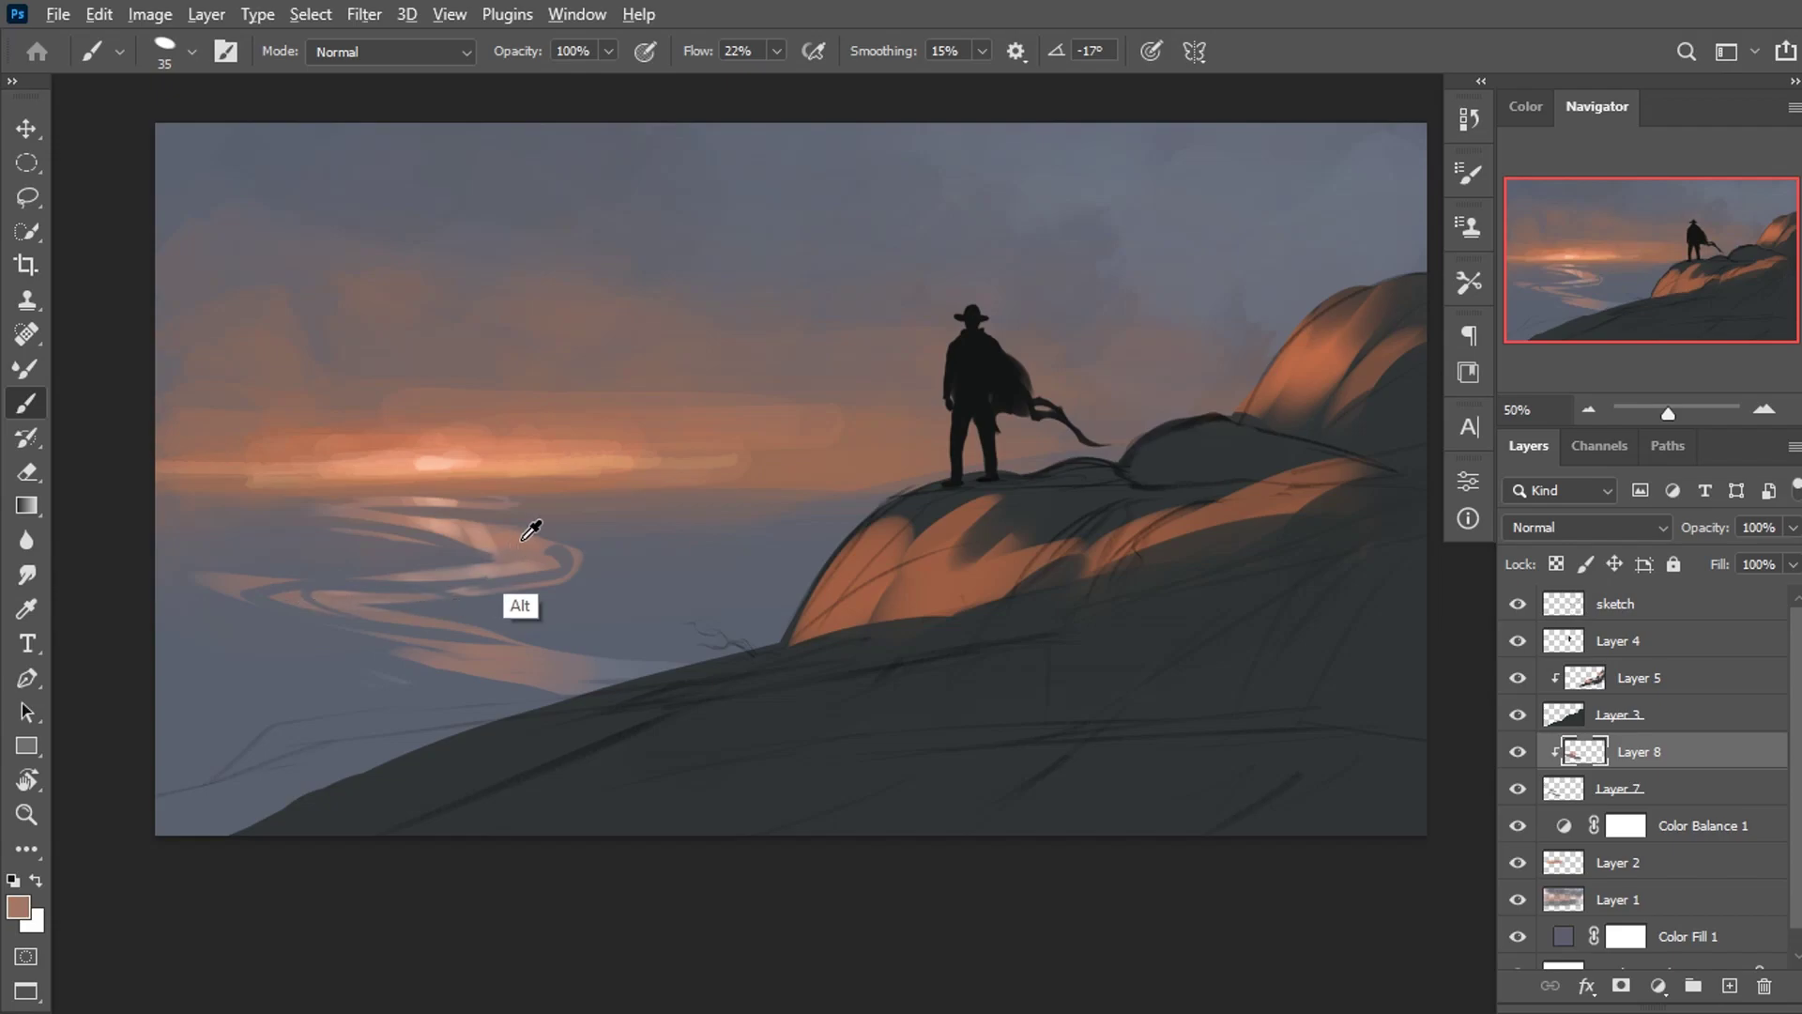
alt+click(420, 527)
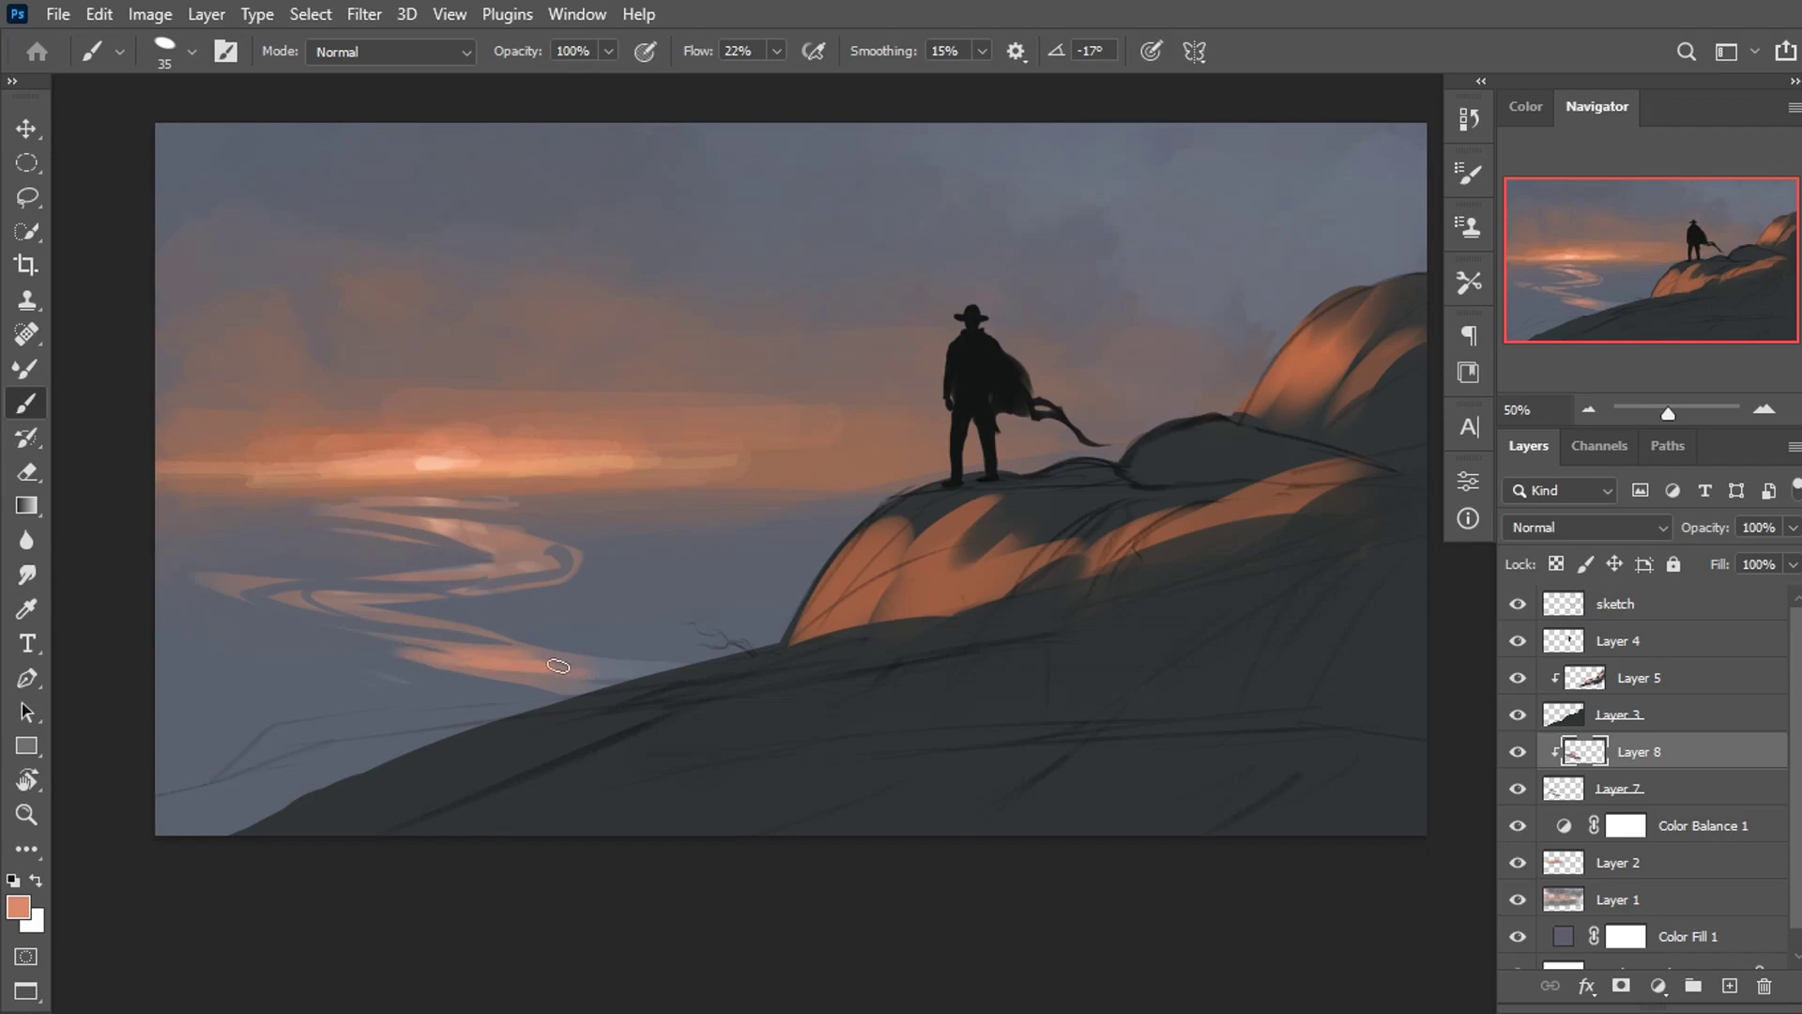
alt+click(523, 649)
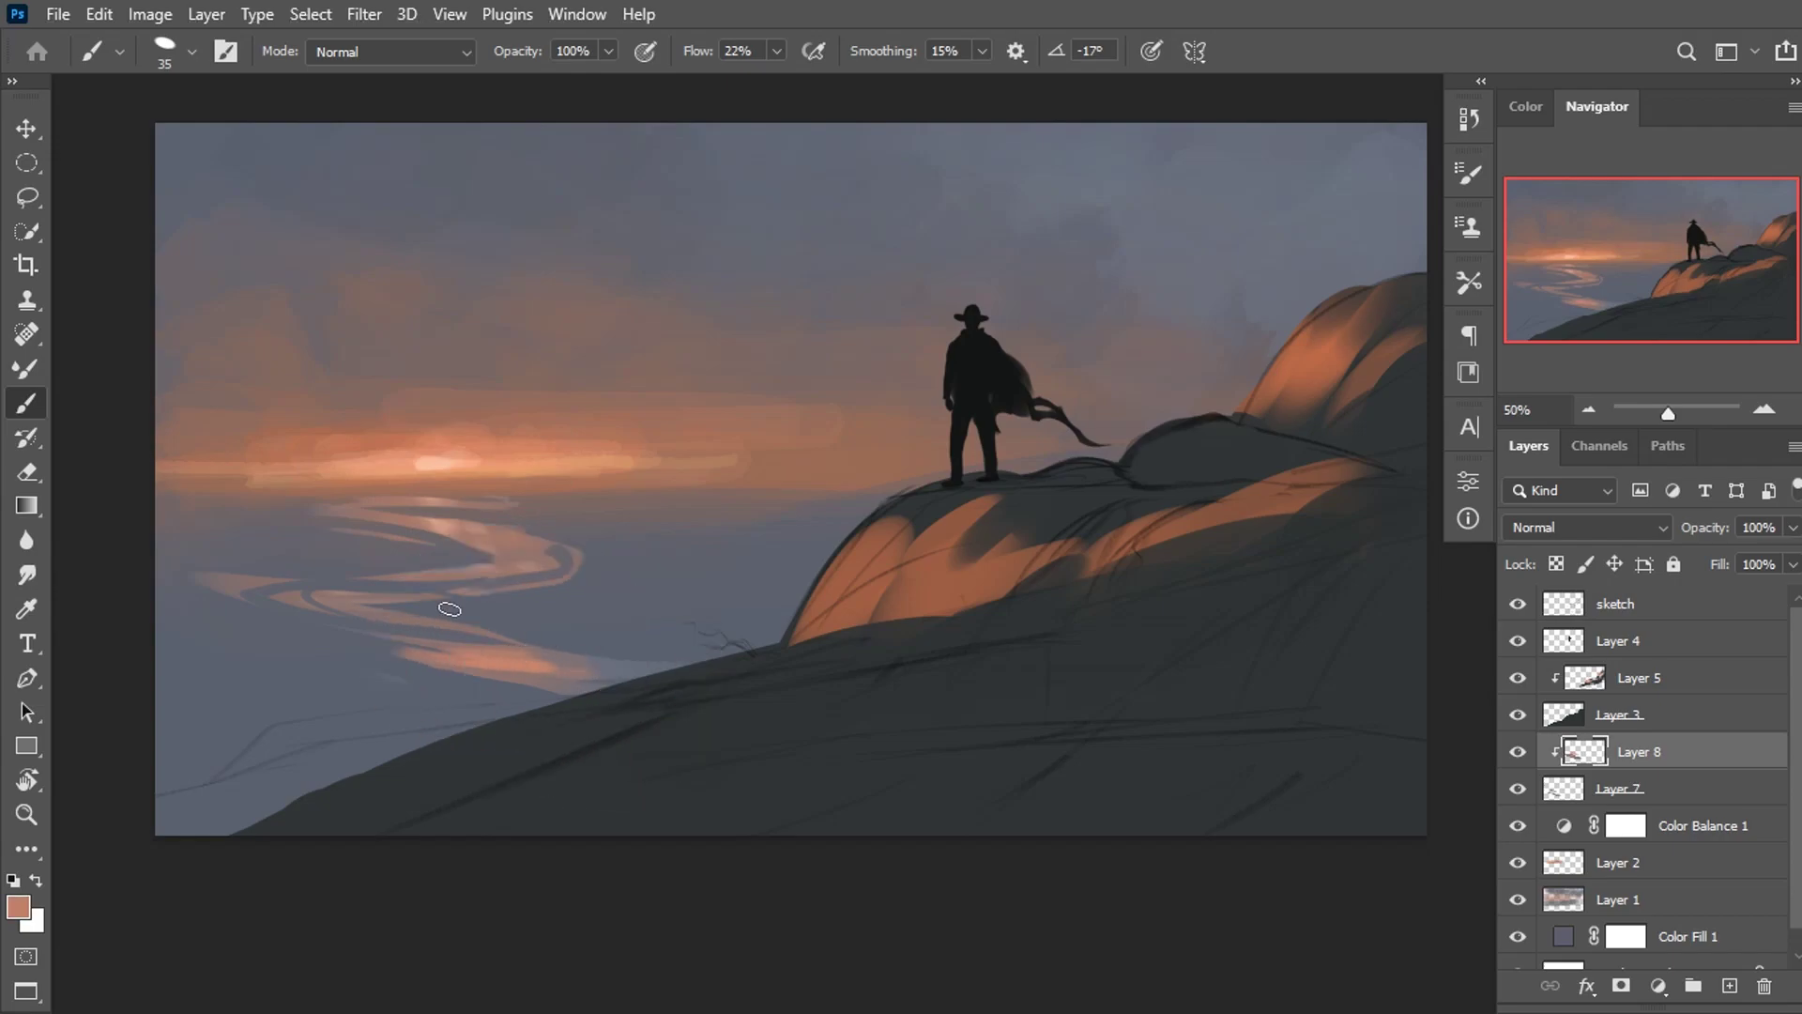
alt+click(505, 542)
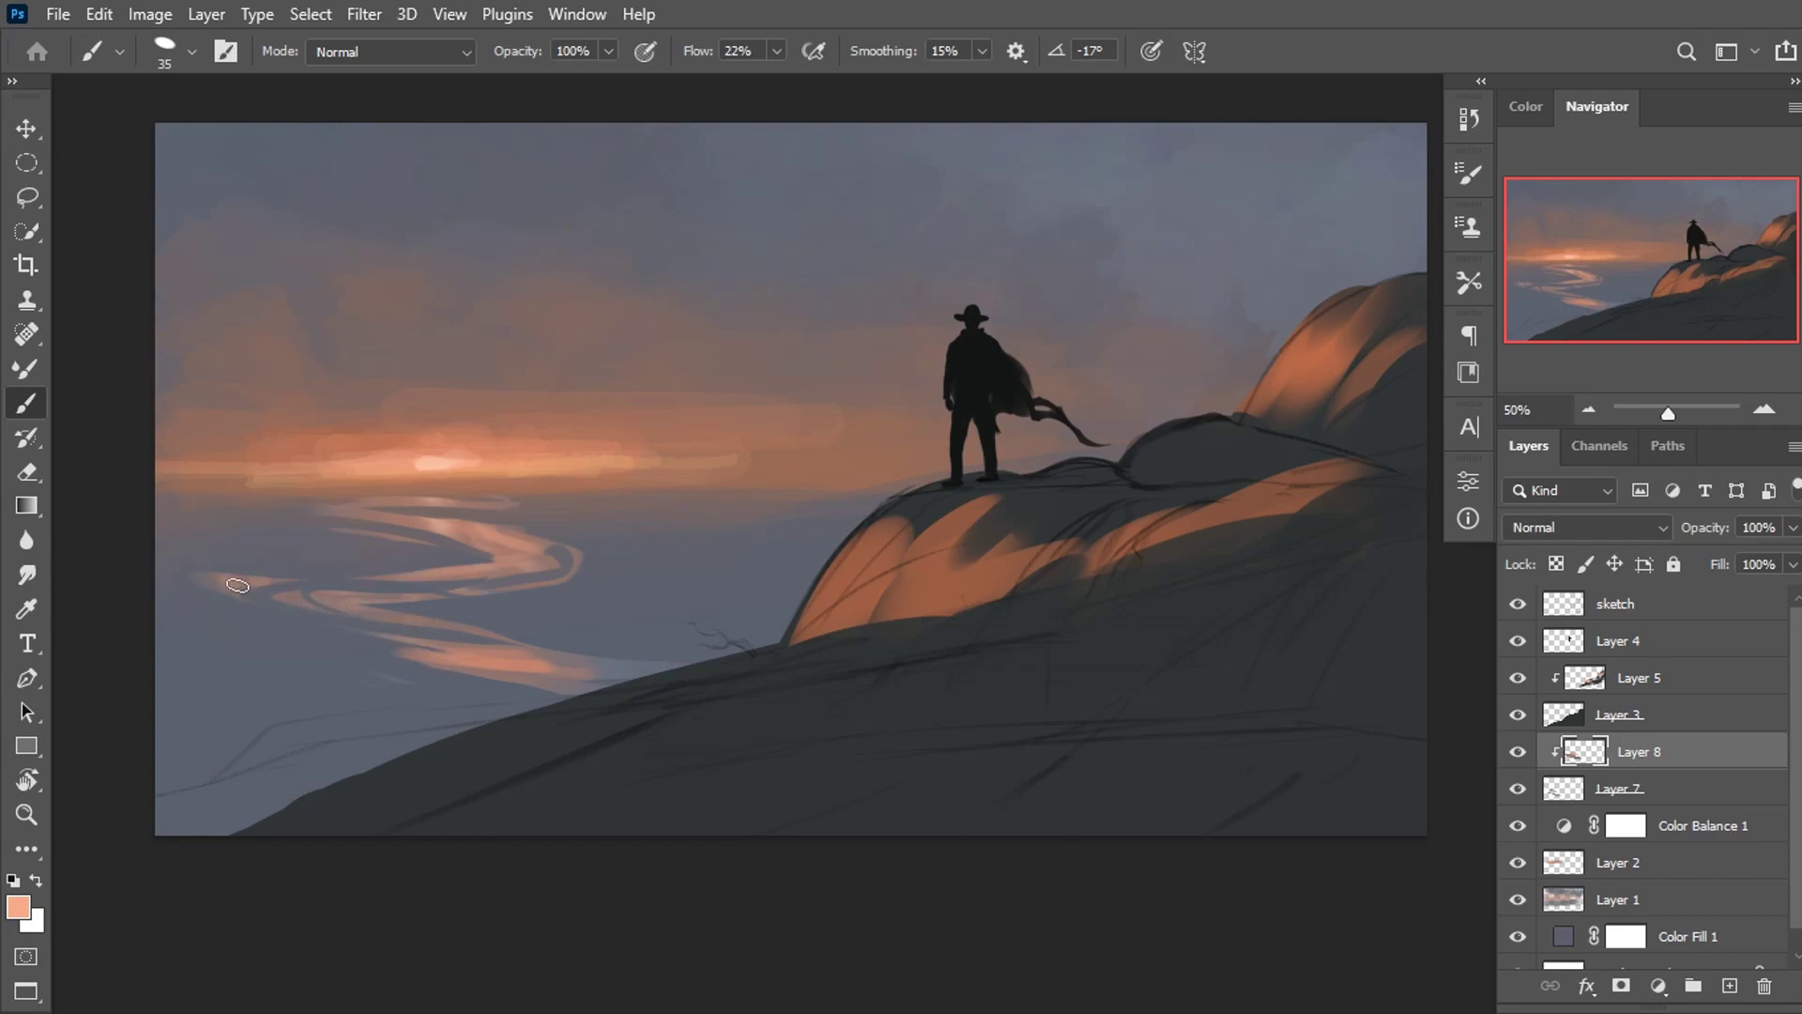
alt+click(300, 606)
alt+click(200, 567)
alt+click(556, 660)
drag(427, 657, 644, 687)
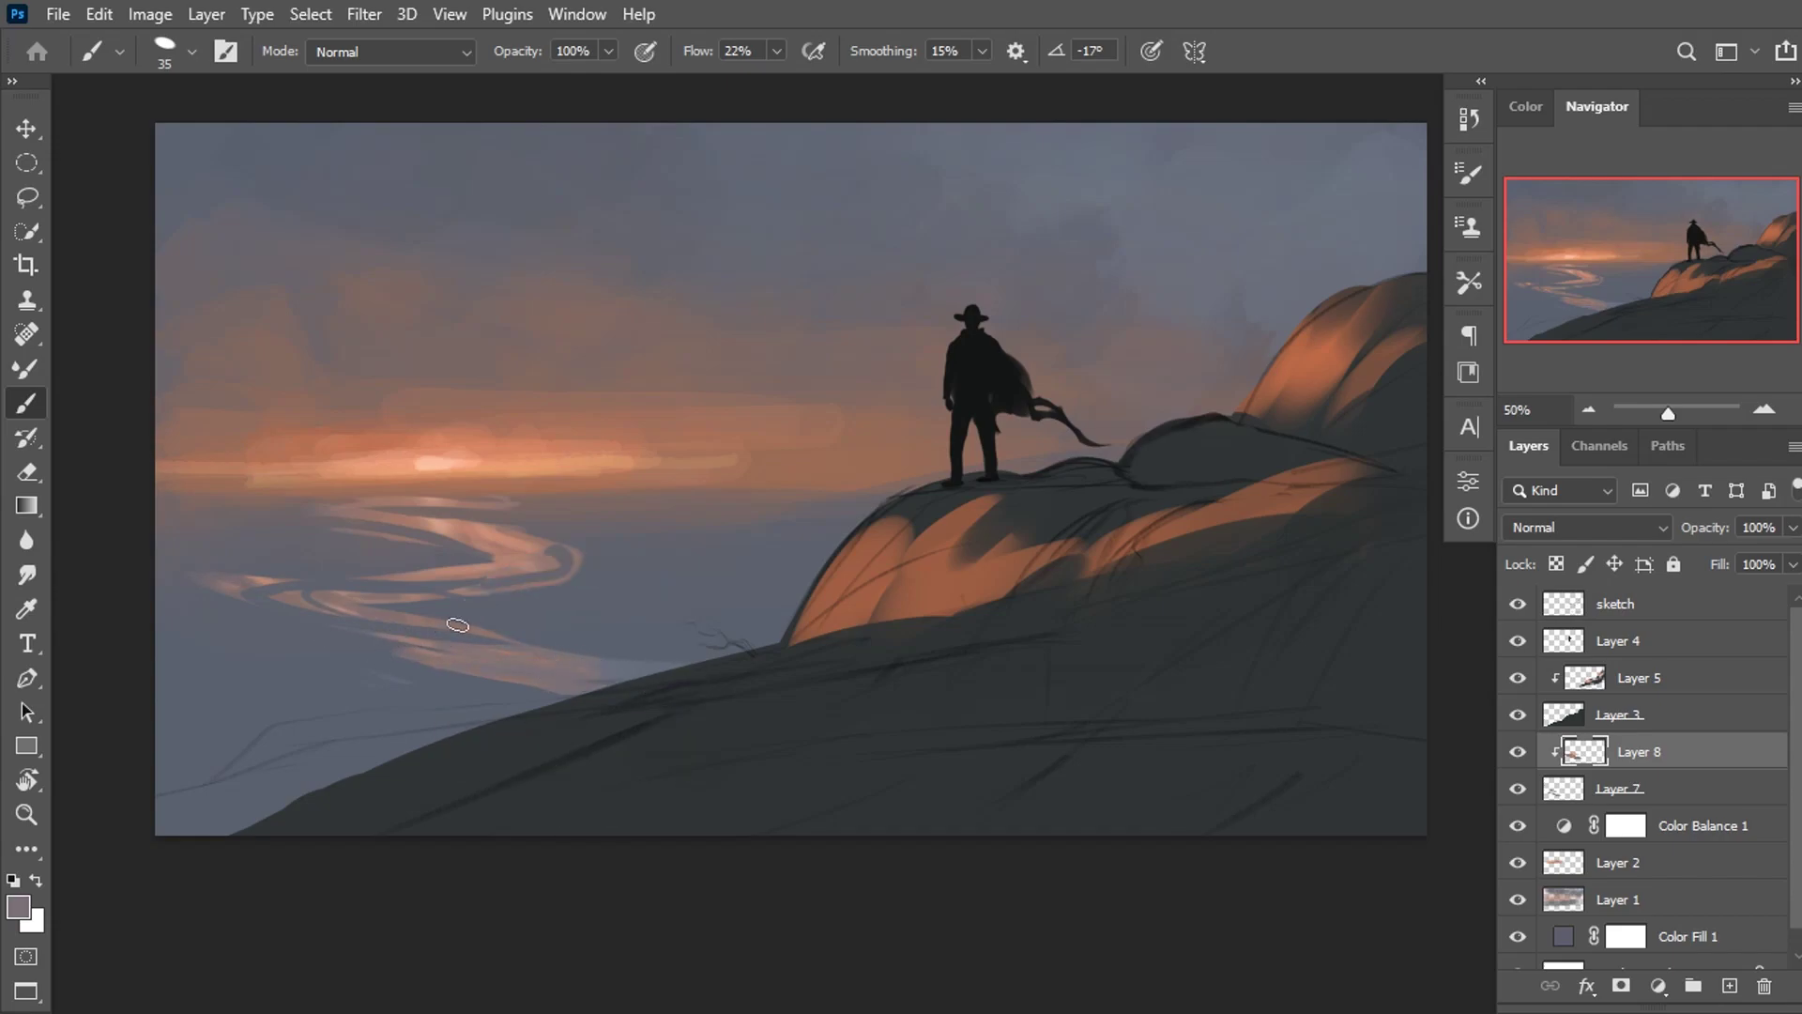
alt+click(427, 462)
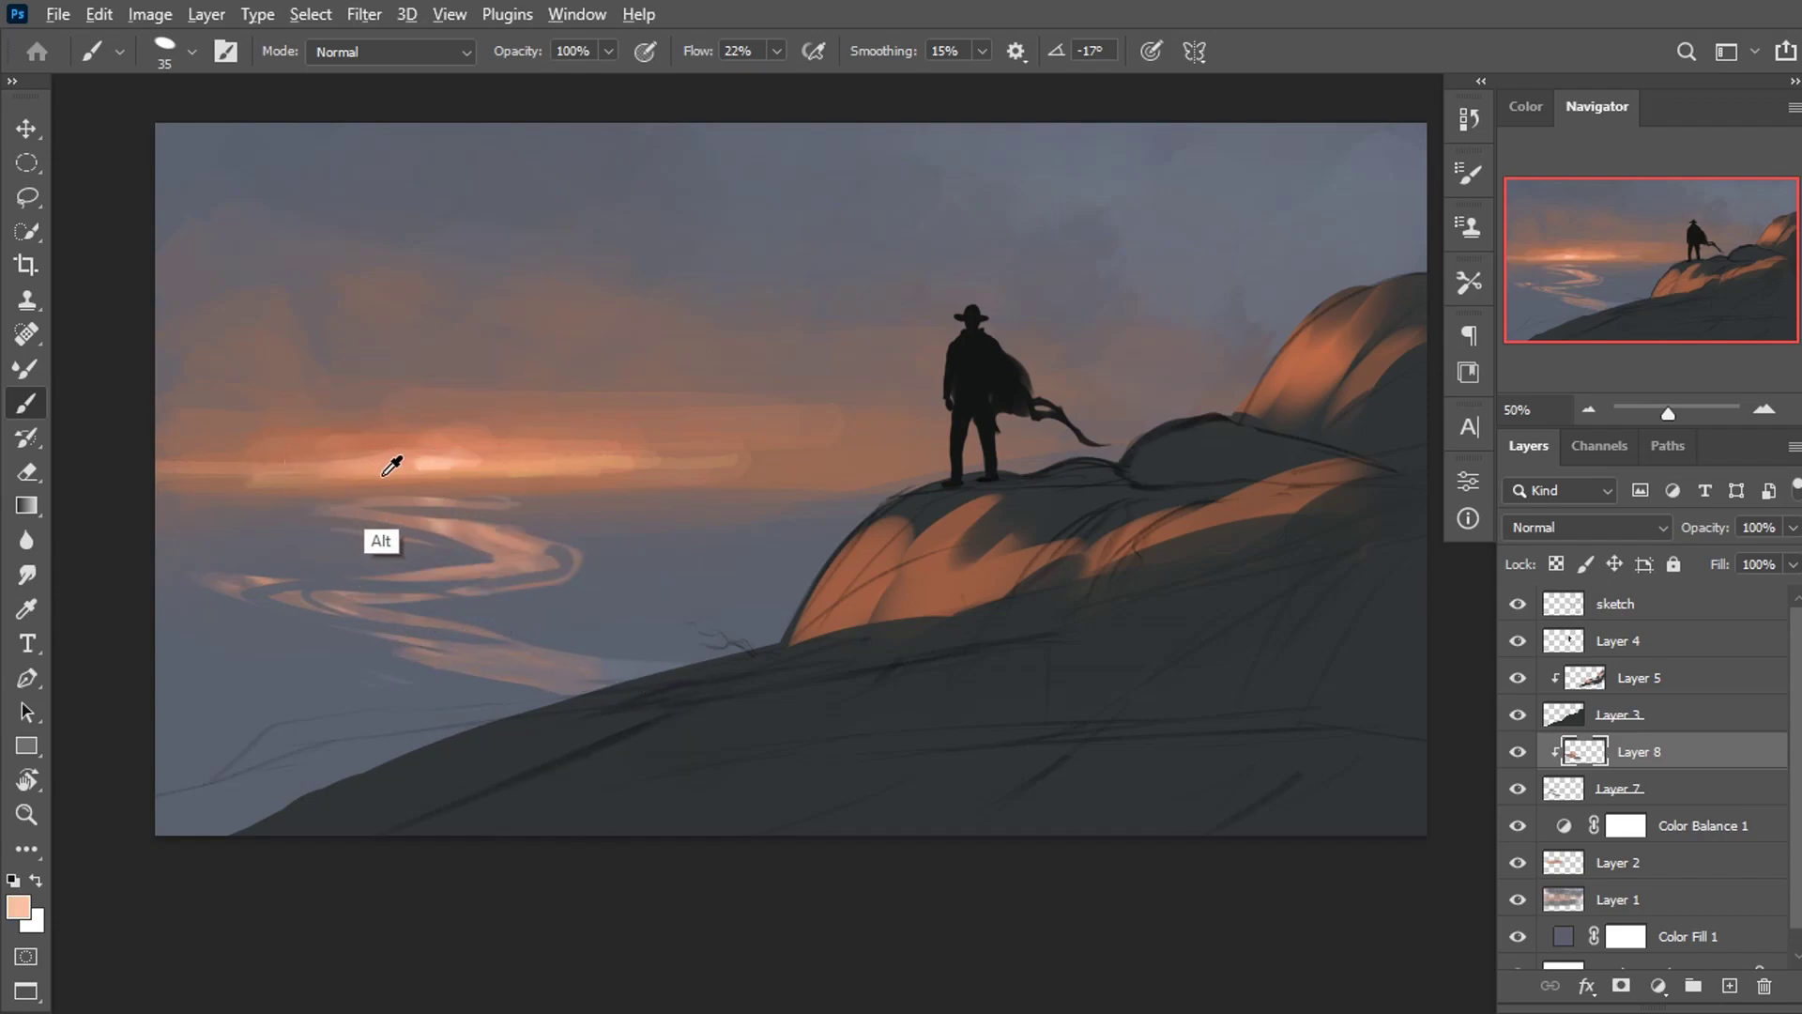
key(ctrl+minus)
key(ctrl+minus)
key(ctrl+minus)
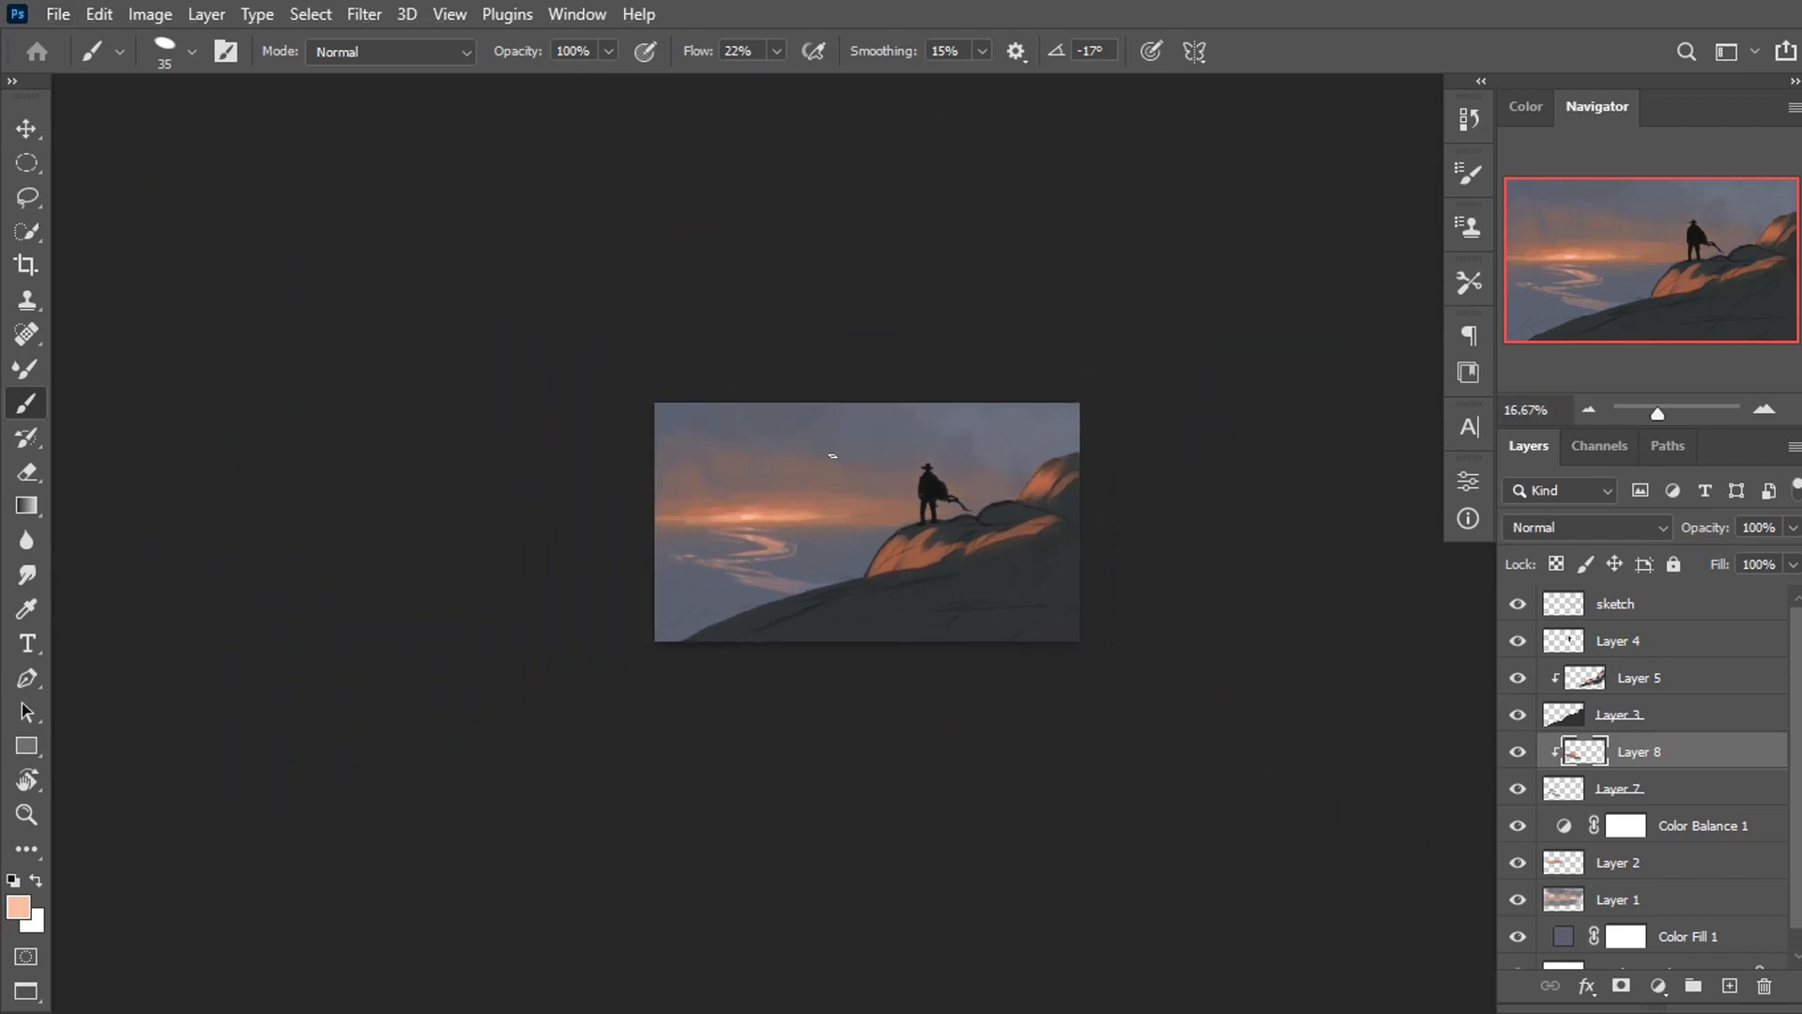
Hide the sketch, add Layer 9, and paint dark bushy shapes along the lower-left hill.
key(ctrl+plus)
key(ctrl+plus)
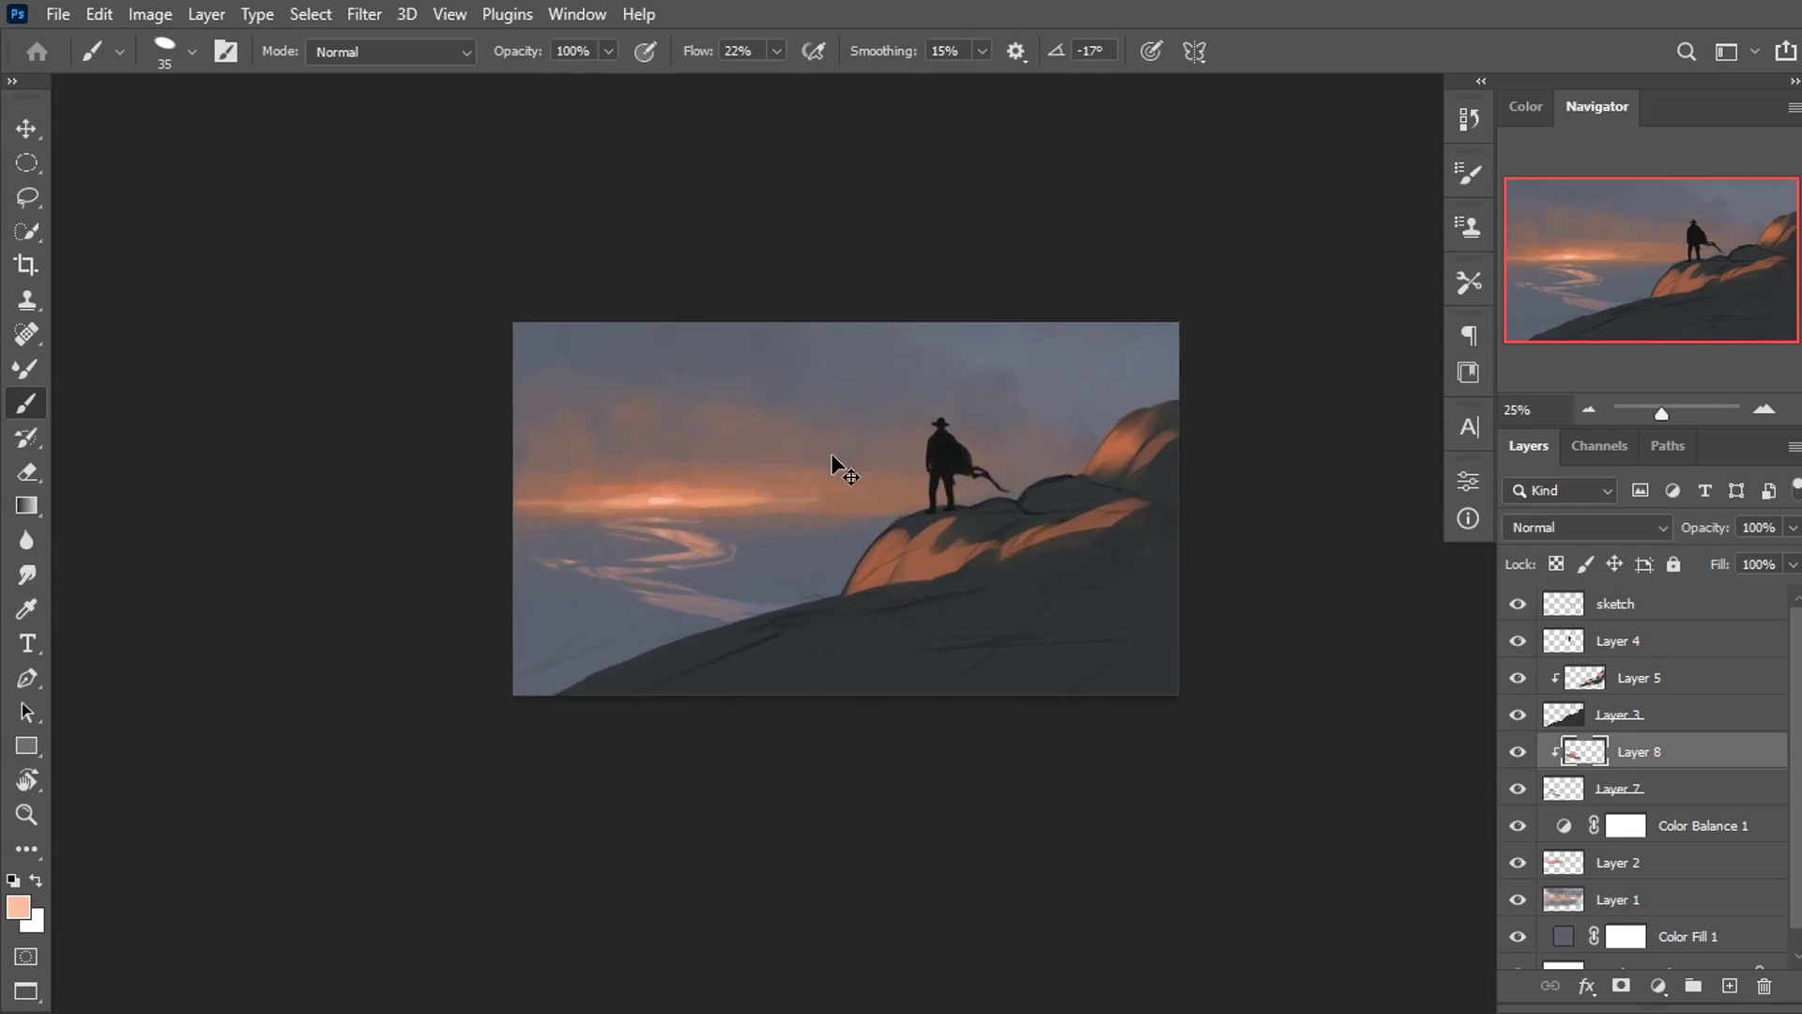
drag(613, 460, 492, 433)
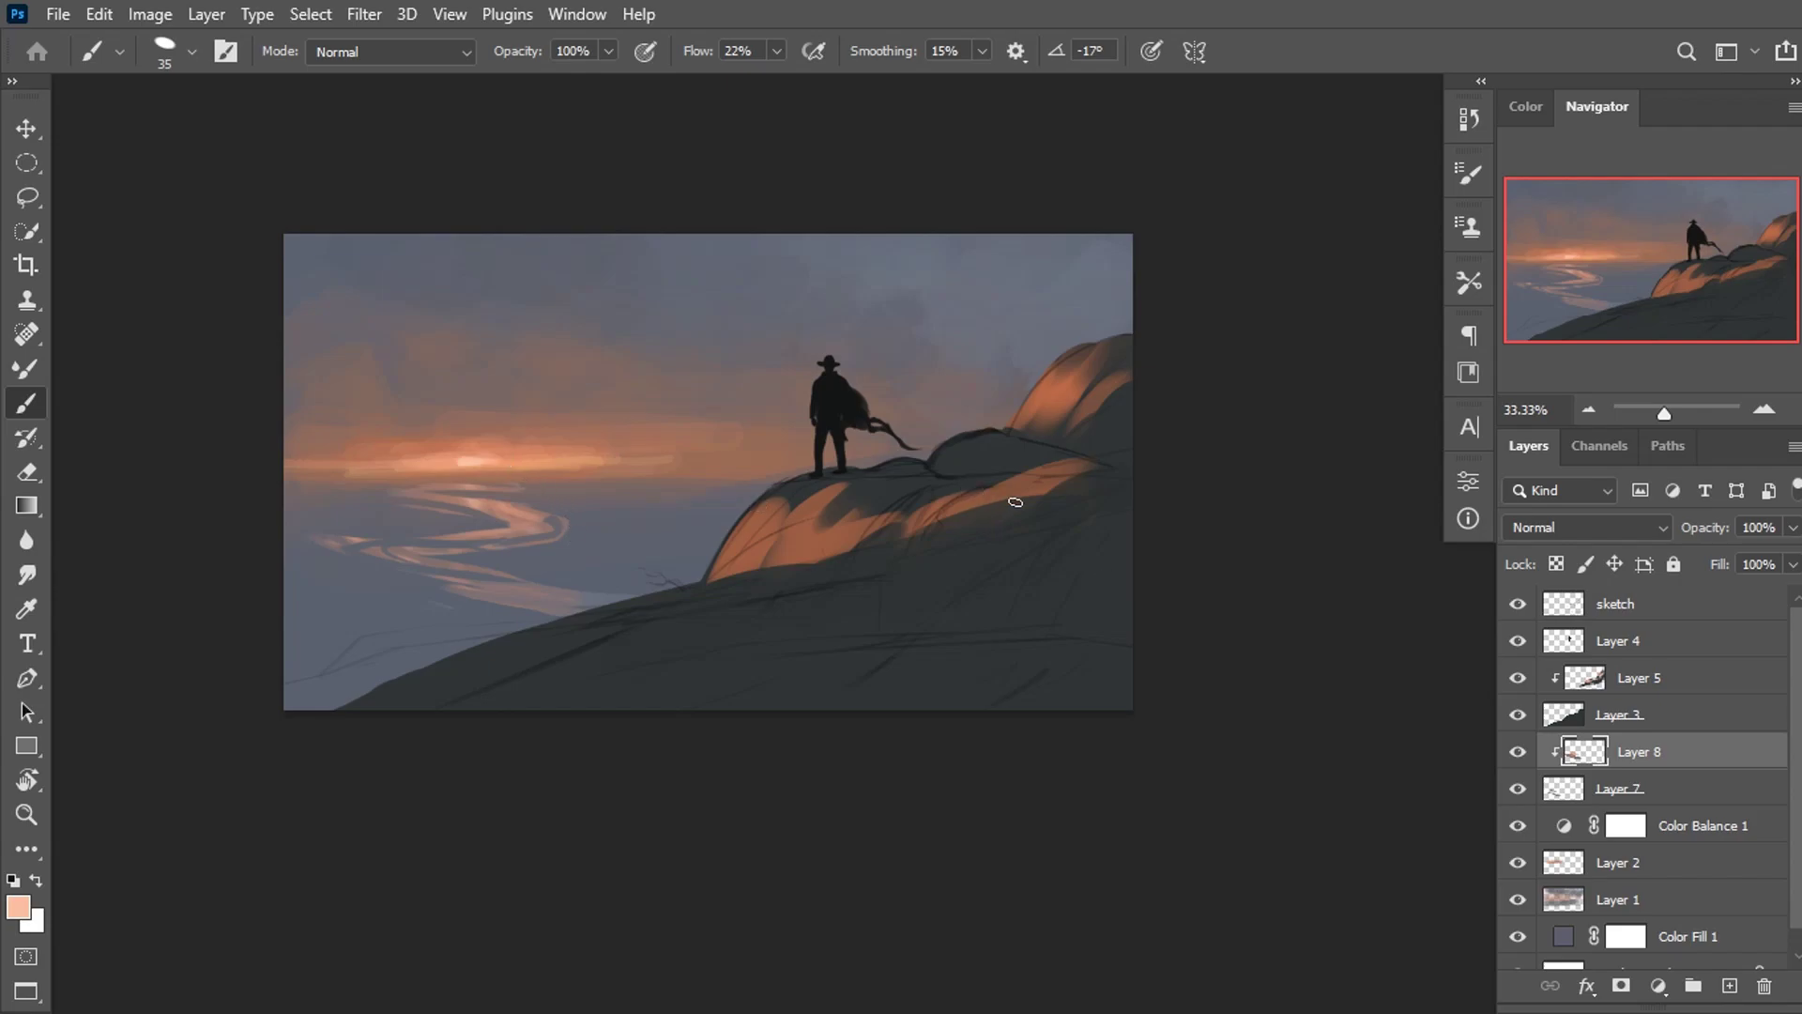
click(1517, 606)
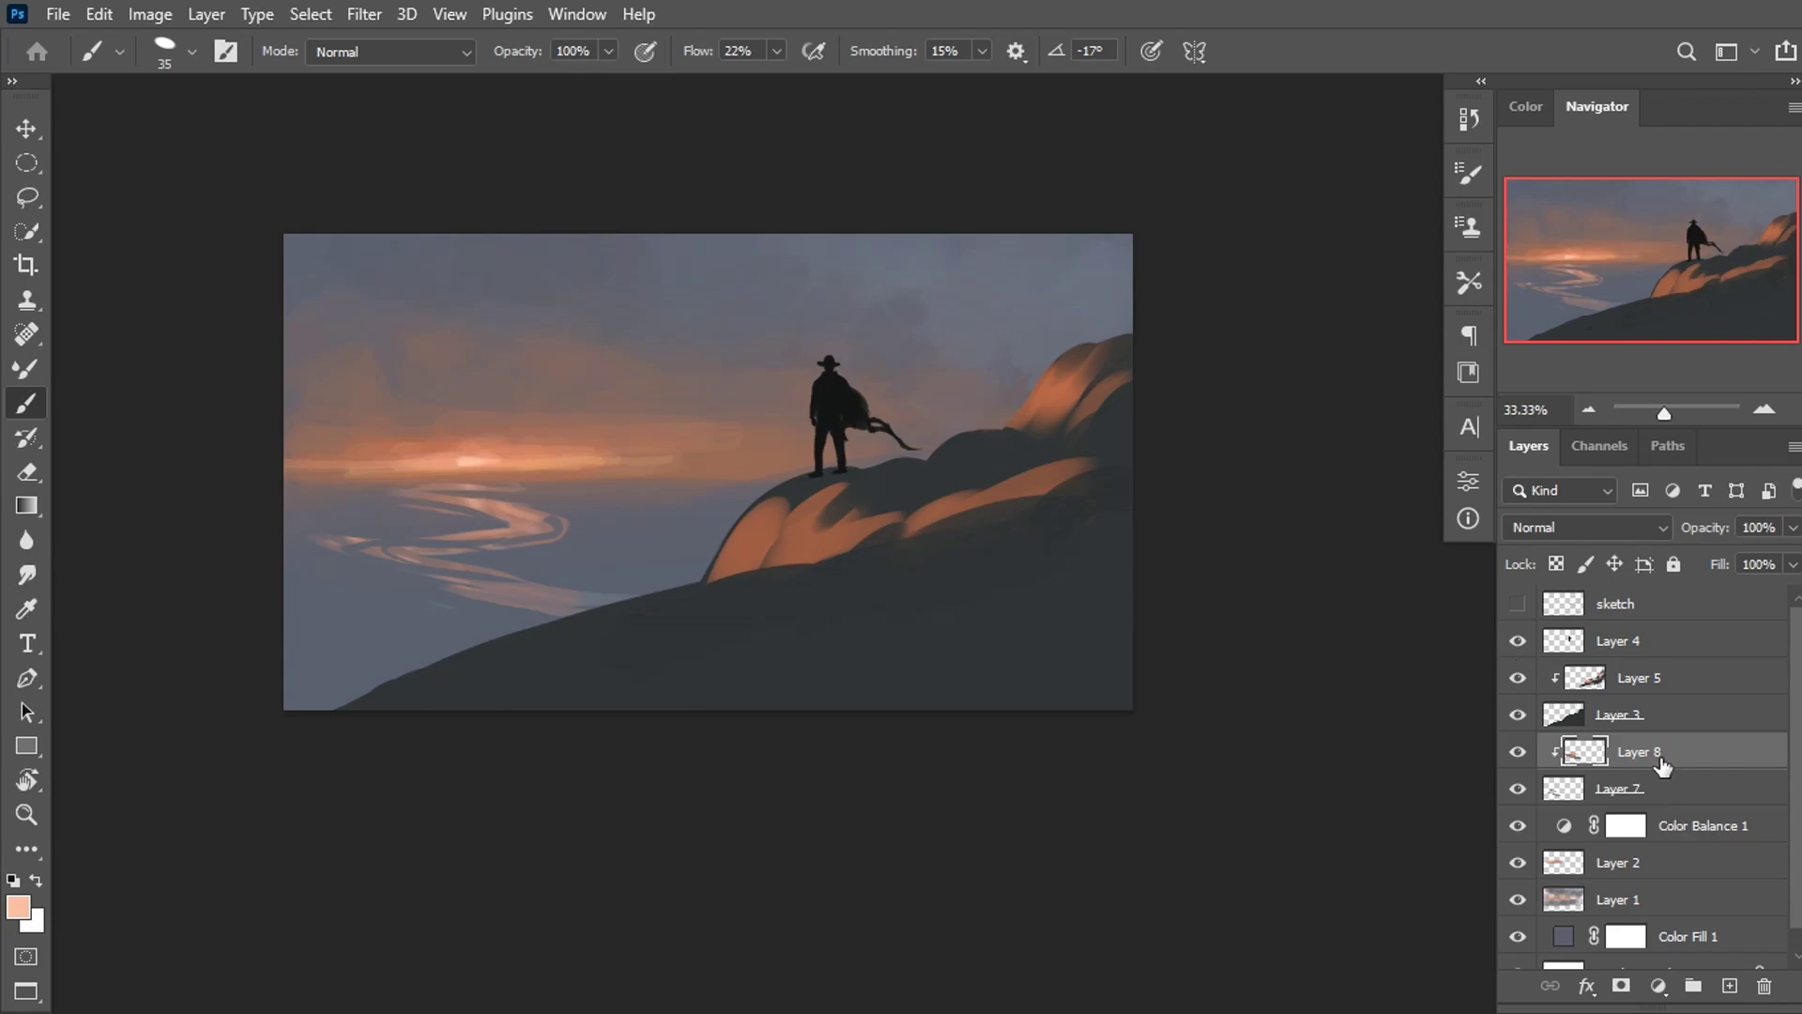
click(1730, 986)
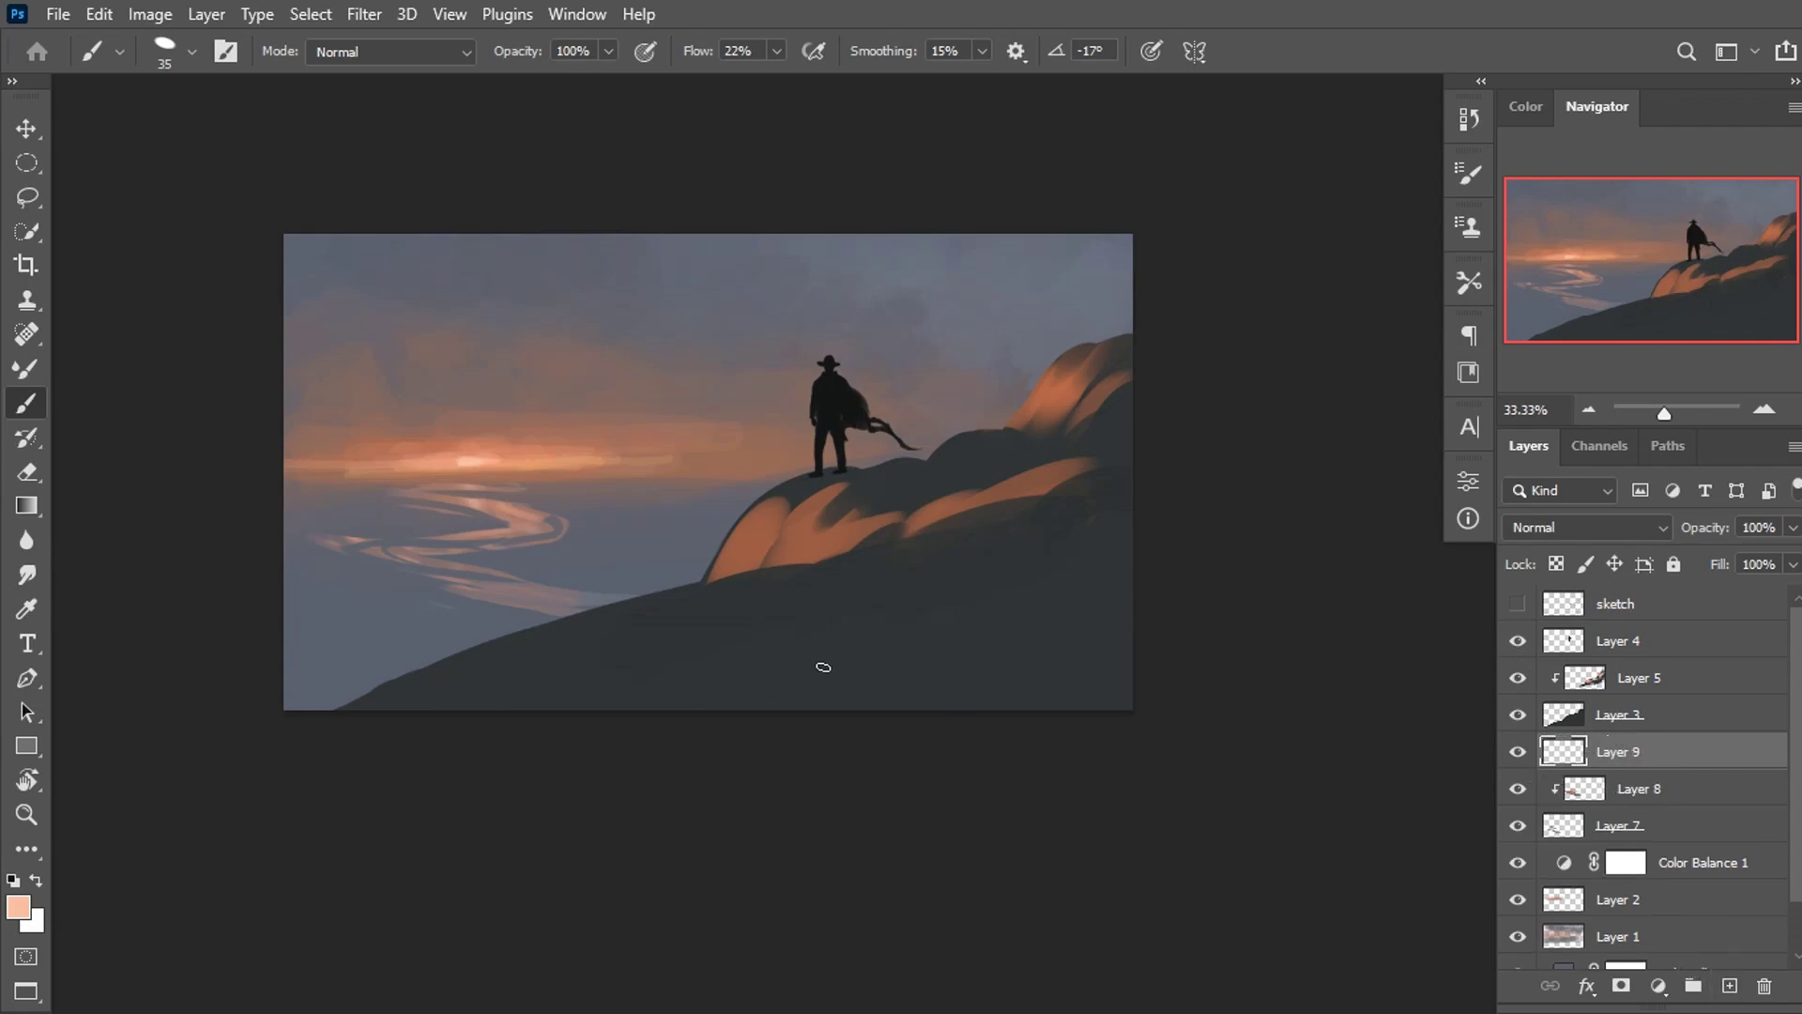
alt+click(690, 605)
drag(685, 589, 559, 622)
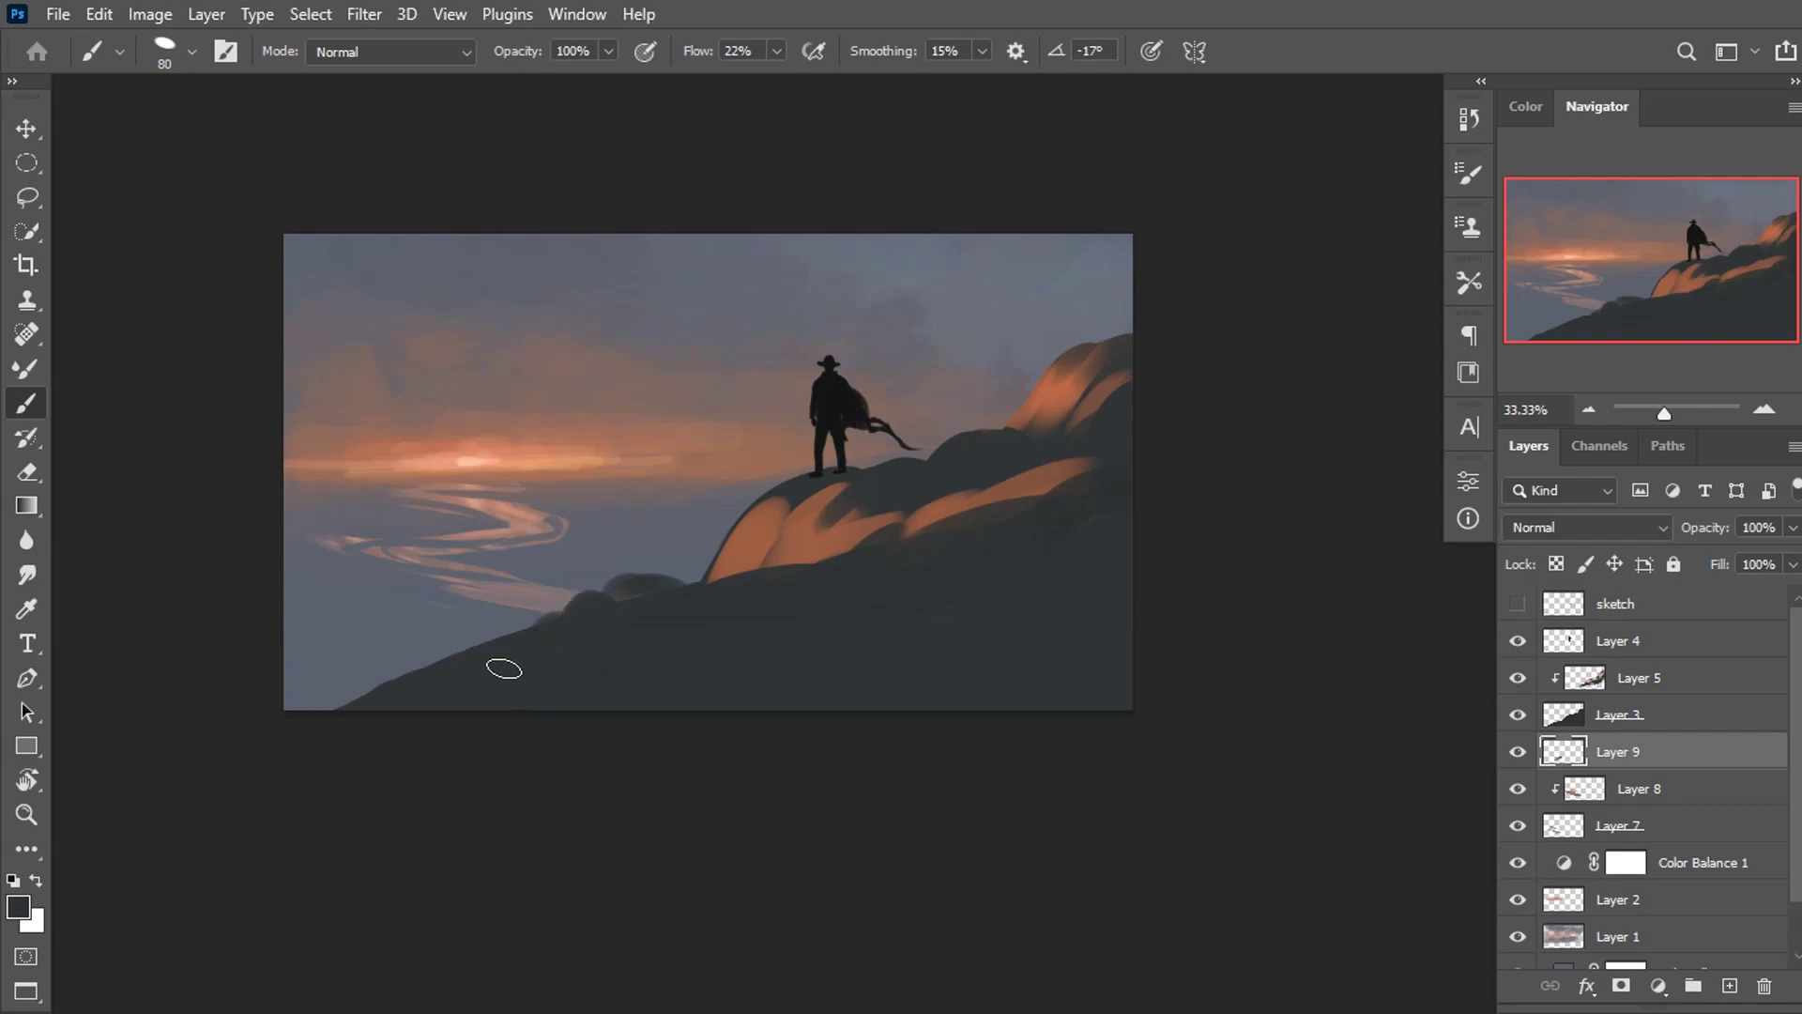
mouse_move(488, 651)
mouse_down()
mouse_move(327, 703)
mouse_move(308, 679)
mouse_move(367, 702)
mouse_up()
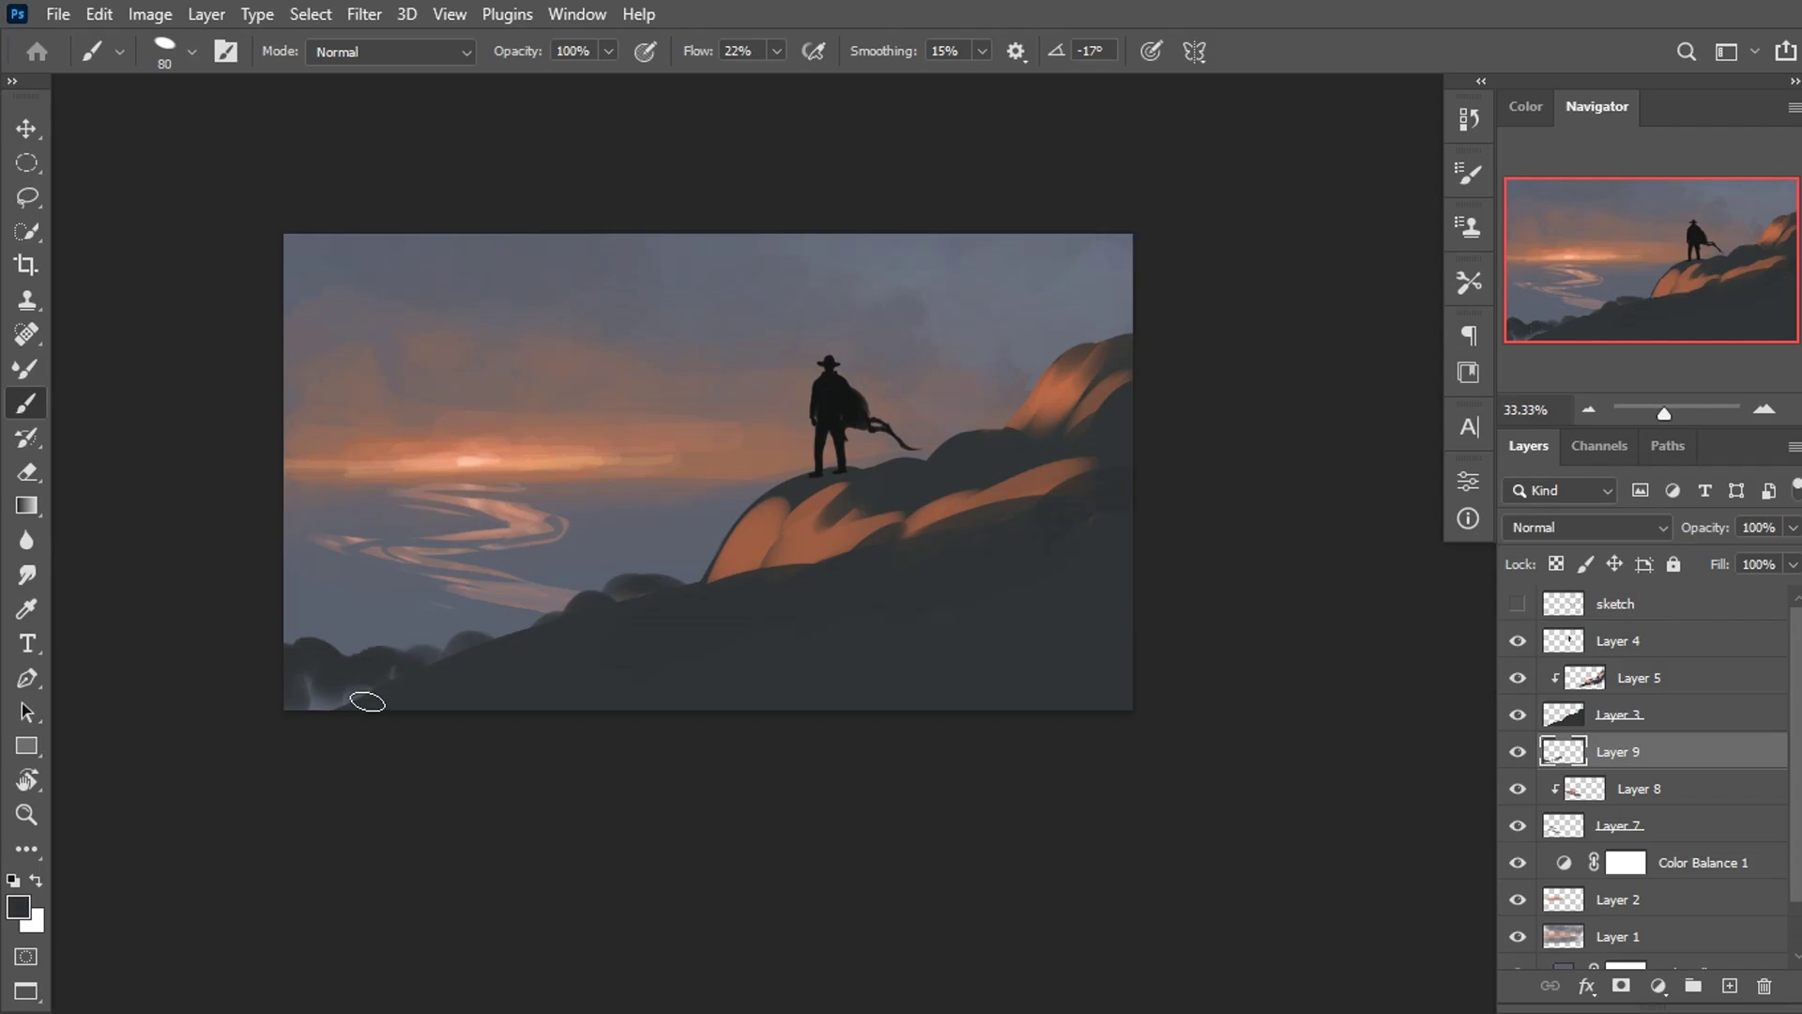
Switch to the 'paniting tree' brush with pen-pressure size for the grass stalks.
right_click(467, 664)
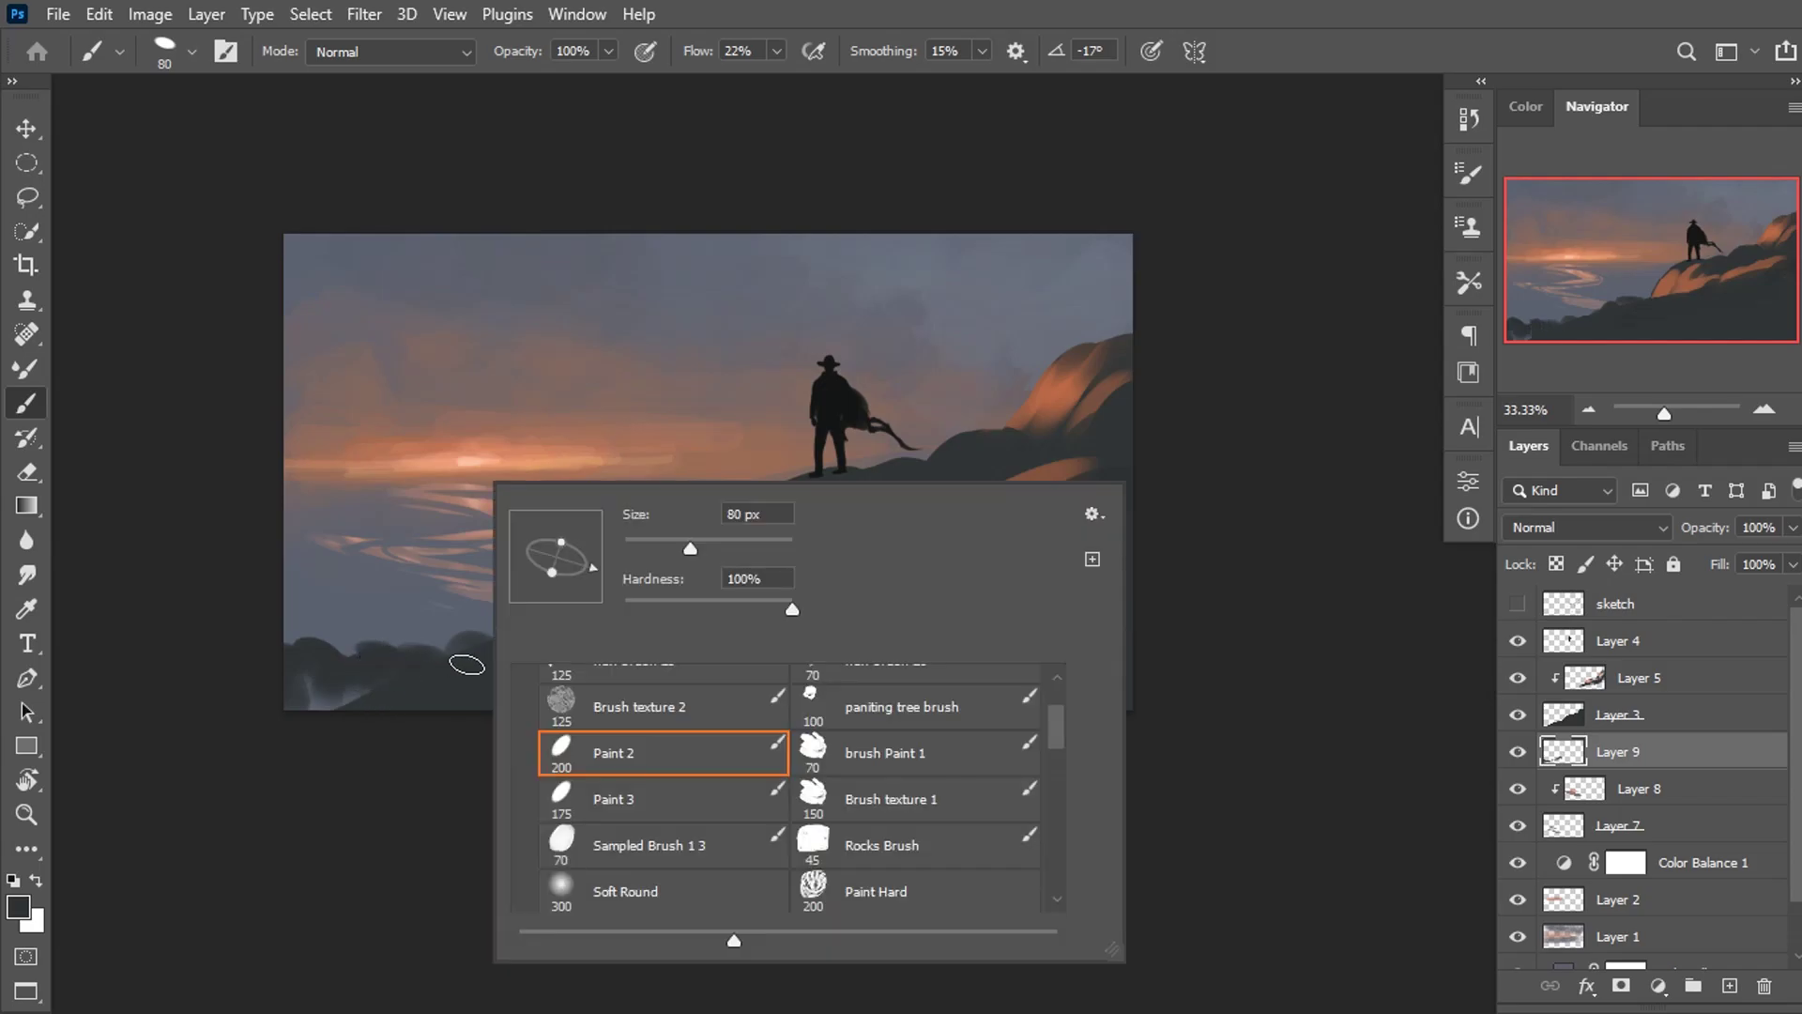
click(834, 797)
key(Return)
right_click(431, 669)
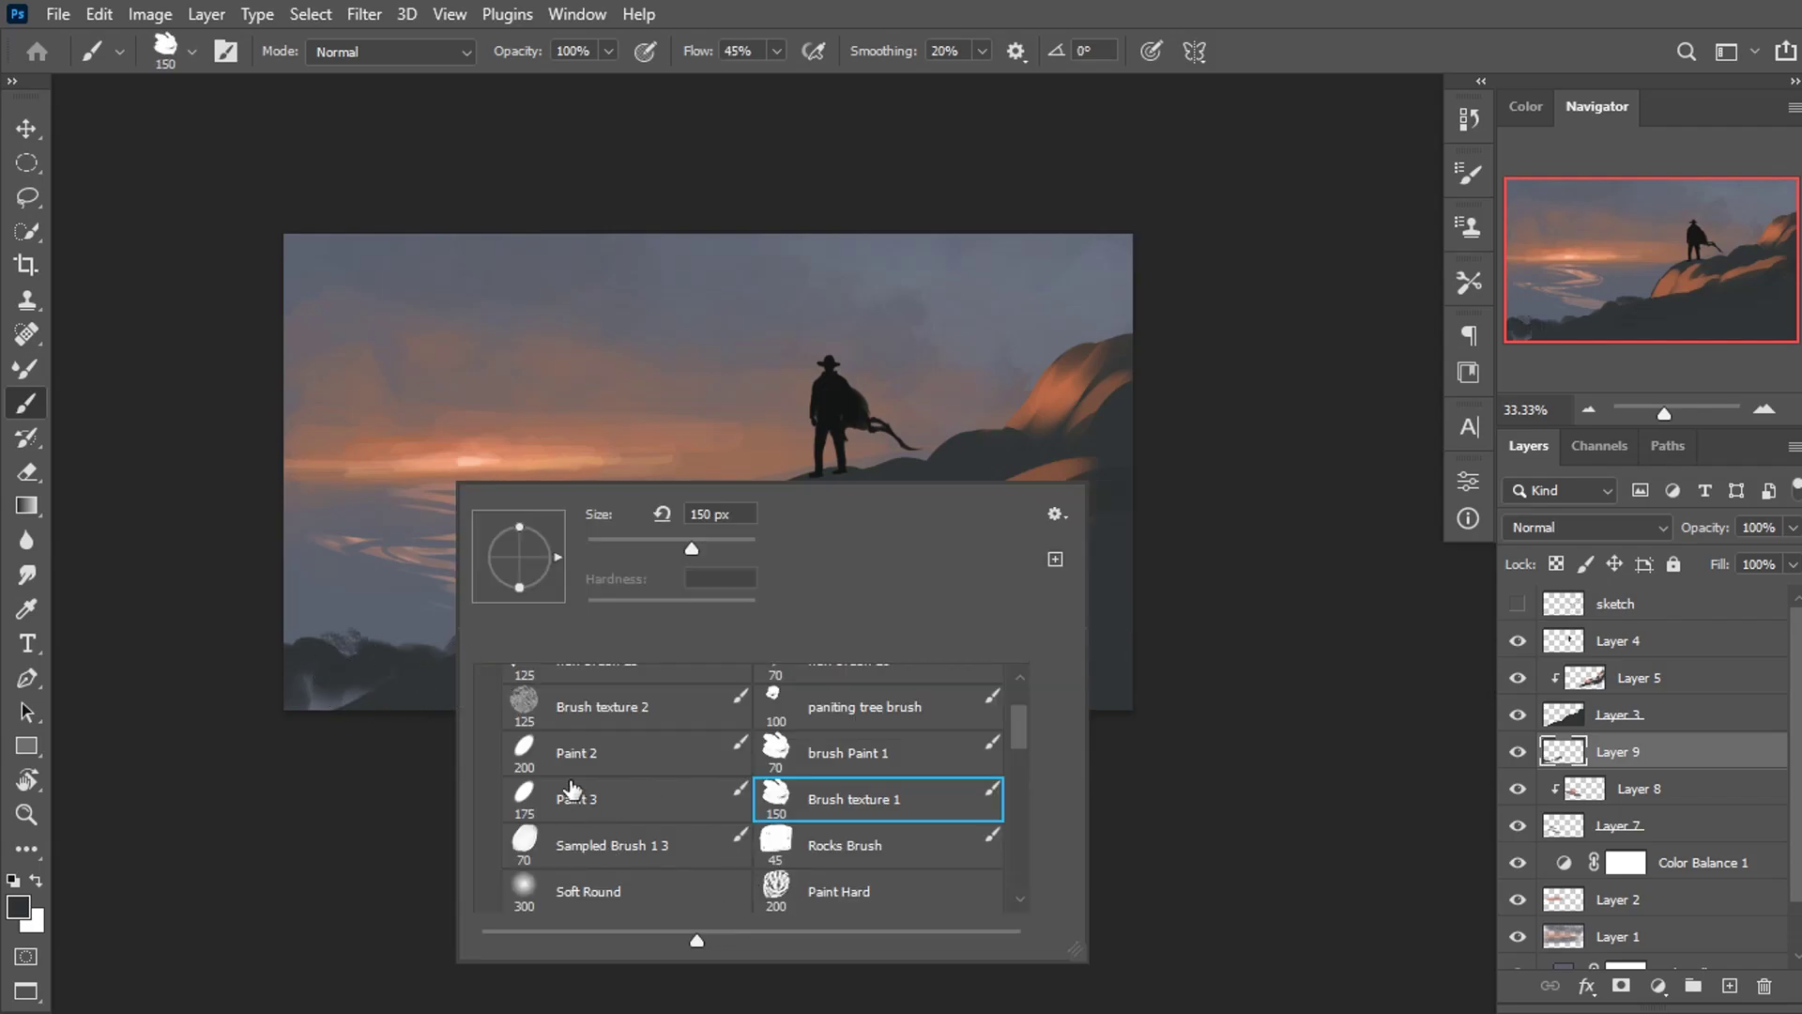
scroll(1032, 738, up, 2)
click(864, 793)
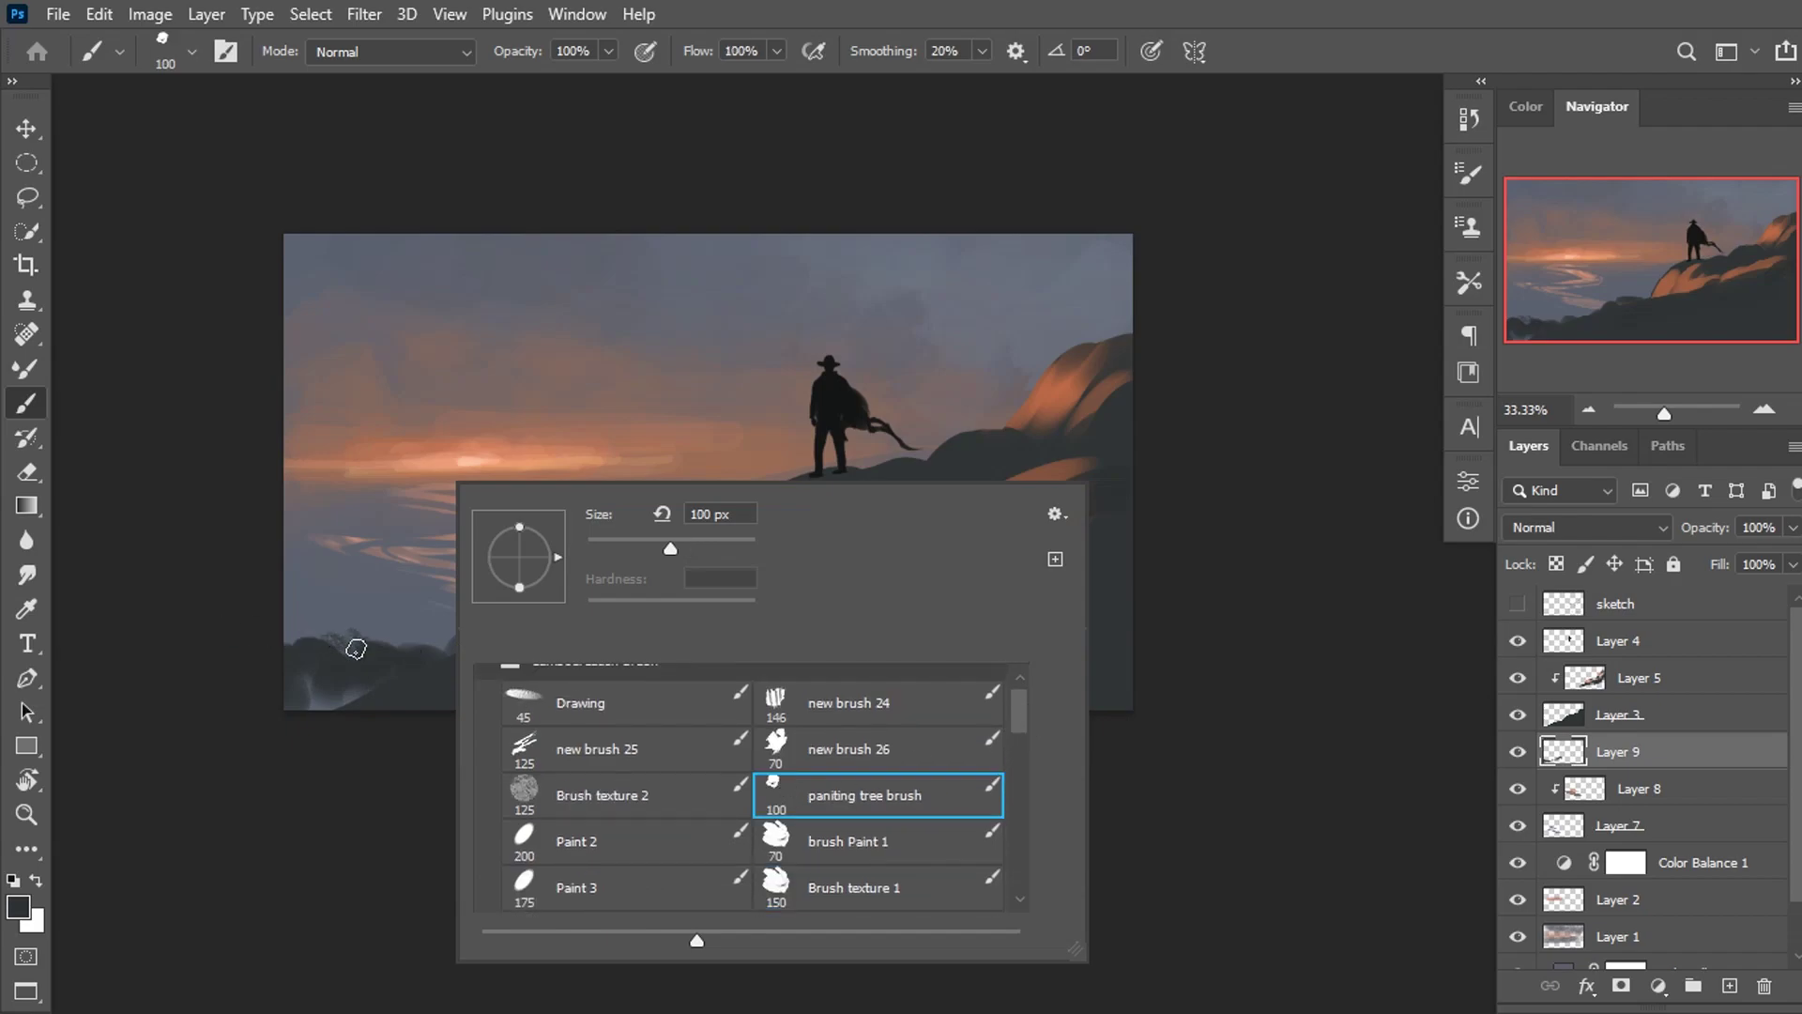
key(Return)
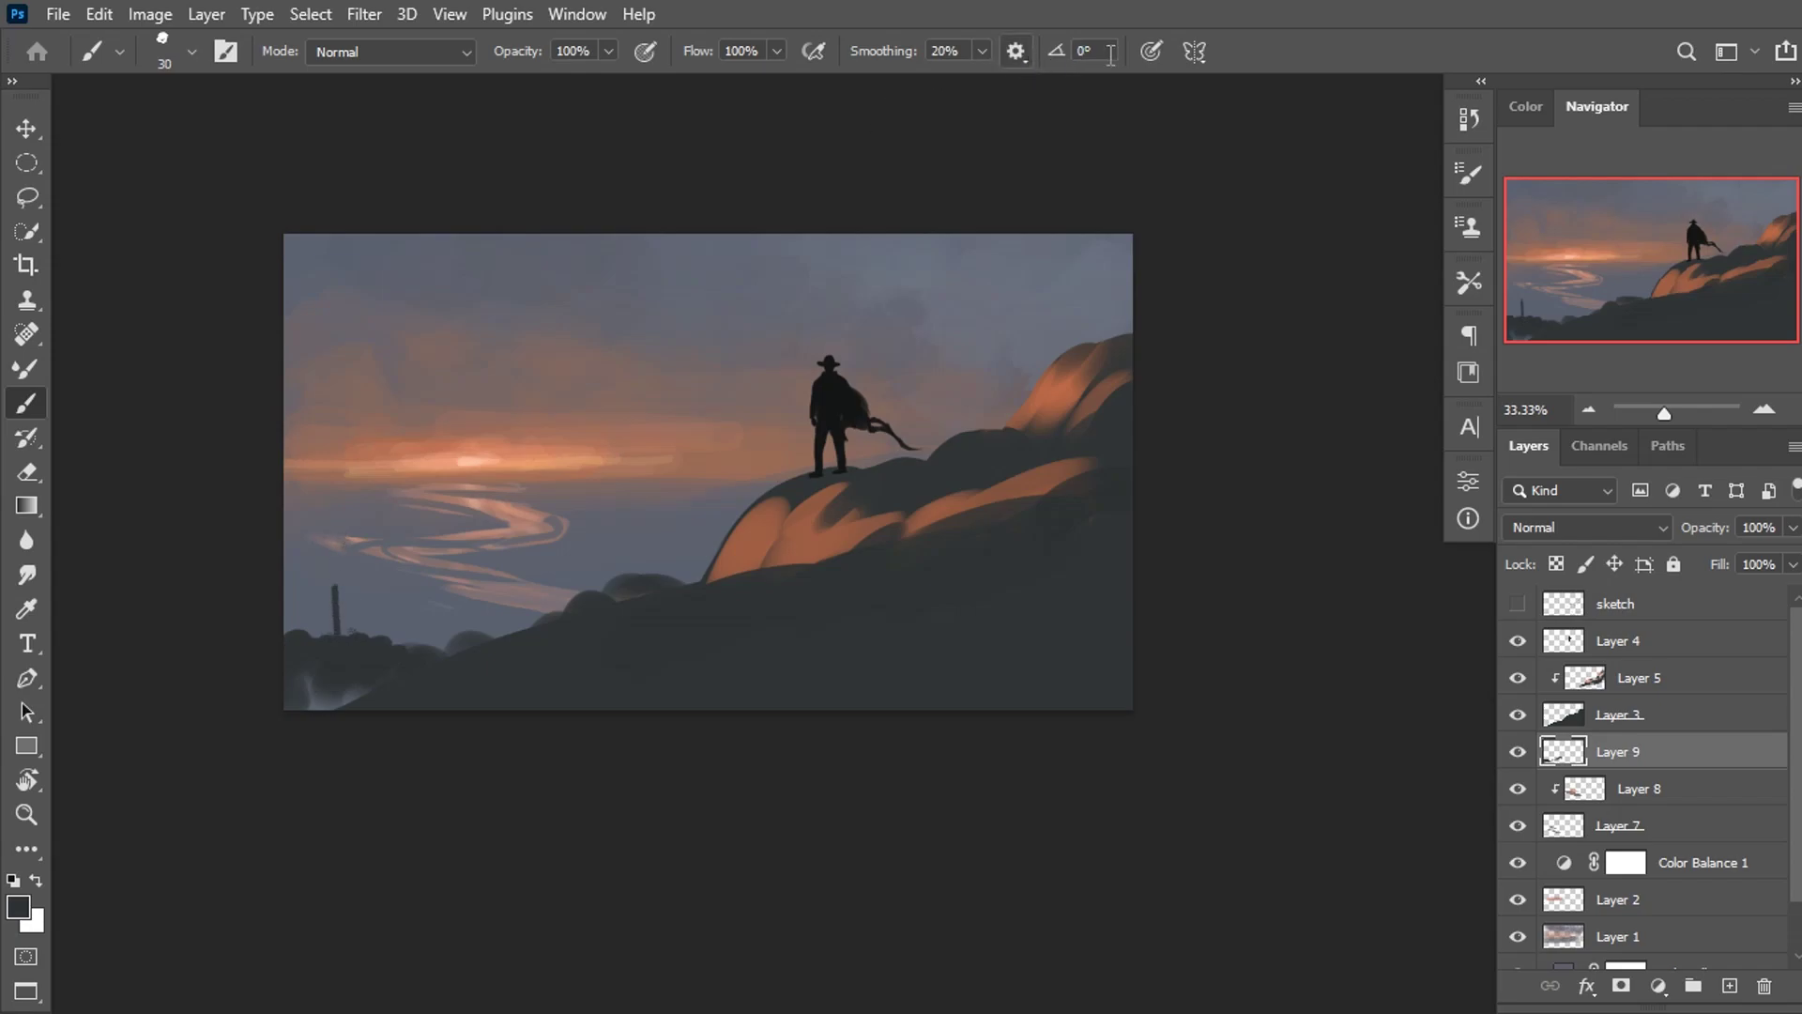
click(1151, 51)
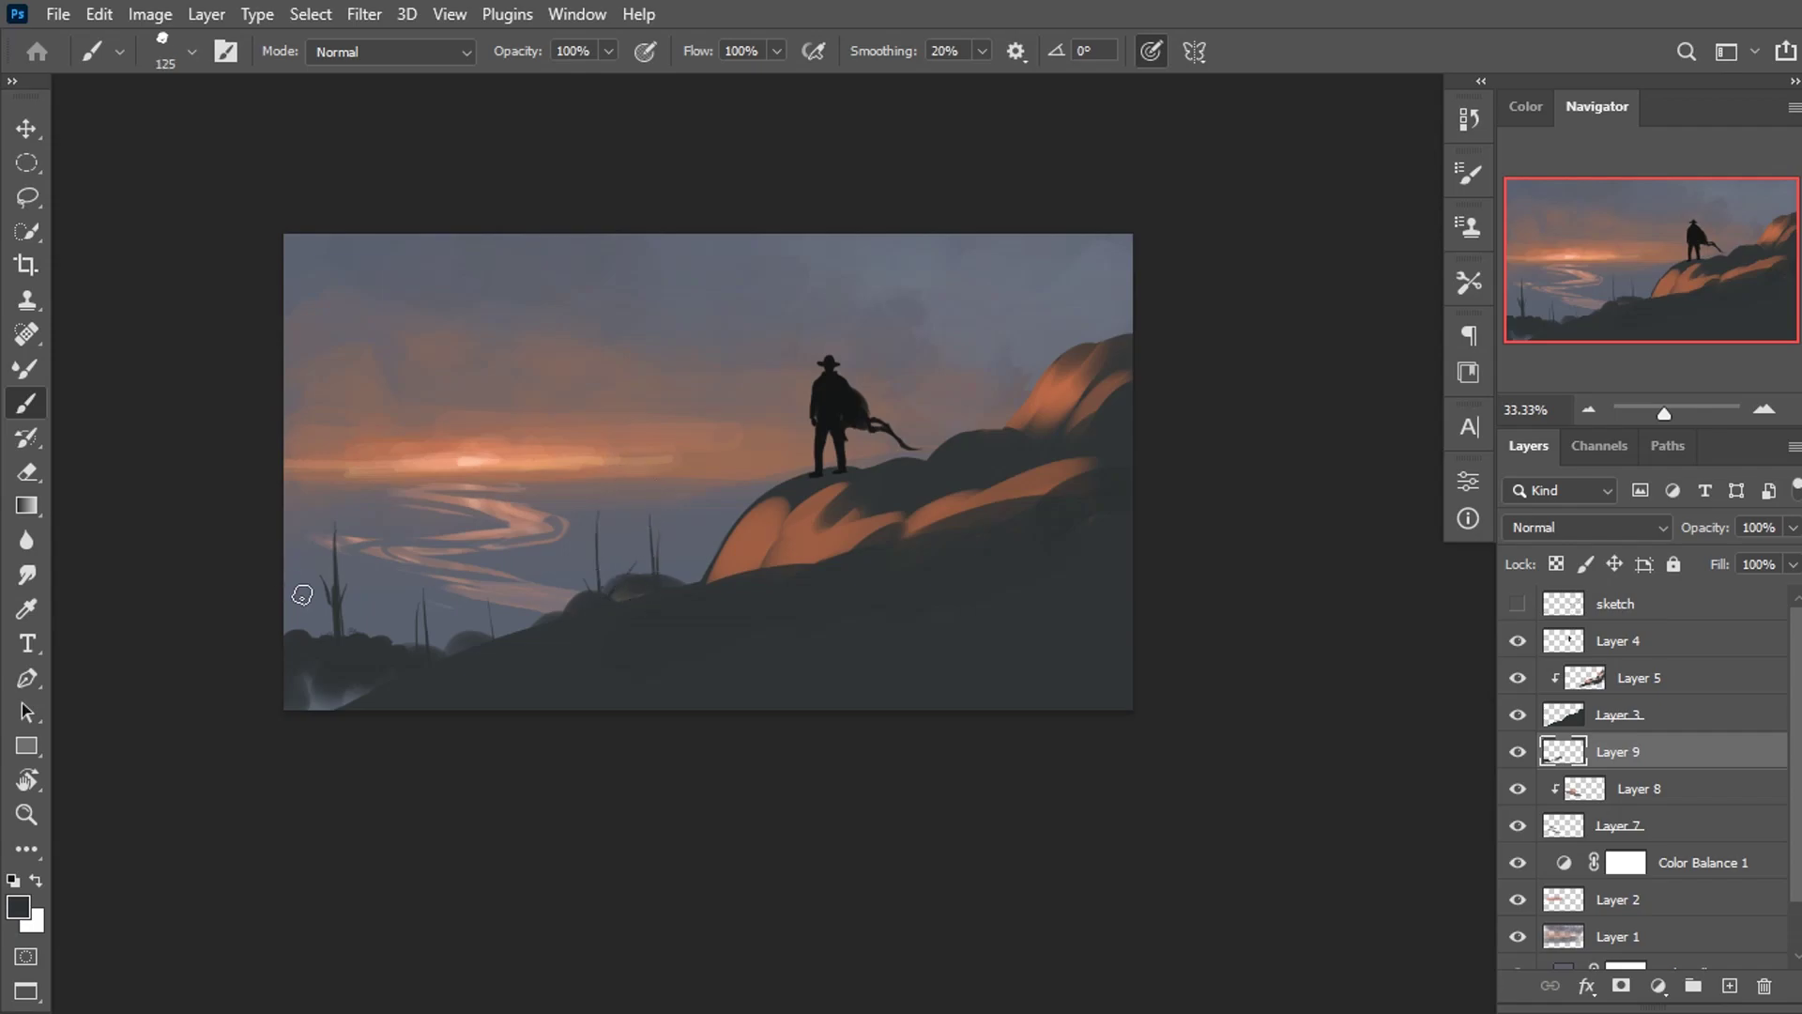
Add a layer mask to Layer 9 and select Layer 7 to review.
click(1621, 986)
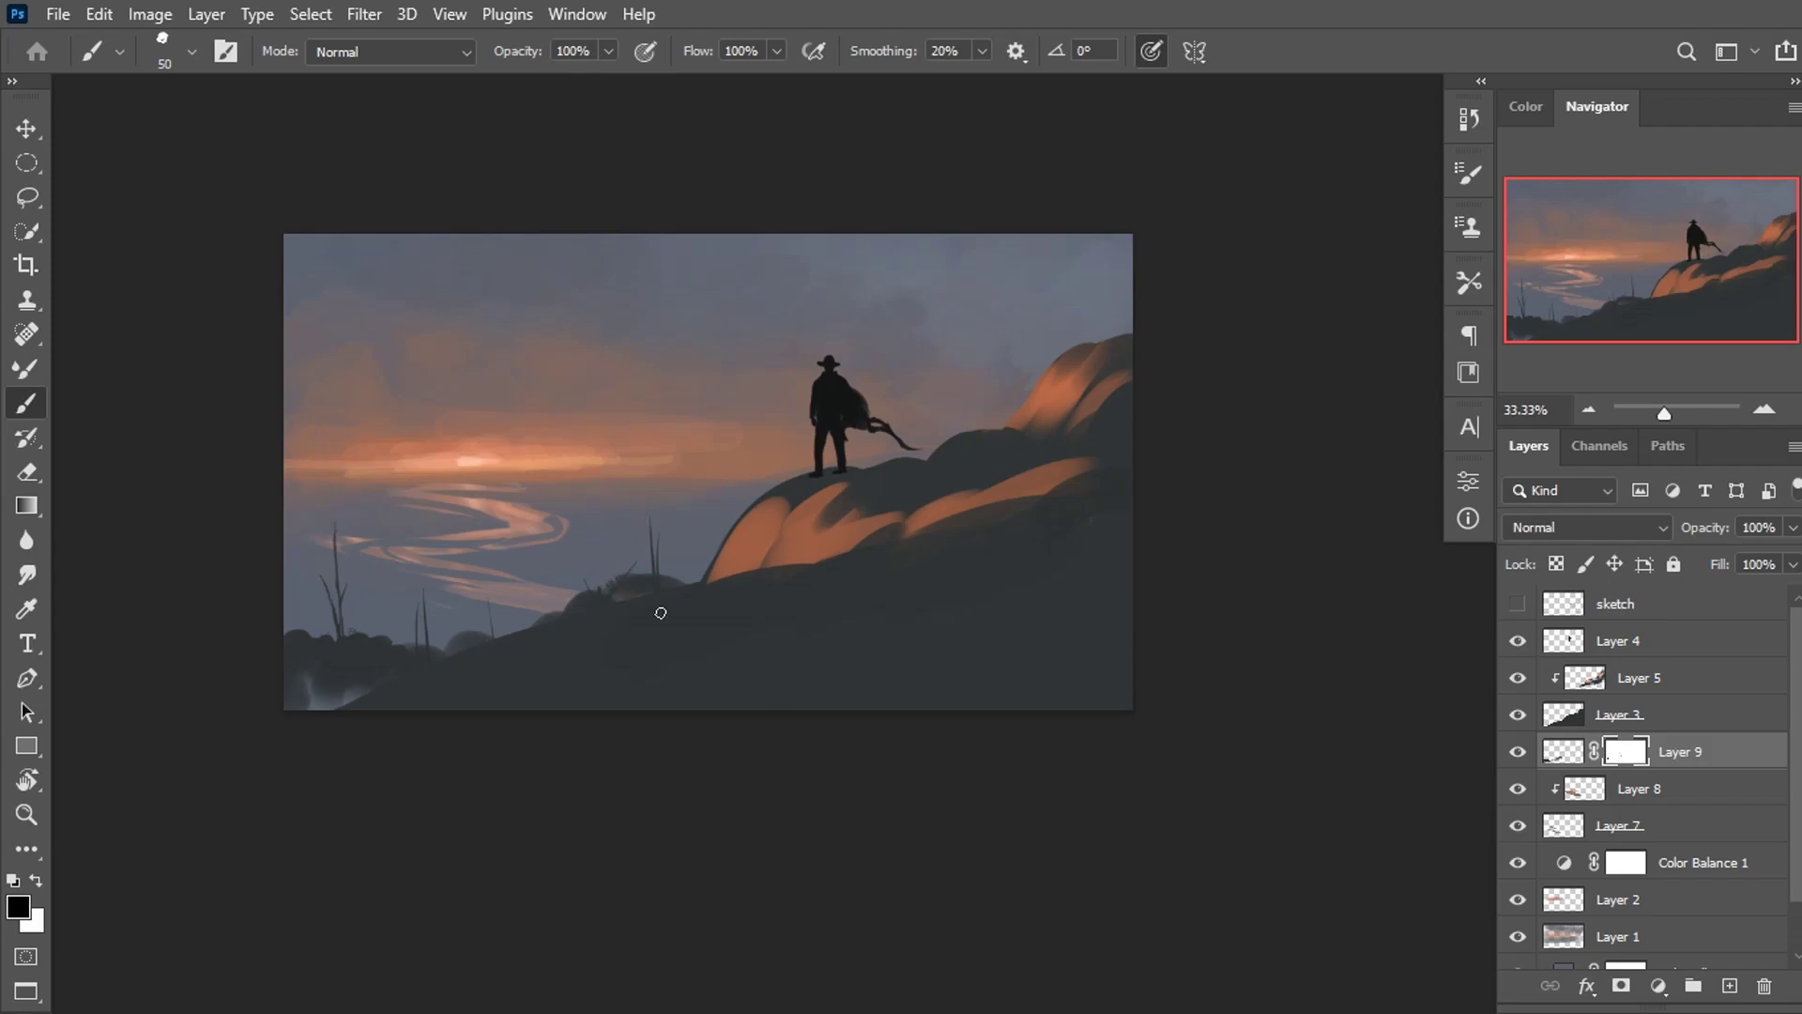
scroll(933, 283, down, 1)
scroll(933, 284, down, 1)
scroll(933, 283, up, 2)
click(1564, 825)
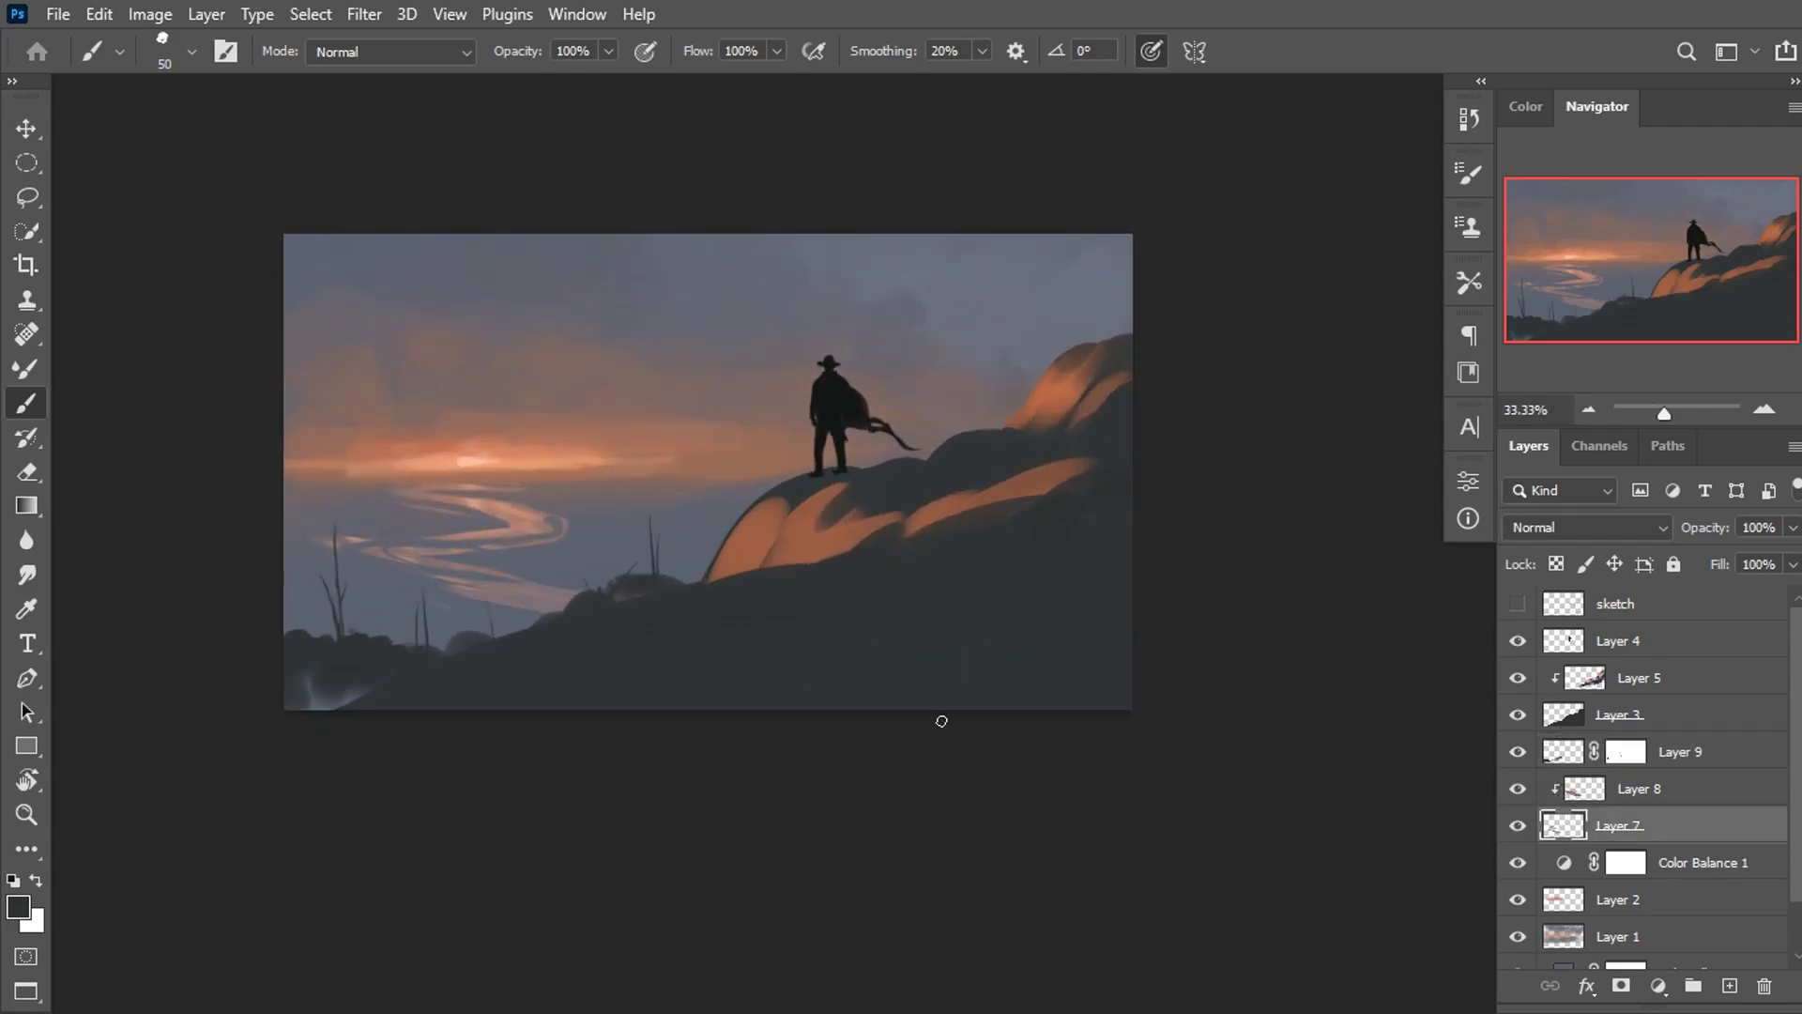
Return to Layer 9 and choose the Paint 1 brush.
click(1561, 761)
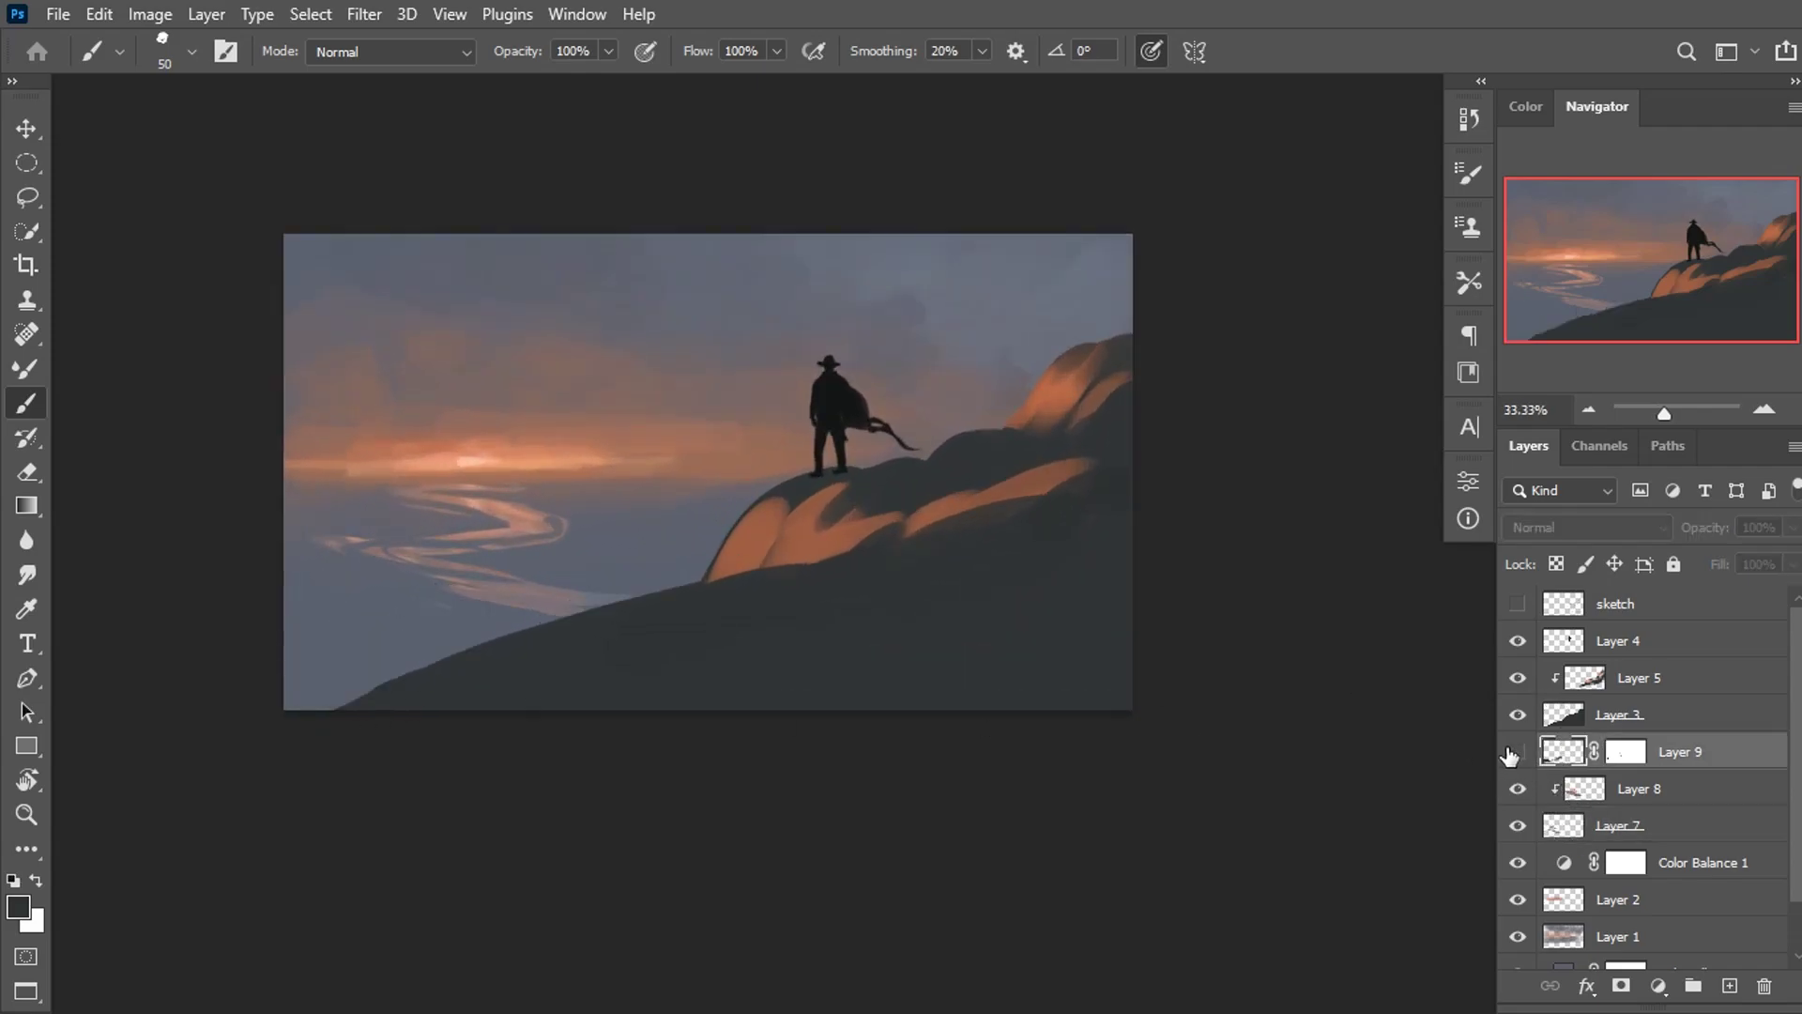
right_click(496, 558)
double_click(765, 801)
right_click(495, 557)
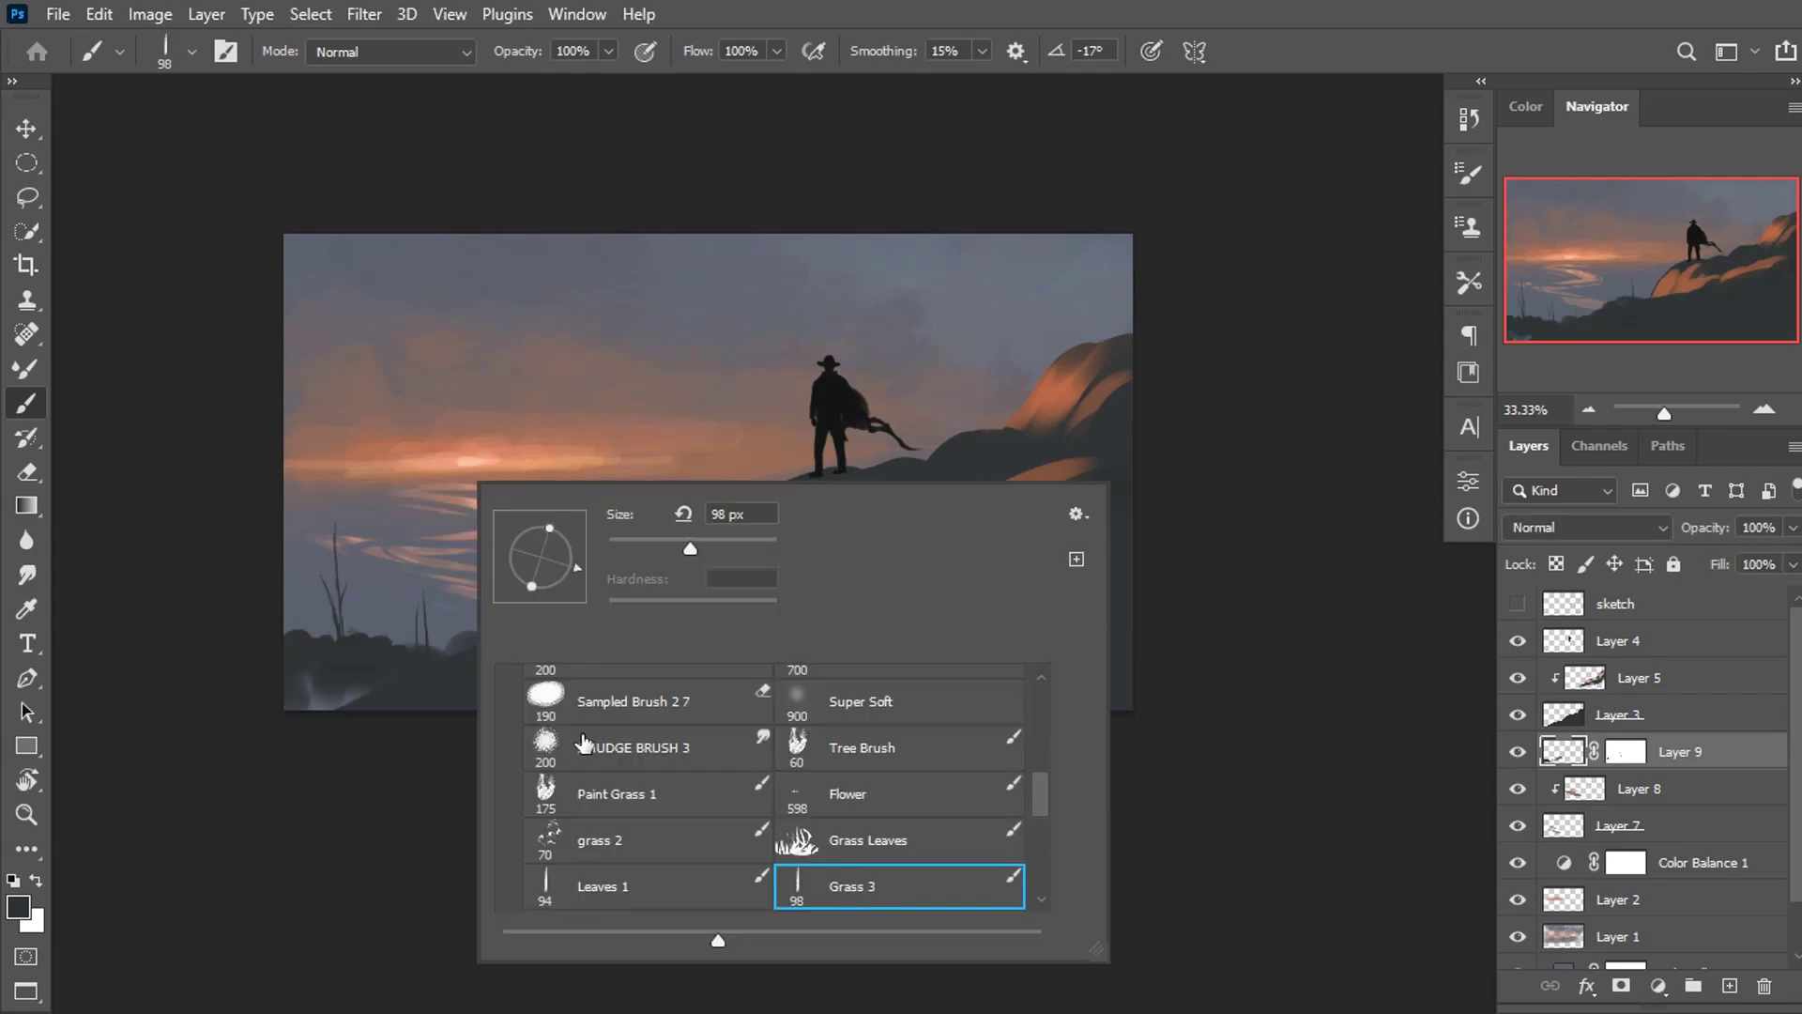
scroll(623, 819, up, 3)
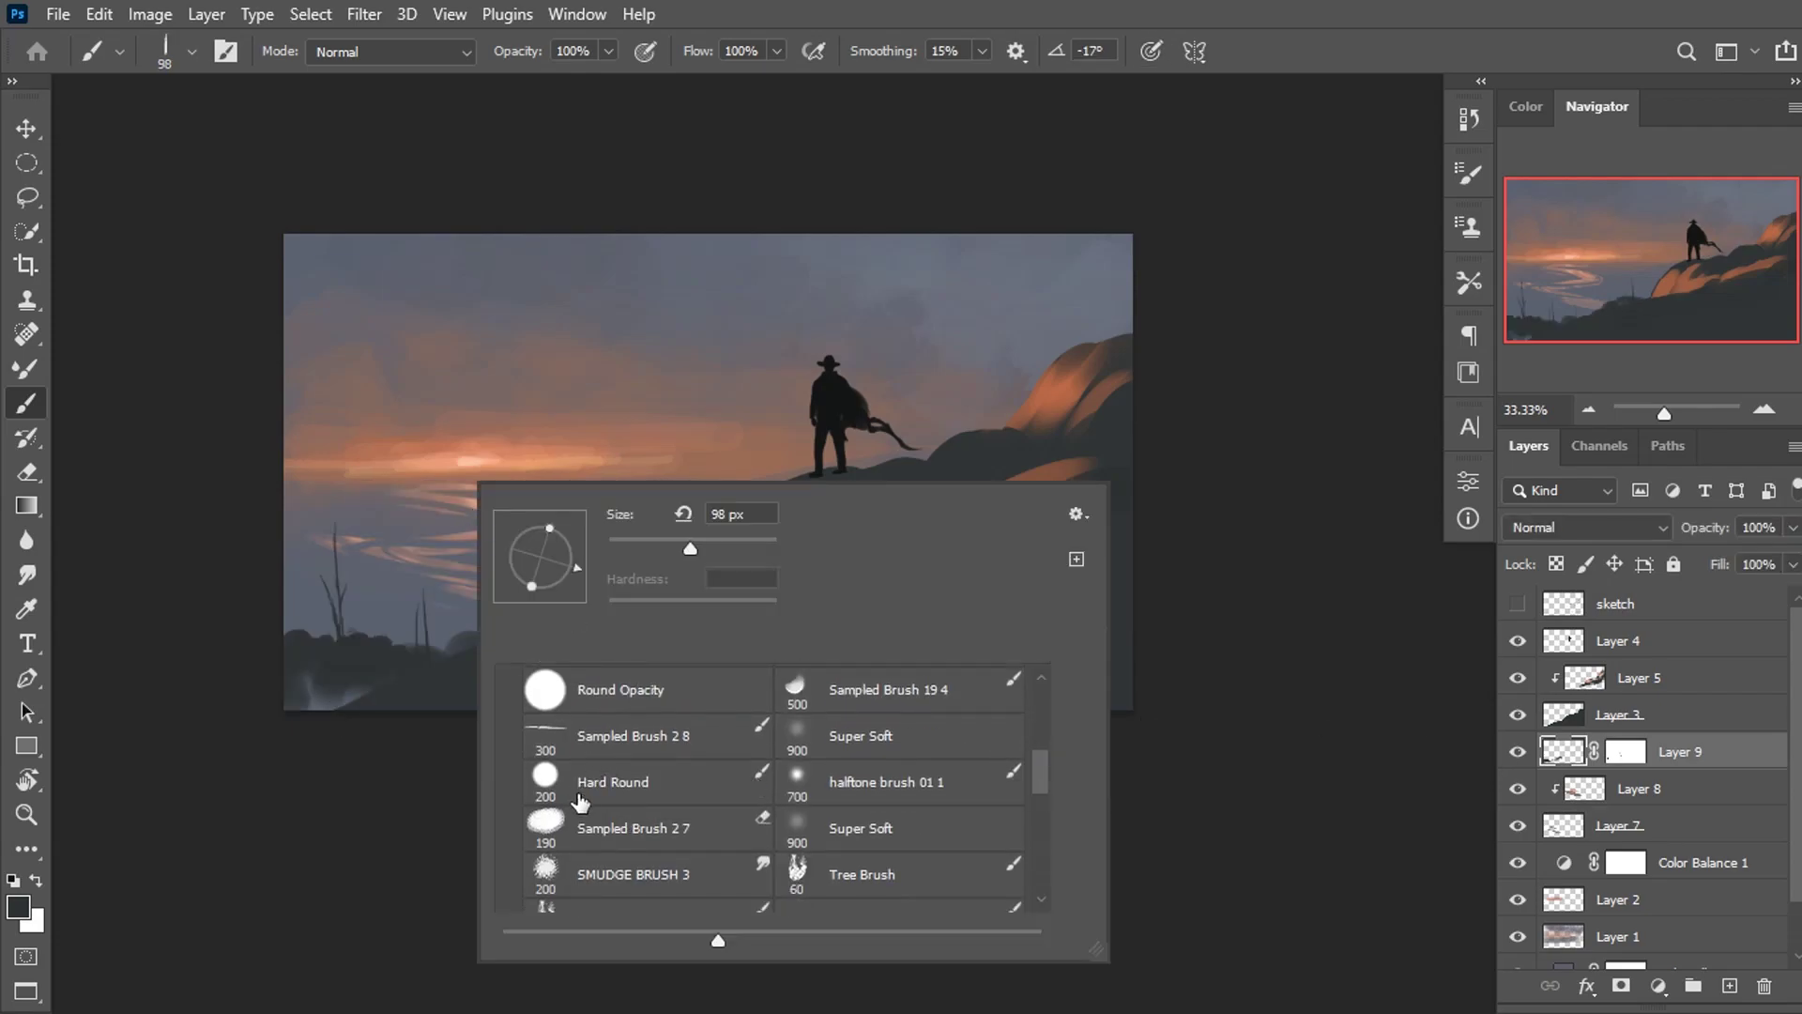
scroll(1033, 747, down, 3)
click(583, 732)
key(Return)
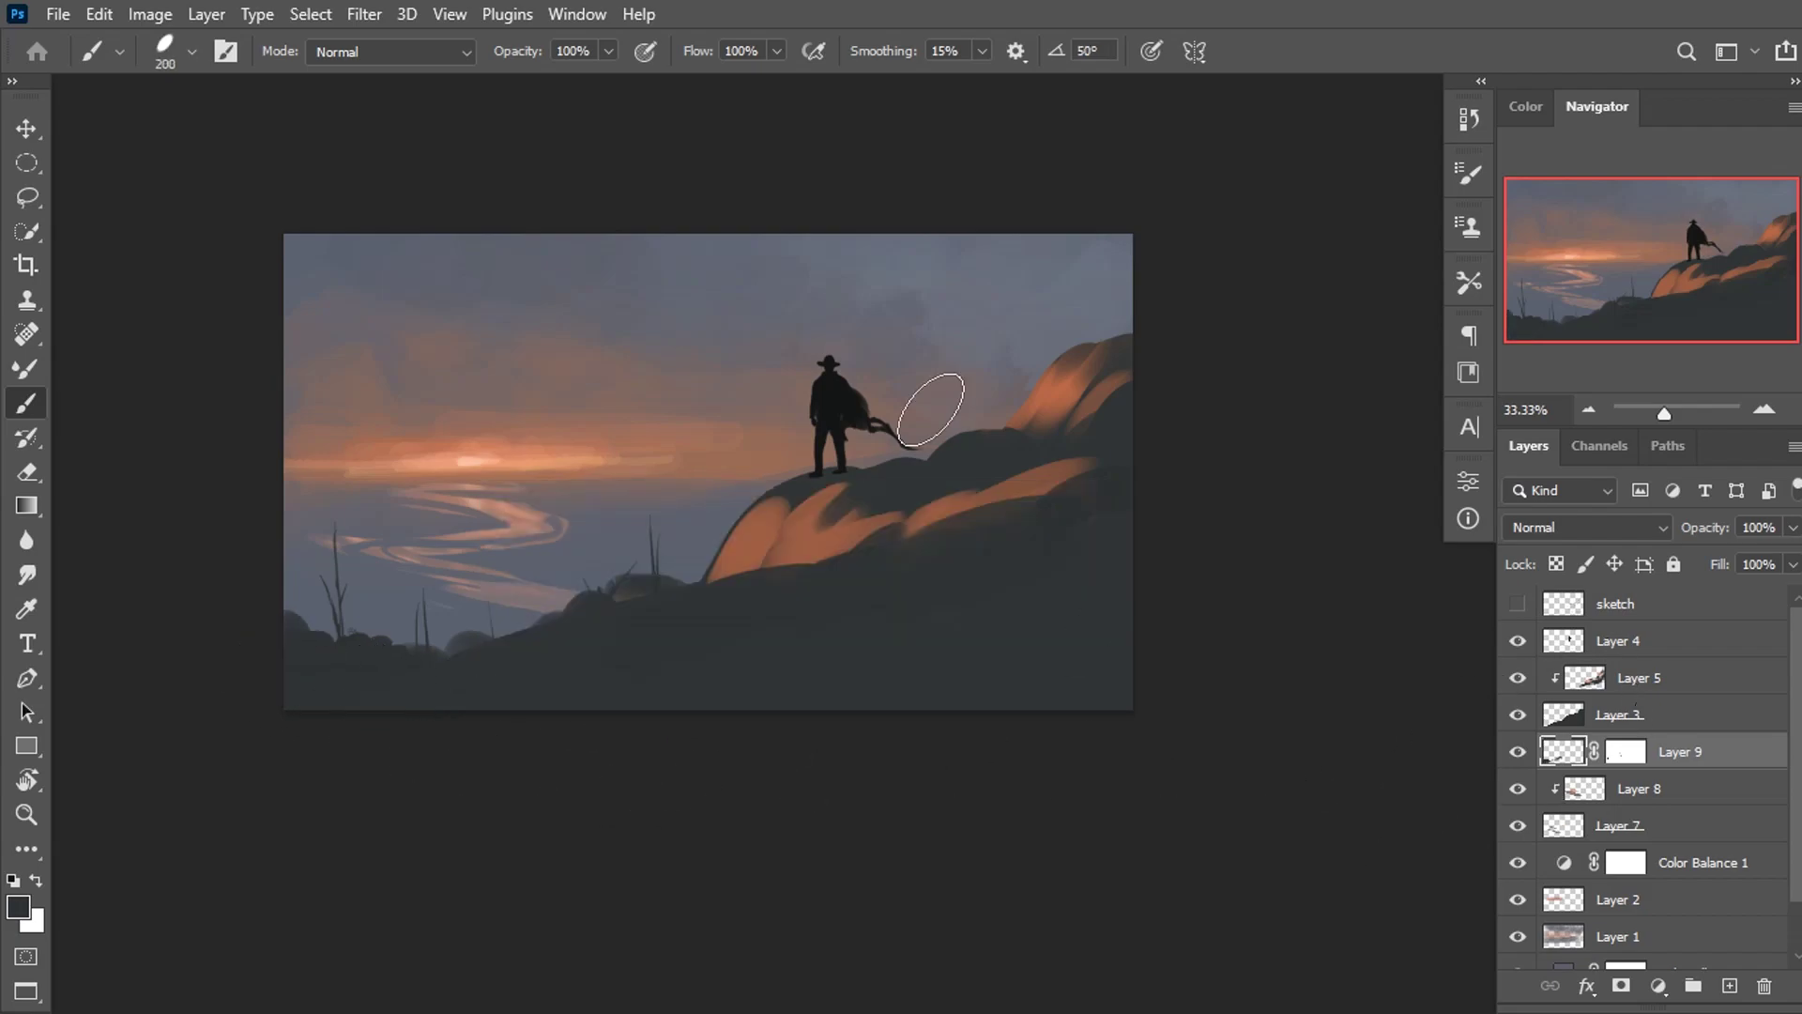
scroll(932, 420, down, 1)
scroll(932, 421, down, 1)
scroll(929, 415, up, 1)
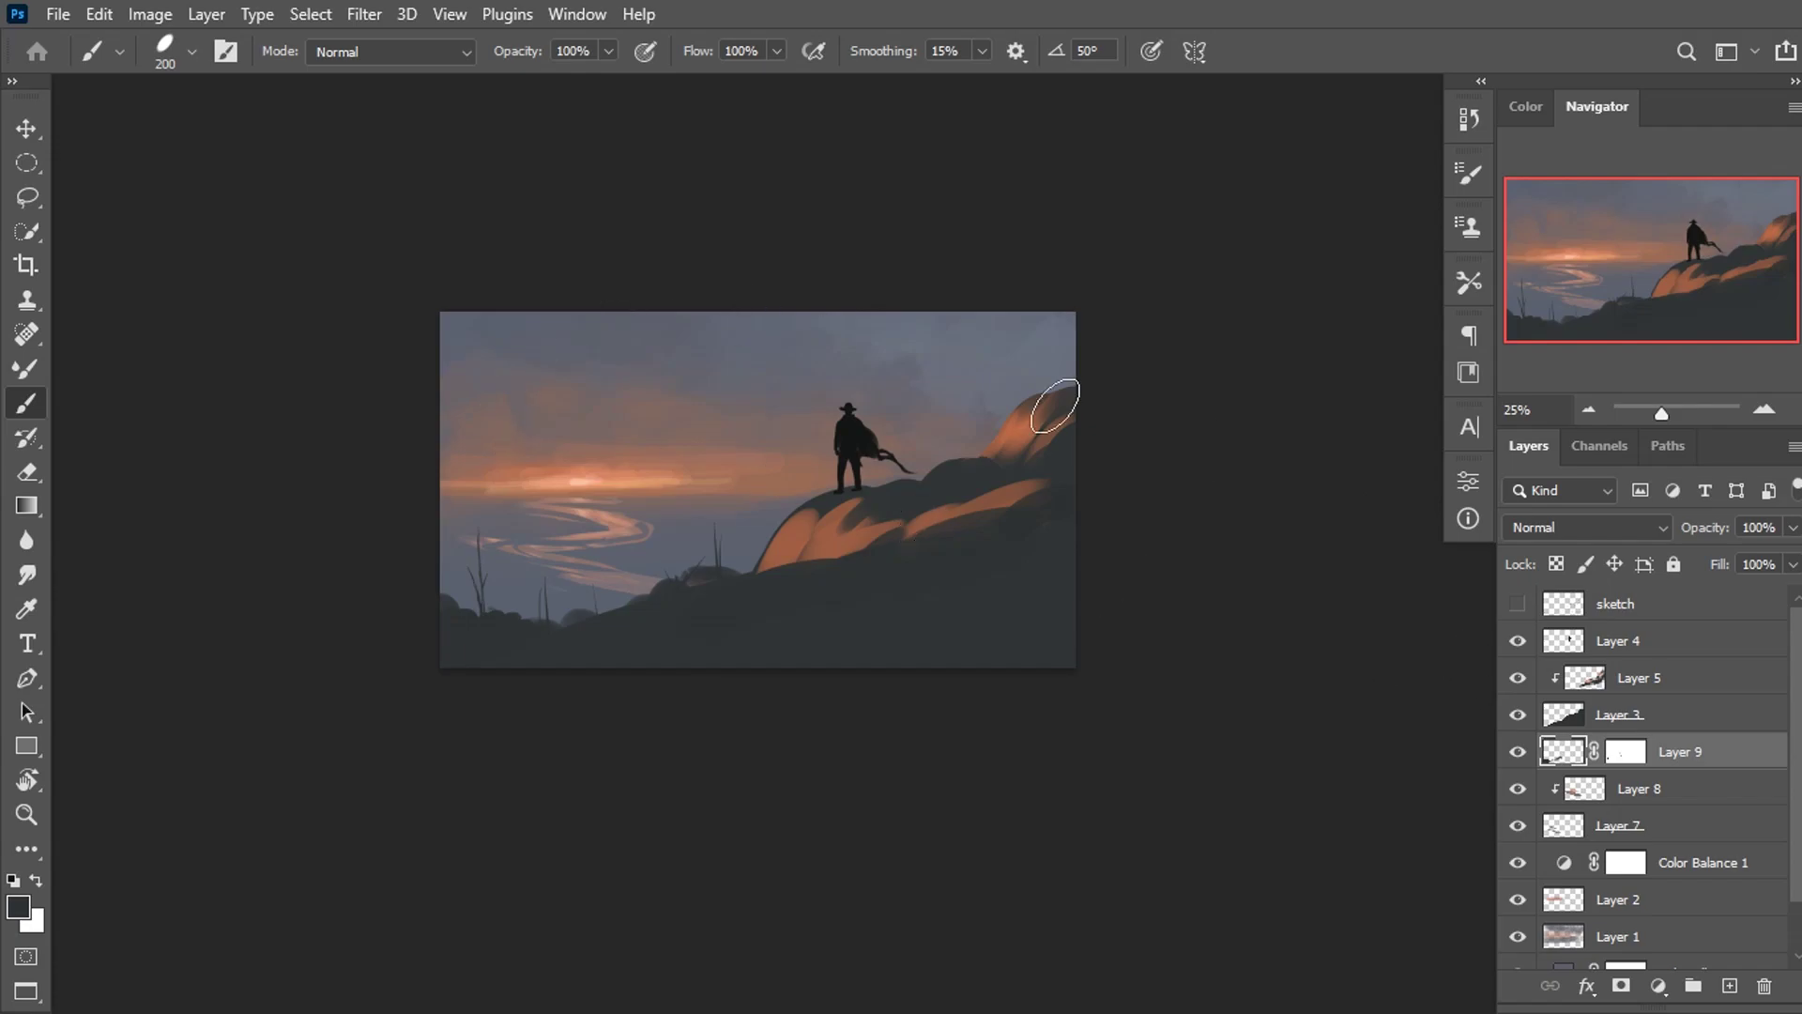
On new Layer 10, brush grey-blue mist over the lower-left foreground and add a mask.
click(1732, 990)
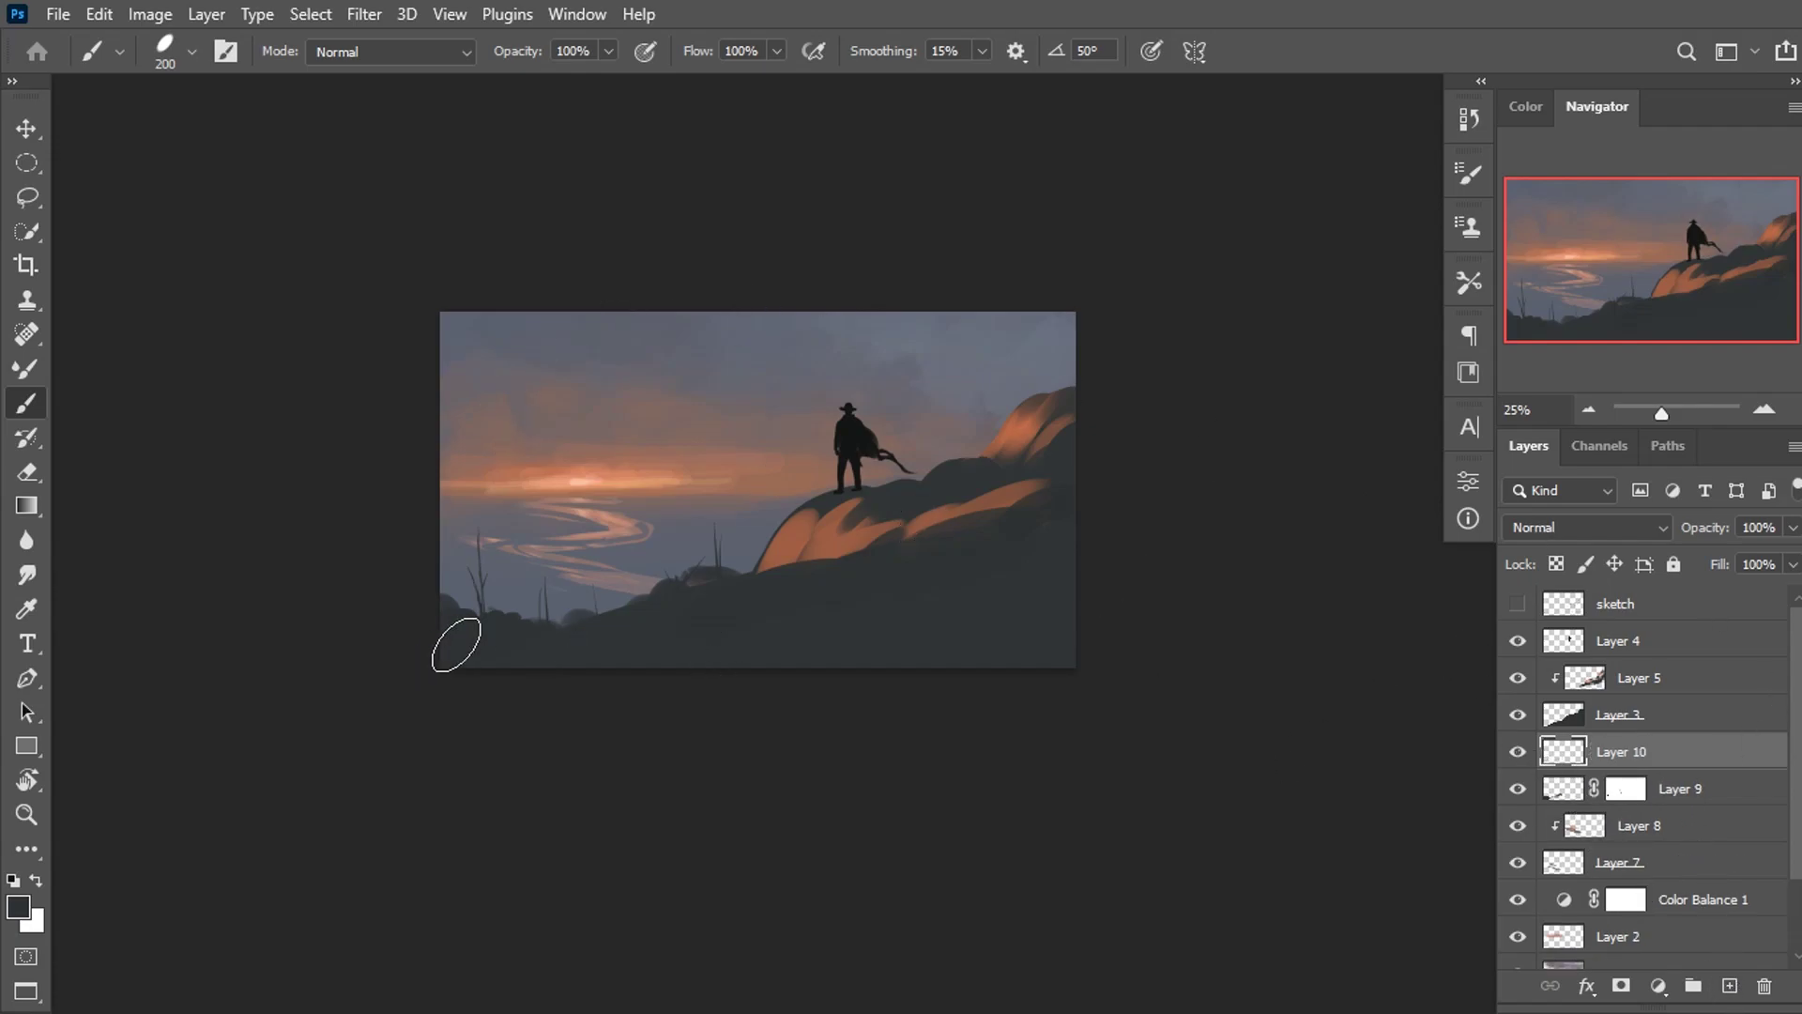
alt+click(895, 343)
click(1525, 106)
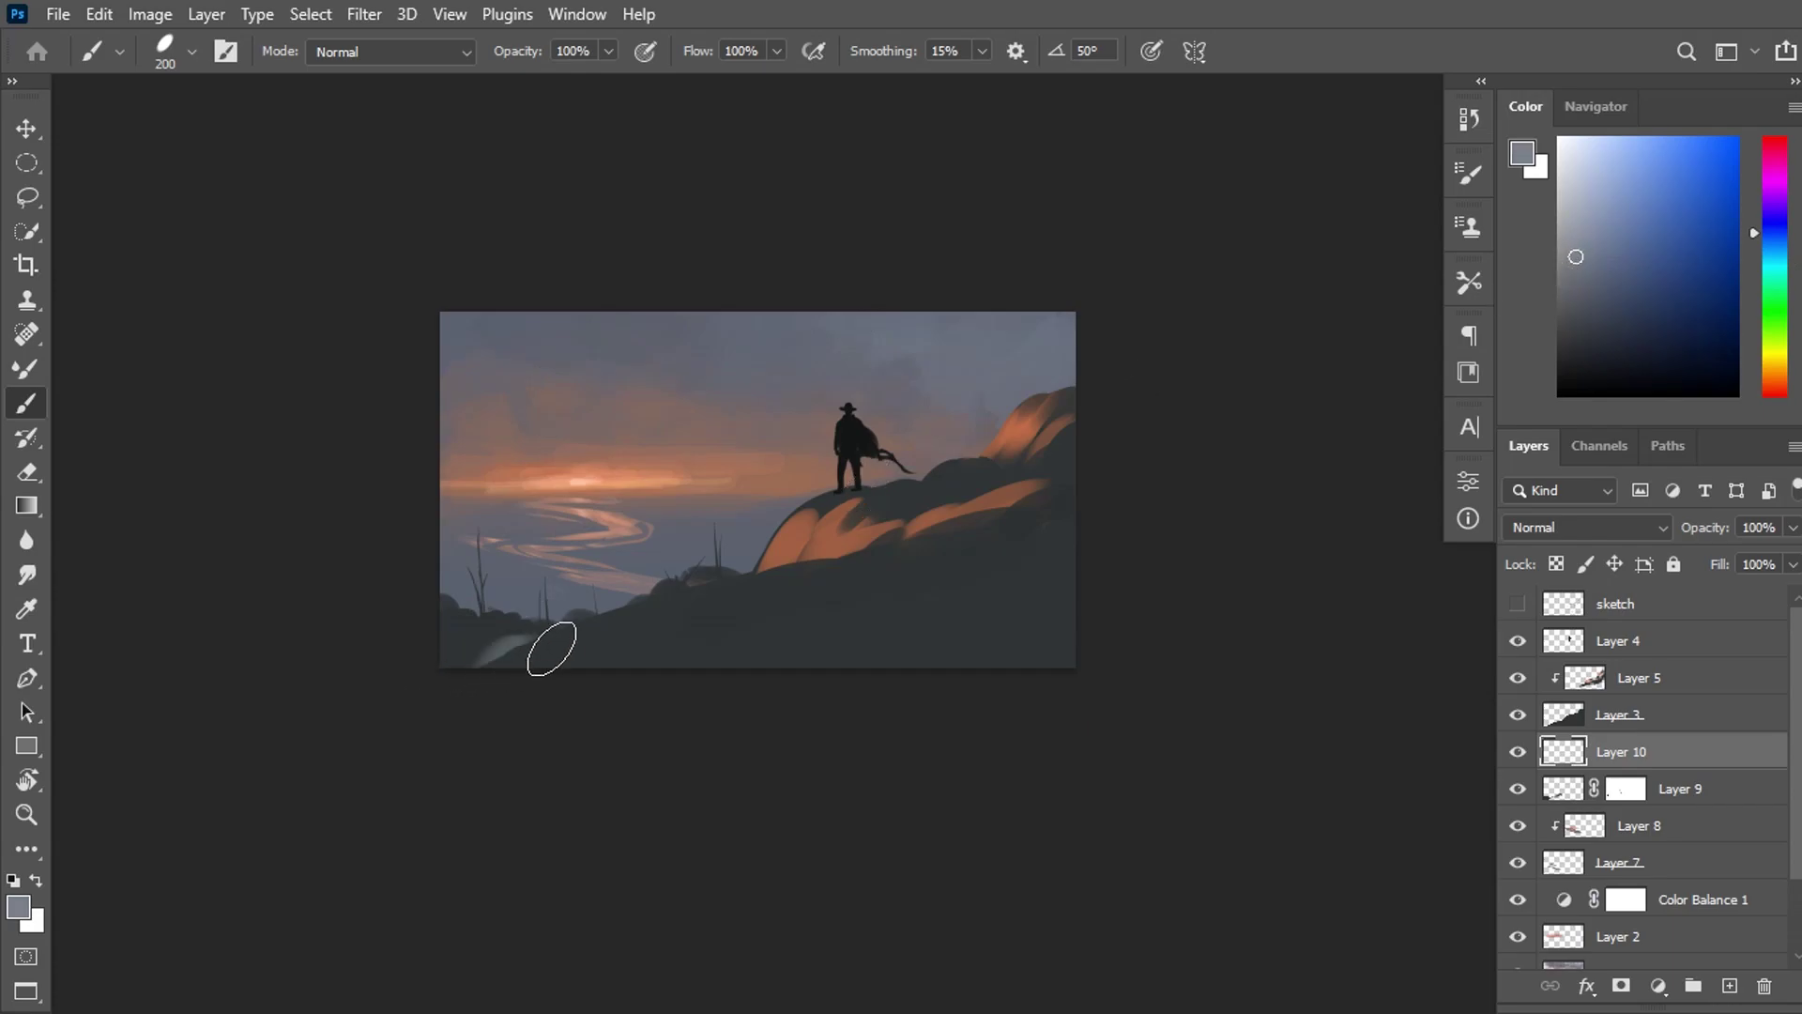
alt+click(492, 659)
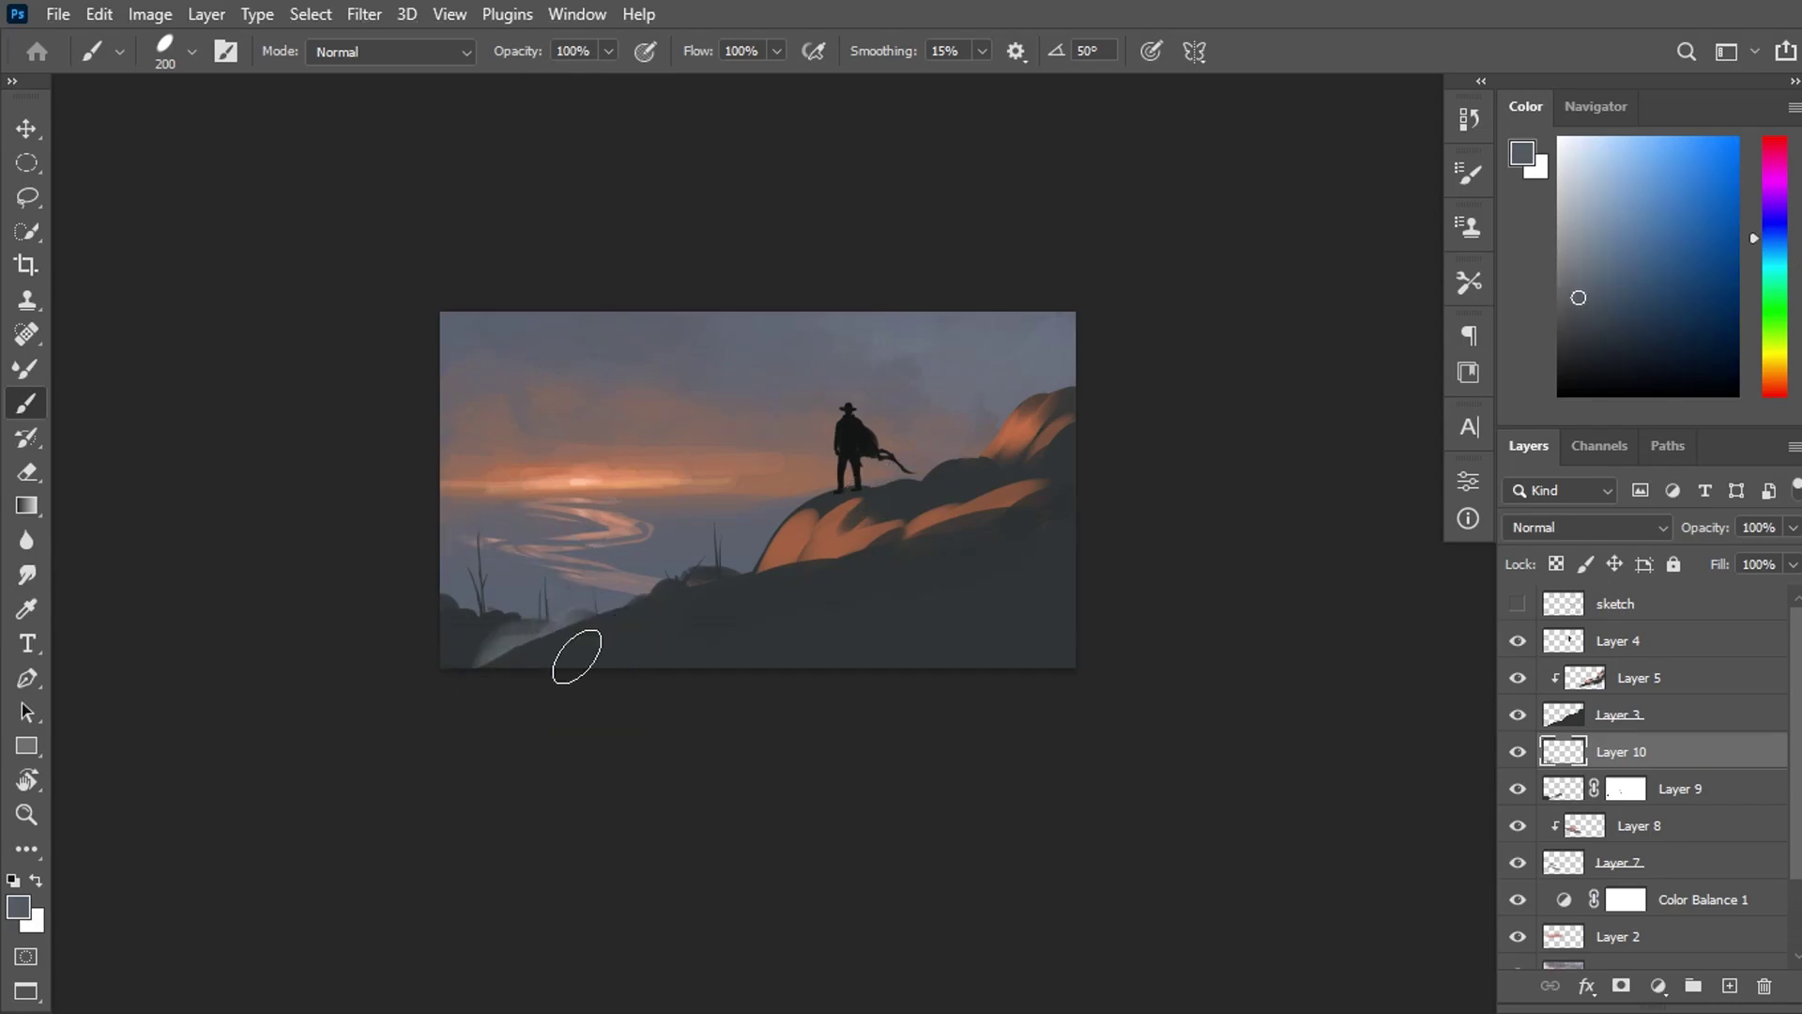
drag(575, 652, 422, 656)
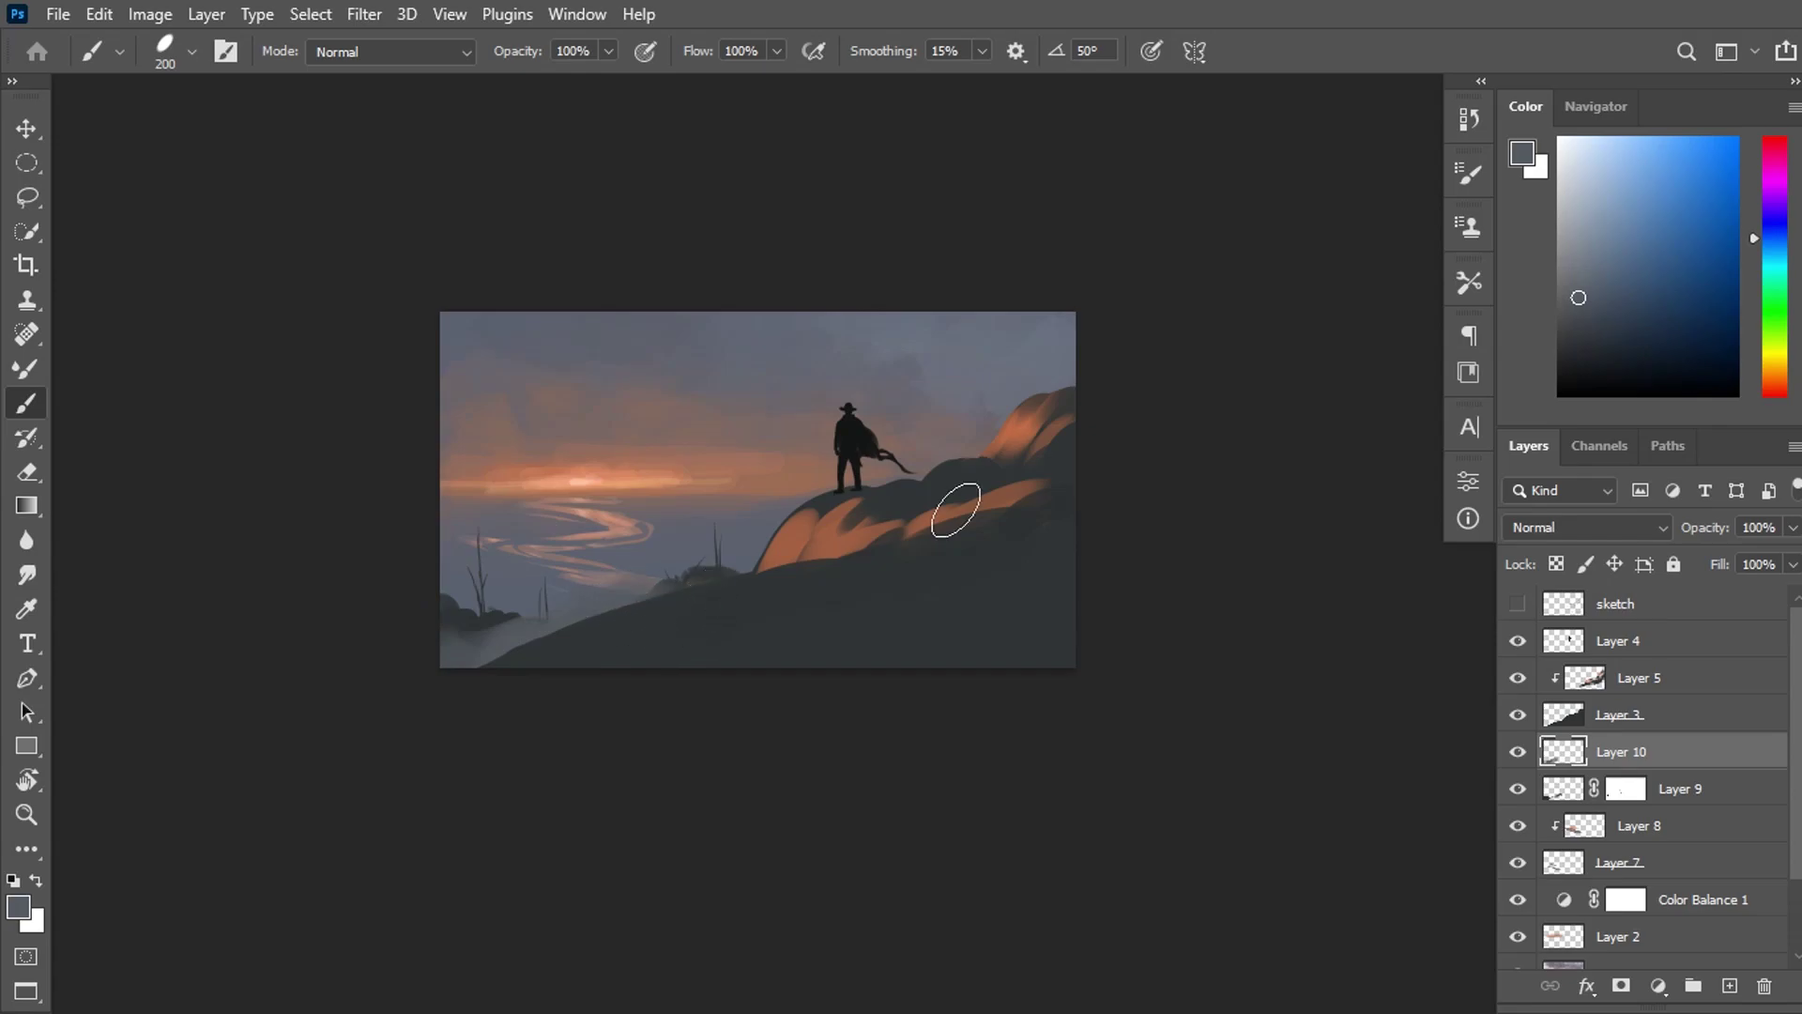
alt+click(578, 648)
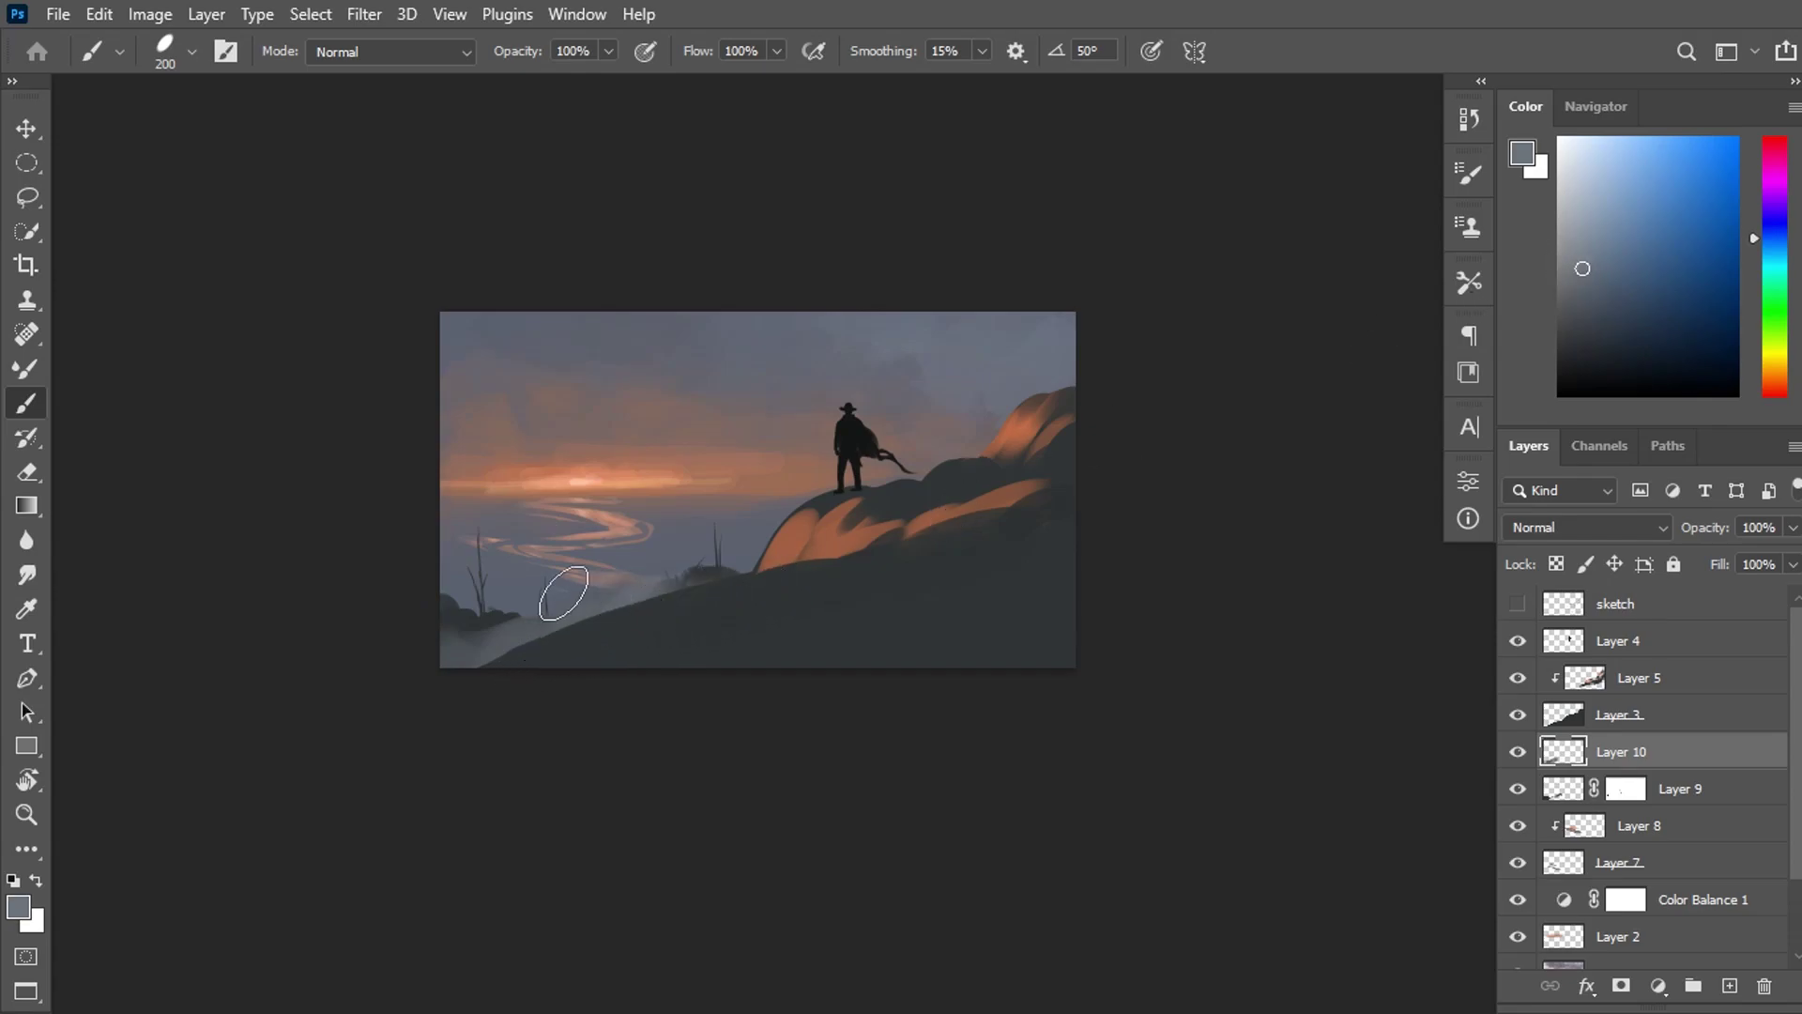
alt+click(602, 593)
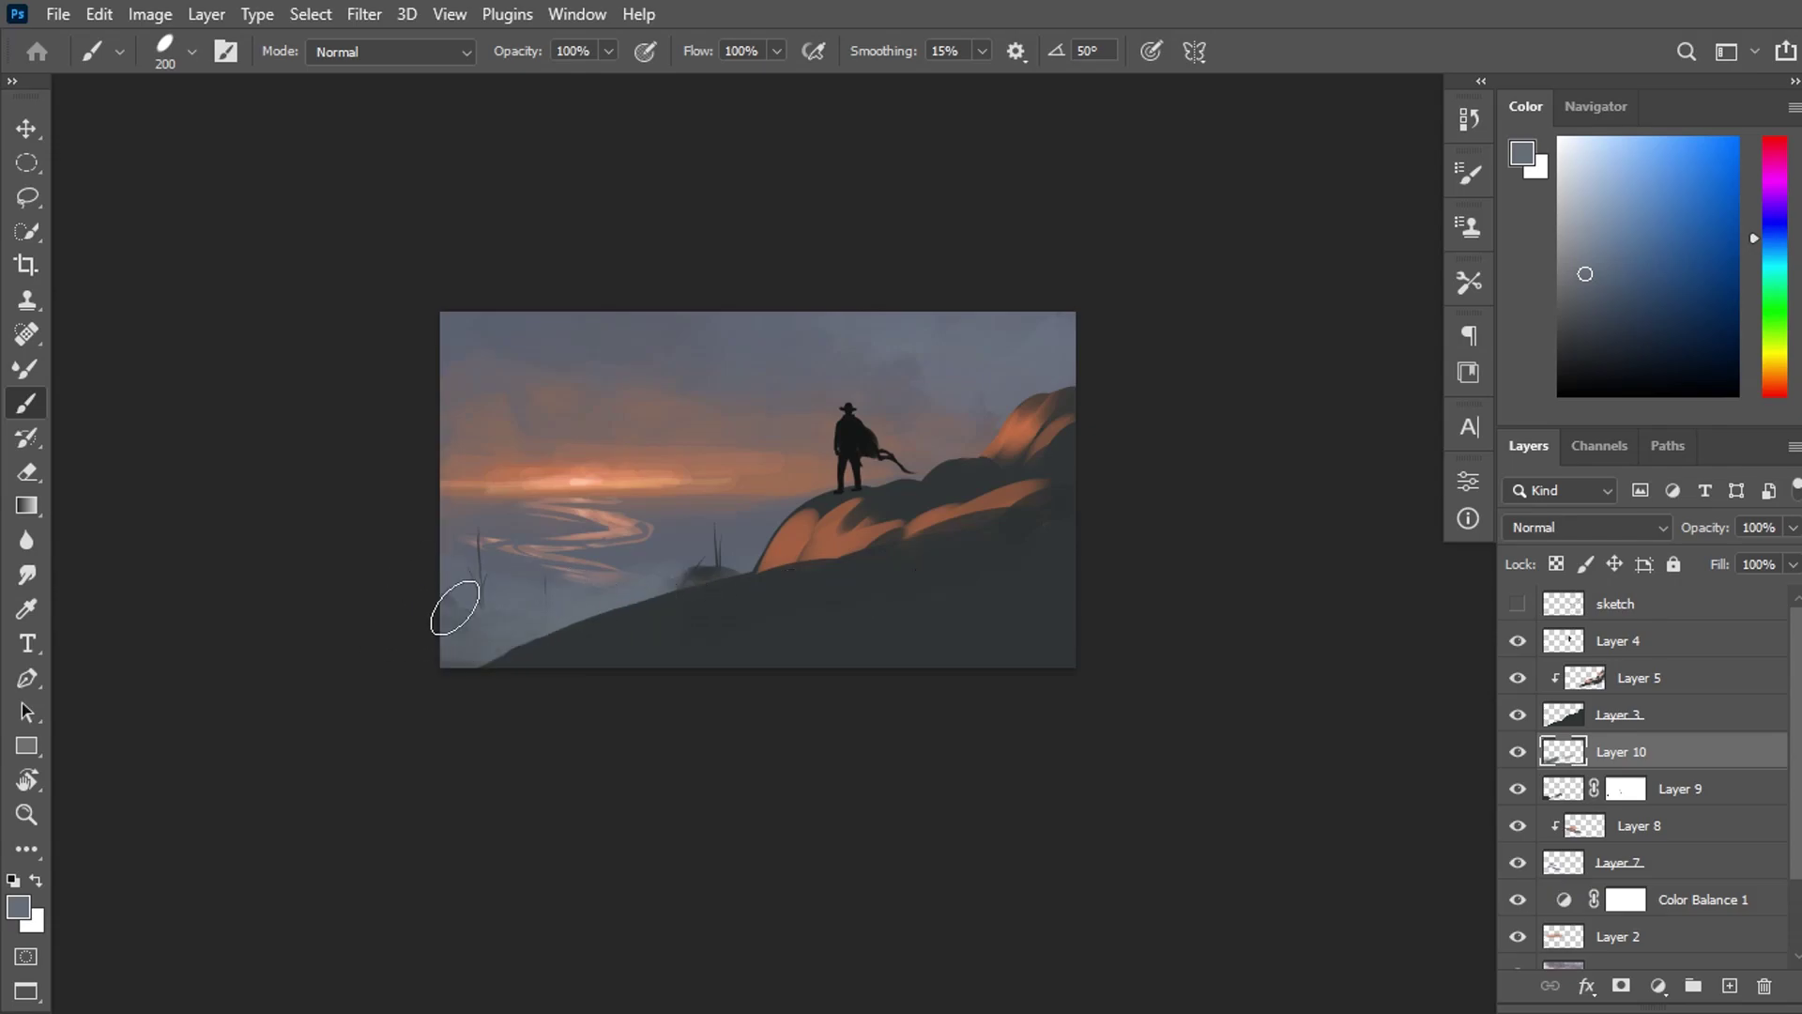
click(1621, 986)
Rotate the brush tip and mask out mist over the lower-left shrubs on Layer 10.
right_click(627, 471)
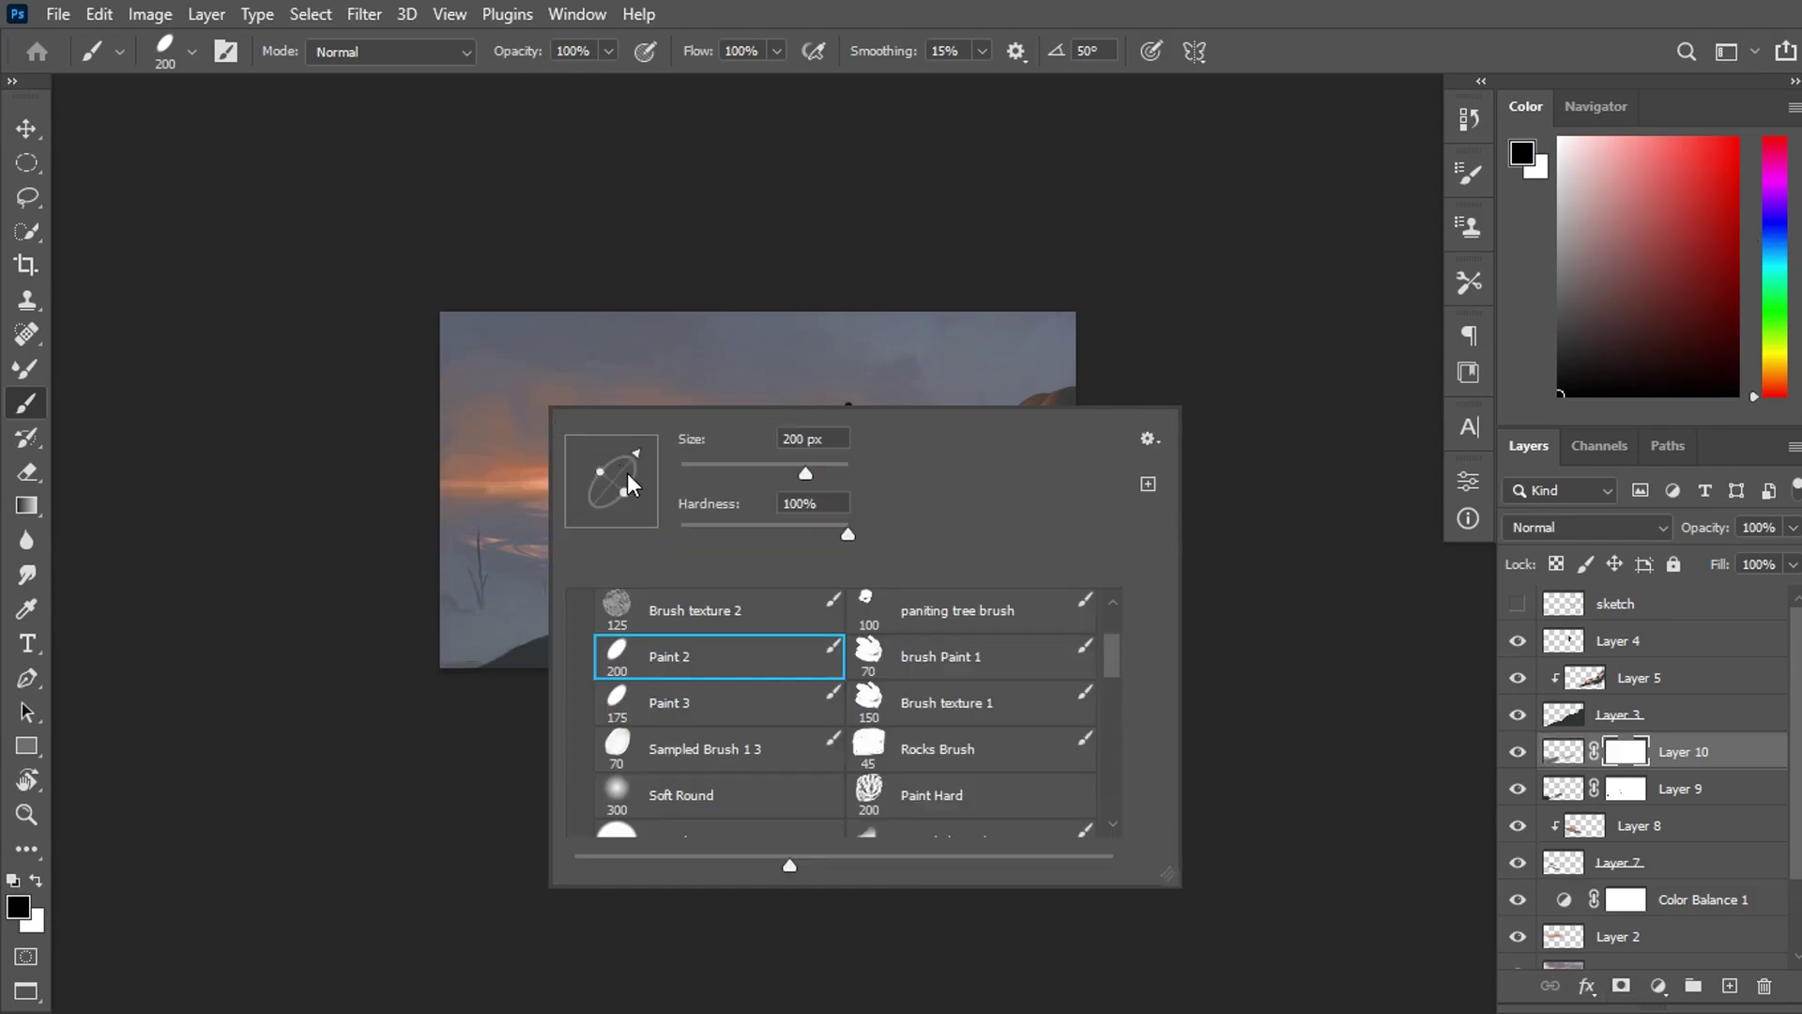
drag(627, 471, 676, 474)
key(Return)
mouse_move(452, 604)
mouse_down()
mouse_move(611, 627)
mouse_move(533, 589)
mouse_up()
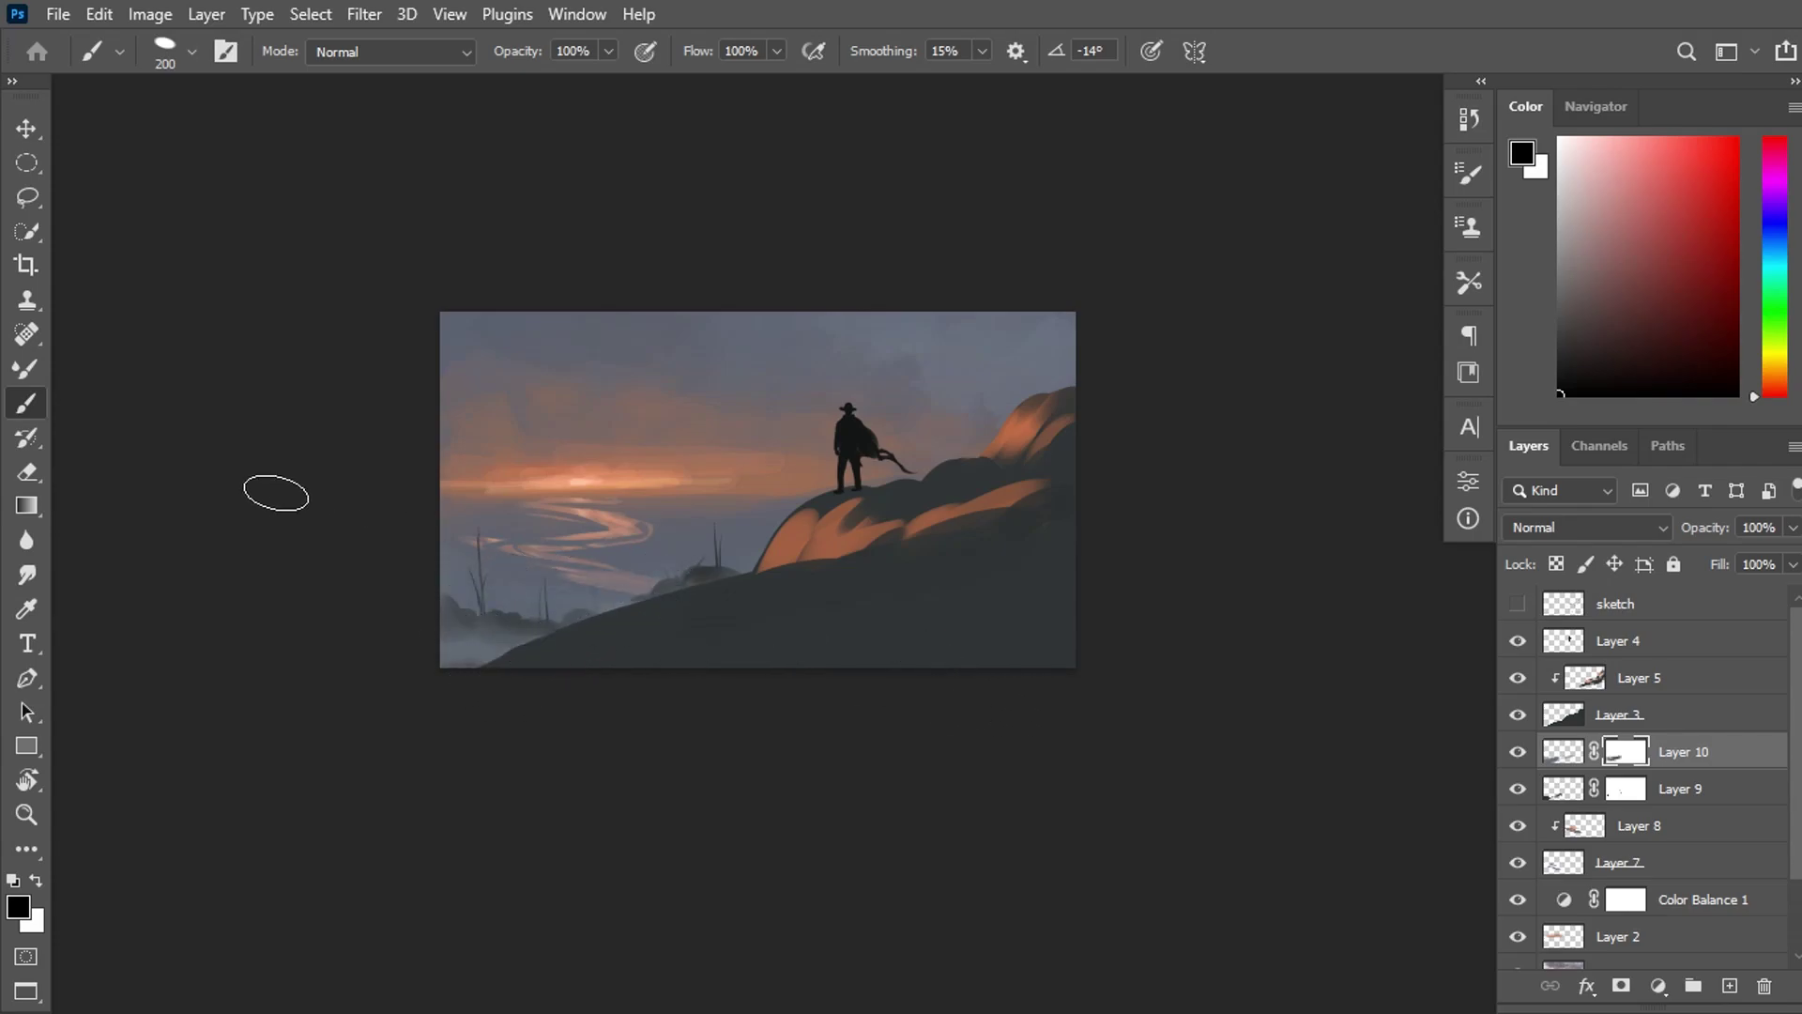
Check the navigator overview, then select Layer 7 and Layer 2.
click(1581, 111)
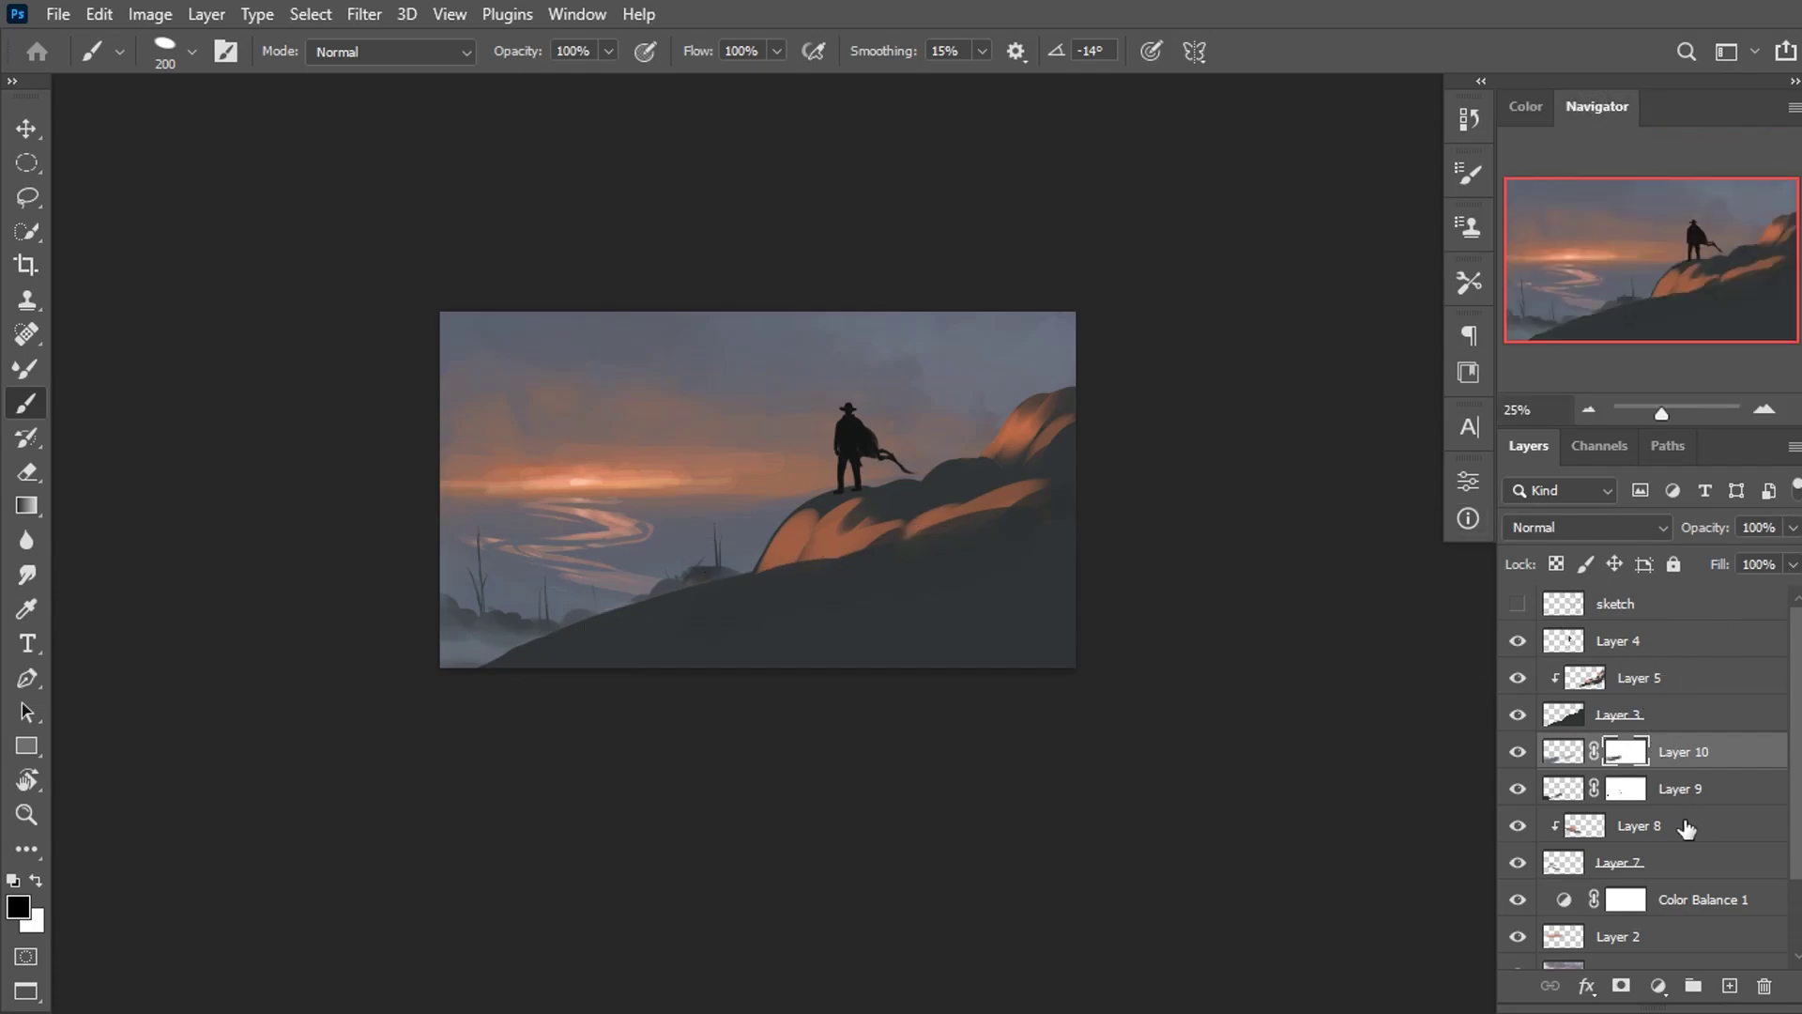
click(1632, 864)
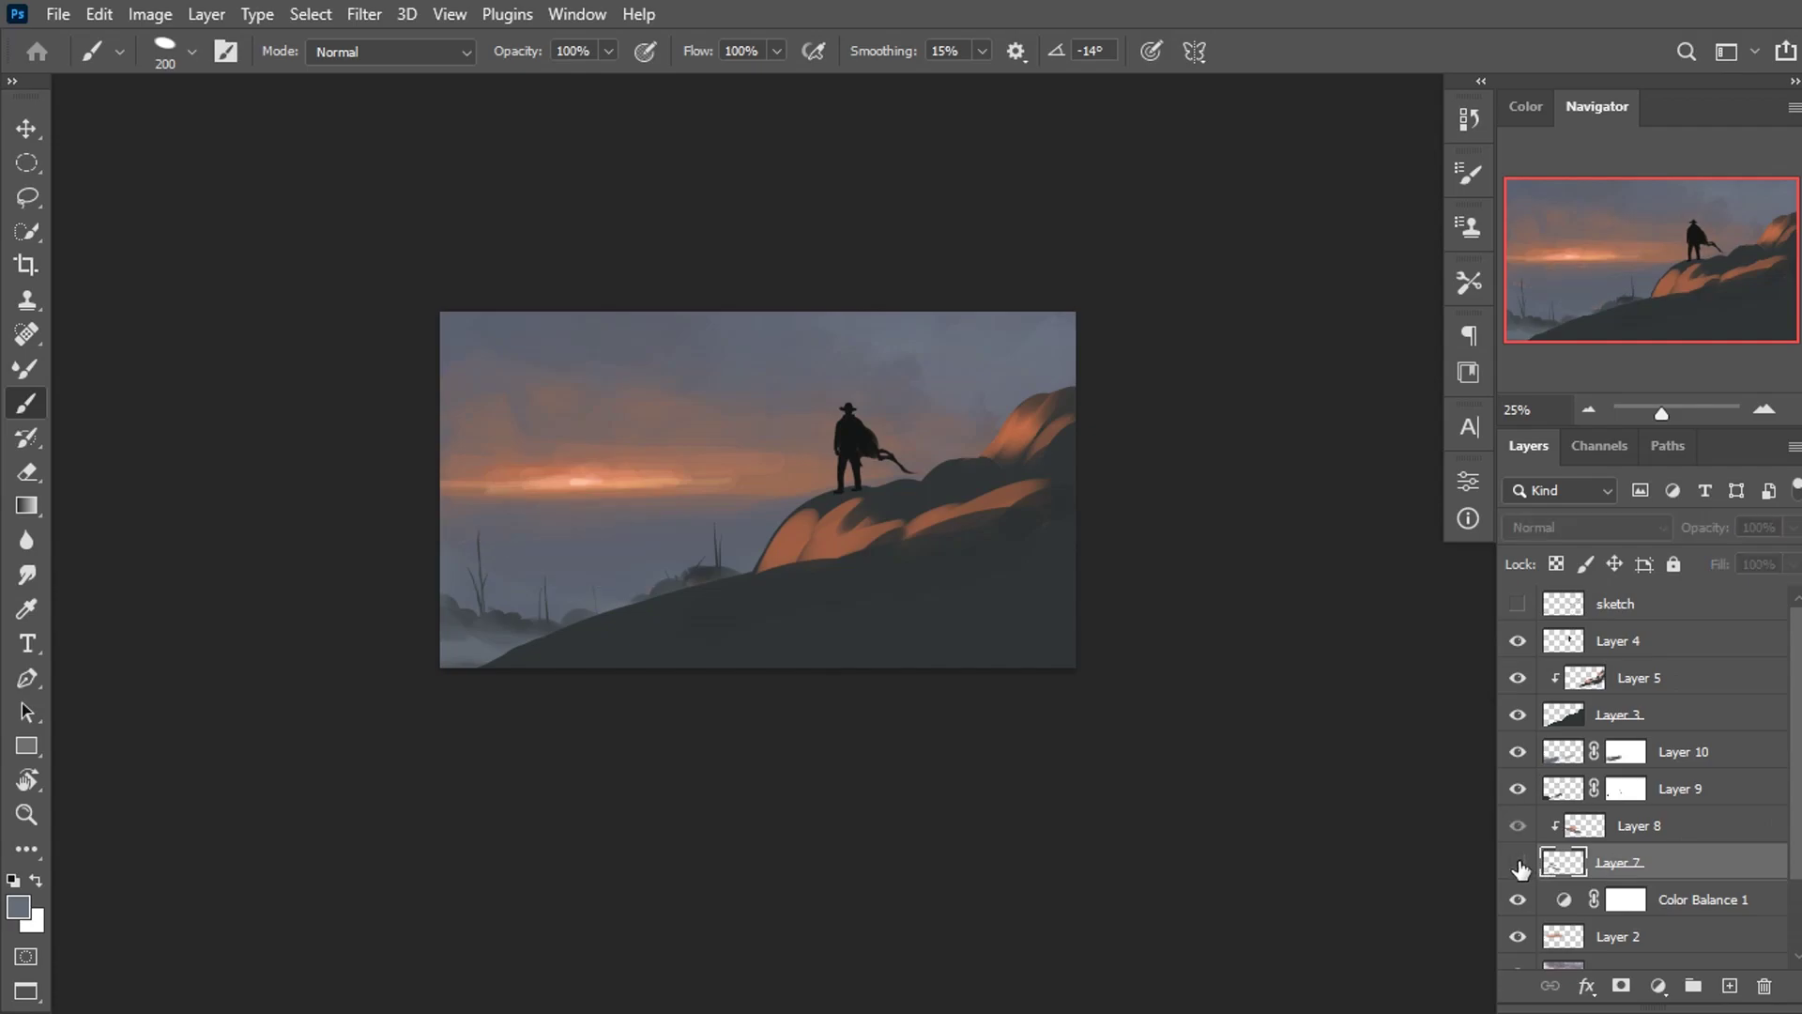
click(1659, 938)
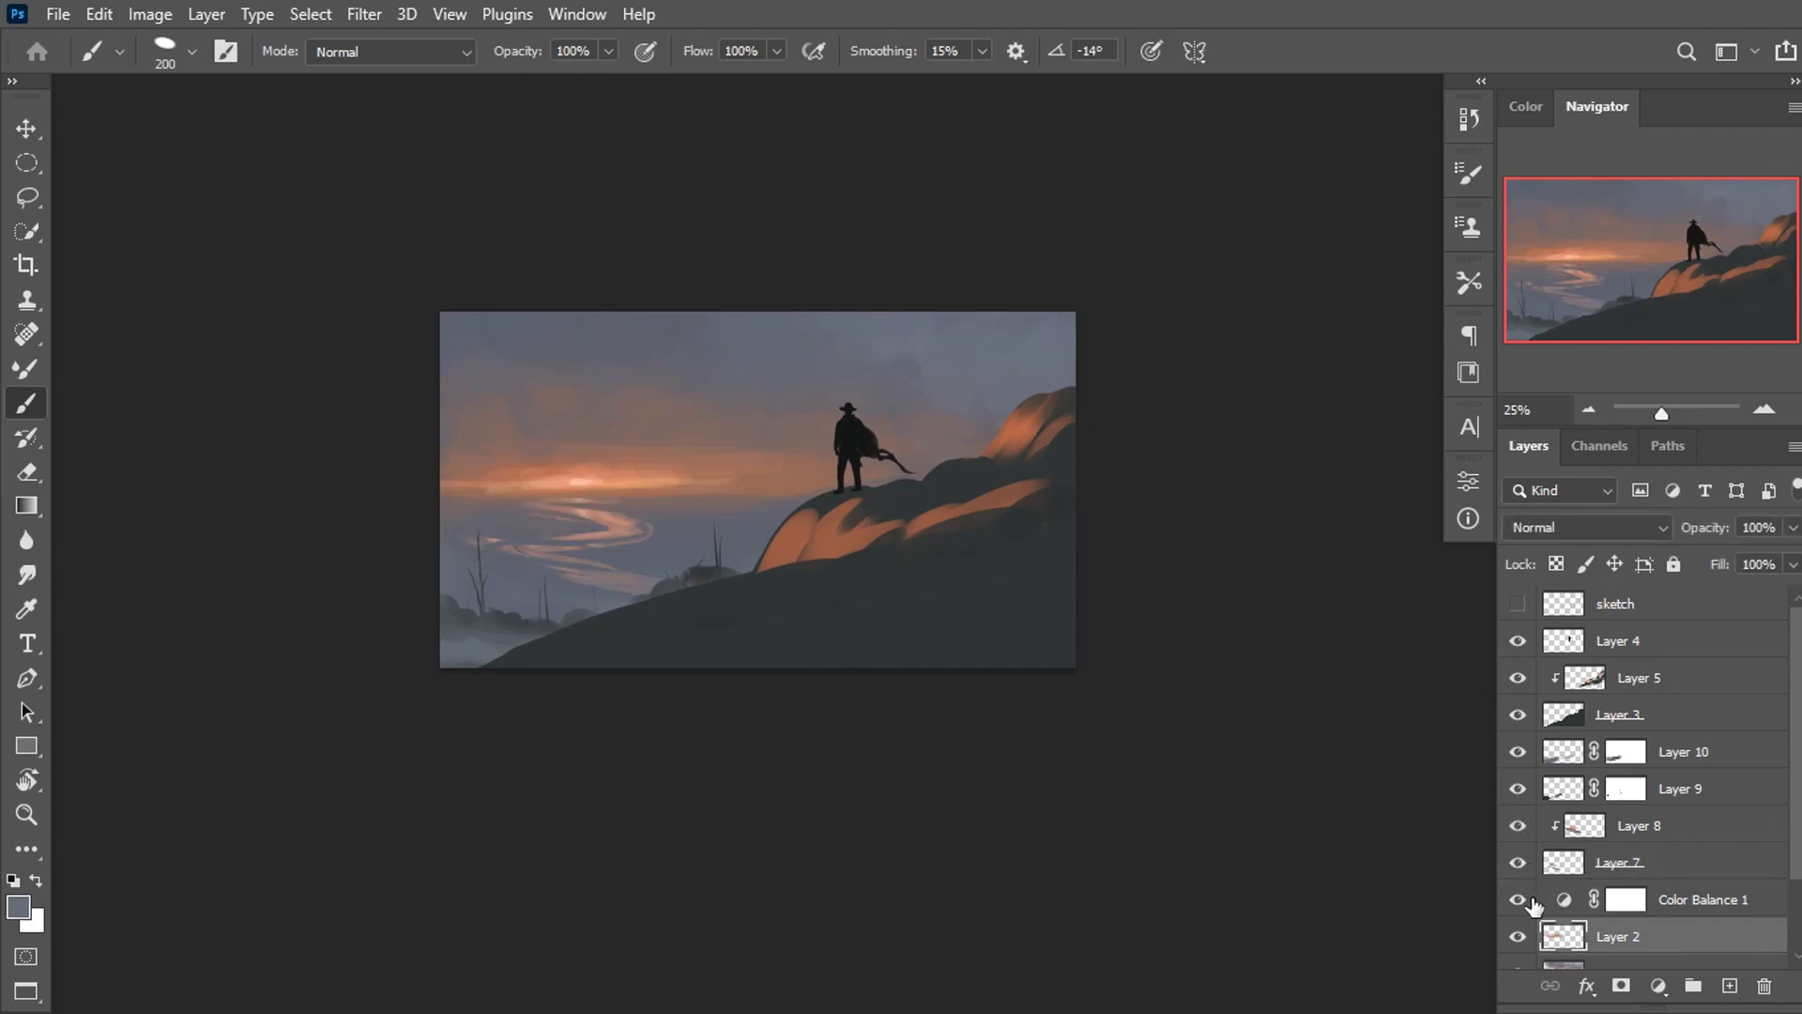
Add a new layer above Color Balance 1 and lower the brush flow to 22%.
click(1686, 904)
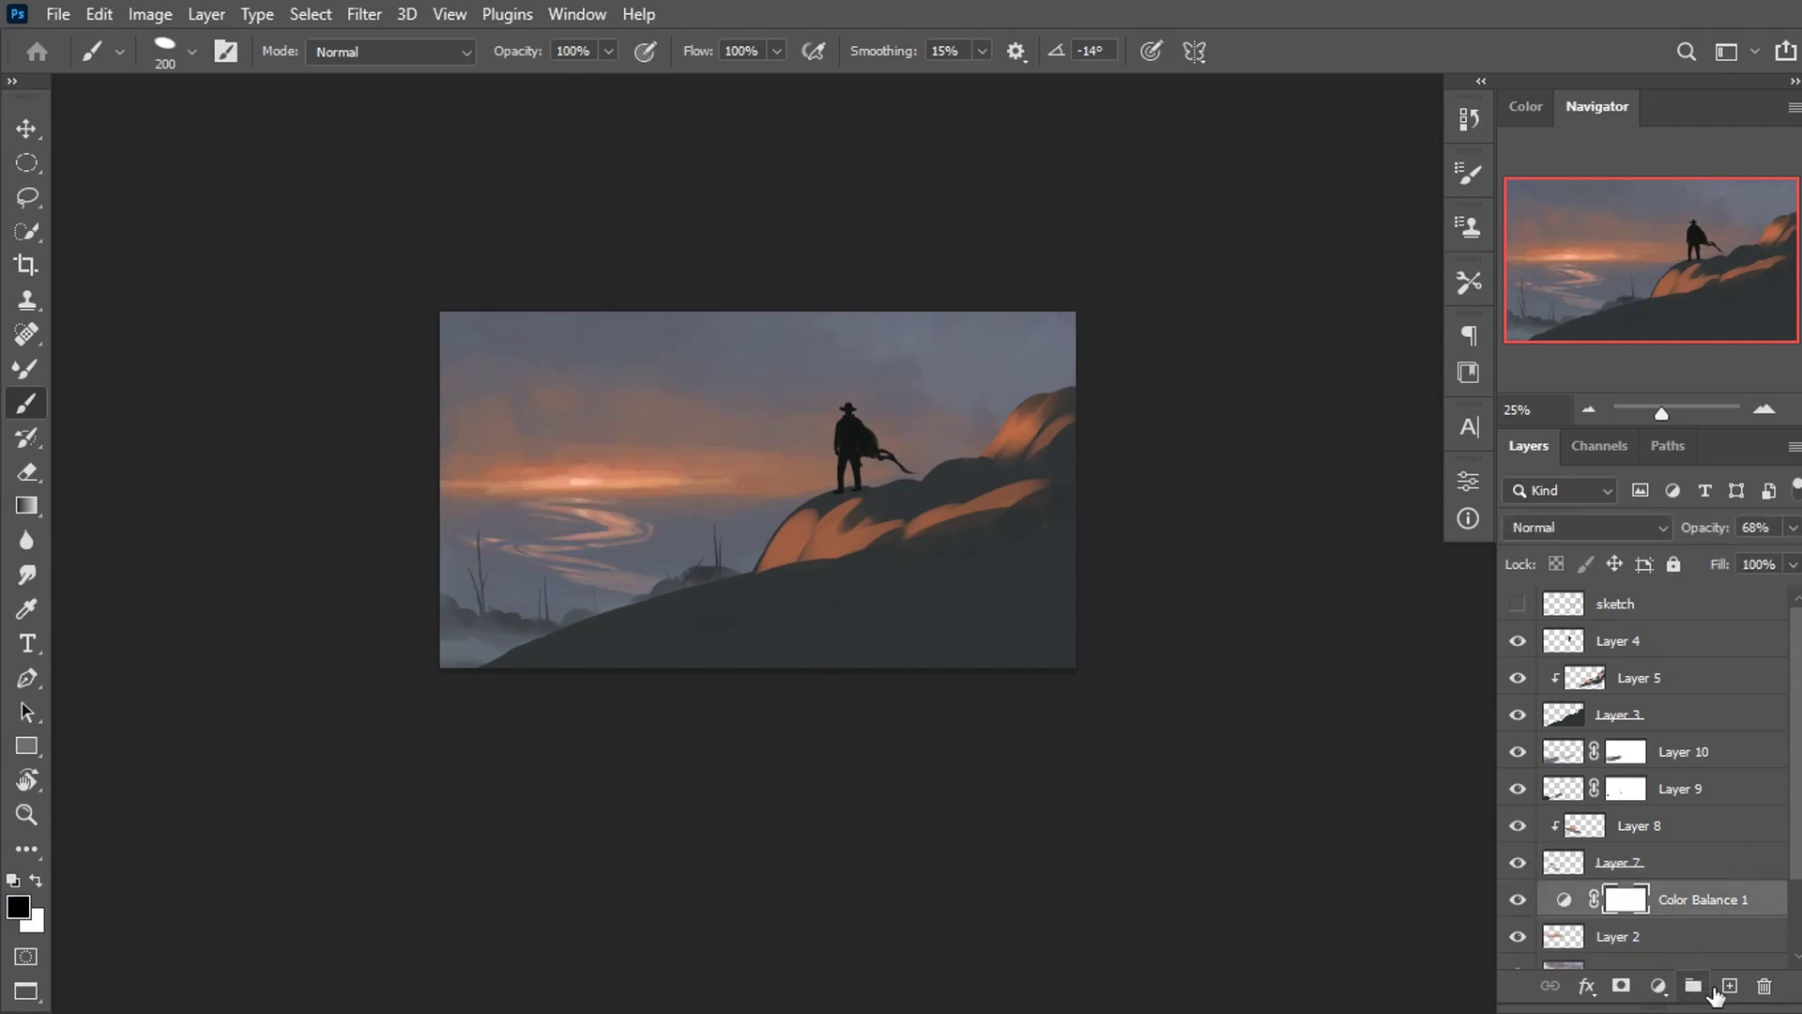
click(1730, 986)
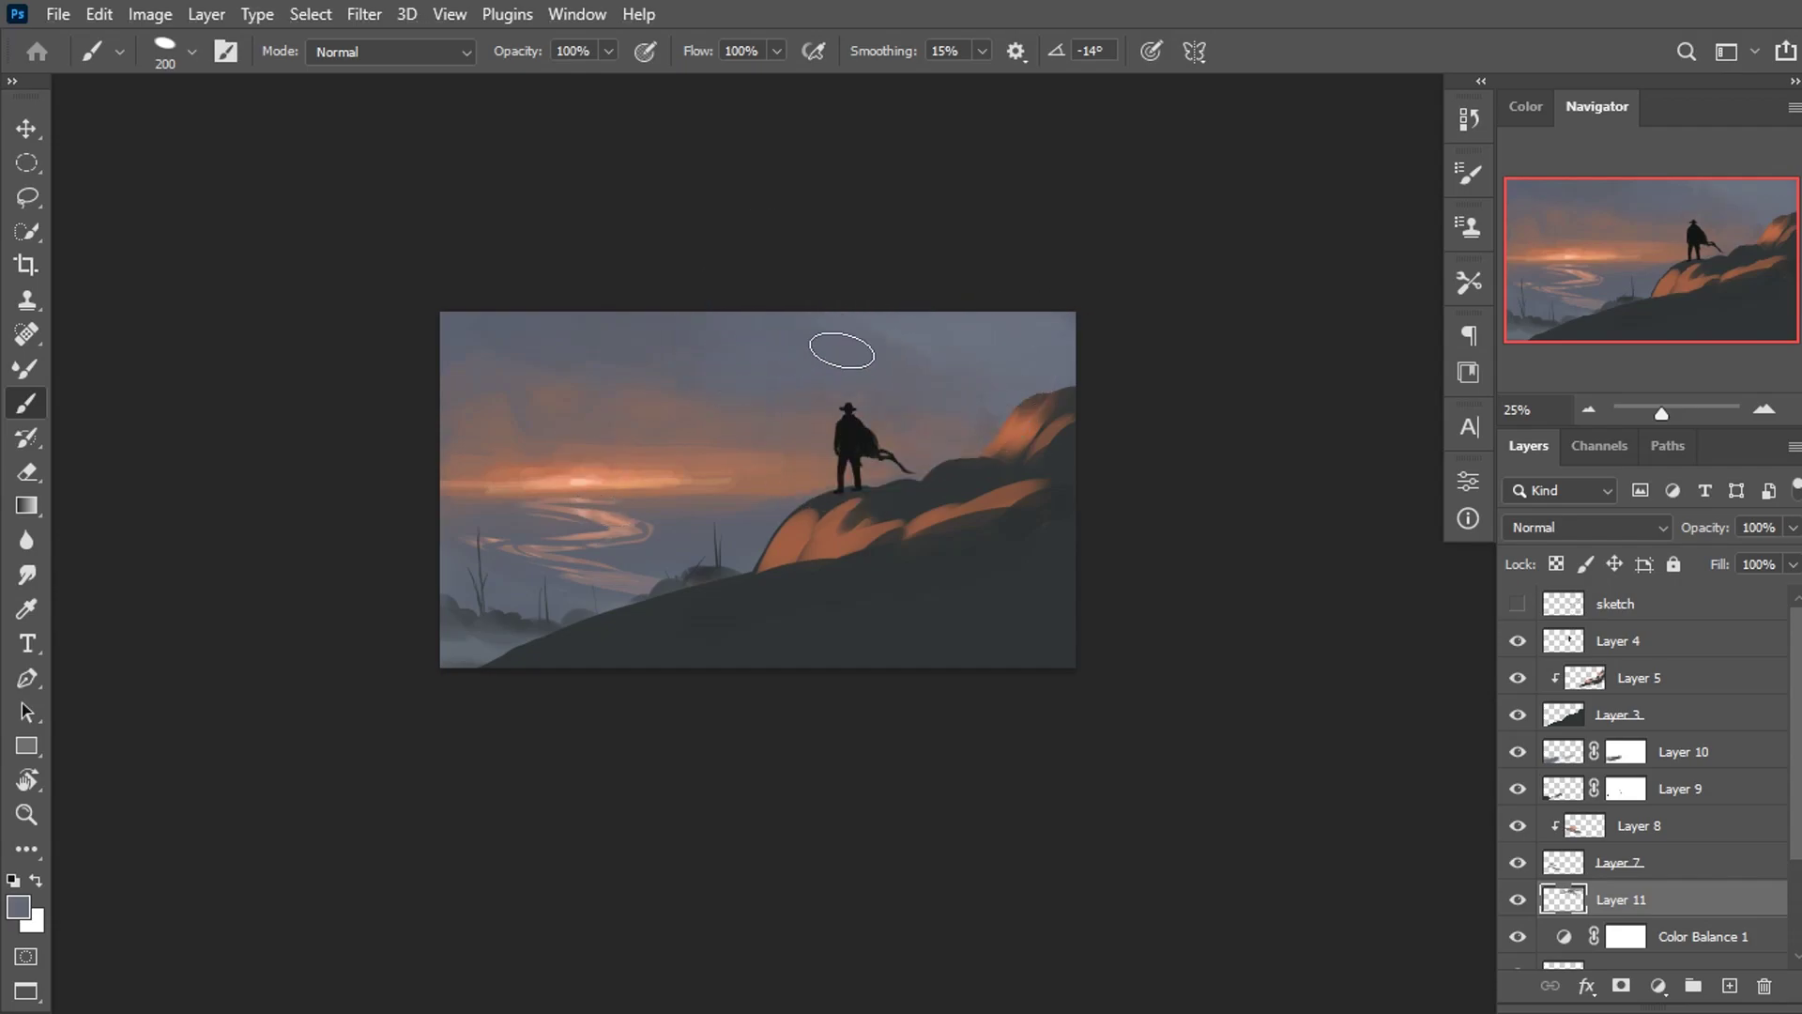
alt+click(597, 467)
click(777, 50)
click(529, 513)
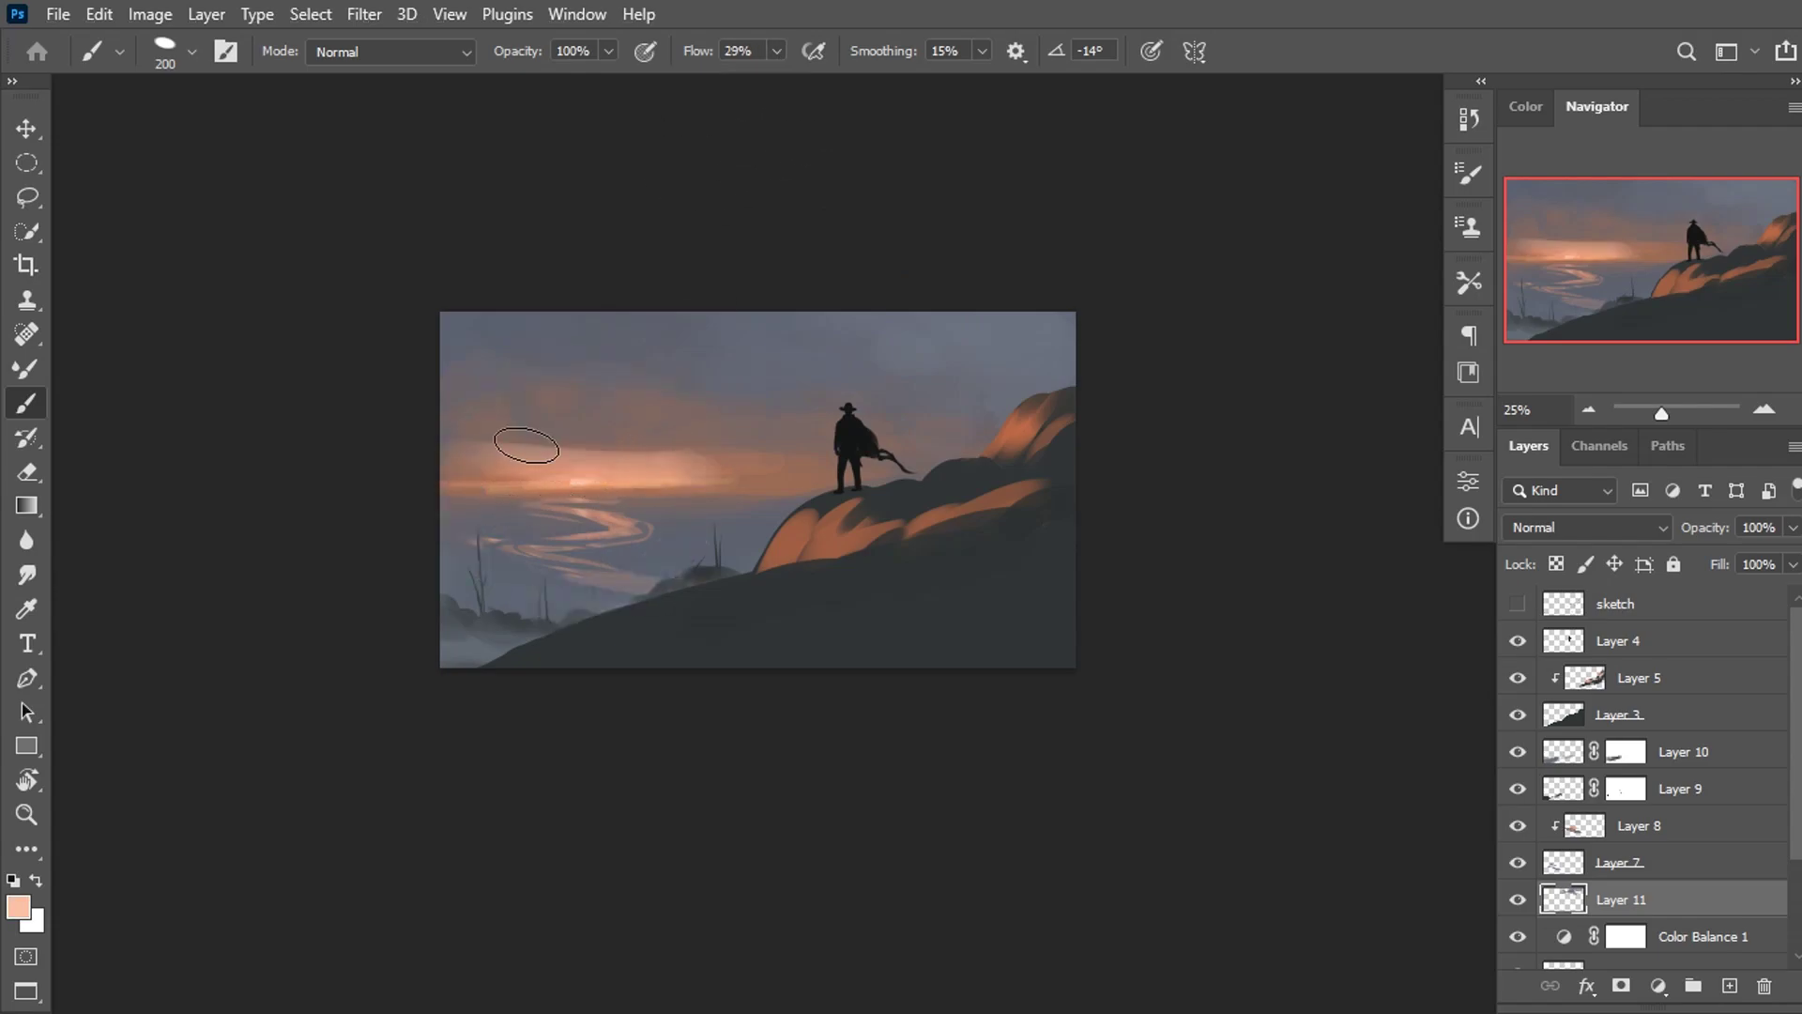
key(ctrl+plus)
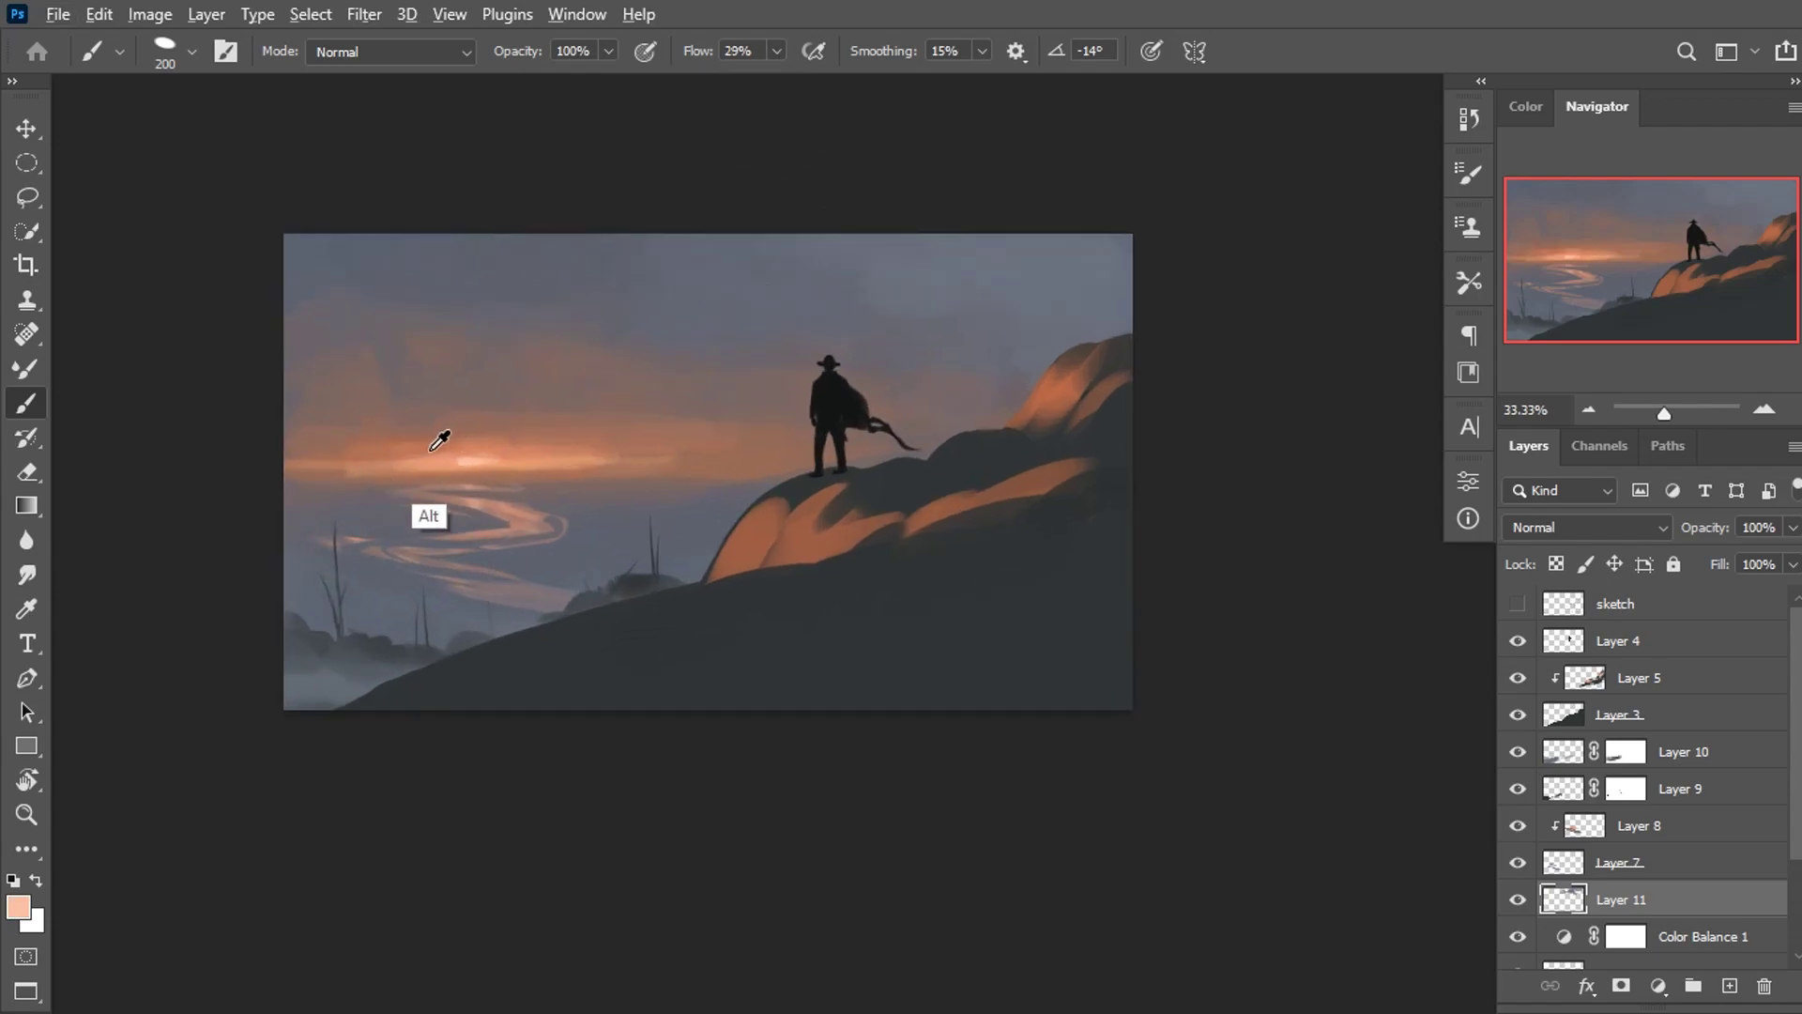
right_click(474, 435)
key(Escape)
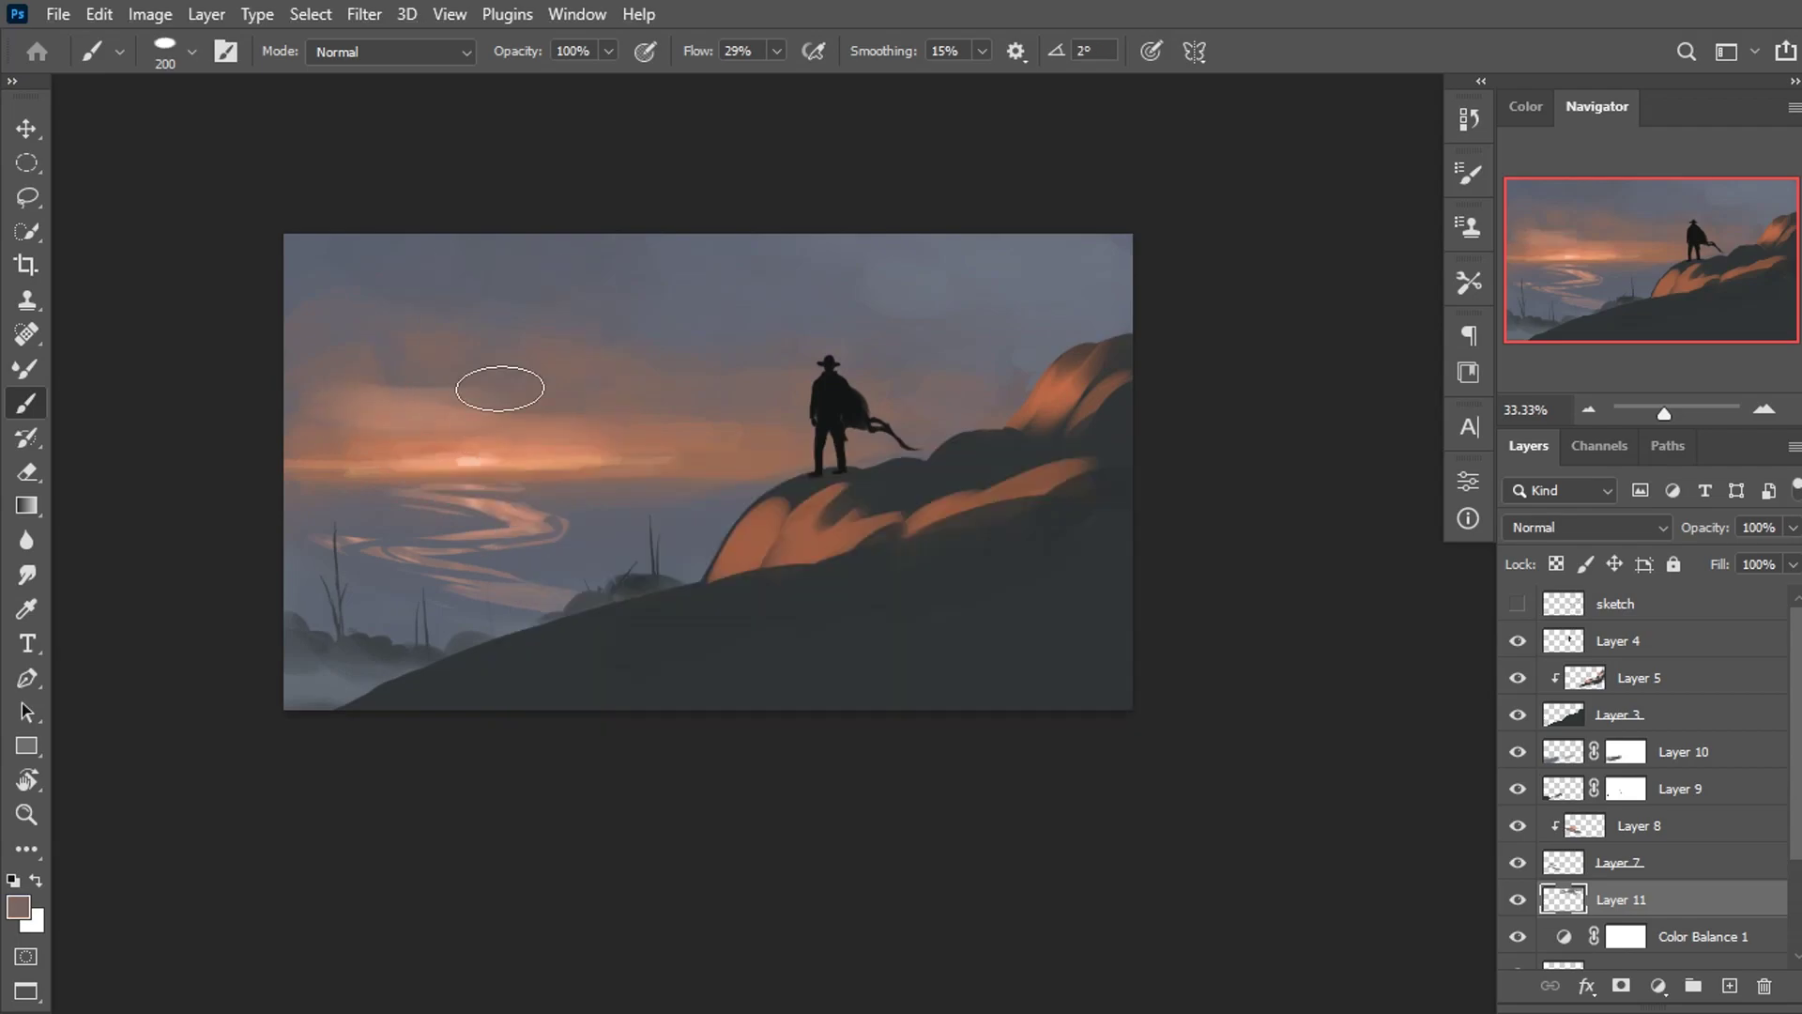
alt+click(604, 406)
drag(778, 50, 768, 80)
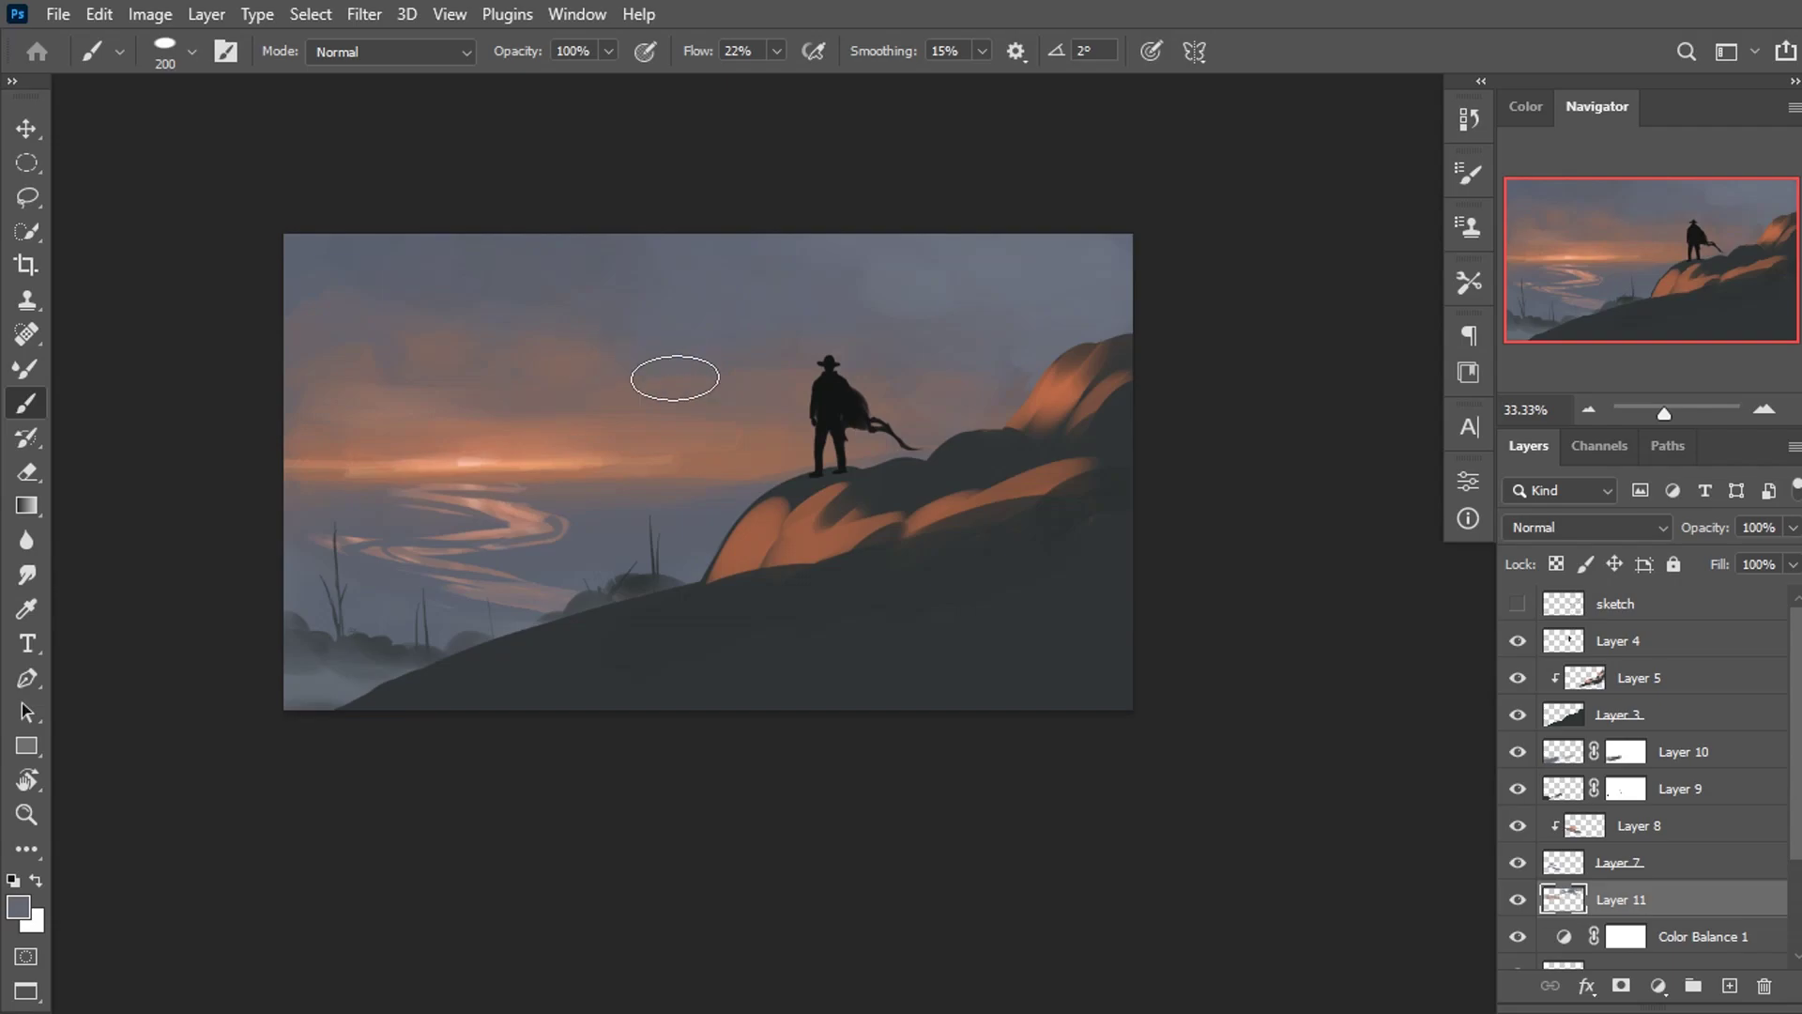
Paint a dark cloud in the upper sky and smooth the grey around it.
alt+click(815, 481)
drag(615, 350, 664, 334)
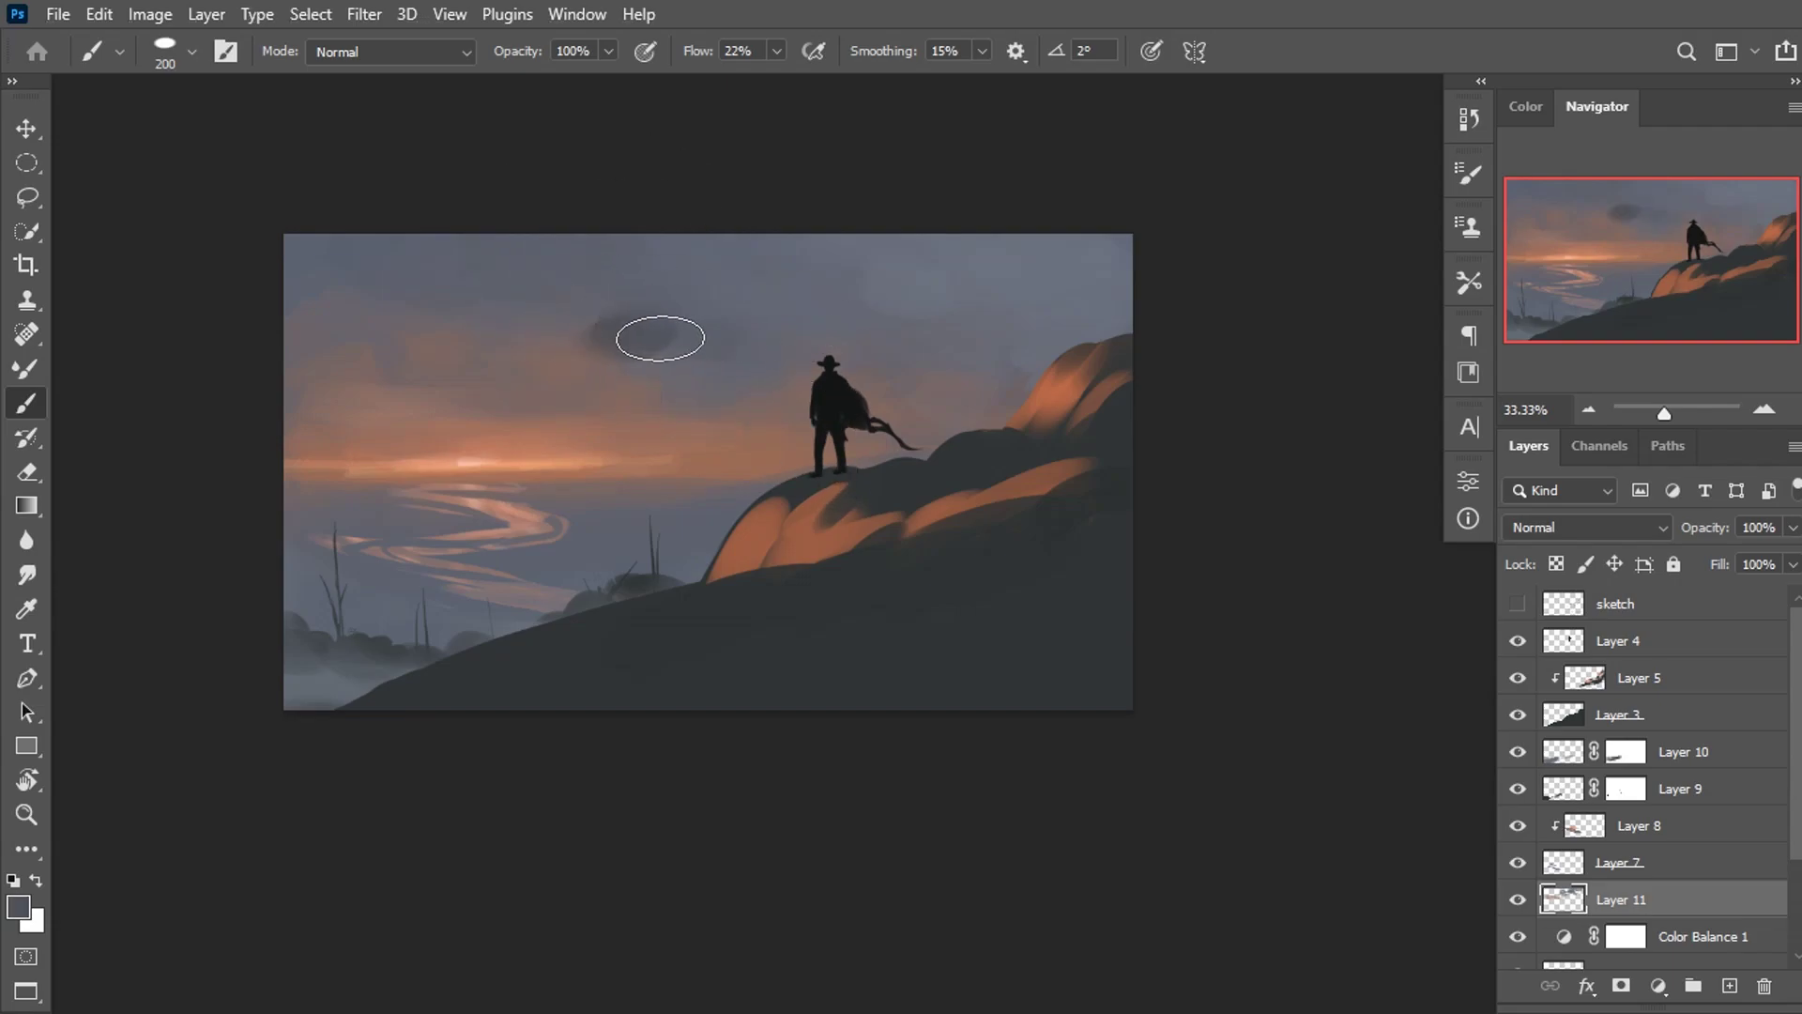
alt+click(644, 310)
key(bracketright)
key(bracketright)
key(bracketright)
key(bracketright)
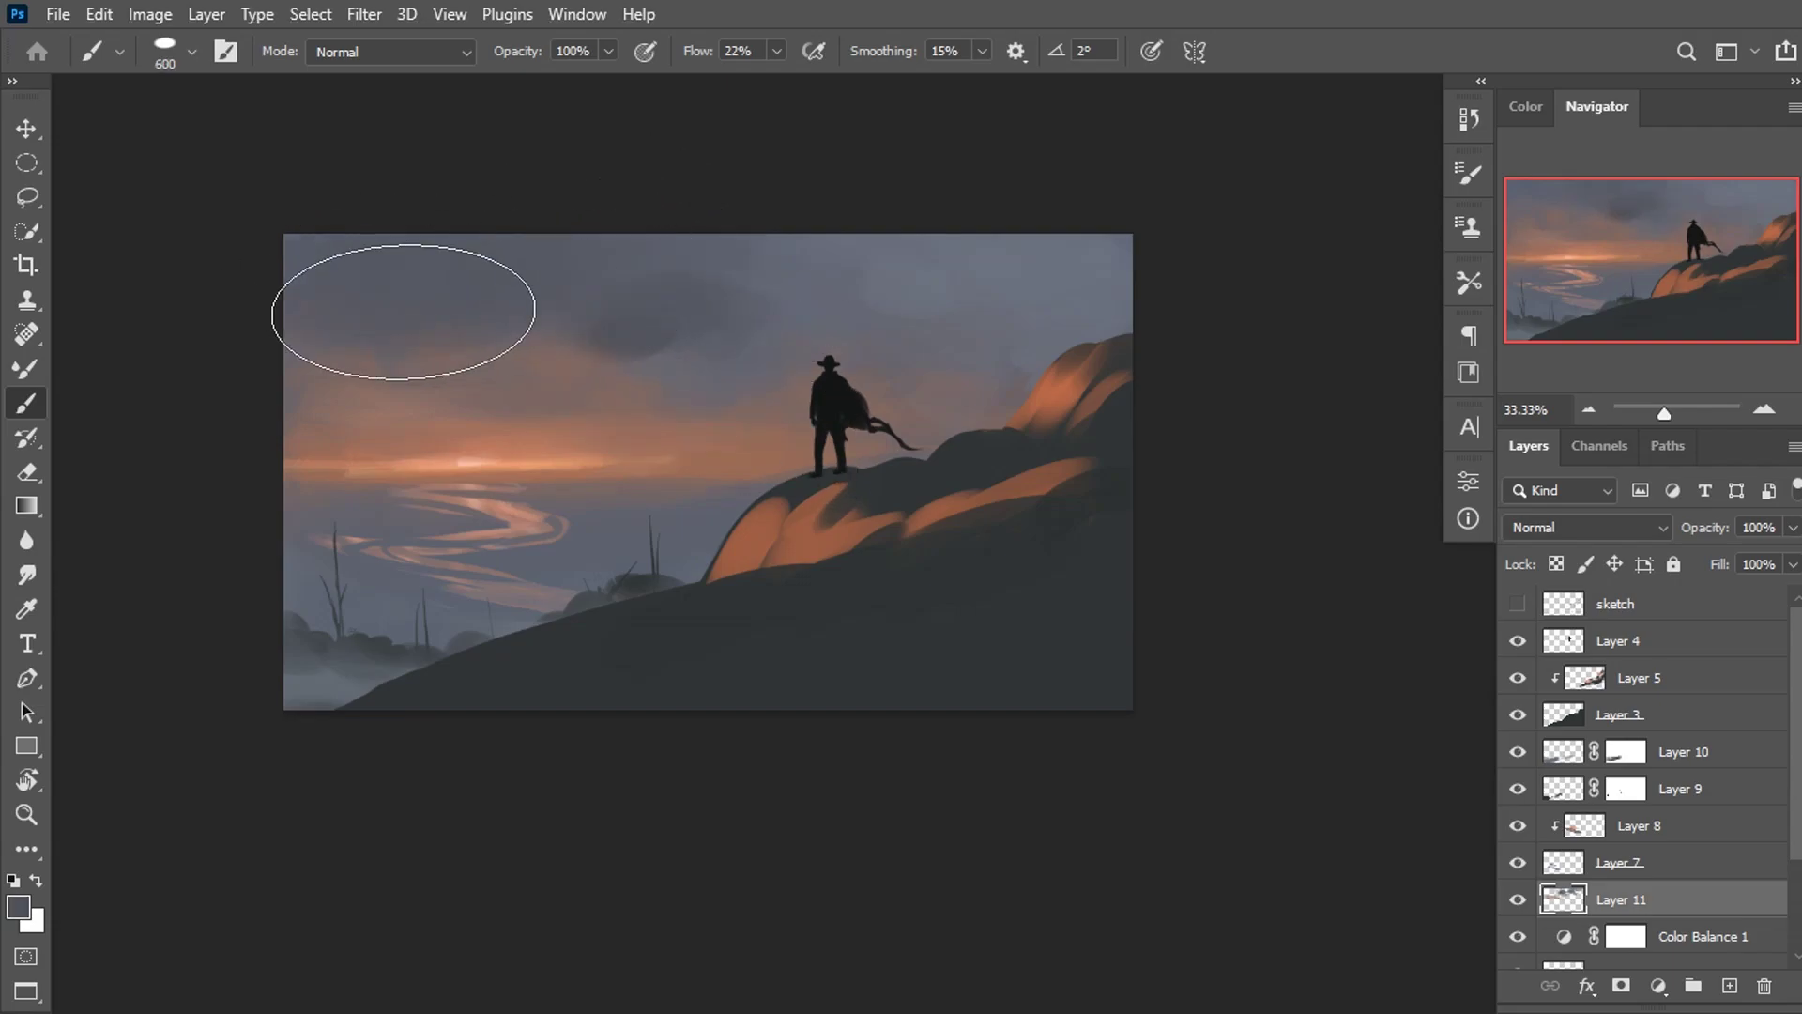
drag(408, 312, 751, 312)
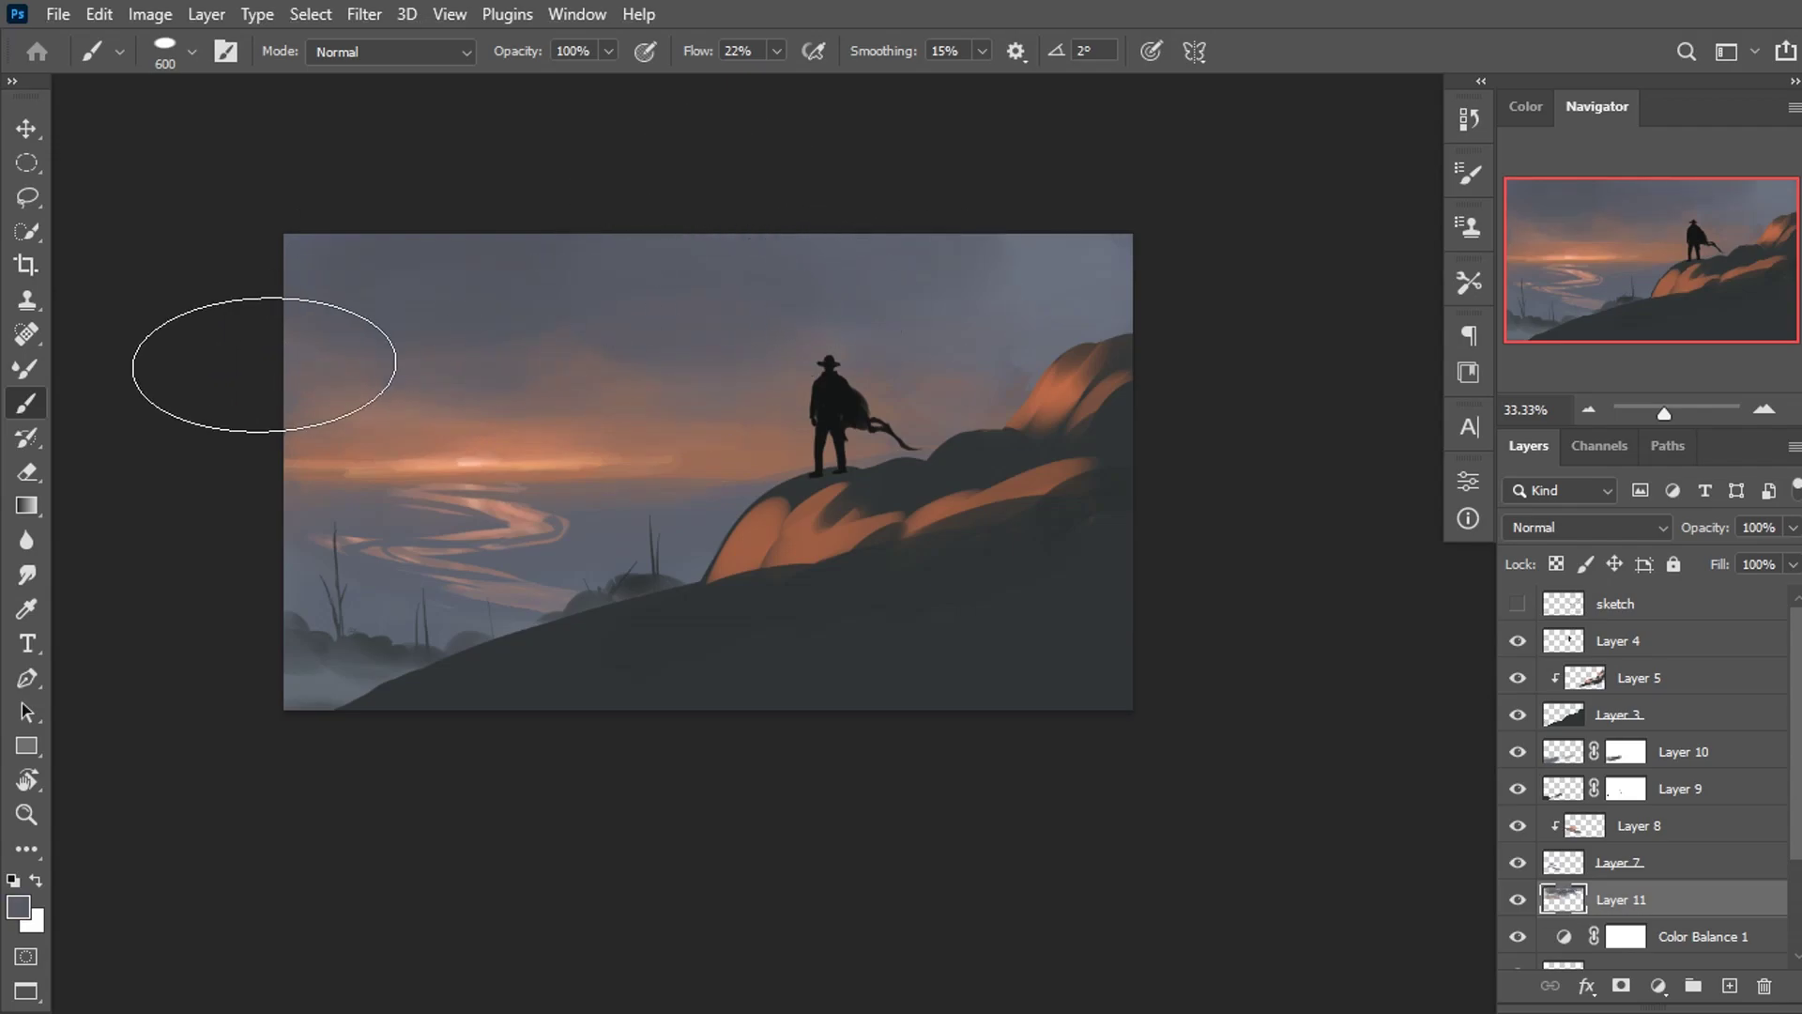
alt+click(432, 386)
key(bracketleft)
key(bracketleft)
key(bracketleft)
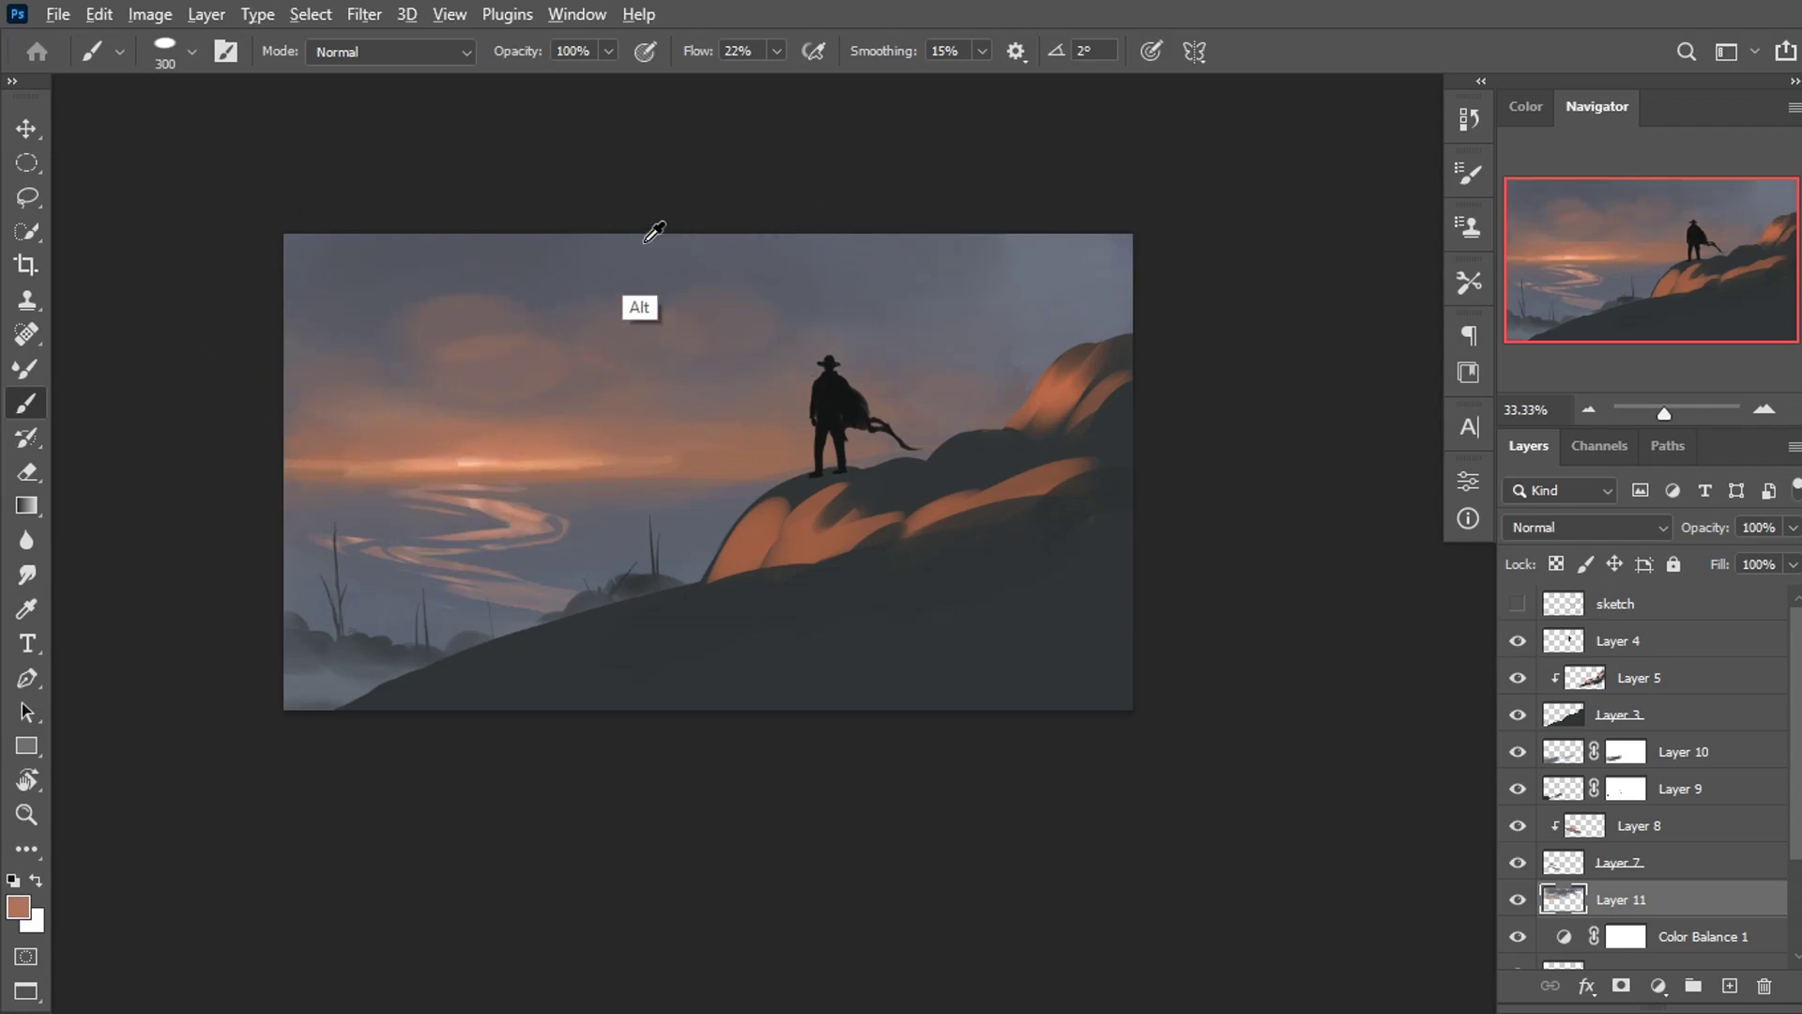
At 39% flow, paint grey-blue cloud masses over the upper sky on both sides of the figure.
alt+click(1042, 252)
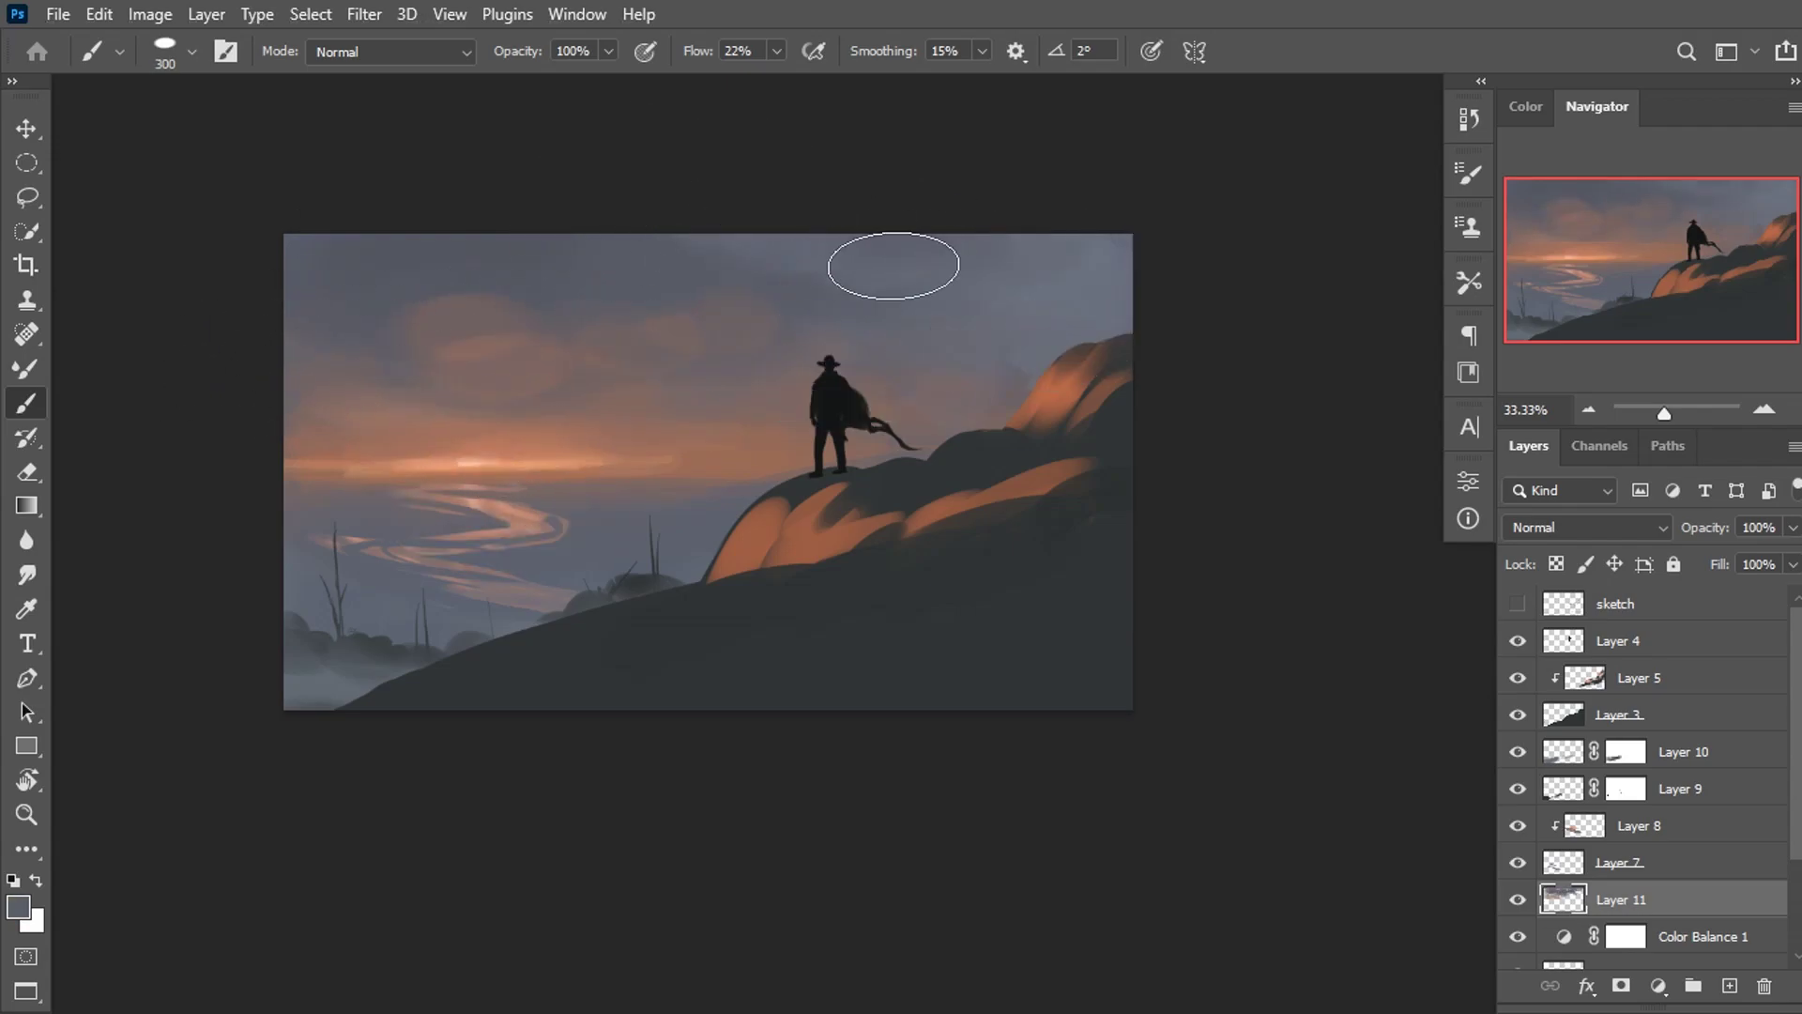
click(776, 51)
drag(777, 83, 798, 83)
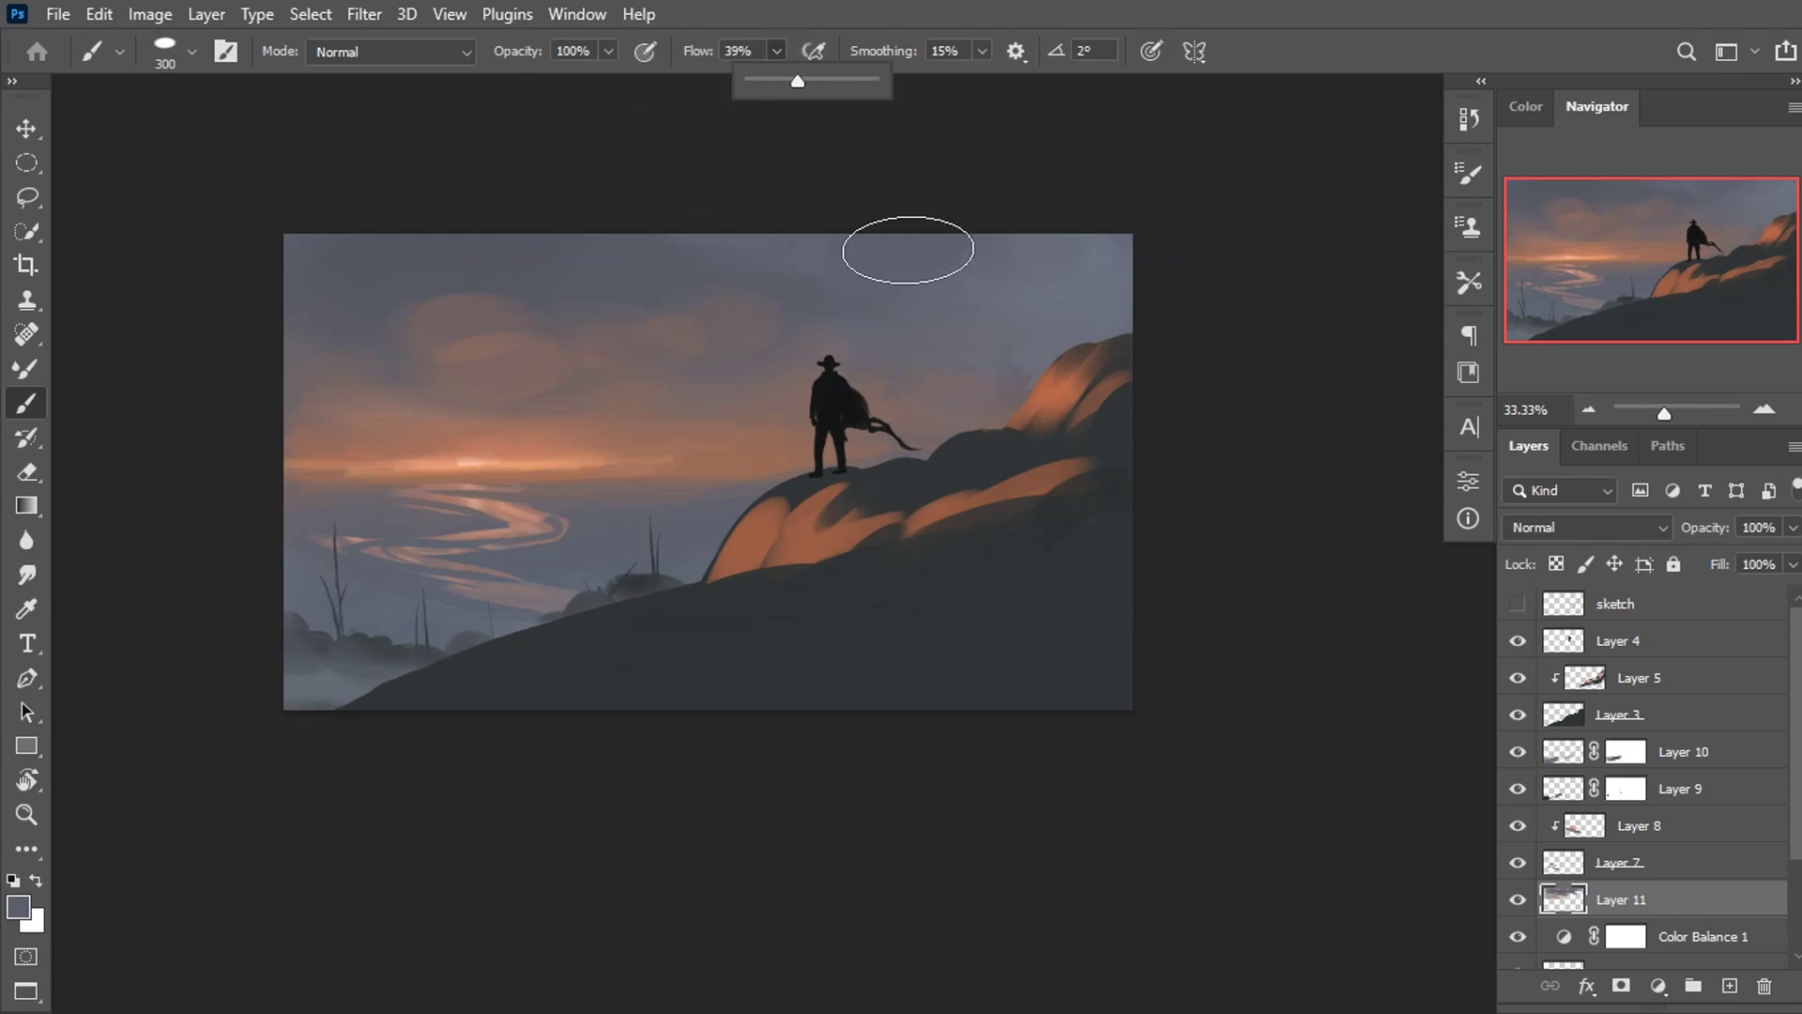
alt+click(687, 255)
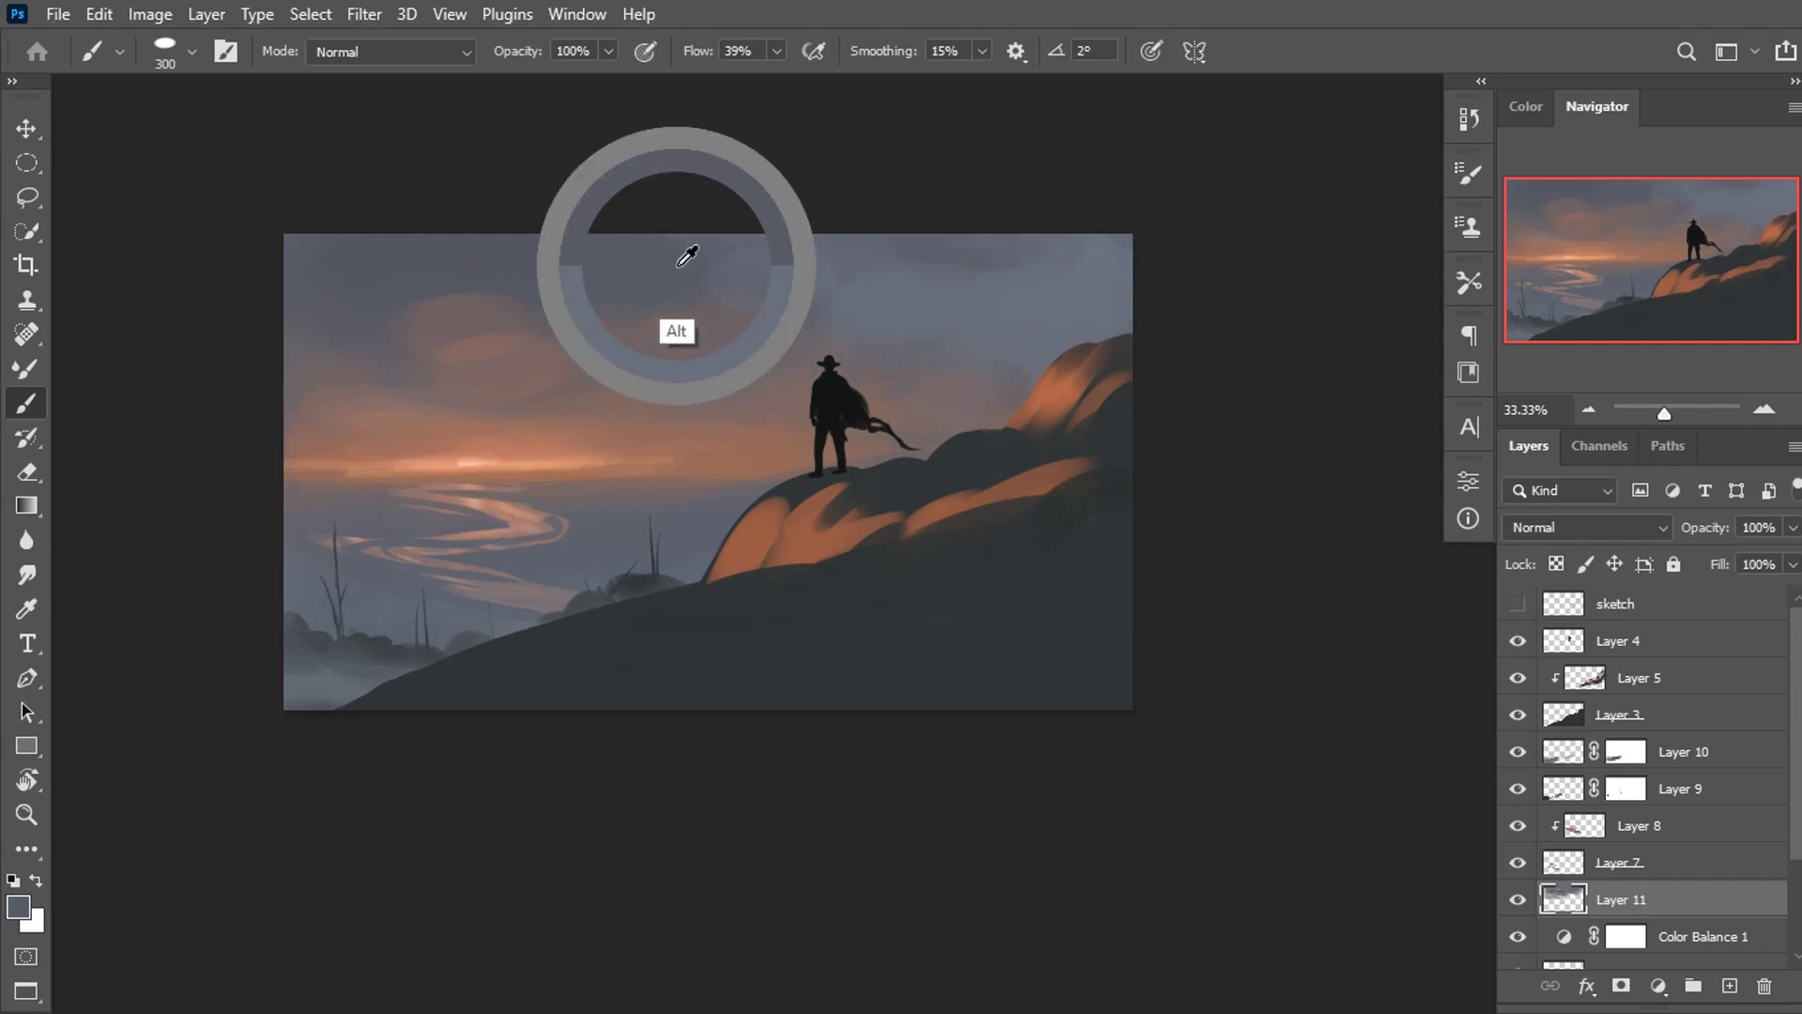
alt+click(998, 225)
alt+click(1039, 352)
drag(1033, 385, 939, 414)
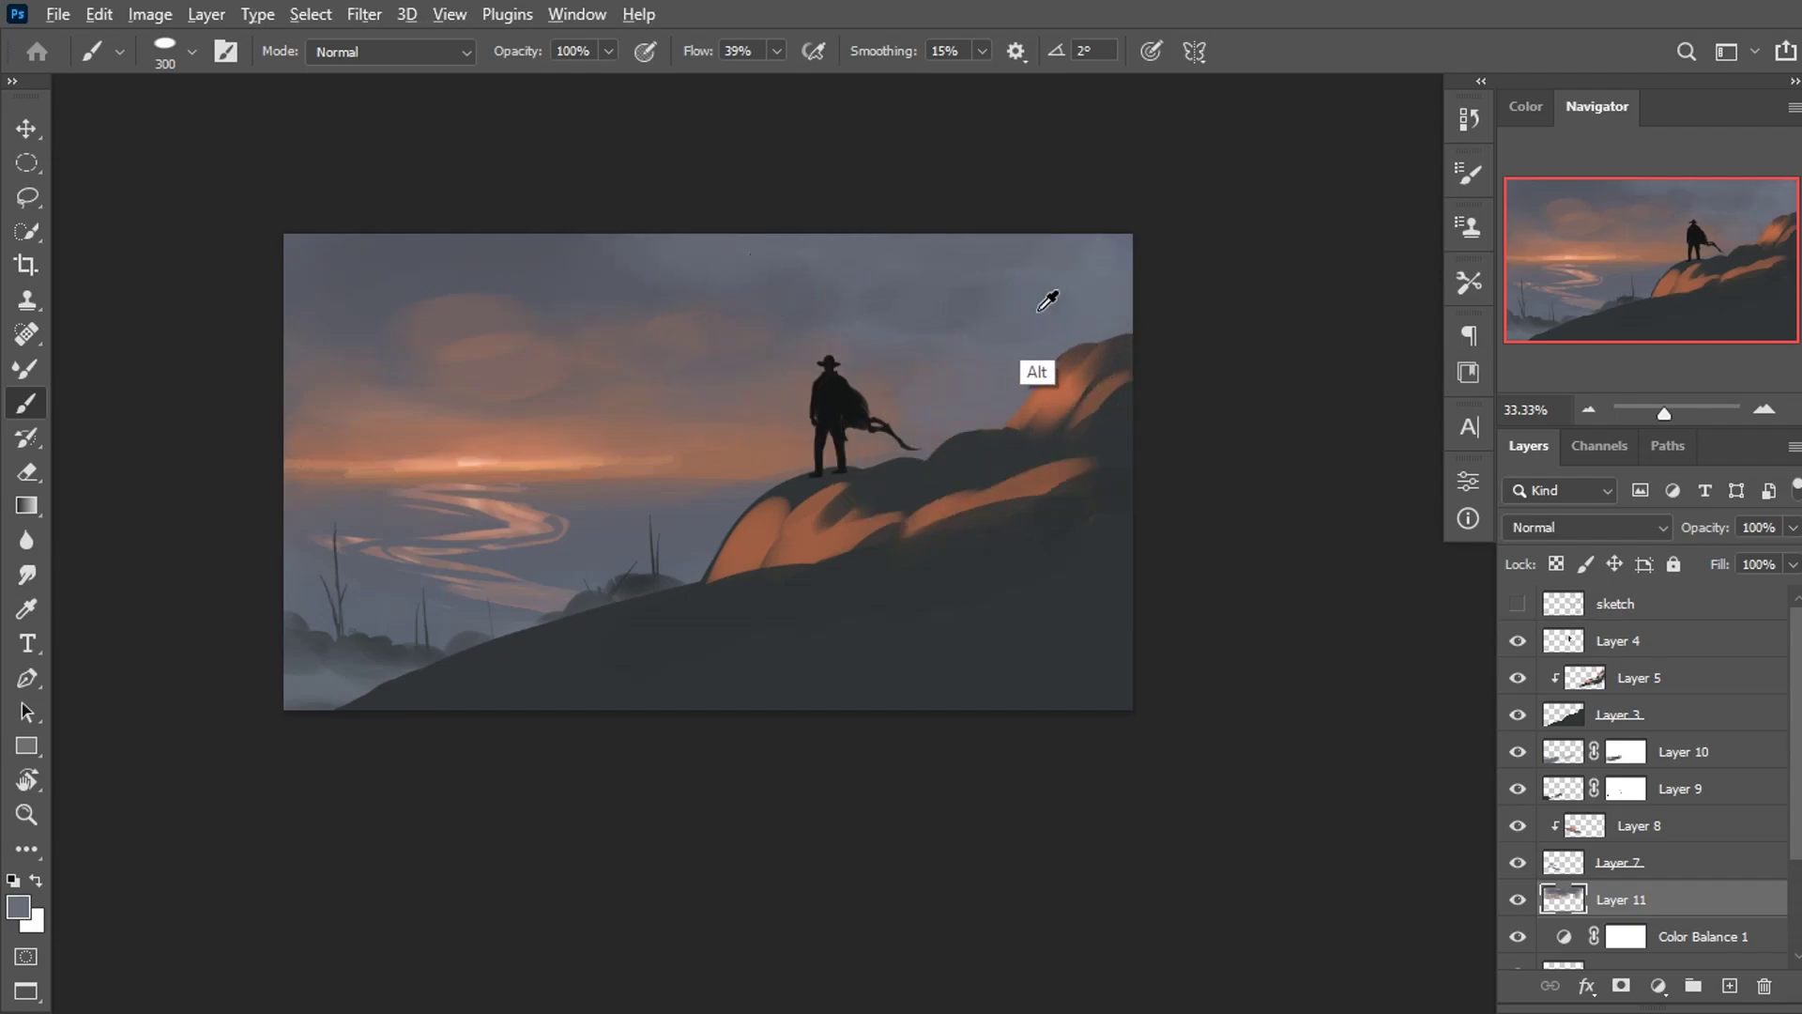
alt+click(512, 267)
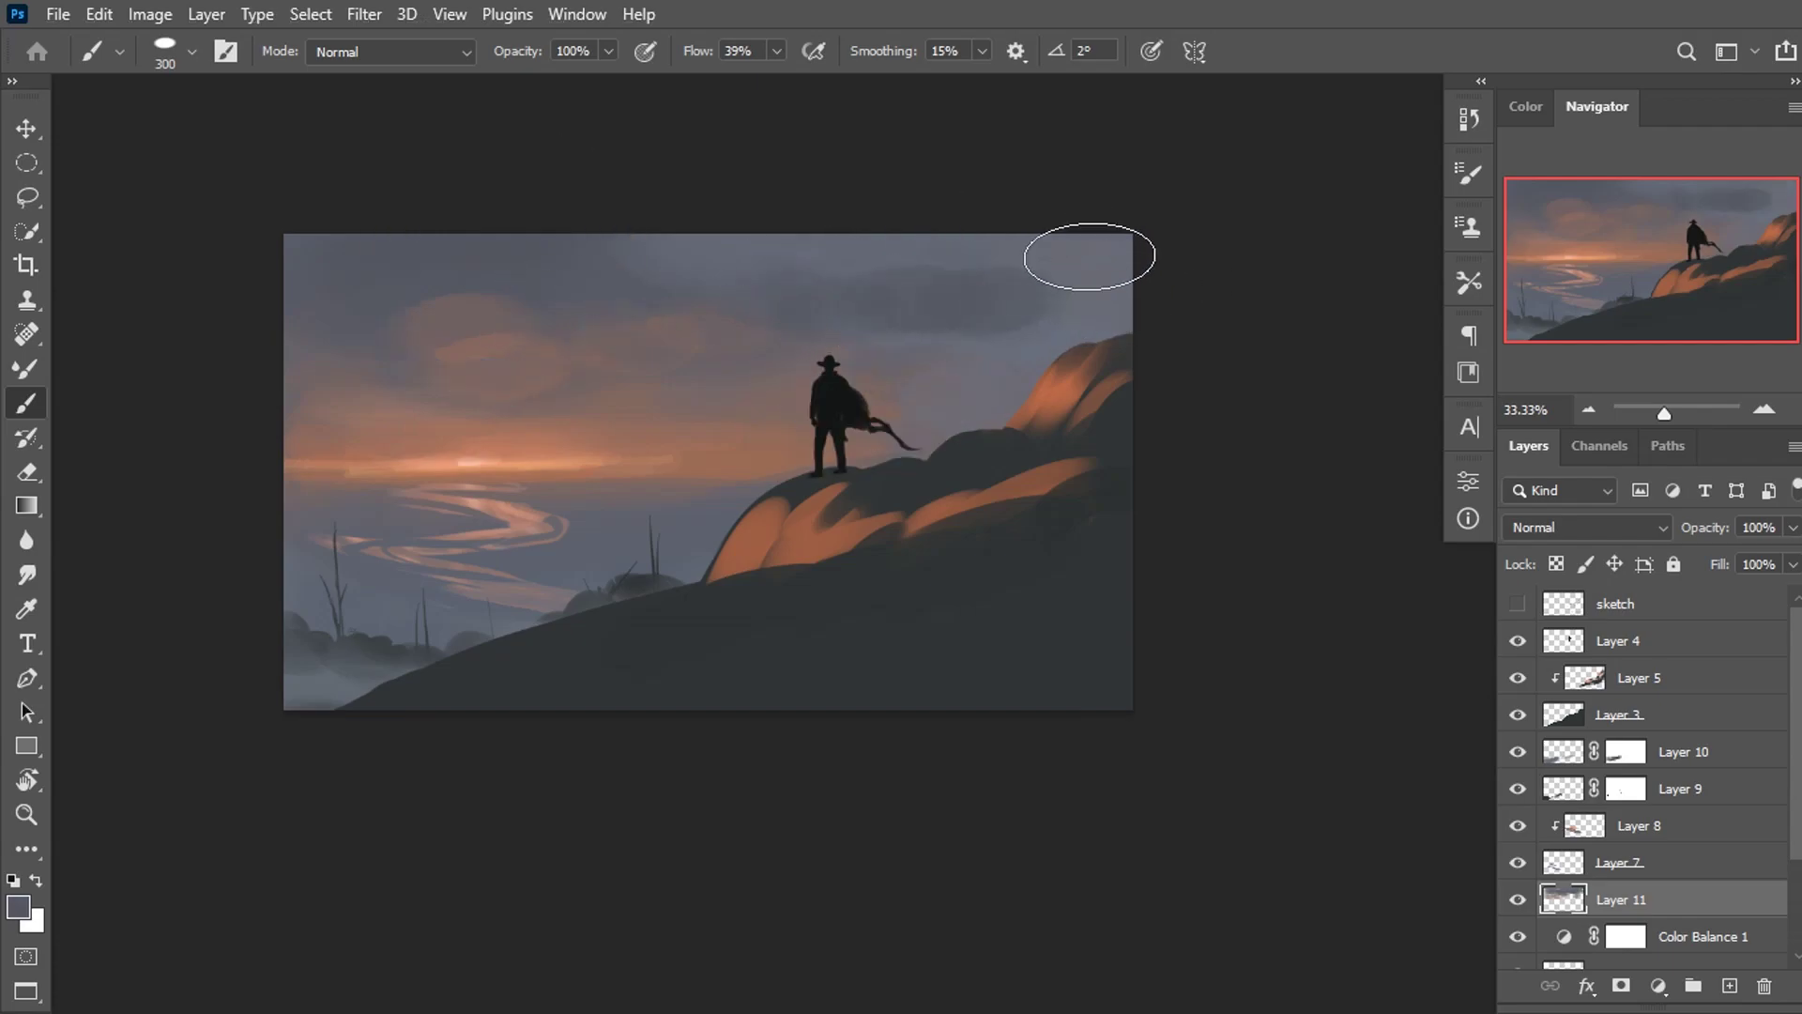
drag(1089, 340, 1006, 273)
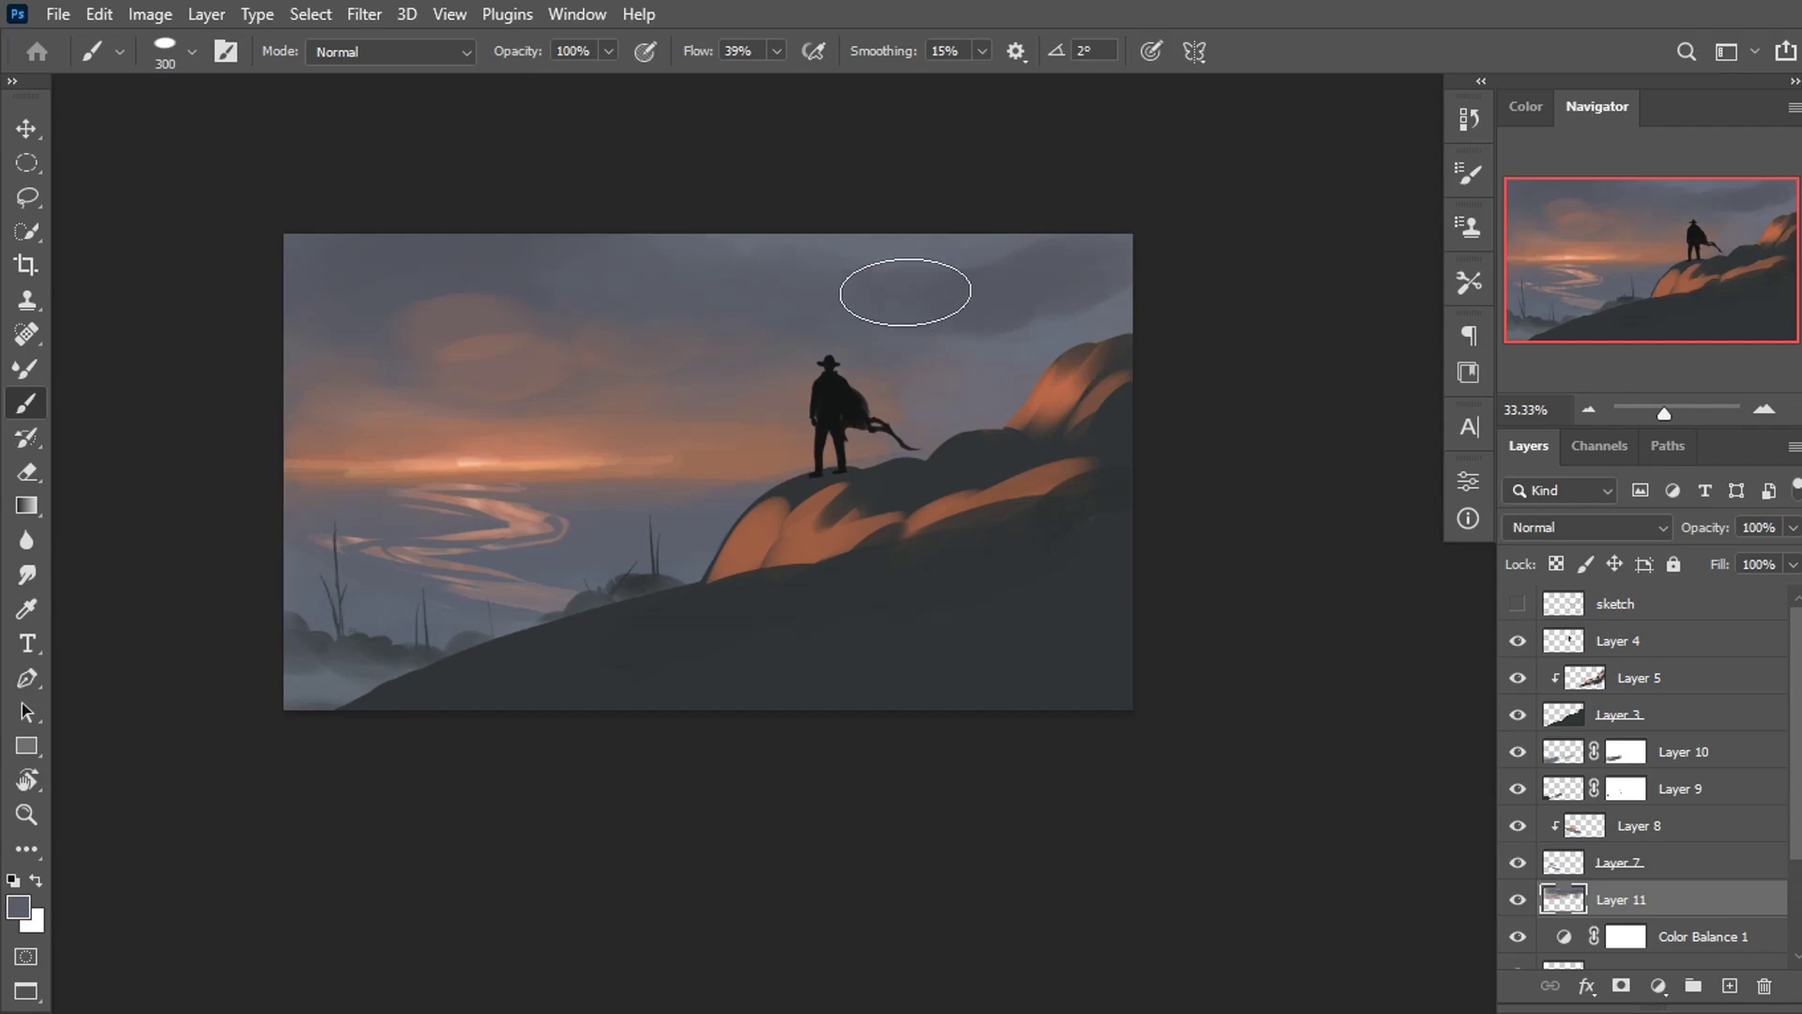
drag(924, 350, 996, 360)
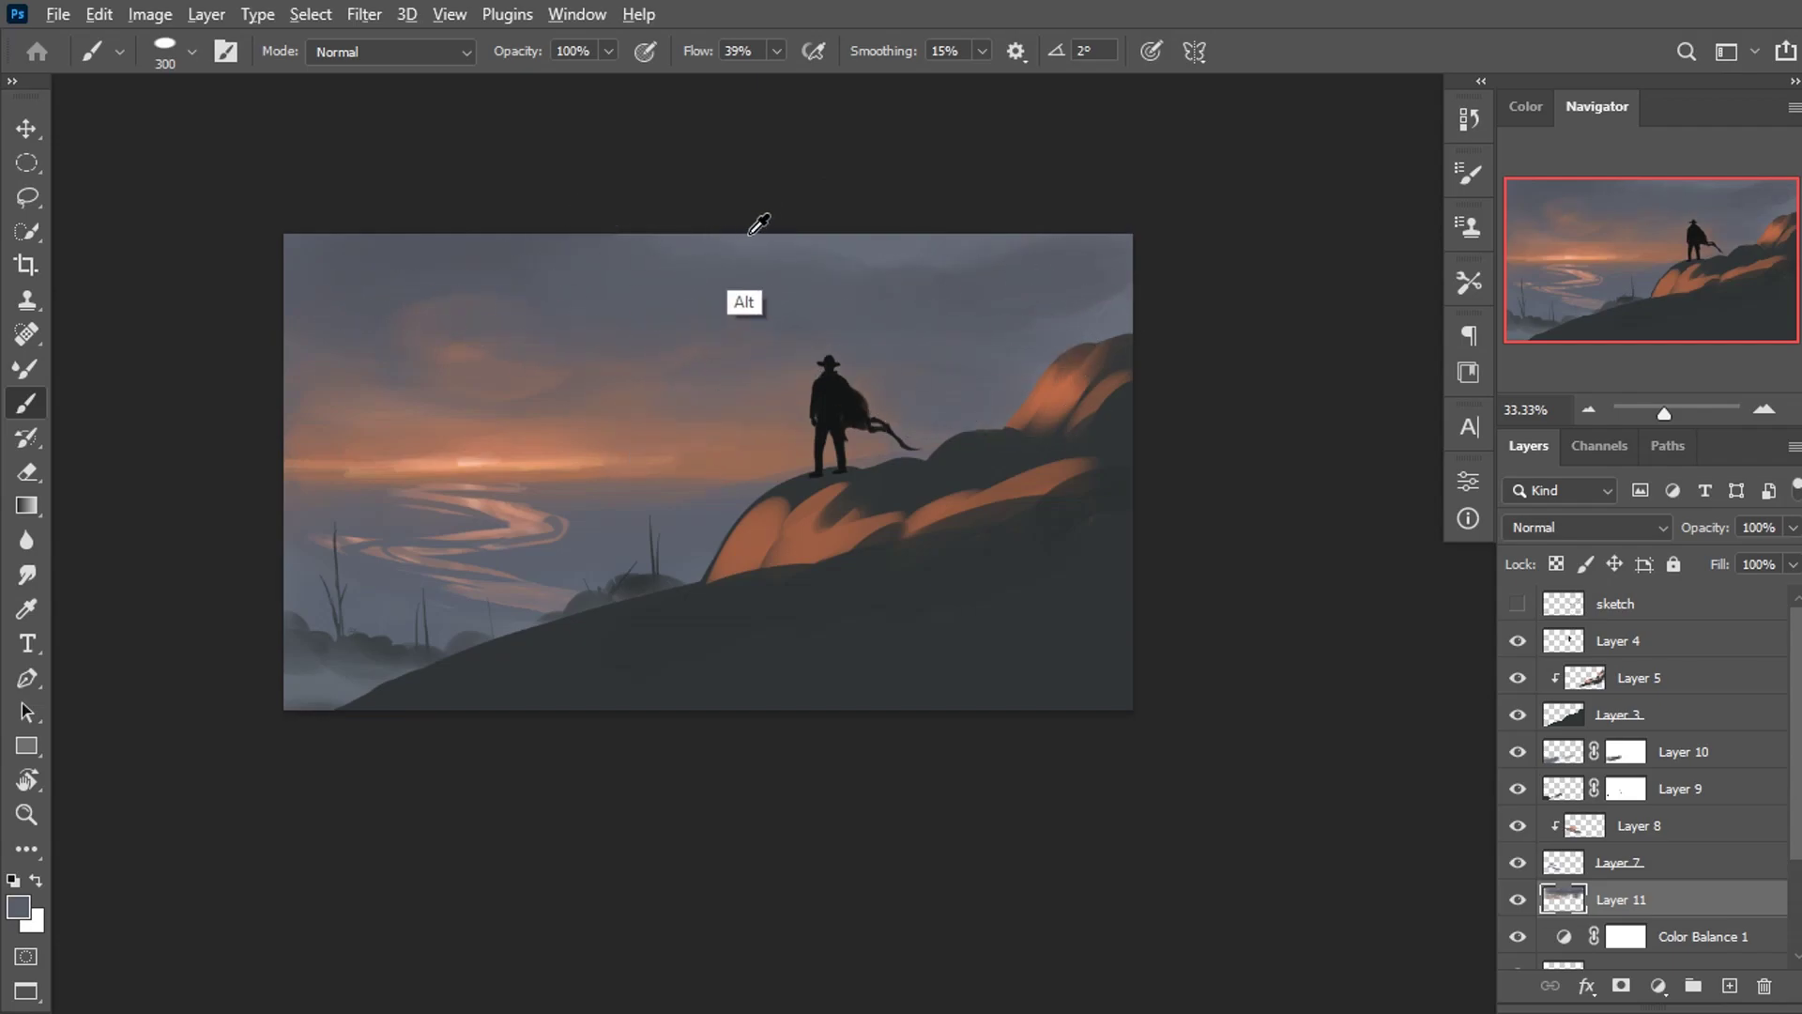
drag(756, 225, 462, 221)
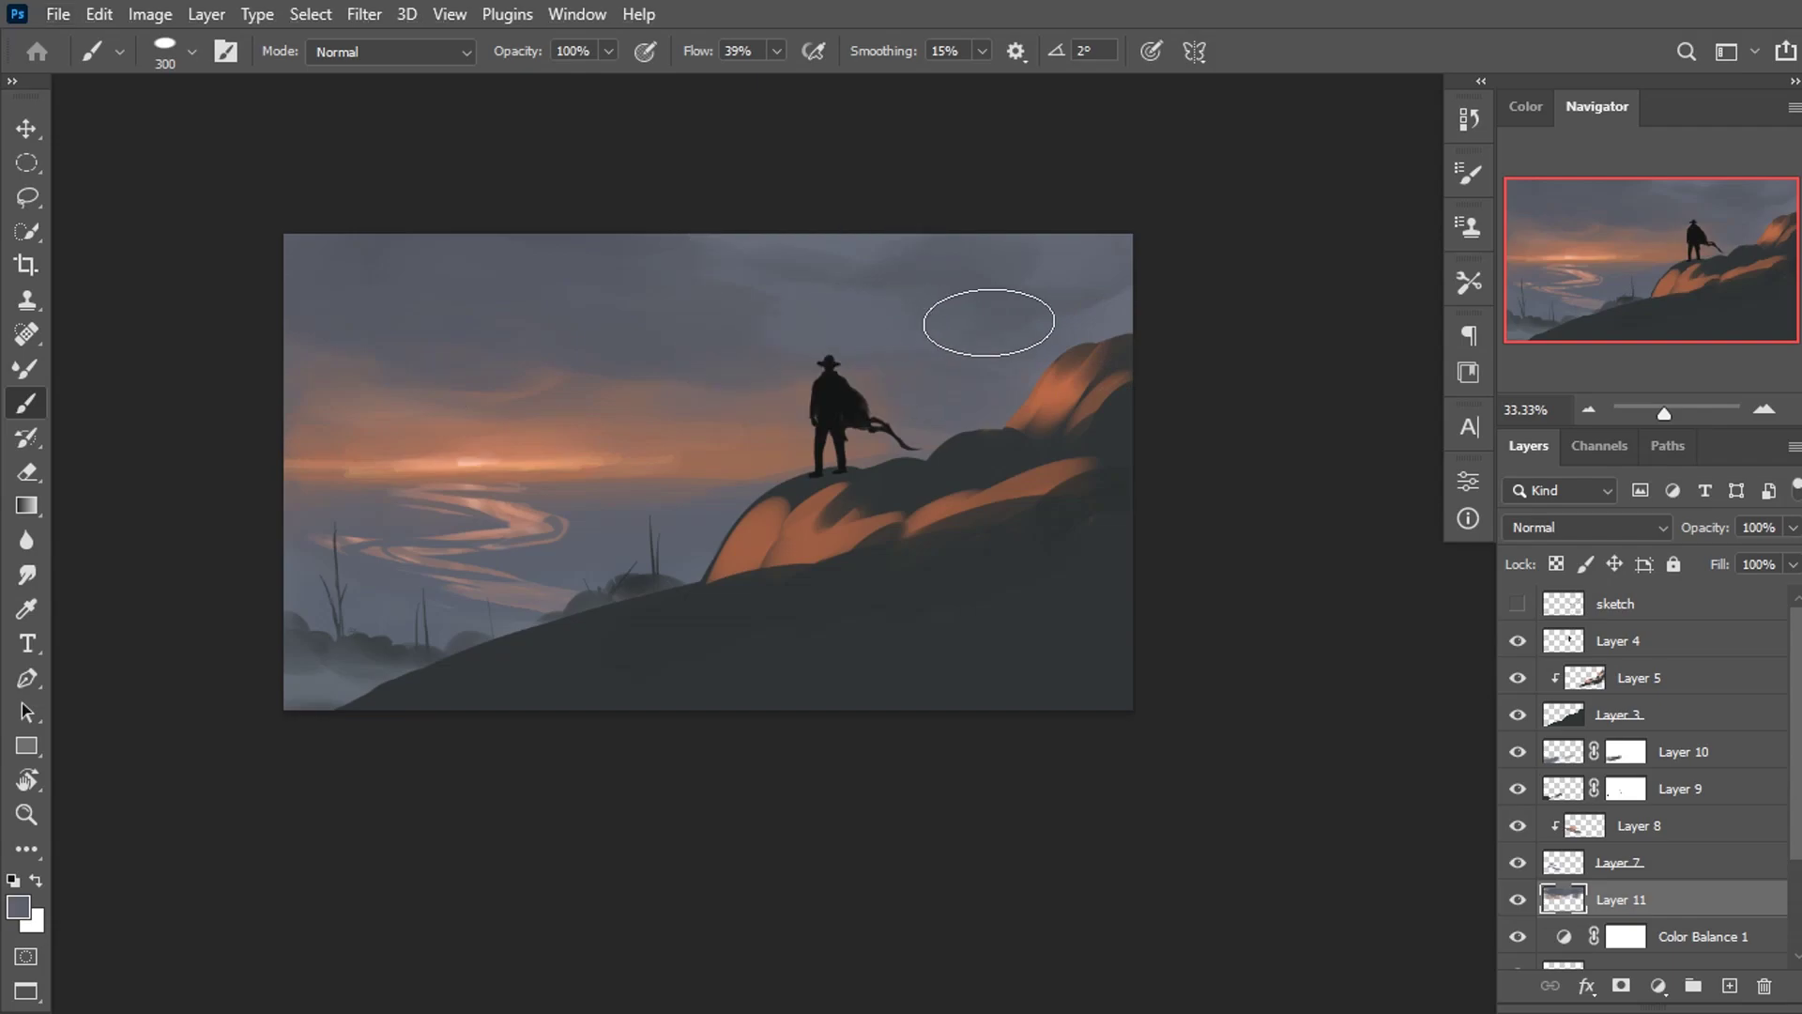
Paint smooth sampled grey over the orange glow just below the horizon.
key(alt)
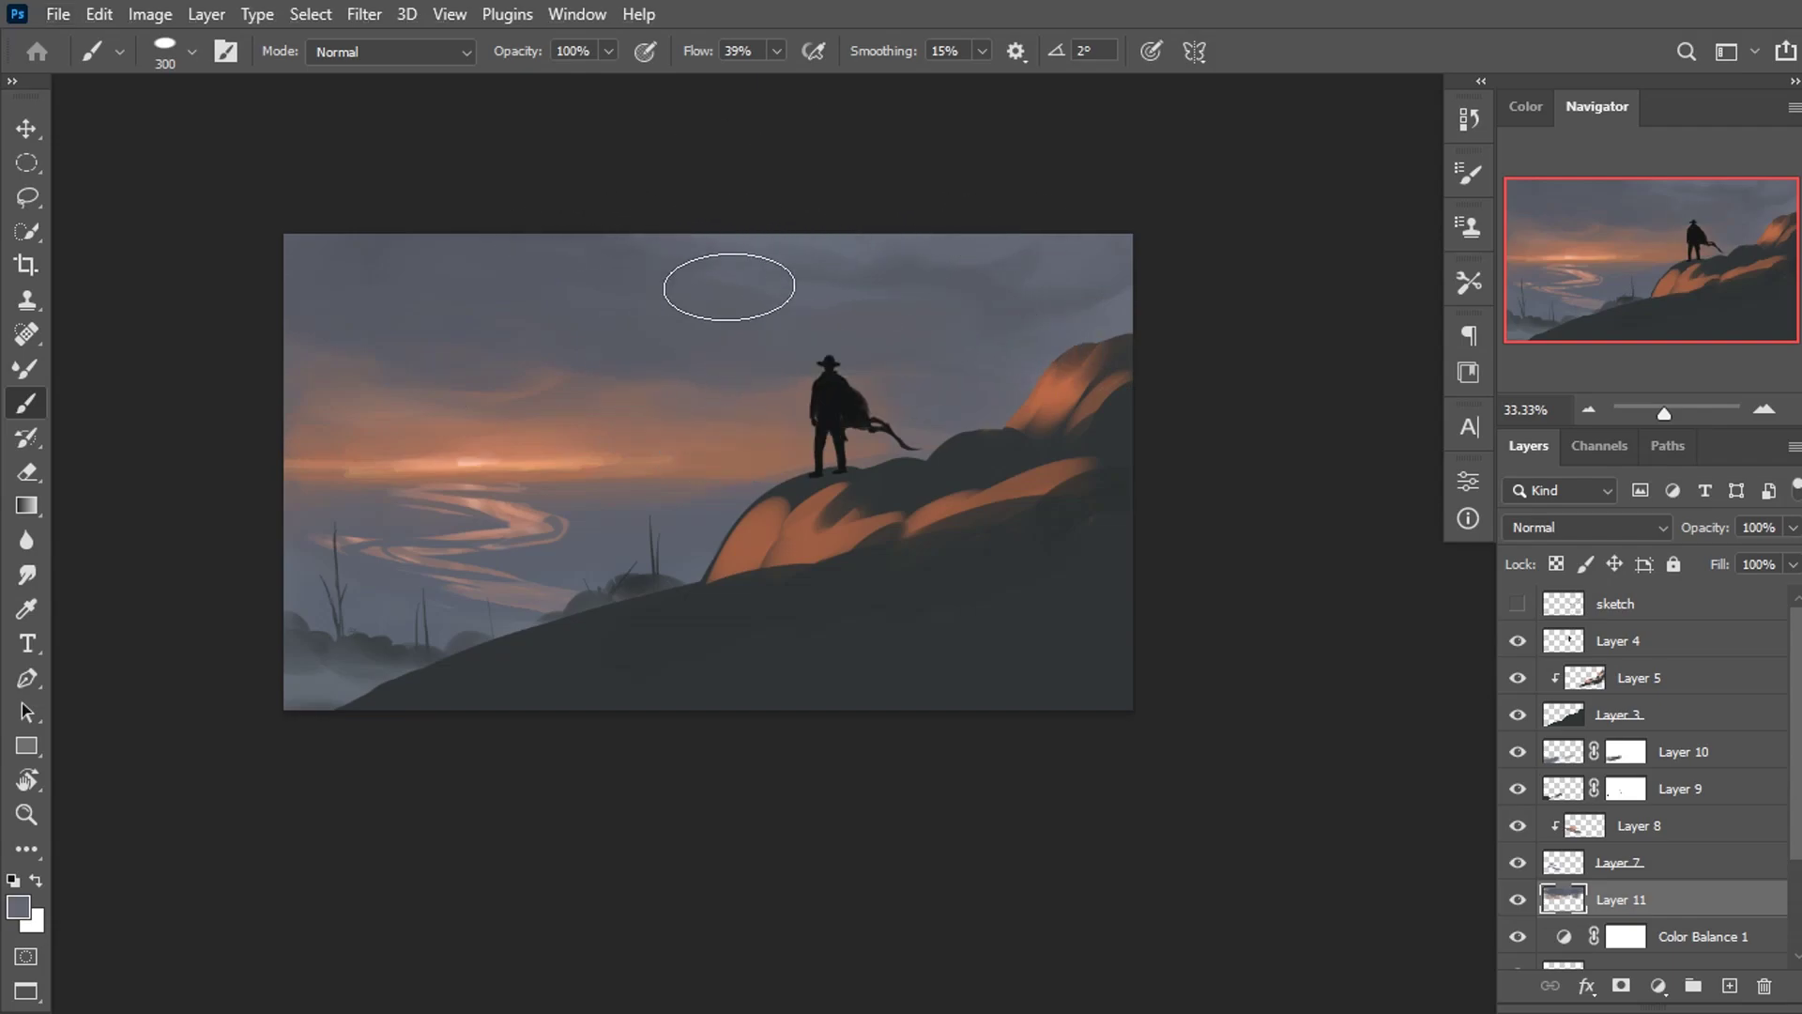
key(alt)
key(alt)
alt+click(354, 479)
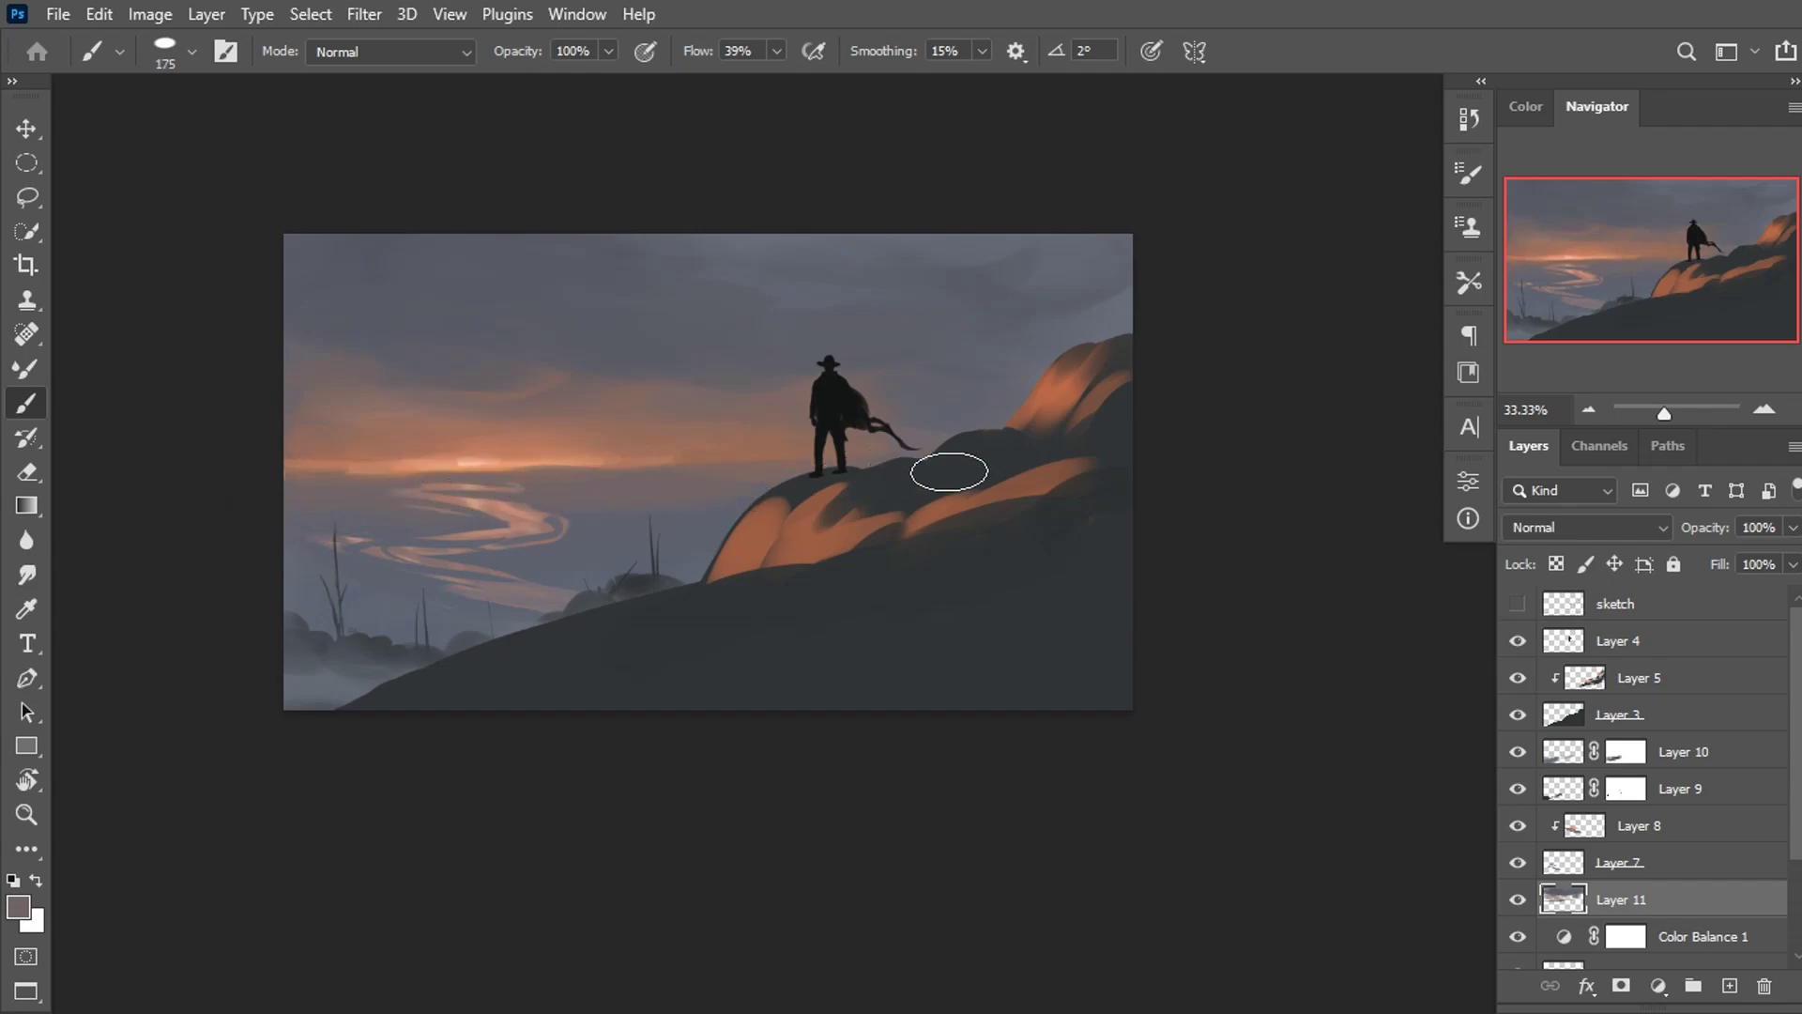
alt+click(626, 530)
mouse_move(427, 480)
mouse_down()
mouse_move(595, 475)
mouse_move(301, 475)
mouse_move(610, 490)
mouse_up()
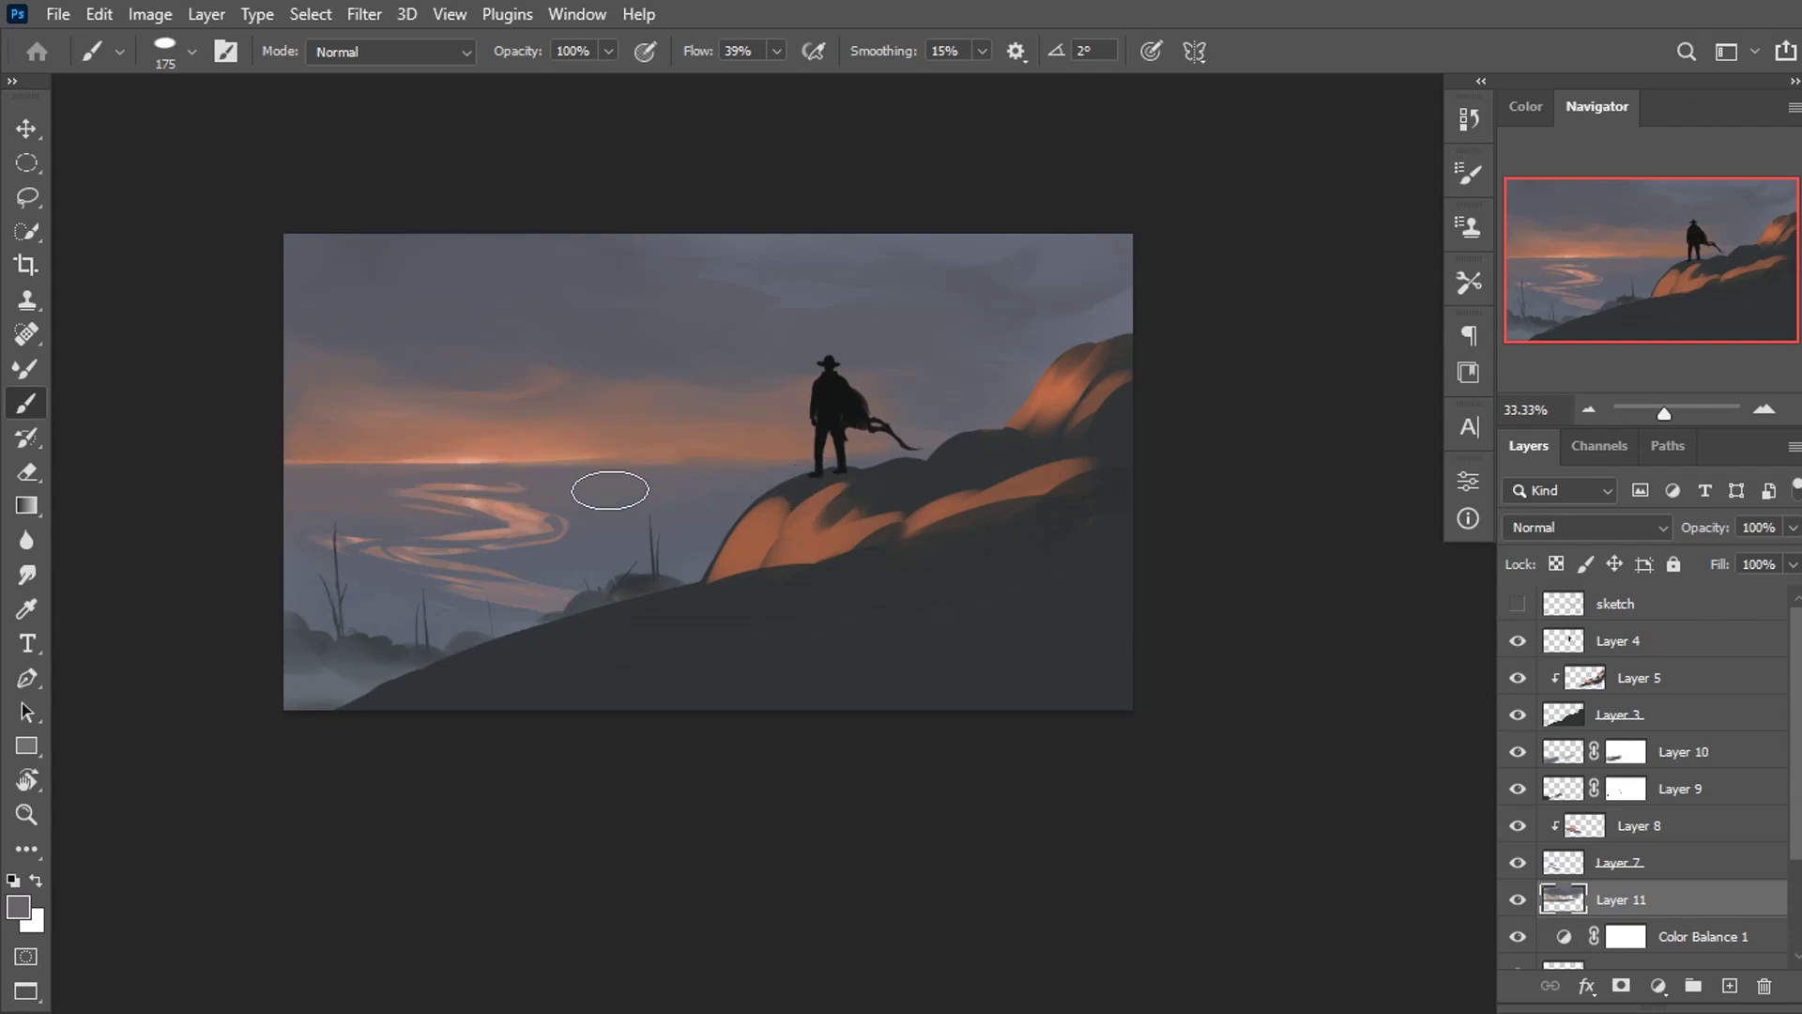
alt+click(460, 507)
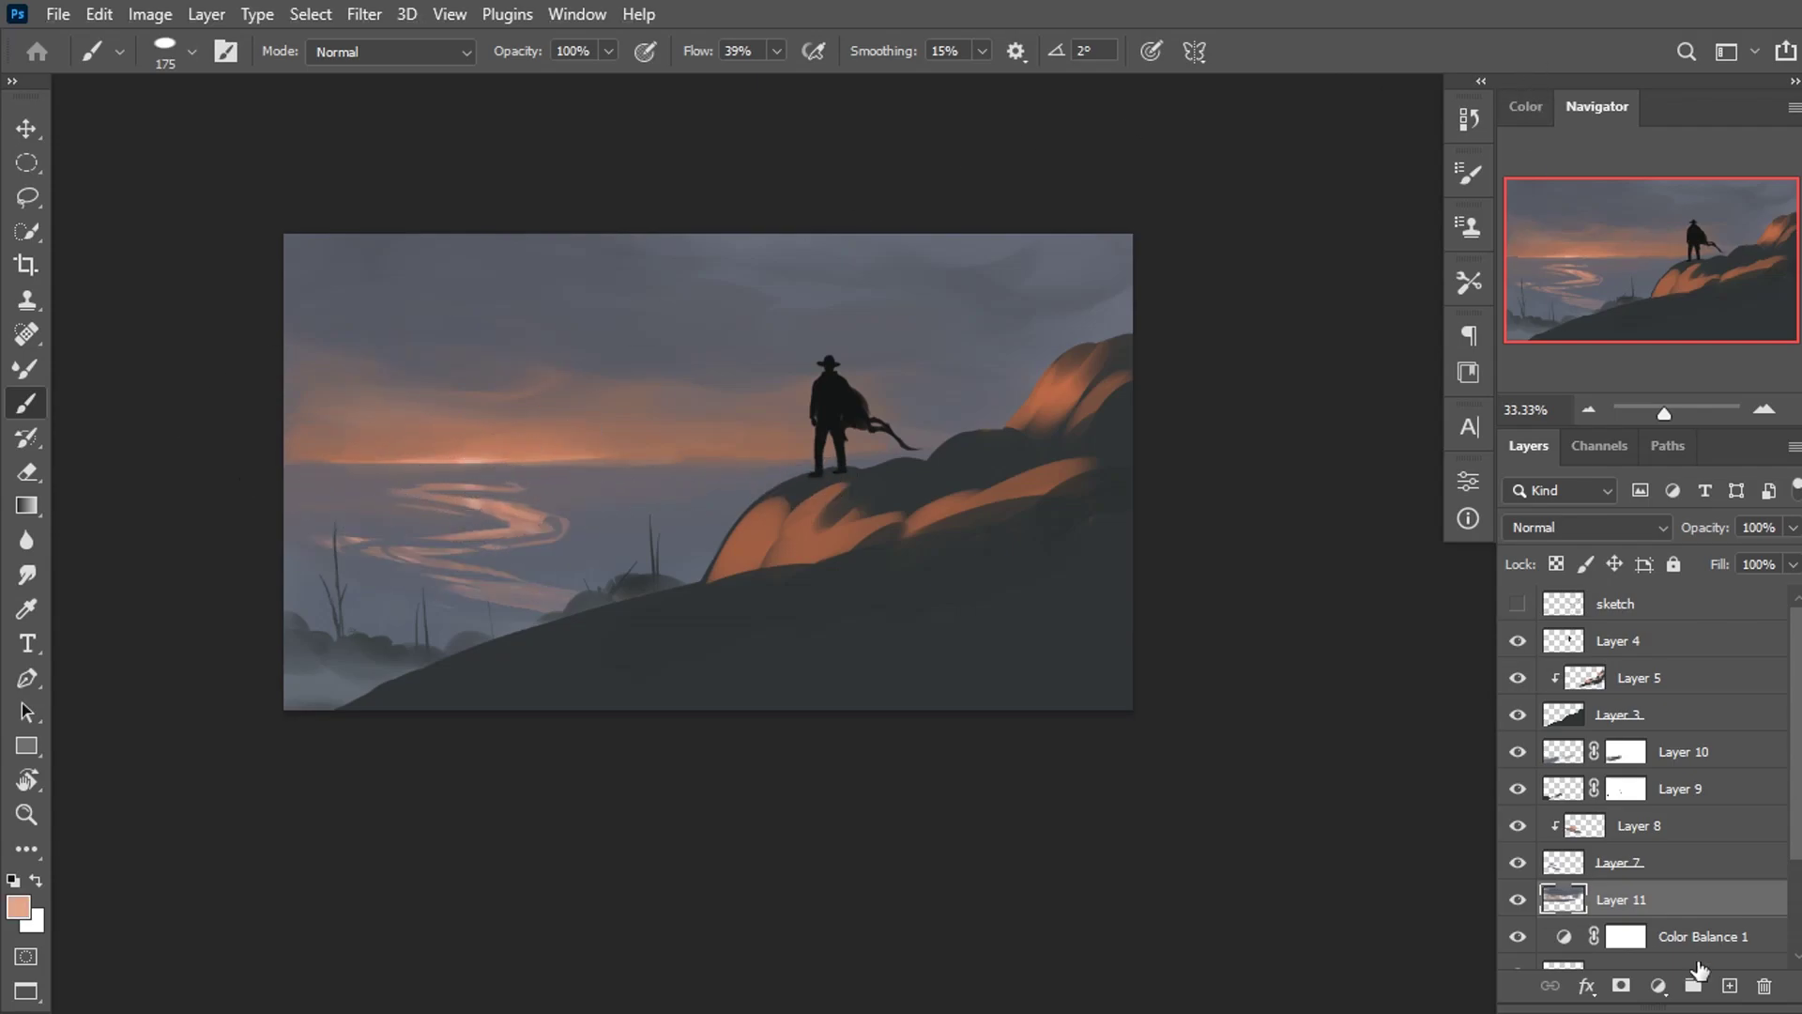
click(1730, 986)
Paint a broad orange band across the sky and set the layer to Soft Light.
click(1525, 106)
click(1684, 155)
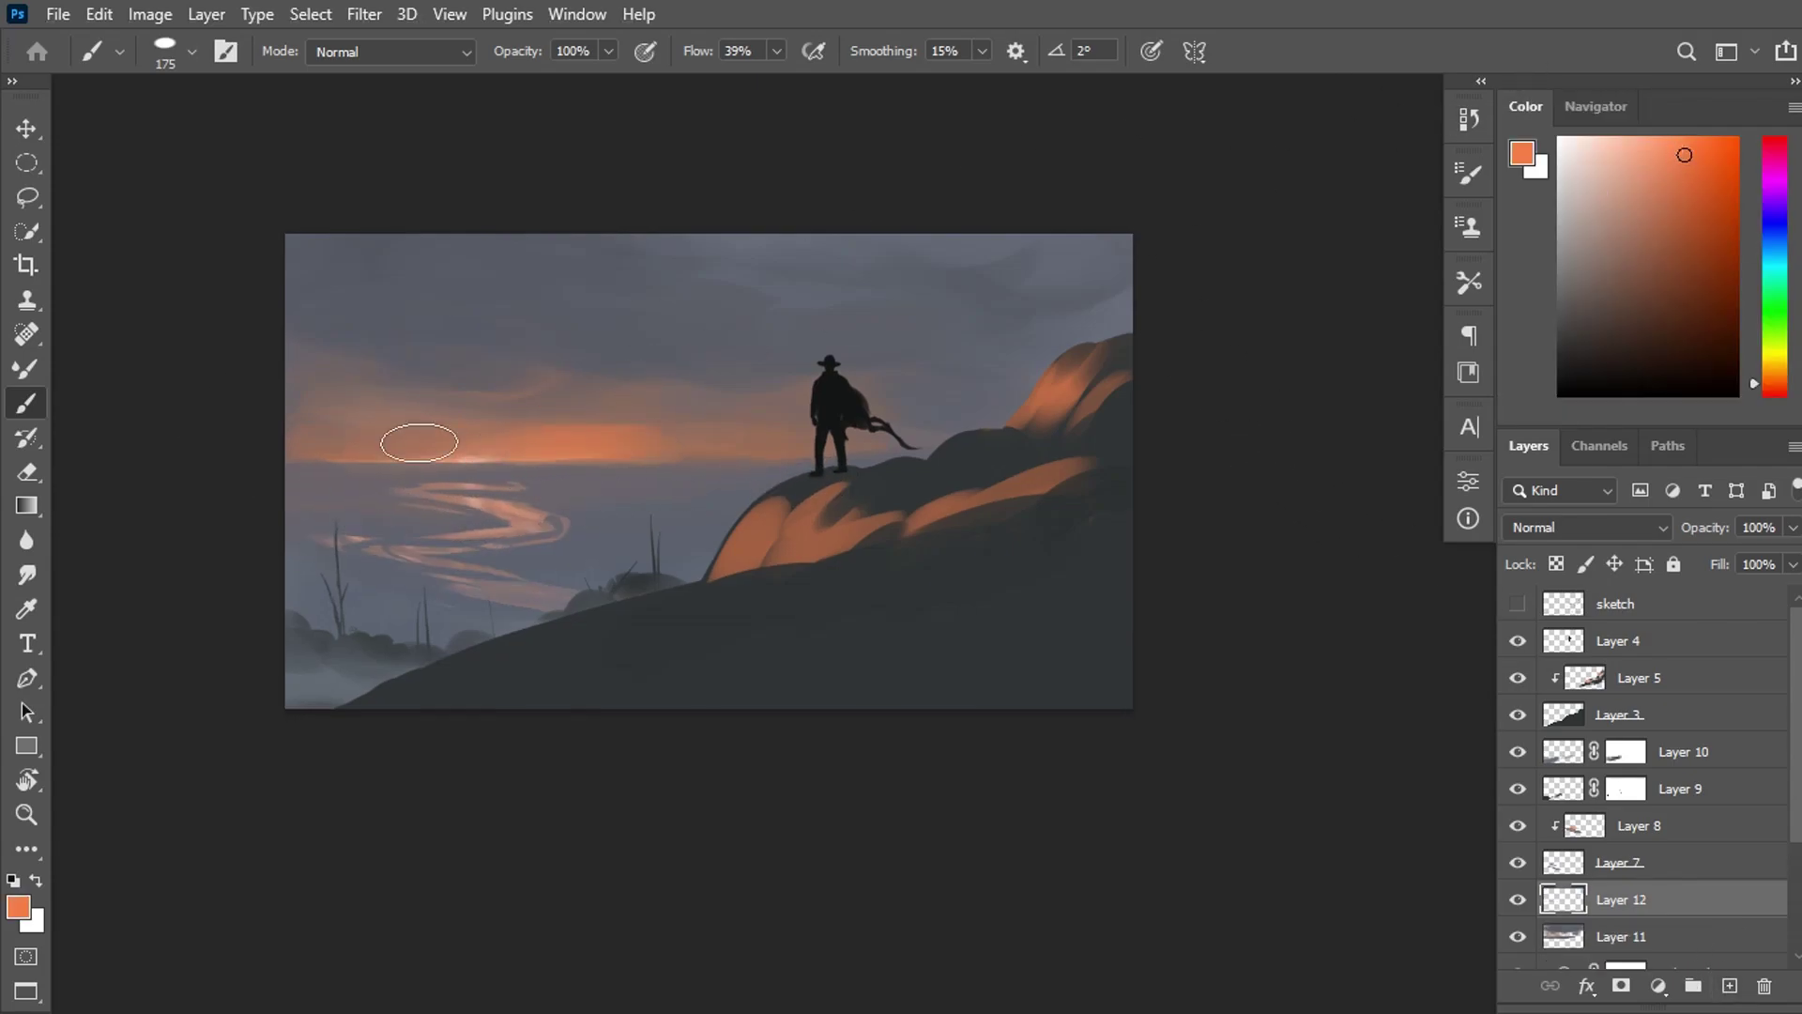
mouse_move(419, 442)
mouse_down()
mouse_move(769, 439)
mouse_move(290, 366)
mouse_move(266, 419)
mouse_move(482, 369)
mouse_move(1148, 406)
mouse_up()
click(1561, 528)
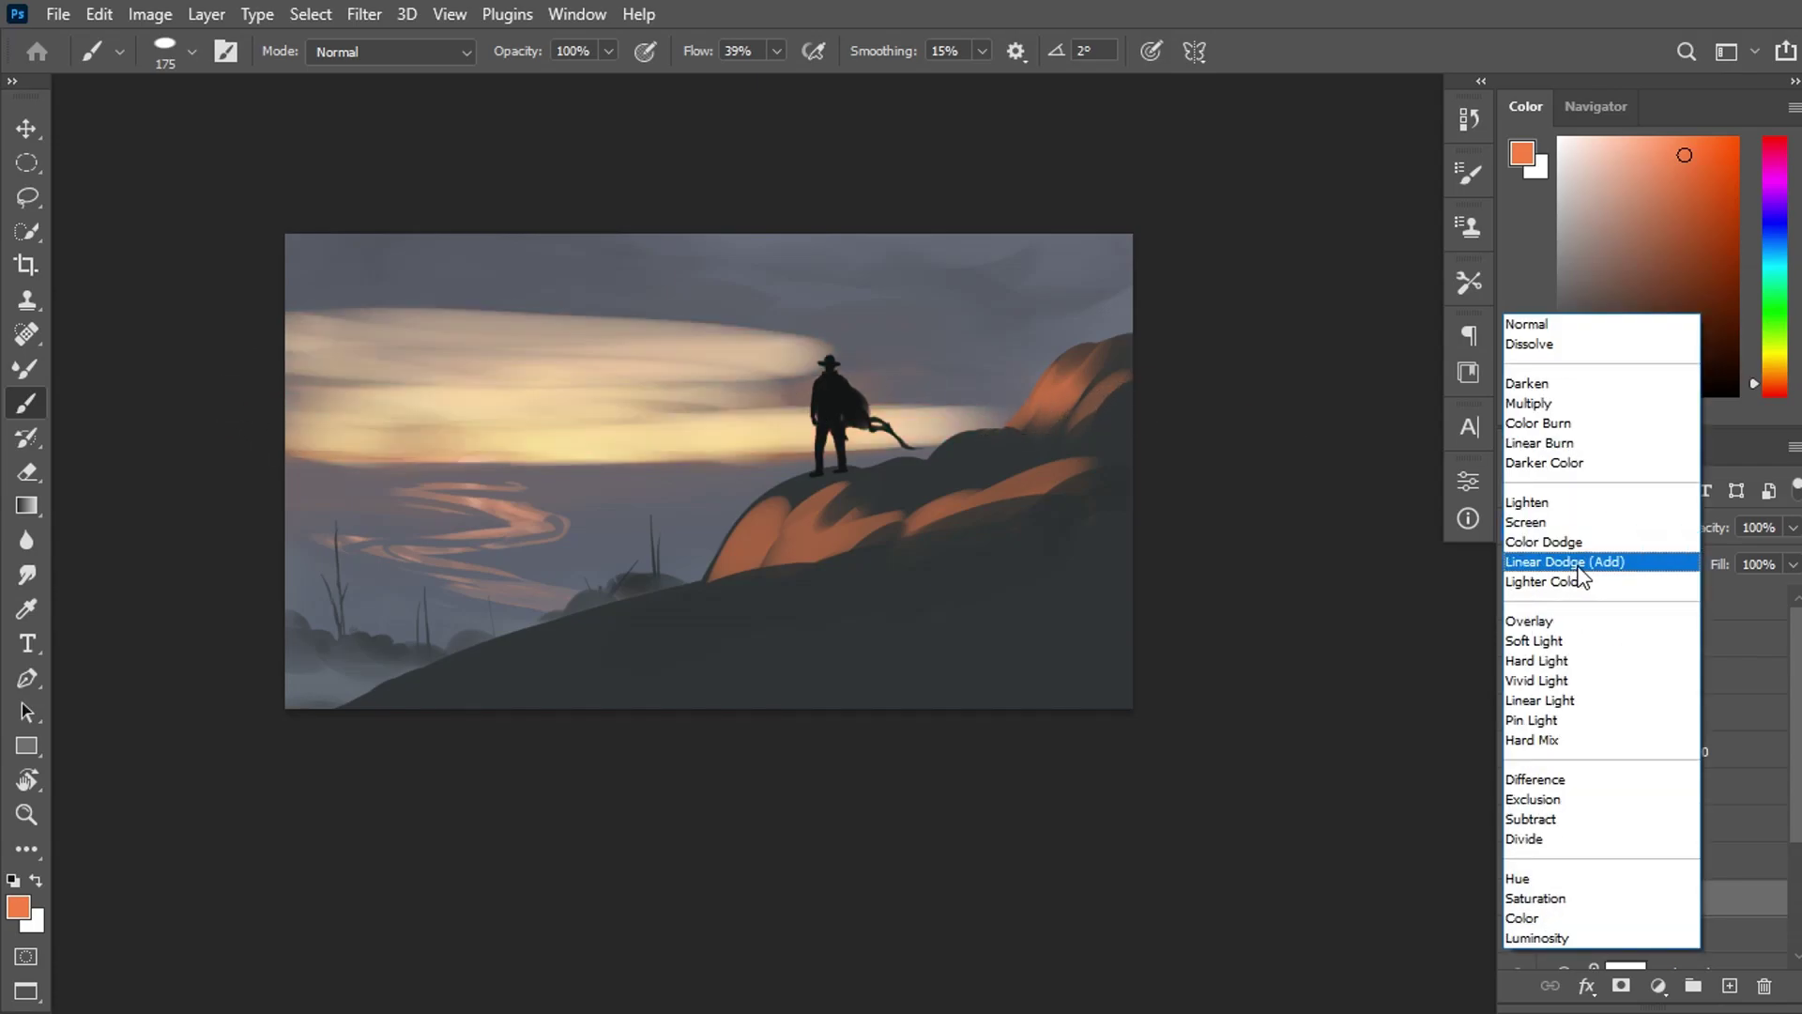
click(1585, 644)
Shift the orange layer with Hue/Saturation: Hue +9, Saturation +2, Lightness +17.
click(1591, 108)
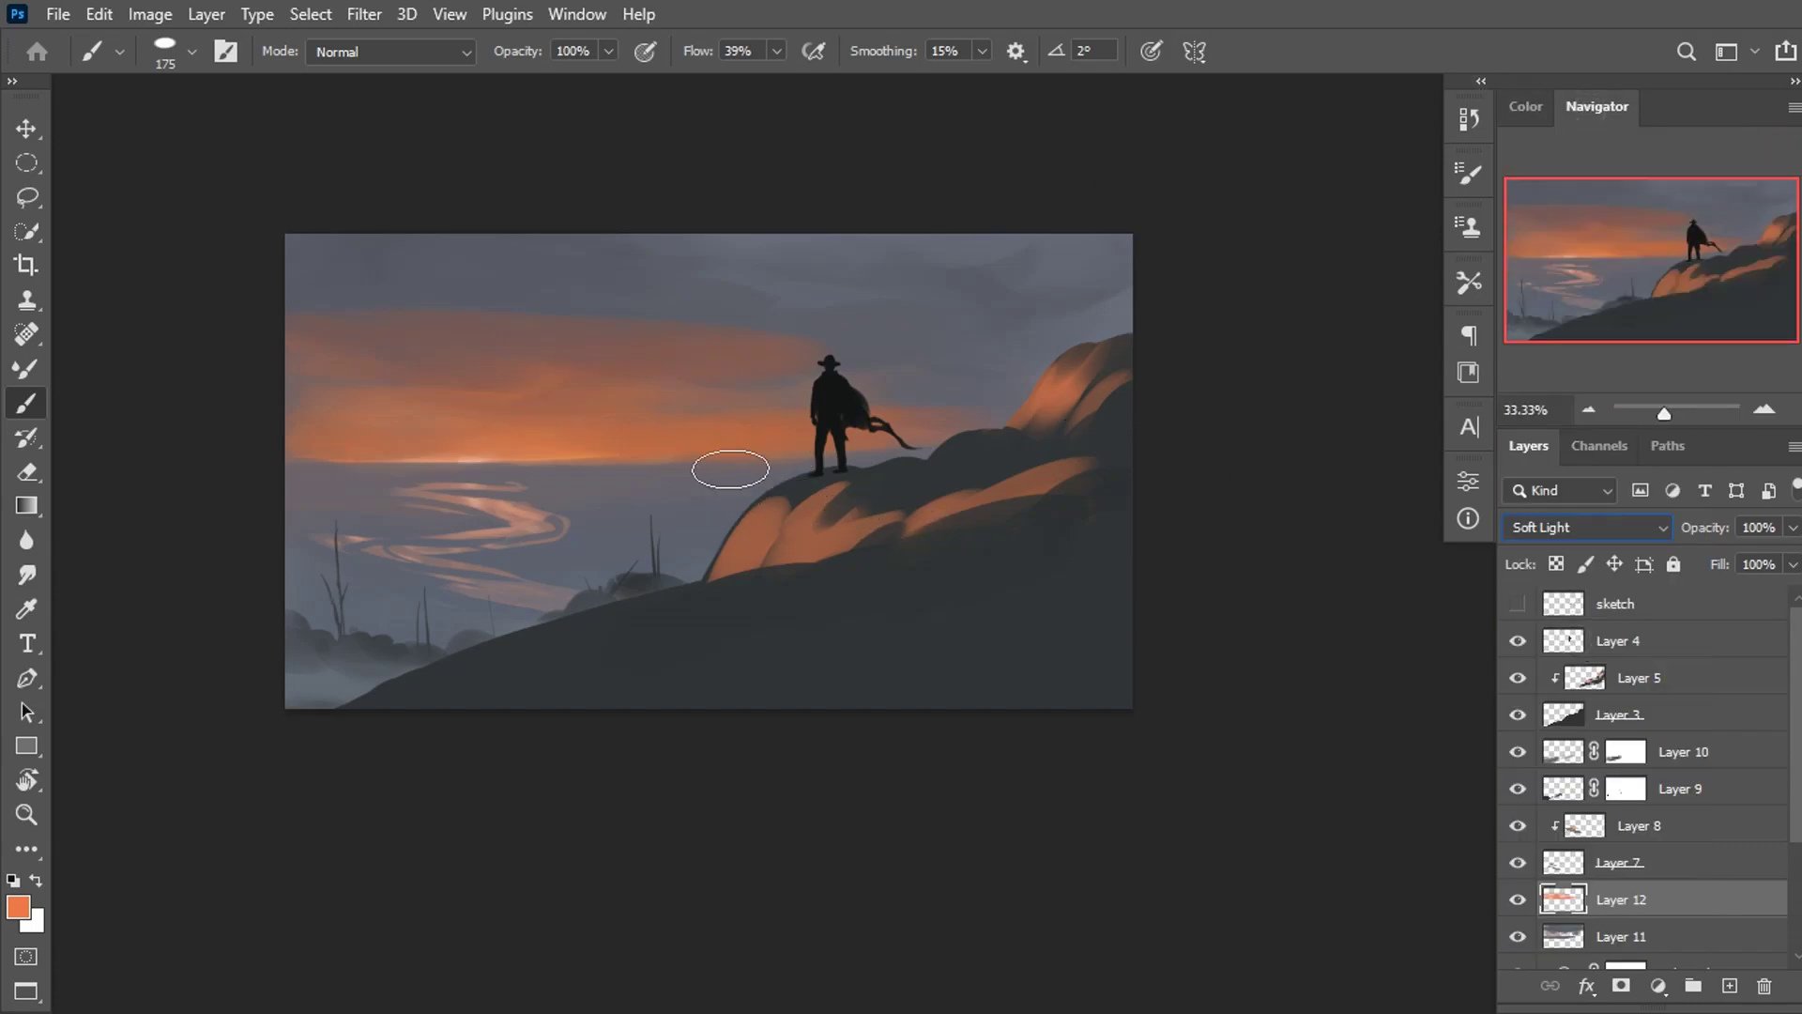
key(ctrl+u)
drag(1377, 554, 1388, 553)
drag(1377, 620, 1389, 623)
drag(1377, 688, 1410, 688)
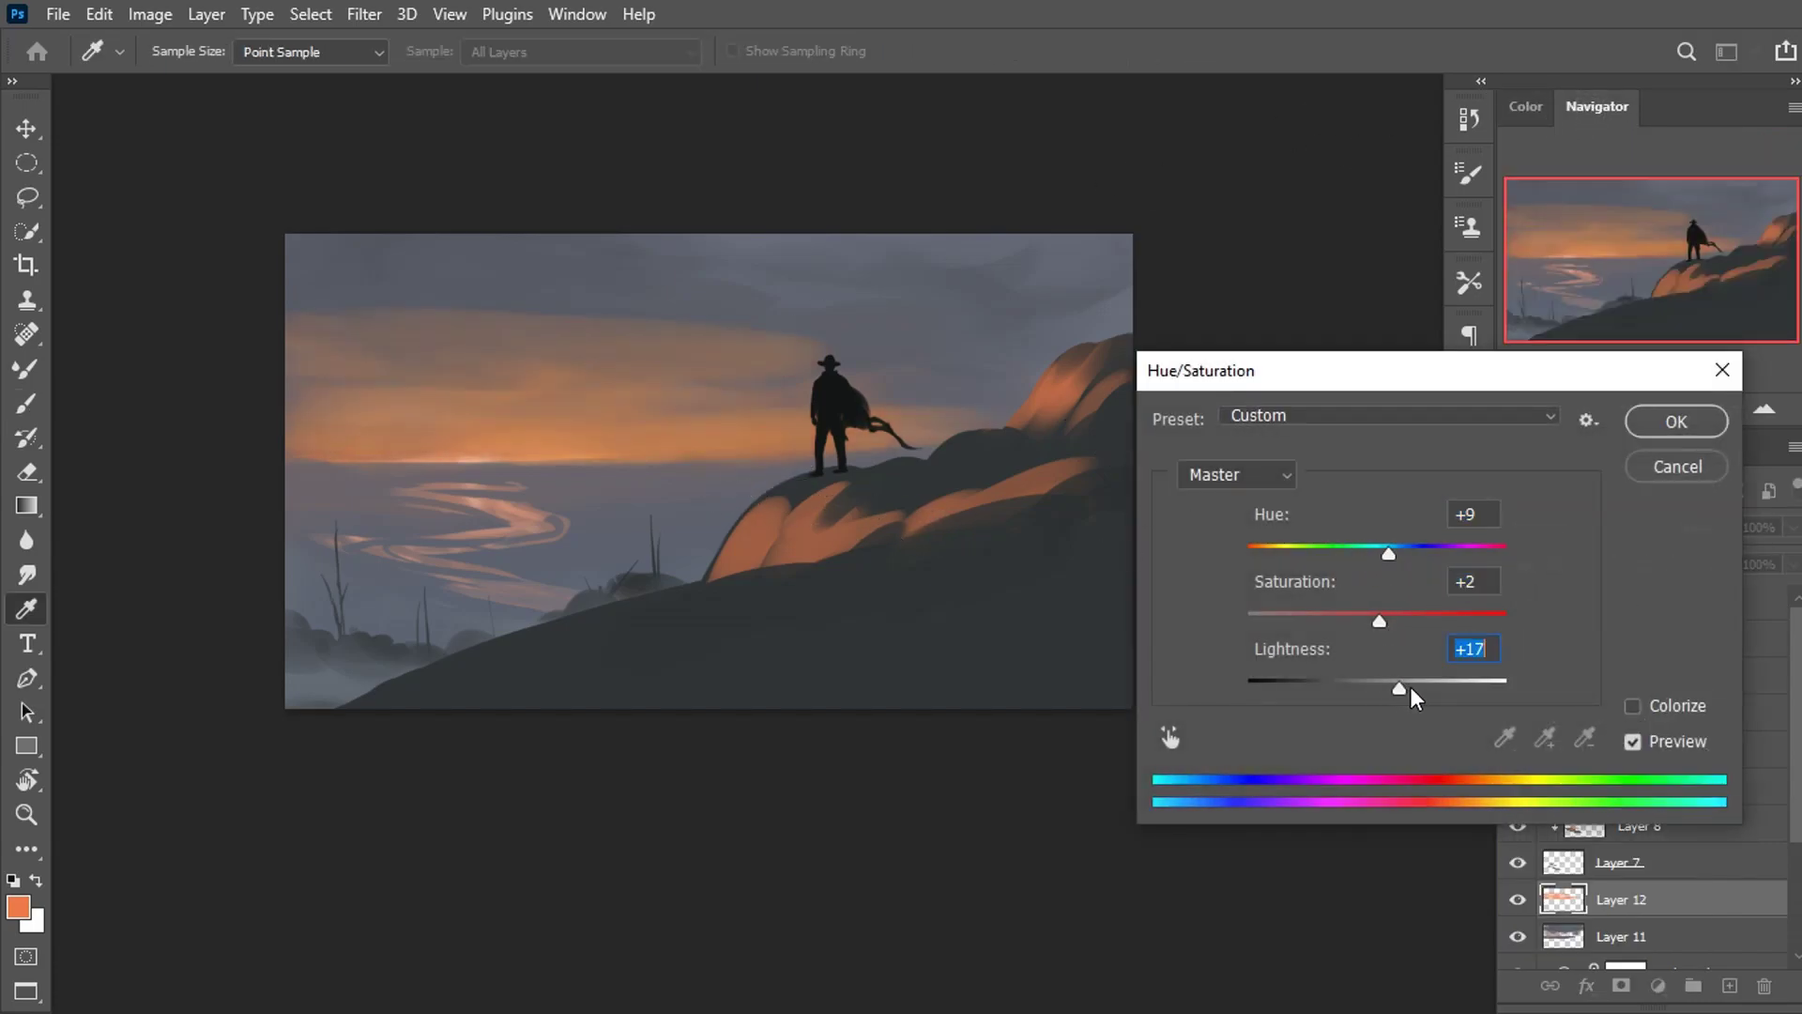
click(1675, 421)
key(b)
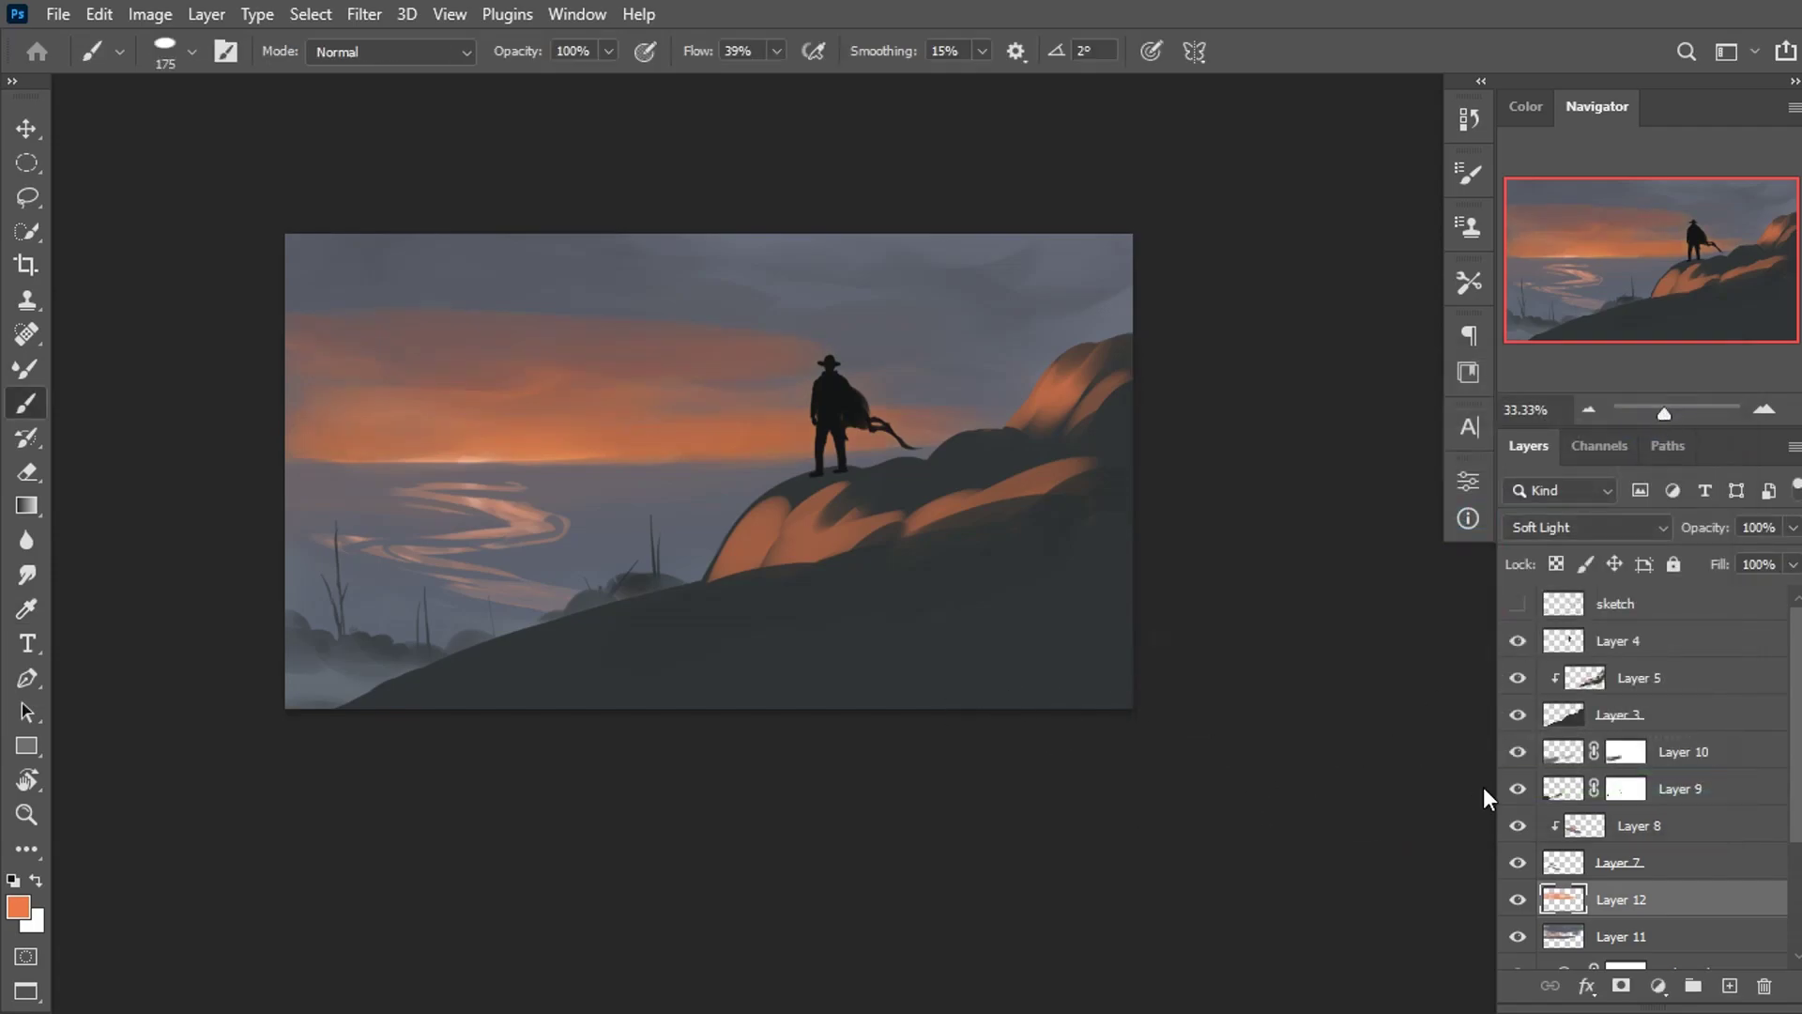
click(1621, 986)
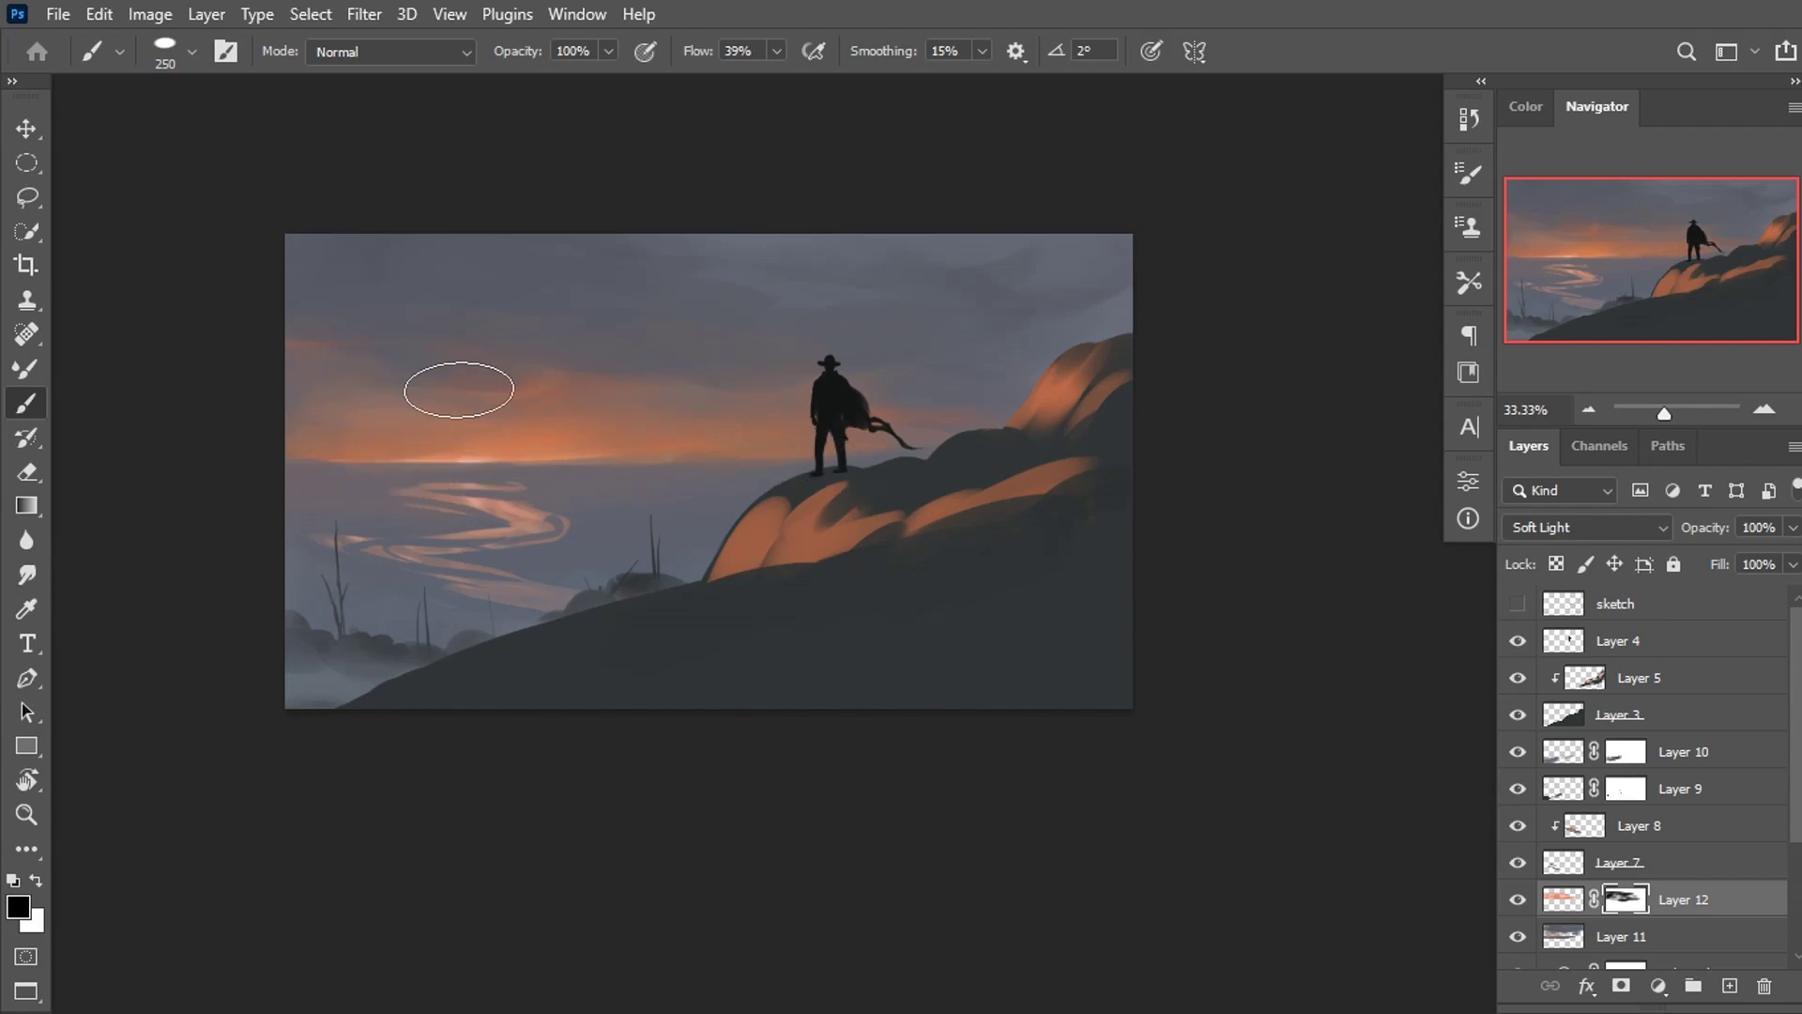
On new Layer 13, brush soft grey-blue haze into the sky with Soft Round 300 px.
click(1730, 986)
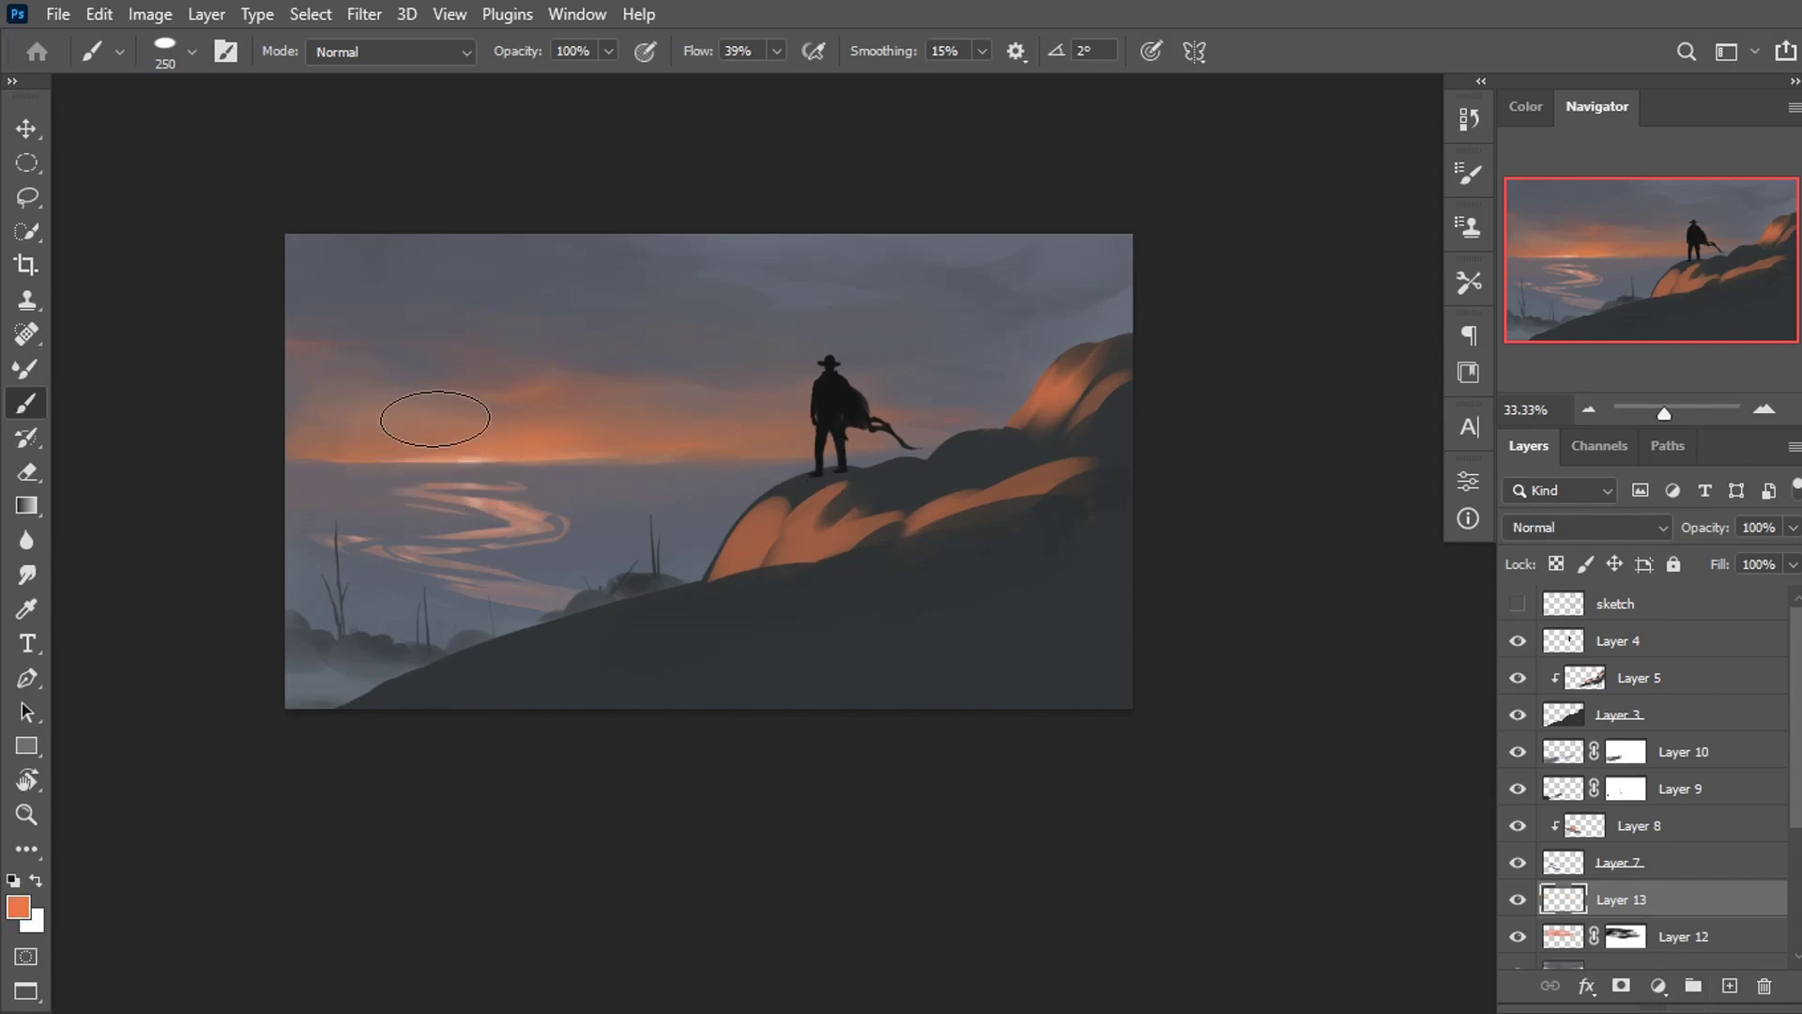
right_click(477, 396)
click(621, 787)
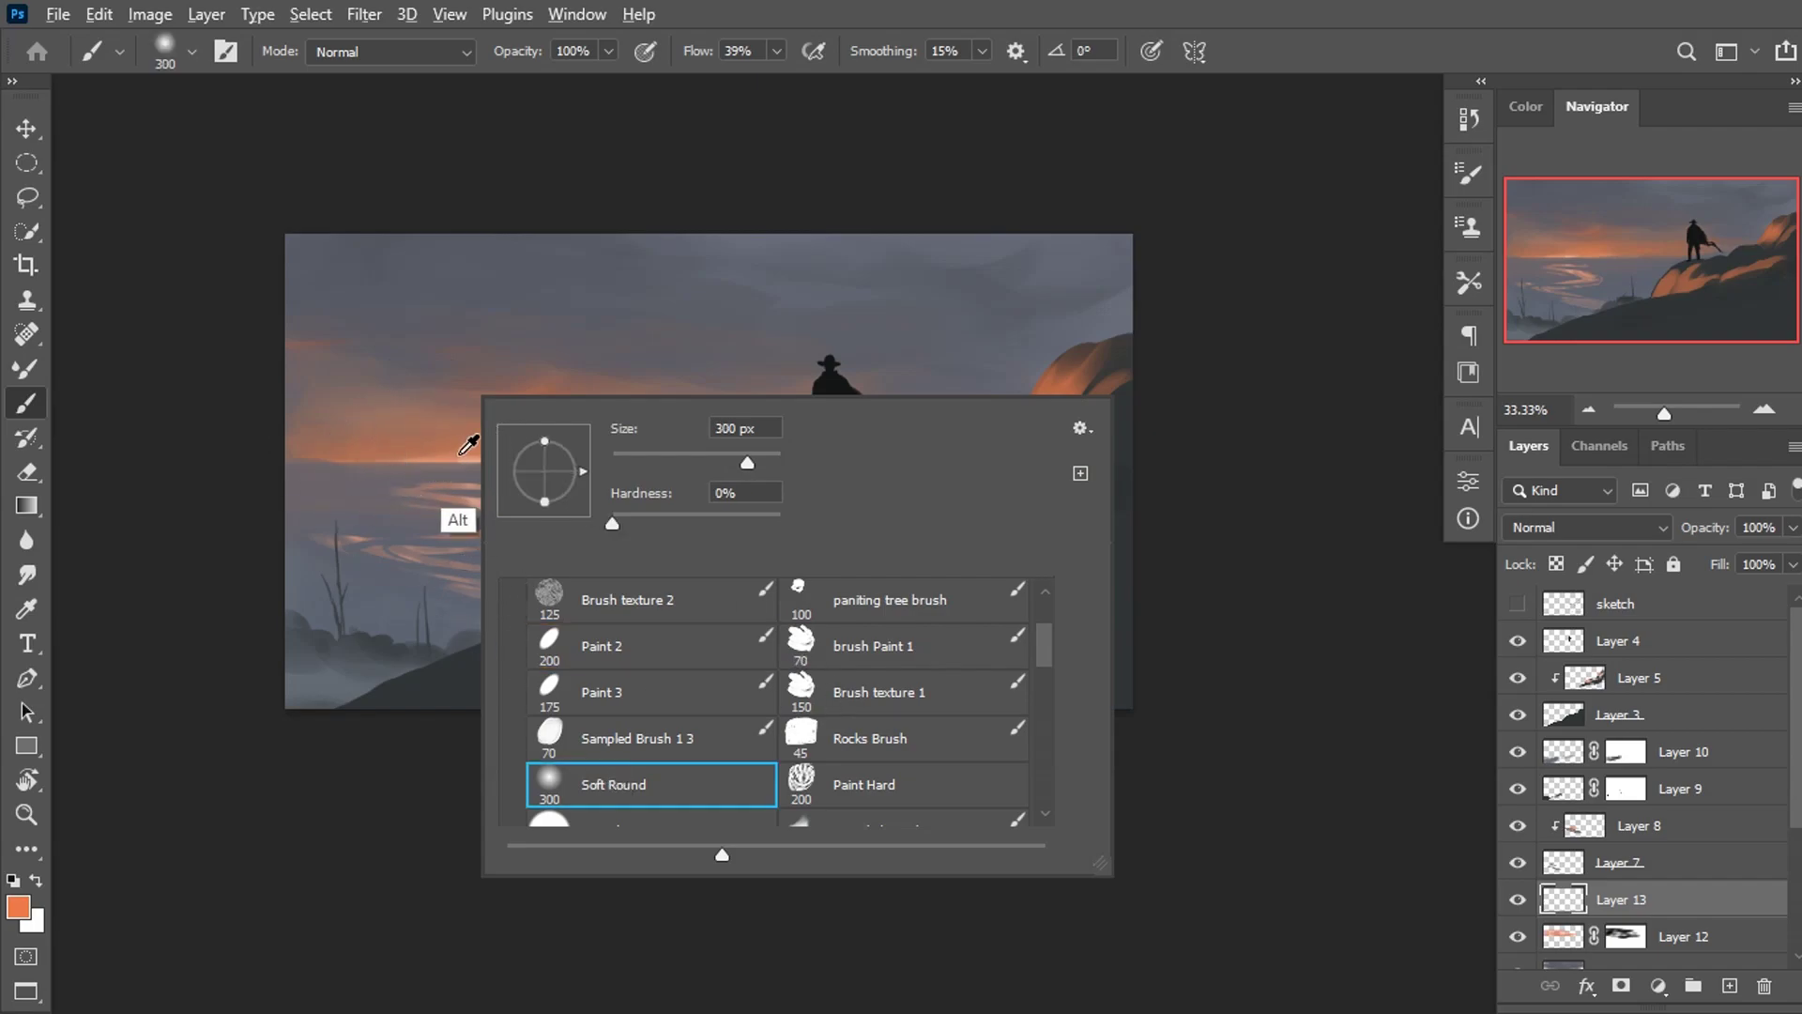
key(Return)
alt+click(539, 280)
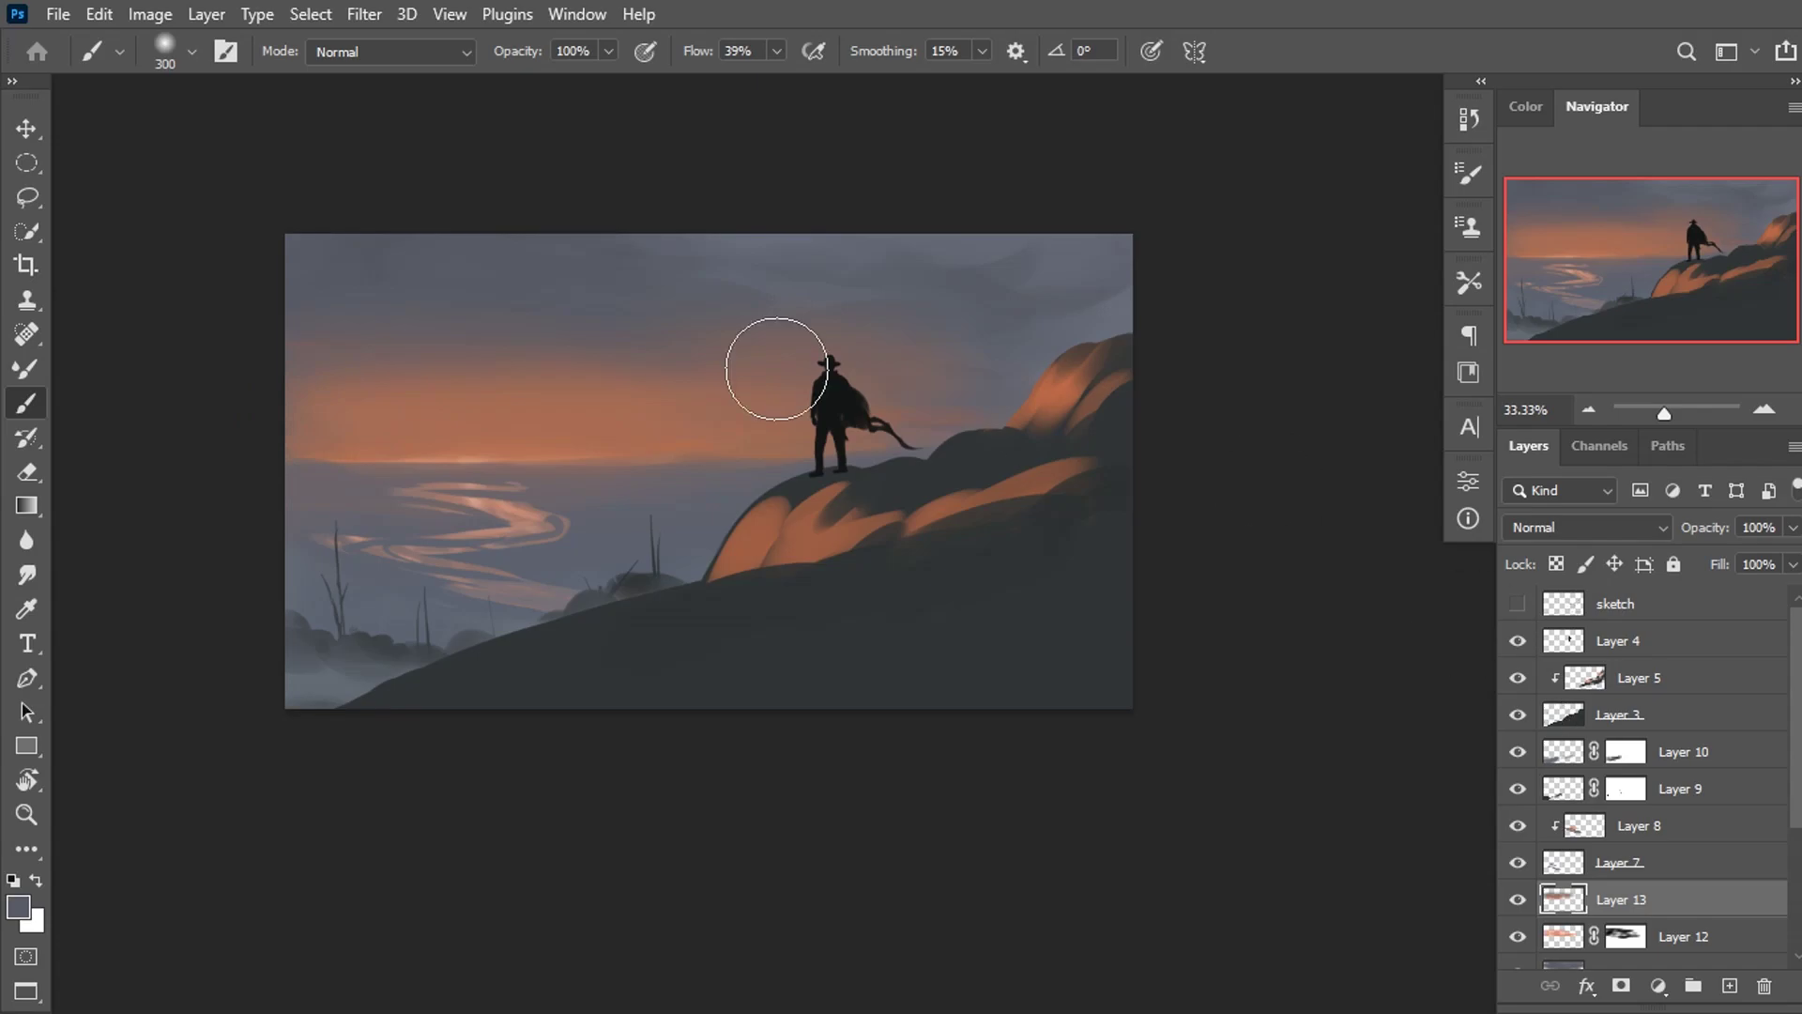
alt+click(1147, 294)
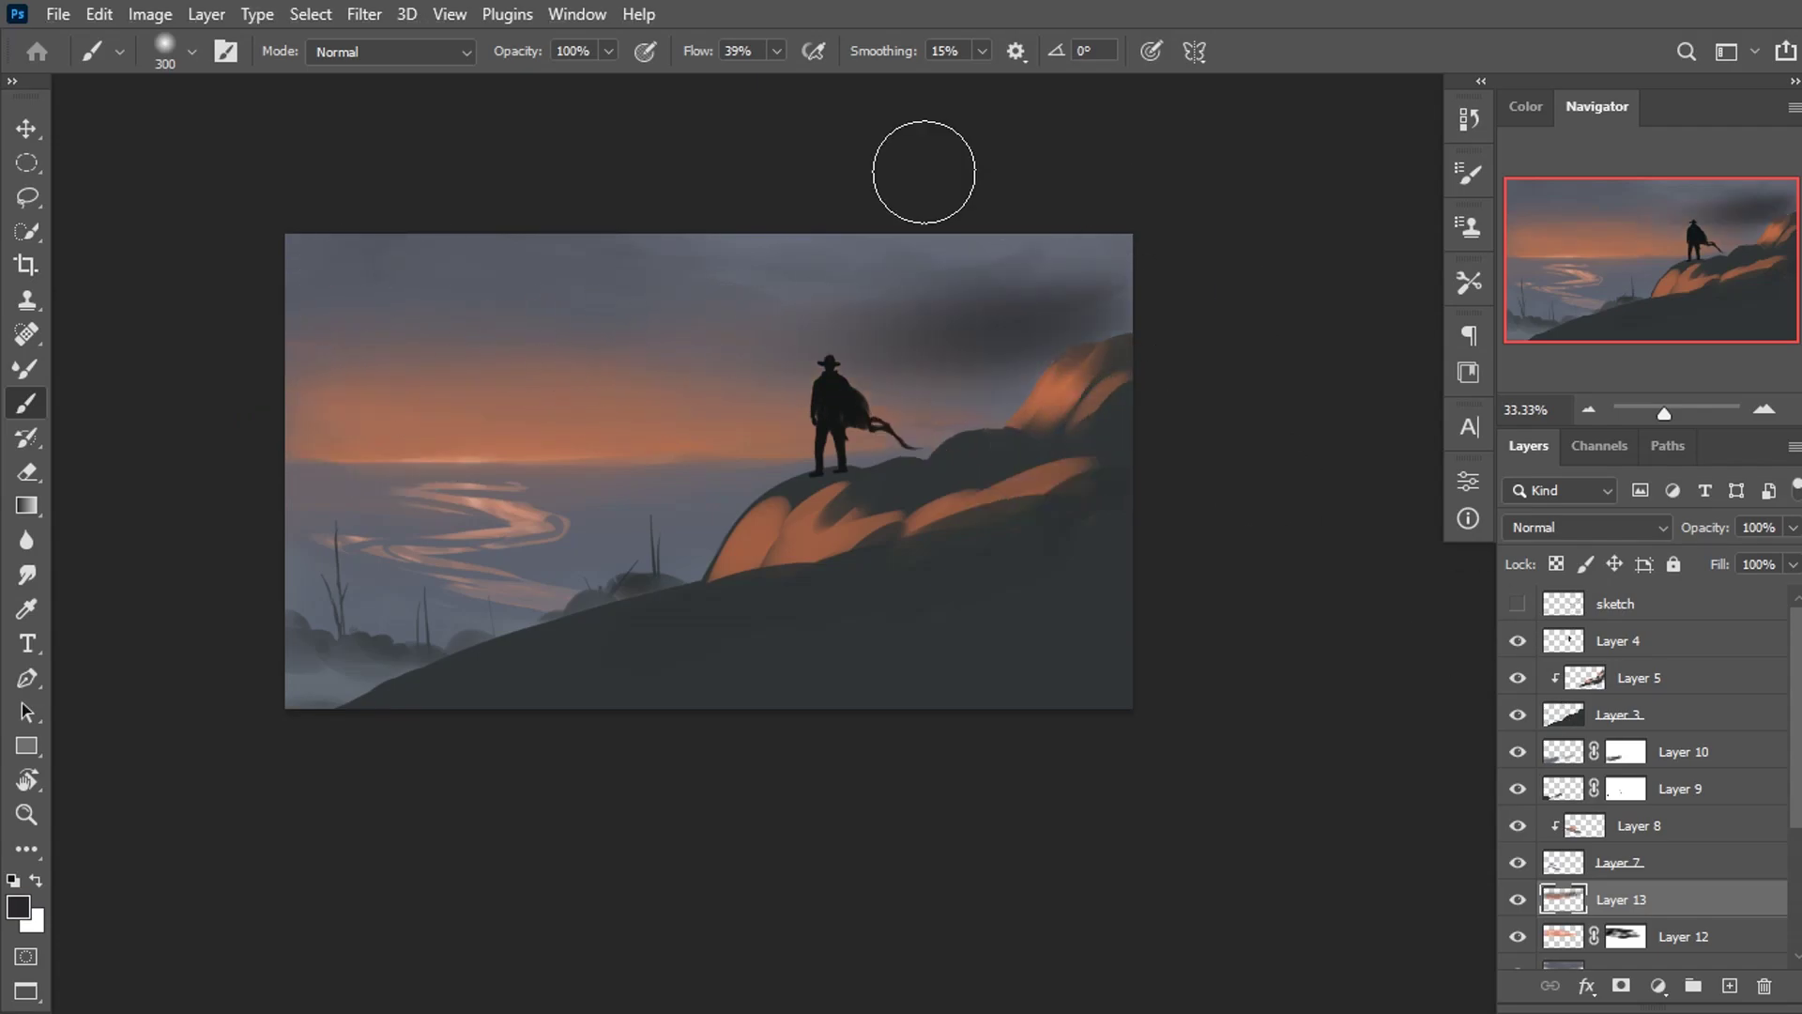
alt+click(664, 272)
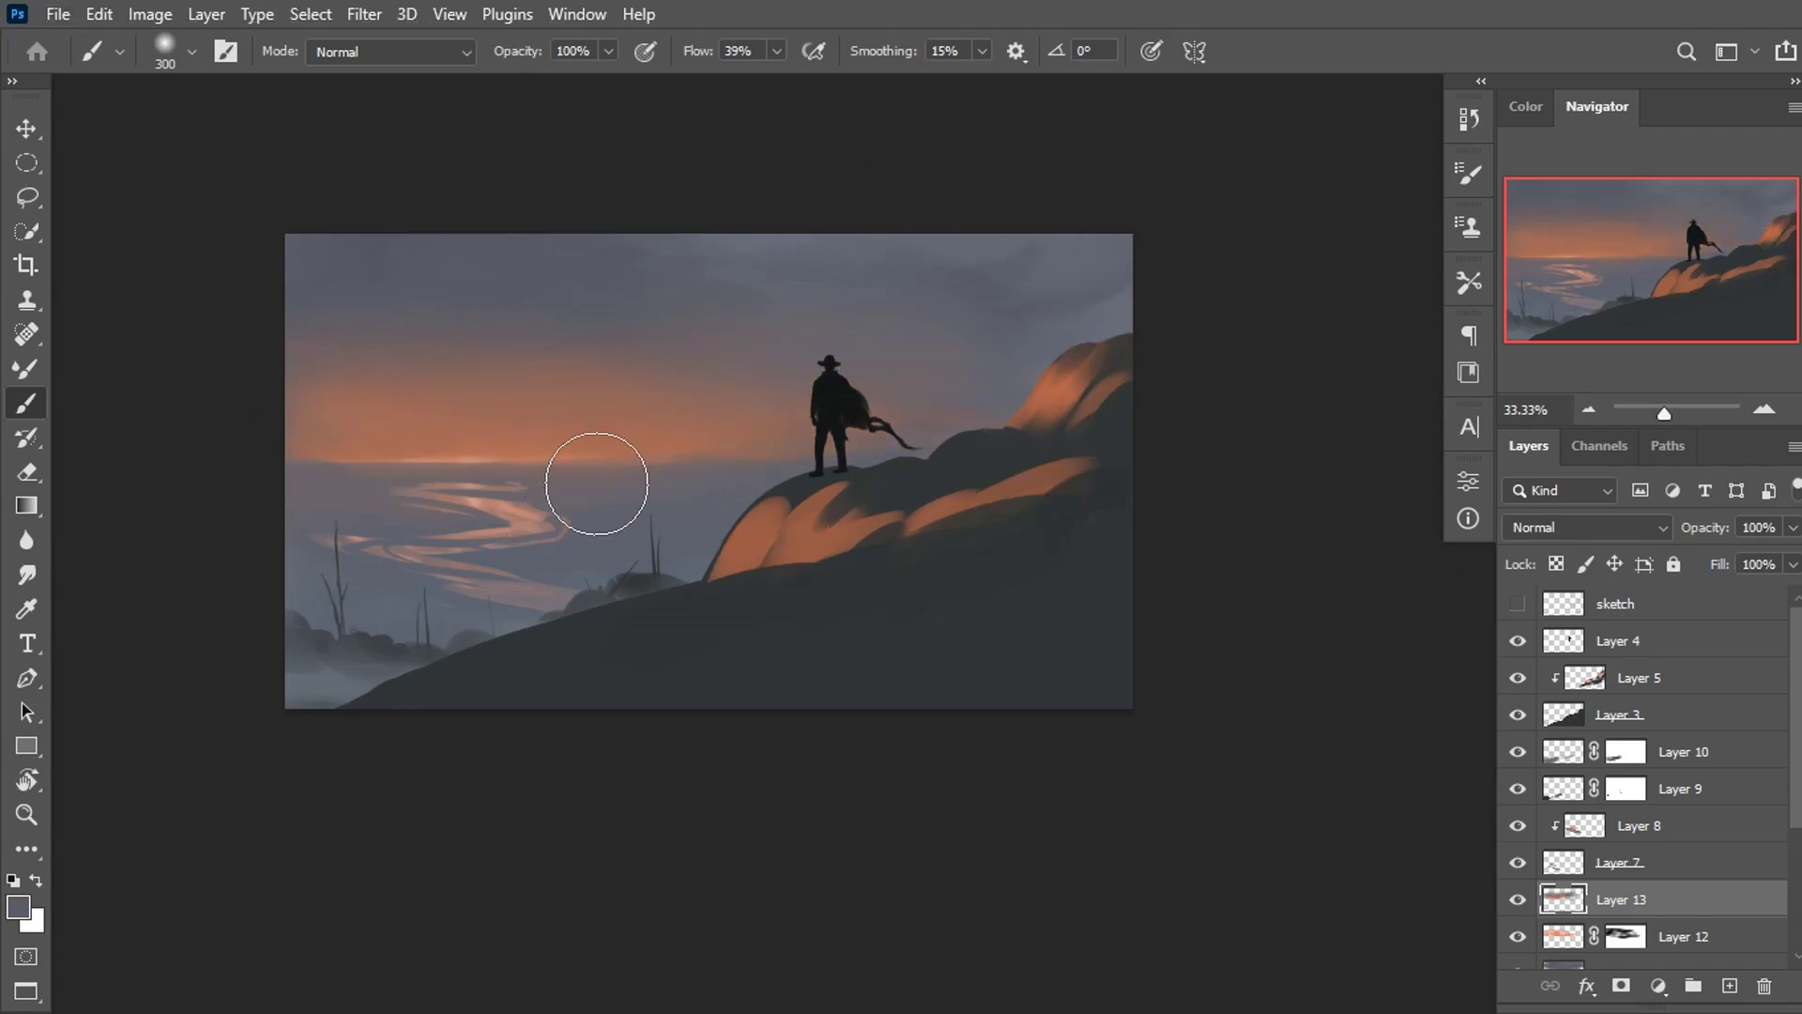
Add empty Layer 14 above and choose an orange paint colour.
click(1728, 986)
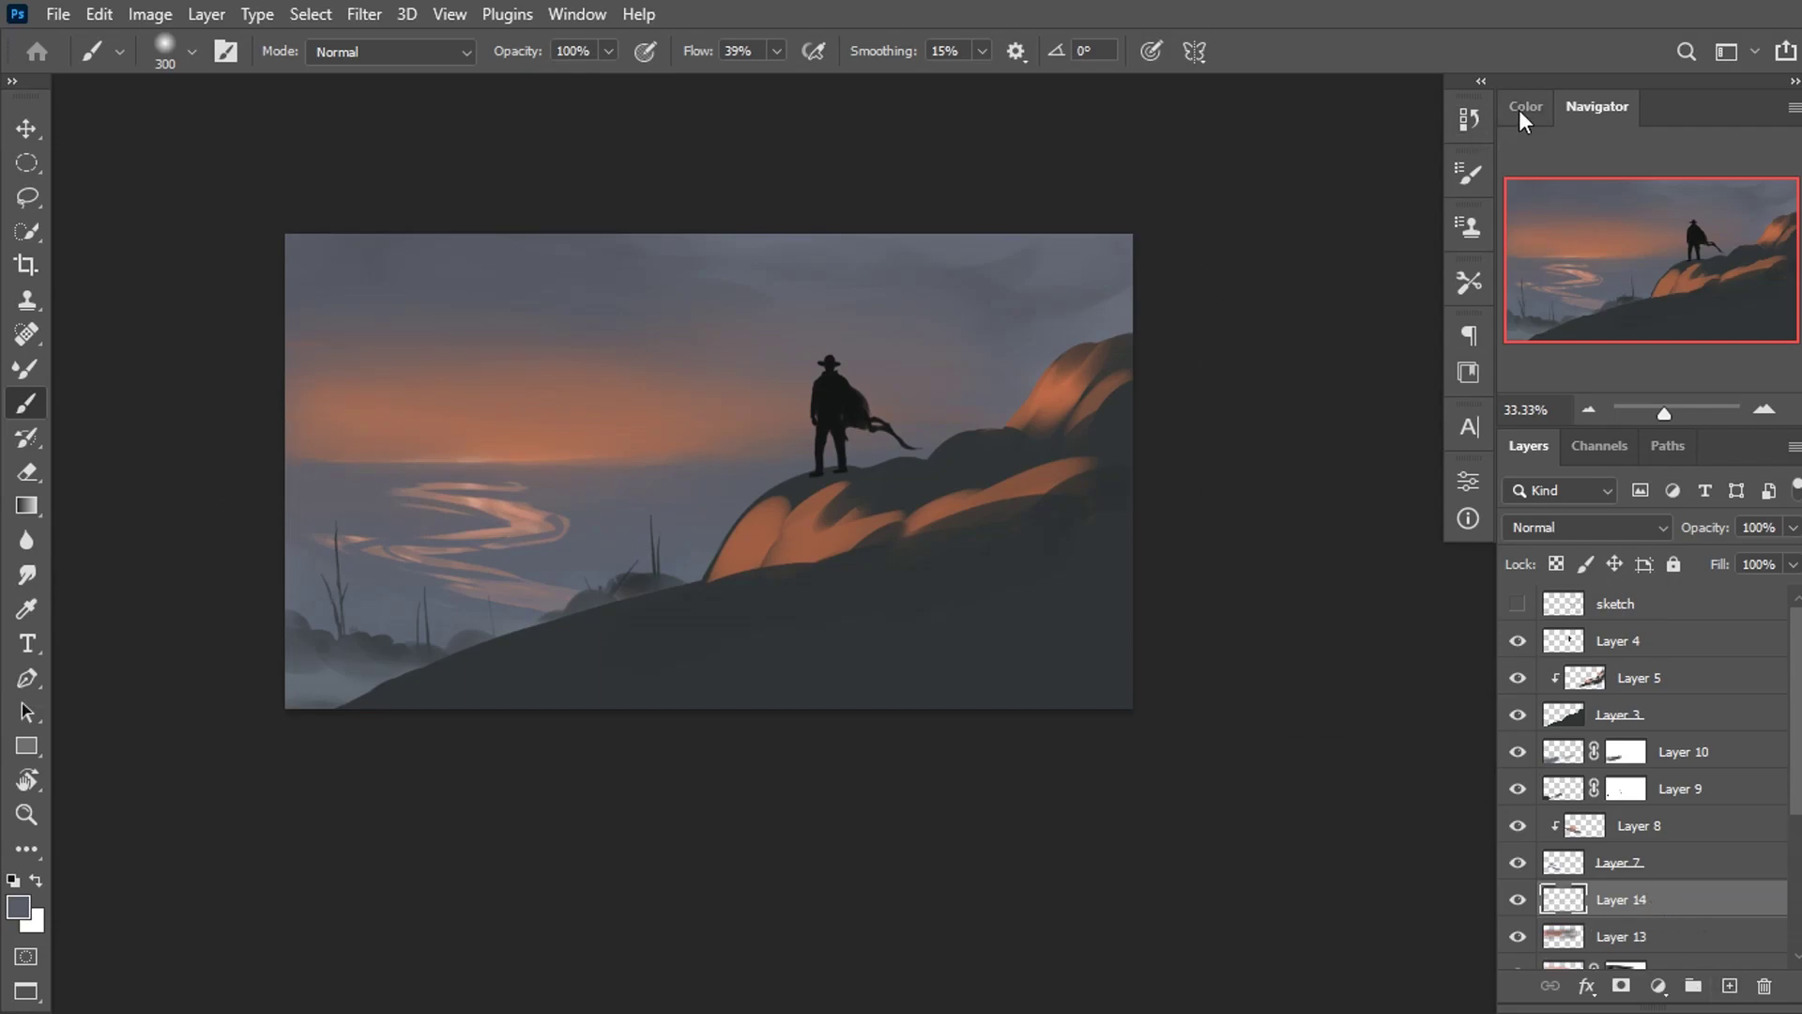
click(1526, 106)
click(1782, 376)
click(1664, 138)
Brush peach-orange glow strokes along the horizon on both sides, using brush sizes 175 and 100.
key(p)
key(b)
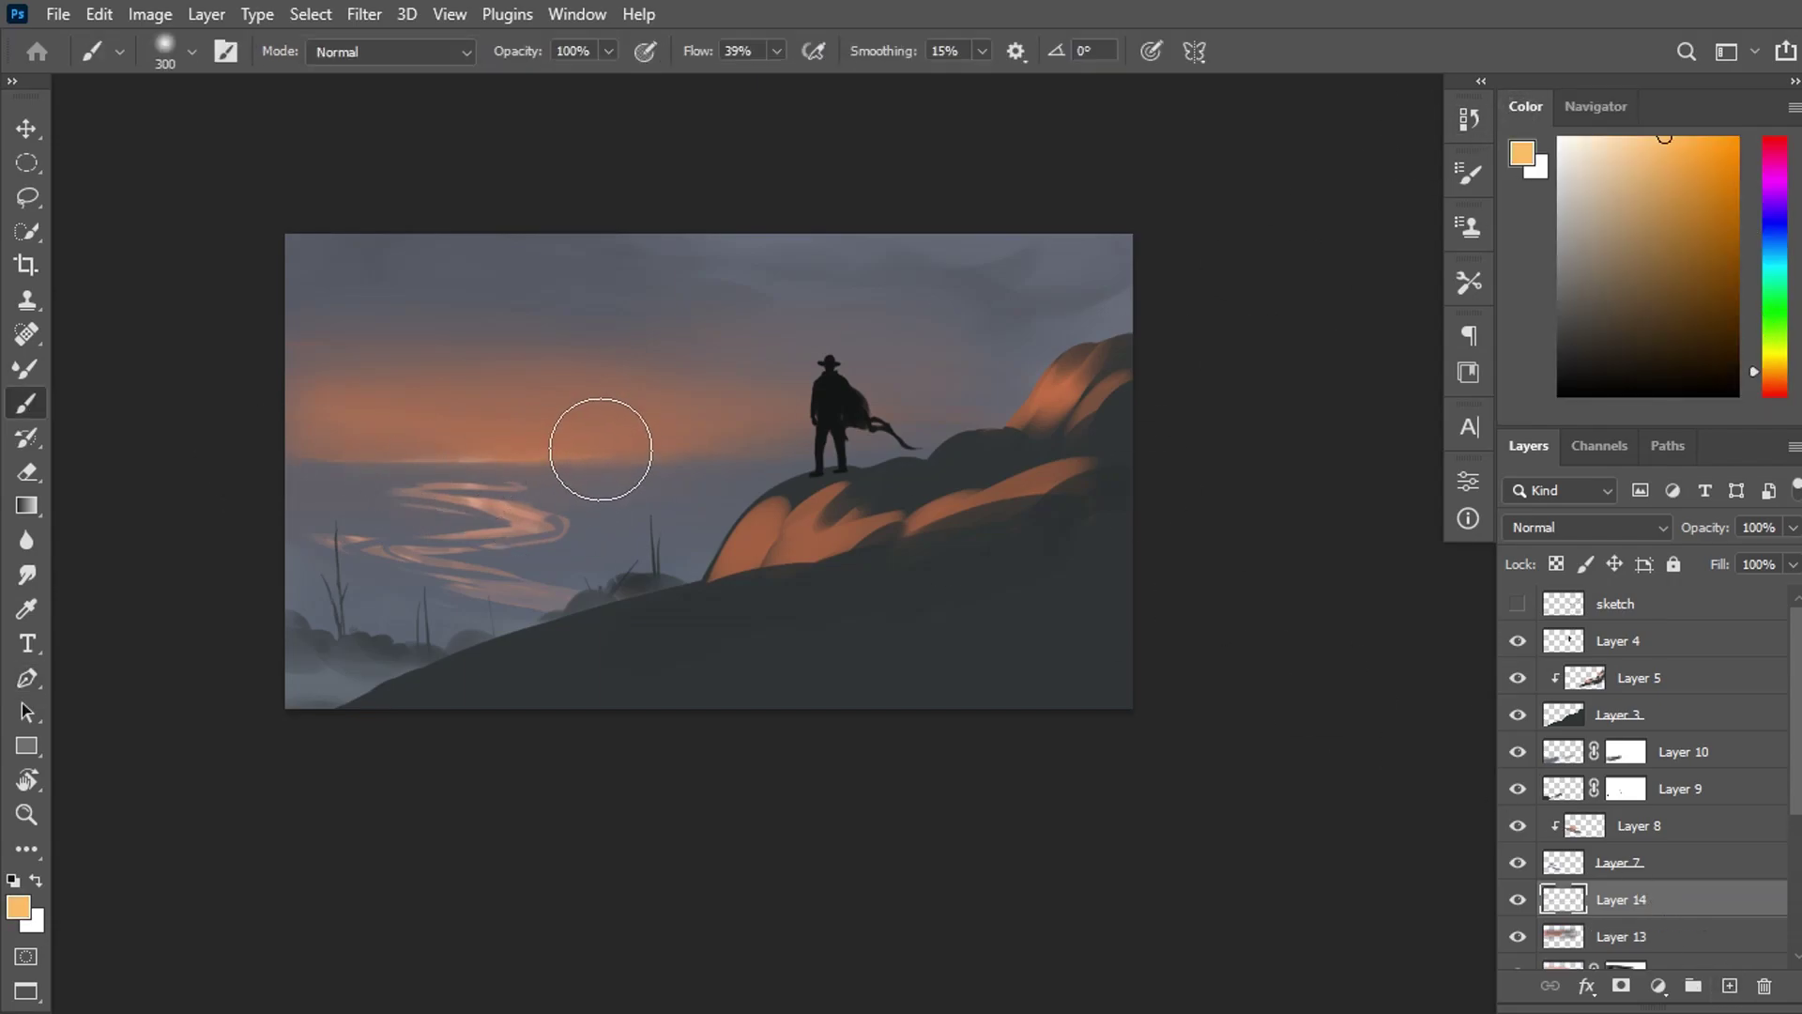
key(bracketright)
key(bracketright)
mouse_move(584, 436)
mouse_down()
mouse_move(684, 415)
mouse_move(301, 398)
mouse_move(721, 431)
mouse_up()
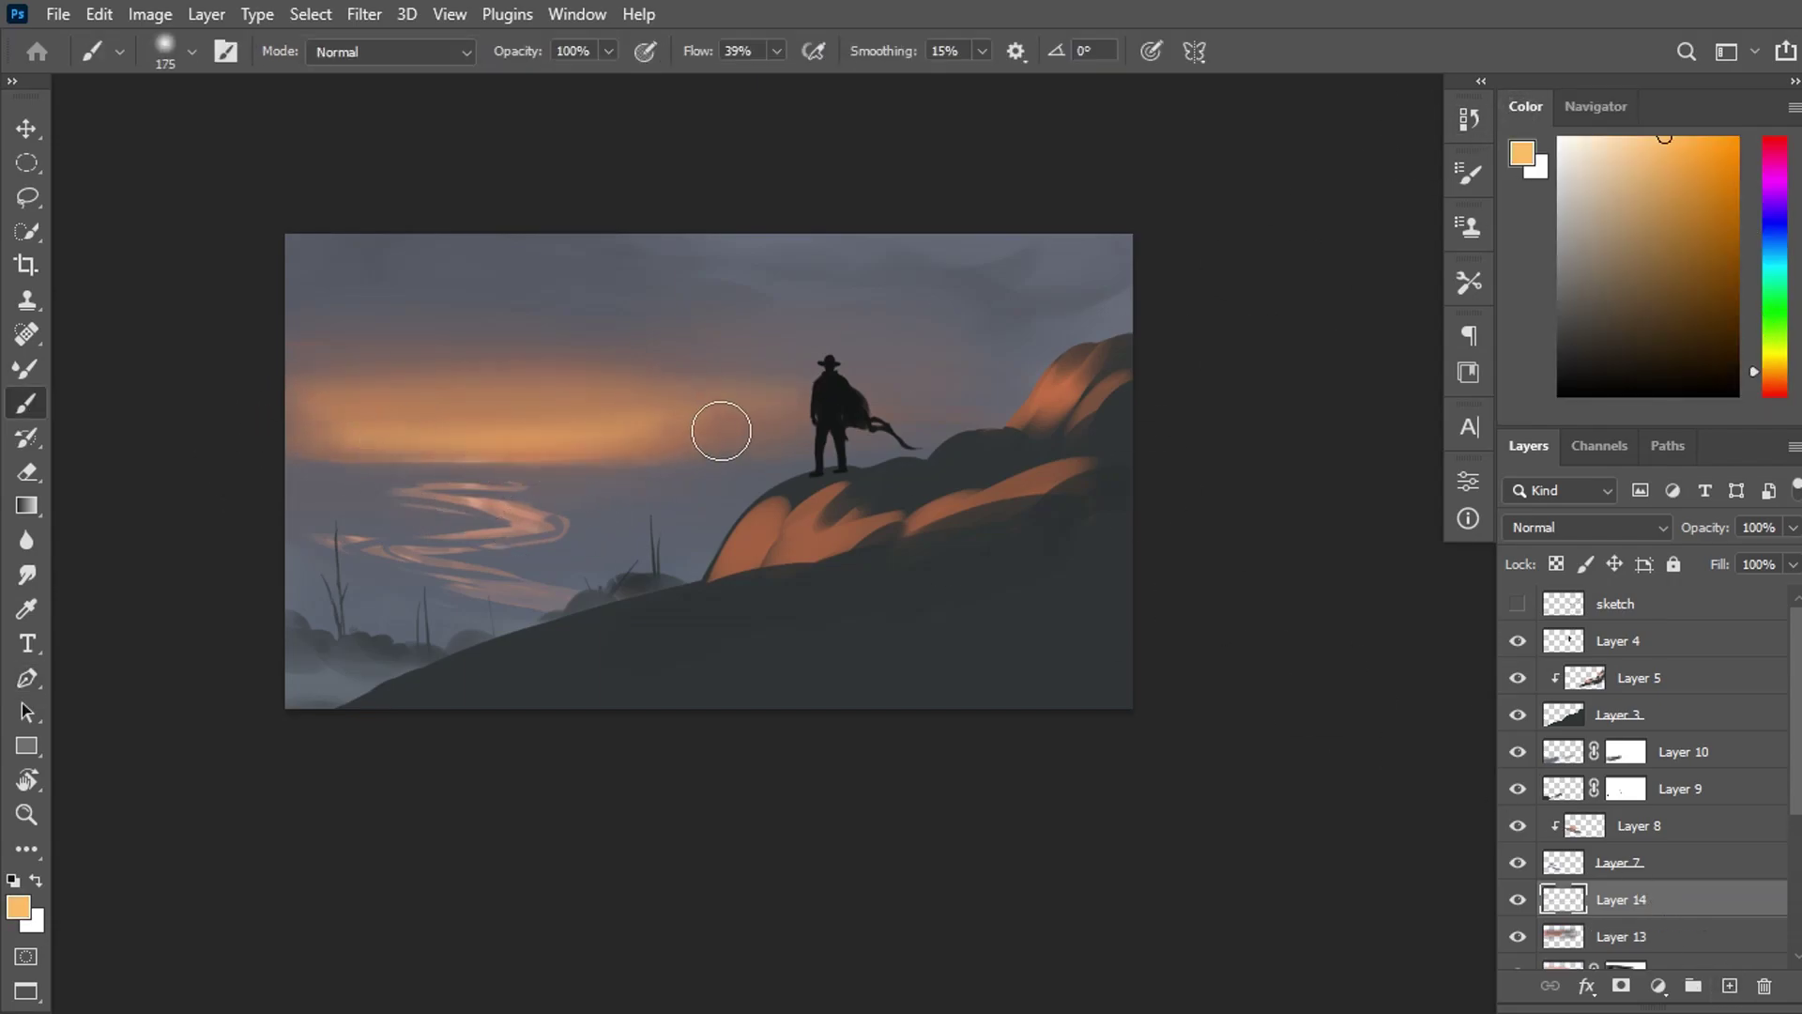
click(1749, 375)
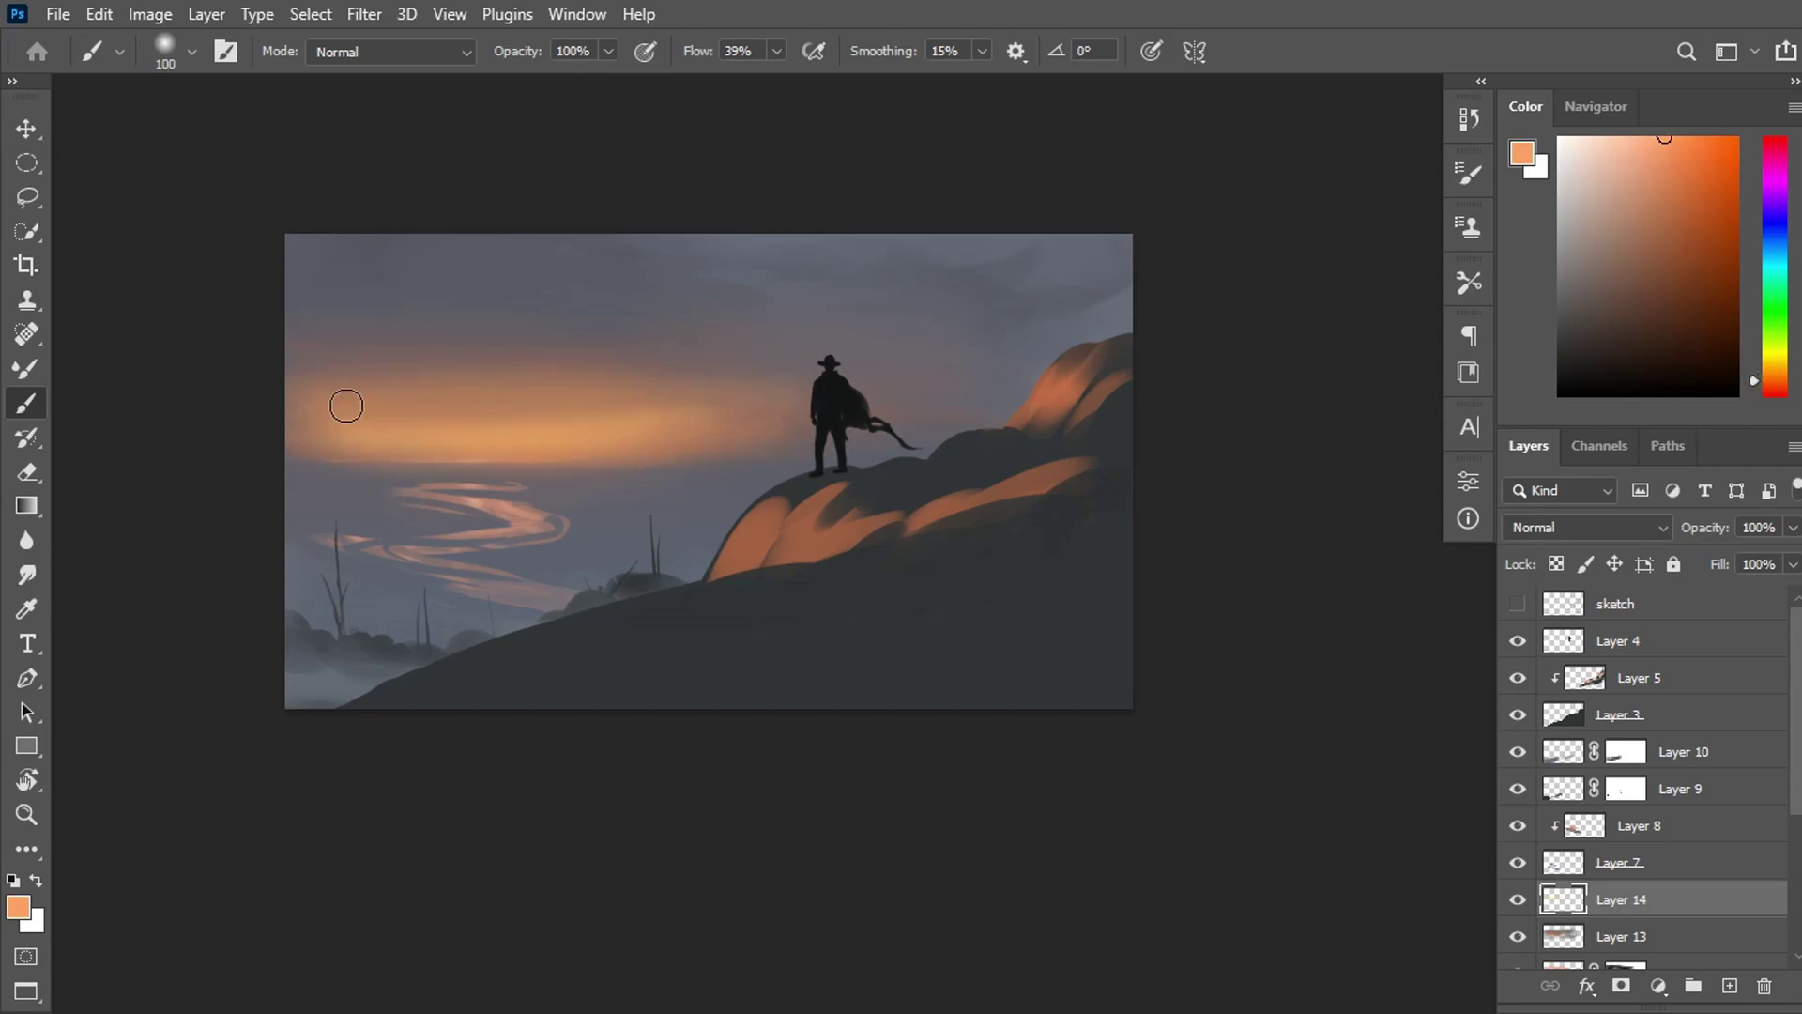
drag(346, 405, 644, 400)
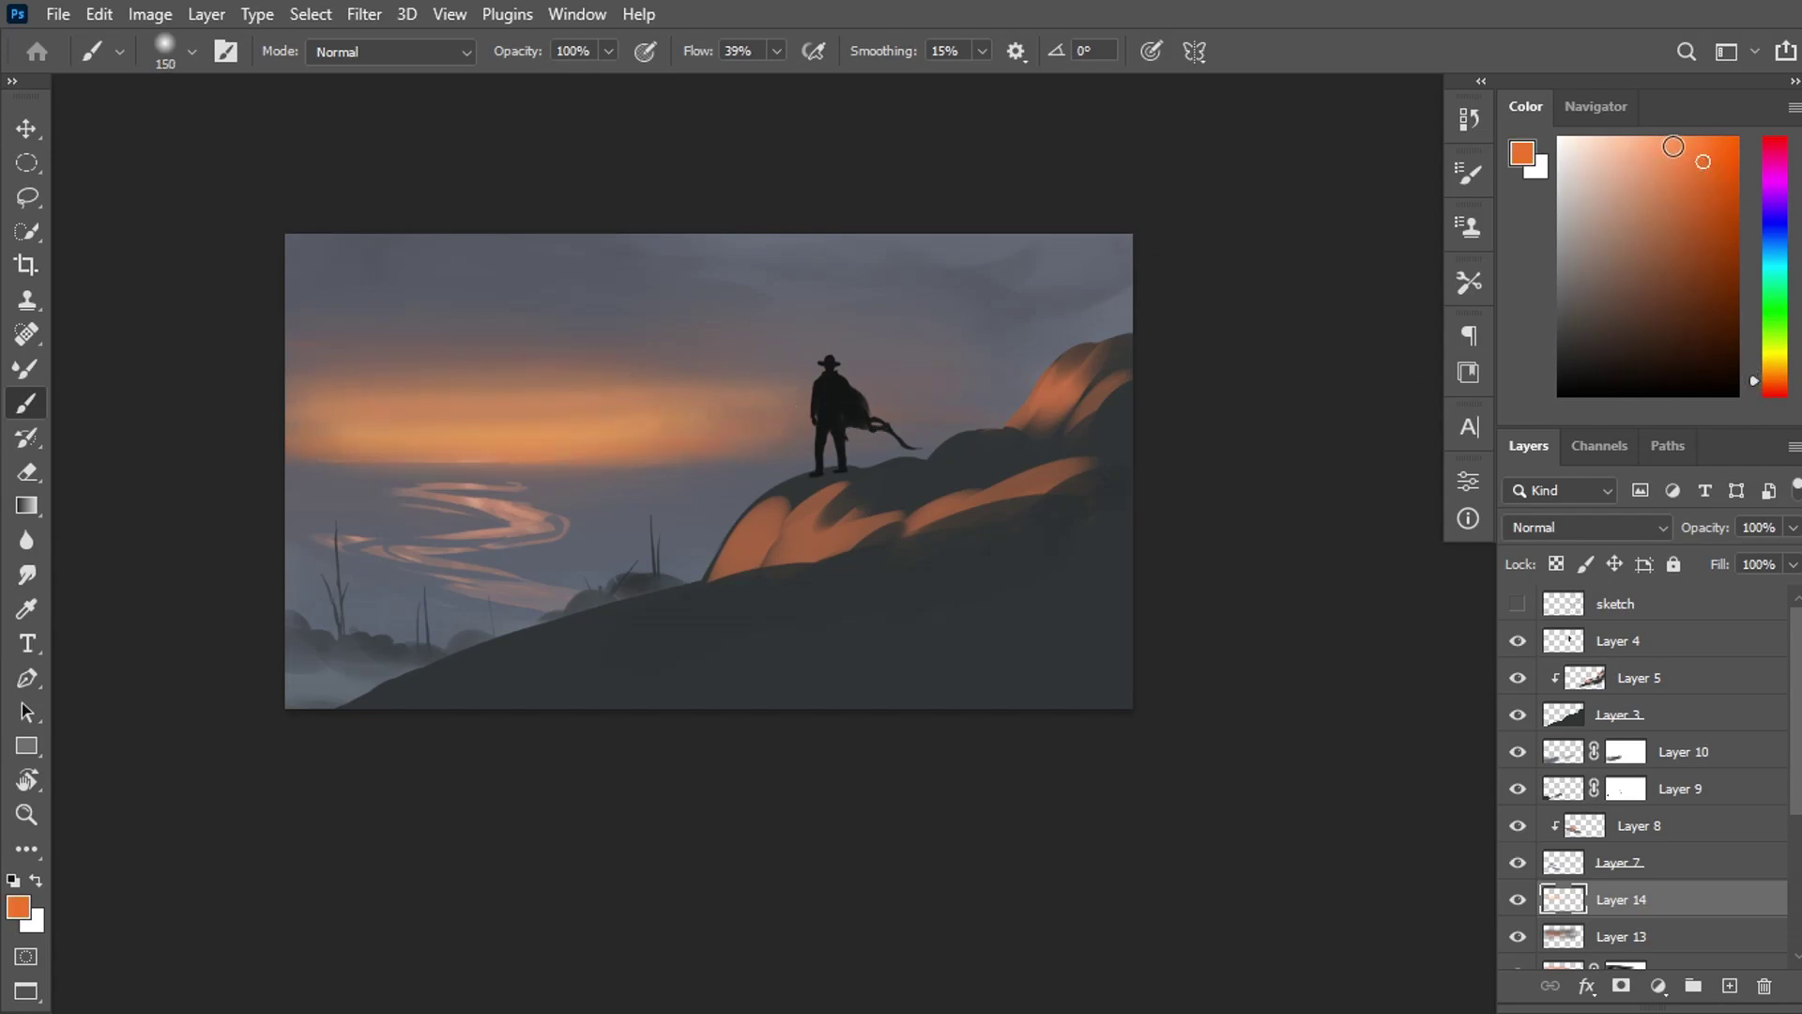
alt+click(552, 394)
key(bracketleft)
key(bracketleft)
drag(713, 430, 1046, 421)
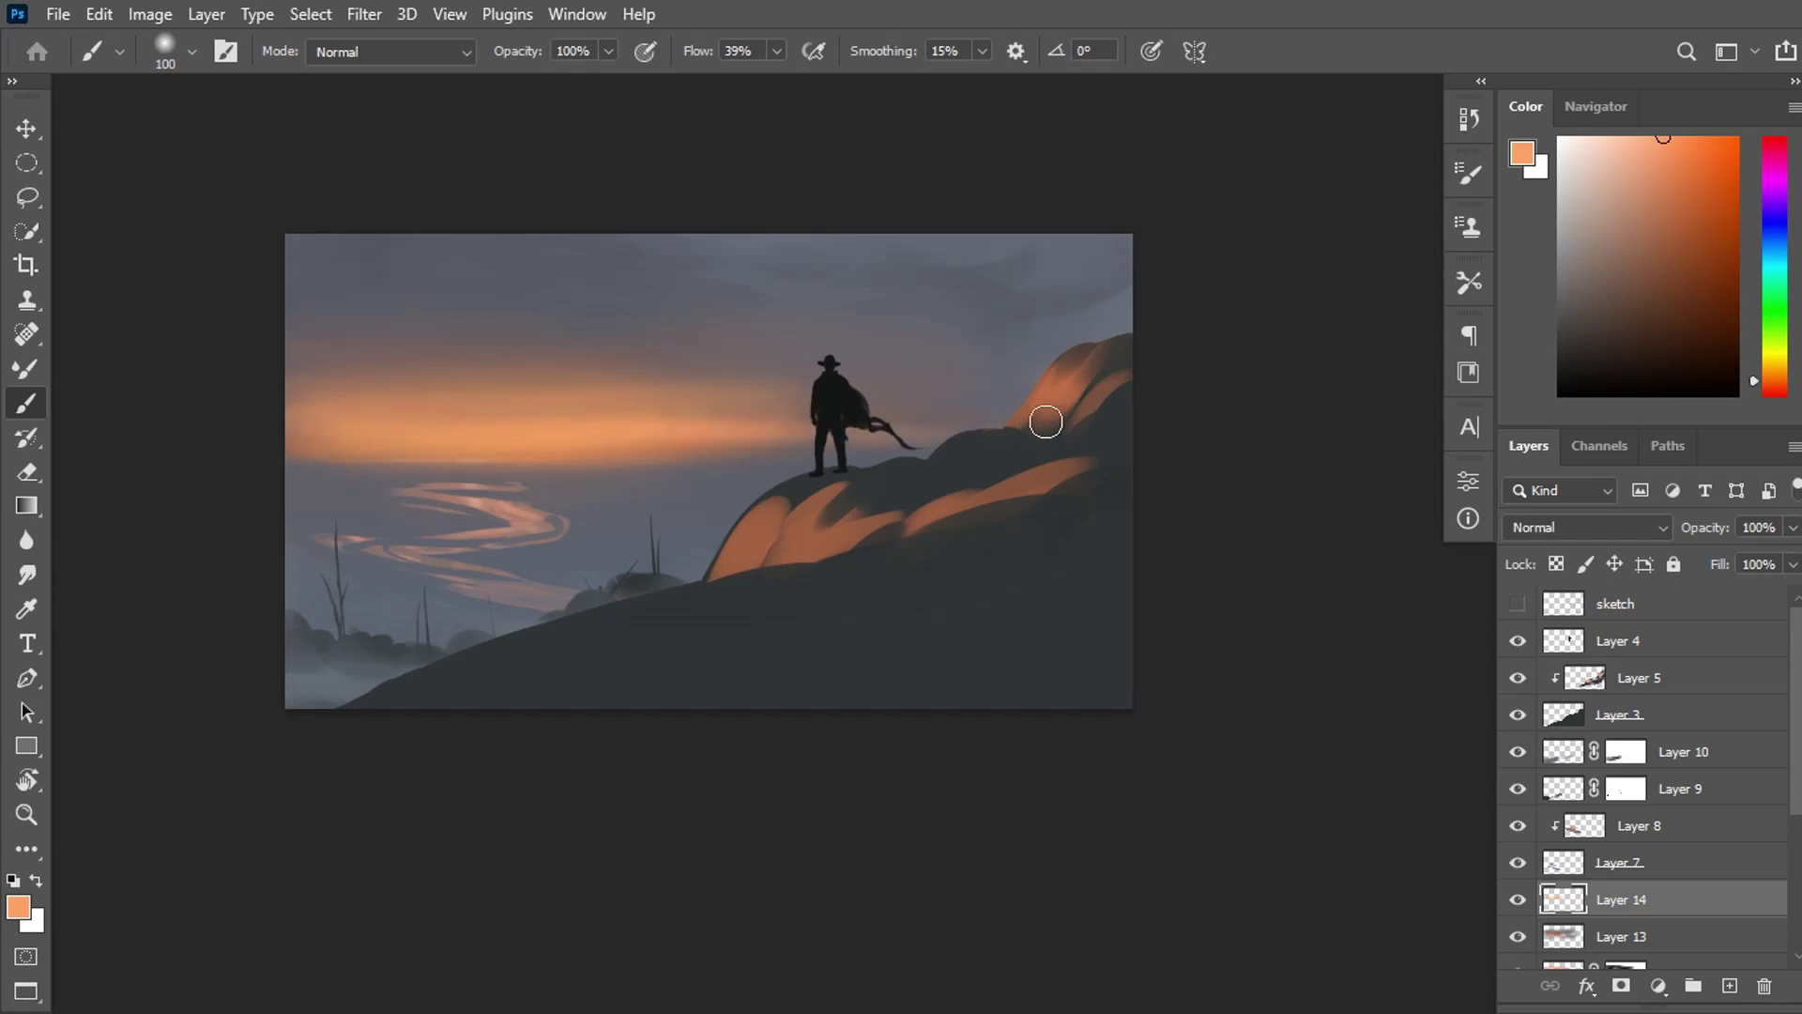
click(1663, 138)
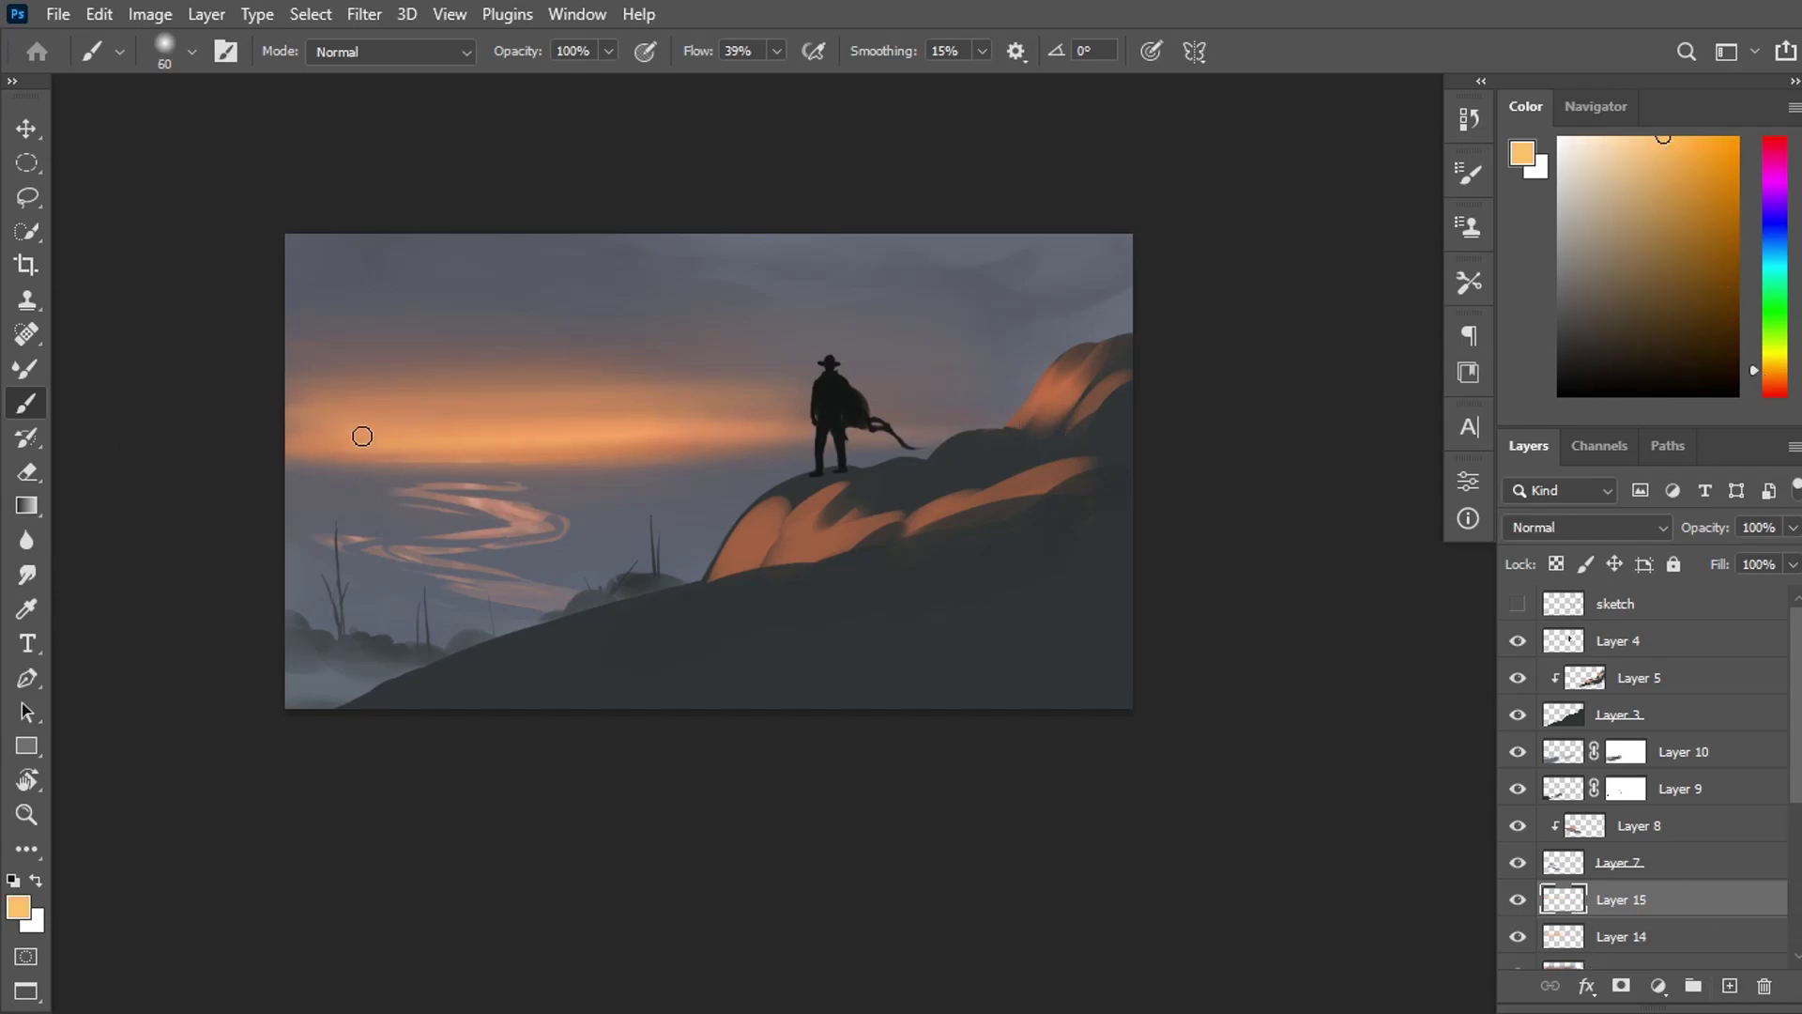
Paint light orange on Layer 15 and set it to Color Dodge.
drag(363, 435, 372, 445)
click(1596, 106)
click(1587, 526)
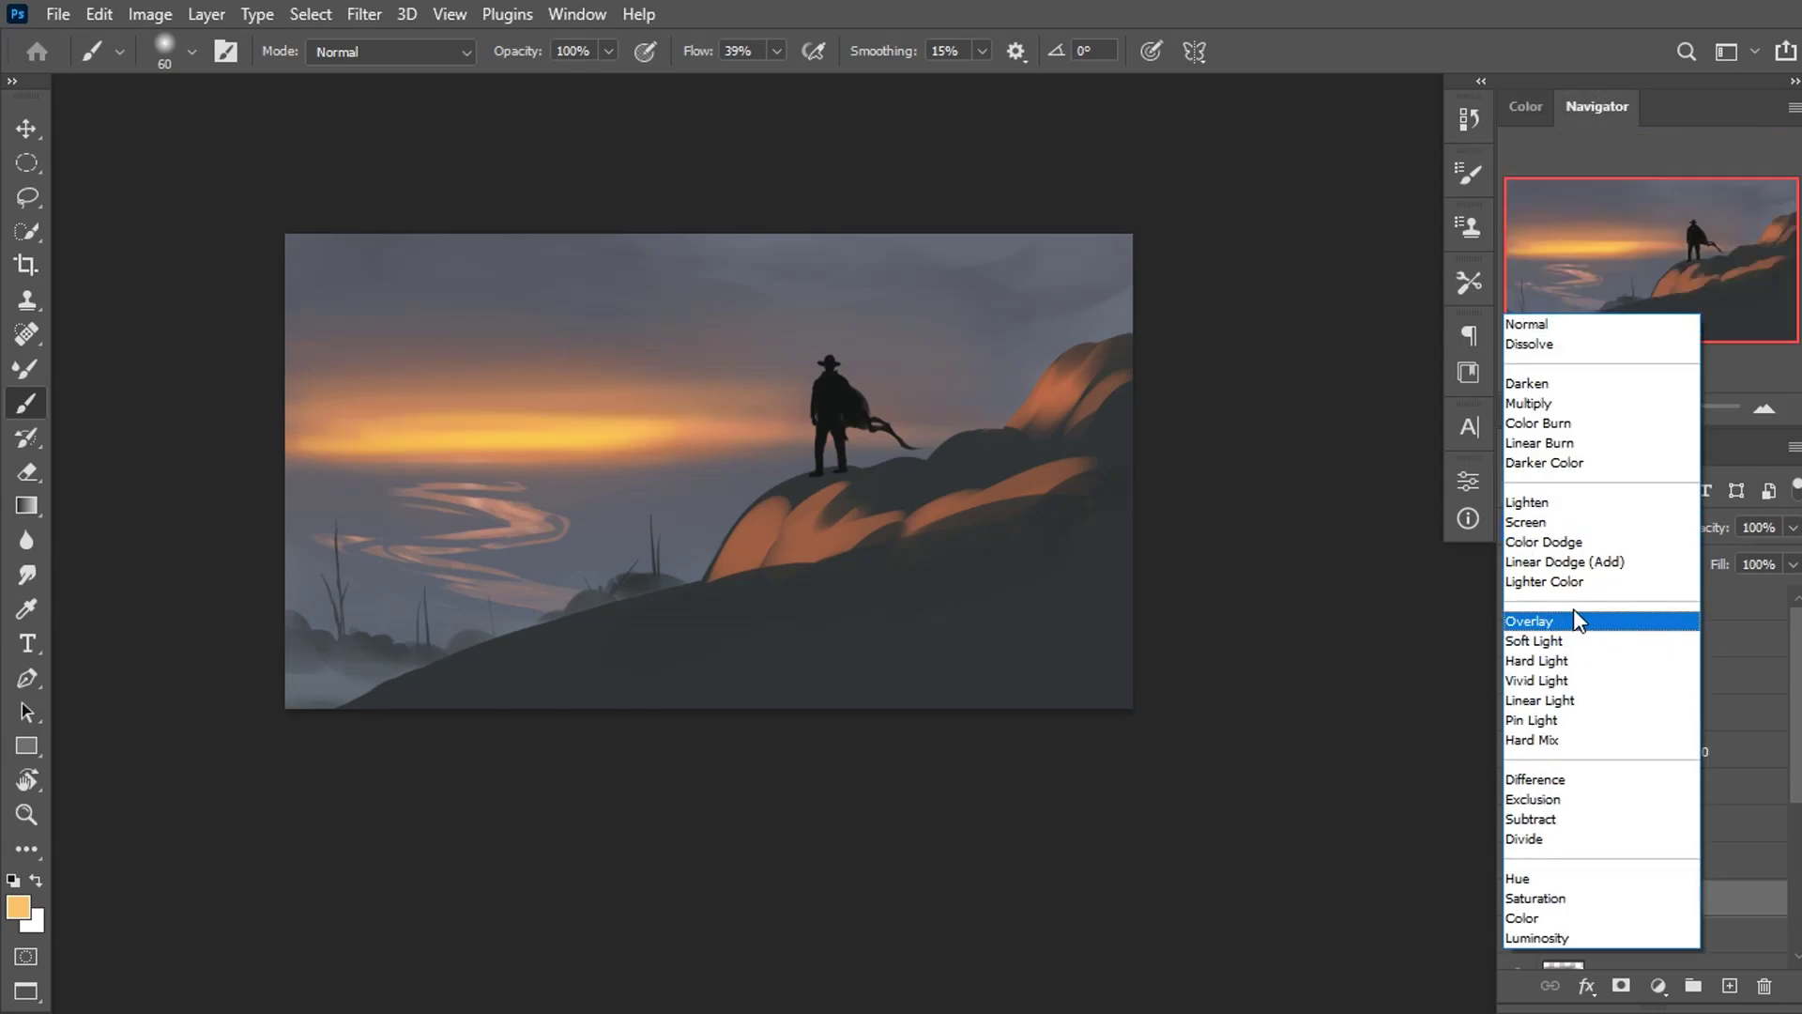
click(1547, 543)
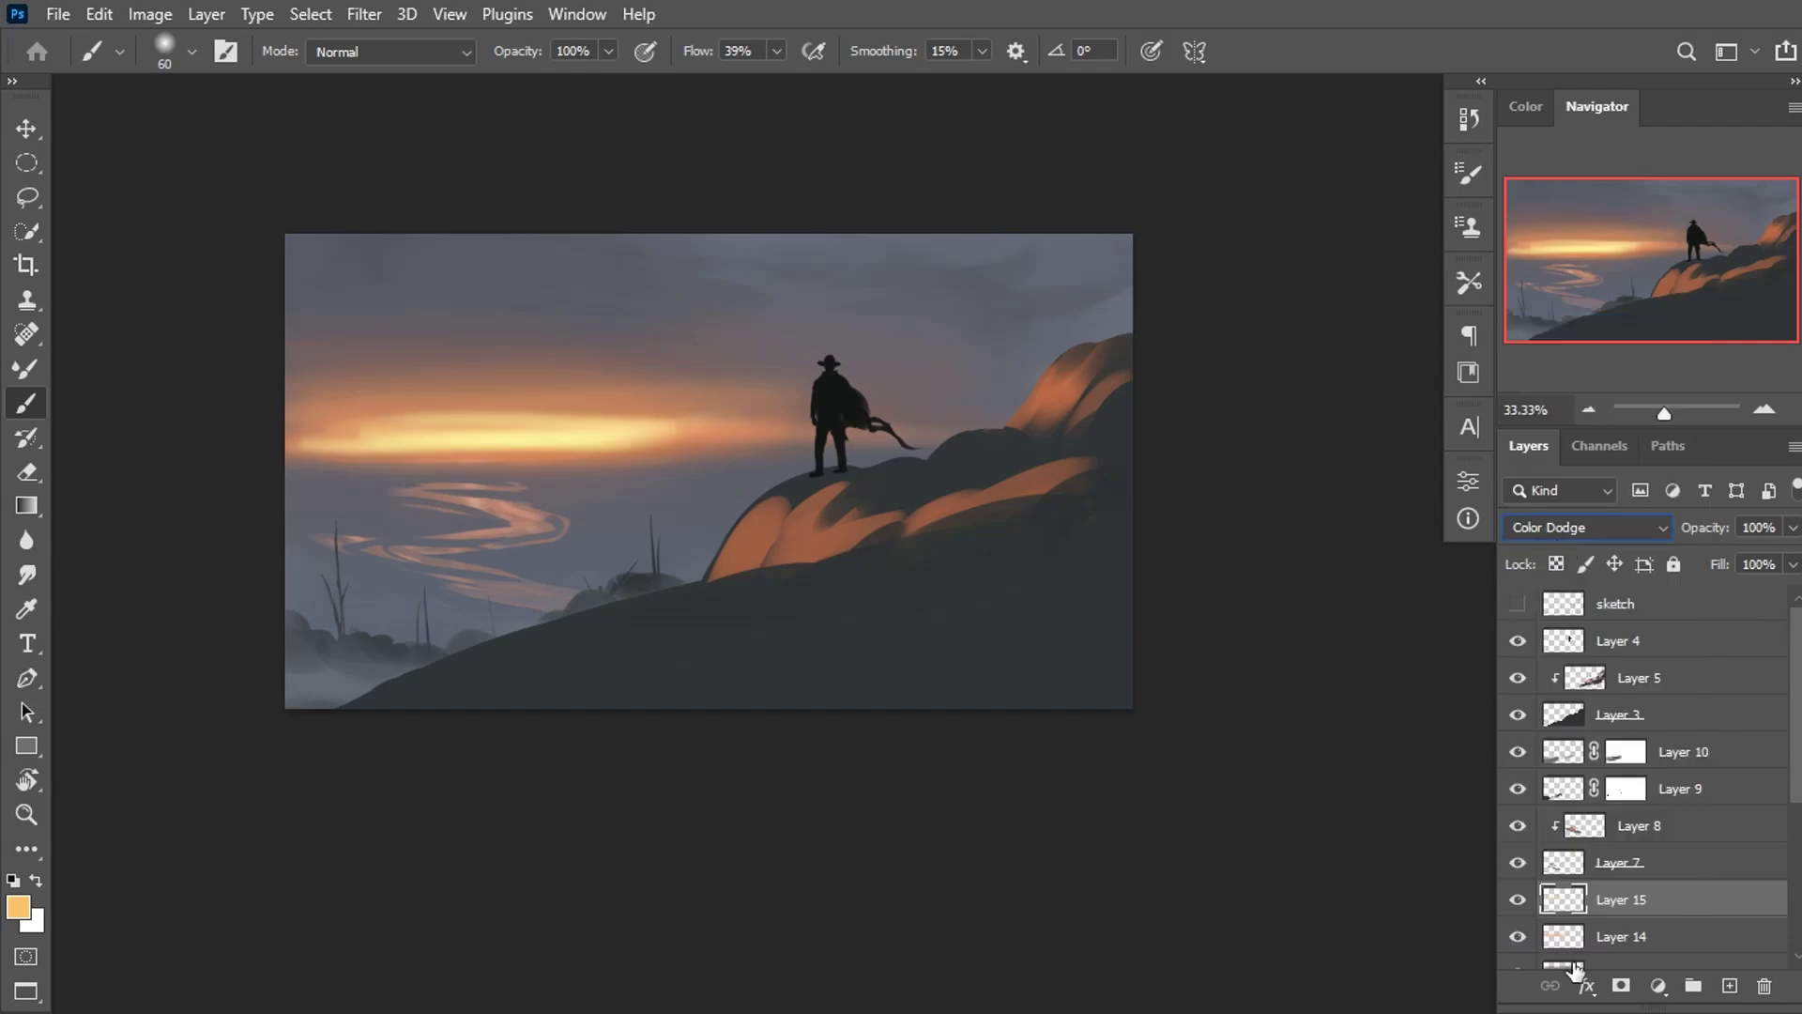
Mask away part of the bright horizon streak using the Paint 2 brush.
right_click(443, 456)
click(564, 704)
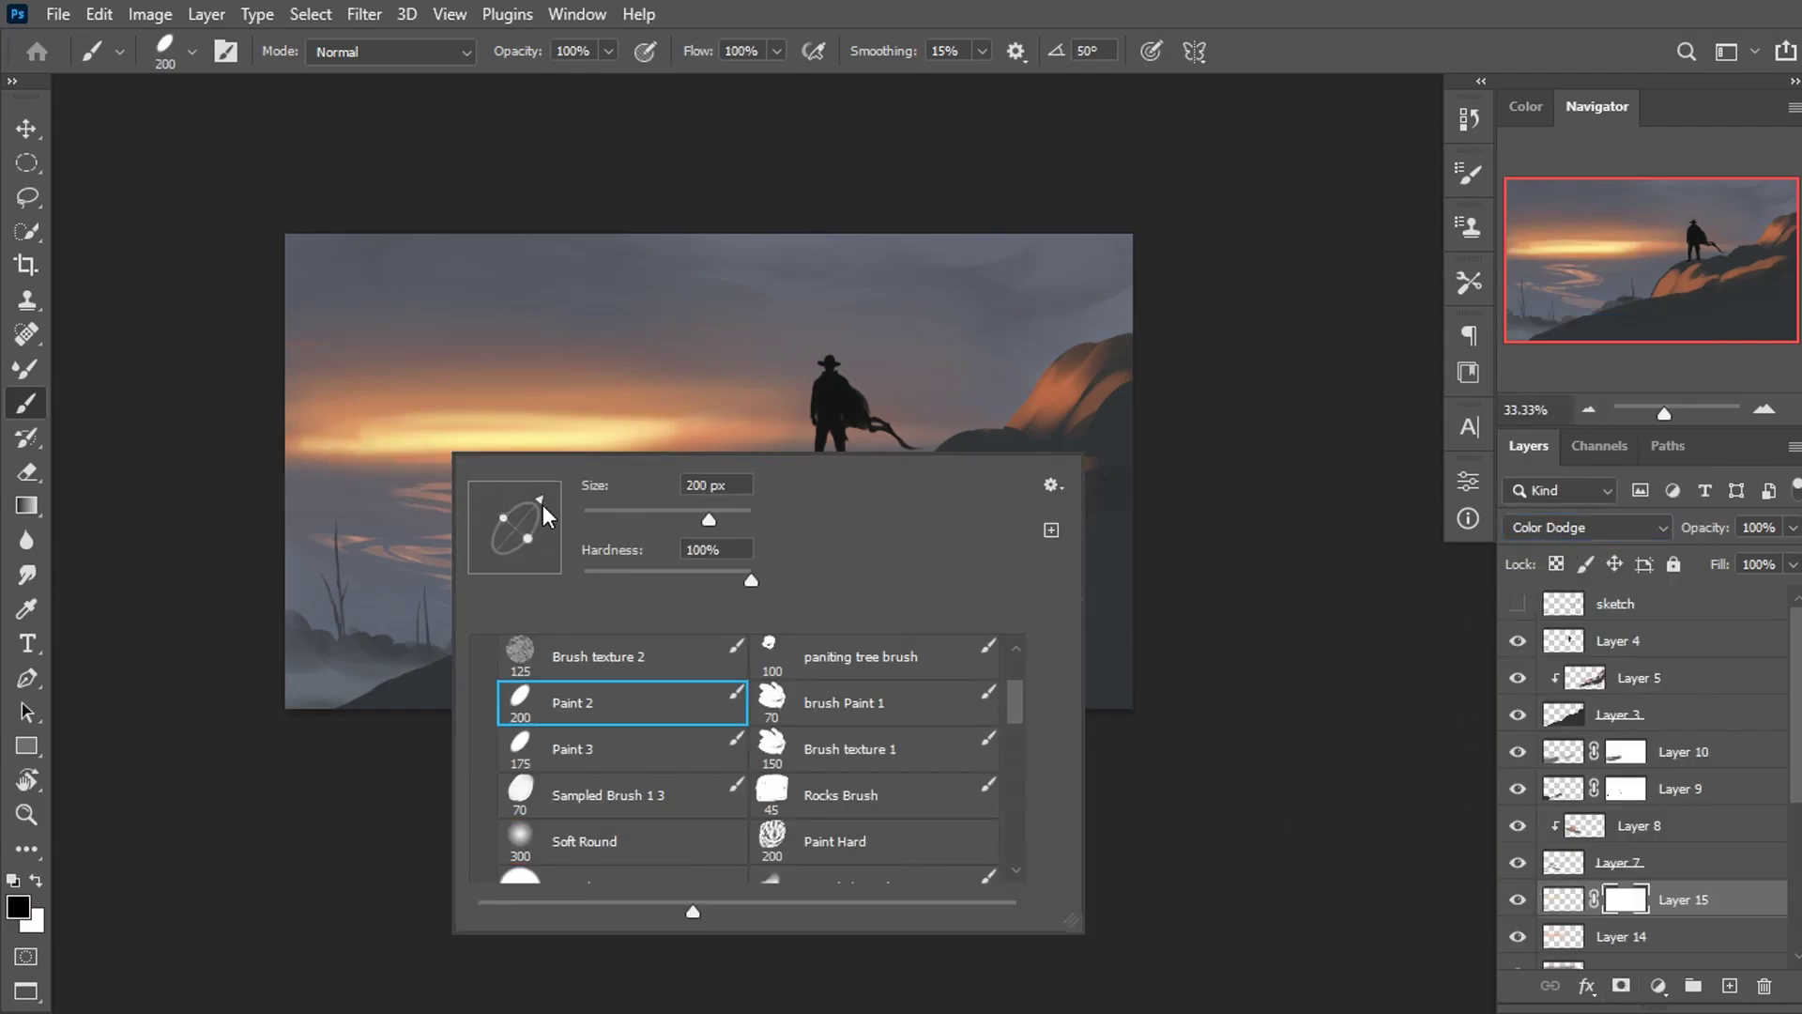
key(Return)
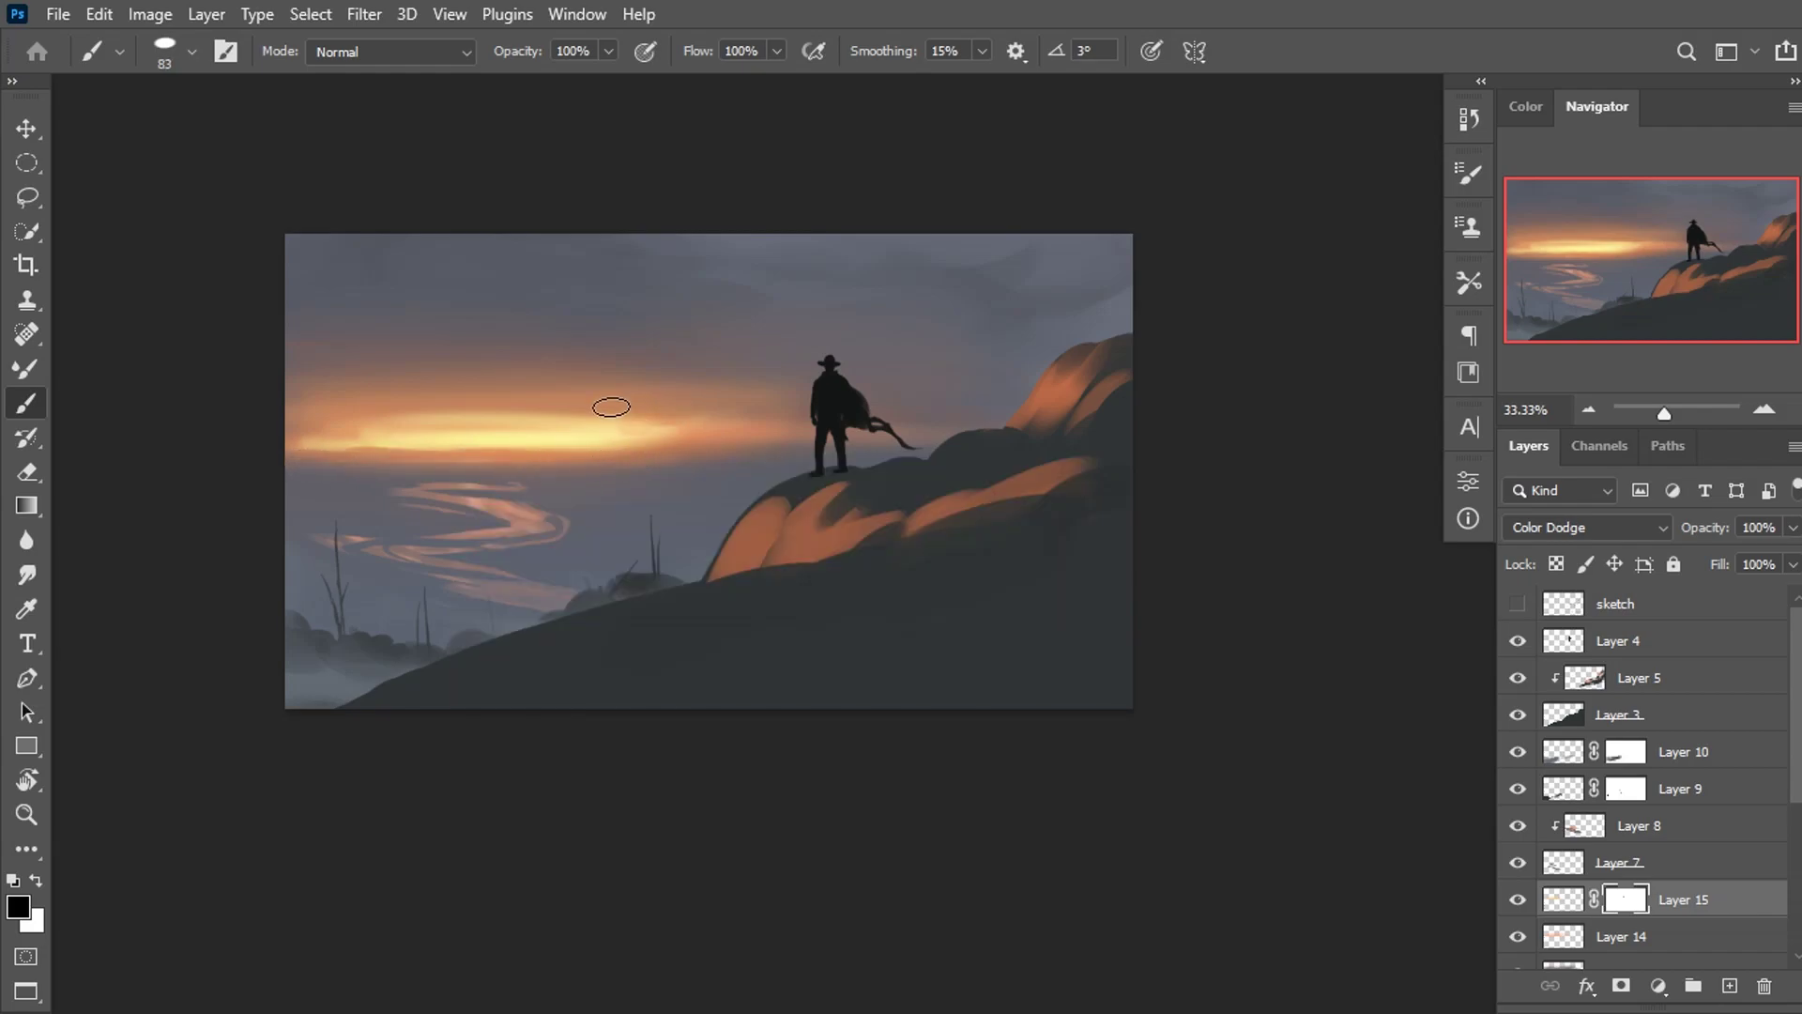
drag(652, 441, 587, 437)
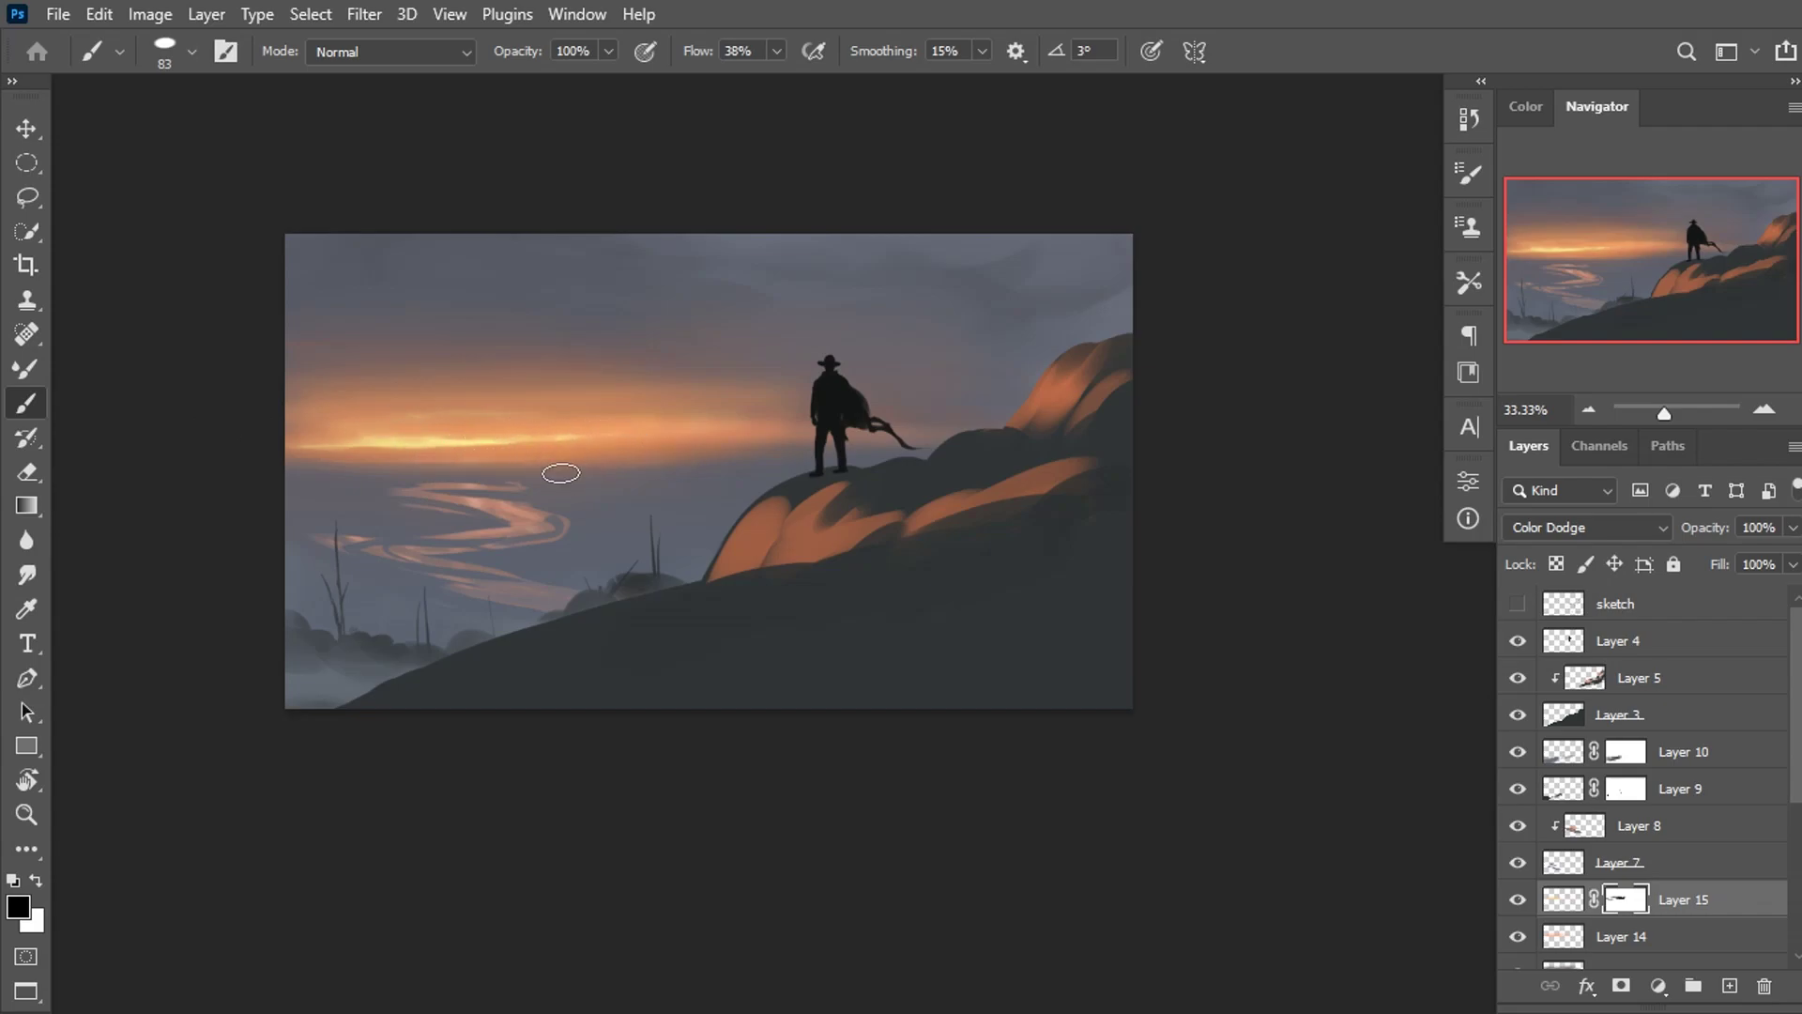
On Layer 14, paint a muted mauve stroke across the low sky band.
click(1599, 939)
alt+click(758, 529)
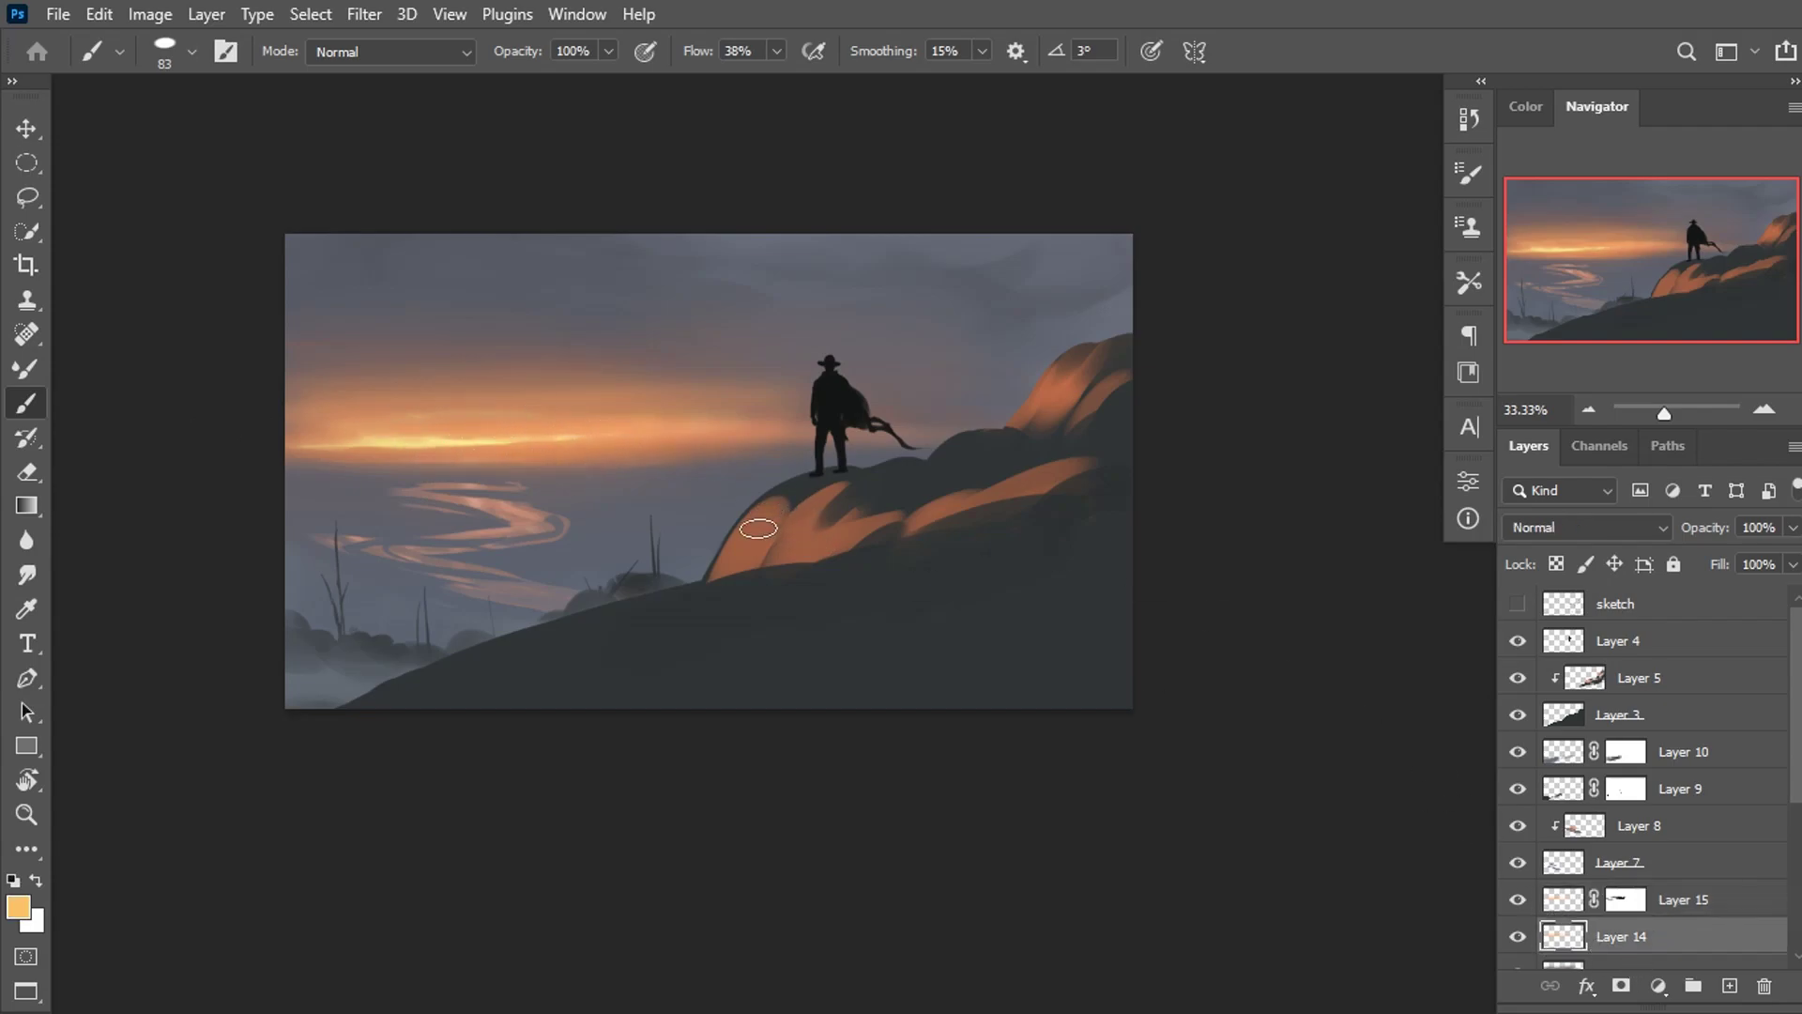
alt+click(674, 456)
alt+click(721, 450)
drag(583, 461, 432, 465)
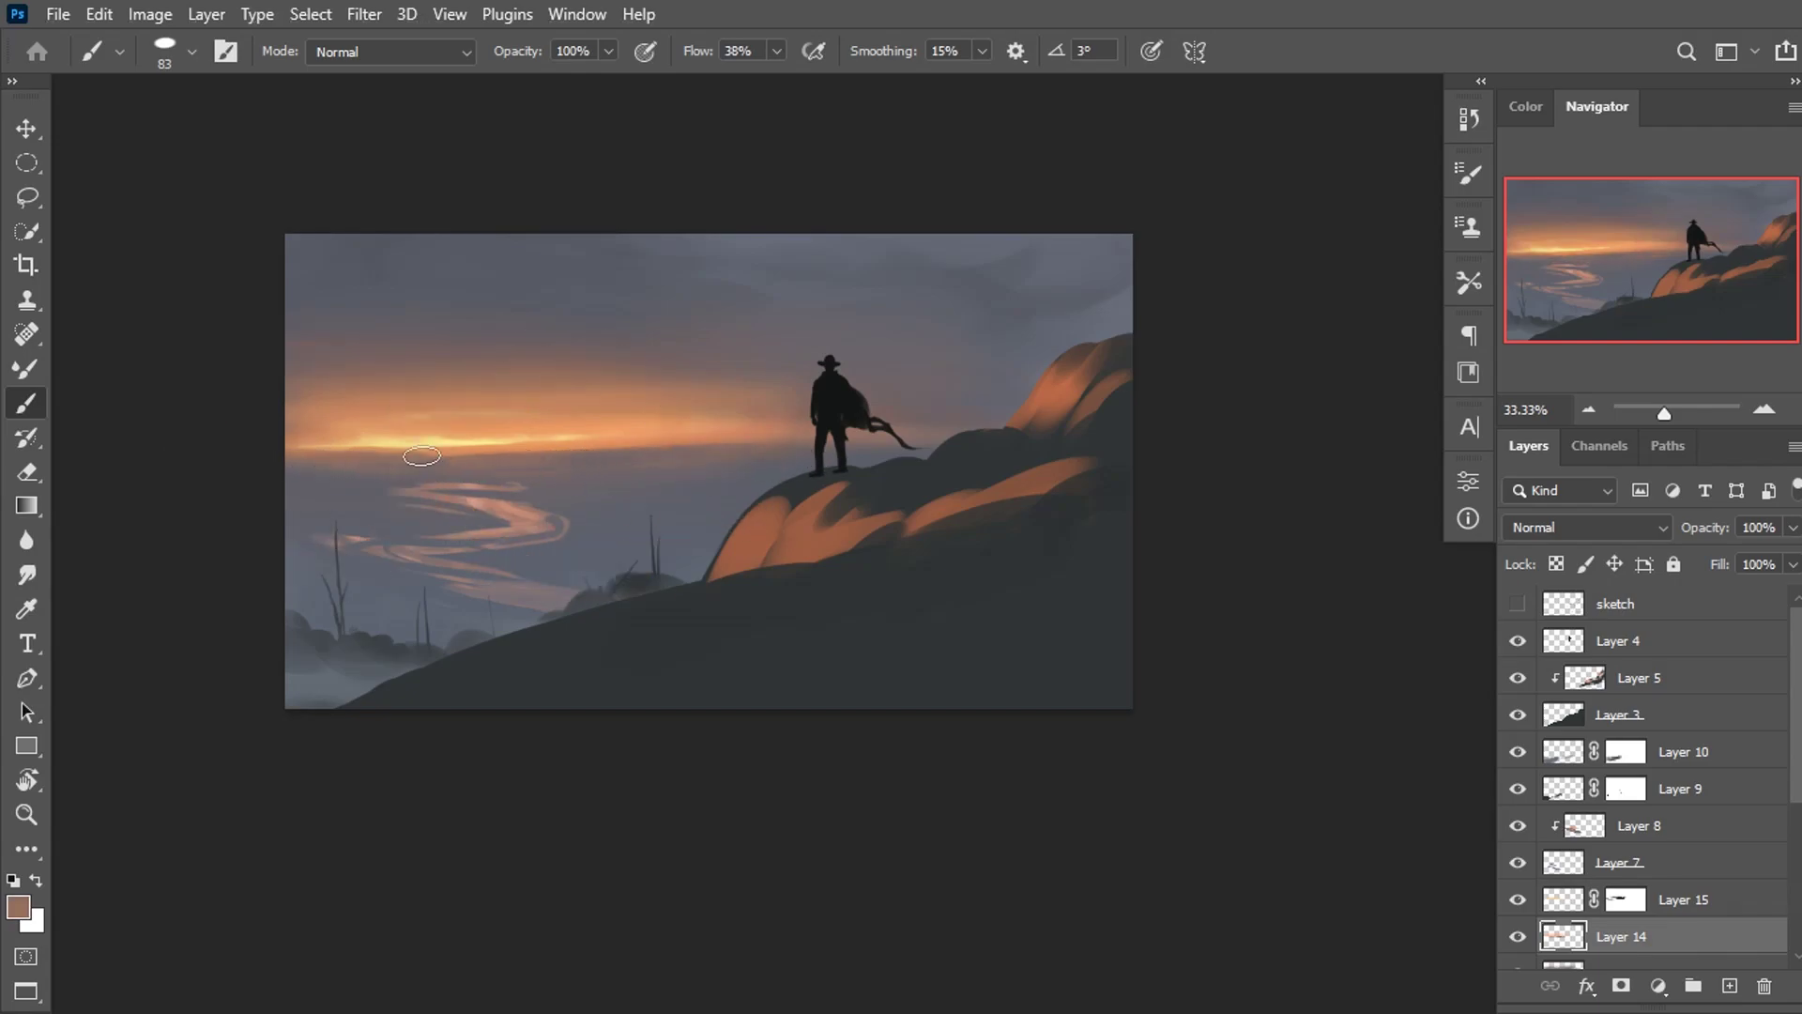
Paint pale orange streaks across the horizon band and soften its top edge.
alt+click(650, 388)
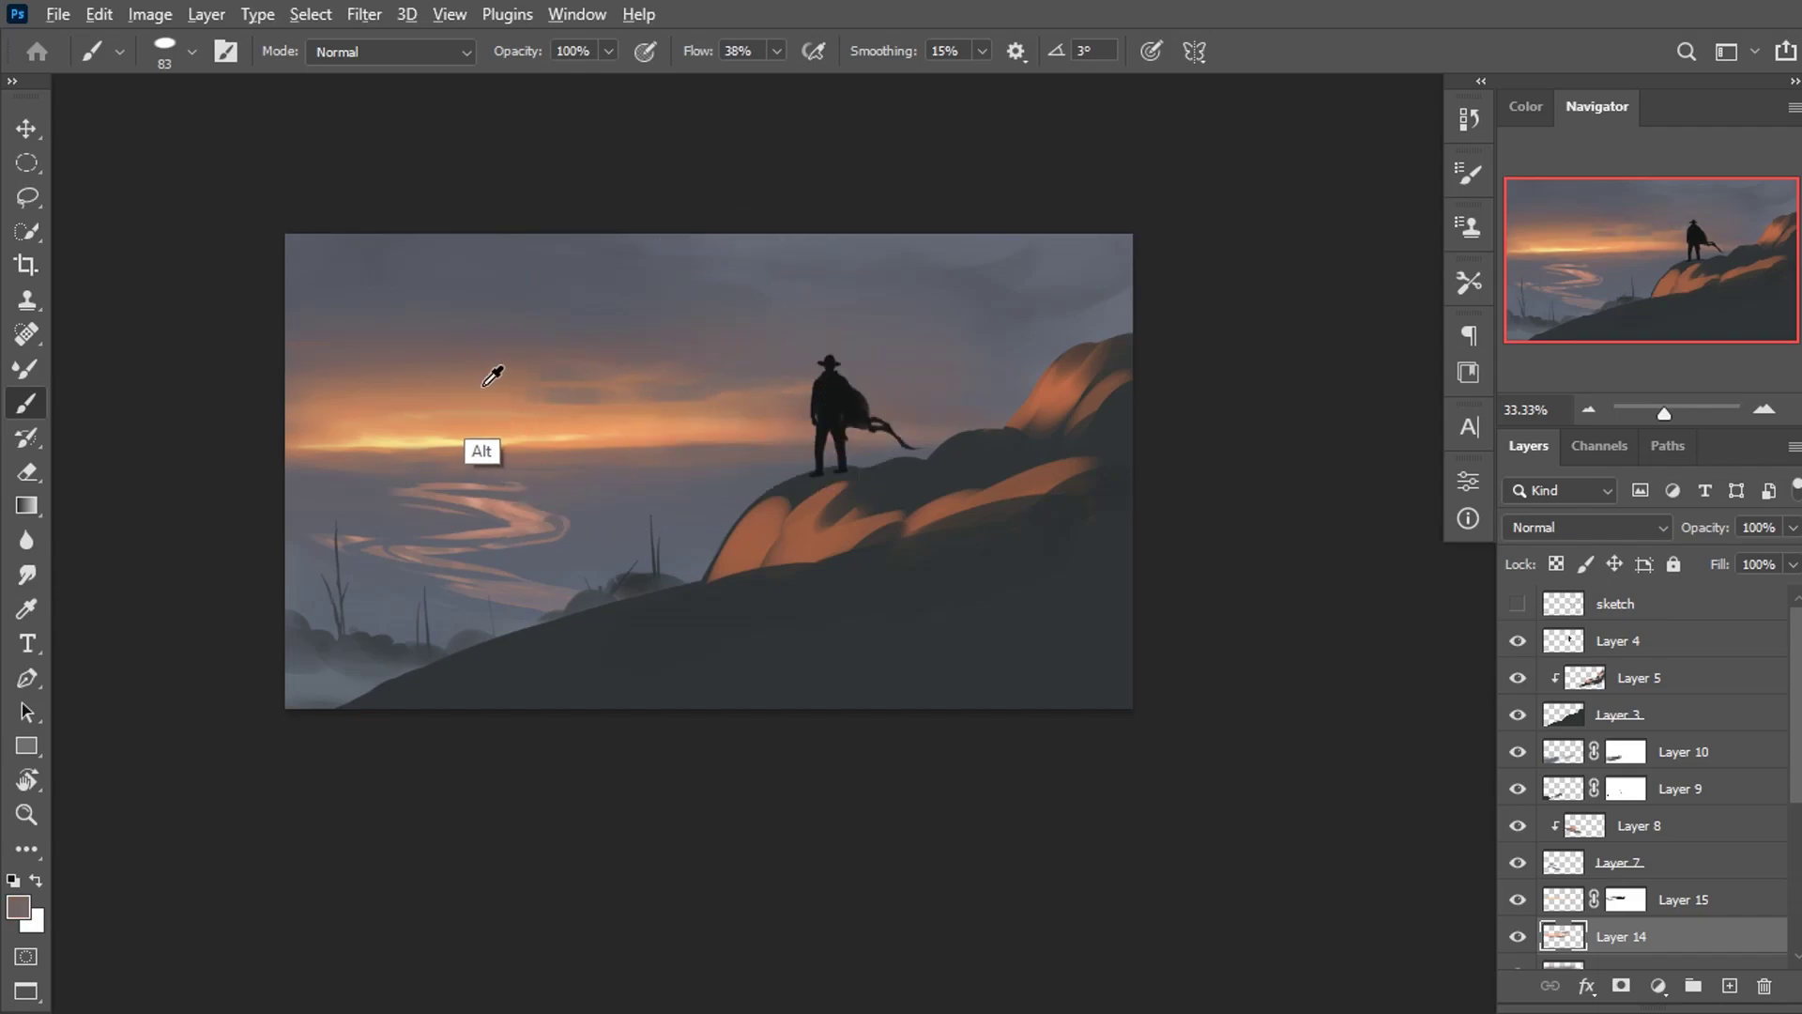
alt+click(502, 409)
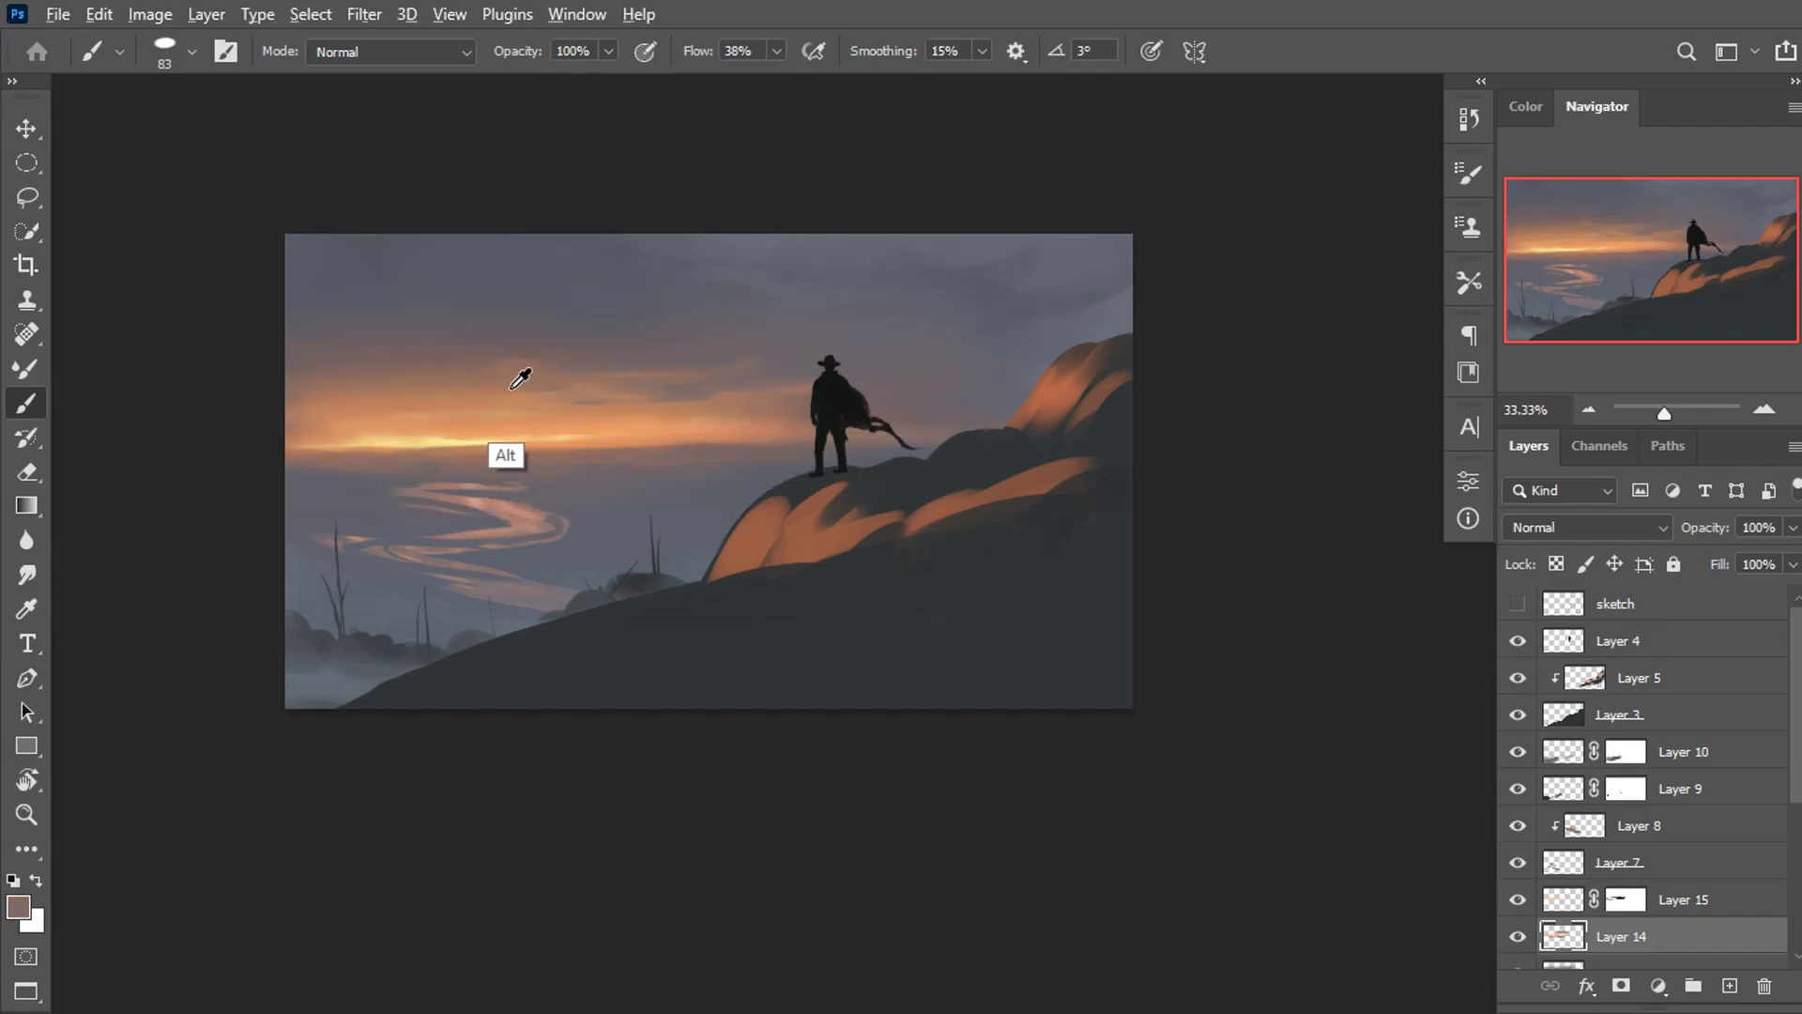
alt+click(507, 394)
drag(509, 396, 727, 395)
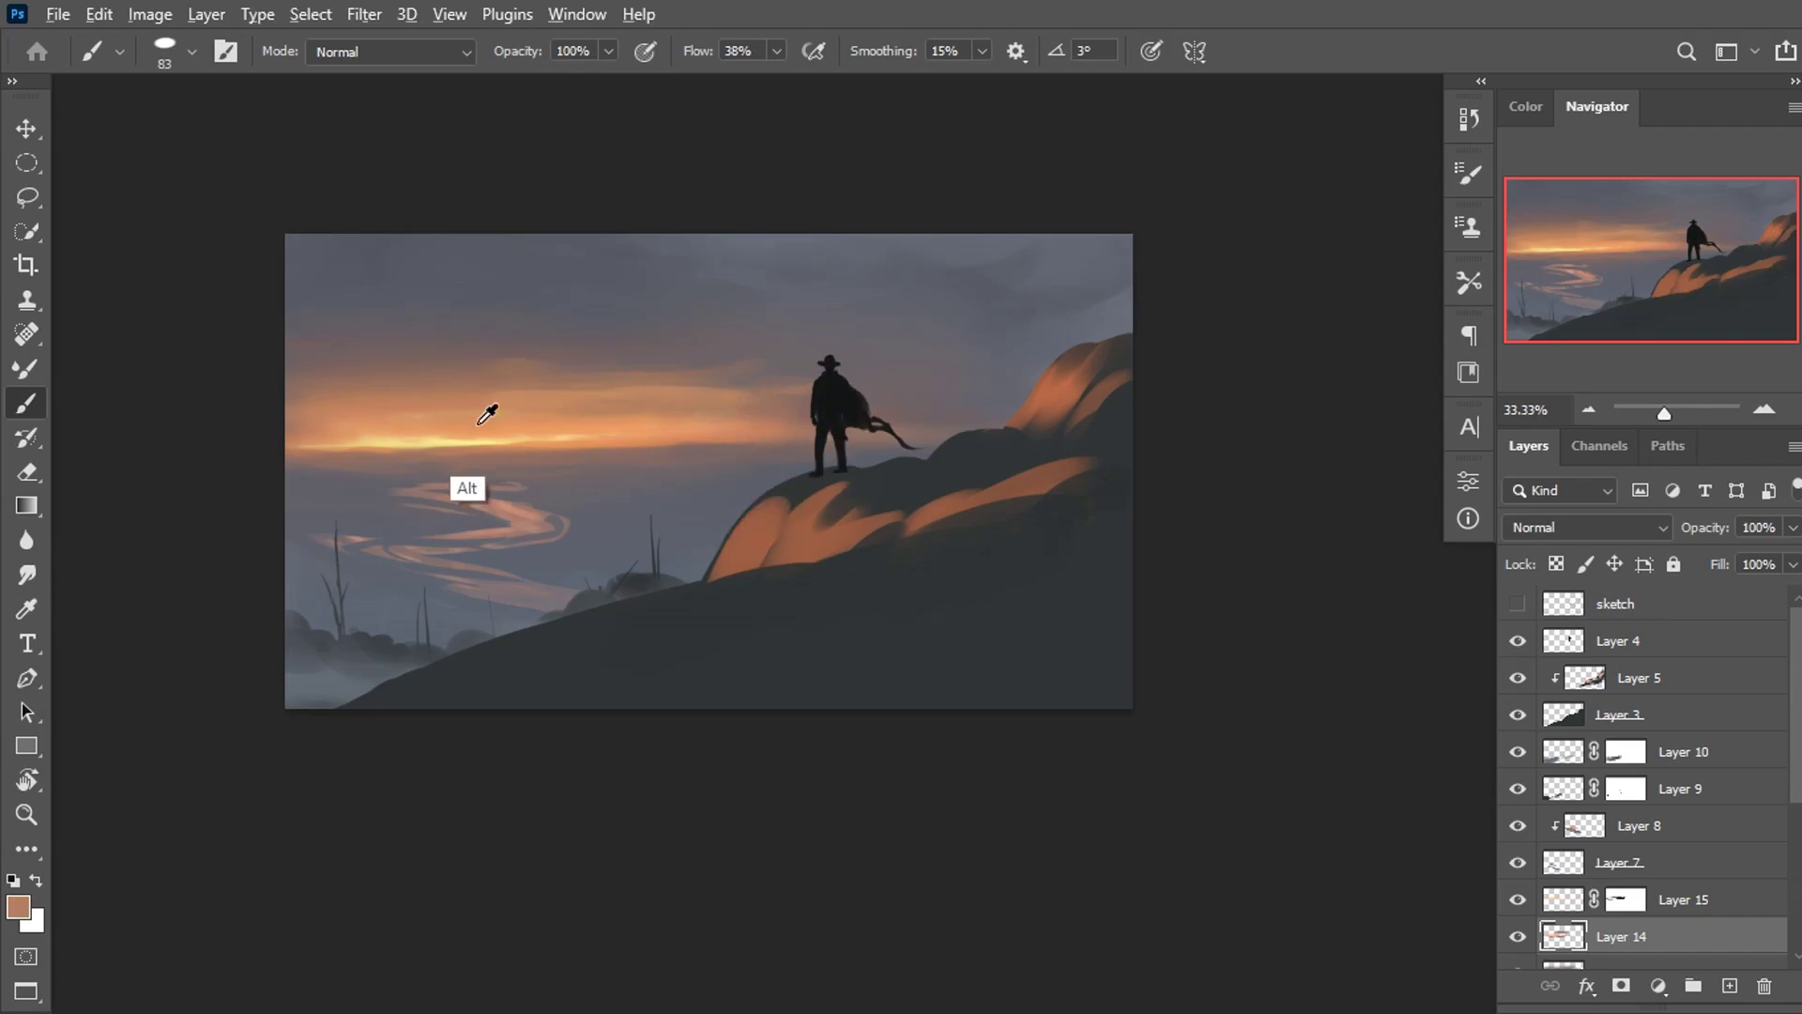
drag(469, 398, 668, 398)
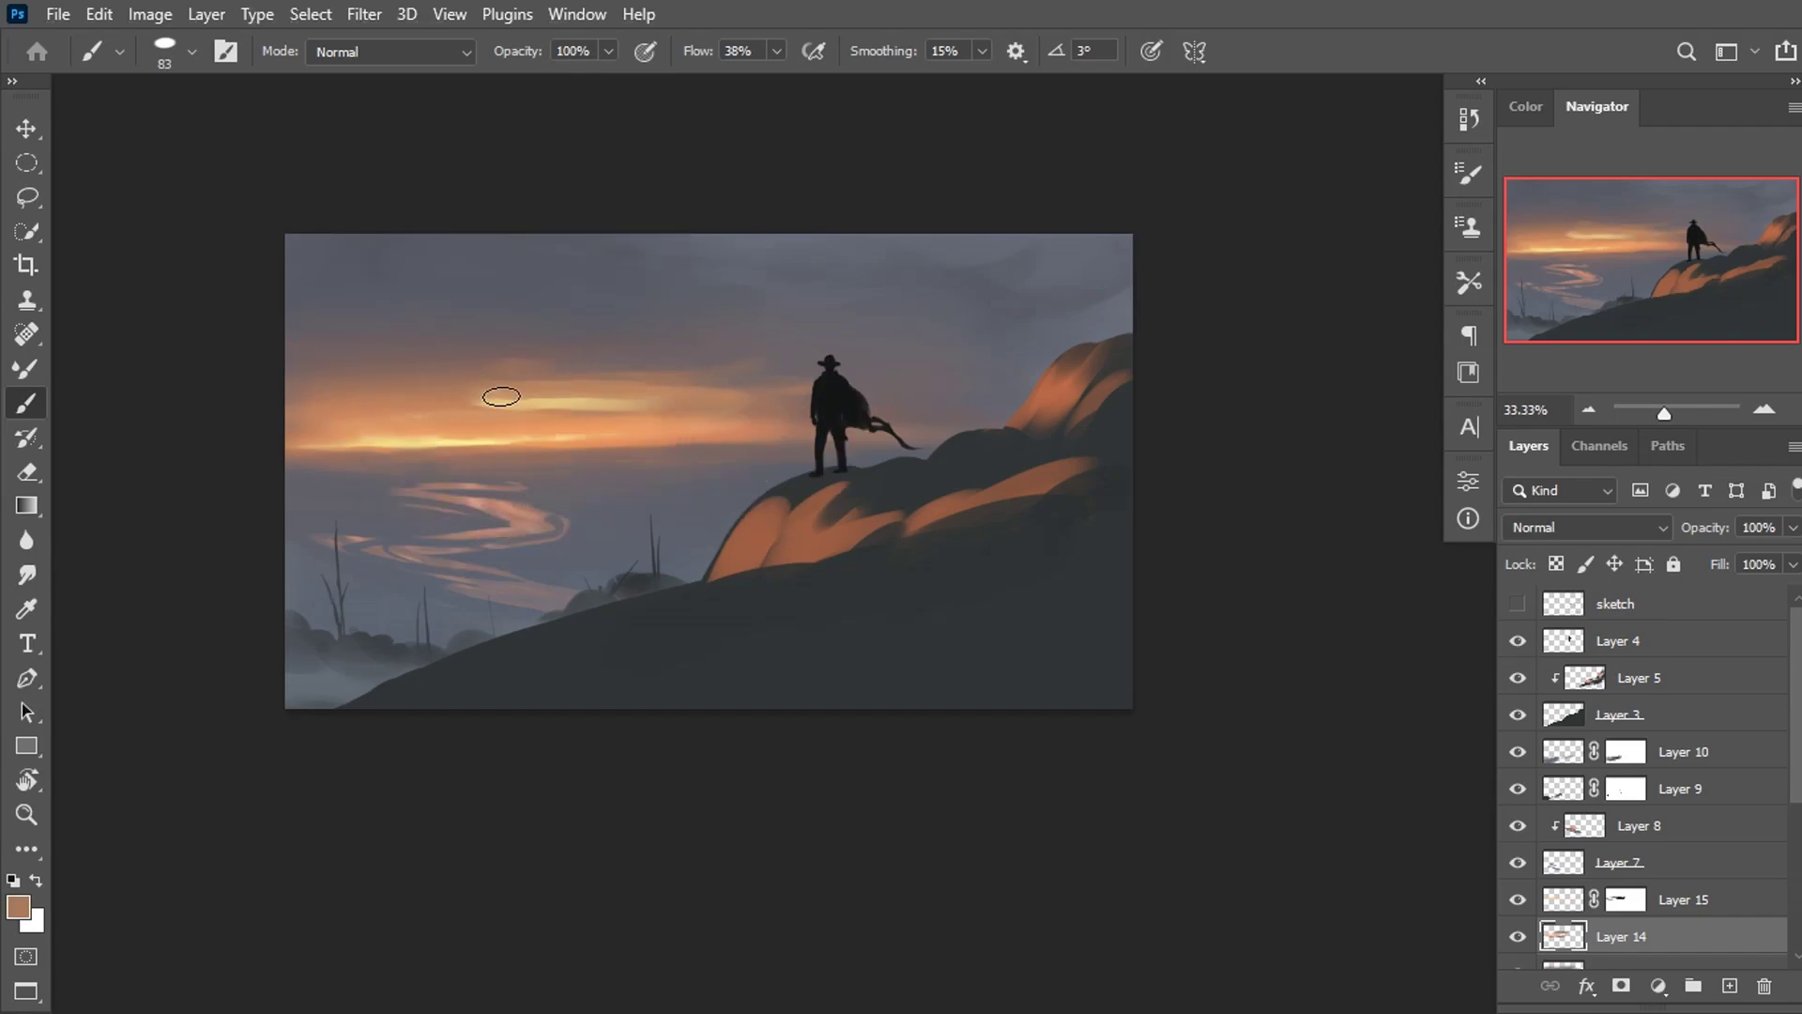
alt+click(603, 340)
drag(469, 380, 741, 383)
Layer alternating pale orange and darker streaks across the left sky band.
alt+click(418, 394)
drag(281, 386, 437, 385)
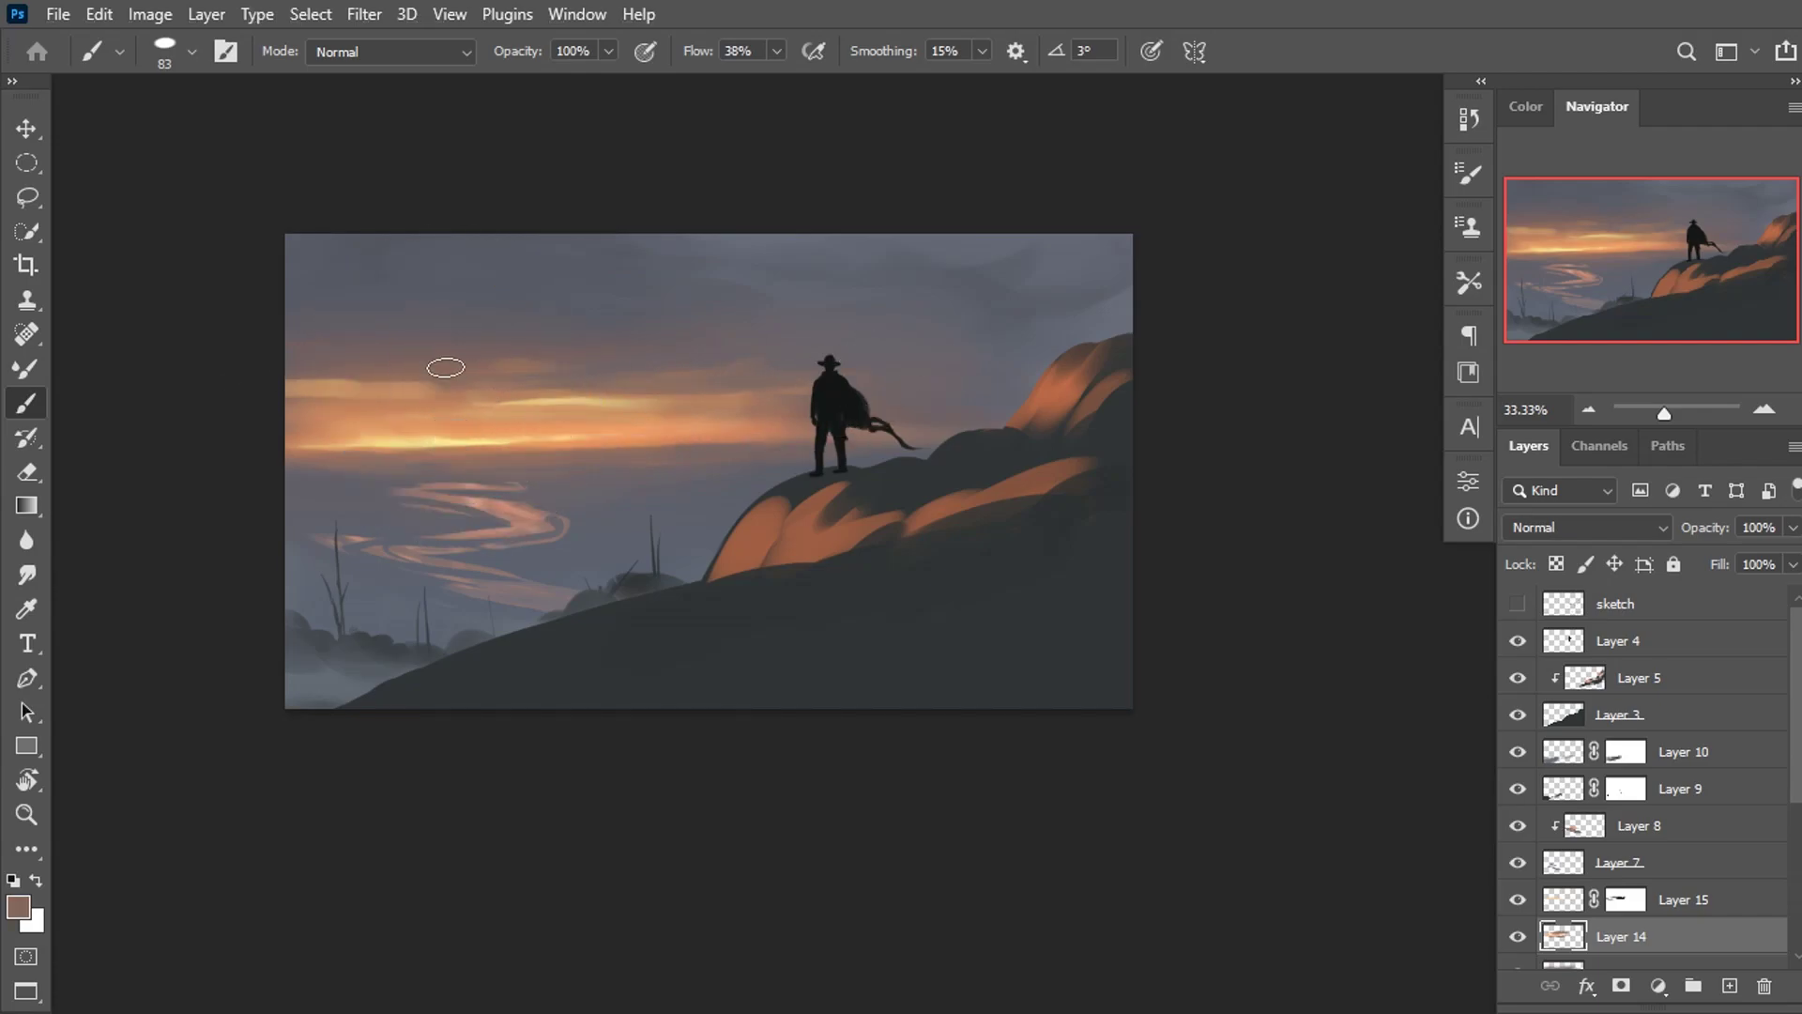
alt+click(488, 417)
drag(545, 421, 423, 427)
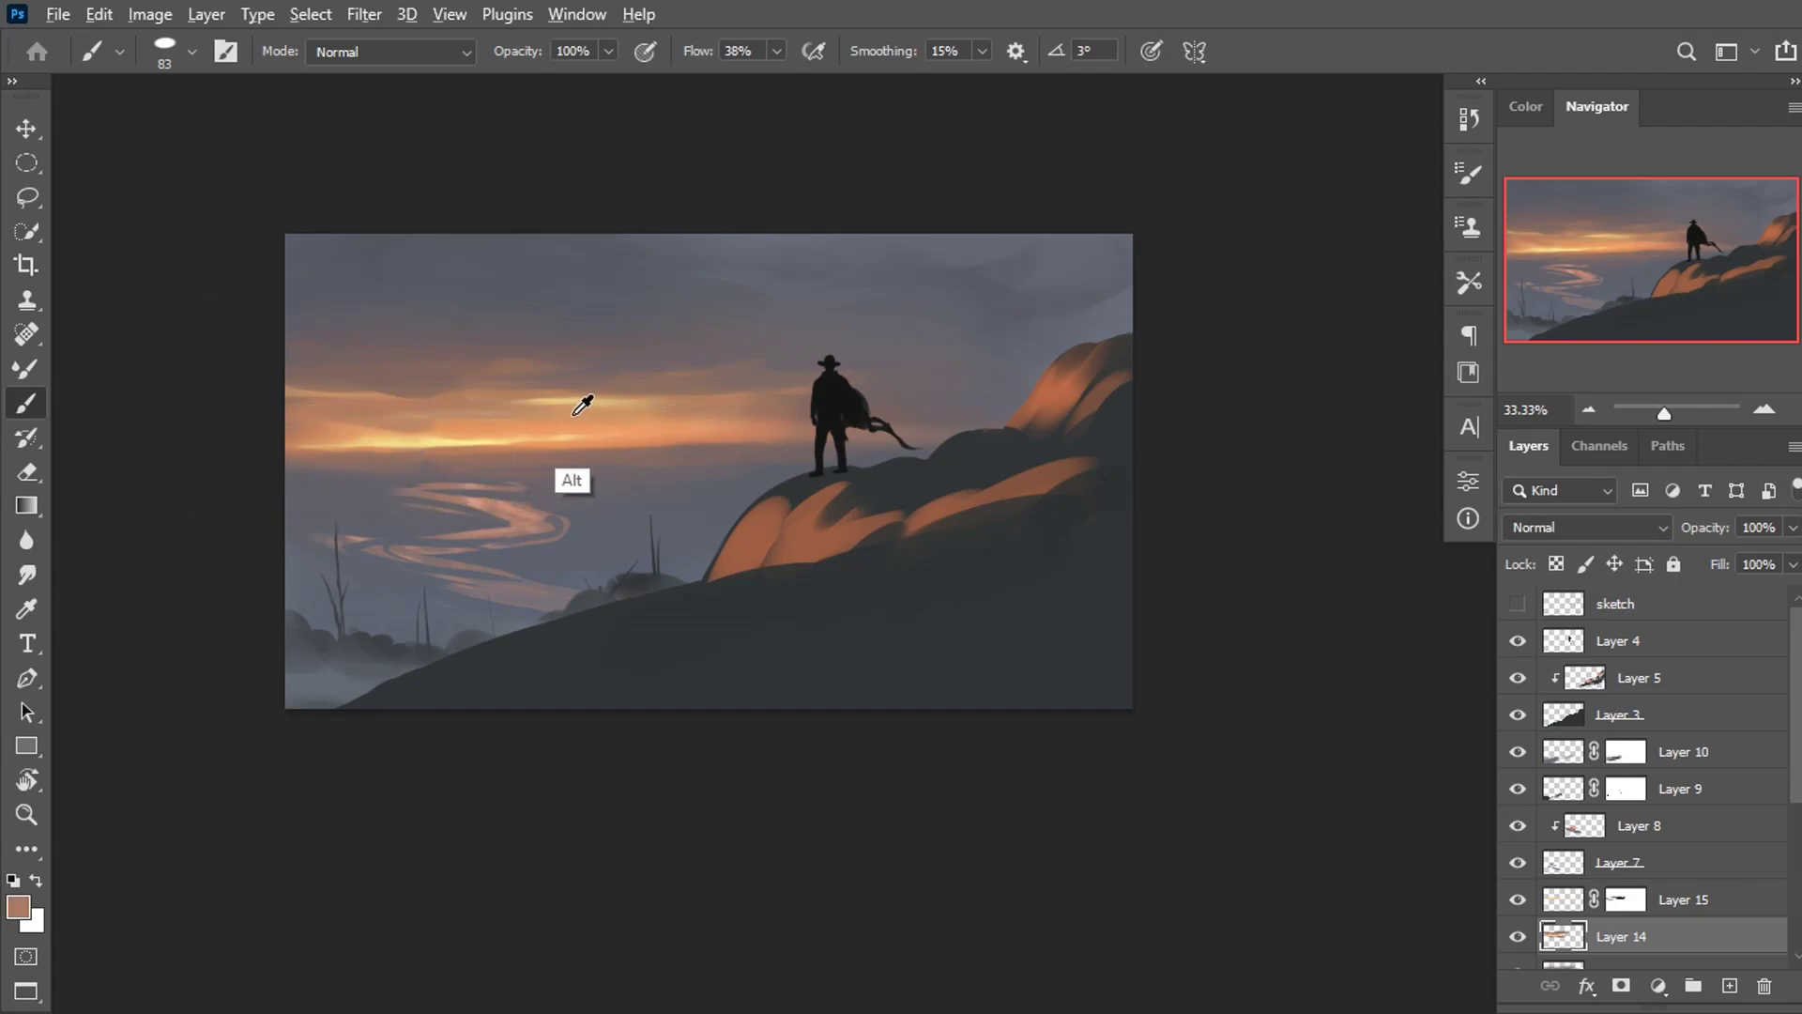
alt+click(575, 412)
drag(538, 418, 402, 392)
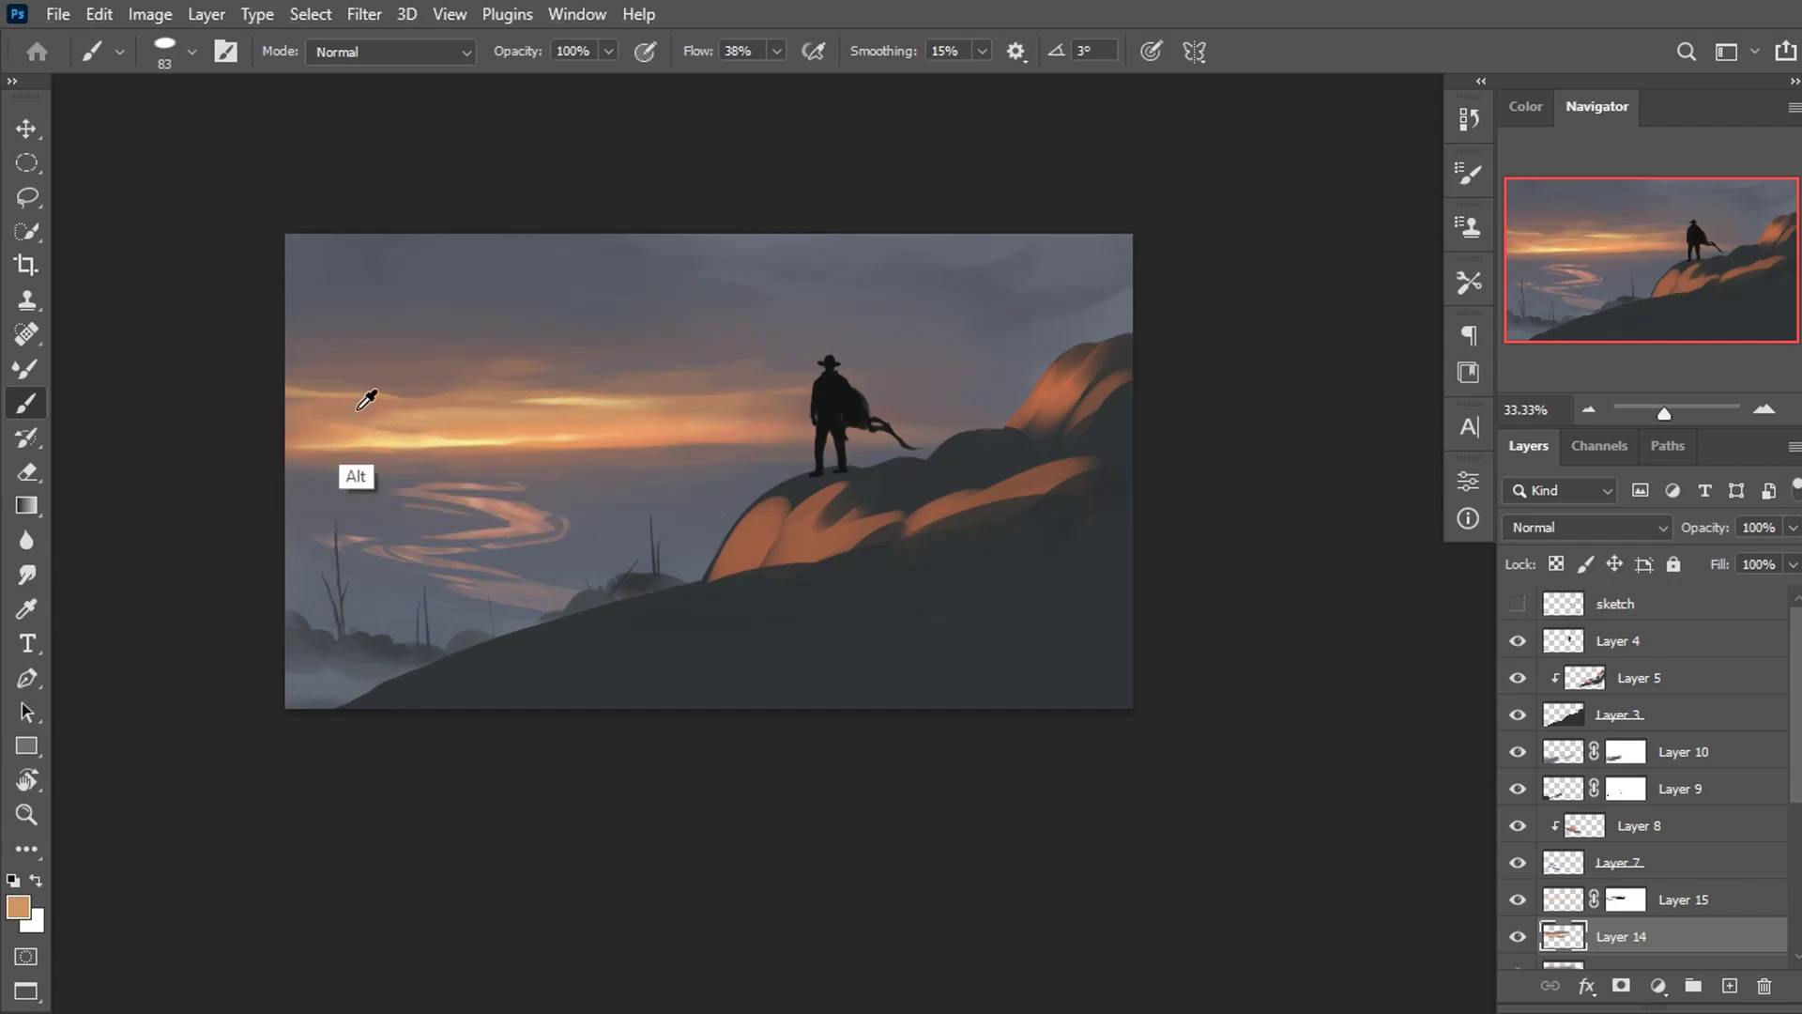
alt+click(358, 409)
alt+click(615, 415)
drag(559, 415, 375, 414)
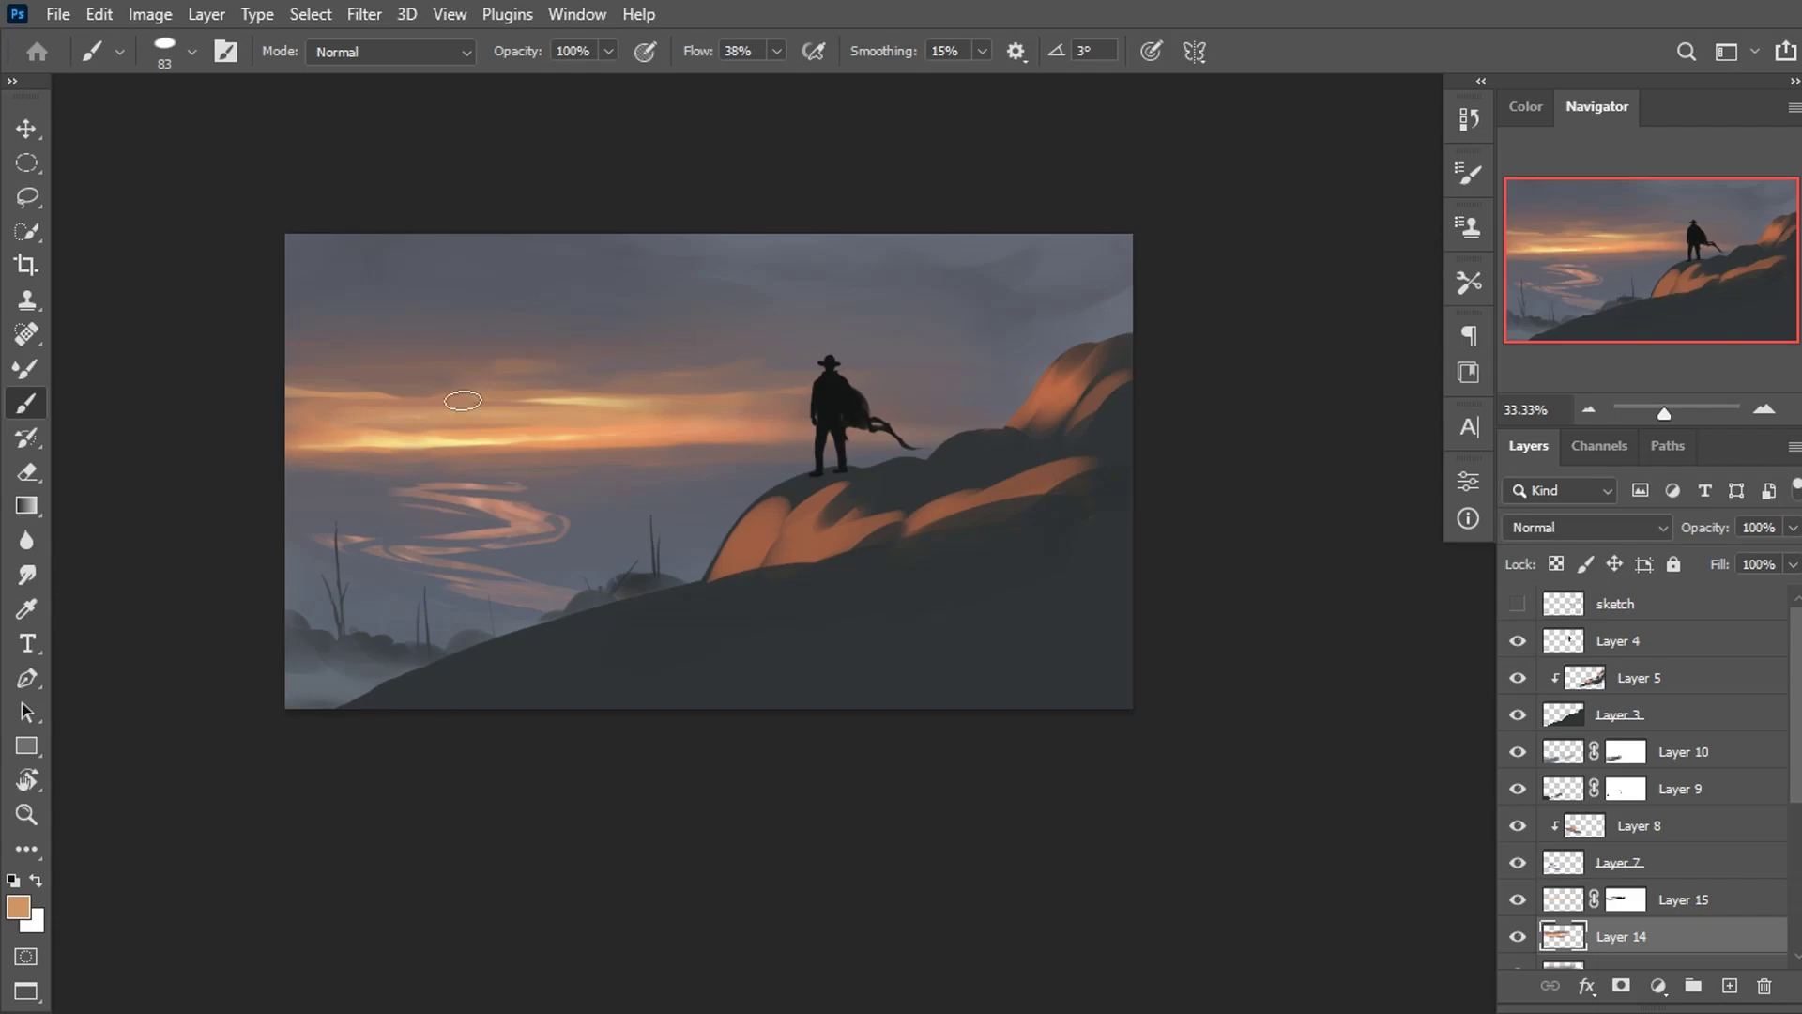
Paint a pale upper cloud streak, then cover it with muted pinkish-brown.
alt+click(574, 396)
drag(481, 350, 756, 356)
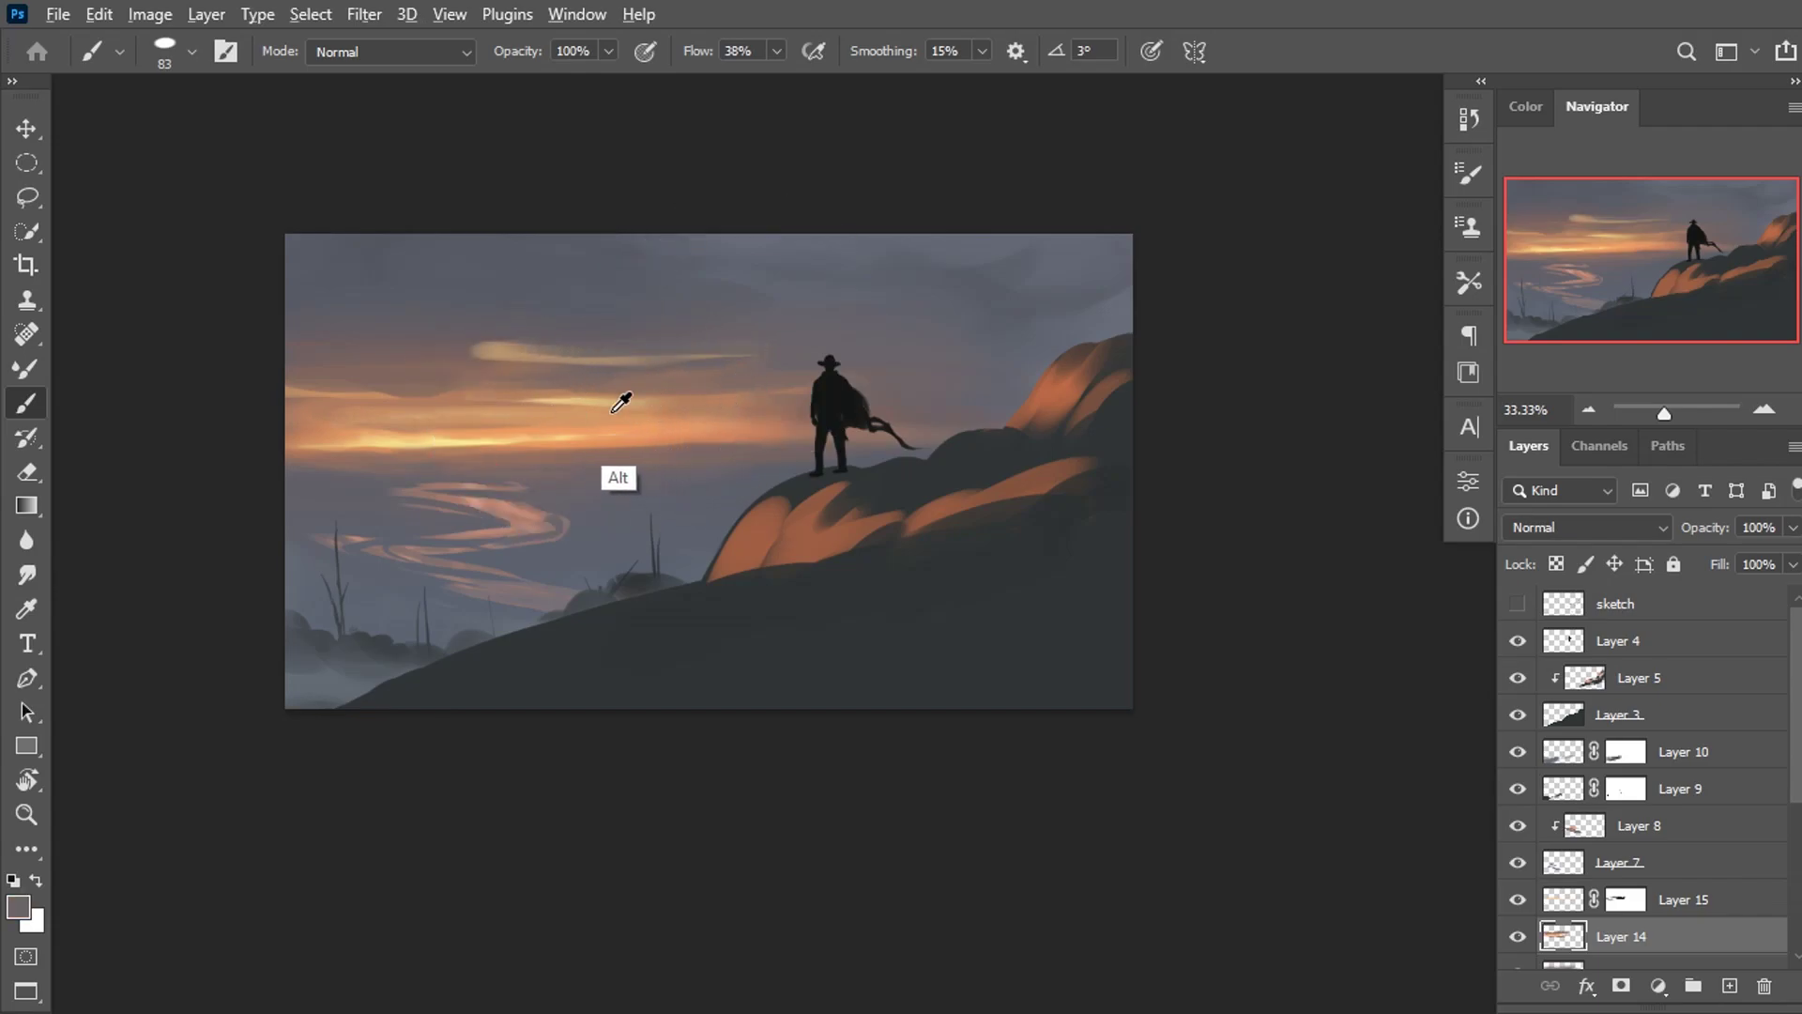
alt+click(651, 406)
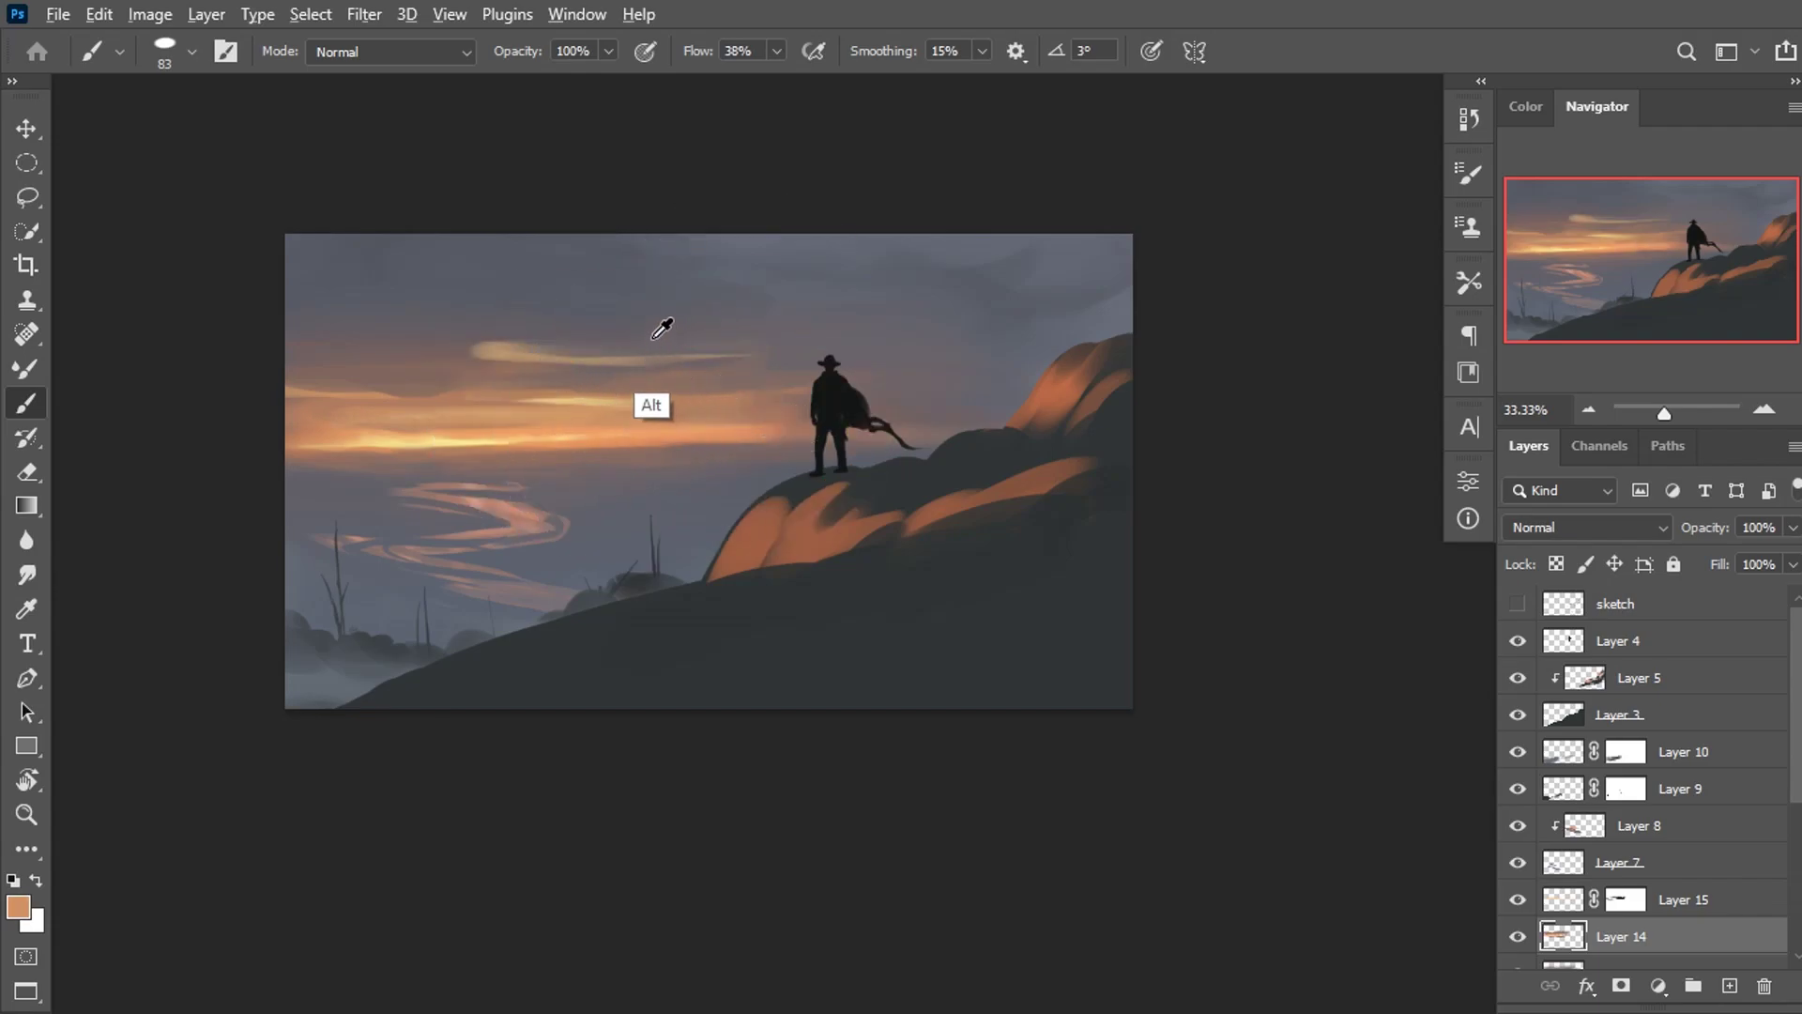
alt+click(655, 337)
drag(741, 349, 478, 350)
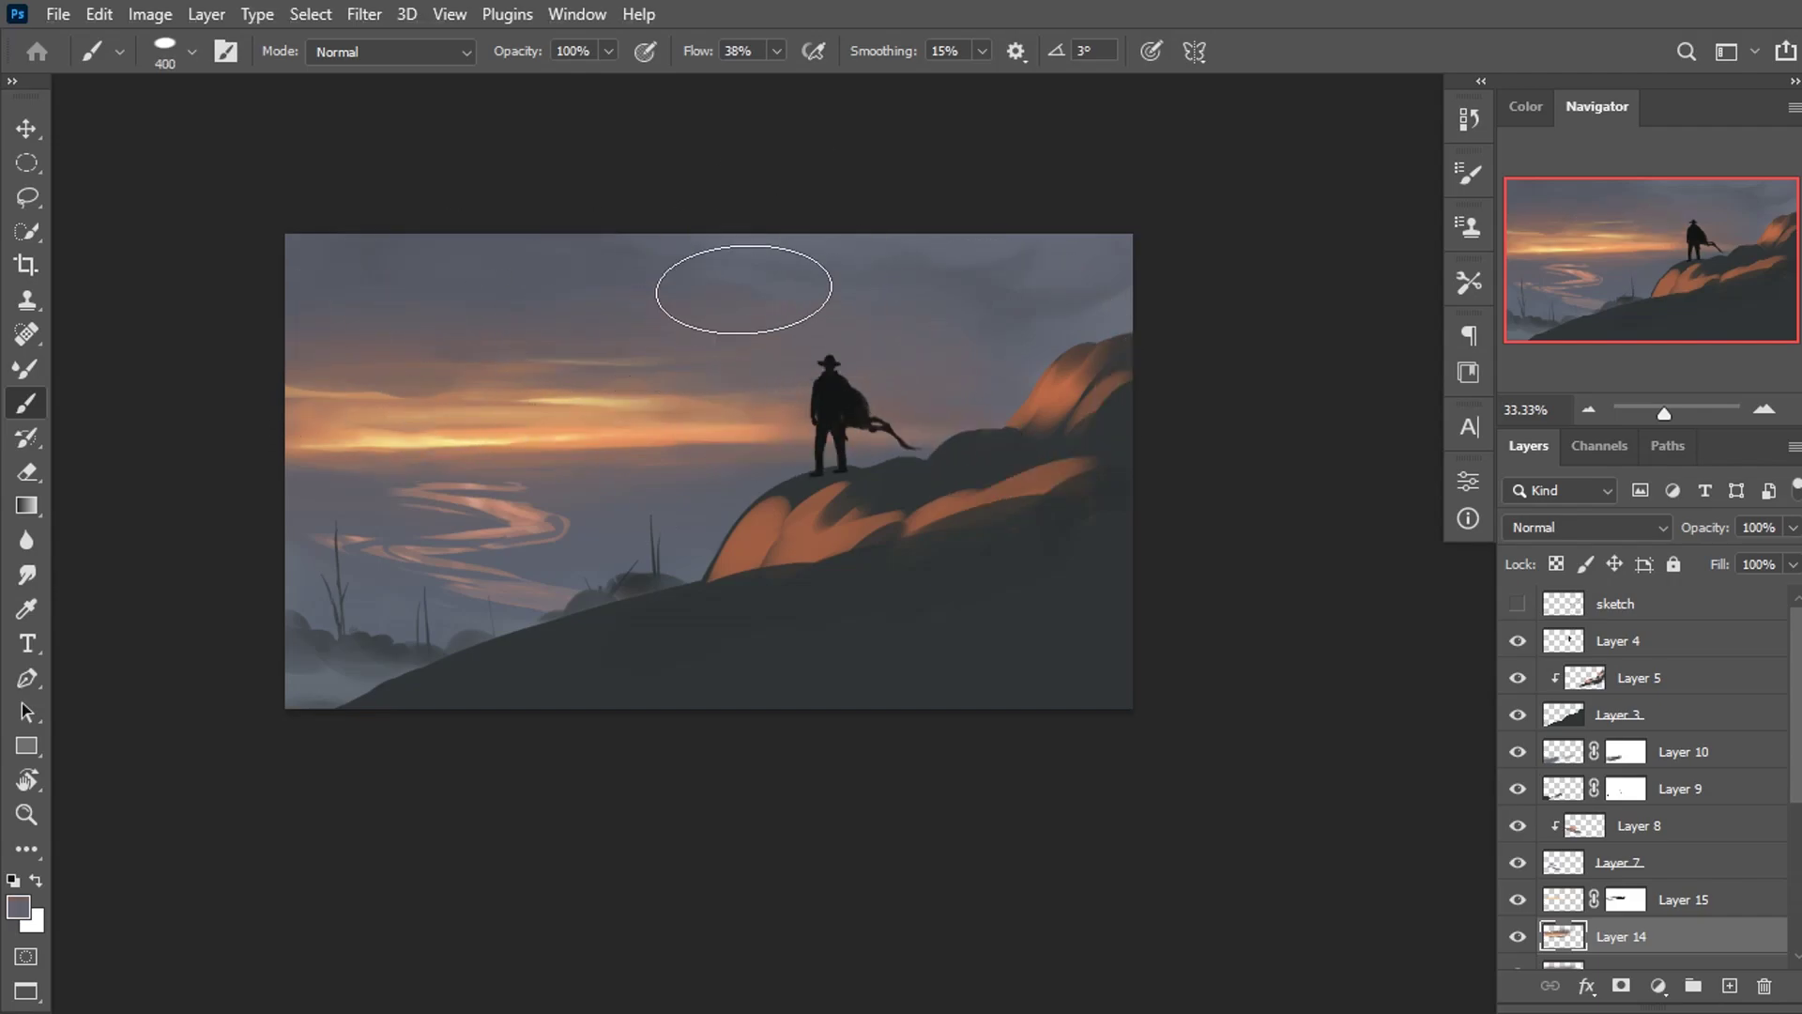
Reduce the brush to 250 and pick a darker grey-blue sky colour.
click(1526, 106)
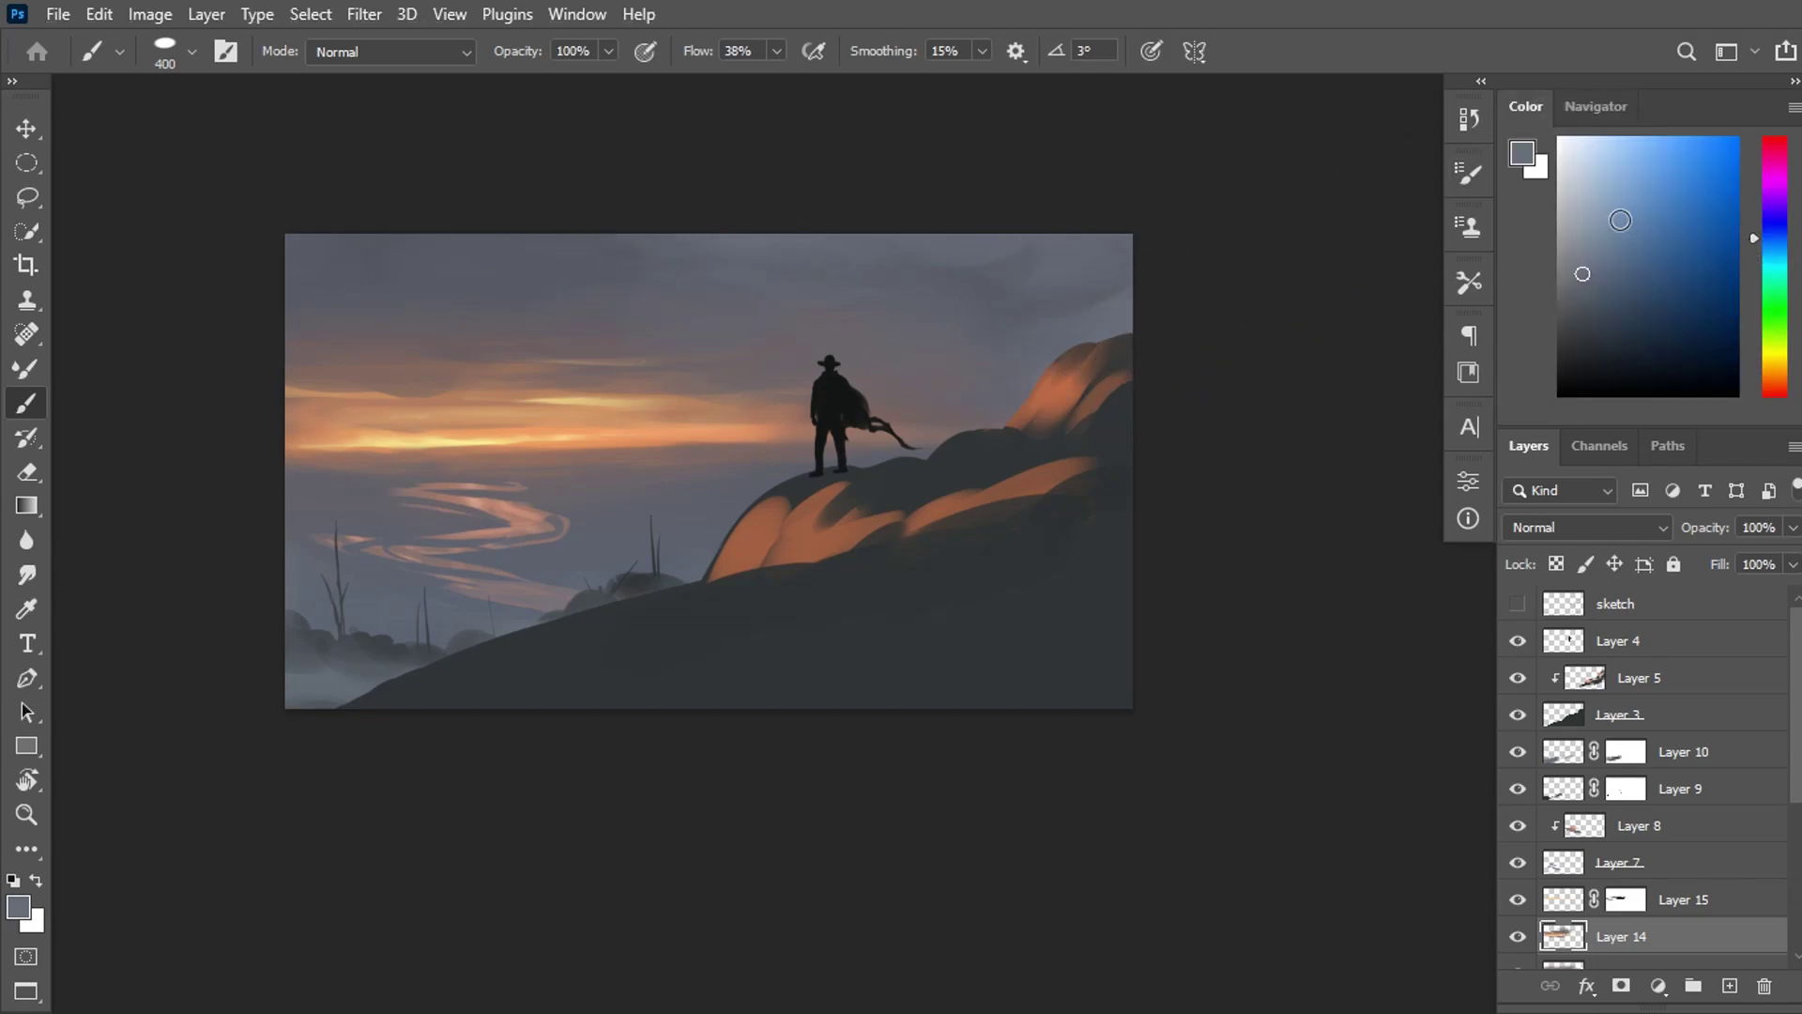
key(bracketleft)
key(bracketleft)
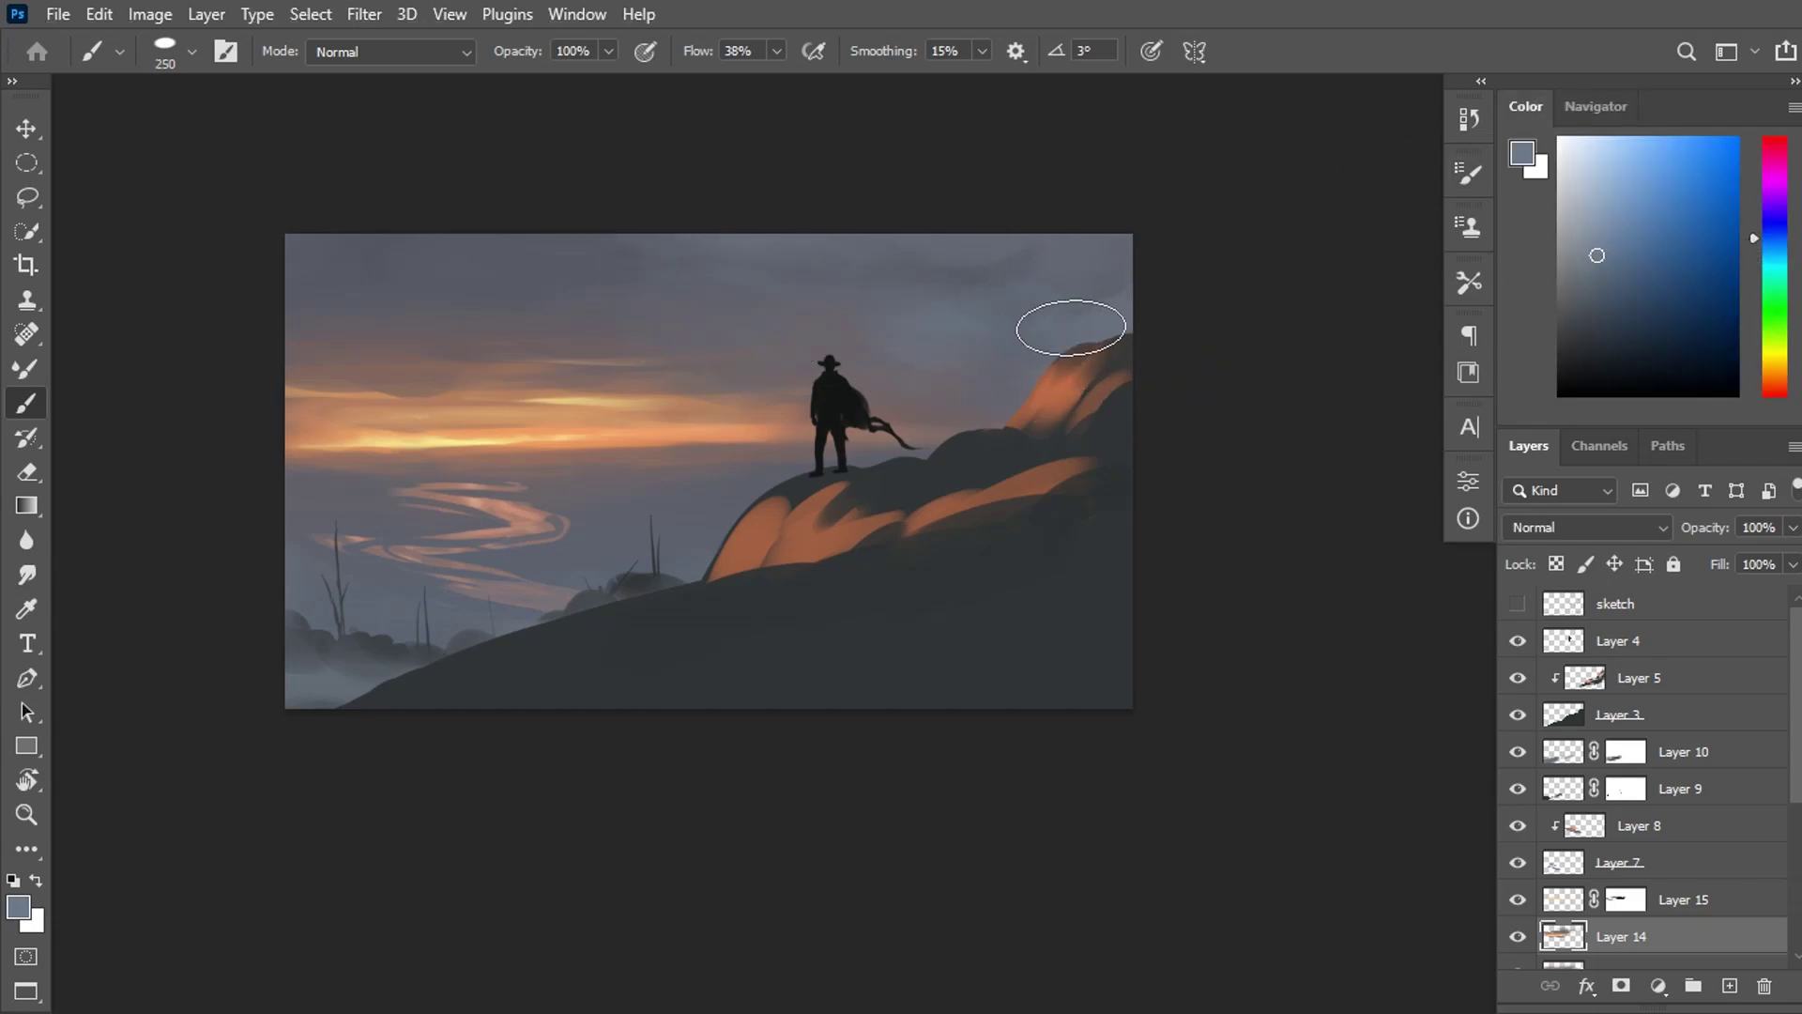
alt+click(1114, 309)
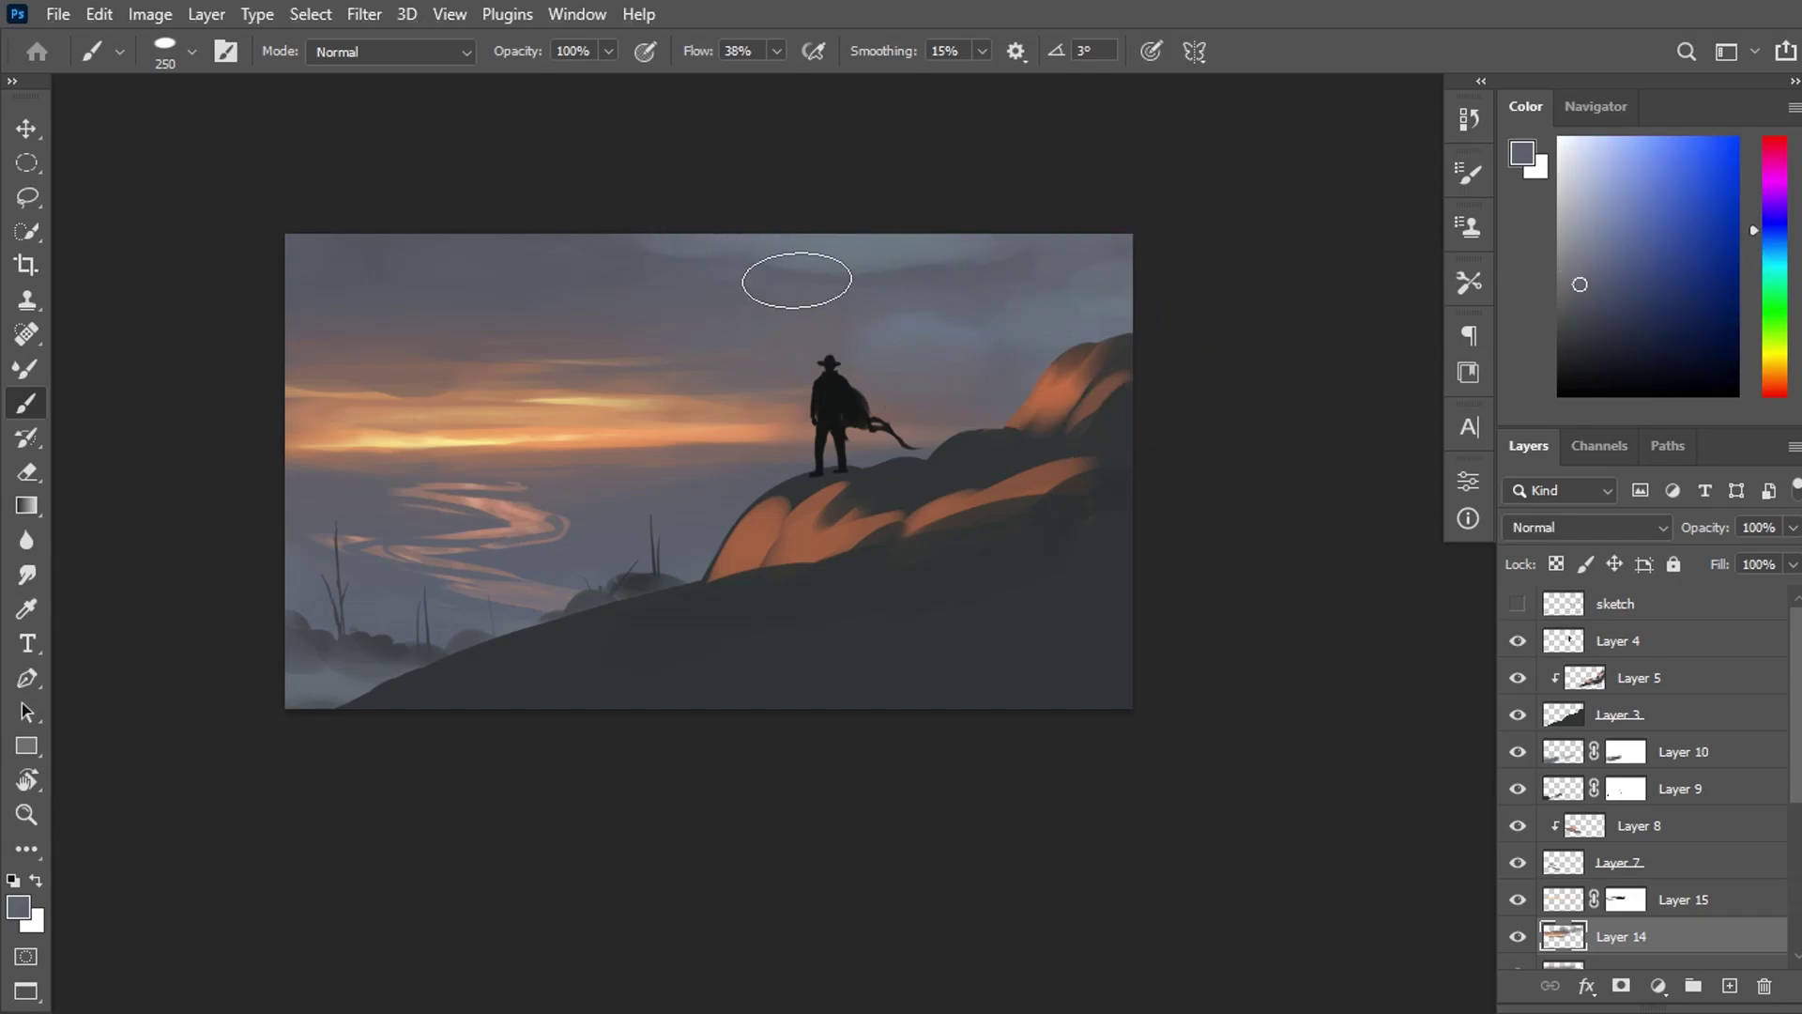
alt+click(1087, 293)
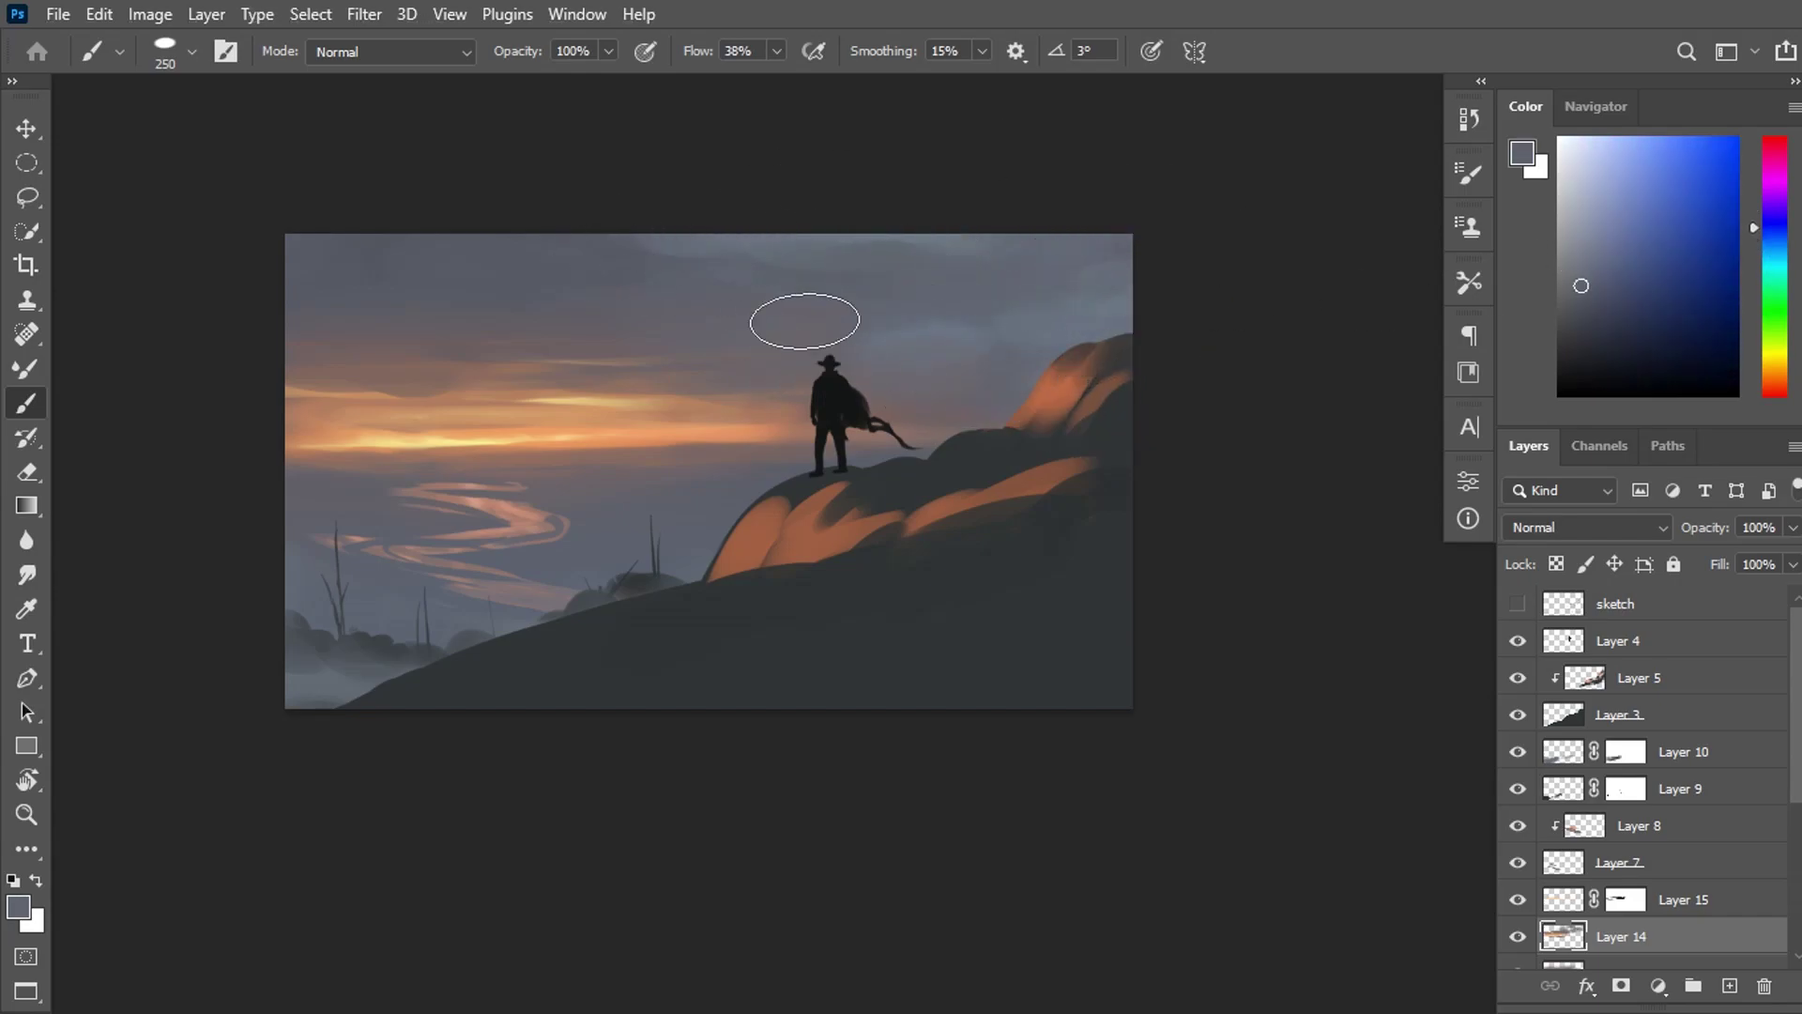
alt+click(946, 334)
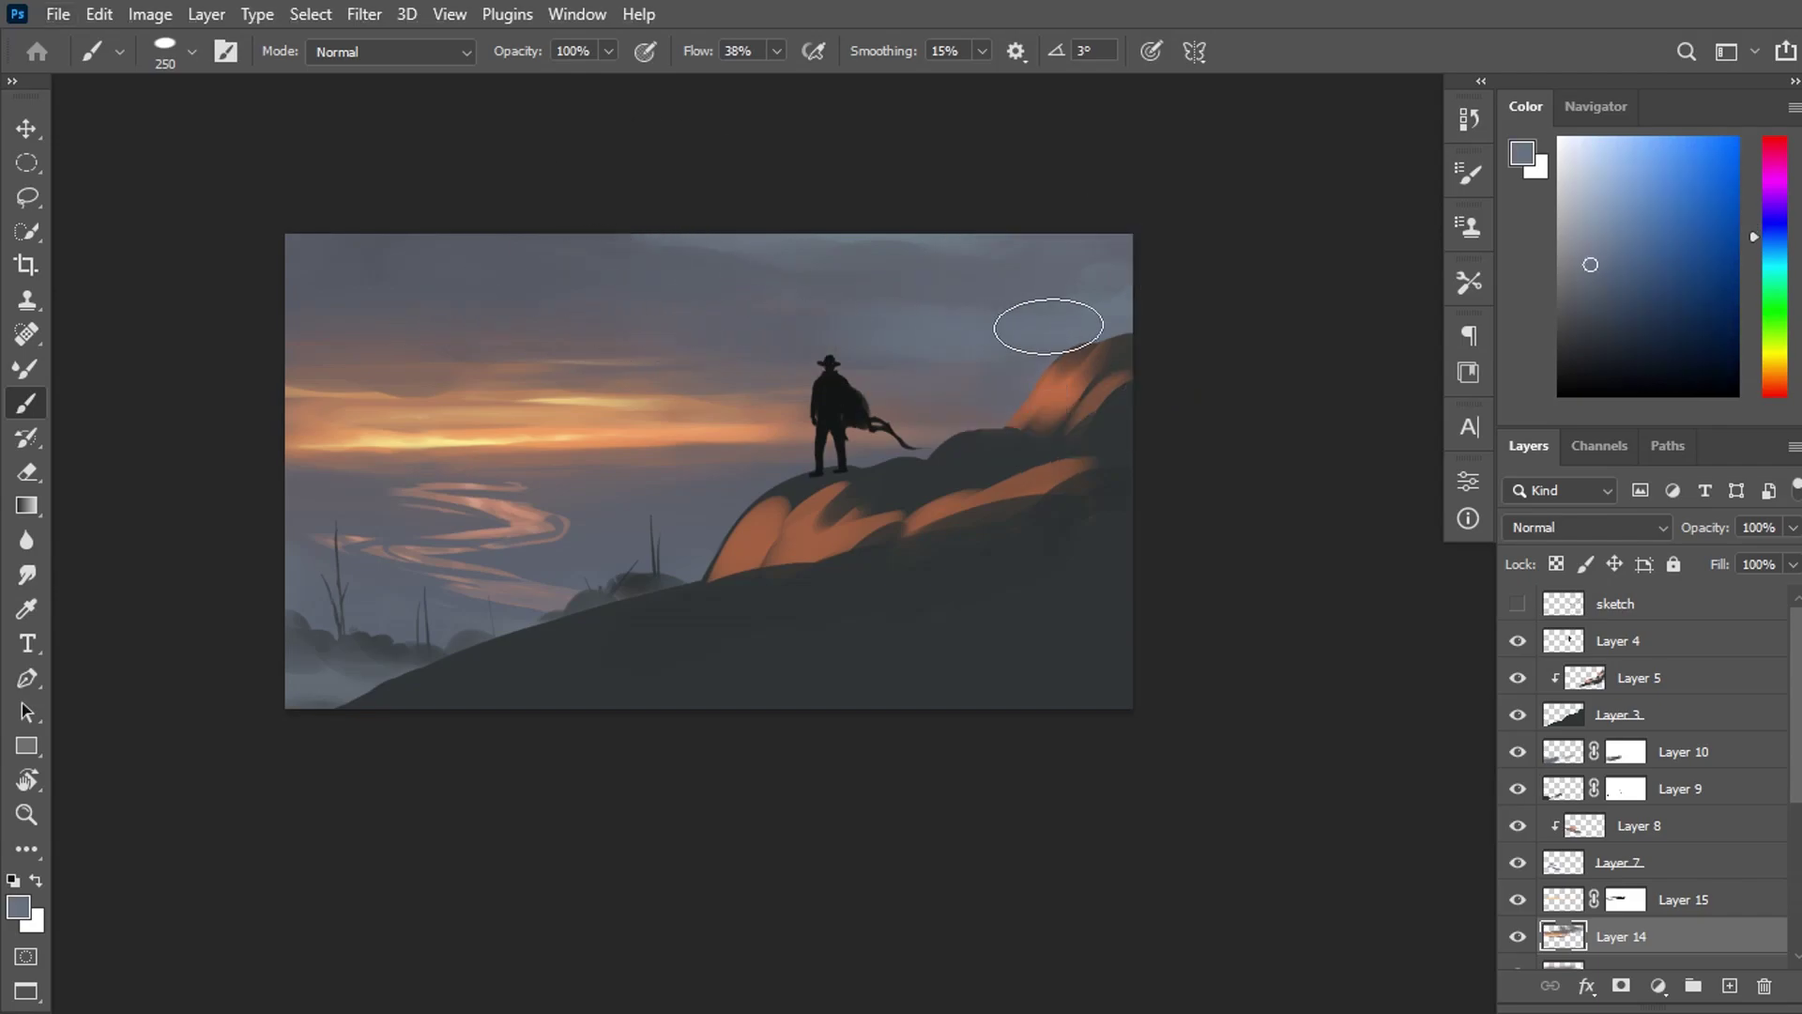
alt+click(982, 235)
alt+click(850, 229)
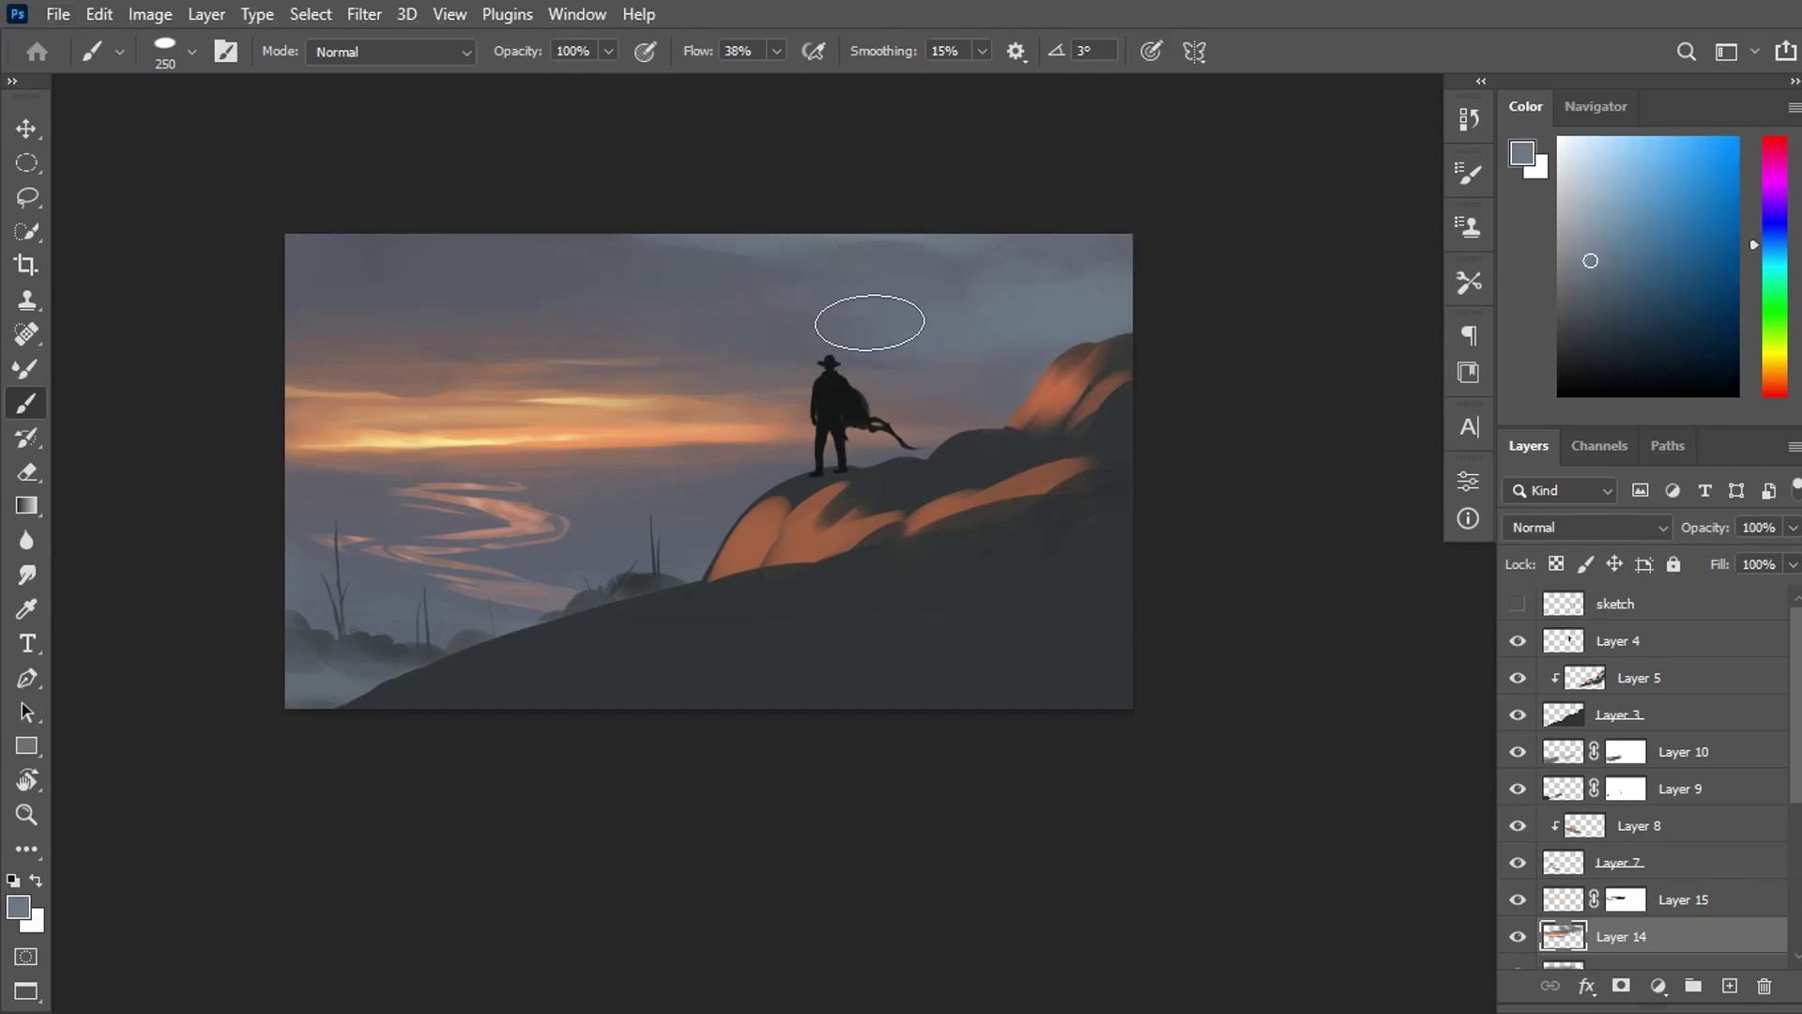
alt+click(765, 482)
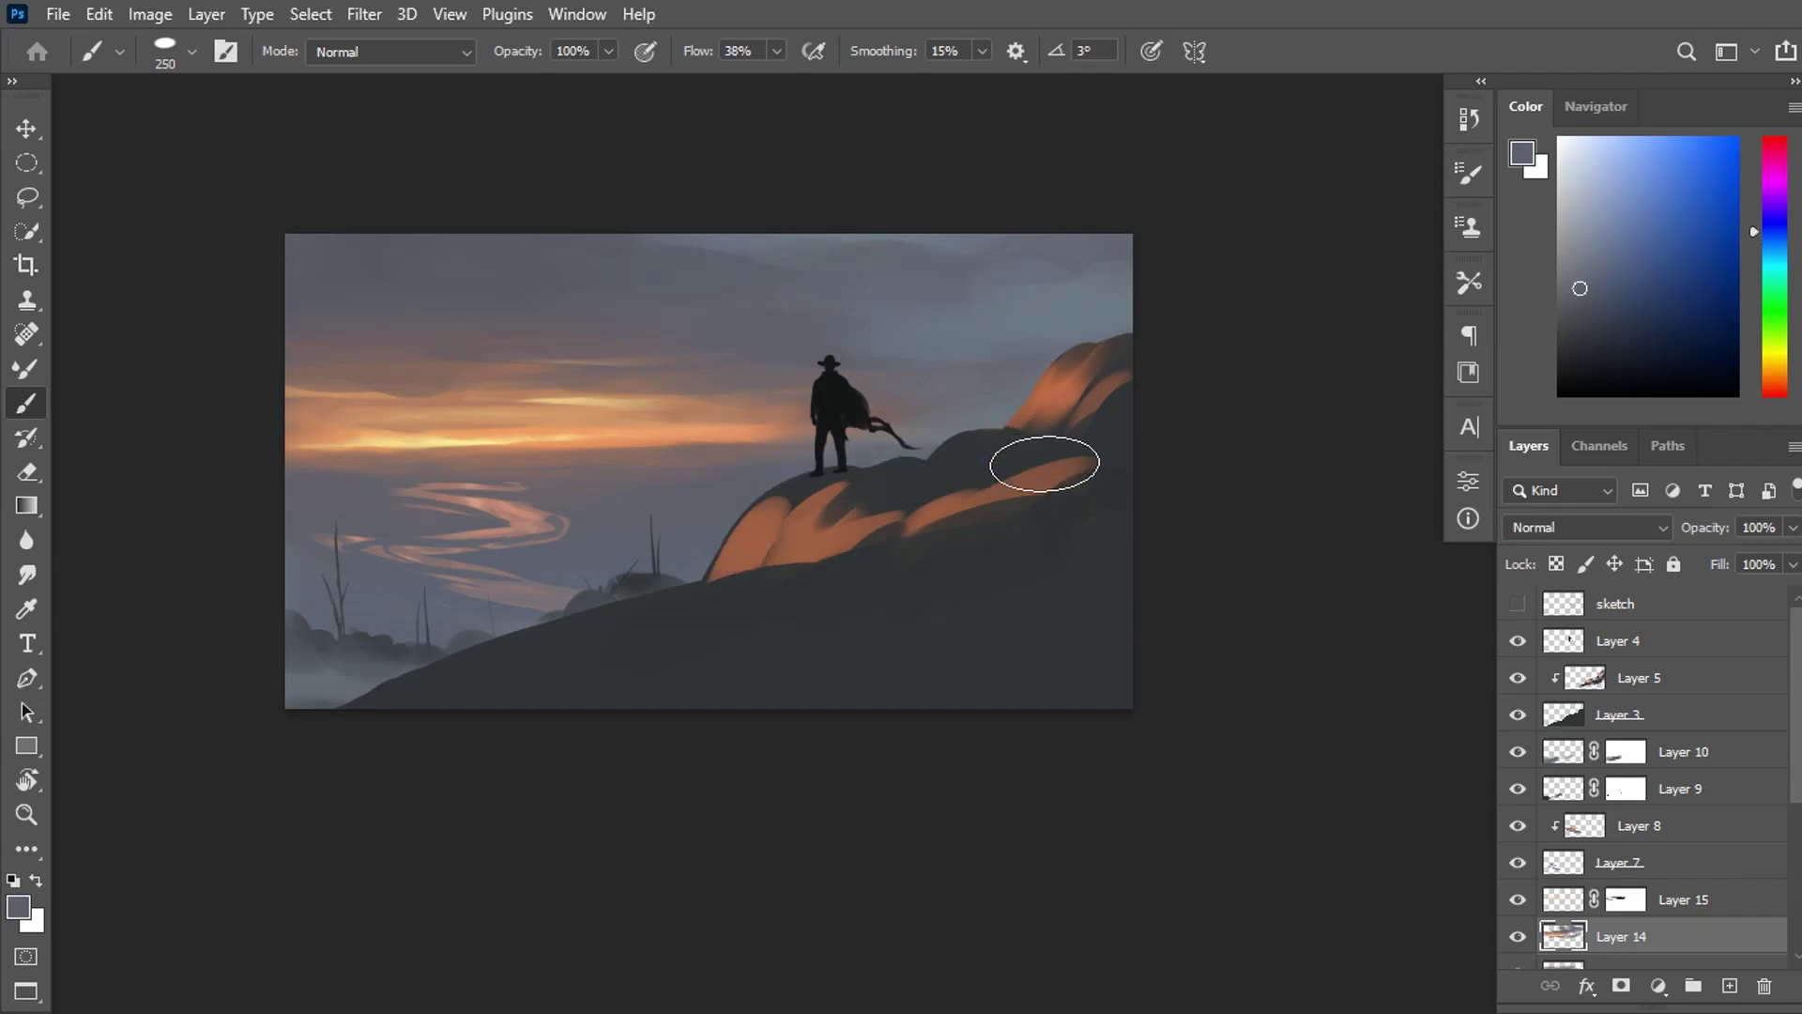
click(1595, 106)
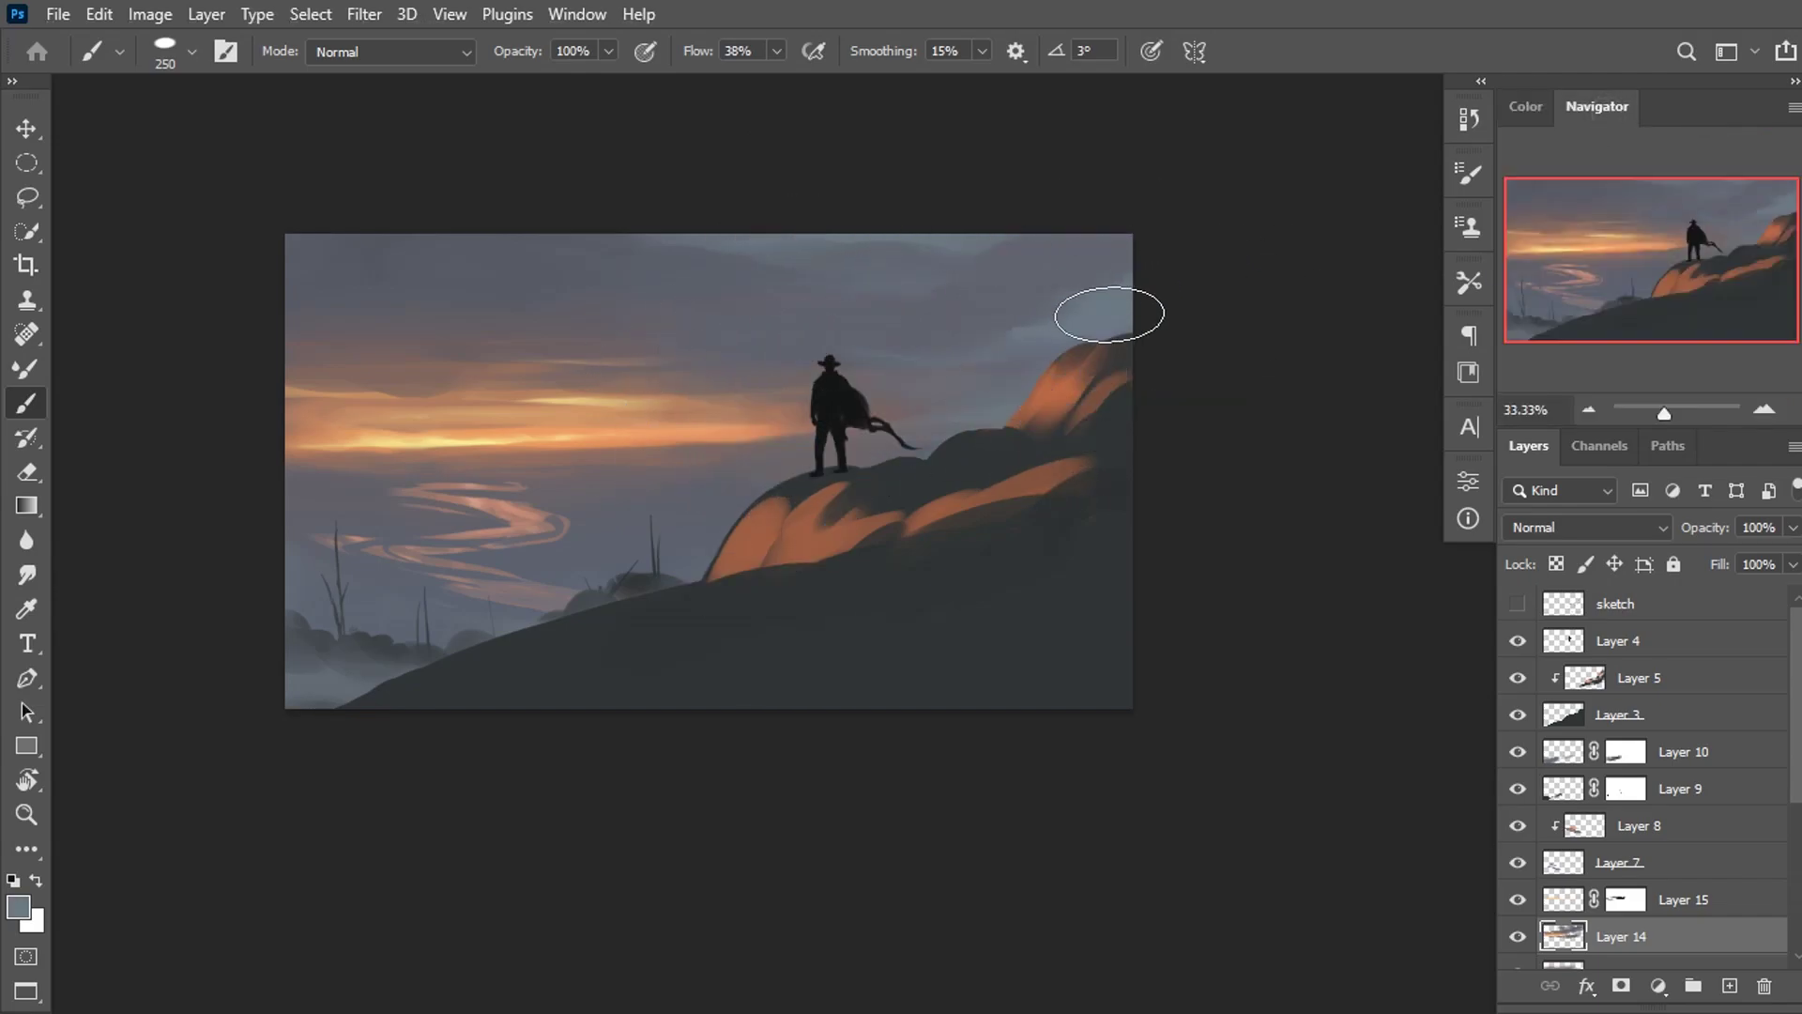
Paint a soft stroke in the upper-right sky and tone down the upper warm glow with grey-mauve.
alt+click(854, 296)
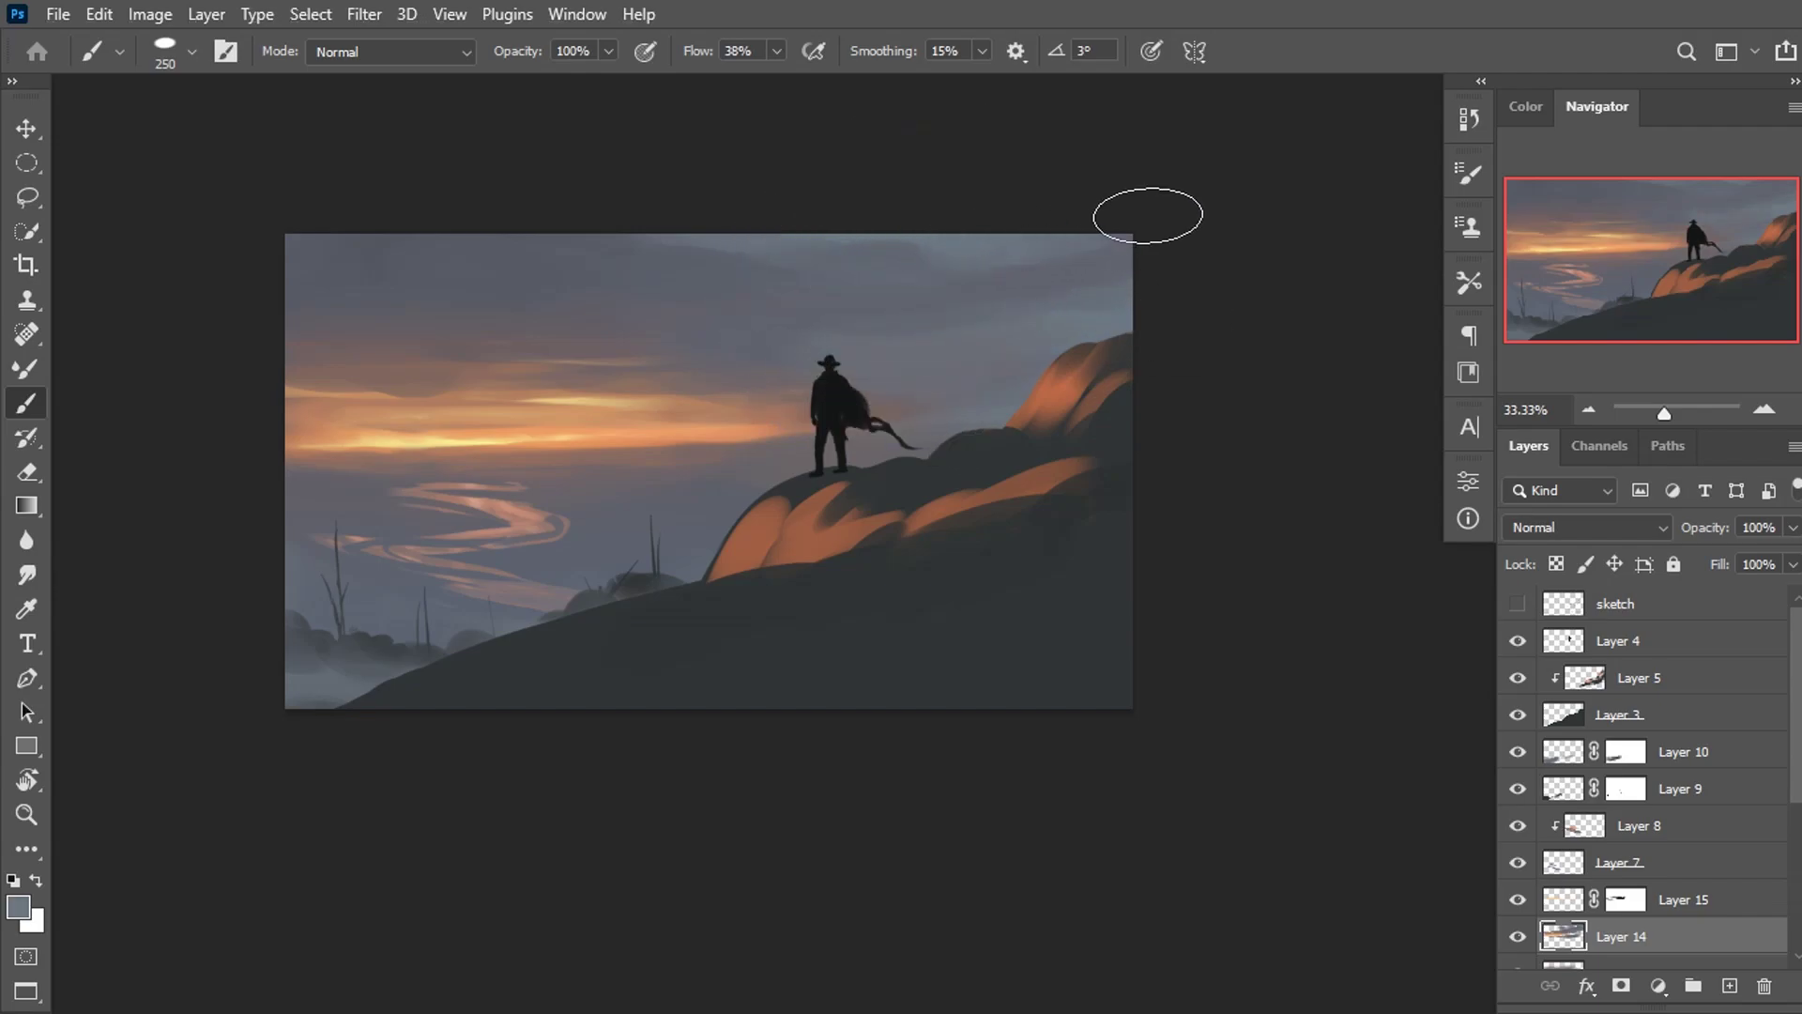
alt+click(665, 300)
mouse_move(995, 344)
mouse_down()
mouse_move(624, 273)
mouse_move(495, 273)
mouse_move(573, 306)
mouse_up()
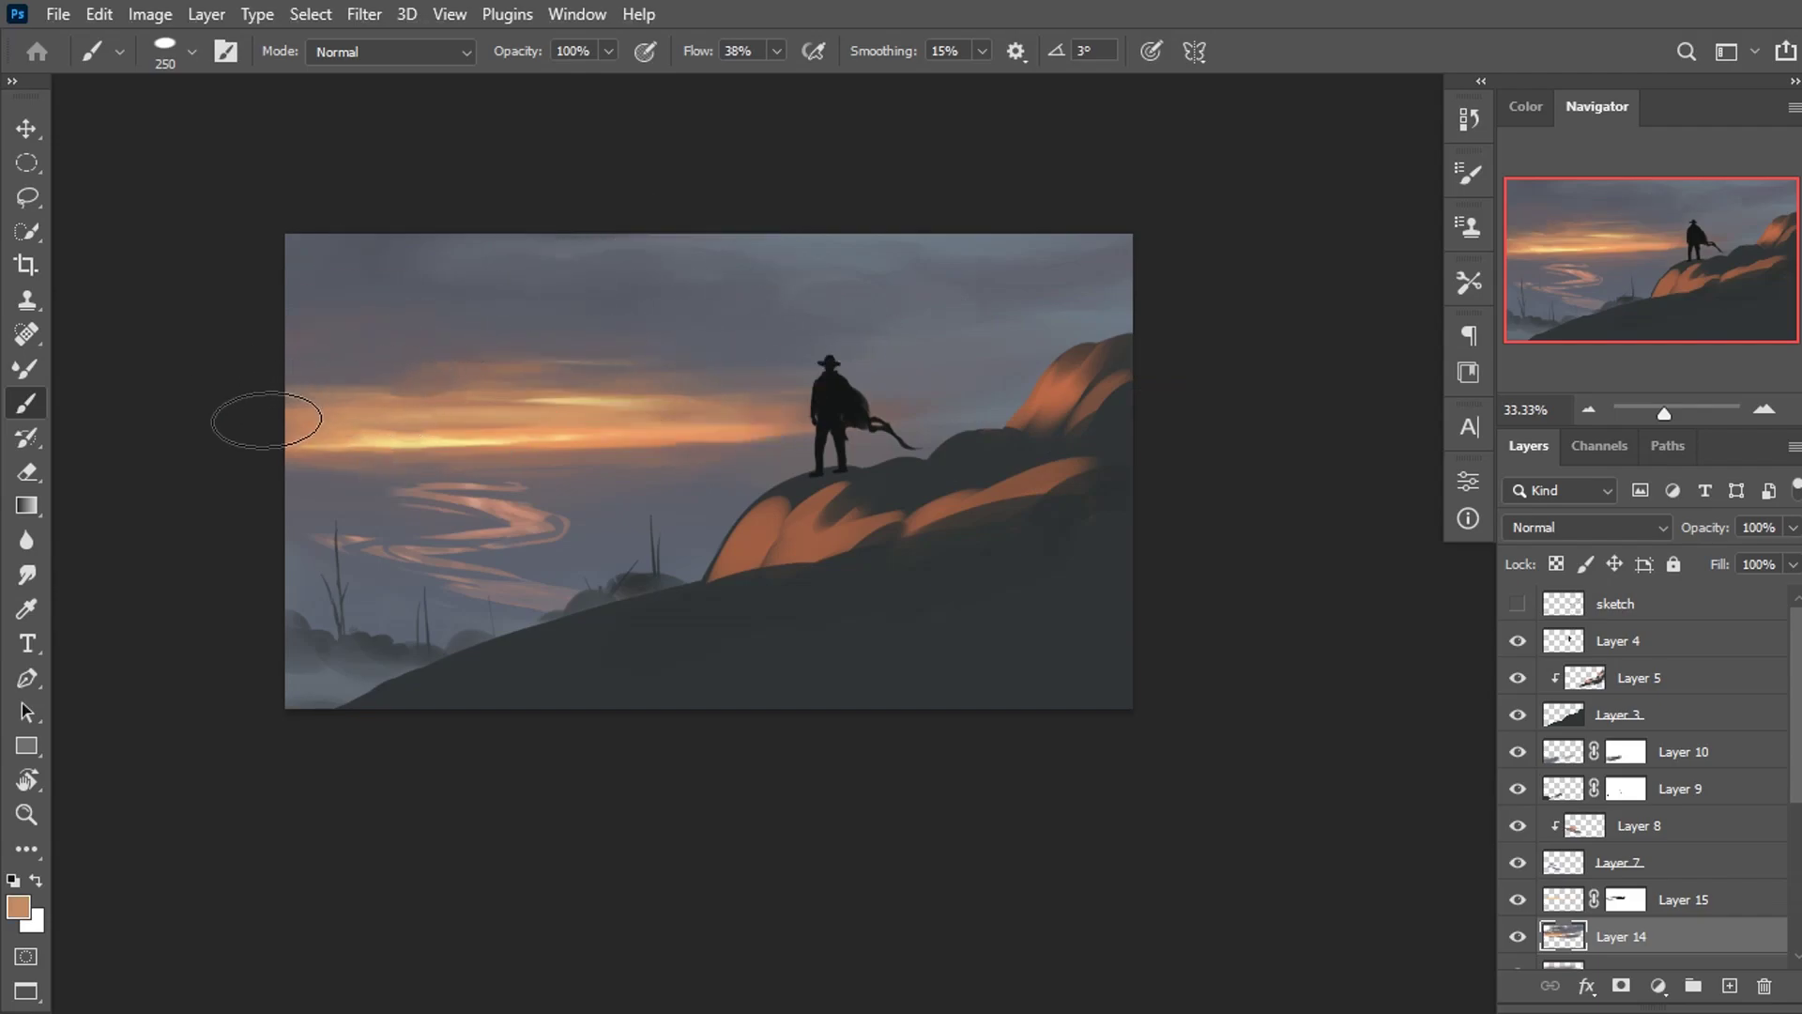
alt+click(310, 395)
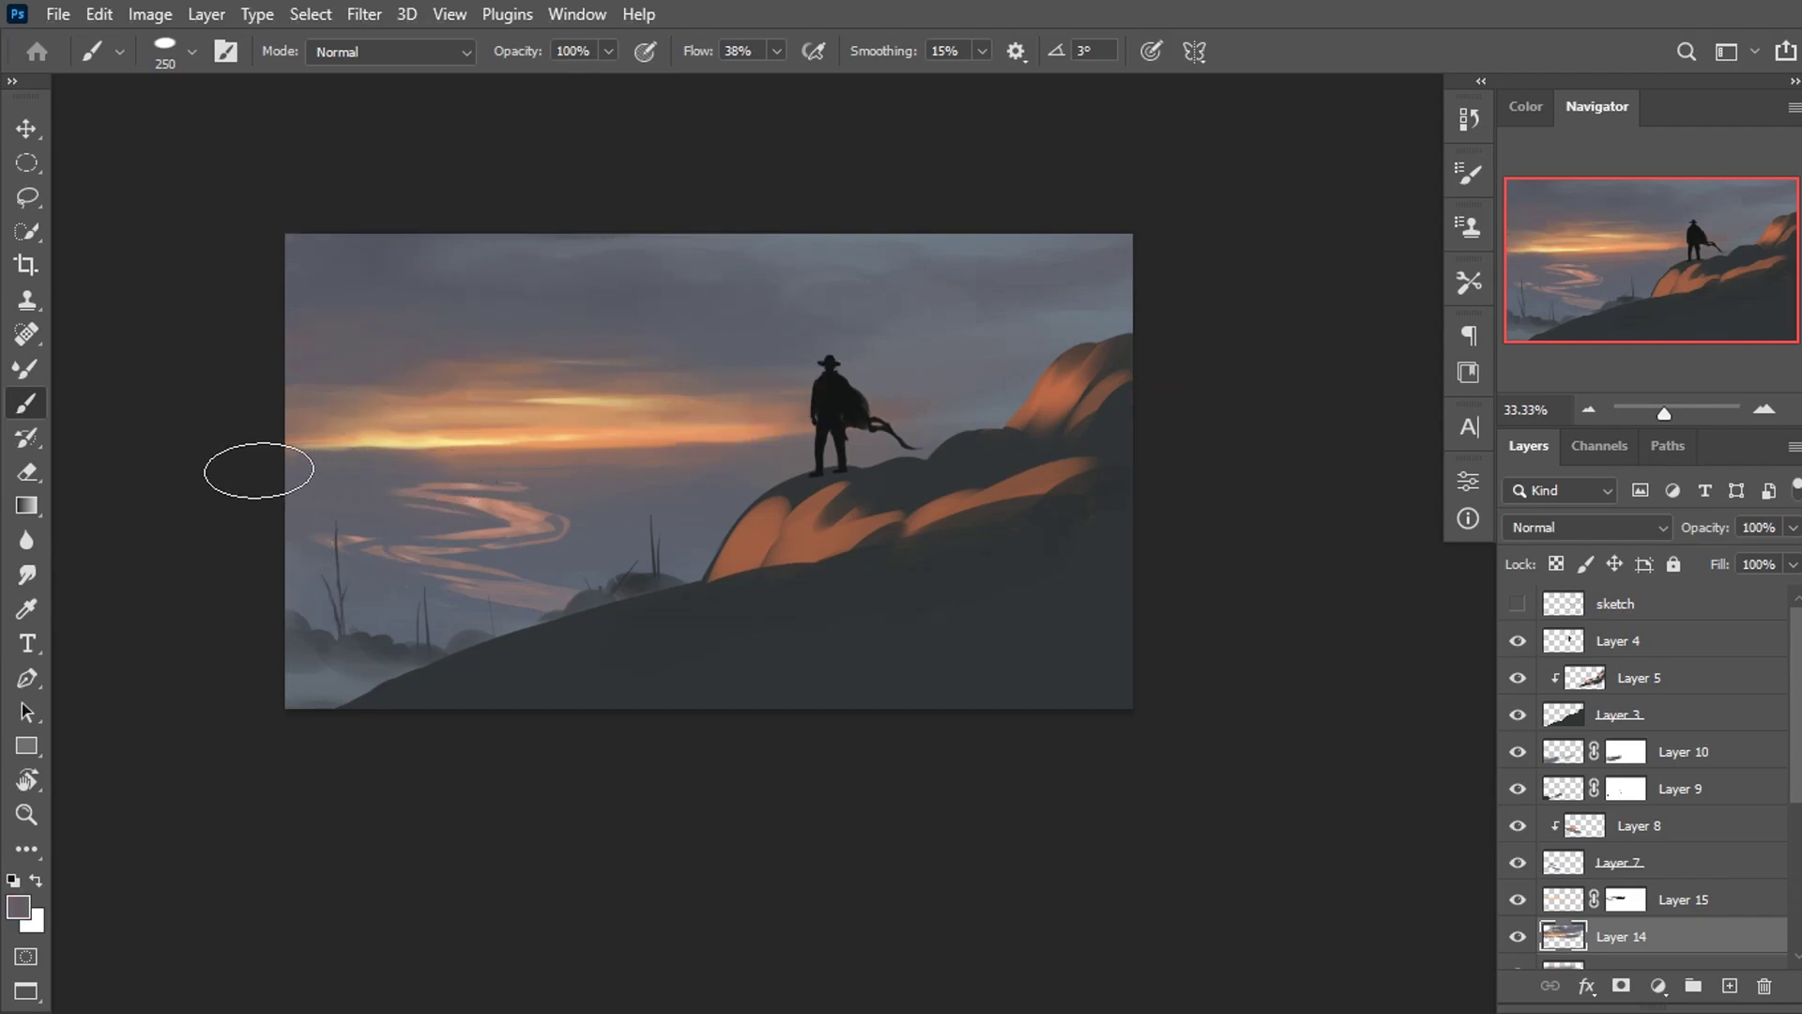
alt+click(779, 522)
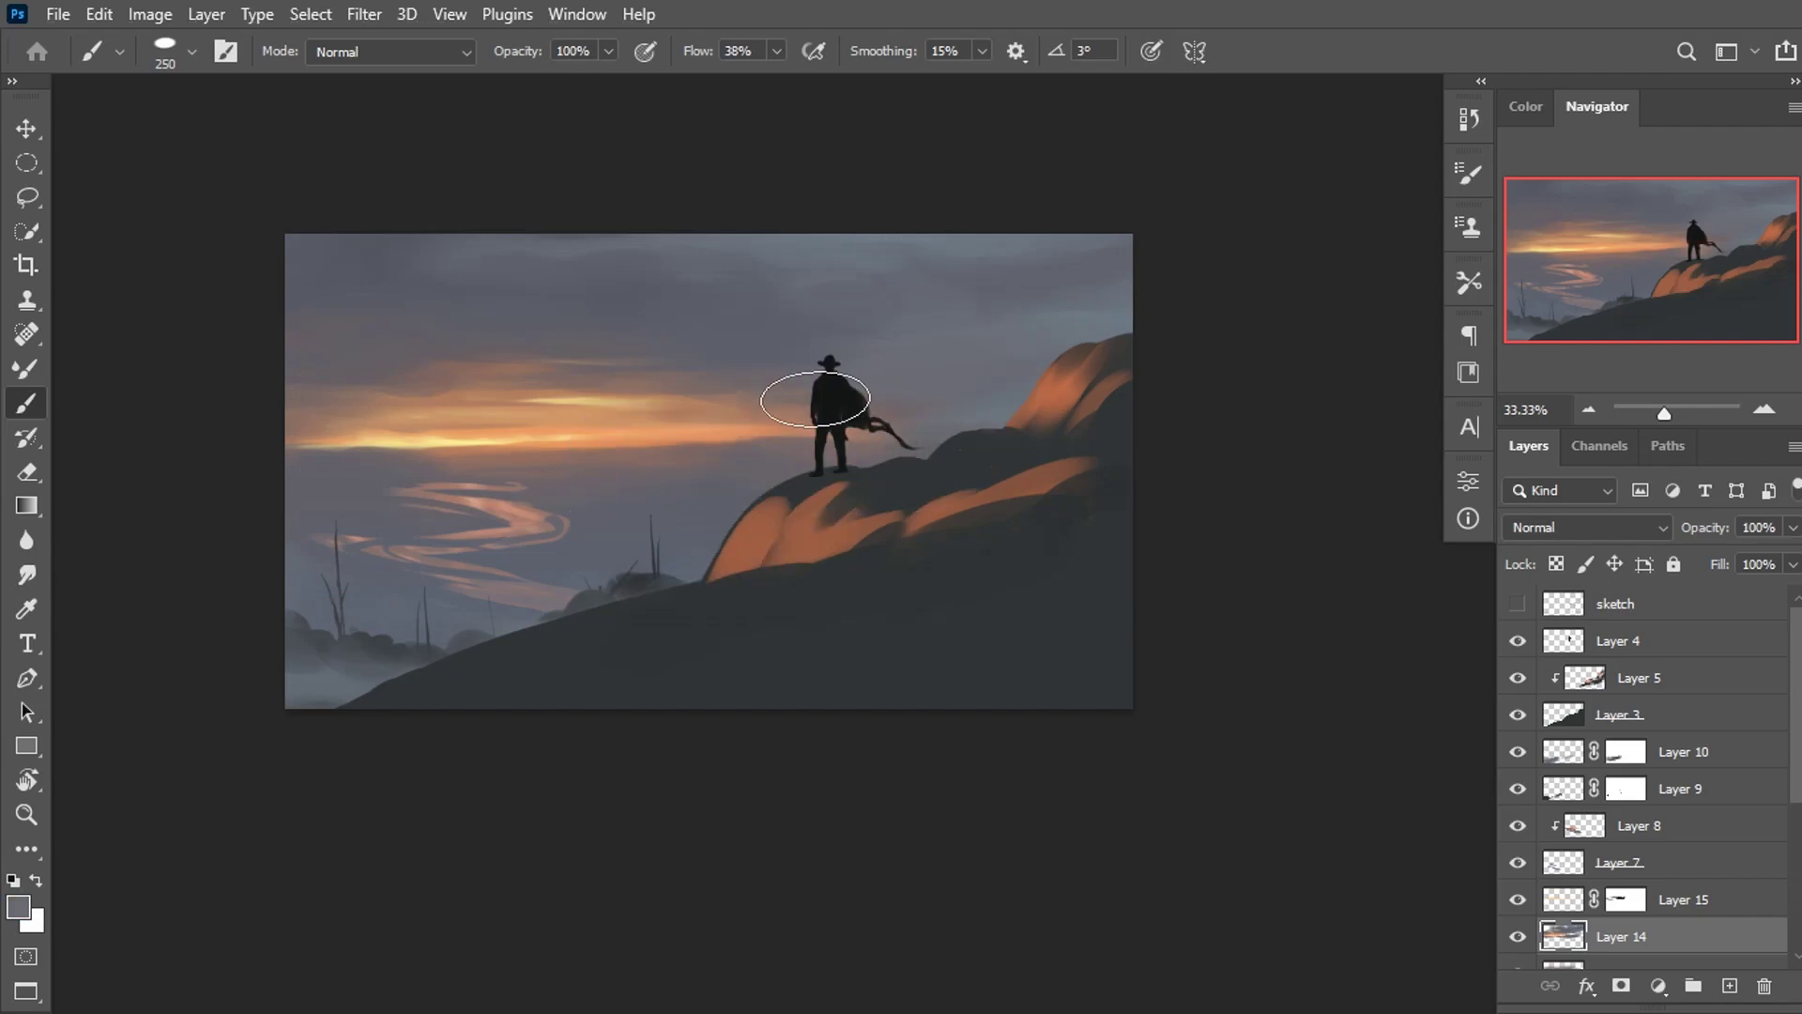
alt+click(649, 554)
drag(732, 366, 376, 364)
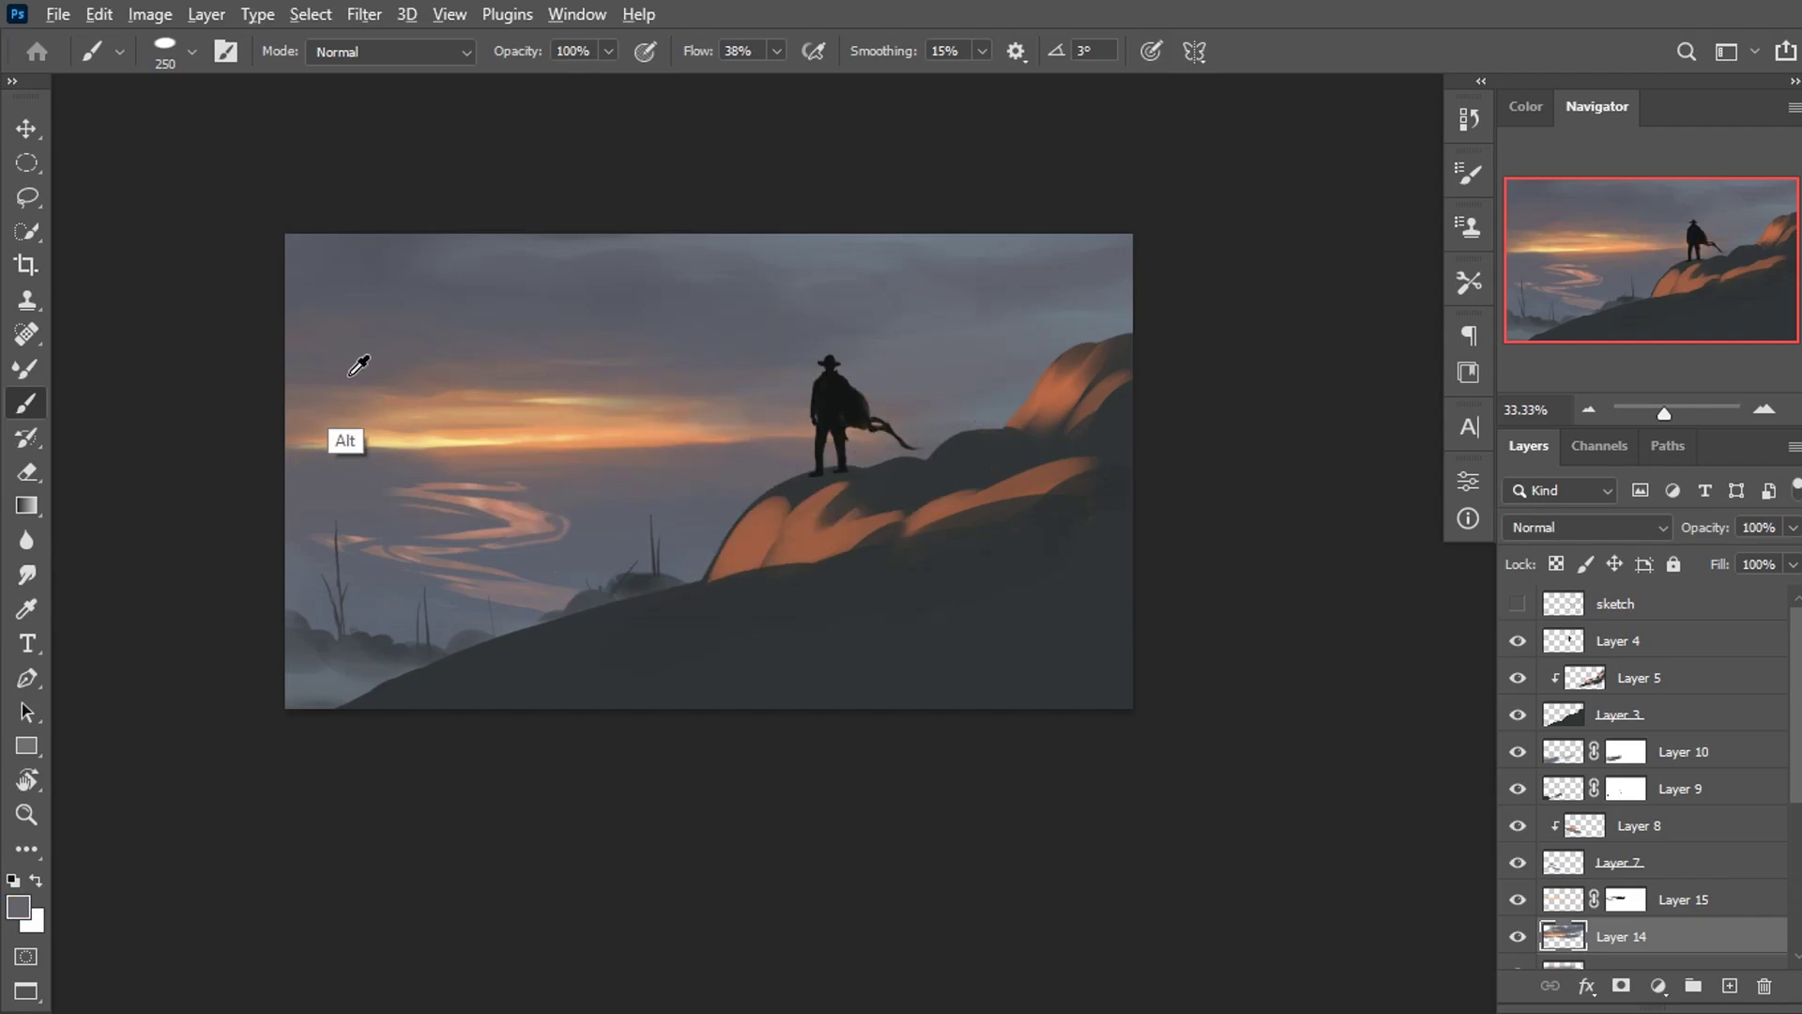
Darken the upper-right sky and diagonally above the cowboy, undoing one stroke.
alt+click(1015, 331)
drag(835, 287, 1058, 279)
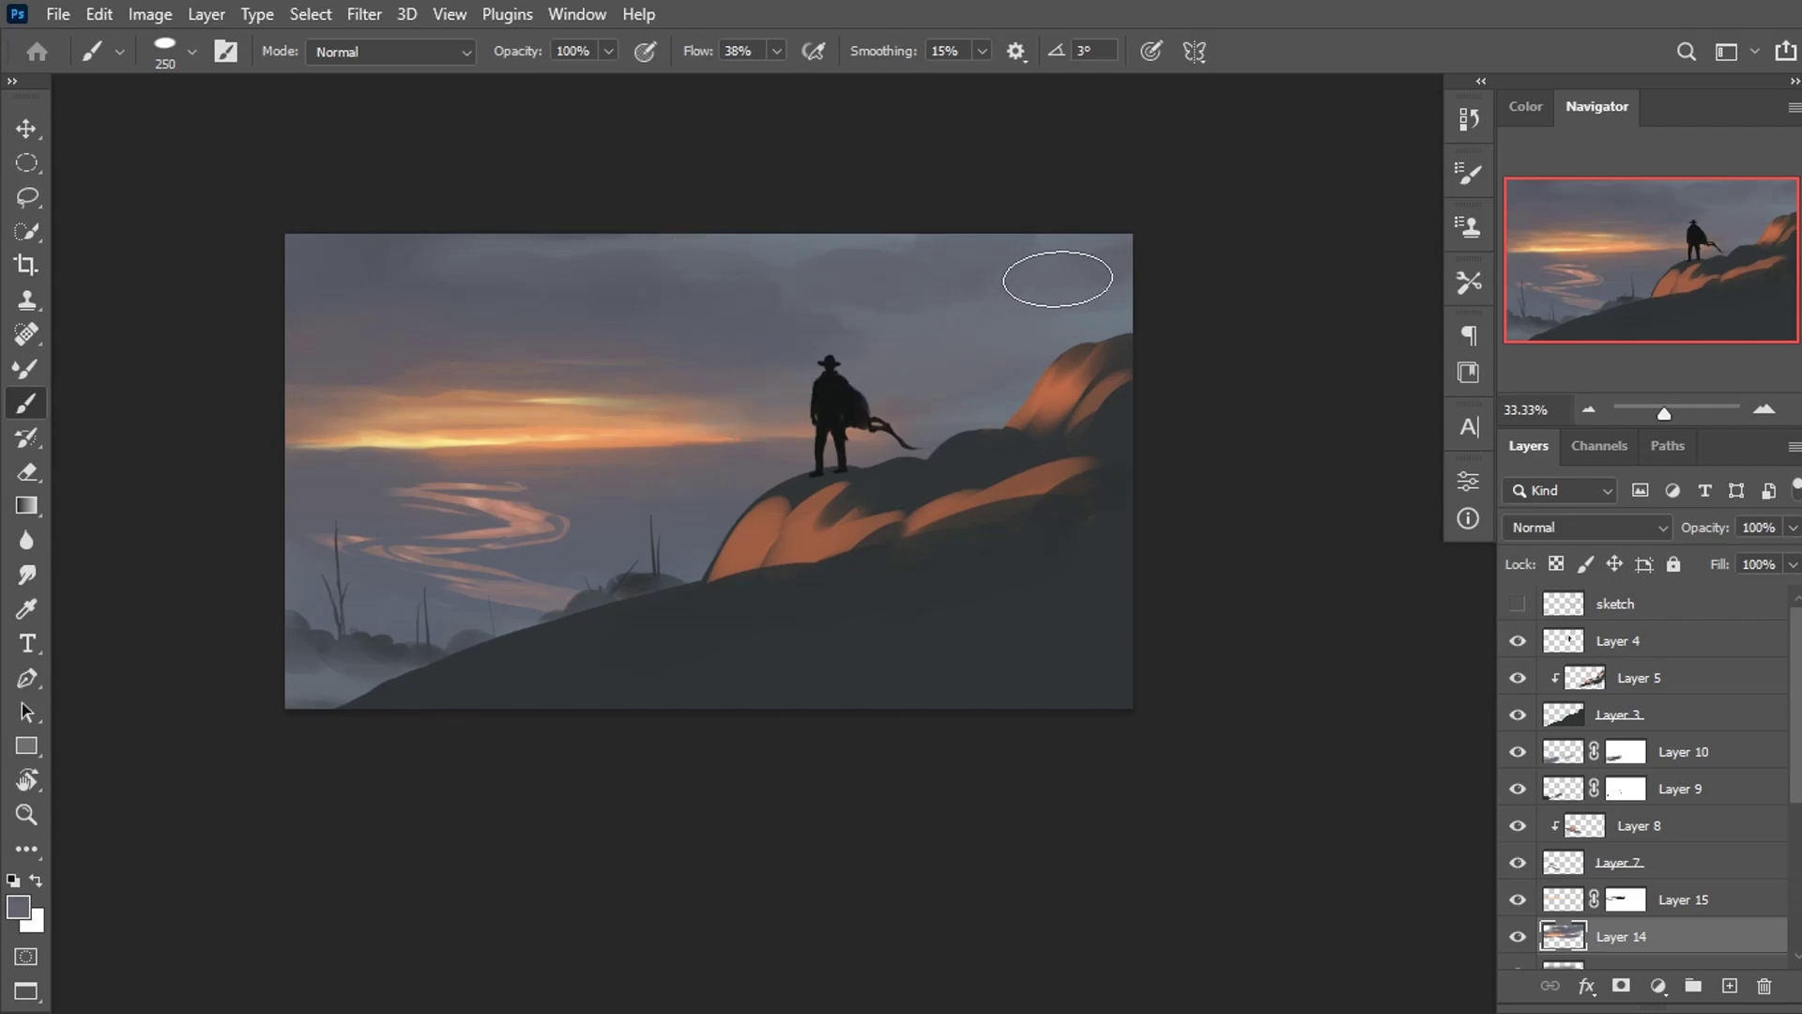
alt+click(1134, 310)
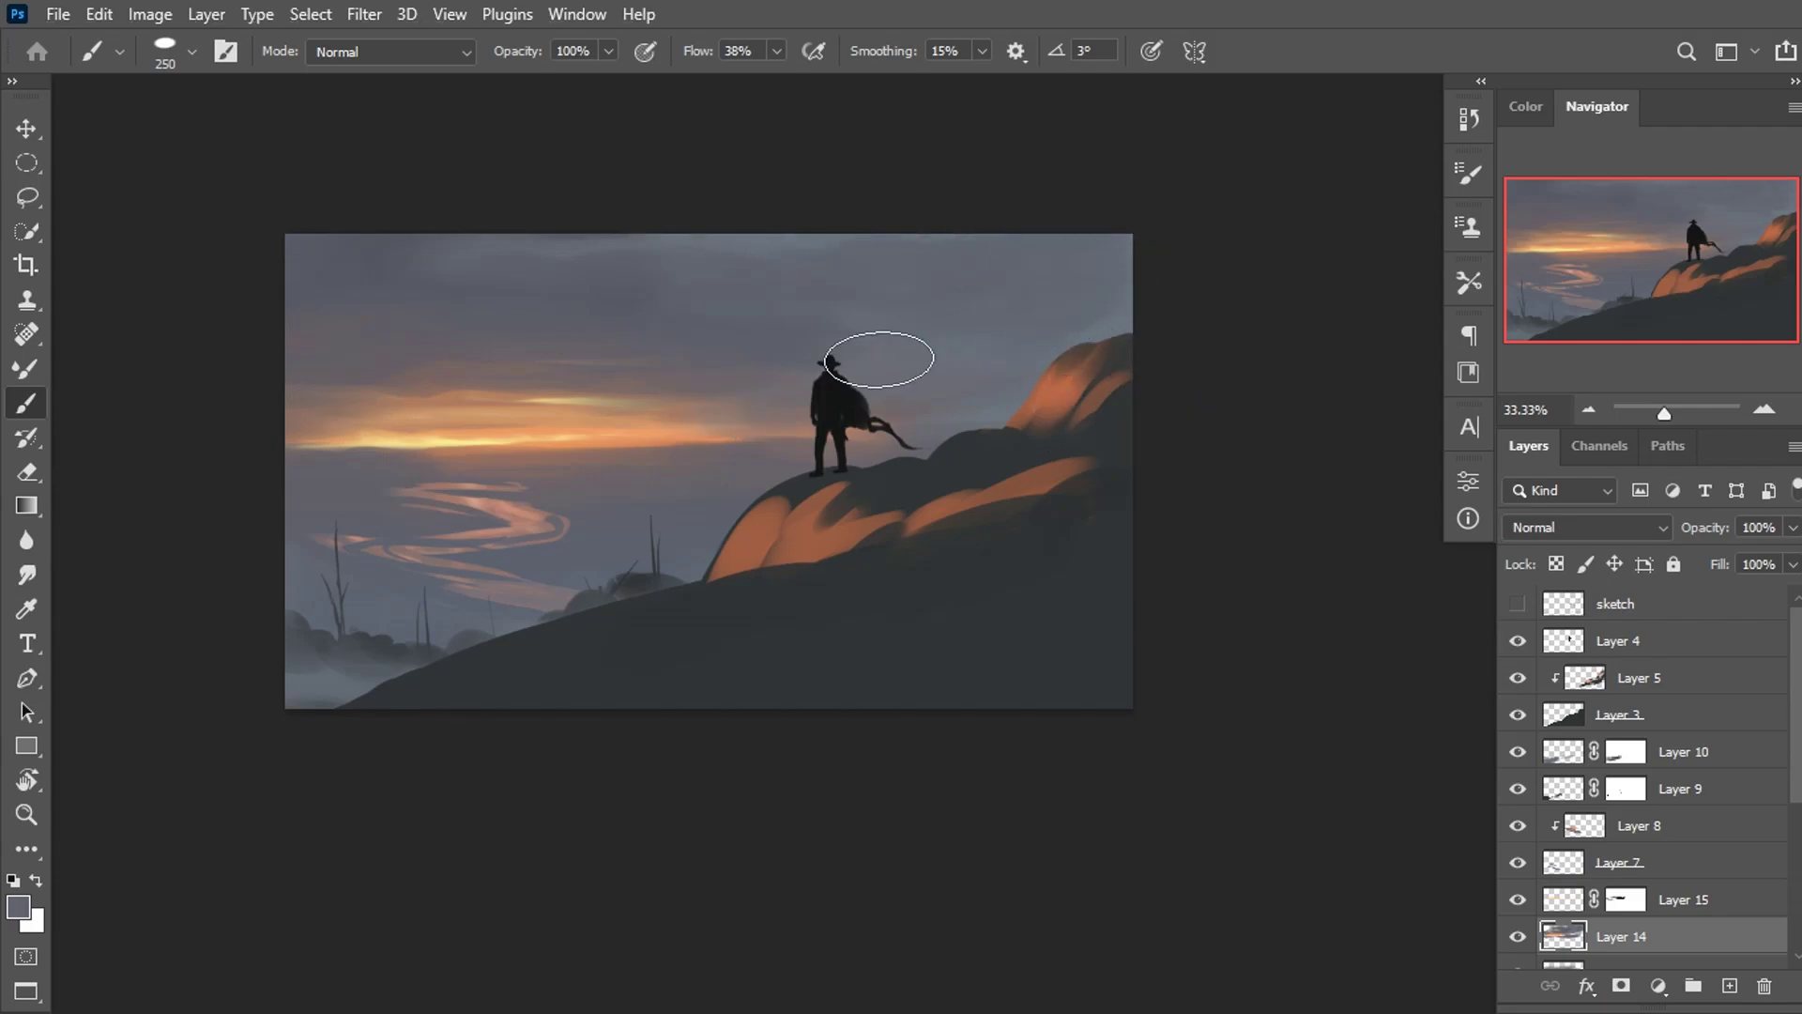
key(ctrl+z)
drag(768, 351, 1119, 237)
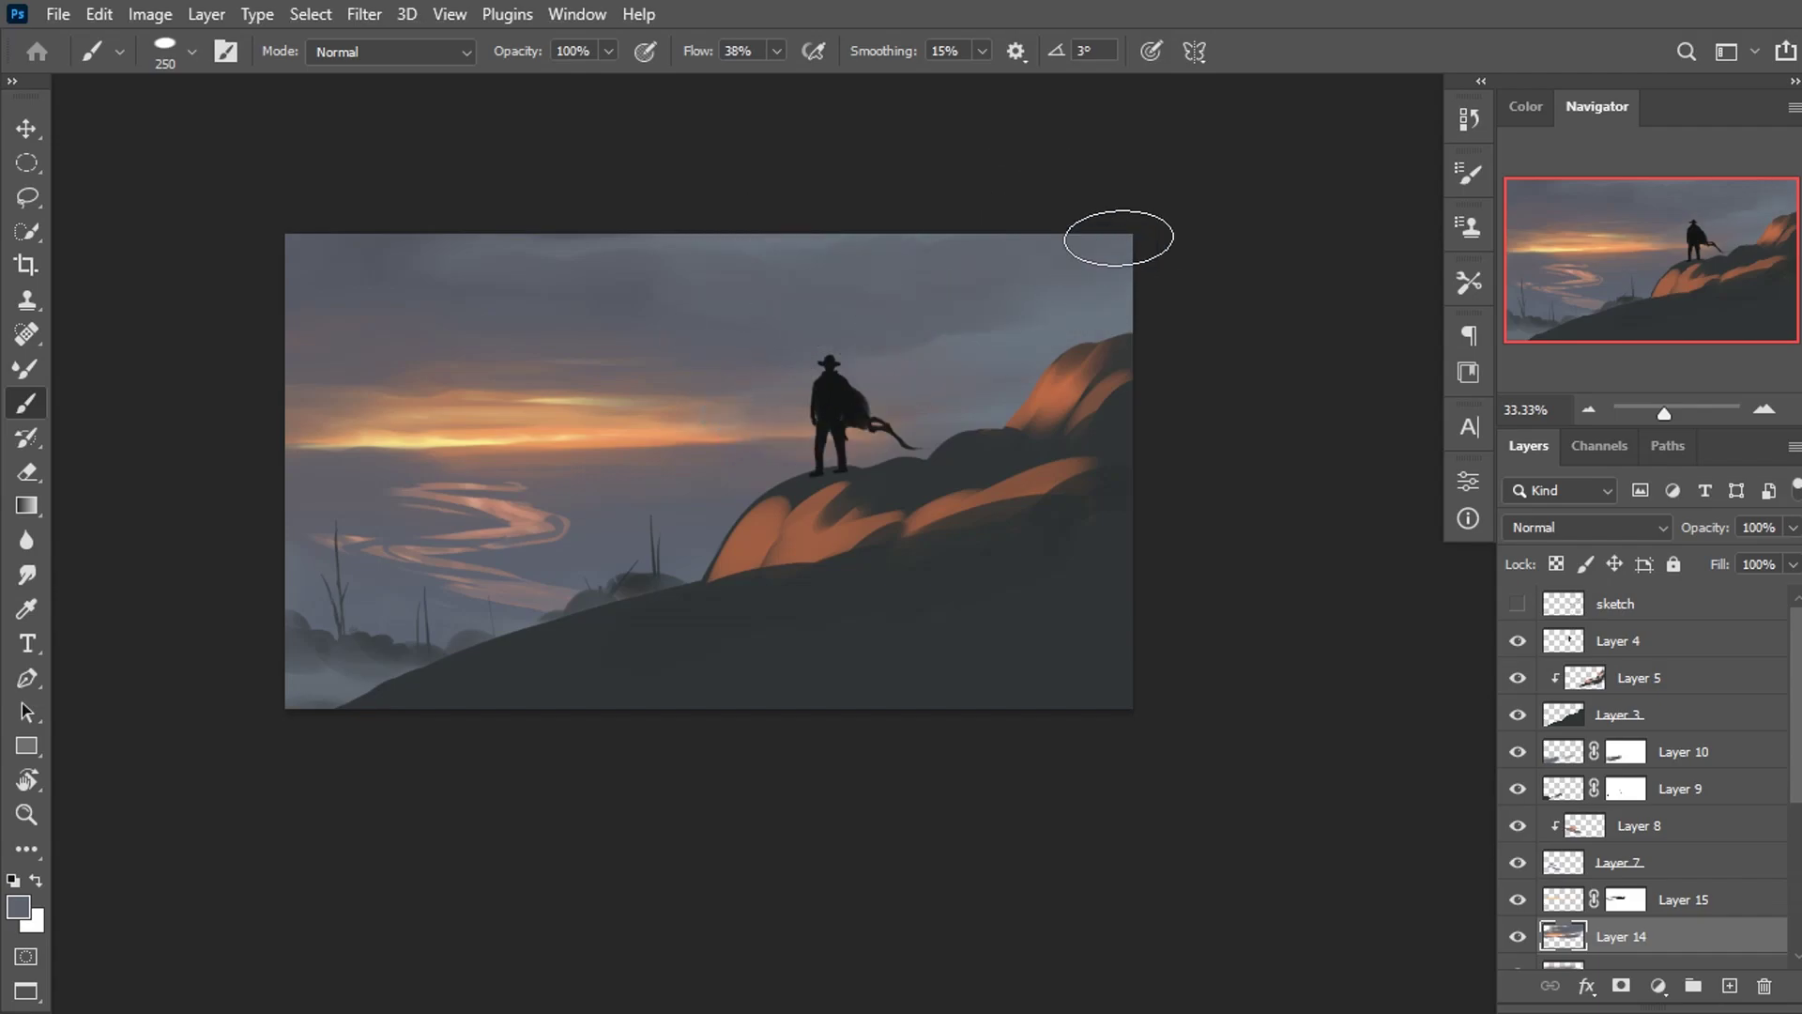
alt+click(966, 282)
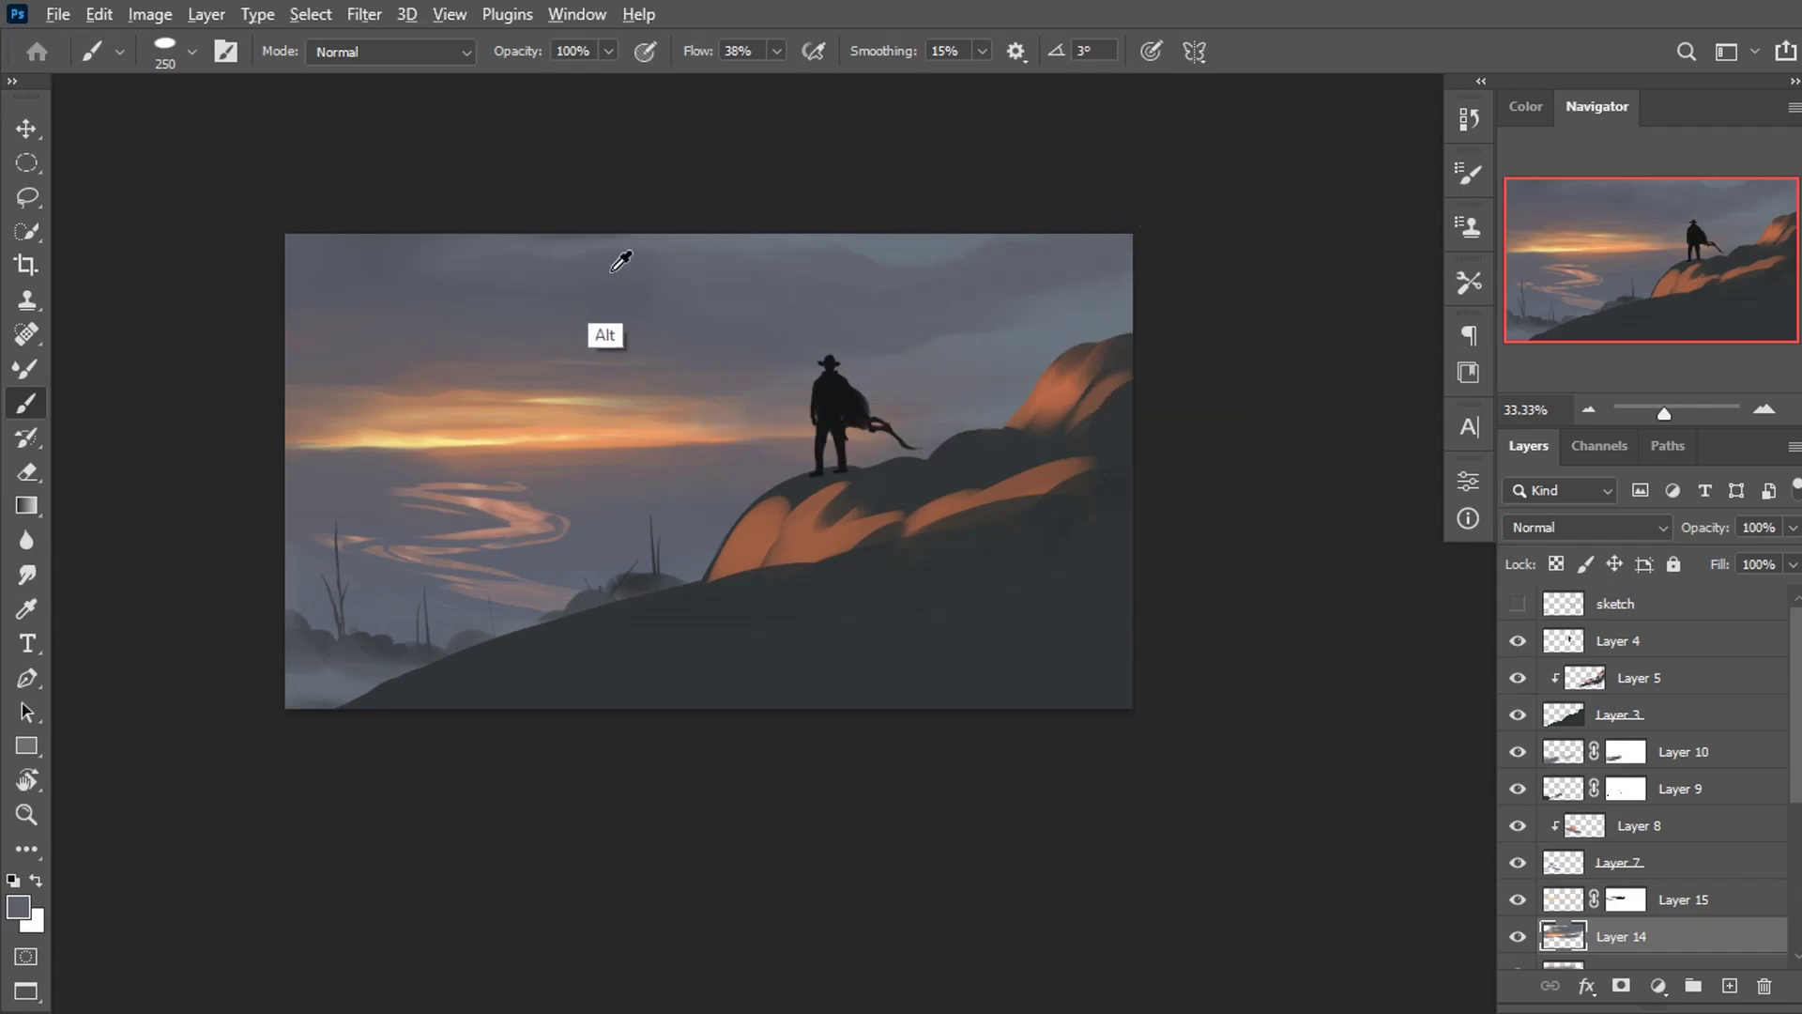
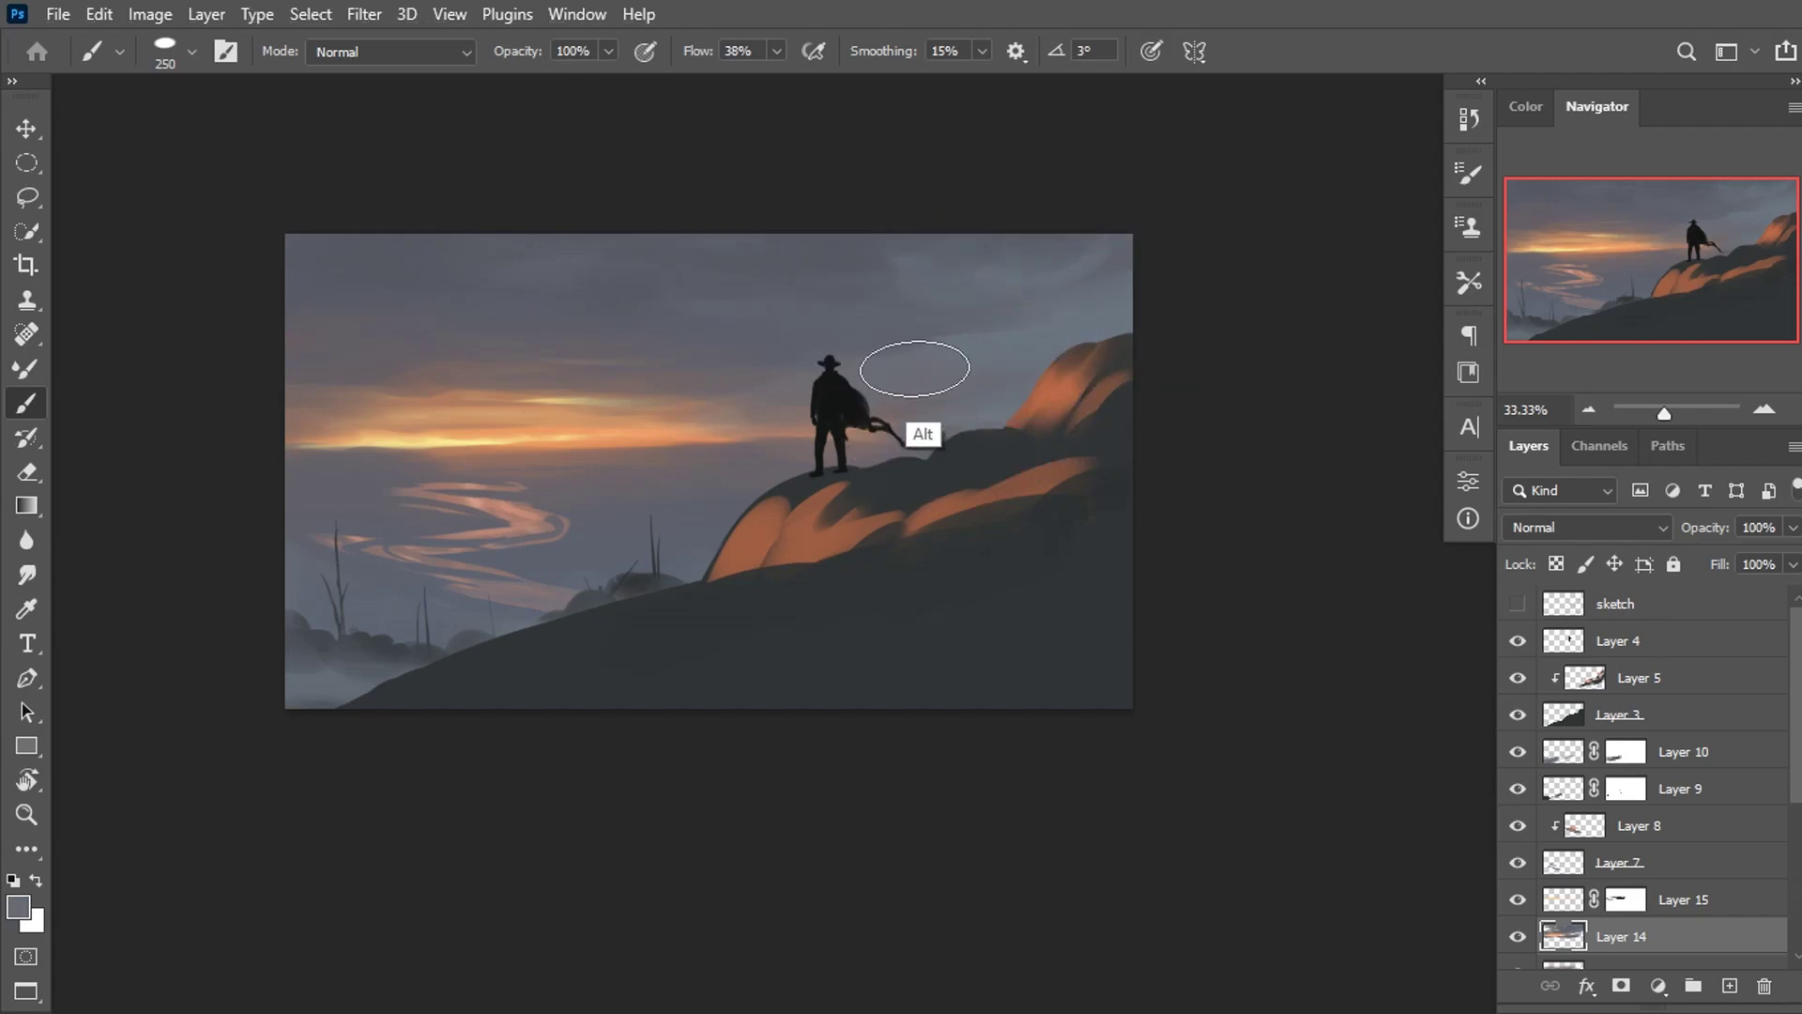
Darken the sky right of the cowboy with soft sampled-grey strokes, enlarging the brush to 300.
drag(817, 294, 785, 262)
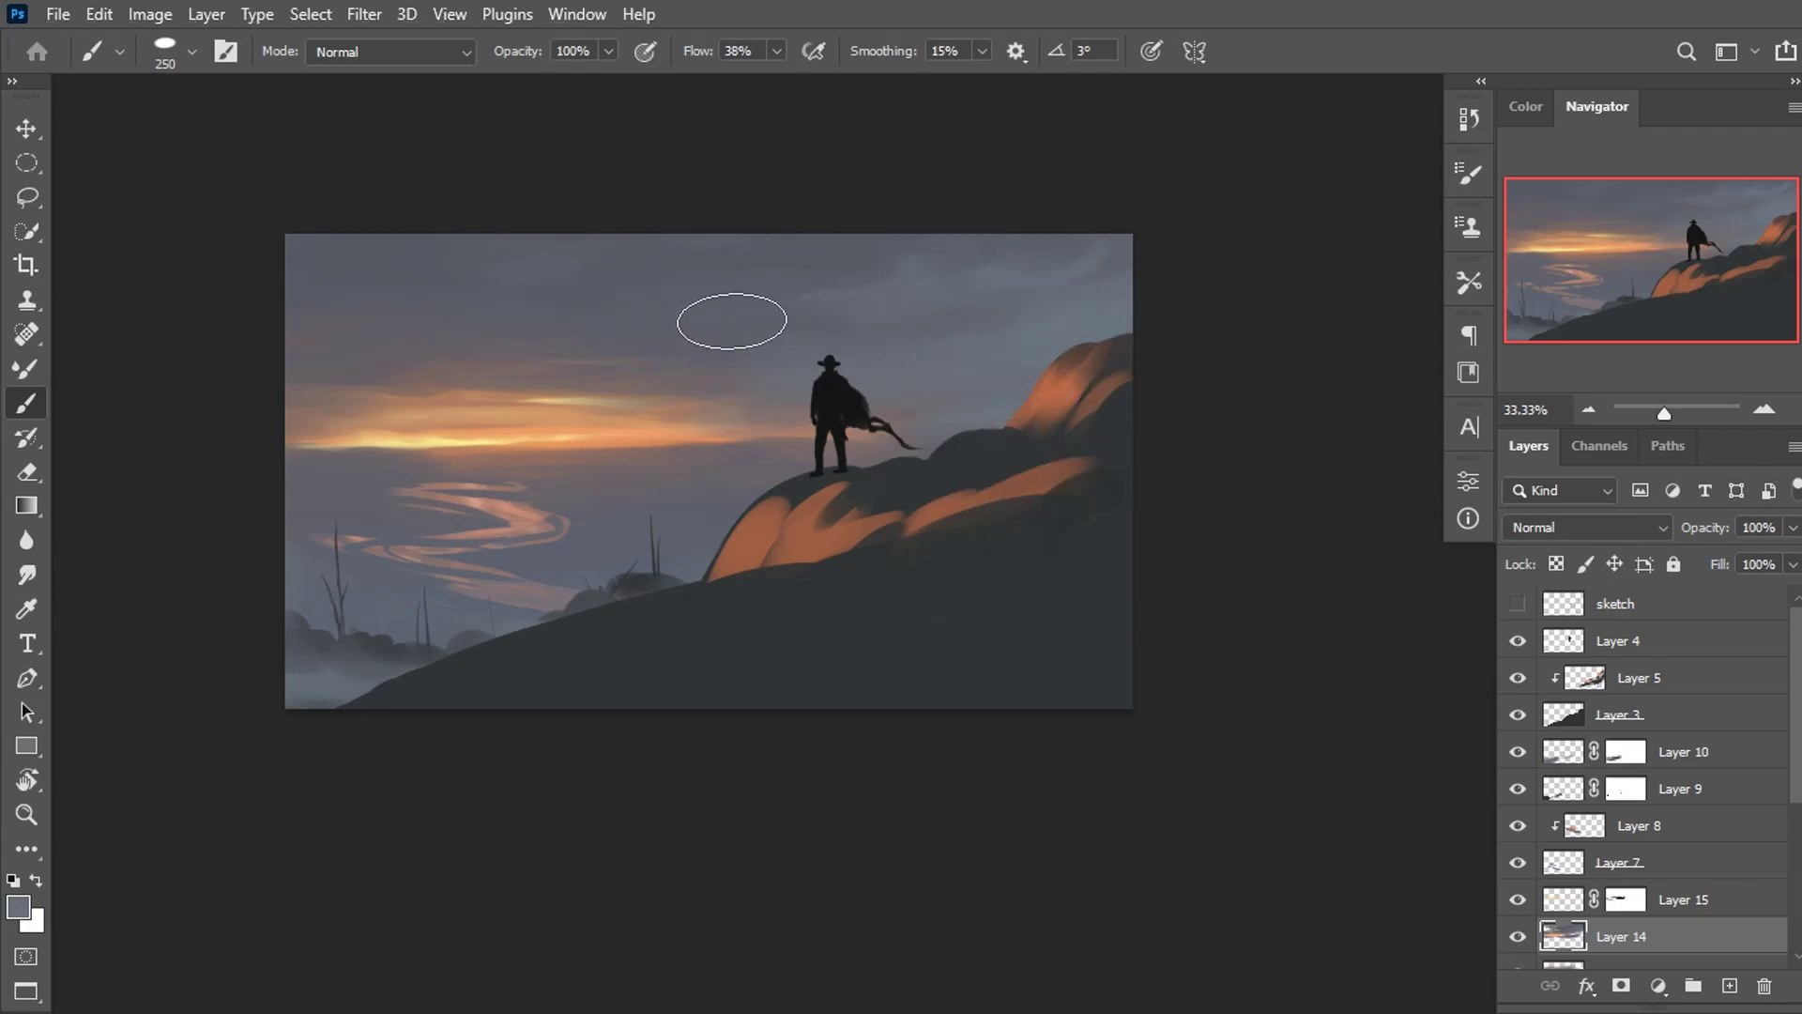
alt+click(748, 360)
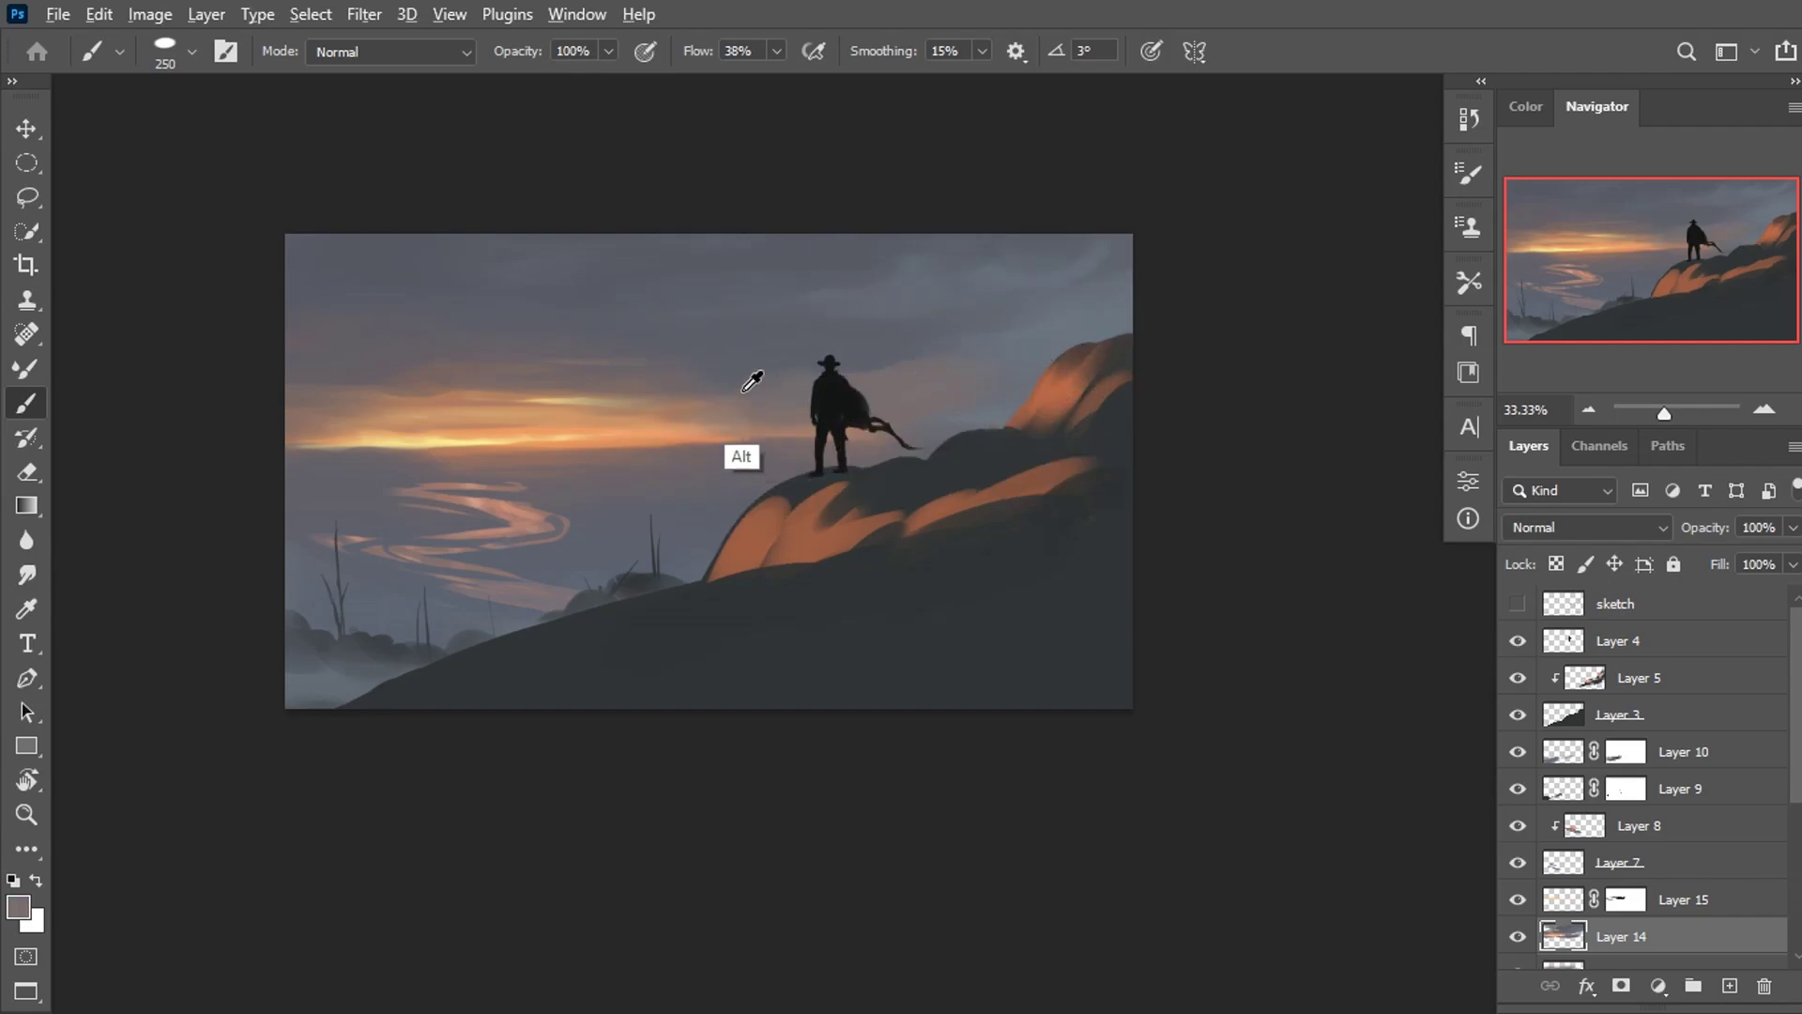
drag(902, 380, 942, 381)
alt+click(1033, 342)
key(bracketright)
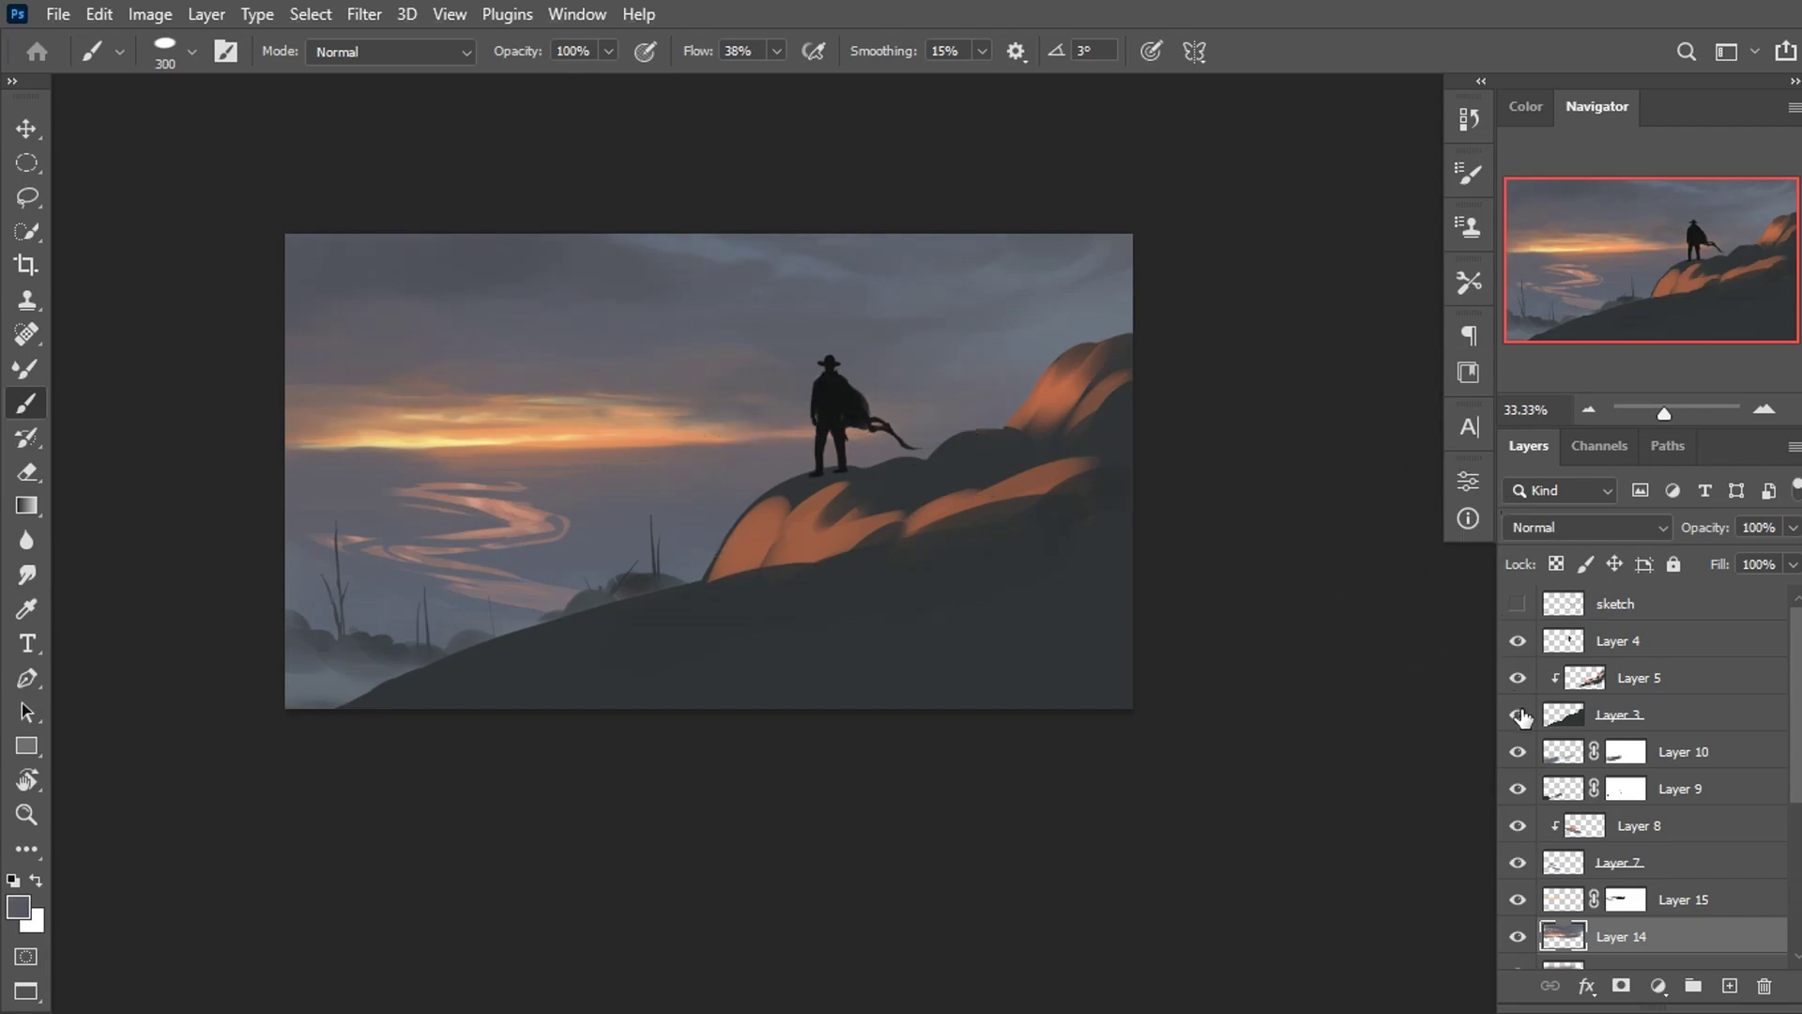
Mirror the canvas horizontally and group the layers from Layer 14 downward into Group 1.
key(h)
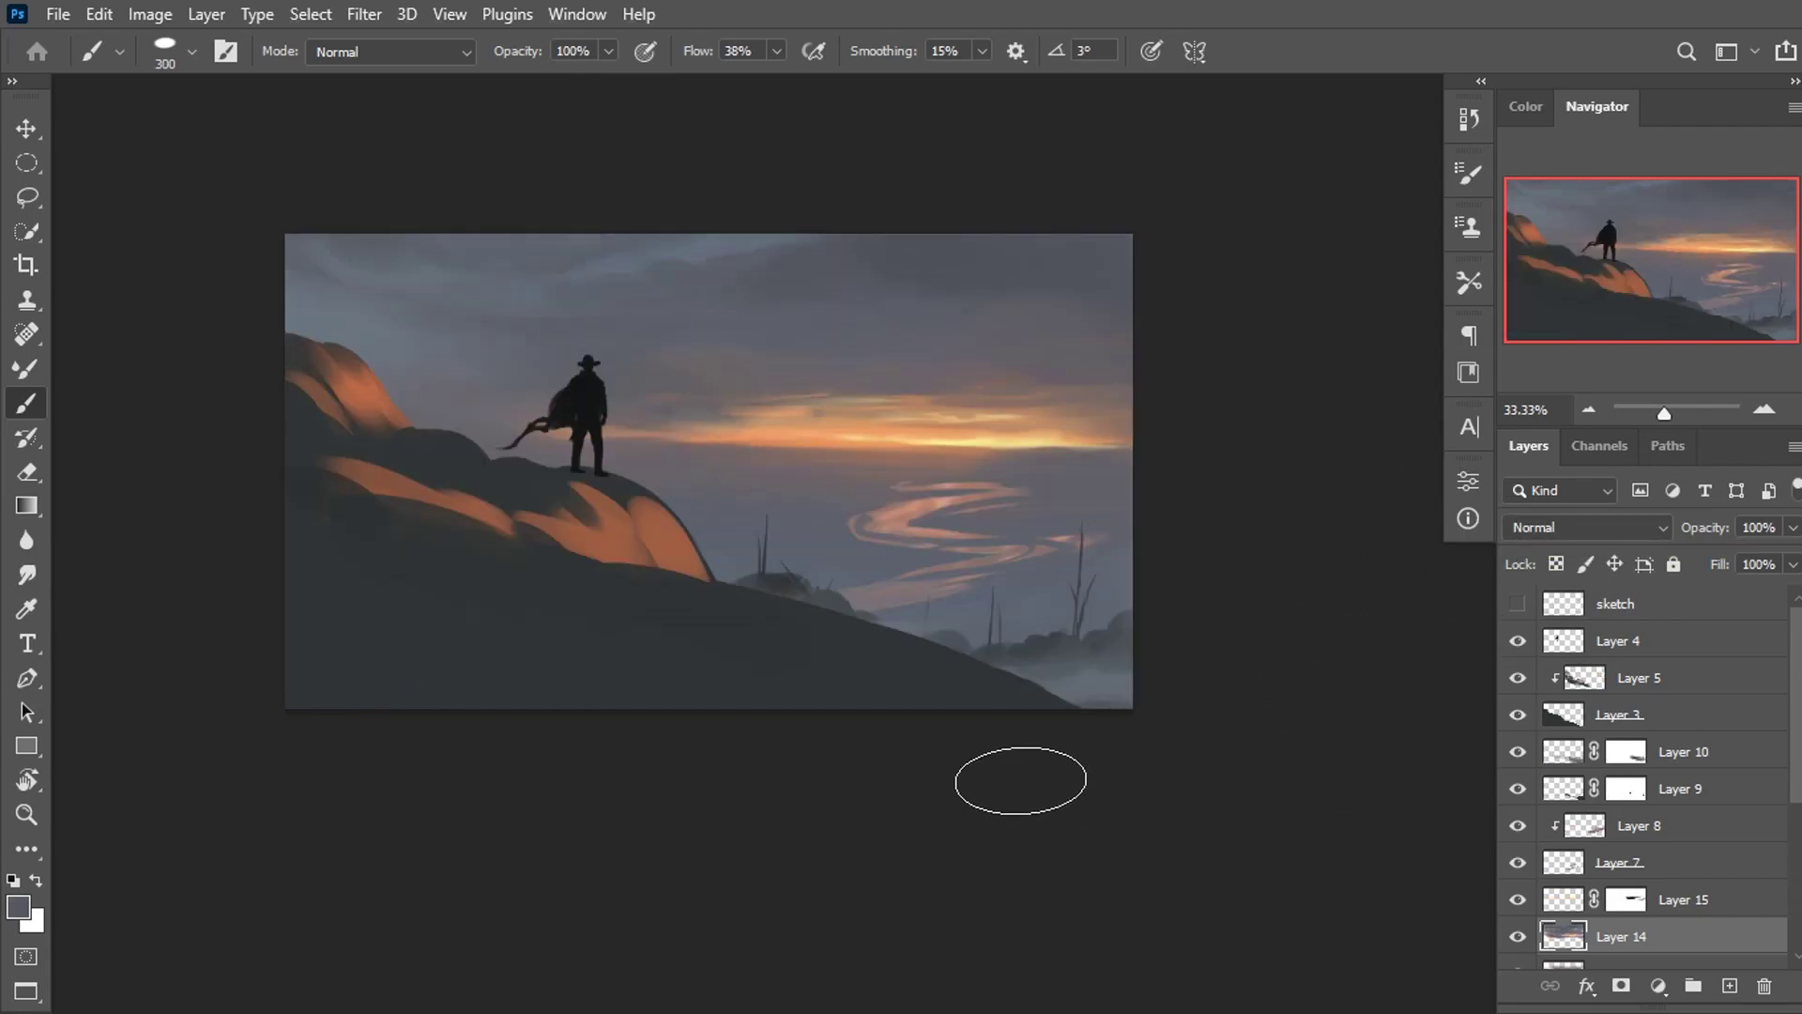
scroll(1717, 876, down, 2)
scroll(1718, 876, down, 3)
scroll(1674, 954, down, 3)
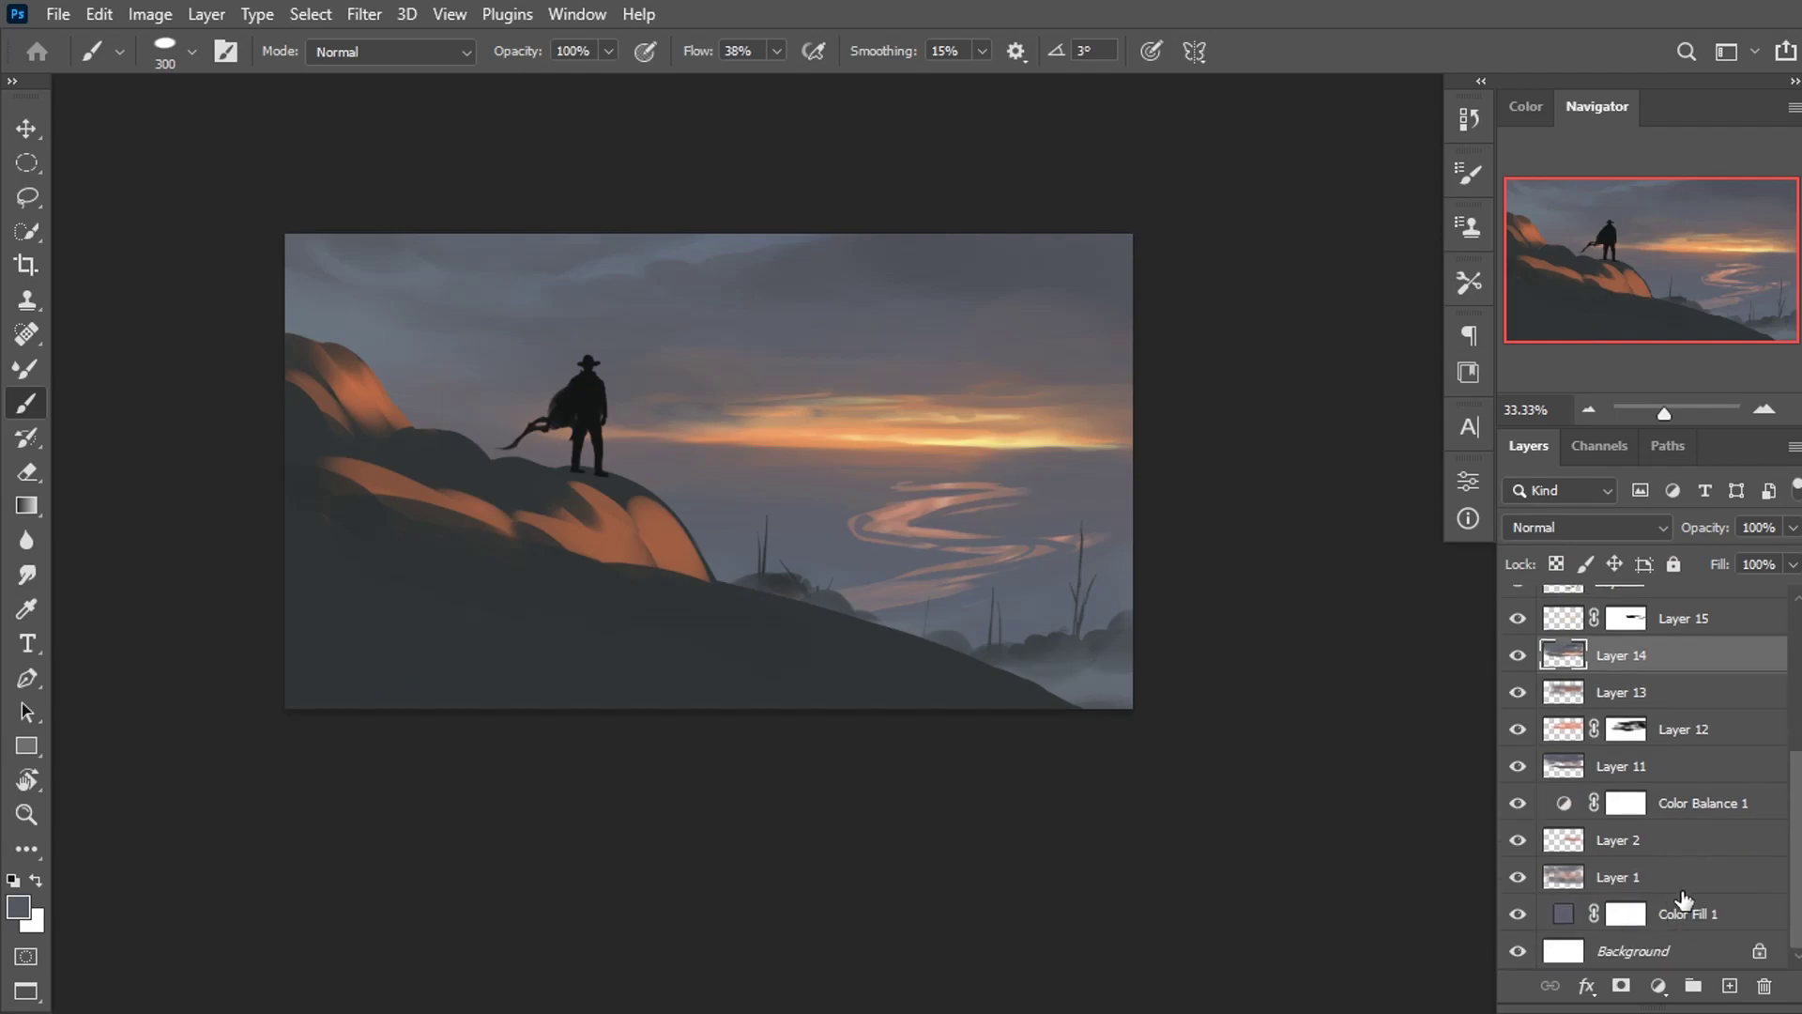
shift+click(1661, 939)
key(ctrl+g)
Widen, skew and nudge Group 1 right and down, then add a new empty layer.
key(ctrl+t)
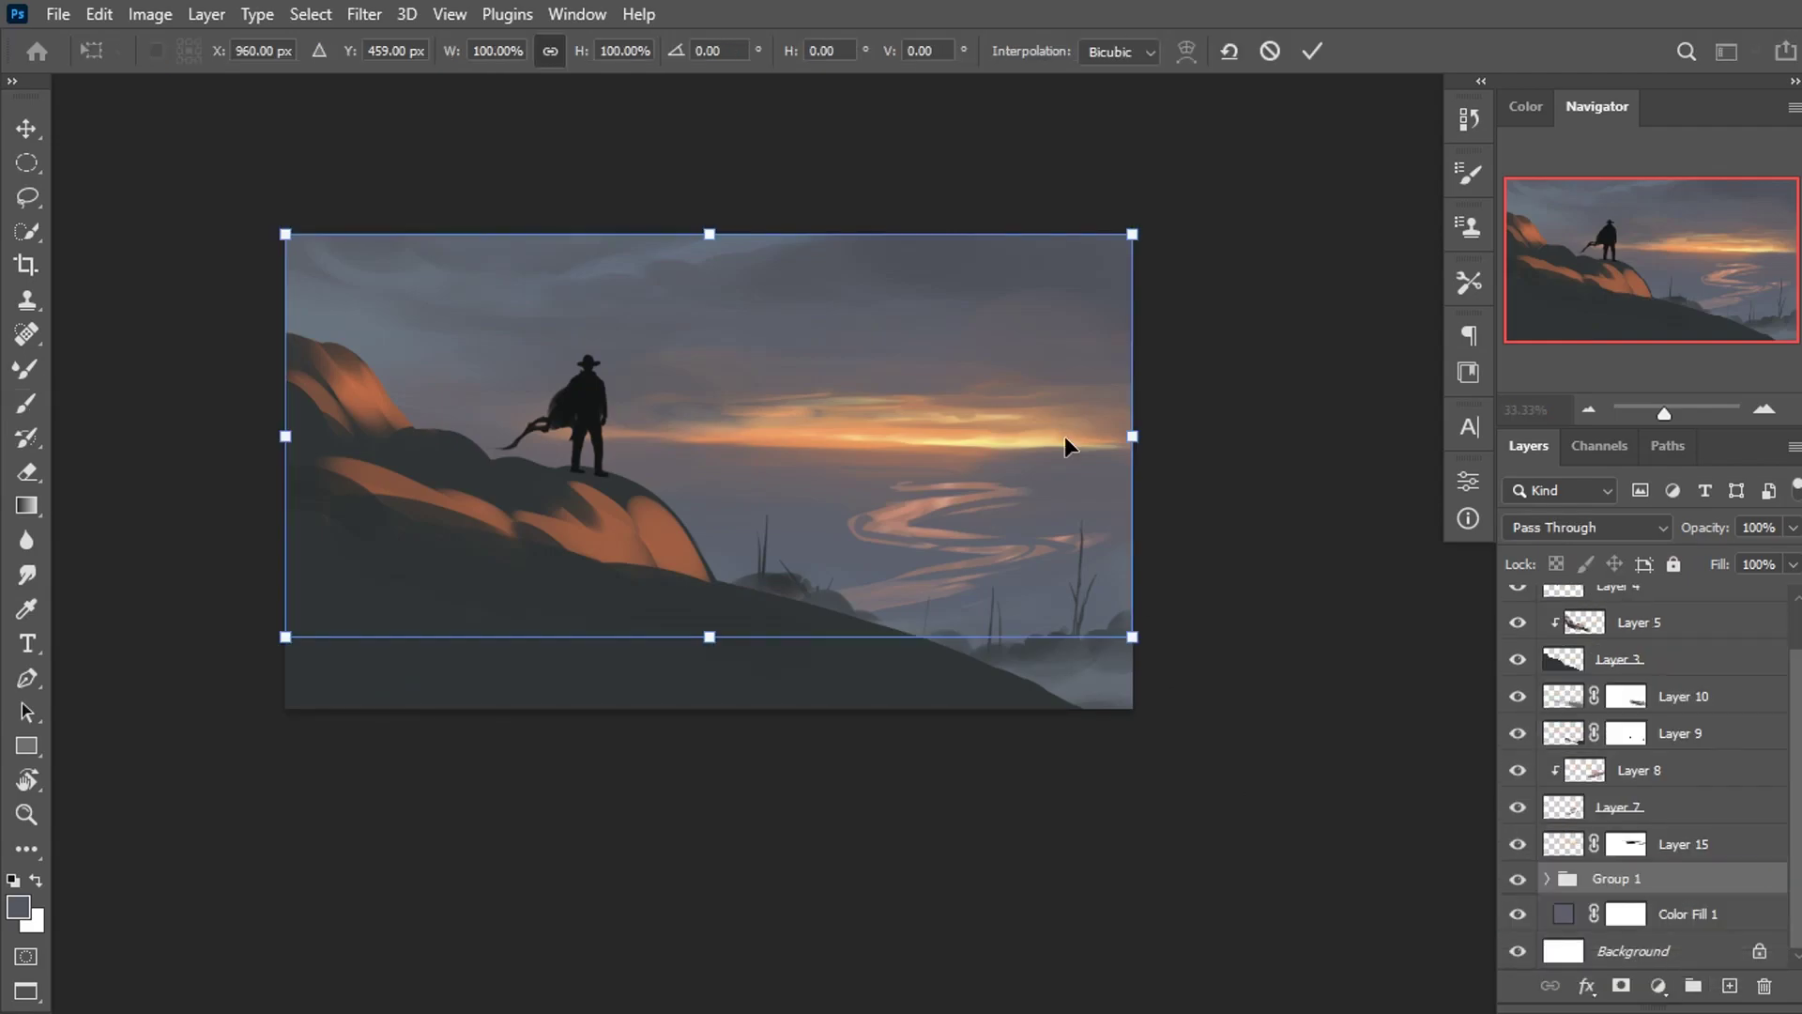
drag(1134, 437, 1135, 422)
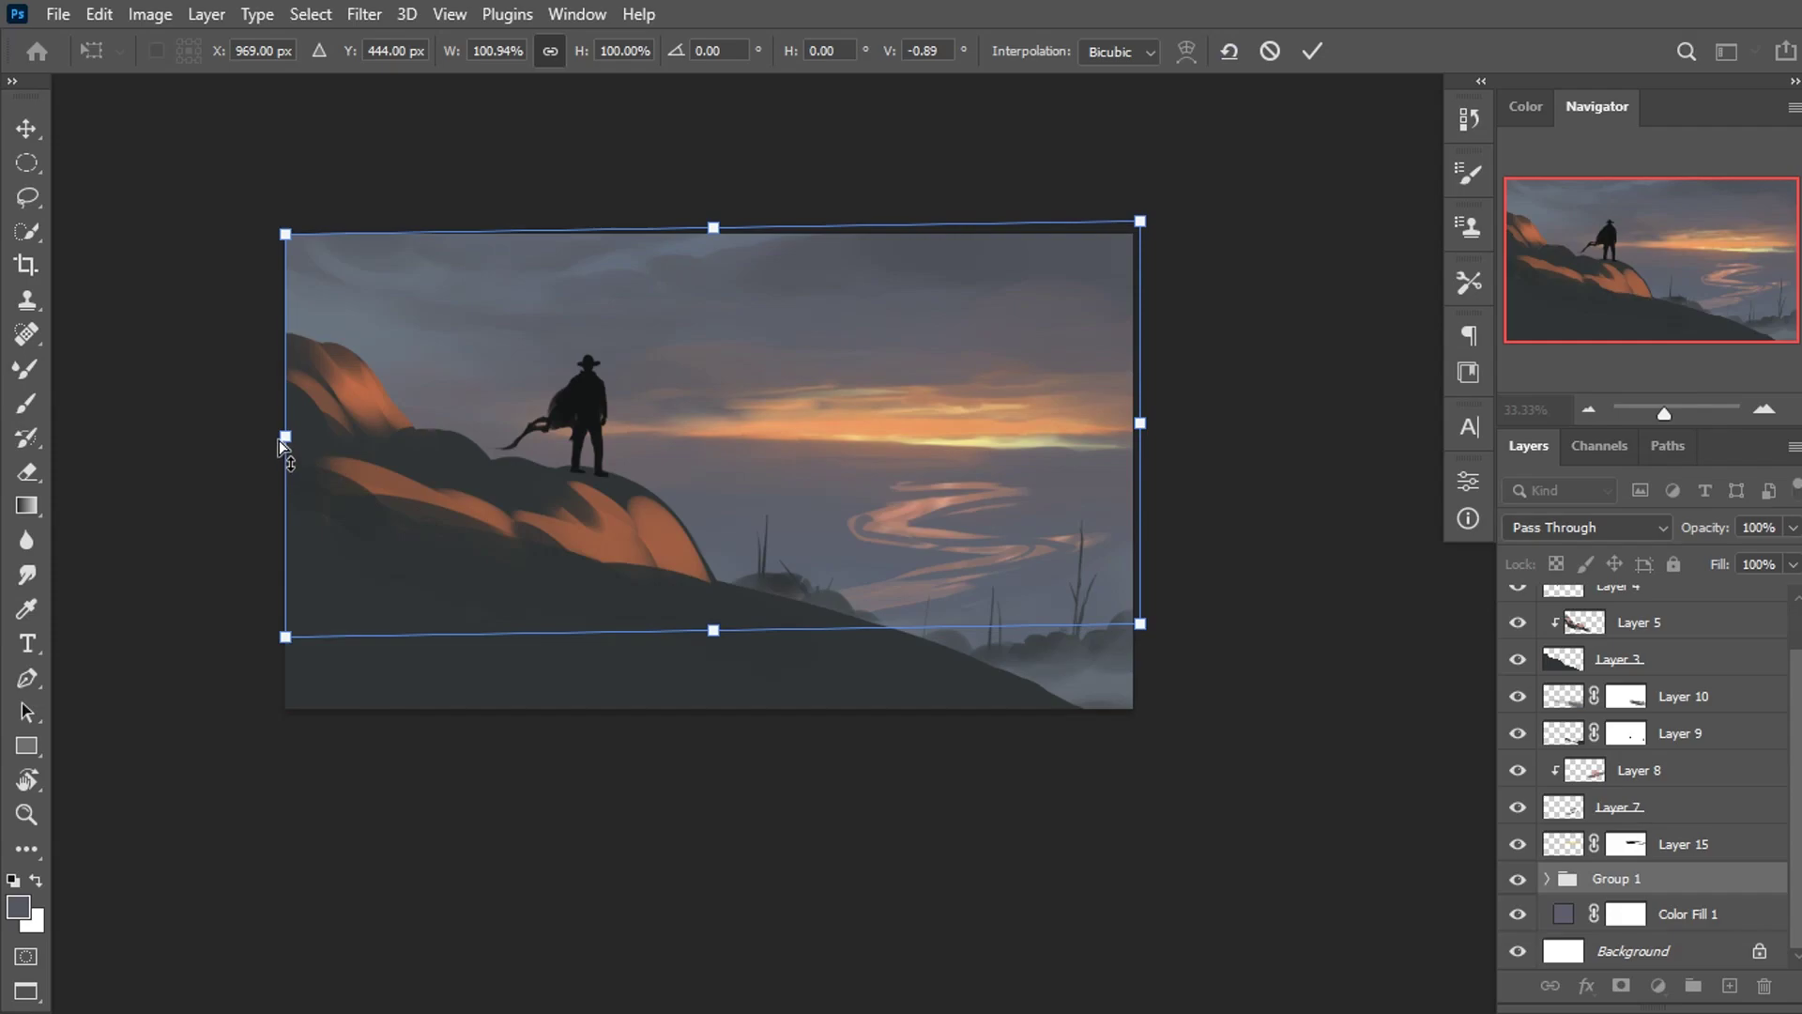
drag(281, 443, 278, 435)
drag(897, 507, 907, 523)
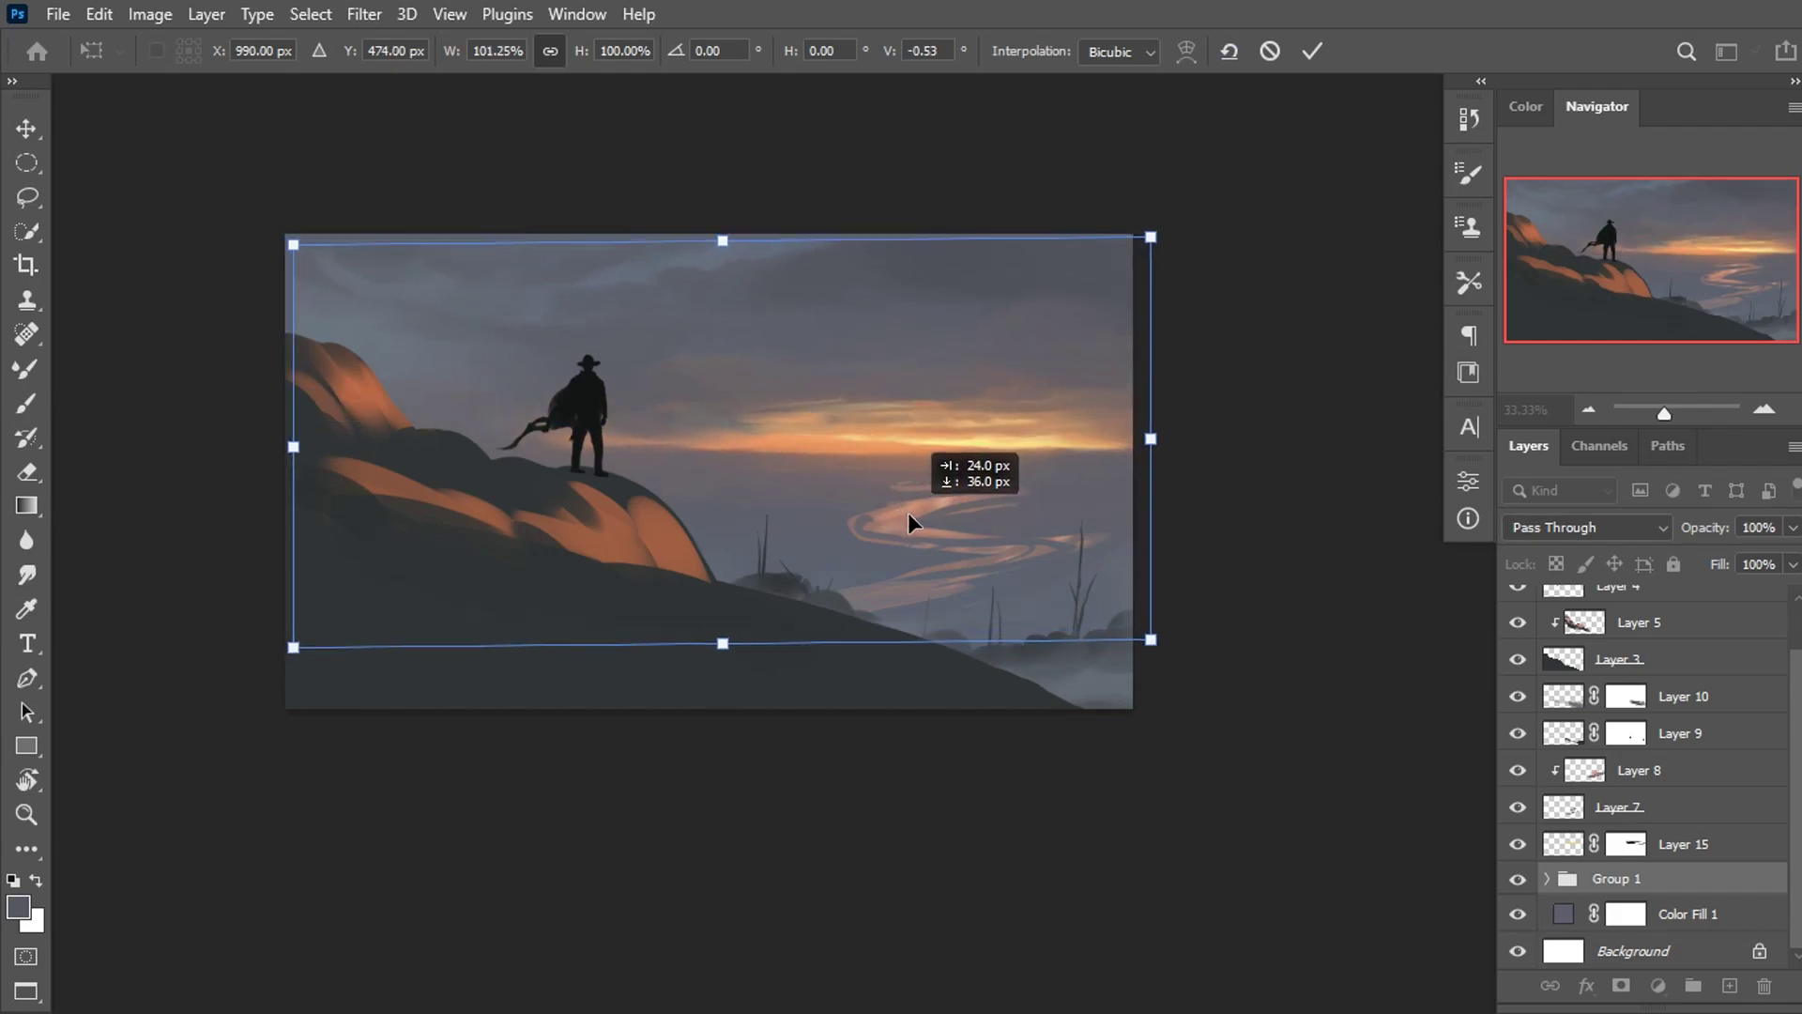
drag(1151, 440, 1148, 434)
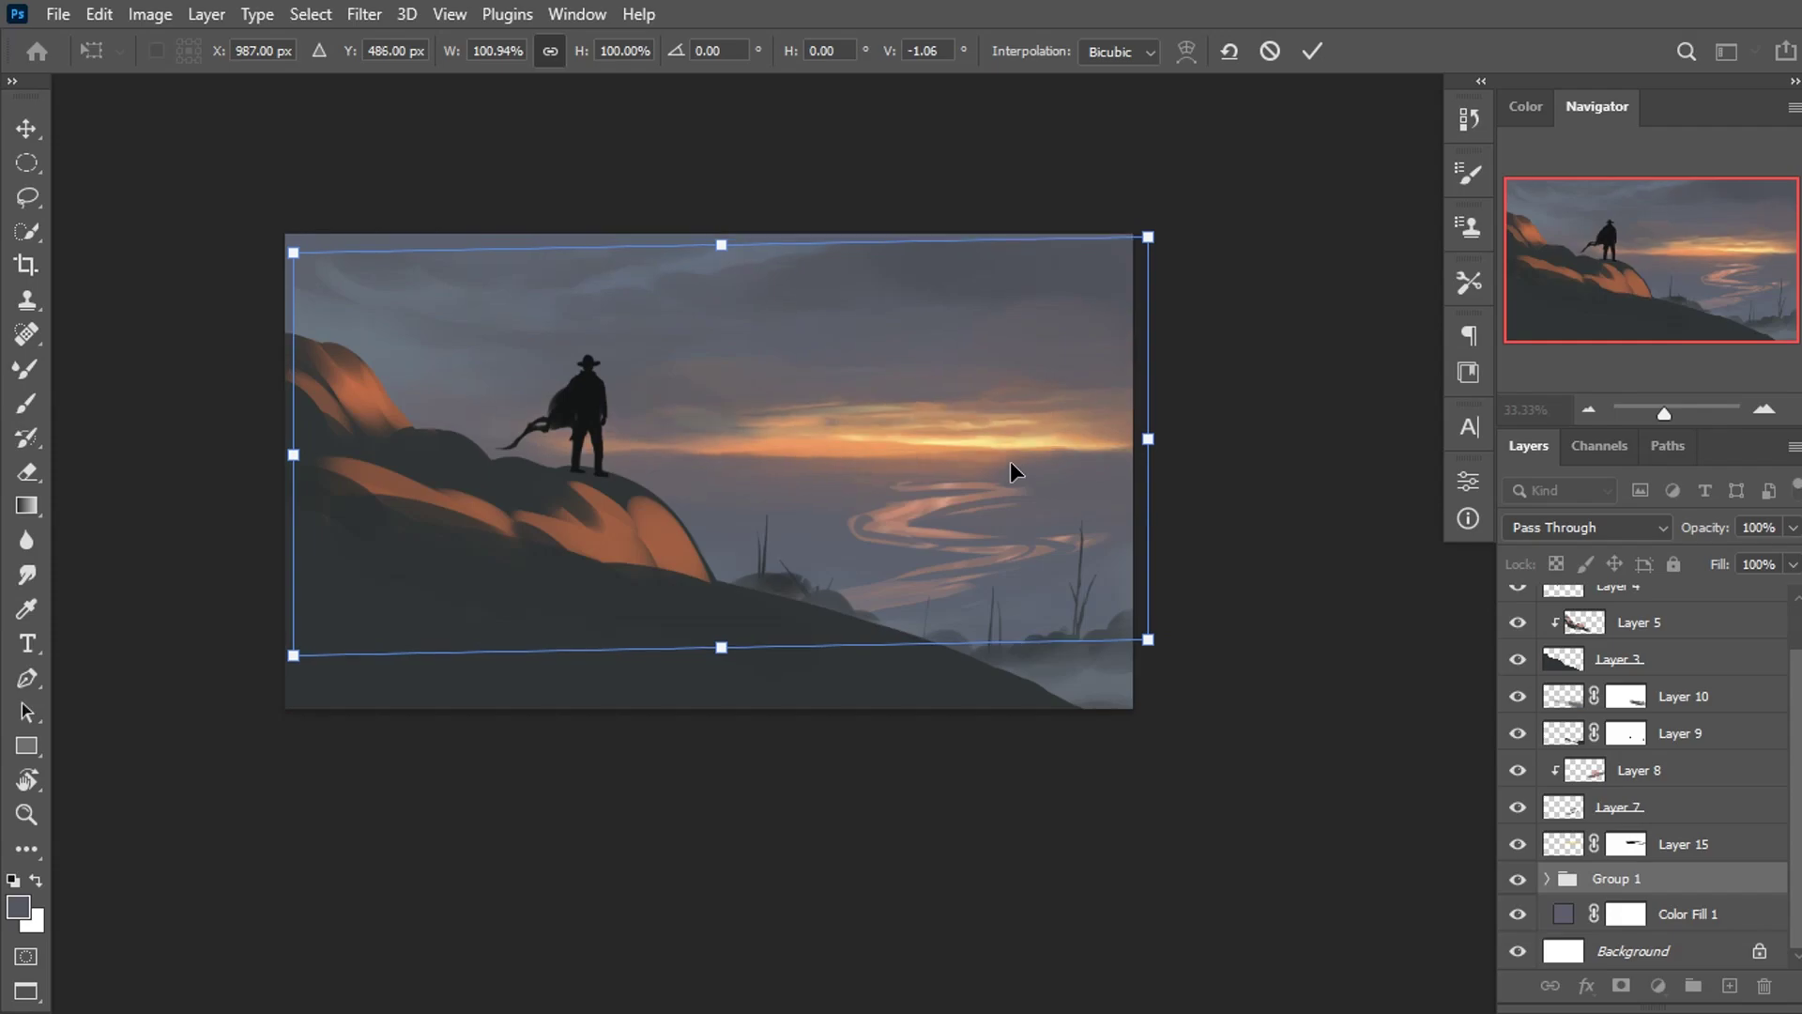
key(Return)
key(b)
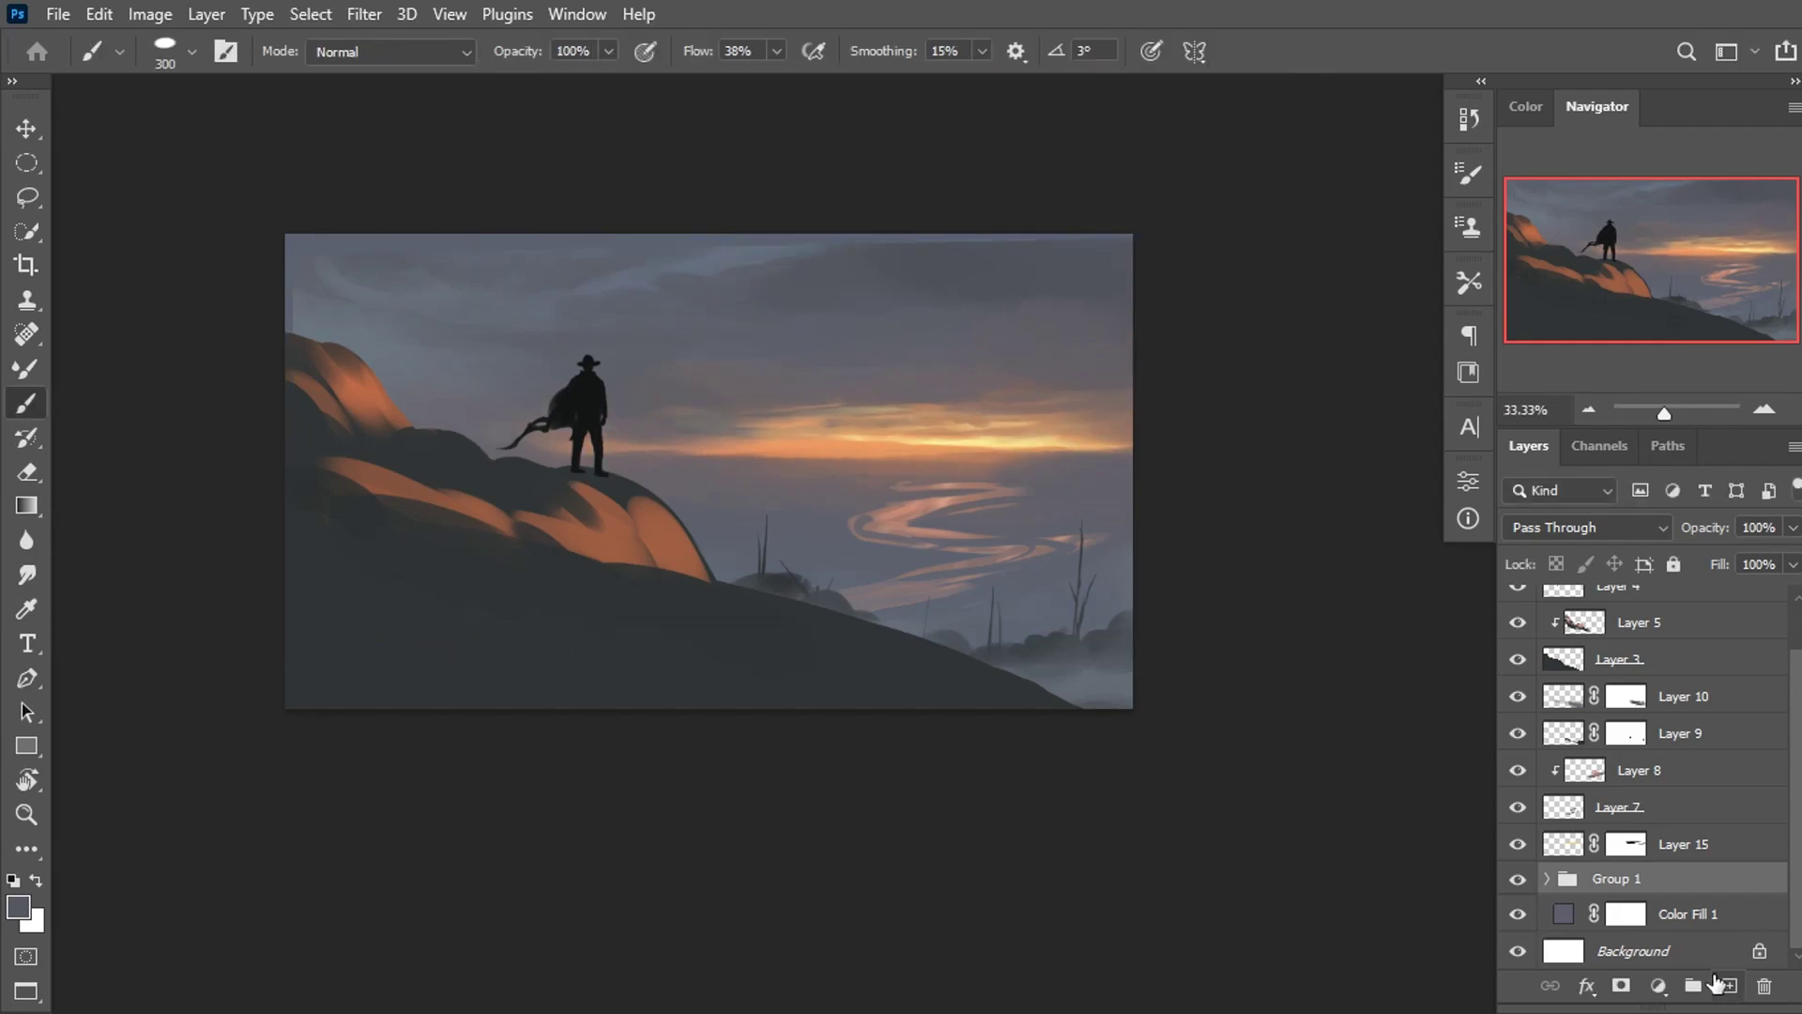
click(1718, 983)
Move Layer 16 above Layer 15, unmirror the canvas, add Brightness/Contrast, and hide Layer 7.
drag(1679, 852, 1678, 845)
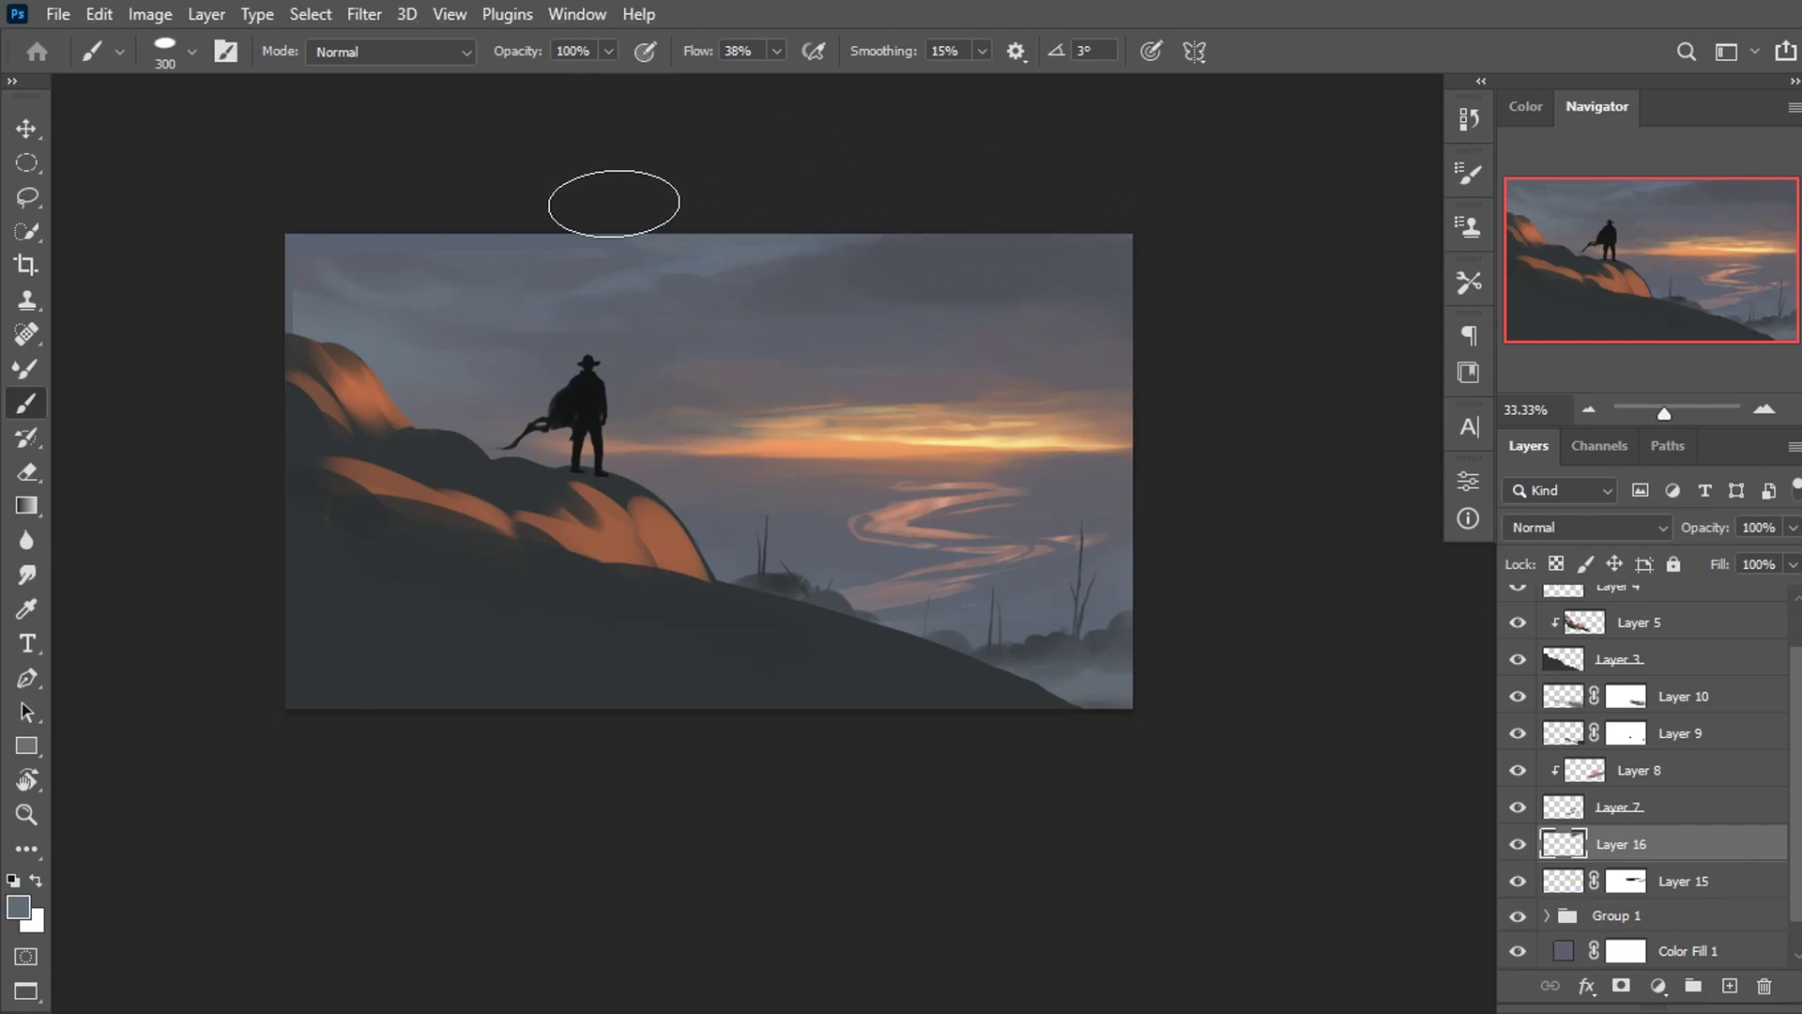
key(ctrl+shift+h)
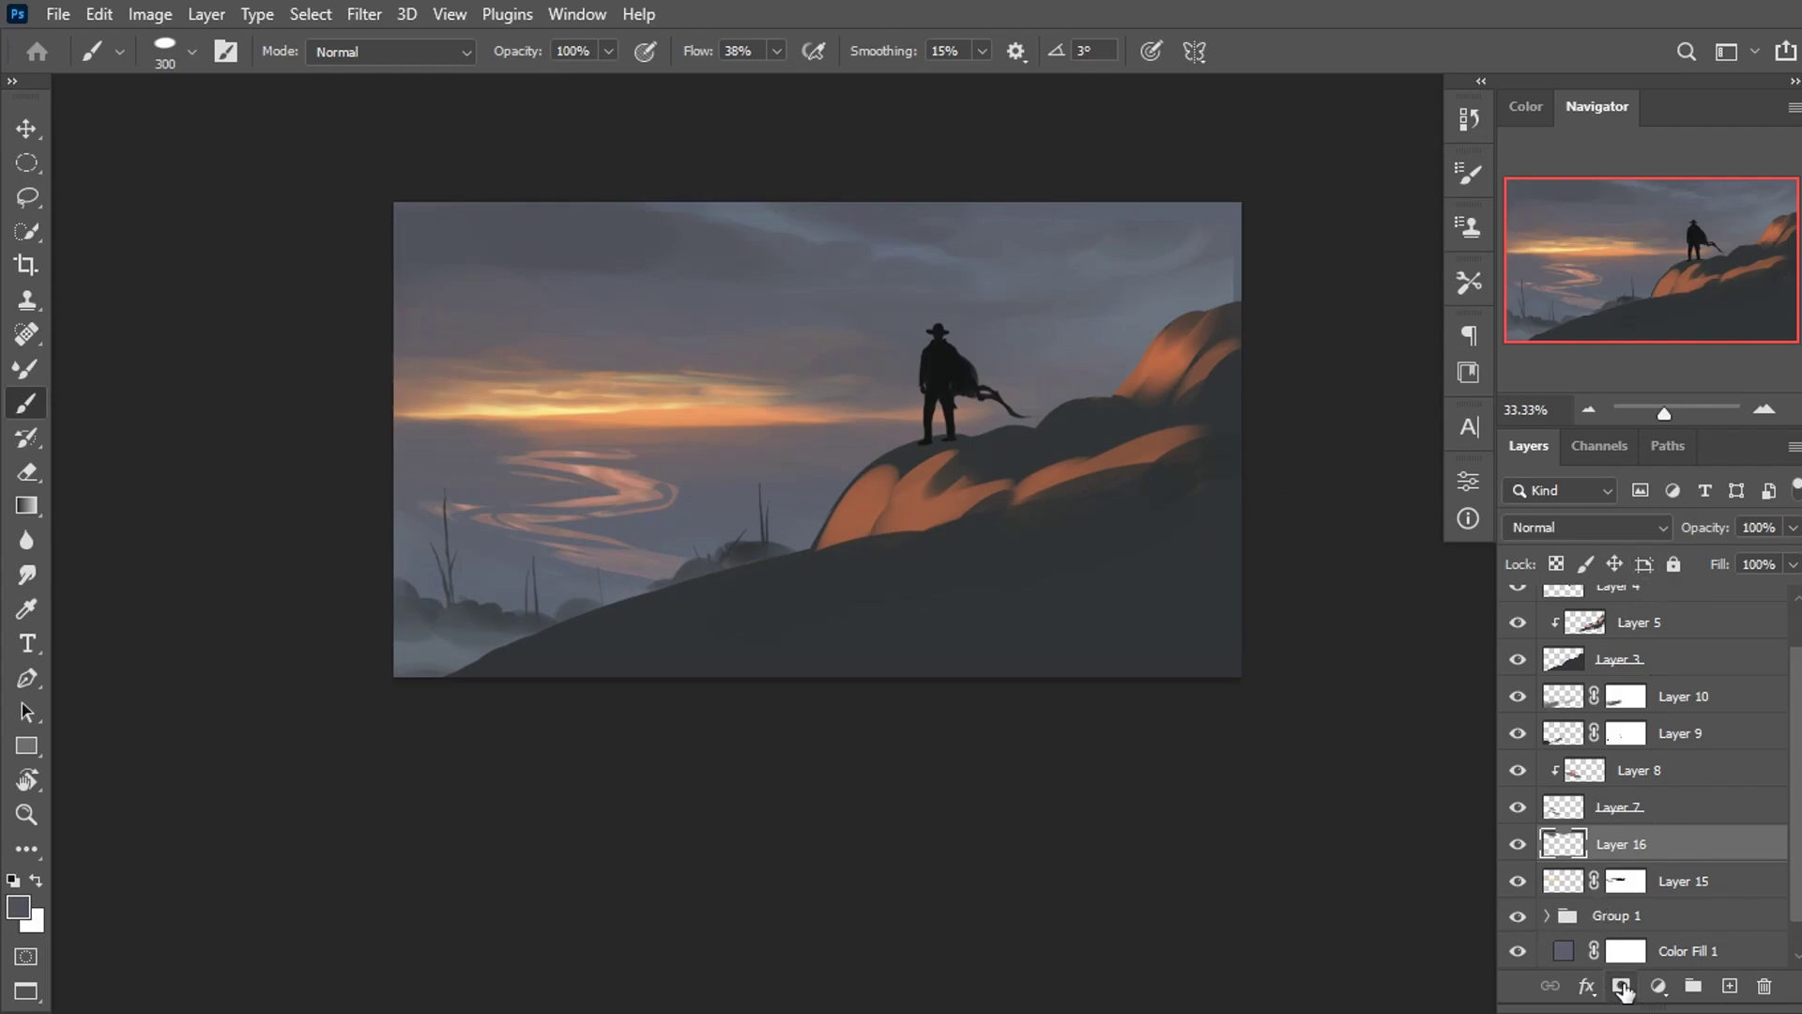
click(1658, 985)
click(1641, 610)
click(1511, 809)
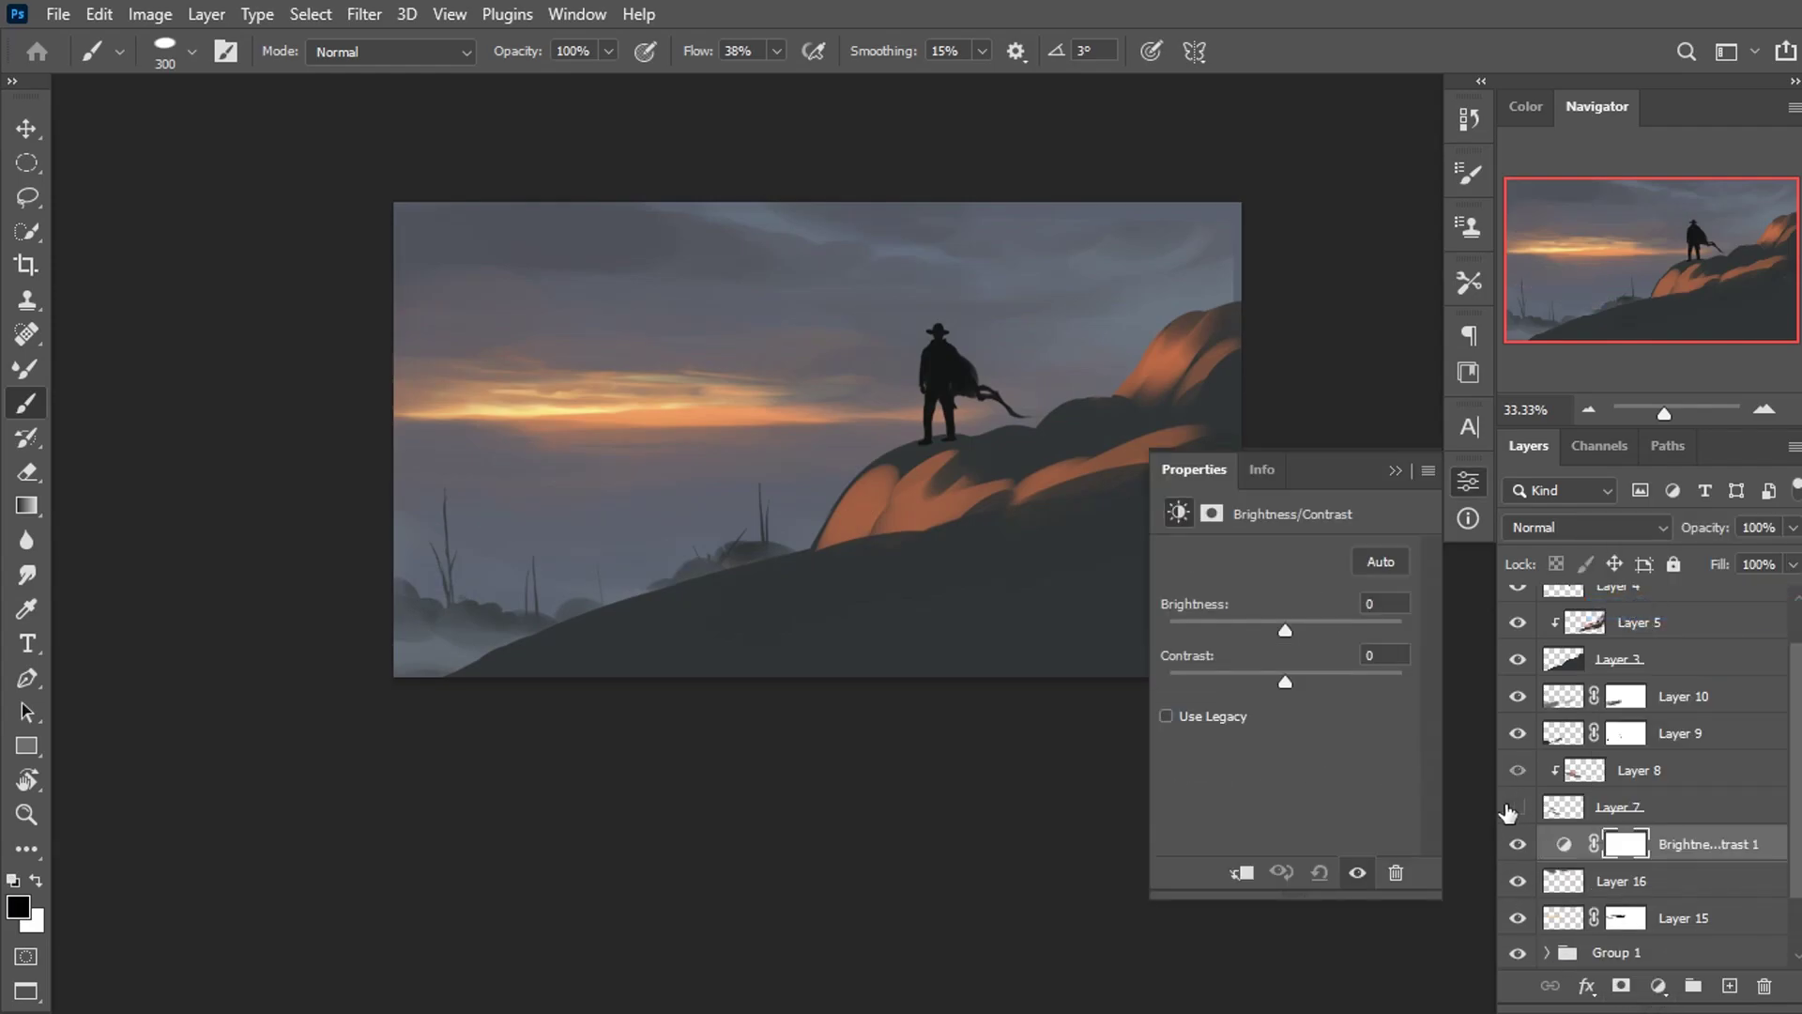
Raise the Brightness/Contrast adjustment's contrast and slightly increase brightness.
mouse_move(1285, 679)
mouse_down()
mouse_move(1329, 679)
mouse_move(1304, 629)
mouse_up()
drag(1329, 680, 1361, 678)
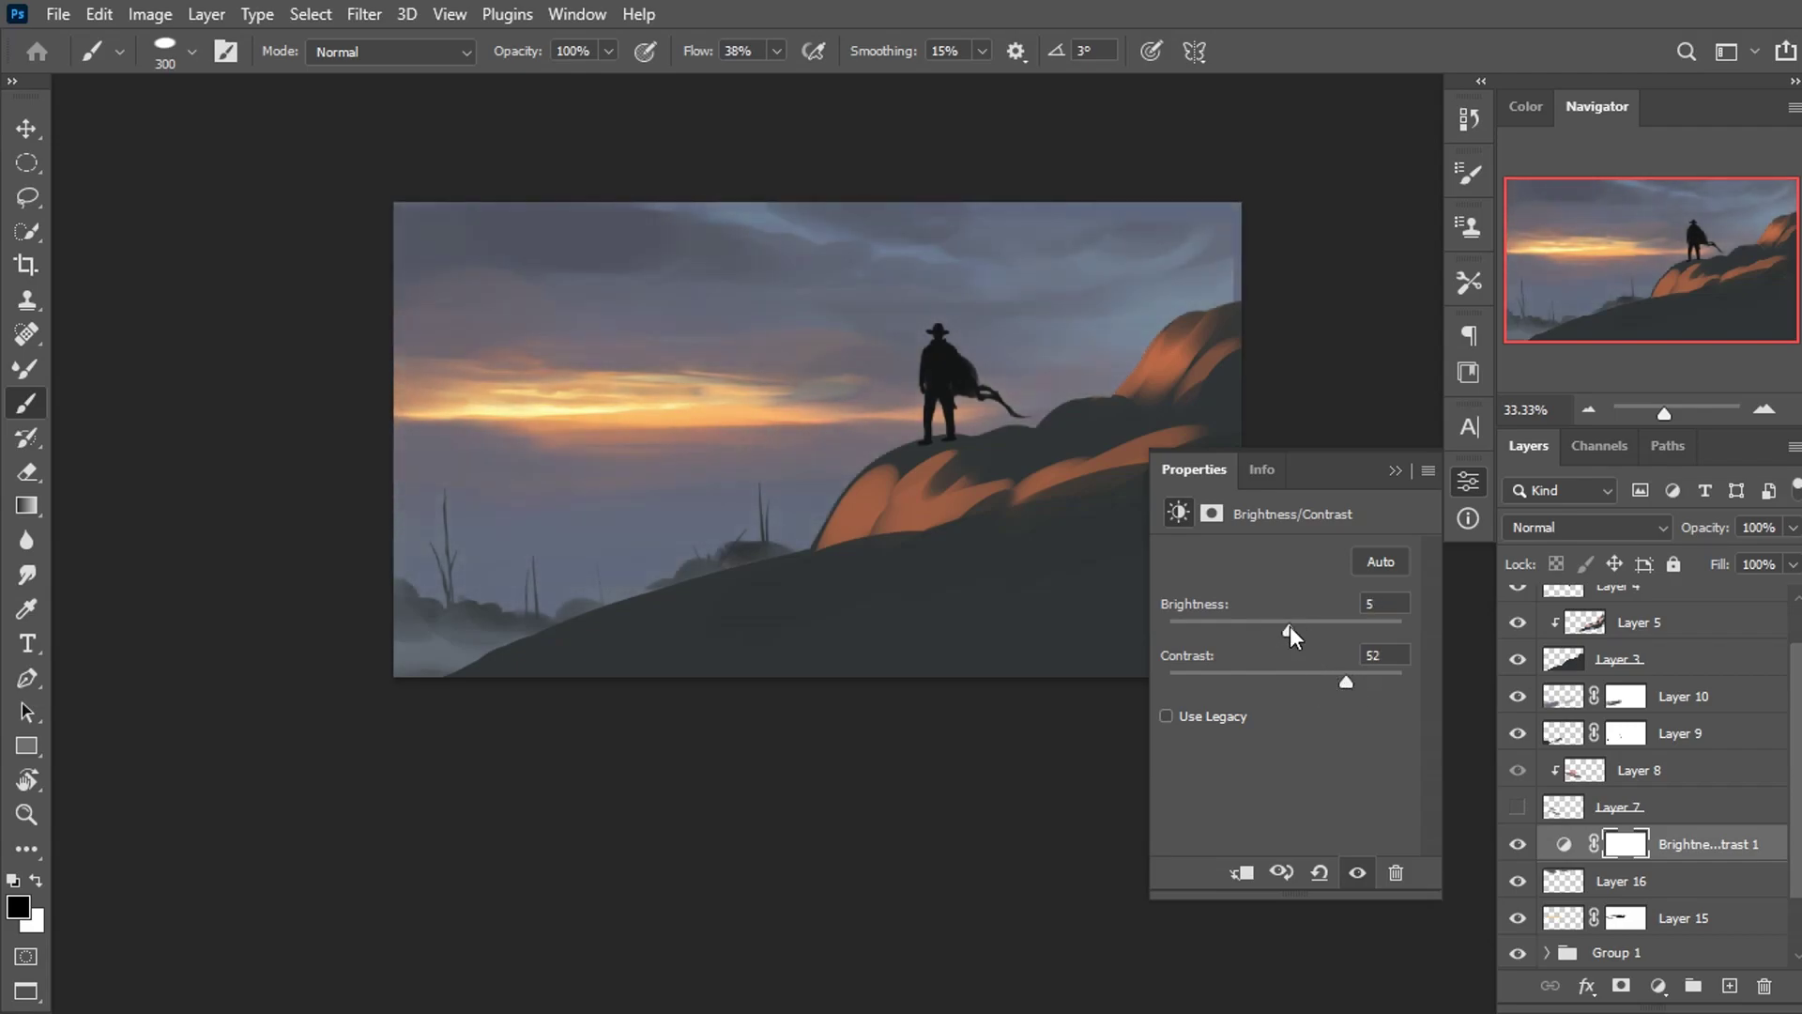
drag(1290, 627, 1288, 628)
click(1396, 469)
On new Layer 17, sample light and dark blue-greys from the sky with a 125 px brush.
click(1730, 986)
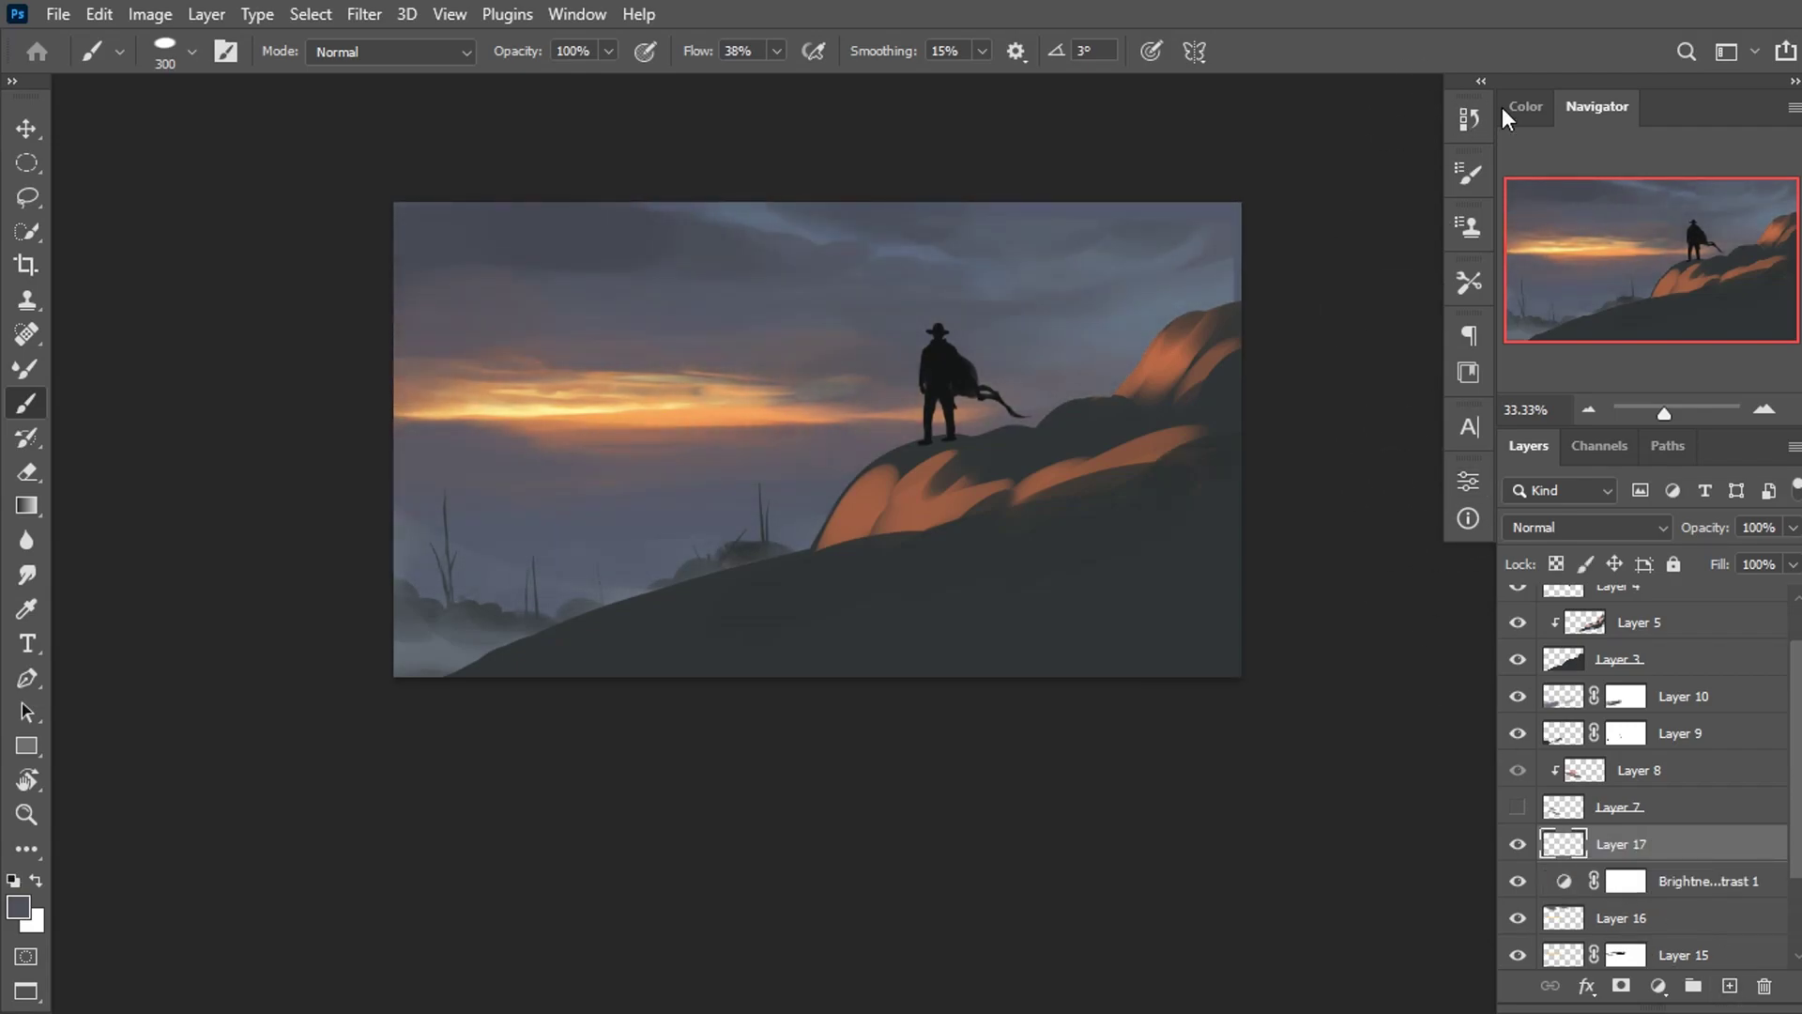
click(1505, 107)
alt+click(1217, 270)
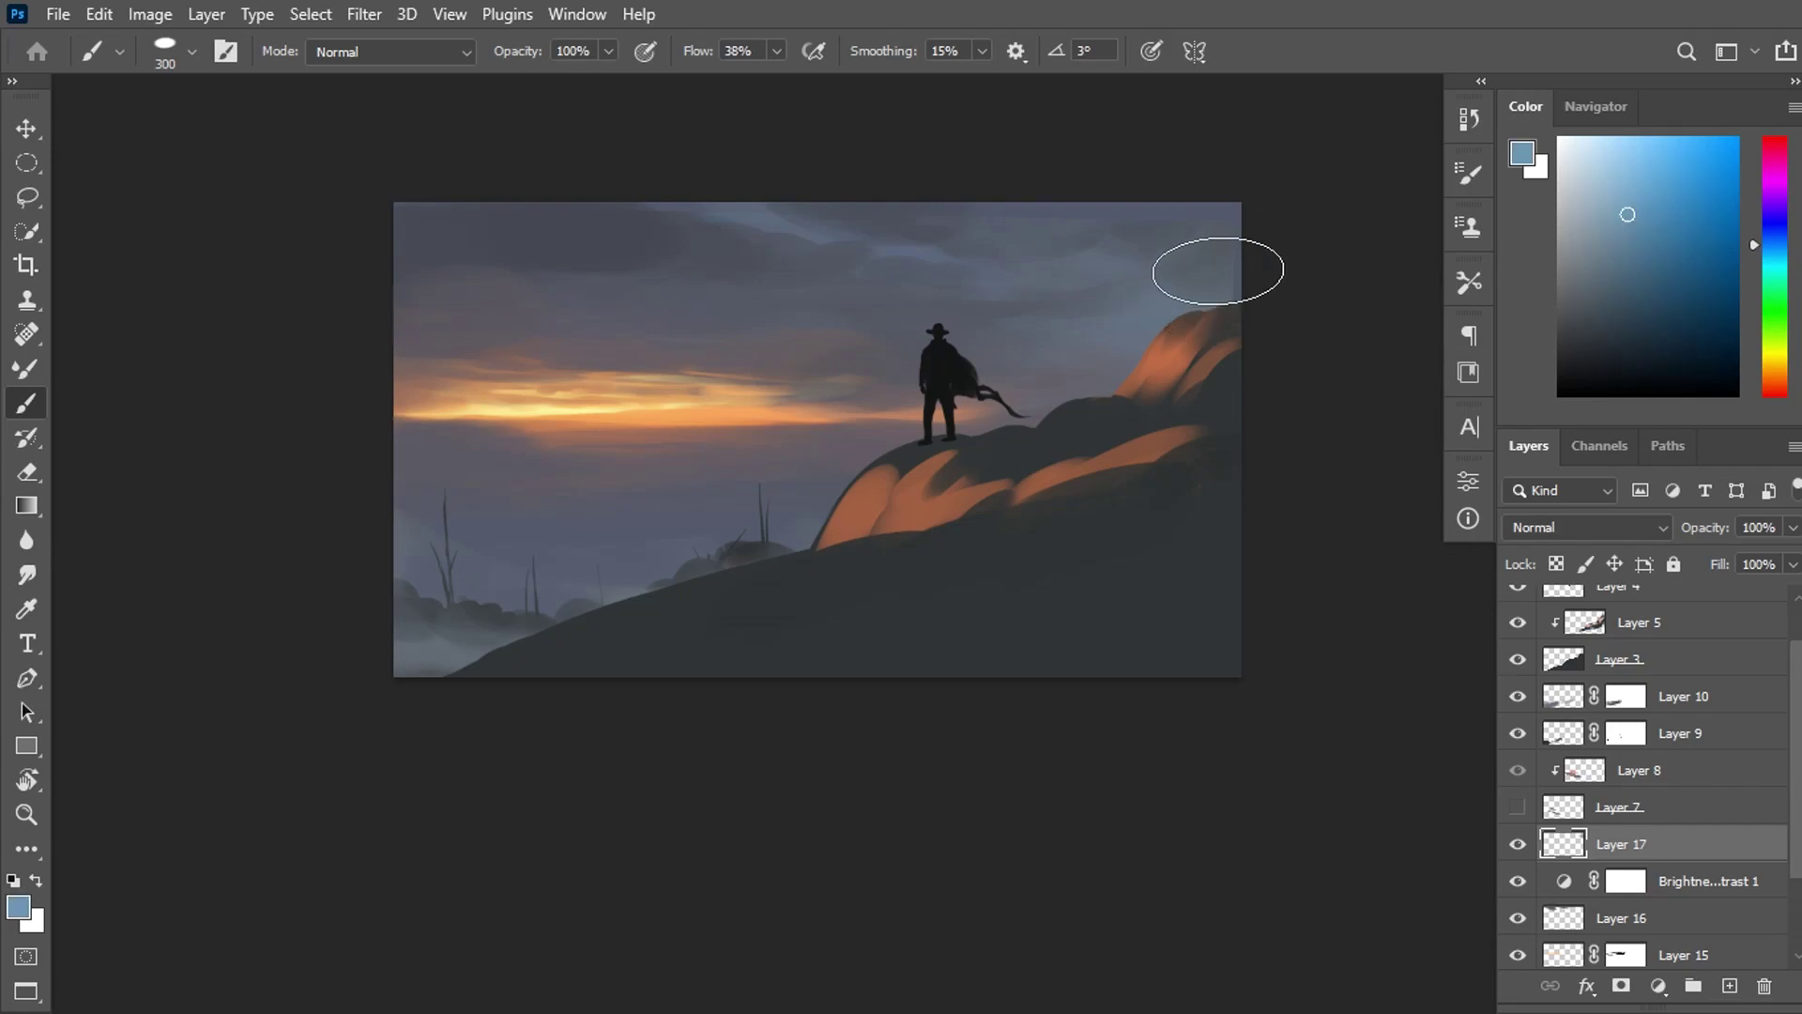
alt+click(1191, 302)
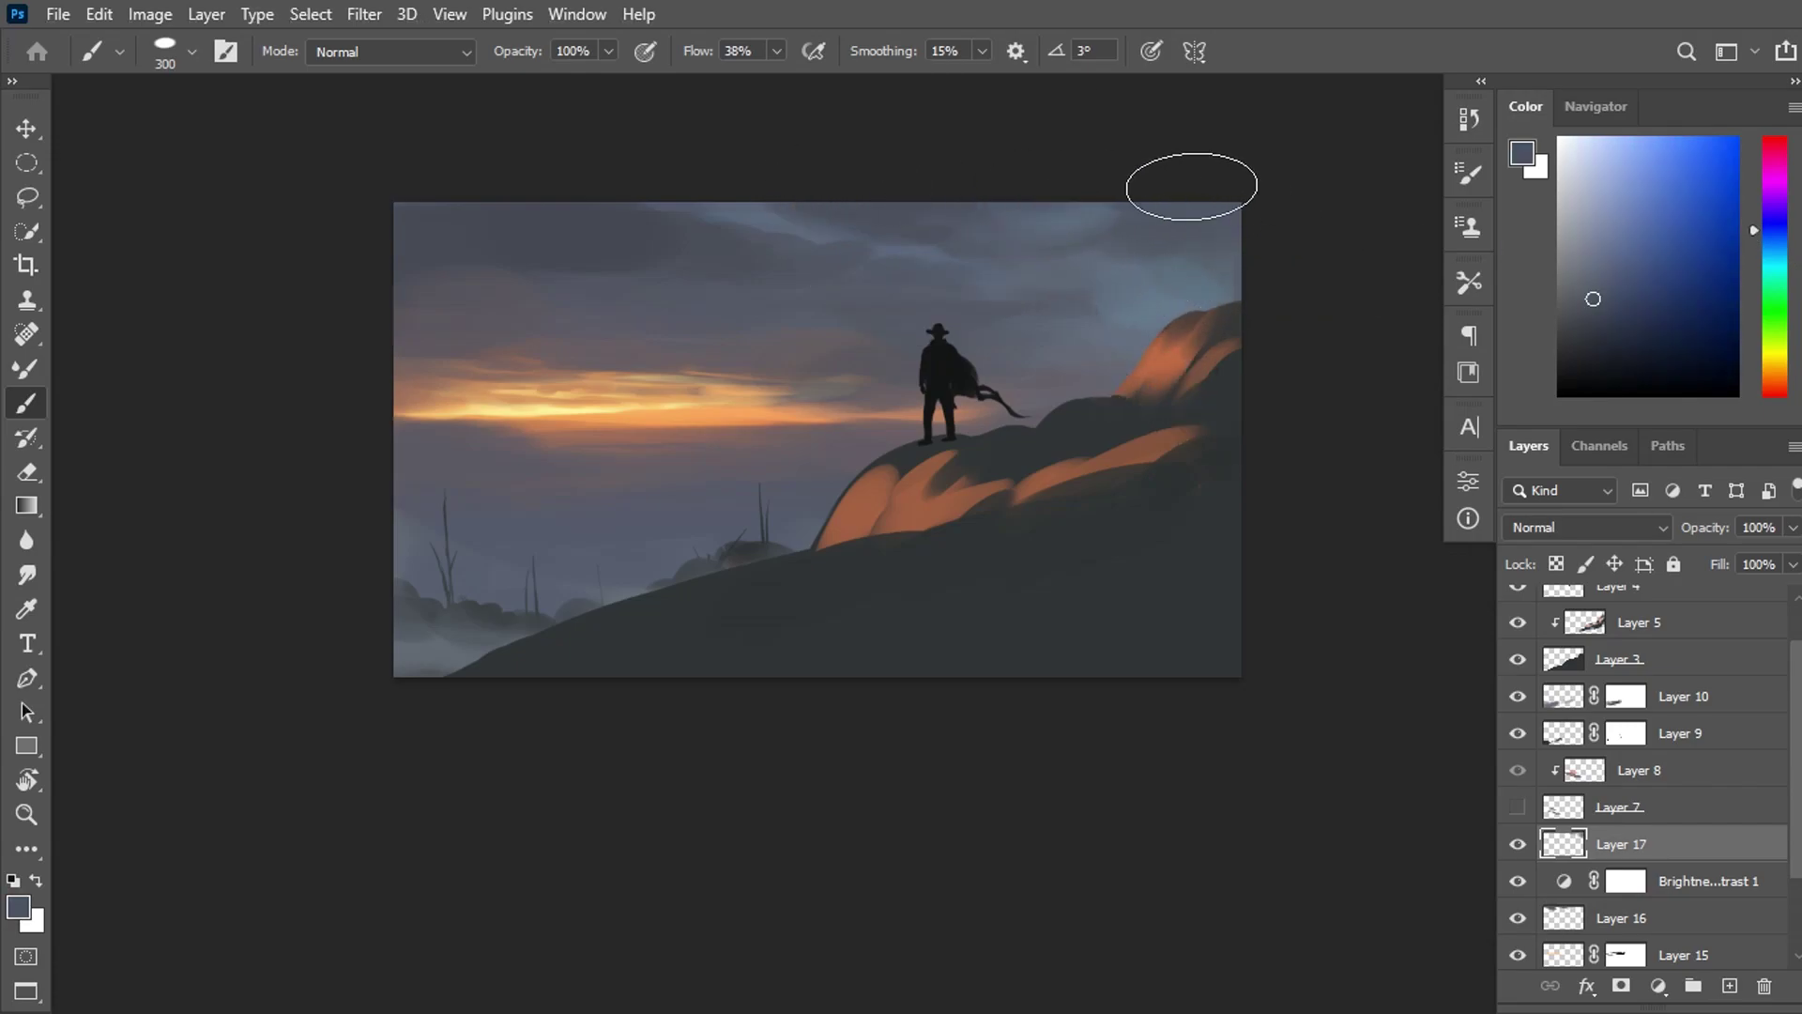
alt+click(1030, 211)
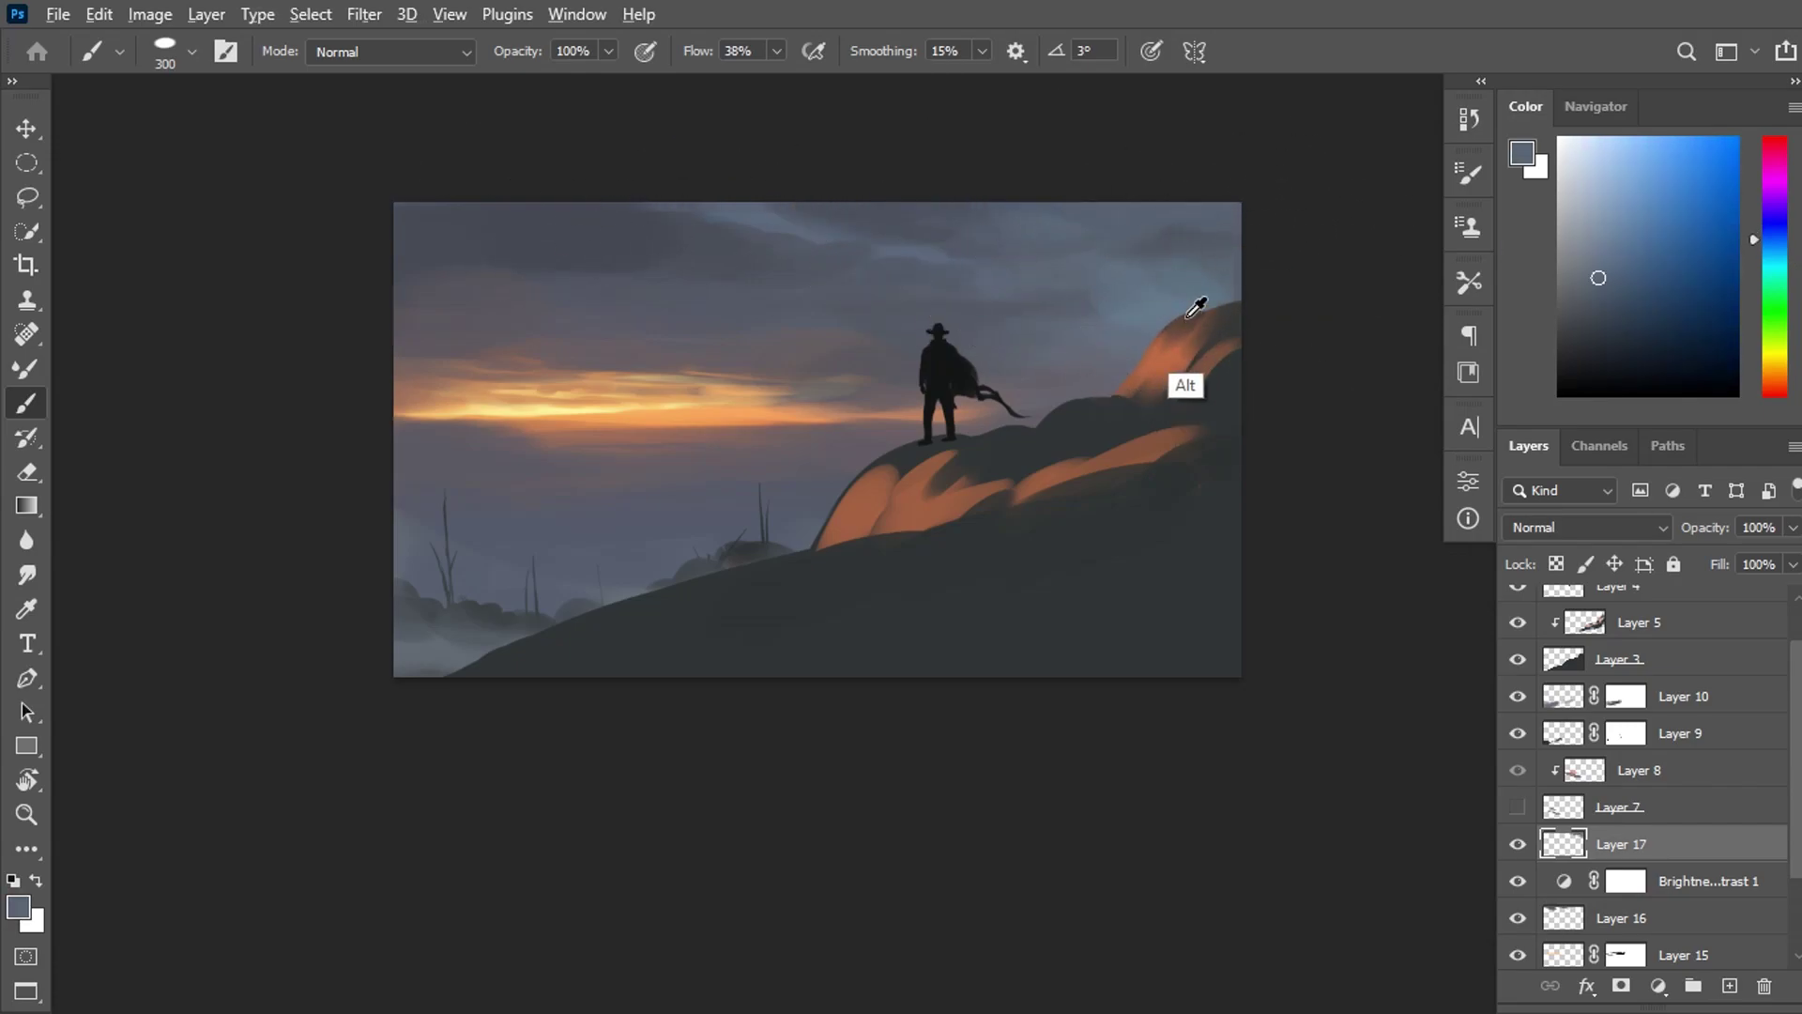
key(bracketright)
alt+click(1220, 260)
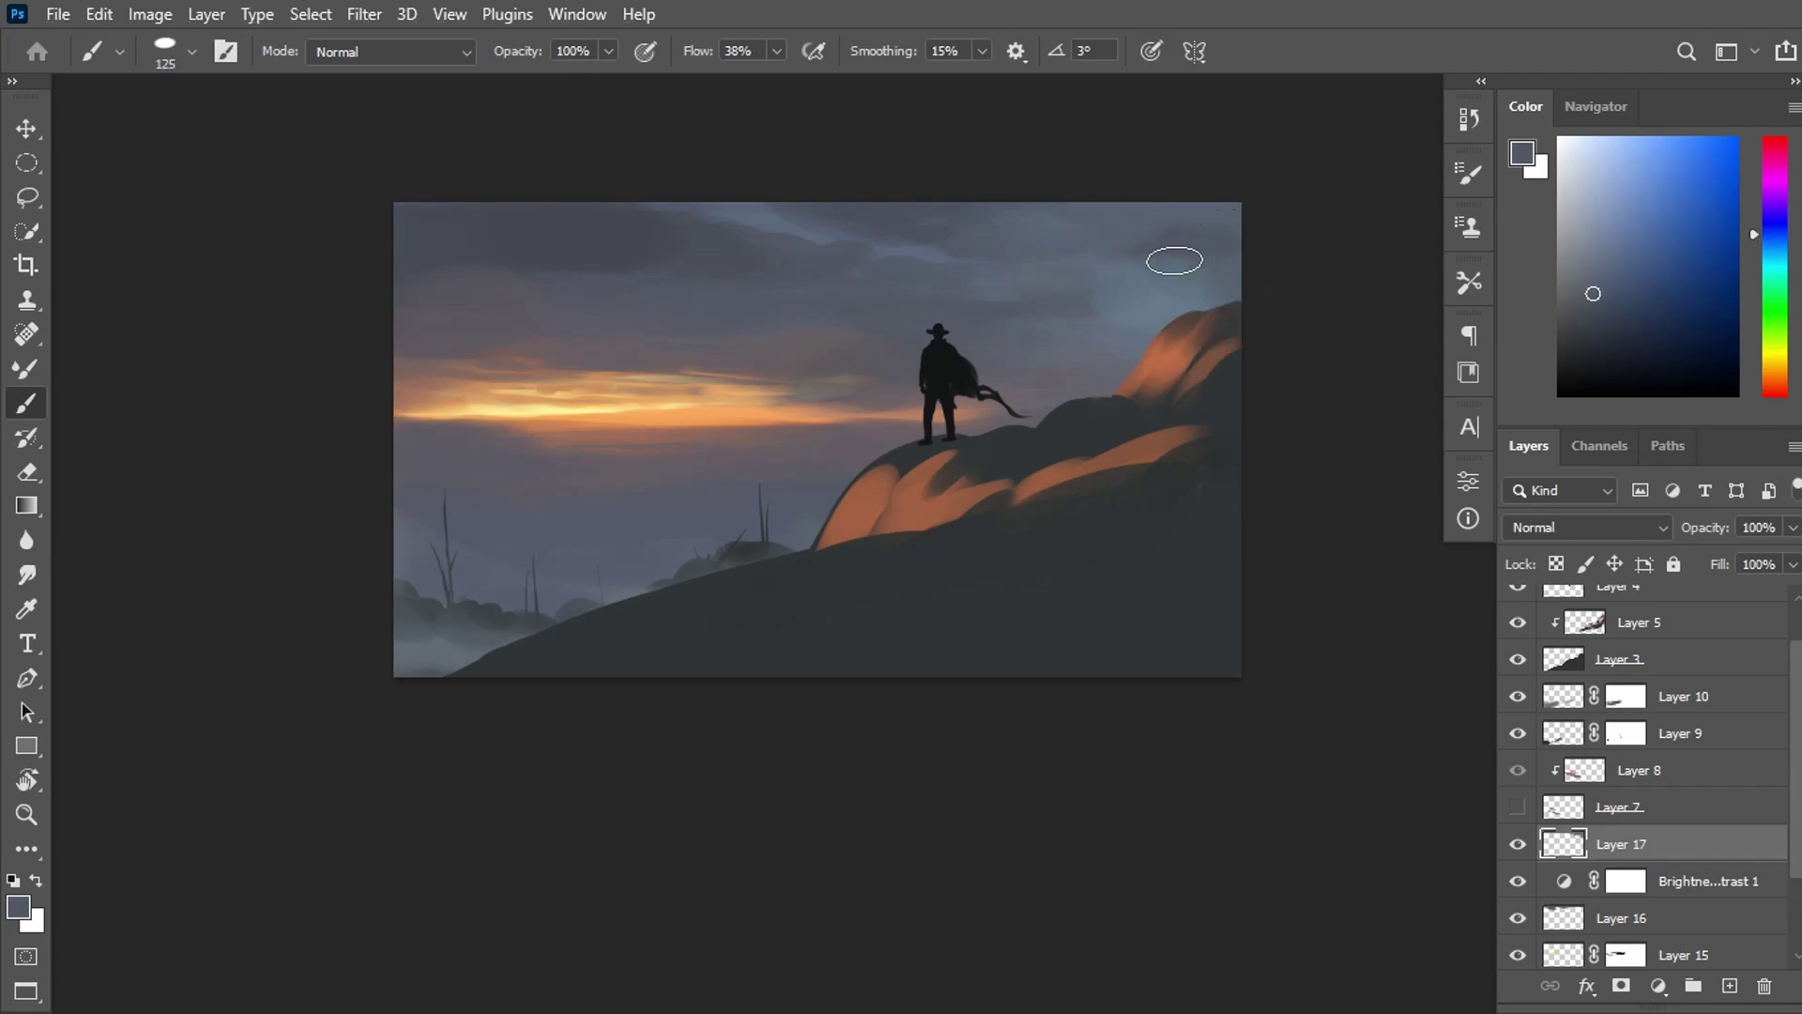
alt+click(1080, 306)
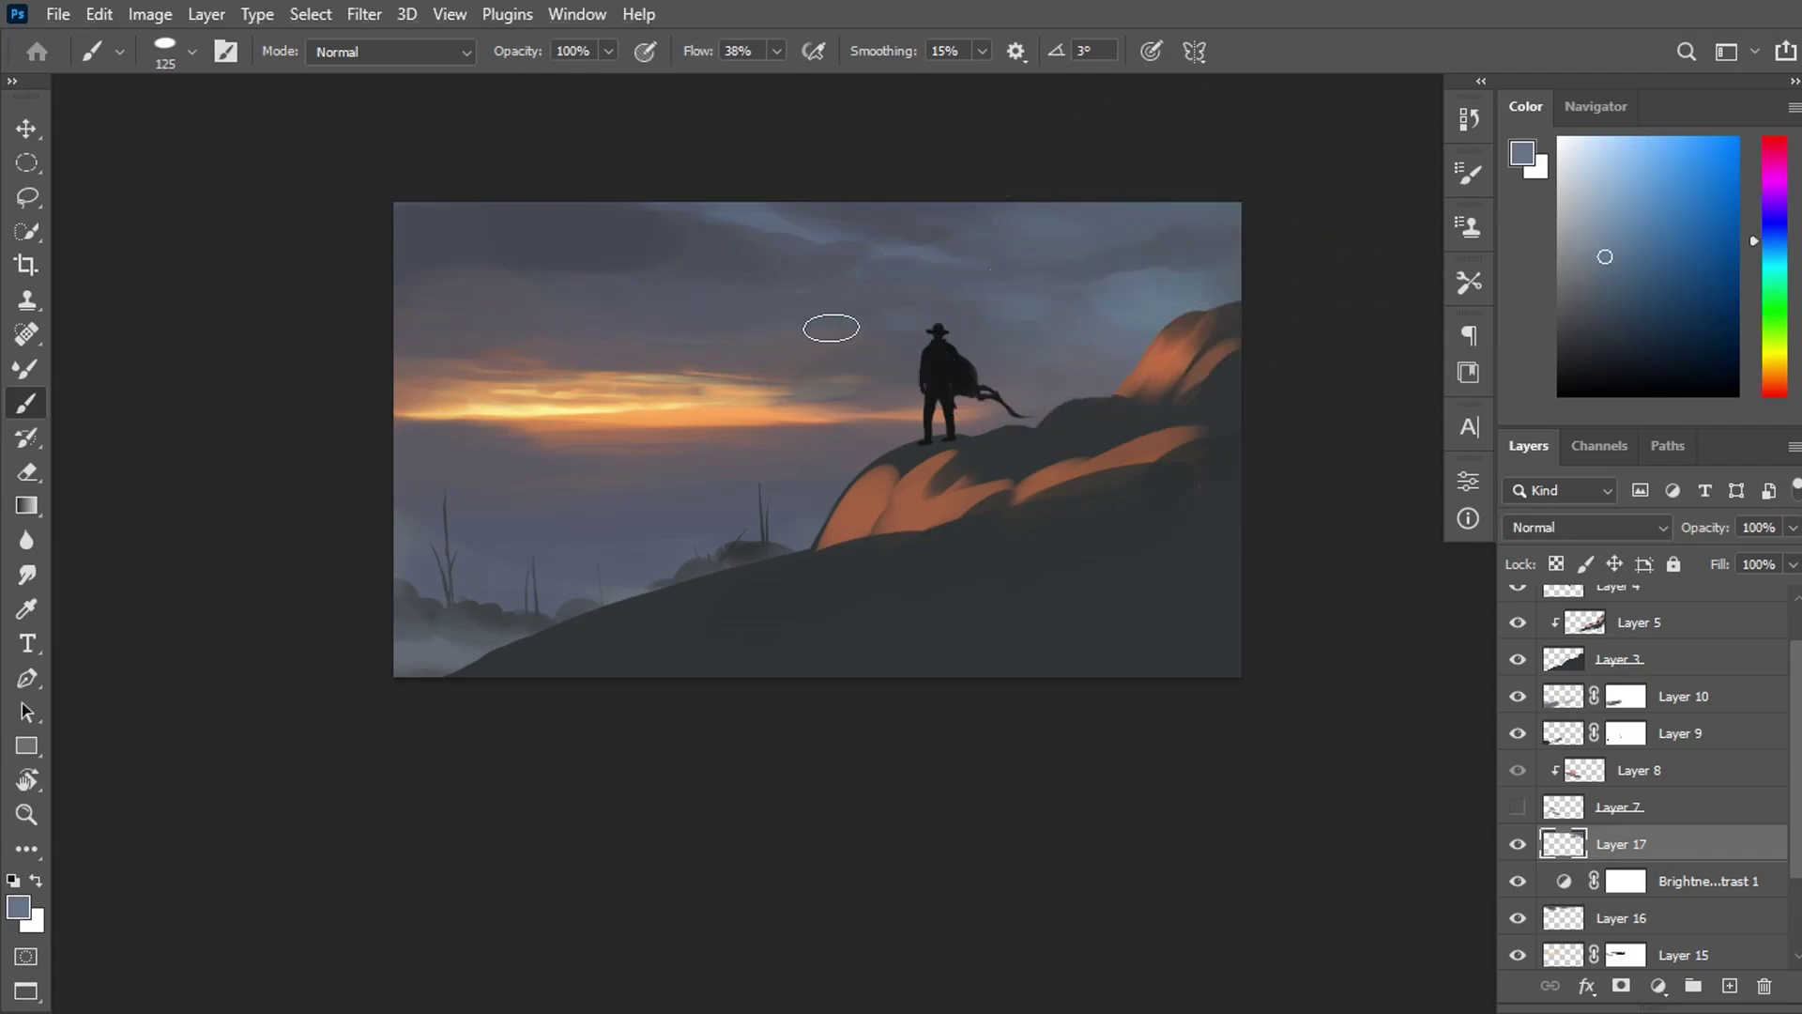
alt+click(1133, 315)
alt+click(1054, 319)
alt+click(1162, 294)
alt+click(1050, 304)
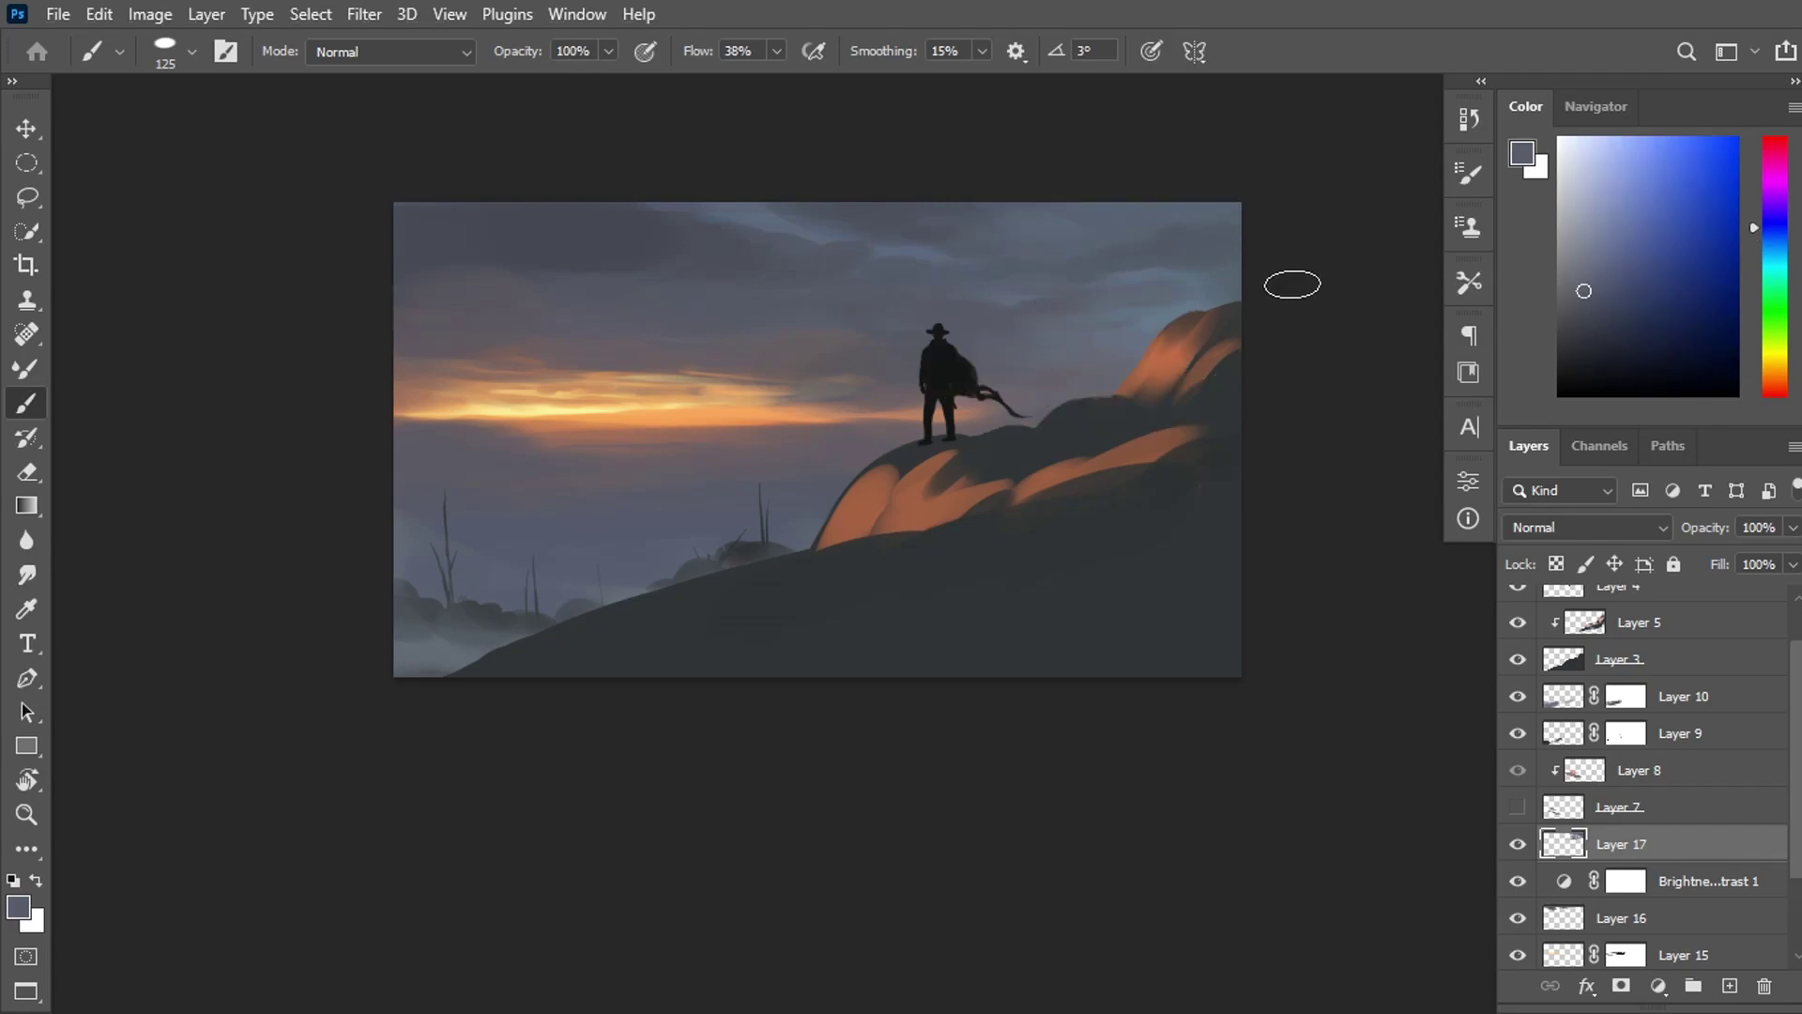
click(1596, 107)
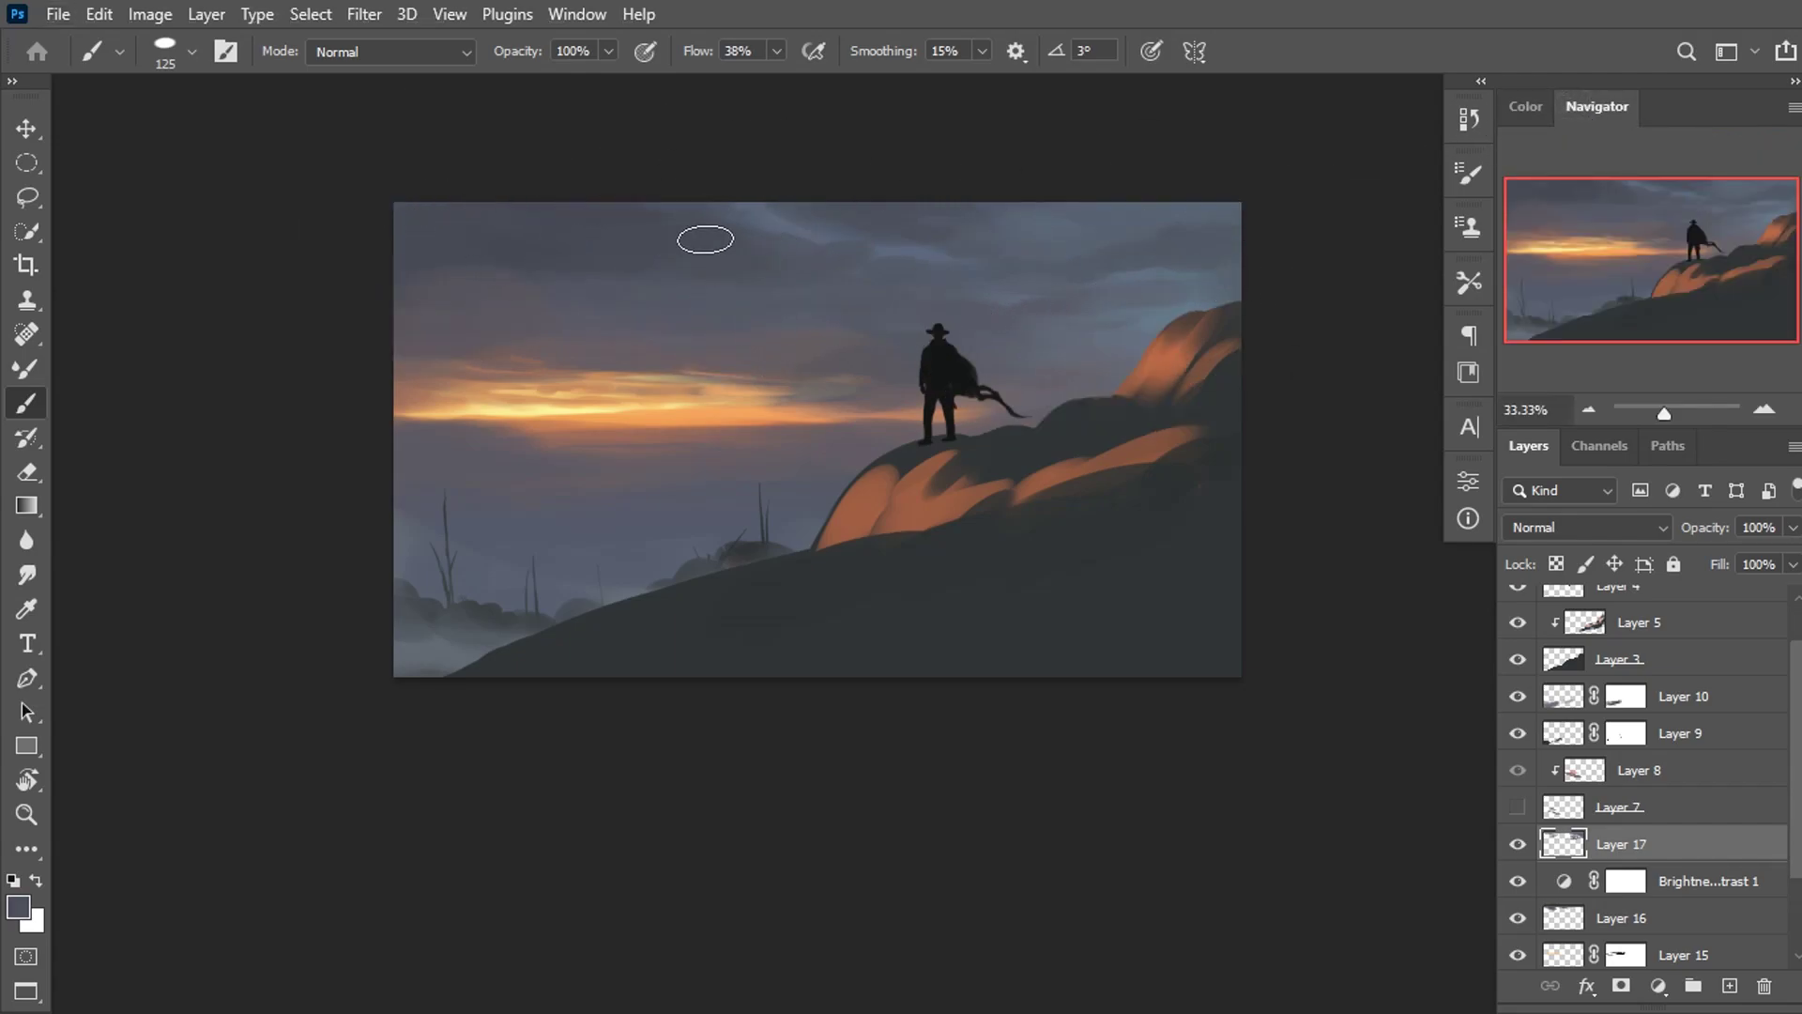
Tone down the orange glow left of the cowboy with mauve-grey strokes, then add Layer 18.
alt+click(760, 215)
alt+click(704, 273)
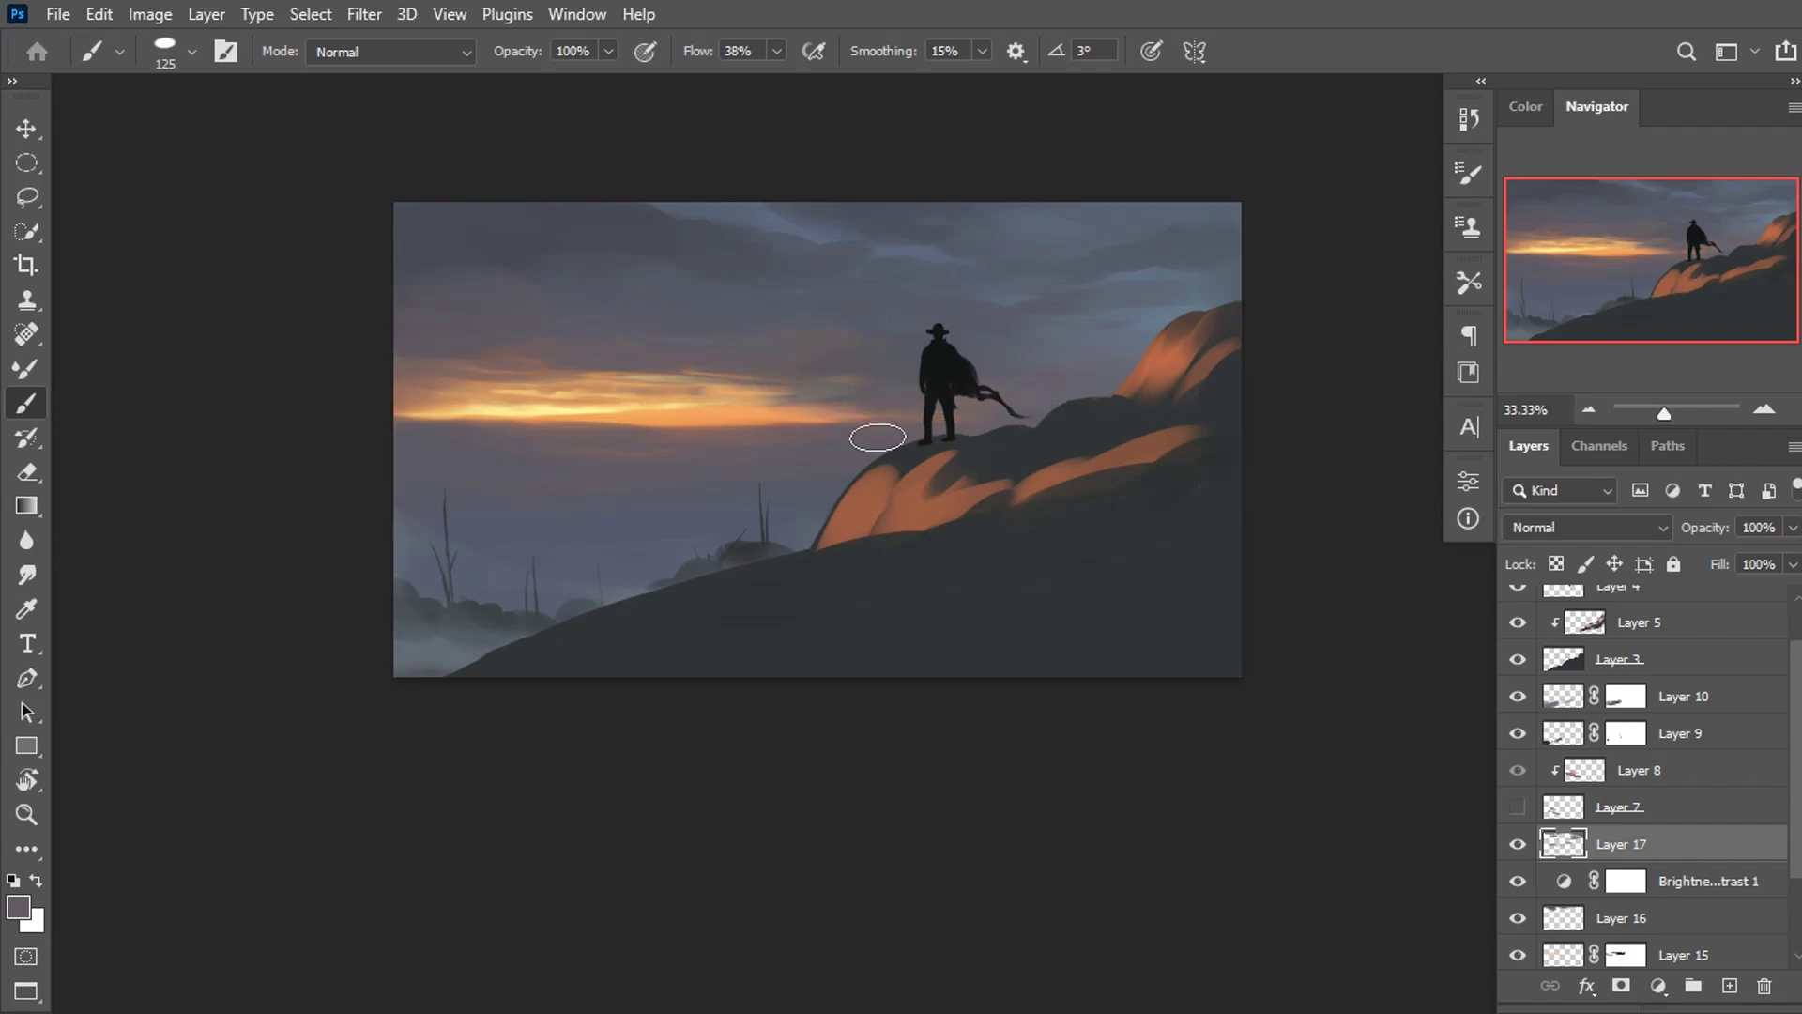
alt+click(800, 421)
alt+click(797, 451)
drag(878, 413, 732, 407)
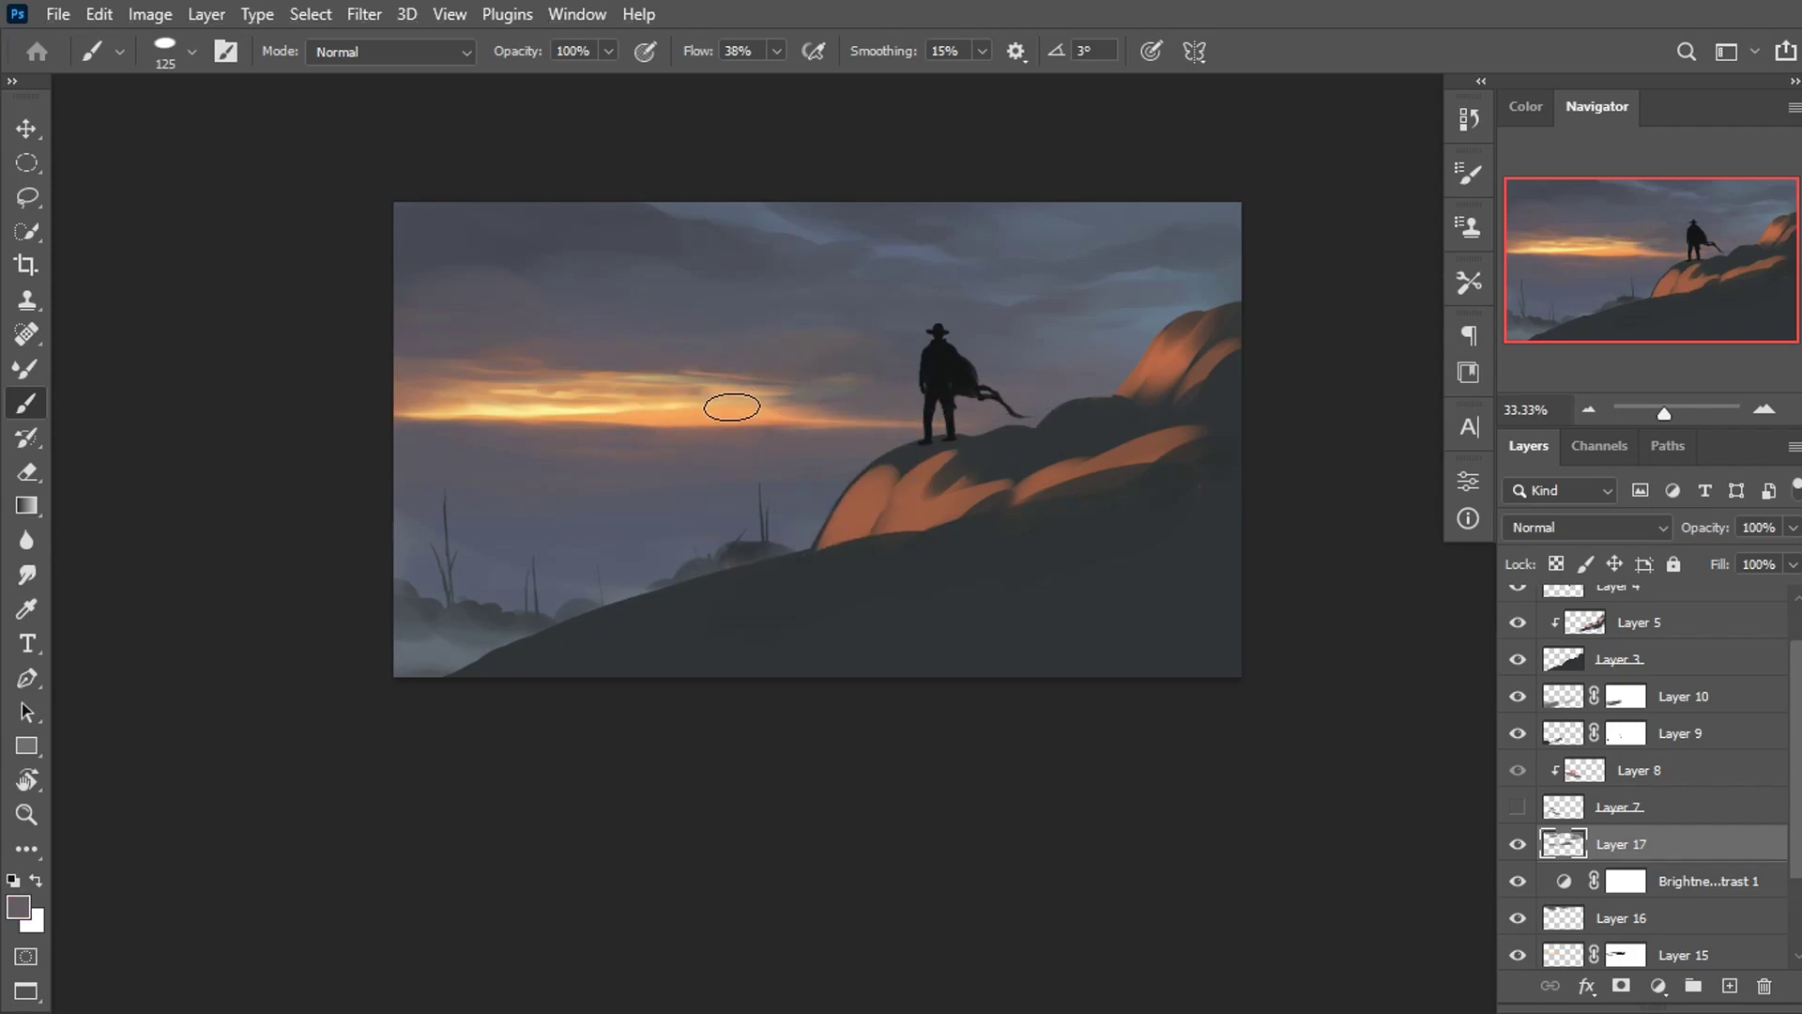
drag(871, 358, 686, 384)
alt+click(758, 432)
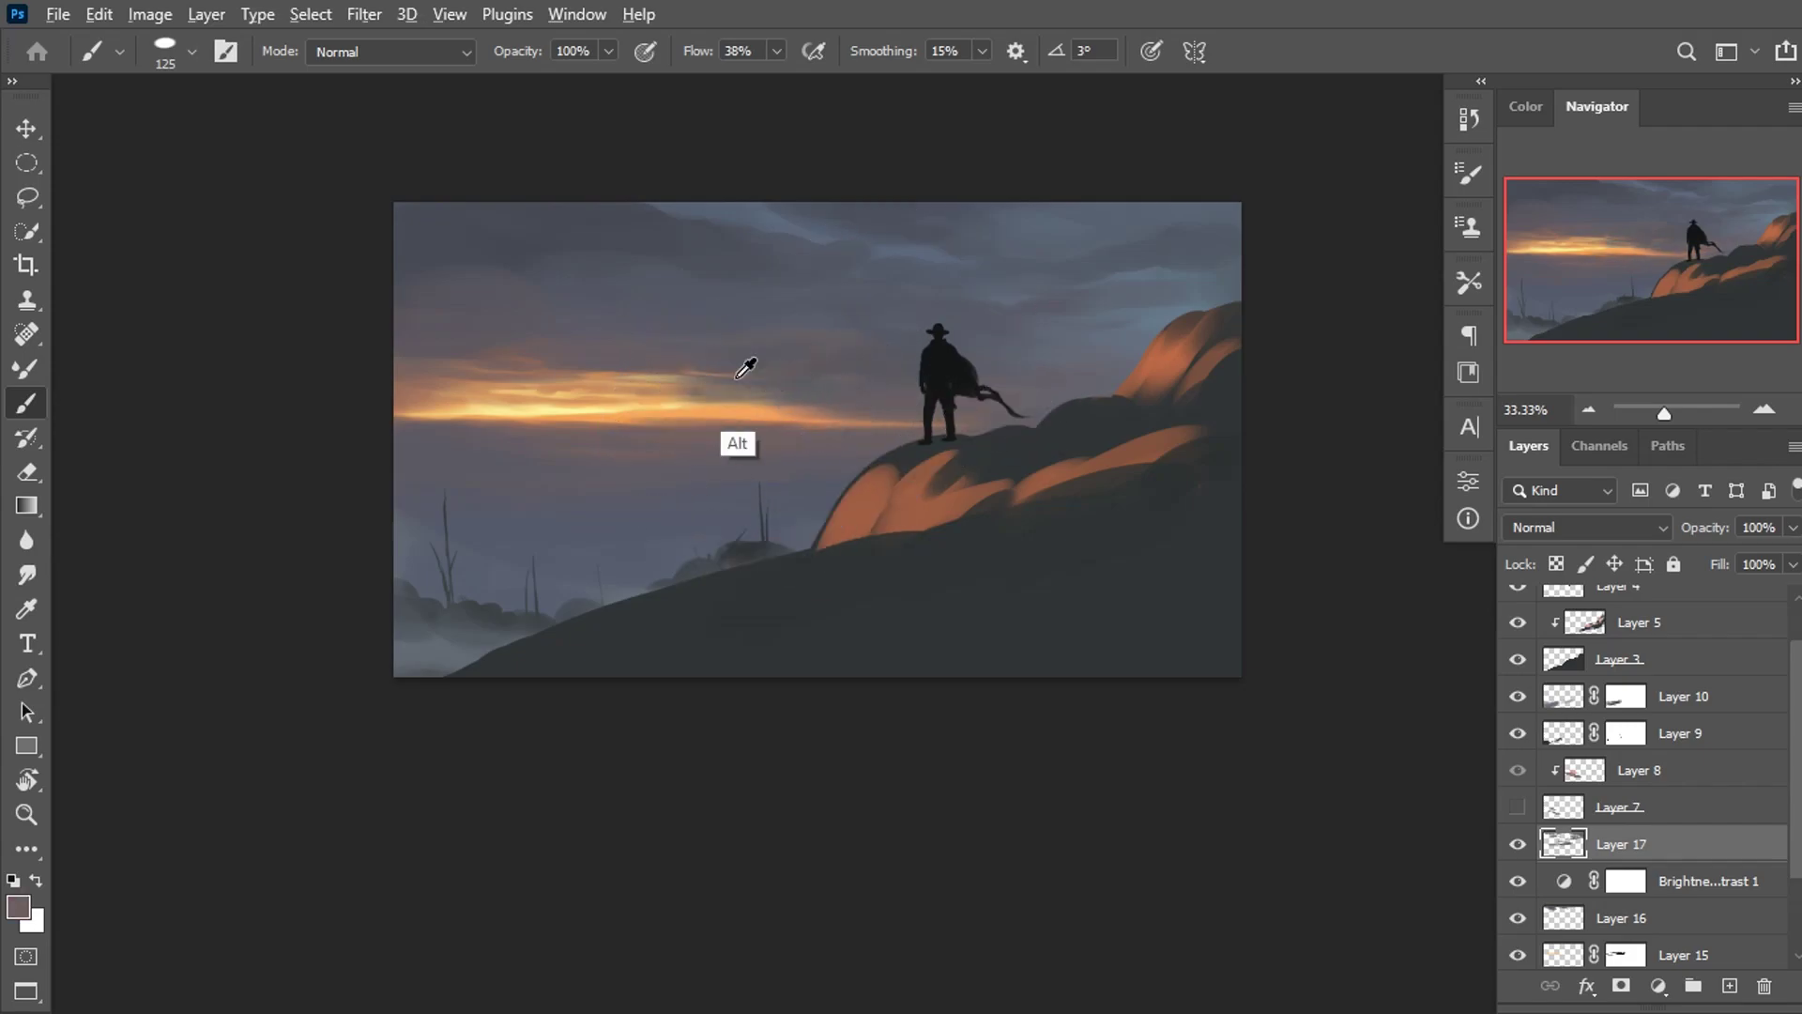
alt+click(793, 391)
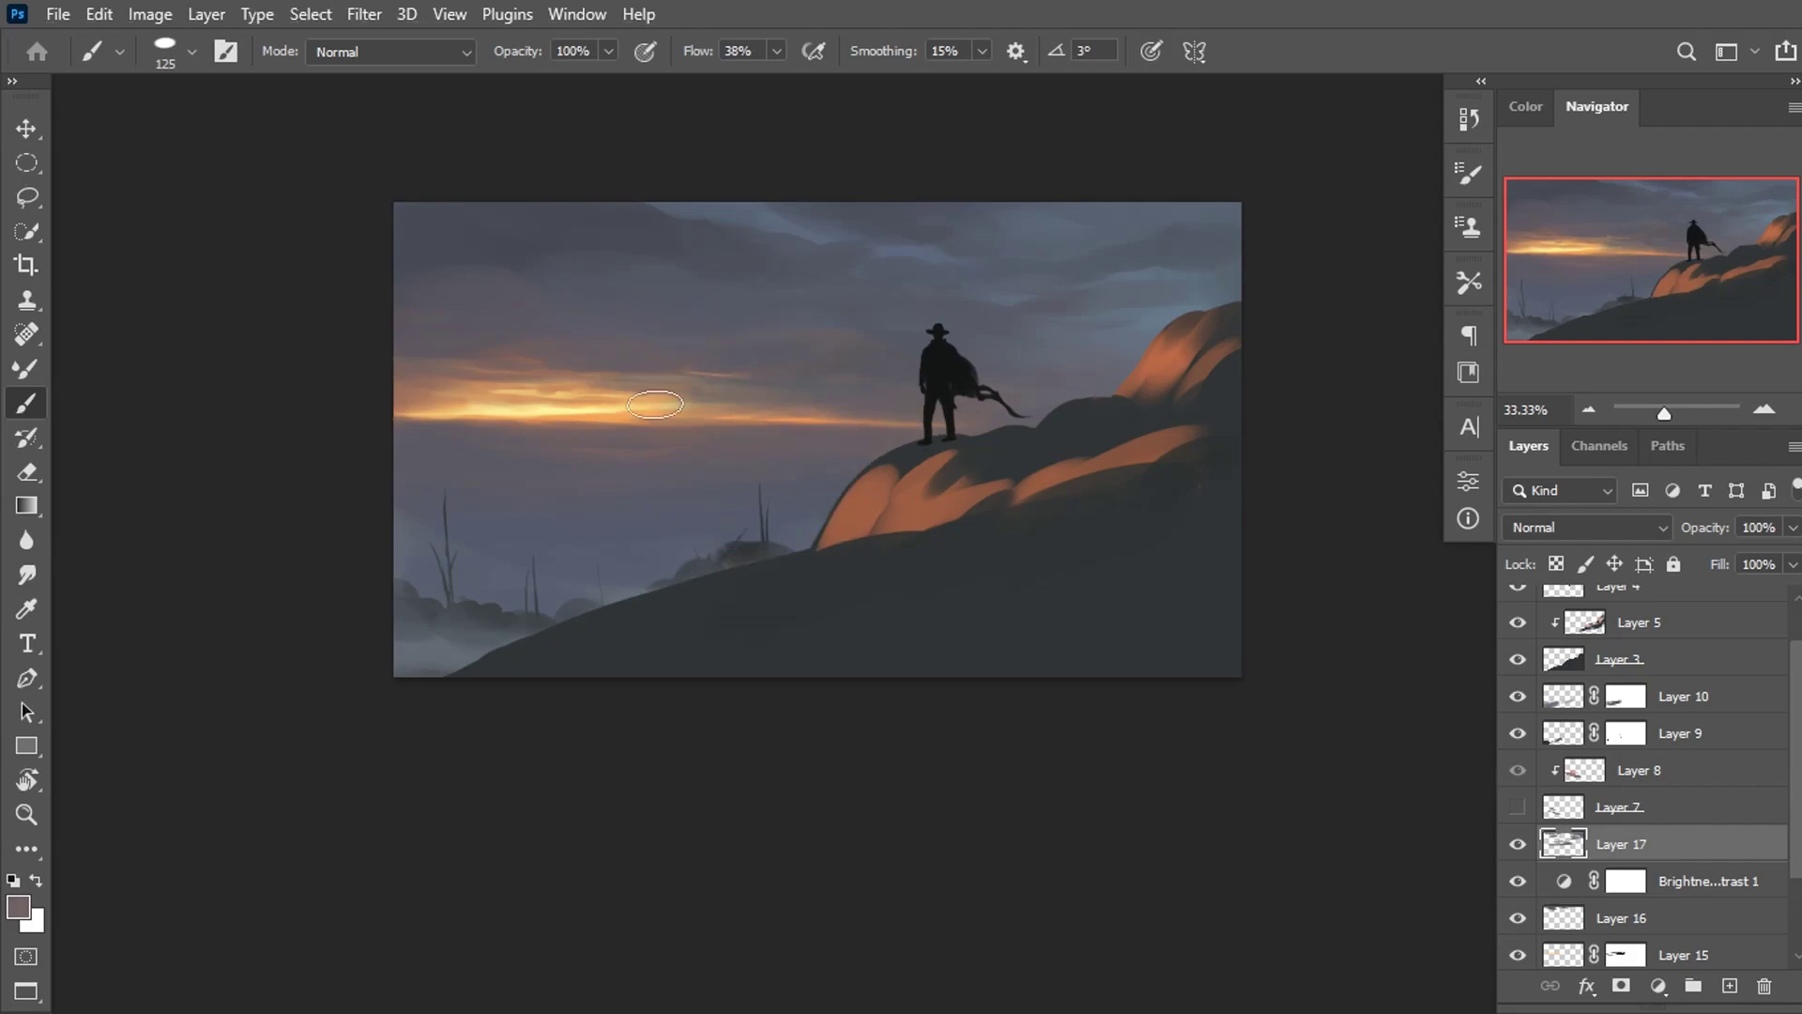
key(ctrl+minus)
key(ctrl+minus)
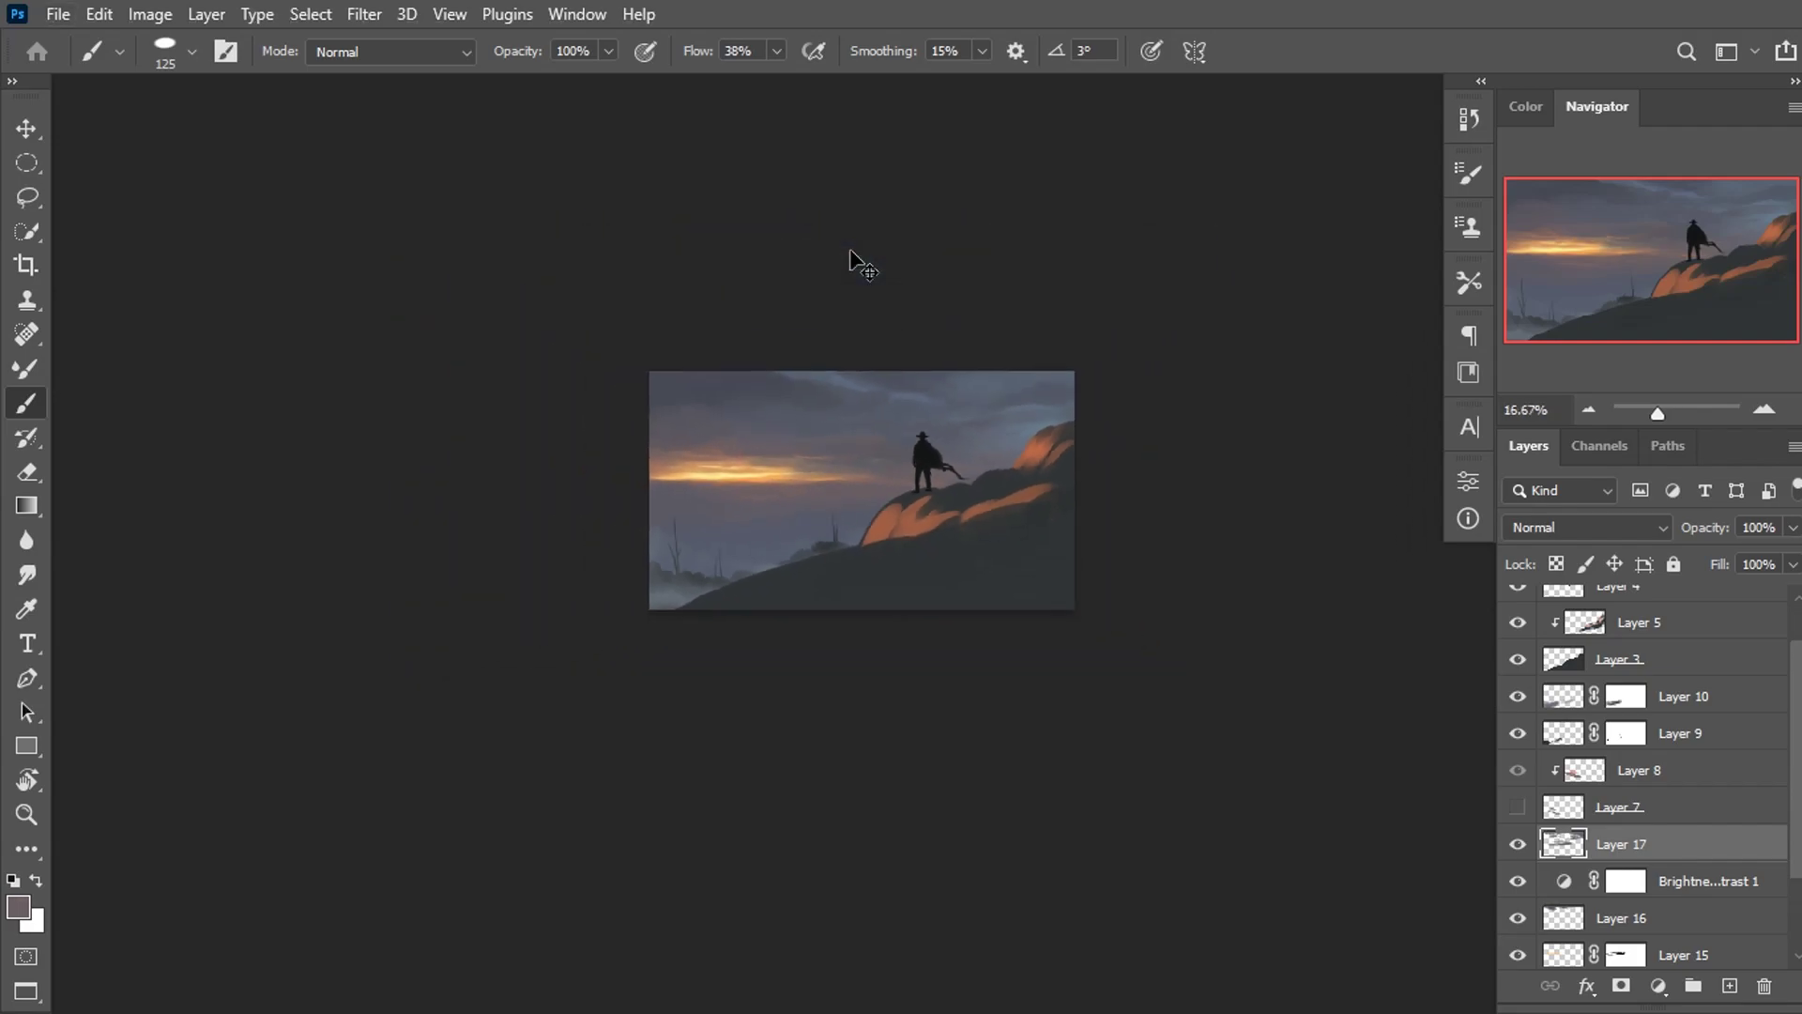
key(ctrl+plus)
key(ctrl+plus)
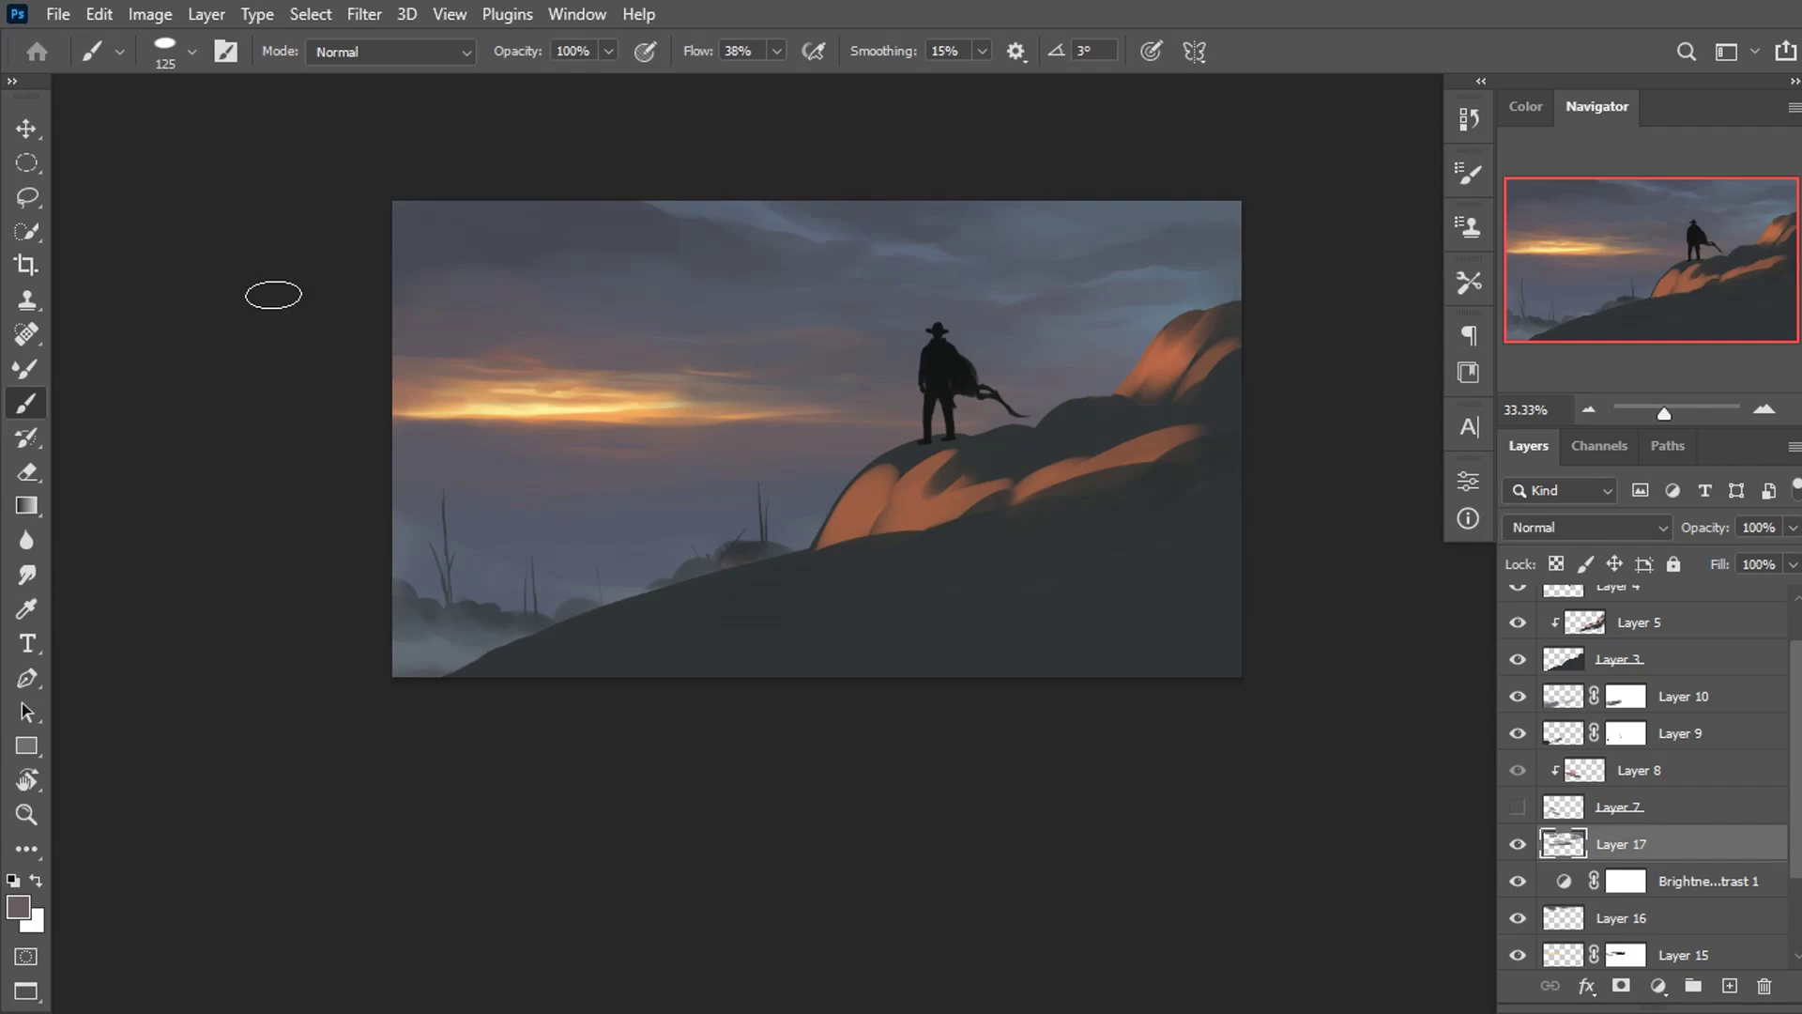
key(ctrl+shift+alt+n)
Set Layer 18 to Linear Light and paint a purple stroke across the sky with Soft Round 300.
right_click(592, 431)
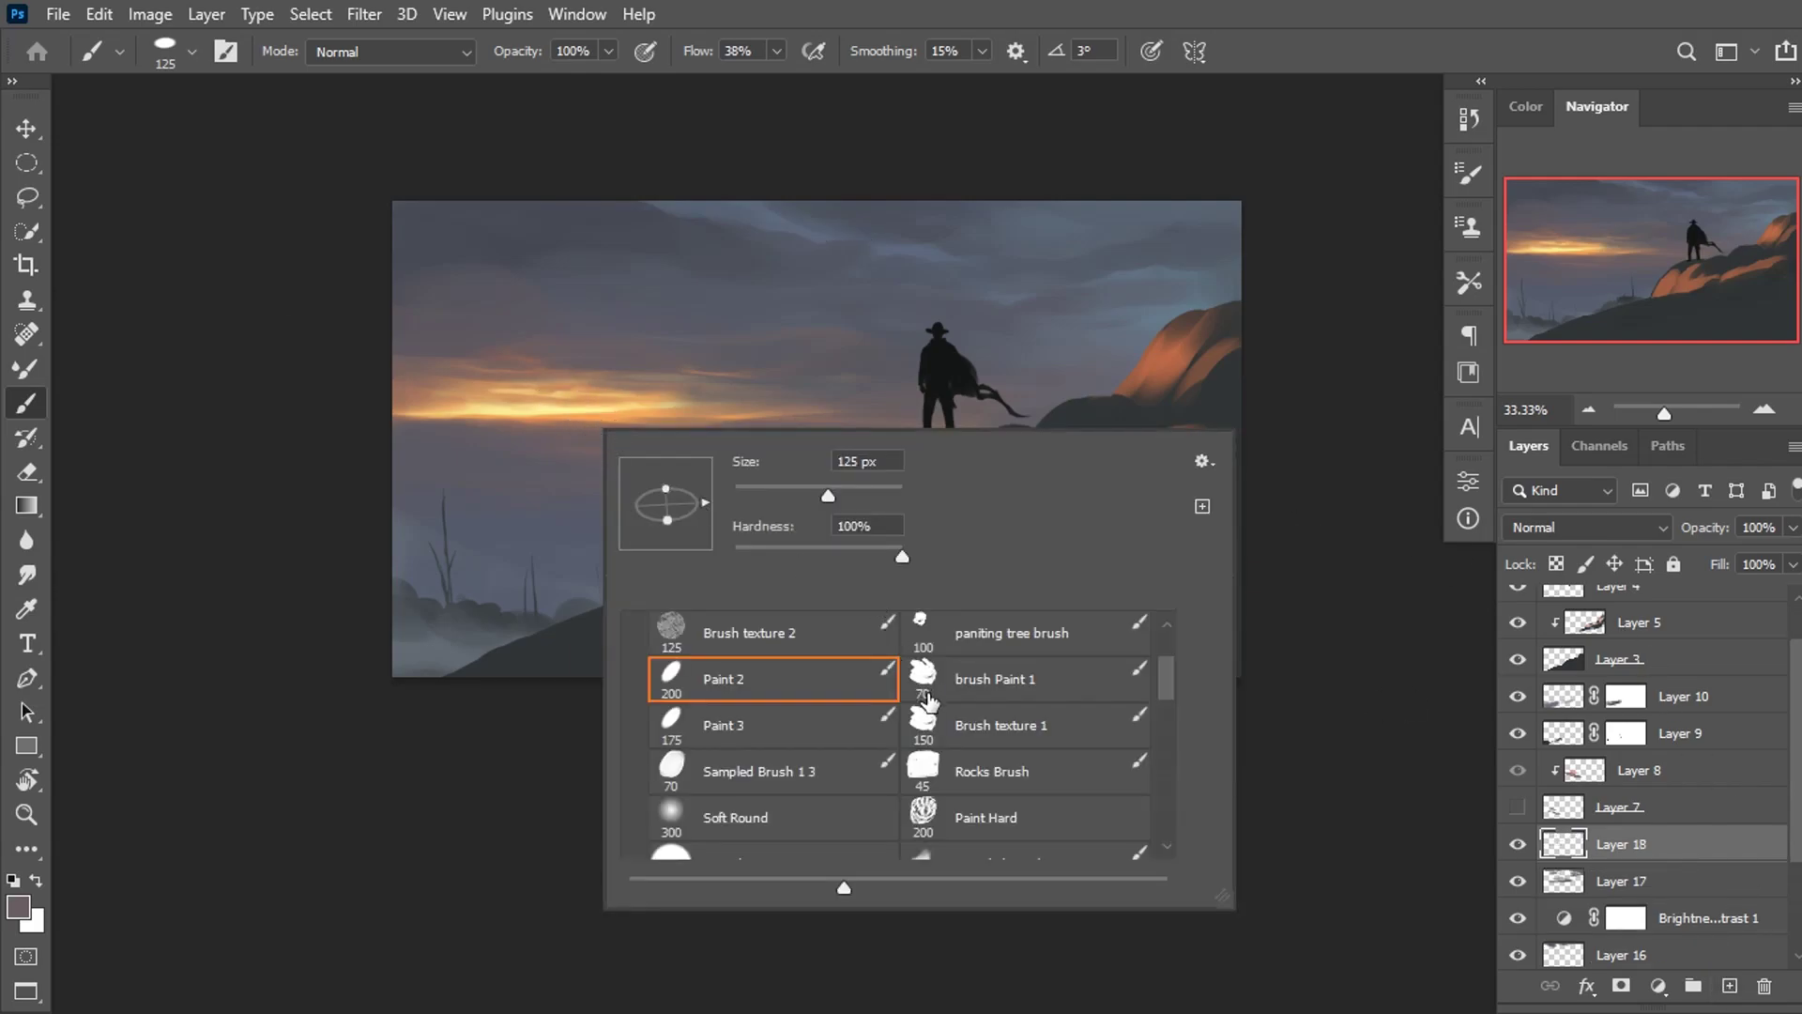
double_click(710, 815)
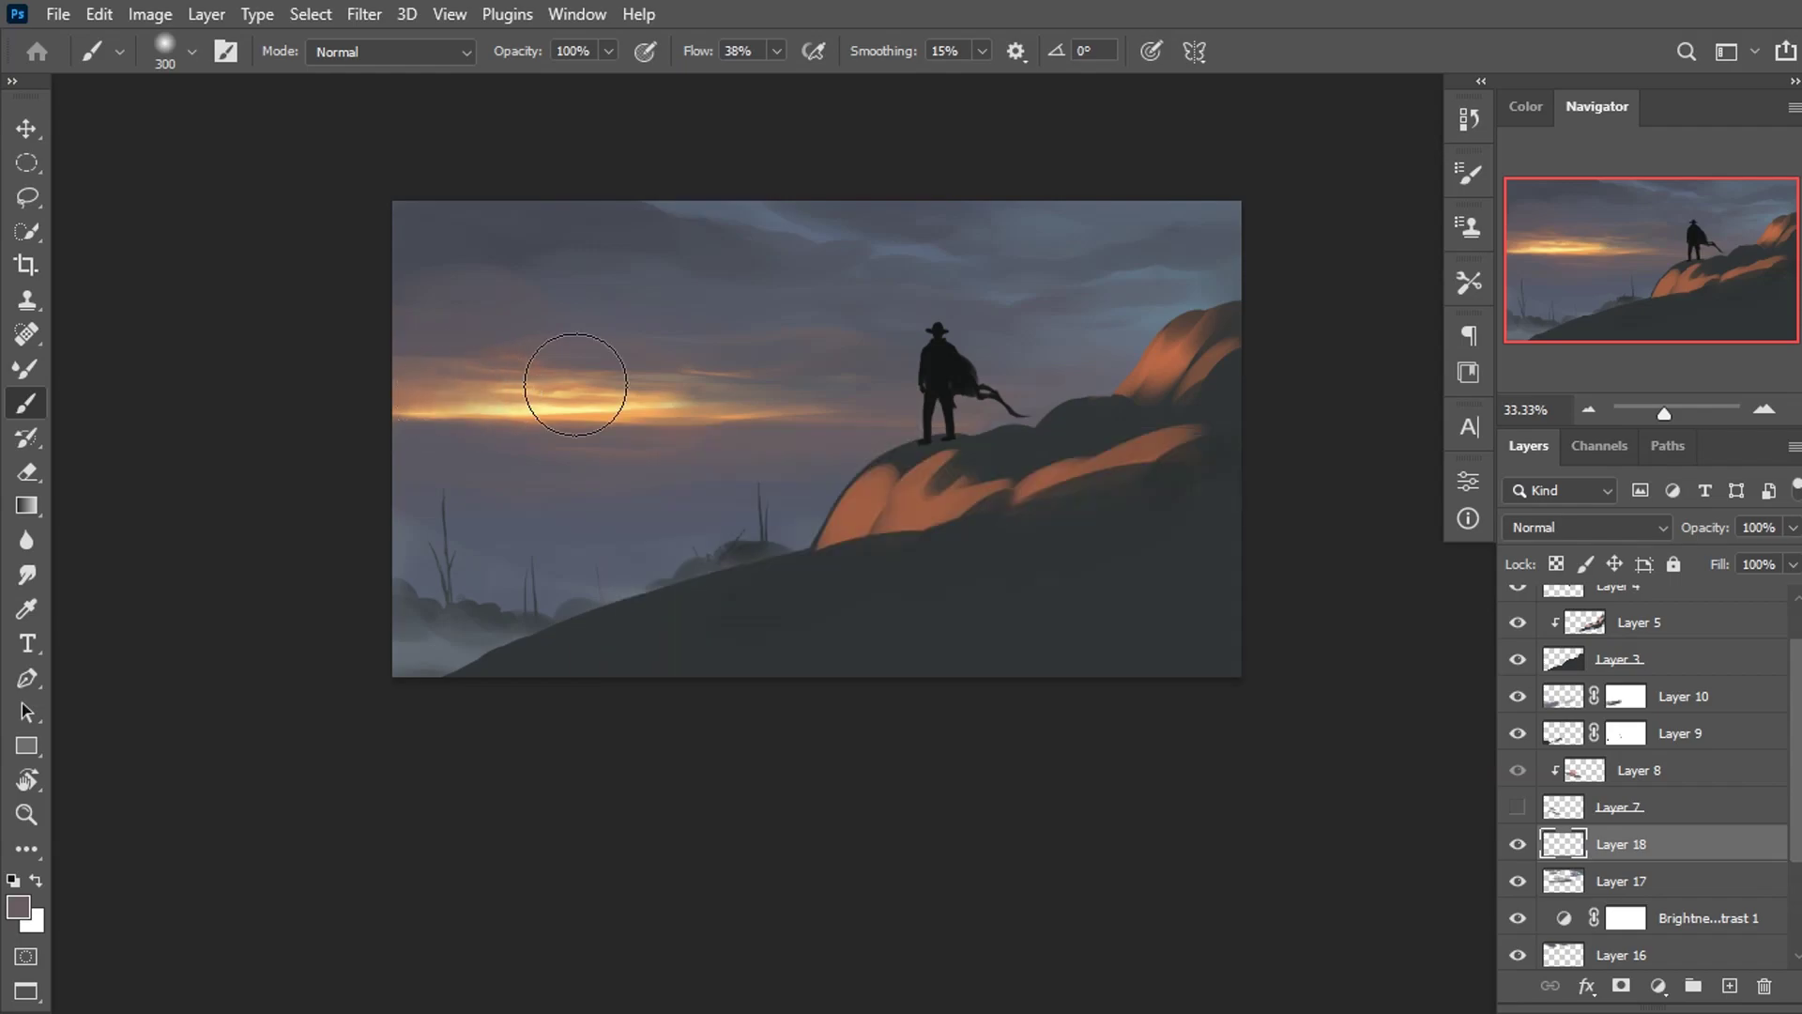
click(1525, 106)
click(1563, 526)
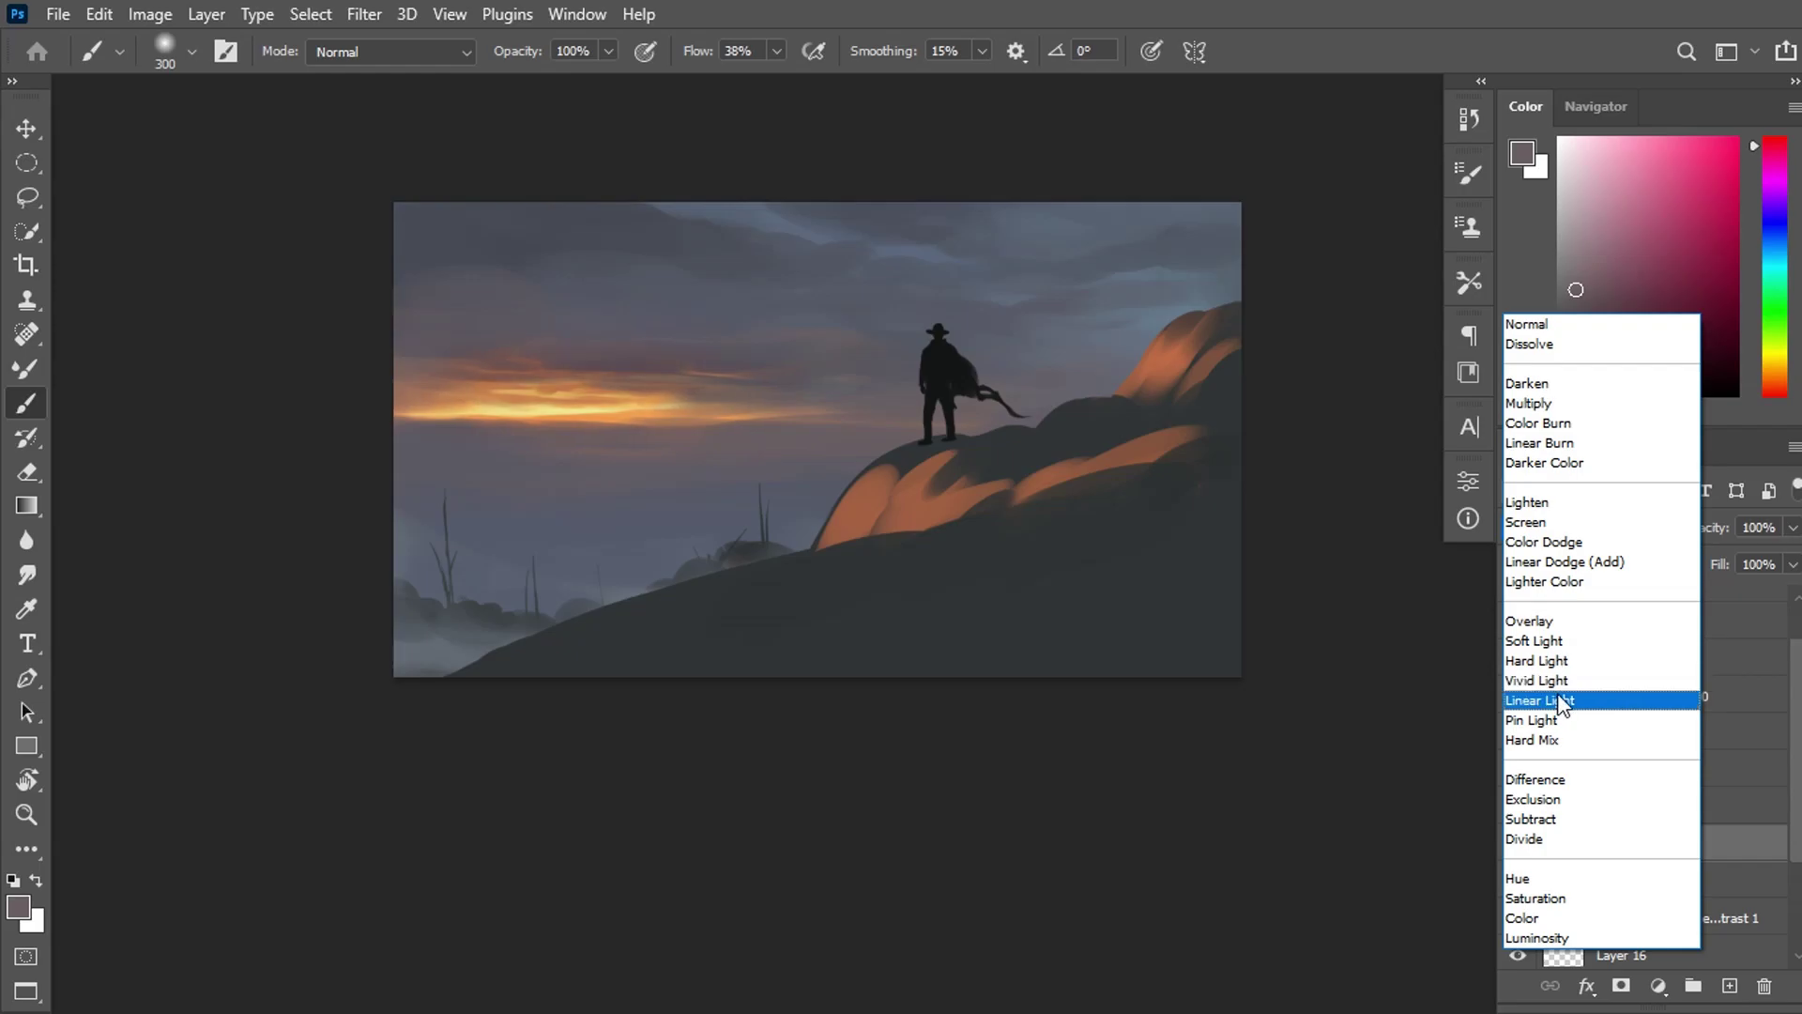
click(1549, 699)
drag(389, 390, 1135, 405)
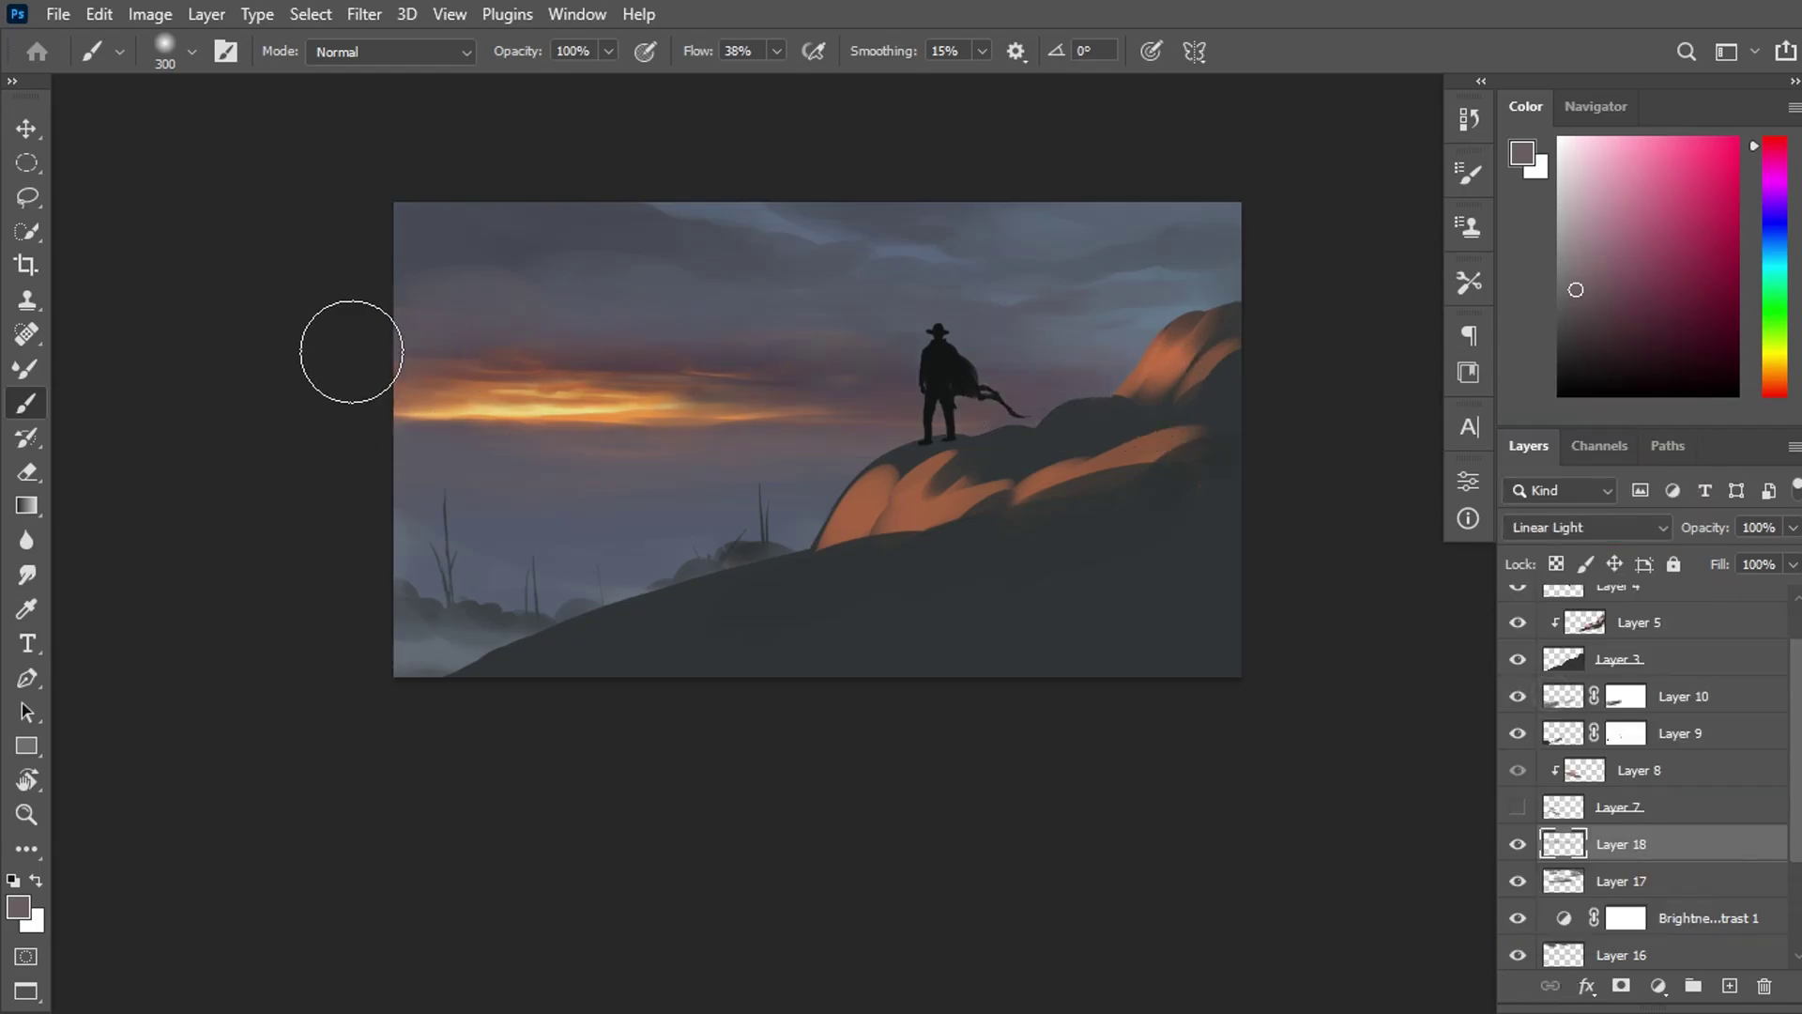
Shift the hue of the purple sky strokes with Hue/Saturation, leaving lightness unchanged.
key(alt)
key(ctrl+u)
mouse_move(1376, 552)
mouse_down()
mouse_move(1320, 552)
mouse_move(1468, 552)
mouse_move(1440, 552)
mouse_up()
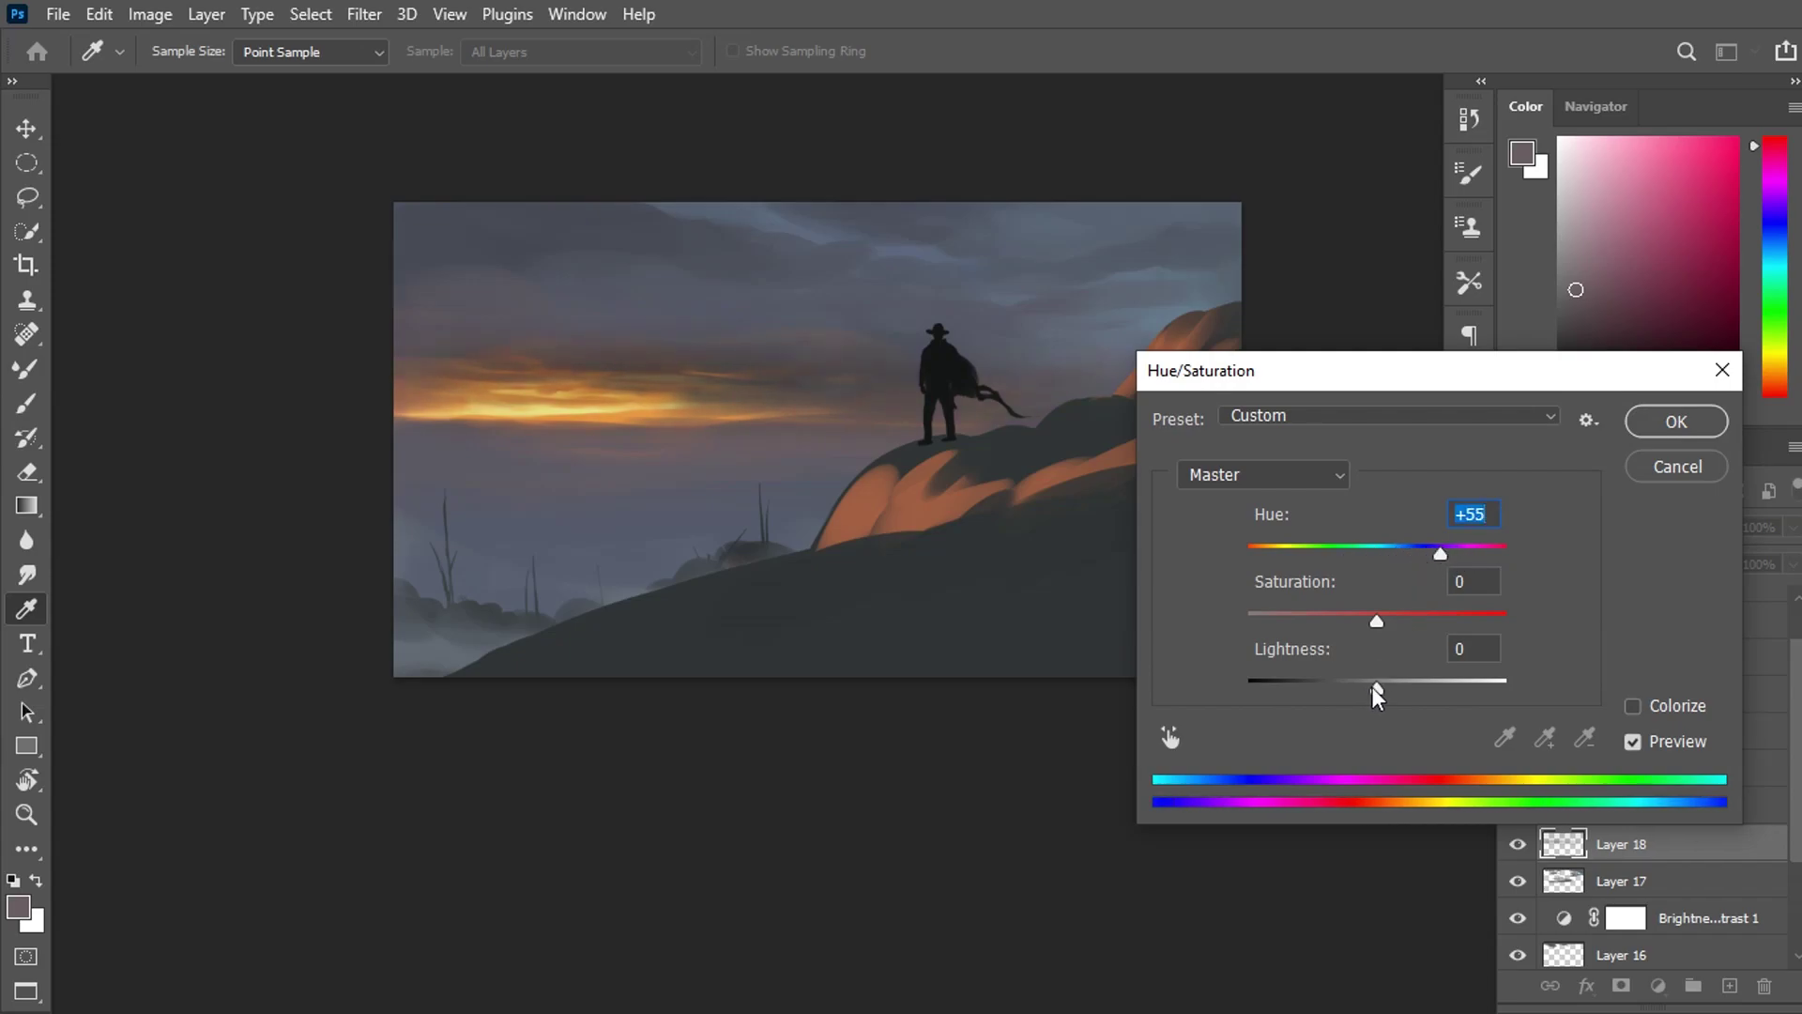
mouse_move(1371, 686)
mouse_down()
mouse_move(1352, 681)
mouse_move(1382, 674)
mouse_up()
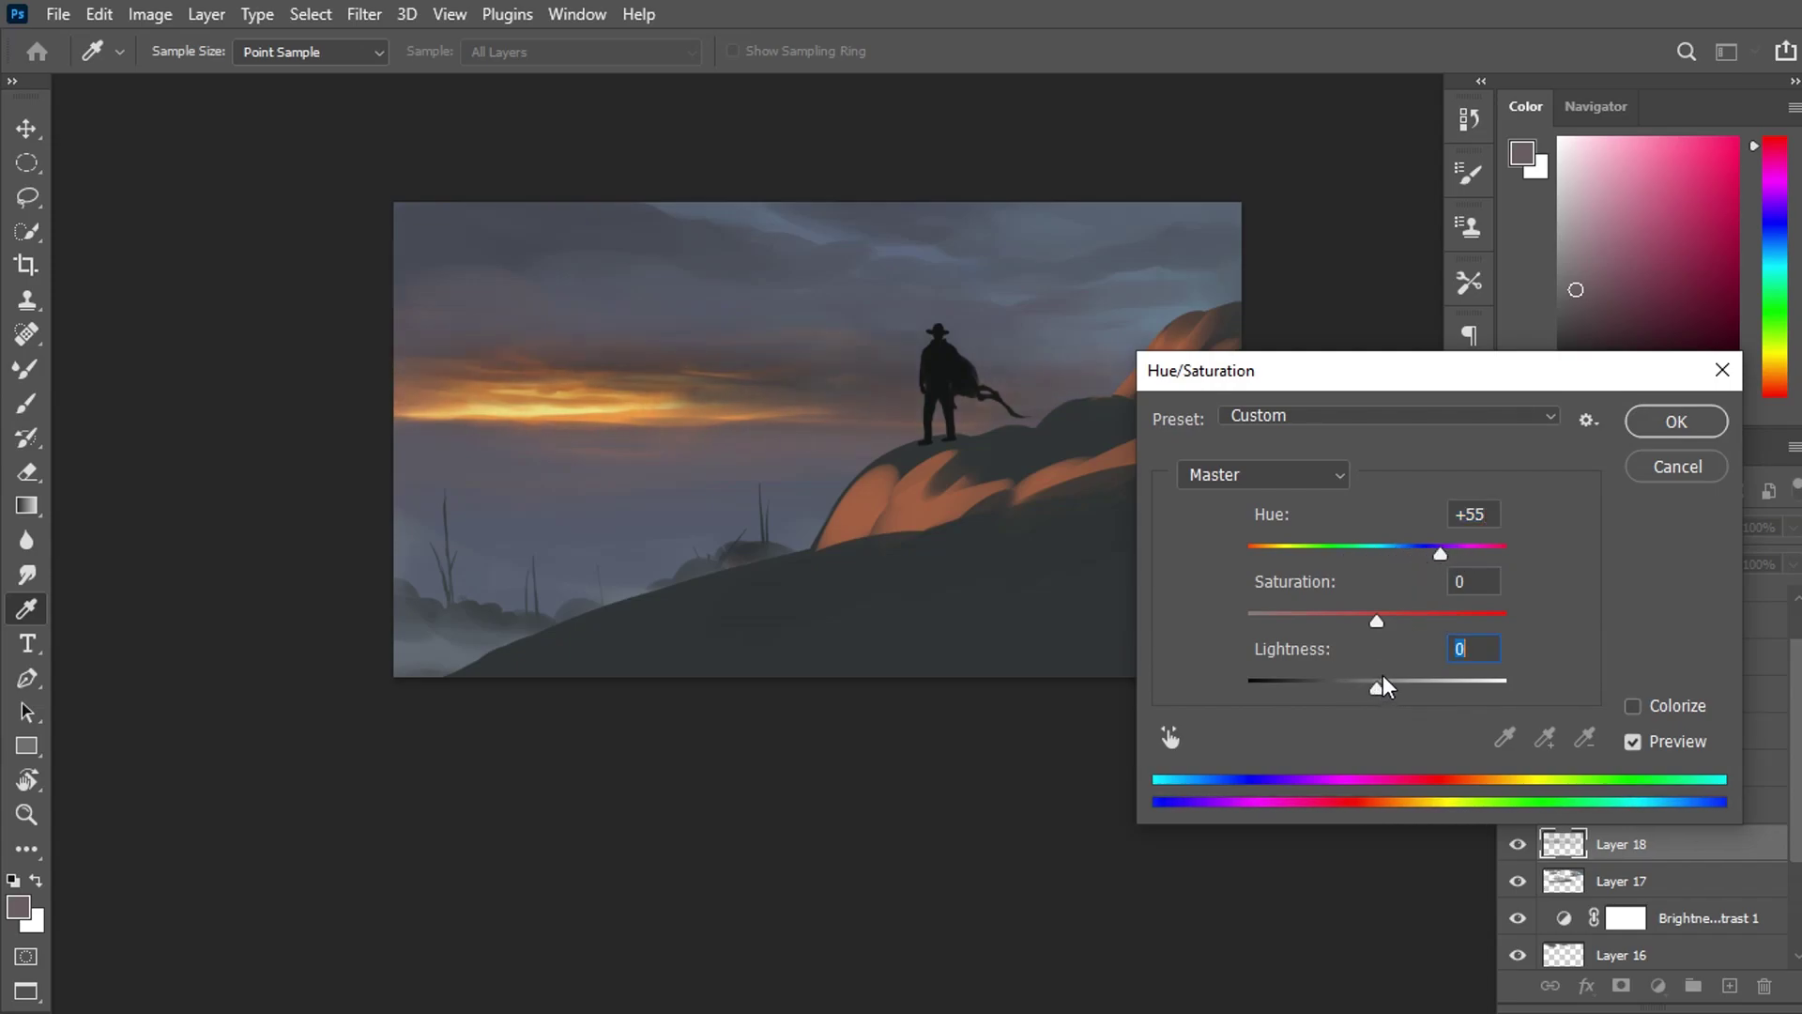
click(1676, 422)
Paint purple across the upper-left sky, then dark bluish-grey strokes across the upper sky.
key(b)
mouse_move(402, 322)
mouse_down()
mouse_move(302, 273)
mouse_move(868, 270)
mouse_up()
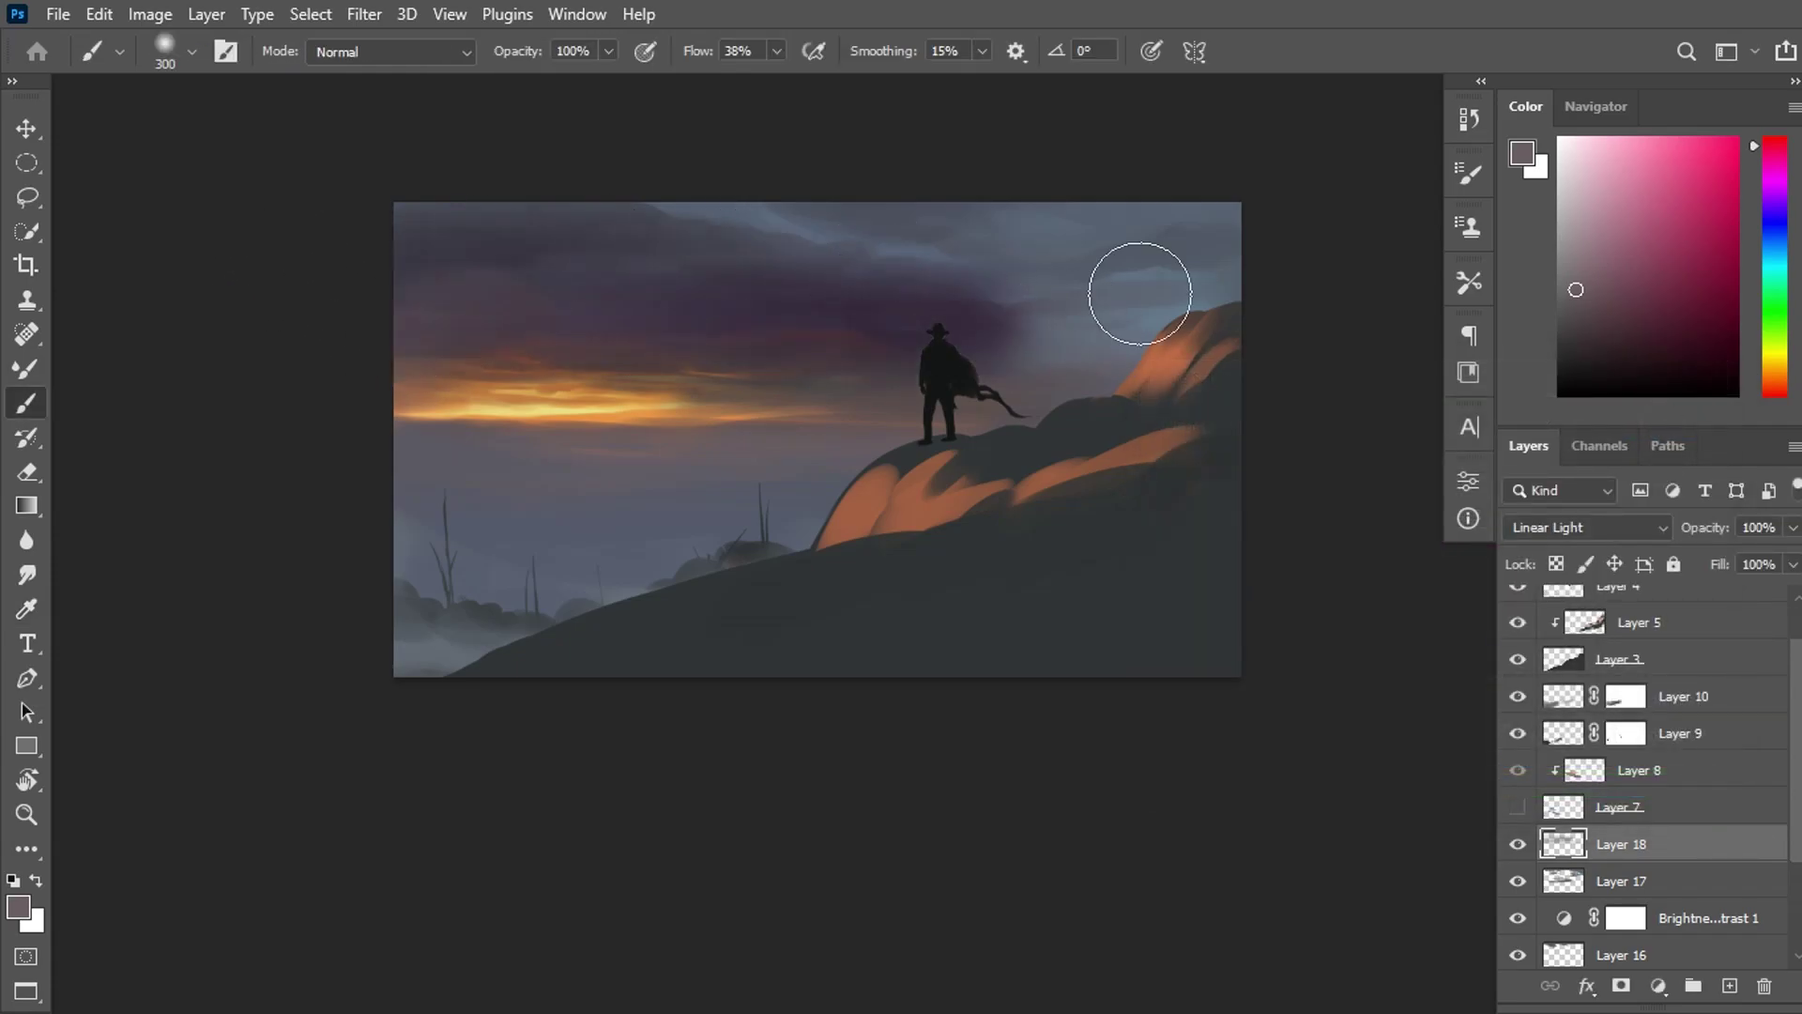
alt+click(1140, 293)
drag(282, 220, 634, 264)
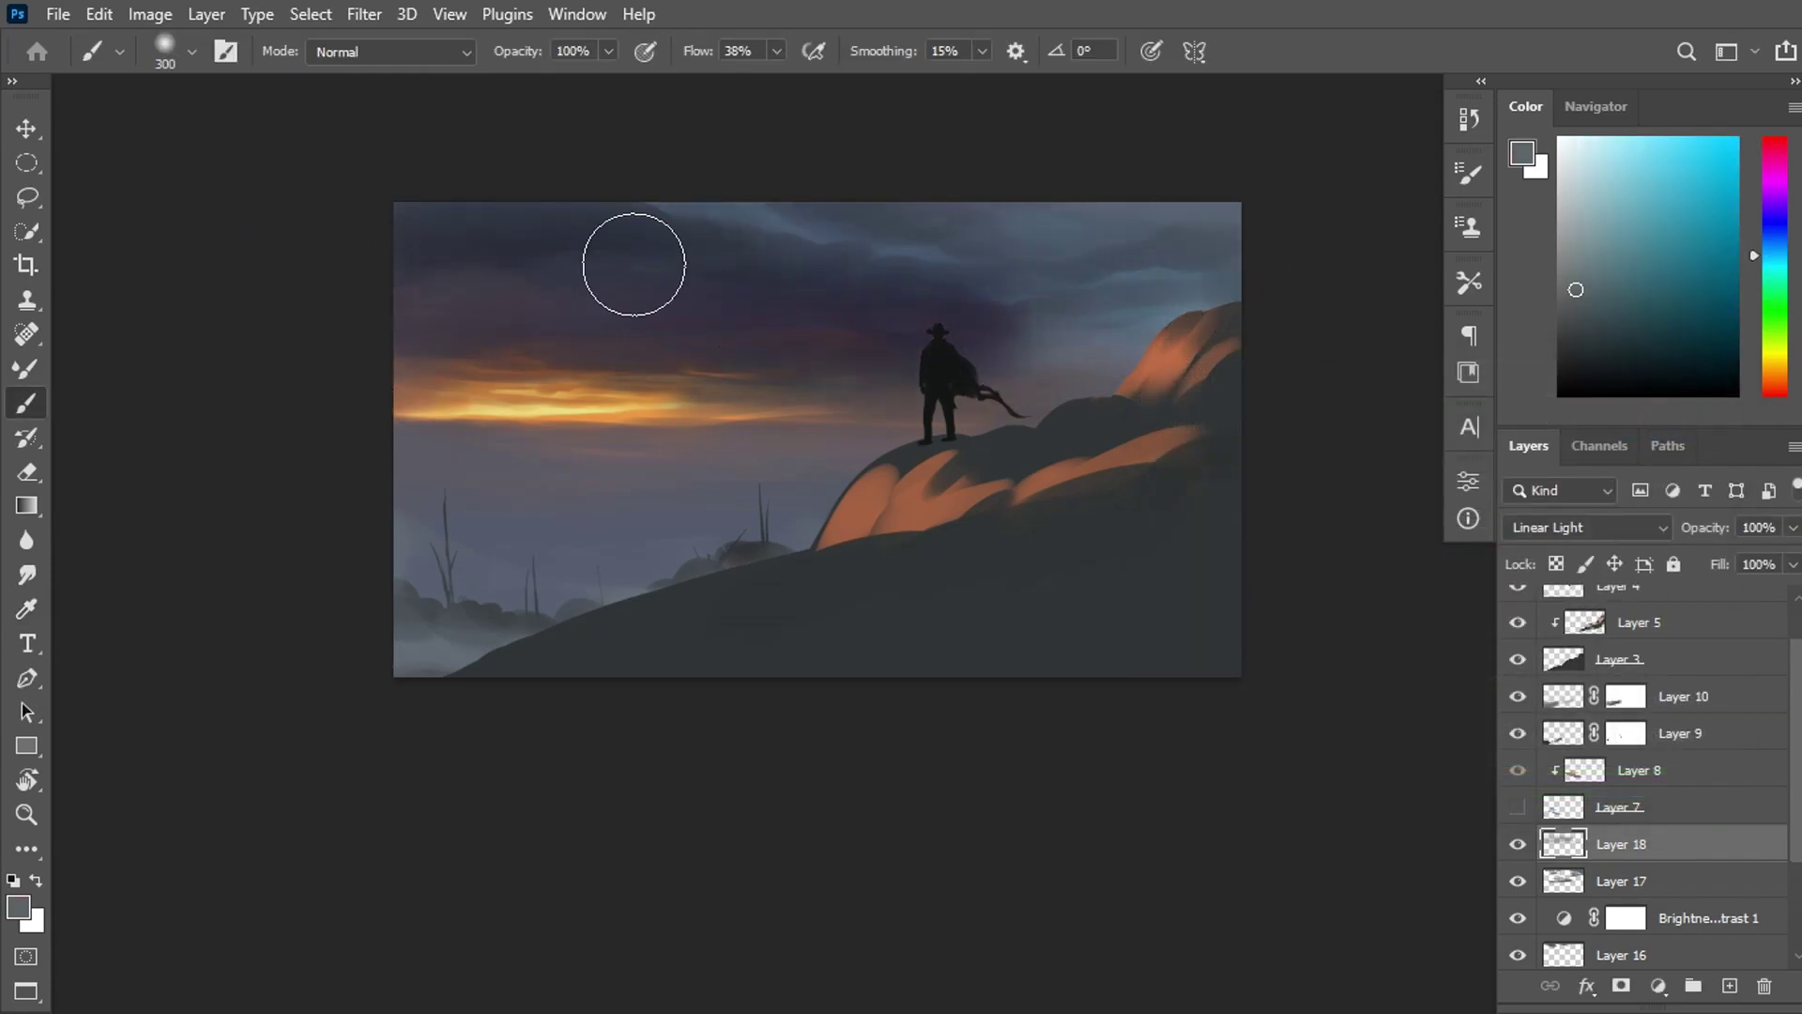
drag(367, 241, 1236, 301)
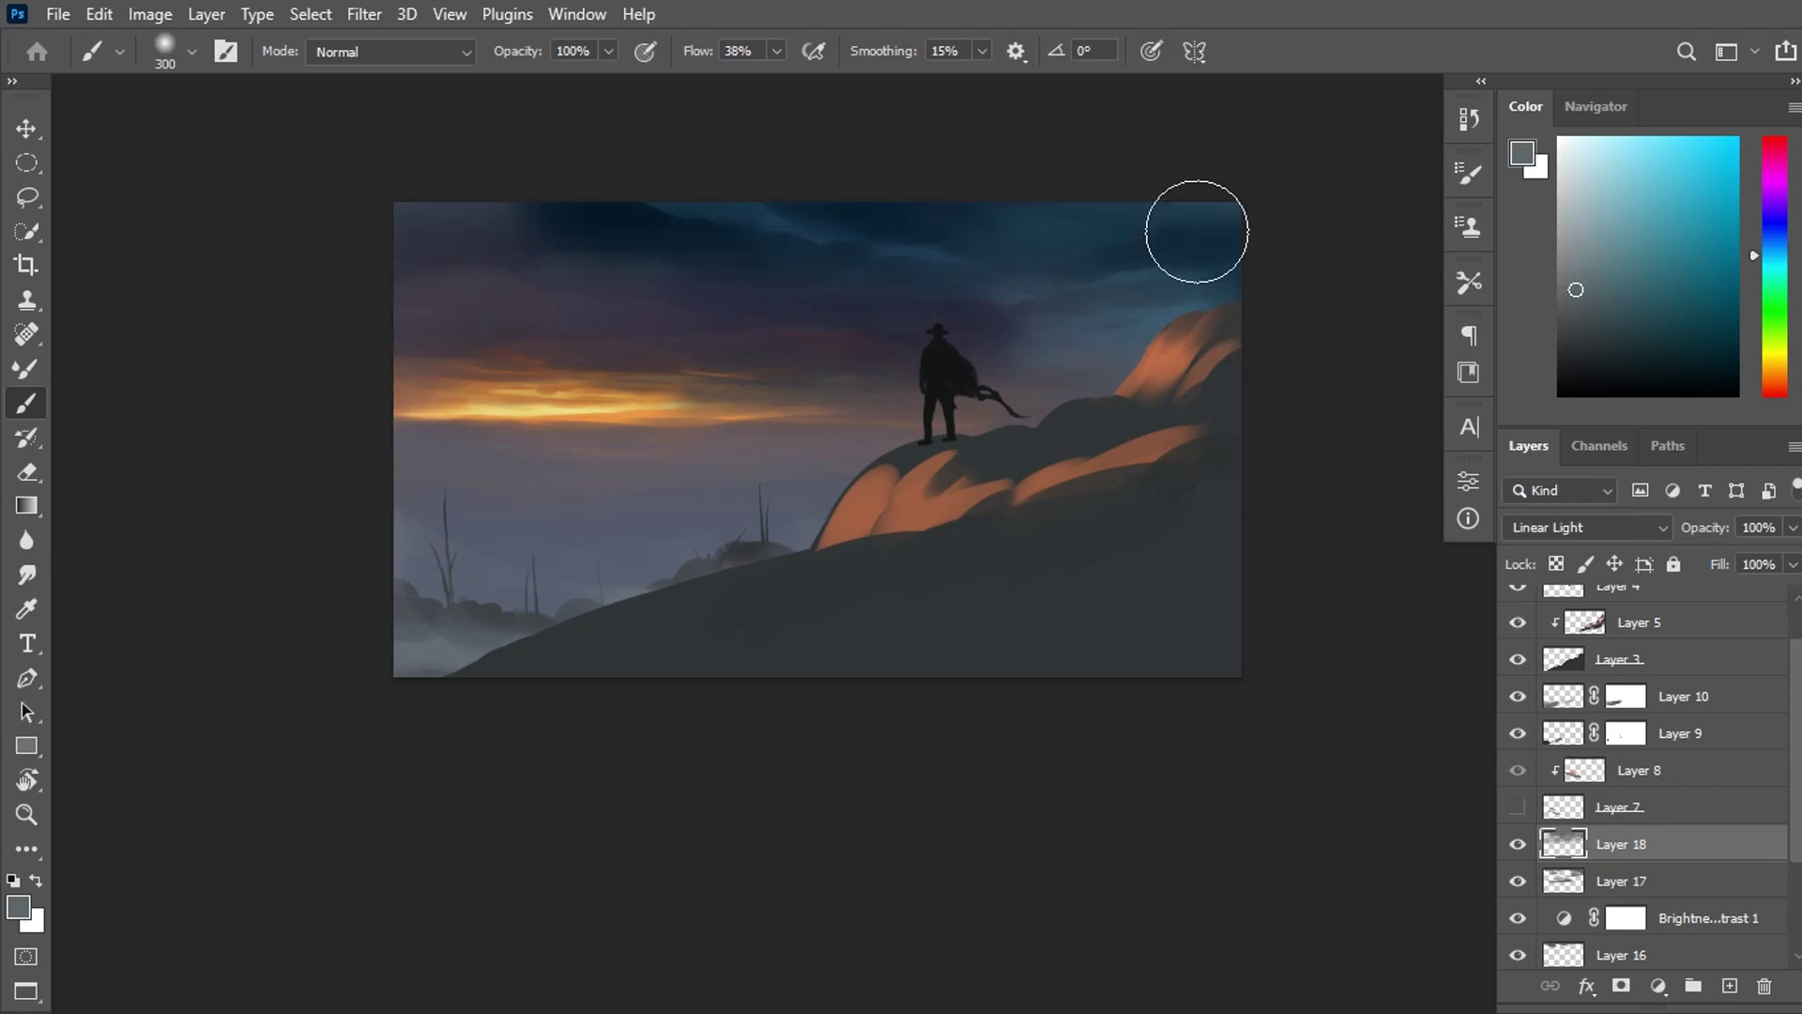
key(ctrl+z)
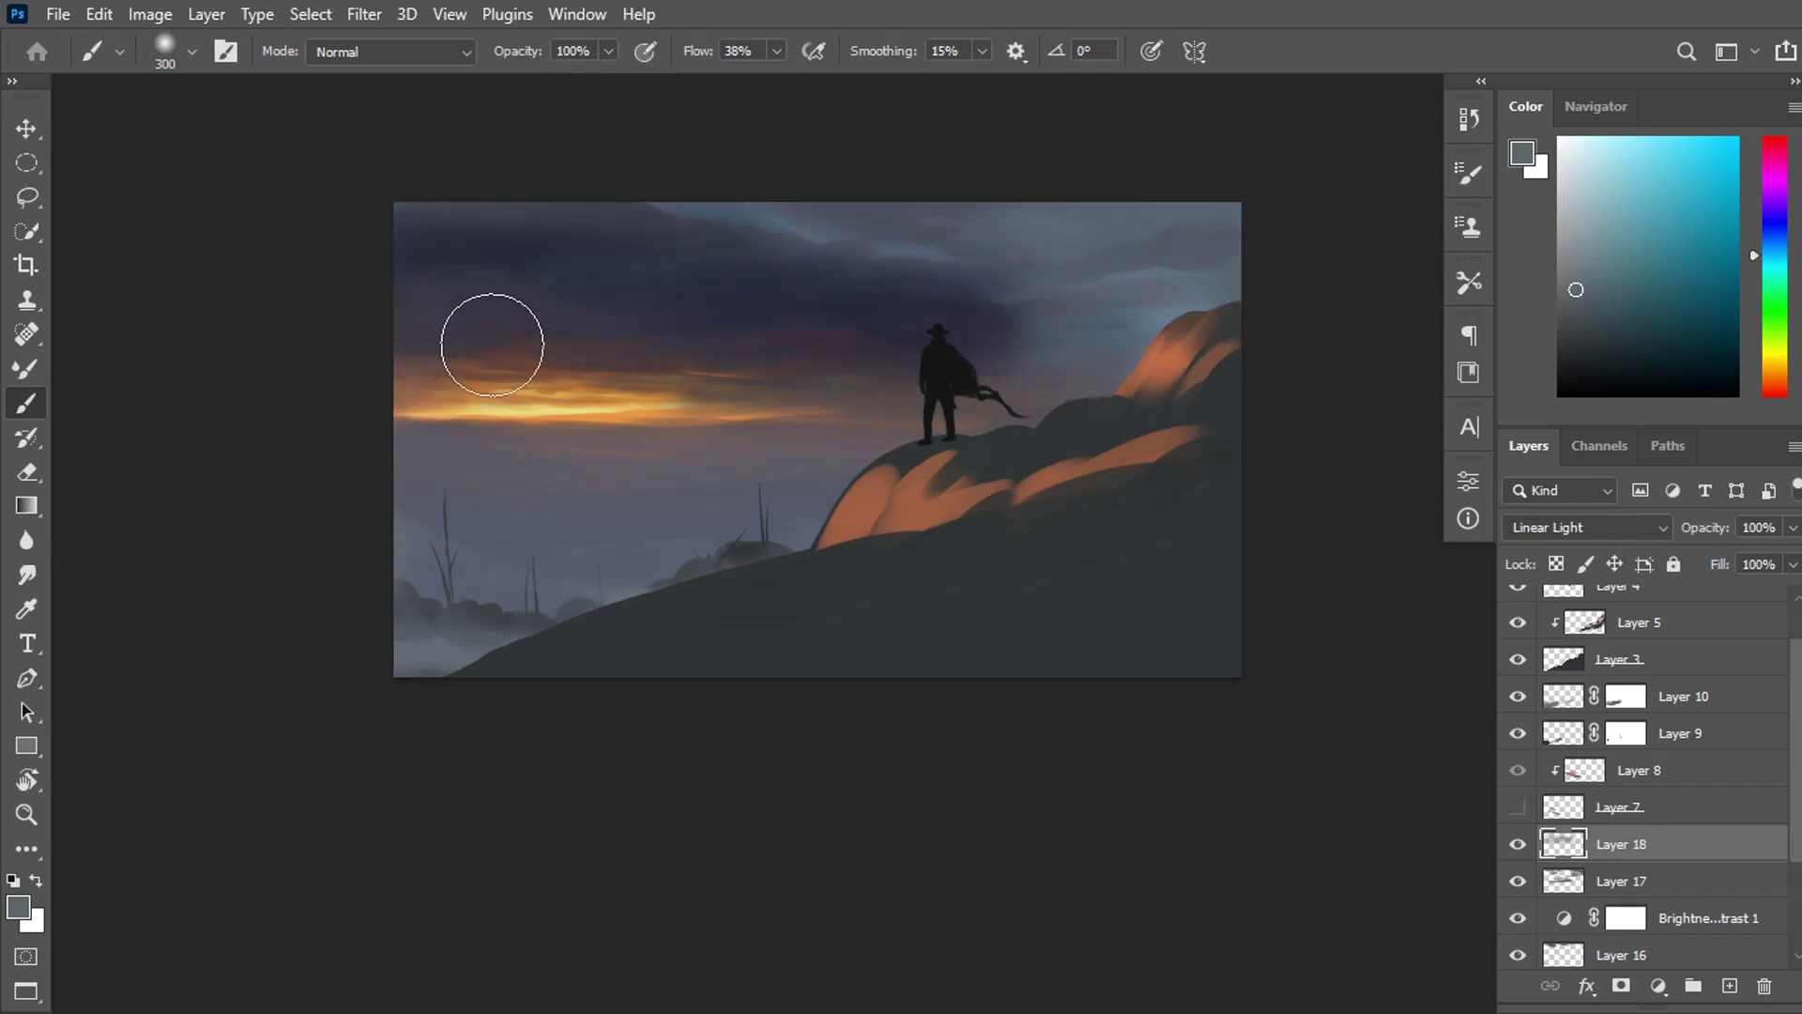
key(ctrl+shift+z)
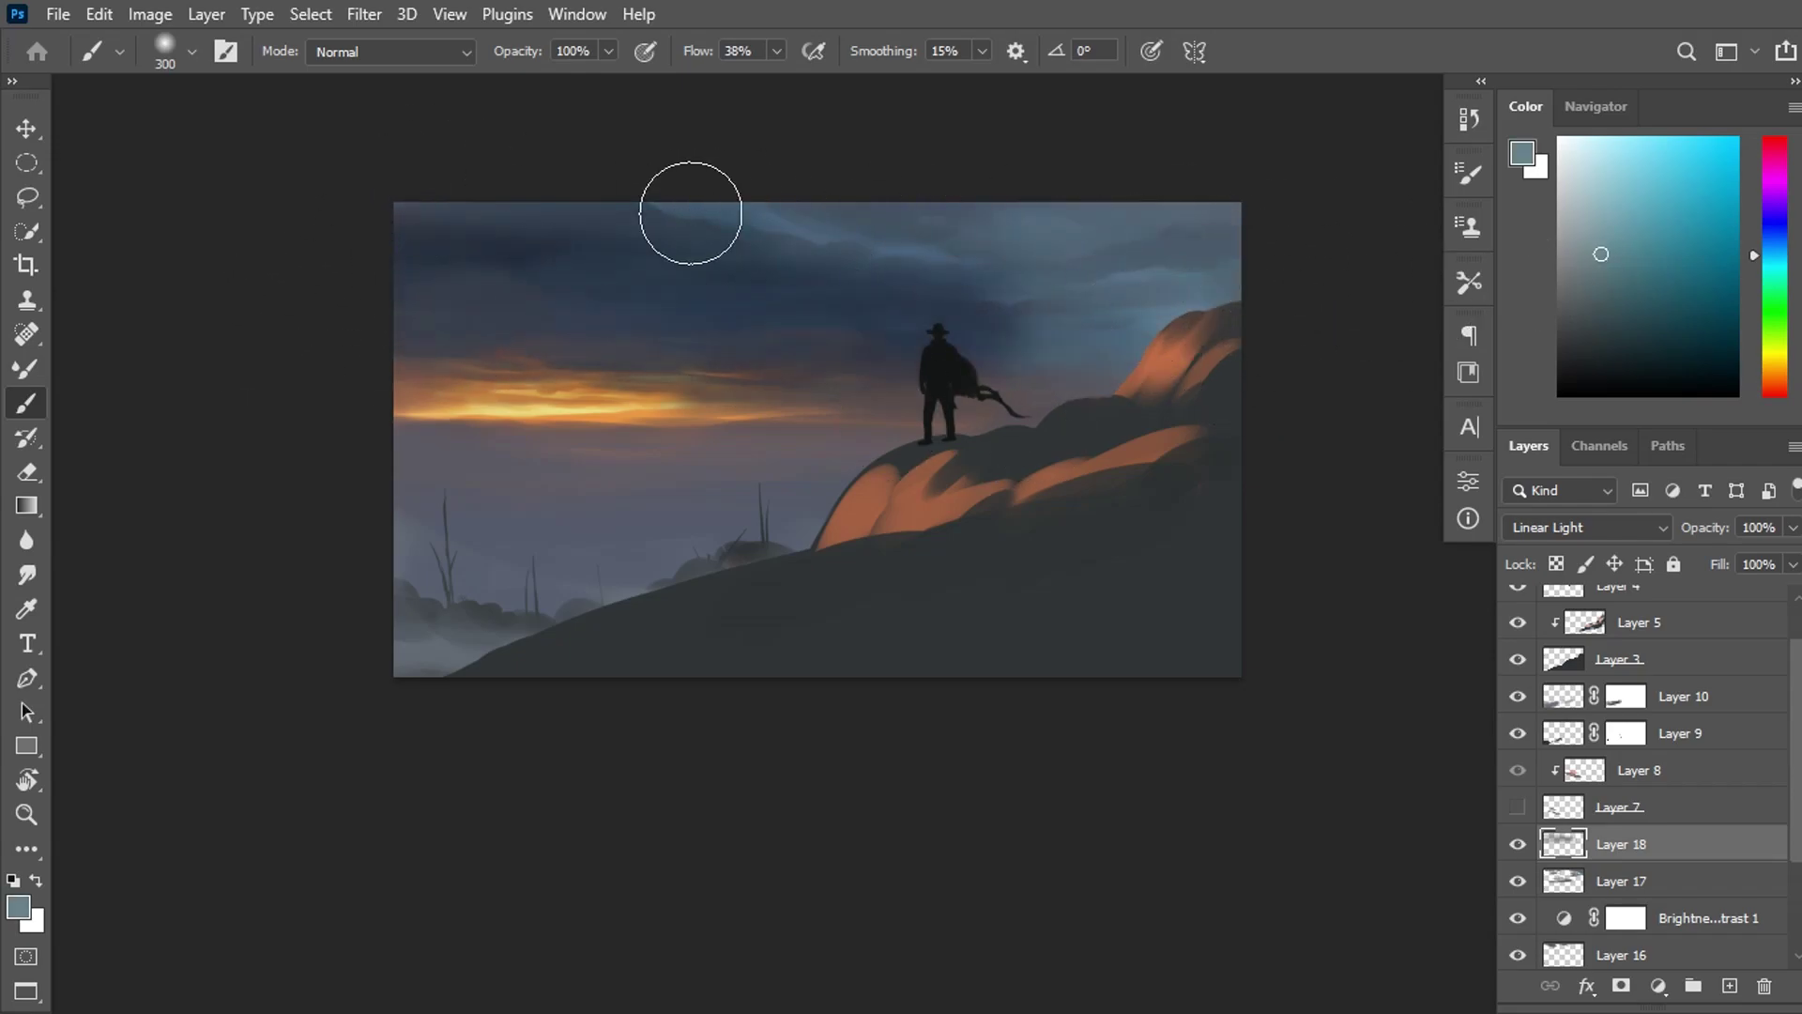
Mask Layer 18 with a 17% flow brush, toggling Layer 7 and Layer 18 visibility to compare.
click(1621, 985)
click(777, 50)
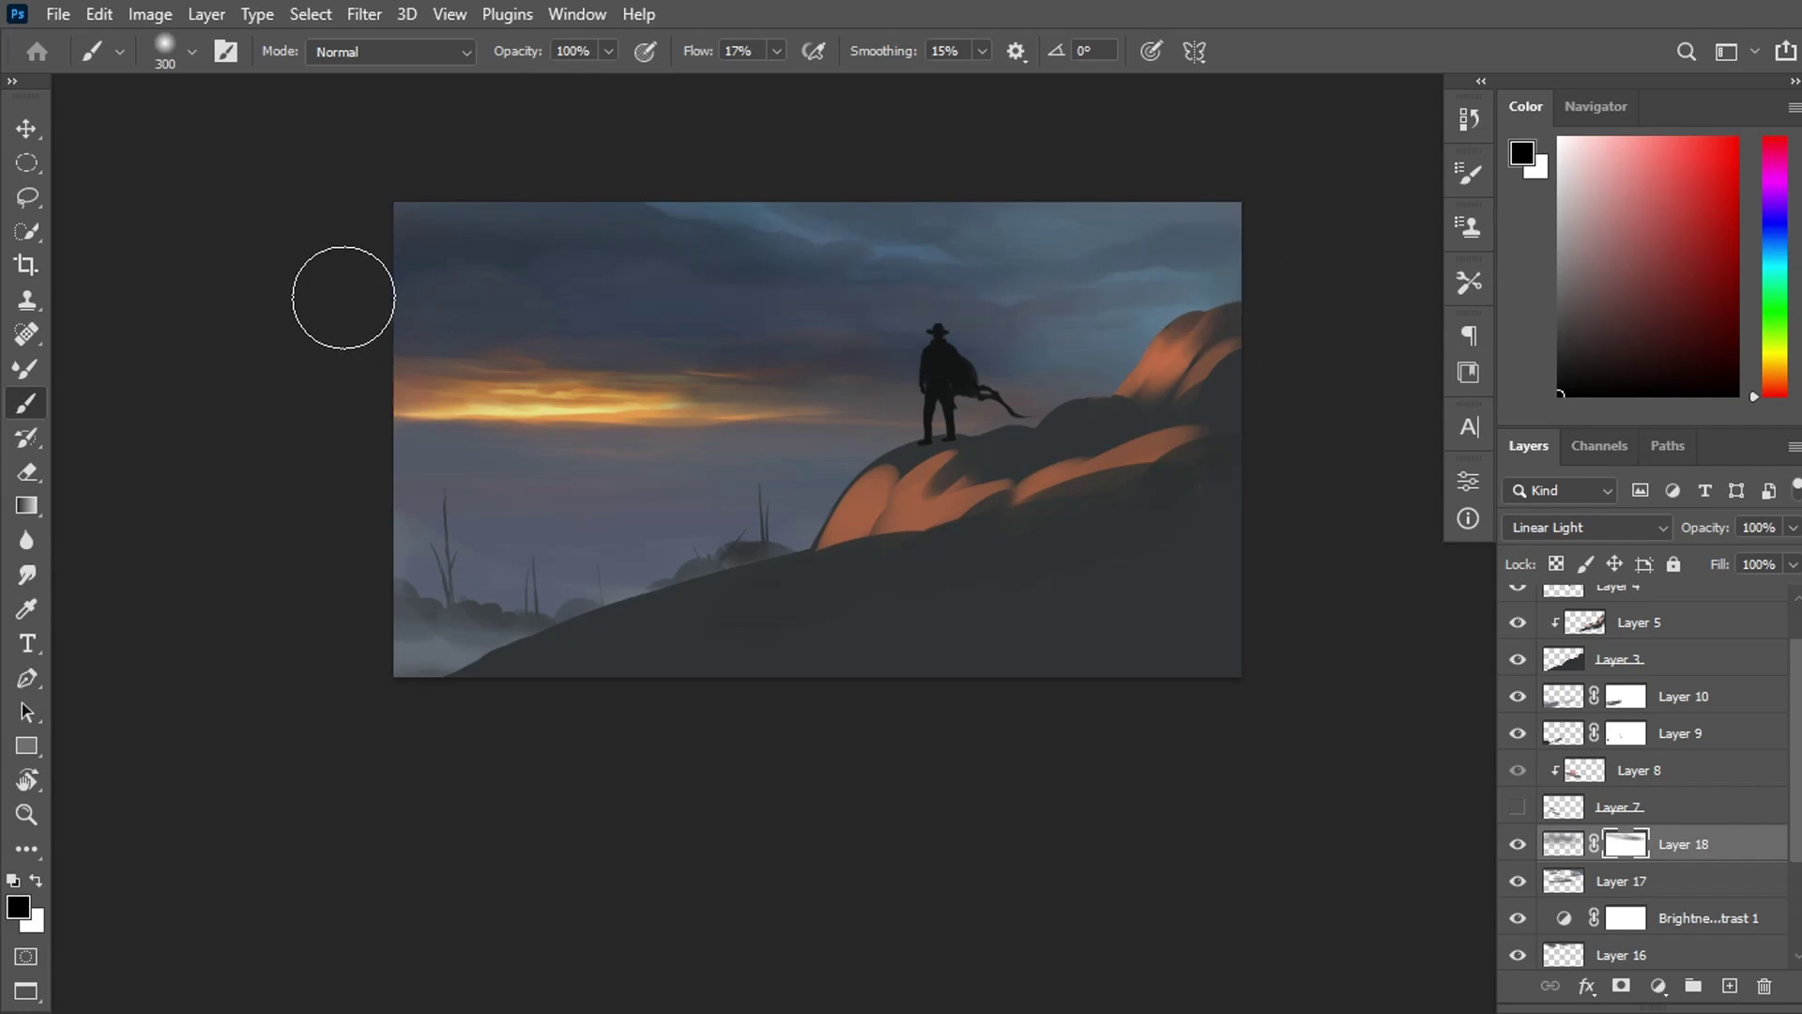
click(1596, 106)
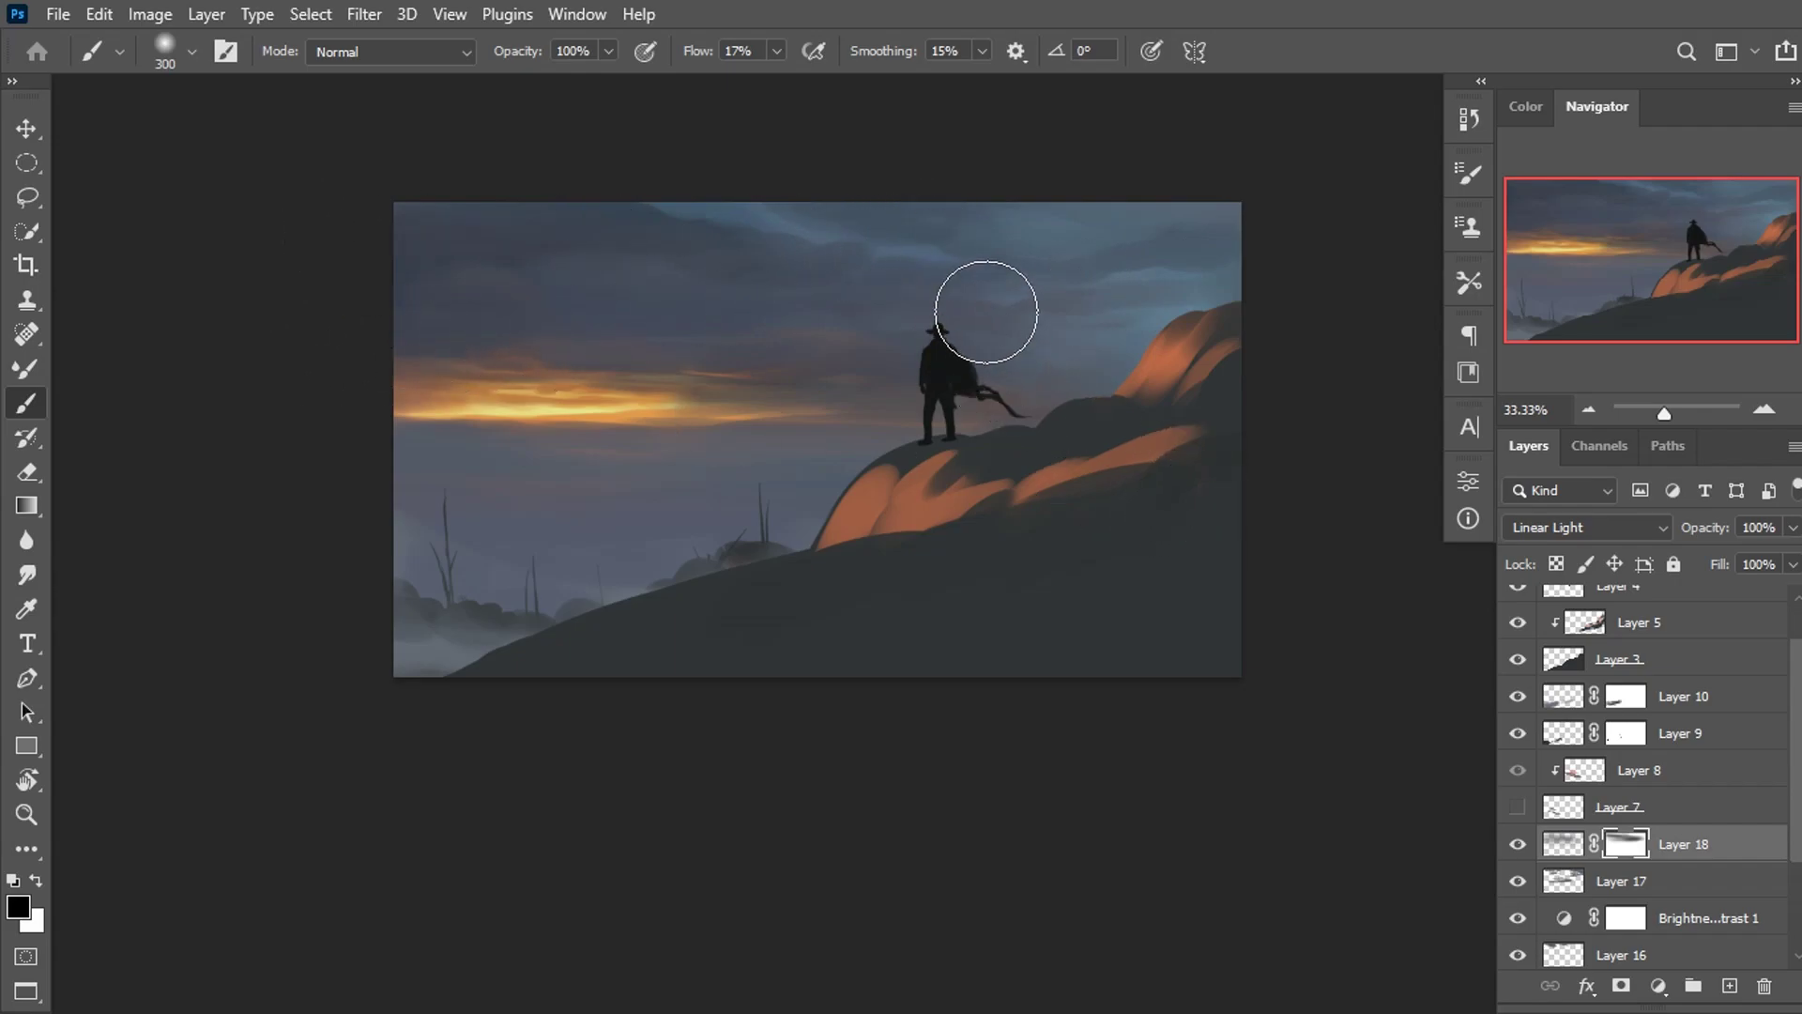
click(1518, 808)
click(1518, 844)
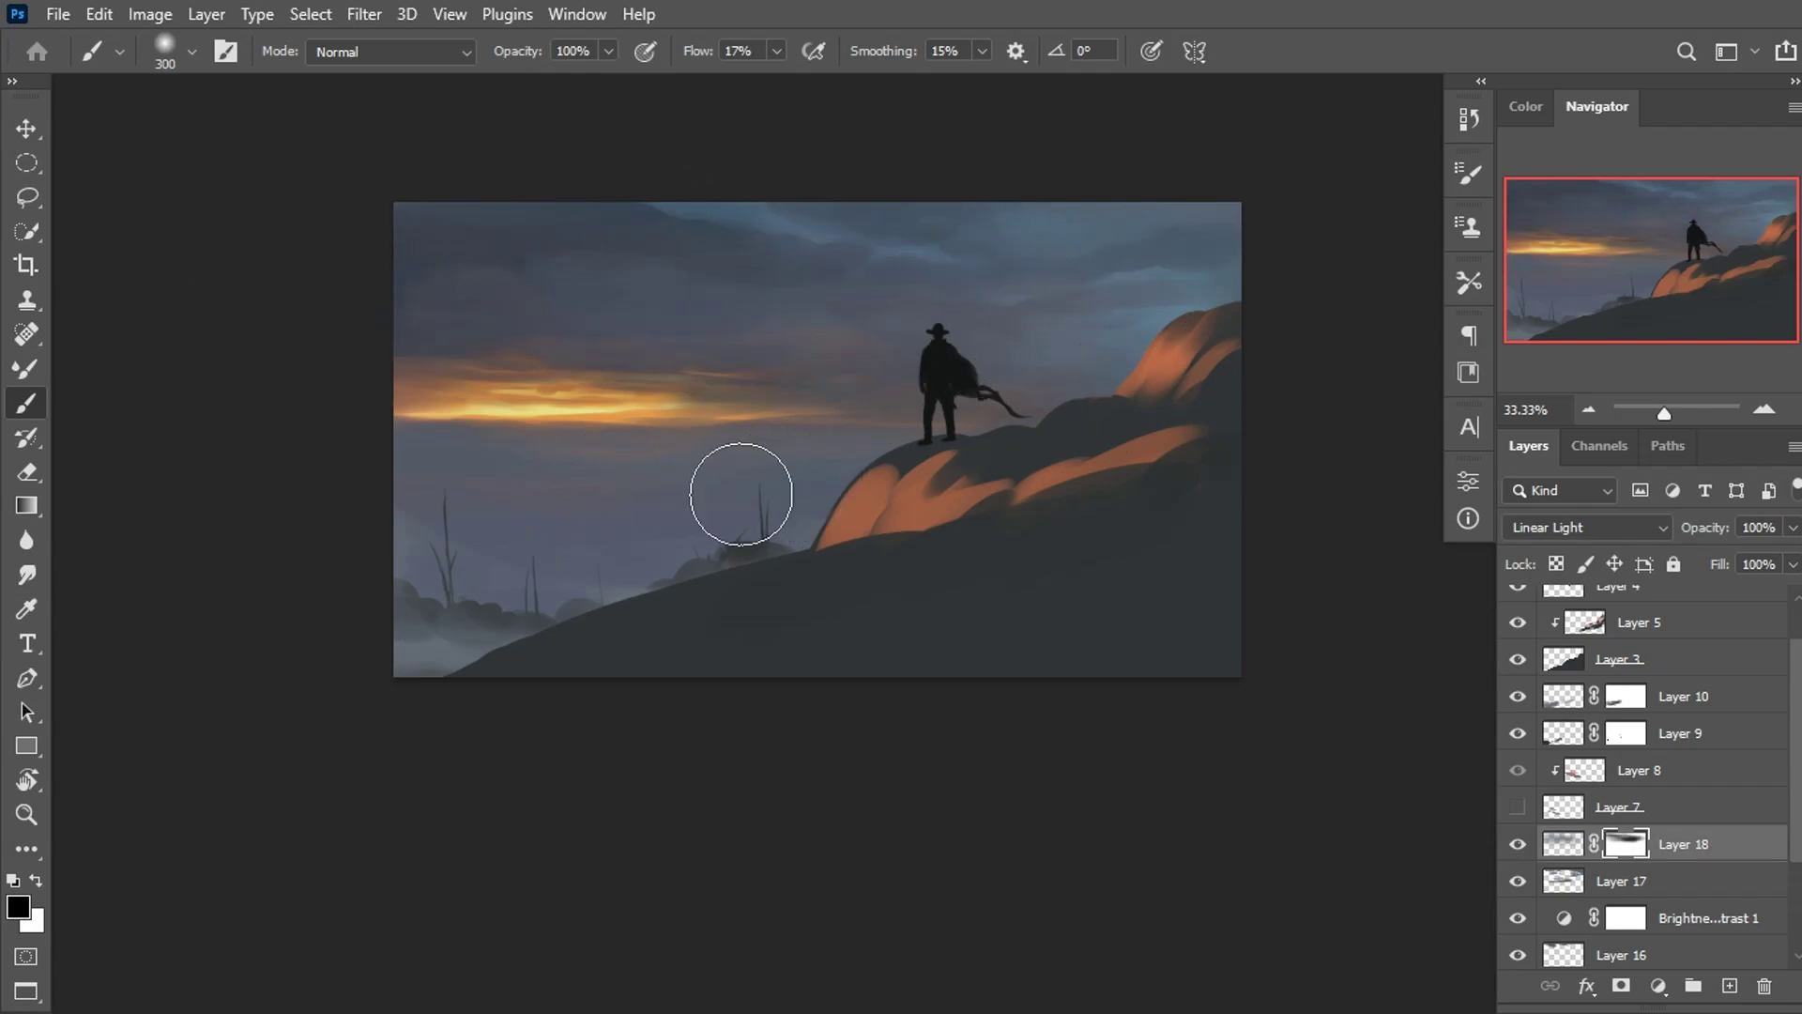
click(1518, 844)
click(1518, 844)
On a new layer, paint sampled orange-tan over the sunset glow band and set it to Hard Light.
click(1730, 986)
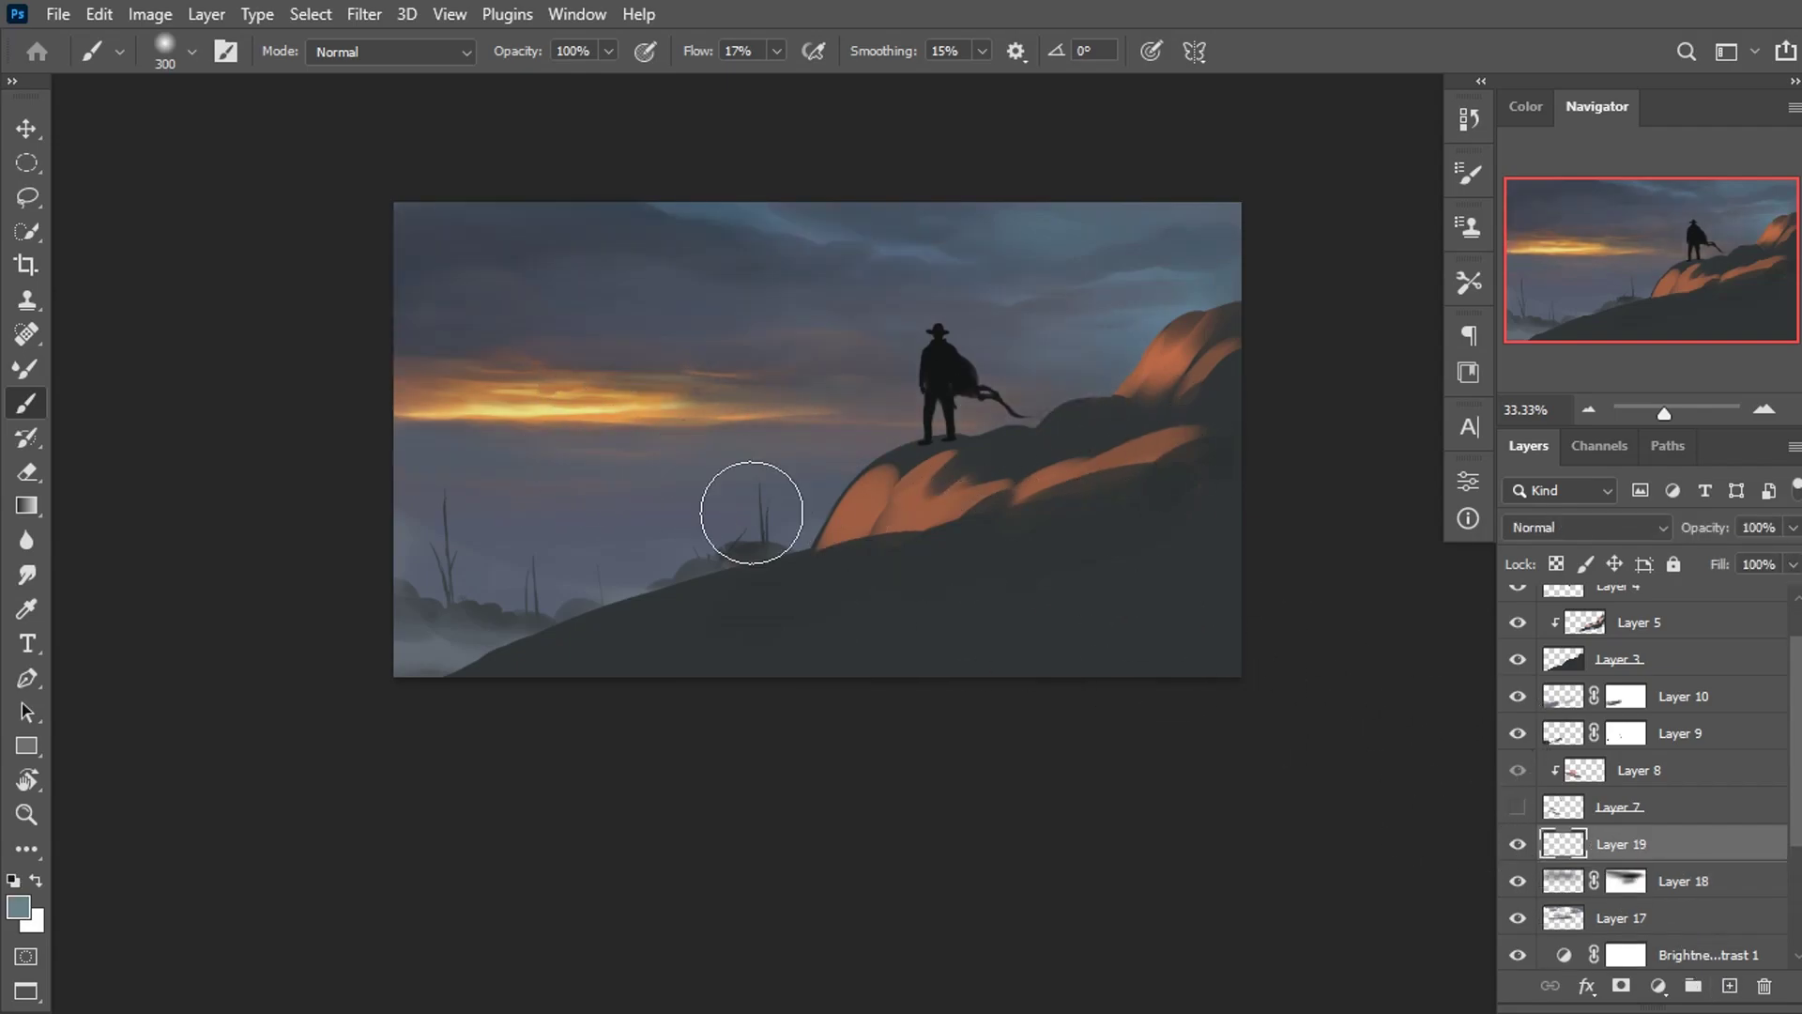
alt+click(552, 400)
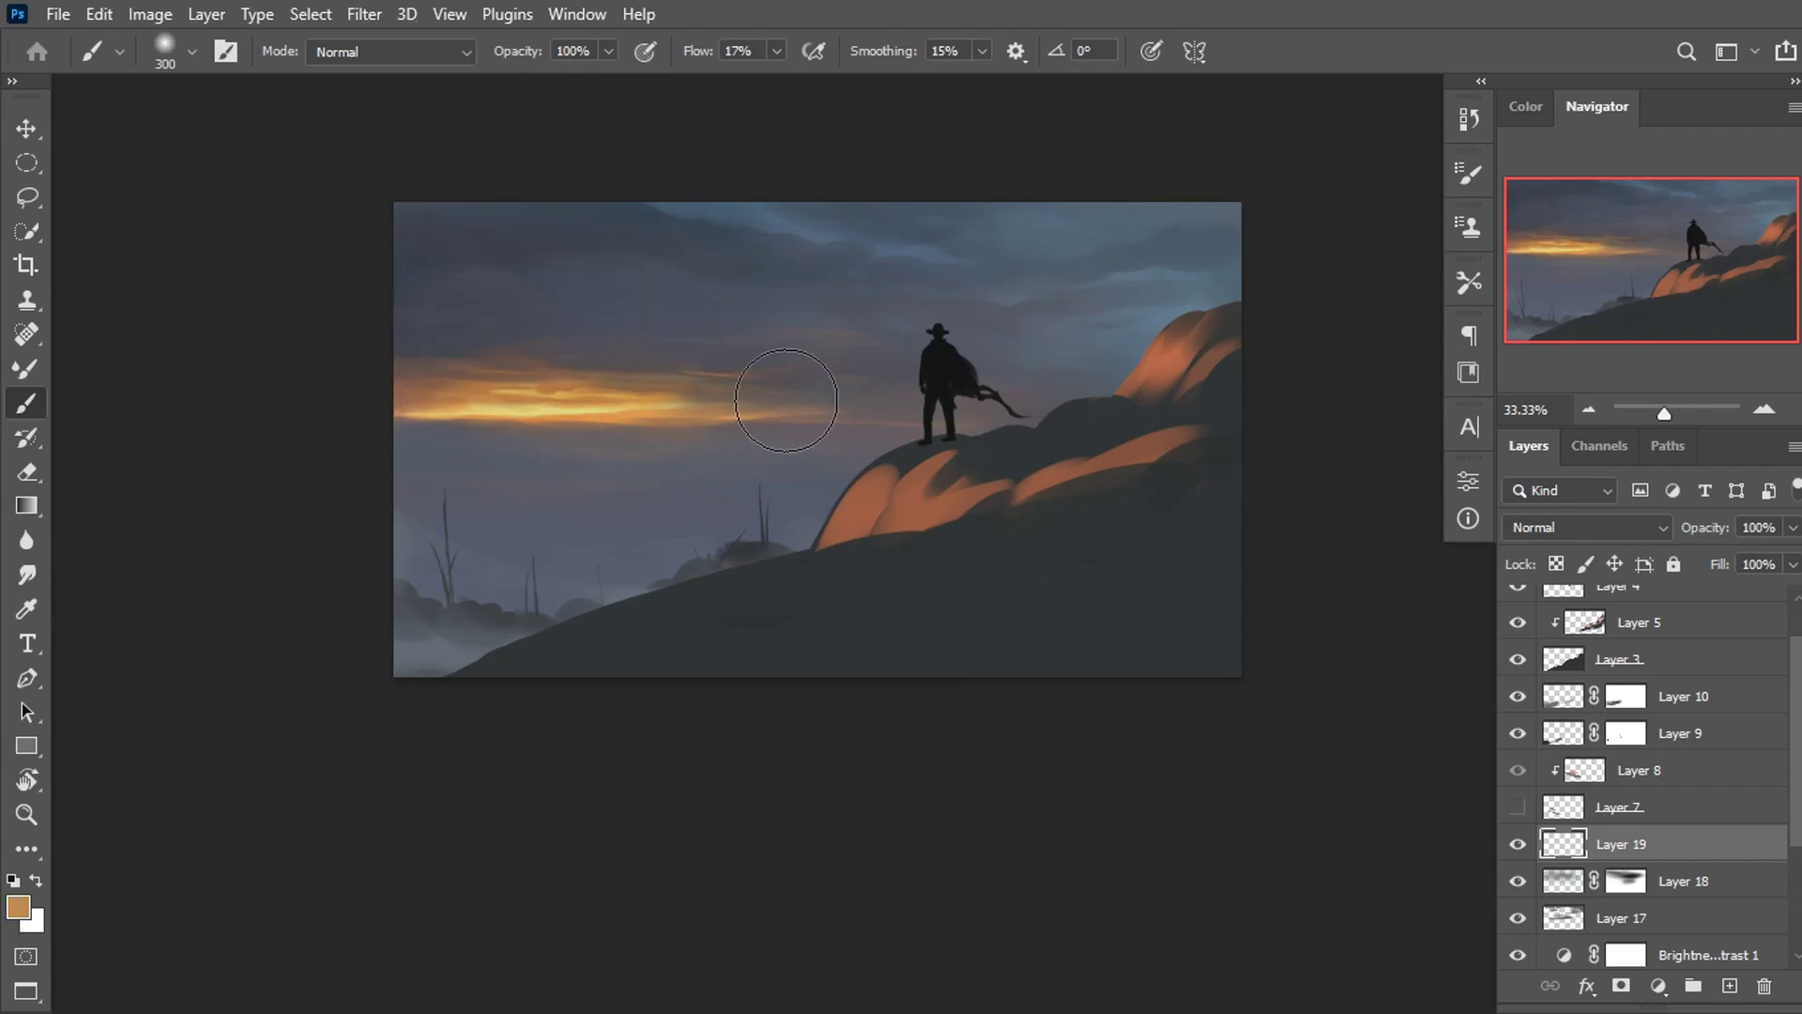
drag(786, 400, 1202, 383)
click(1563, 526)
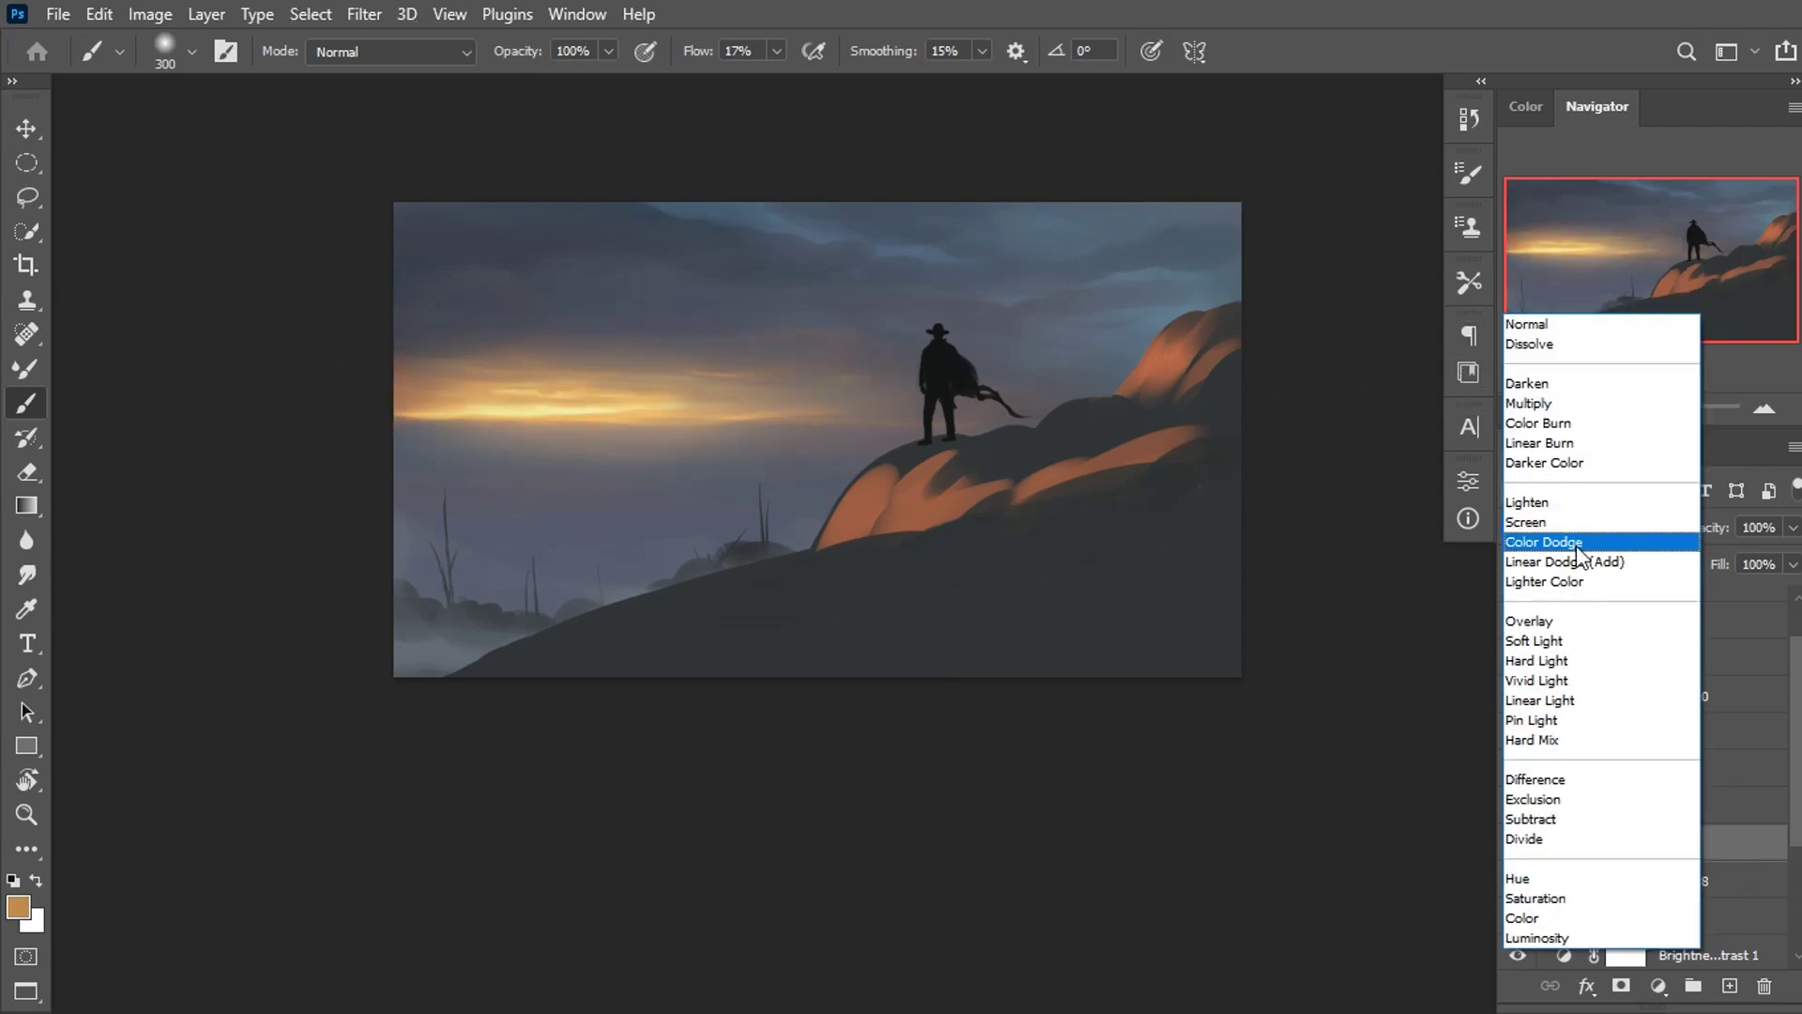
click(1569, 660)
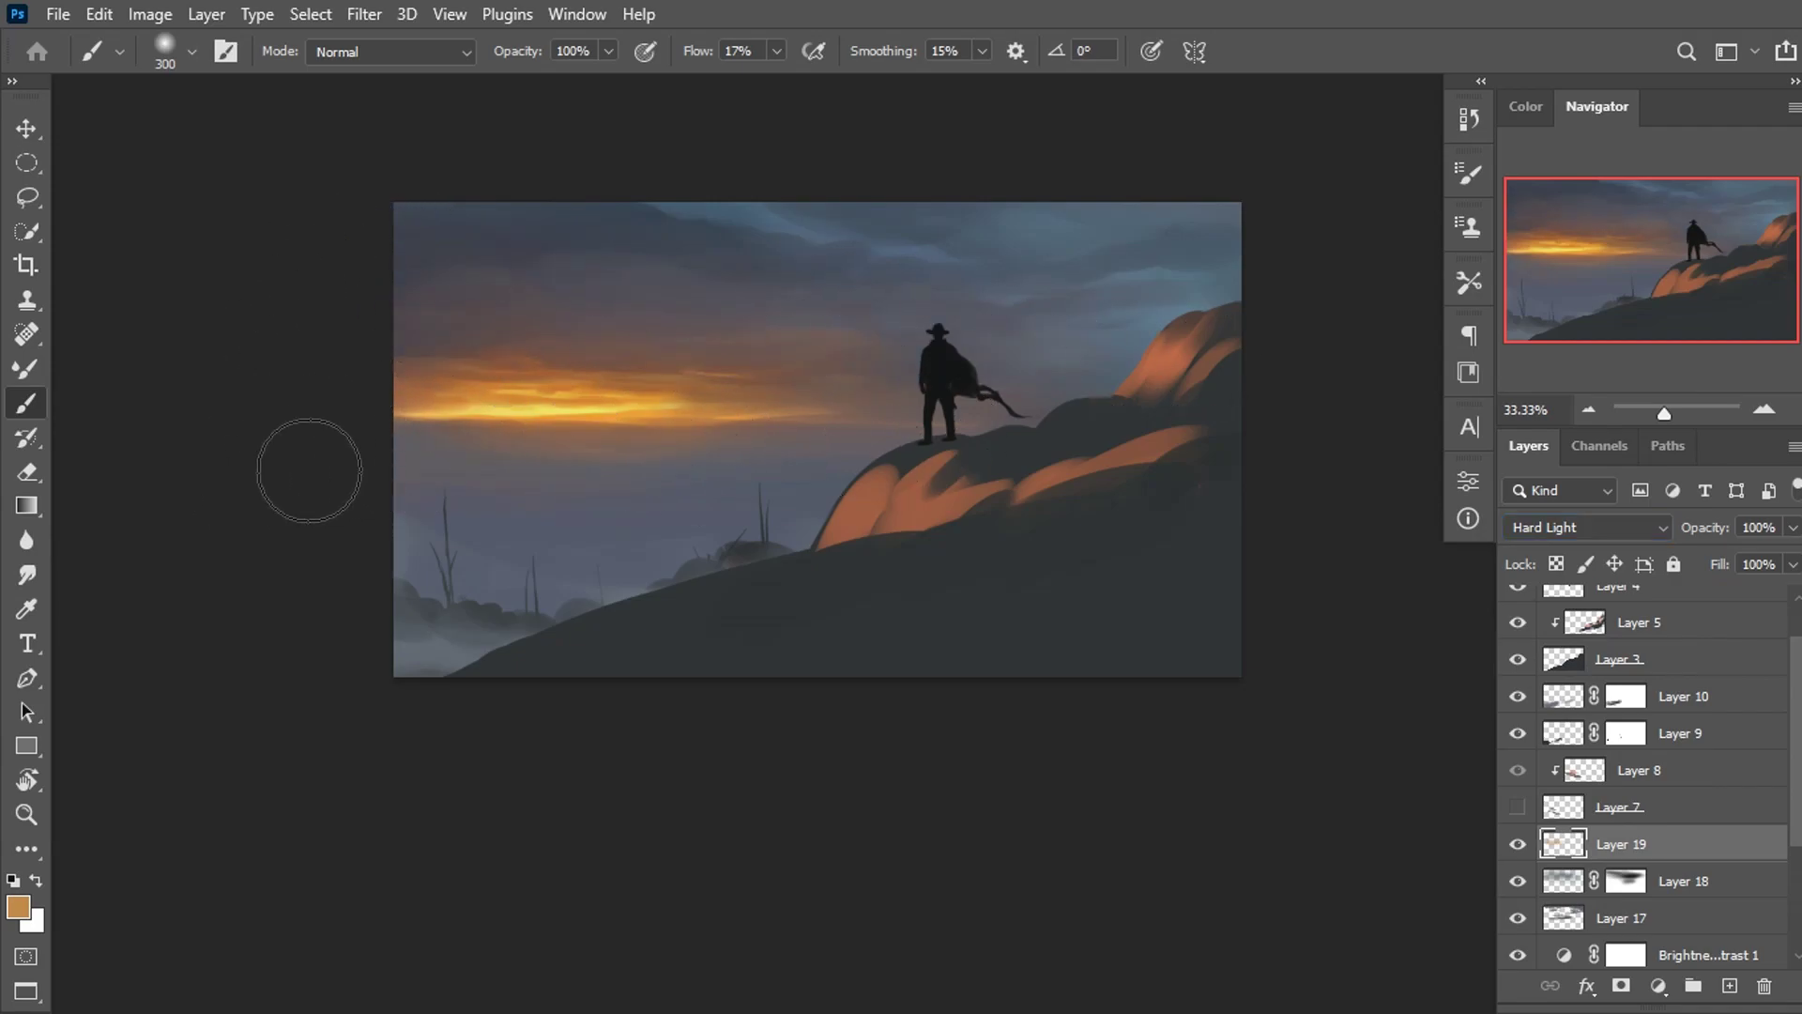
Adjust the glow's hue, saturation and lightness with Hue/Saturation, ending at hue -11.
key(ctrl+u)
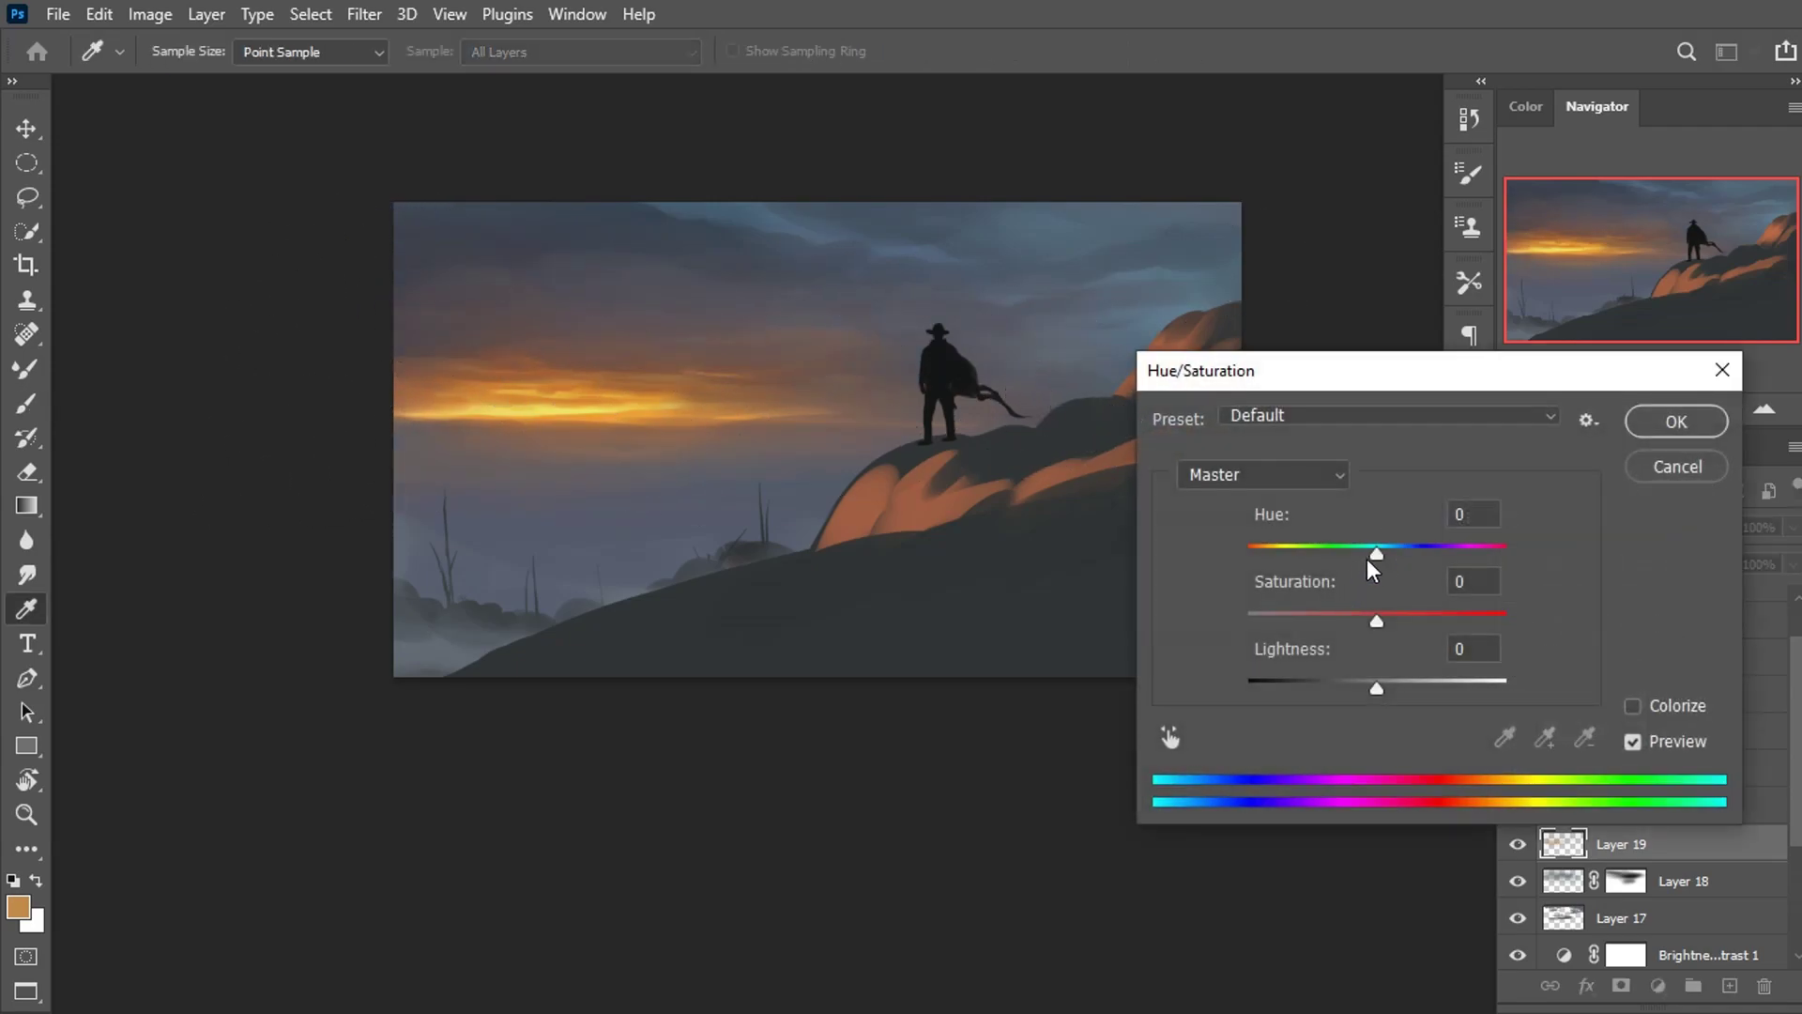
mouse_move(1368, 561)
mouse_down()
mouse_move(1344, 550)
mouse_move(1406, 550)
mouse_move(1372, 552)
mouse_up()
mouse_move(1365, 616)
mouse_down()
mouse_move(1337, 614)
mouse_move(1396, 619)
mouse_up()
mouse_move(1376, 686)
mouse_down()
mouse_move(1416, 684)
mouse_move(1379, 681)
mouse_up()
click(1679, 422)
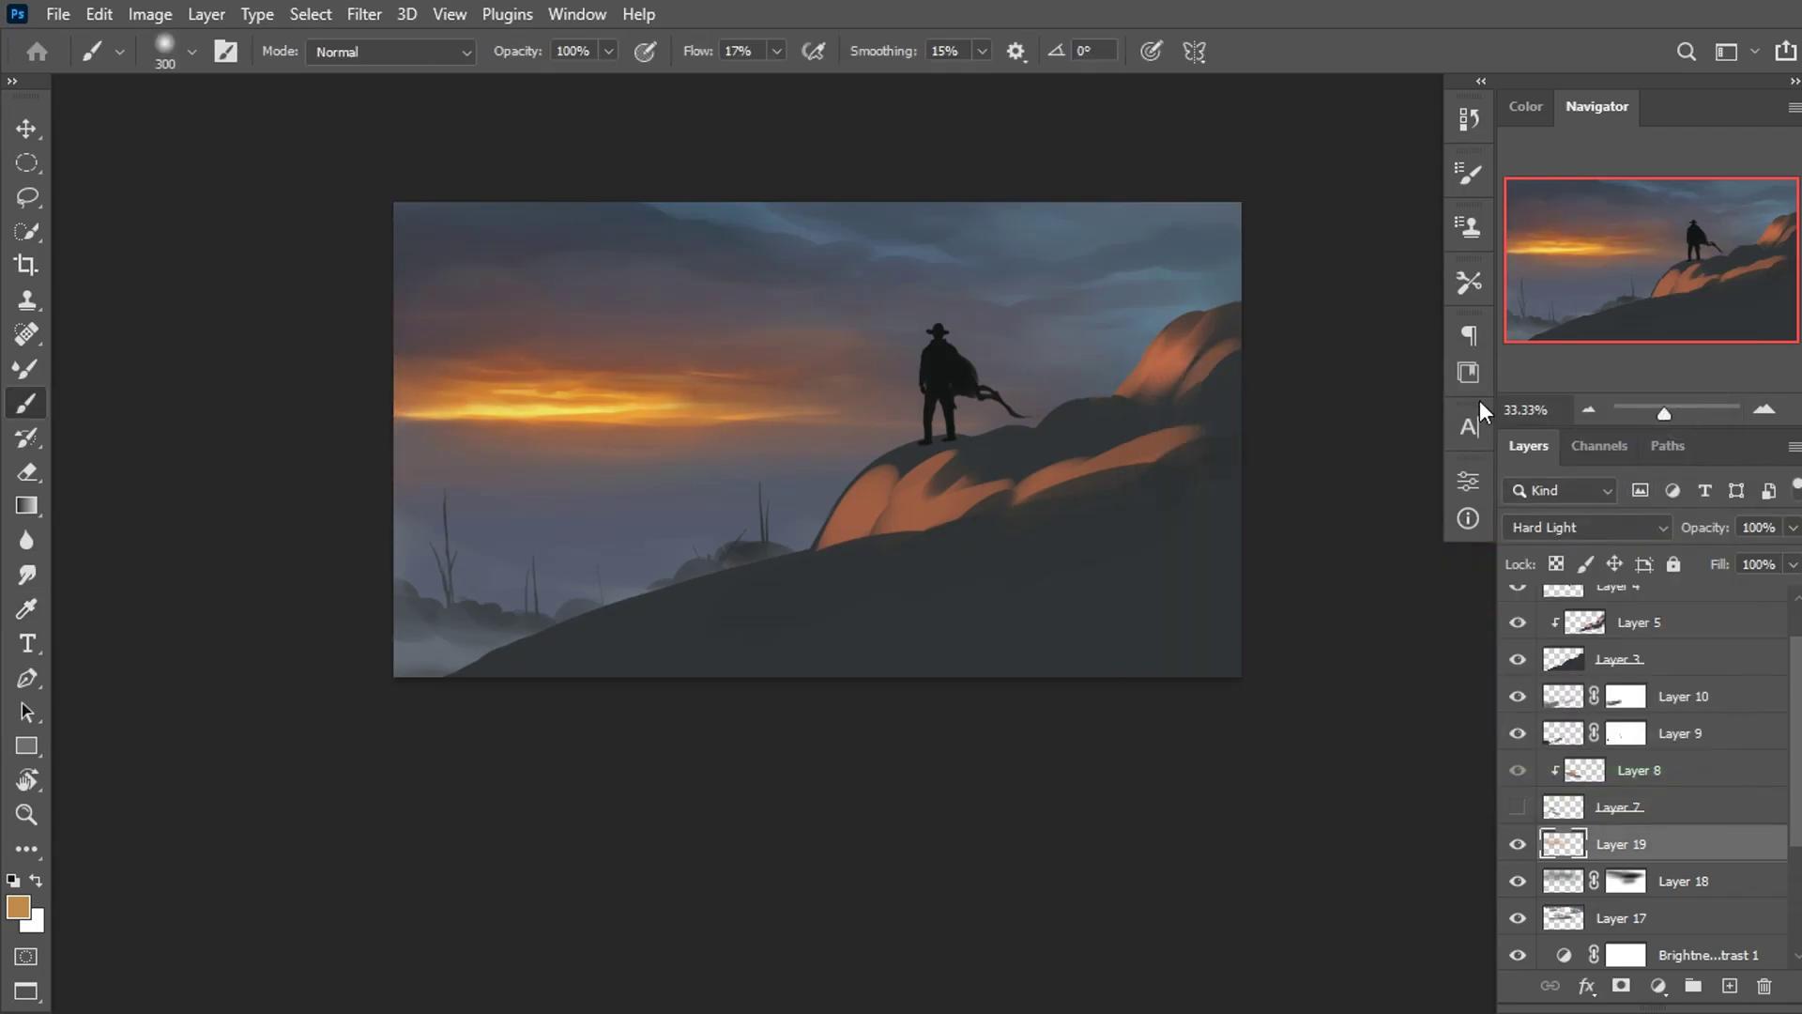
key(ctrl+u)
drag(1376, 554, 1365, 555)
Add a layer mask to Layer 19 painted black with a 175 px brush, then create Layer 20.
click(1635, 468)
key(b)
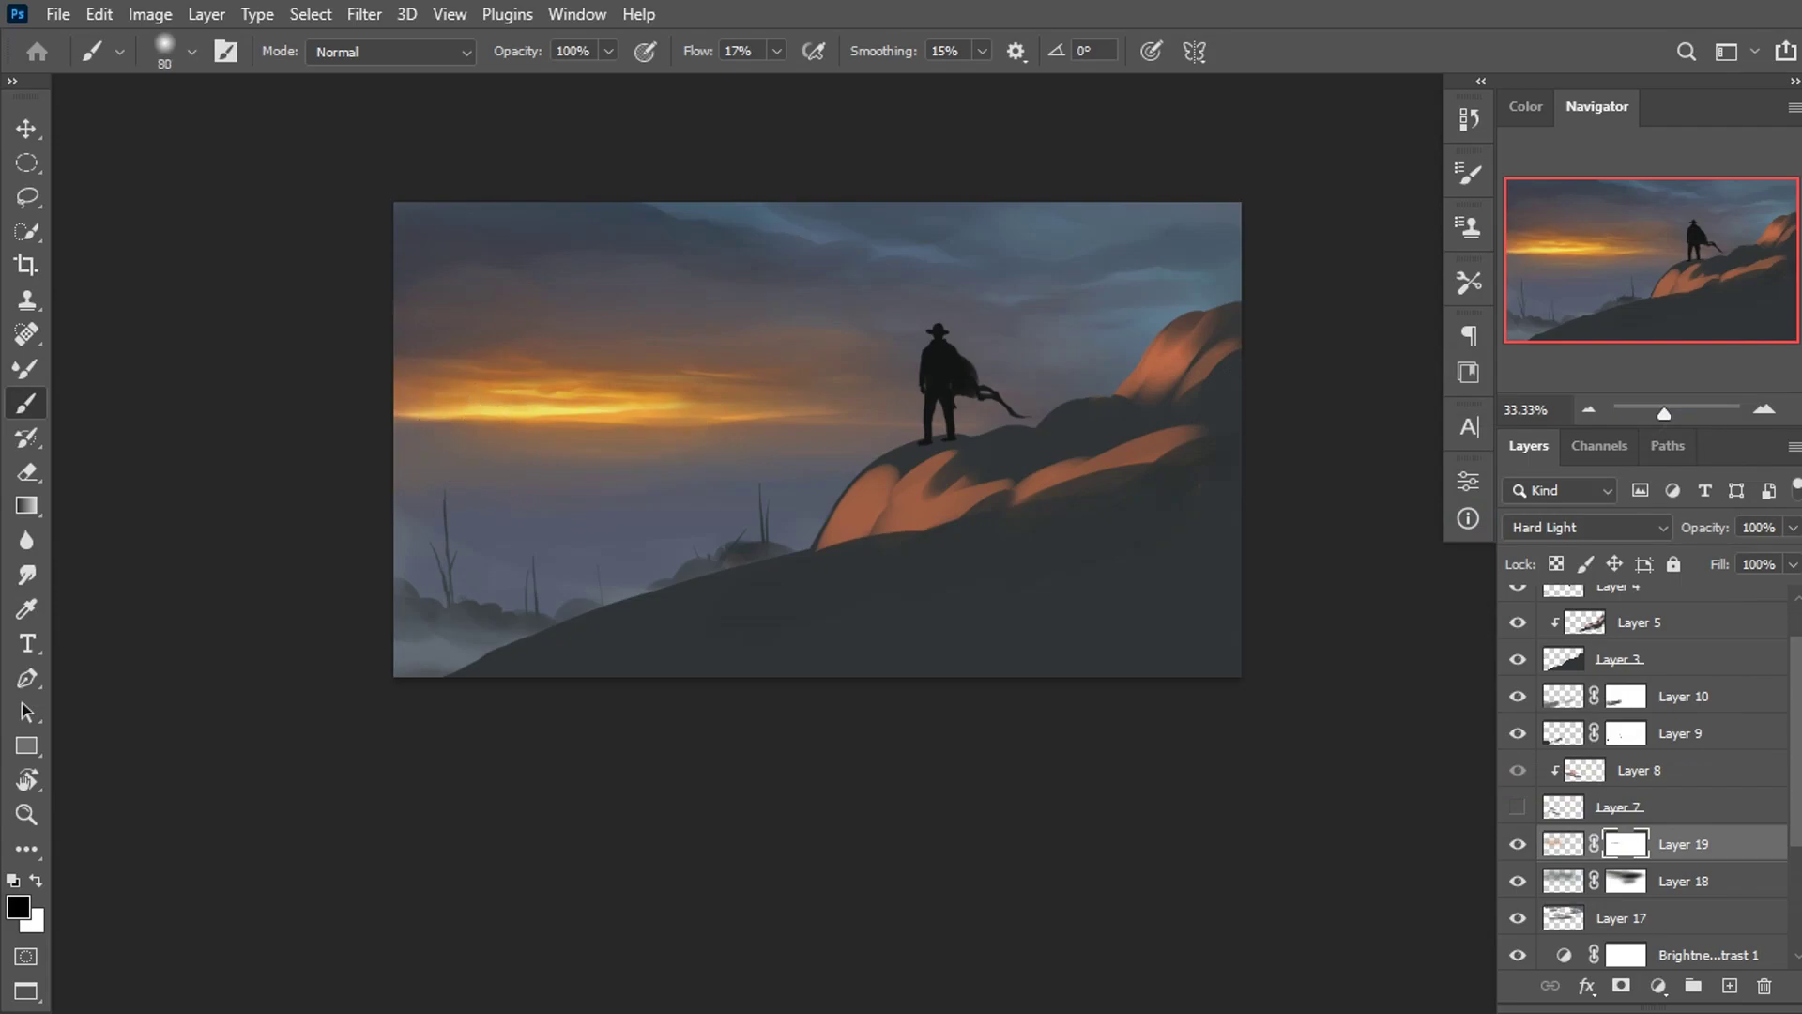
key(bracketright)
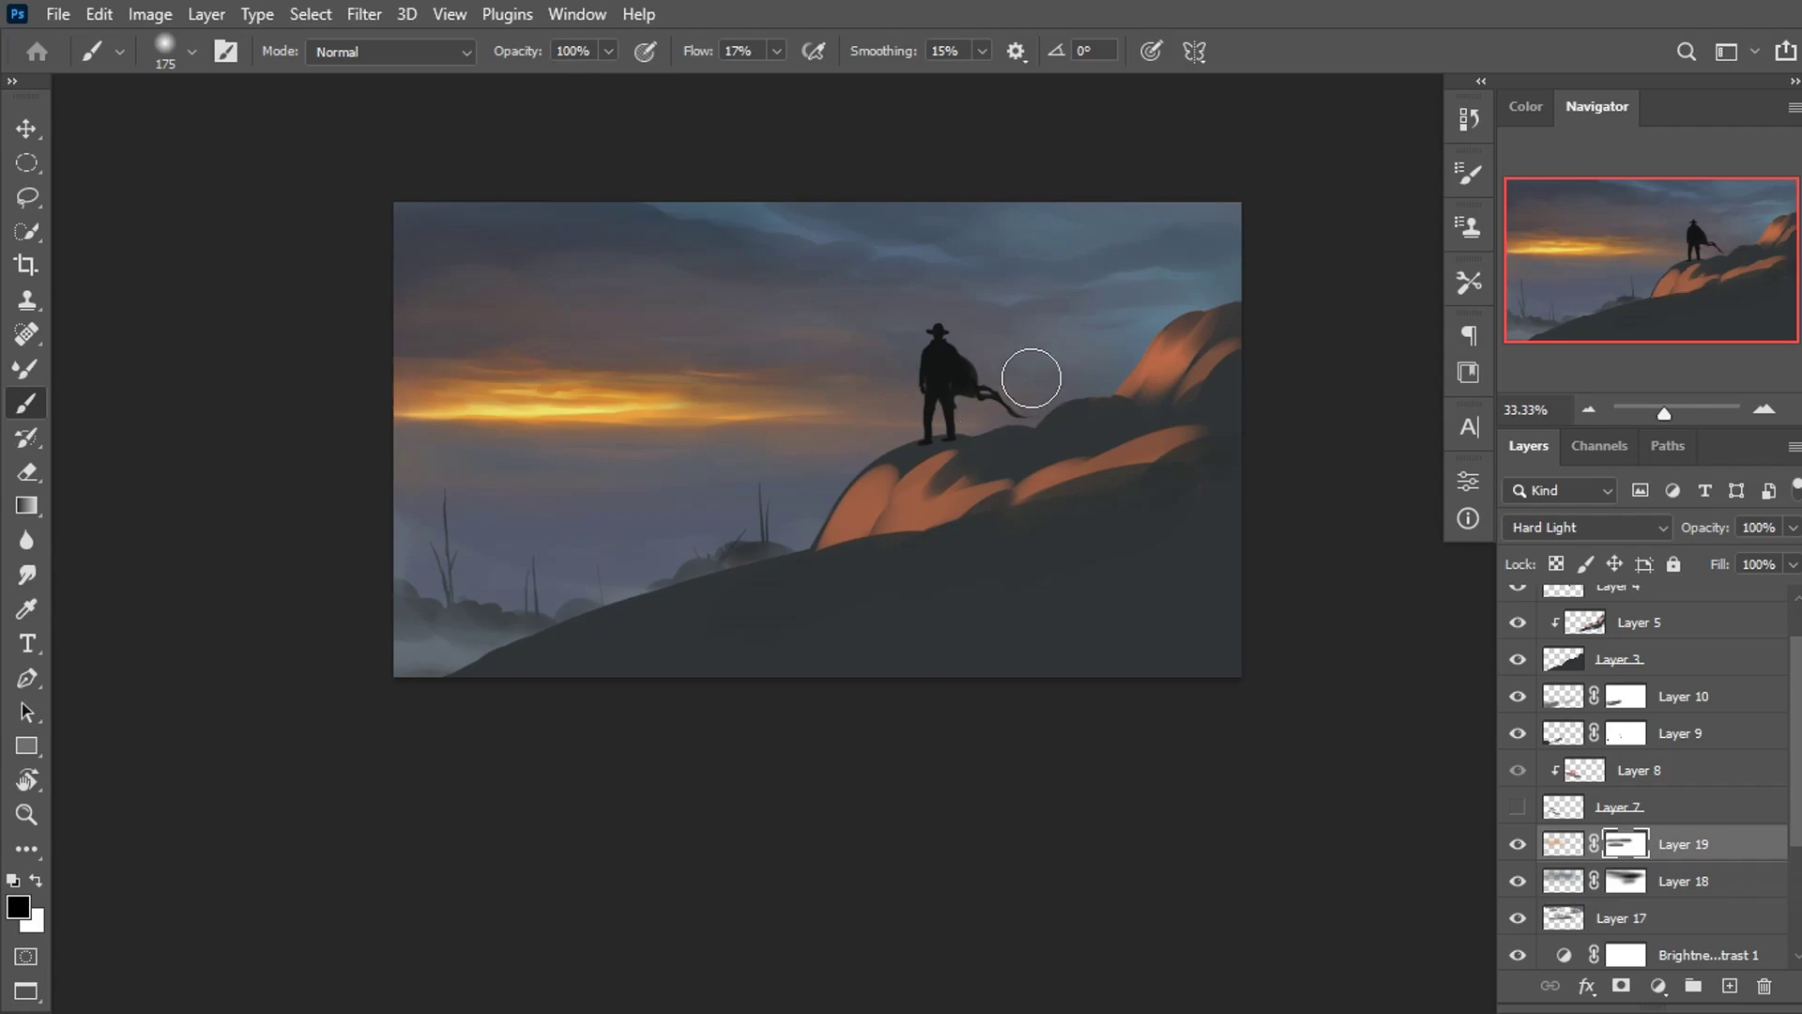
click(1525, 106)
click(1596, 109)
click(1730, 986)
click(1525, 106)
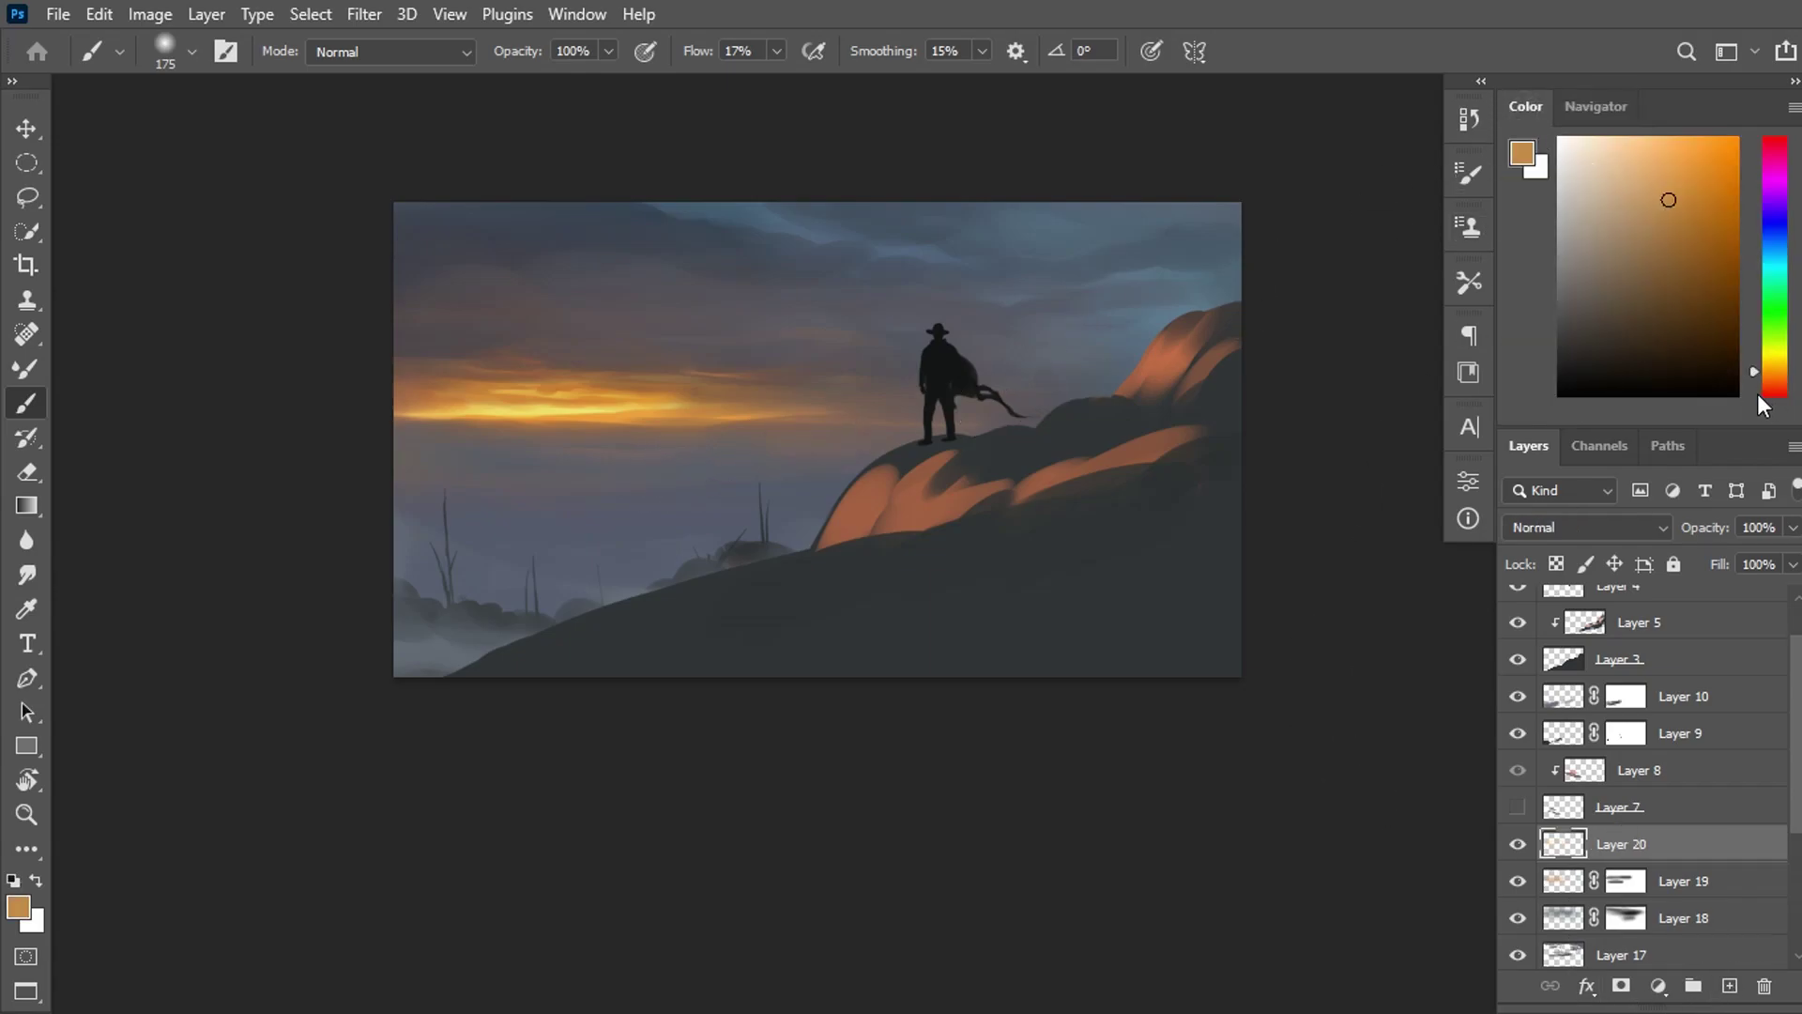
Paint an orange-red stroke along the horizon glow and set Layer 20 to Soft Light.
drag(1758, 394, 1755, 383)
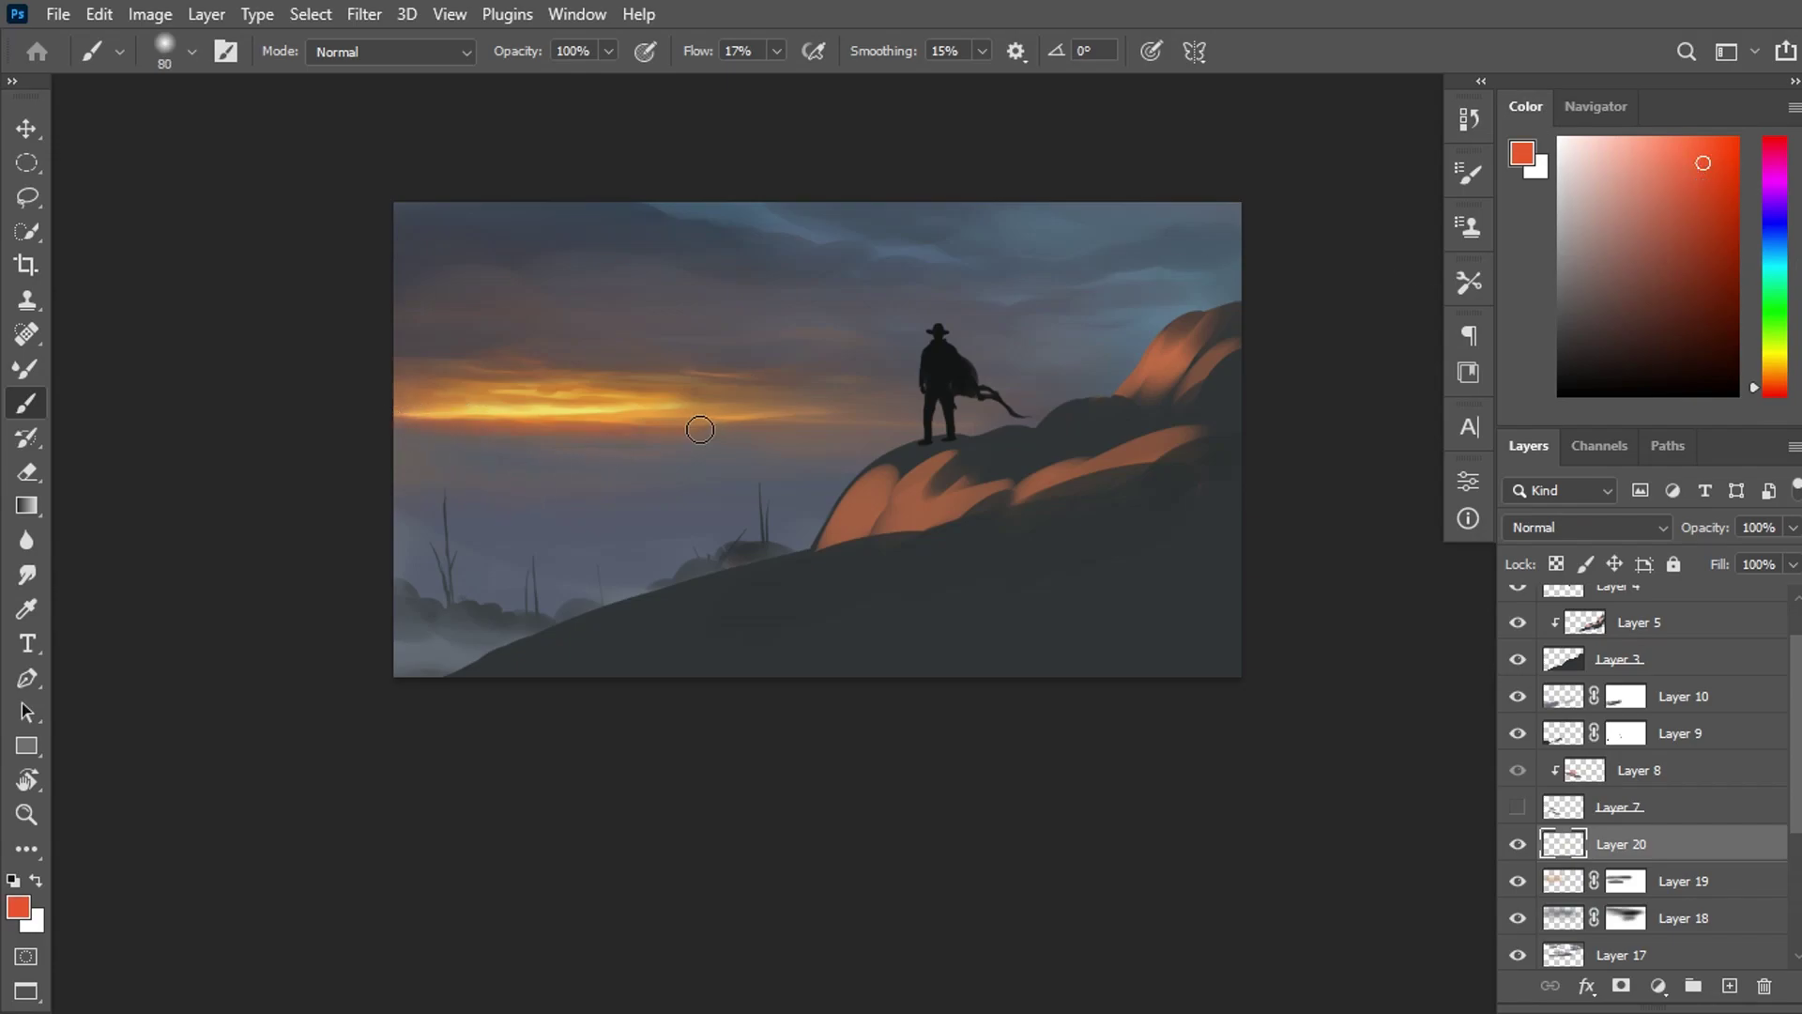
key(bracketright)
drag(413, 428, 787, 411)
click(1551, 528)
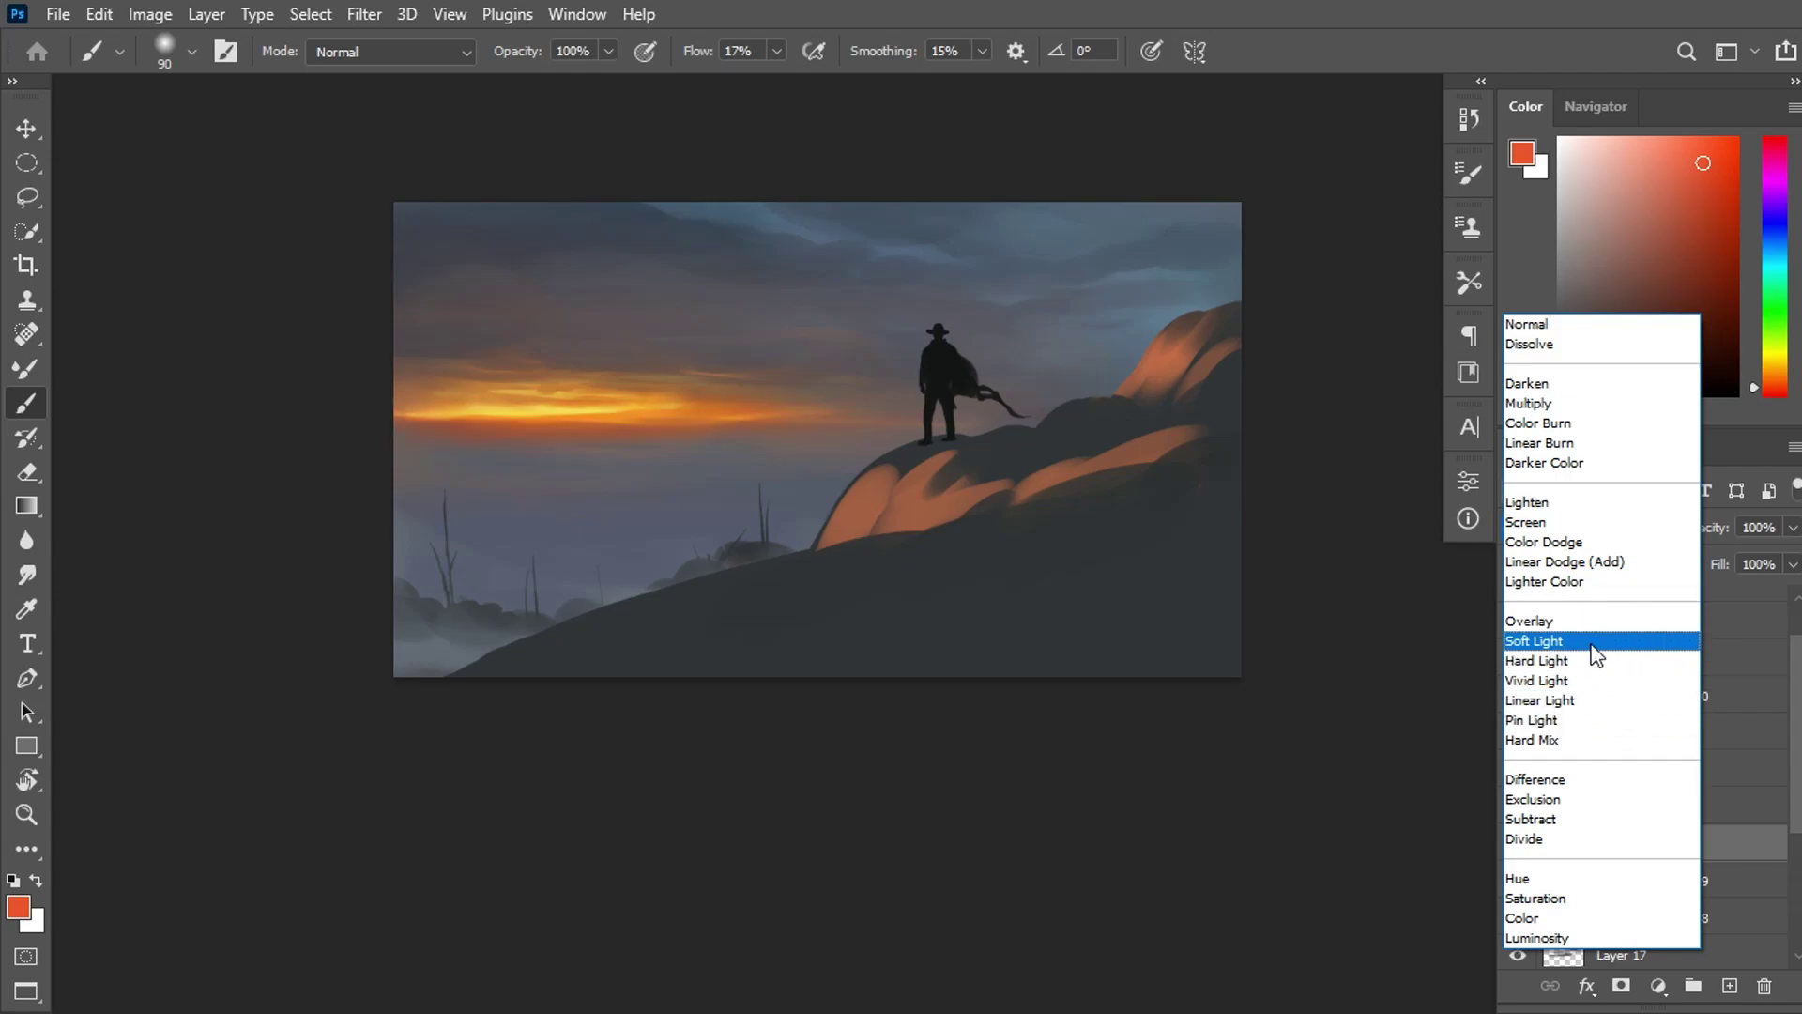
click(1585, 646)
Retone the stroke with Hue/Saturation: hue -13, lighter and slightly desaturated.
key(ctrl+u)
drag(1377, 554, 1359, 554)
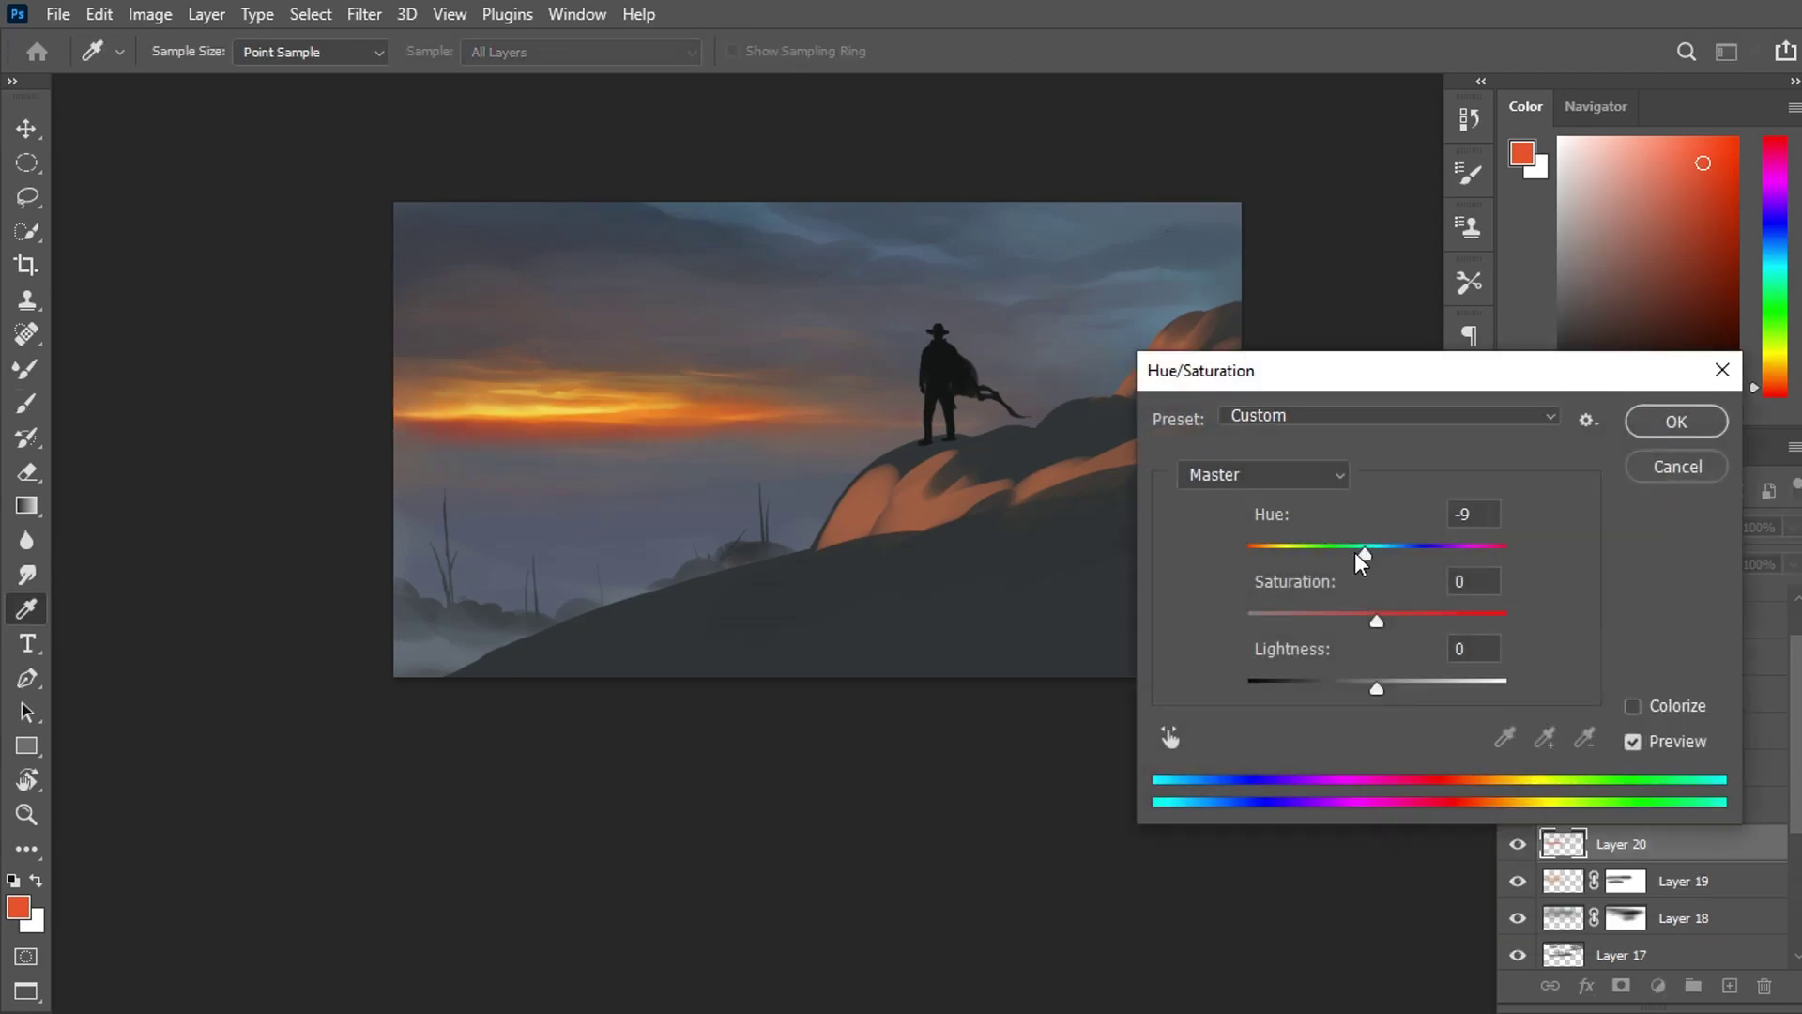
drag(1377, 688, 1424, 688)
drag(1377, 615, 1327, 620)
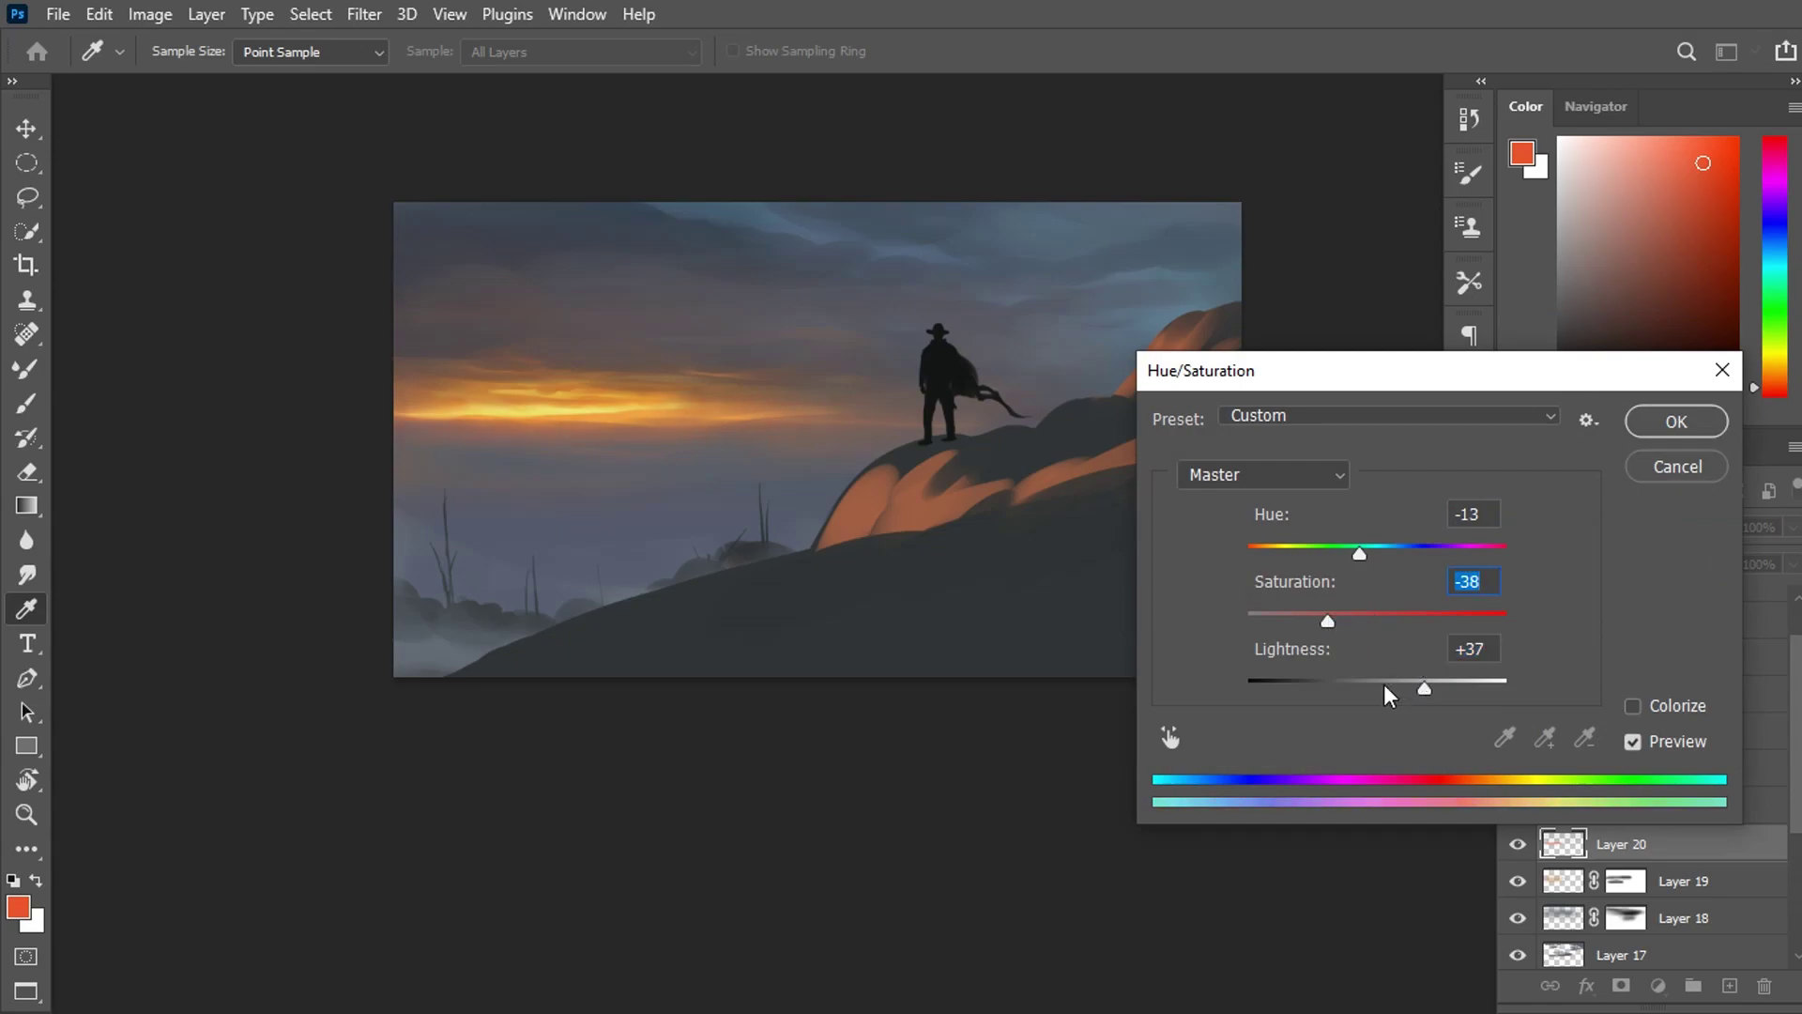
drag(1384, 683, 1399, 688)
drag(1327, 619, 1388, 620)
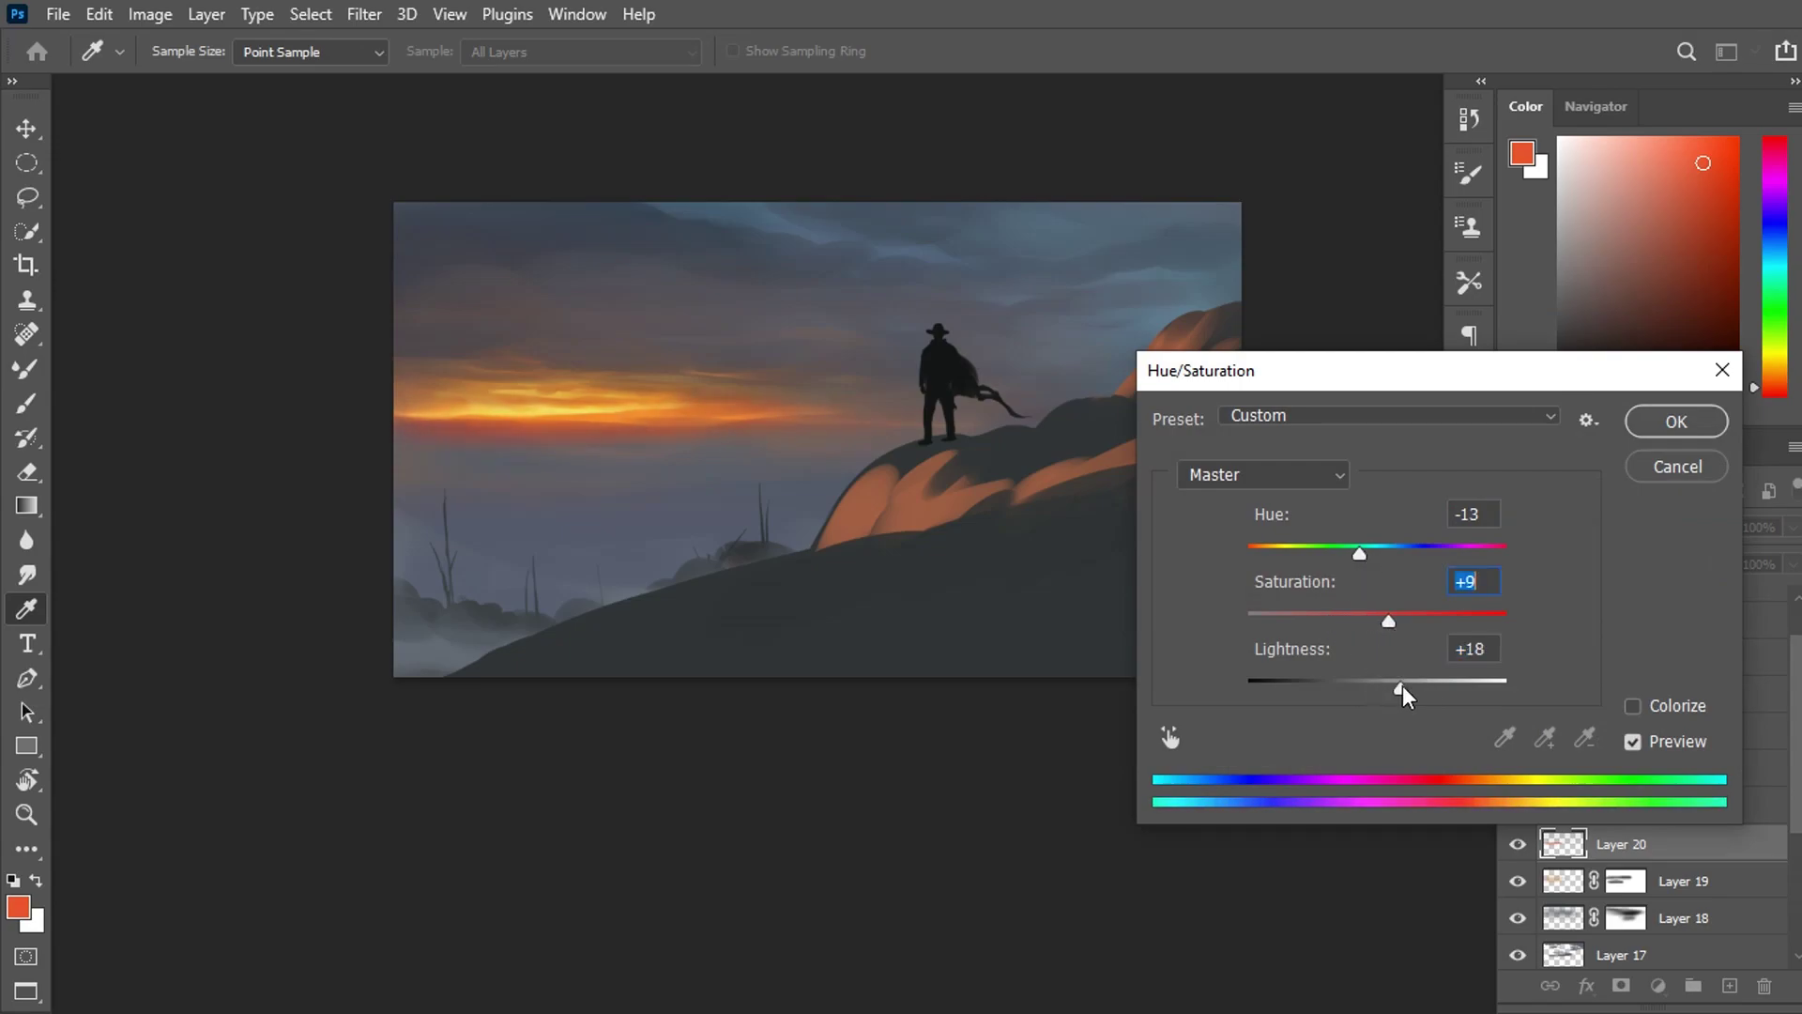
Refine the stroke's hue to about -30 with extra lightness and confirm the adjustment.
click(1337, 621)
mouse_move(1360, 554)
mouse_down()
mouse_move(1333, 546)
mouse_move(1422, 549)
mouse_move(1339, 552)
mouse_up()
drag(1400, 688, 1410, 688)
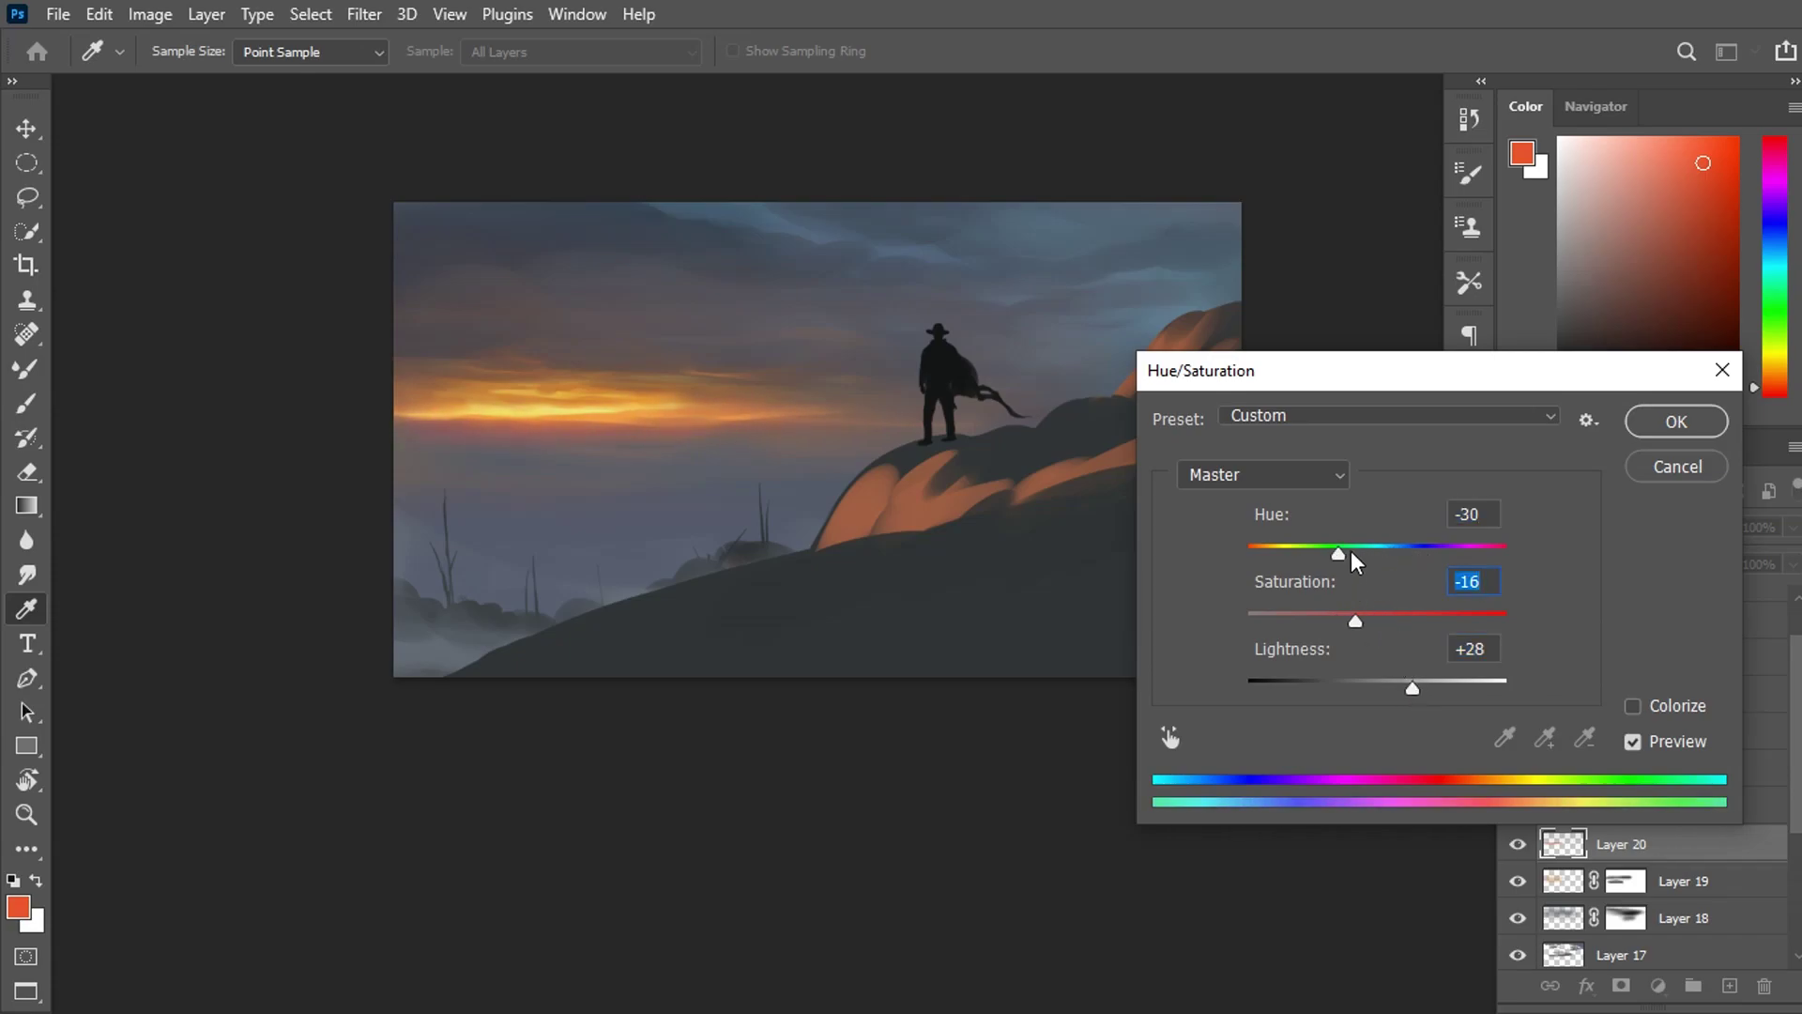
drag(1350, 550, 1371, 544)
click(1677, 422)
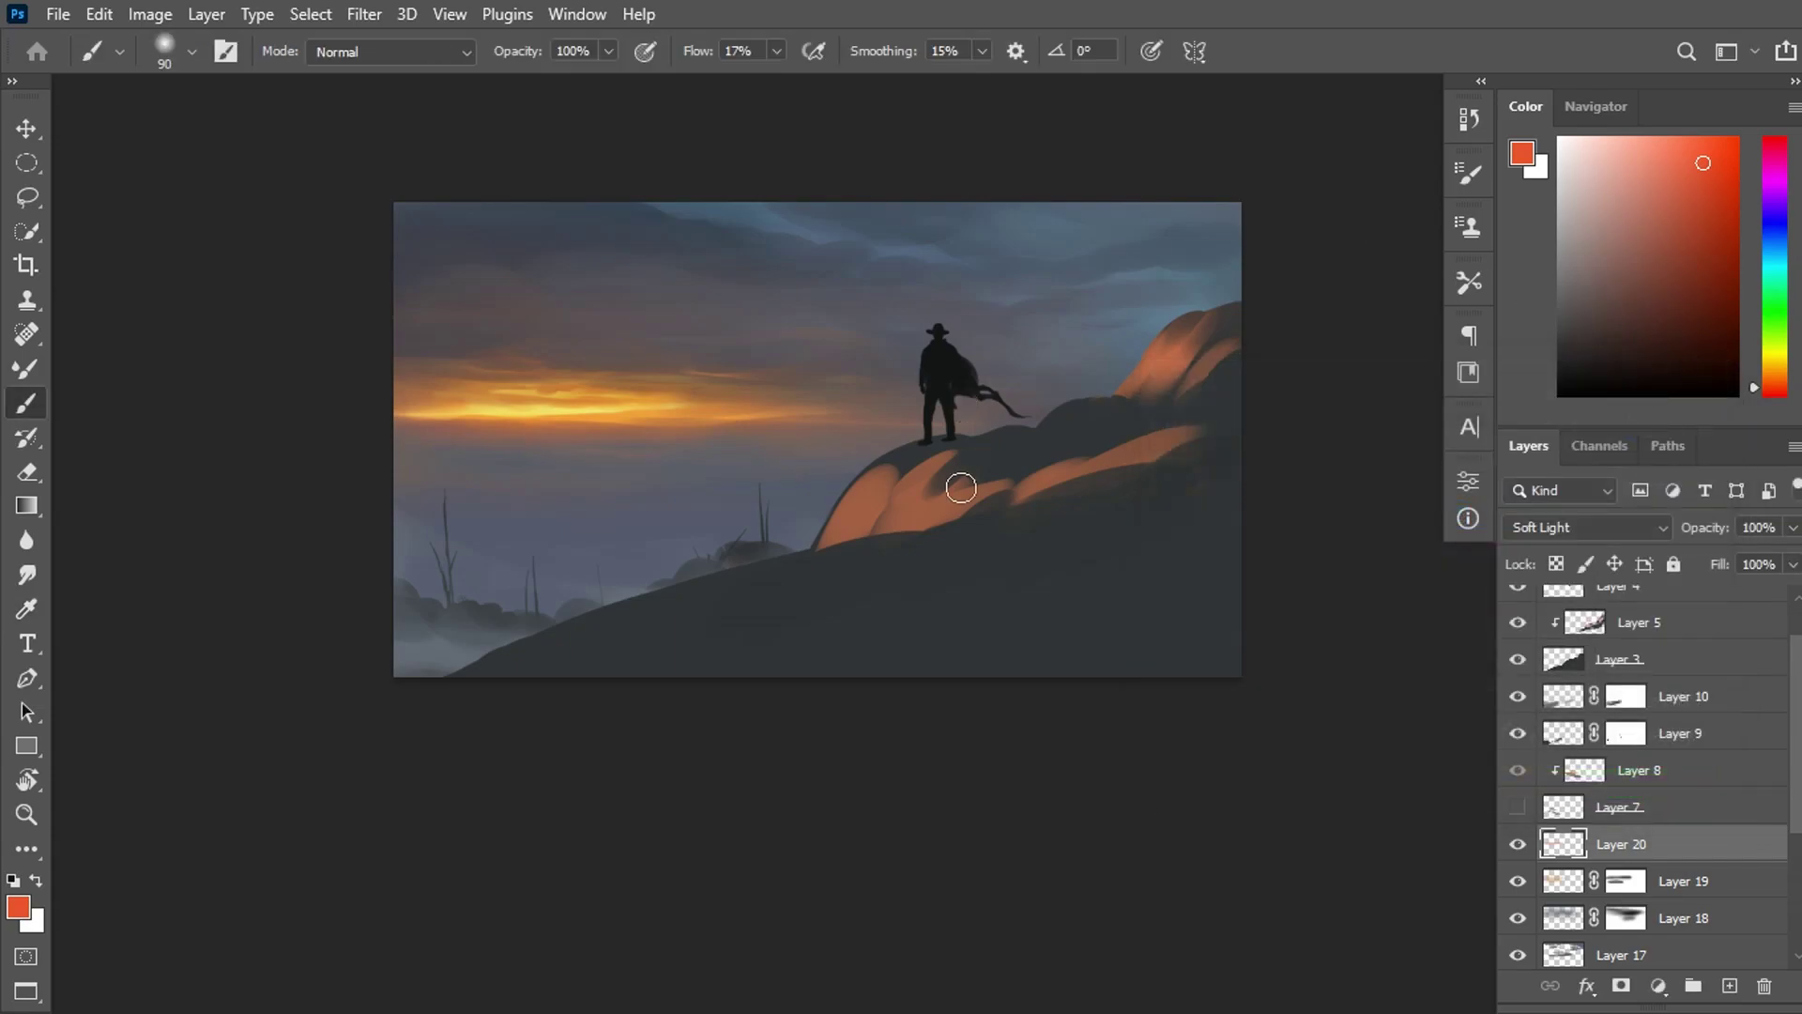
click(1571, 114)
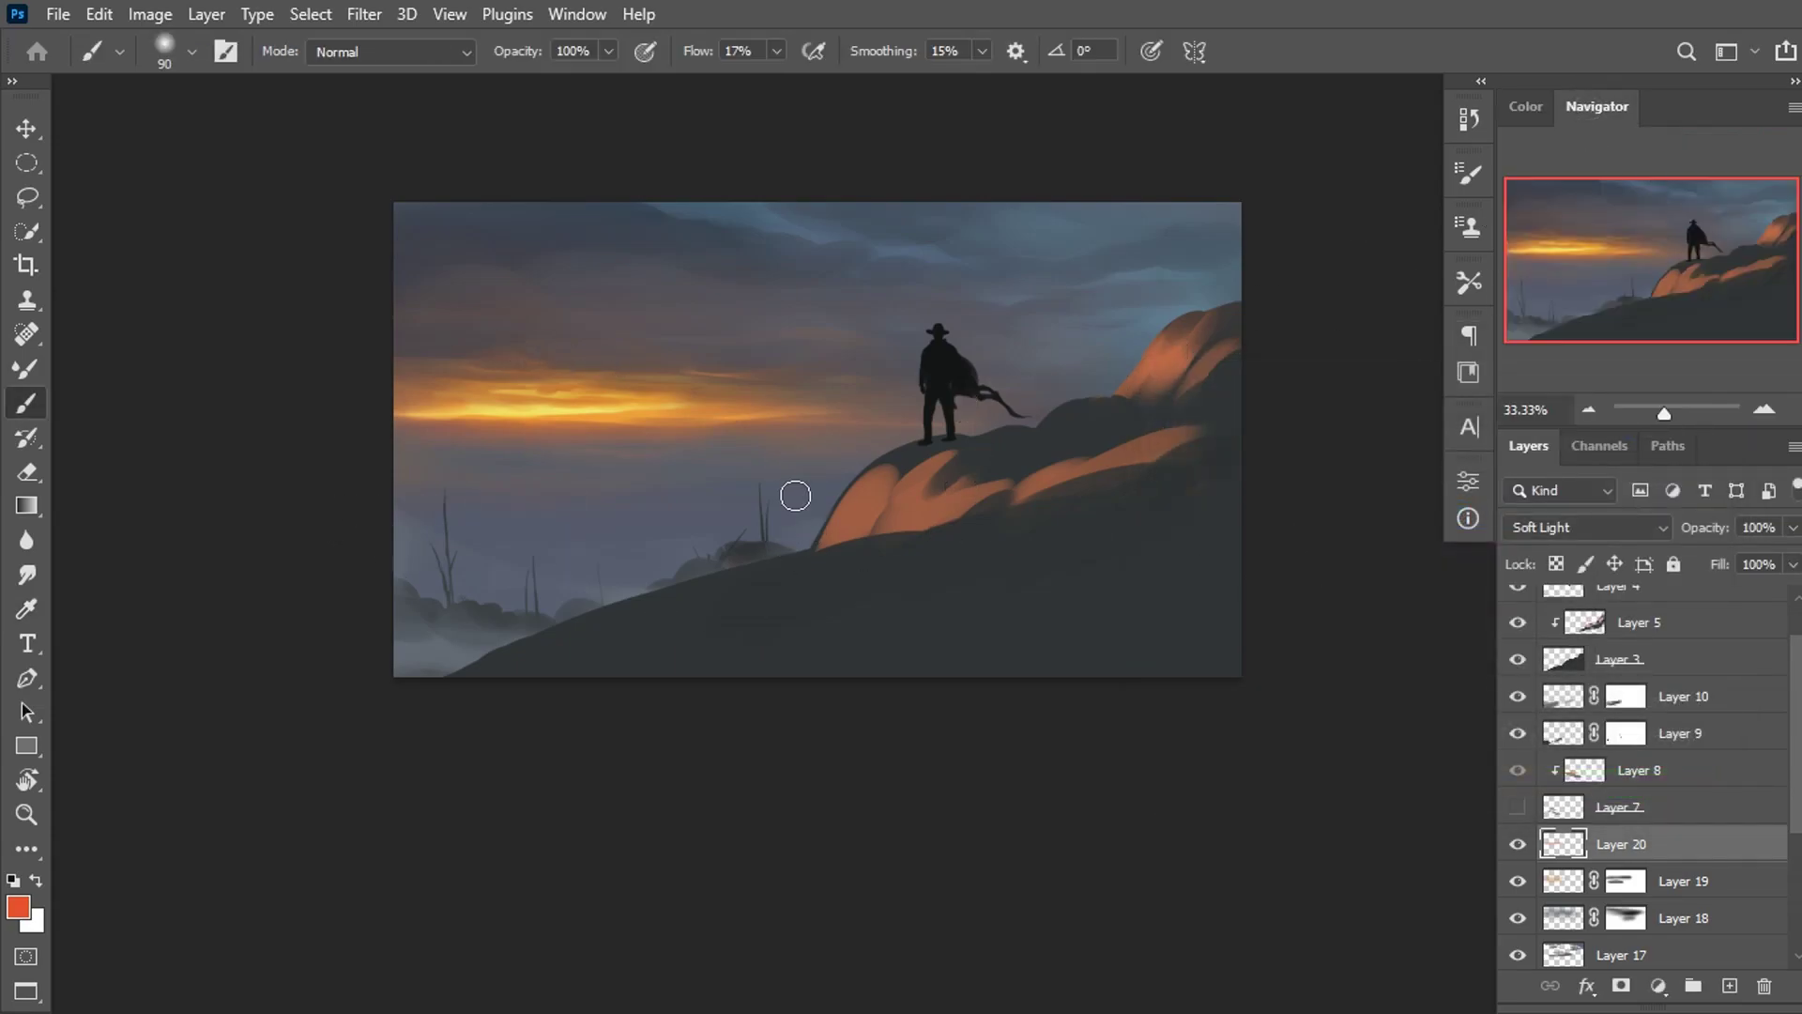
Reveal the river layer and add a new layer above Layer 8 using the Paint 2 brush.
click(1517, 806)
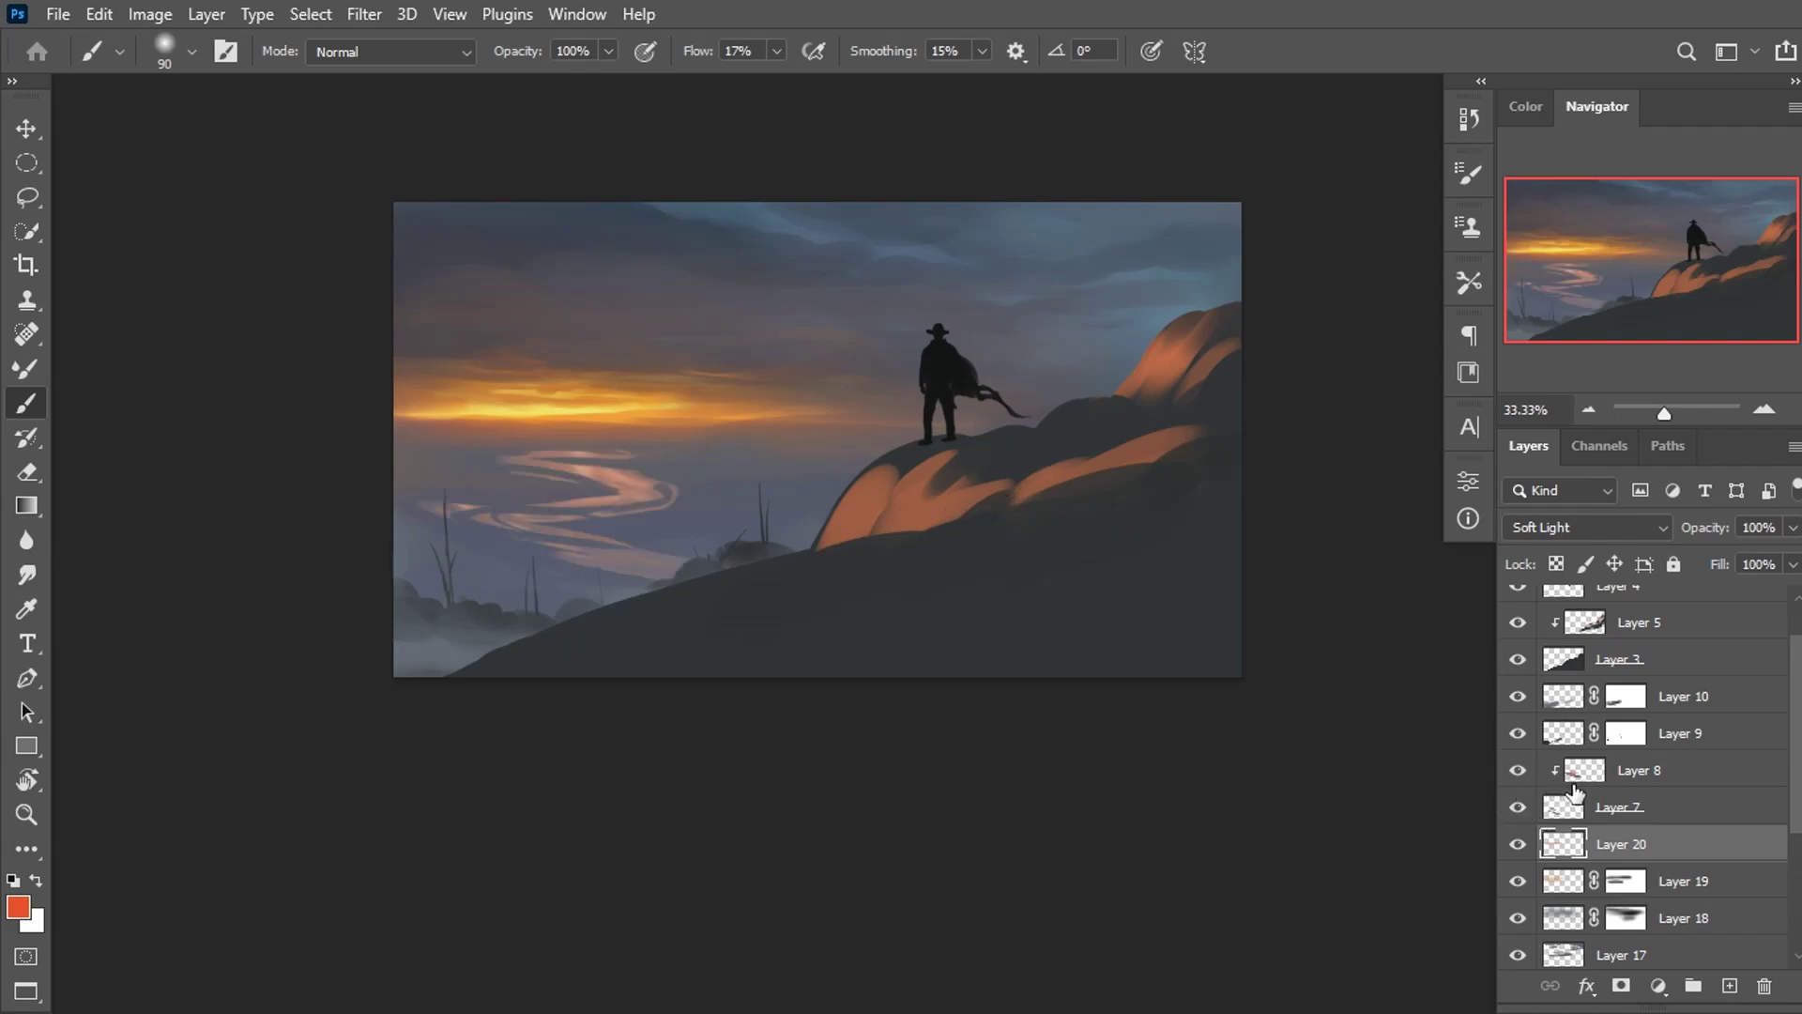
click(1730, 985)
drag(1624, 844, 1649, 789)
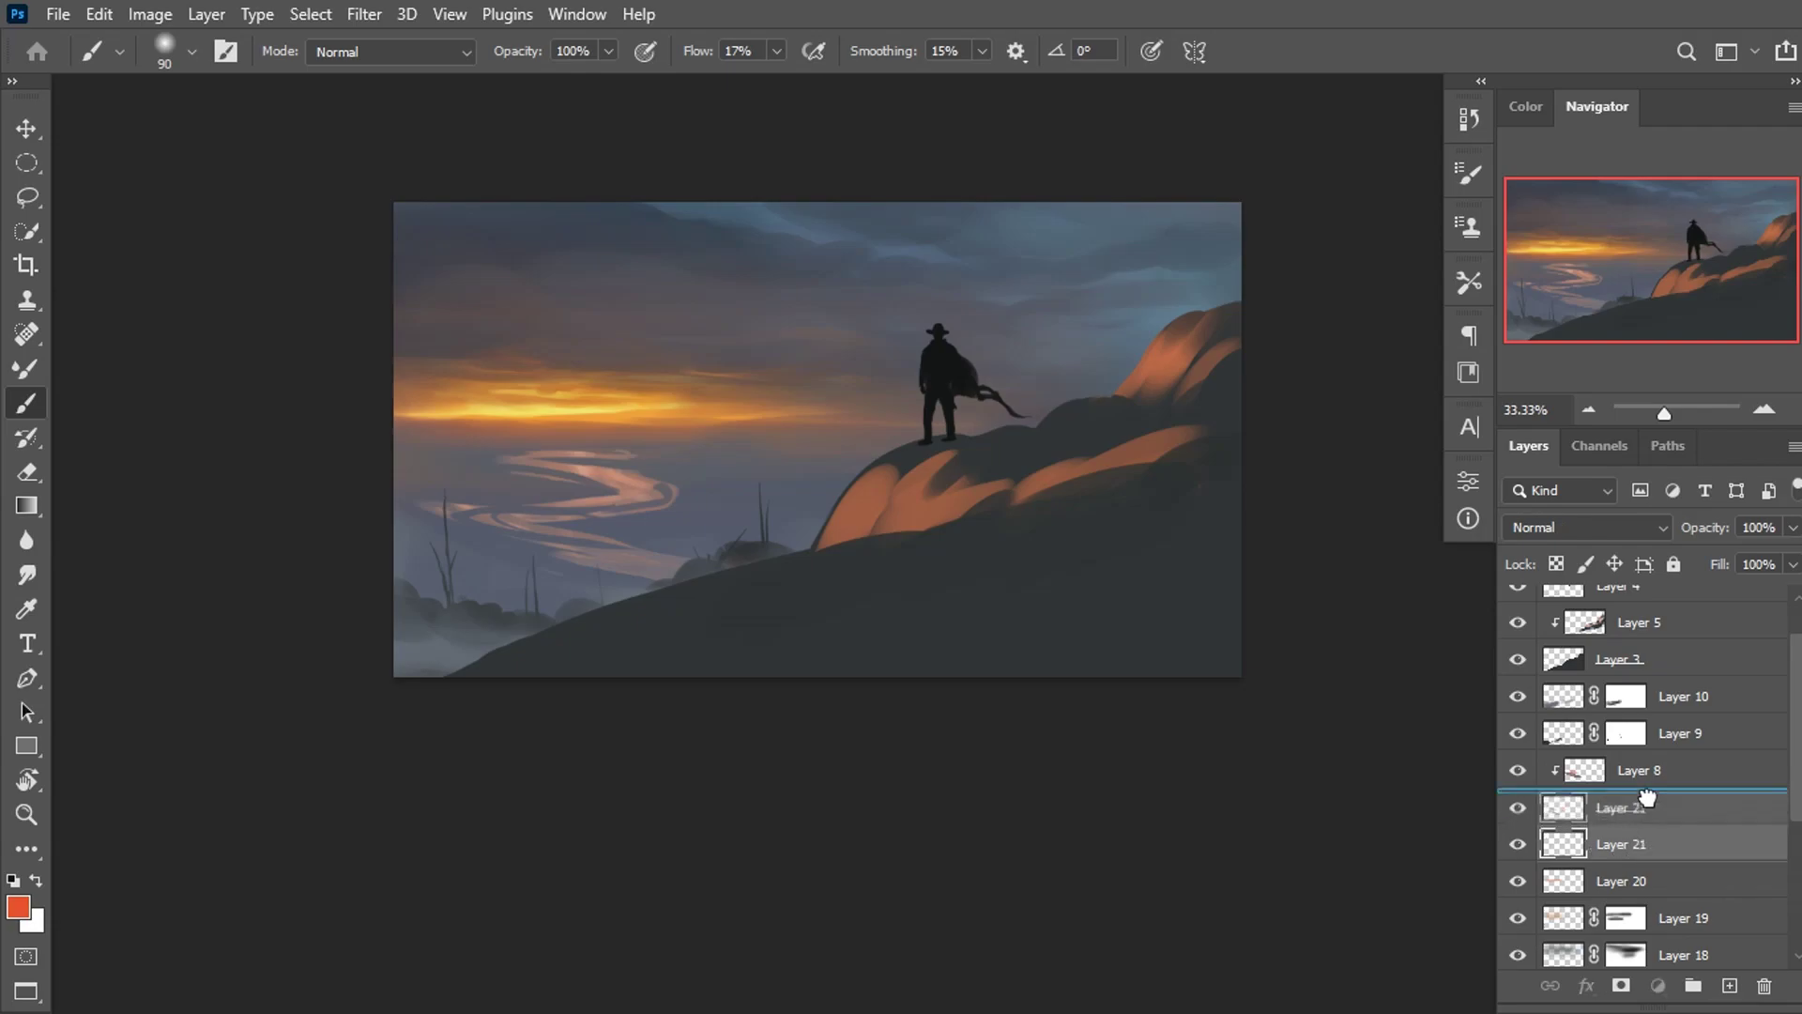
right_click(663, 484)
click(741, 741)
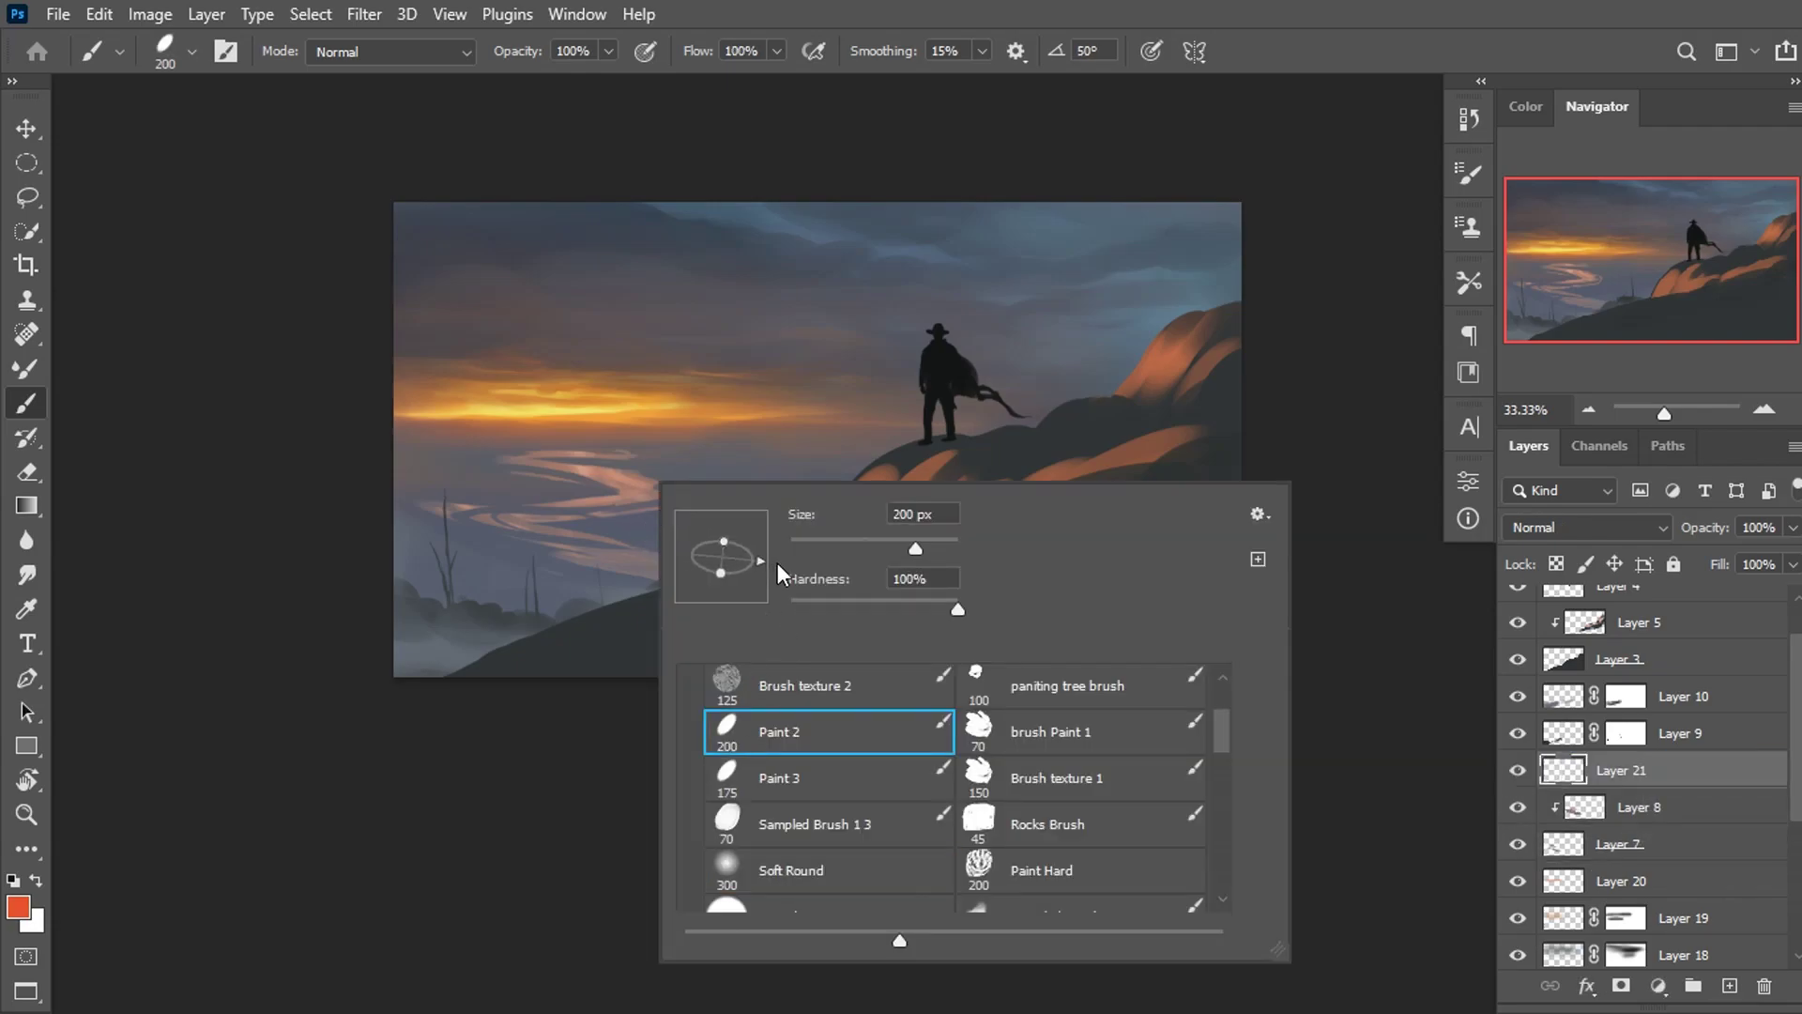
Paint dark blue-grey over the left river, a warm yellow horizon band, and a darker band below.
alt+click(547, 209)
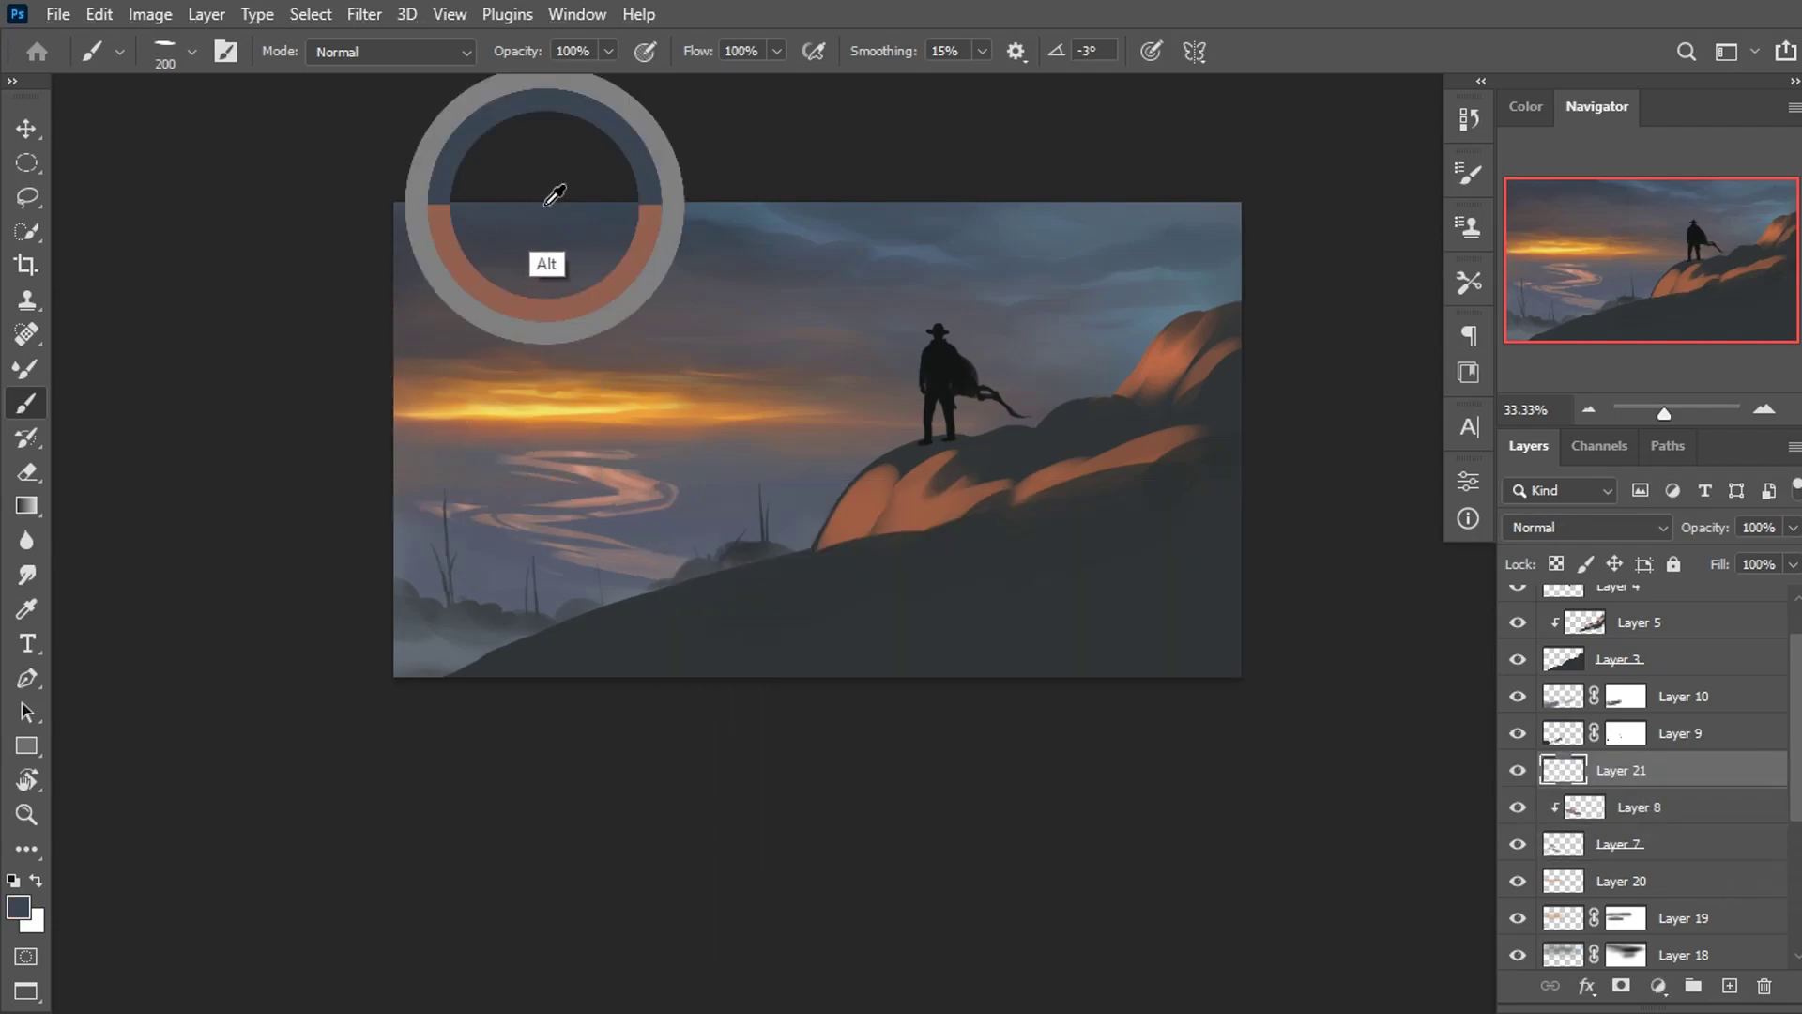
alt+click(420, 451)
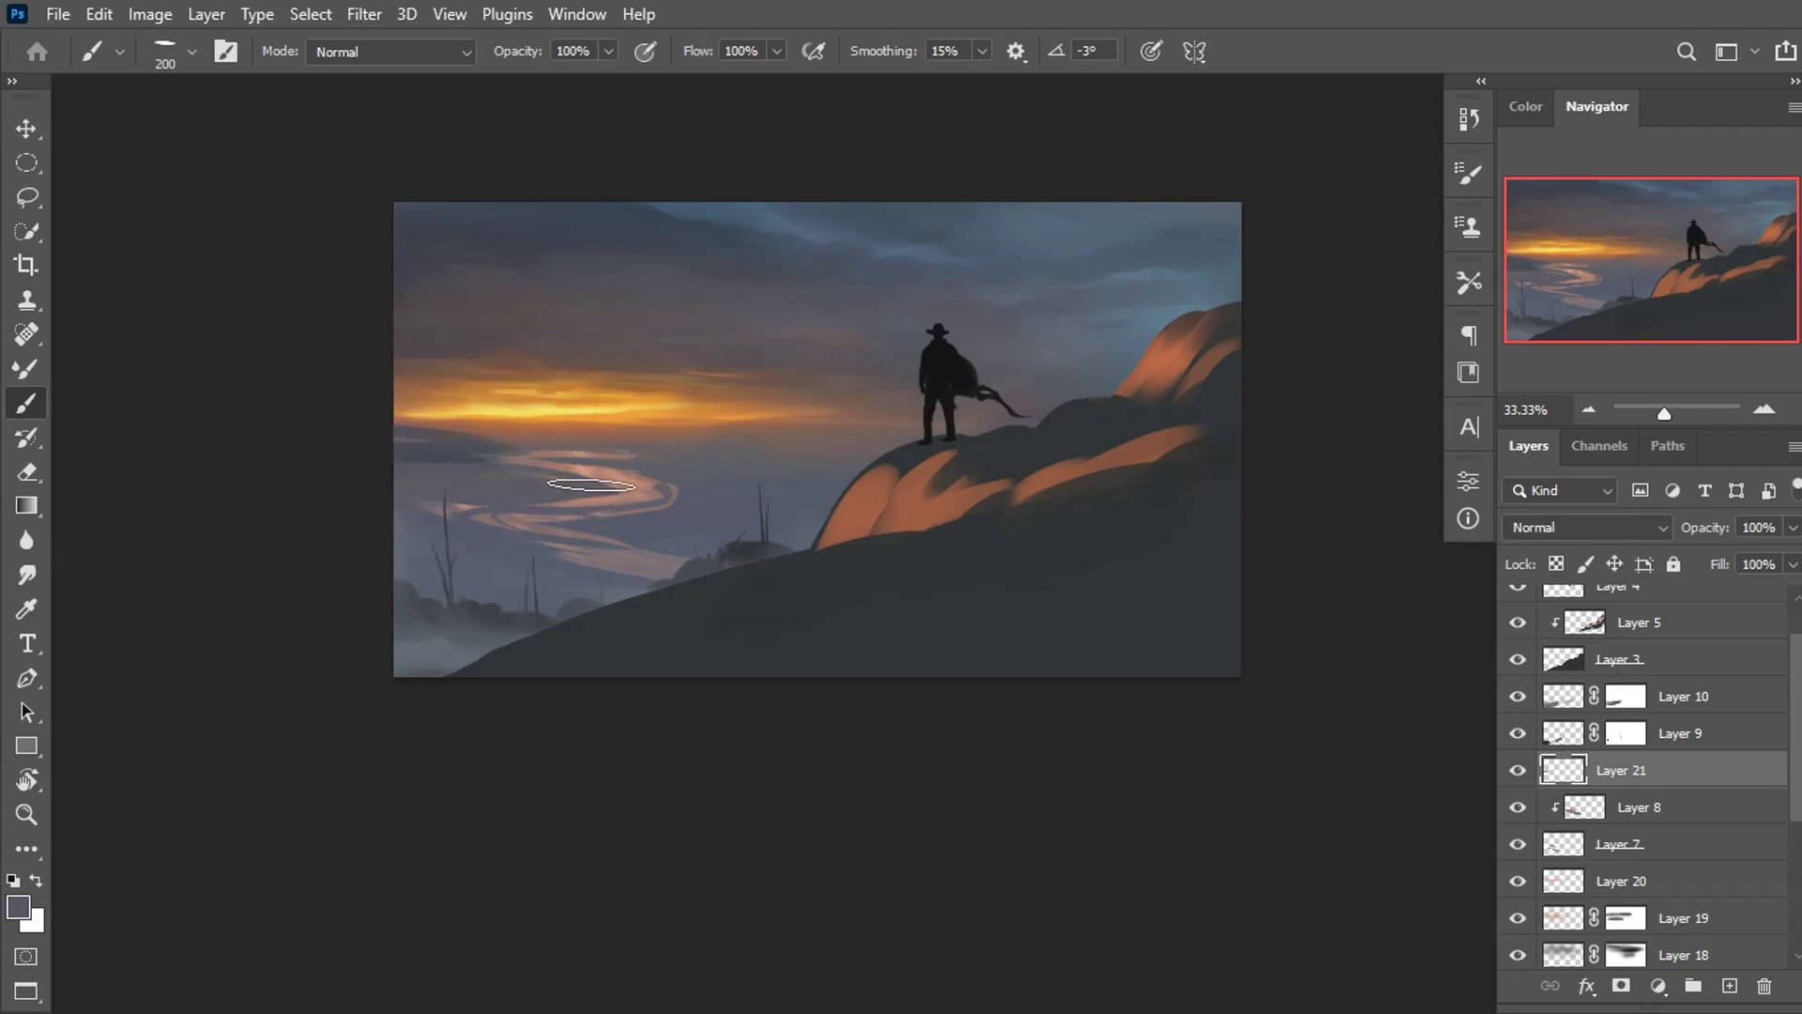
mouse_move(444, 444)
mouse_down()
mouse_move(403, 487)
mouse_move(1013, 443)
mouse_move(693, 468)
mouse_move(842, 453)
mouse_up()
alt+click(748, 483)
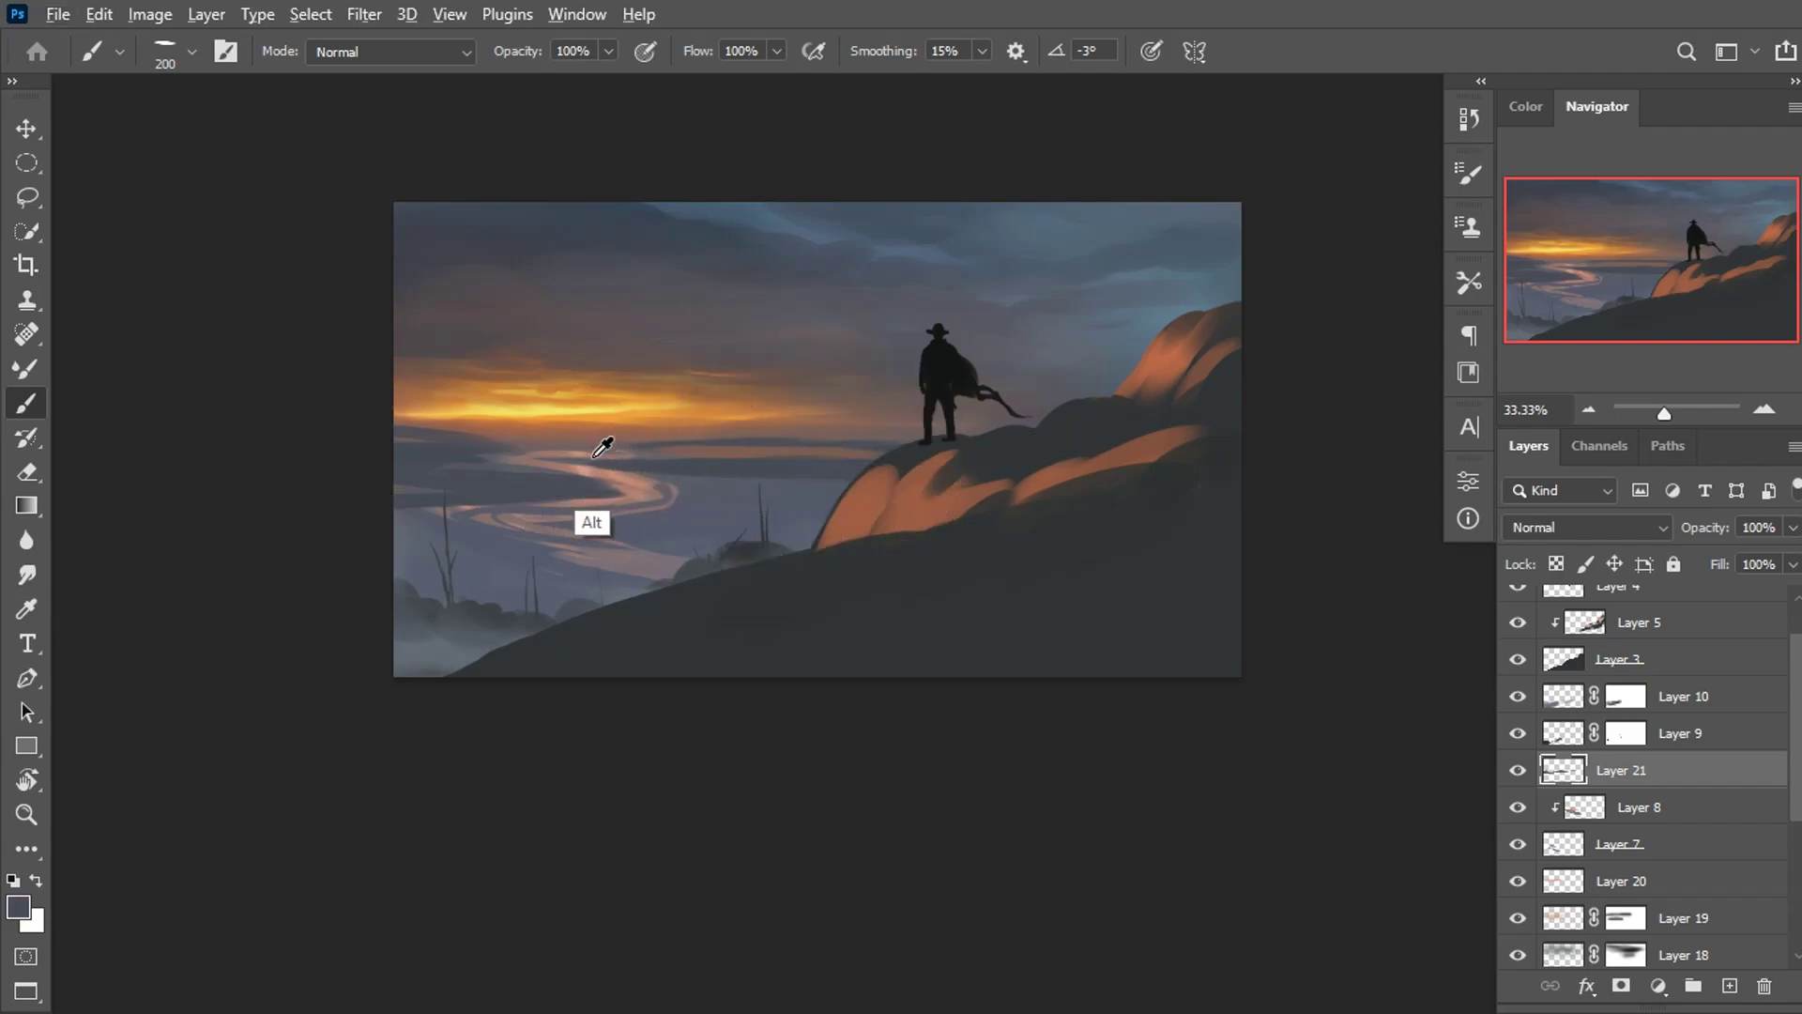
alt+click(470, 419)
mouse_move(470, 423)
mouse_down()
mouse_move(724, 430)
mouse_move(489, 424)
mouse_up()
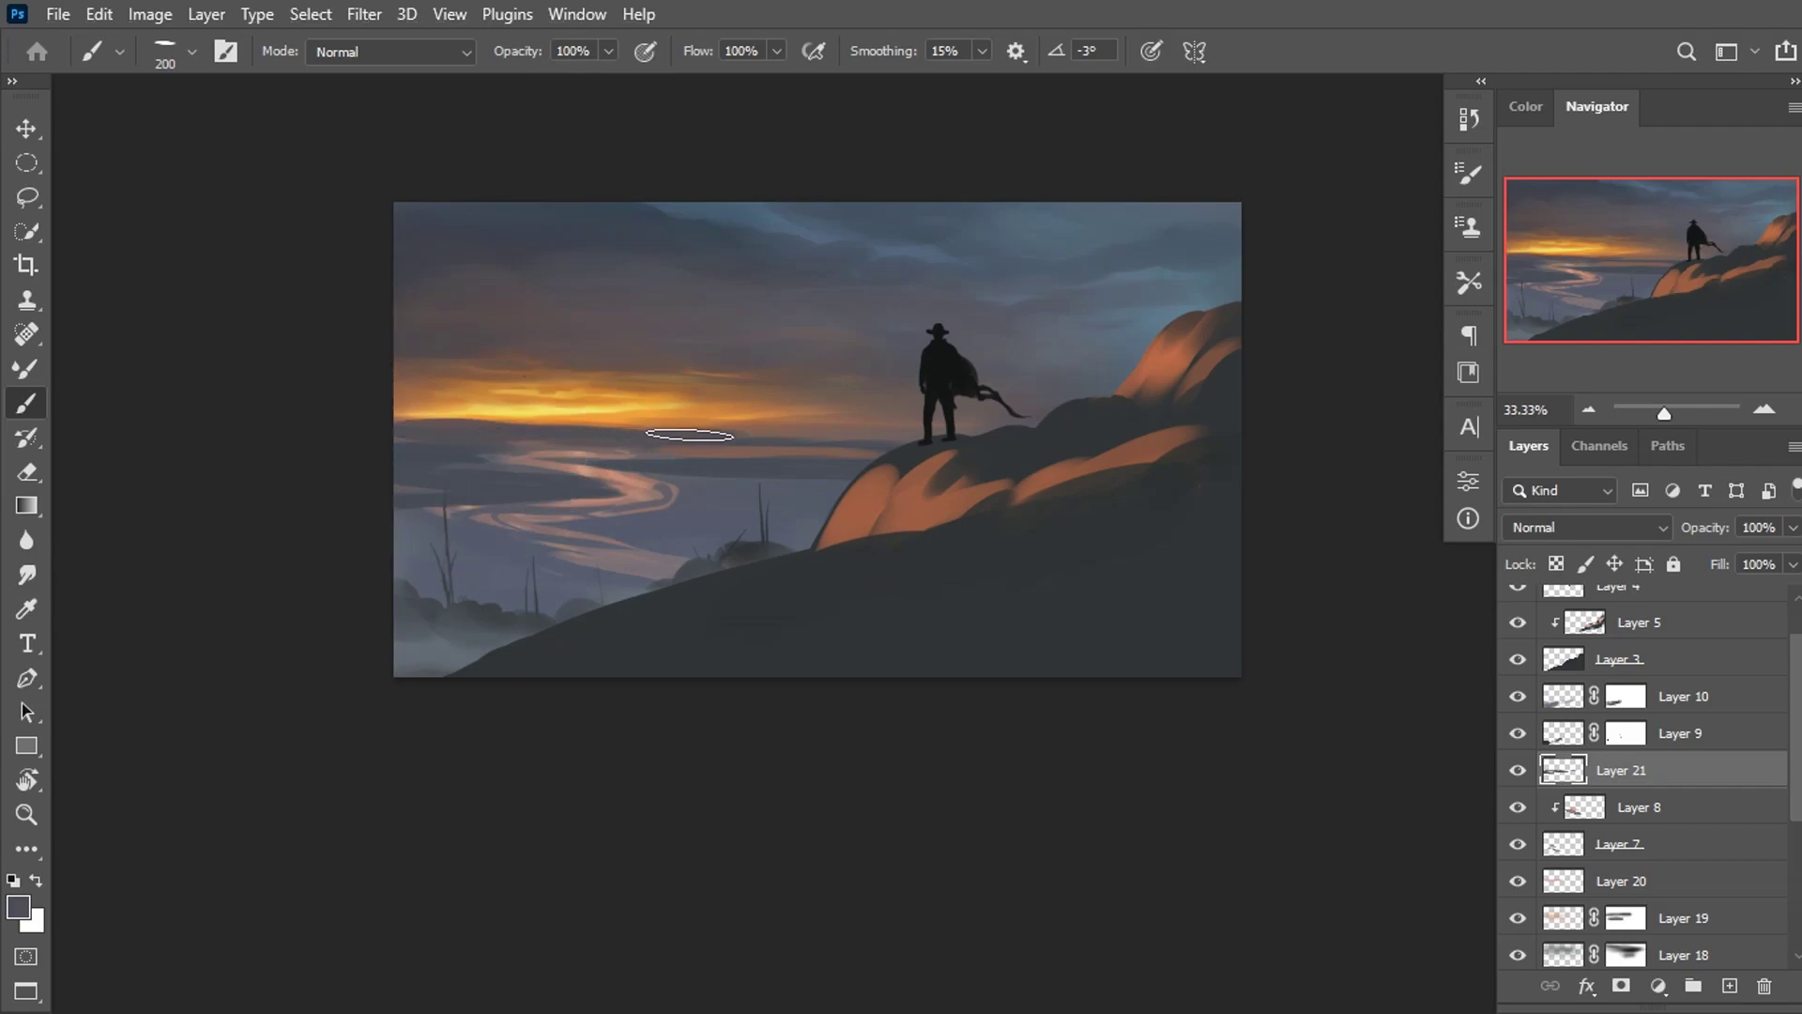
alt+click(574, 427)
drag(662, 433, 625, 468)
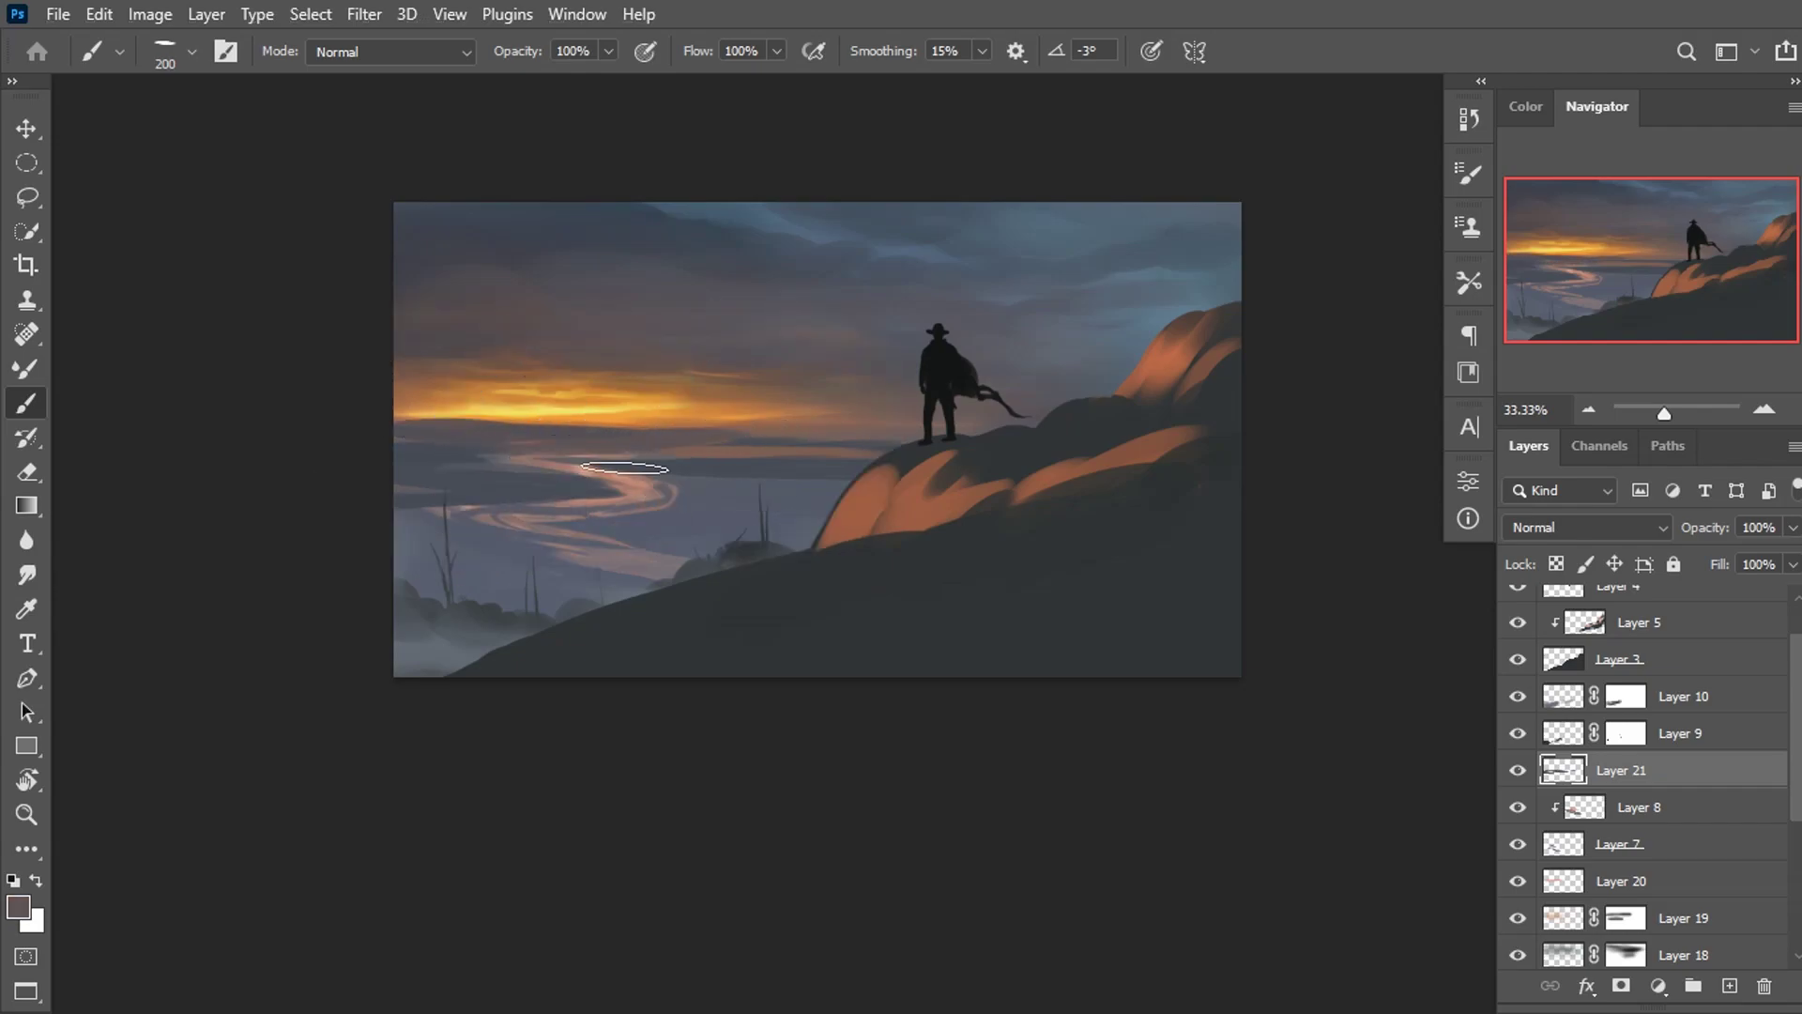
Cover the lower river streaks with a 400 px dark tone and add a pale pink streak at 175 px.
key(bracketleft)
alt+click(711, 408)
alt+click(753, 435)
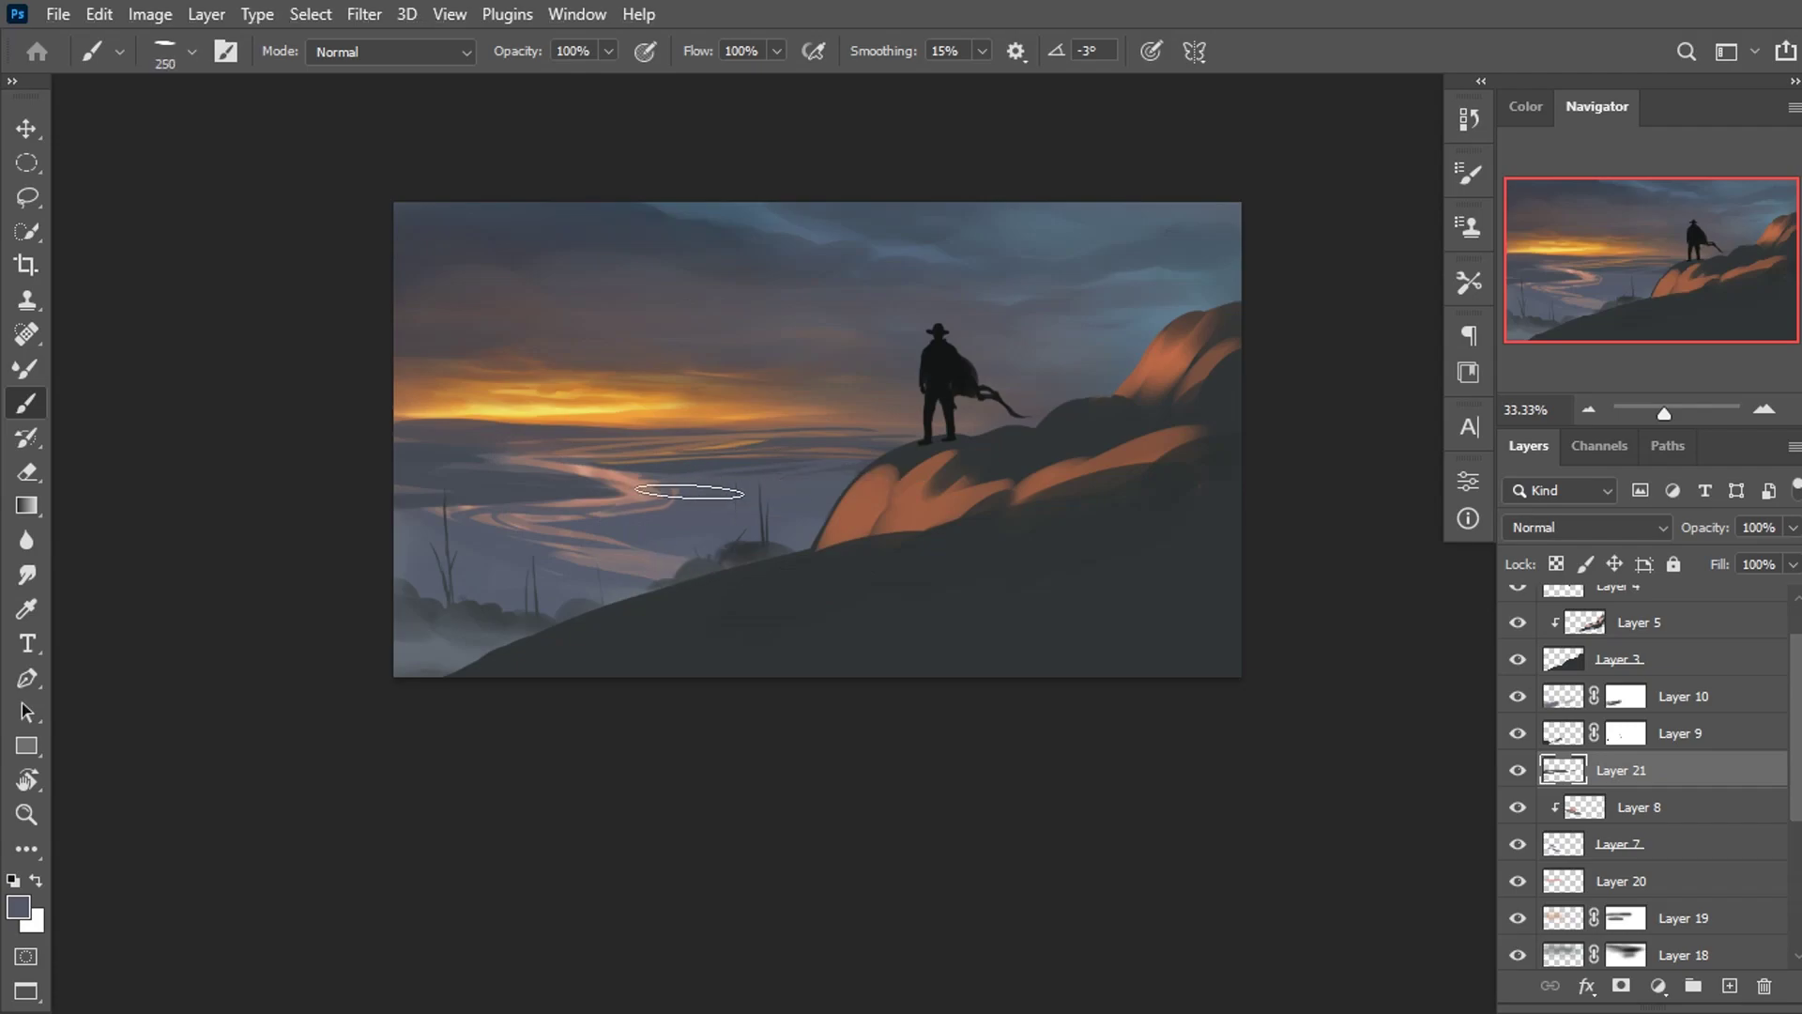
alt+click(716, 450)
key(bracketright)
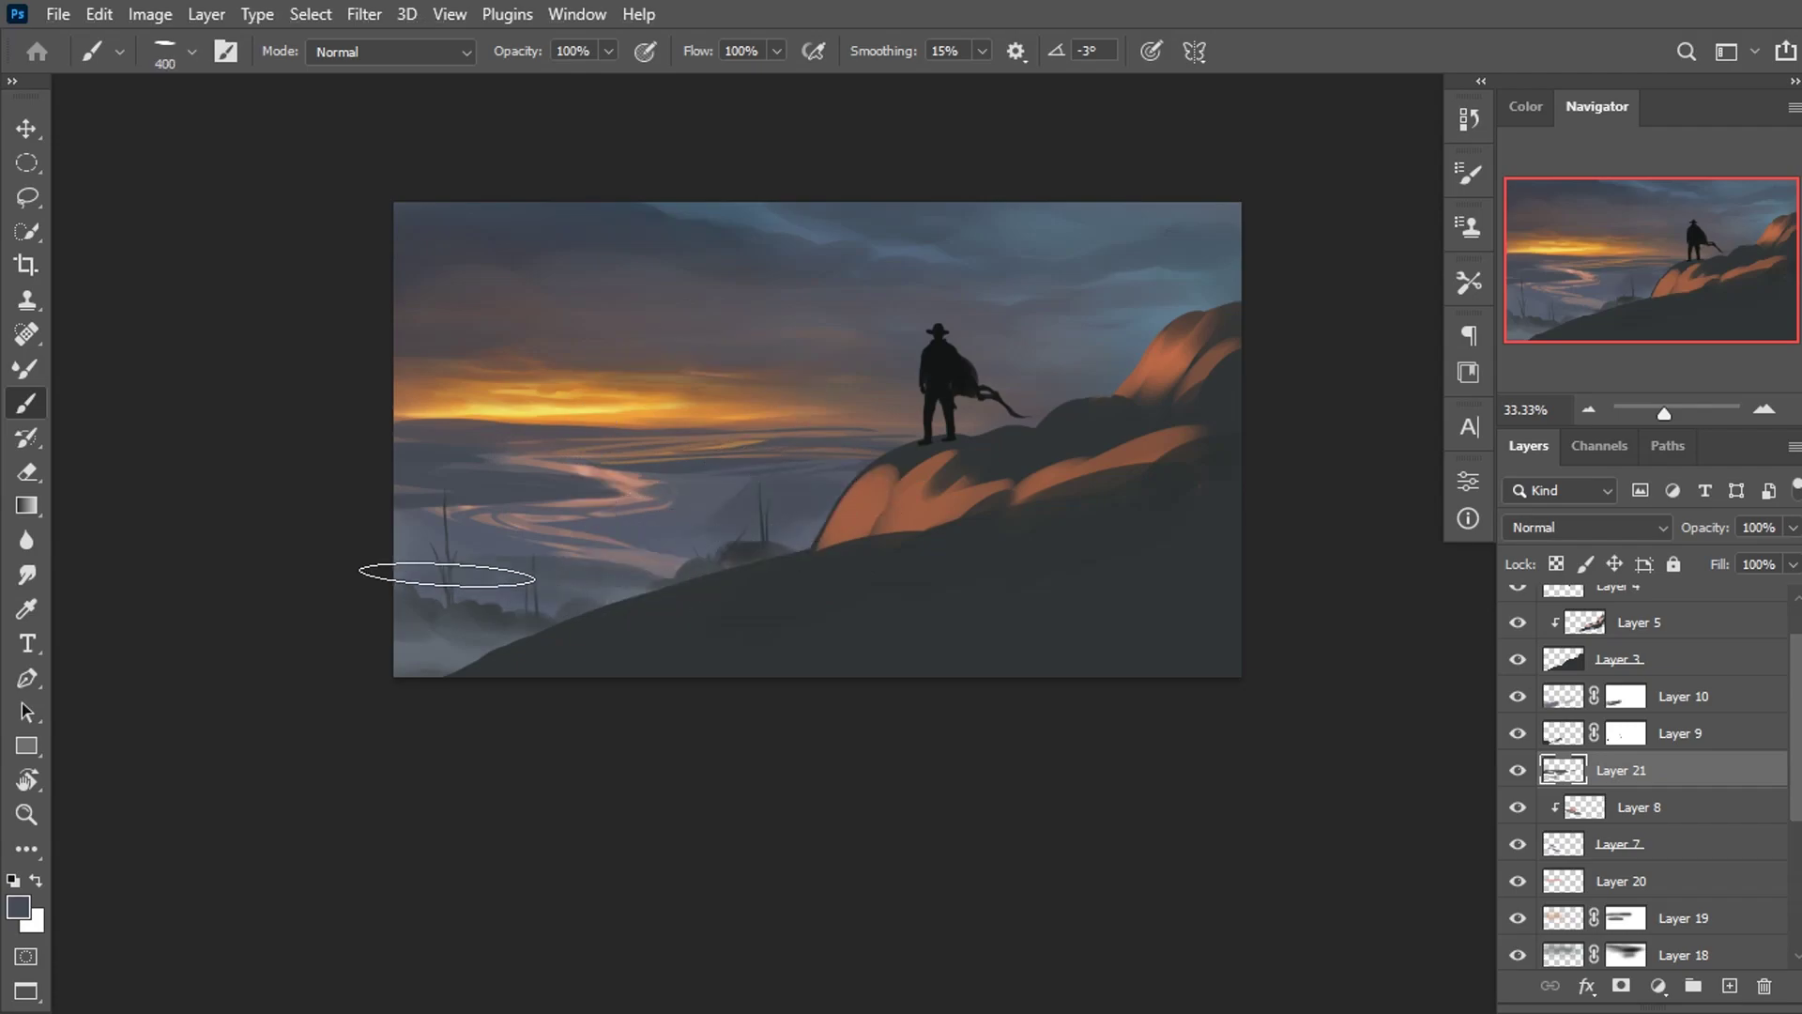
drag(525, 573, 751, 514)
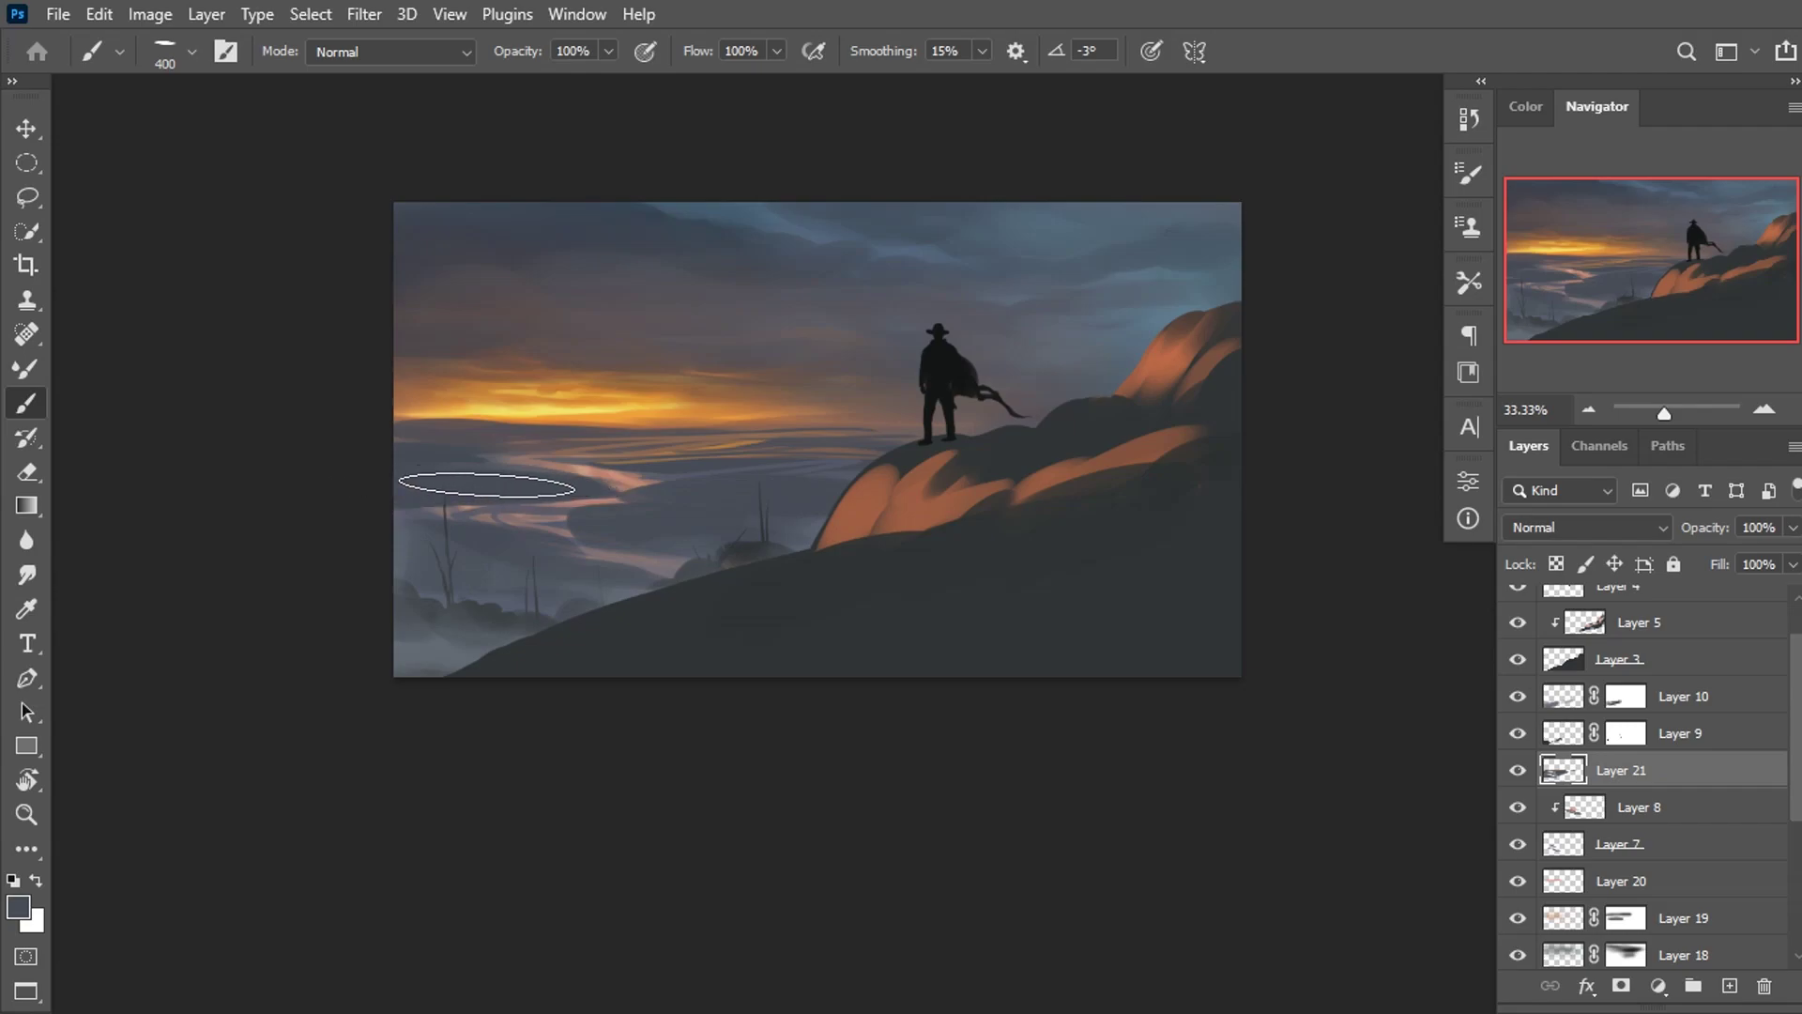
key(bracketleft)
key(bracketleft)
key(bracketleft)
drag(530, 450, 659, 445)
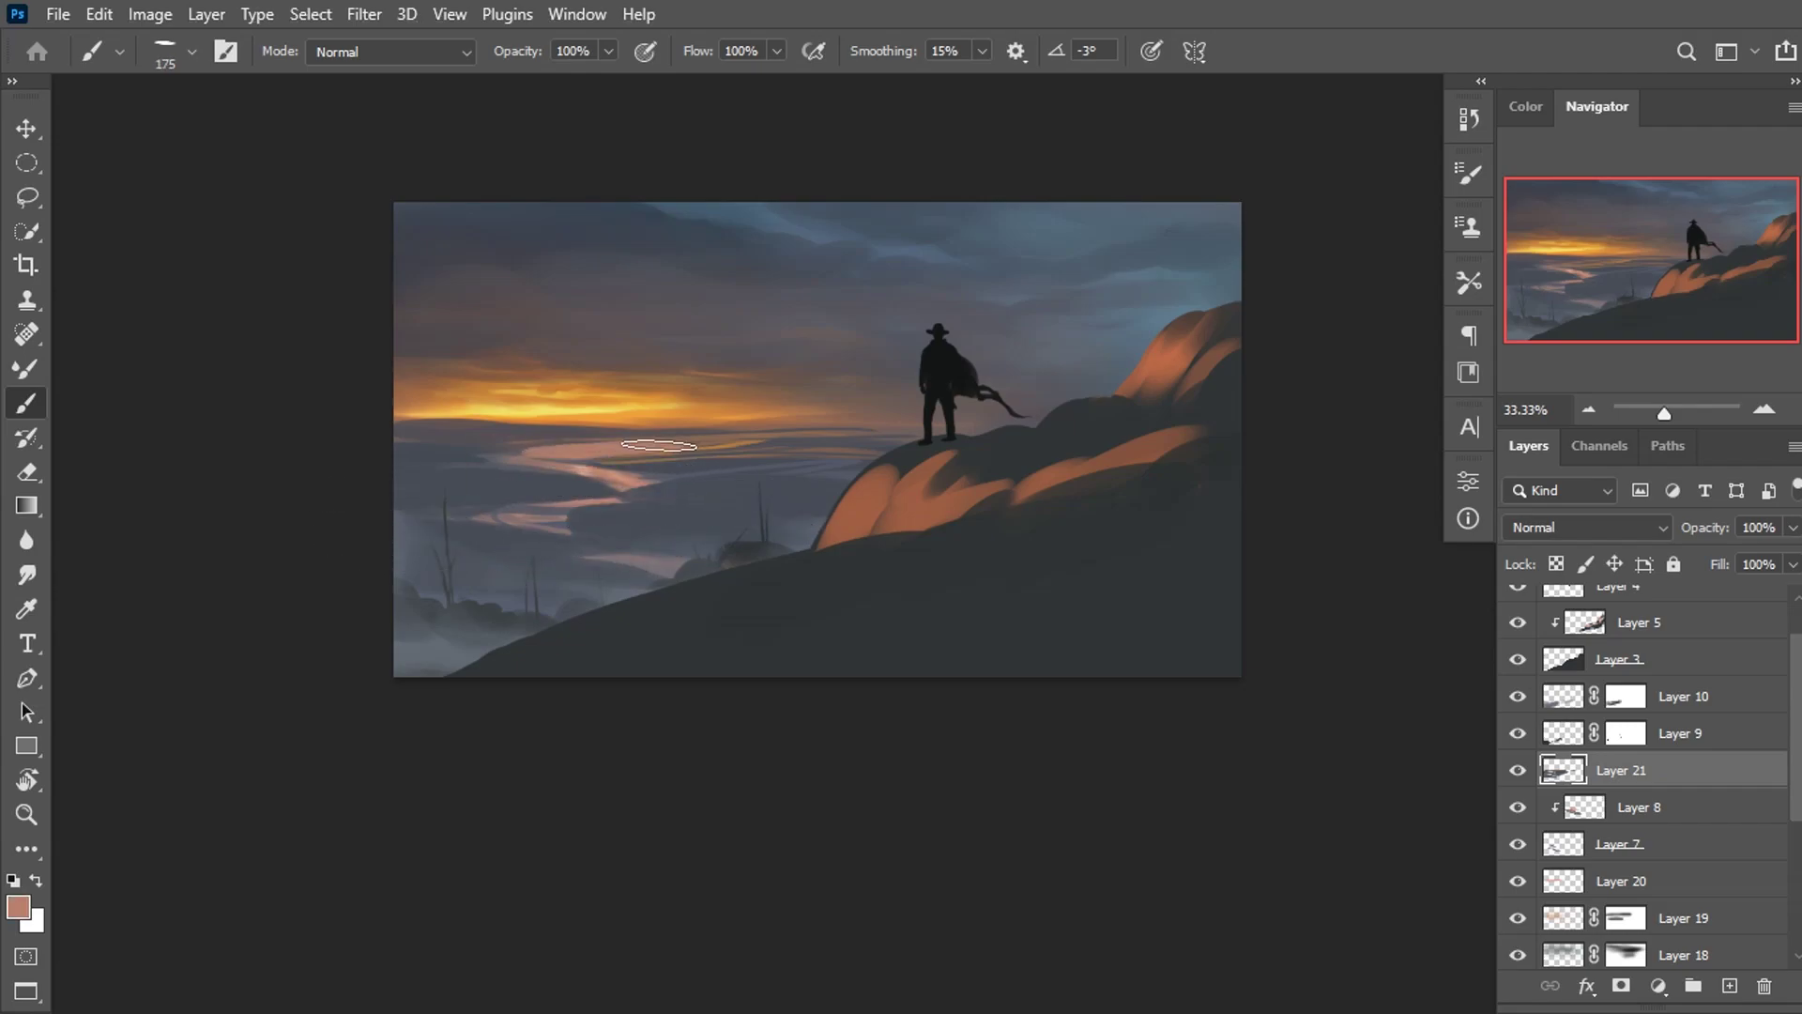
alt+click(671, 459)
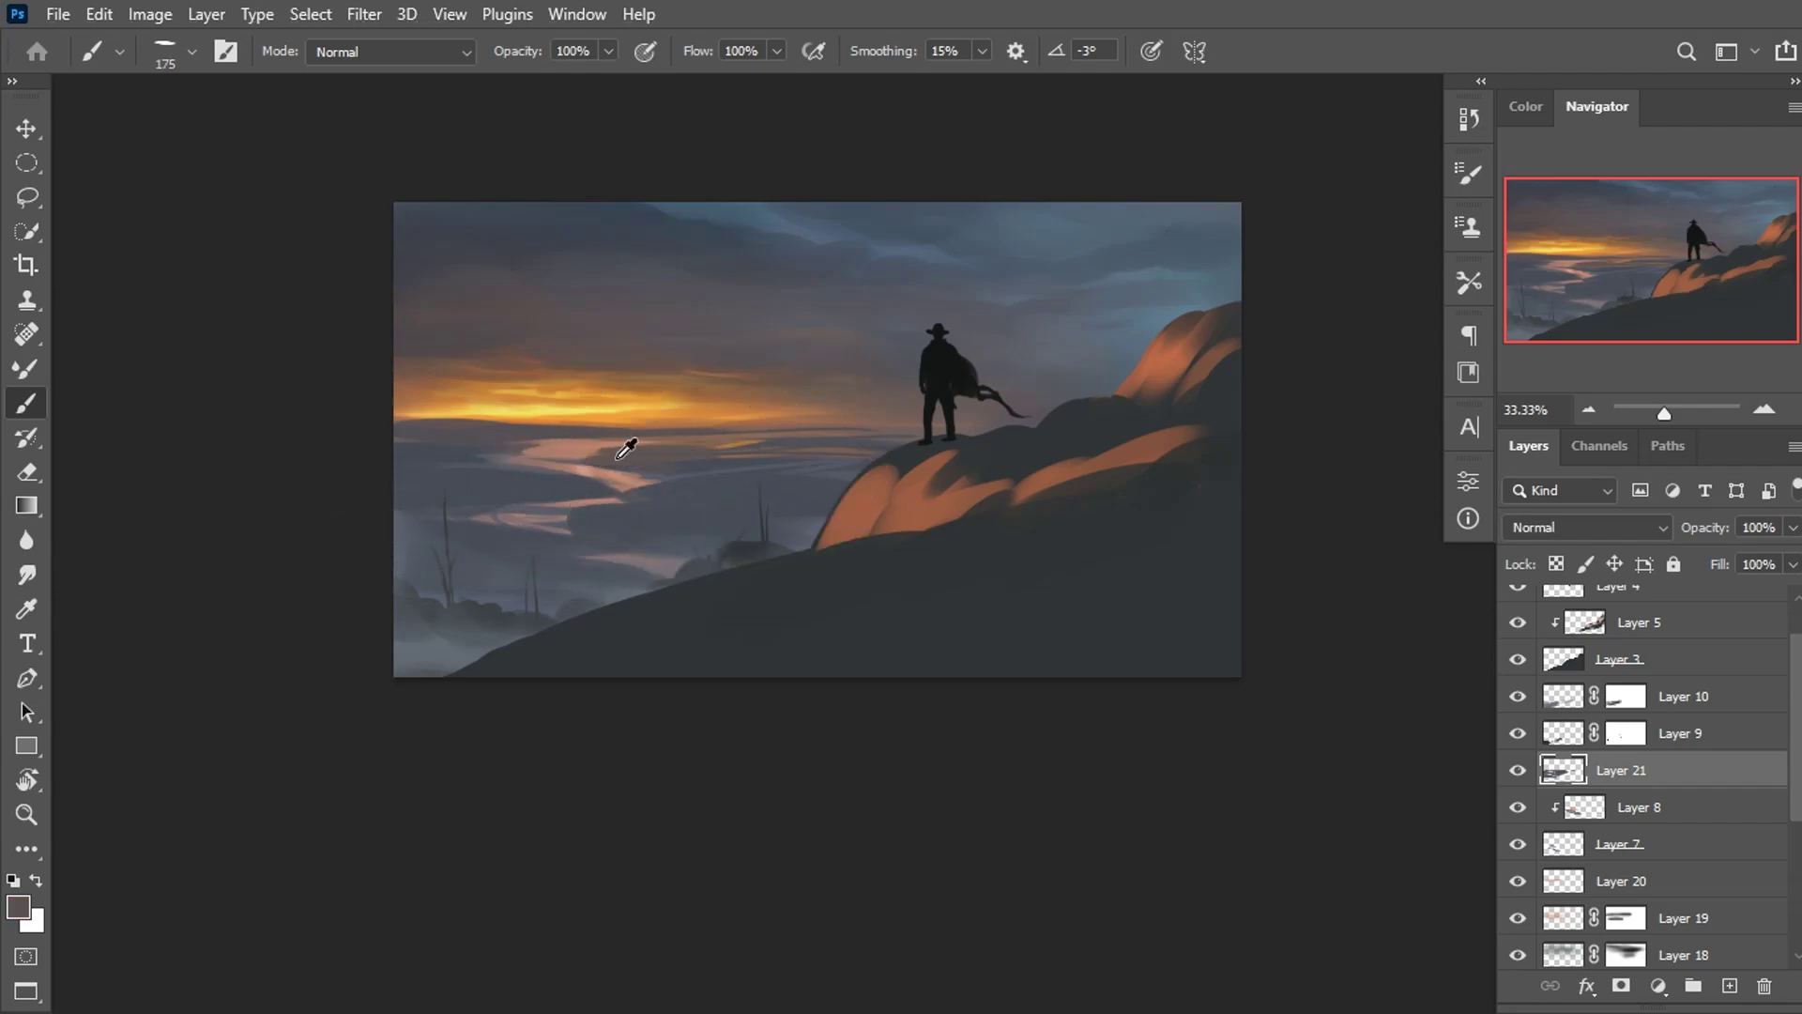
alt+click(587, 435)
Paint a winding pink river through the valley and sample muted valley tones.
mouse_move(601, 441)
mouse_down()
mouse_move(545, 493)
mouse_move(582, 539)
mouse_move(695, 568)
mouse_up()
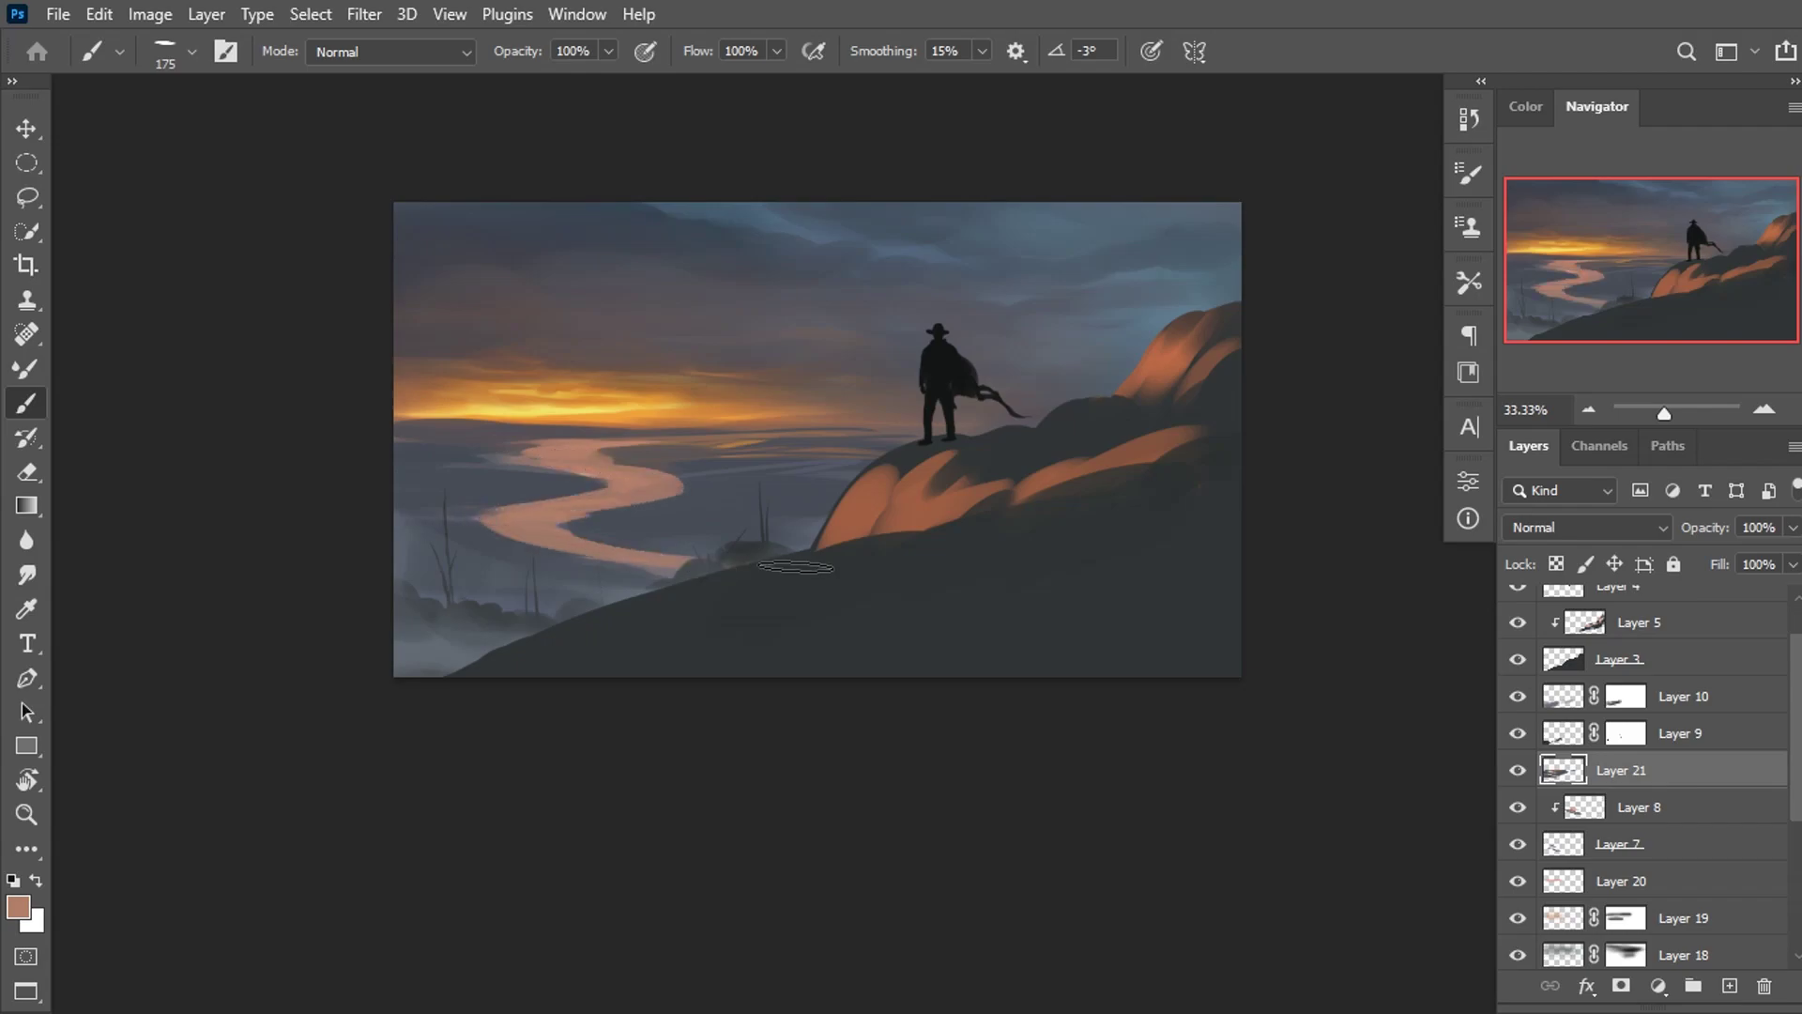
alt+click(488, 443)
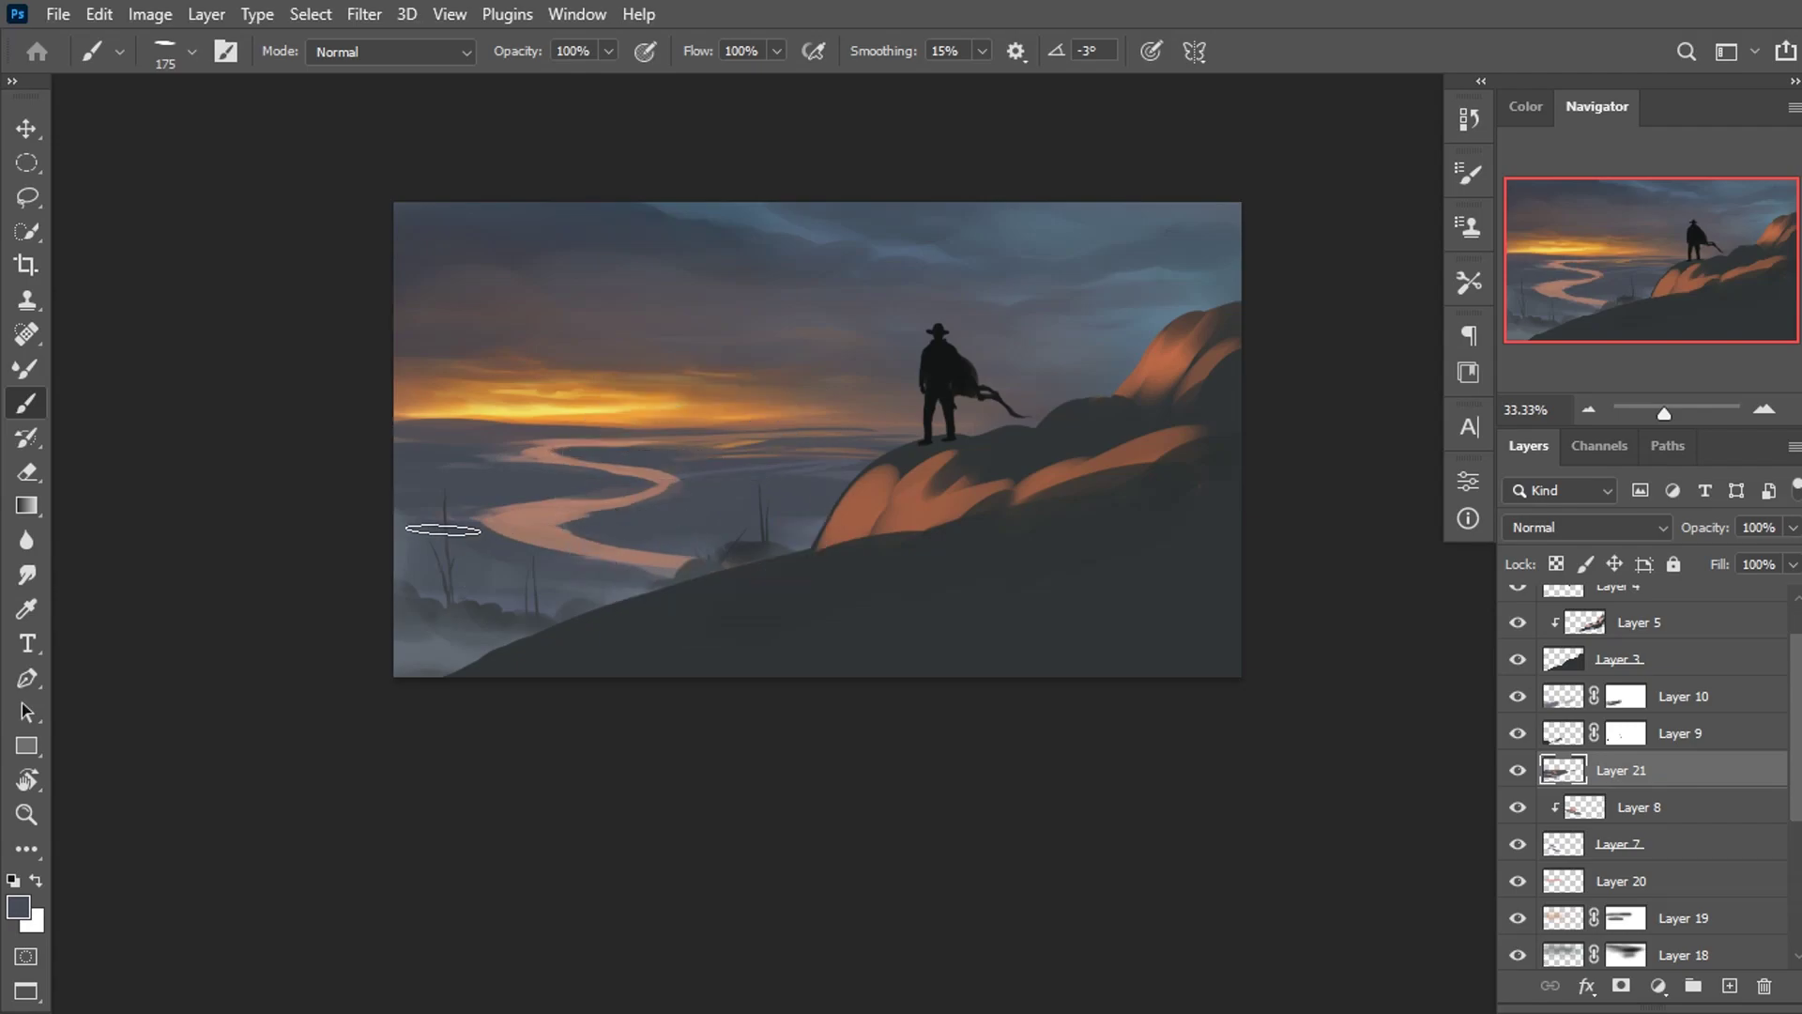
alt+click(489, 490)
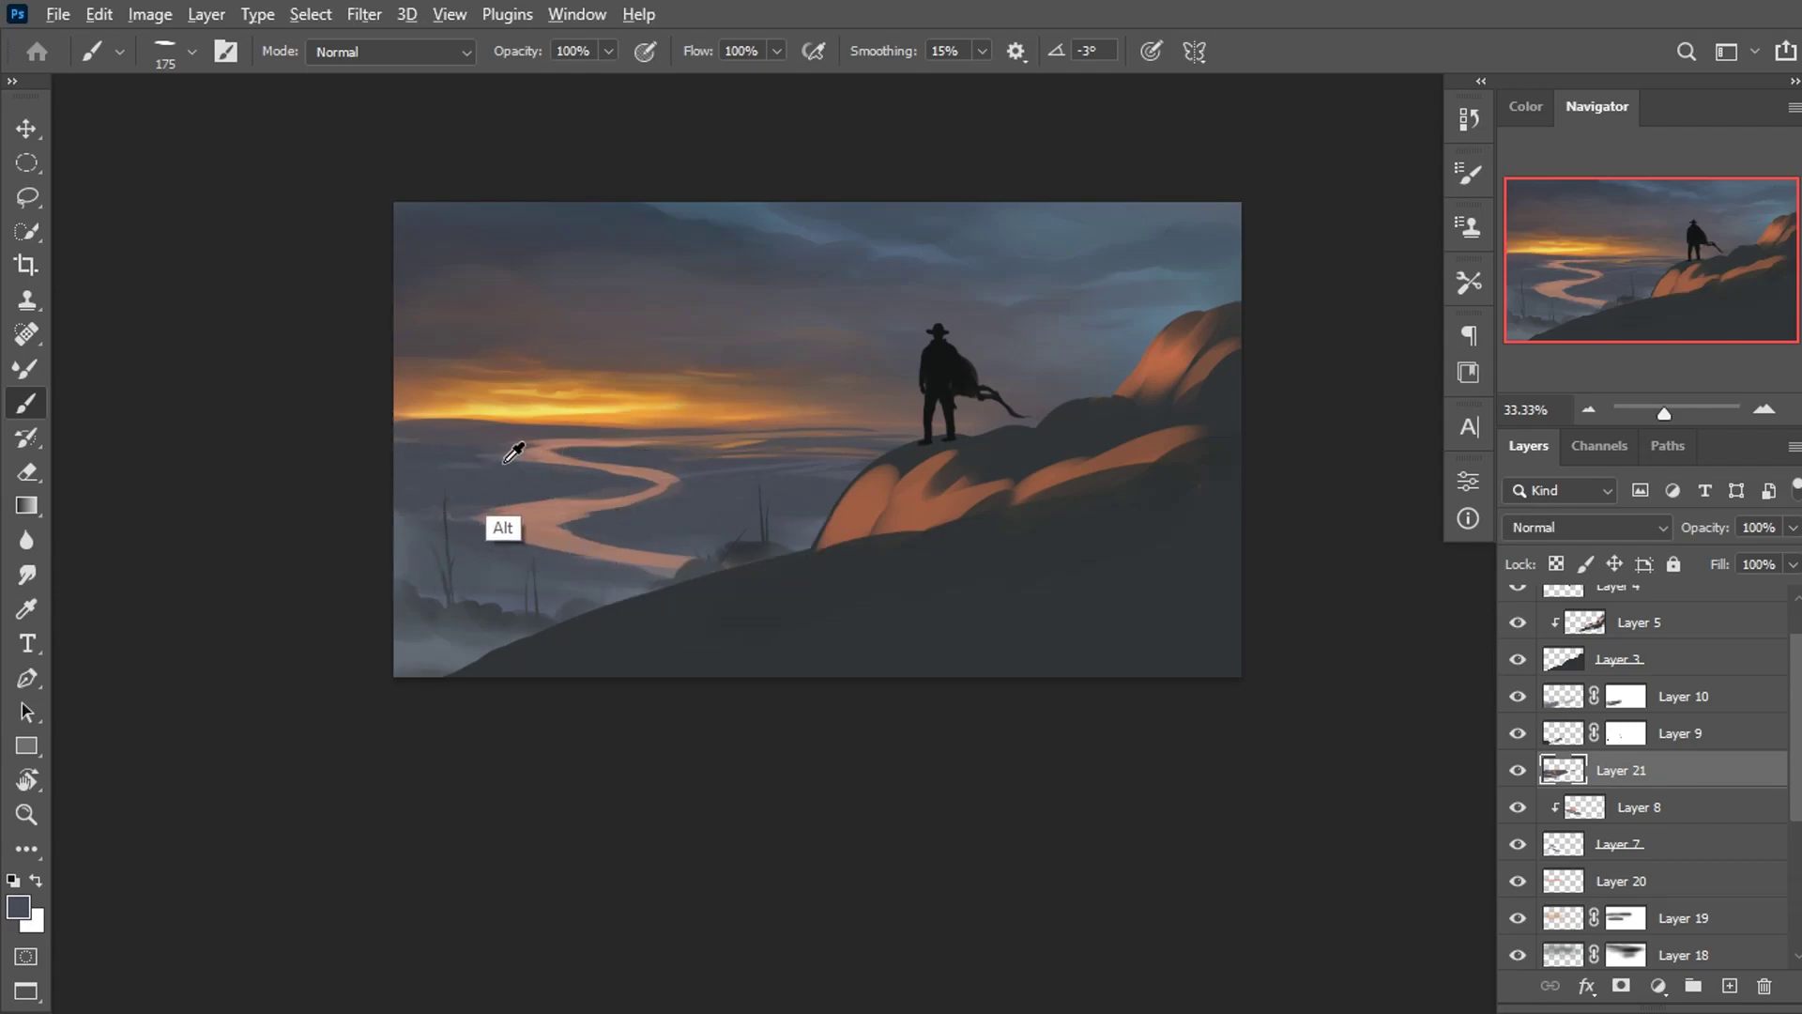
alt+click(406, 418)
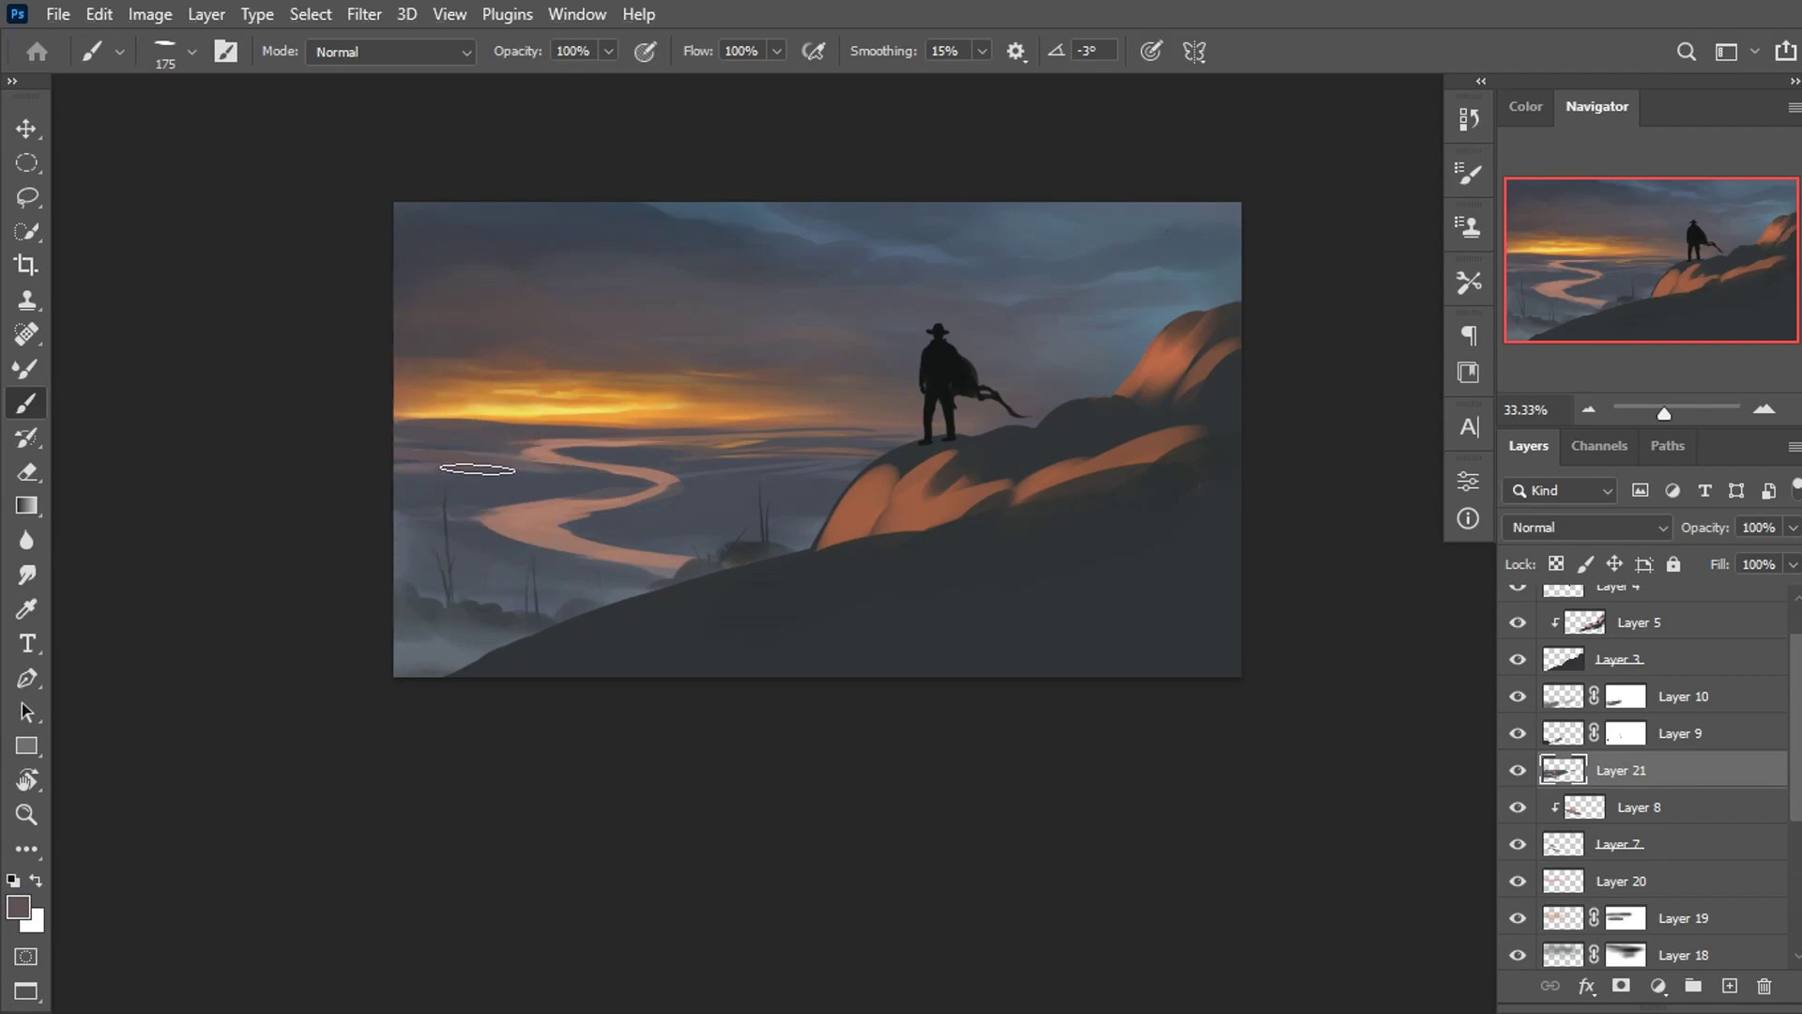
alt+click(722, 517)
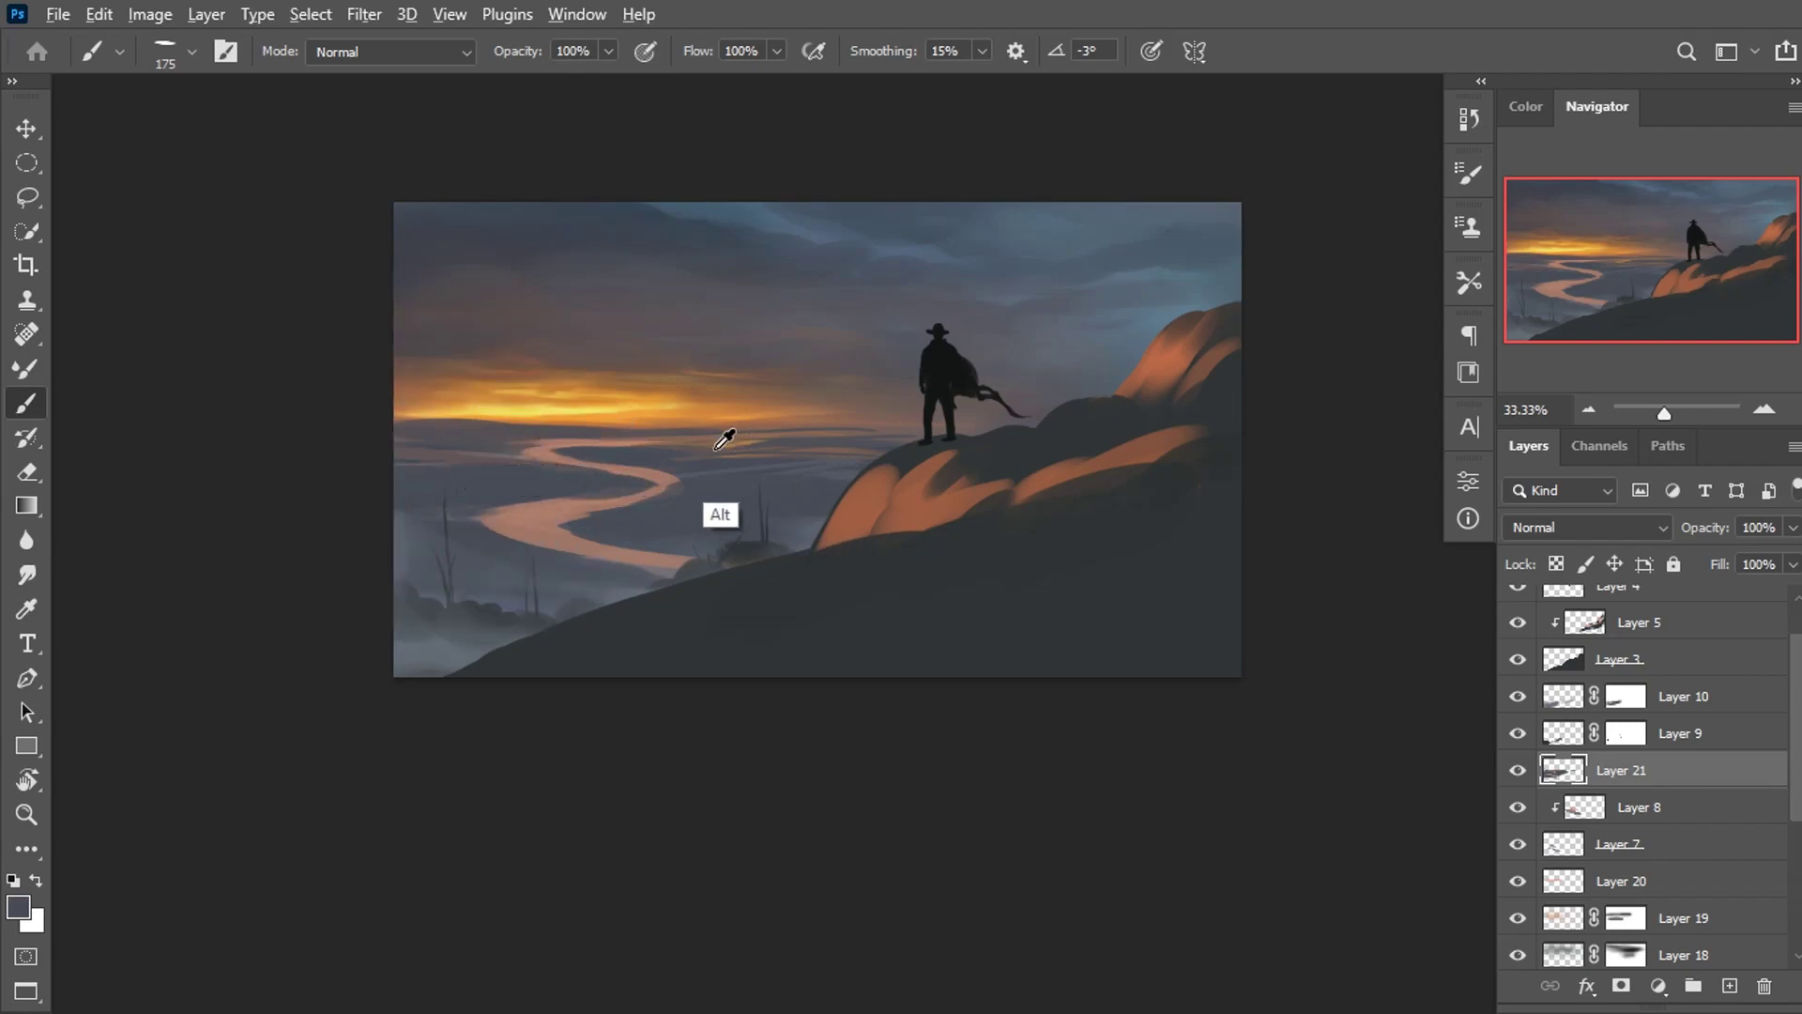
alt+click(825, 460)
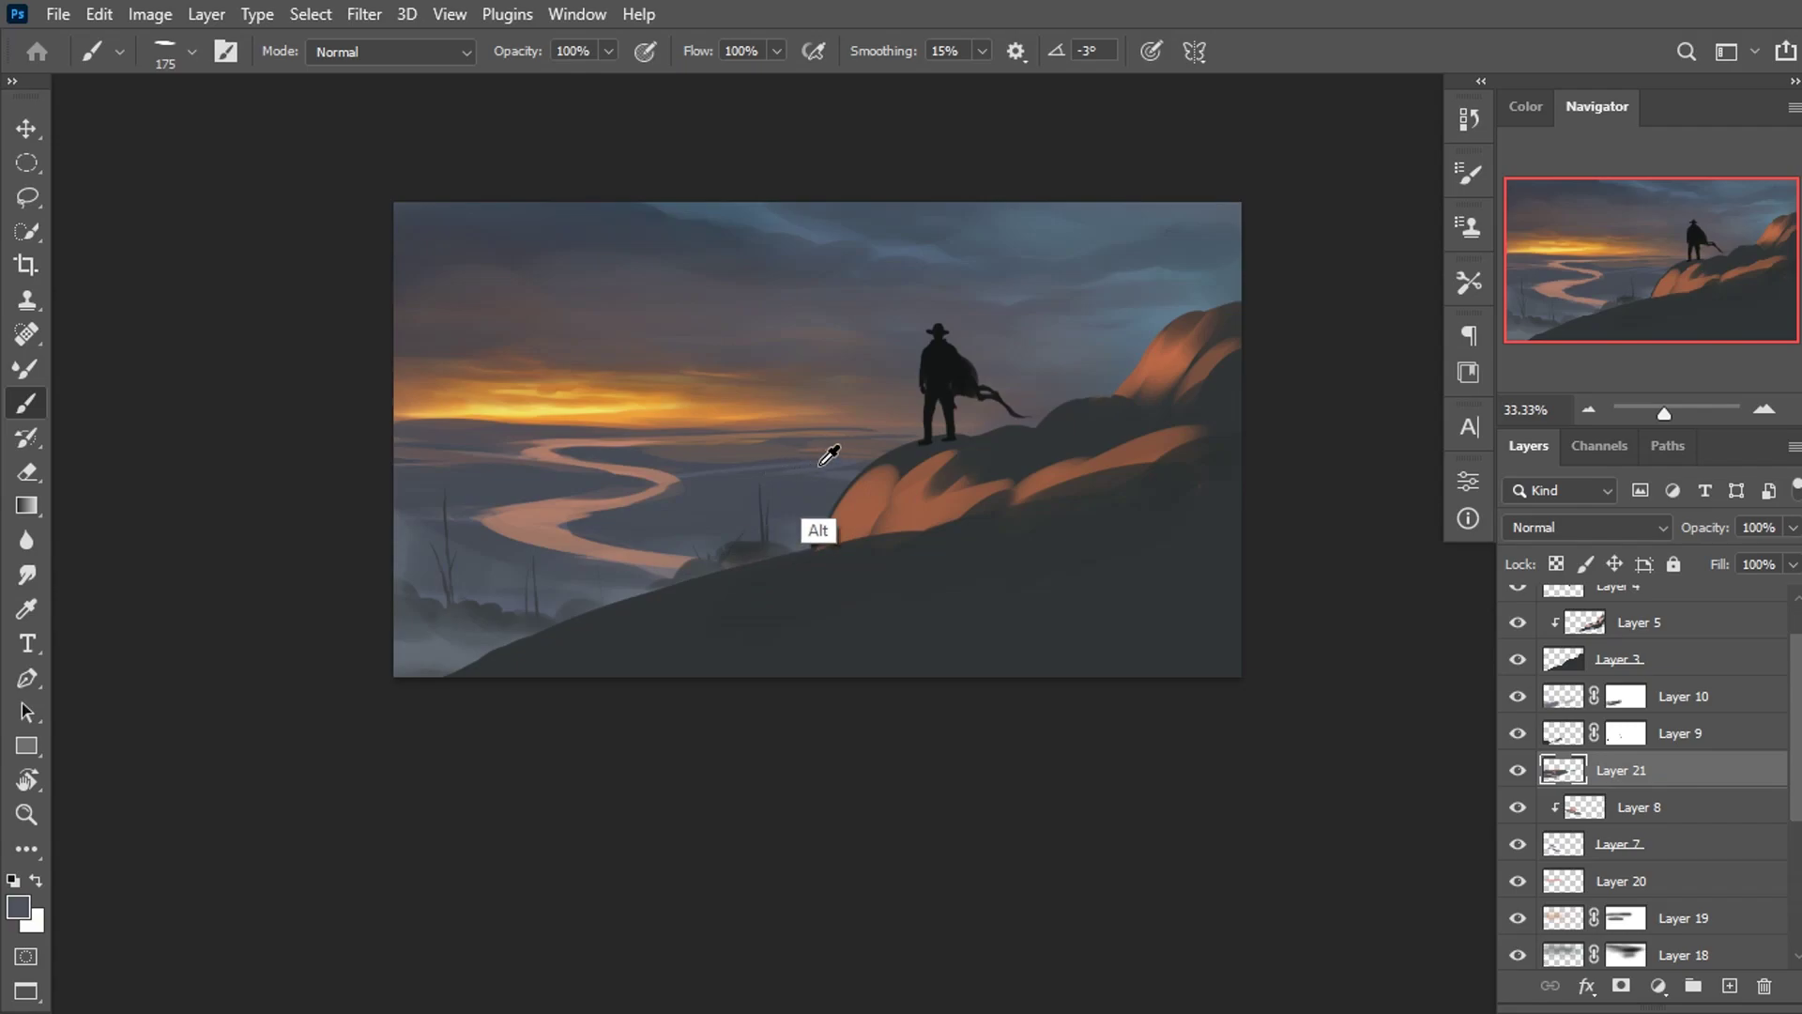
alt+click(671, 455)
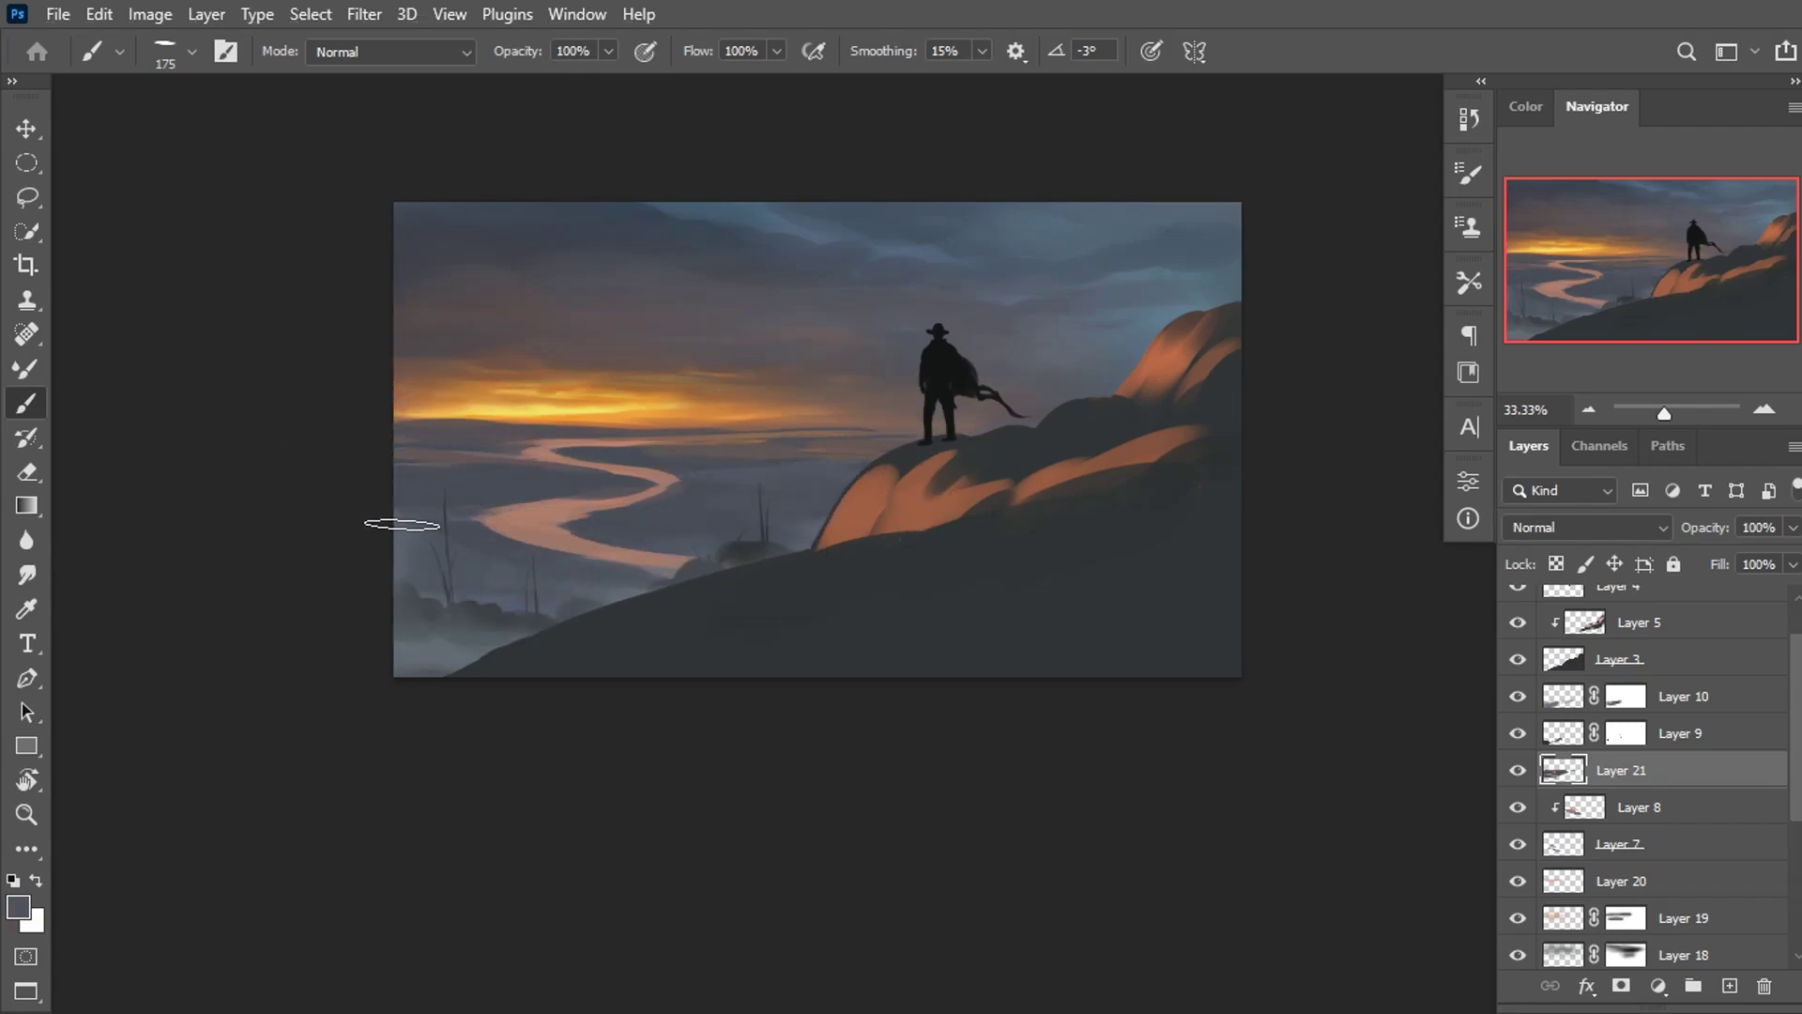
Shrink the brush to 100, hide Layer 10 to darken the lower-left fog, and sample river tones.
key(bracketleft)
key(bracketleft)
key(bracketleft)
click(1518, 696)
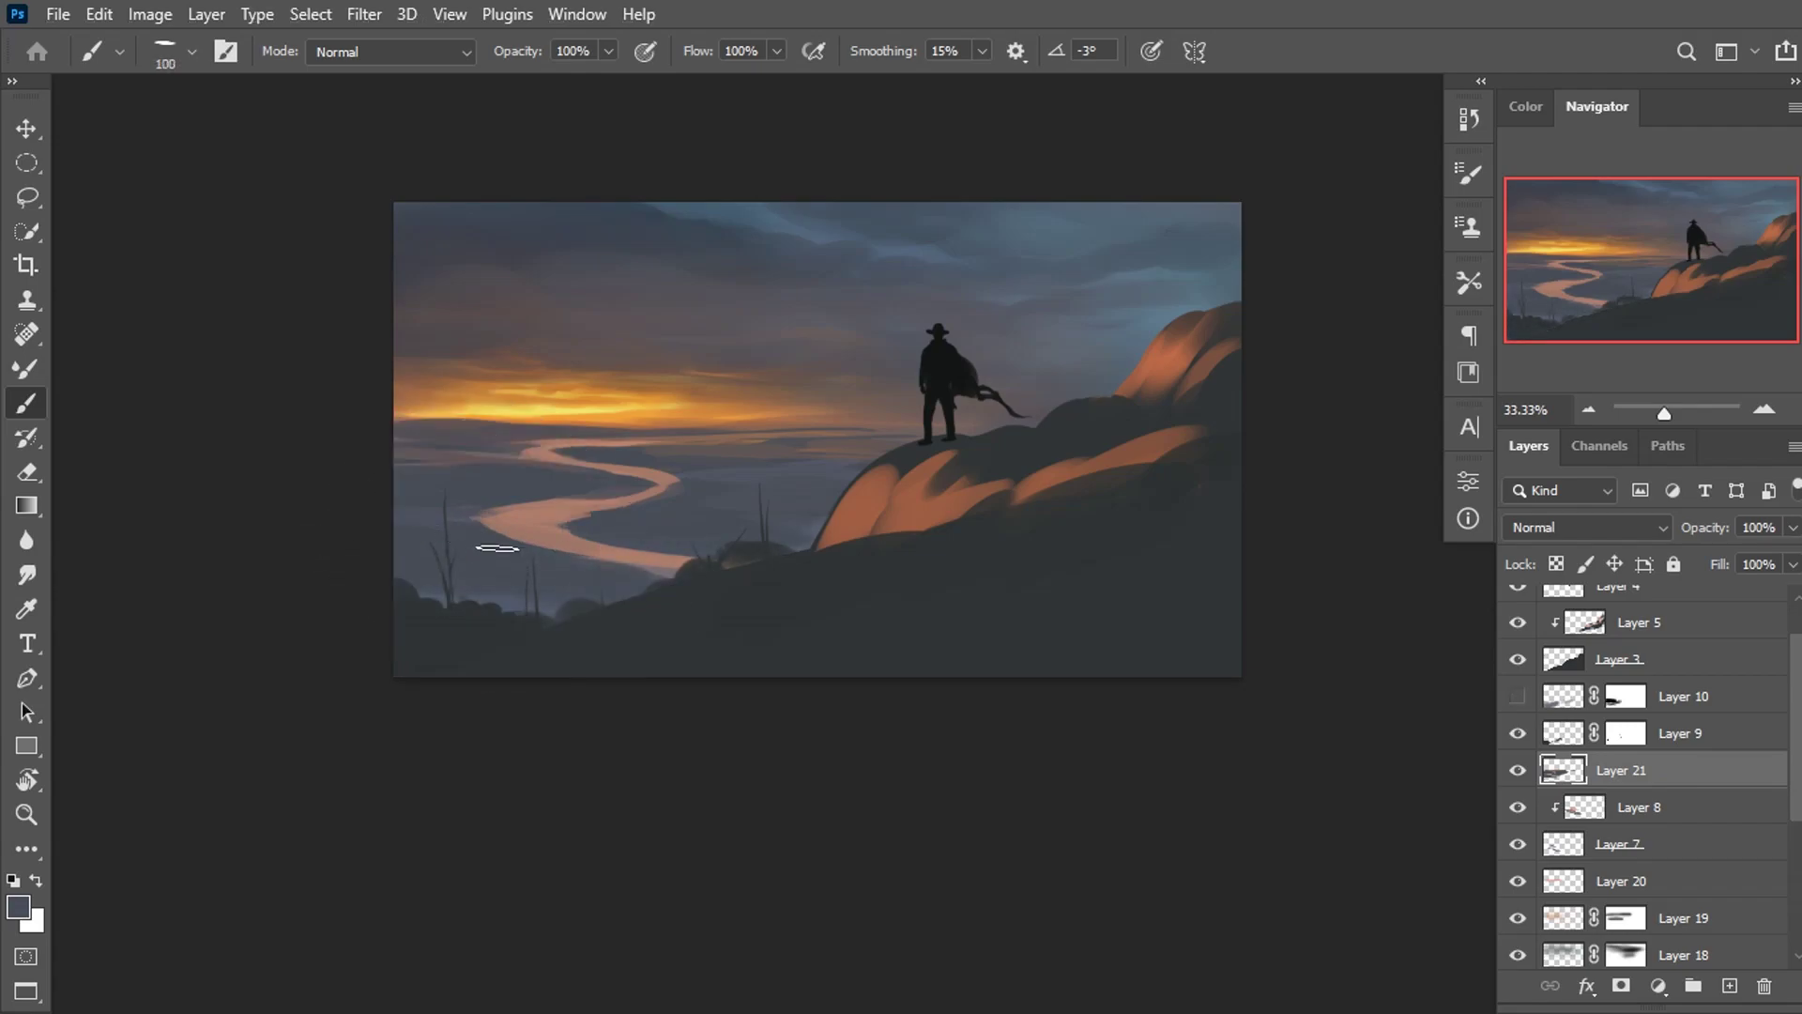
alt+click(566, 563)
alt+click(462, 560)
alt+drag(544, 523, 503, 510)
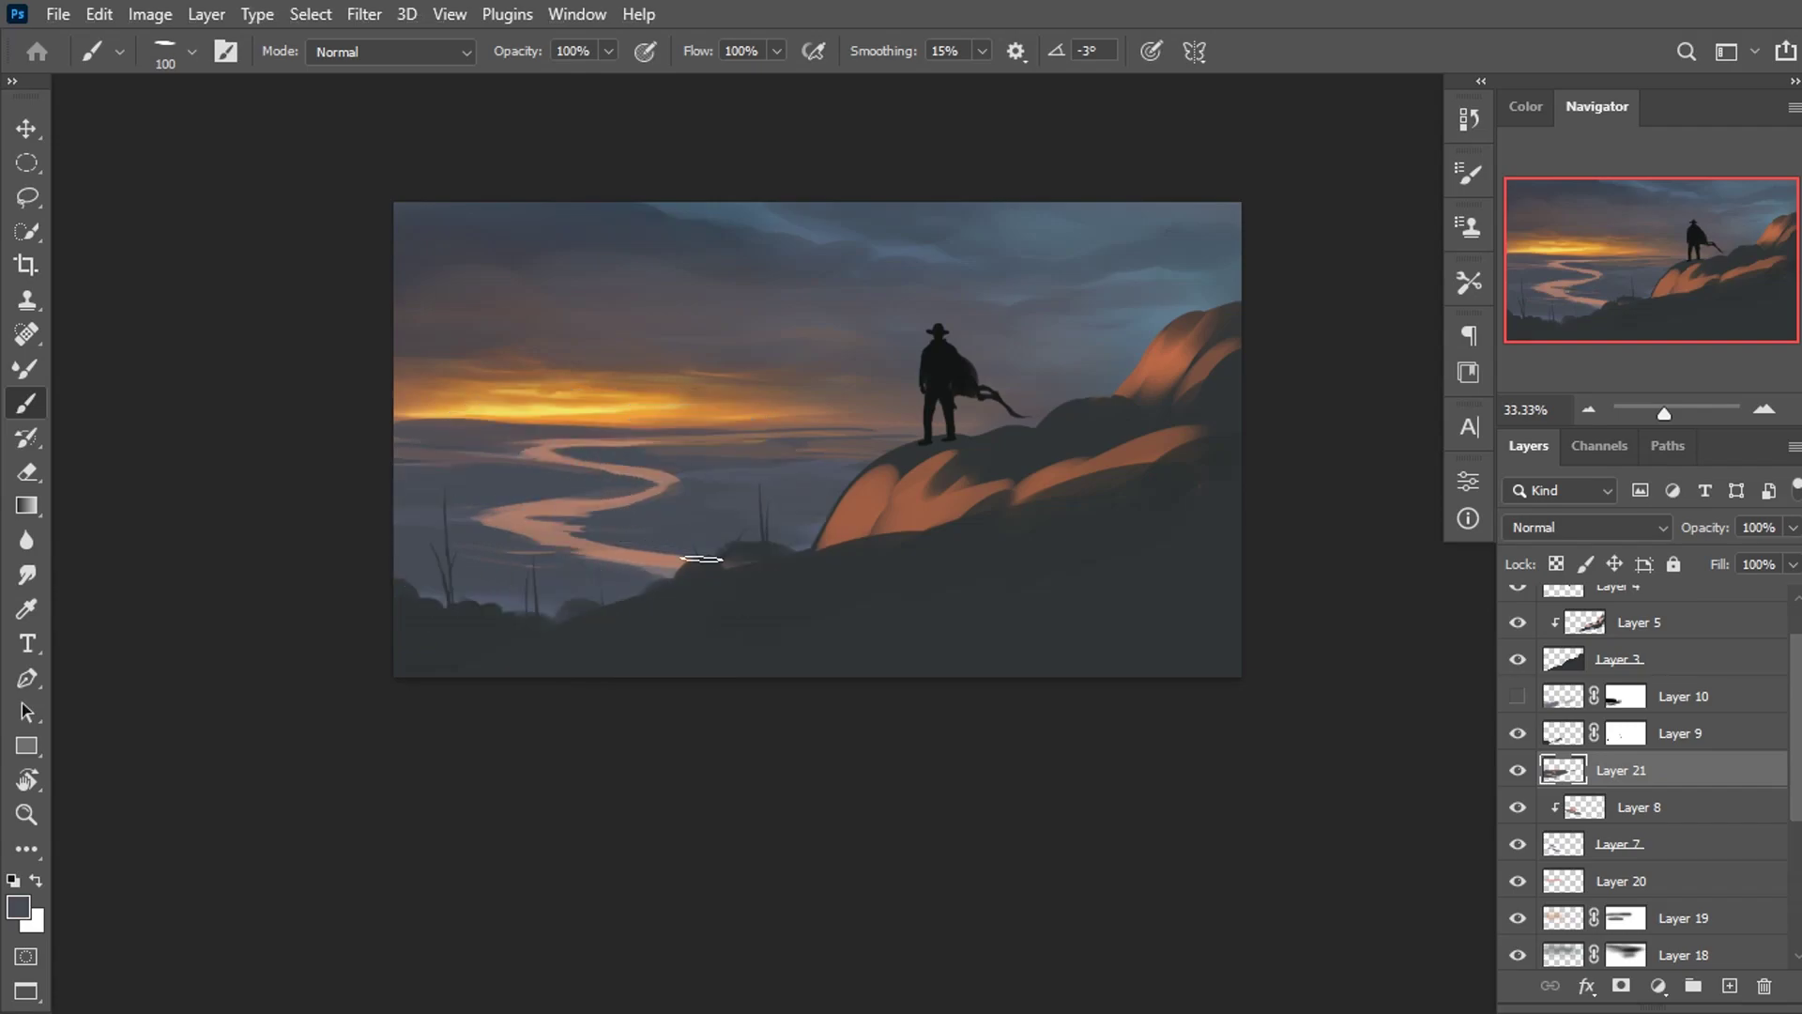
alt+click(625, 558)
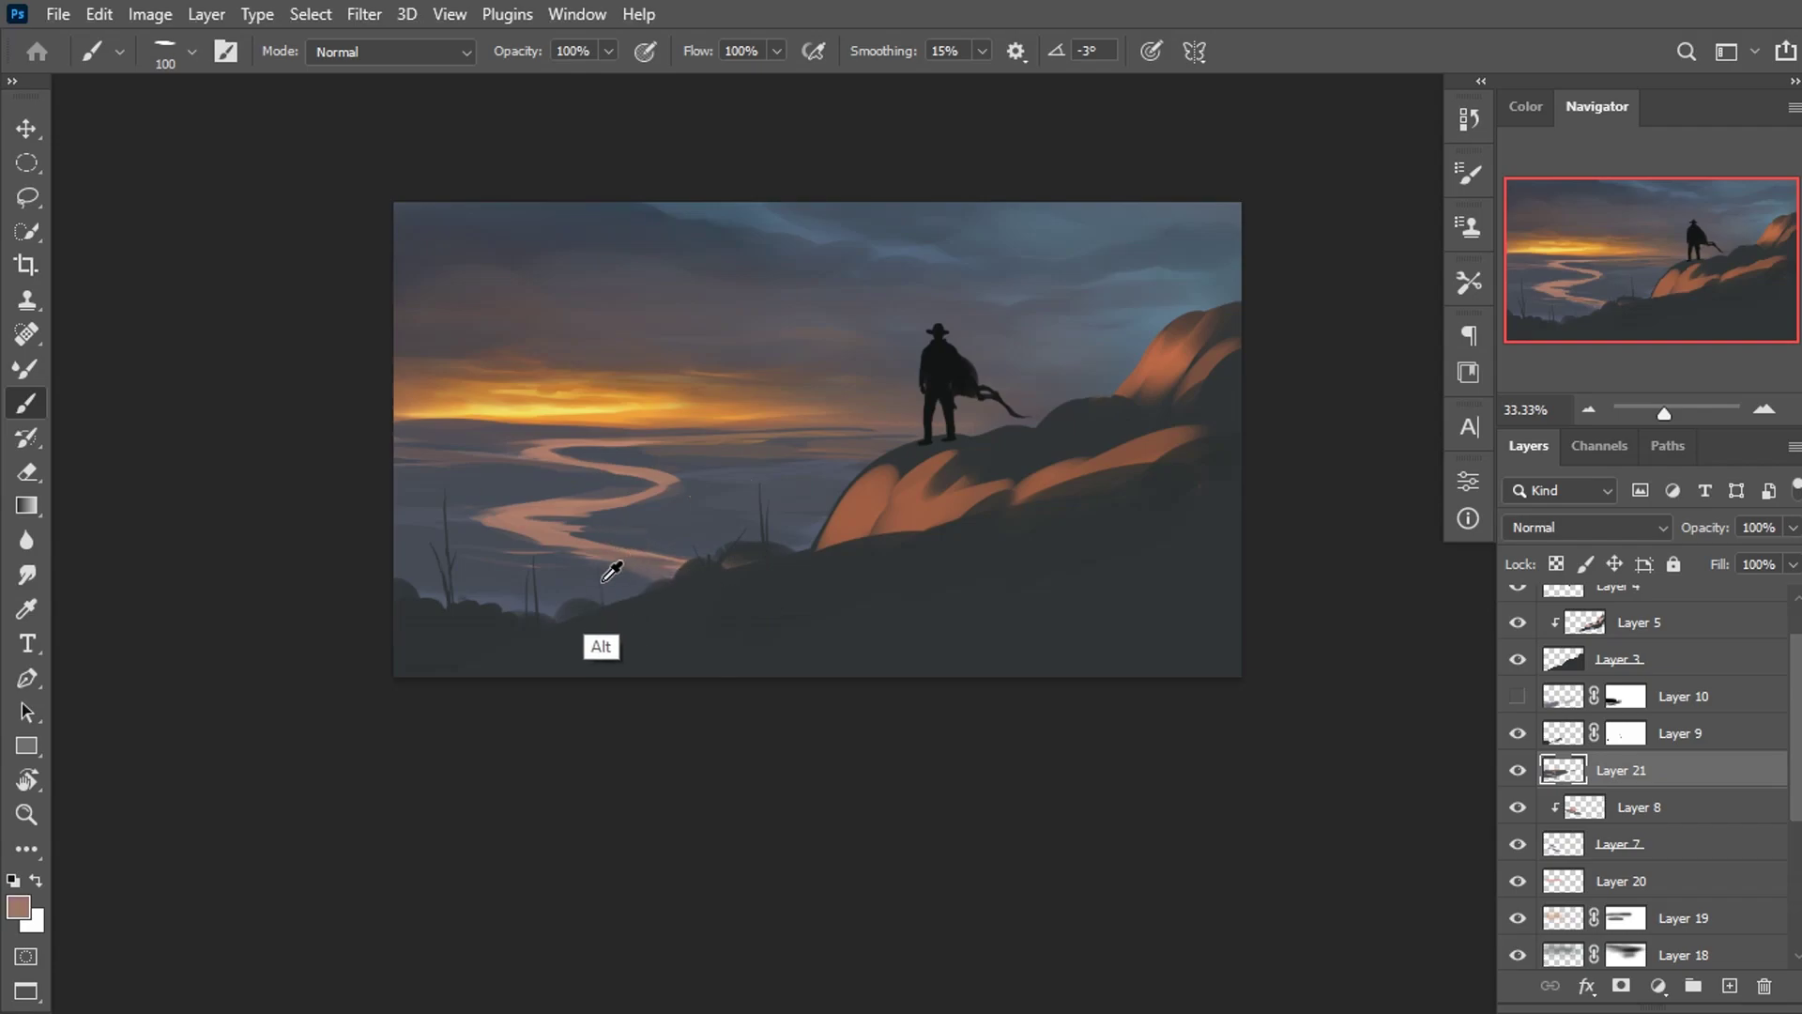
alt+click(650, 575)
Sample sunset yellow and orange from the sky and lower brush flow to 27%.
alt+click(423, 474)
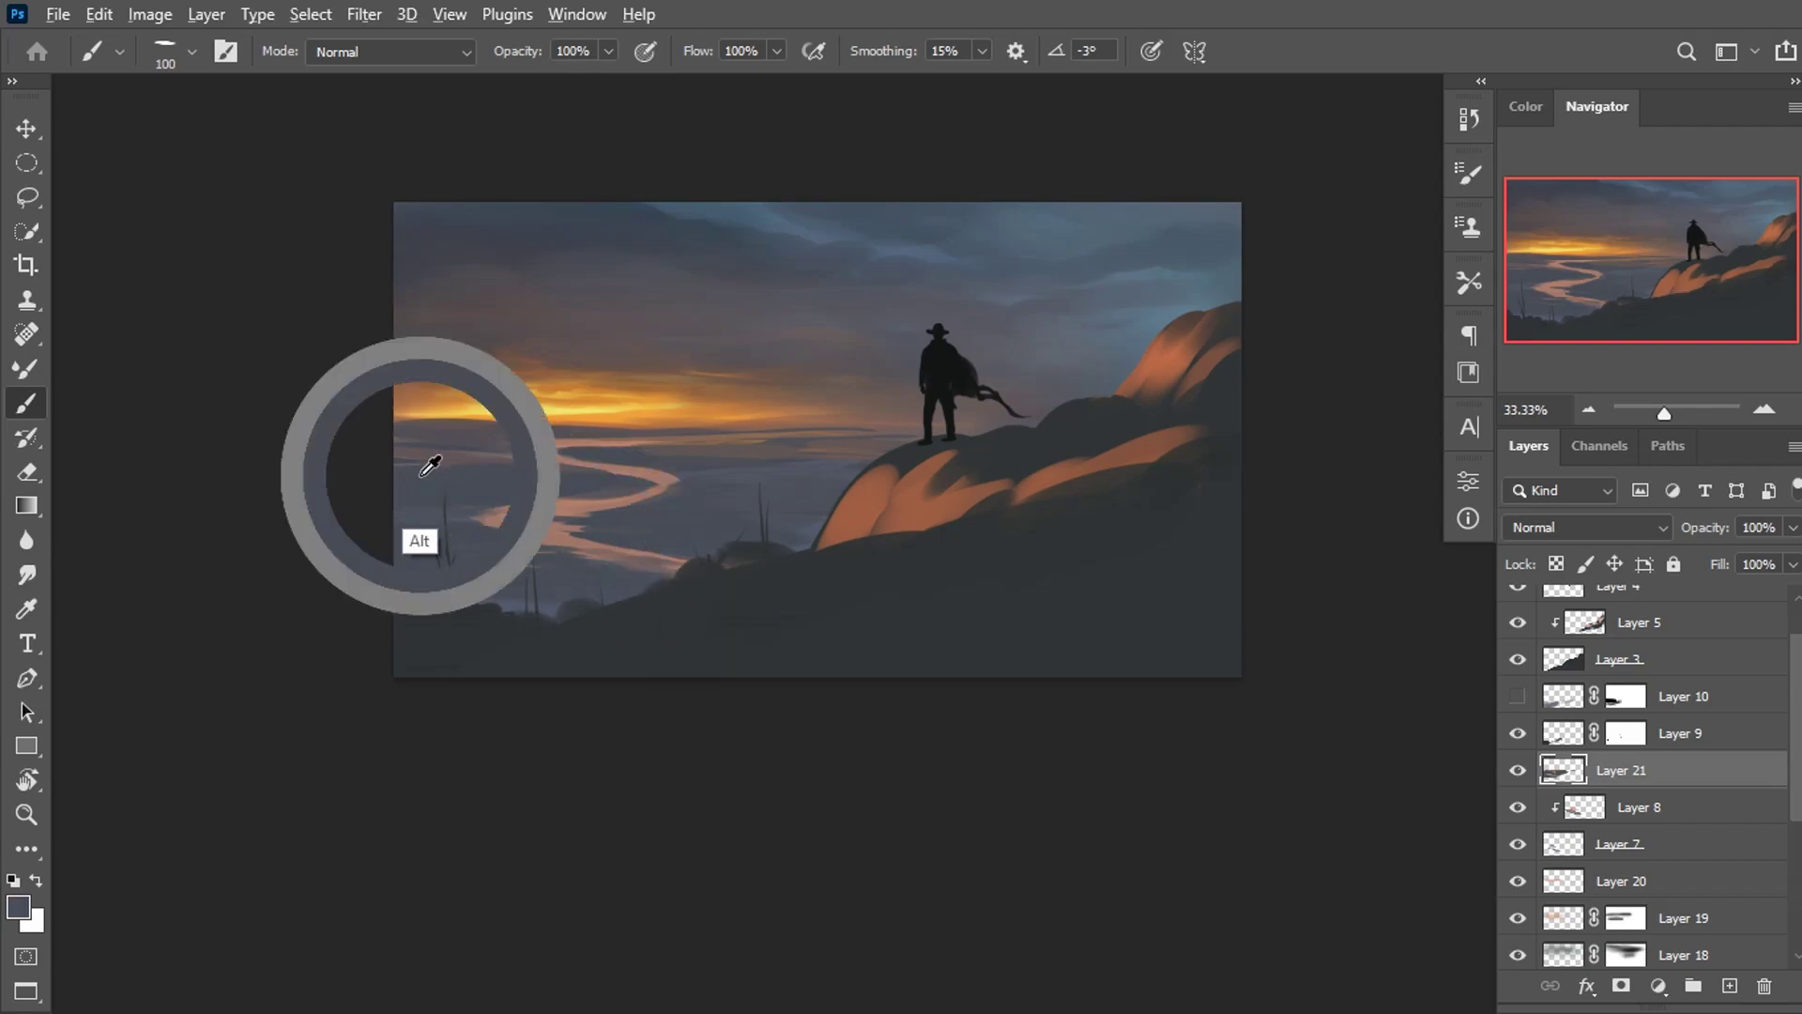
alt+click(442, 462)
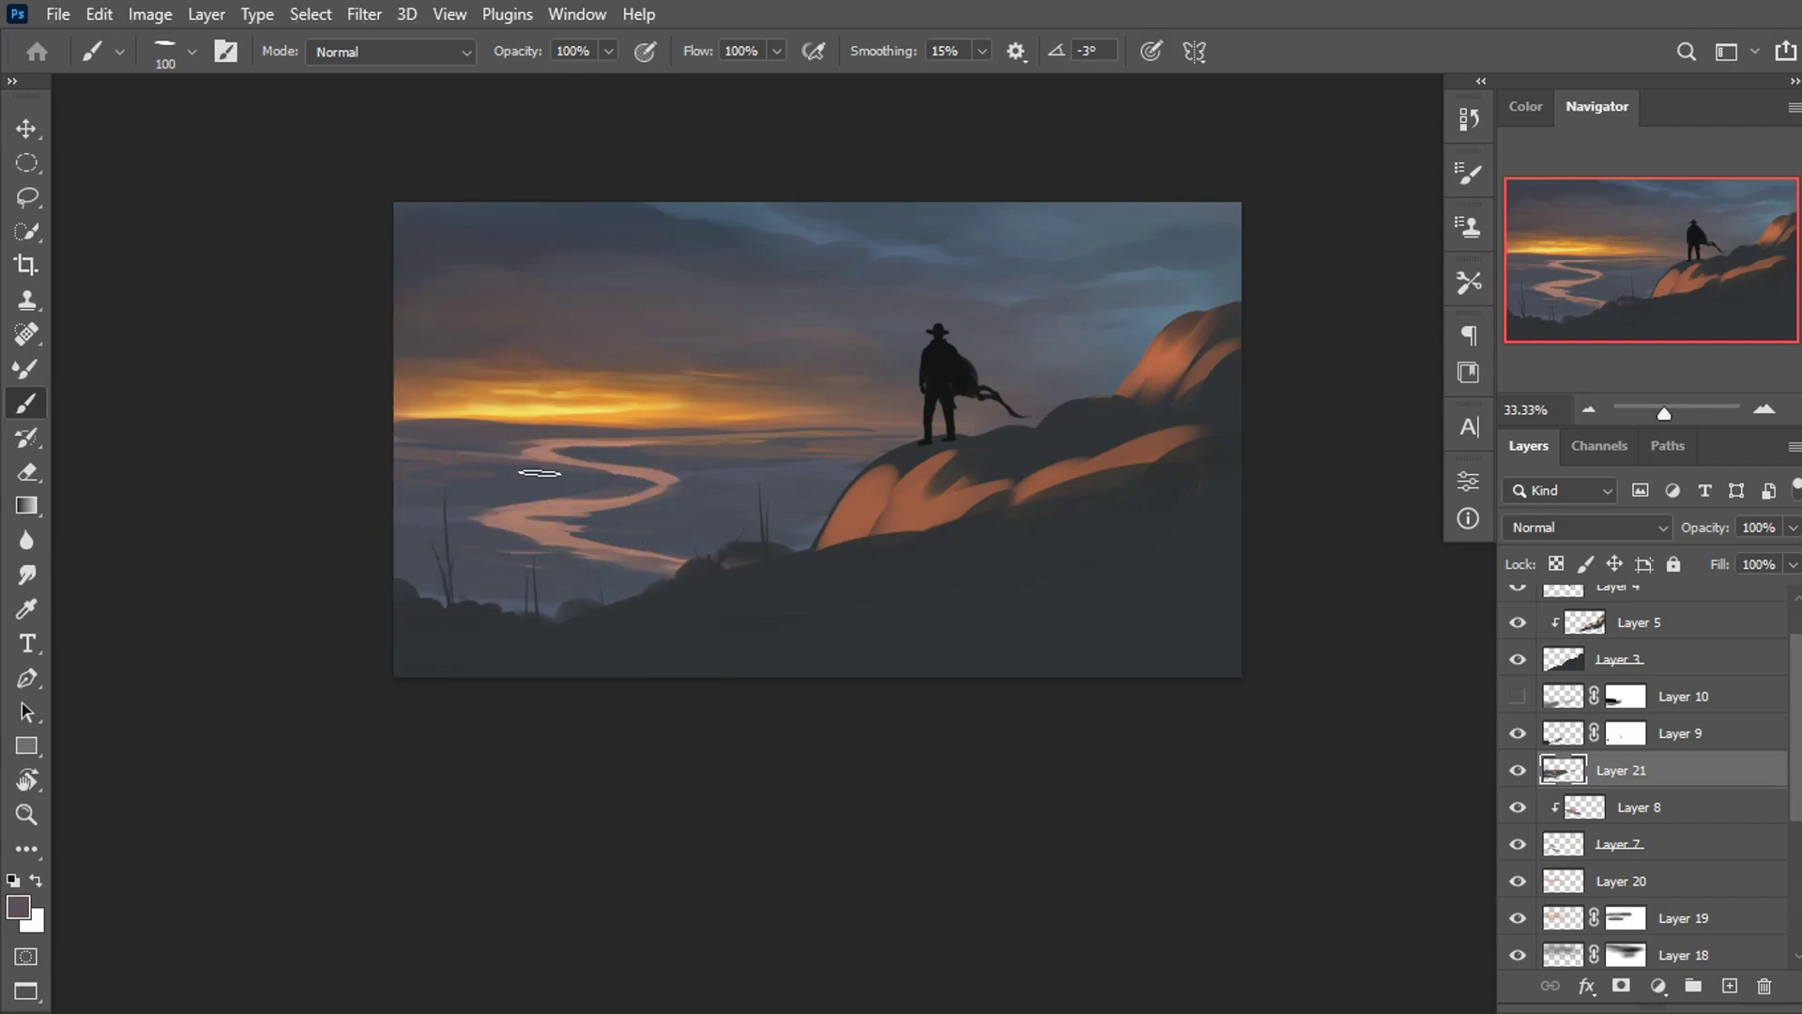
alt+click(615, 387)
scroll(923, 328, up, 1)
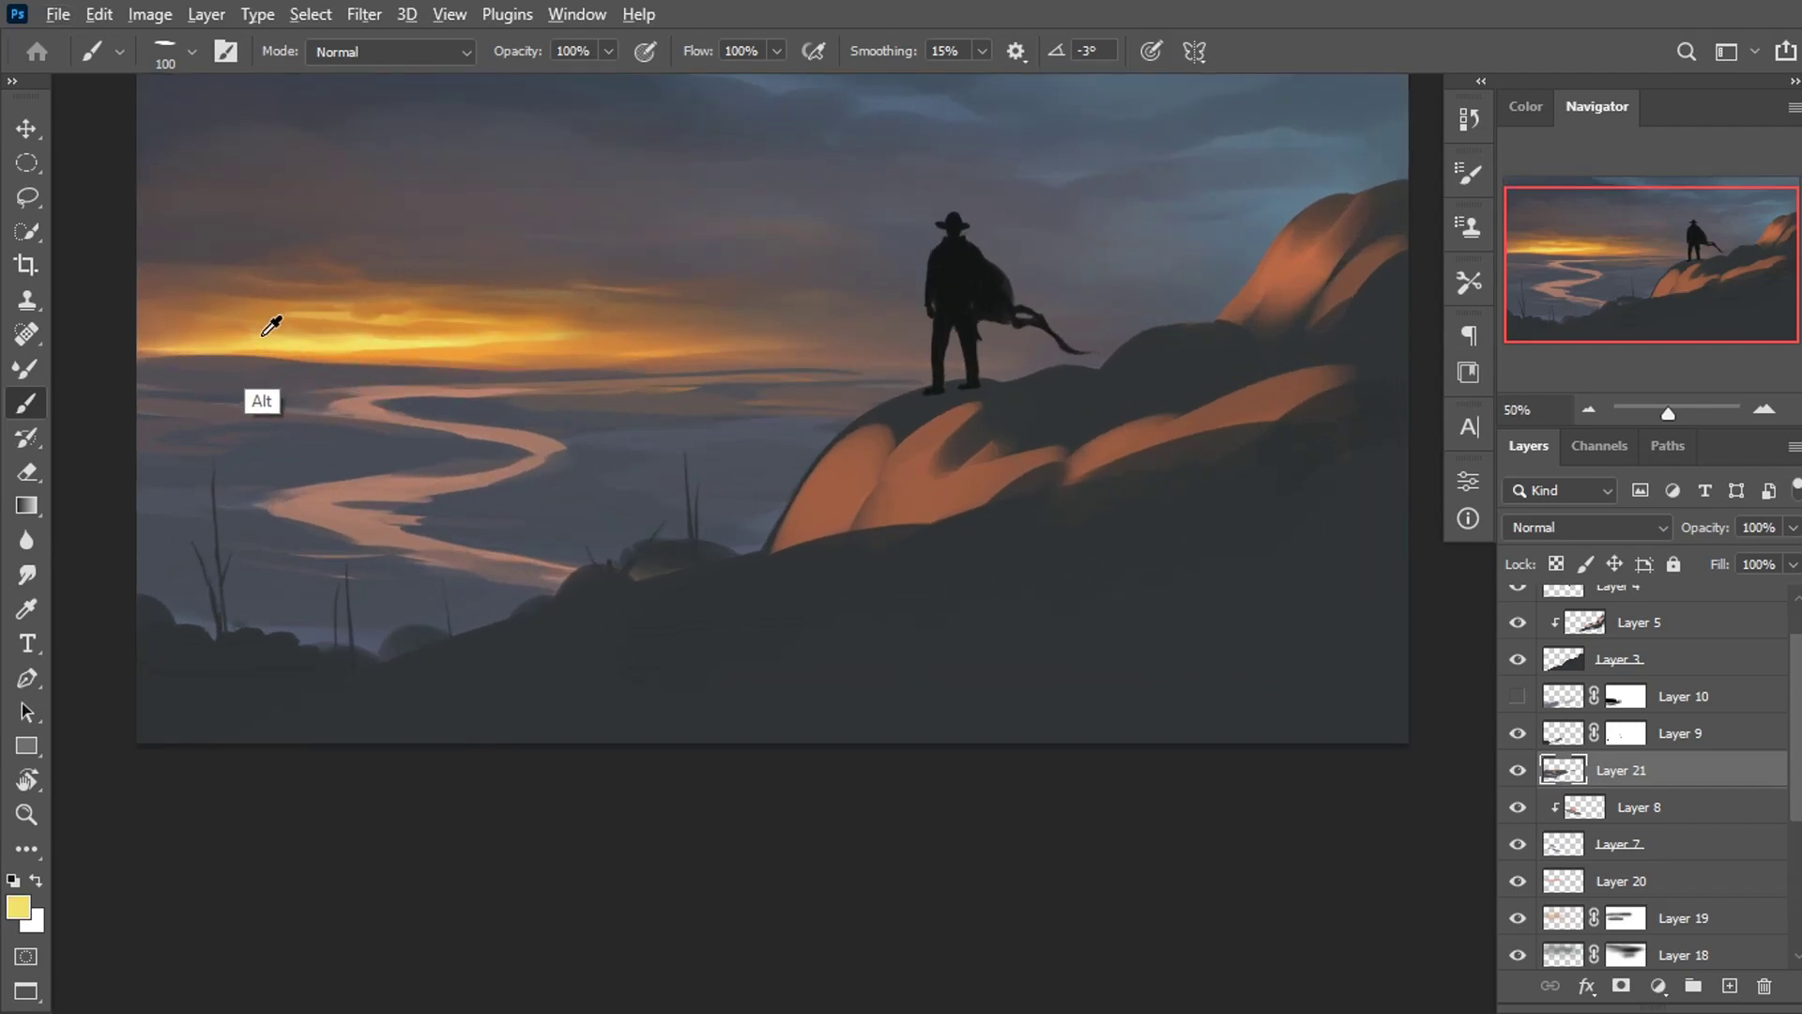
alt+click(265, 330)
click(777, 50)
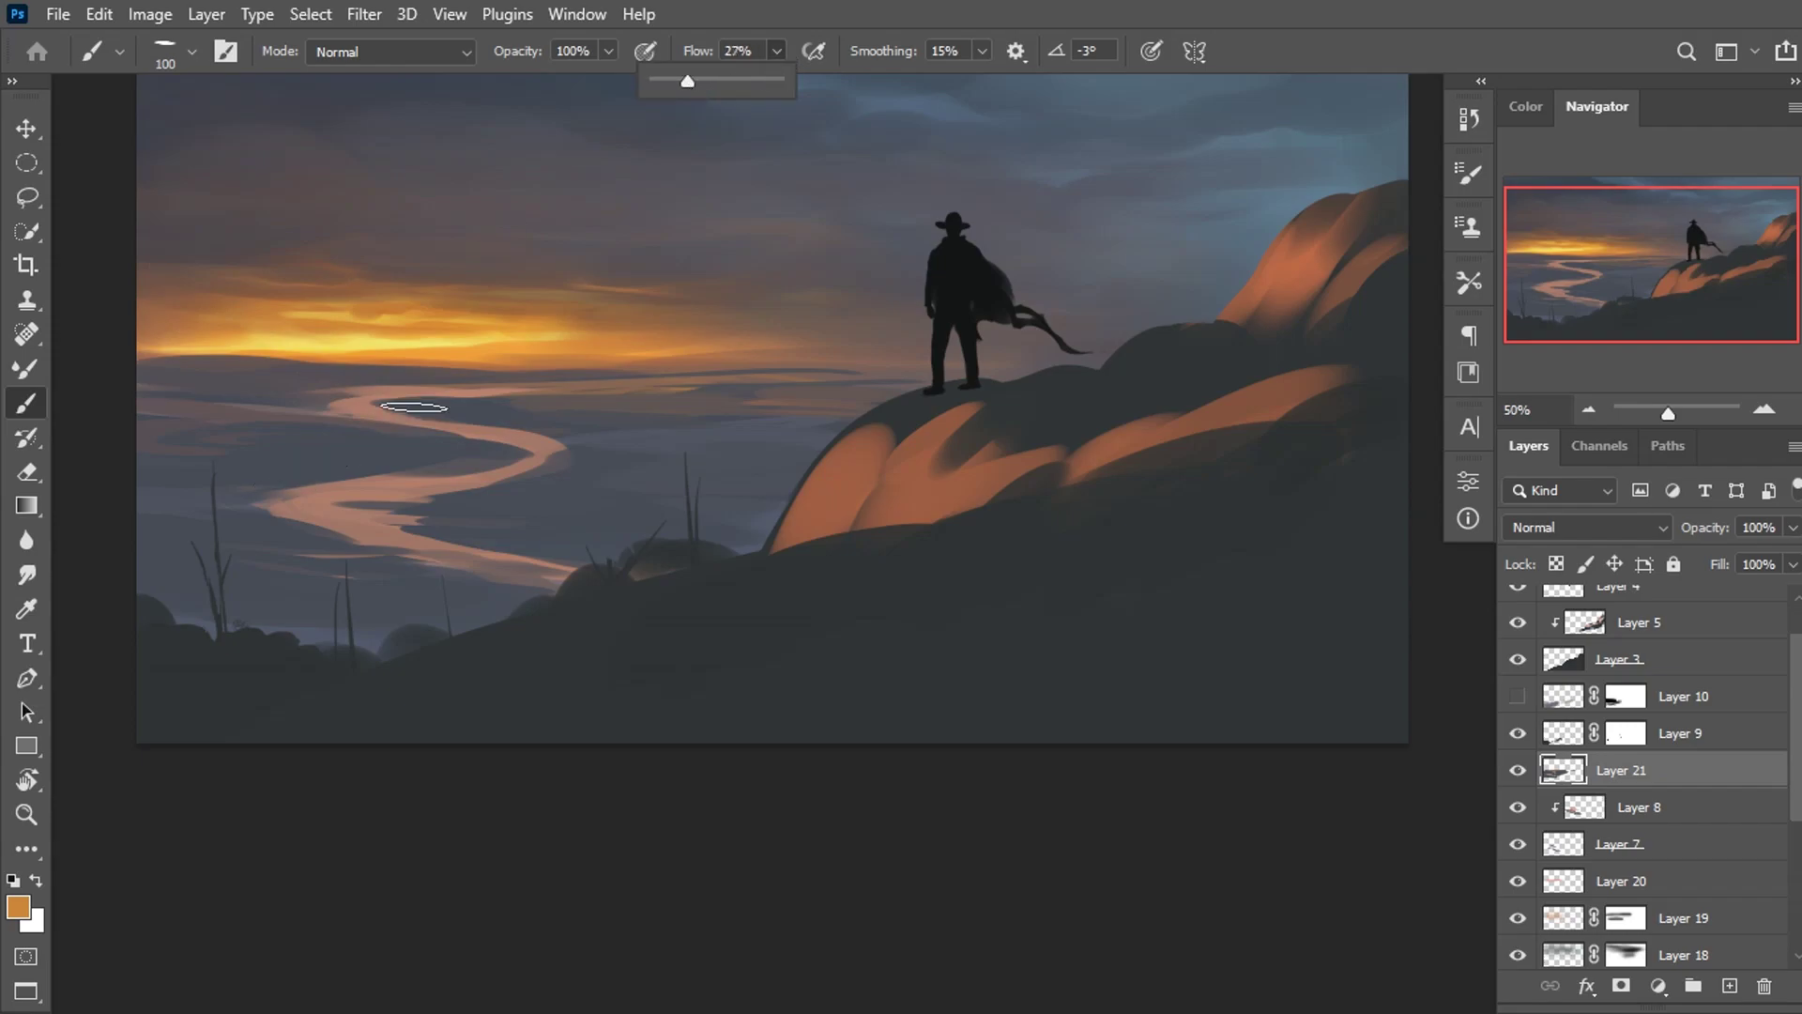
click(383, 393)
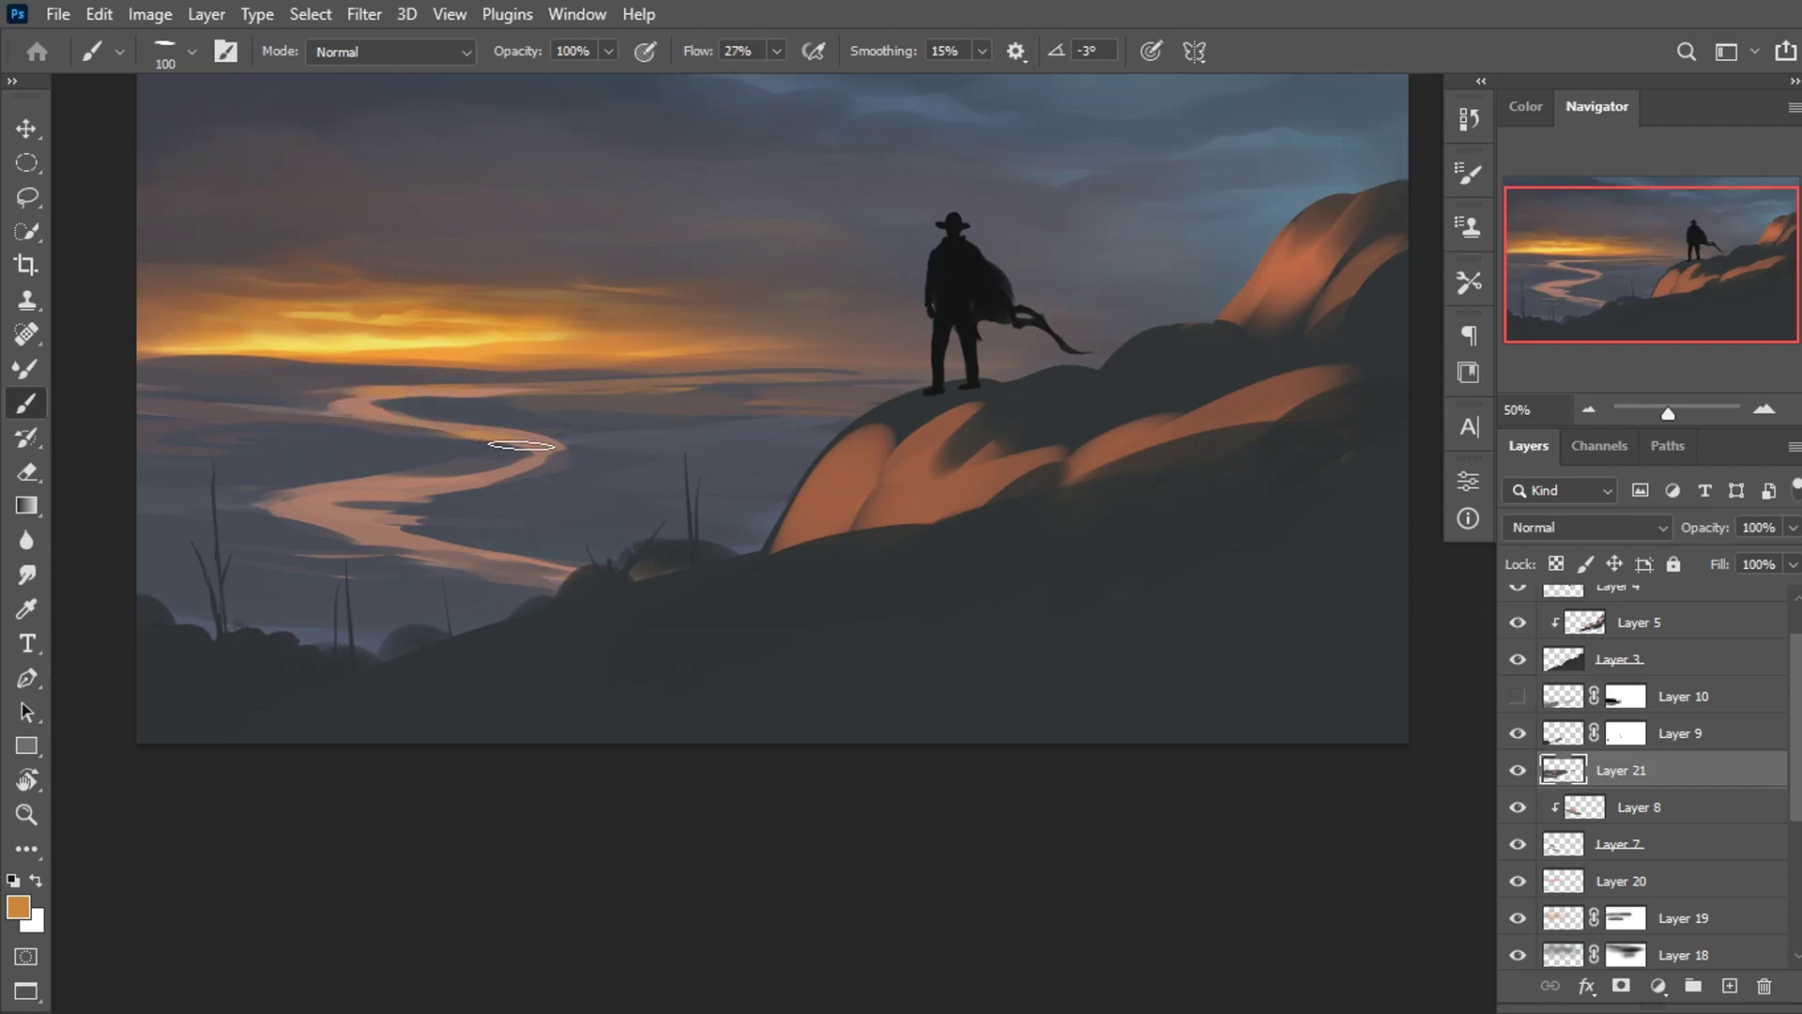
Shift the orange toward red in the Color panel and trim the river edge with dark blue-grey.
alt+click(383, 373)
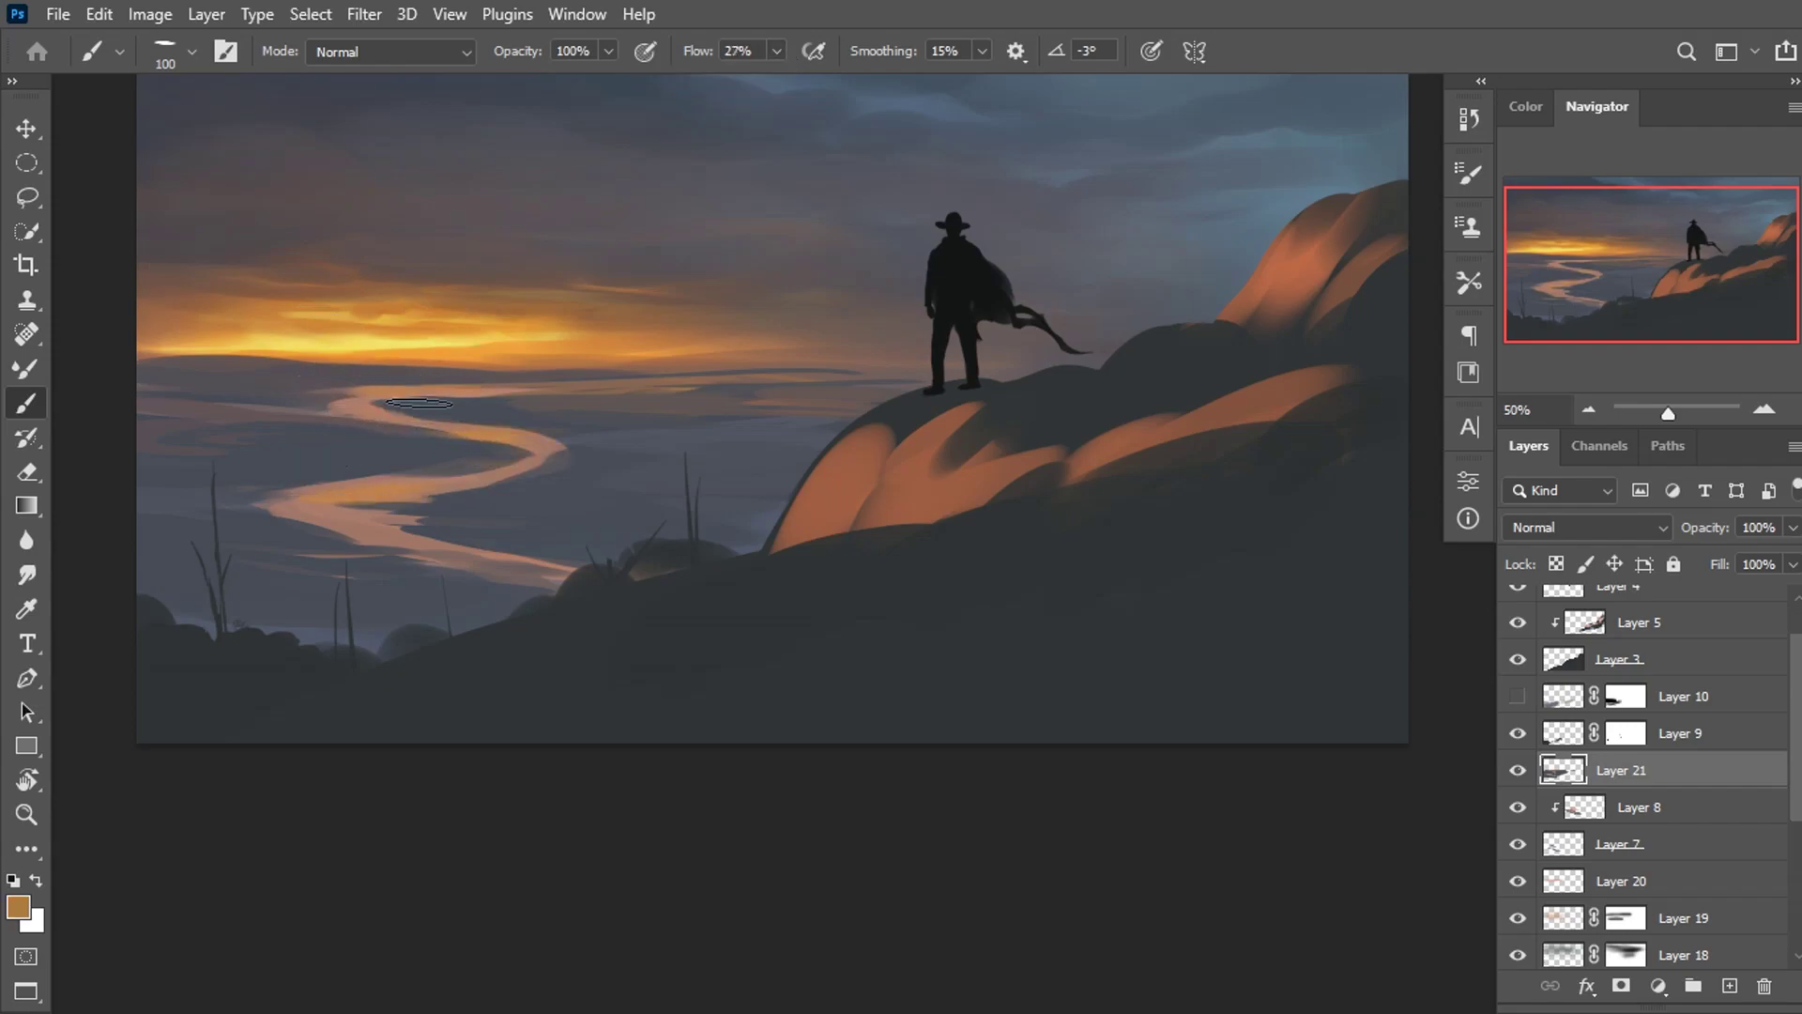
click(1513, 106)
drag(1760, 370, 1760, 385)
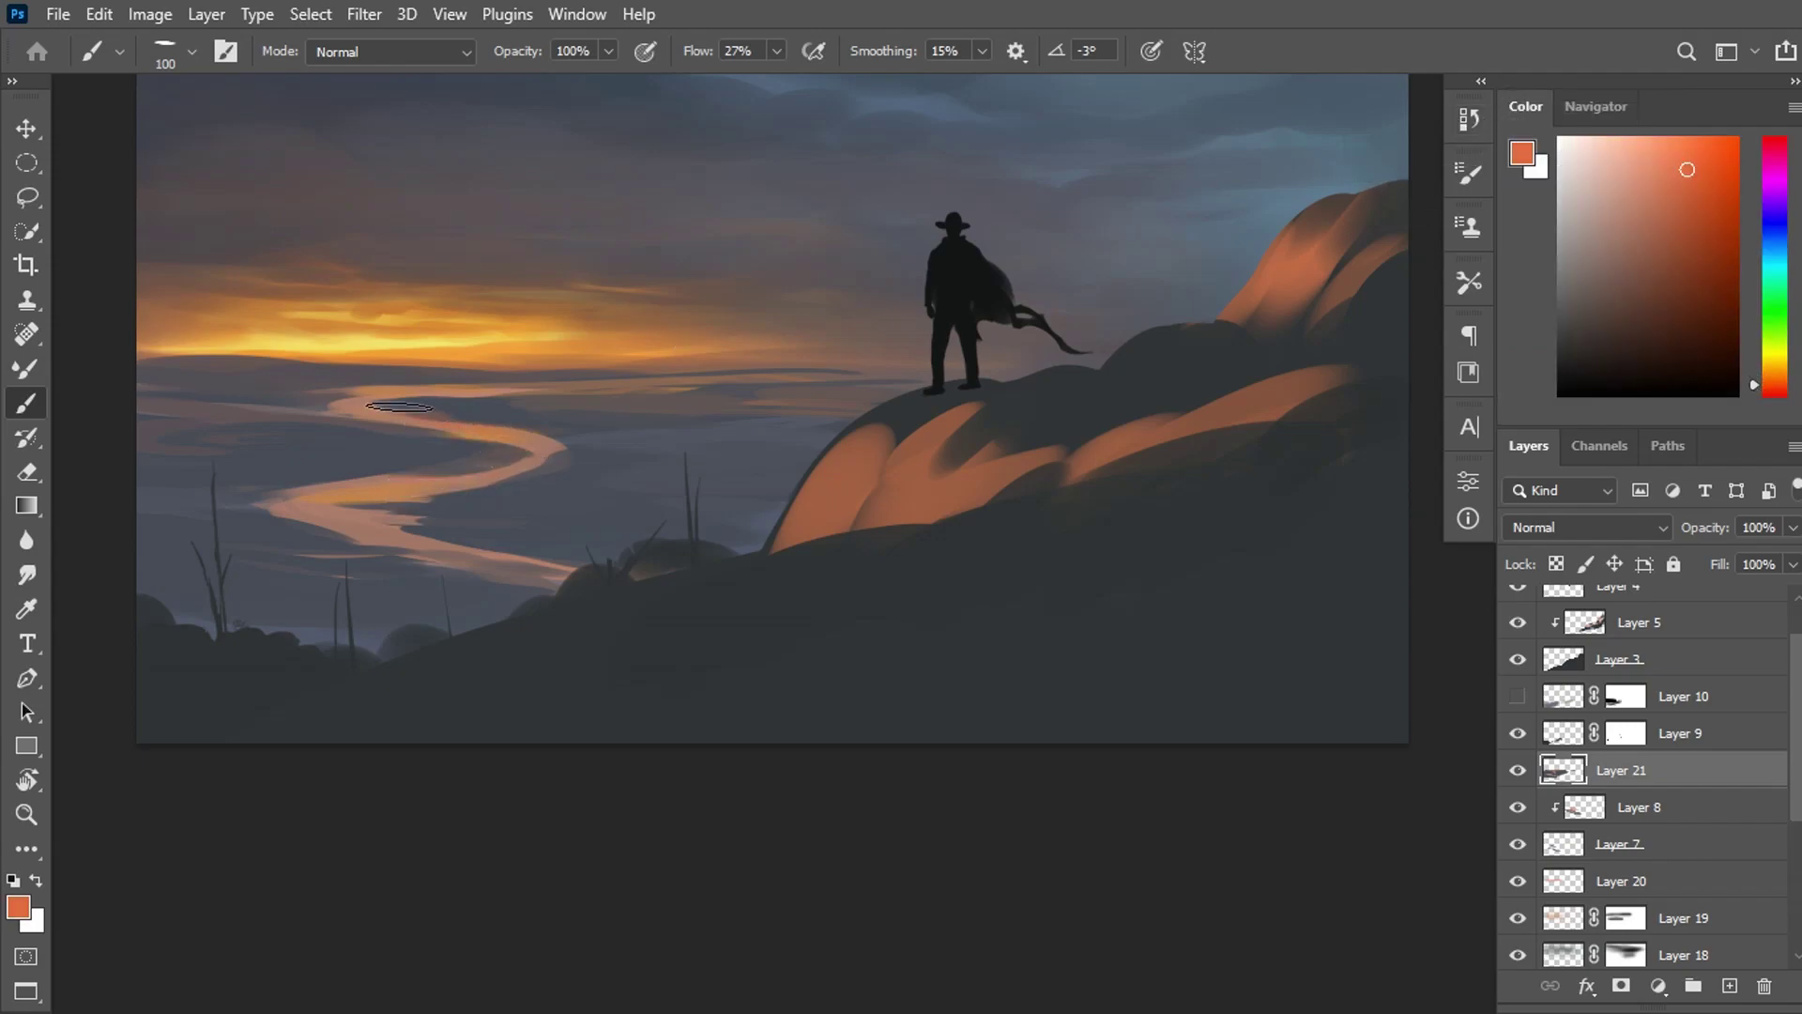
alt+click(462, 482)
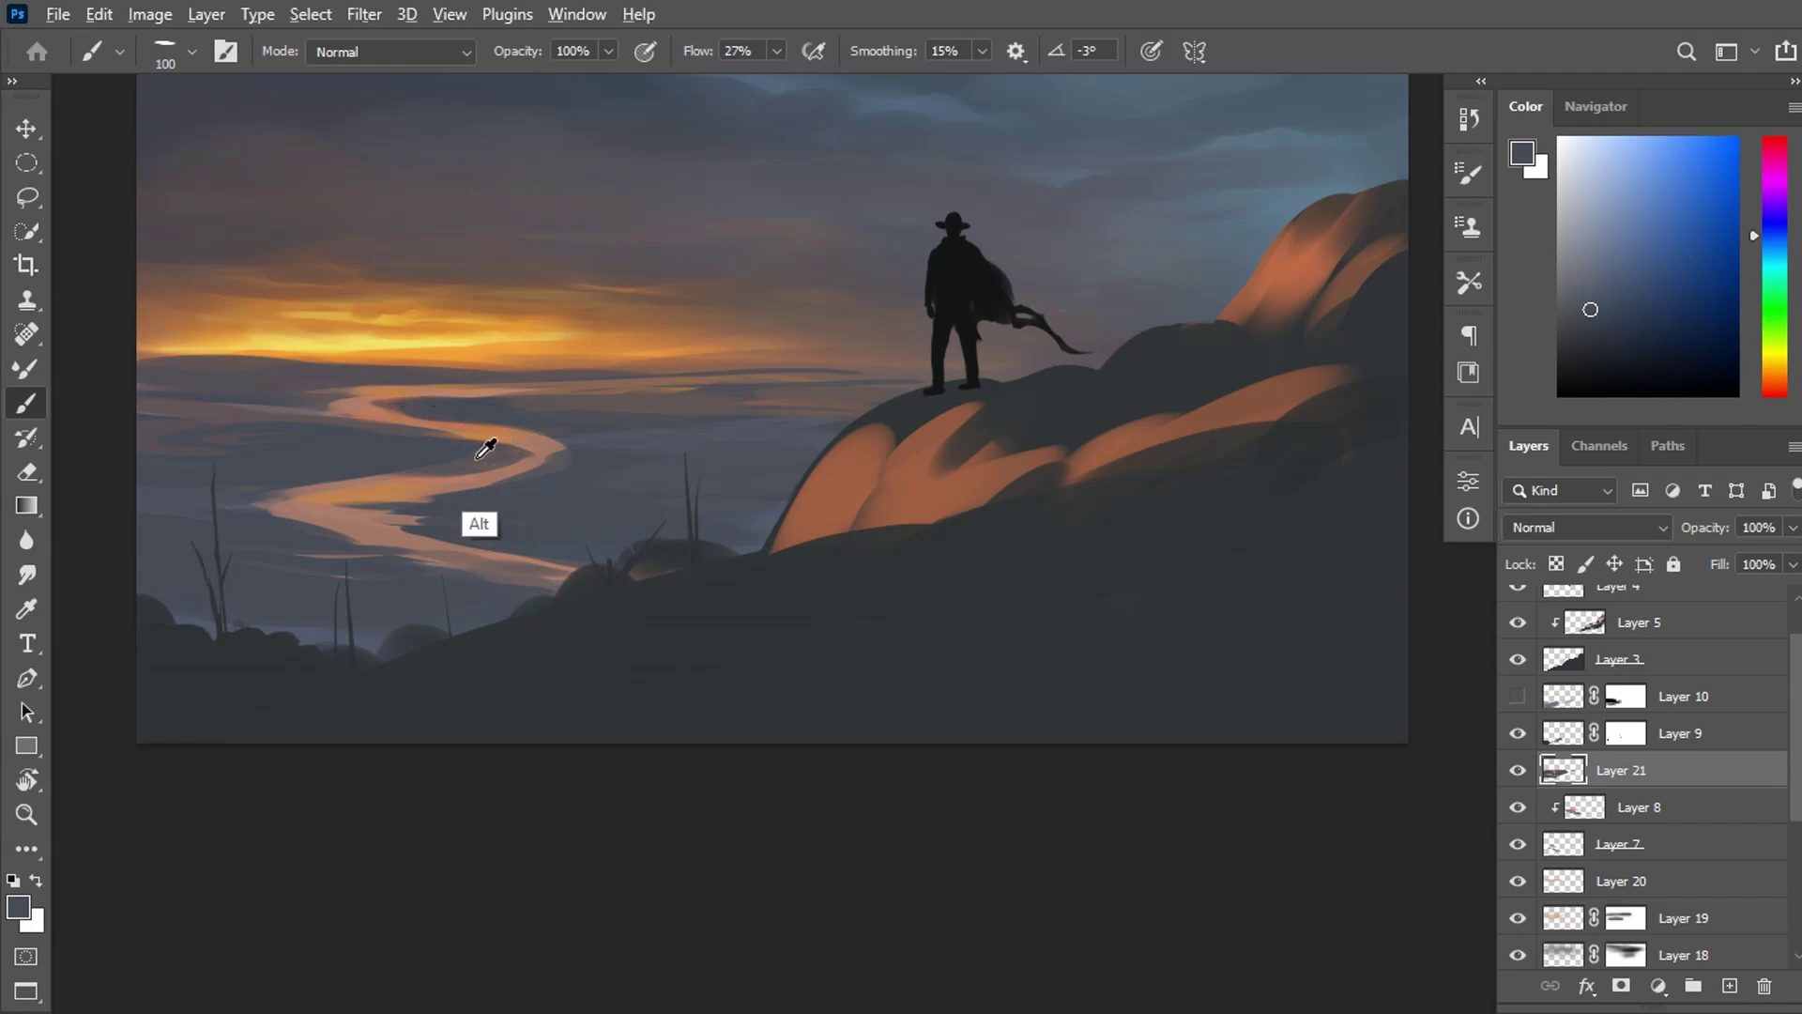
alt+click(385, 482)
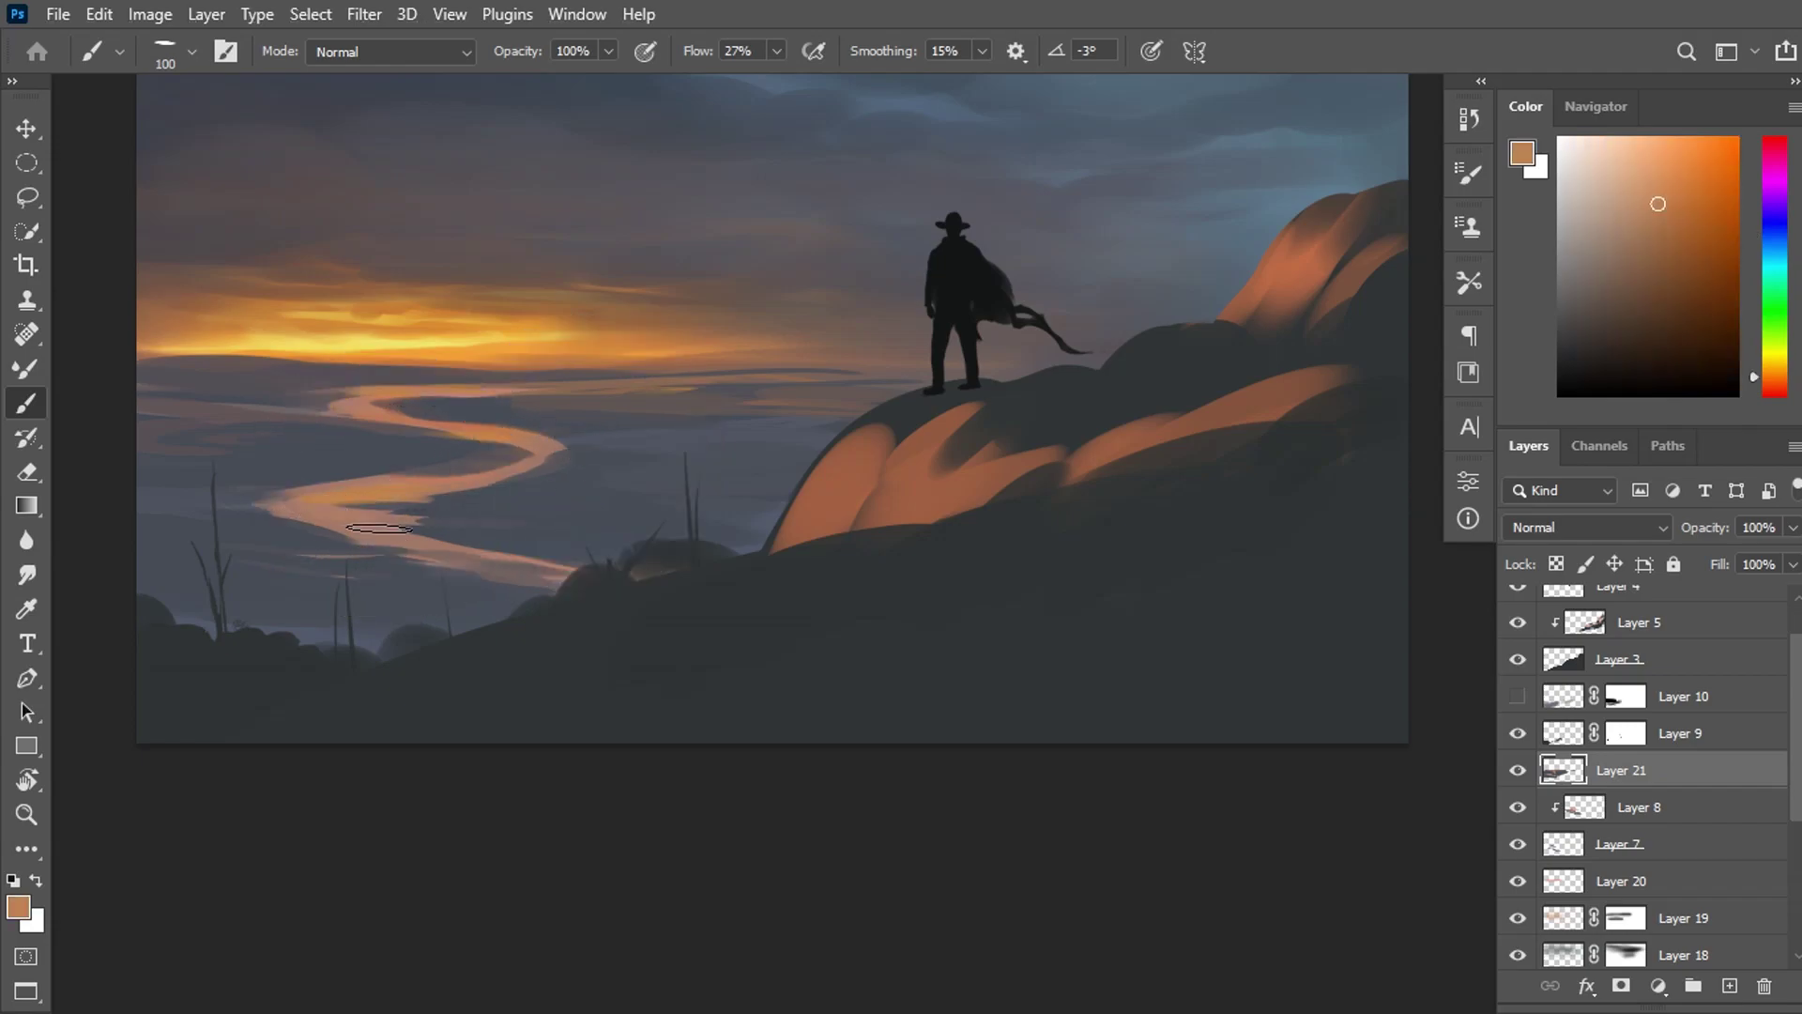
click(1574, 115)
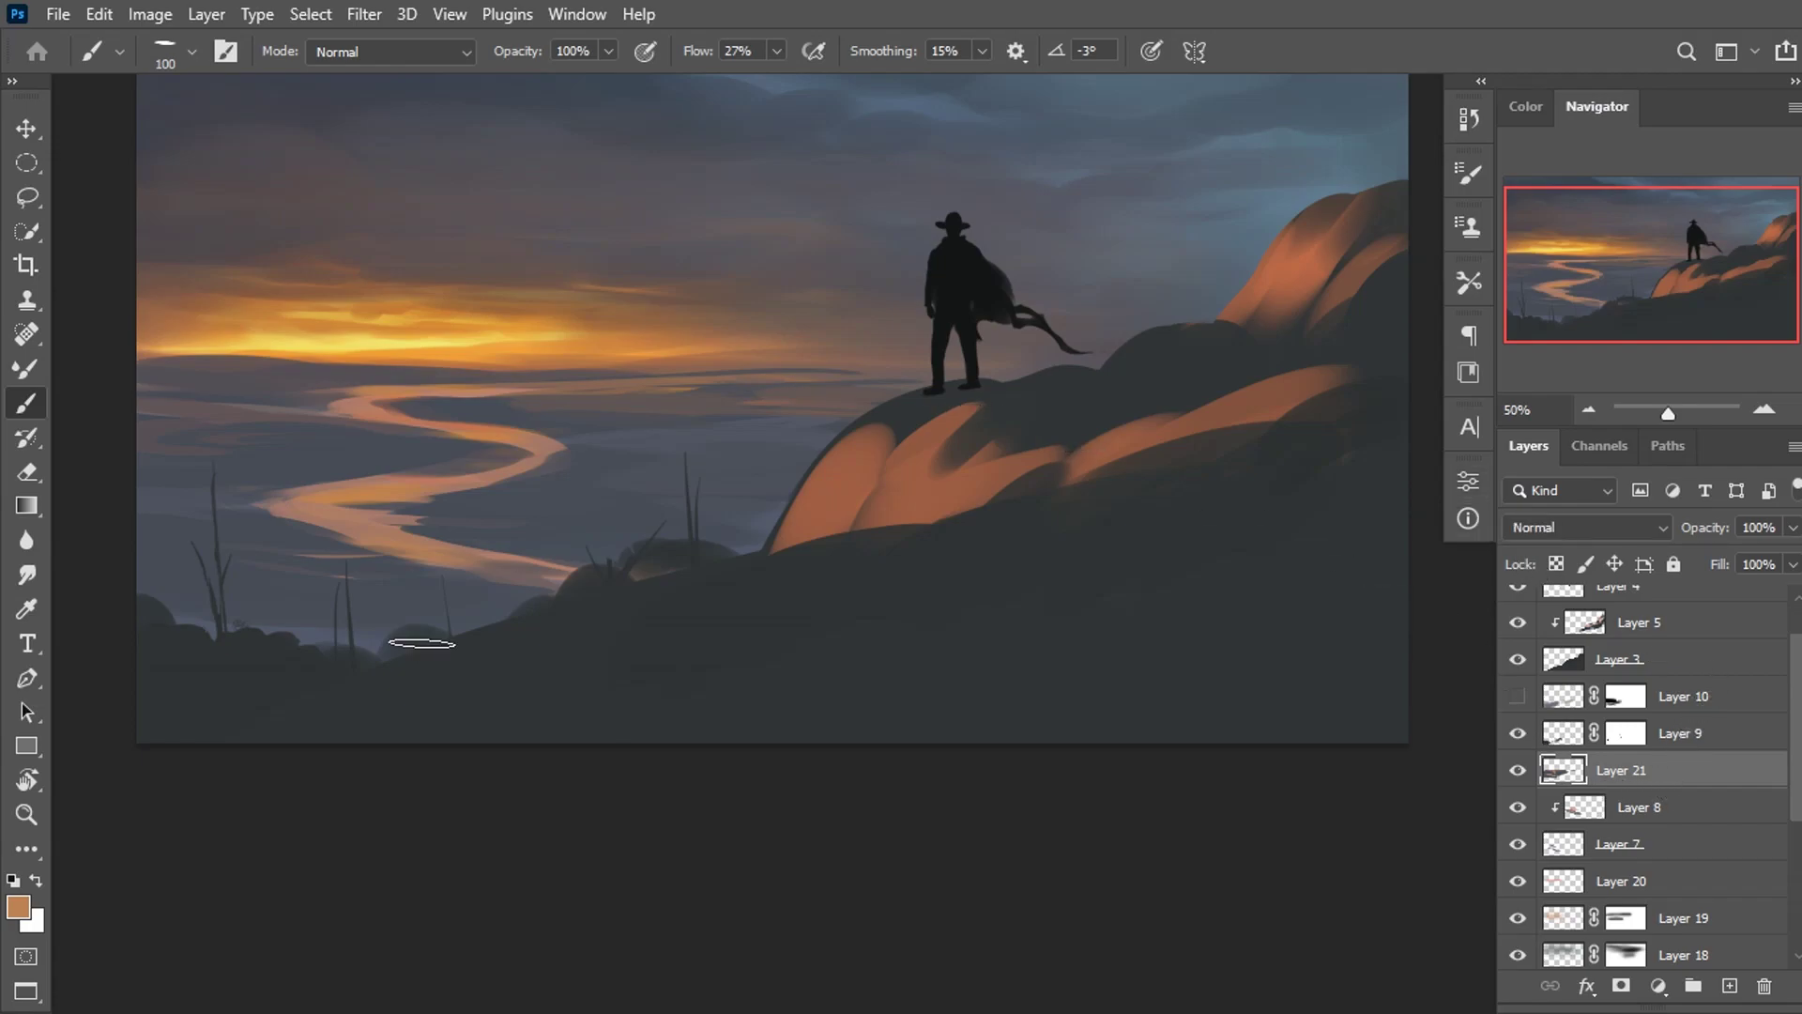
alt+click(517, 564)
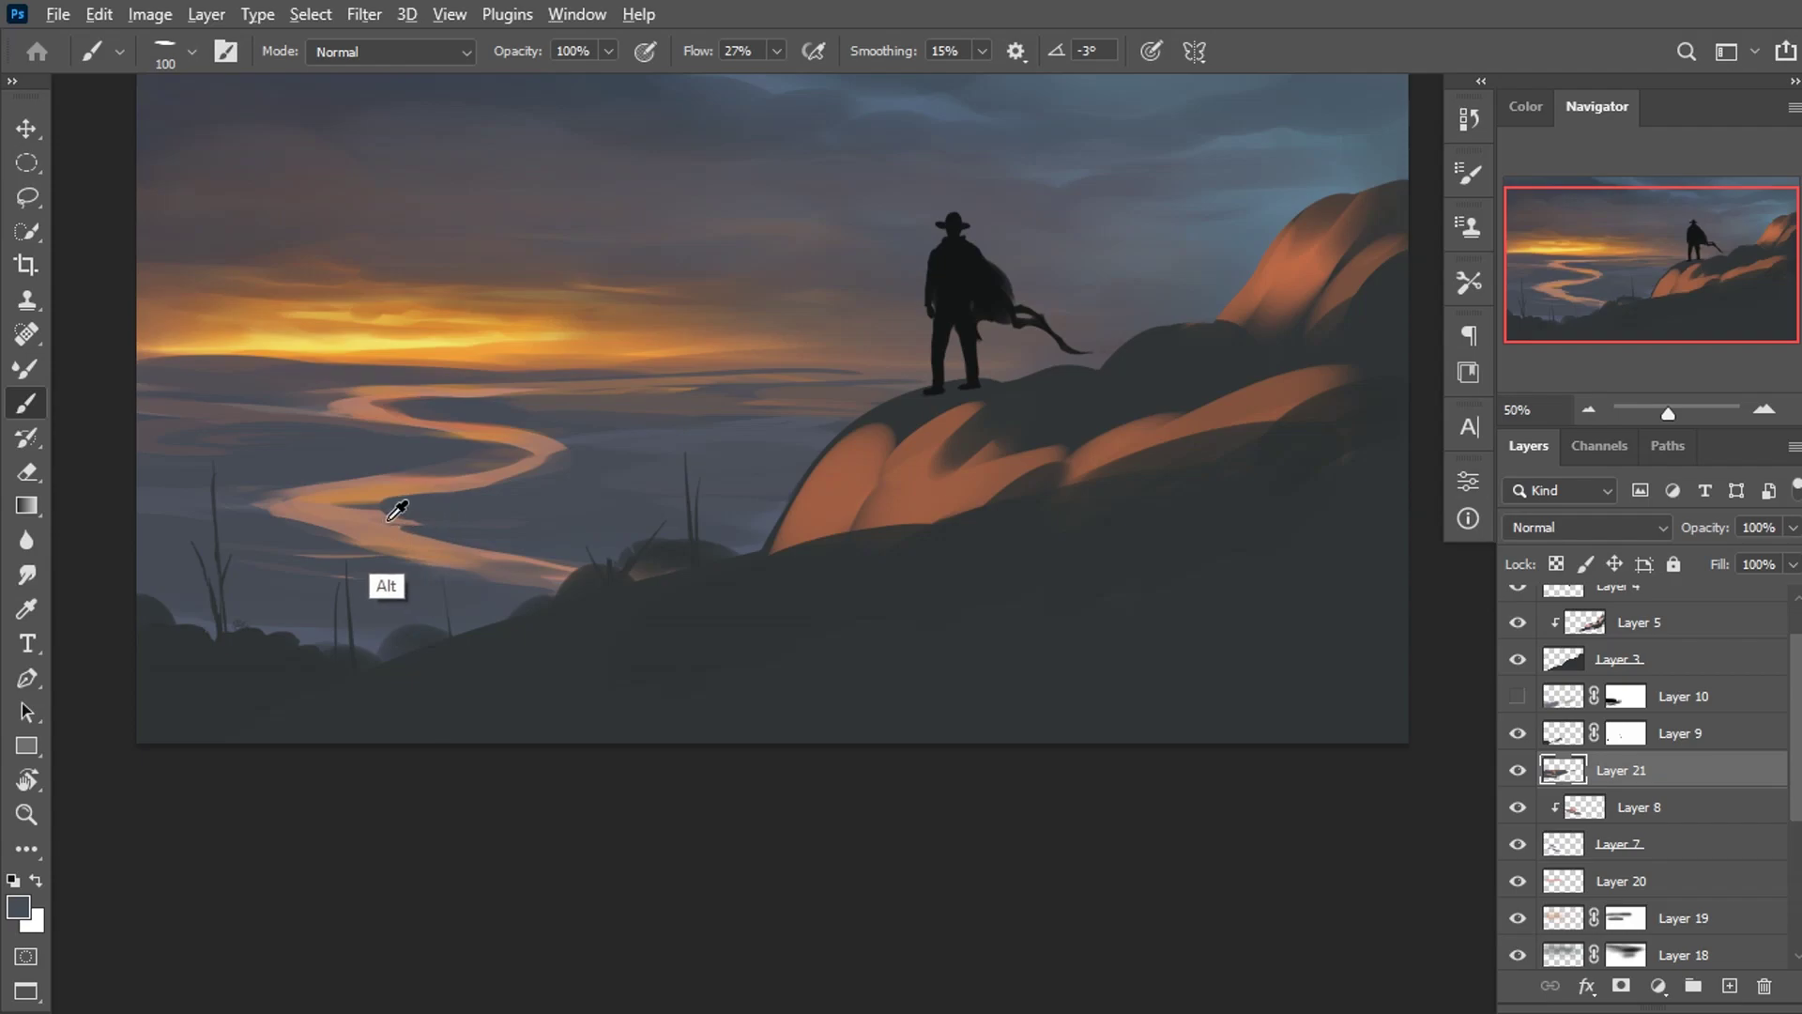
drag(399, 512, 554, 505)
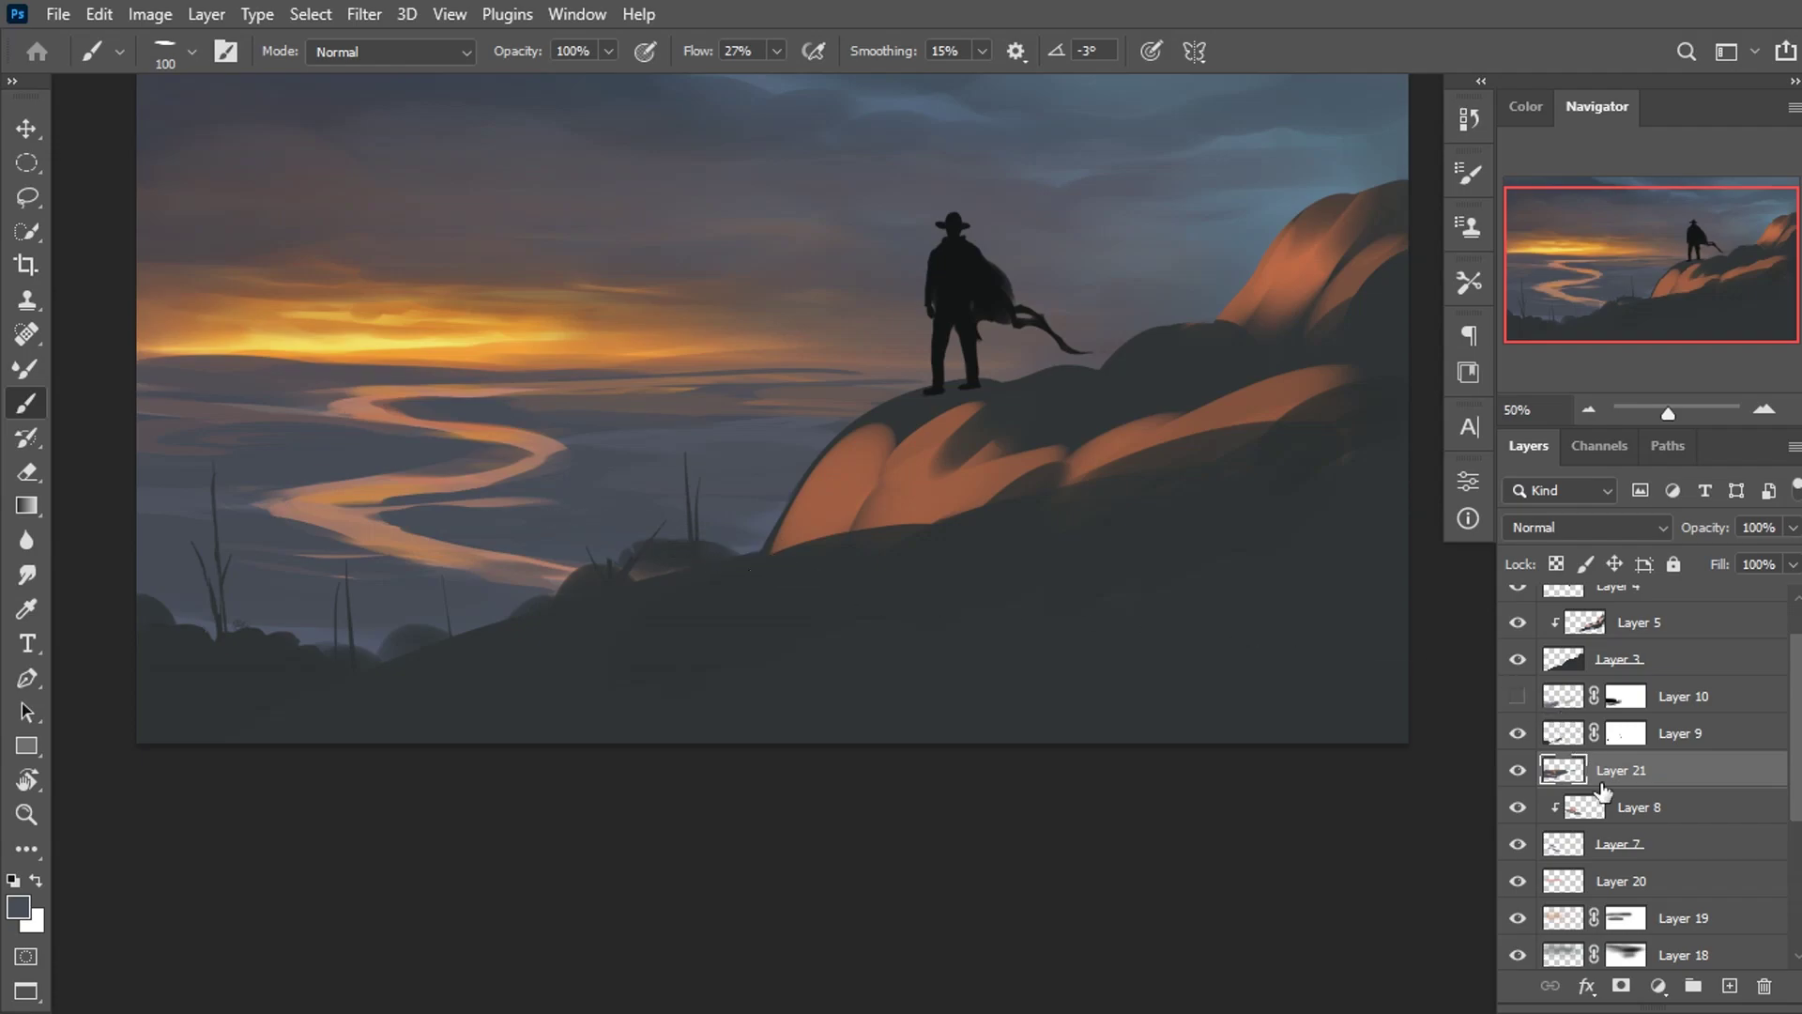
On a new Layer 22, paint a soft yellow-orange glow over the river.
click(1730, 988)
alt+click(352, 347)
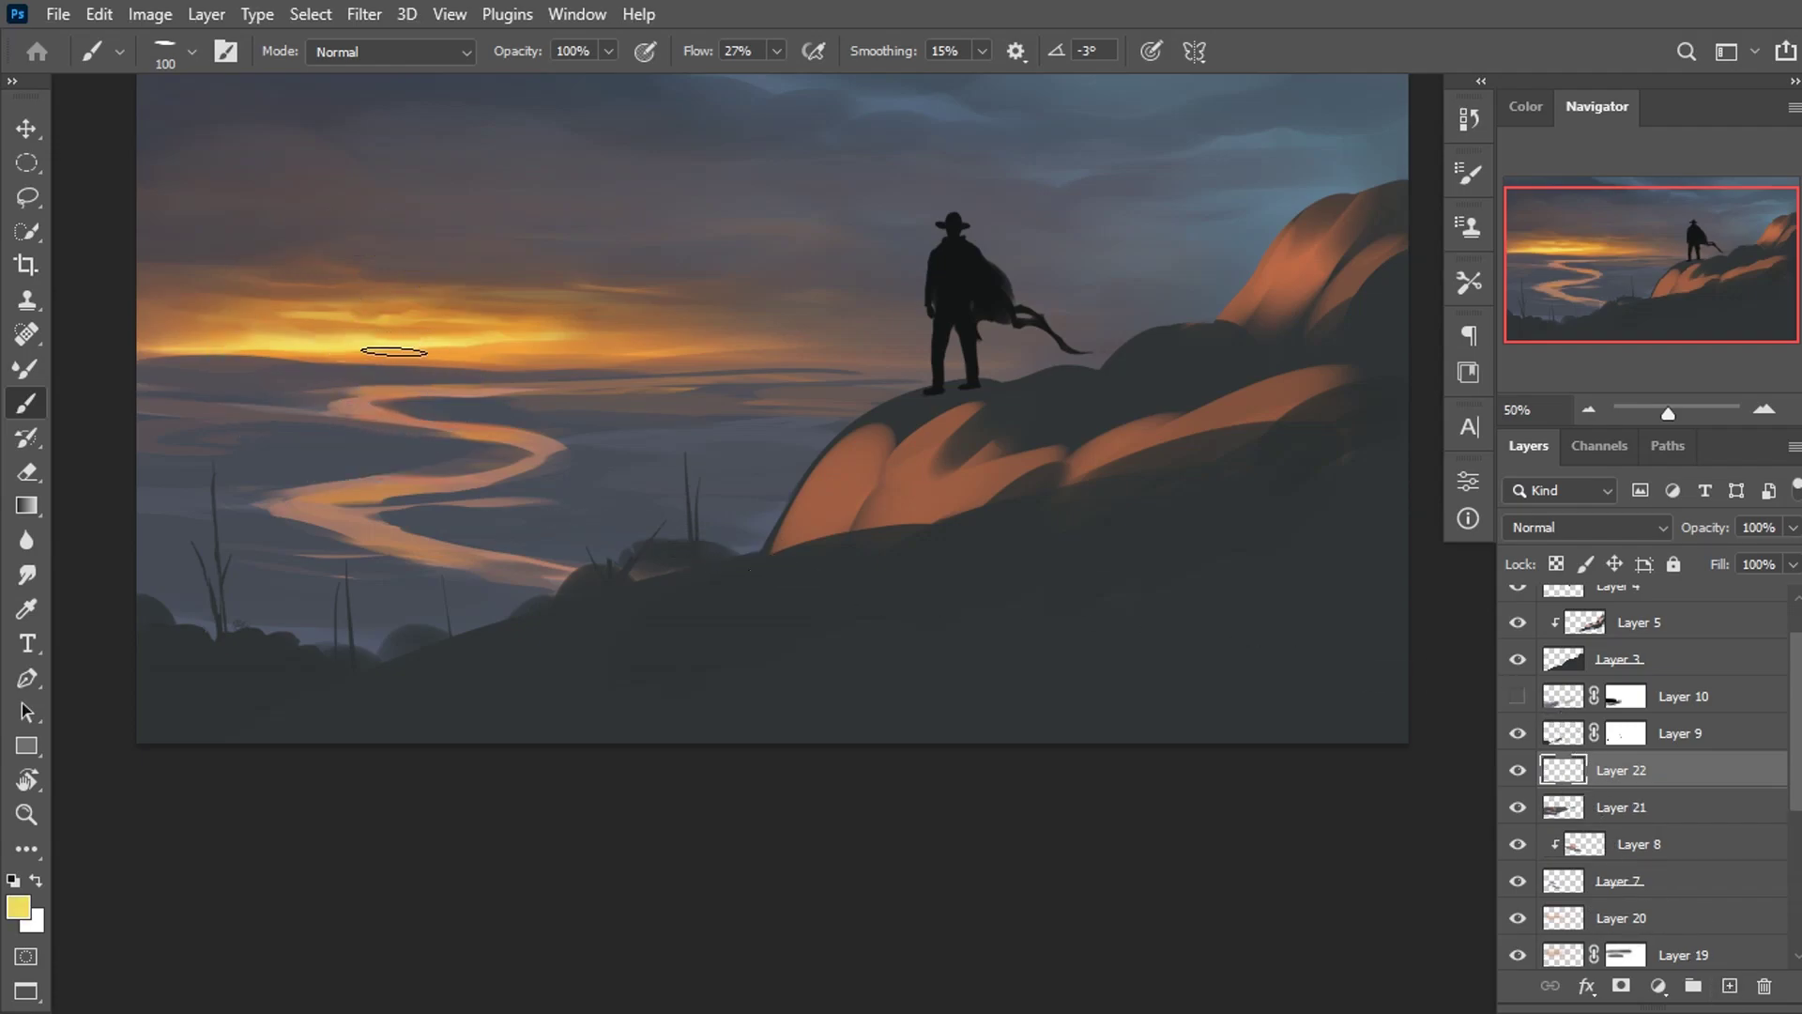
click(1526, 109)
click(1755, 380)
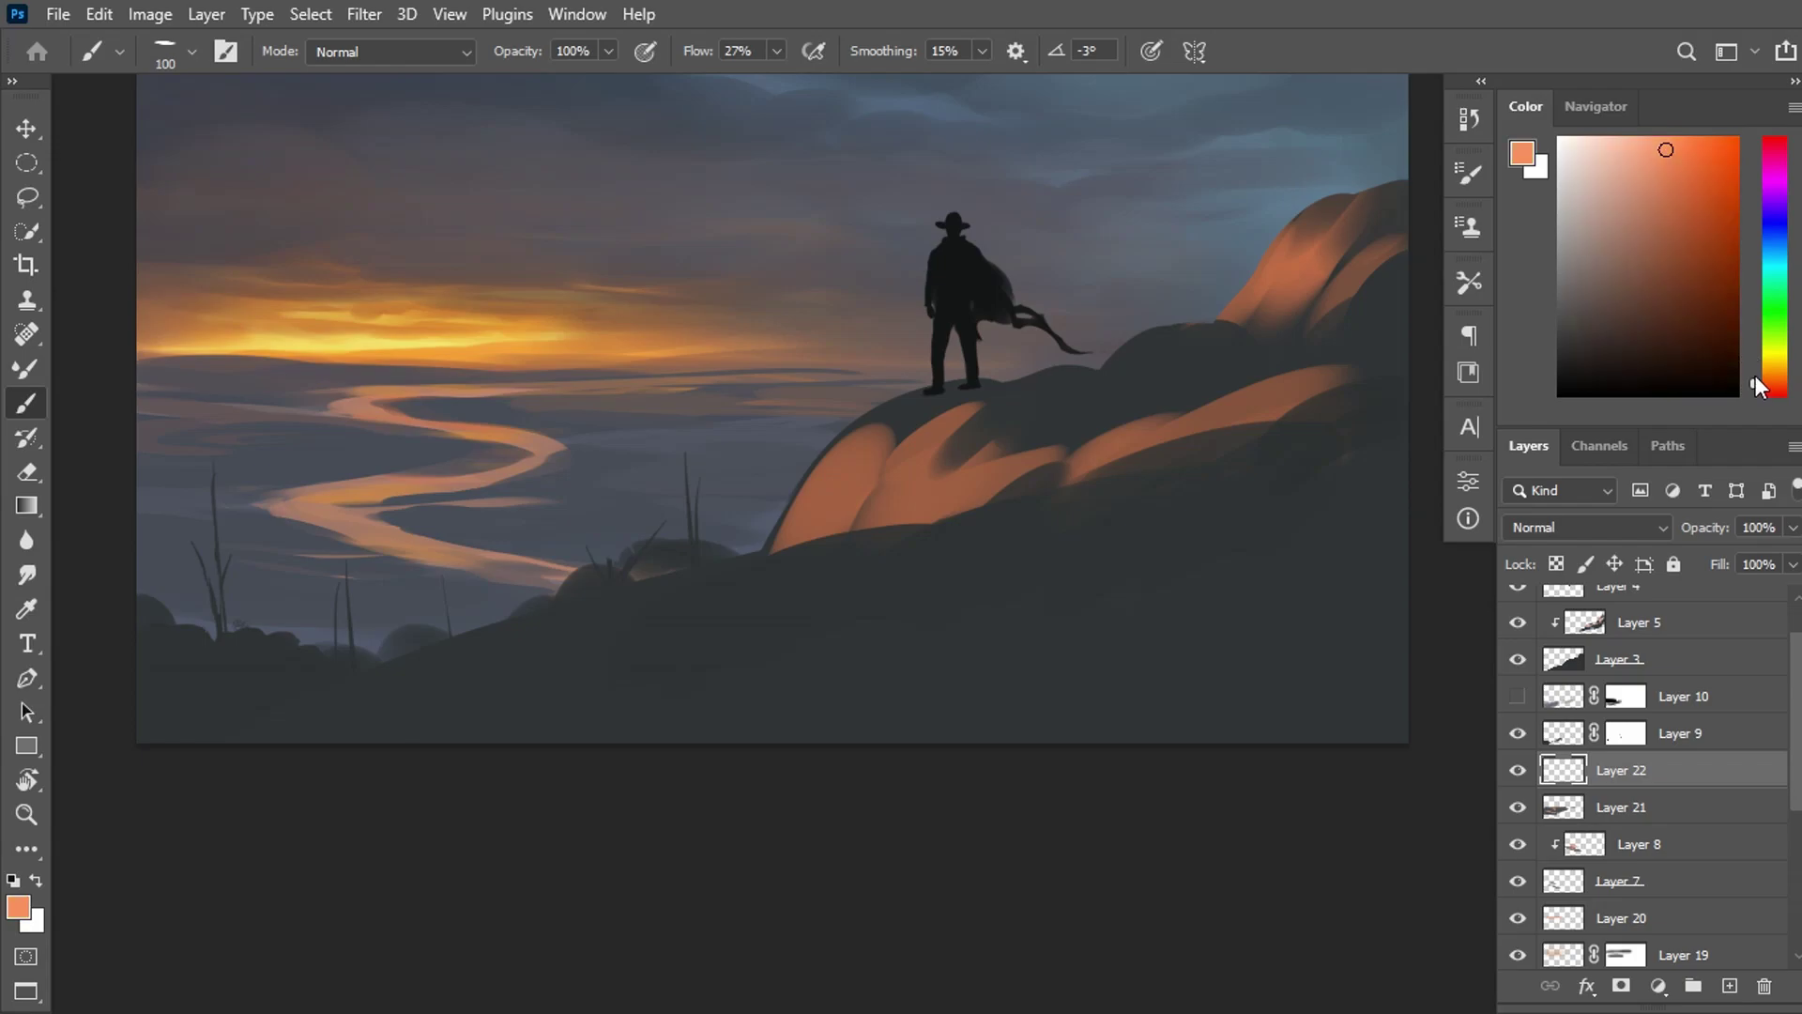
click(1755, 373)
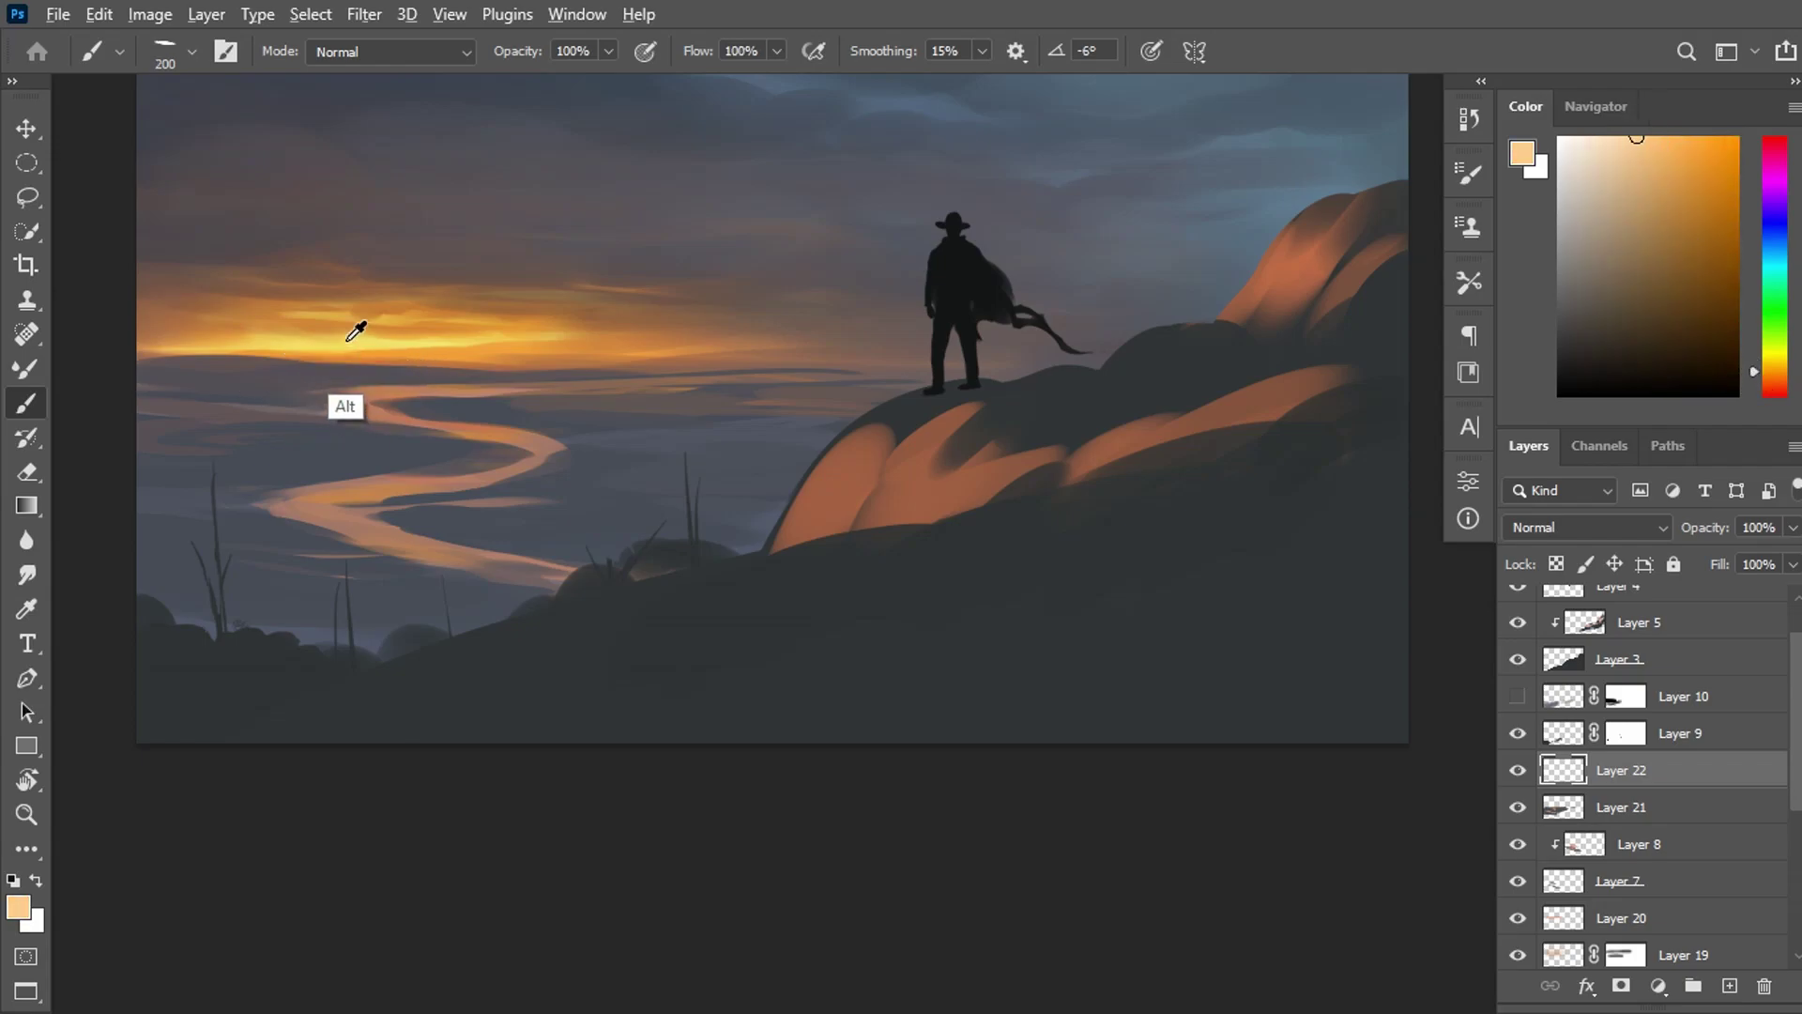
mouse_move(348, 399)
mouse_down()
mouse_move(487, 393)
mouse_move(544, 436)
mouse_move(281, 502)
mouse_move(572, 587)
mouse_up()
Set the glow layer to Overlay and adjust its Hue/Saturation, with lightness +9 and a yellower hue.
click(1544, 527)
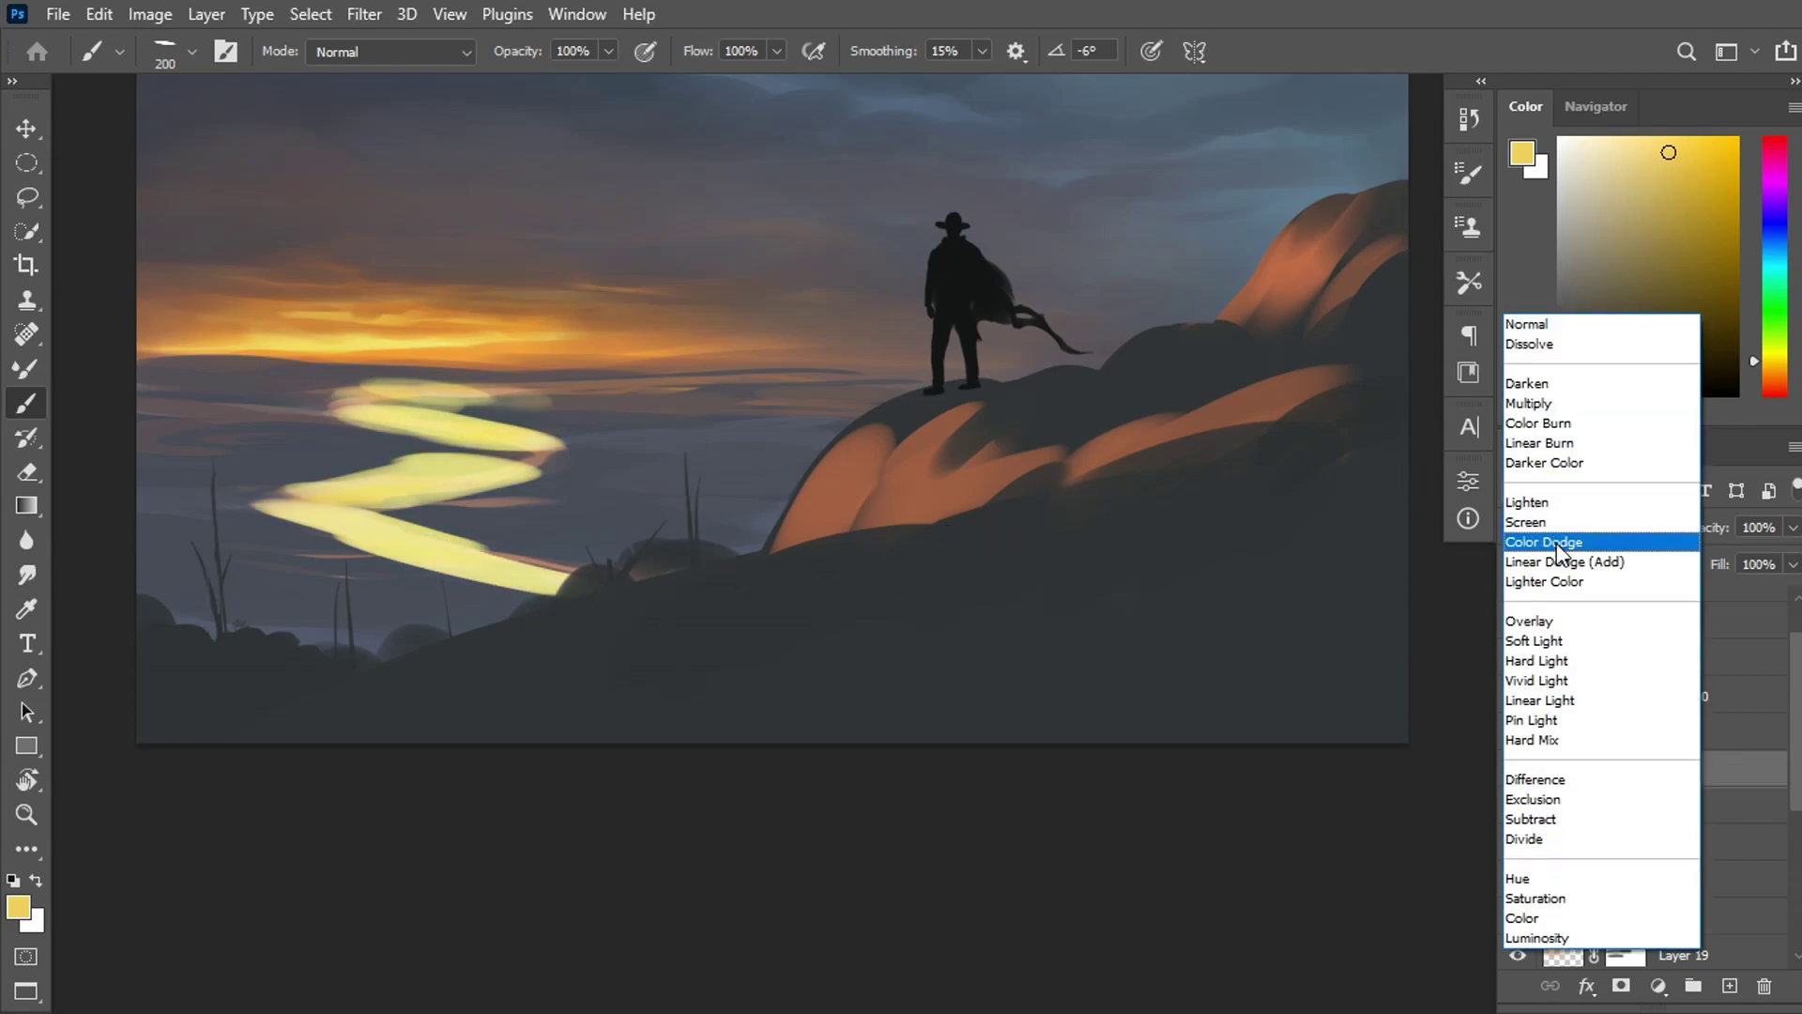
click(1577, 621)
key(ctrl+u)
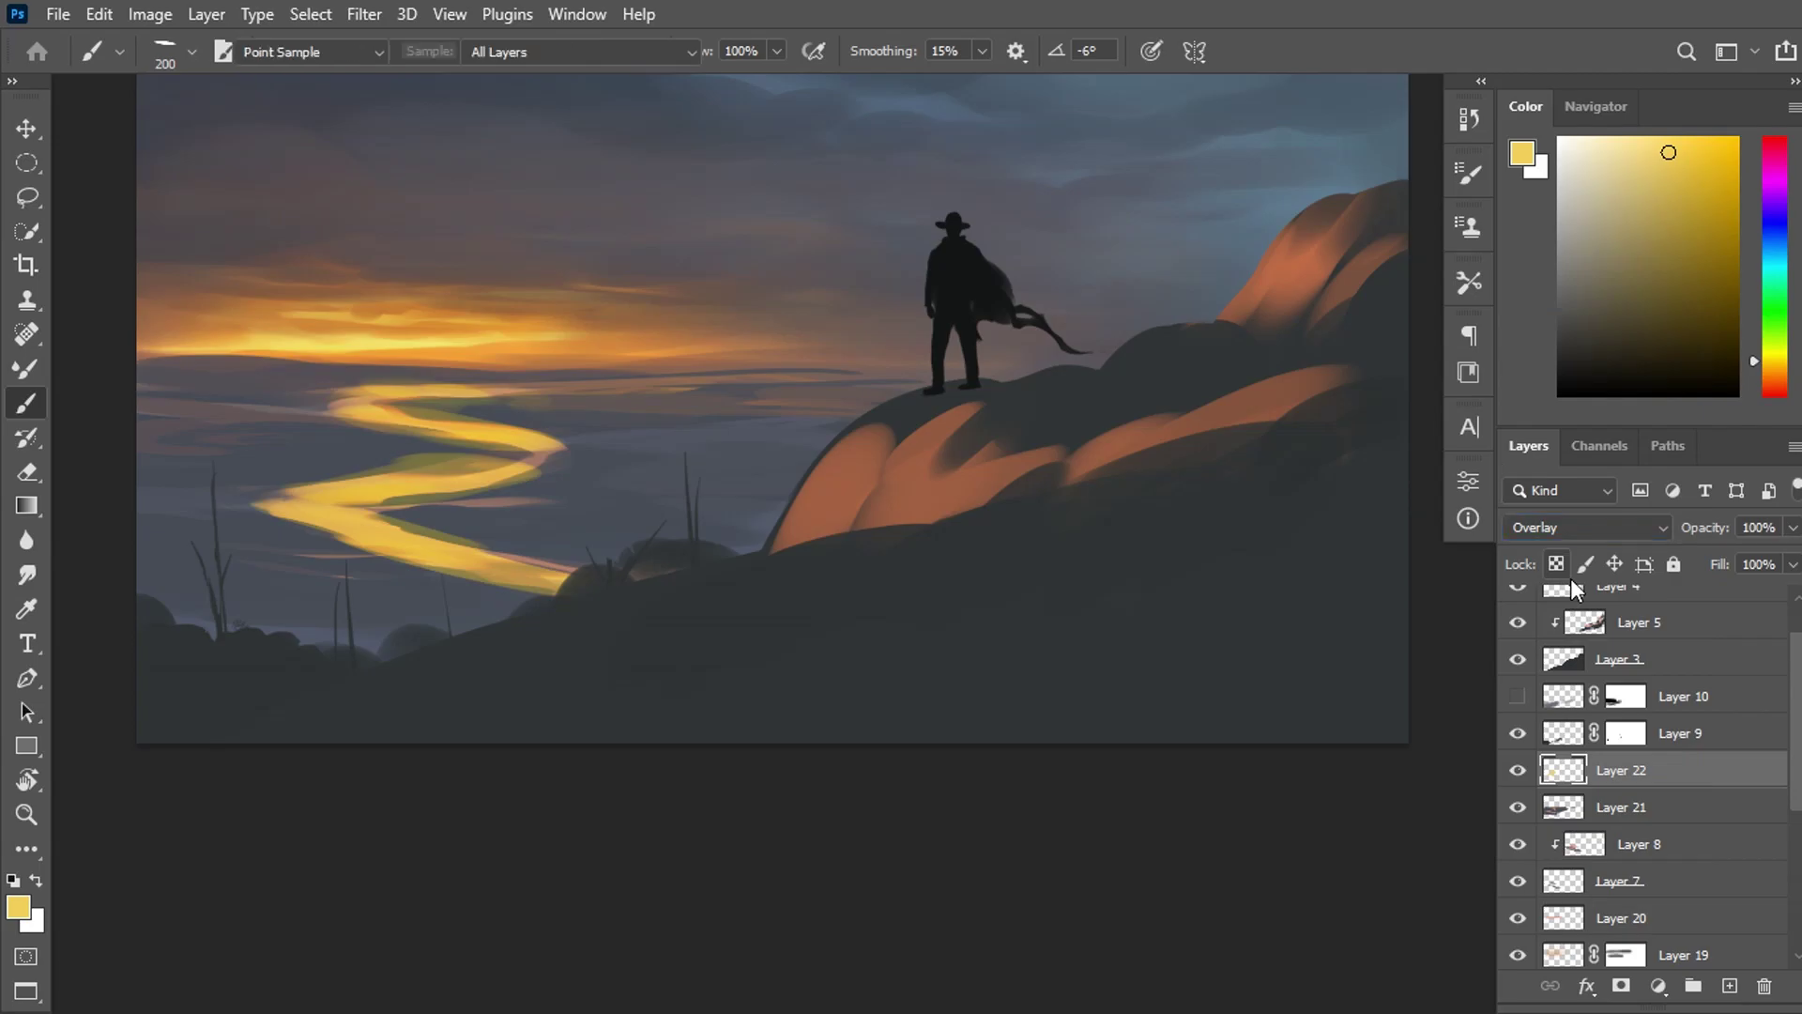
drag(1376, 552, 1354, 552)
drag(1376, 688, 1388, 688)
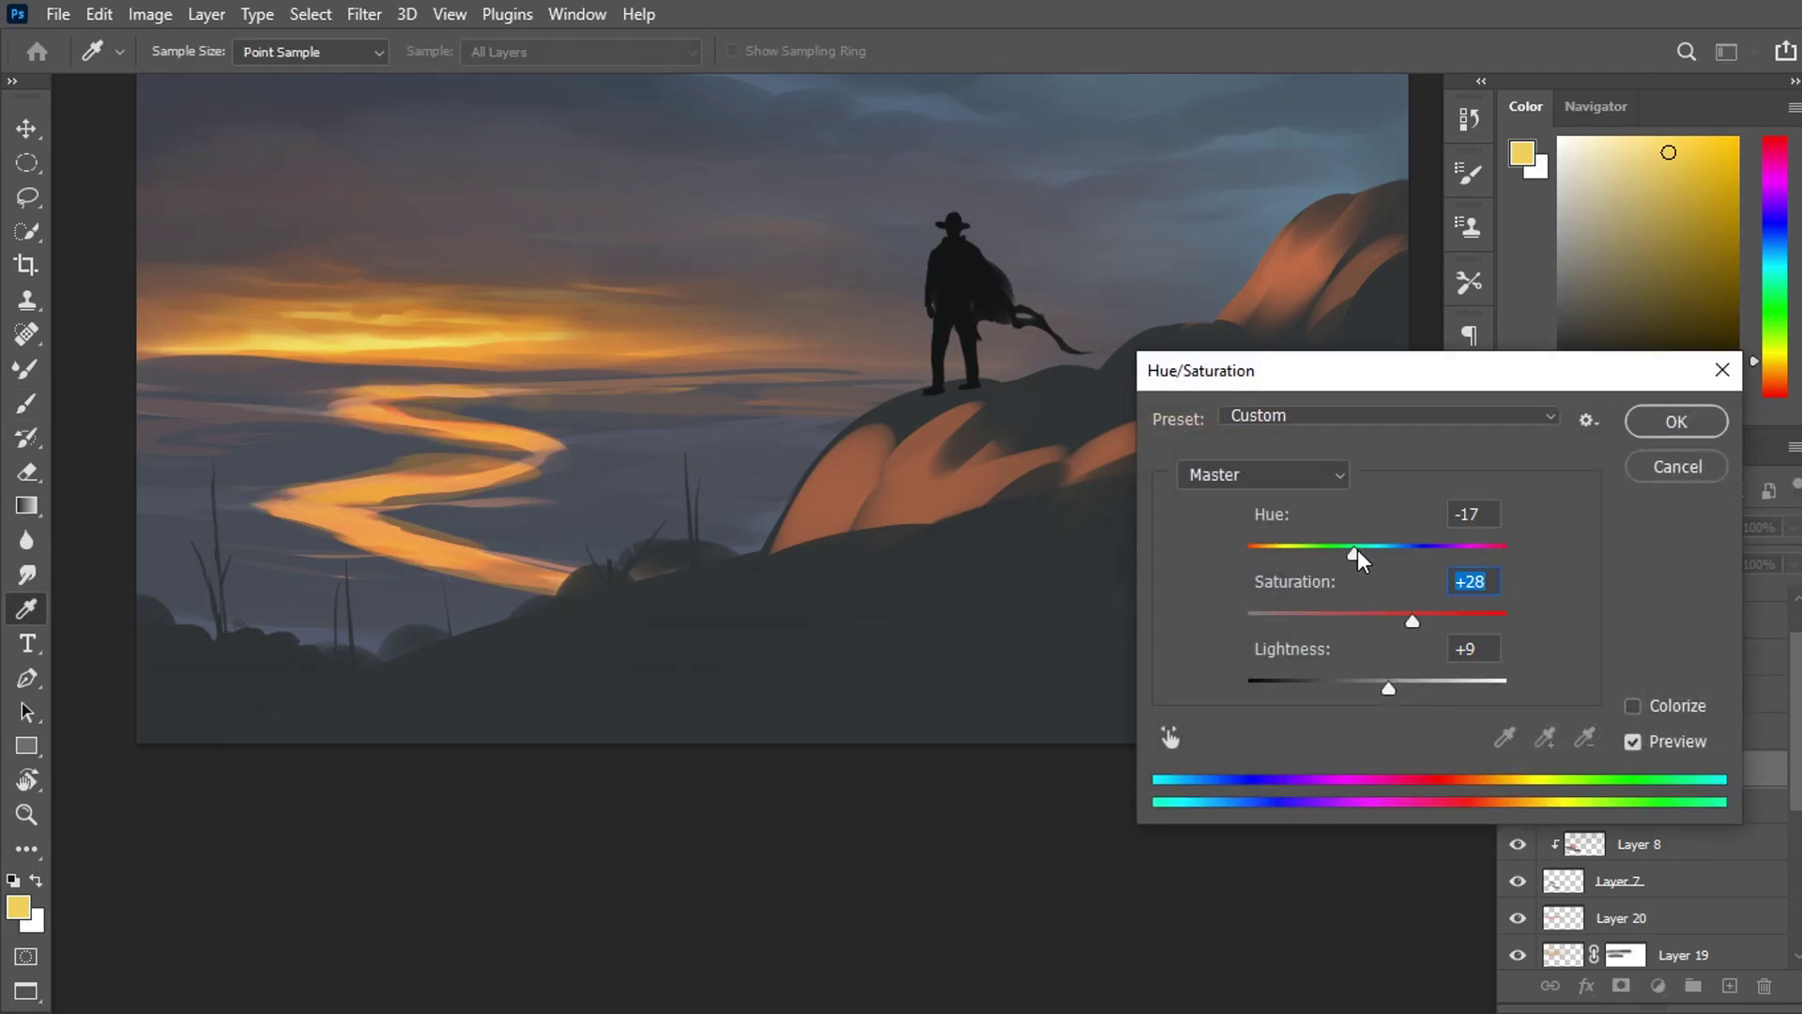
drag(1357, 554, 1377, 552)
click(1676, 421)
Paint black to mask out the glow on the upper river and the lower bend.
key(d)
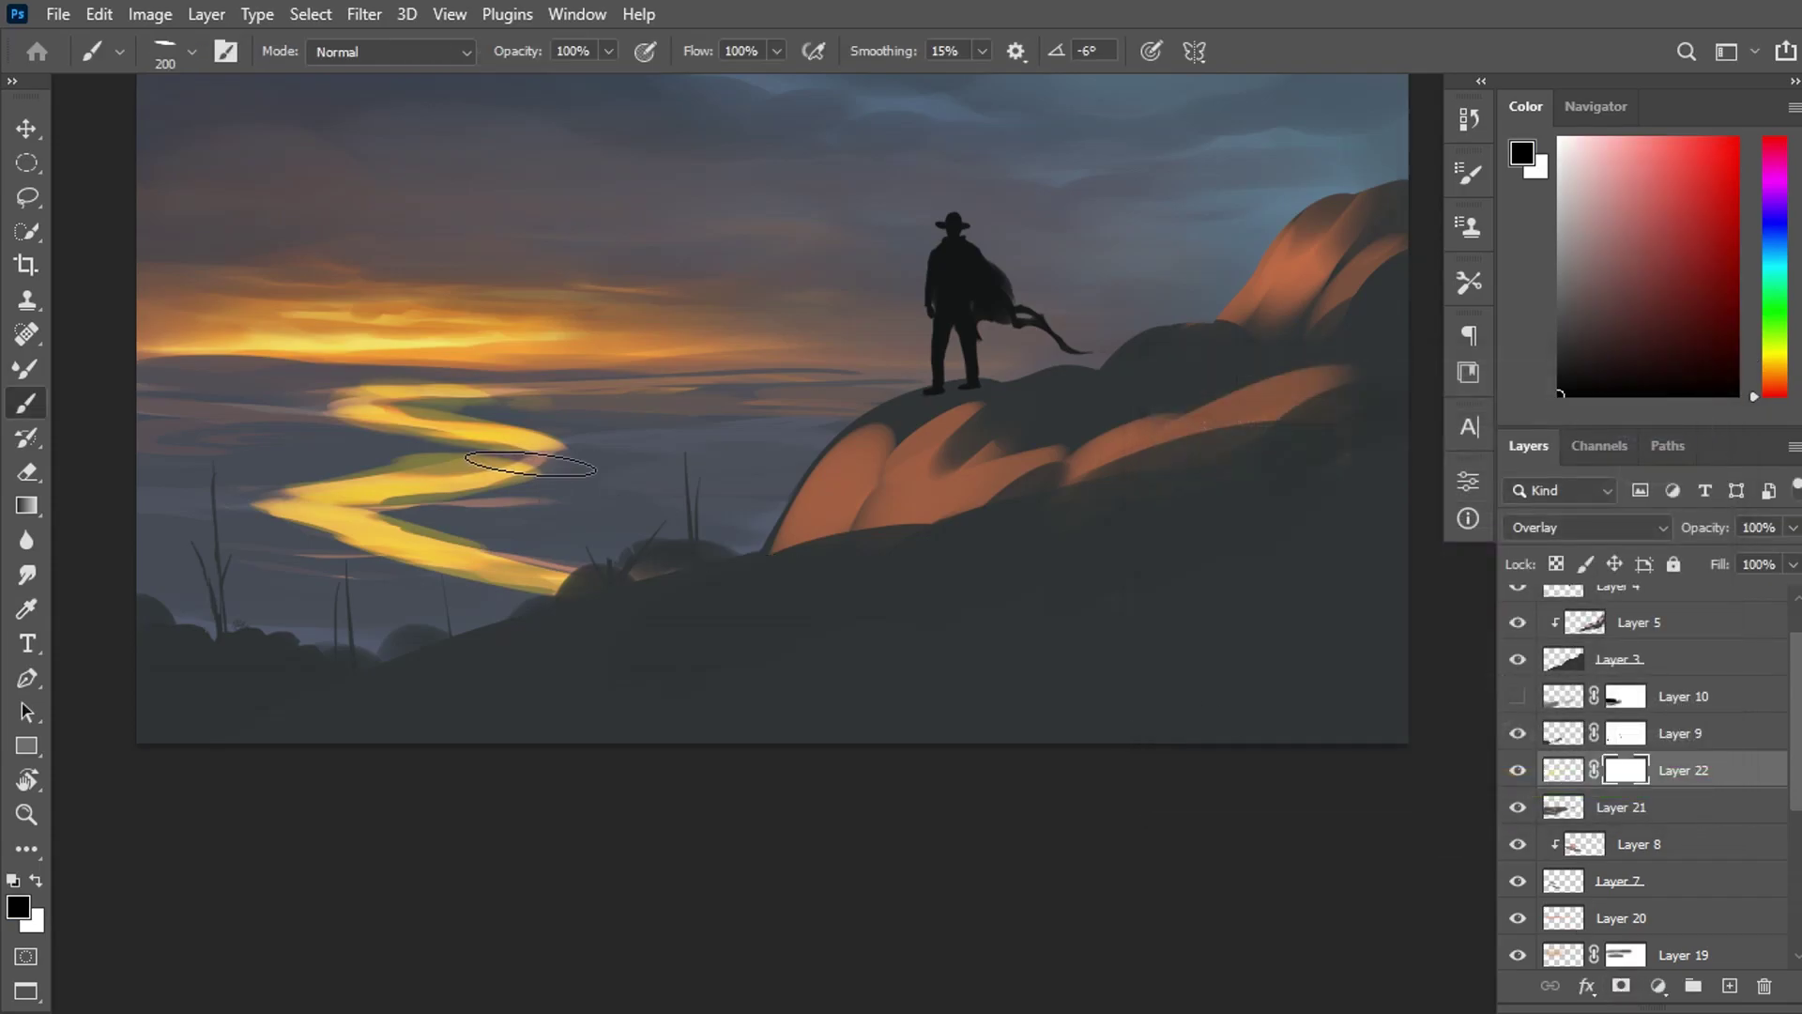
mouse_move(530, 464)
mouse_down()
mouse_move(390, 355)
mouse_move(334, 482)
mouse_up()
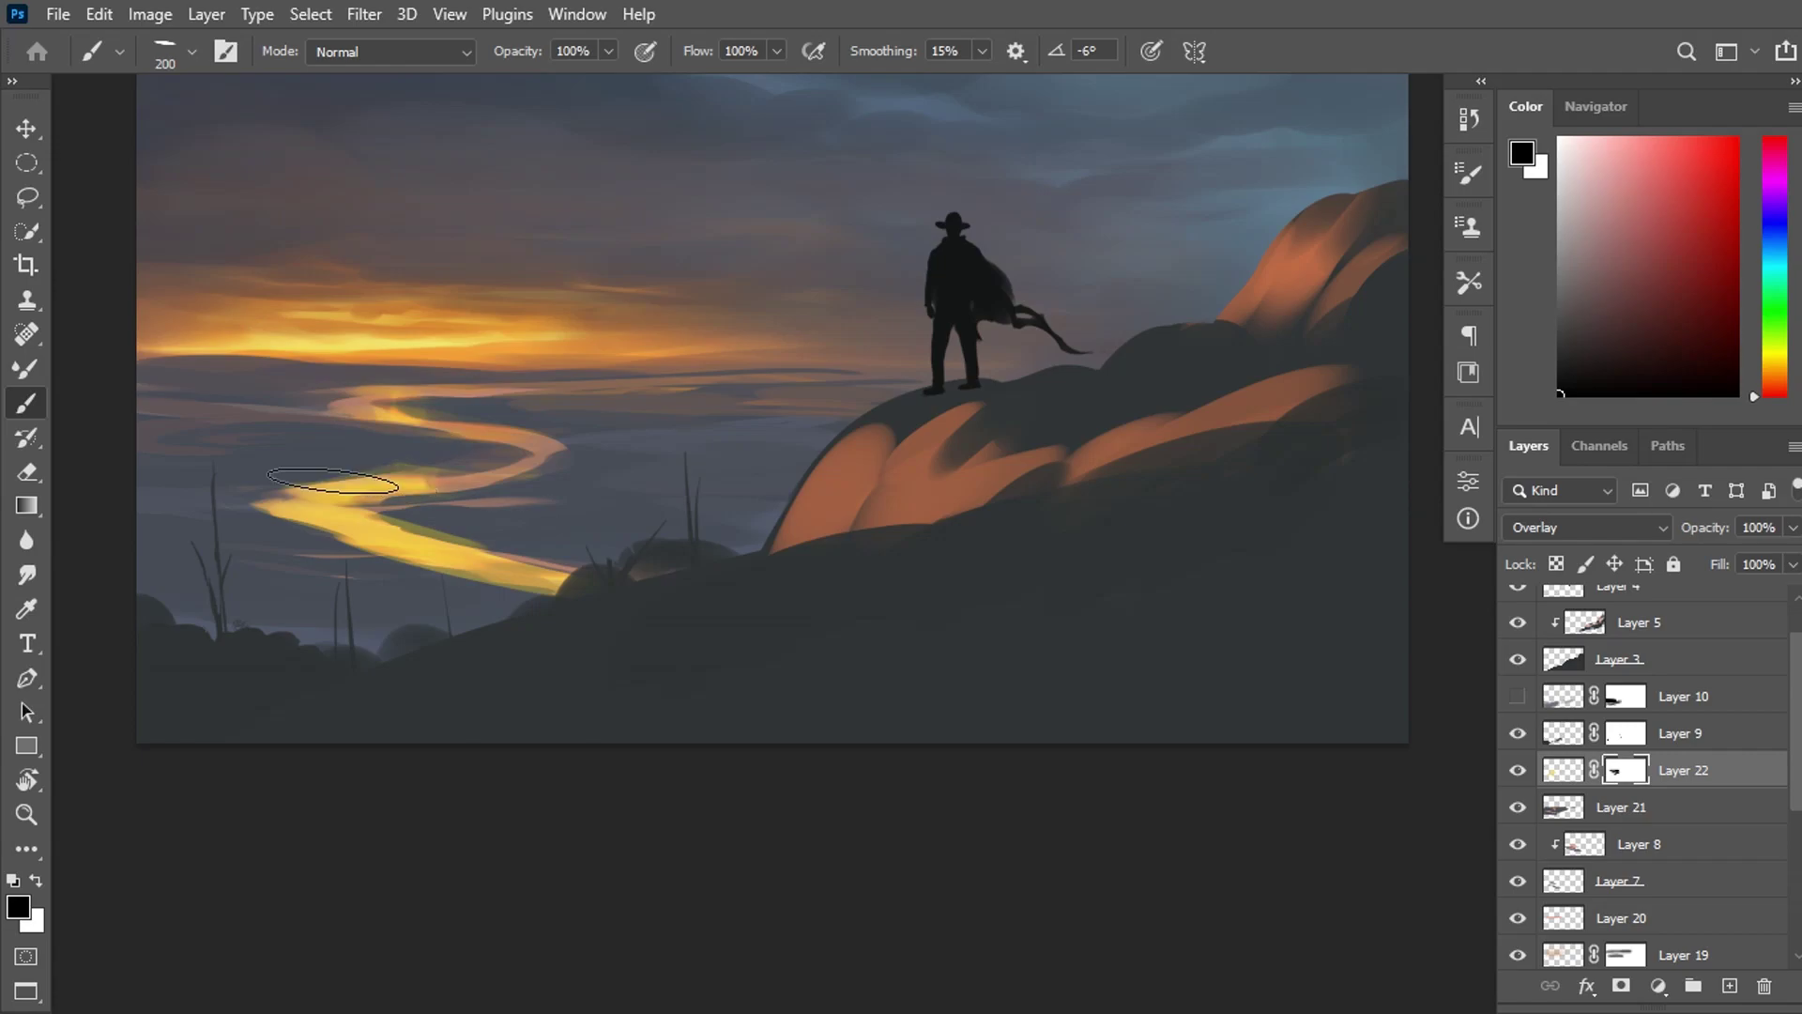
drag(333, 482, 488, 567)
click(1587, 108)
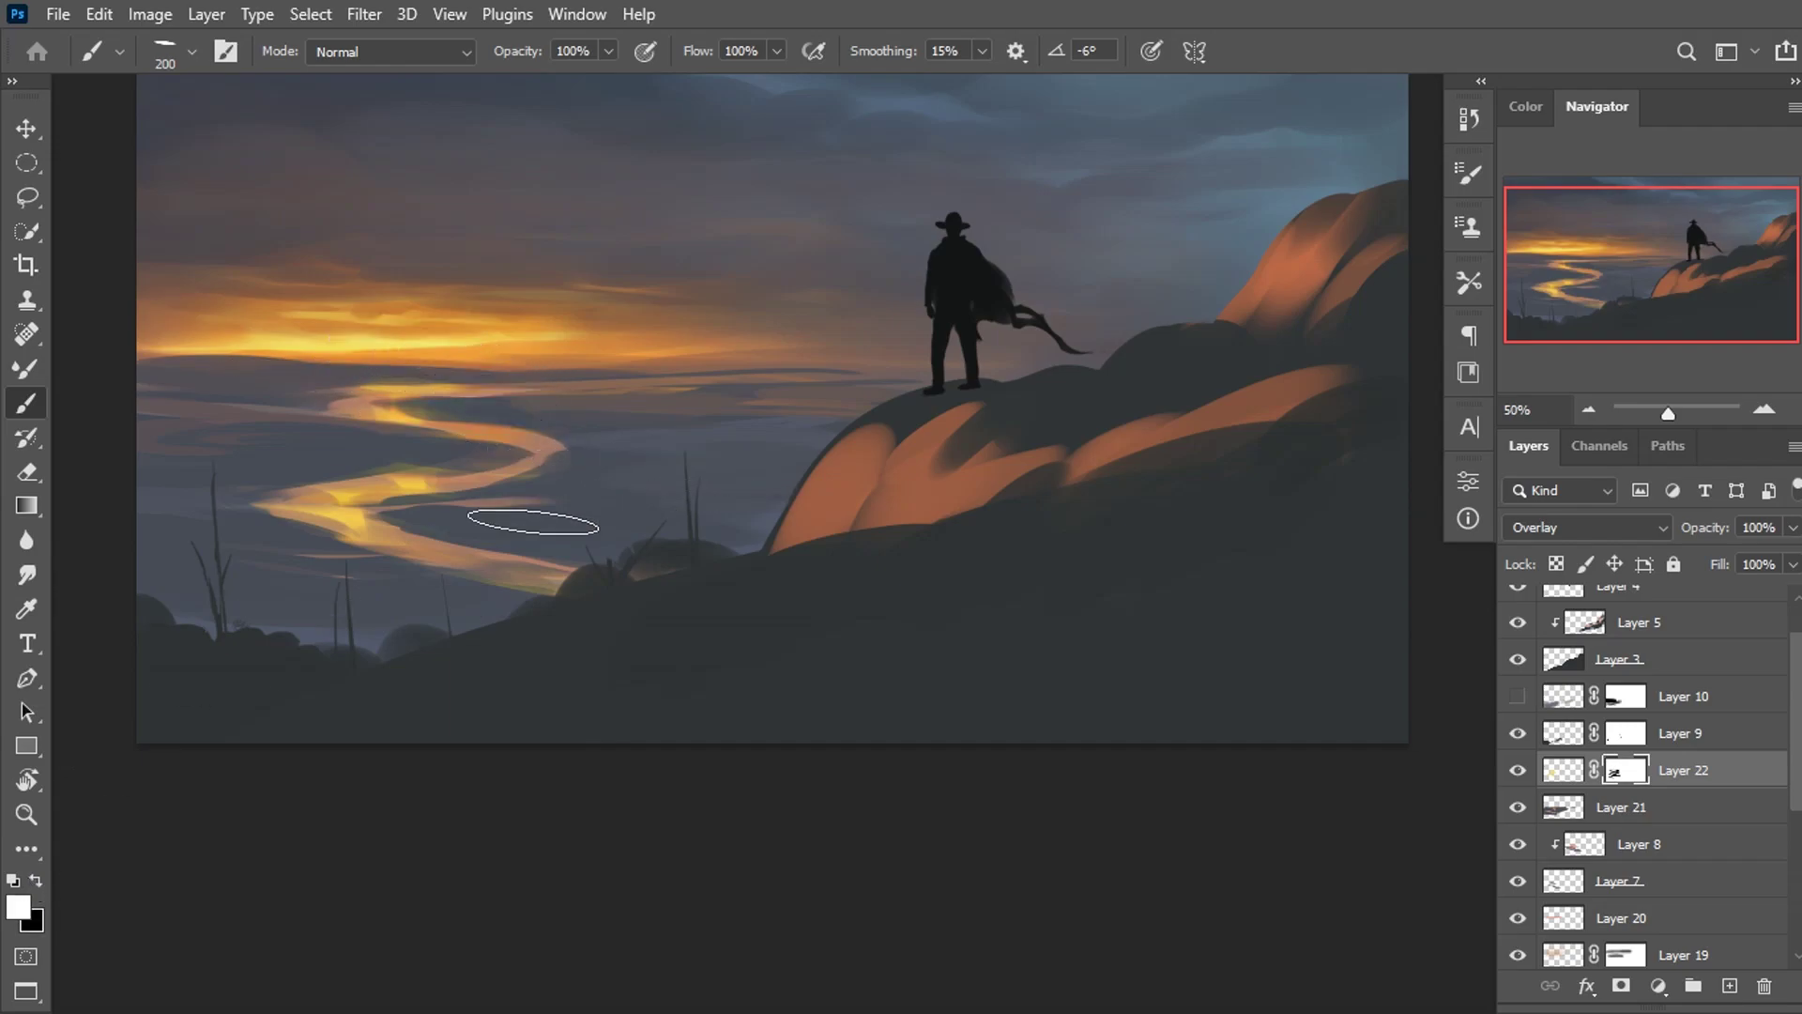
drag(353, 524, 420, 504)
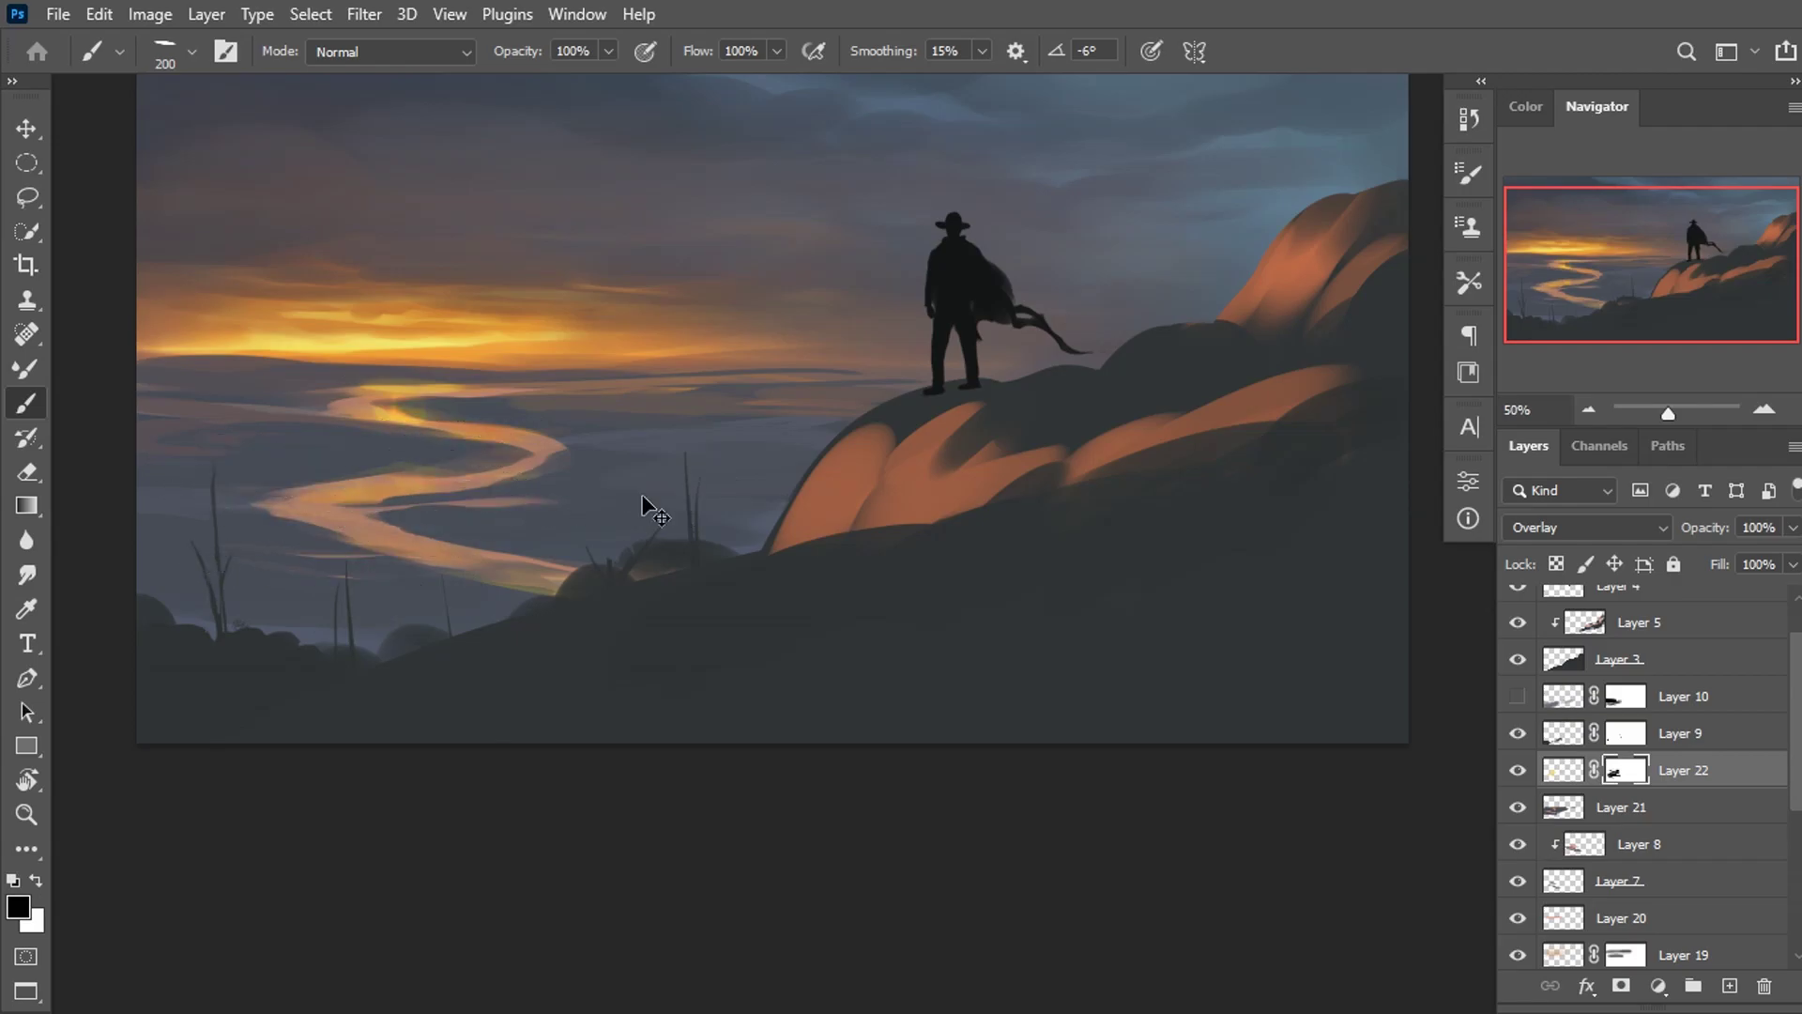
key(ctrl+minus)
key(ctrl+minus)
key(ctrl+minus)
key(ctrl+minus)
On new Layer 23, paint dark blue-grey at 28% flow over the river bend, then add a mask.
key(ctrl+plus)
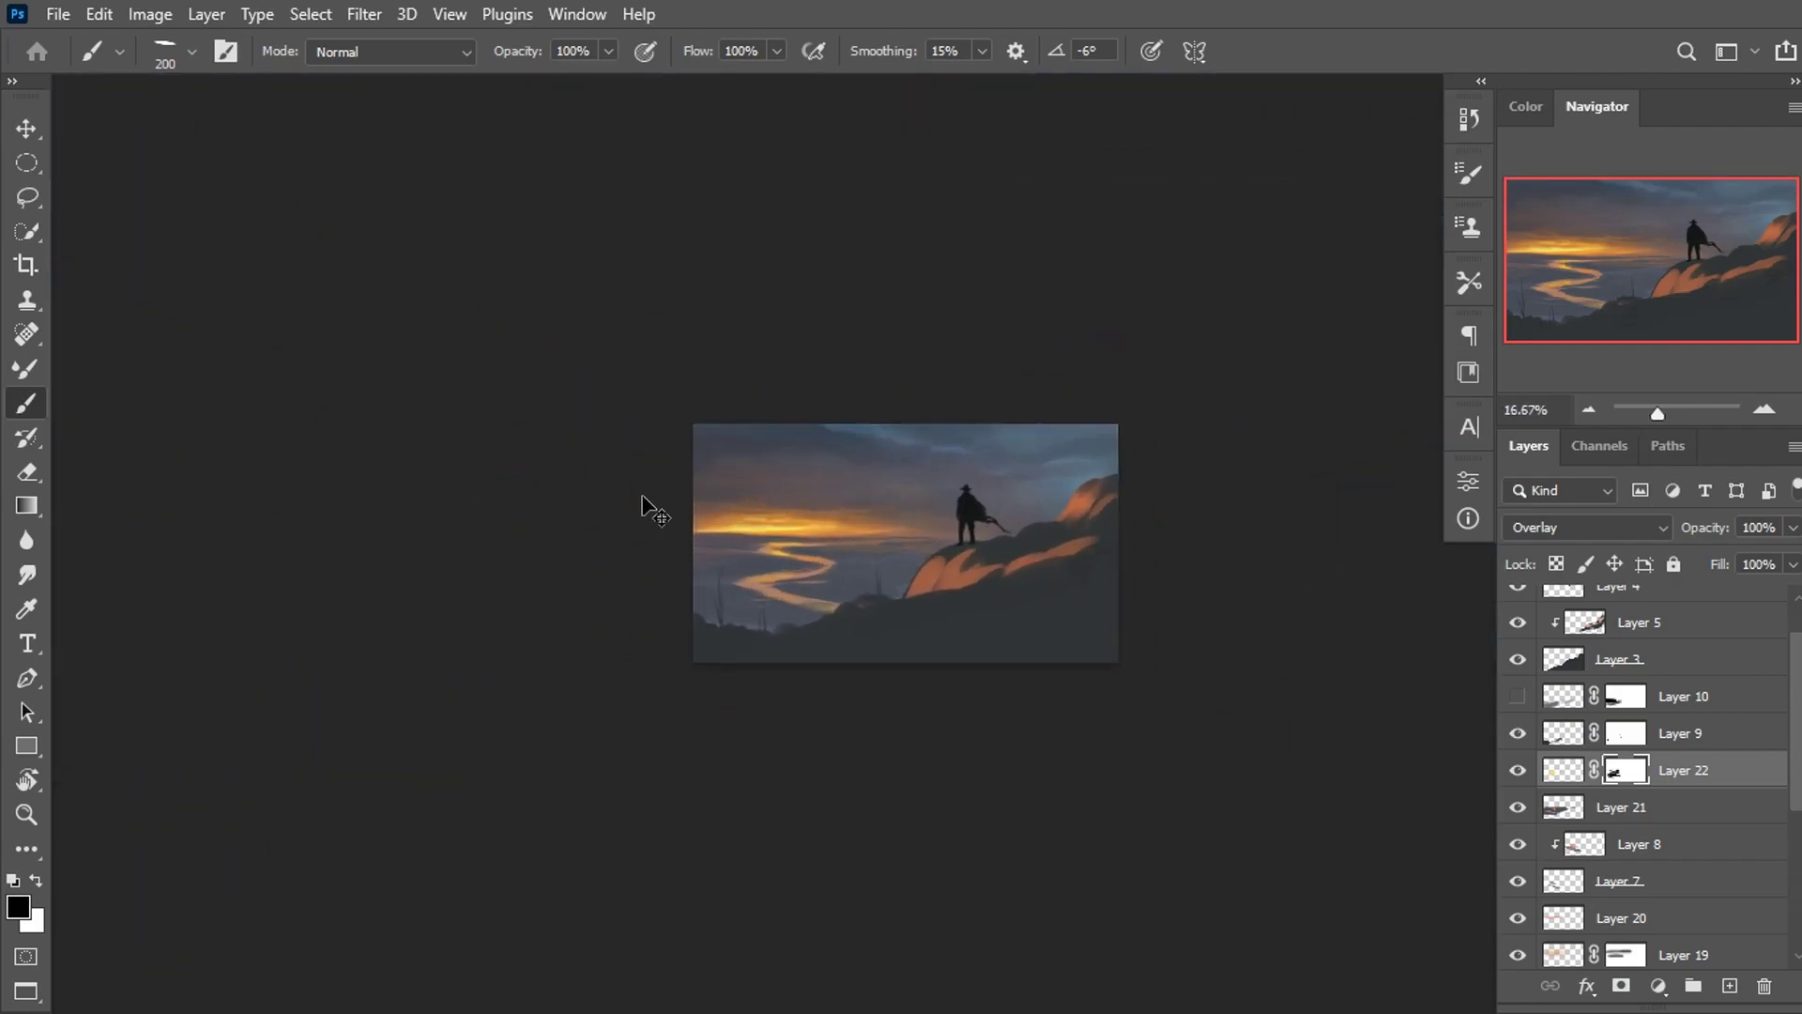
key(ctrl+plus)
key(ctrl+plus)
click(1729, 985)
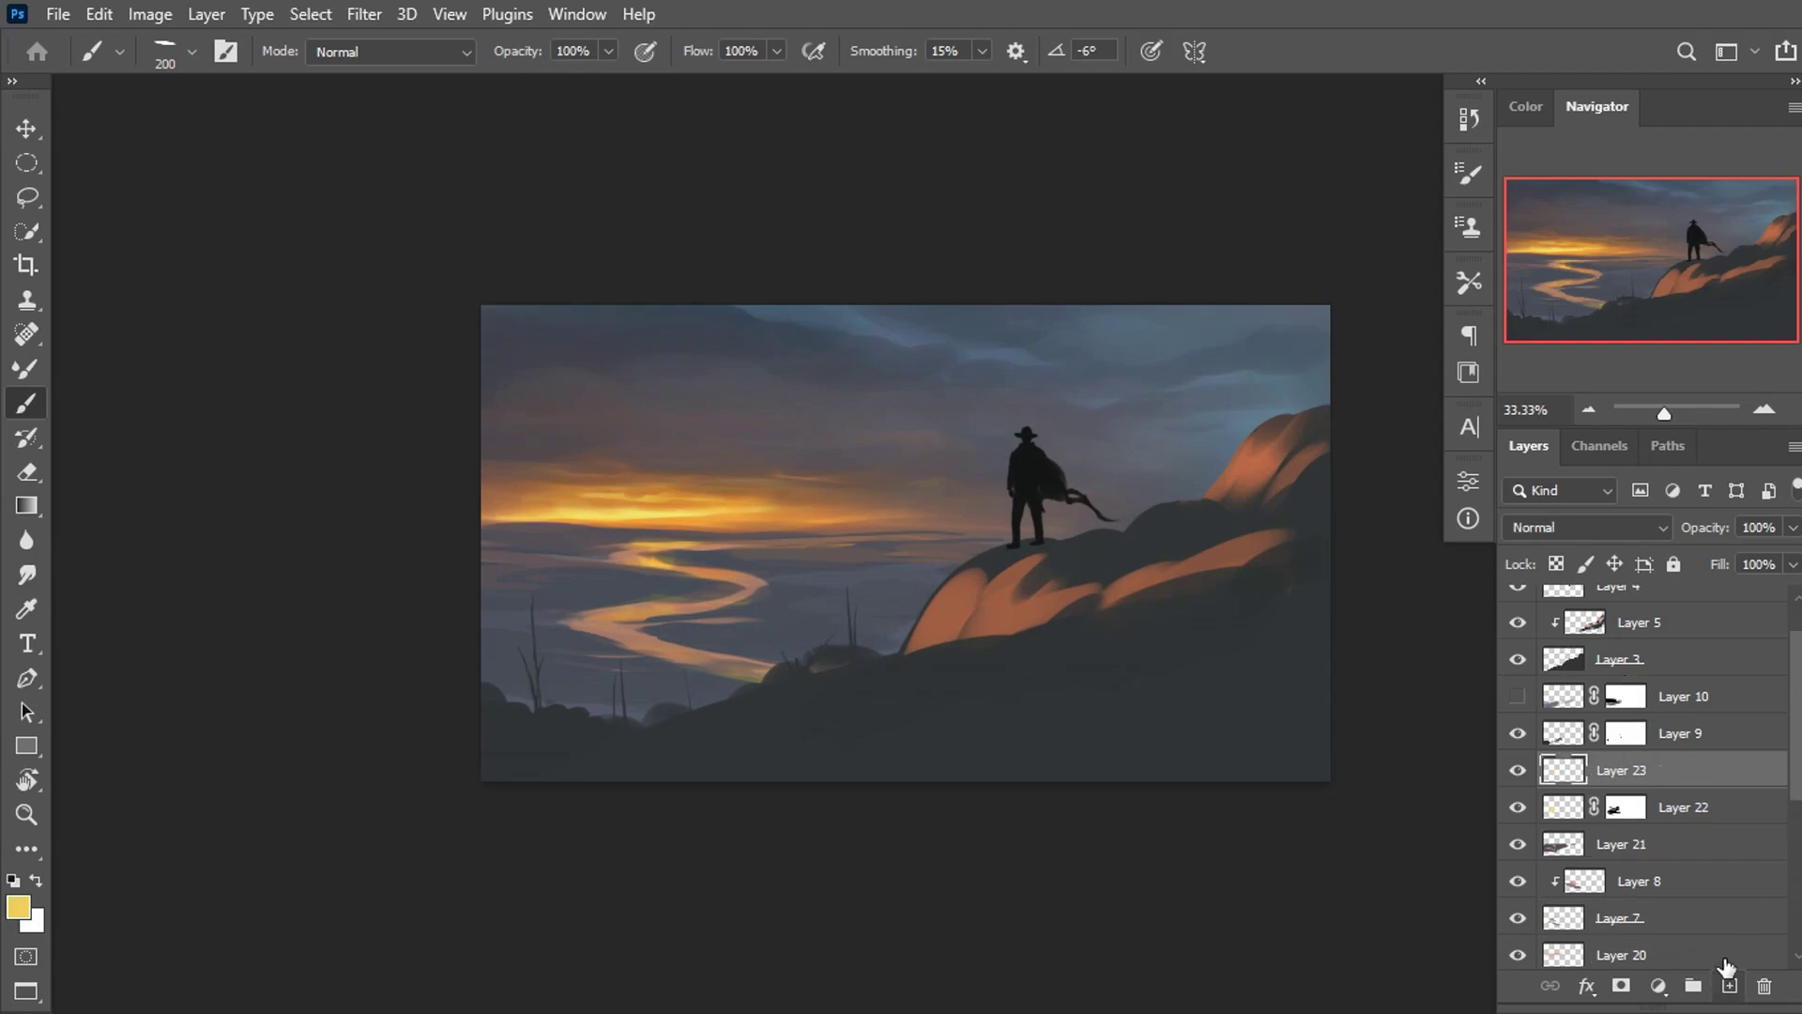
alt+click(878, 571)
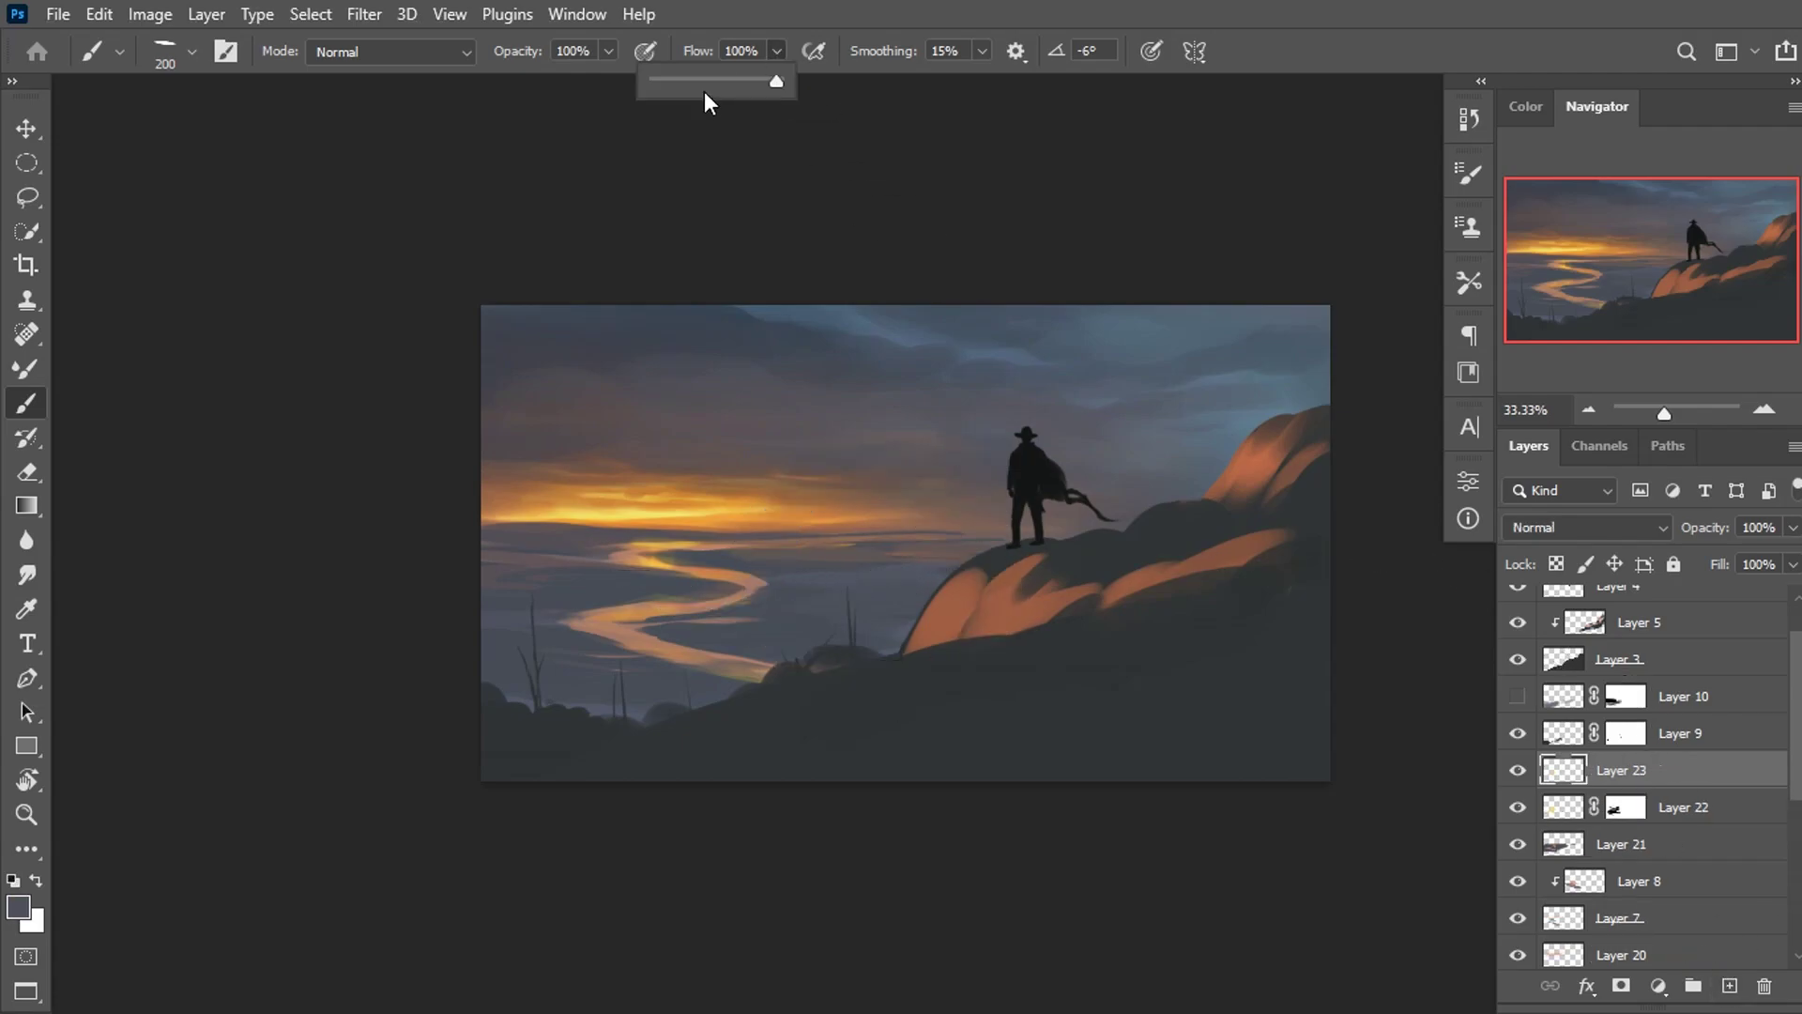
click(641, 620)
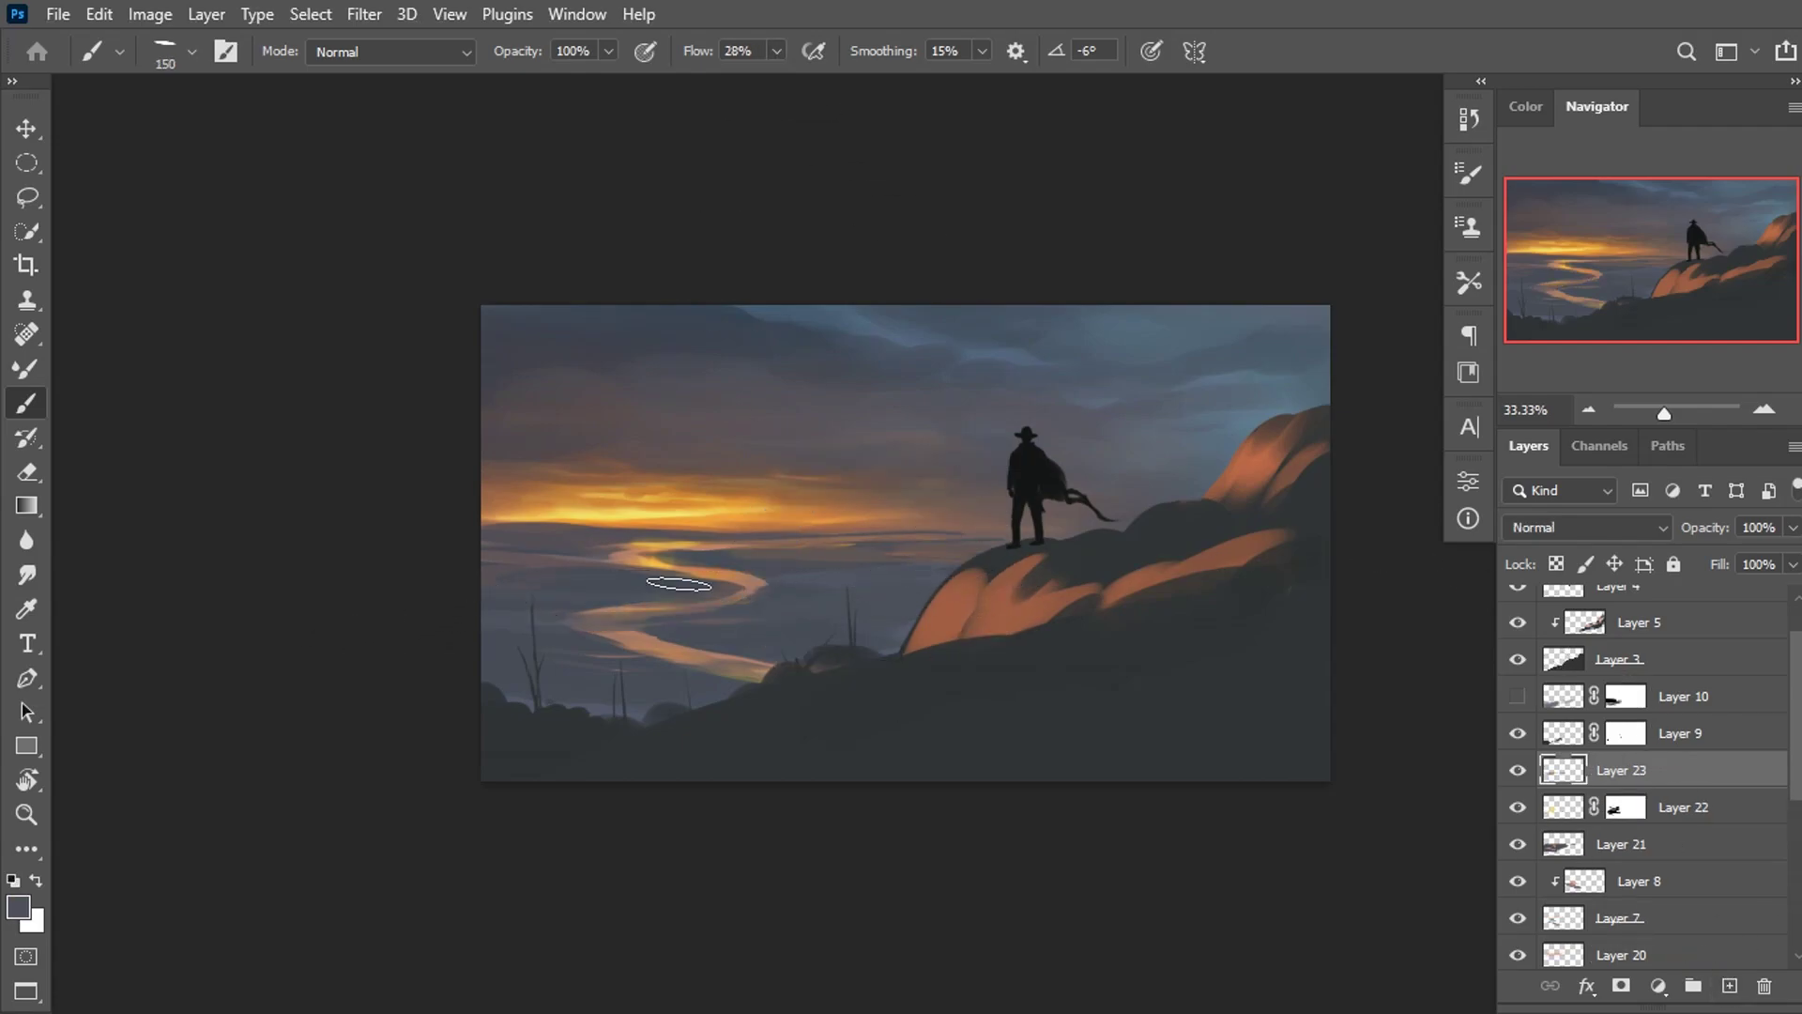
drag(679, 584, 564, 556)
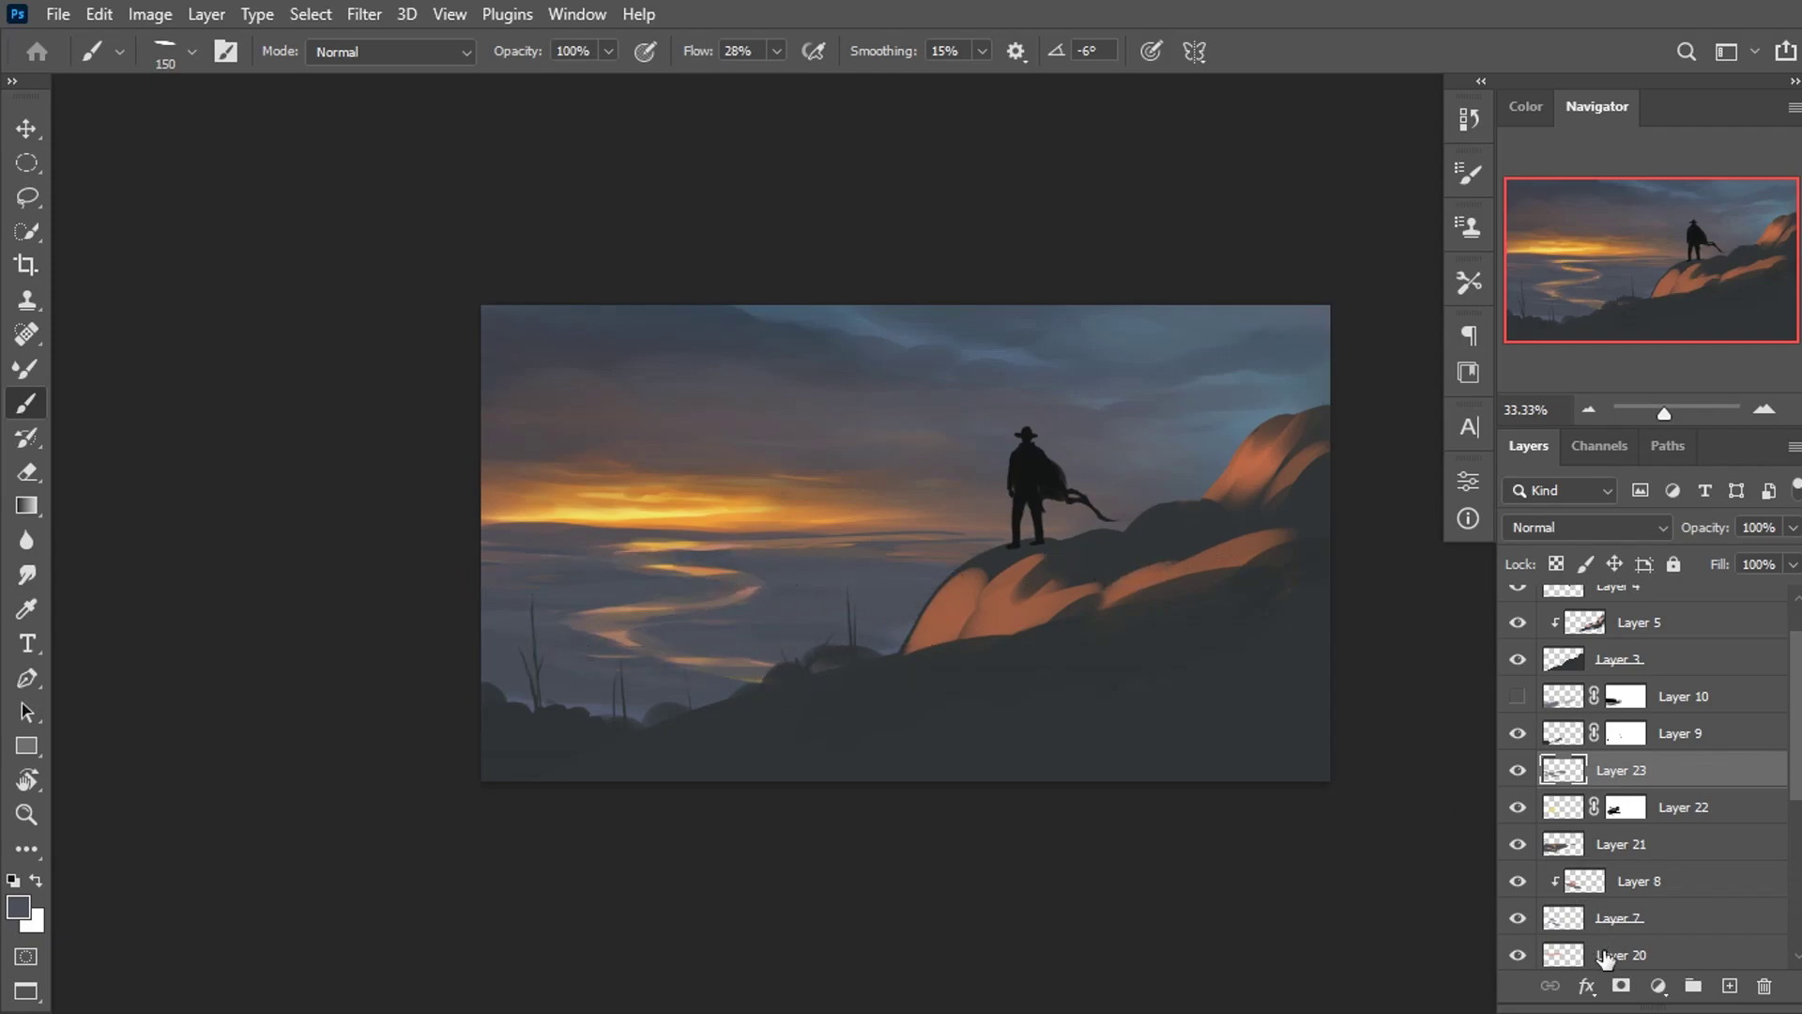
click(1621, 985)
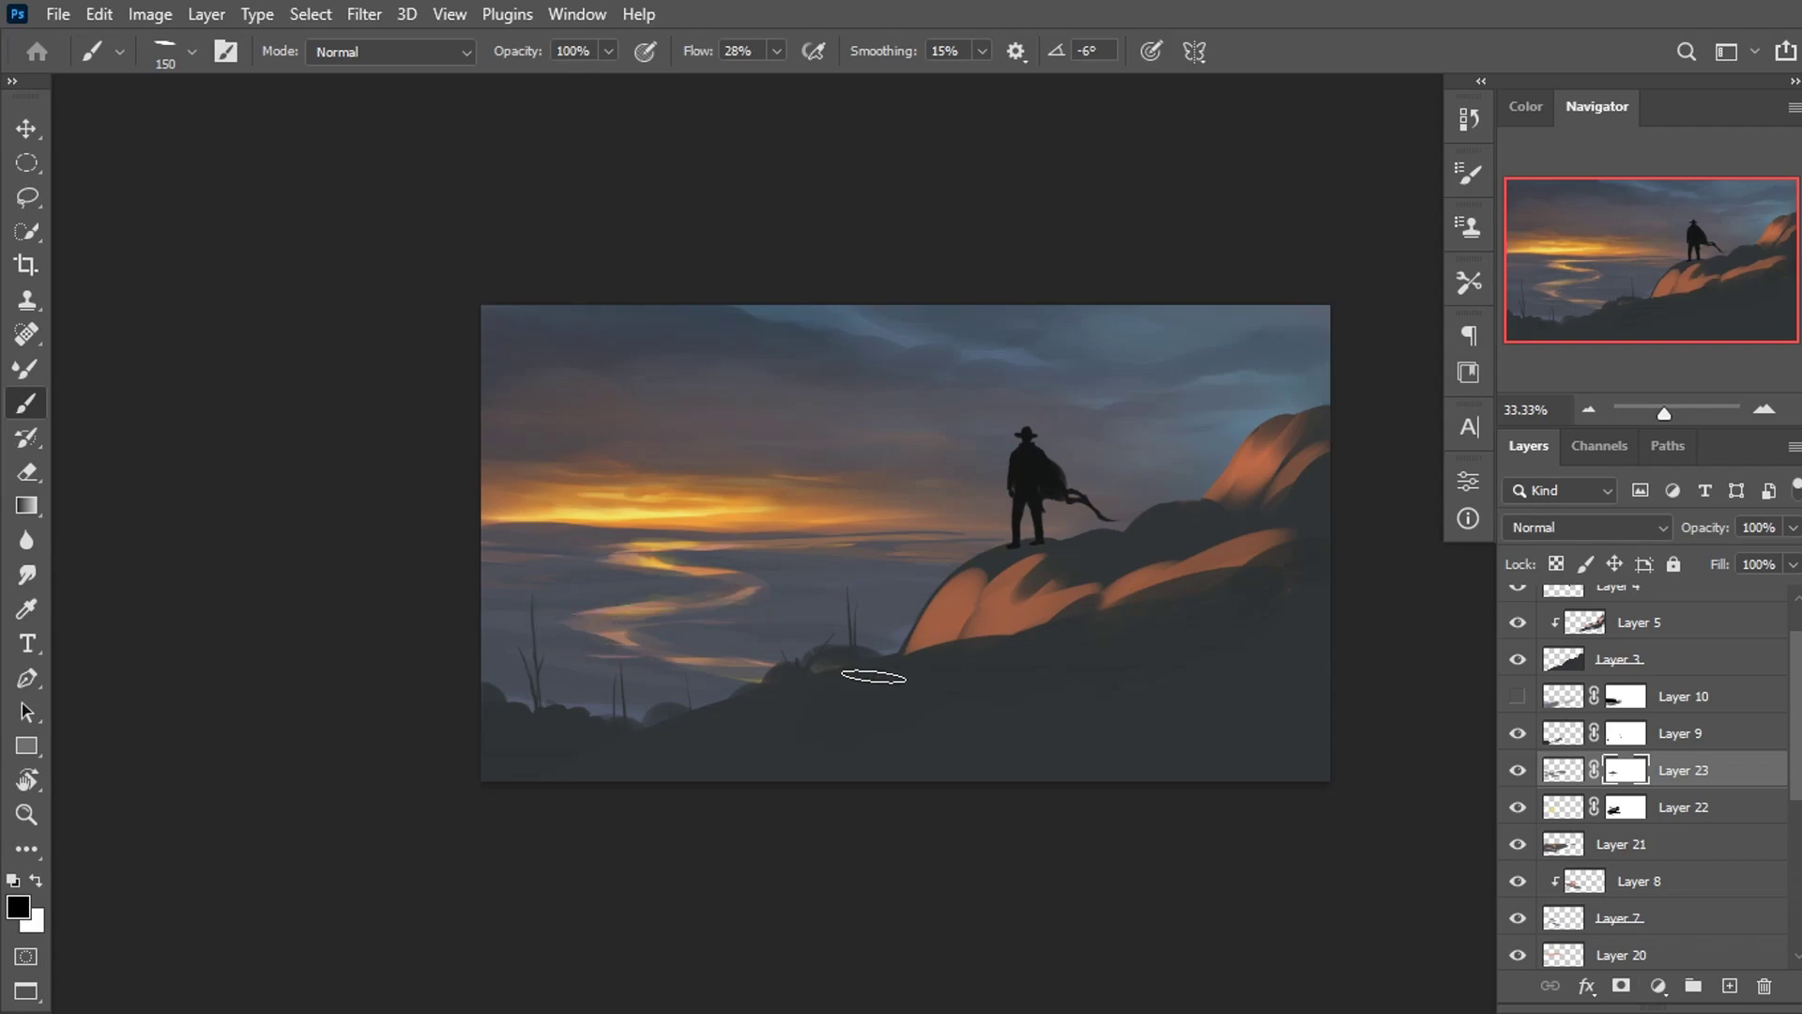
Show Layer 10's lower-left fog again and make Layer 10 the active layer.
key(ctrl+minus)
key(ctrl+minus)
drag(416, 704, 217, 688)
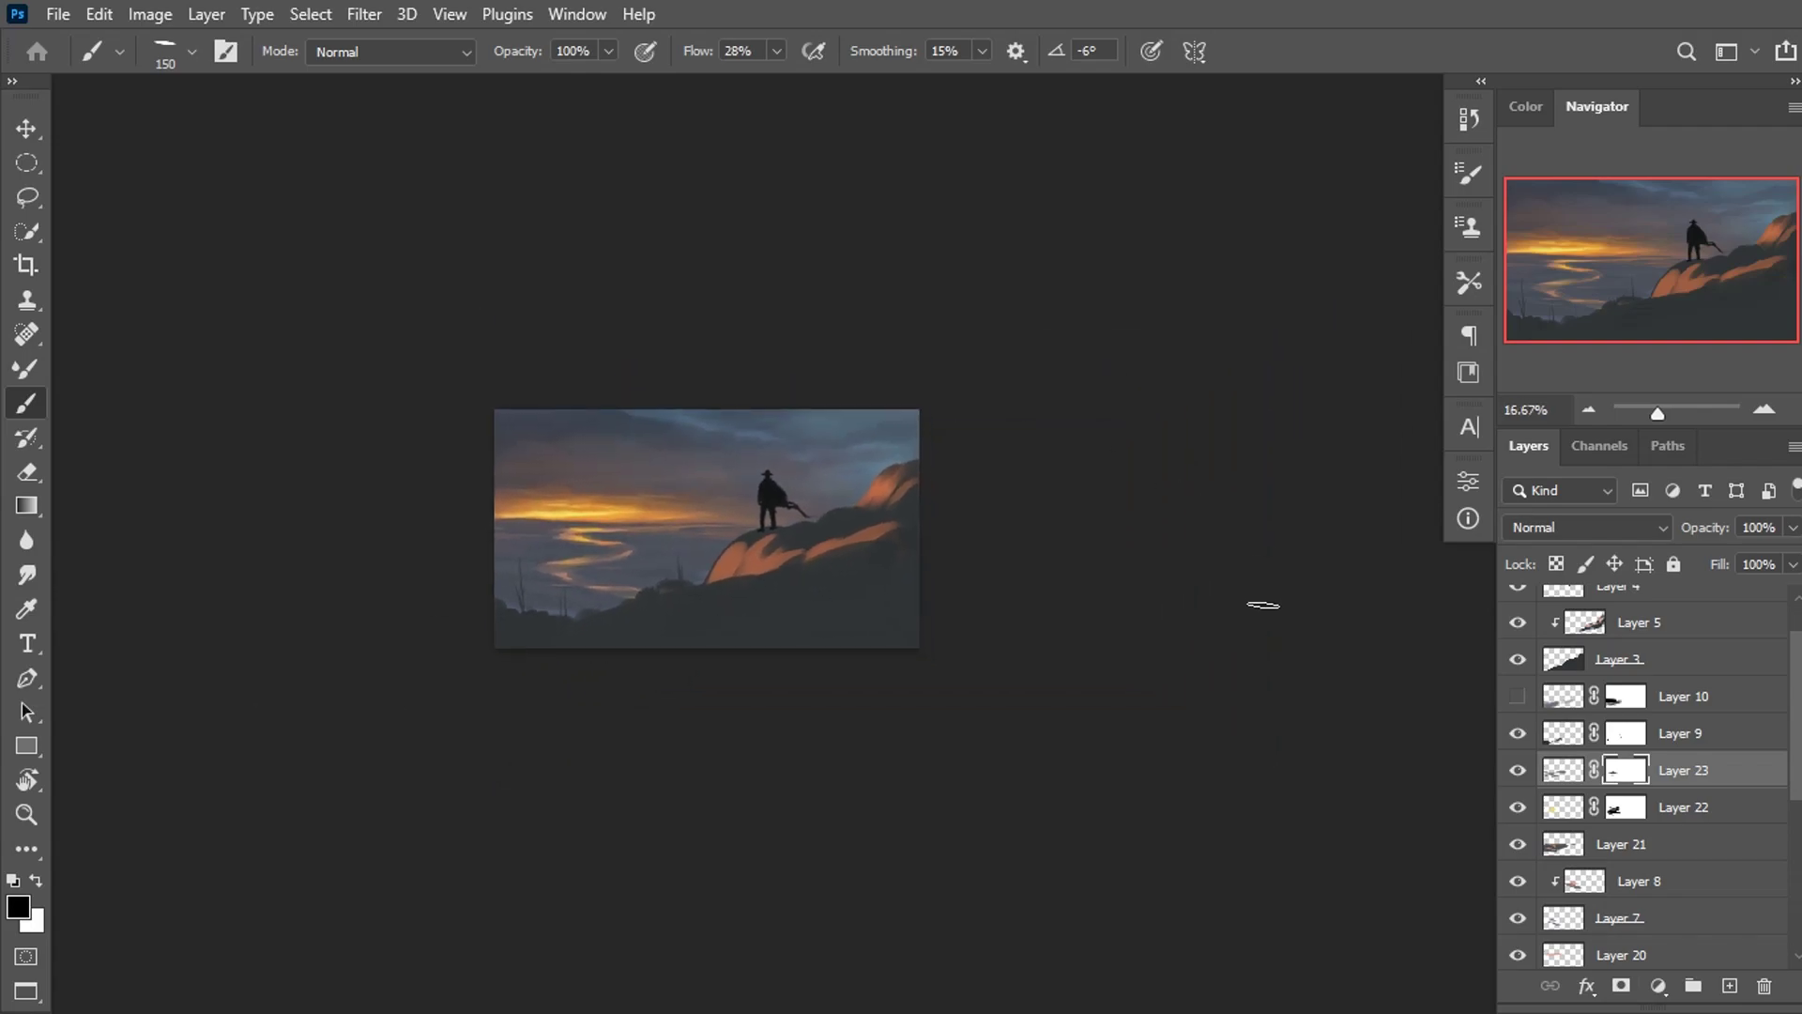
key(ctrl+plus)
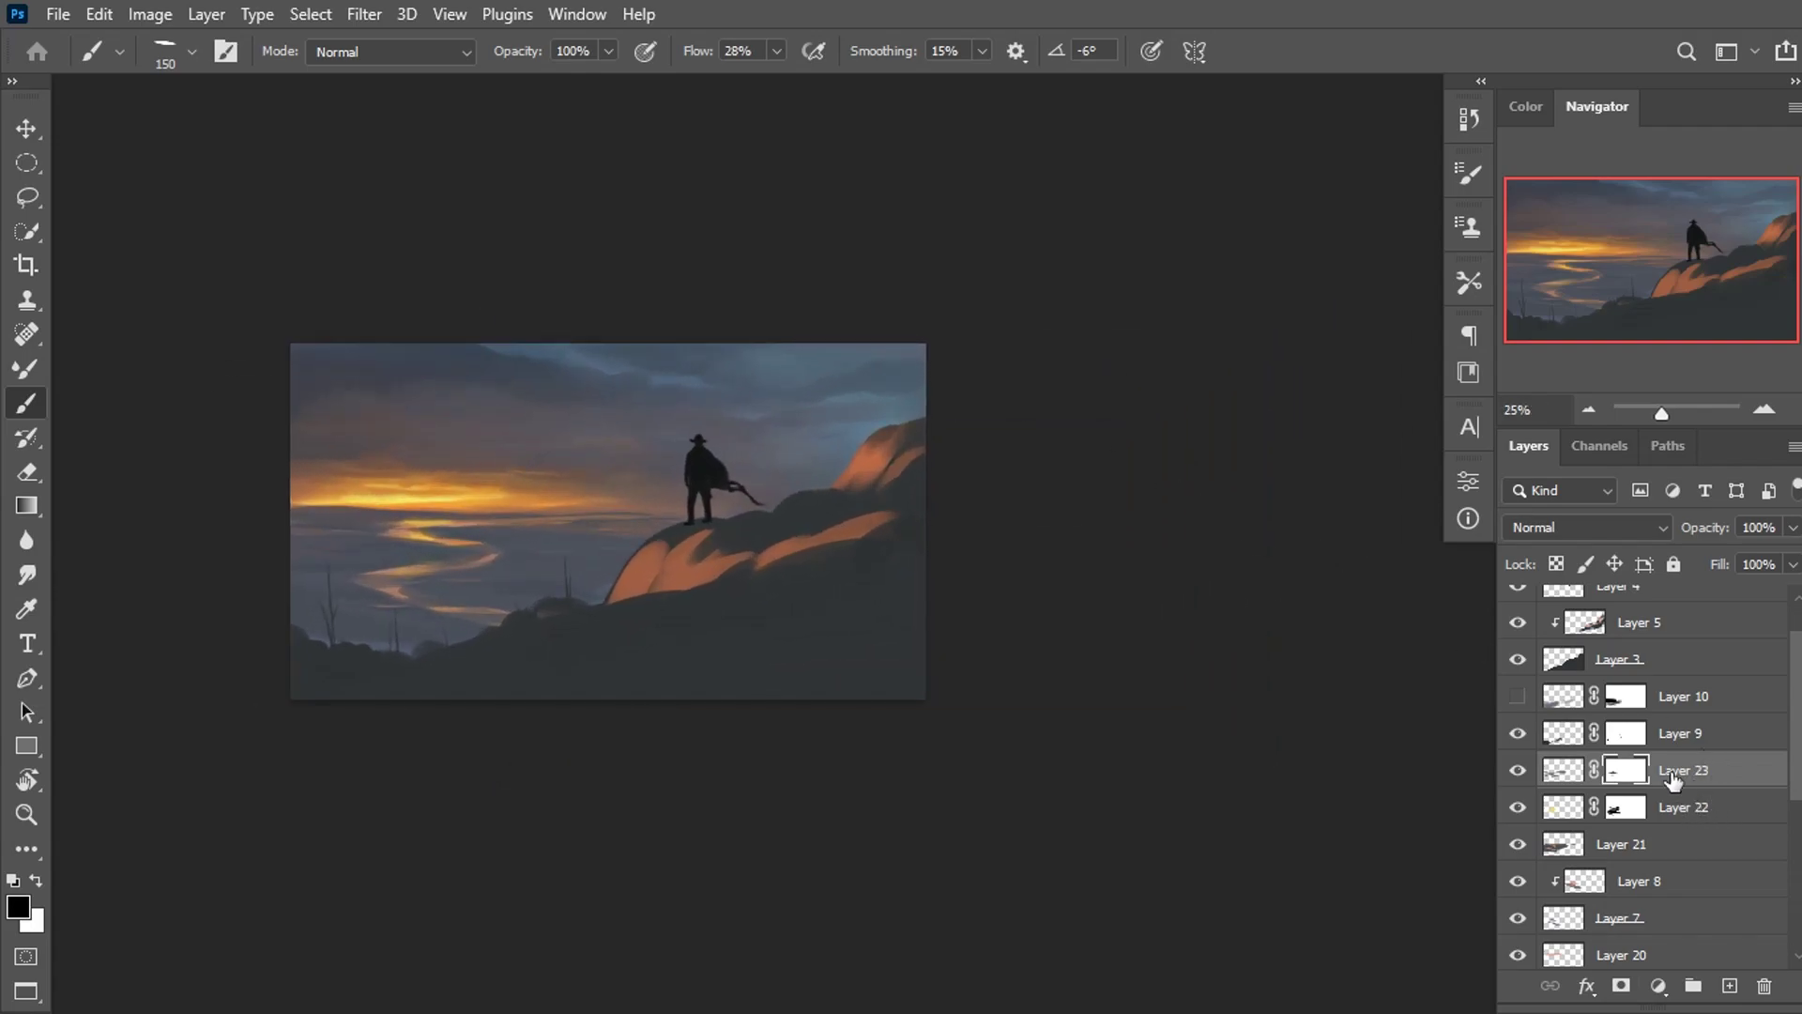
click(1516, 697)
click(1687, 705)
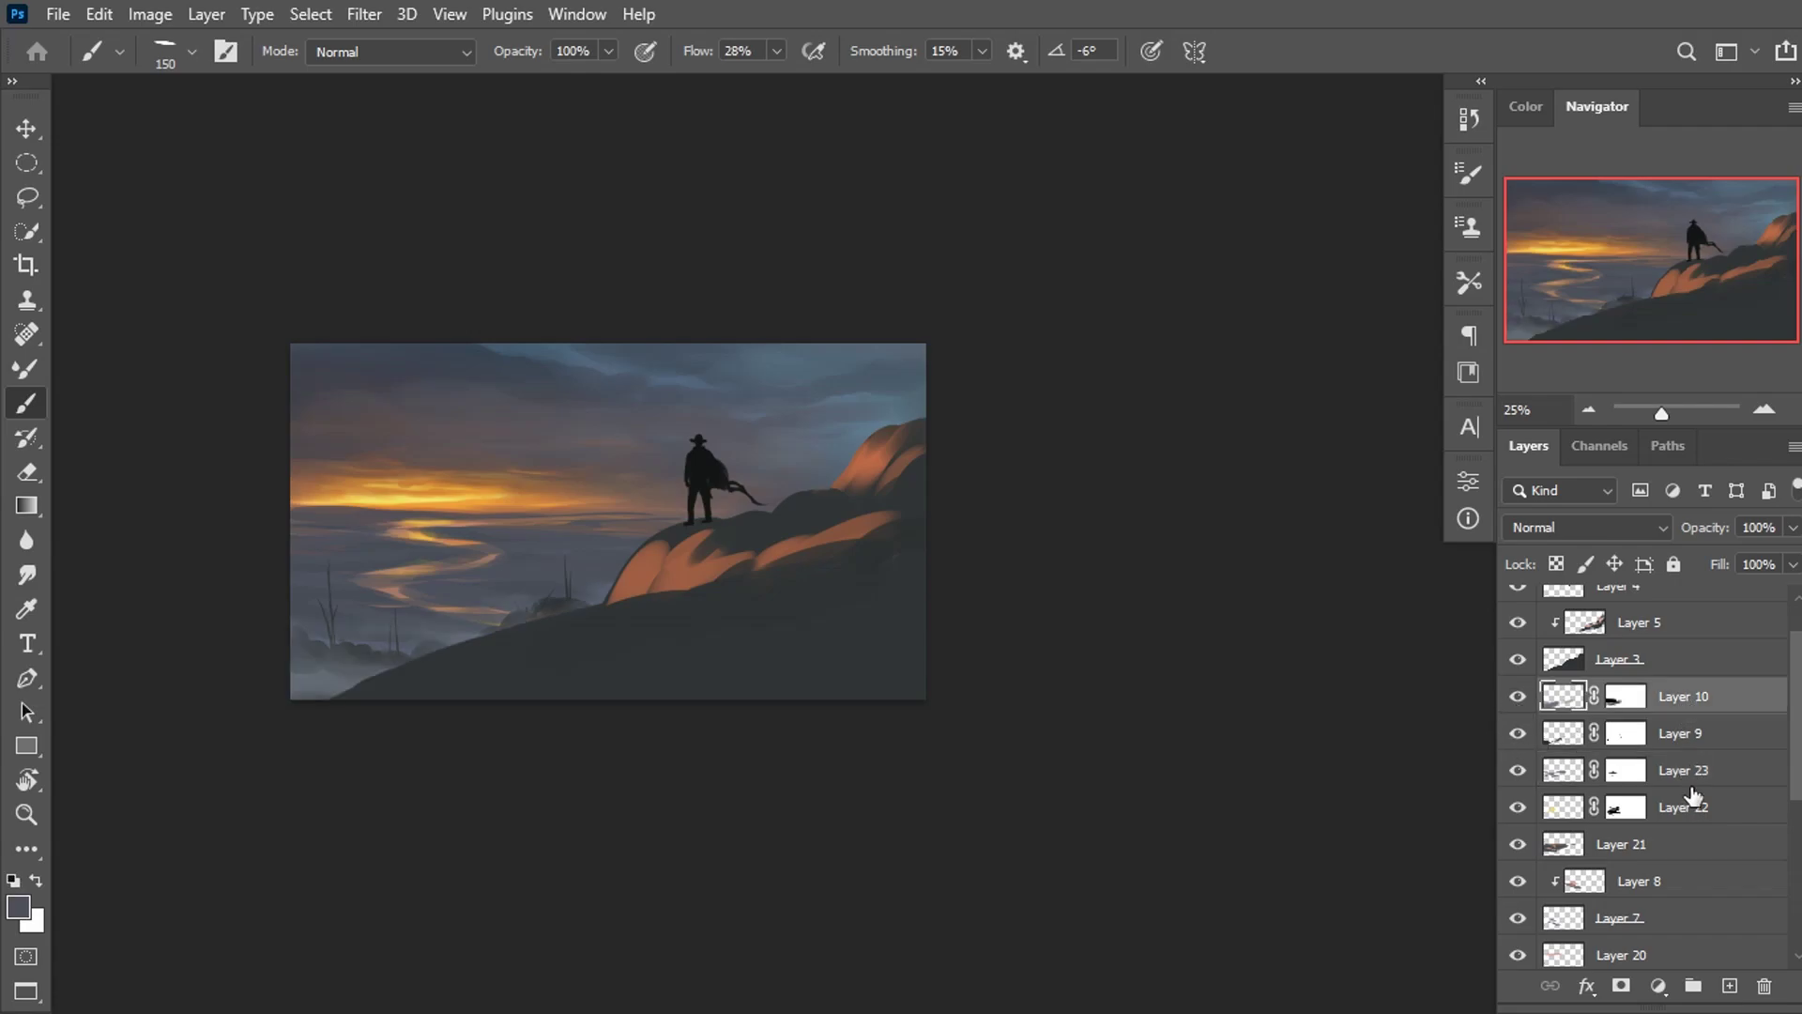
Add a new layer above Layer 10 and choose the textured brush preset.
click(1730, 985)
key(ctrl+plus)
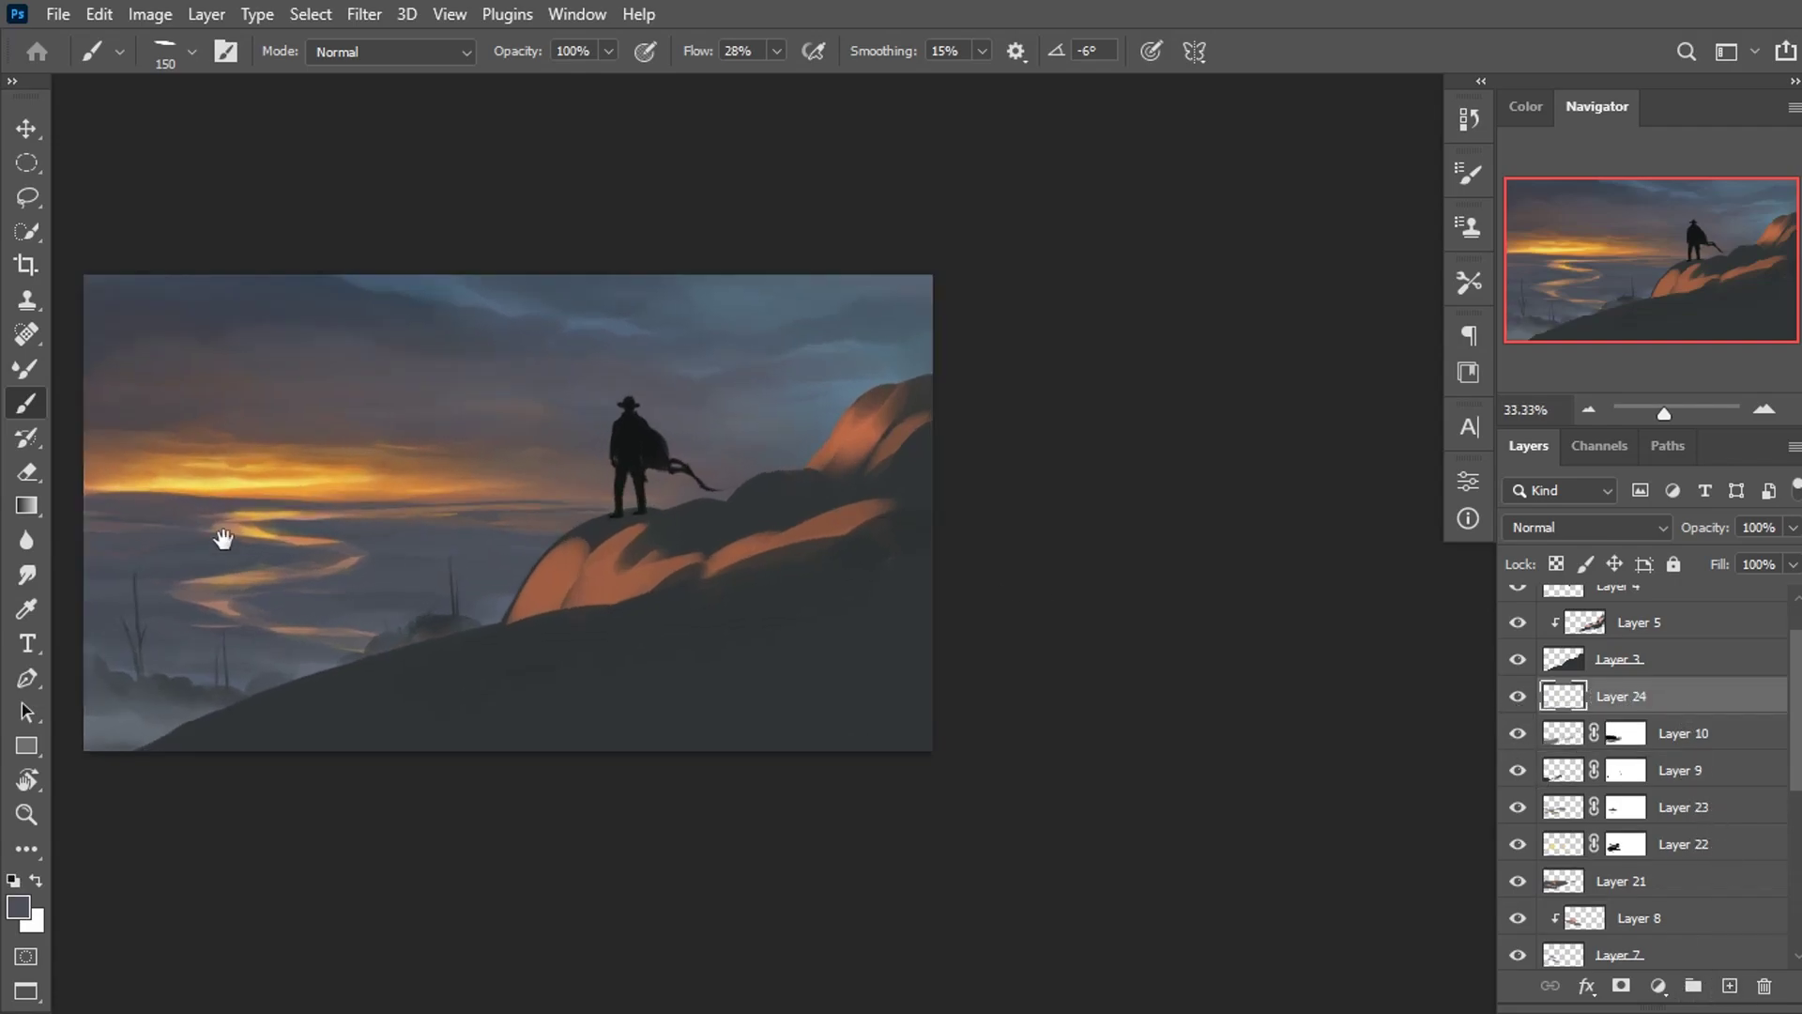
drag(223, 538, 391, 585)
right_click(677, 530)
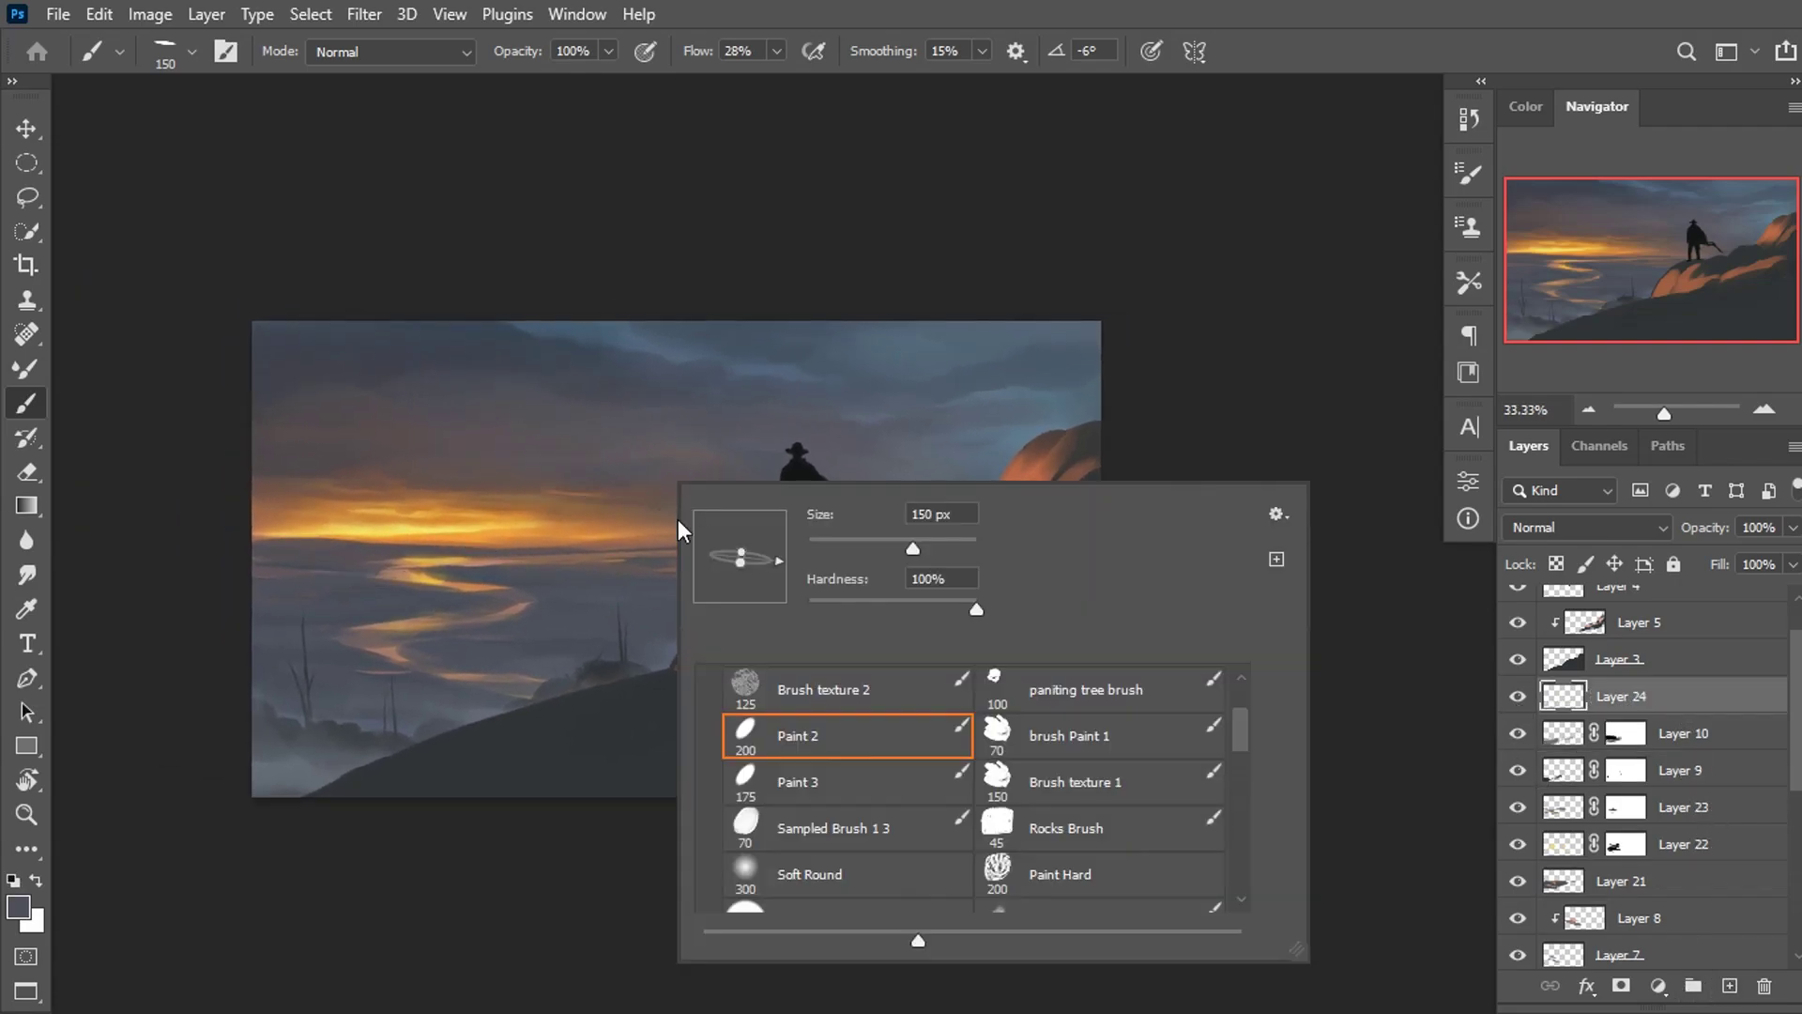
click(818, 694)
key(Return)
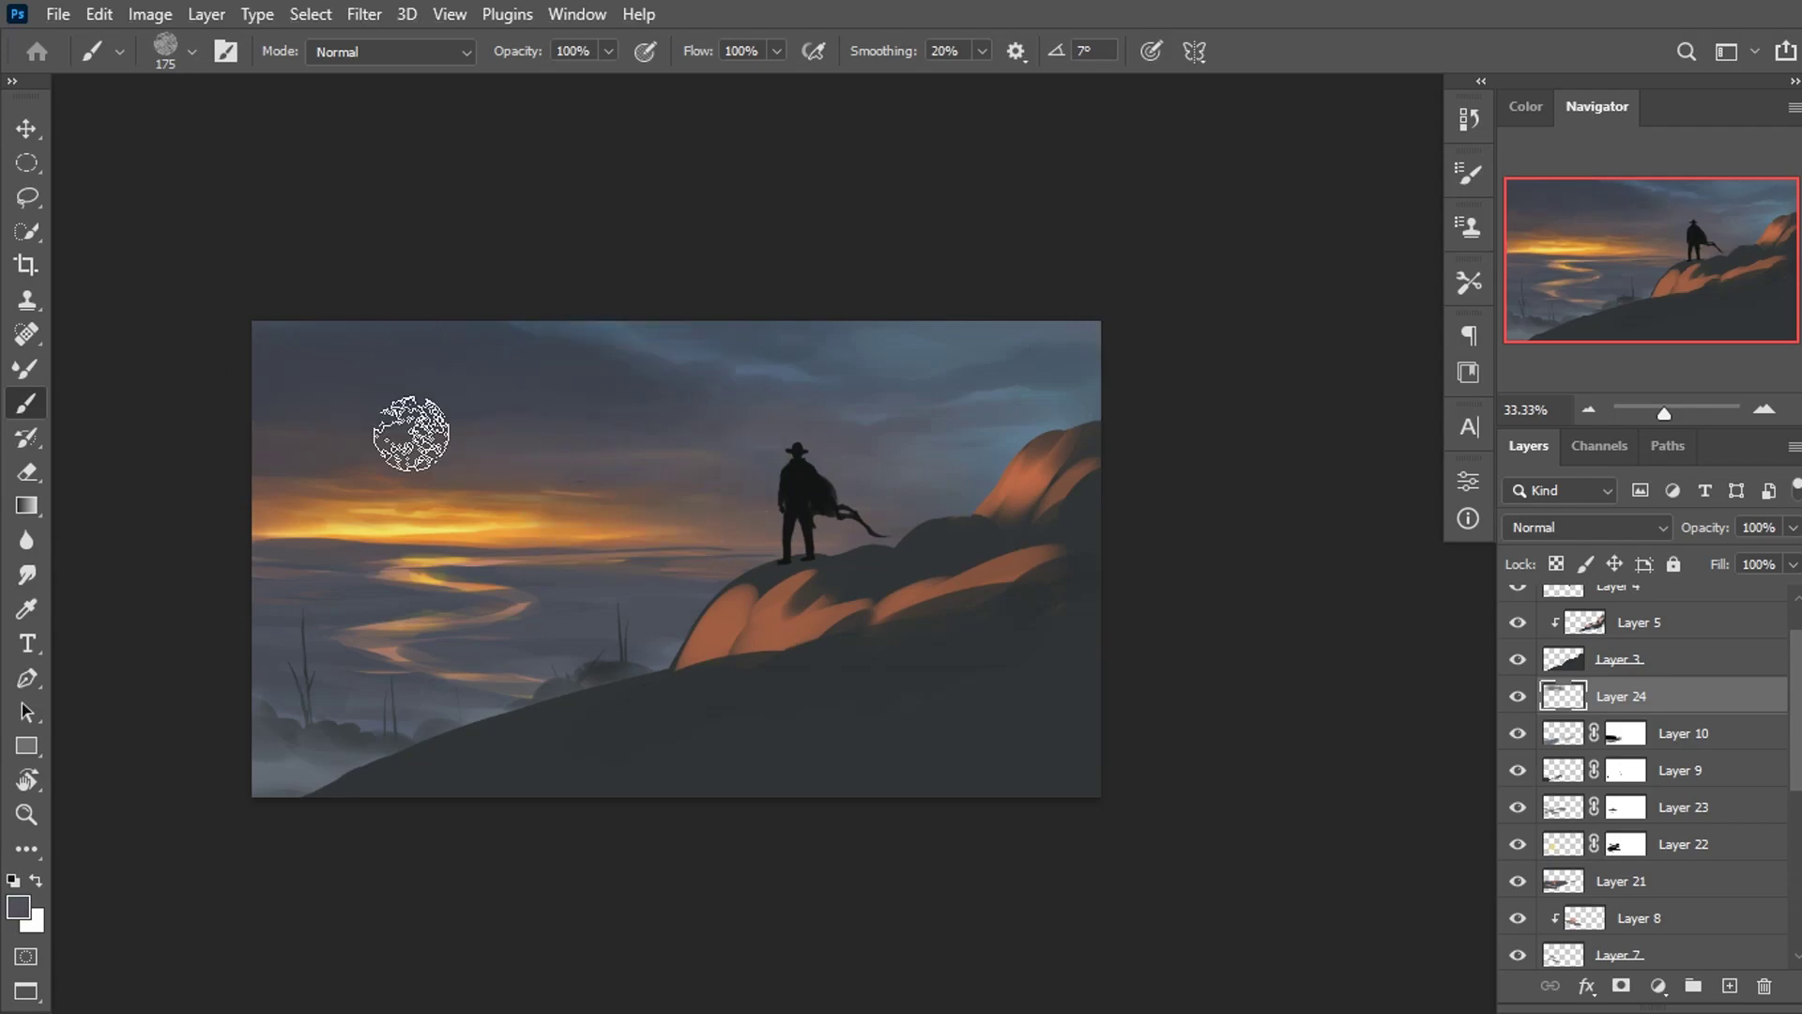
Sample blue-grey sky colours and paint soft dark texture into the sky, then shrink the brush to 80 px.
key(alt)
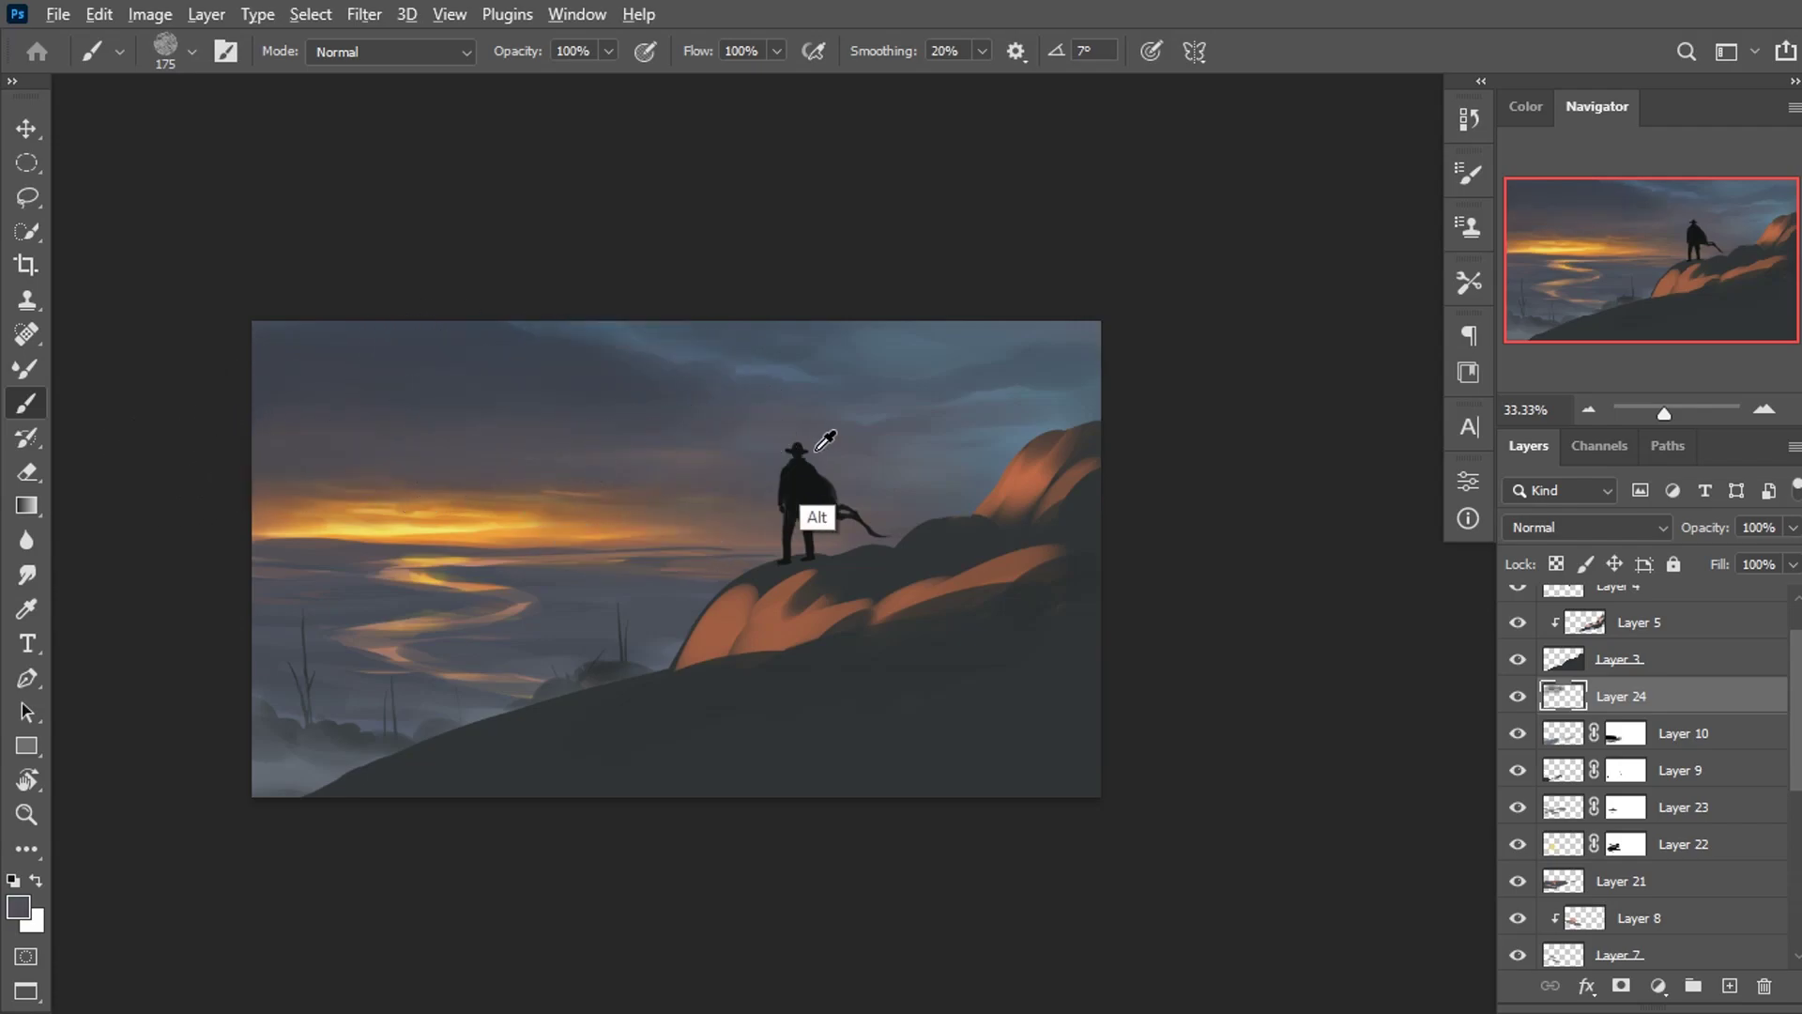
alt+click(657, 431)
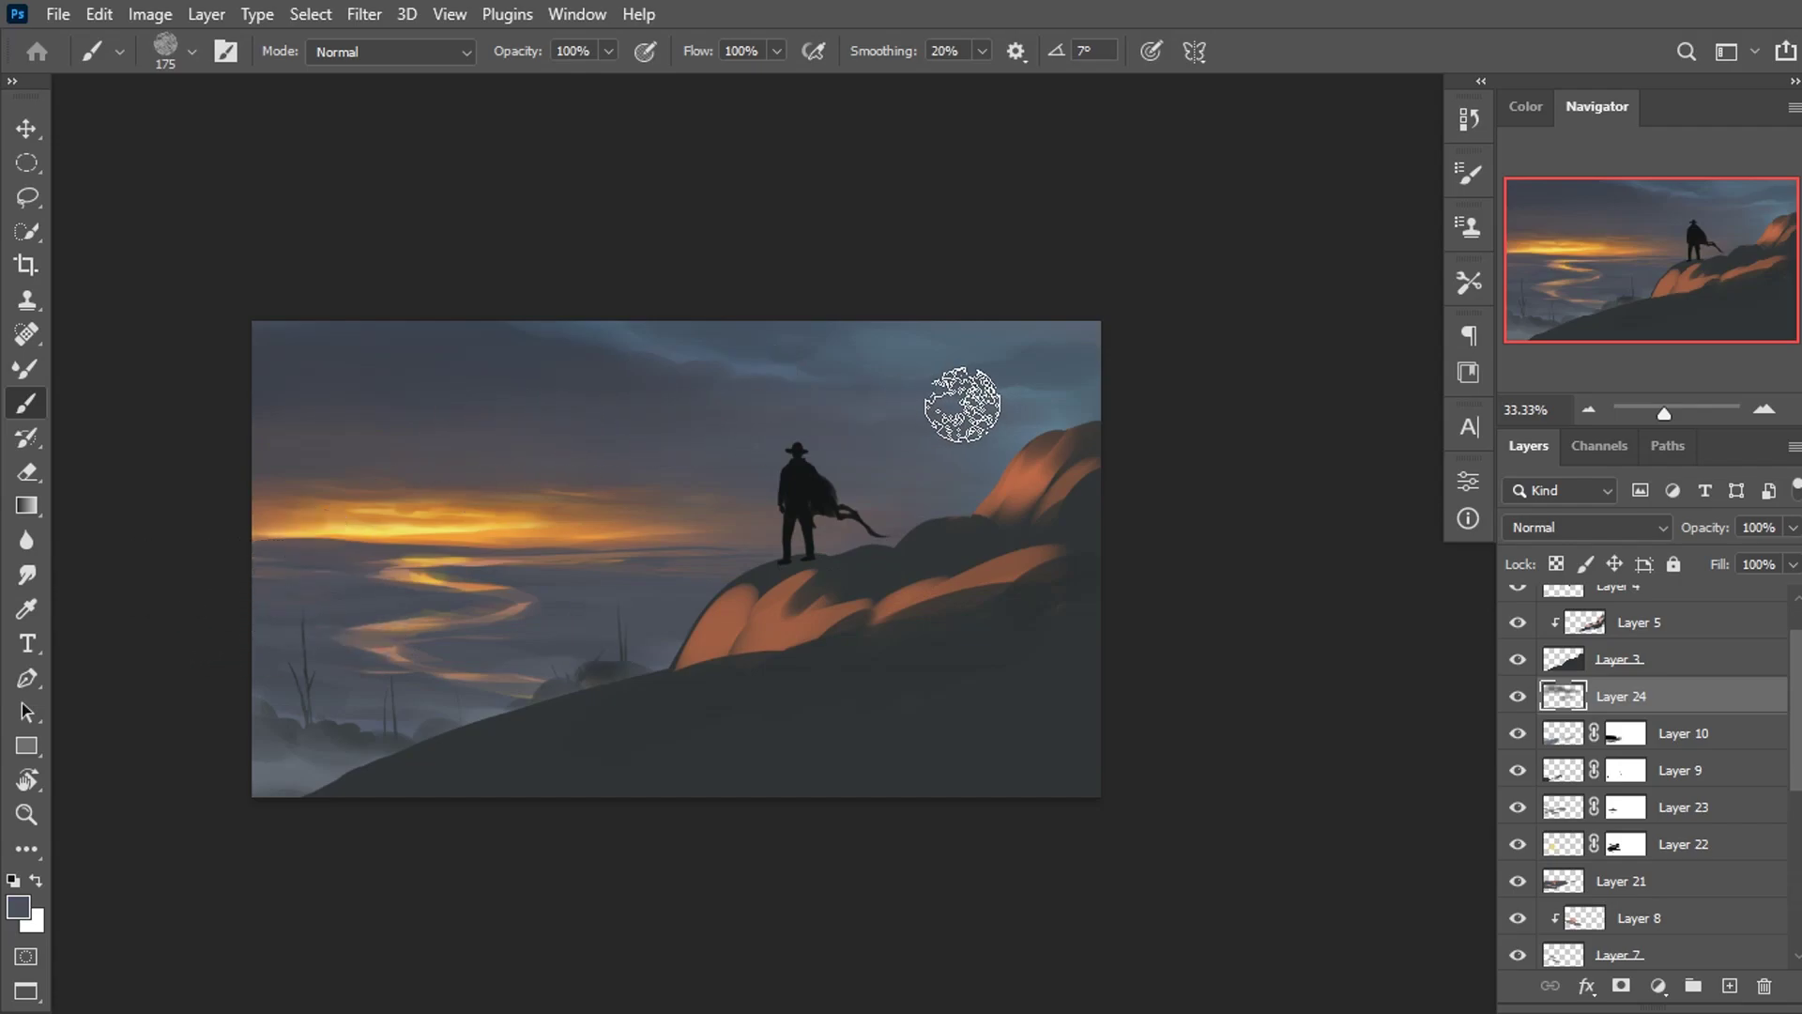
alt+click(1079, 360)
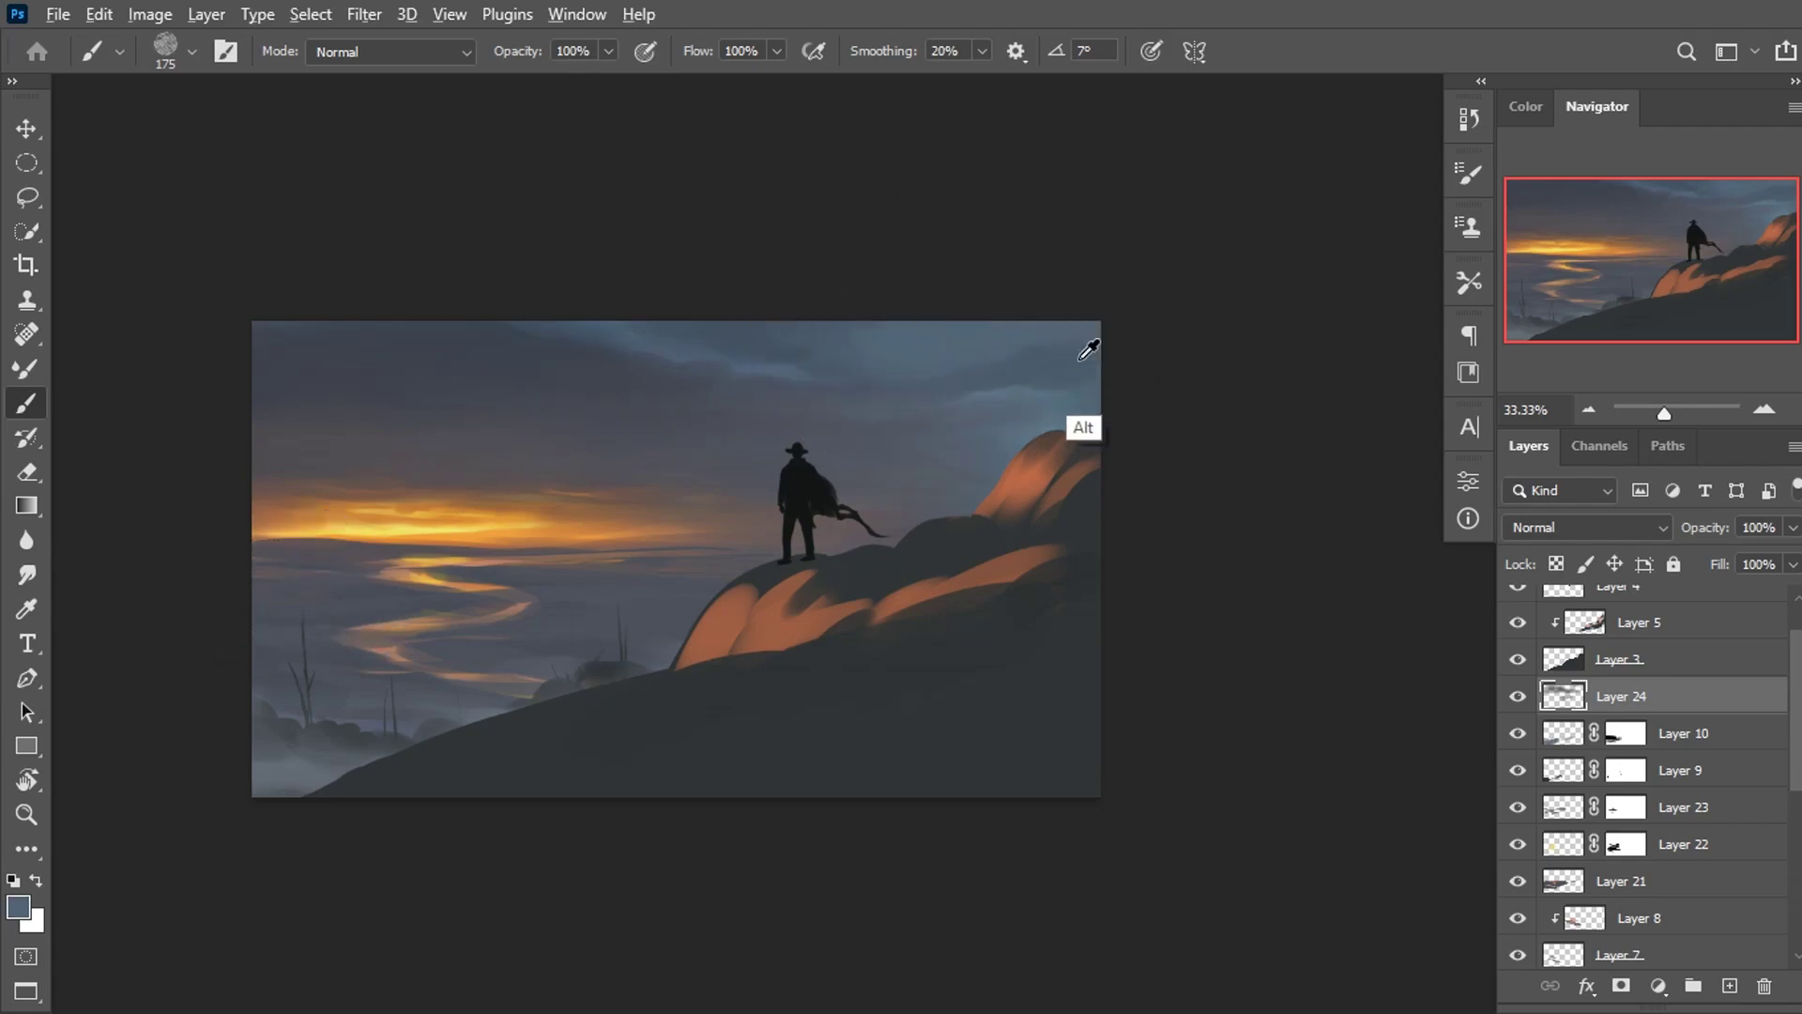
alt+click(716, 322)
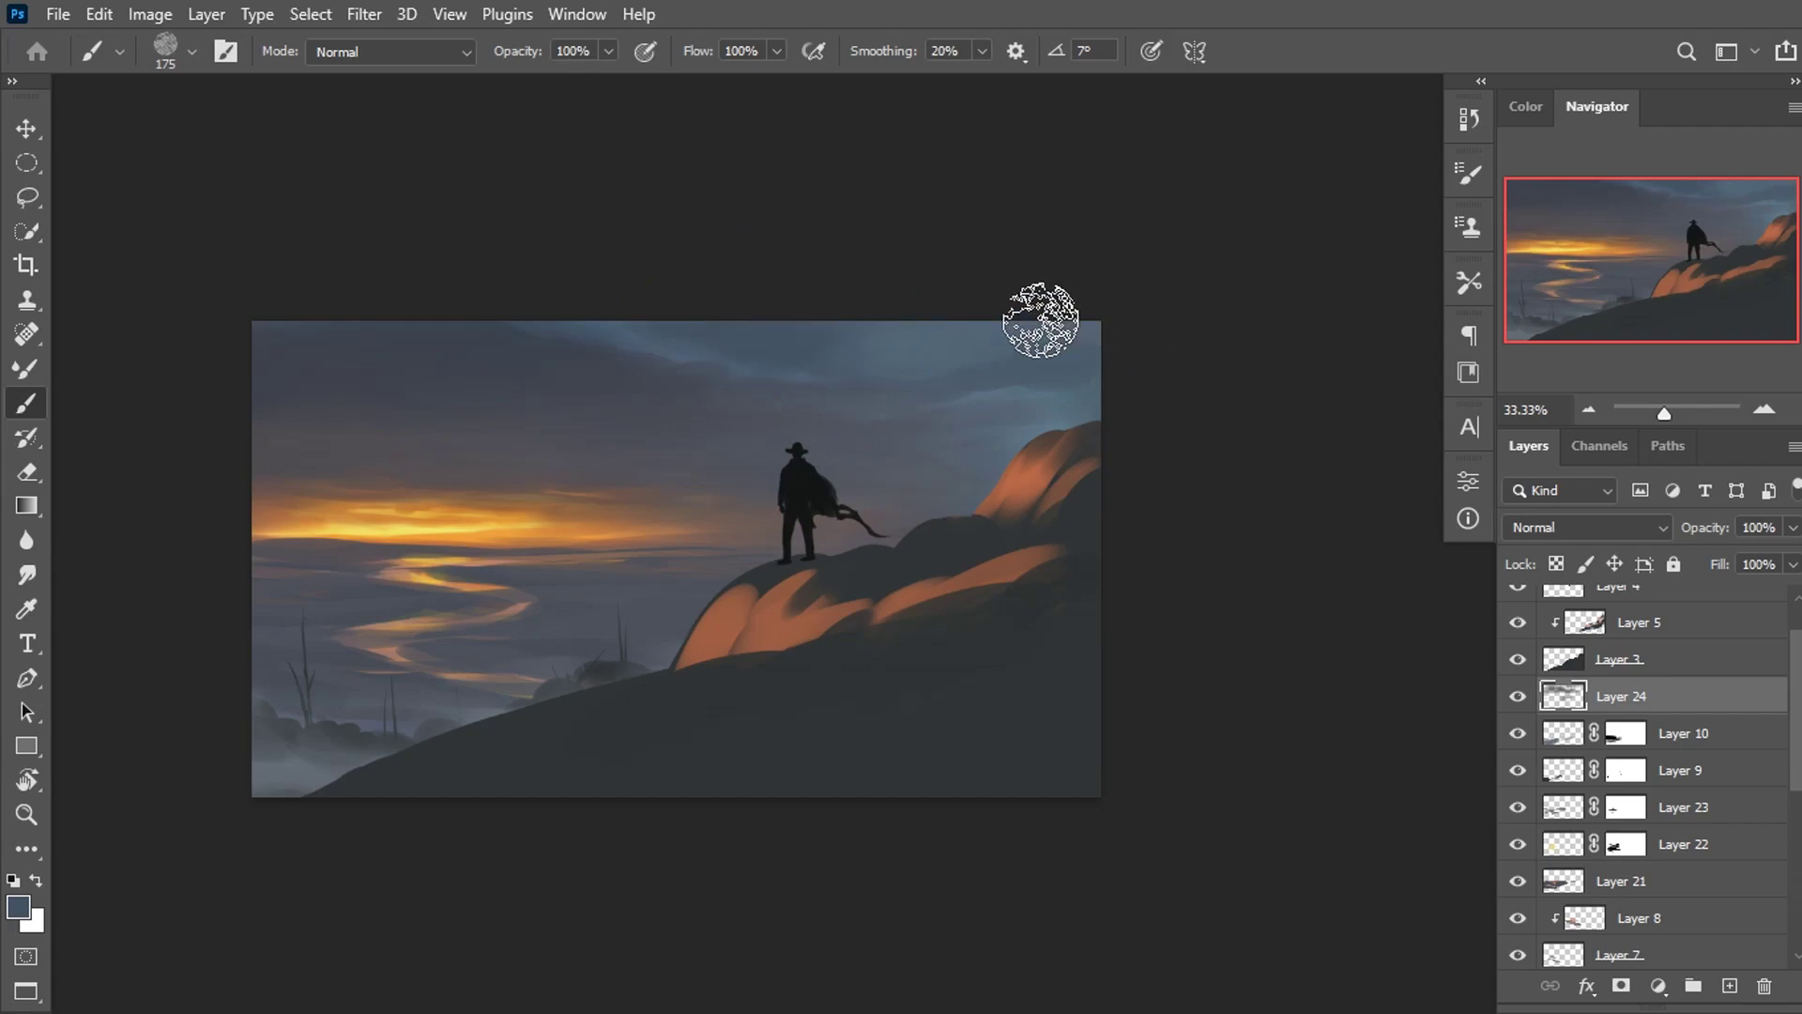
drag(436, 394, 502, 391)
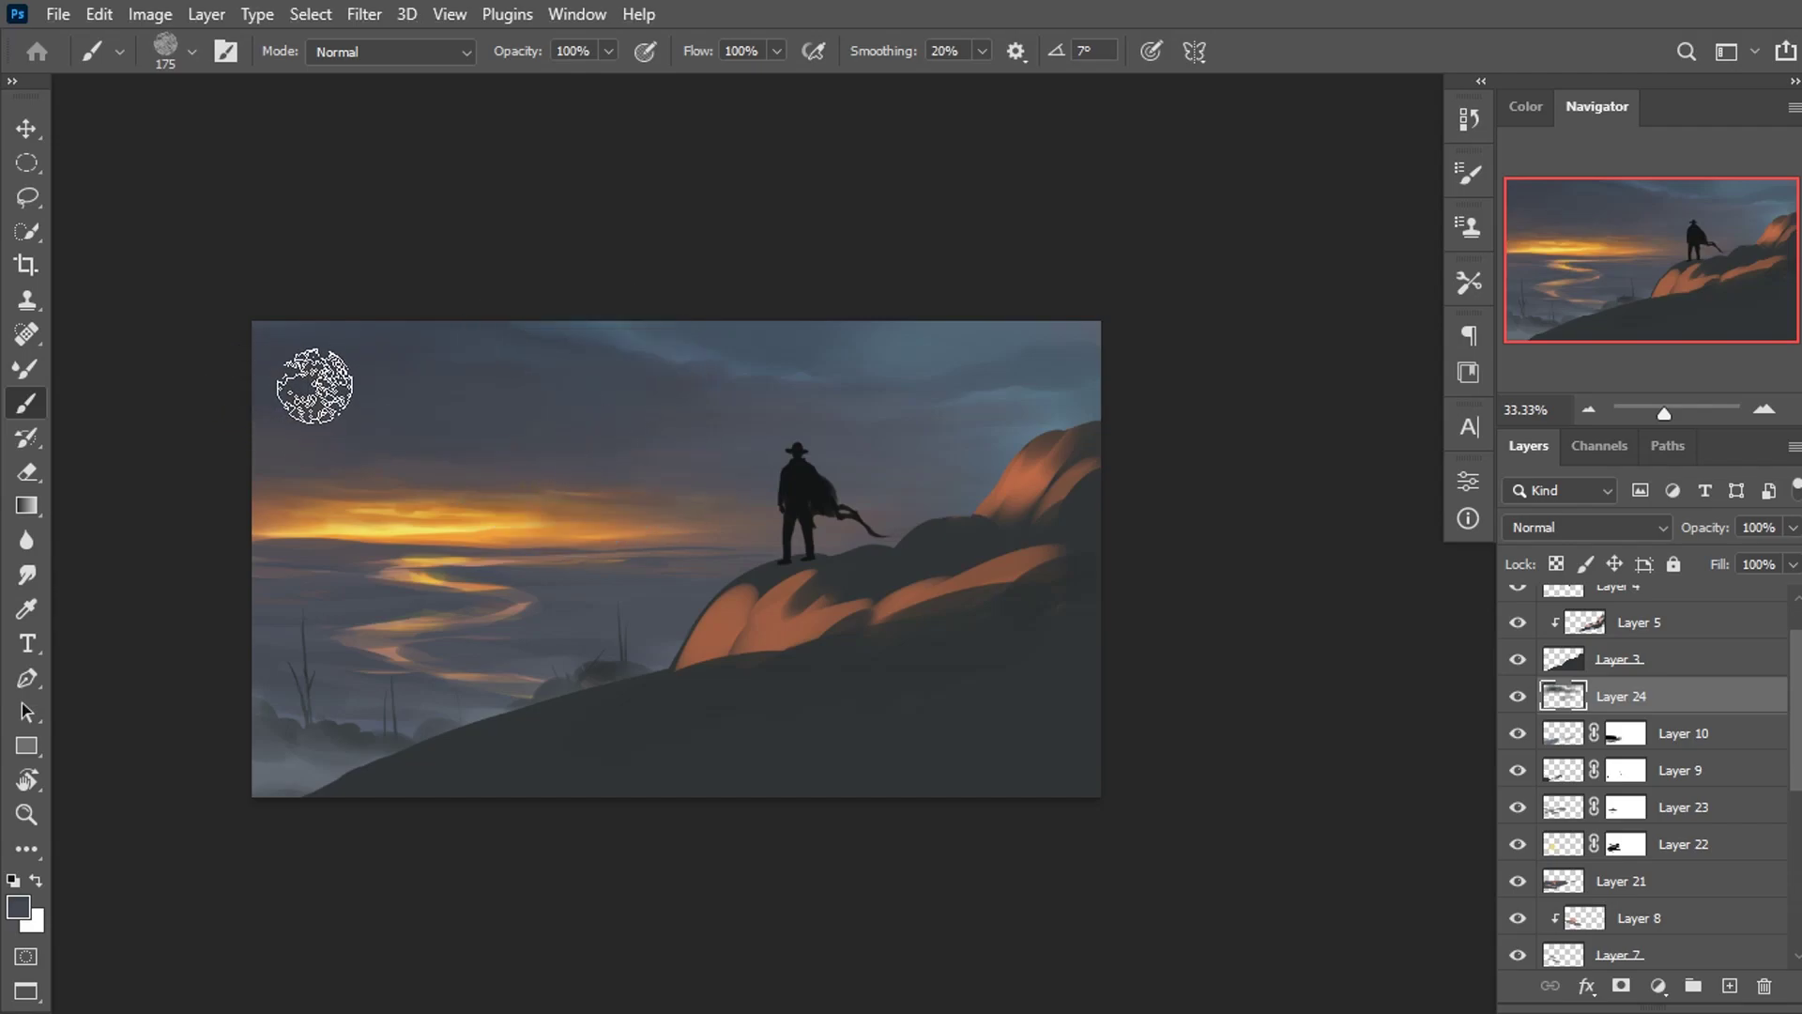
key(bracketleft)
key(bracketleft)
key(bracketleft)
key(bracketleft)
key(bracketleft)
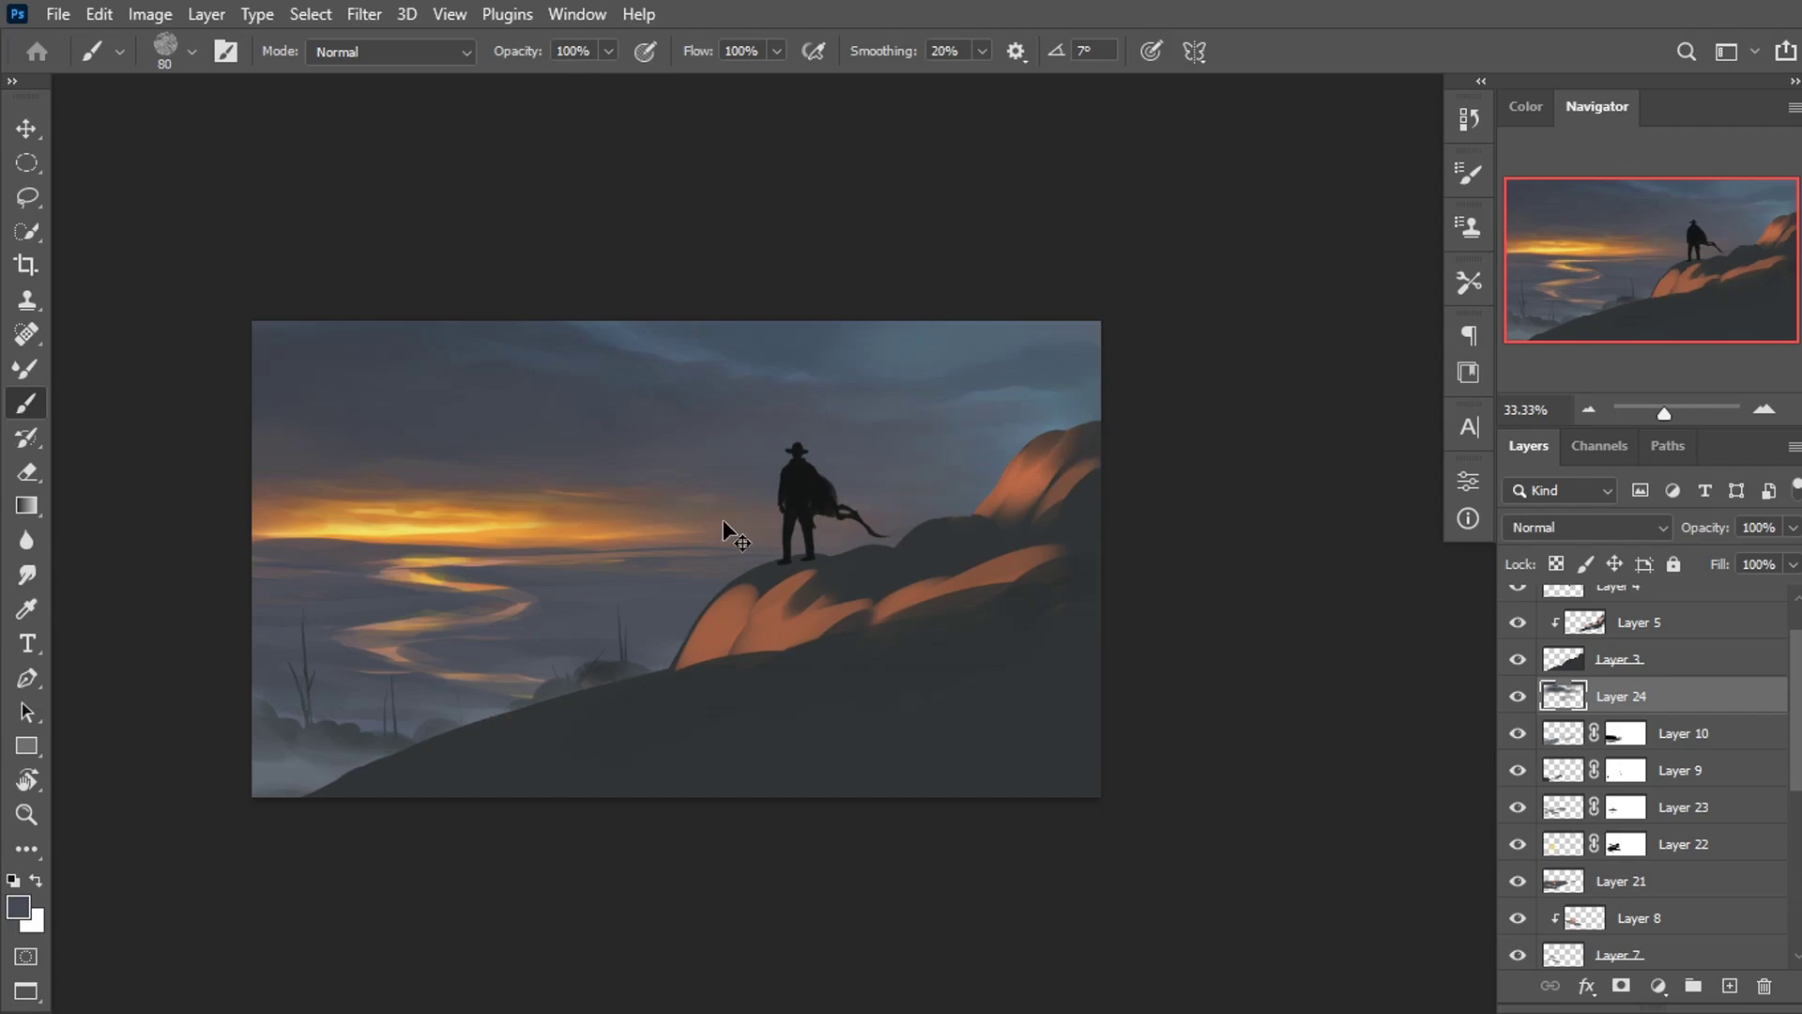
scroll(723, 520, down, 2)
scroll(732, 545, up, 1)
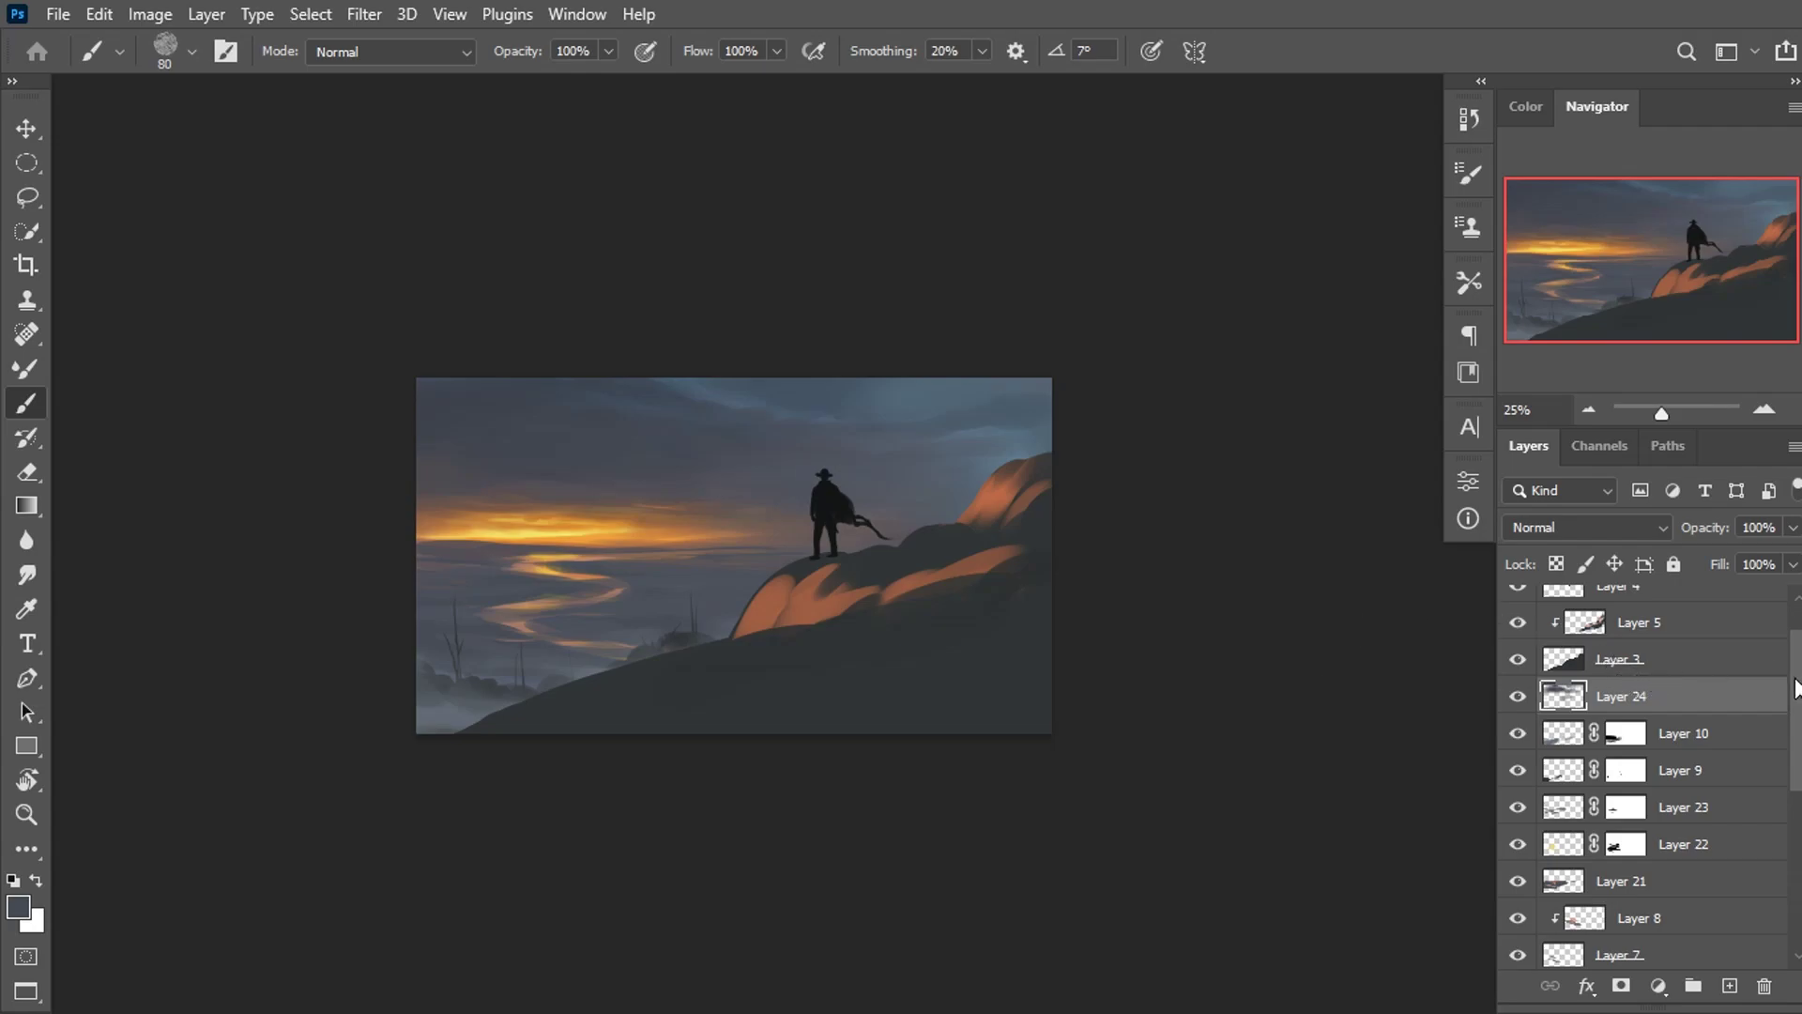
Hide the Layer 4 cowboy and place new Layer 25 clipped beneath Layer 5.
drag(1794, 688, 1800, 630)
click(1625, 680)
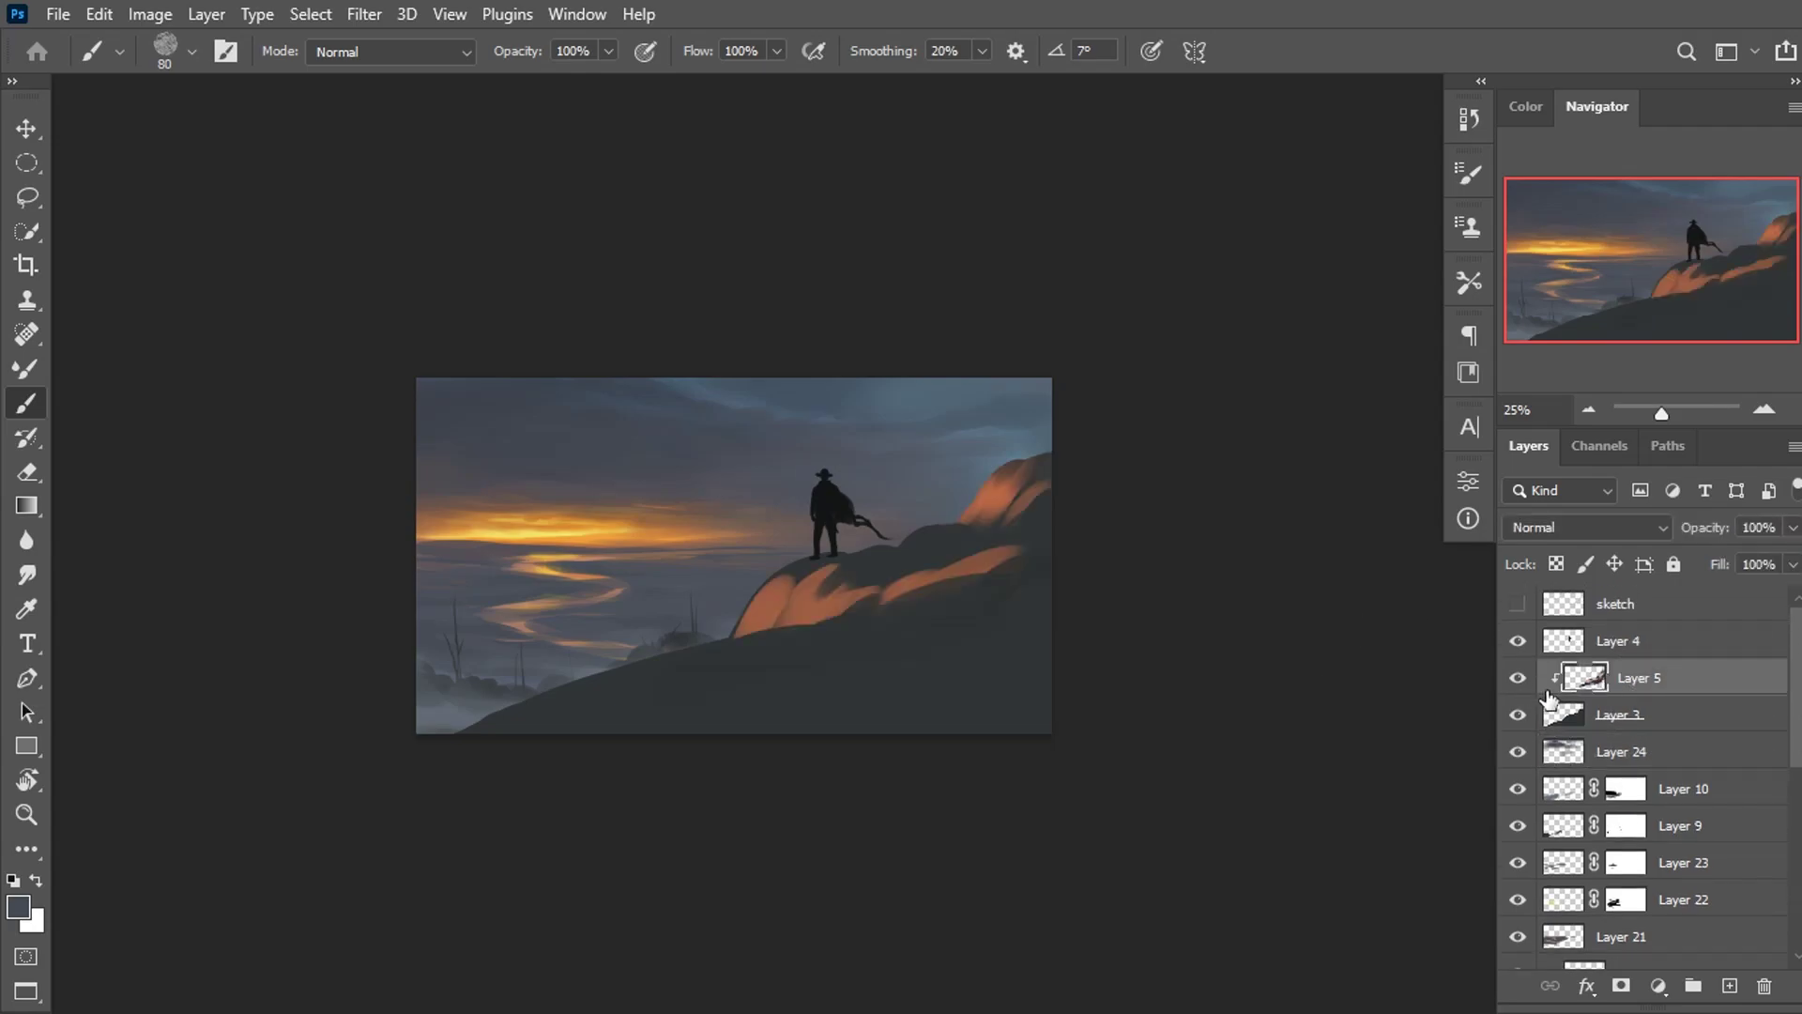
click(1518, 642)
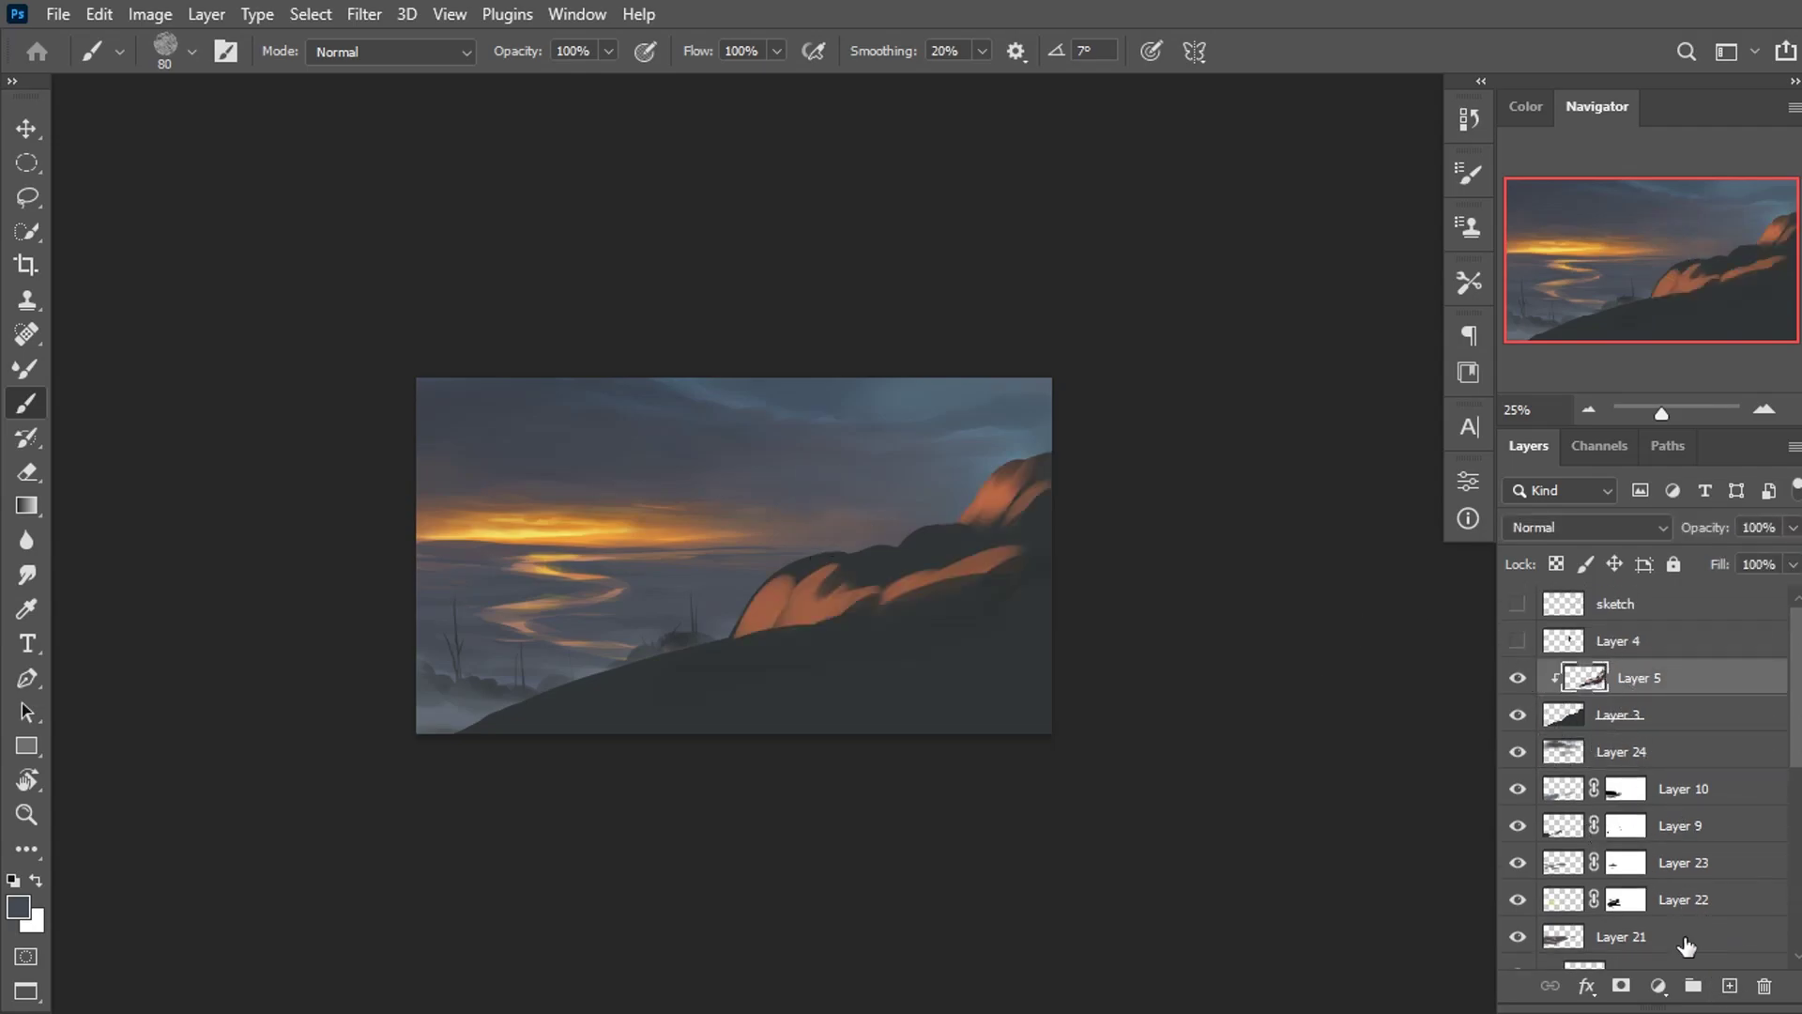
click(1730, 985)
drag(1631, 680, 1580, 719)
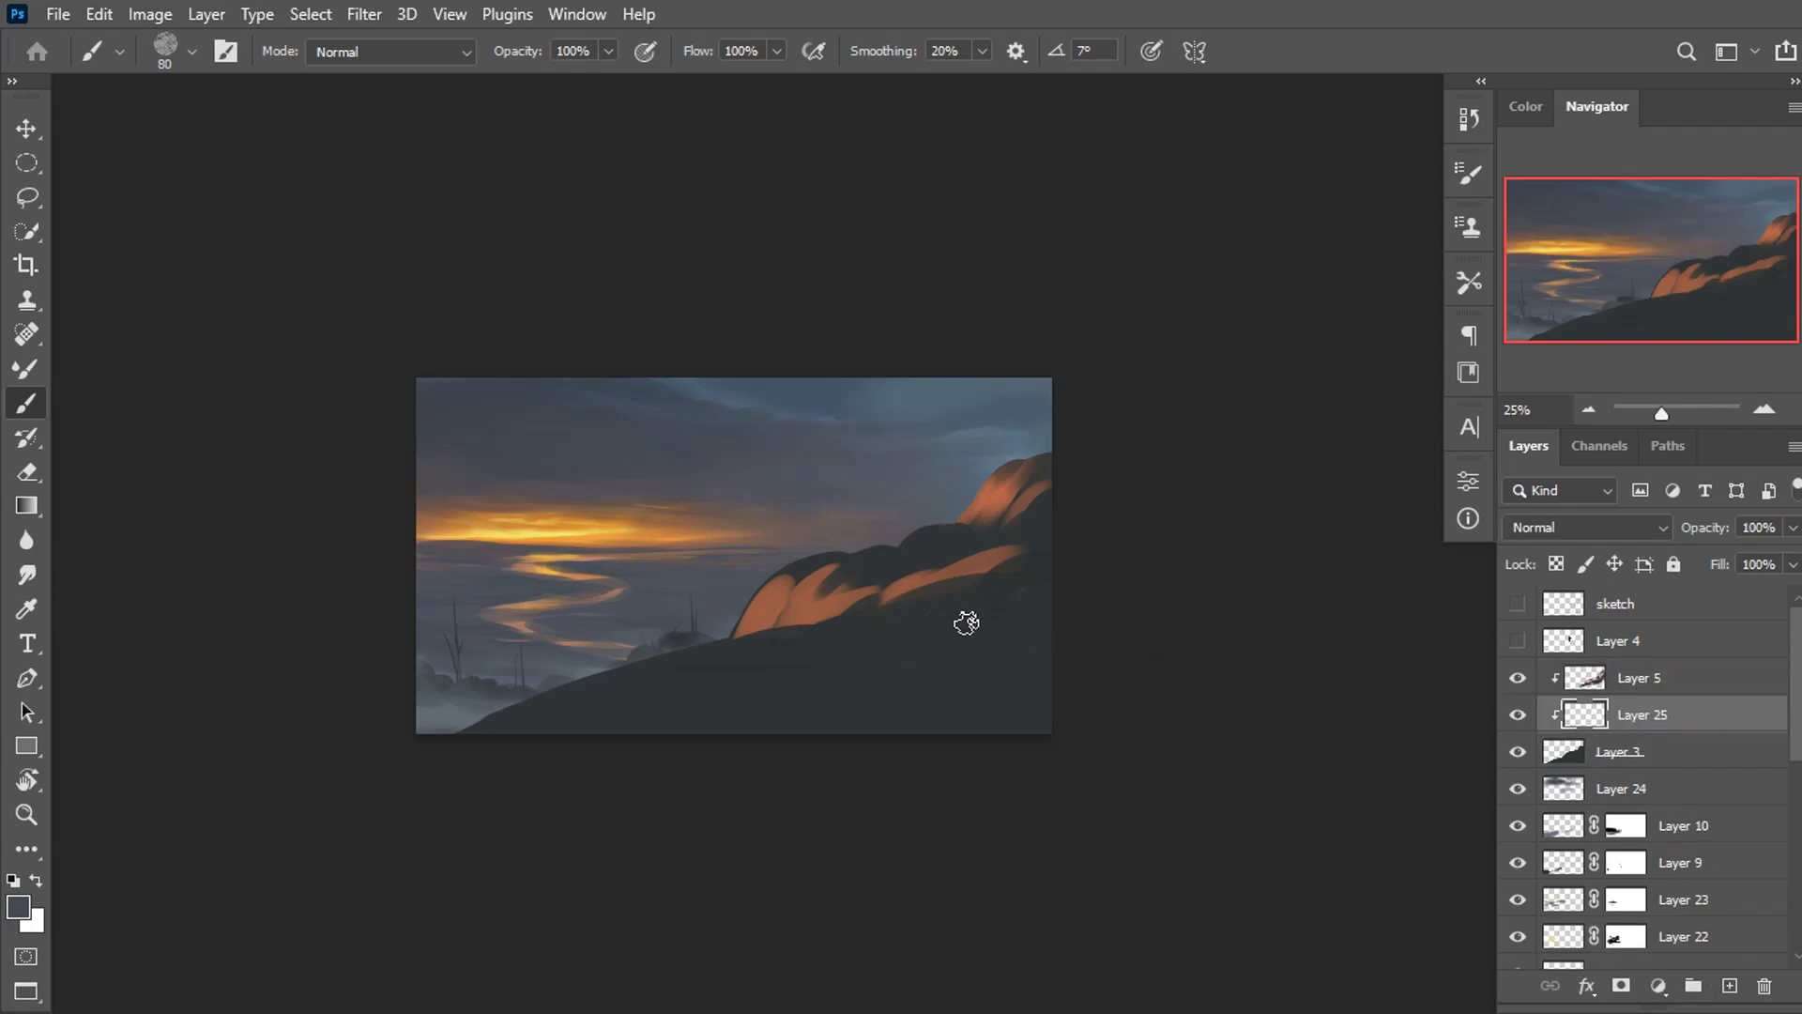
Paint a broad dark tone over the lower hill with a hard brush enlarged to 700.
right_click(890, 626)
click(1000, 736)
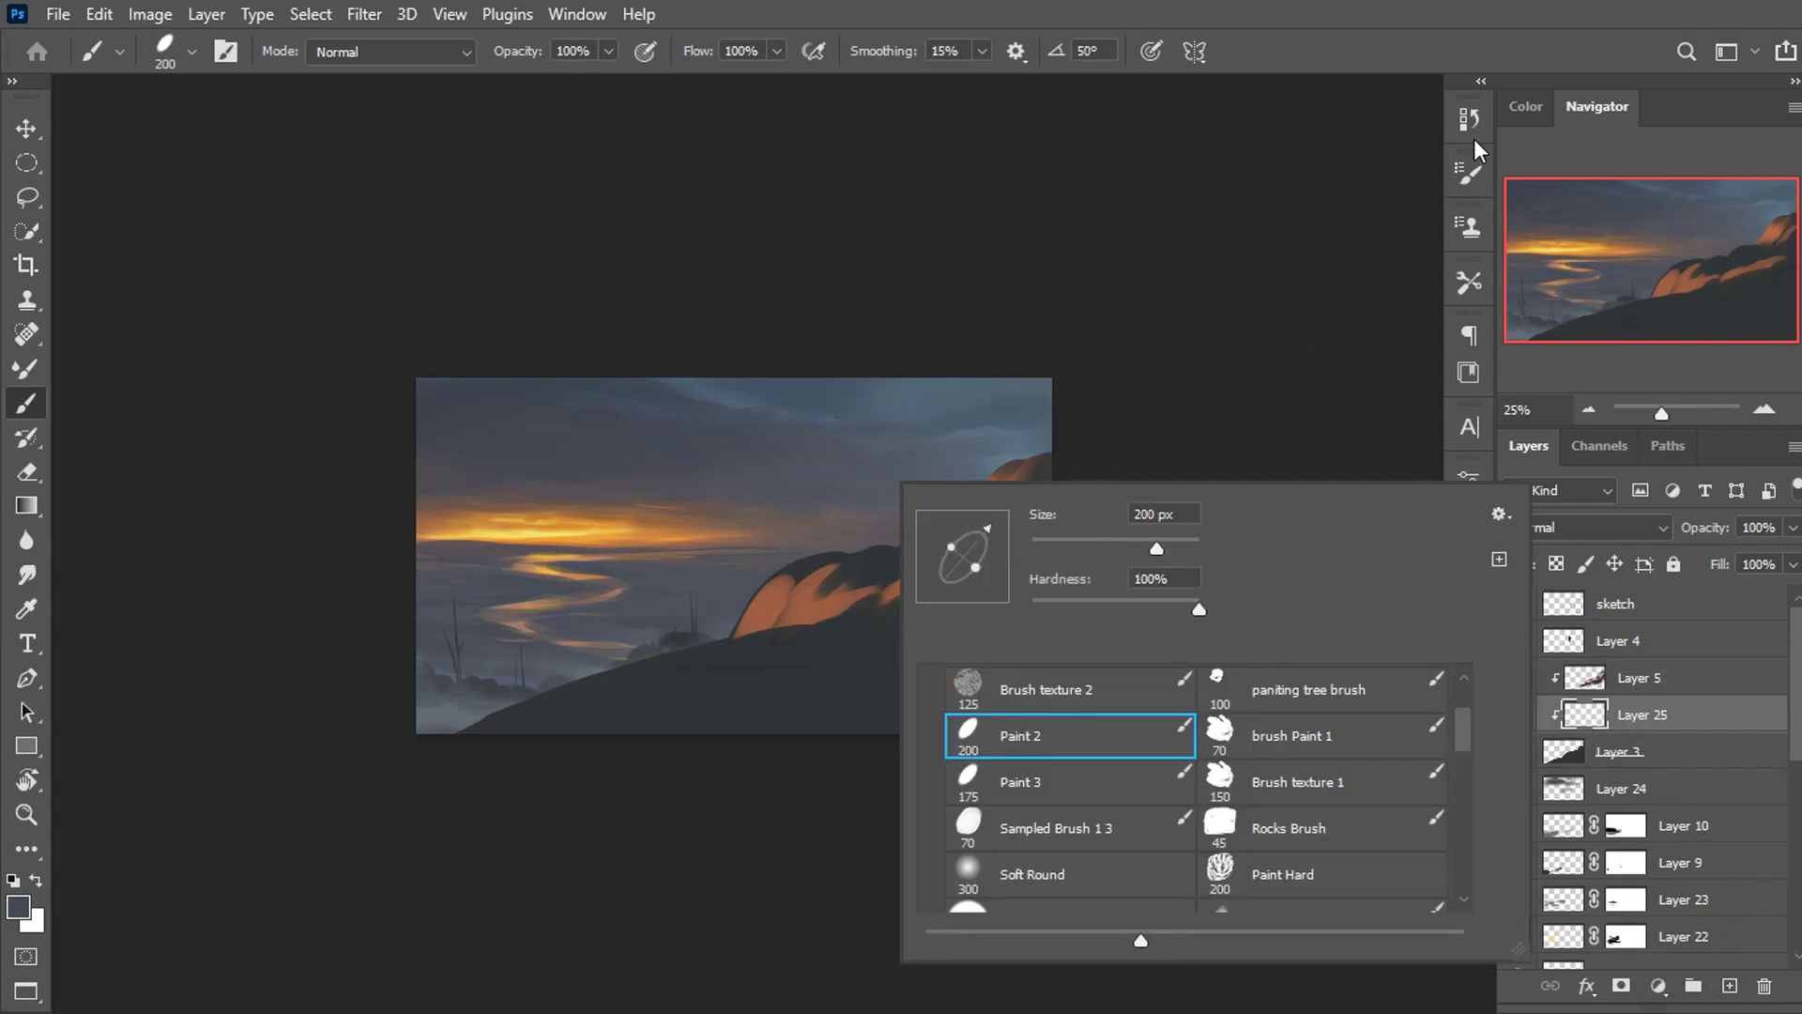
click(1525, 106)
key(bracketright)
key(bracketright)
key(bracketright)
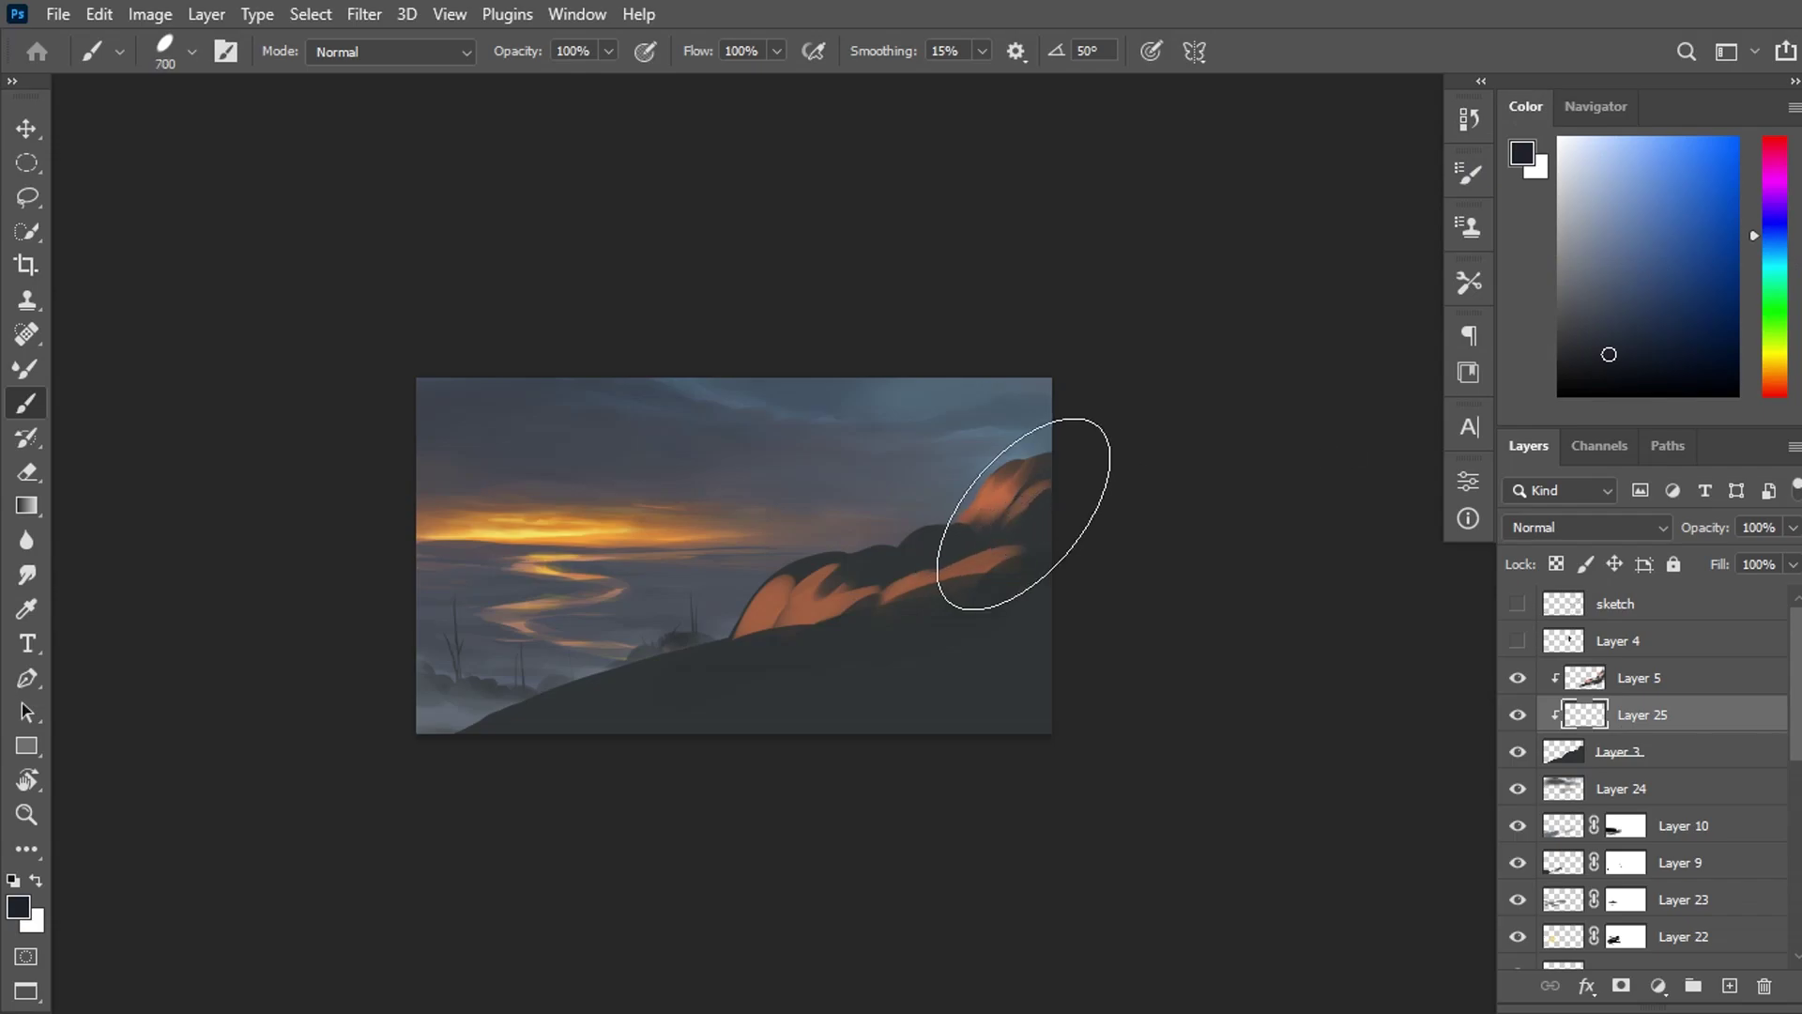
drag(986, 463, 654, 787)
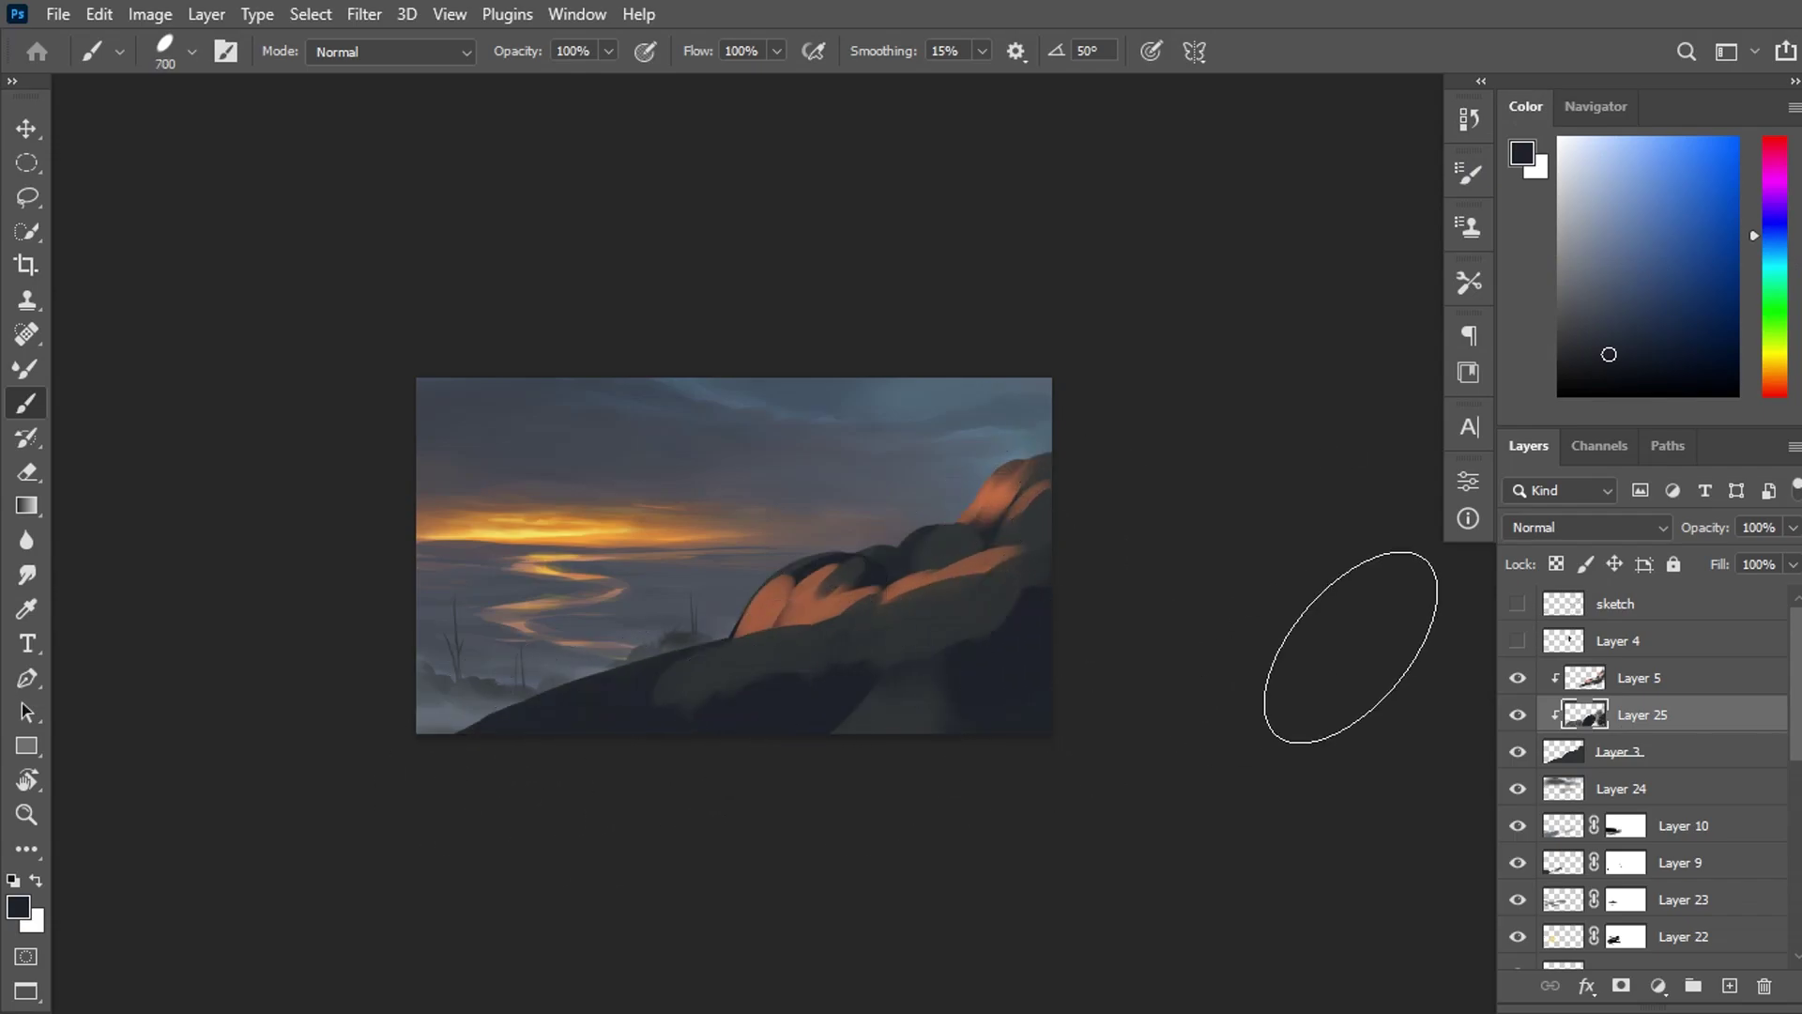
Vary the dark paint hue through purple, orange, yellow and cyan, ending back on blue.
click(1774, 198)
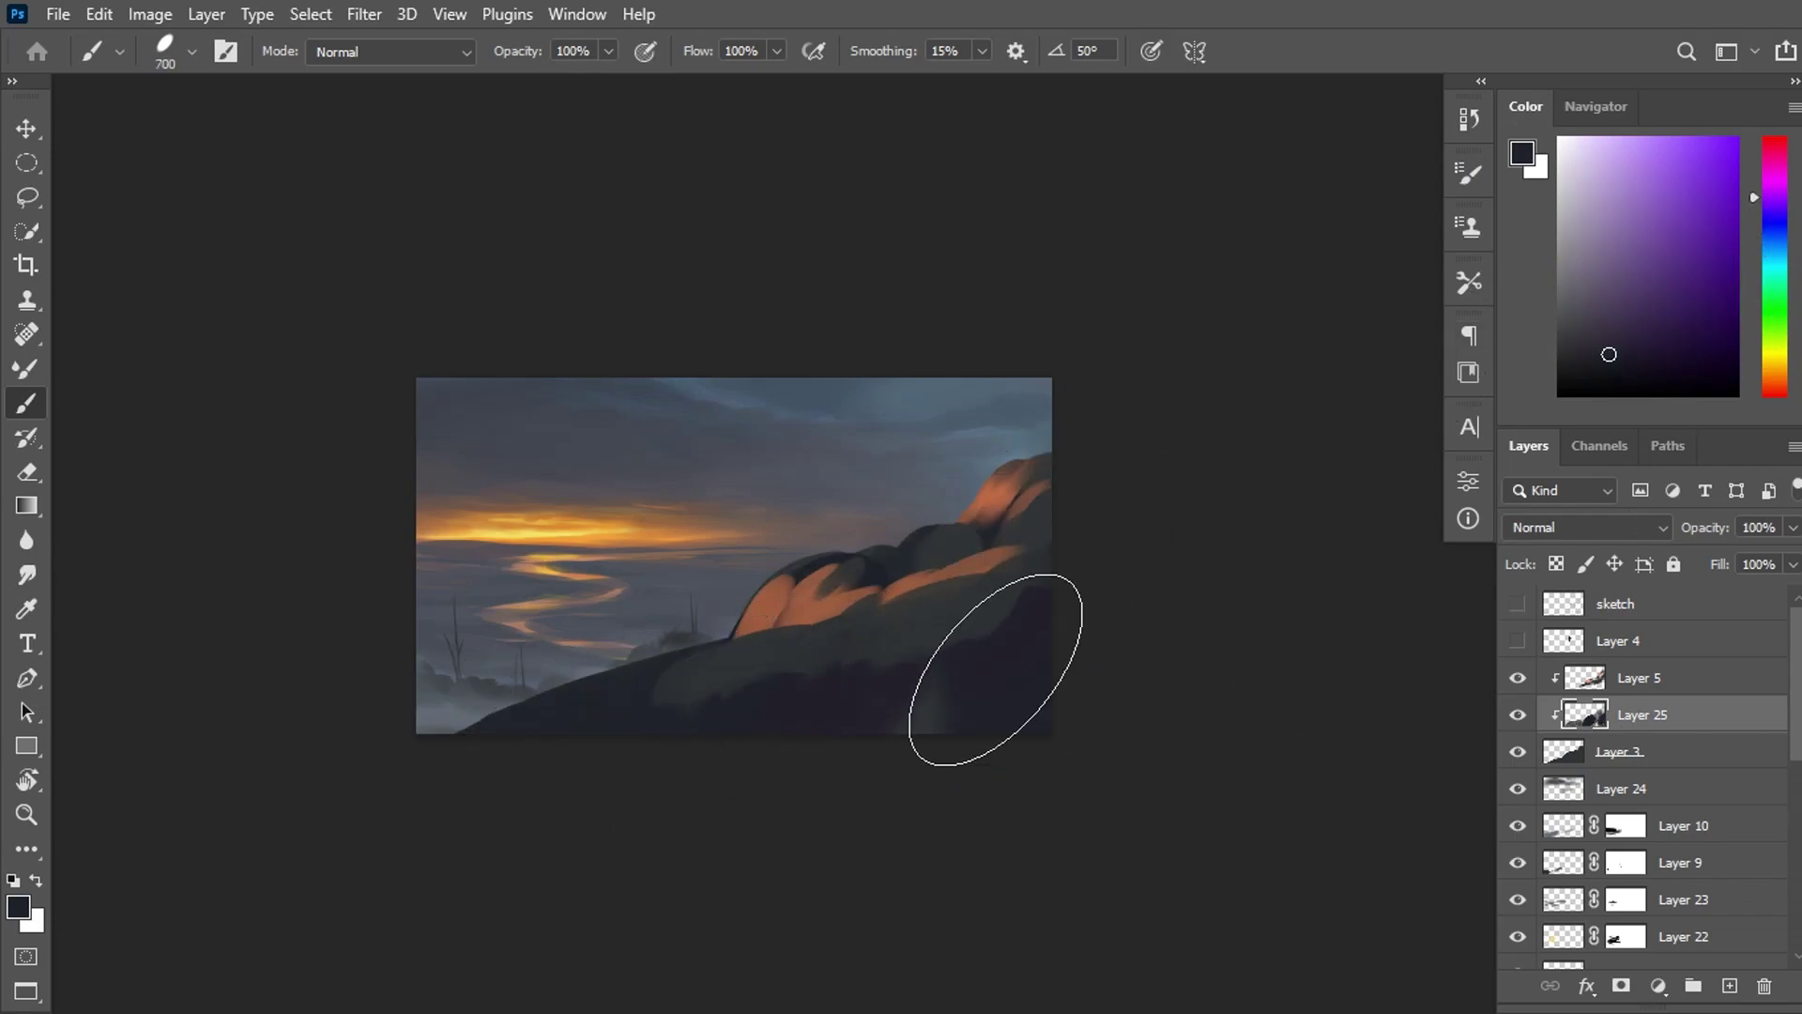
click(1774, 376)
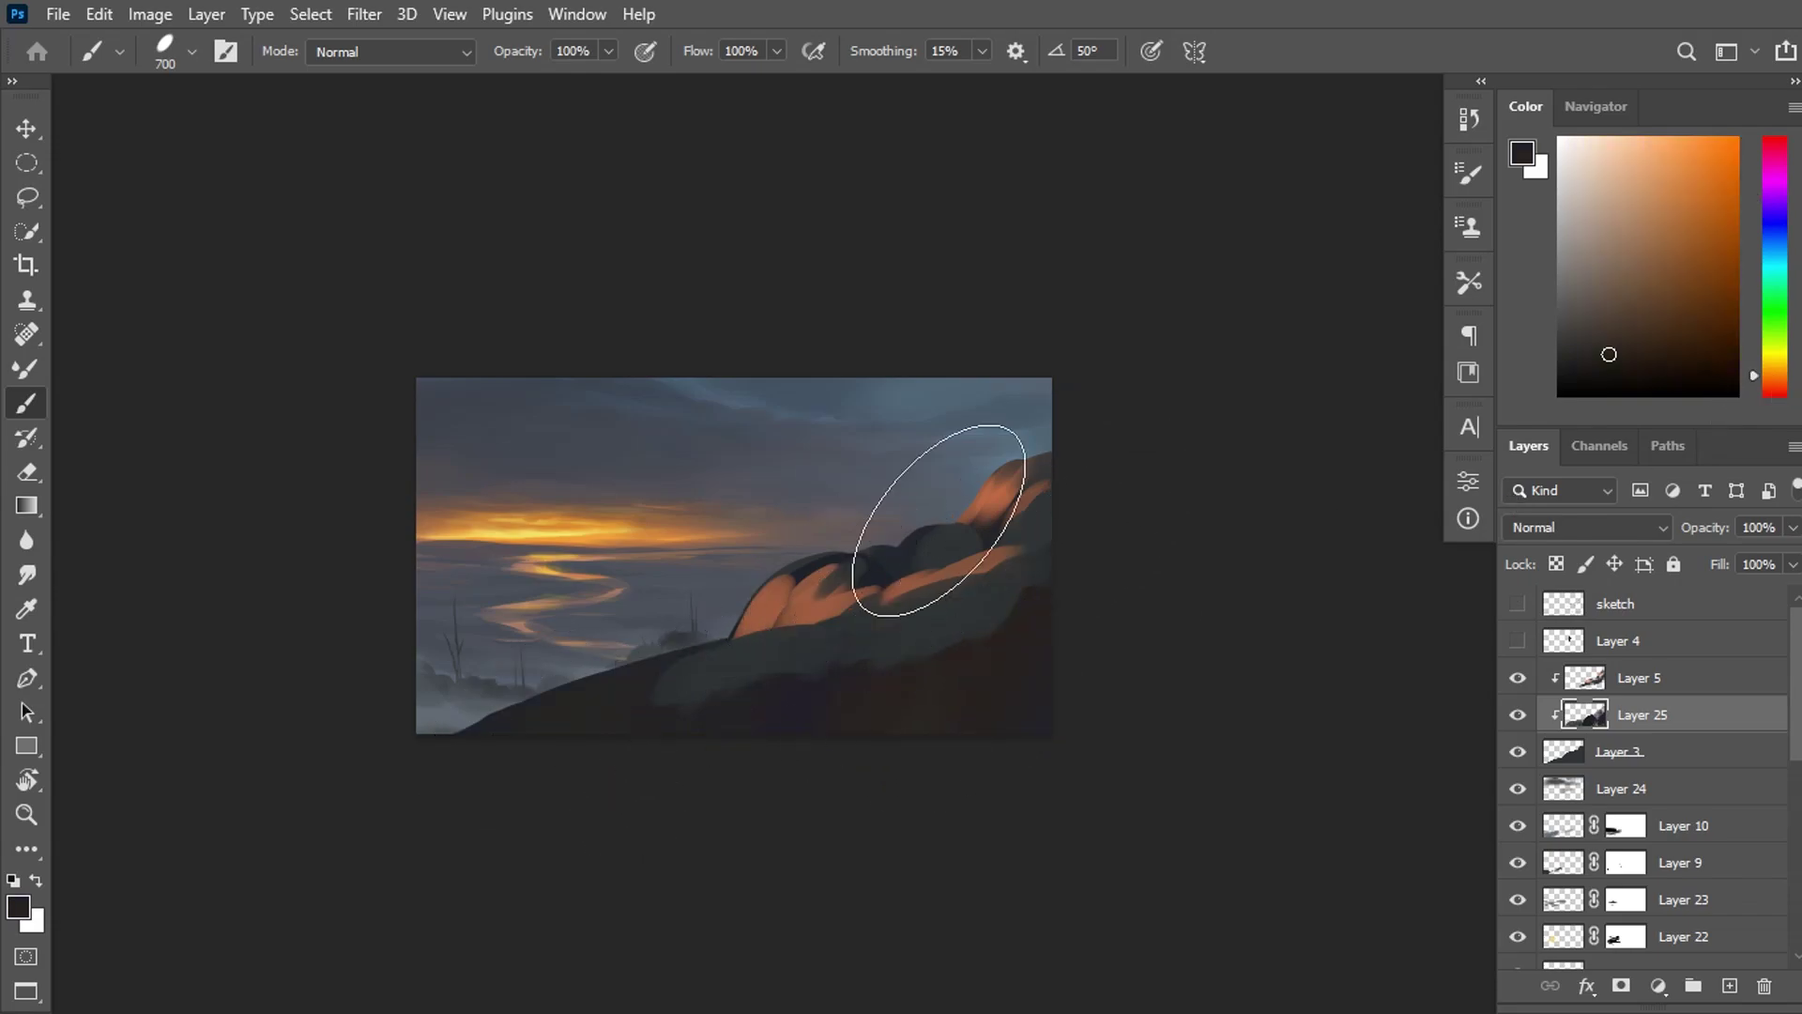
click(1774, 350)
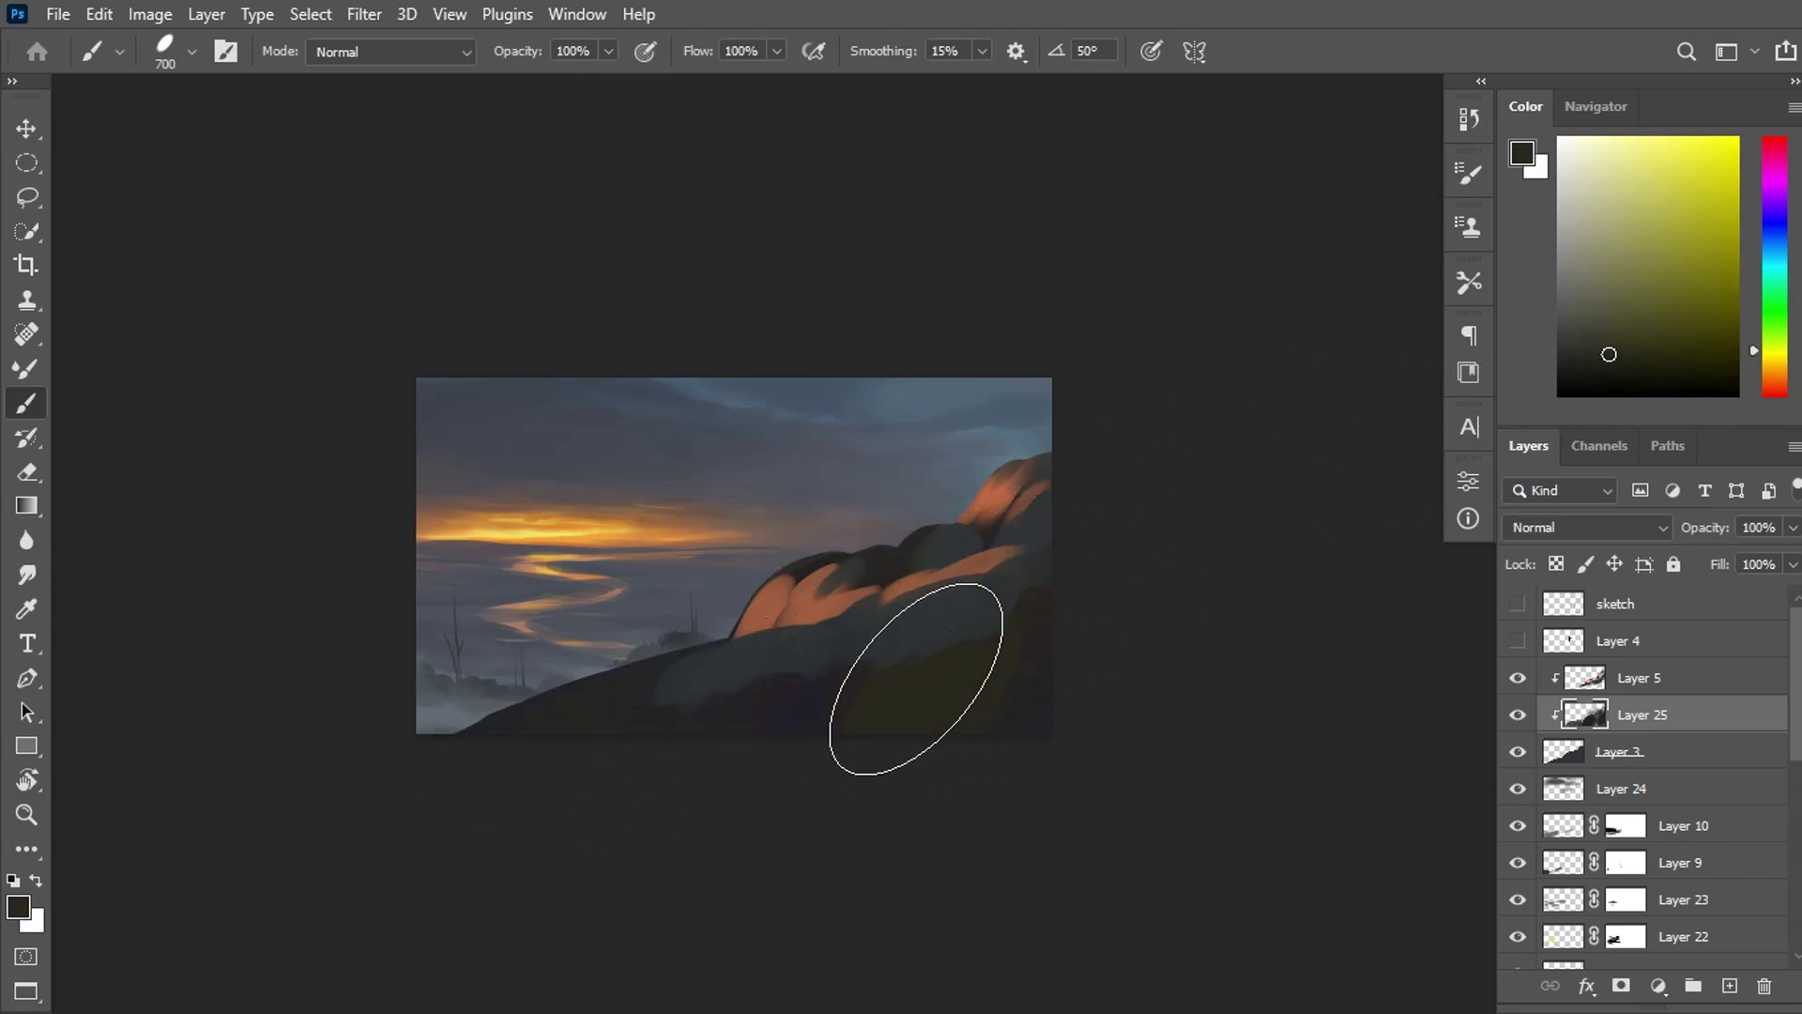
click(1775, 262)
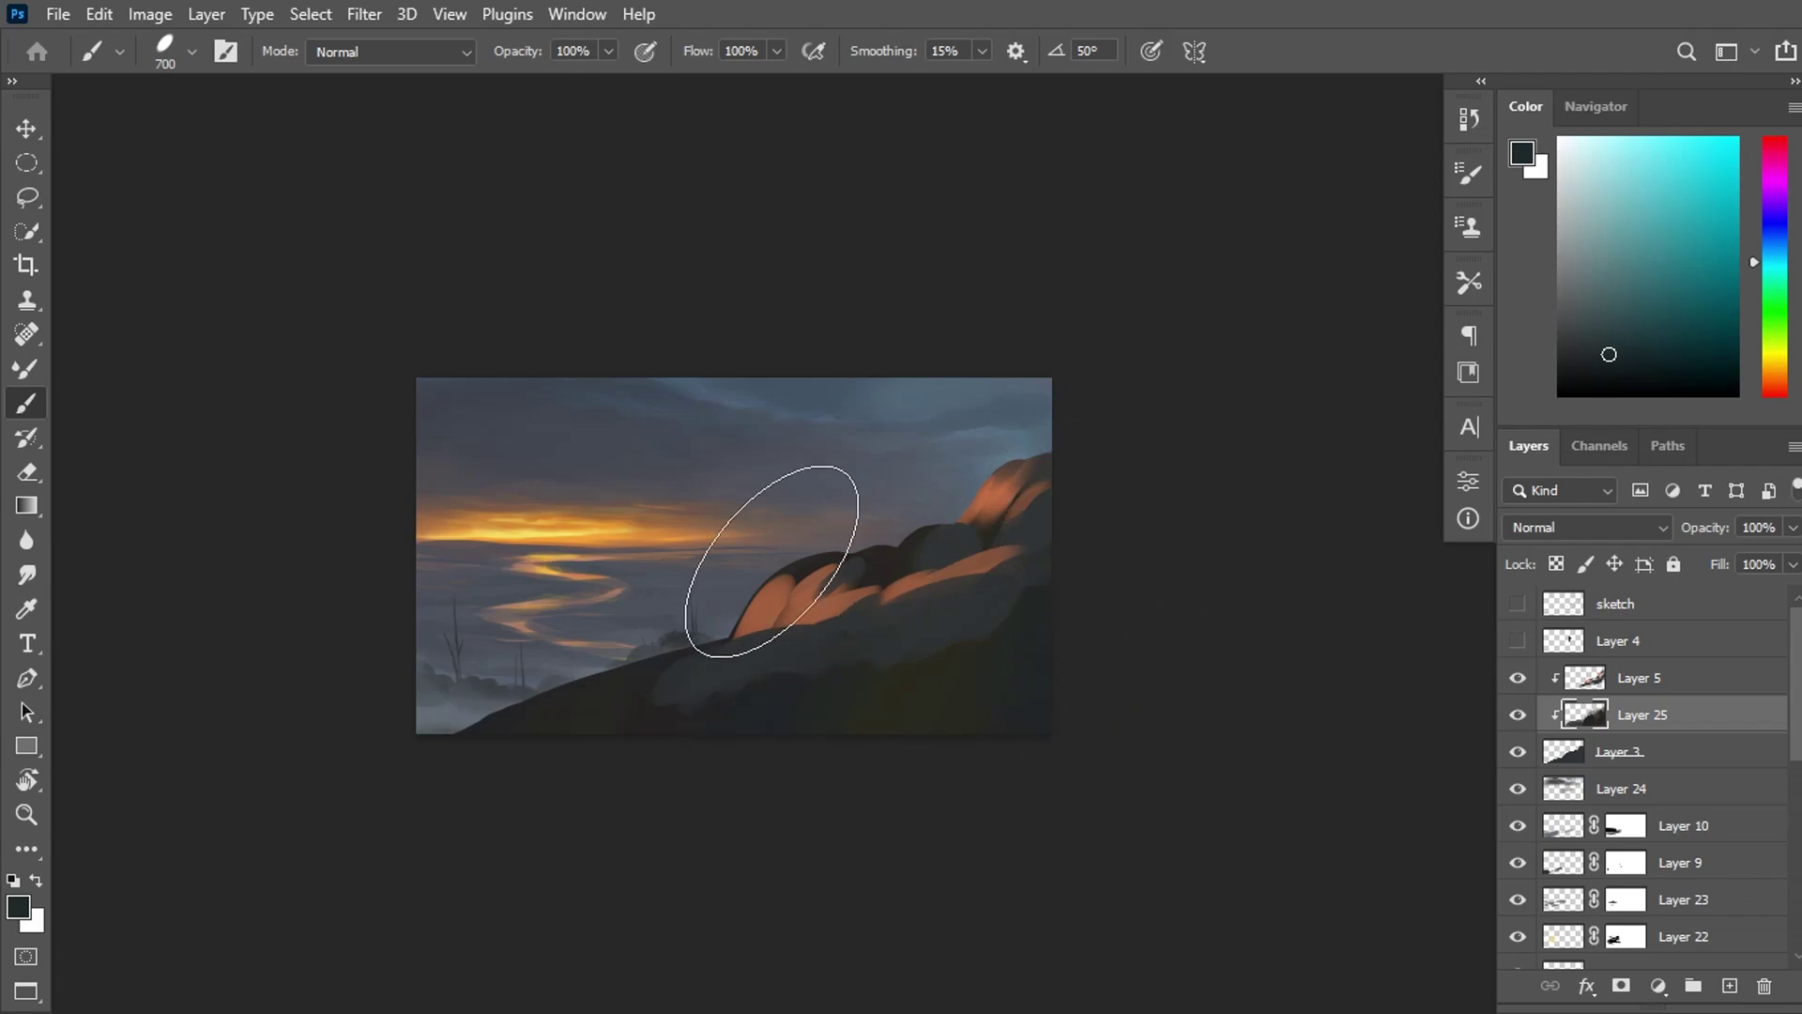
click(1774, 226)
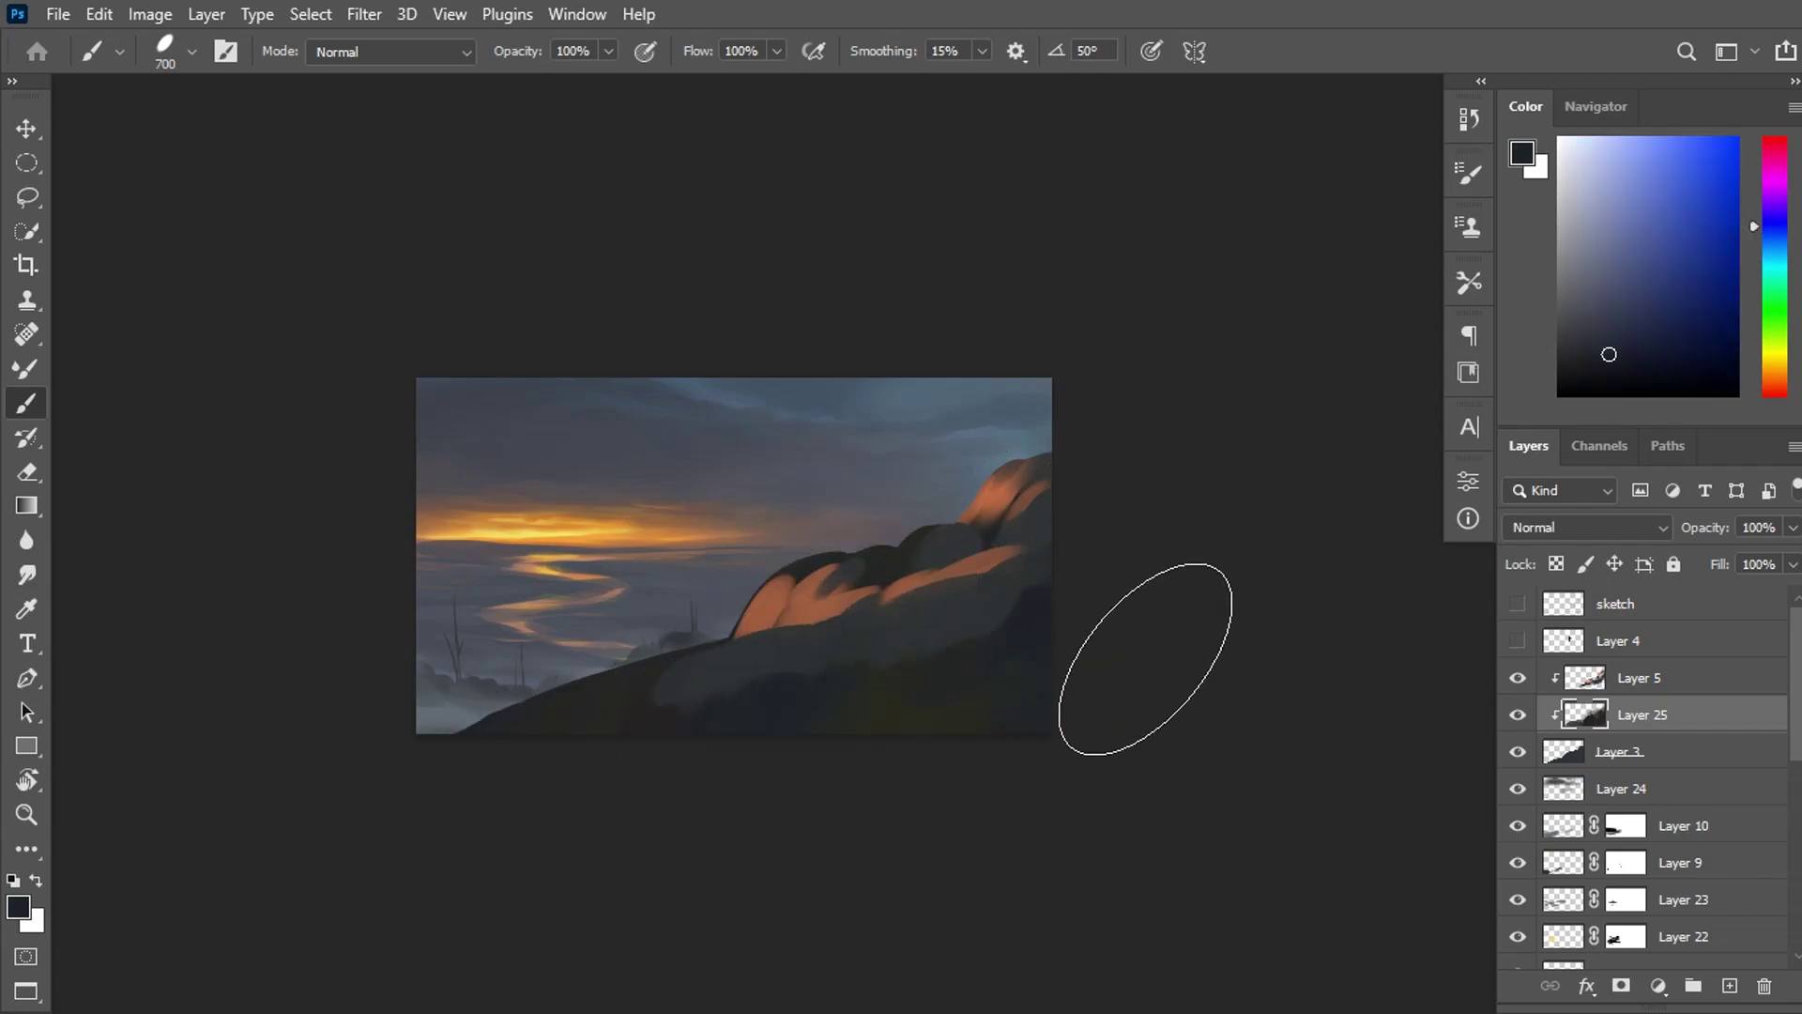
click(1769, 690)
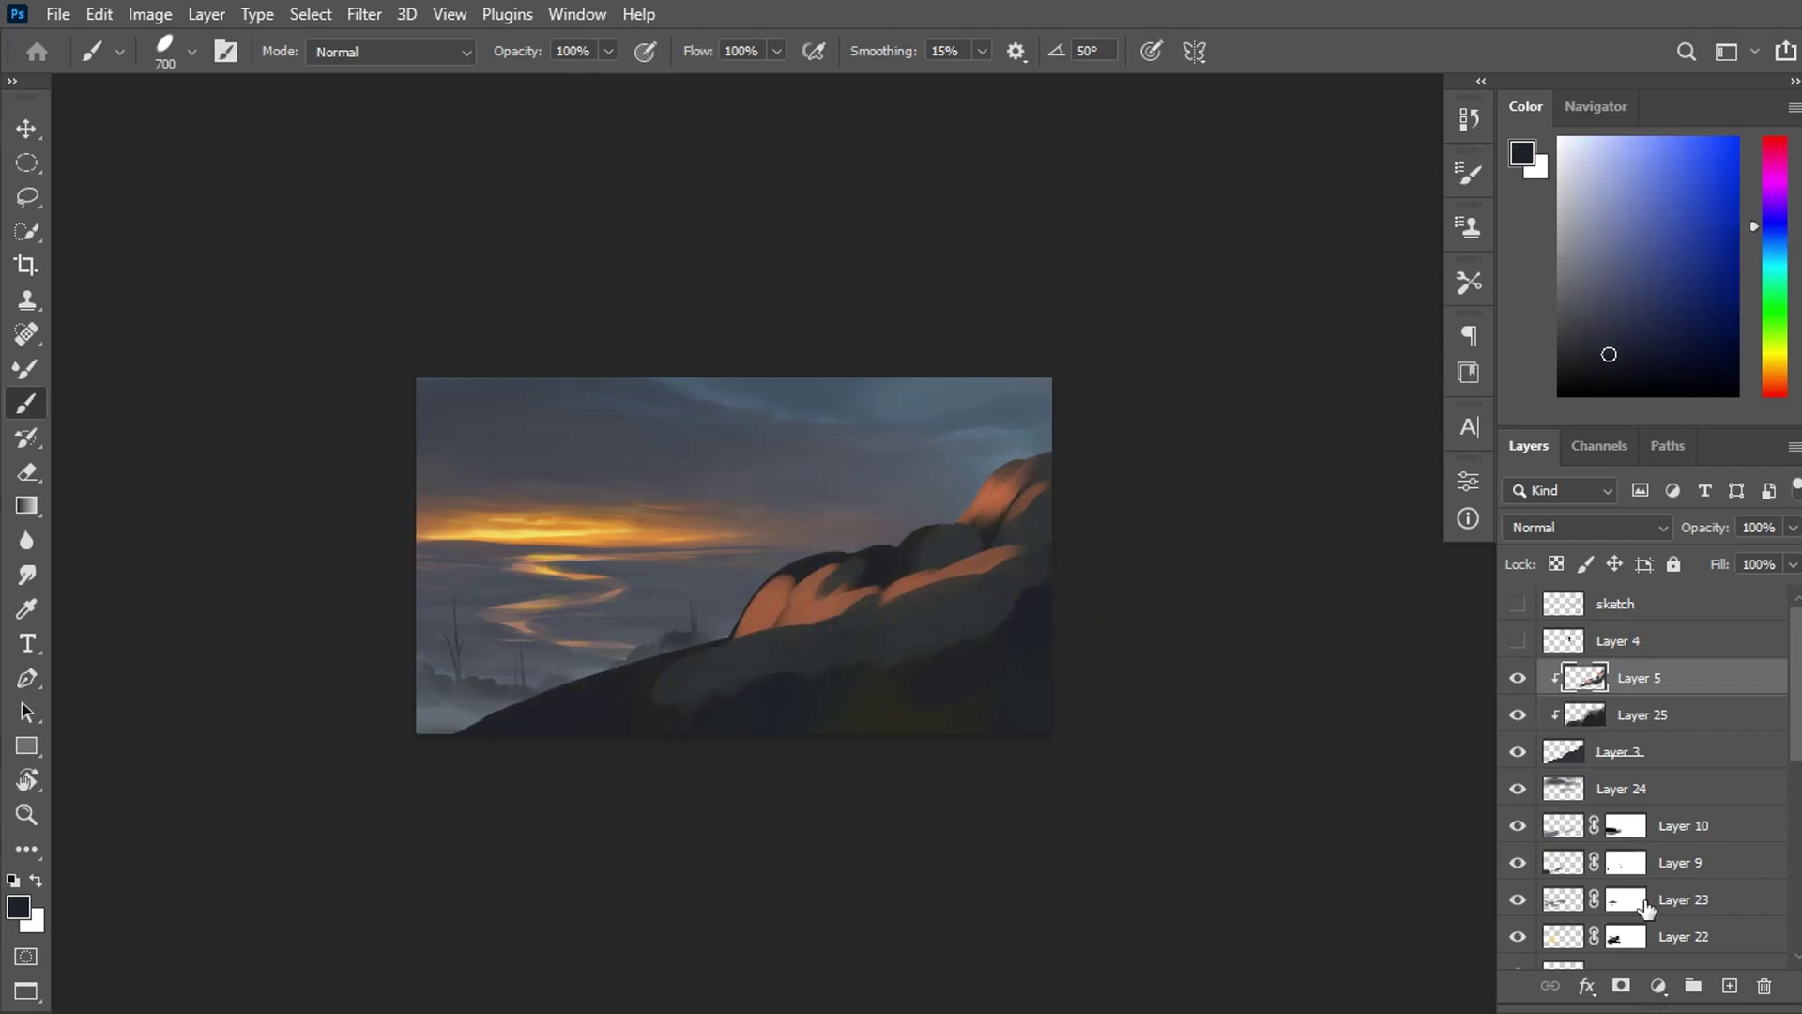
Add Layer 26, clip Layer 5, and paint black on its mask to hide the grey hill patch.
click(1730, 988)
right_click(1633, 678)
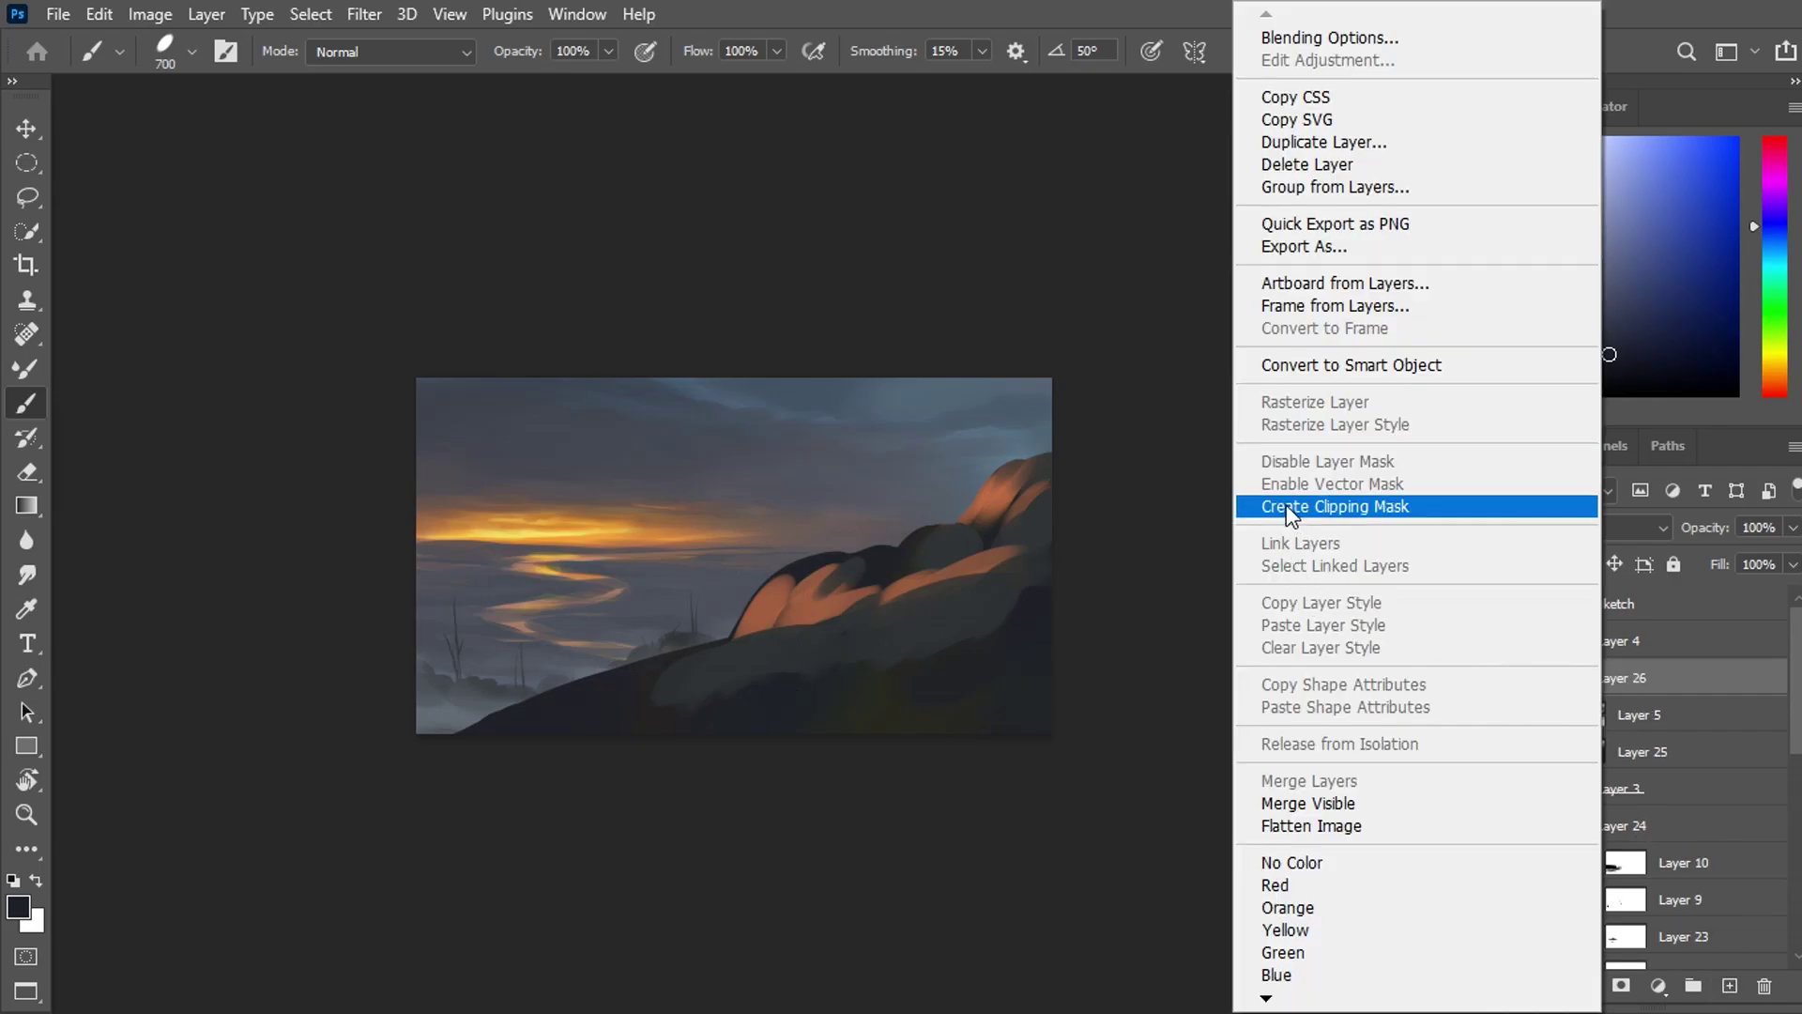
click(1274, 513)
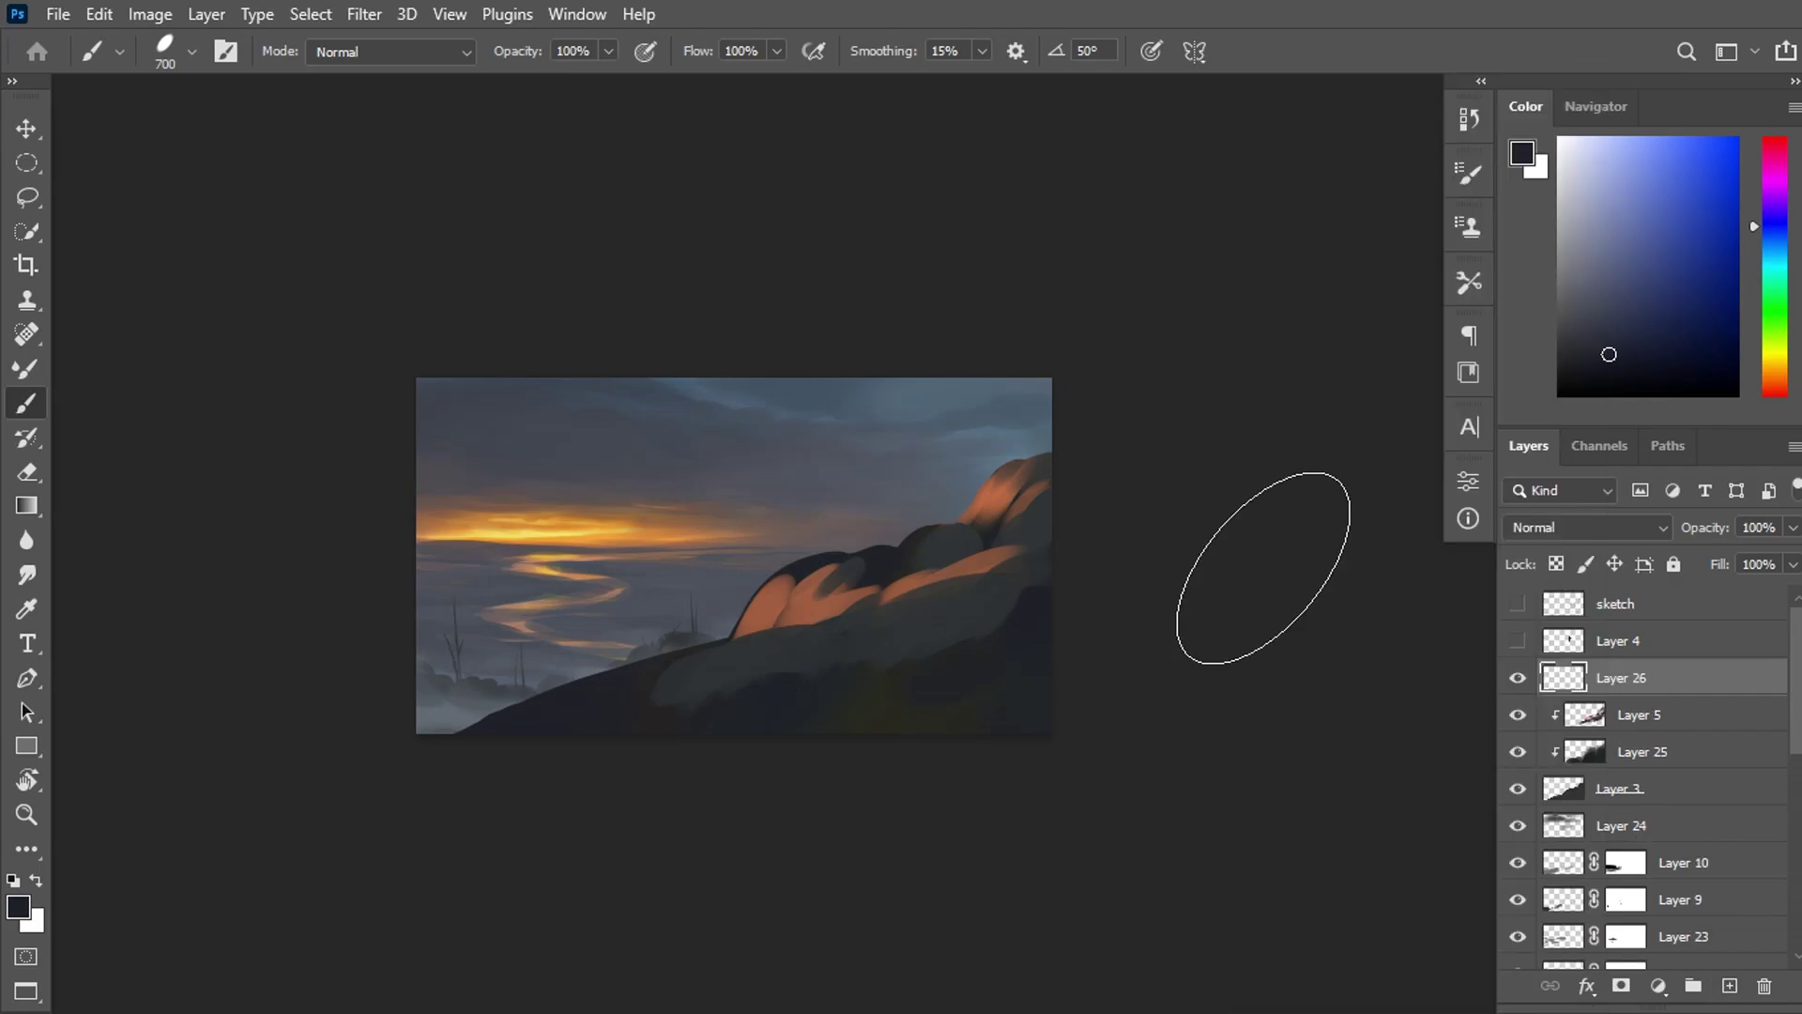
click(1619, 986)
key(bracketleft)
key(bracketleft)
key(bracketleft)
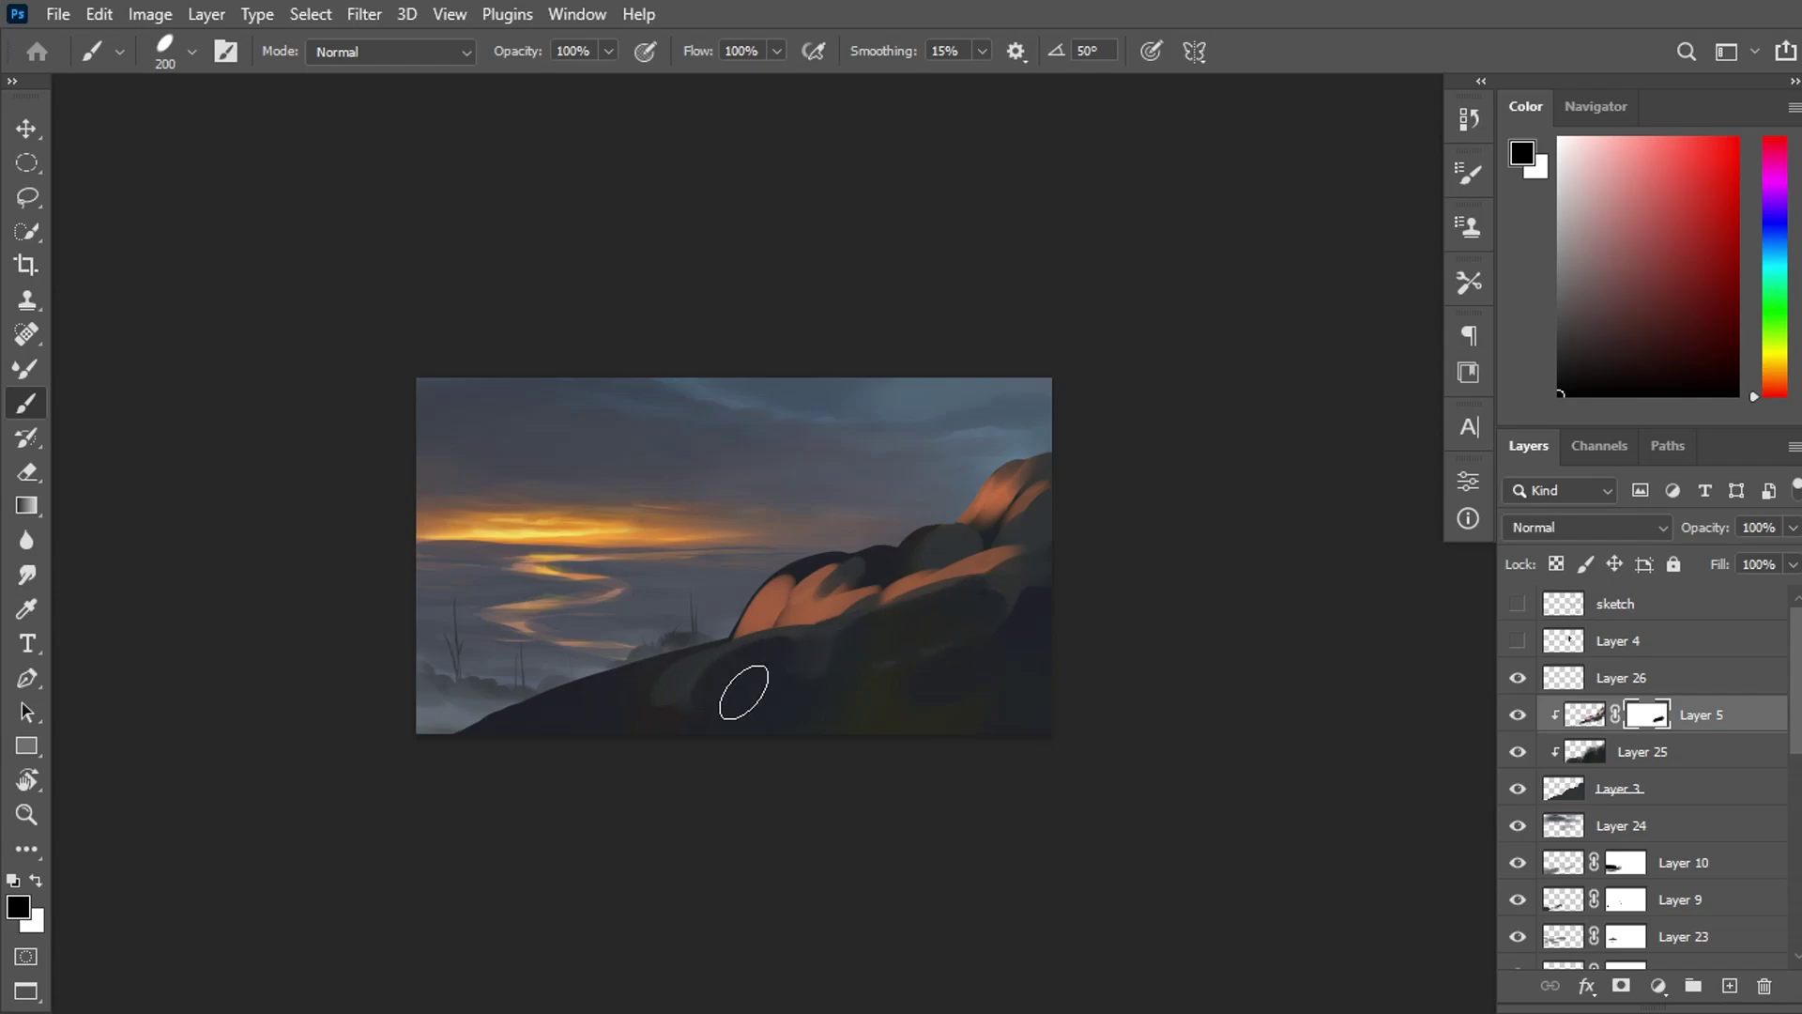
drag(743, 692, 826, 657)
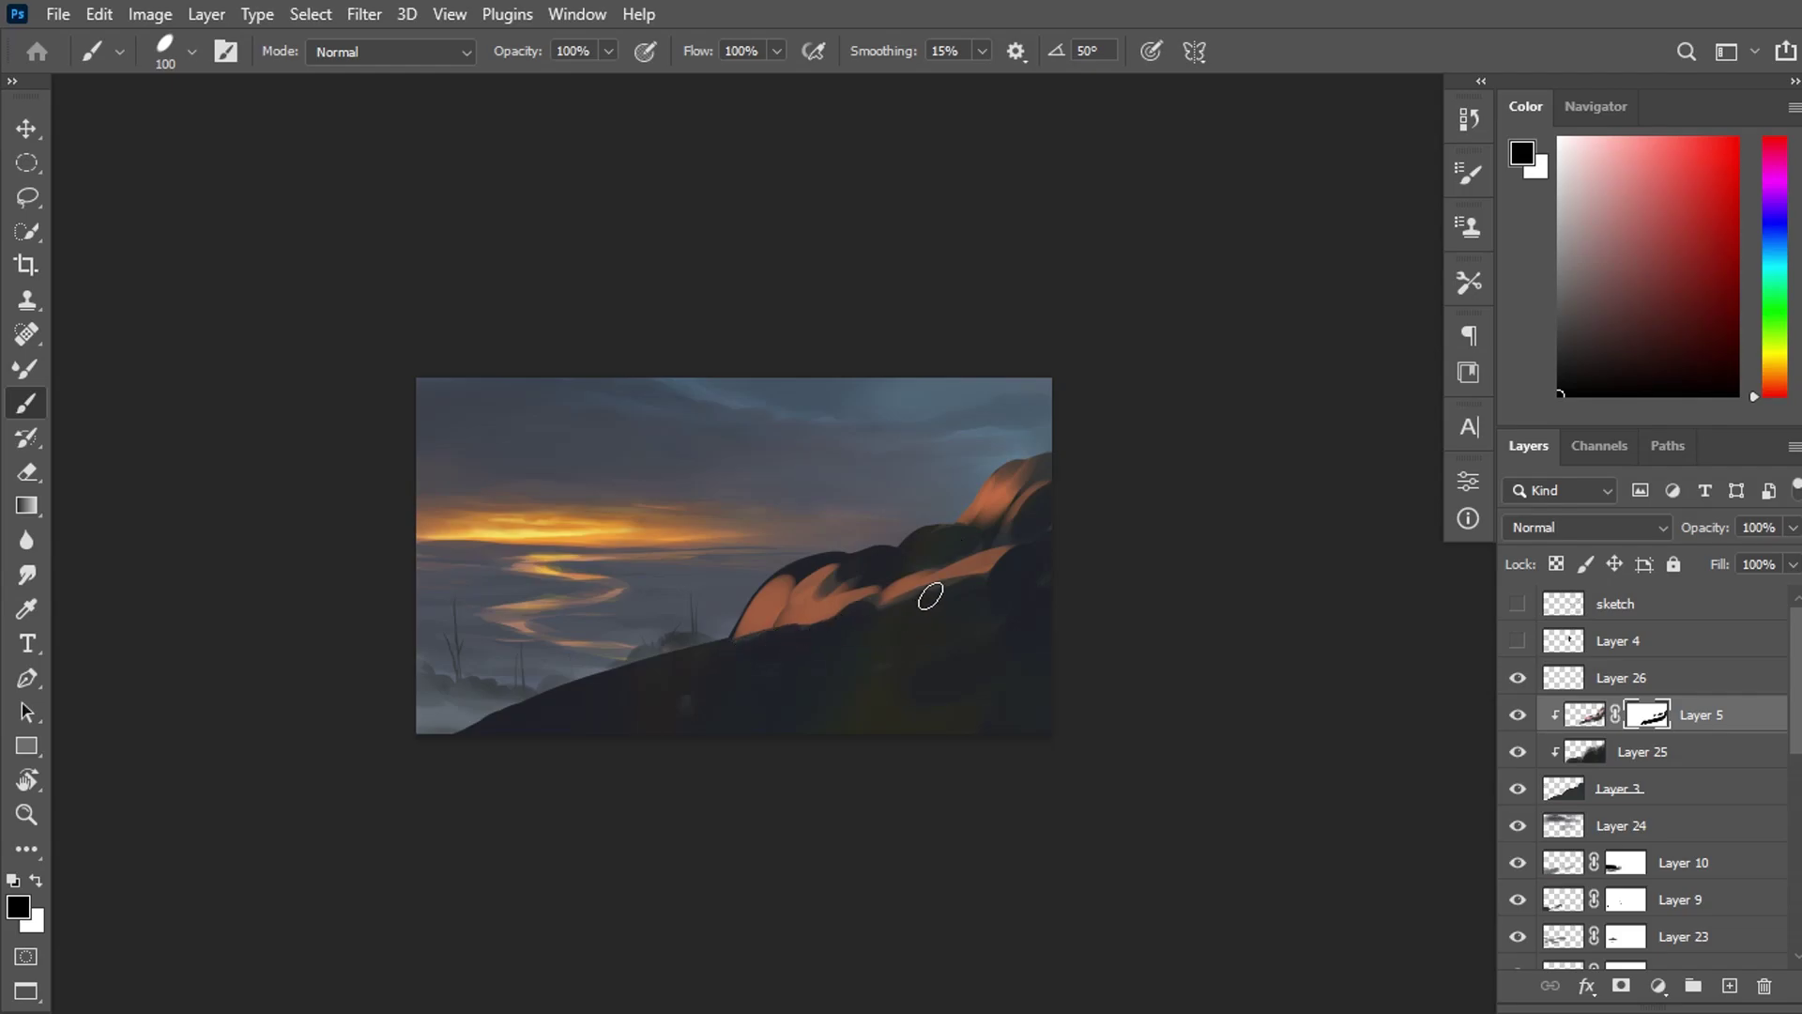
Clip Layer 26 to the layers below and flip the canvas horizontally.
click(1607, 685)
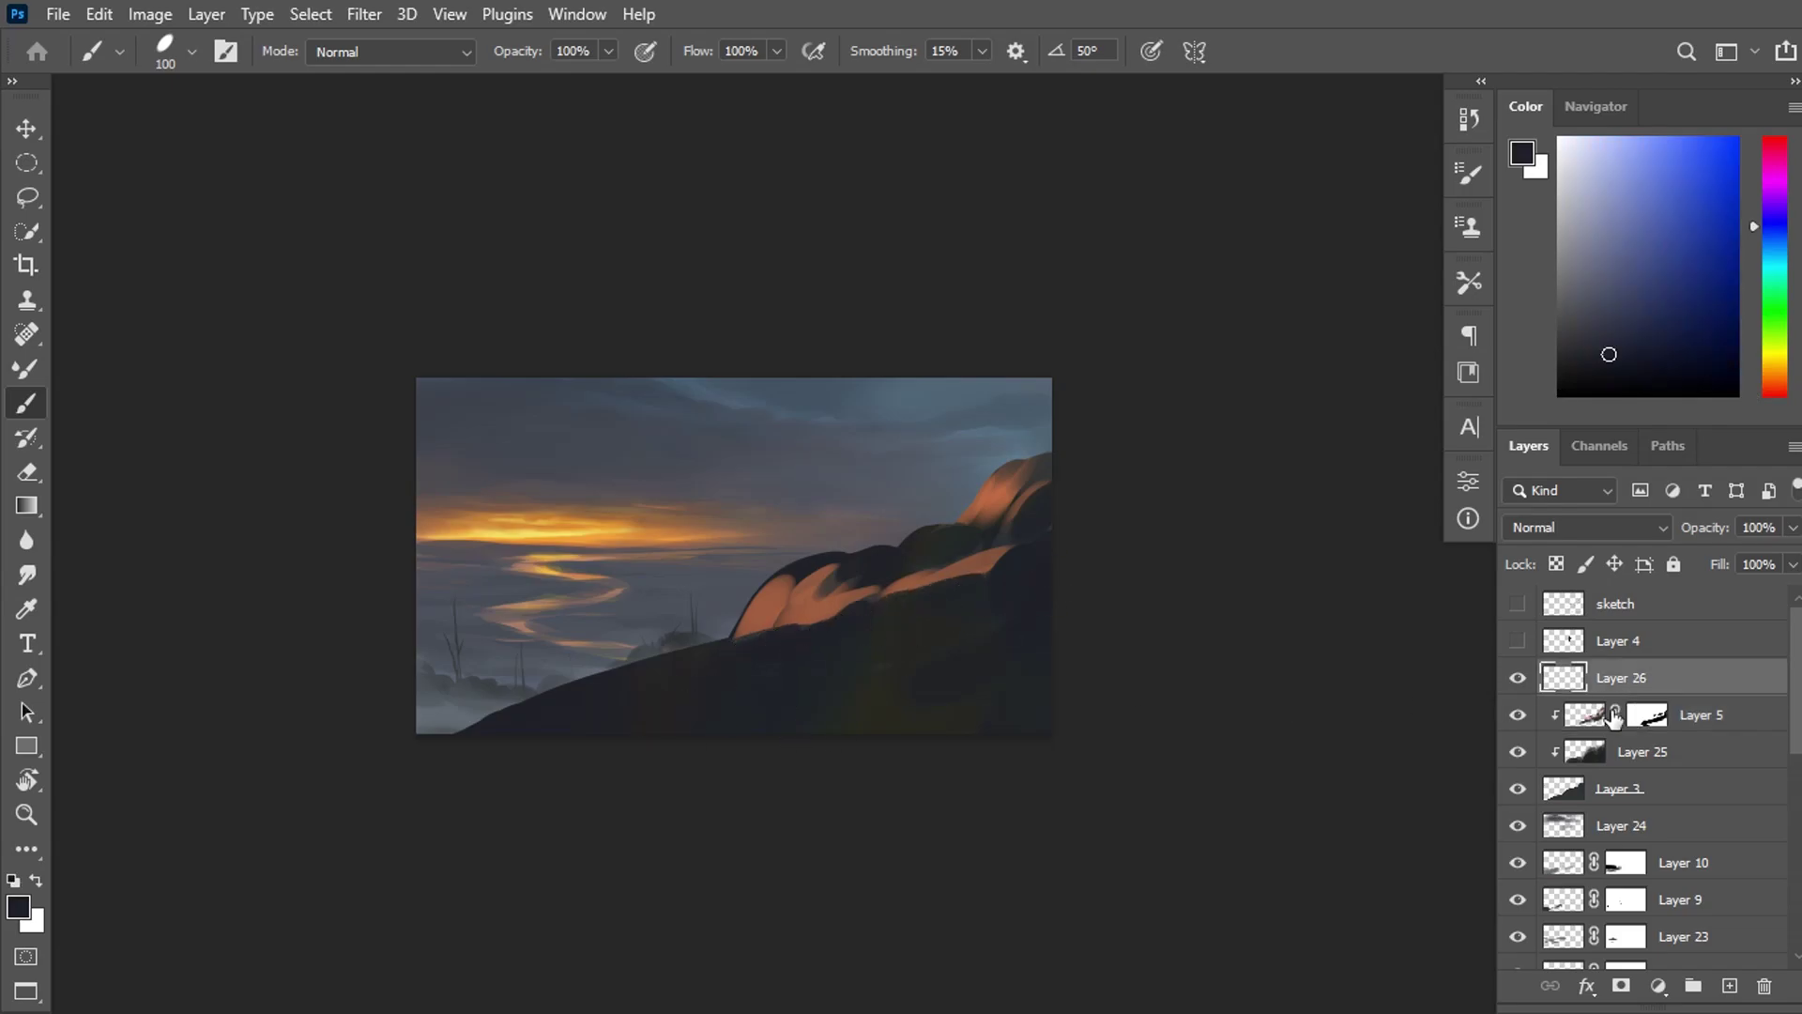
right_click(1638, 694)
click(1258, 507)
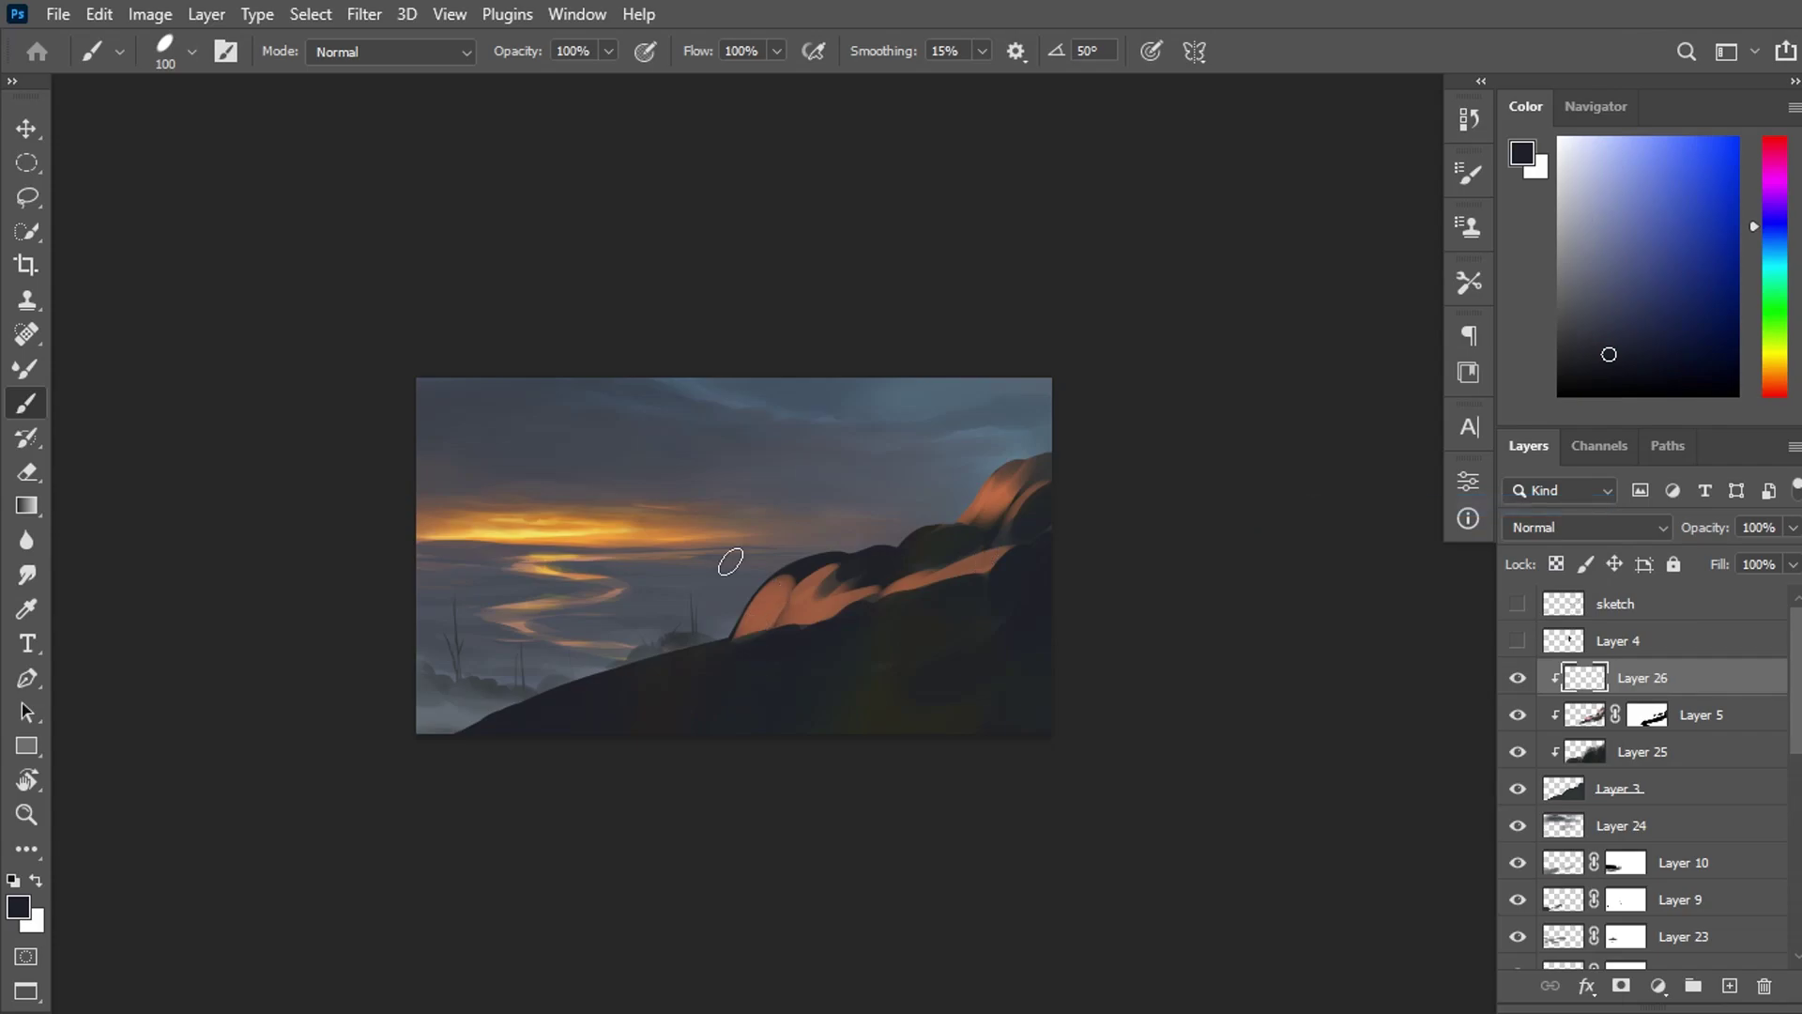
key(h)
key(ctrl+plus)
Choose a different painting brush preset, enlarge it, and sample colours from the hill.
right_click(634, 509)
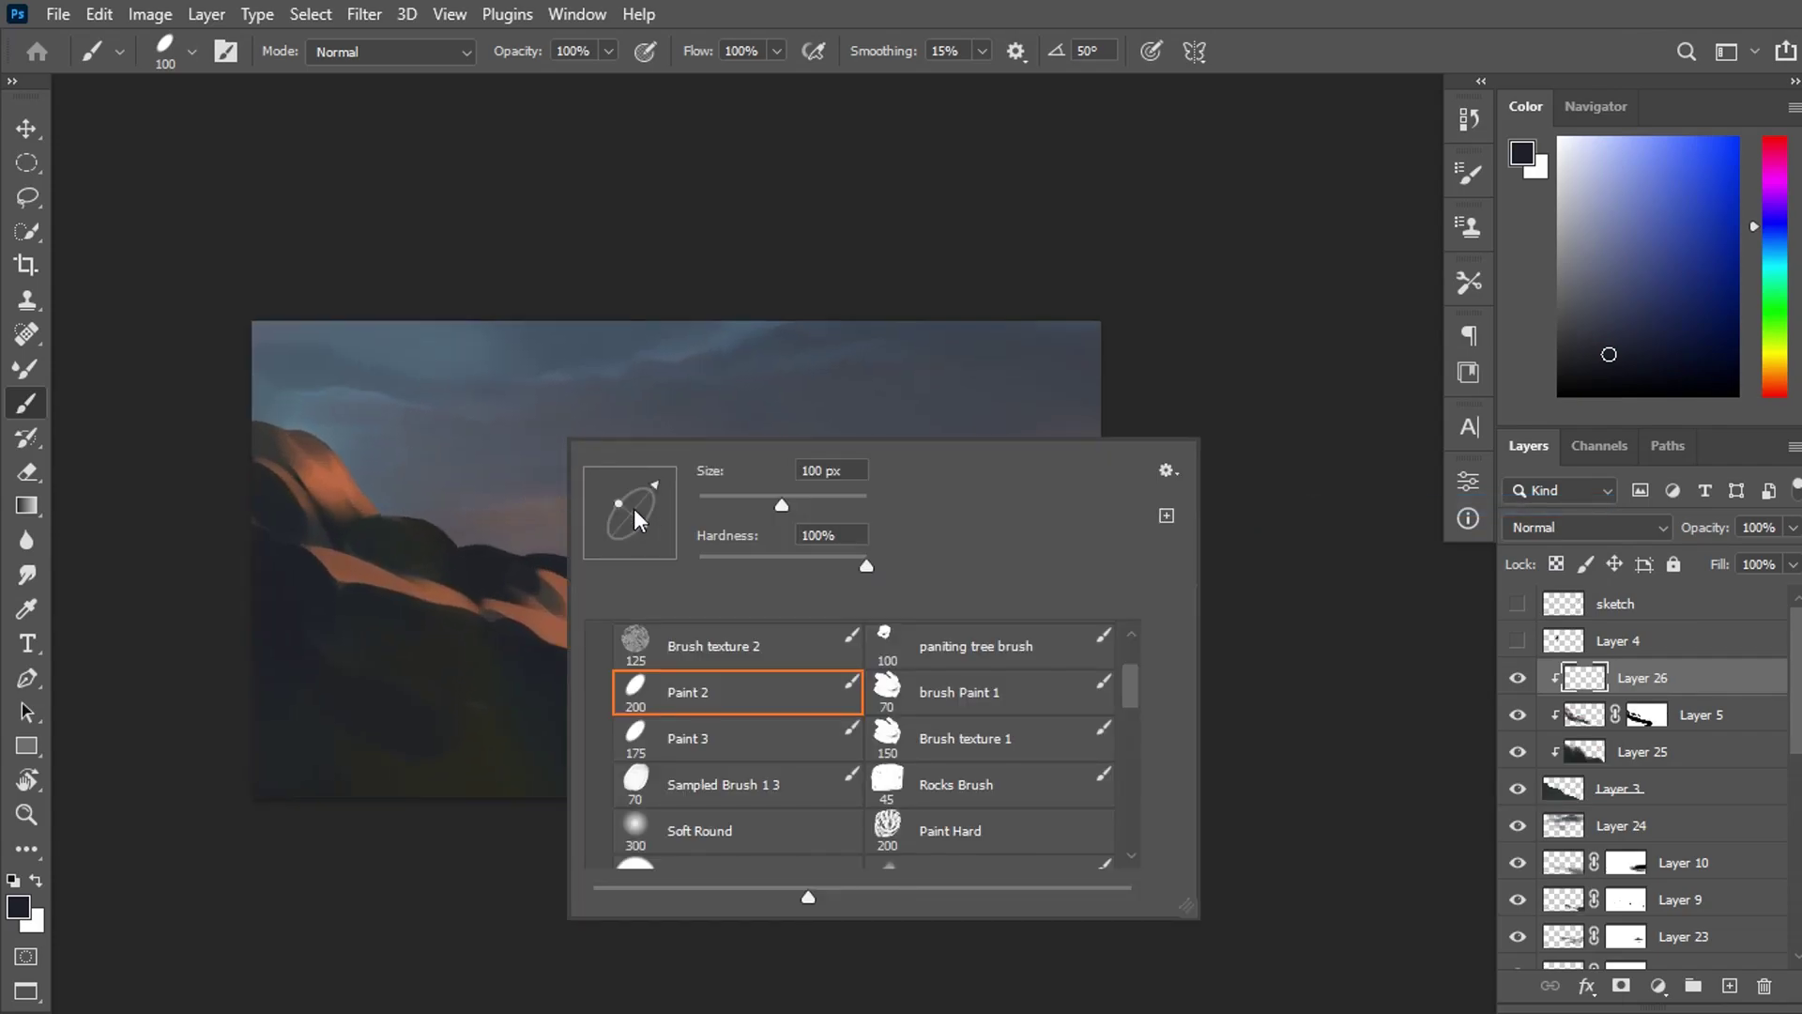
key(Return)
alt+click(347, 632)
alt+click(418, 636)
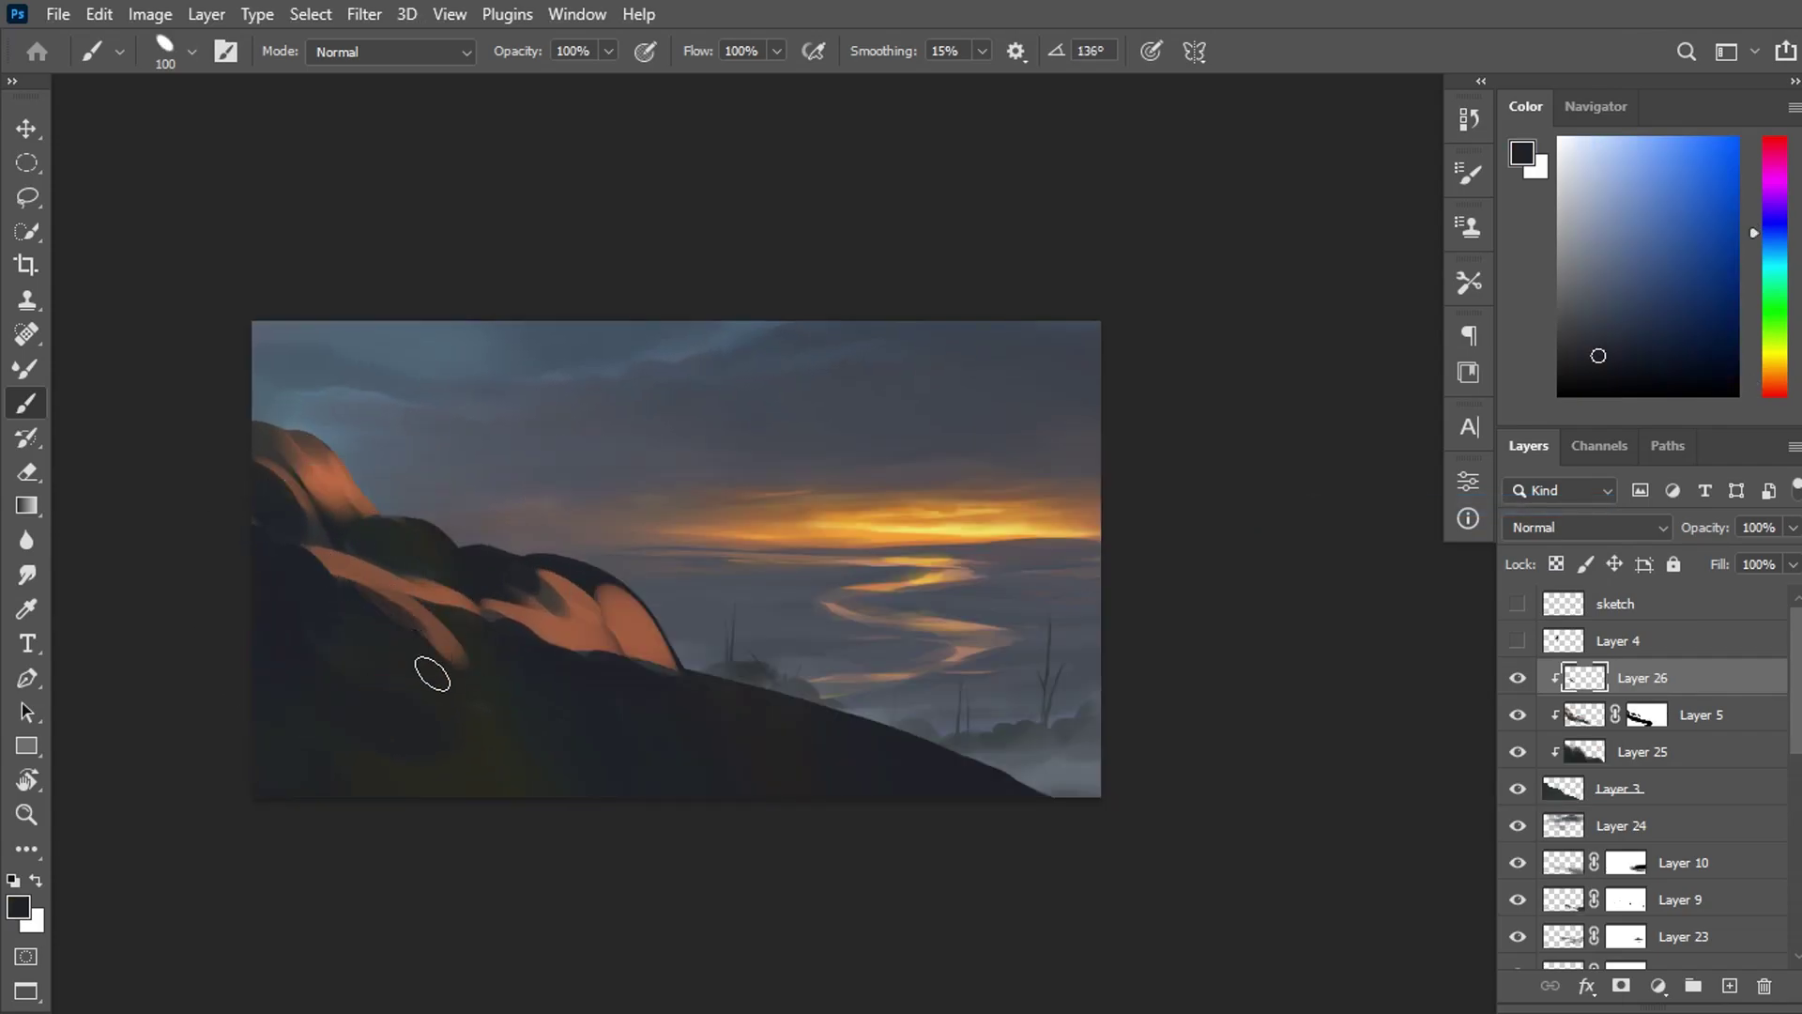
alt+click(463, 684)
key(bracketright)
key(bracketright)
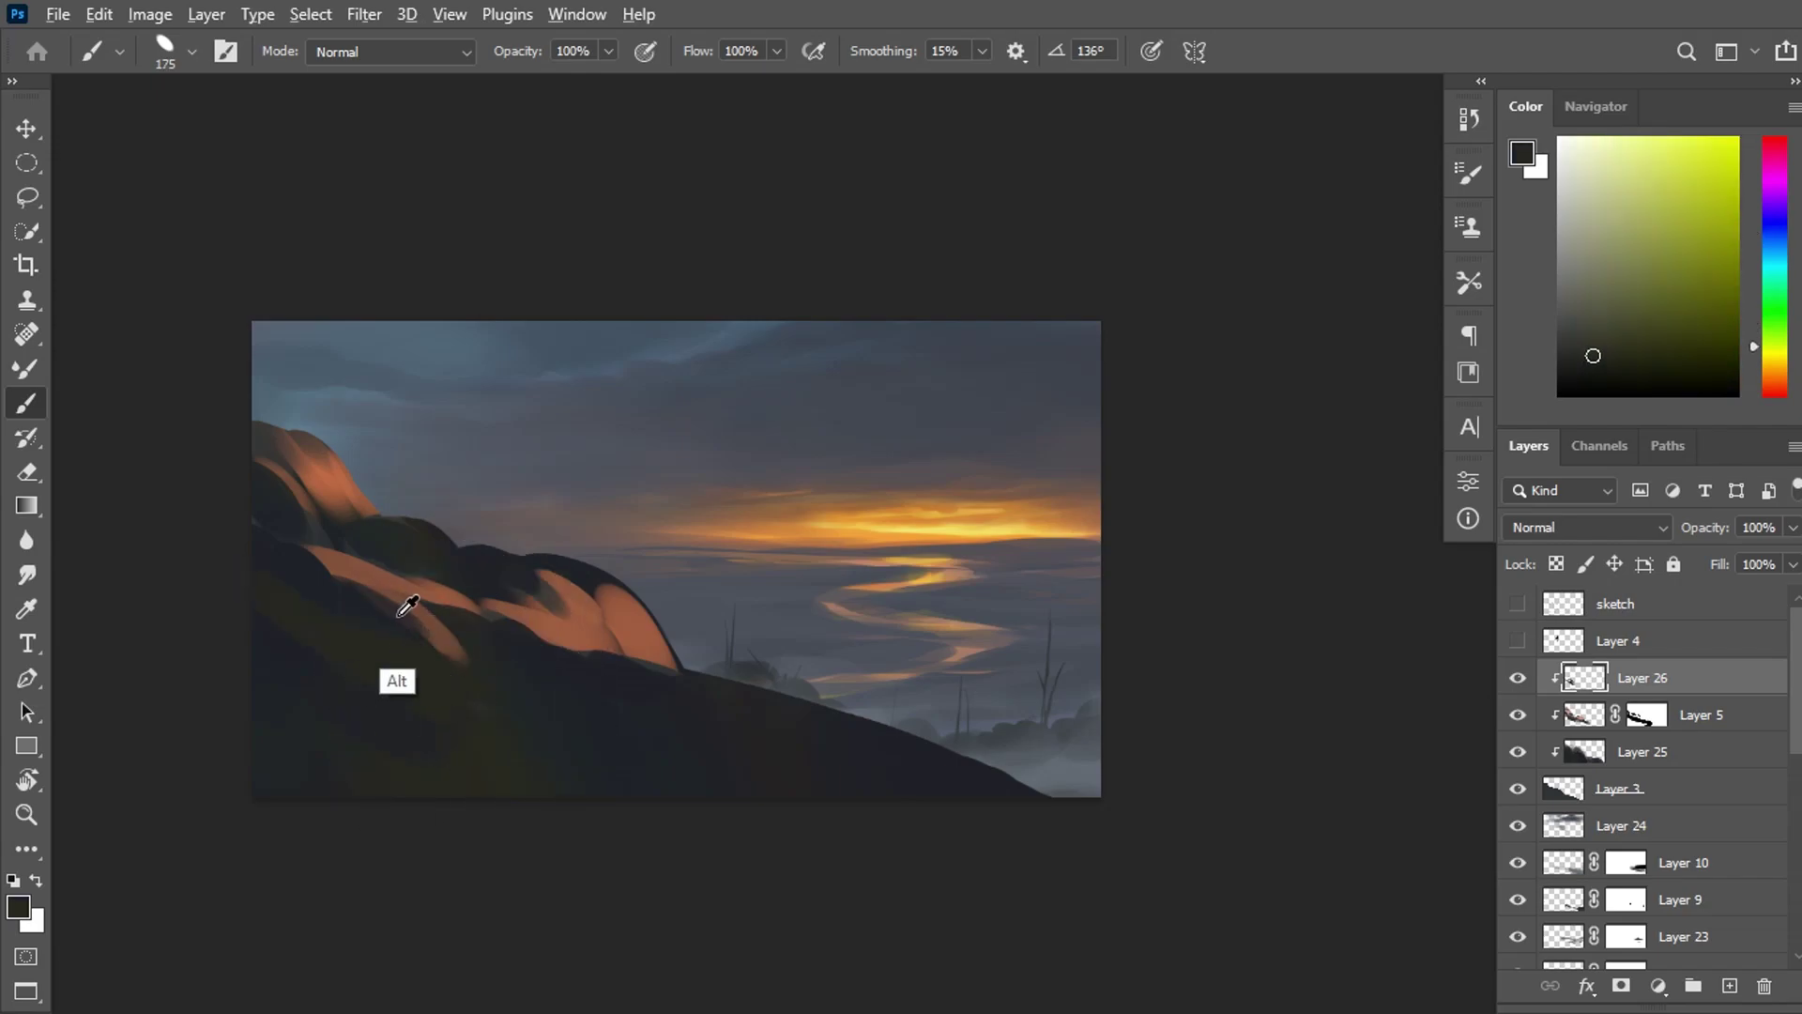
alt+click(402, 605)
Paint dark olive-green shading across the orange-lit hilltops, then sample browns from the hill.
alt+click(420, 648)
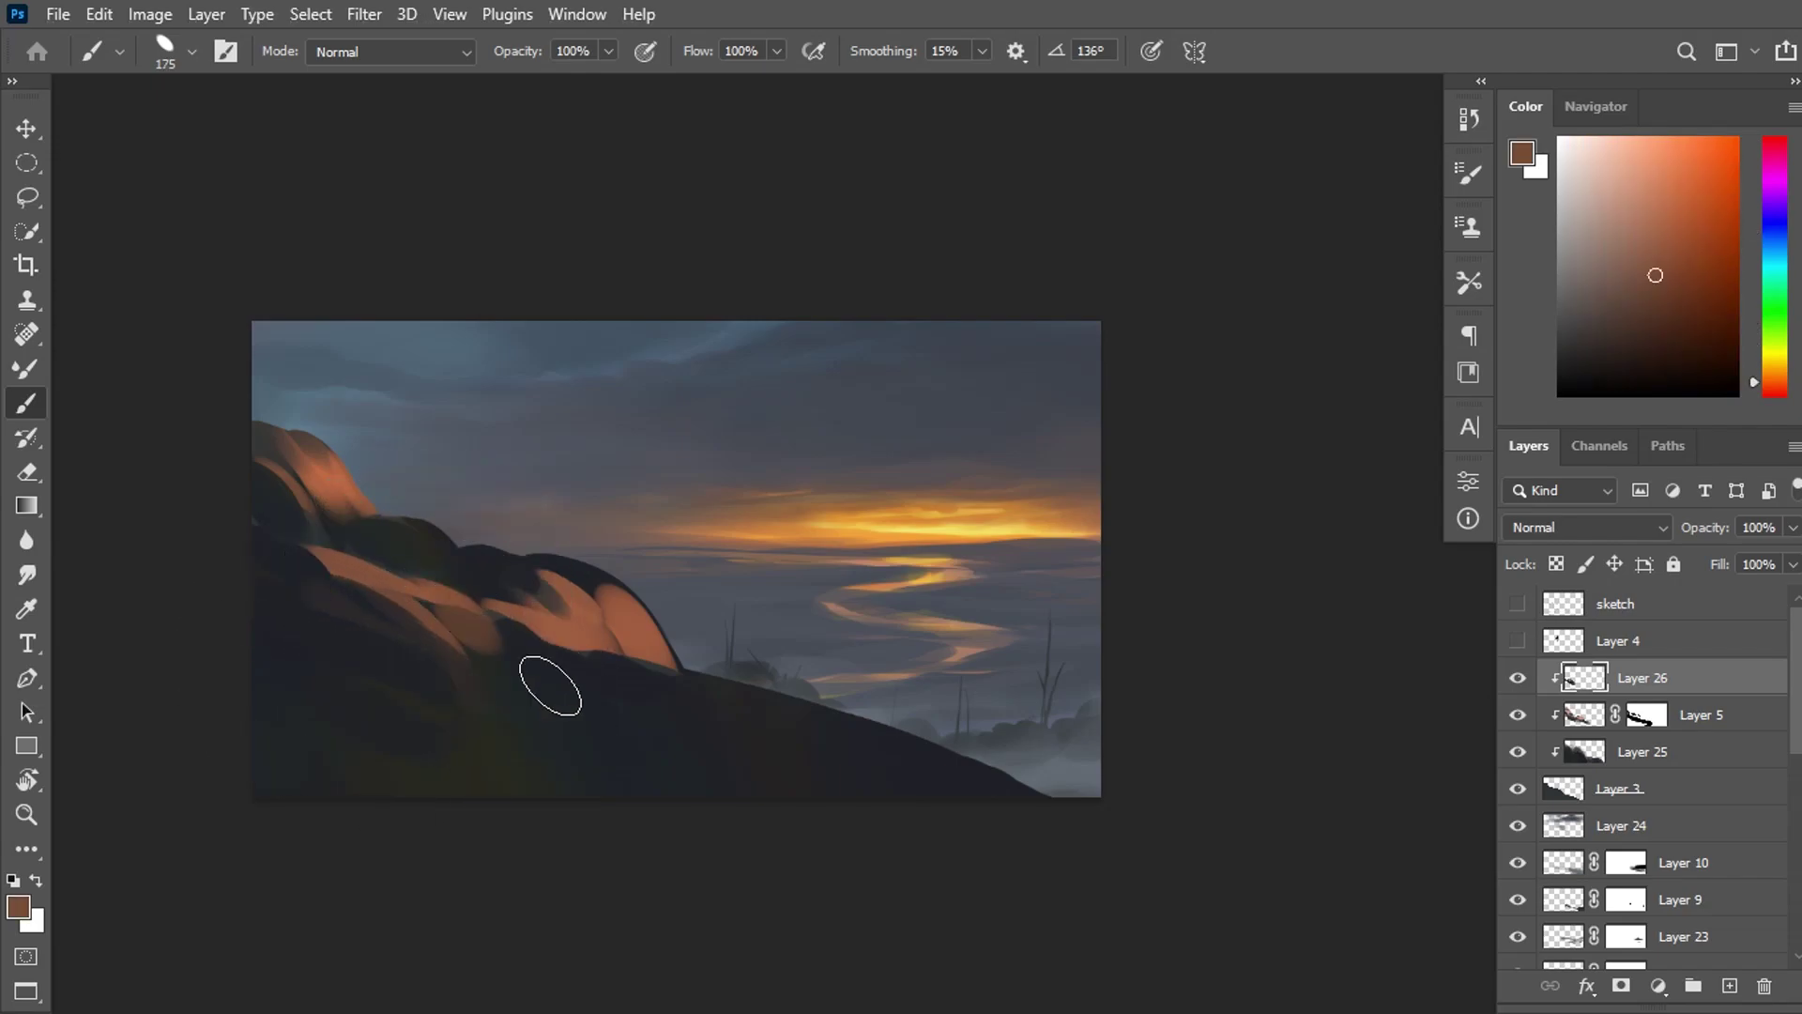
alt+click(389, 532)
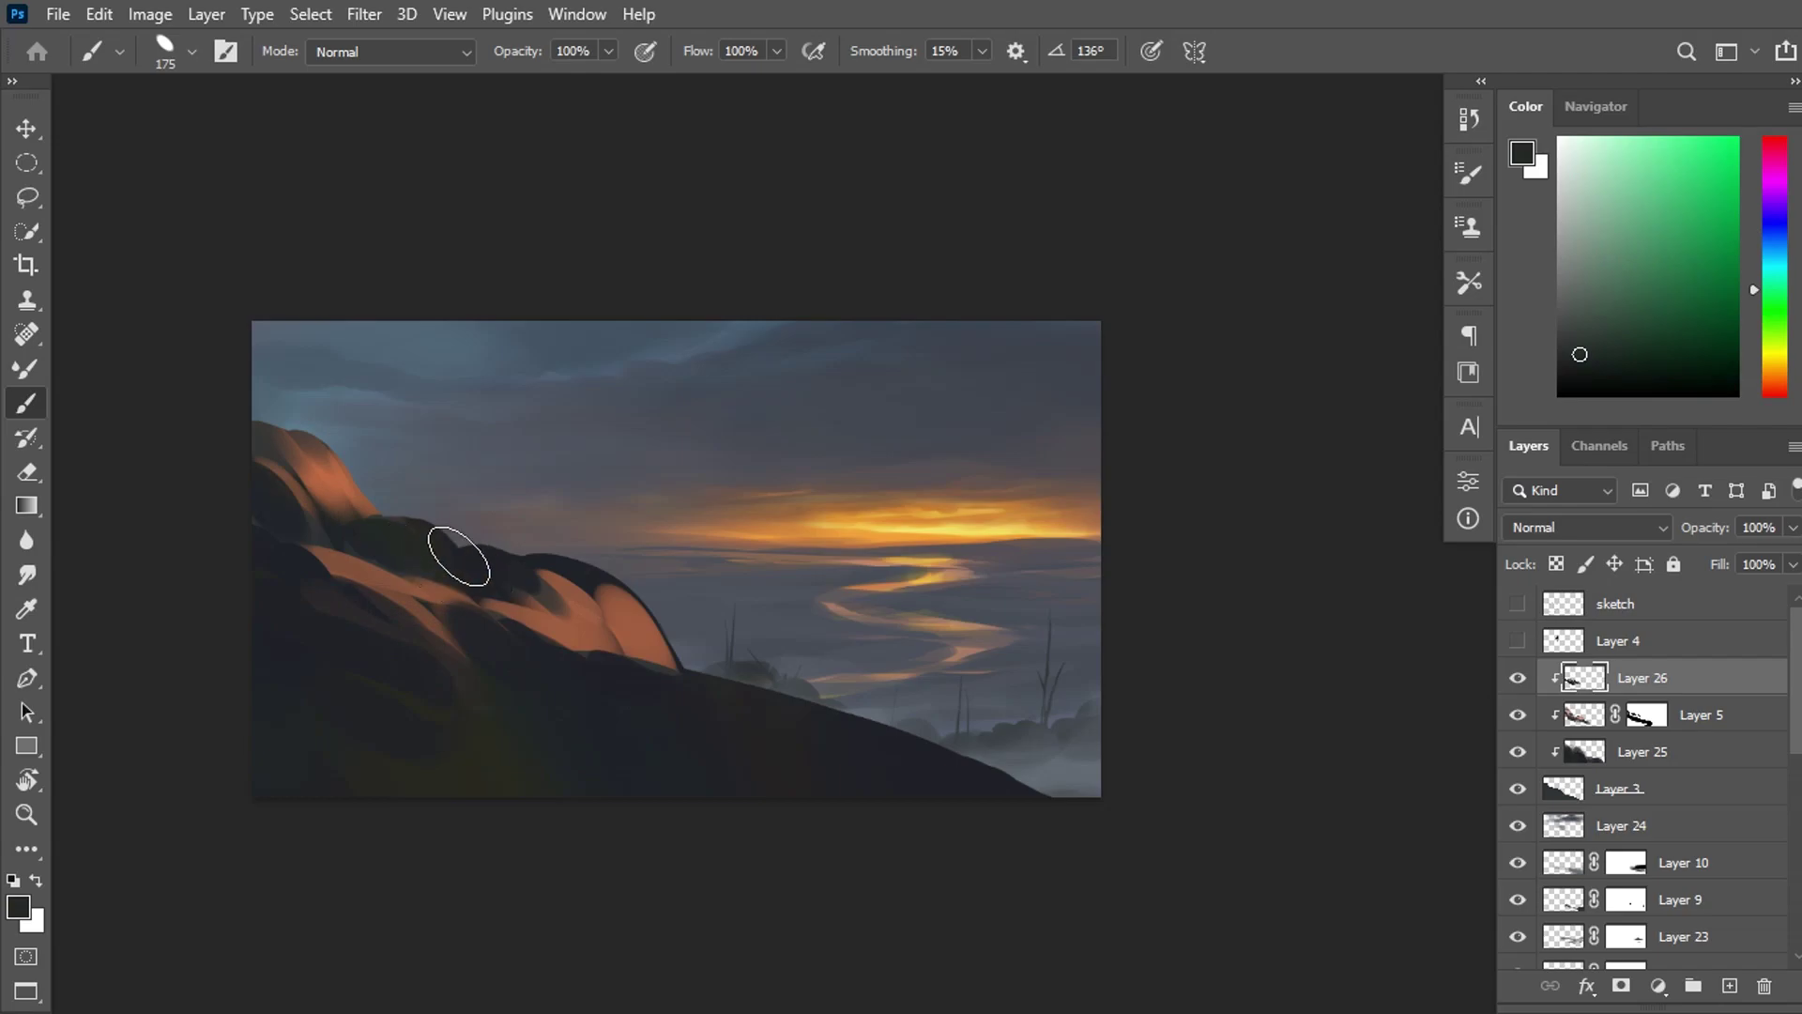
alt+click(479, 742)
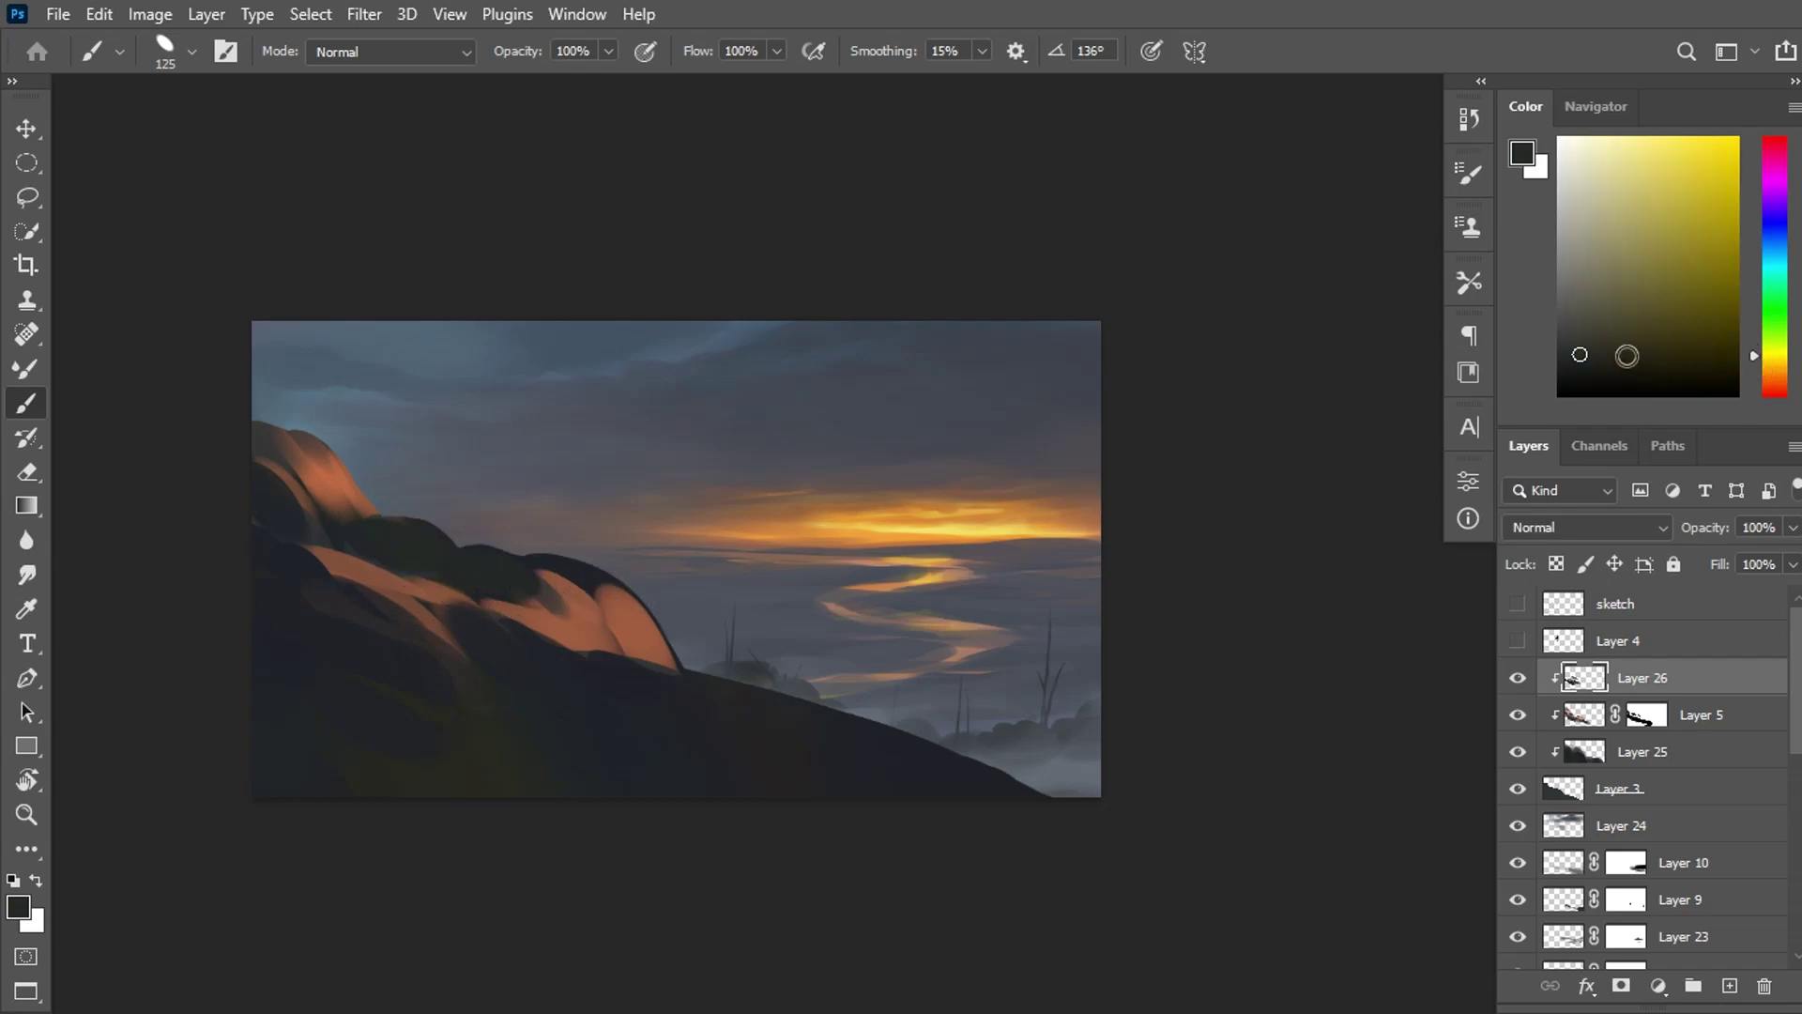
mouse_move(489, 565)
mouse_down()
mouse_move(441, 561)
mouse_move(592, 566)
mouse_up()
alt+click(357, 493)
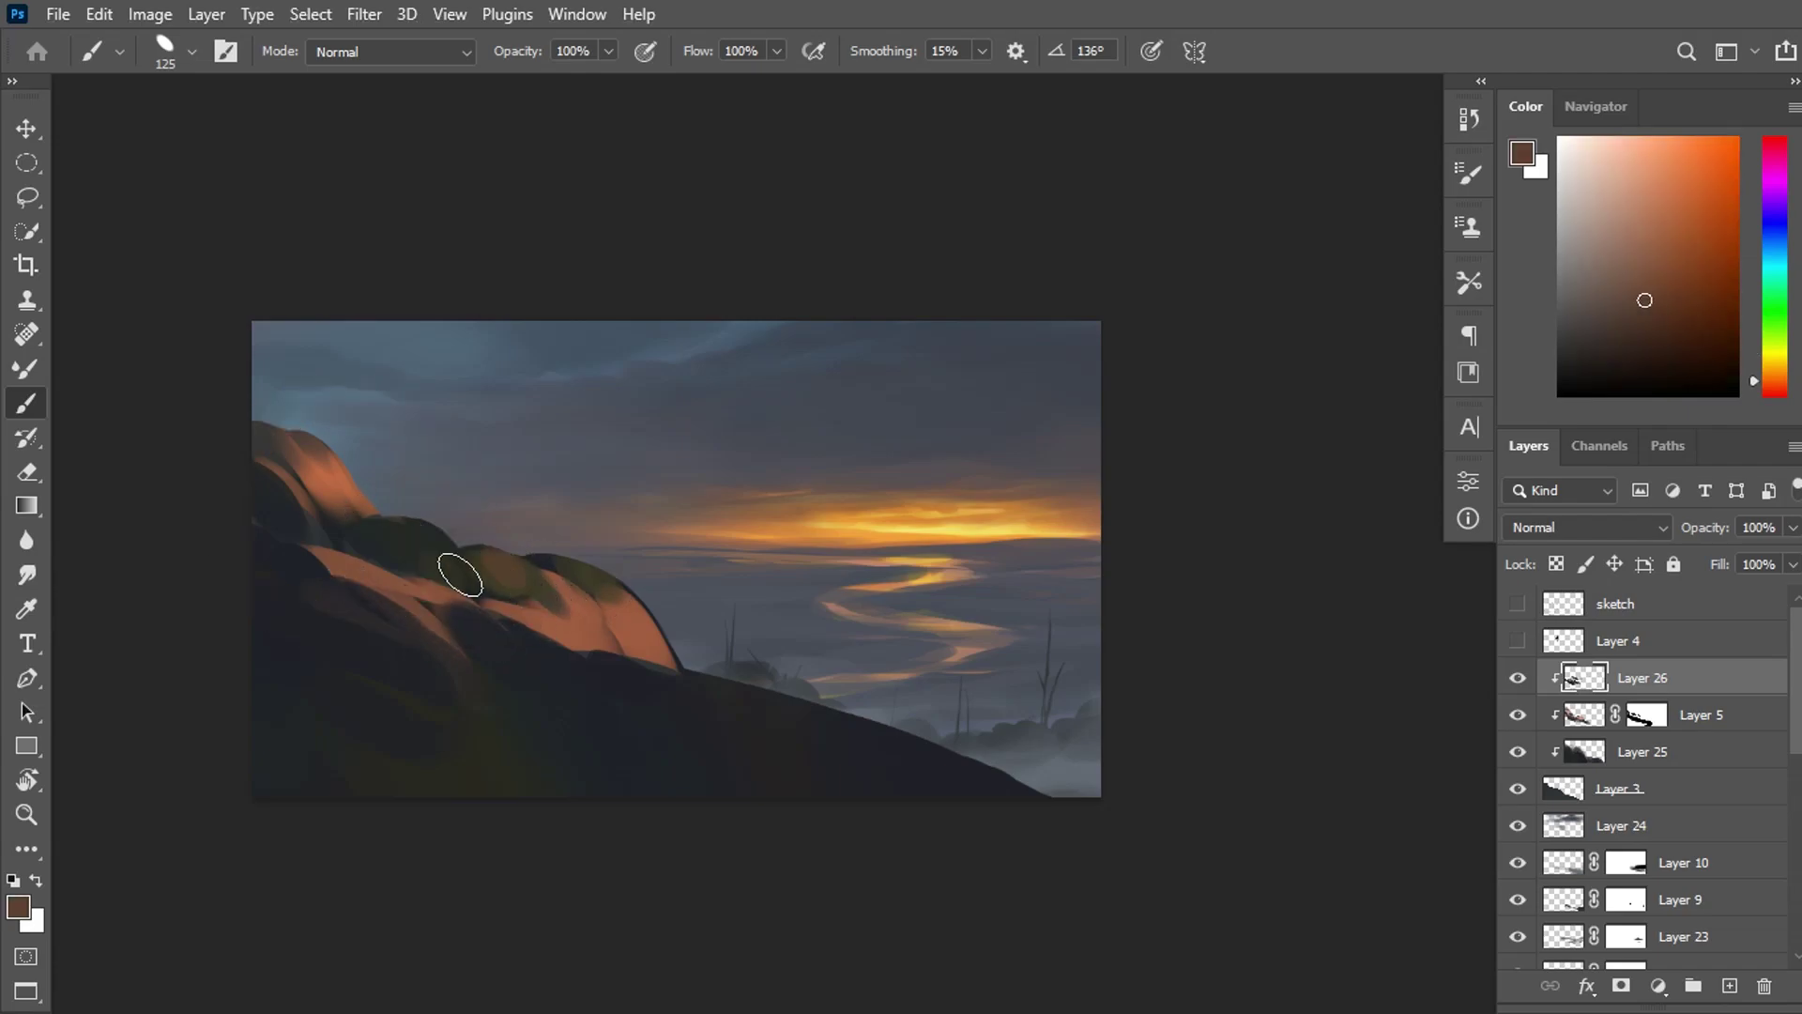
alt+click(442, 535)
alt+click(502, 554)
Zoom in, shrink the brush and briefly show the cowboy silhouette to check placement.
key(ctrl+plus)
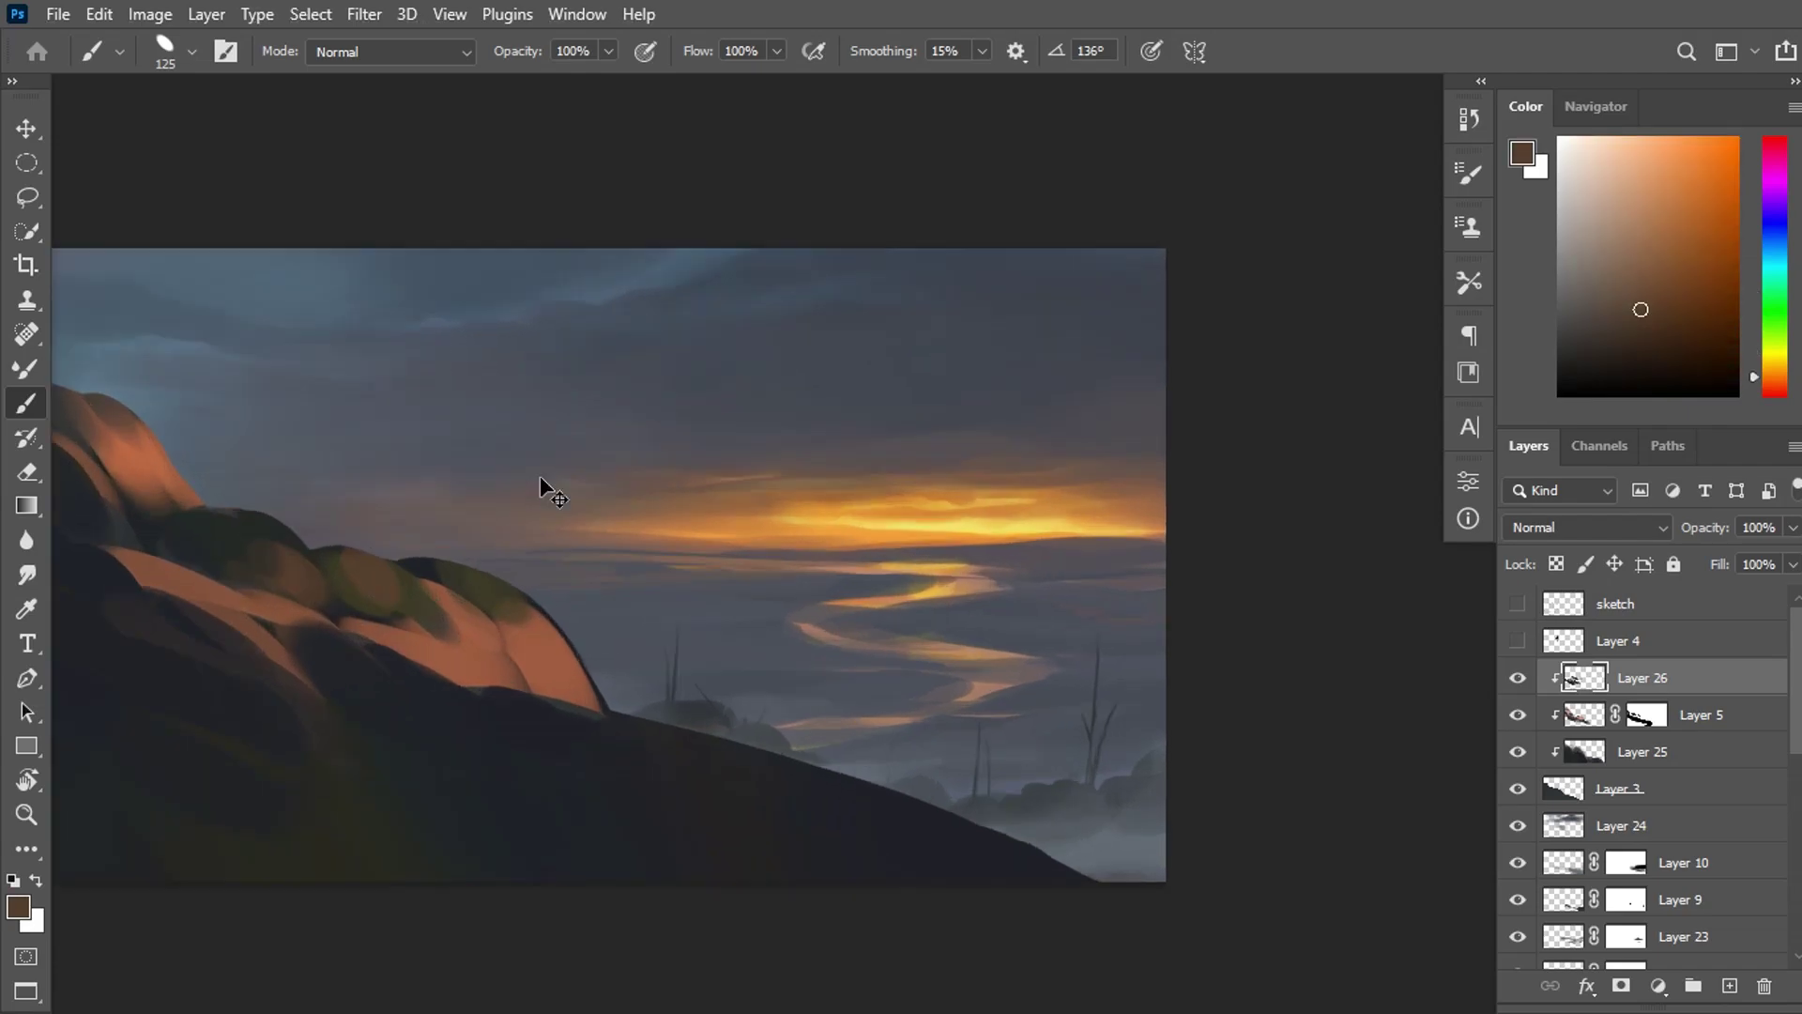
key(bracketleft)
alt+click(267, 526)
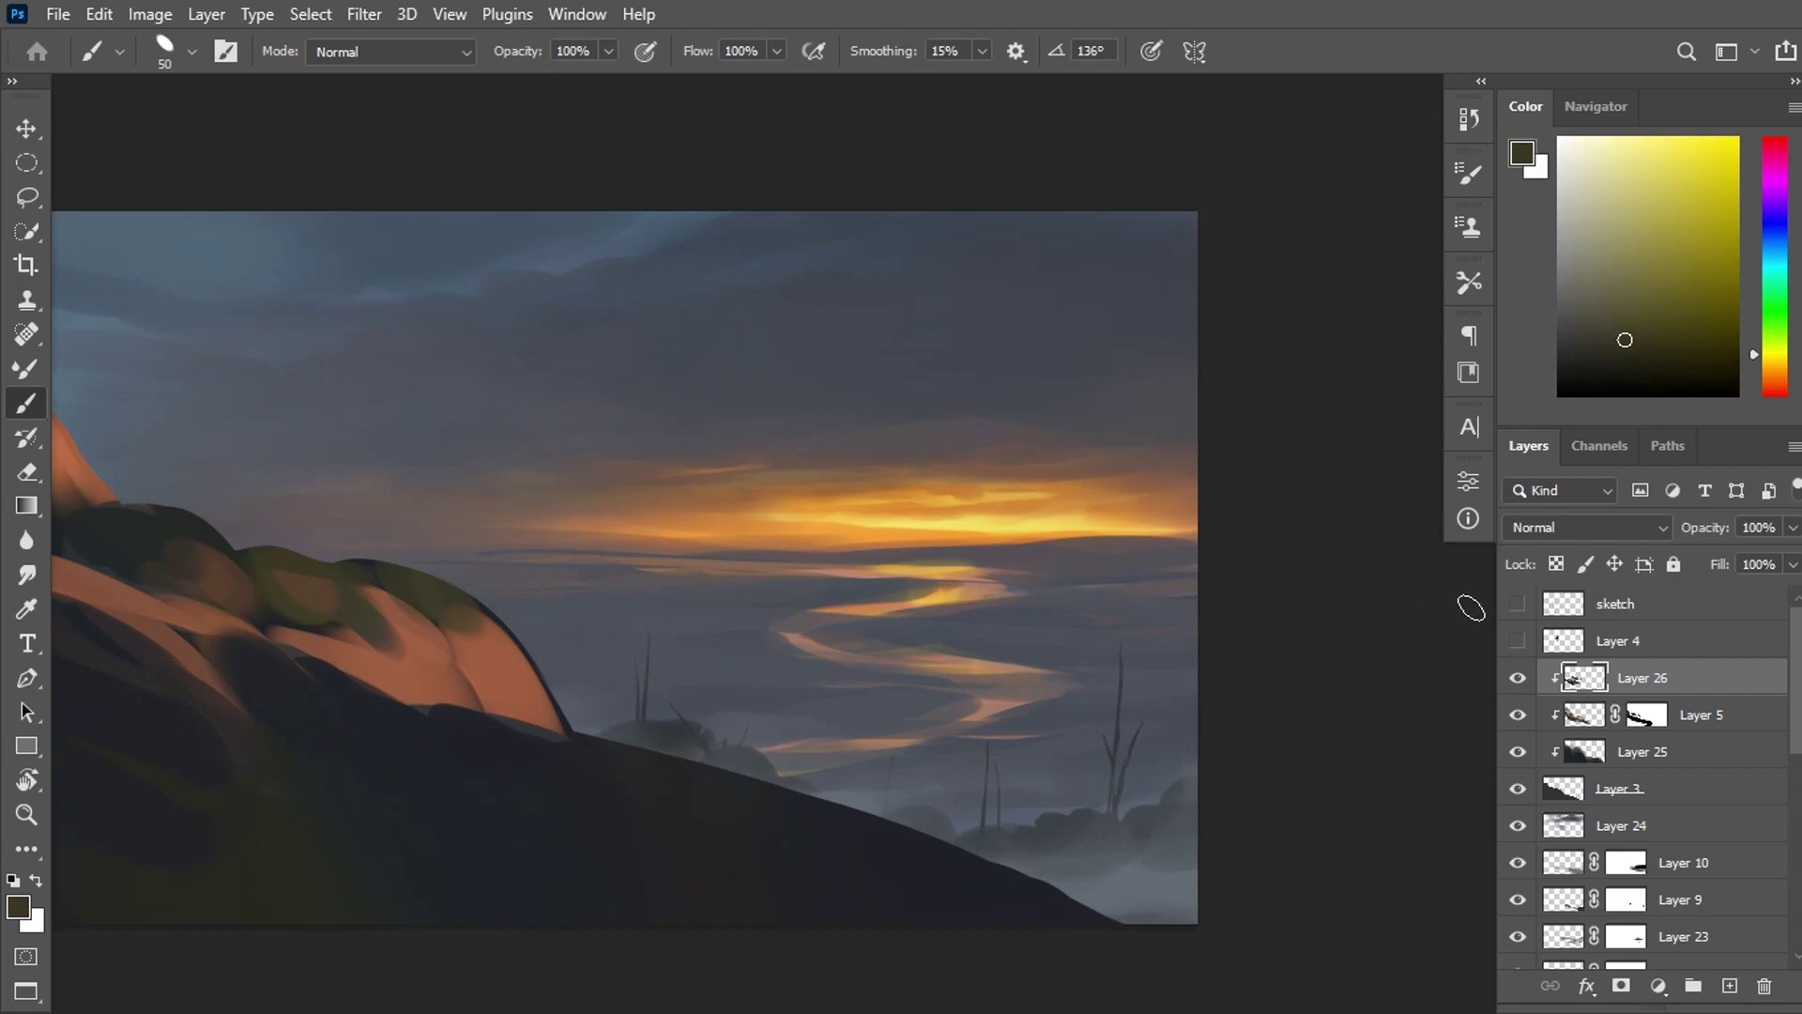
click(1514, 641)
click(1518, 641)
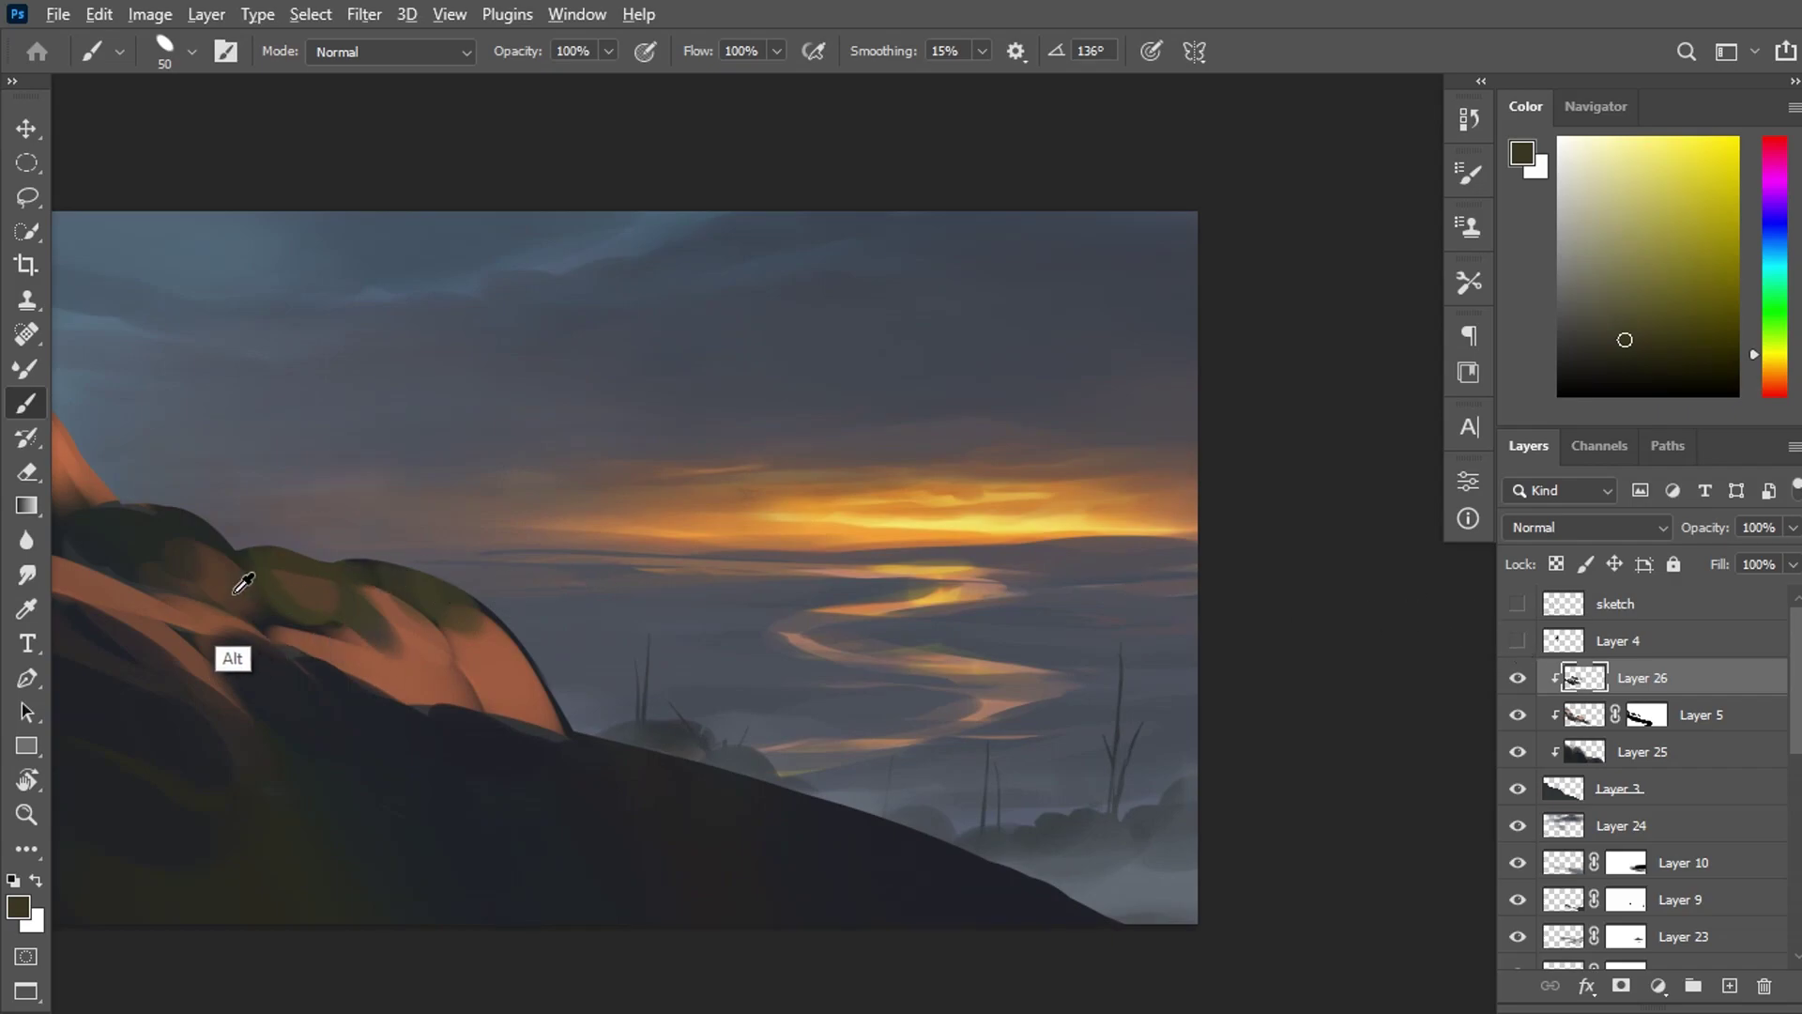
alt+click(341, 579)
alt+click(178, 540)
Dab olive shading onto the ridge and hilltop using colours sampled from the hill.
alt+click(347, 699)
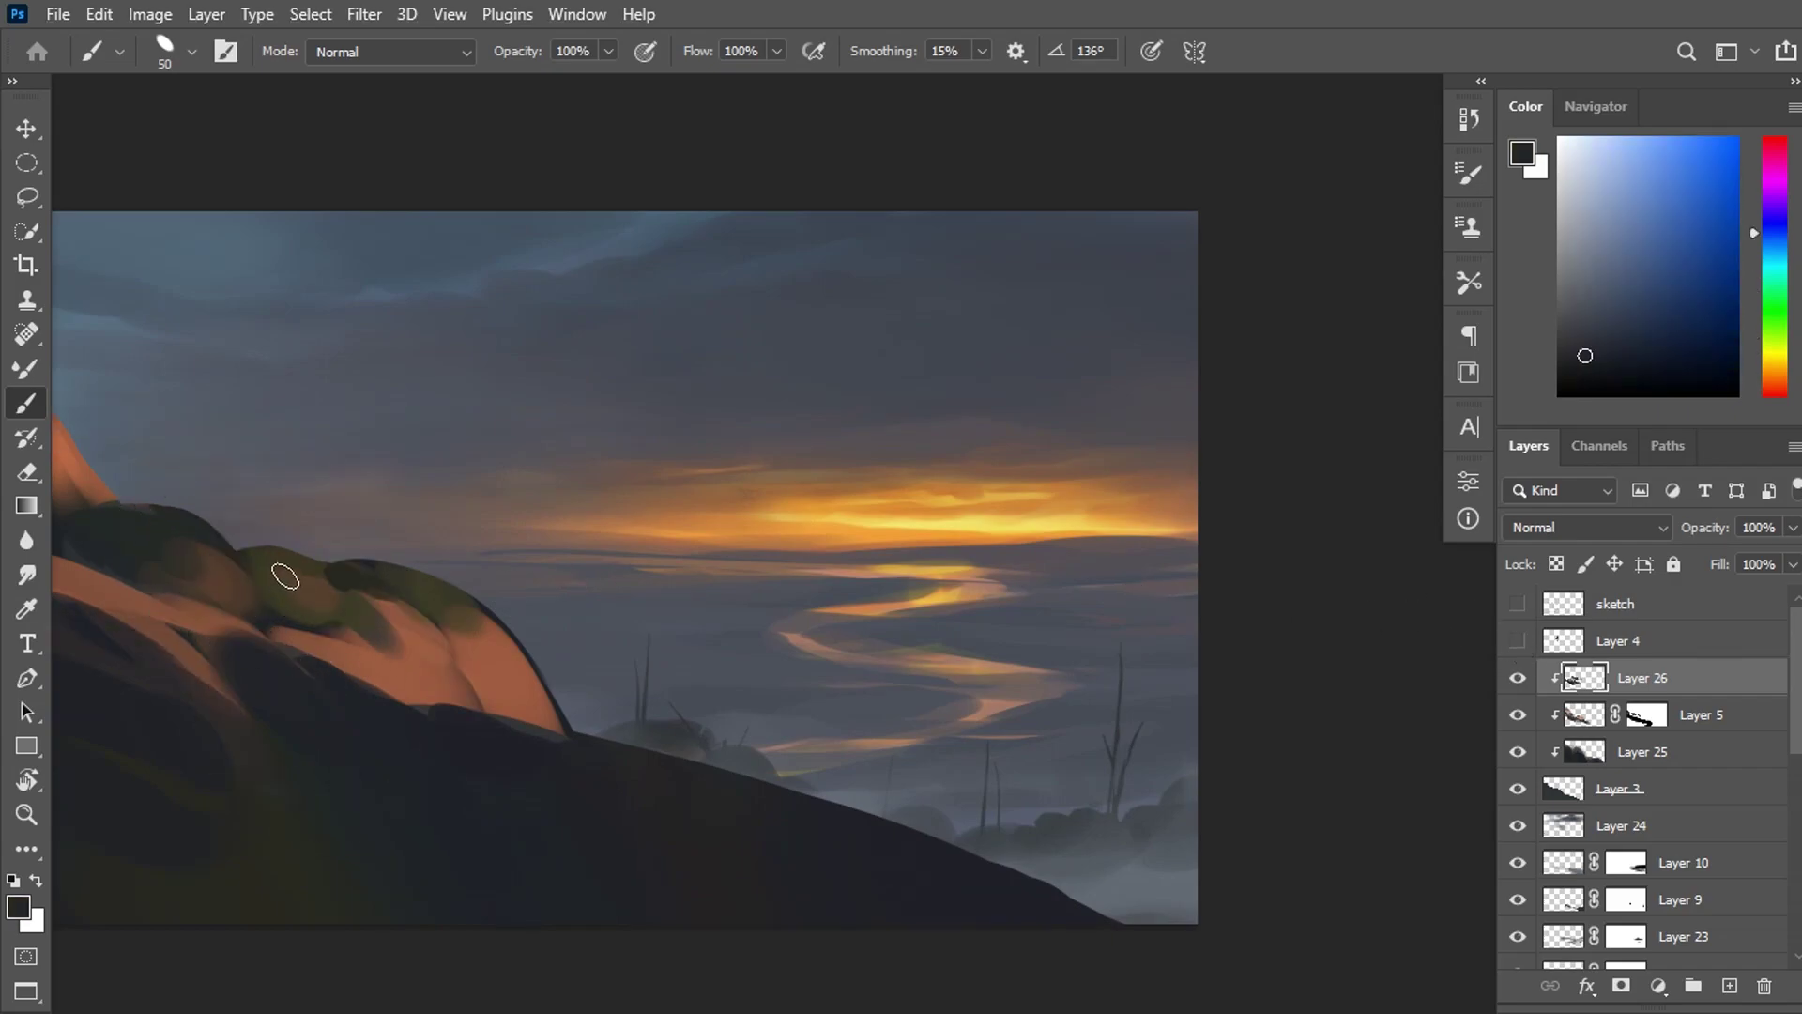
alt+click(334, 589)
alt+click(427, 588)
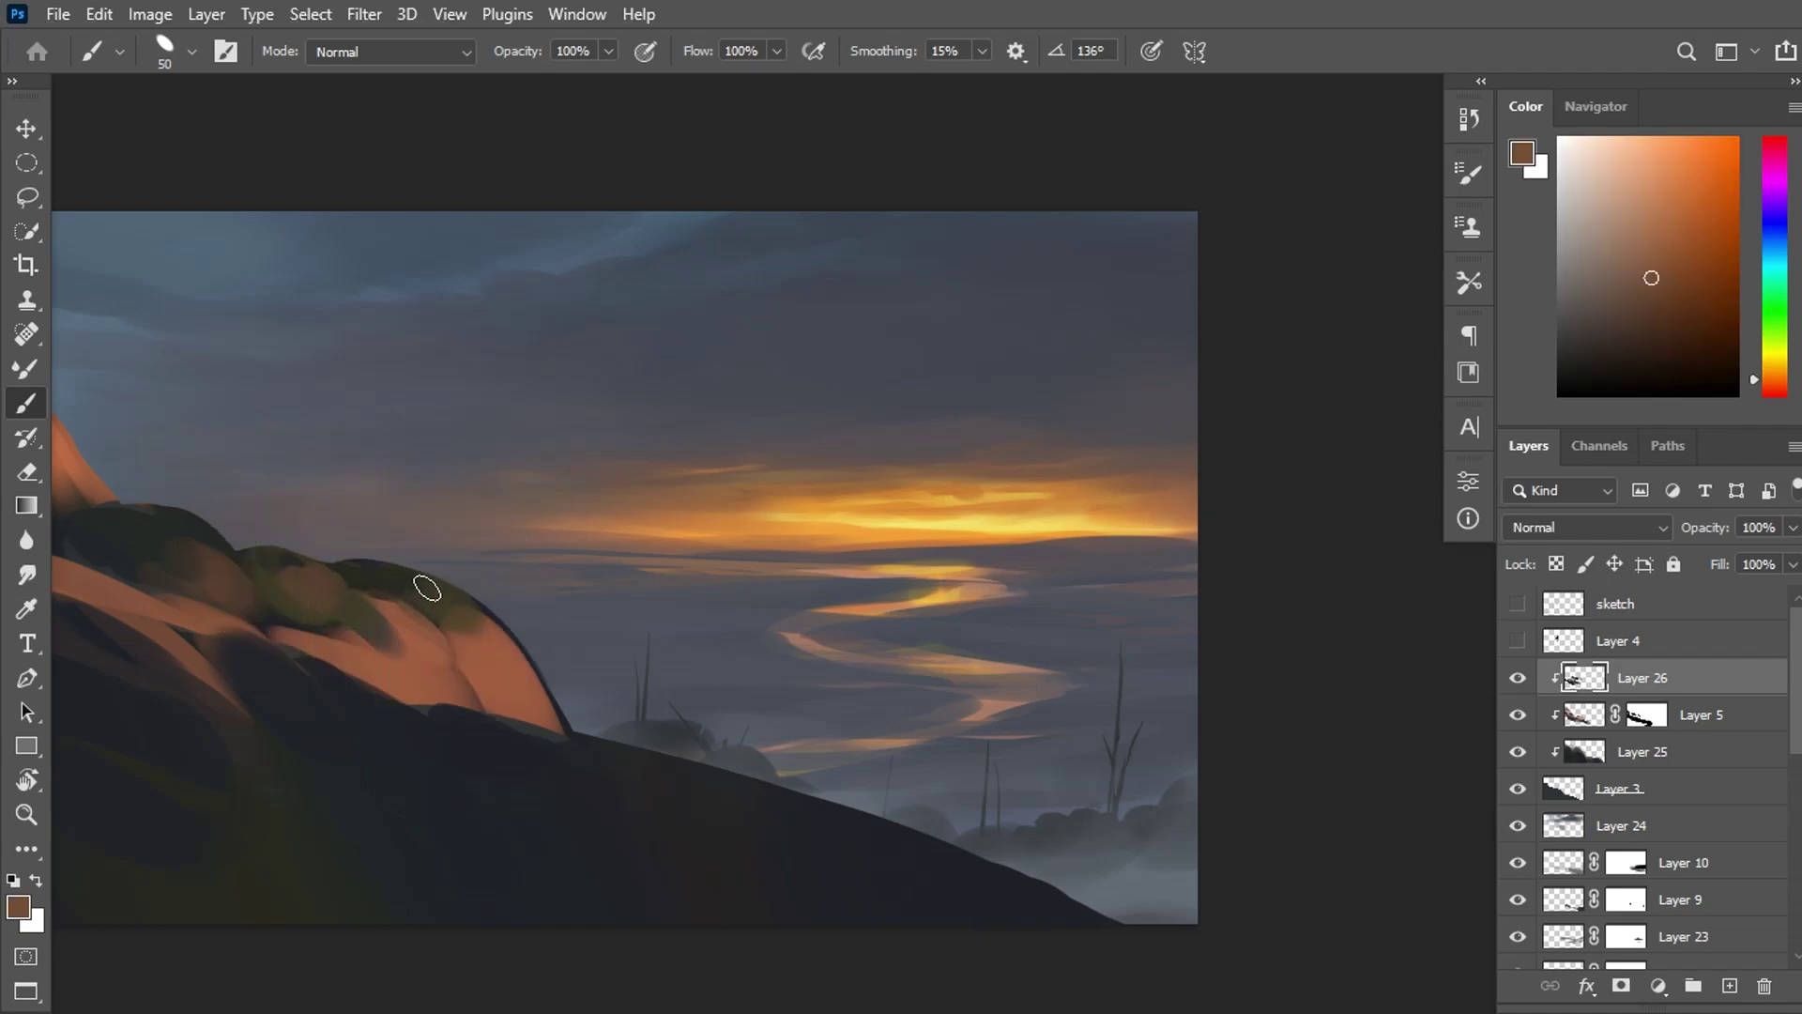
alt+click(366, 582)
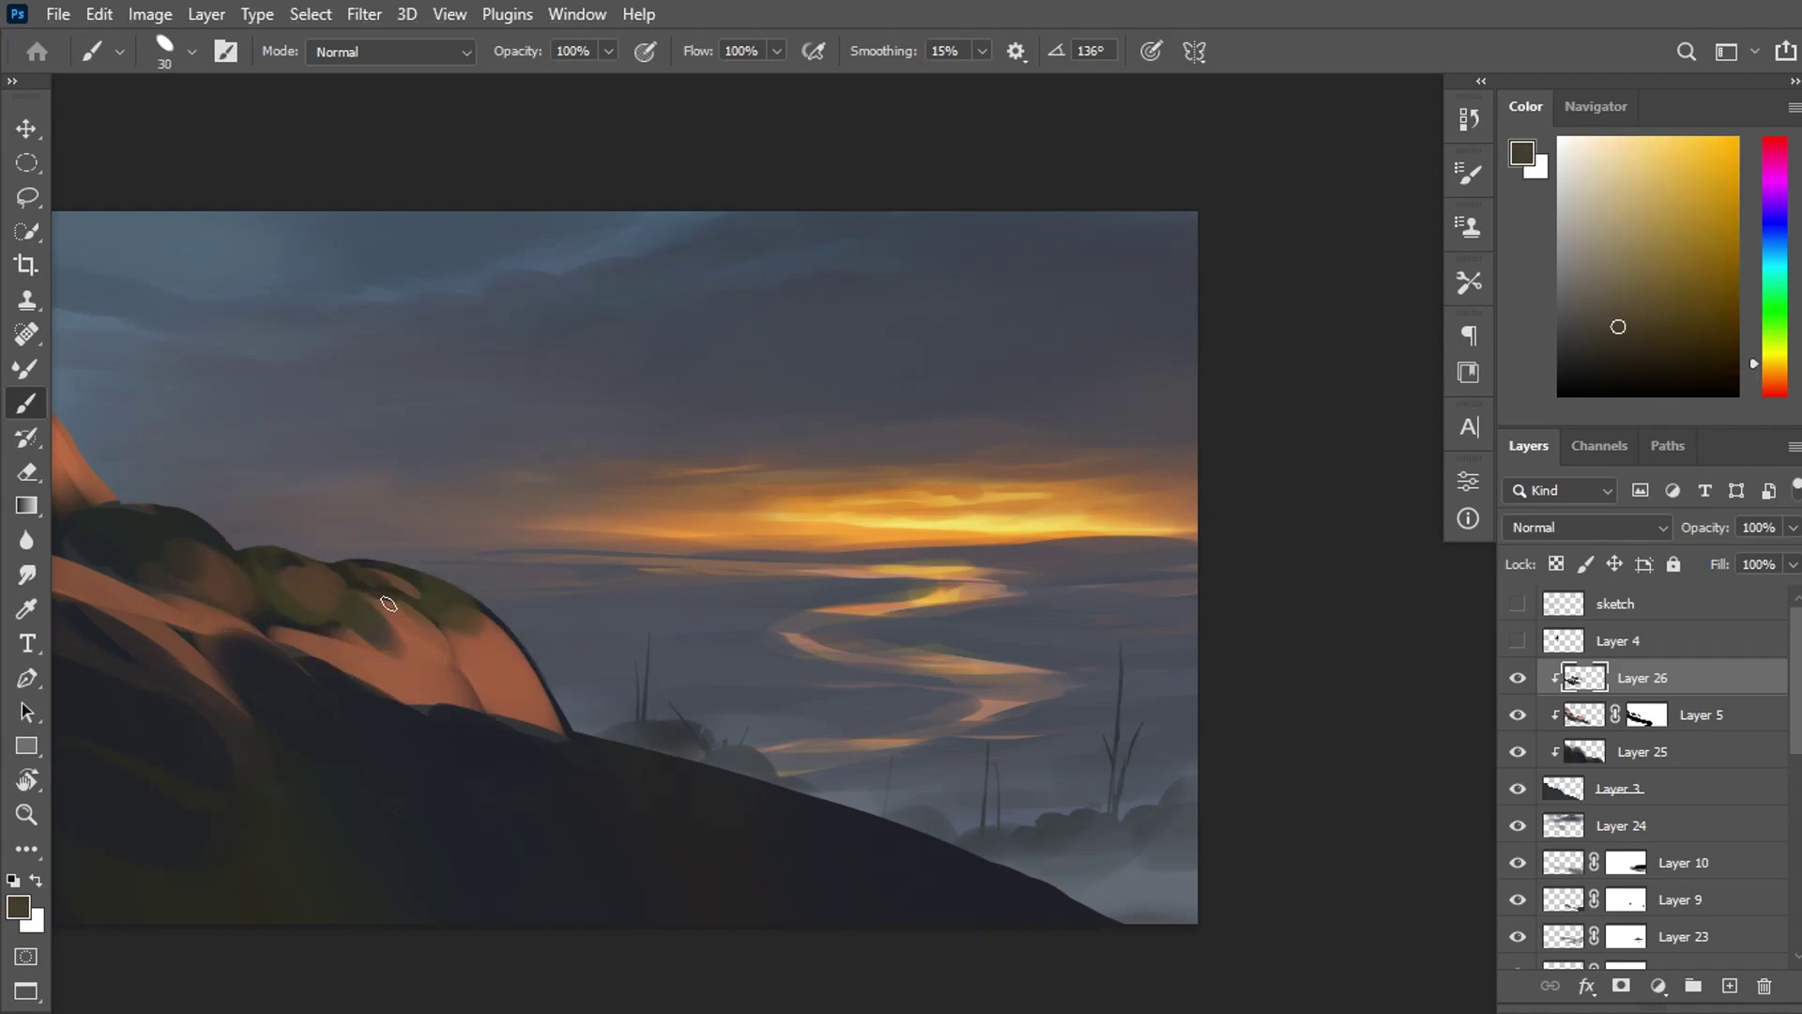
alt+click(405, 657)
alt+click(391, 617)
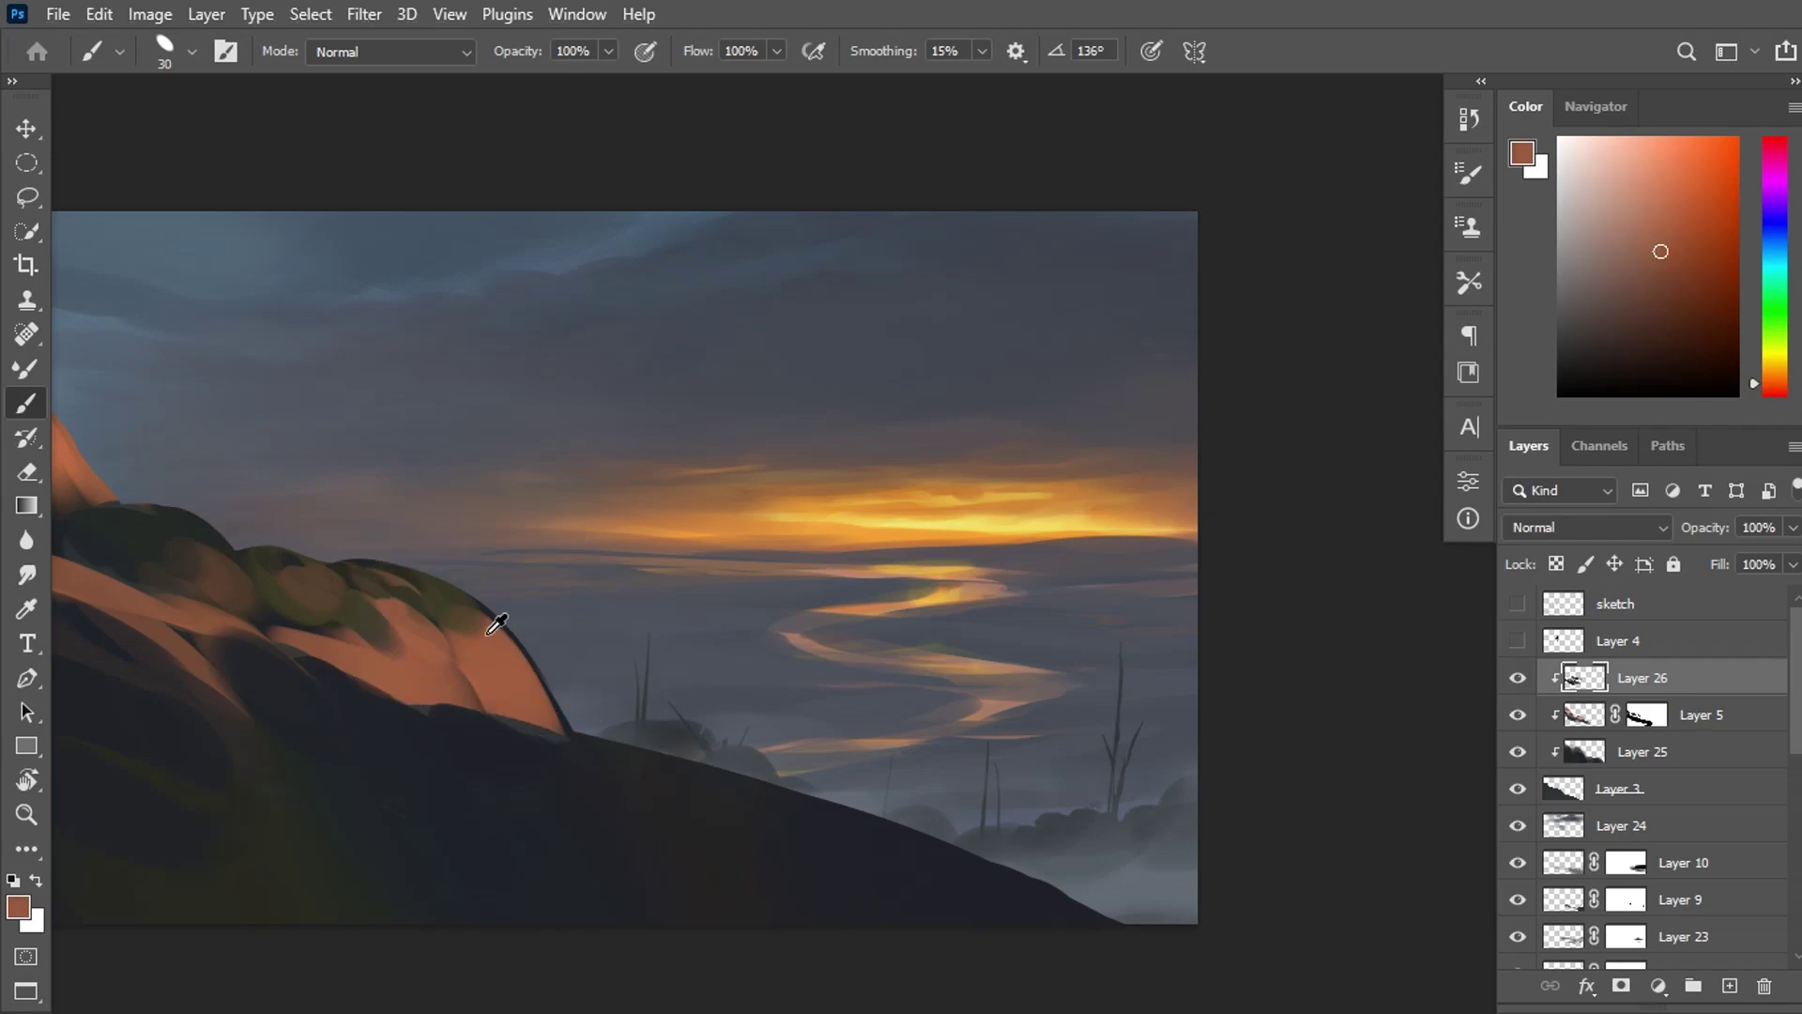
alt+click(472, 605)
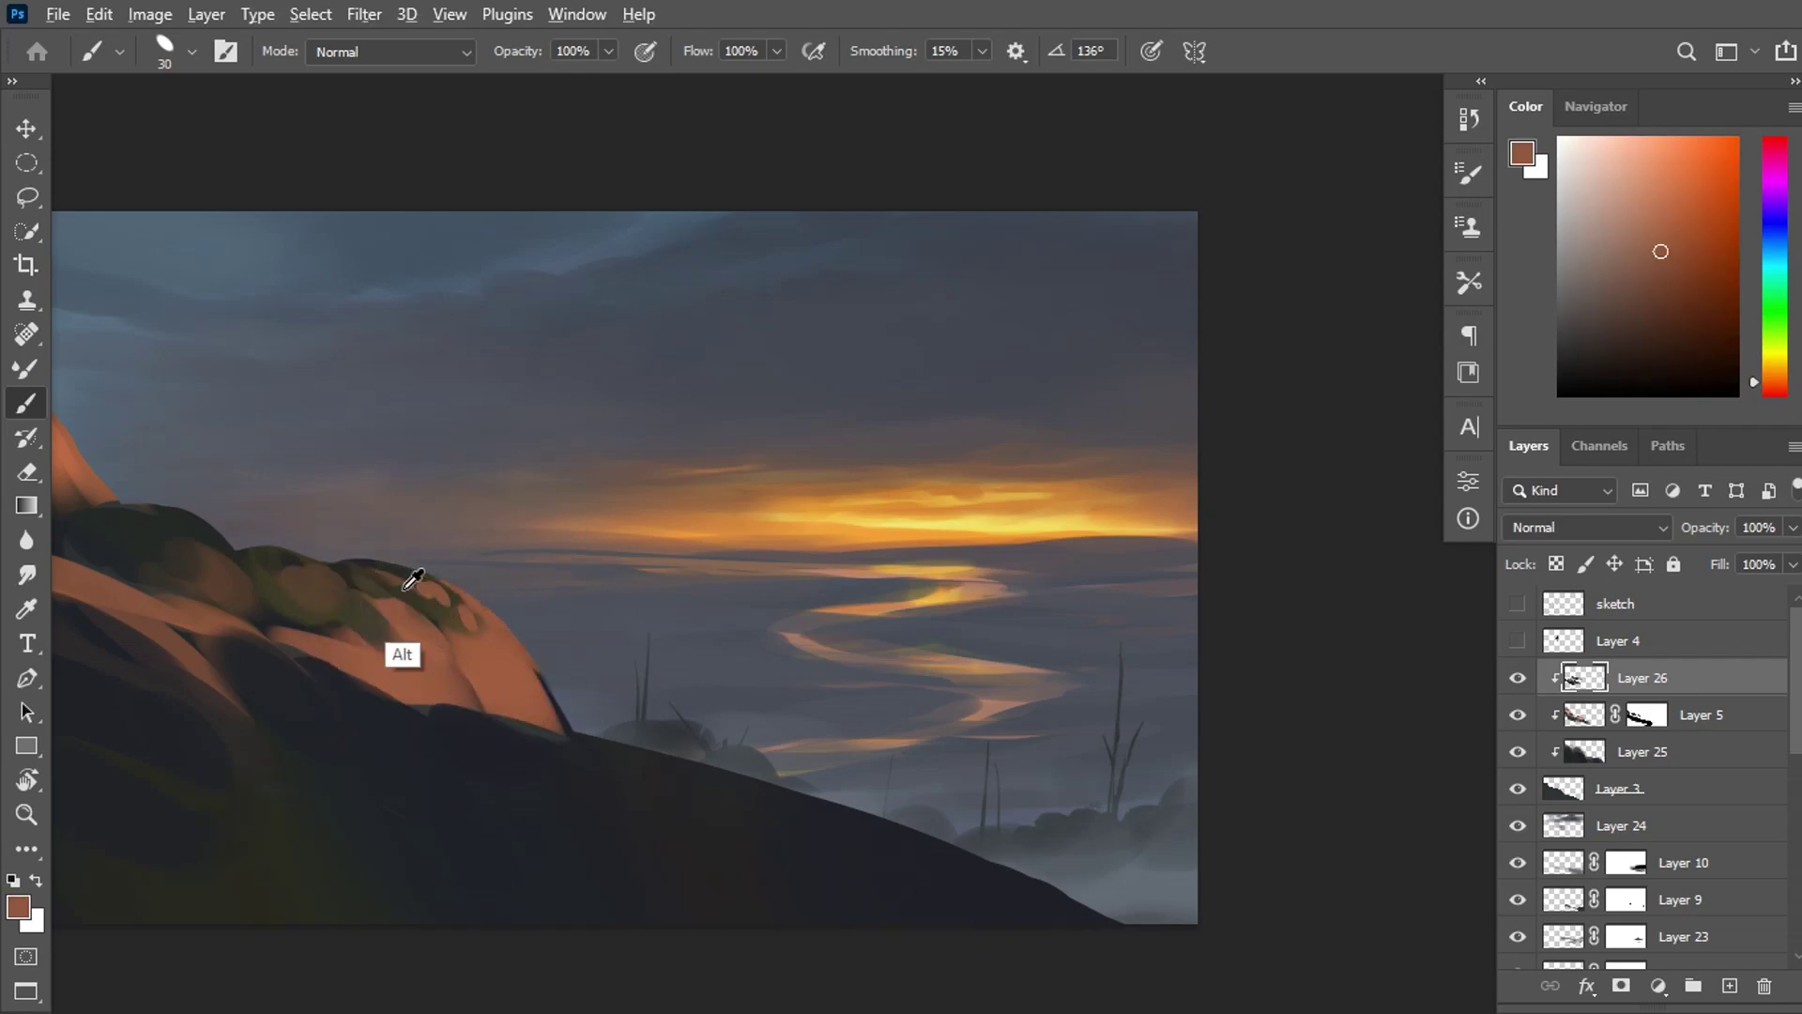
Paint a light orange stroke along the hill's lit edge.
alt+click(425, 600)
alt+click(488, 666)
alt+click(474, 713)
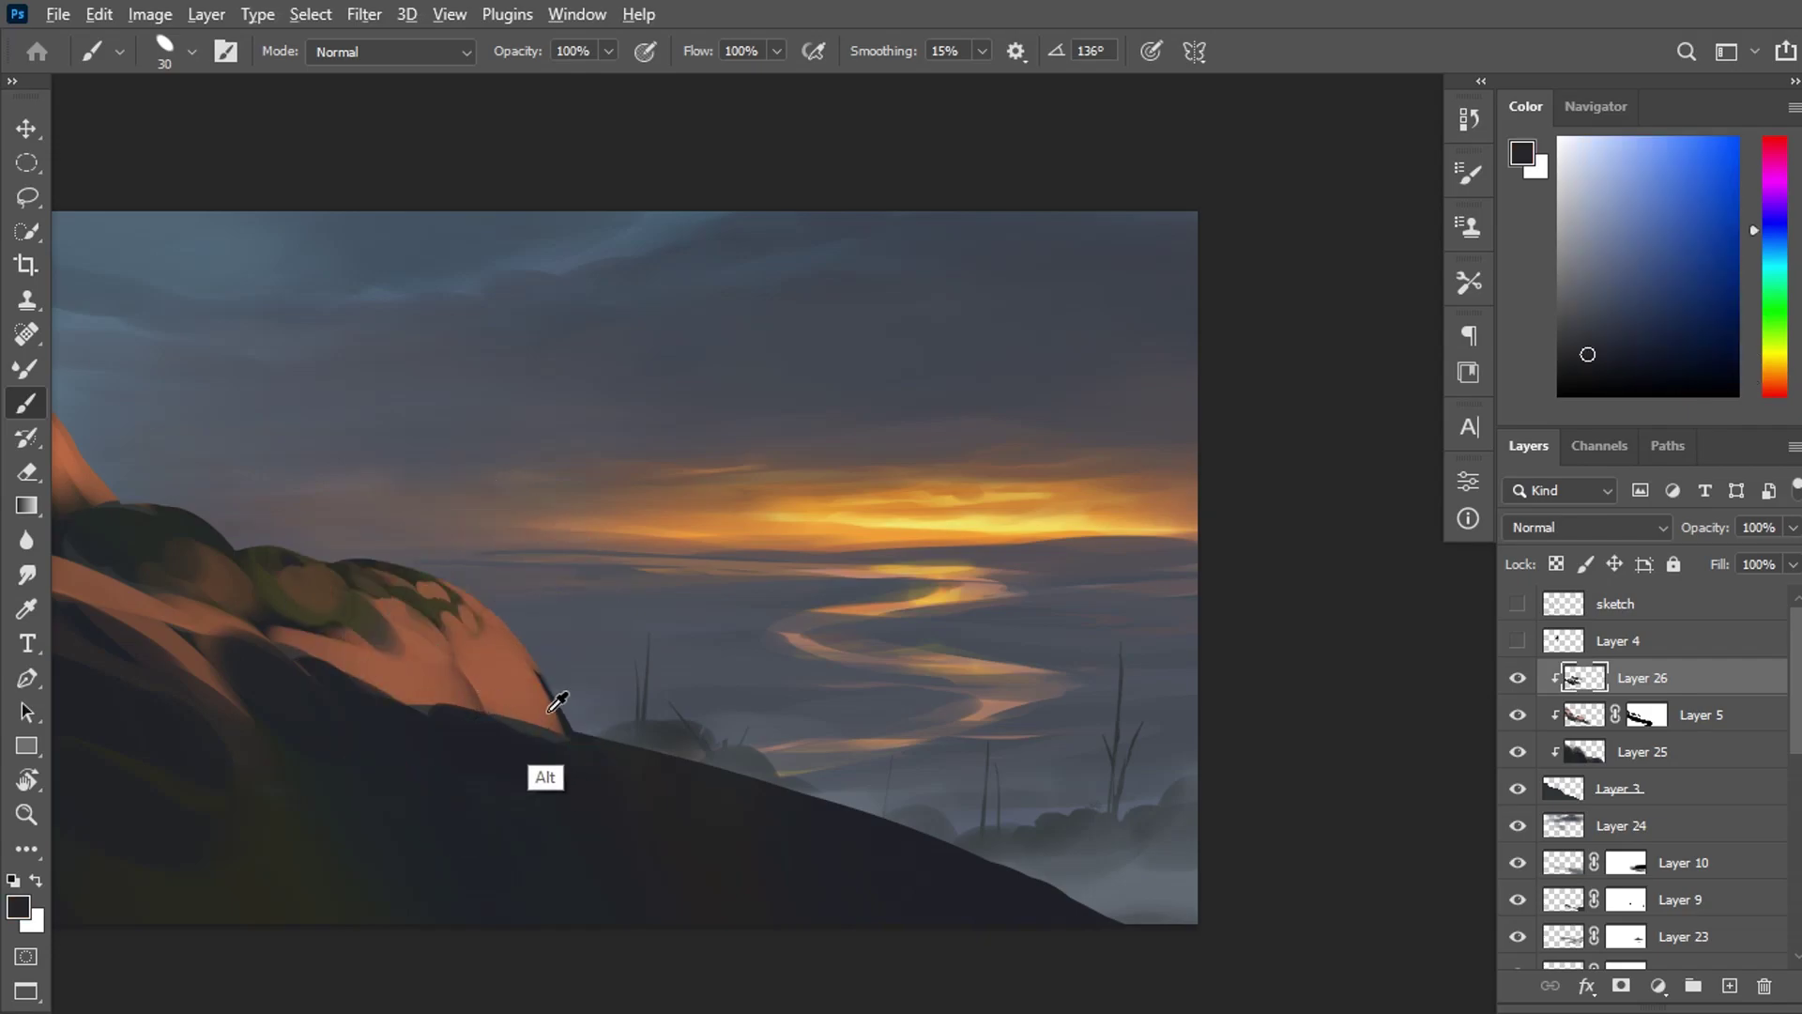
alt+click(561, 723)
alt+click(514, 738)
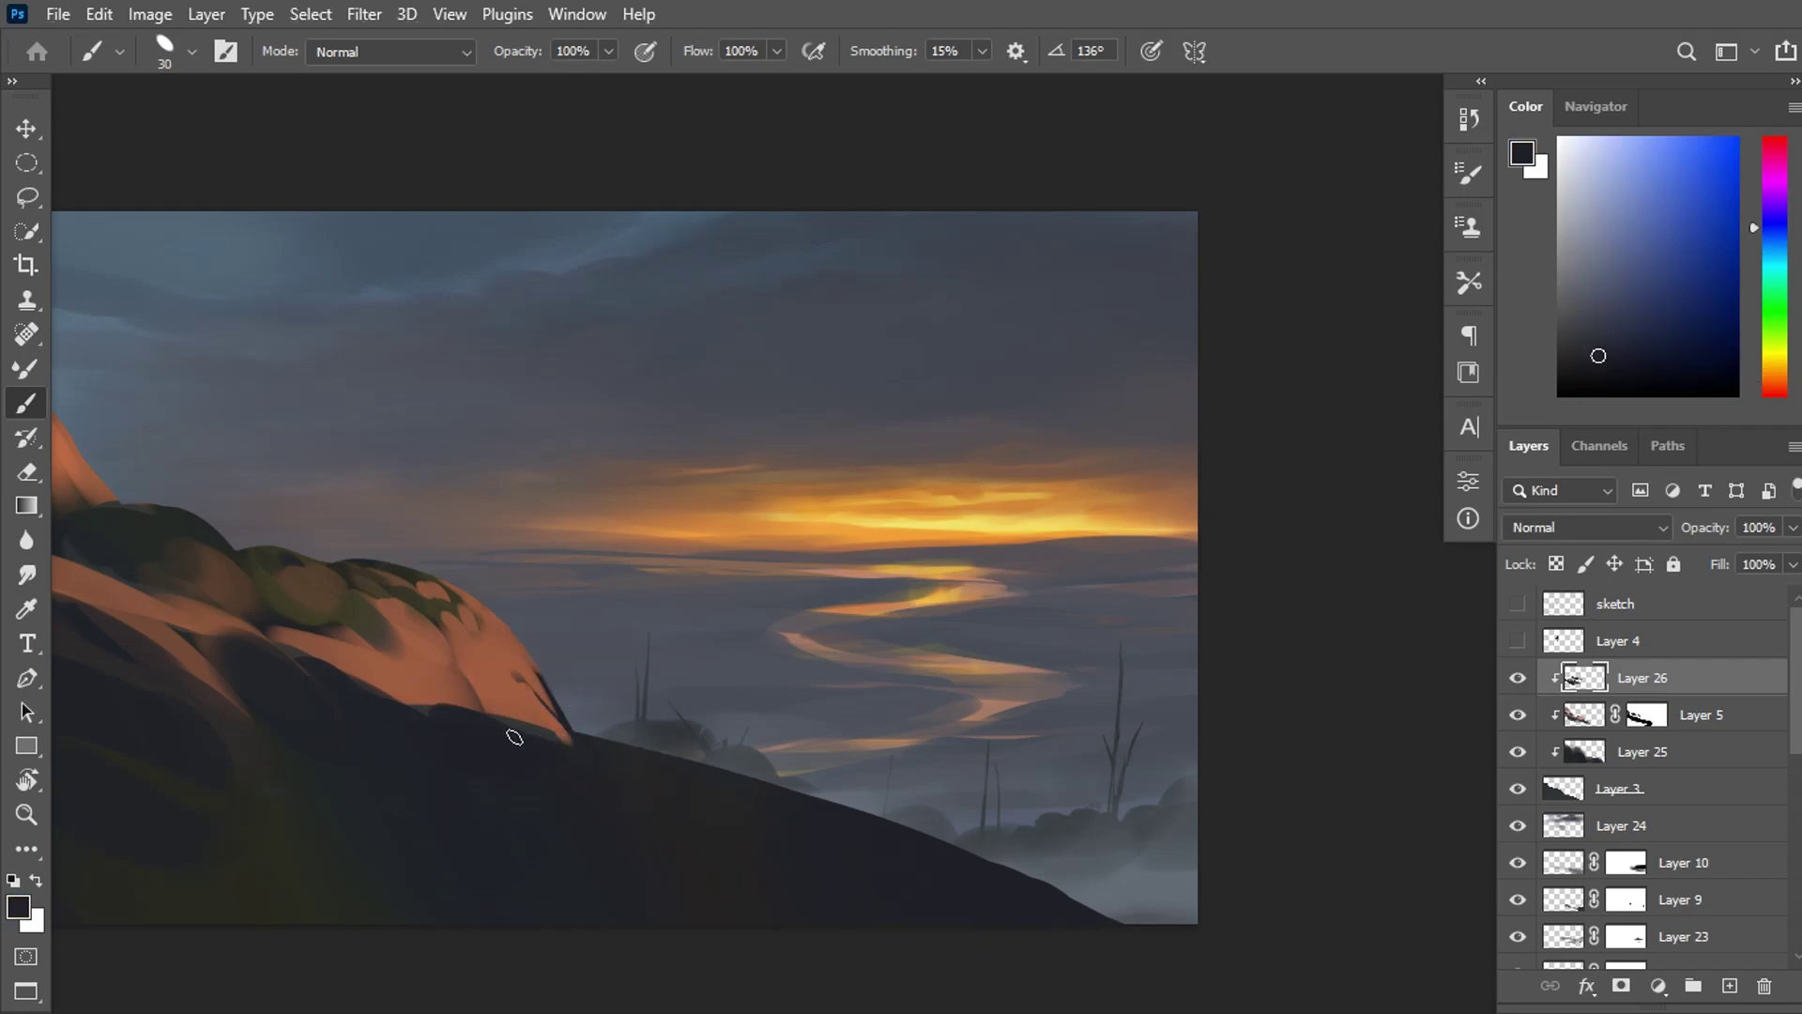
scroll(492, 573, down, 5)
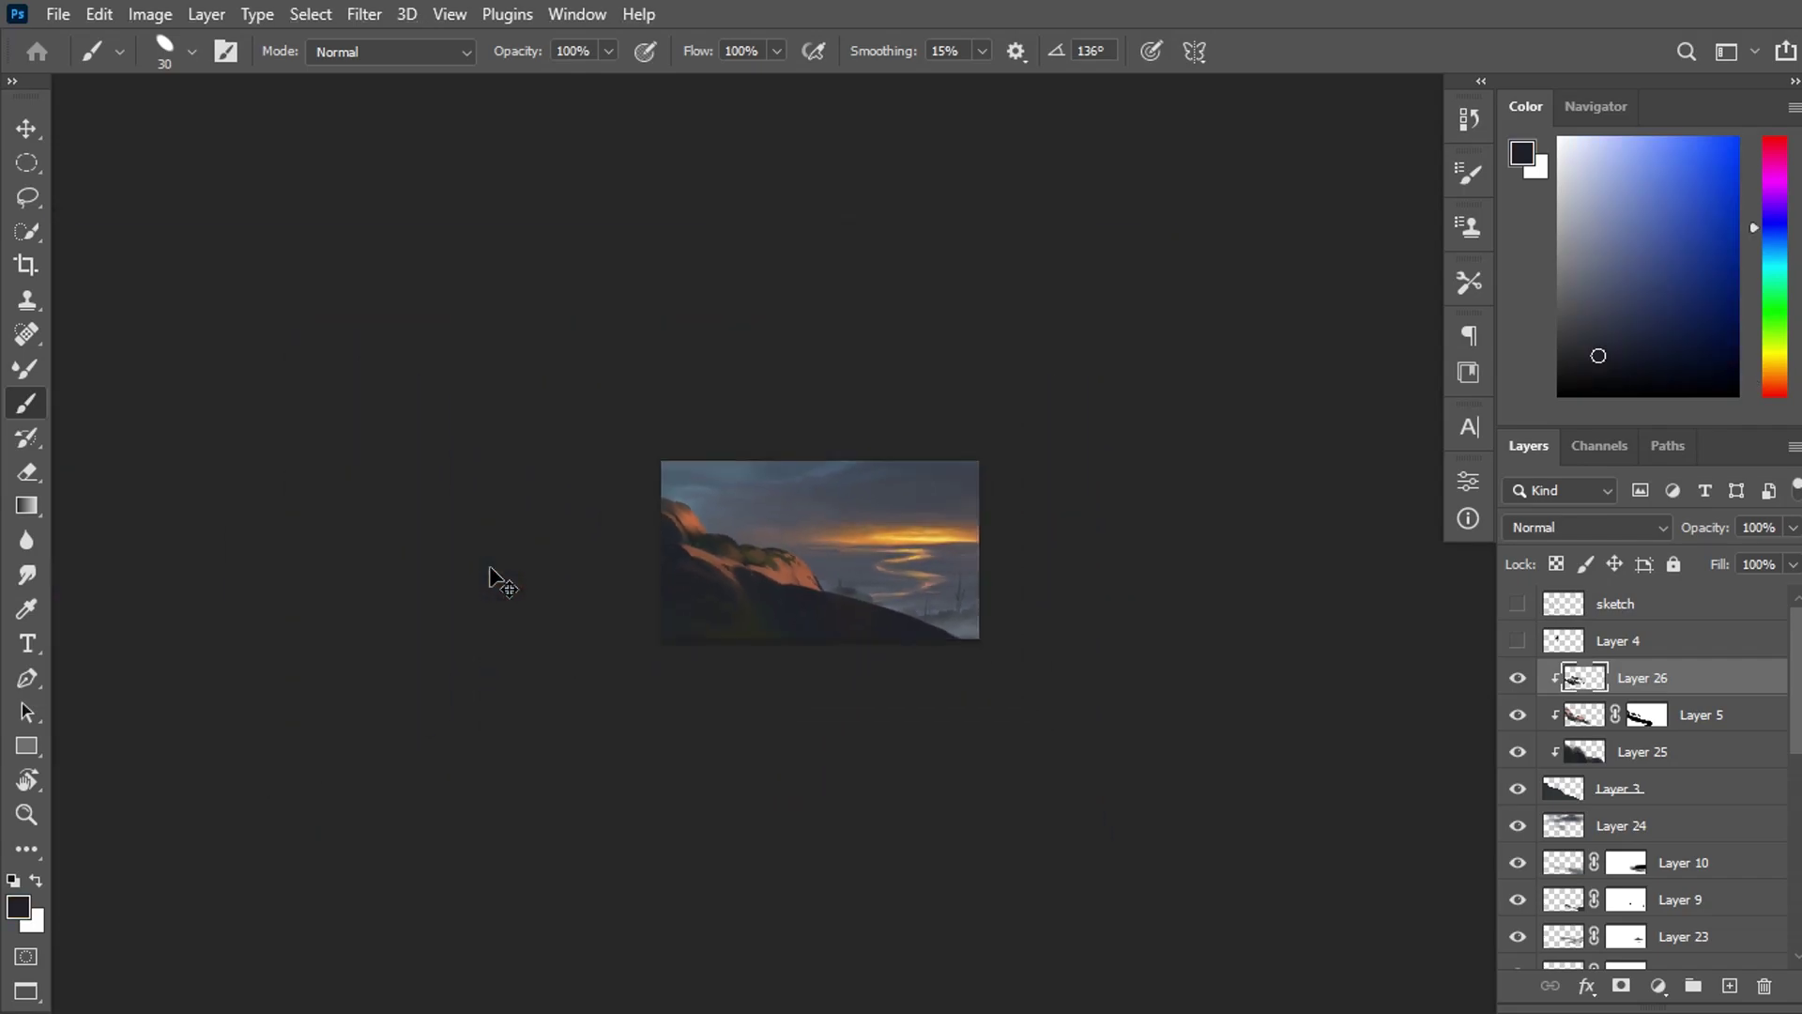
scroll(494, 578, up, 3)
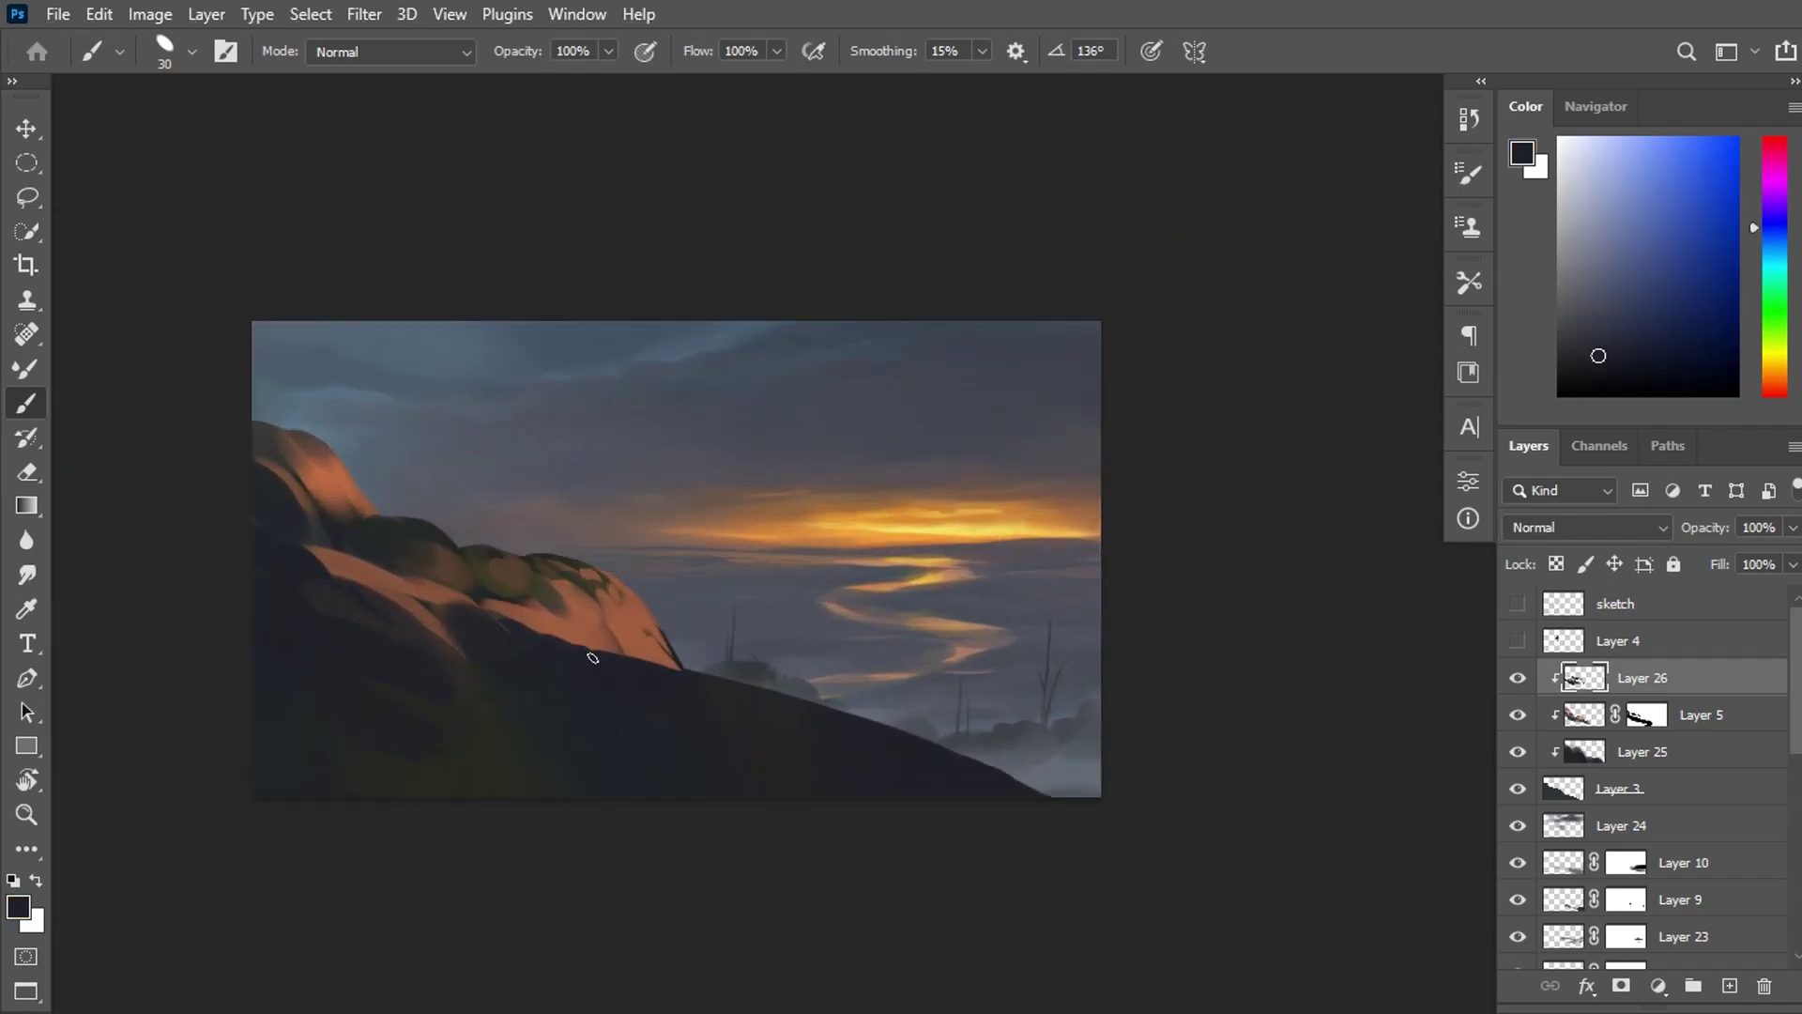
alt+click(570, 623)
drag(600, 645, 713, 706)
alt+click(676, 670)
Paint brown over the lower-right slope and darken the lit hill edge.
alt+click(418, 626)
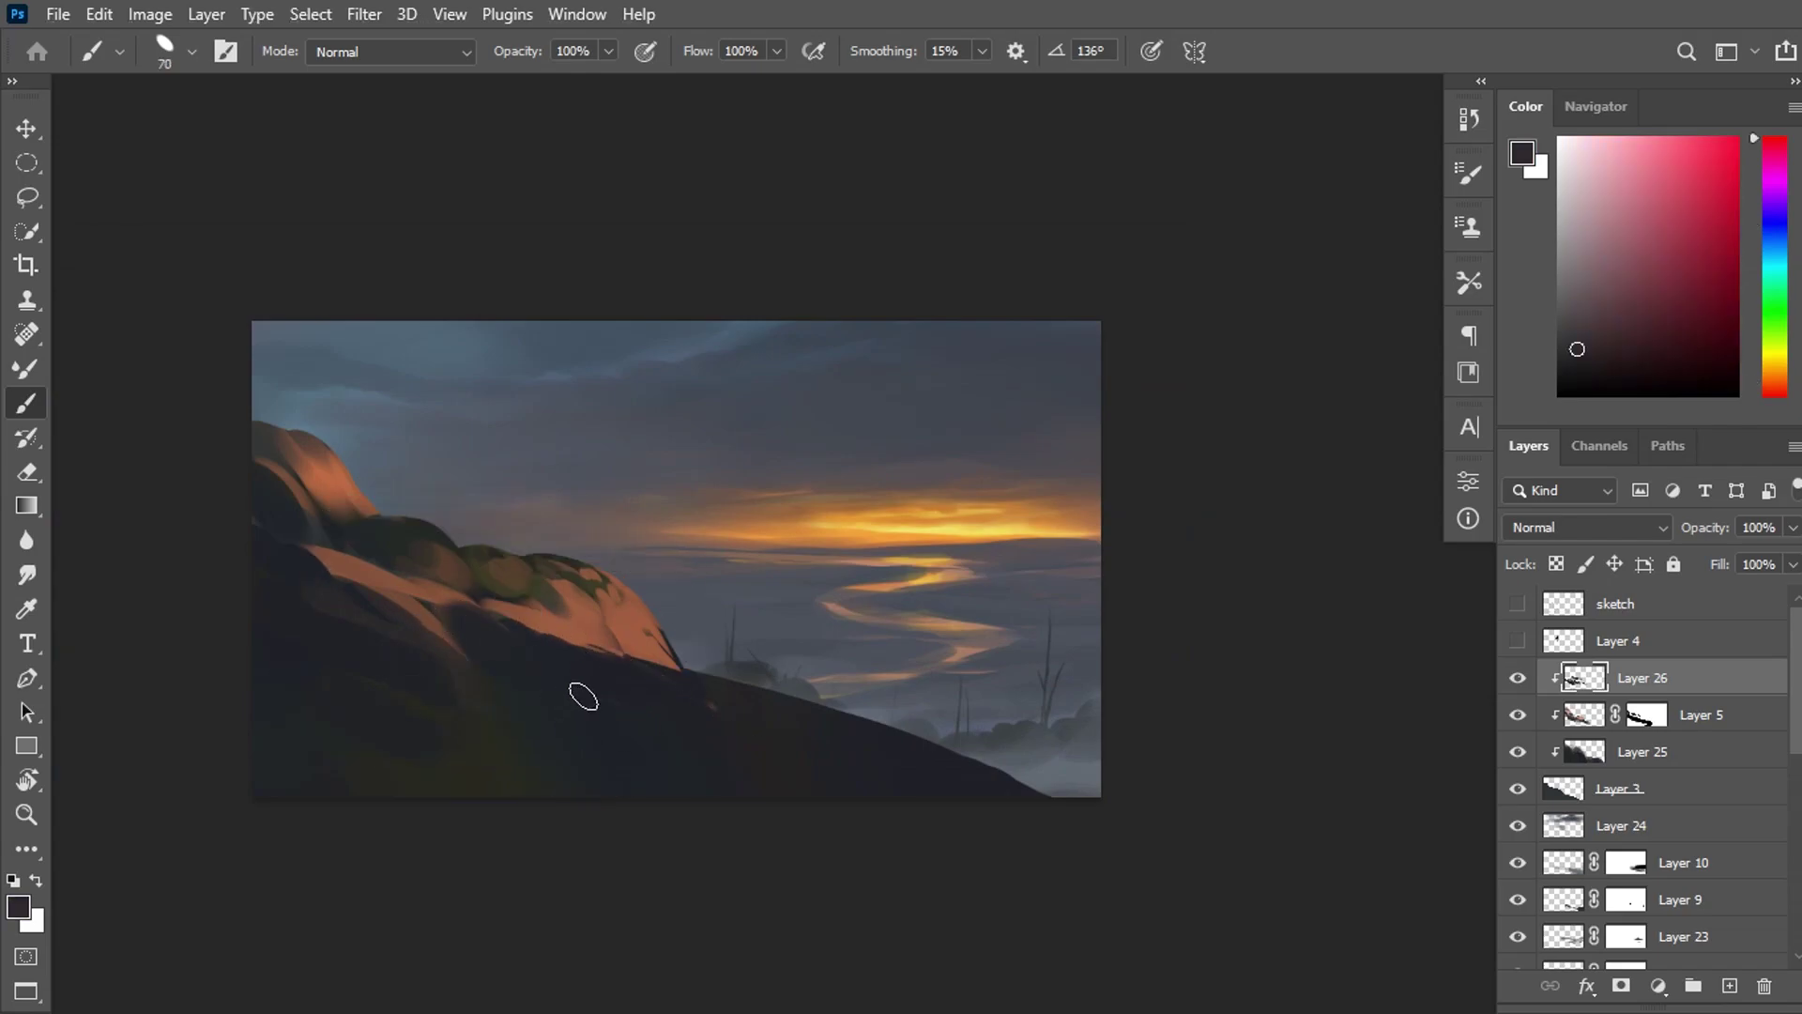
drag(875, 739, 737, 725)
alt+click(521, 648)
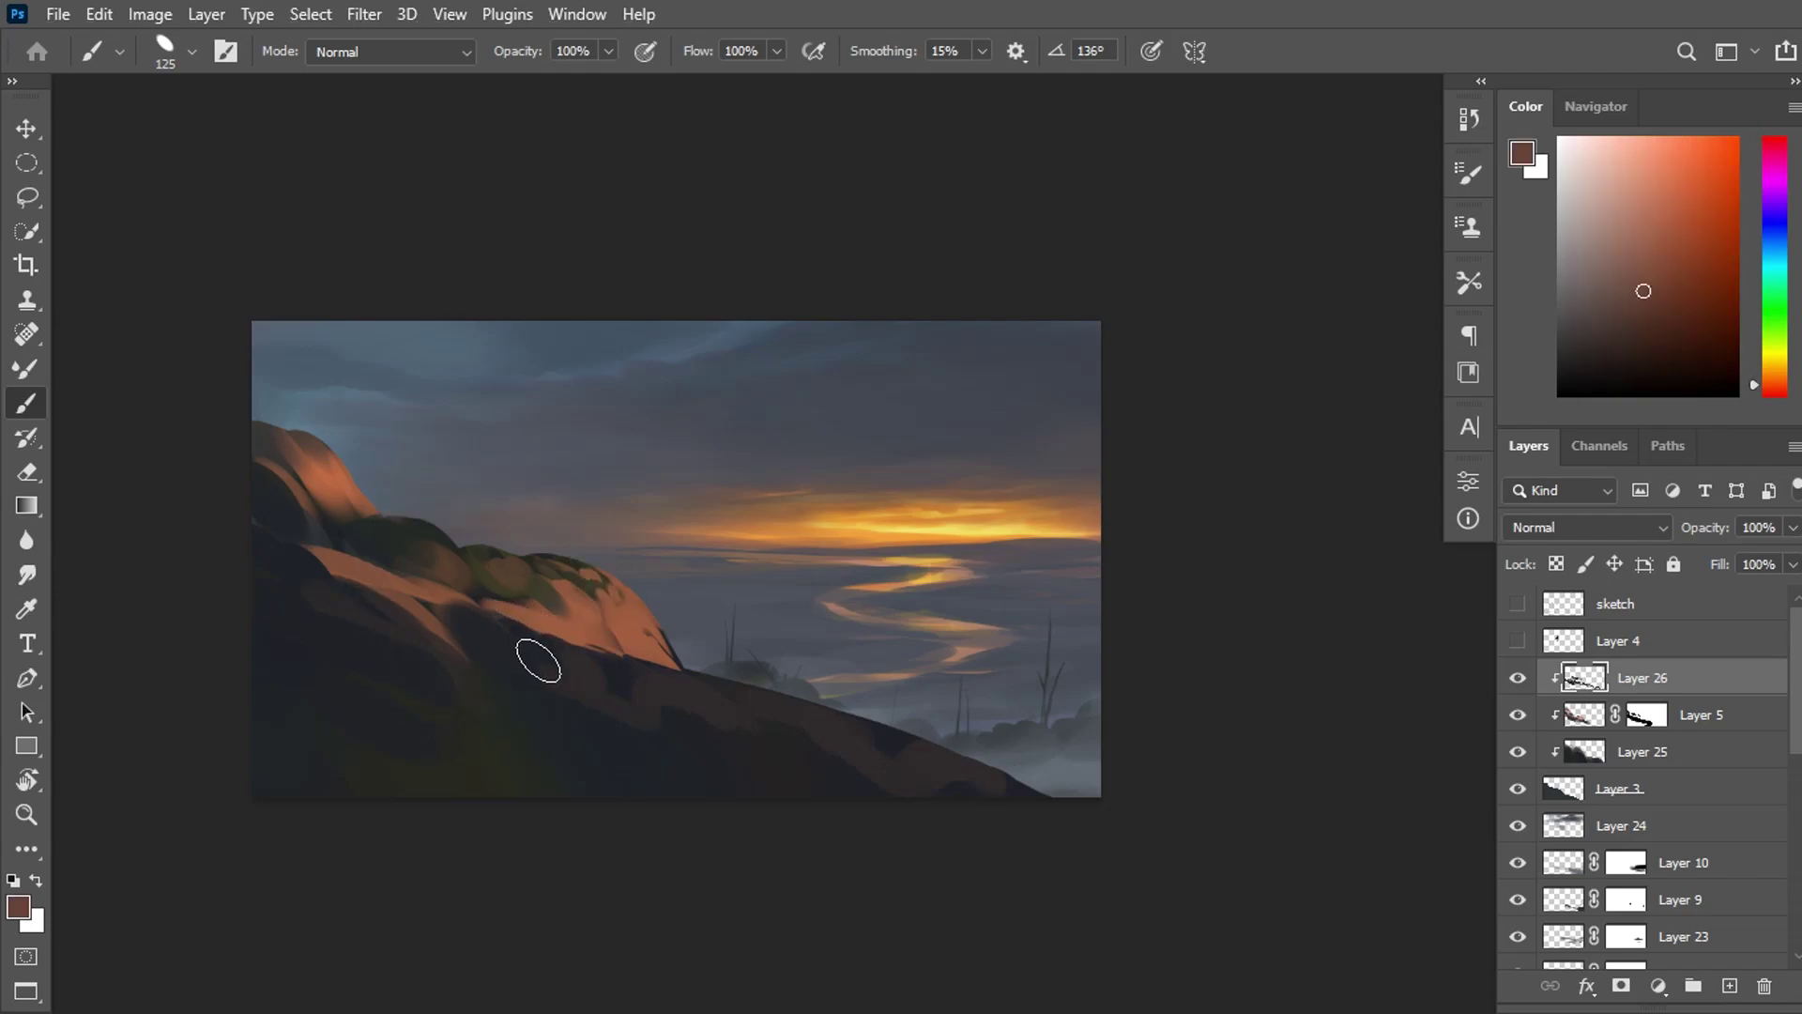
mouse_move(535, 651)
mouse_down()
mouse_move(610, 682)
mouse_move(573, 690)
mouse_up()
alt+click(507, 643)
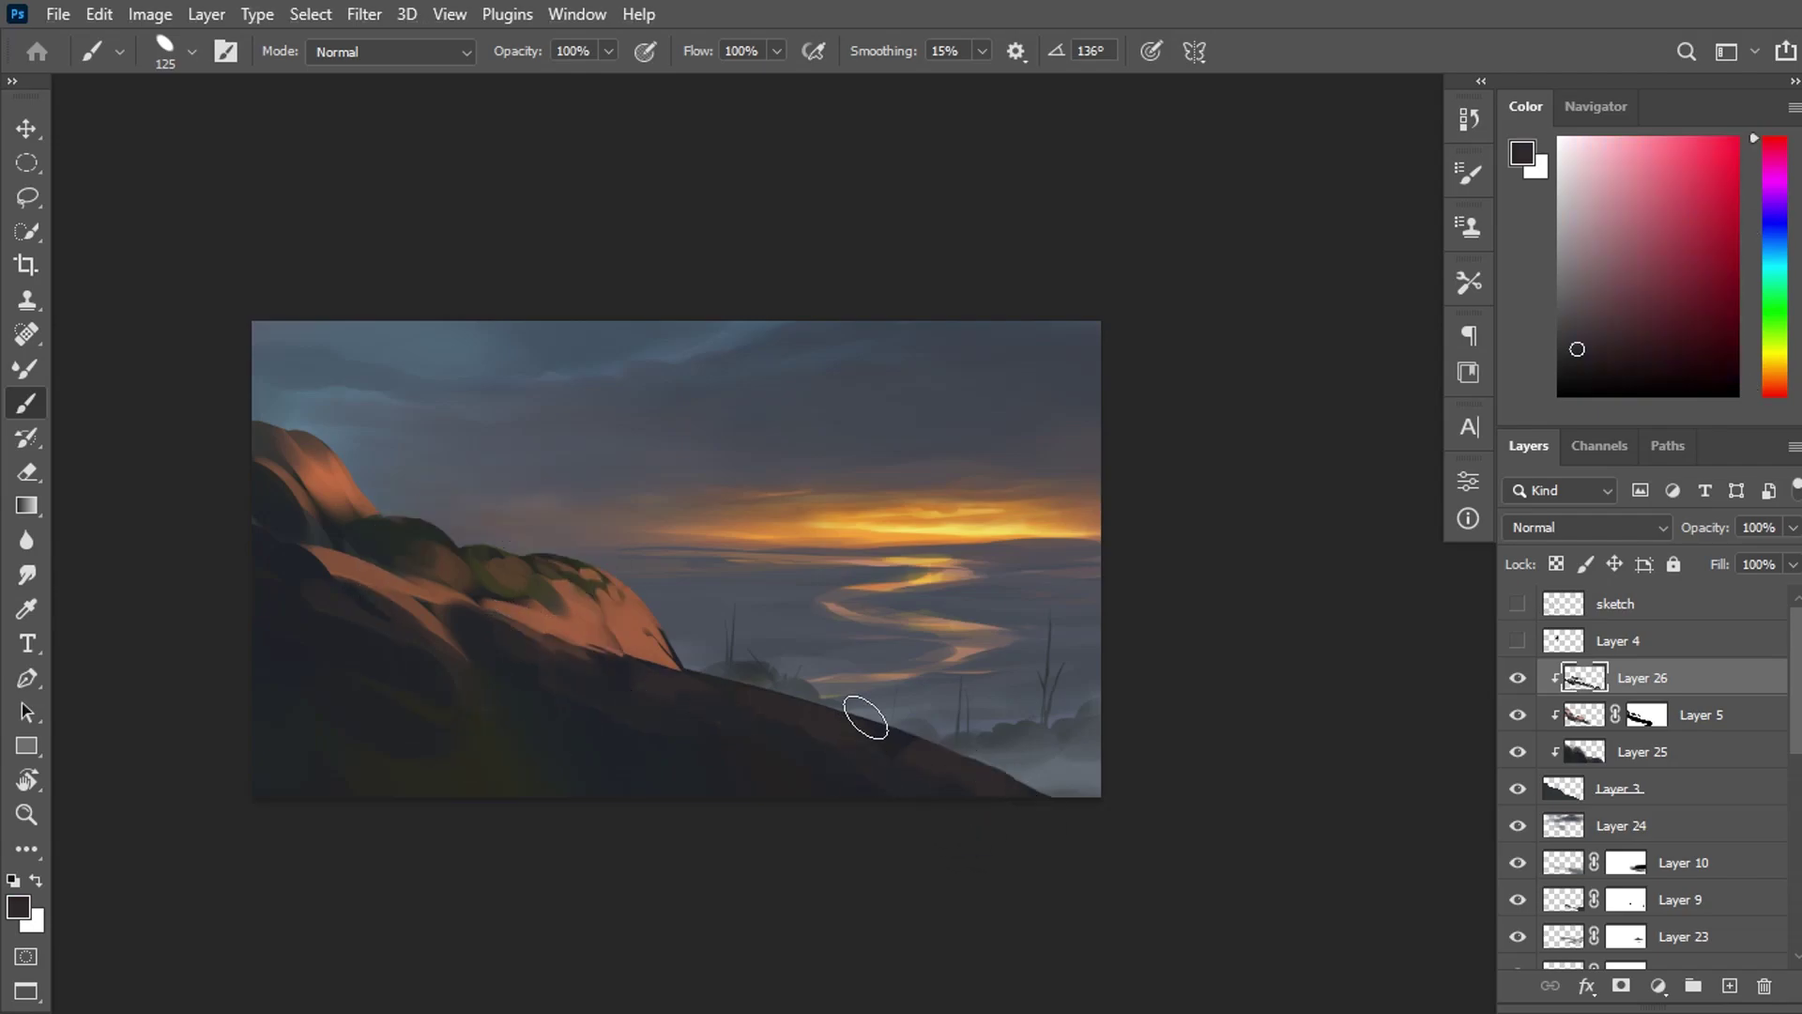
Repaint the dark hilltop patch orange, then mirror the view to check the composition.
alt+click(434, 670)
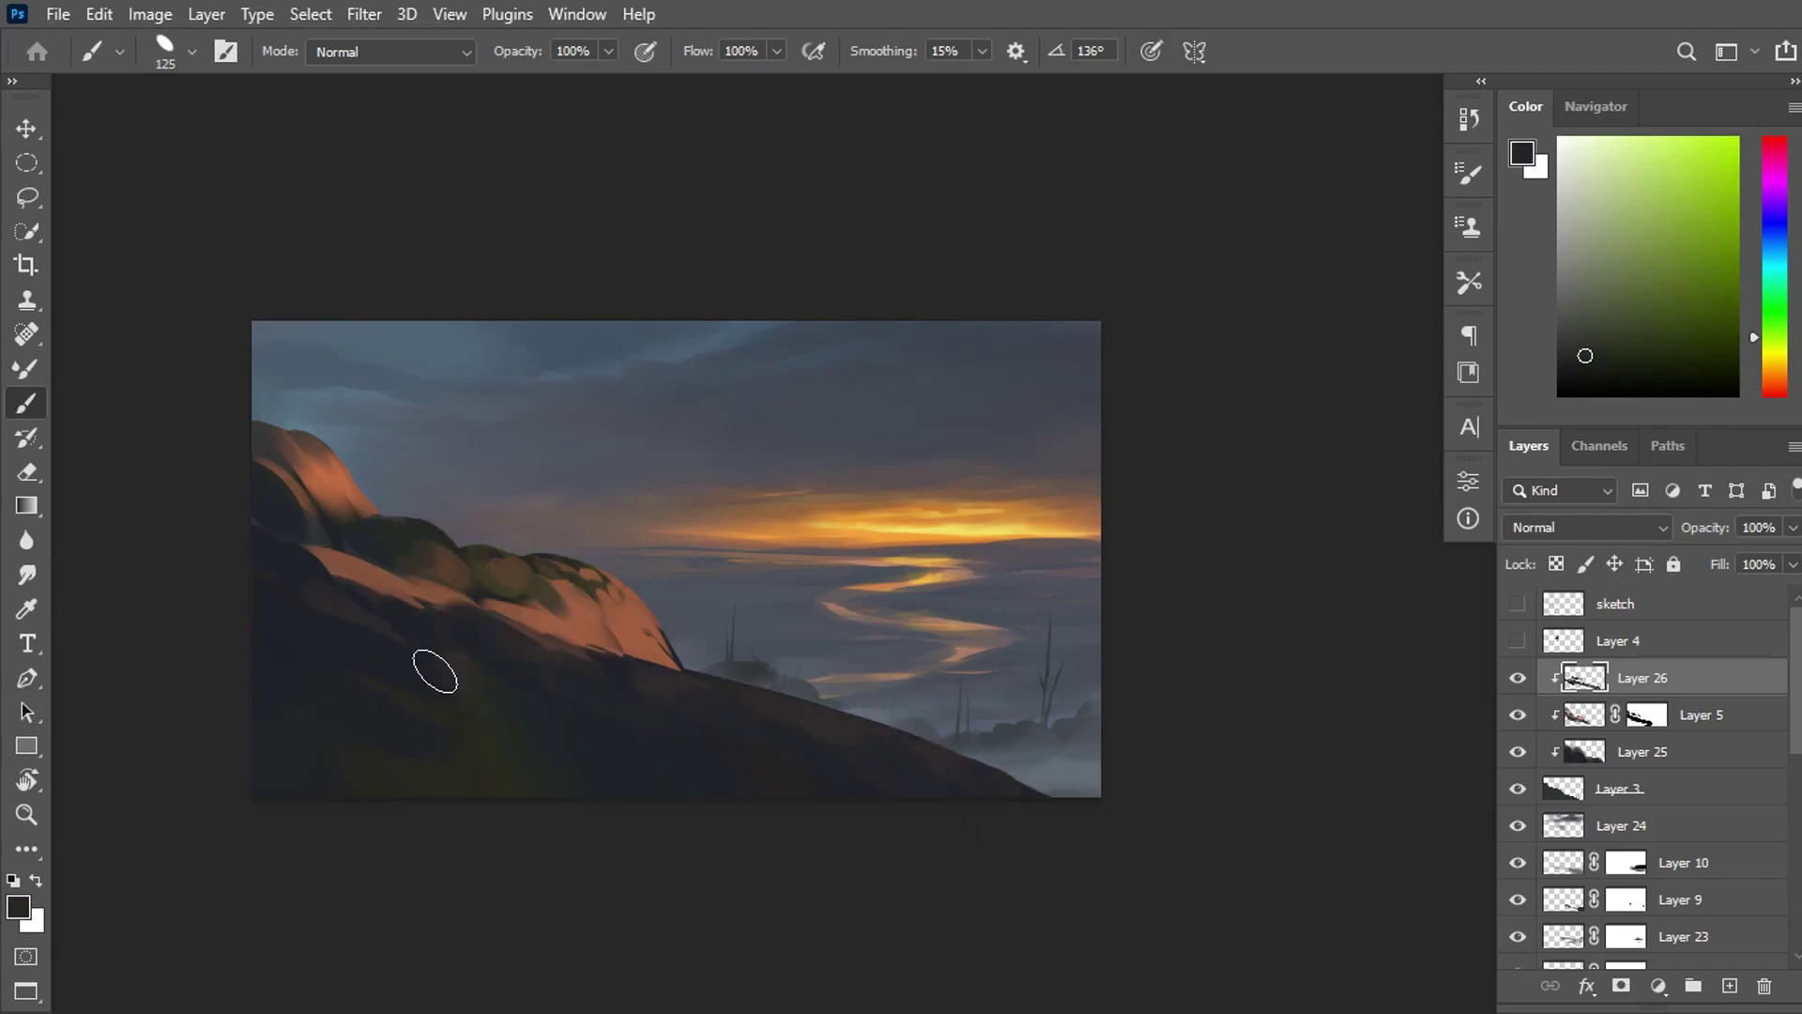
drag(429, 665, 818, 737)
alt+click(650, 638)
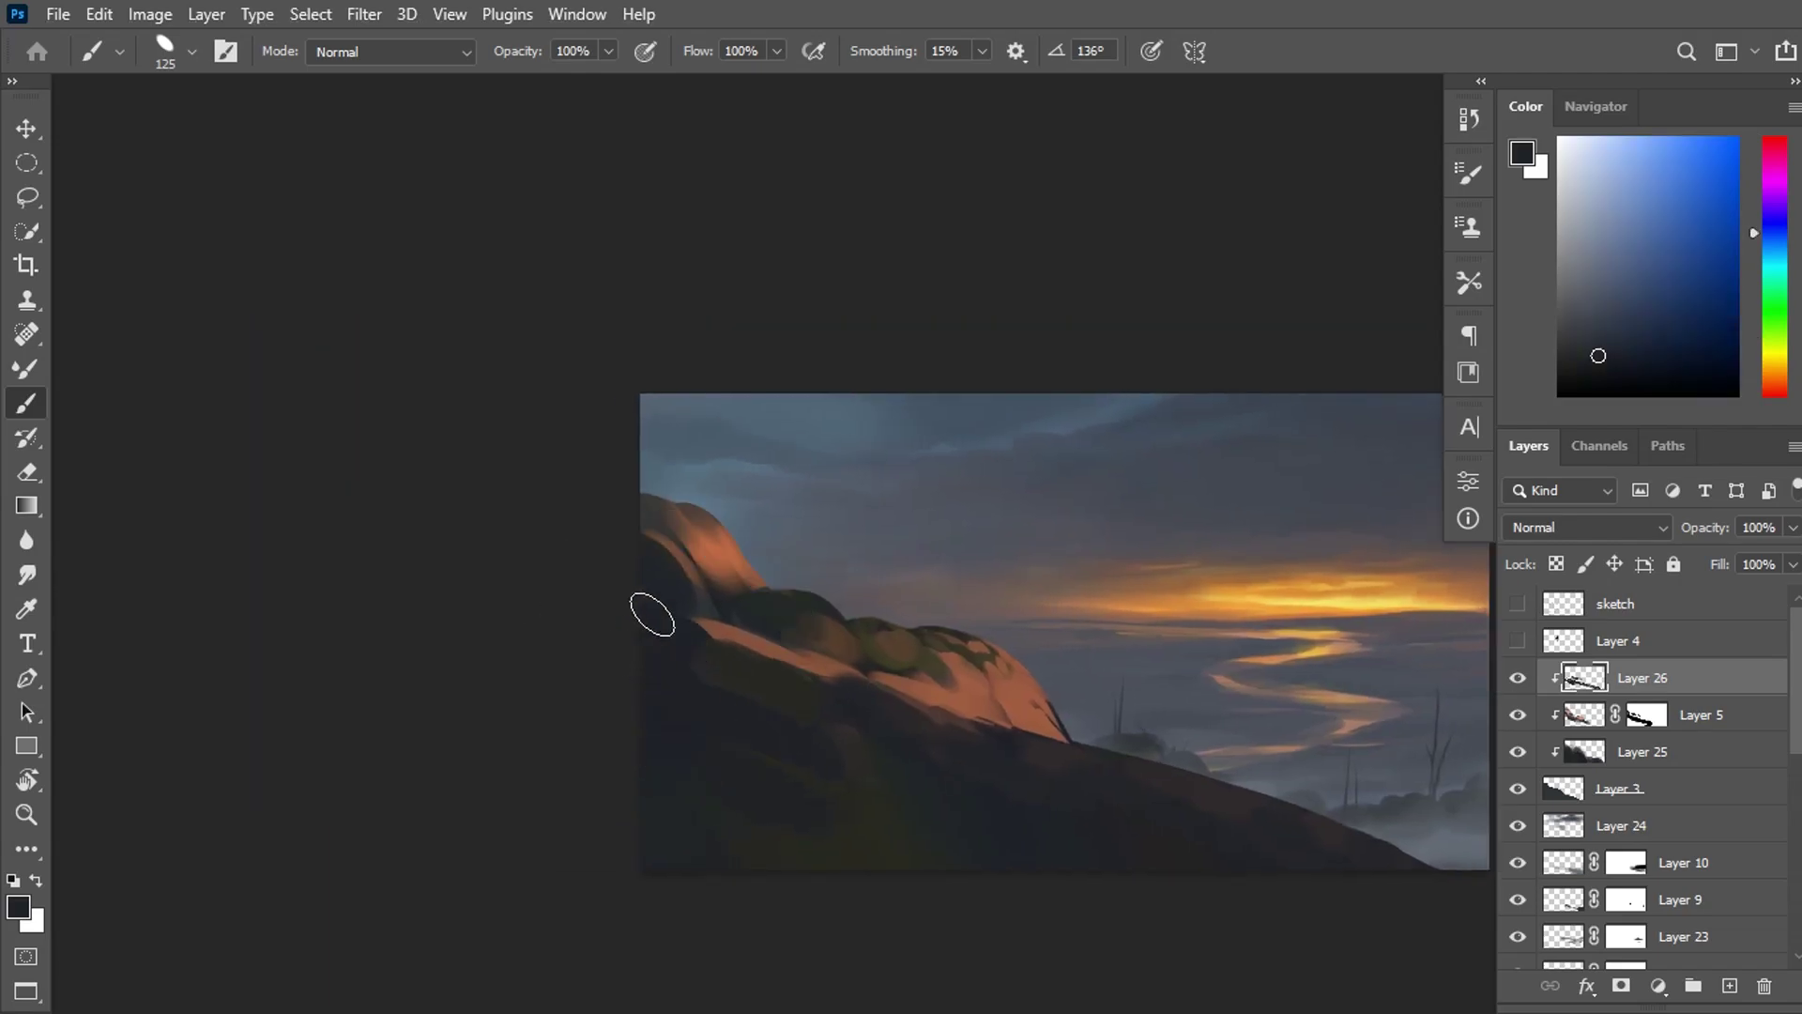
alt+click(713, 563)
drag(692, 558, 713, 526)
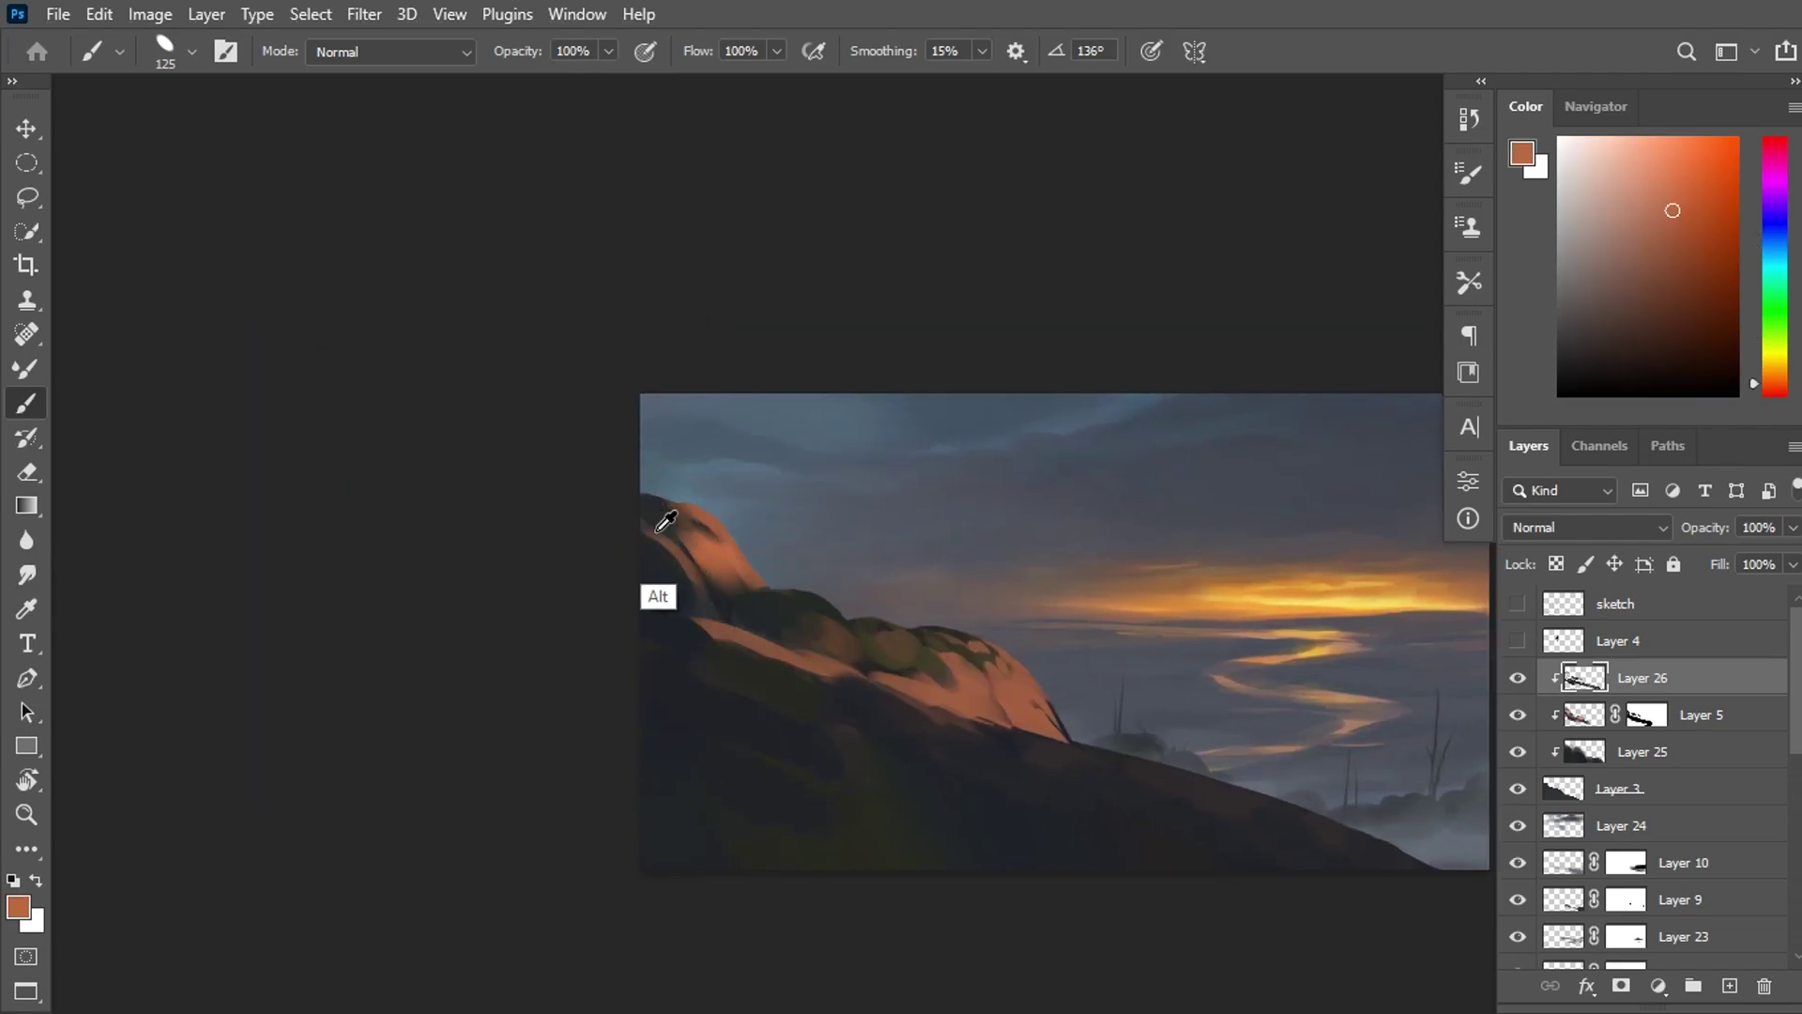
alt+click(702, 497)
alt+click(685, 512)
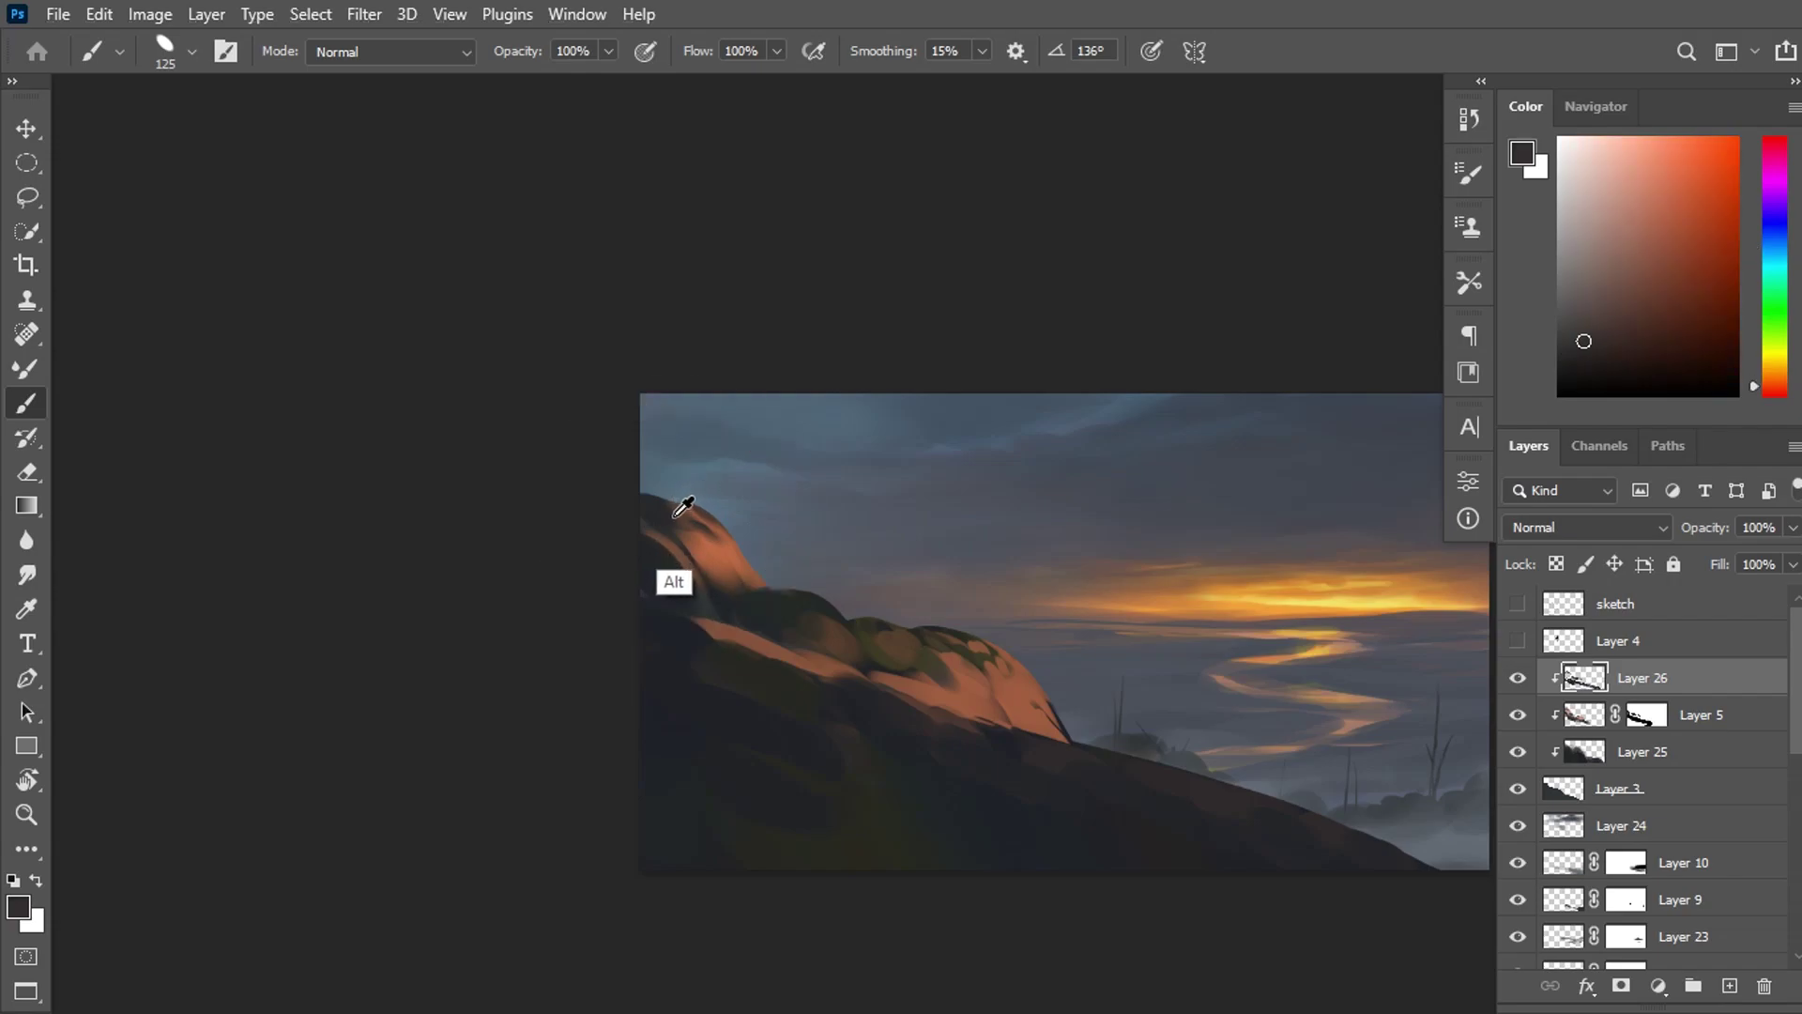
alt+click(662, 511)
alt+click(745, 558)
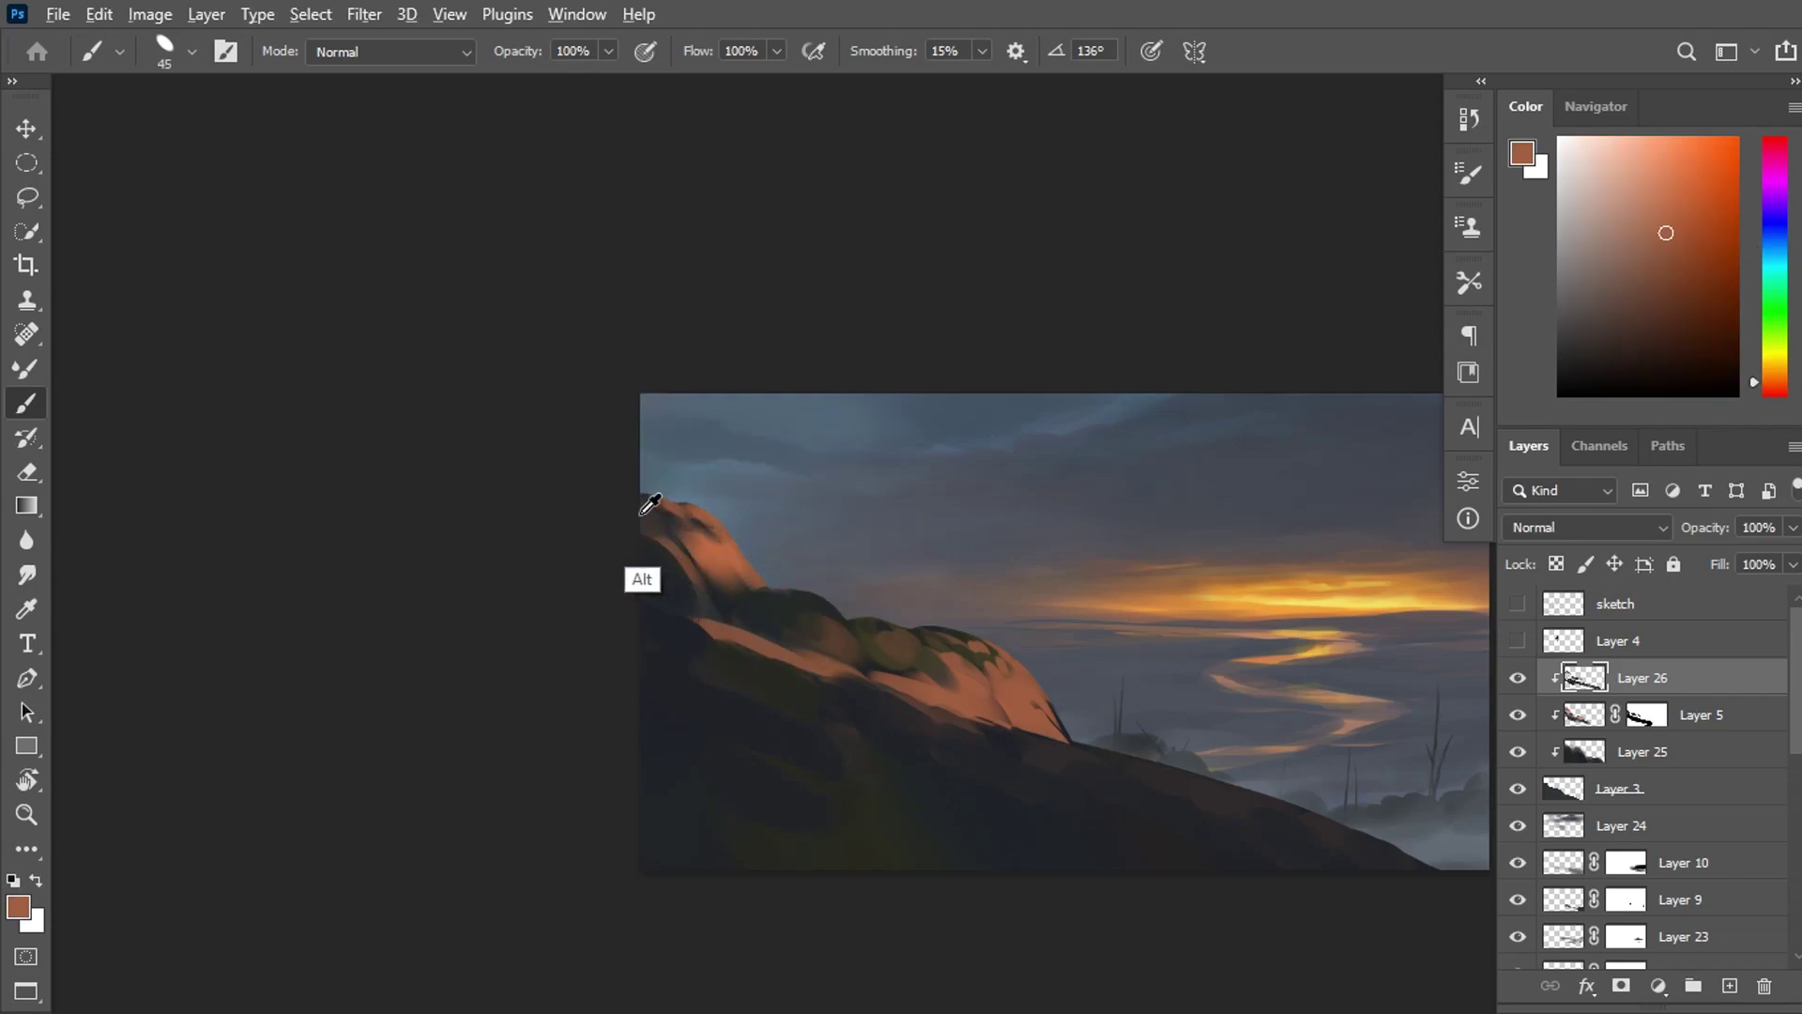
key(ctrl+minus)
key(ctrl+minus)
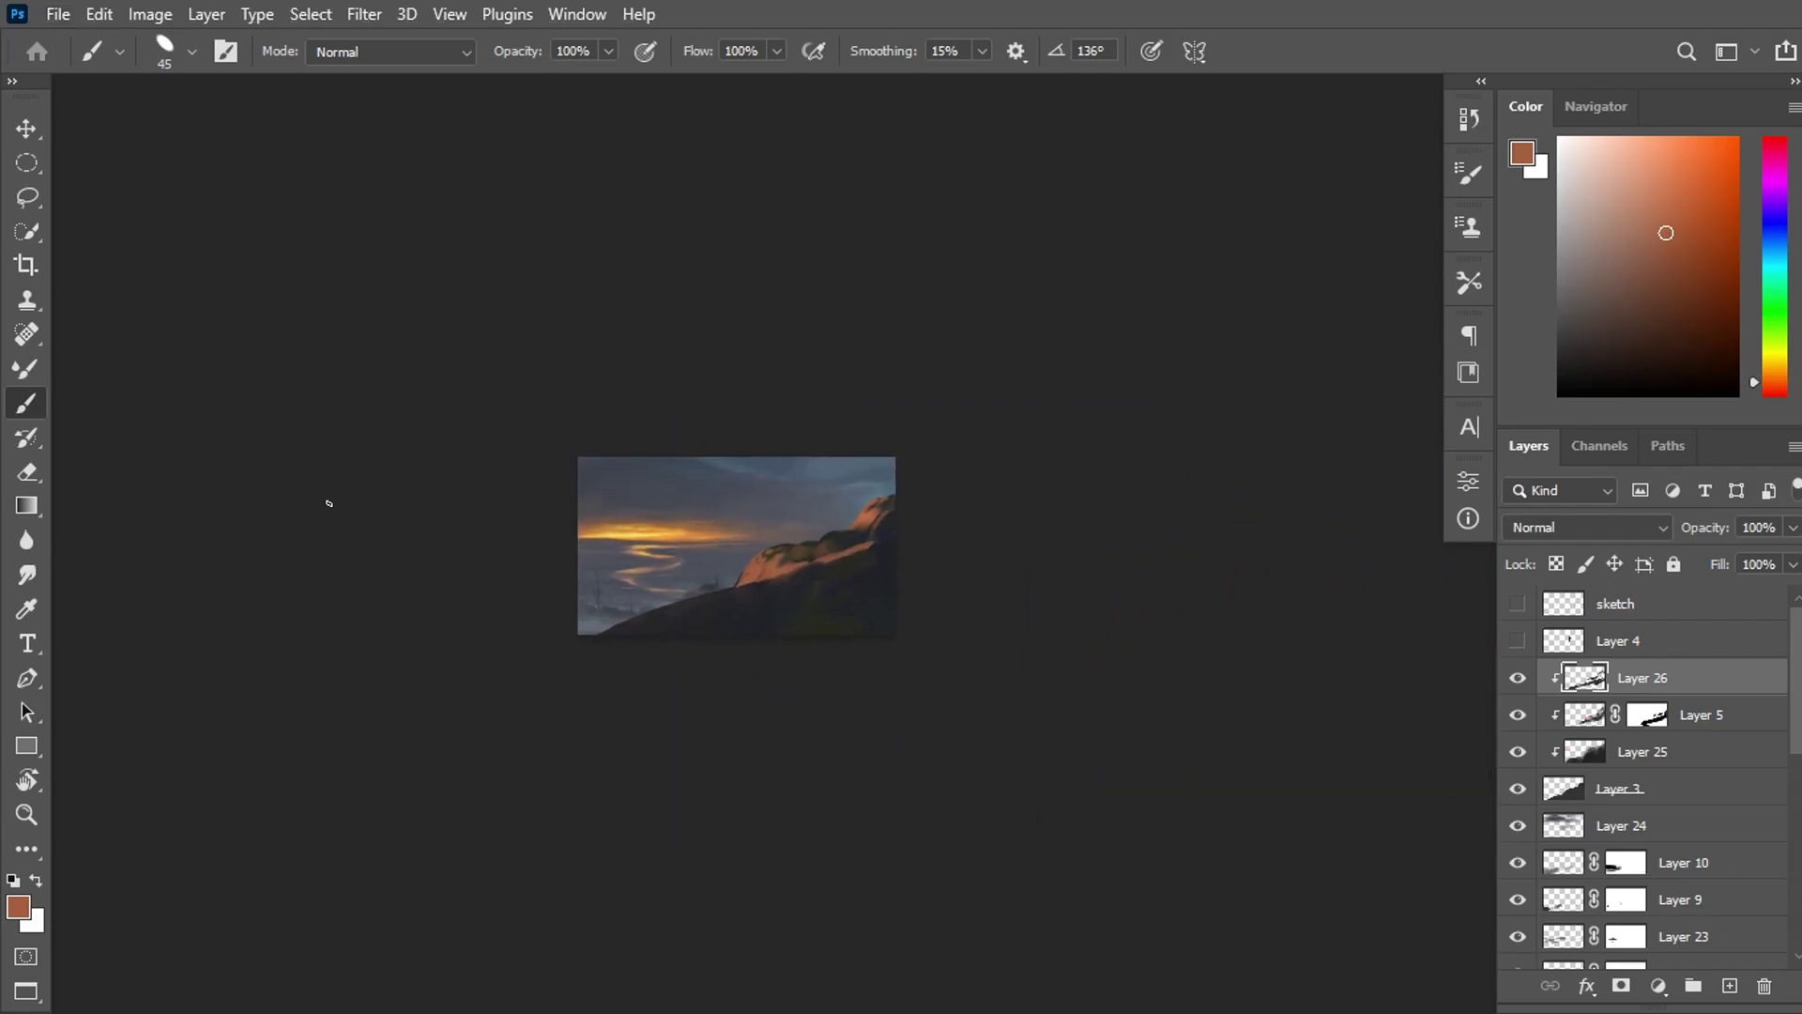
Tone down the orange highlight on the right hilltop with a very dark blue.
key(ctrl+plus)
key(ctrl+plus)
alt+click(880, 489)
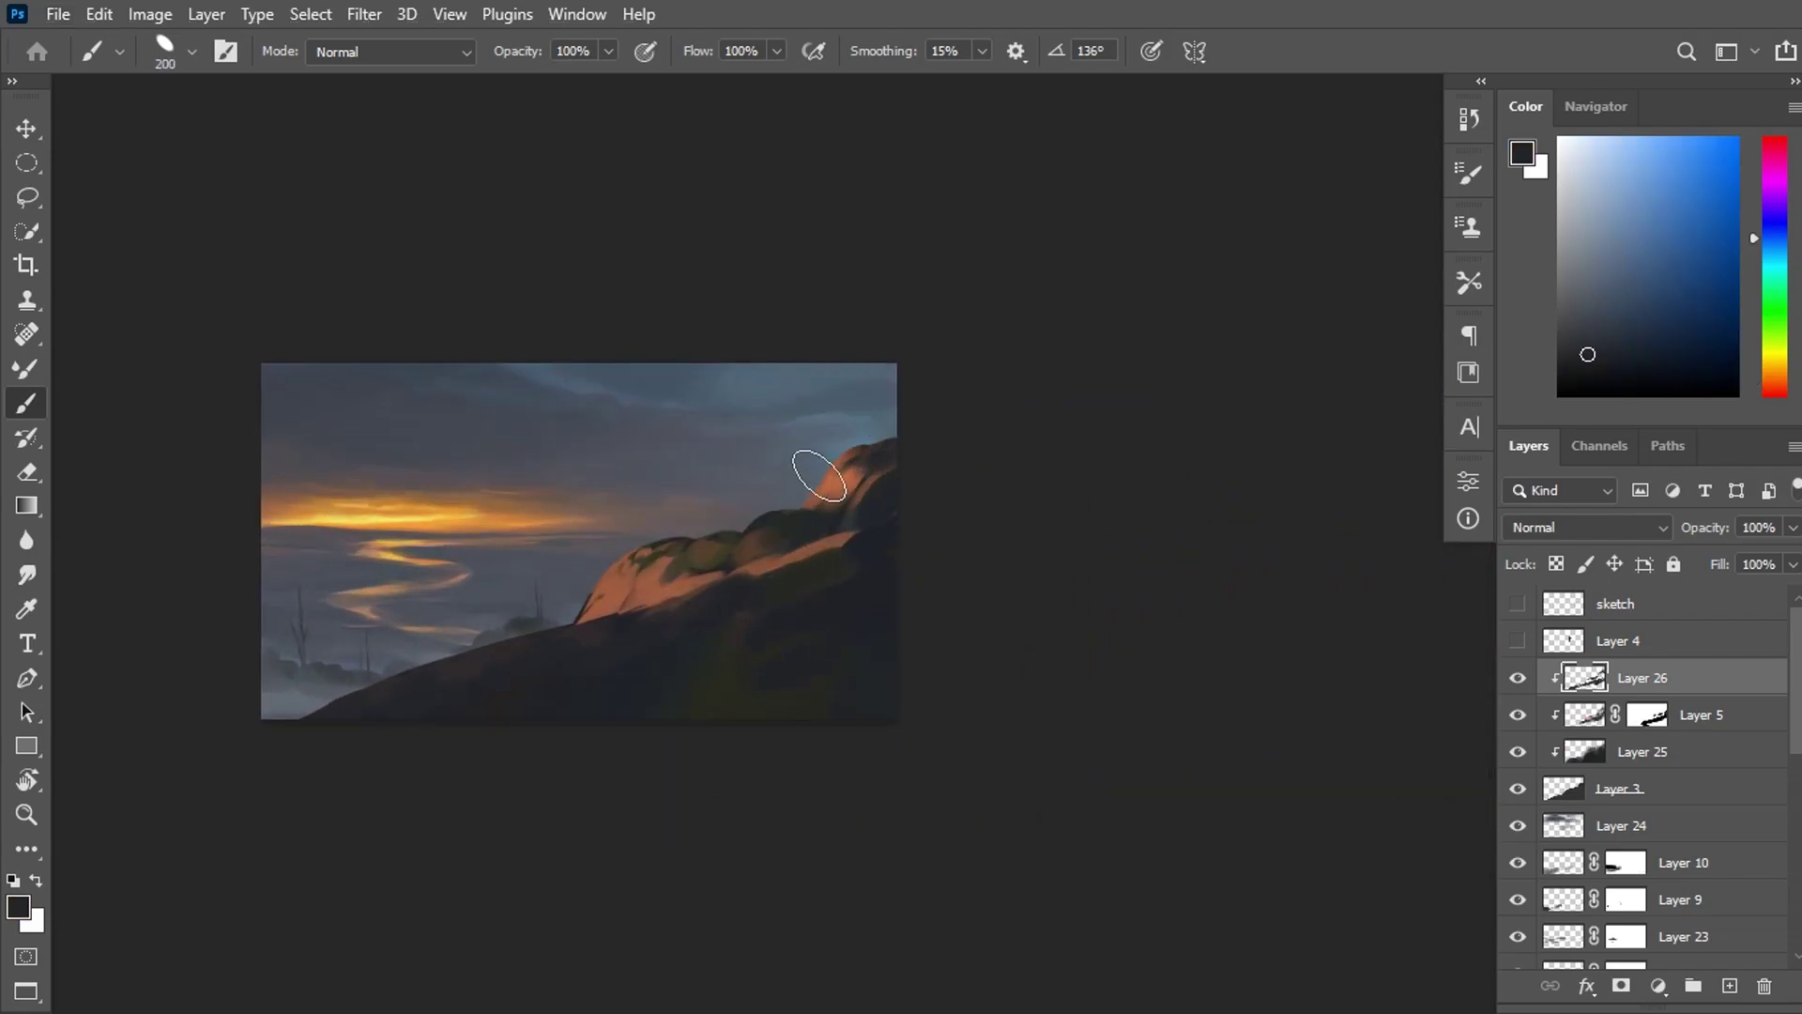
drag(903, 452, 845, 489)
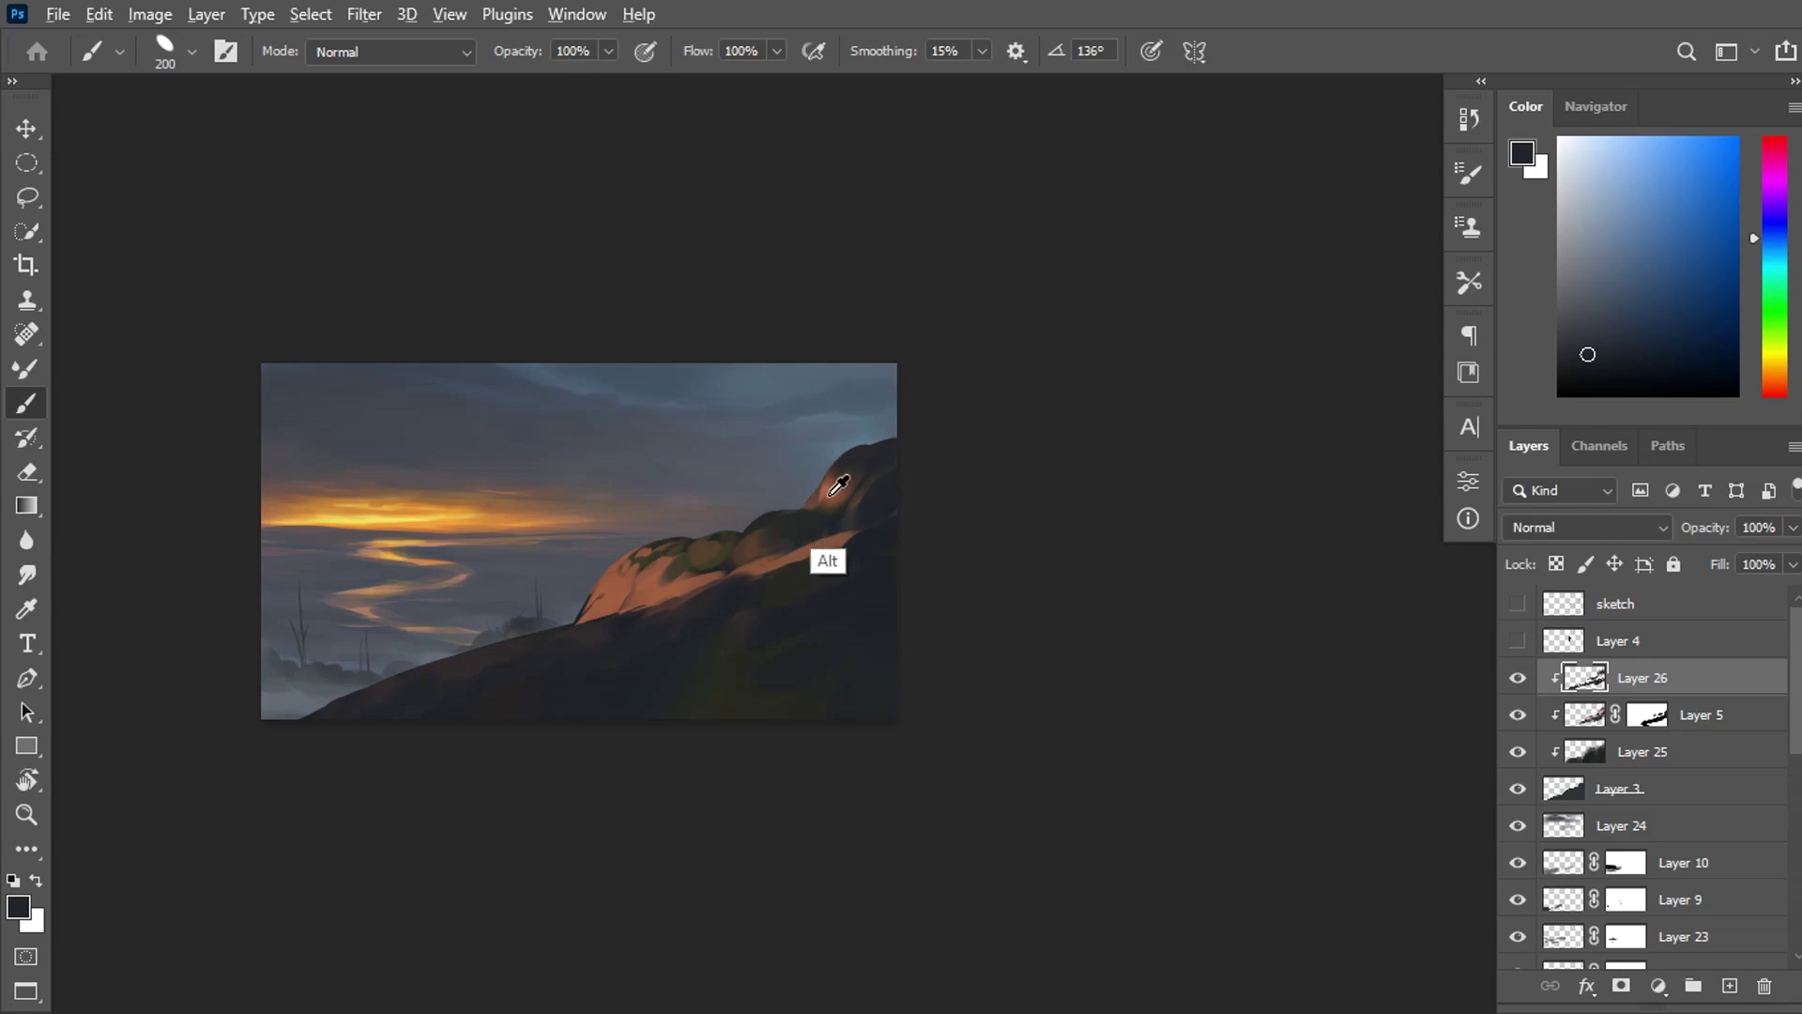
alt+click(859, 474)
alt+click(852, 588)
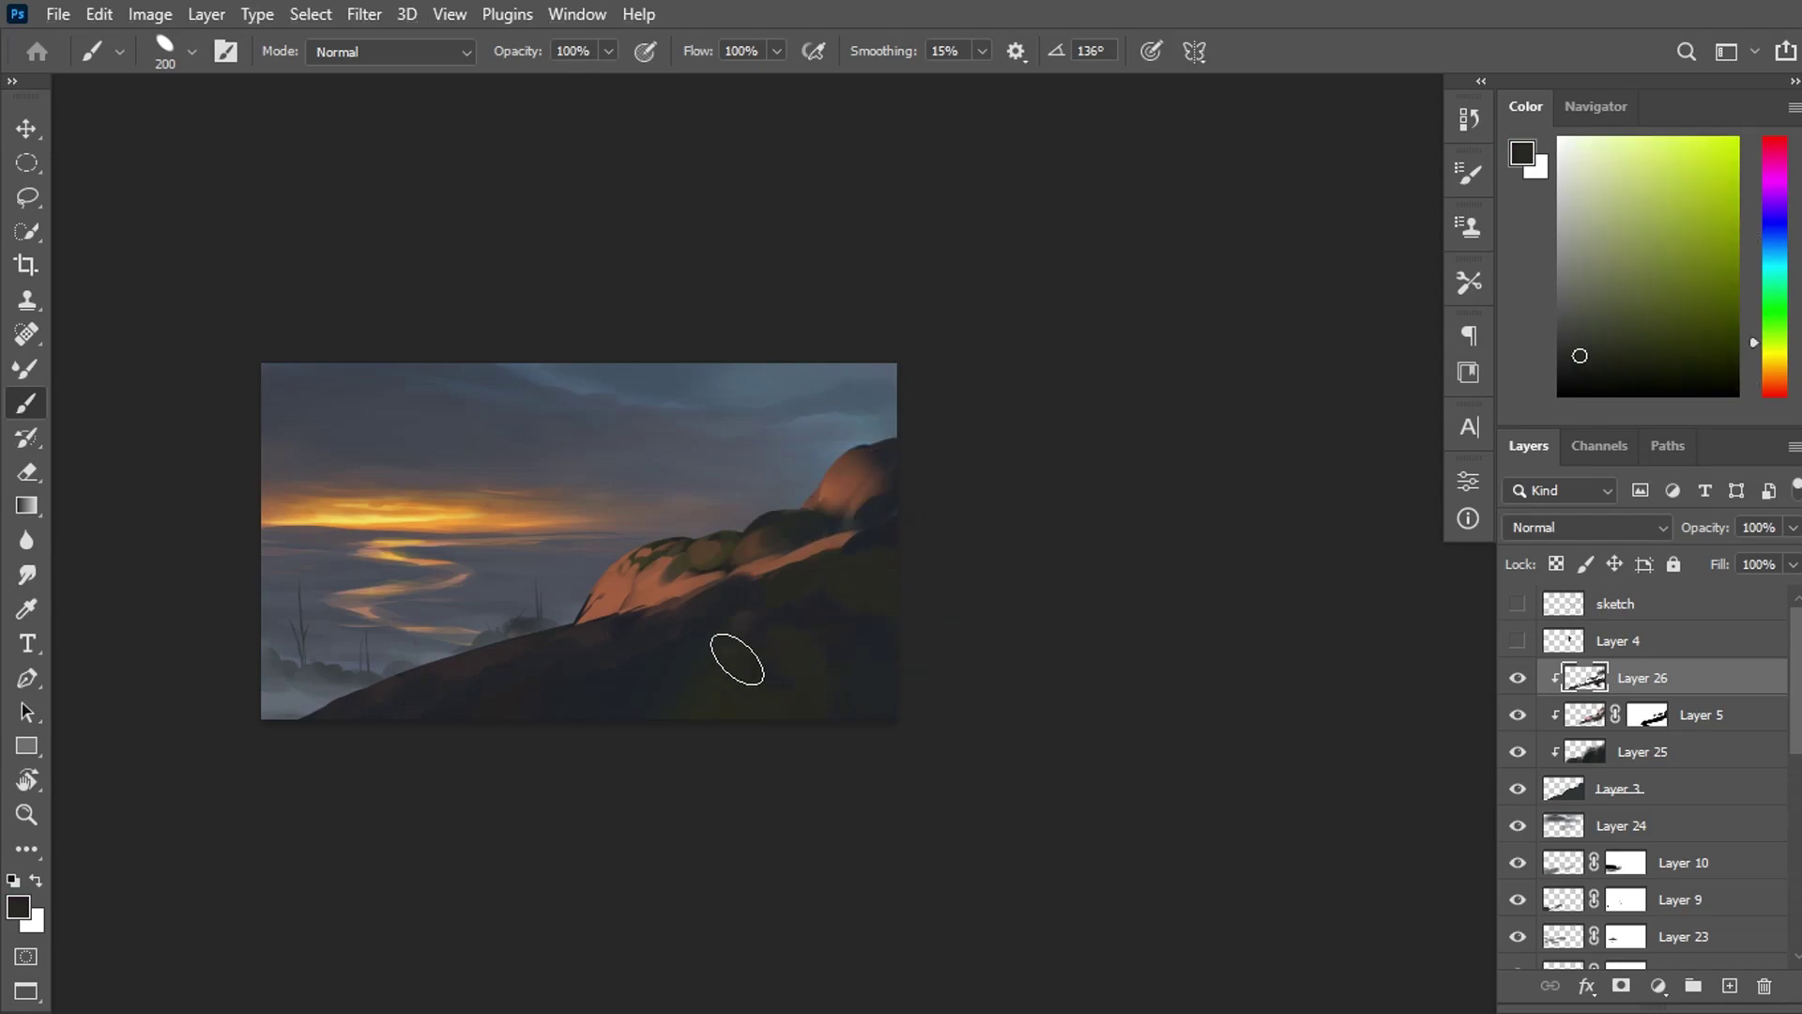
Rotate the brush tip to -150° and paint brown strokes on the hill.
right_click(736, 659)
drag(798, 545, 826, 572)
alt+click(738, 654)
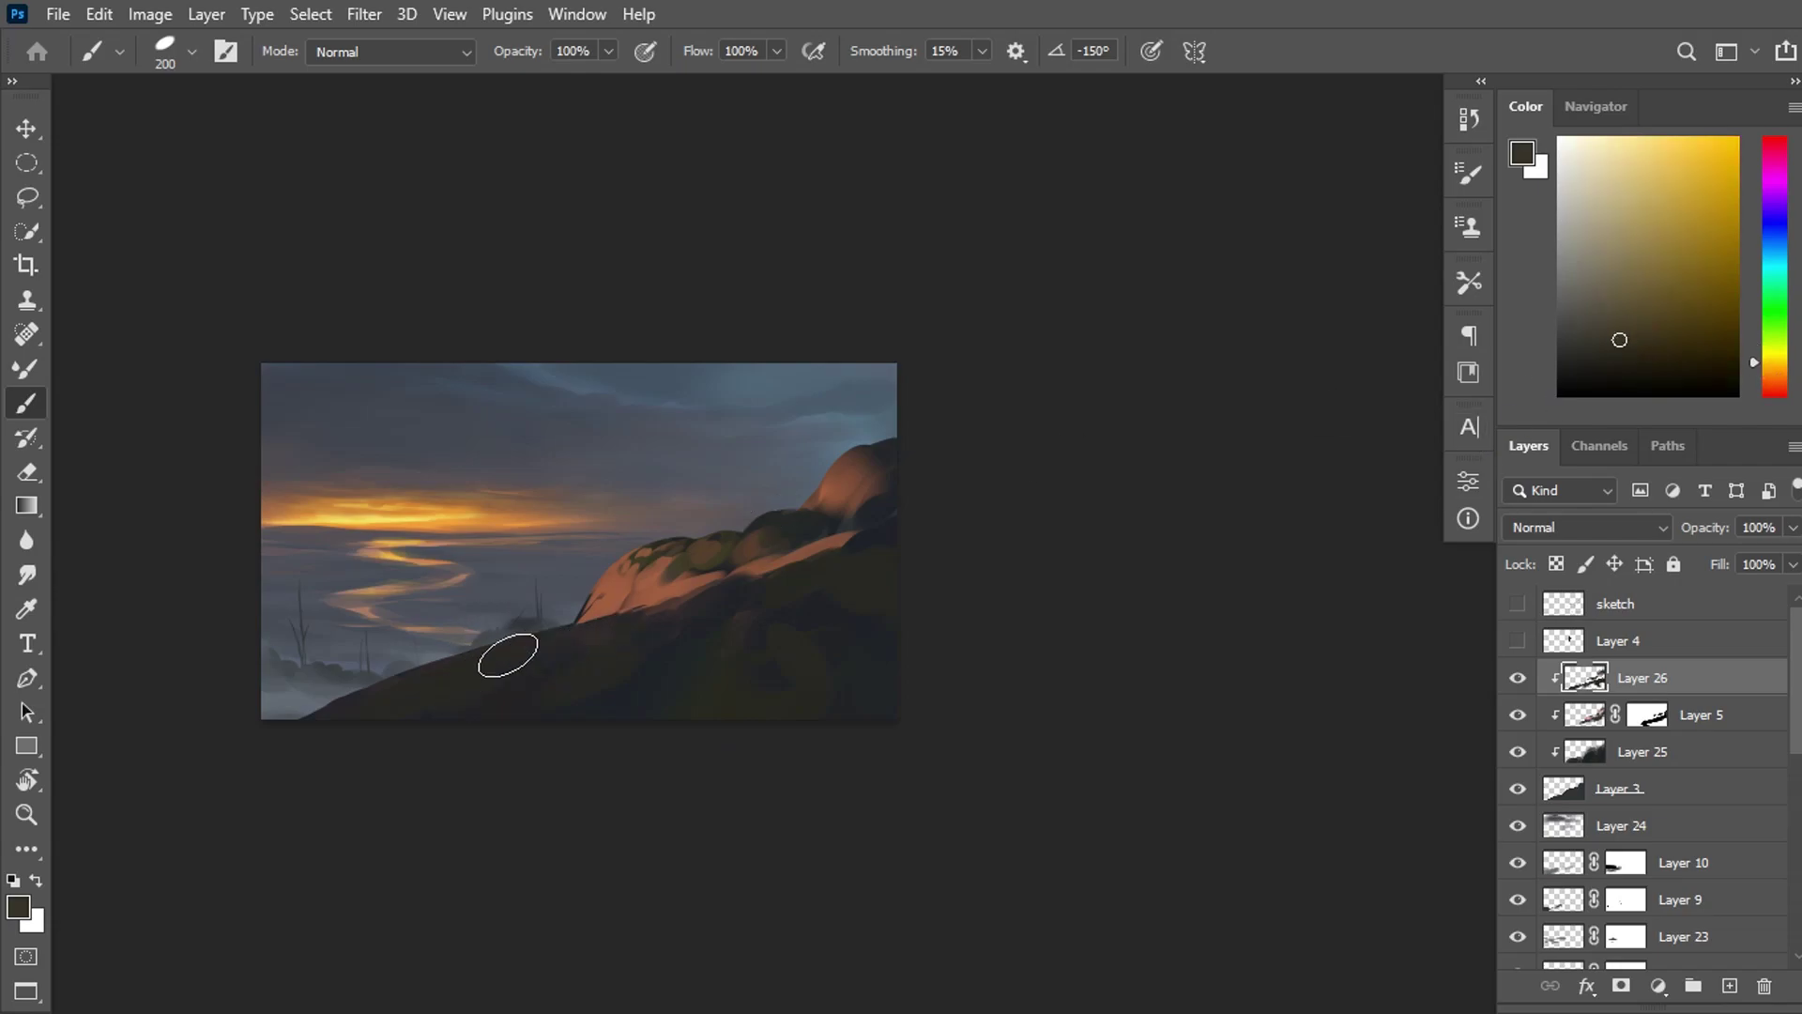
alt+click(526, 695)
alt+click(620, 671)
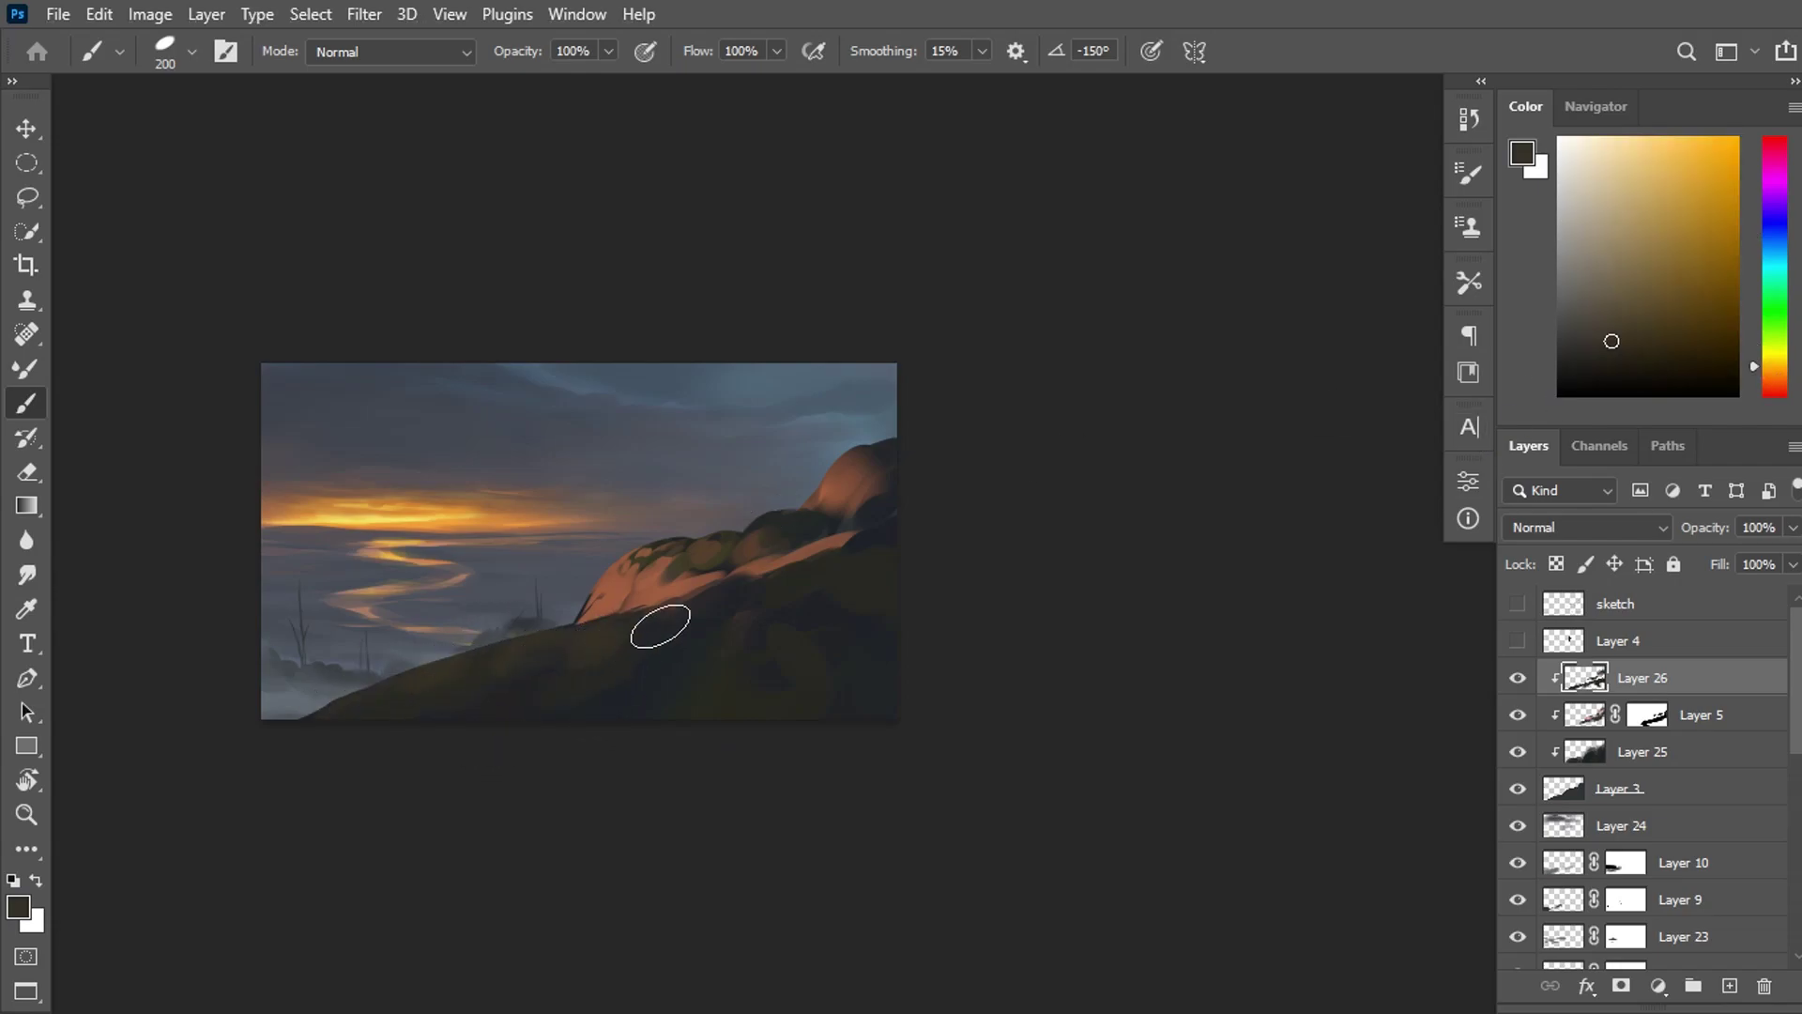
alt+click(676, 647)
alt+click(563, 687)
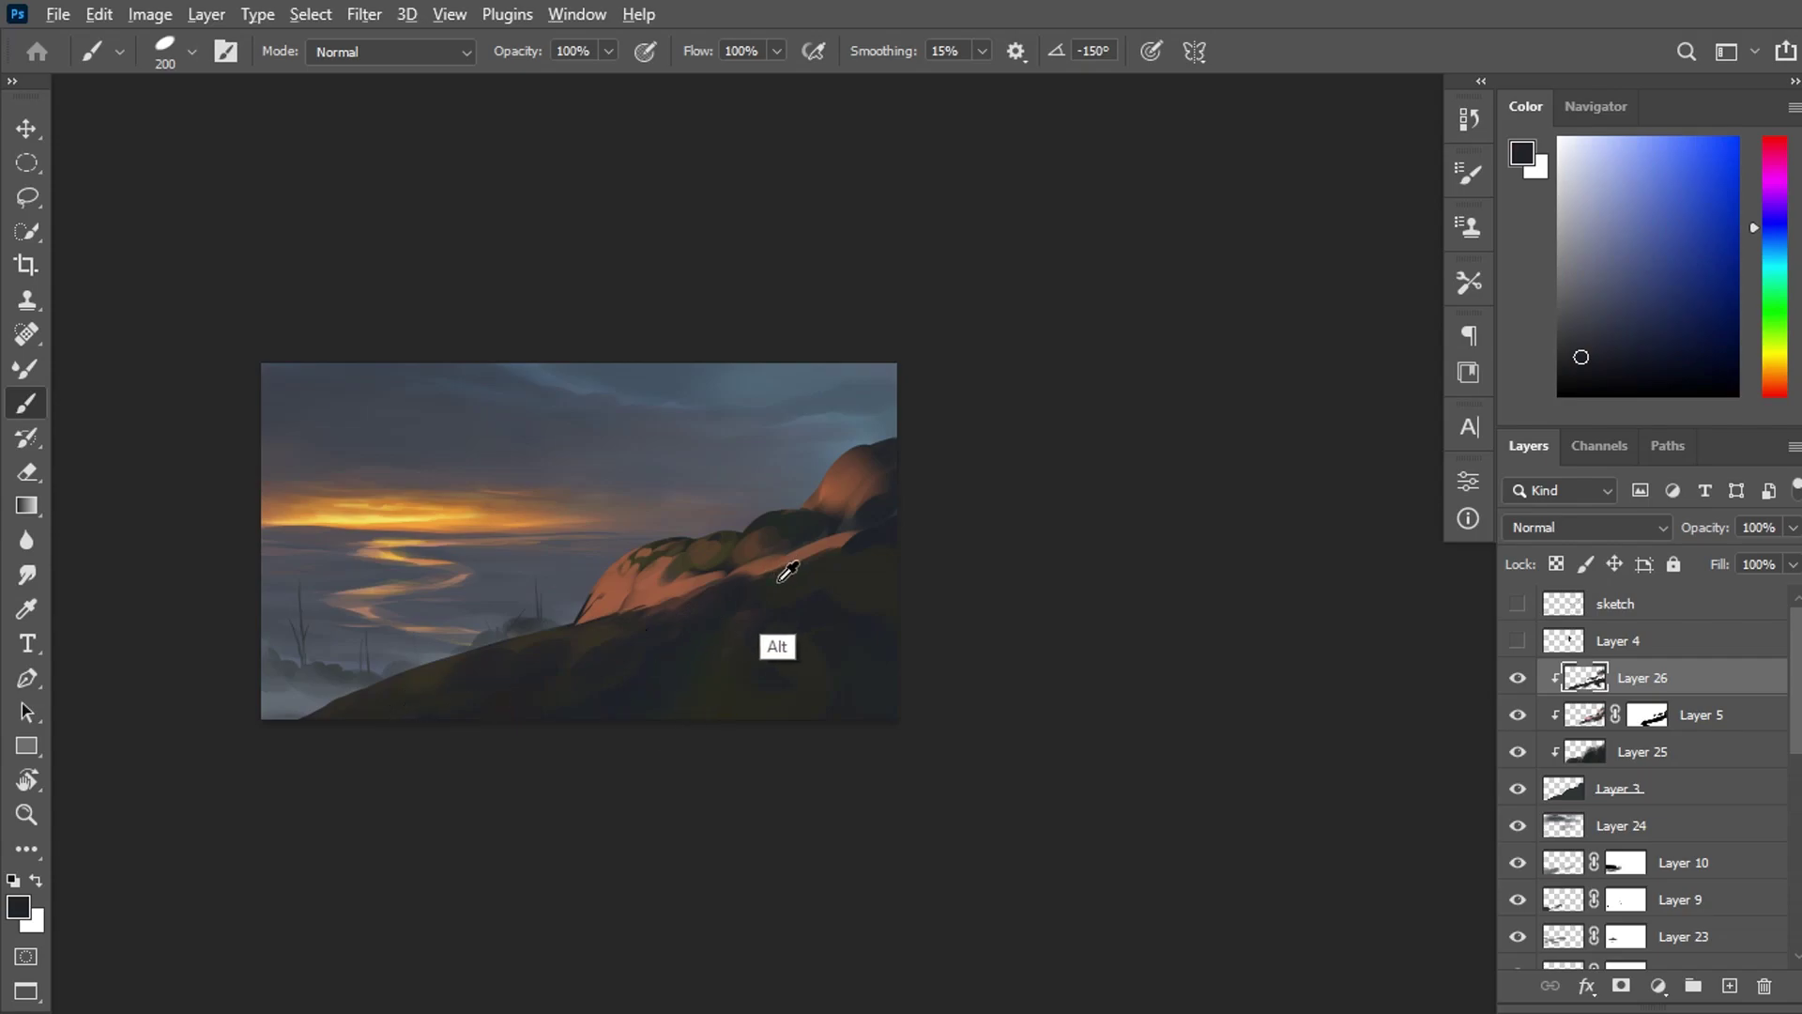
alt+click(777, 644)
drag(779, 592, 831, 563)
alt+click(845, 603)
Mix a dark blue-violet shade and paint dark blue strokes across the hillside.
alt+click(756, 618)
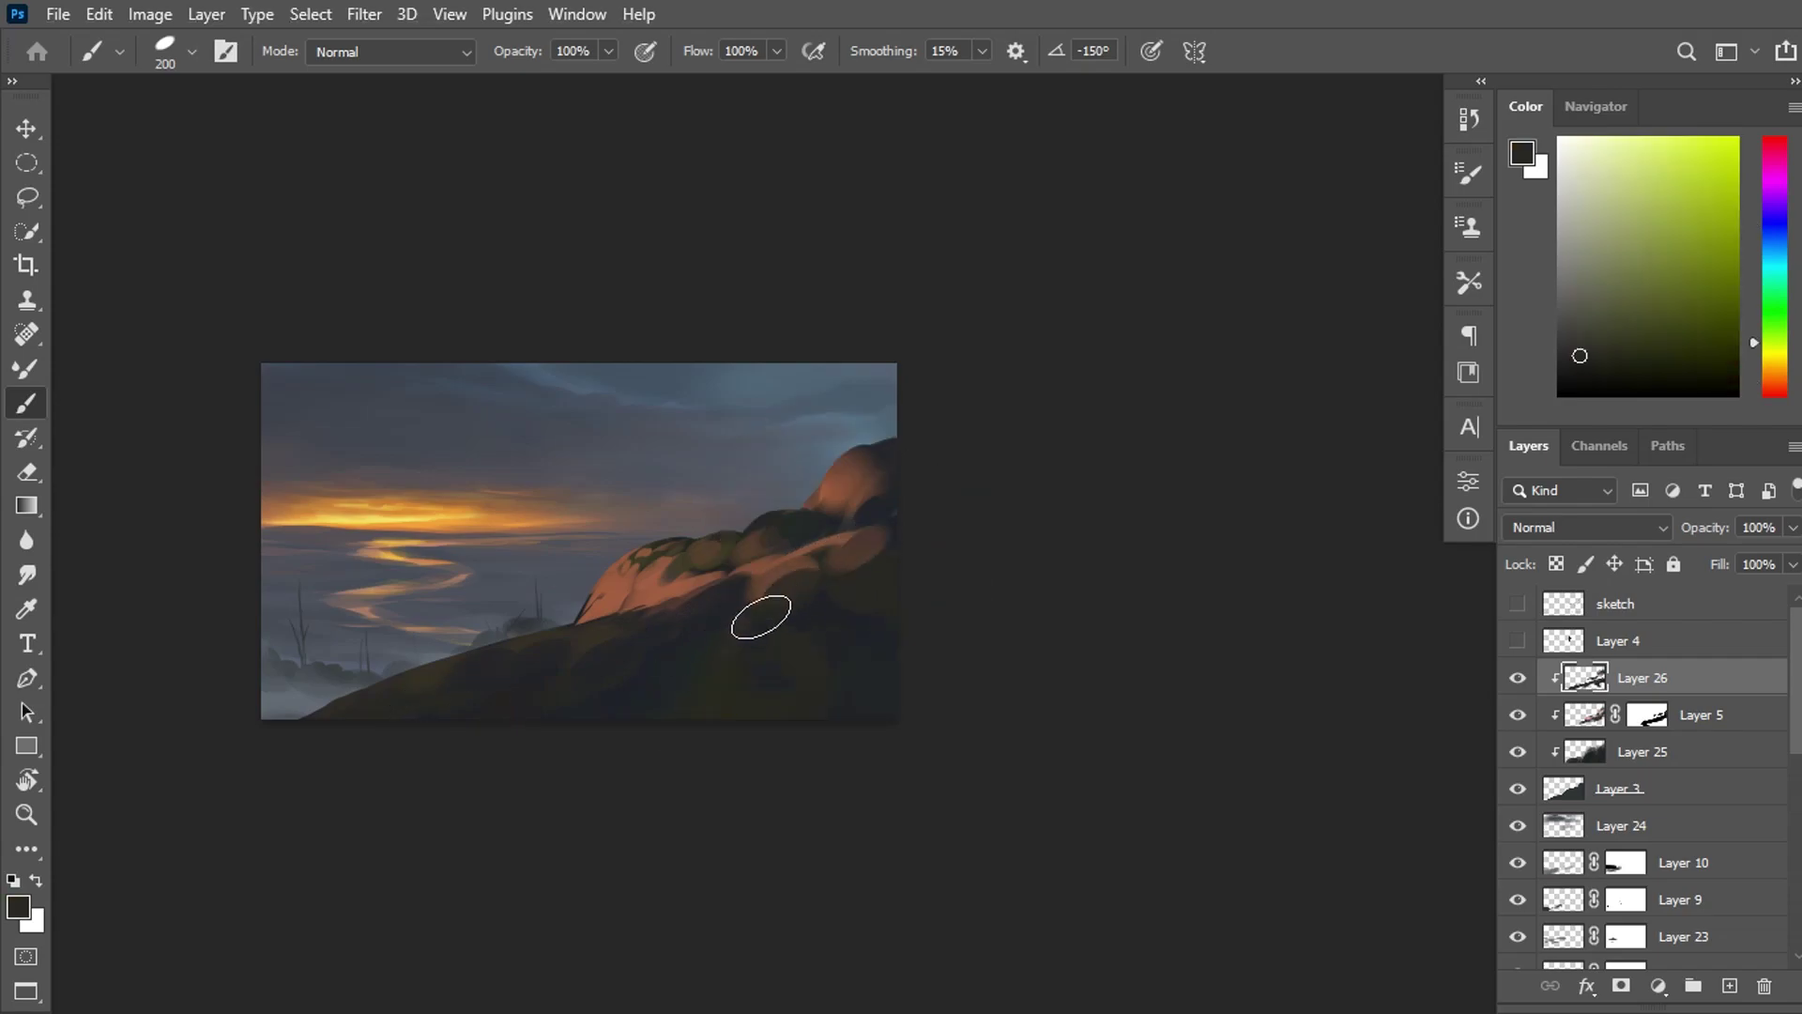
alt+click(878, 533)
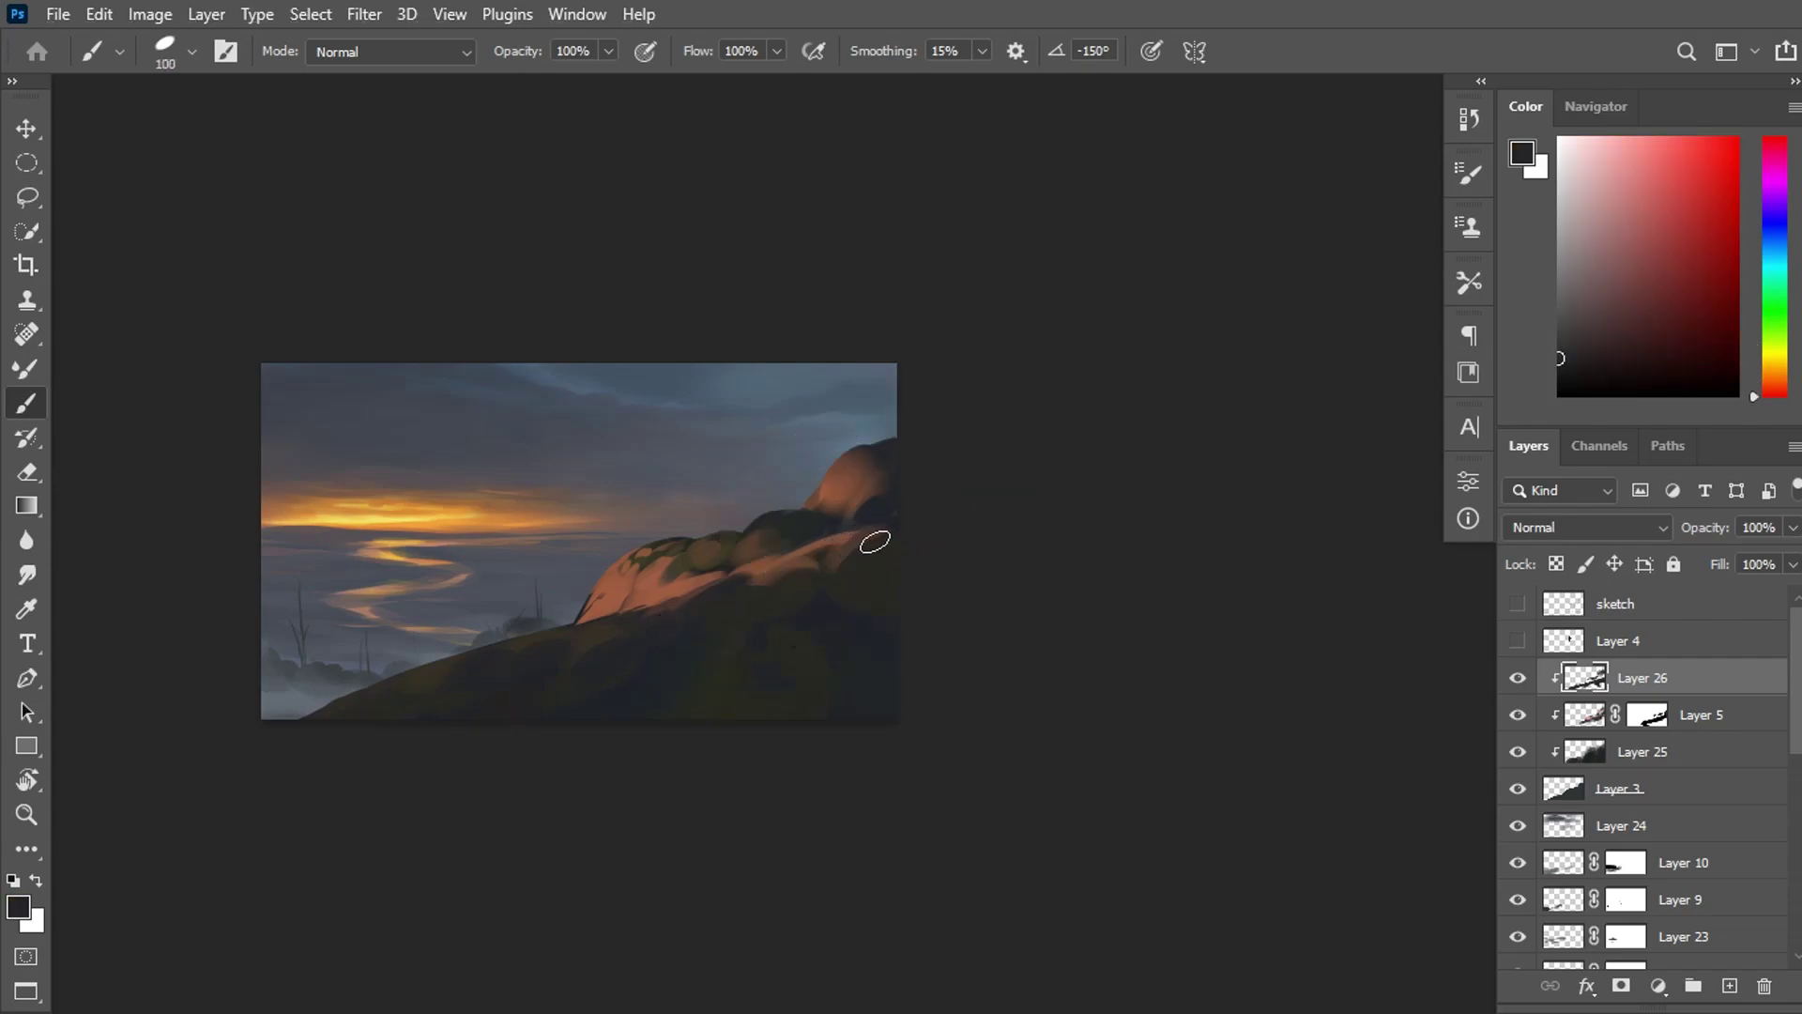
alt+click(792, 624)
alt+click(703, 702)
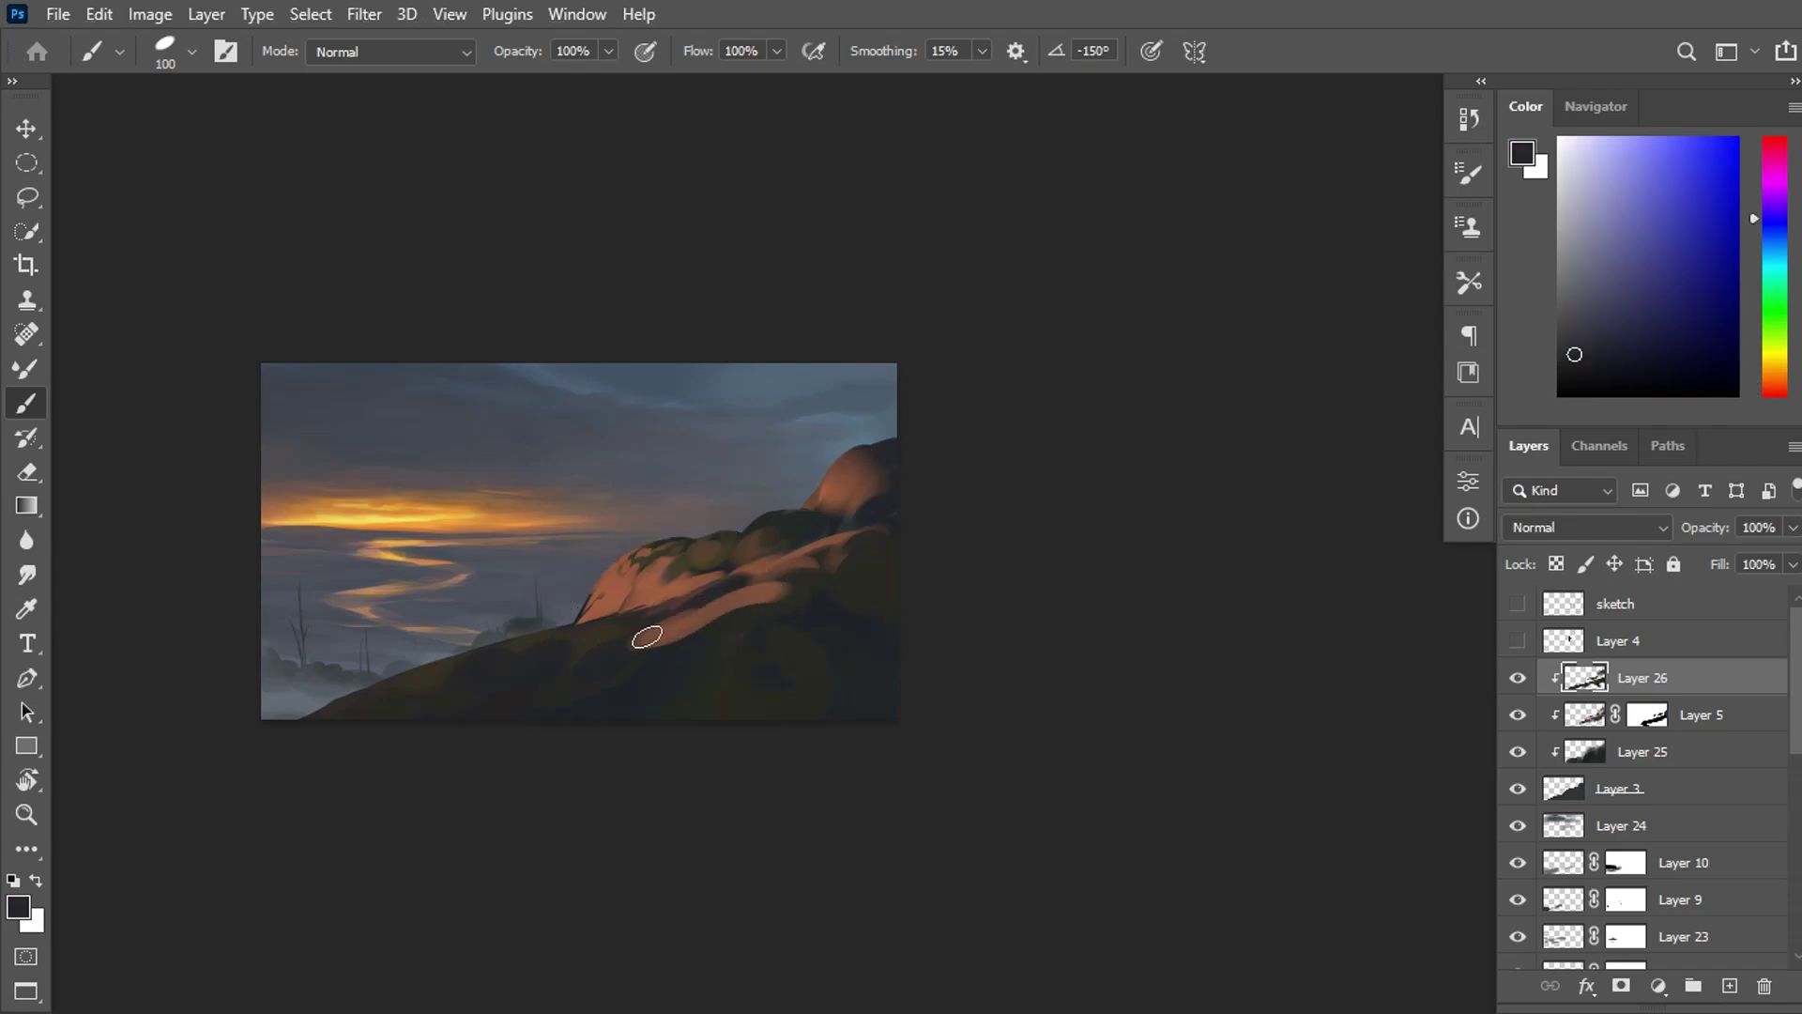
alt+click(699, 627)
alt+click(638, 672)
mouse_move(1781, 242)
mouse_down()
mouse_move(1775, 206)
mouse_move(1775, 227)
mouse_up()
click(1617, 322)
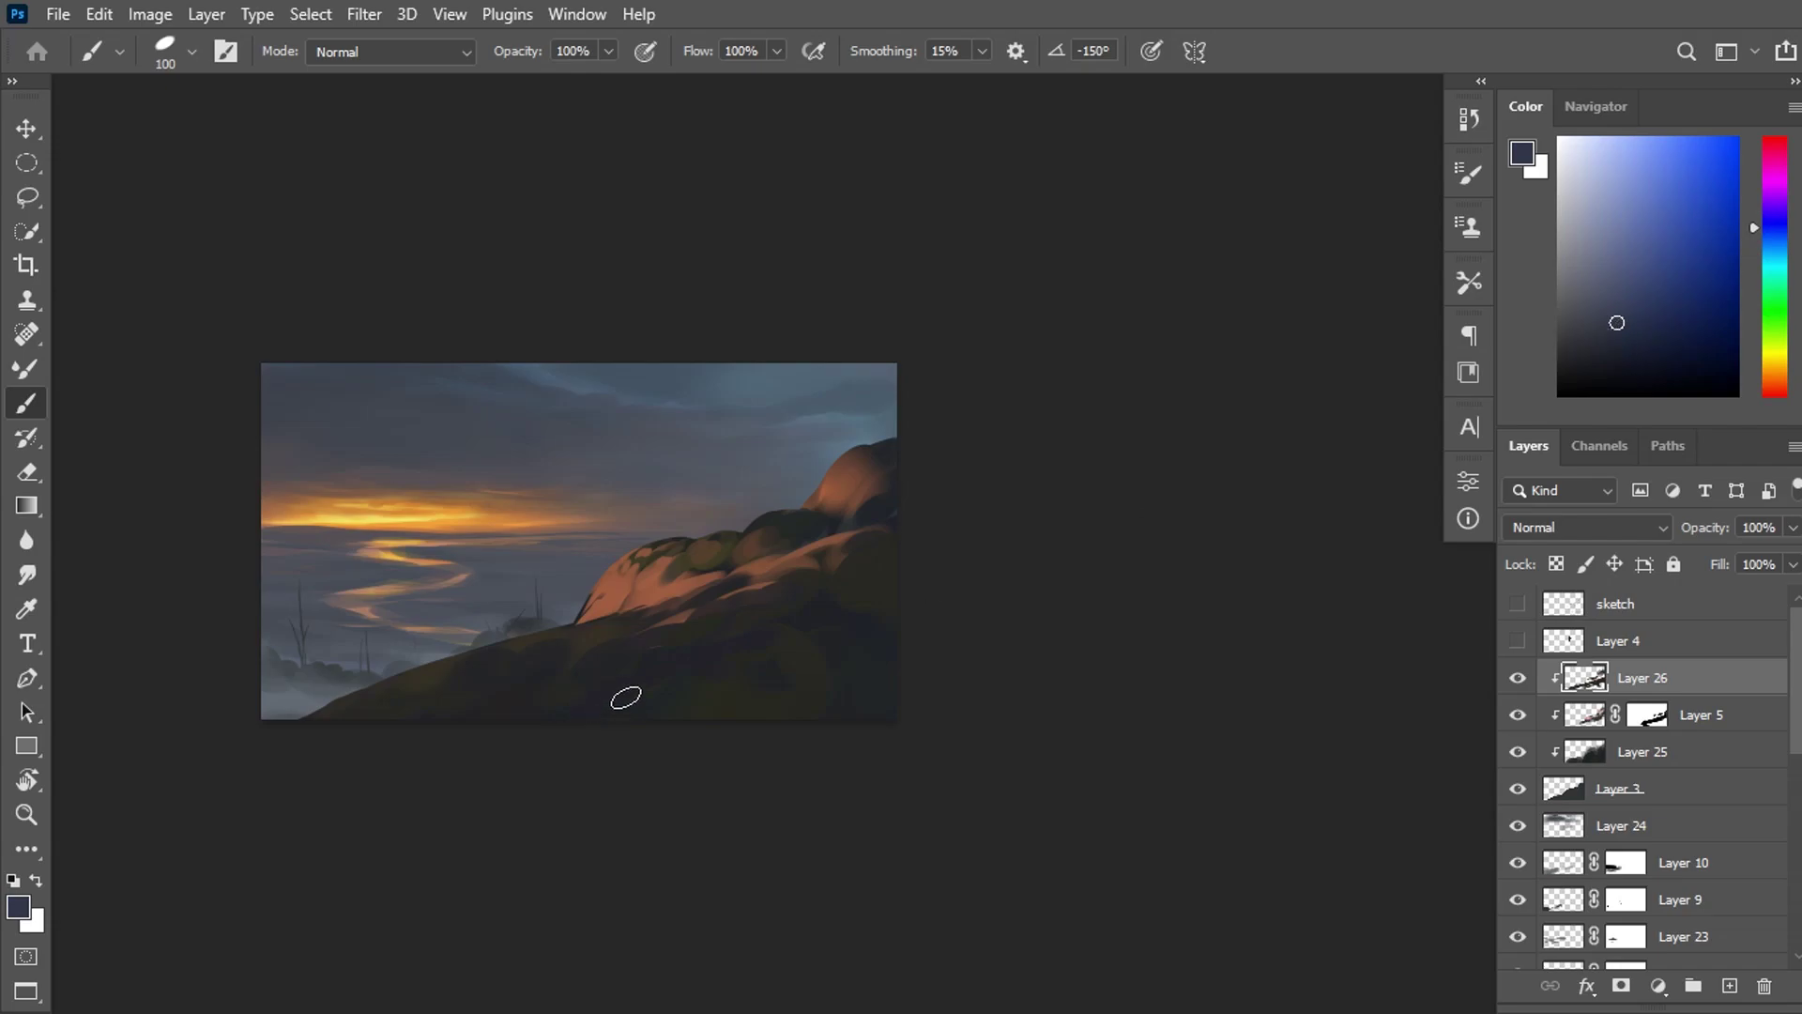
drag(623, 696, 554, 650)
Enlarge the brush and cover the right side of the hill in dark navy.
key(bracketright)
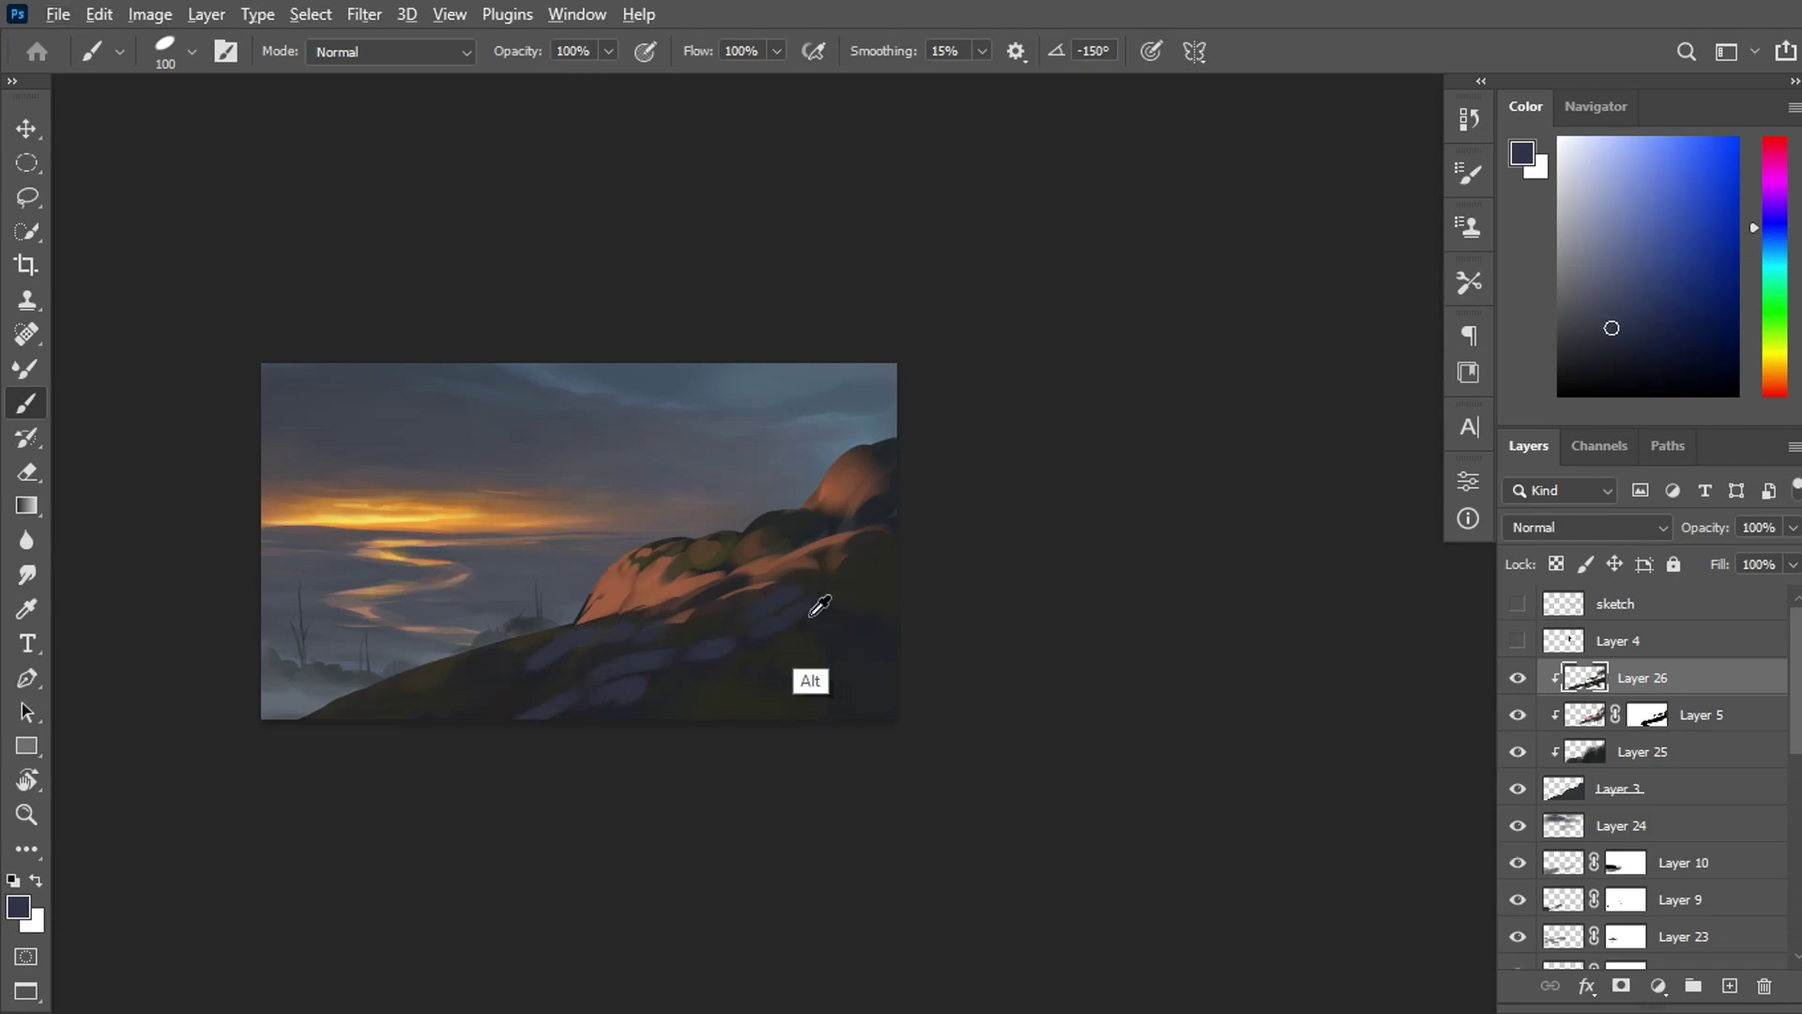
alt+click(813, 695)
key(bracketright)
key(bracketright)
key(bracketright)
drag(788, 619, 873, 563)
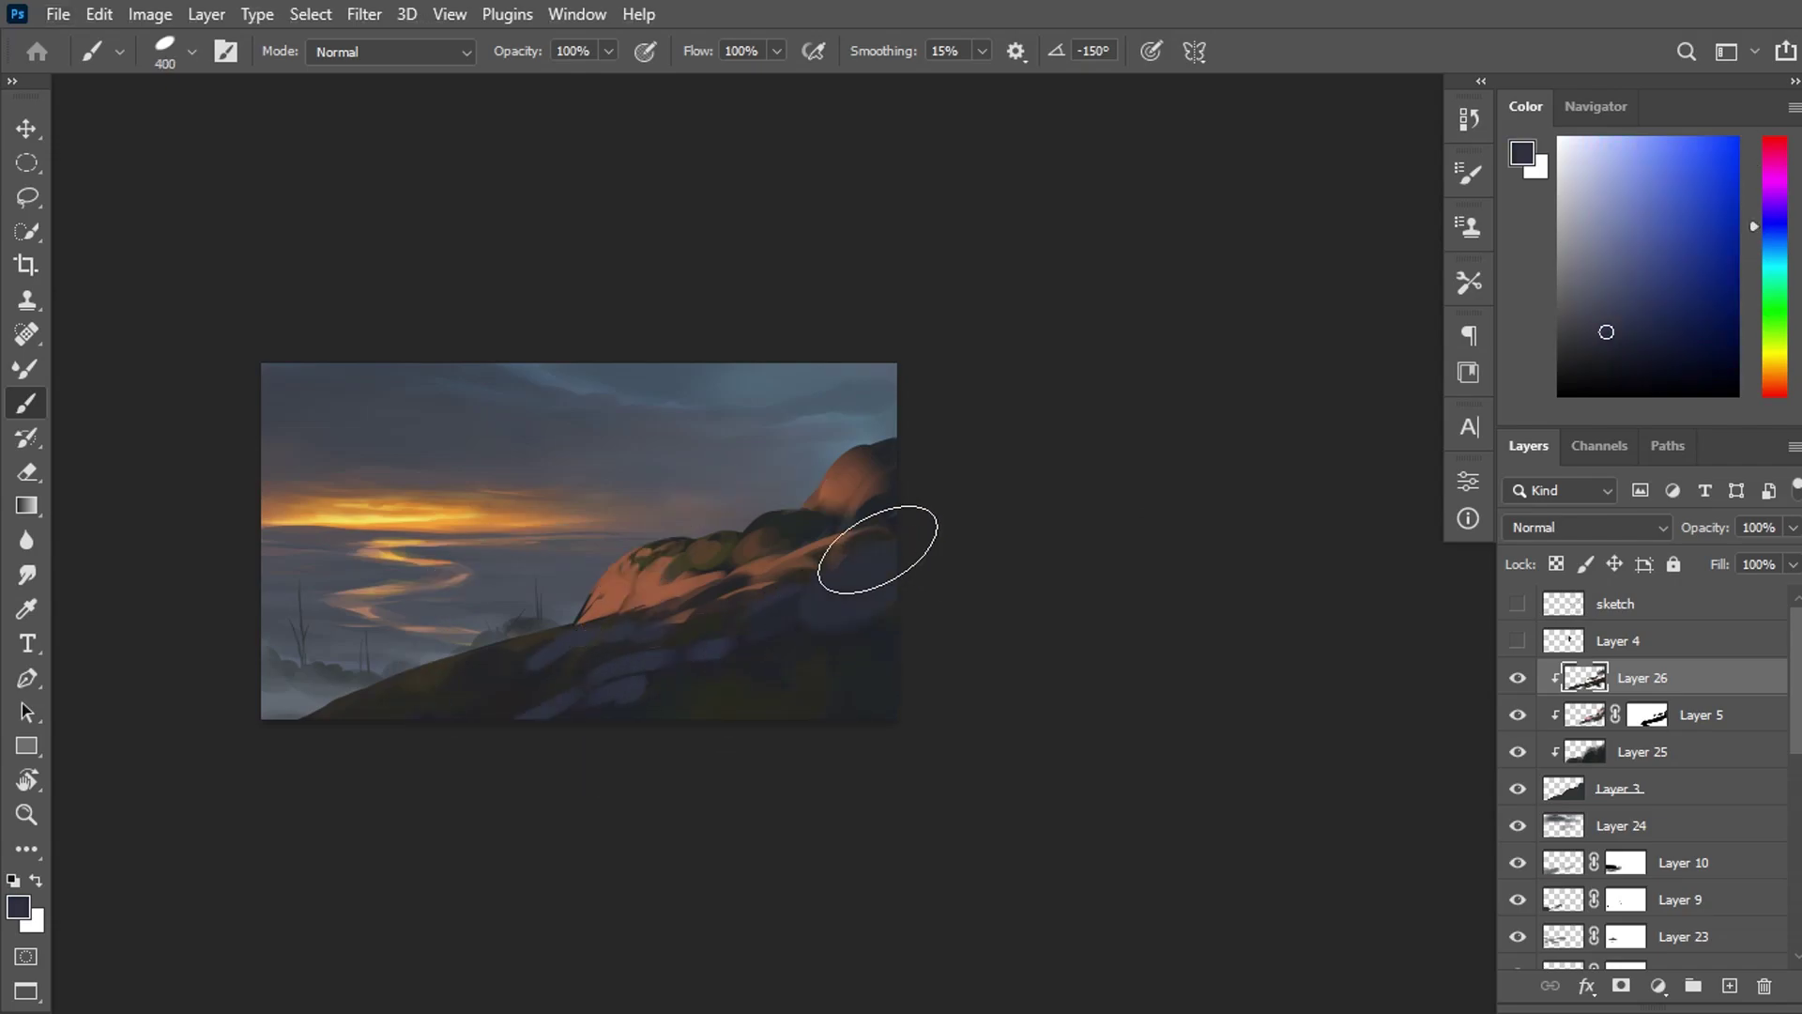
alt+click(872, 601)
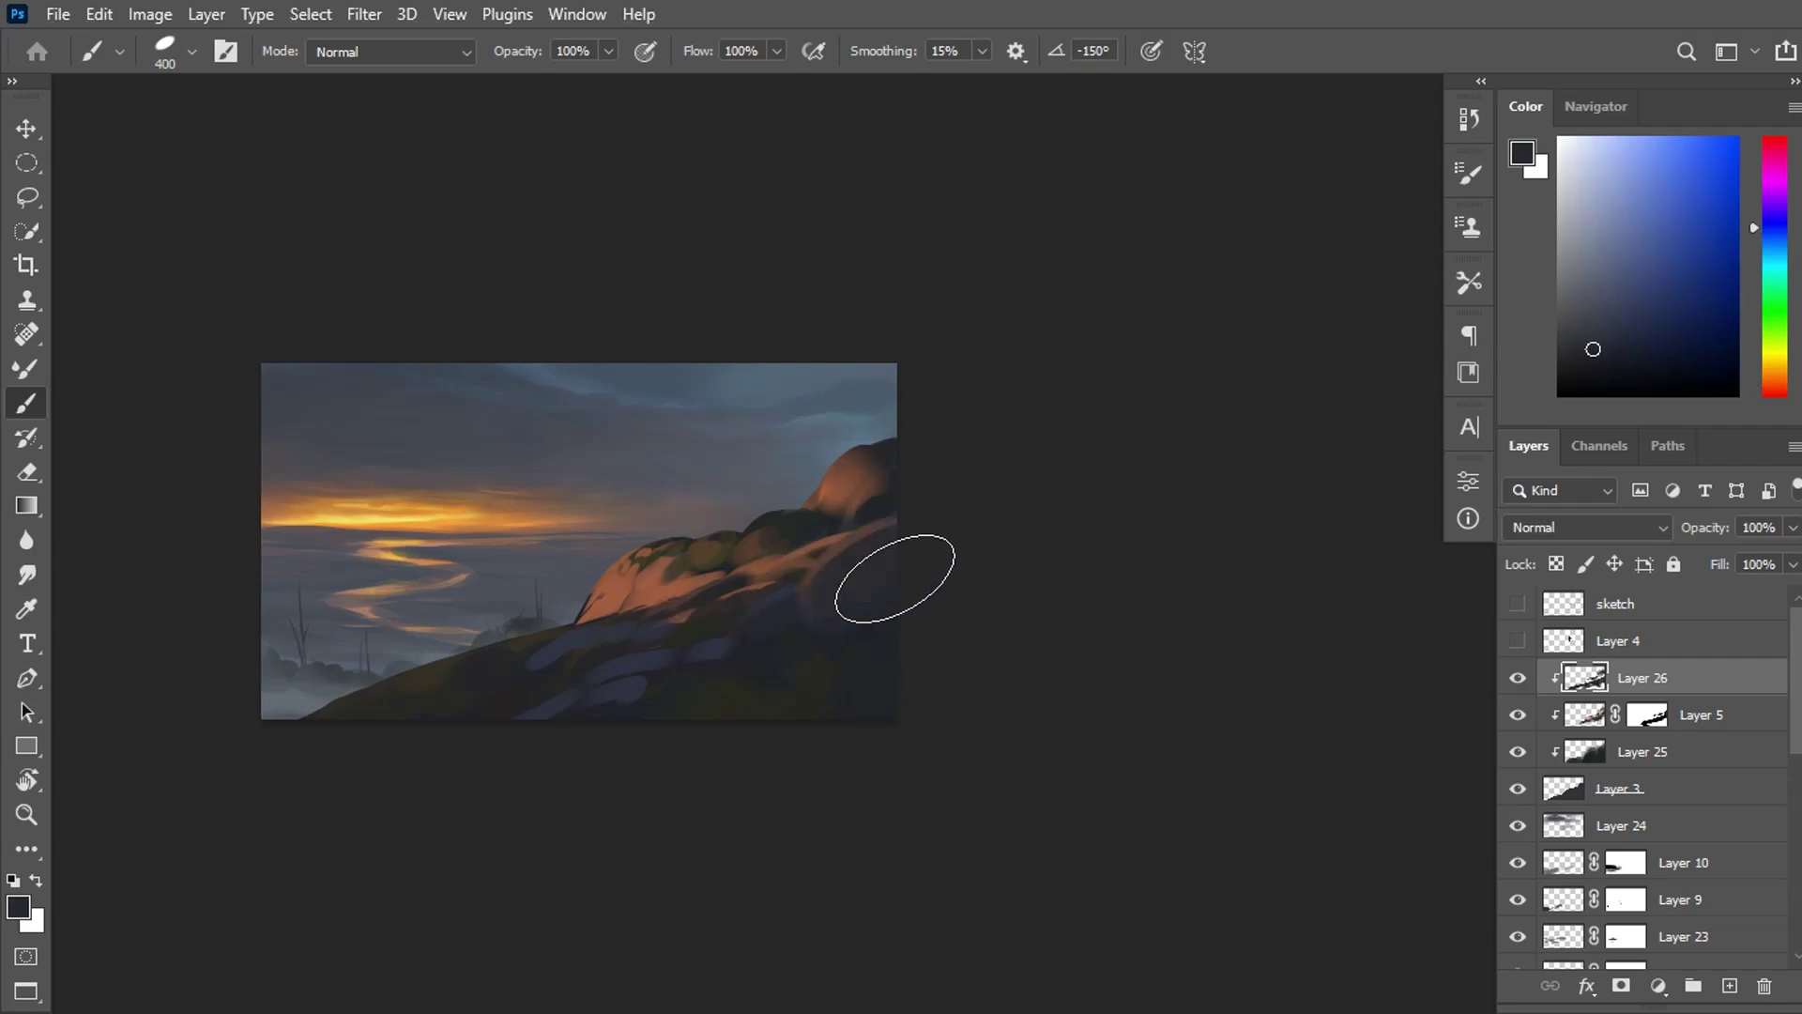
Sample green, blue and yellow-orange hillside tones and shrink the brush again.
alt+click(834, 667)
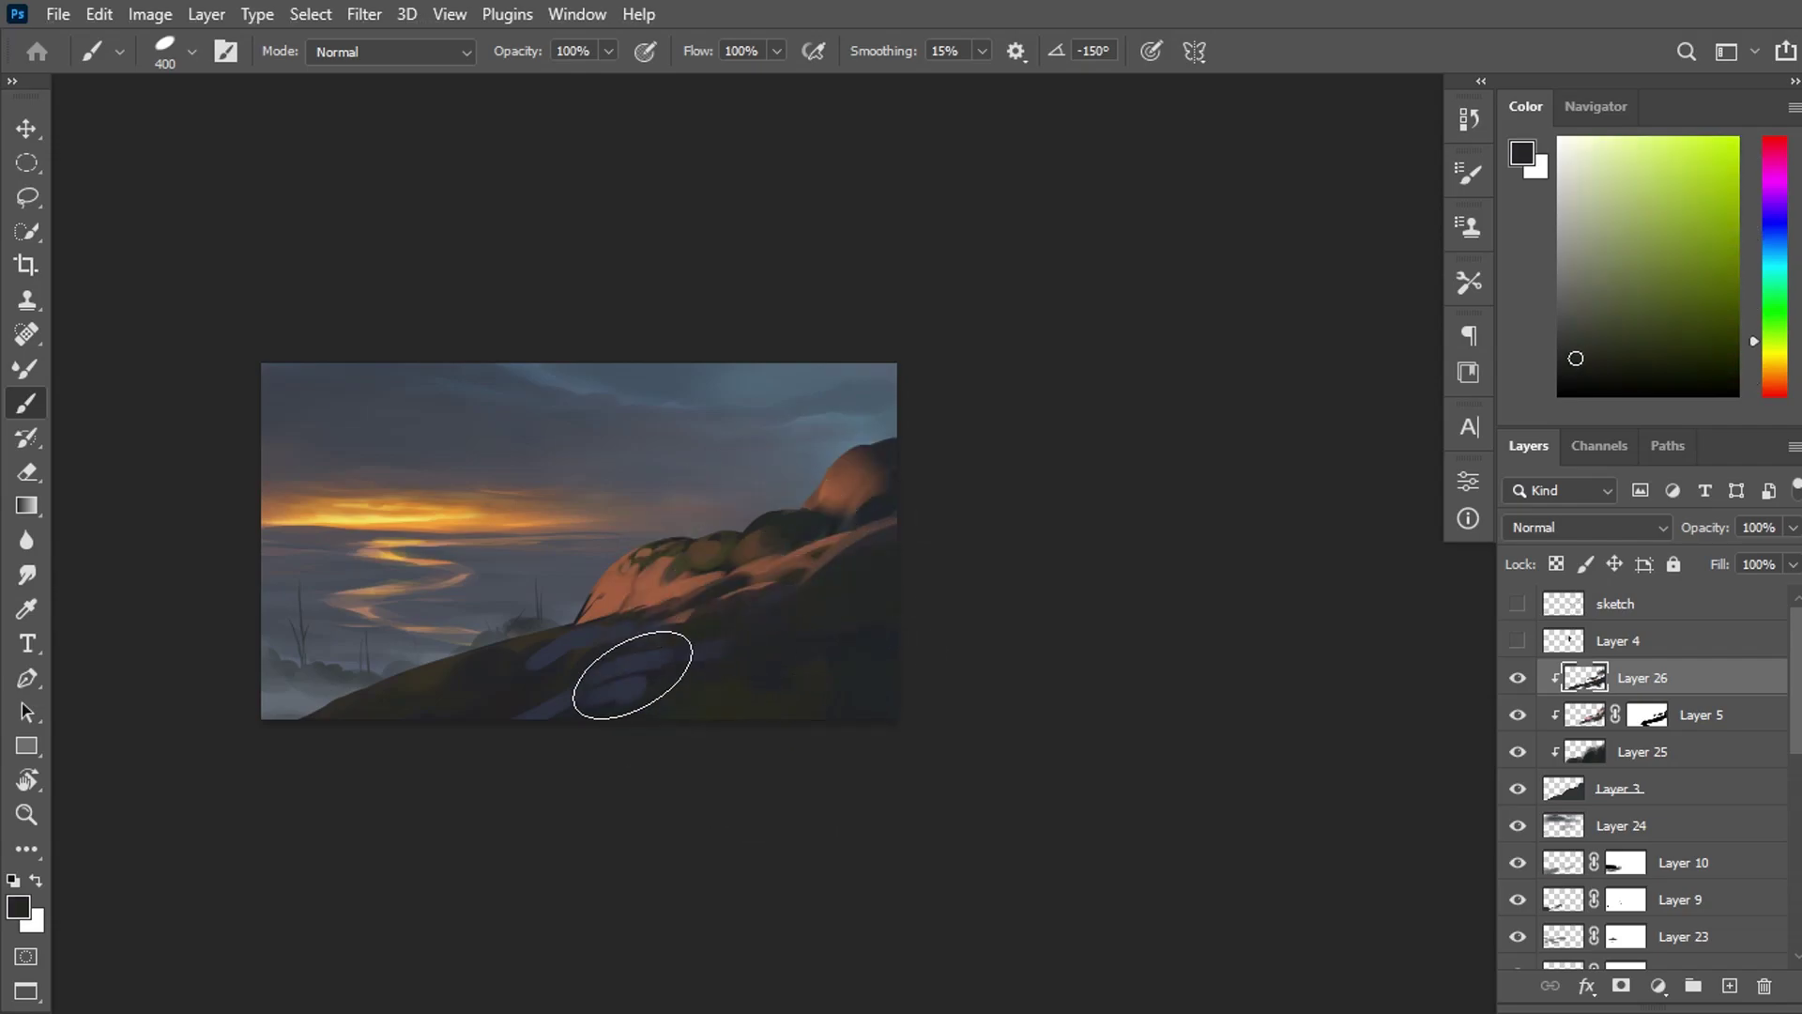
alt+click(576, 673)
alt+click(667, 692)
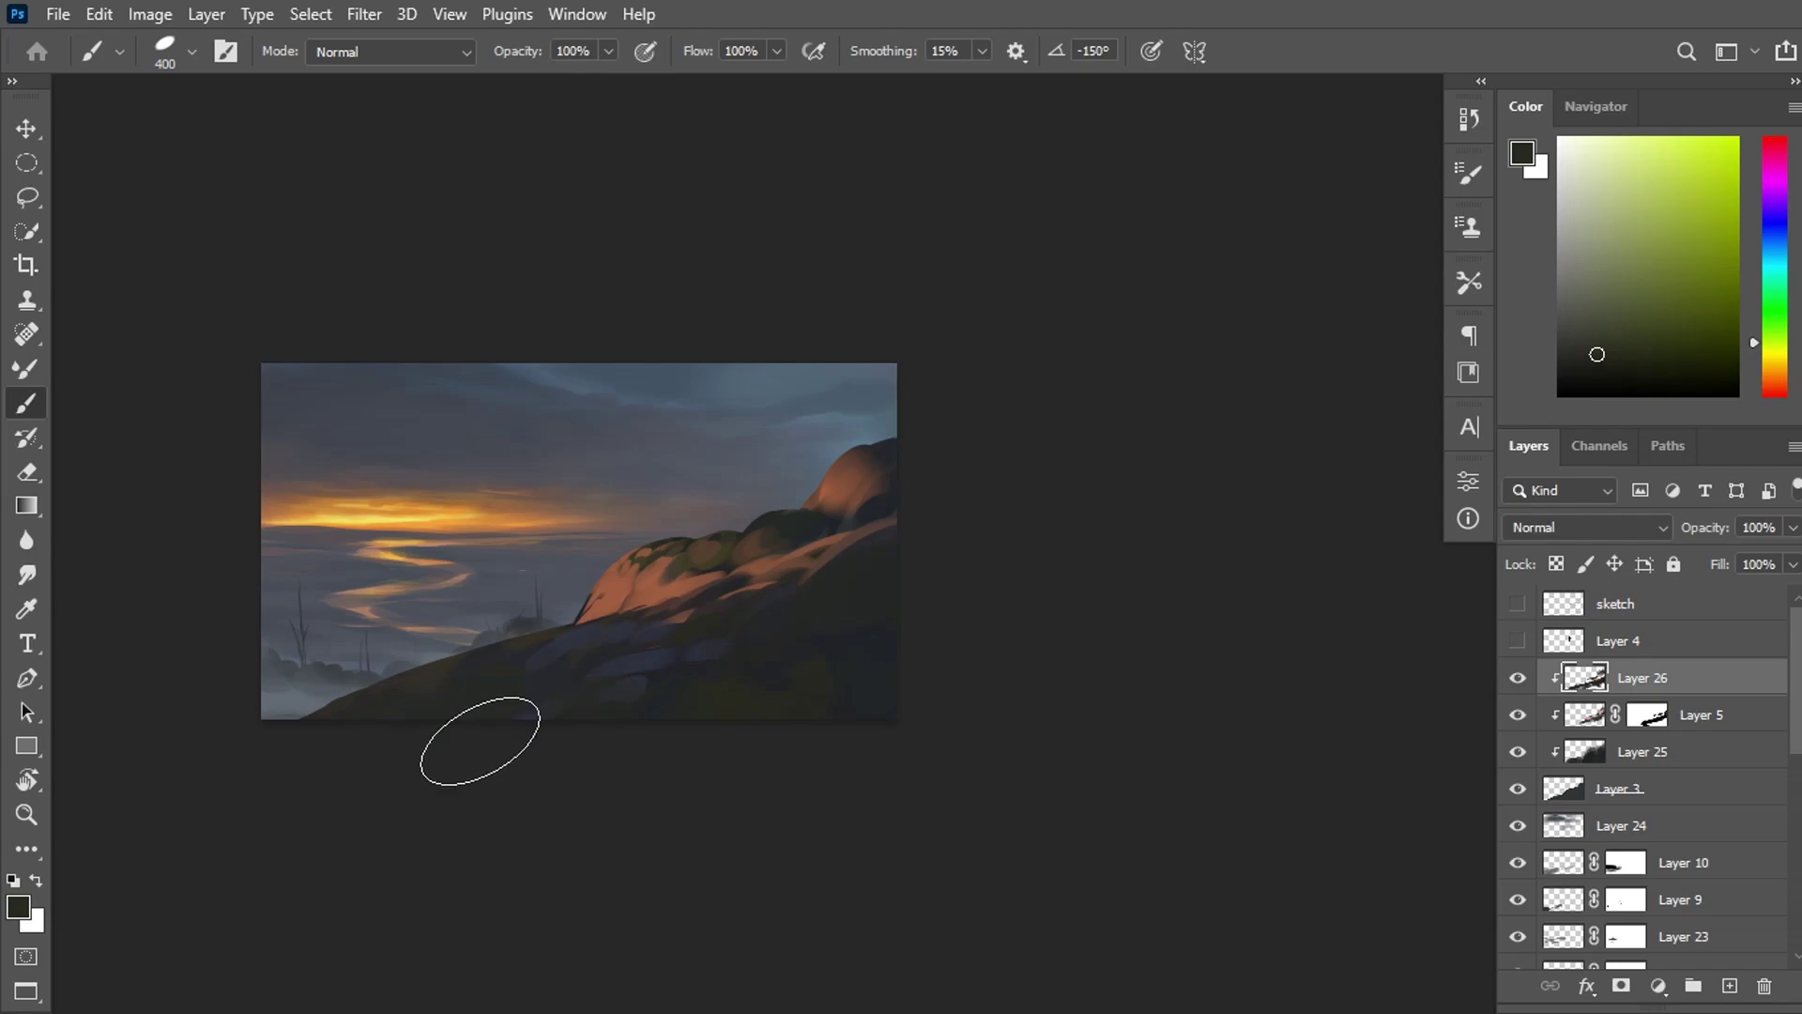
alt+click(583, 636)
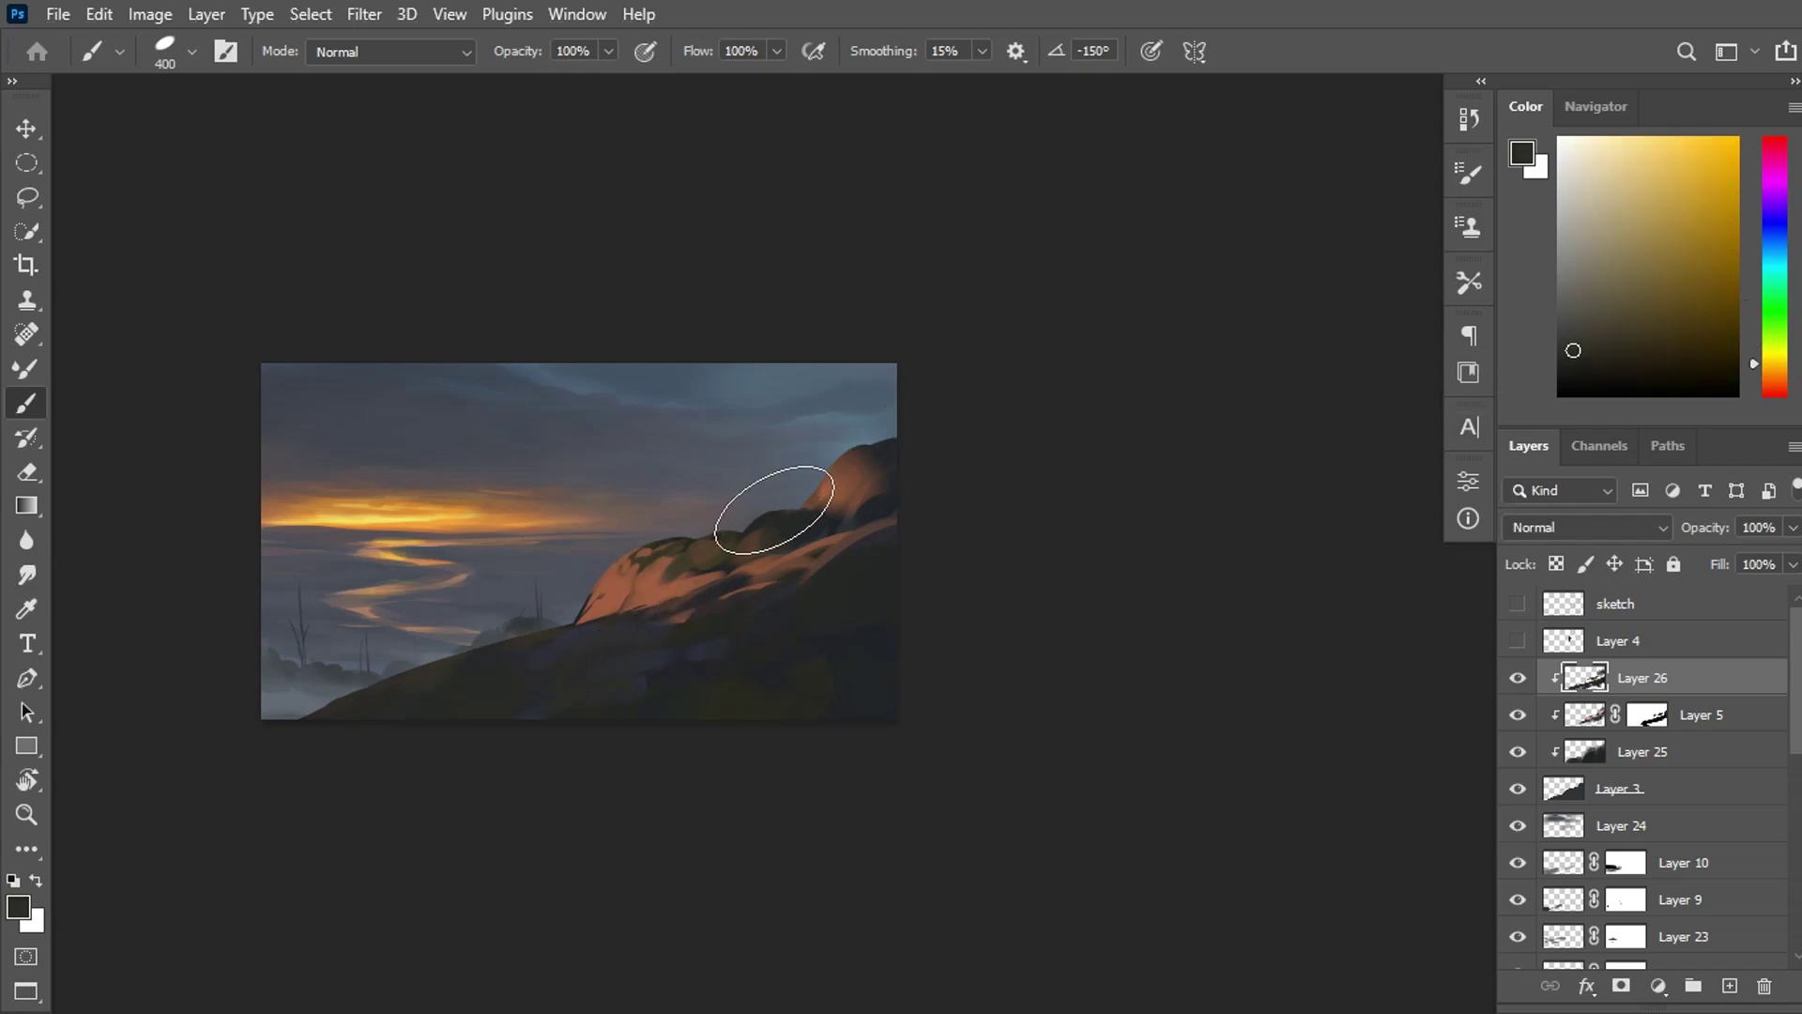
key(bracketleft)
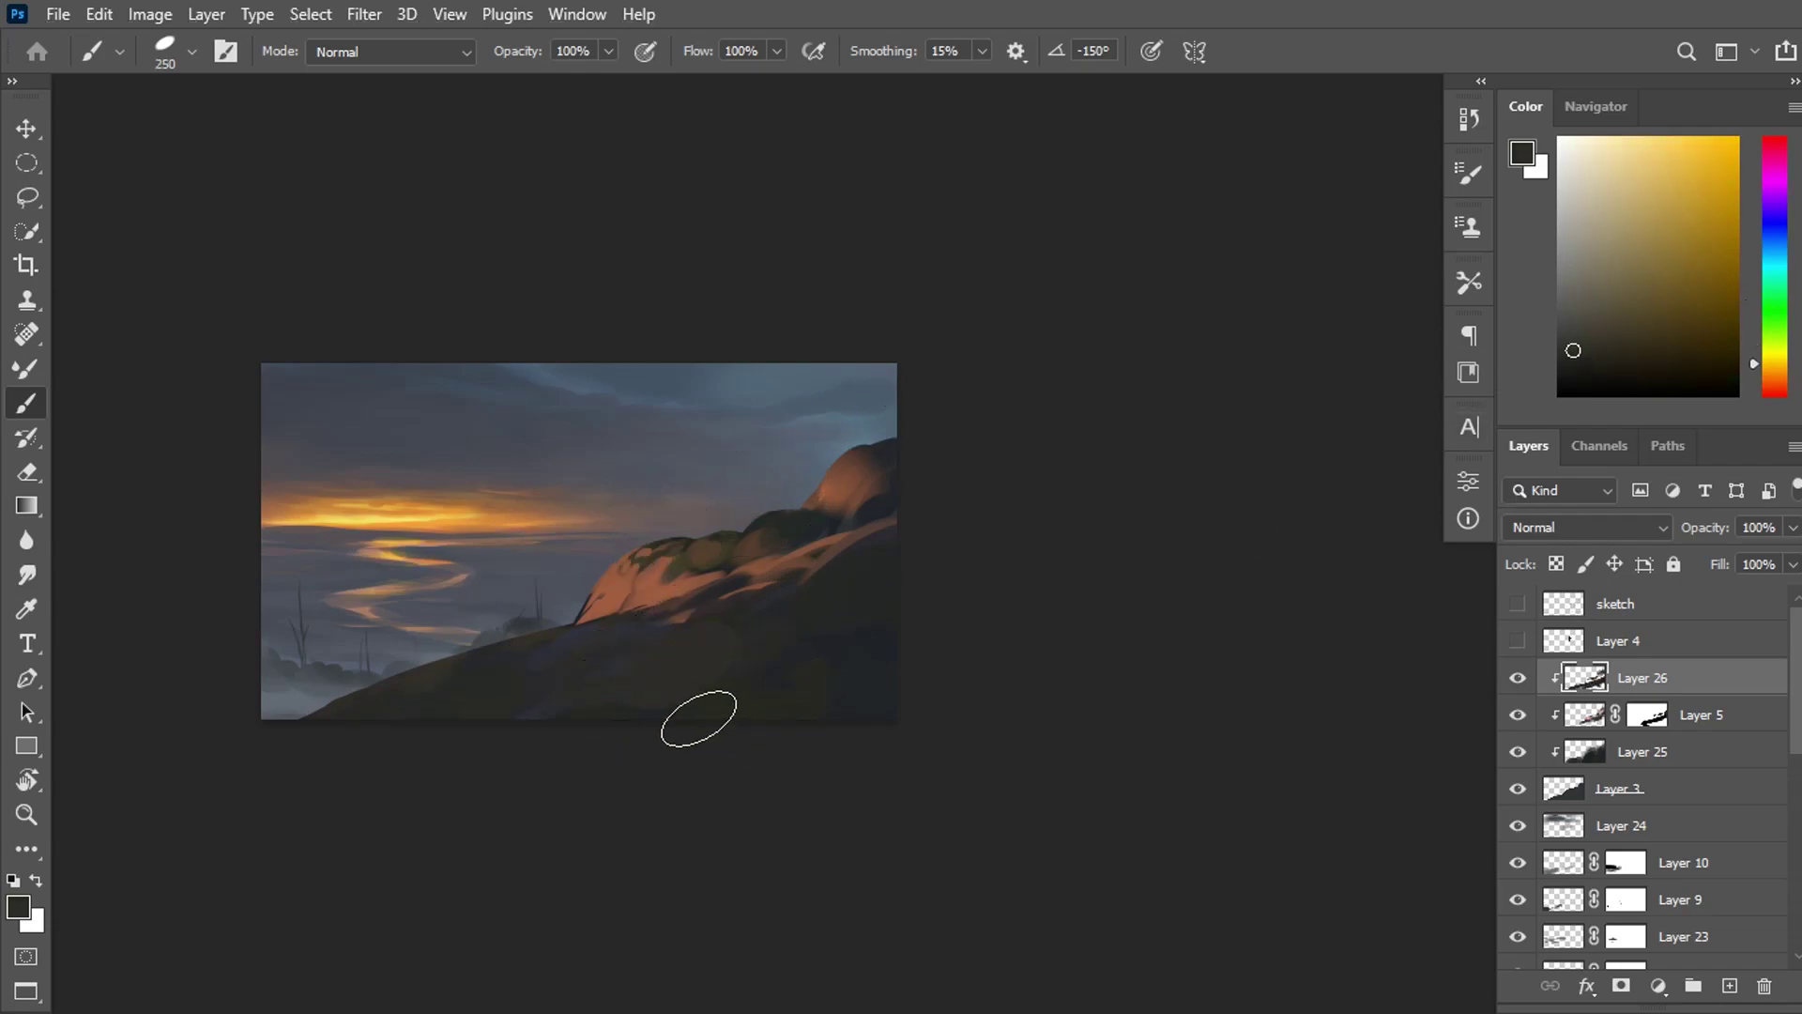
alt+click(698, 718)
Choose the Paint 3 brush preset and sample olive and green hillside colours.
right_click(624, 672)
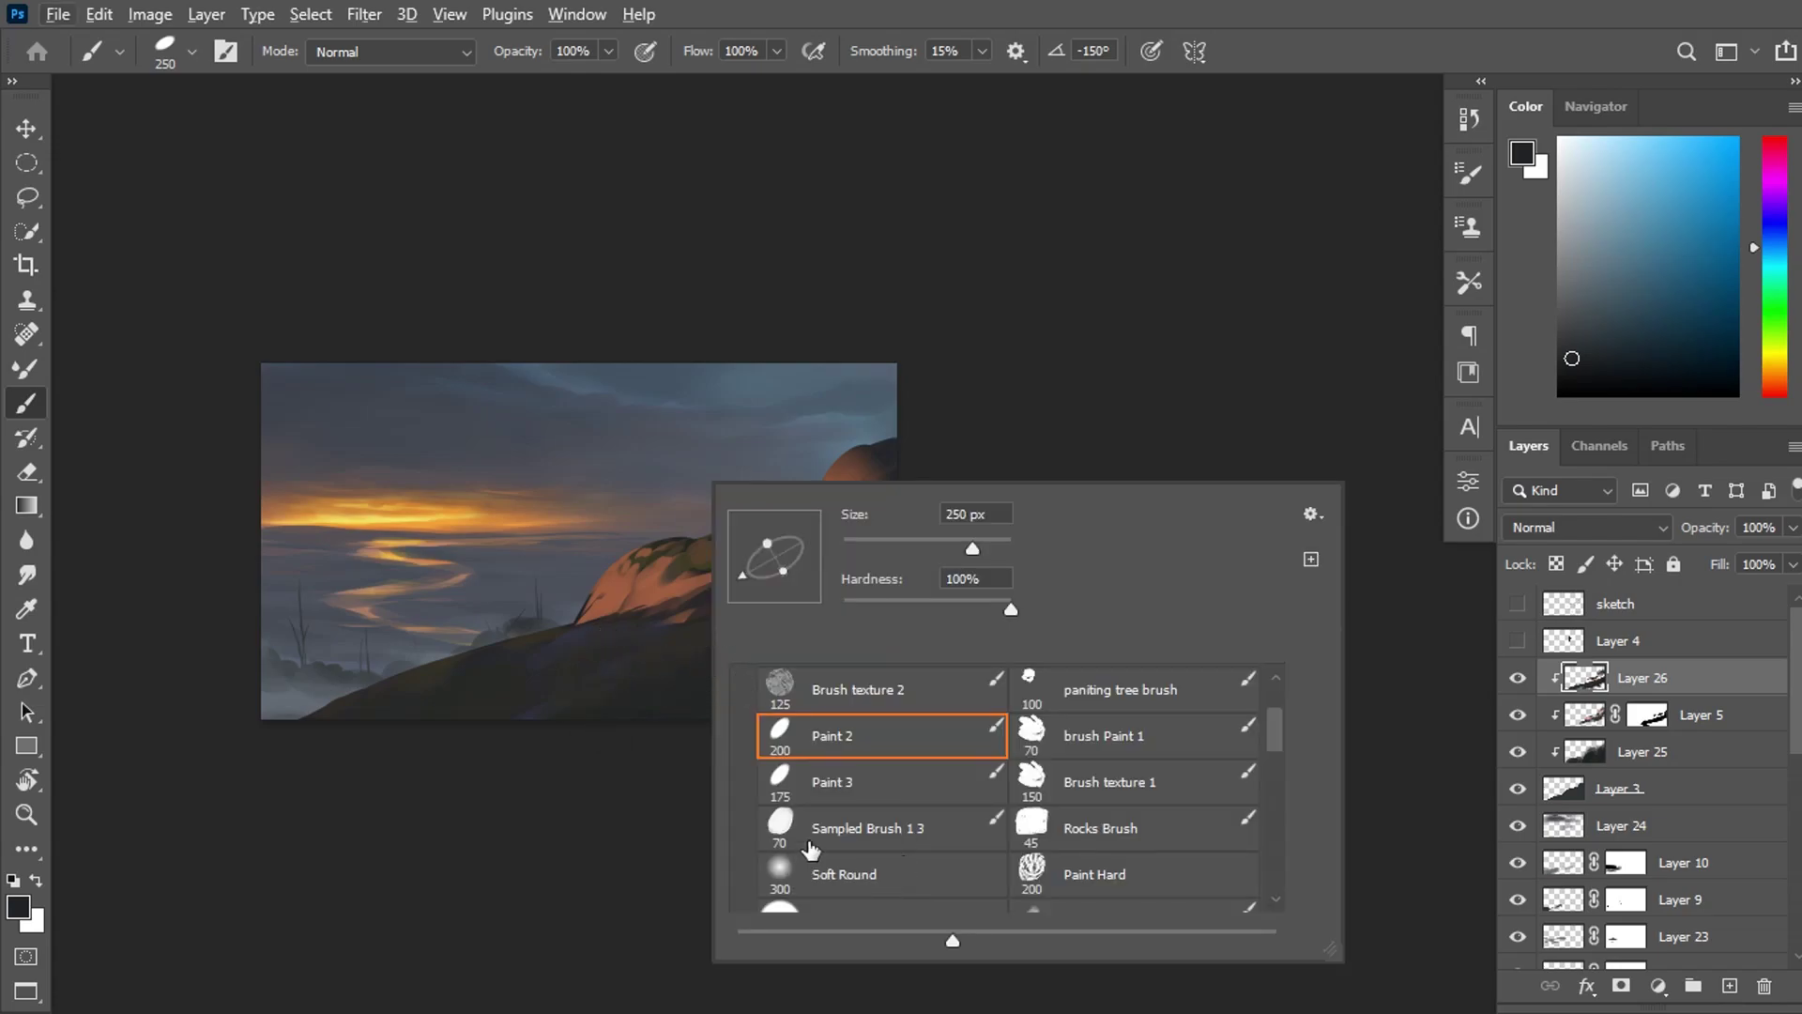
alt+click(566, 628)
alt+click(441, 702)
alt+click(424, 718)
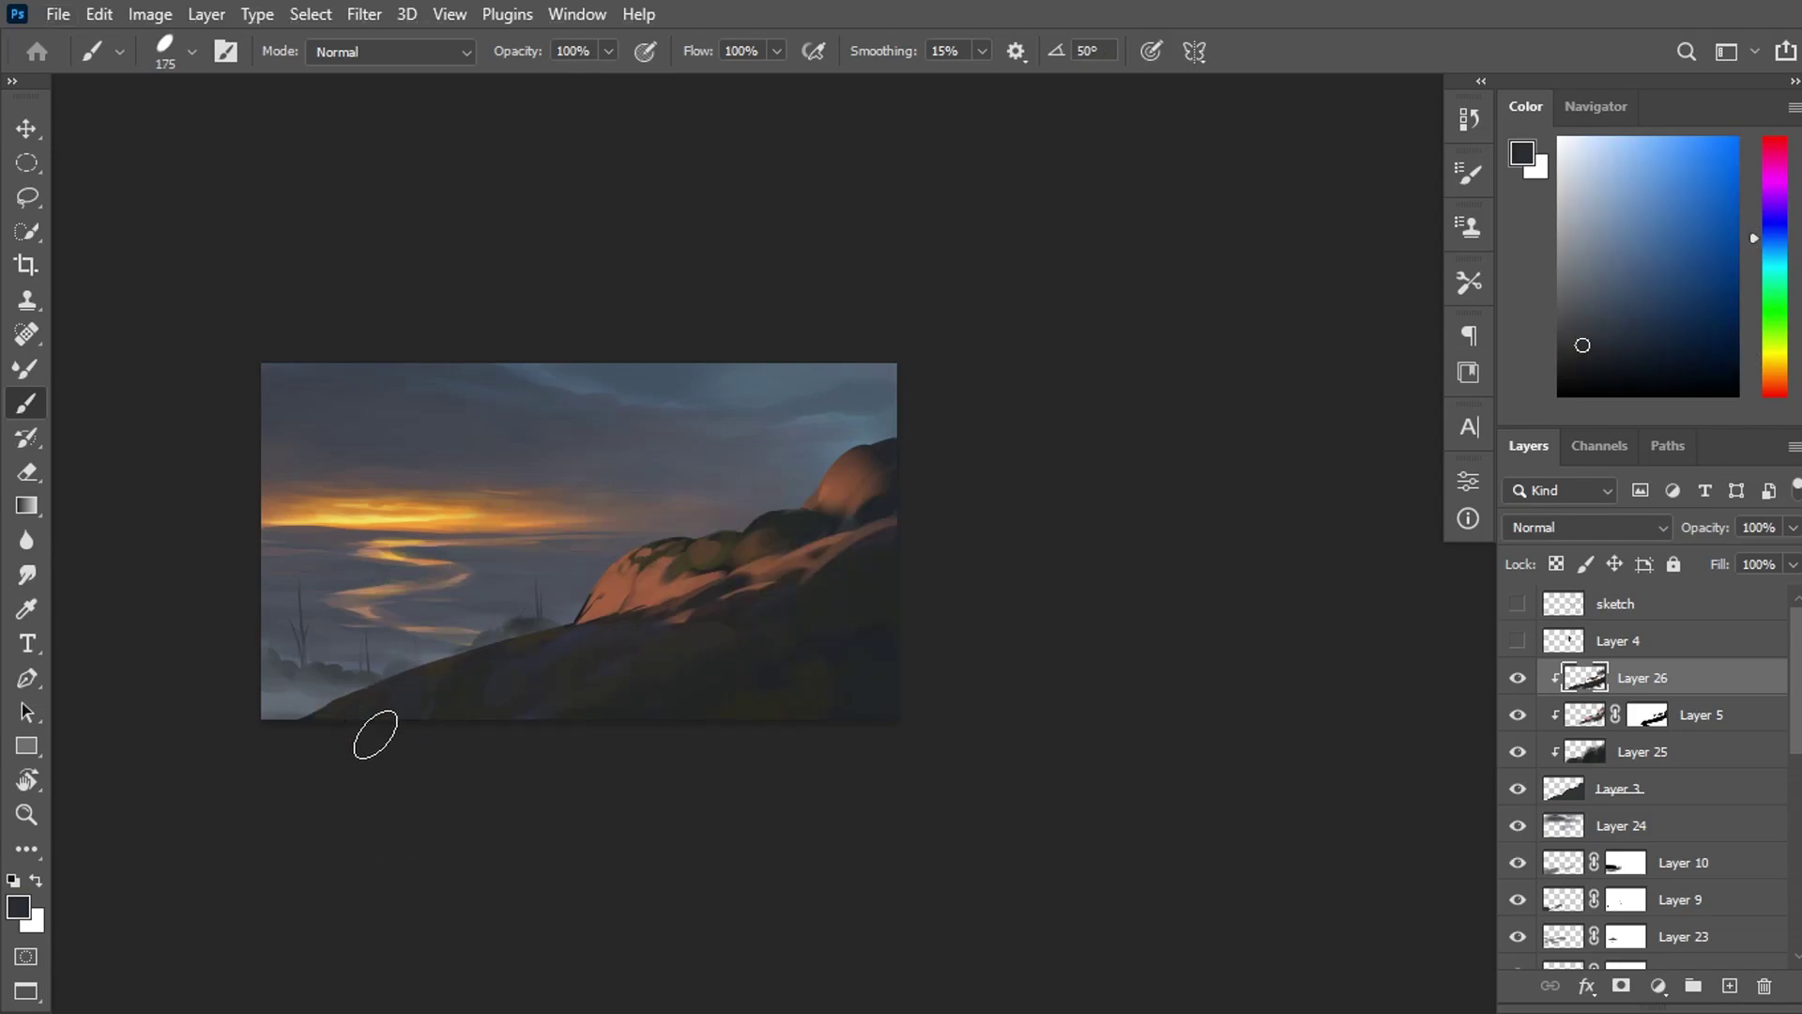
alt+click(532, 681)
Mix reddish-brown shades and dab dark oval patches onto the shadowed lower-left slope.
click(1773, 391)
click(1609, 342)
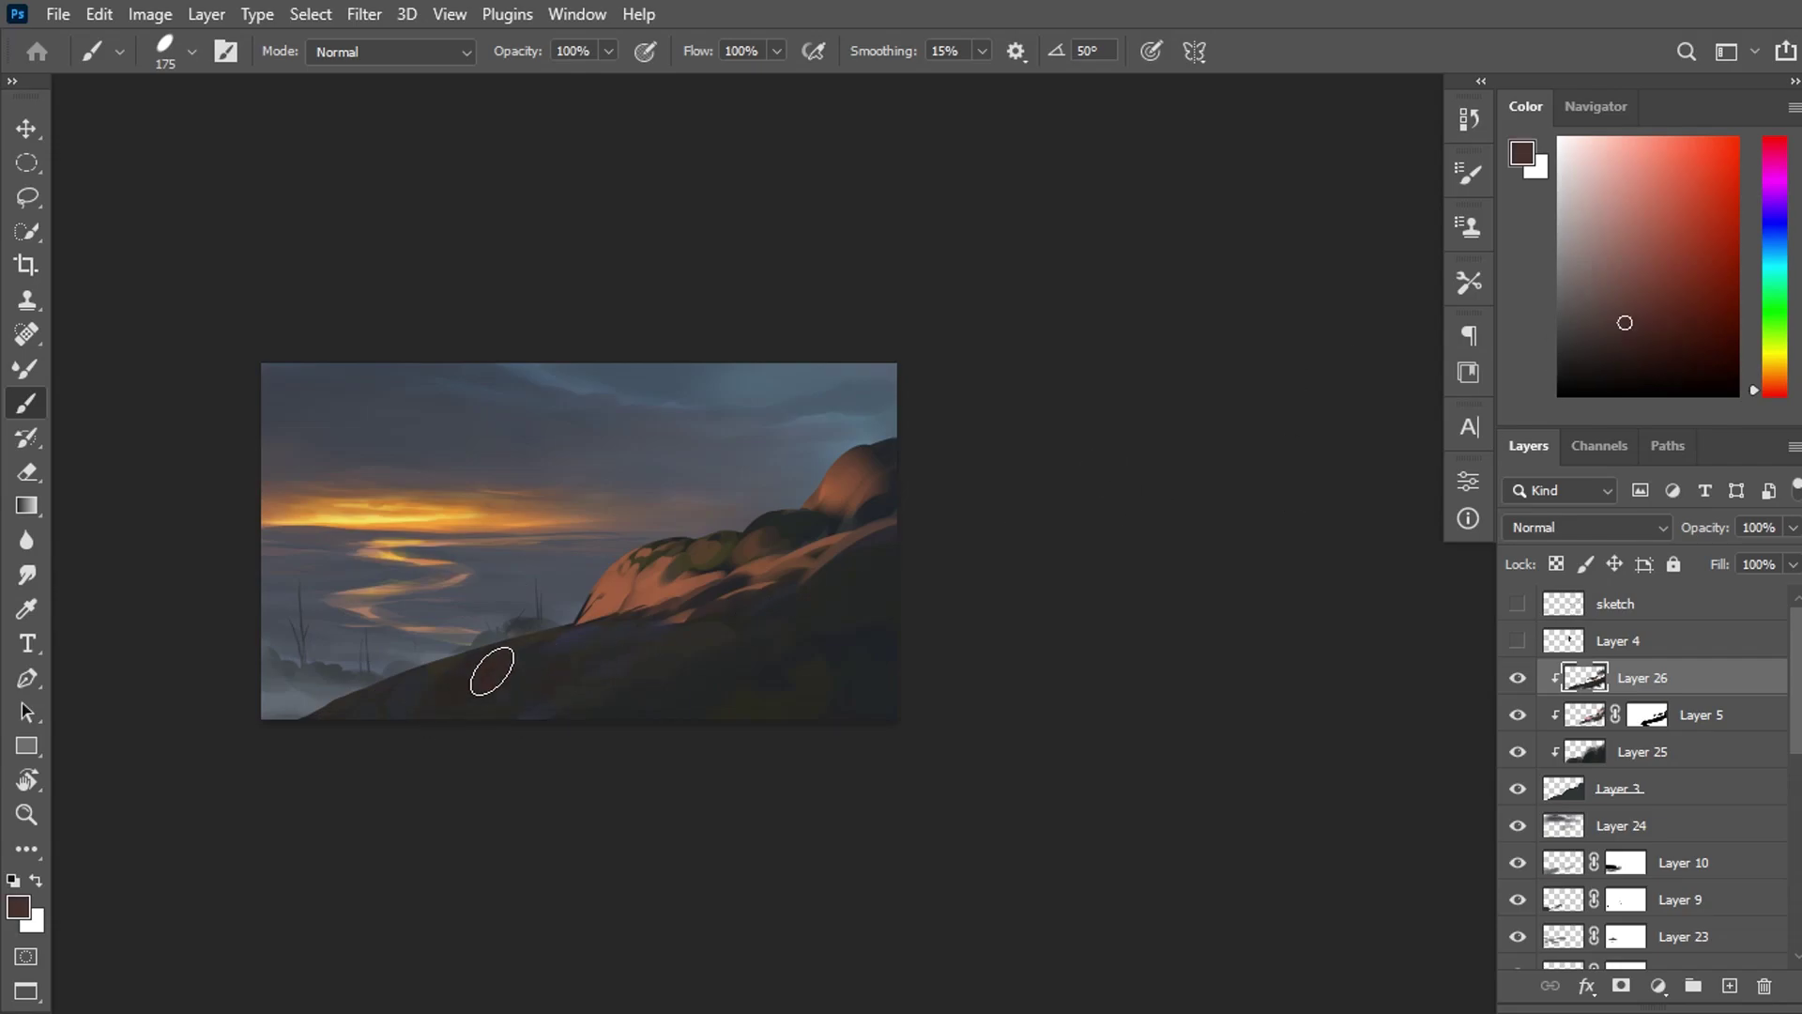
alt+click(572, 704)
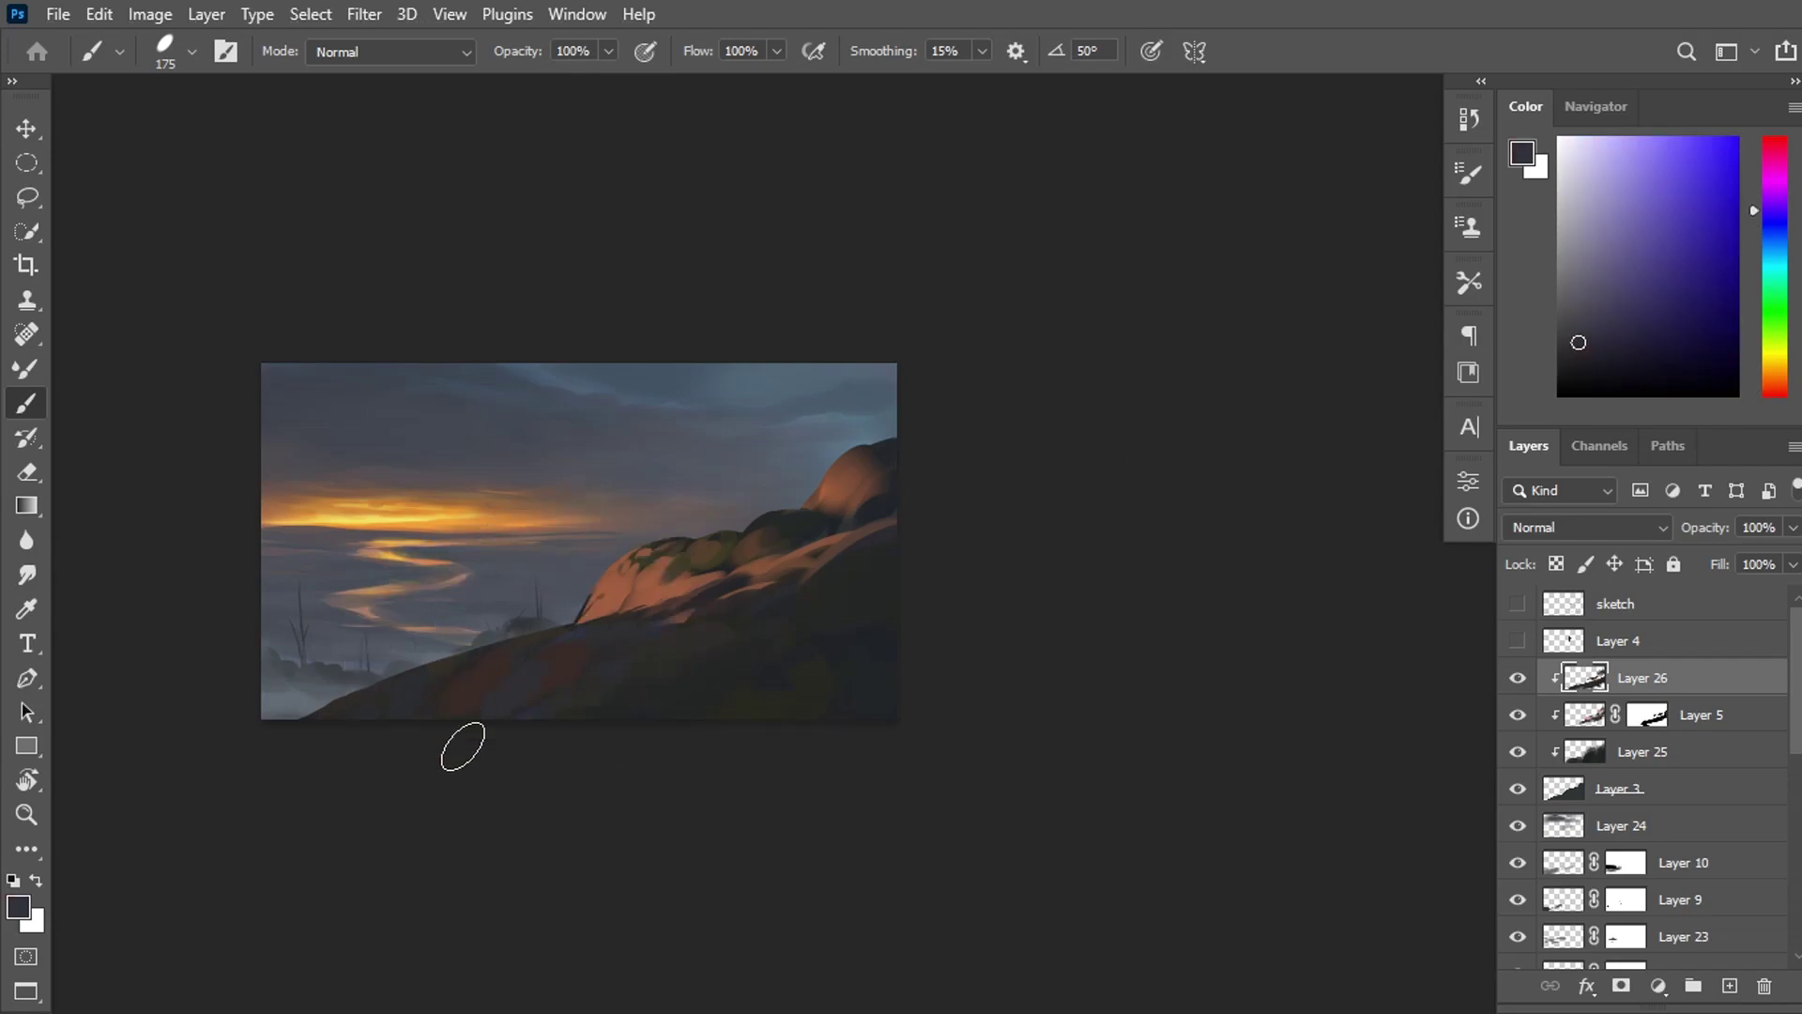
alt+click(807, 631)
alt+click(544, 687)
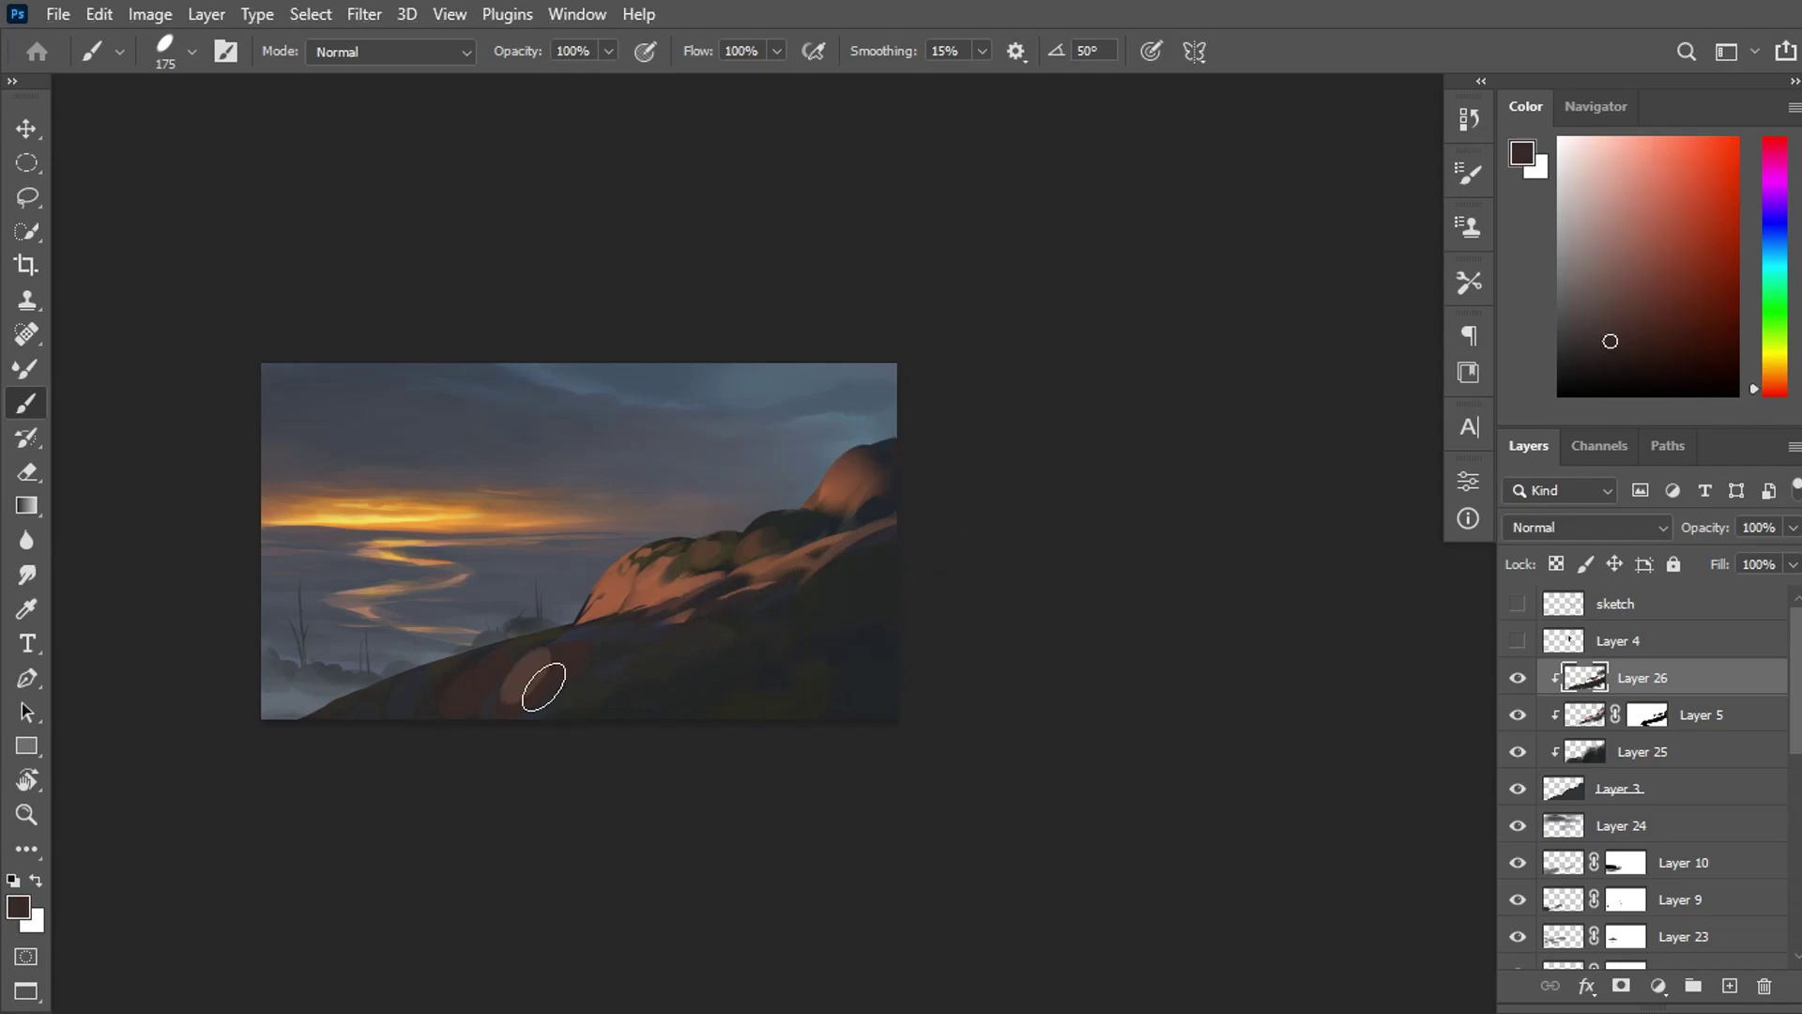
alt+click(376, 699)
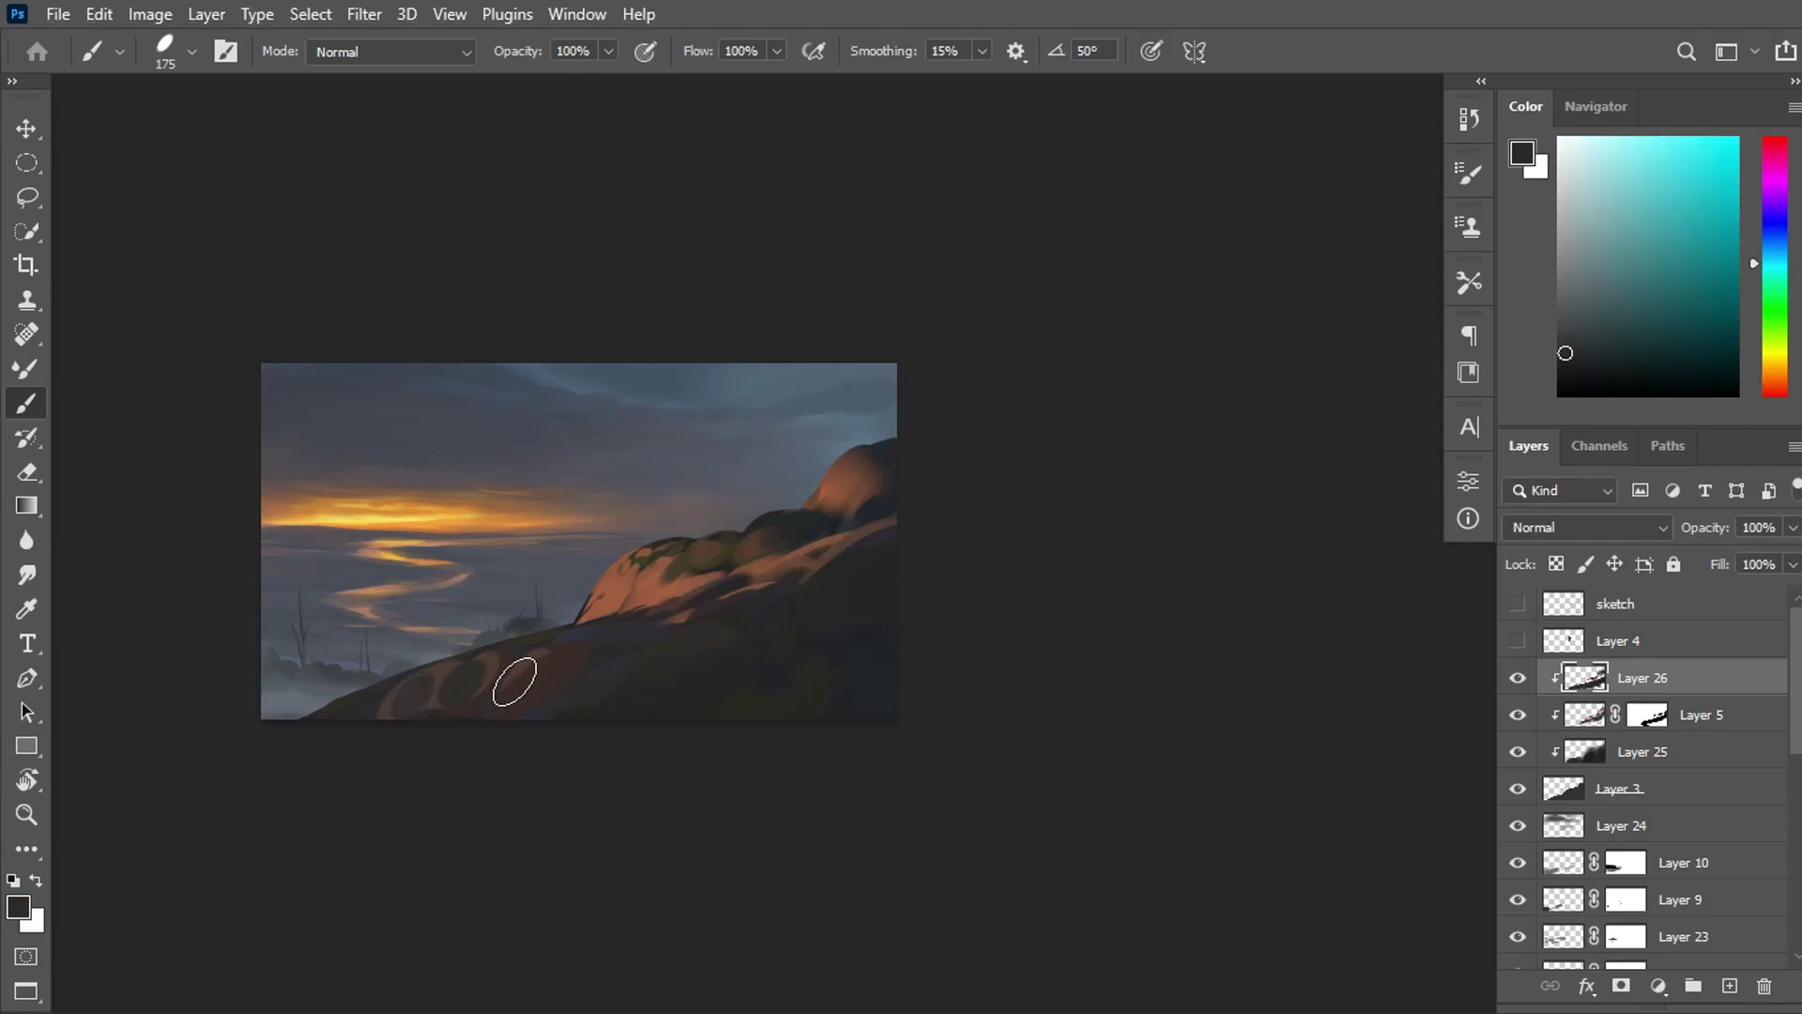
alt+click(517, 638)
alt+click(709, 704)
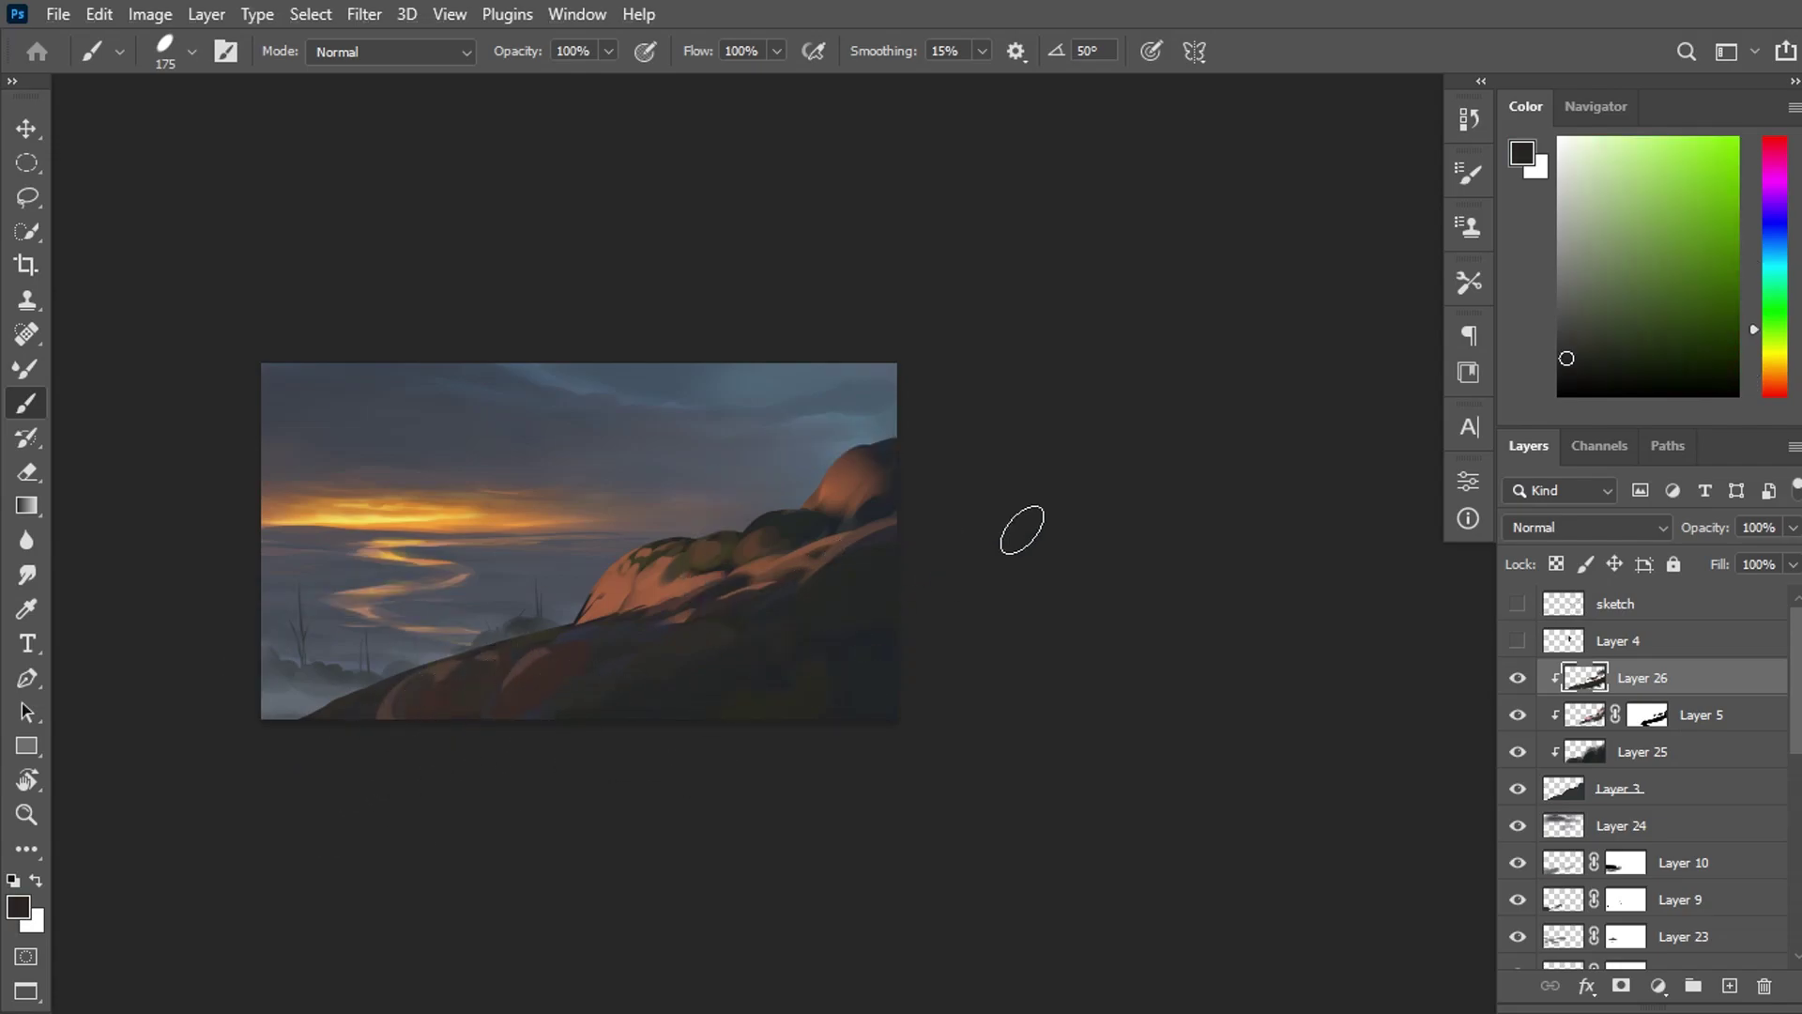
Add Layer 27 and paint dark hatch strokes inside a lasso selection on the lower slope.
click(1728, 982)
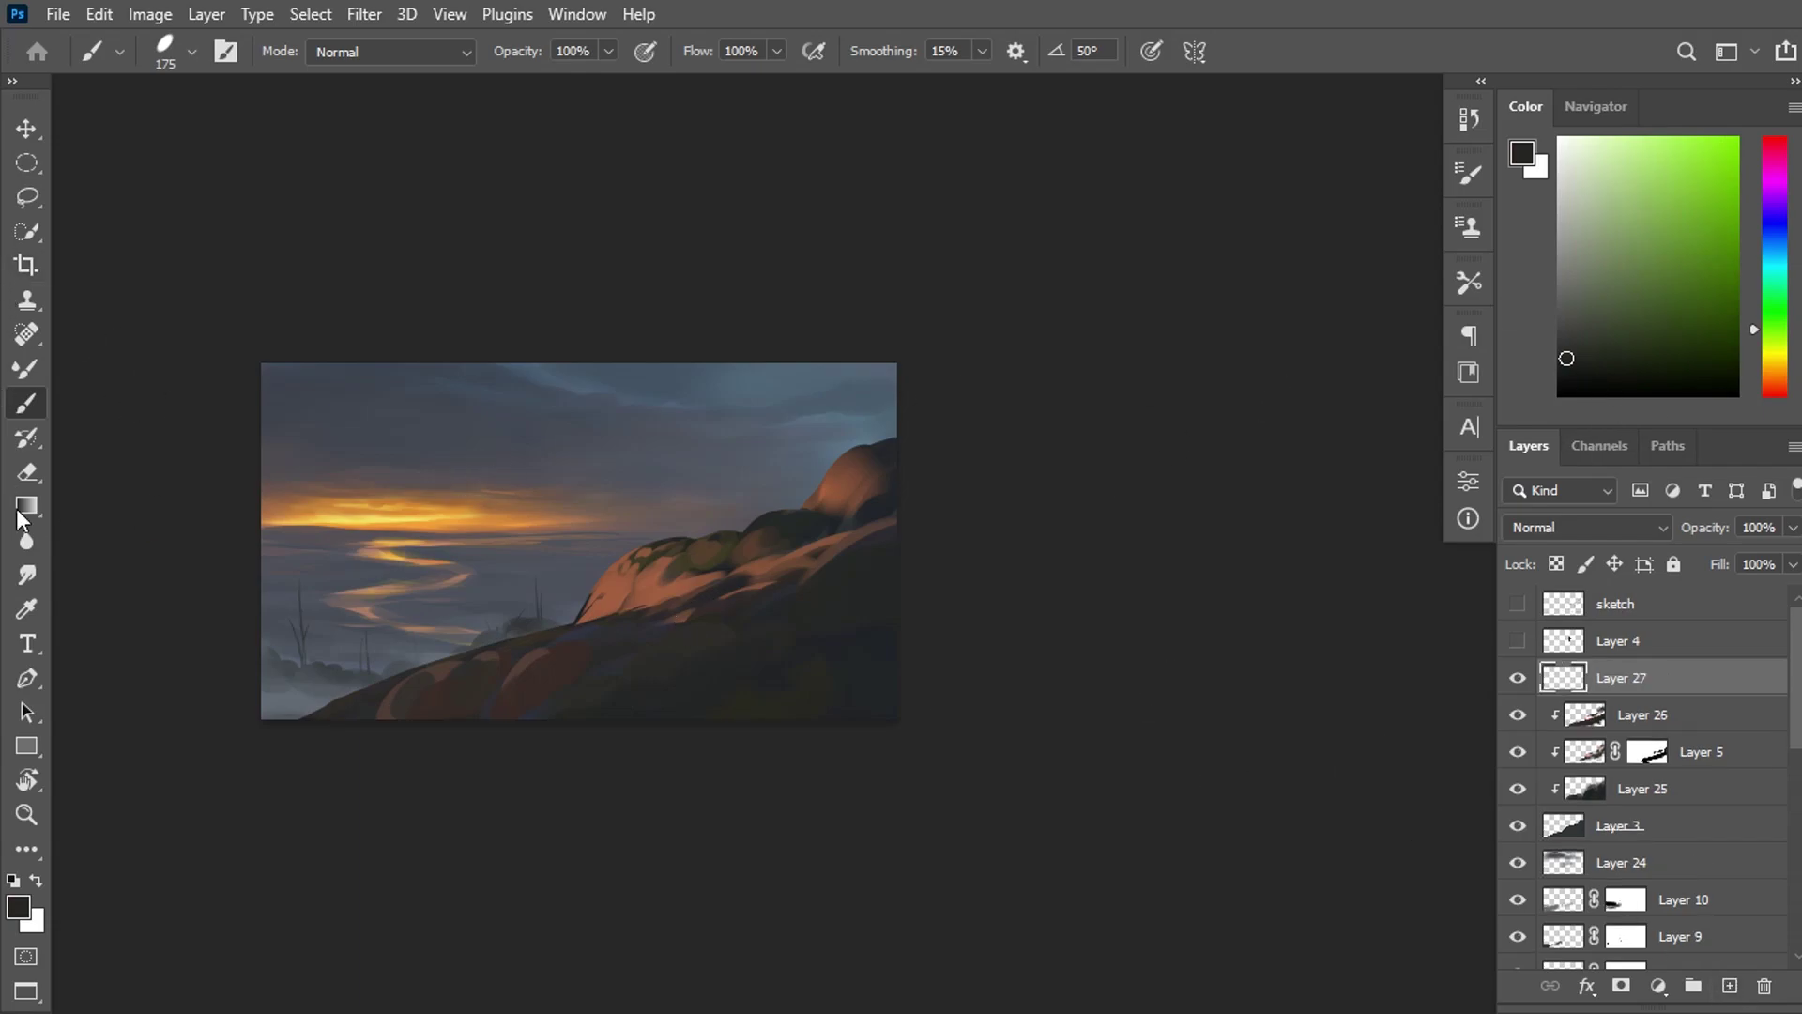
key(l)
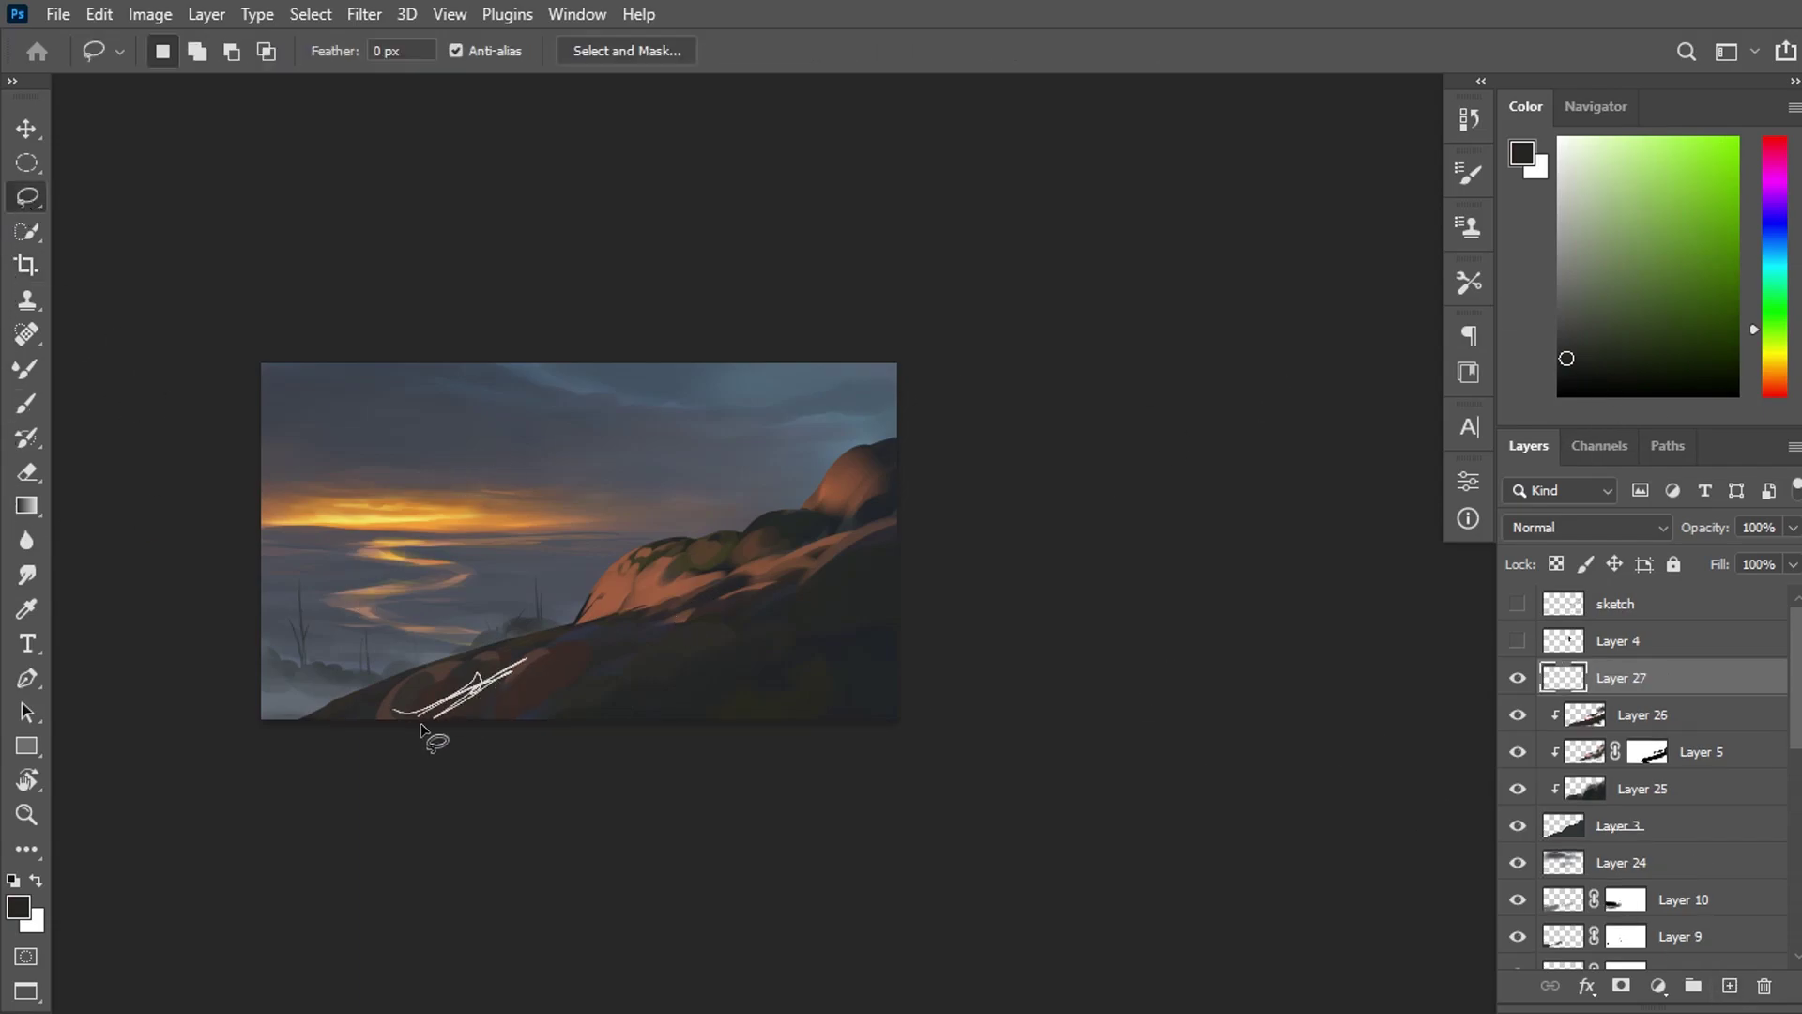
mouse_move(427, 737)
mouse_down()
mouse_move(525, 658)
mouse_move(564, 657)
mouse_up()
drag(375, 718, 516, 744)
key(b)
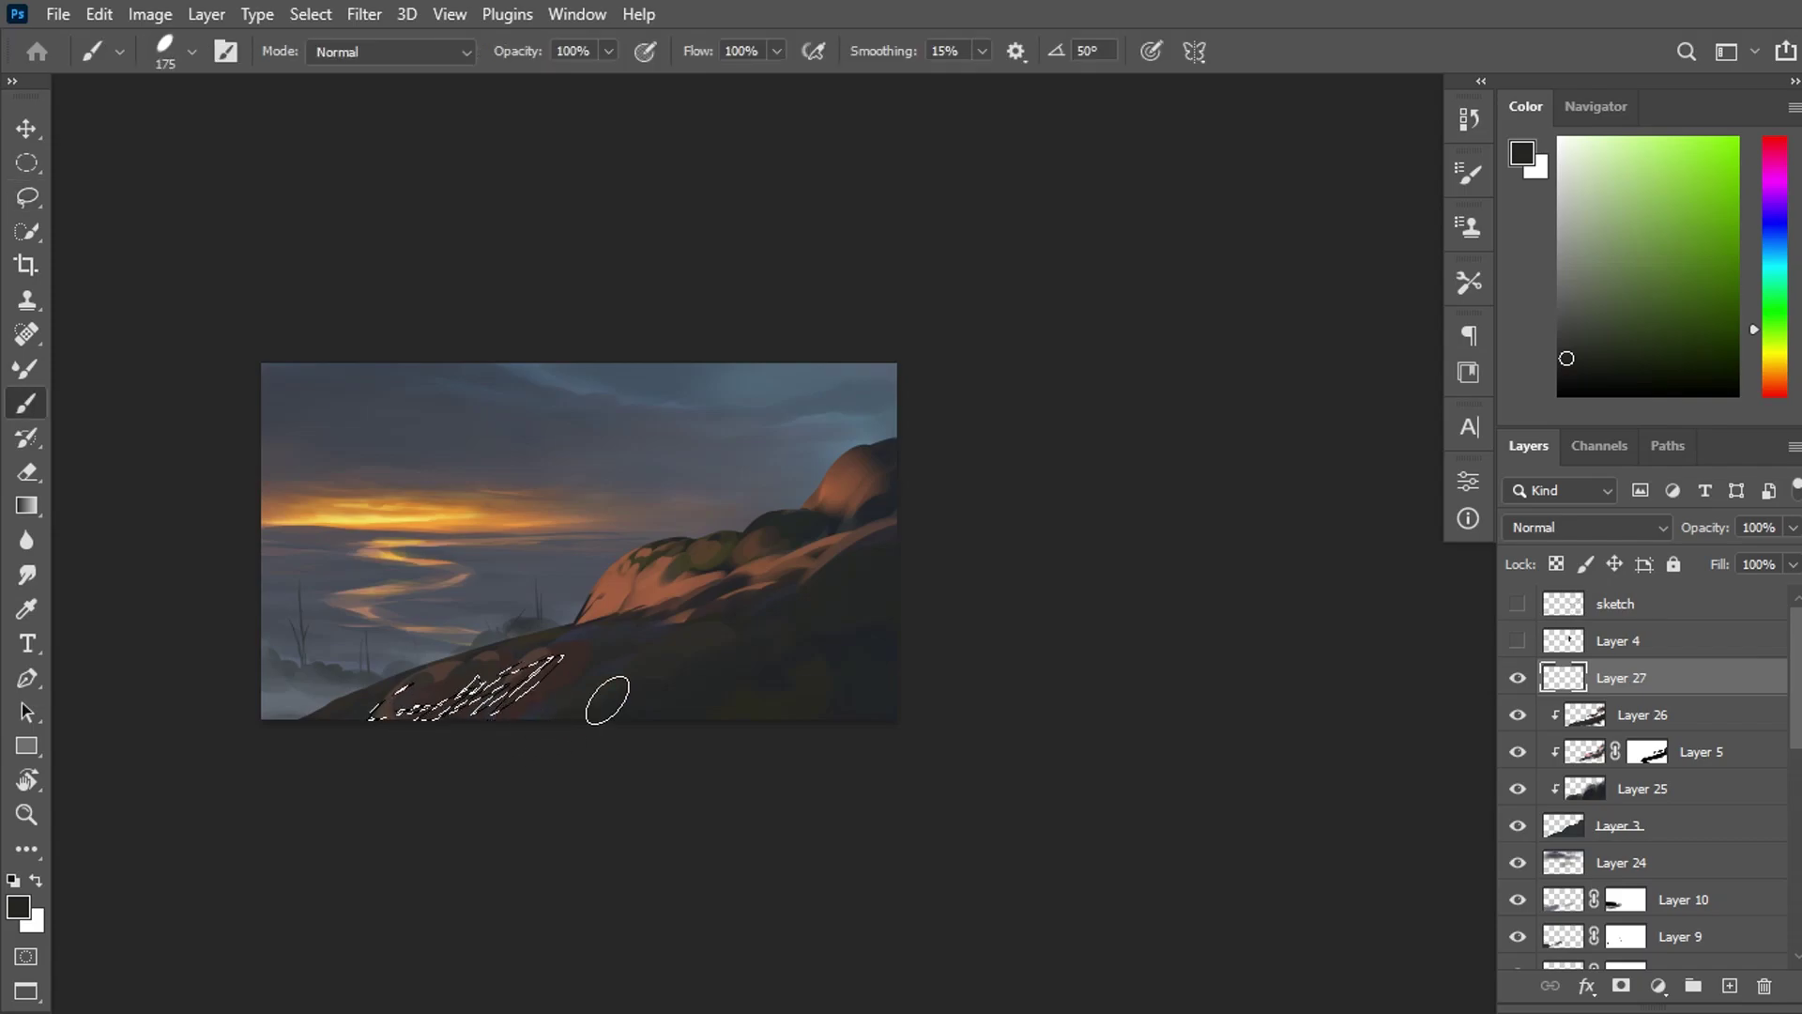
alt+click(881, 582)
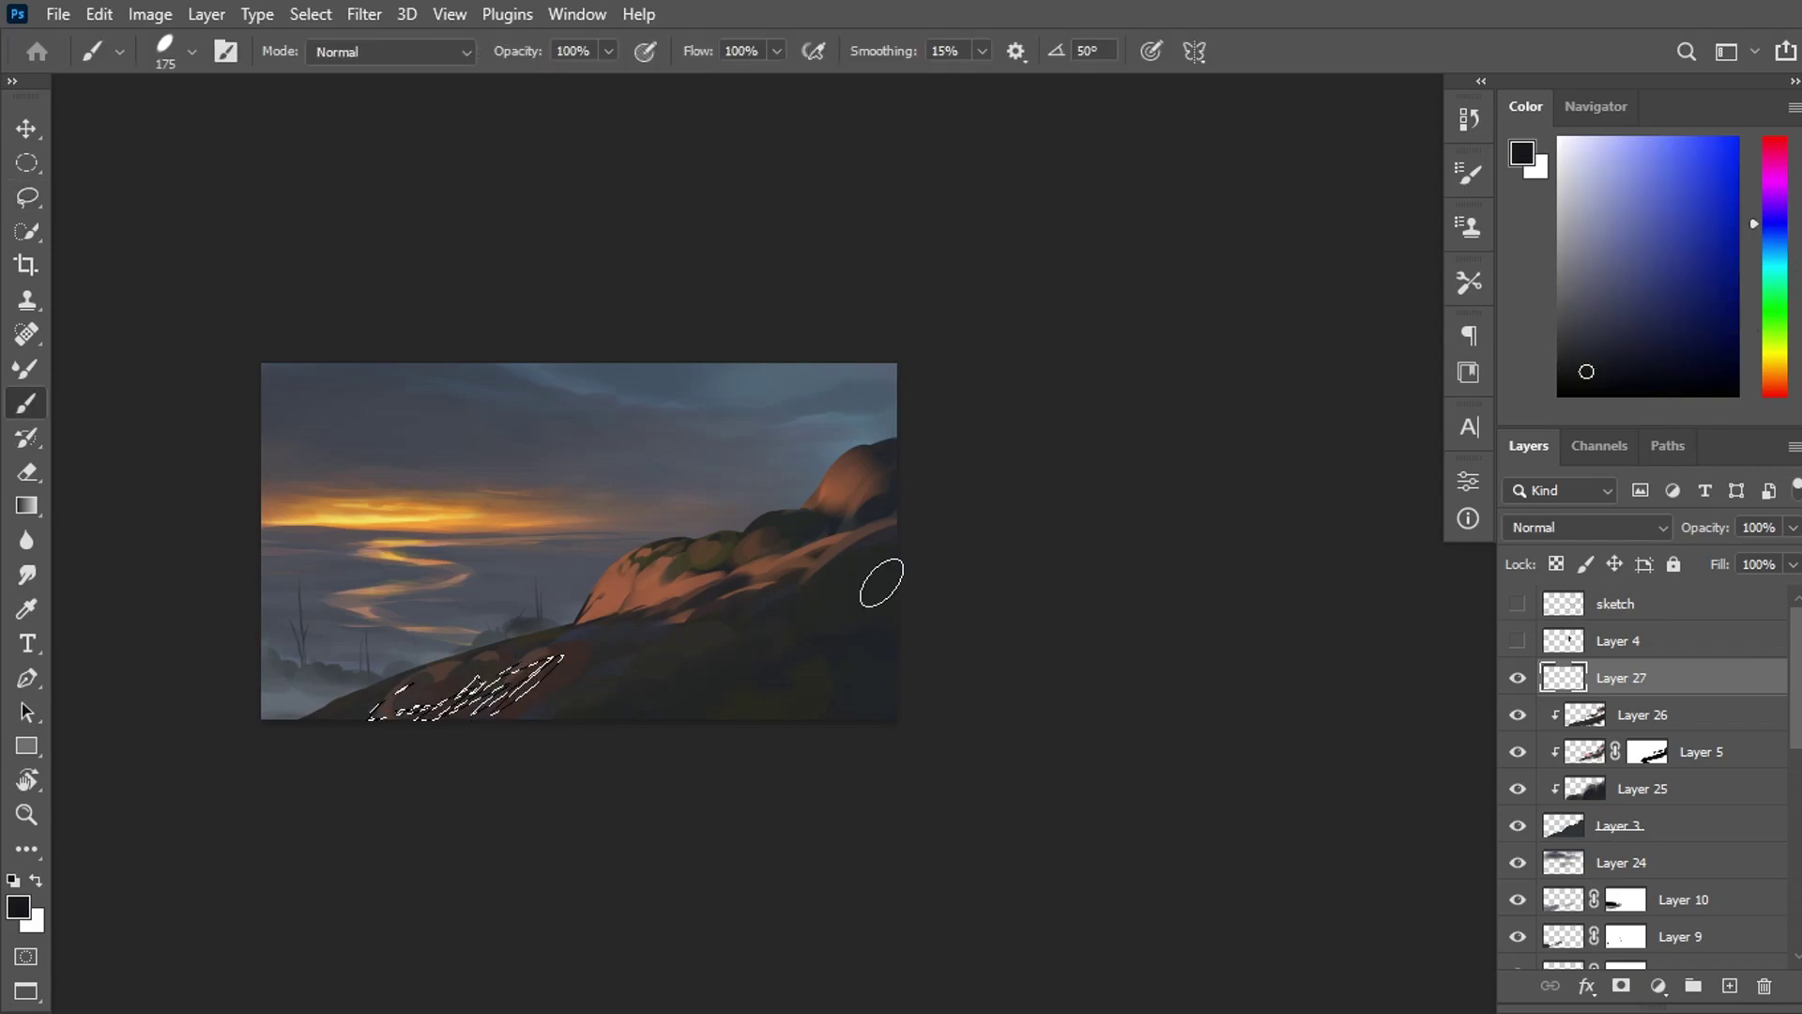
drag(413, 765, 526, 648)
key(ctrl+d)
With a smaller brush, paint dark reddish-brown, olive and purple texture on the slope.
alt+click(543, 683)
key(bracketleft)
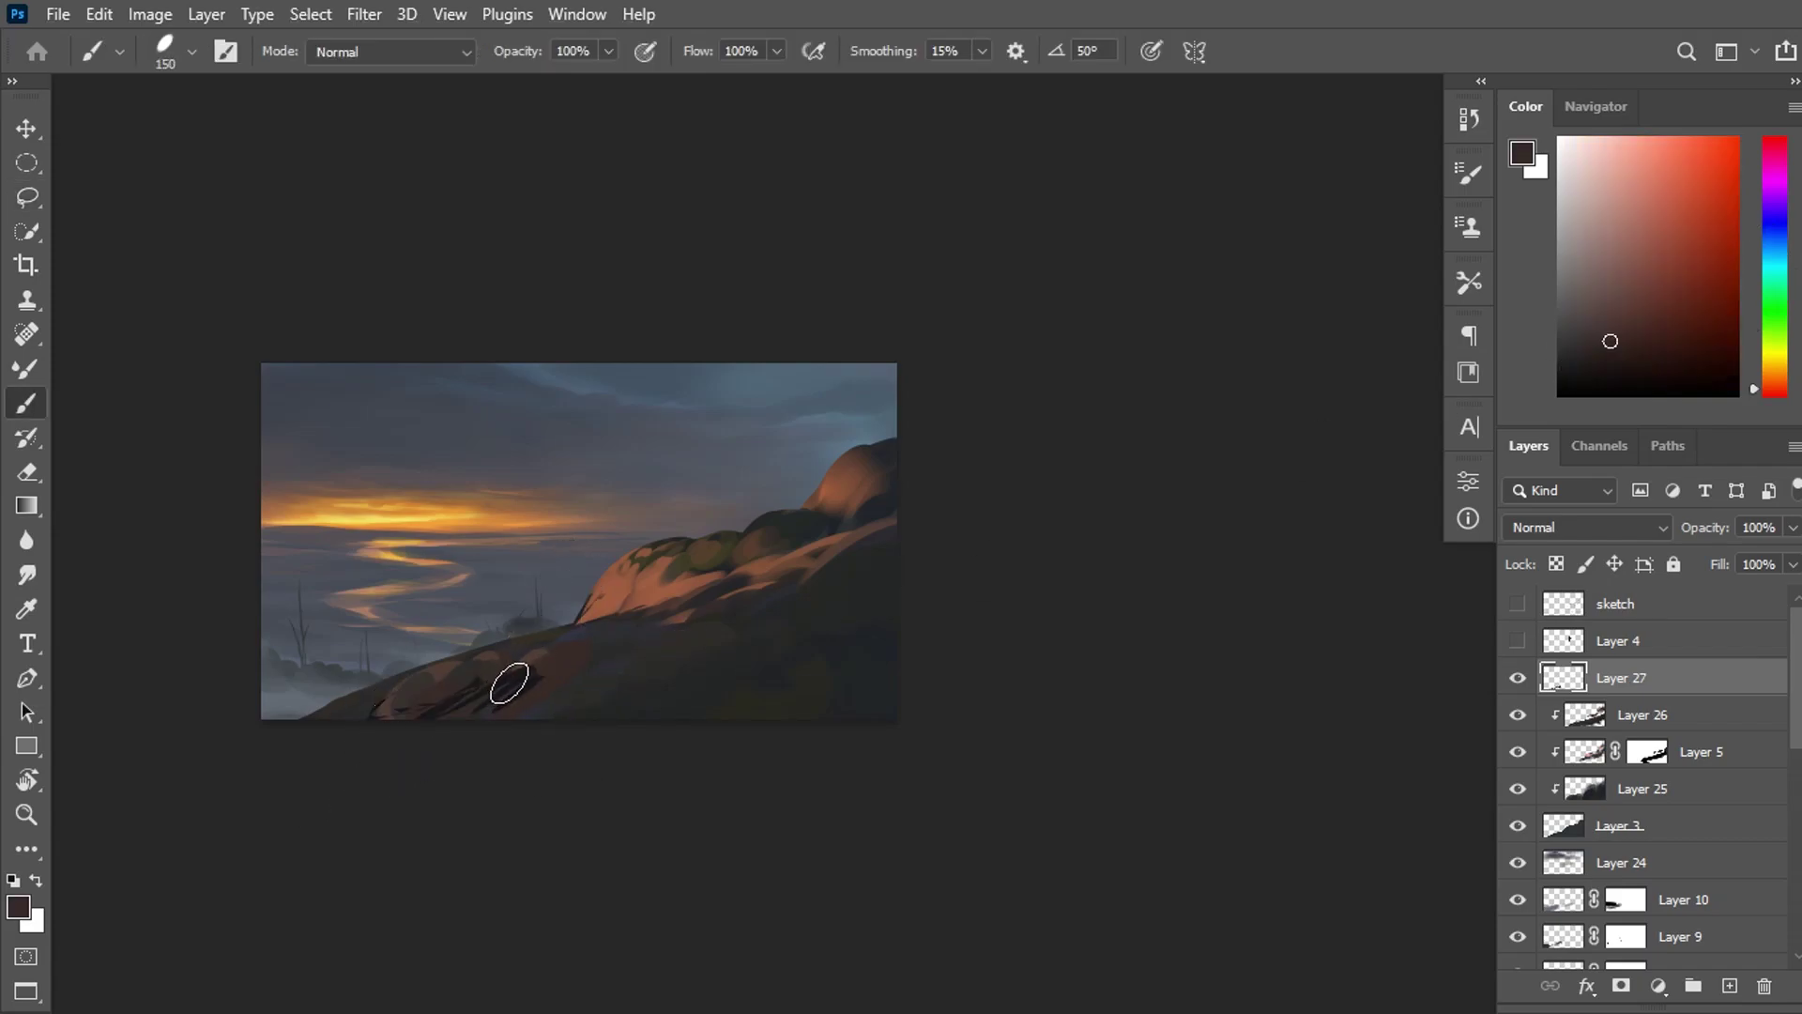
alt+click(507, 702)
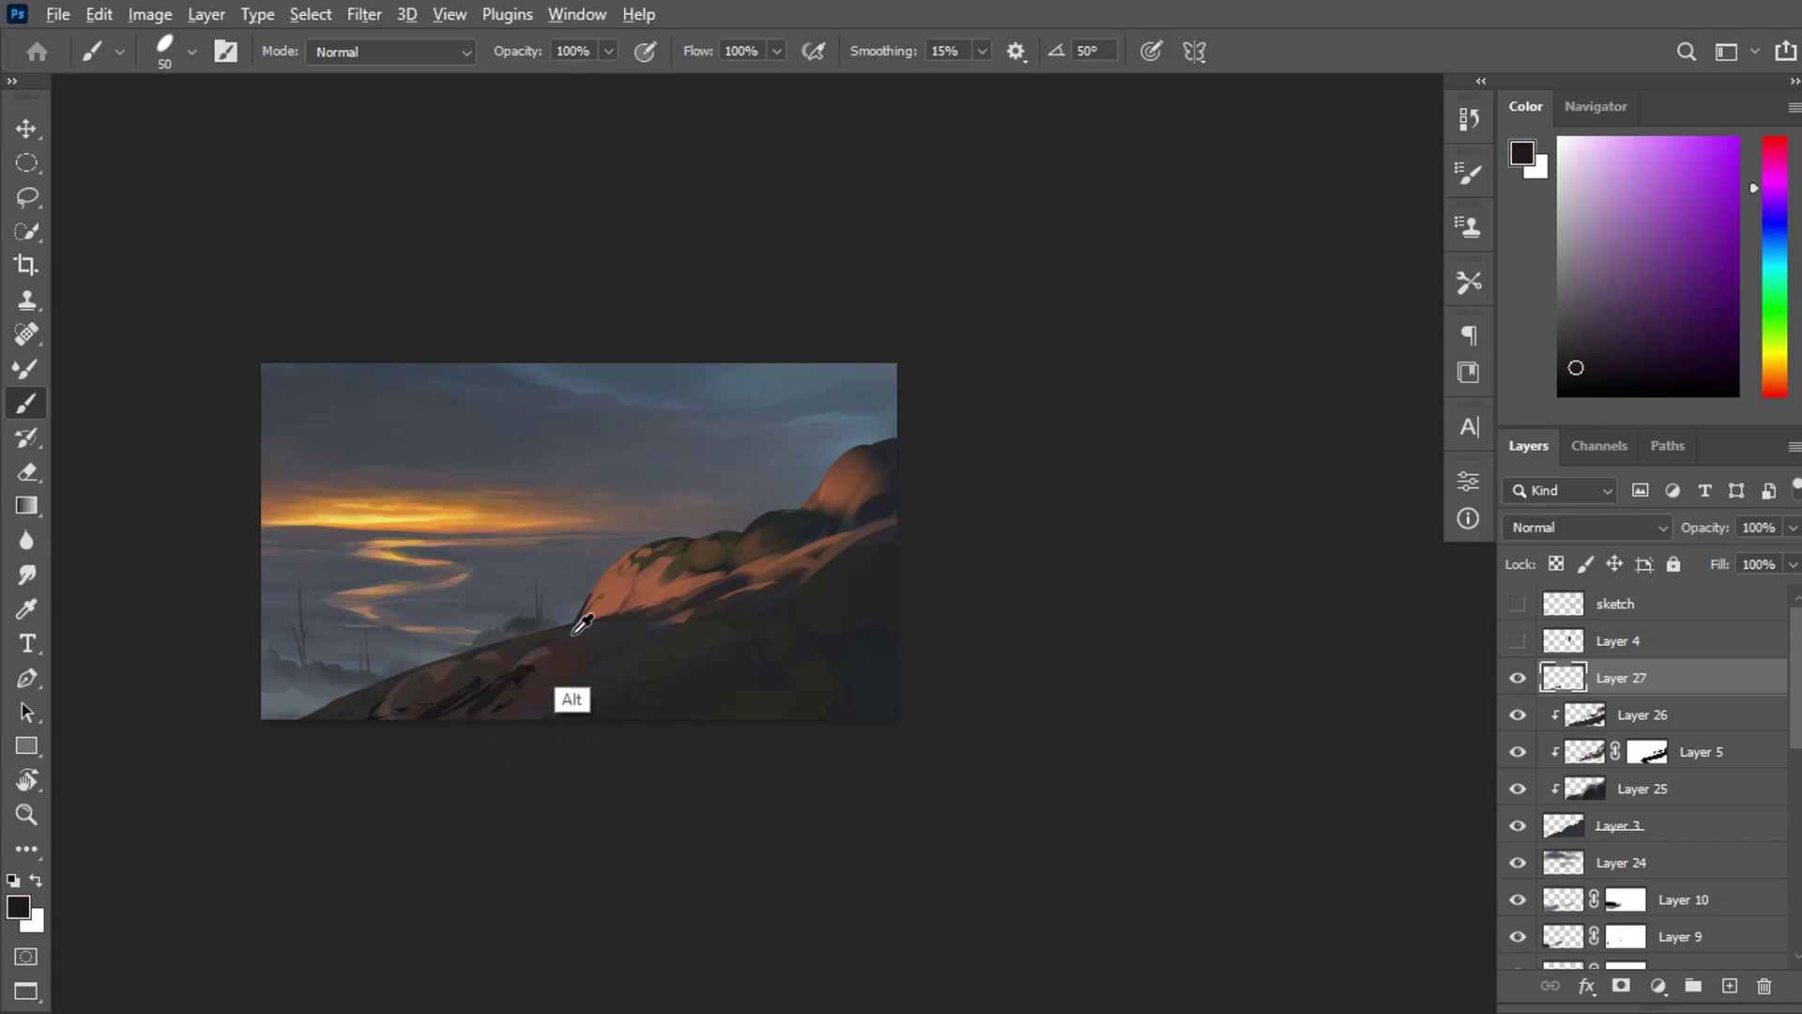
alt+click(507, 690)
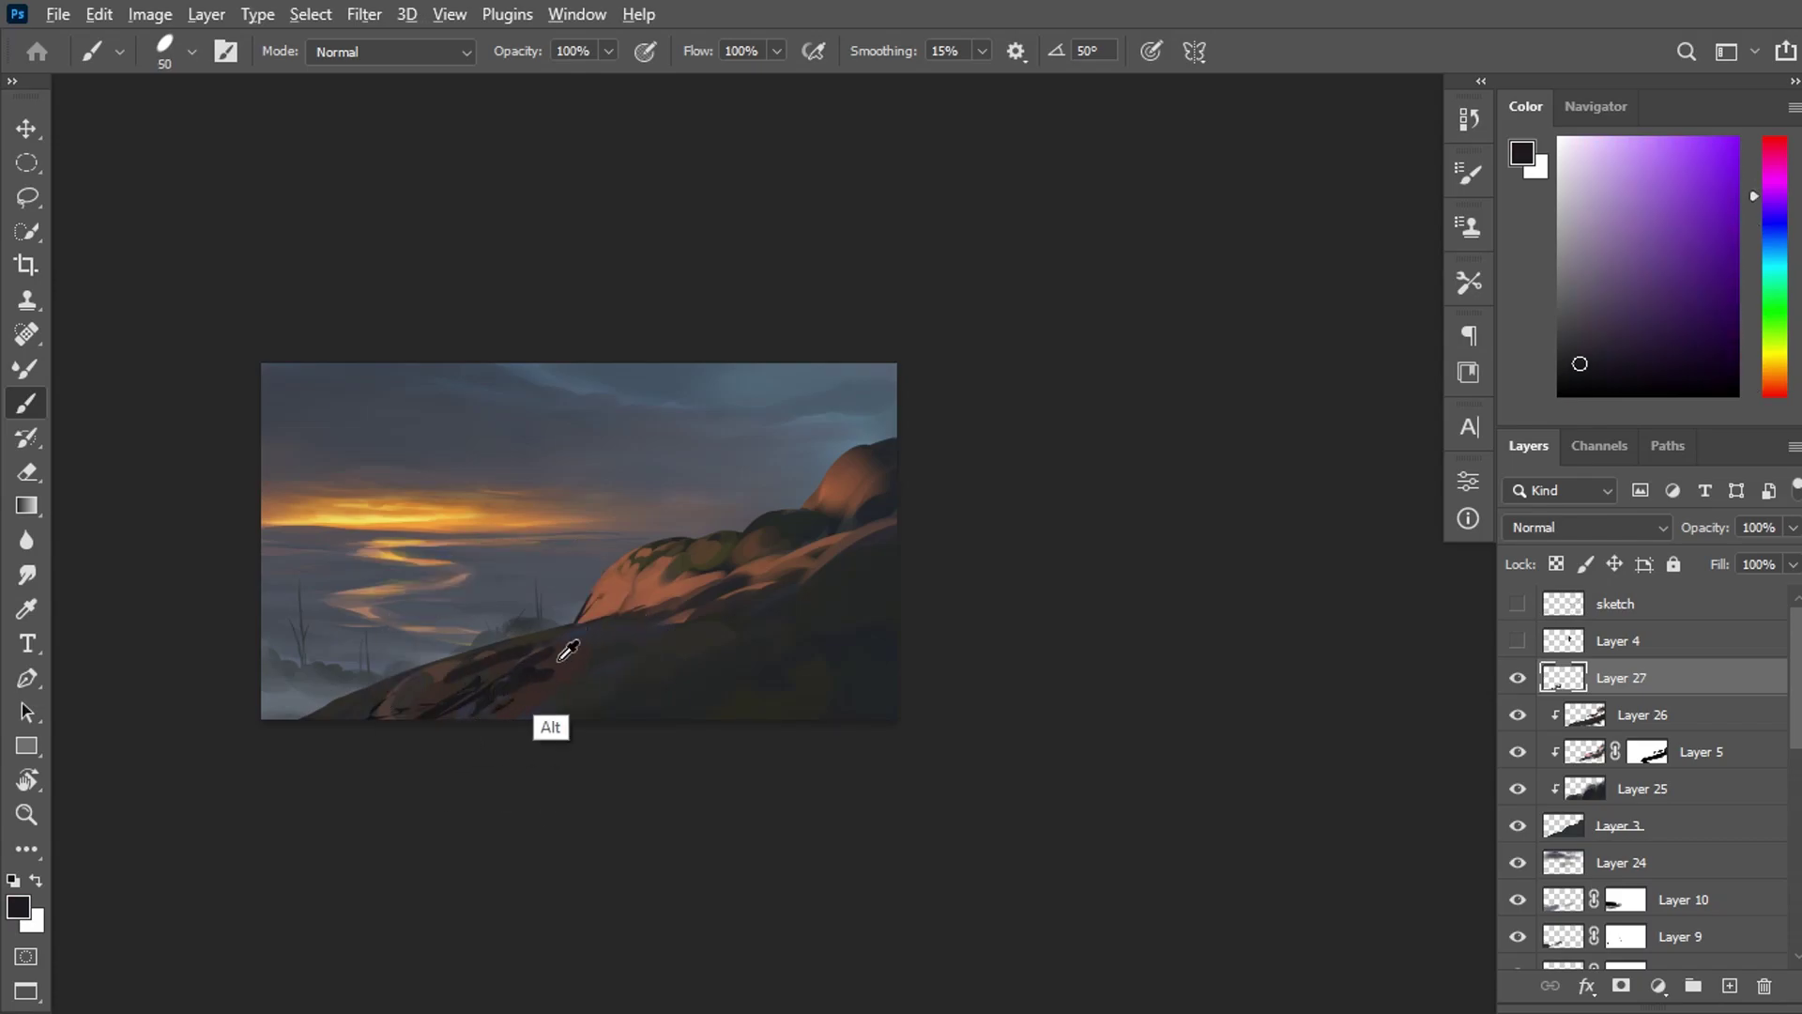
alt+click(514, 669)
alt+click(551, 672)
alt+click(749, 697)
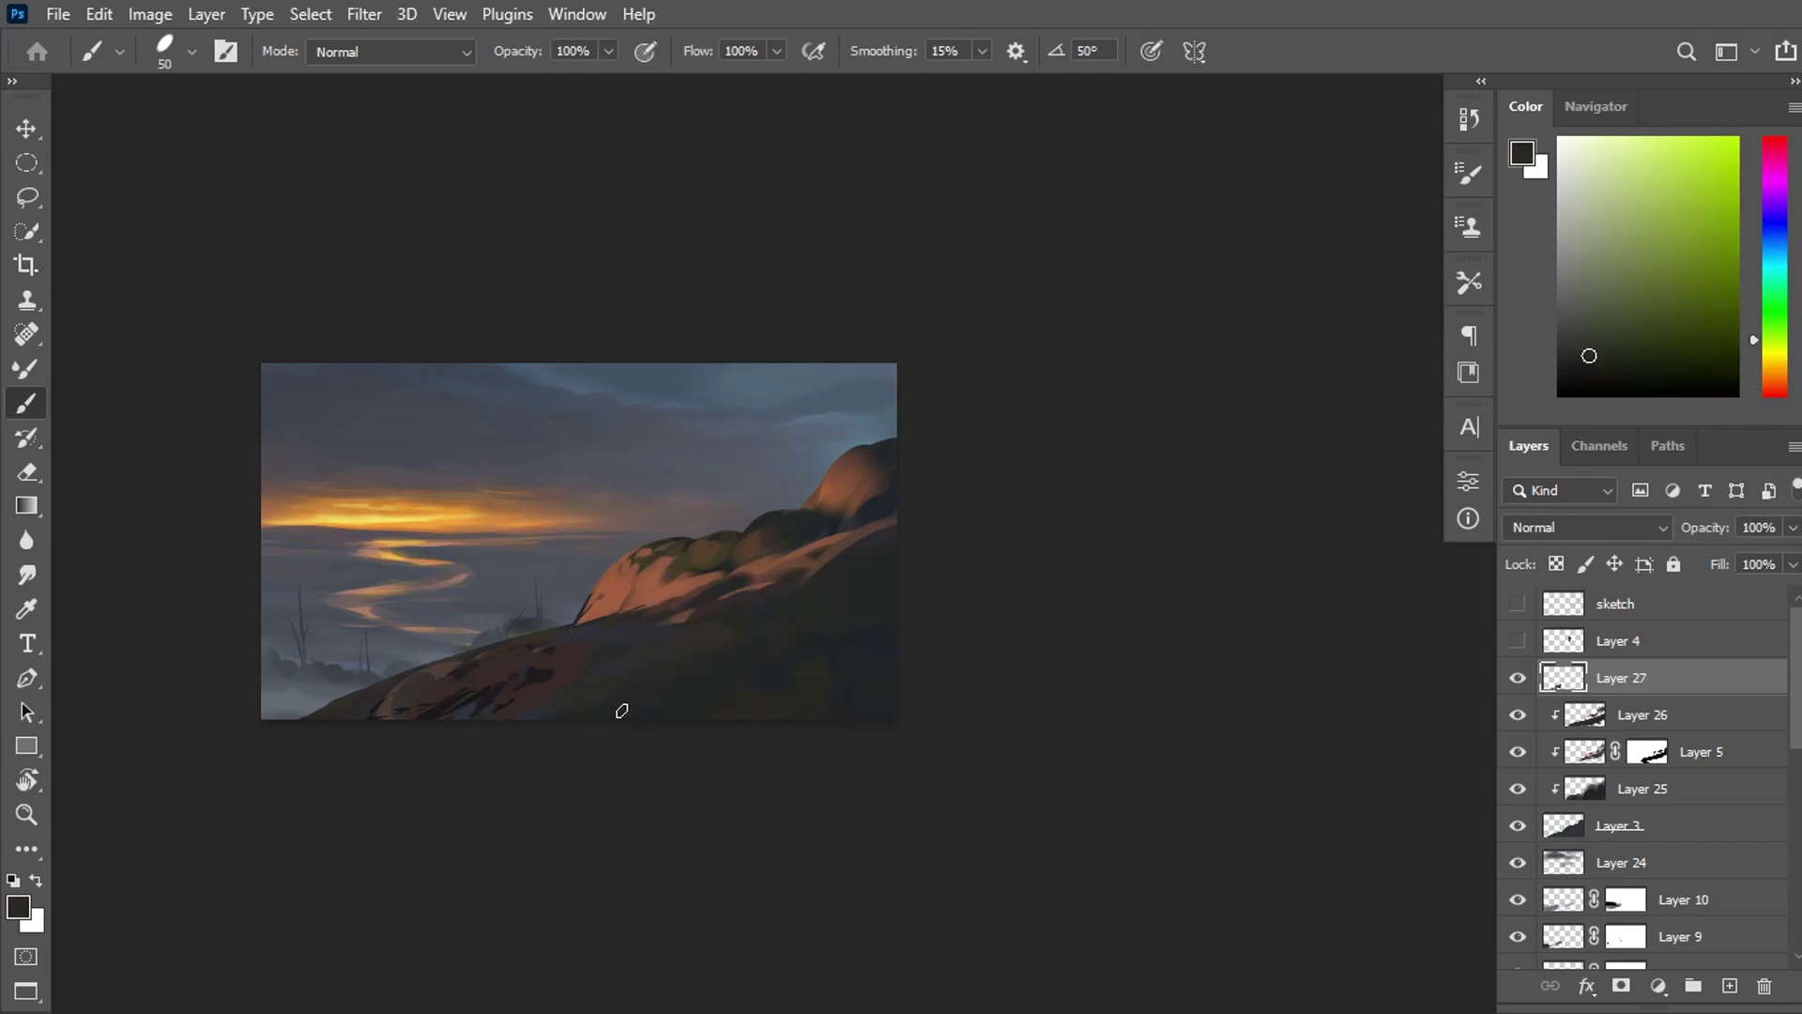
alt+click(536, 669)
alt+click(380, 696)
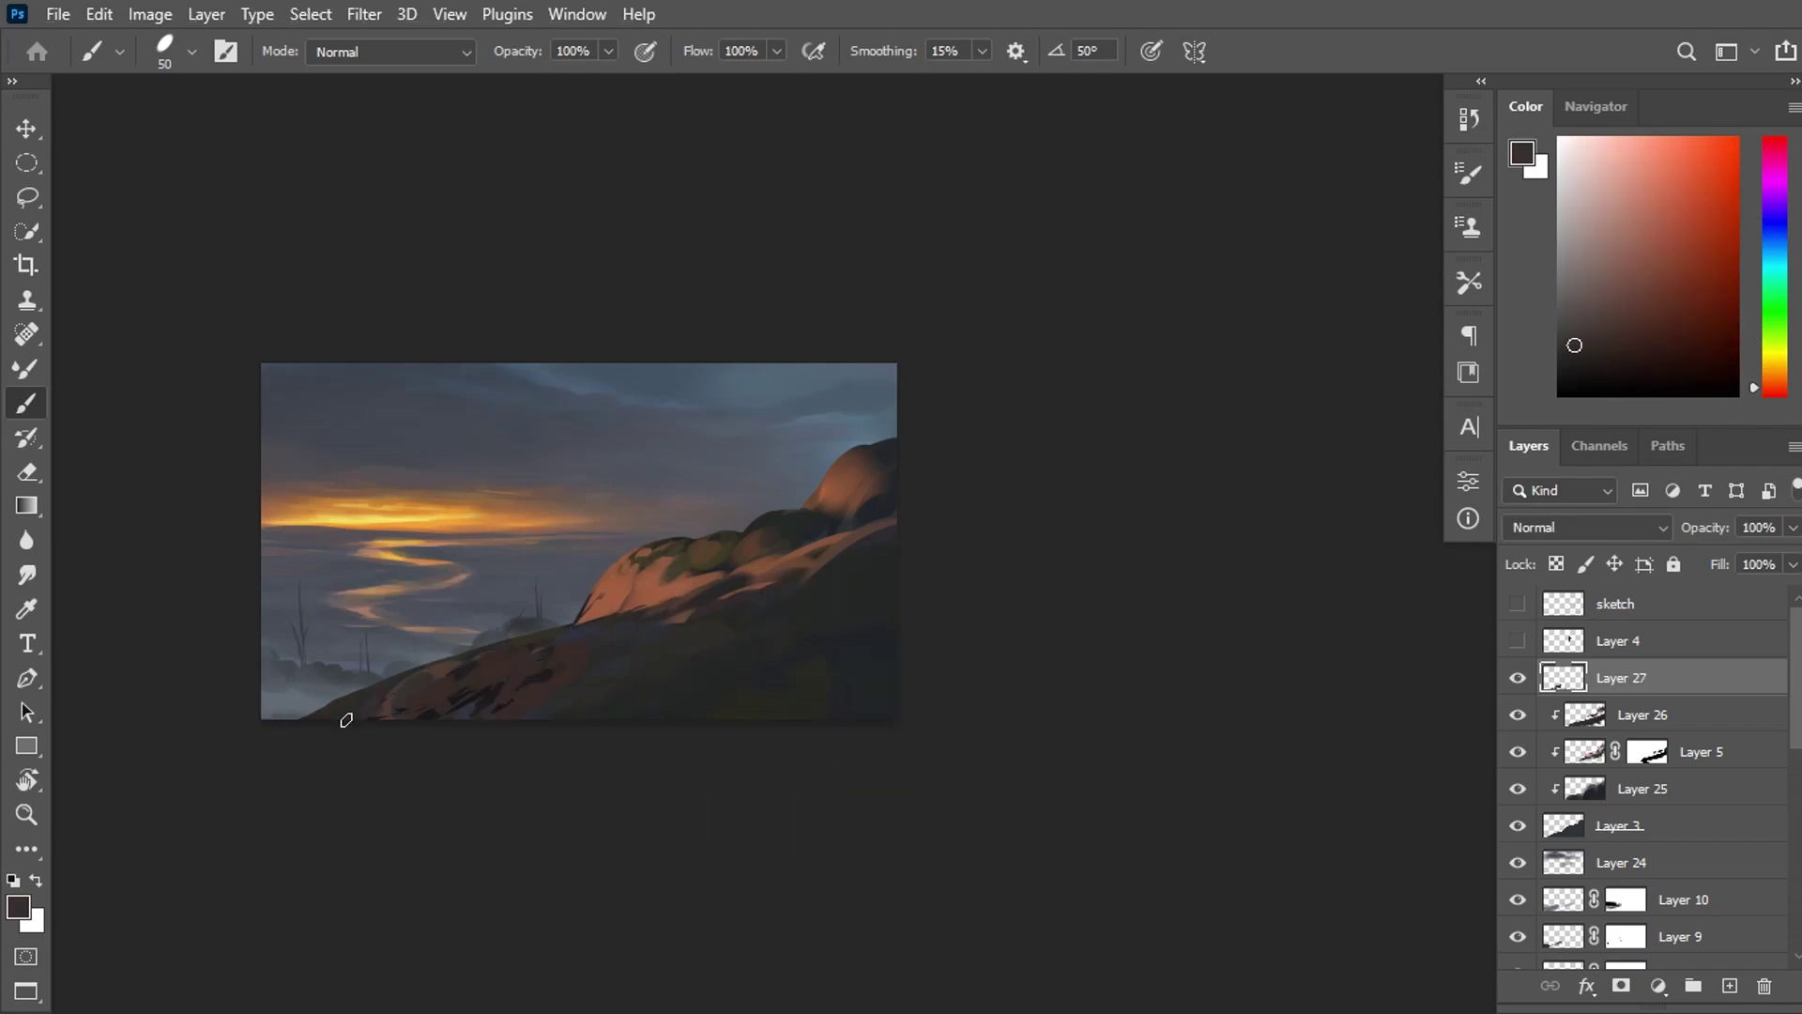
alt+click(414, 684)
alt+click(470, 692)
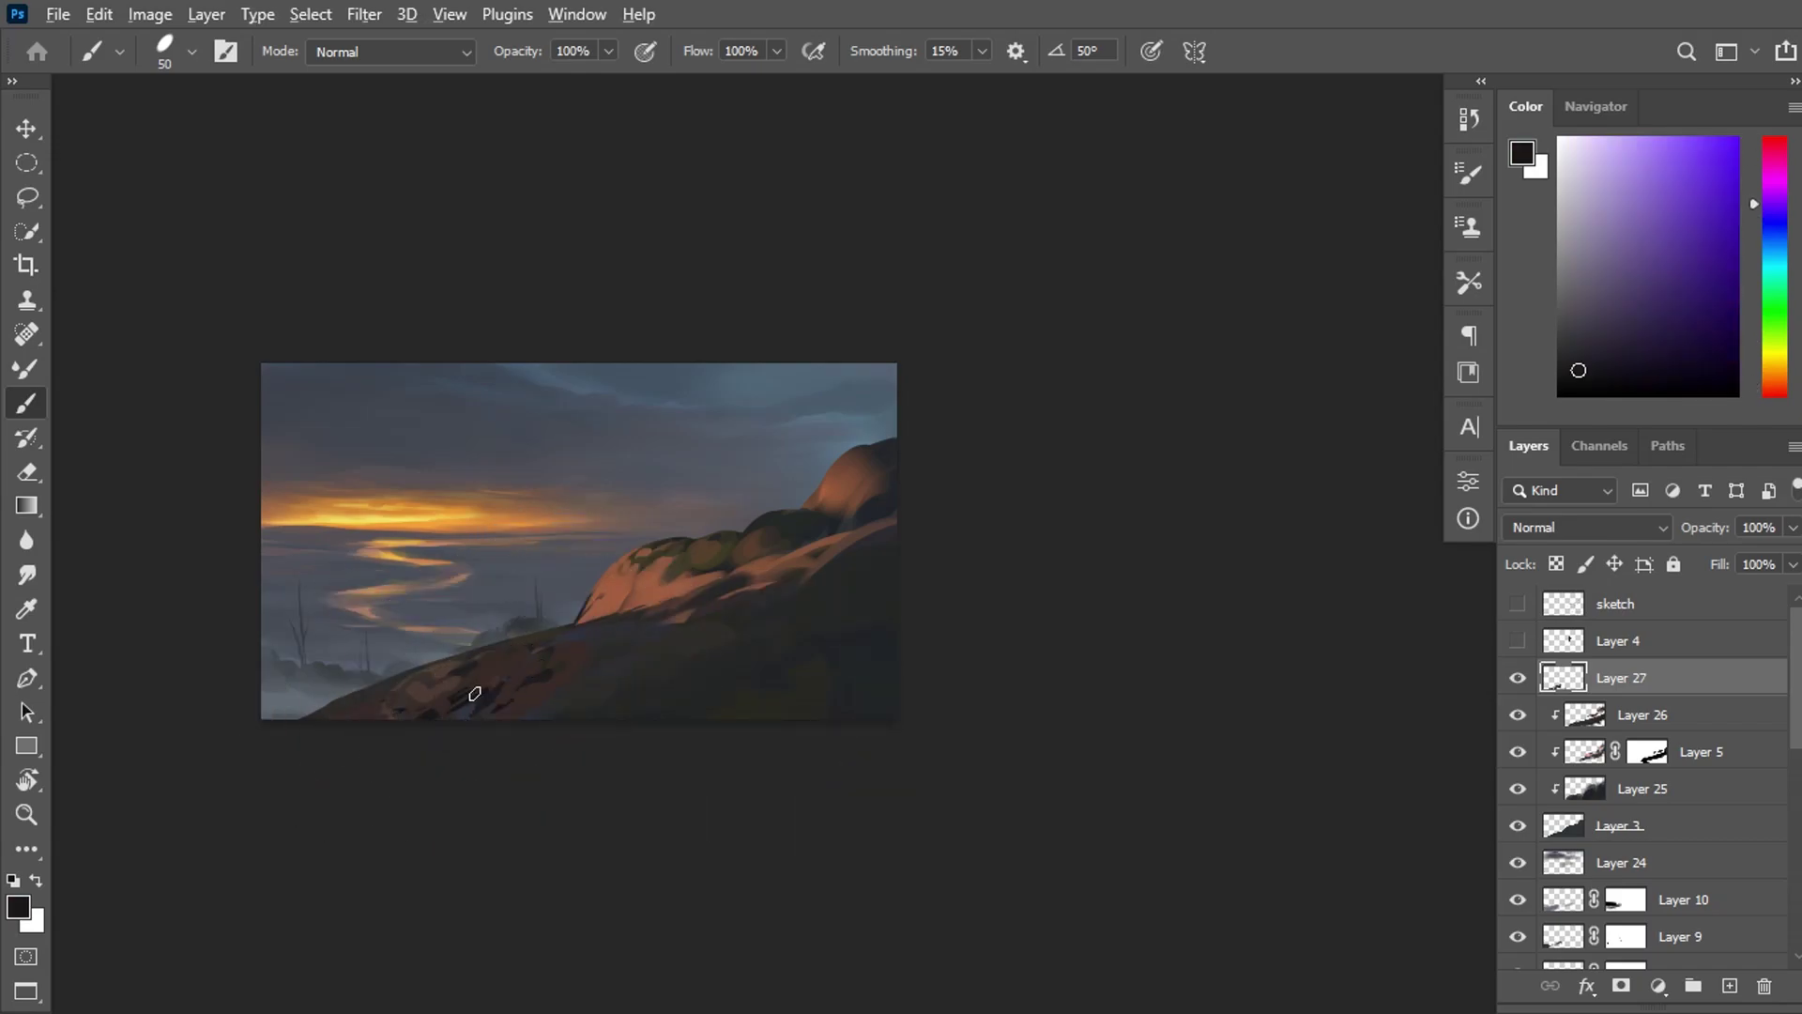
alt+click(437, 673)
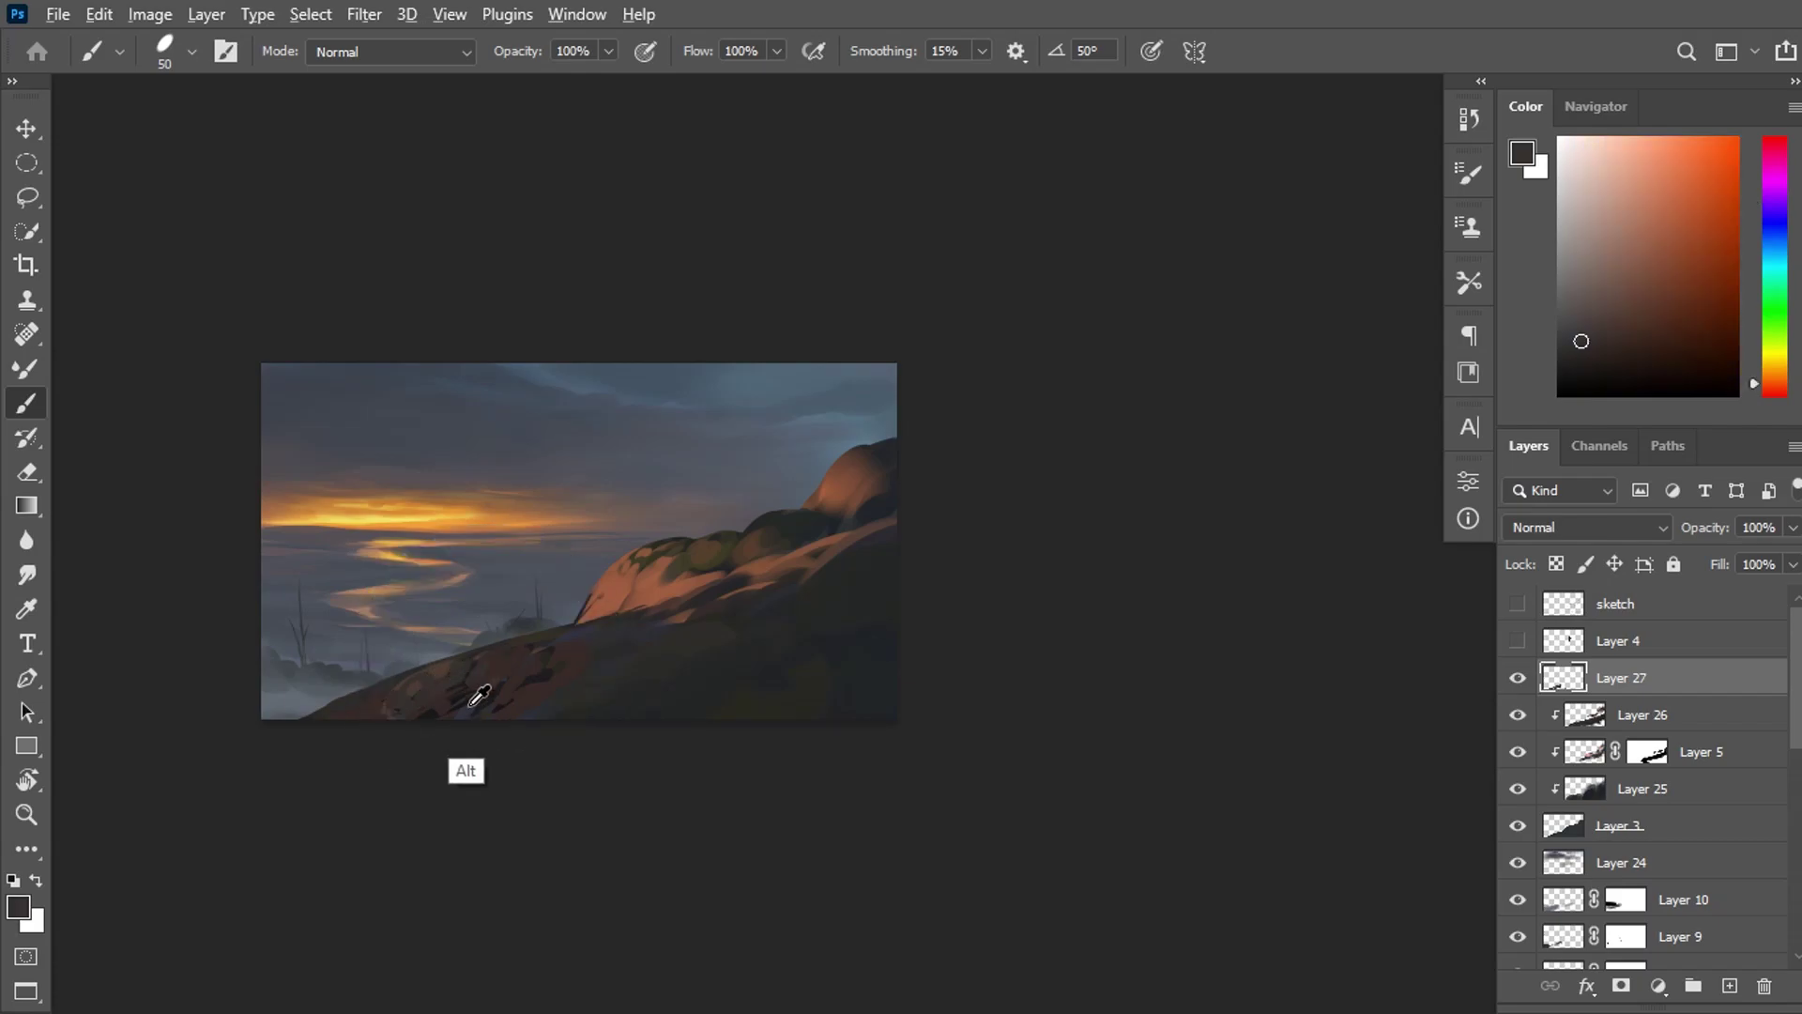
Extend the texture toward the sunlit ridge with darker reddish-brown tones.
alt+click(477, 697)
alt+click(493, 669)
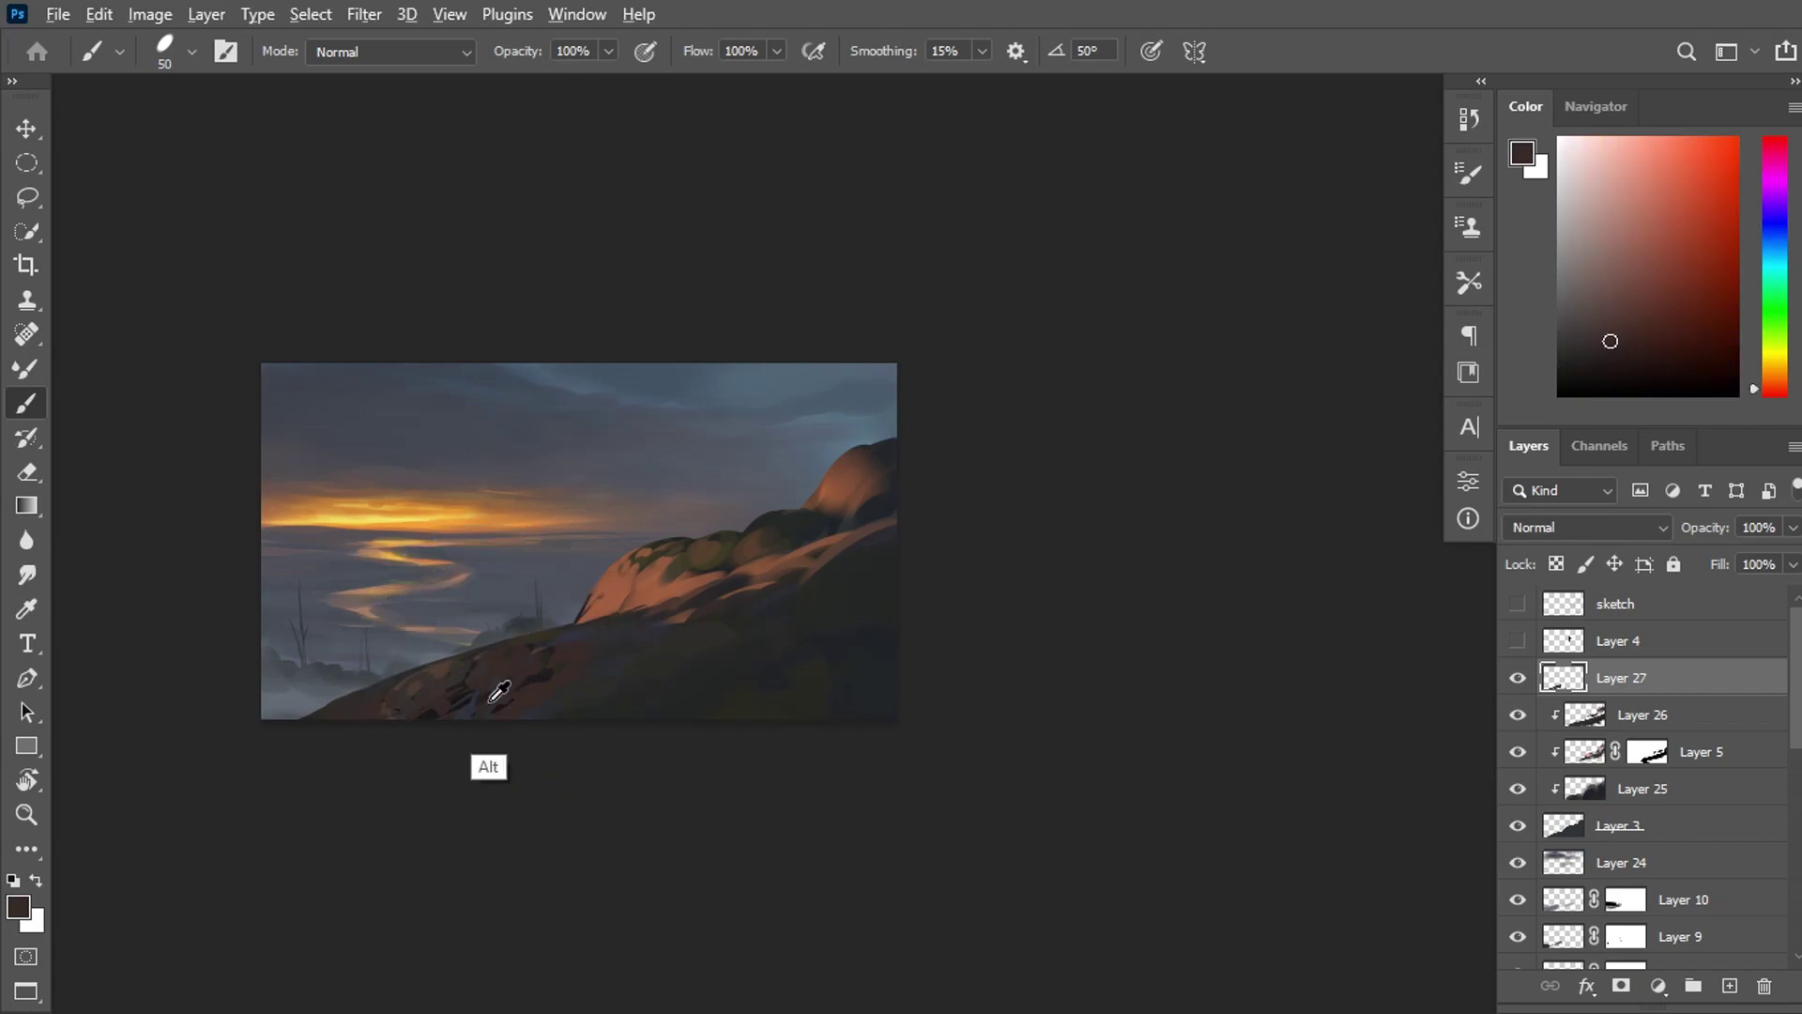
alt+click(544, 674)
alt+click(720, 565)
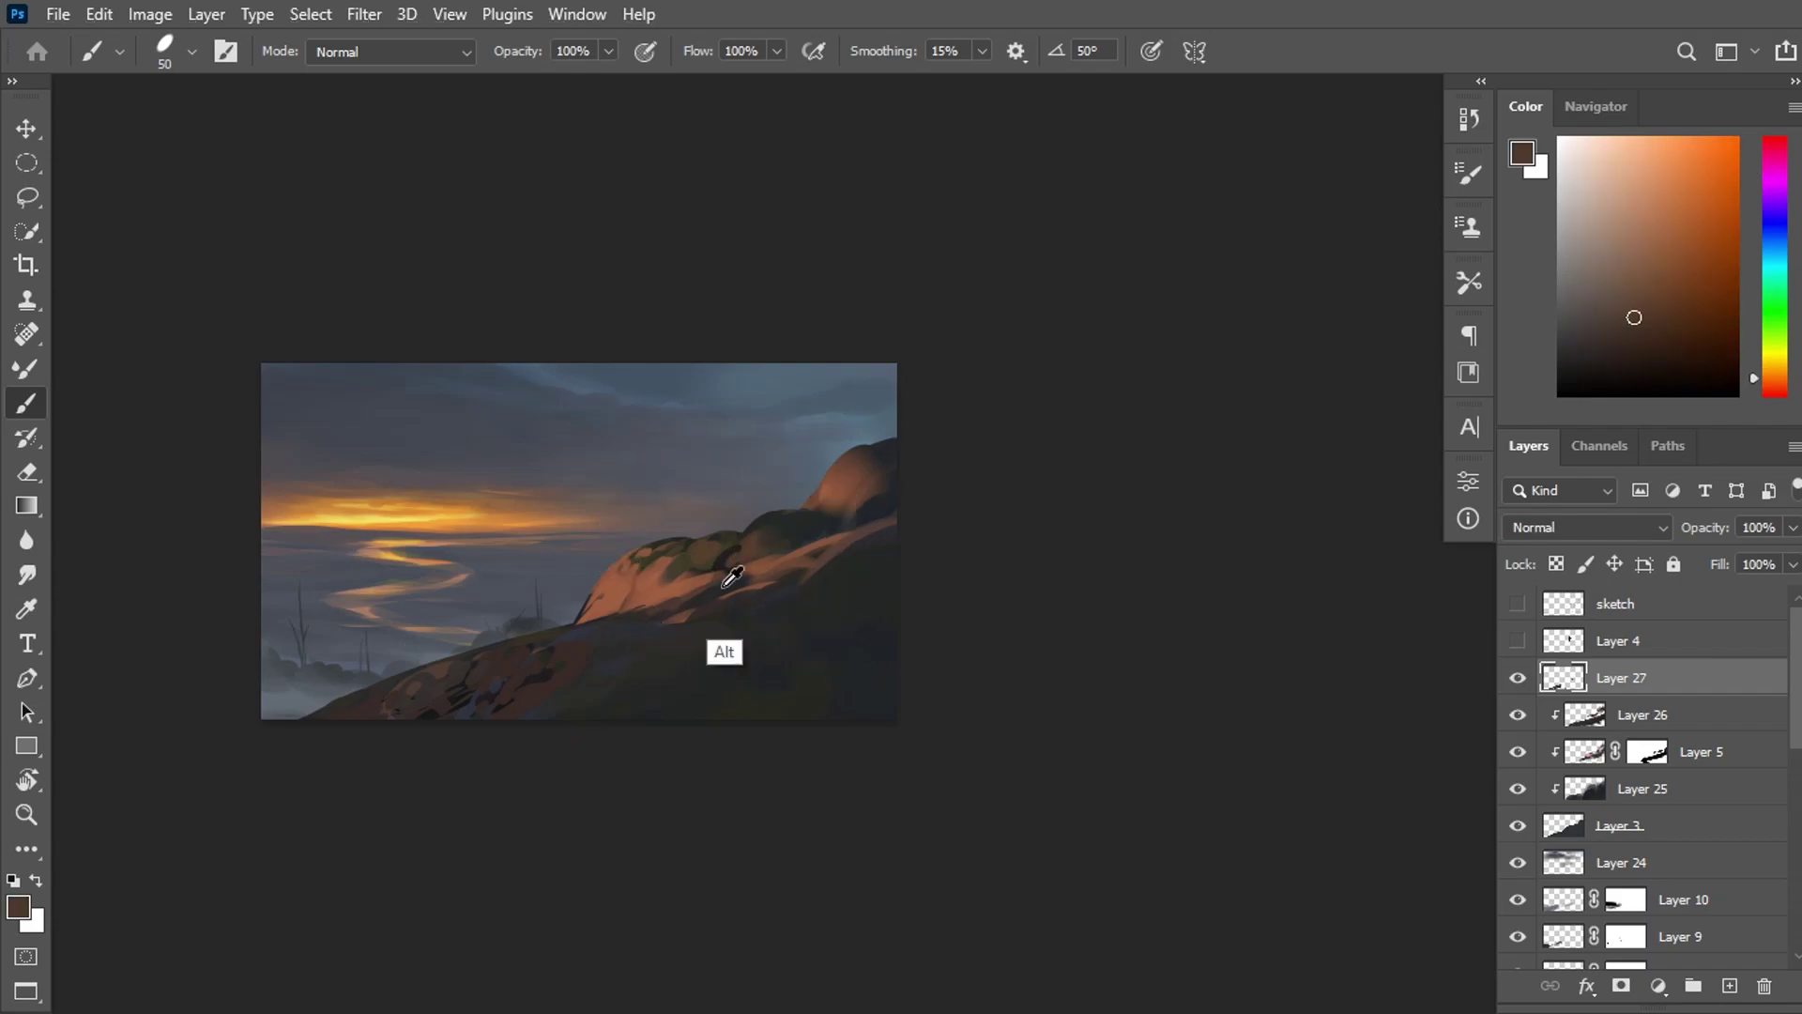
alt+click(732, 564)
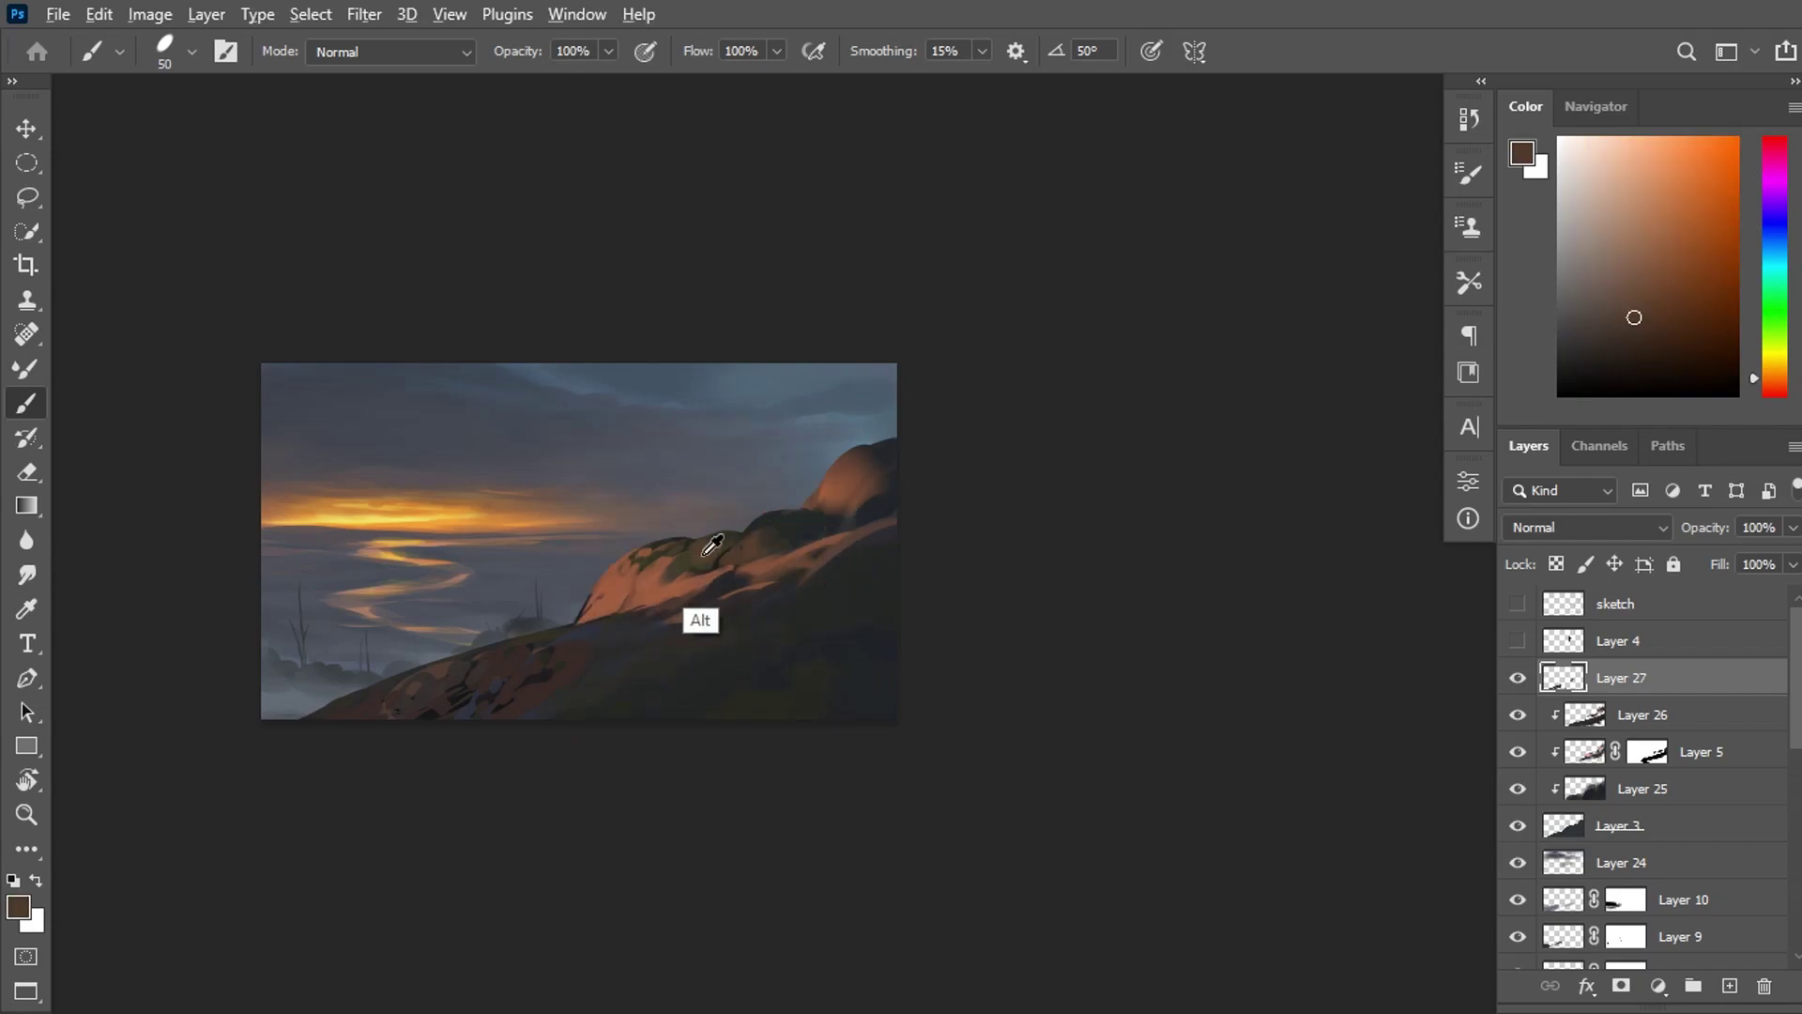
alt+click(787, 509)
alt+click(786, 513)
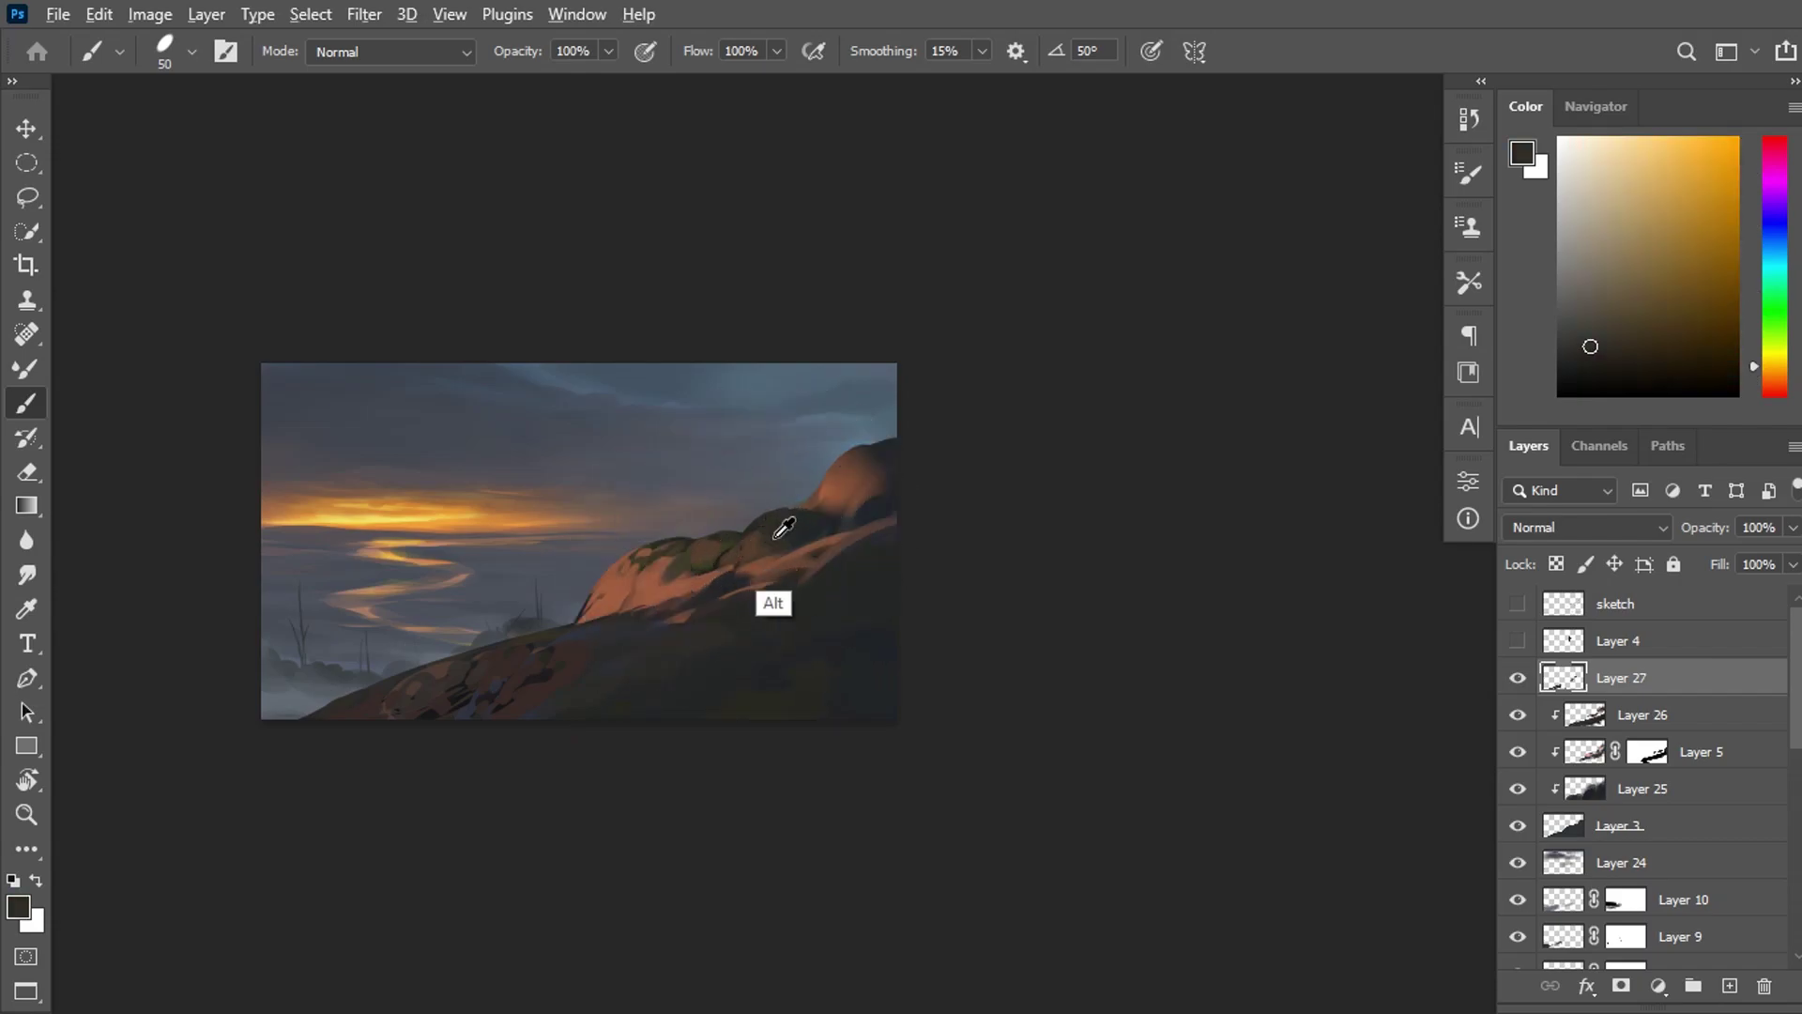
alt+click(835, 537)
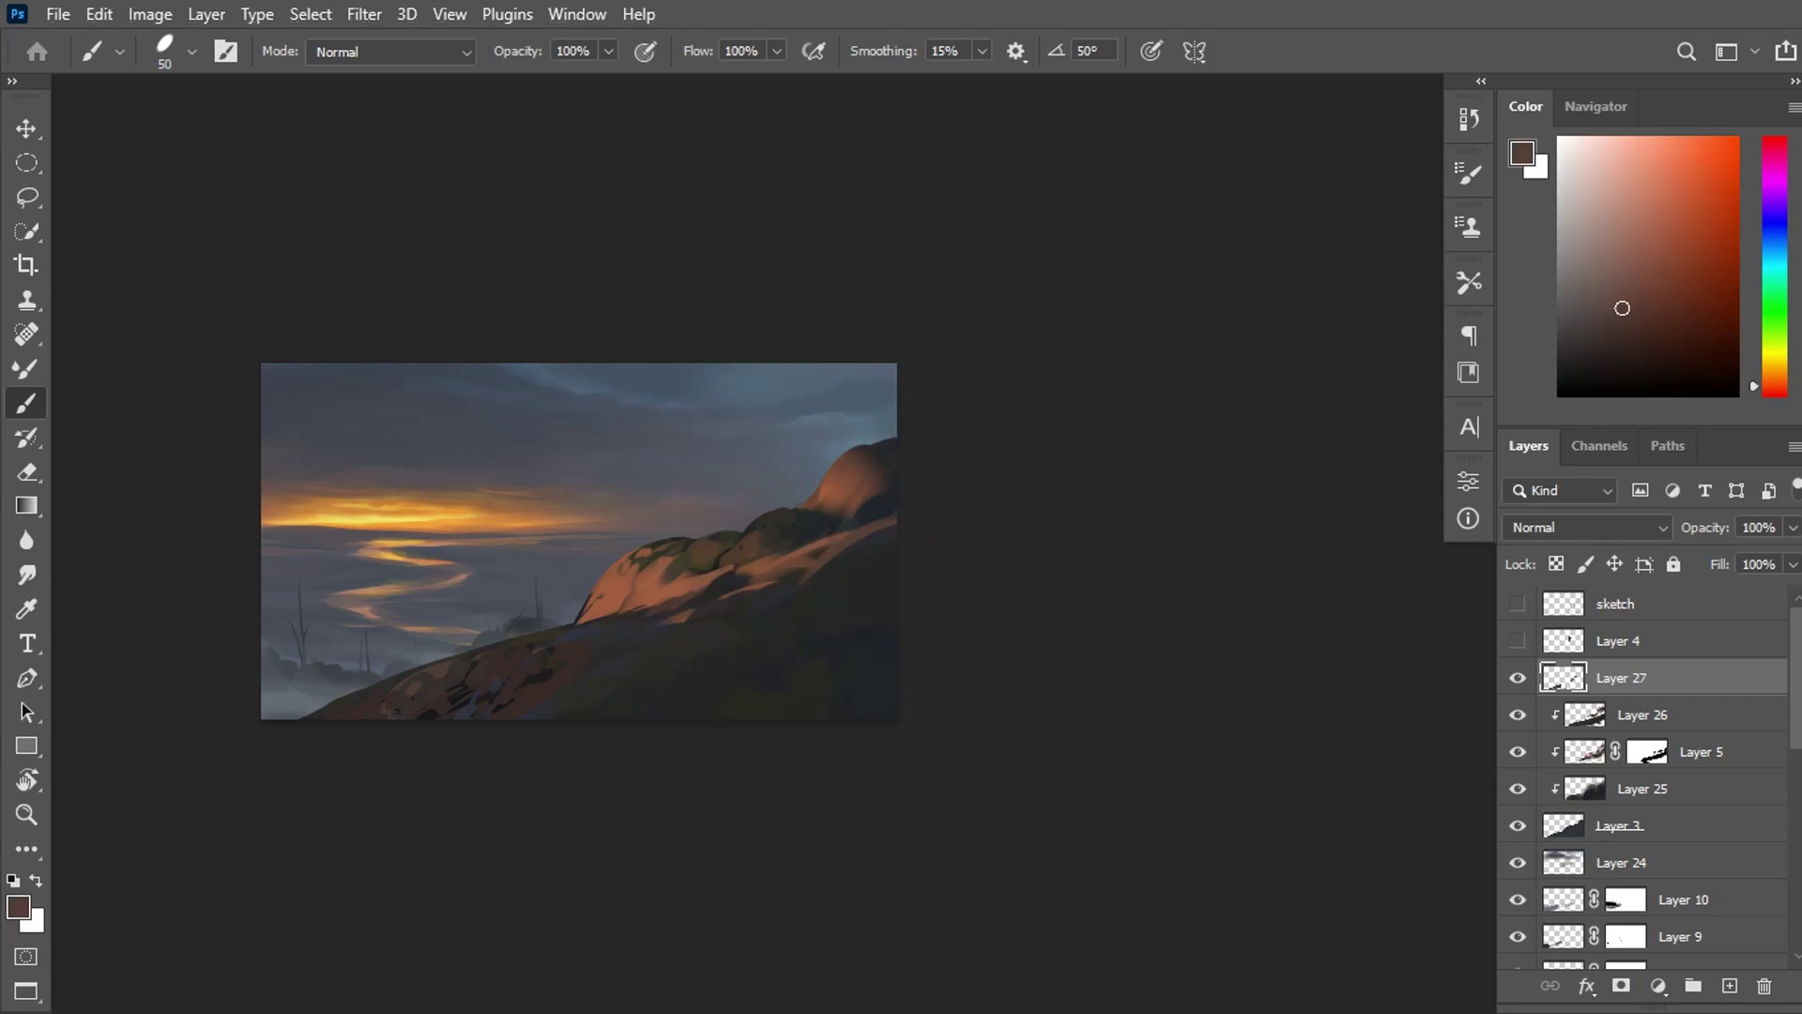
alt+click(850, 533)
alt+click(686, 591)
alt+click(676, 599)
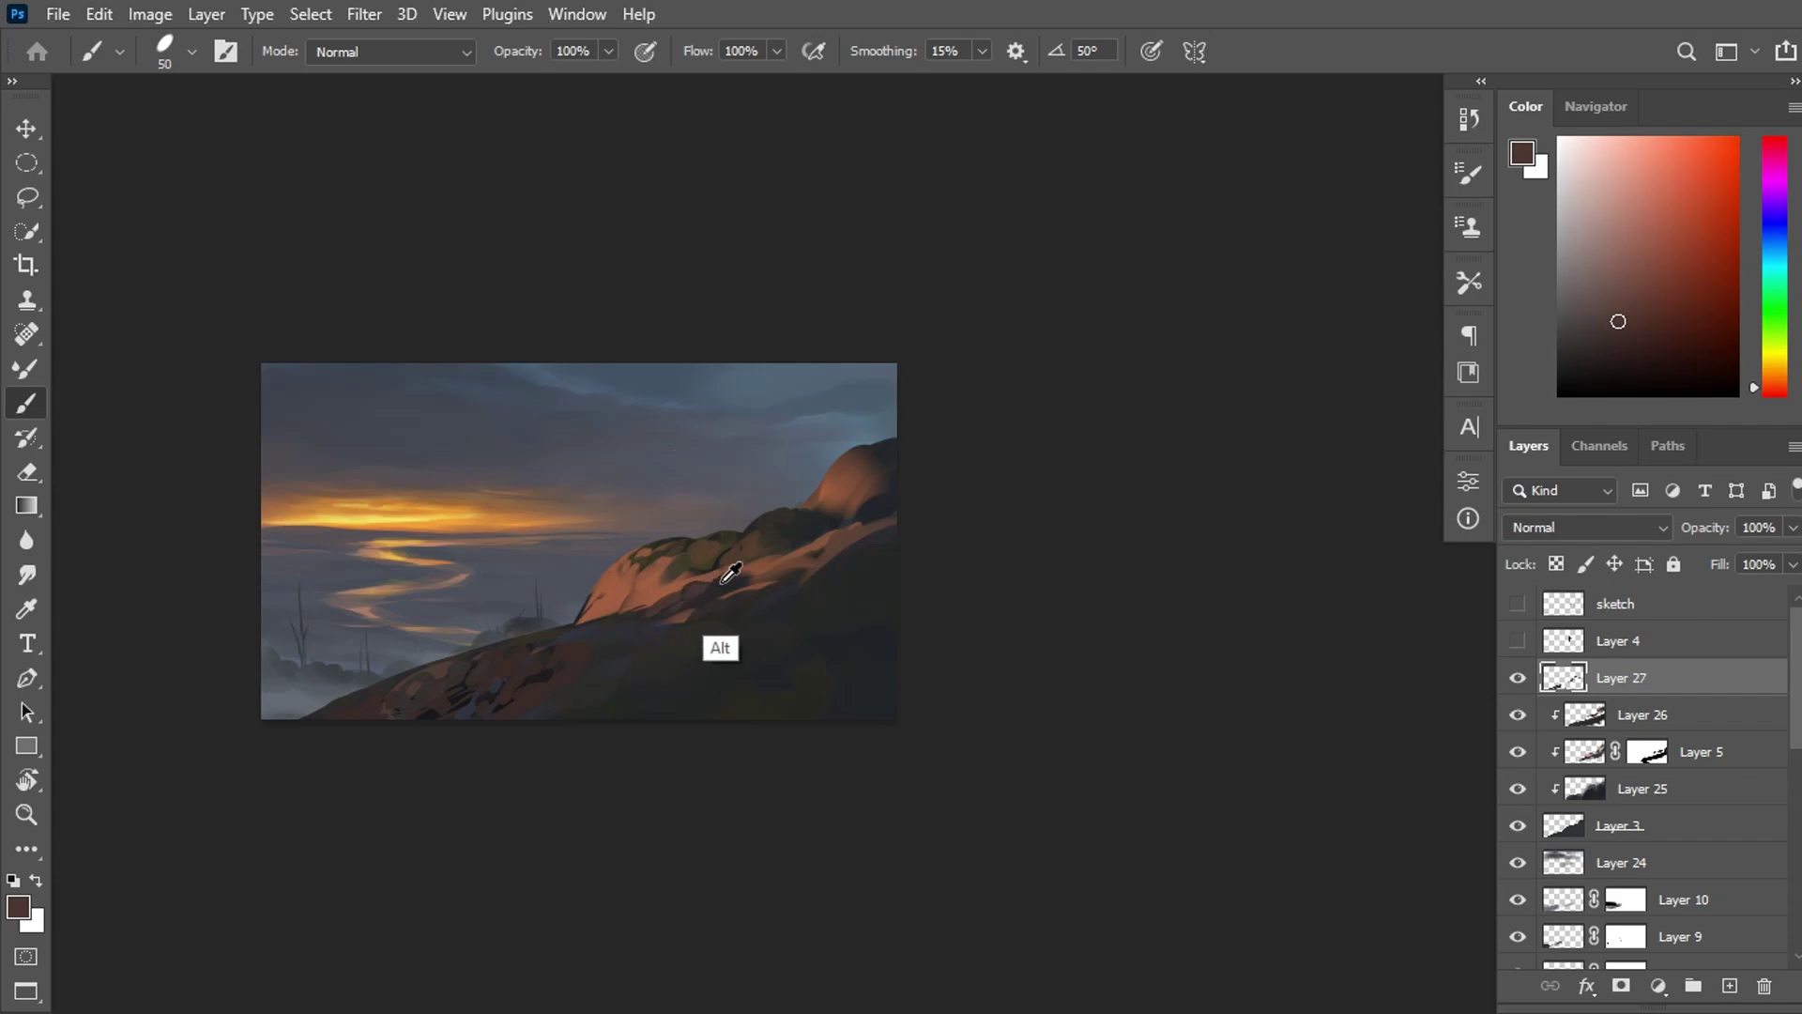
alt+click(595, 611)
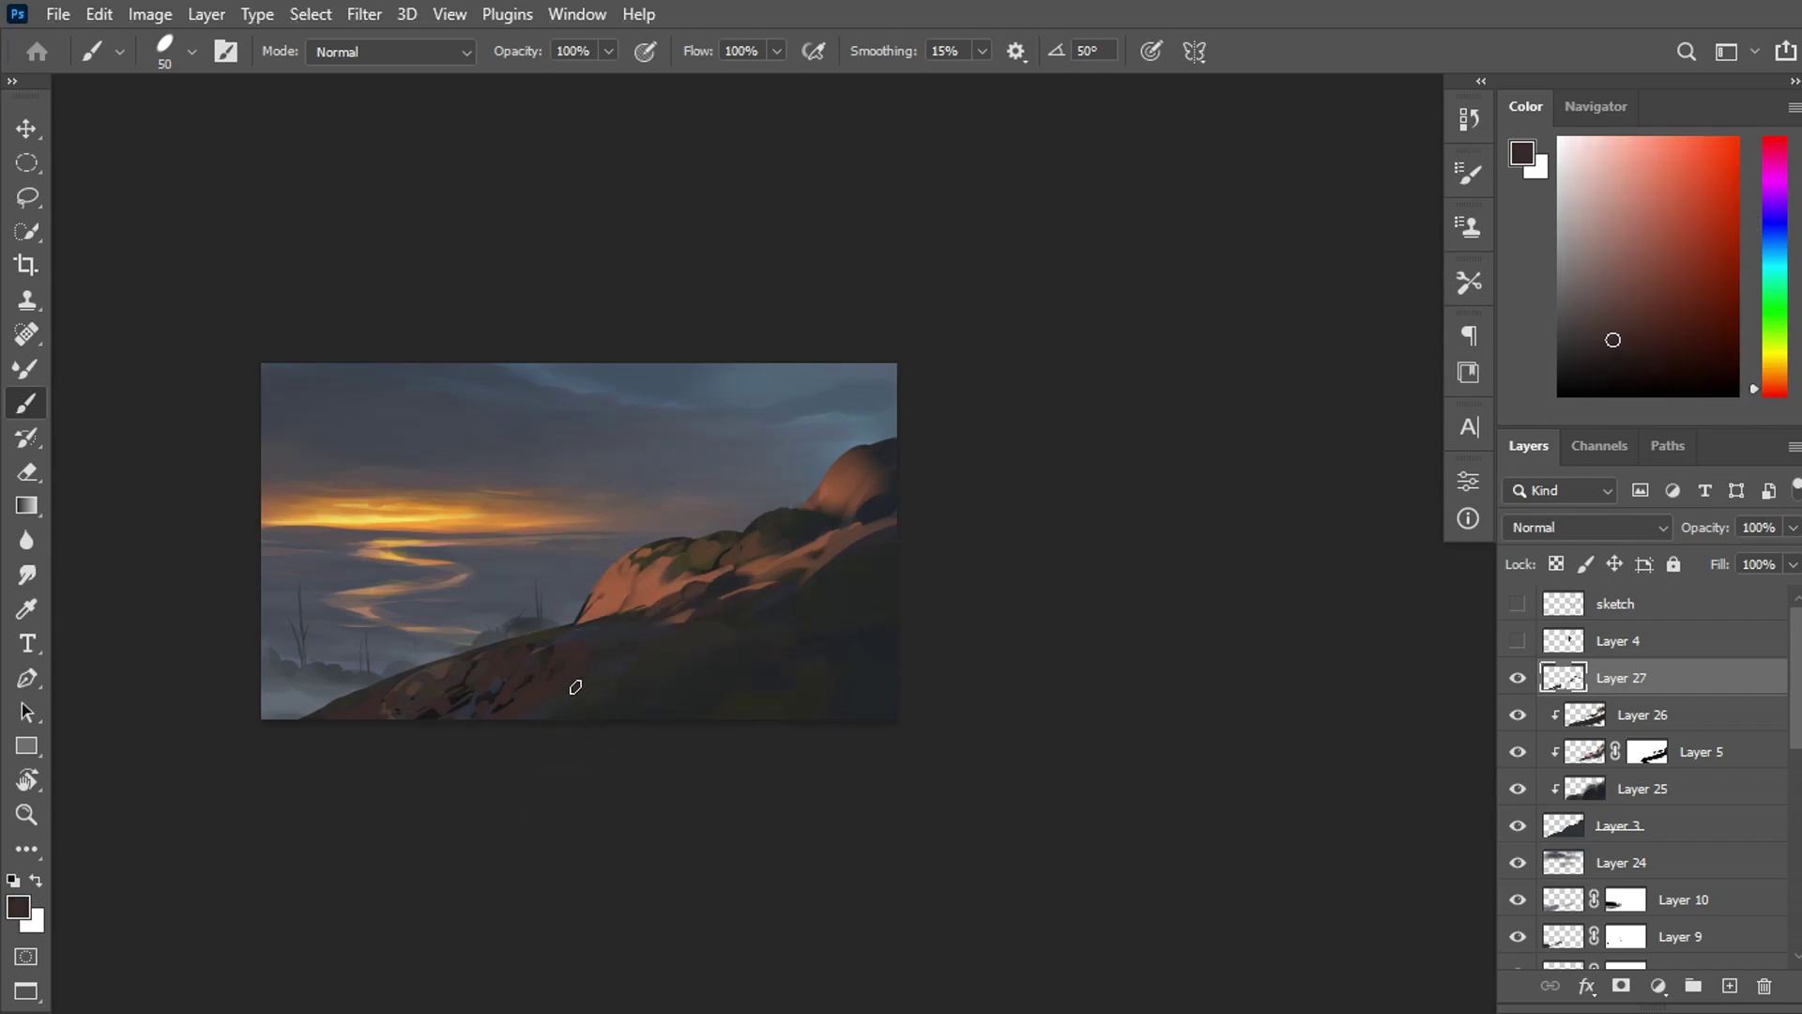
Turn the cowboy silhouette layer's visibility back on.
scroll(851, 530, down, 3)
scroll(851, 526, up, 5)
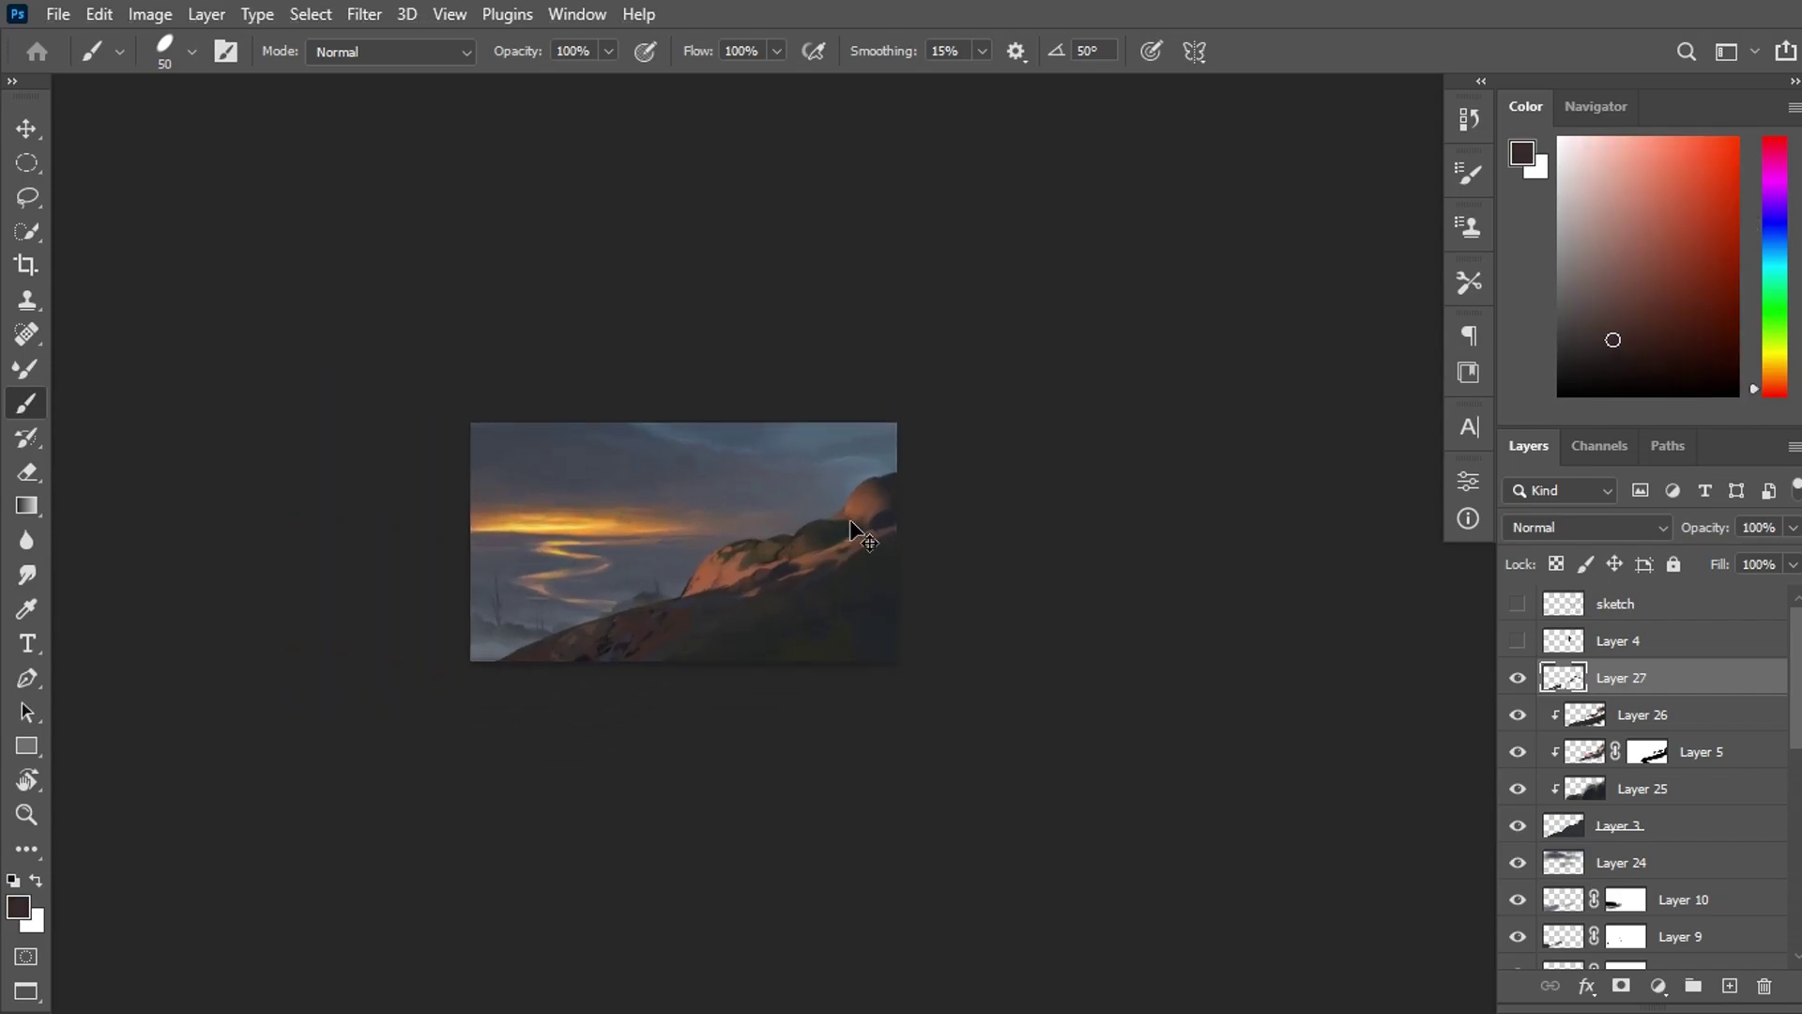
scroll(122, 252, down, 2)
scroll(447, 529, down, 2)
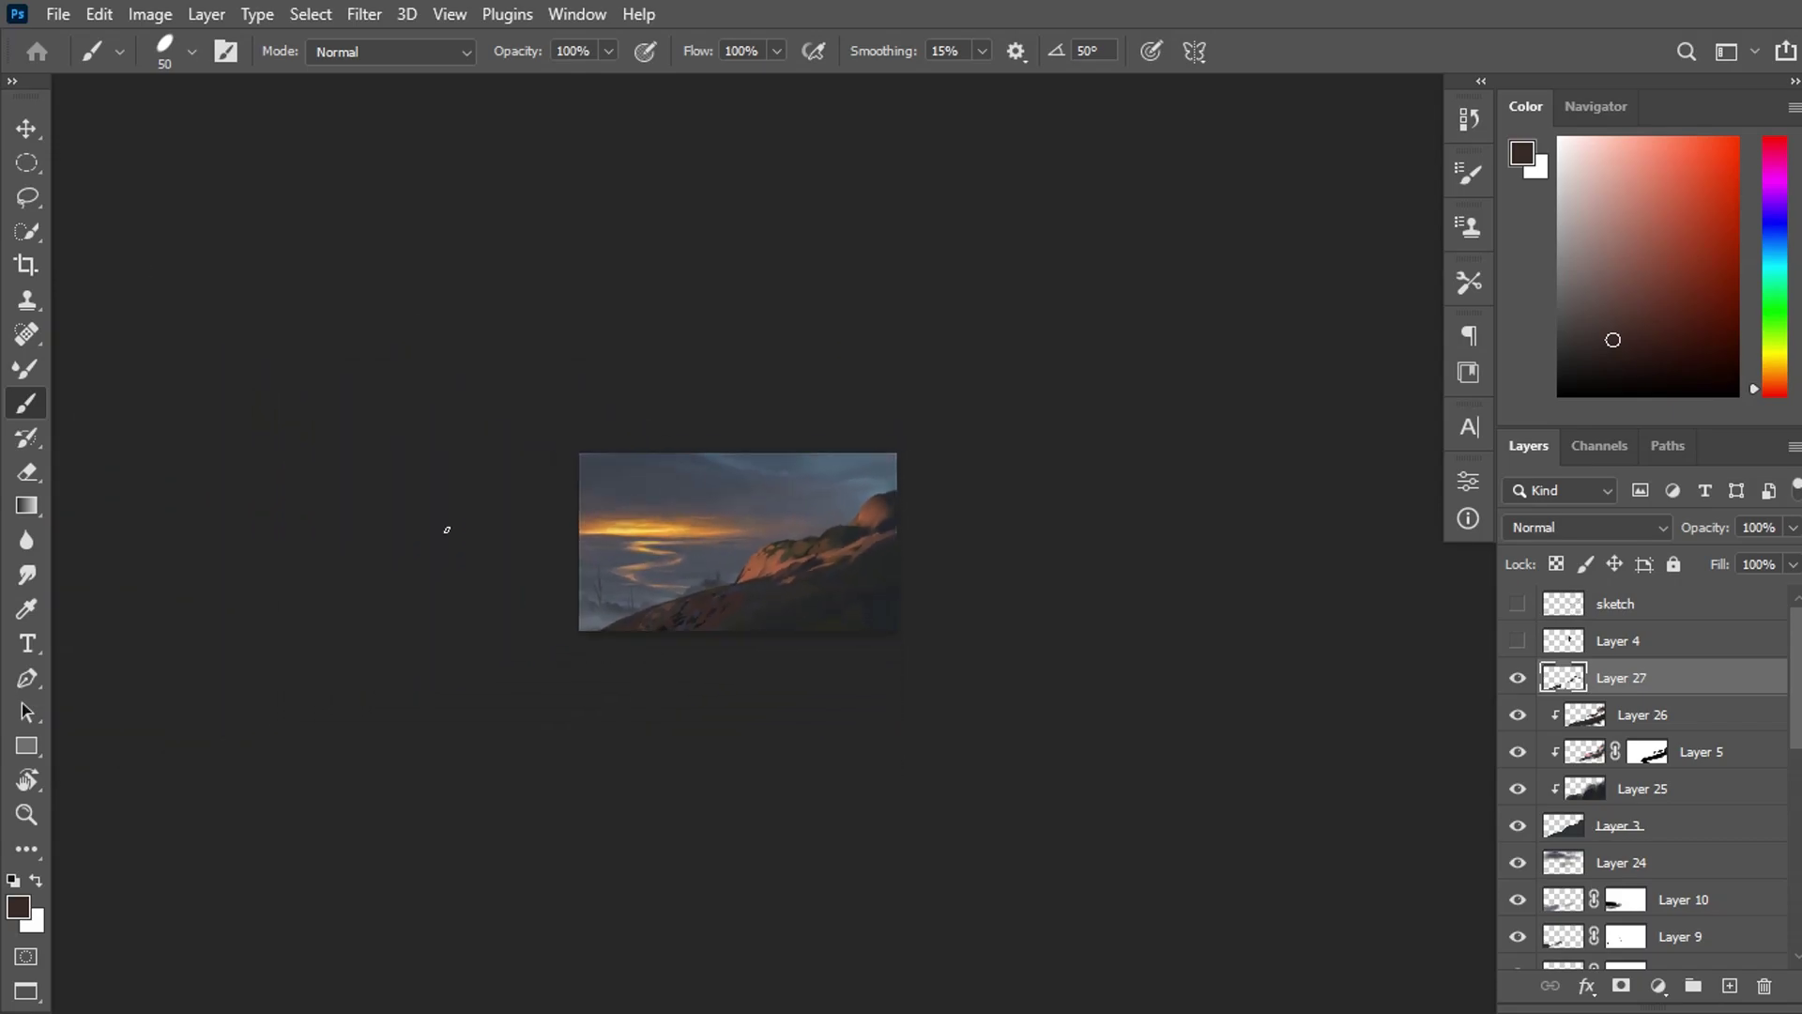
click(1518, 678)
scroll(1342, 575, up, 2)
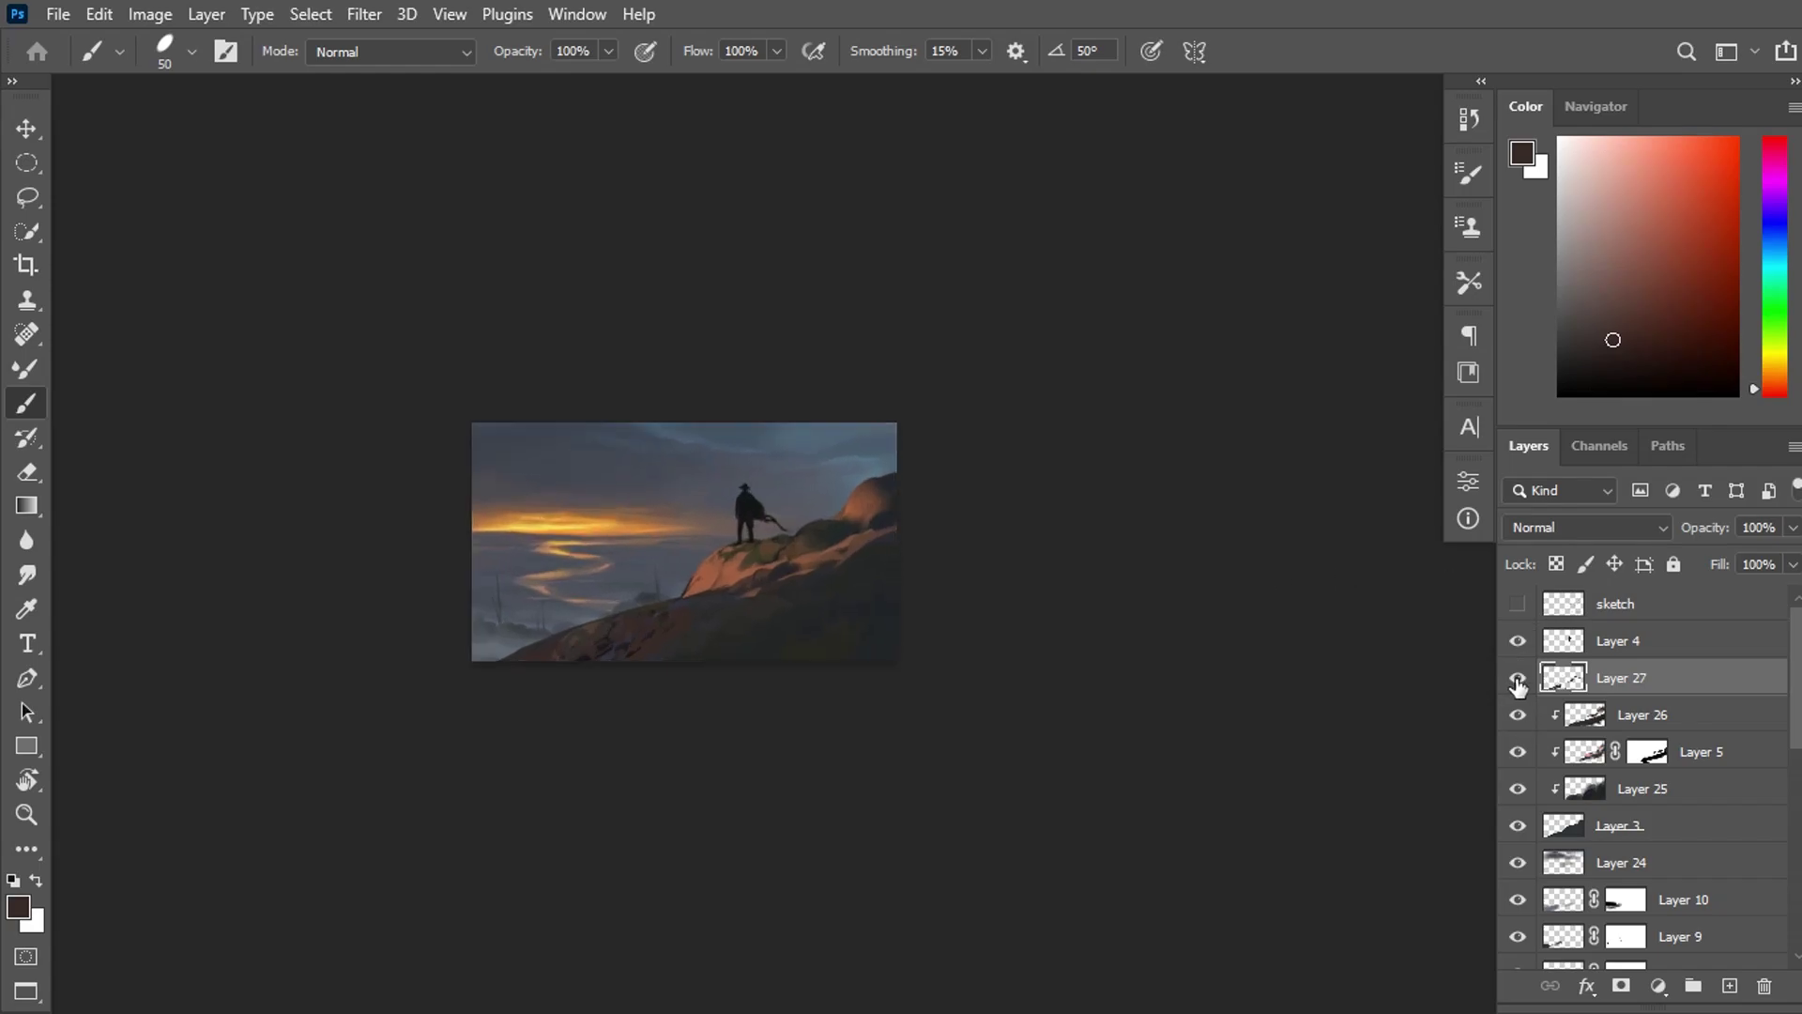
double_click(1669, 832)
Cancel the layer style and group Layer 27 through Layer 3 into Group 2.
click(1697, 413)
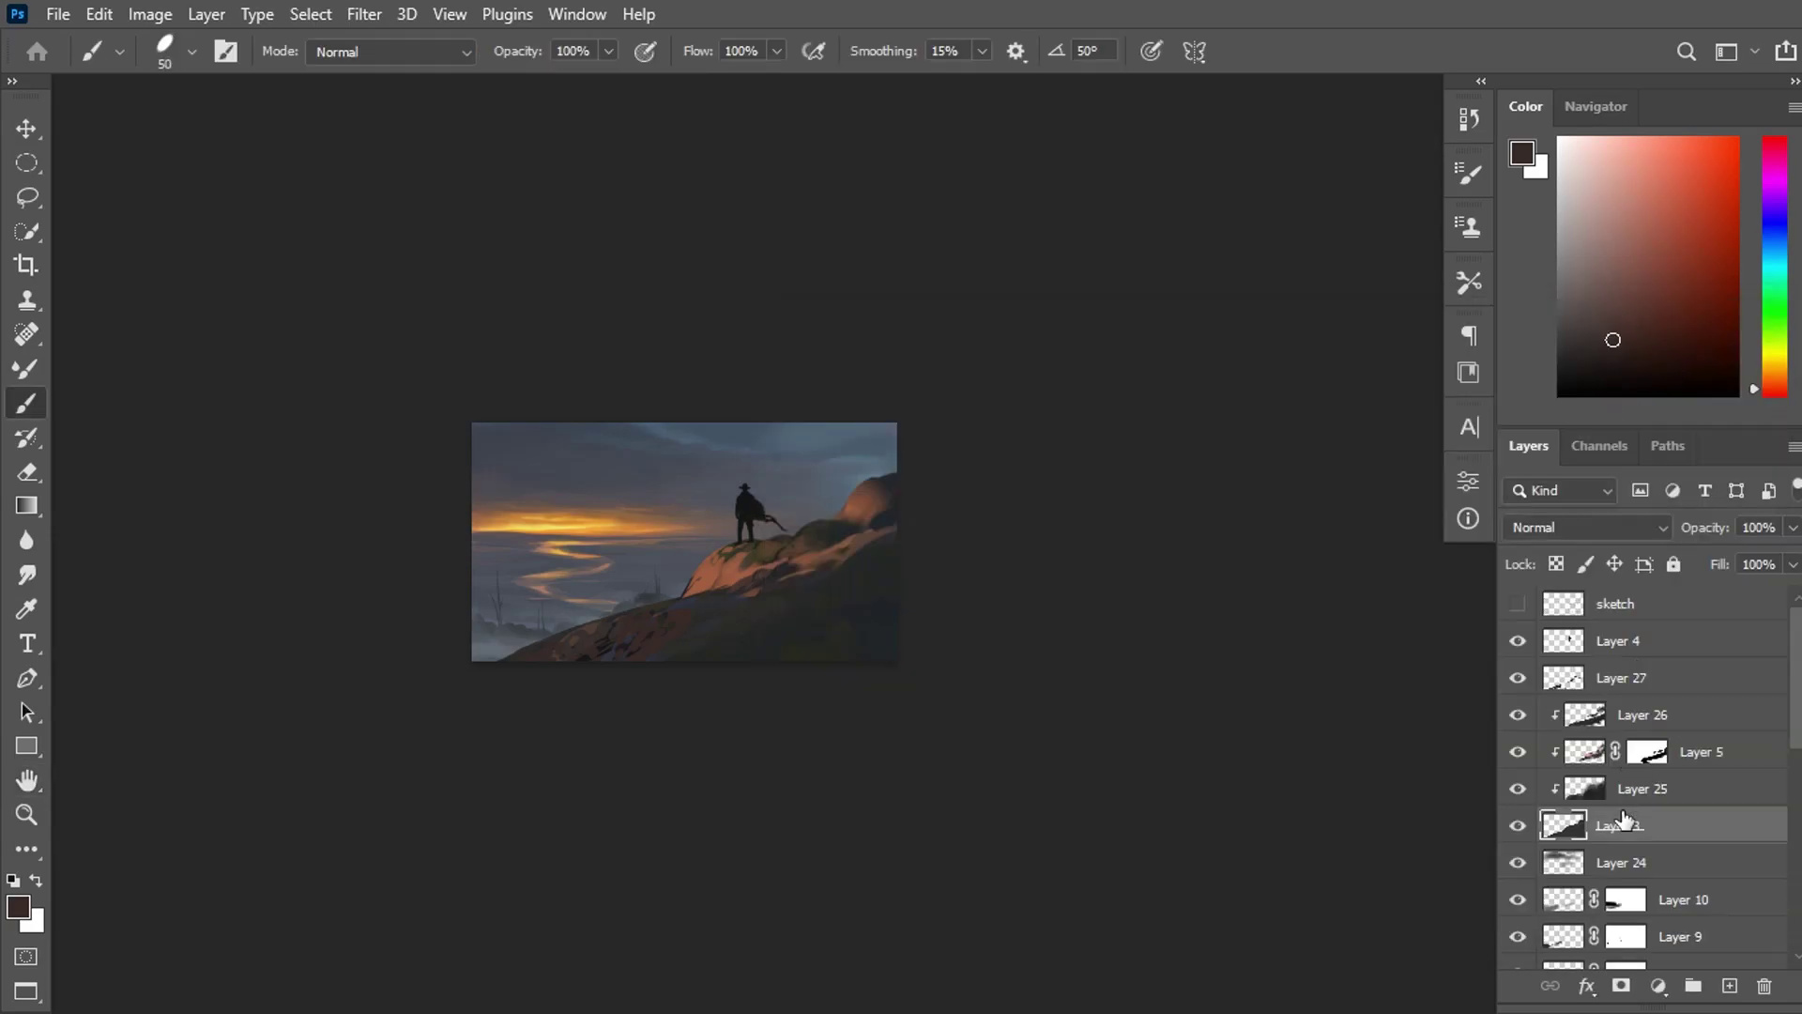
shift+click(1660, 684)
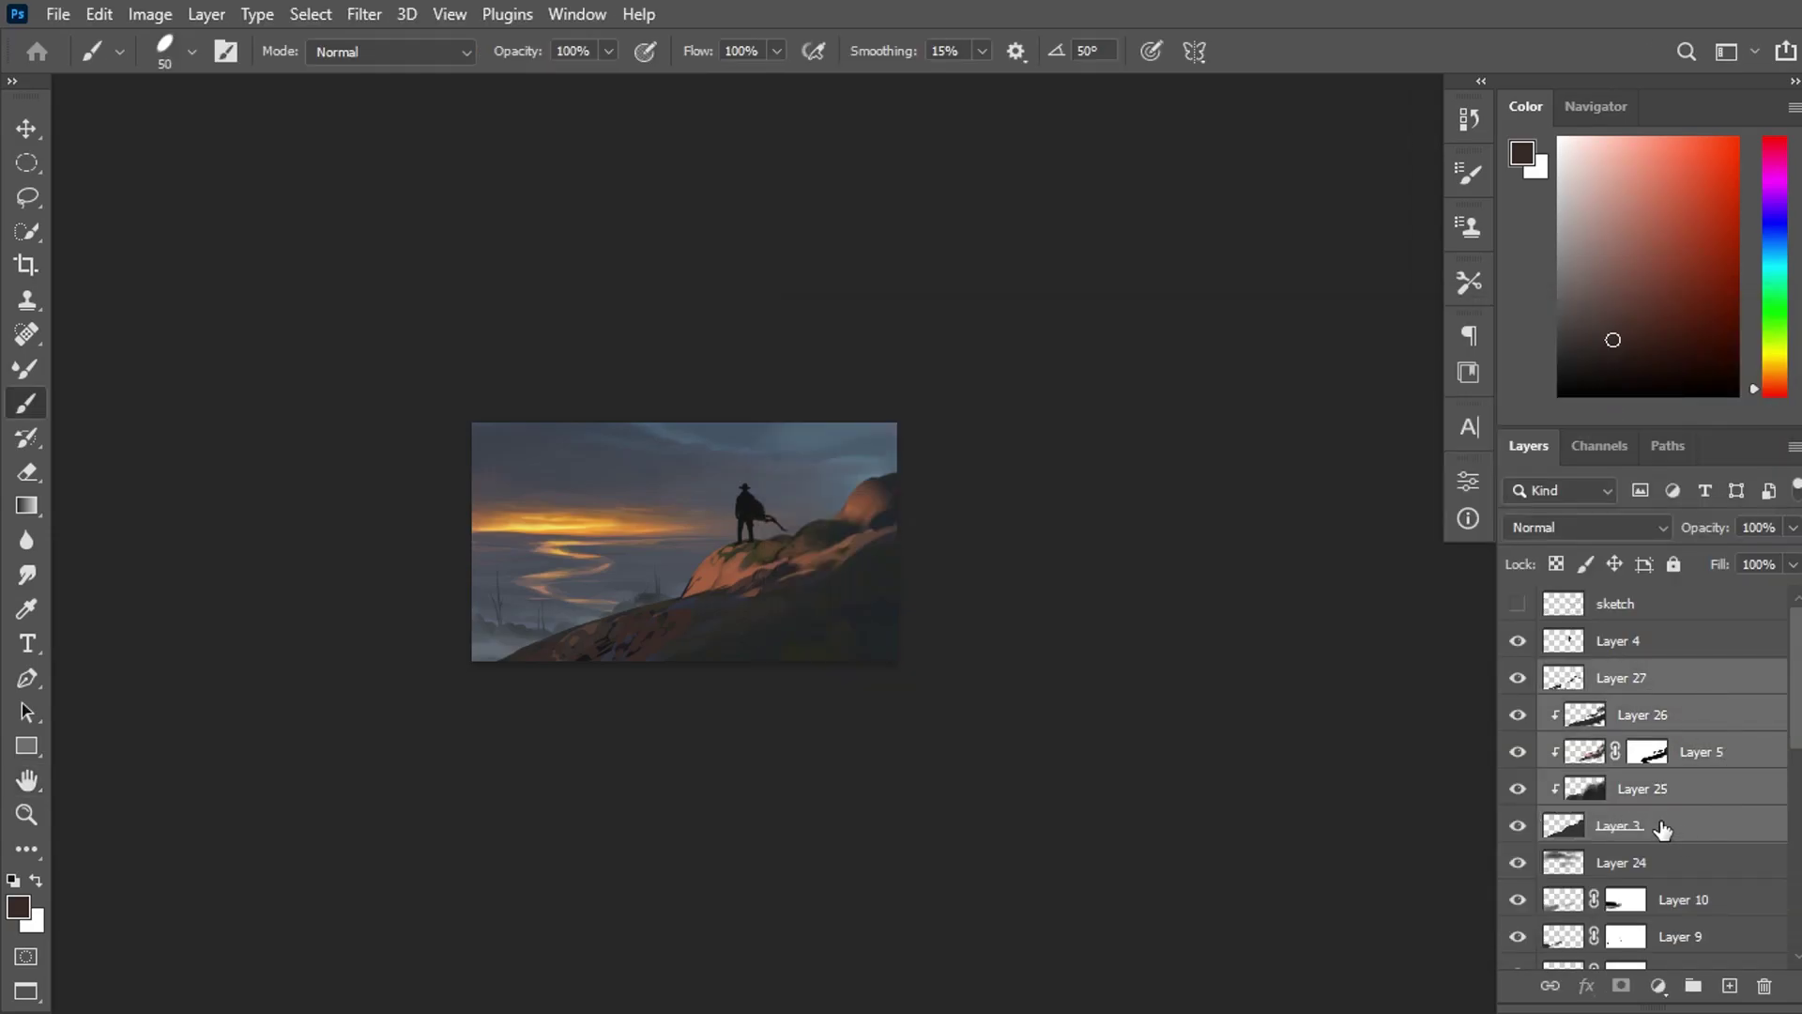
drag(1662, 828, 1693, 986)
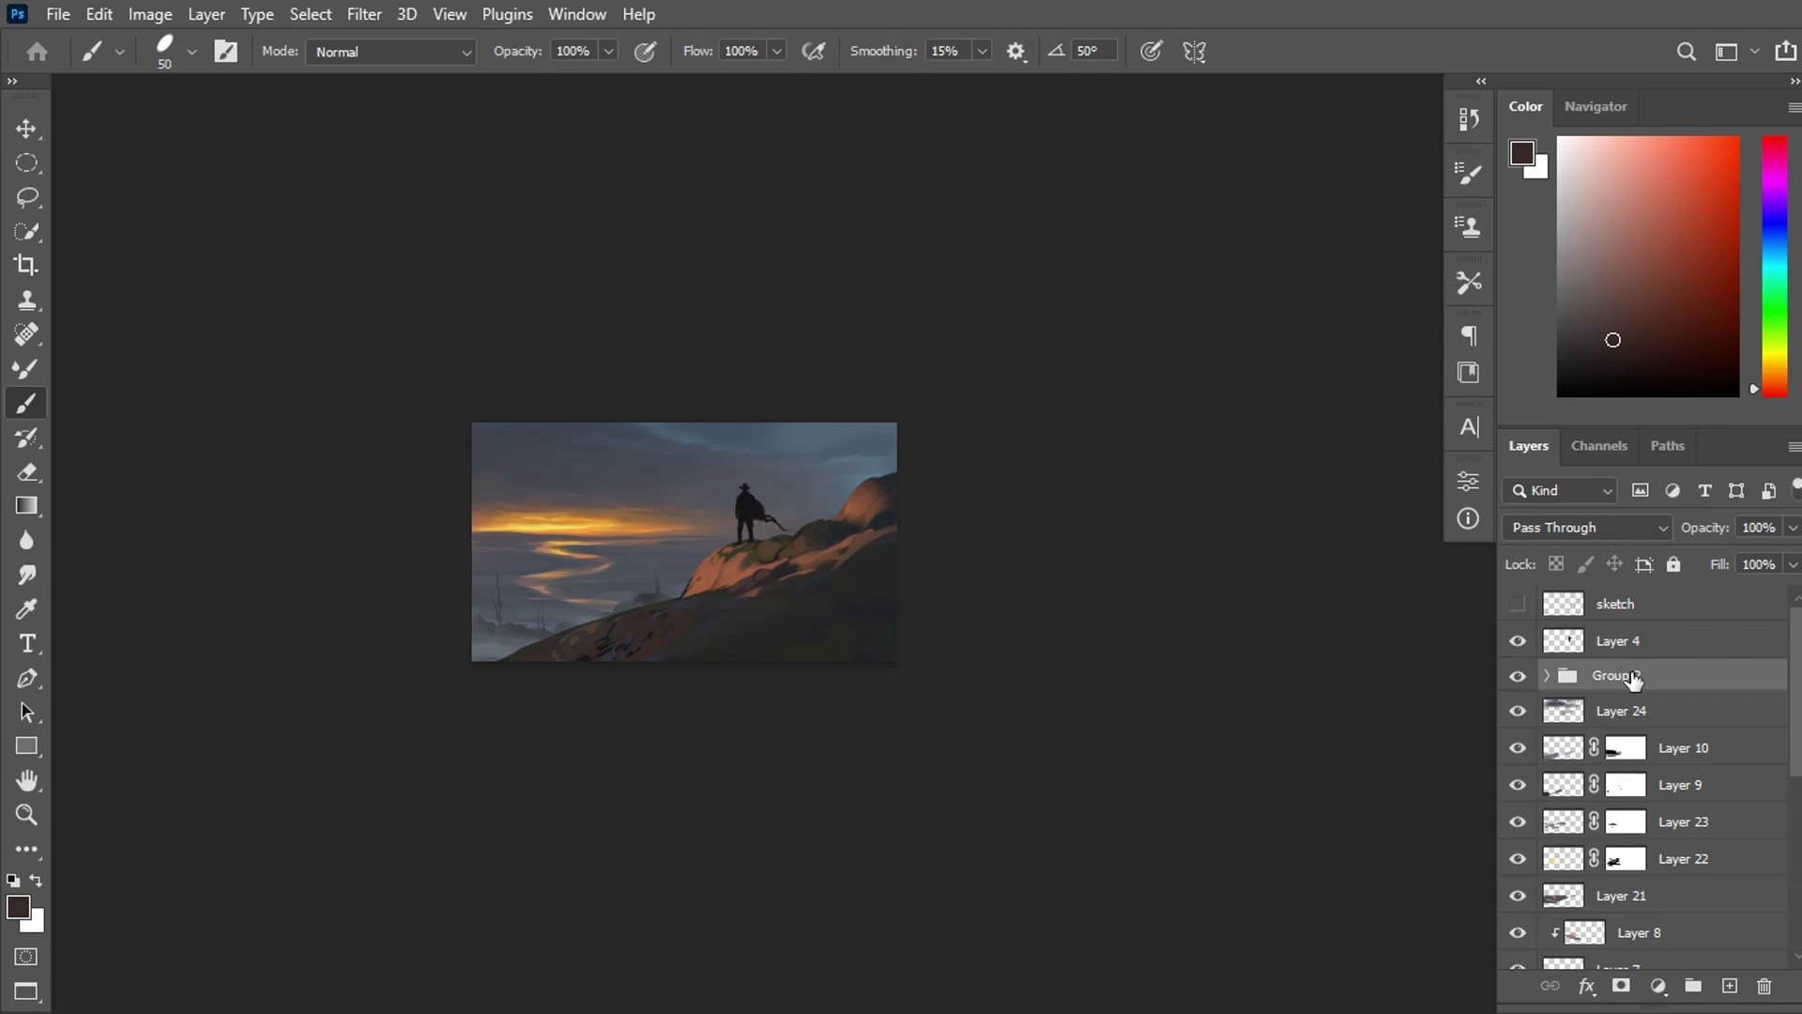
Add an Exposure adjustment clipped to Group 2, set to -0.91 exposure and 0.97 gamma.
click(1658, 988)
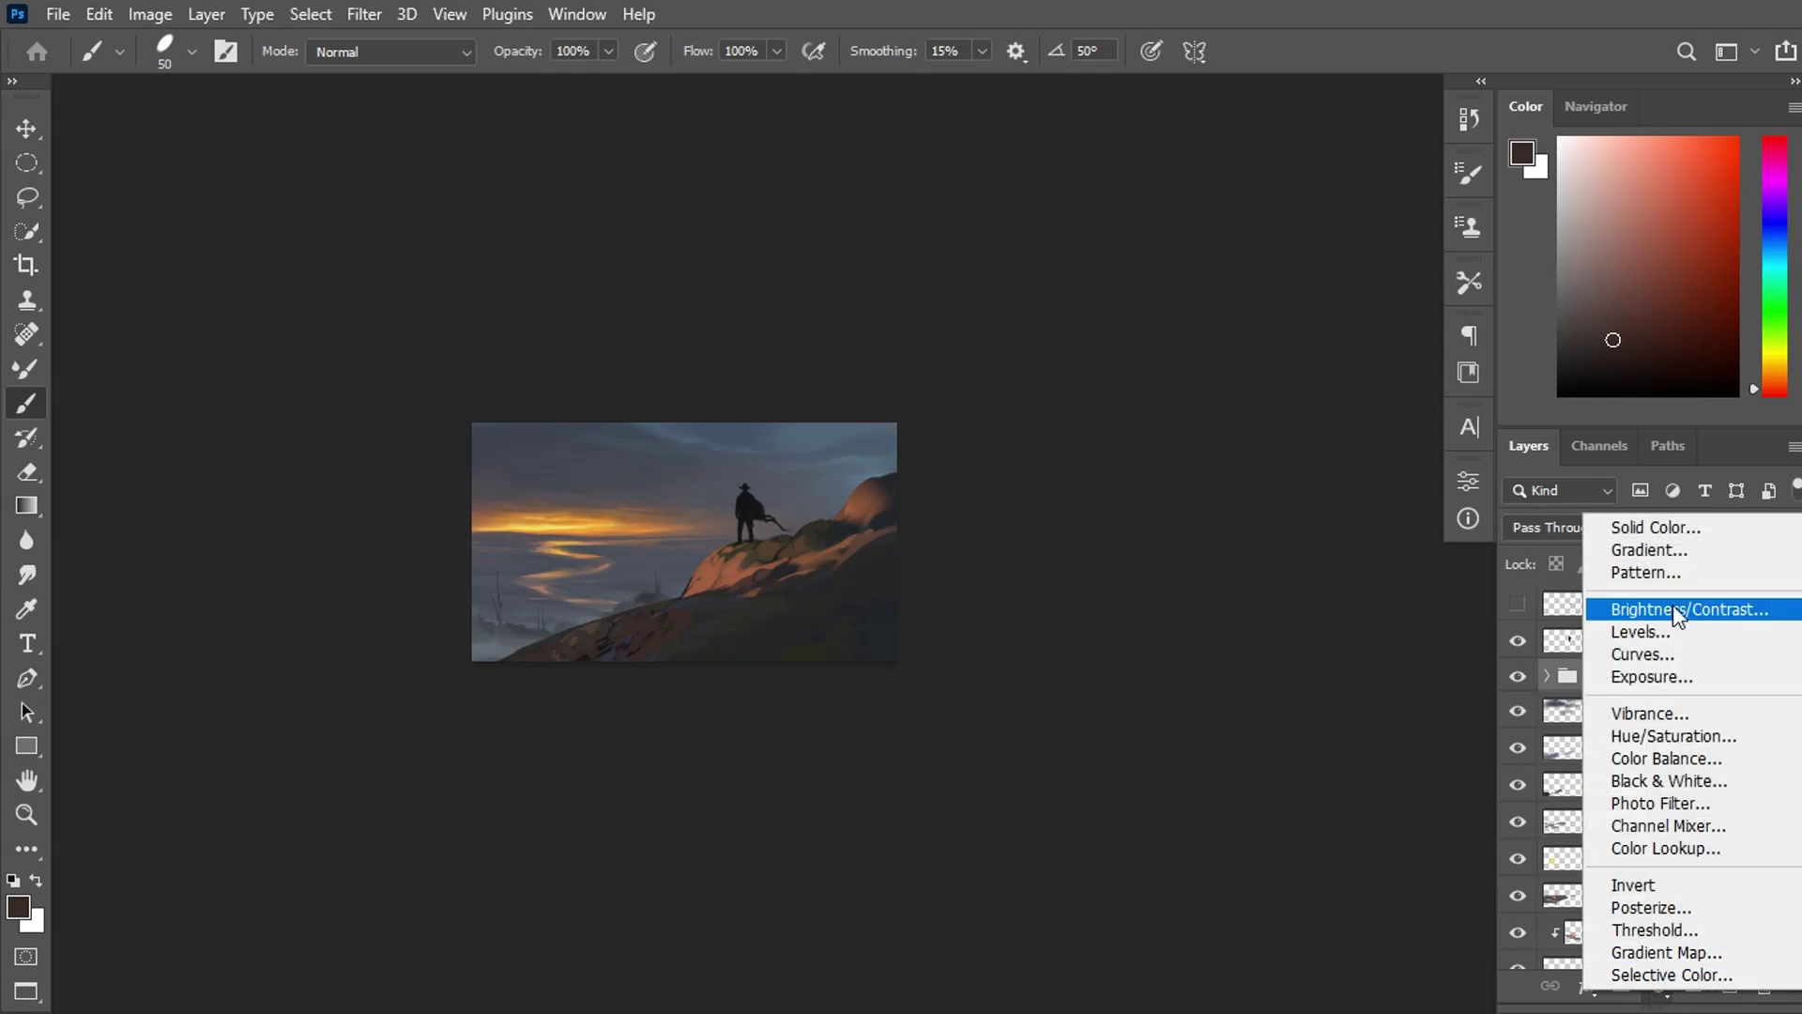
click(1647, 676)
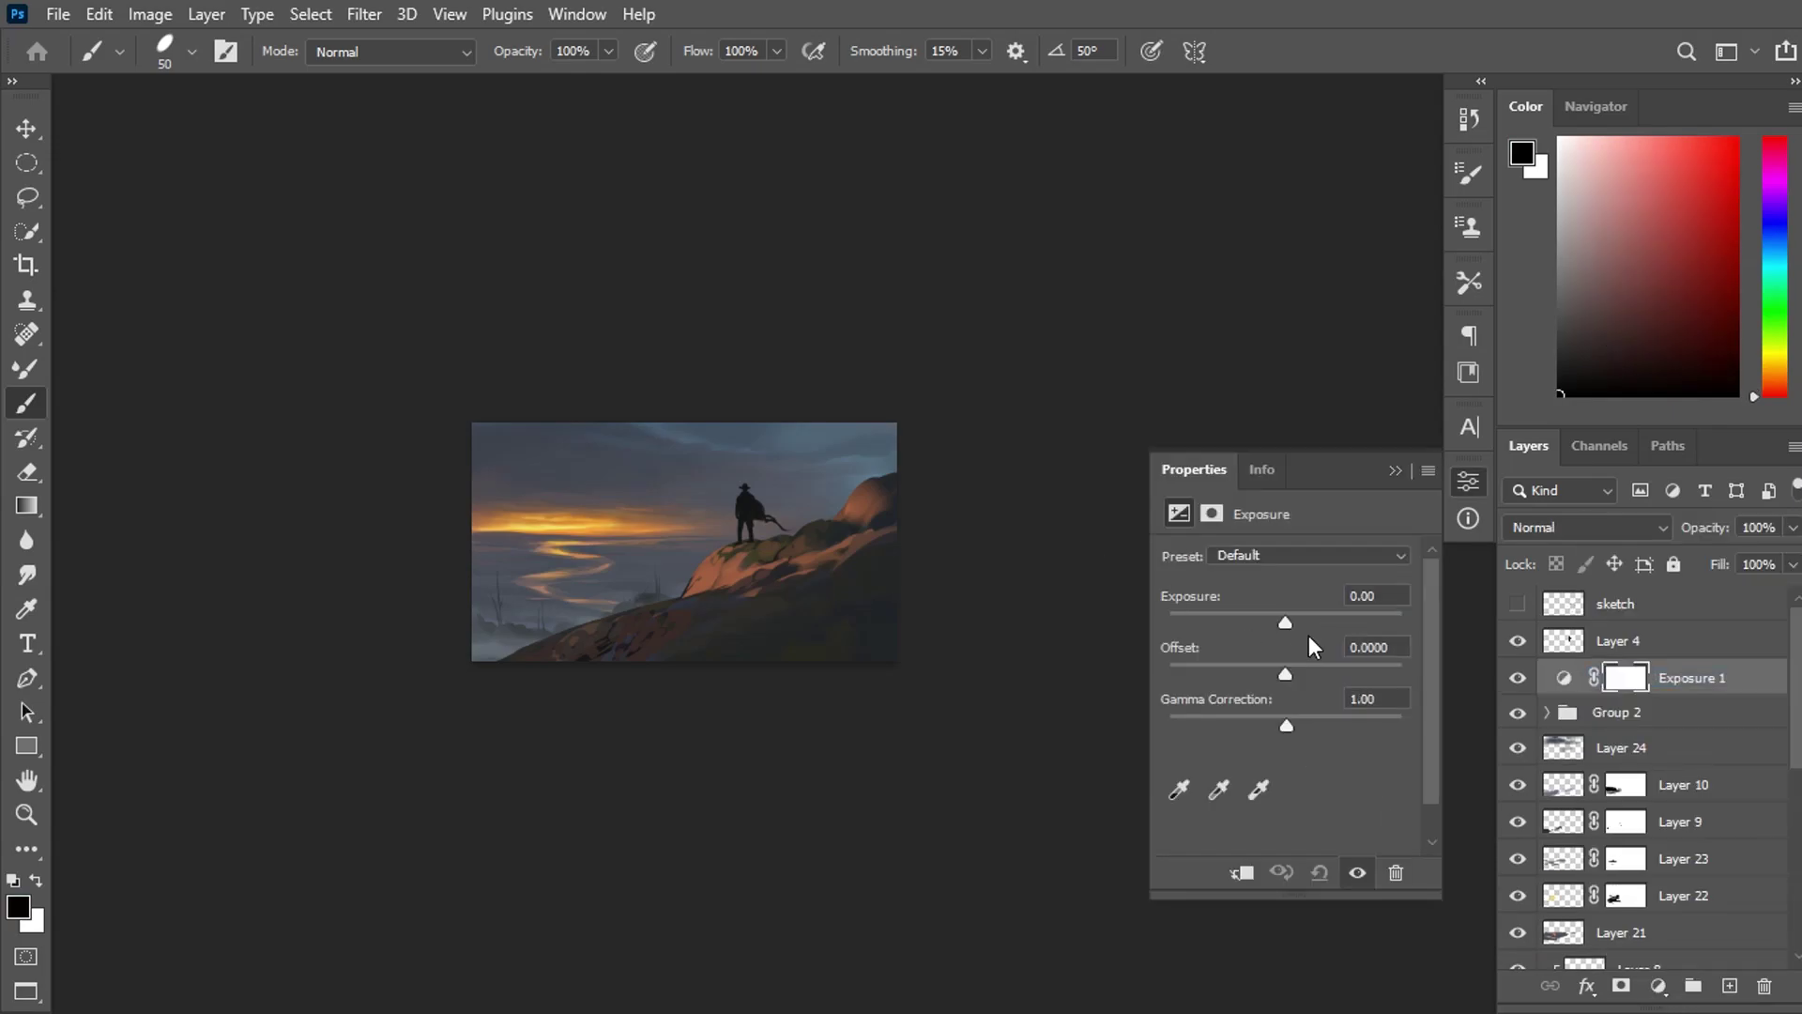
mouse_move(1292, 617)
mouse_down()
mouse_move(1266, 617)
mouse_move(1277, 676)
mouse_up()
click(1241, 872)
drag(1285, 674, 1284, 680)
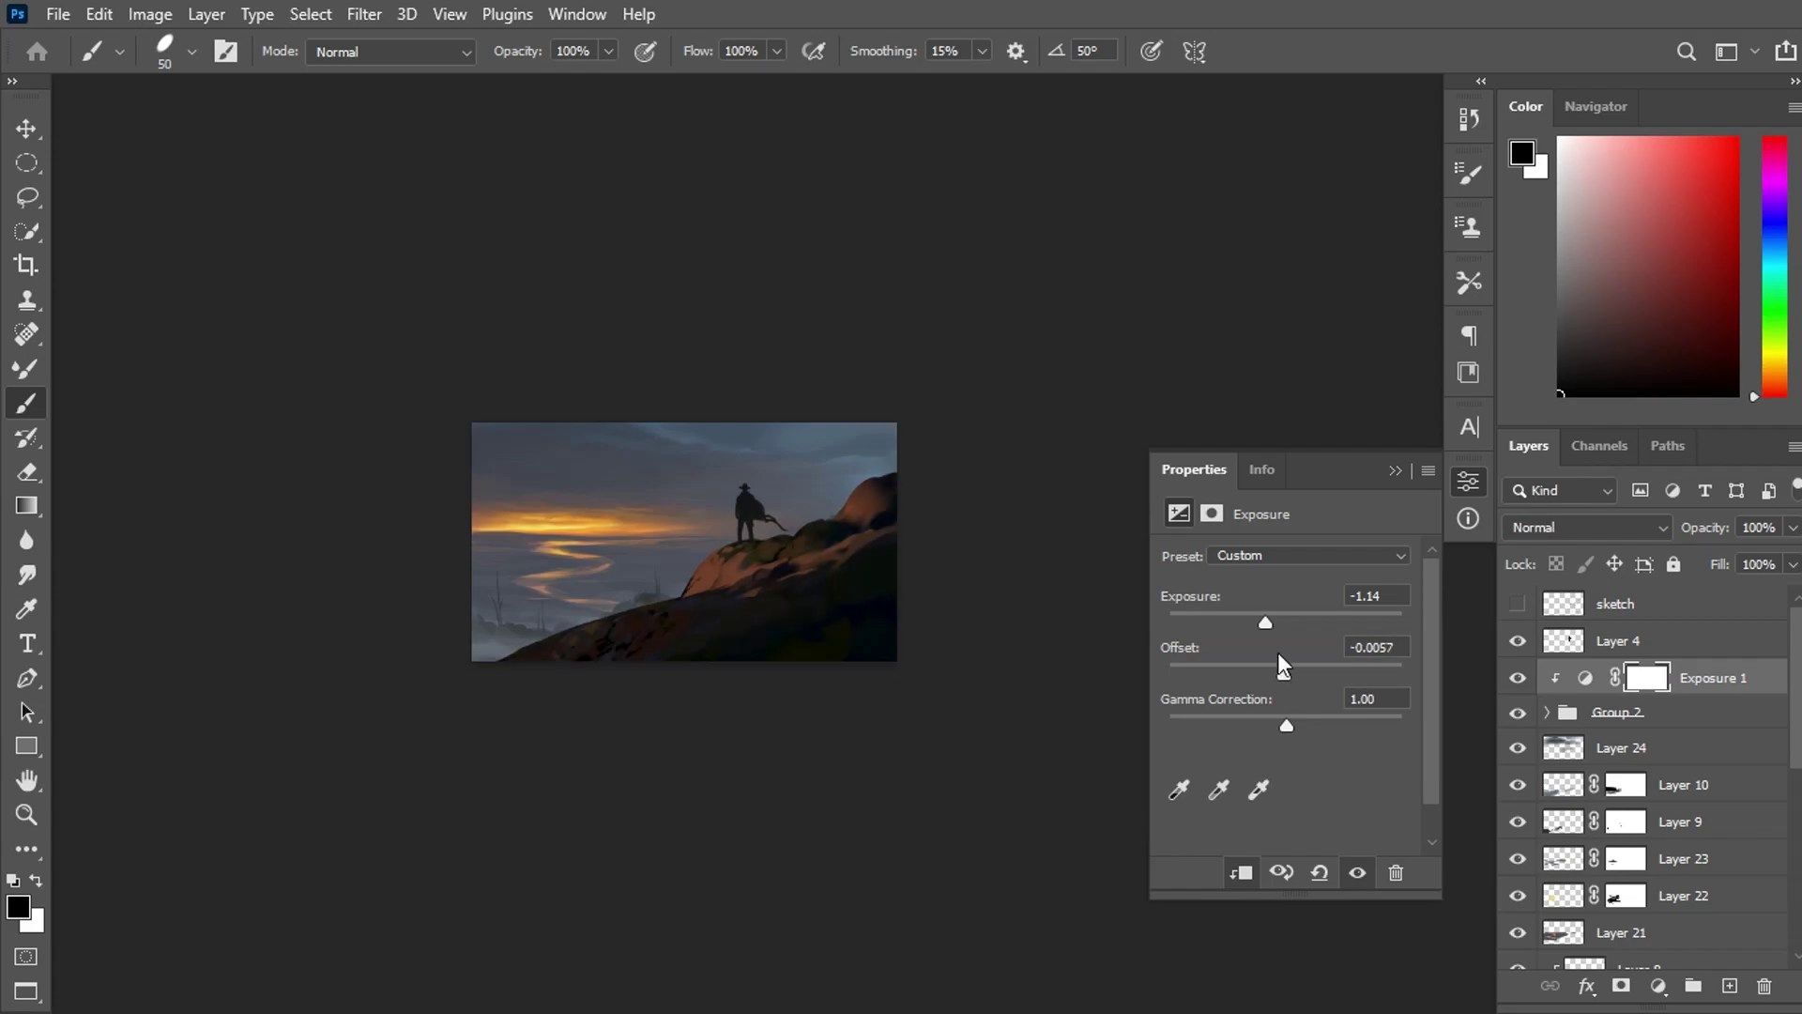
scroll(665, 584, up, 1)
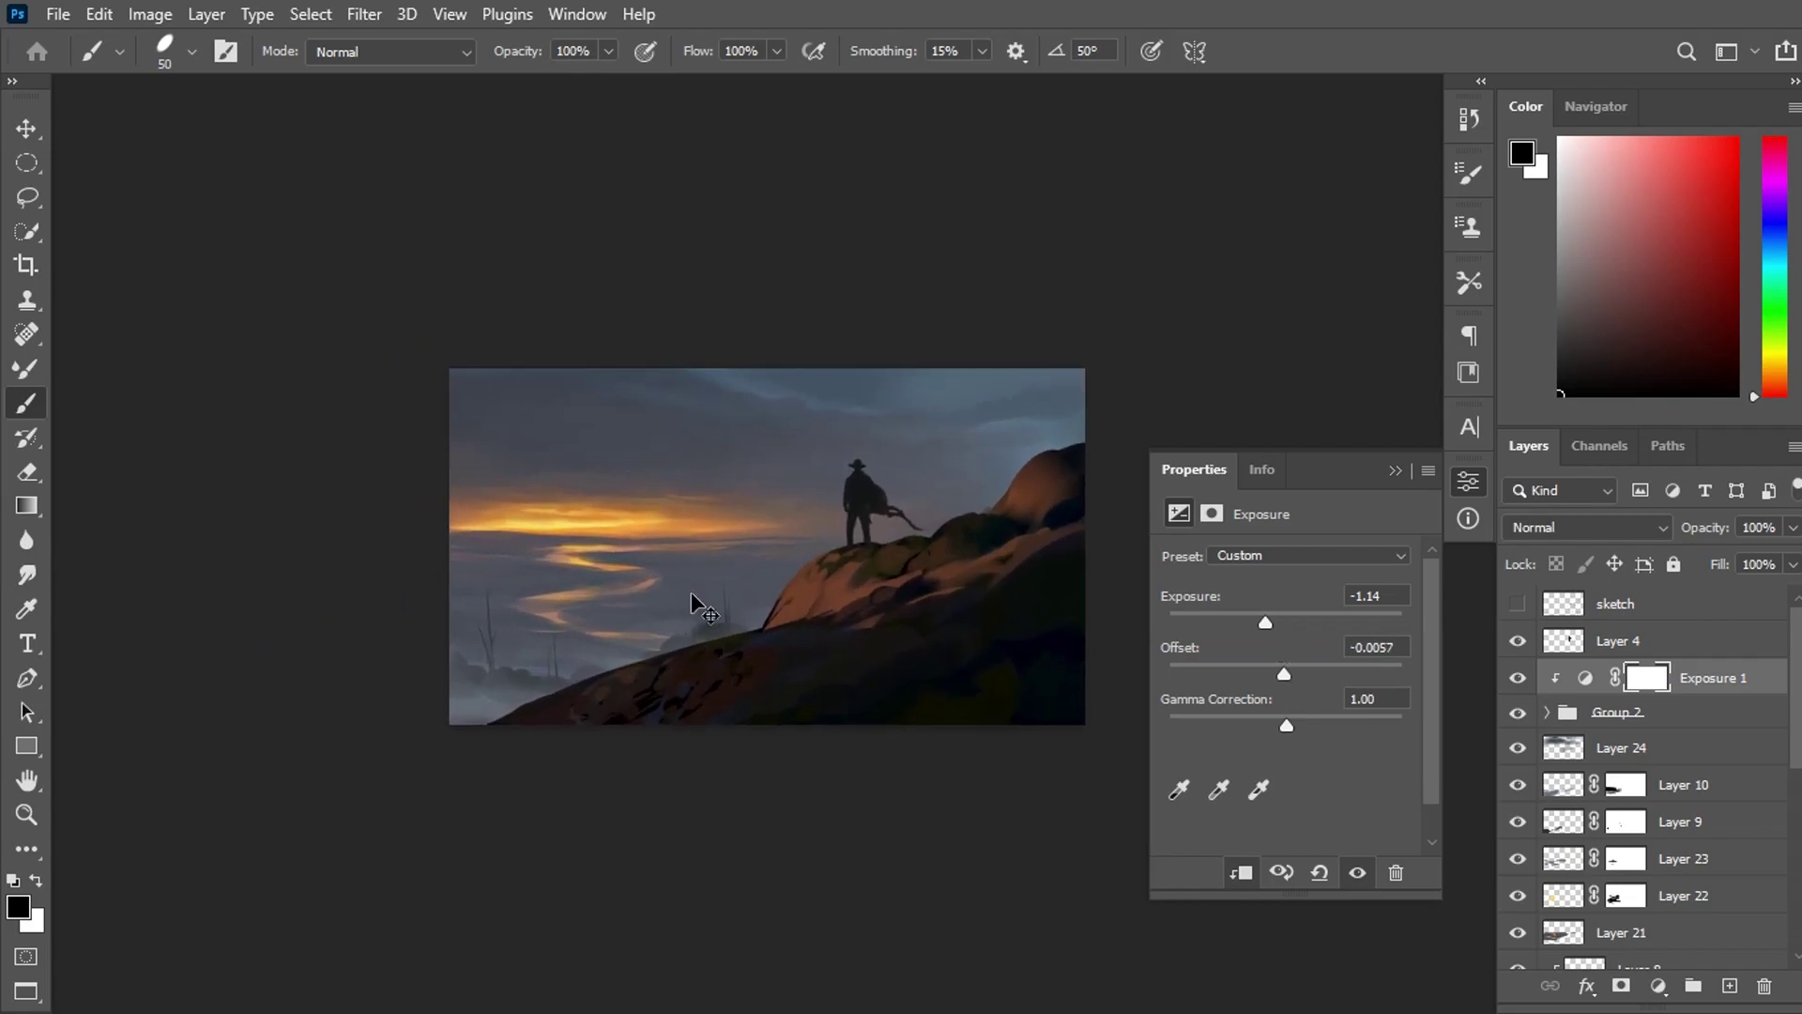
scroll(692, 594, up, 1)
click(1596, 108)
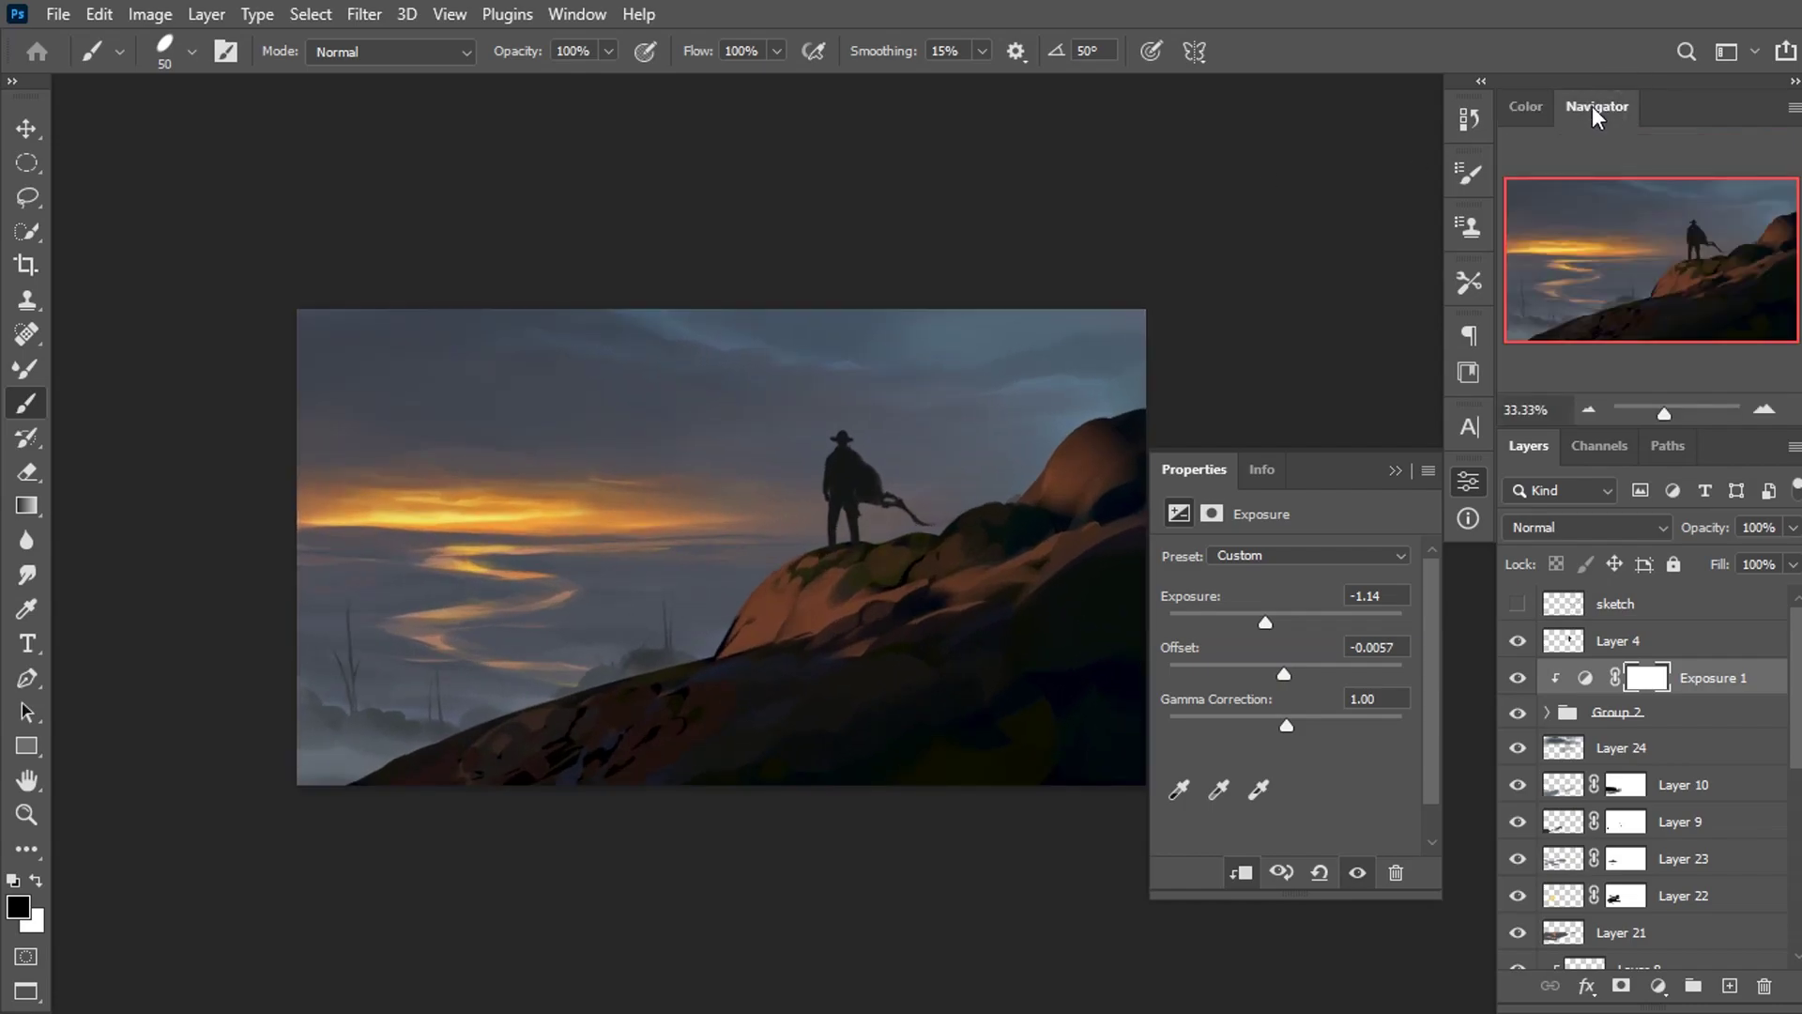
drag(1260, 623, 1265, 617)
drag(1287, 725, 1287, 724)
Mirror the canvas horizontally and add a new layer clipped above Exposure 1.
click(1394, 470)
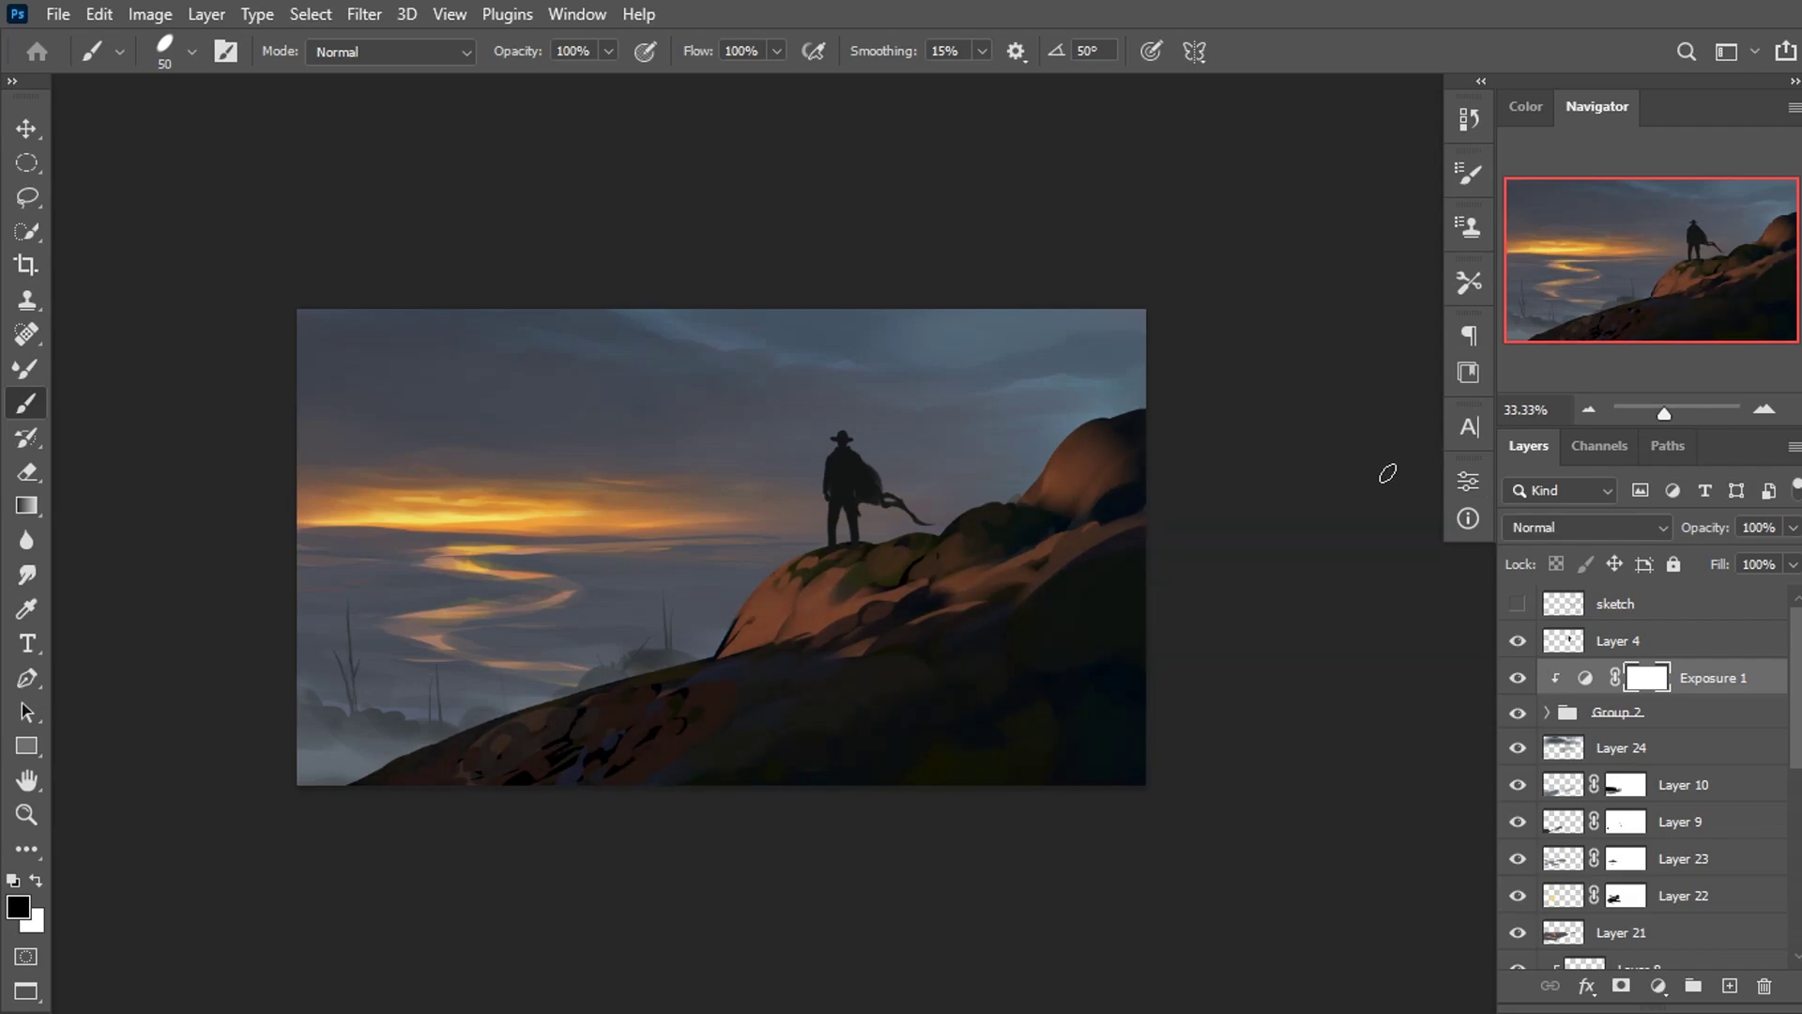
key(ctrl+shift+h)
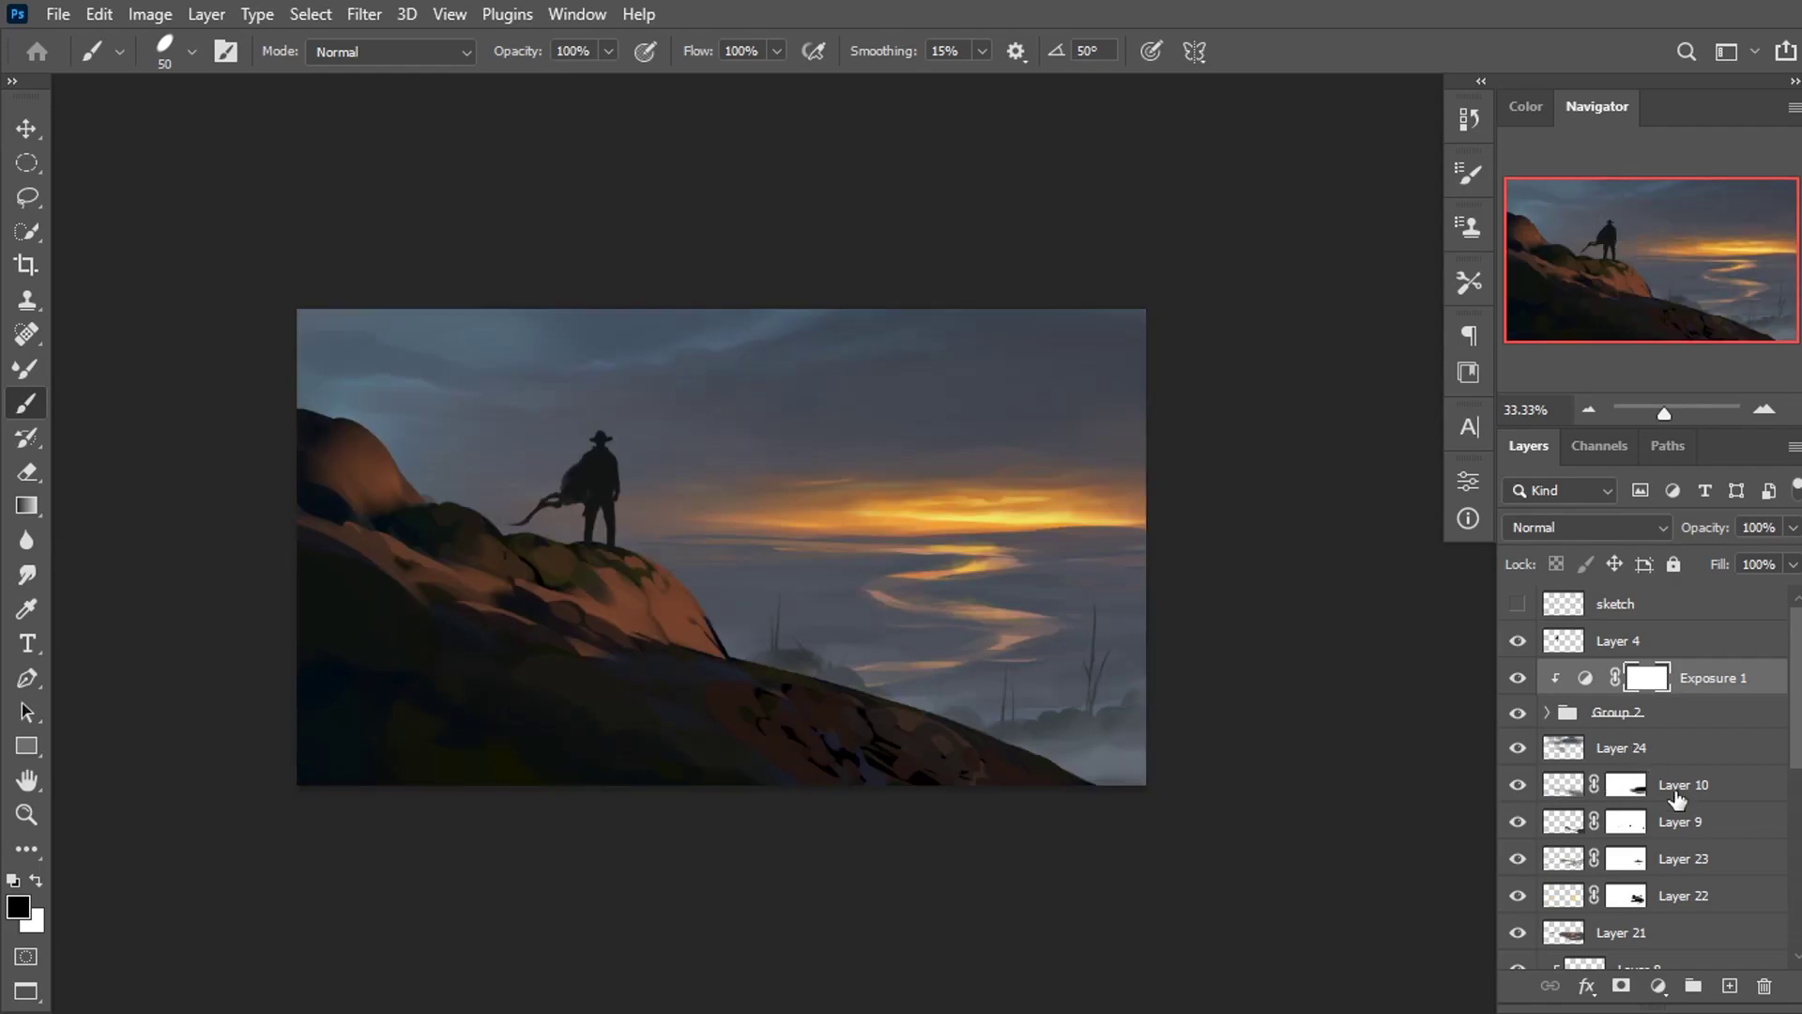
click(1730, 986)
right_click(1667, 678)
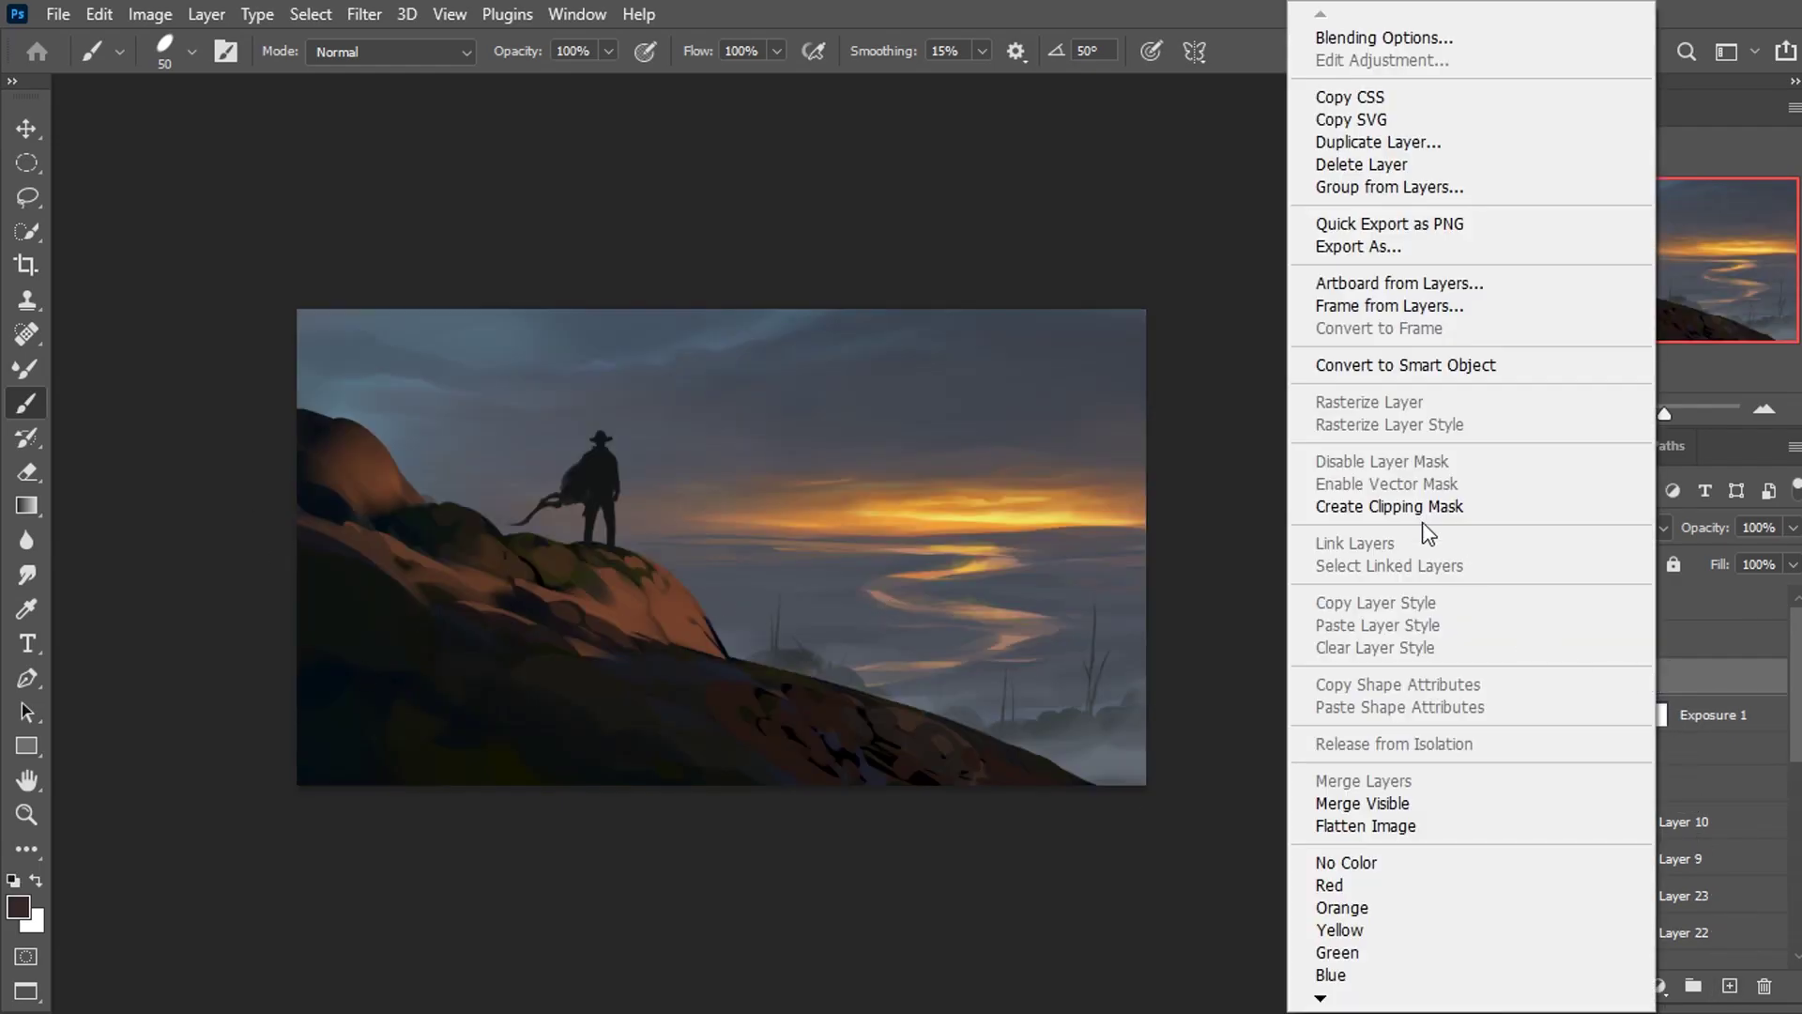
click(1343, 509)
Select the Rocks Brush from the brush presets.
right_click(657, 530)
alt+click(318, 498)
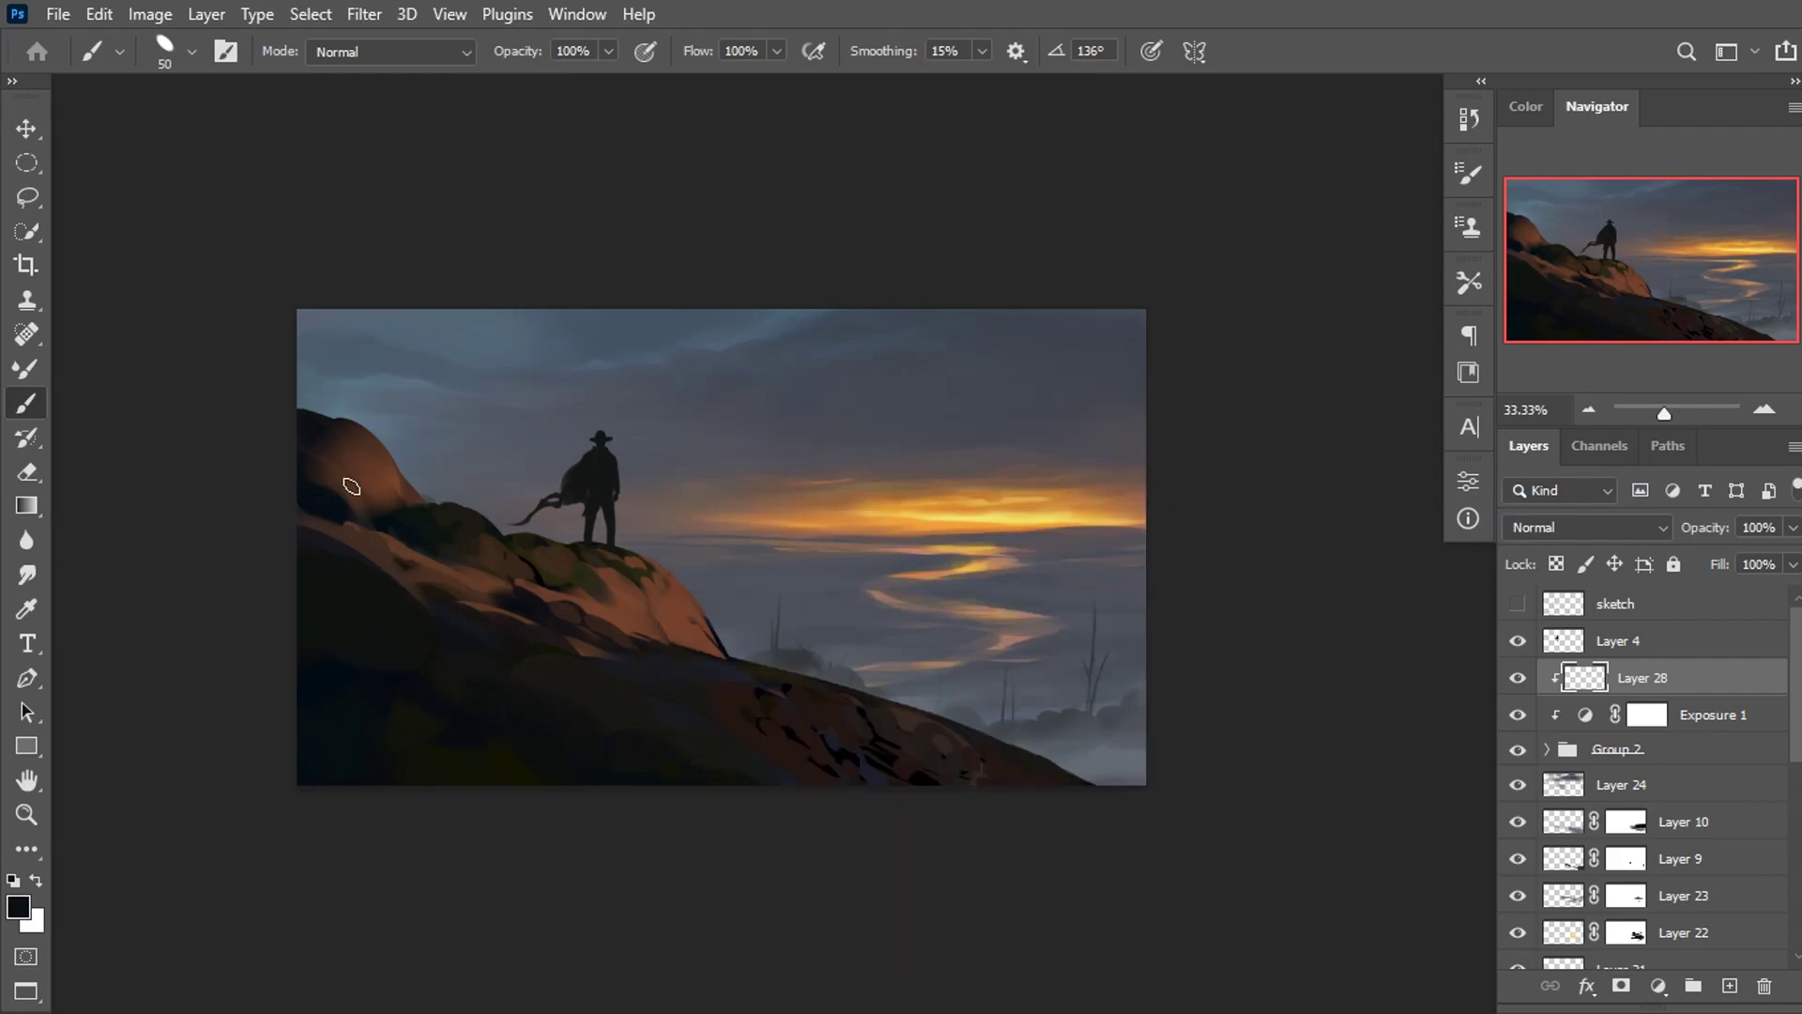
right_click(370, 499)
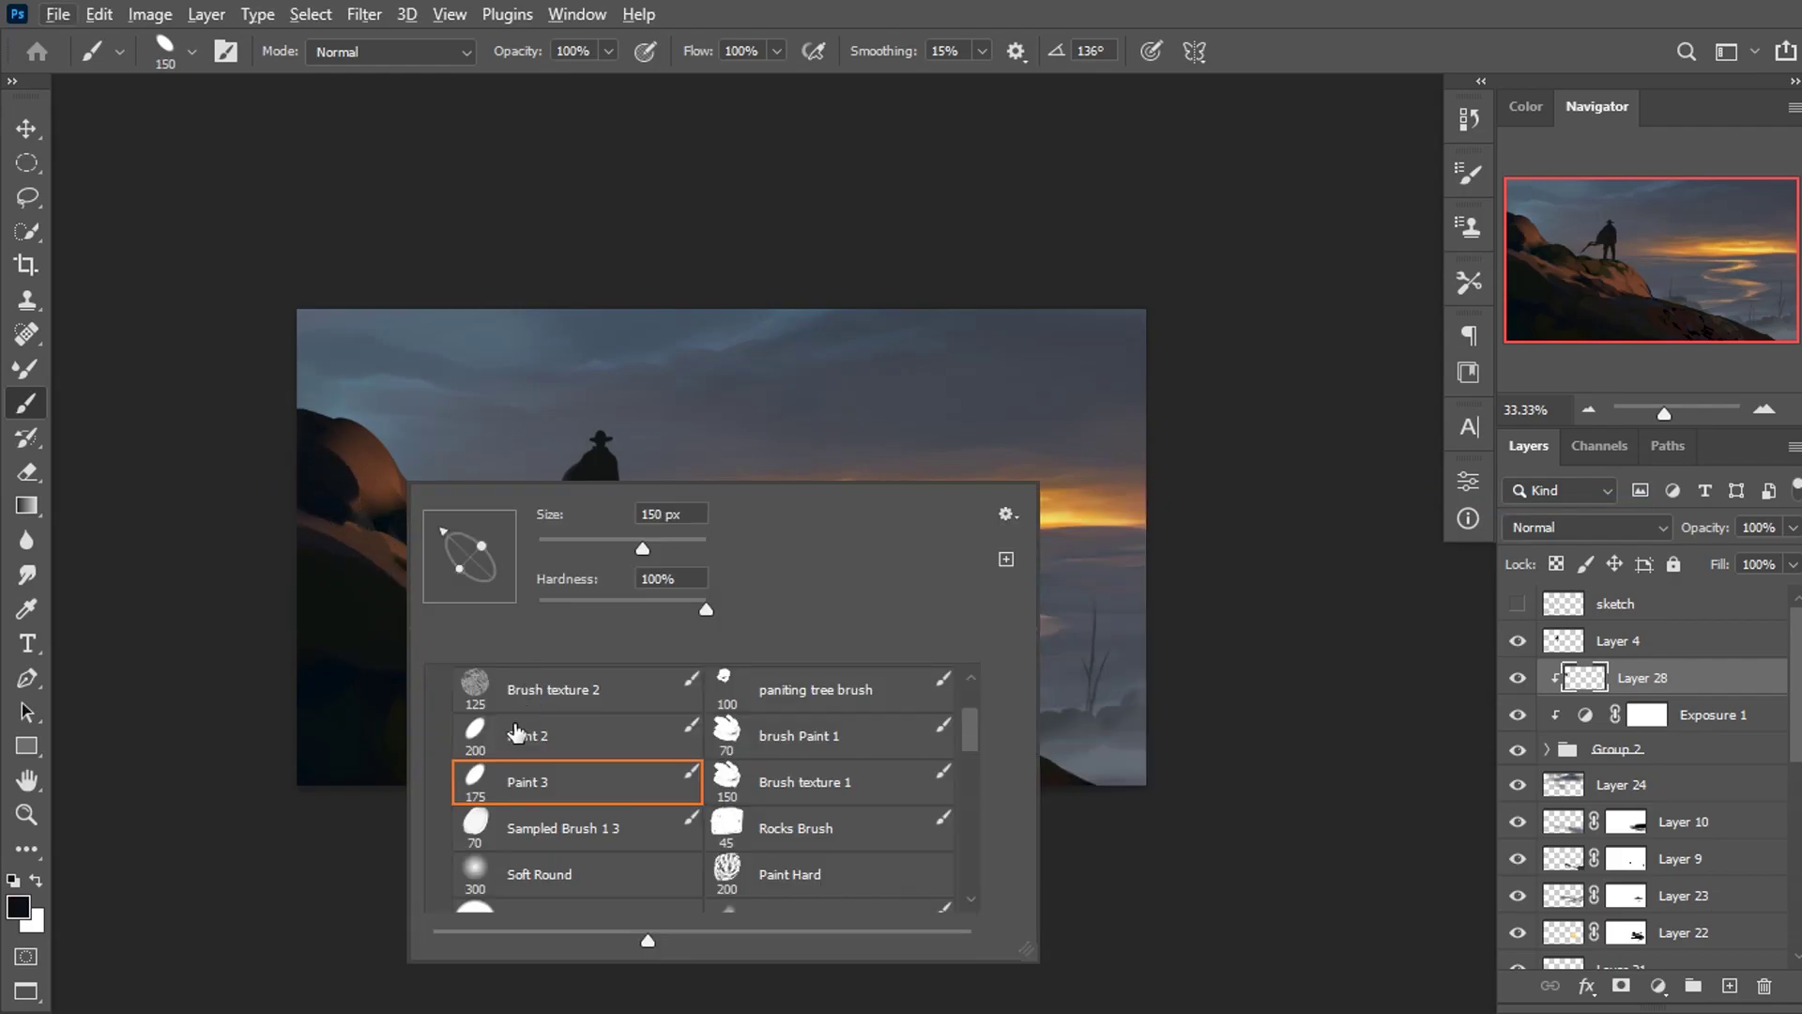
click(702, 756)
click(826, 826)
click(319, 492)
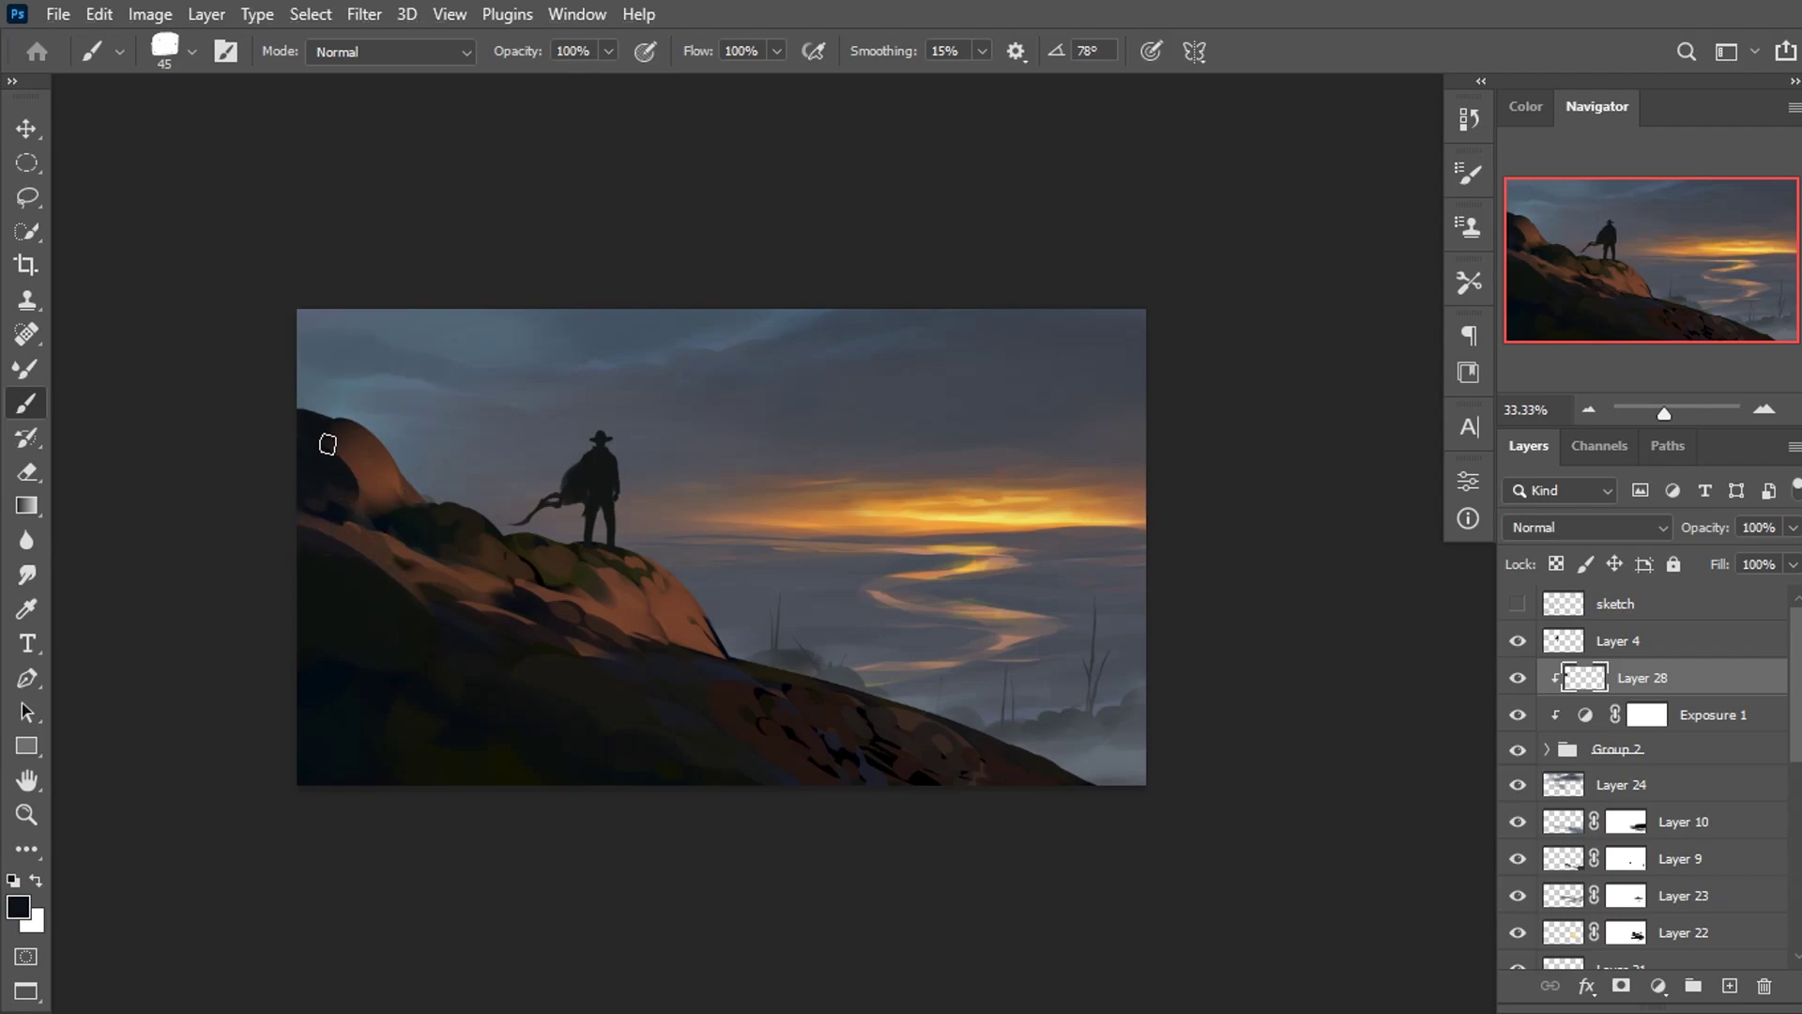
Sample lit brown and near-black shadow tones from the rock, then pan to the lower slope.
alt+click(326, 453)
alt+click(316, 477)
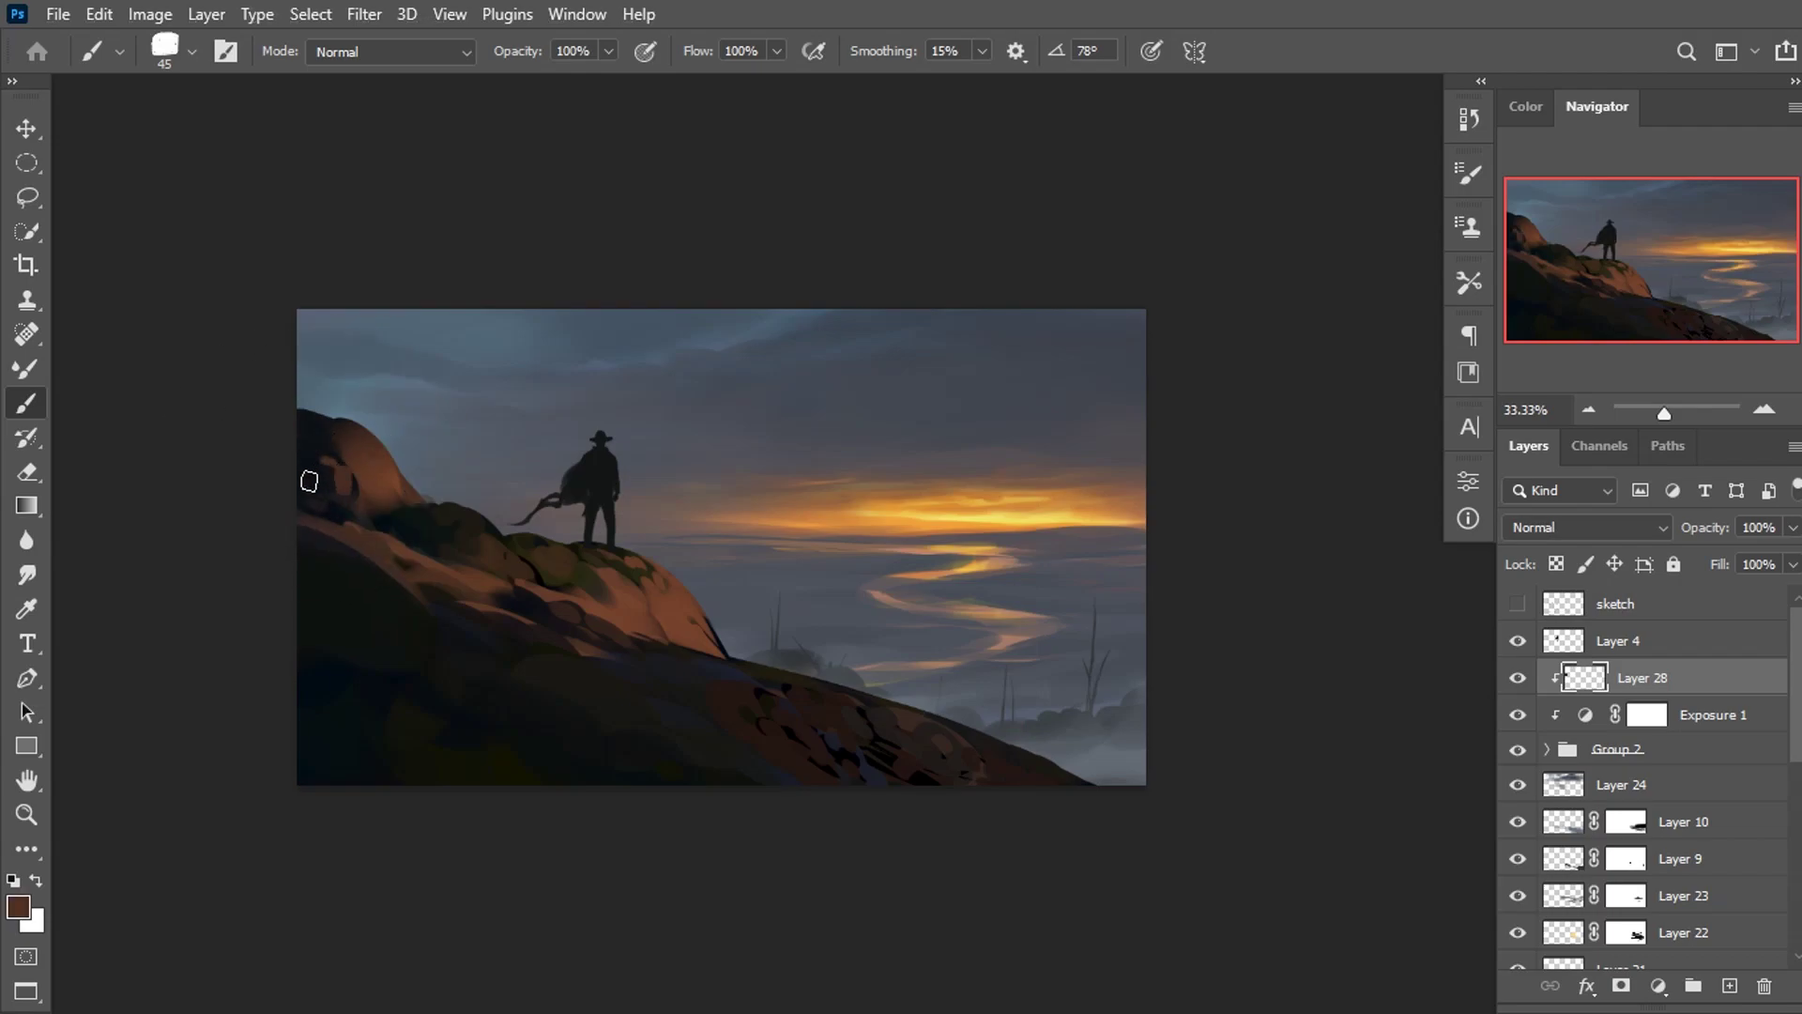
alt+click(329, 497)
alt+click(356, 436)
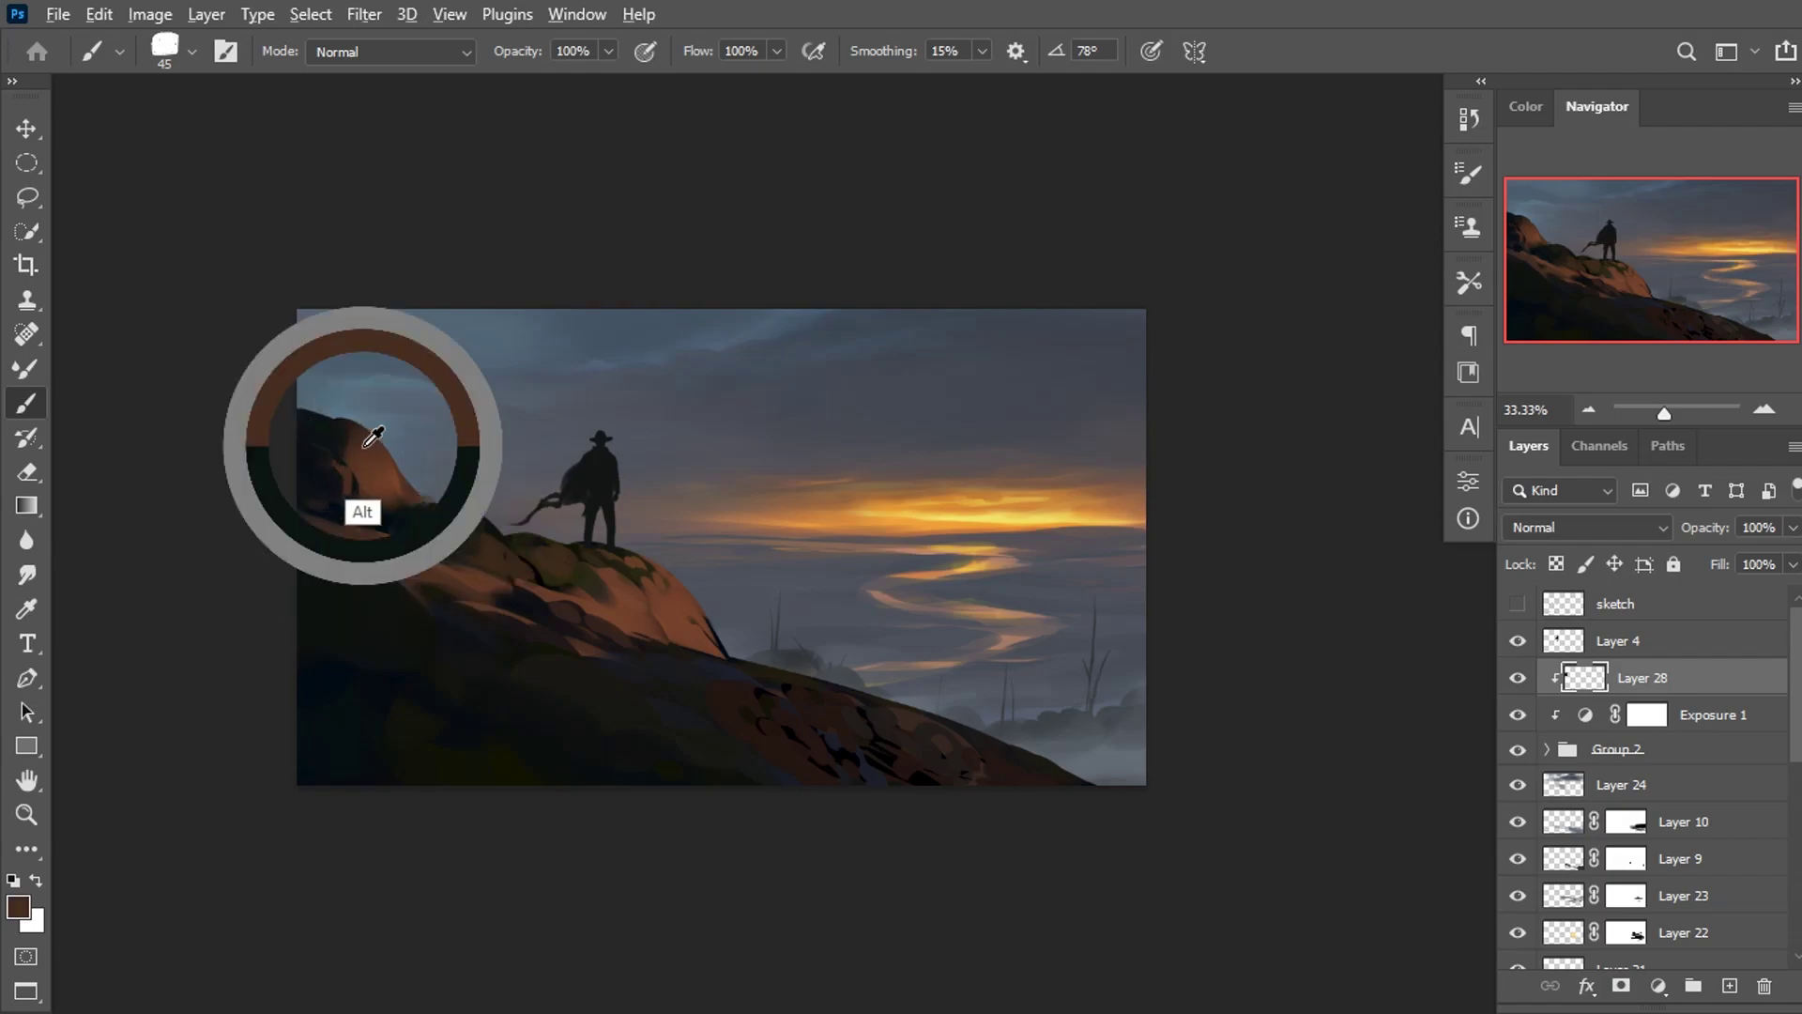
alt+click(324, 469)
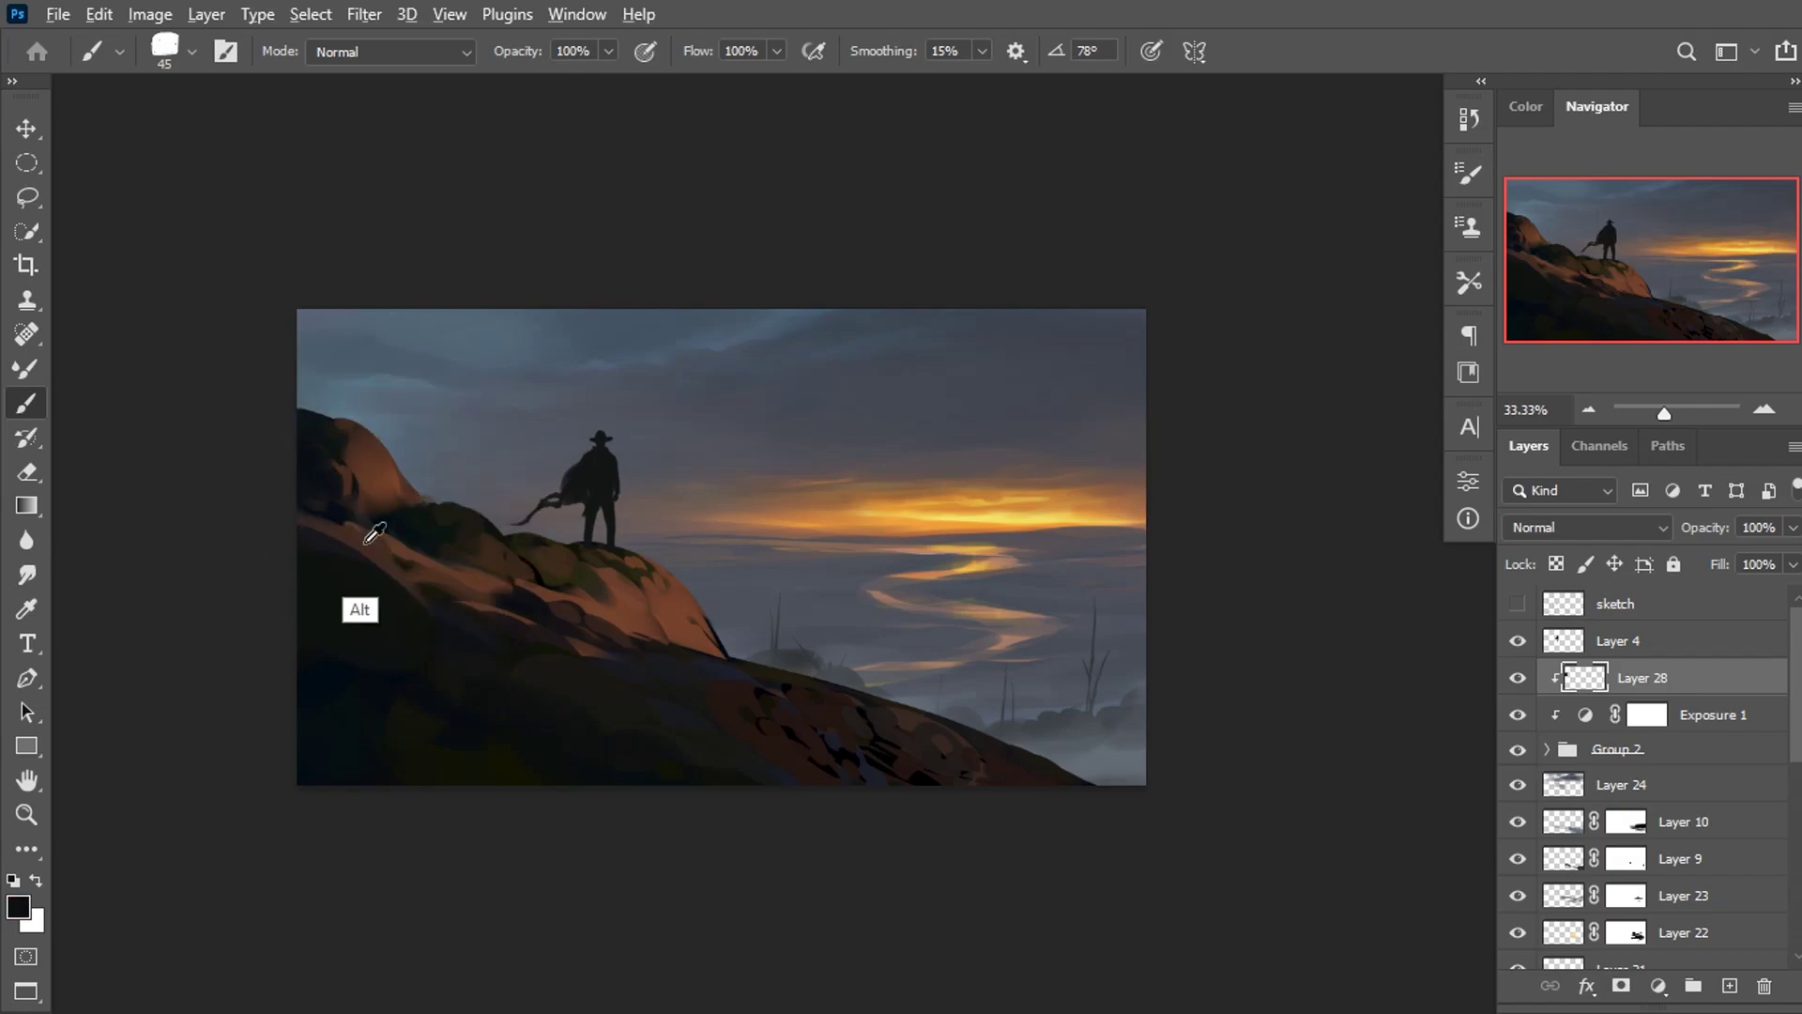
alt+click(371, 526)
alt+click(376, 540)
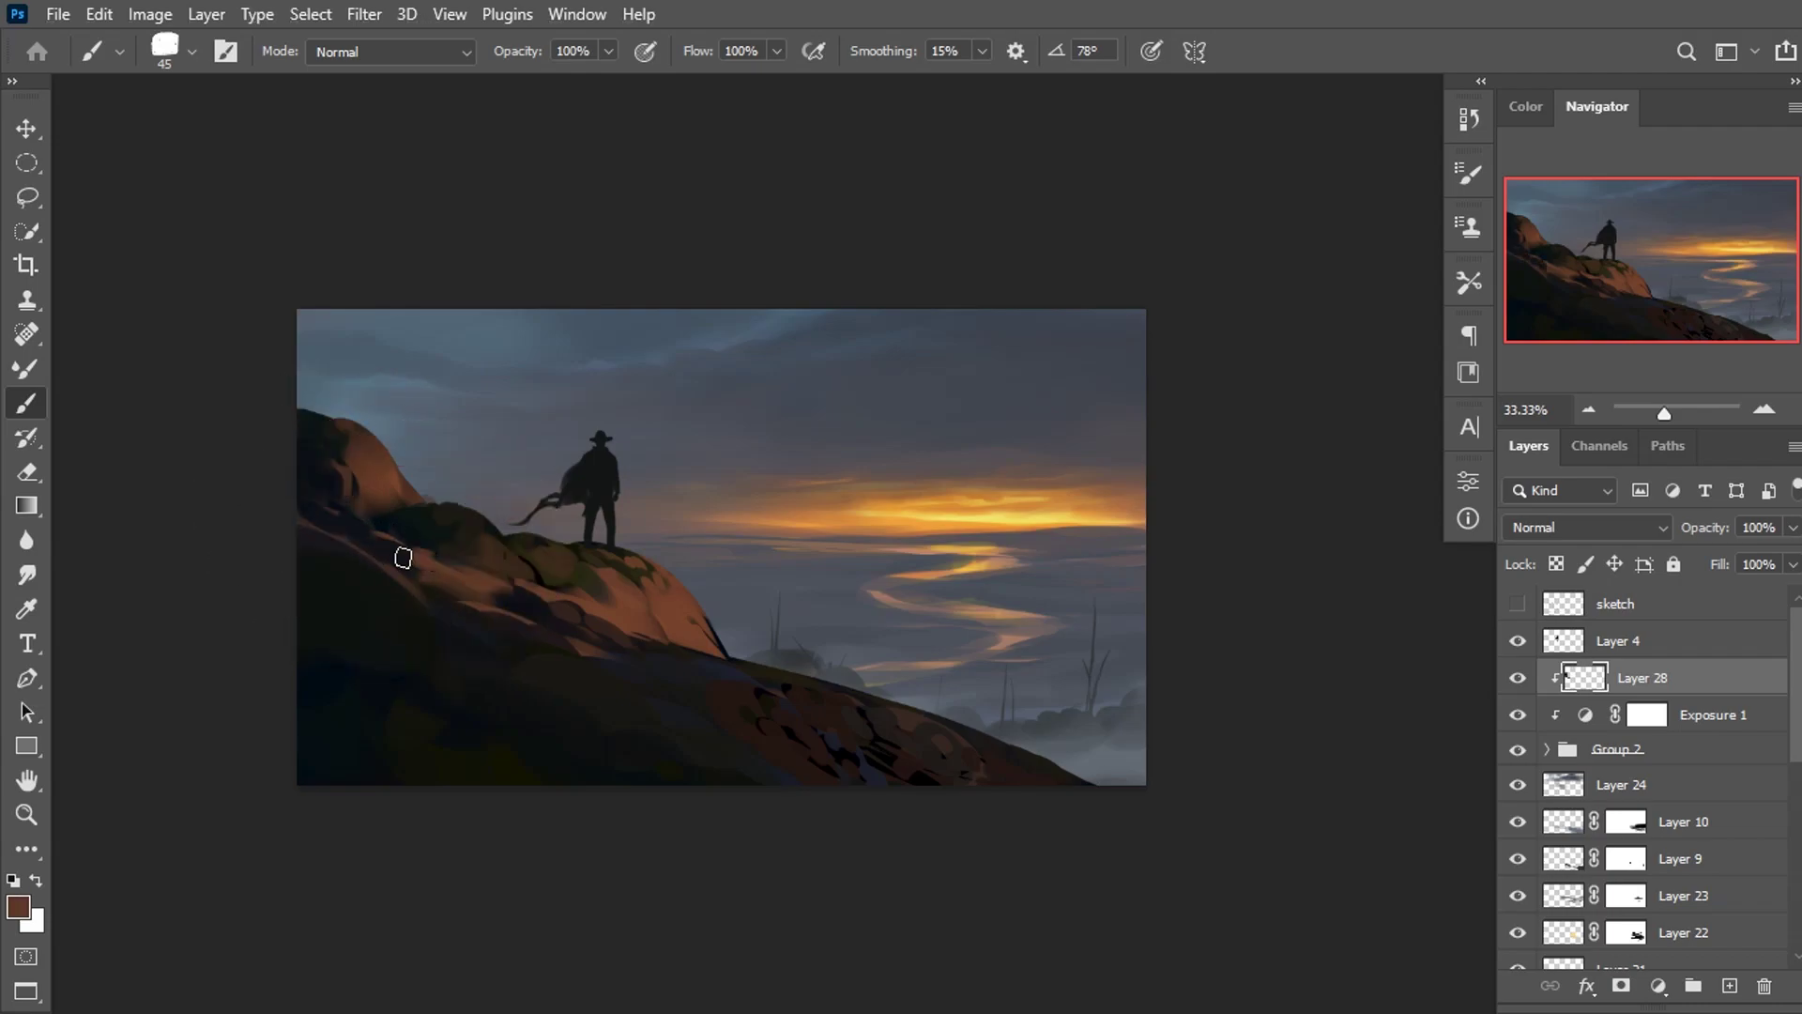
alt+click(398, 559)
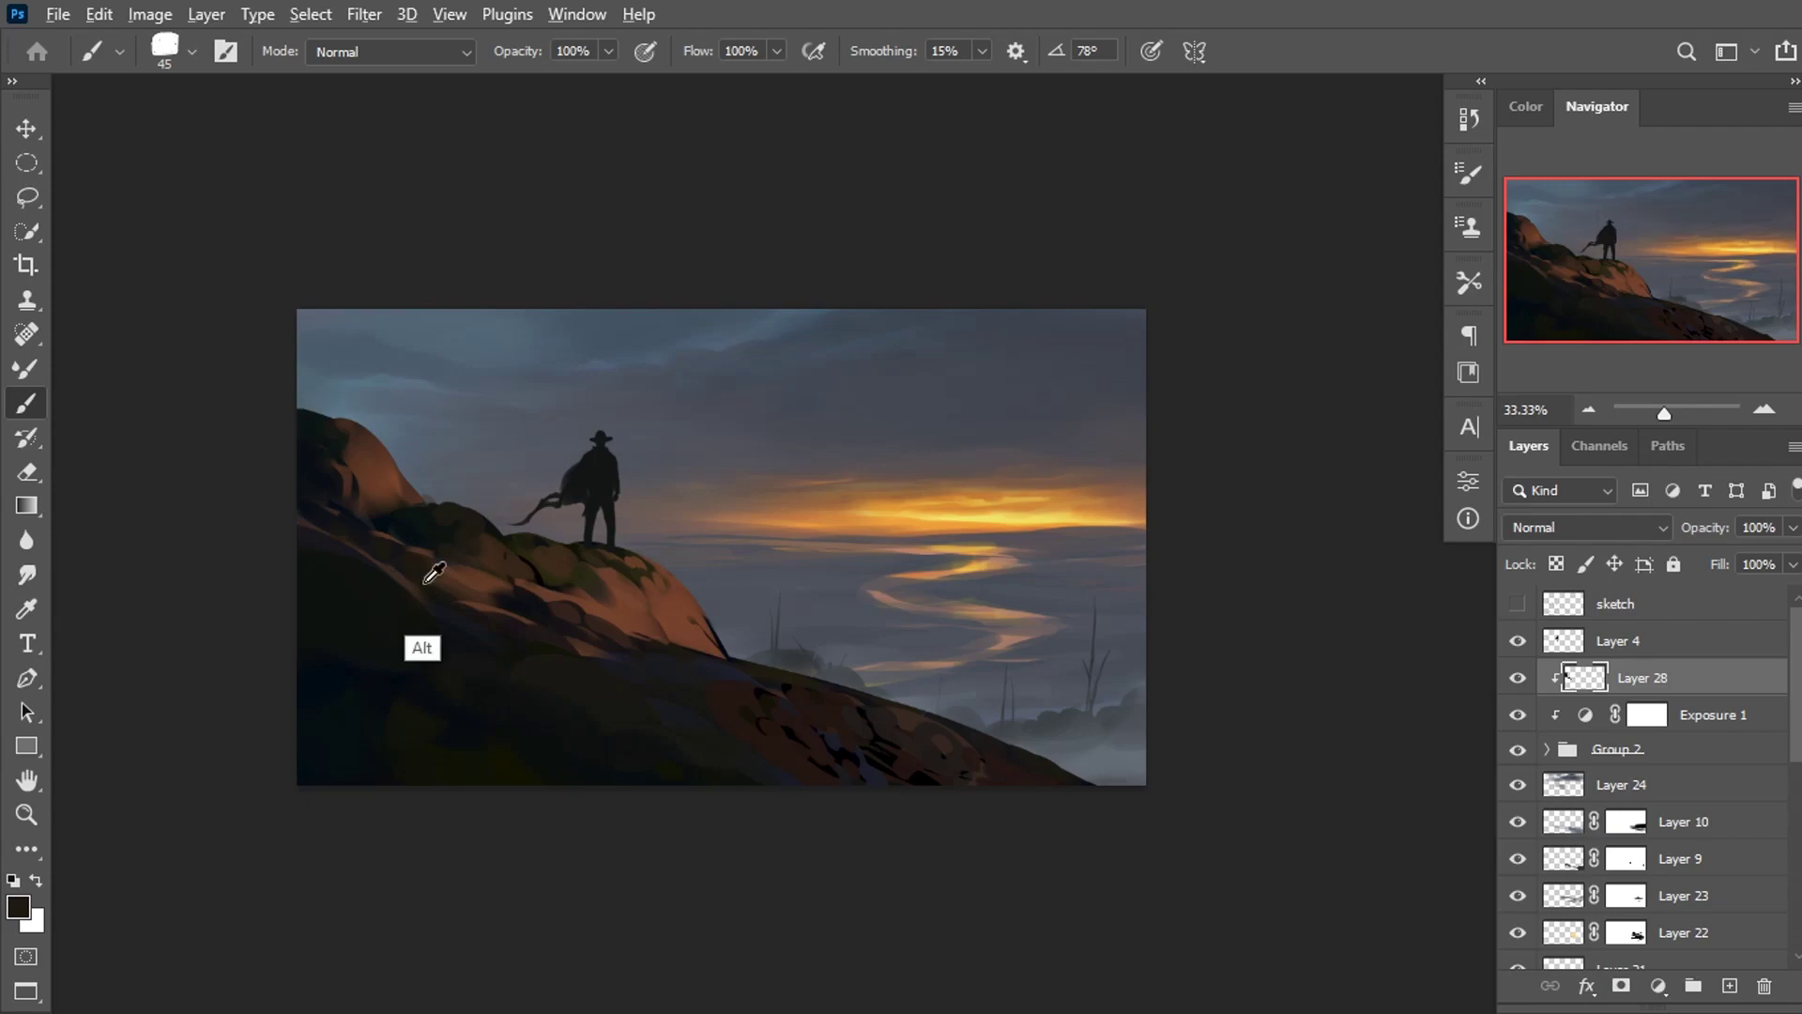
alt+click(424, 568)
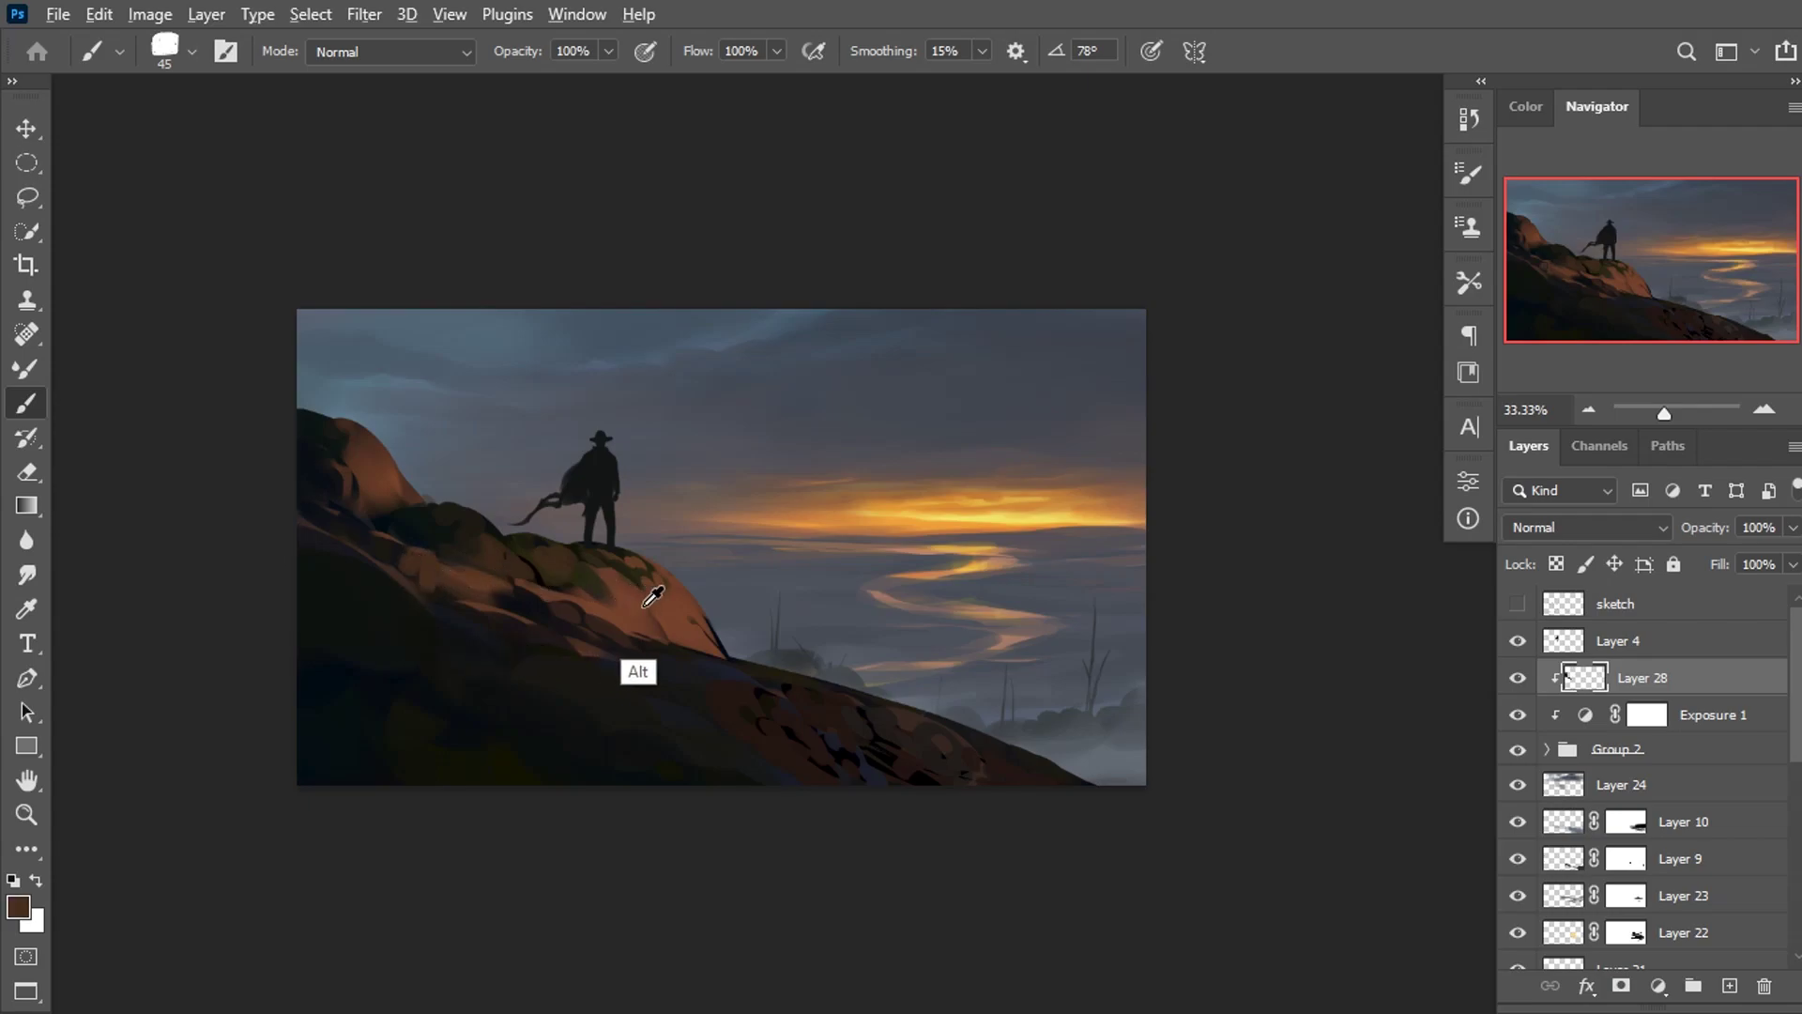
alt+click(395, 554)
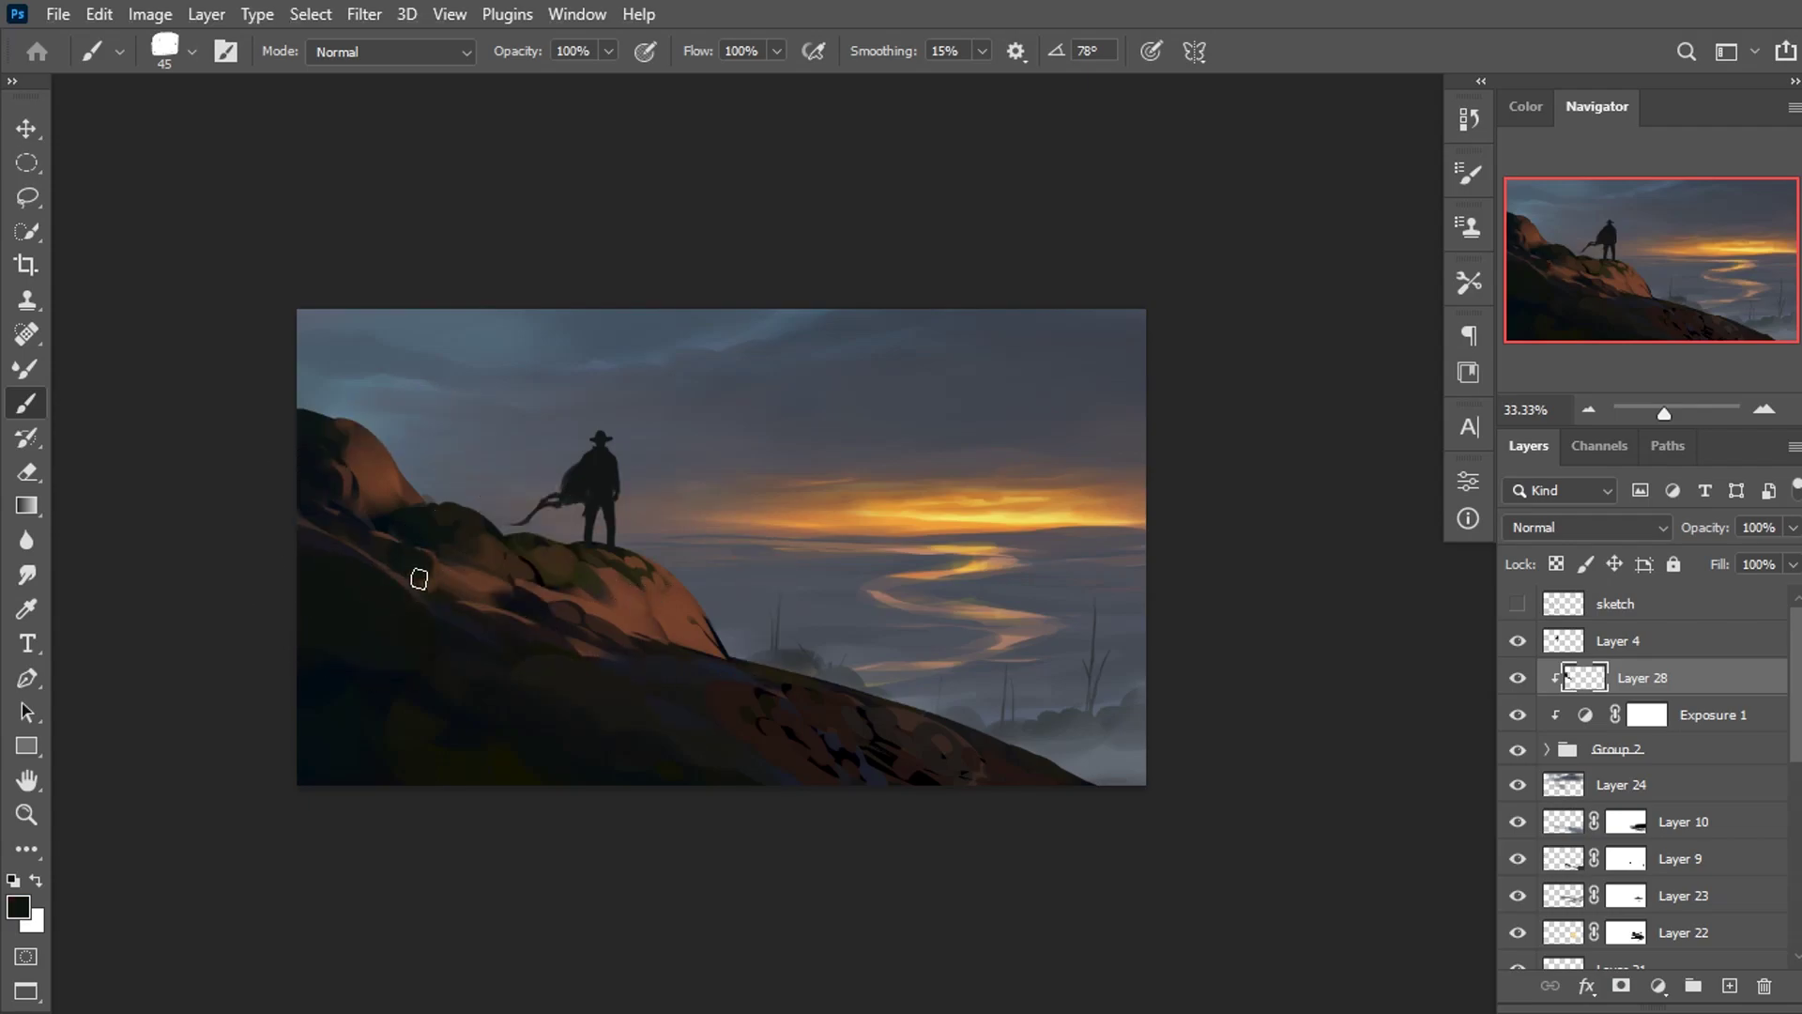
alt+click(458, 615)
alt+click(413, 516)
alt+click(397, 515)
alt+click(468, 504)
alt+click(414, 533)
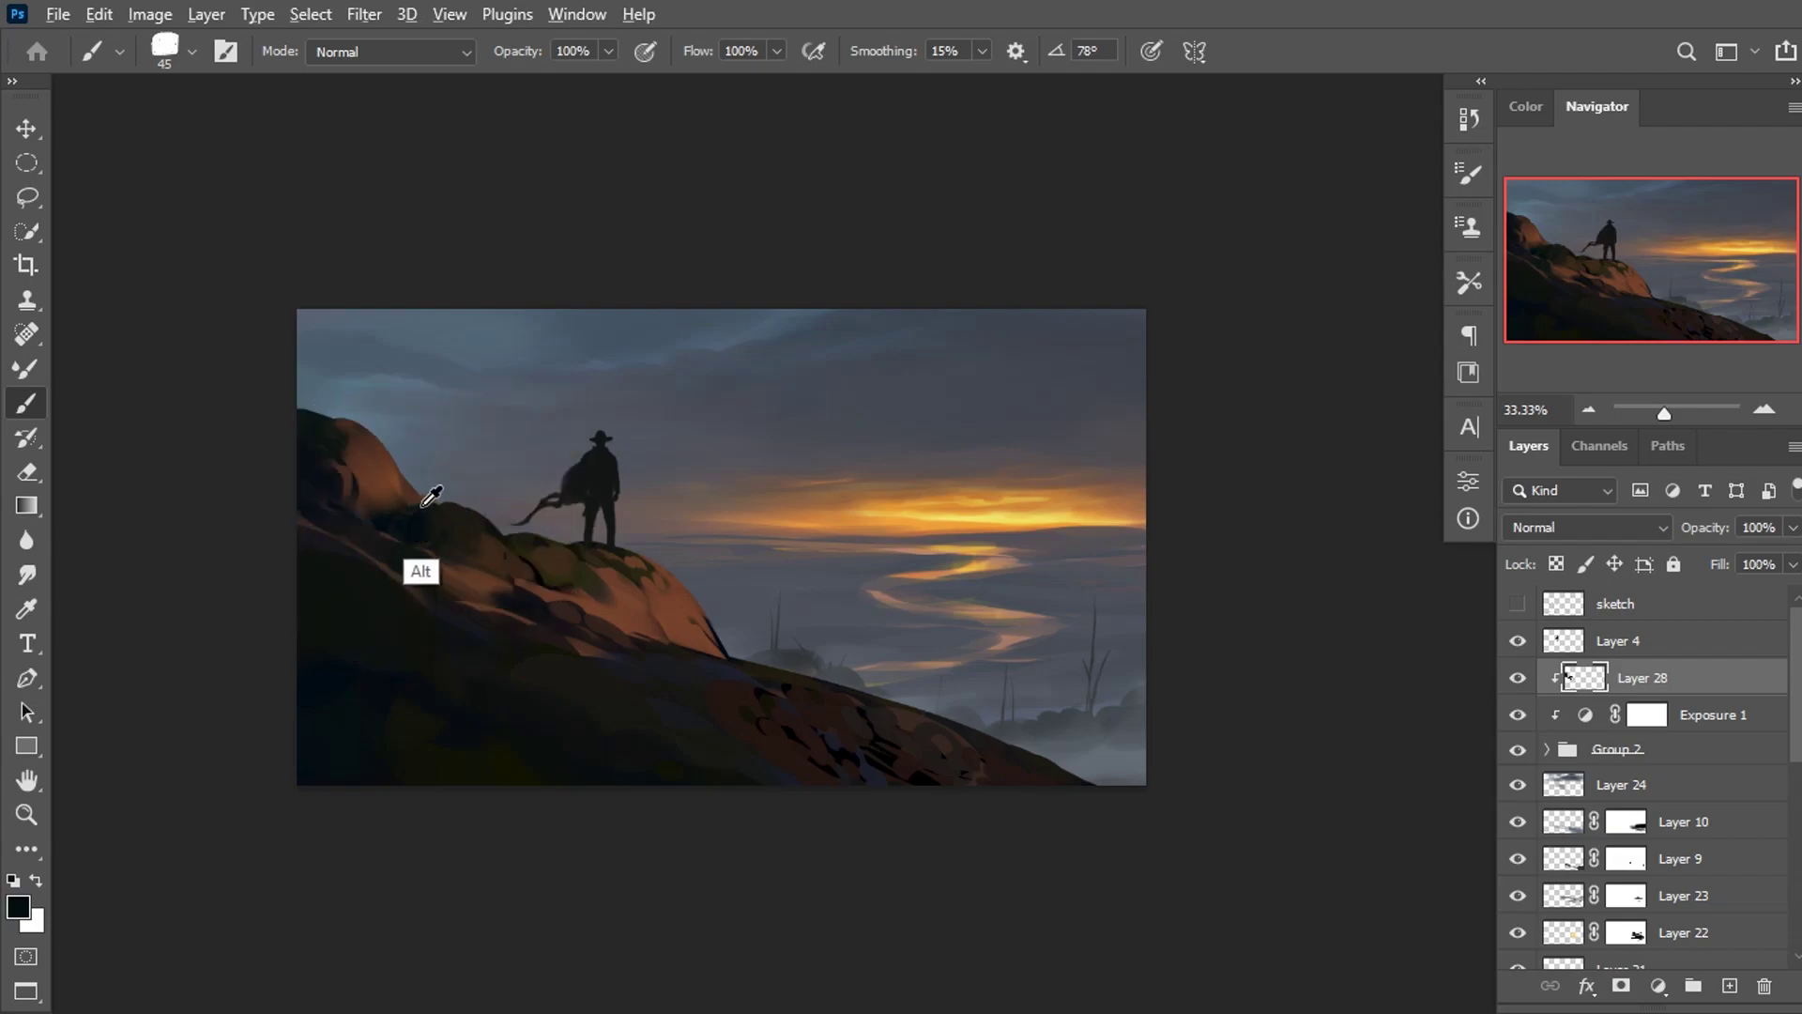
drag(573, 511, 515, 332)
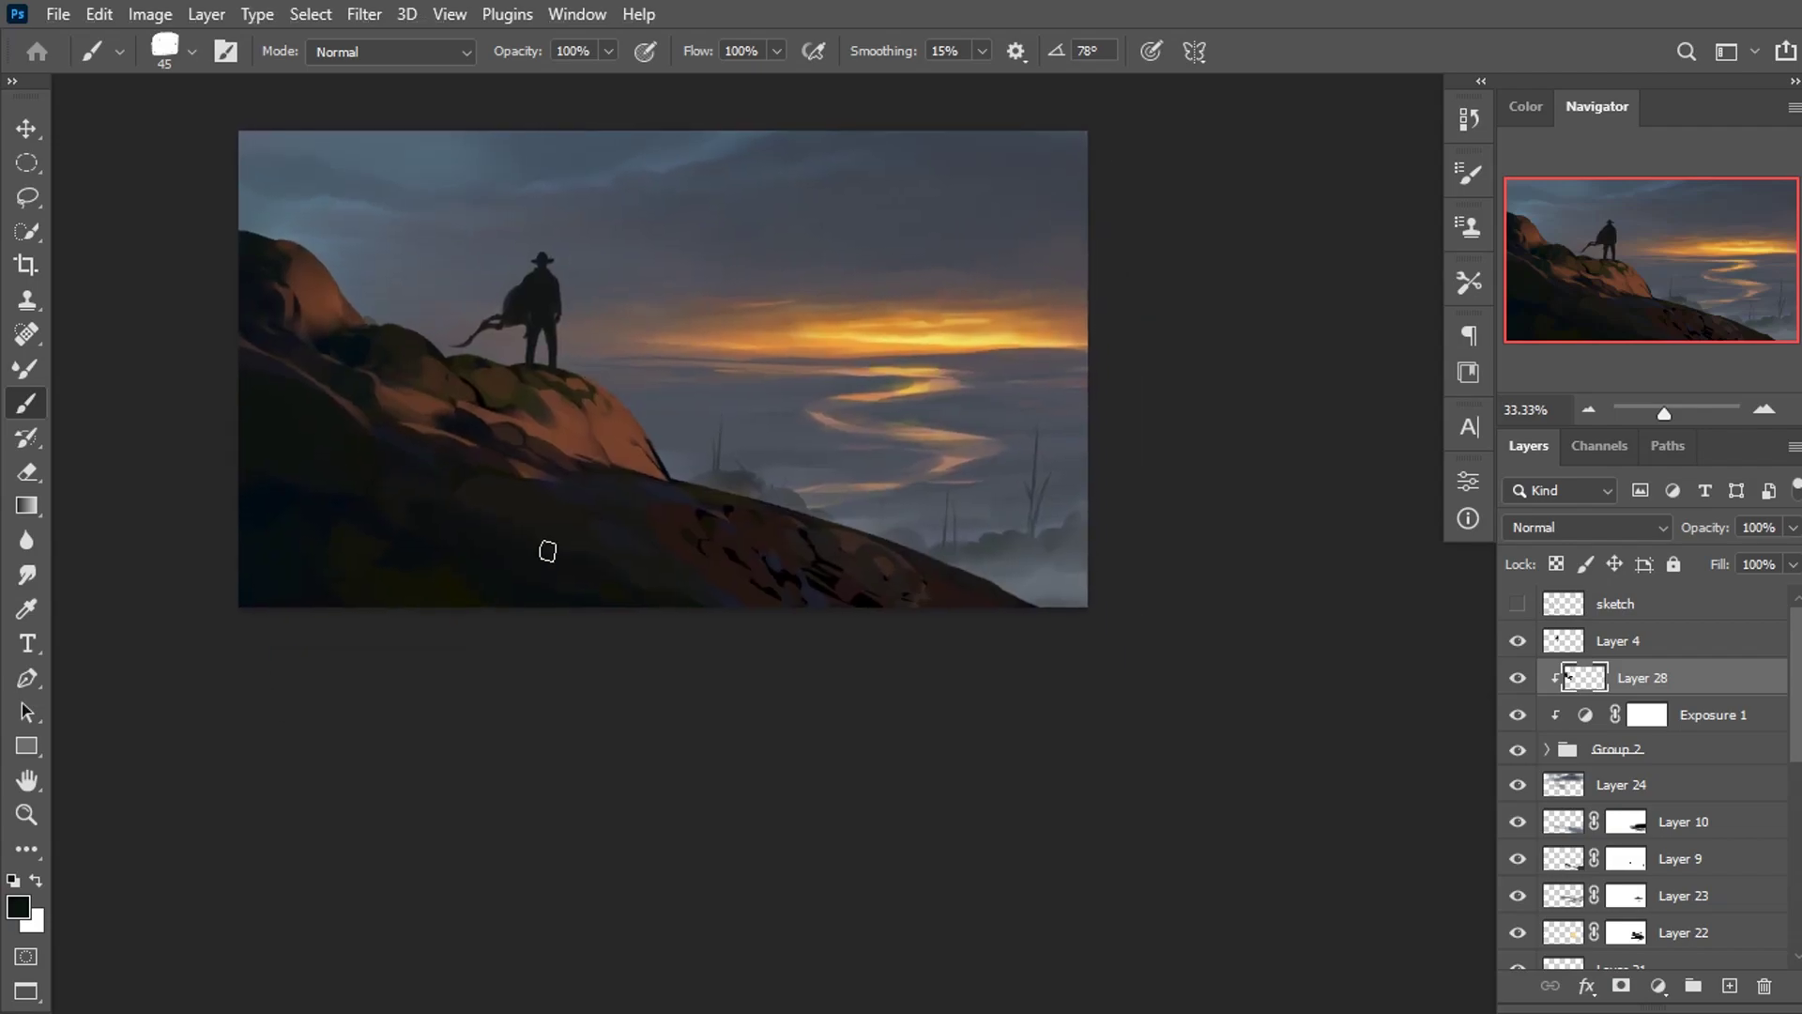
Sample a darker rock tone and shade the lower-left hill with a 150 px brush.
alt+click(790, 565)
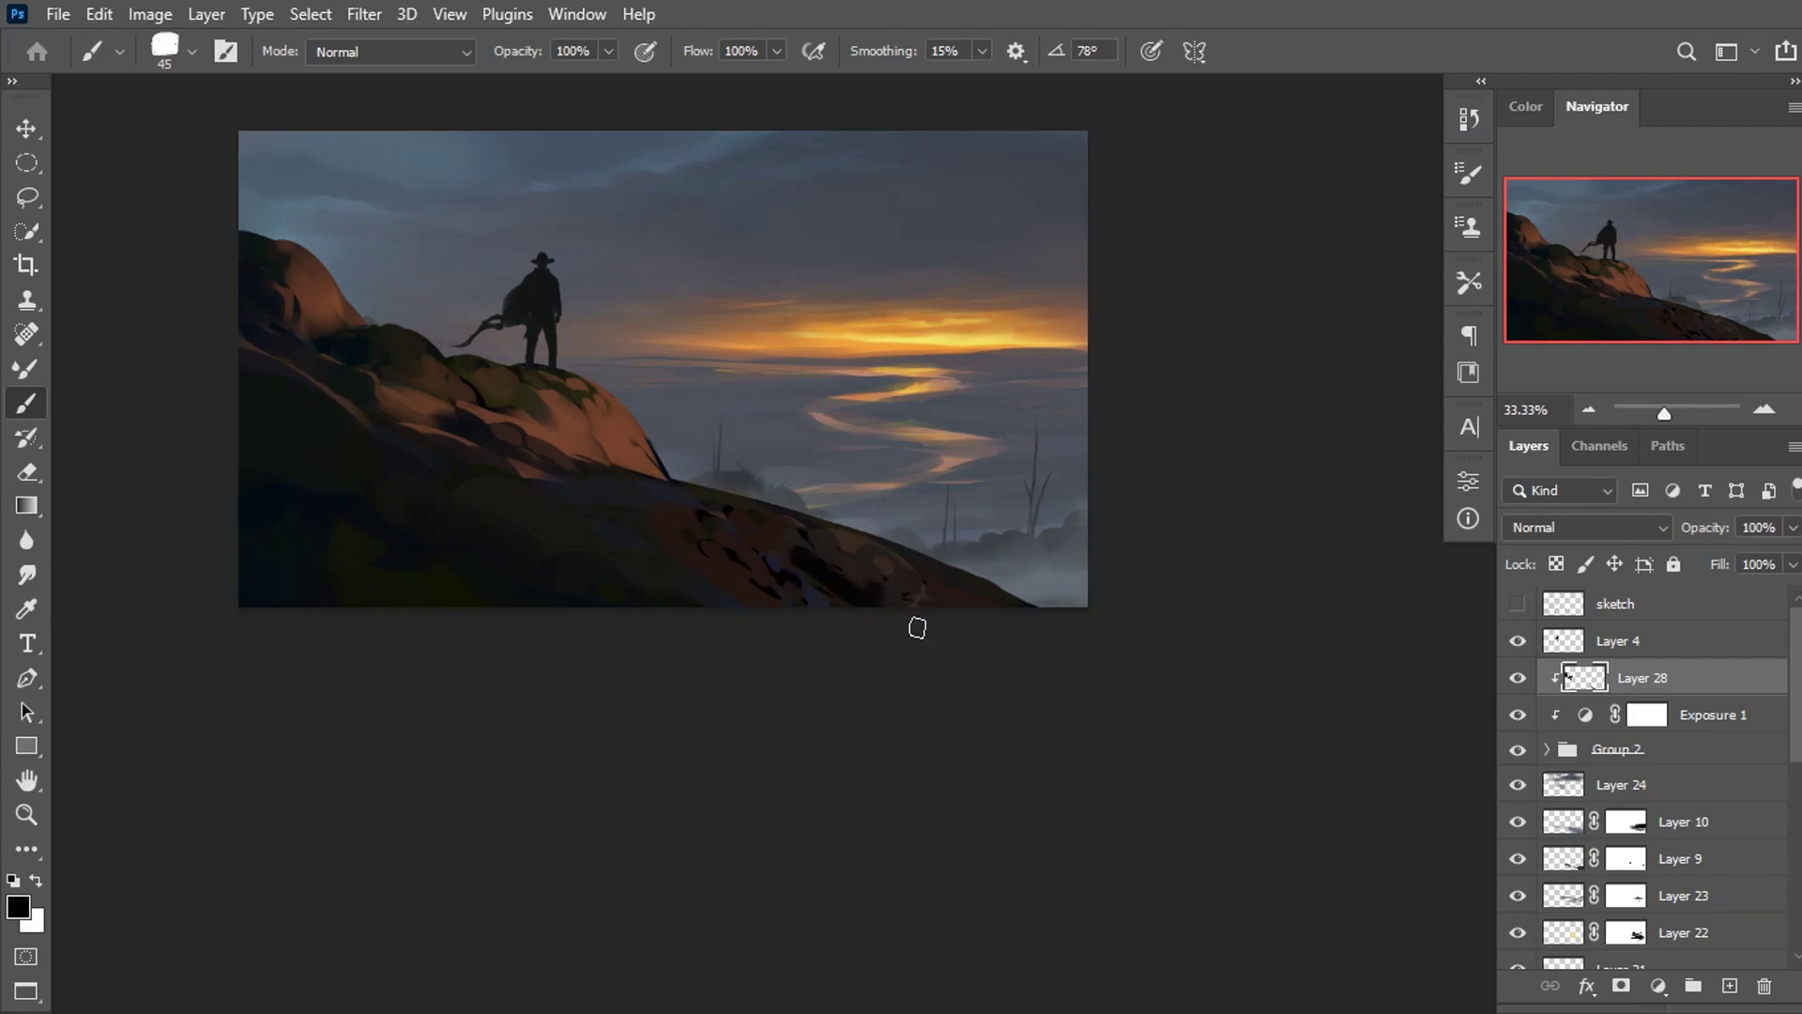
alt+click(781, 524)
alt+click(816, 519)
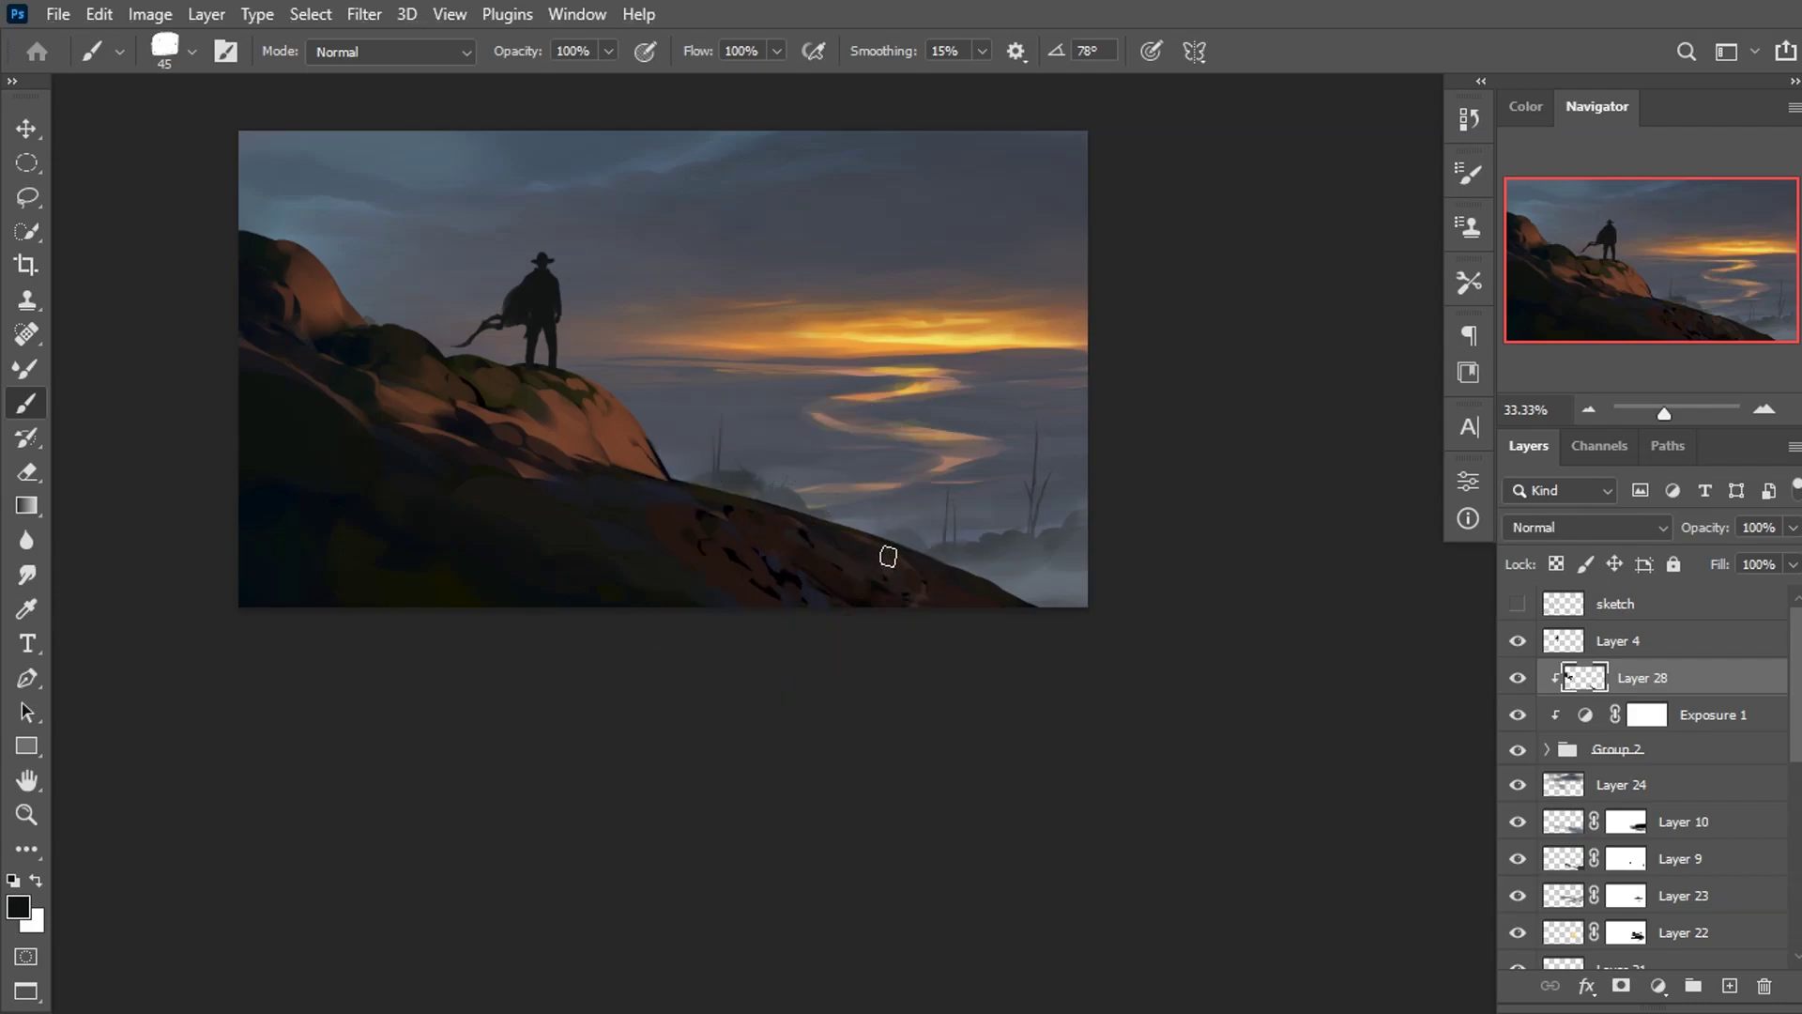
alt+click(564, 563)
key(bracketright)
key(bracketright)
key(bracketright)
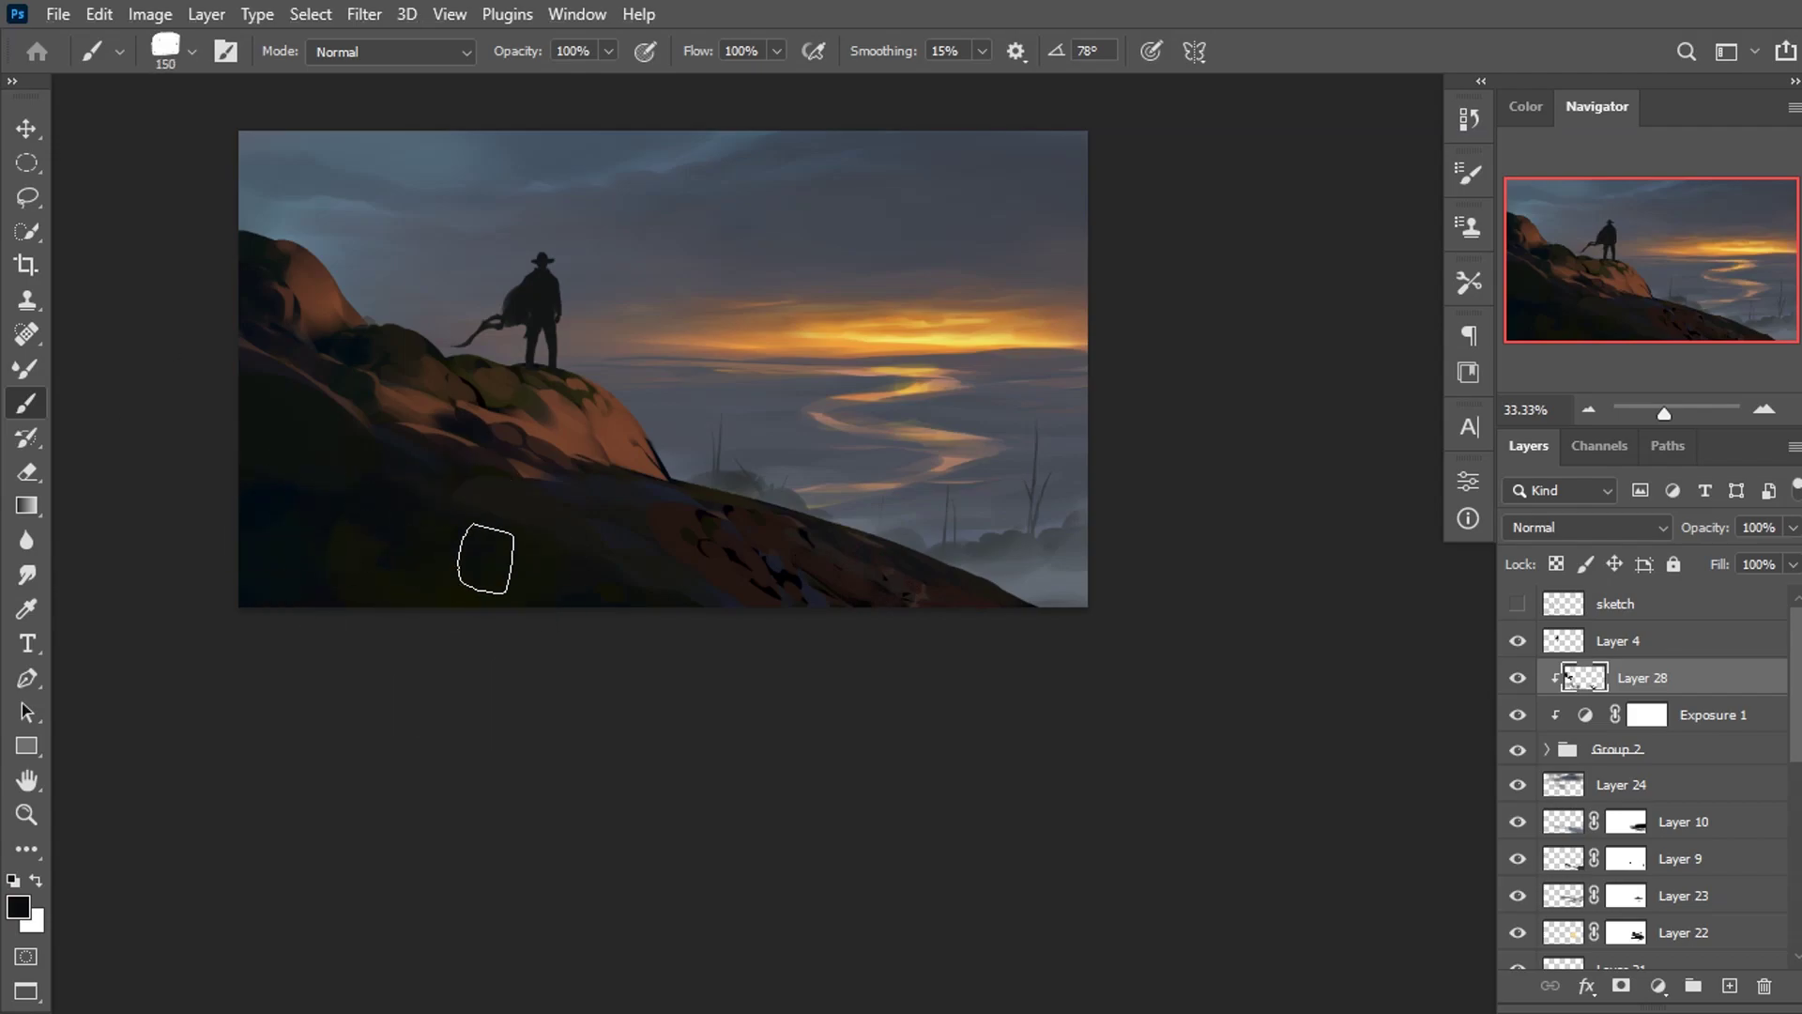
mouse_move(486, 559)
mouse_down()
mouse_move(338, 568)
mouse_move(304, 434)
mouse_move(297, 554)
mouse_move(552, 554)
mouse_move(604, 583)
mouse_move(704, 523)
mouse_move(672, 515)
mouse_move(817, 599)
mouse_up()
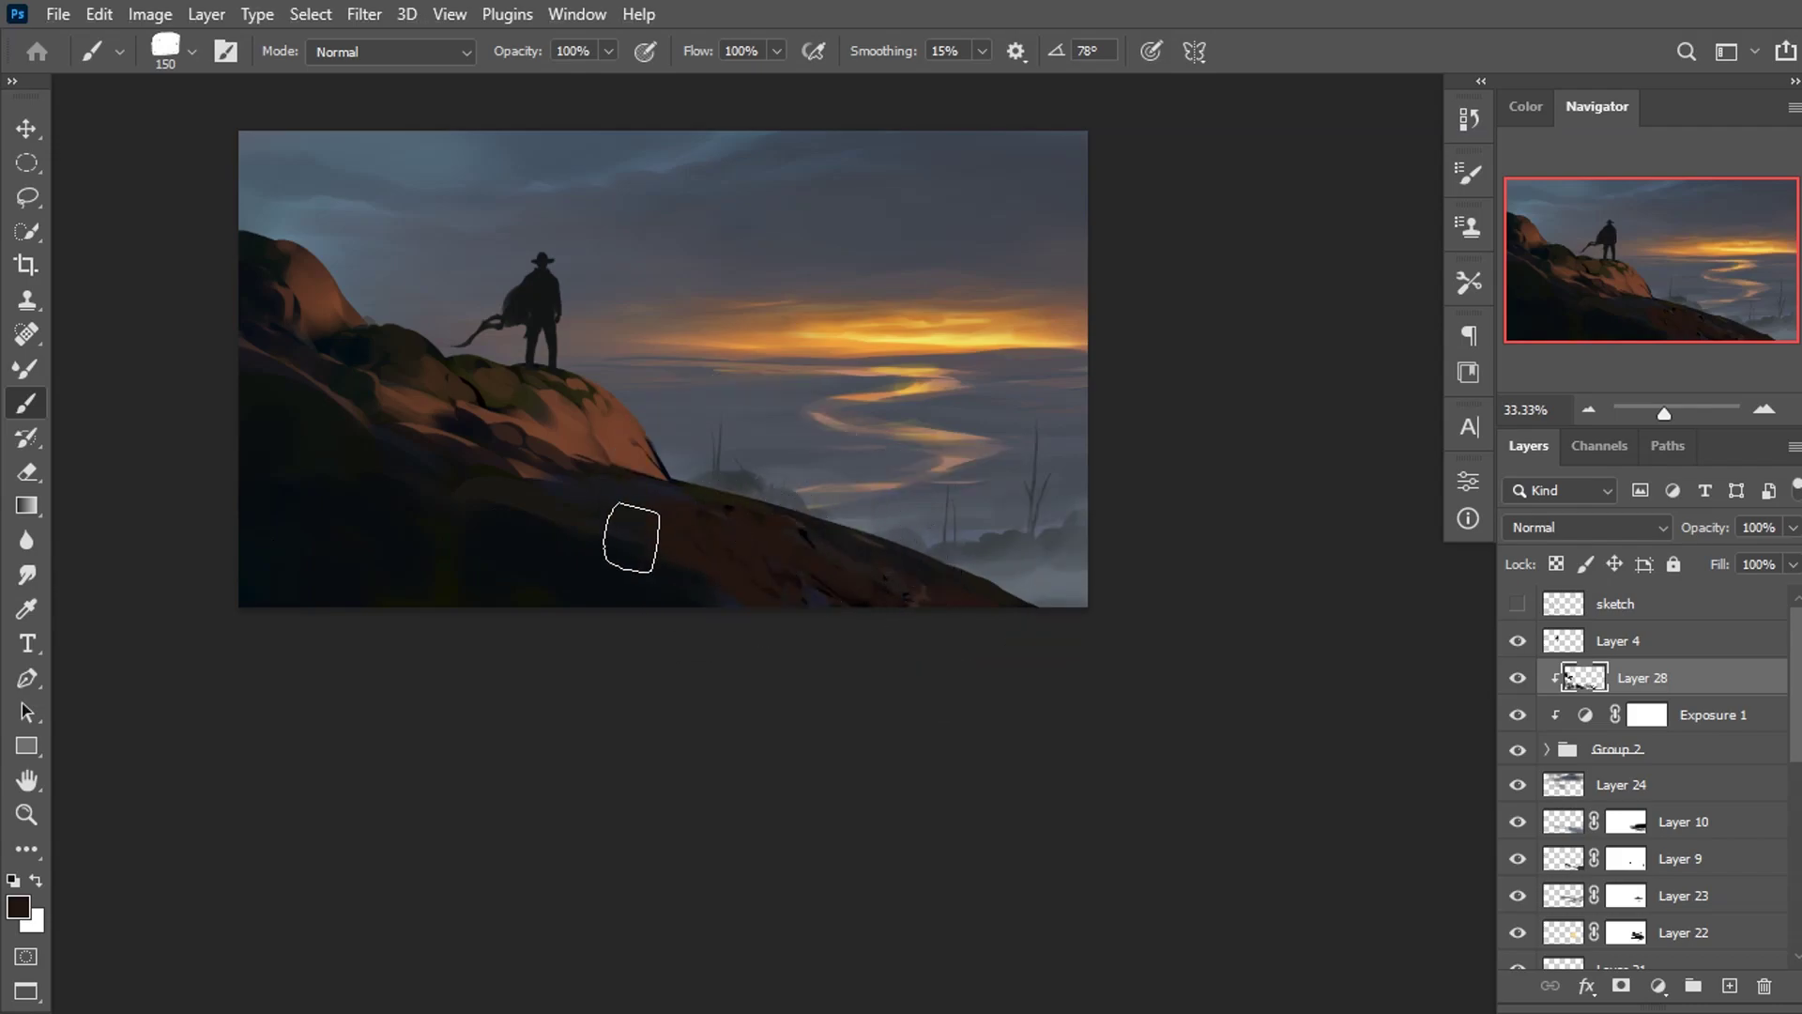
Paint dark brown and near-black strokes into the rock shadow with a 30 px brush.
alt+click(549, 499)
key(bracketleft)
key(bracketleft)
key(bracketleft)
alt+click(588, 450)
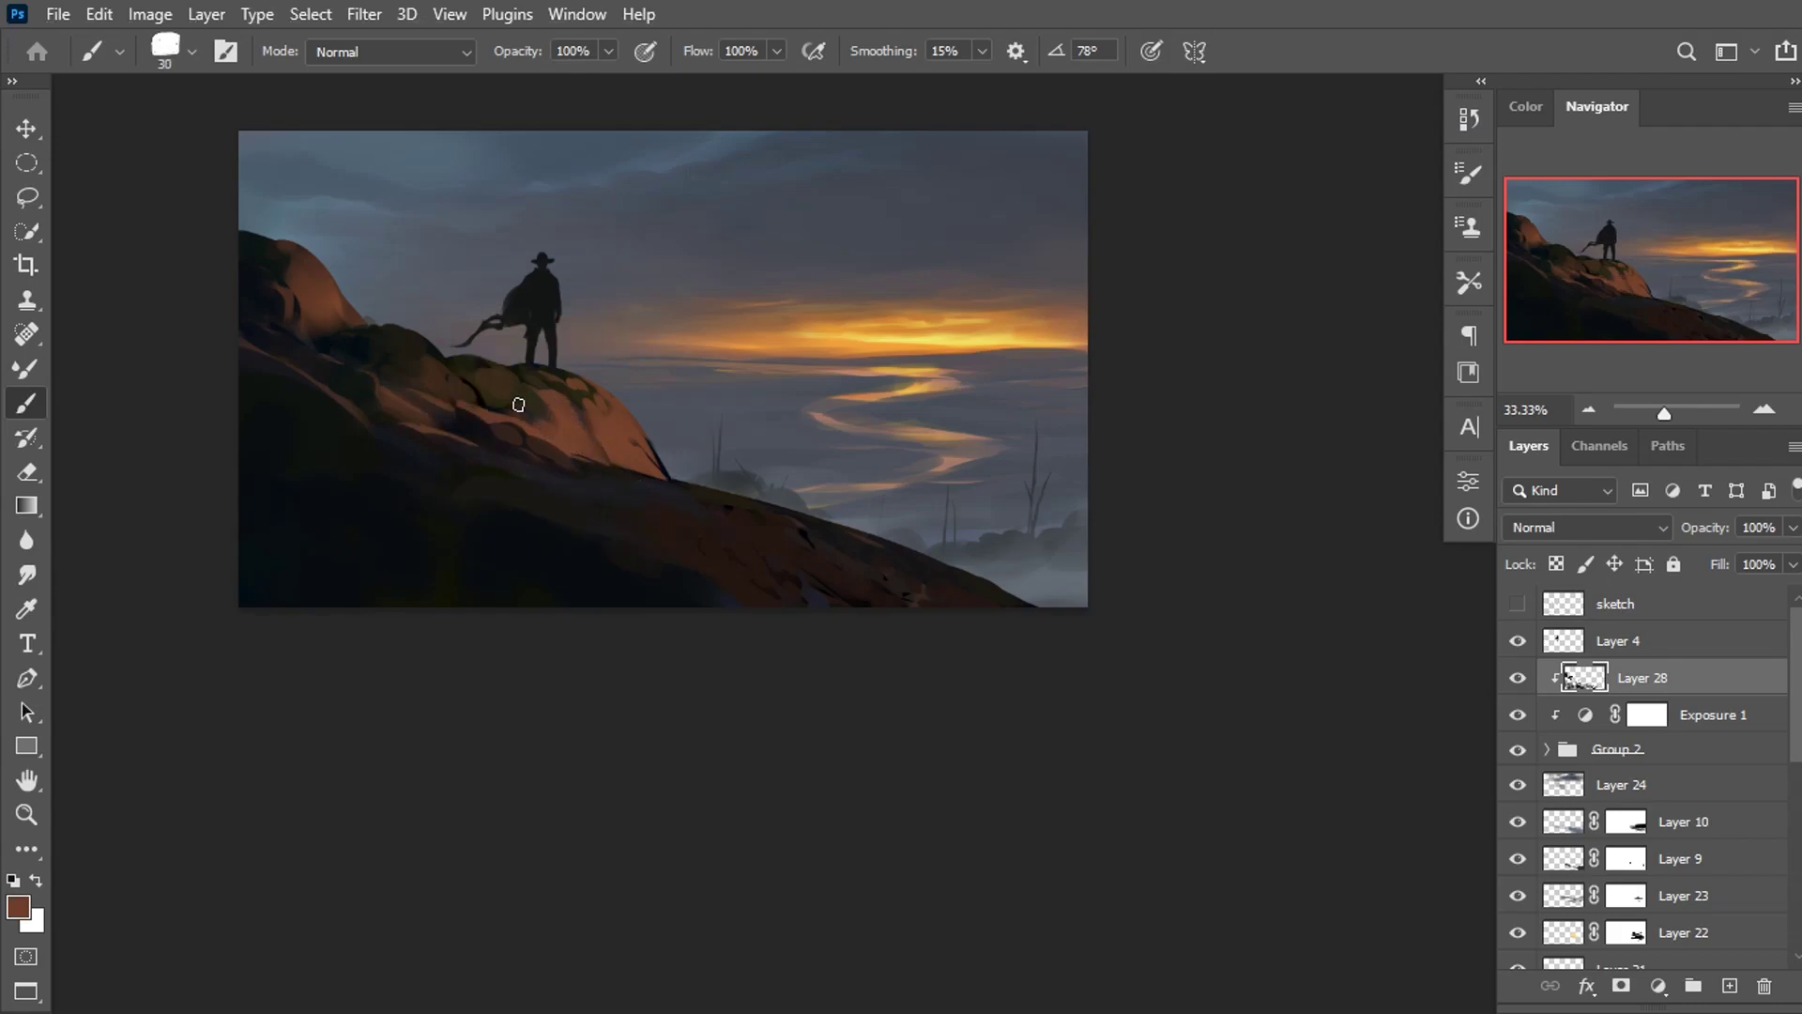
alt+click(394, 406)
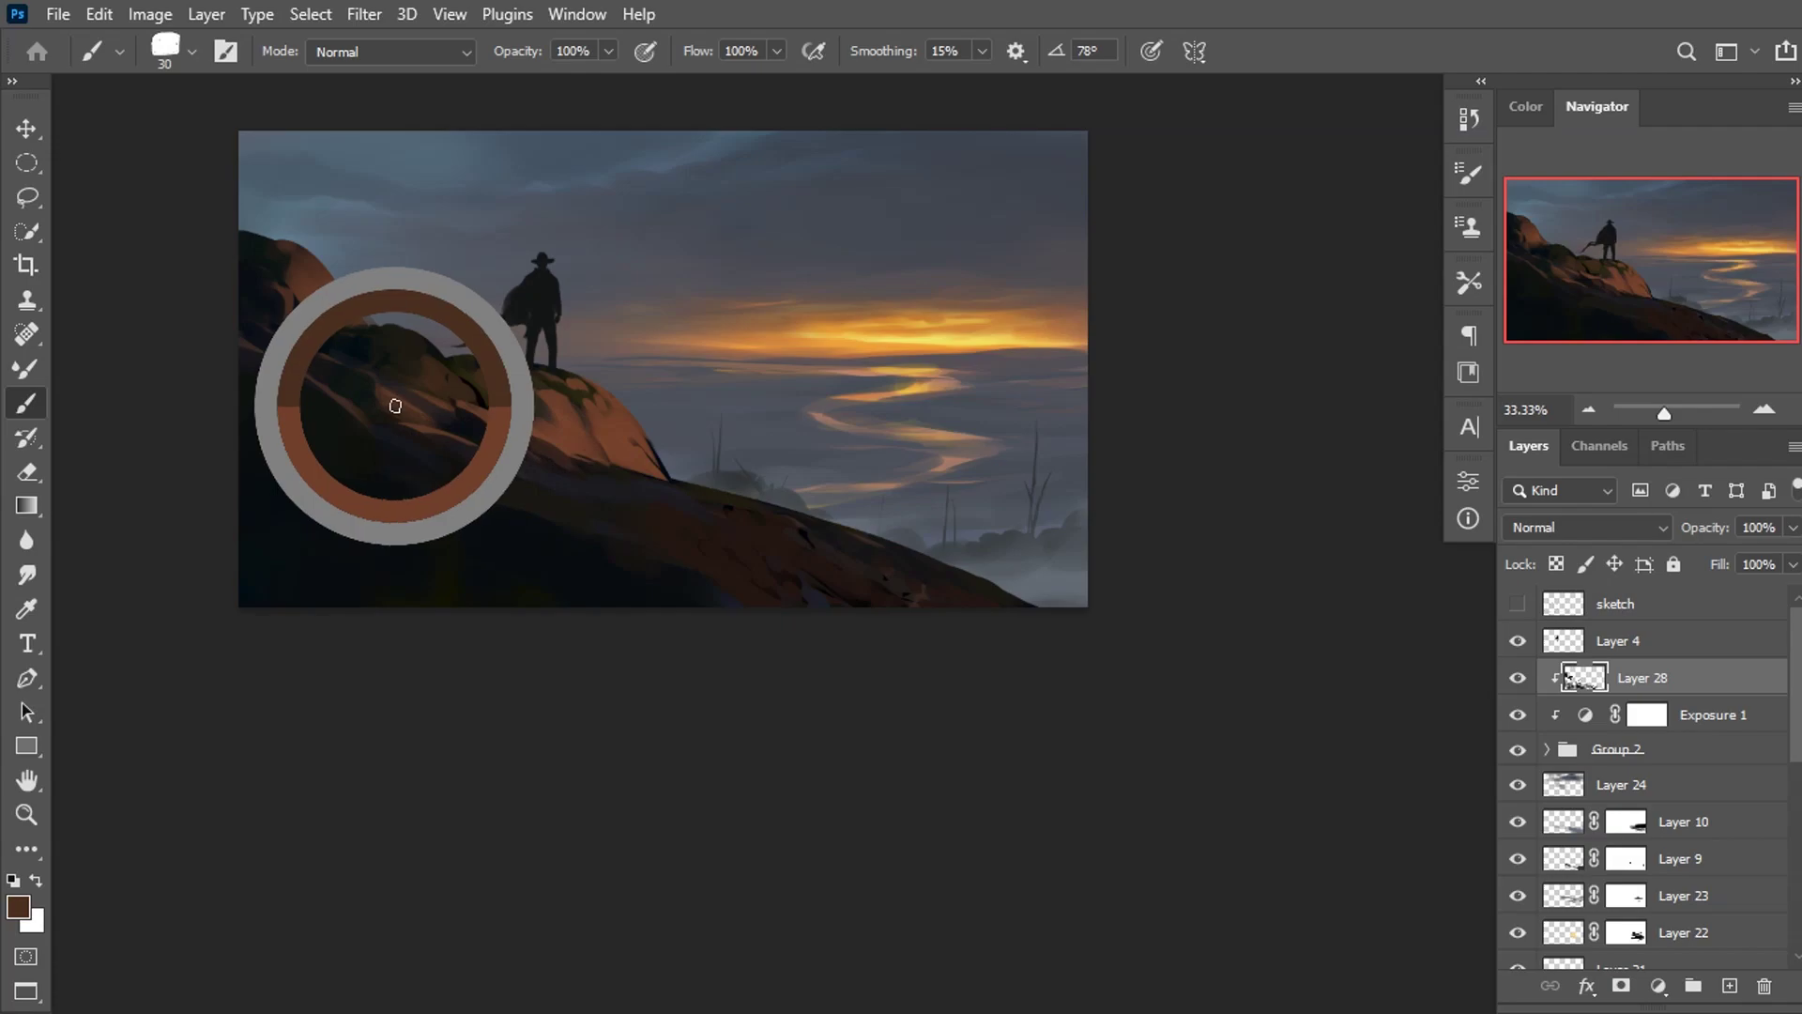
alt+click(475, 423)
drag(469, 423, 525, 448)
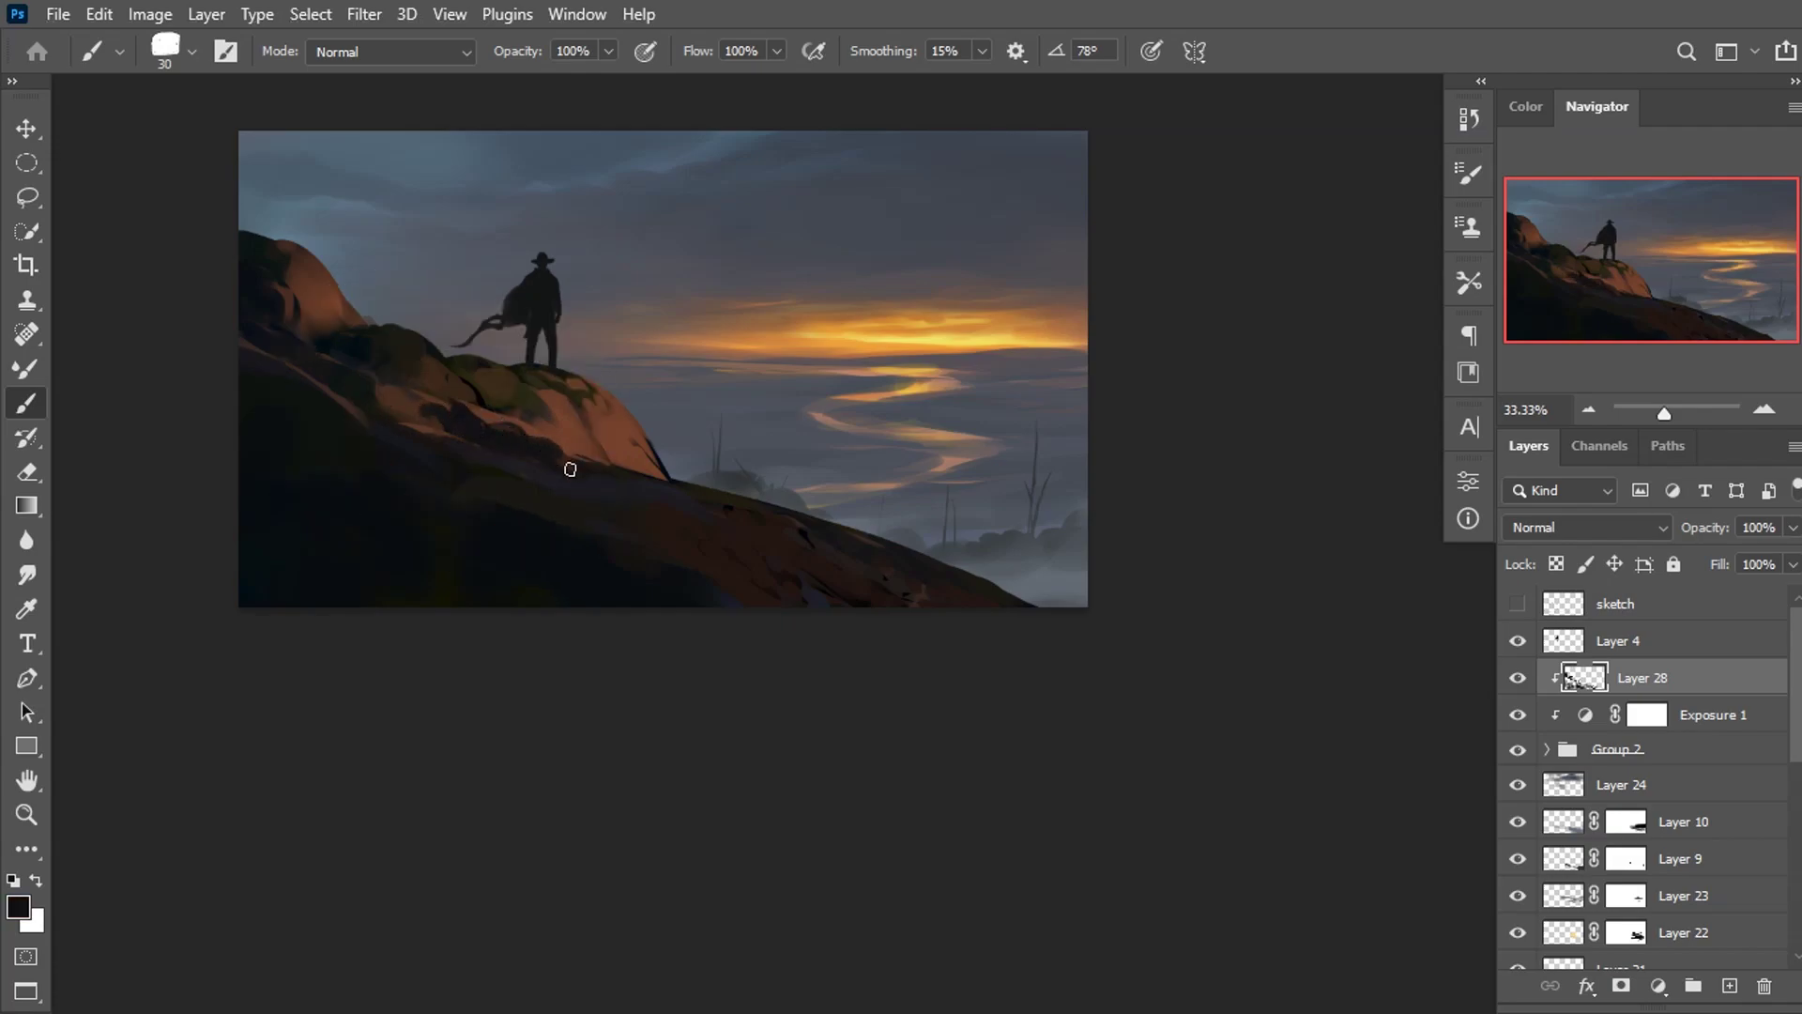
alt+click(463, 414)
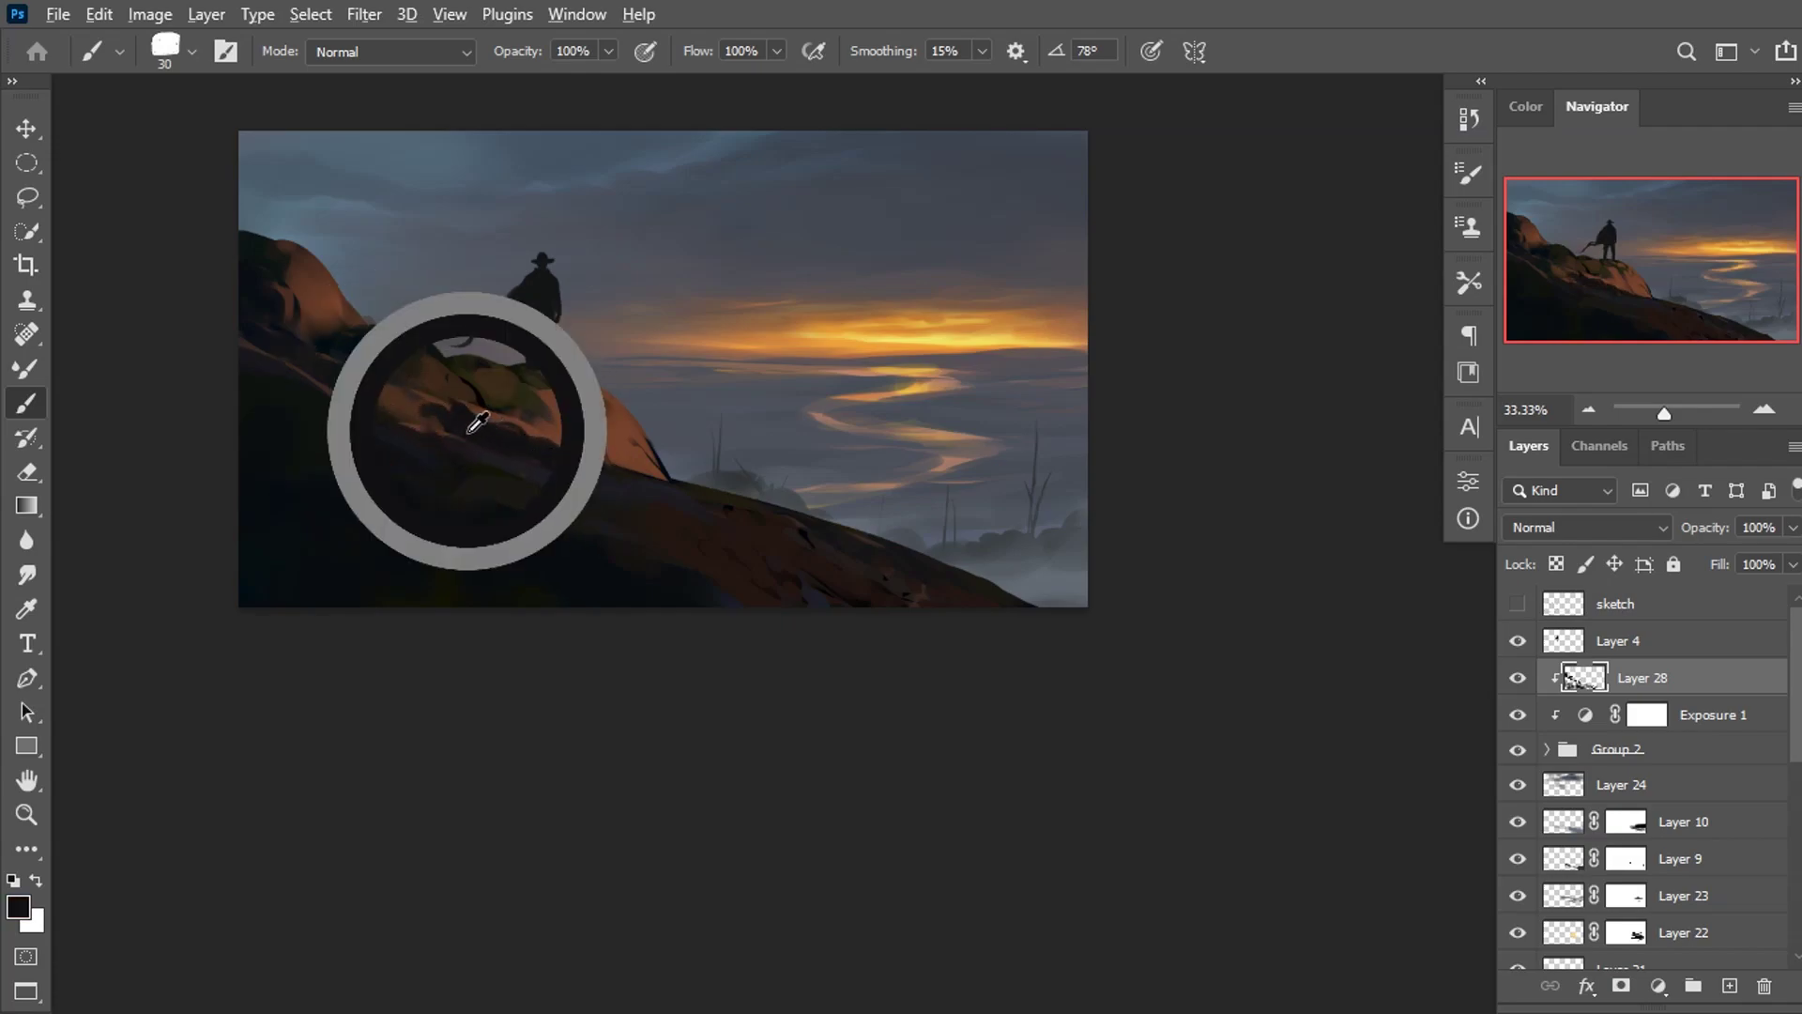
mouse_move(462, 414)
mouse_down()
mouse_move(463, 431)
mouse_move(341, 368)
mouse_up()
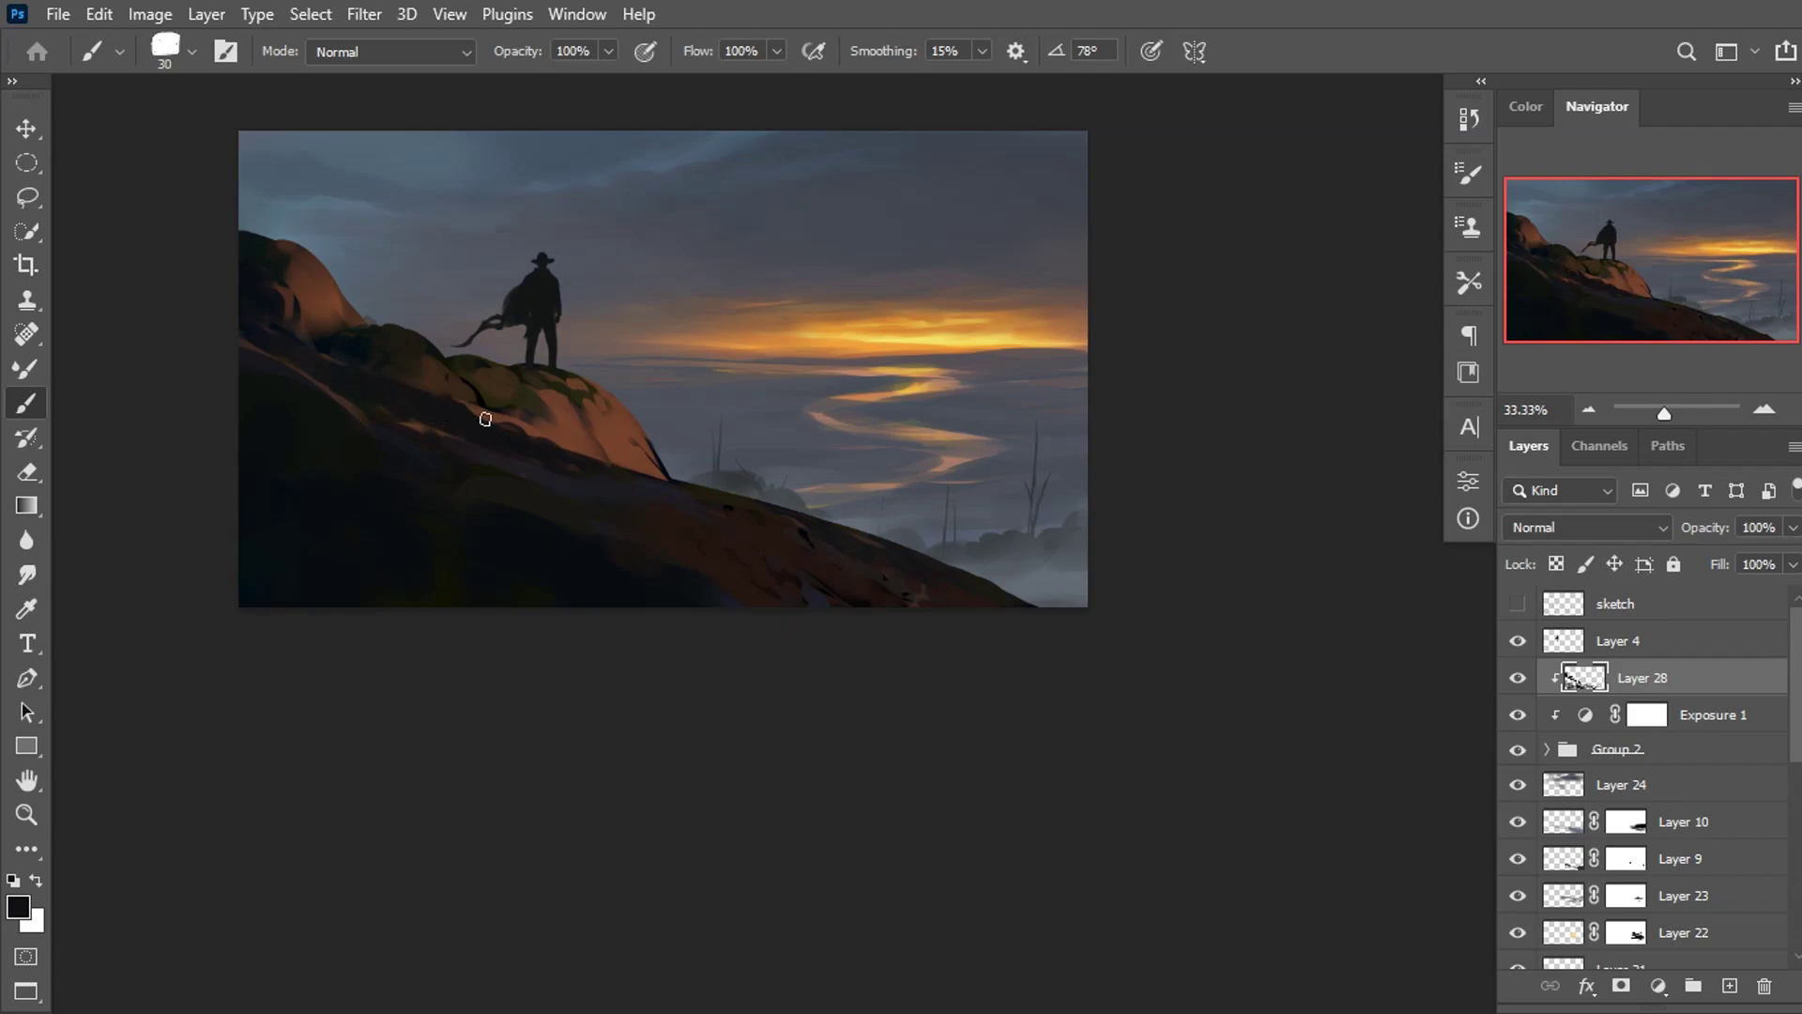
Add light brown strokes across the rock shadow, then darken one streak.
alt+click(418, 437)
drag(414, 414, 563, 470)
alt+click(370, 391)
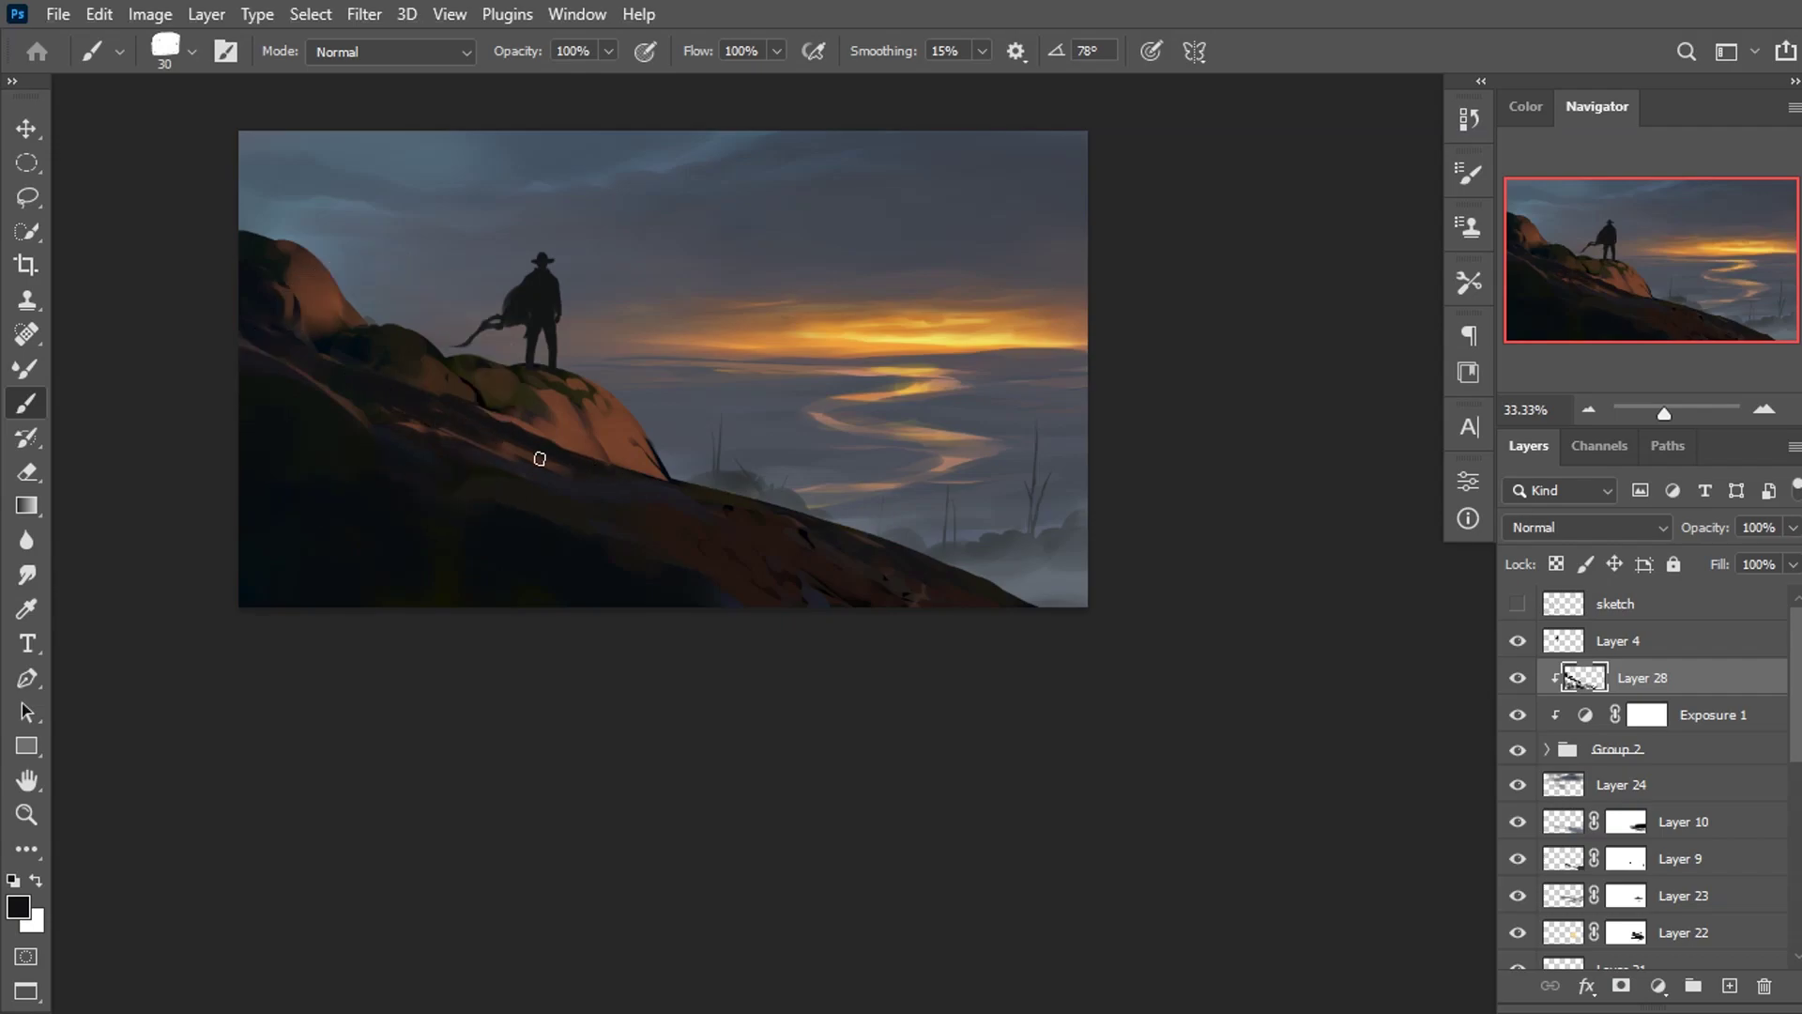
drag(372, 414, 450, 432)
alt+click(628, 512)
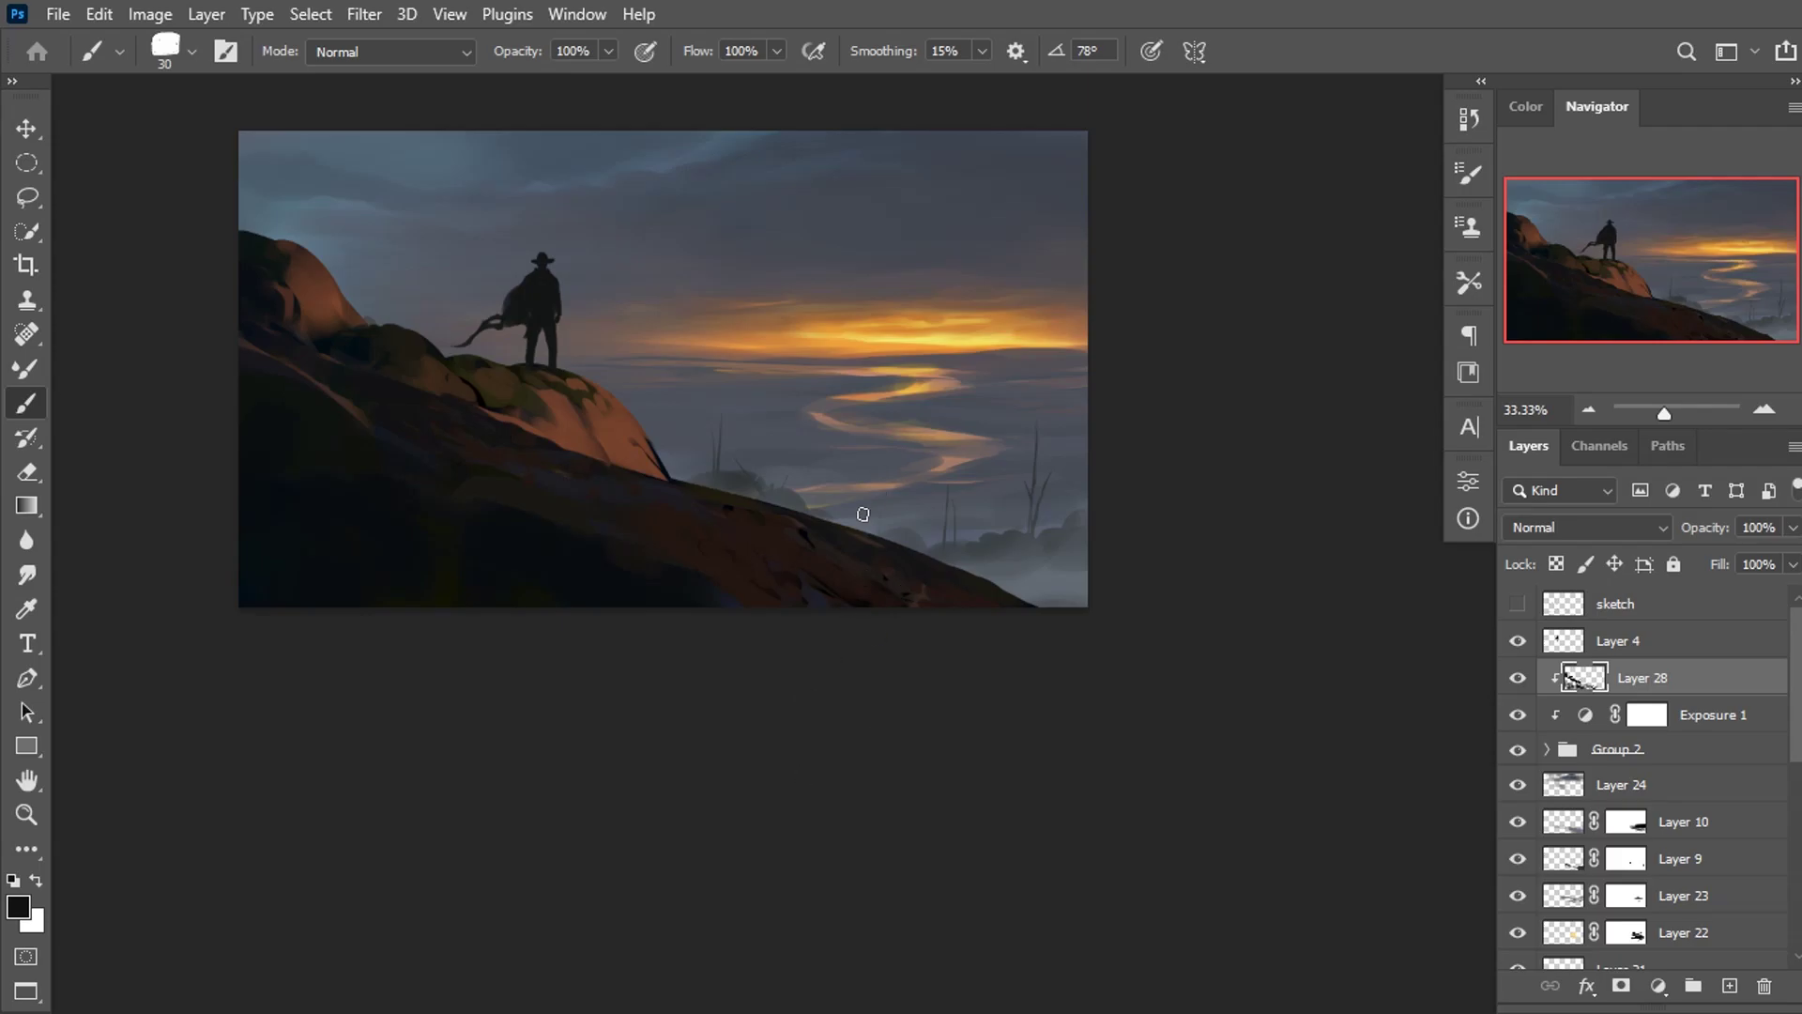
Zoom in on the cowboy and paint a dark shadow beneath his feet in sampled rock browns.
key(ctrl+plus)
key(ctrl+plus)
drag(736, 261, 638, 411)
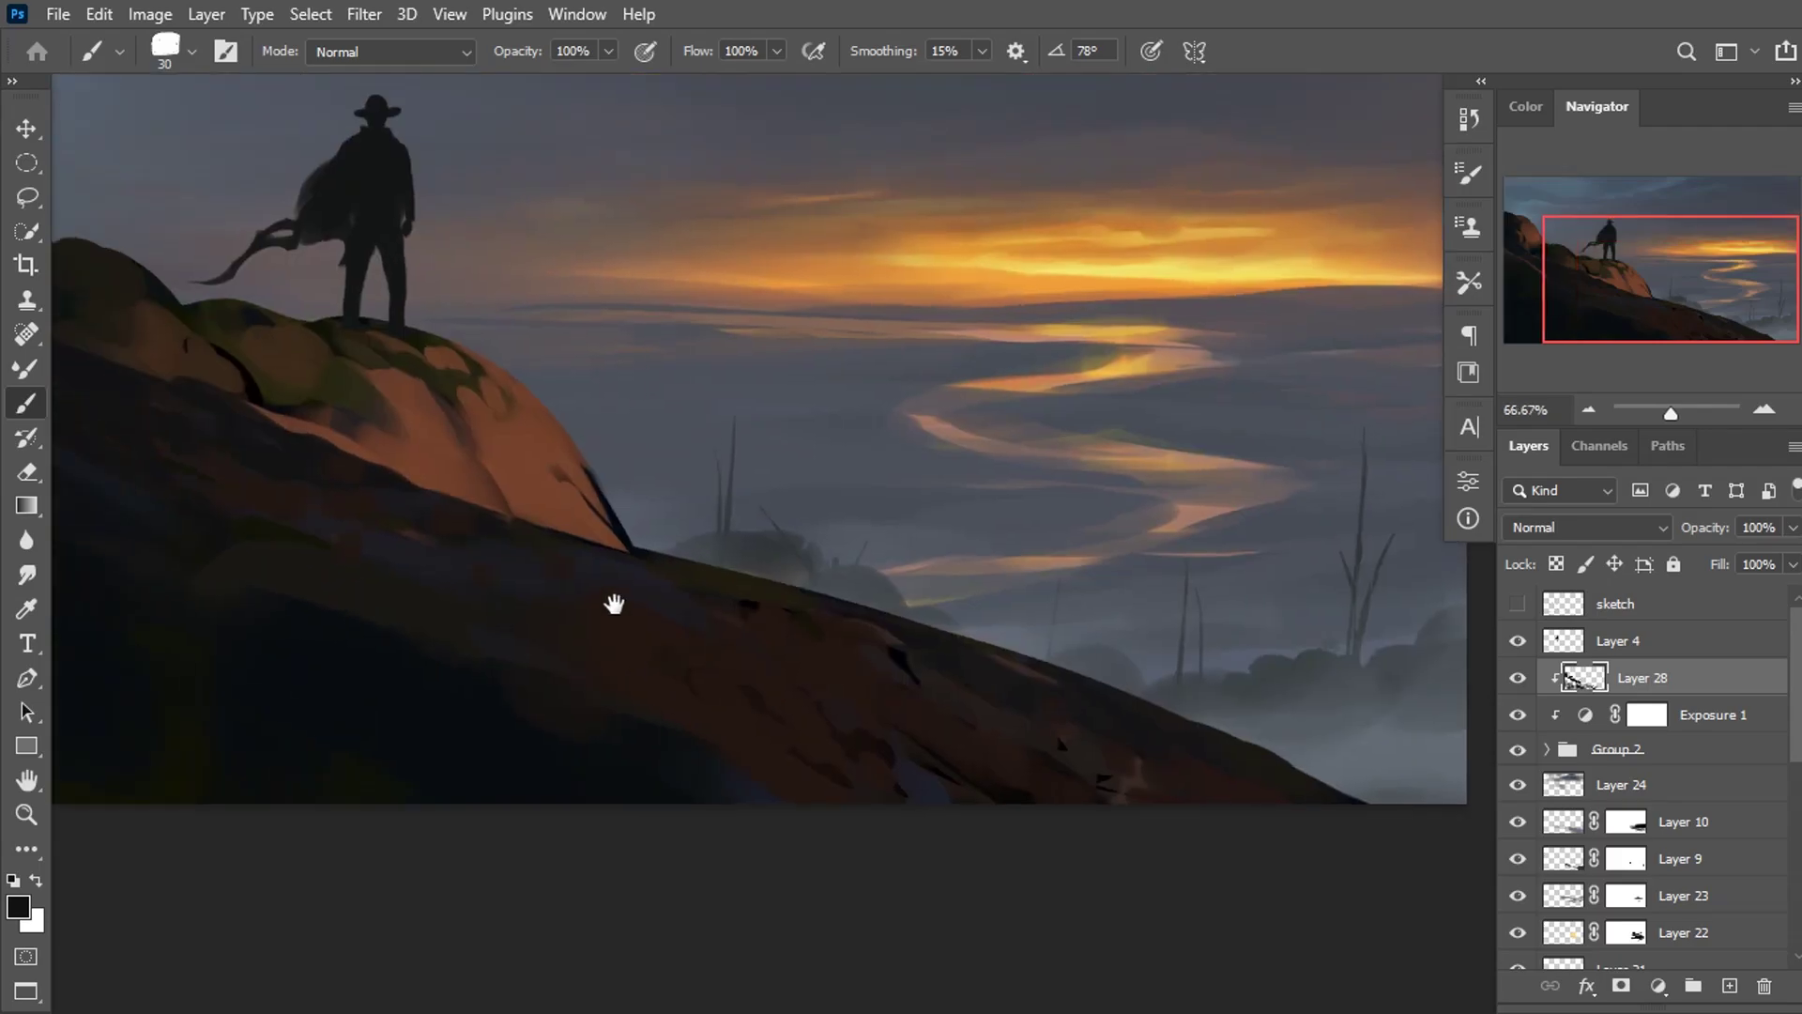
alt+click(570, 482)
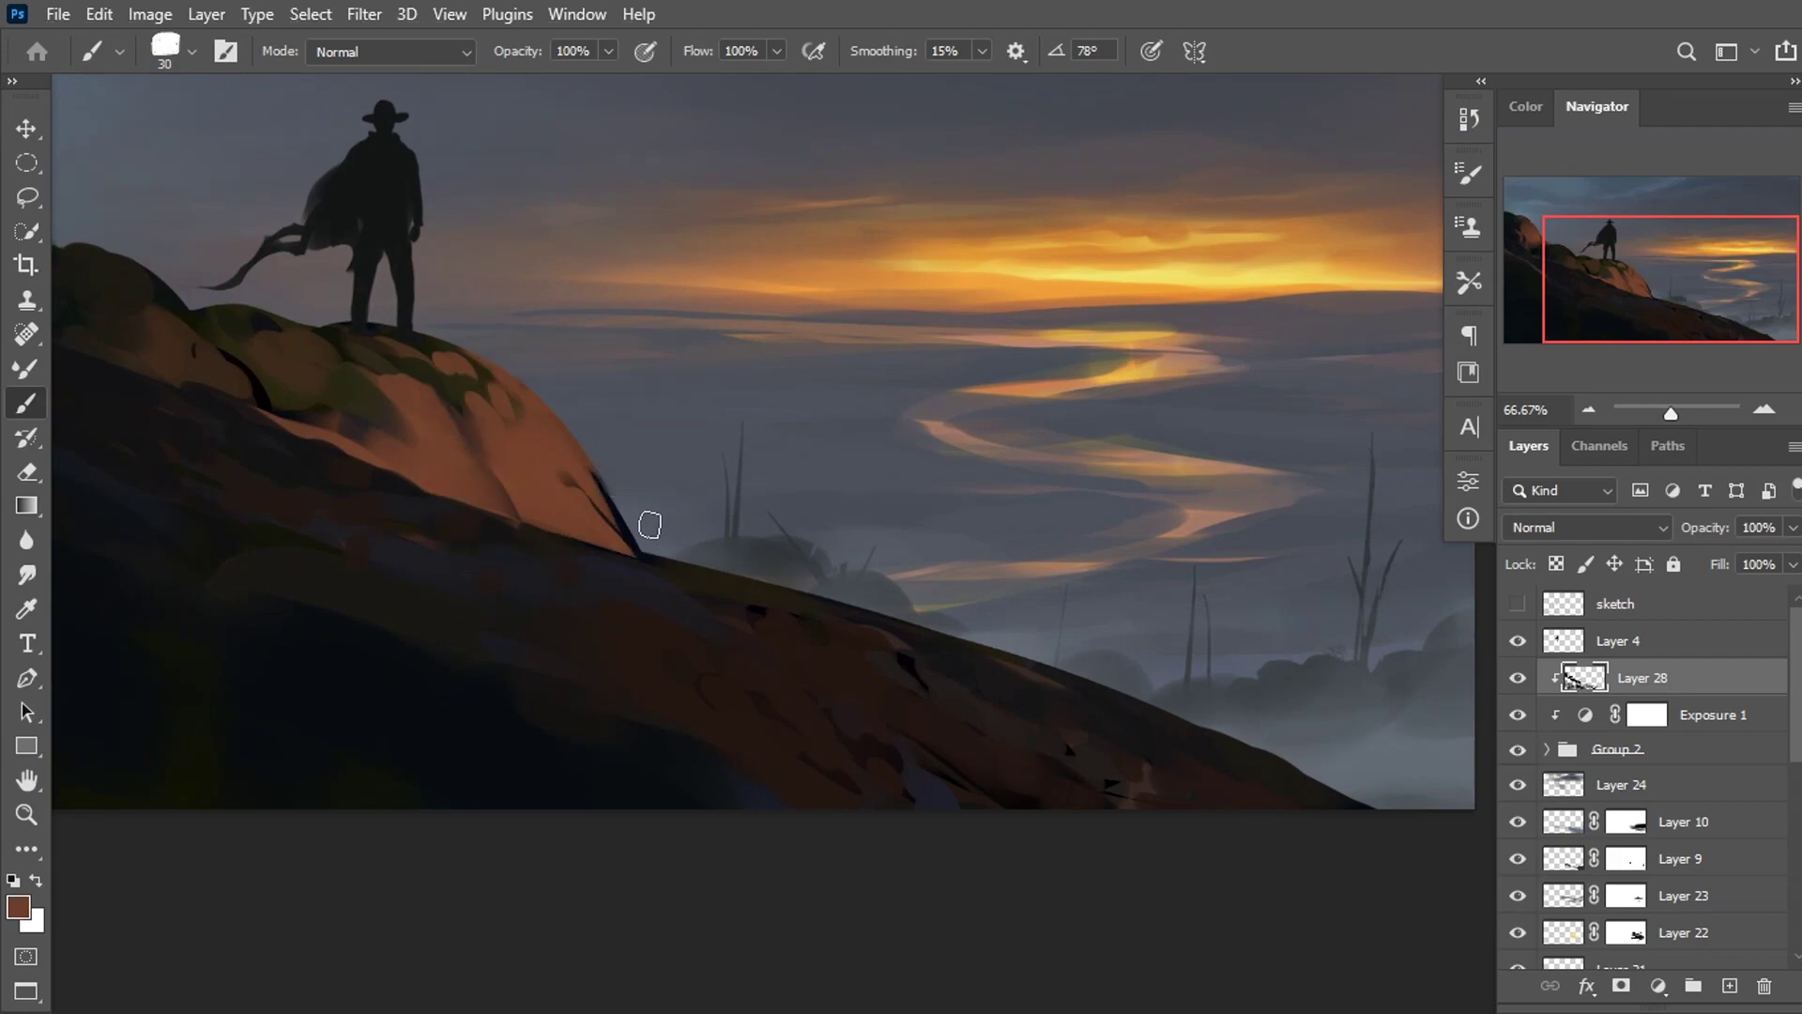
alt+click(455, 366)
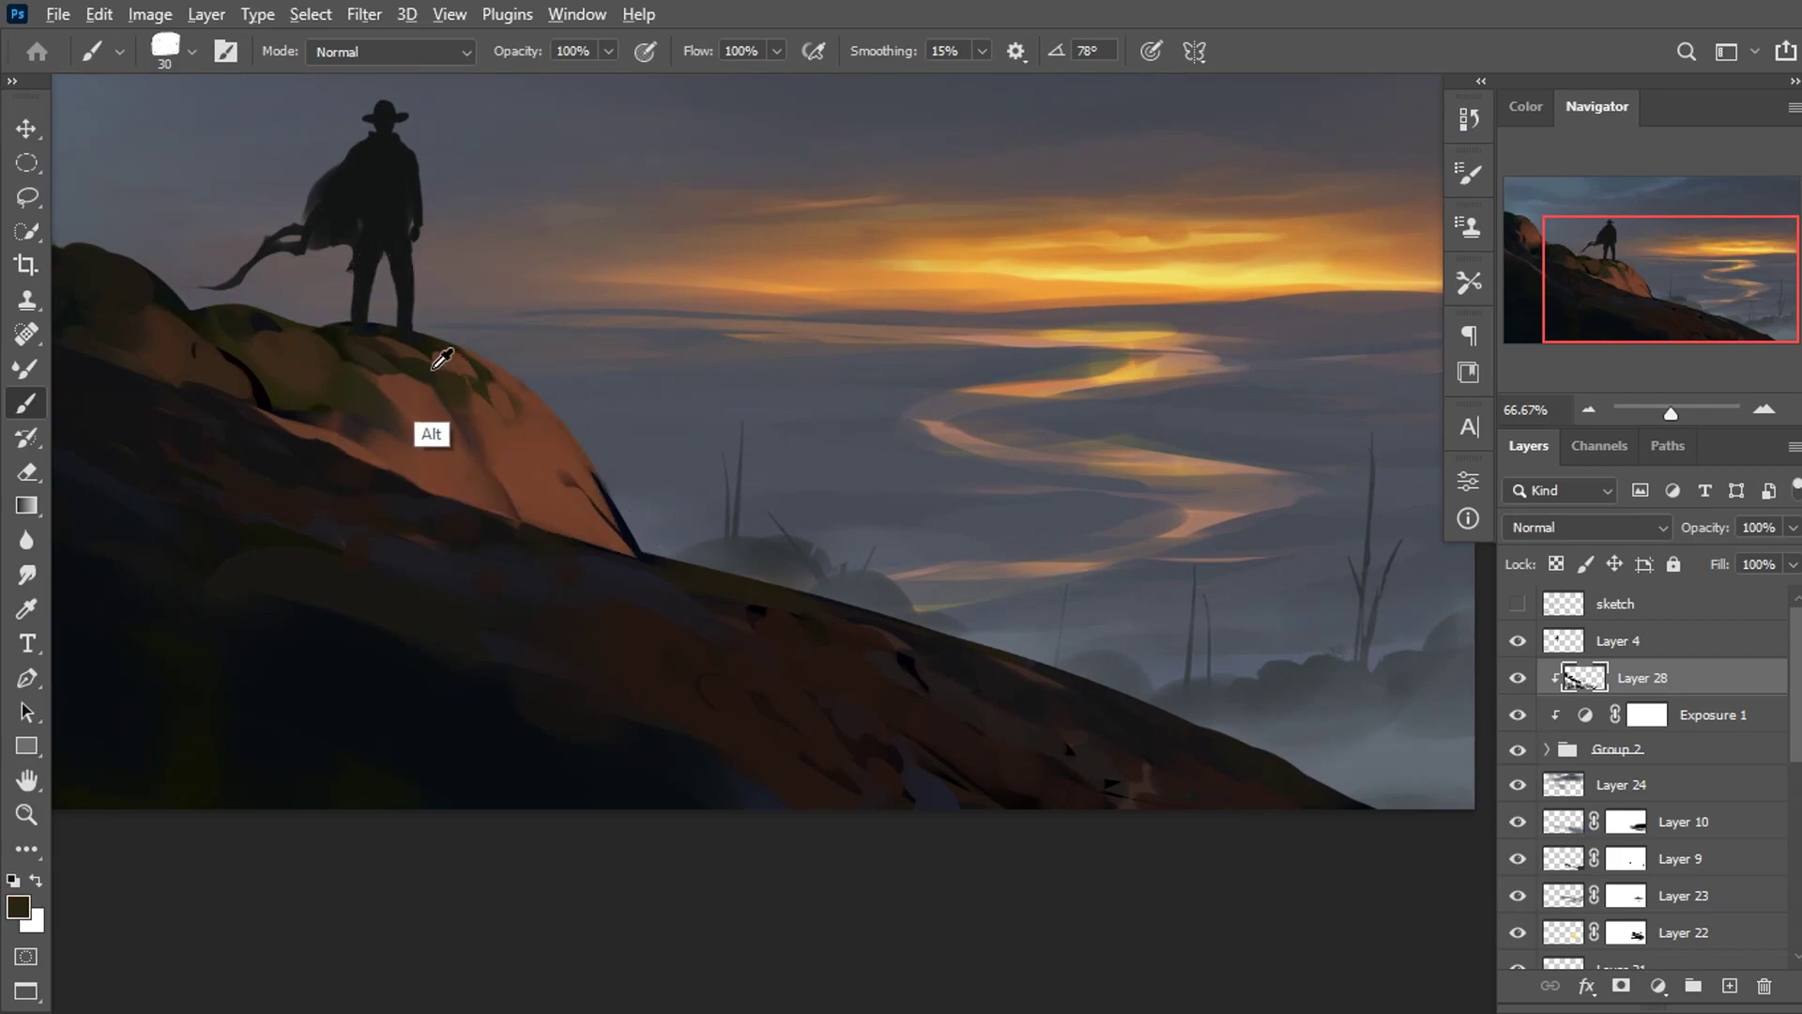
alt+click(387, 344)
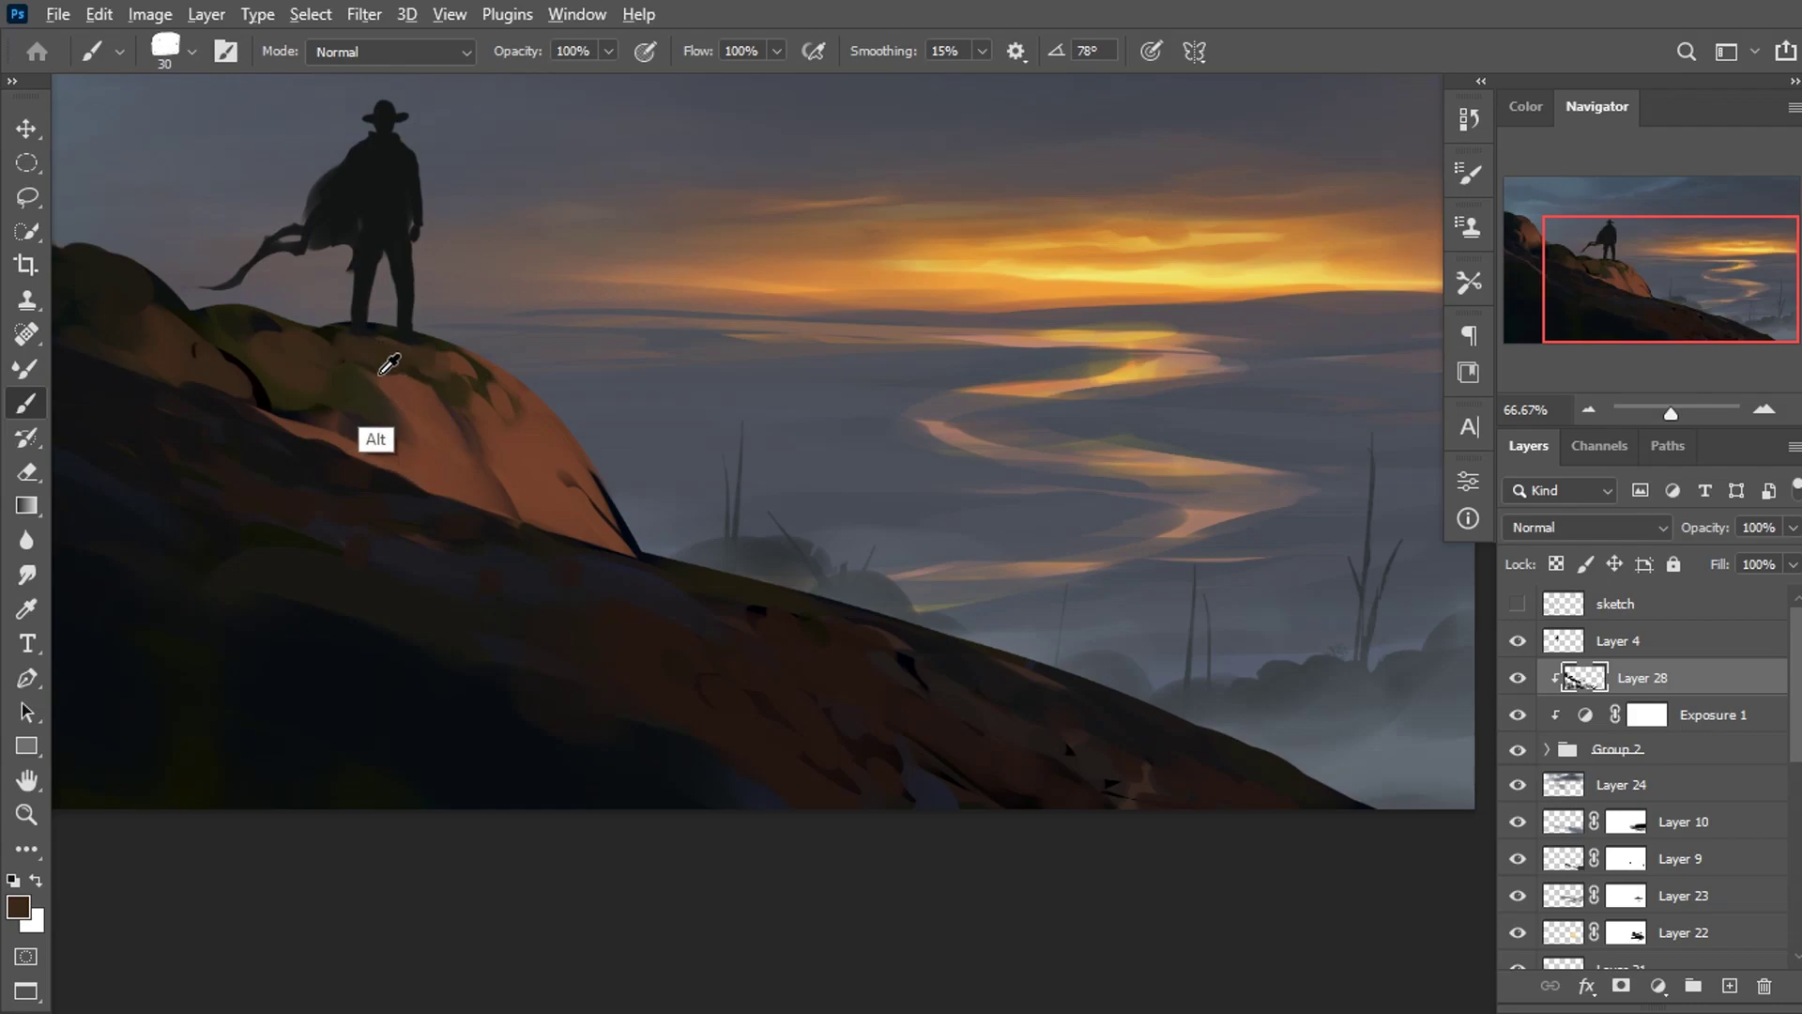
alt+click(413, 389)
alt+click(504, 490)
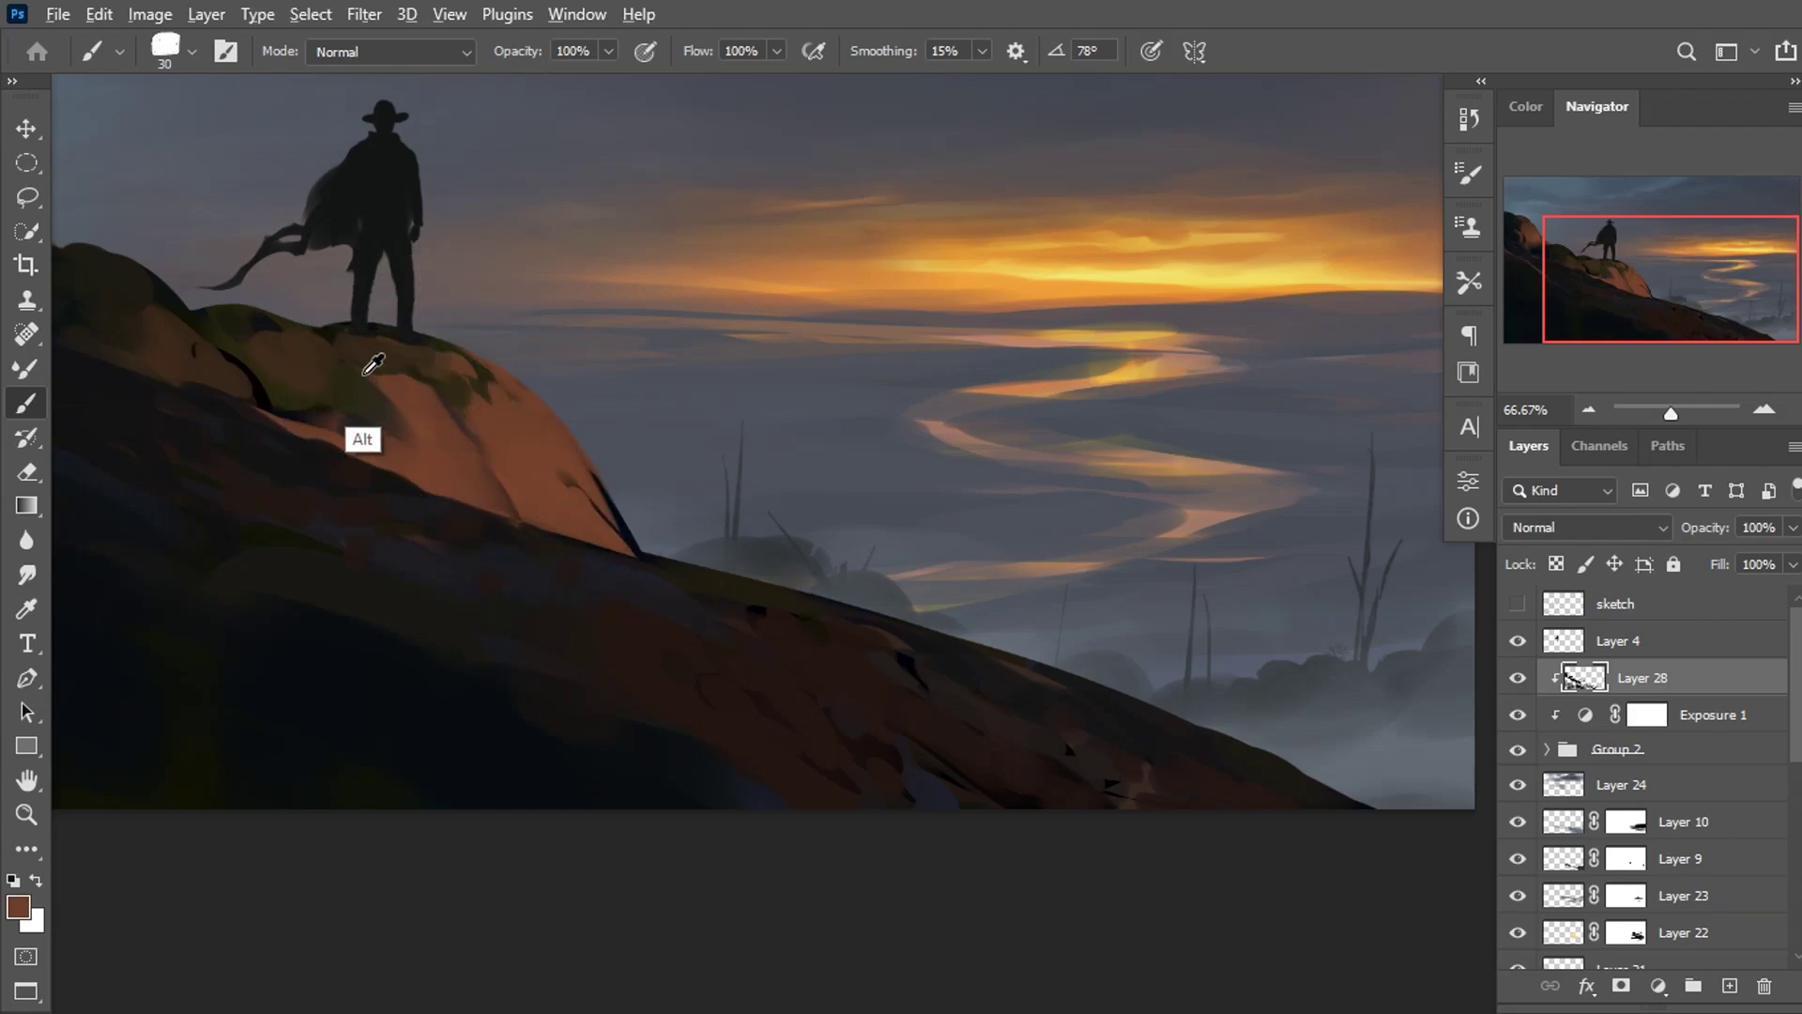
alt+click(279, 366)
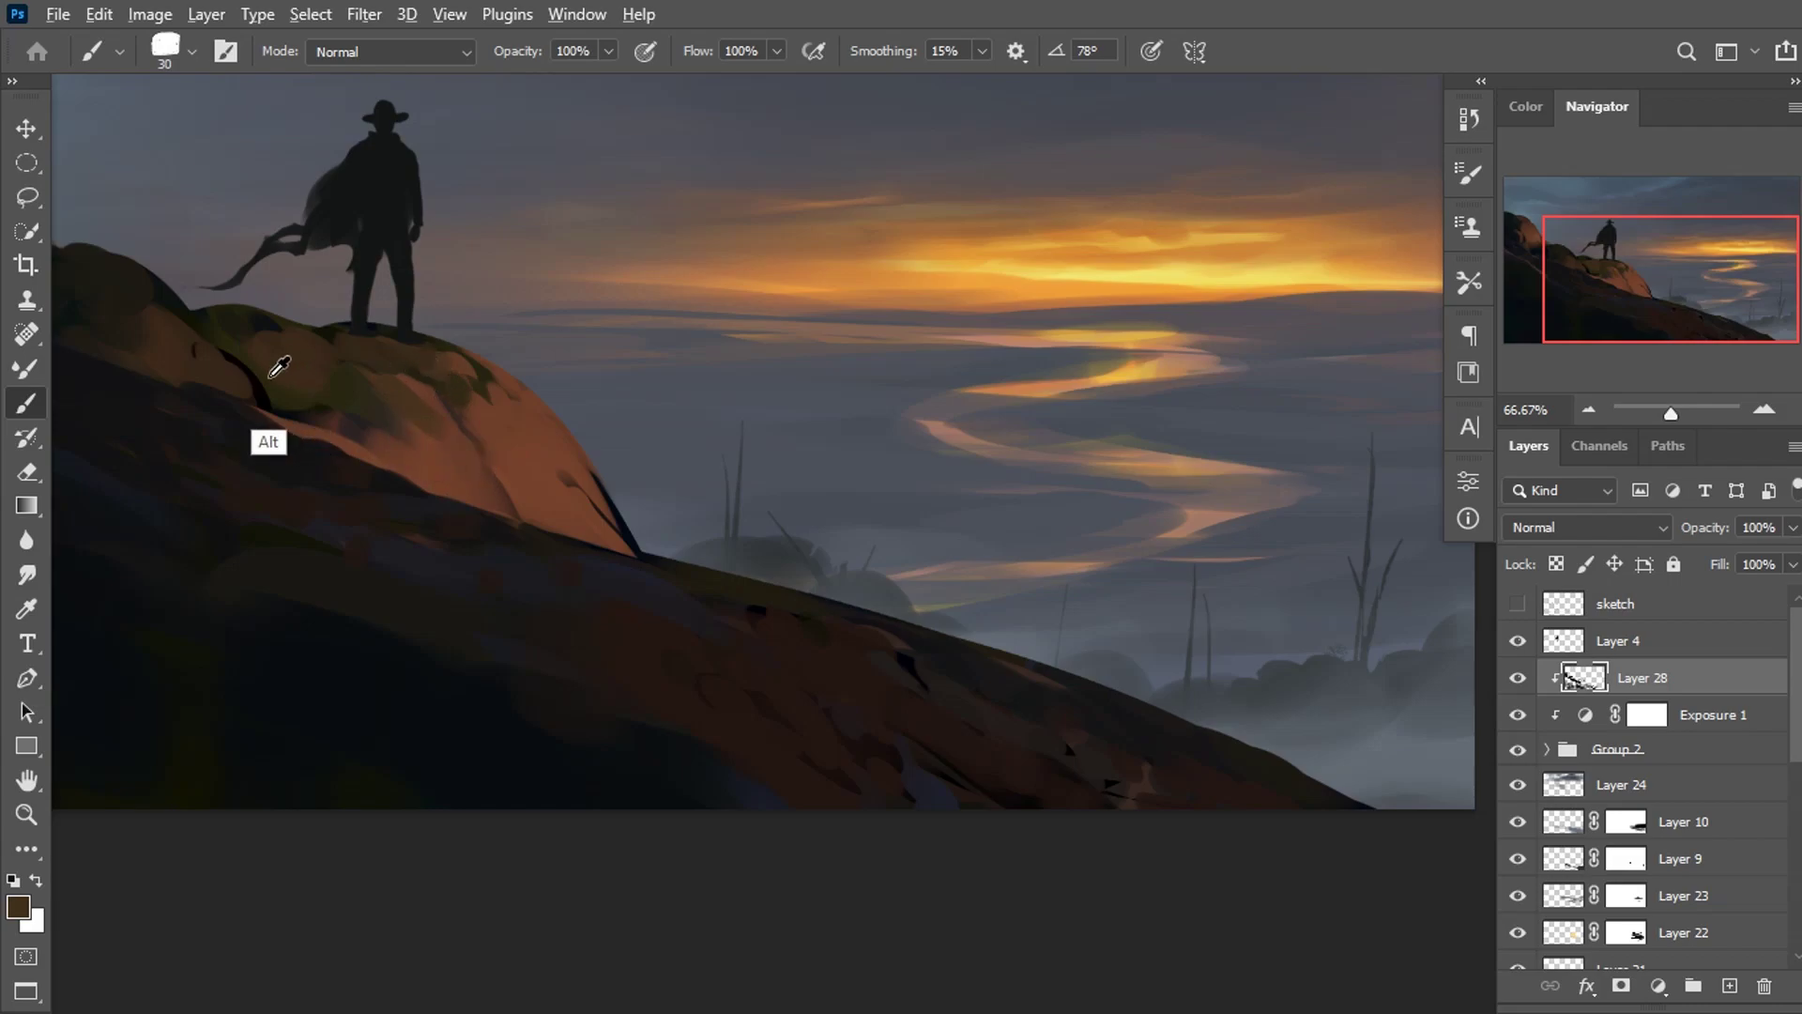
drag(328, 336, 376, 346)
alt+click(322, 342)
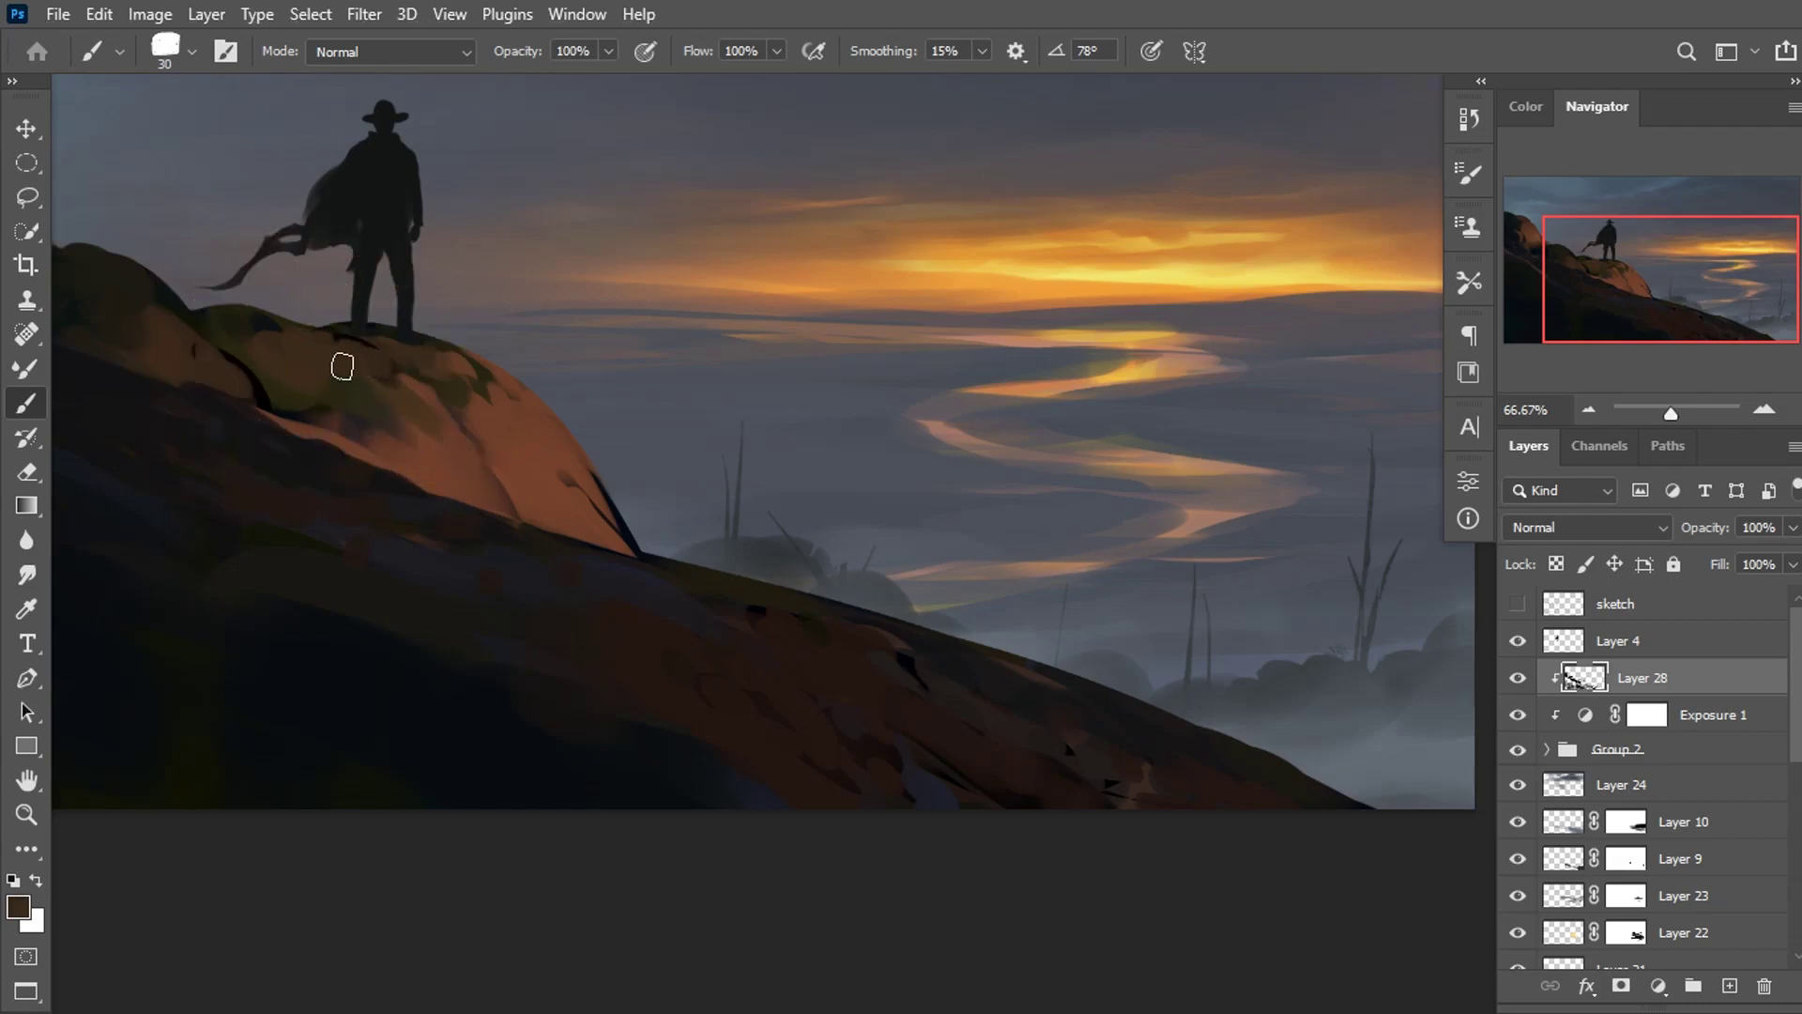
Paint and darken a crack along the rock ridge in sampled dark browns.
alt+click(242, 352)
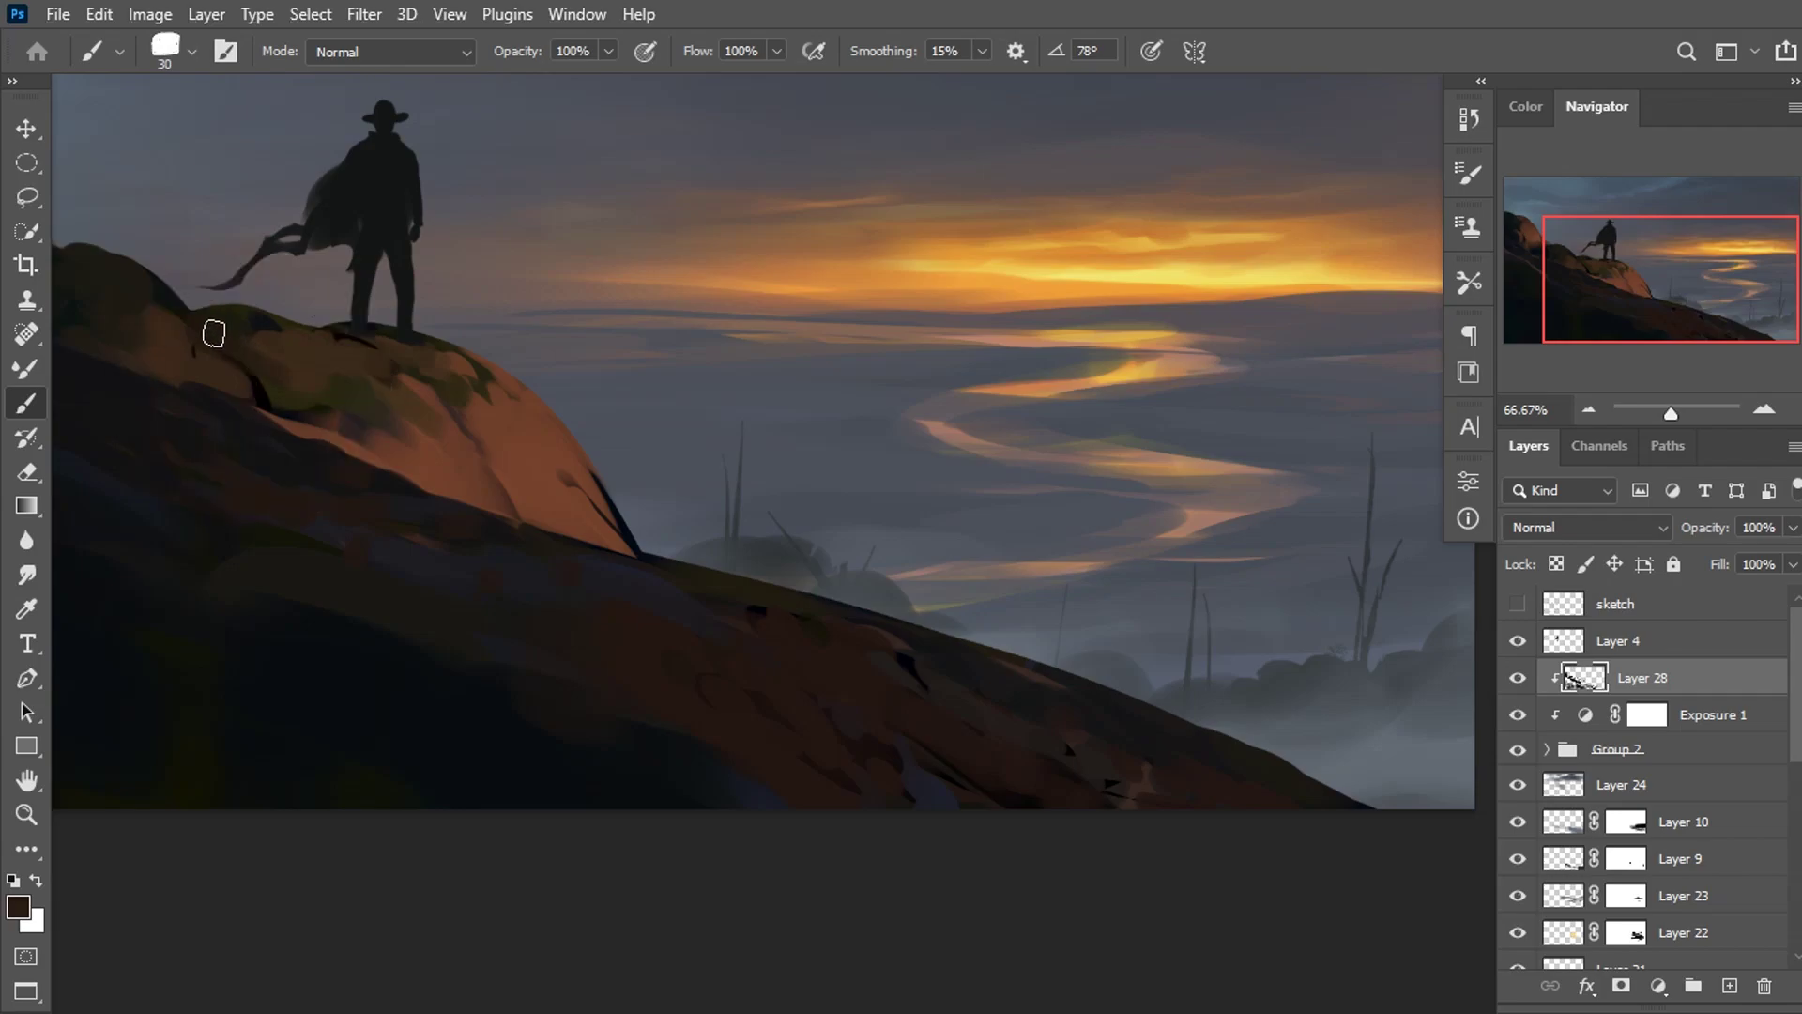
alt+click(262, 385)
mouse_move(177, 302)
mouse_down()
mouse_move(235, 391)
mouse_move(213, 314)
mouse_up()
alt+click(246, 341)
alt+click(271, 334)
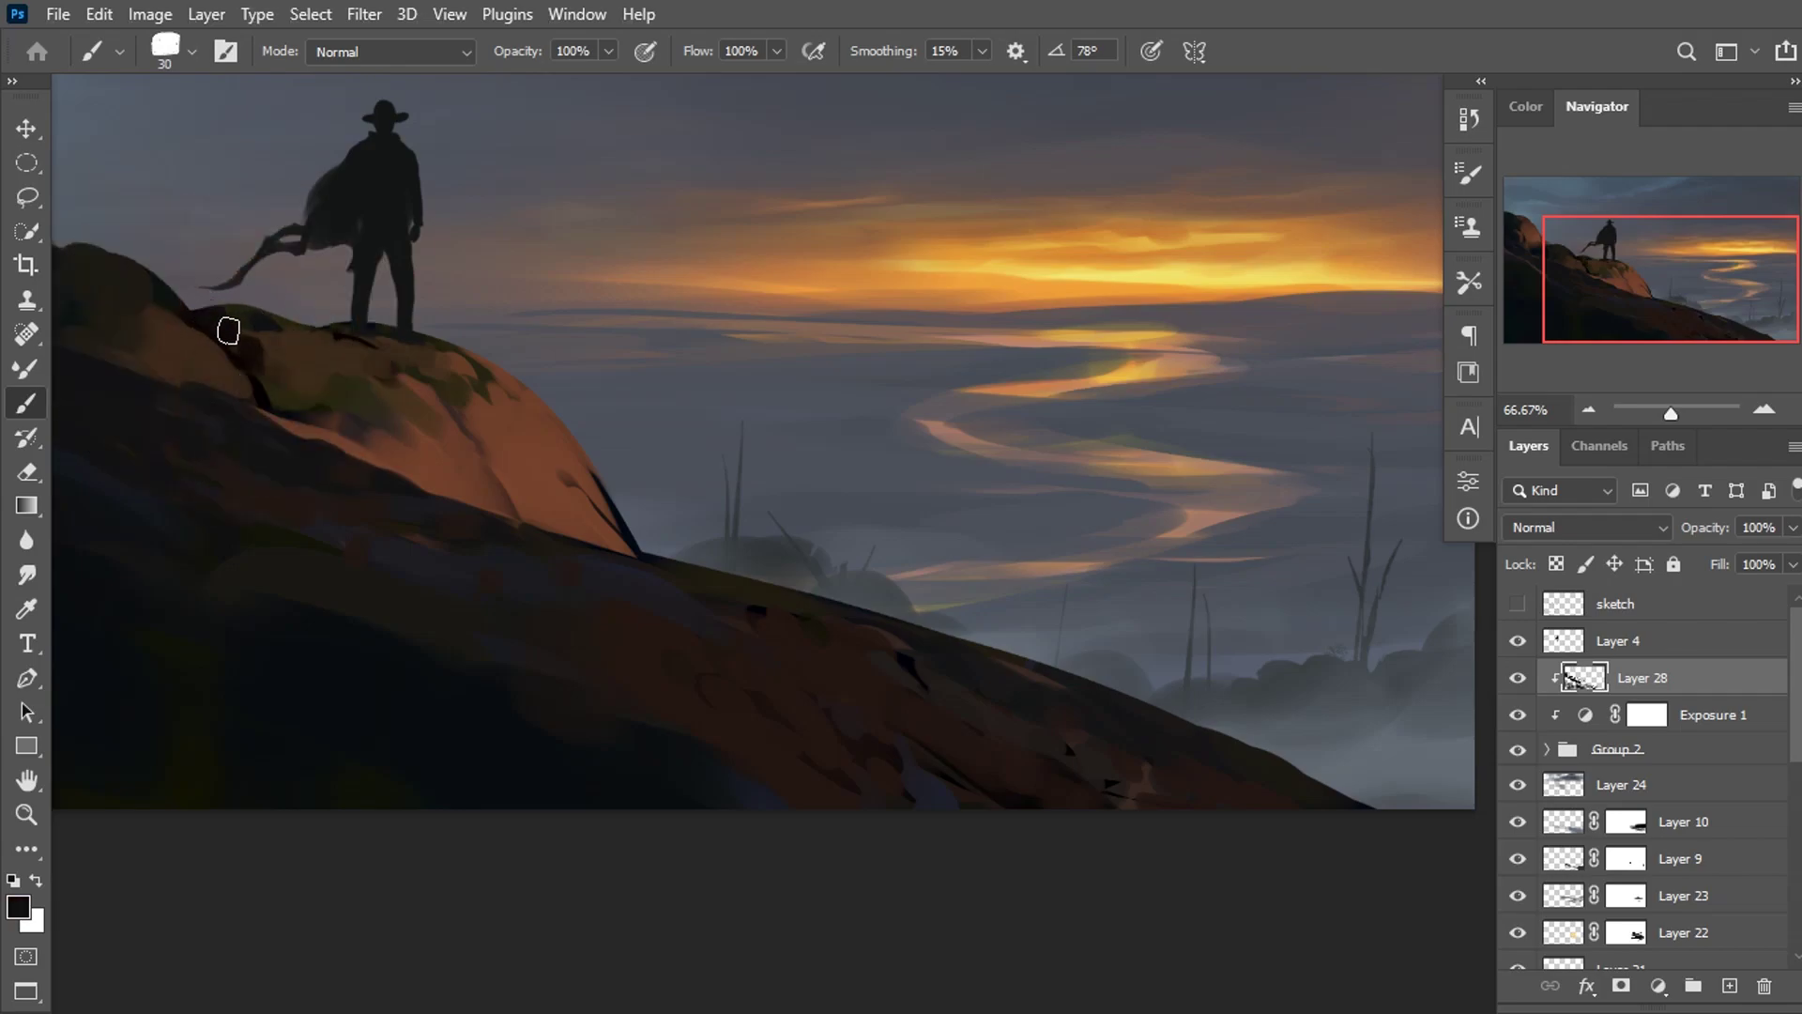
alt+click(281, 355)
alt+click(213, 320)
drag(250, 338, 268, 315)
alt+click(305, 392)
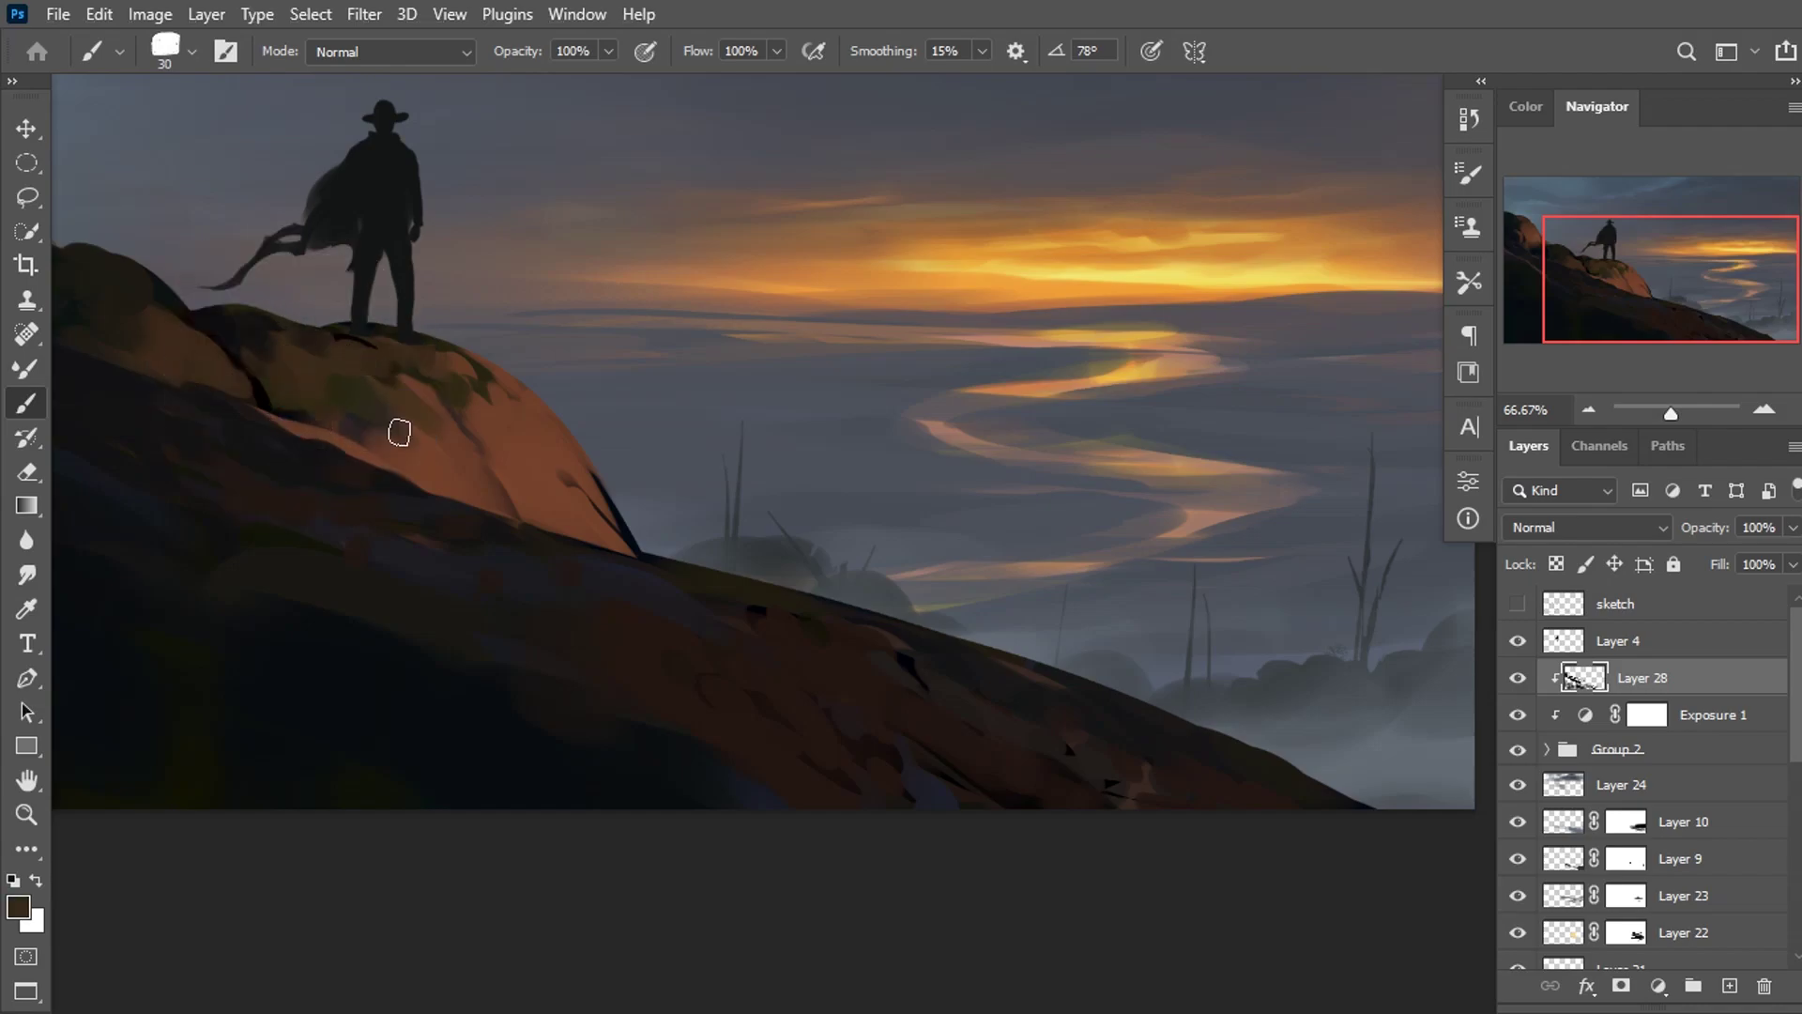
alt+click(267, 398)
Shrink the brush and sample browns and near-black from the hill's edge.
key(bracketleft)
key(bracketleft)
key(bracketleft)
alt+click(482, 441)
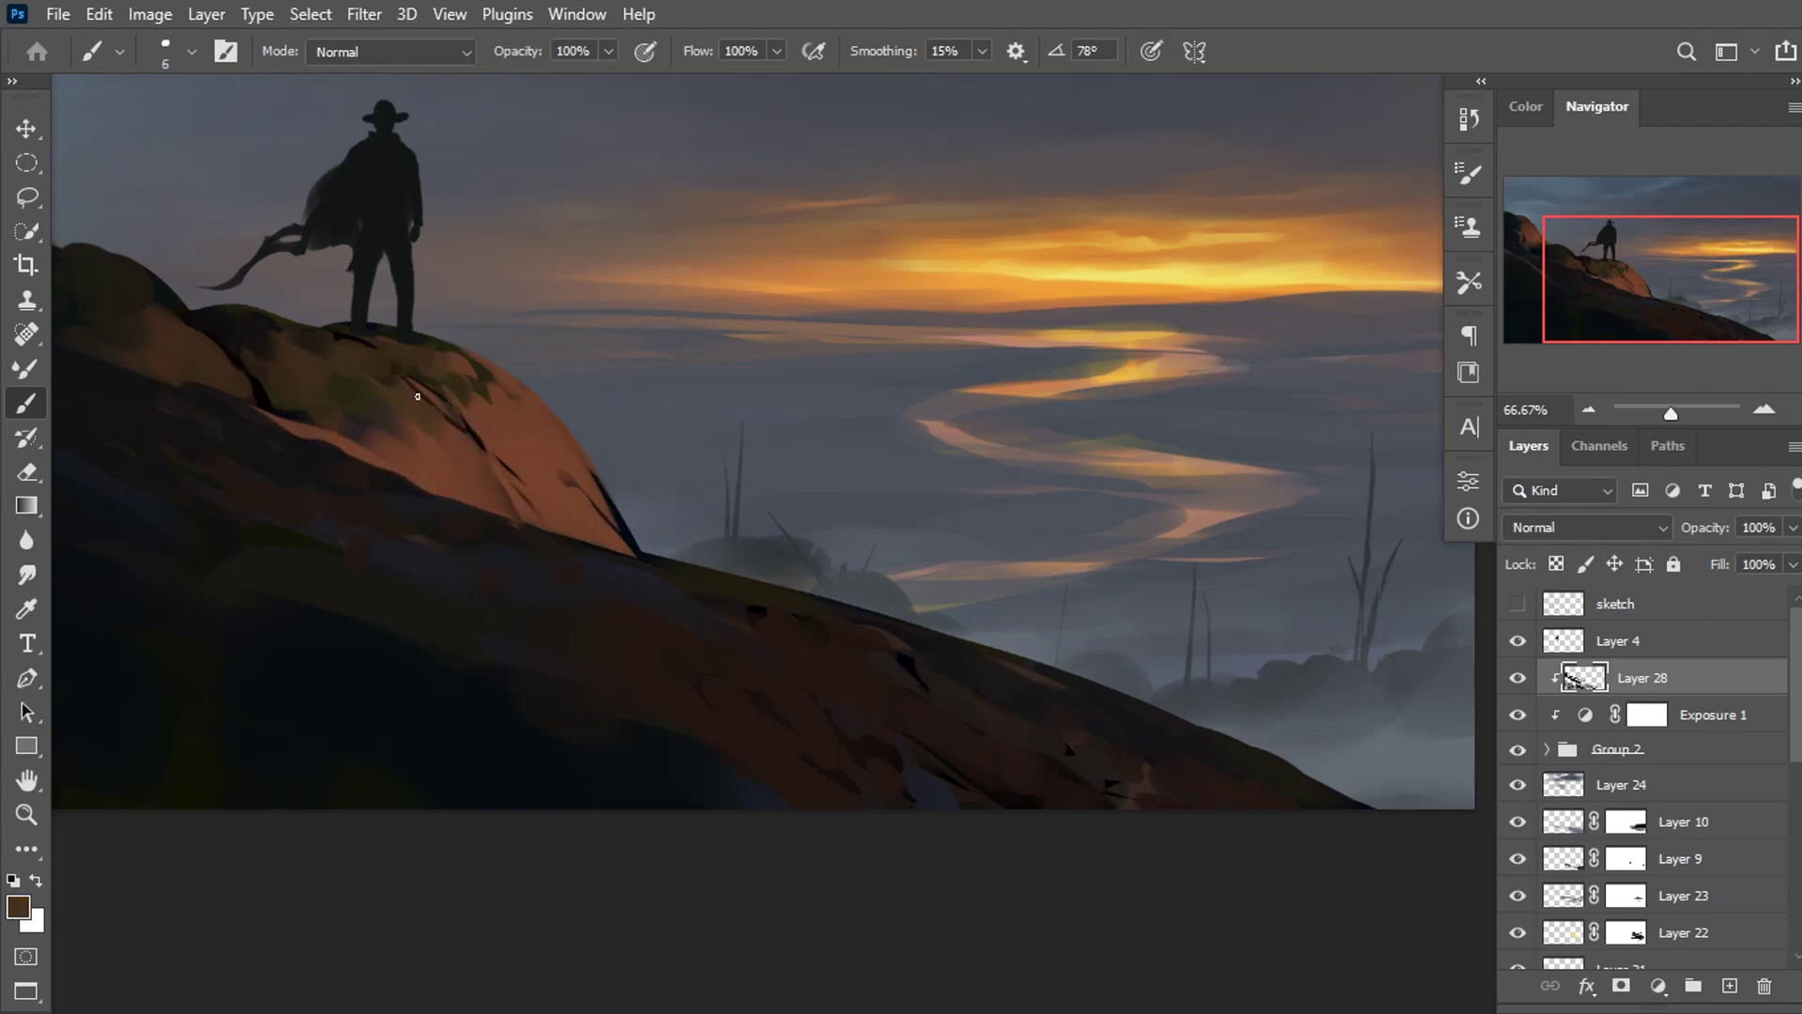
alt+click(472, 426)
alt+click(580, 490)
alt+click(647, 553)
scroll(766, 422, down, 1)
Add a Hue/Saturation adjustment above Layer 24 at Hue −7, Saturation −11, Lightness −5.
scroll(766, 421, down, 3)
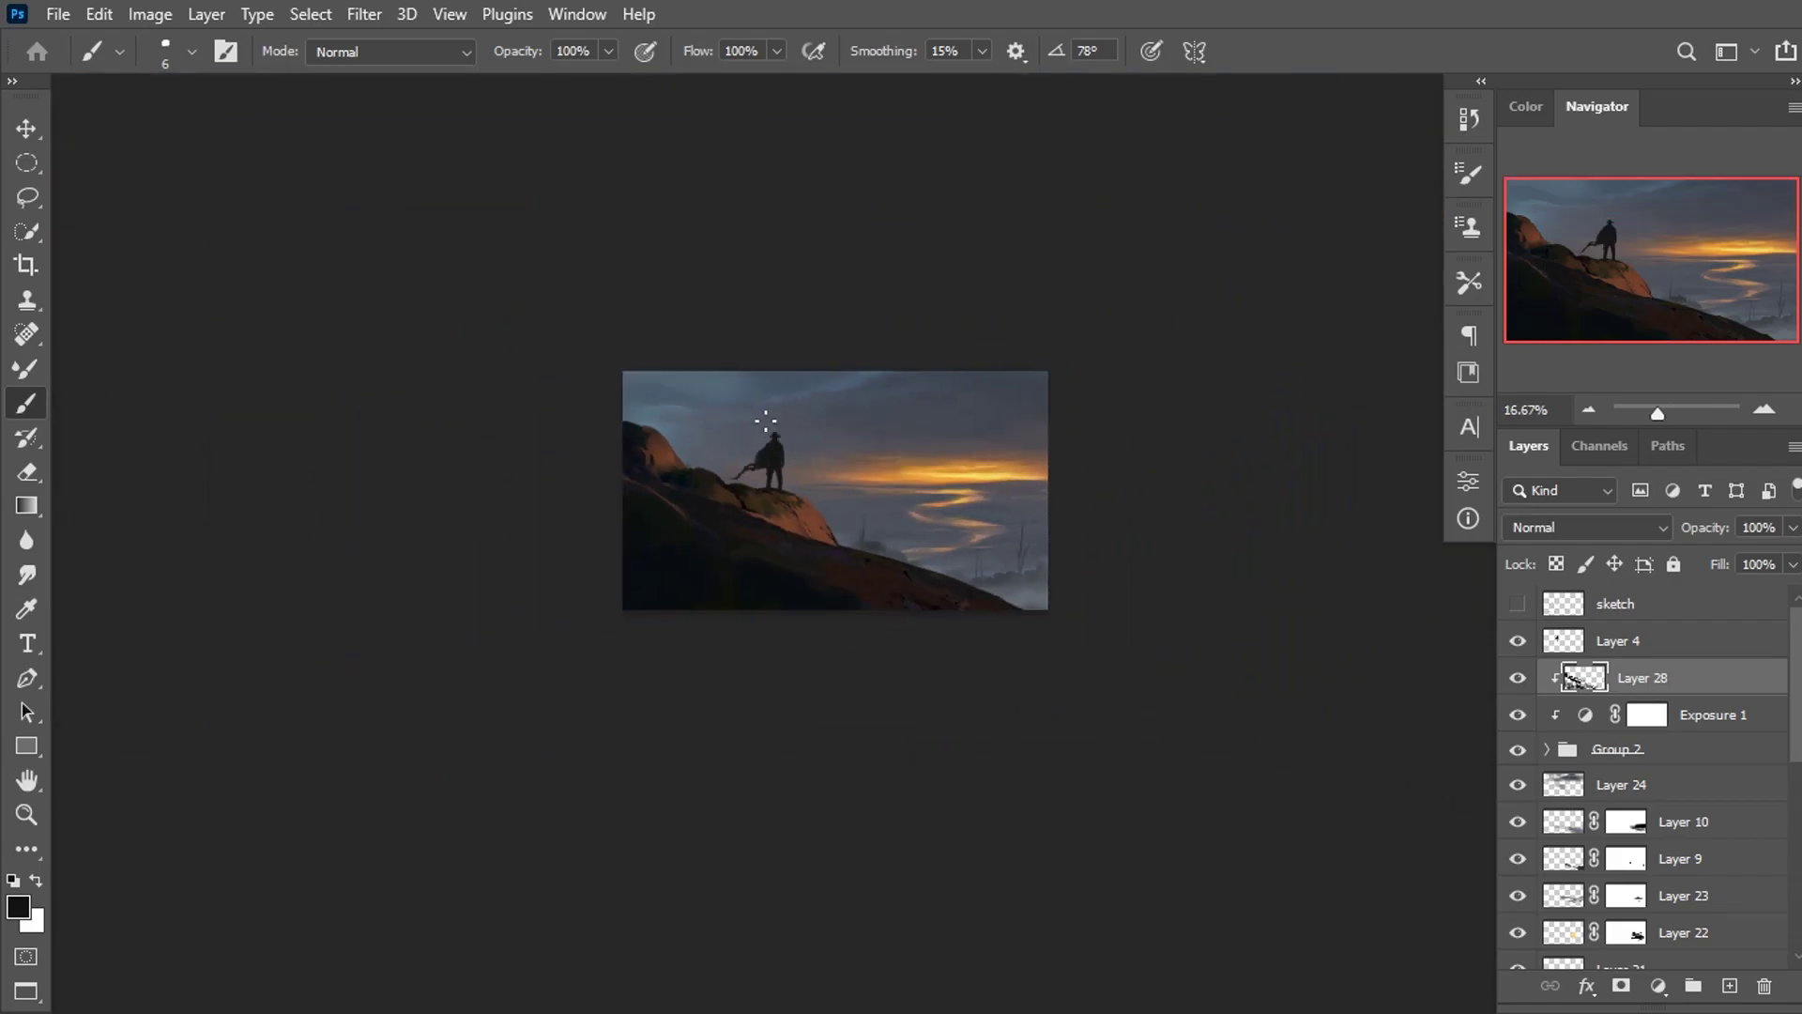
scroll(766, 420, up, 2)
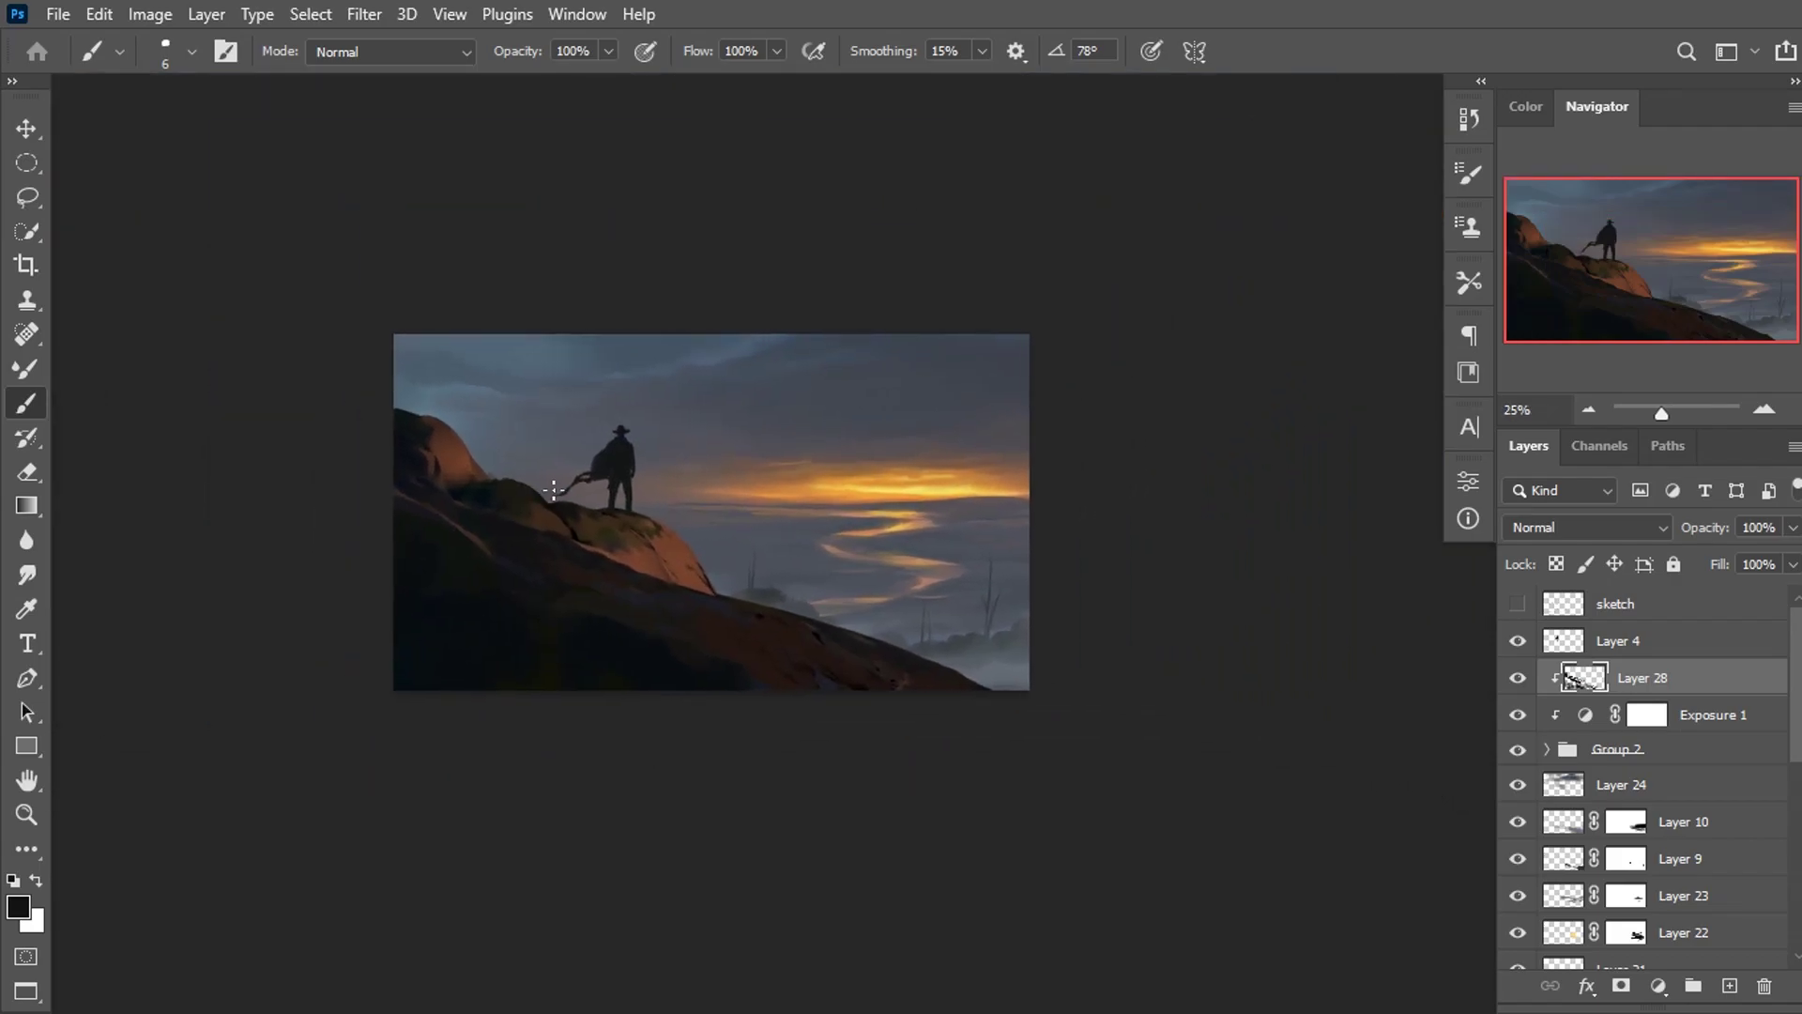
click(1636, 779)
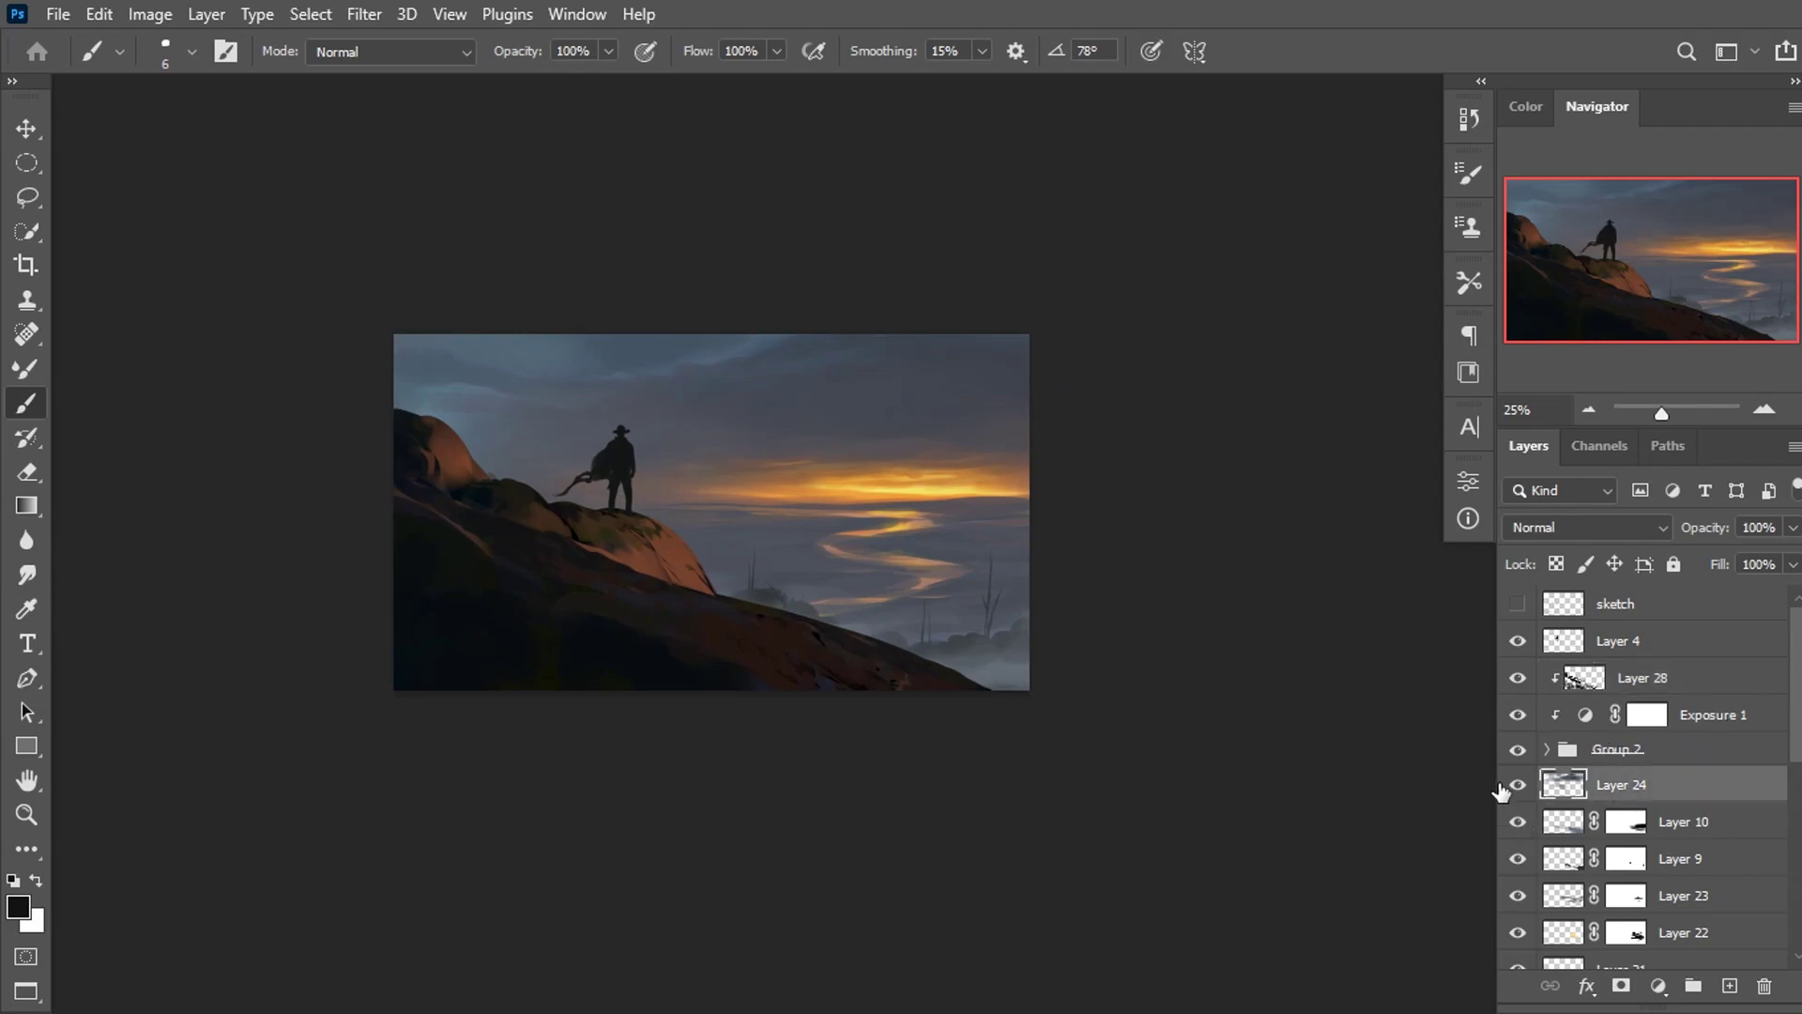
click(1658, 985)
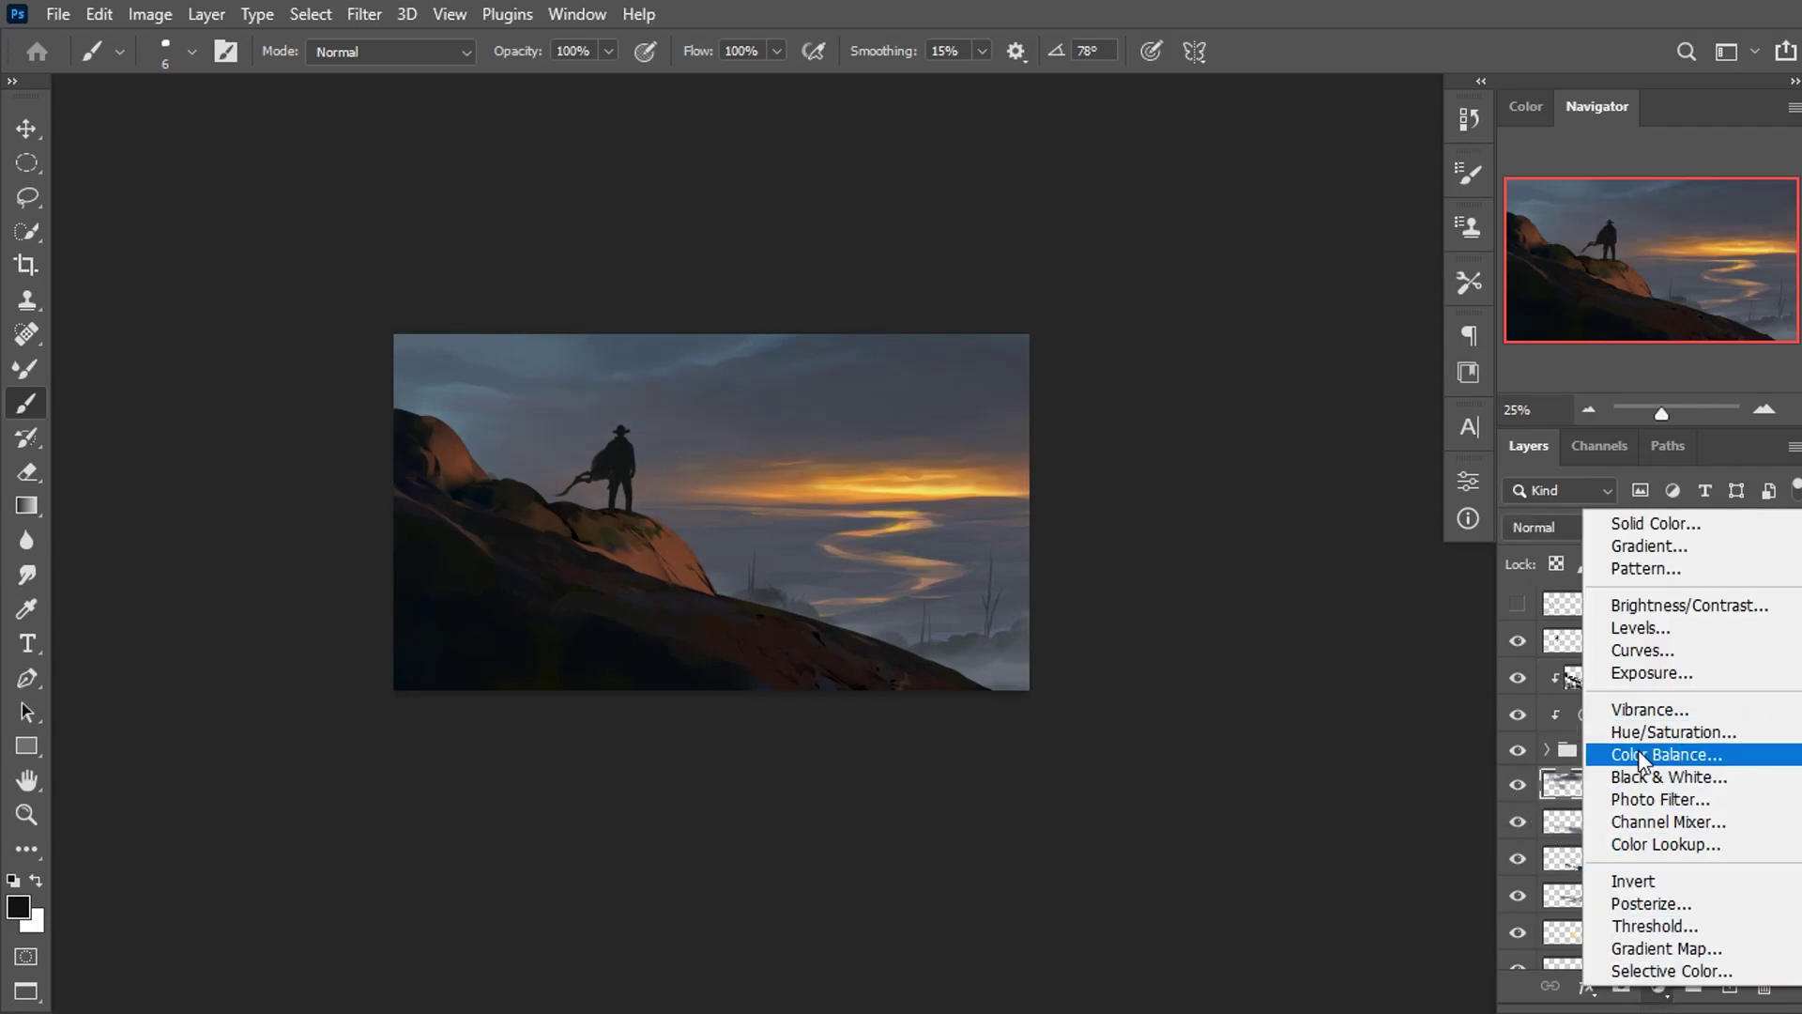
click(1652, 730)
mouse_move(1267, 646)
mouse_down()
mouse_move(1272, 710)
mouse_move(1284, 664)
mouse_up()
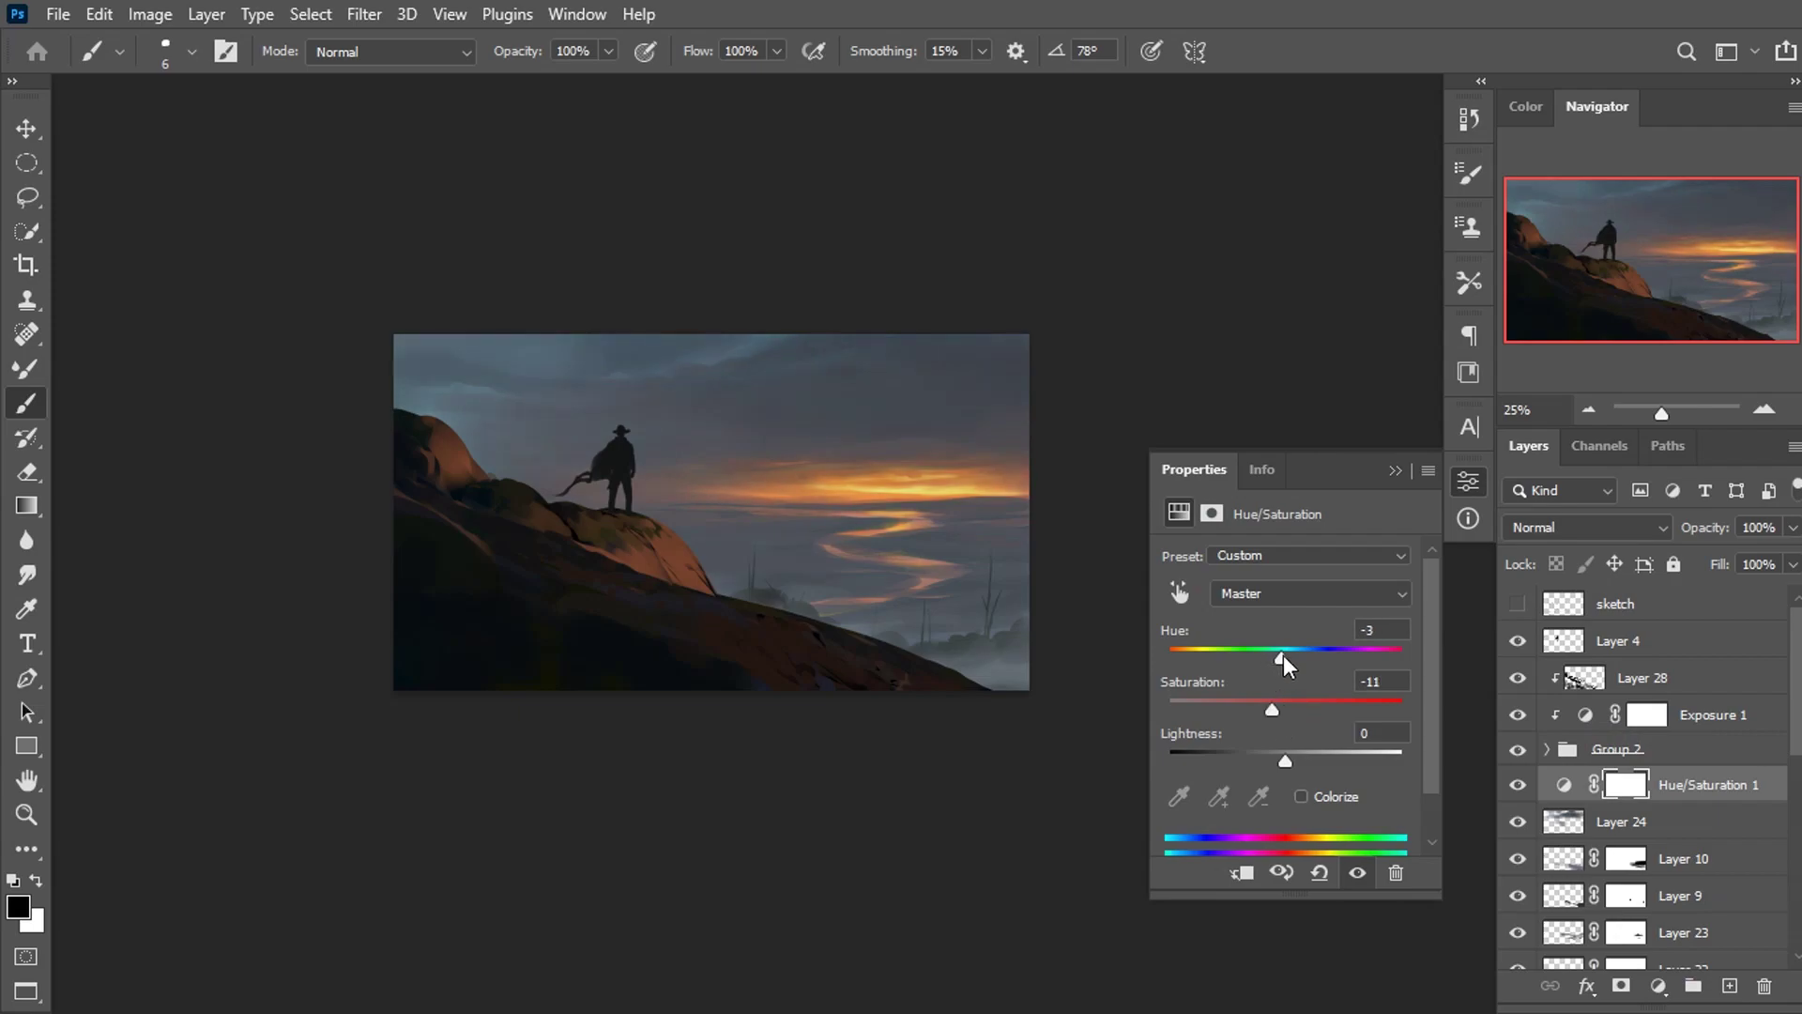
click(1358, 872)
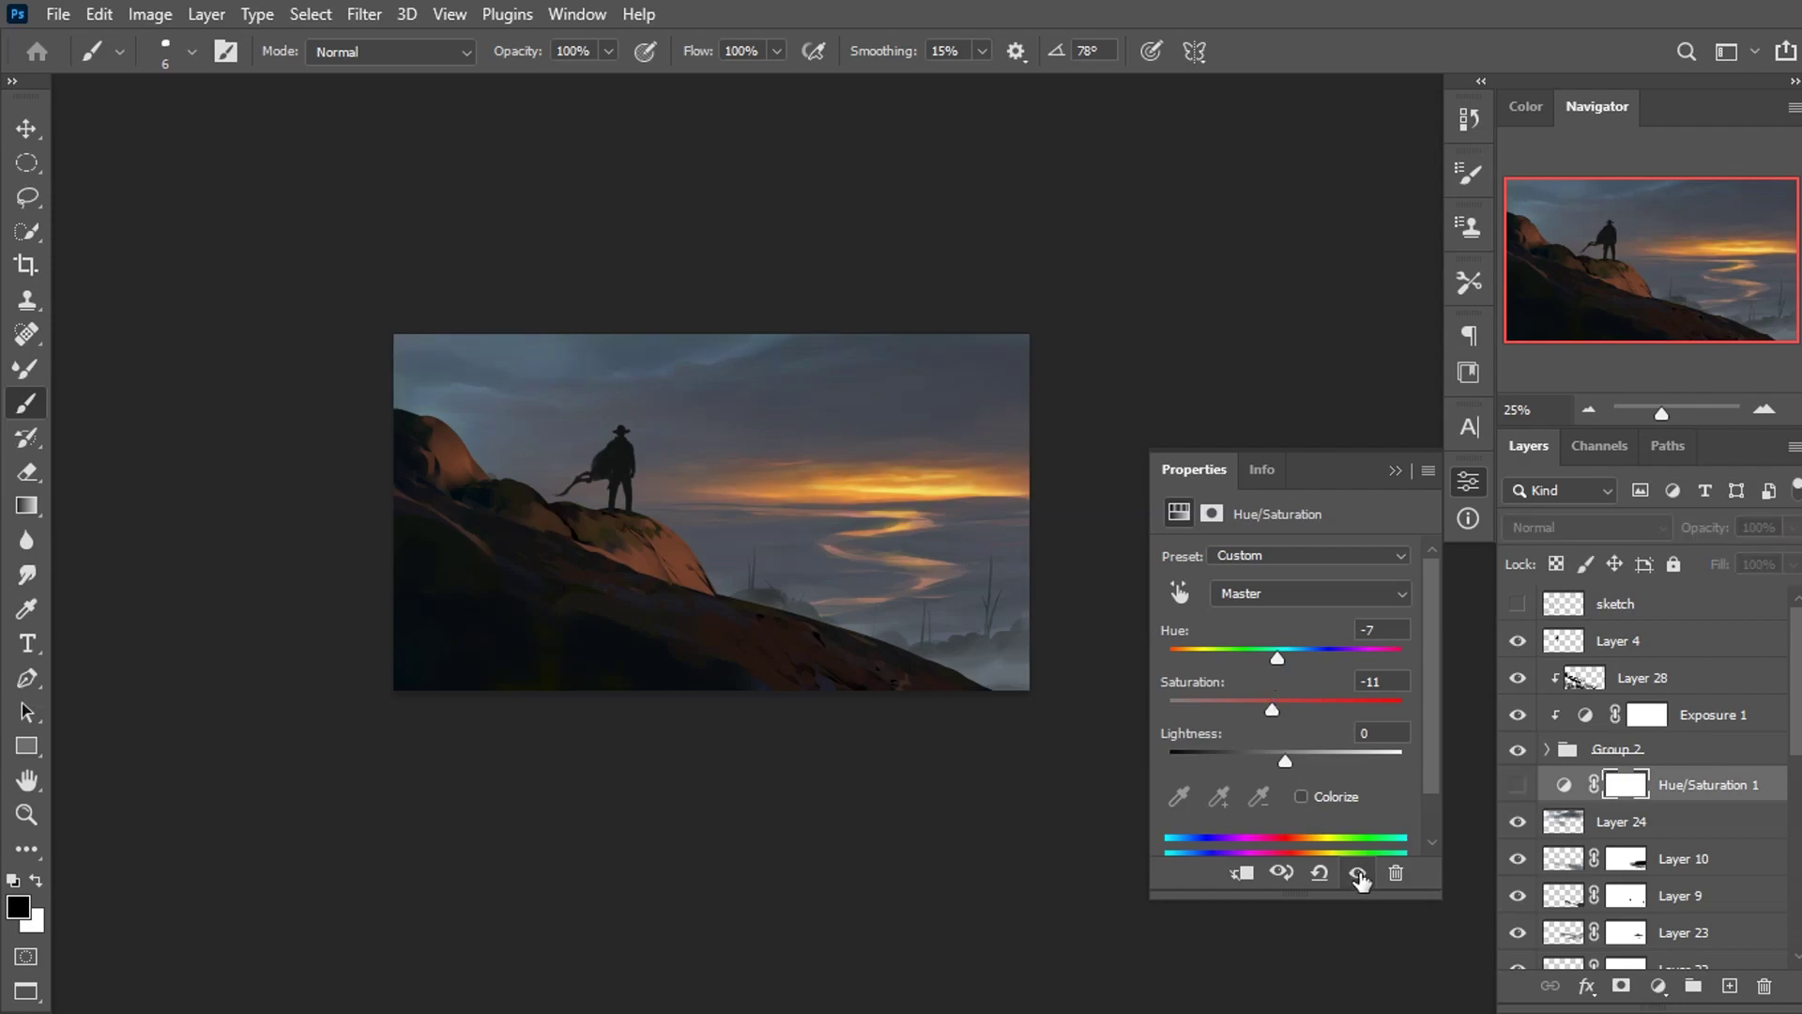
drag(1285, 761, 1296, 760)
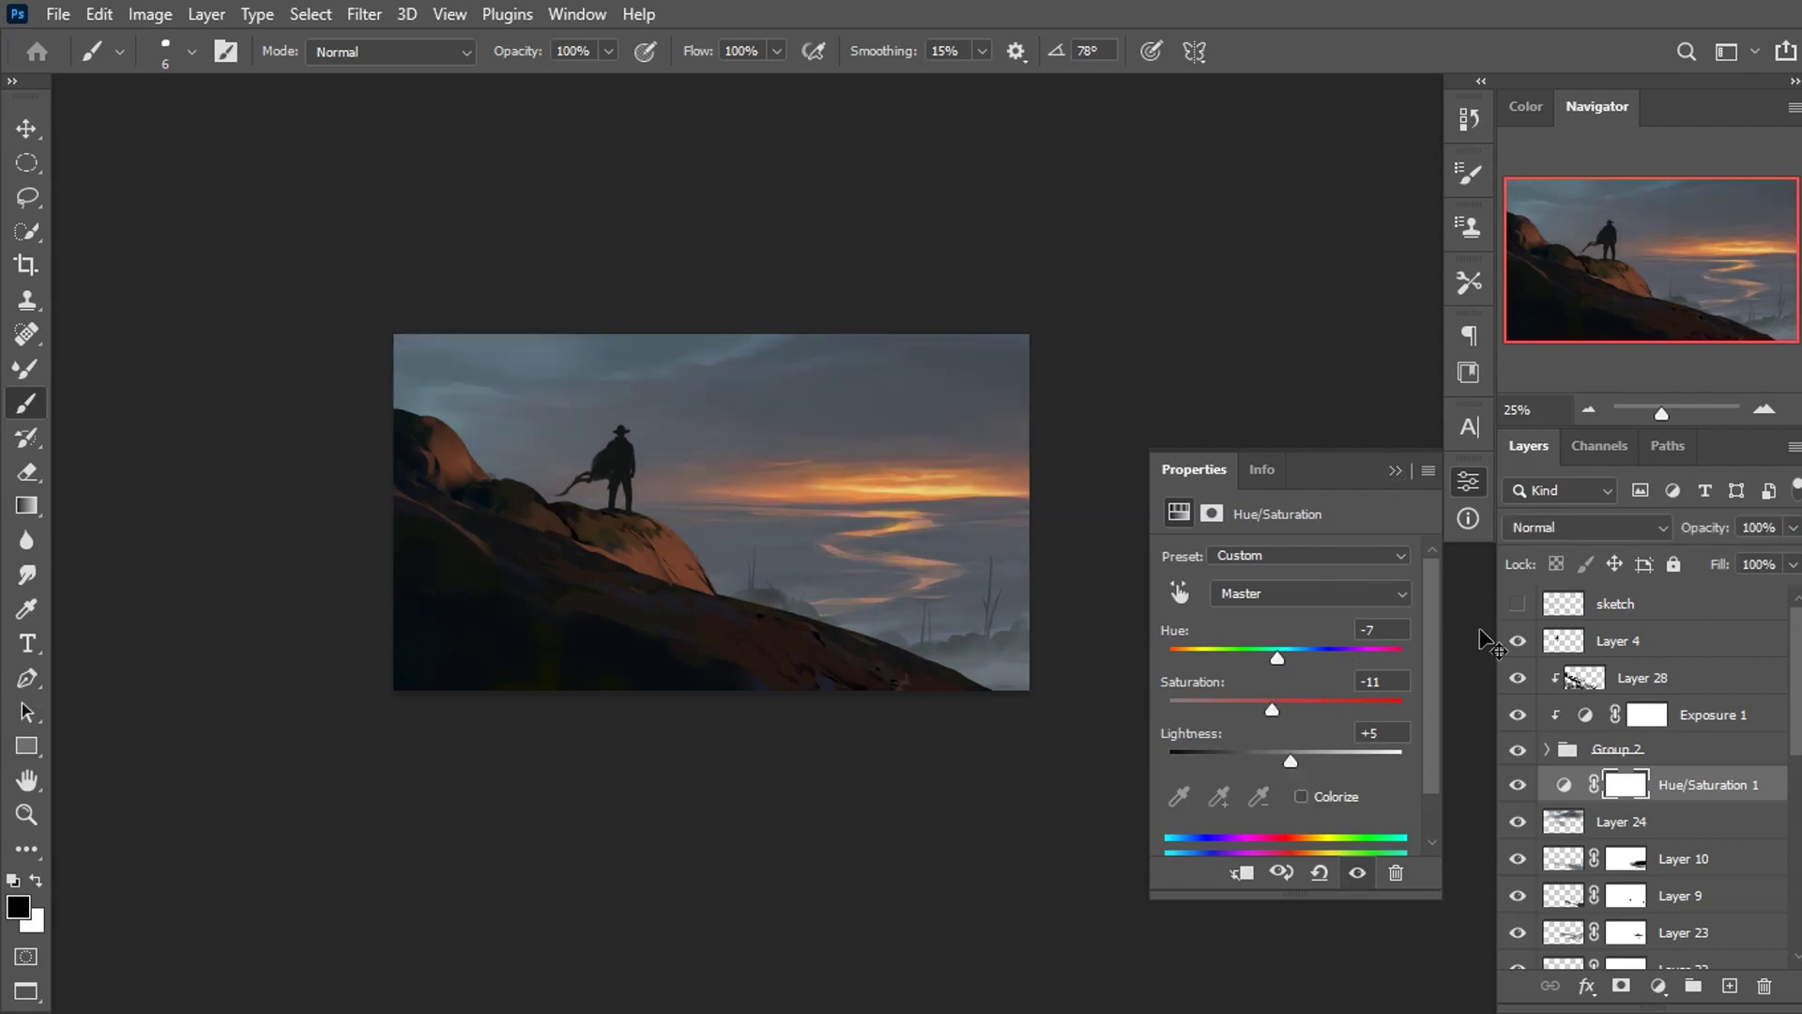
key(ctrl+z)
click(1358, 878)
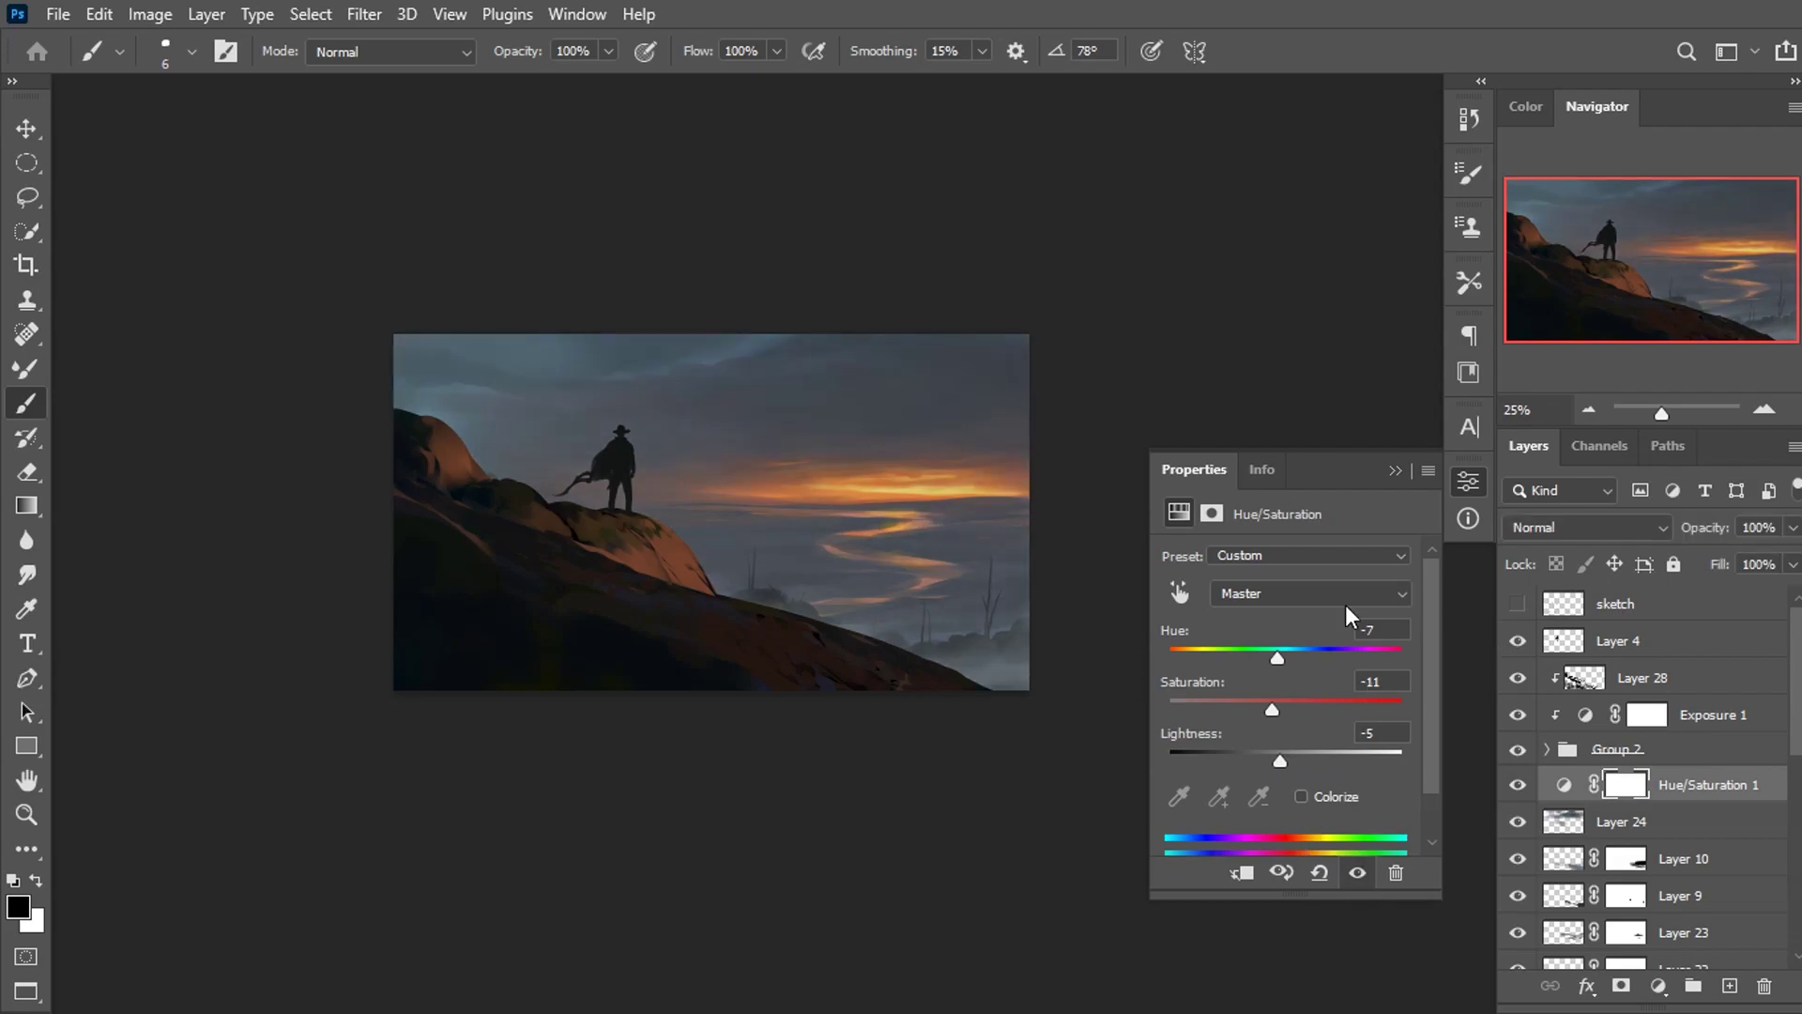
click(1395, 471)
Lower Exposure 1's offset to darken the image.
double_click(1585, 719)
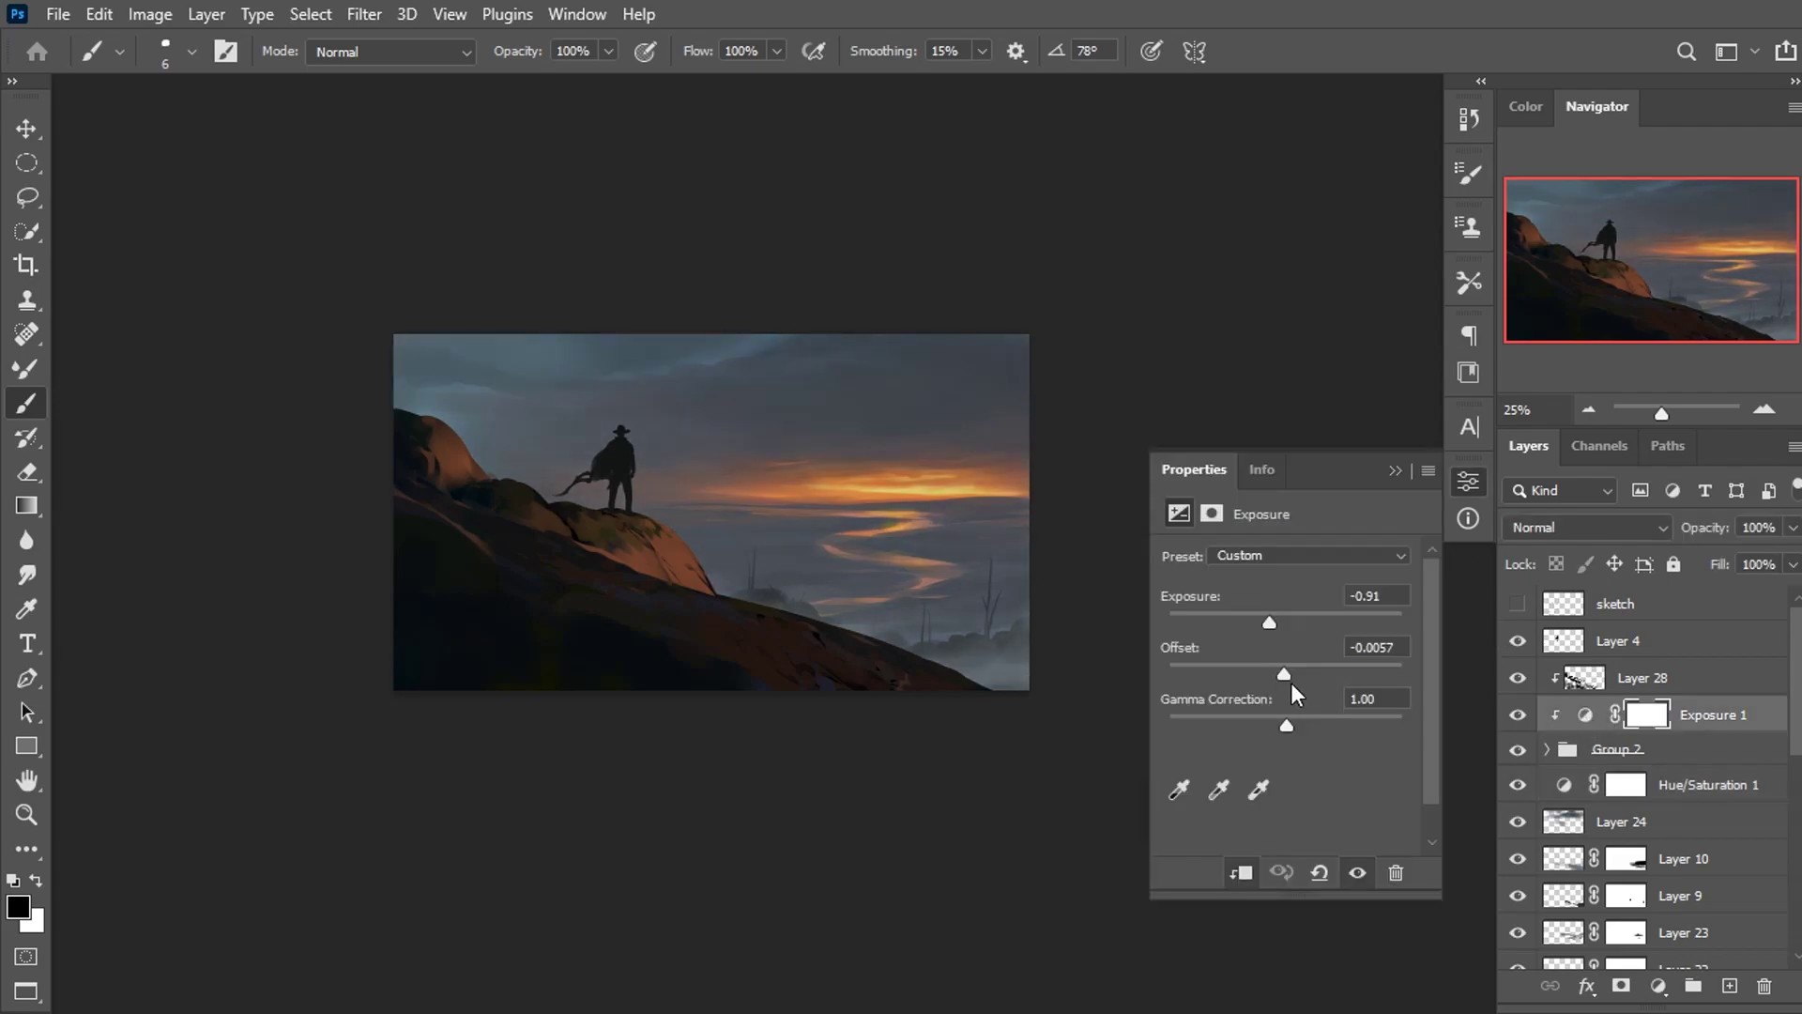
click(1271, 672)
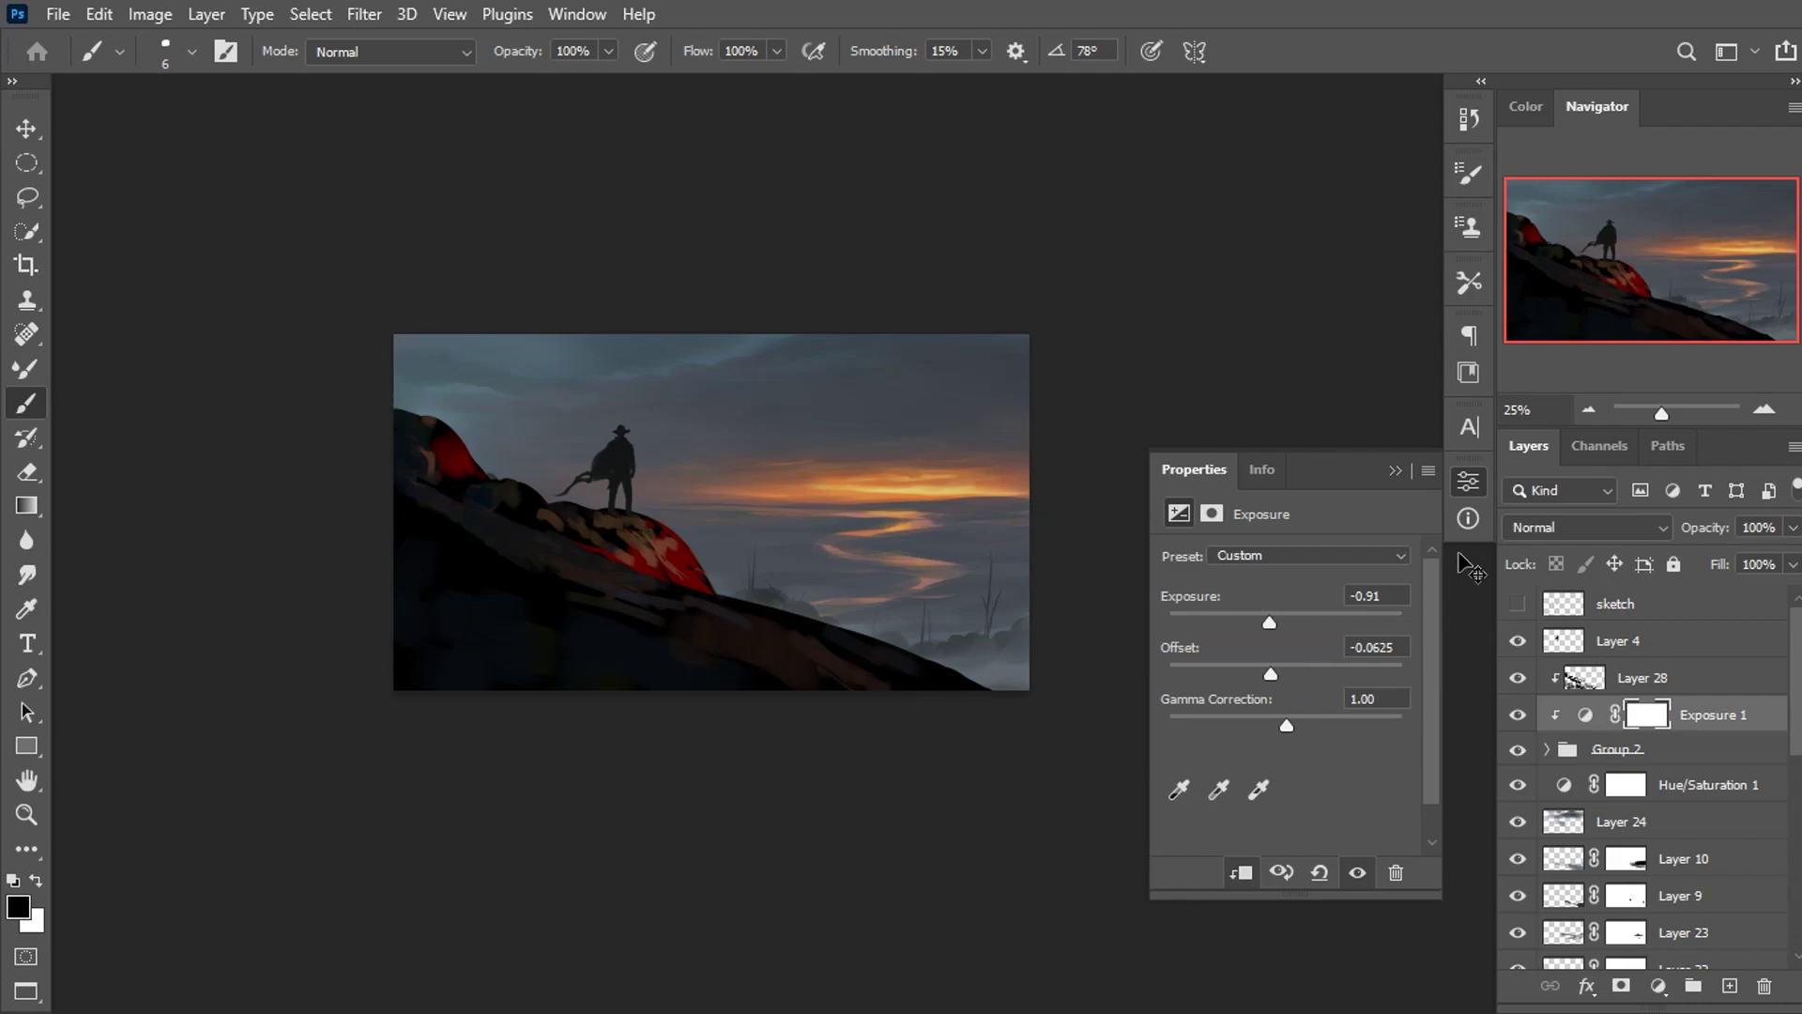
click(1399, 467)
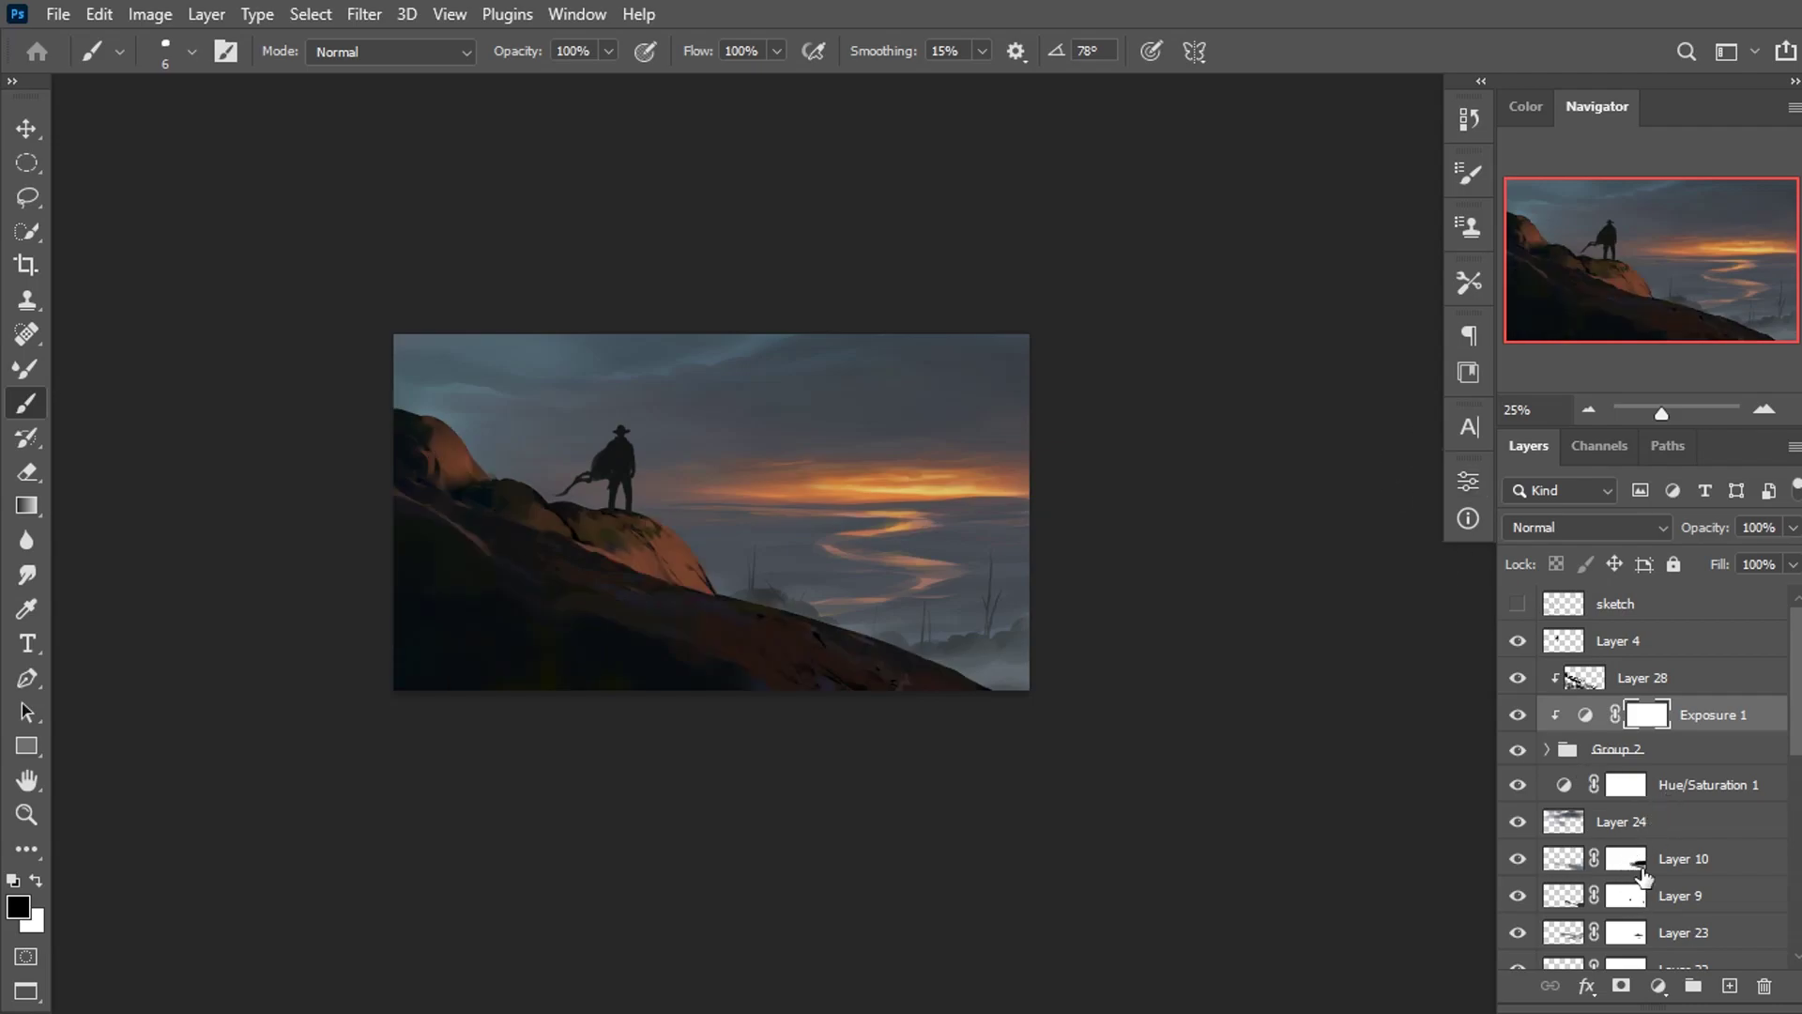
Add an Exposure adjustment above Hue/Saturation 1 at +0.15 exposure and −0.0114 offset, then toggle it to compare.
click(1687, 792)
click(1658, 986)
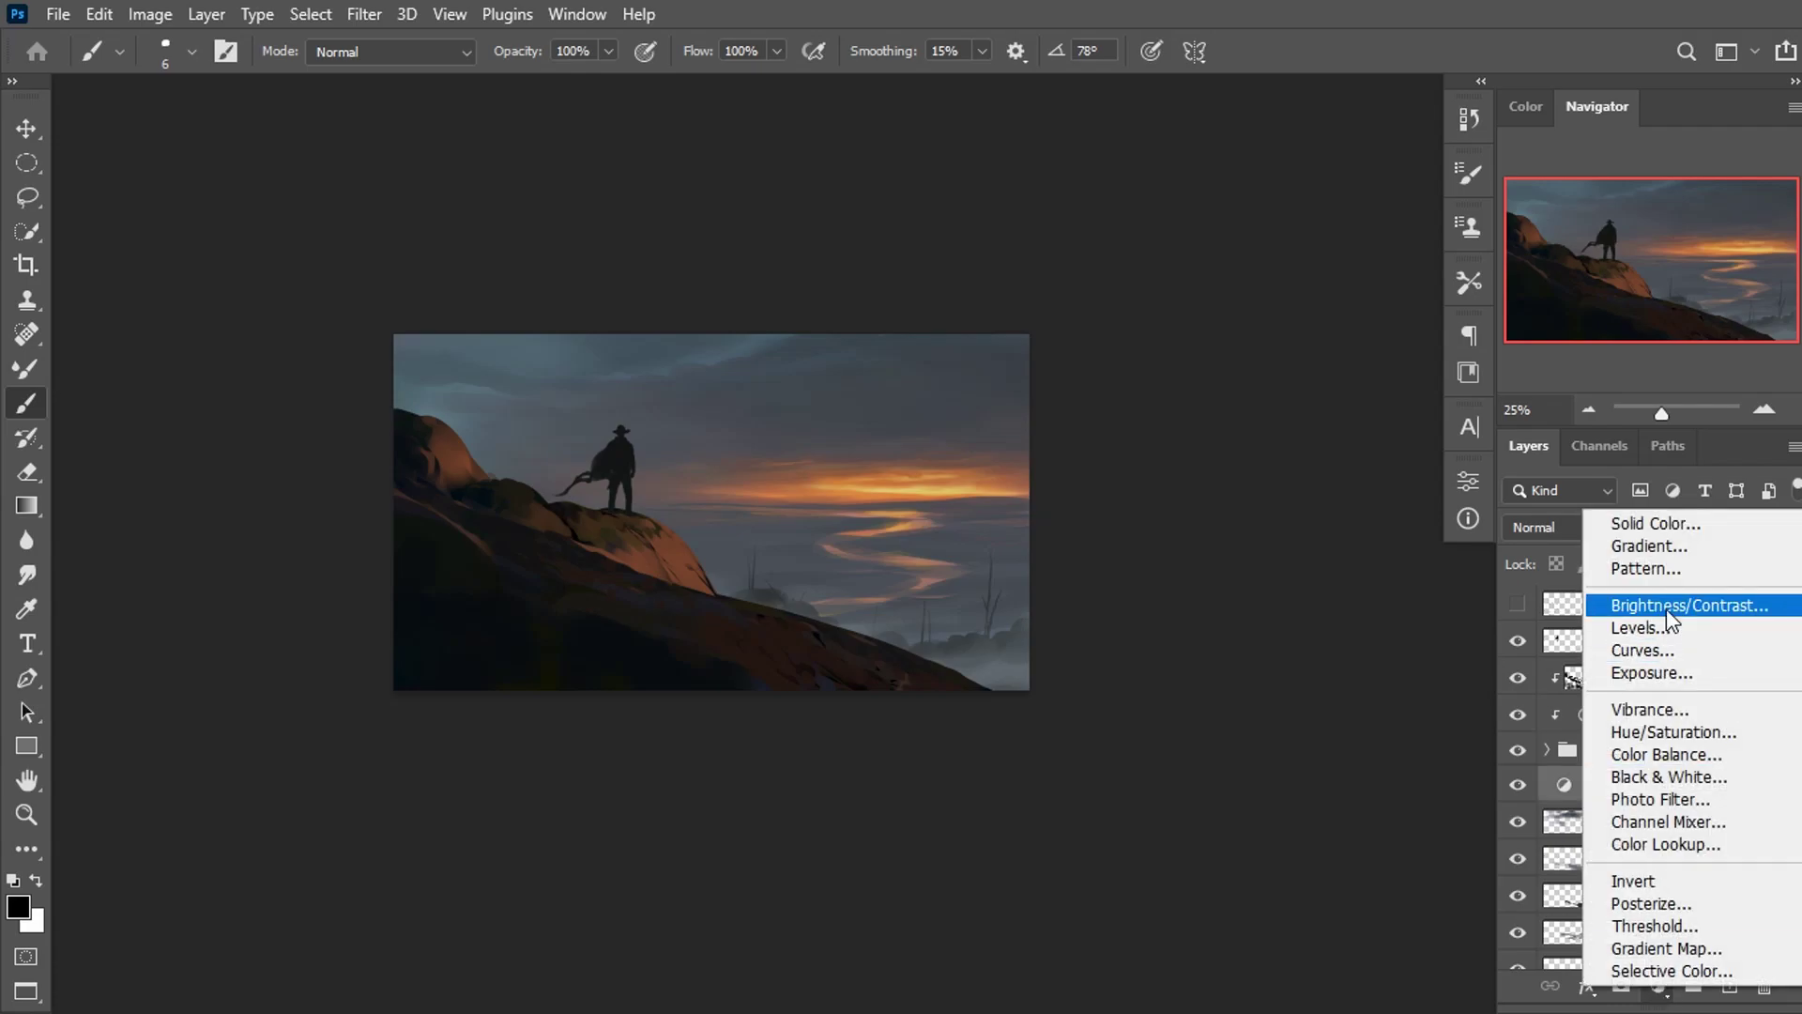
click(1665, 673)
mouse_move(1293, 624)
mouse_down()
mouse_move(1298, 668)
mouse_move(1275, 673)
mouse_move(1288, 616)
mouse_up()
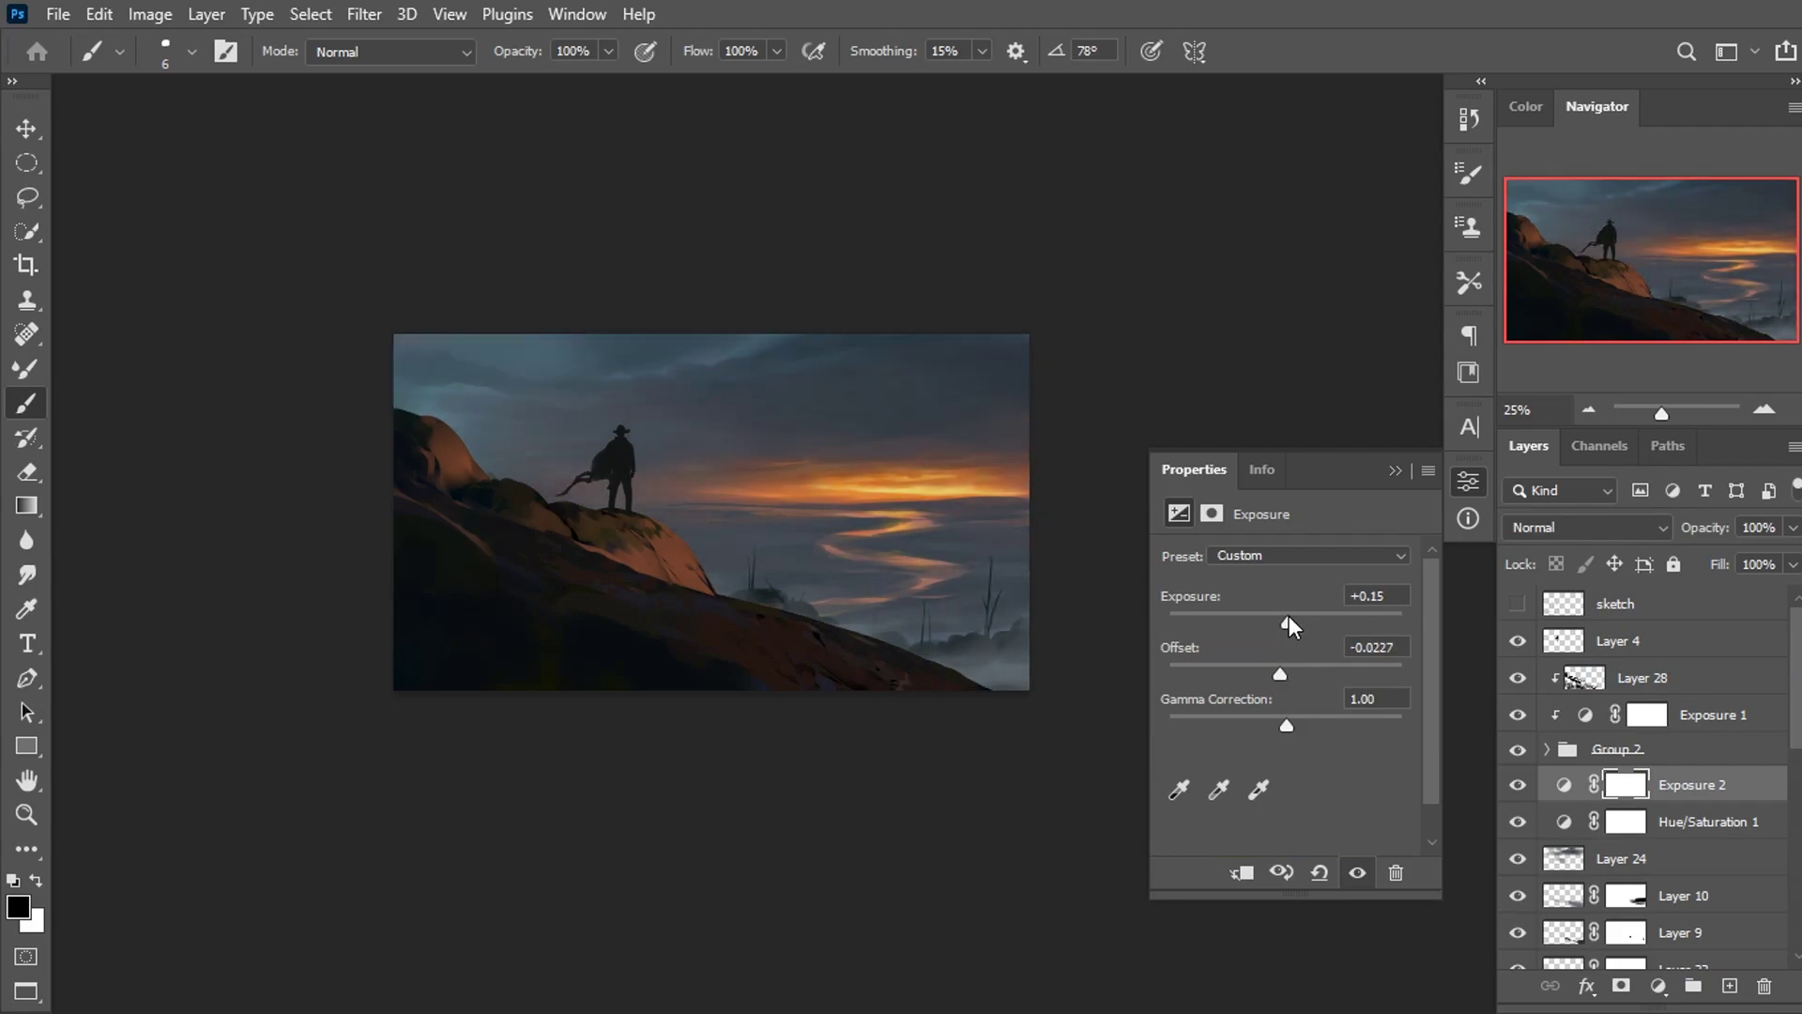
drag(1285, 671, 1282, 670)
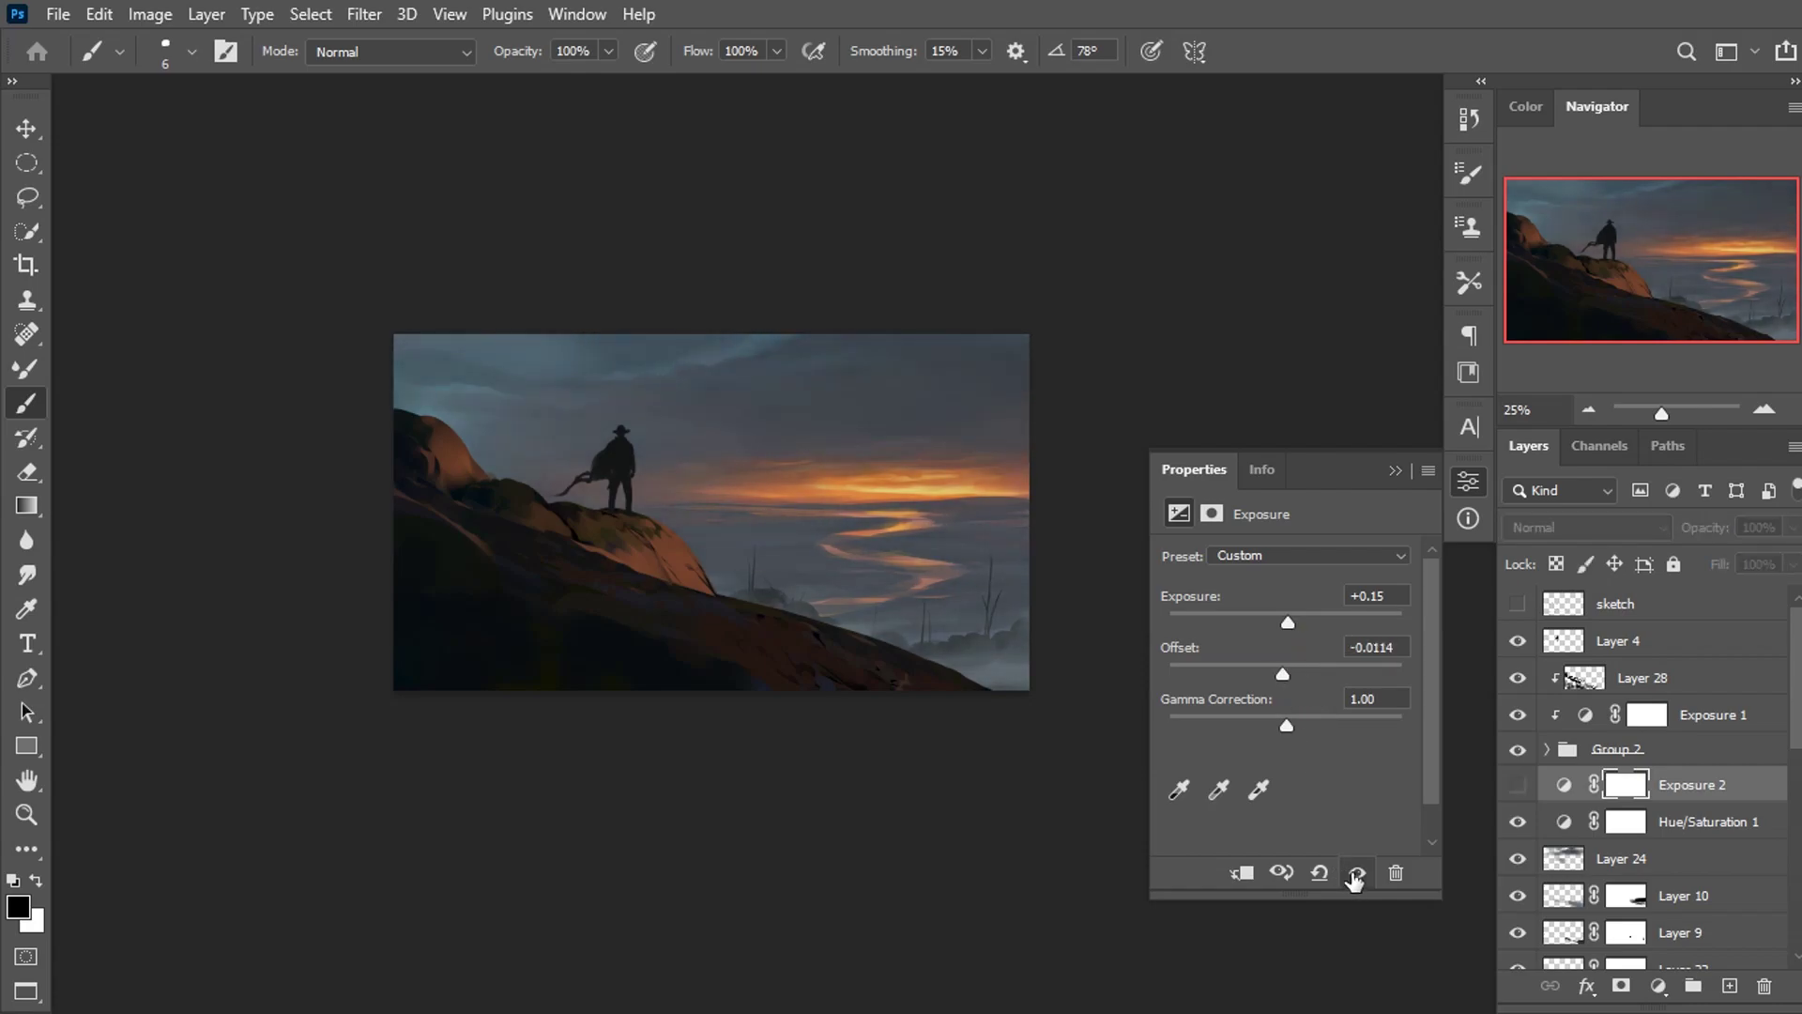
click(1396, 470)
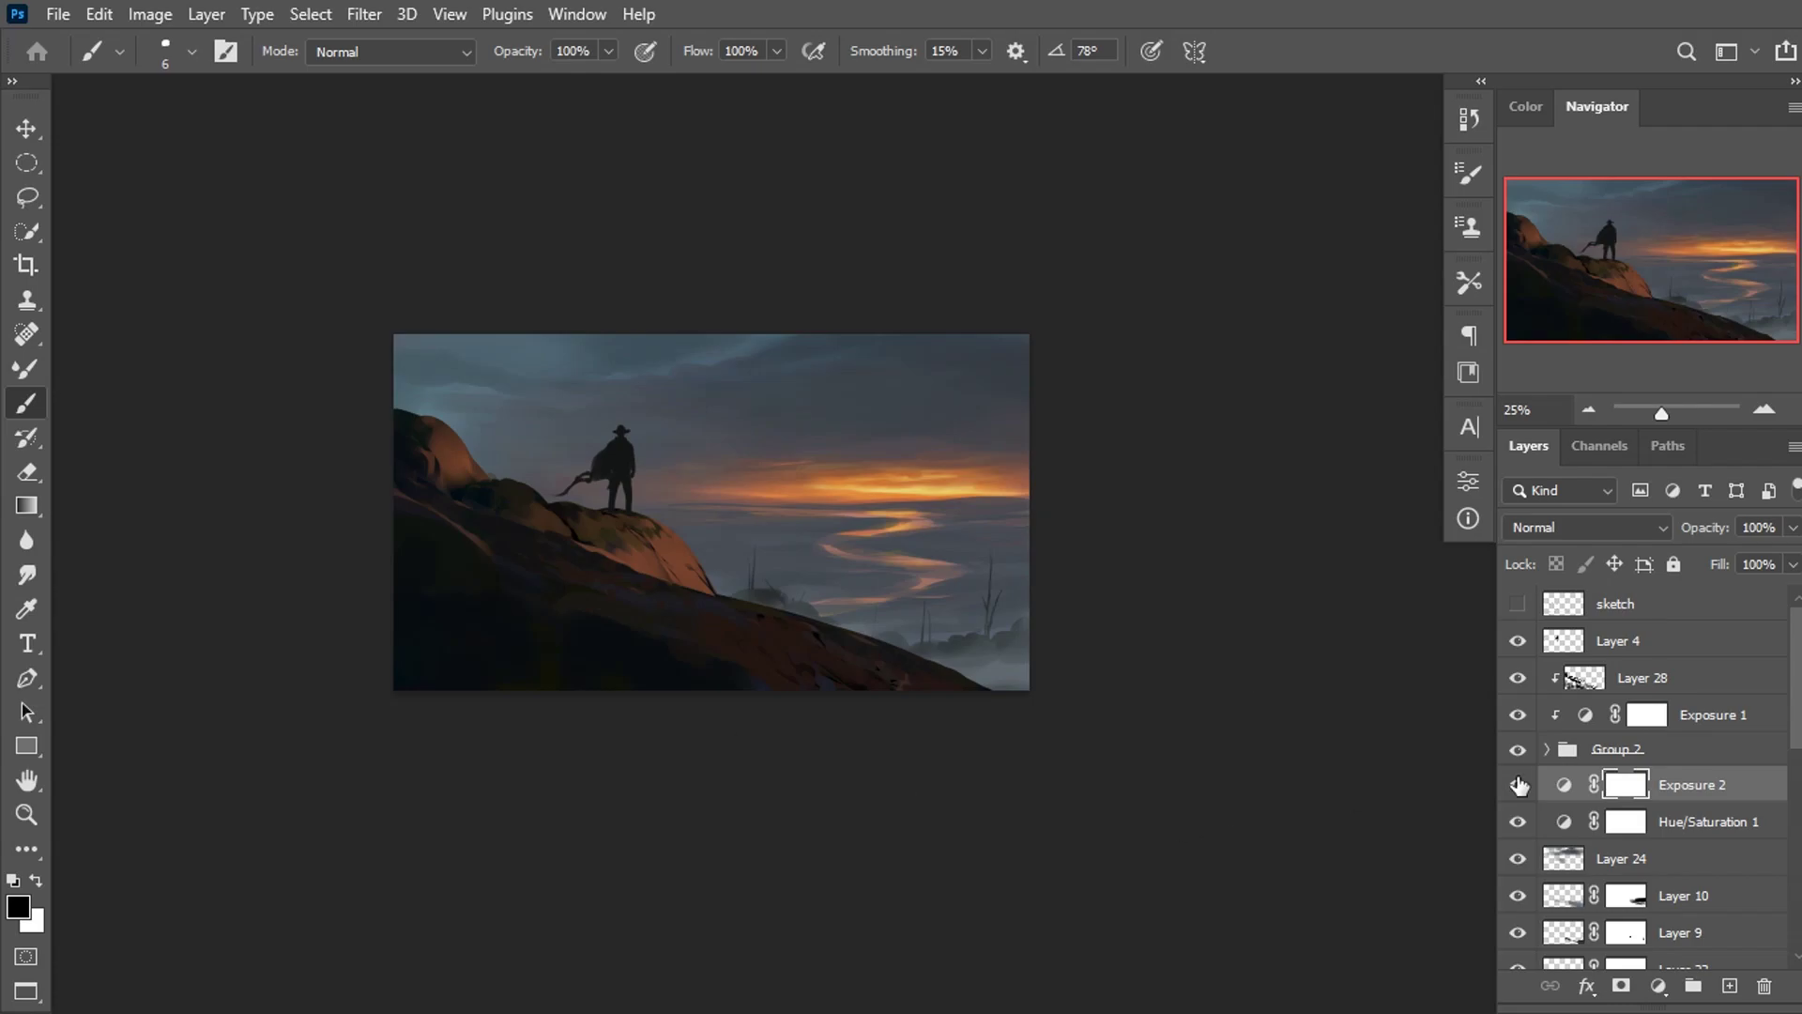
click(1517, 858)
Add a new layer and pick the 125 px Brush texture 2 preset with a dark blue-grey colour.
click(1730, 986)
right_click(787, 451)
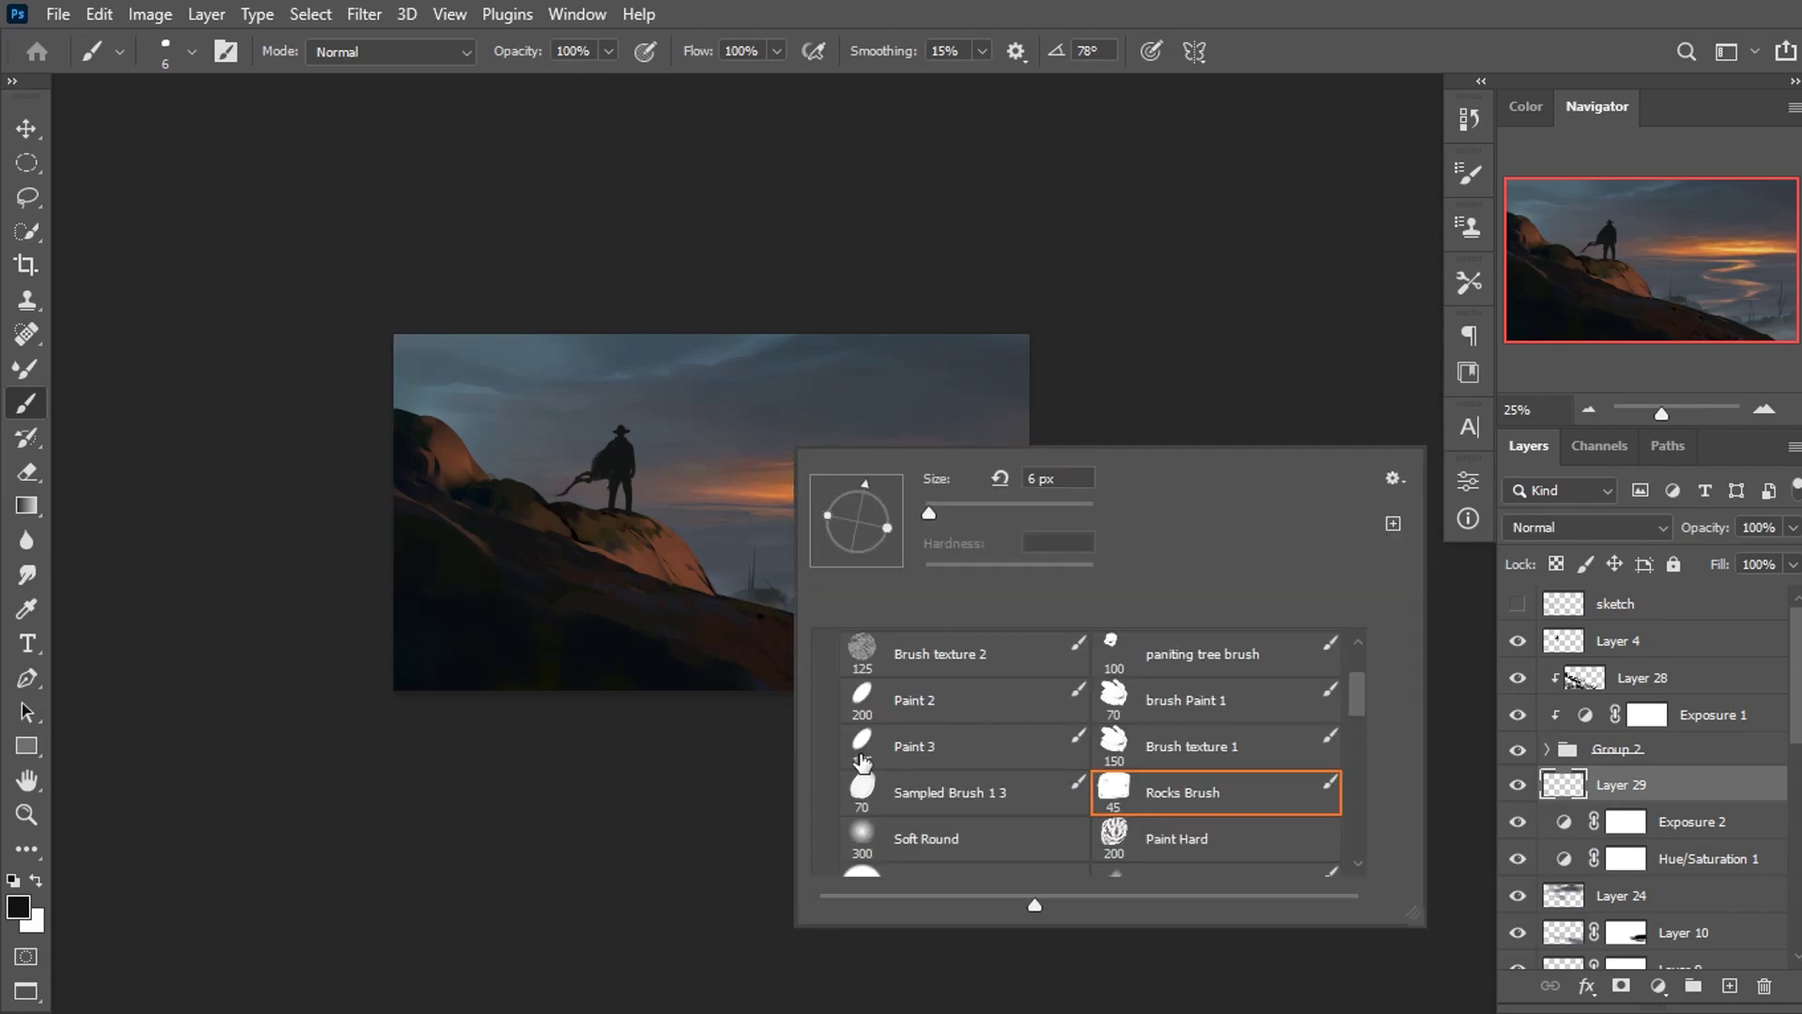
click(909, 648)
click(976, 428)
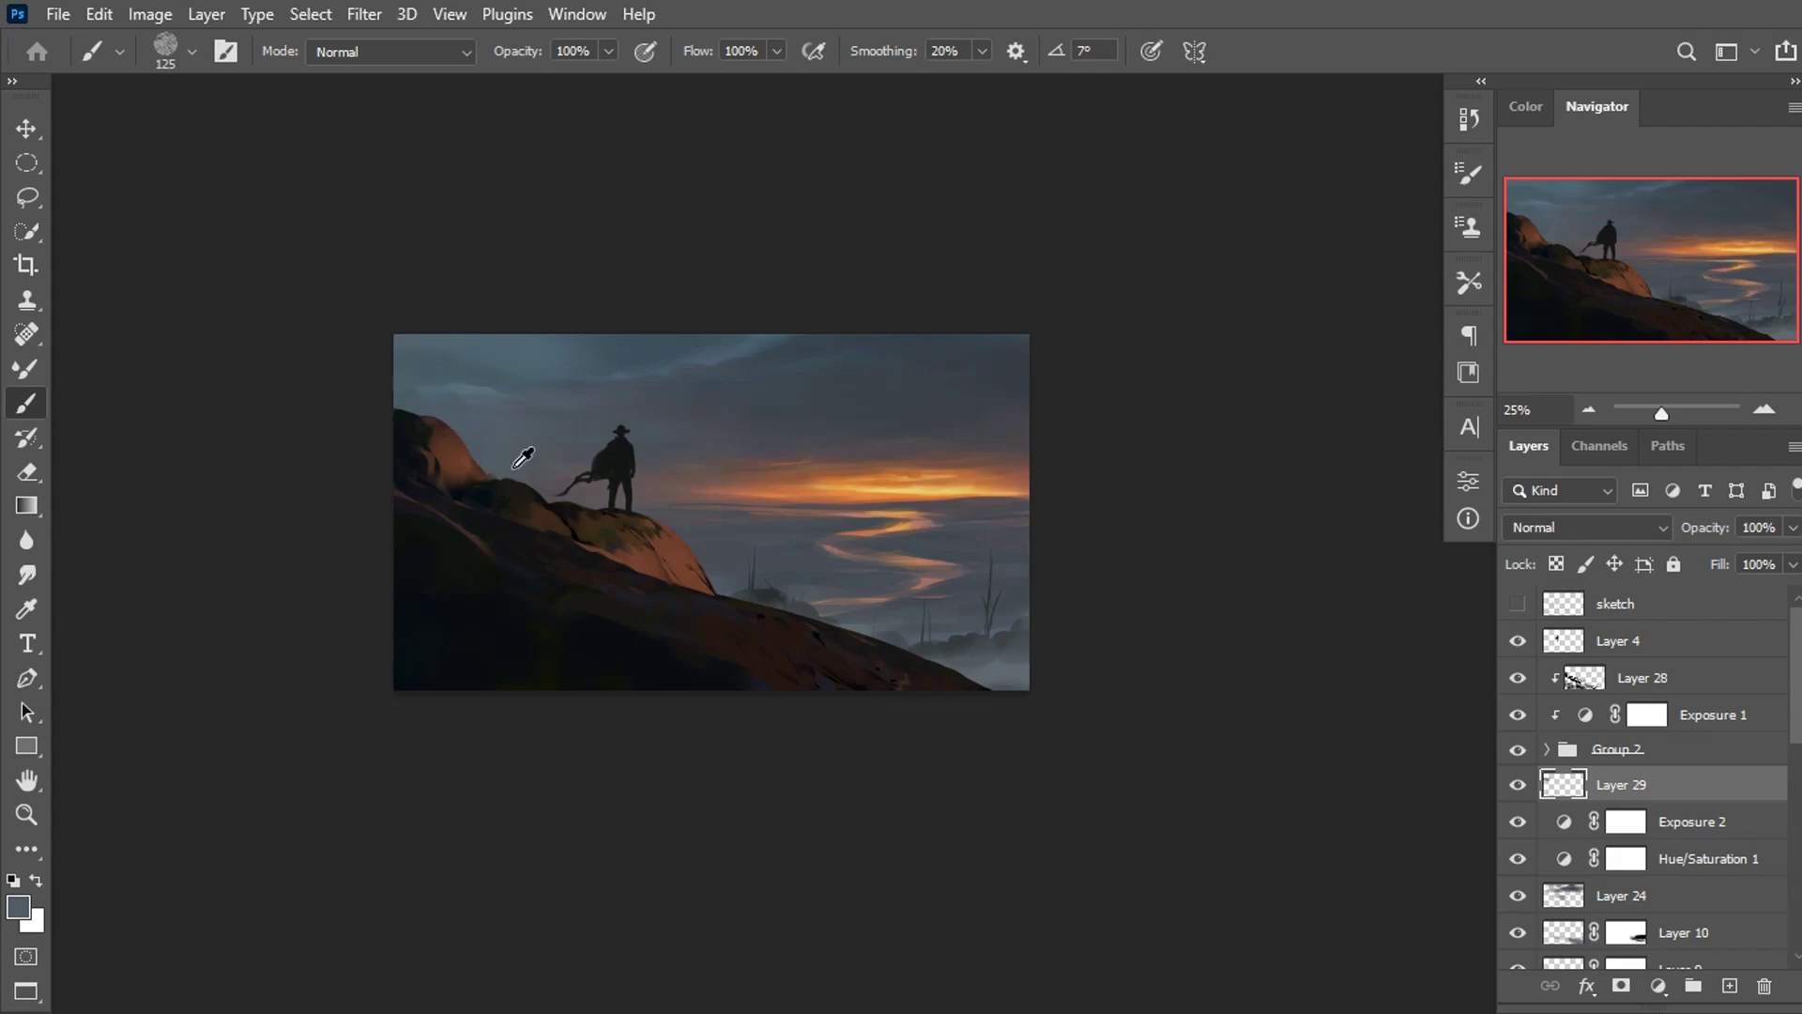
alt+click(590, 411)
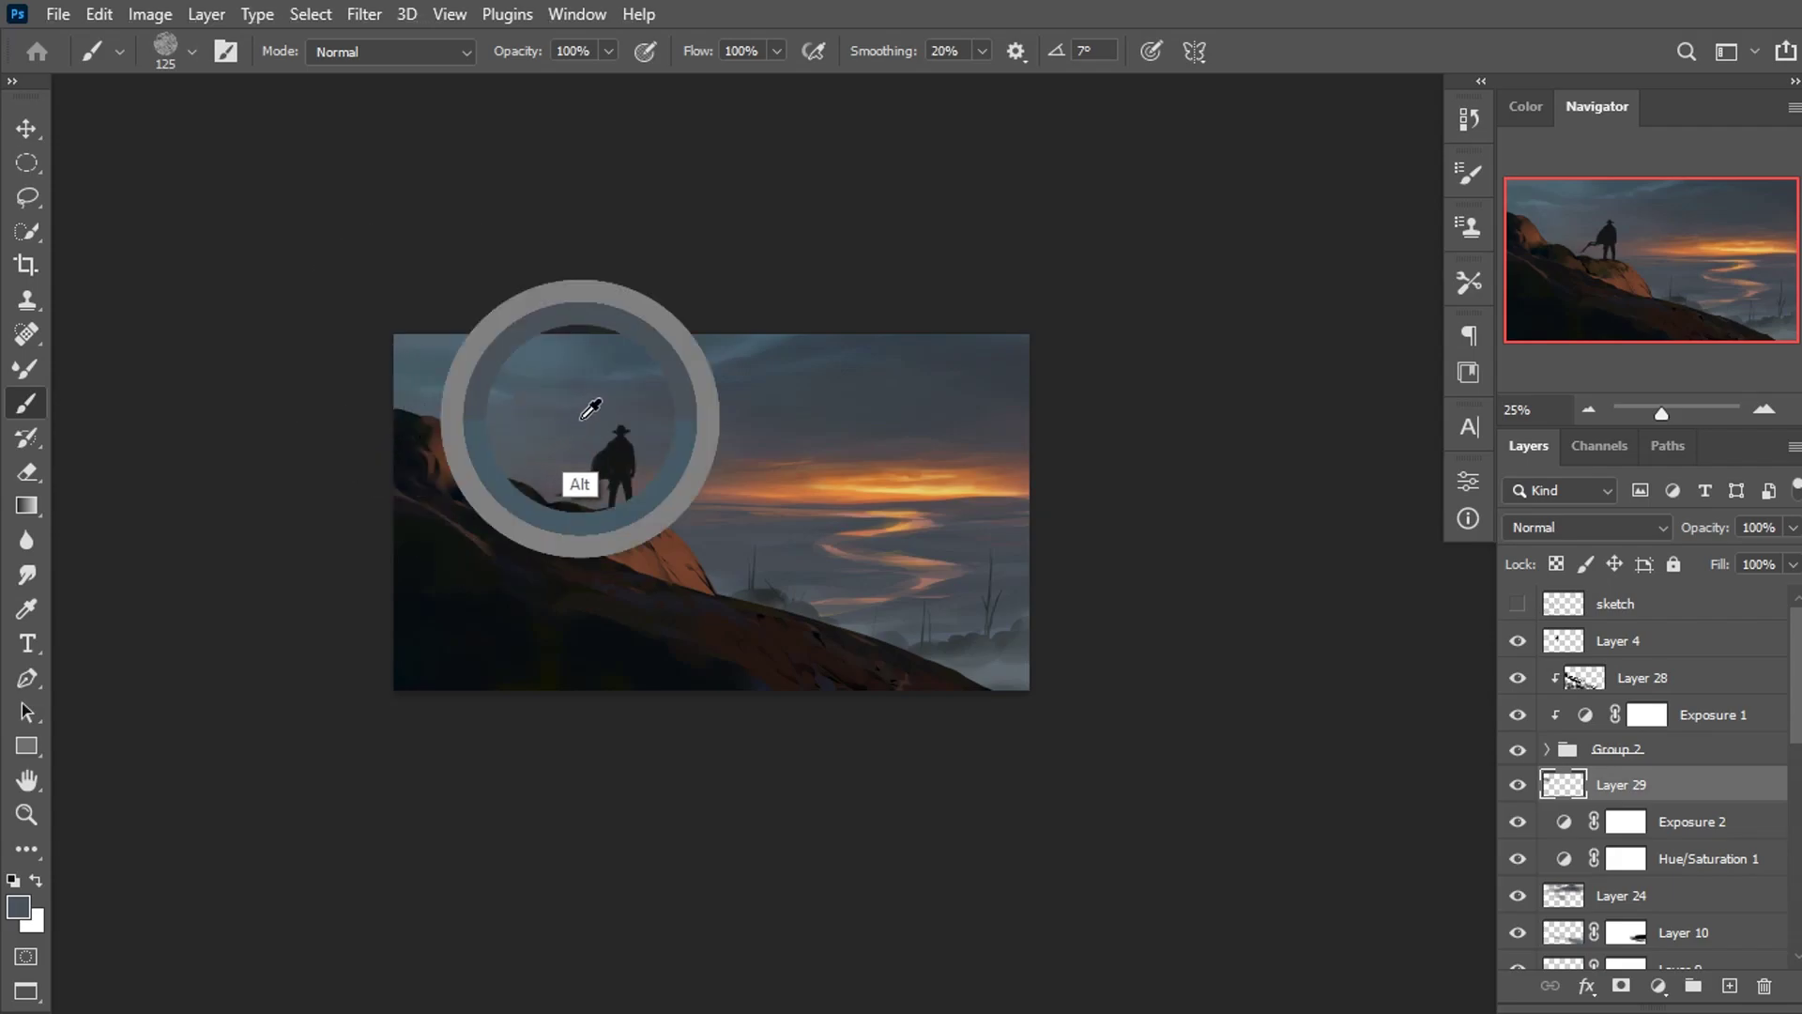
alt+click(615, 450)
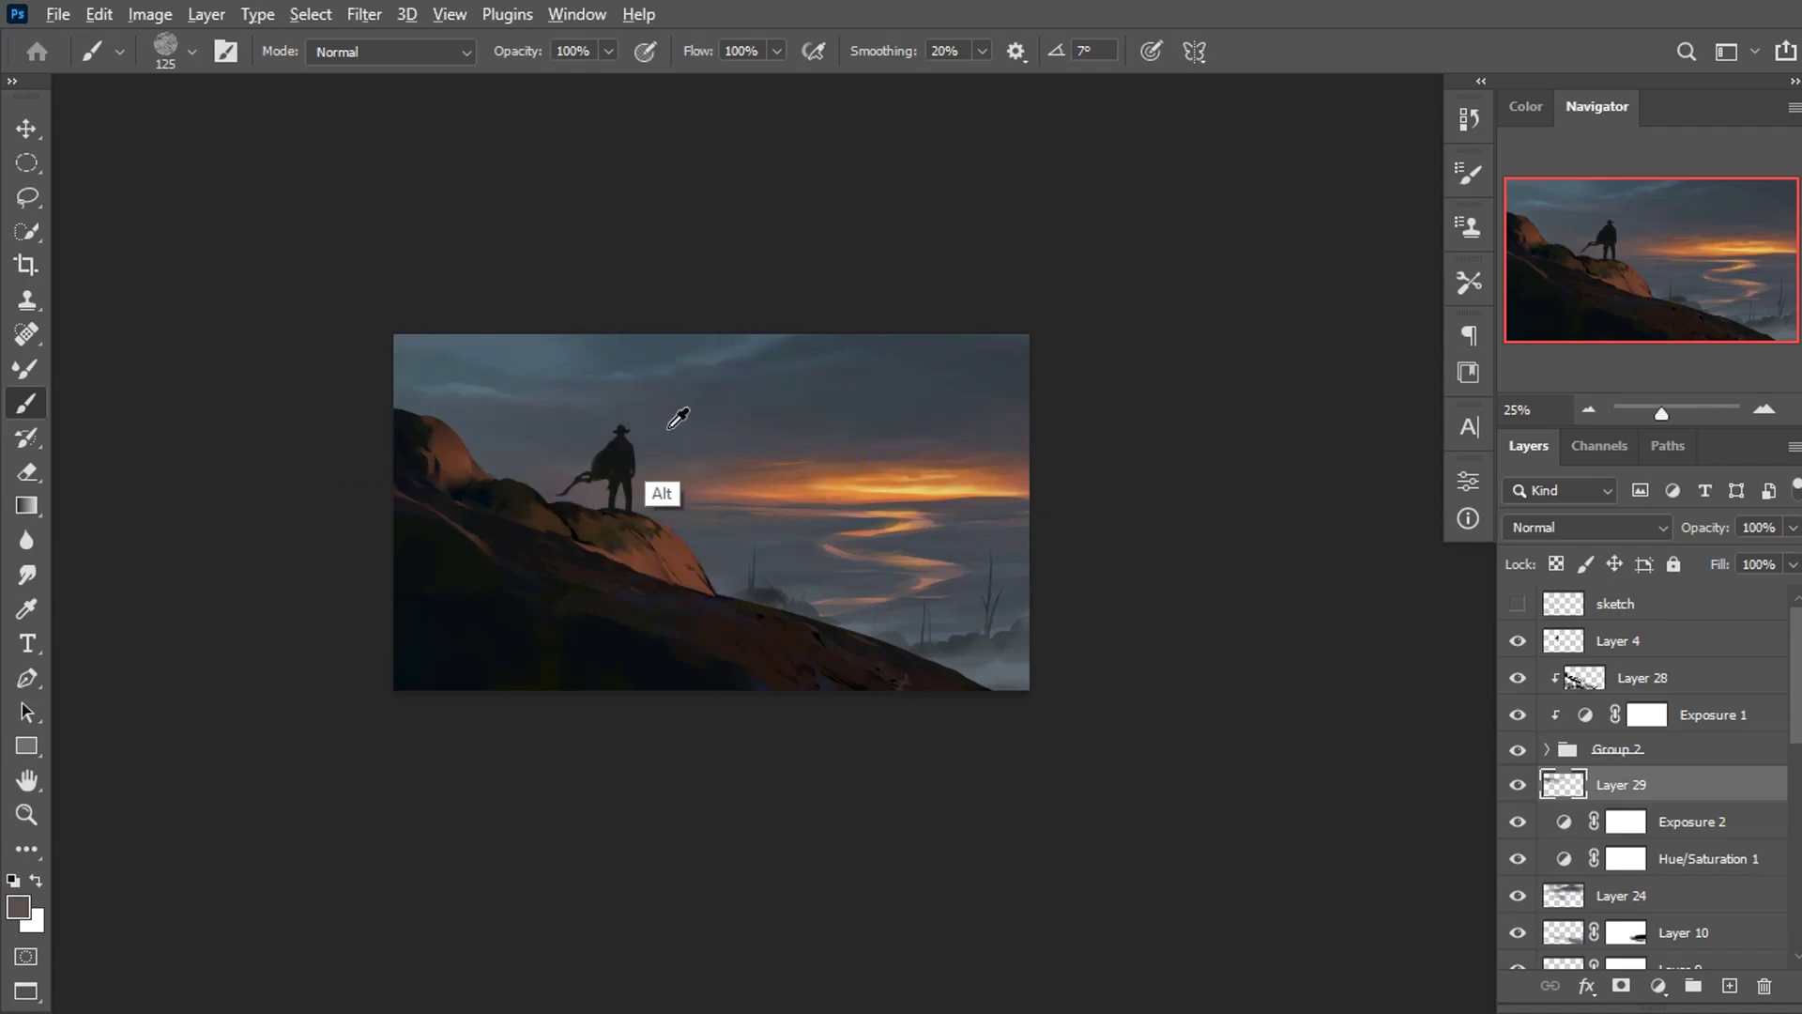
alt+click(845, 470)
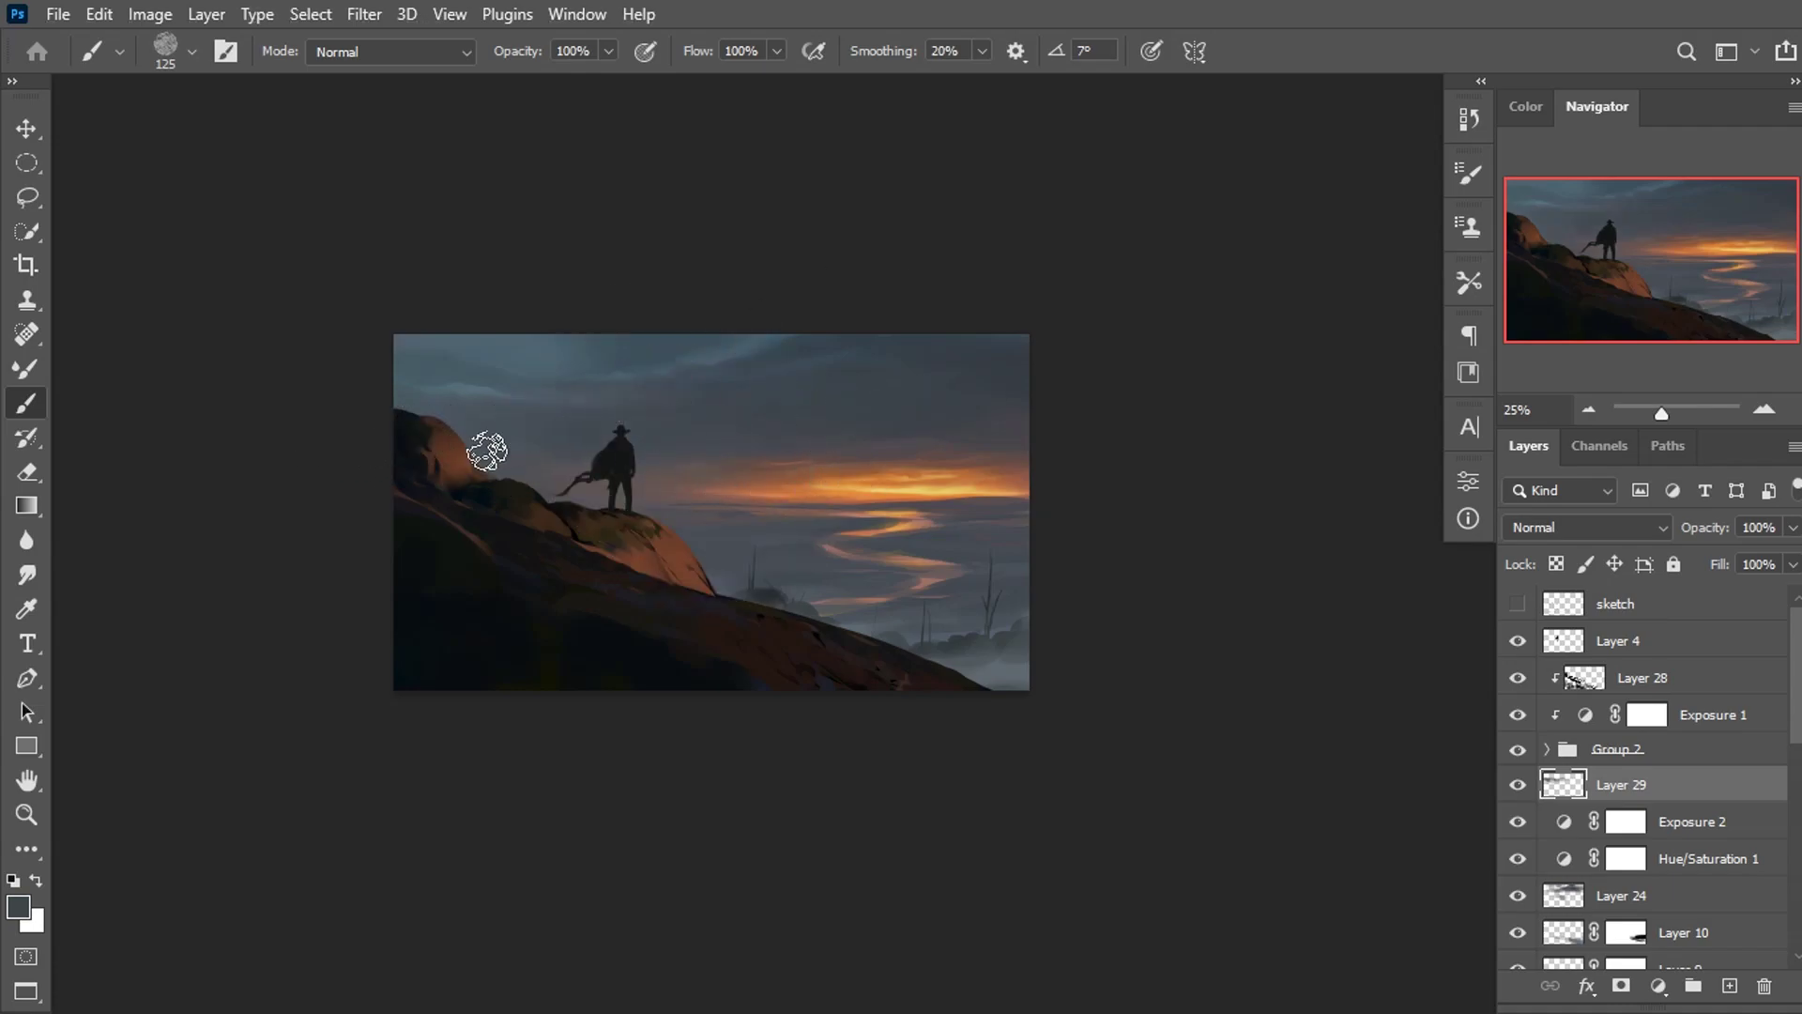
alt+click(903, 342)
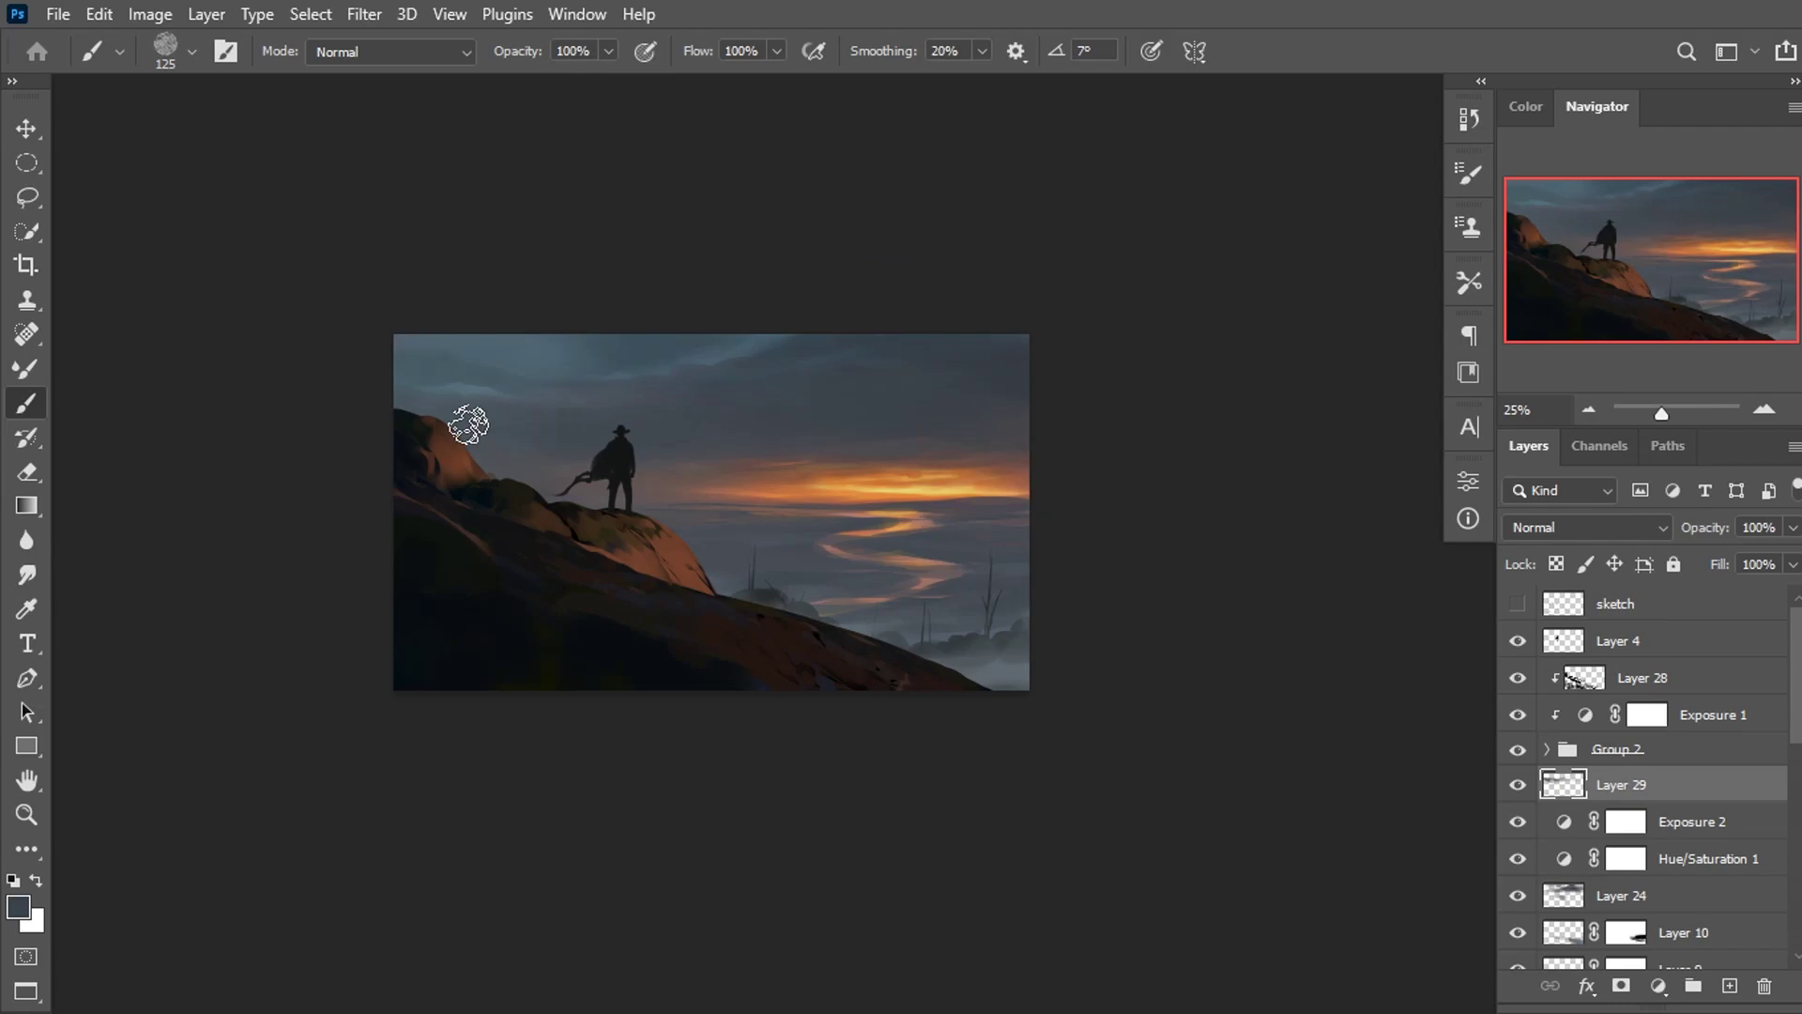
Mirror the canvas and mask Layer 29's darkening off the cowboy's cloak in near-black.
key(ctrl+shift+h)
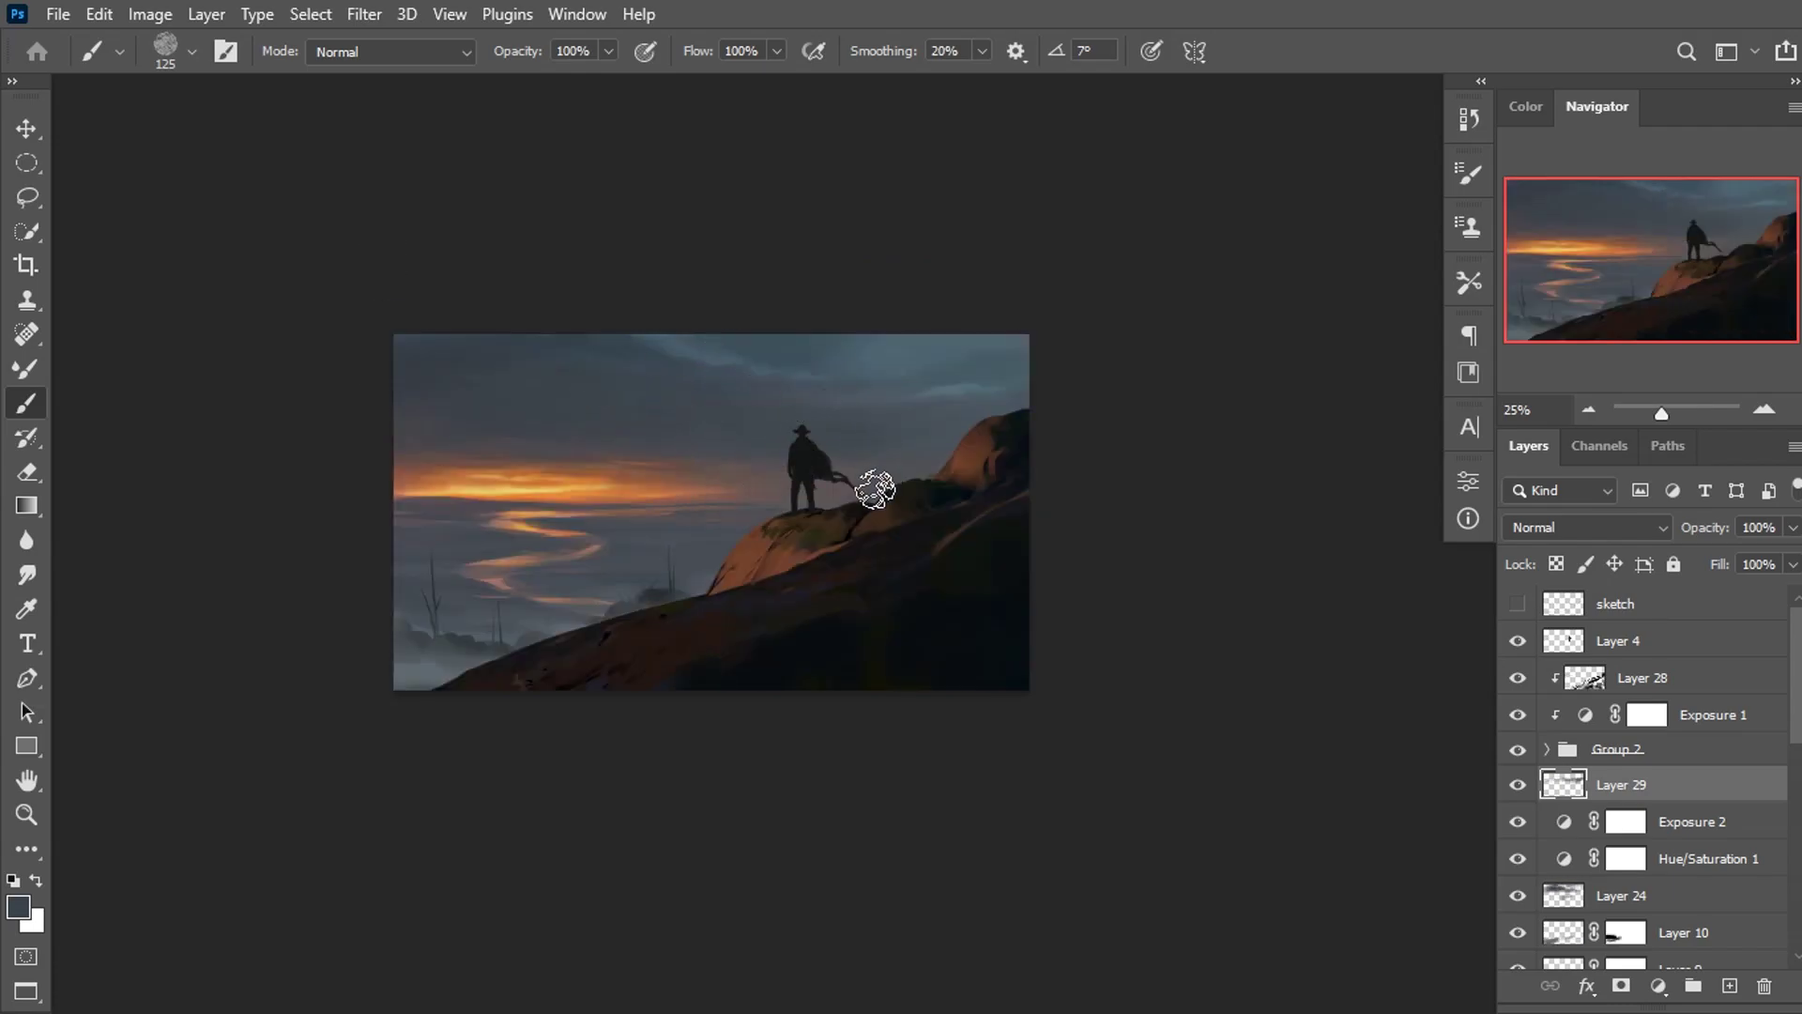
key(bracketright)
key(bracketright)
key(bracketright)
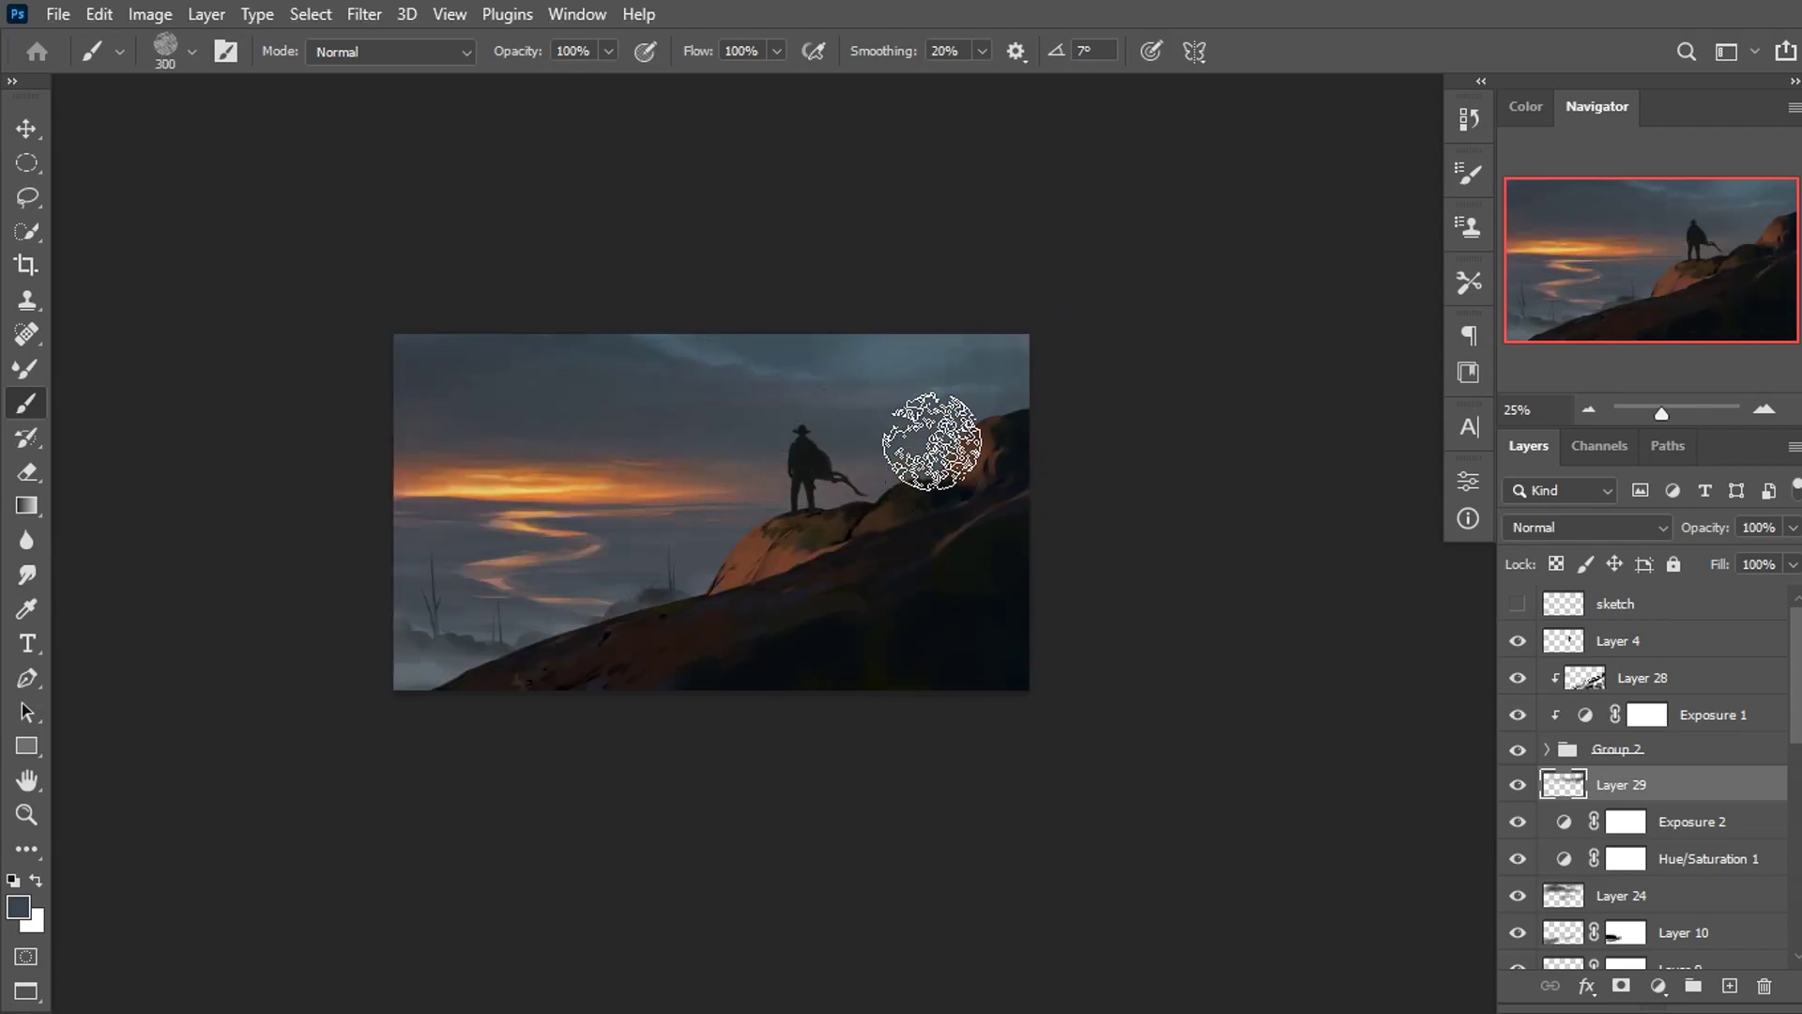
alt+click(924, 367)
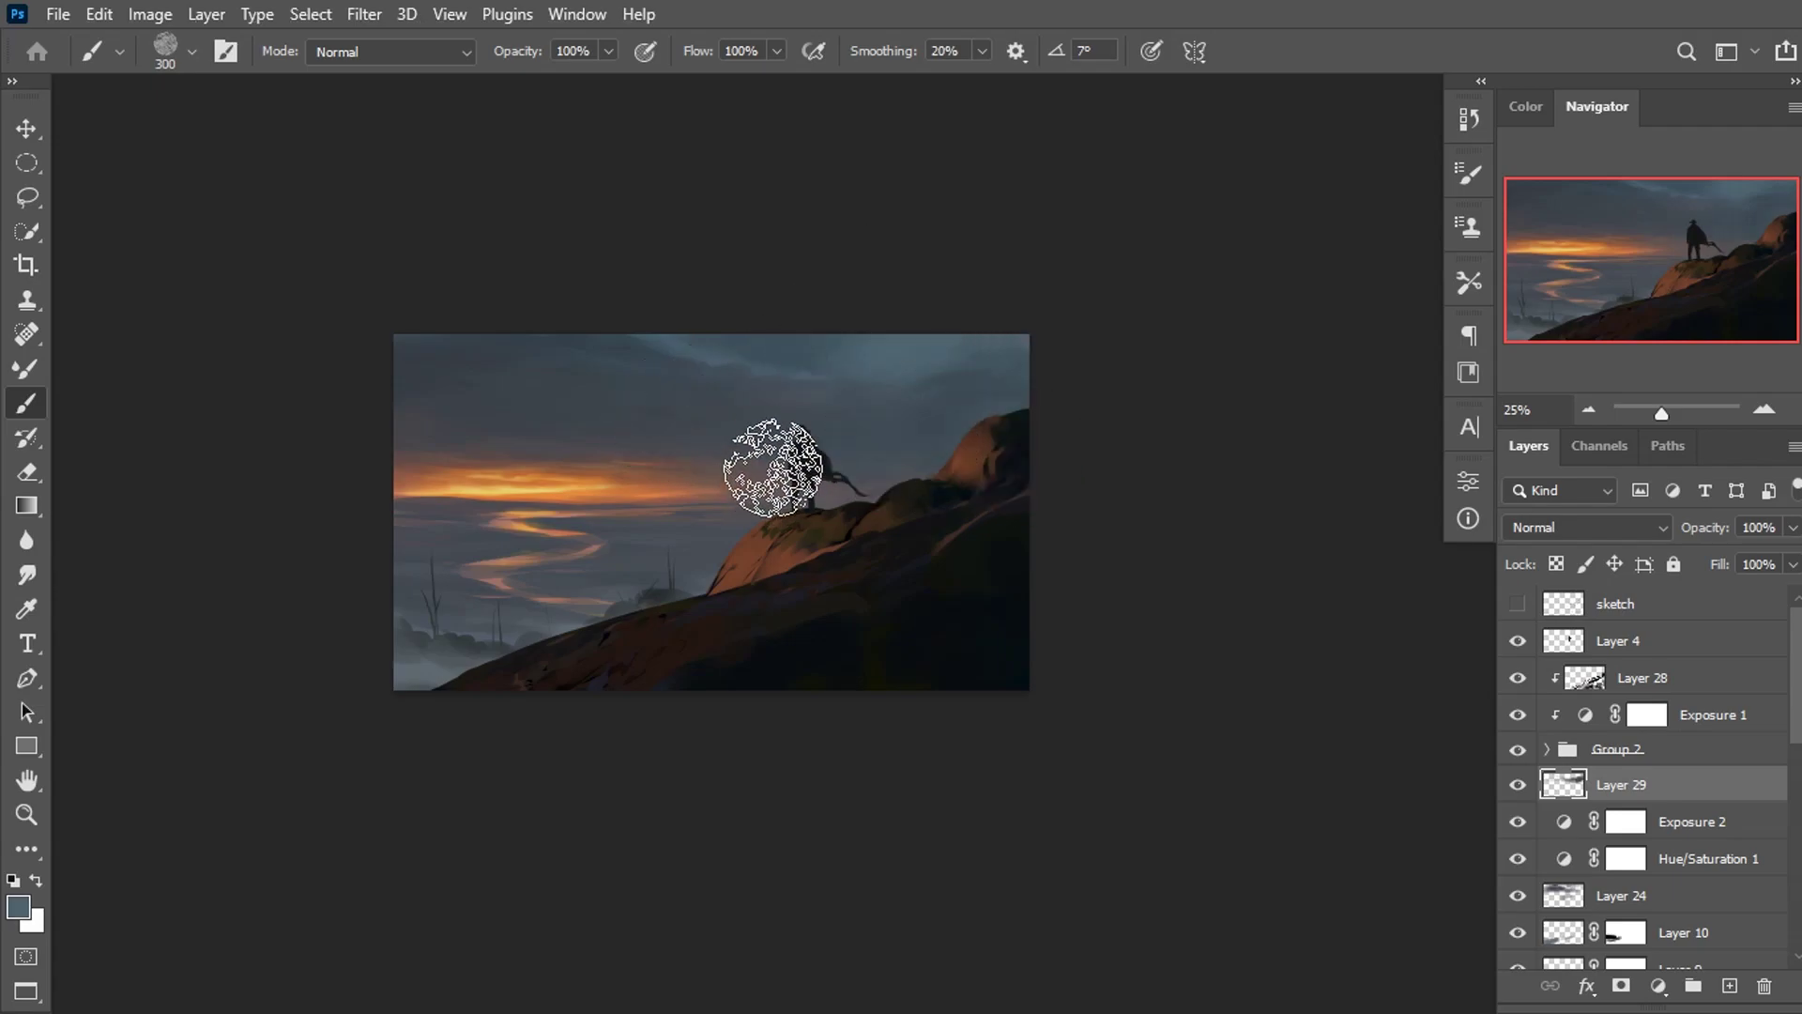
alt+click(970, 554)
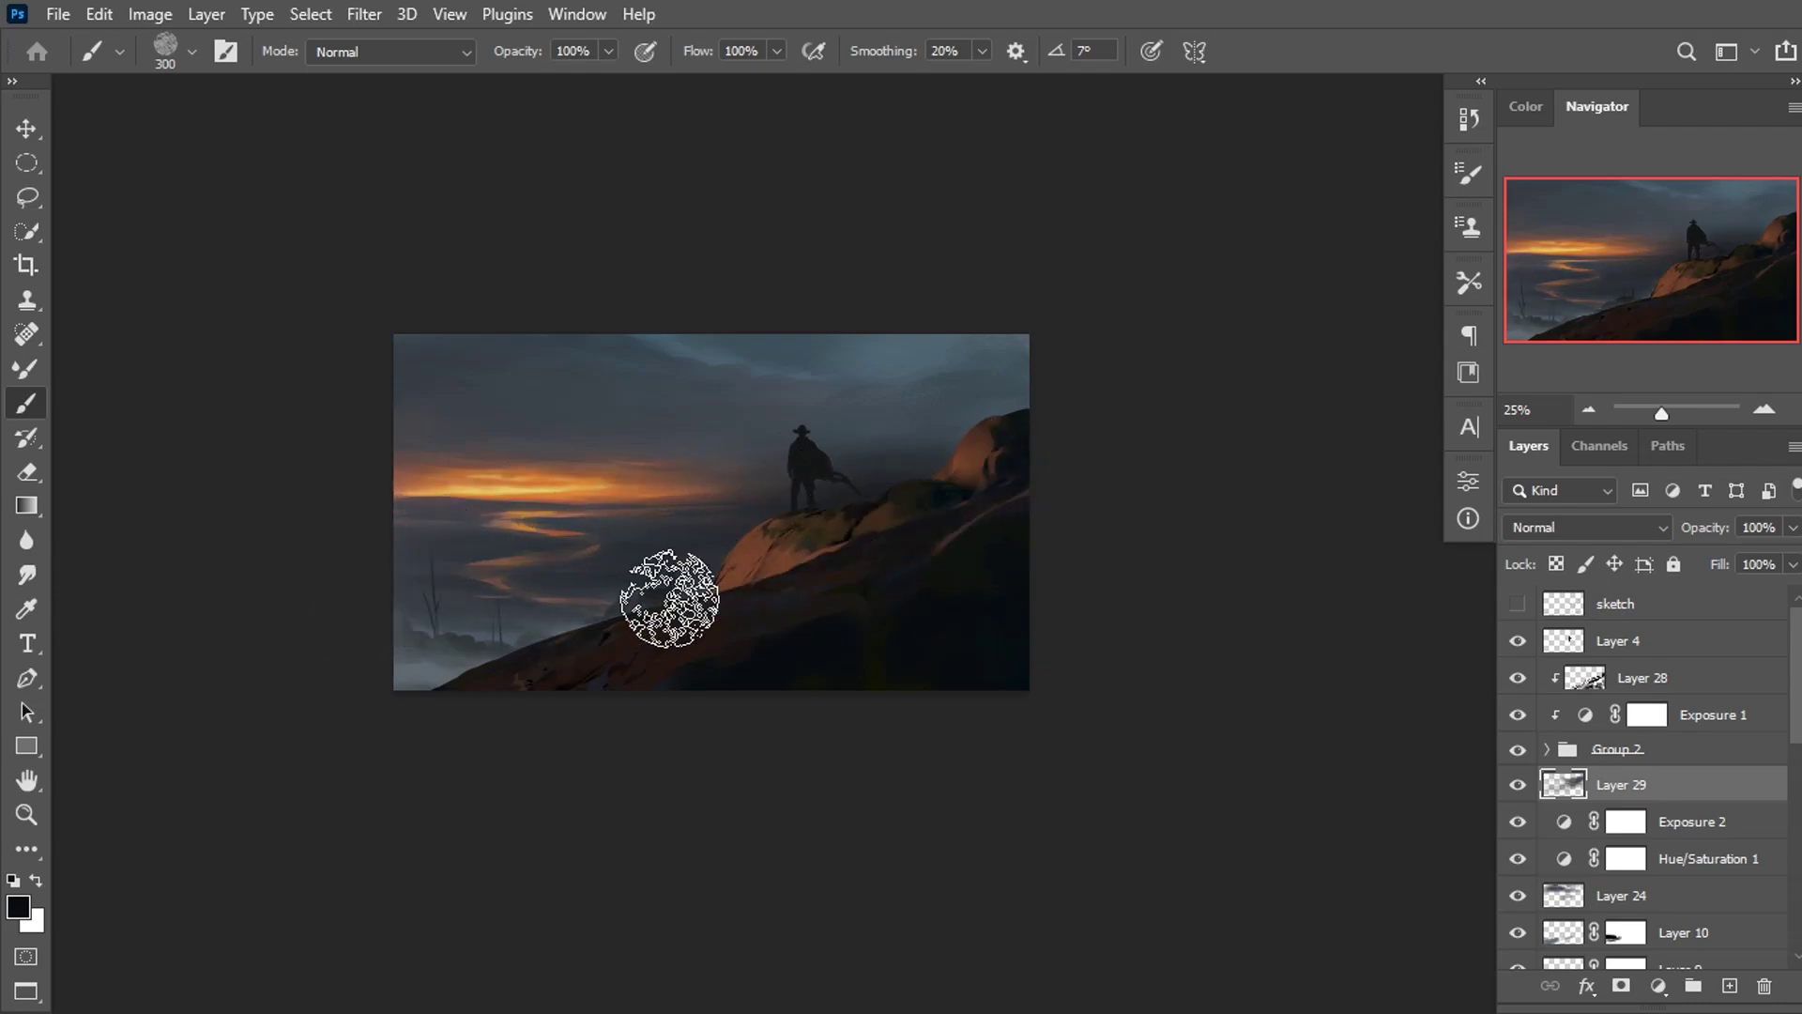
click(1621, 986)
key(bracketleft)
key(bracketleft)
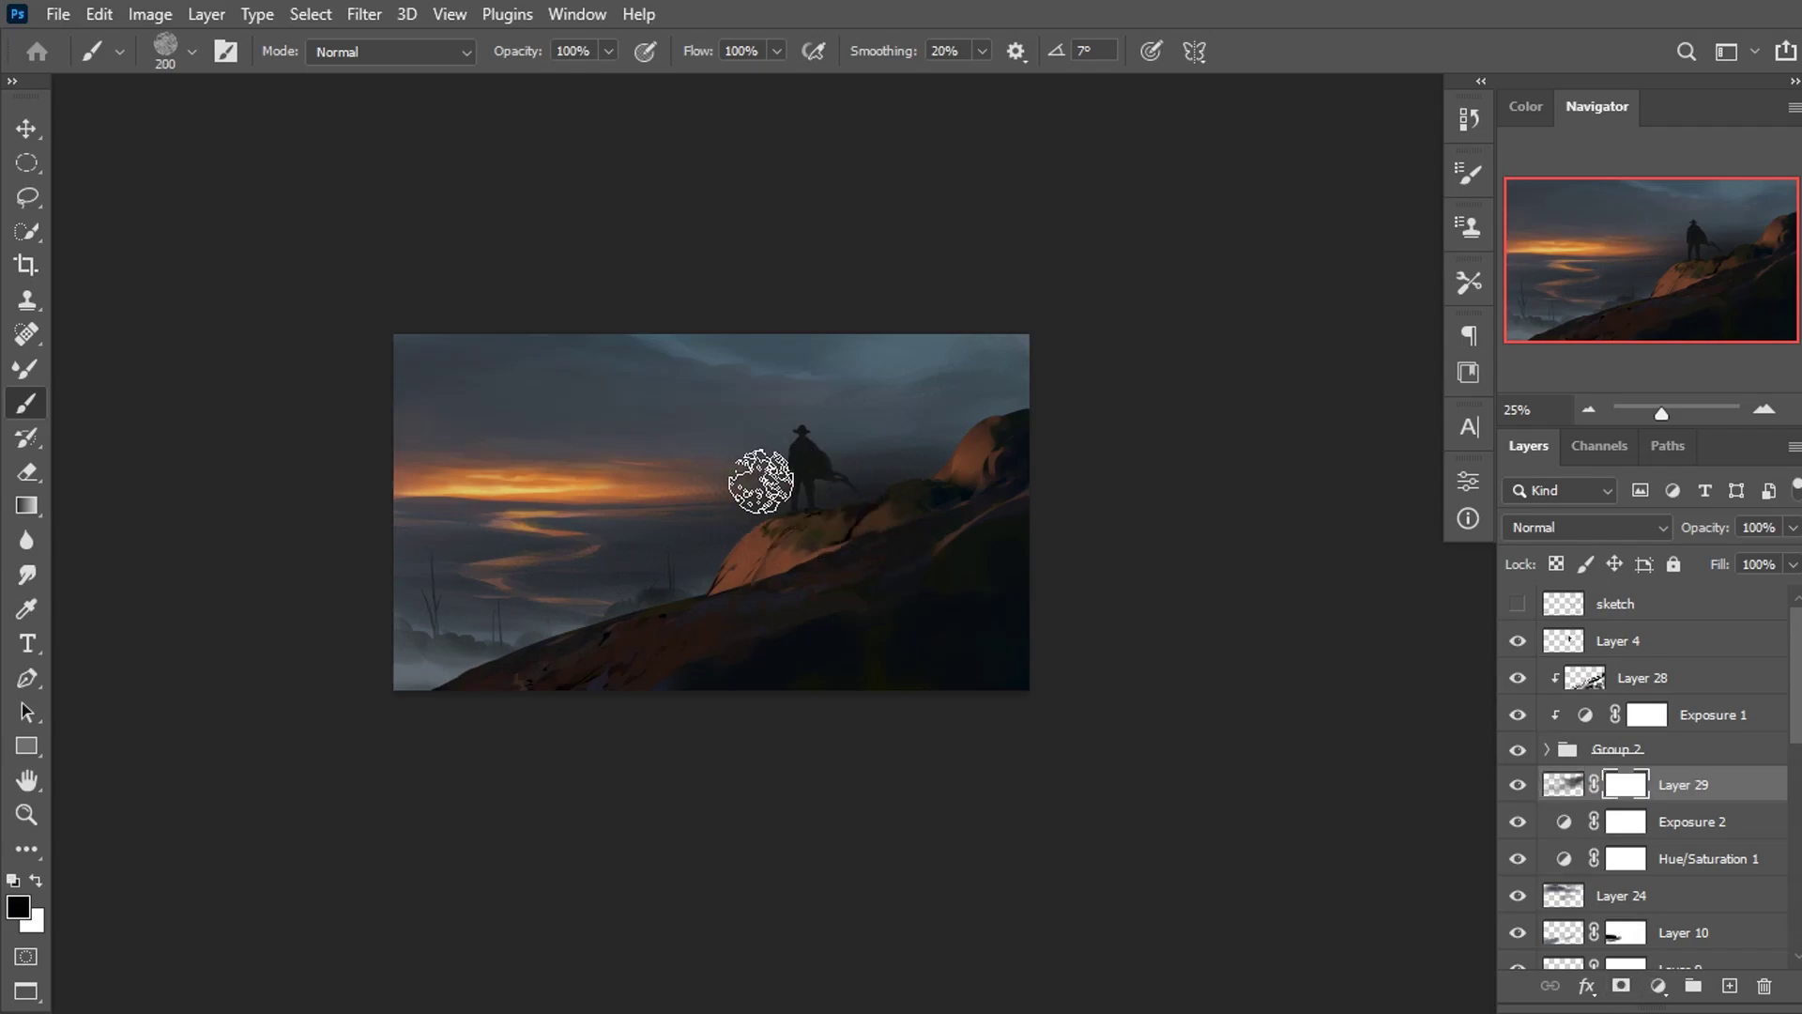
drag(752, 478, 905, 467)
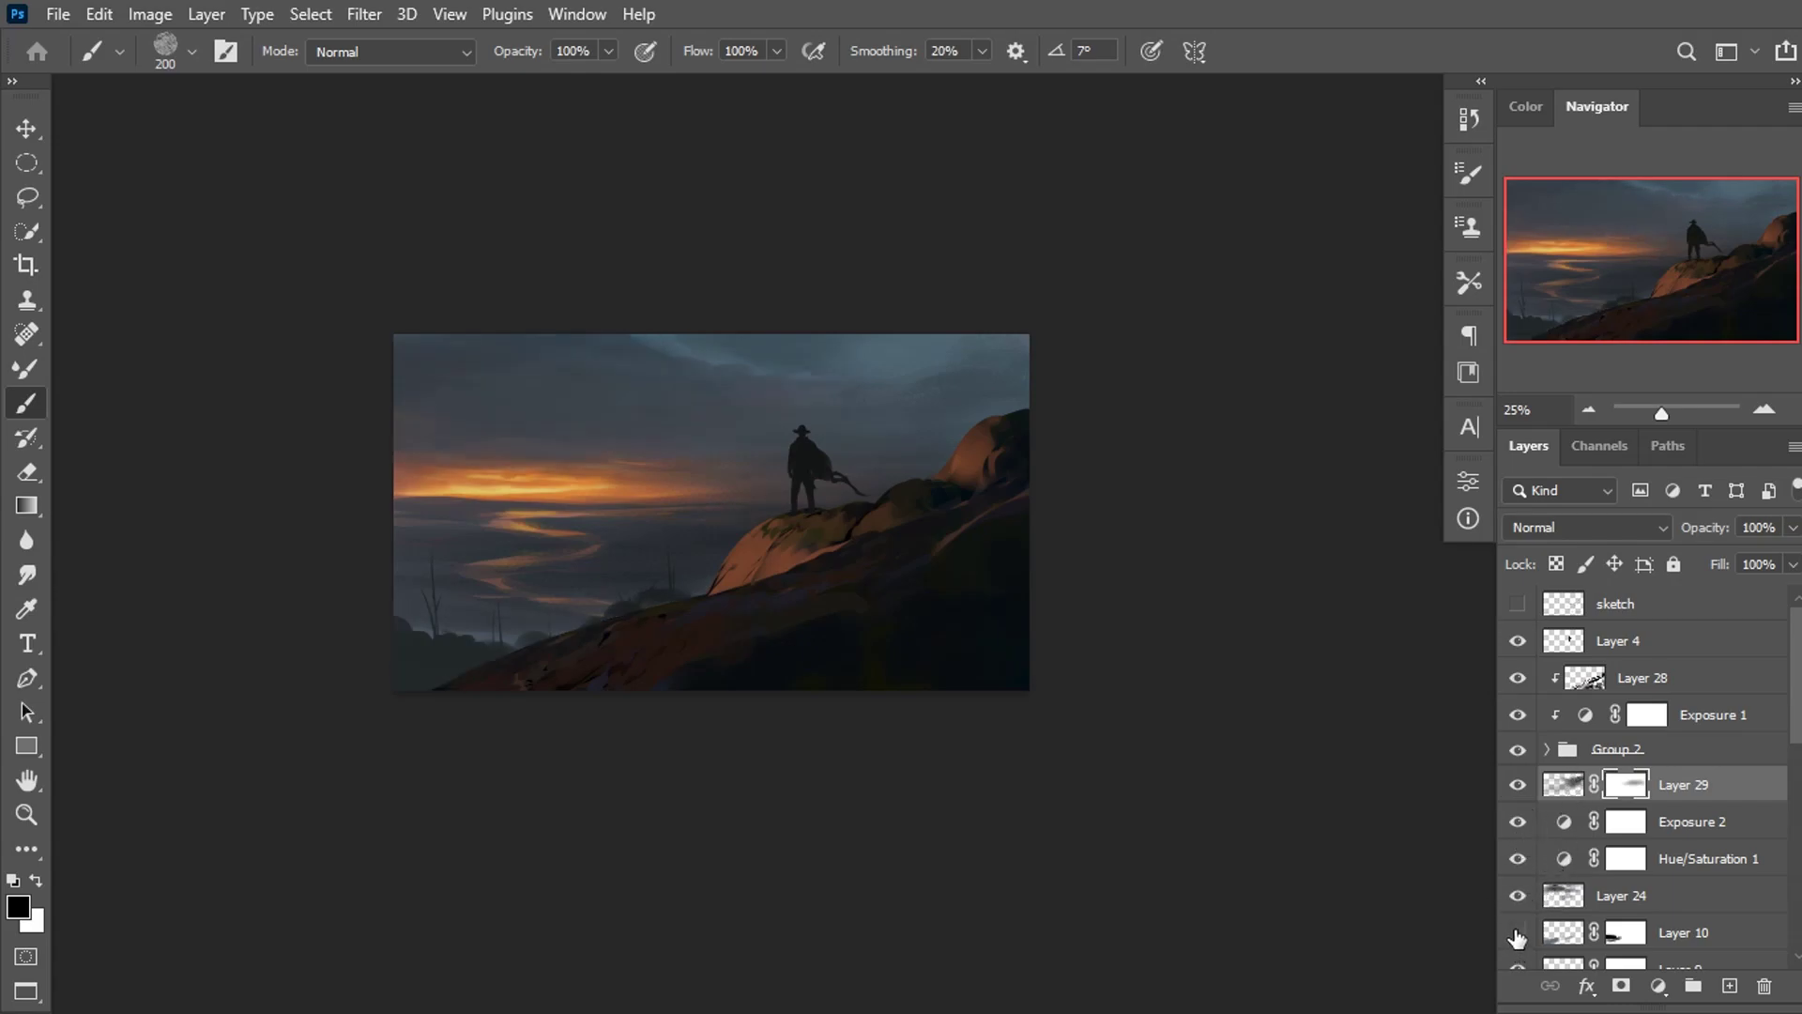
Lower Layer 10's opacity to 36% and hide Layer 29 to compare.
click(1563, 932)
mouse_move(1697, 527)
mouse_down()
mouse_move(1652, 536)
mouse_move(1693, 543)
mouse_move(1663, 527)
mouse_up()
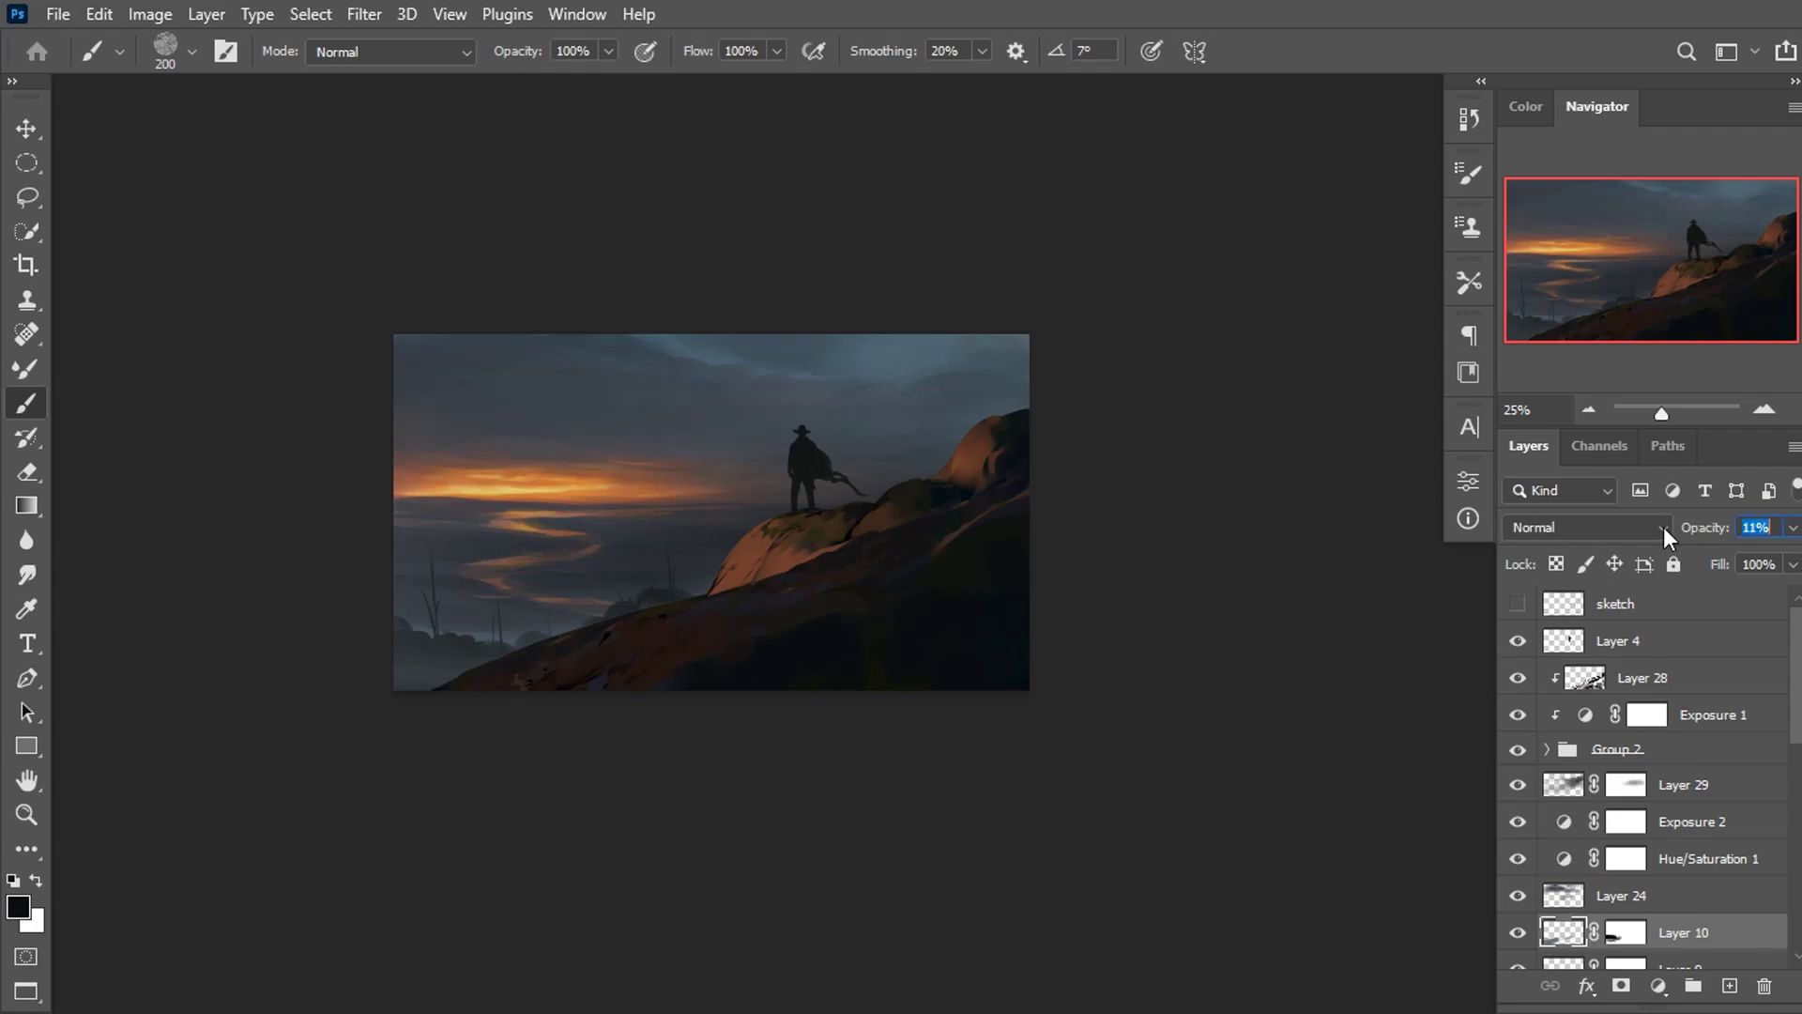
scroll(1796, 732, down, 2)
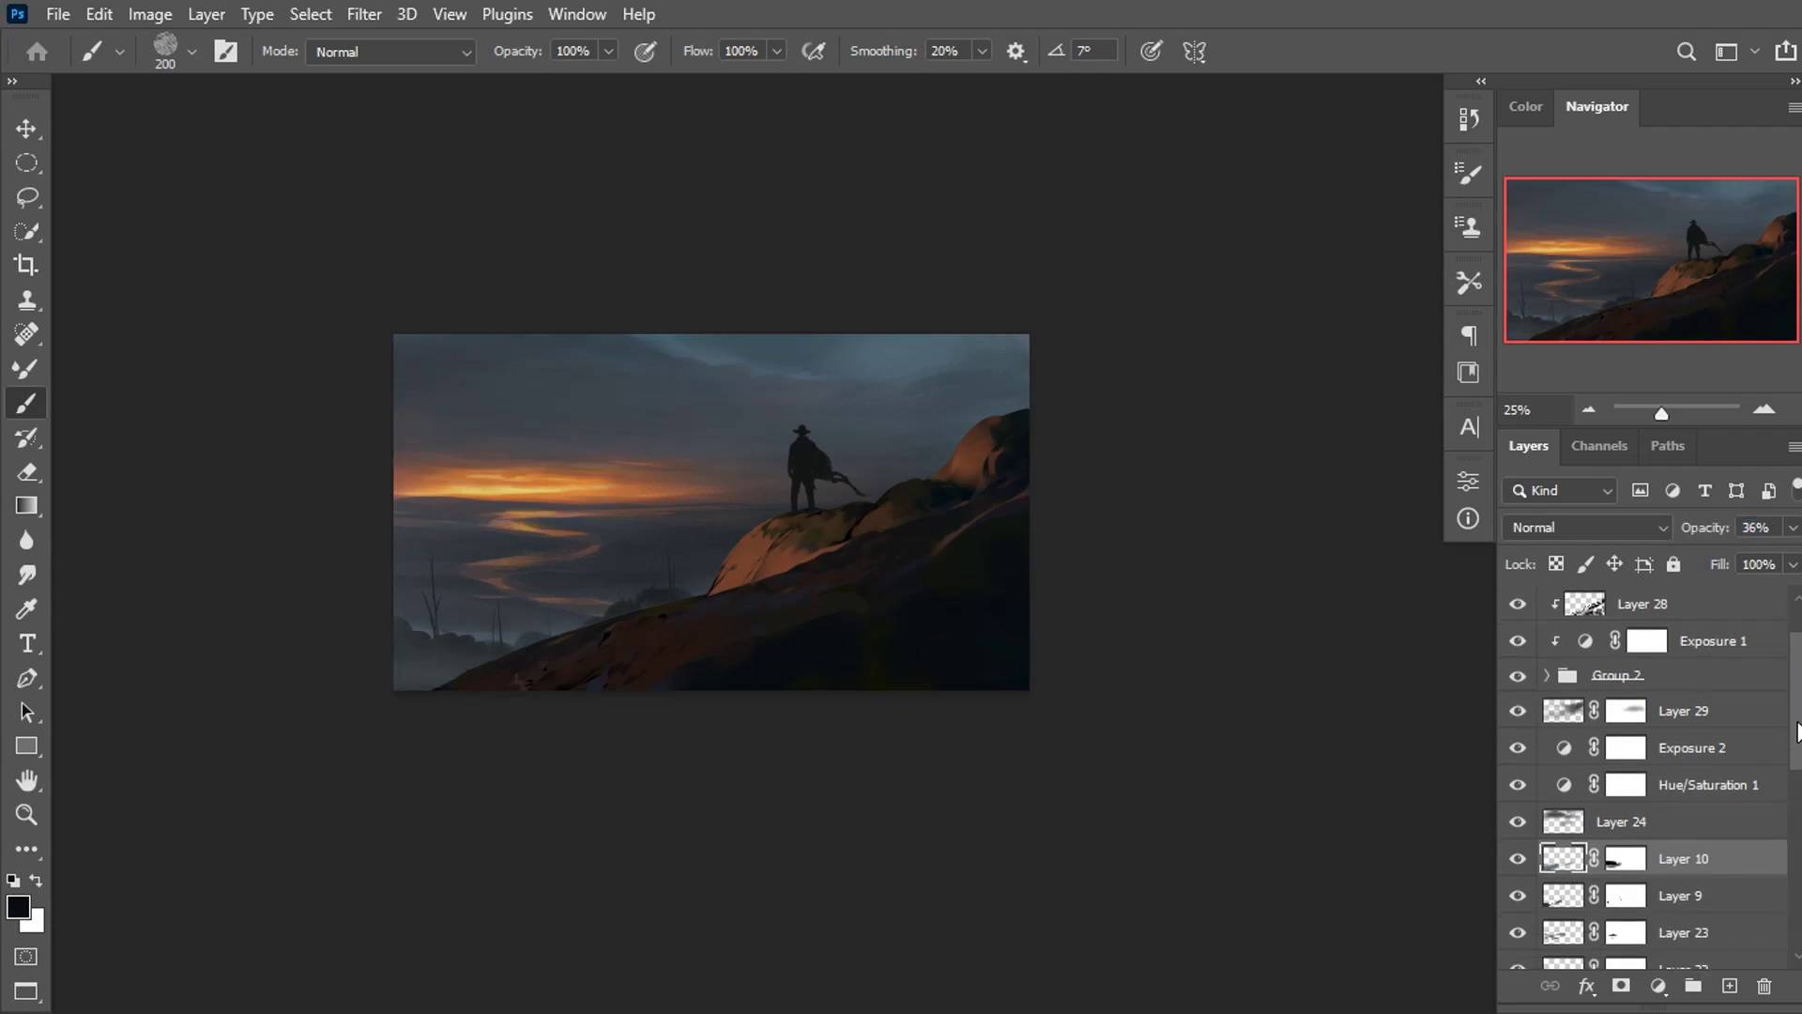
click(1517, 714)
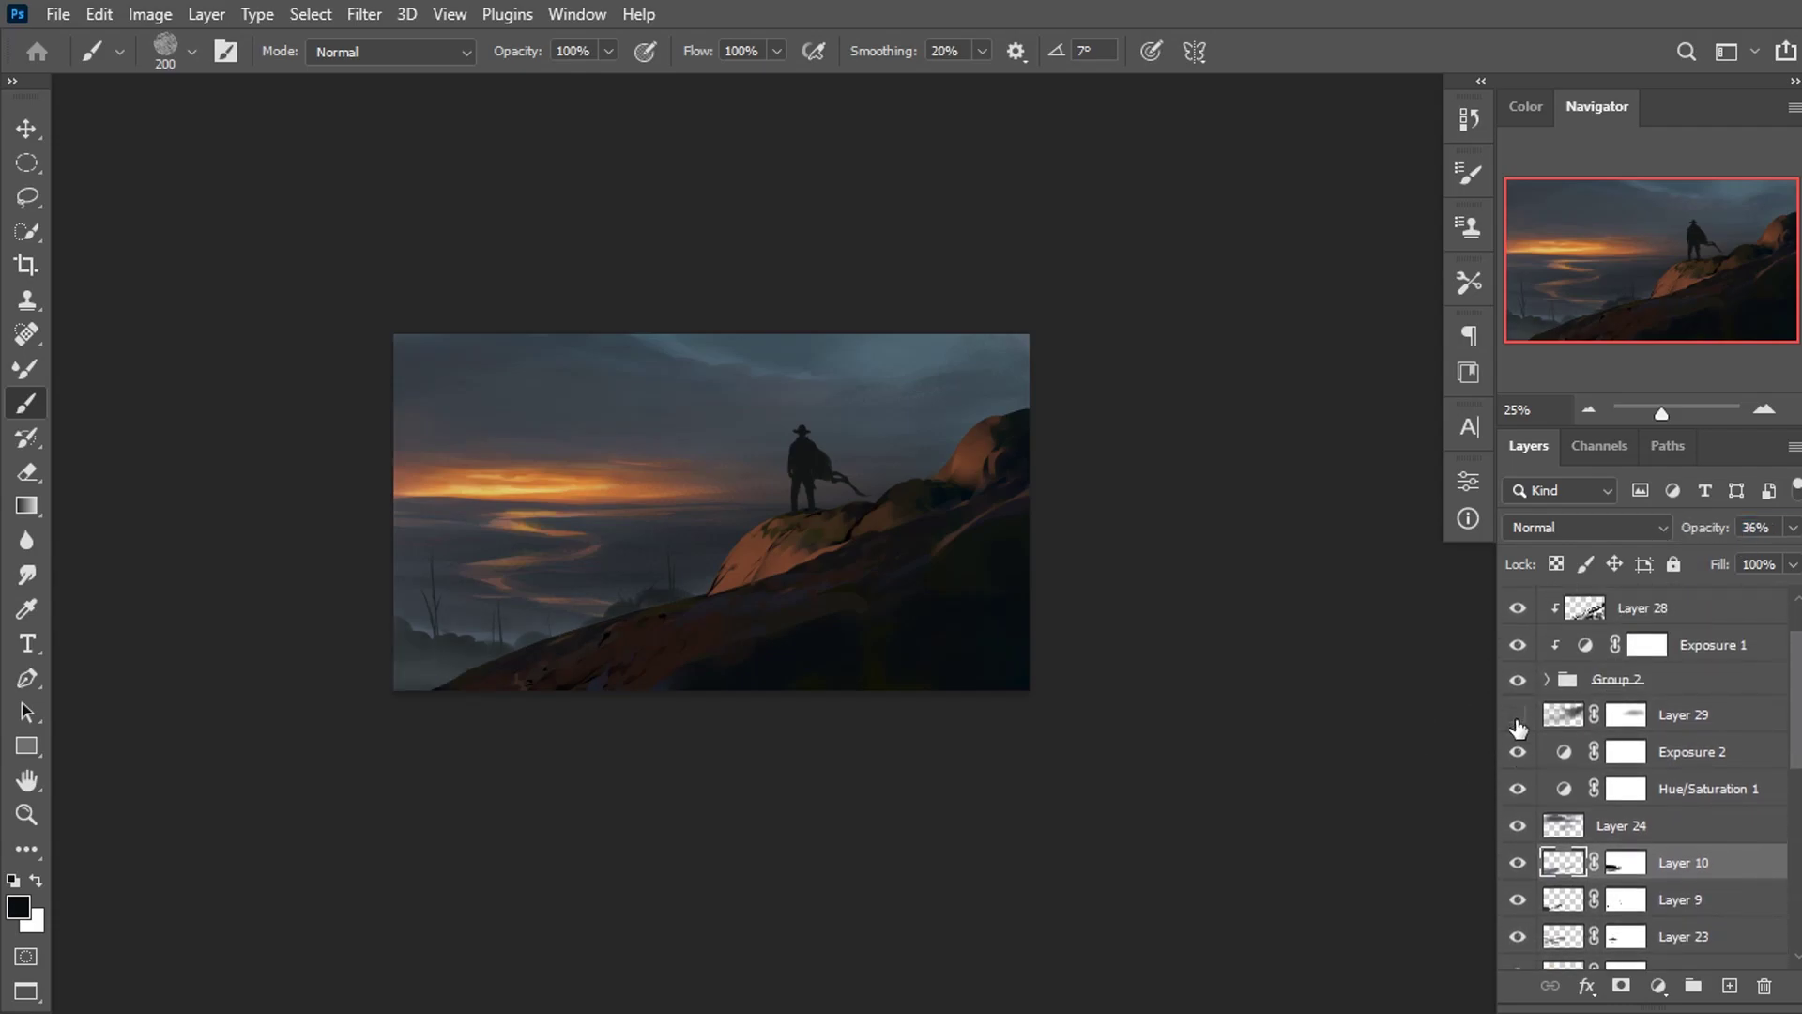
Toggle Hue/Saturation 1, Layer 24 and Layer 22 to compare, then add Layer 30 above Layer 21.
click(1517, 789)
click(1564, 901)
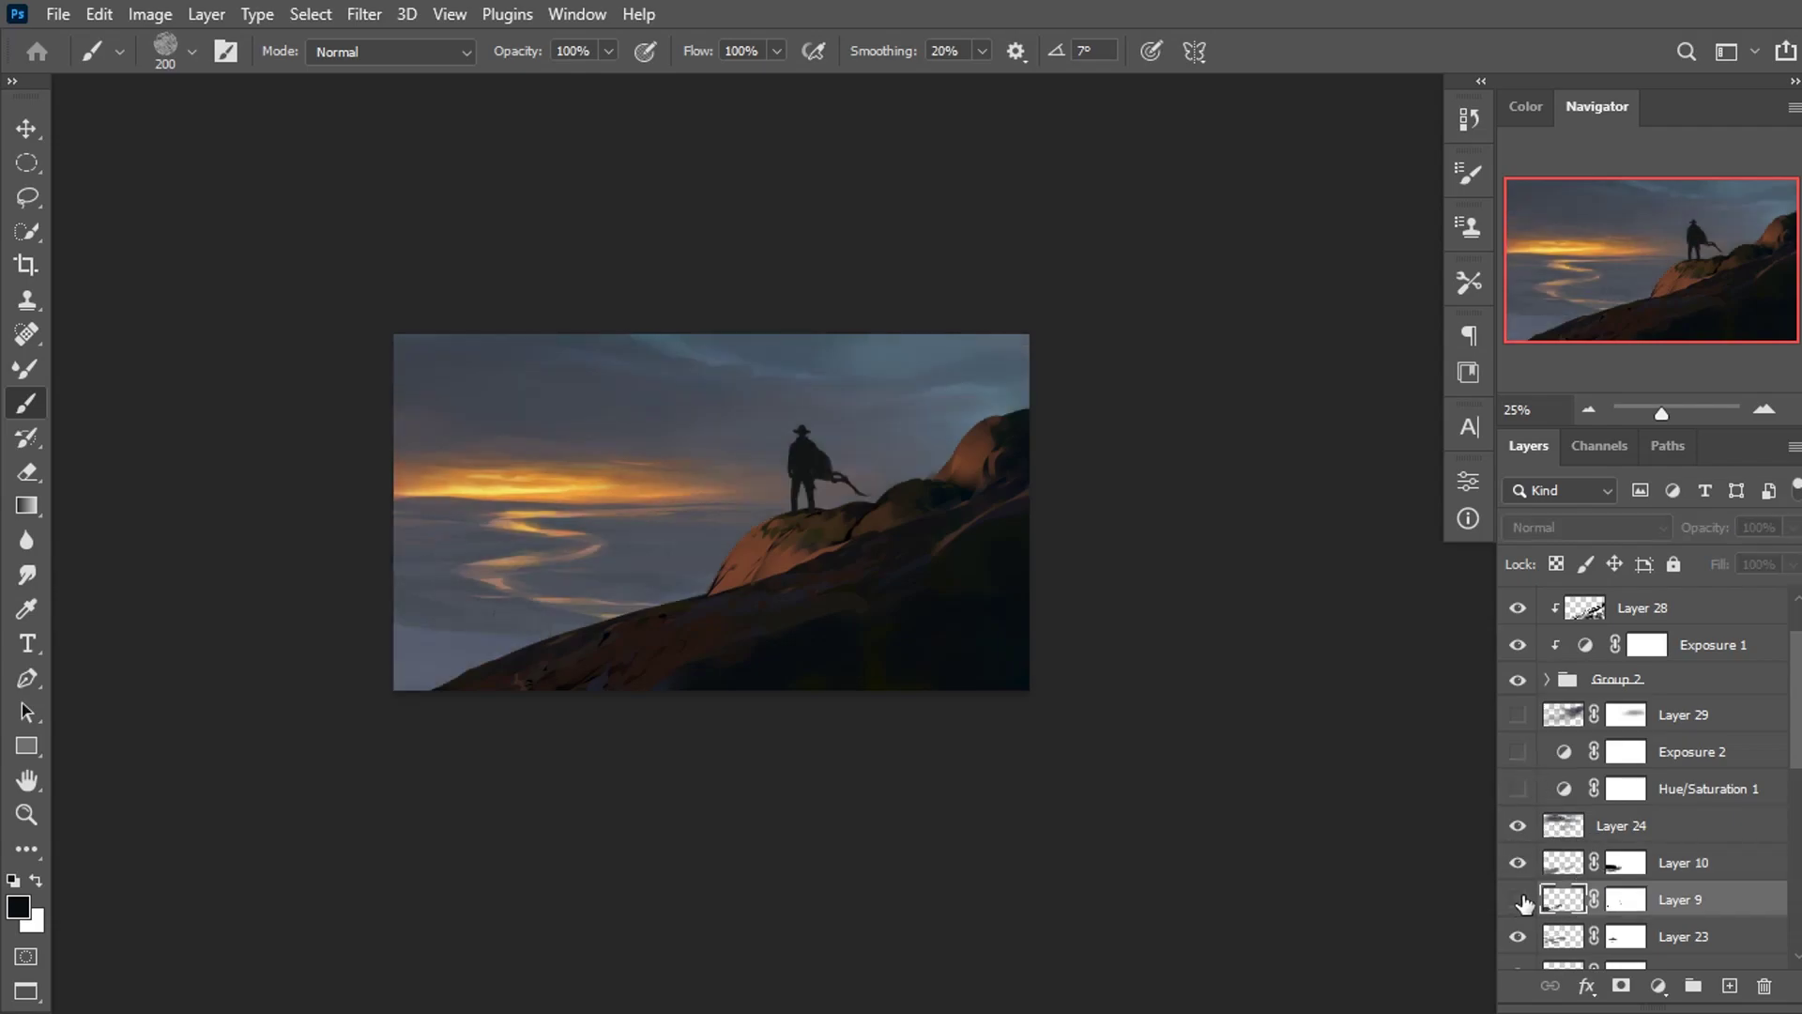
click(1517, 825)
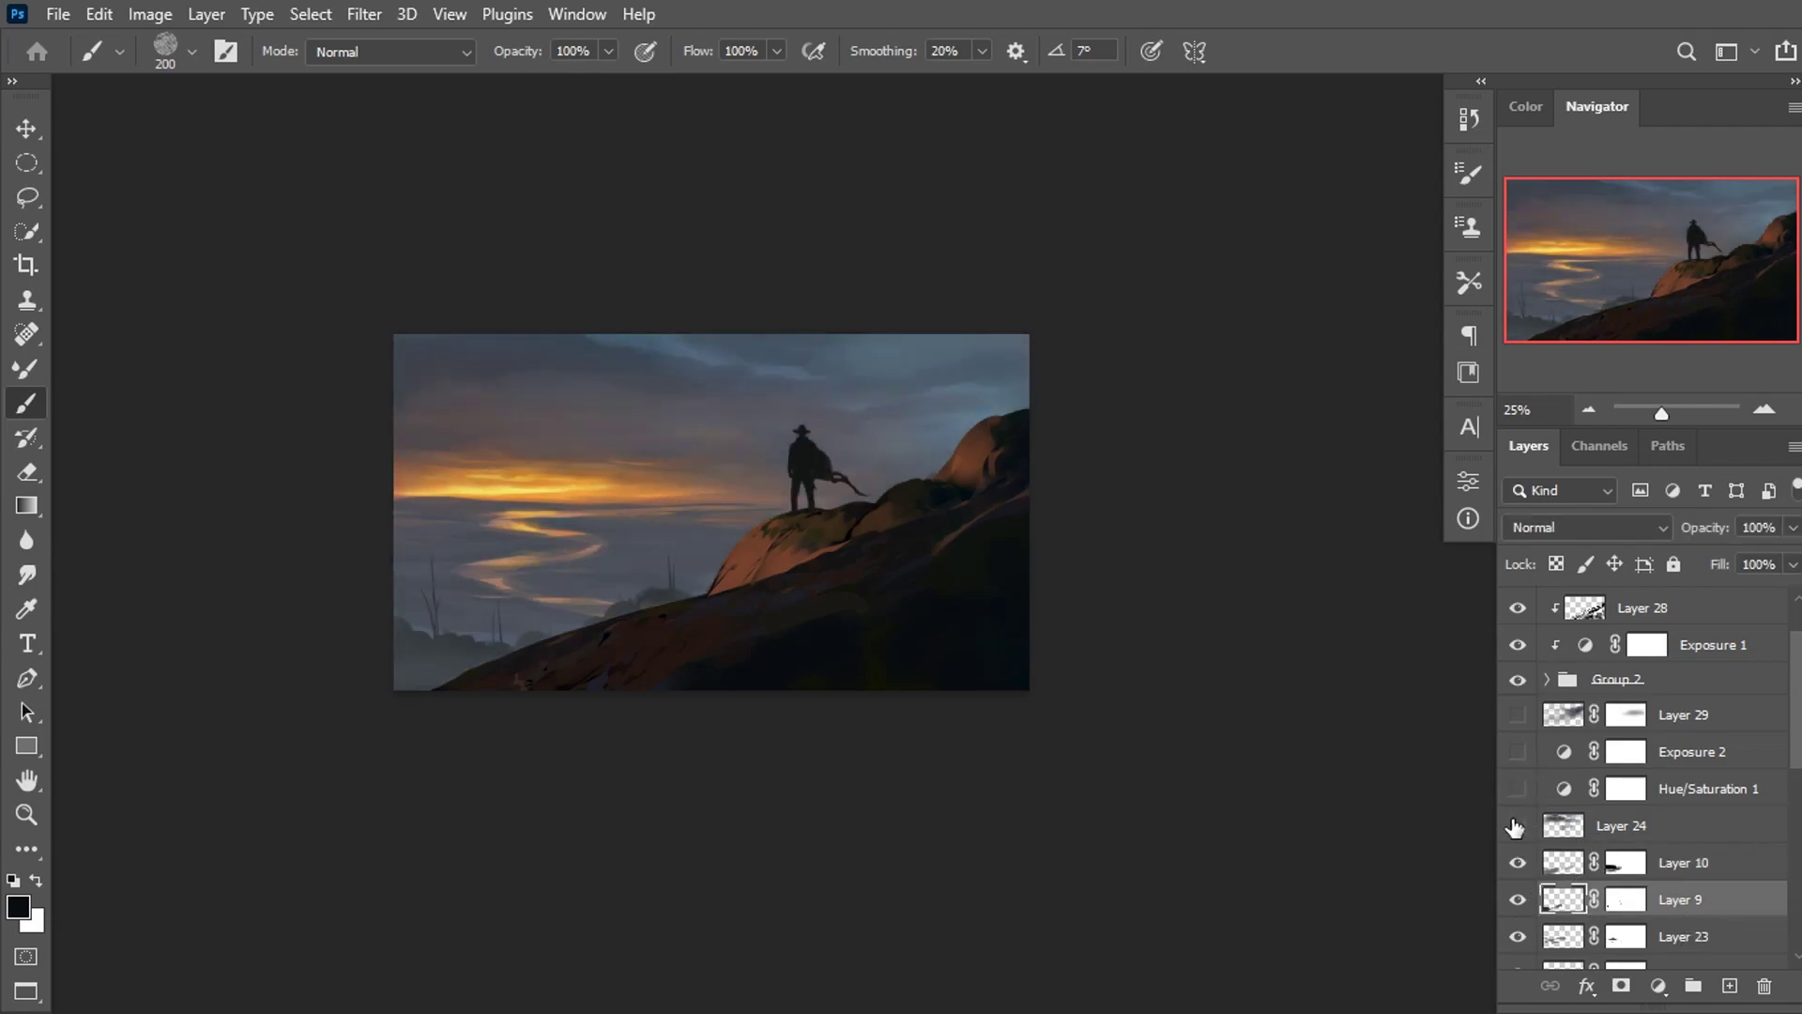
scroll(1750, 817, down, 2)
scroll(1750, 822, down, 3)
click(1638, 781)
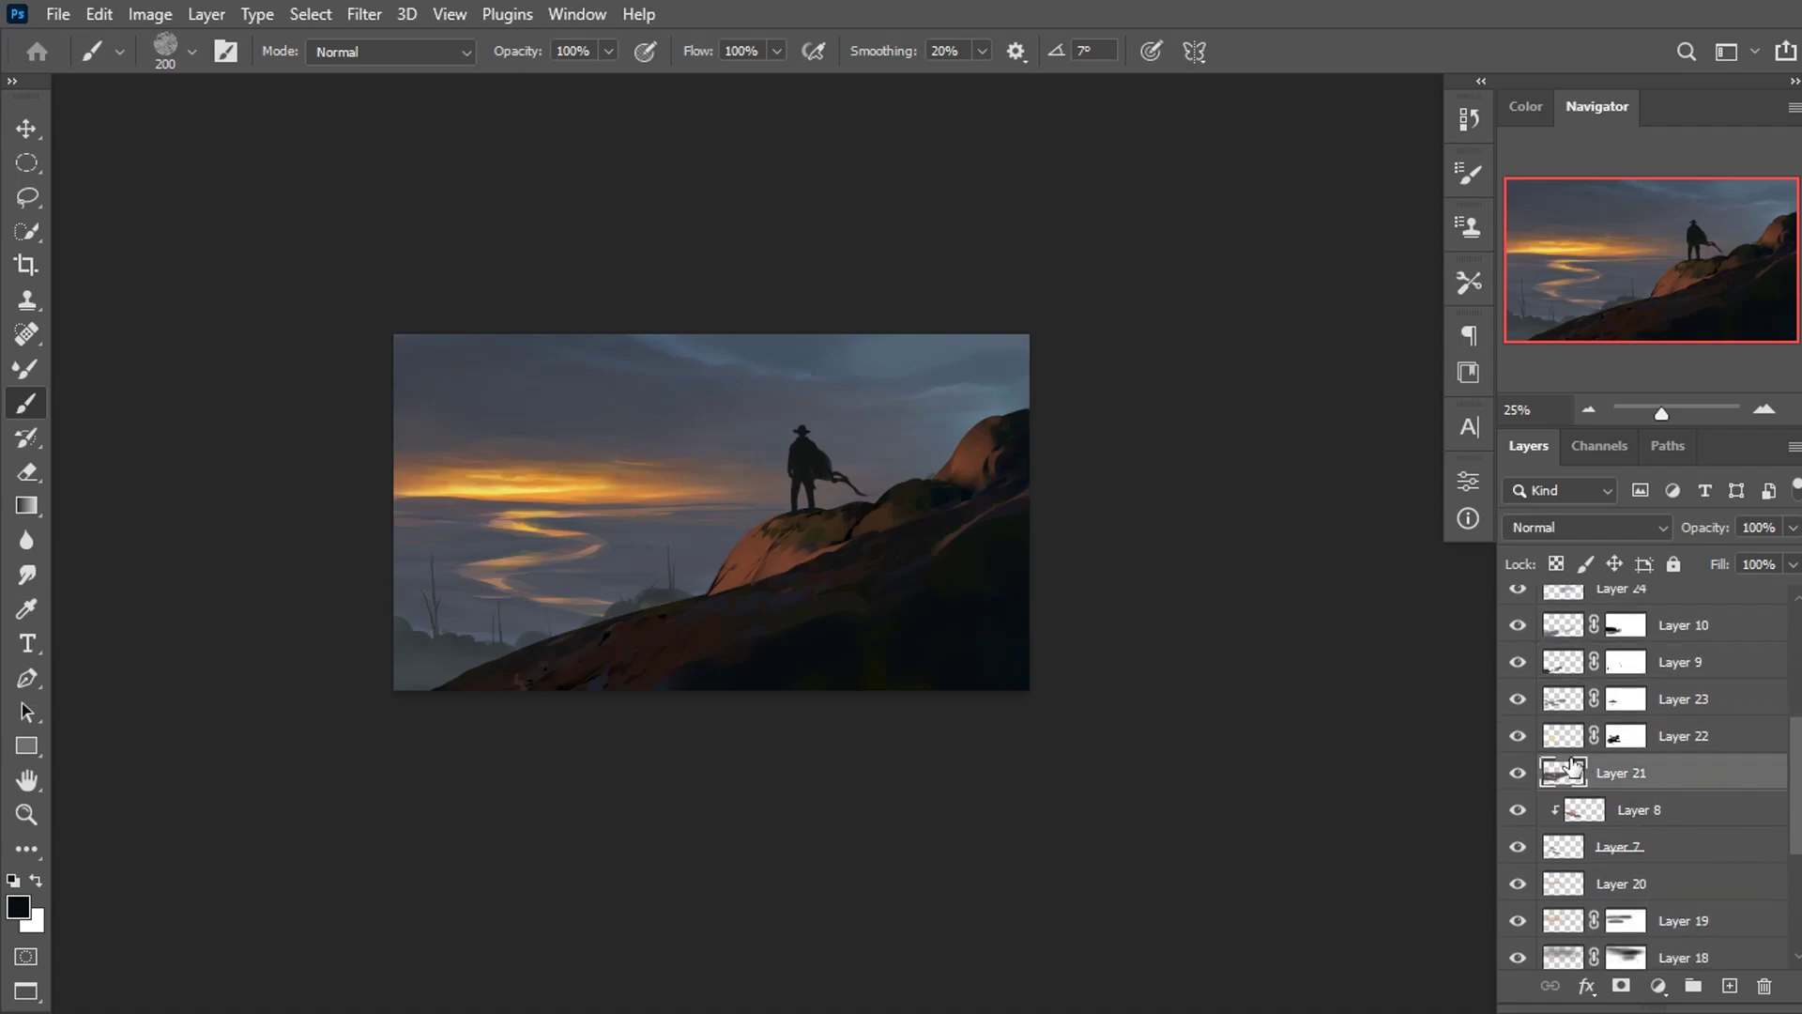
click(1518, 739)
click(1730, 986)
Sample a paint colour, shrink the brush to 100, and add Layer 31 above Layer 23.
alt+click(456, 507)
key(bracketleft)
key(bracketleft)
key(bracketleft)
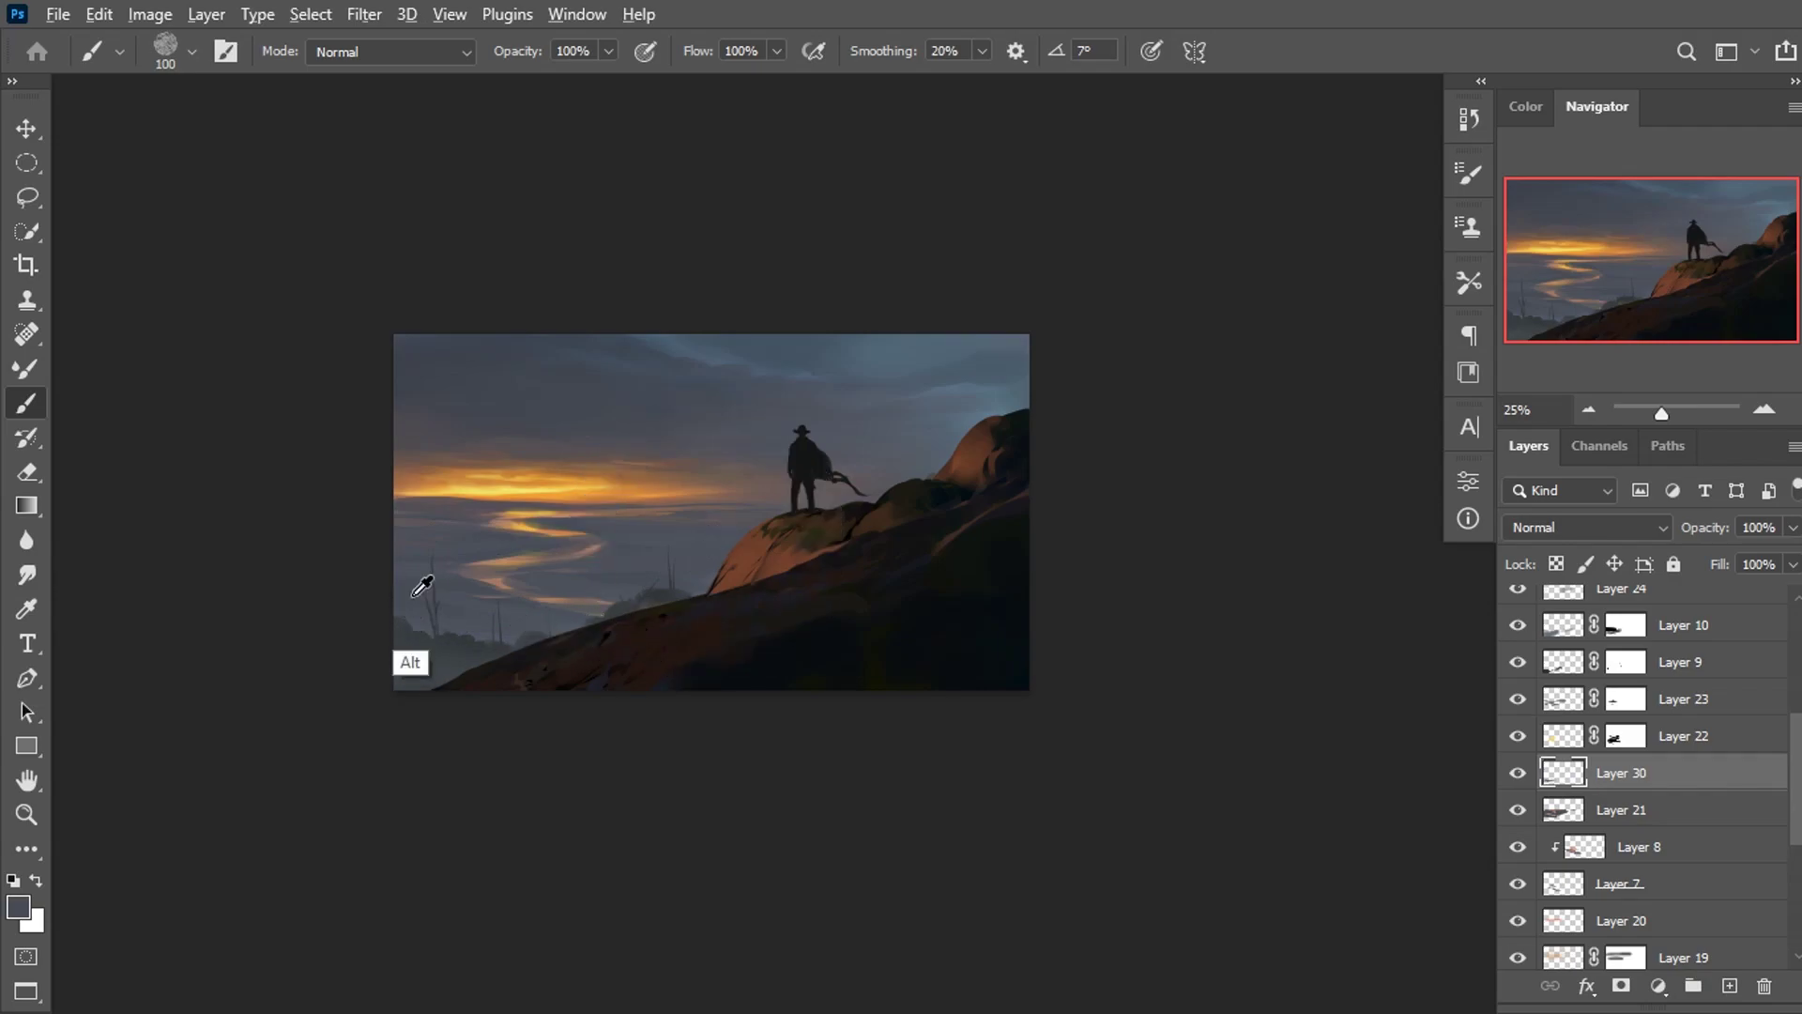
click(1659, 674)
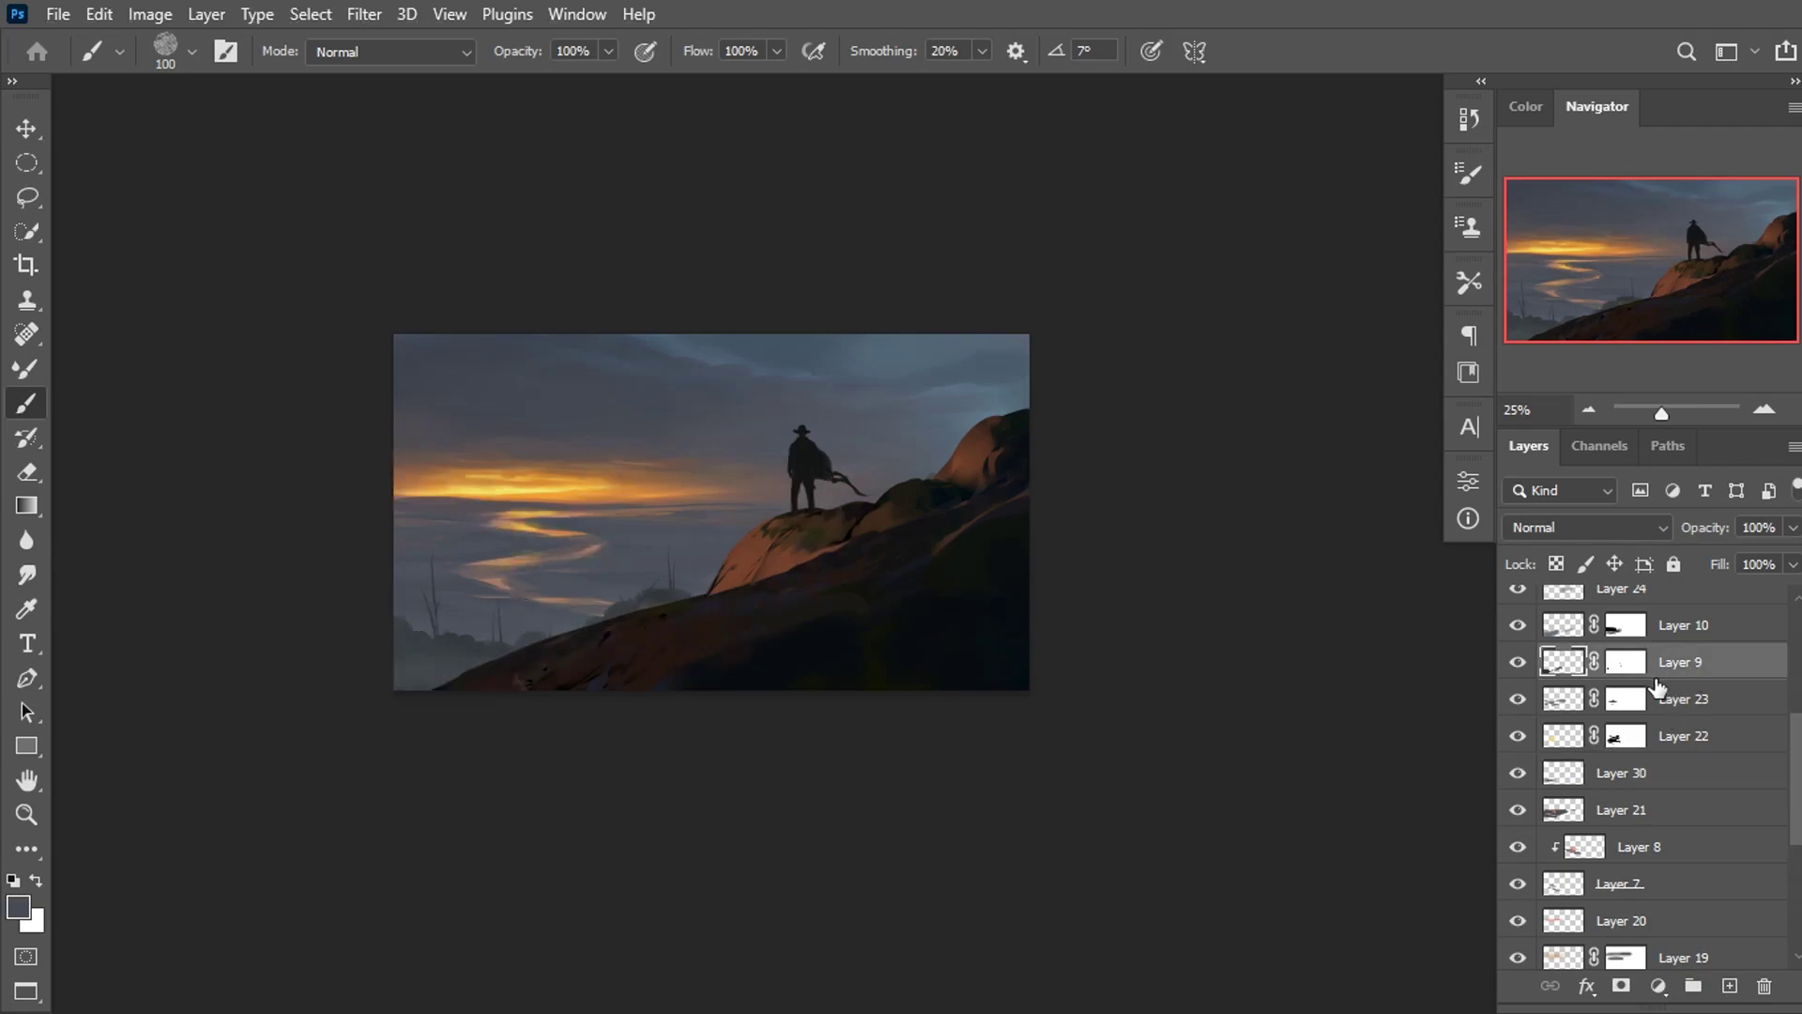
click(1518, 661)
click(1517, 661)
click(1518, 699)
click(1669, 706)
click(1728, 987)
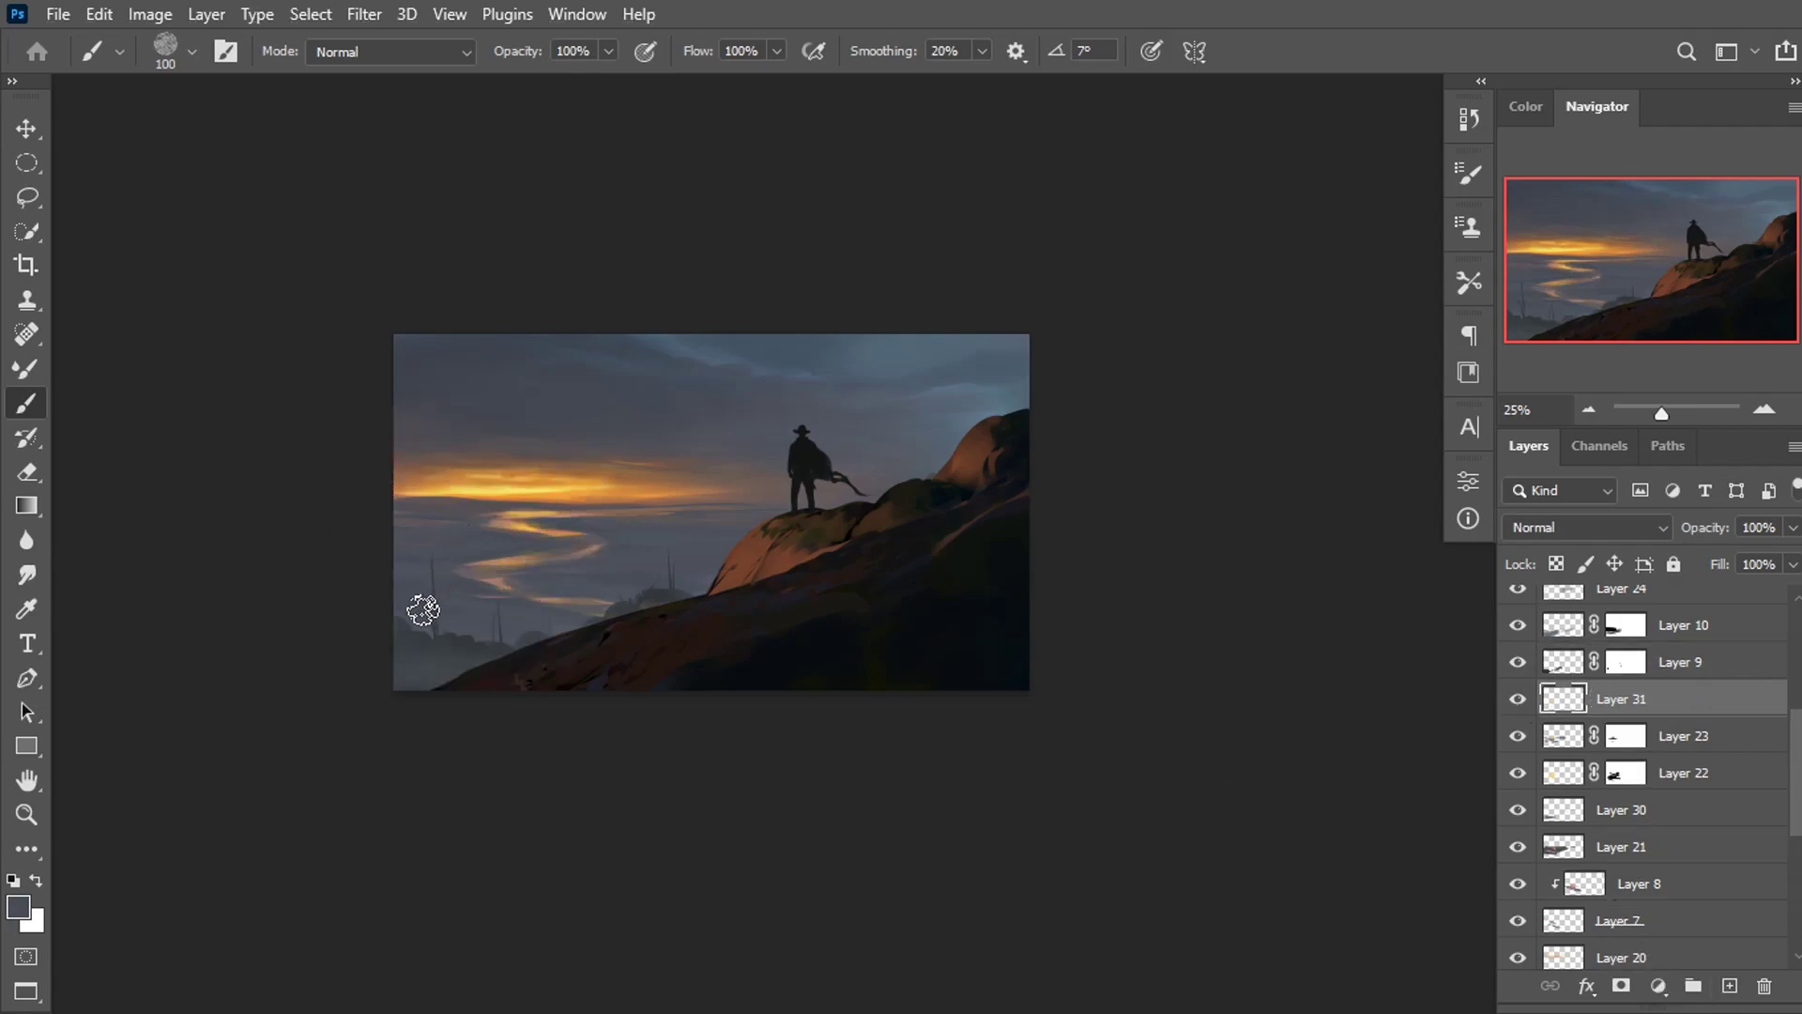
Hide Layer 9 to compare and add another new layer below Group 2.
click(1518, 662)
scroll(1561, 721, up, 3)
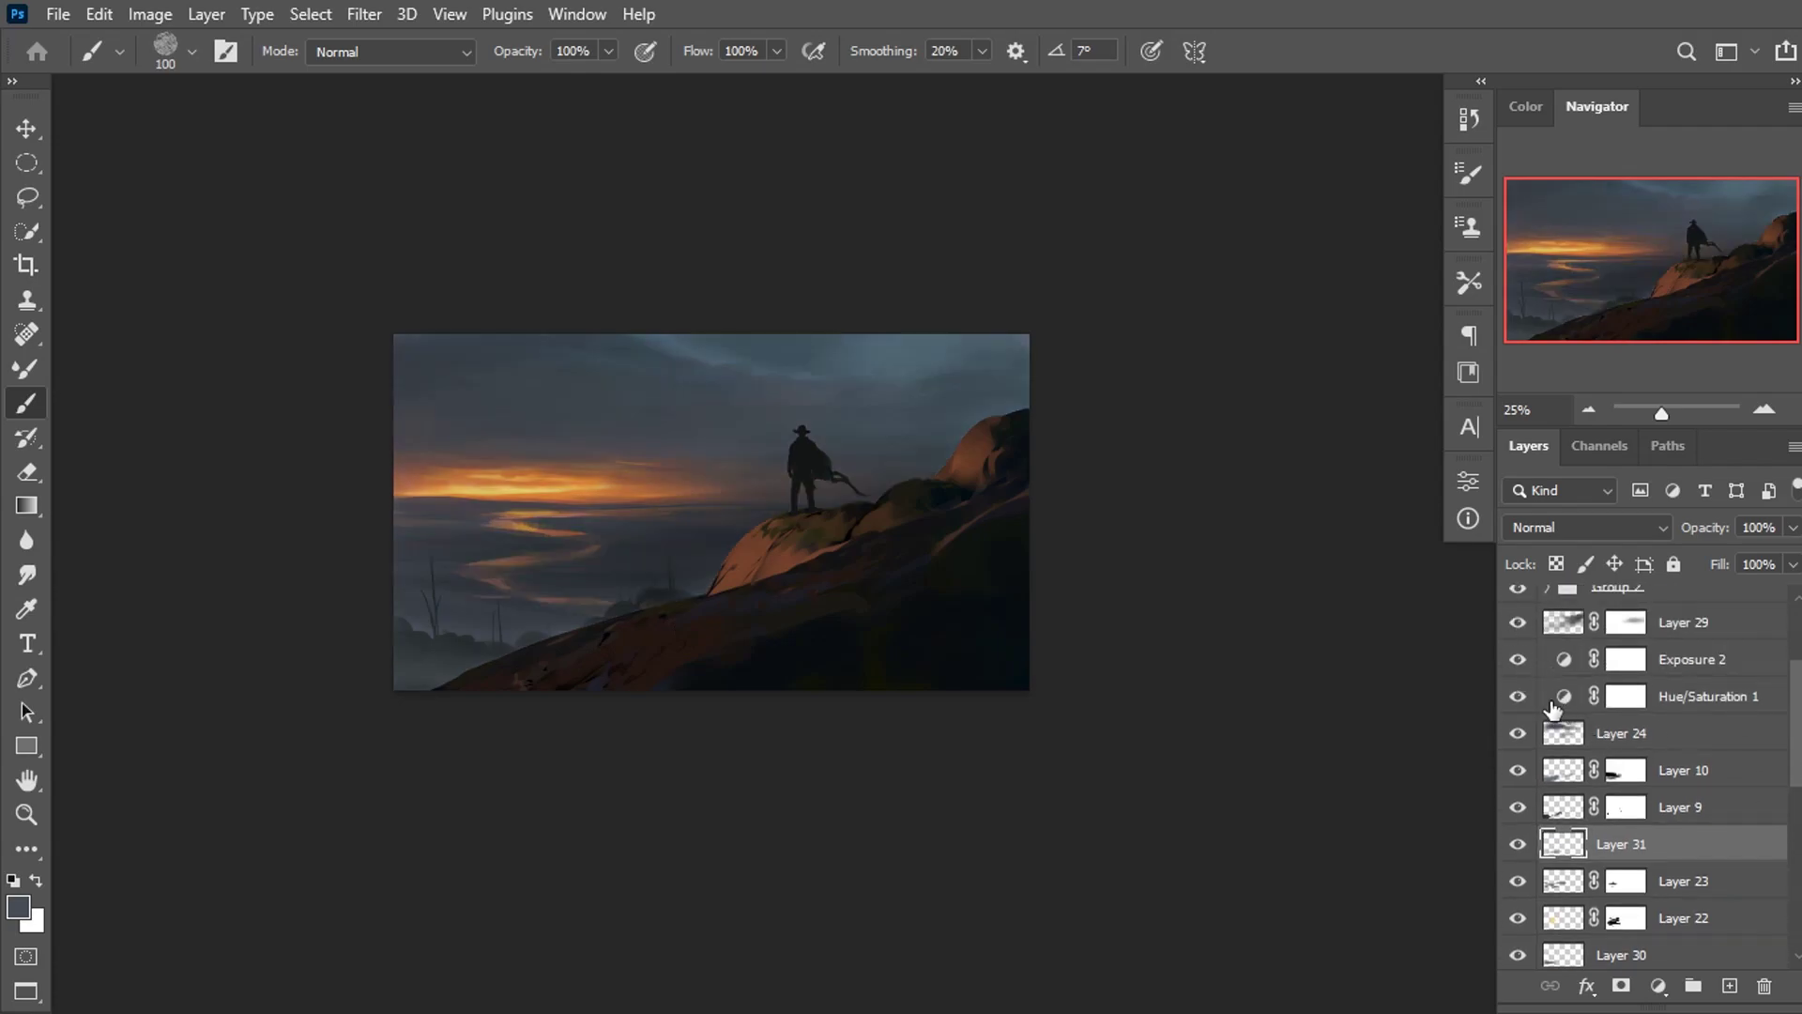
drag(1797, 711, 1420, 557)
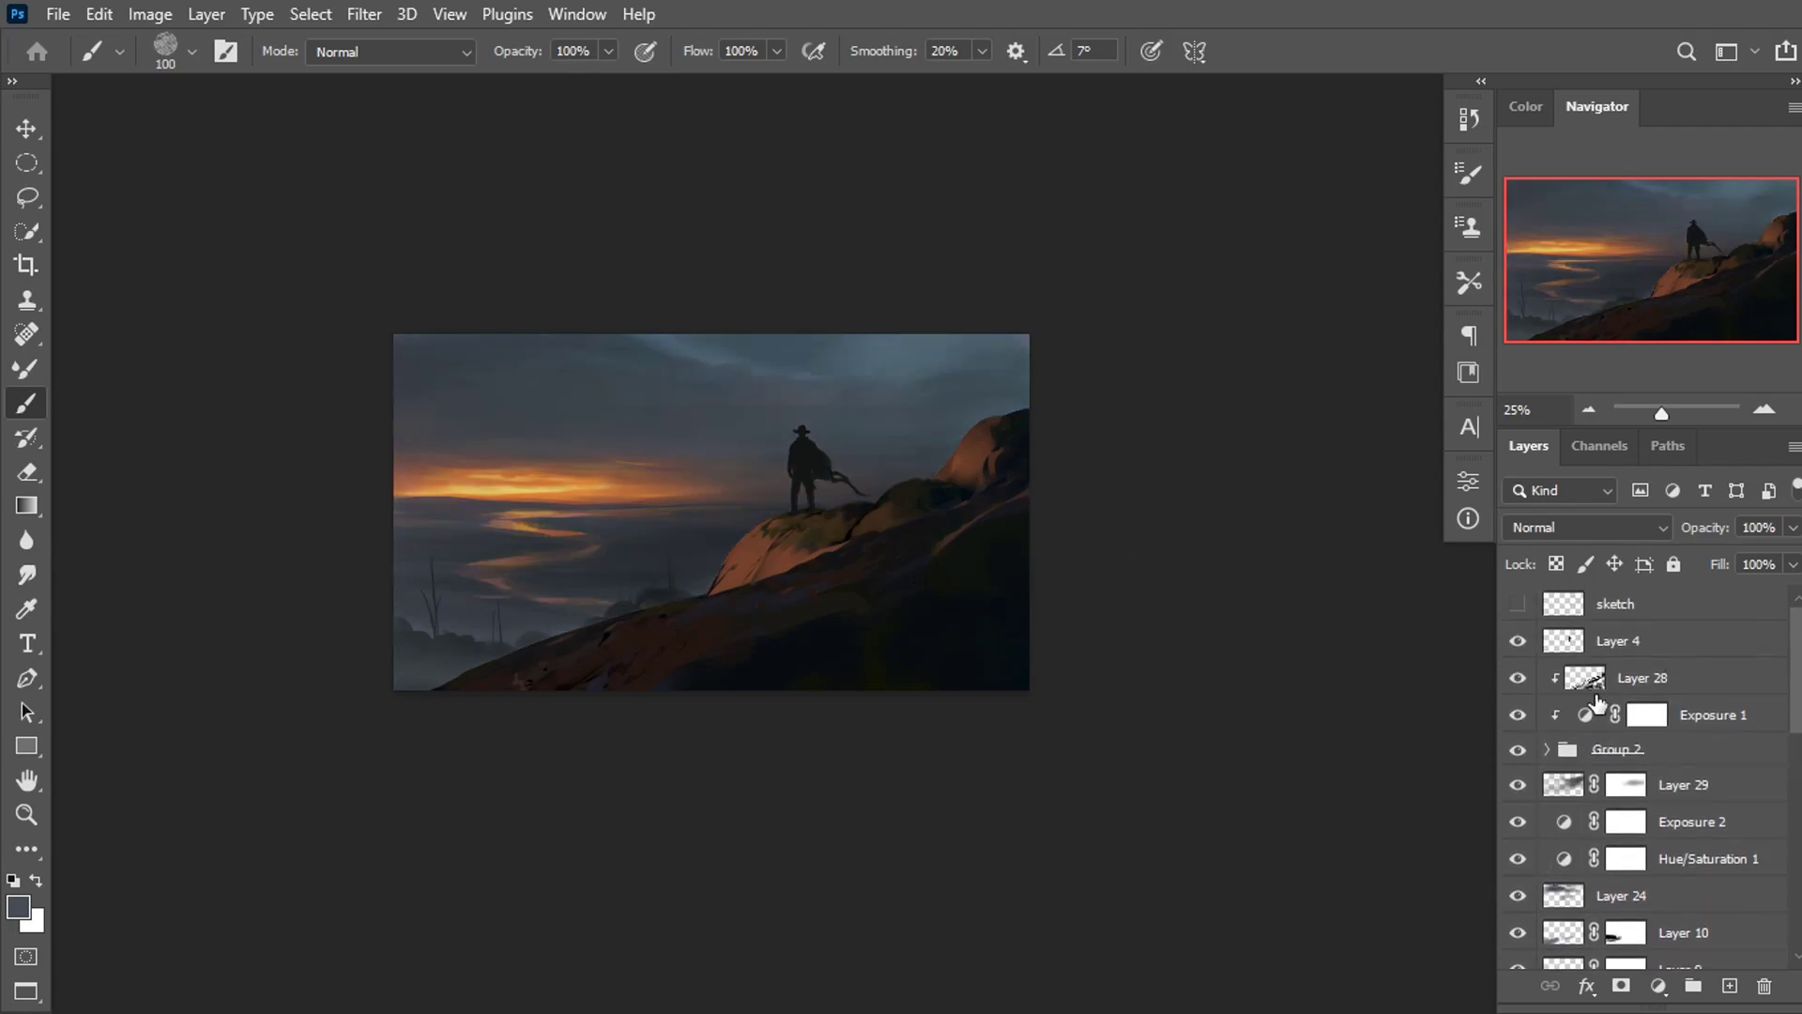
click(1730, 986)
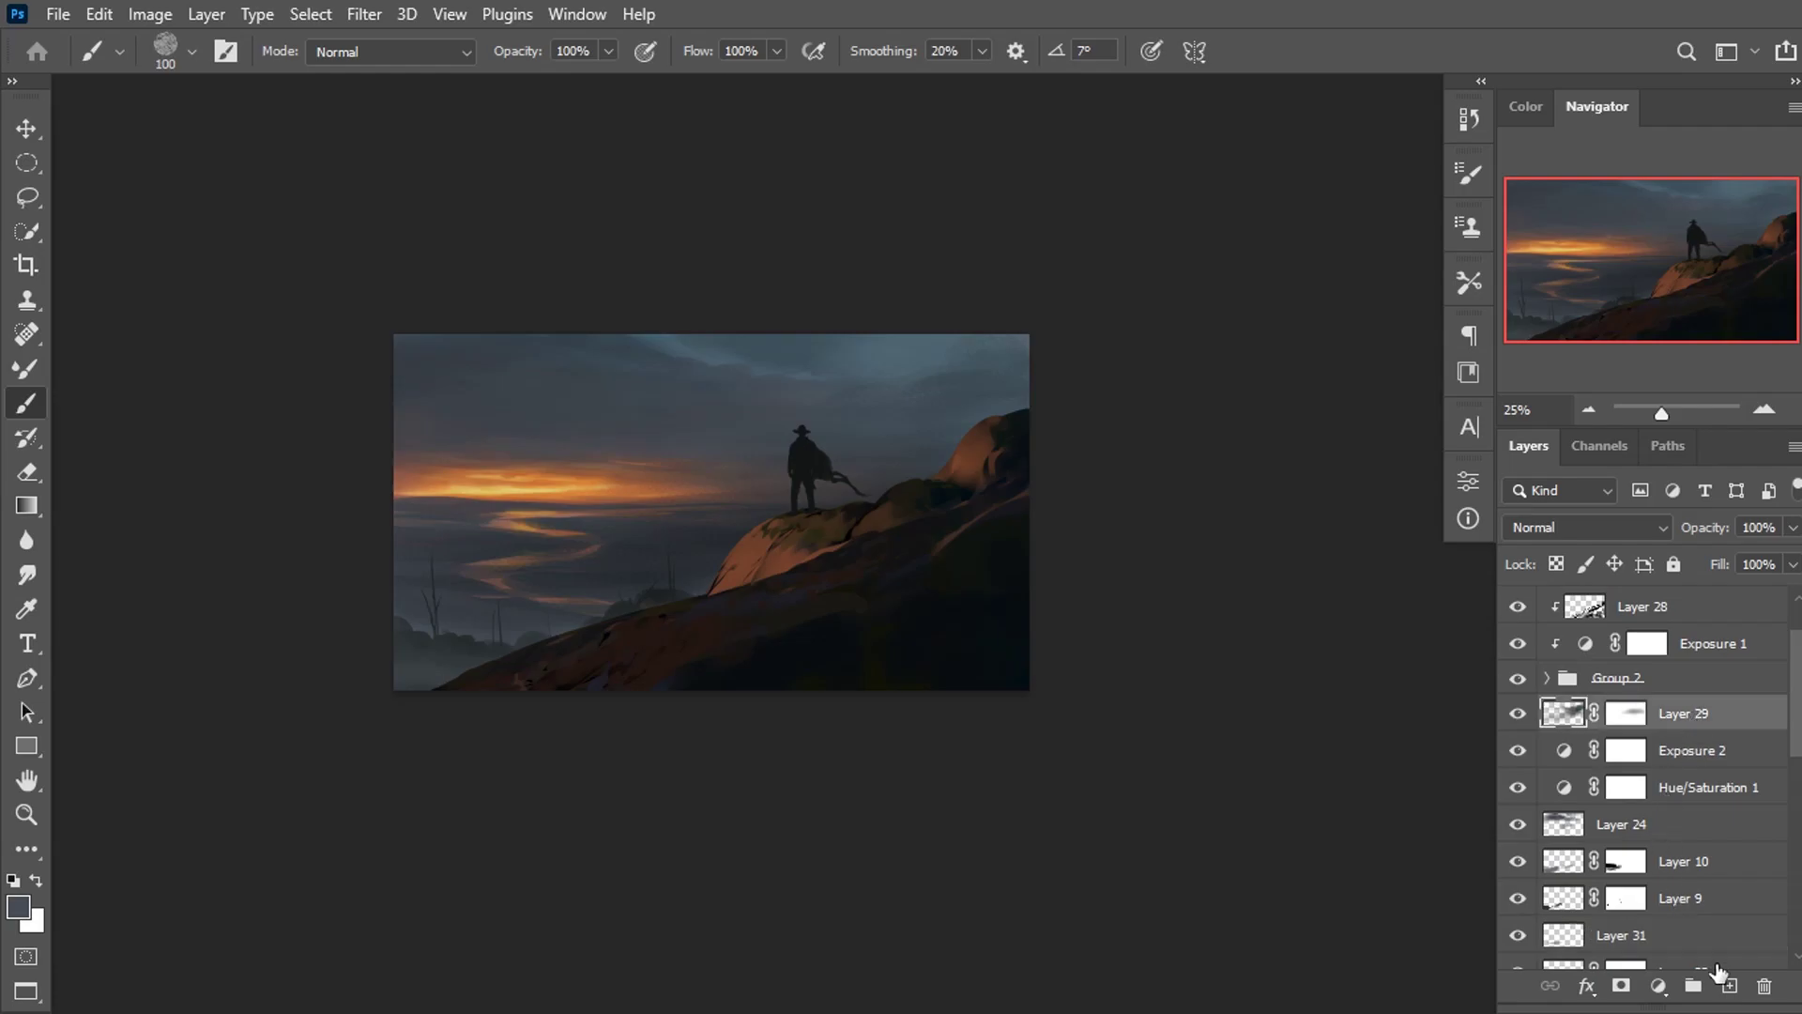
Shift the sampled rock brown toward dark olive and brush it over the lower-left bushes at 80 px.
key(ctrl+plus)
key(ctrl+plus)
scroll(563, 629, left, 4)
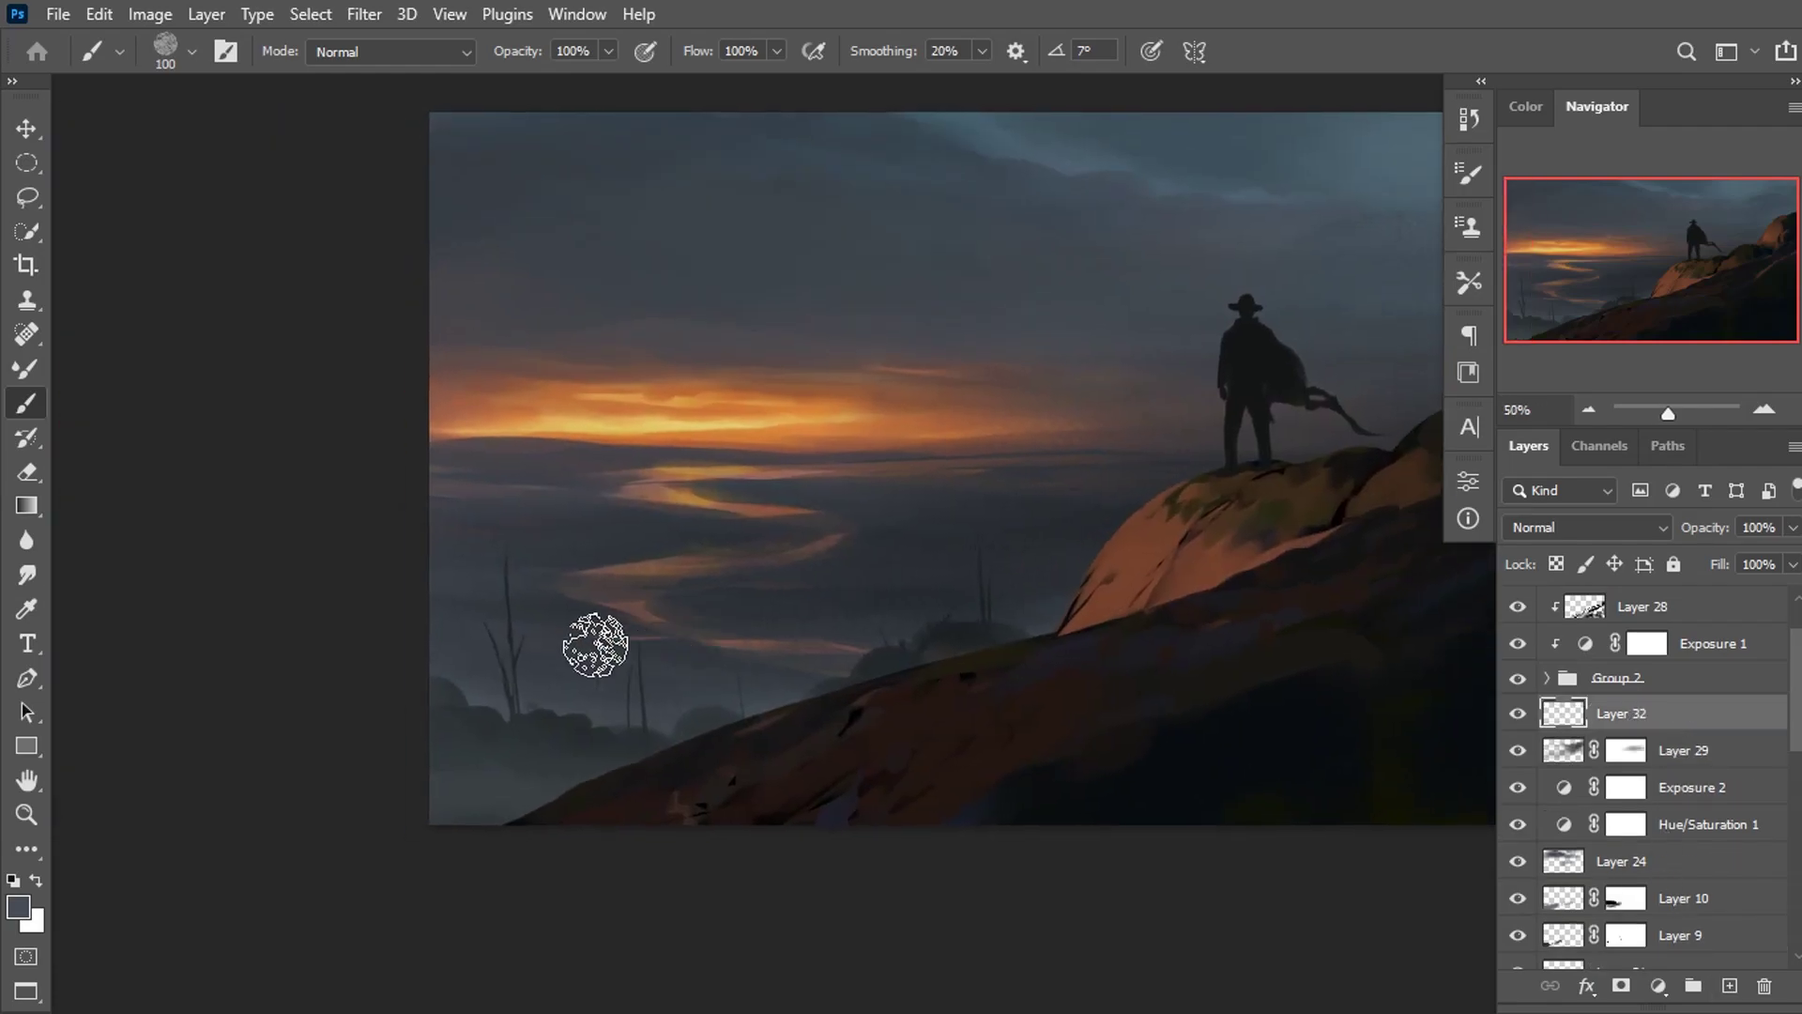
alt+click(1272, 494)
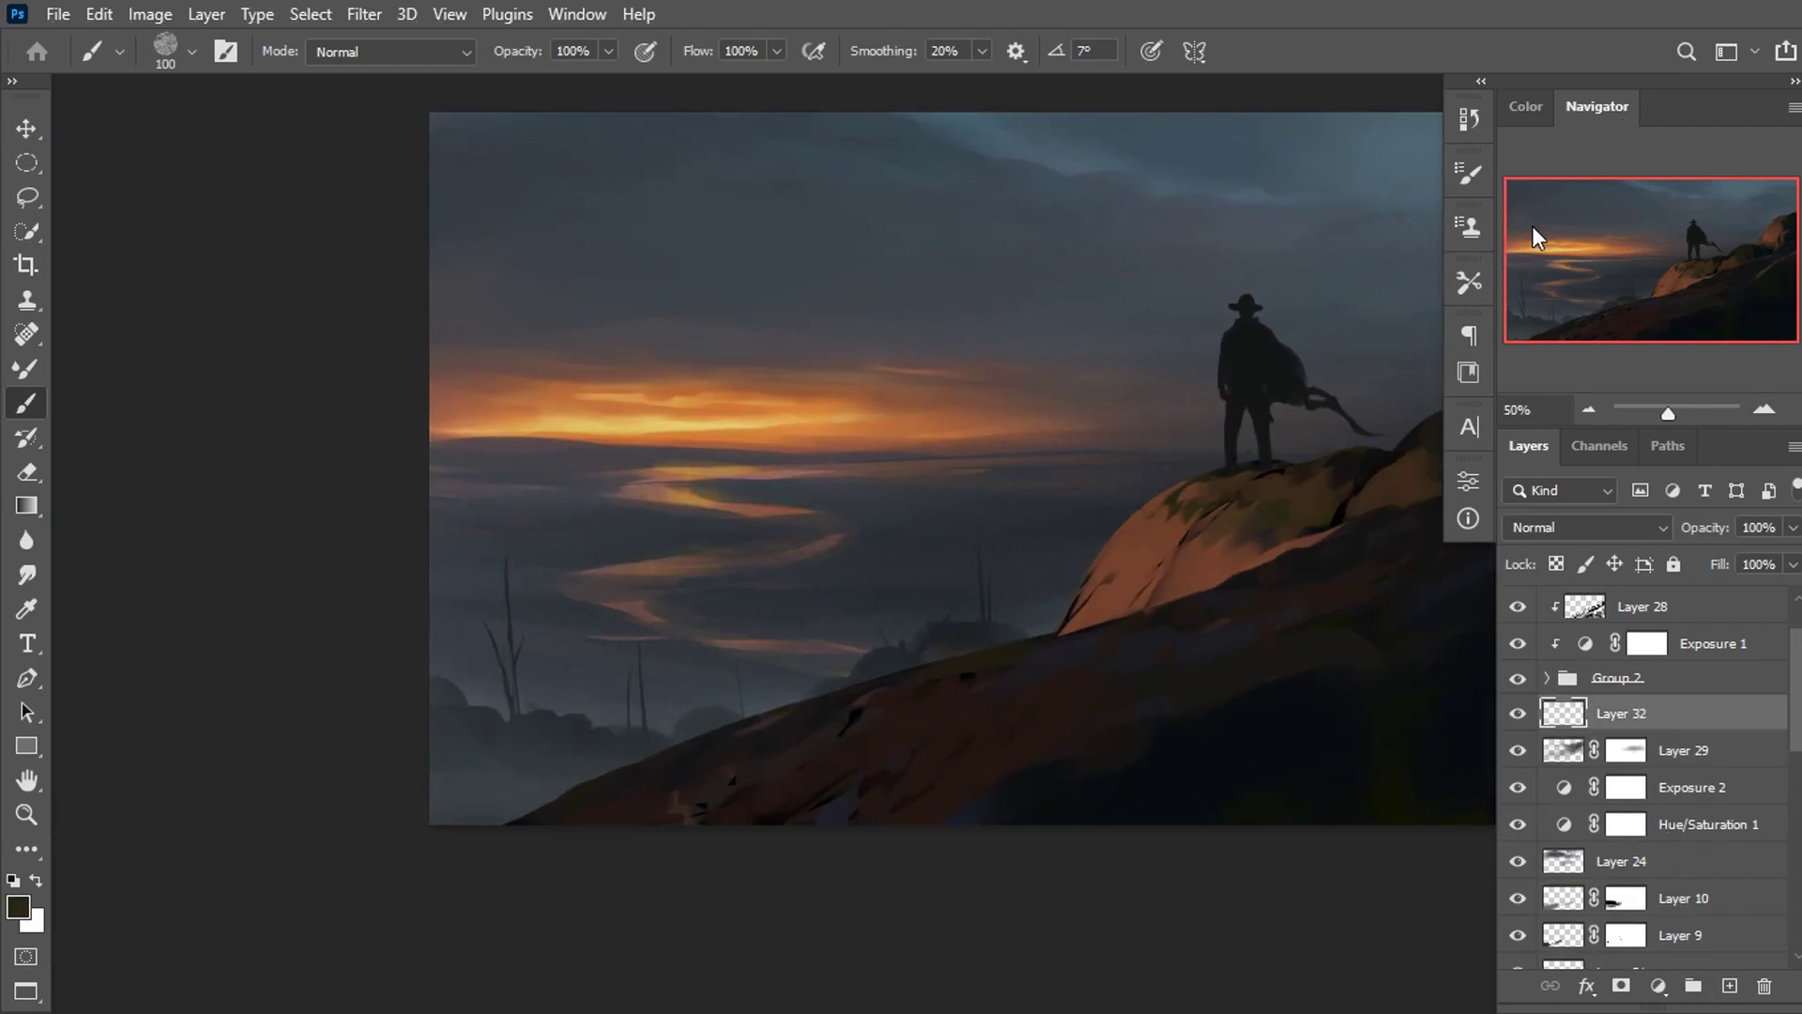
click(1526, 106)
mouse_move(1763, 371)
mouse_down()
mouse_move(1761, 335)
mouse_move(1763, 355)
mouse_up()
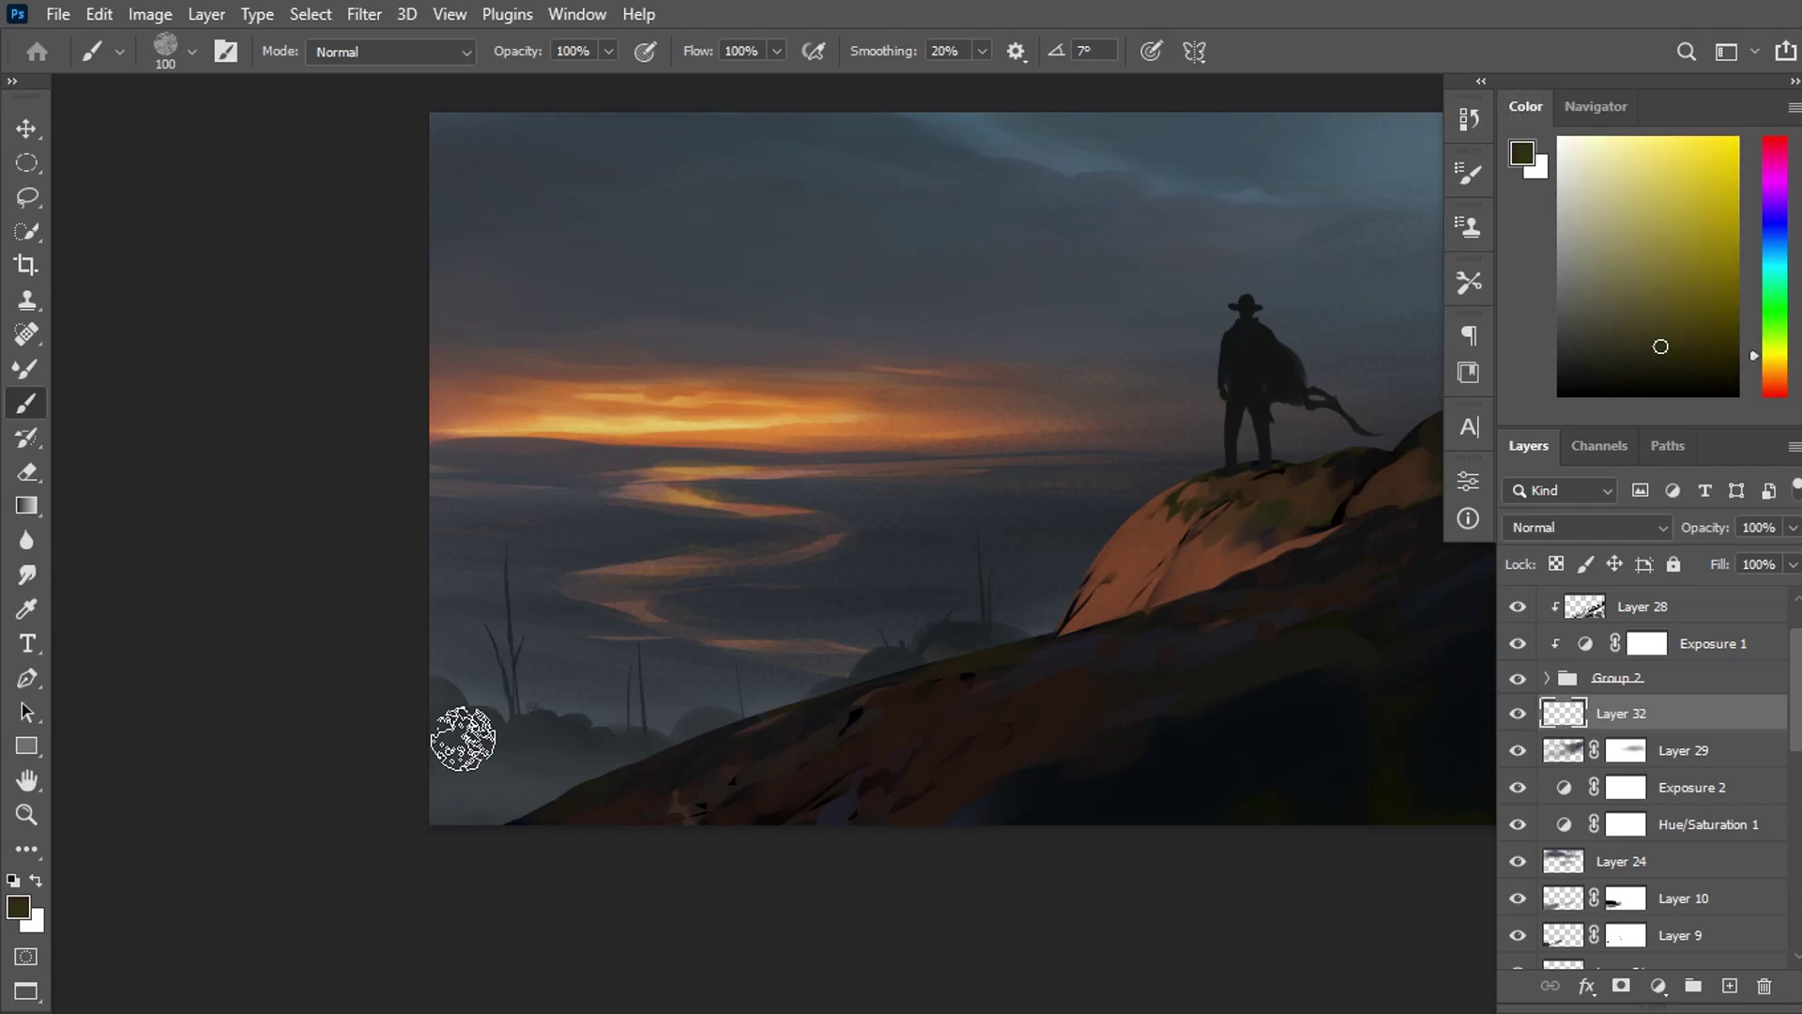
key(bracketleft)
key(bracketleft)
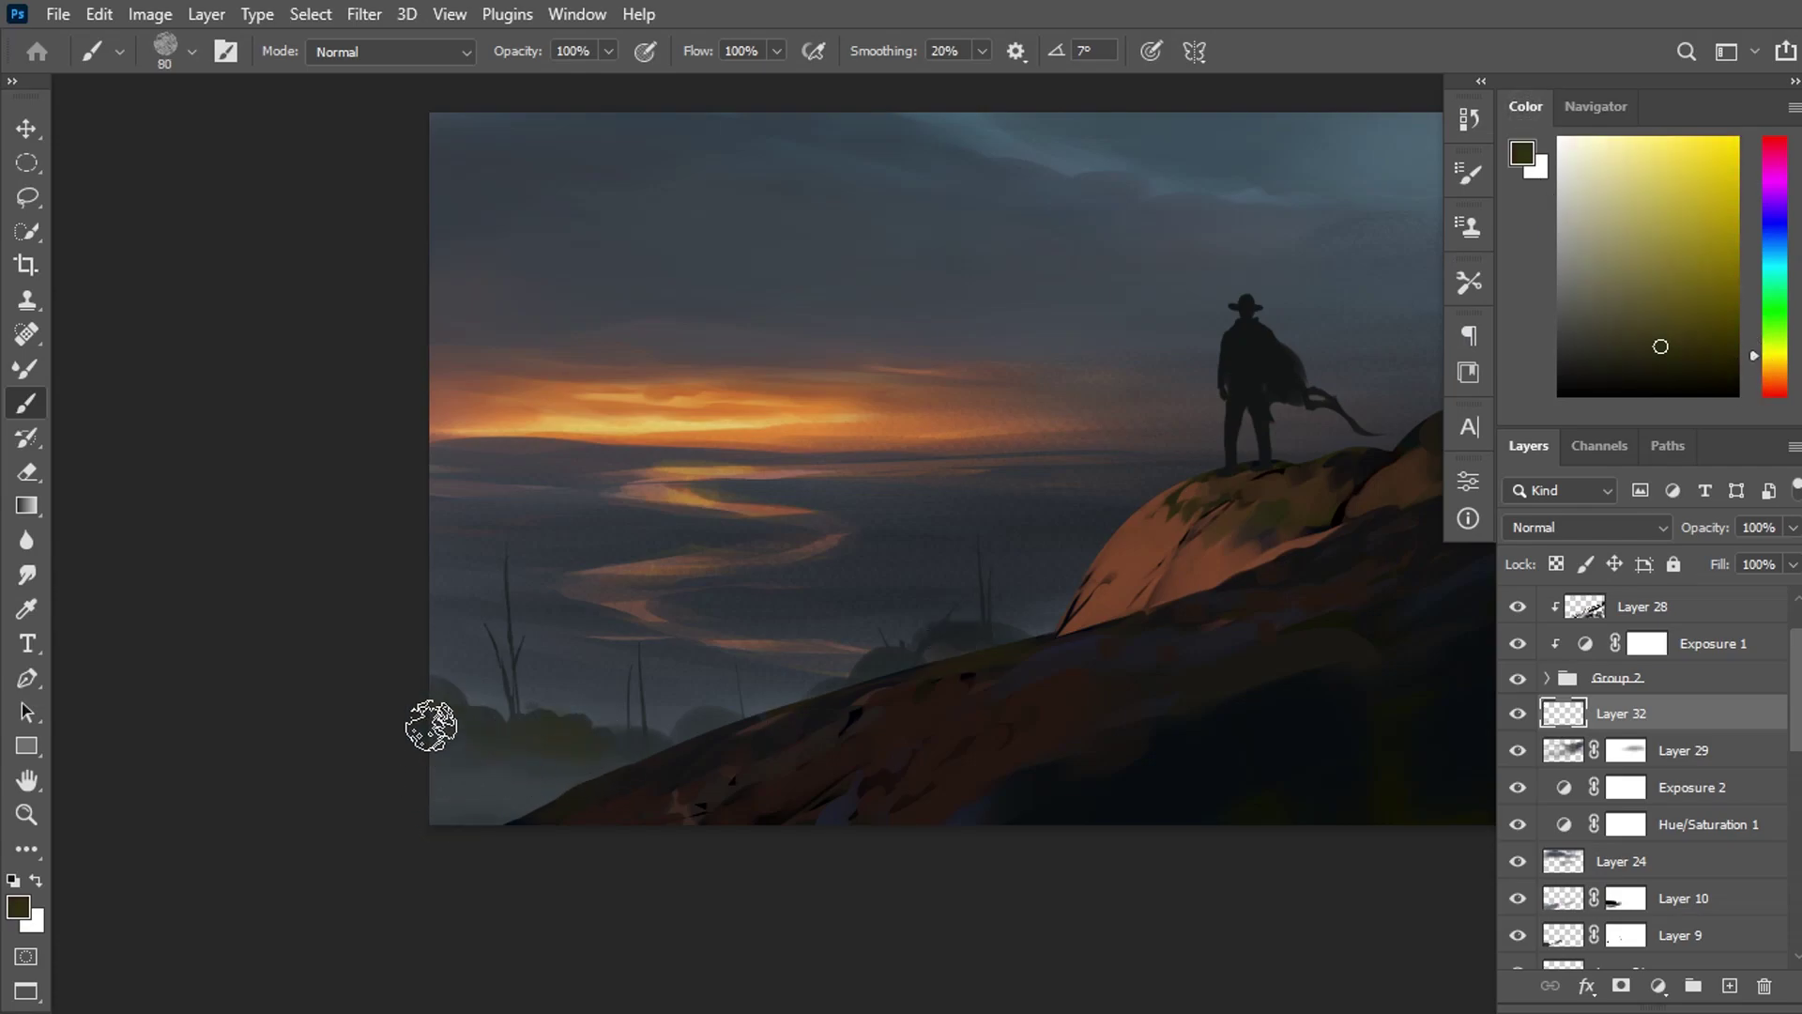
drag(431, 724, 690, 739)
mouse_move(833, 741)
mouse_down()
mouse_move(920, 656)
mouse_move(1034, 647)
mouse_move(843, 711)
mouse_up()
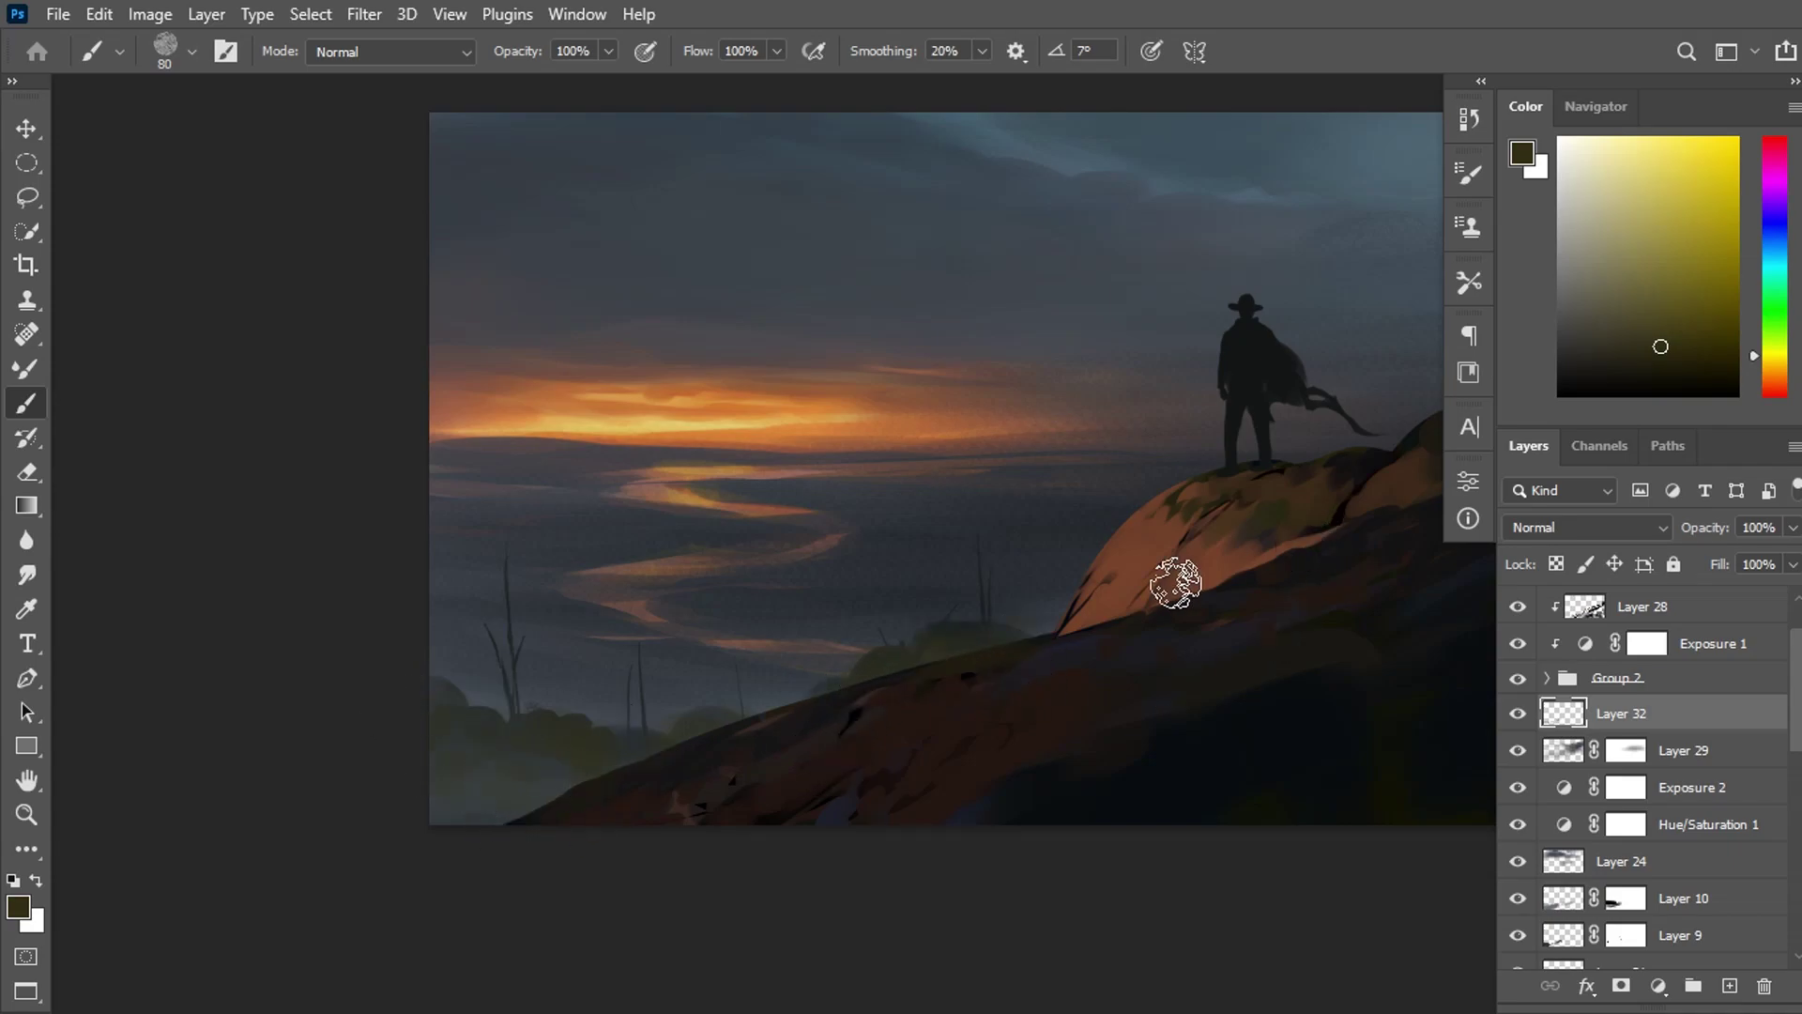
key(ctrl+minus)
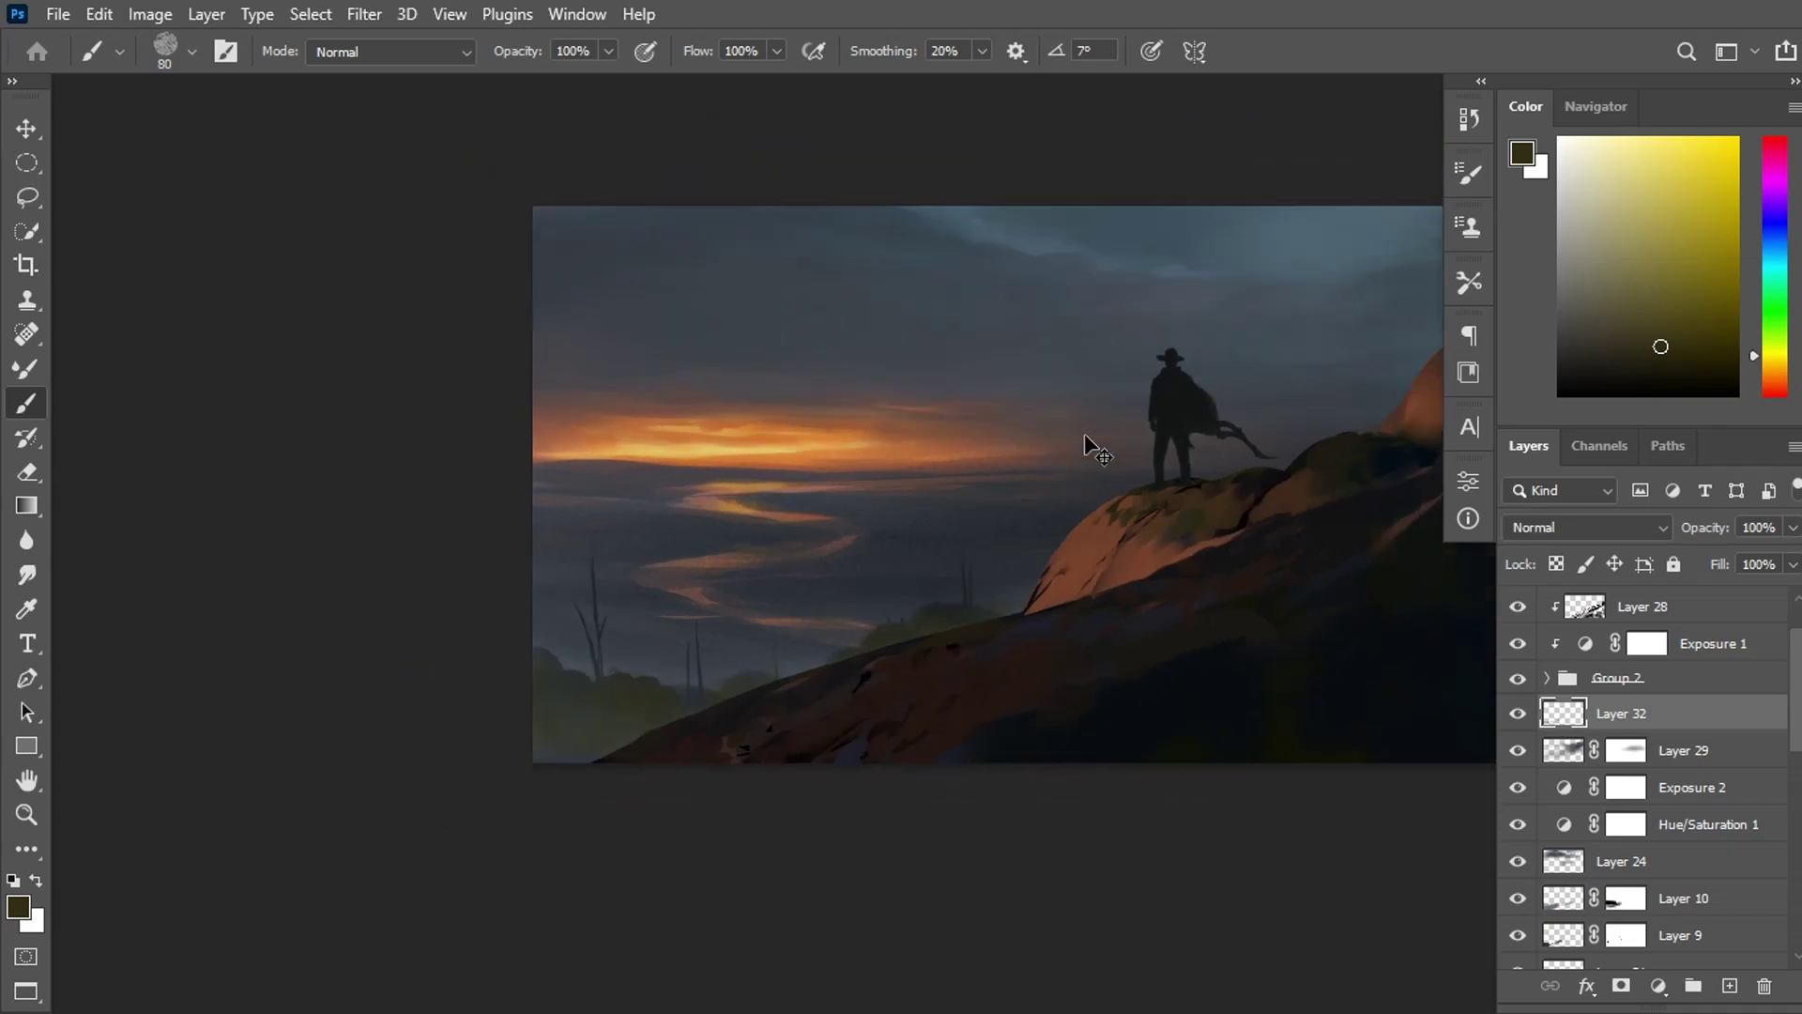
key(ctrl+minus)
key(ctrl+minus)
key(ctrl+plus)
key(ctrl+plus)
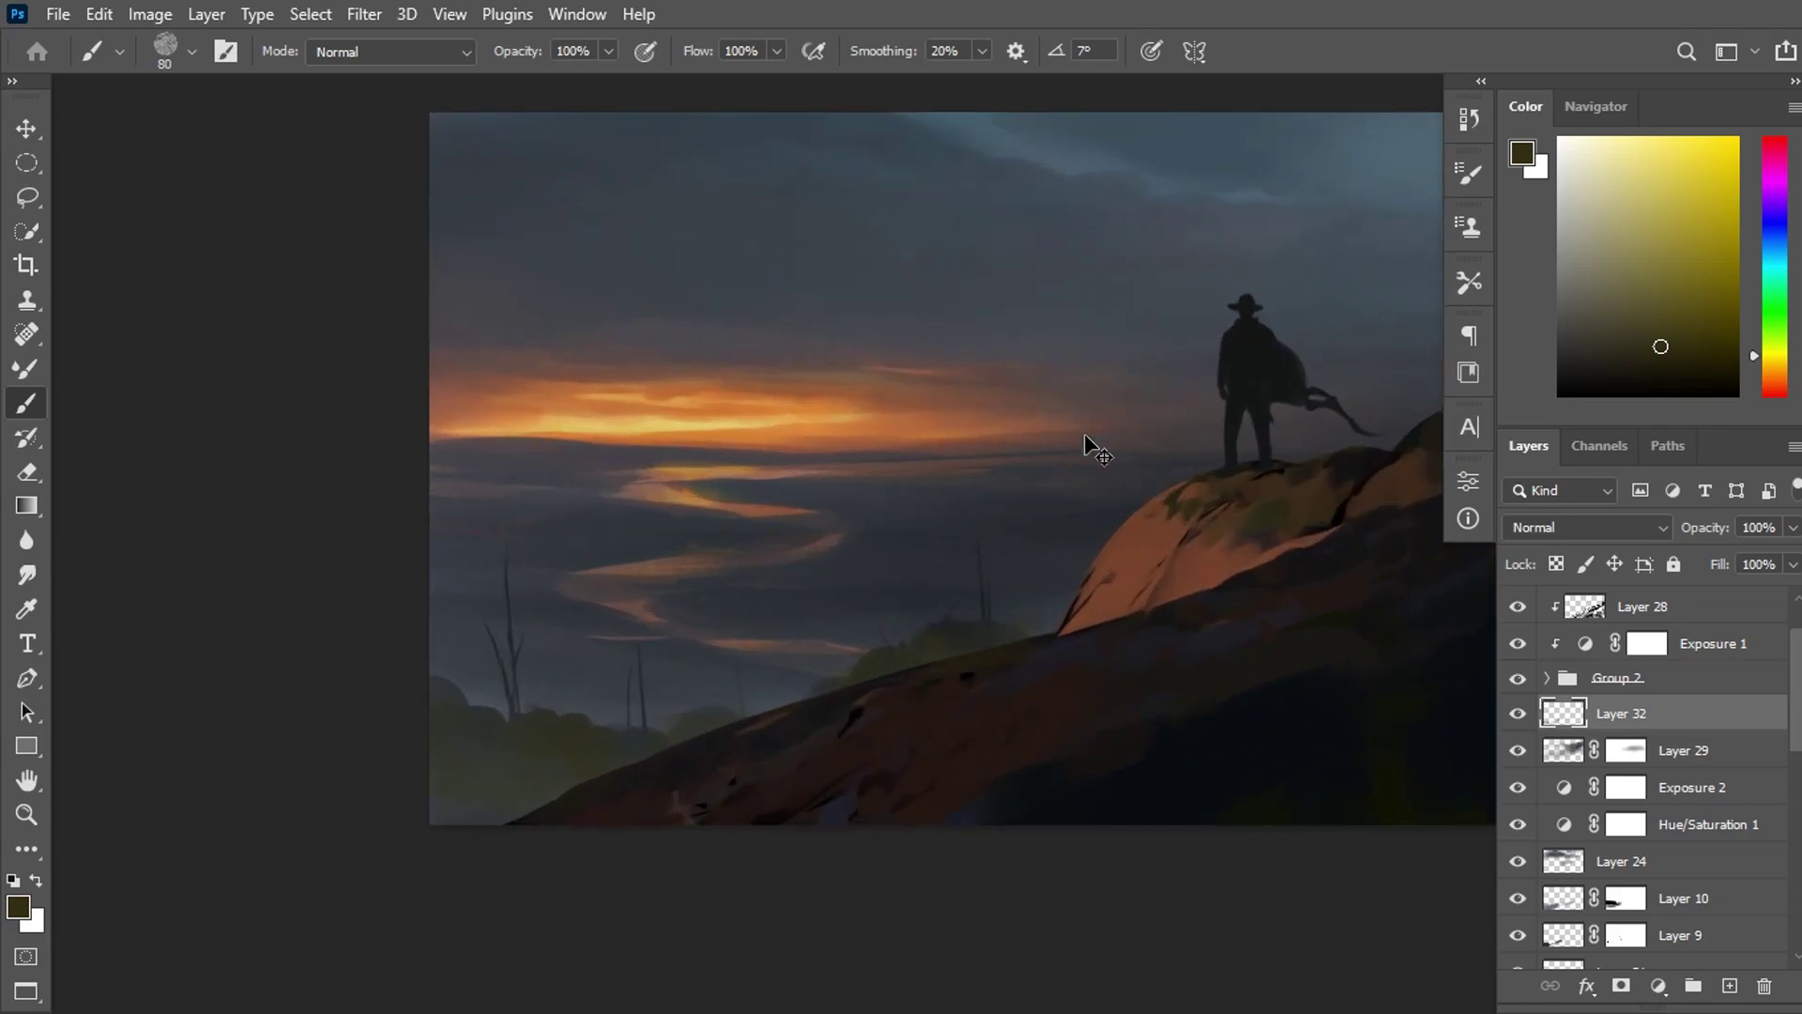
key(ctrl+minus)
Sample the hill's near-black and browse brush presets, settling on a grass-shaped brush.
alt+click(1207, 664)
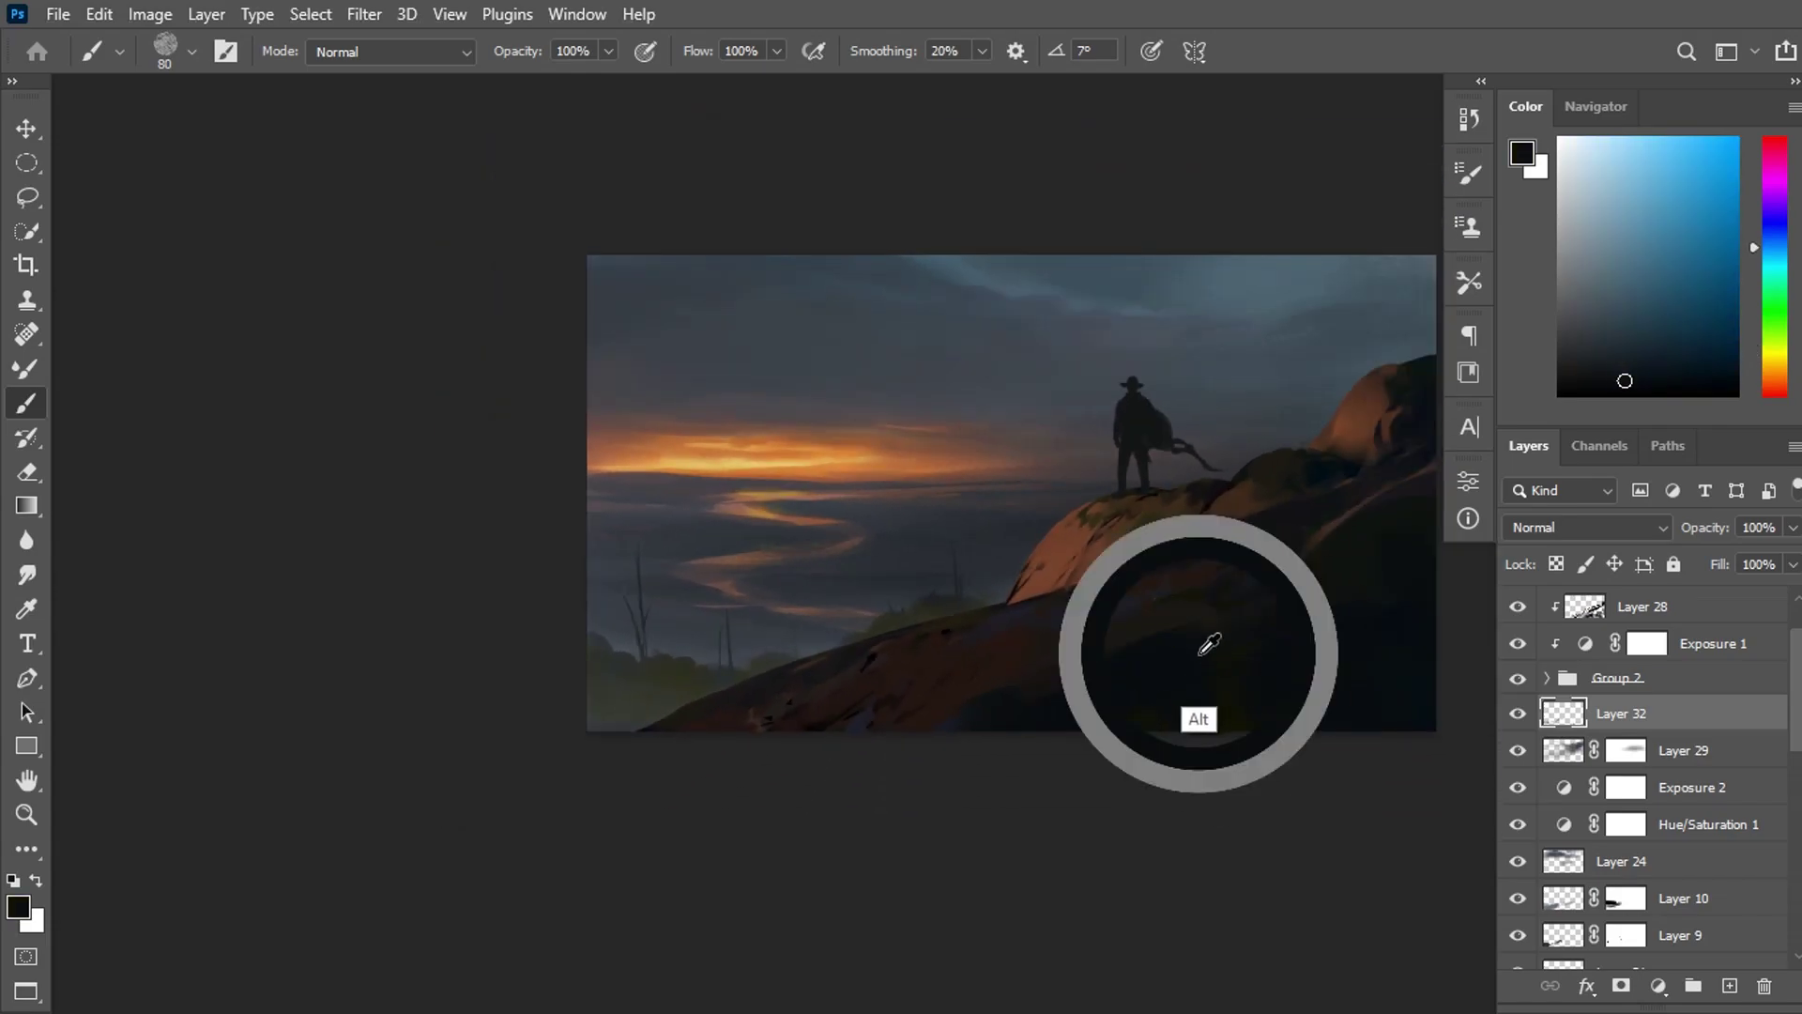
right_click(1122, 677)
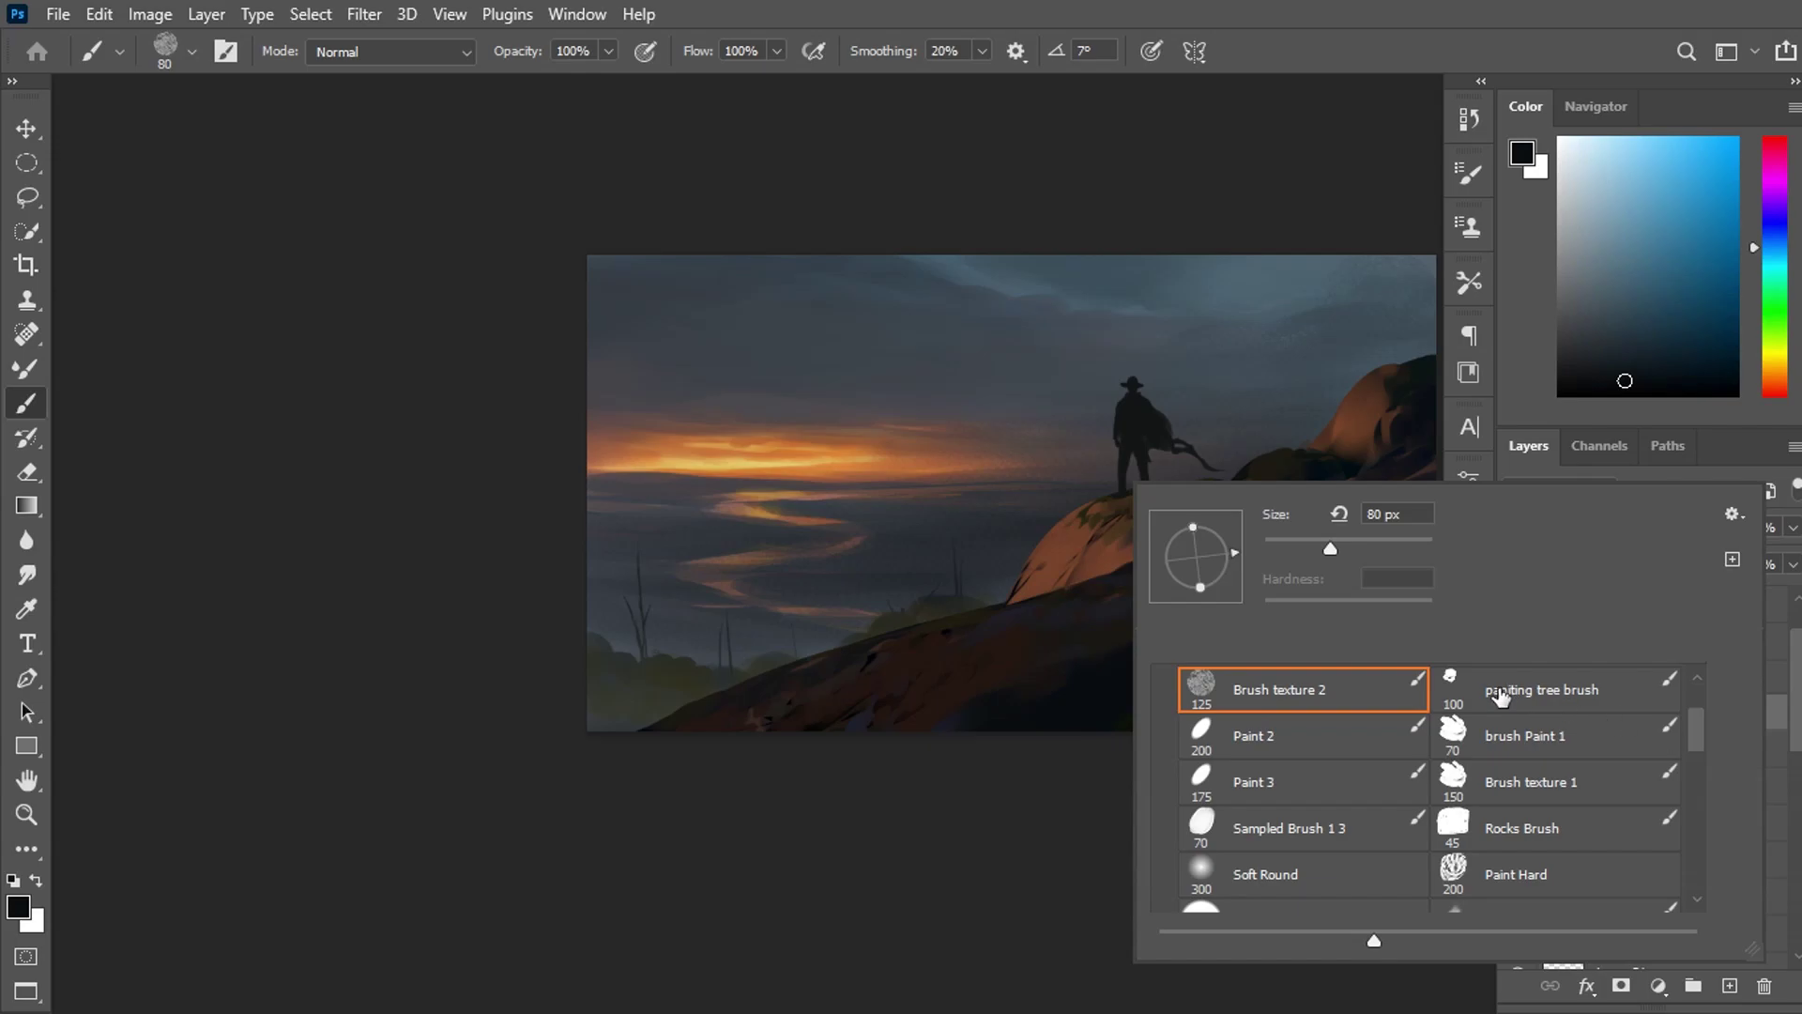
click(1500, 694)
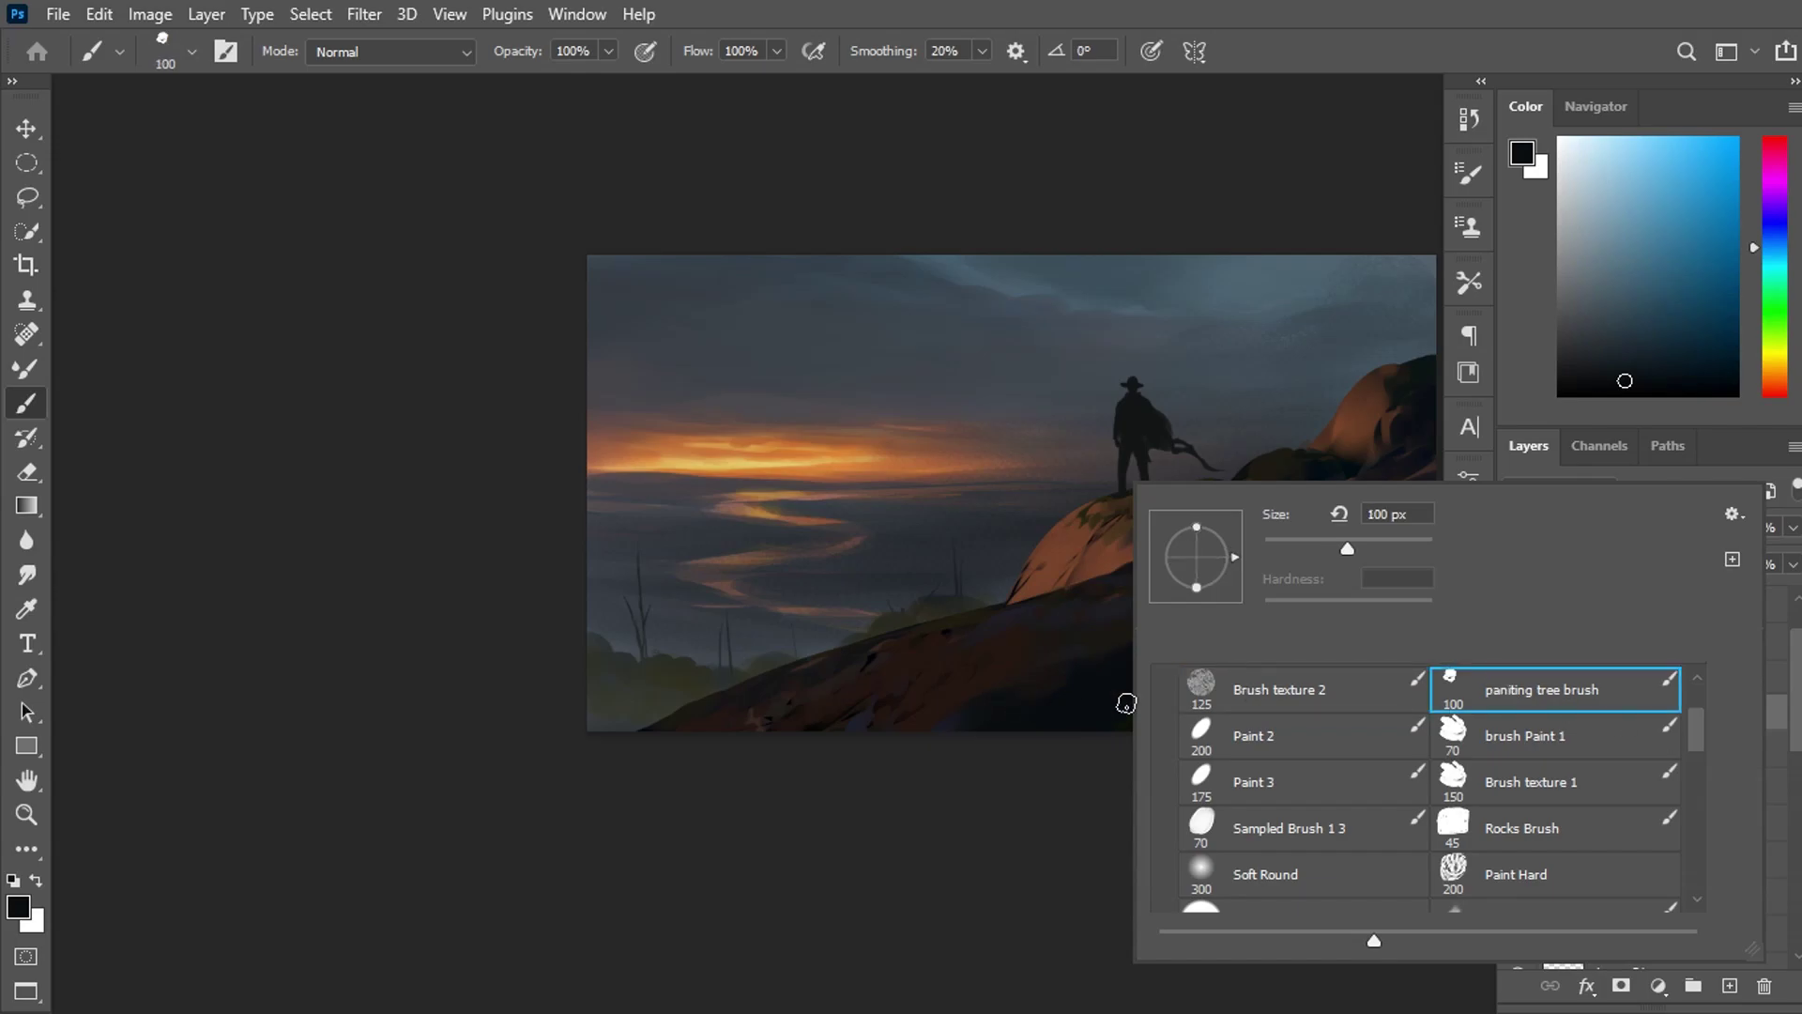
click(1483, 782)
scroll(1705, 785, down, 3)
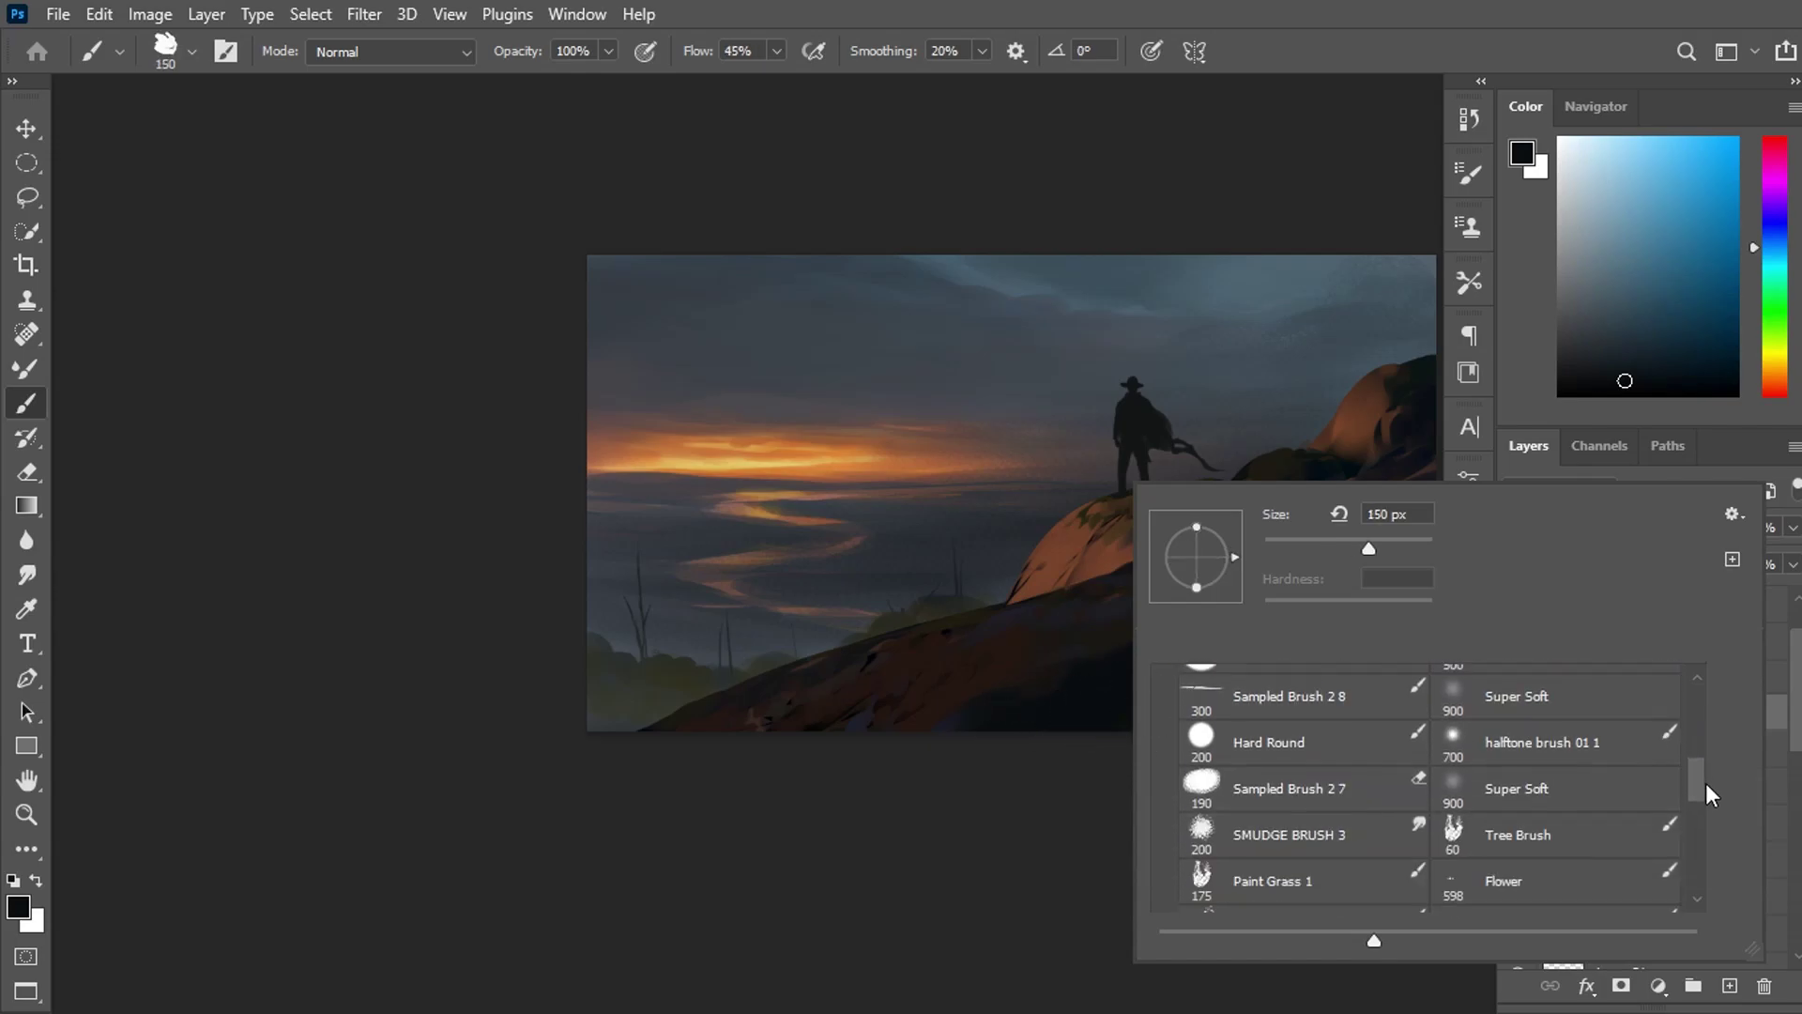
scroll(1706, 786, down, 2)
click(1320, 873)
click(1483, 883)
click(1605, 833)
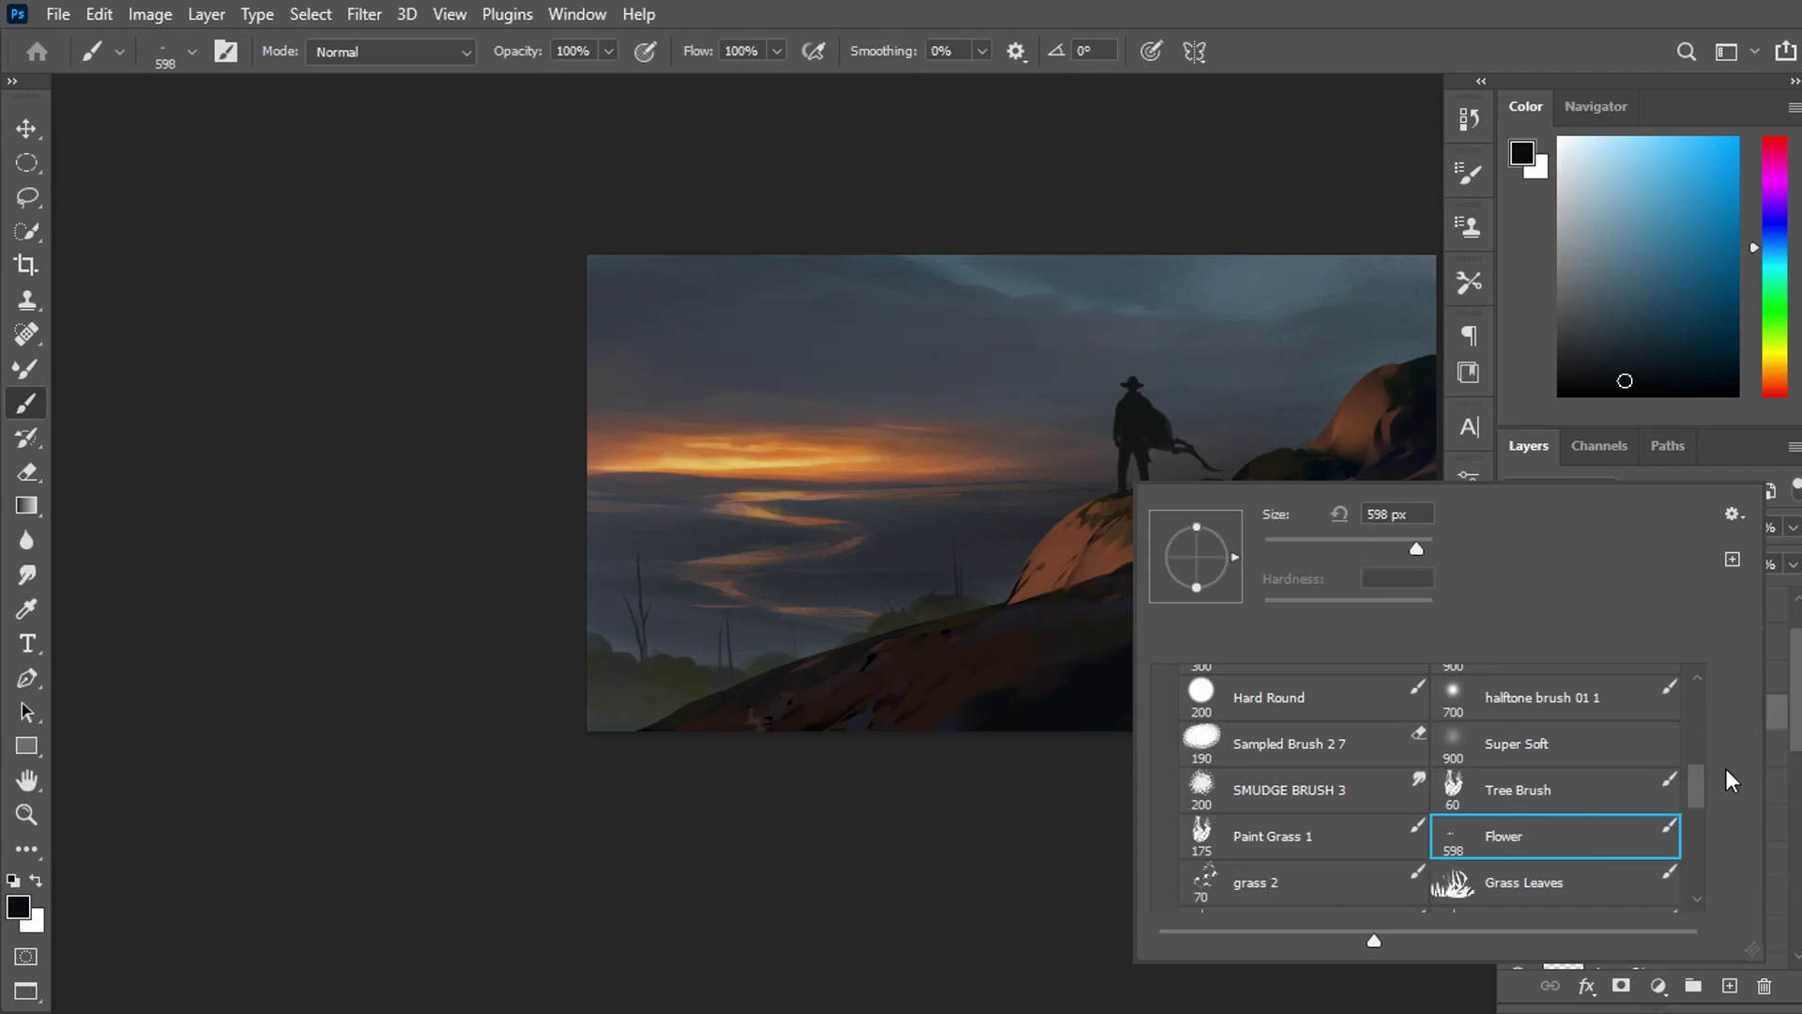
scroll(1701, 796, down, 2)
scroll(1701, 796, down, 2)
click(1558, 803)
click(1042, 737)
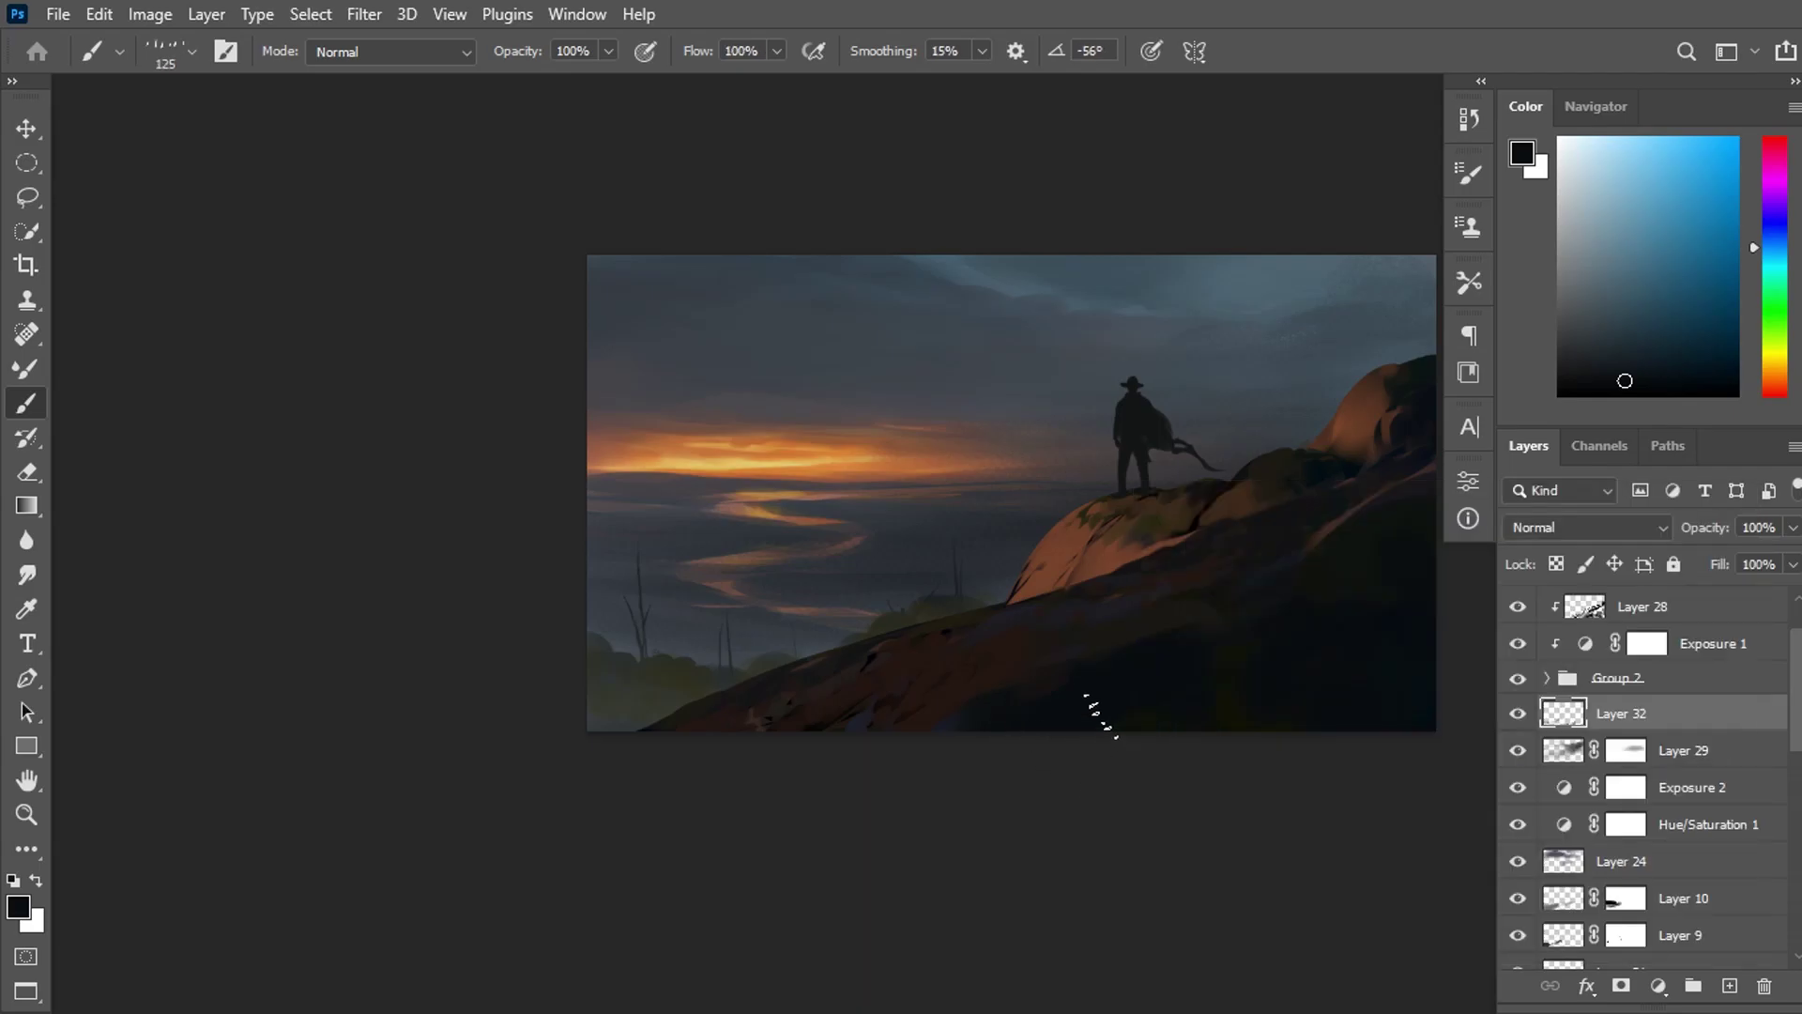
Zoom in on the lower hillside and choose a painterly leaves brush.
drag(965, 630, 751, 475)
scroll(657, 526, up, 3)
right_click(714, 474)
double_click(864, 690)
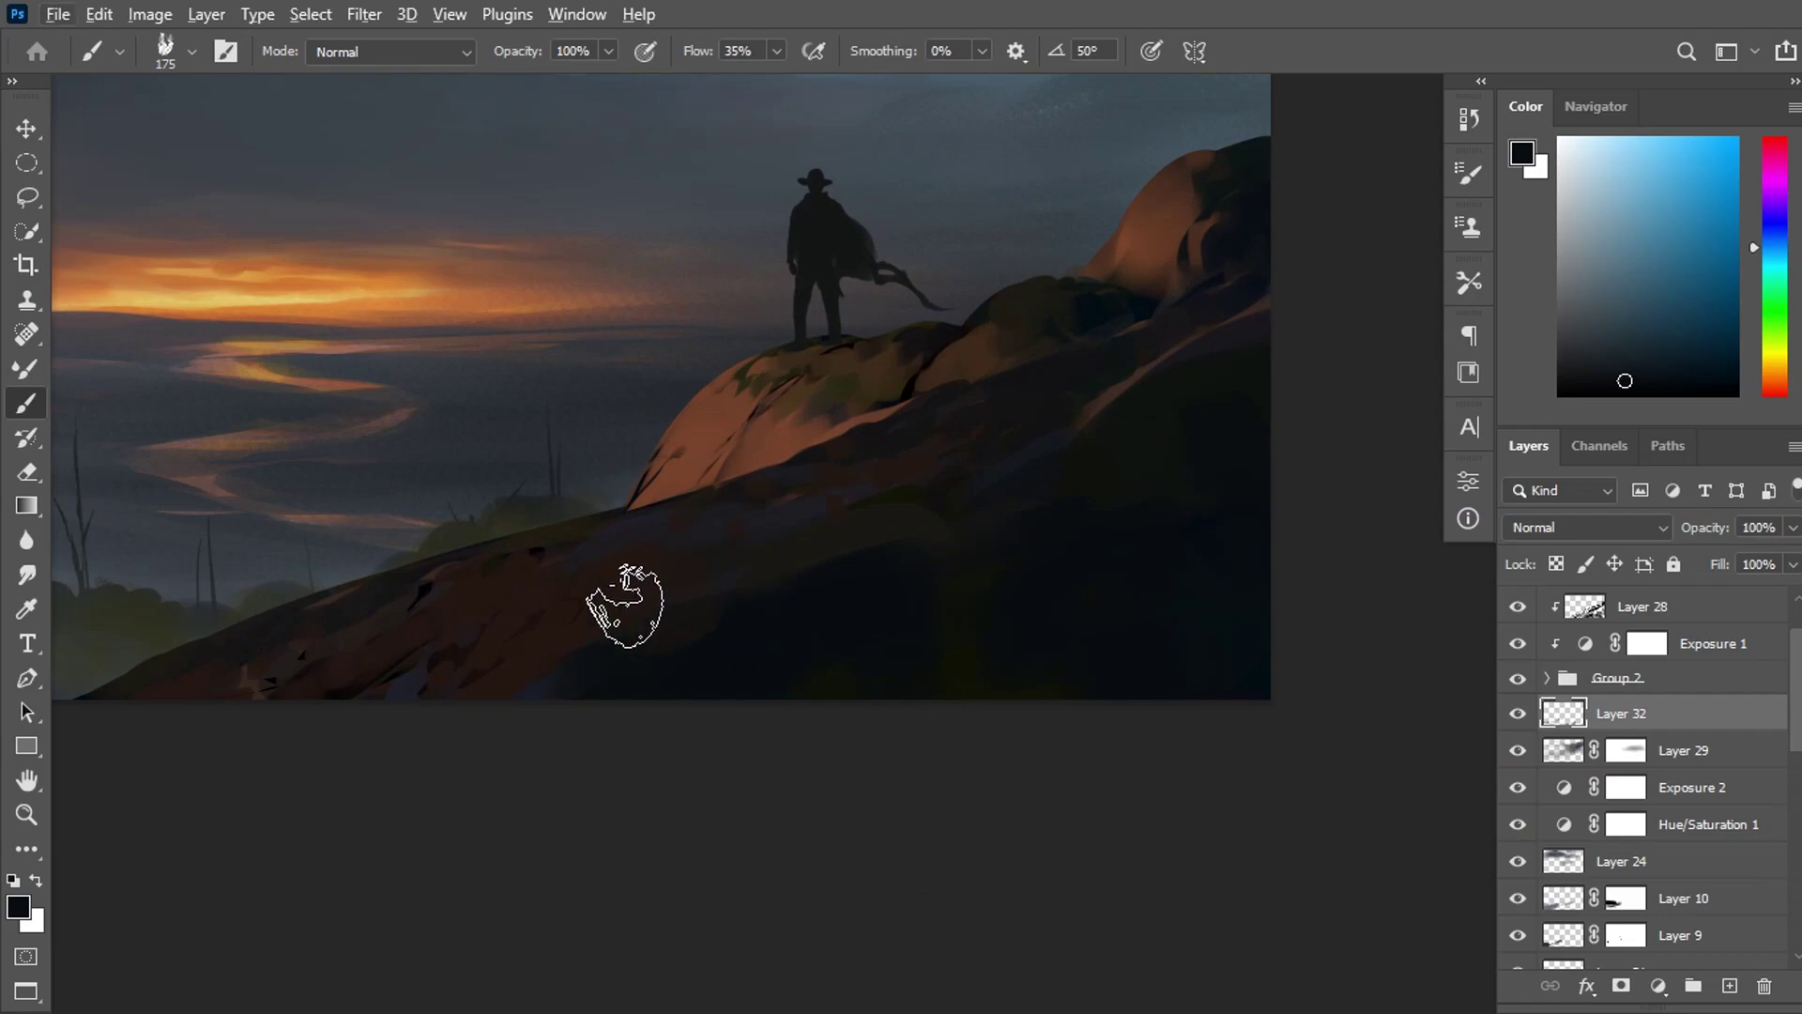
right_click(761, 483)
double_click(852, 787)
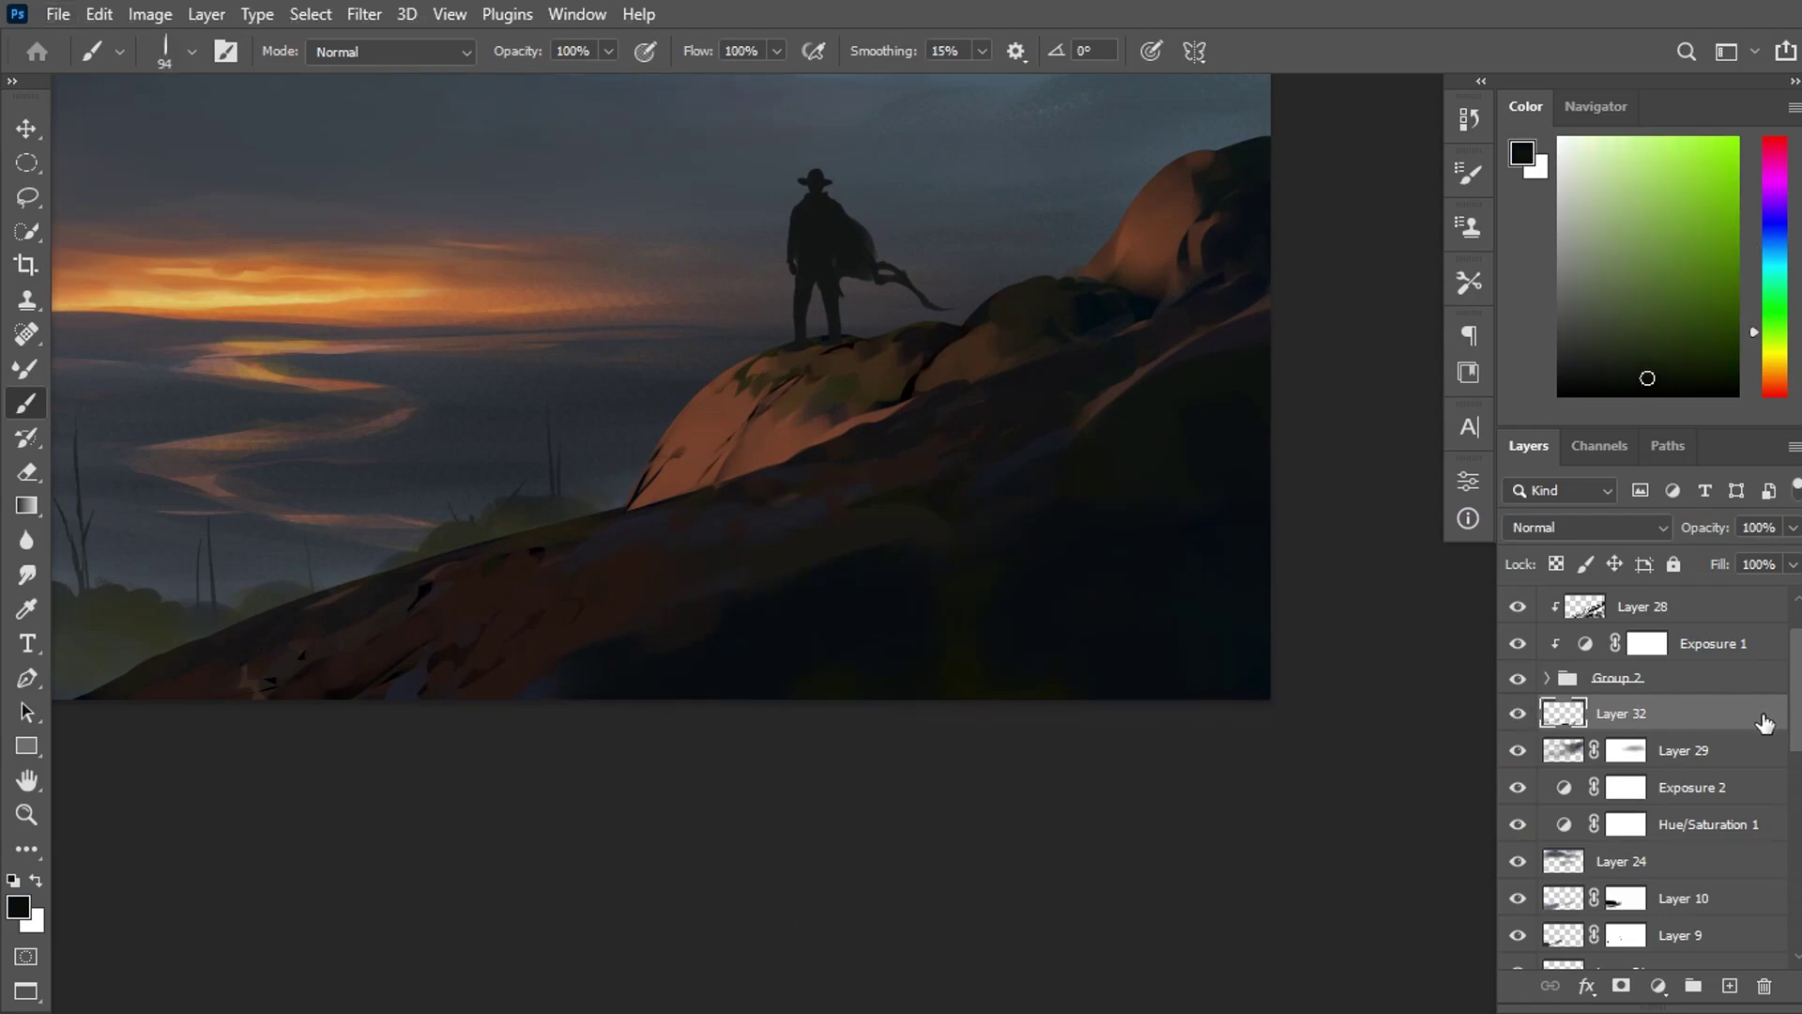
drag(1795, 709, 1795, 686)
On Layer 28, paint dark foliage strokes along the hill's bottom edge.
click(1639, 674)
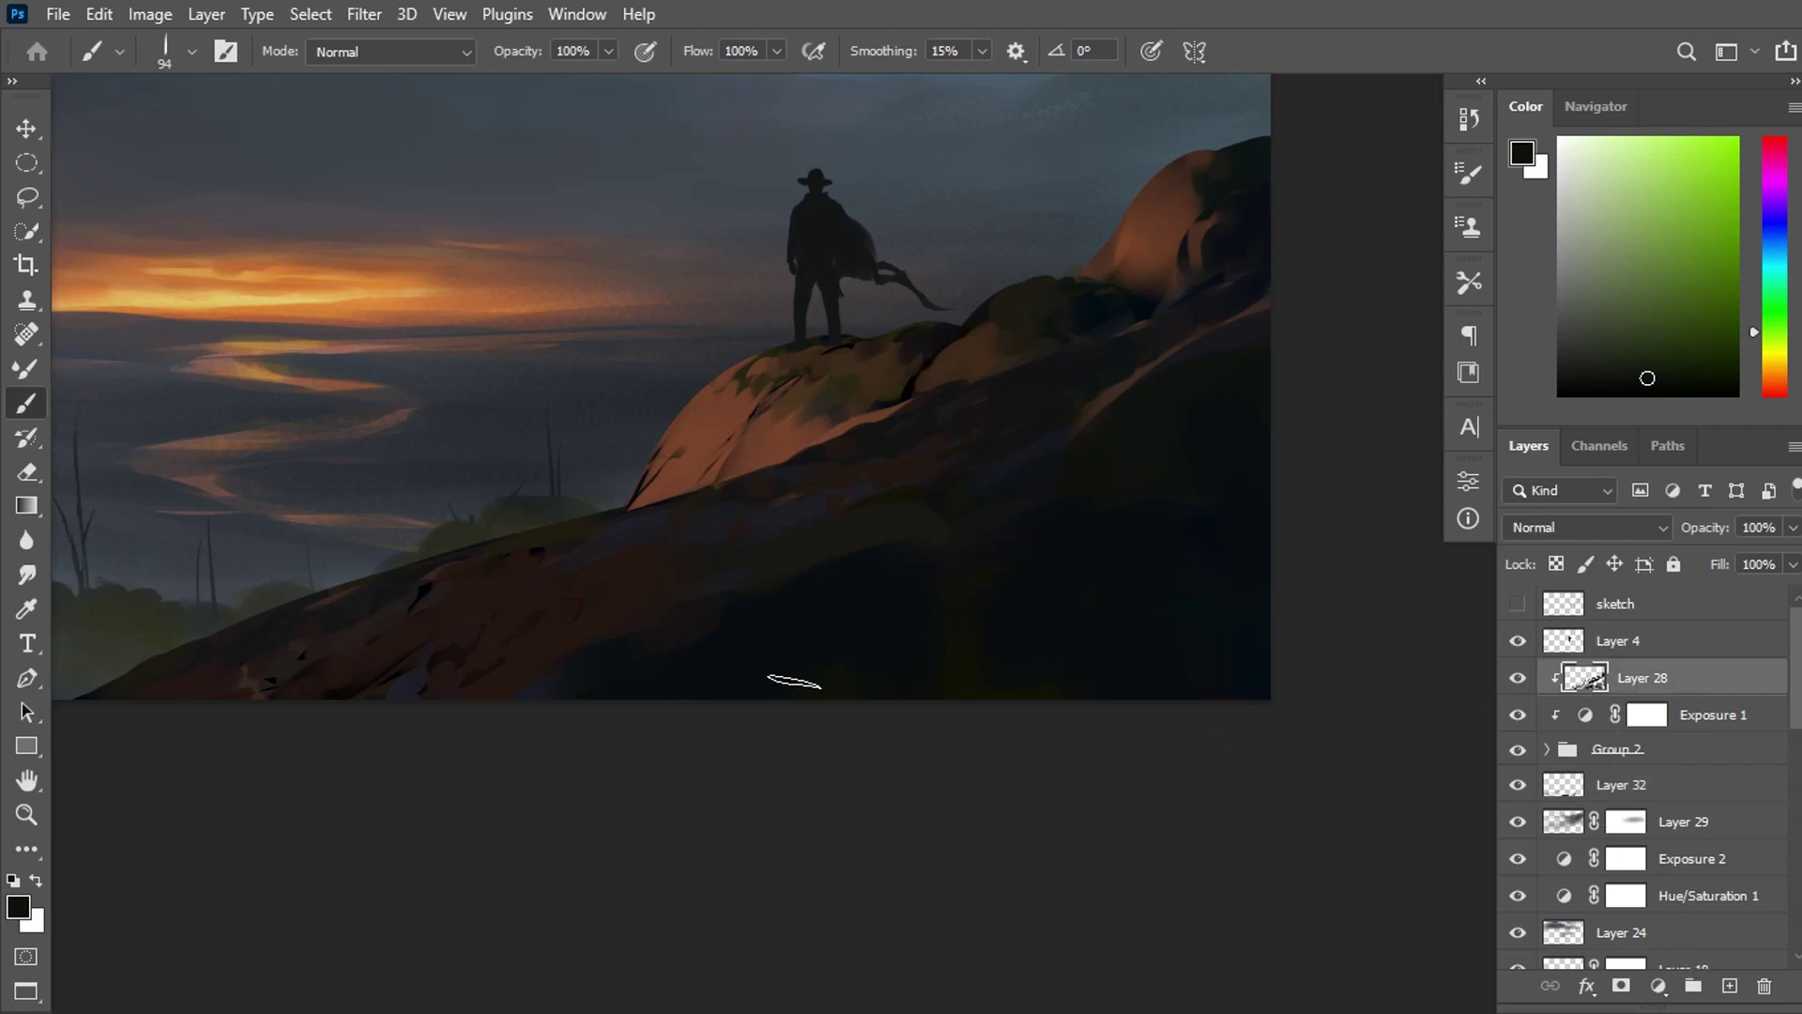
alt+click(854, 659)
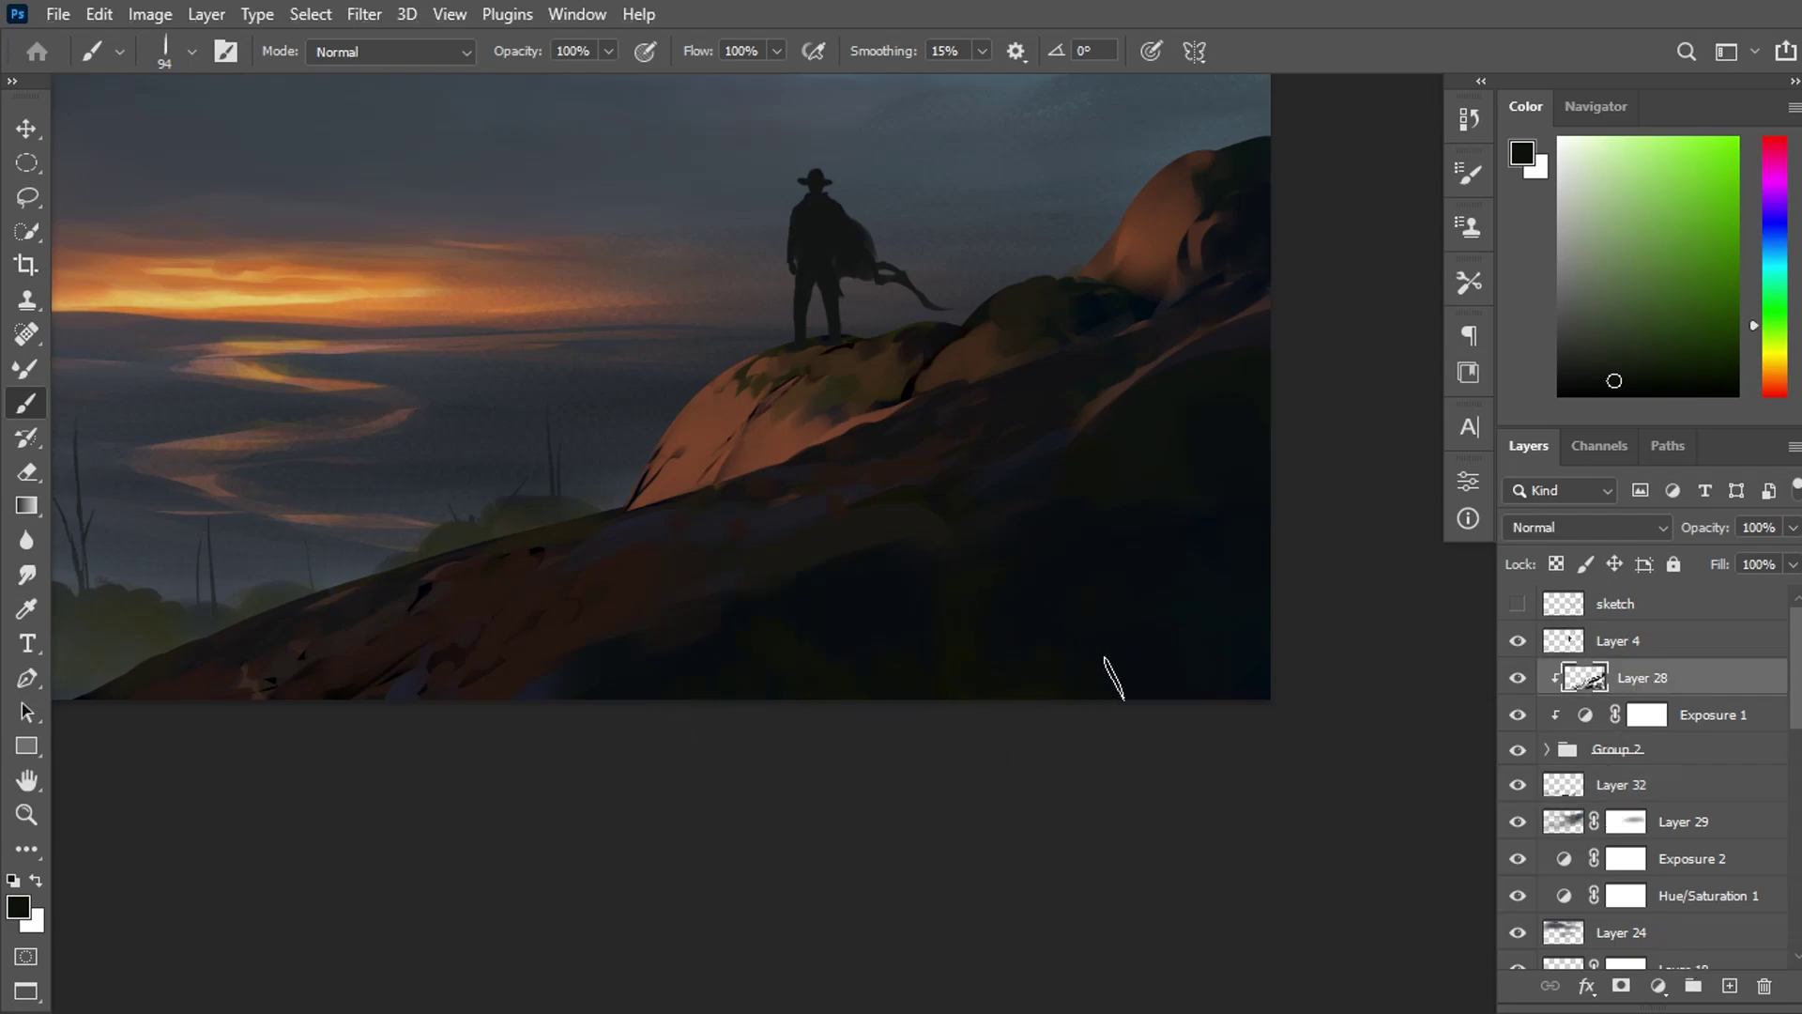
alt+click(1229, 347)
mouse_move(1147, 636)
mouse_down()
mouse_move(1118, 695)
mouse_move(1117, 662)
mouse_up()
alt+click(1026, 693)
alt+click(1256, 653)
Switch to a larger tilted grass brush and sample dark hill and foliage tones.
right_click(981, 624)
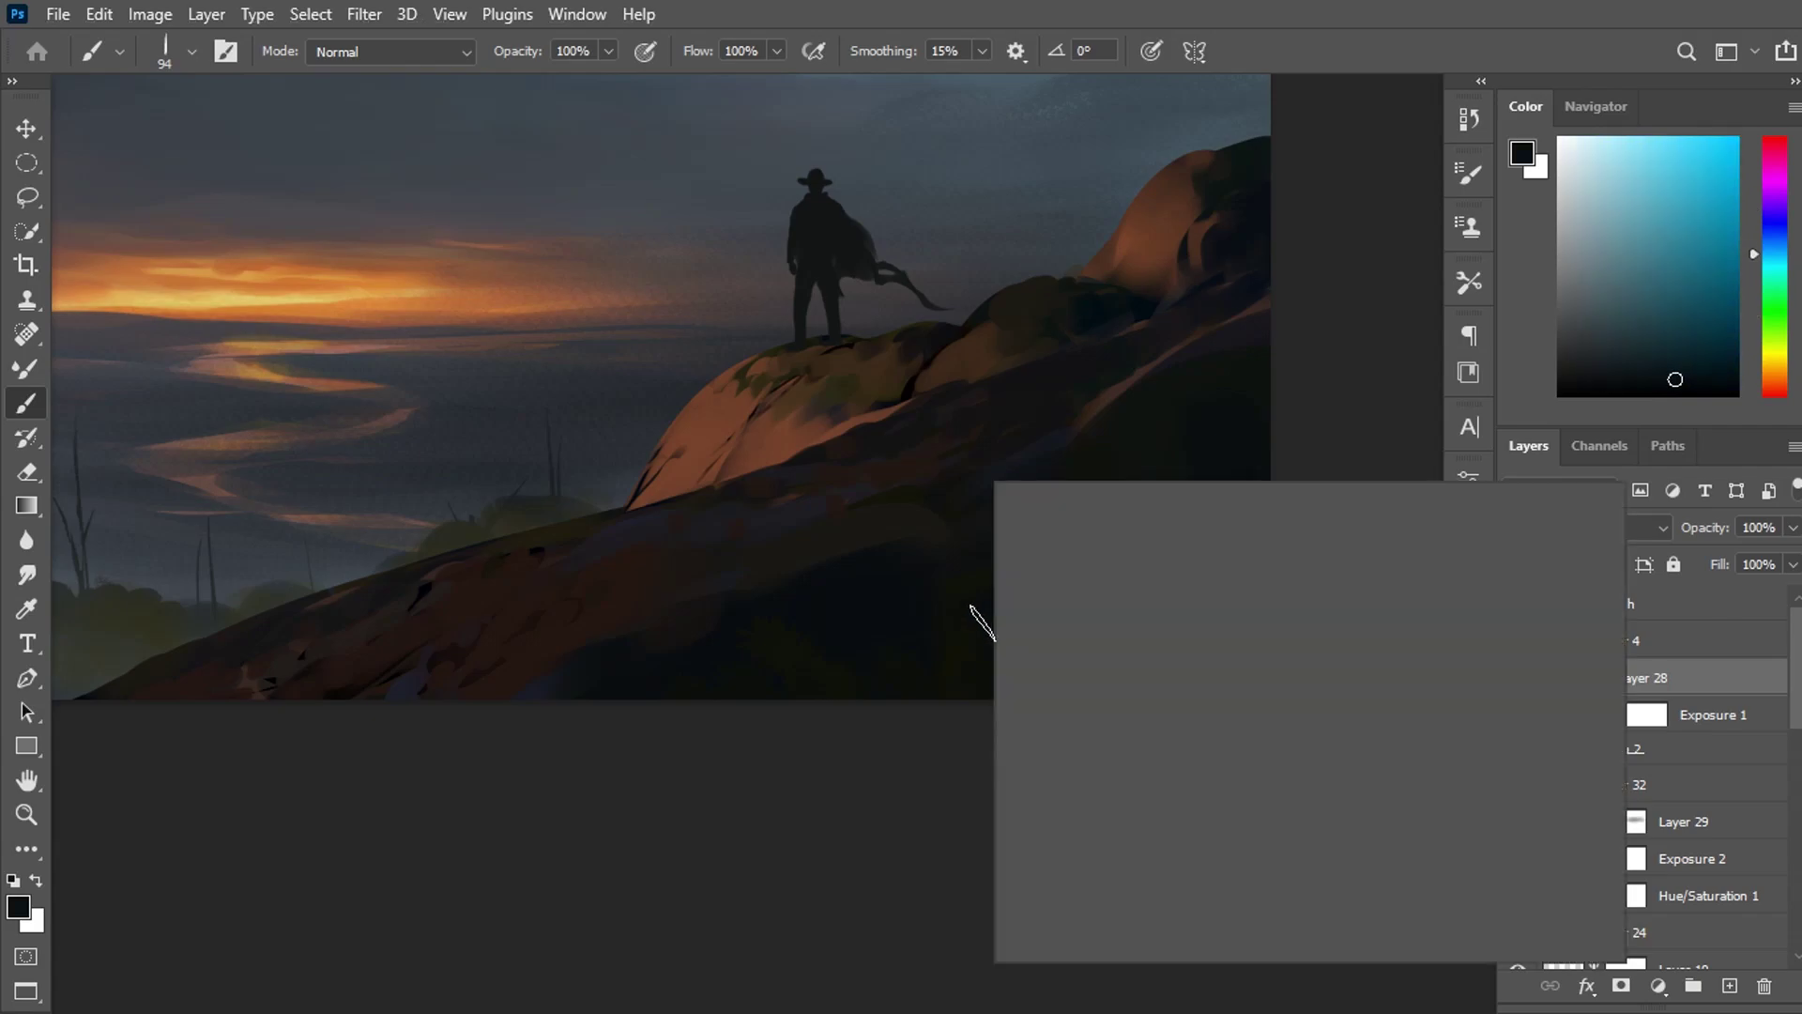
double_click(1164, 783)
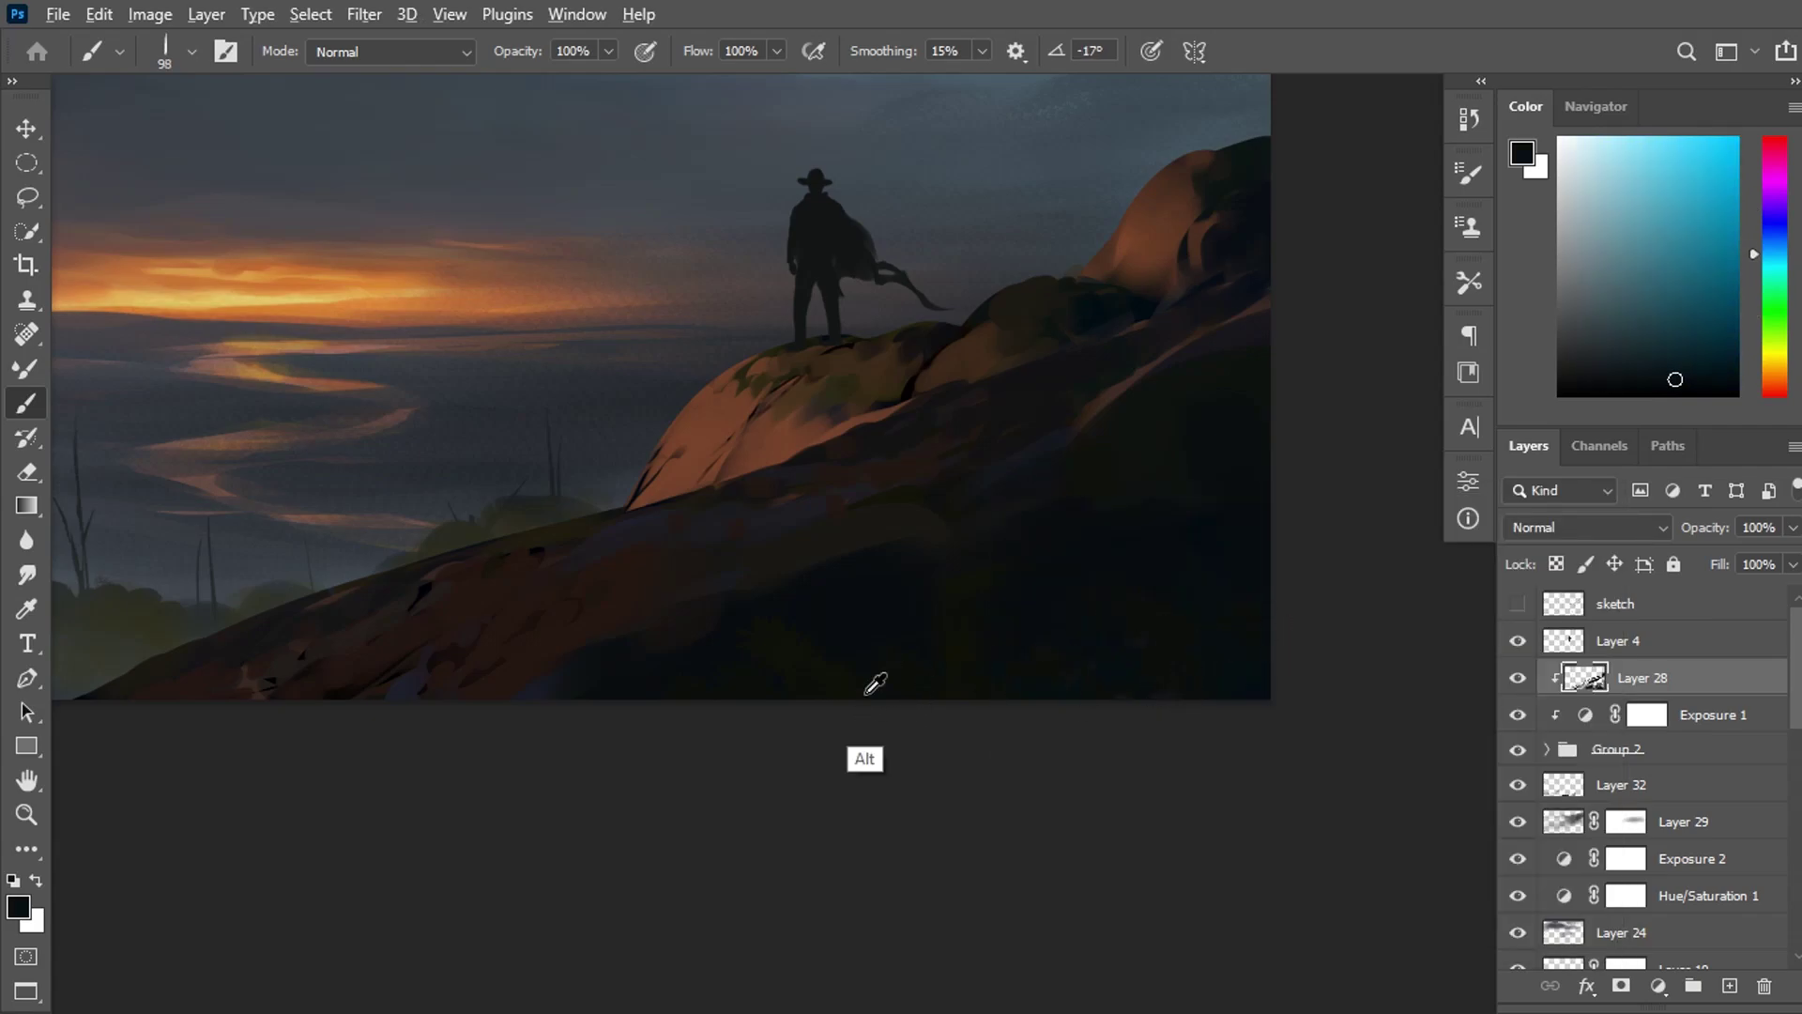
alt+click(552, 537)
alt+click(828, 683)
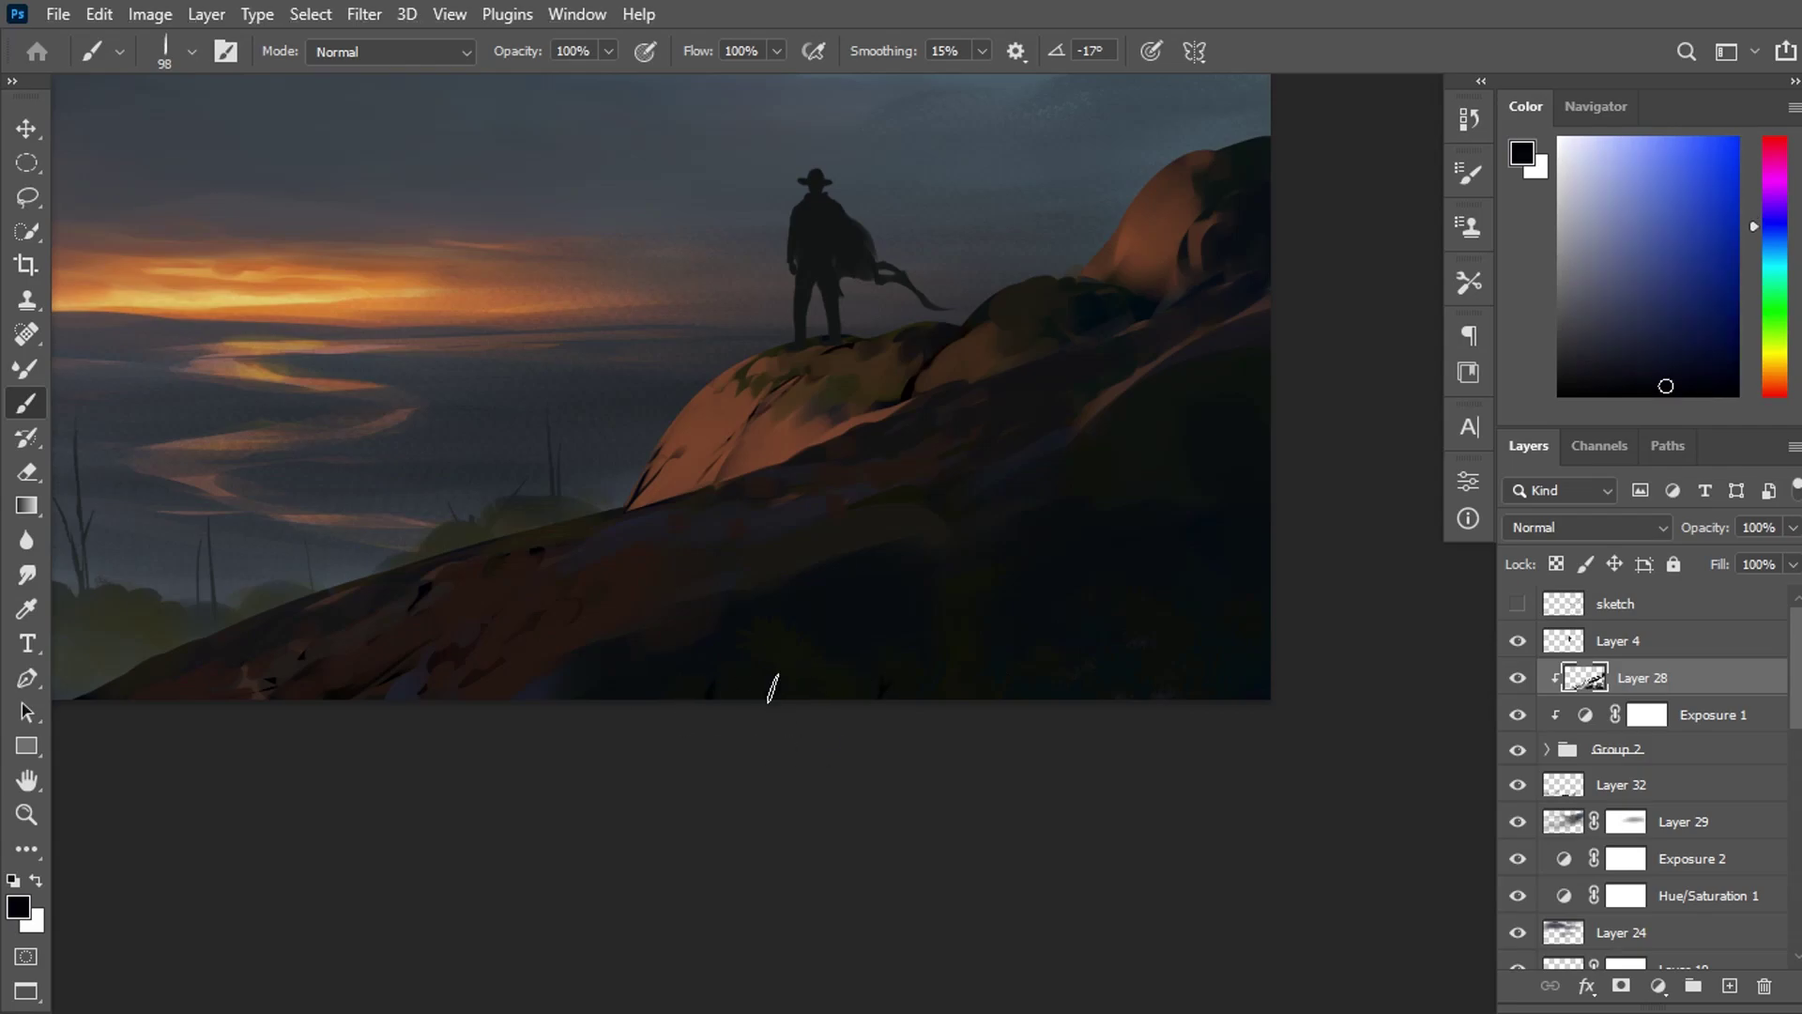
alt+click(994, 686)
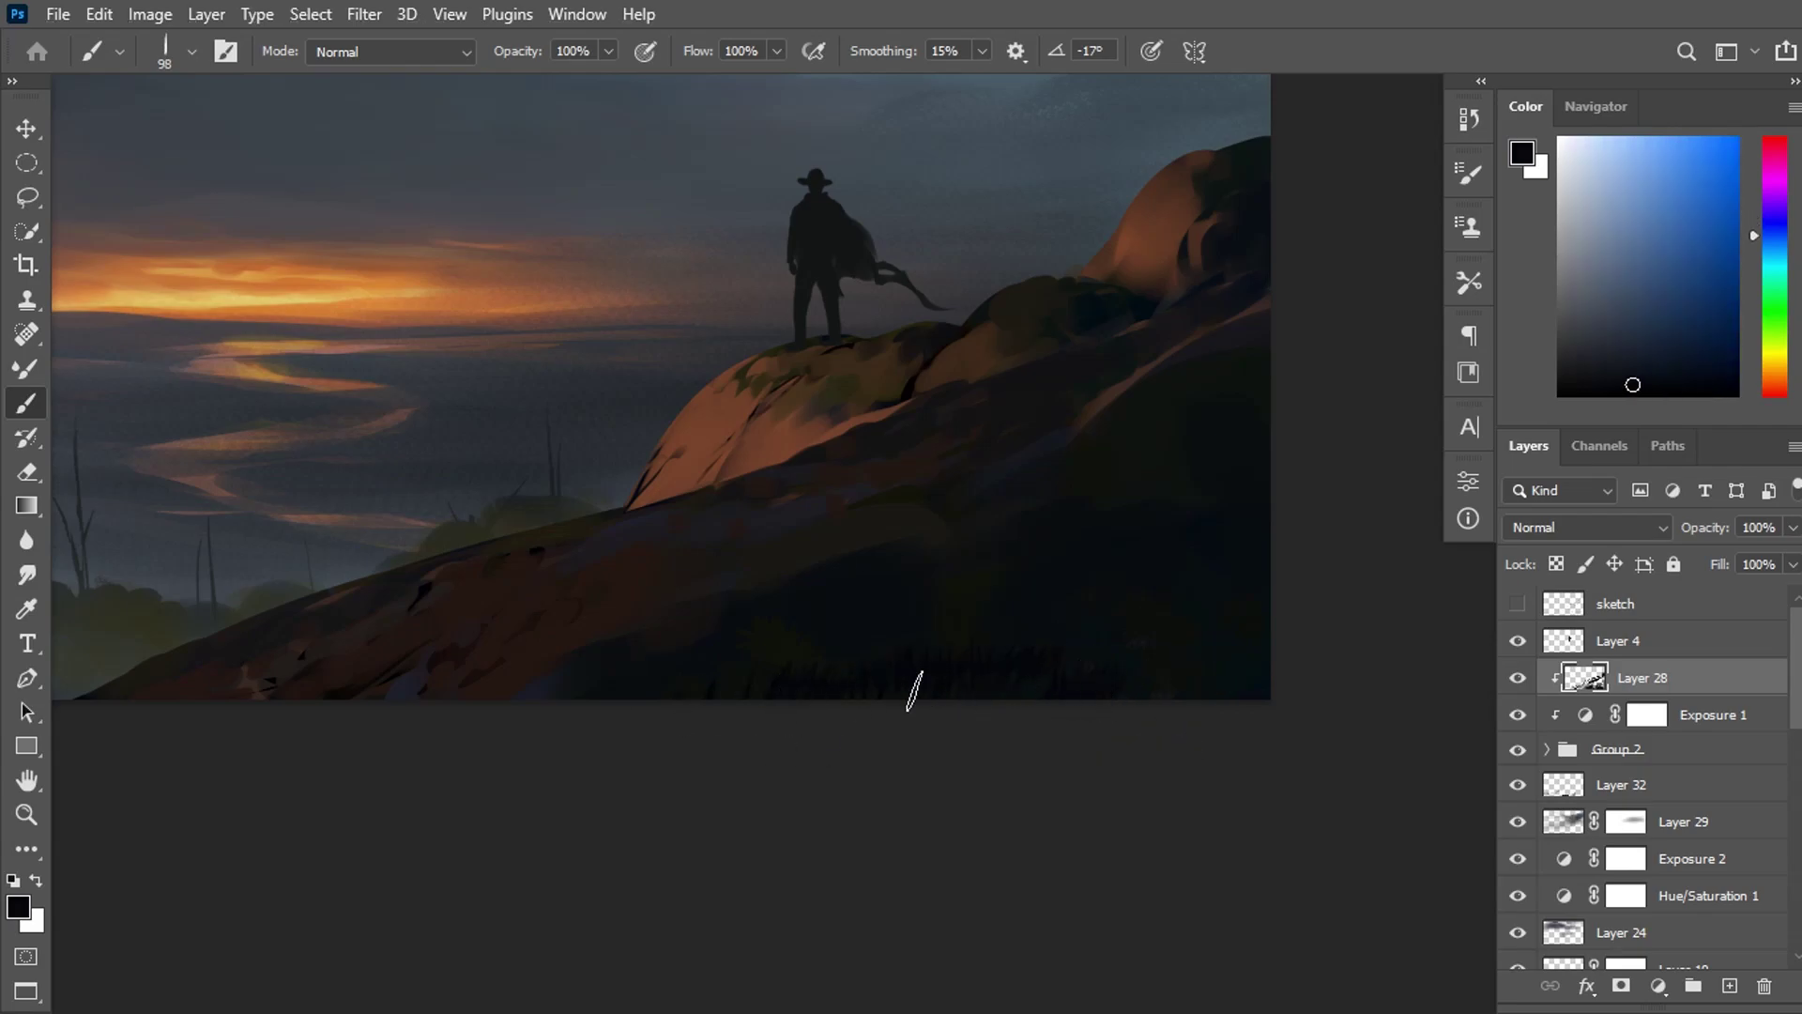
alt+click(1129, 653)
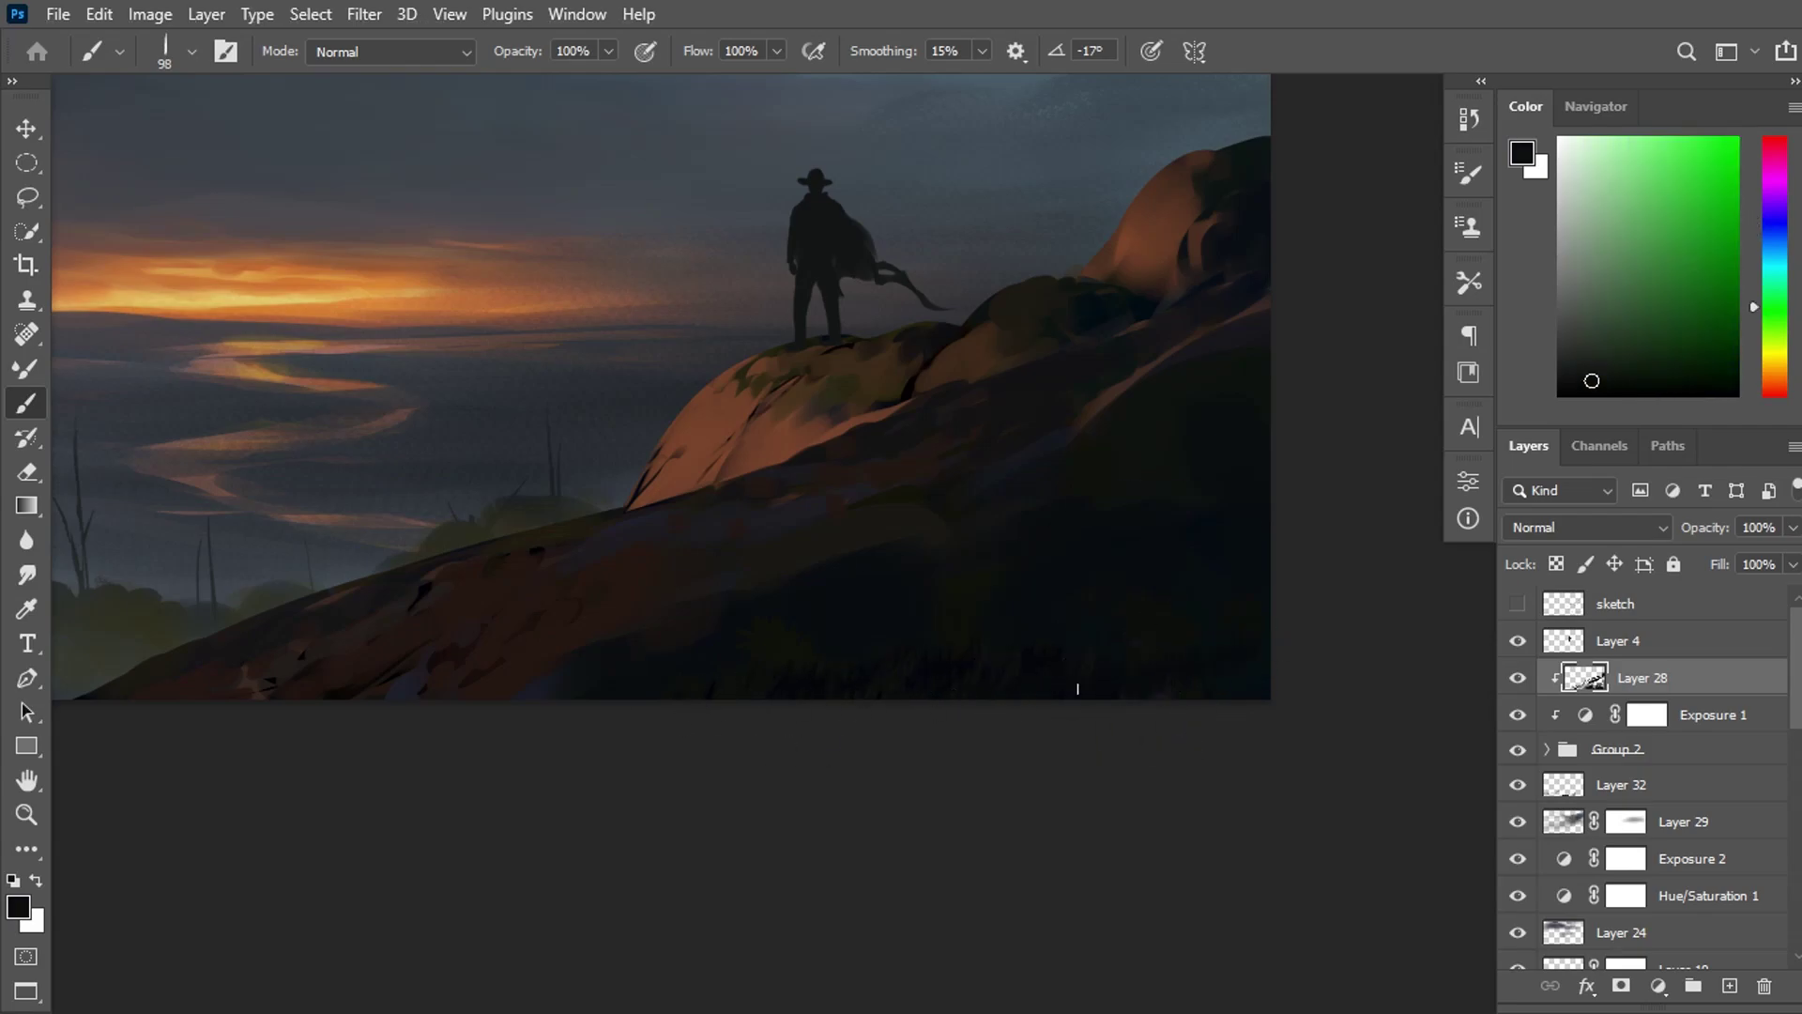
alt+click(1059, 330)
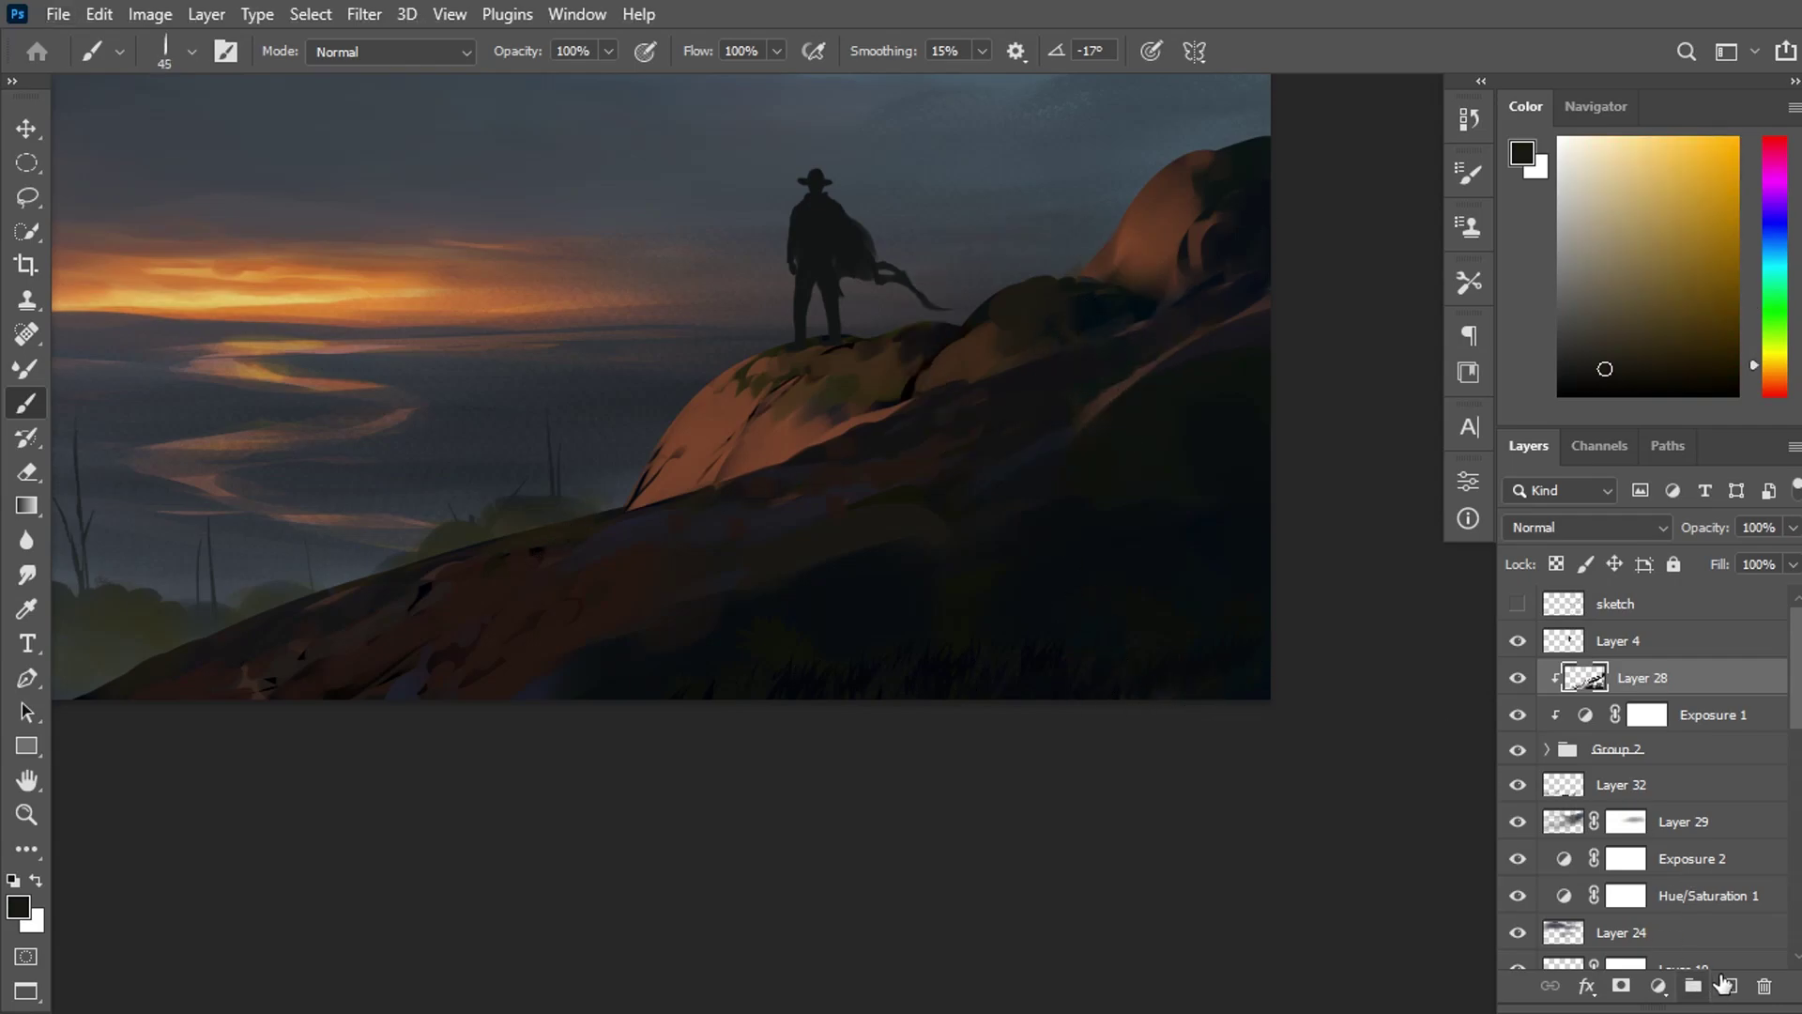
Add Layer 33 and paint ochre grass tufts on the left slope.
key(ctrl+shift+alt+n)
alt+click(582, 526)
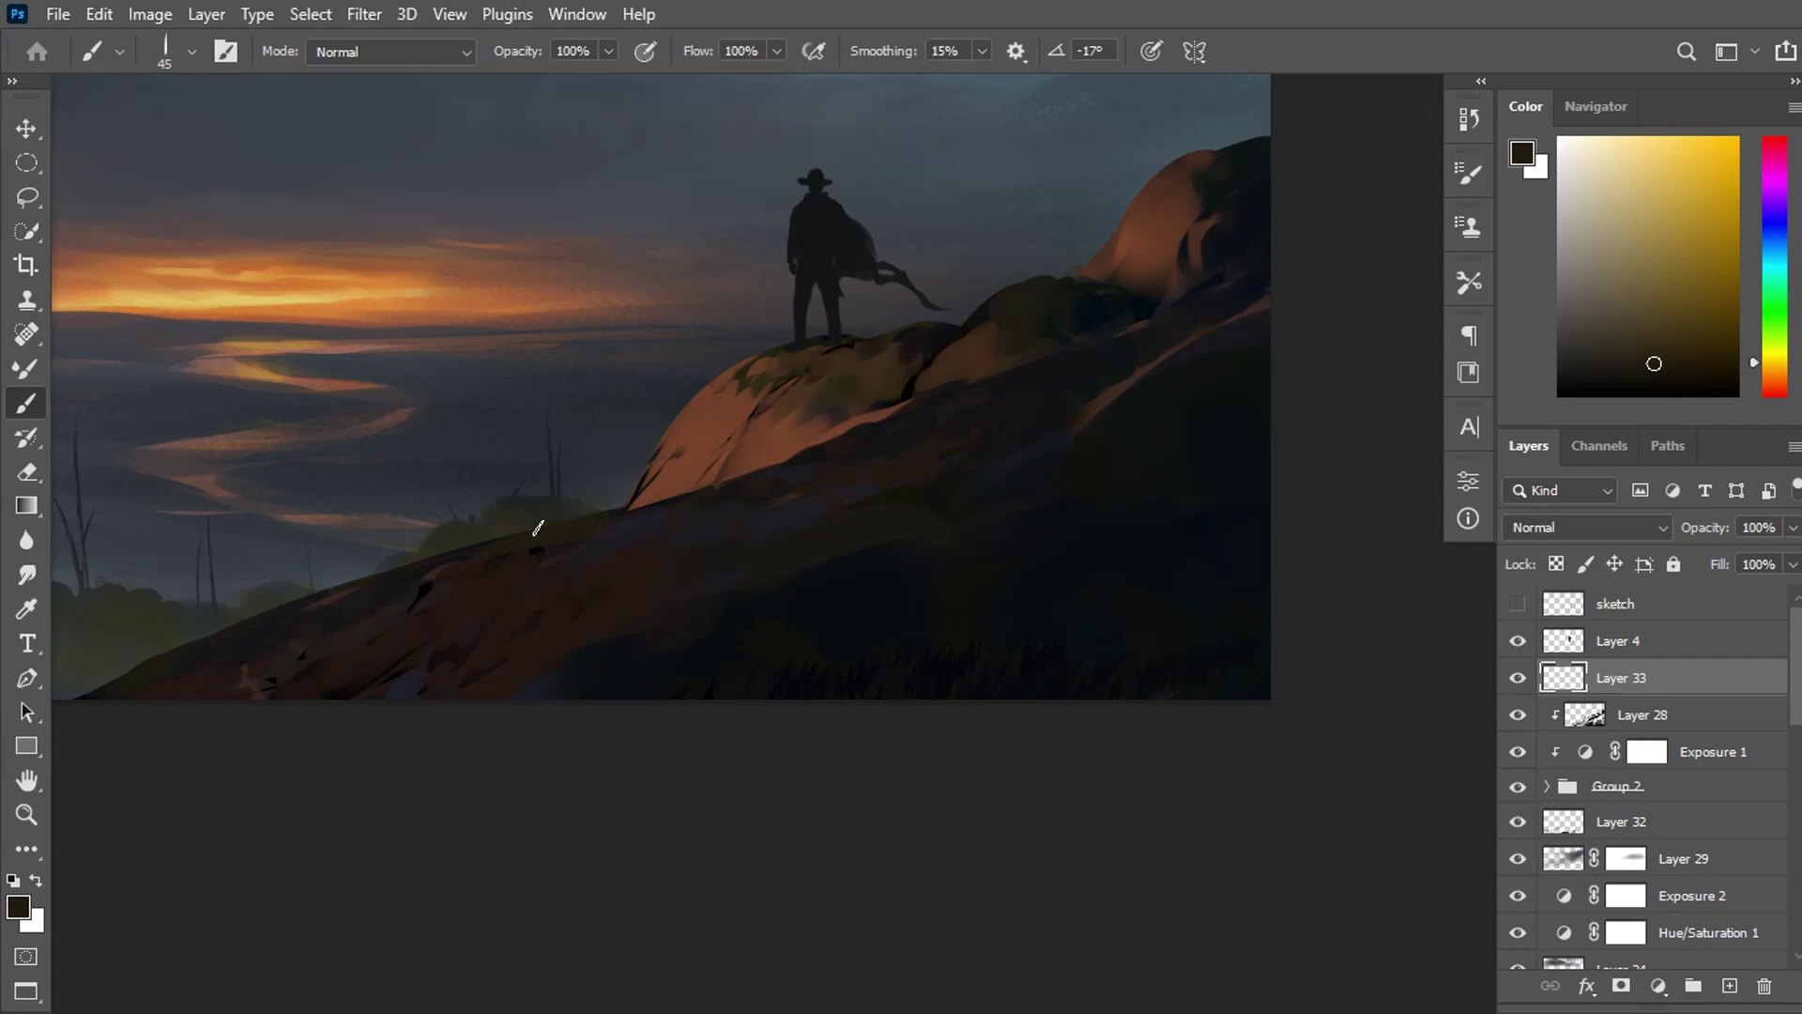
alt+click(882, 371)
alt+click(577, 521)
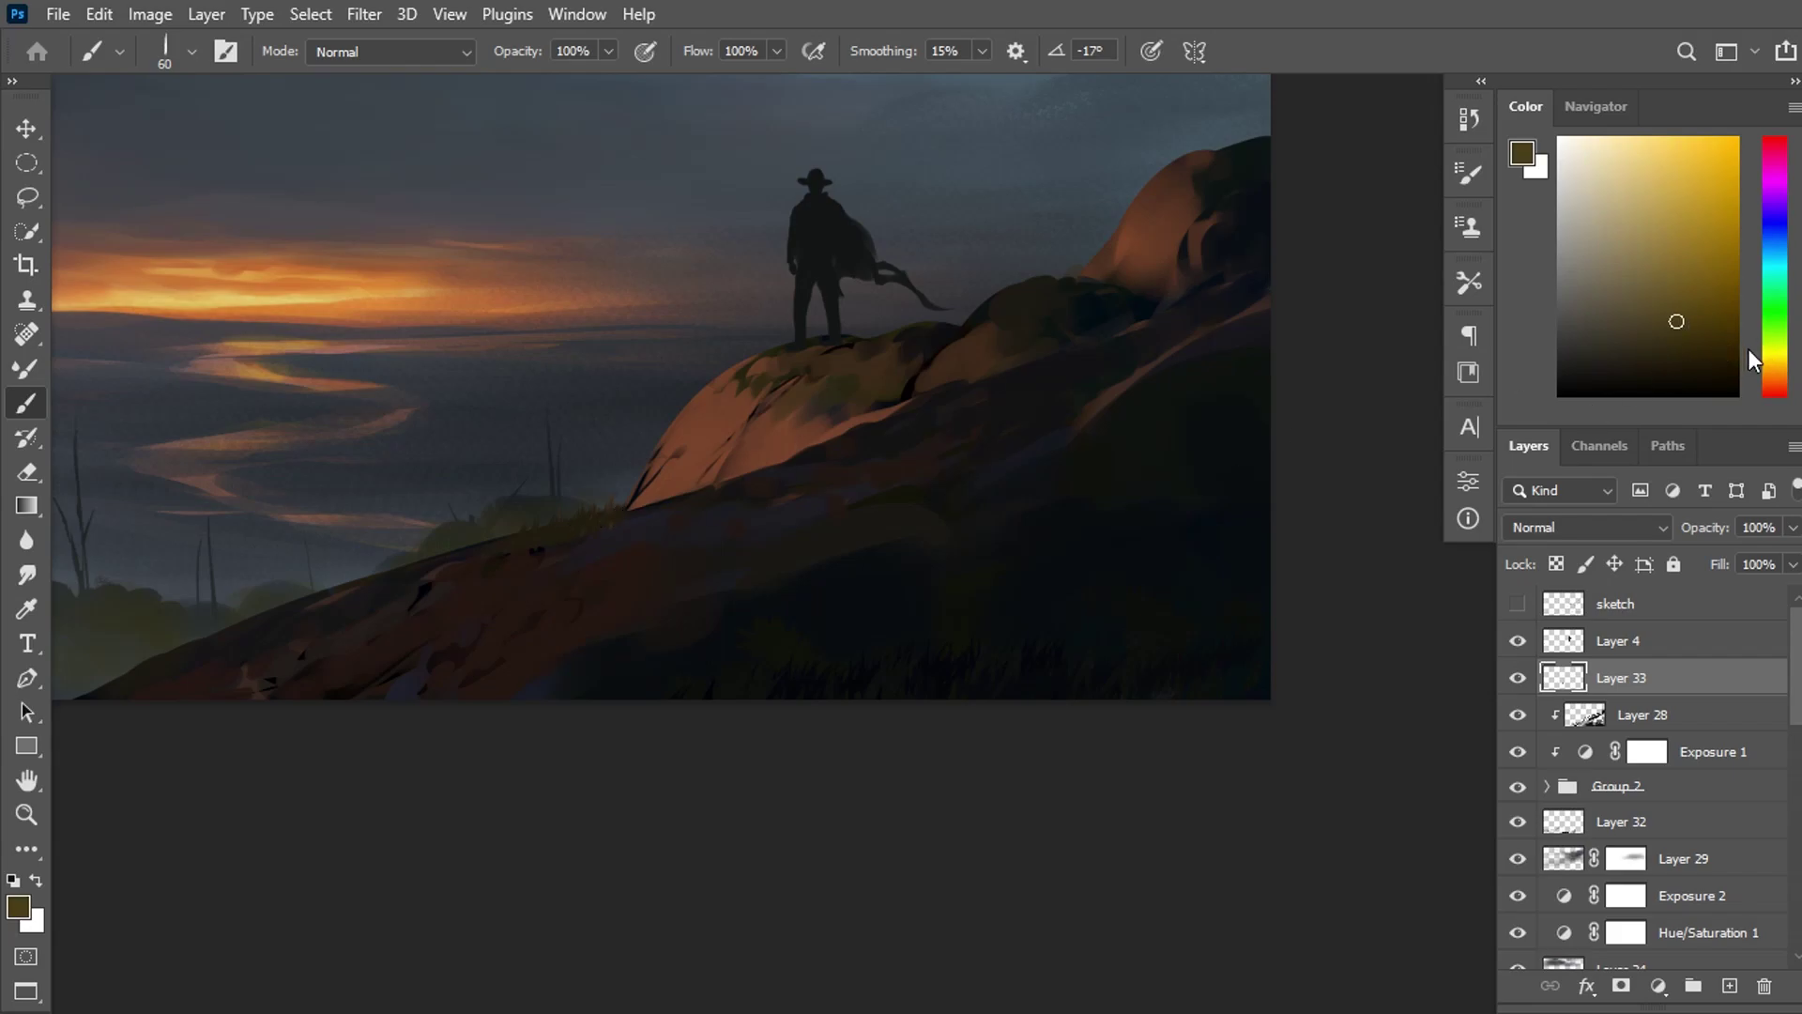
click(1752, 357)
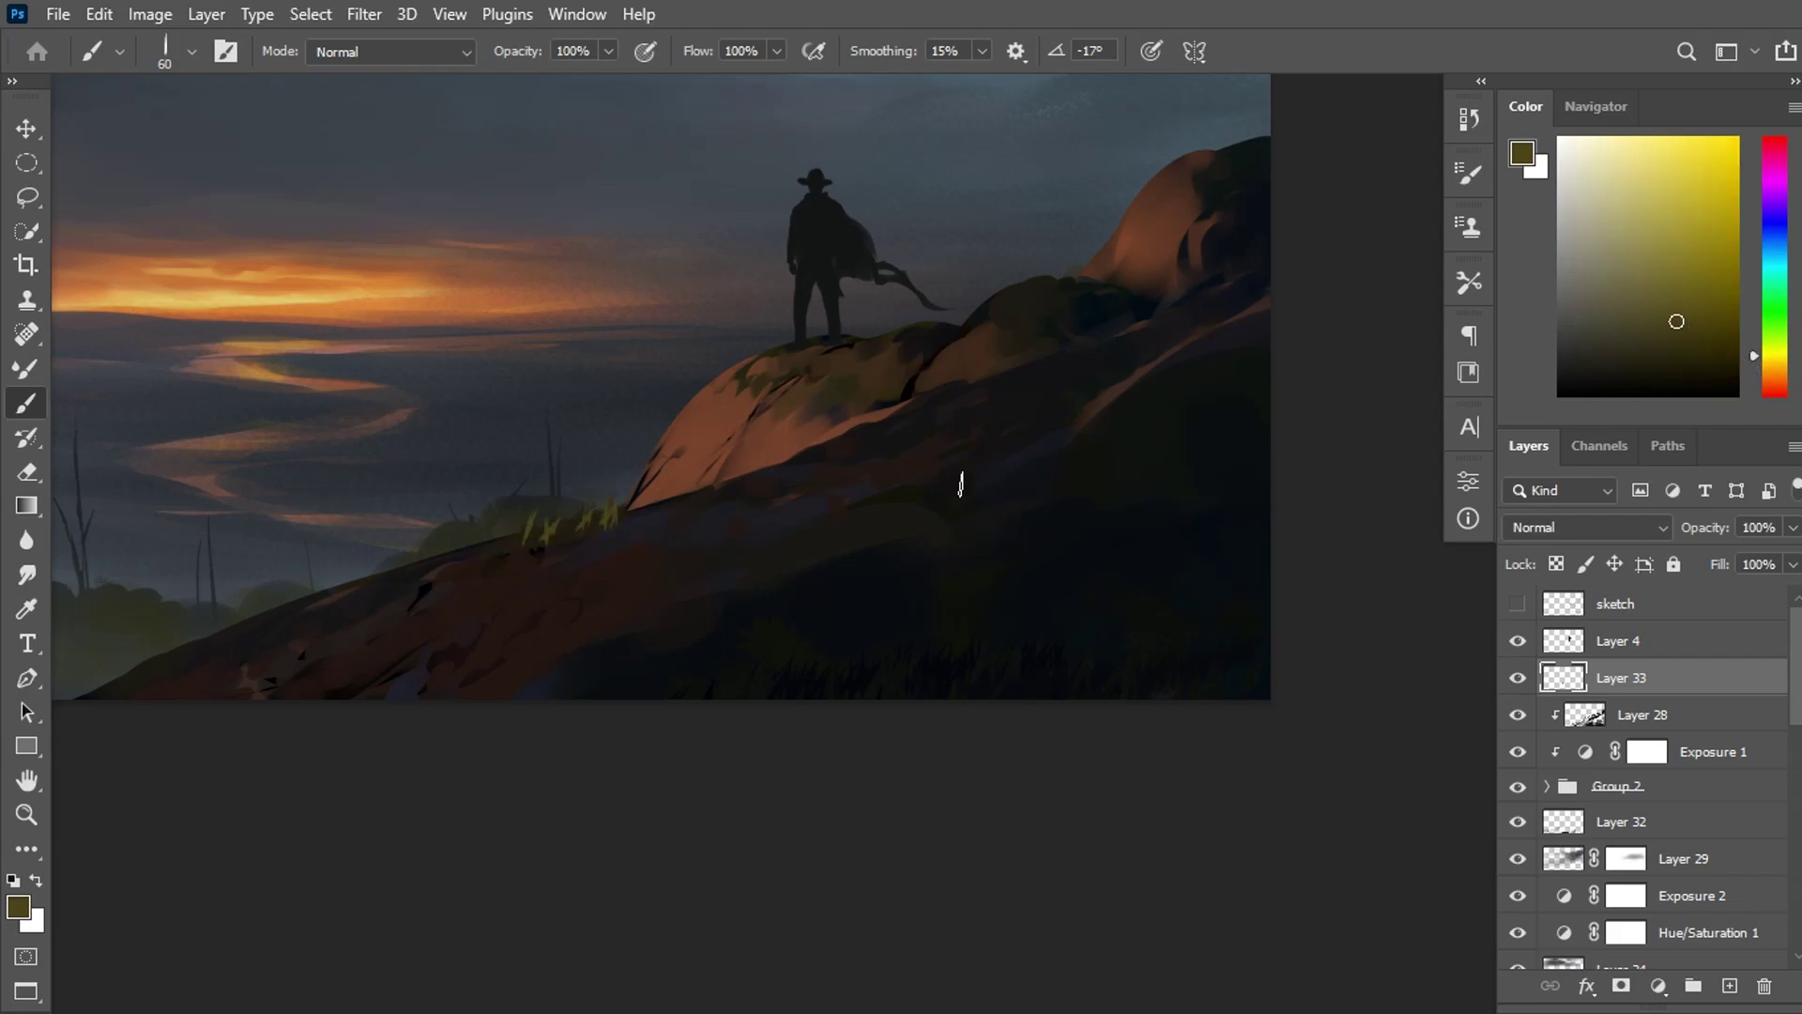
click(1752, 362)
click(1691, 286)
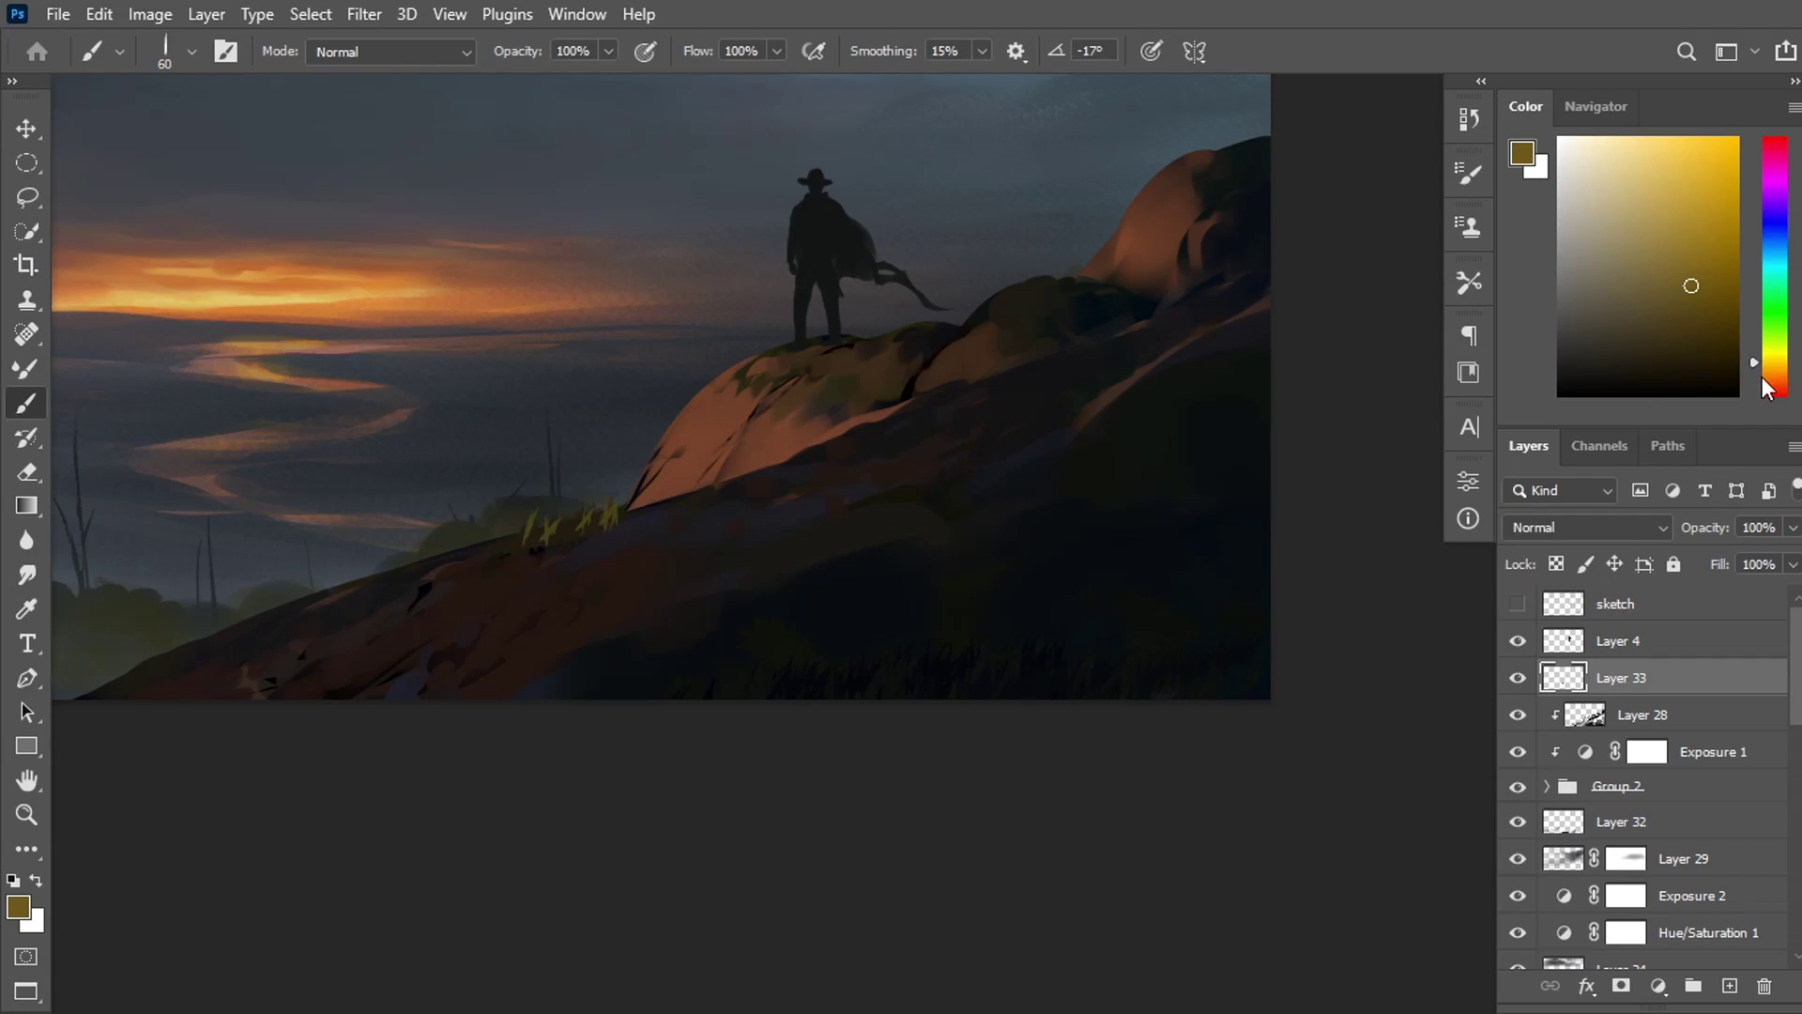
Sample dark slope tones and sunset orange, then paint orange grass blades along the slope.
alt+click(554, 526)
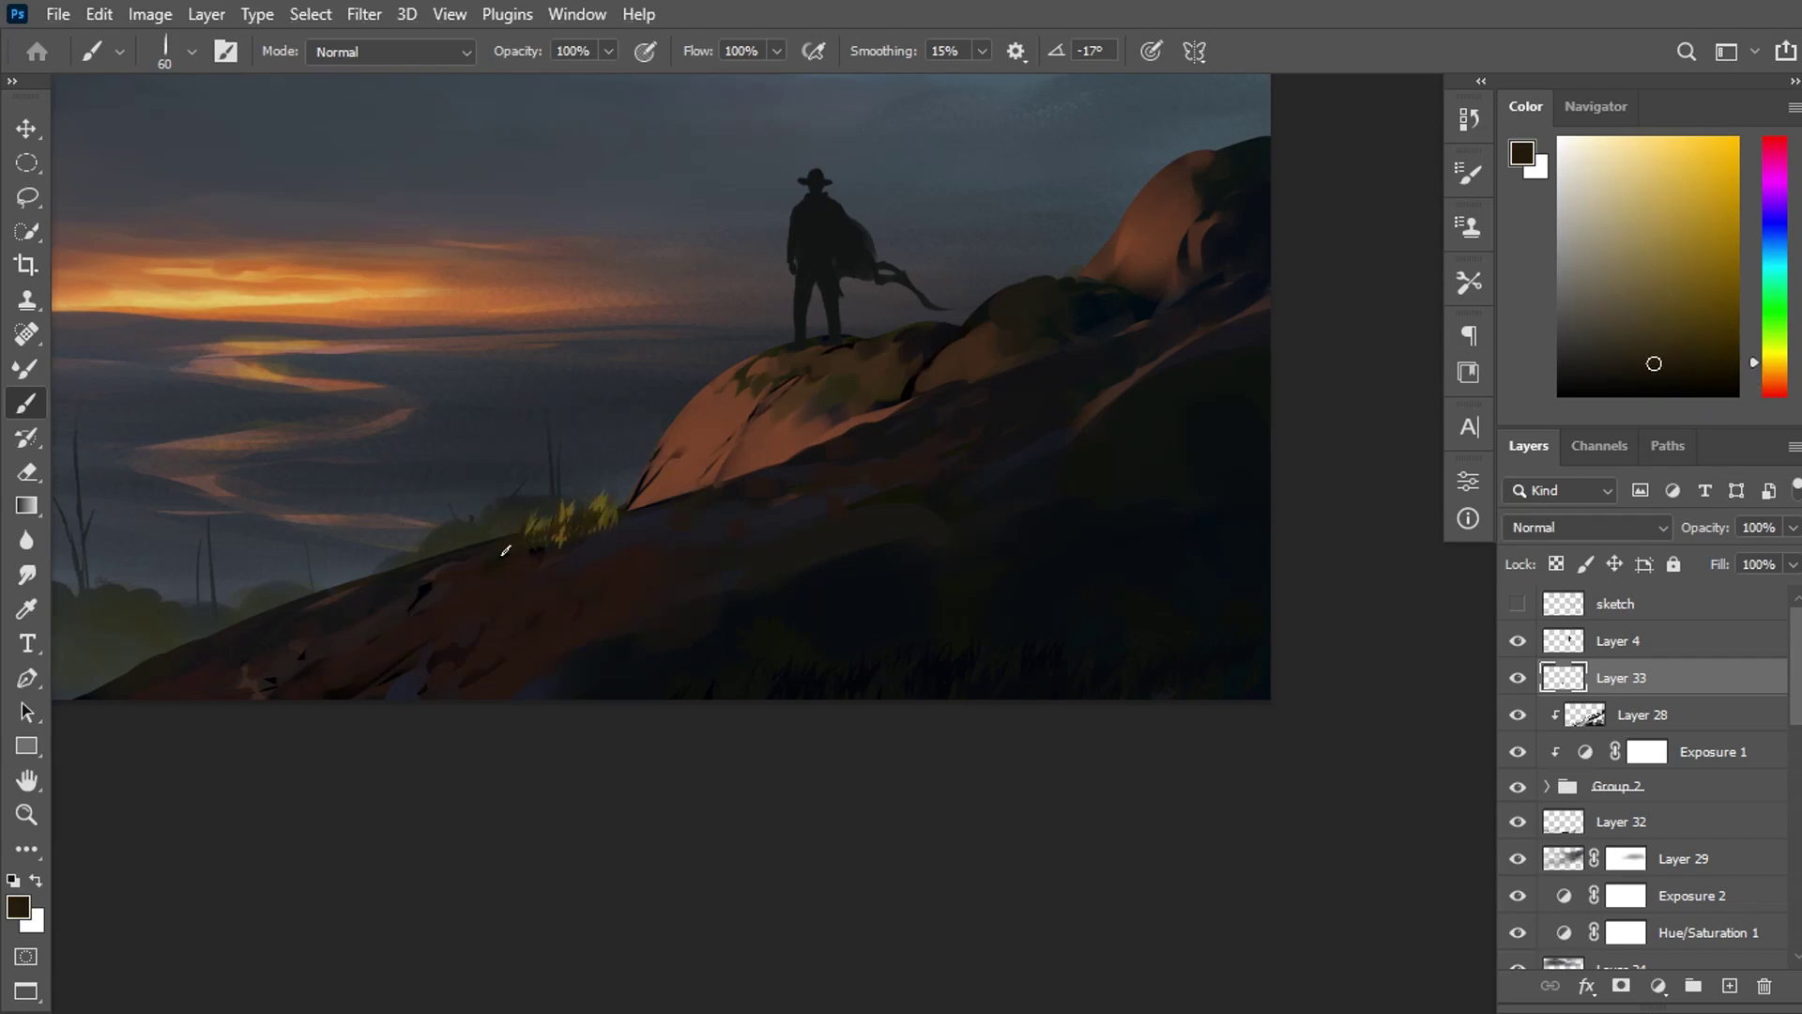
alt+click(427, 627)
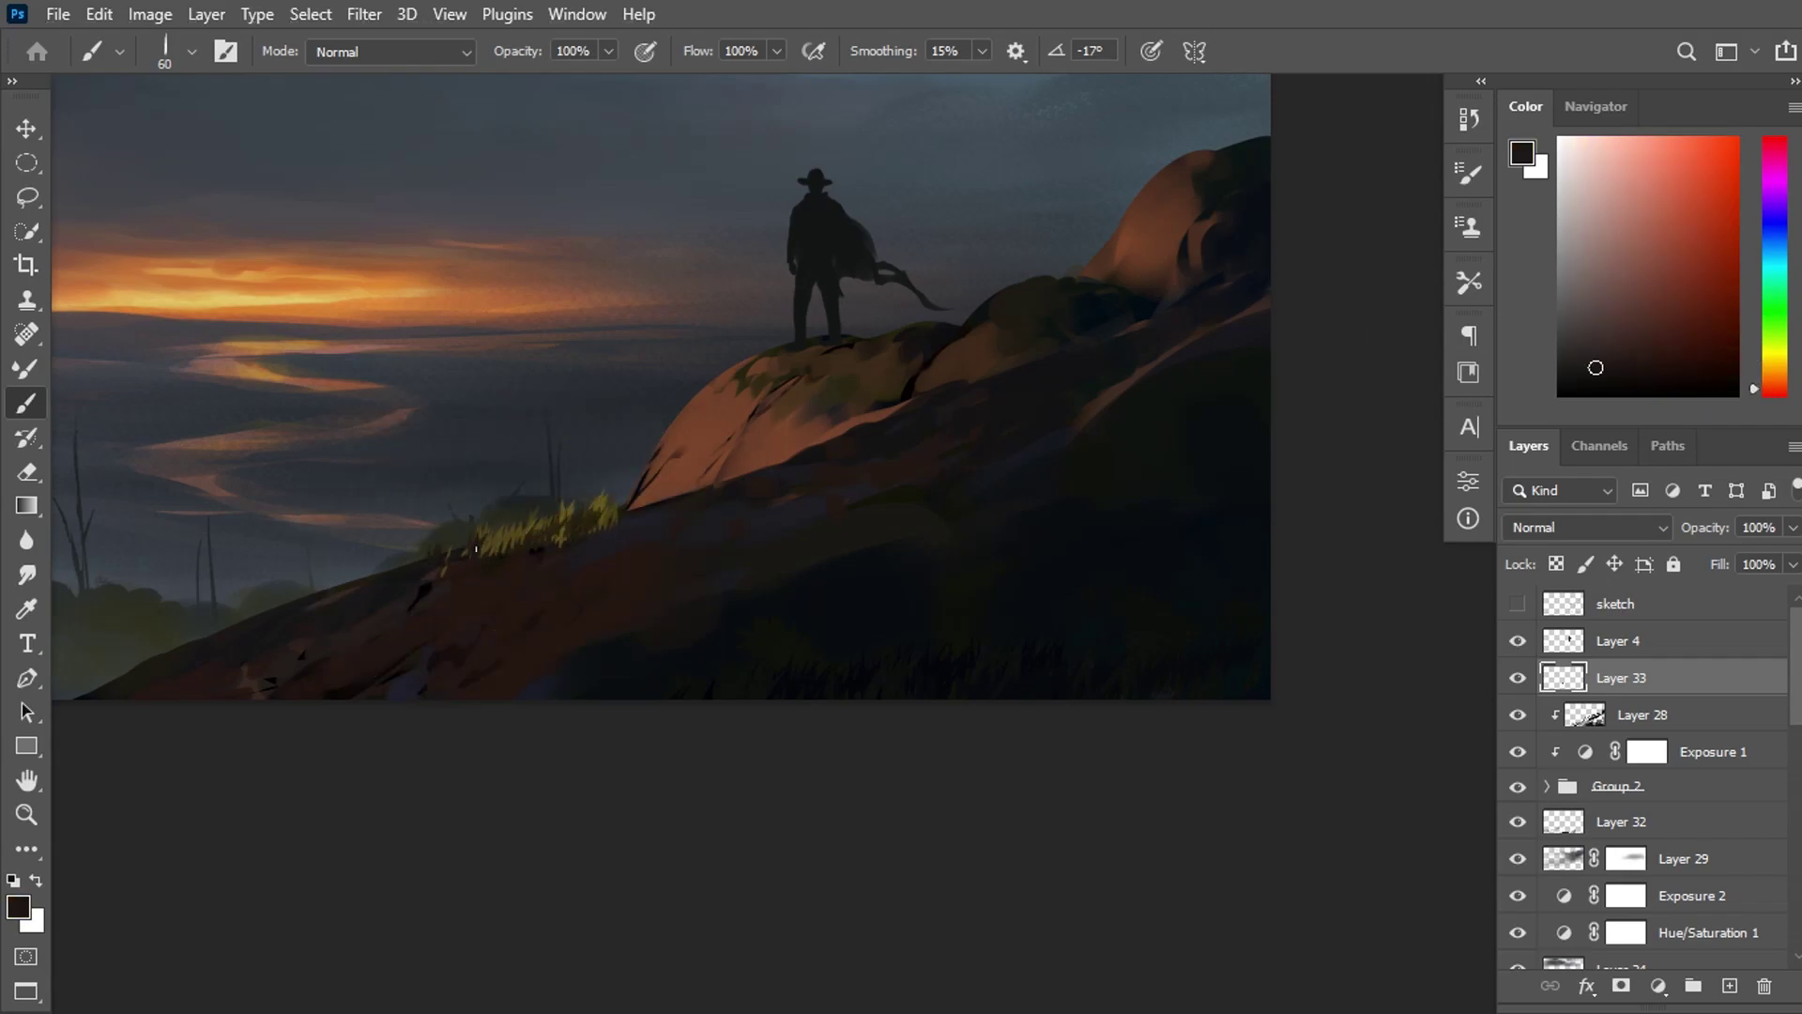
alt+click(498, 554)
alt+click(591, 533)
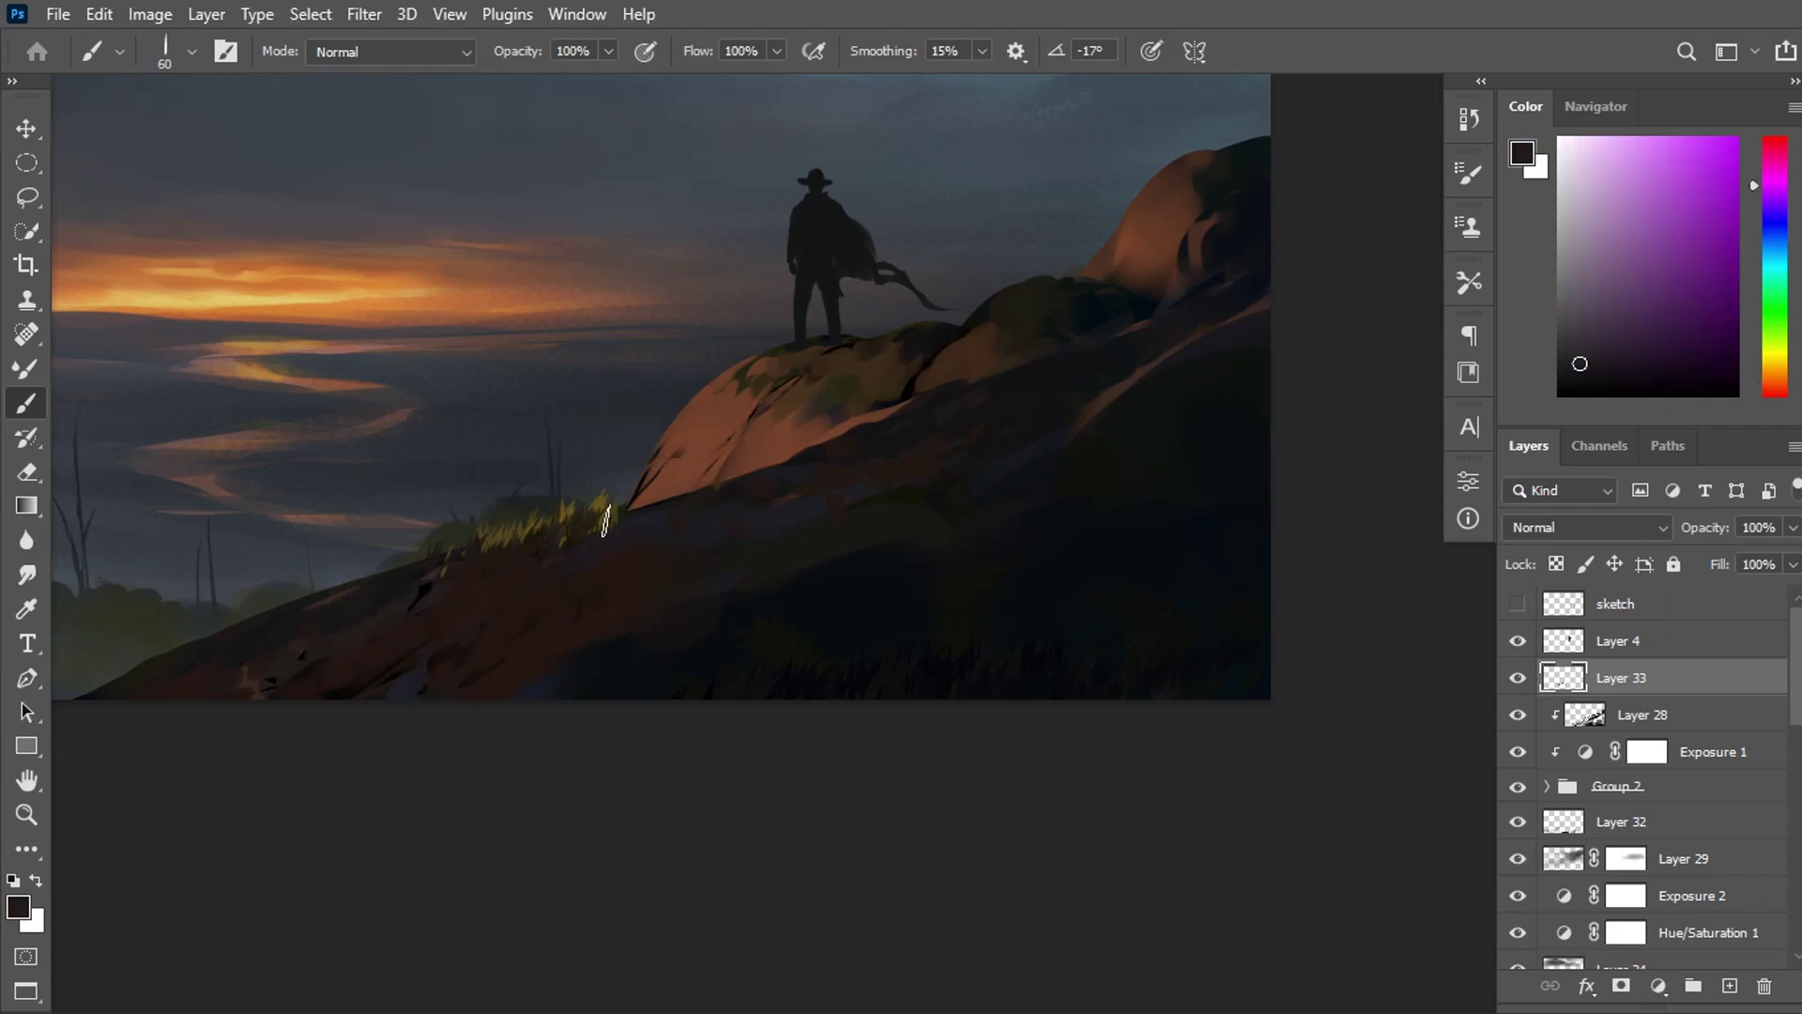
alt+click(432, 562)
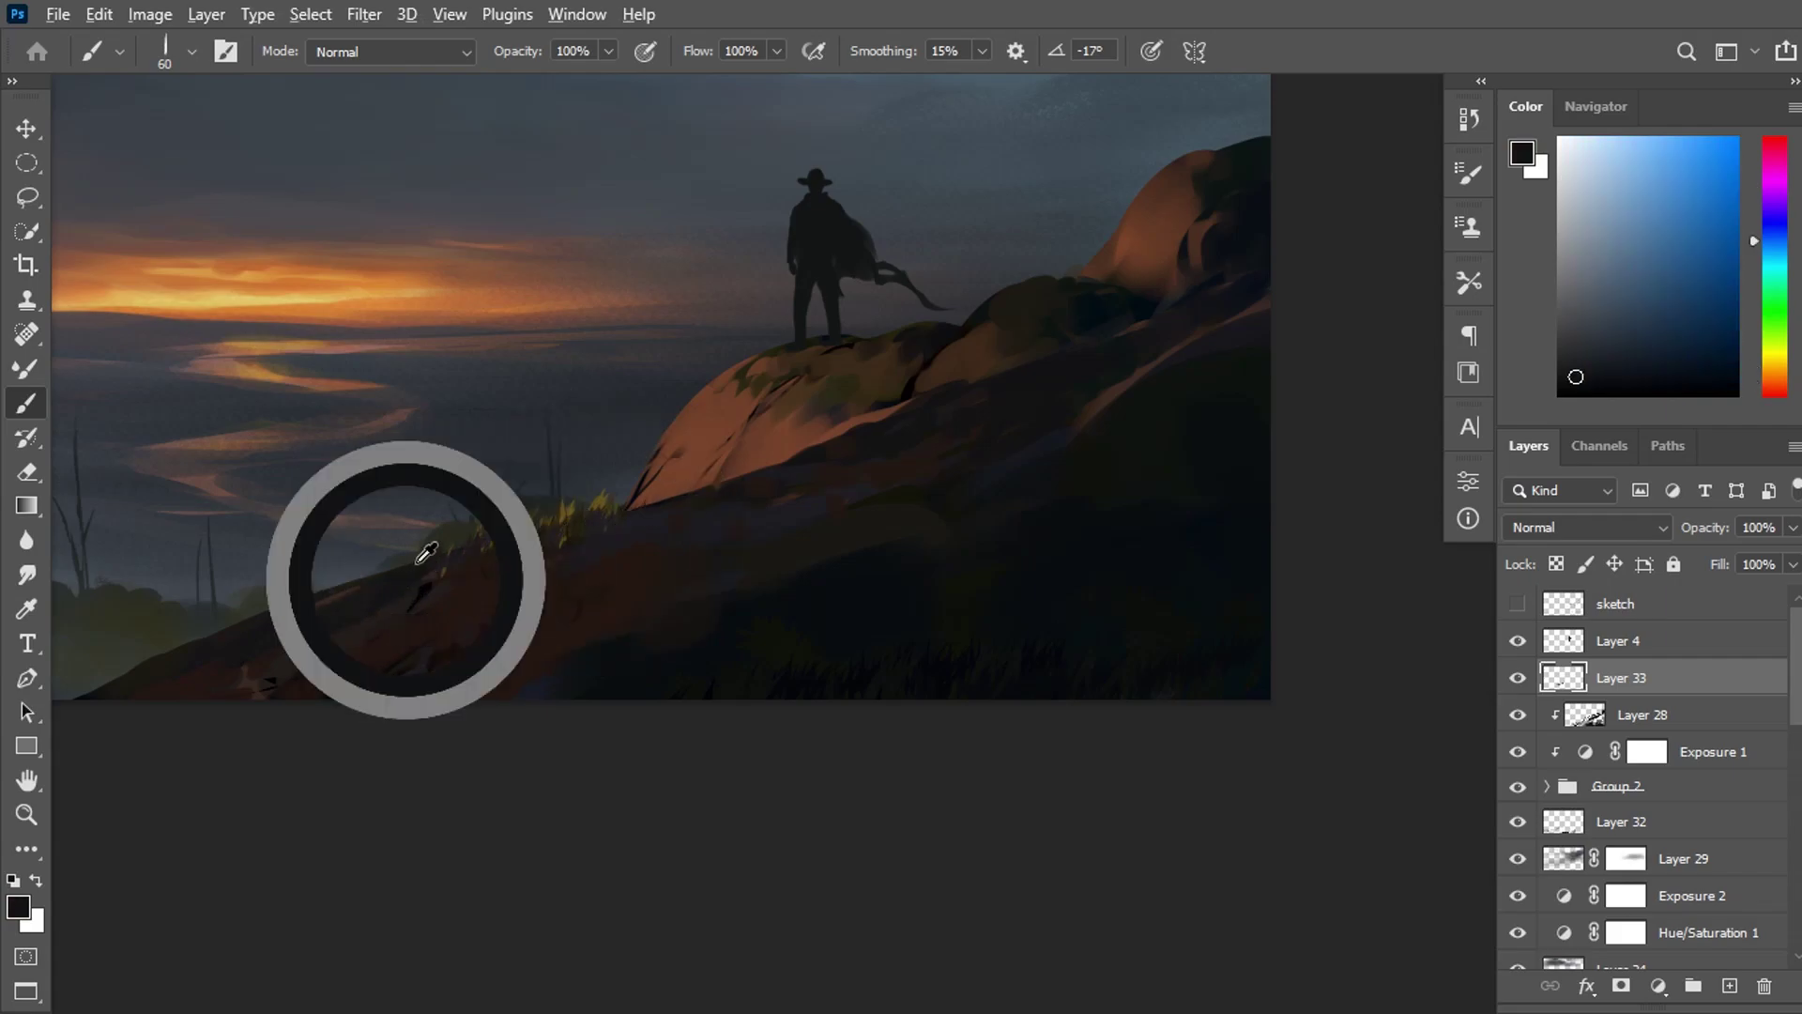
alt+click(378, 267)
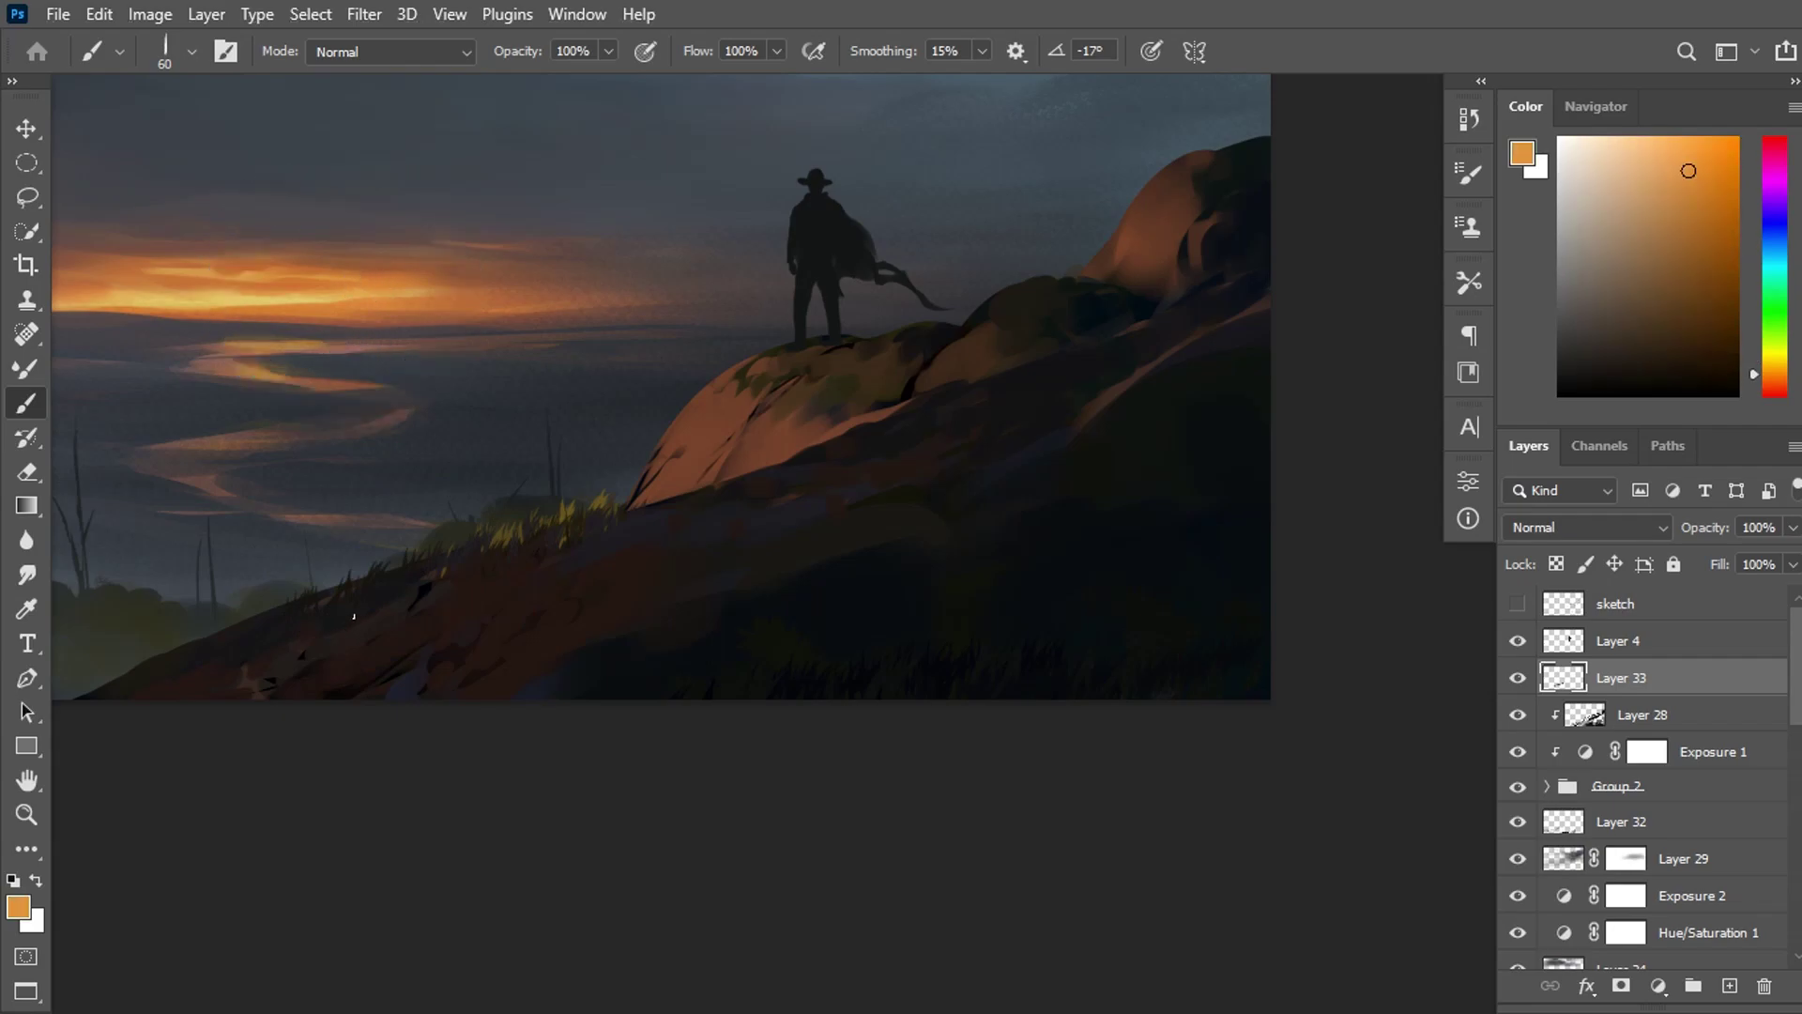
drag(509, 545, 518, 516)
alt+click(451, 562)
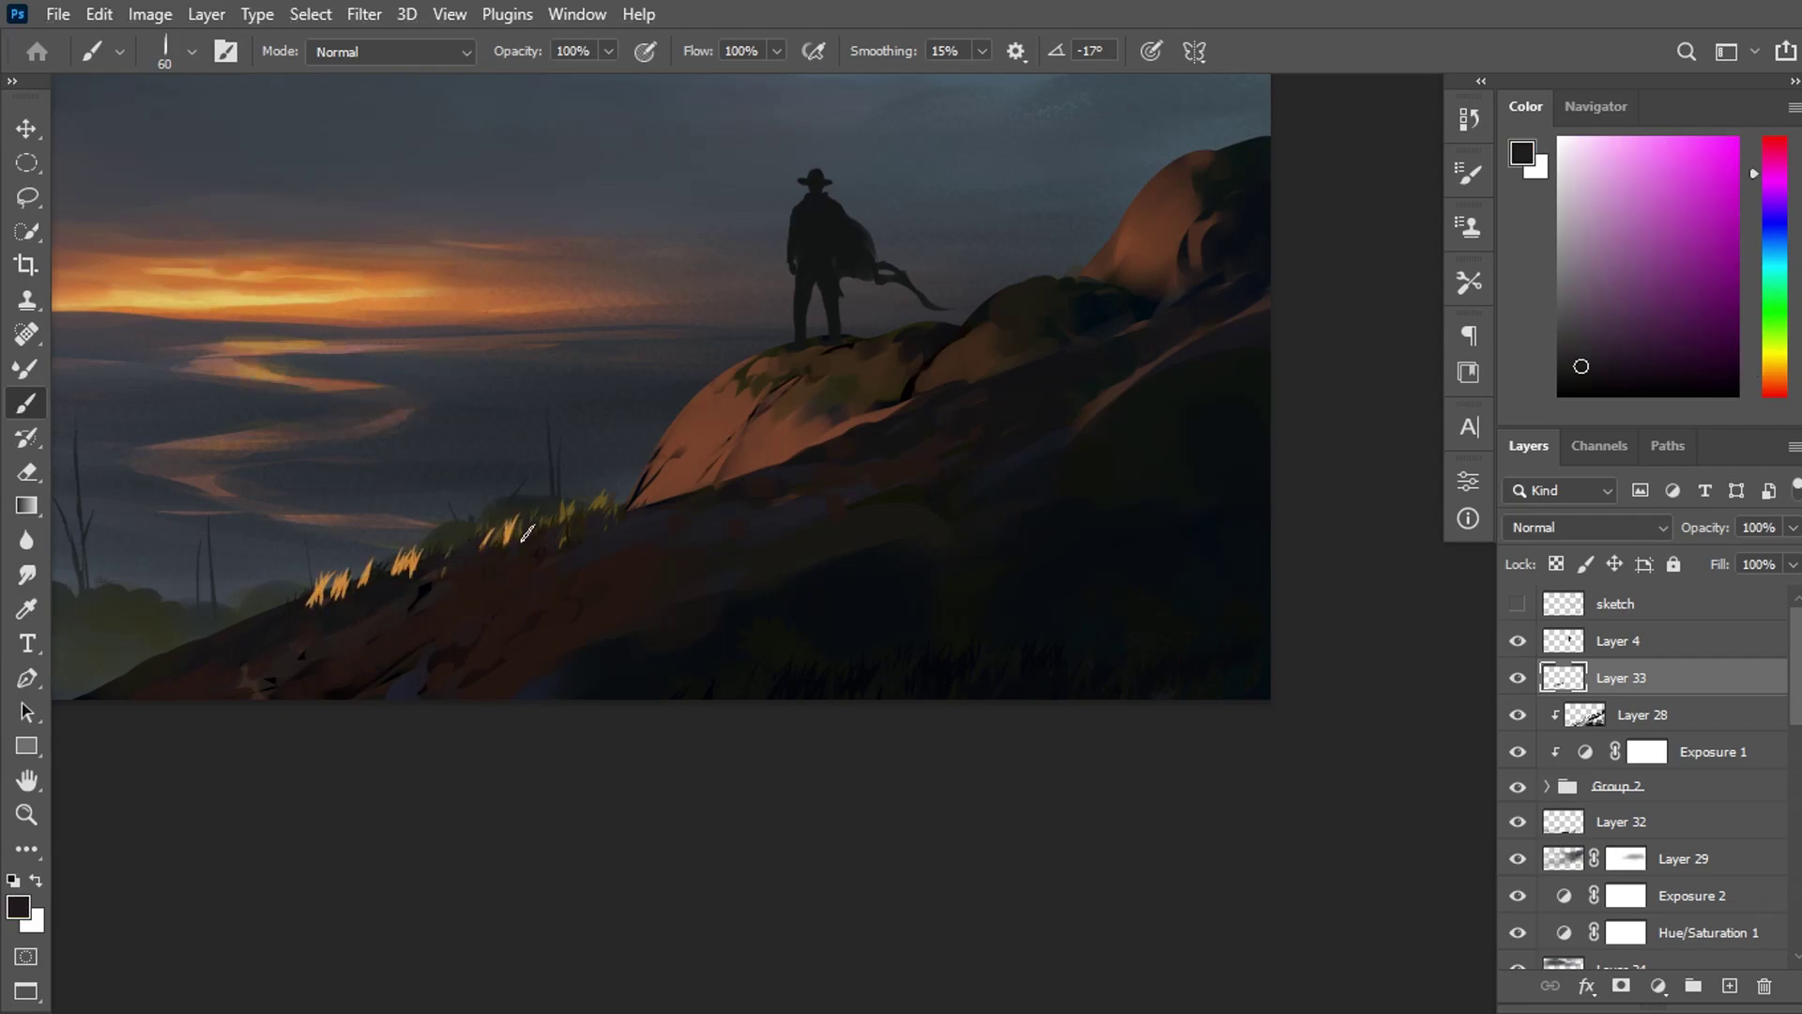
Sample dark red, hillside and sunset orange tones from the painting.
alt+click(357, 589)
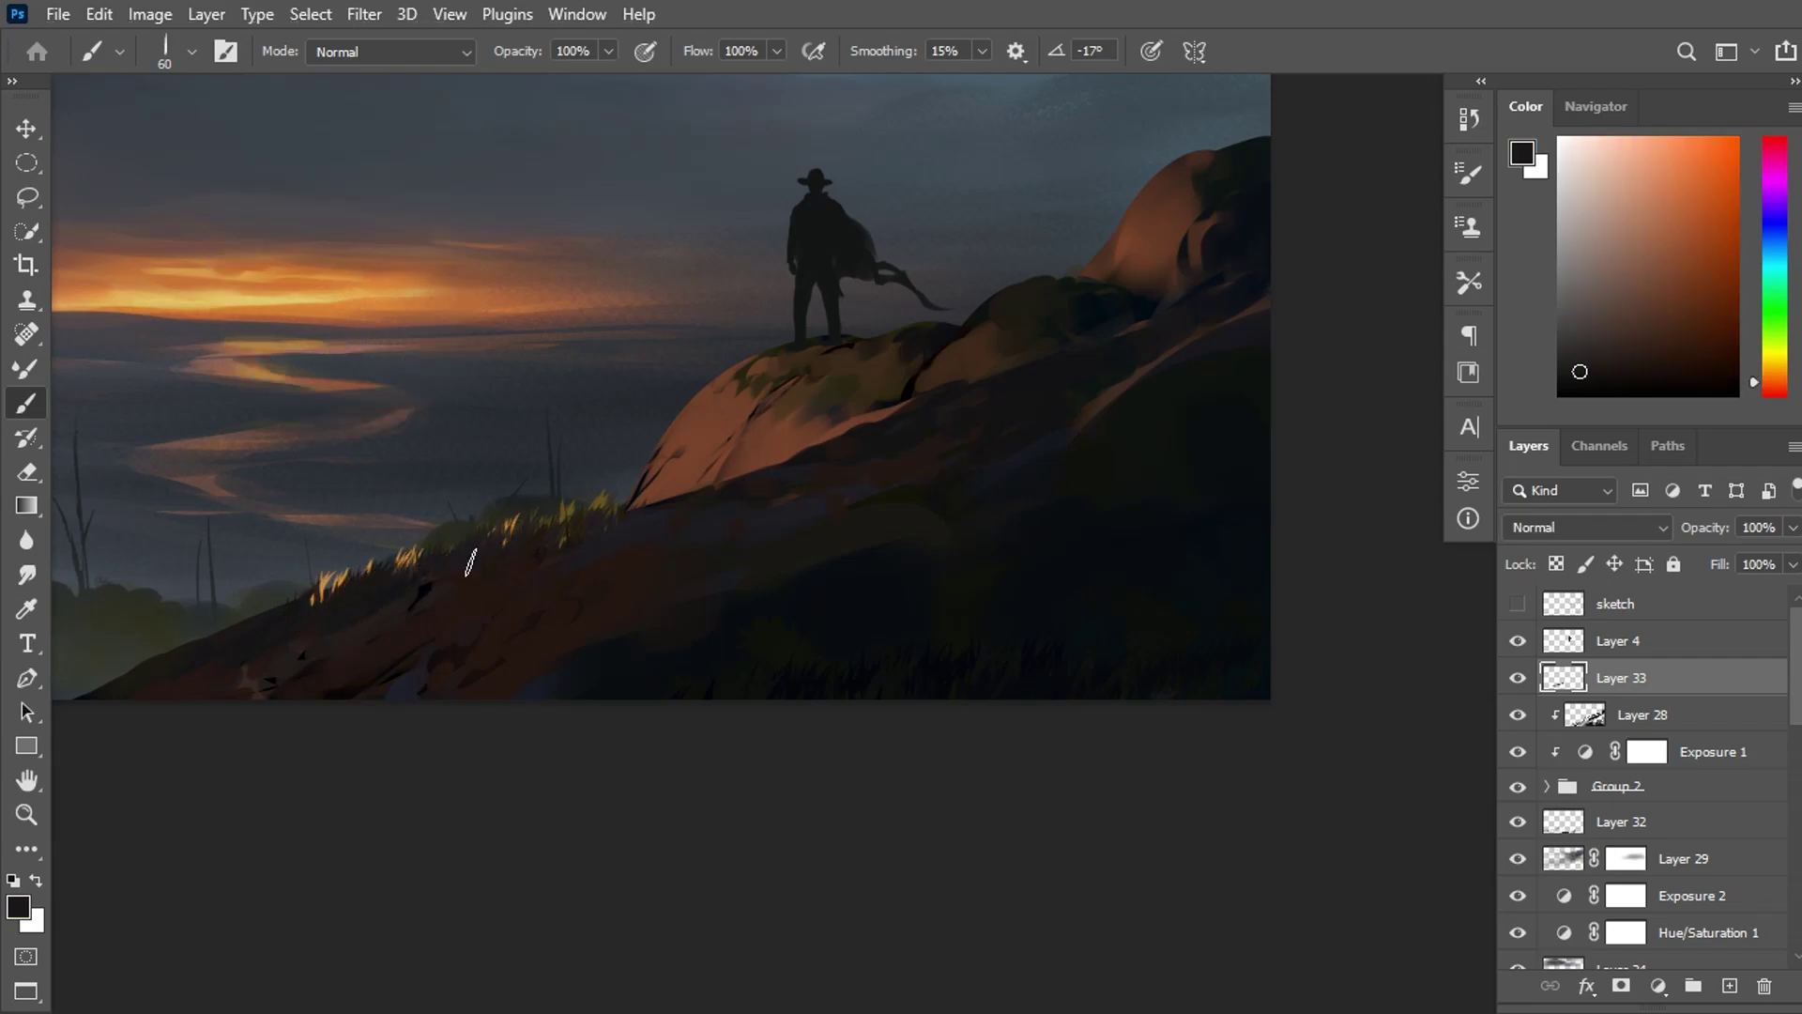
alt+click(314, 623)
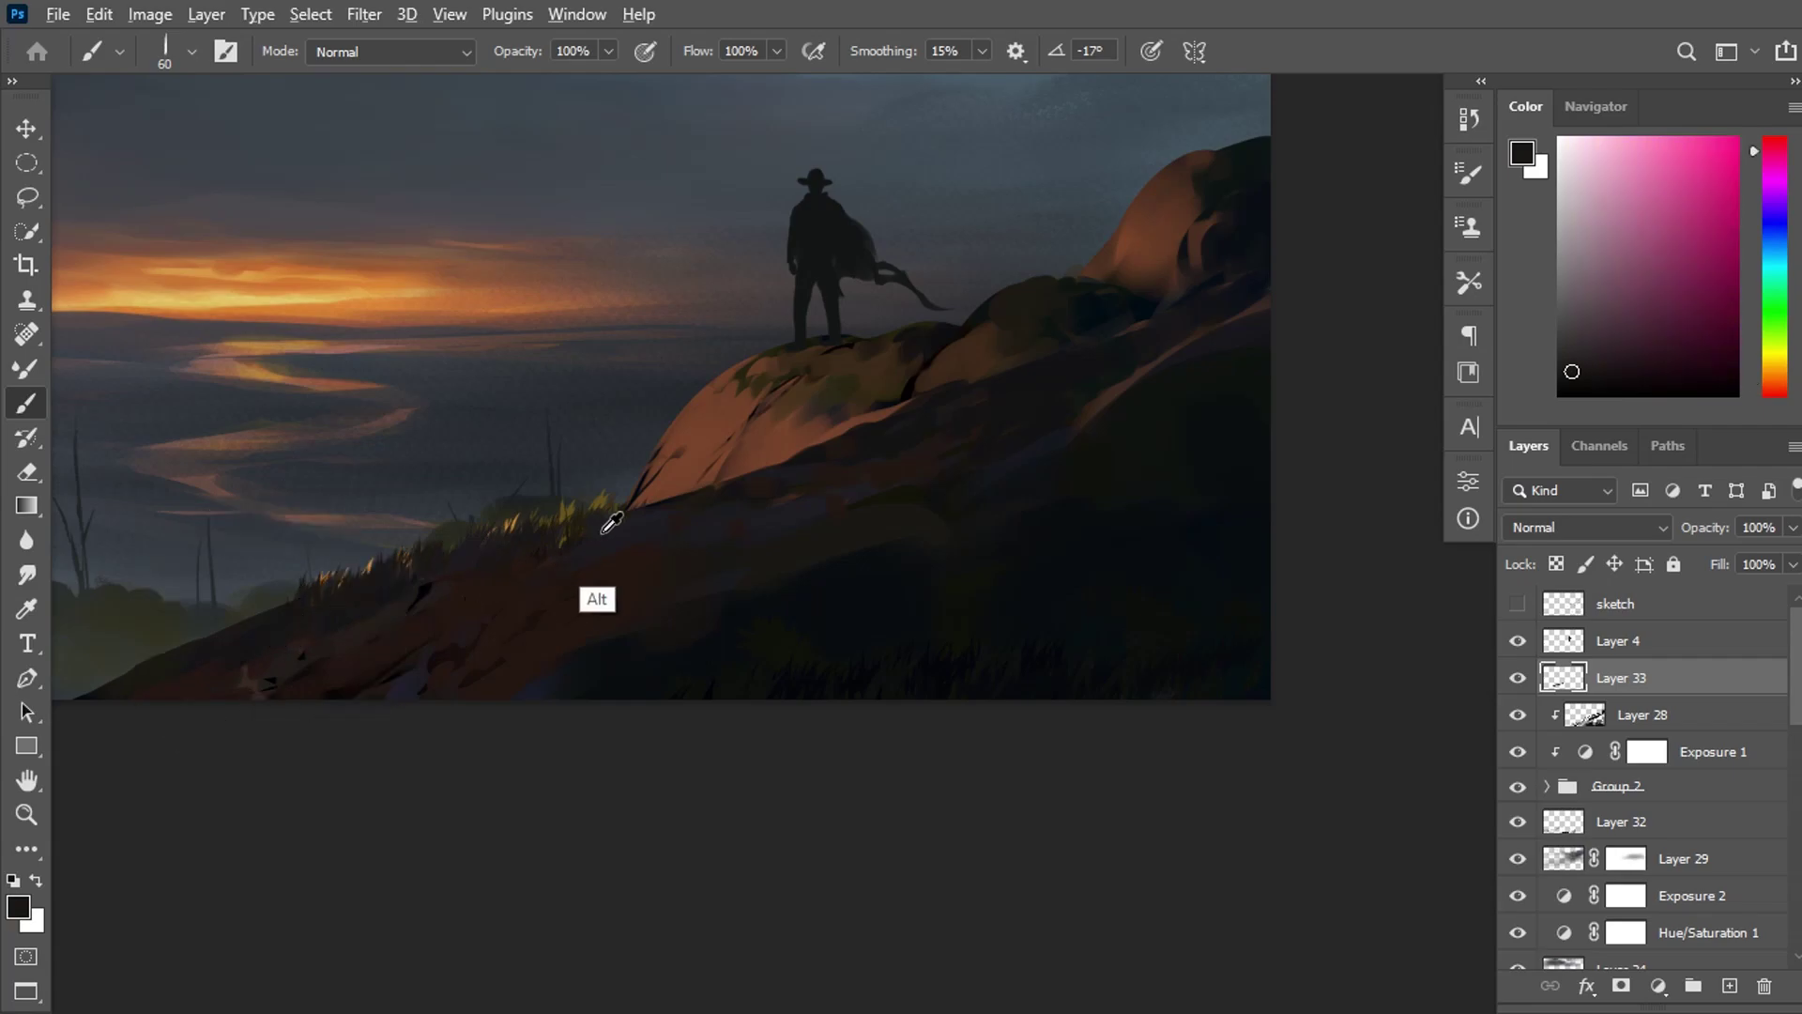
alt+click(185, 641)
alt+click(324, 615)
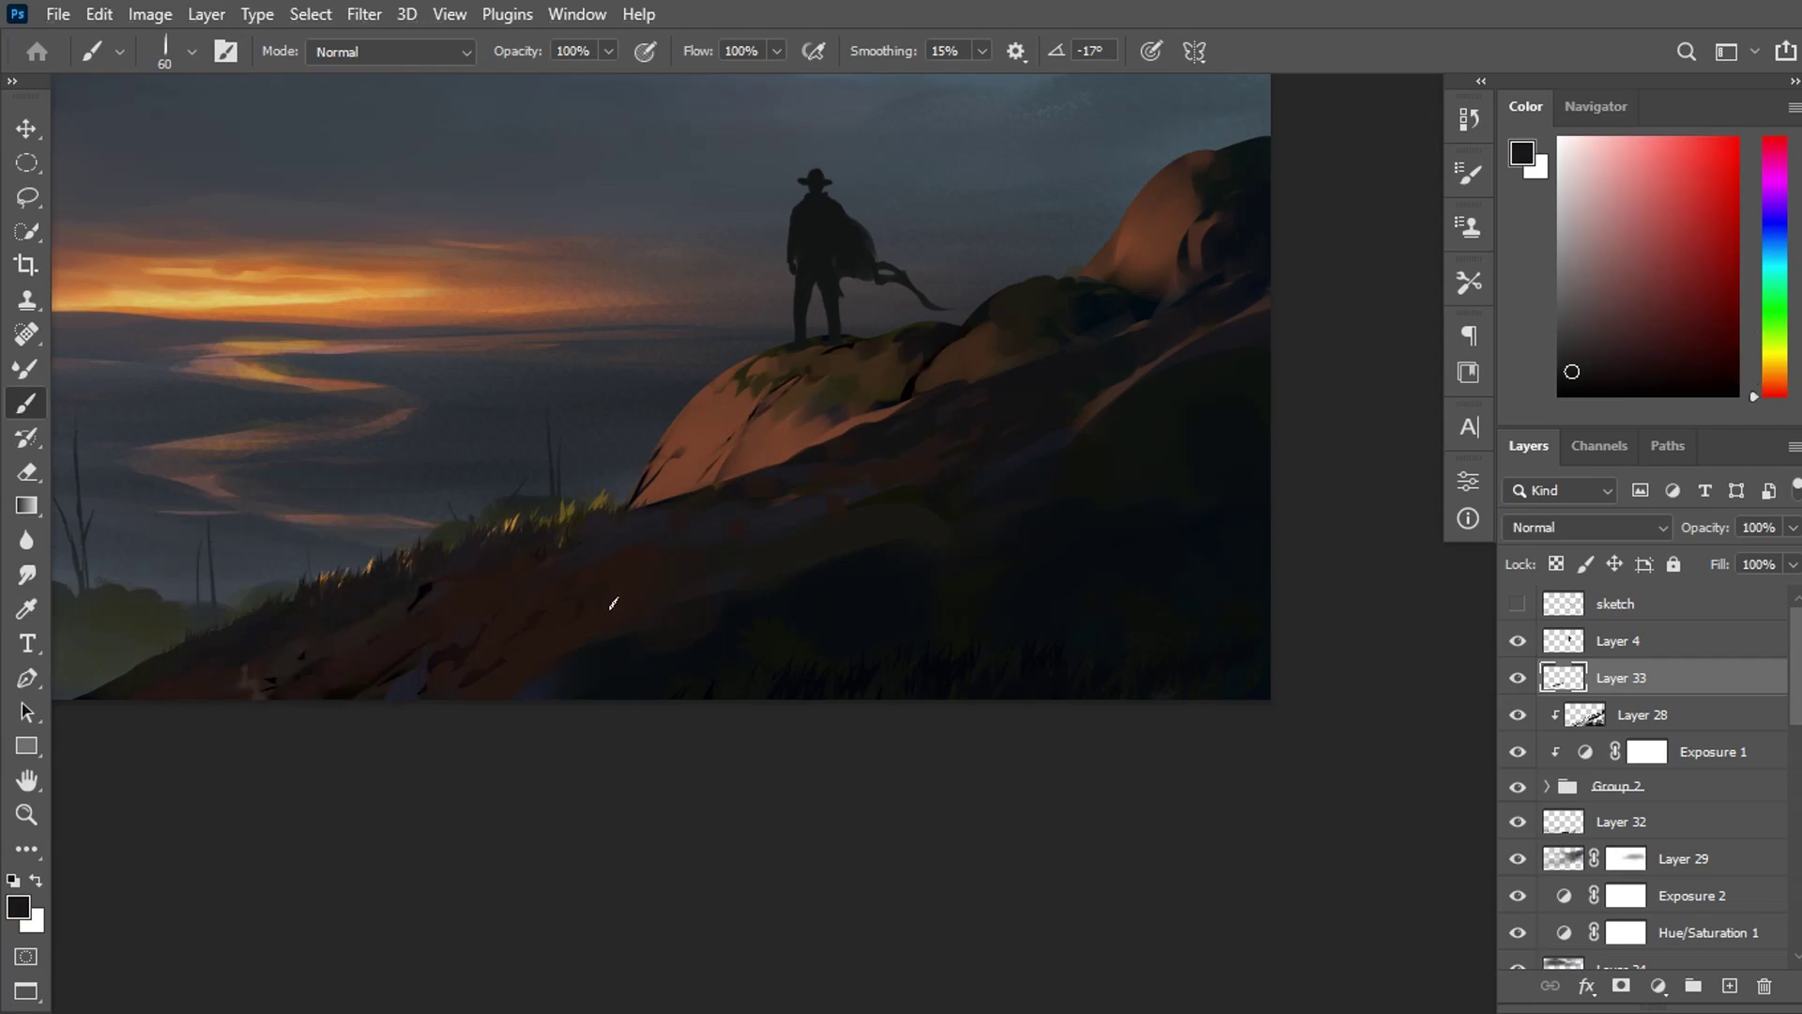
alt+click(986, 583)
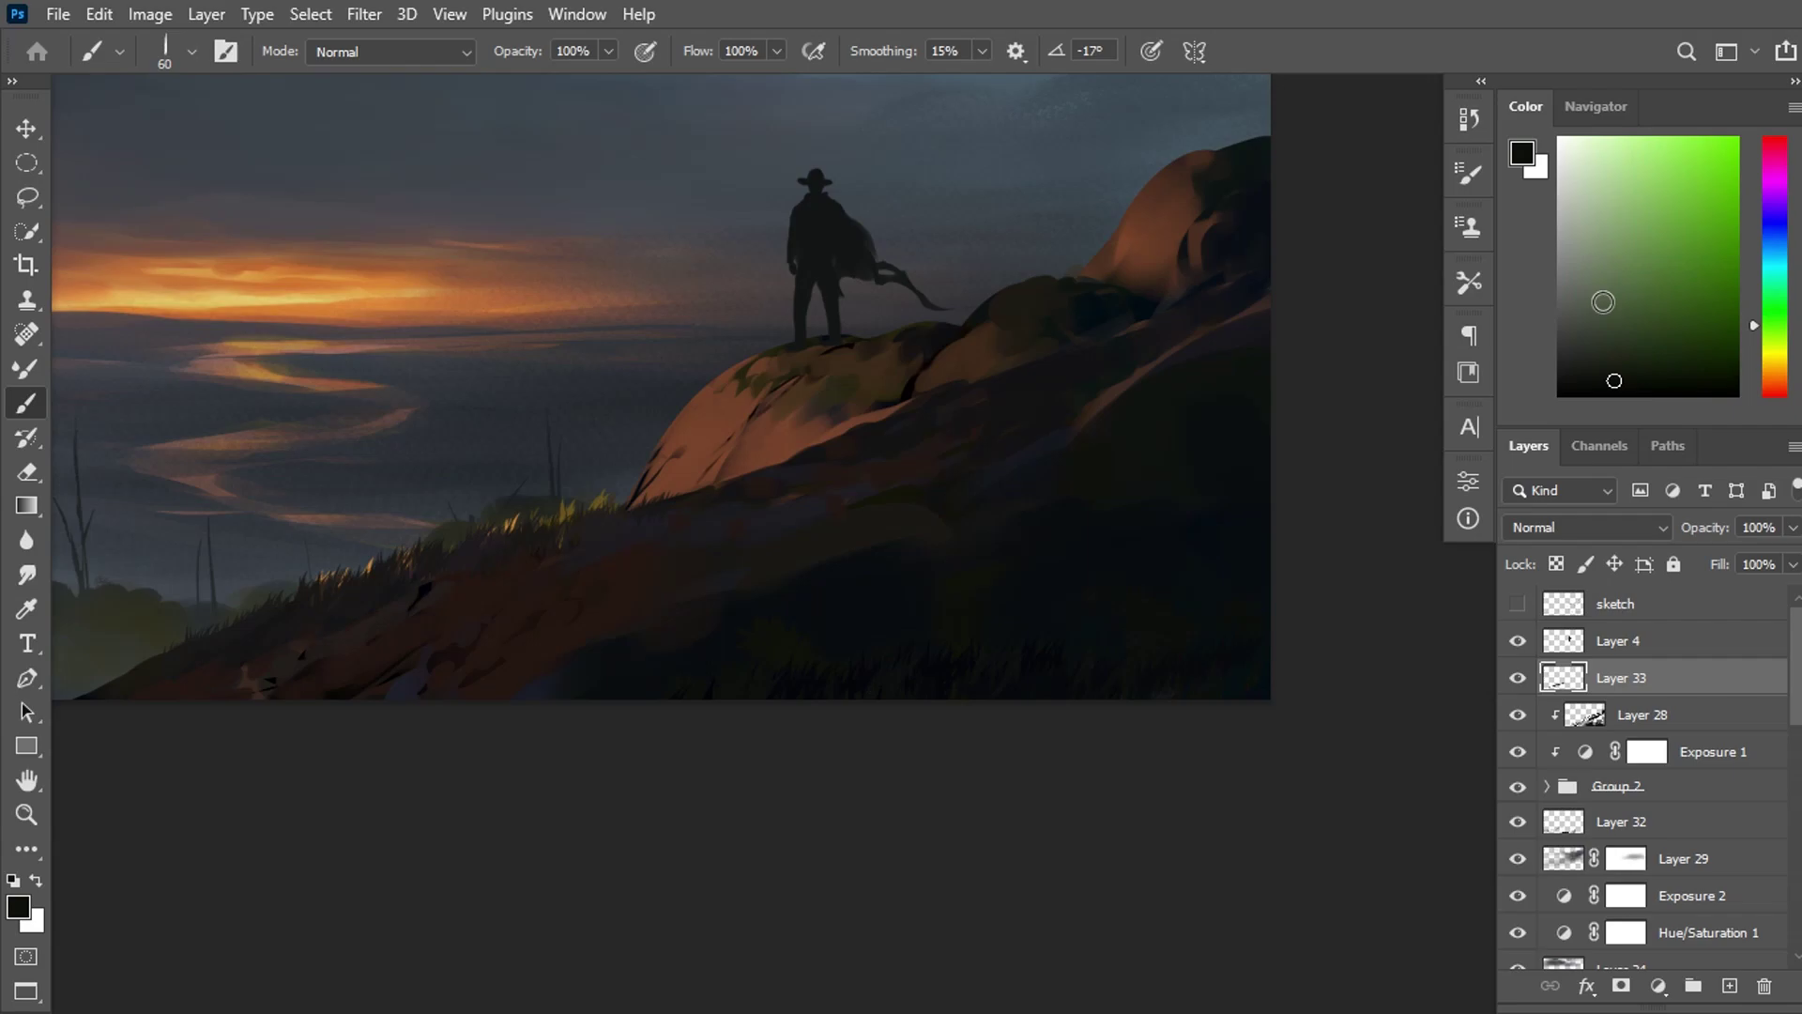
alt+click(395, 277)
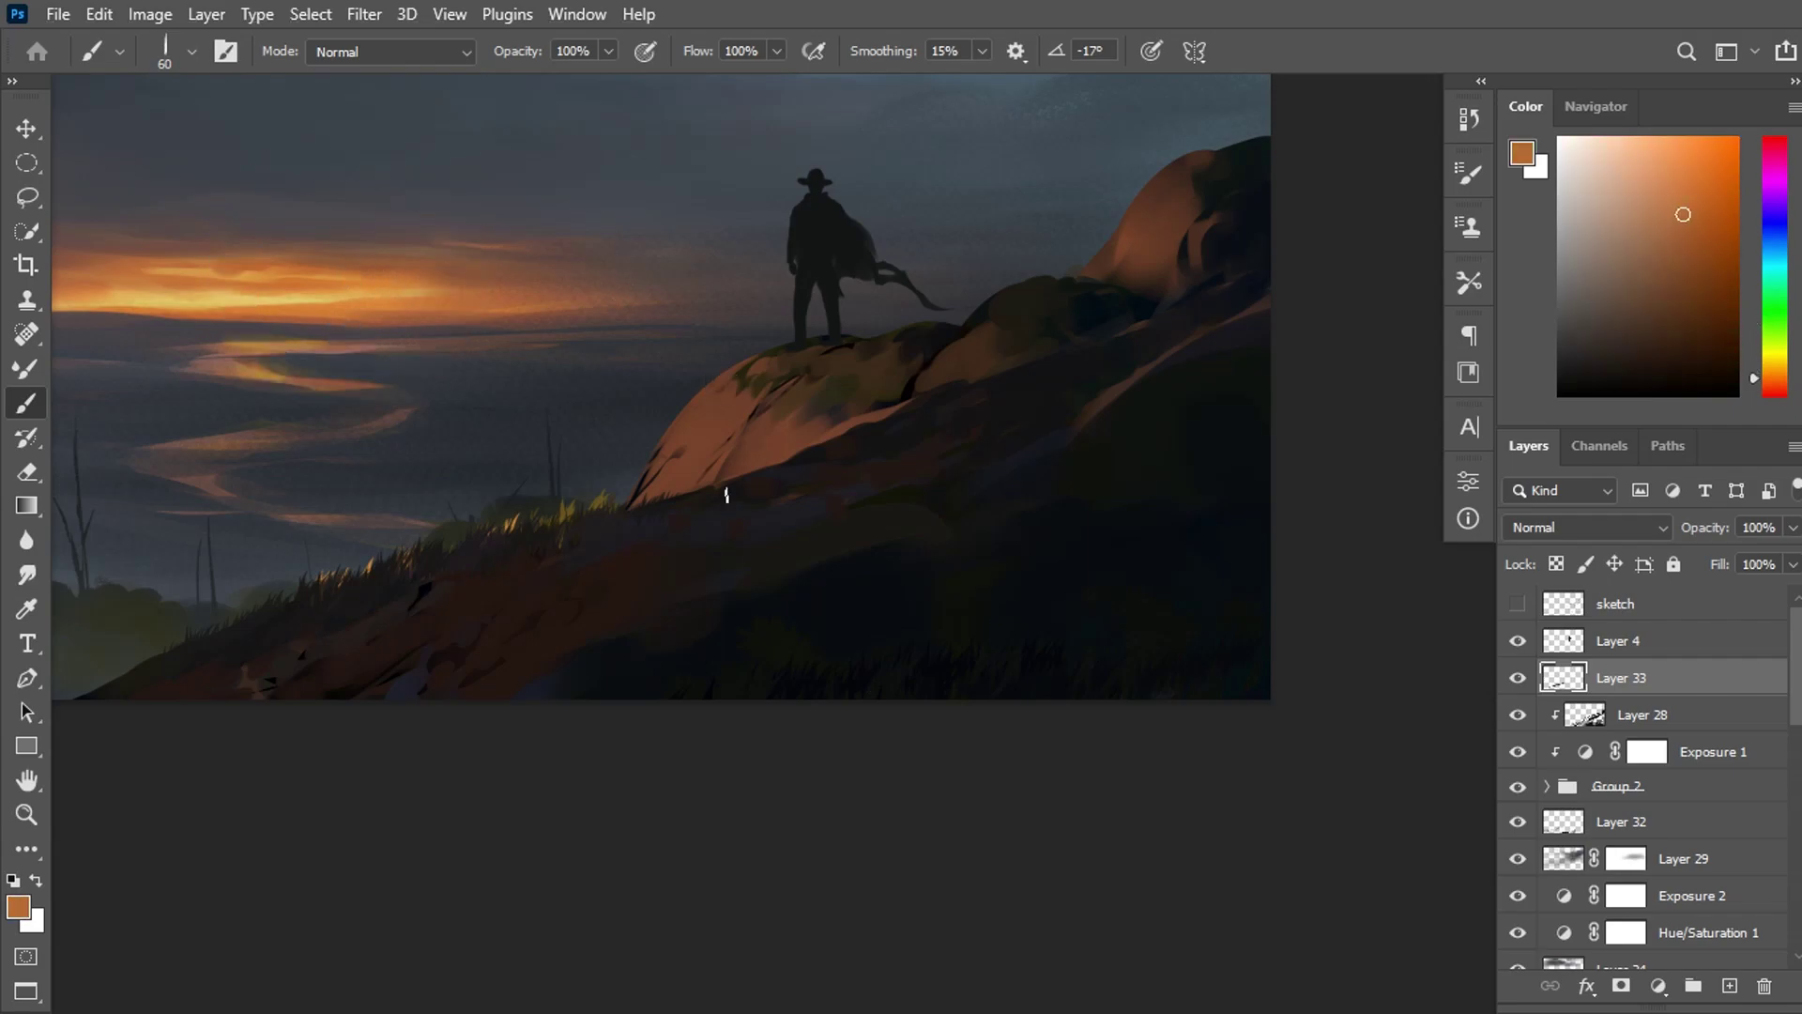
alt+click(624, 507)
alt+click(702, 486)
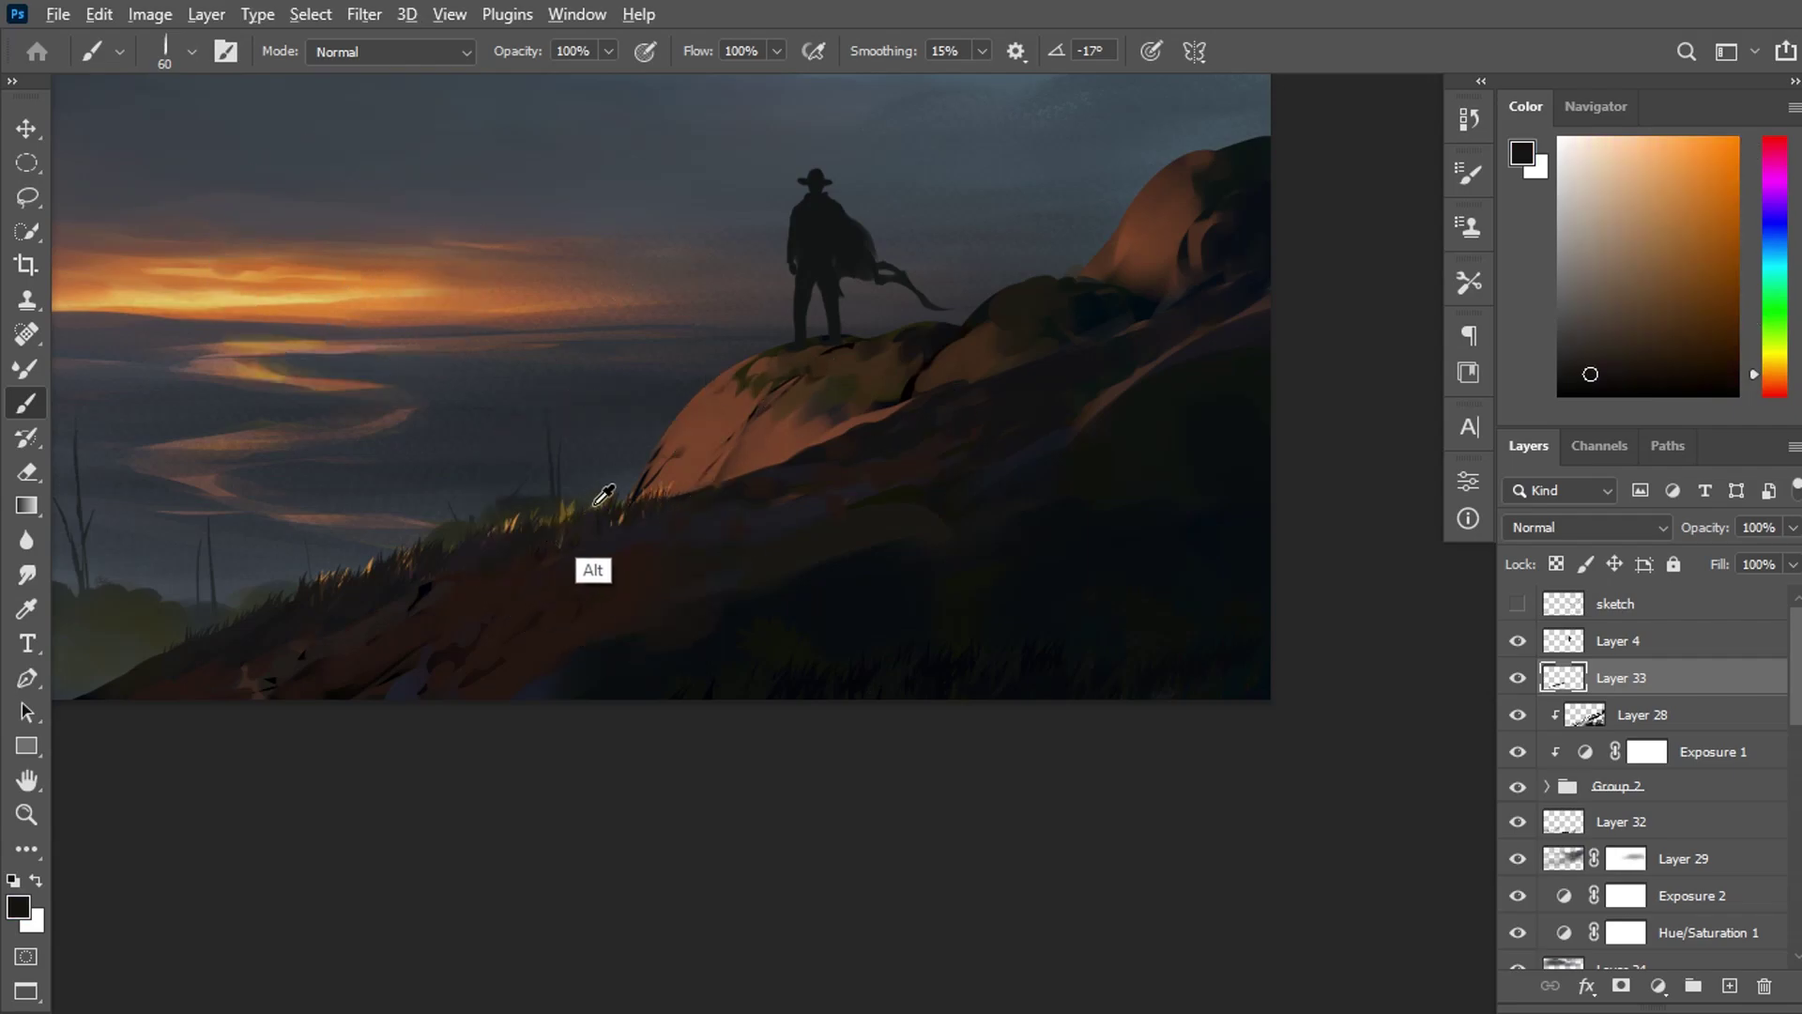
Sample olive yellow and dark brown, check the whole painting, then add a mask to Layer 33.
alt+click(606, 497)
alt+click(617, 507)
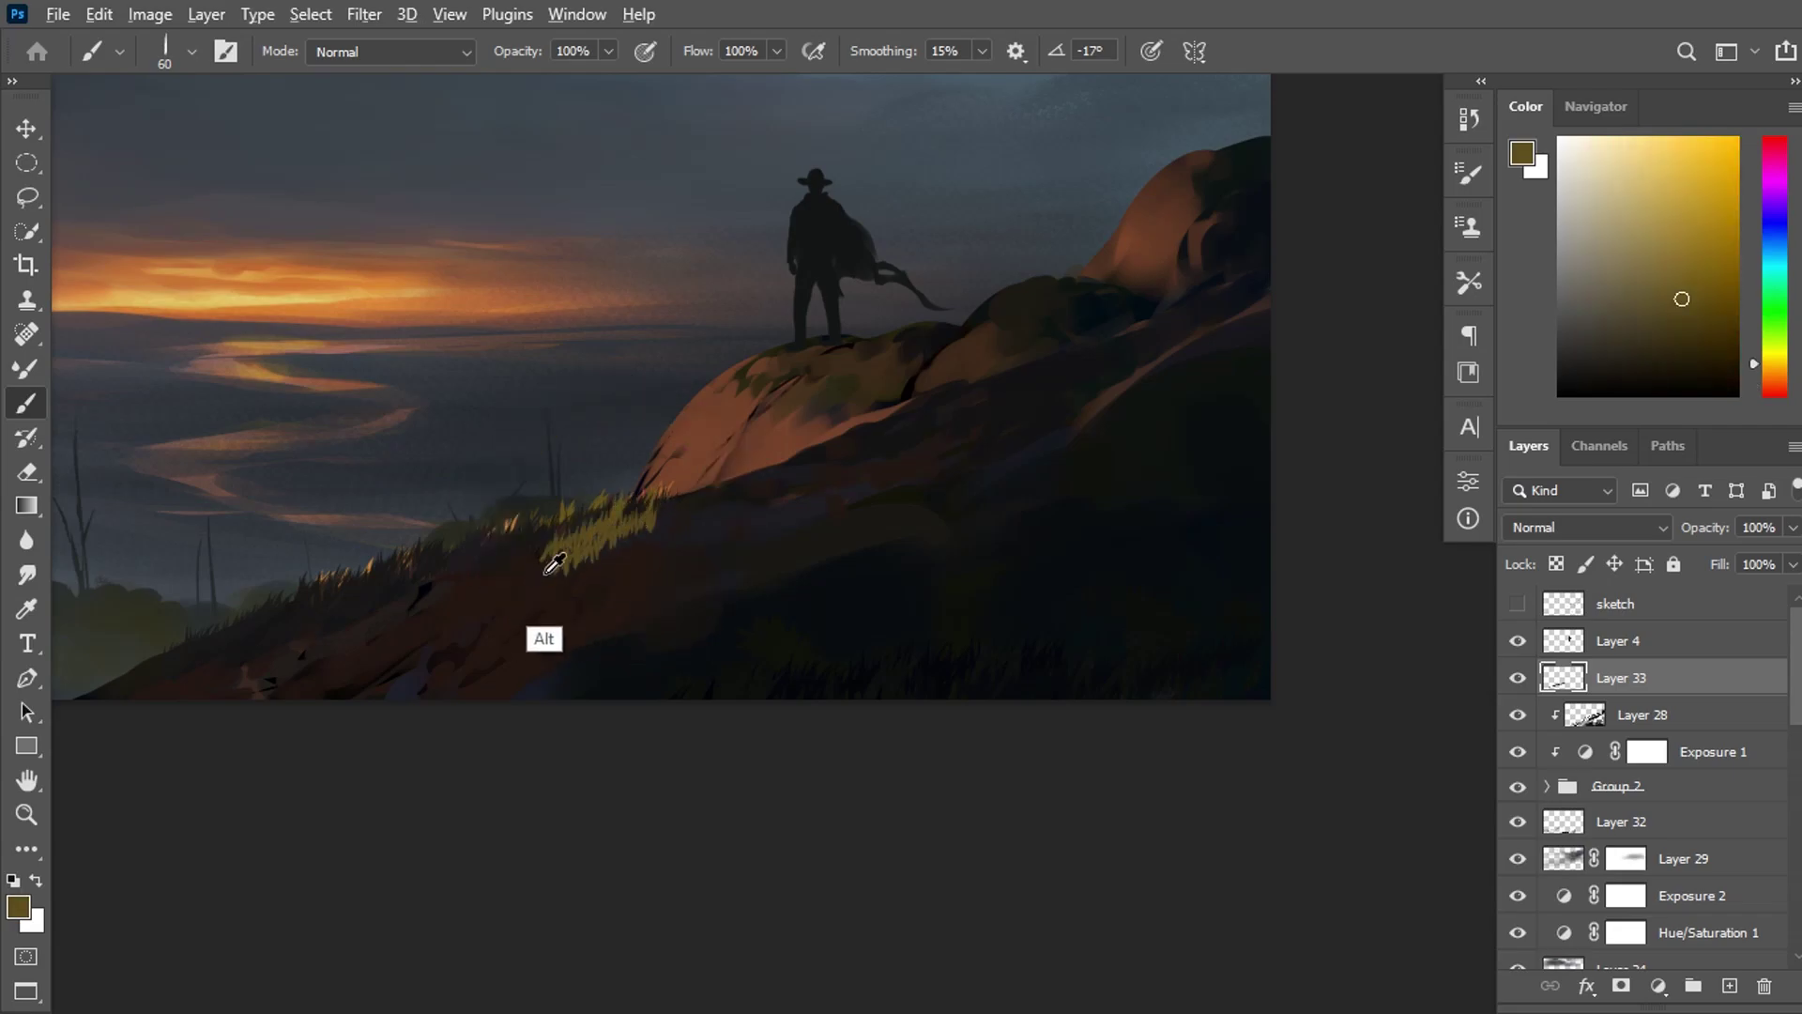
alt+click(554, 568)
alt+click(568, 578)
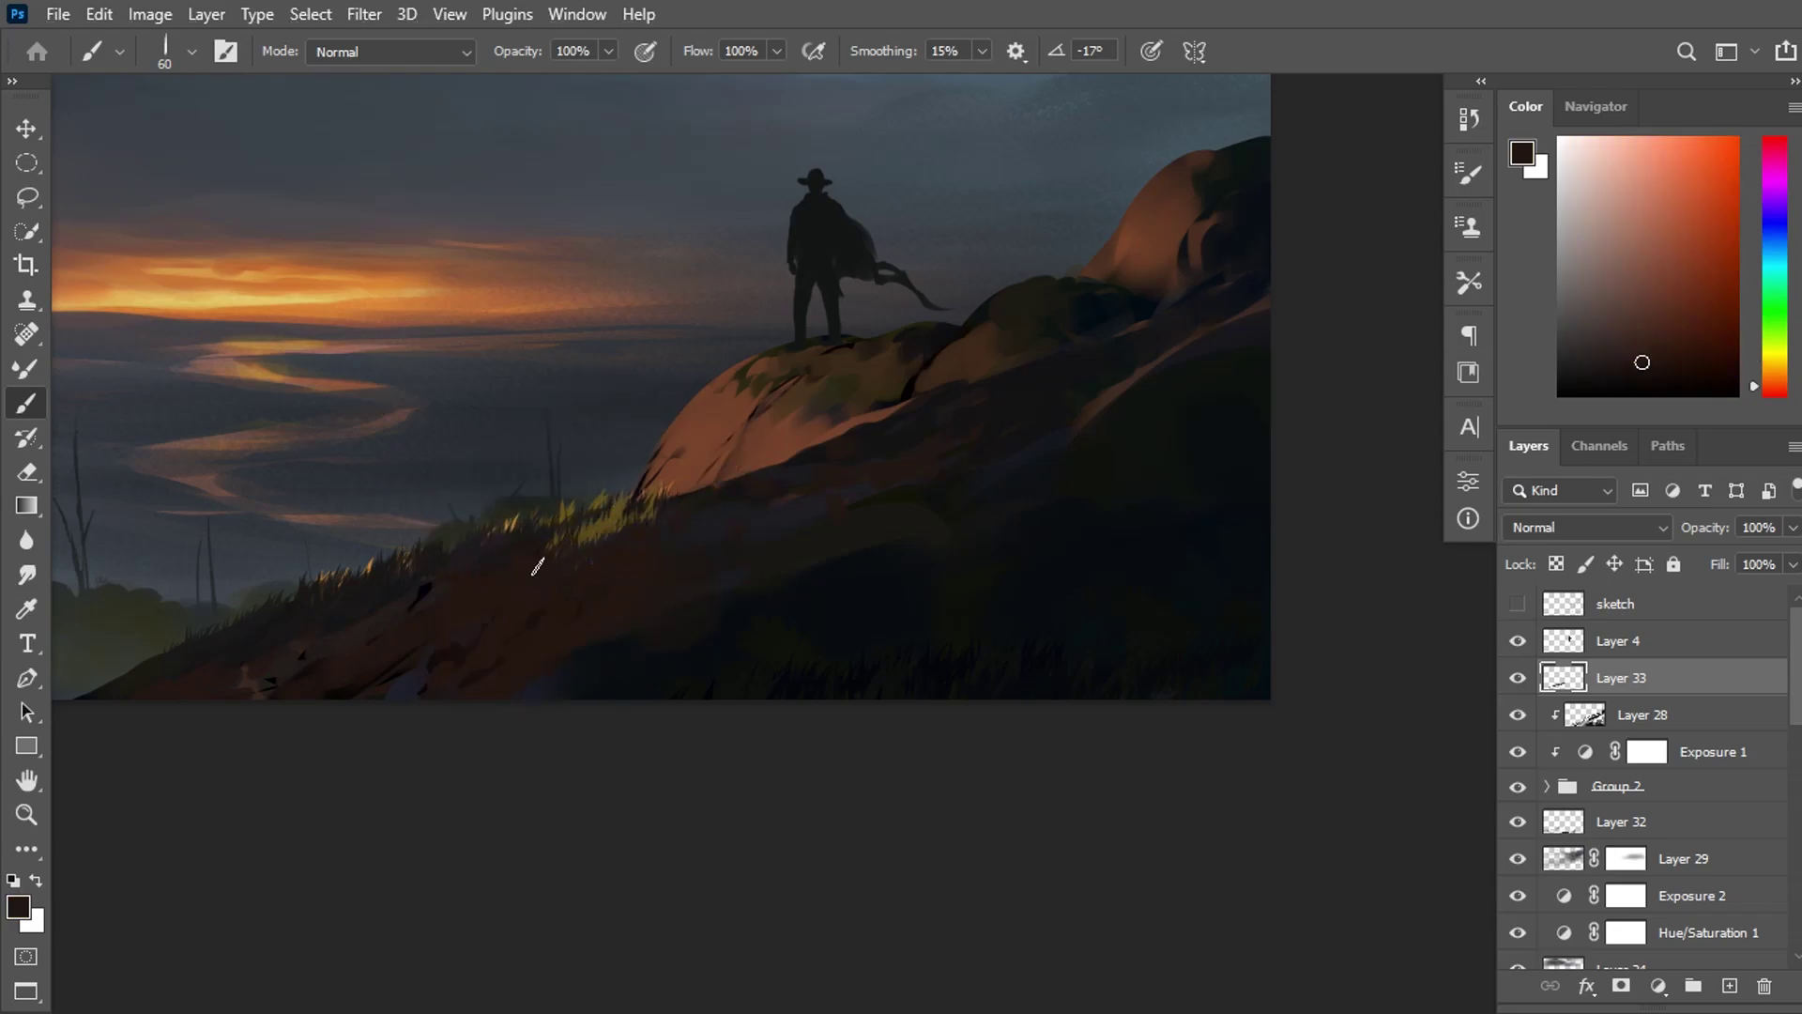
key(ctrl+minus)
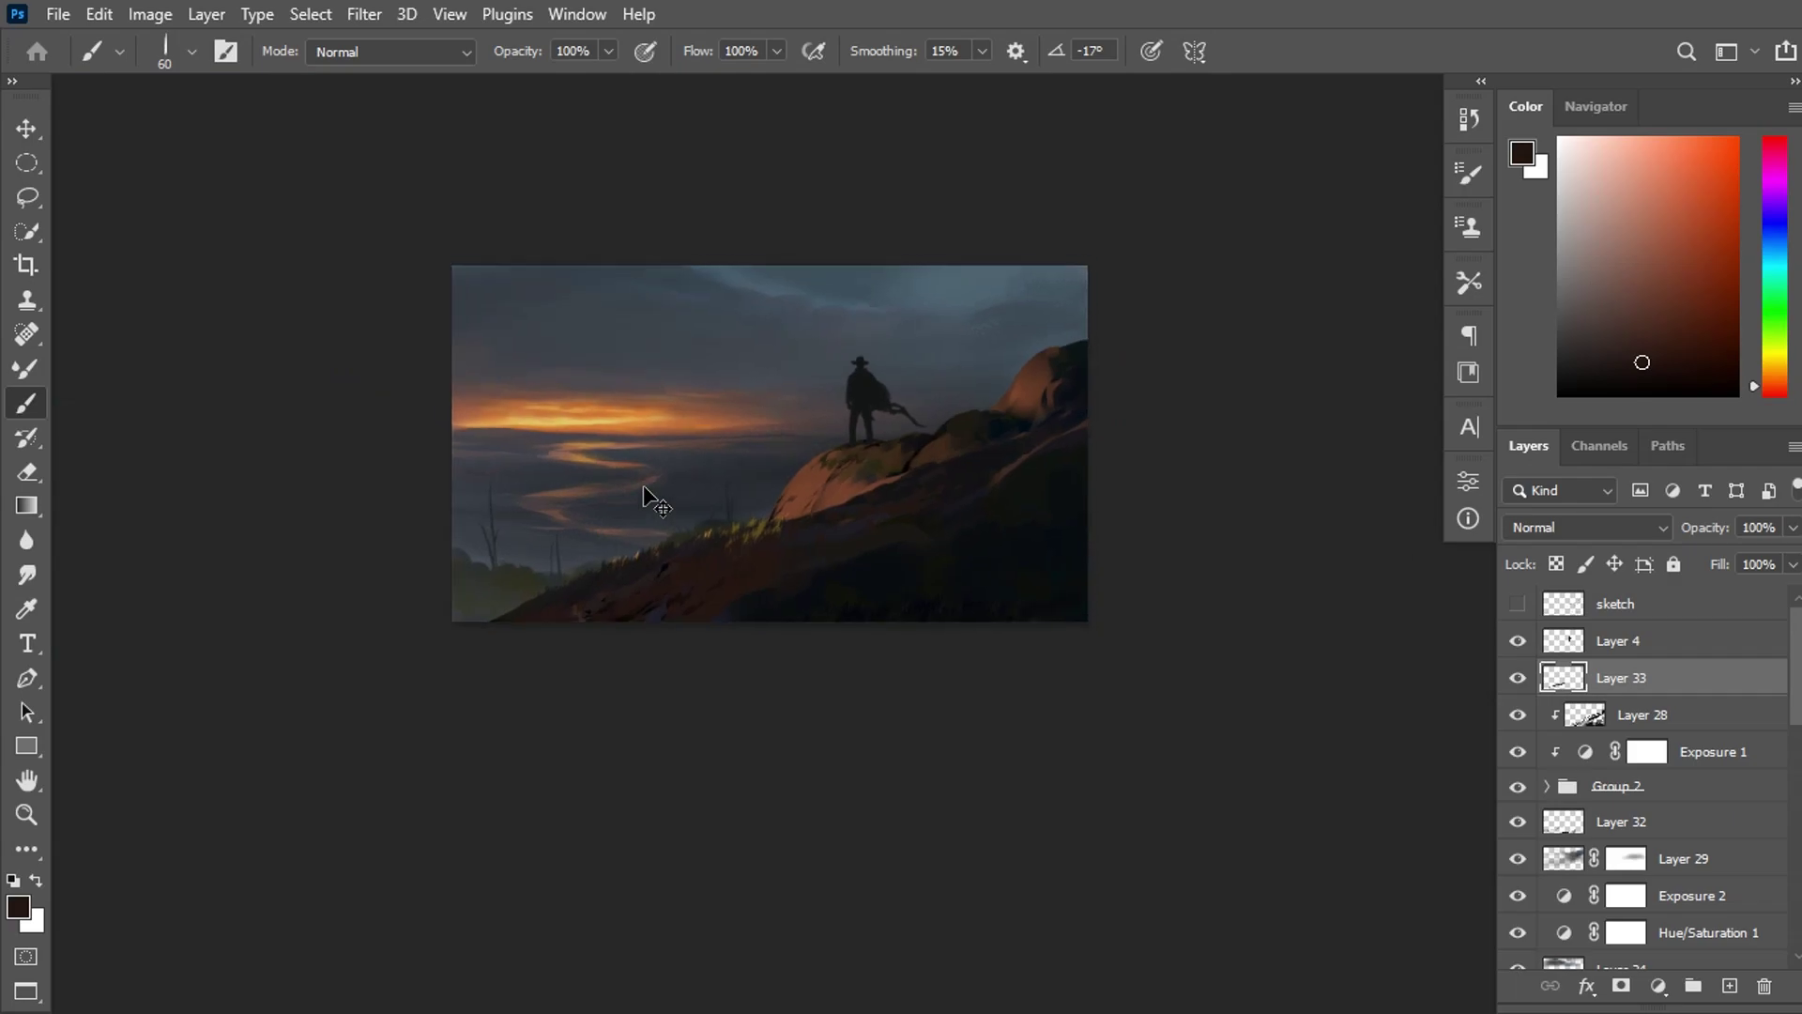
click(1596, 106)
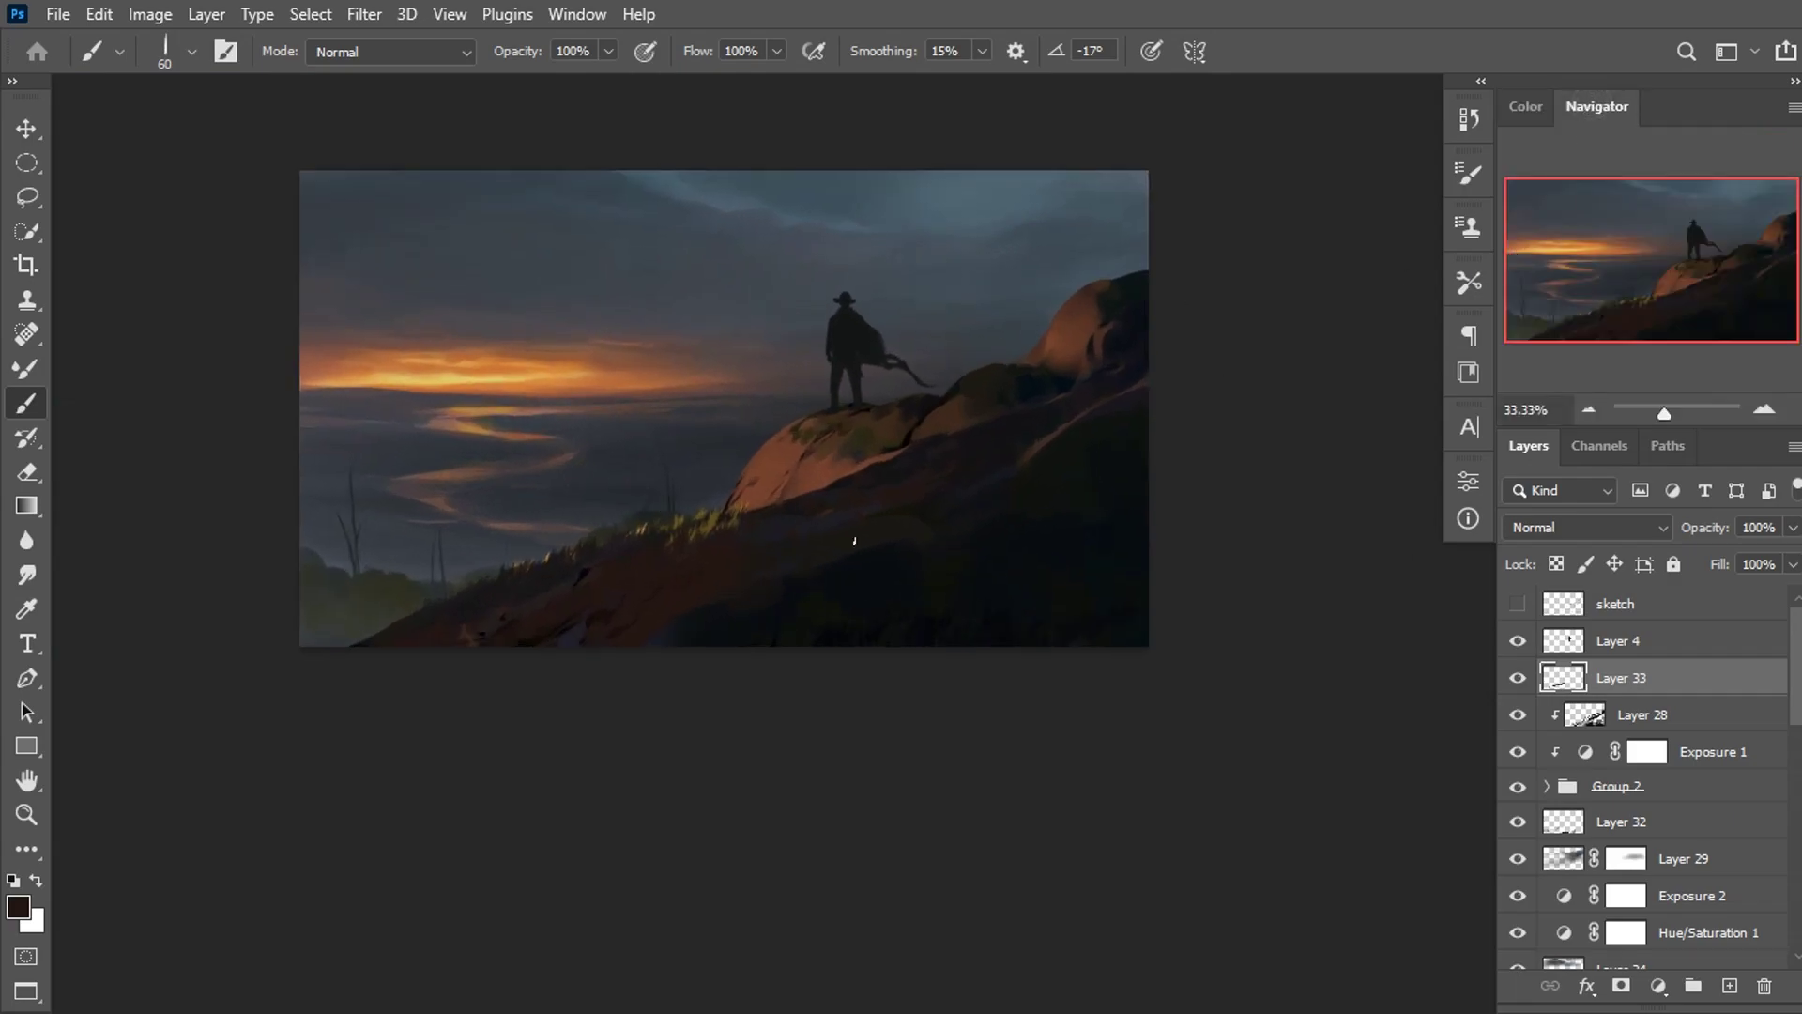
key(ctrl+plus)
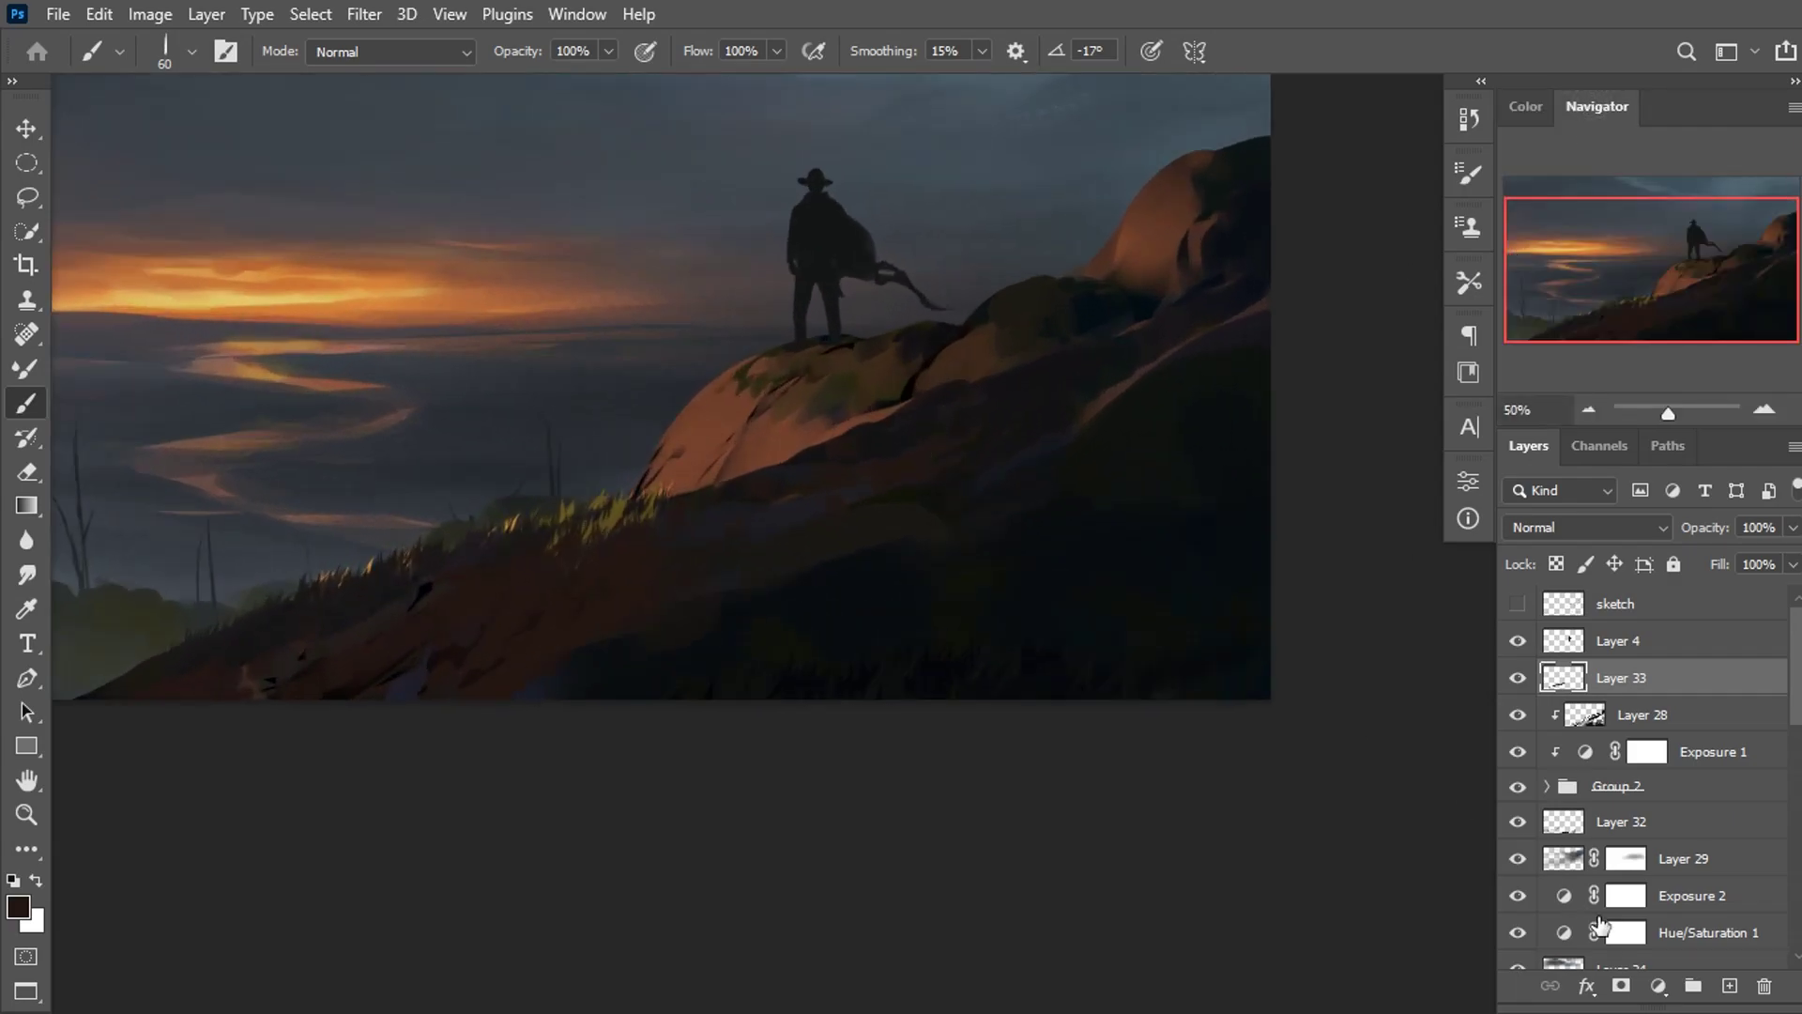
click(1621, 986)
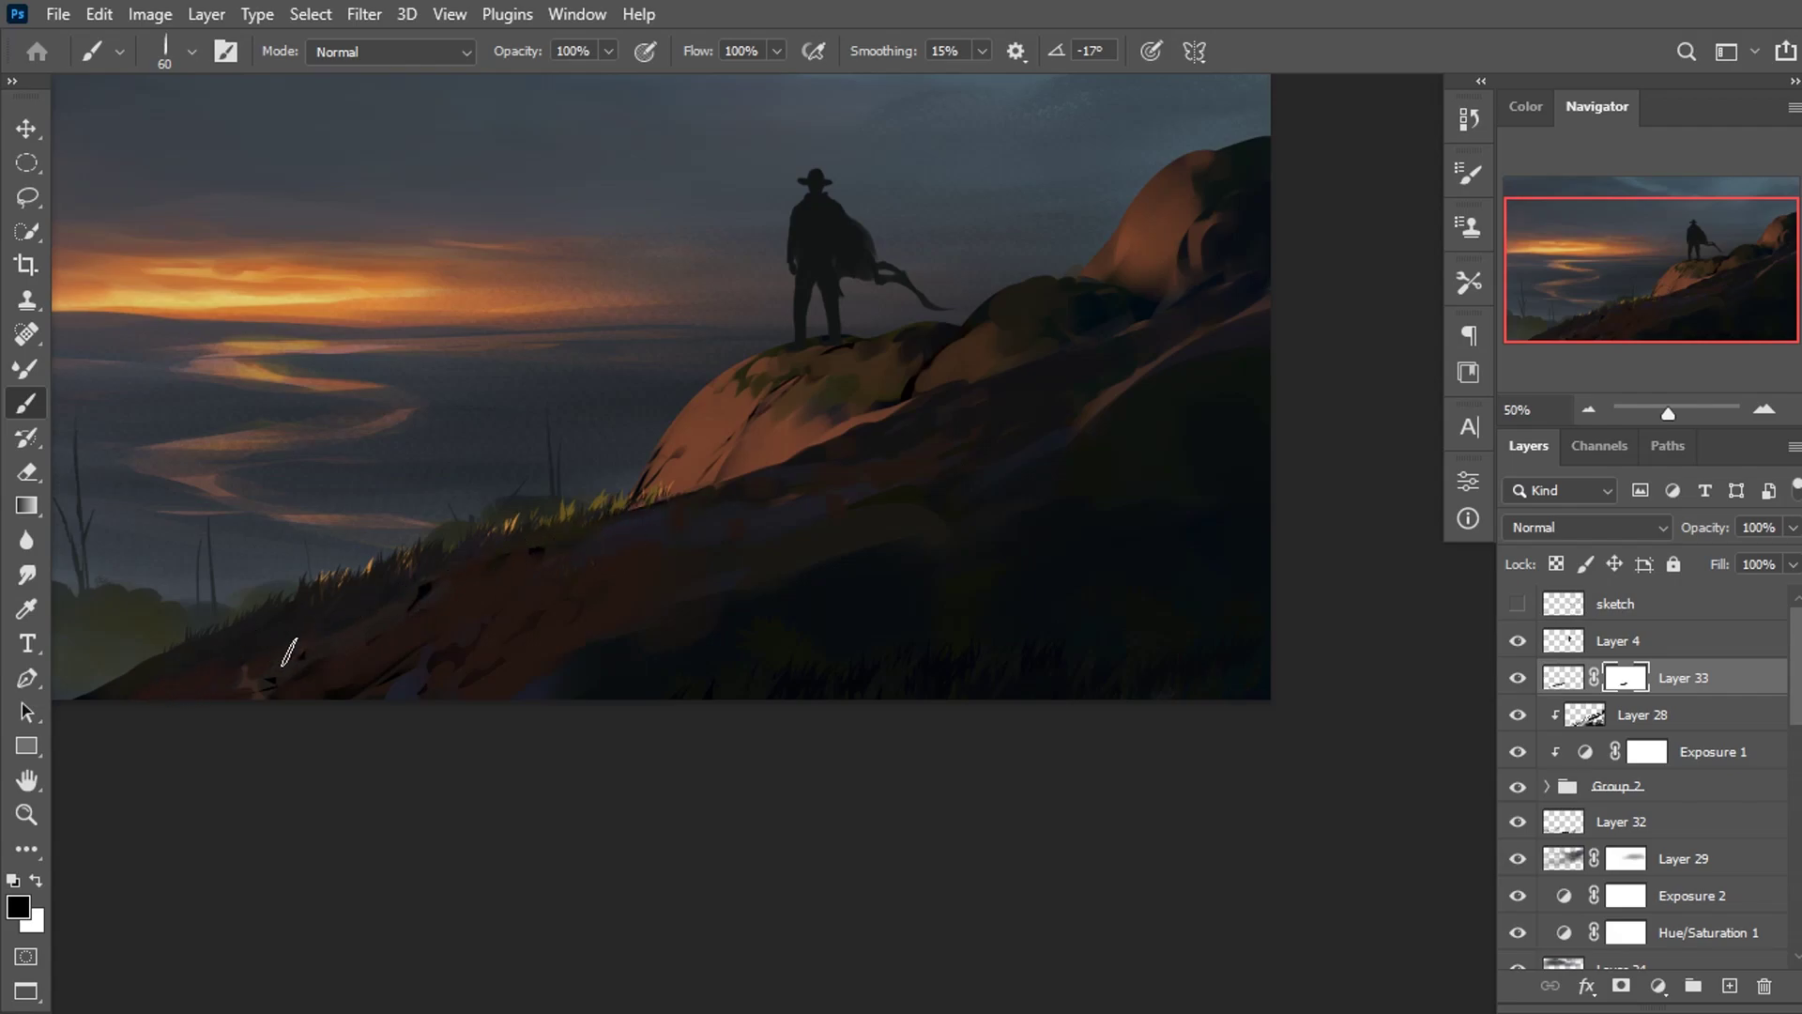
key(ctrl+minus)
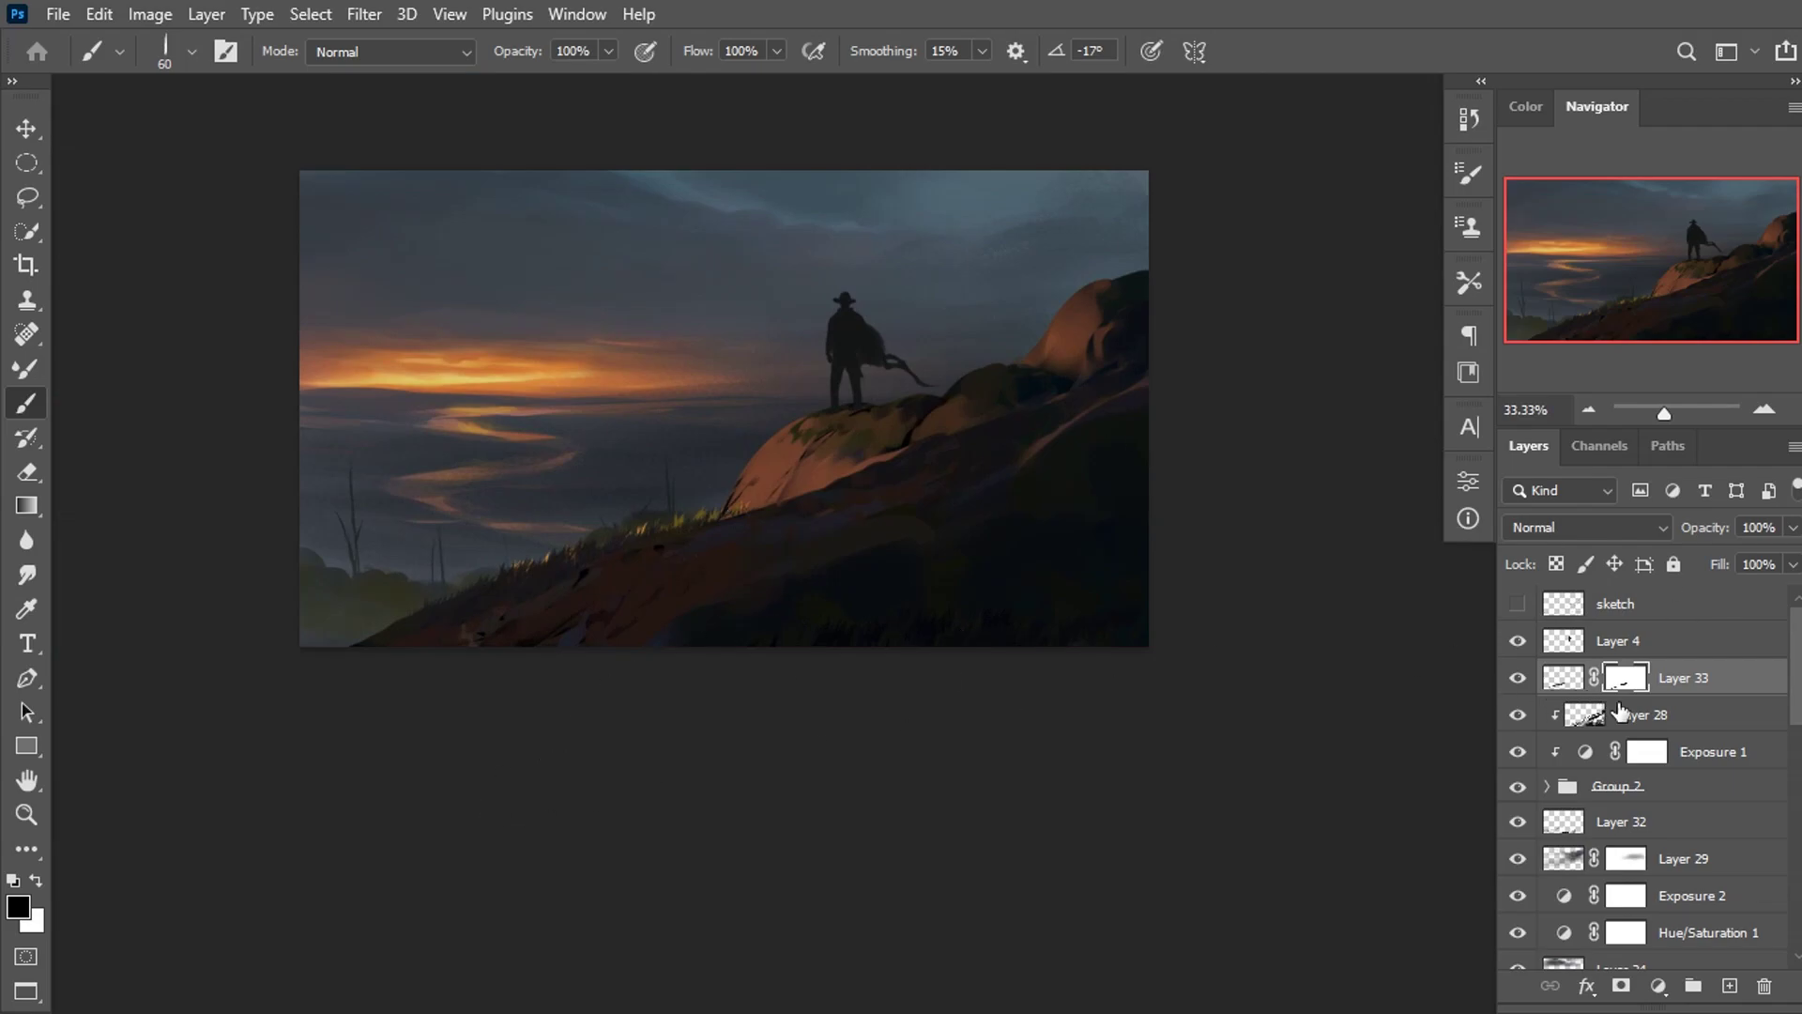
click(1621, 713)
click(1730, 985)
mouse_move(544, 370)
mouse_down()
mouse_move(620, 544)
mouse_move(769, 497)
mouse_up()
drag(441, 629, 578, 585)
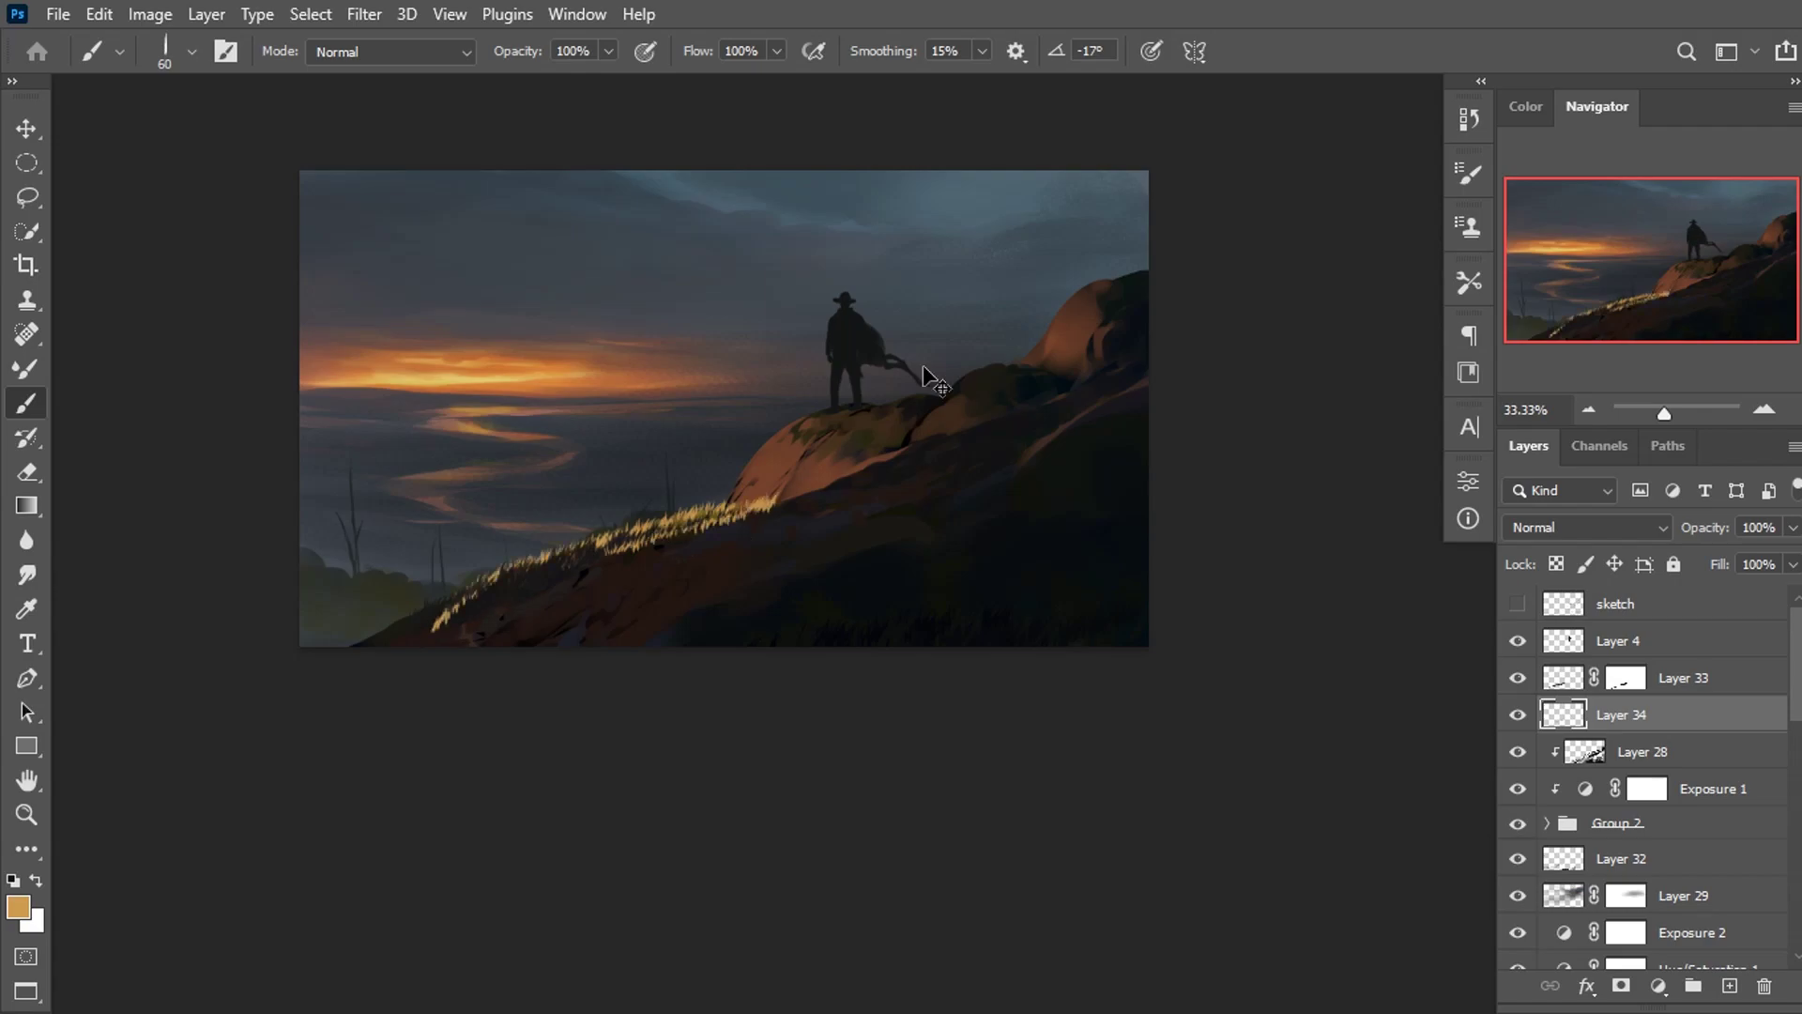
key(ctrl+z)
key(ctrl+z)
key(ctrl+z)
key(ctrl+plus)
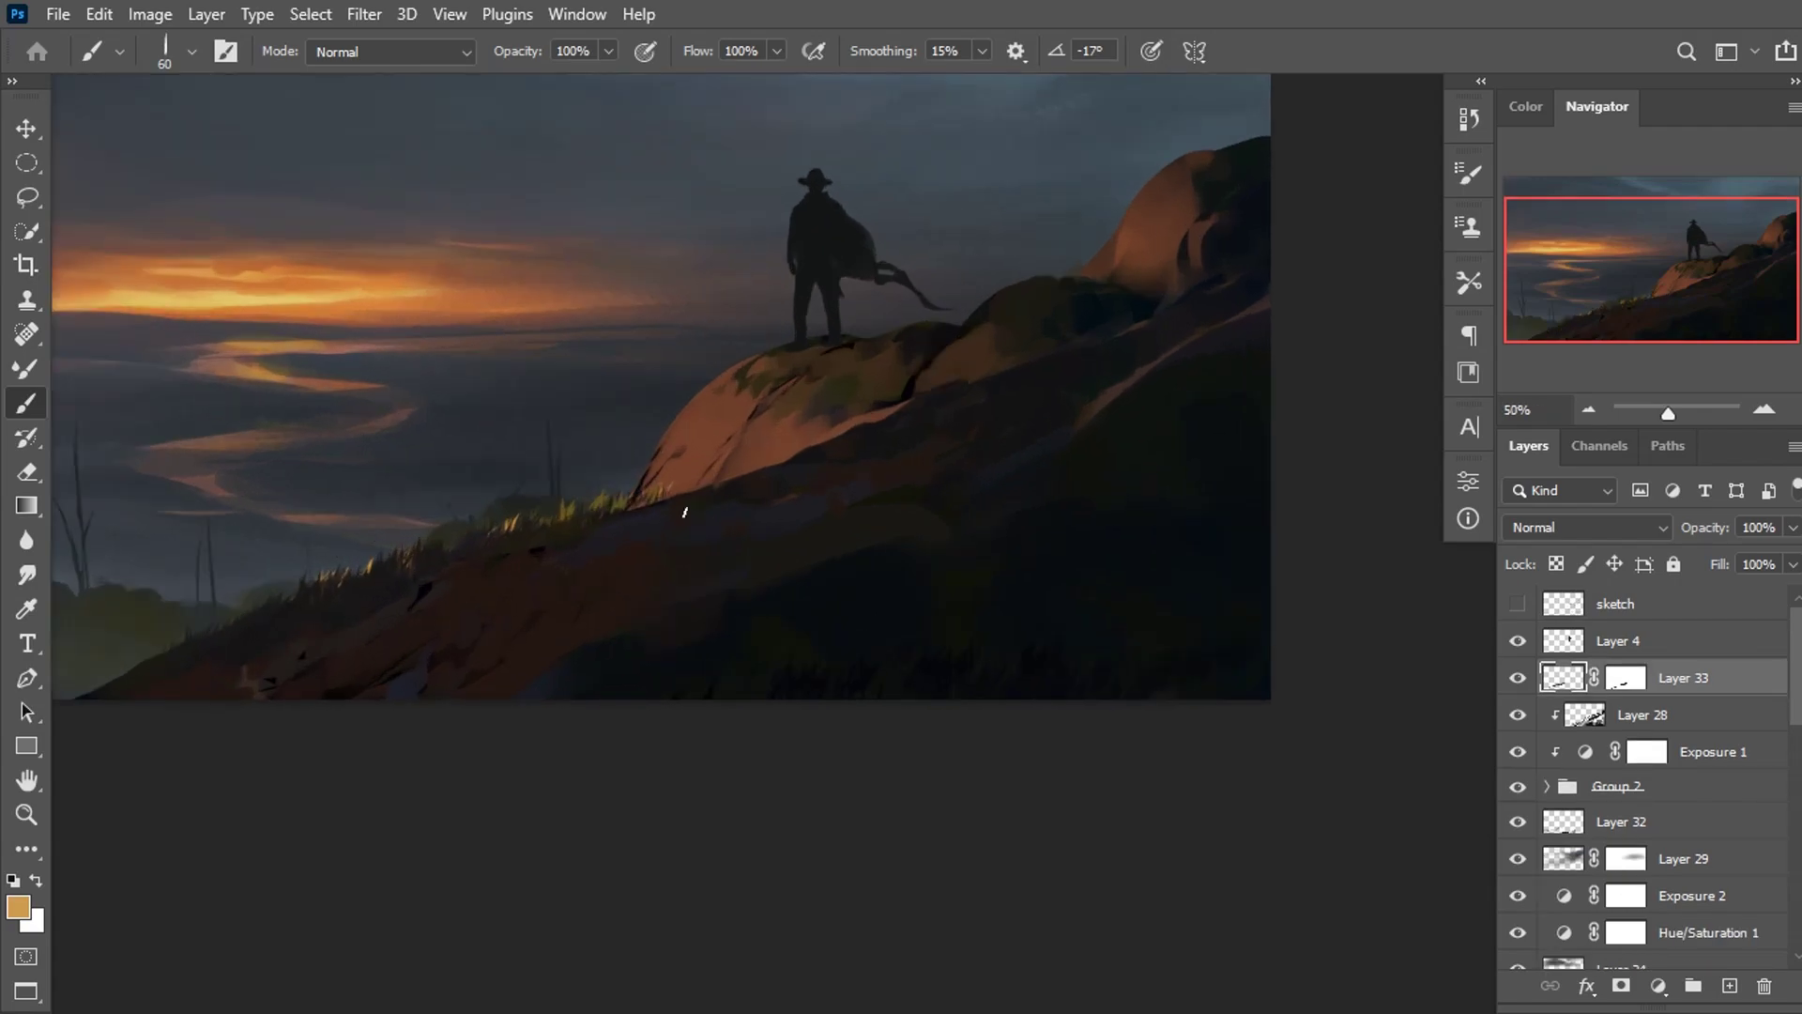
scroll(685, 512, right, 3)
scroll(753, 524, up, 2)
Add Layer 34, lasso the lit rock below the cowboy, and load a large textured brush.
click(1728, 986)
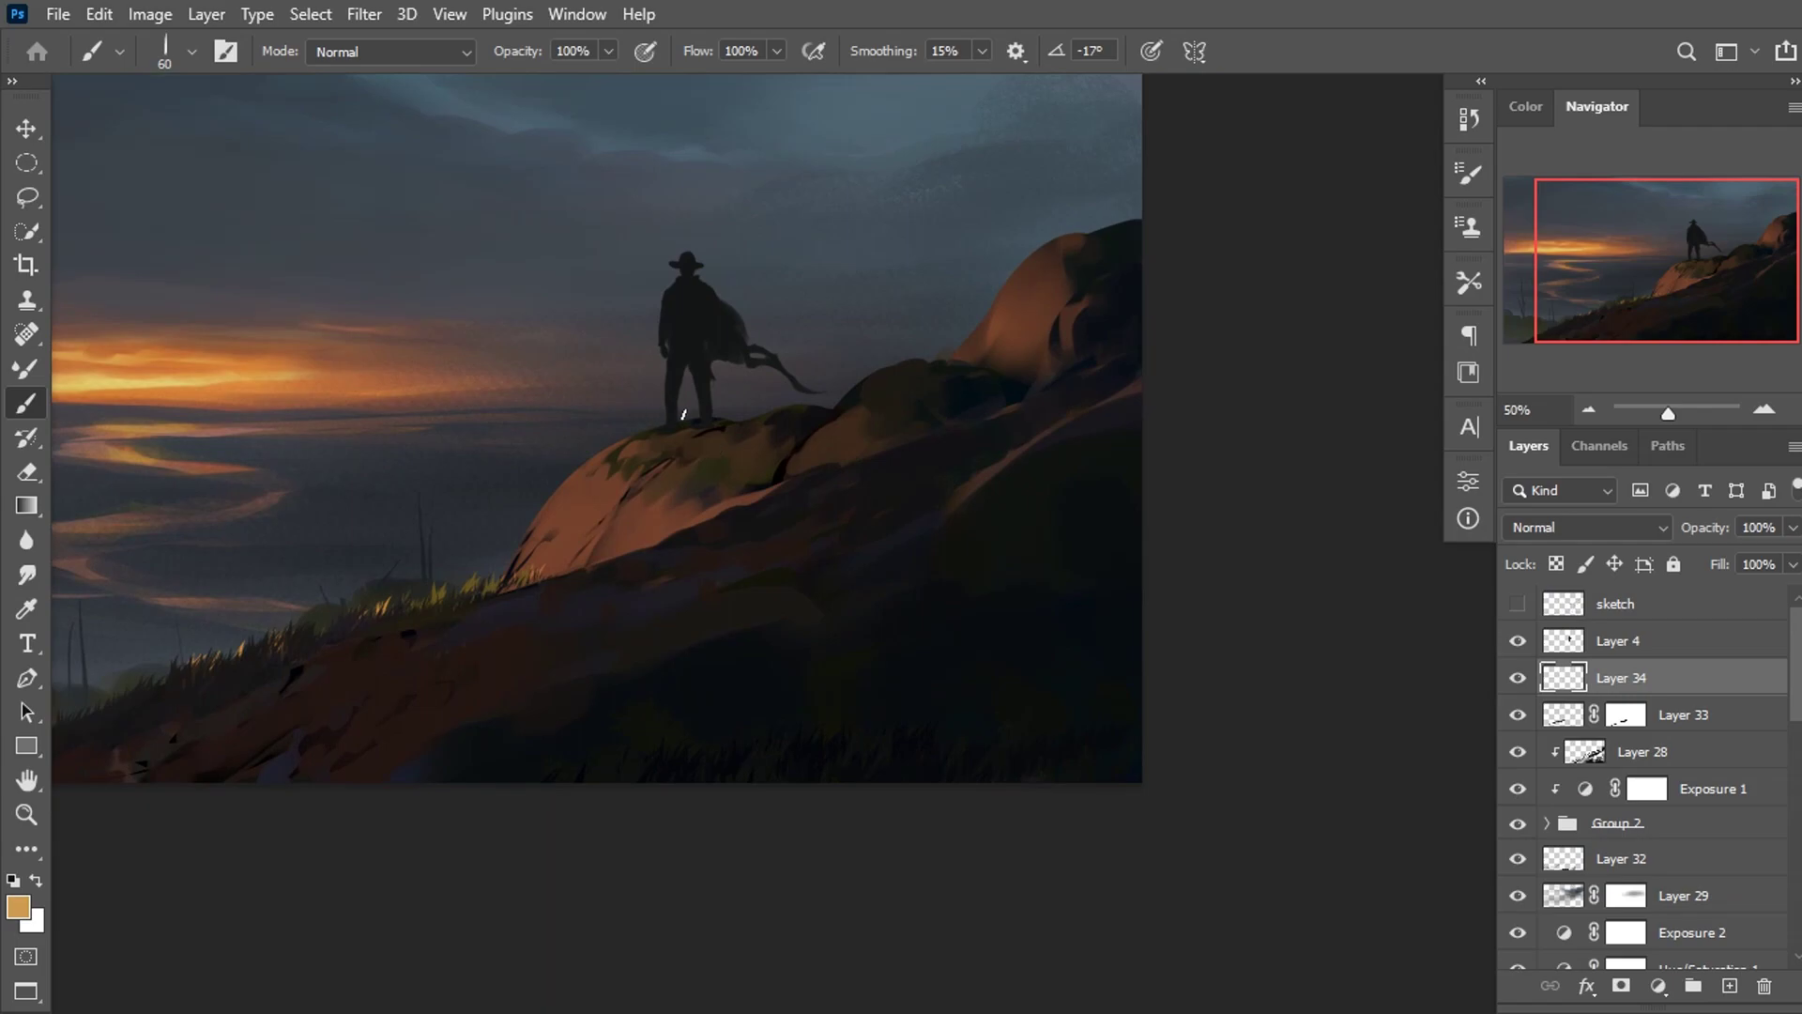
right_click(704, 490)
click(28, 199)
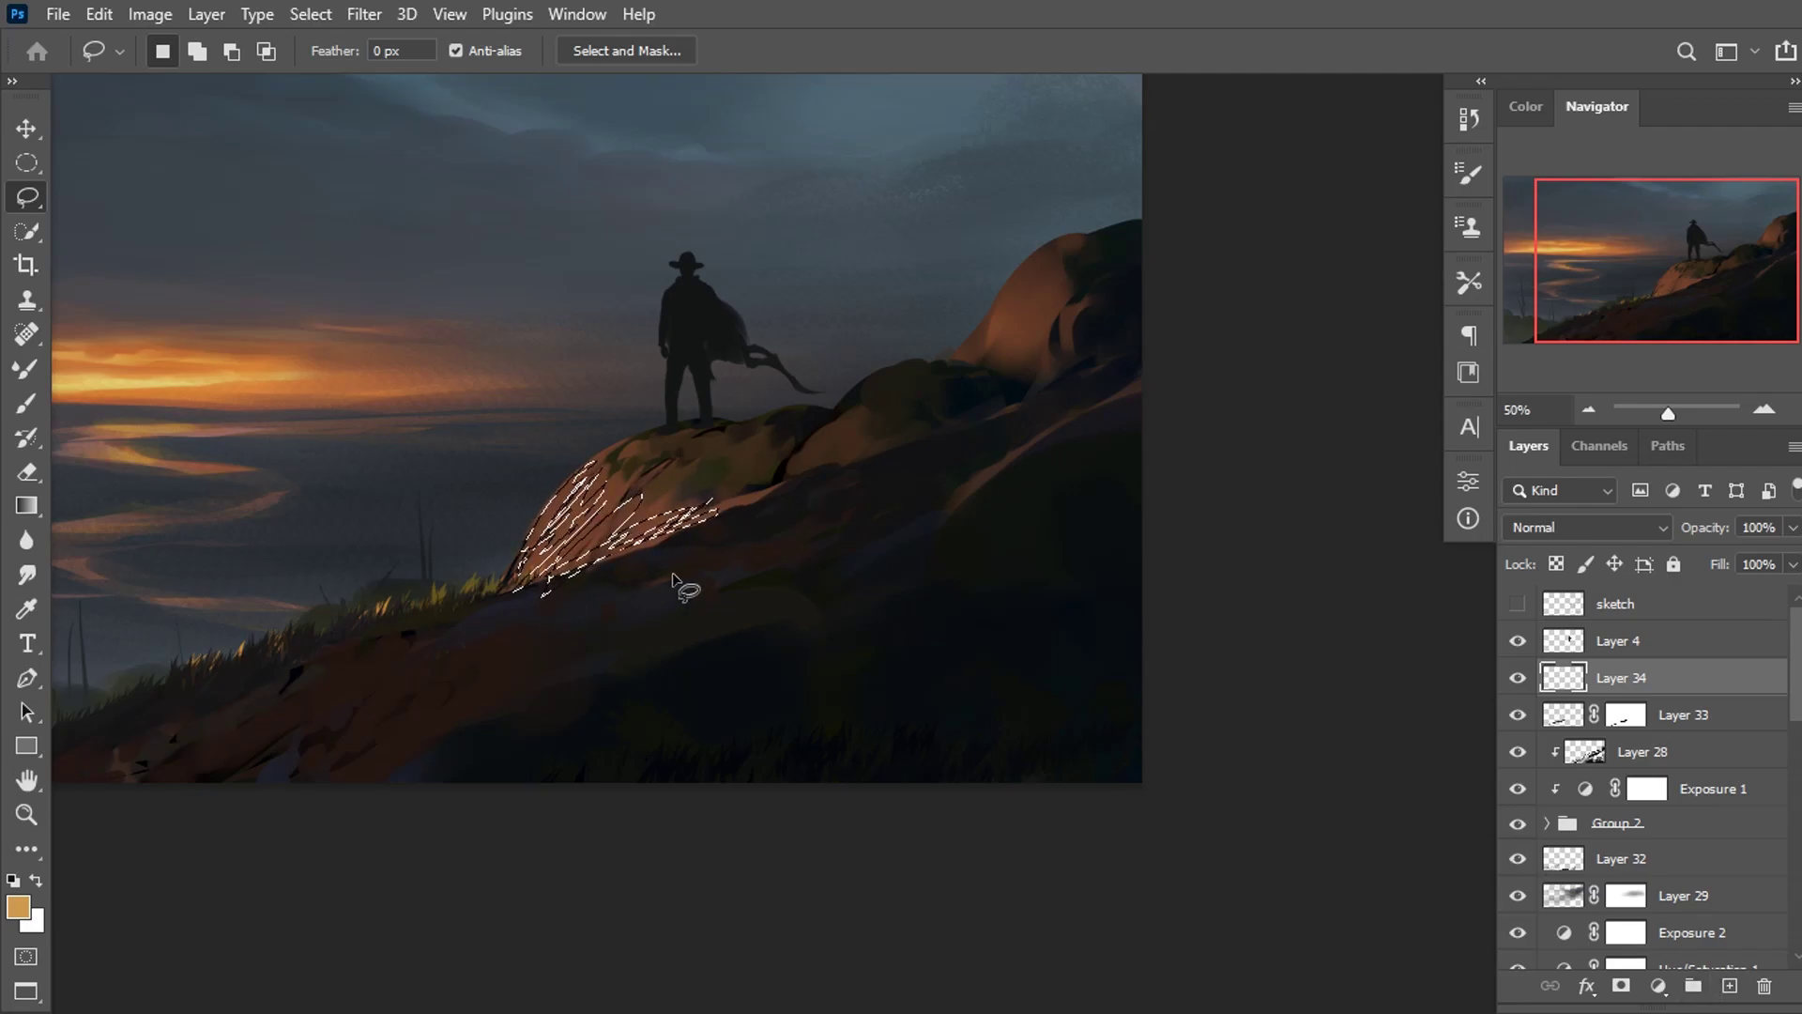
key(b)
right_click(683, 483)
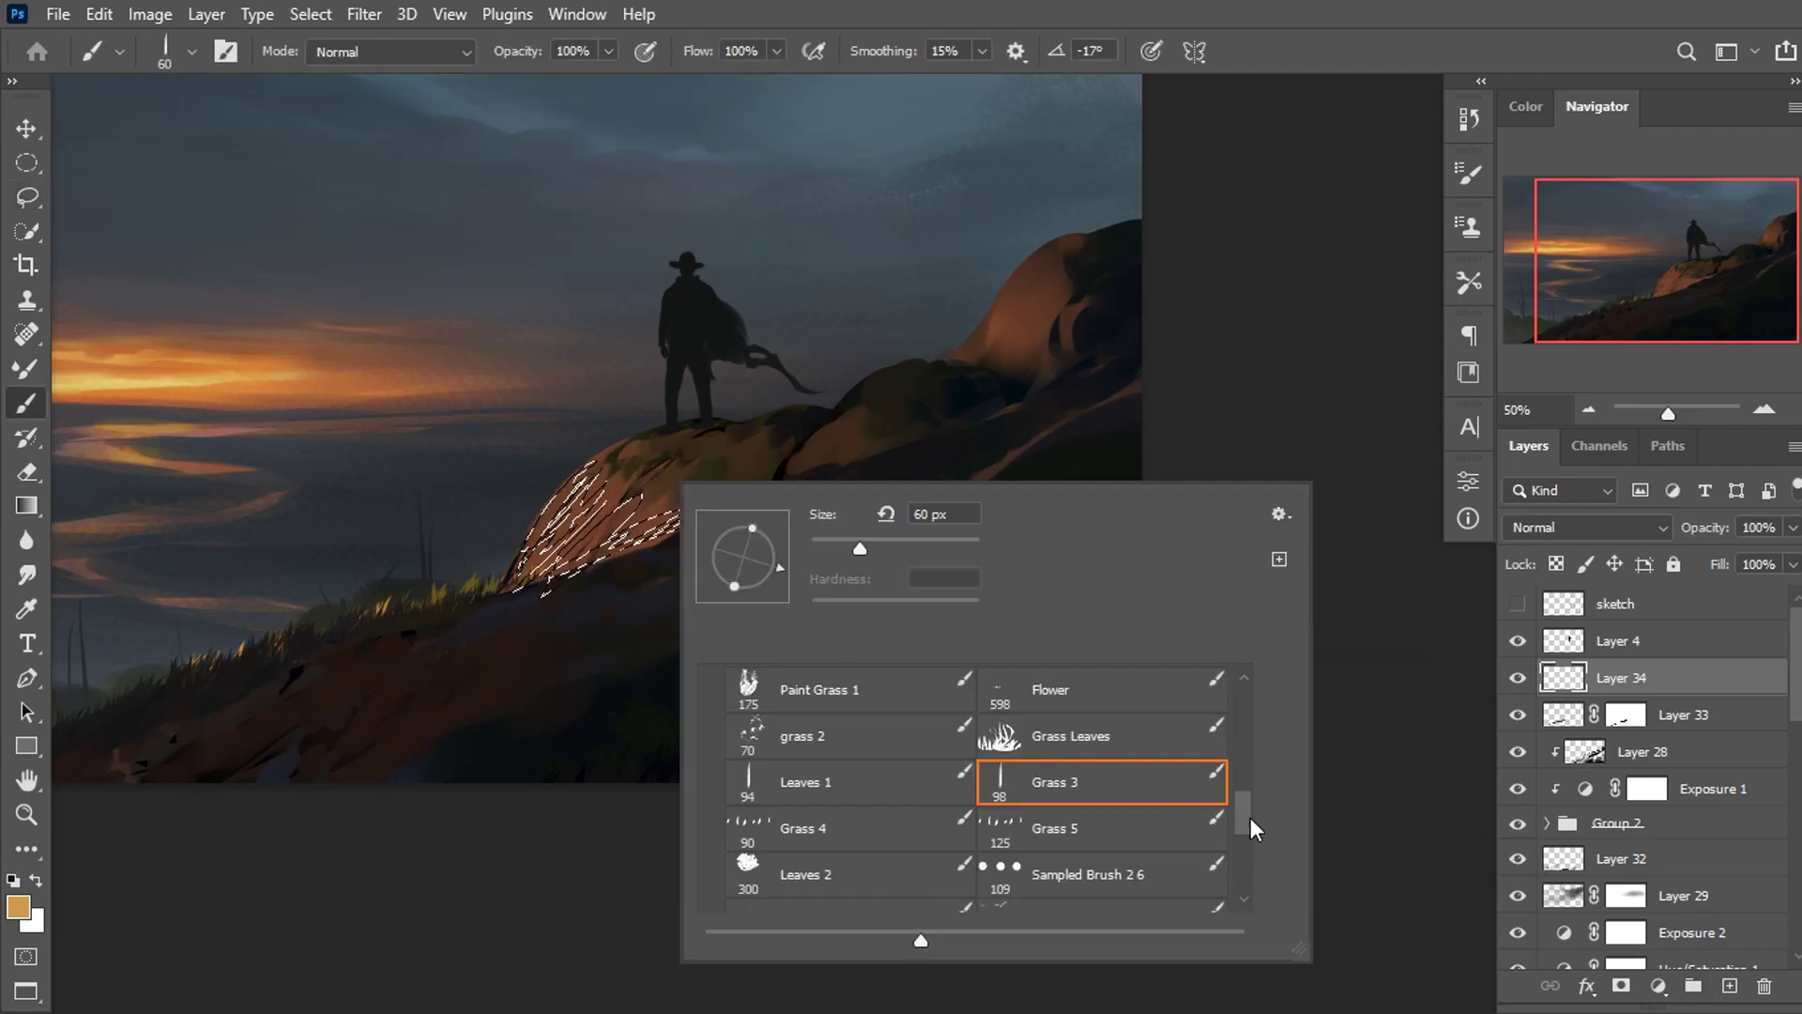
scroll(1254, 828, up, 3)
click(808, 700)
Paint bright saturated orange sunlight inside the rock selection.
alt+click(178, 374)
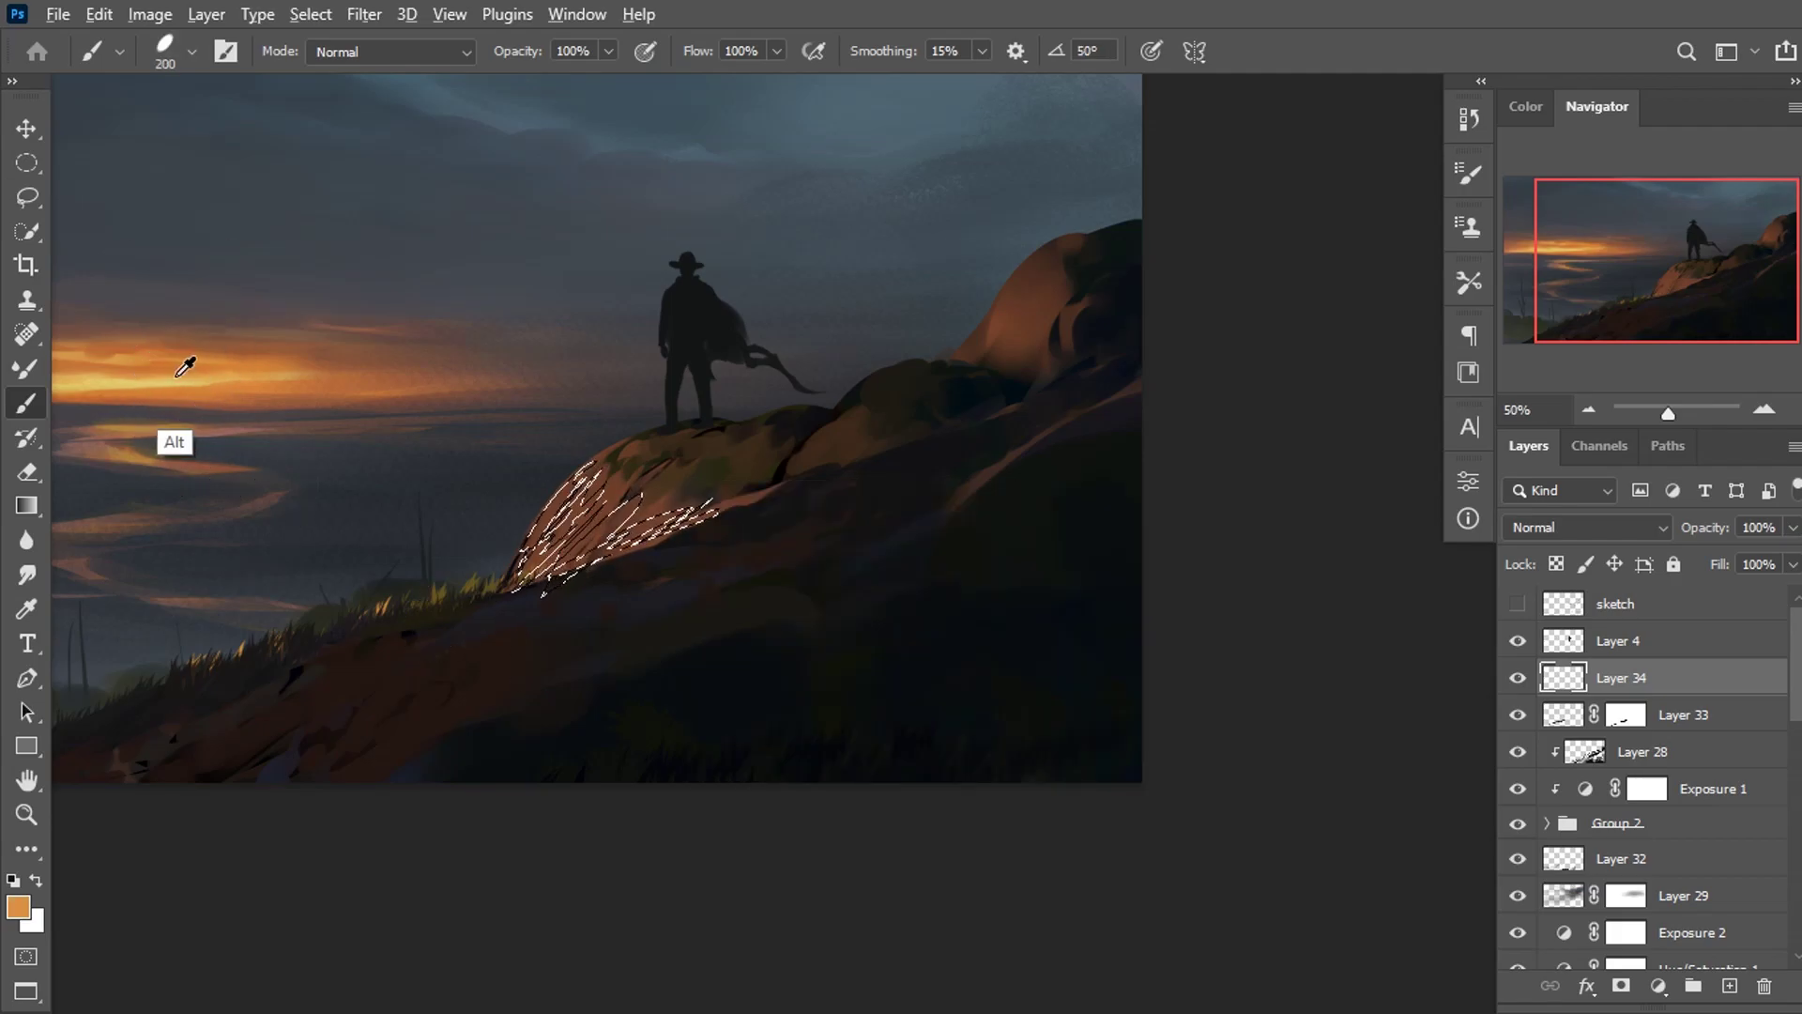
click(1525, 106)
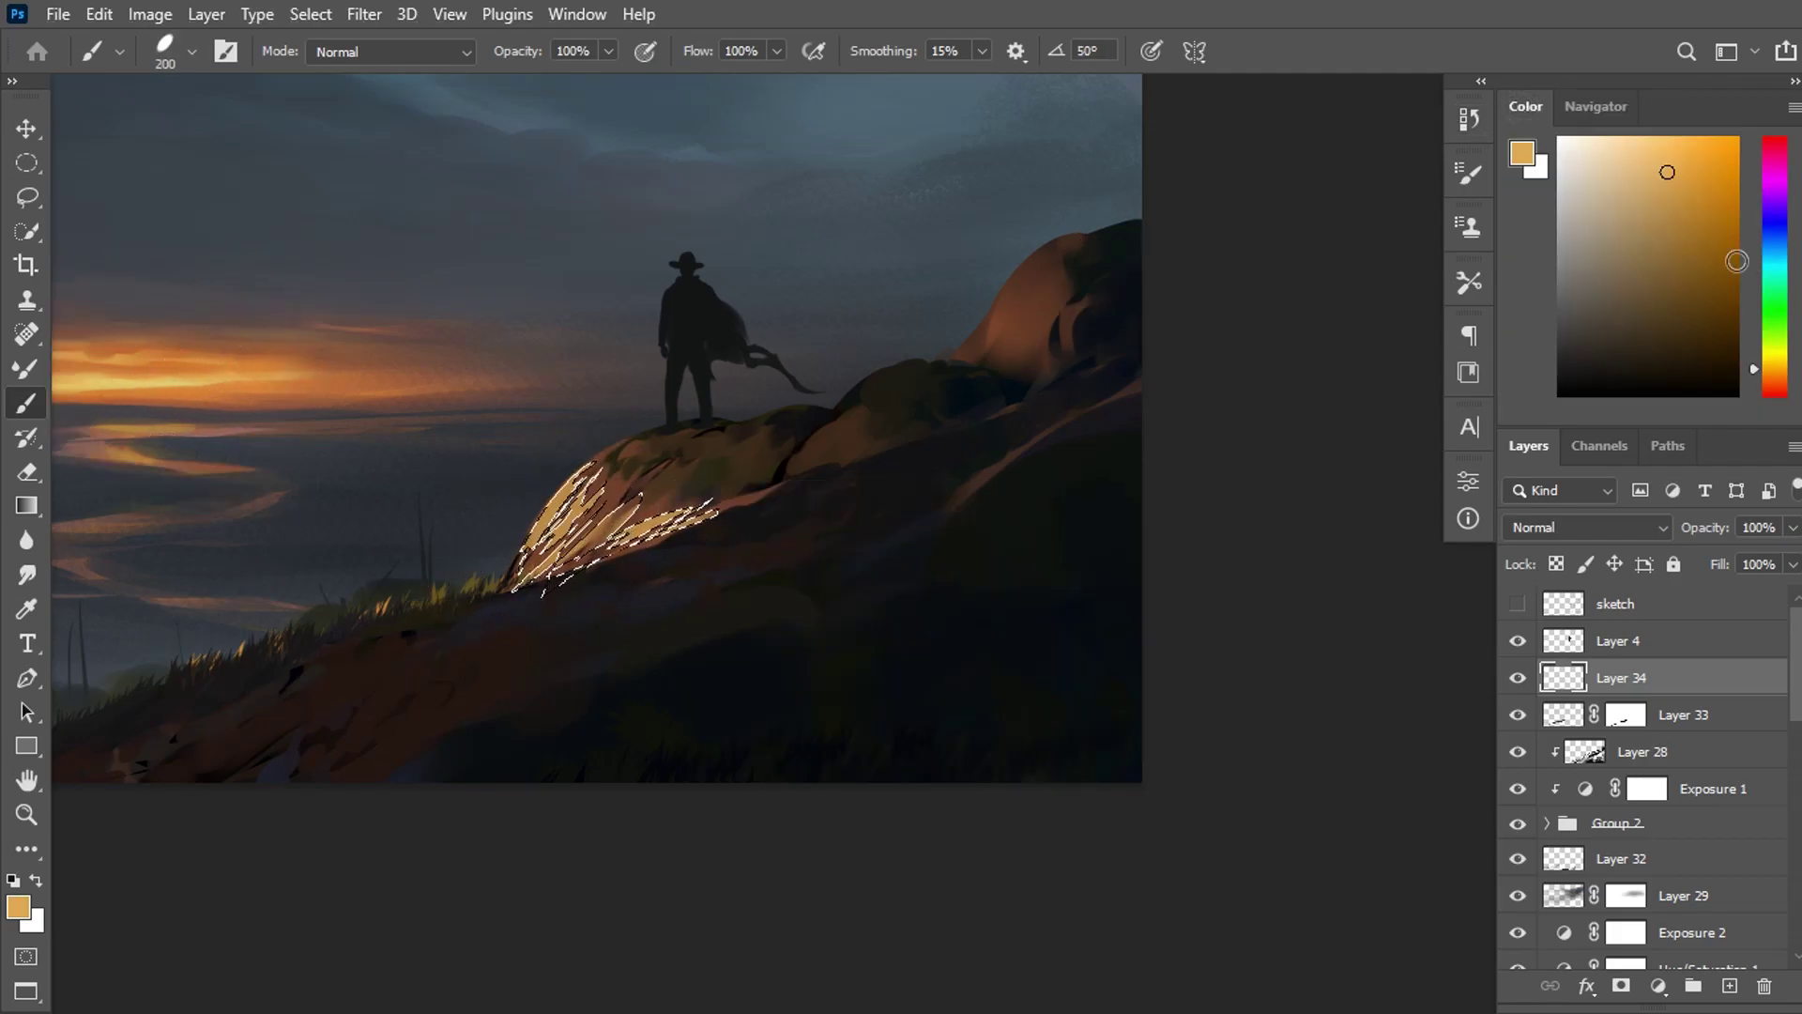
click(1680, 145)
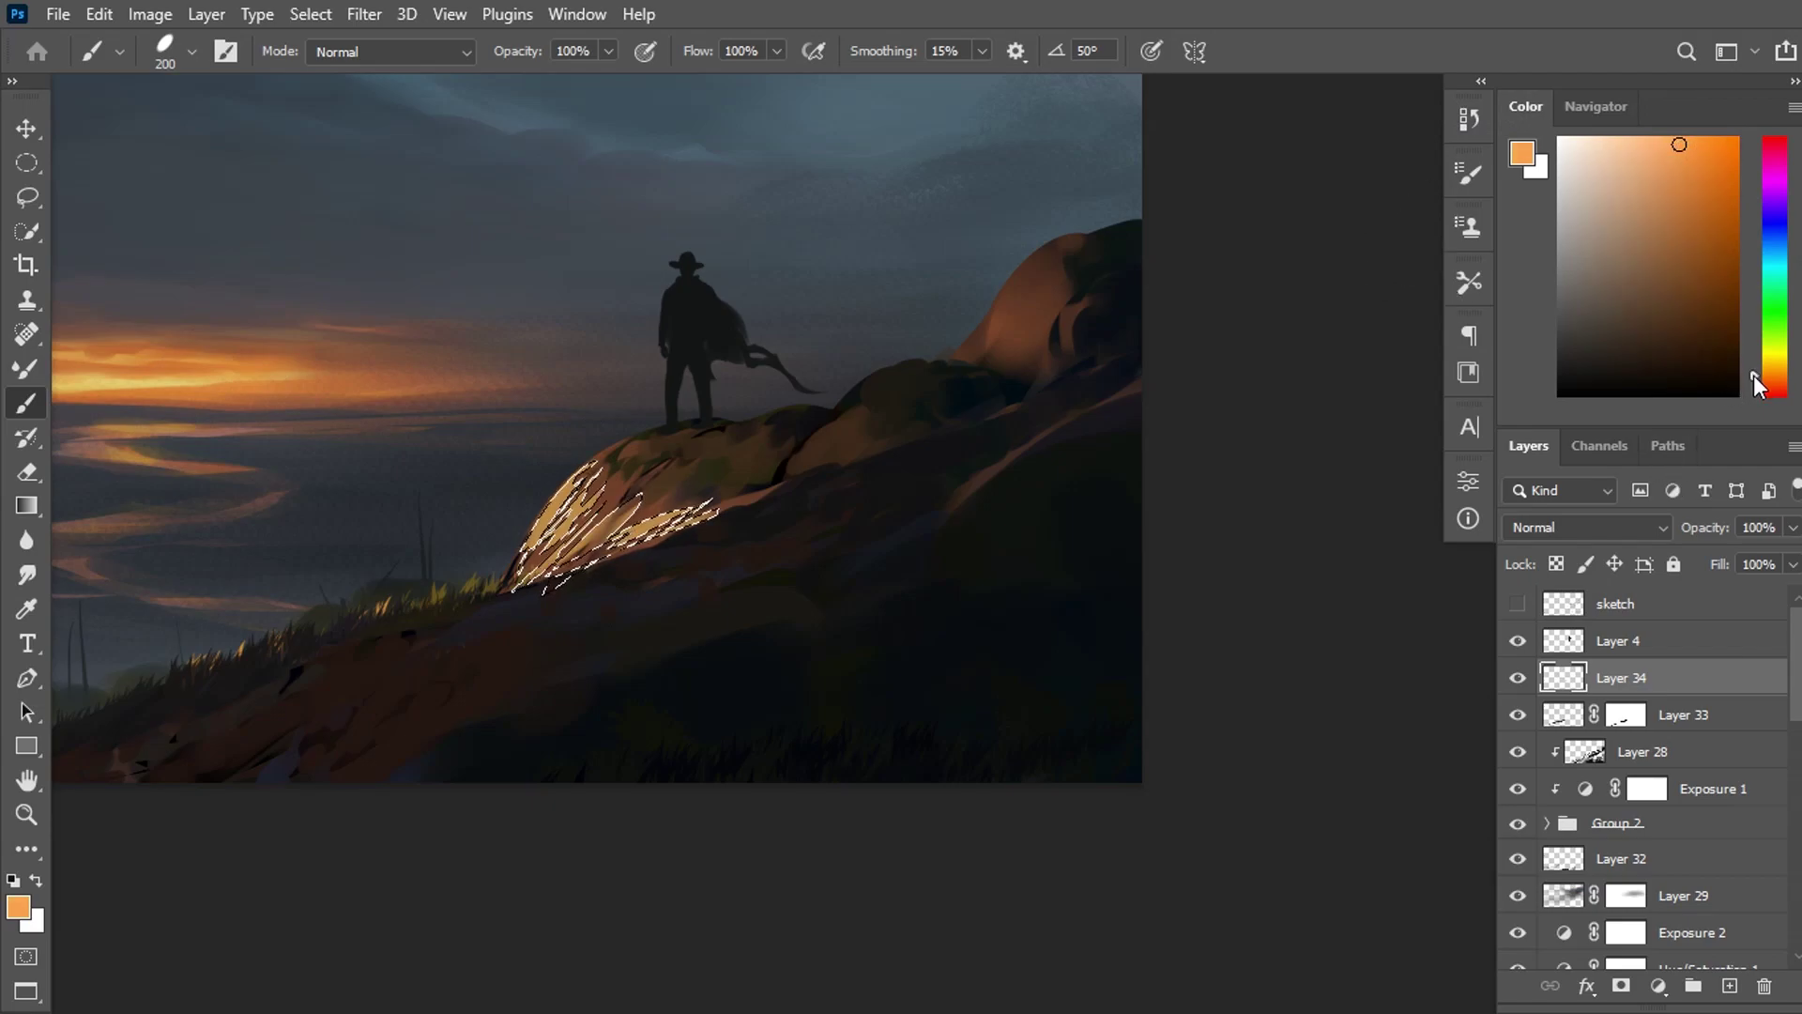
drag(540, 545, 741, 535)
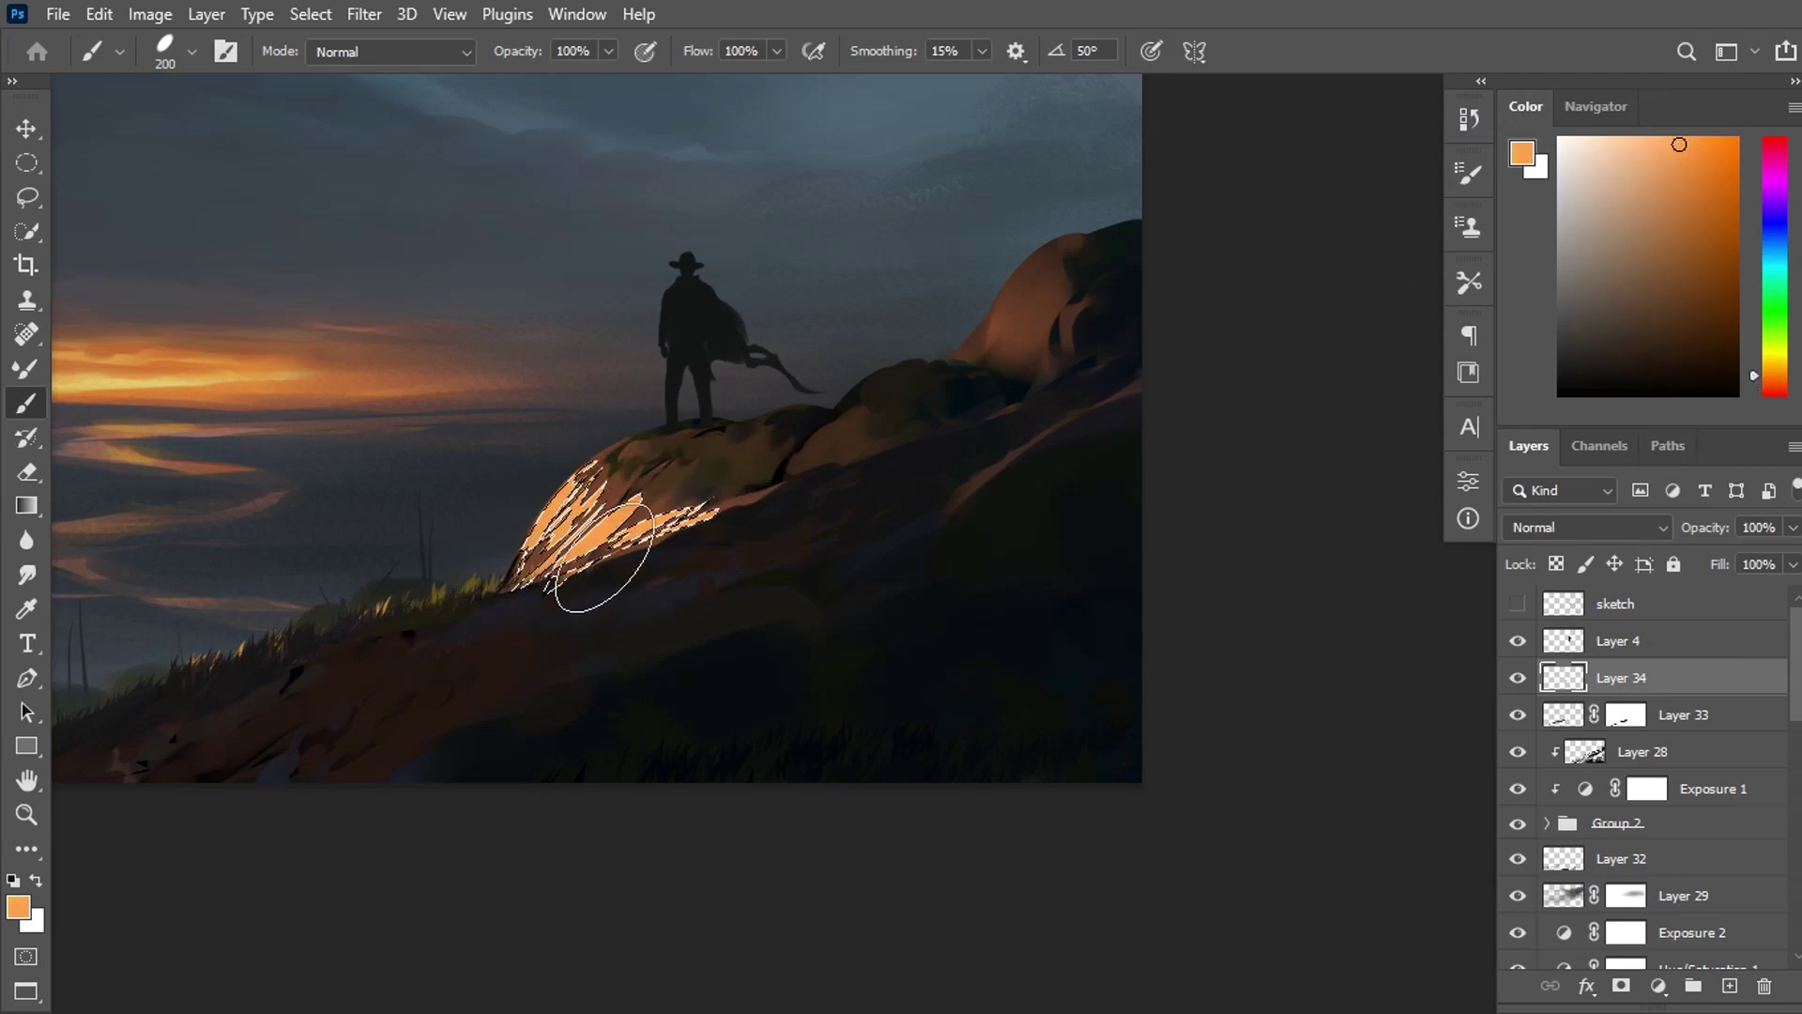
Add the upper boulder's lit area to the selection, paint it orange, and deselect.
click(26, 197)
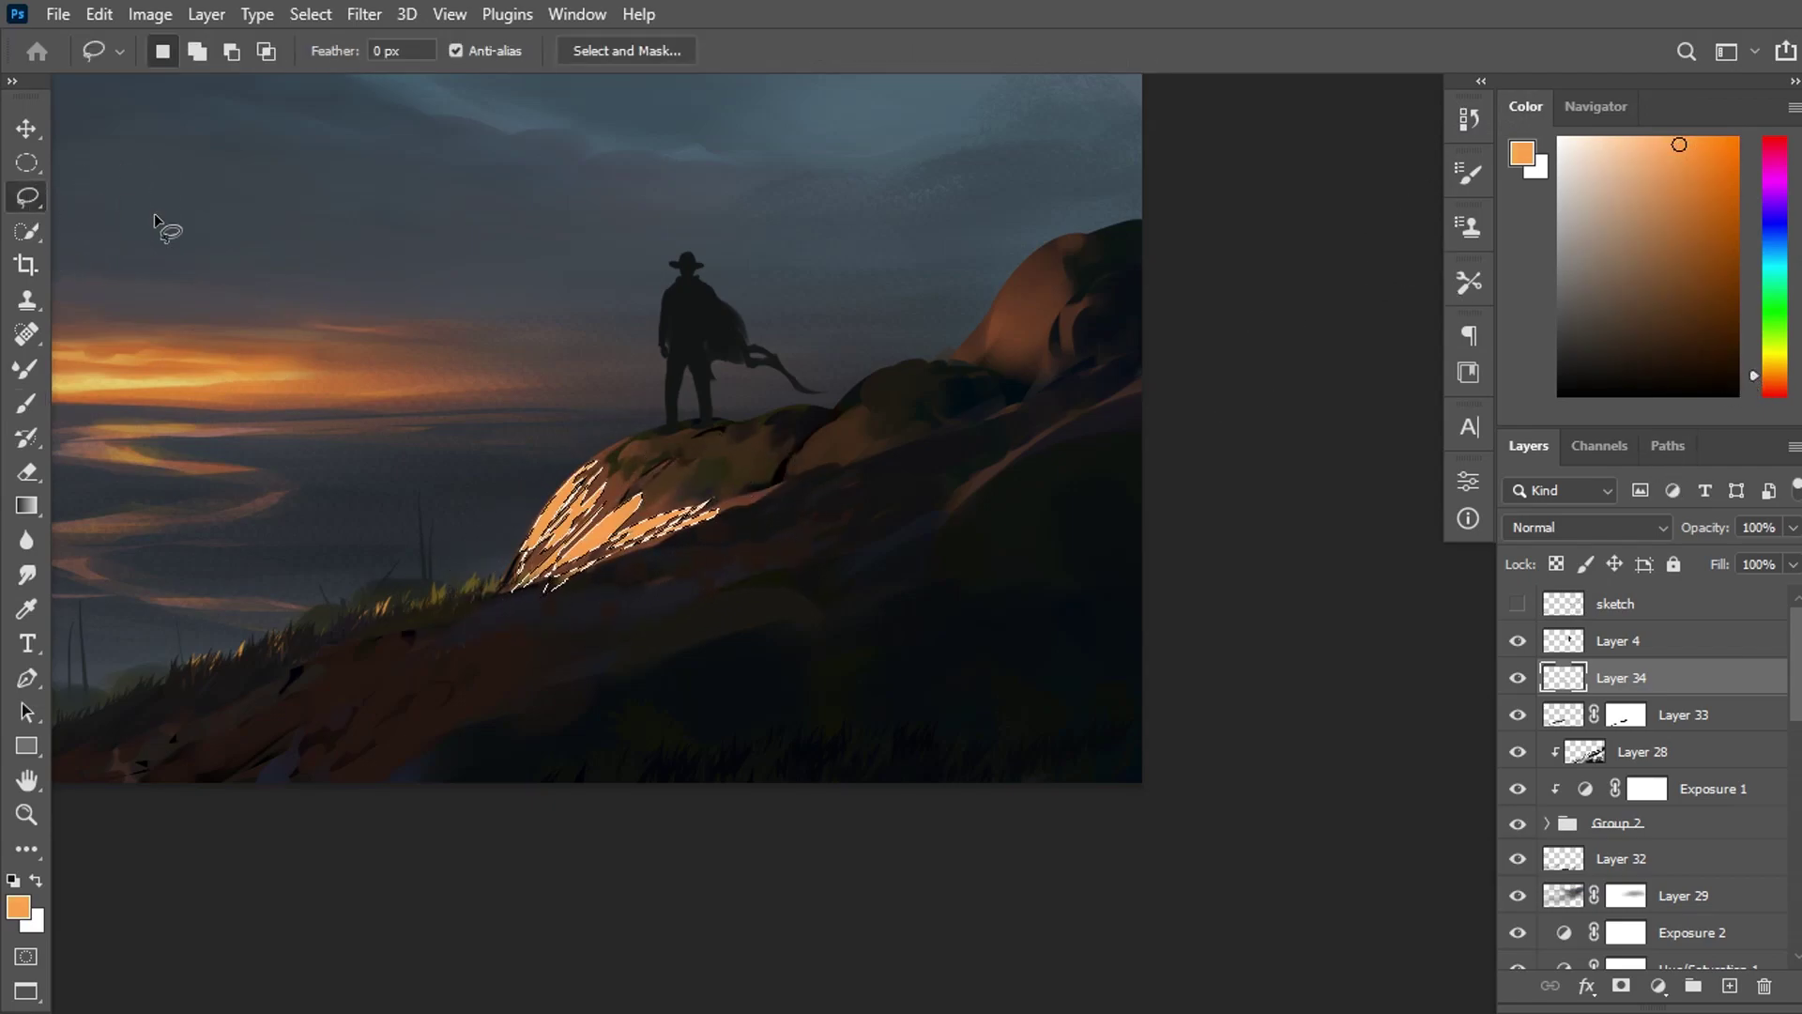
key(shift)
mouse_move(1025, 292)
mouse_down()
mouse_move(1066, 309)
mouse_move(1075, 352)
mouse_move(1079, 319)
mouse_up()
key(b)
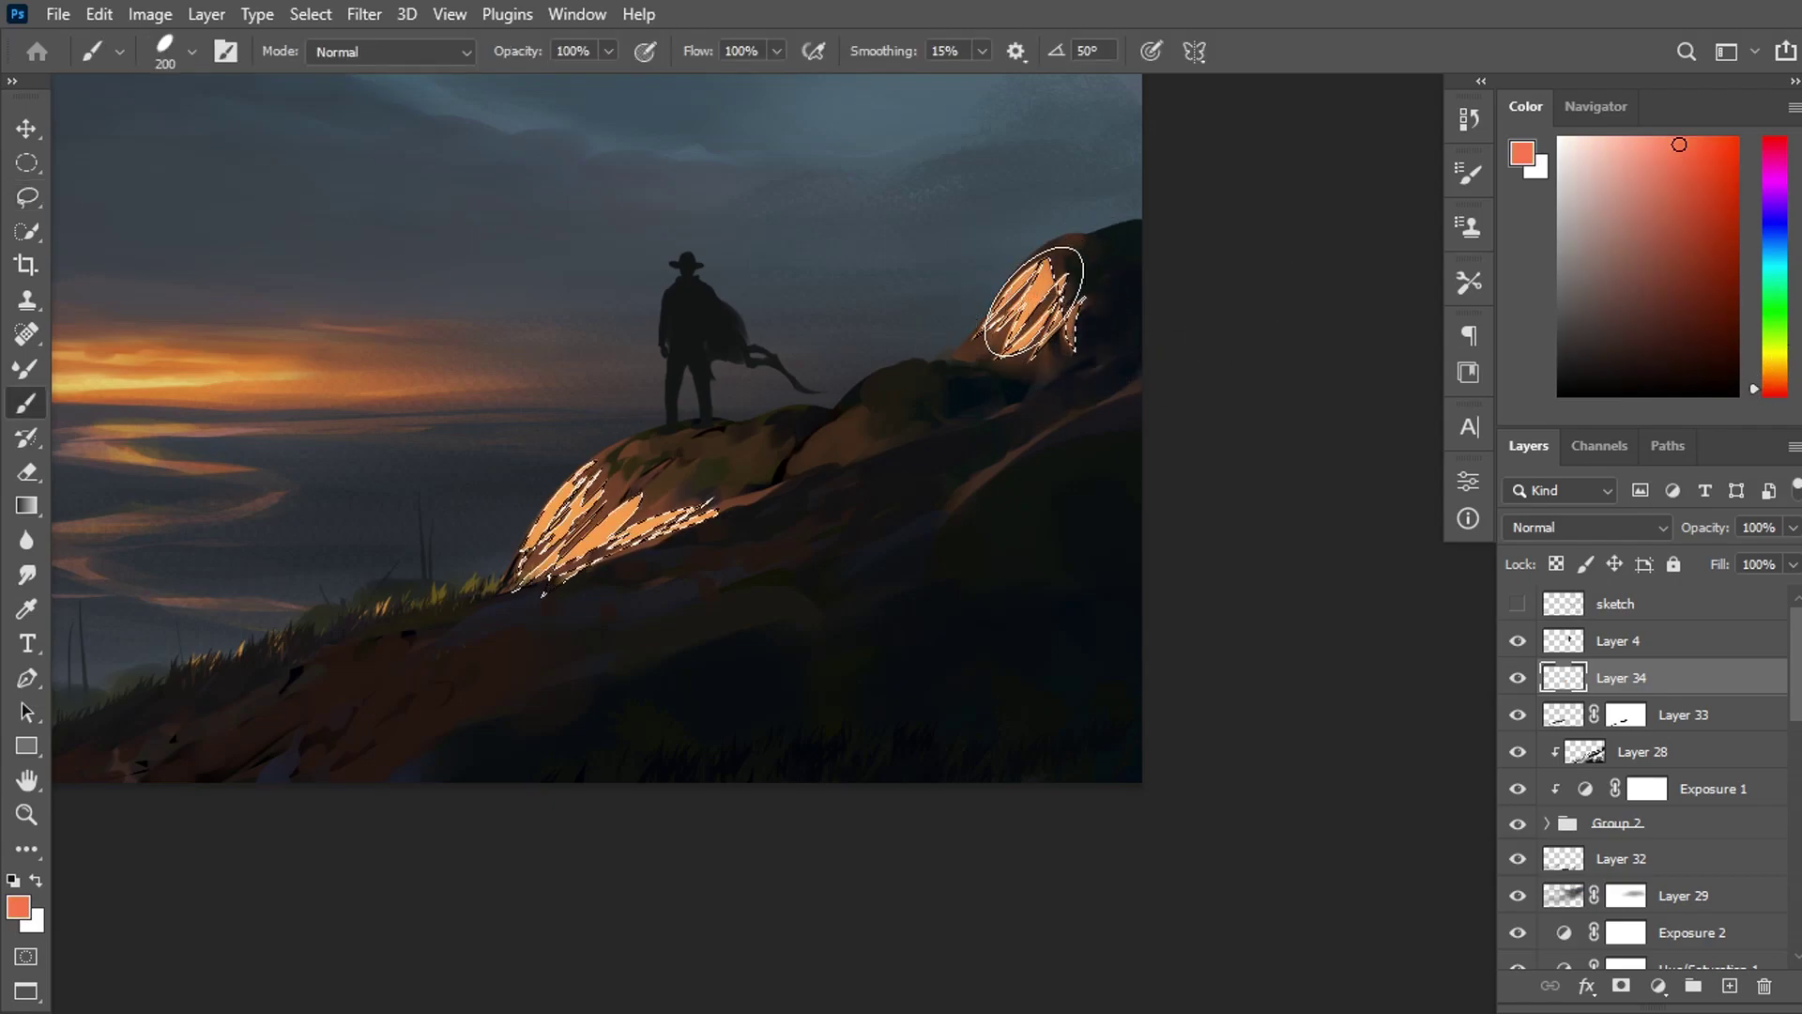
key(ctrl+d)
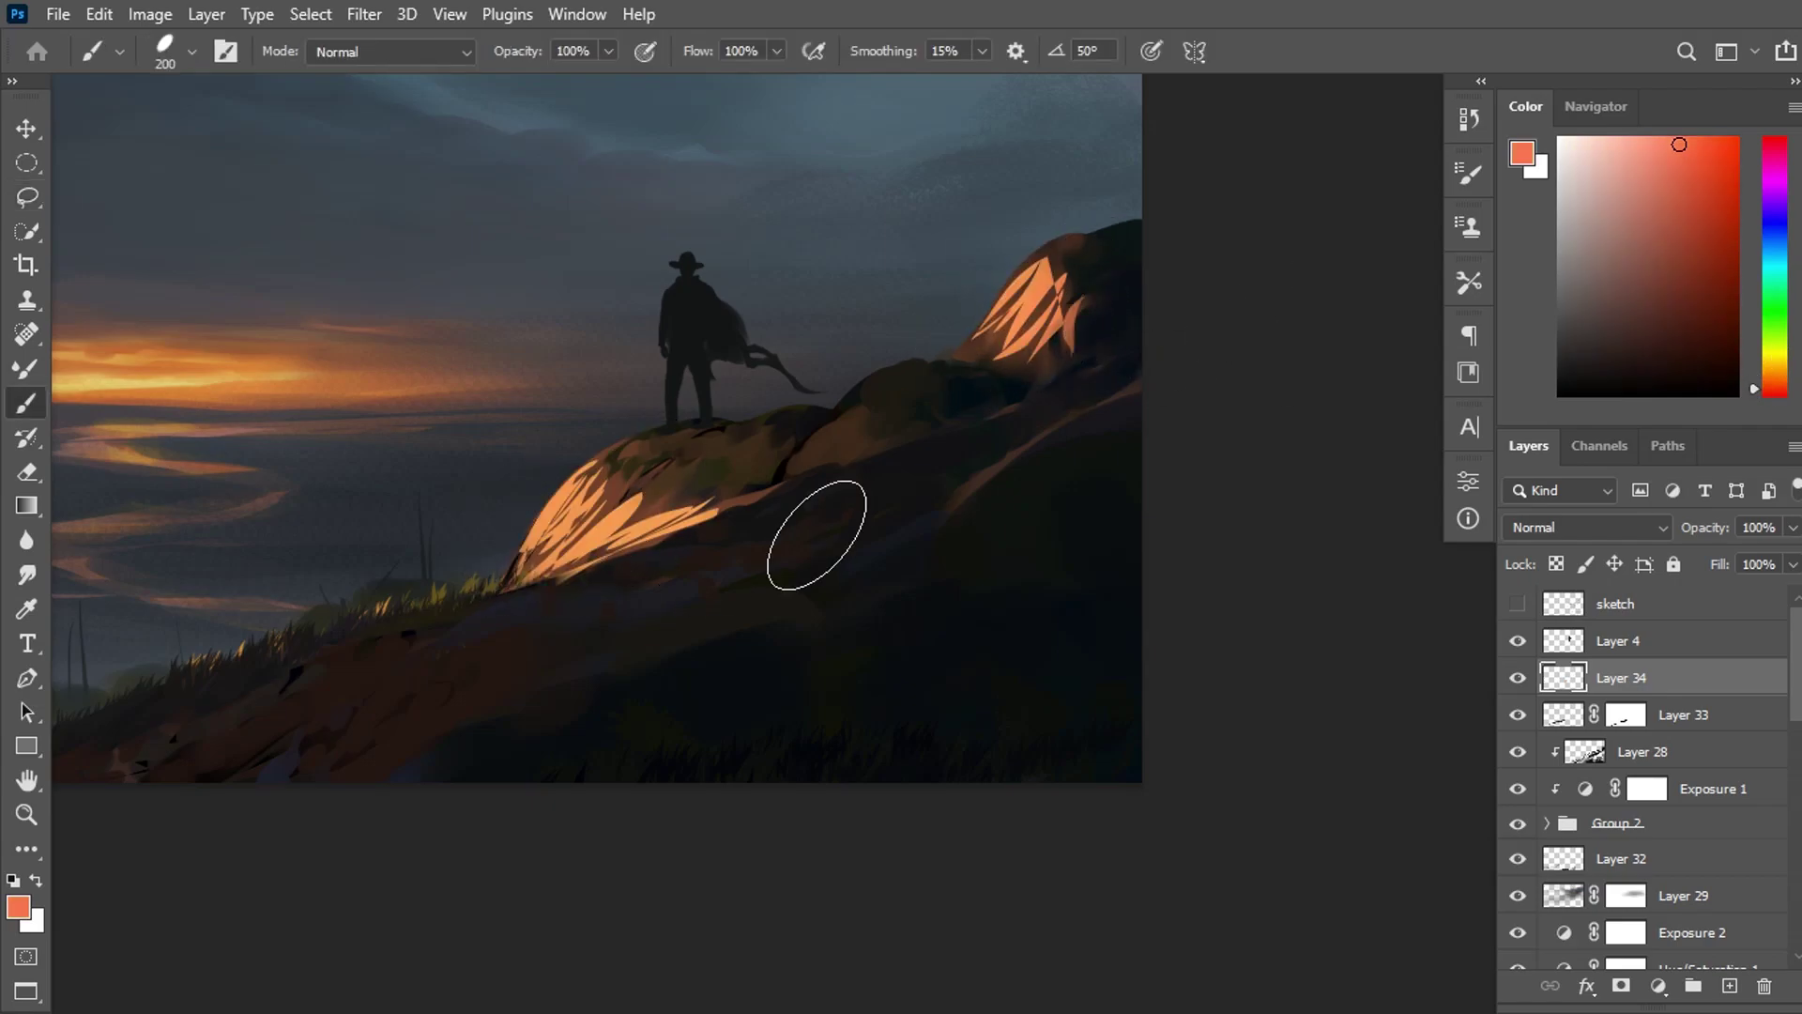
click(1596, 106)
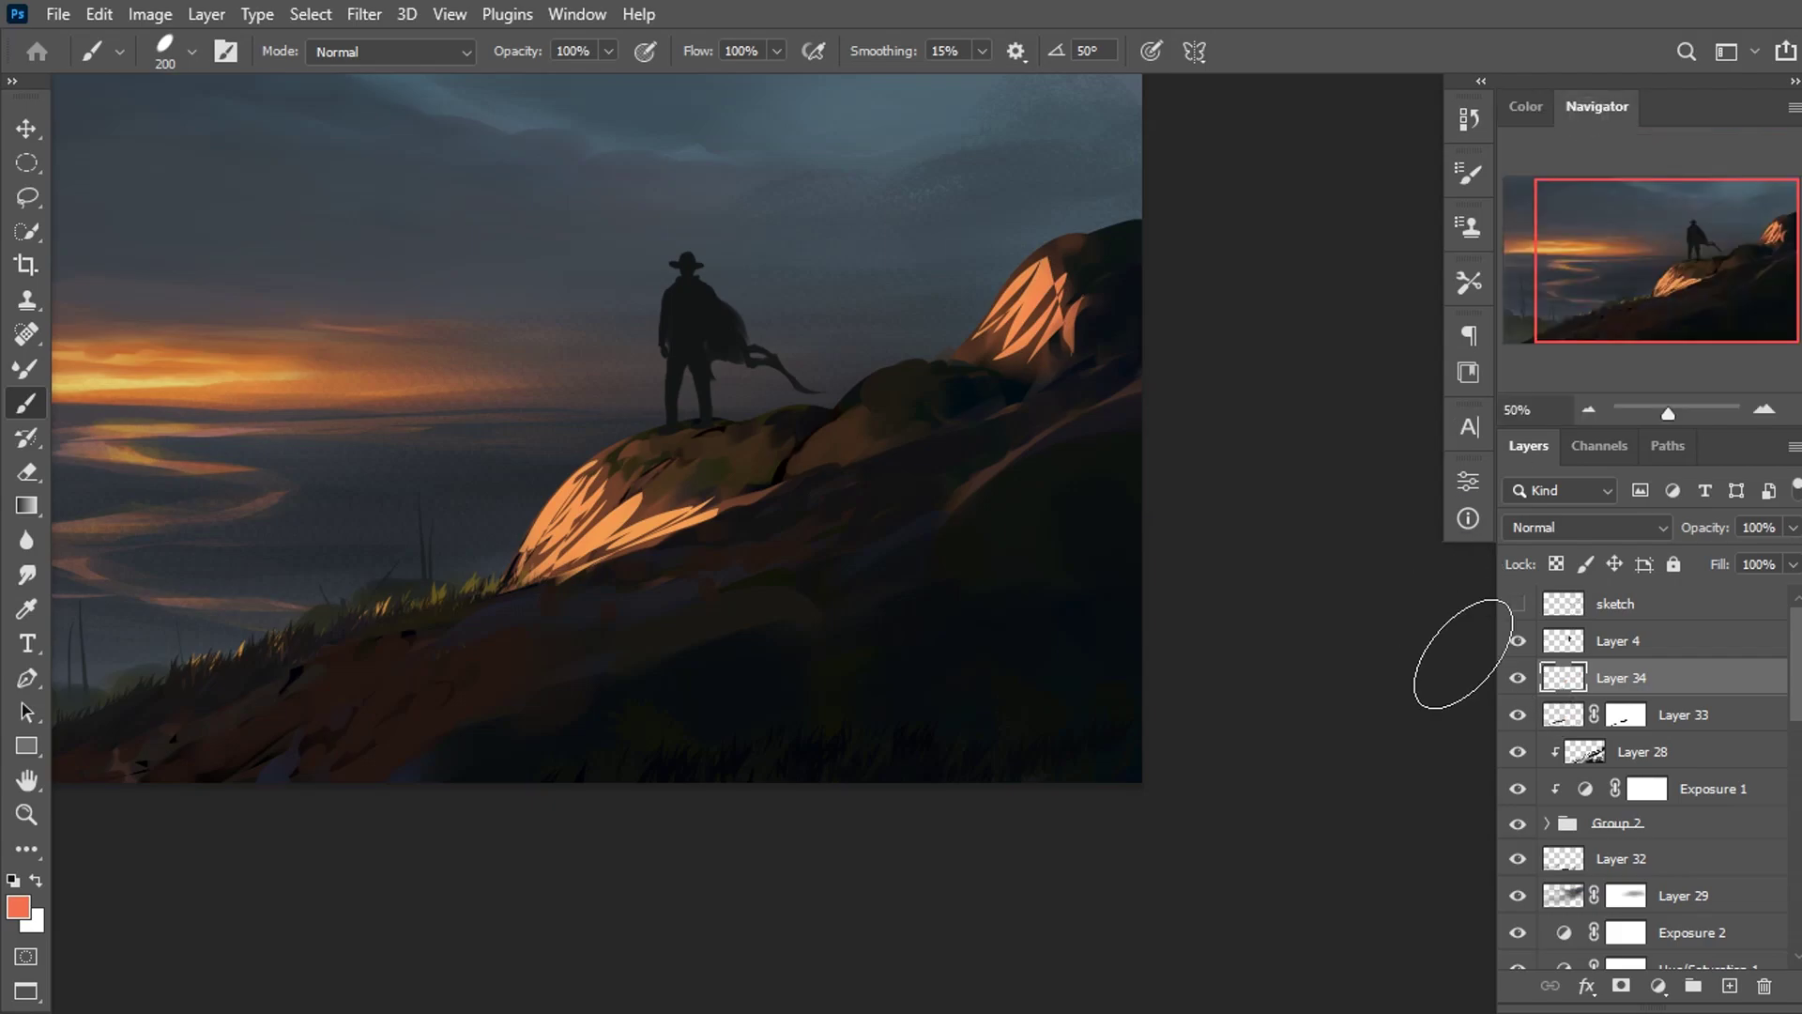
Mask Layer 34 to fade the upper boulder and lower rock highlights, and set it to Hard Light.
click(1622, 985)
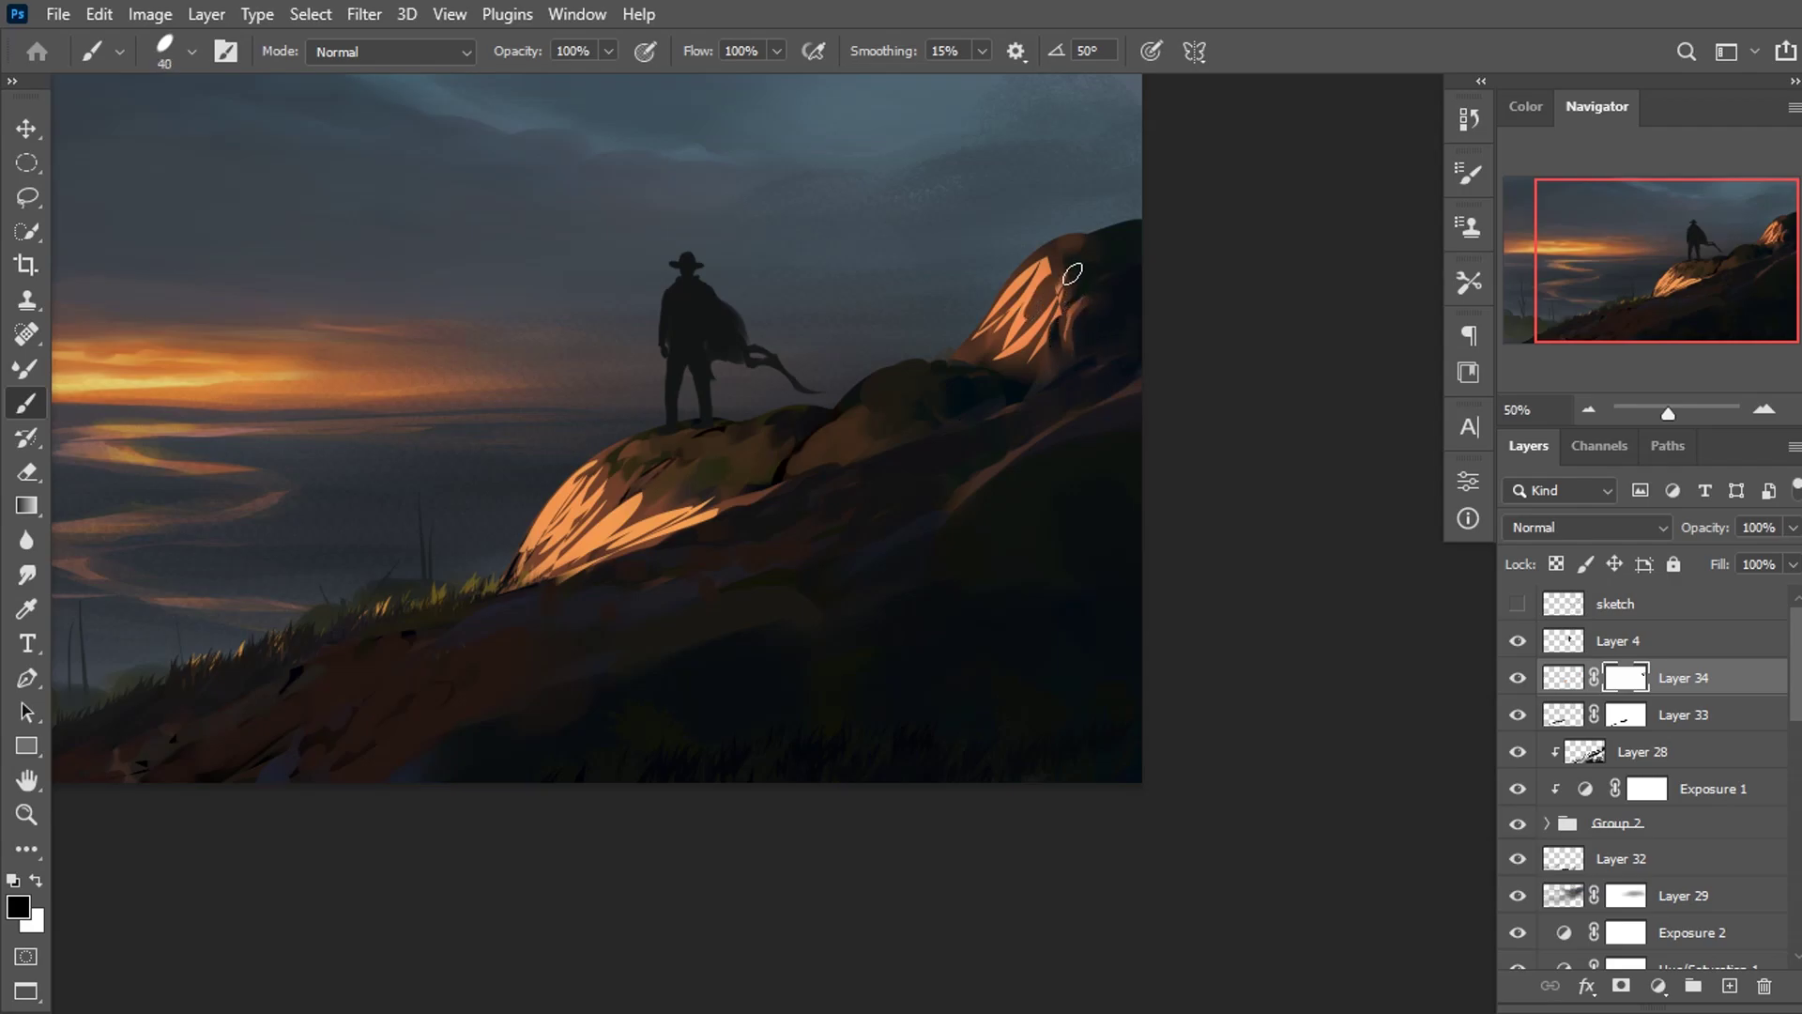
drag(1064, 259, 970, 379)
mouse_move(1082, 284)
mouse_down()
mouse_move(1038, 302)
mouse_move(995, 417)
mouse_up()
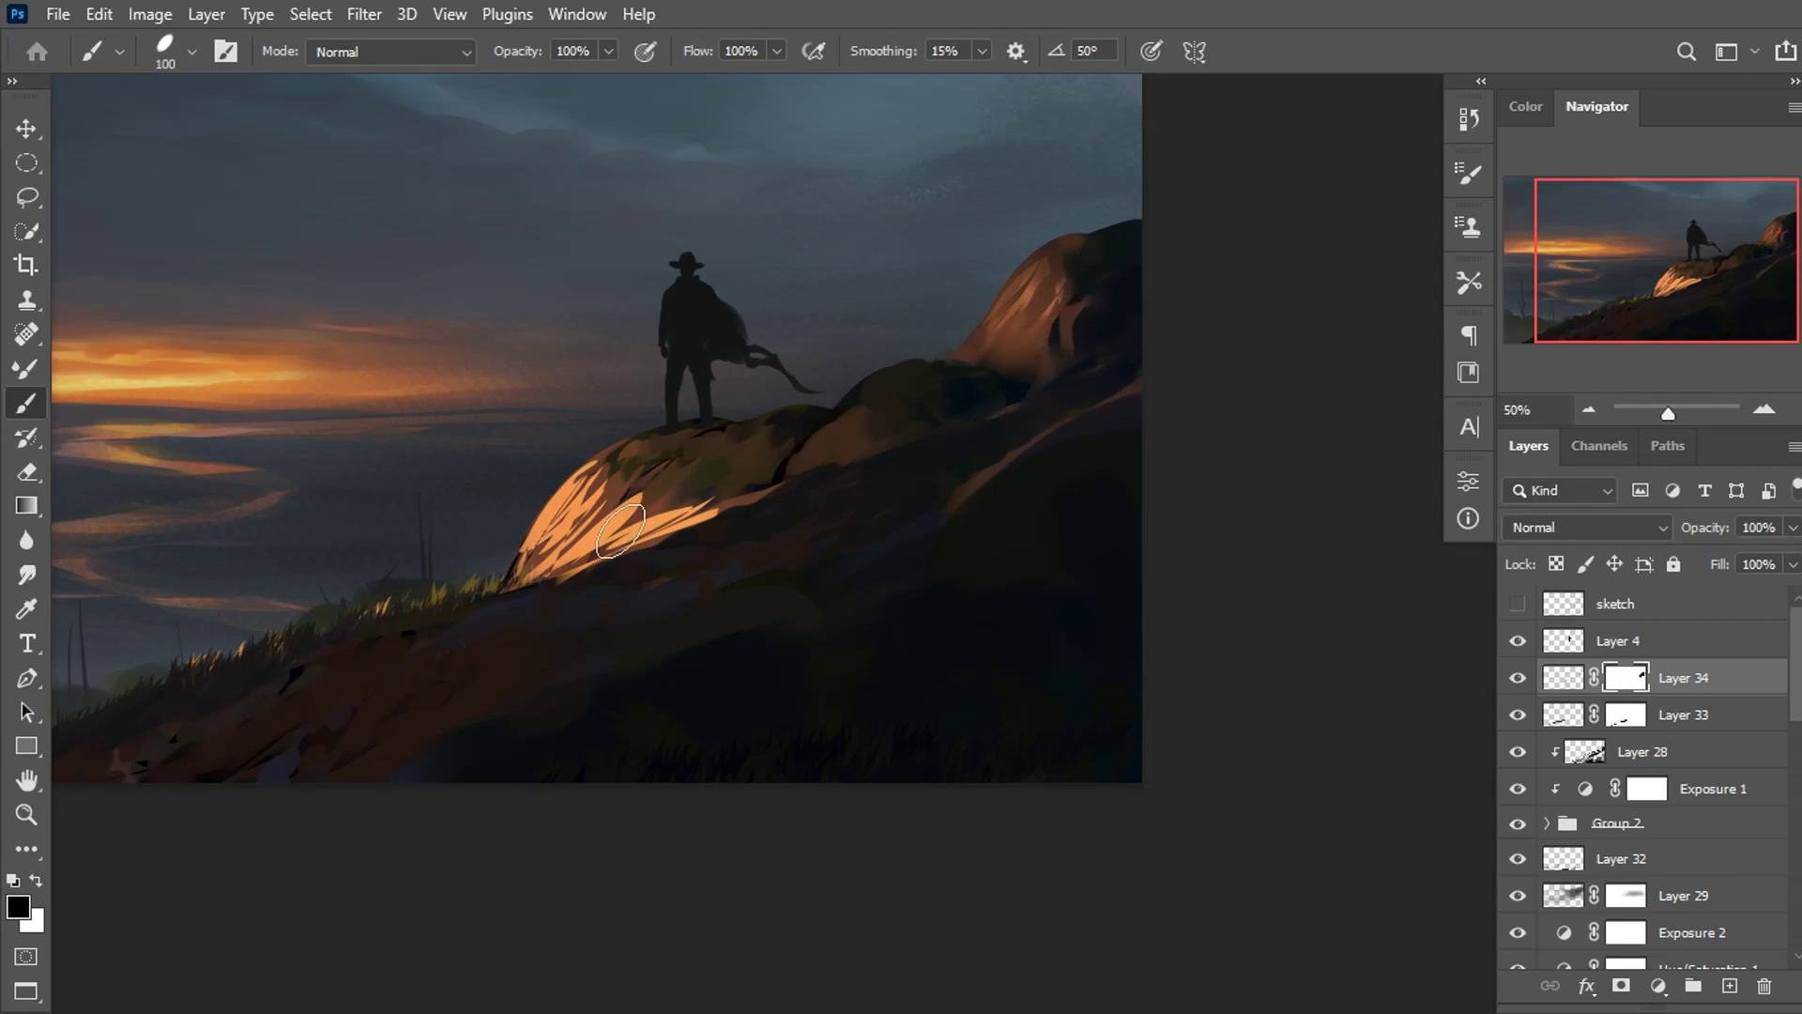
drag(743, 493, 639, 492)
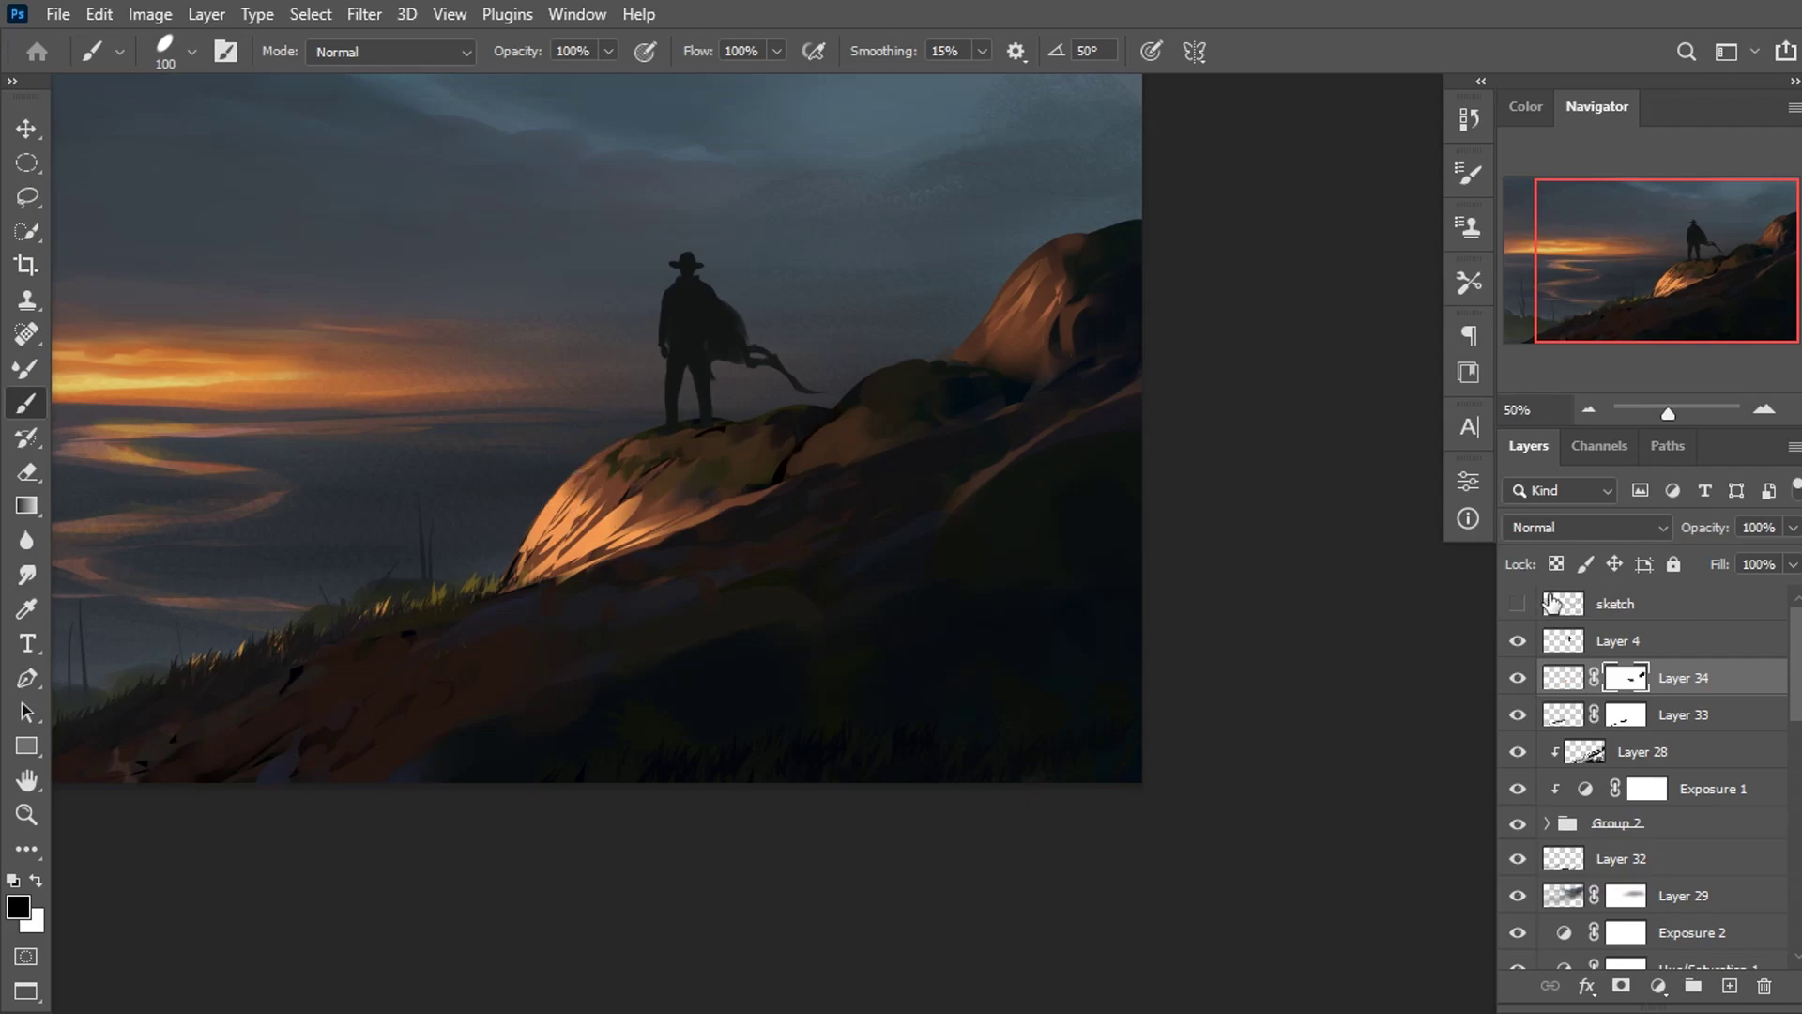
click(1587, 528)
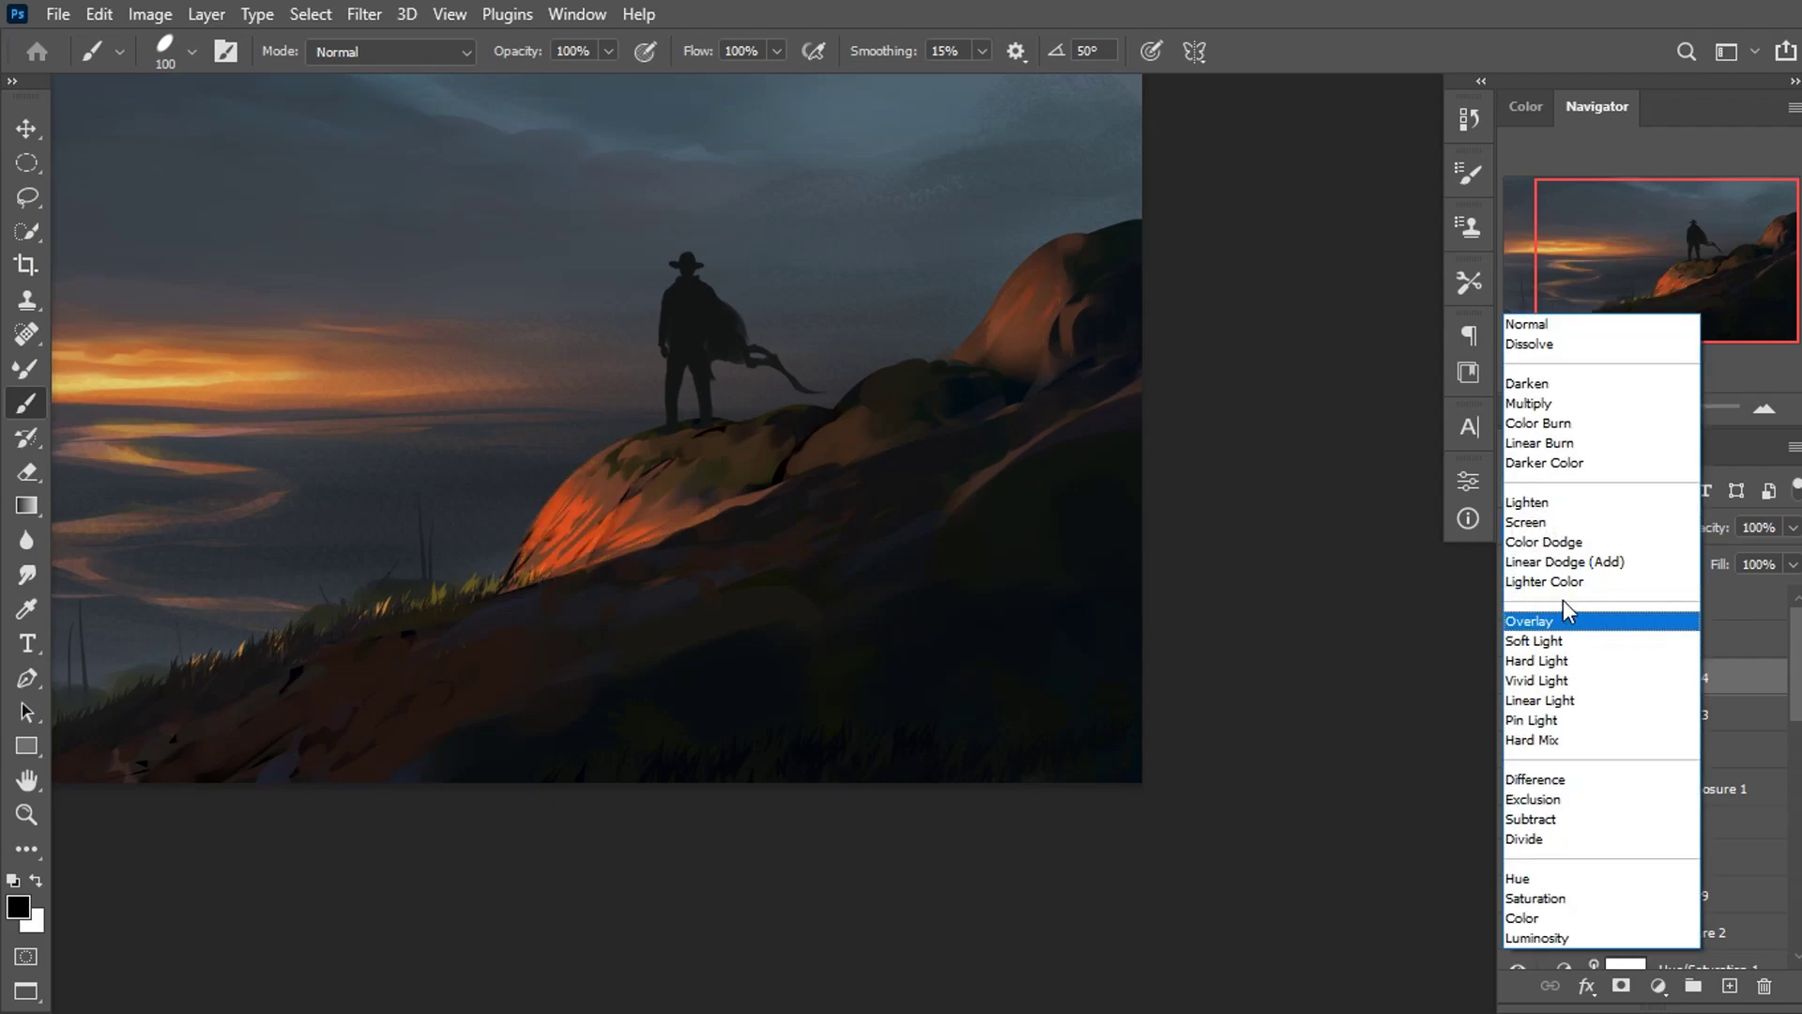
click(1578, 662)
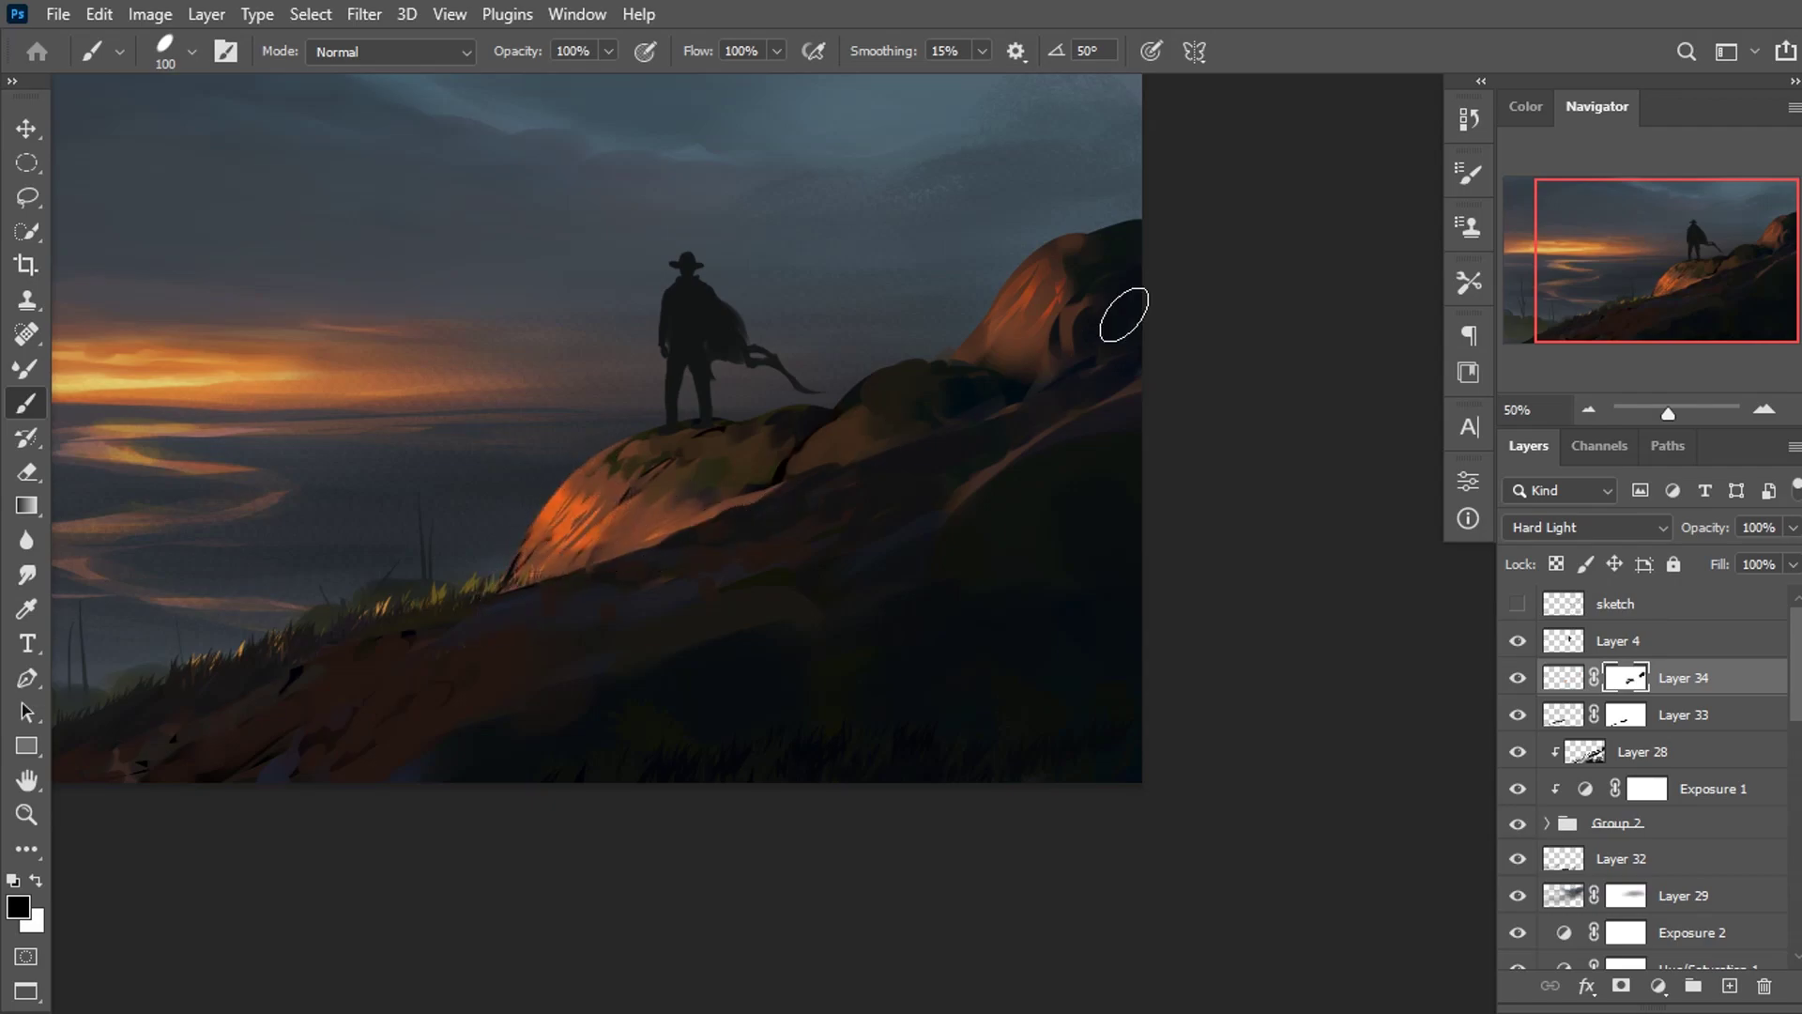
drag(585, 535, 675, 534)
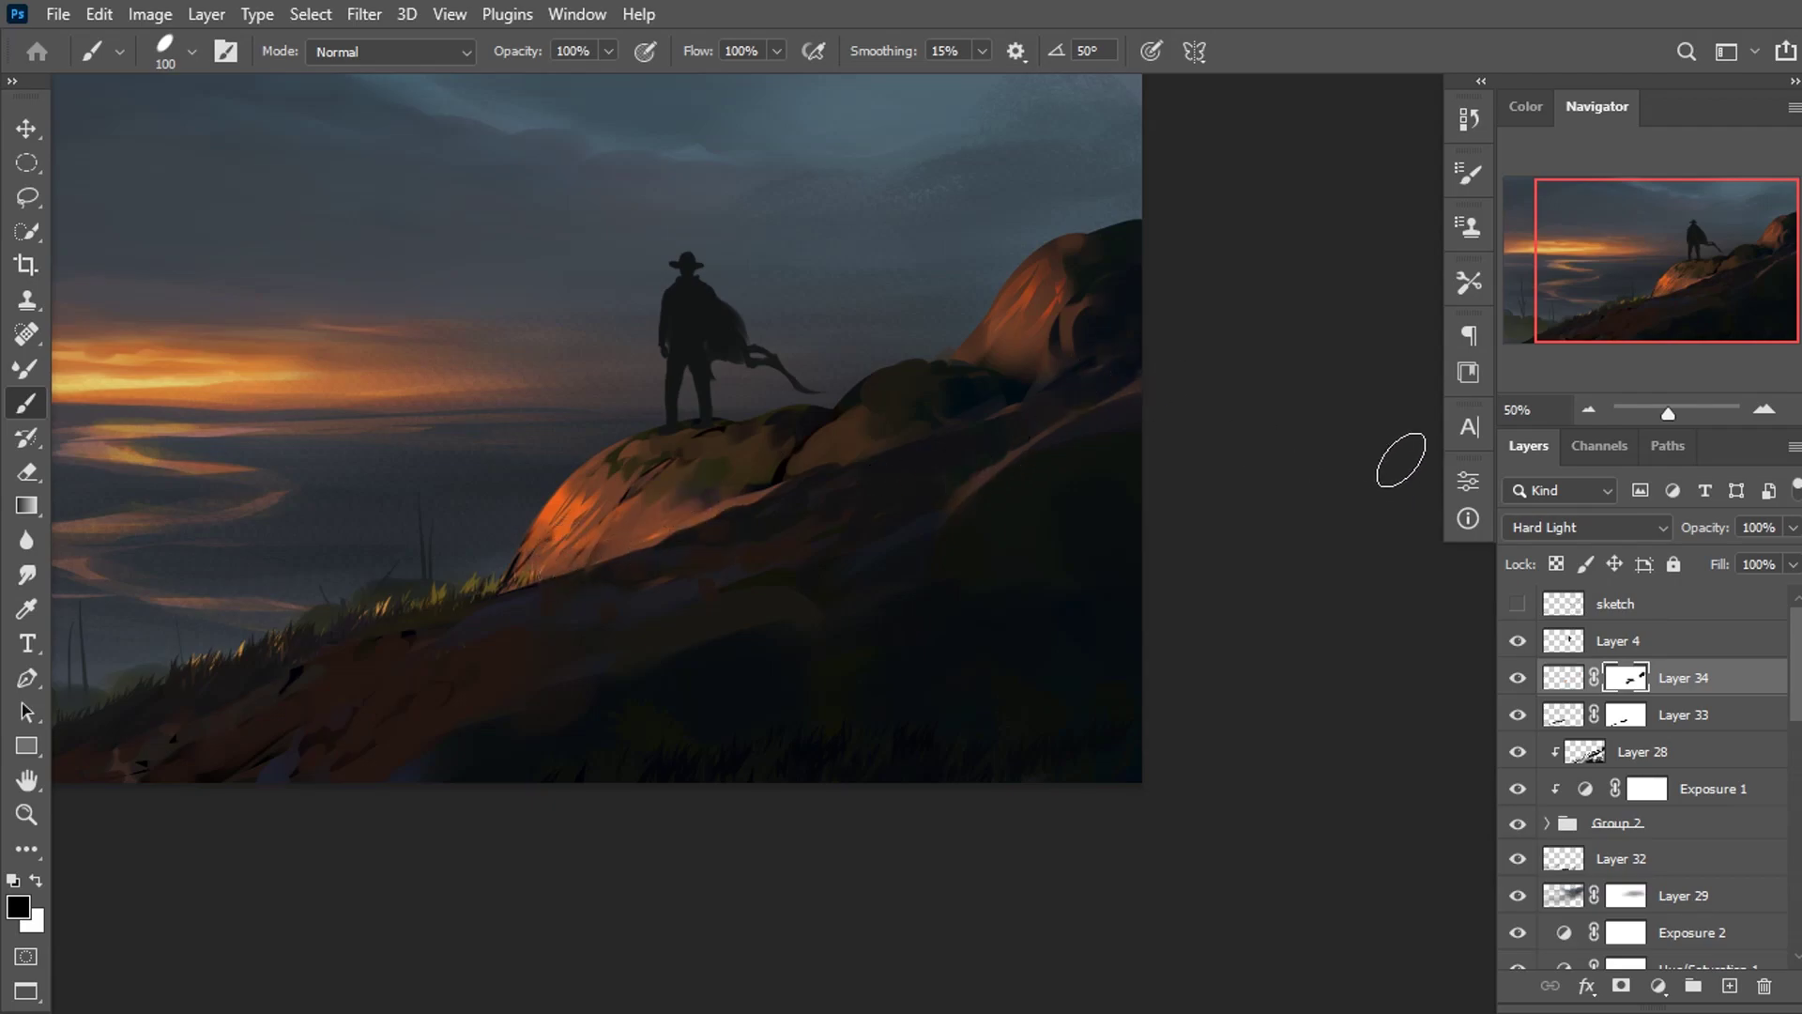
Paint an orange rim on the rock's upper-left edge on new Layer 35, kept Normal, and mask it.
click(1728, 987)
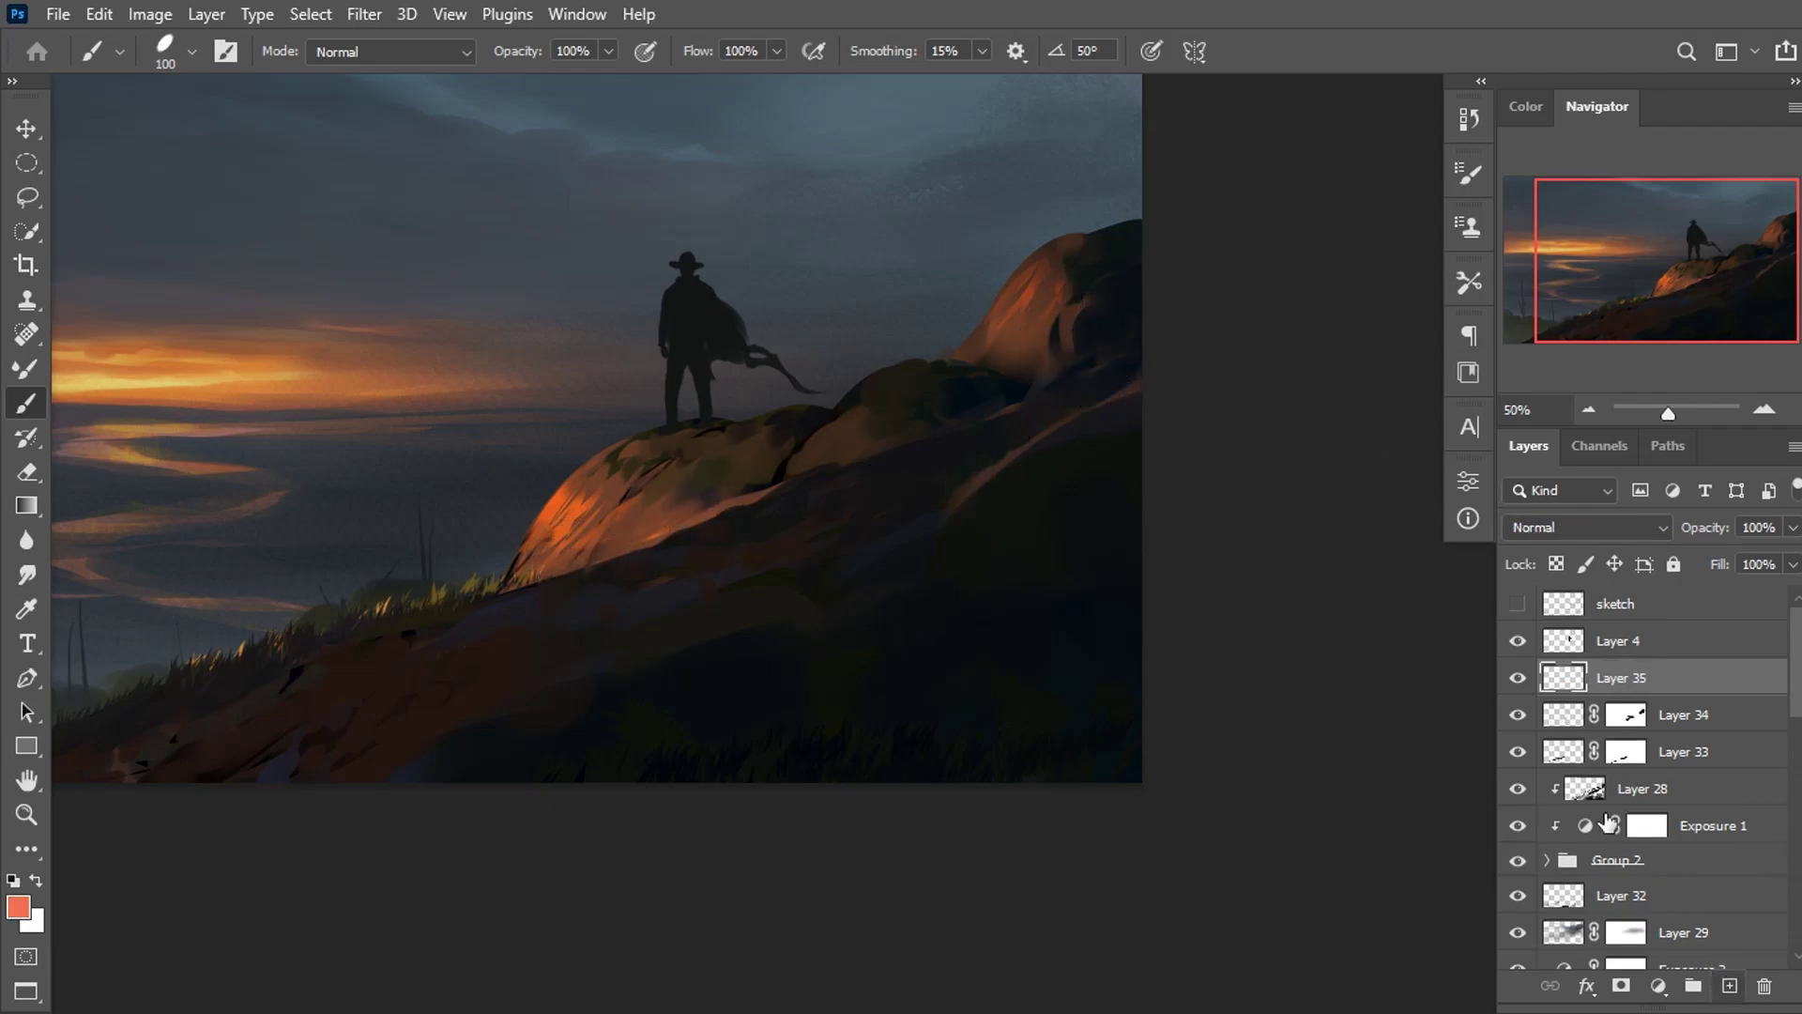
alt+click(1000, 330)
alt+click(547, 508)
mouse_move(547, 508)
mouse_down()
mouse_move(591, 470)
mouse_move(576, 502)
mouse_up()
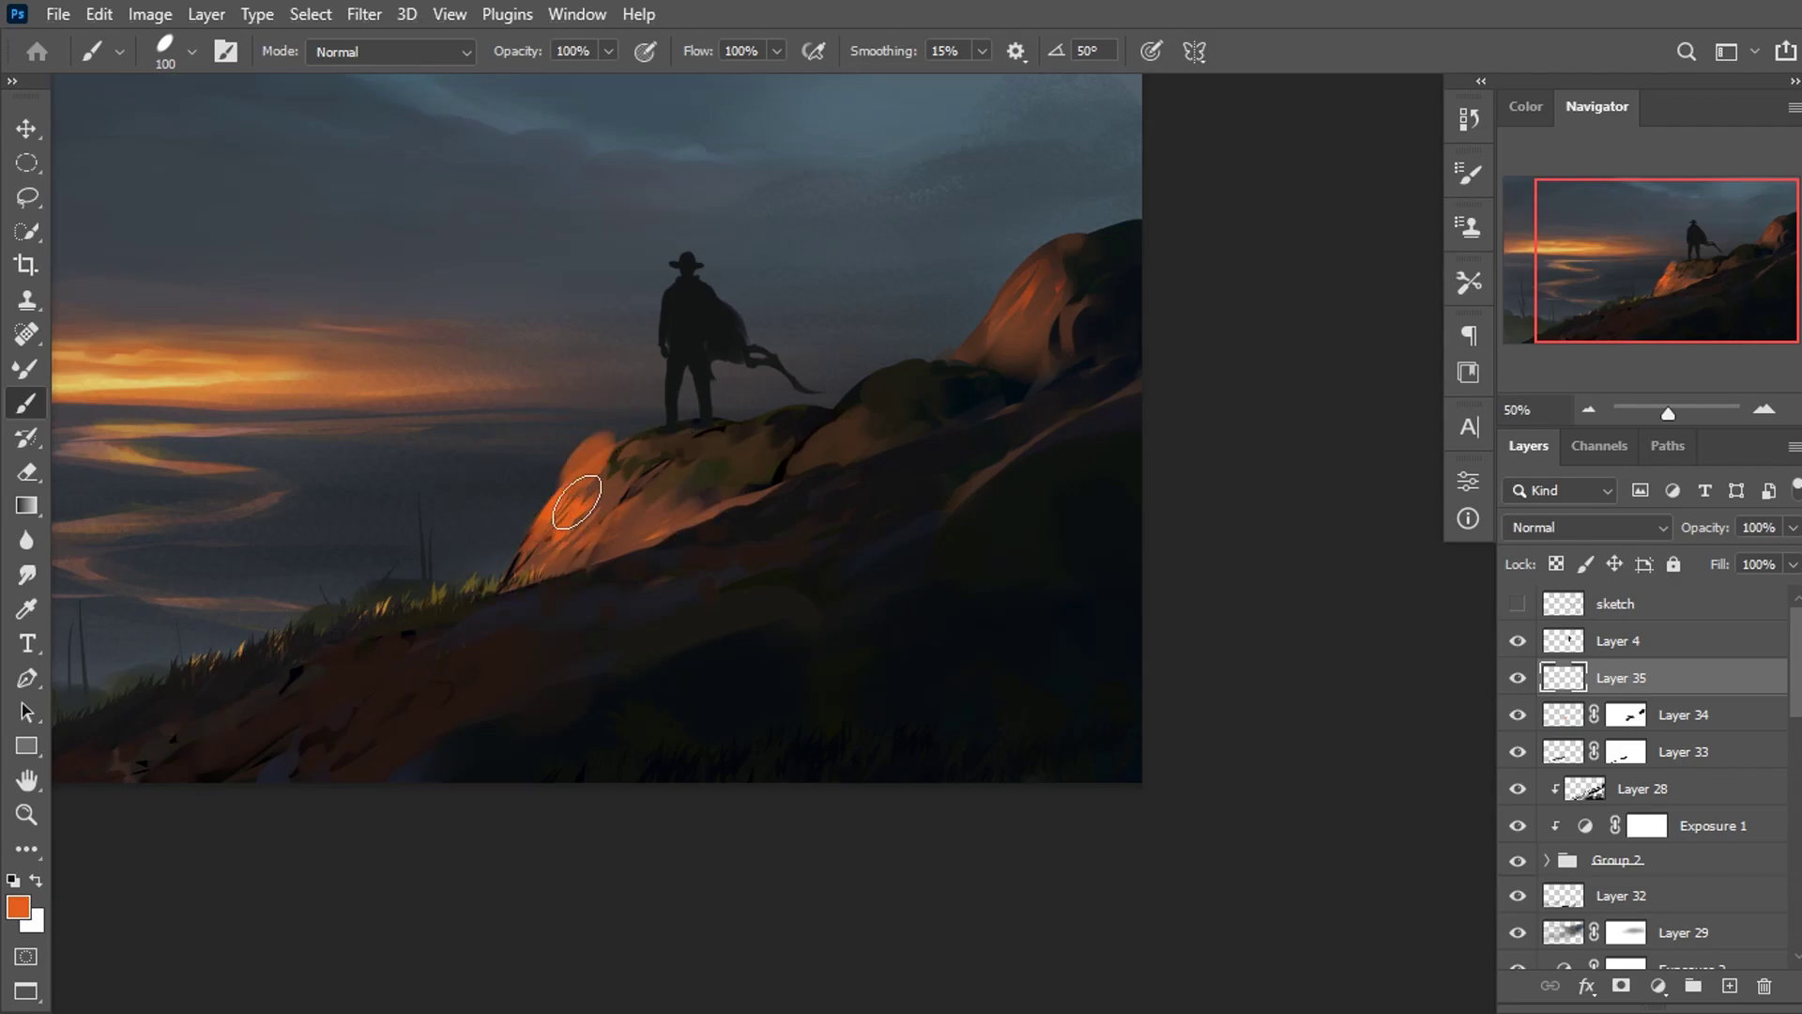
click(1540, 528)
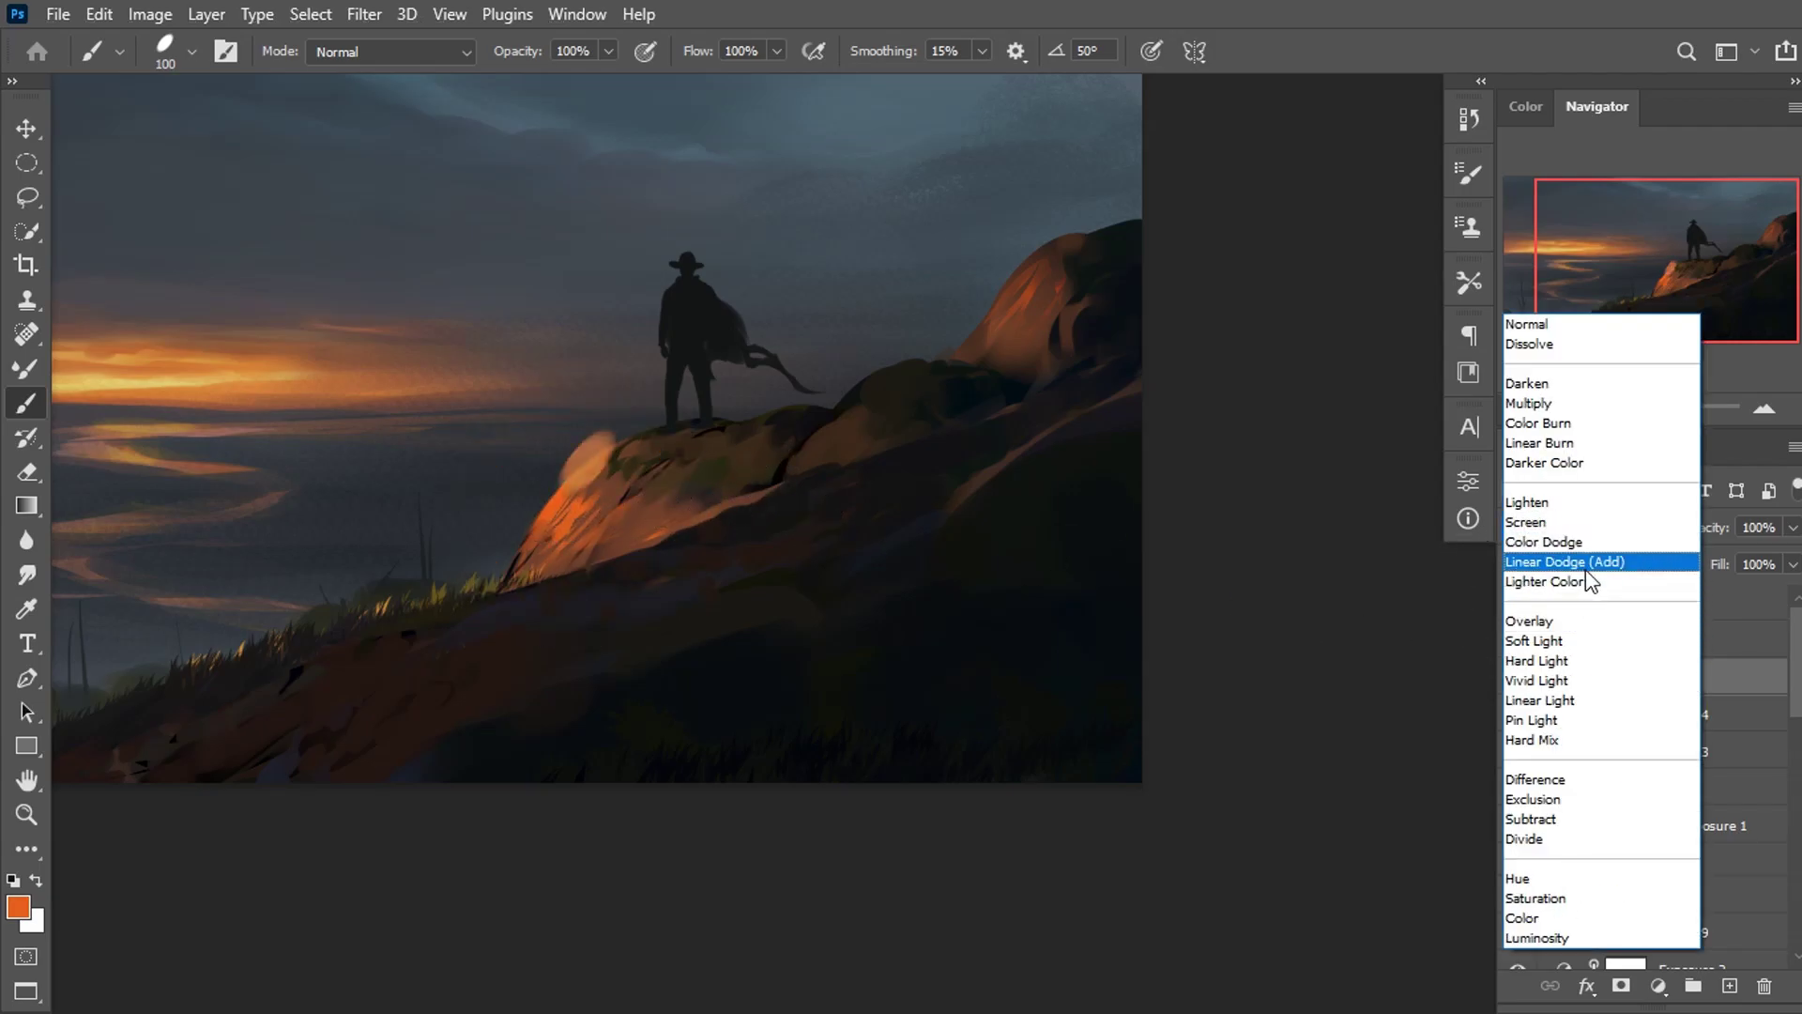
click(1526, 323)
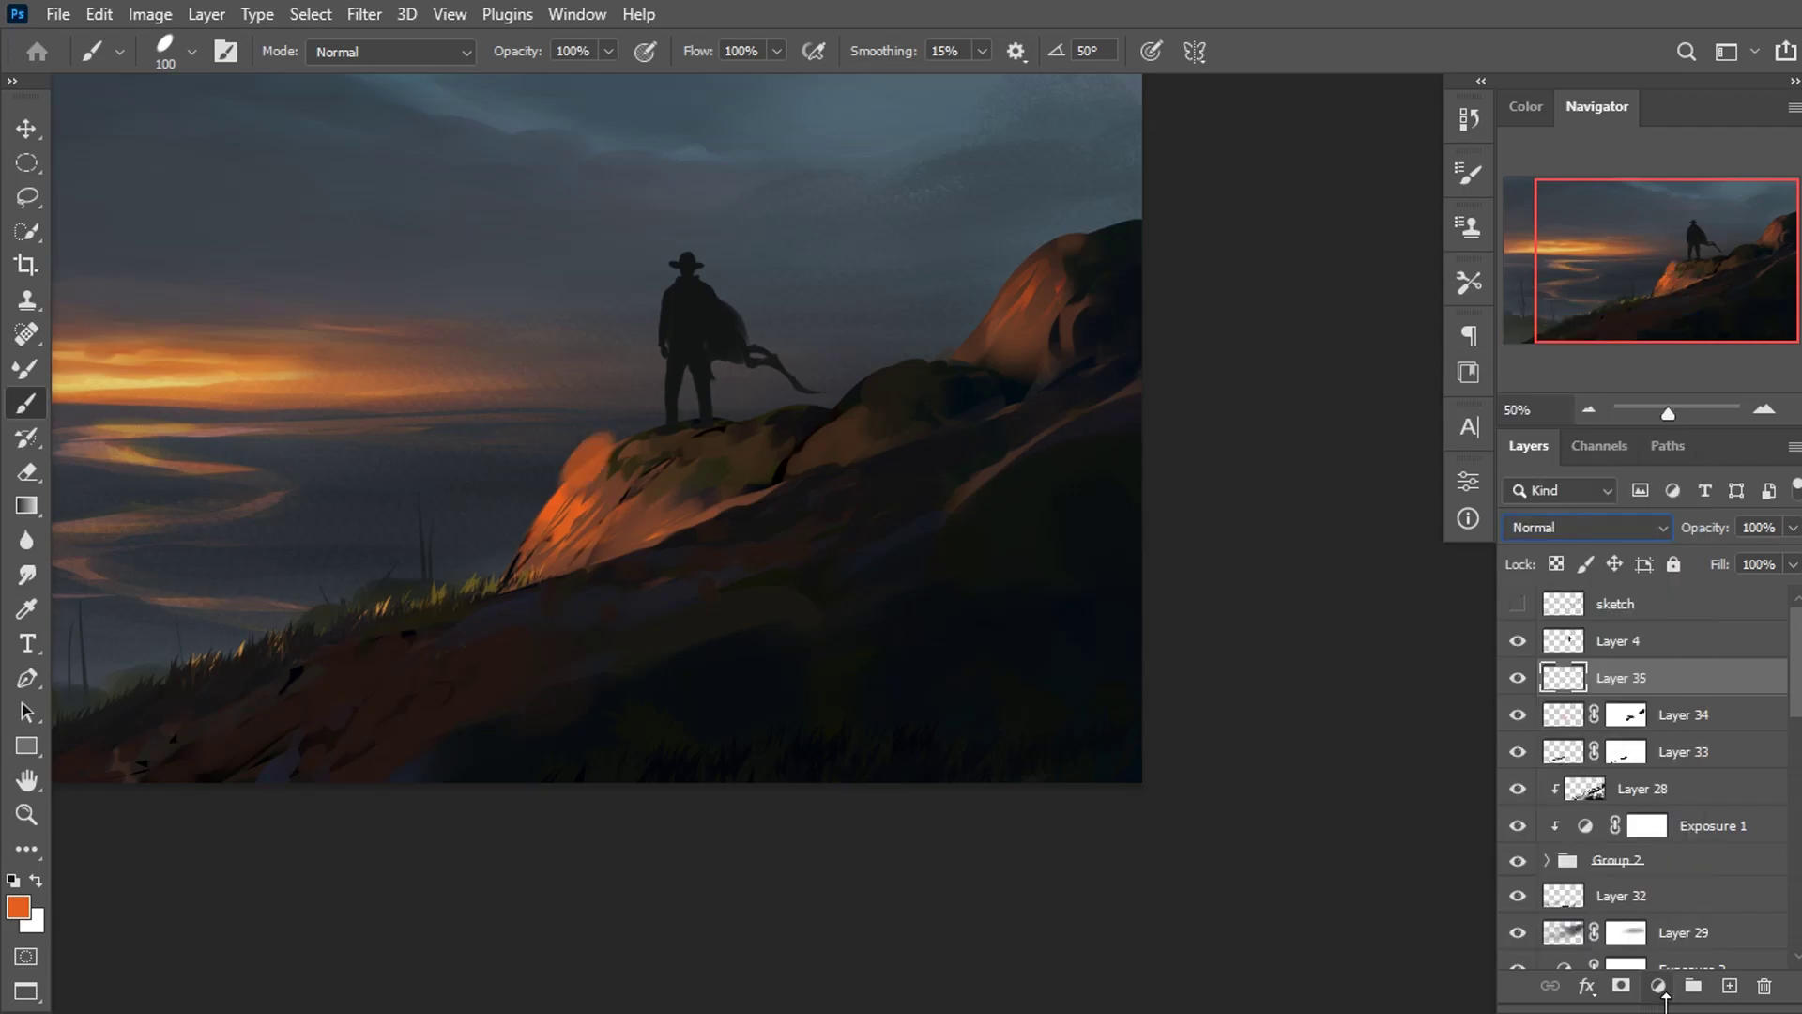
click(1621, 986)
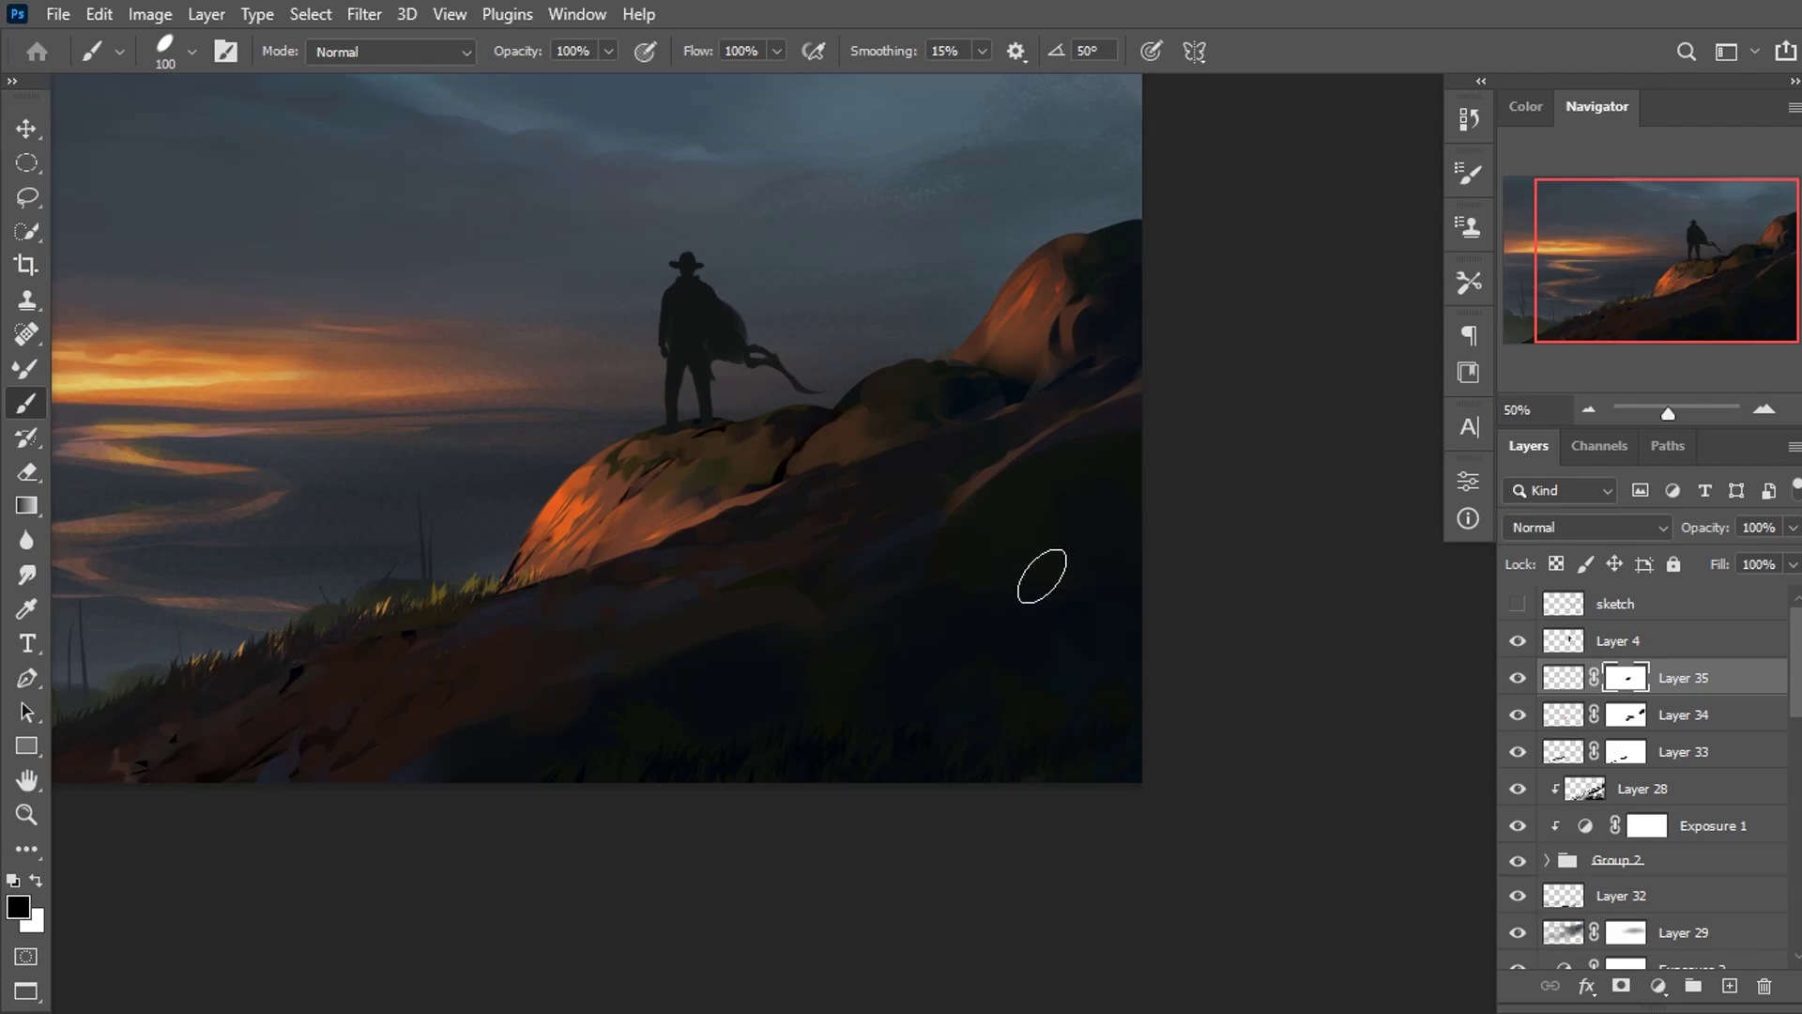
Hide and delete the grass Layer 33, replacing it with empty Layer 36.
key(ctrl+minus)
key(ctrl+minus)
key(ctrl+minus)
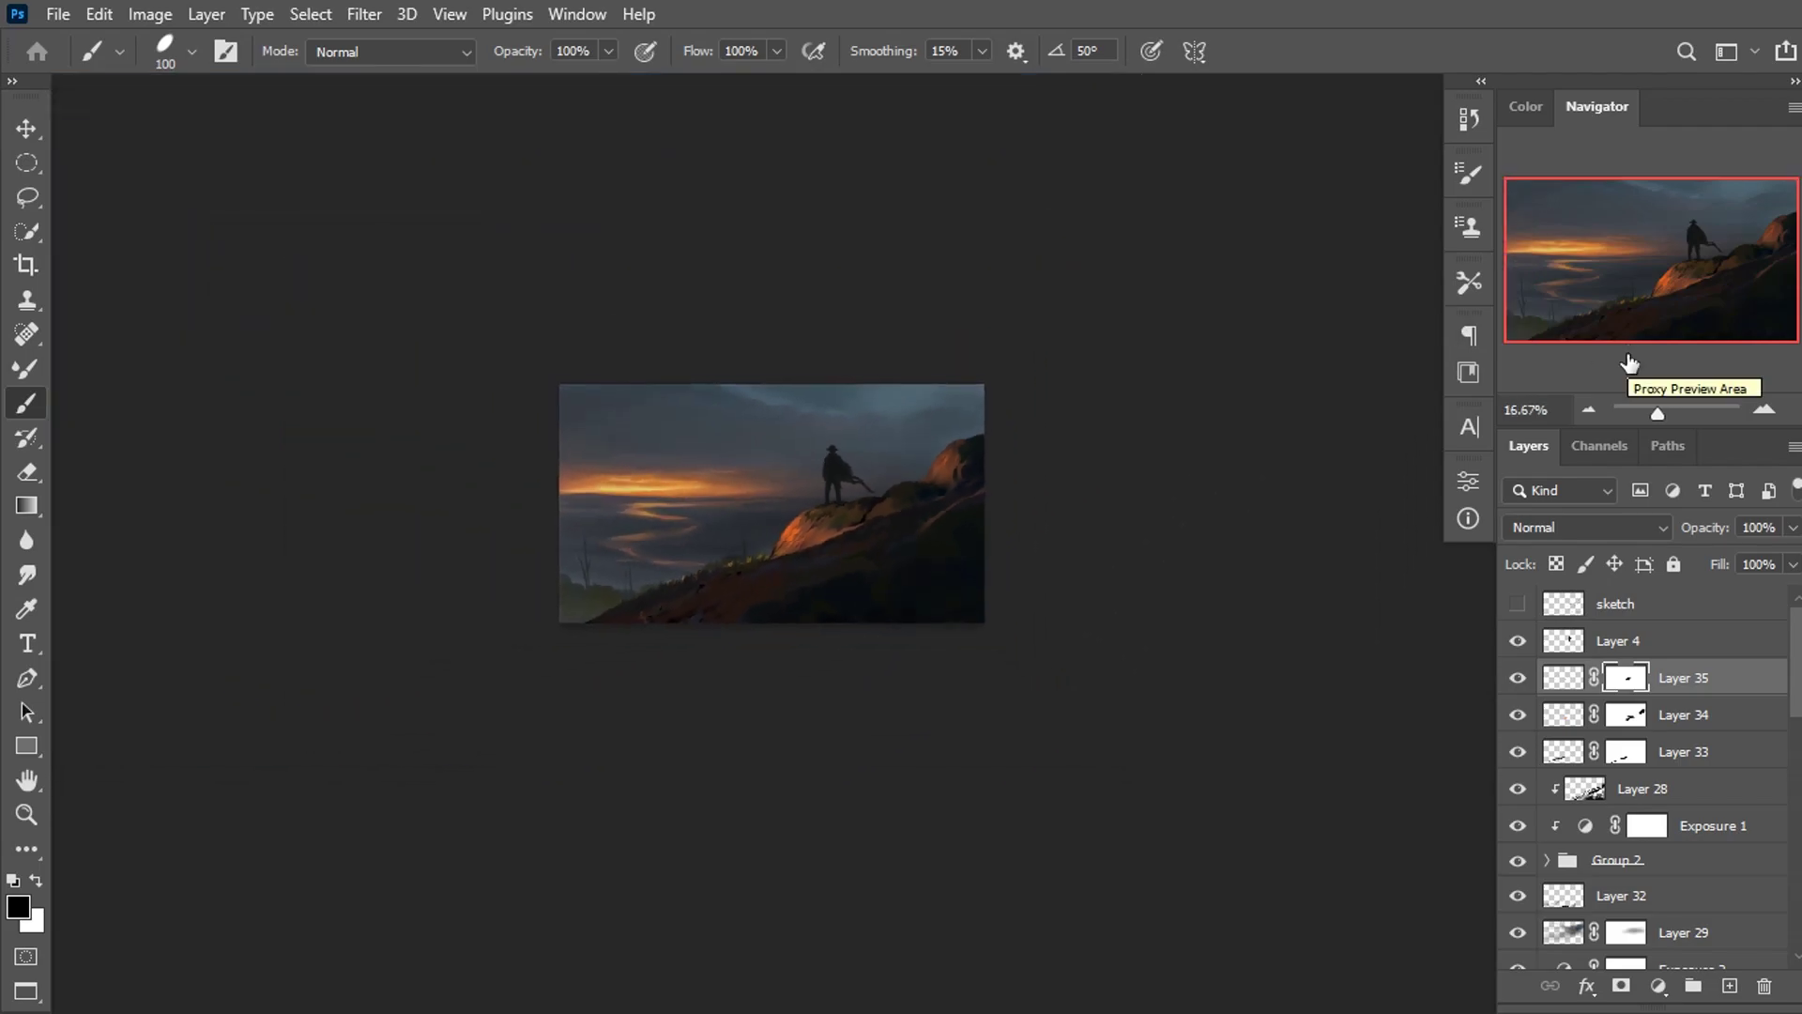
key(ctrl+plus)
key(ctrl+plus)
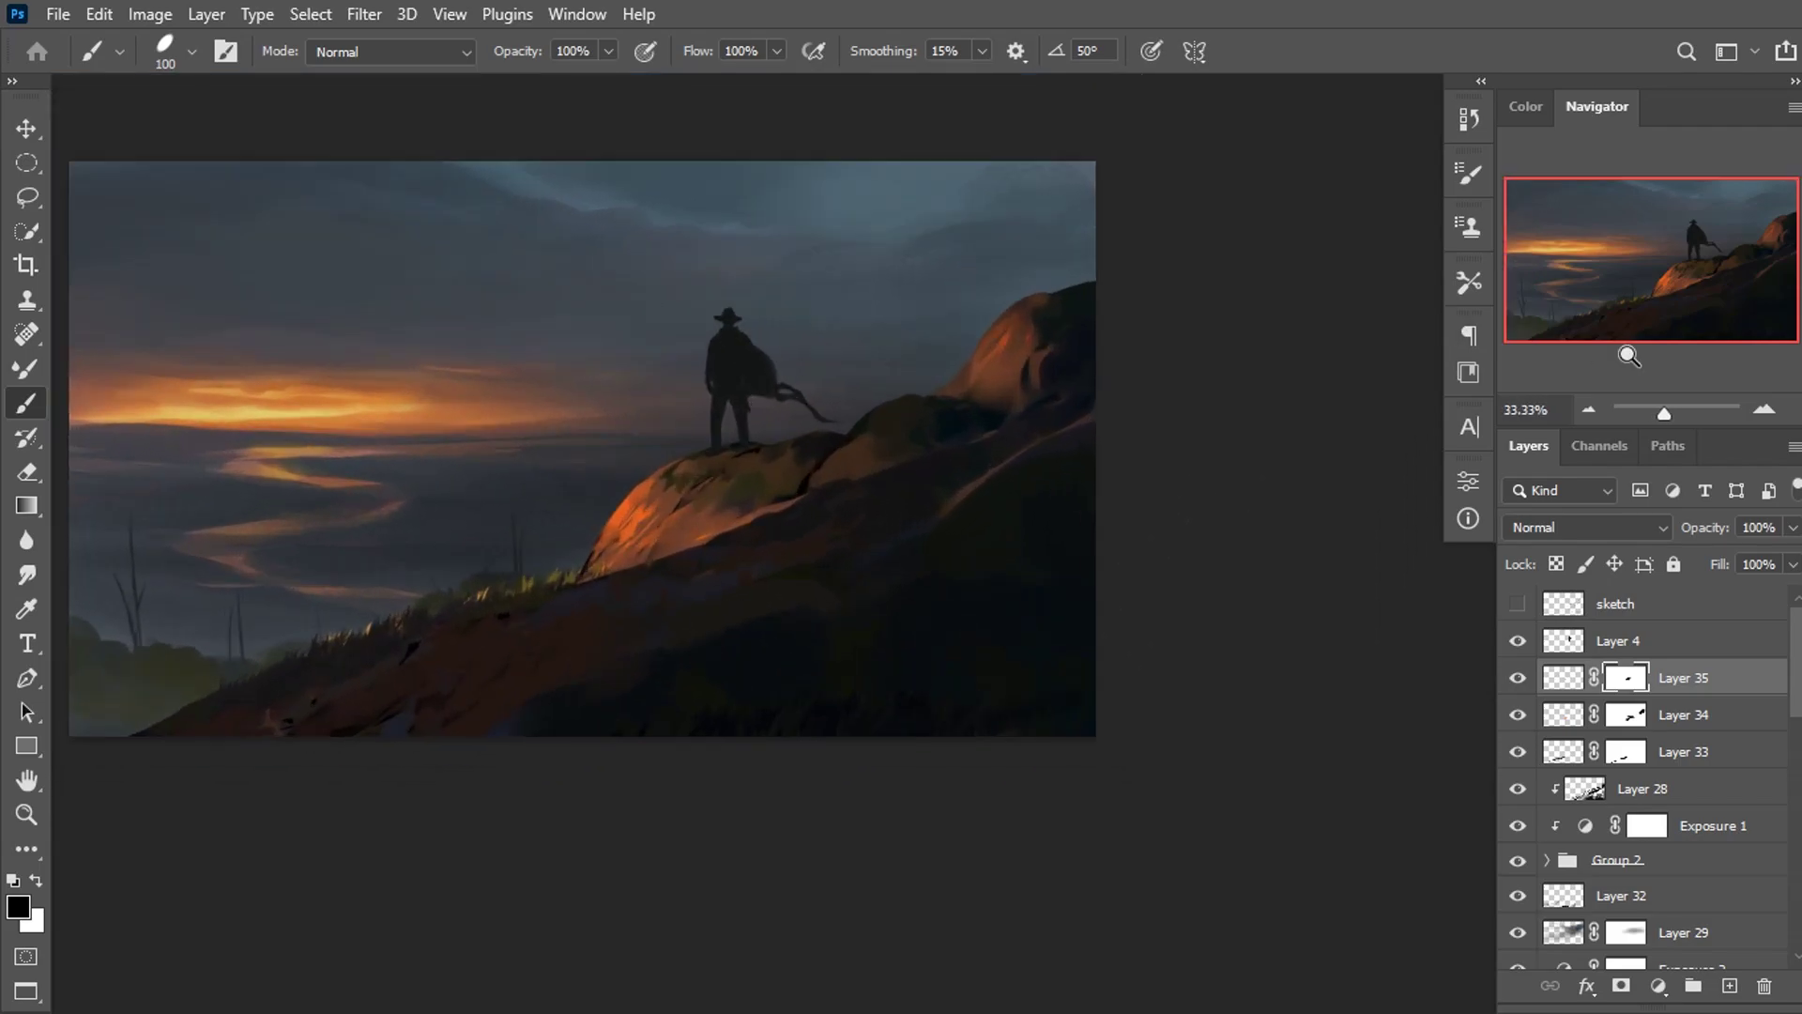
key(ctrl+plus)
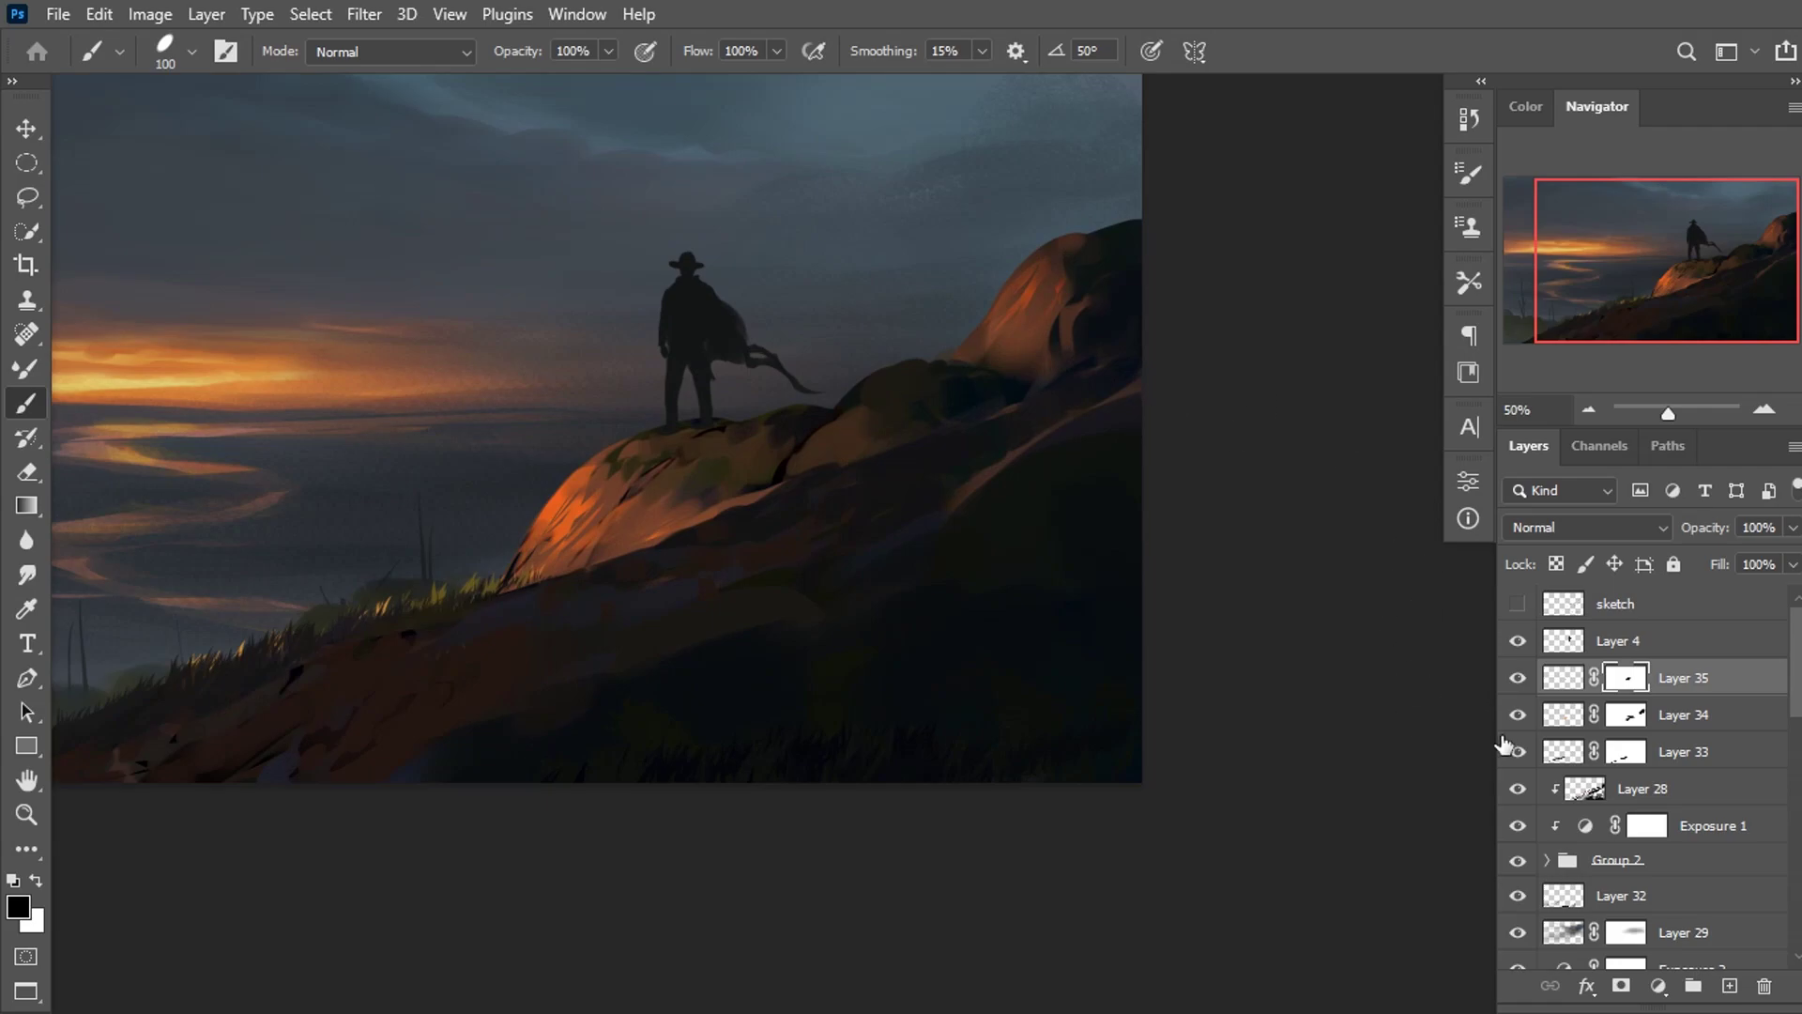
click(1520, 750)
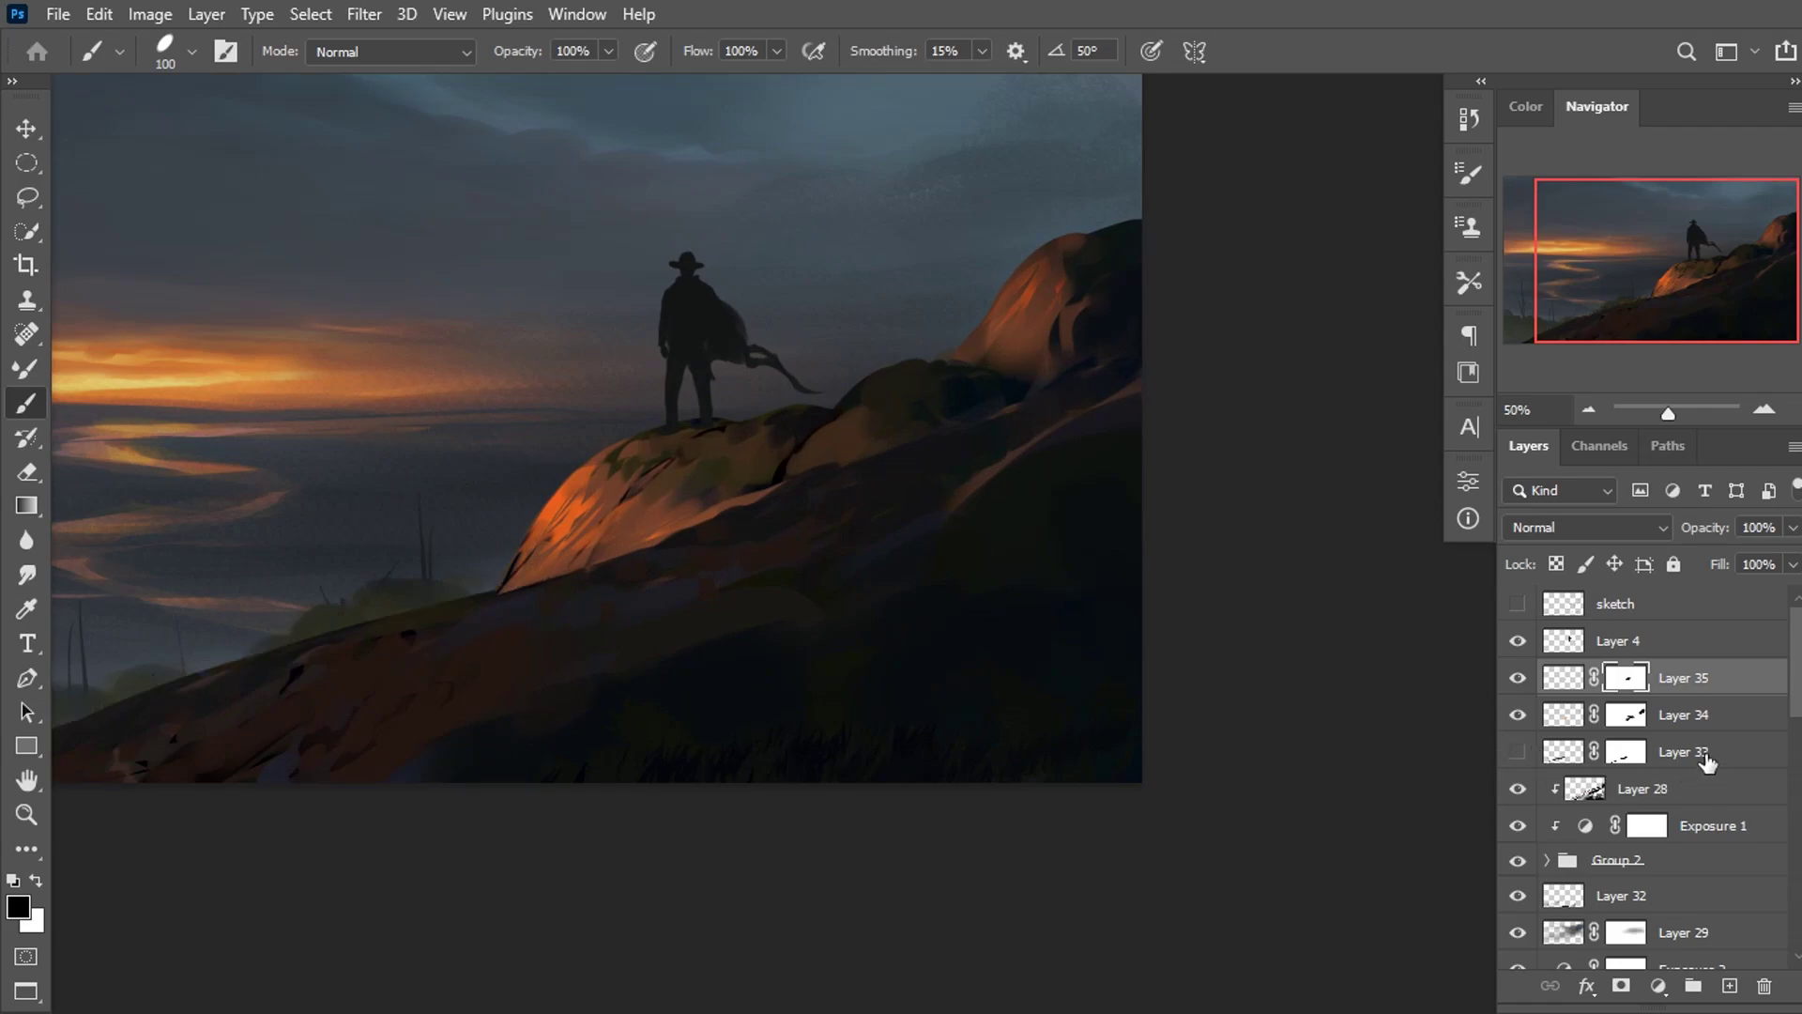
click(1707, 760)
key(Delete)
click(1730, 986)
Sample orange and load the Grass 5 brush preset at a smaller size.
alt+click(451, 606)
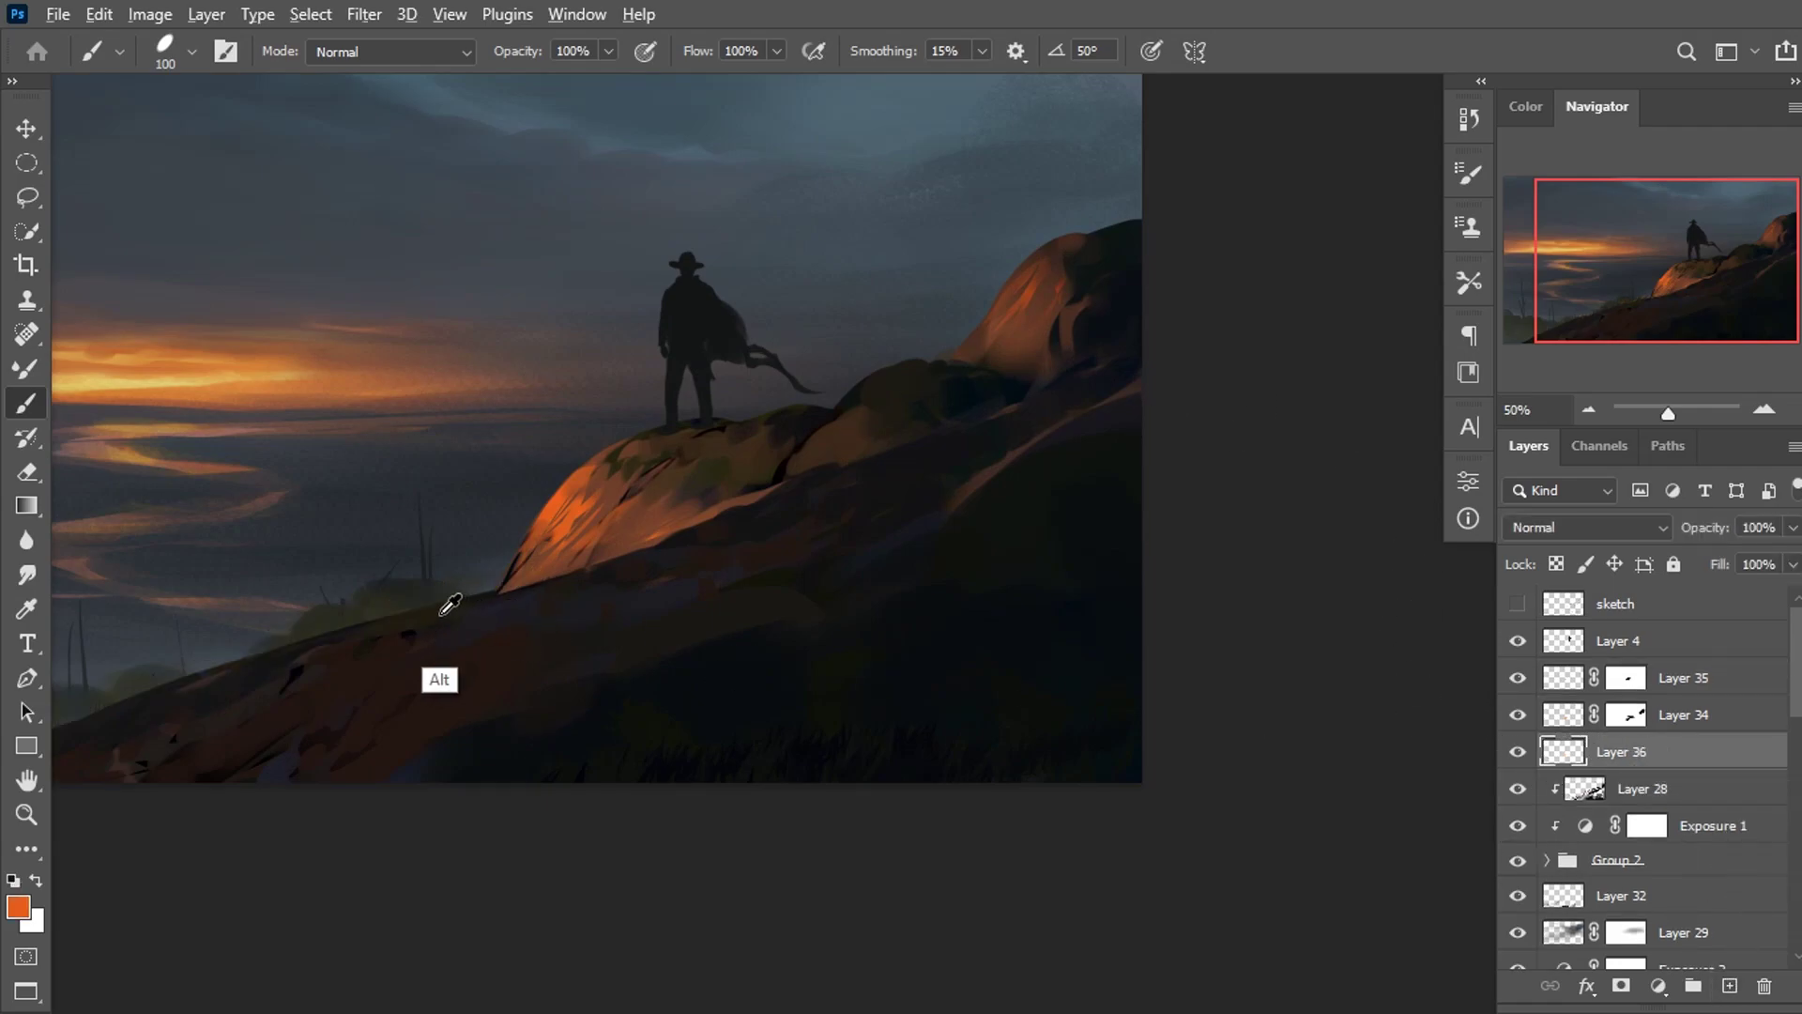
right_click(463, 603)
scroll(1034, 763, down, 3)
scroll(1034, 763, down, 3)
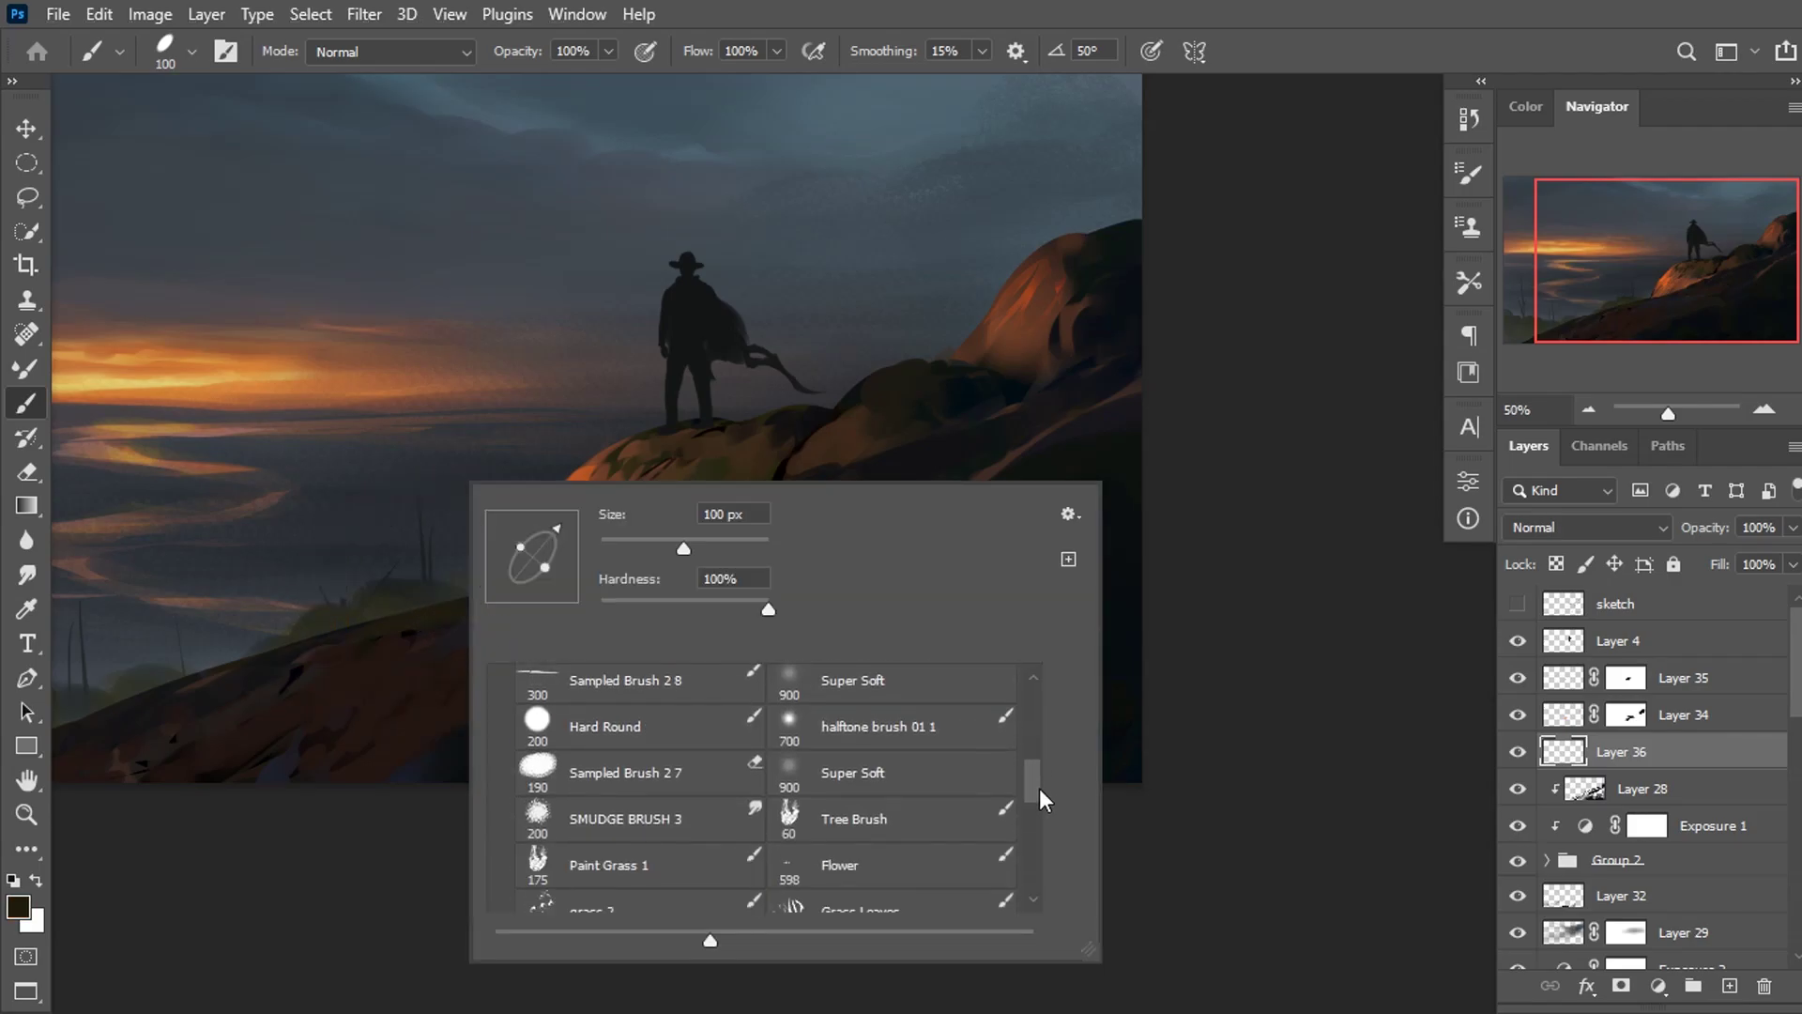
scroll(1042, 798, down, 2)
scroll(1047, 806, down, 2)
scroll(1056, 822, down, 1)
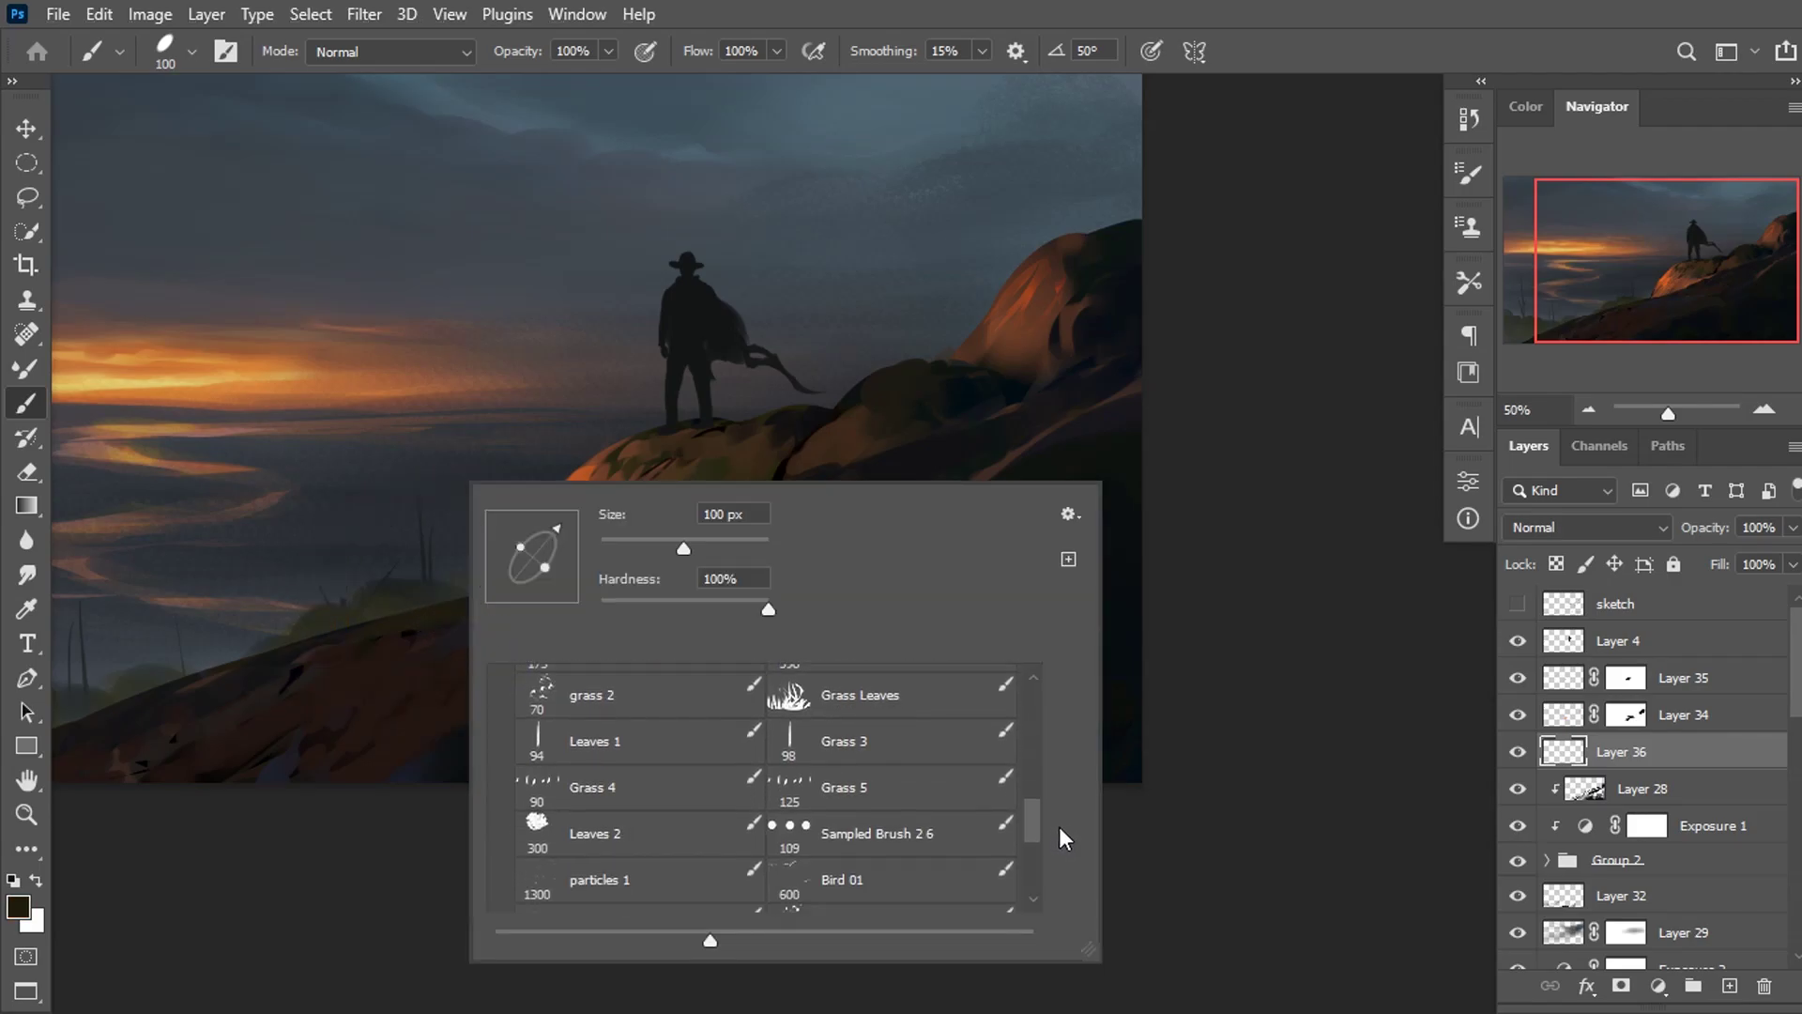
click(835, 796)
key(Return)
key(bracketleft)
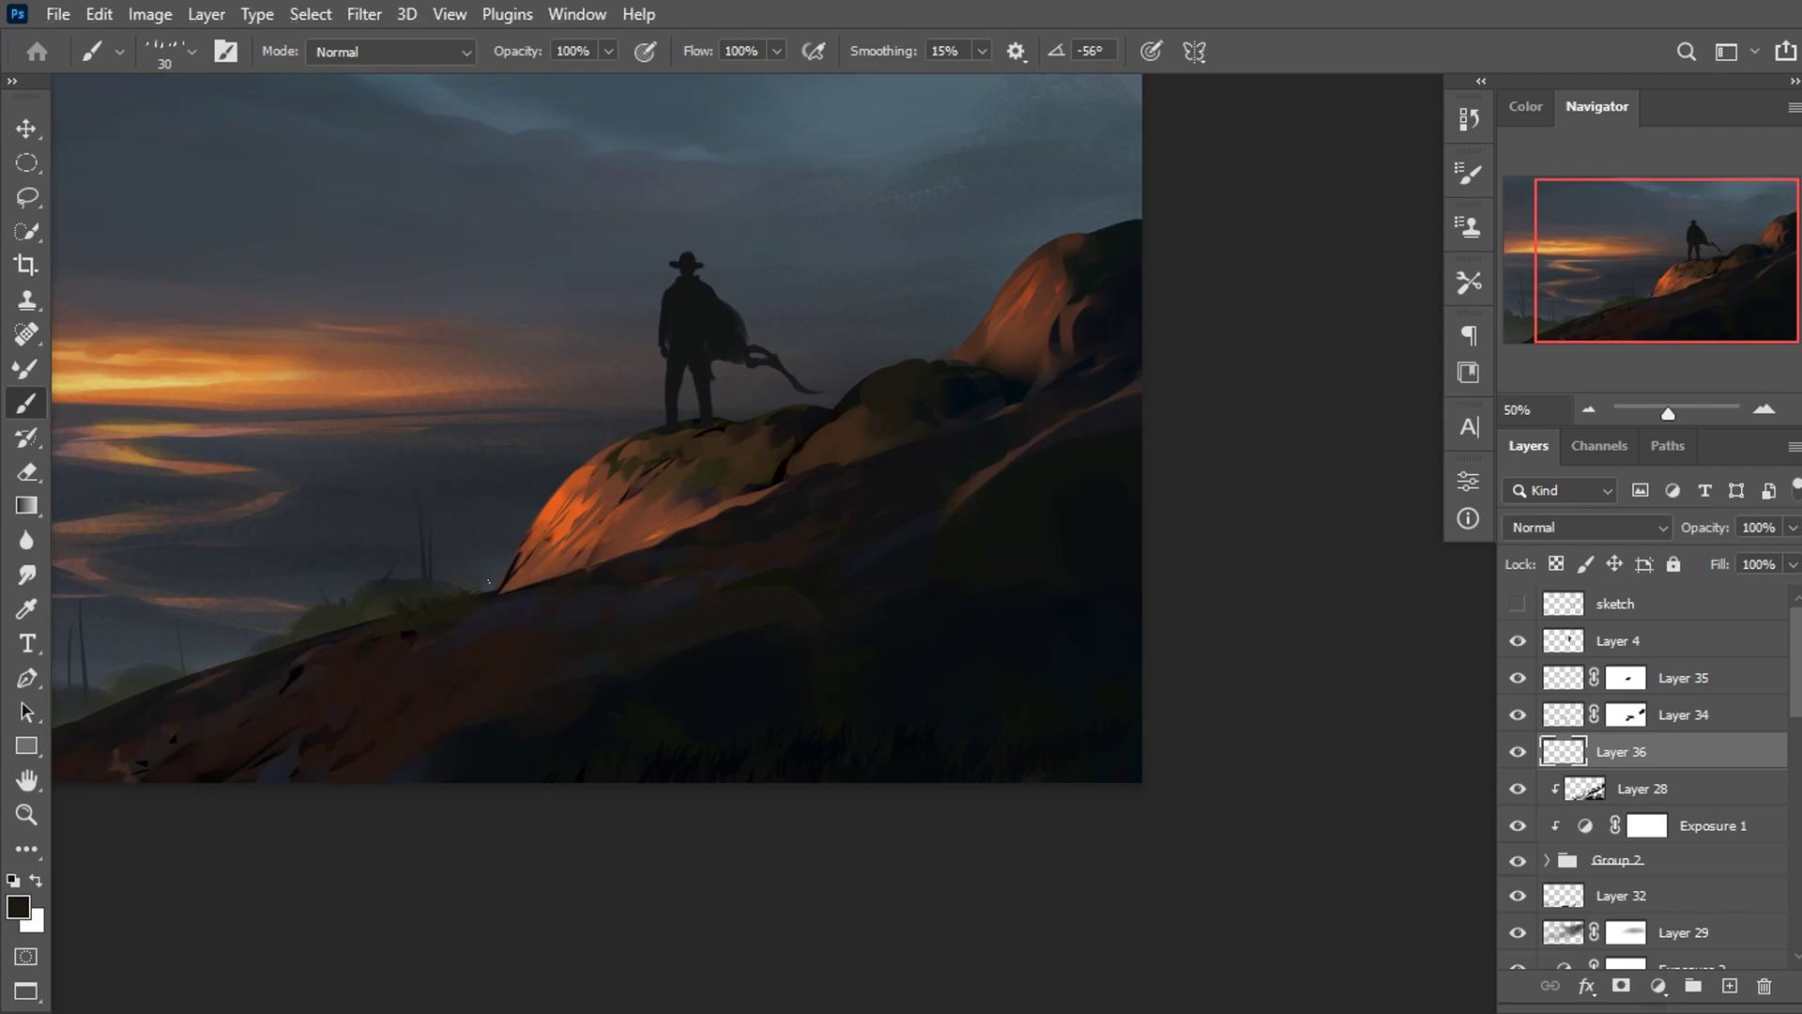
Pan and zoom the view across the hillside toward the cowboy, then zoom out.
scroll(488, 582, up, 2)
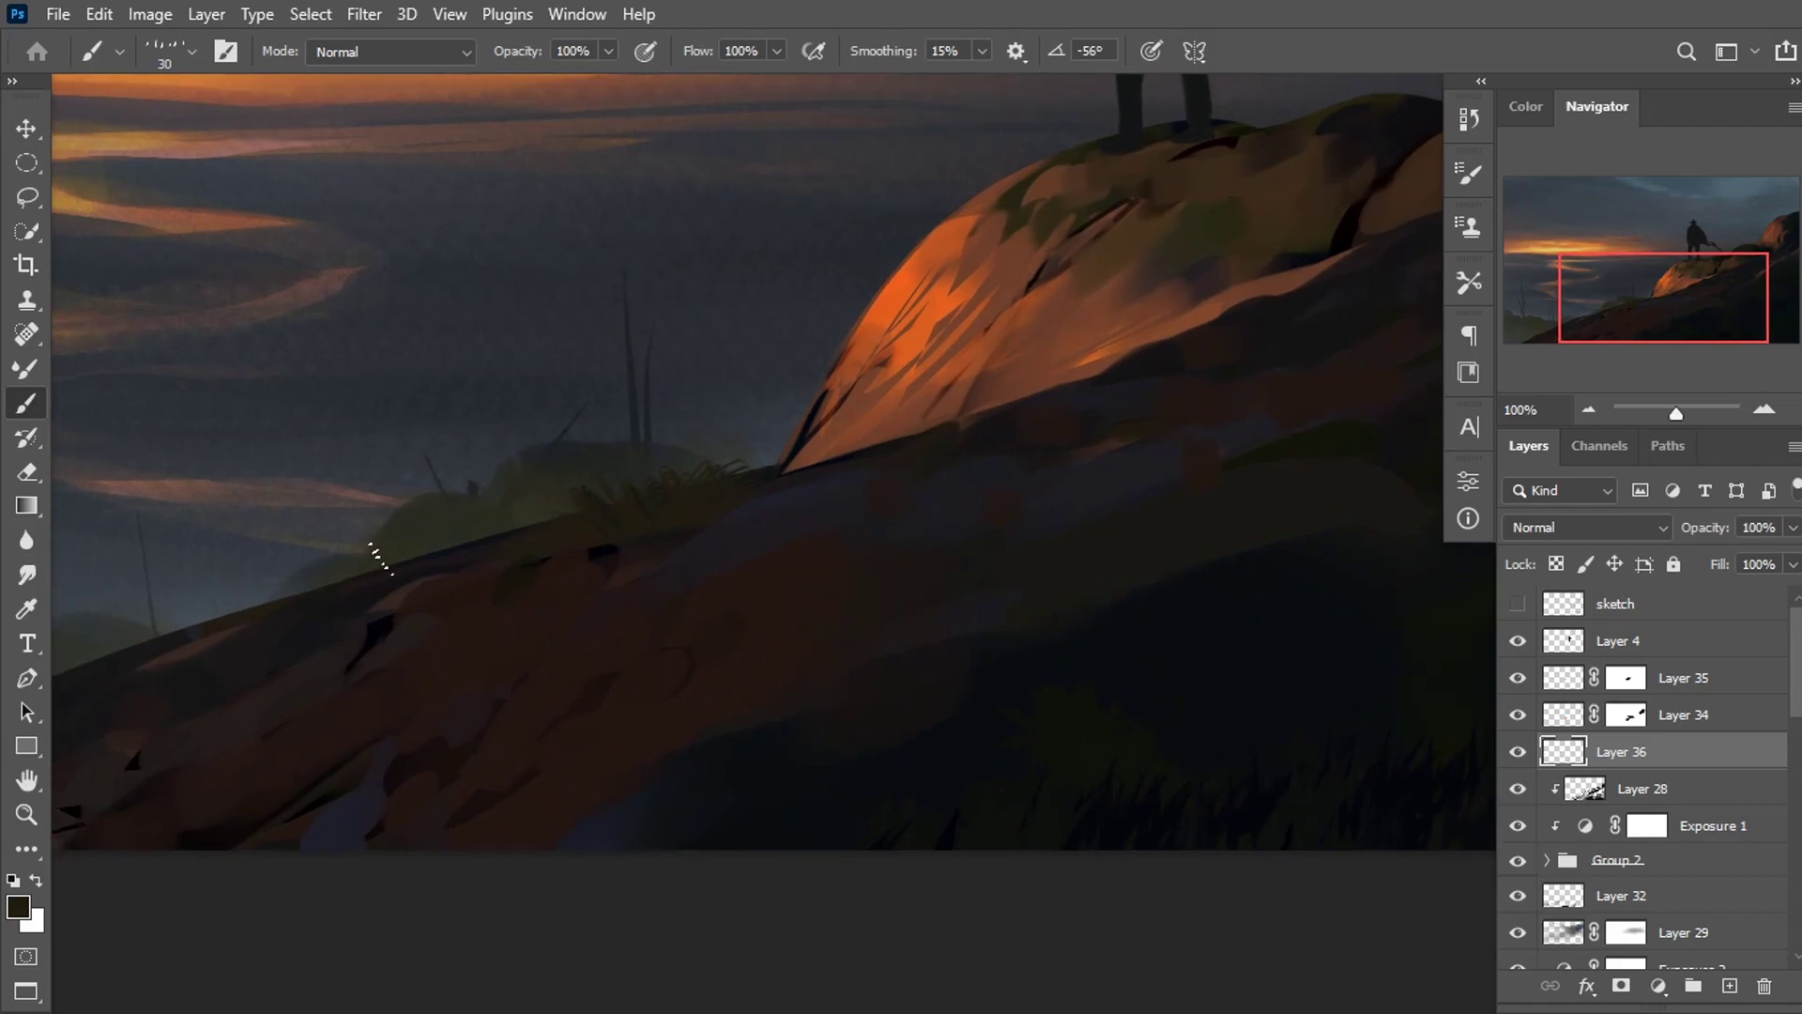
drag(169, 676, 751, 495)
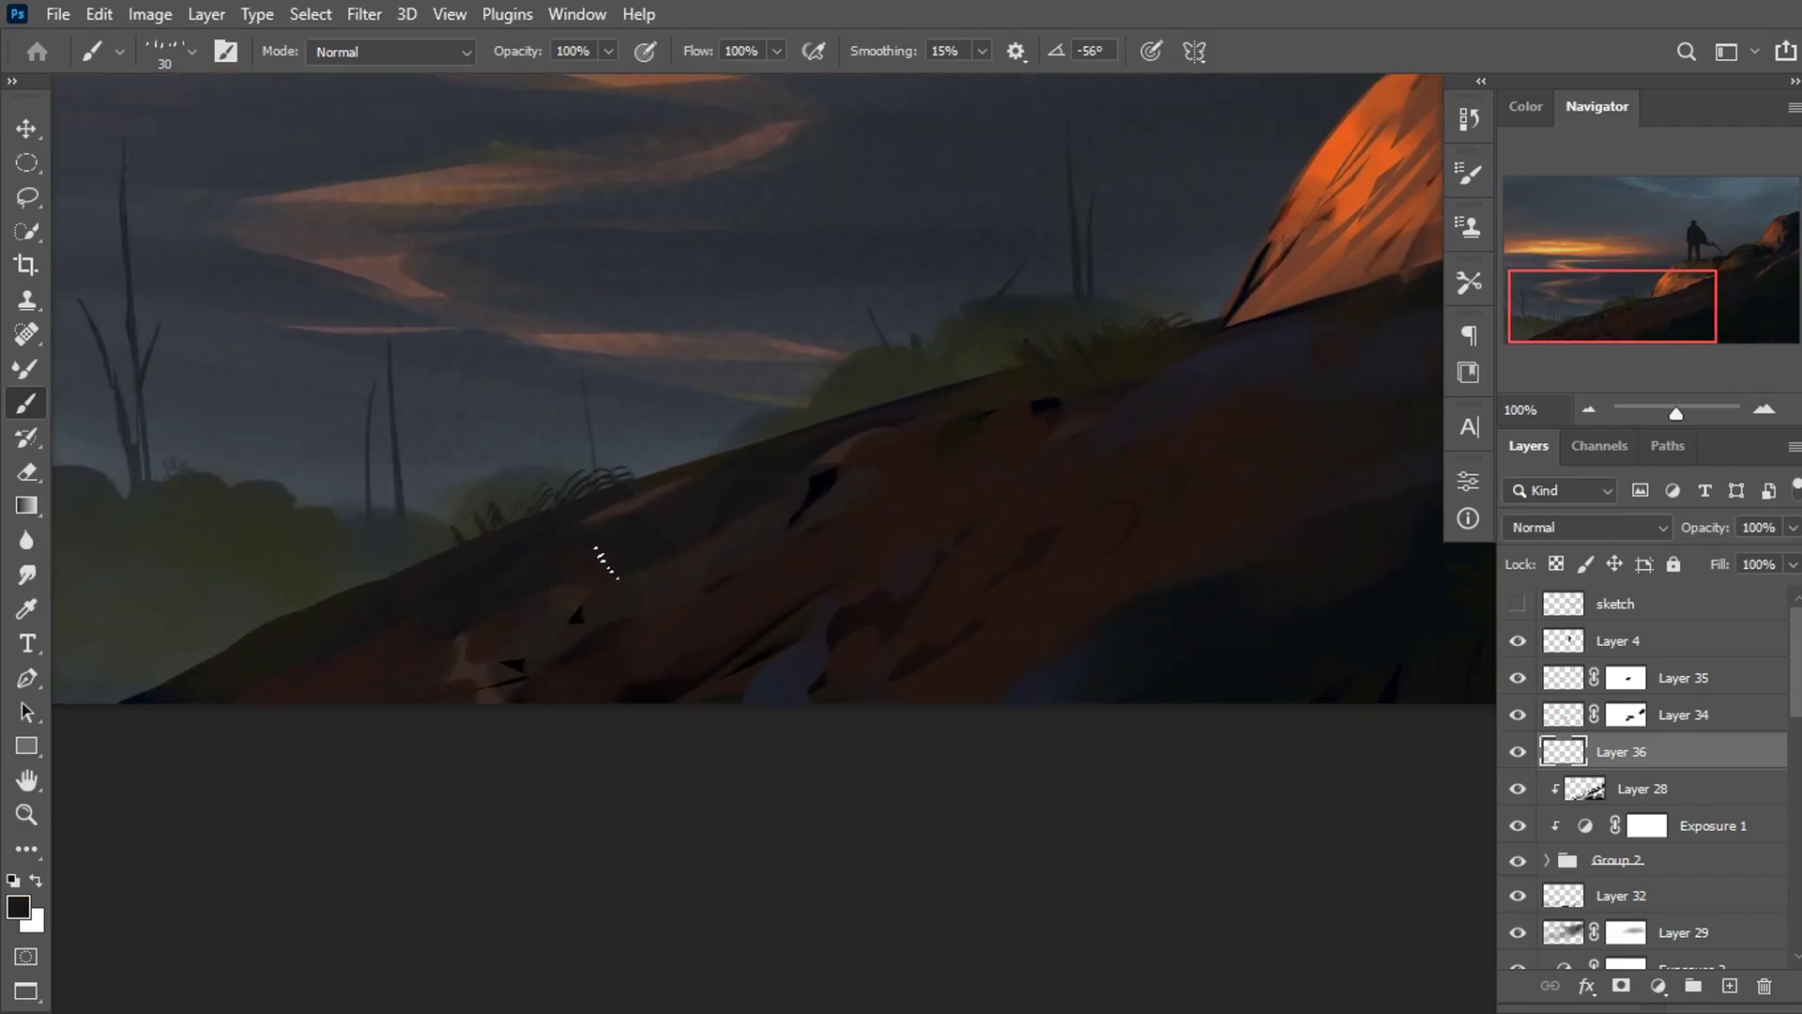
drag(1023, 541, 704, 555)
drag(917, 314, 494, 595)
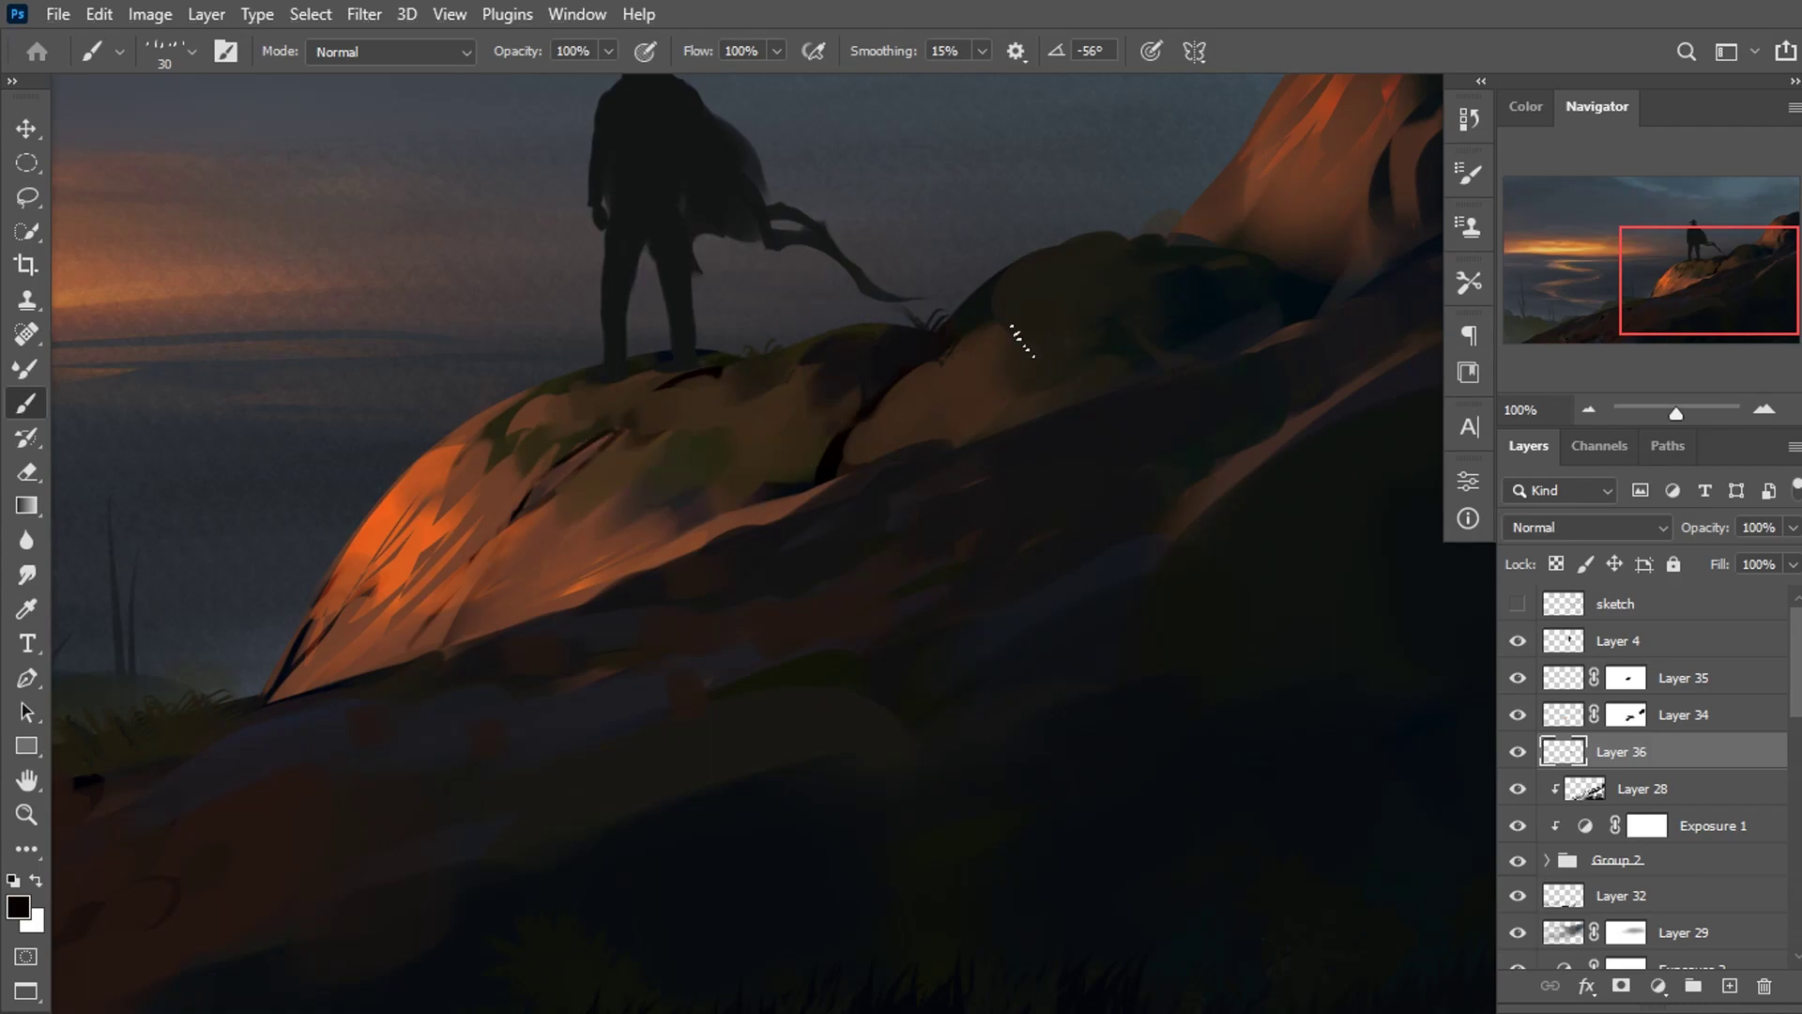
scroll(1018, 338, down, 3)
scroll(1021, 339, down, 2)
drag(1021, 340, 520, 627)
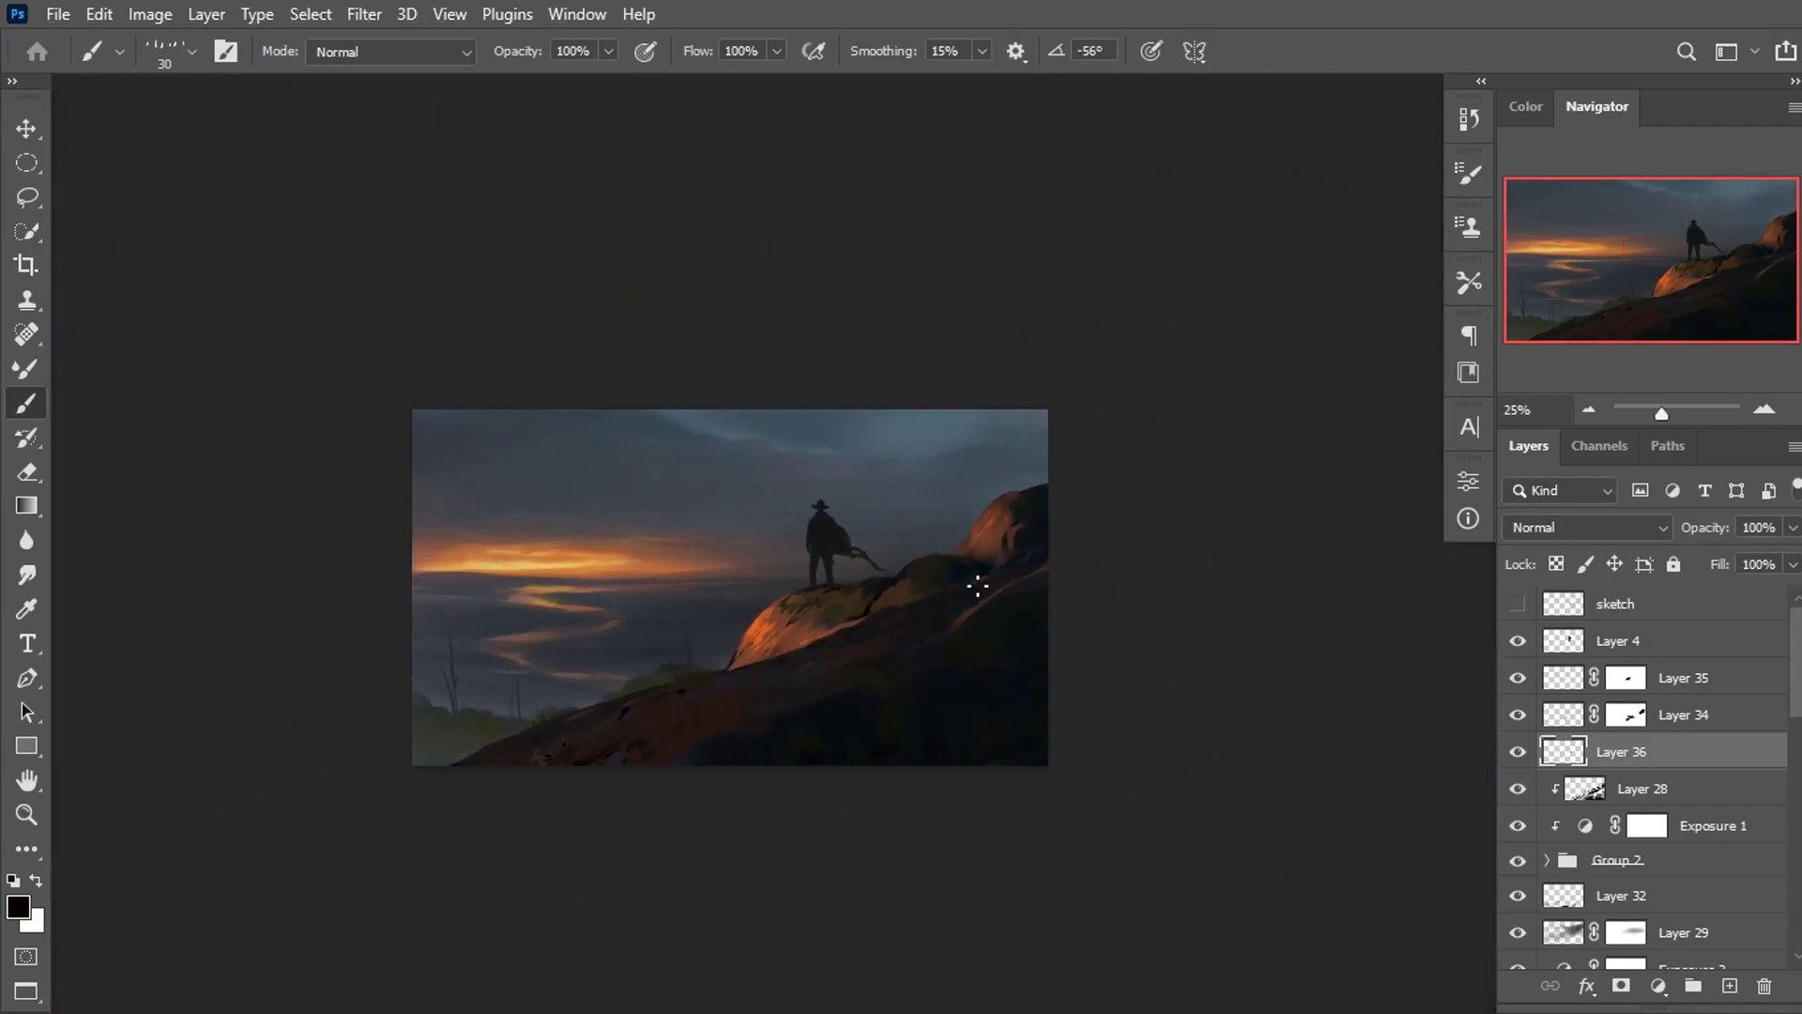
scroll(1796, 706, down, 2)
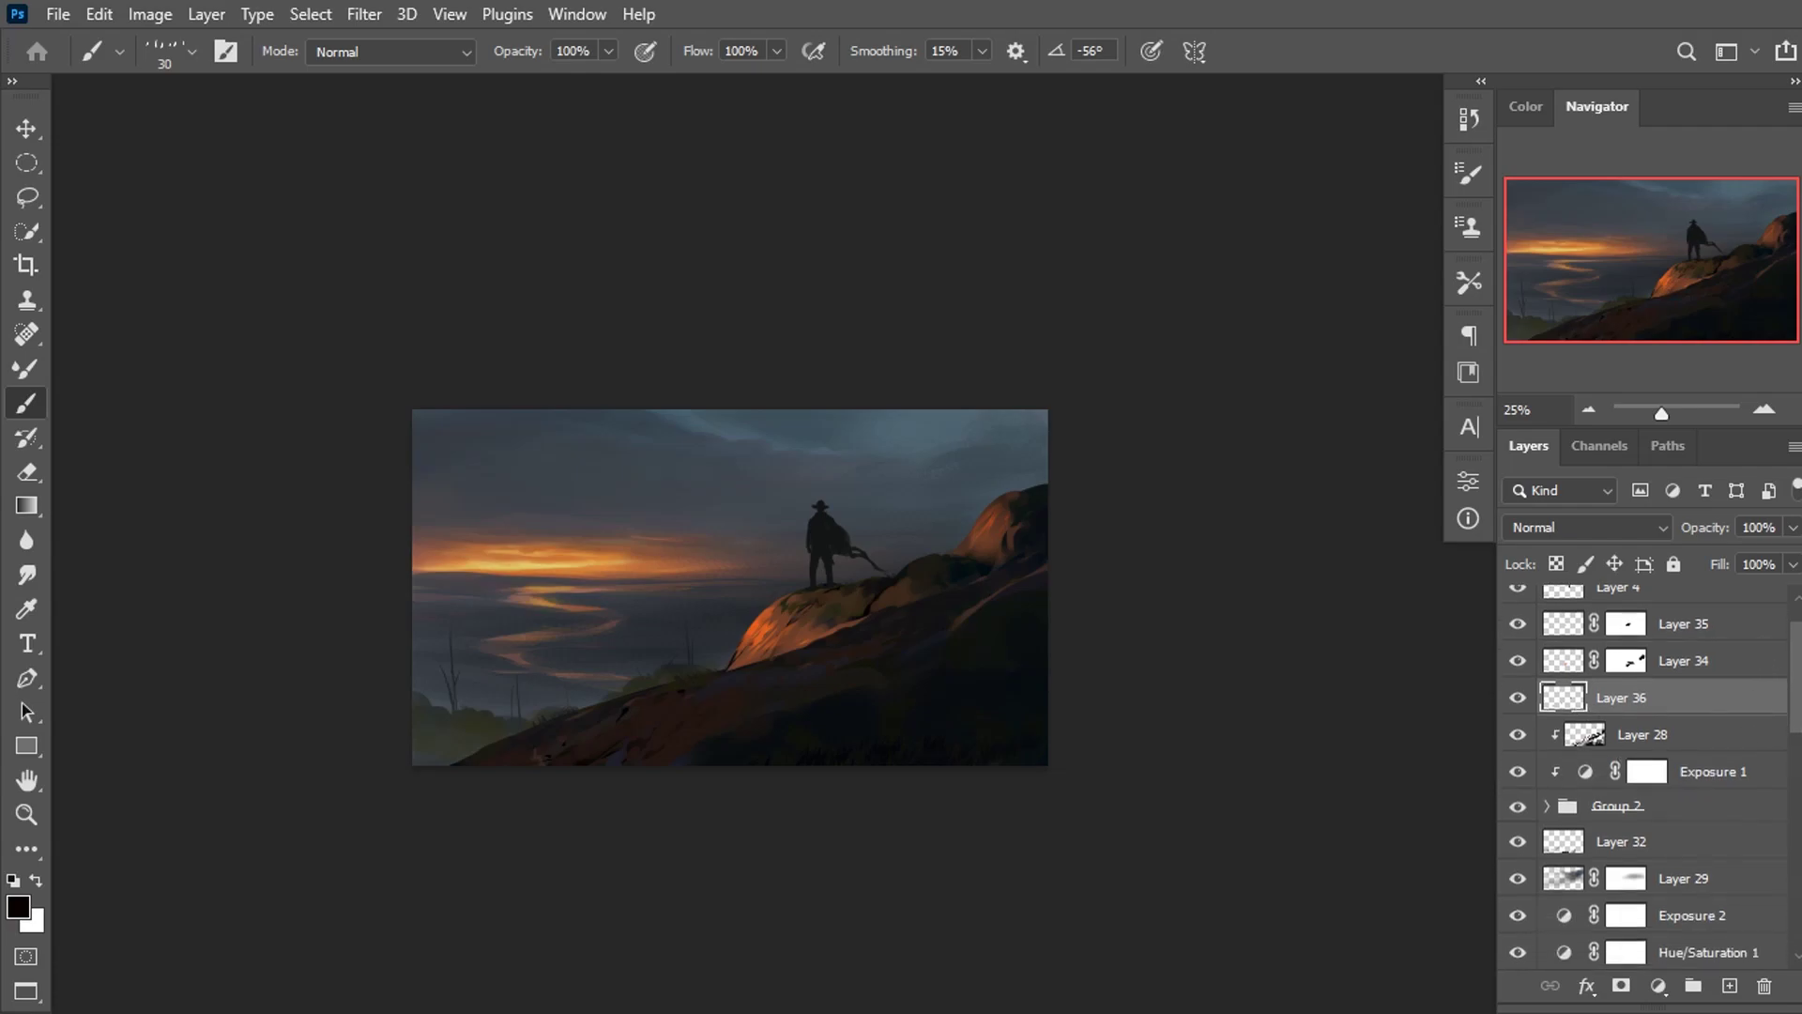
Make Layer 32 active and choose the Grass 4 brush preset.
click(1669, 844)
right_click(716, 711)
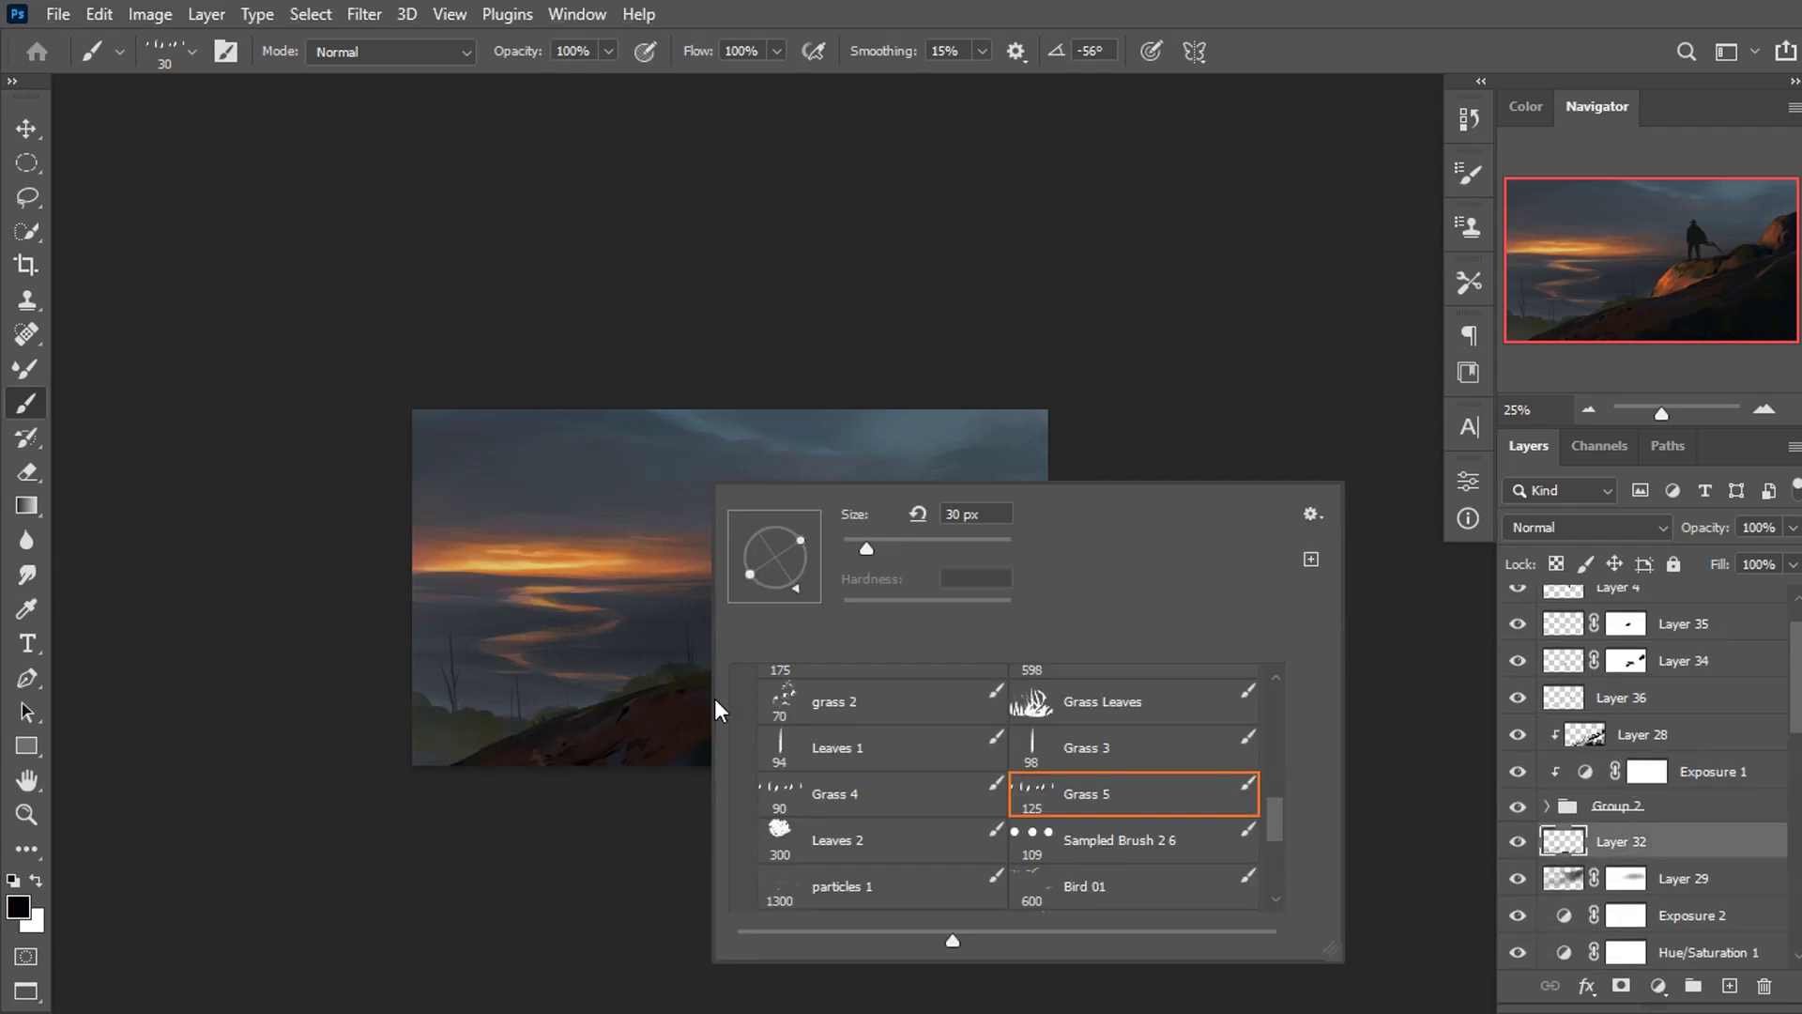
click(806, 794)
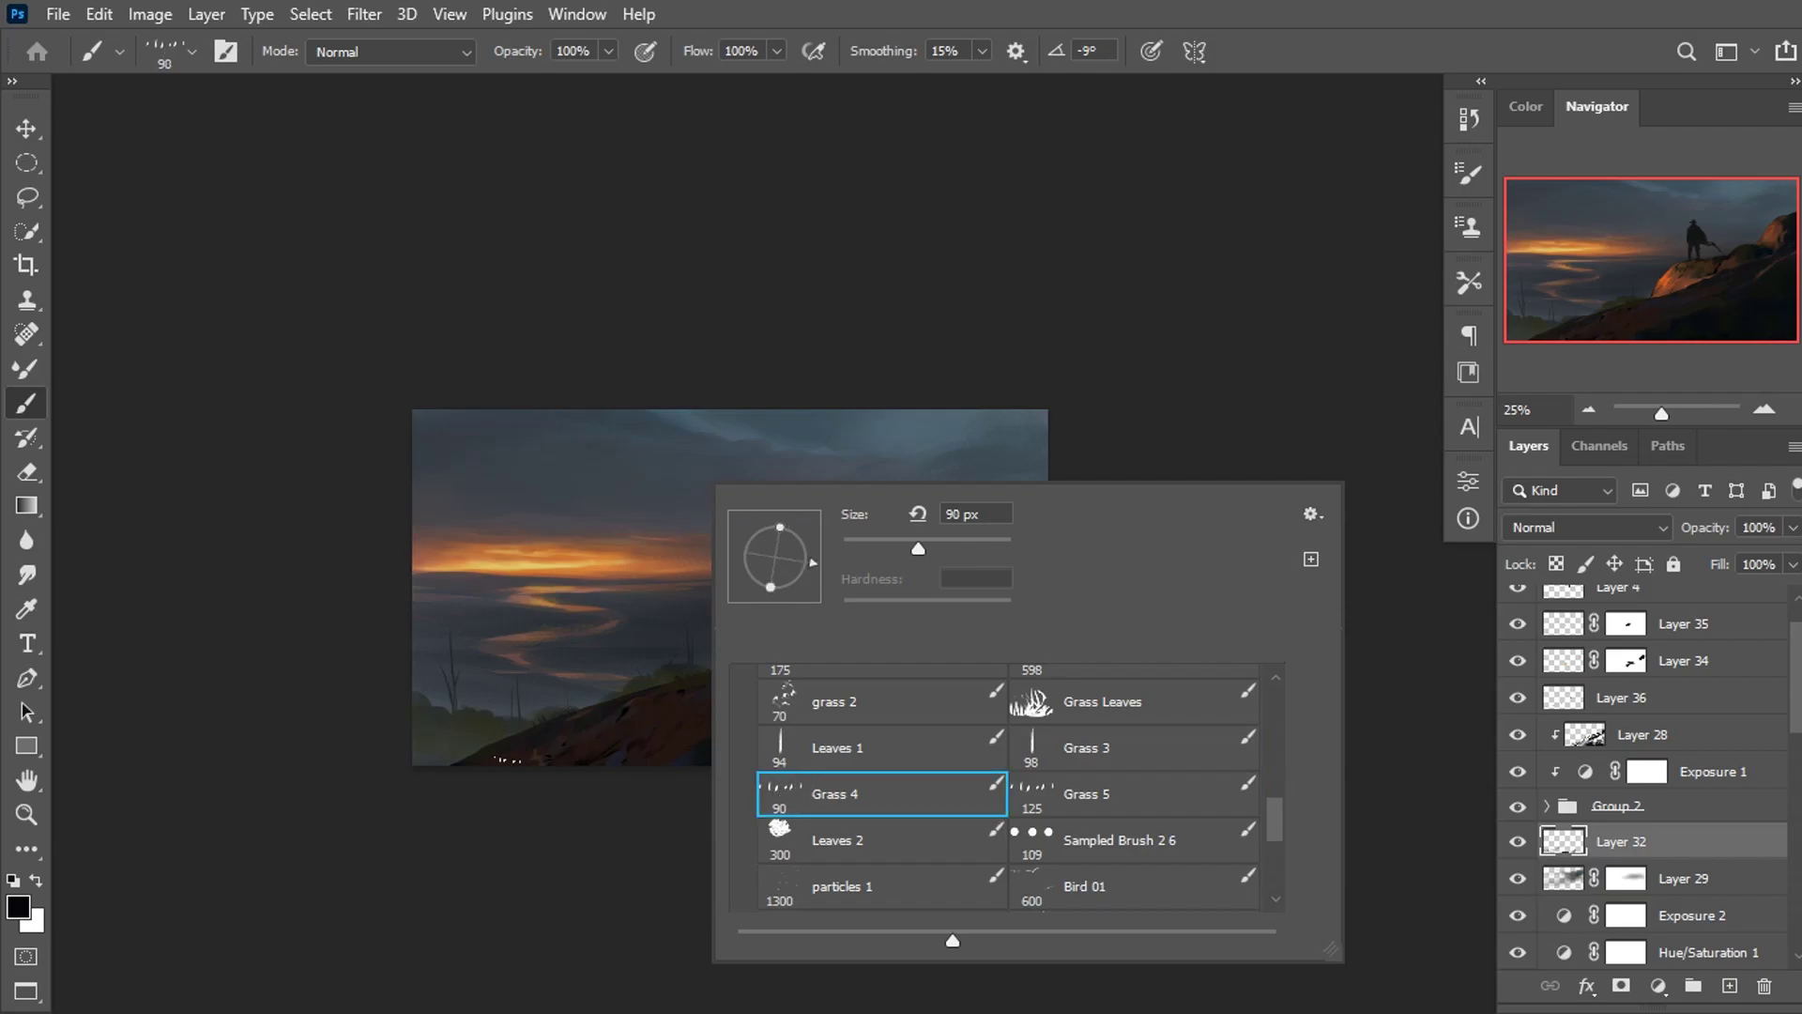
key(Return)
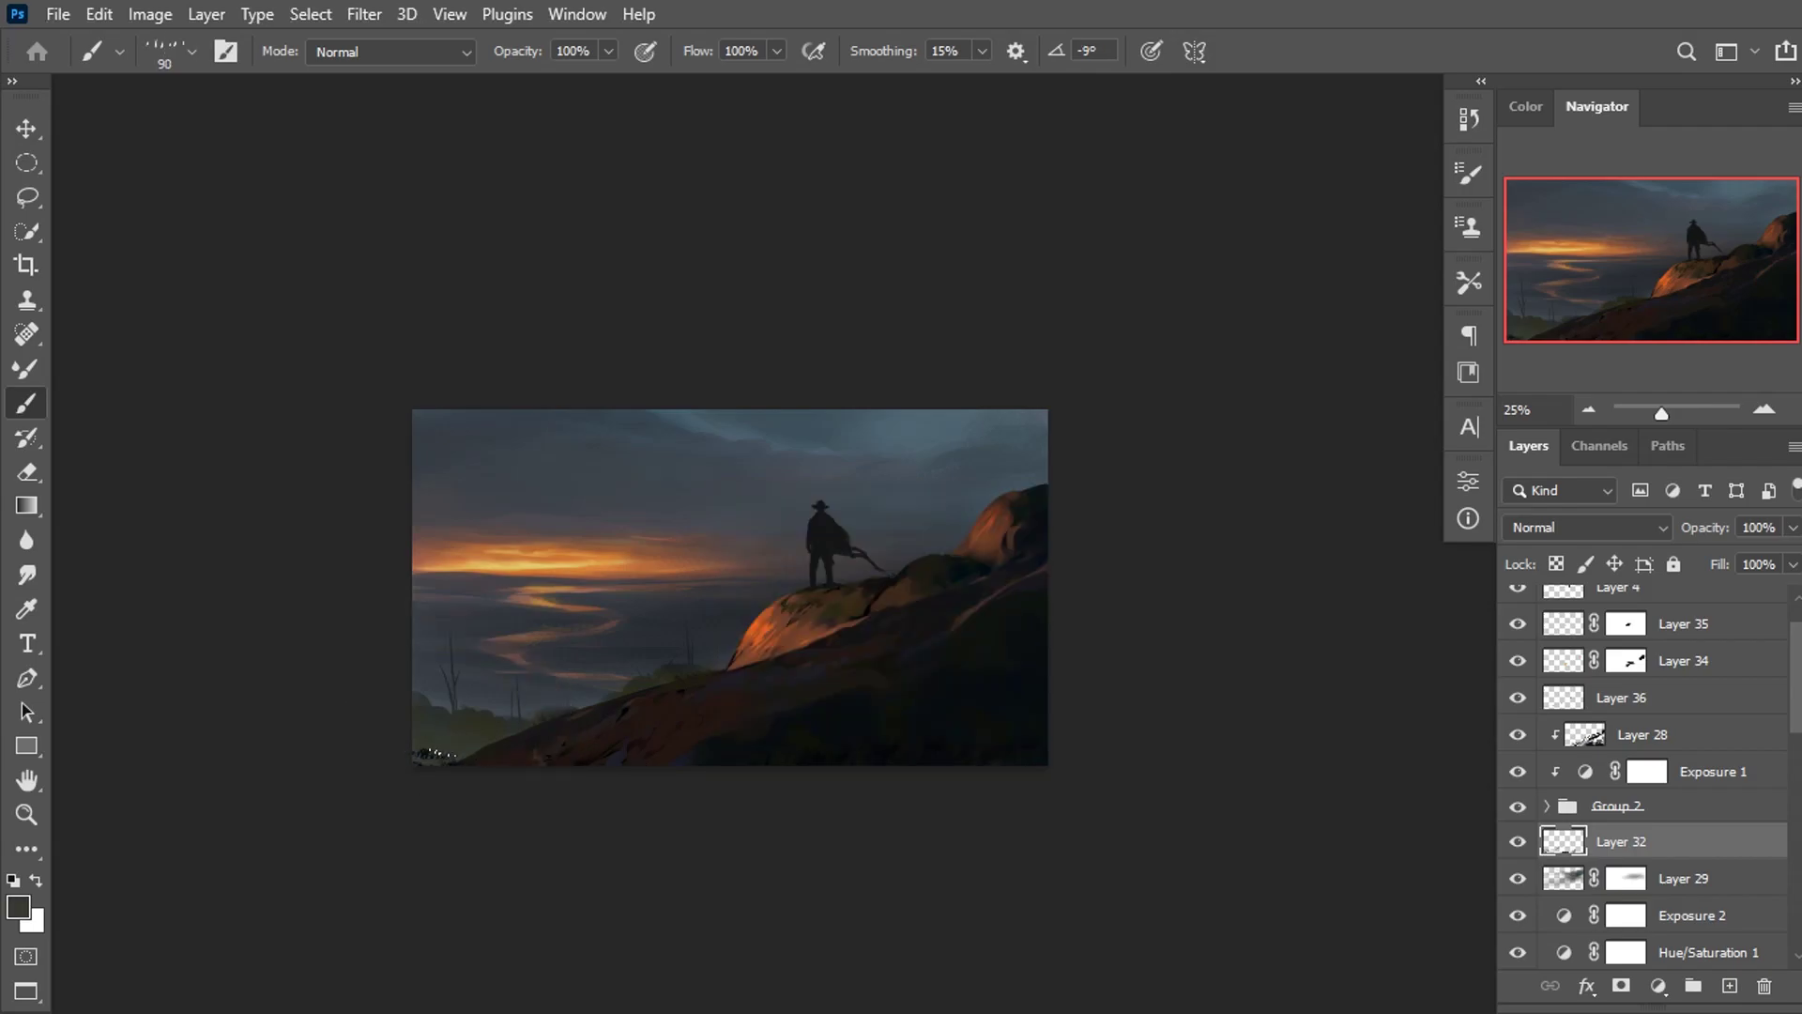
scroll(767, 602, up, 2)
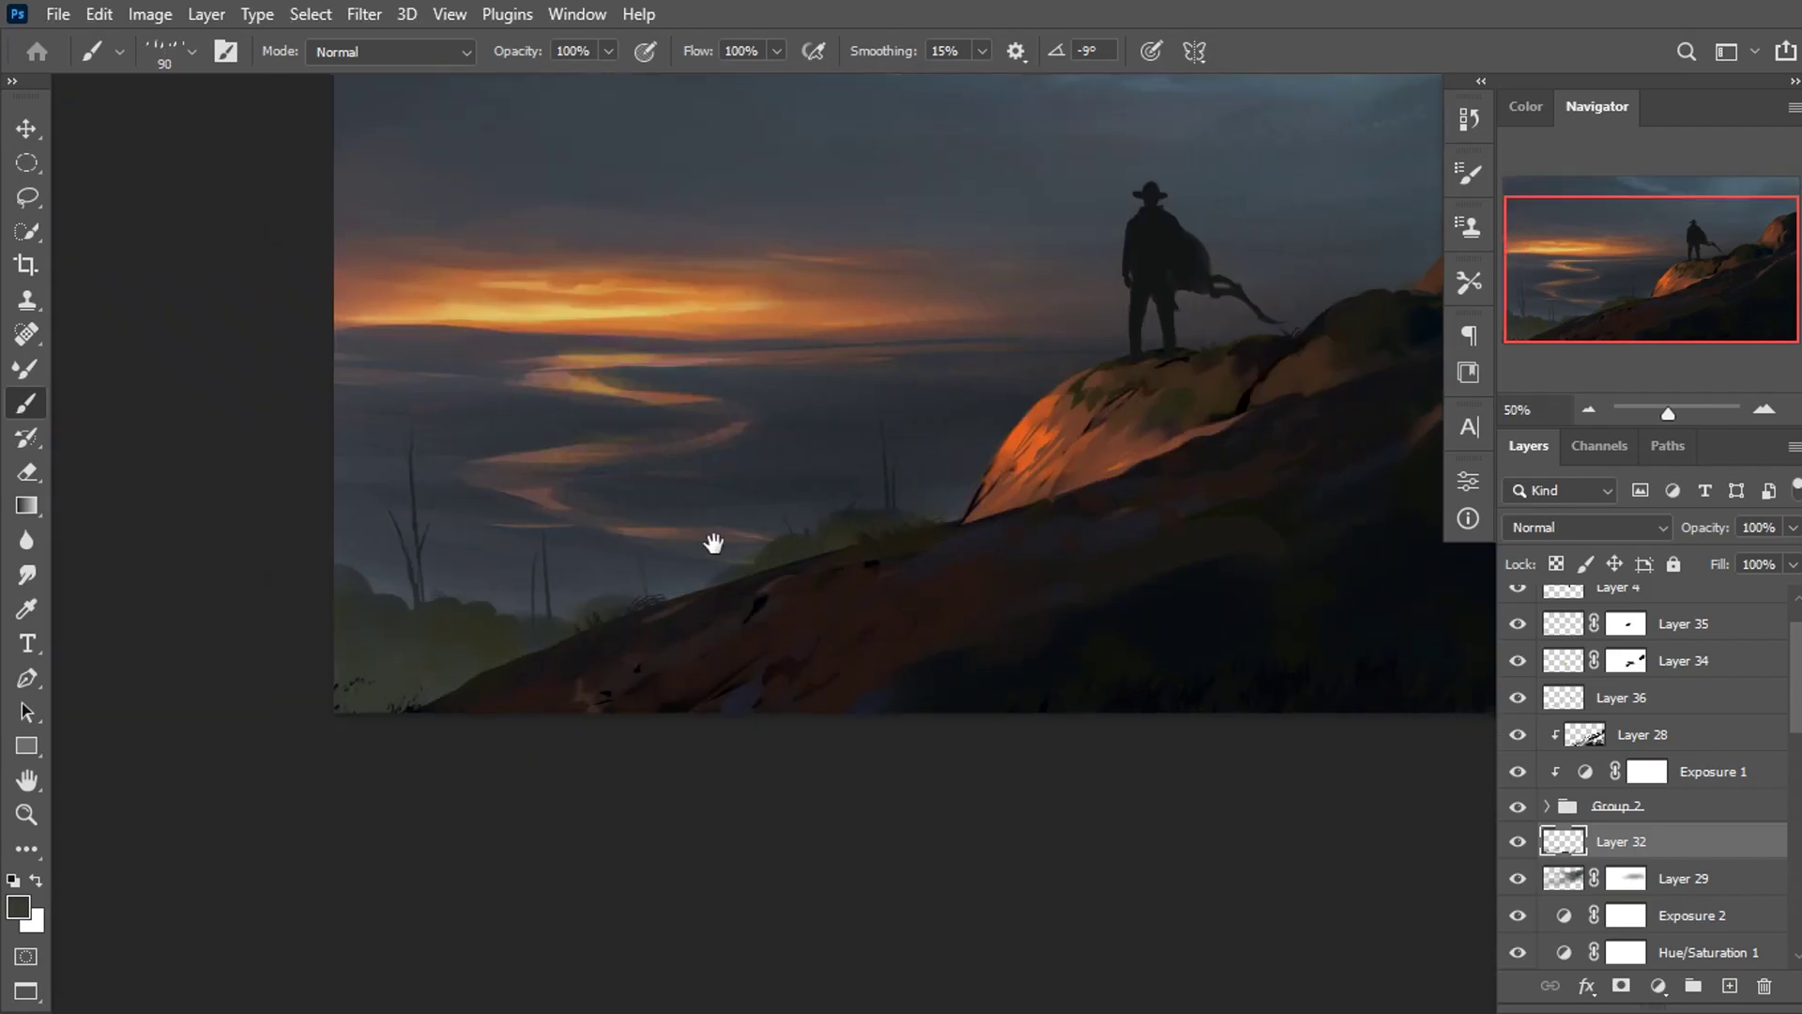
Paint leafy foliage in the lower-left corner with brush 26, sampling the bushes' green.
right_click(580, 495)
drag(1164, 817, 1162, 717)
click(995, 726)
click(369, 682)
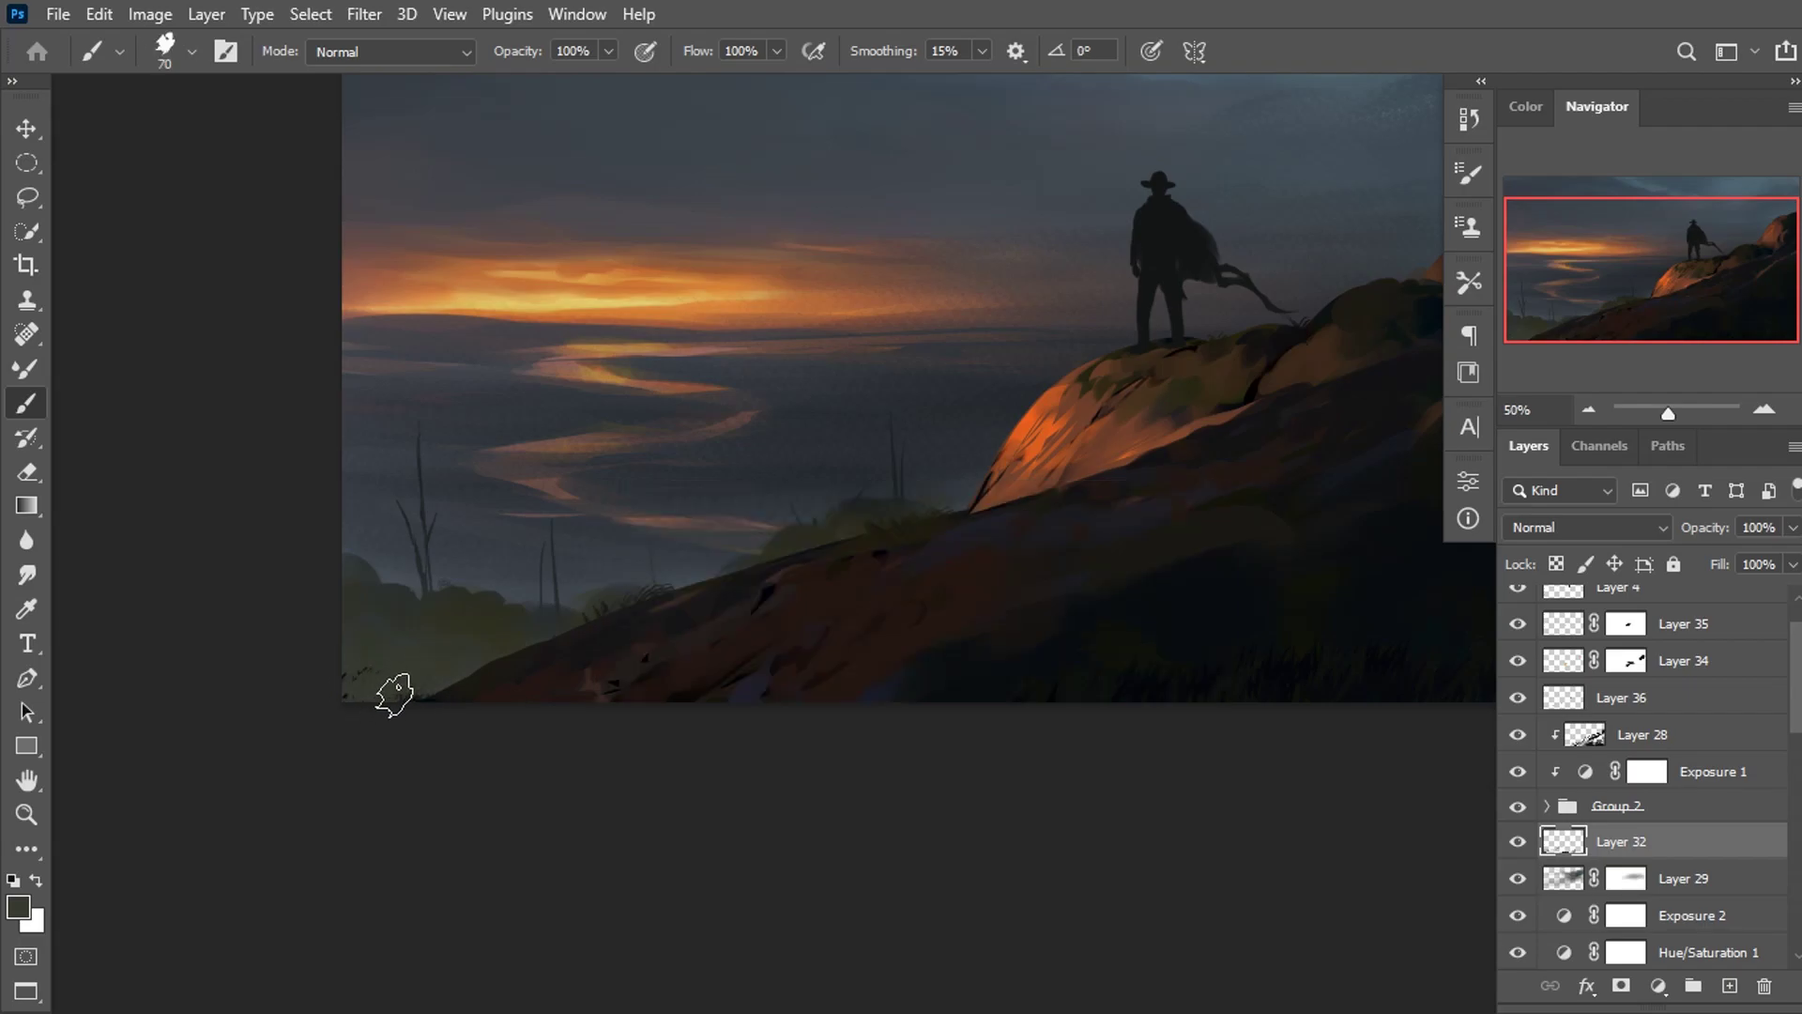
mouse_move(427, 676)
mouse_down()
mouse_move(324, 668)
mouse_move(338, 627)
mouse_up()
alt+click(372, 692)
alt+click(362, 664)
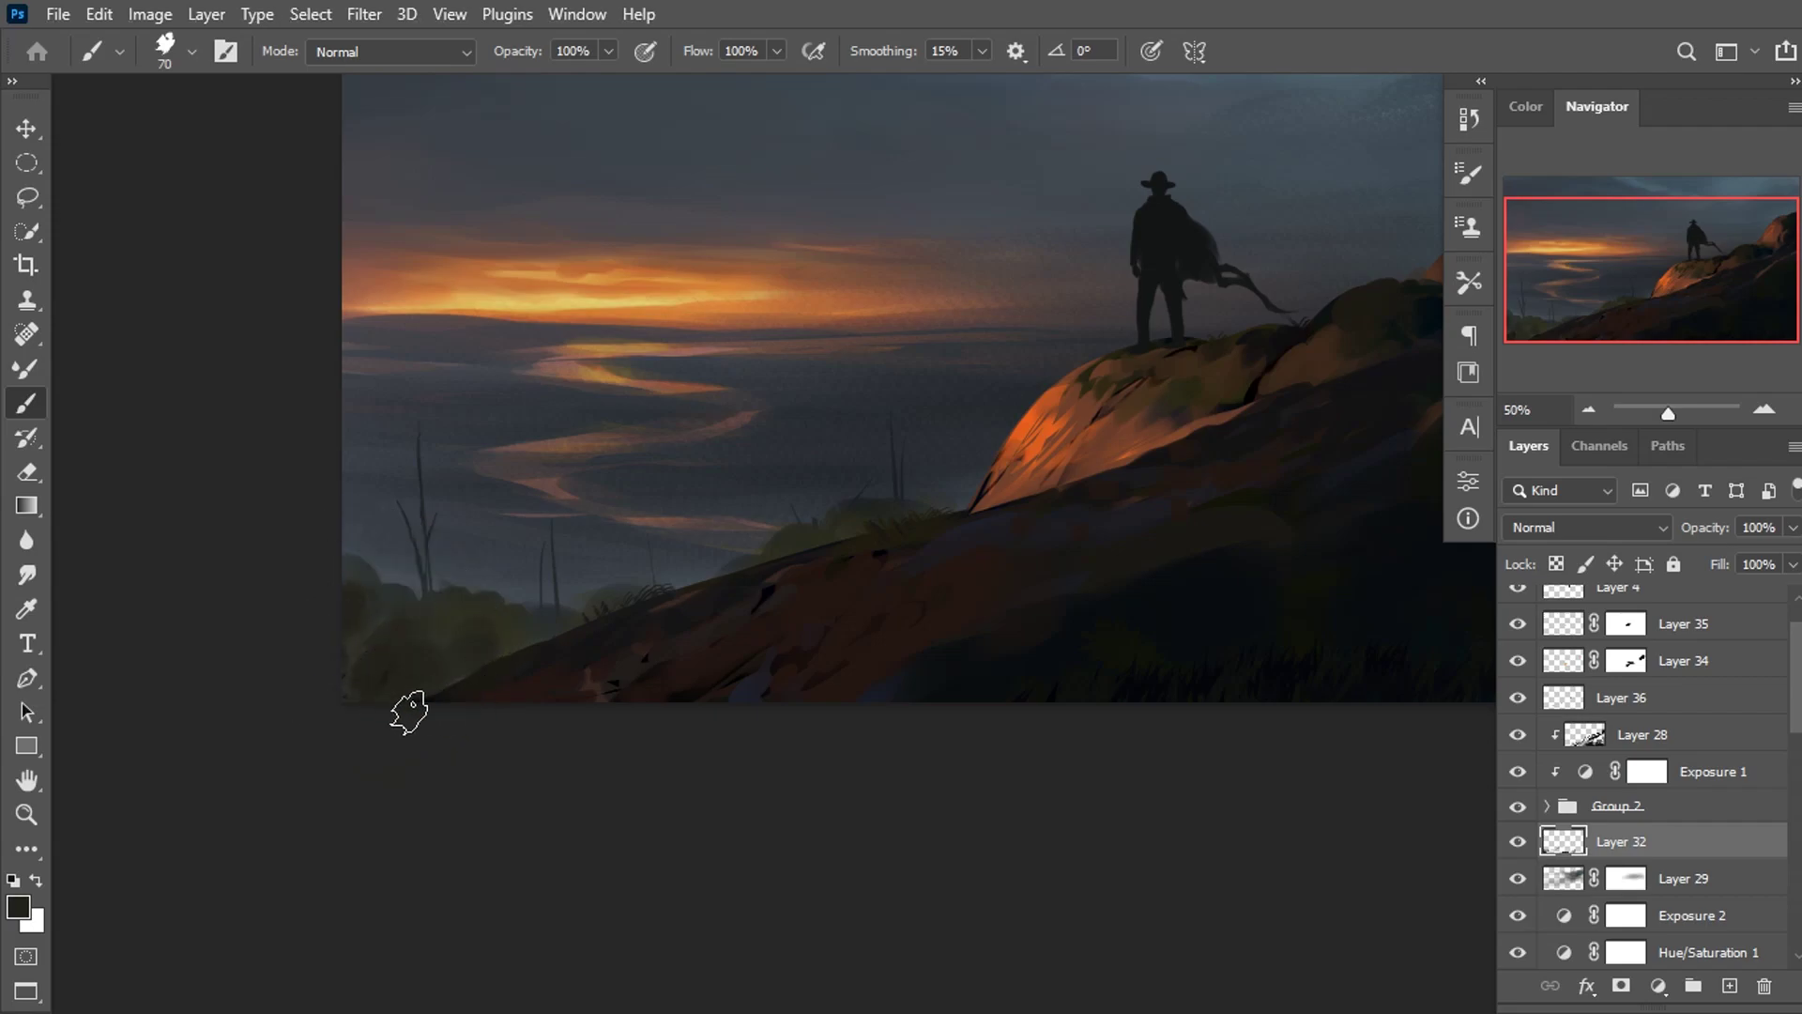
Shift the view left and toggle Layer 29's visibility to compare.
scroll(973, 539, down, 3)
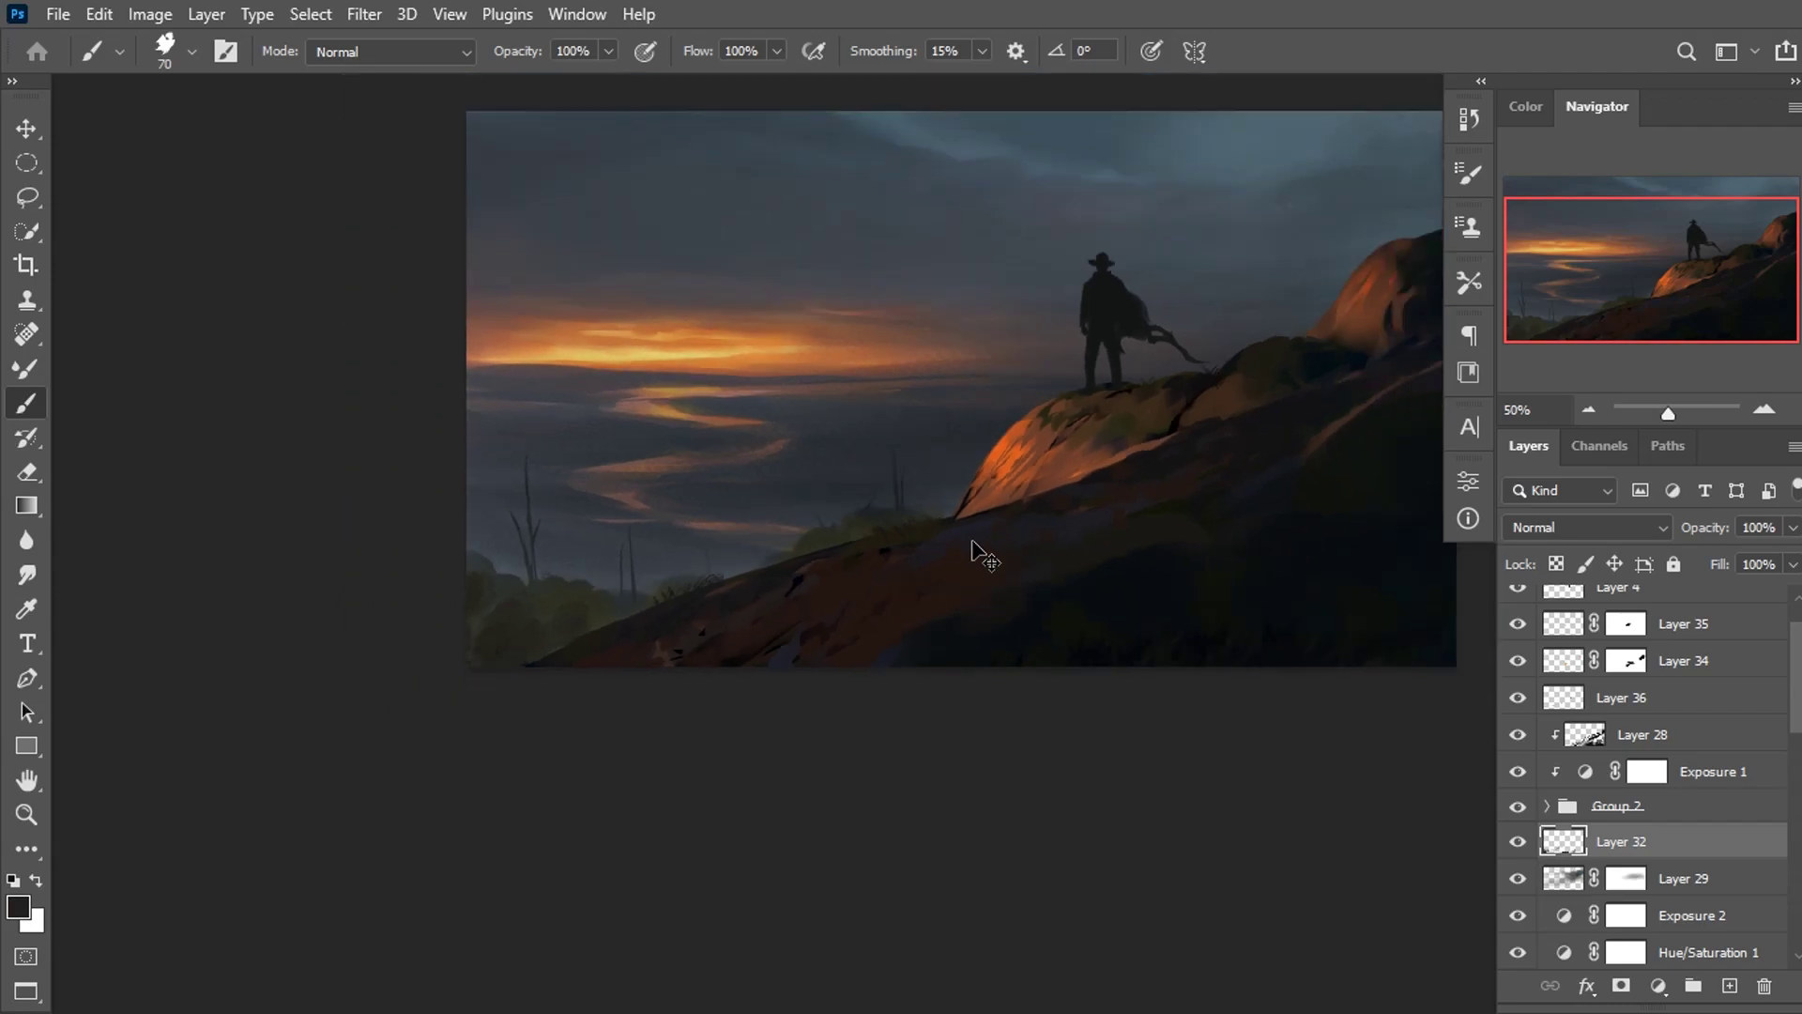
scroll(976, 535, up, 3)
mouse_move(588, 530)
mouse_down()
mouse_move(314, 530)
mouse_move(266, 553)
mouse_up()
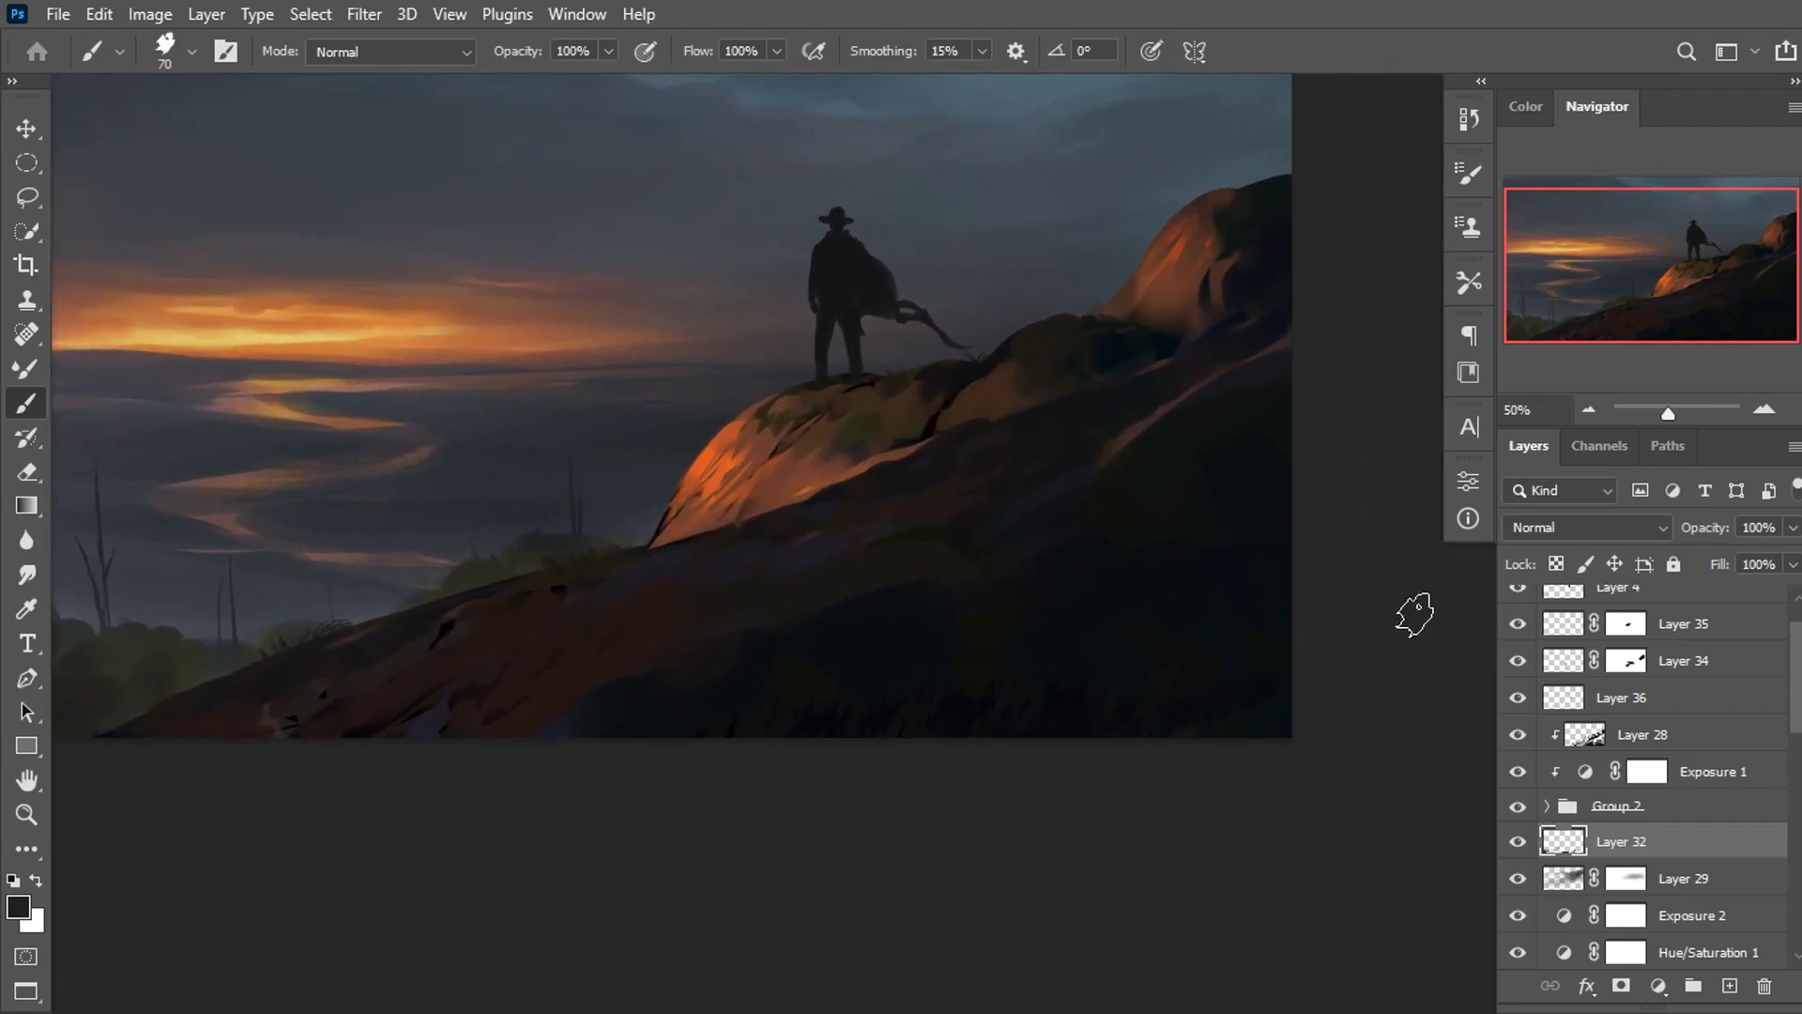
double_click(1517, 879)
Target Layer 29's mask and load the 125 px Brush texture 2 preset.
click(1619, 882)
right_click(548, 435)
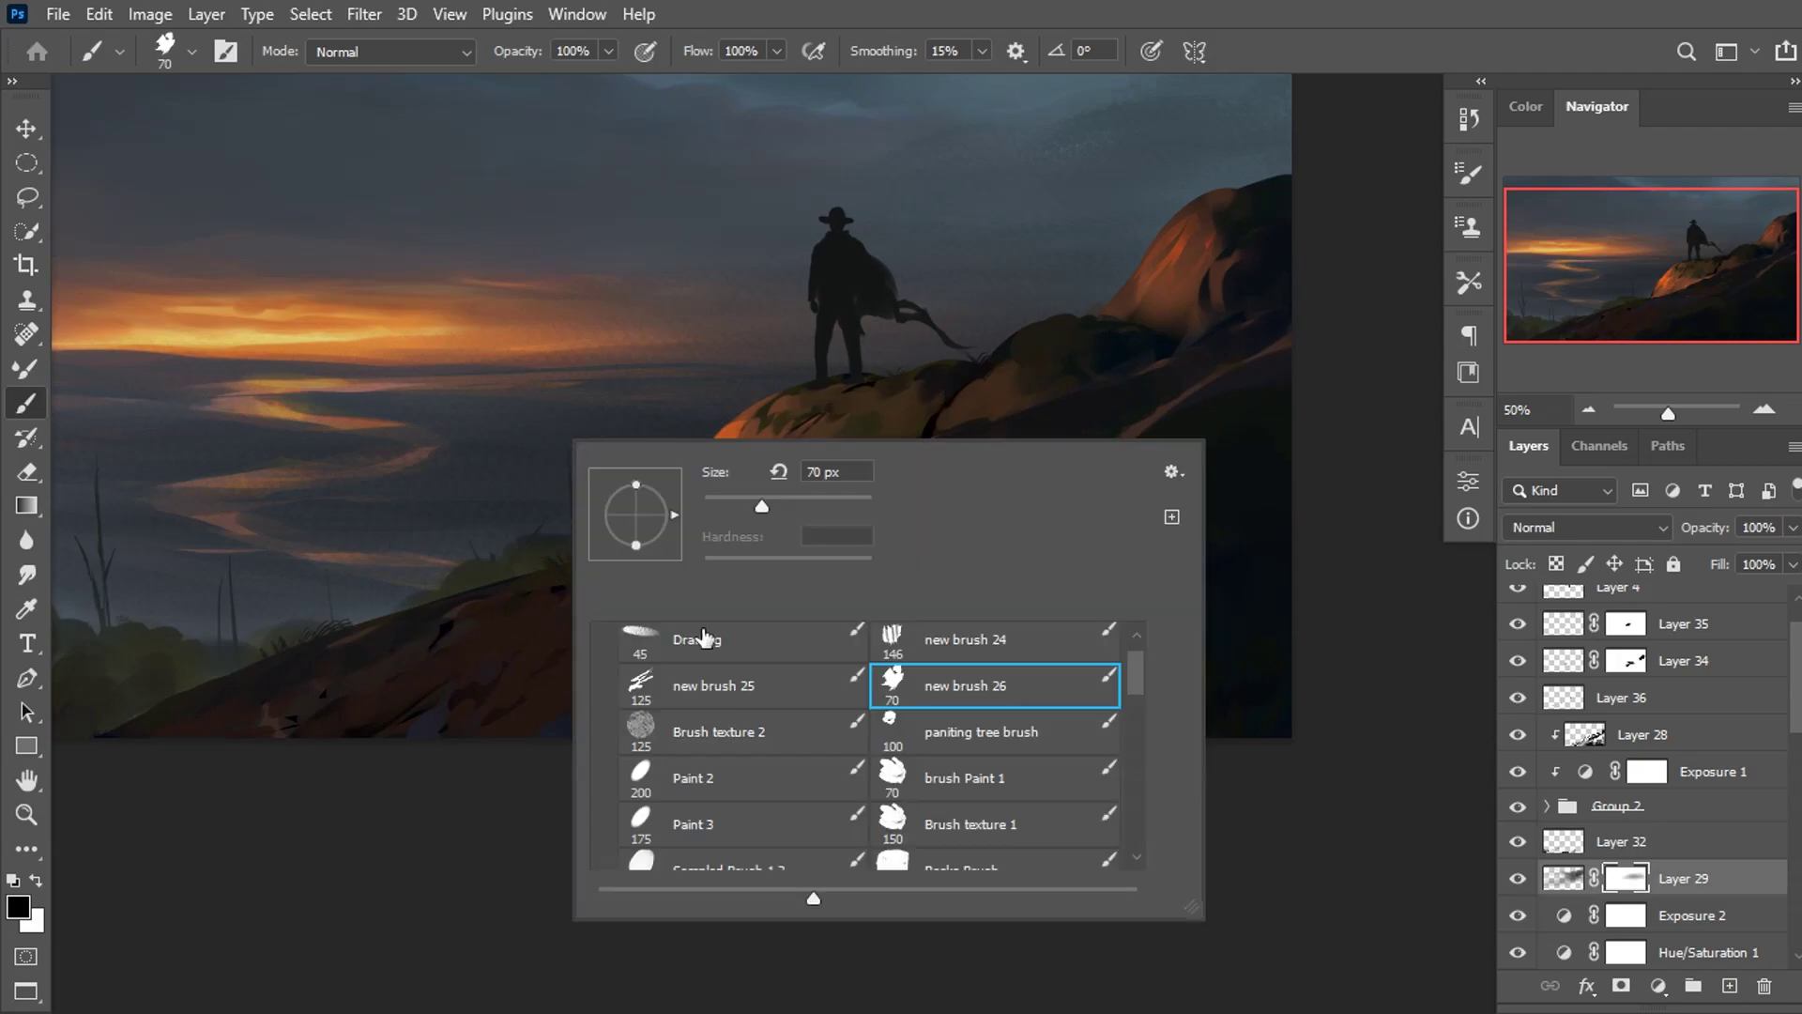
double_click(741, 746)
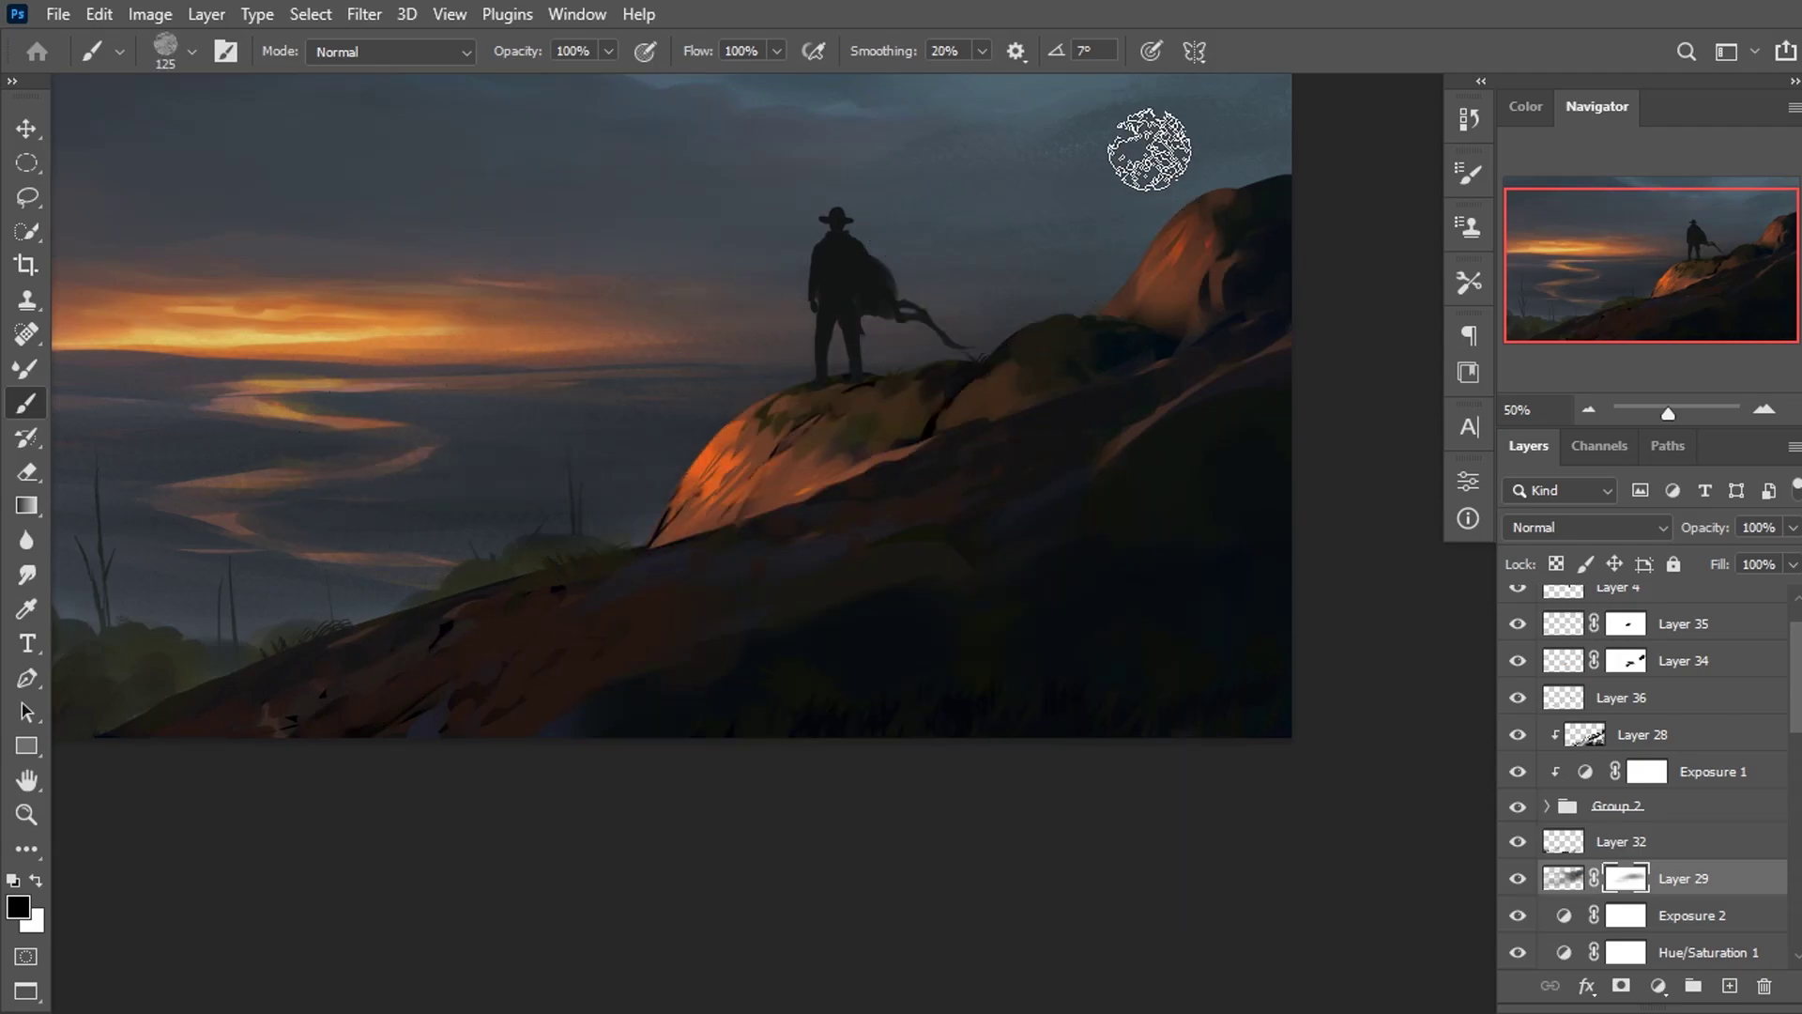
scroll(338, 469, left, 5)
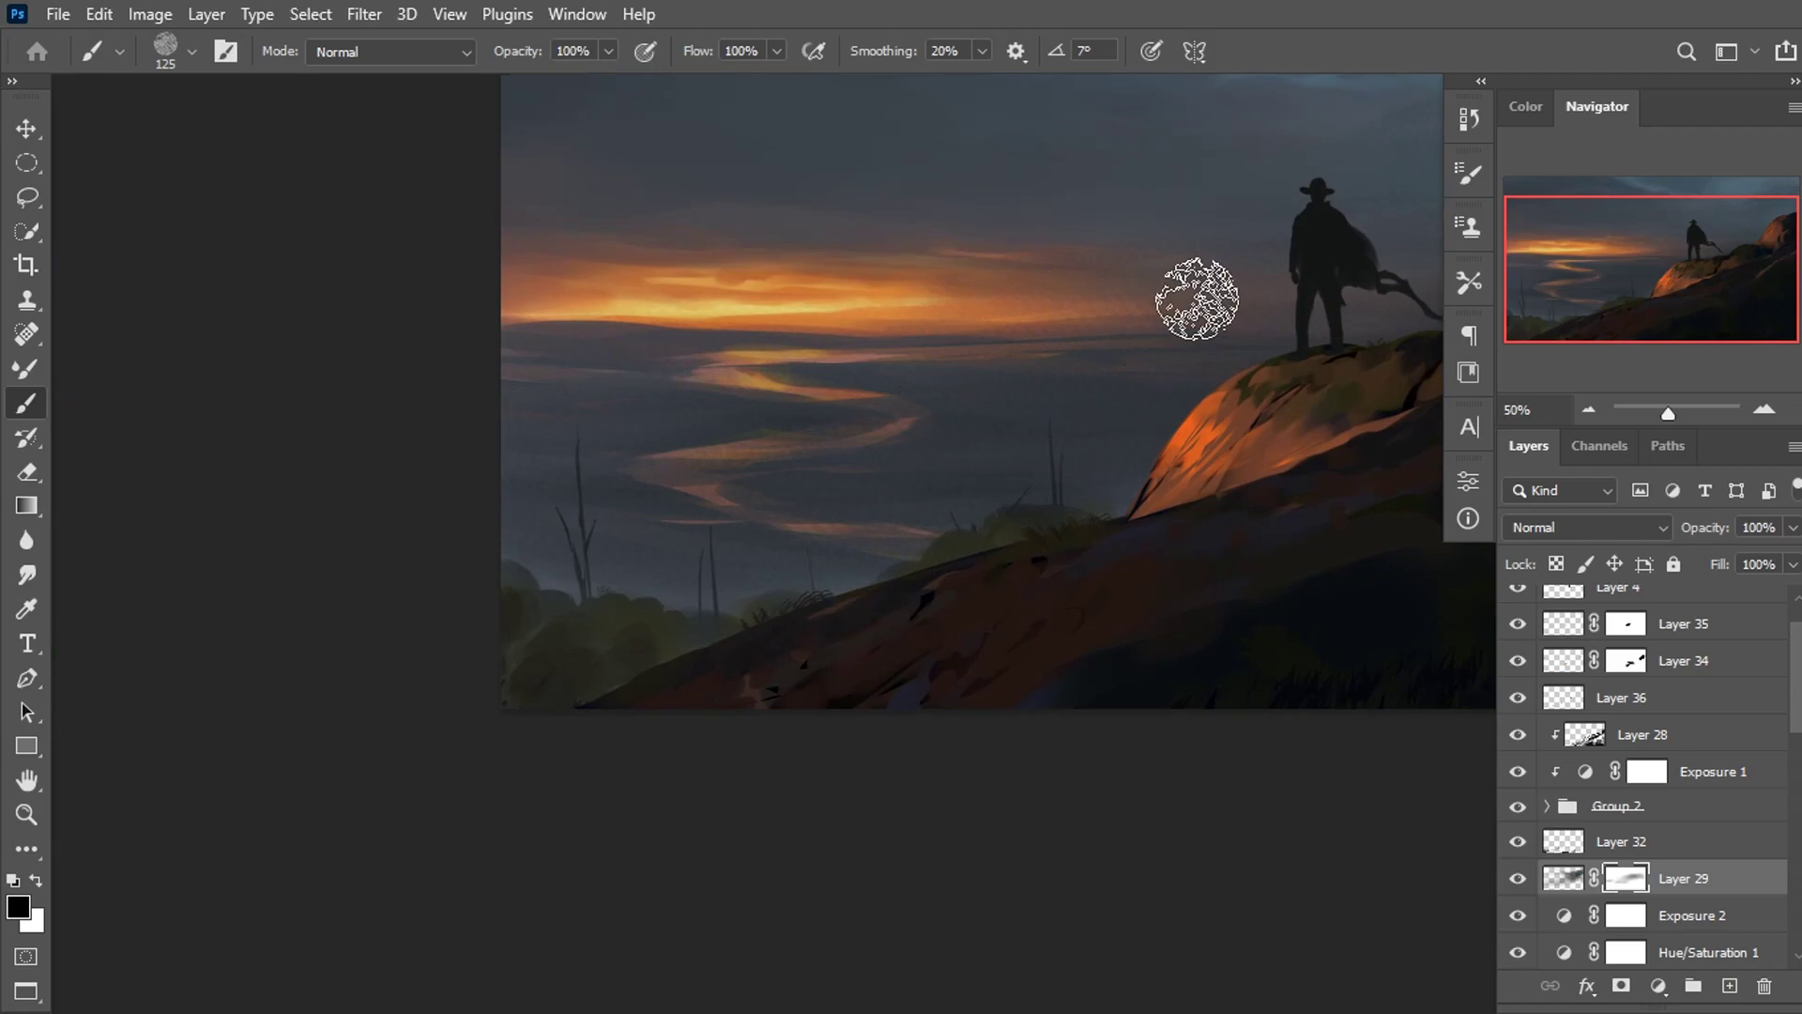
scroll(986, 314, right, 5)
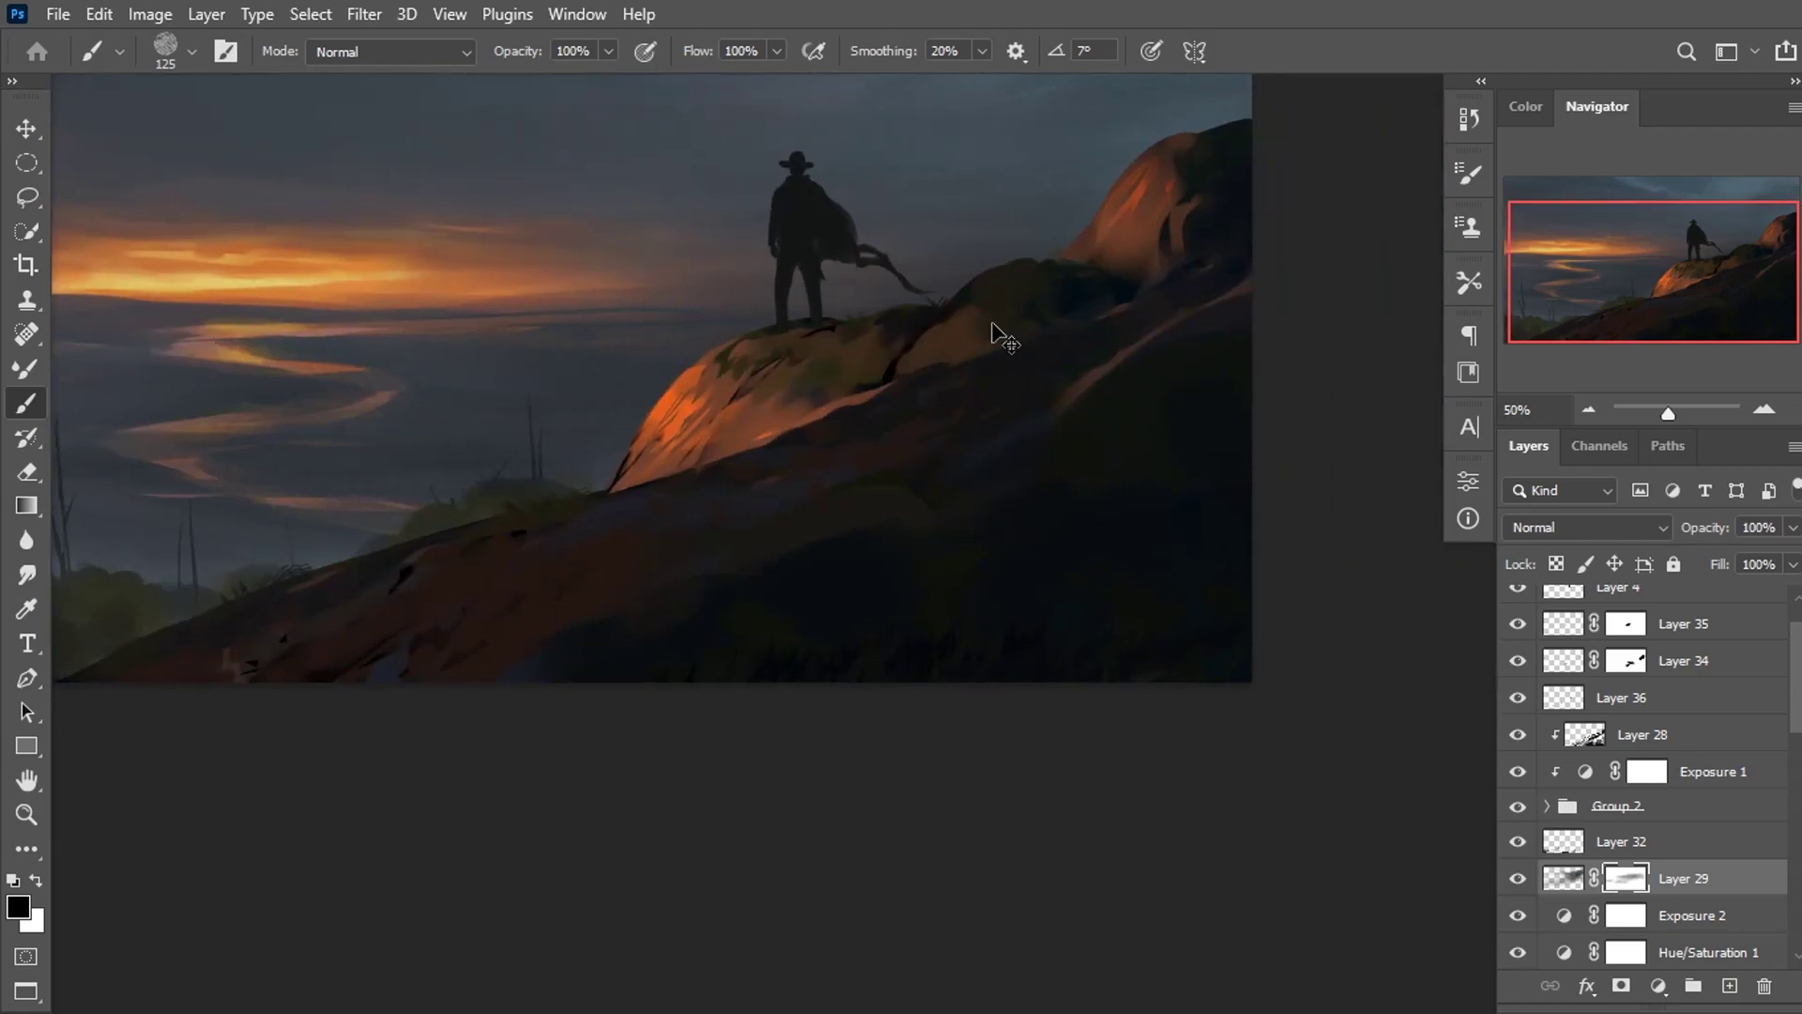
scroll(993, 333, down, 2)
scroll(422, 627, up, 2)
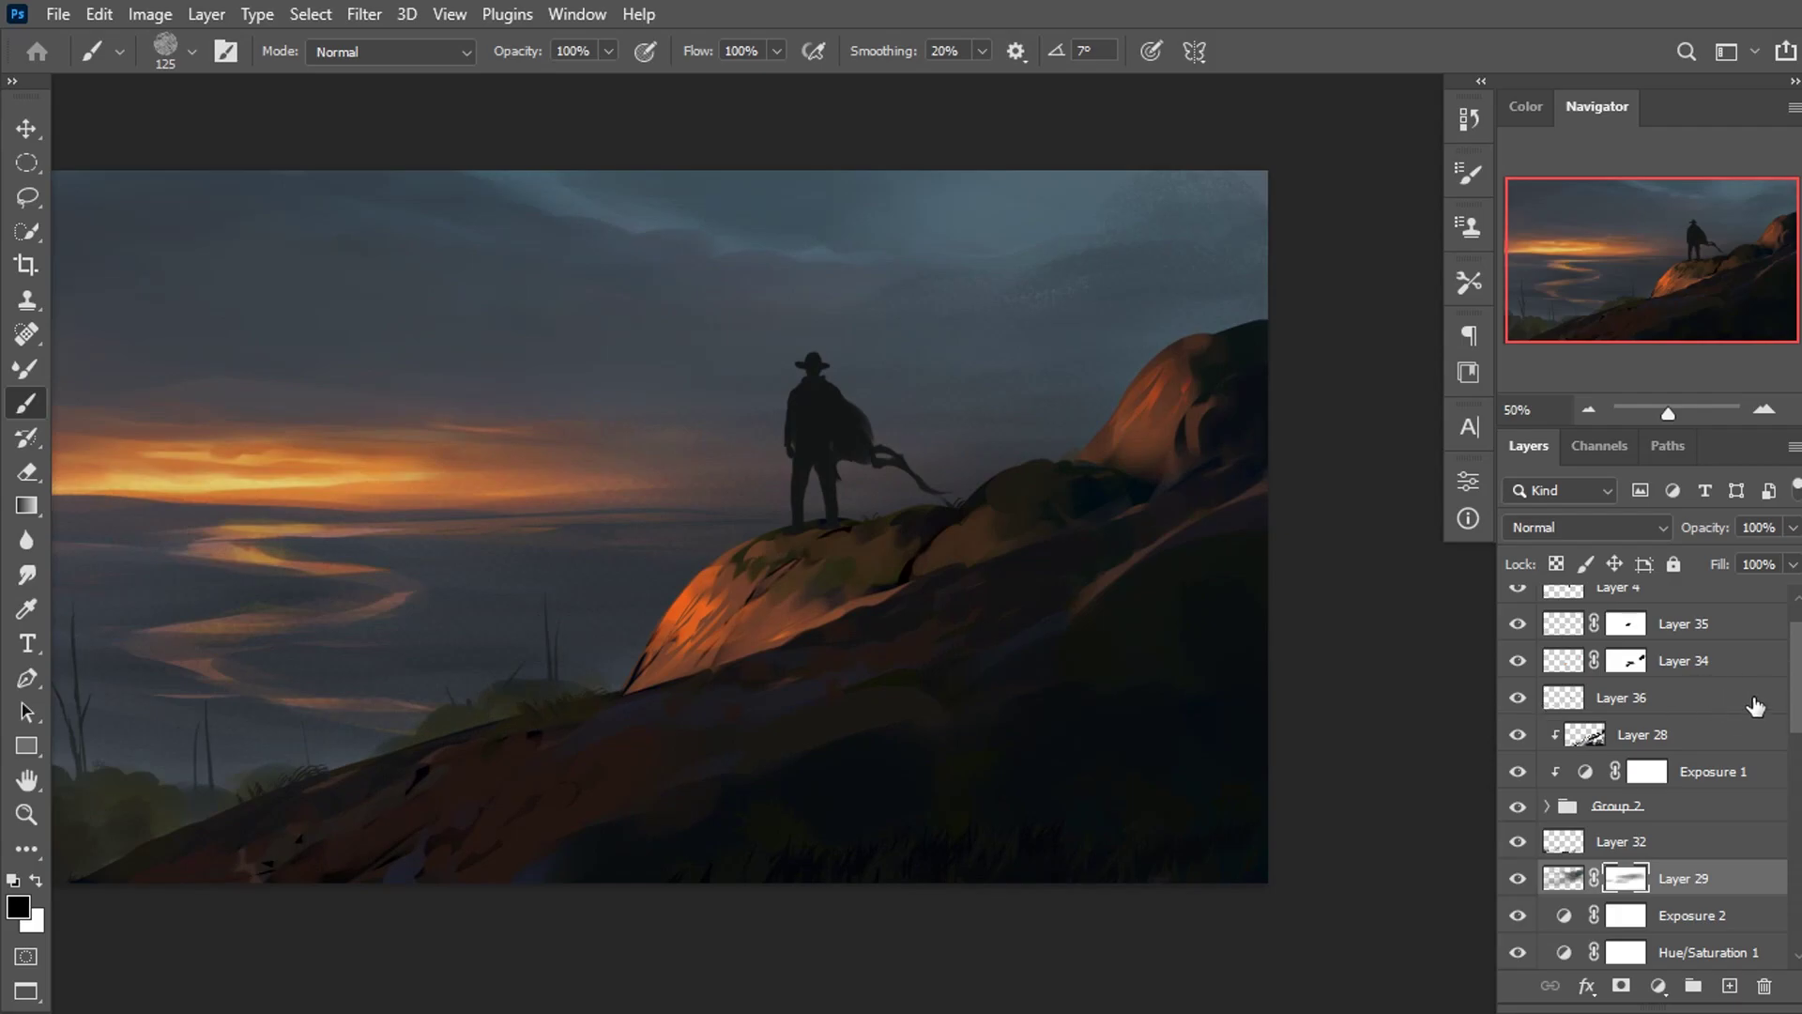
drag(1798, 705, 1798, 692)
Add Layer 37 above the cowboy's Layer 4 and clip it to Layer 4.
click(1661, 648)
click(1517, 642)
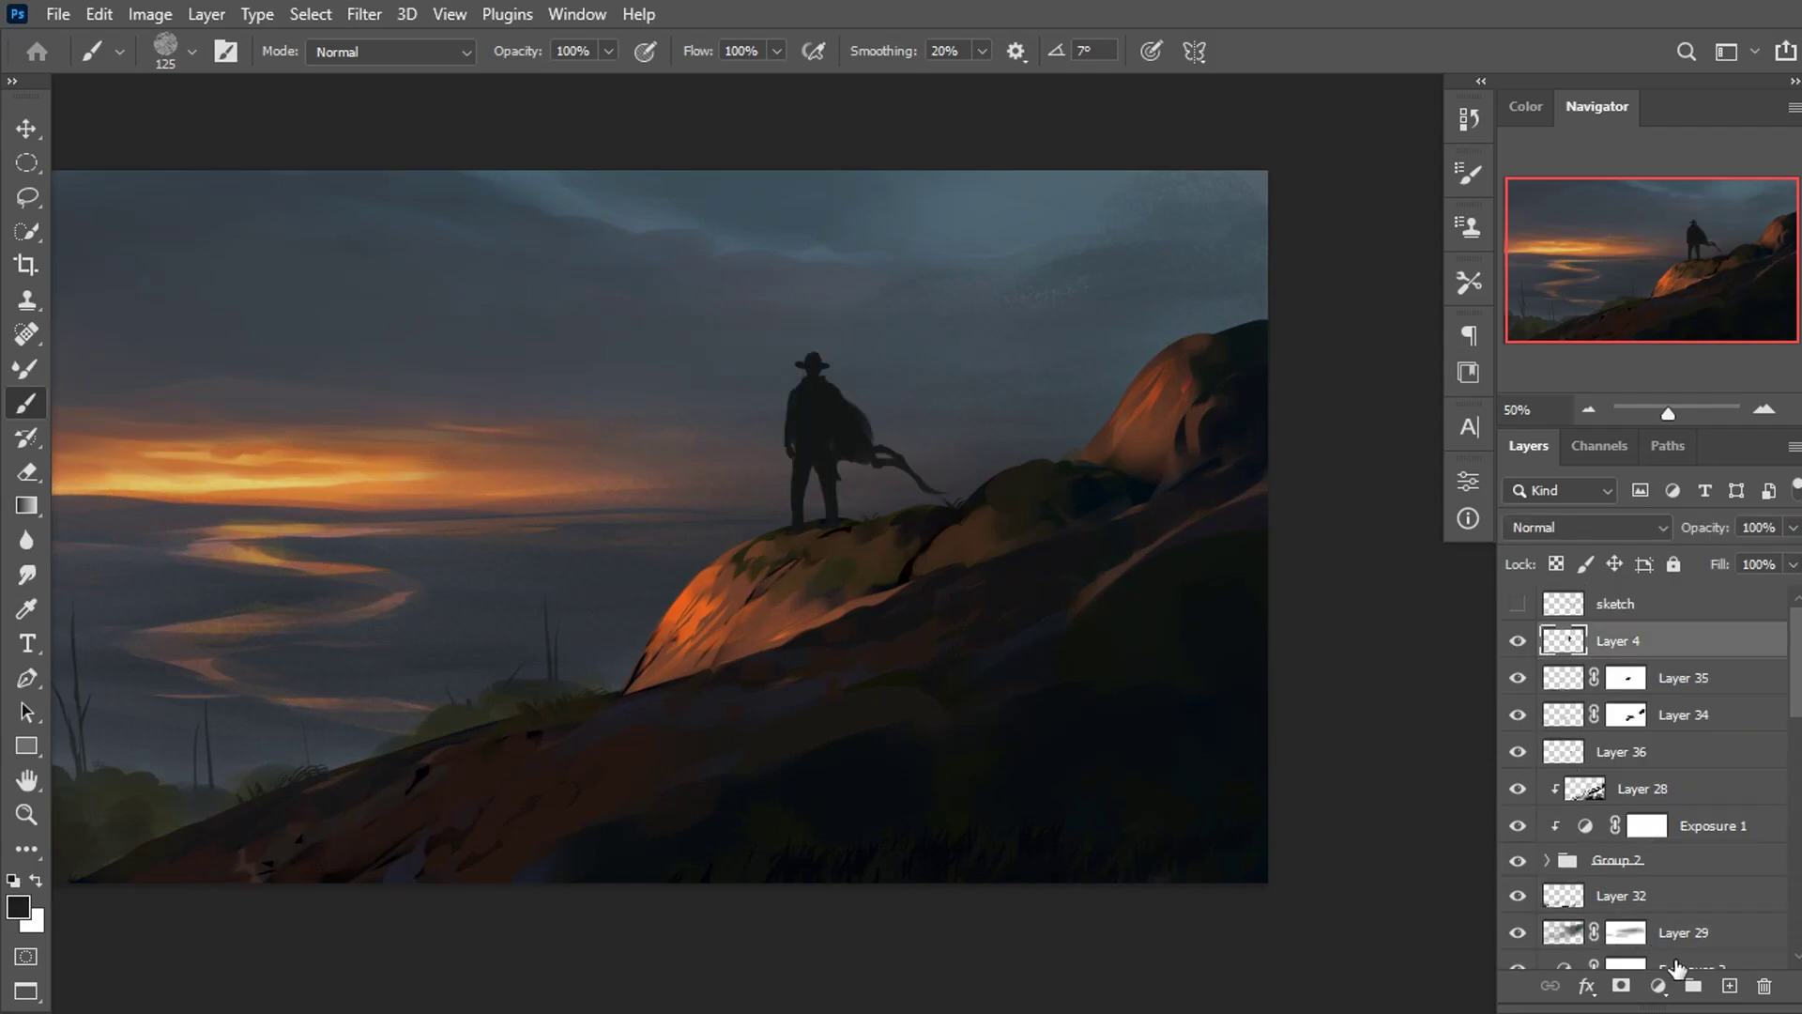
scroll(1652, 648, up, 1)
right_click(1652, 638)
click(1375, 506)
Load the Paint 2 brush tilted to 122° and sample dark tones near the cowboy.
right_click(918, 491)
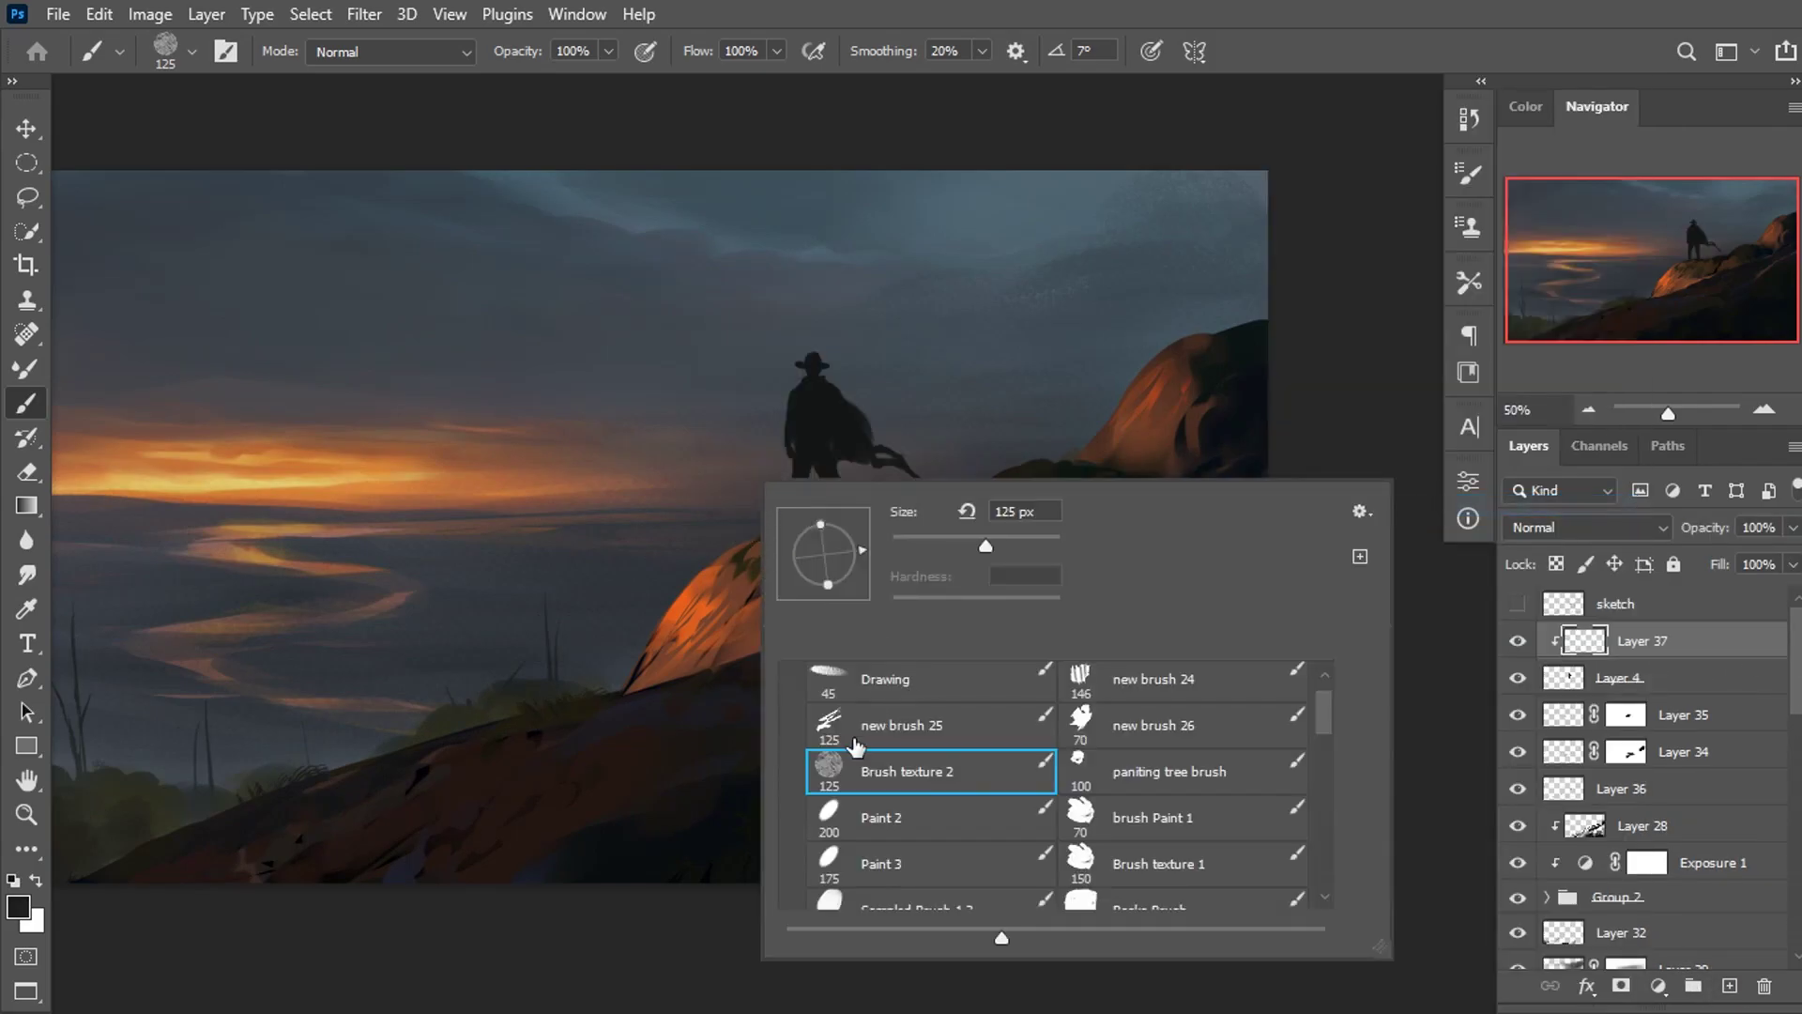
click(940, 836)
drag(847, 525, 805, 523)
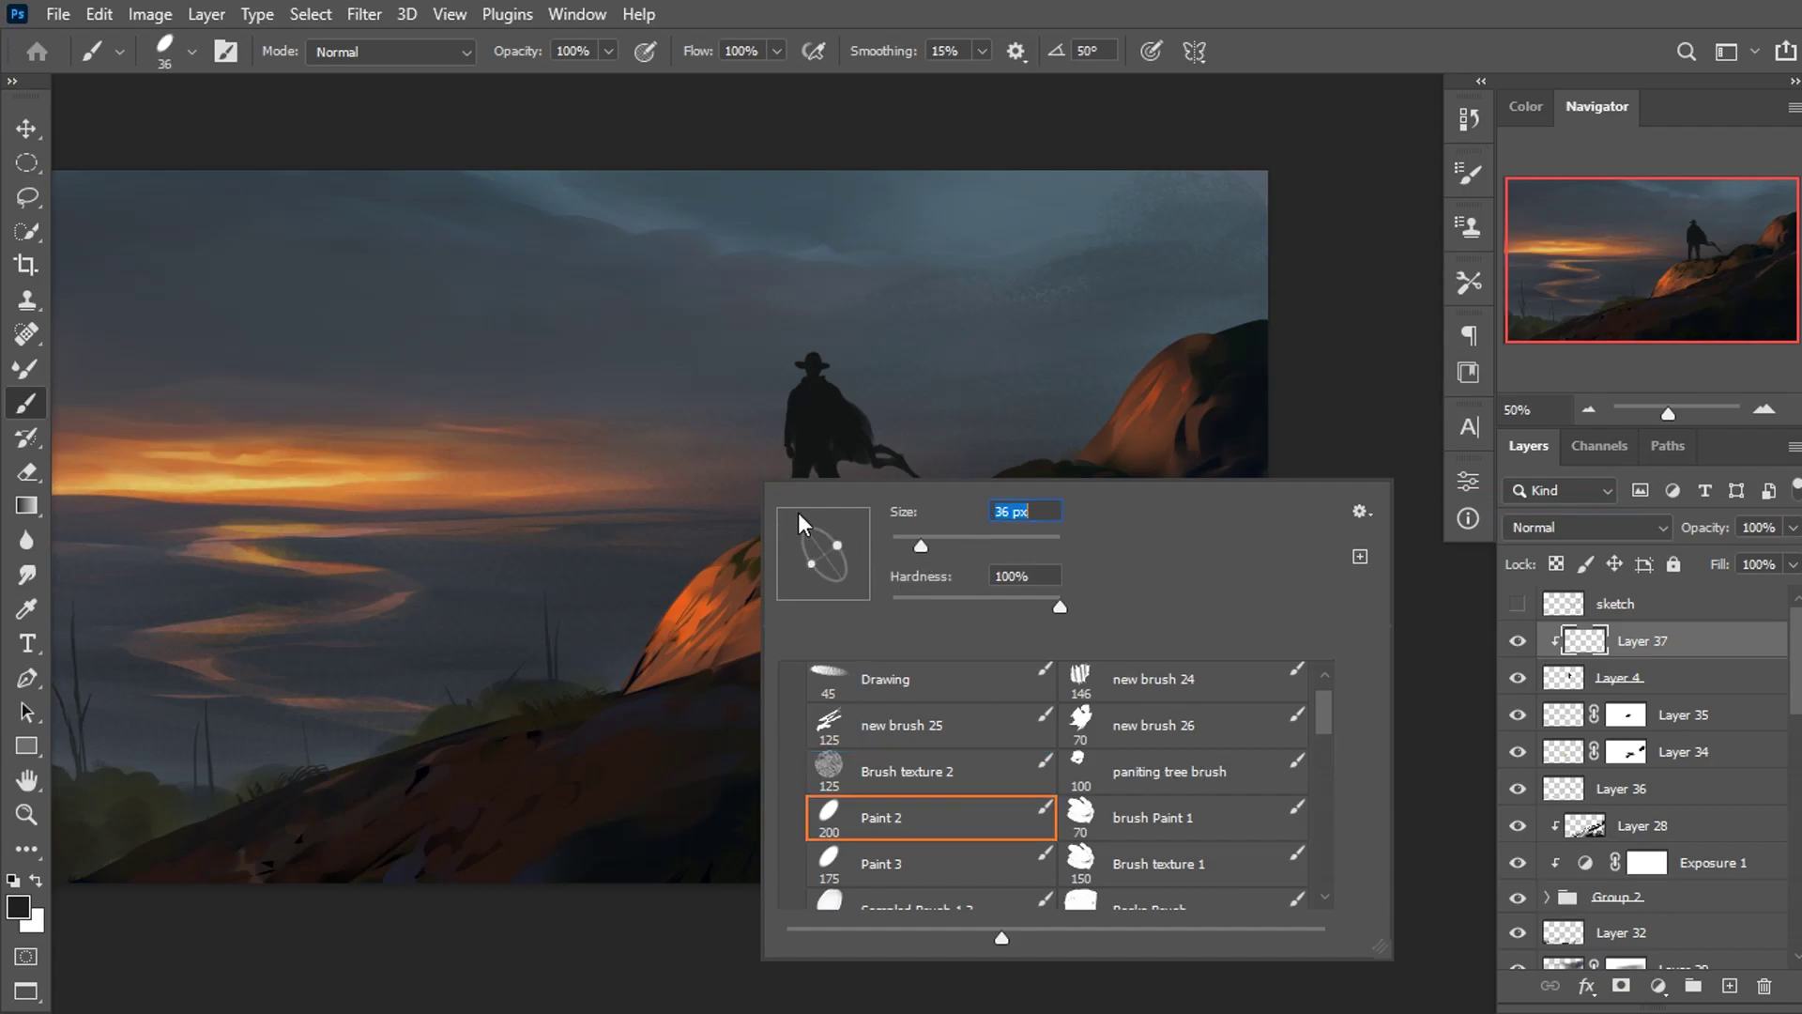
key(ctrl+1)
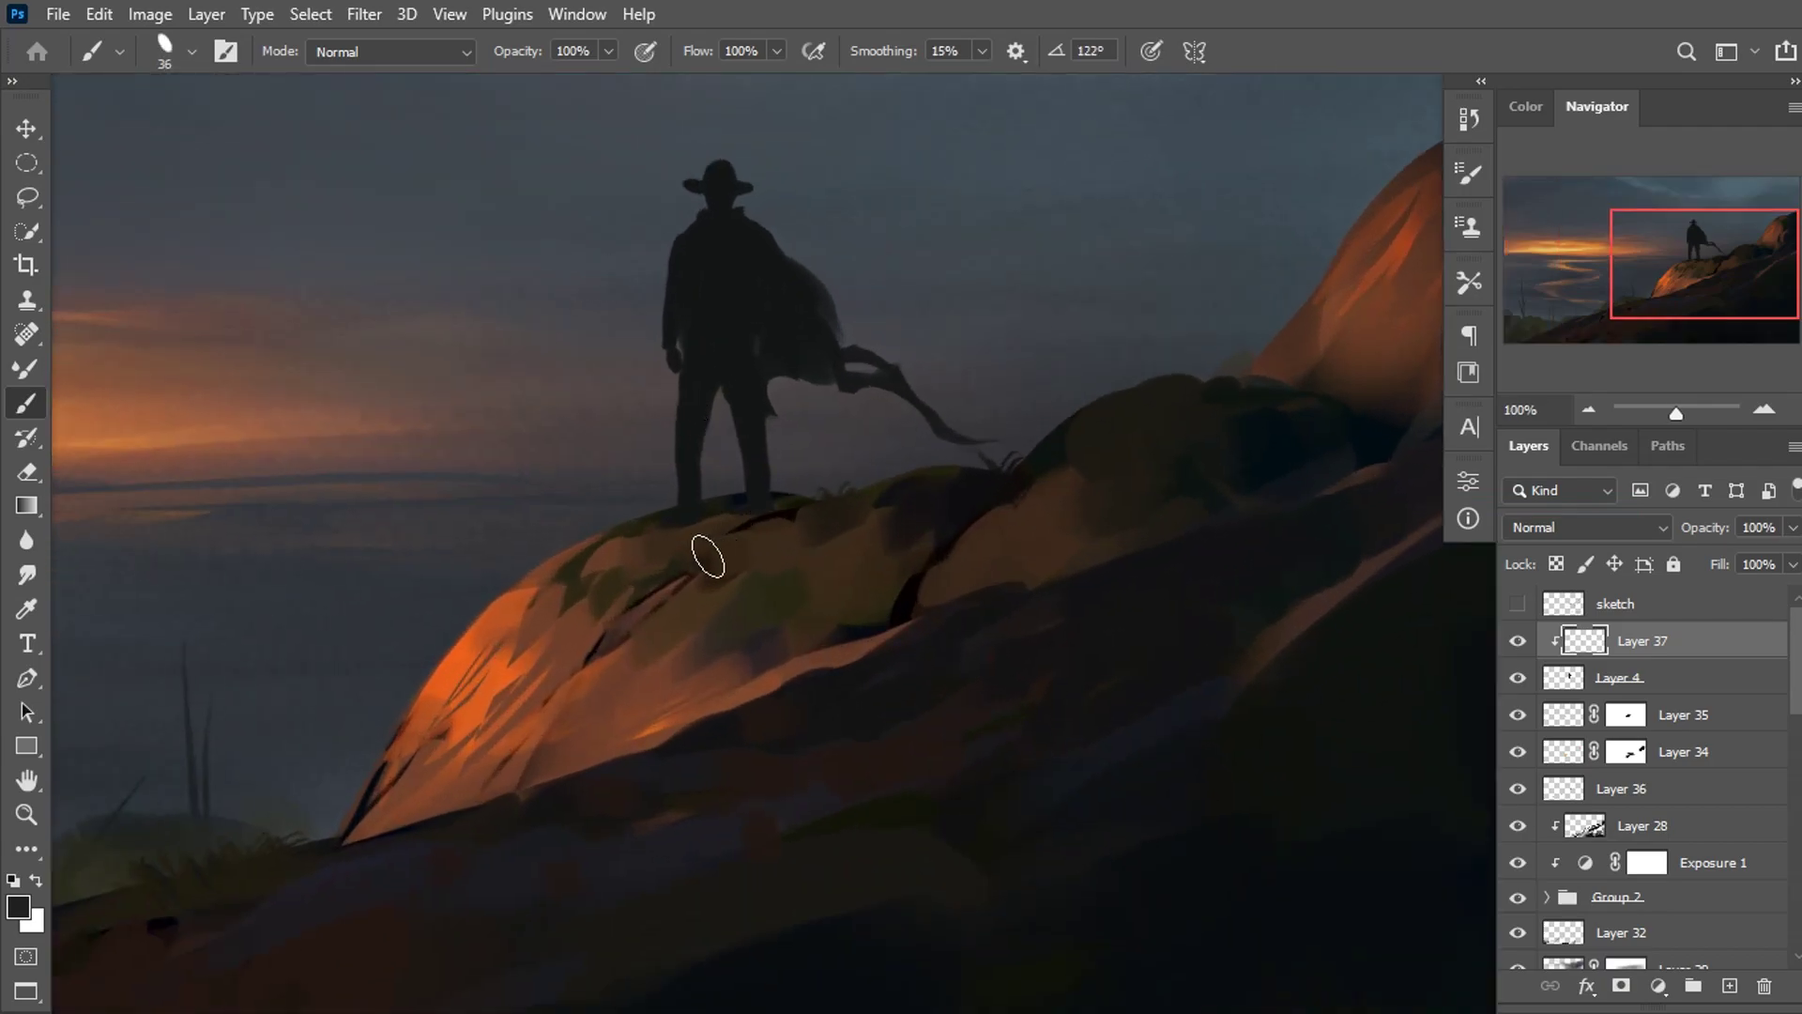
alt+click(691, 526)
alt+click(697, 526)
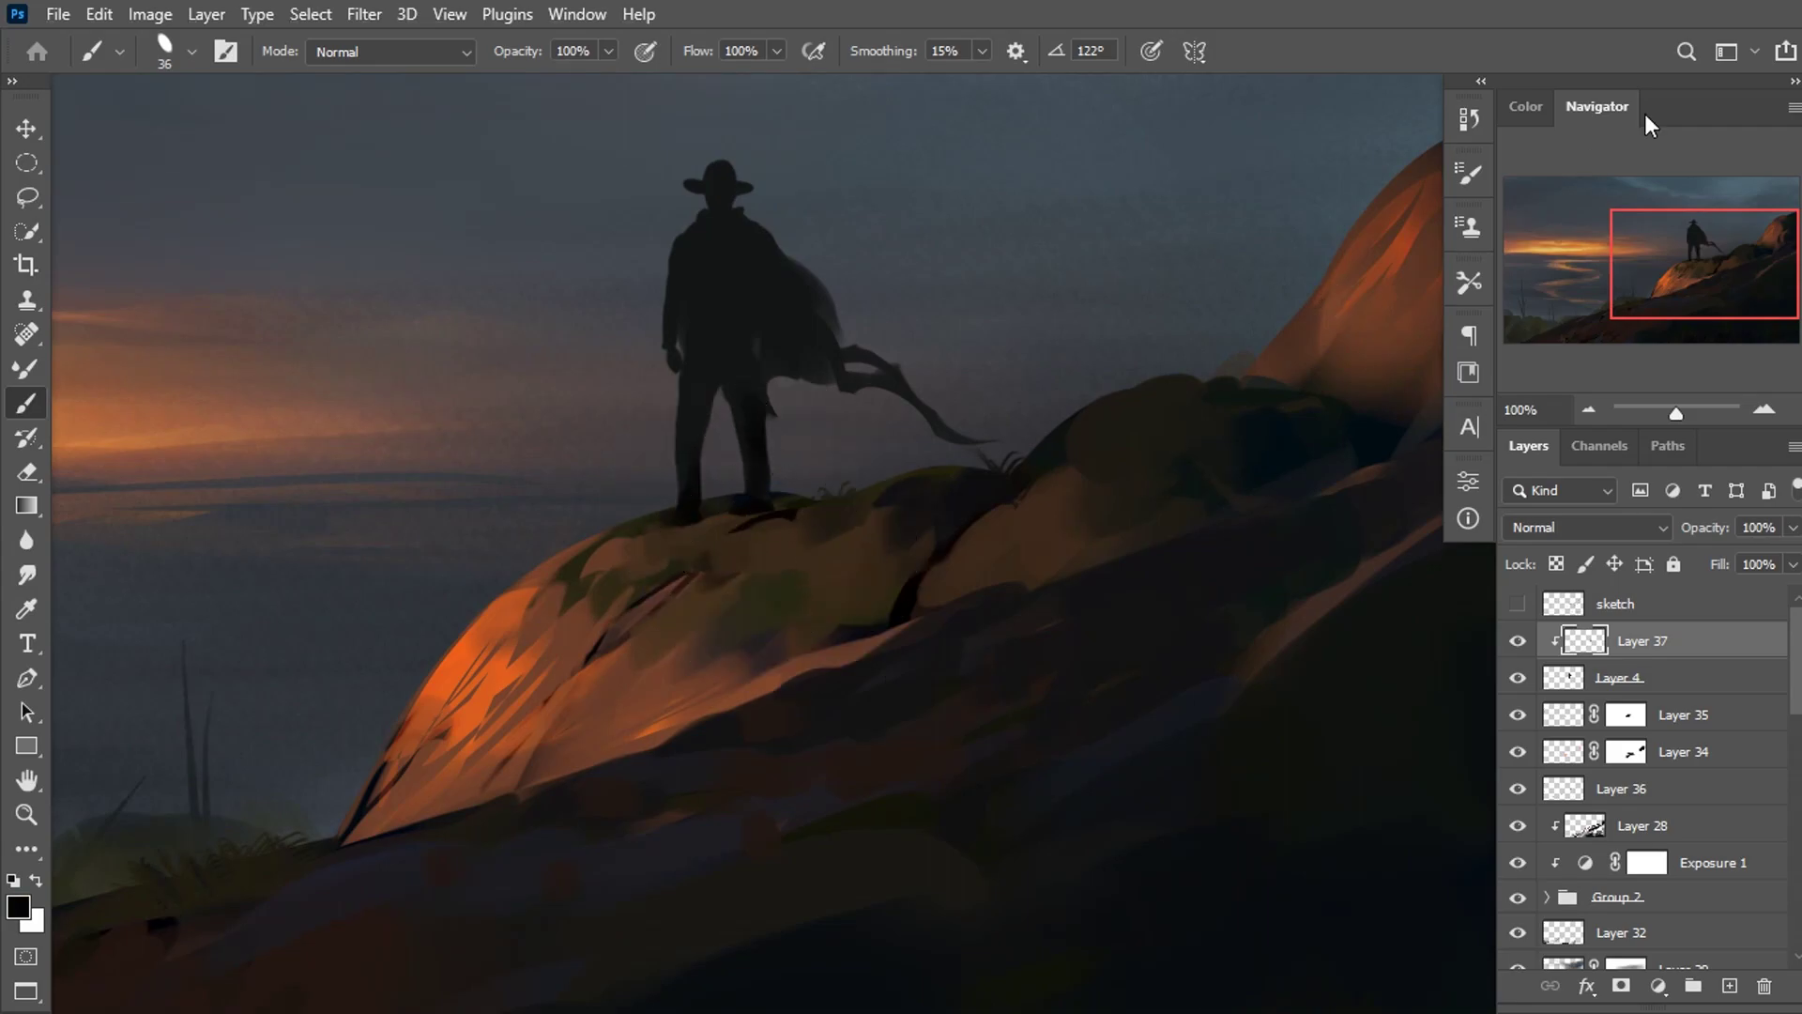
Zoom in on the cowboy's feet and pick dark blue-grey, leg and sky-blue colours.
key(ctrl+plus)
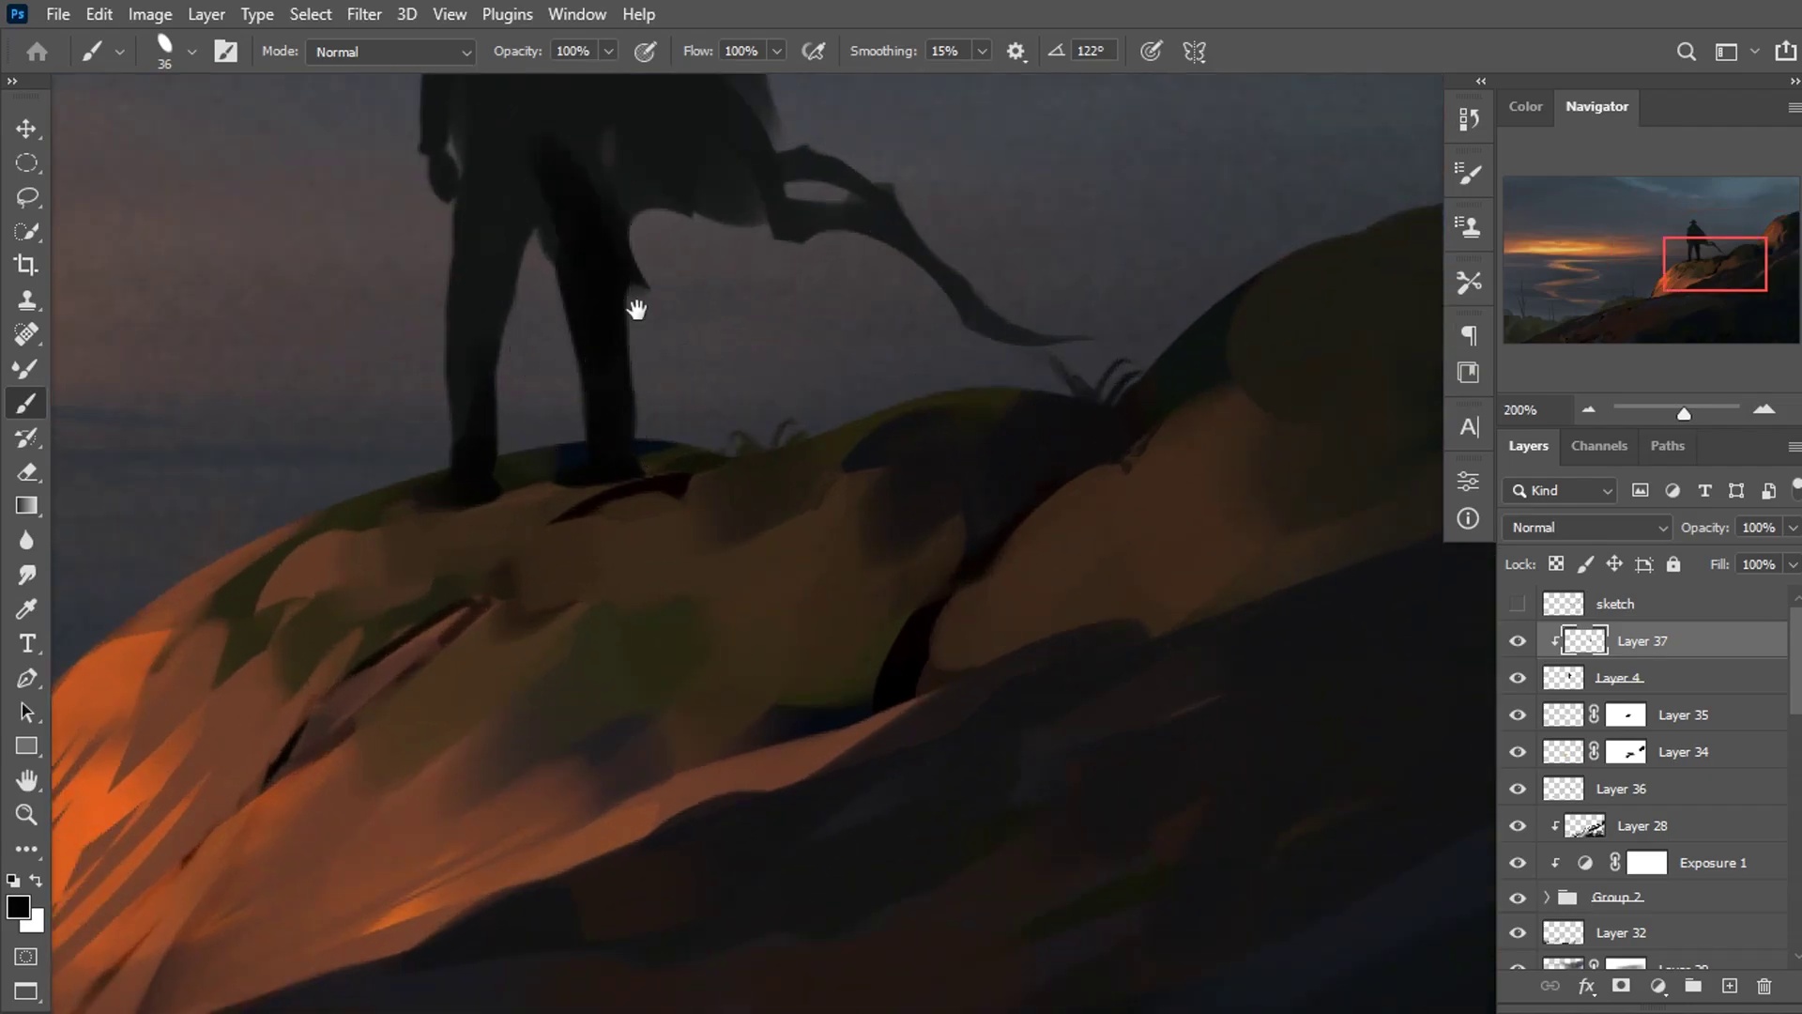
scroll(632, 301, up, 3)
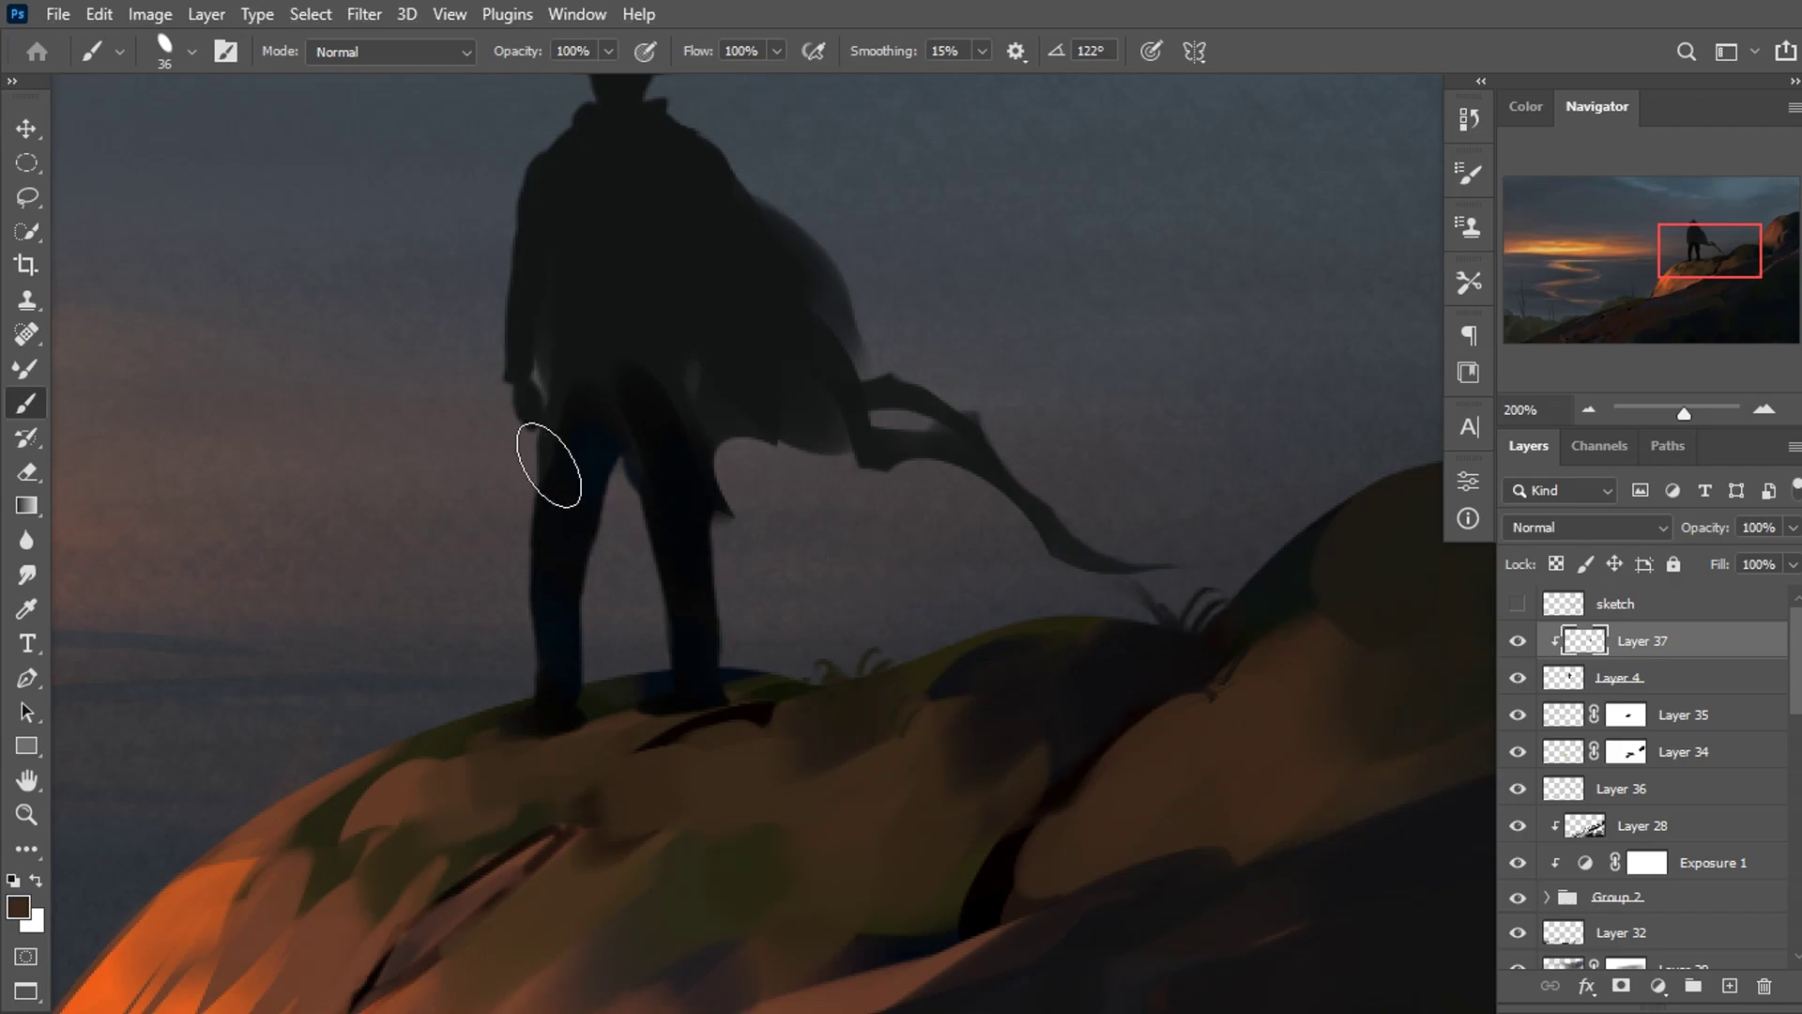
alt+click(564, 482)
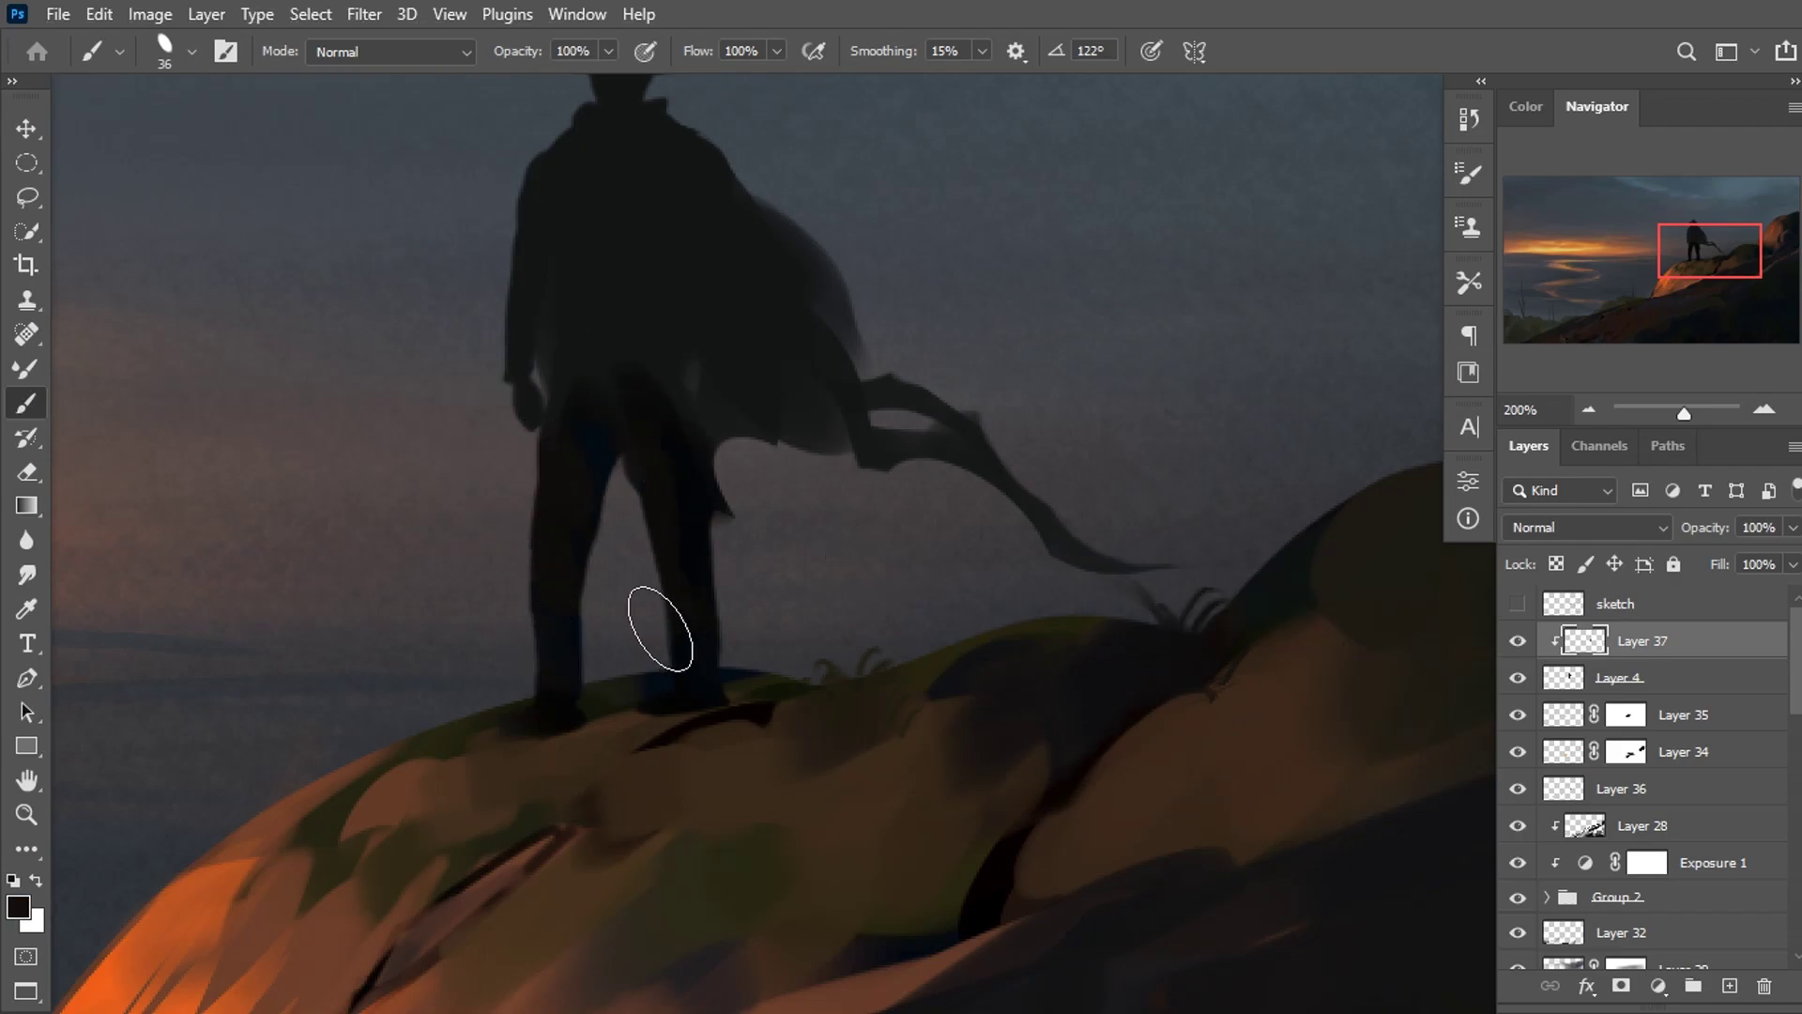
click(1516, 105)
alt+click(1314, 289)
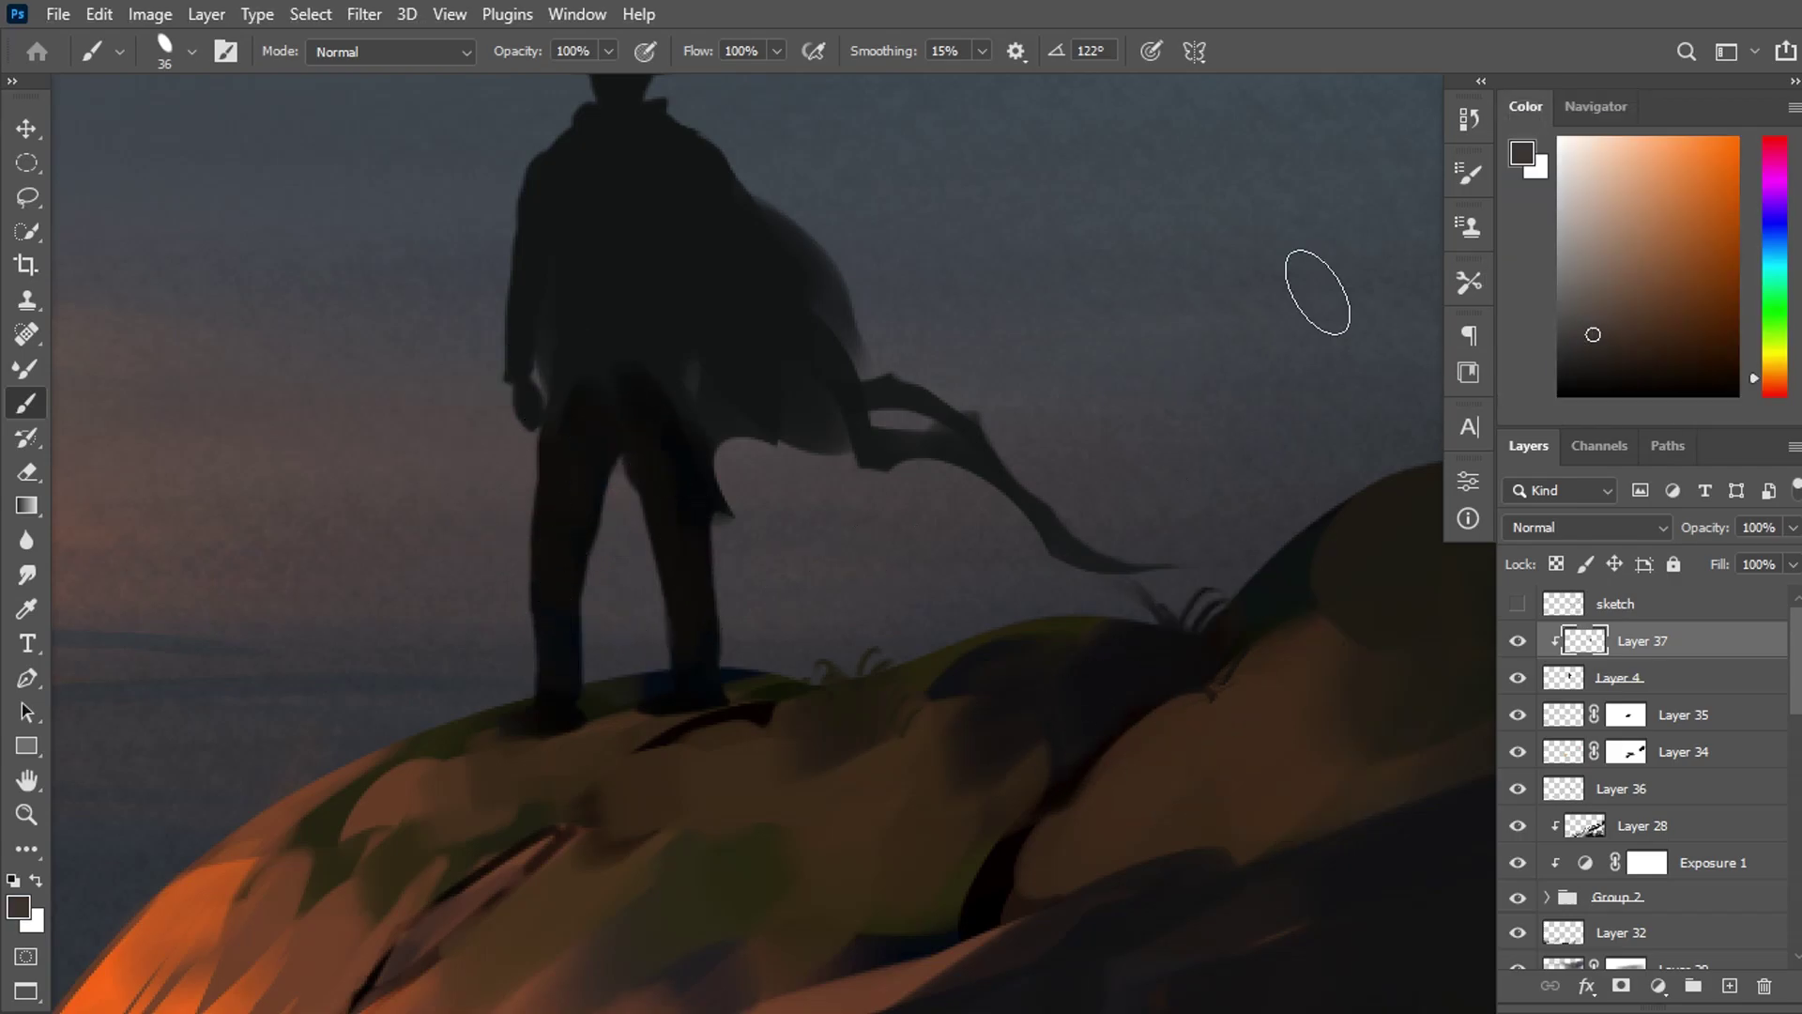
alt+click(582, 506)
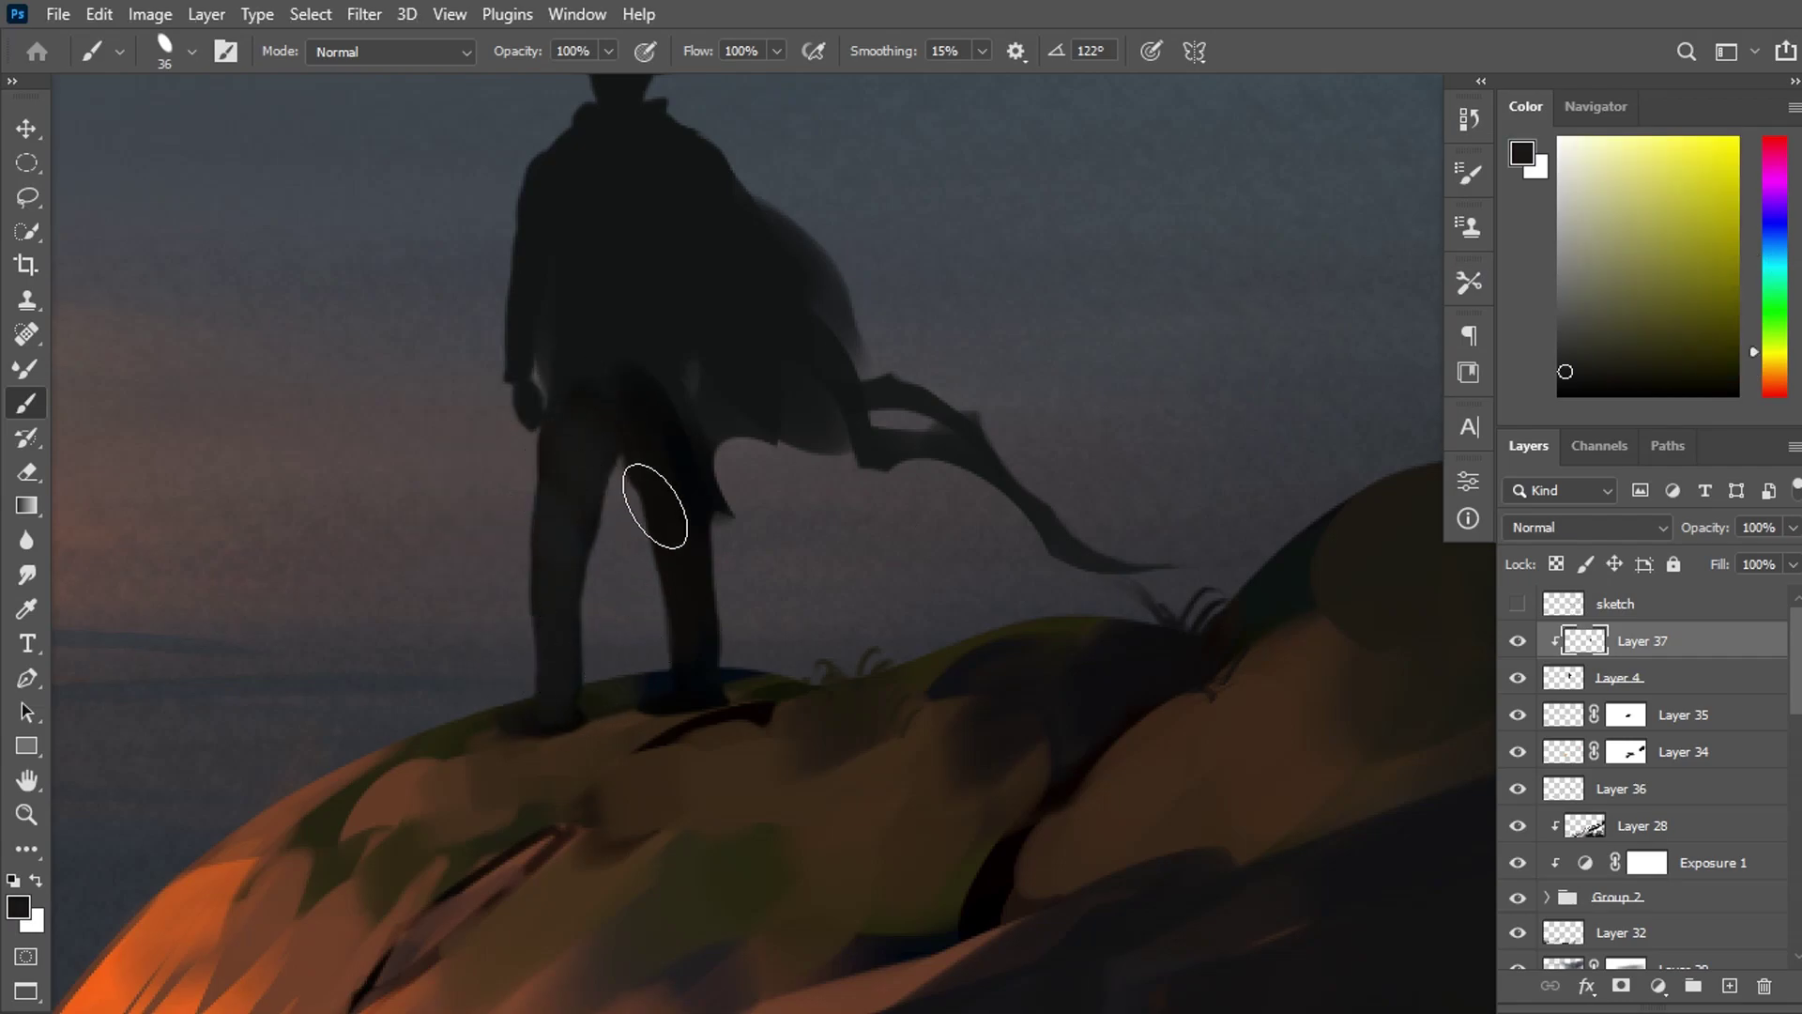
alt+click(657, 479)
alt+click(1273, 290)
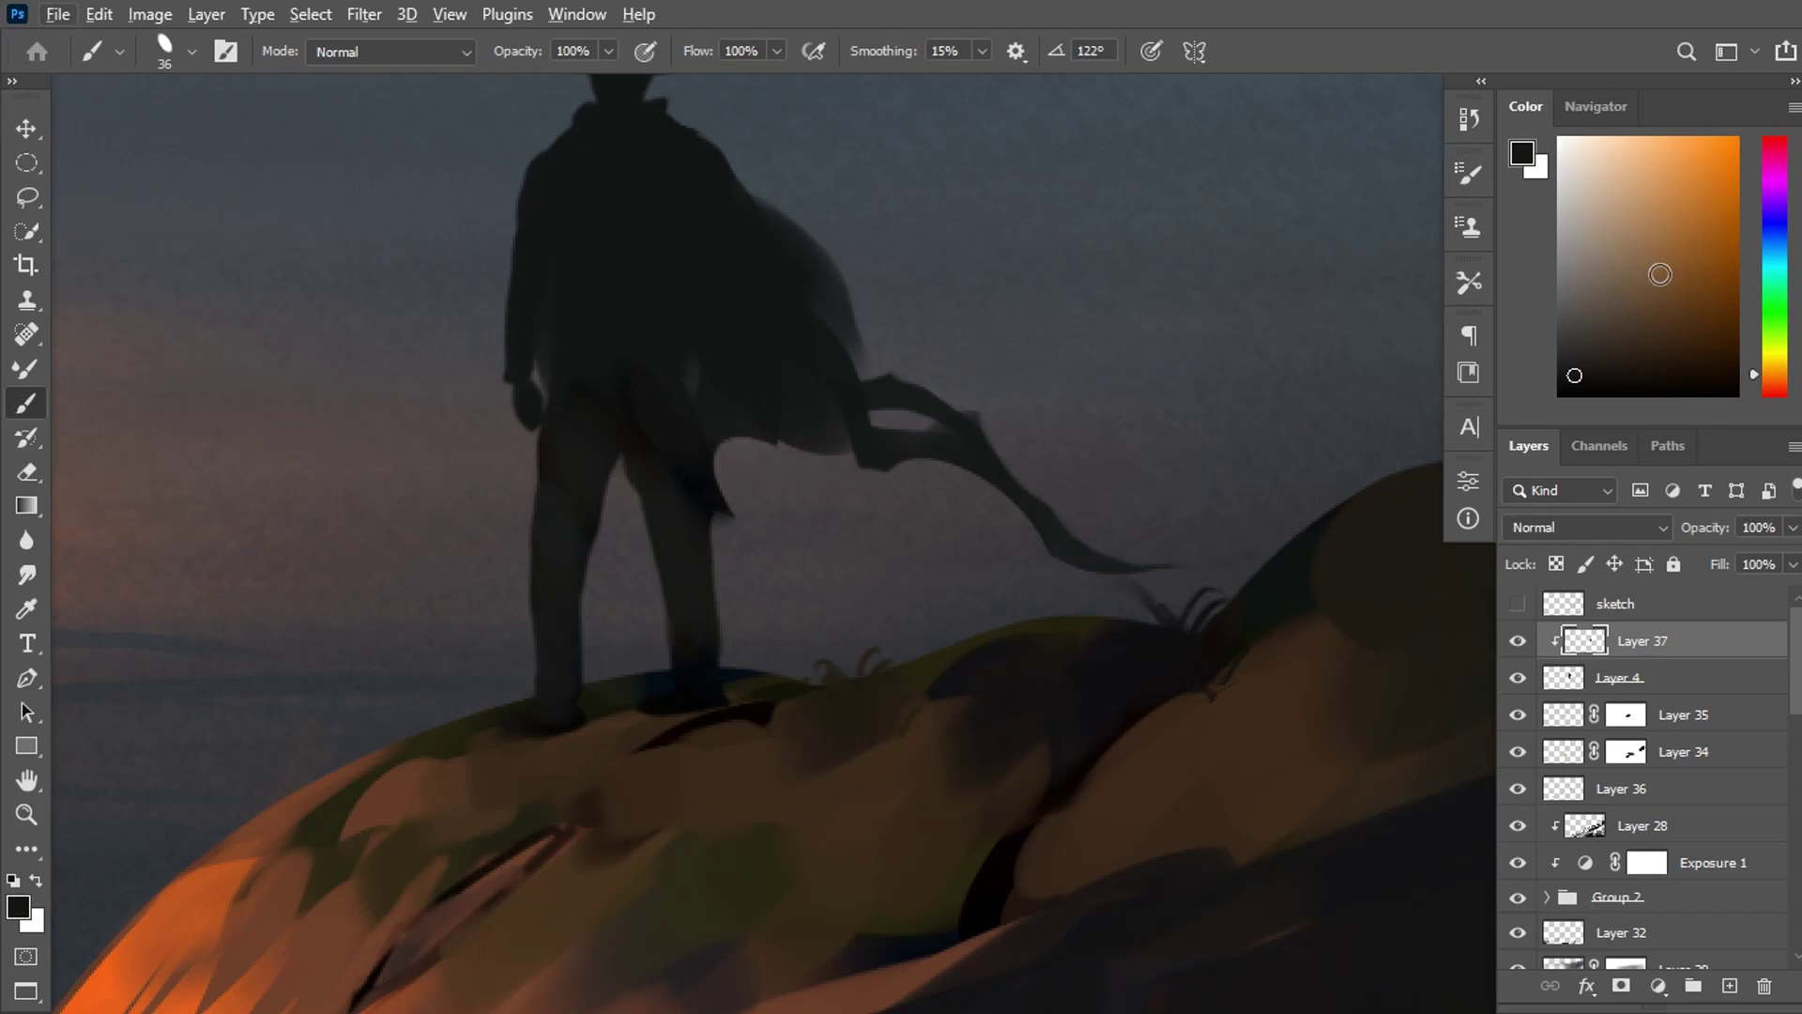
Paint blue light onto the cowboy's cloak, then darken its flowing tail and the shadow between the legs.
mouse_move(610, 281)
mouse_down()
mouse_move(652, 340)
mouse_move(709, 302)
mouse_move(675, 153)
mouse_move(616, 177)
mouse_move(748, 252)
mouse_move(519, 401)
mouse_up()
click(732, 286)
alt+click(681, 355)
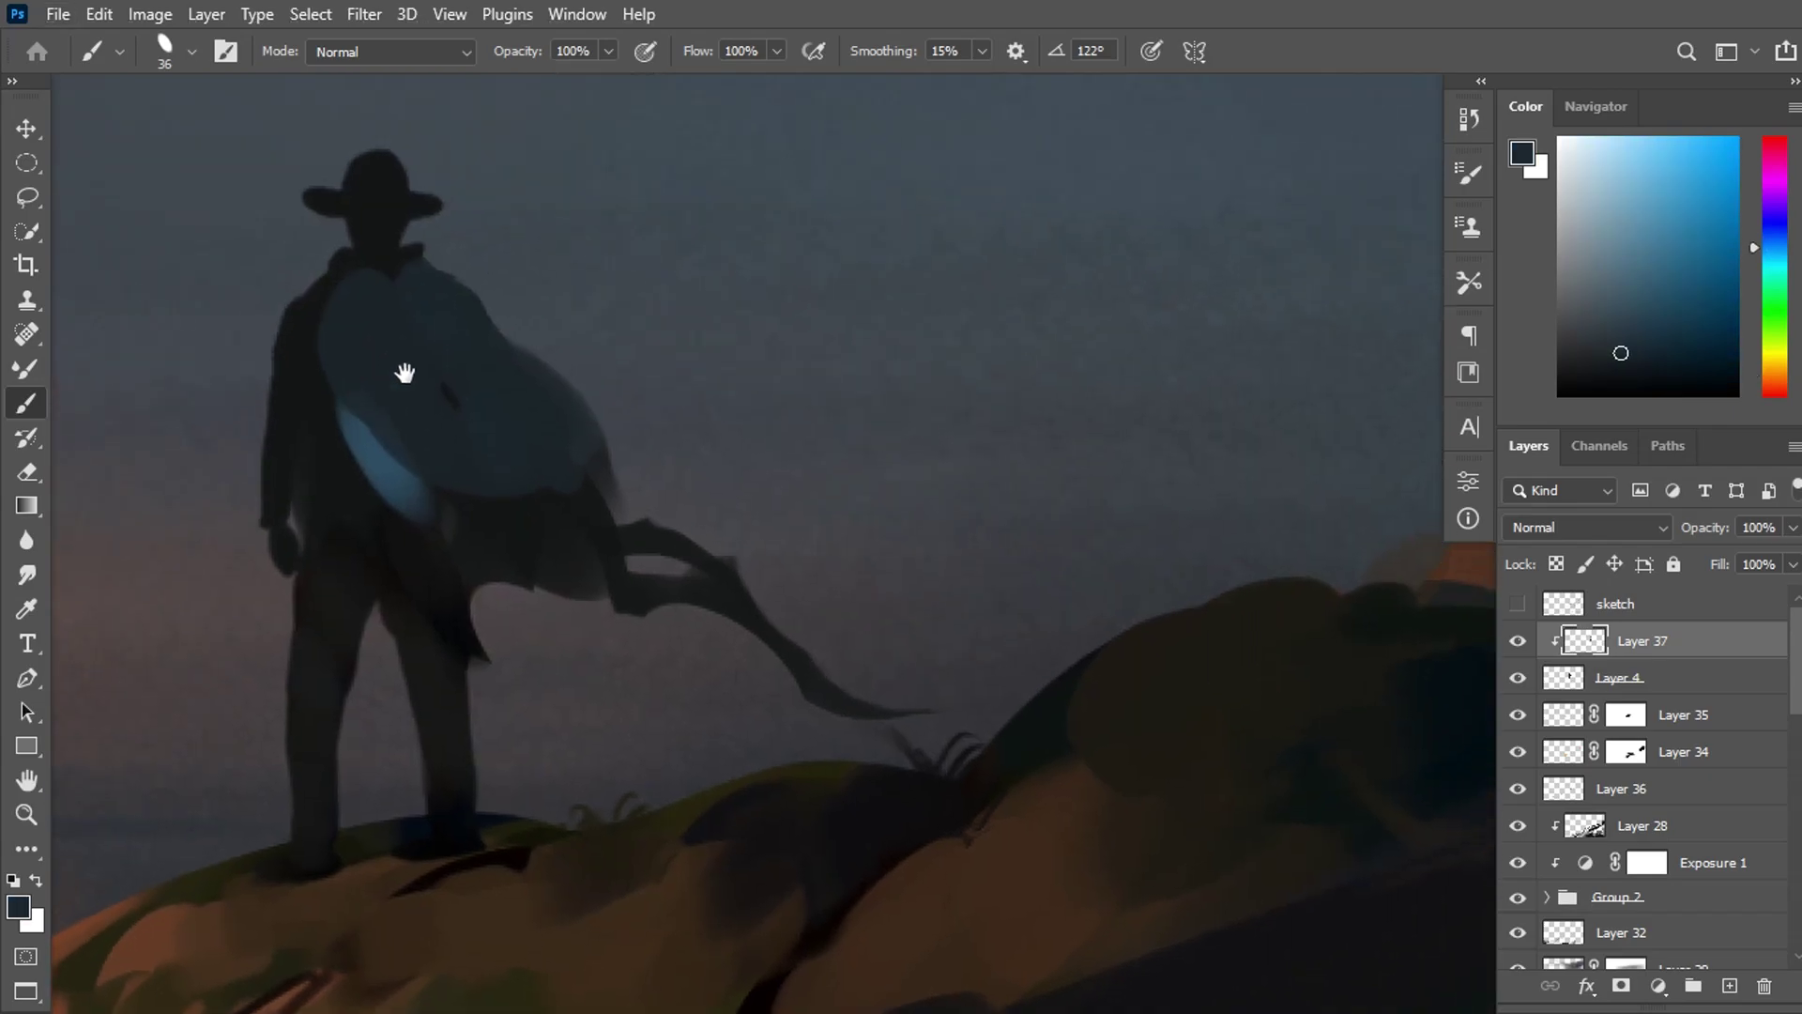
mouse_move(365, 313)
mouse_down()
mouse_move(347, 435)
mouse_move(354, 463)
mouse_move(354, 418)
mouse_move(370, 515)
mouse_move(358, 504)
mouse_move(475, 507)
mouse_move(572, 463)
mouse_move(826, 686)
mouse_up()
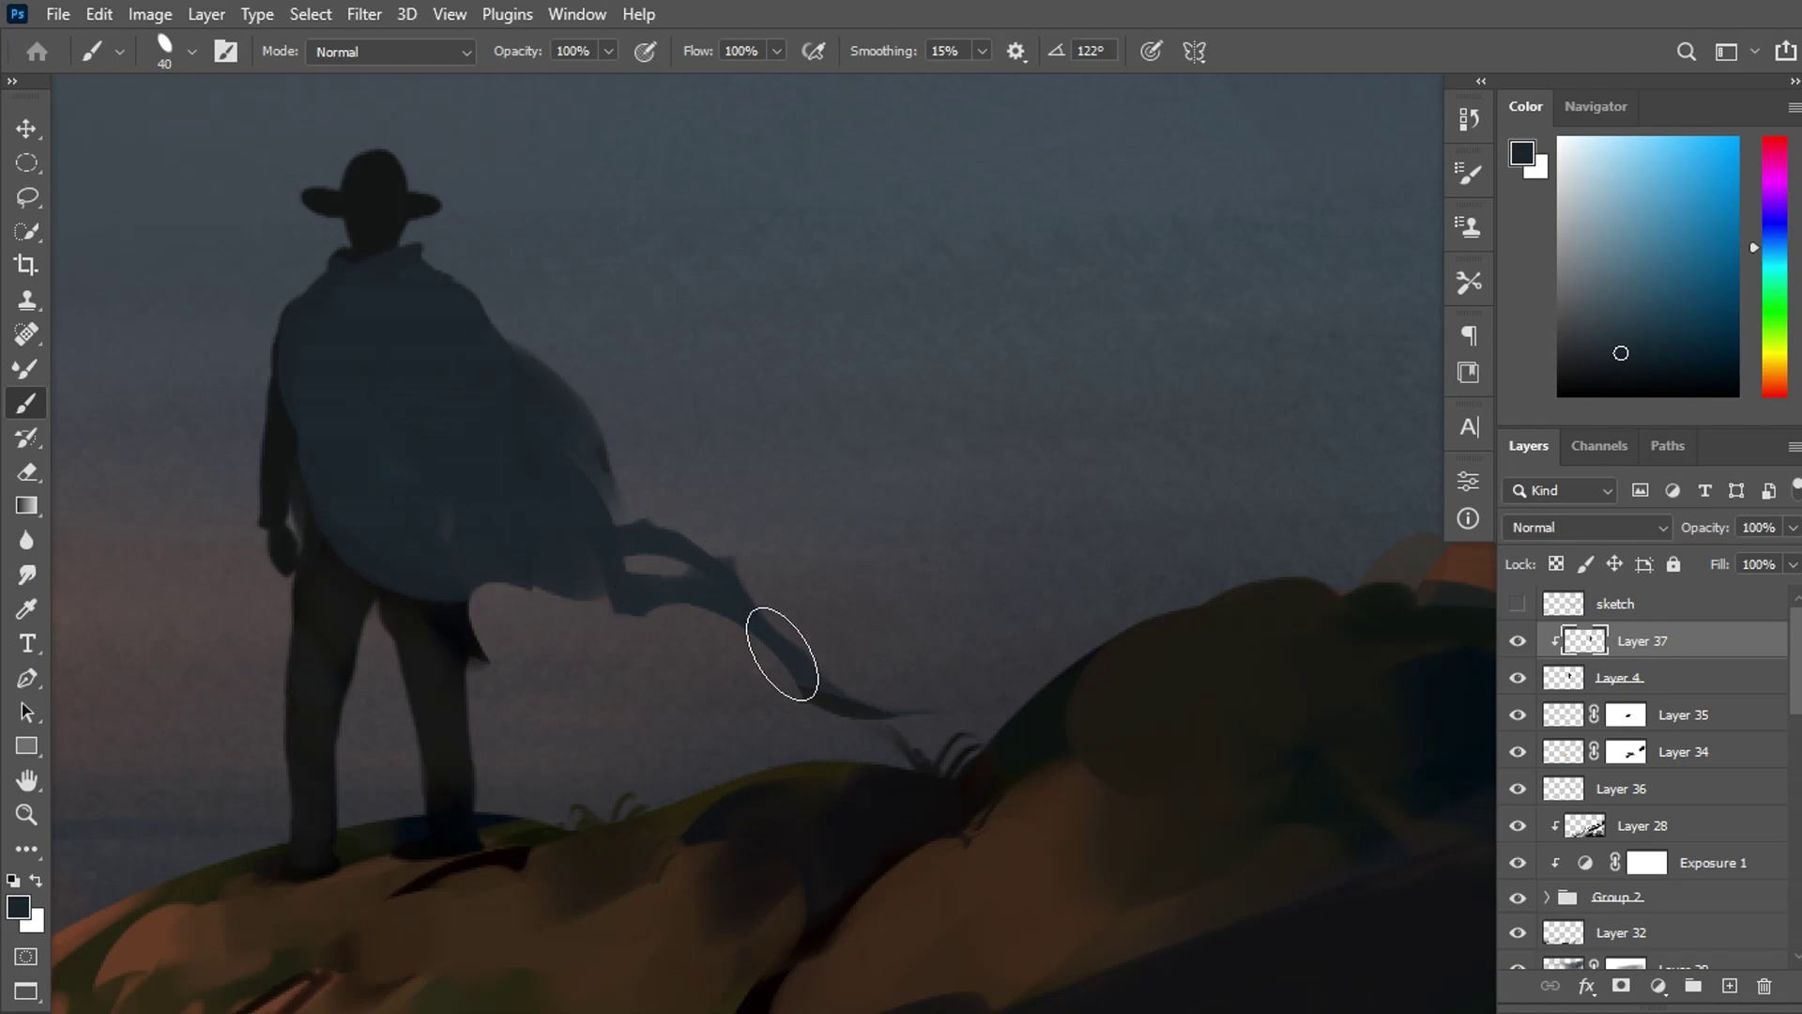
alt+click(451, 595)
drag(526, 554, 877, 732)
mouse_move(450, 610)
mouse_down()
mouse_move(322, 511)
mouse_move(342, 636)
mouse_move(340, 590)
mouse_up()
alt+click(342, 635)
Repaint the cloak in a lighter blue-grey and add darker streaks along its right edge.
alt+click(341, 589)
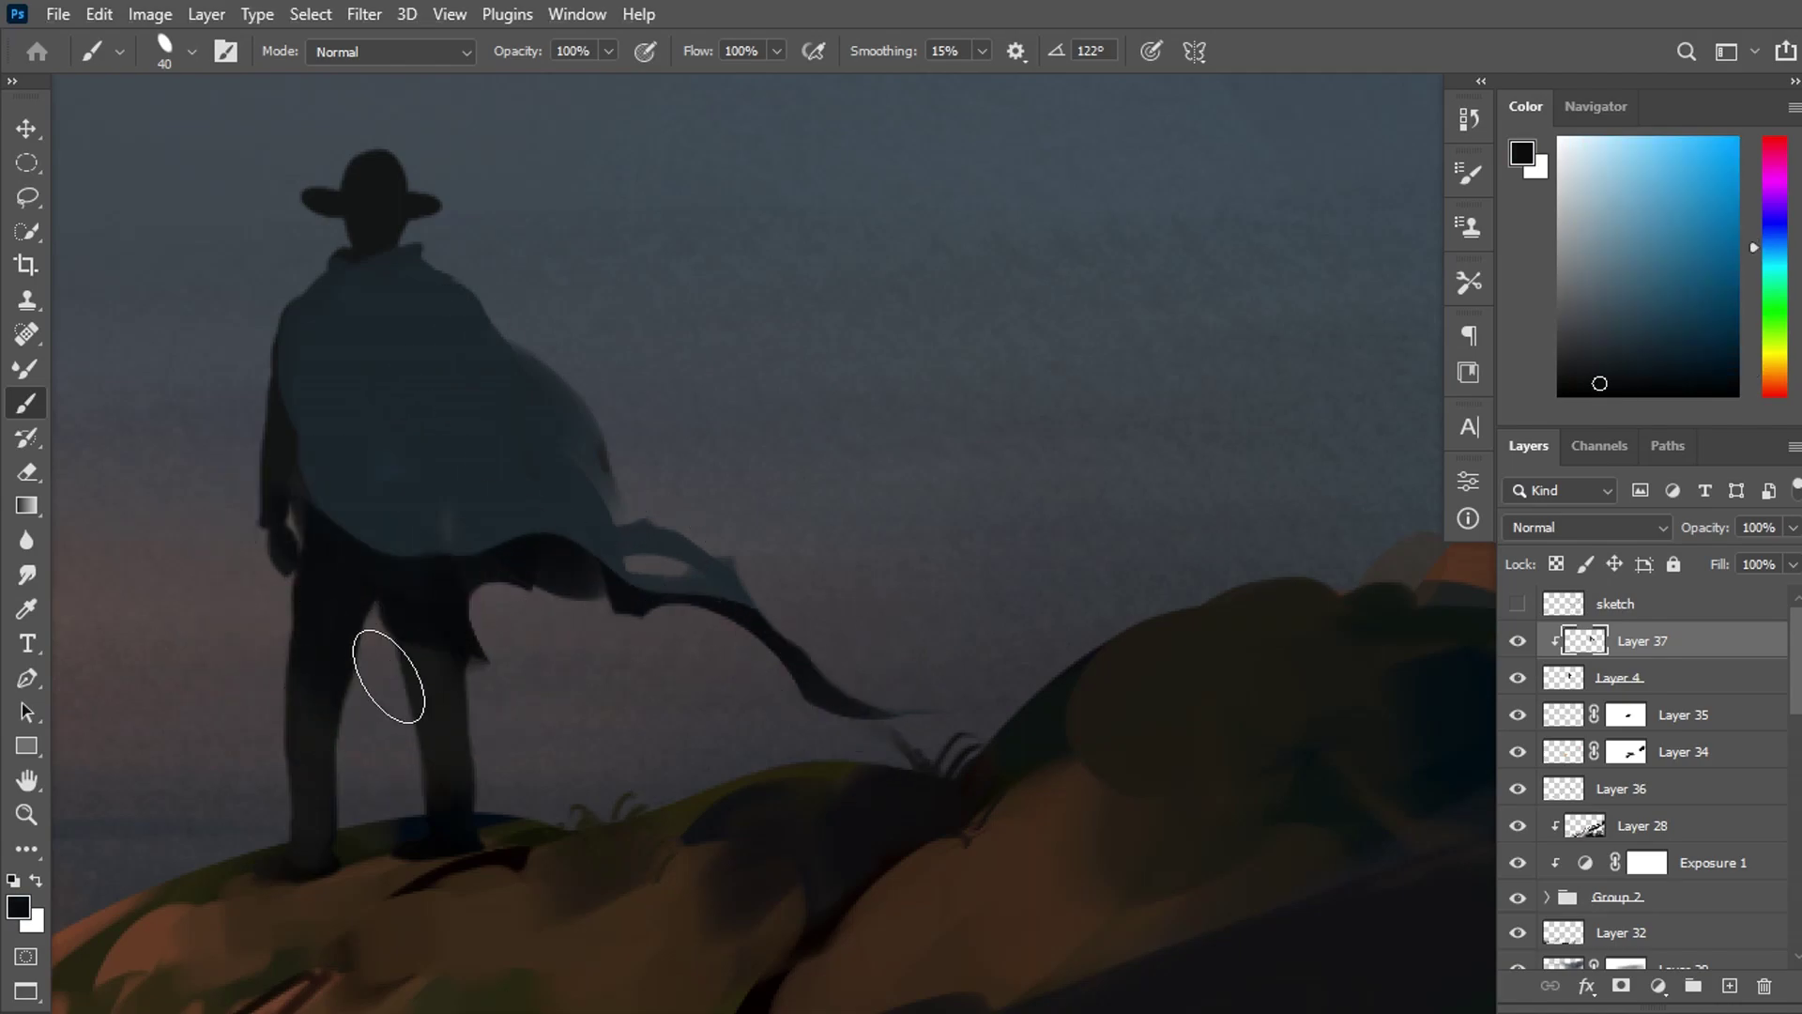
alt+click(331, 485)
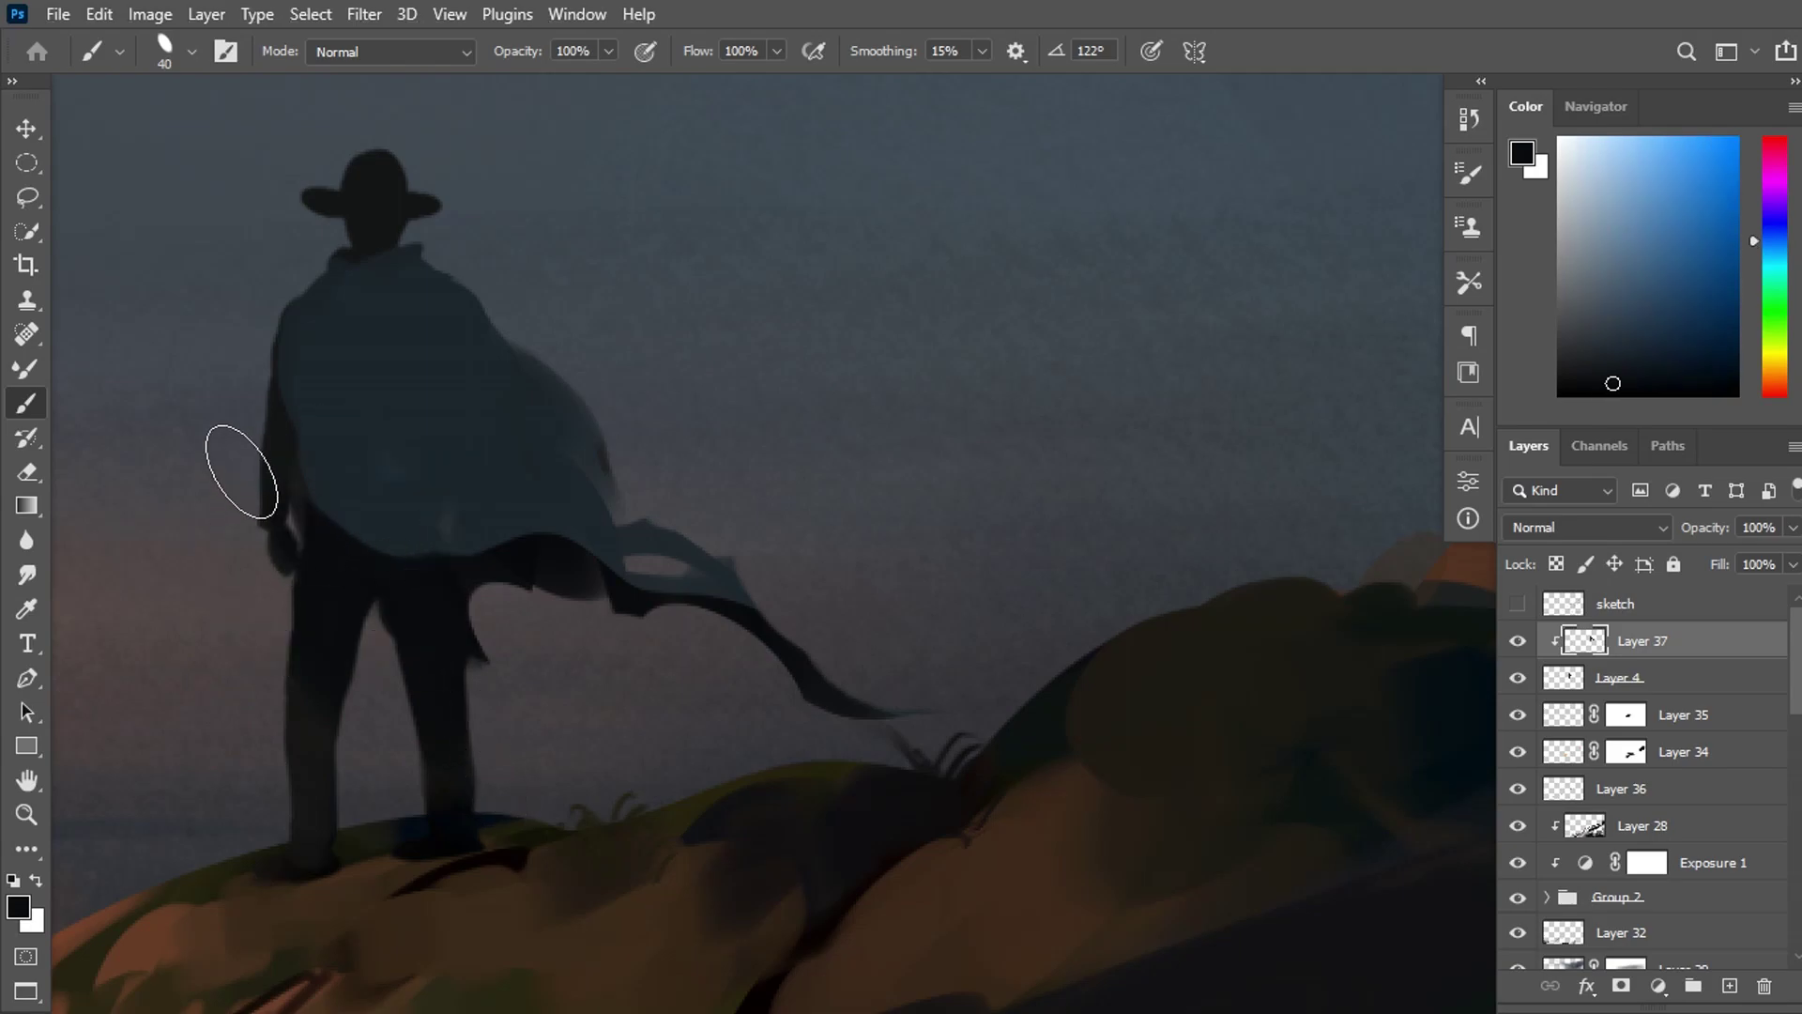
alt+click(266, 382)
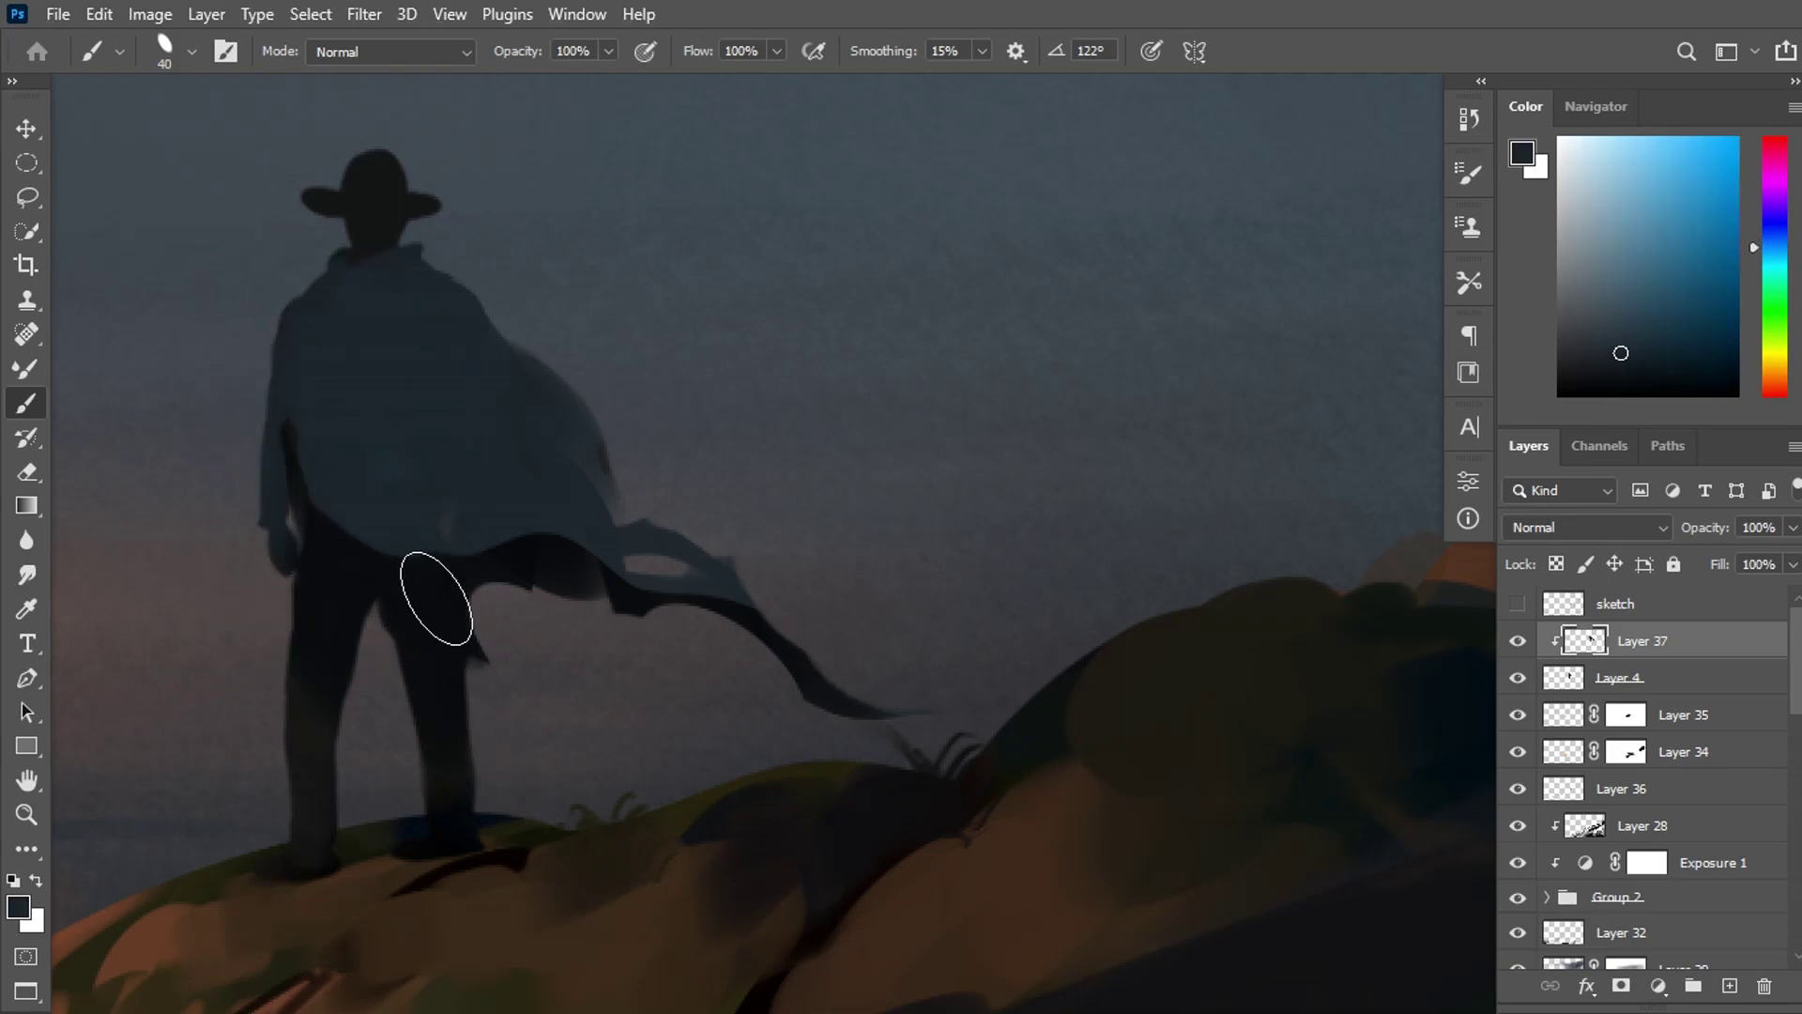
mouse_move(352, 179)
mouse_down()
mouse_move(394, 121)
mouse_move(414, 160)
mouse_move(273, 178)
mouse_up()
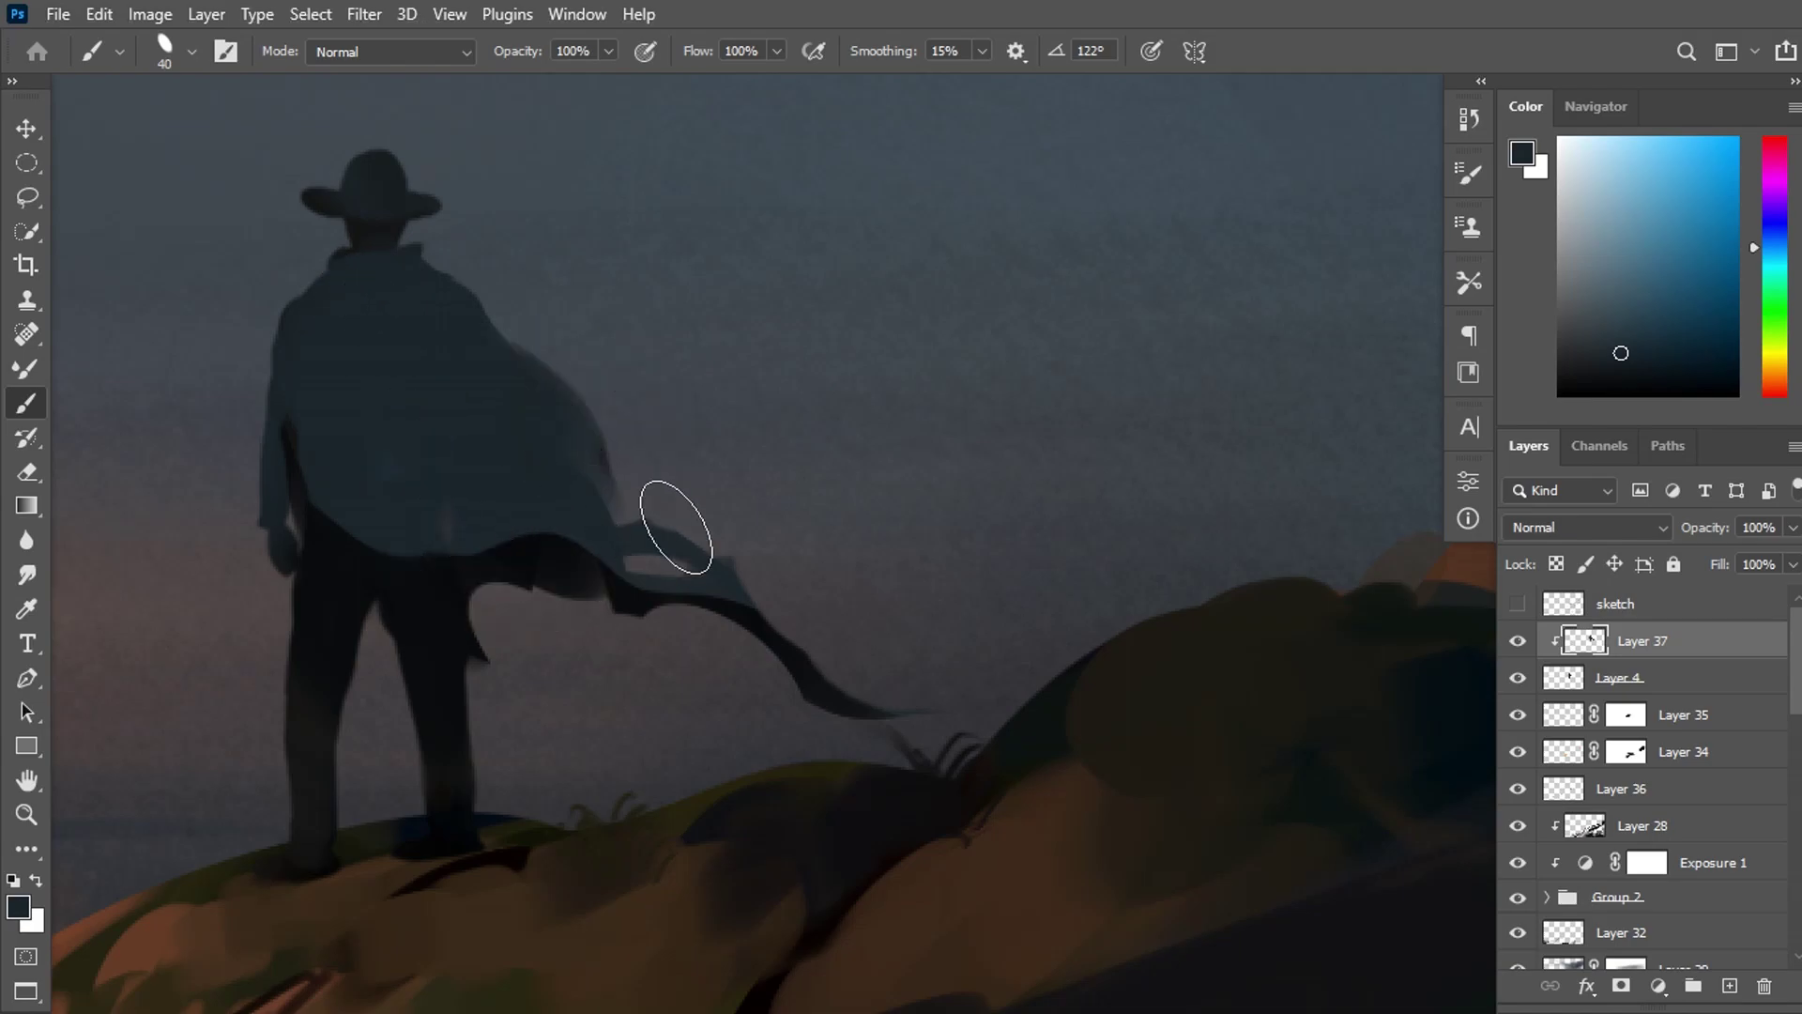
alt+click(594, 567)
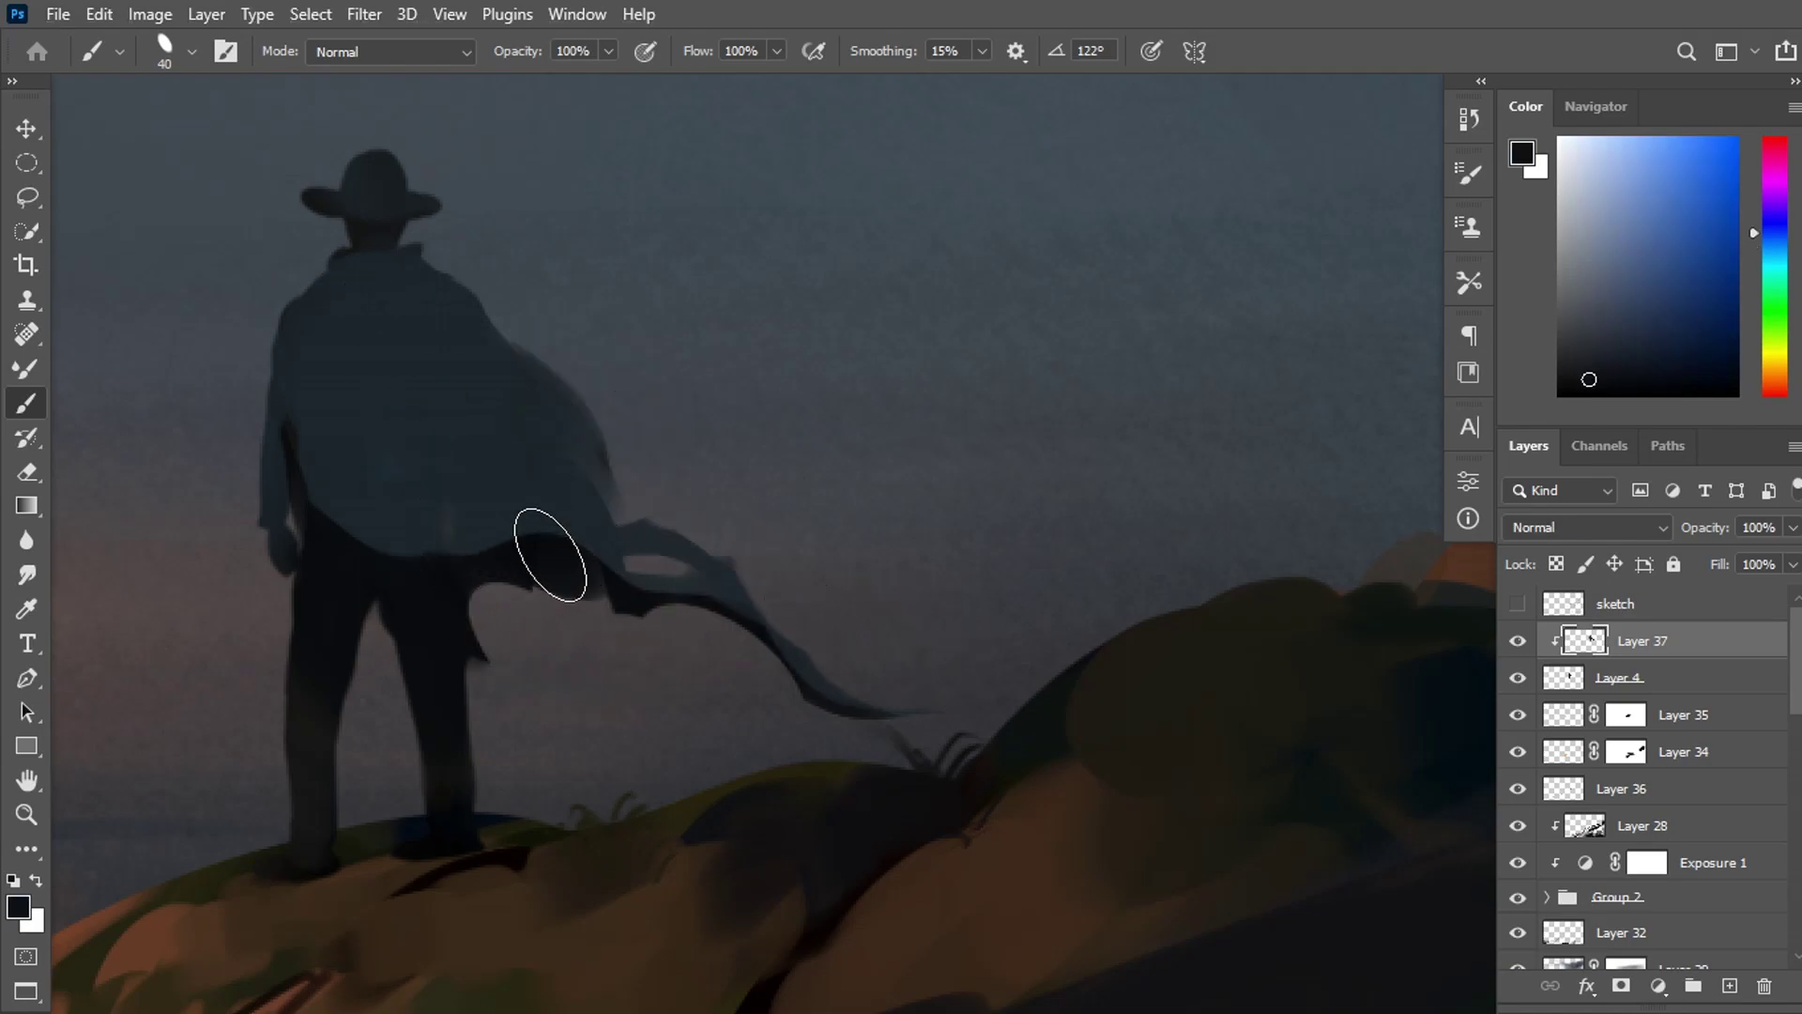
drag(551, 551, 463, 382)
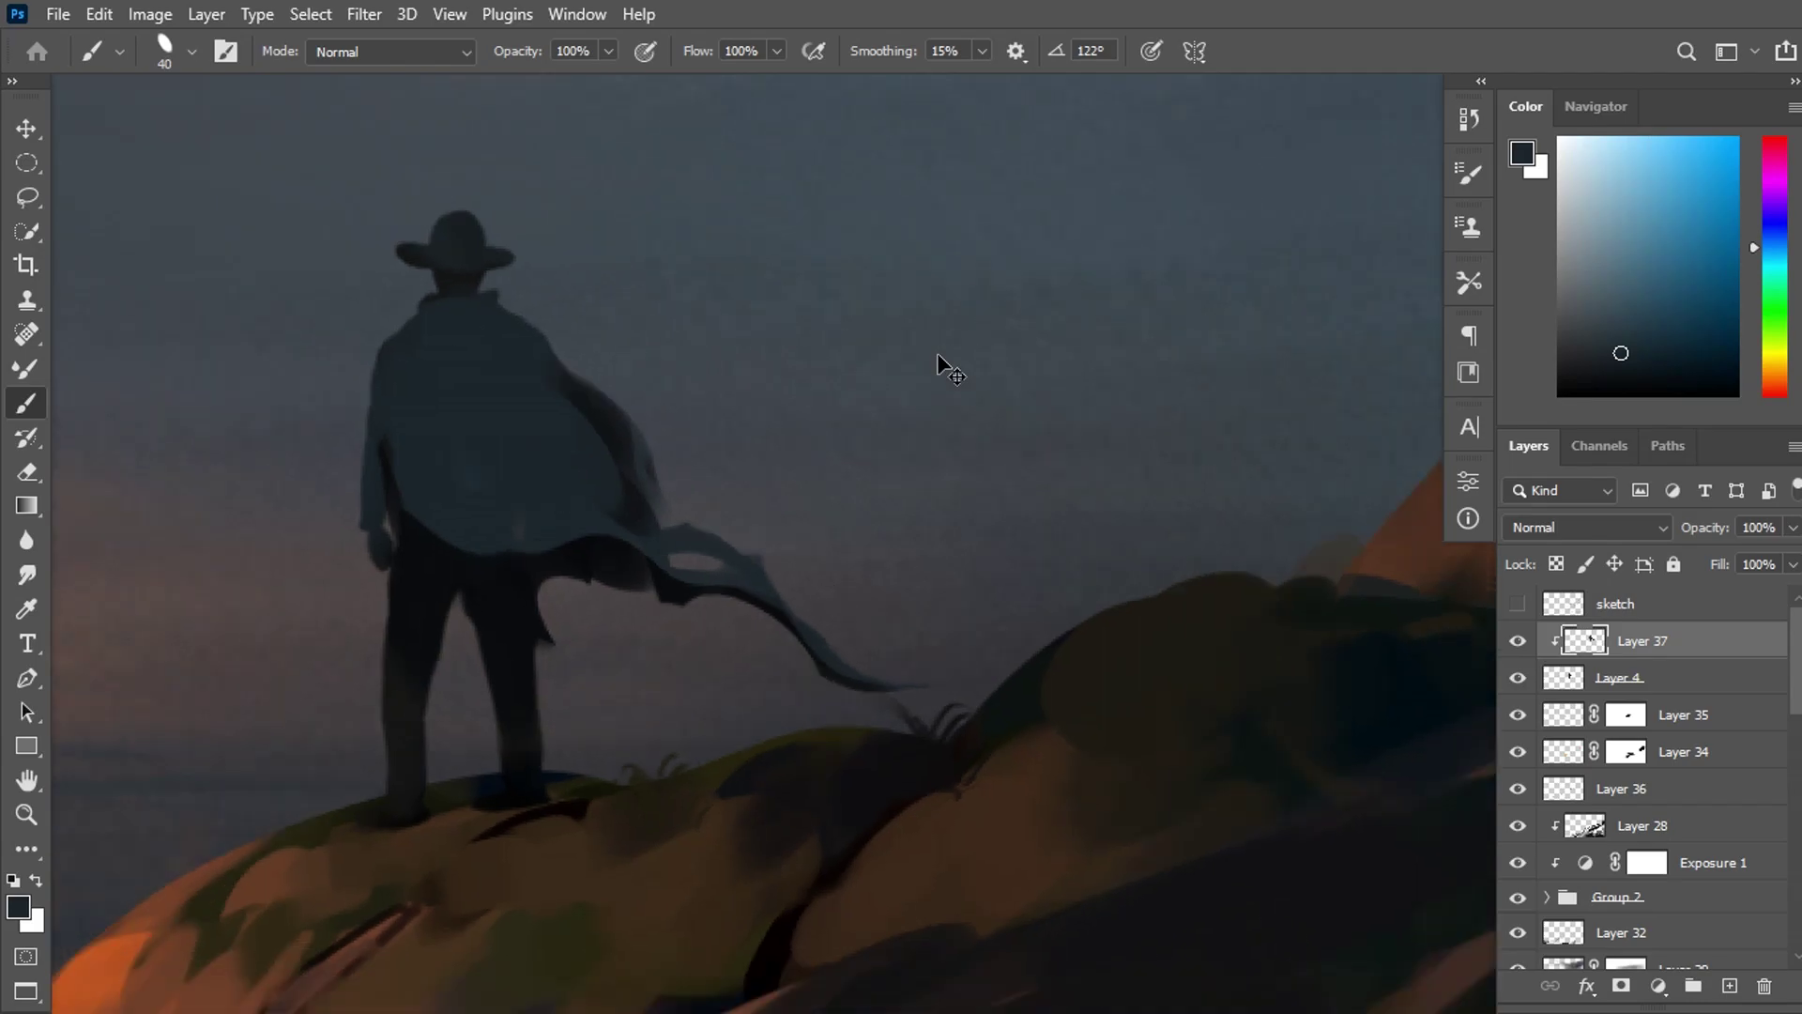
Sample darker cloak tones, enlarge the brush to 90, and review the whole painting.
scroll(939, 361, down, 6)
scroll(938, 361, up, 2)
scroll(939, 357, up, 3)
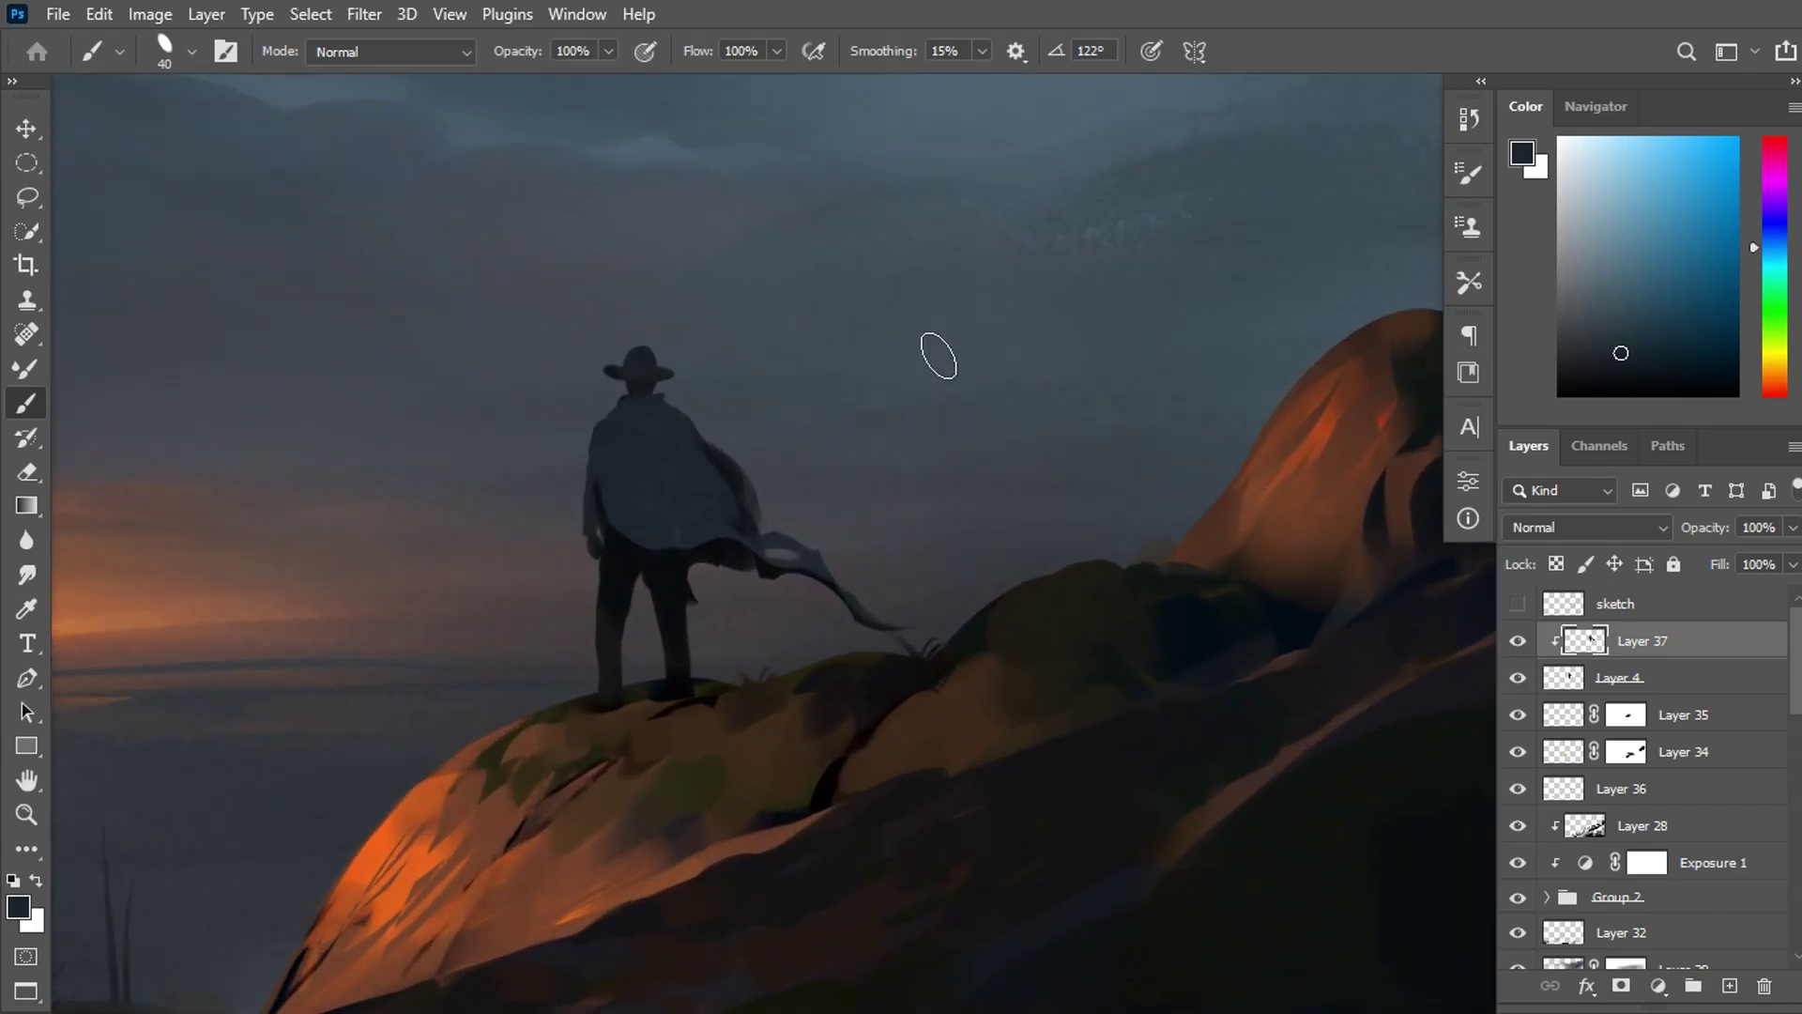
alt+click(739, 470)
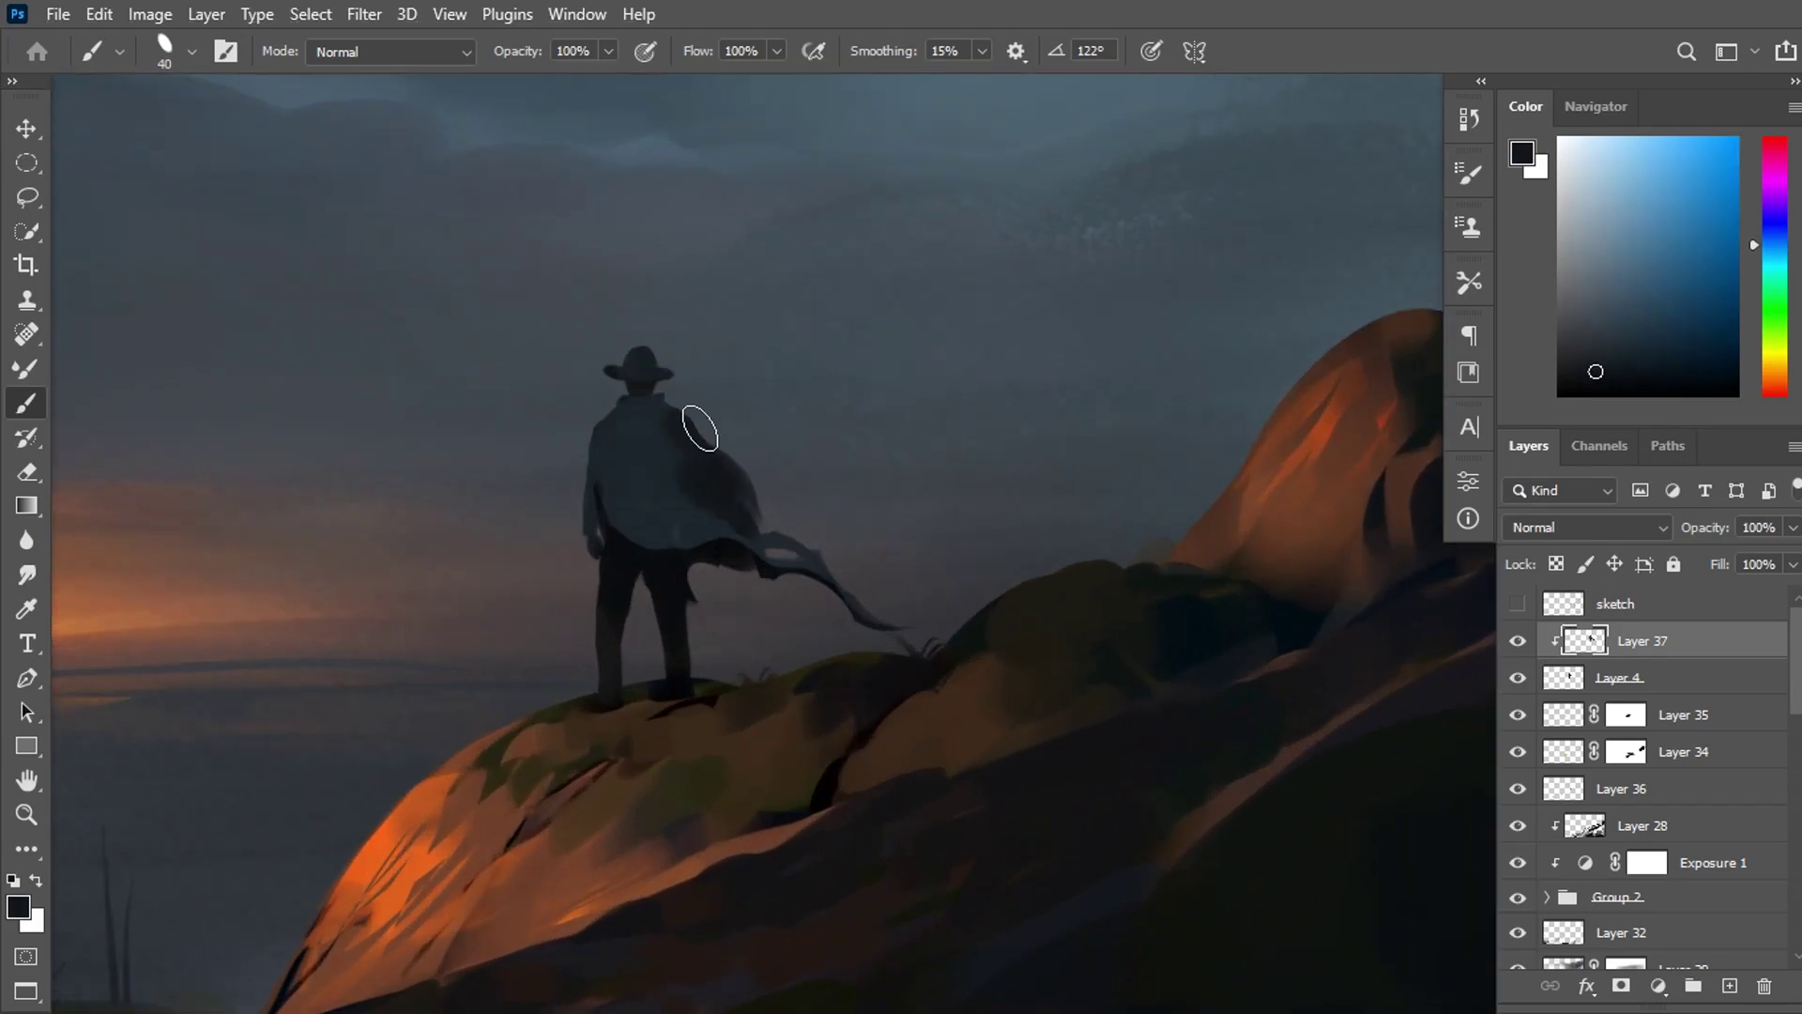
alt+click(719, 461)
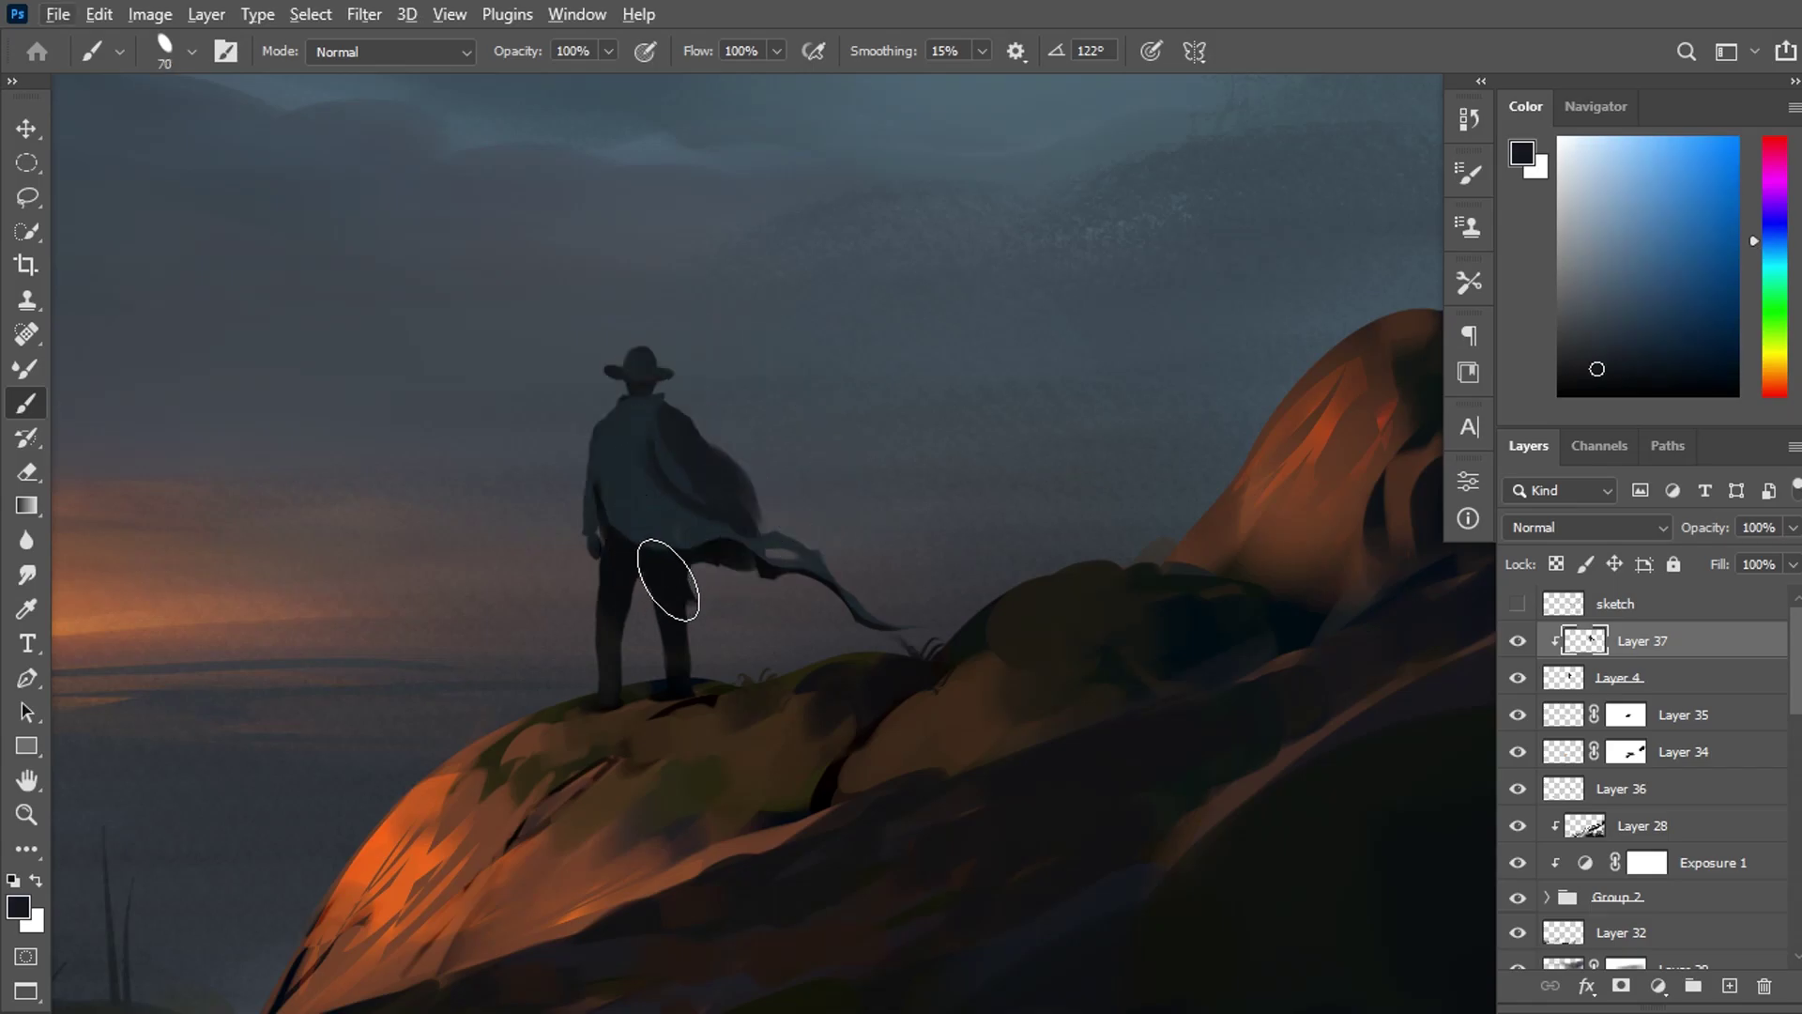
alt+click(668, 581)
key(bracketright)
key(bracketright)
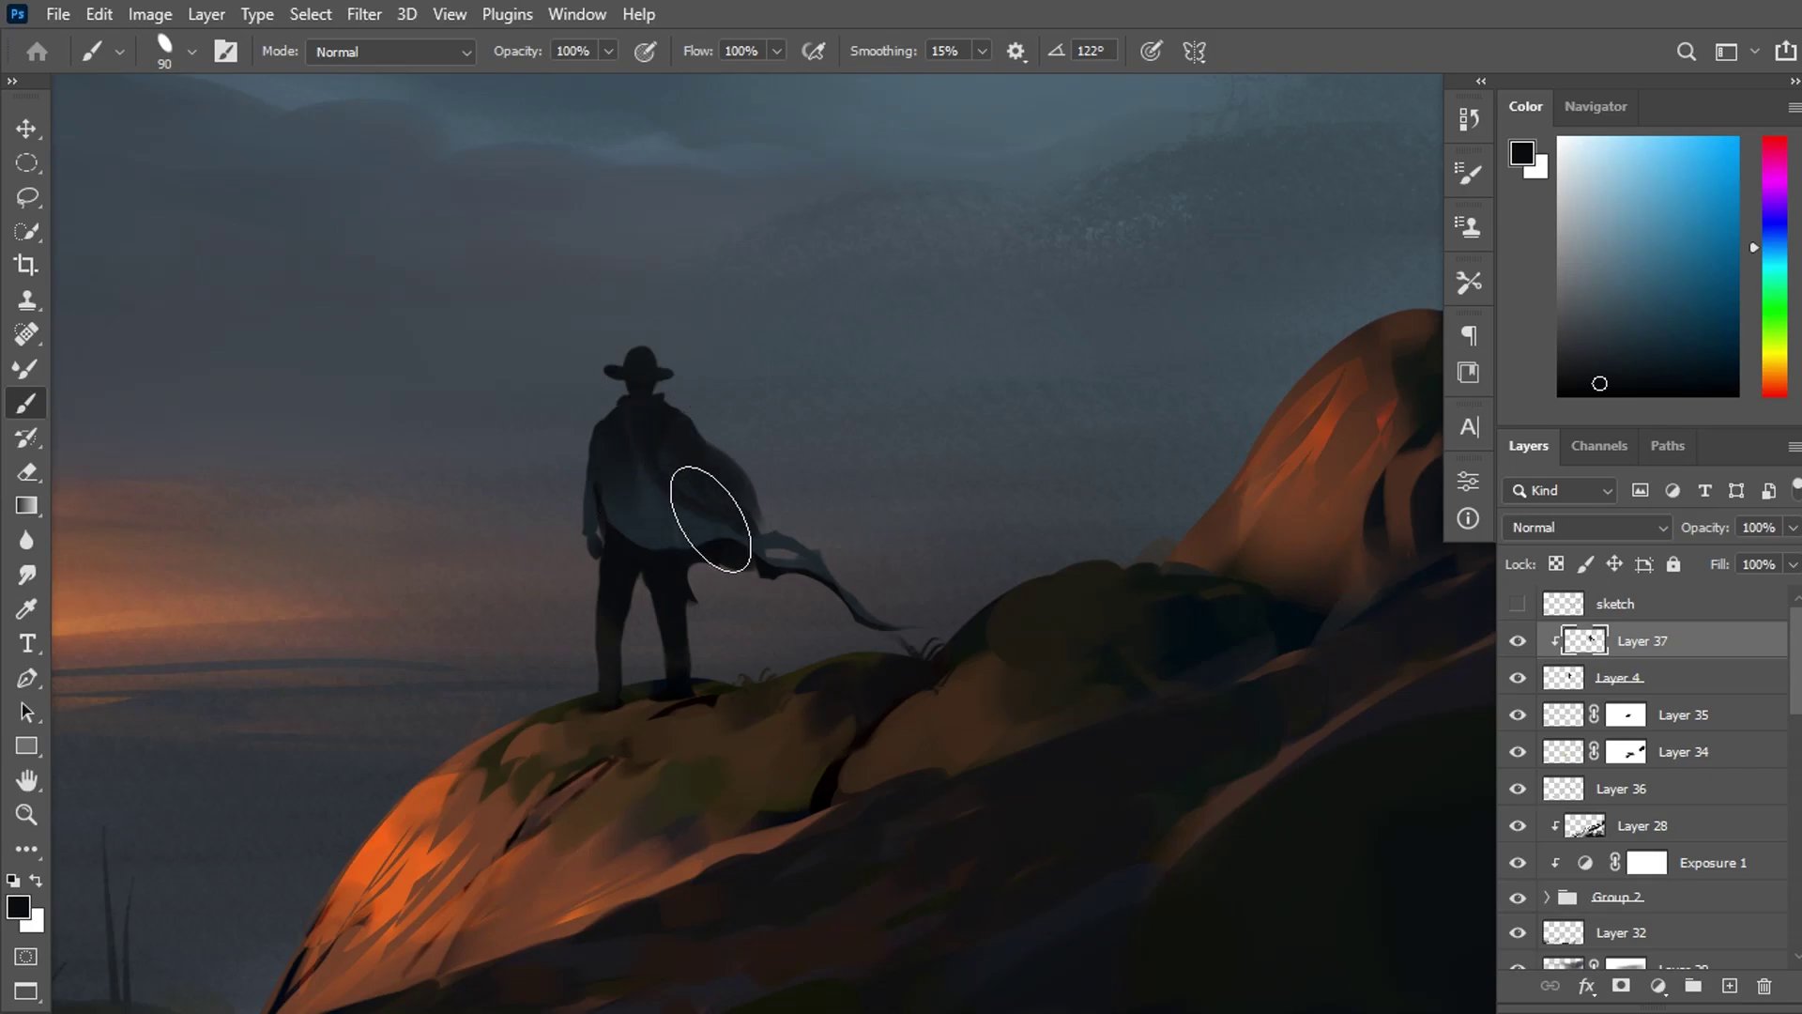
key(ctrl+minus)
key(ctrl+minus)
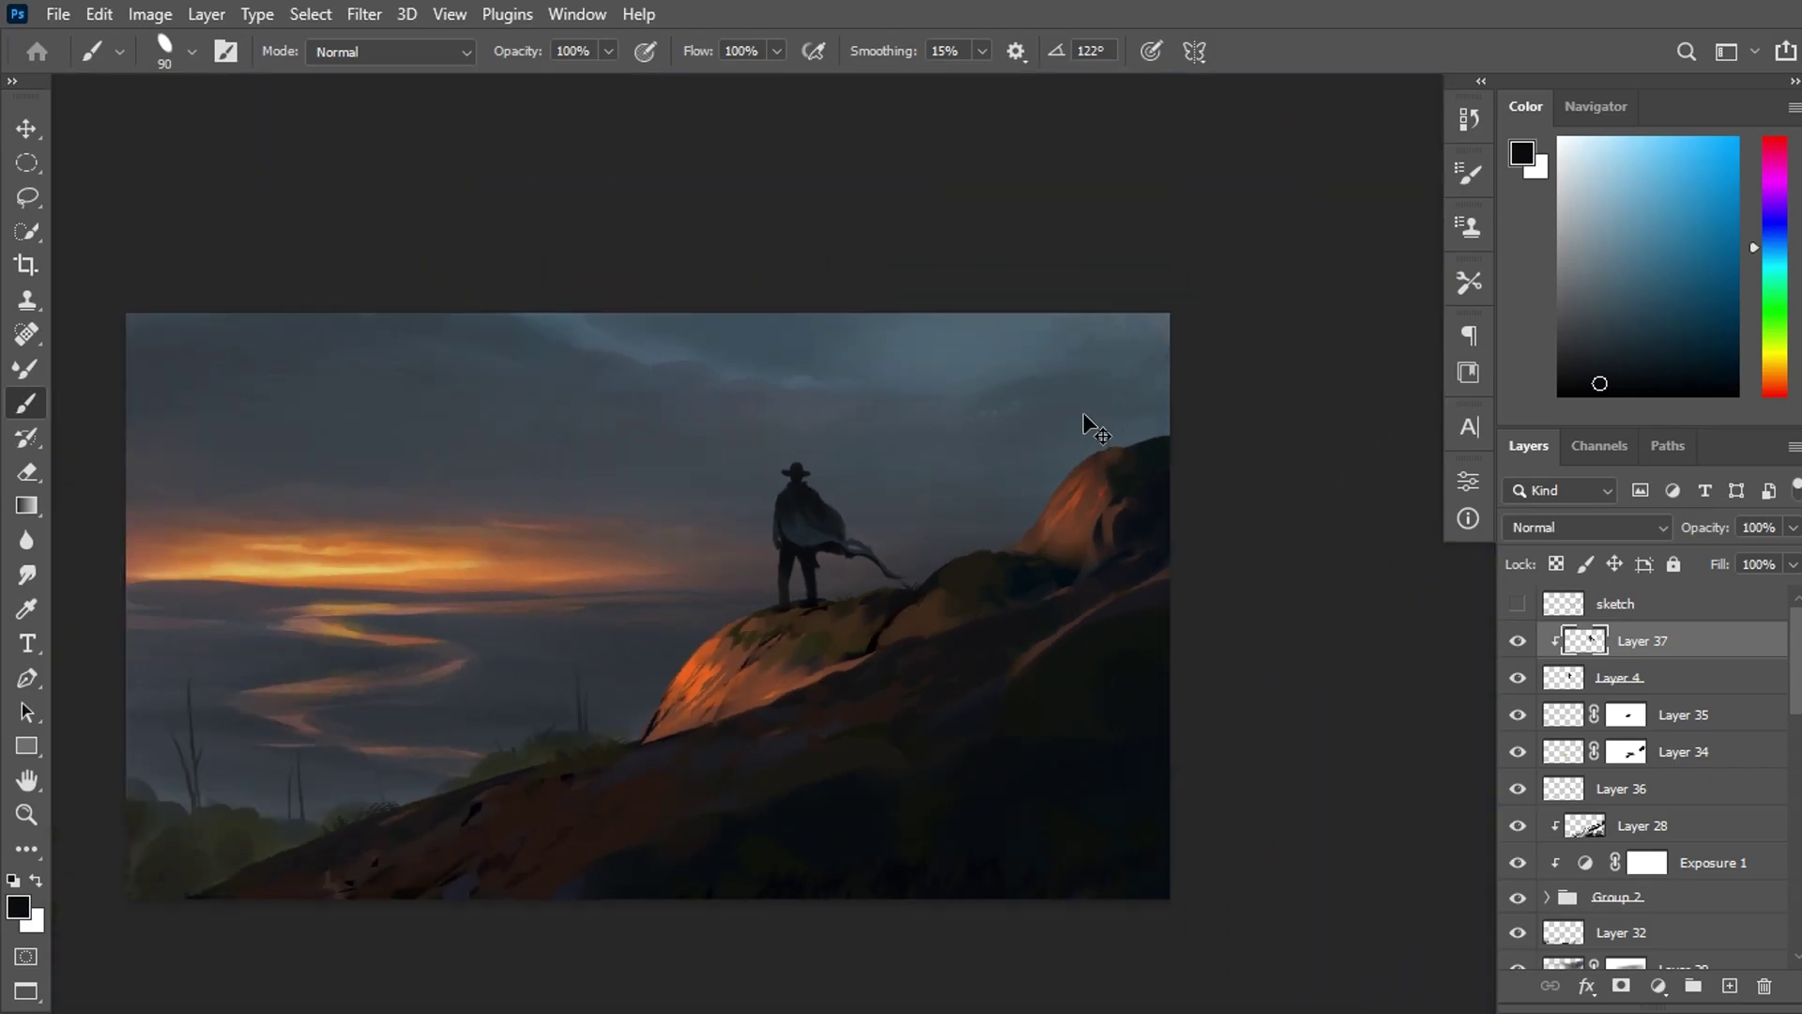
key(ctrl+minus)
key(ctrl+plus)
key(ctrl+plus)
key(ctrl+plus)
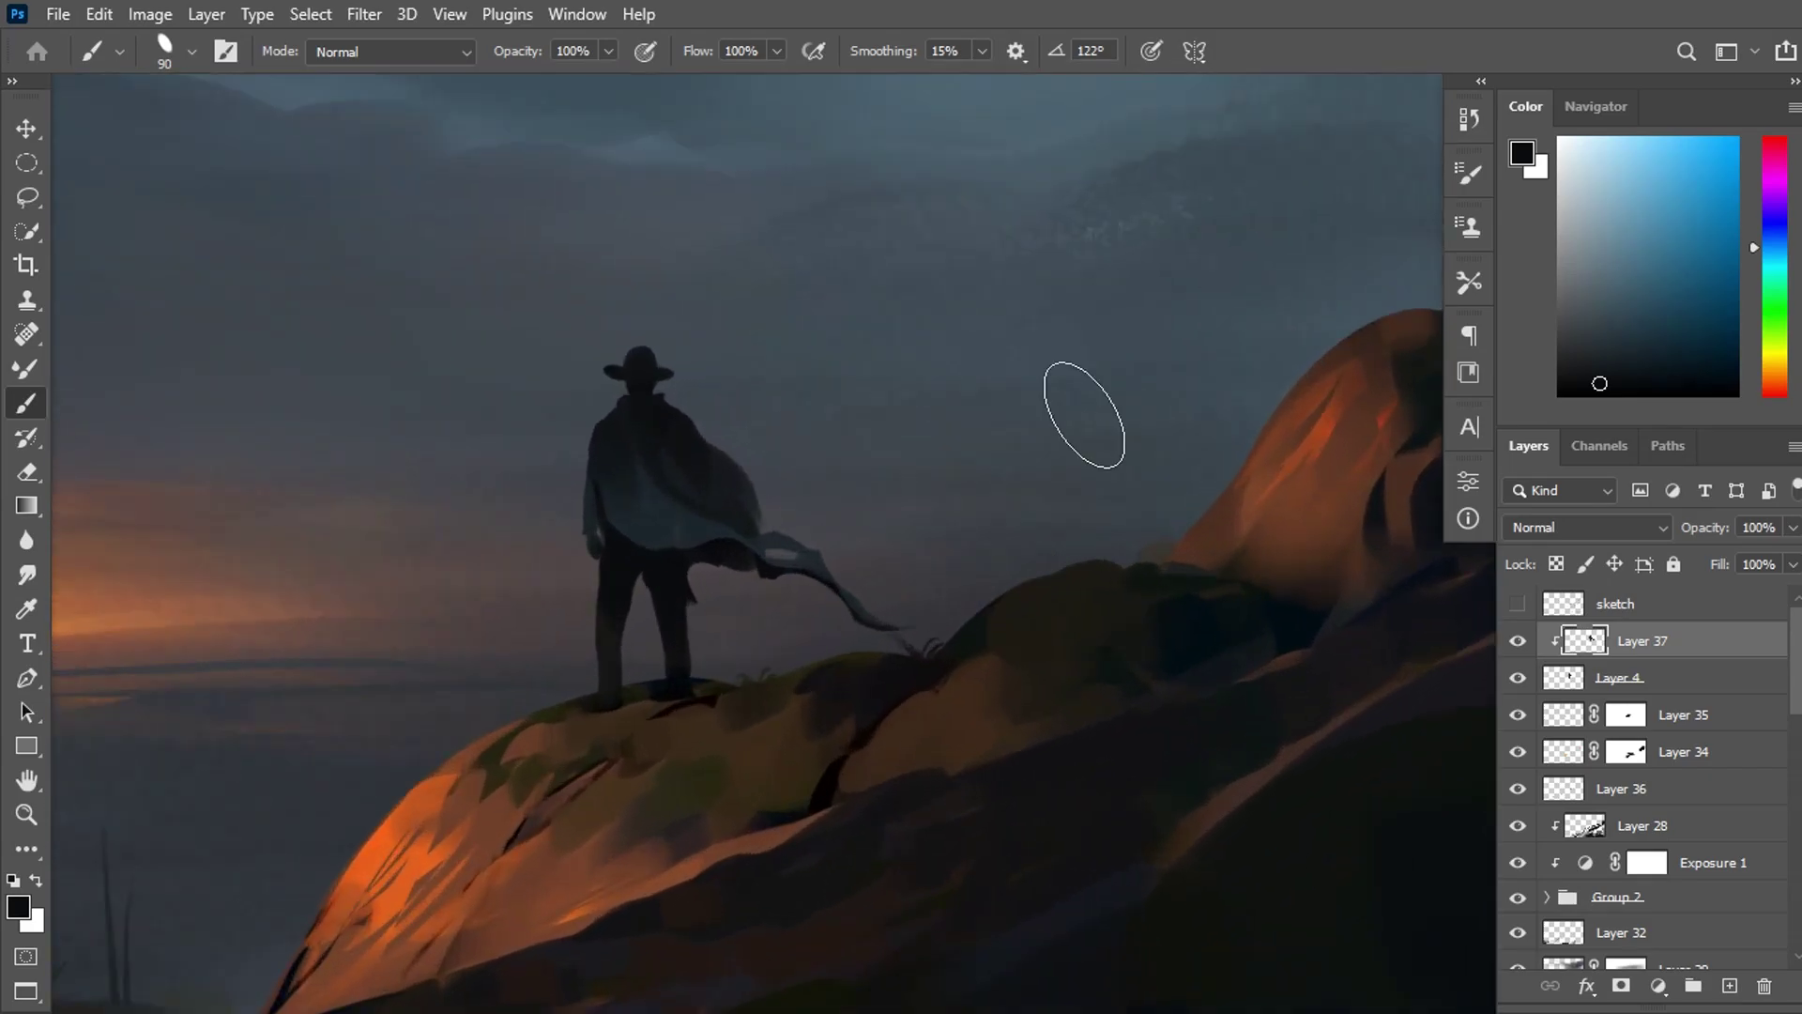
Mask Layer 4 and fade the cape's upper right edge and thin tail with a size-70 brush.
click(1608, 686)
click(1621, 986)
key(bracketleft)
key(bracketleft)
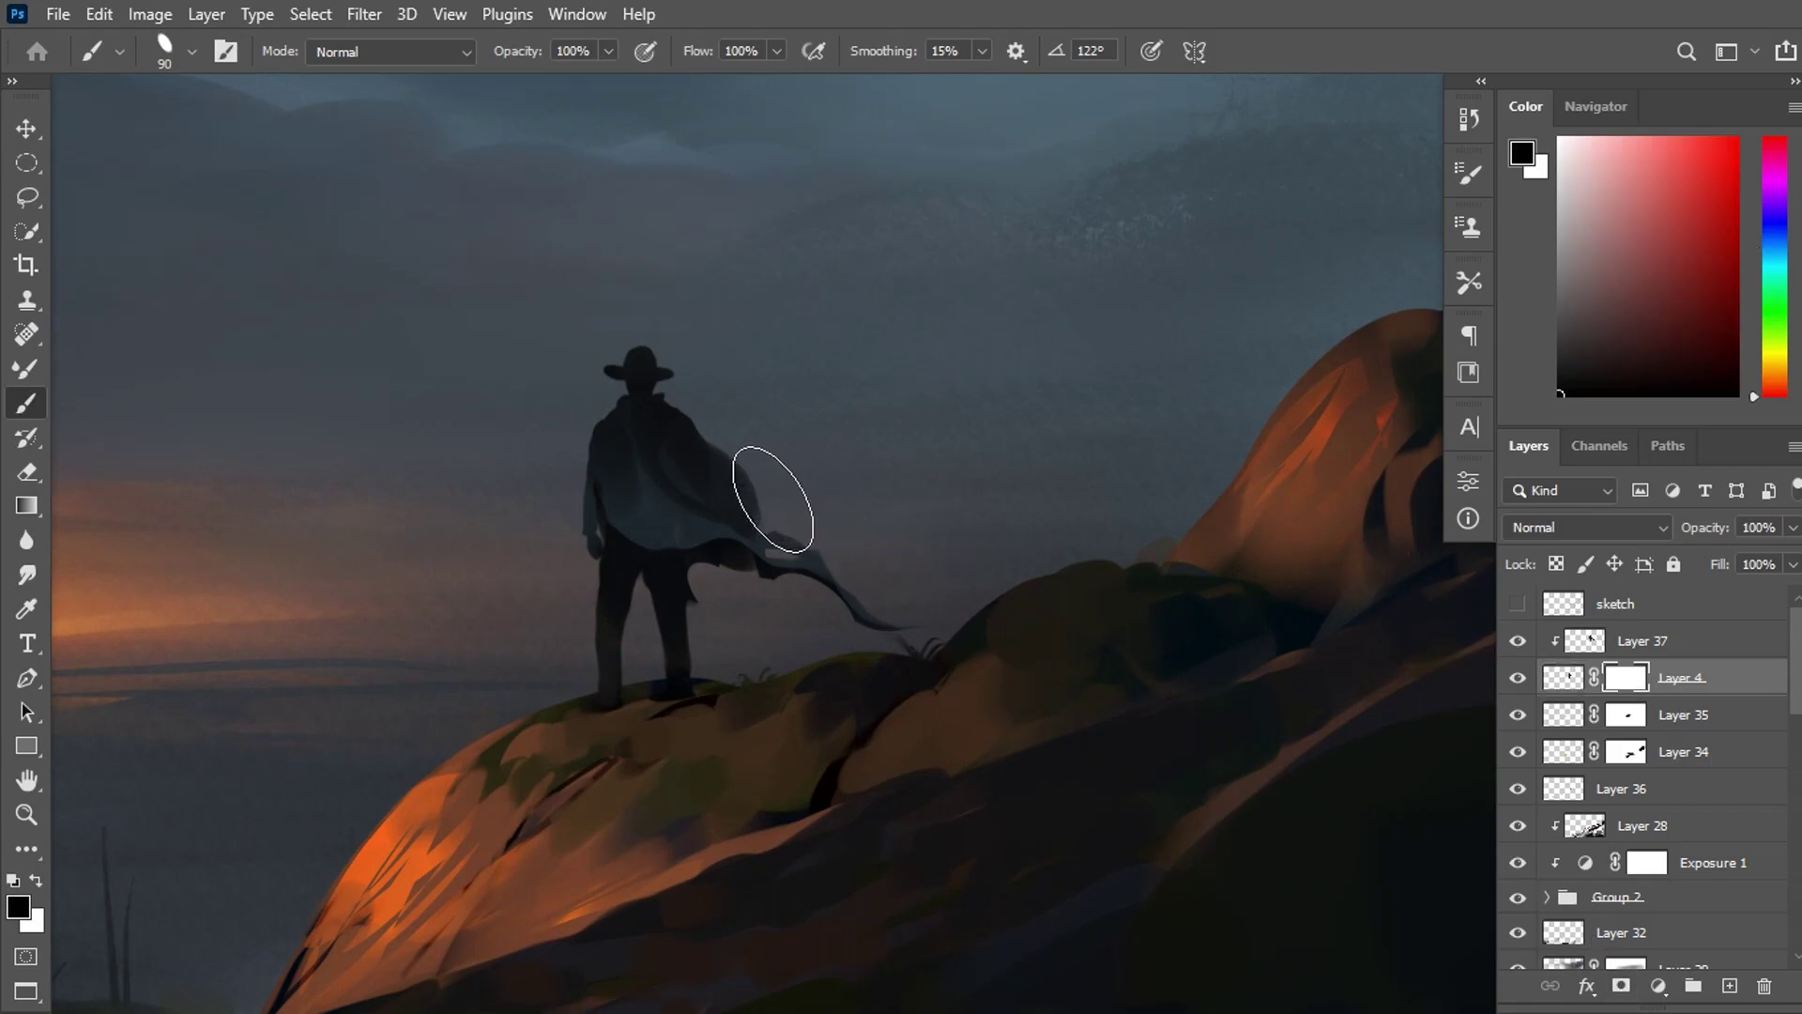
mouse_move(767, 499)
mouse_down()
mouse_move(746, 451)
mouse_move(794, 471)
mouse_up()
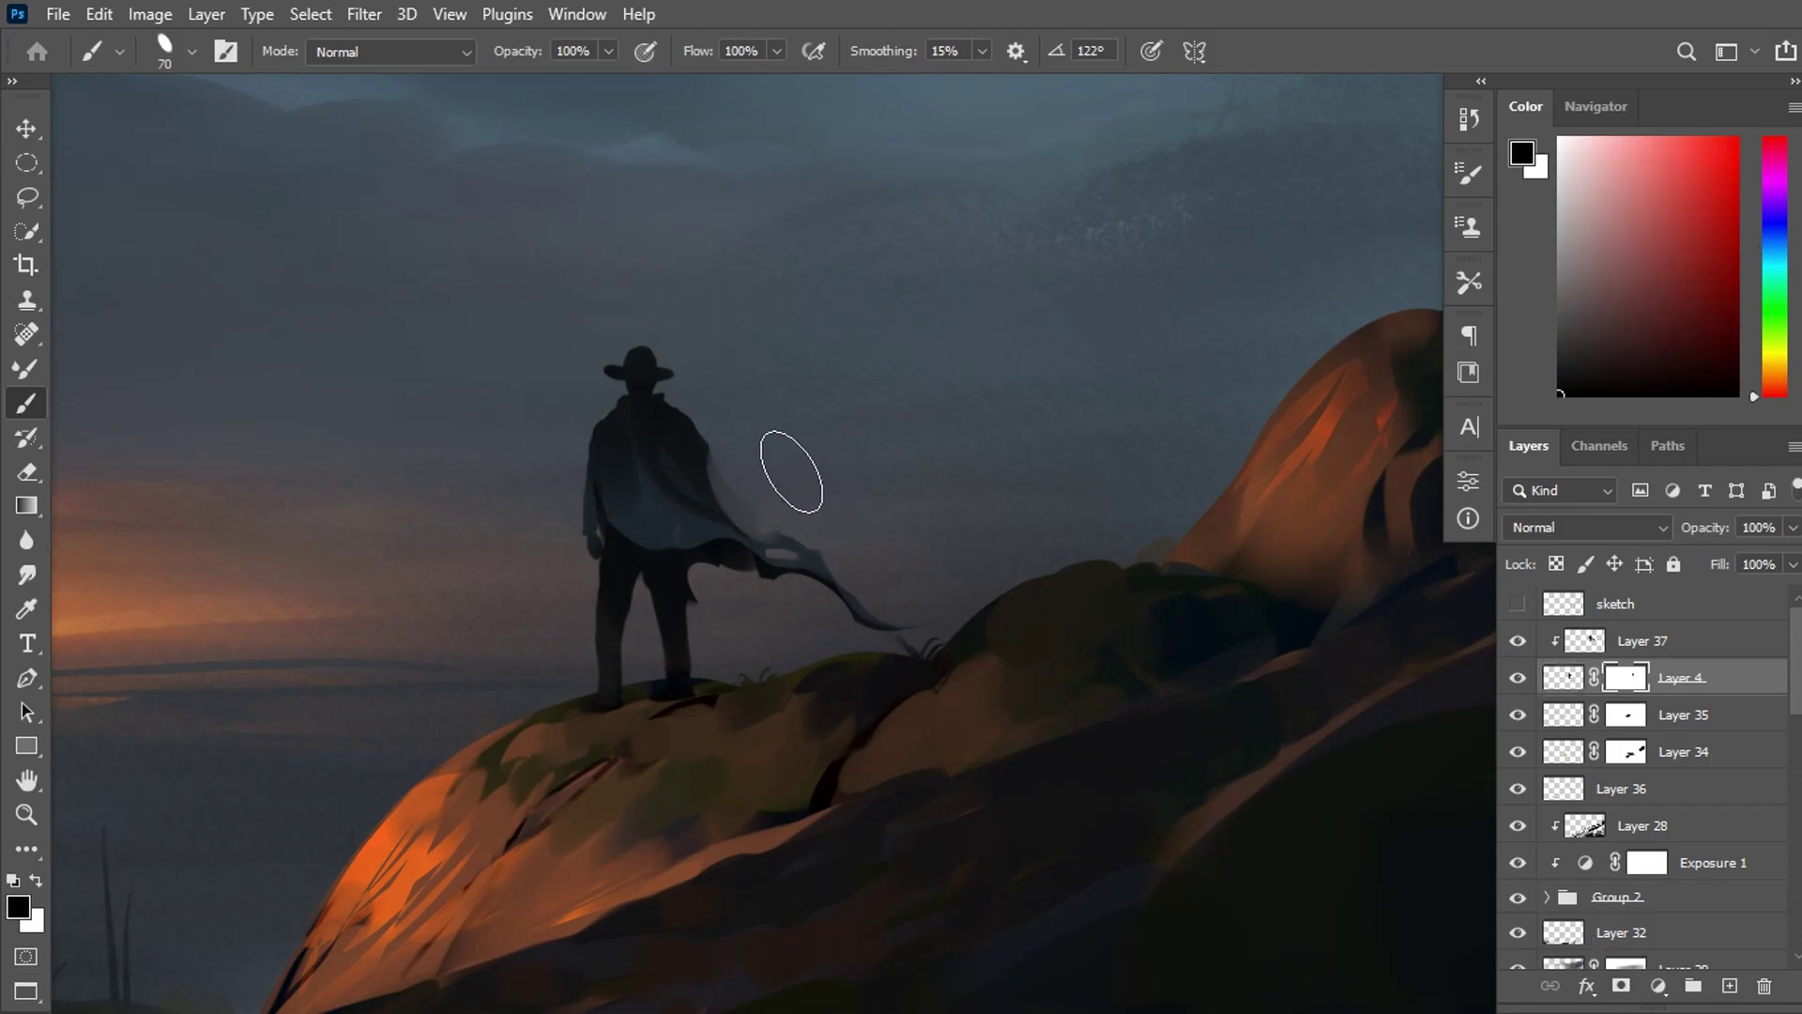
click(1596, 106)
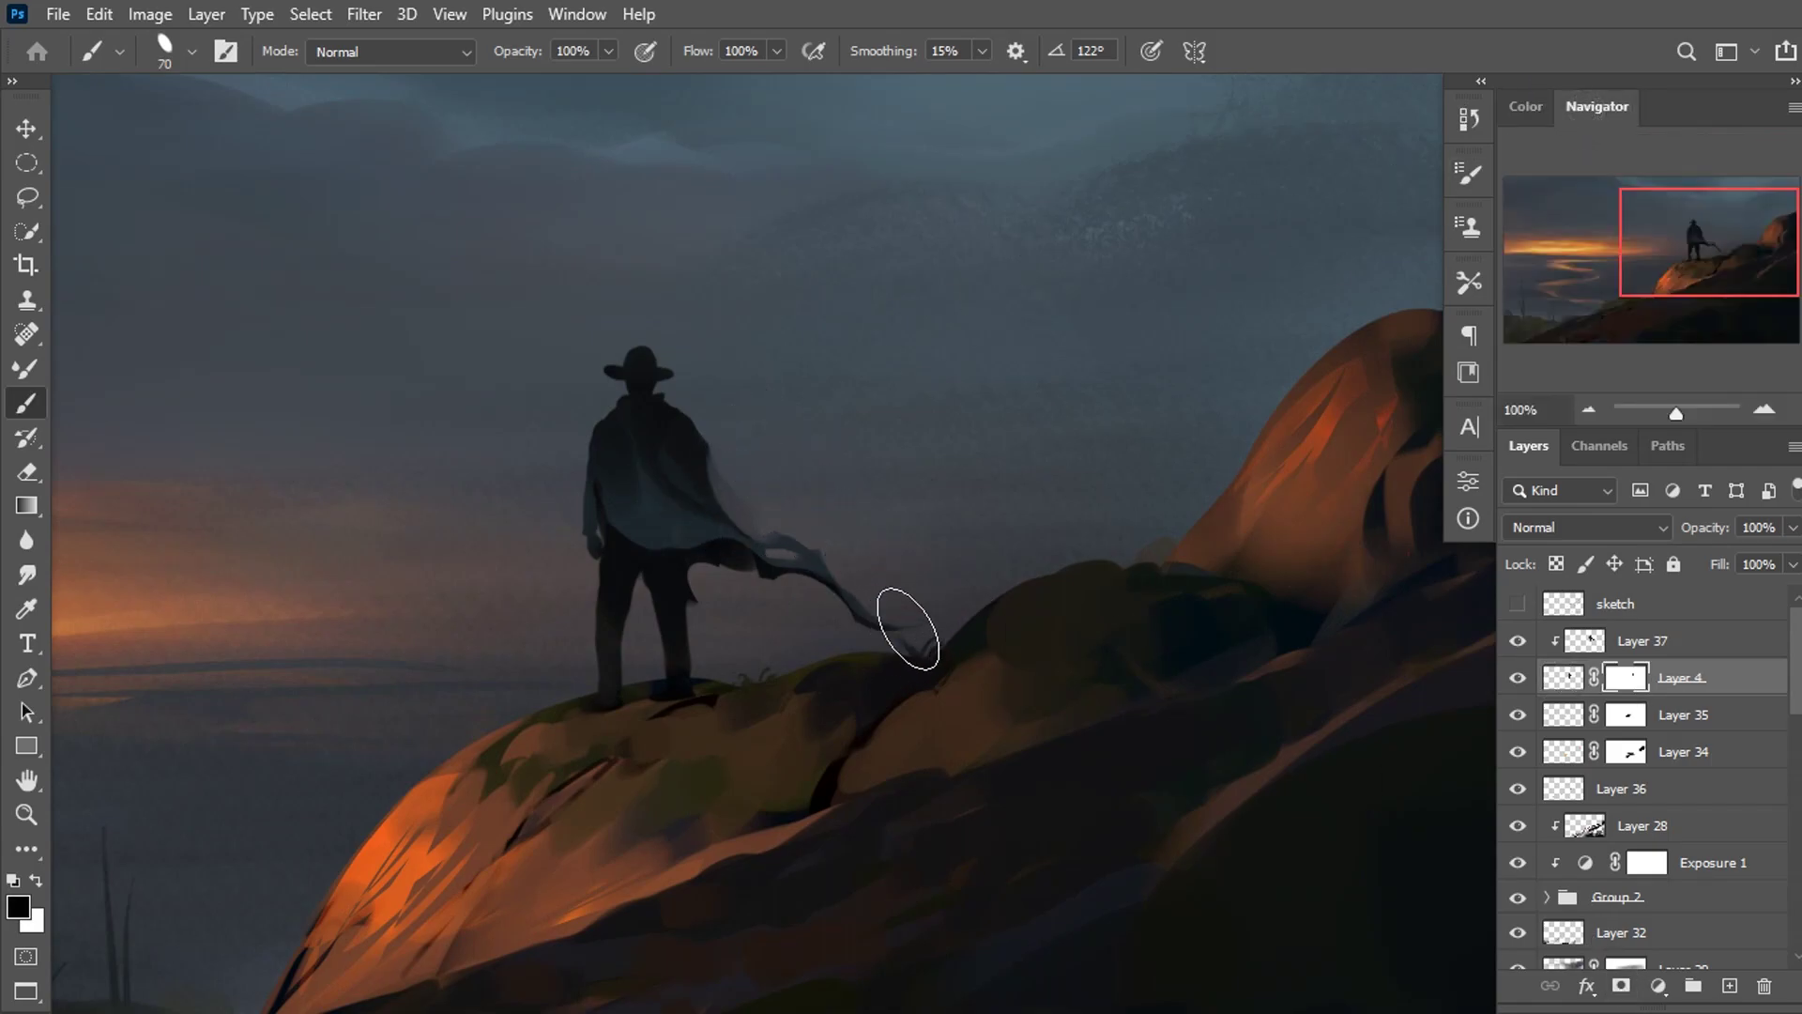
drag(910, 624, 894, 655)
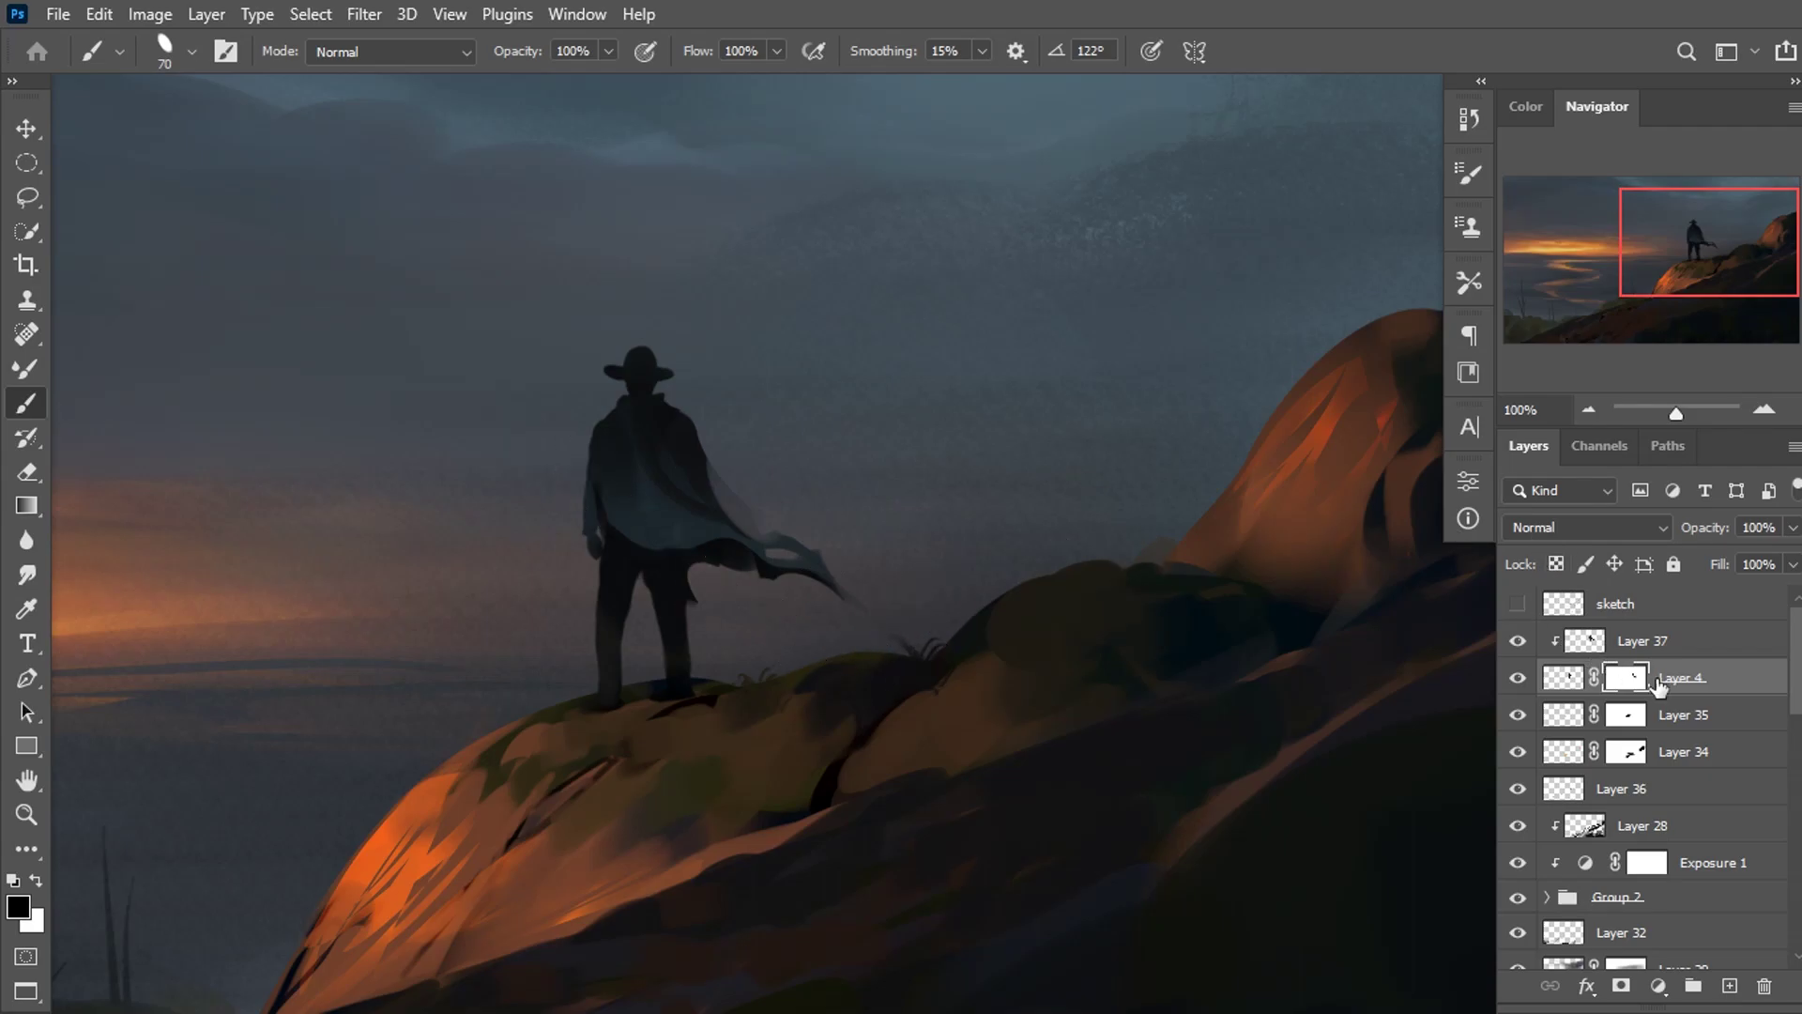
Clip a new layer to Layer 37, paint hillside orange on the cape, and set Hard Light.
click(1671, 651)
click(1730, 986)
right_click(1615, 643)
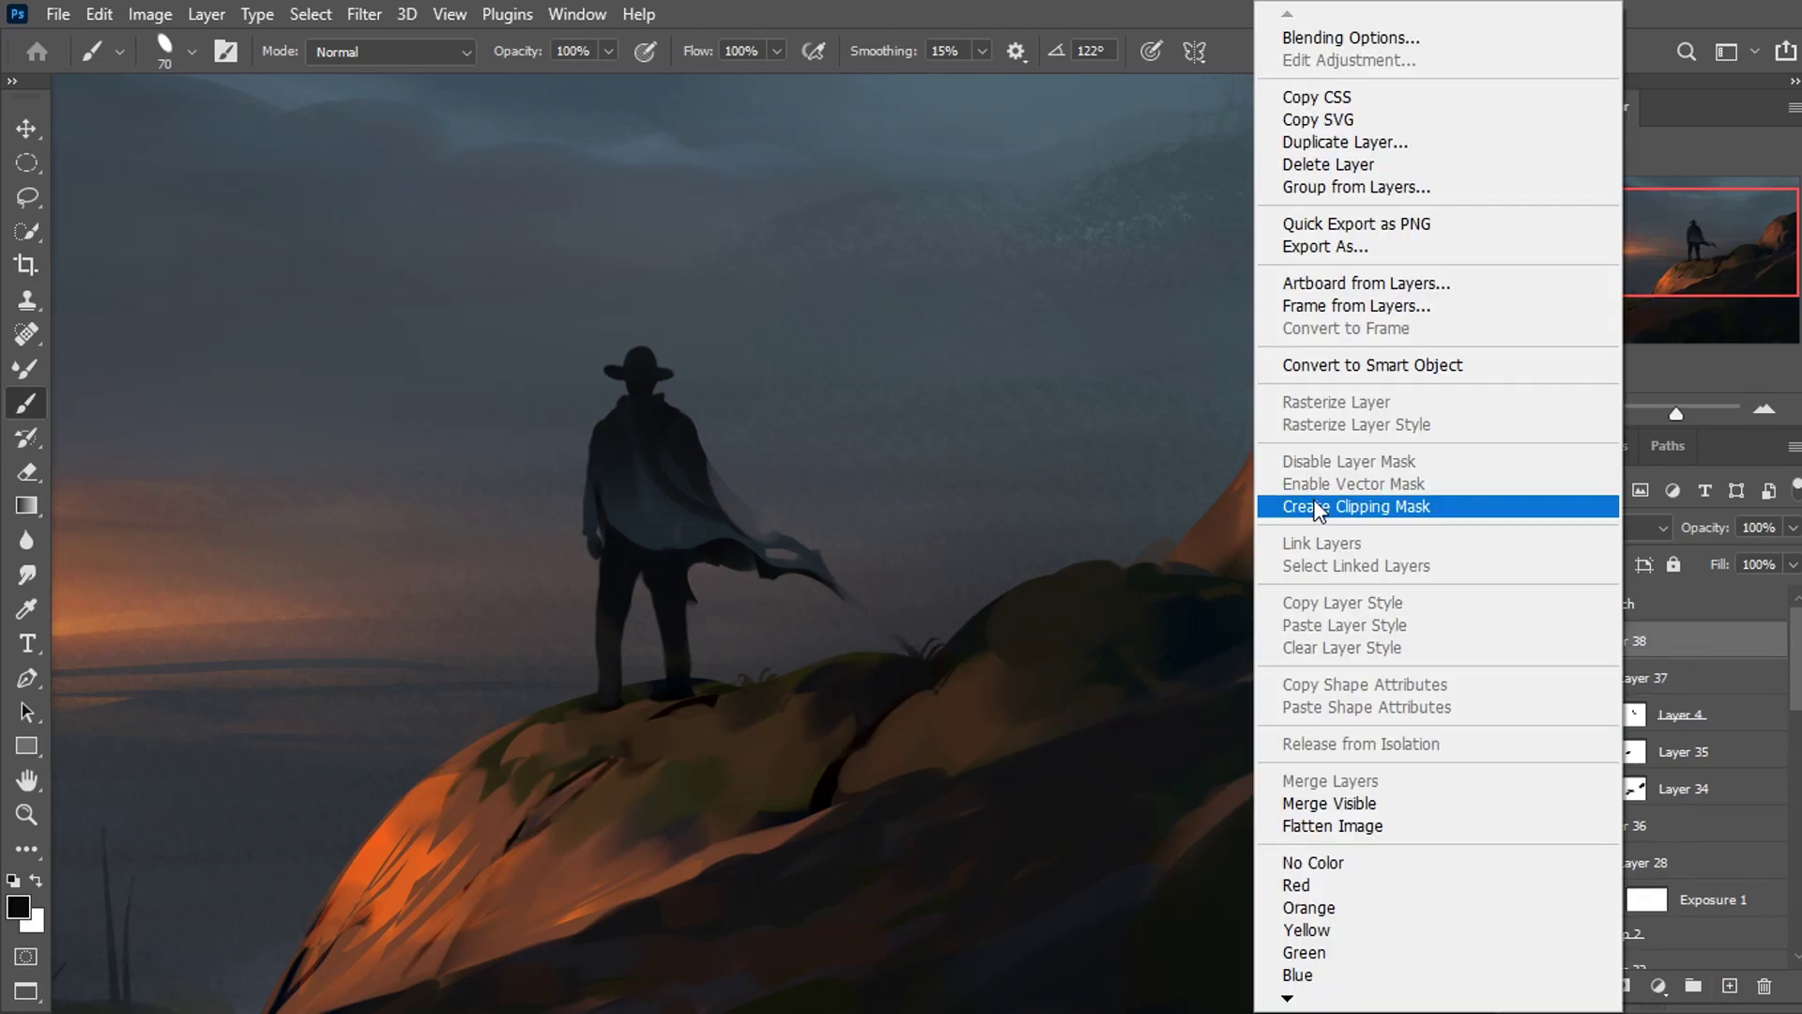
click(1367, 507)
alt+click(113, 595)
drag(610, 441, 675, 483)
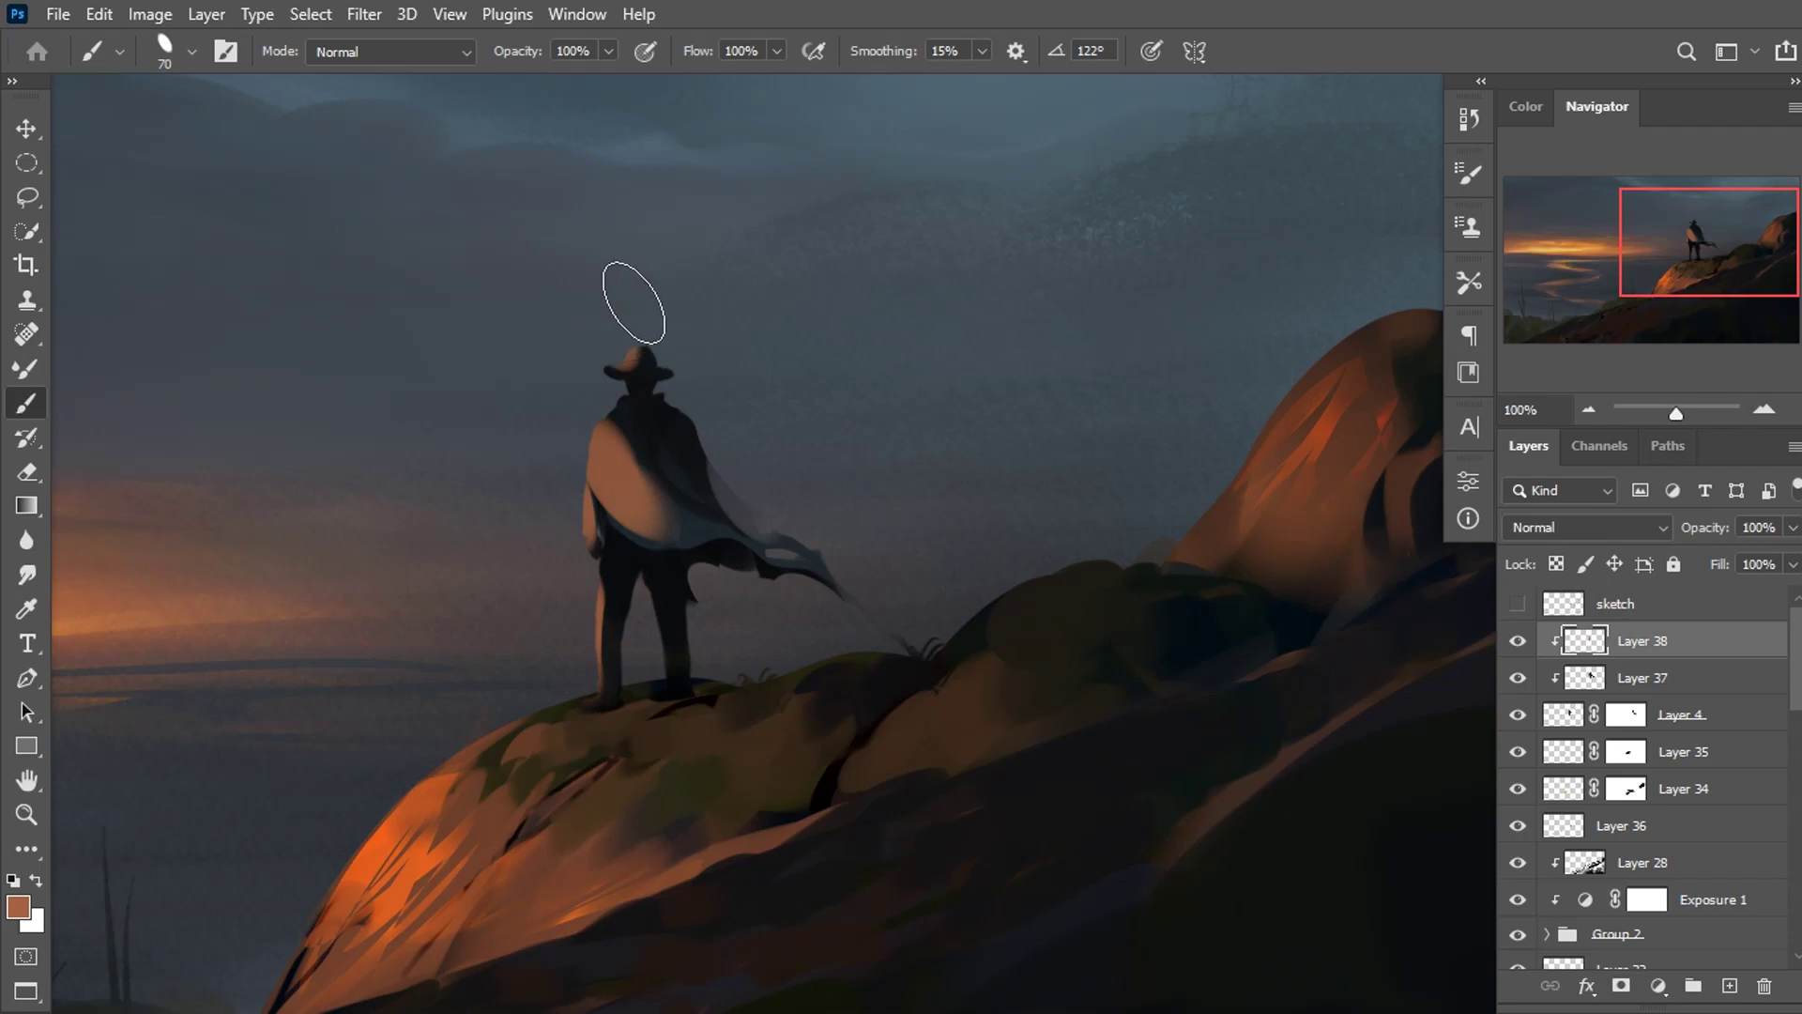
click(1586, 526)
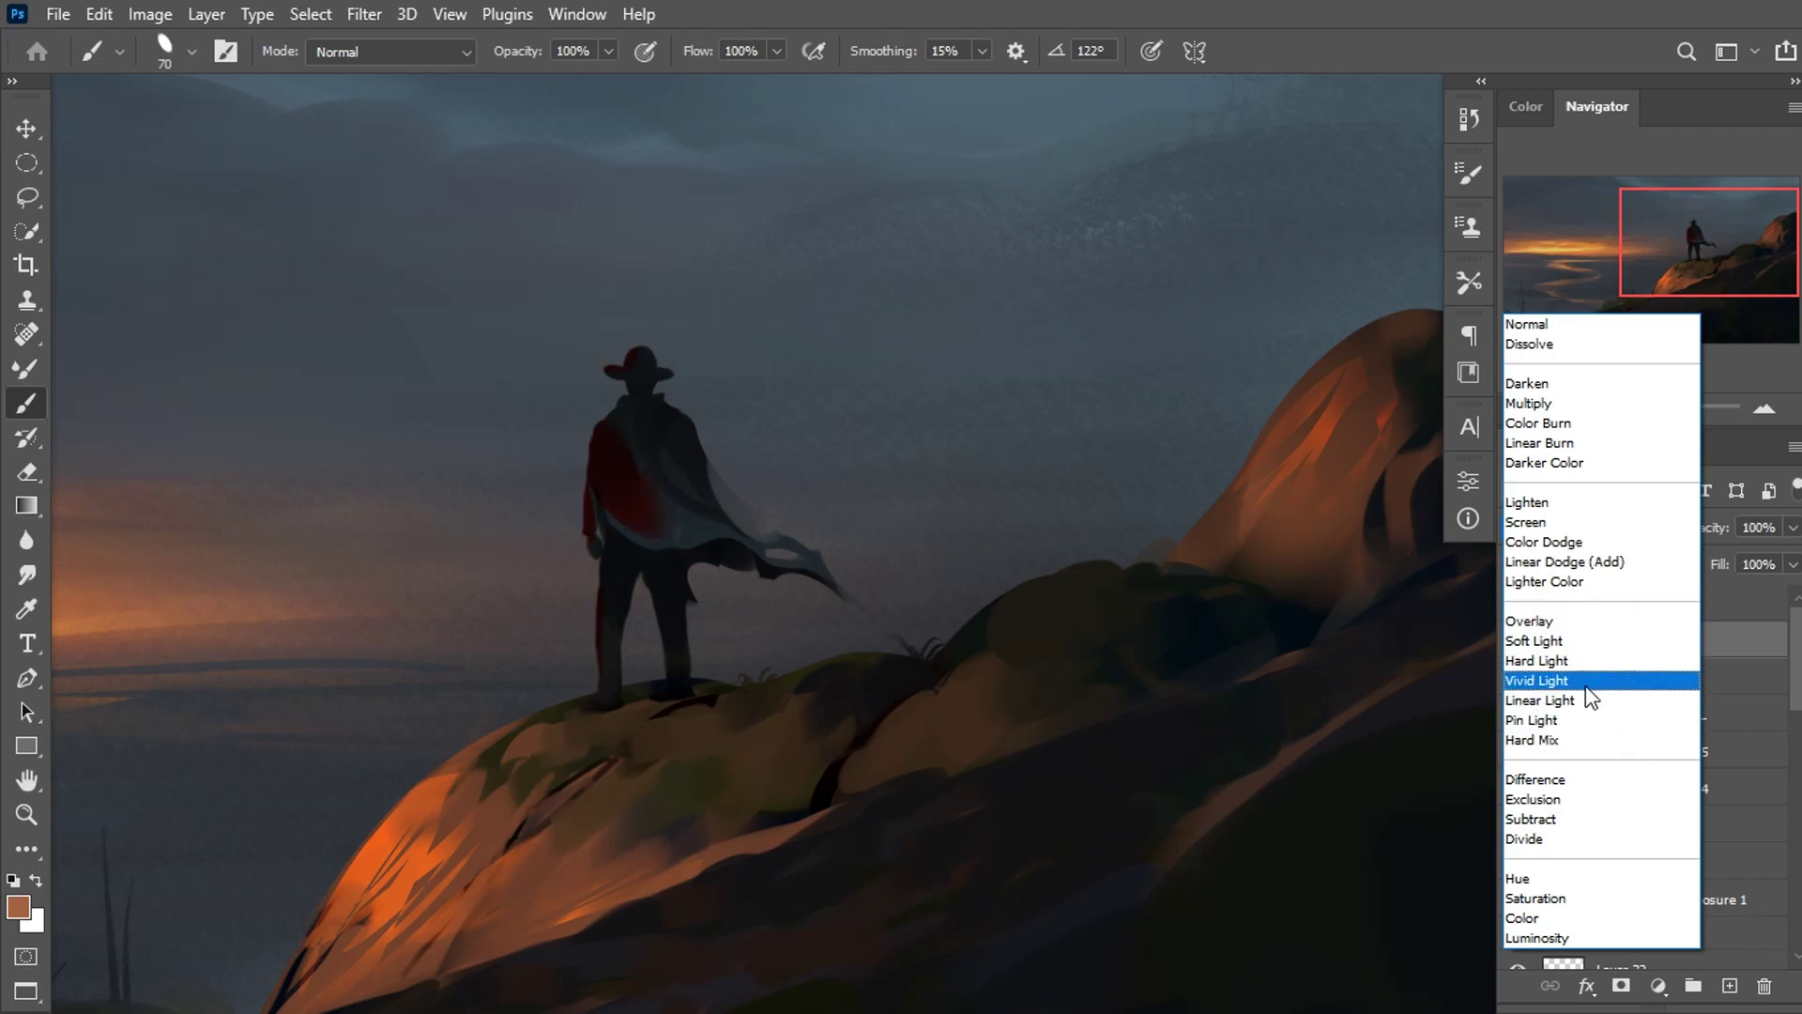
click(1585, 661)
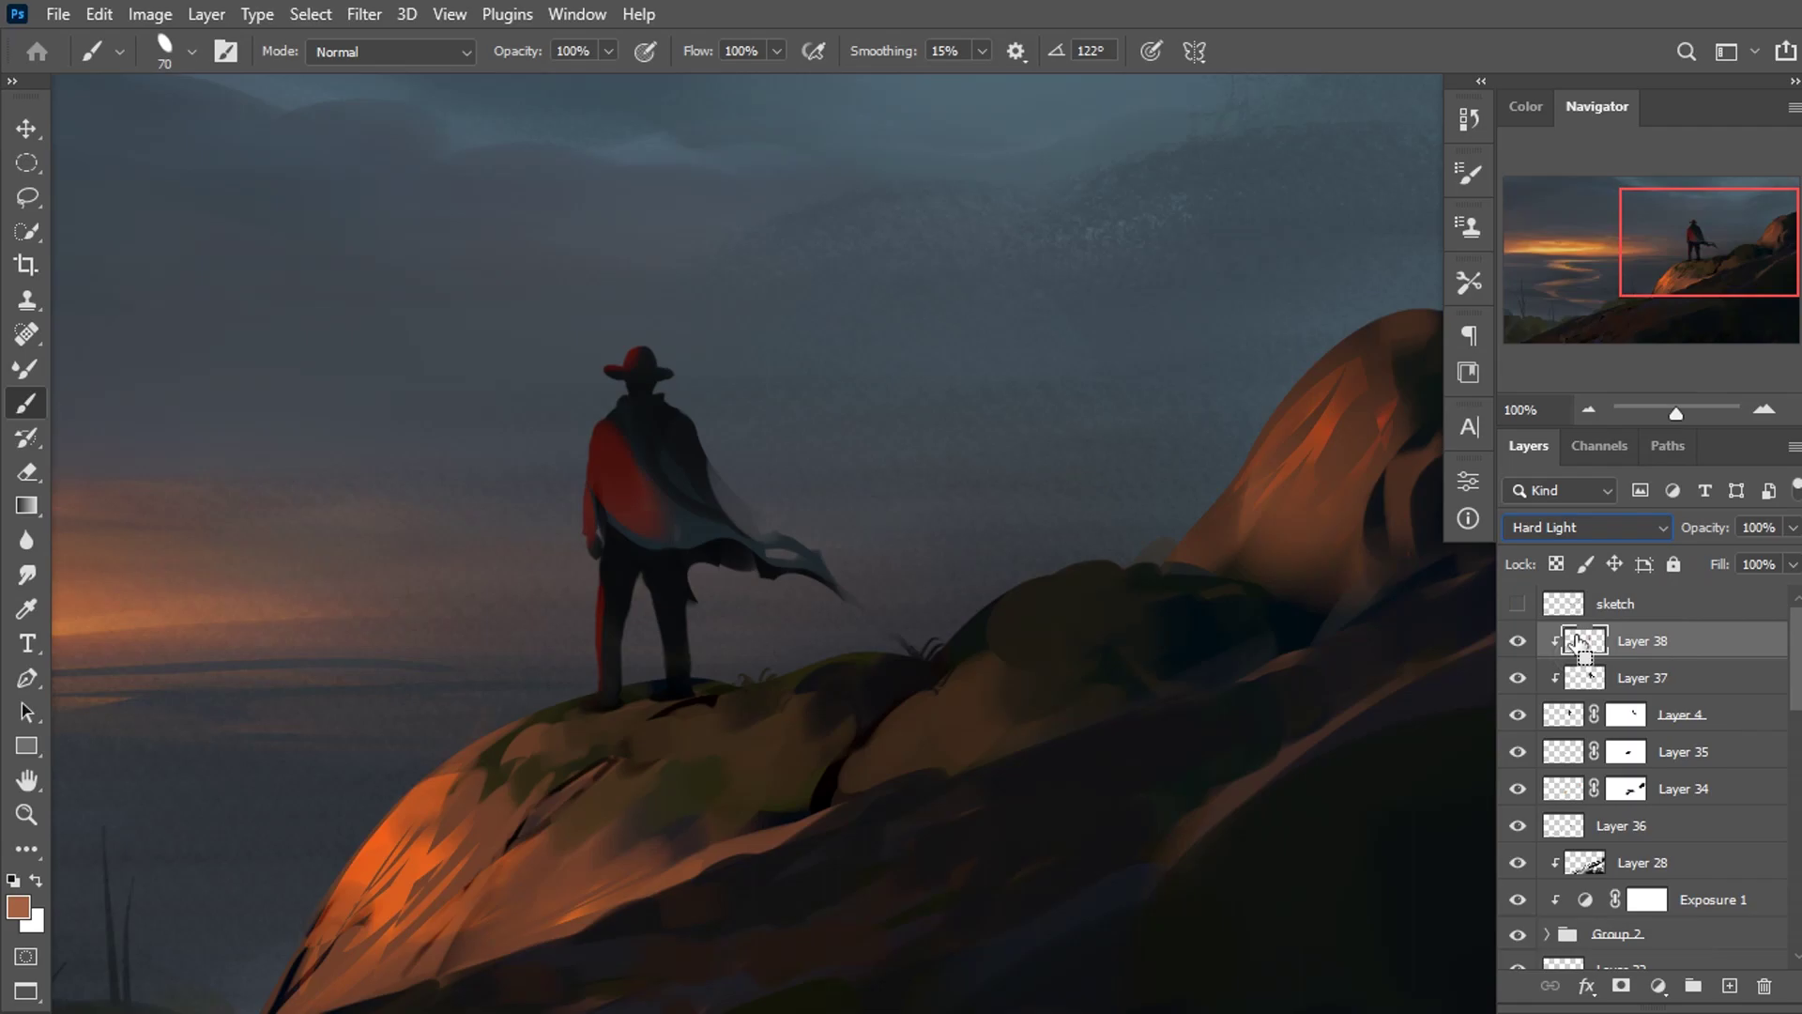
Apply Hue/Saturation to Layer 38's orange light: Hue +4, Saturation +2, Lightness +27.
key(ctrl+u)
drag(1376, 554, 1391, 553)
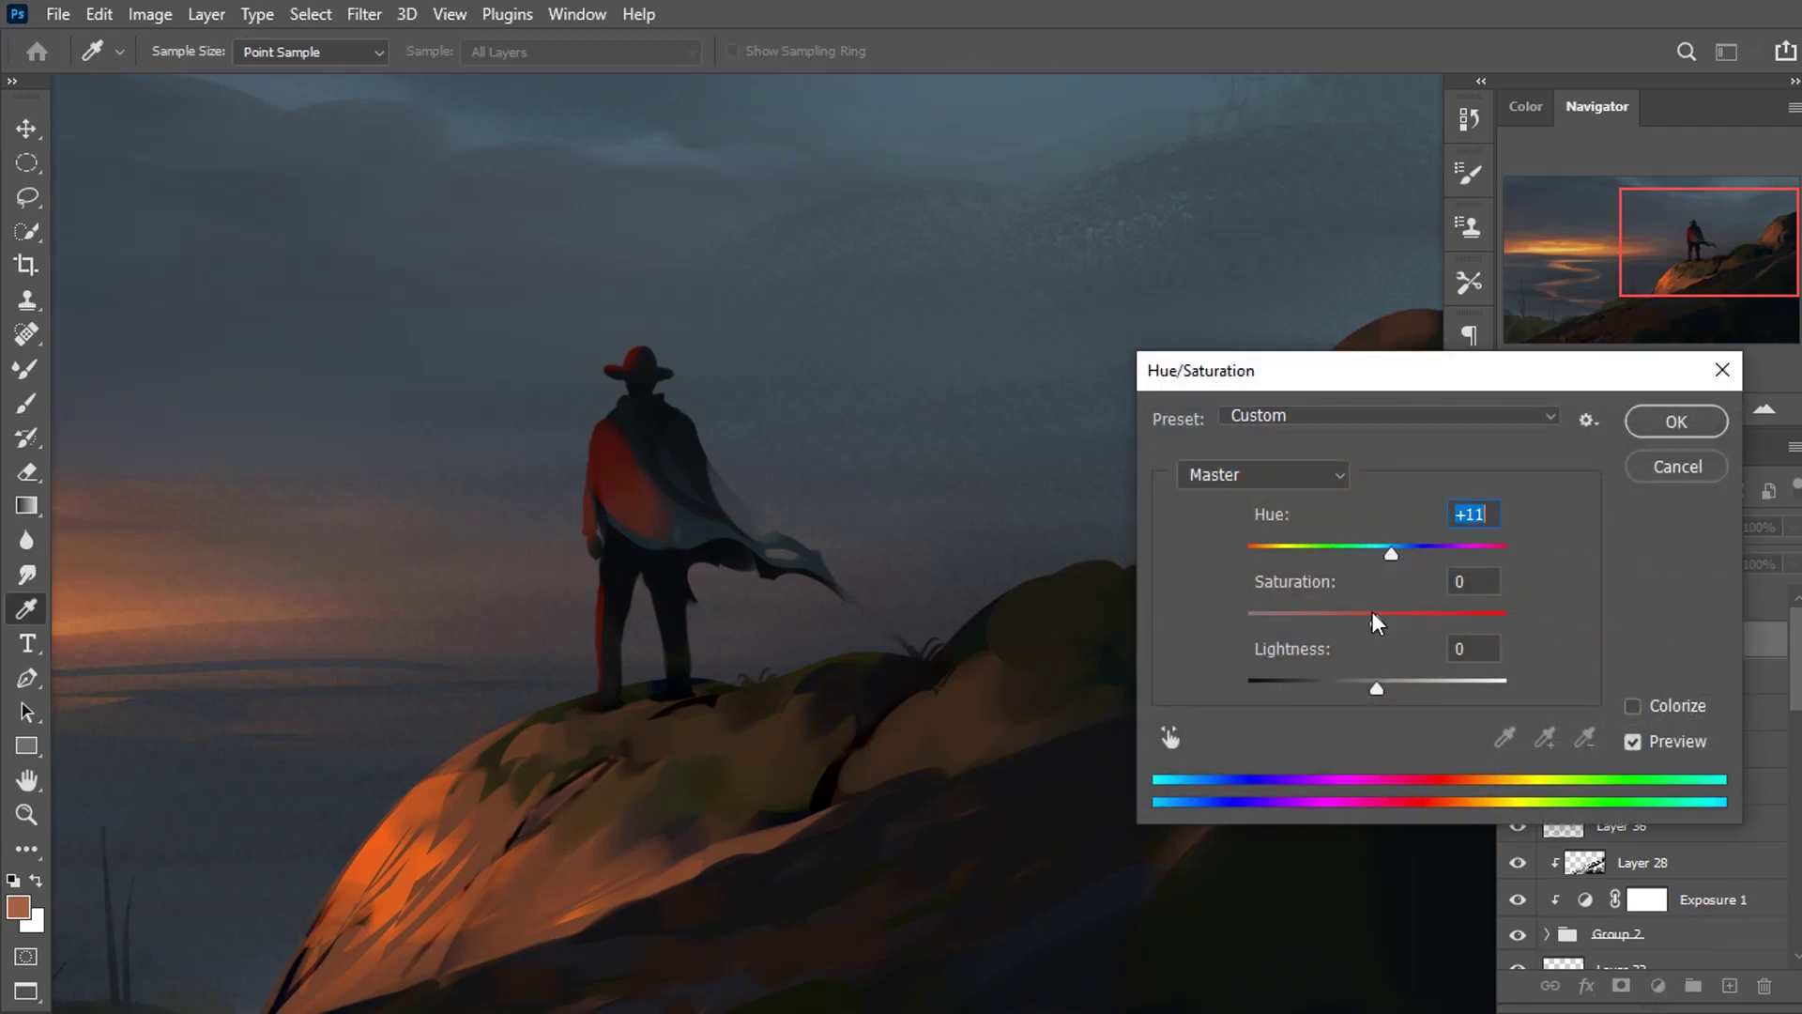
drag(1376, 620, 1433, 620)
drag(1386, 688, 1408, 688)
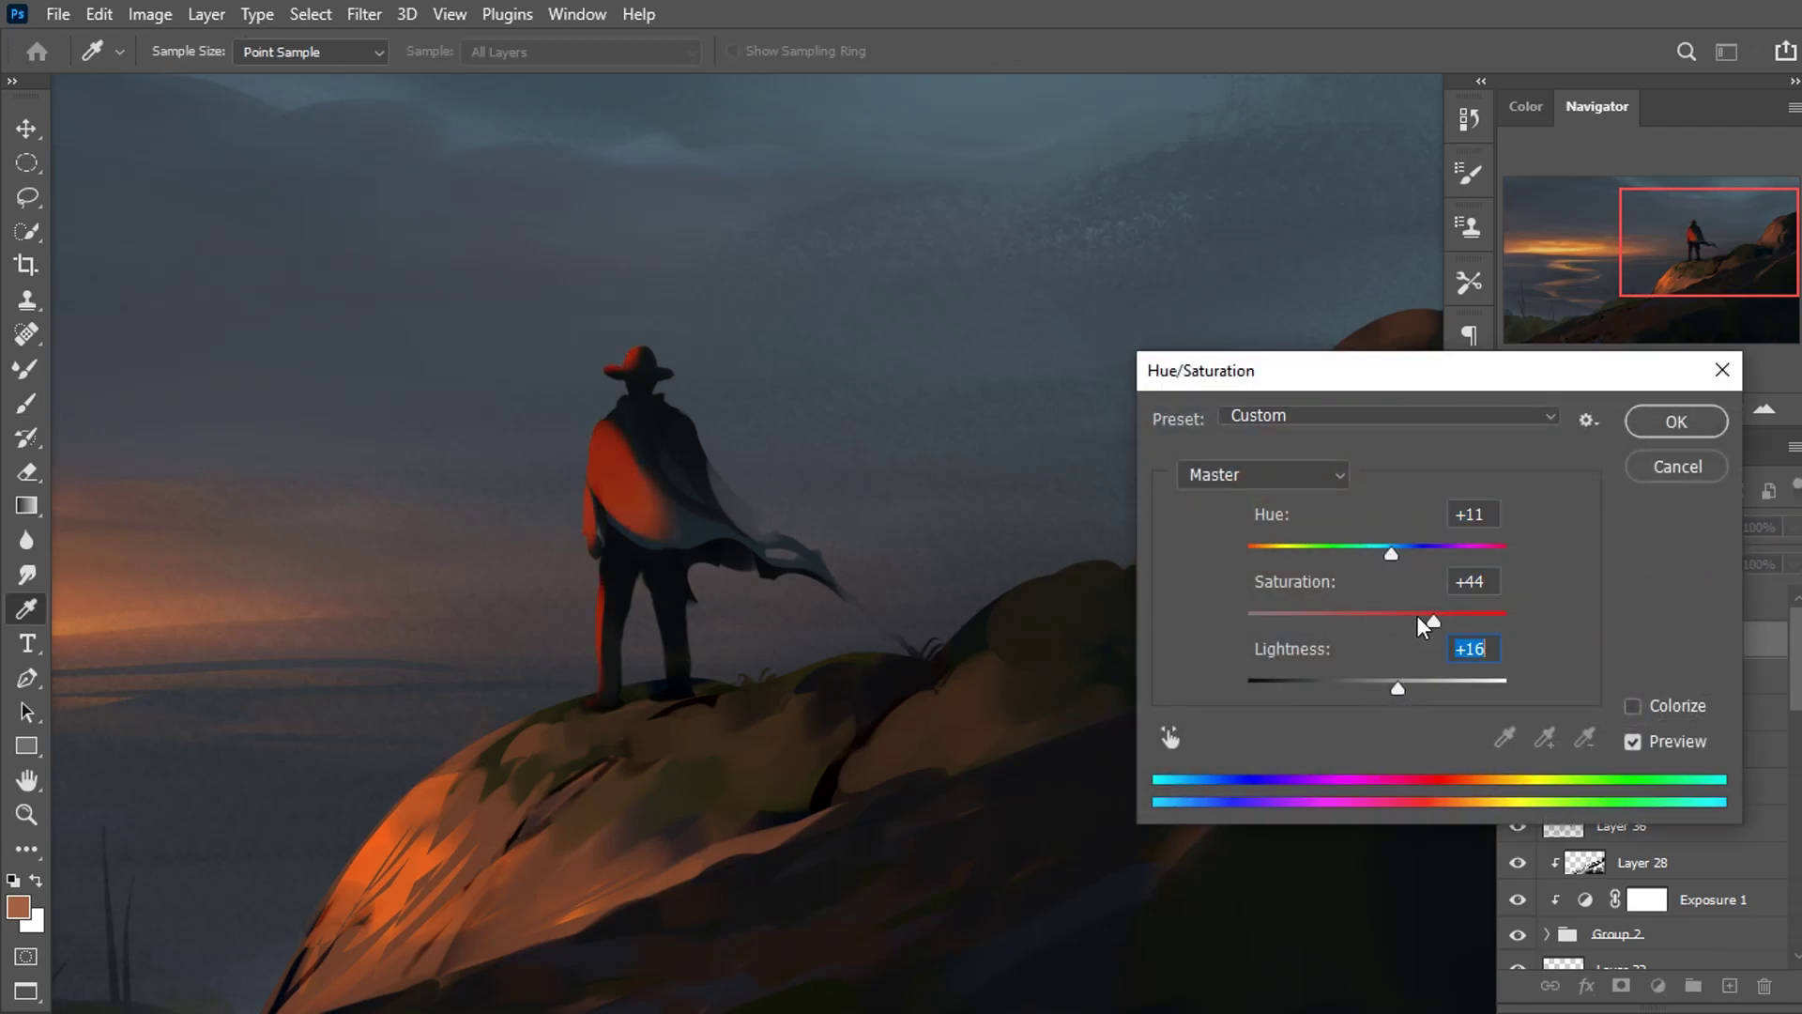
drag(1420, 623, 1415, 620)
drag(1394, 544, 1393, 548)
drag(1398, 688, 1411, 688)
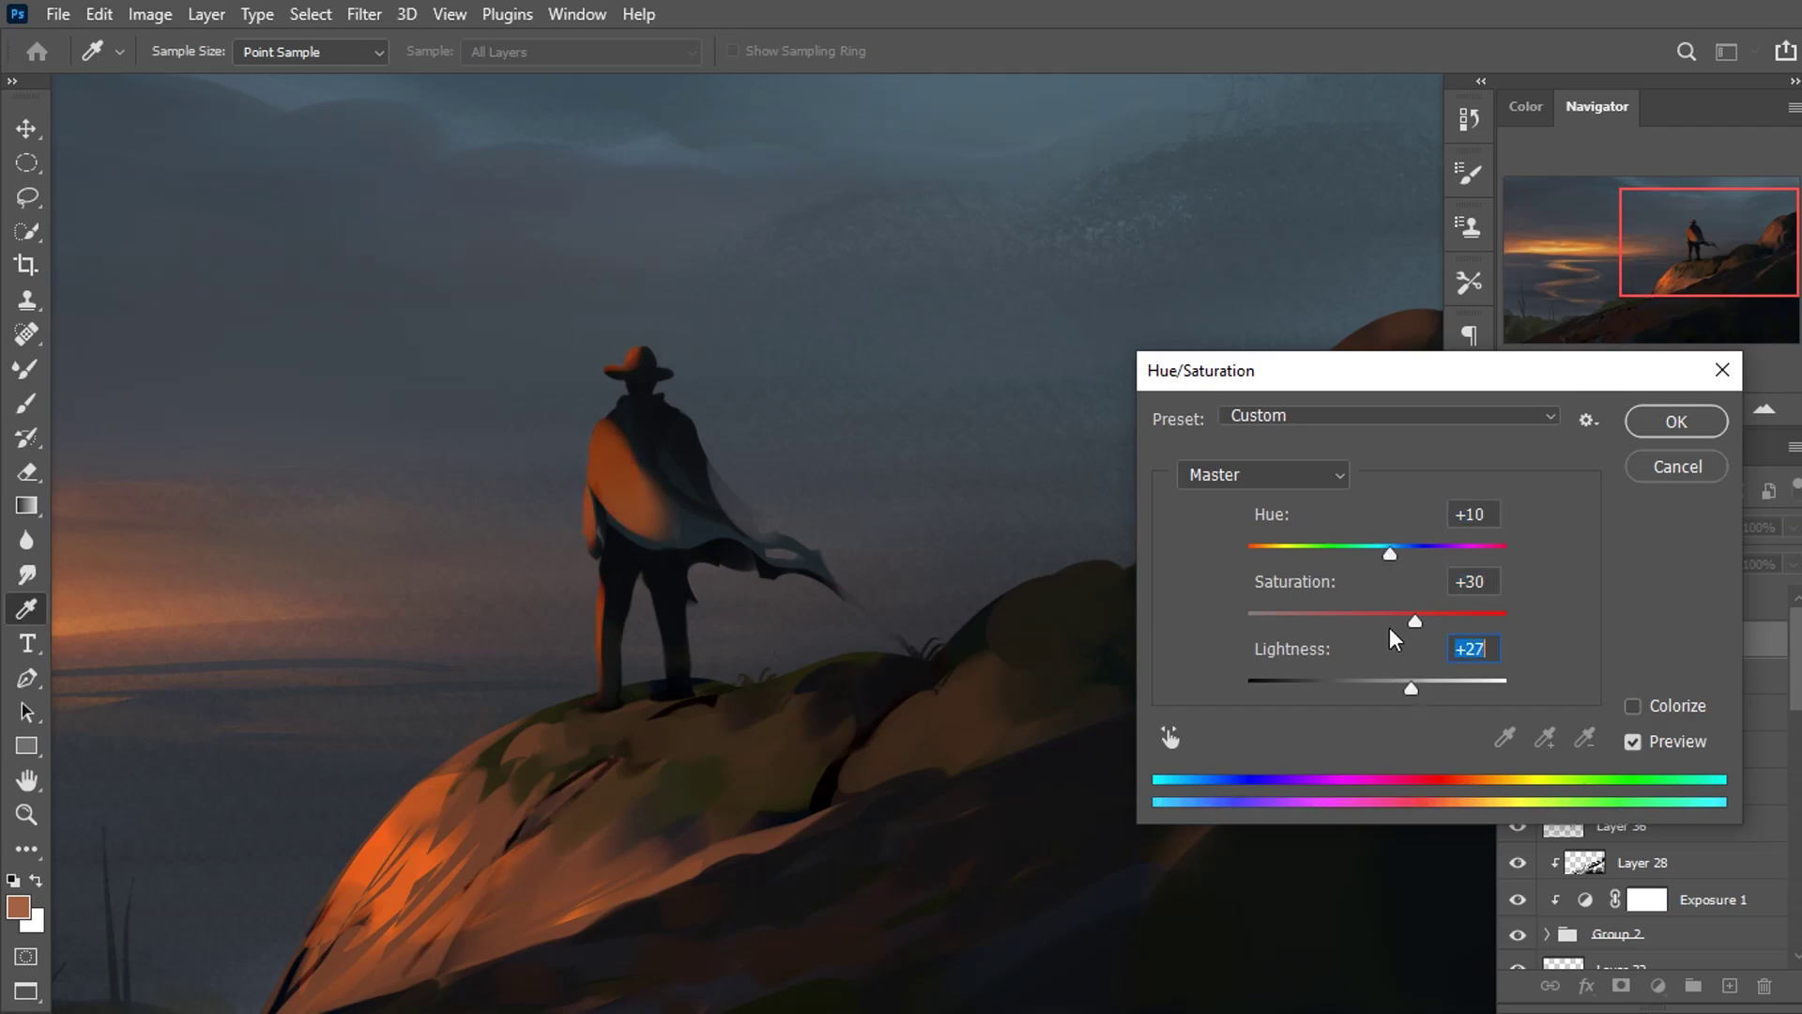
drag(1376, 554, 1399, 624)
text(0)
click(1384, 554)
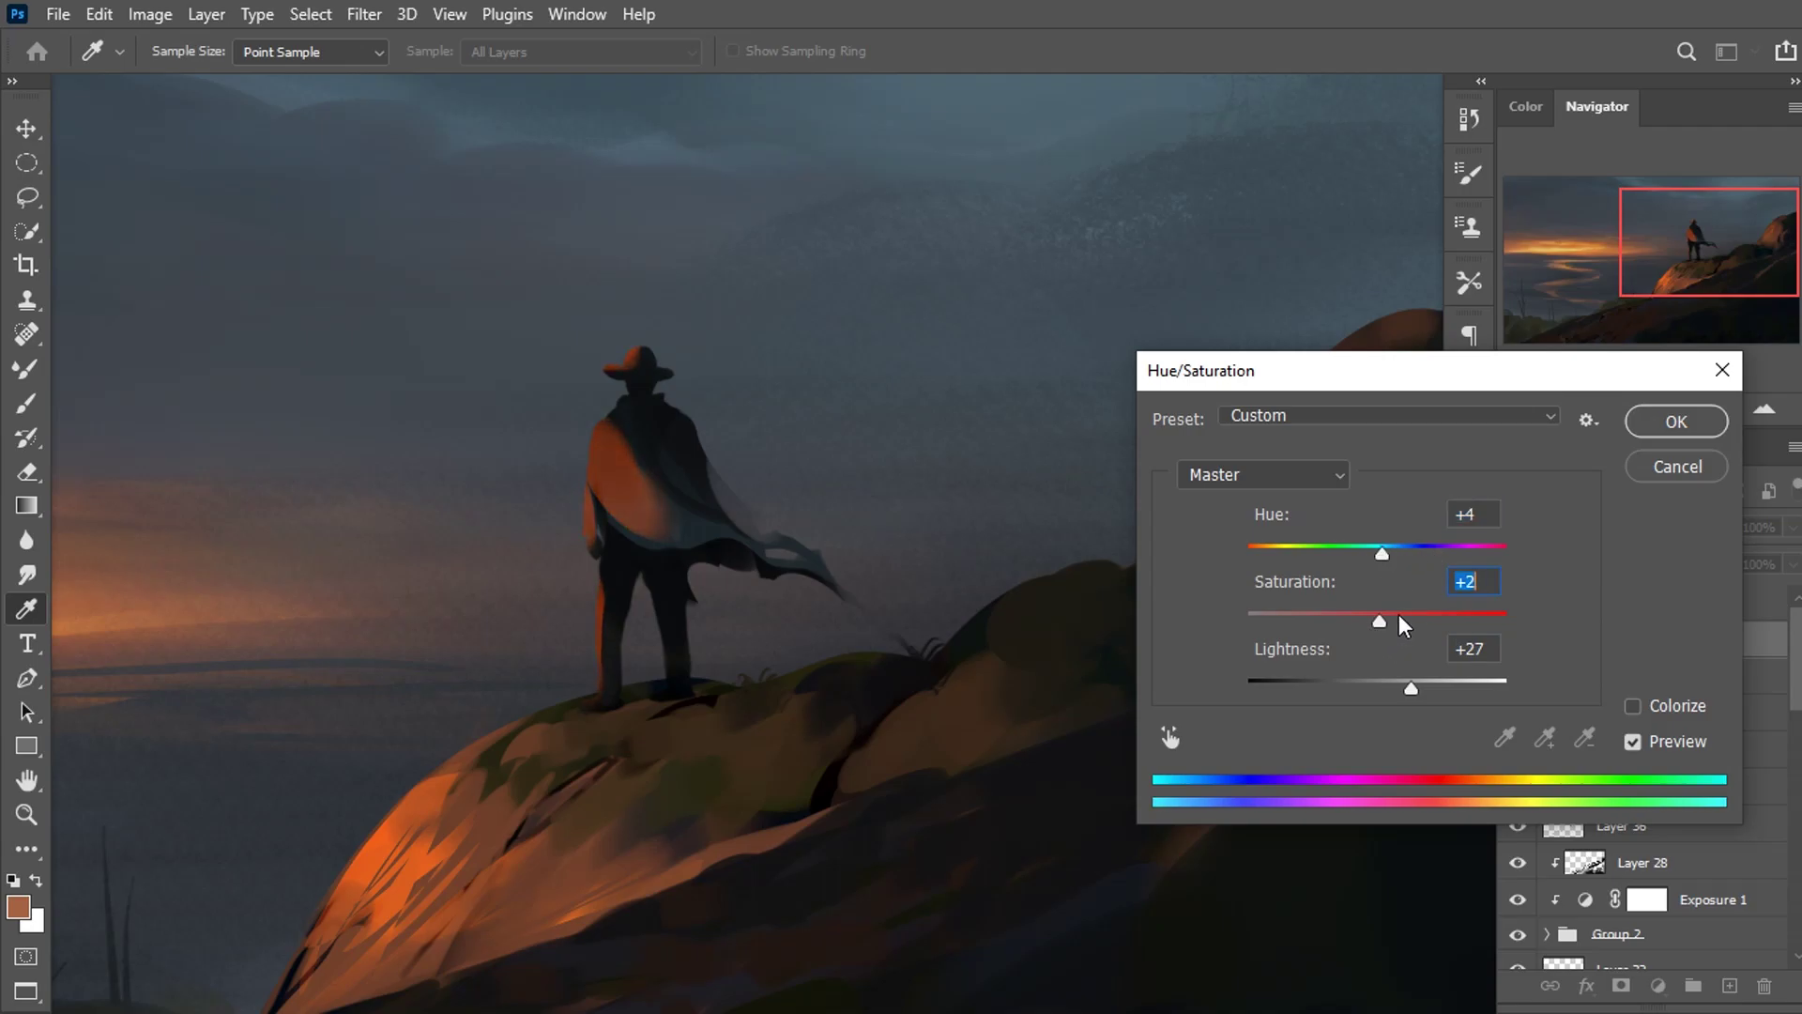
click(1677, 421)
Paint black on Layer 38's mask over the mid-cape and hat, switching to a 15-px brush for detail.
key(b)
key(d)
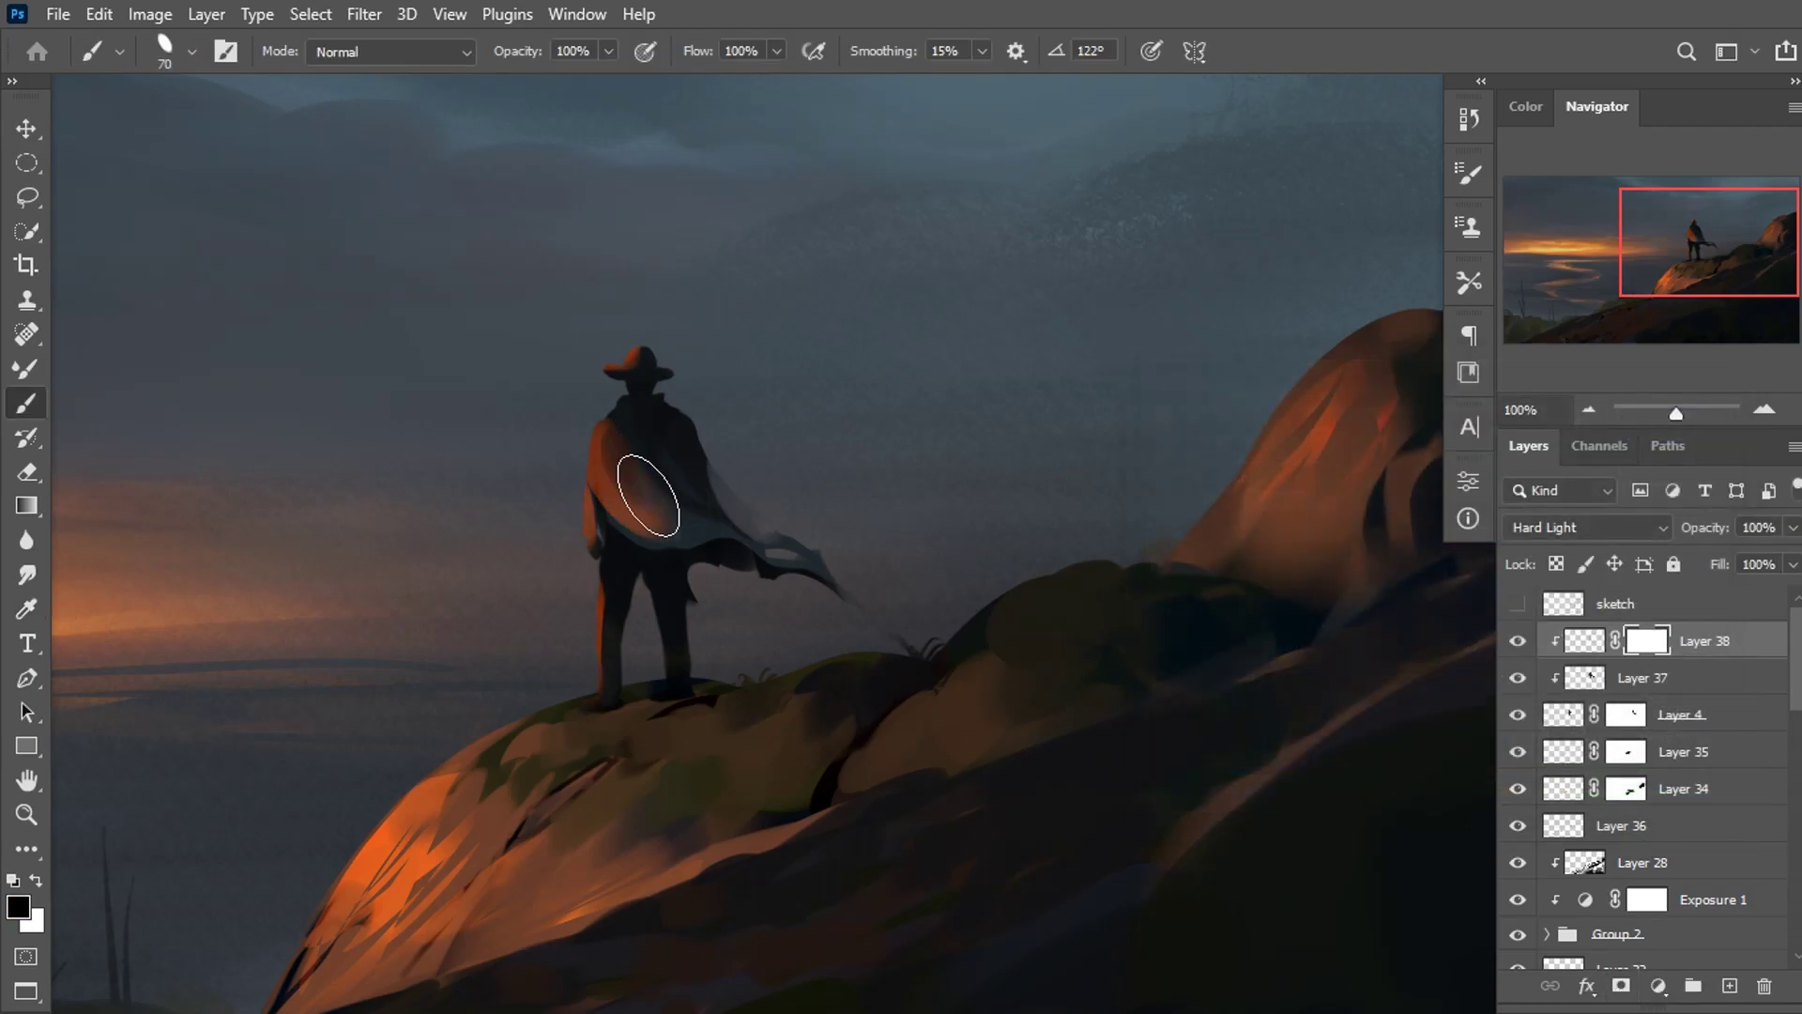
mouse_move(648, 495)
mouse_down()
mouse_move(623, 554)
mouse_move(632, 616)
mouse_move(655, 587)
mouse_up()
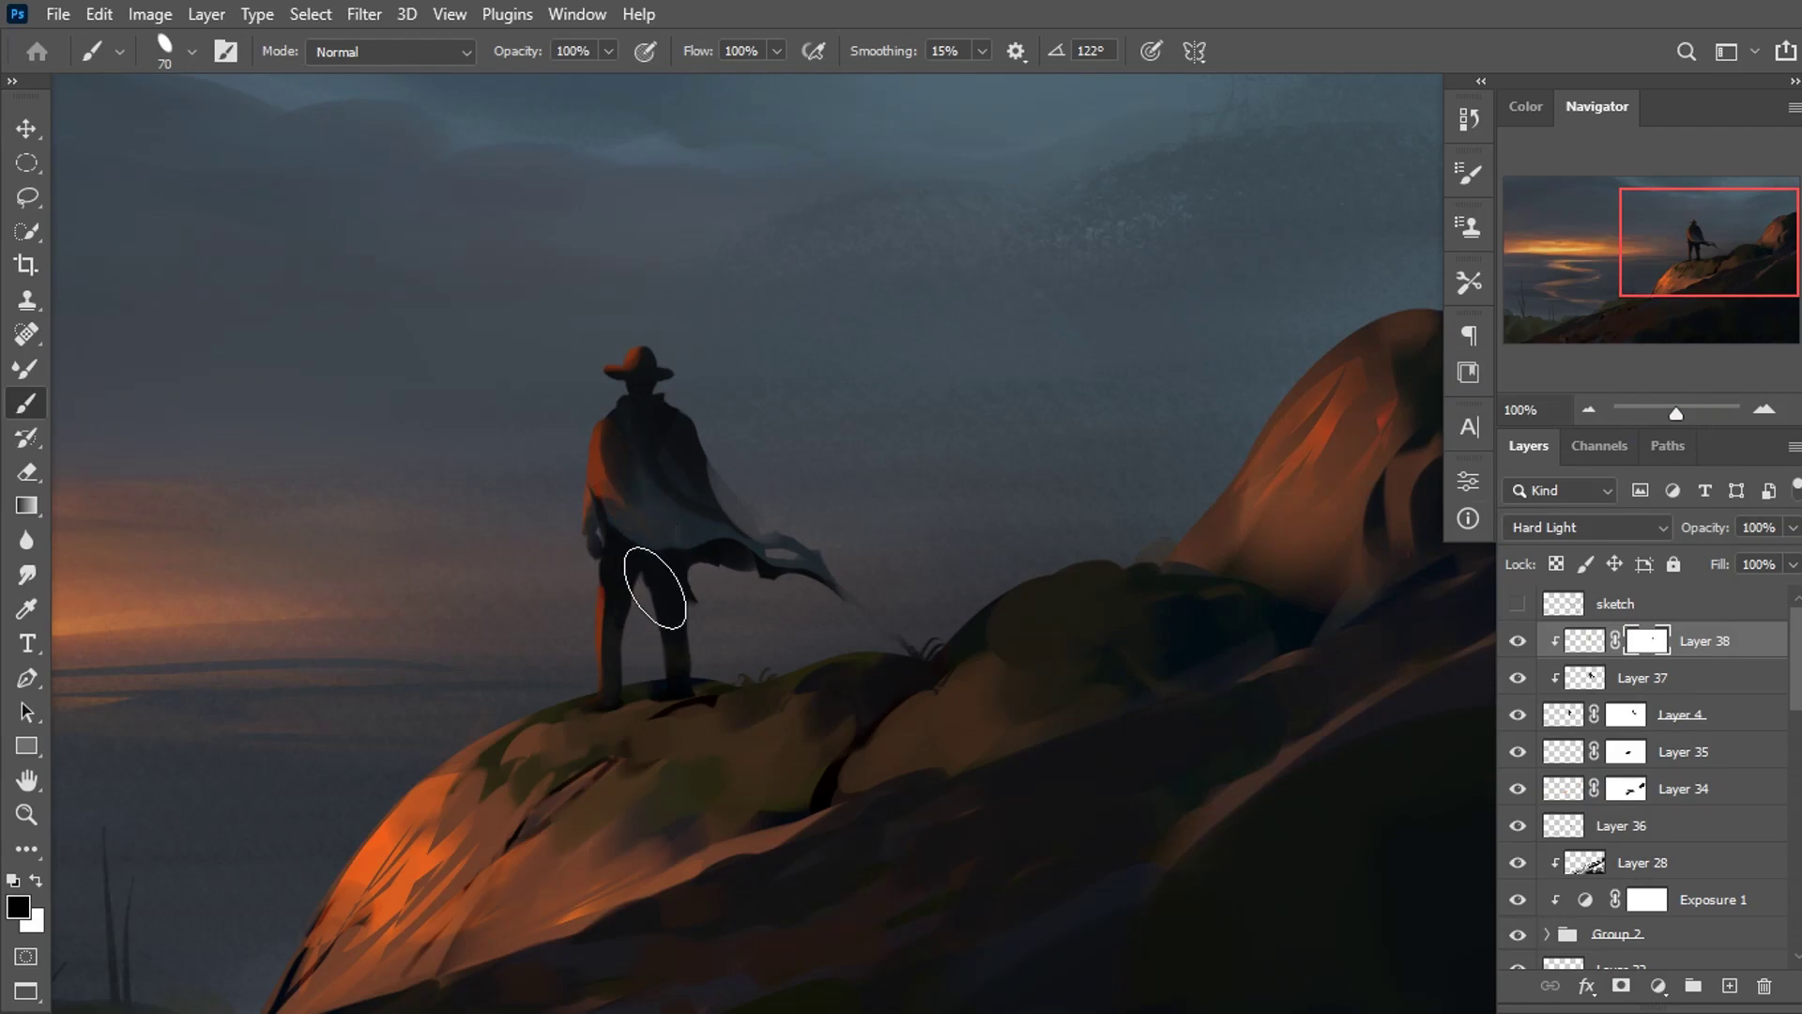
alt+scroll(805, 265, up, 3)
alt+scroll(804, 266, up, 2)
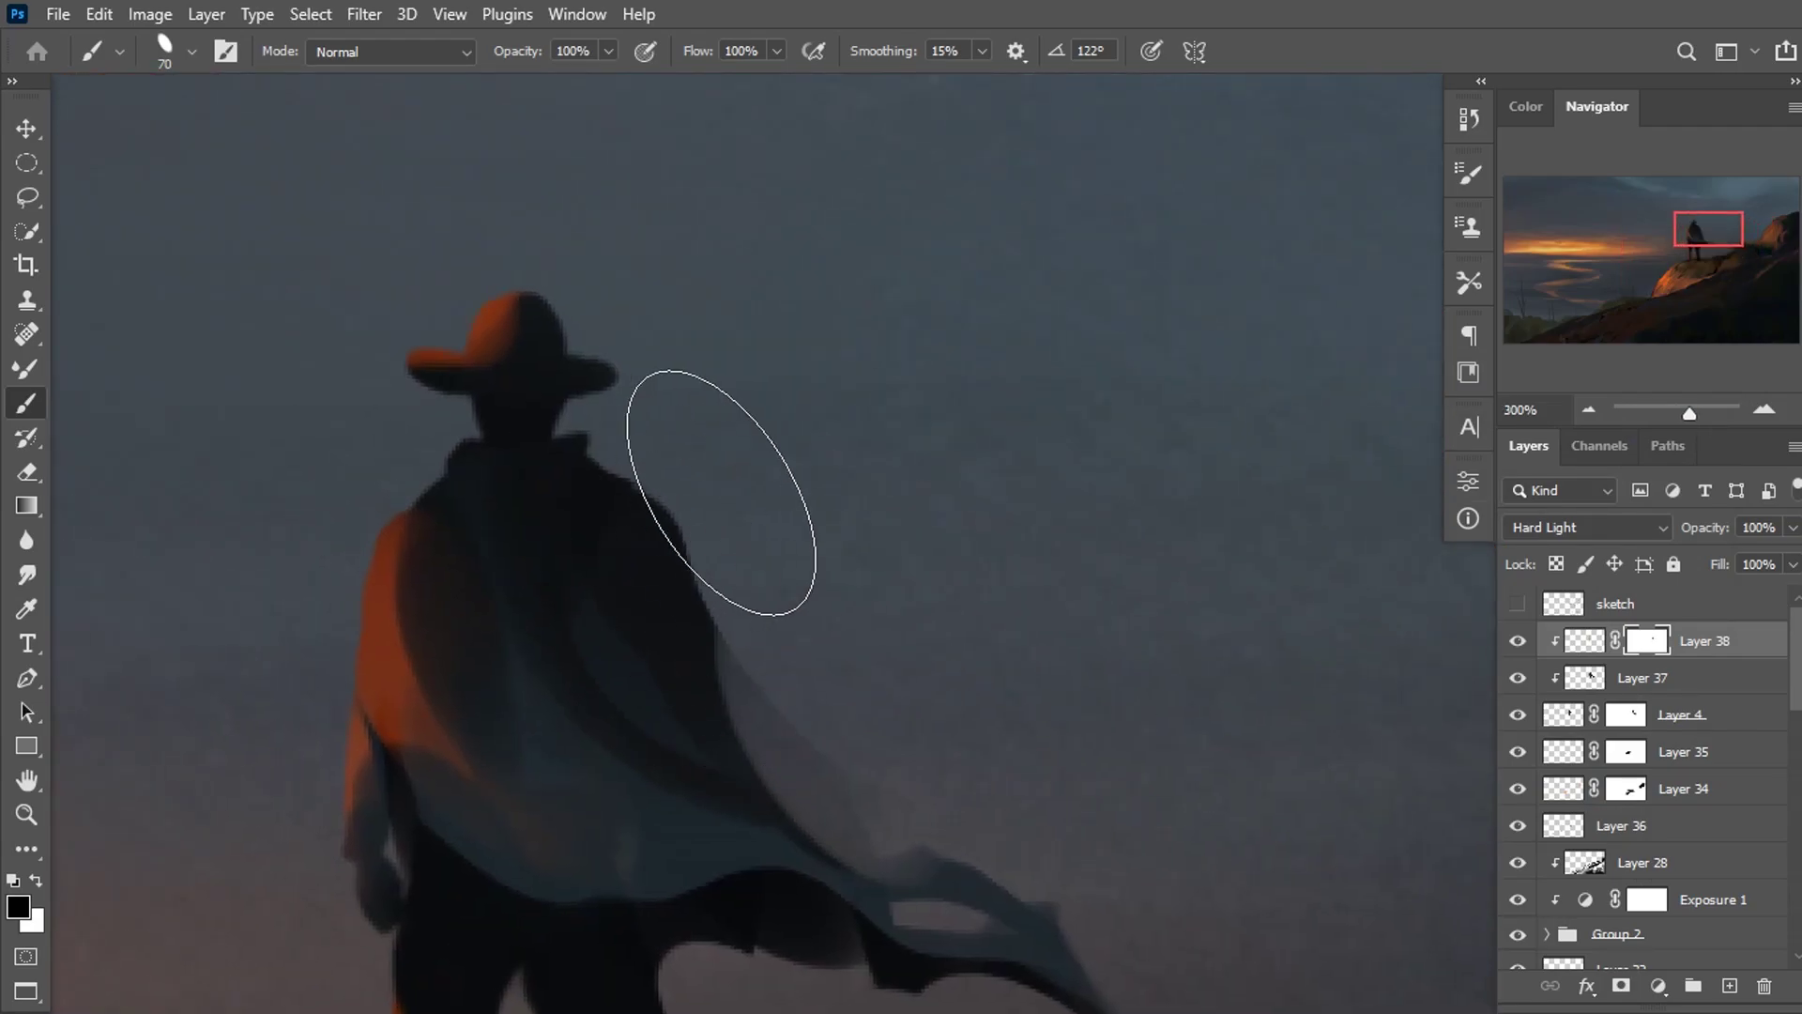
key(bracketleft)
key(bracketleft)
key(bracketleft)
key(bracketleft)
key(bracketleft)
key(bracketleft)
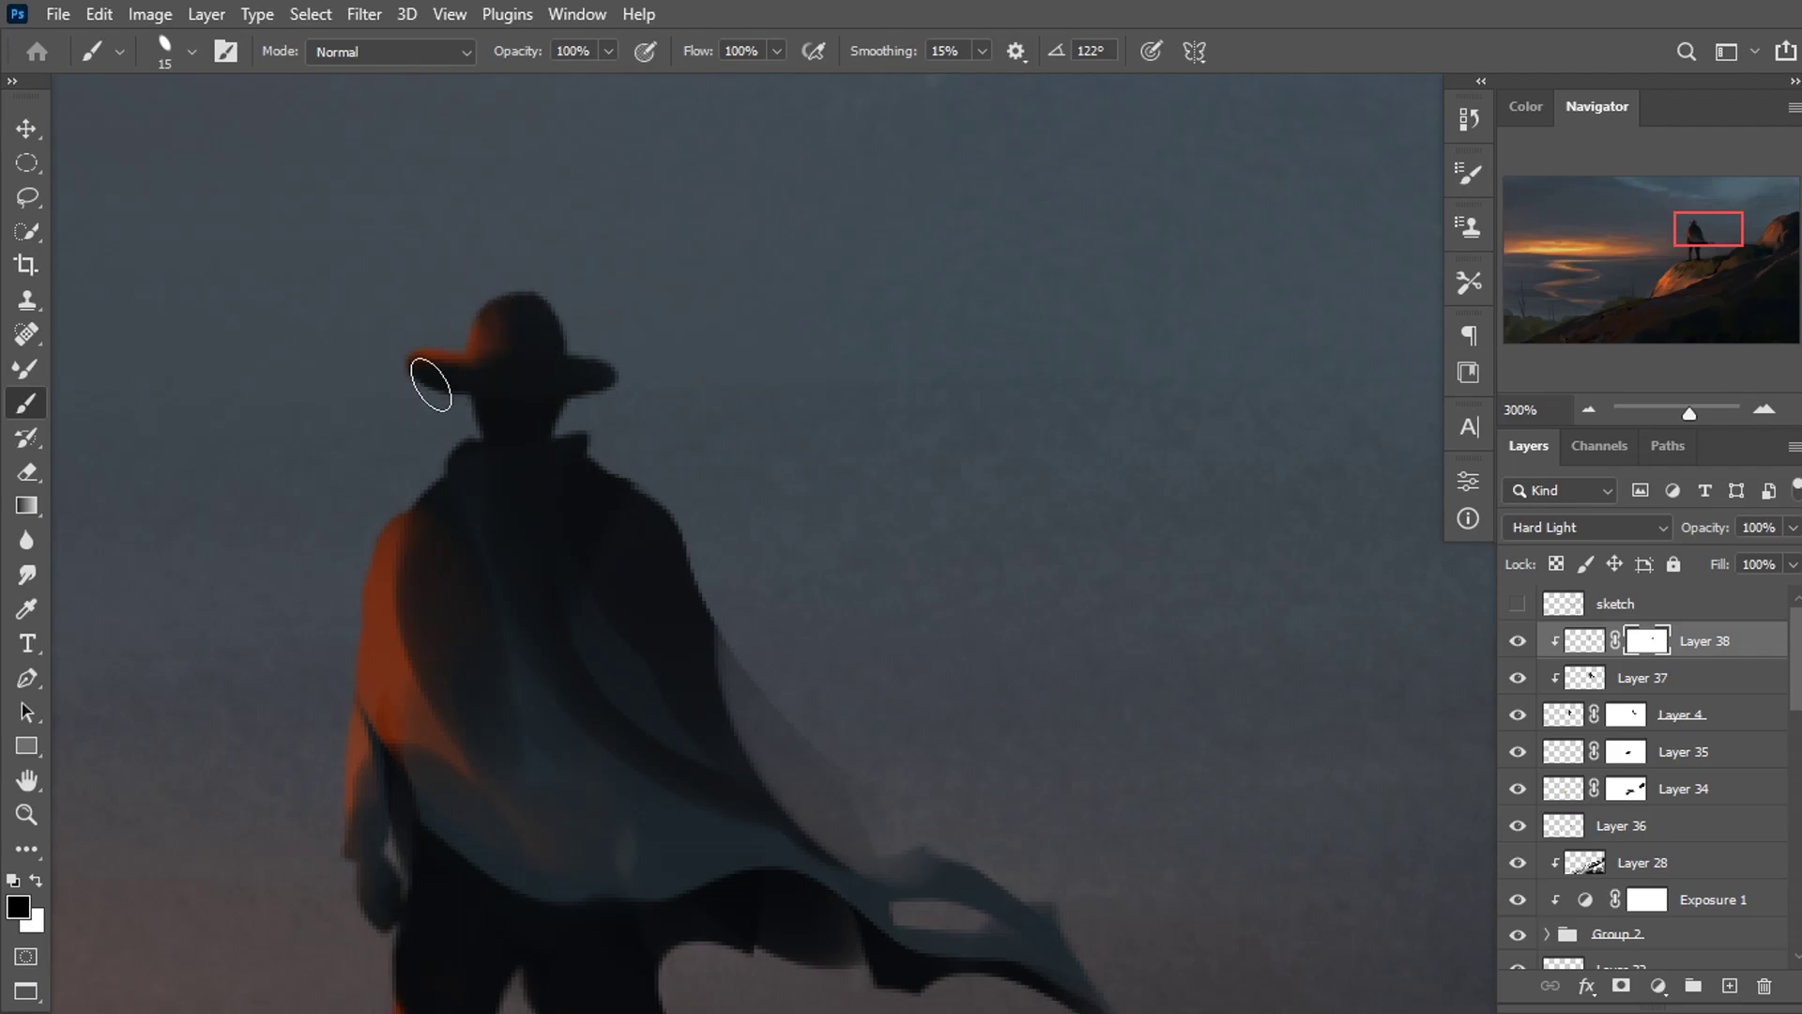
alt+scroll(419, 291, down, 3)
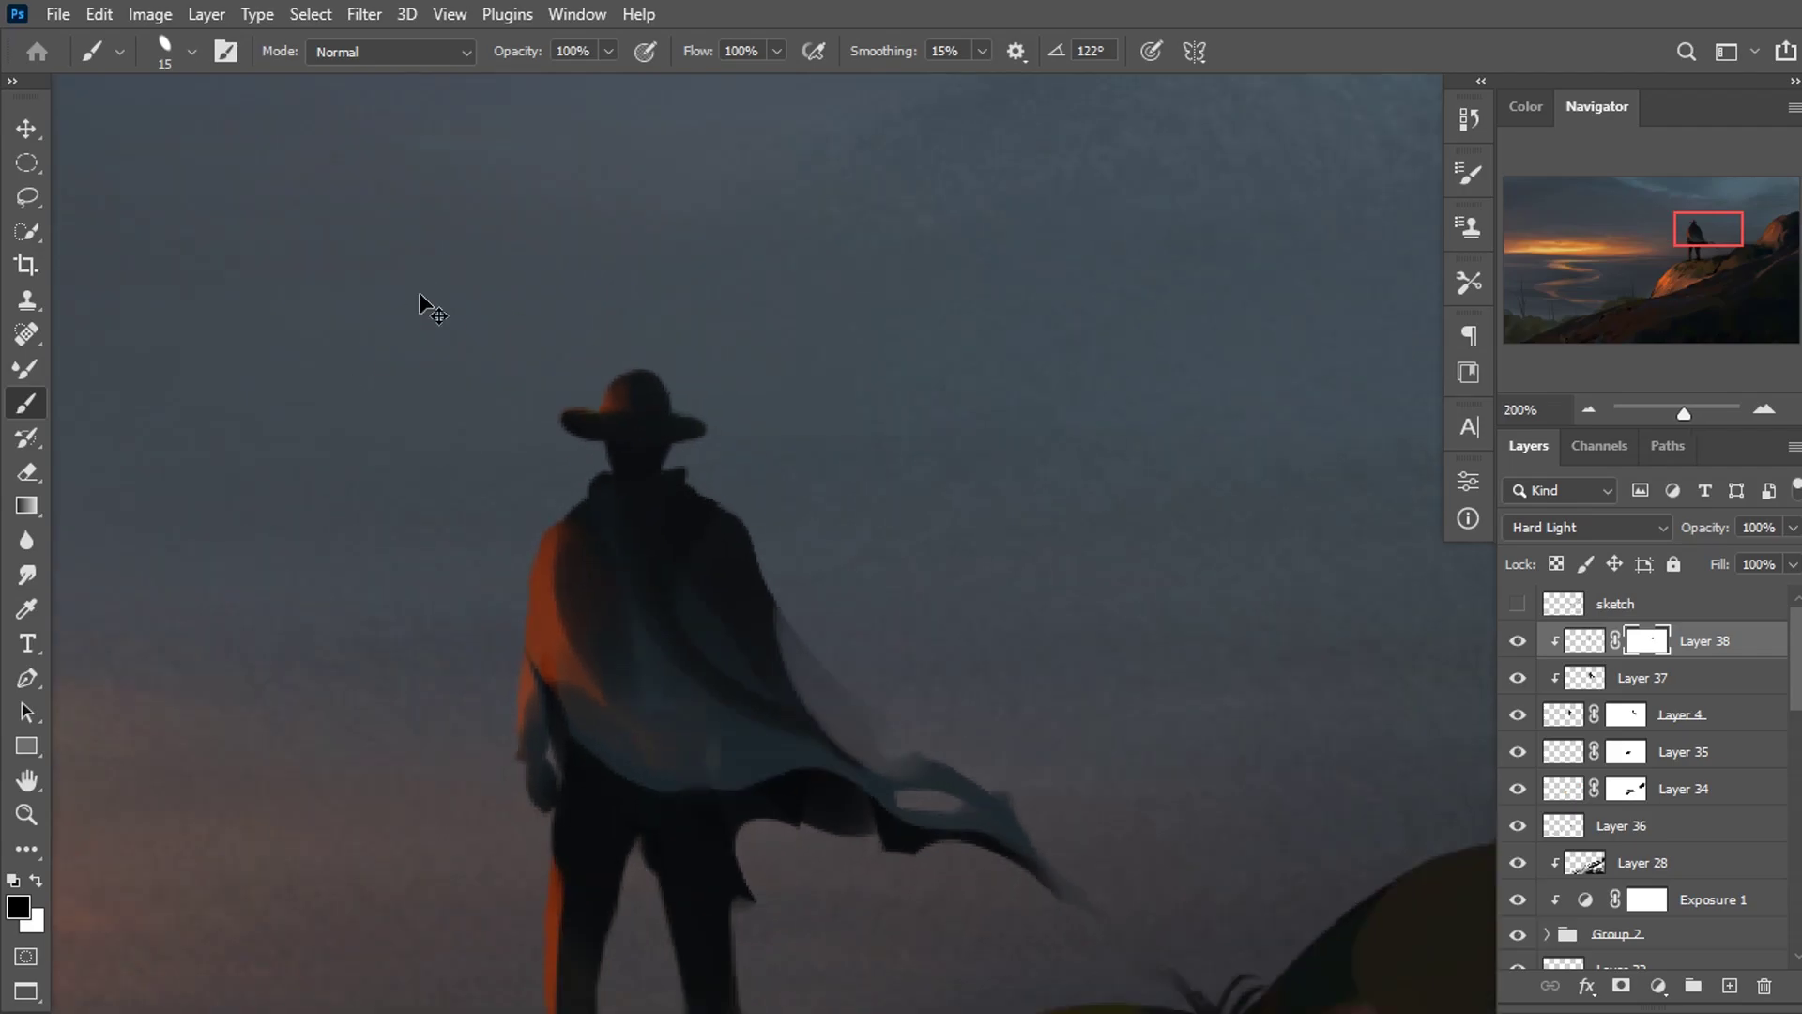
alt+scroll(418, 291, down, 2)
alt+scroll(419, 291, up, 1)
drag(419, 294, 151, 163)
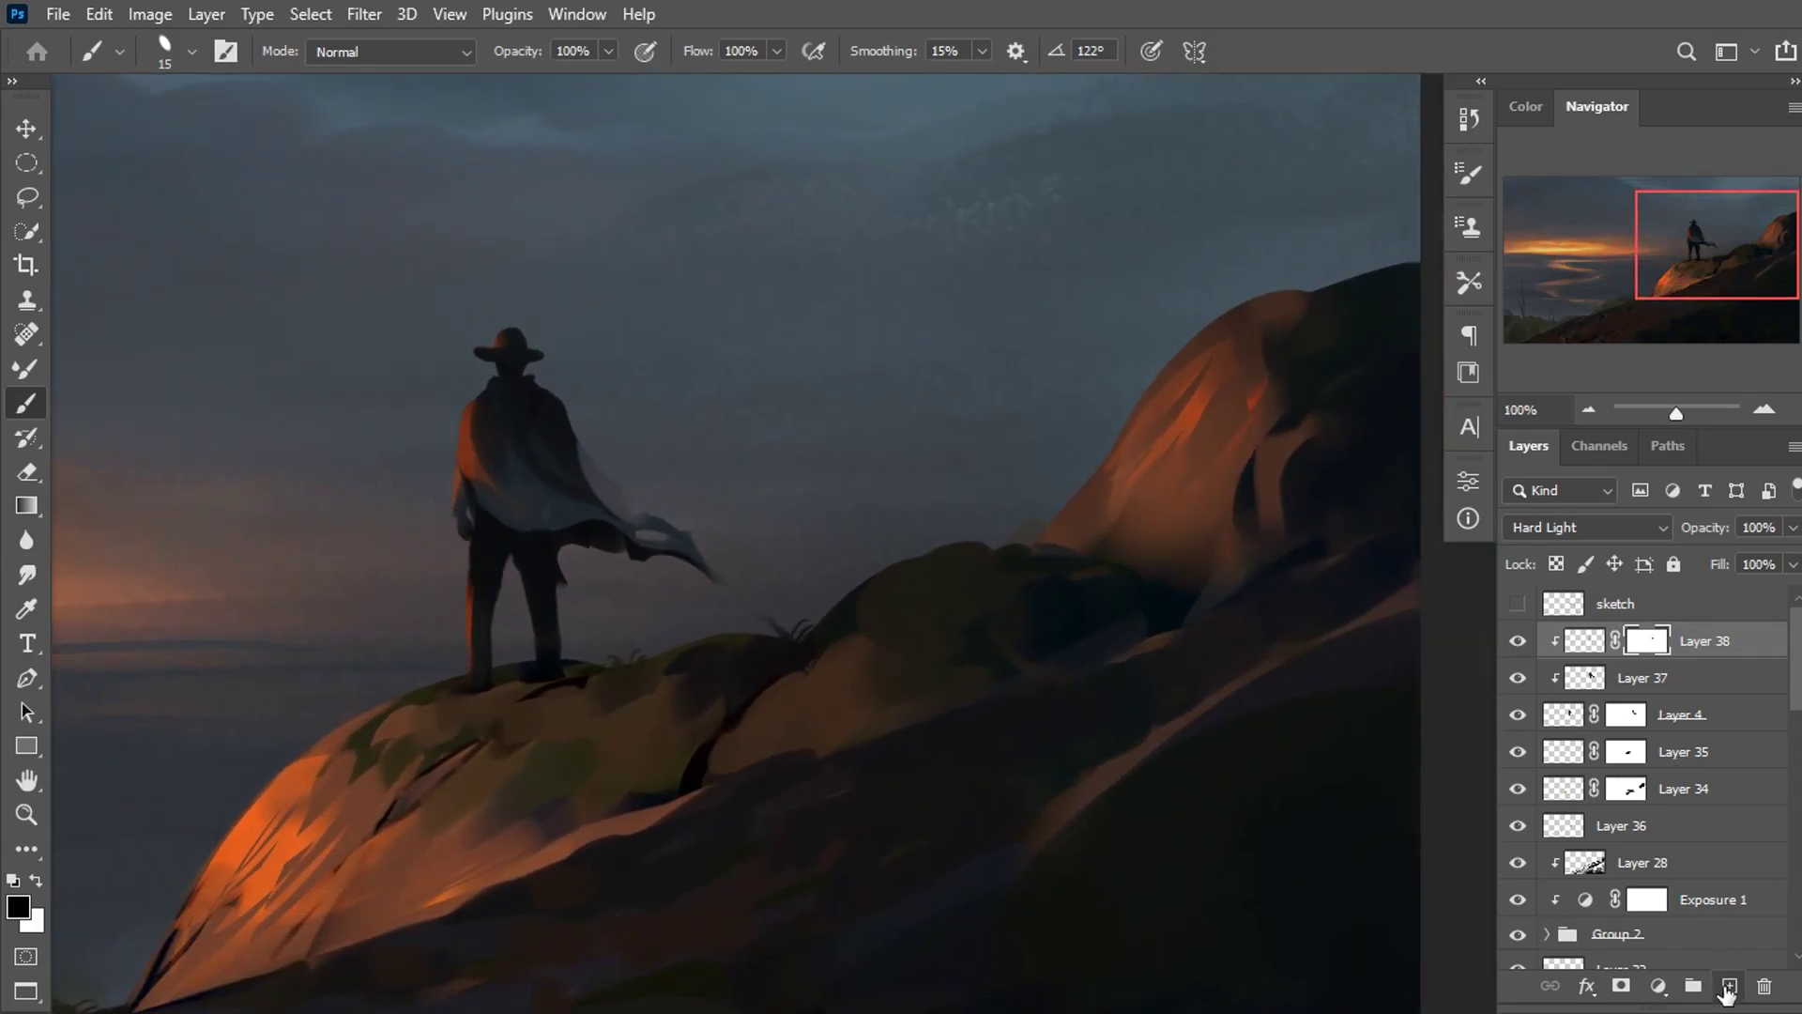
On a new layer clipped to Layer 38, paint an orange cloak highlight band and darken the lower cloak.
click(1728, 986)
right_click(1634, 640)
click(1408, 507)
alt+click(343, 845)
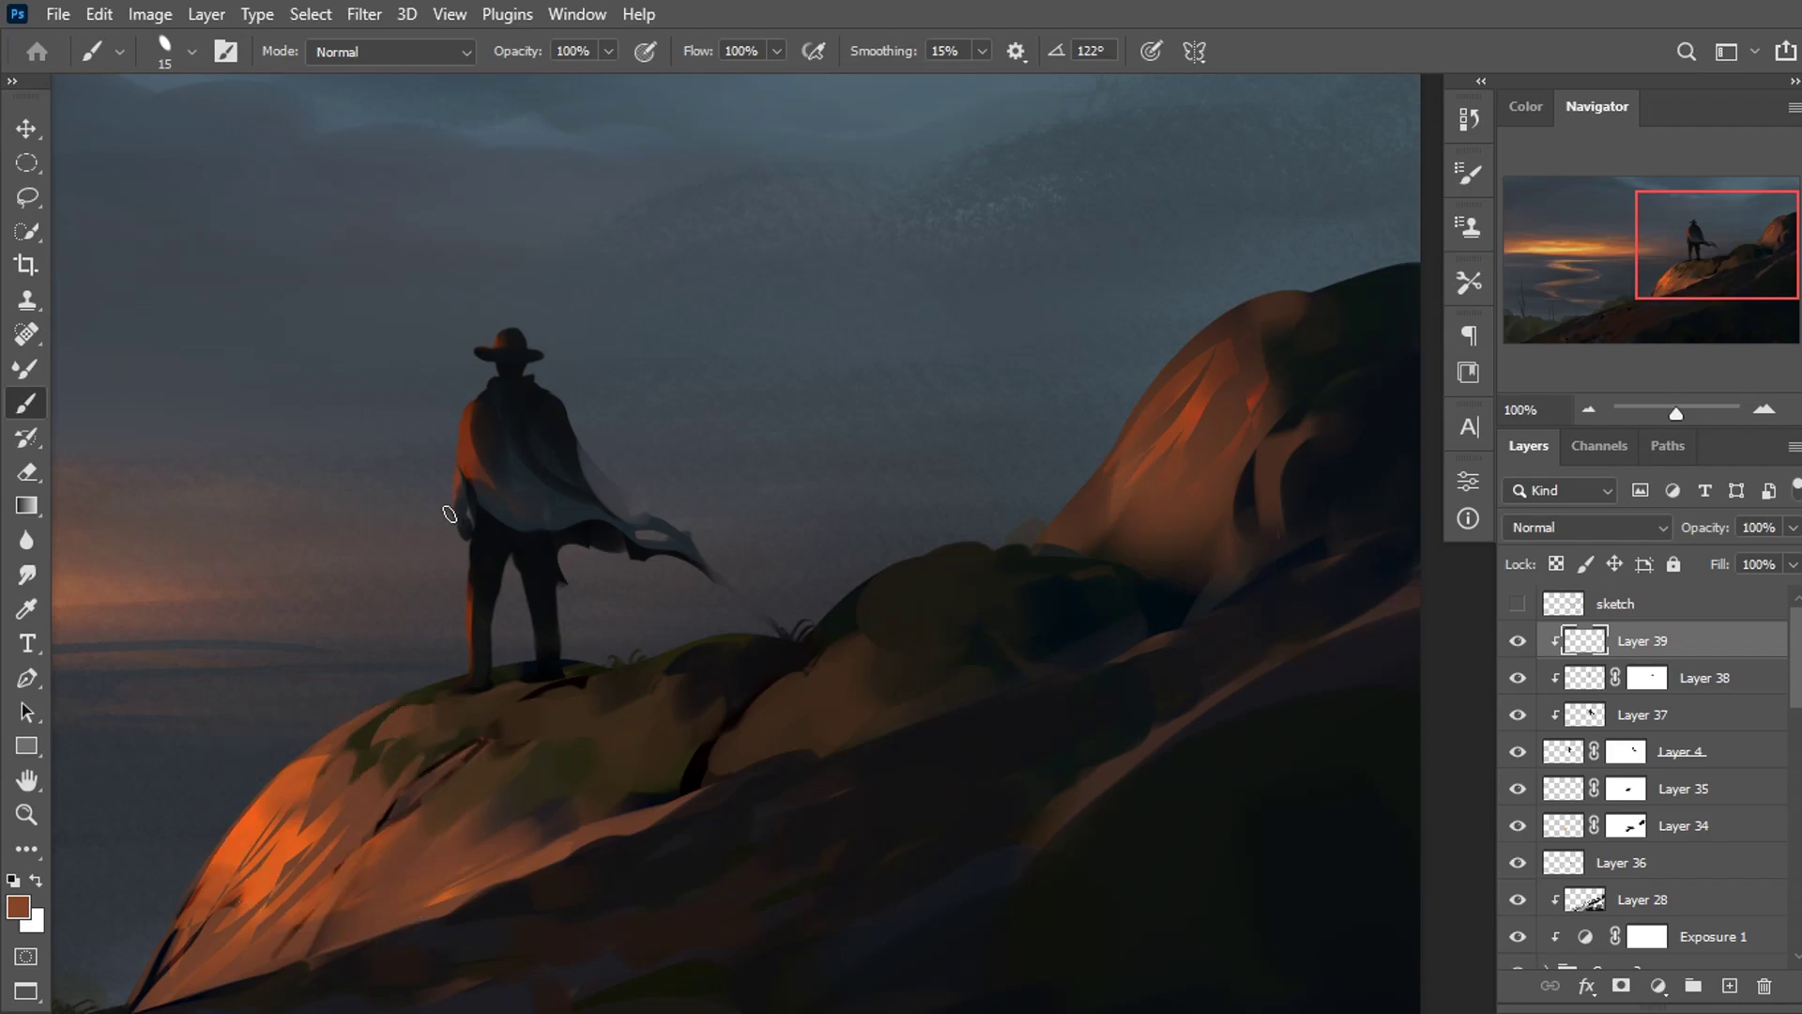
alt+click(246, 887)
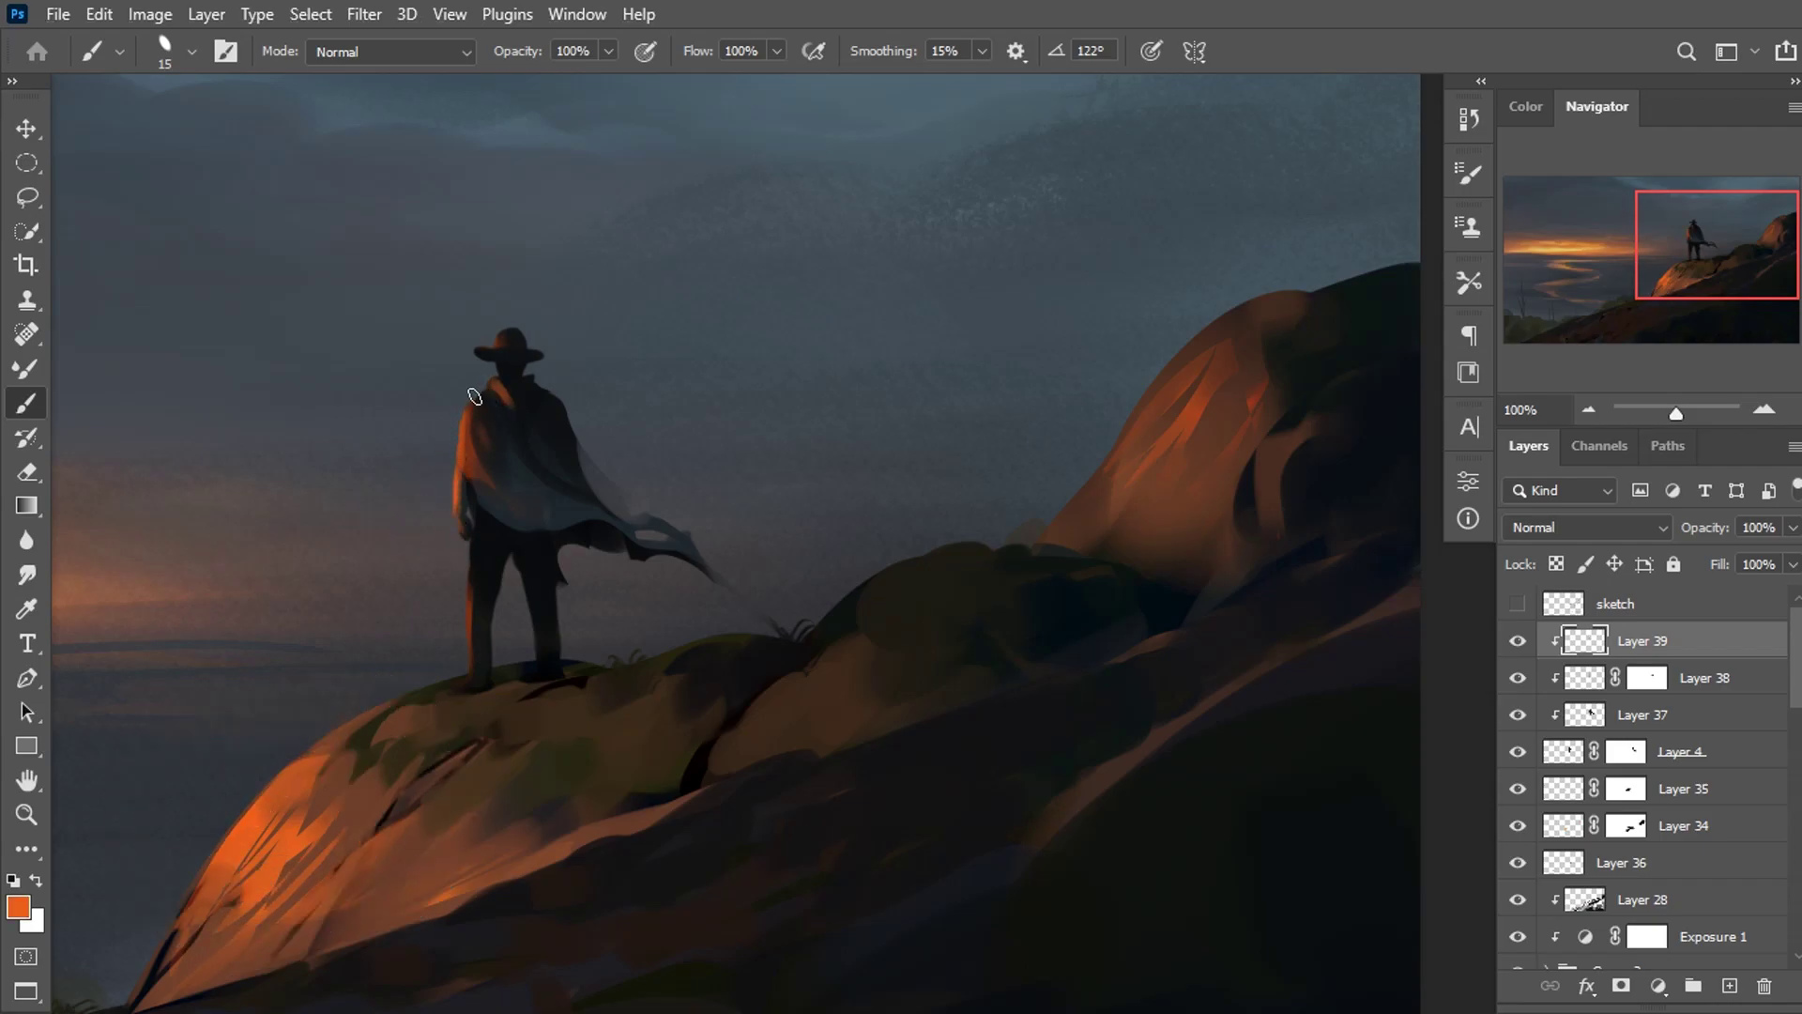
alt+click(511, 405)
alt+click(447, 514)
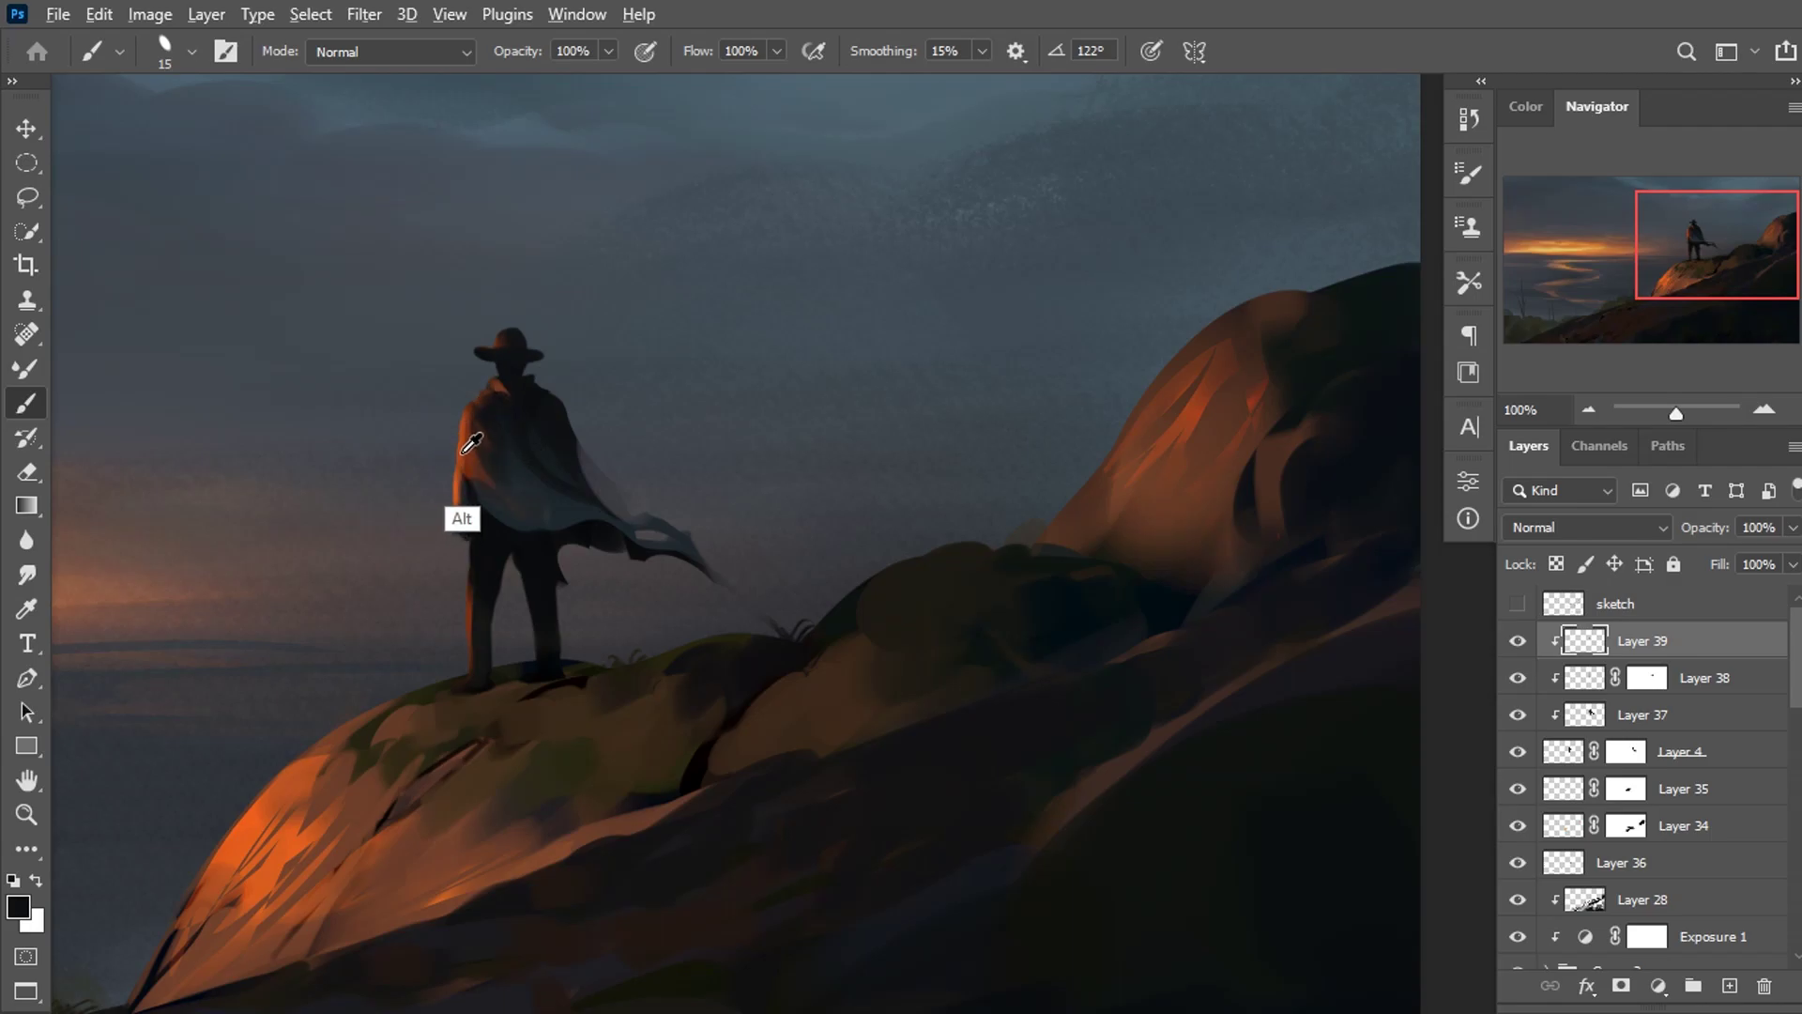
drag(481, 476, 596, 515)
alt+click(528, 463)
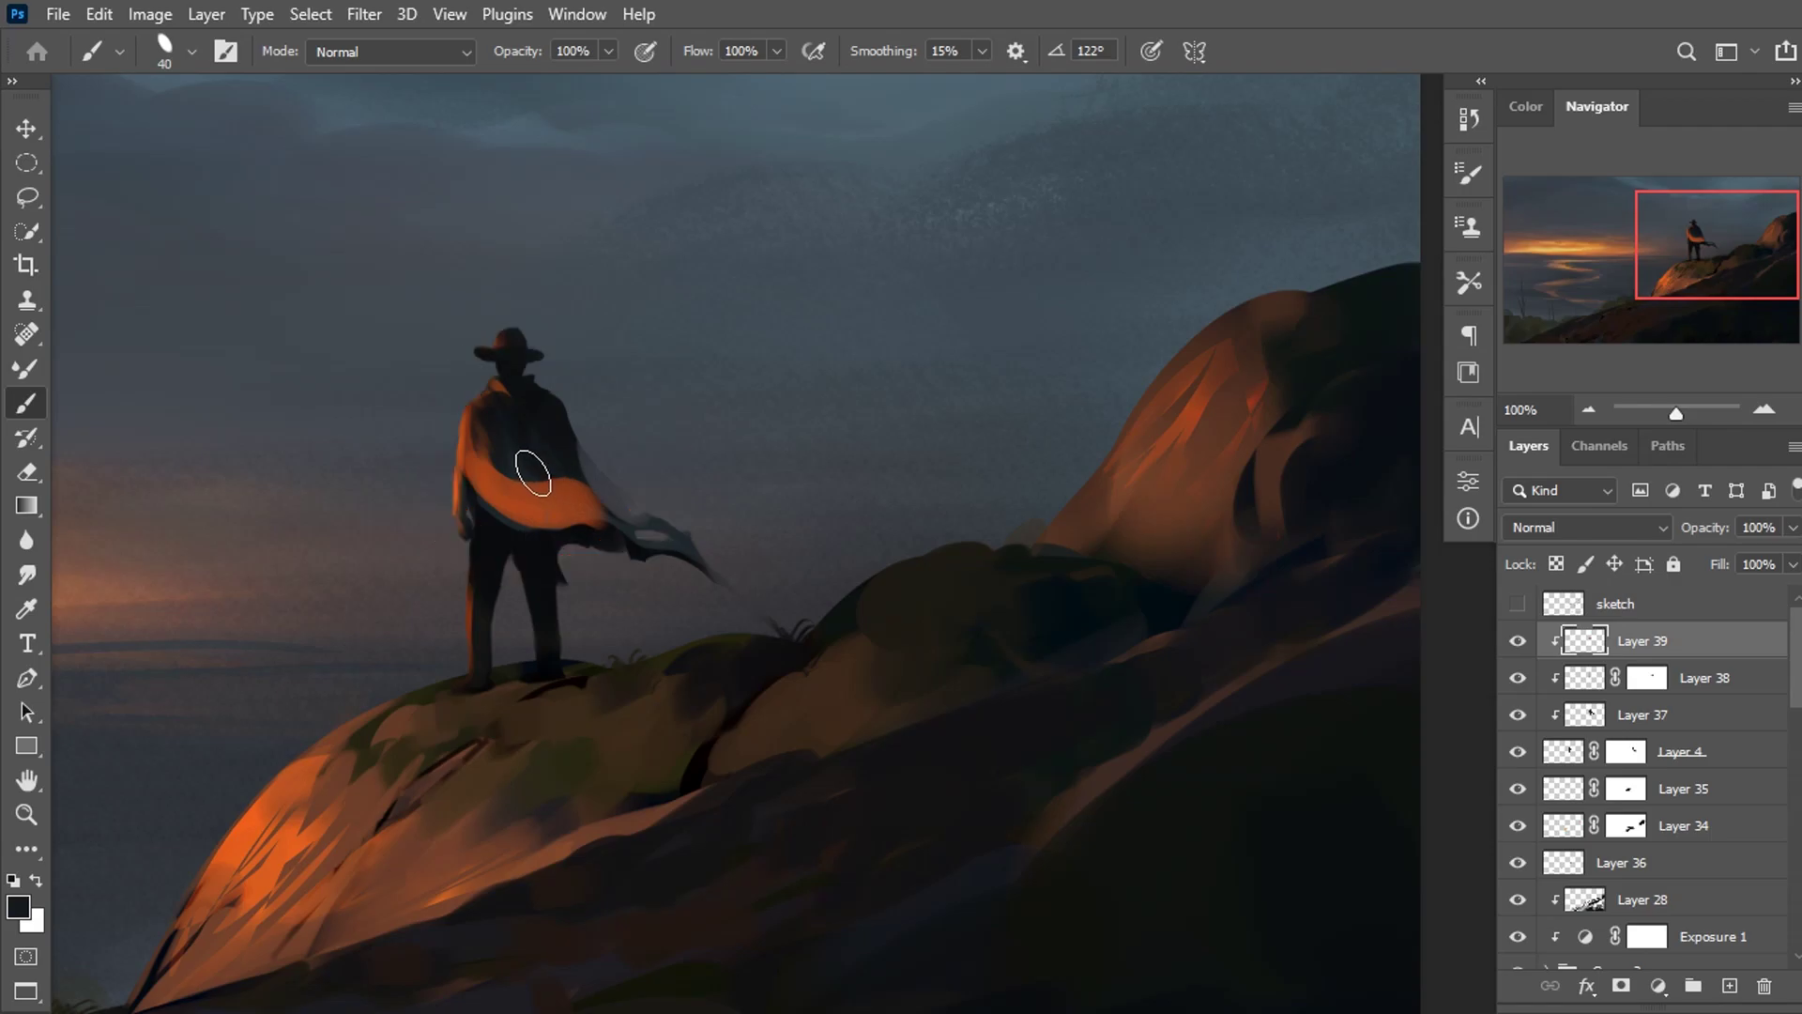
mouse_move(511, 455)
mouse_down()
mouse_move(559, 497)
mouse_move(523, 503)
mouse_move(610, 516)
mouse_up()
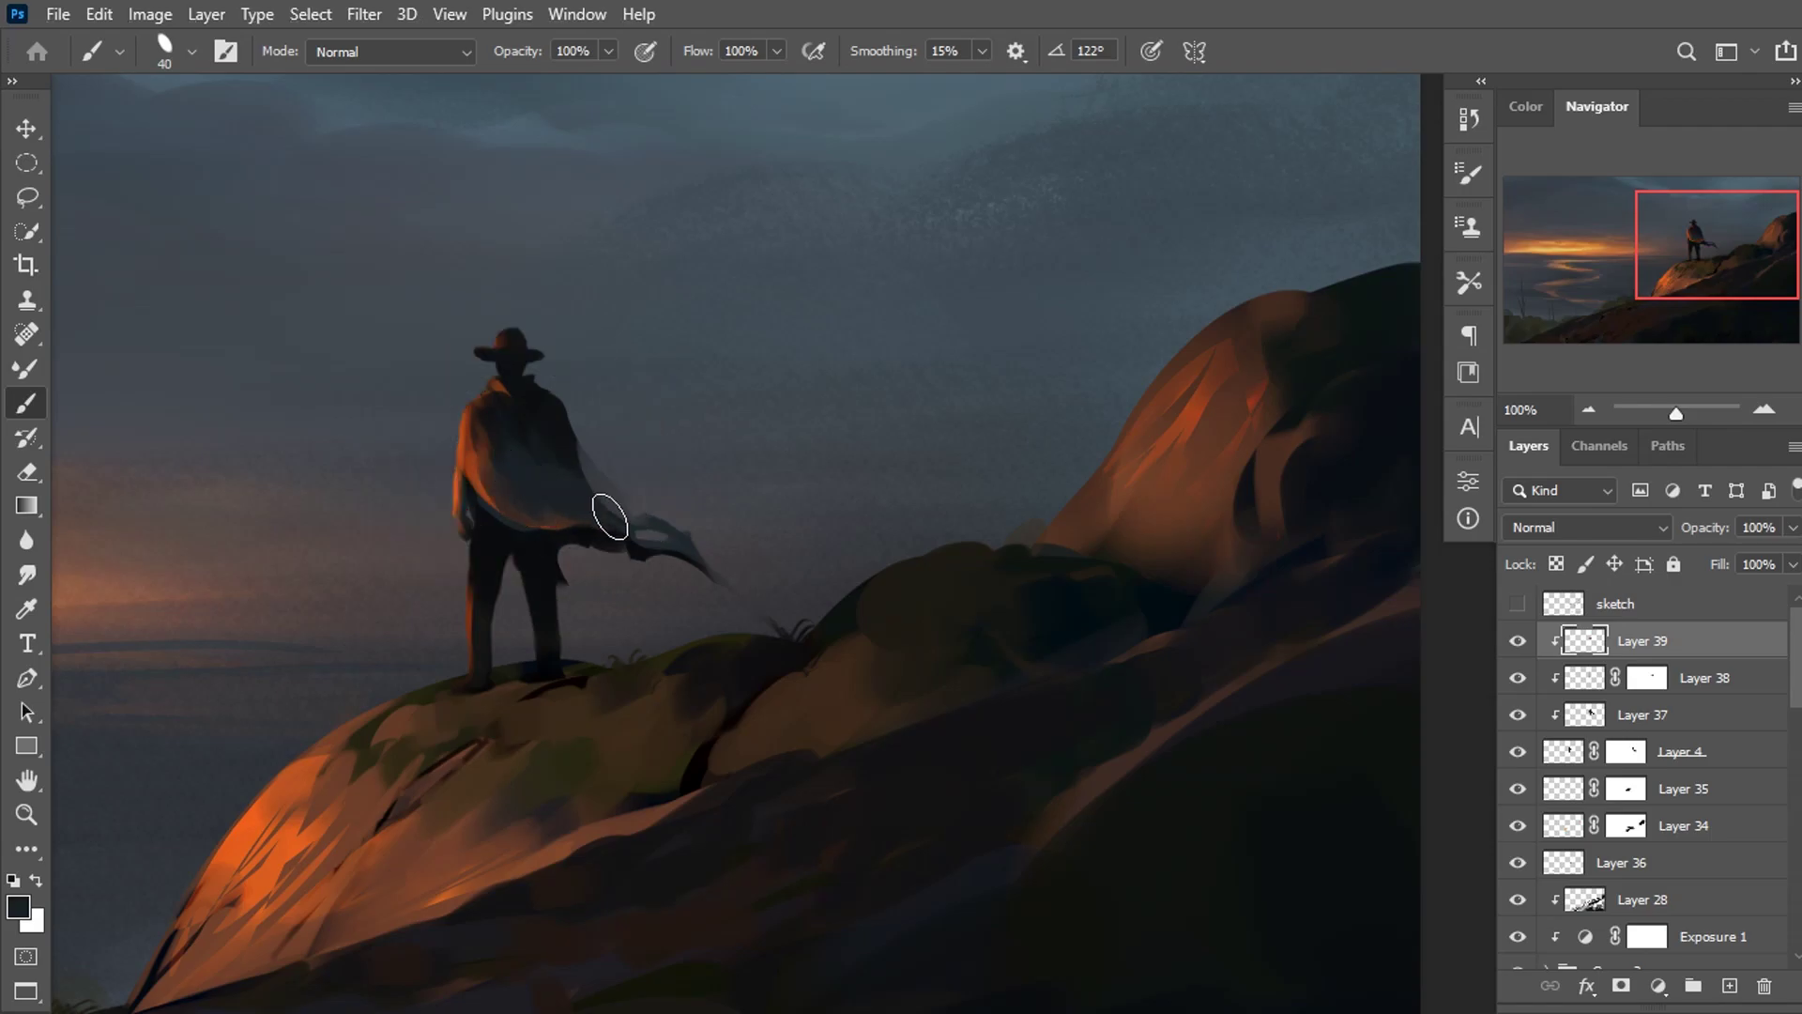
mouse_move(503, 450)
mouse_down()
mouse_move(623, 491)
mouse_move(655, 535)
mouse_up()
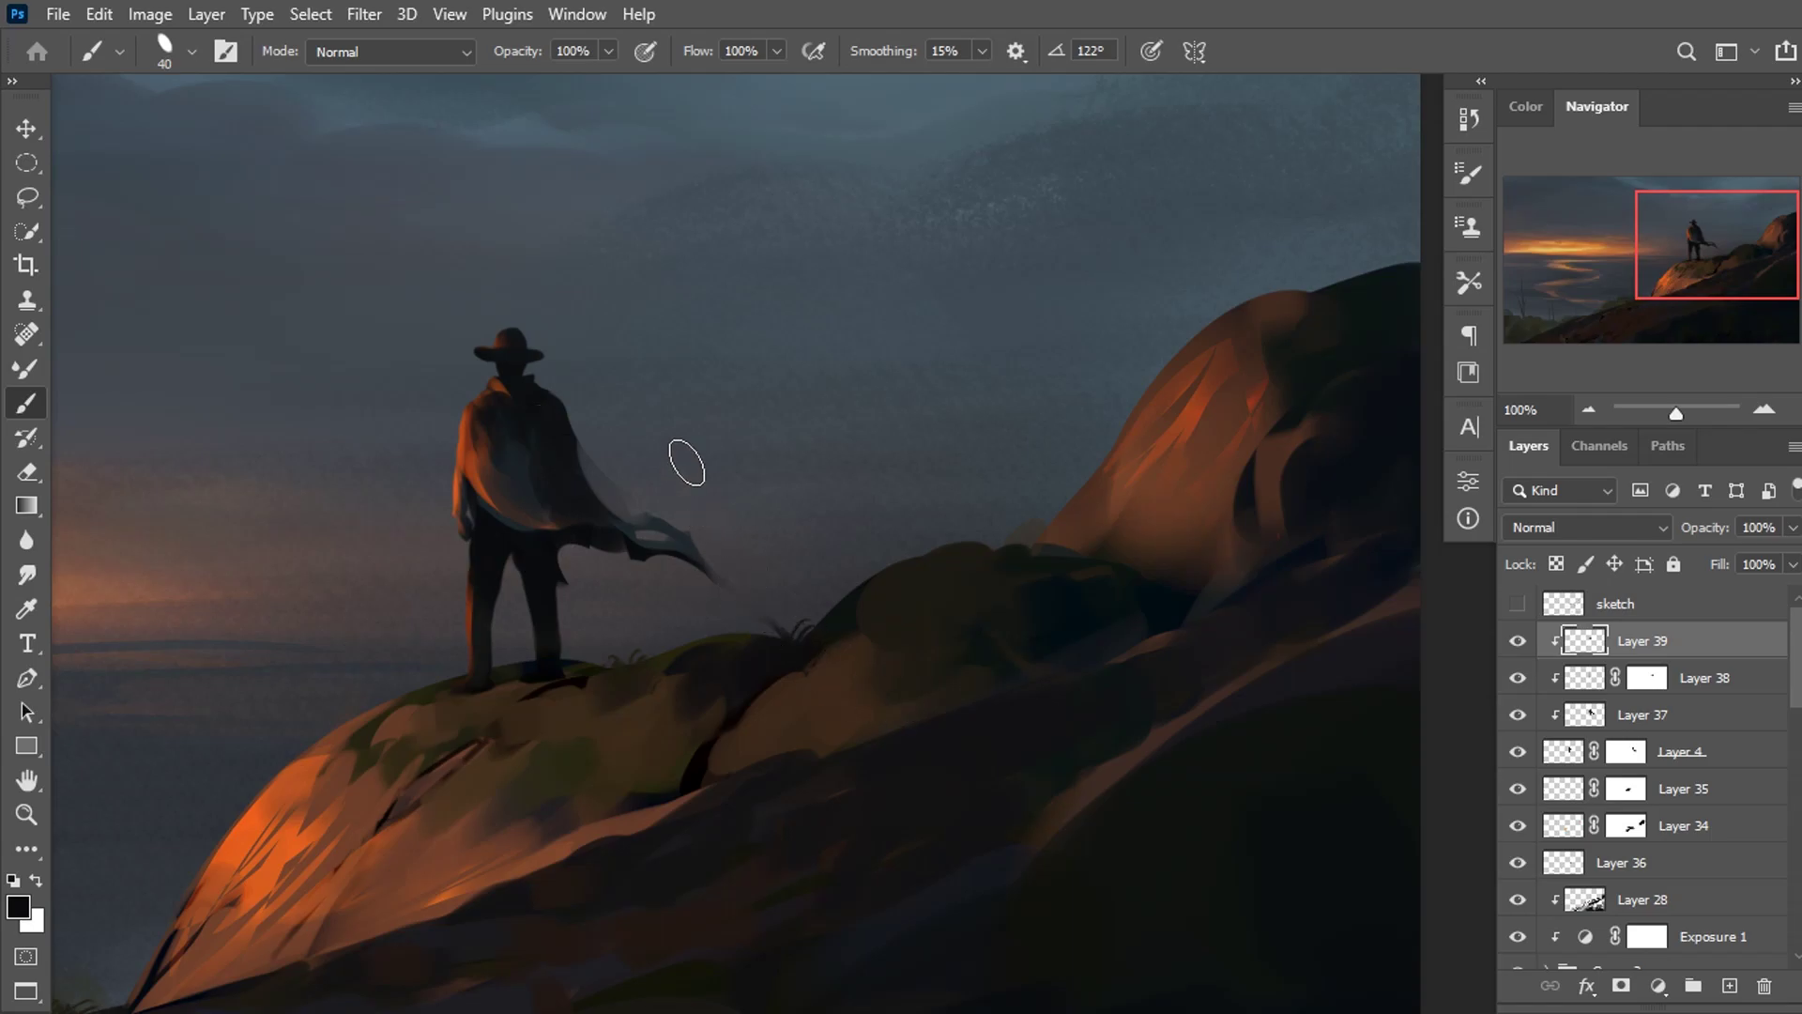
With a smaller brush, add orange highlights on the belt and rim light down the right leg.
alt+click(470, 530)
alt+scroll(1173, 536, up, 3)
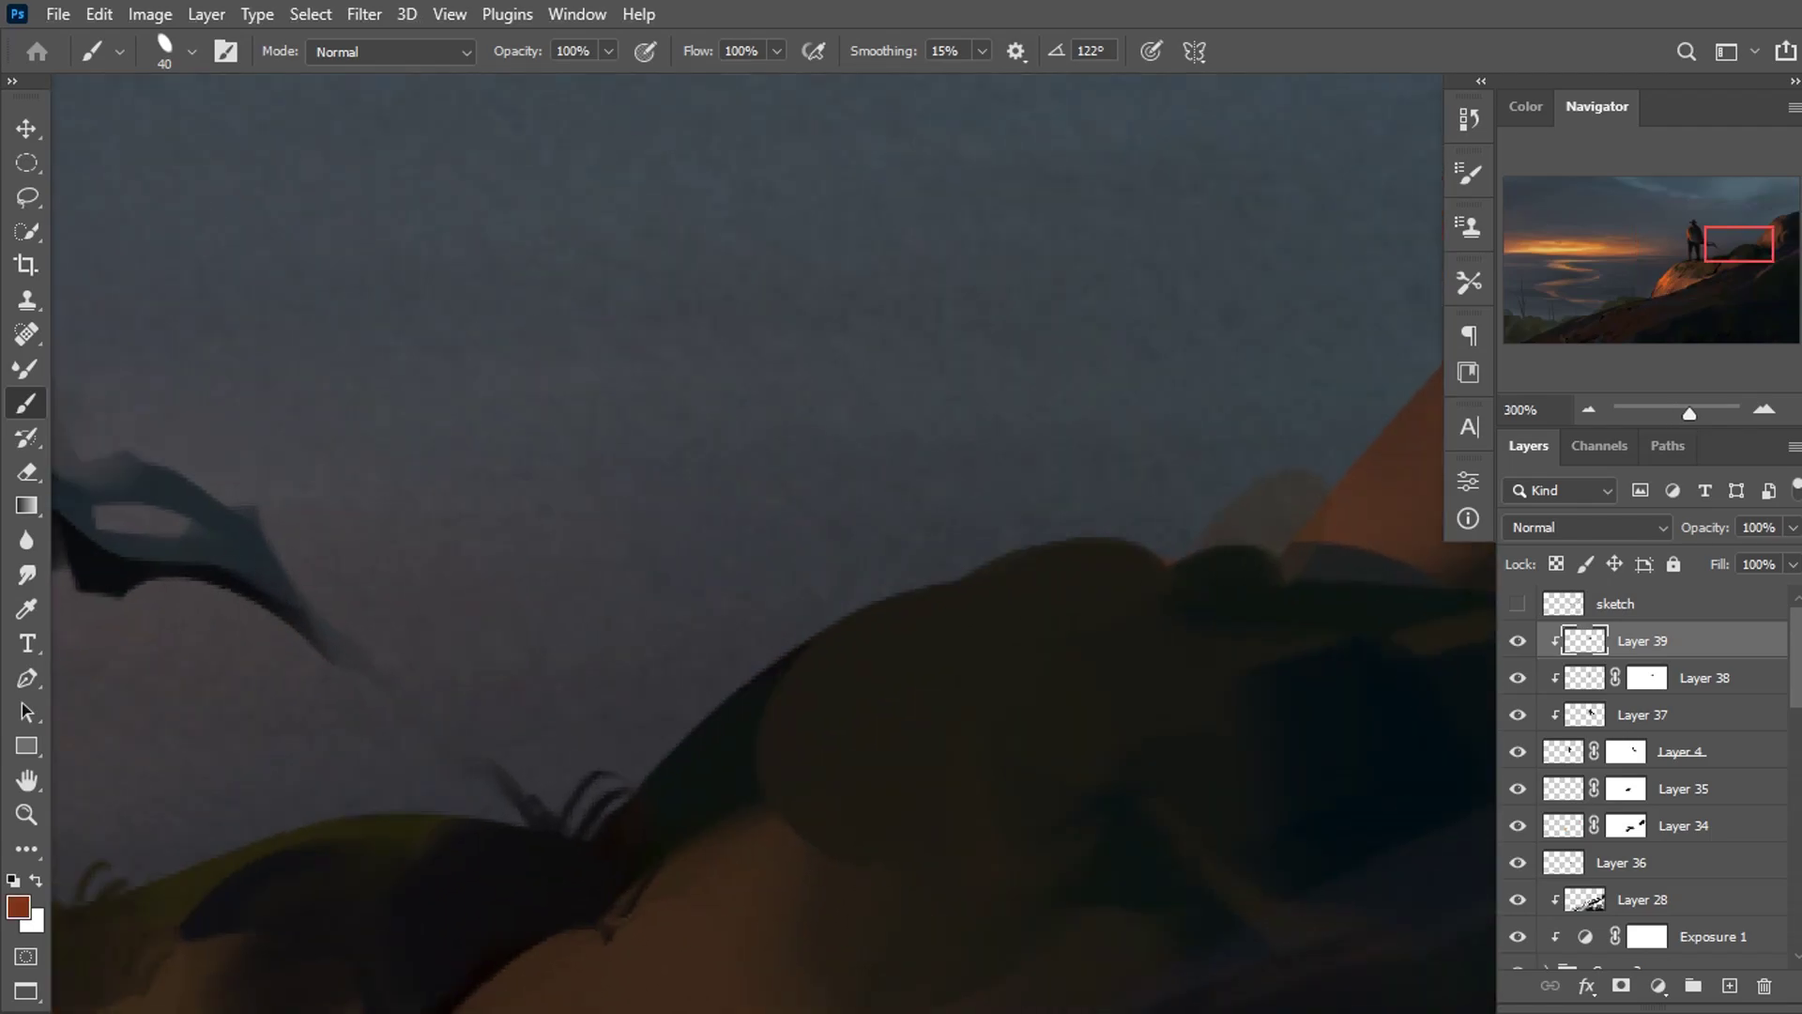
drag(789, 535, 985, 535)
alt+scroll(657, 469, up, 2)
key(bracketleft)
key(bracketleft)
key(bracketleft)
key(bracketleft)
key(bracketleft)
mouse_move(451, 438)
mouse_down()
mouse_move(486, 445)
mouse_move(434, 406)
mouse_move(493, 470)
mouse_up()
alt+click(549, 480)
alt+click(466, 394)
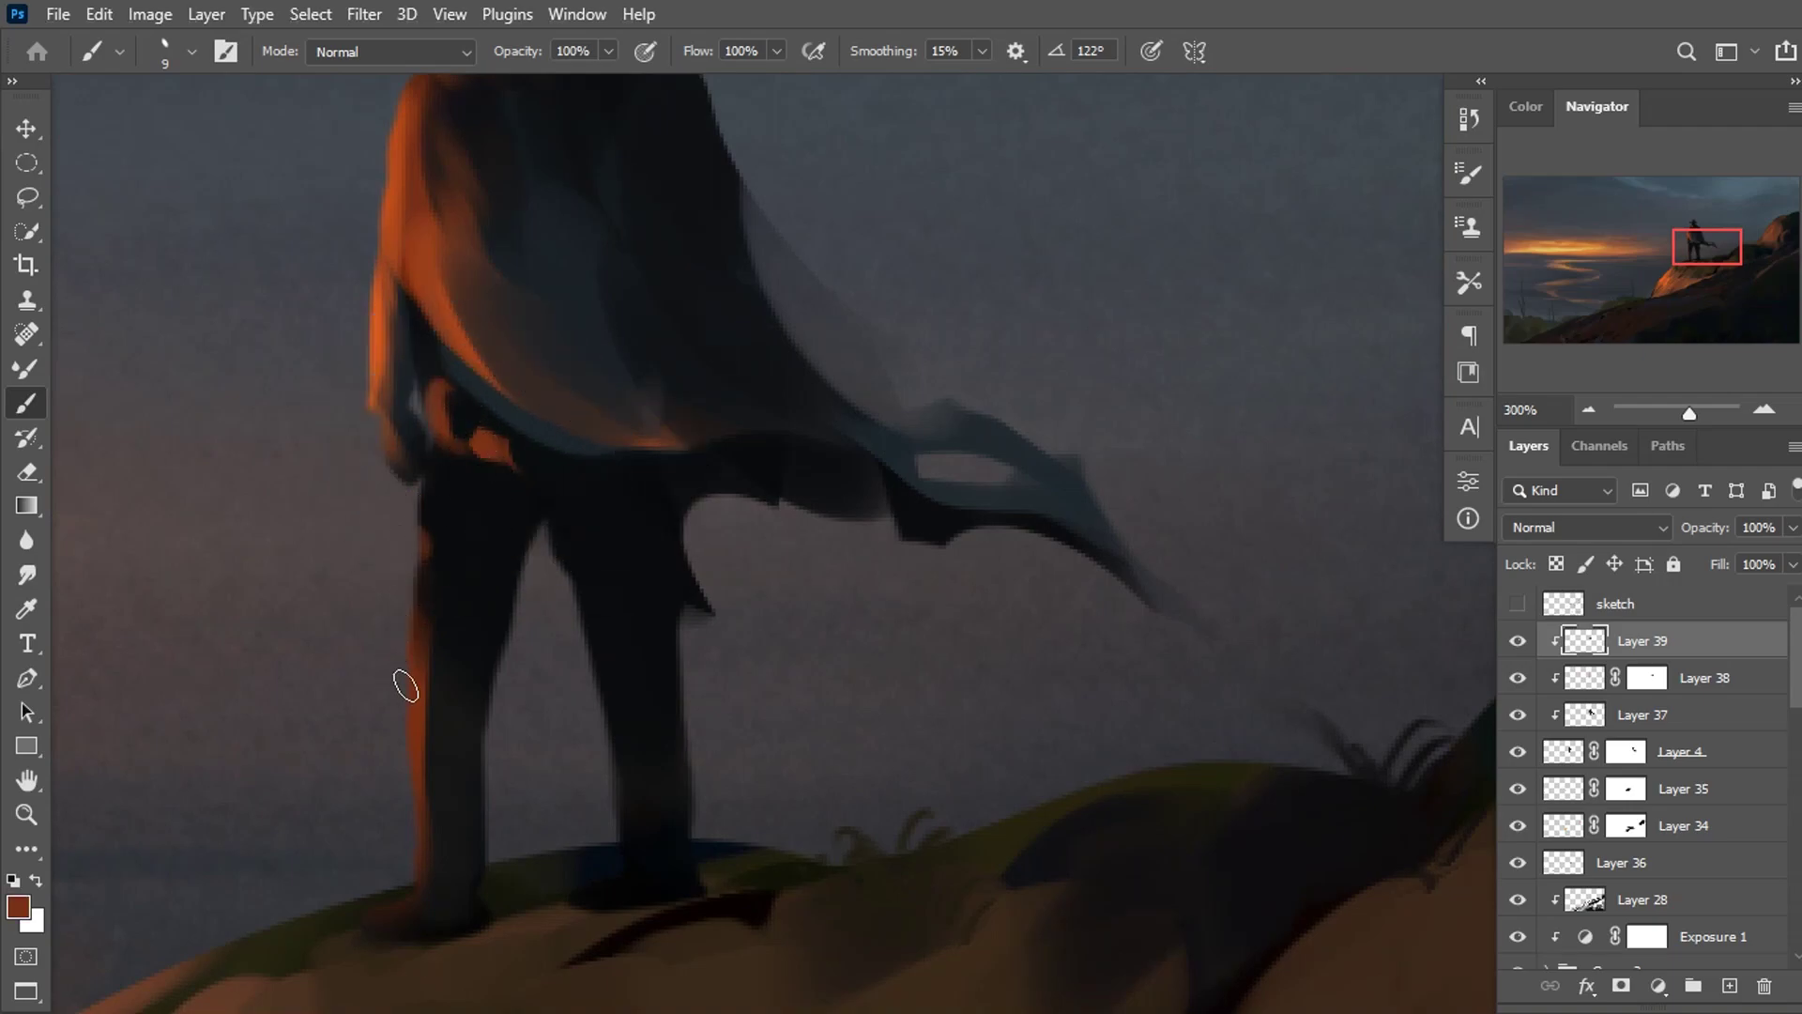
alt+click(641, 818)
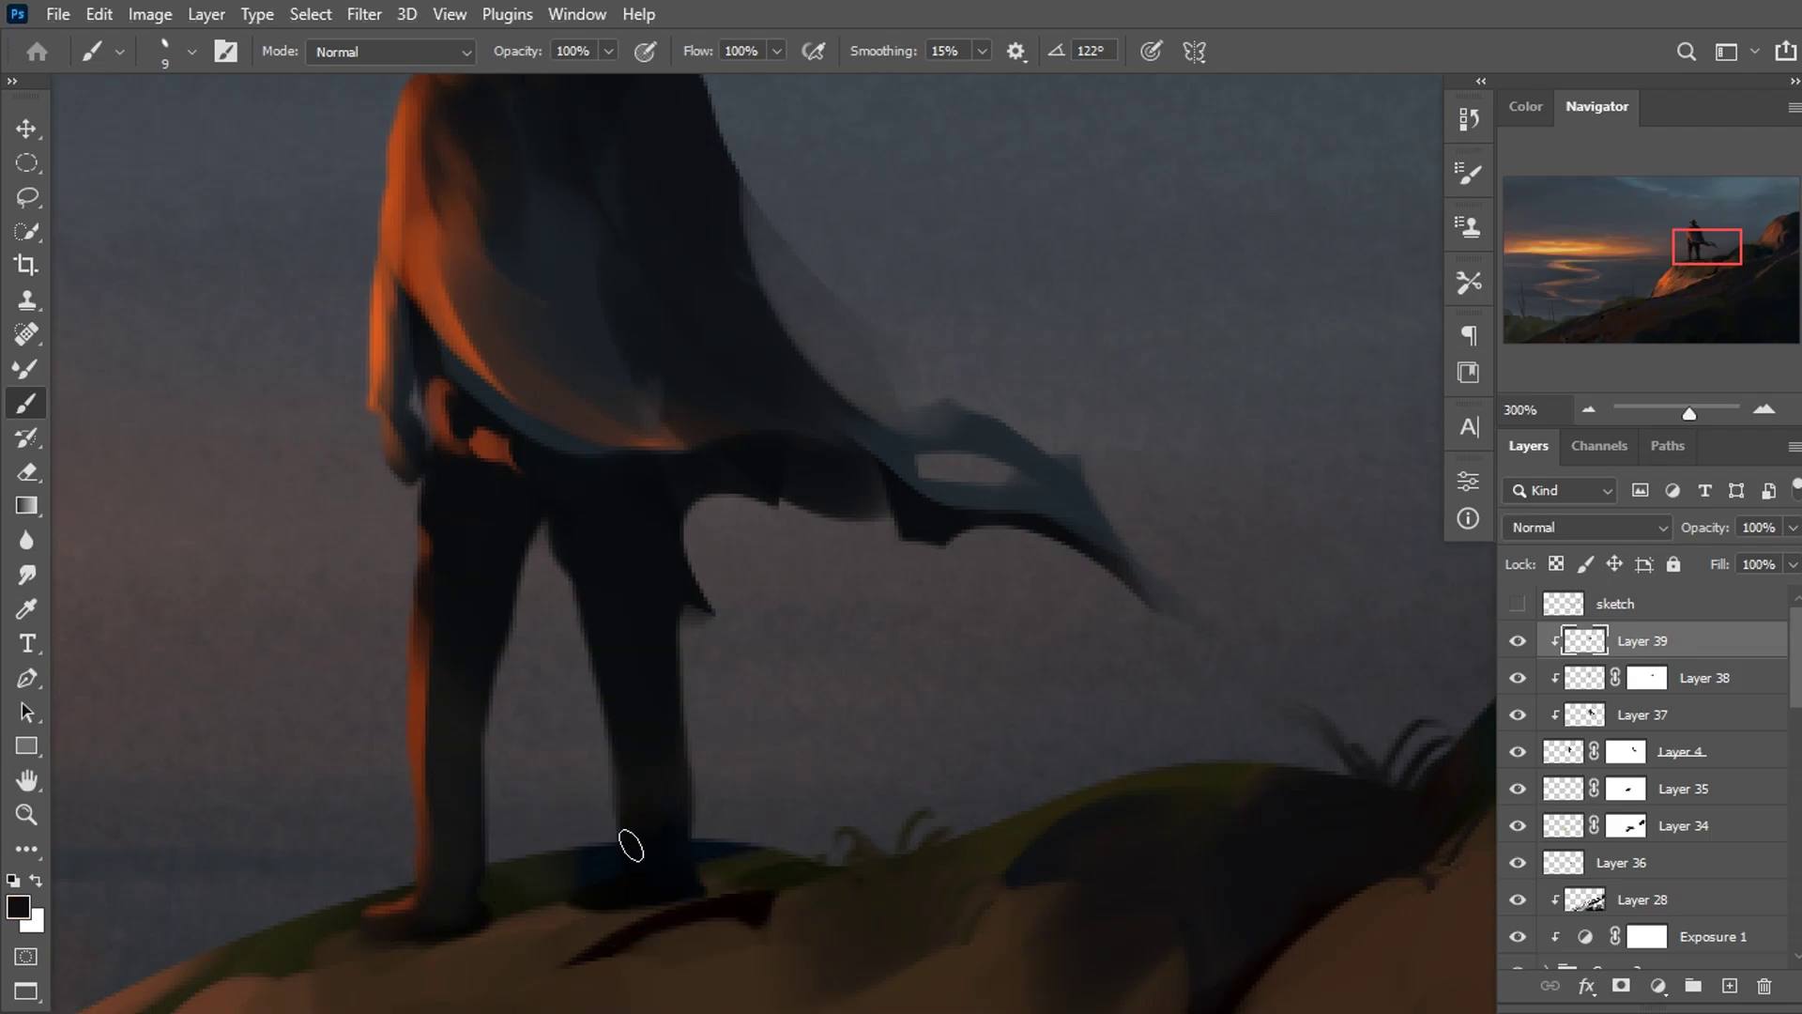
alt+click(420, 766)
drag(589, 638, 624, 833)
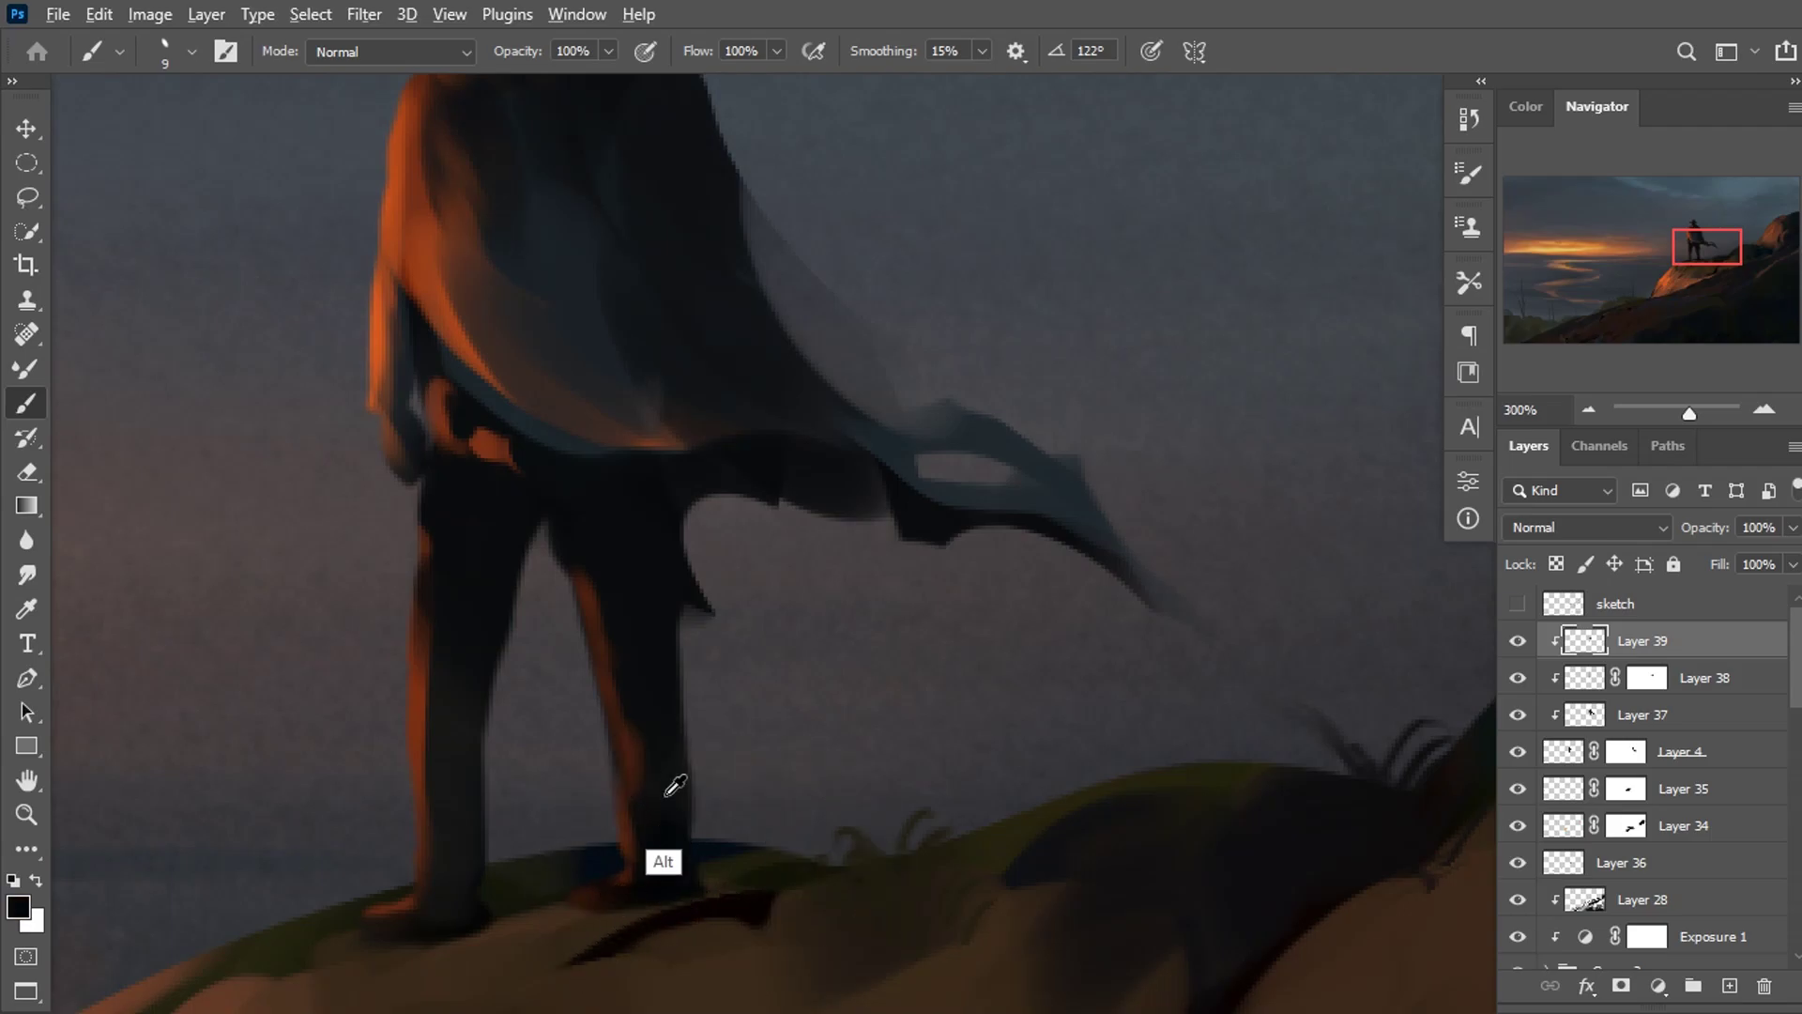
Add new Layer 40, mirror the canvas horizontally, and zoom in on the cowboy's feet.
scroll(773, 467, down, 3)
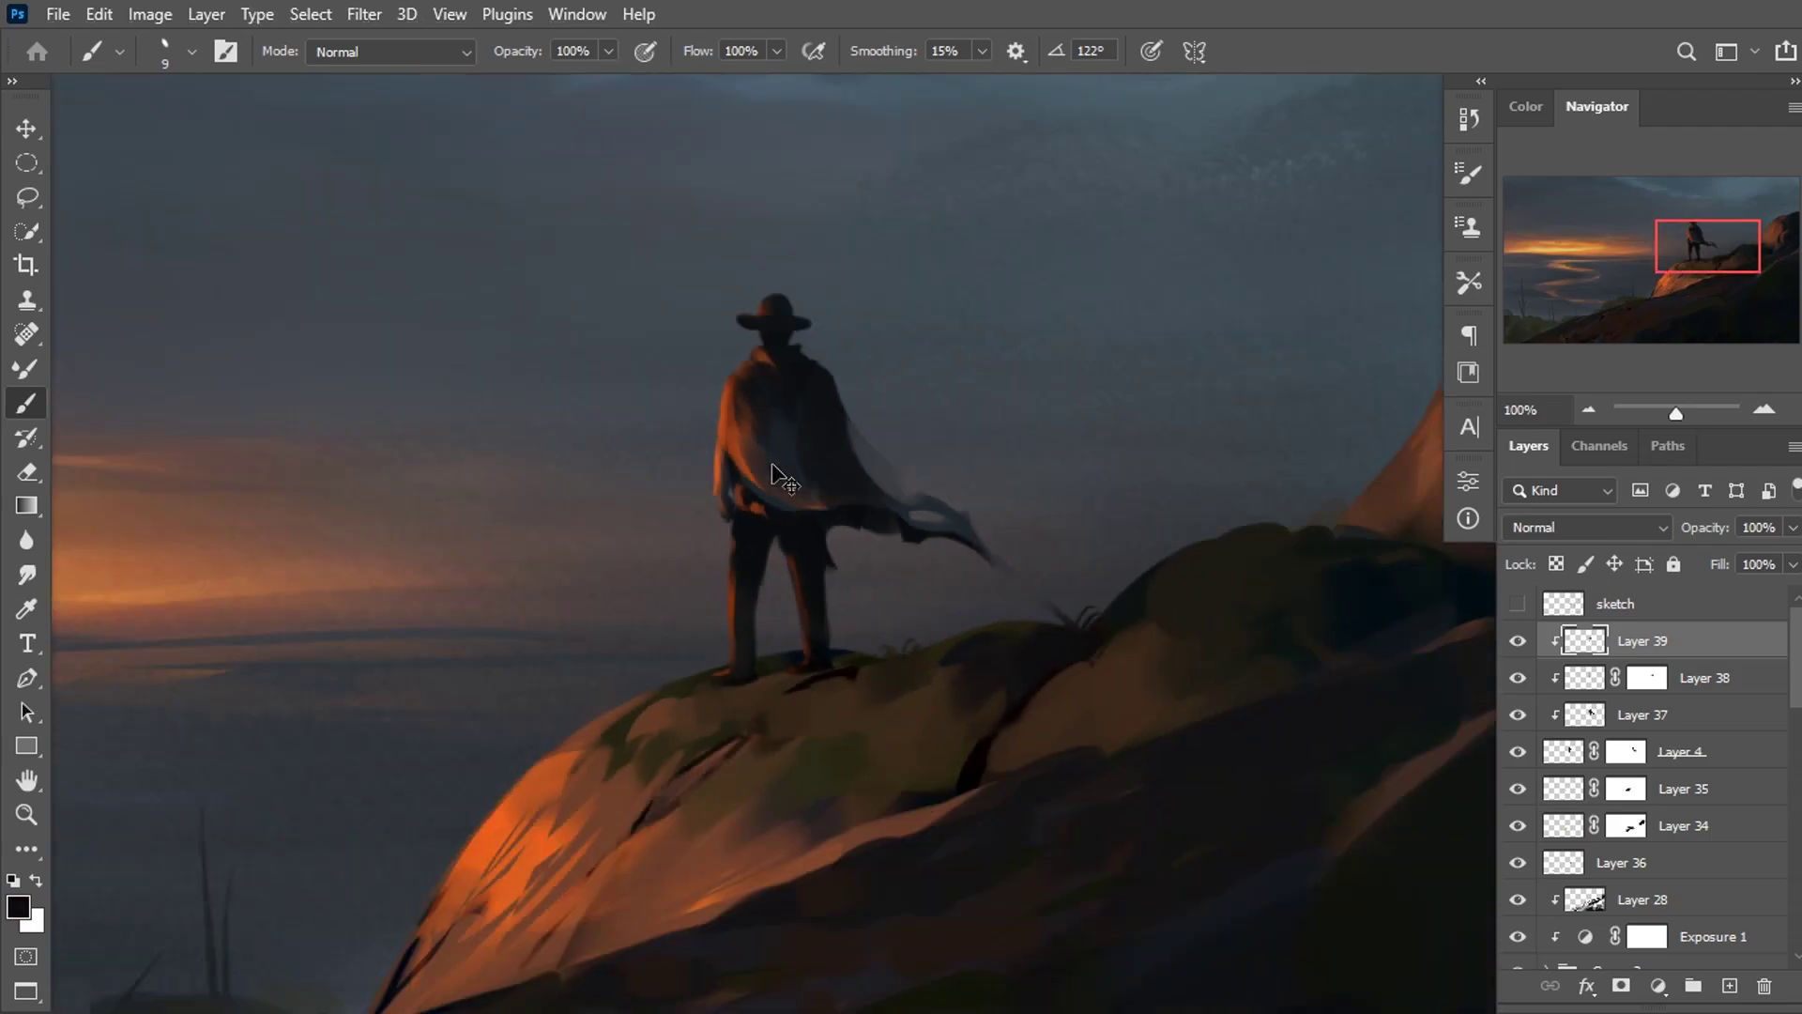
scroll(777, 471, down, 2)
scroll(580, 639, down, 1)
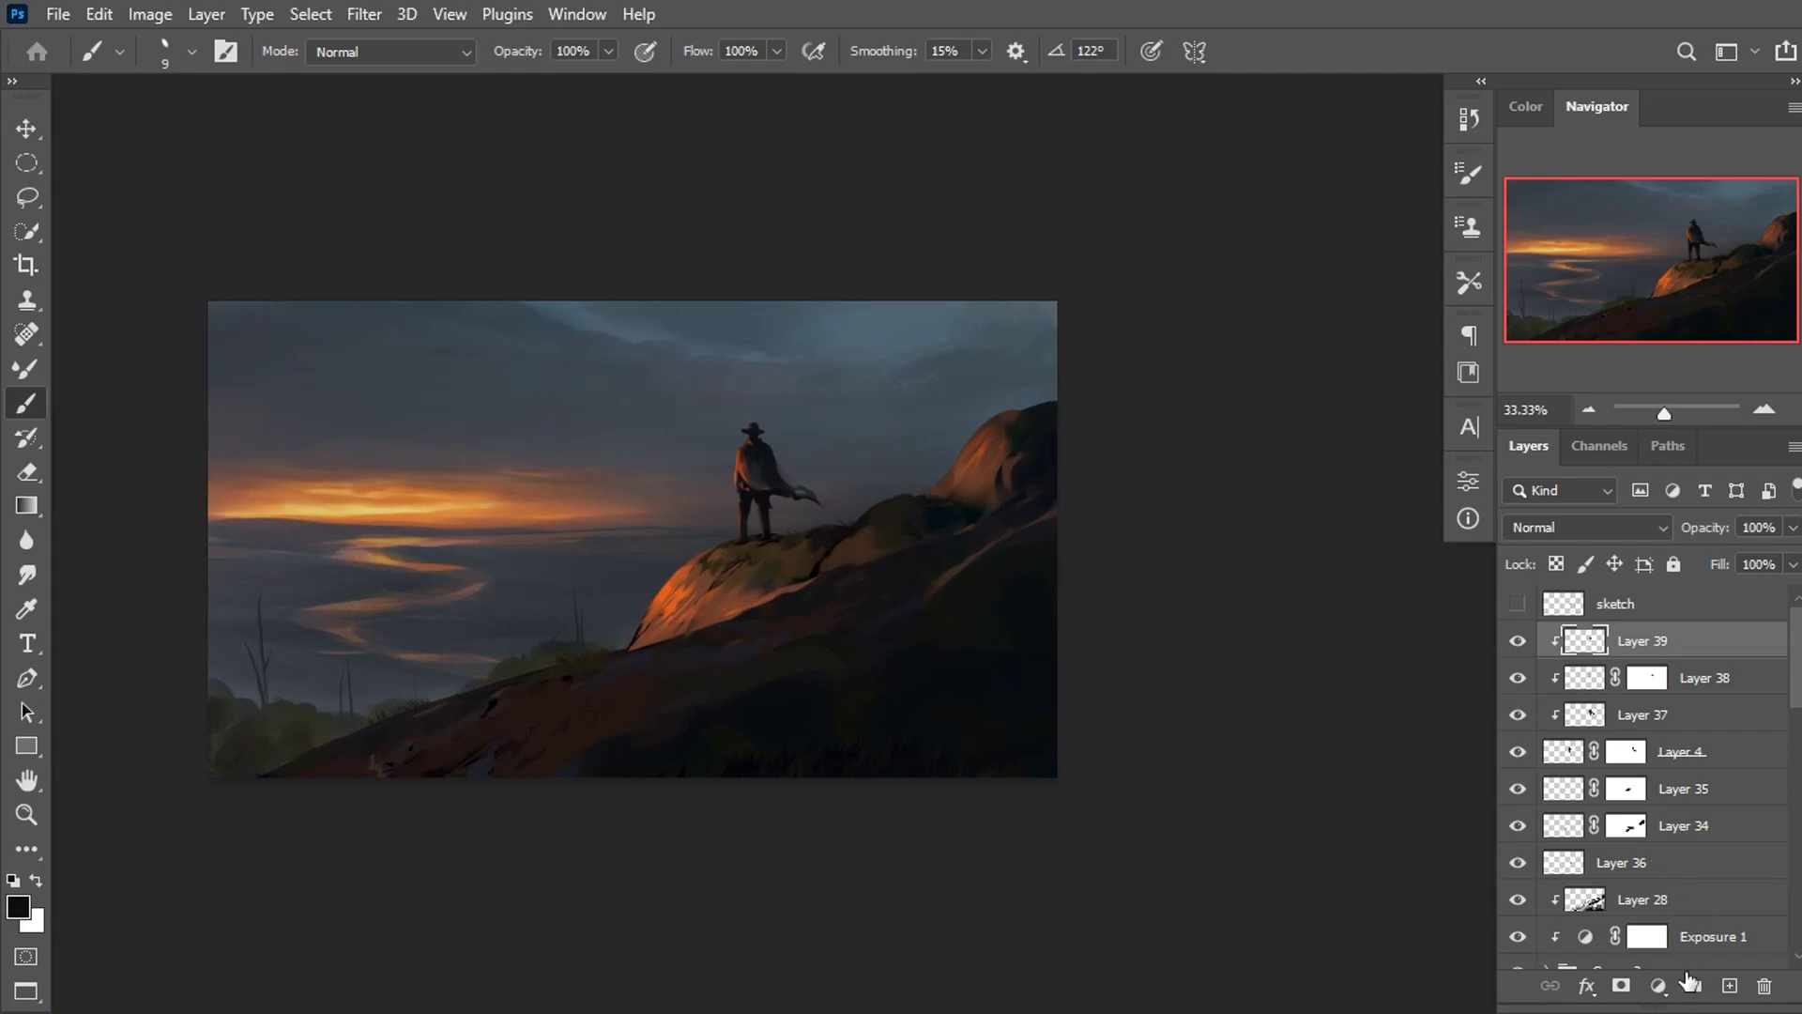
click(1729, 986)
key(ctrl+shift+h)
scroll(591, 430, up, 1)
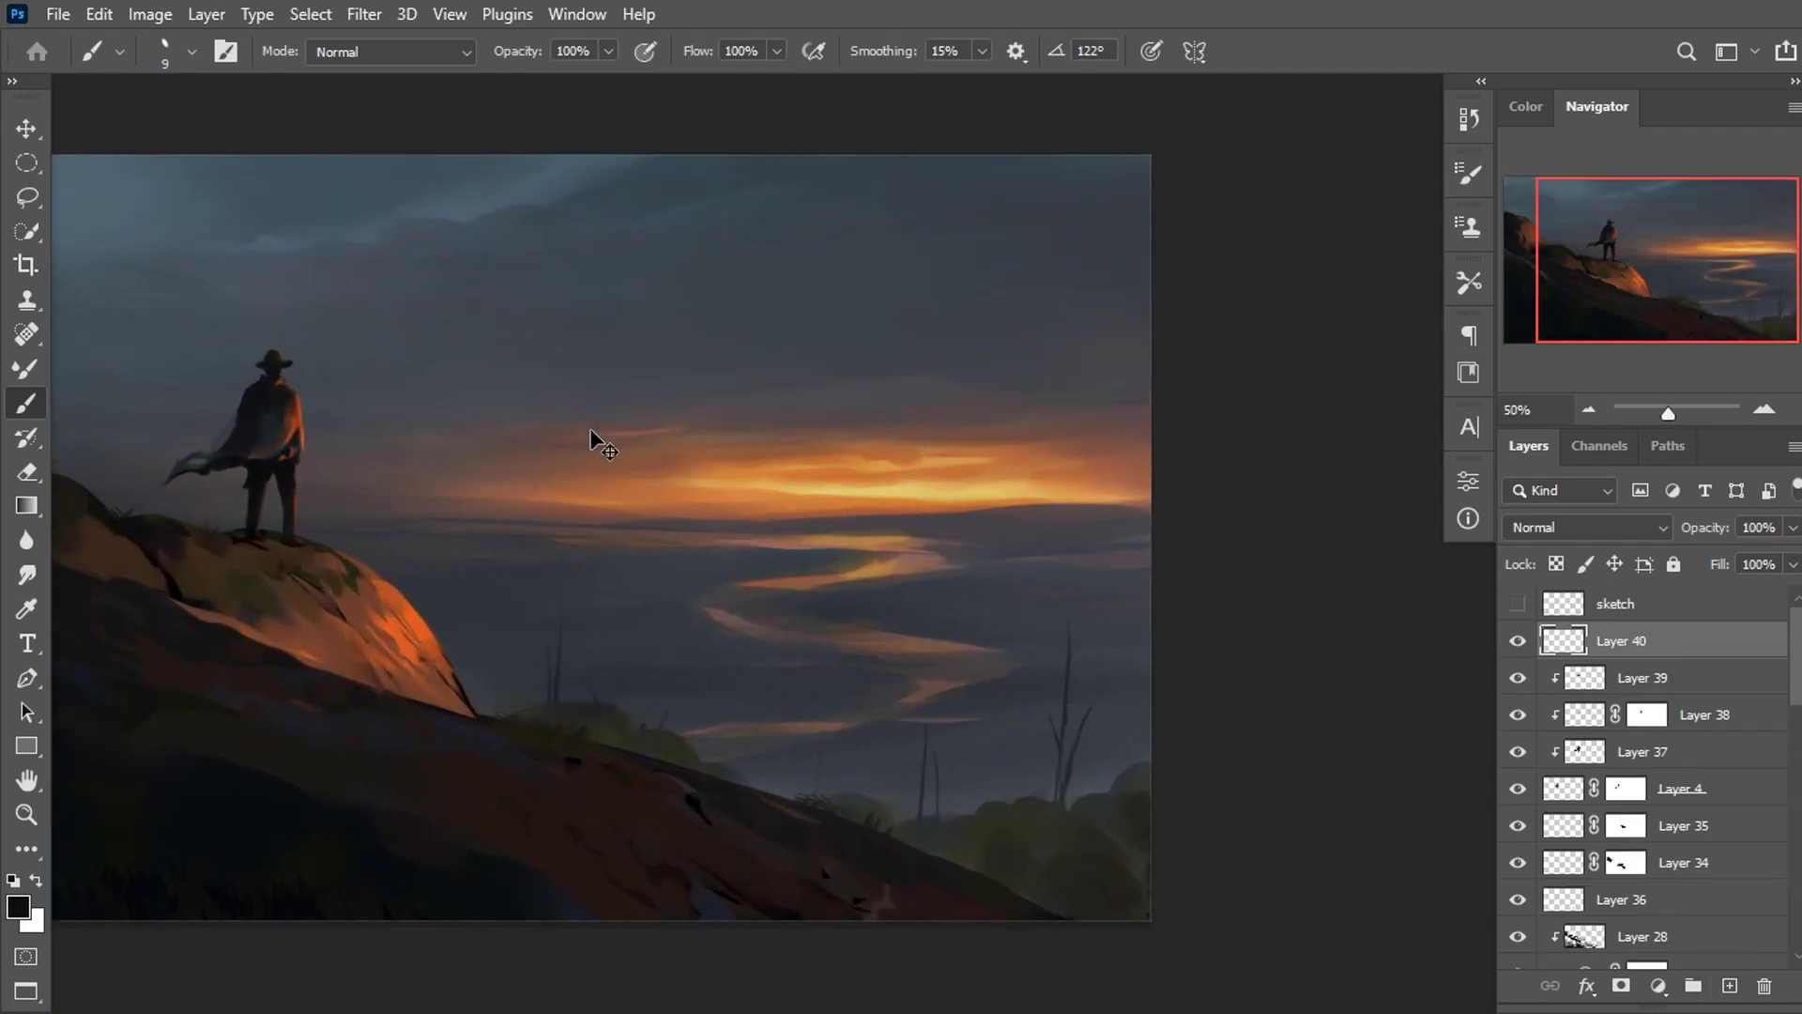
scroll(595, 435, up, 2)
mouse_move(141, 563)
mouse_down()
mouse_move(939, 597)
mouse_move(966, 516)
mouse_up()
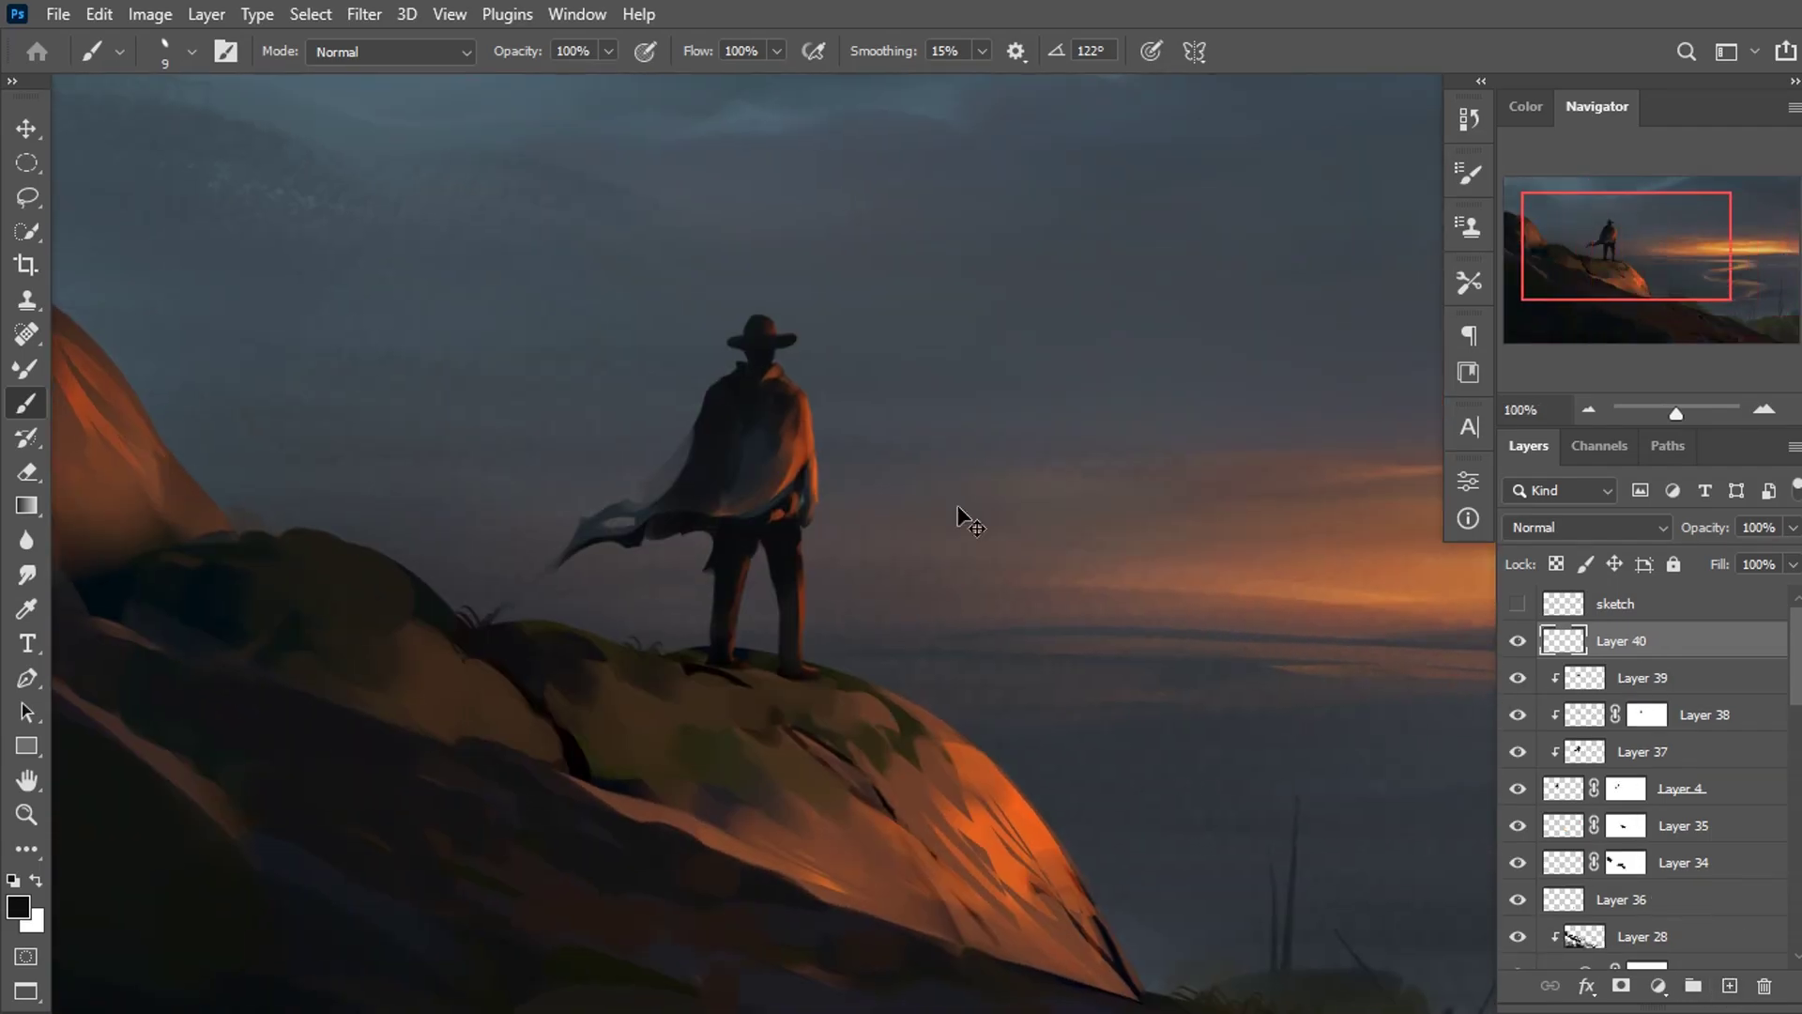
scroll(955, 503, up, 1)
scroll(756, 406, up, 1)
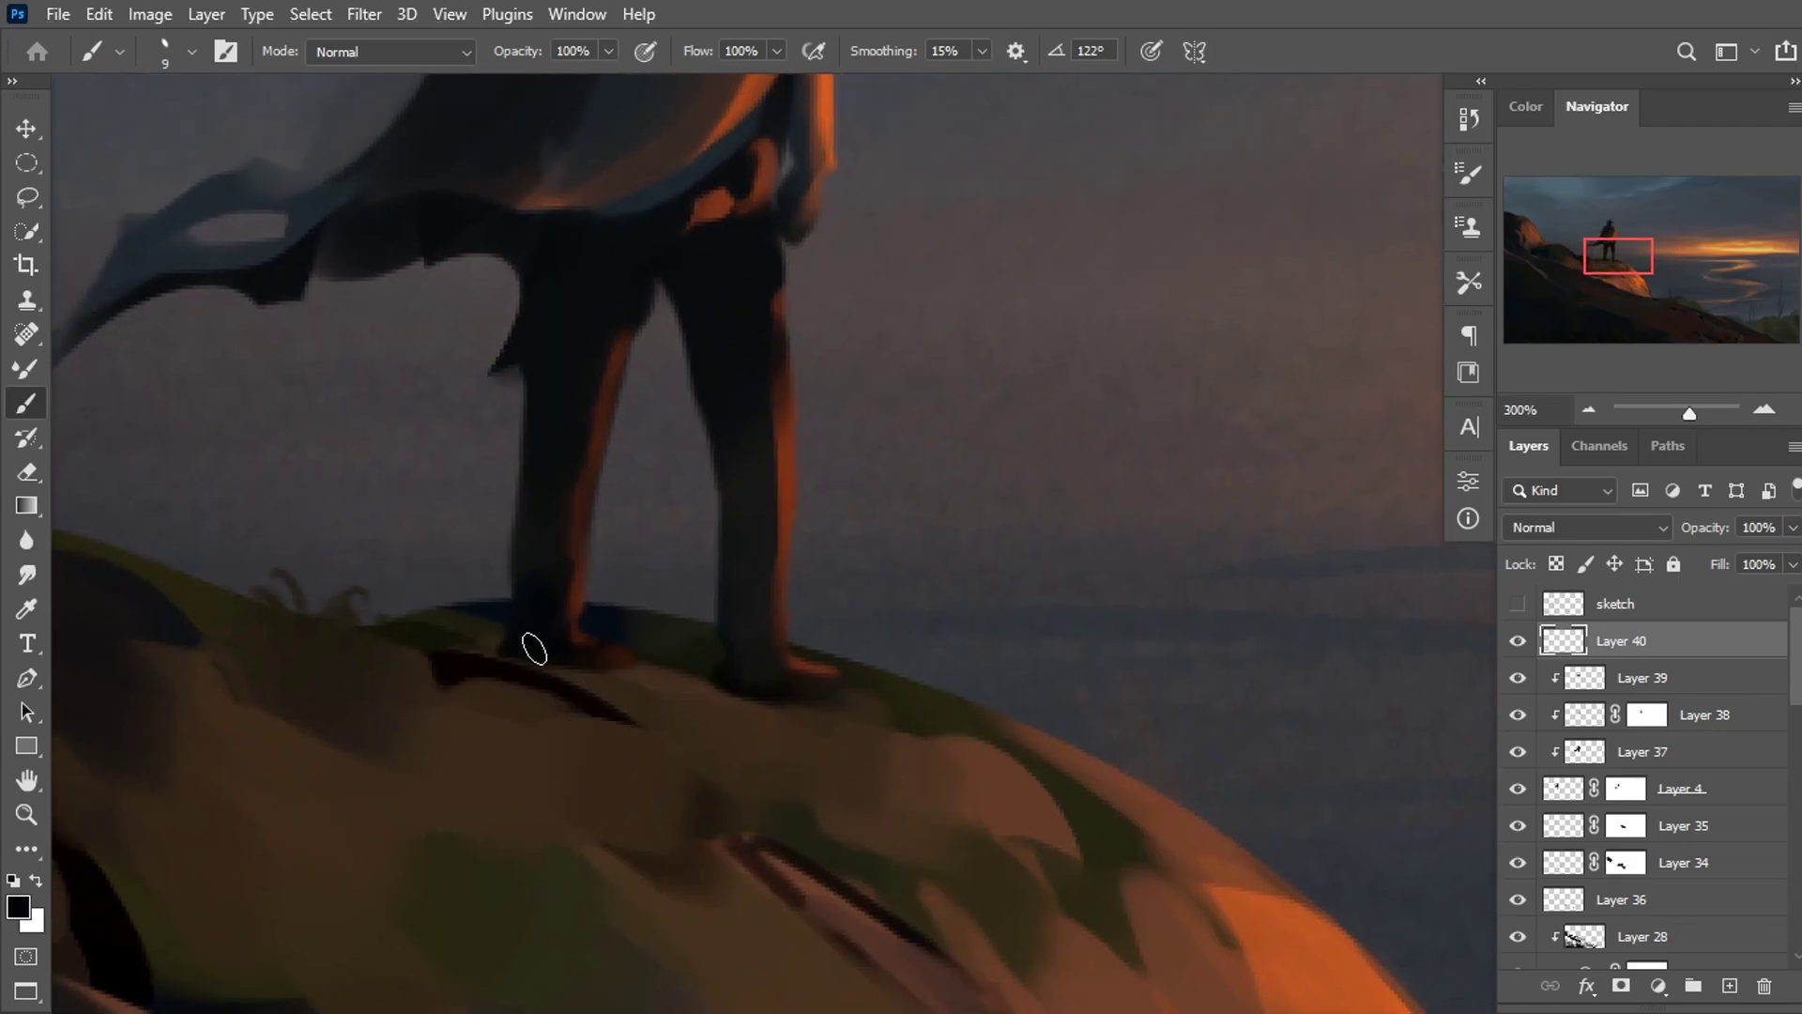
Sample boot and near-black shadow colours and dab contact shadows under both boots.
alt+click(635, 685)
alt+click(619, 659)
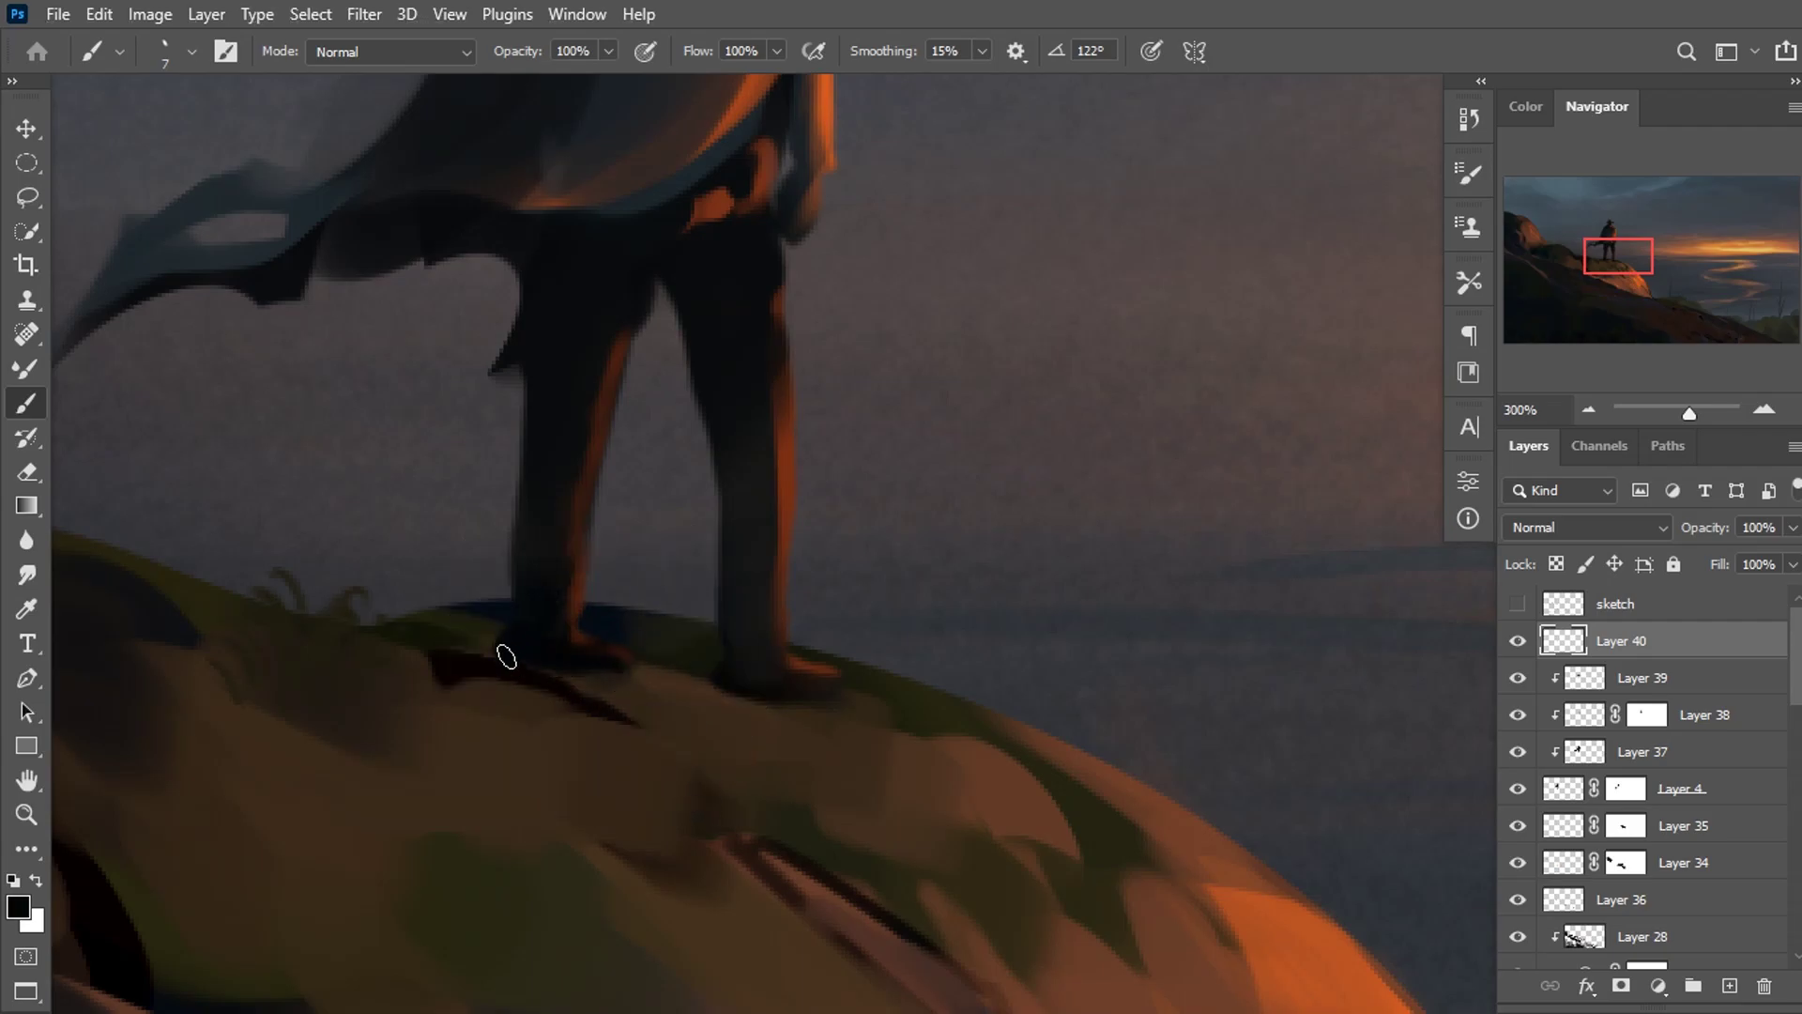
alt+click(560, 655)
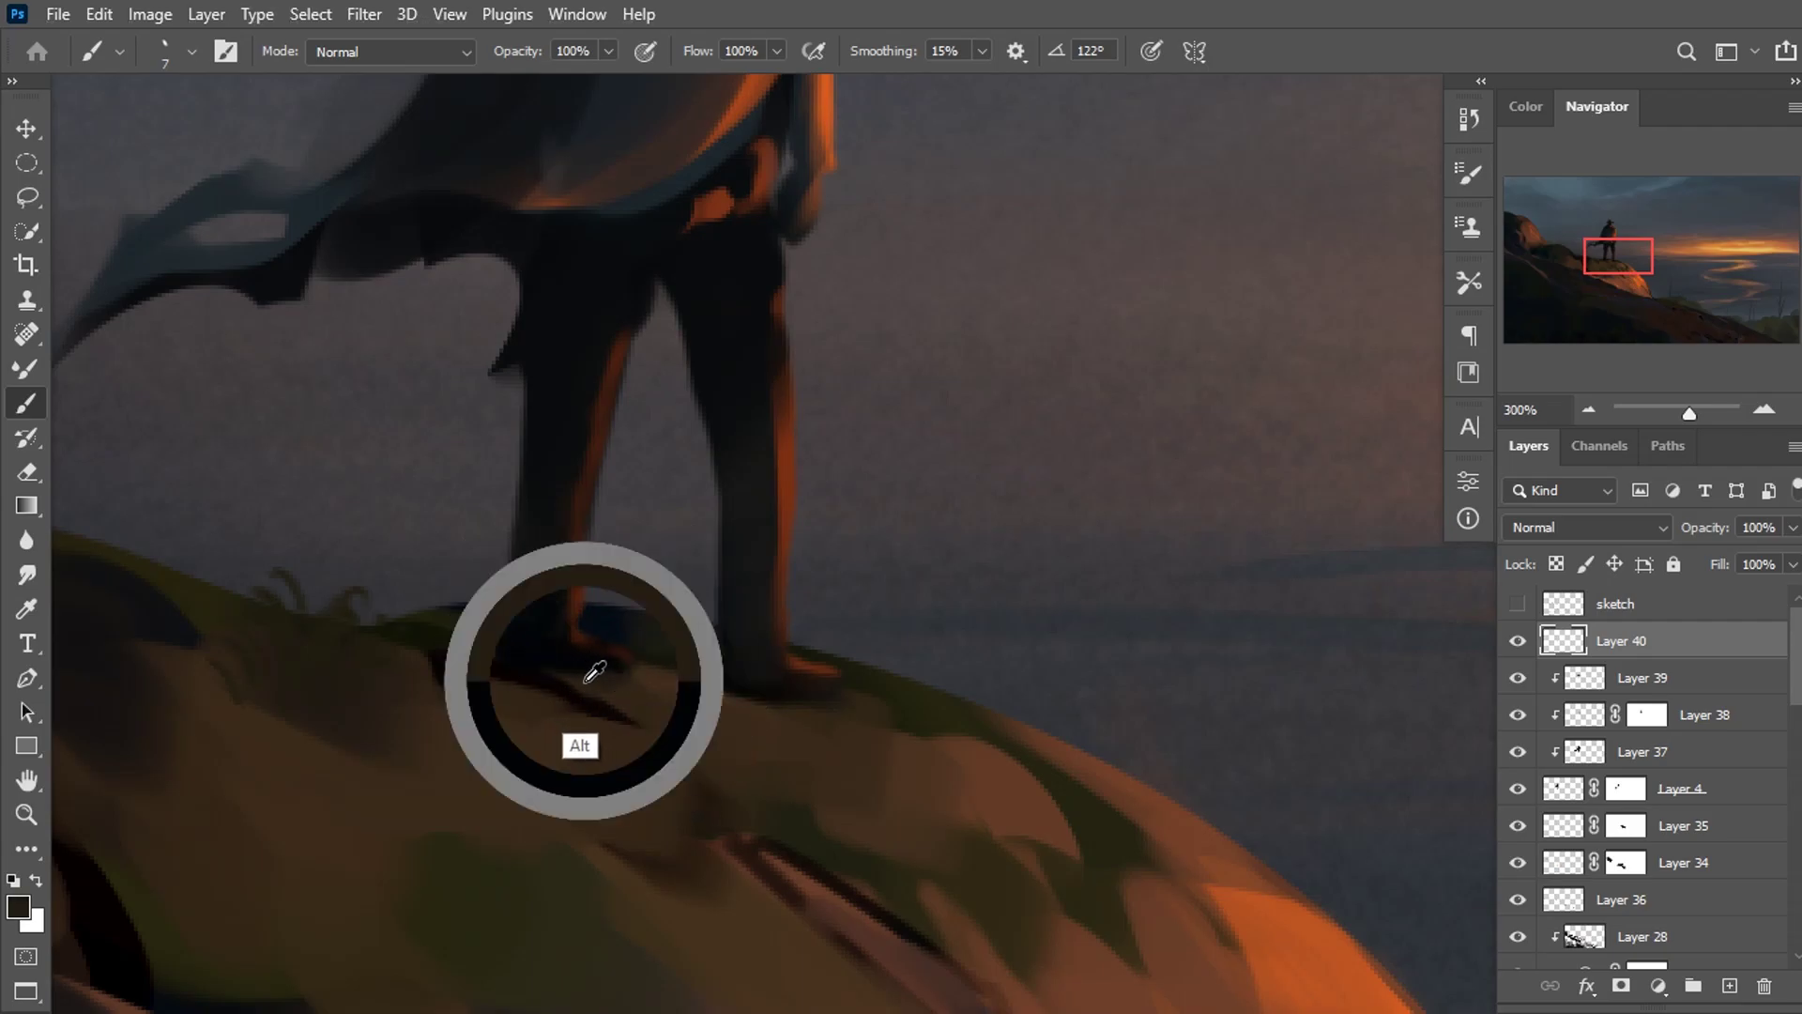
alt+click(789, 709)
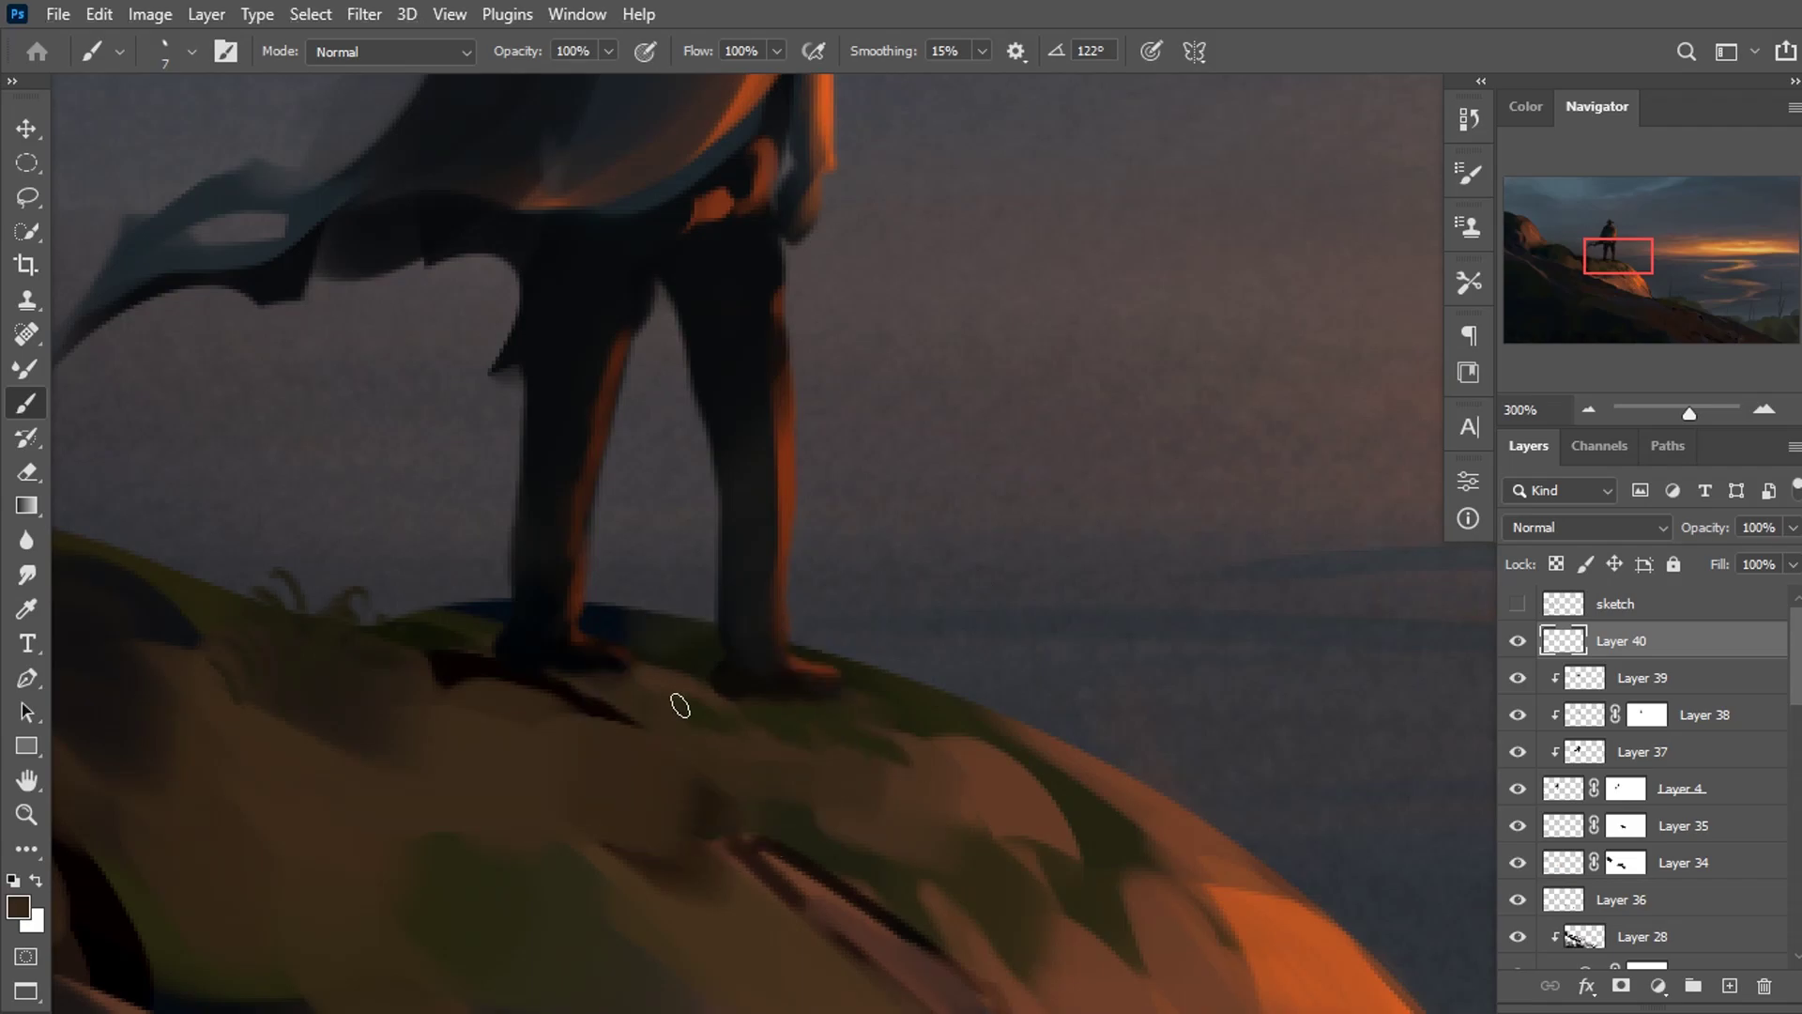
alt+click(563, 646)
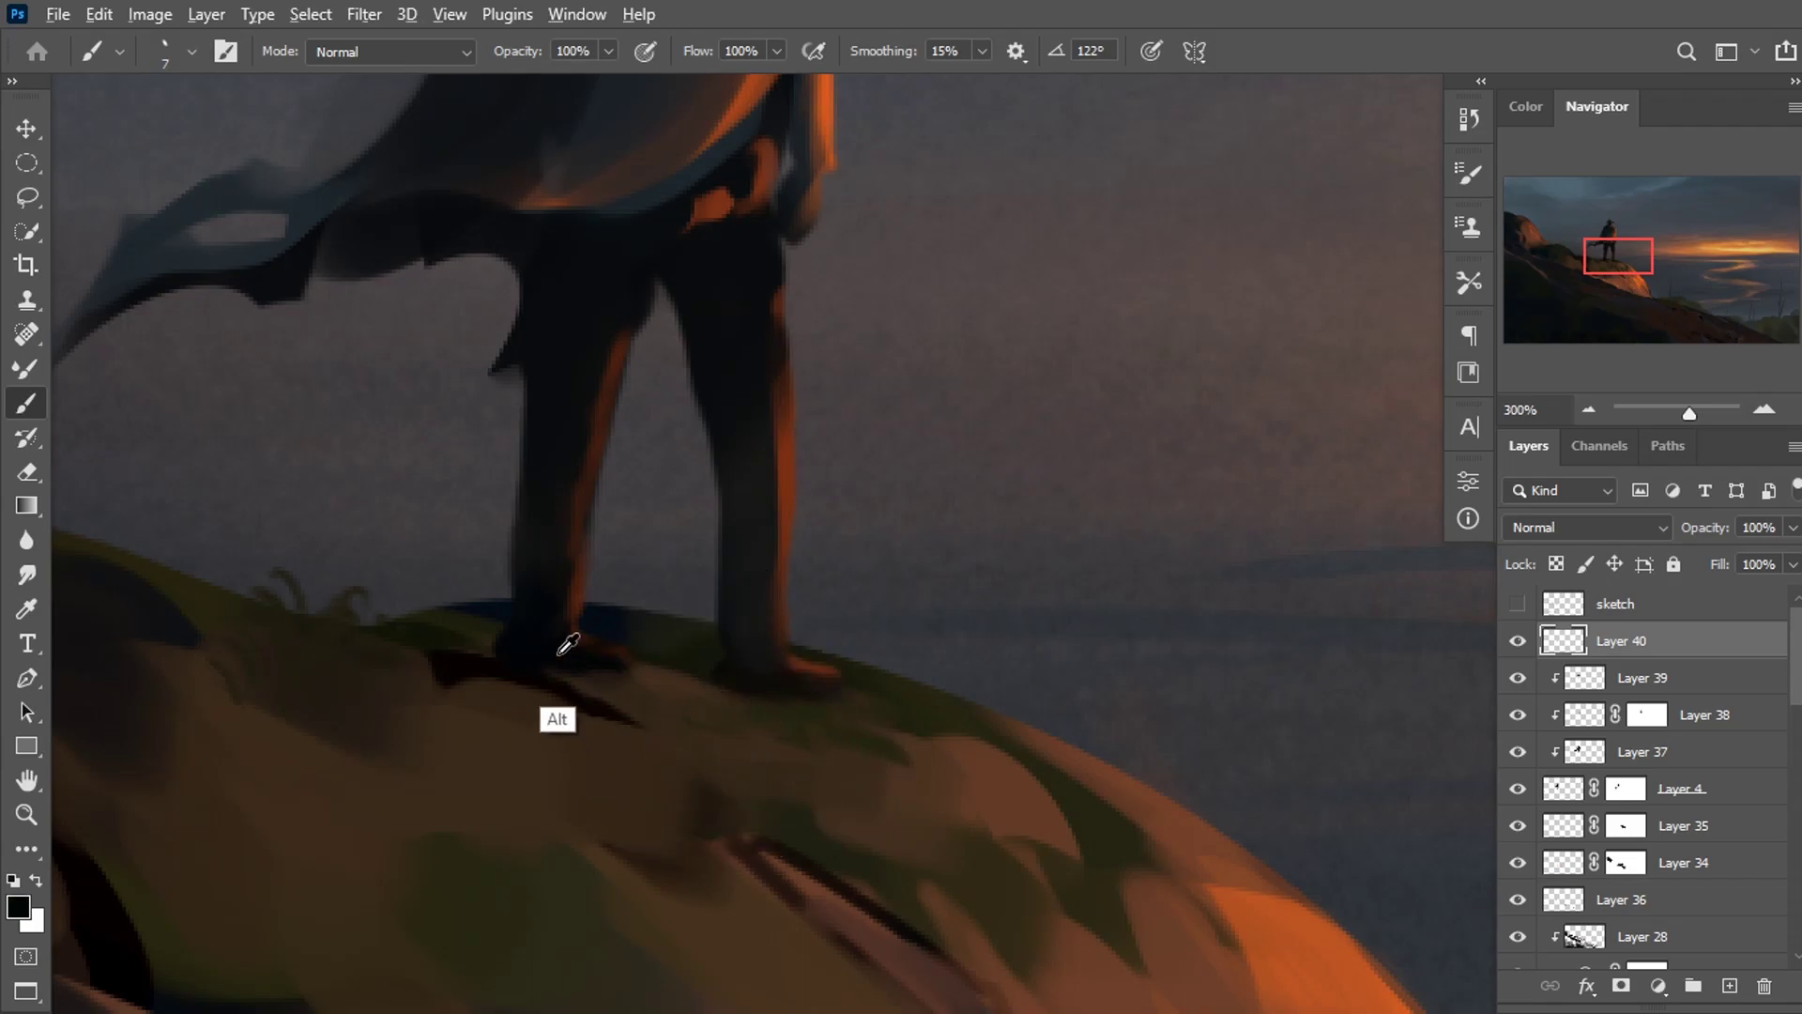
alt+click(790, 702)
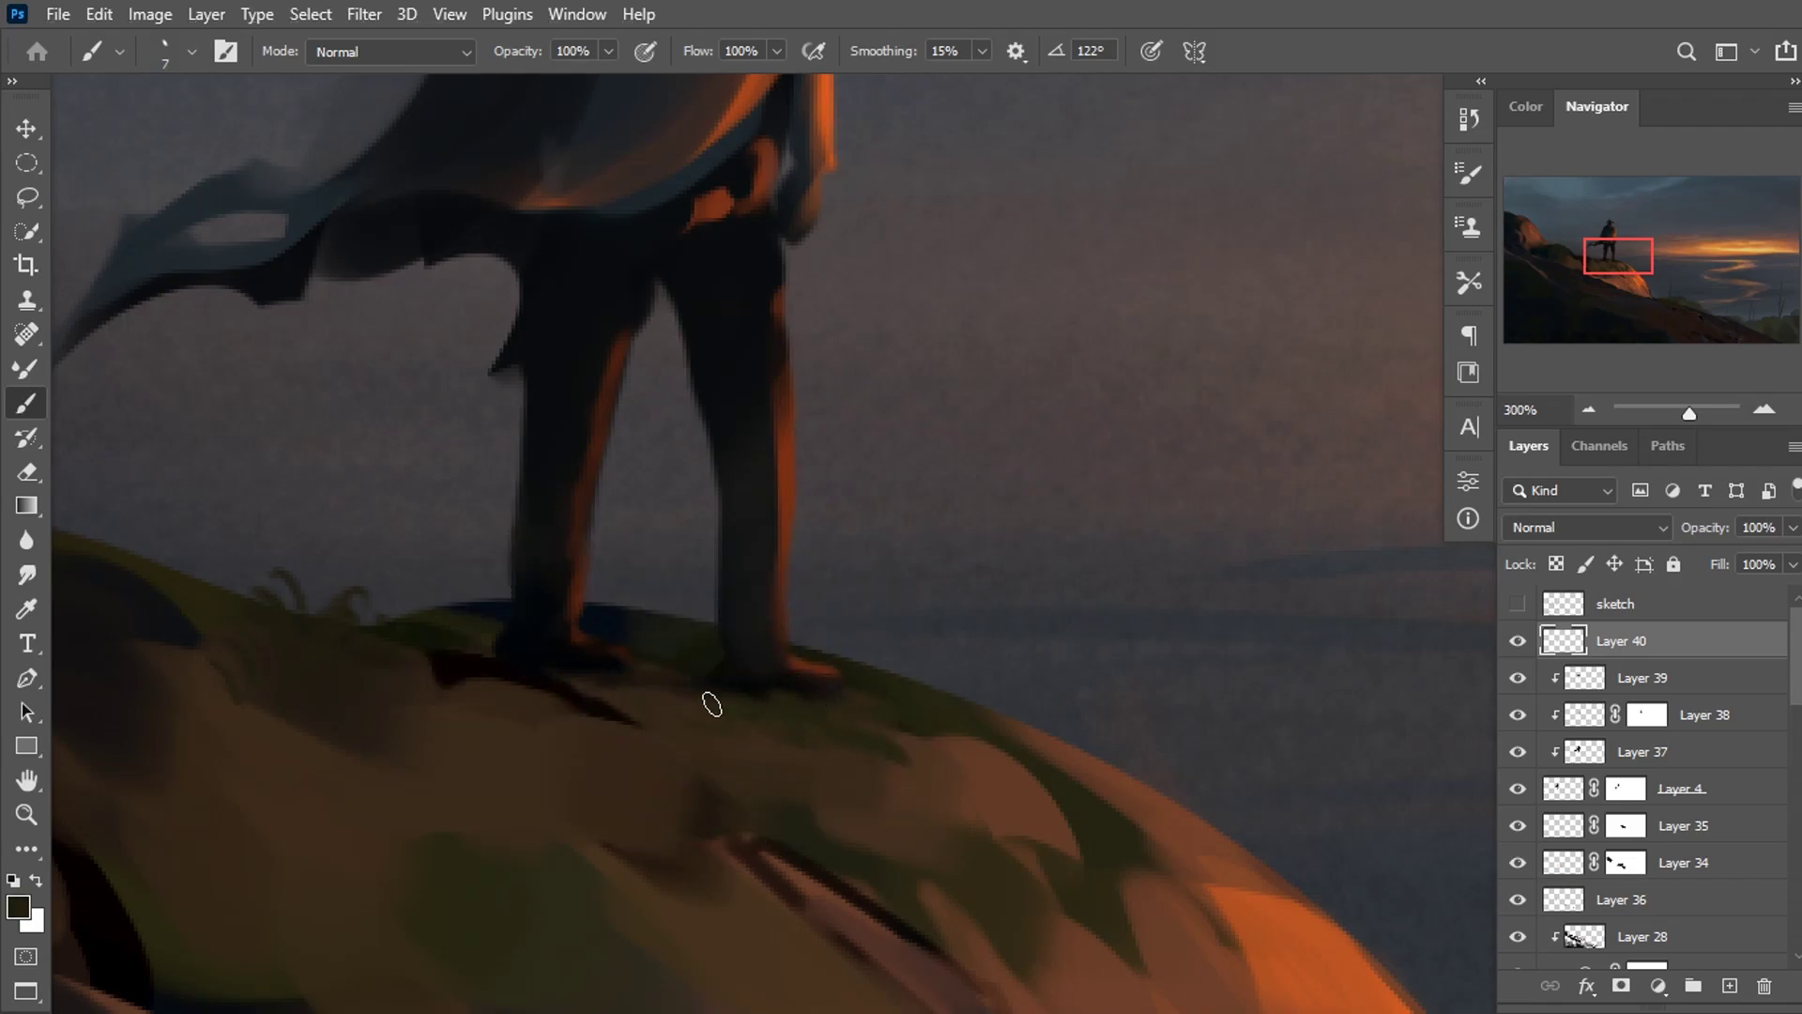
alt+click(567, 661)
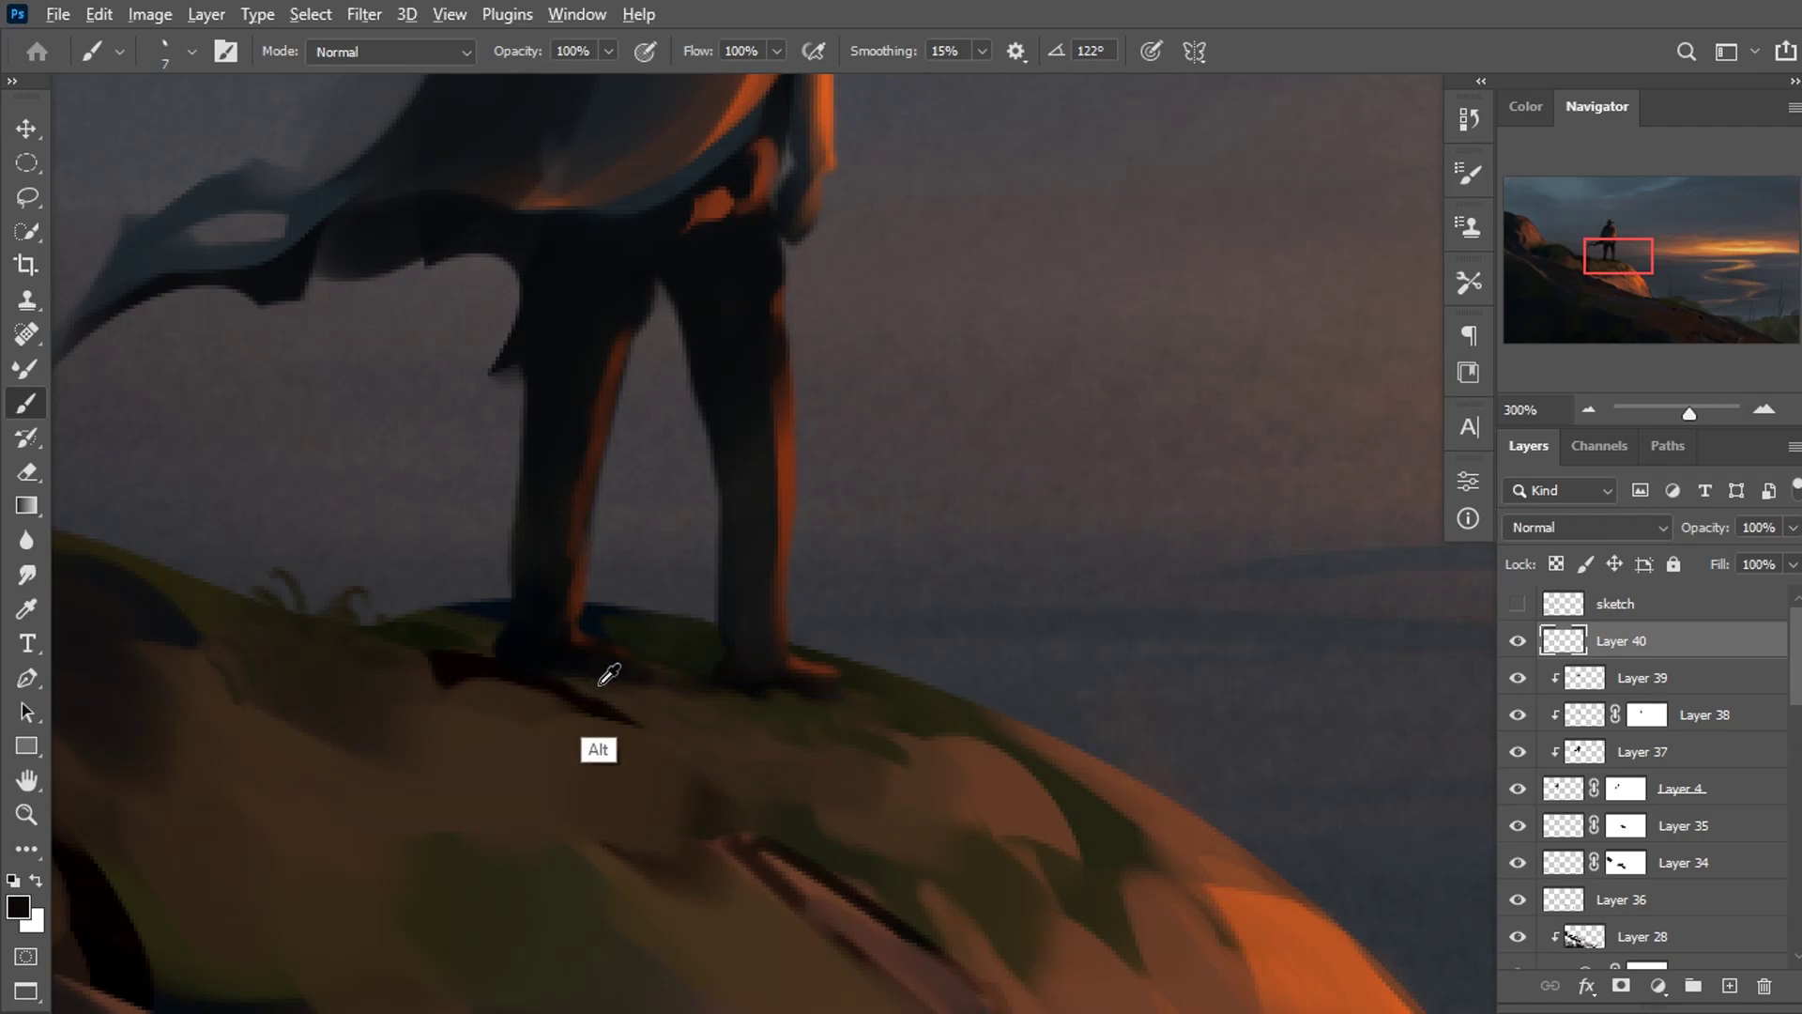
alt+click(411, 681)
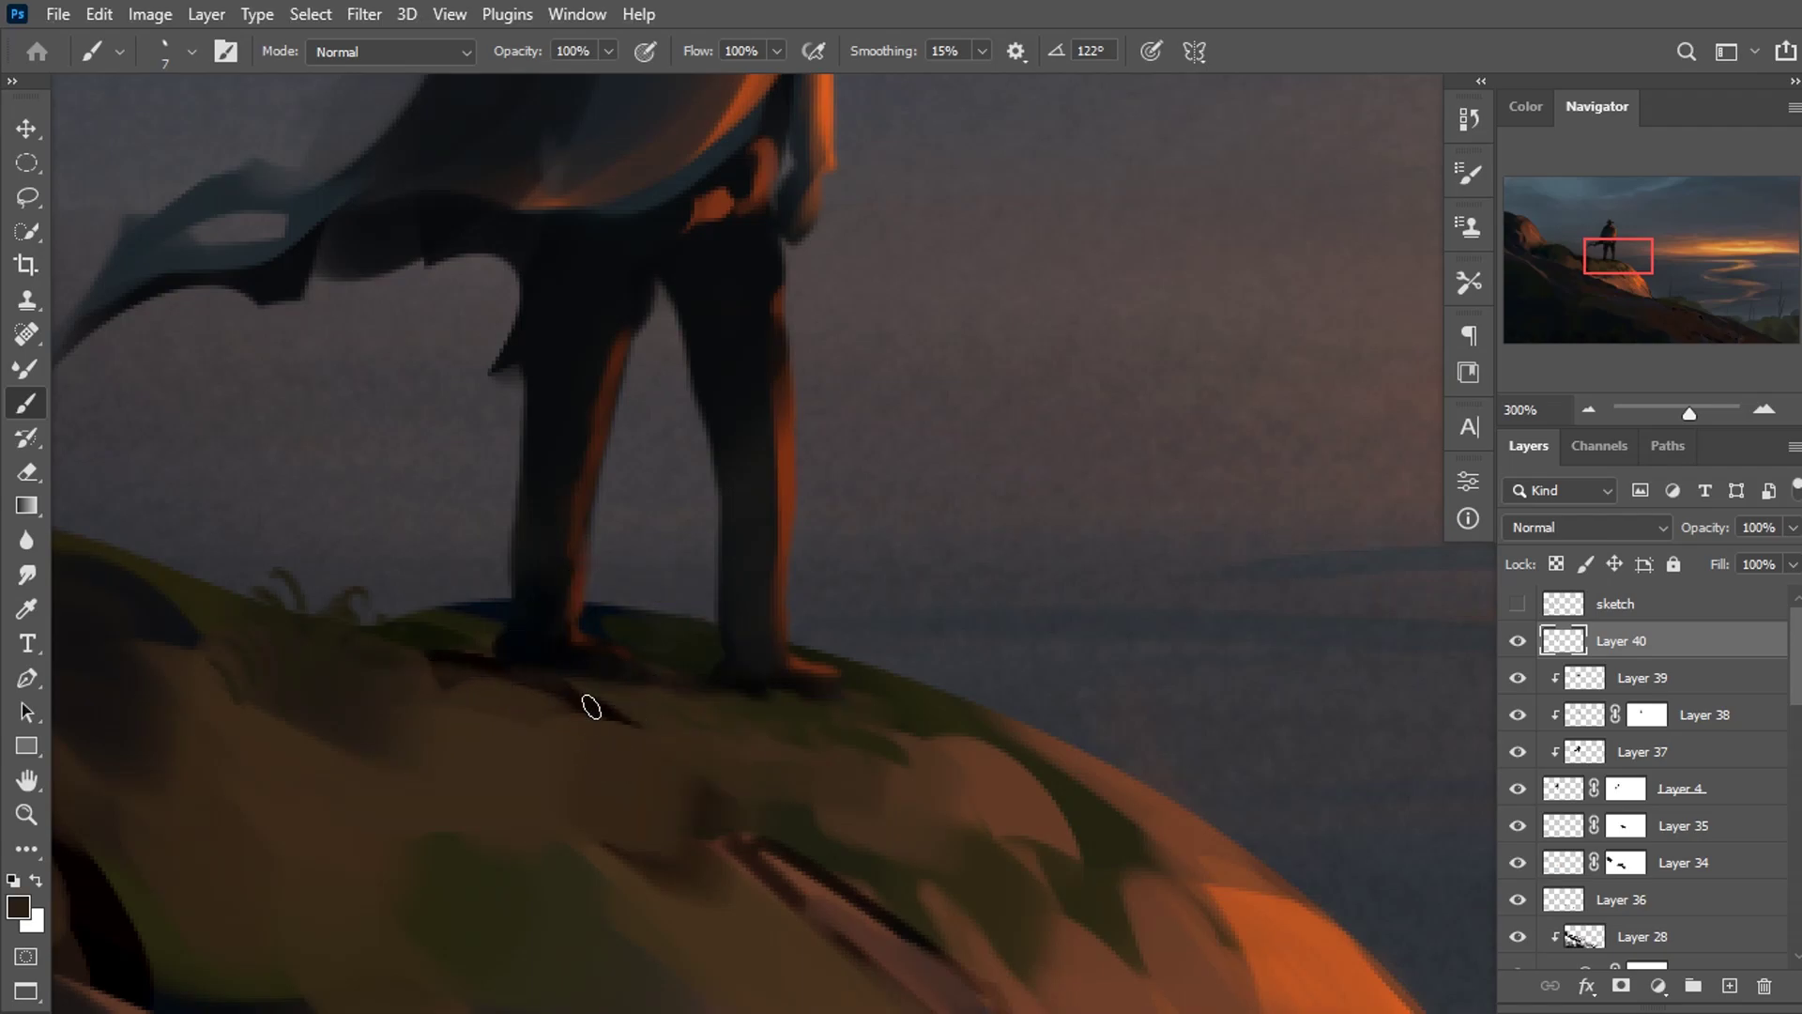
Flip the canvas back to its original orientation and zoom to 200% on the legs.
key(ctrl+minus)
key(ctrl+minus)
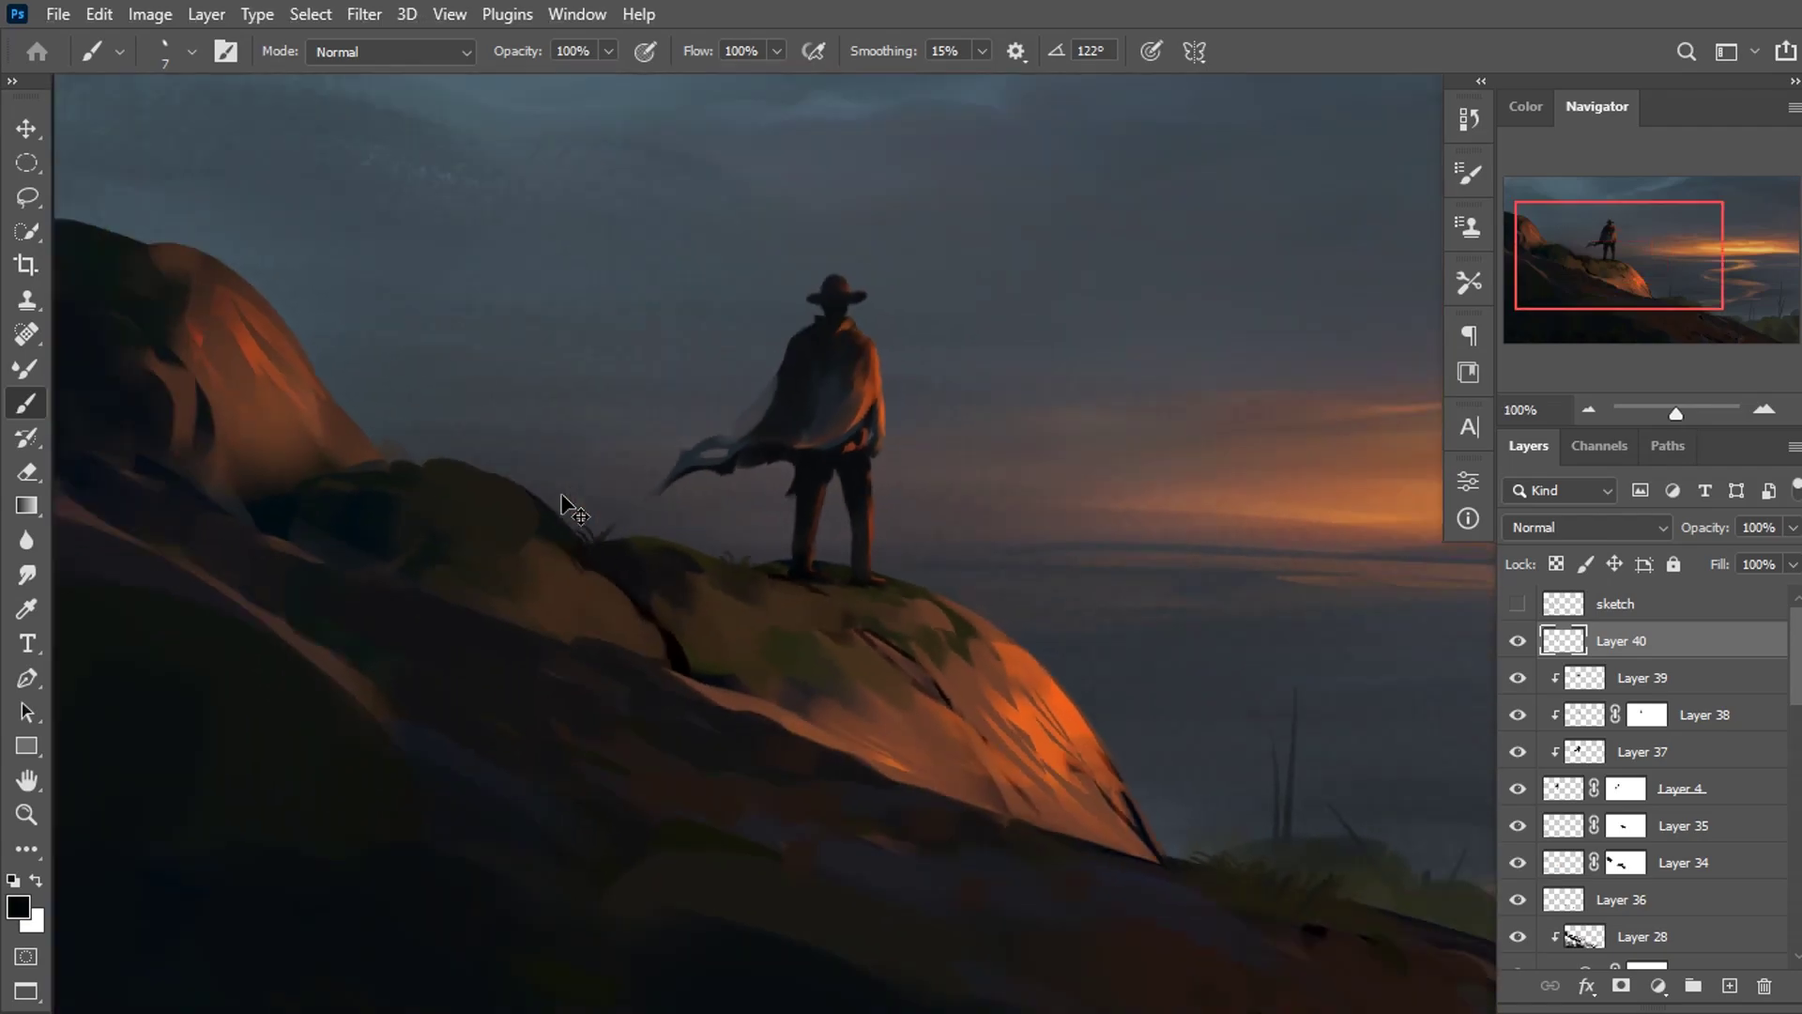
key(ctrl+minus)
key(h)
scroll(544, 535, right, 5)
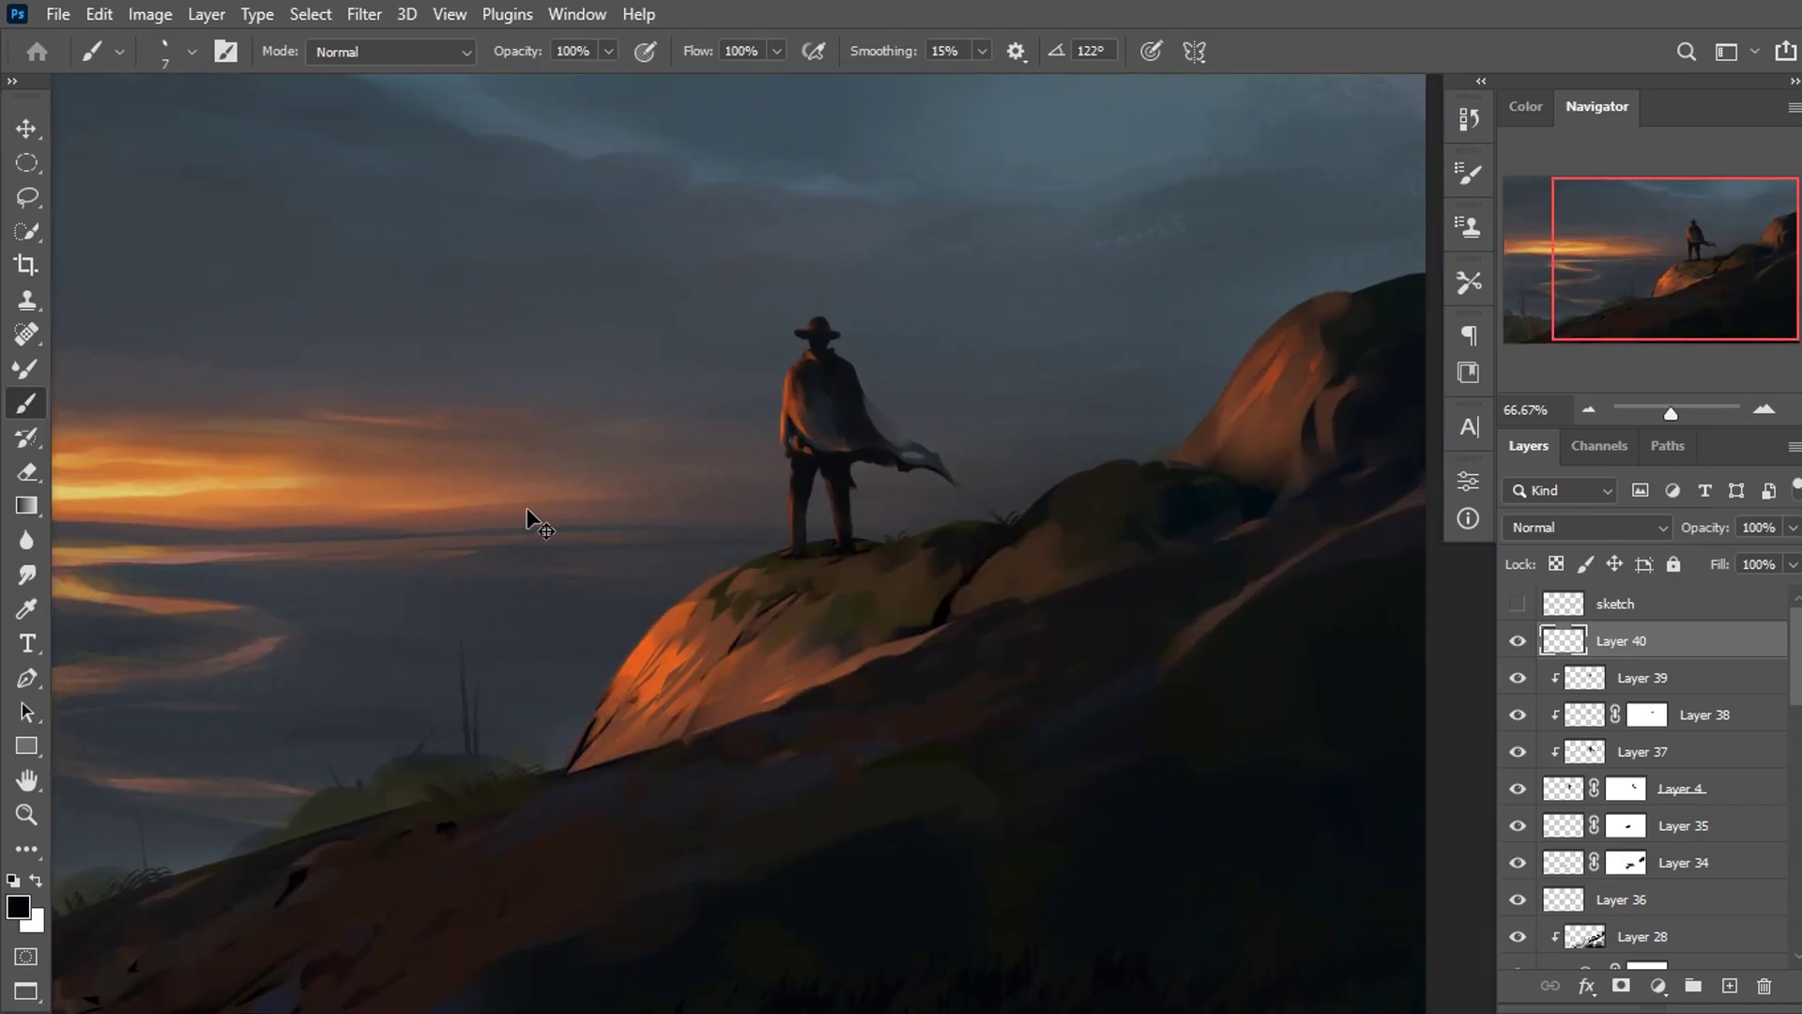
scroll(528, 516, up, 3)
scroll(609, 540, up, 2)
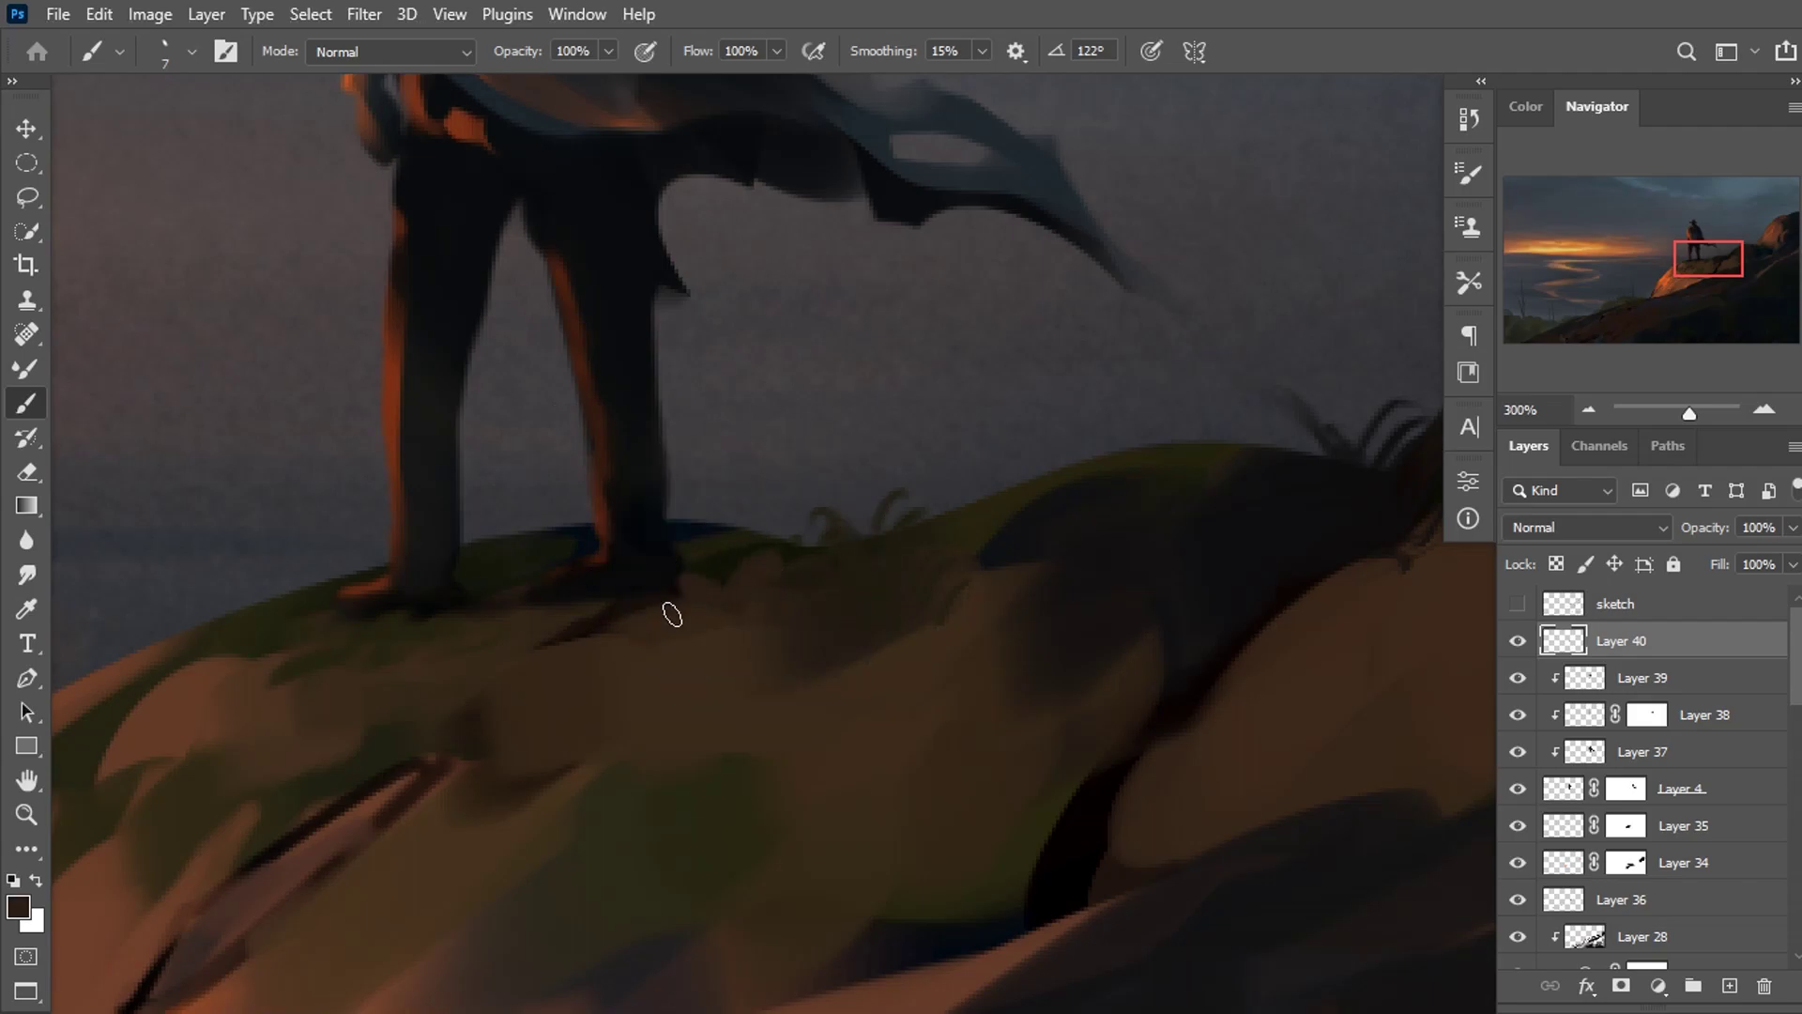
click(693, 529)
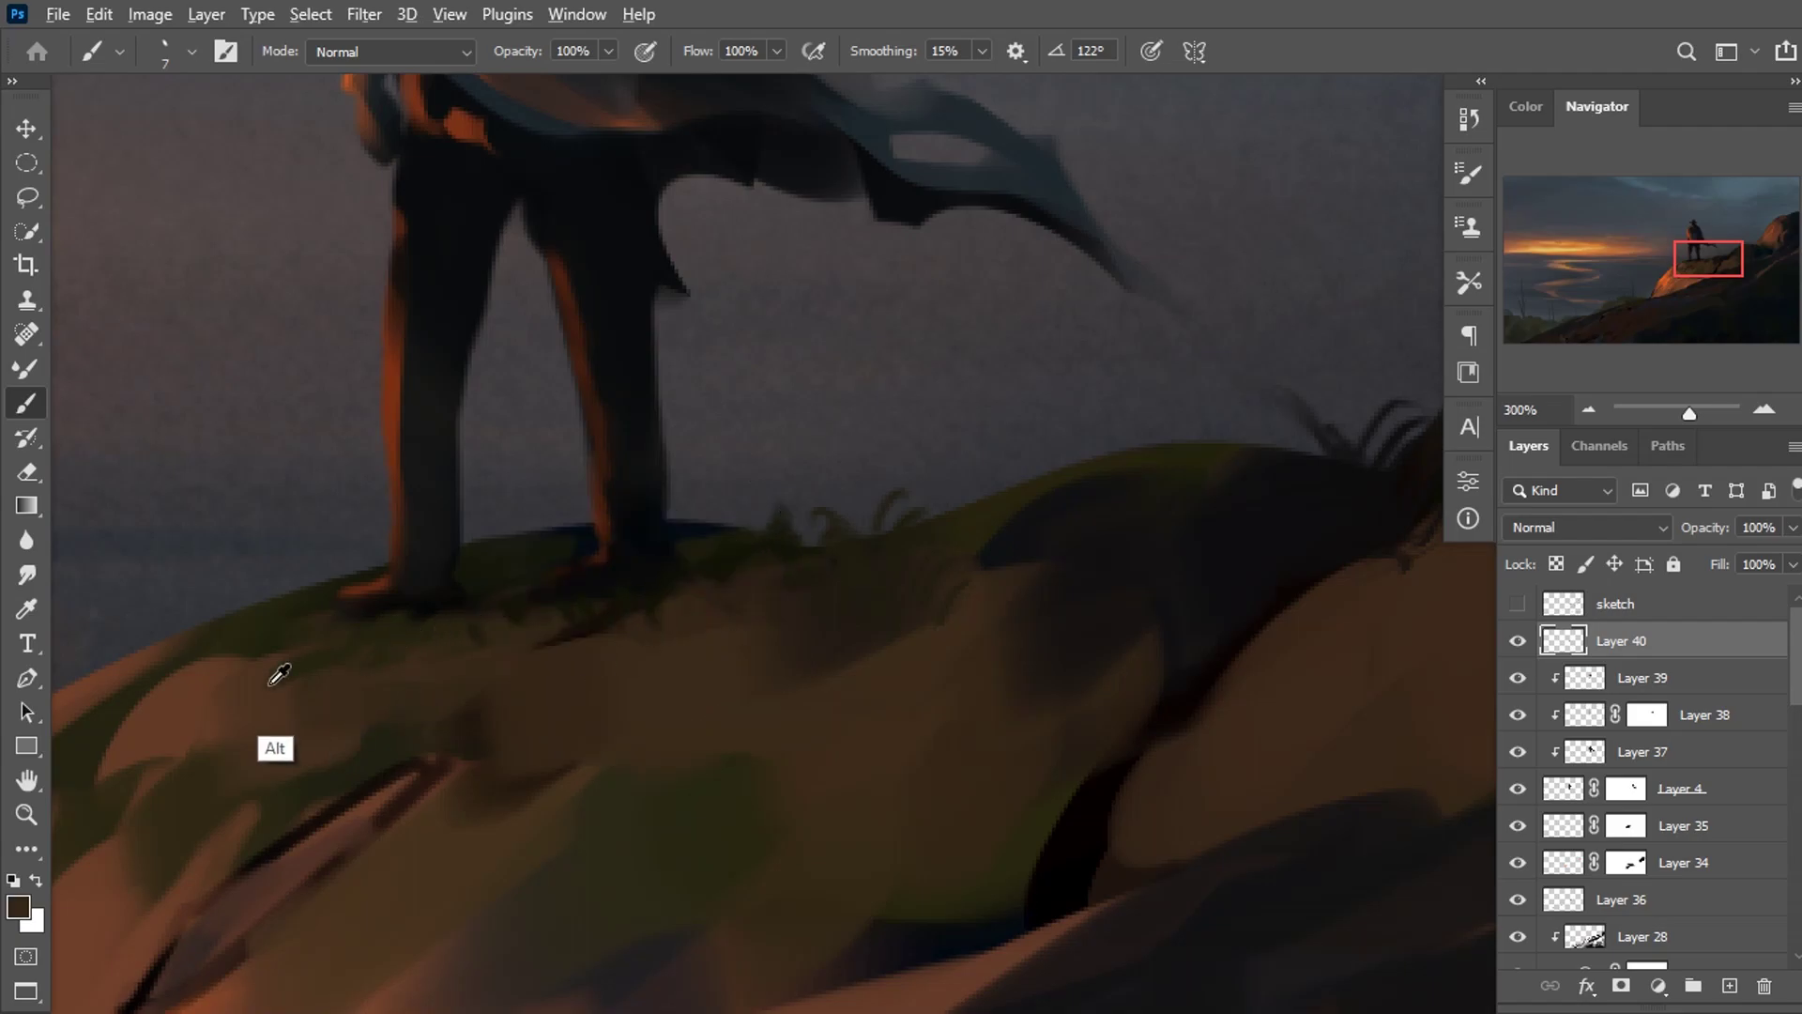
key(ctrl+1)
key(ctrl+plus)
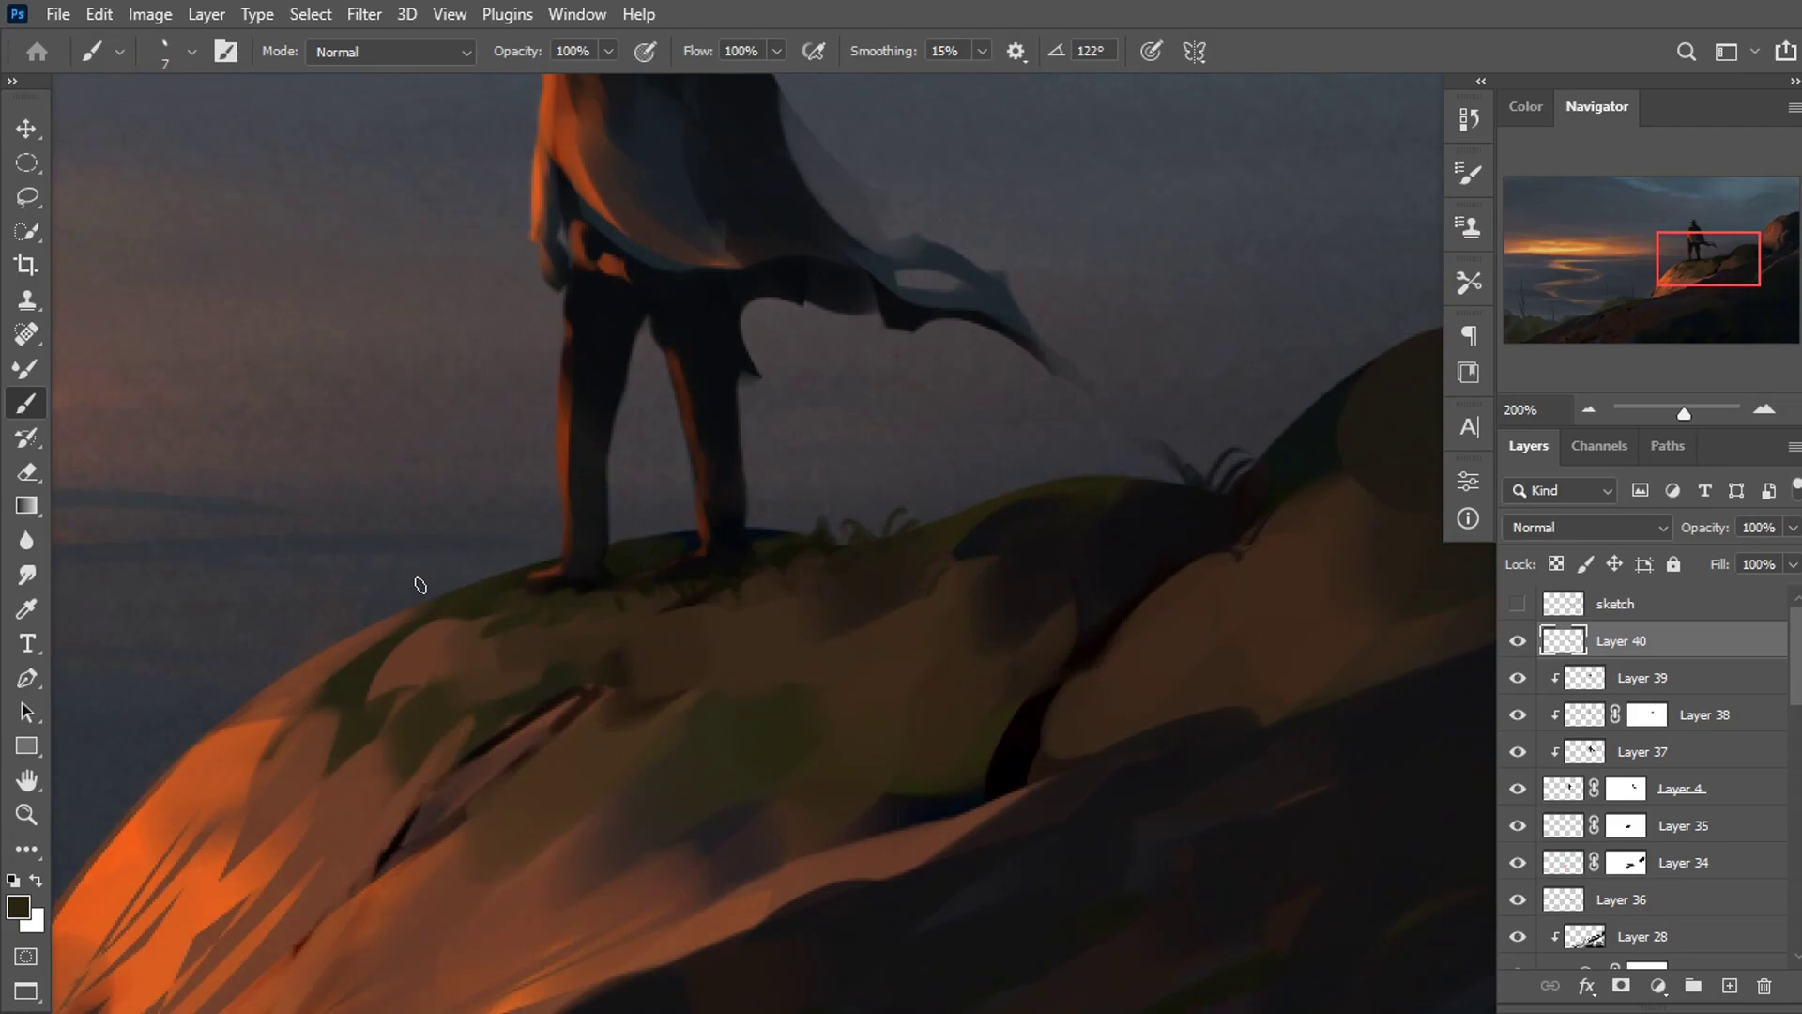
Dab further reddish-brown and dark shadows beneath the feet, then add an empty Layer 41.
alt+click(657, 574)
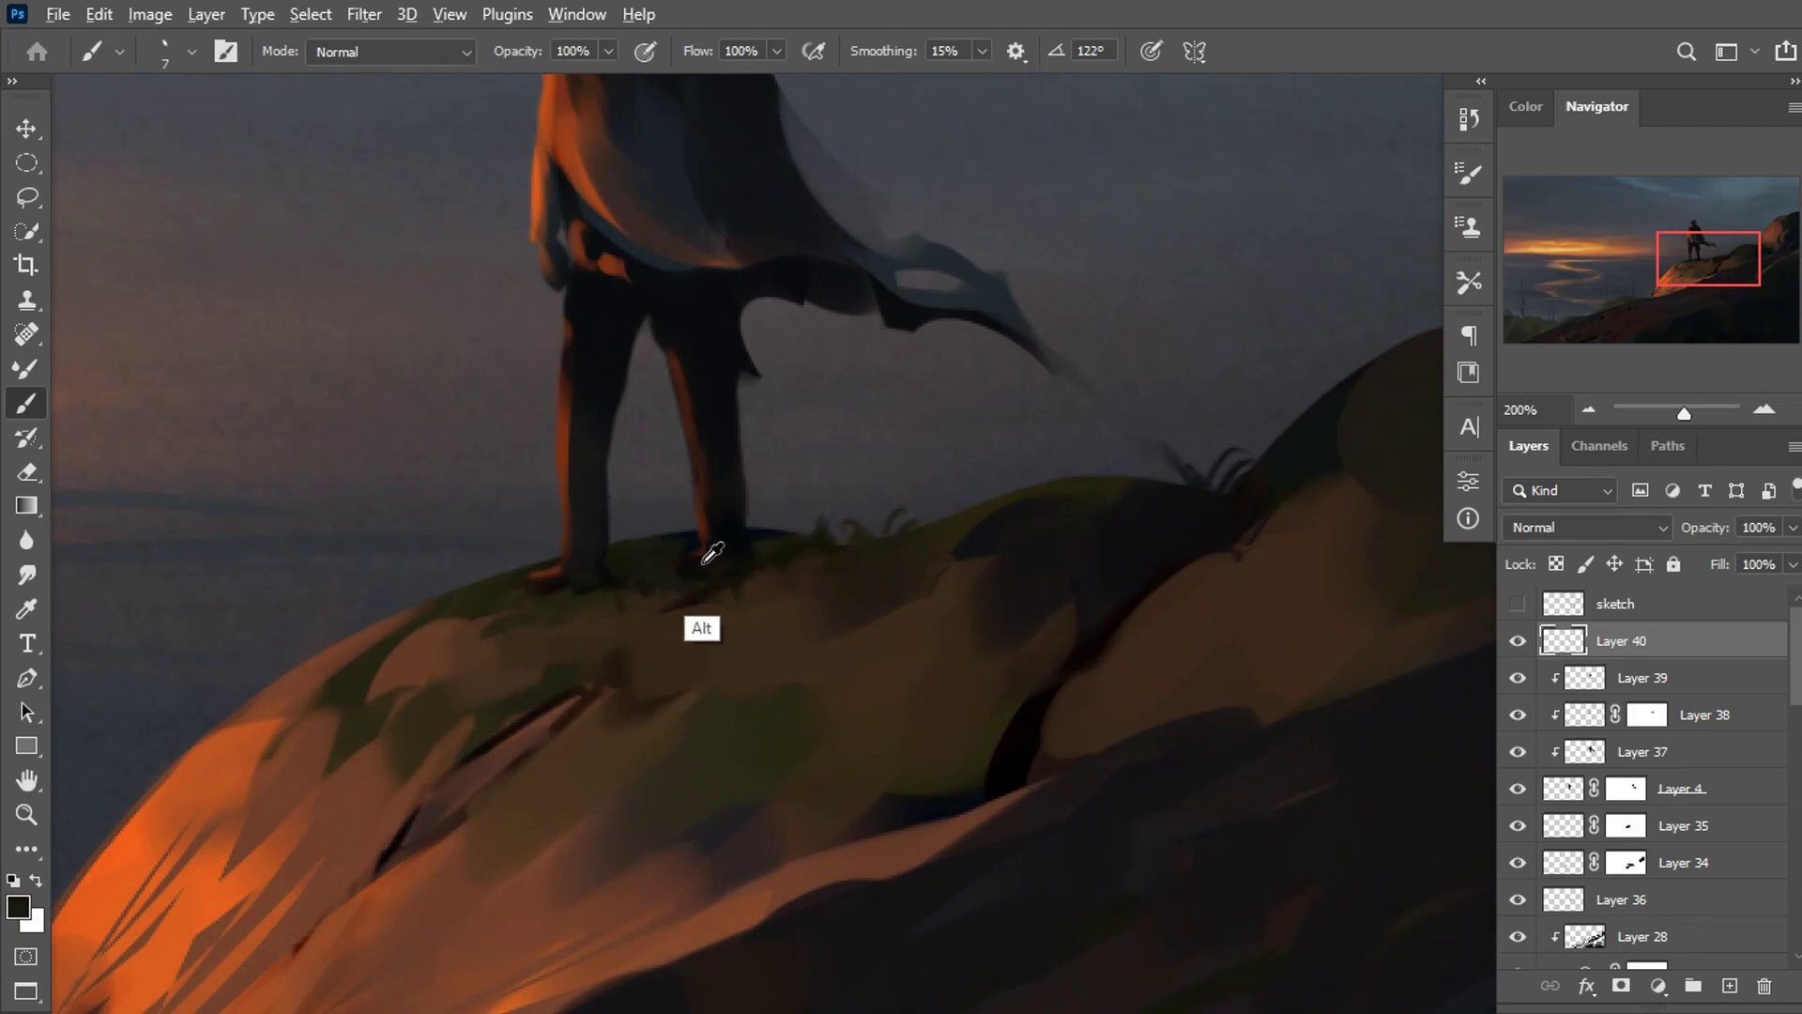
alt+click(540, 572)
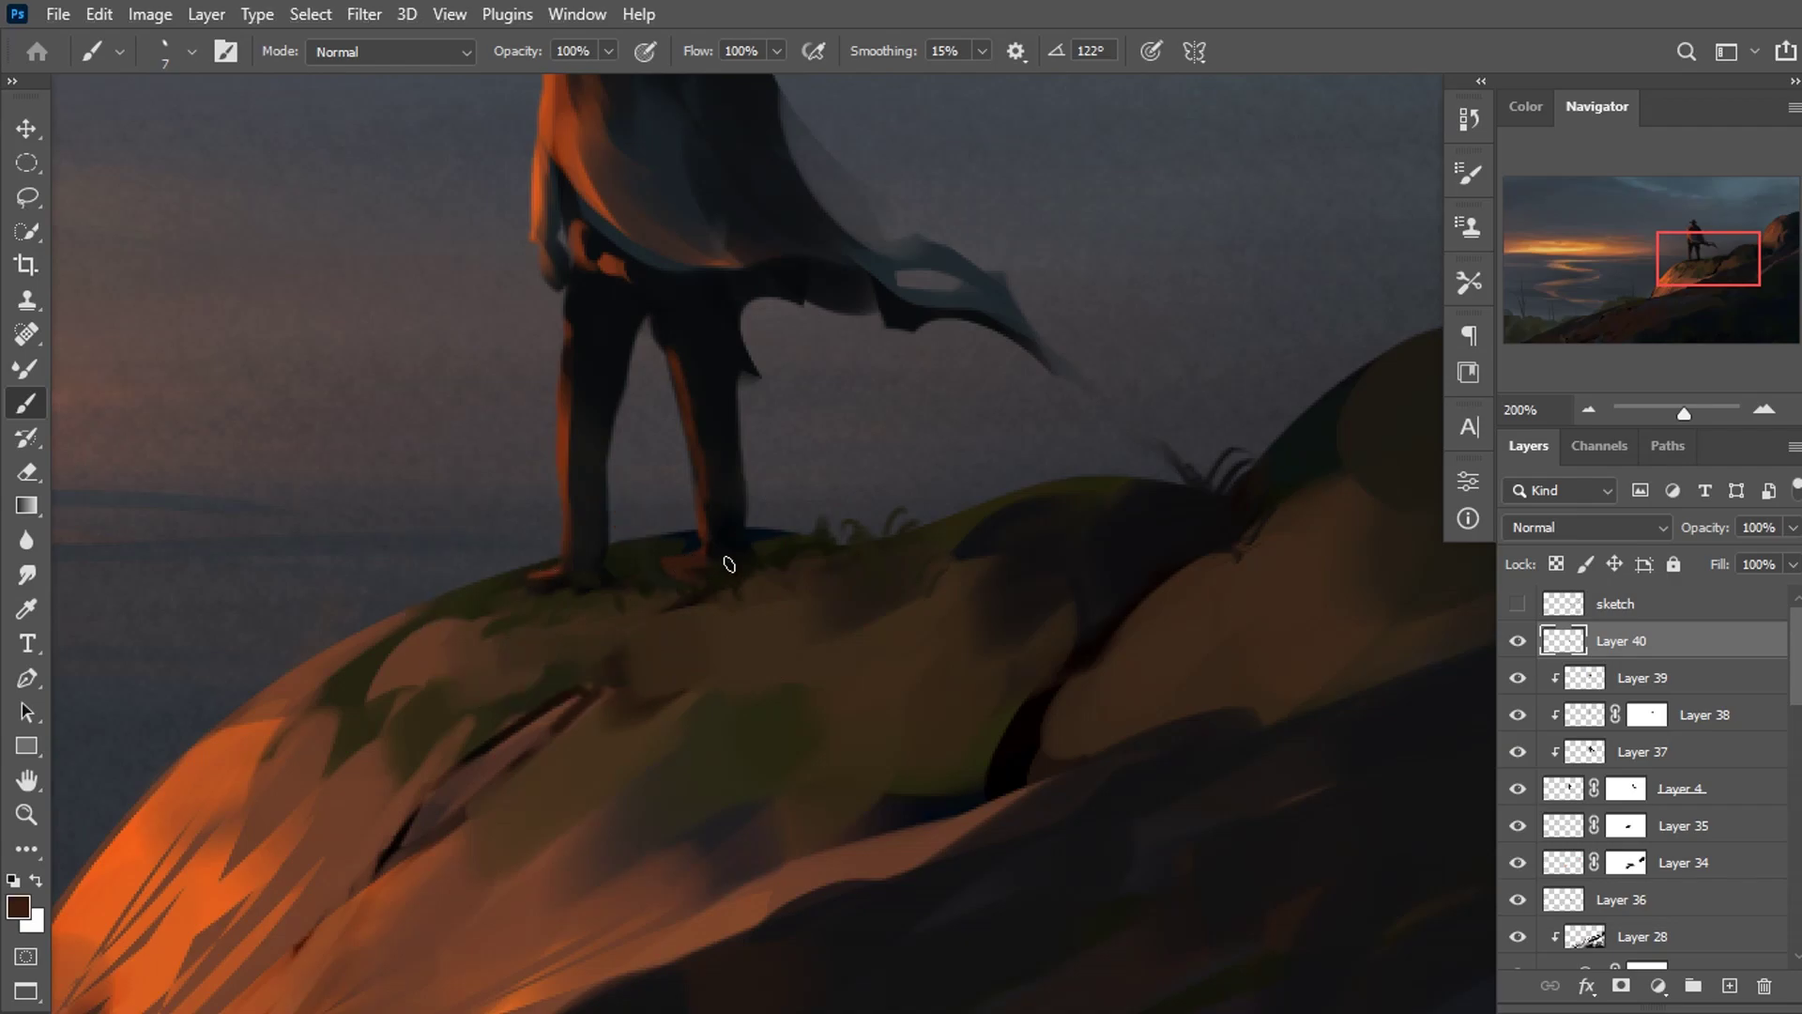
alt+click(718, 577)
alt+click(647, 566)
alt+click(757, 532)
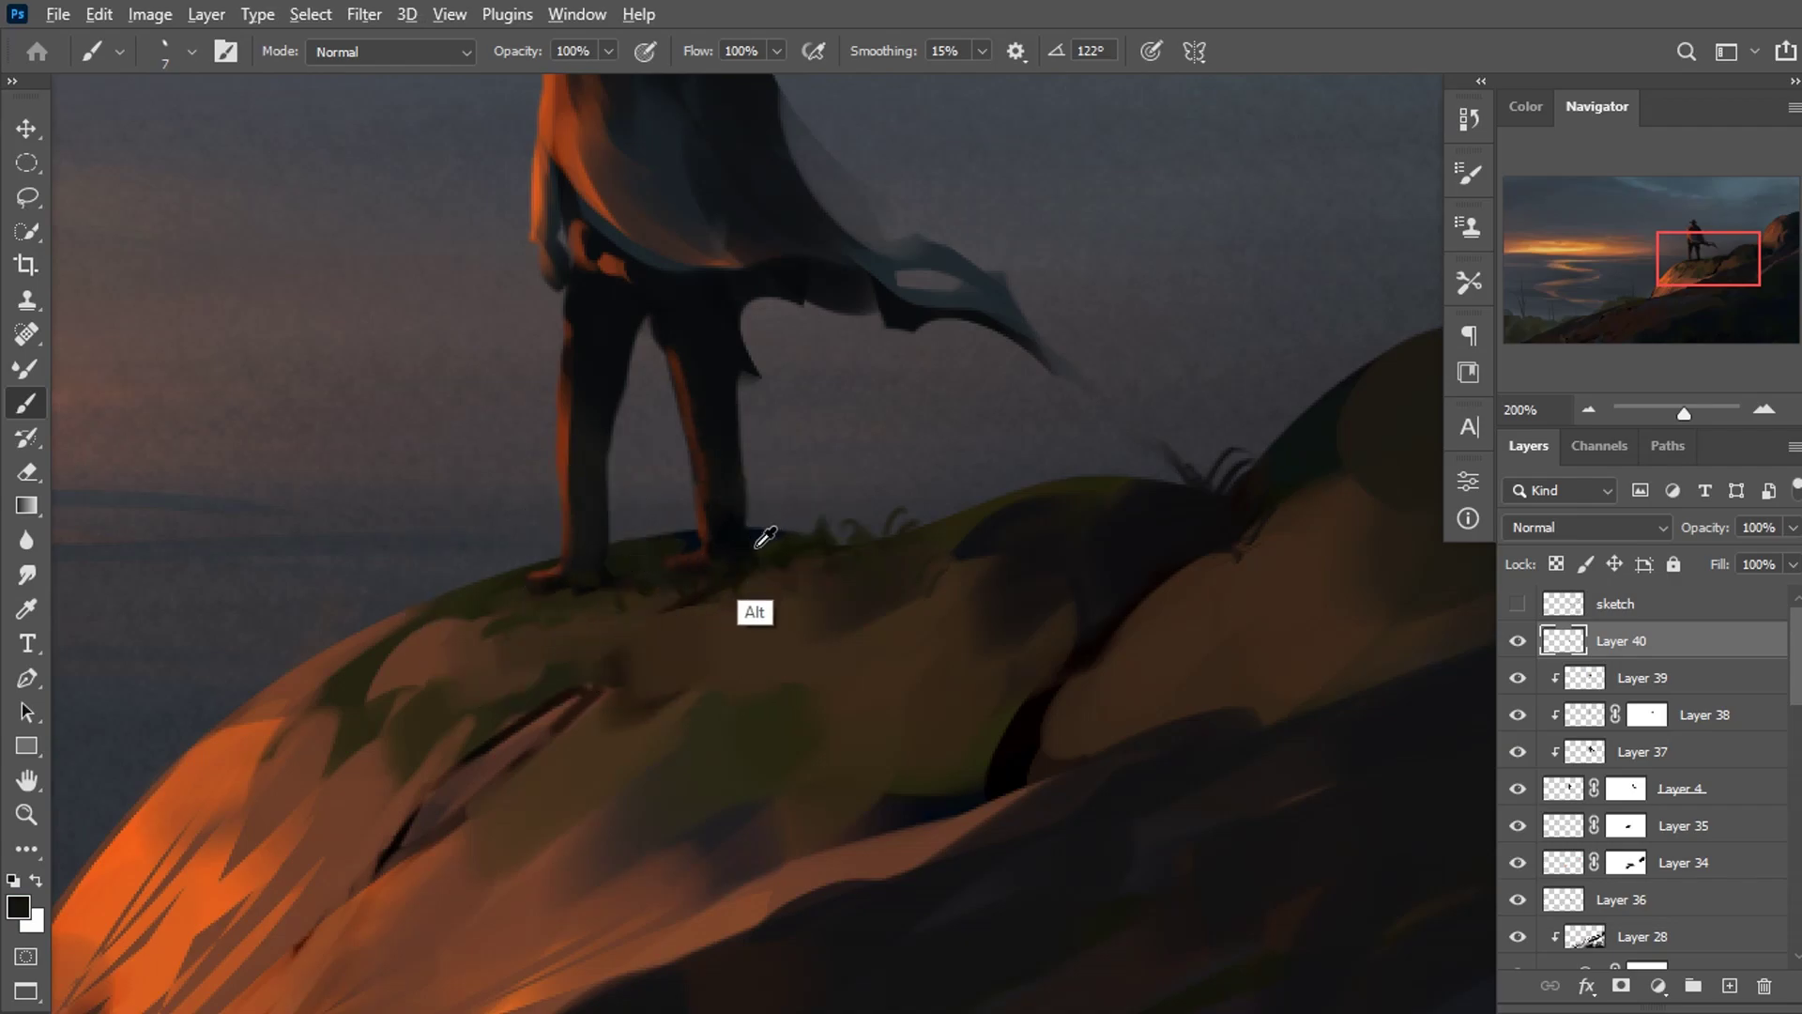
alt+click(736, 493)
alt+click(765, 499)
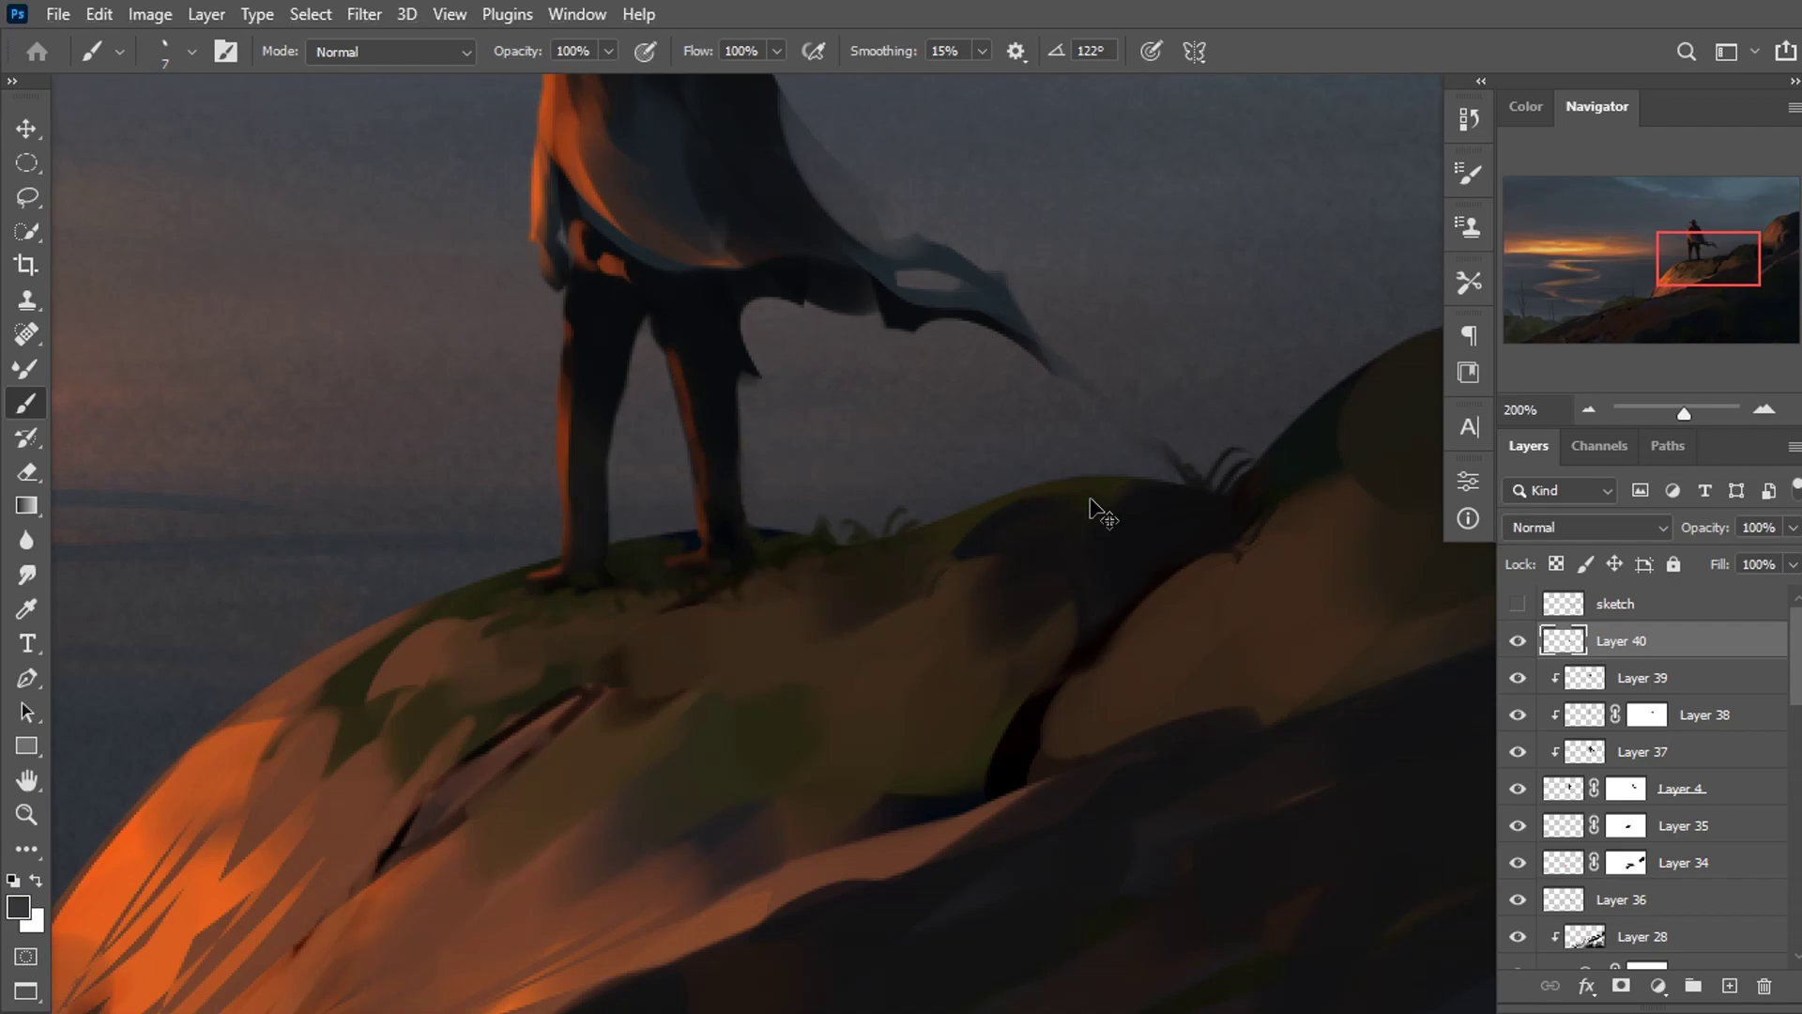
drag(1090, 500, 1090, 500)
click(1727, 986)
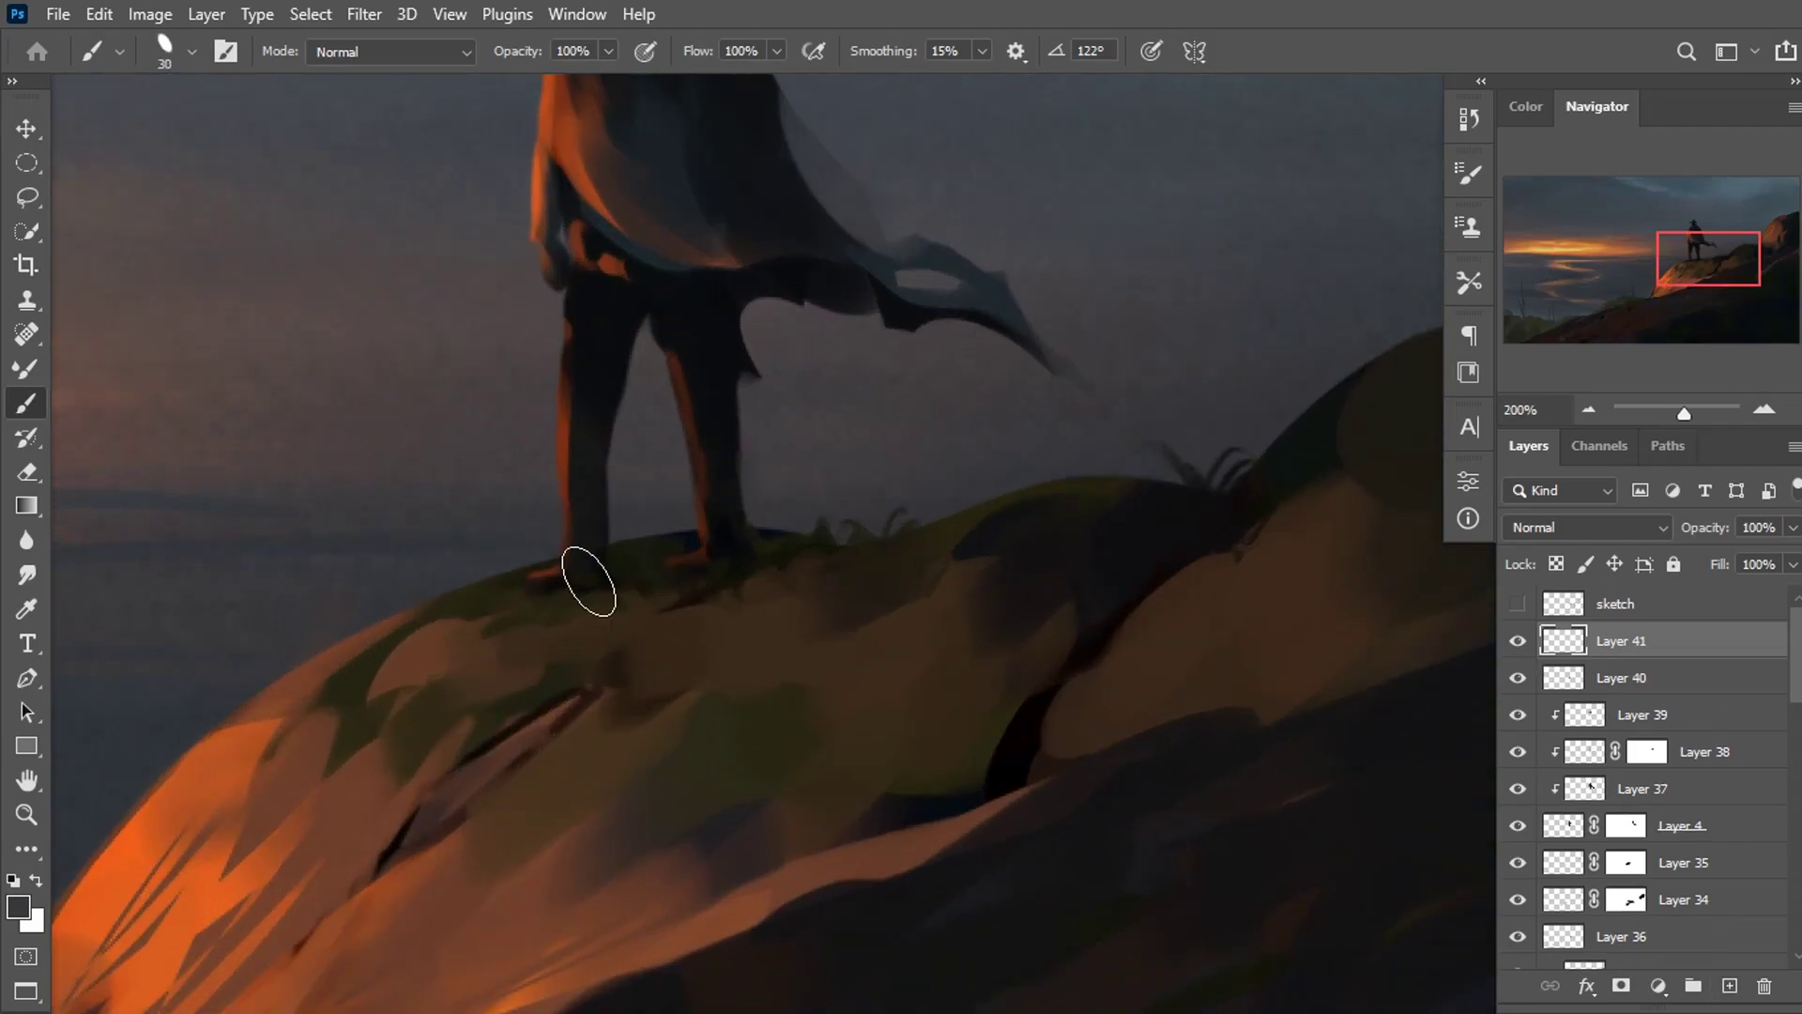
Paint a dark shadow along the hilltop on Layer 41 and mask part of it back.
mouse_move(589, 582)
mouse_down()
mouse_move(776, 564)
mouse_move(1461, 725)
mouse_move(1078, 547)
mouse_move(1187, 688)
mouse_move(1361, 657)
mouse_up()
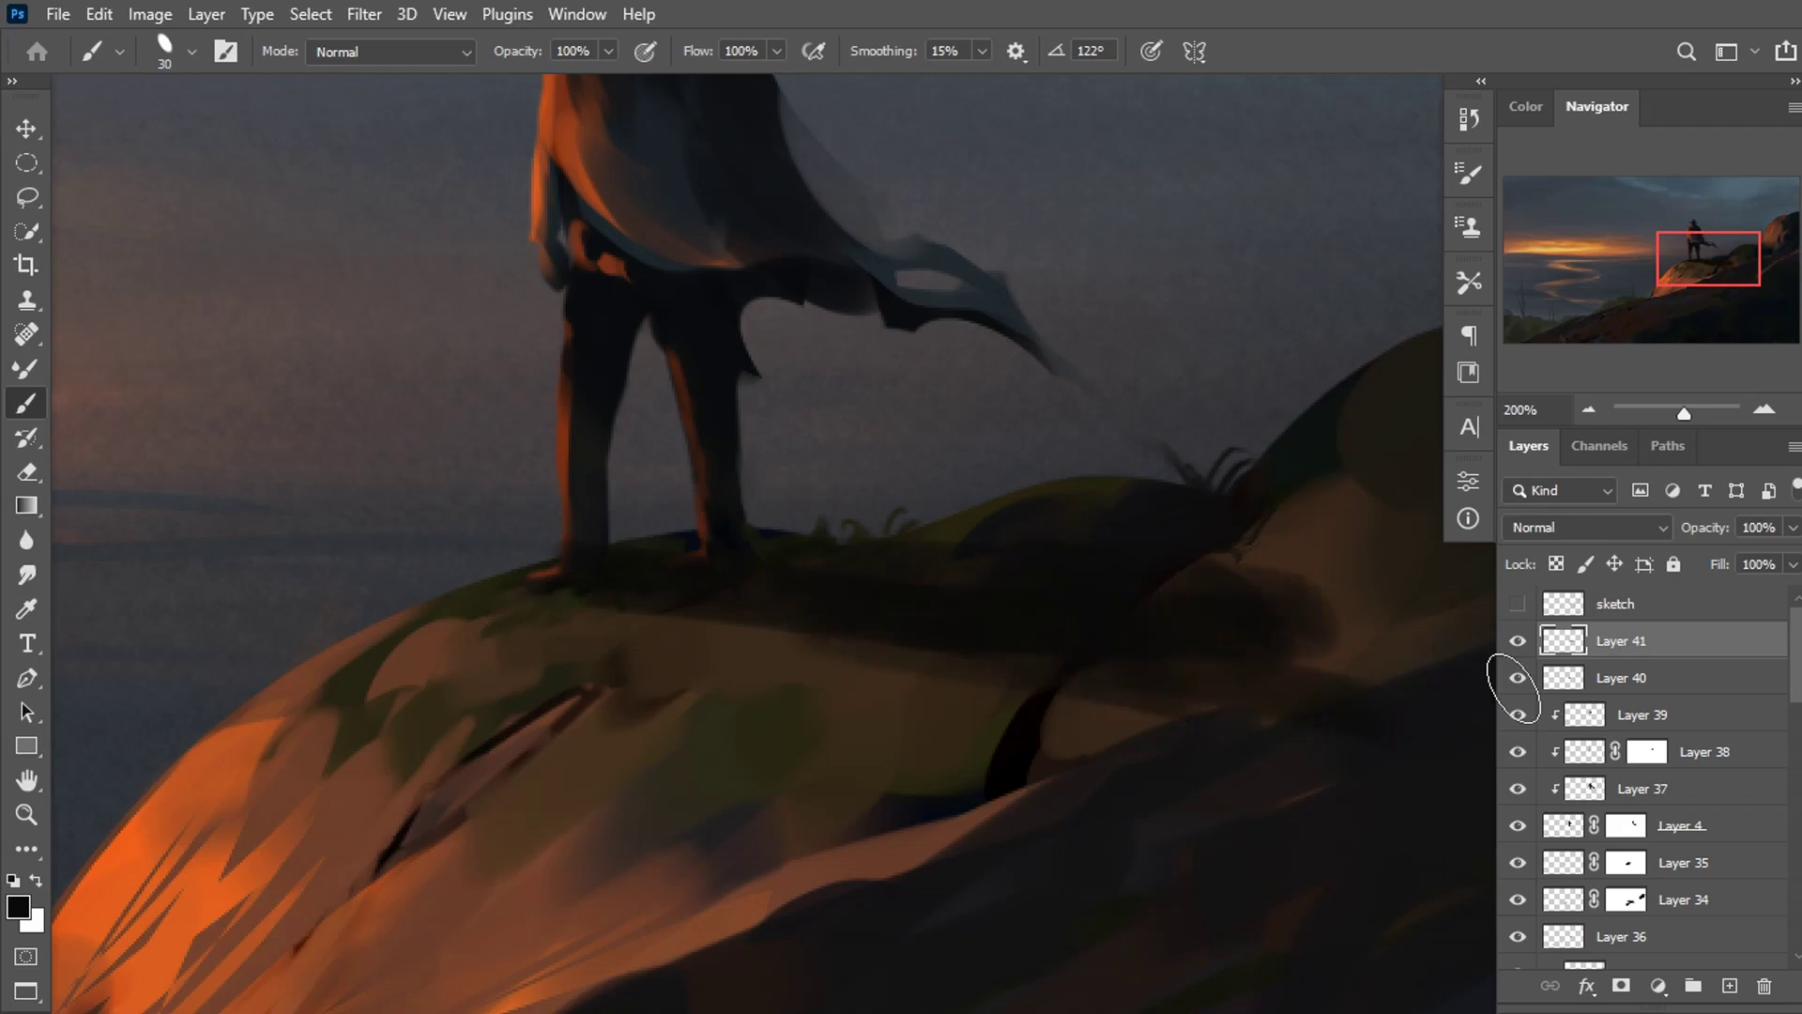
click(1621, 986)
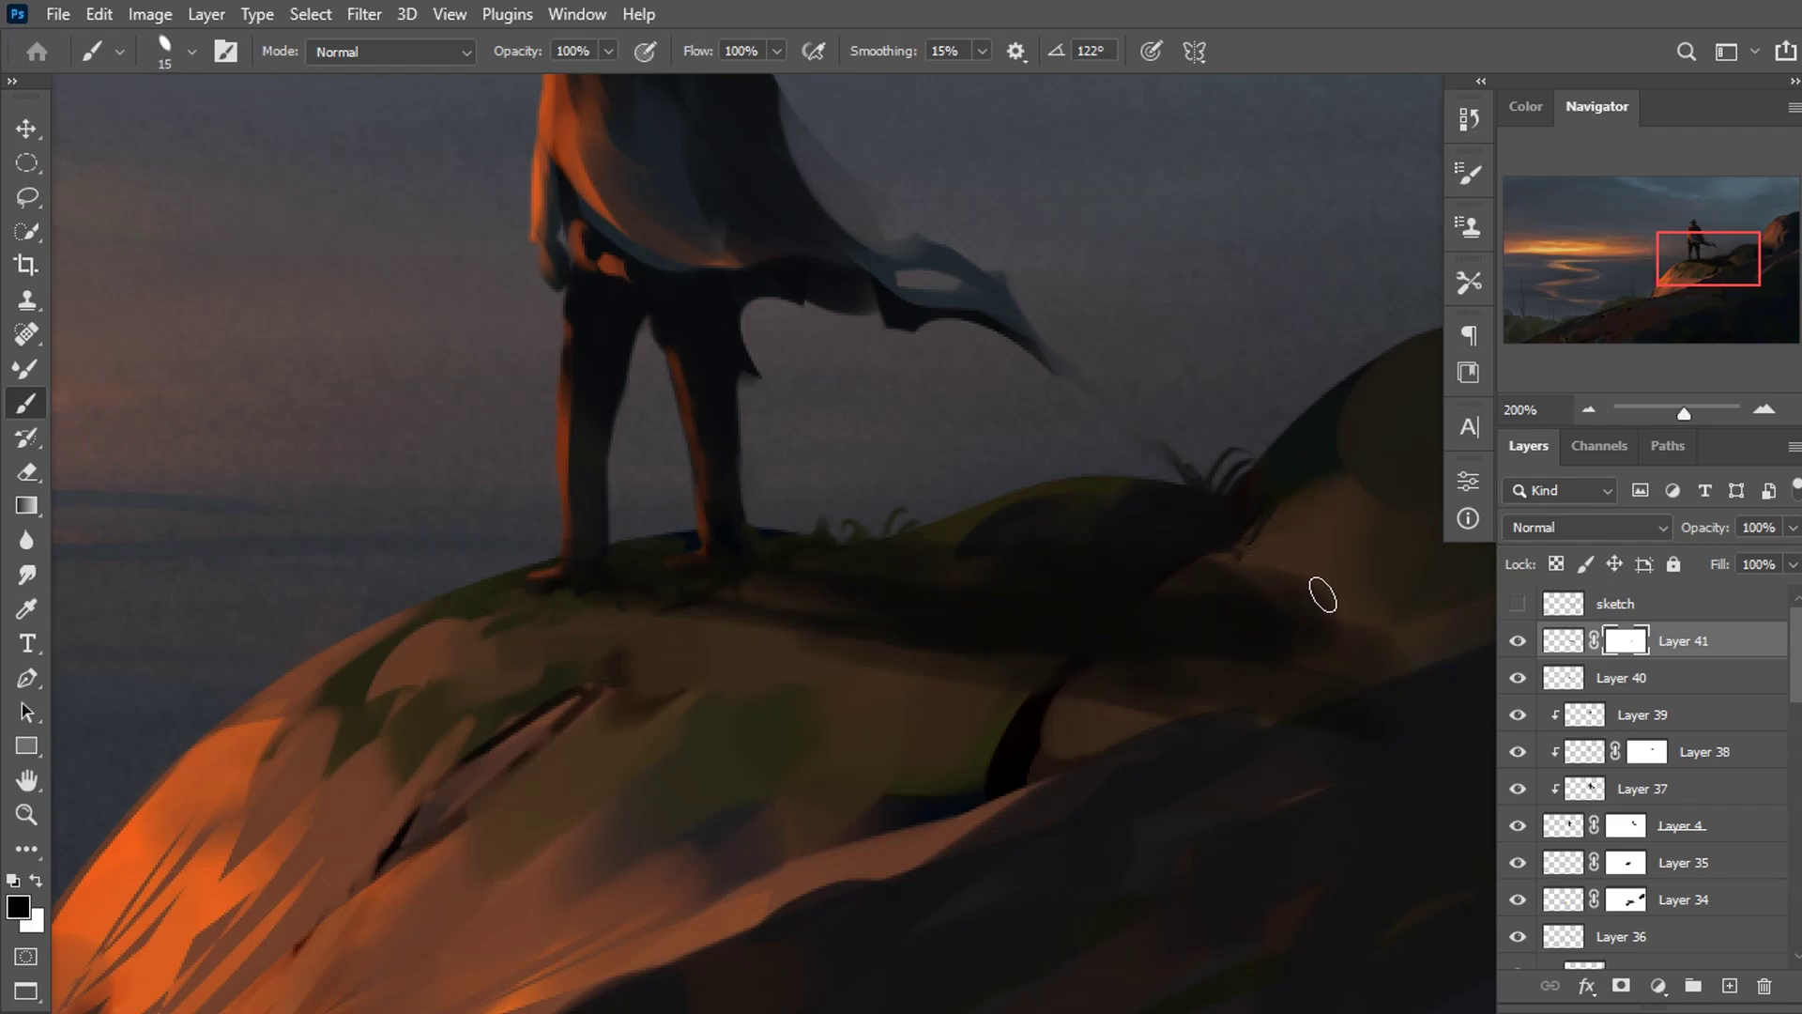
drag(1051, 711, 1305, 690)
drag(1323, 601, 1211, 582)
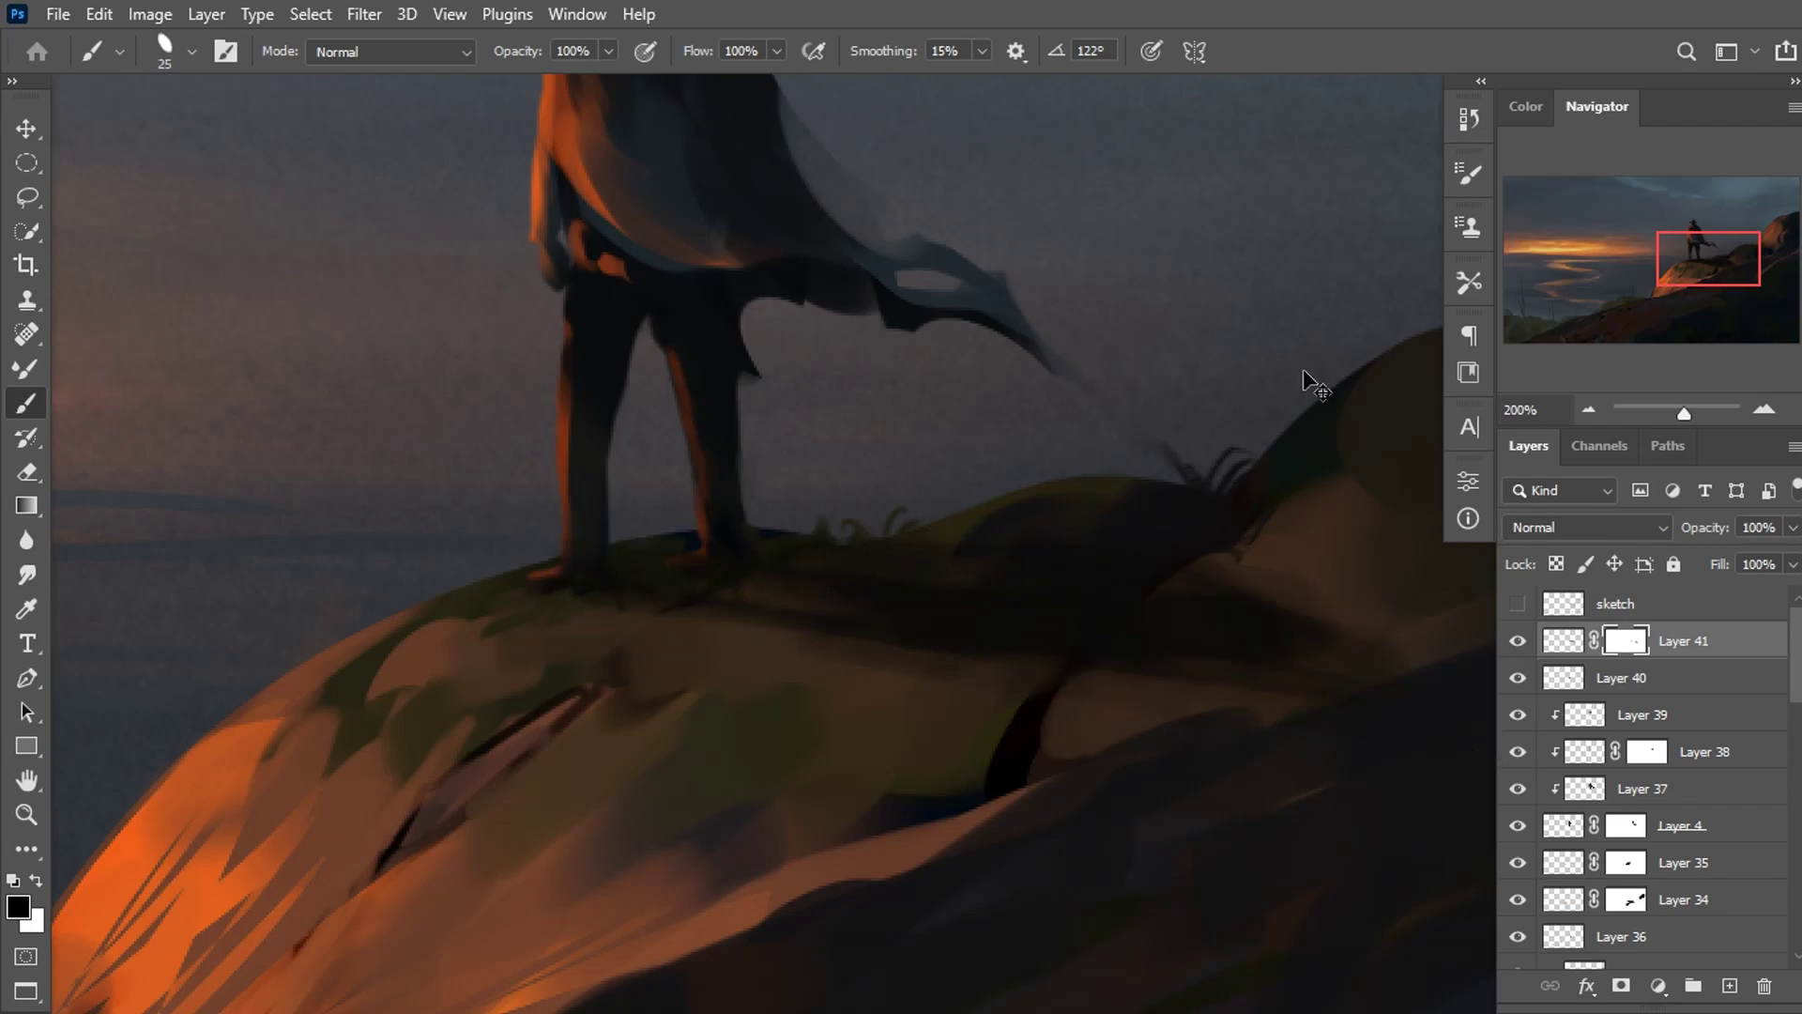
key(ctrl+0)
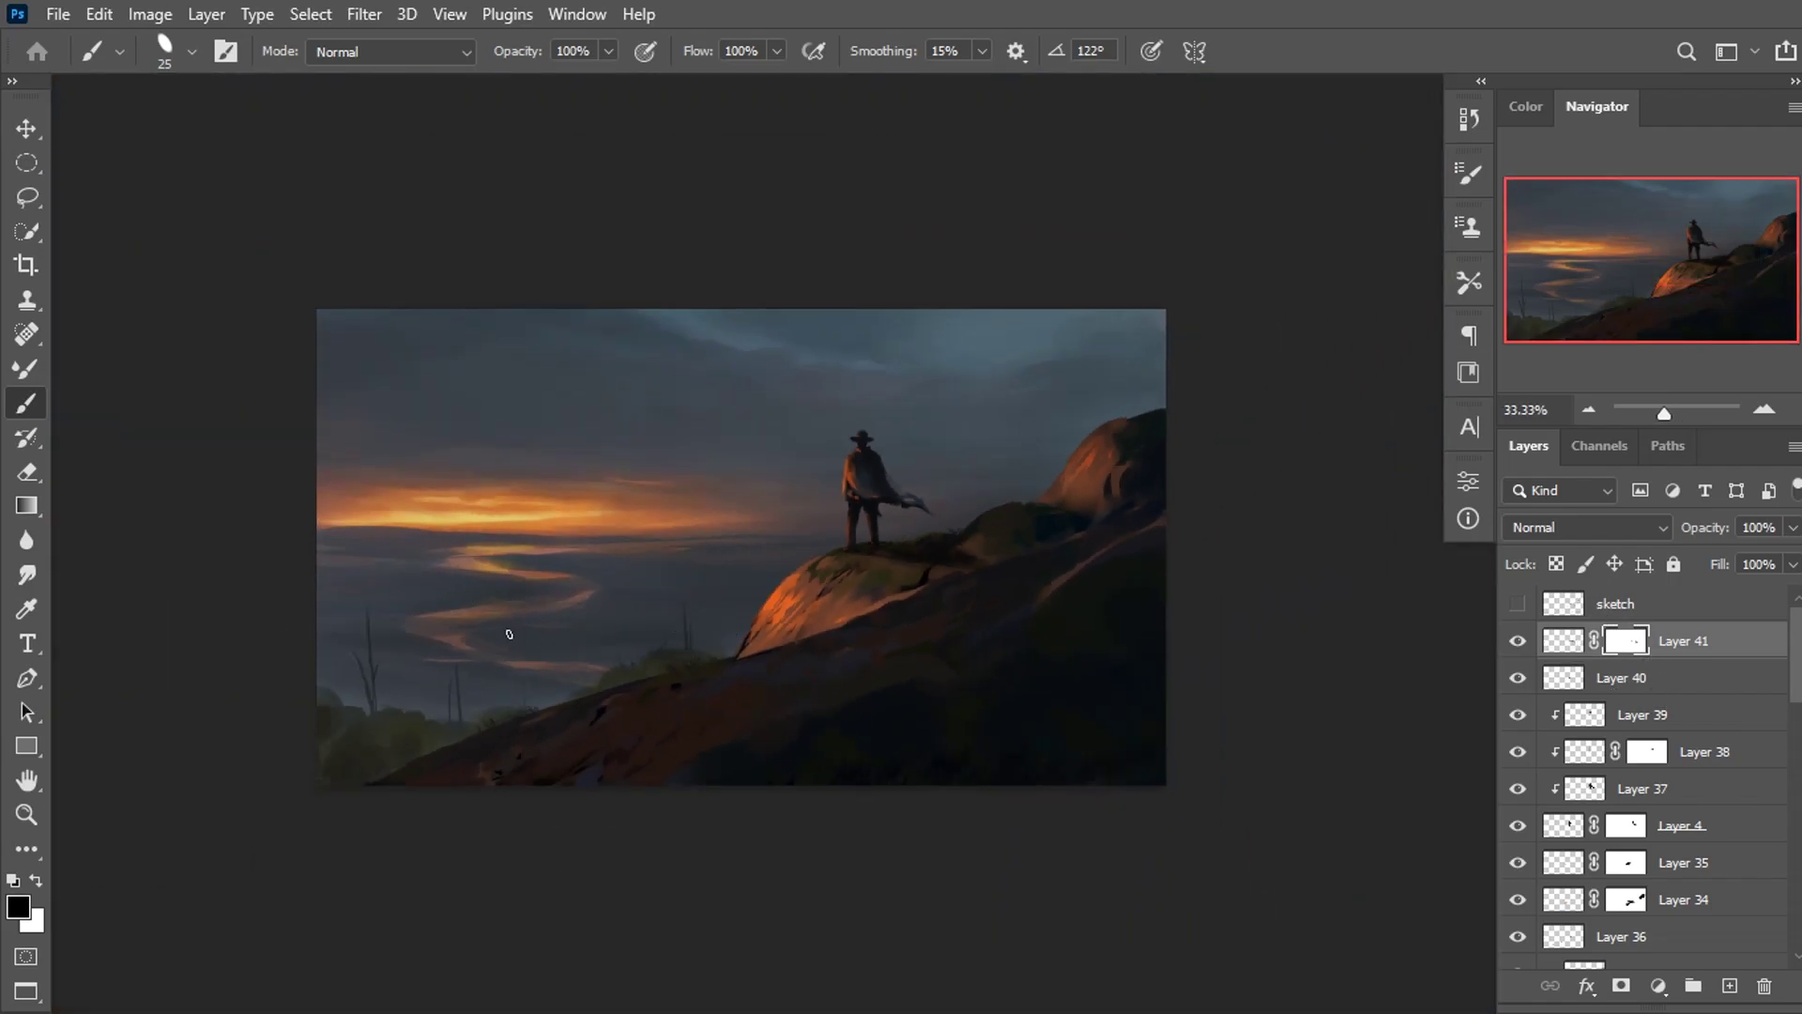
Switch to the large Soft Round brush preset, zoom in, and reduce the brush size.
right_click(709, 486)
scroll(1272, 728, down, 3)
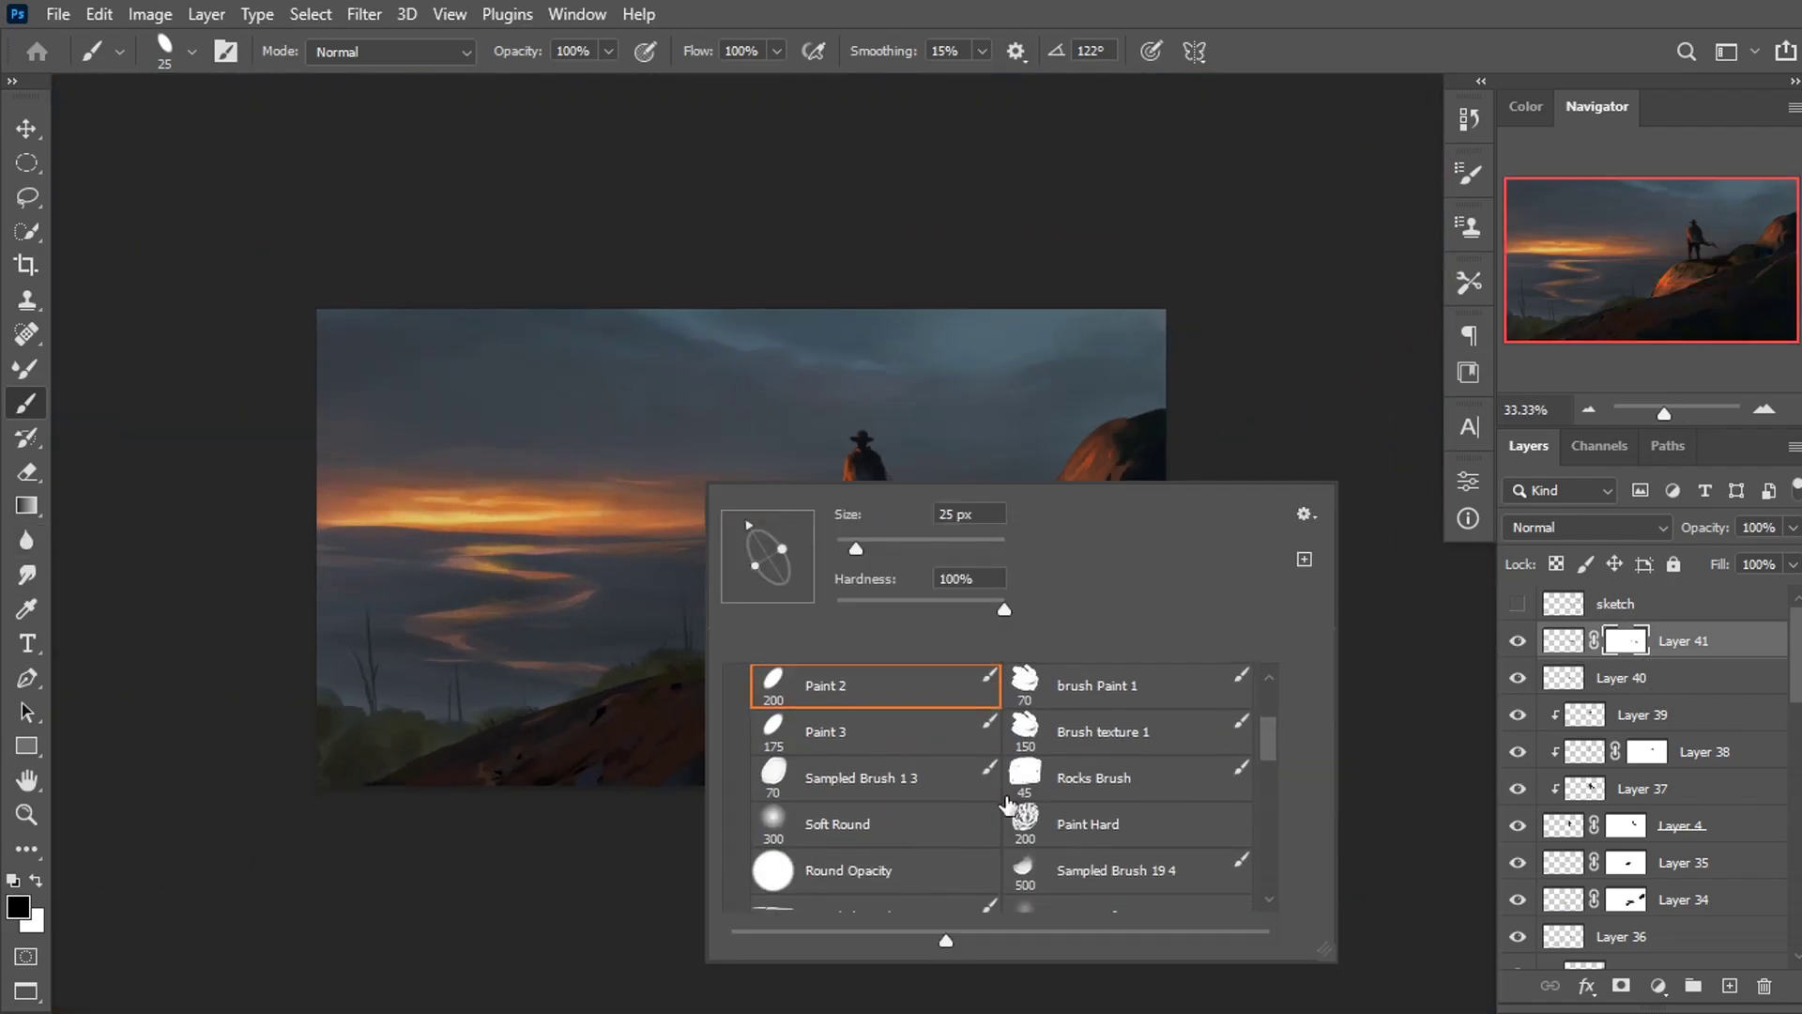
double_click(826, 820)
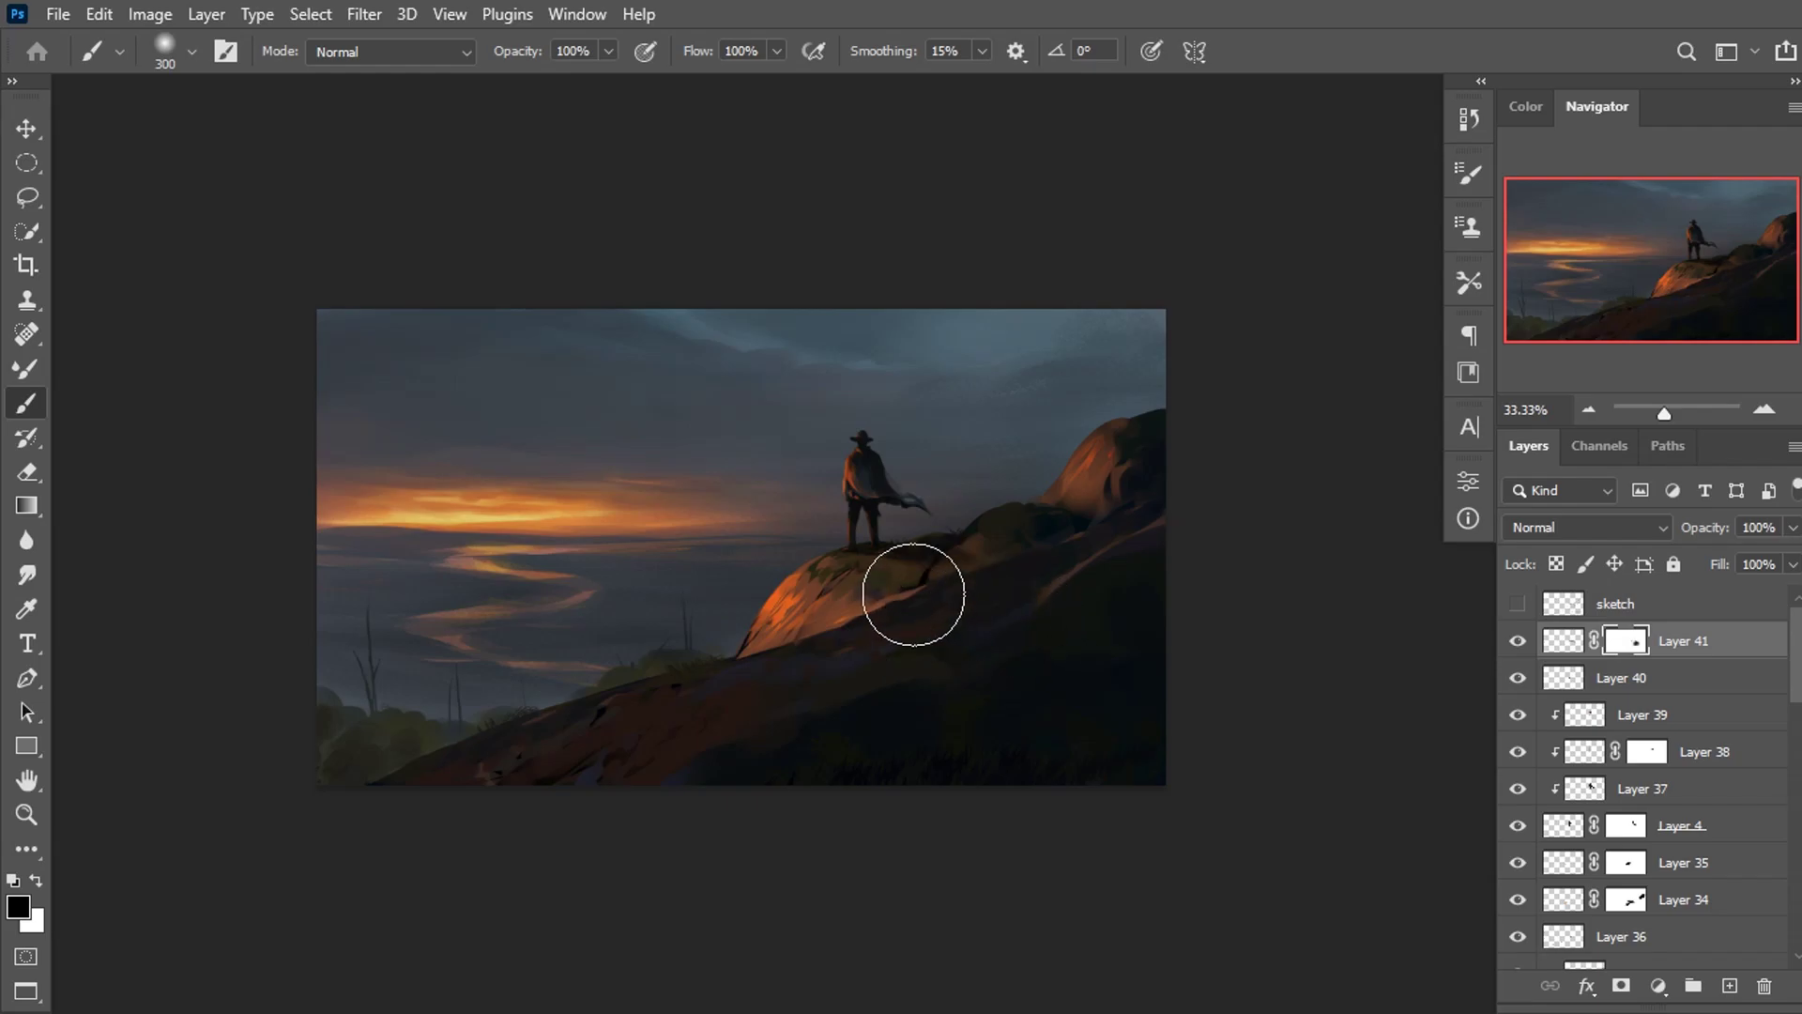
key(ctrl+plus)
key(ctrl+plus)
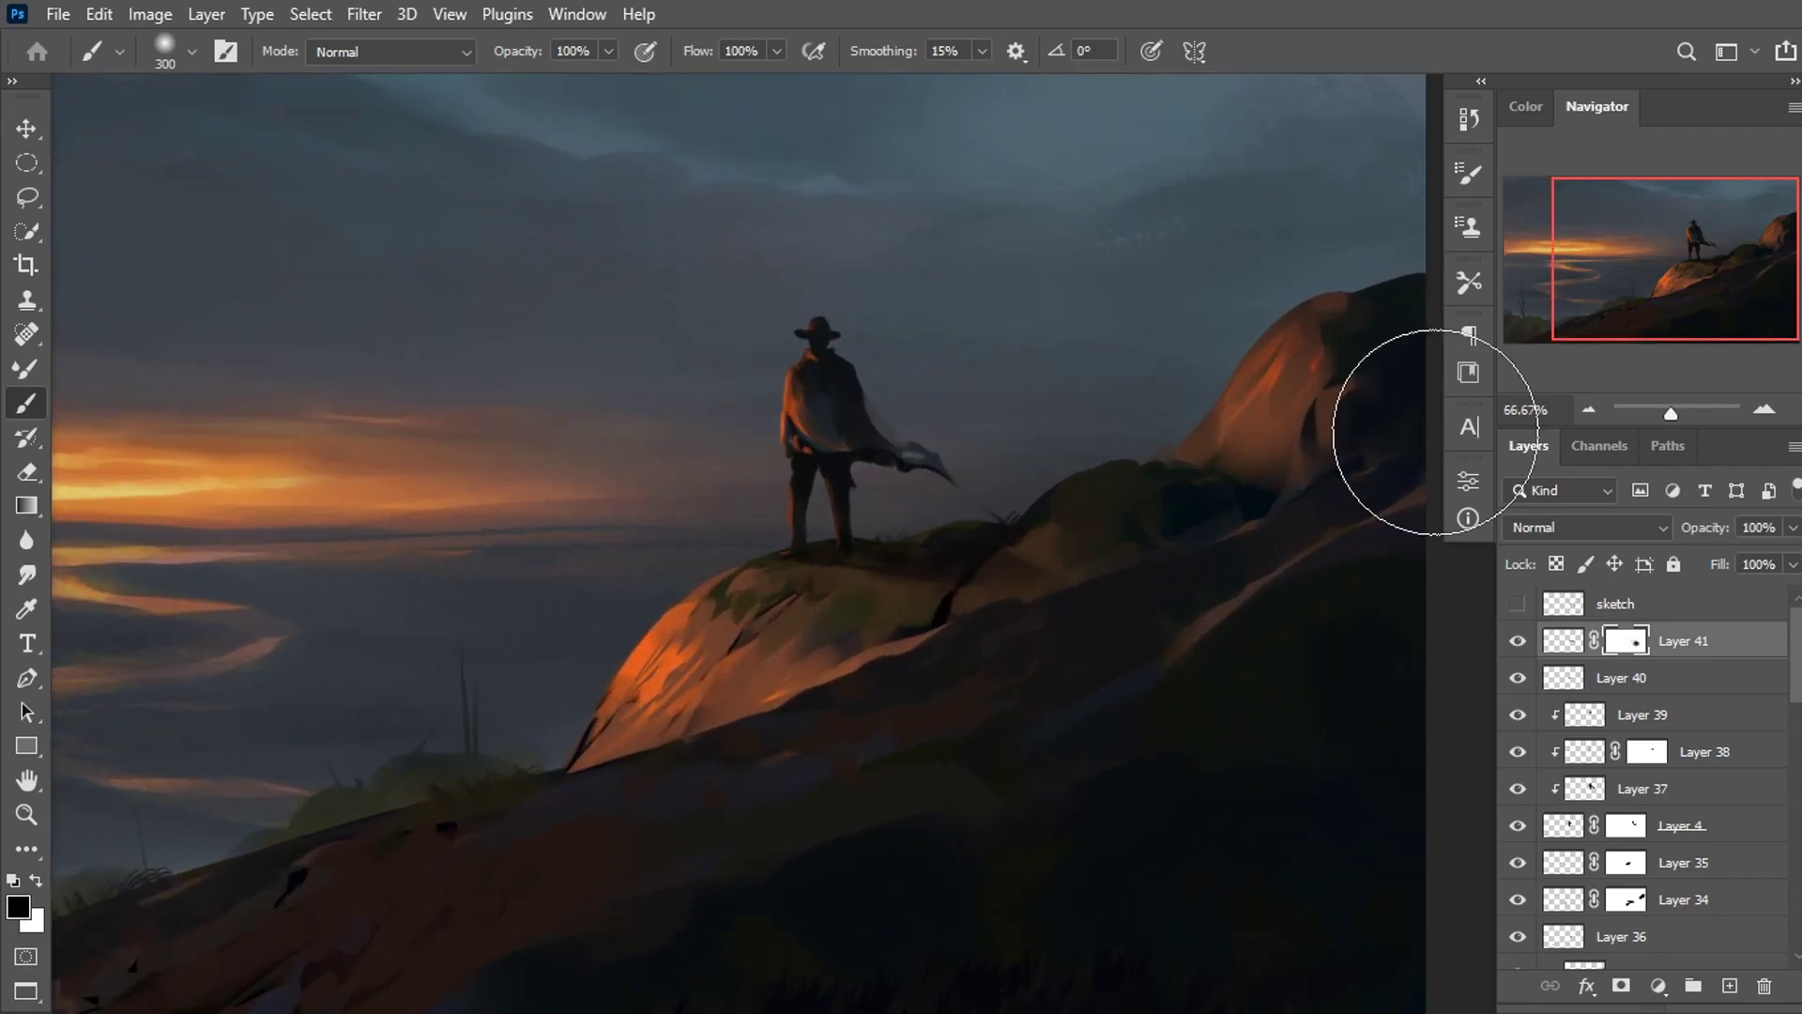
key(bracketleft)
key(bracketleft)
key(bracketleft)
key(bracketleft)
key(bracketleft)
key(bracketleft)
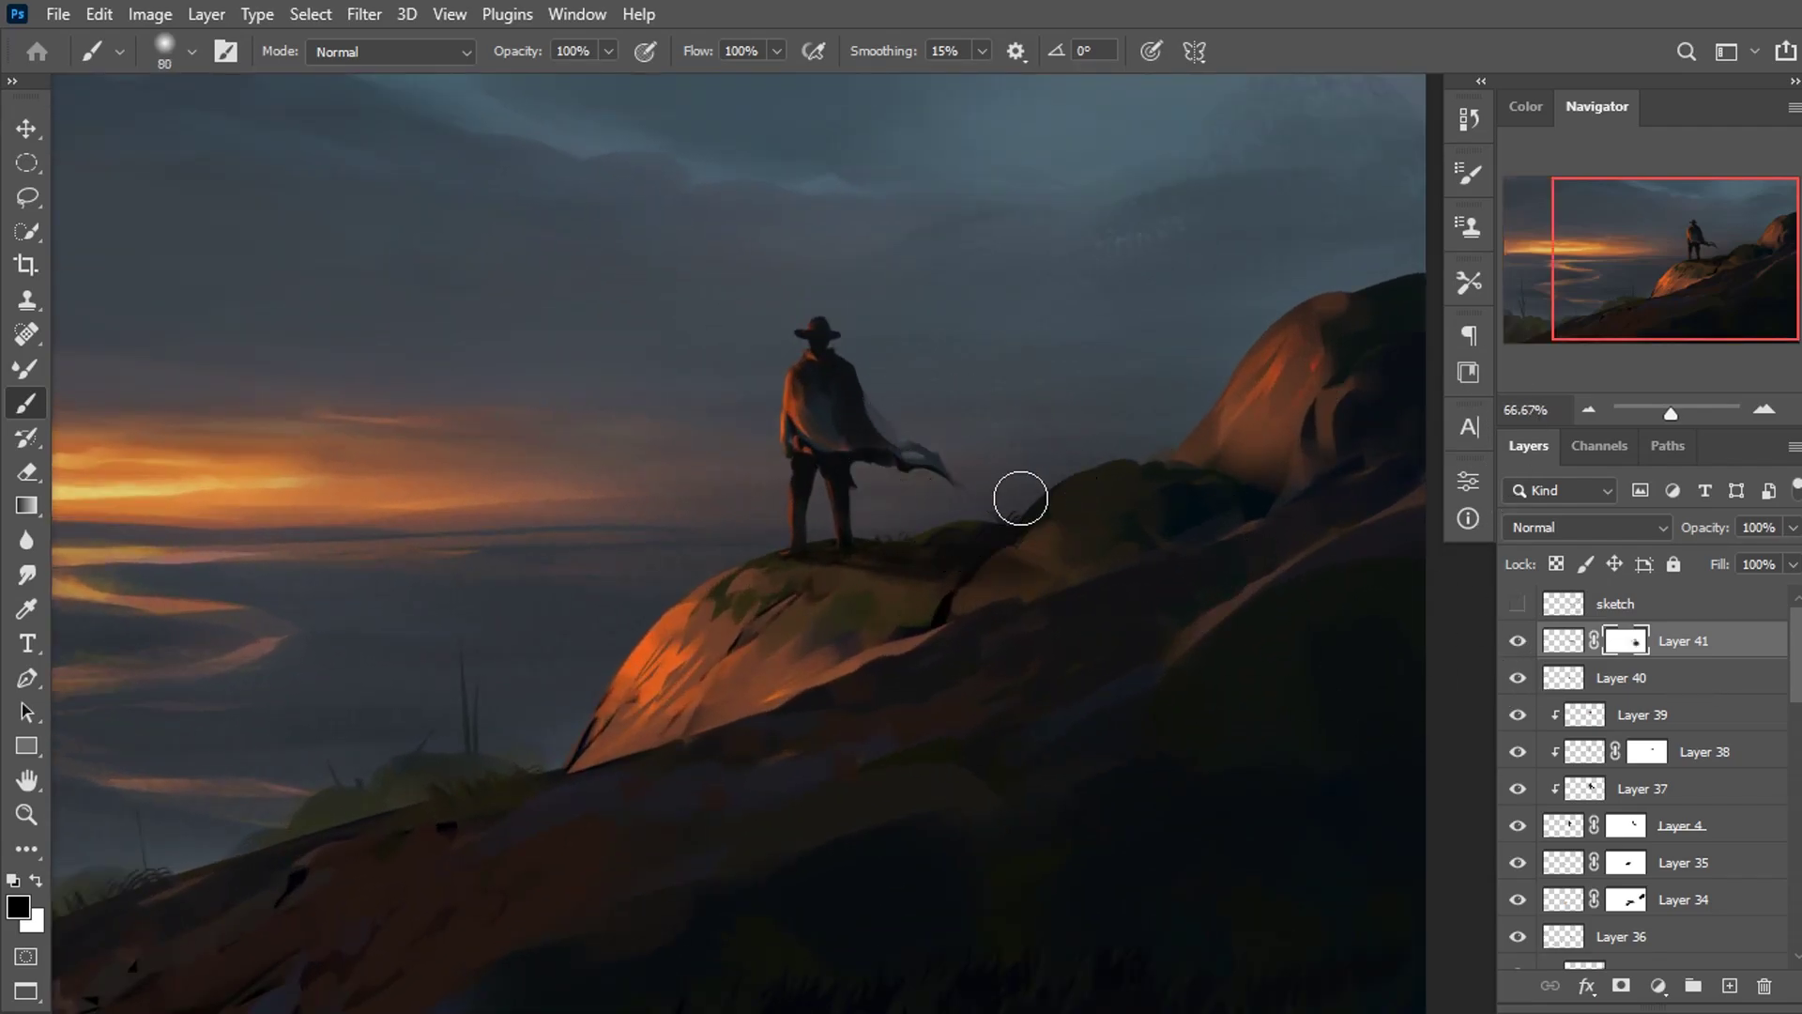
On new Layer 42, darken the lit ridge beside the cowboy, then mask part of it away.
click(1730, 986)
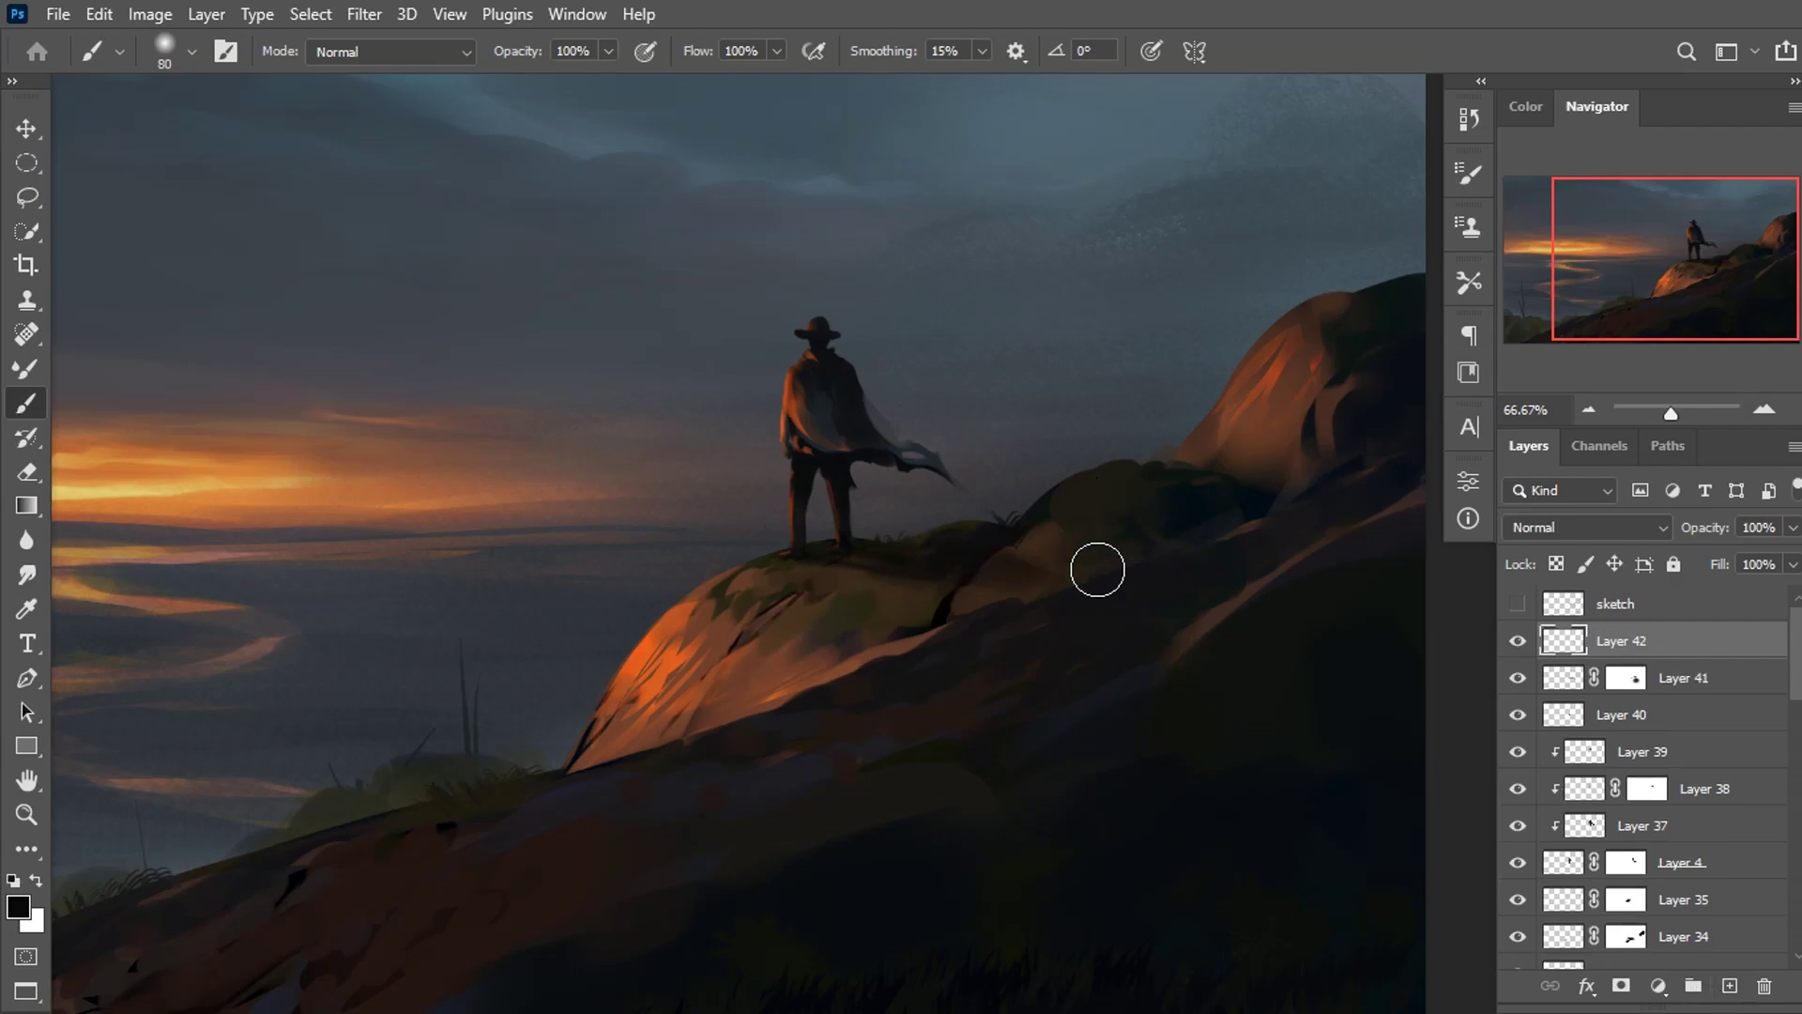
drag(1095, 567, 853, 572)
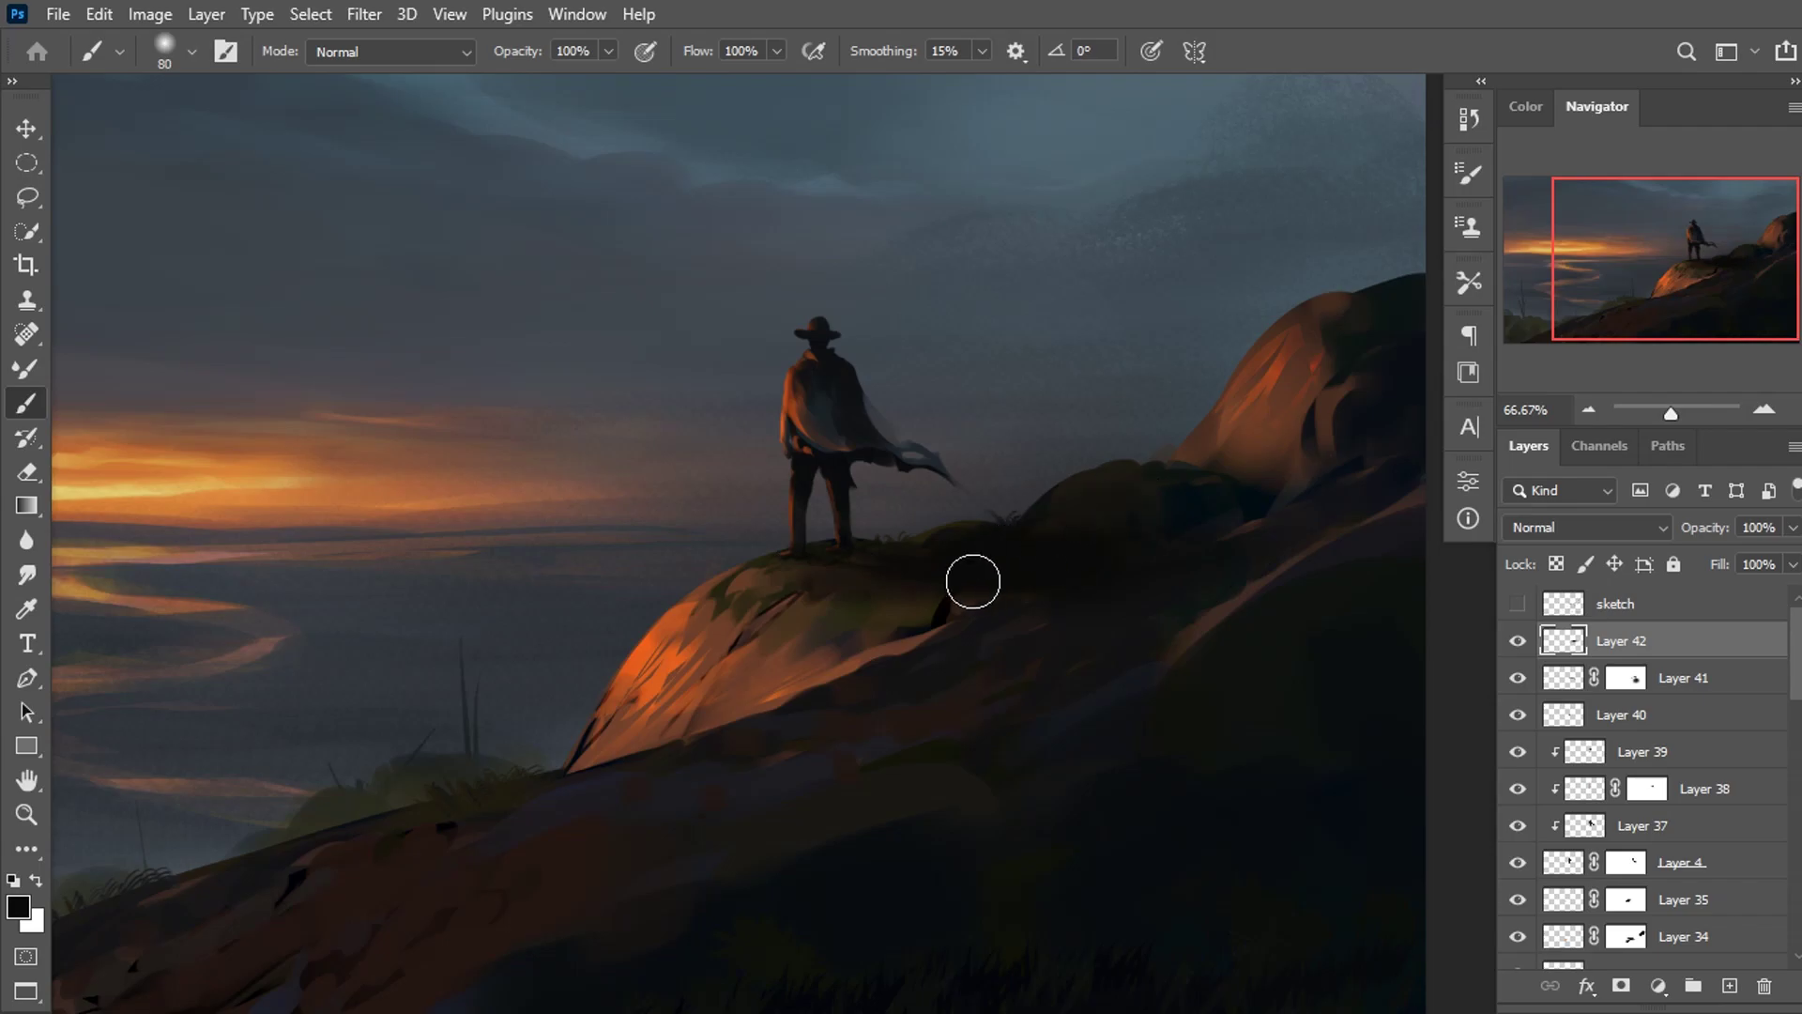
click(1621, 986)
key(bracketleft)
key(bracketleft)
drag(1181, 558, 1181, 591)
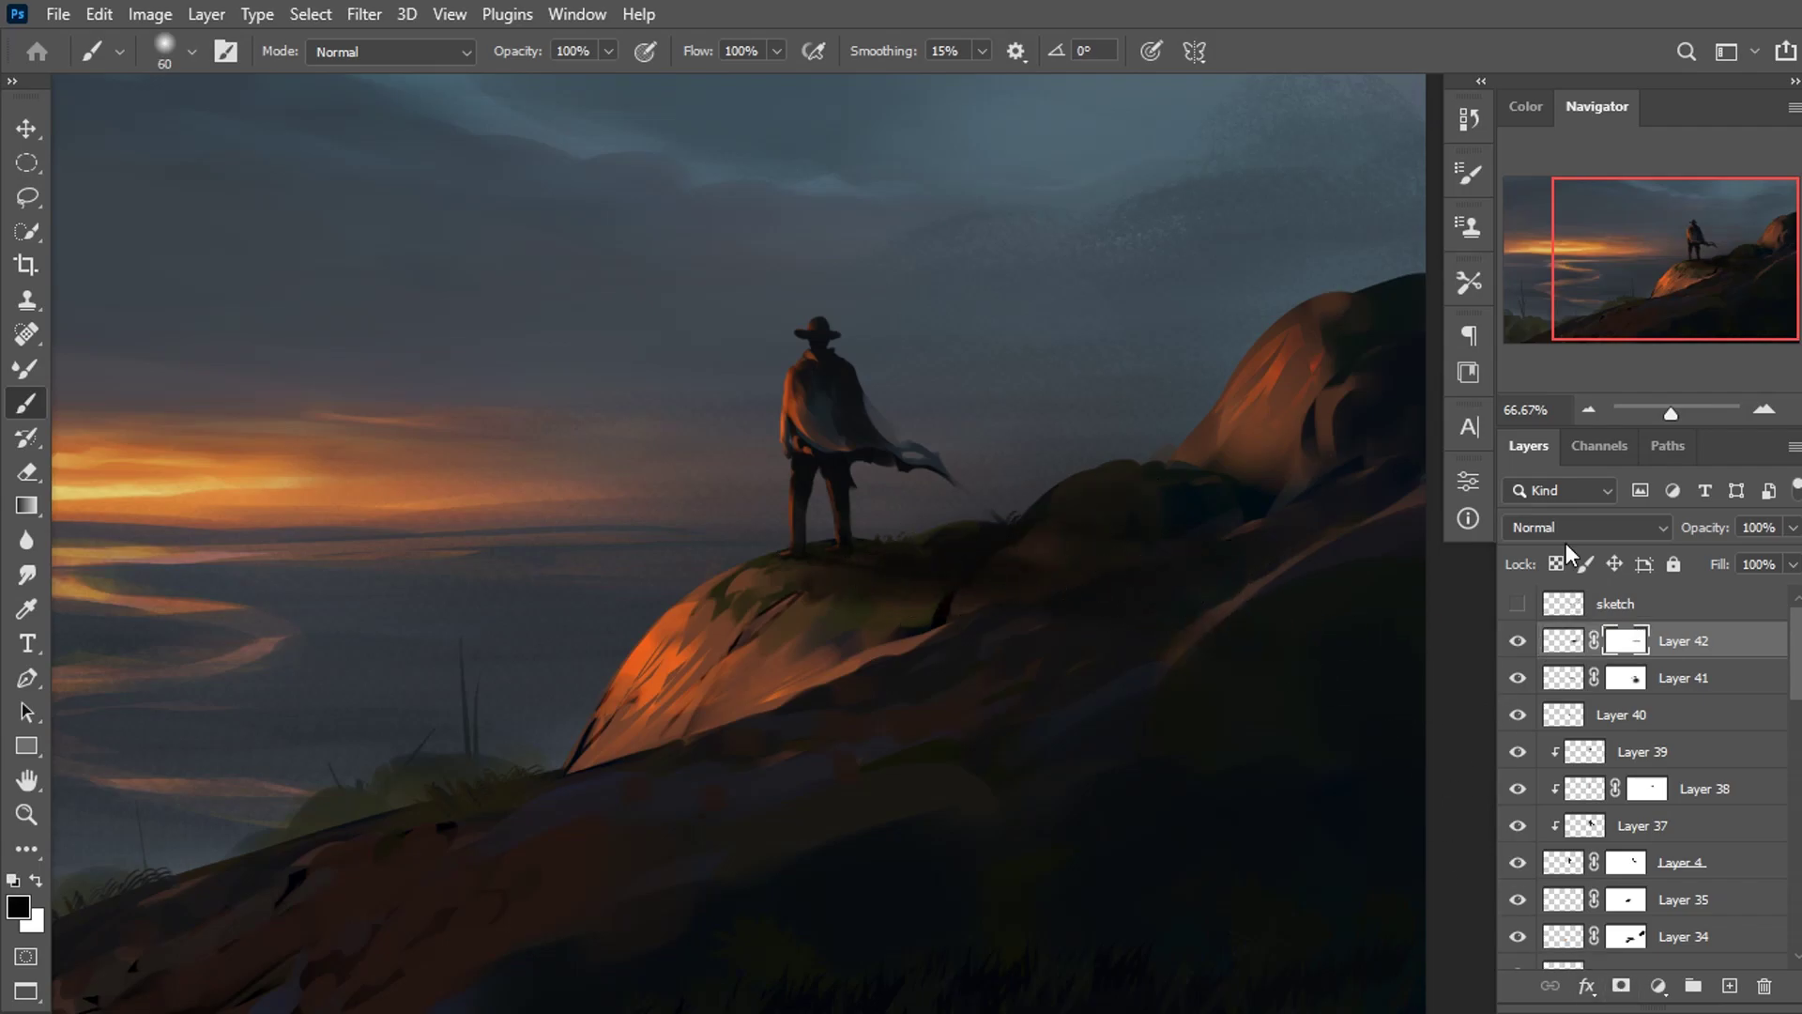
key(ctrl+minus)
key(ctrl+minus)
Mirror the canvas to check the composition, then lower Layer 42's opacity to 64%.
key(ctrl+shift+h)
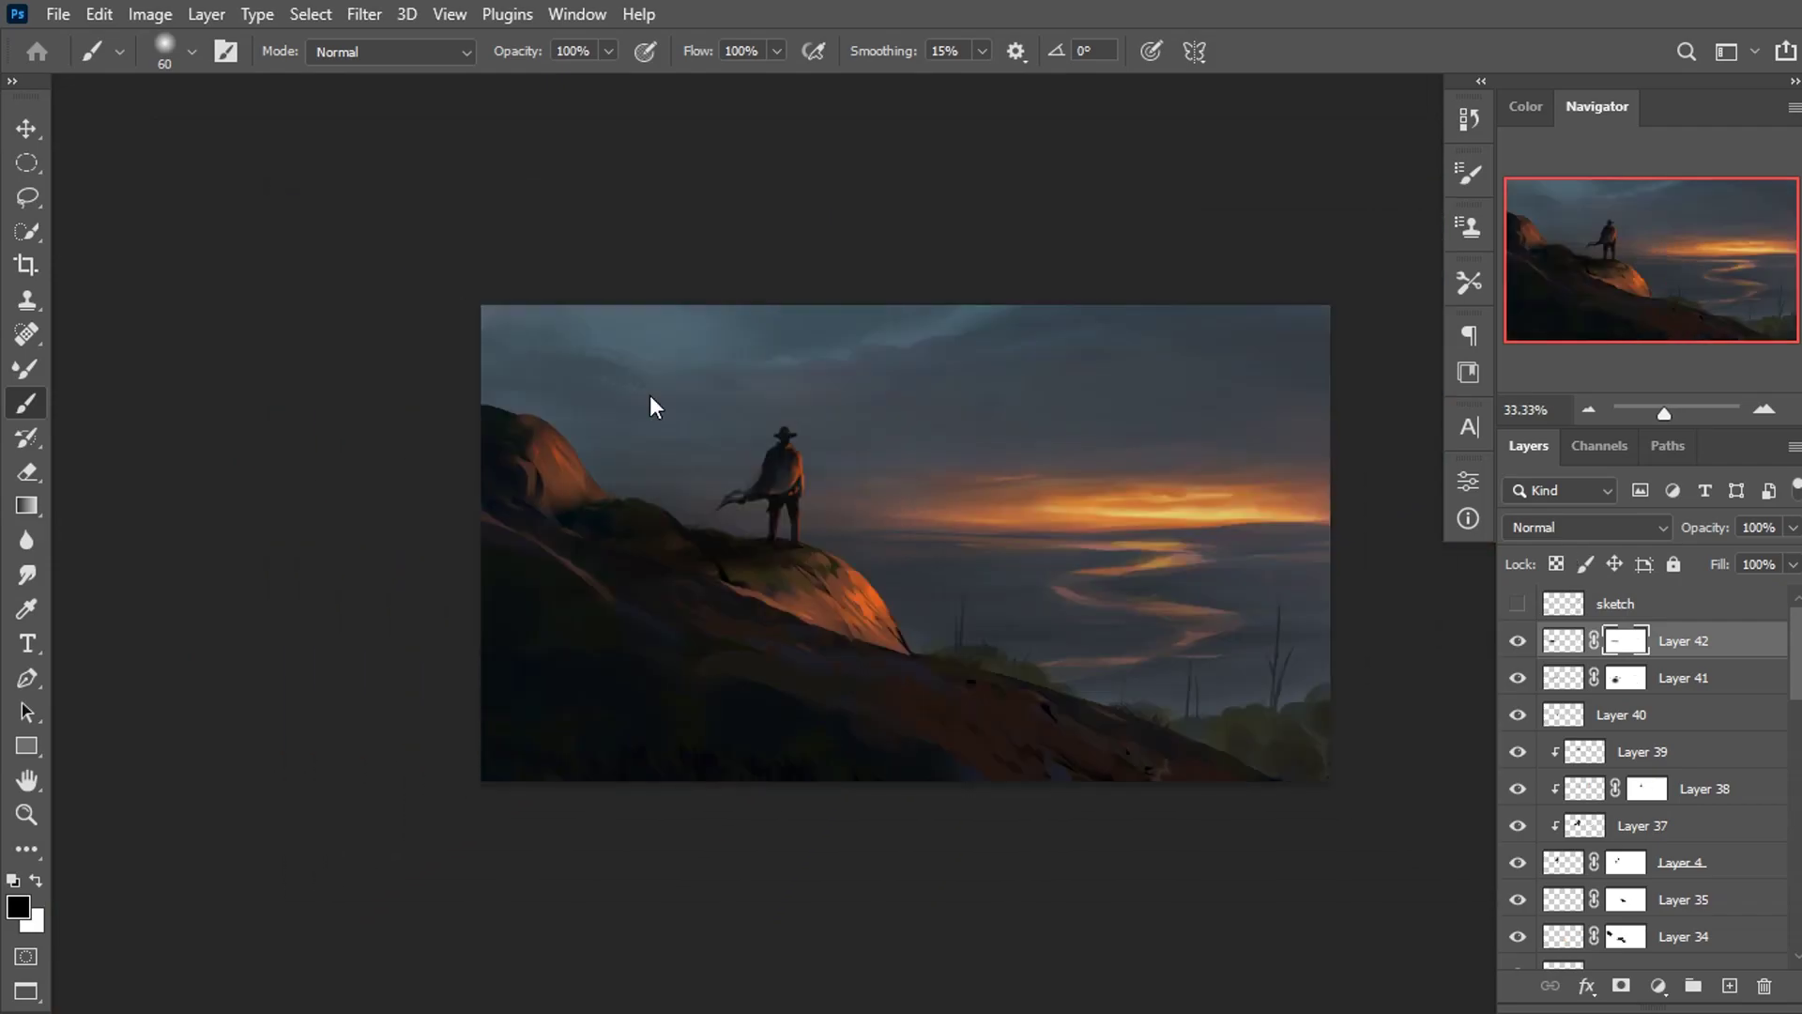
key(ctrl+shift+h)
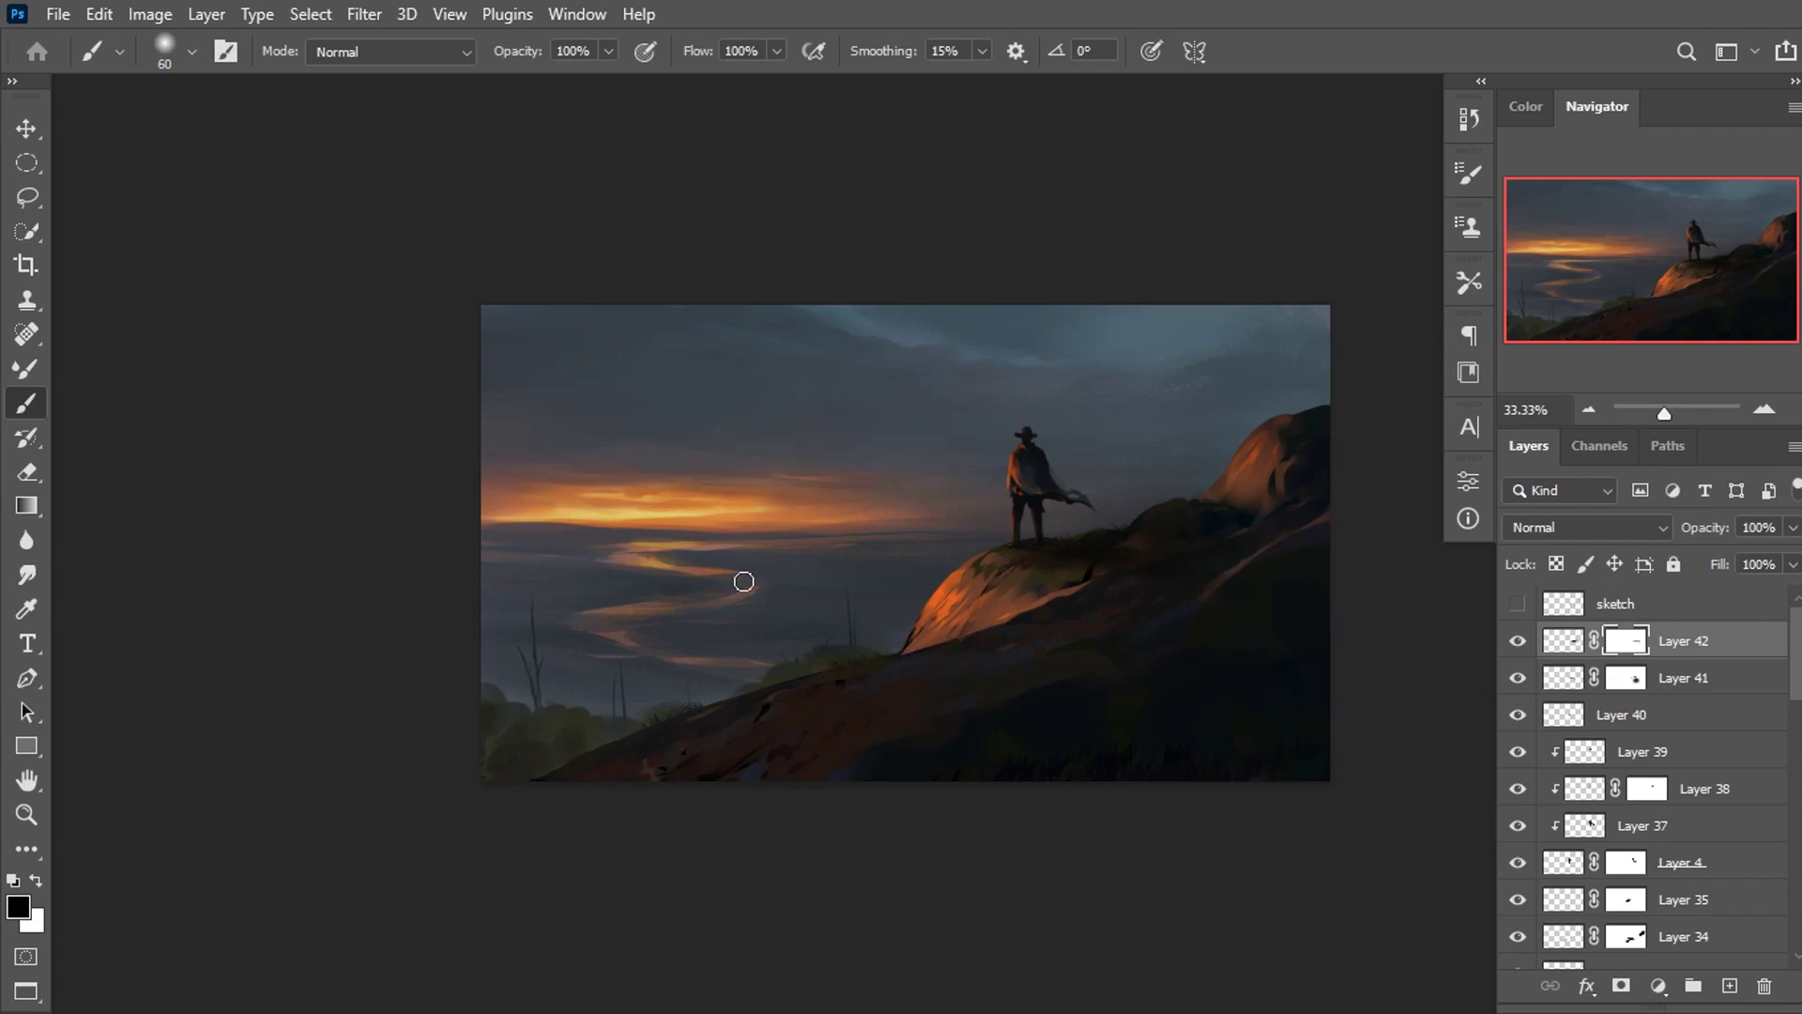
drag(783, 572, 685, 557)
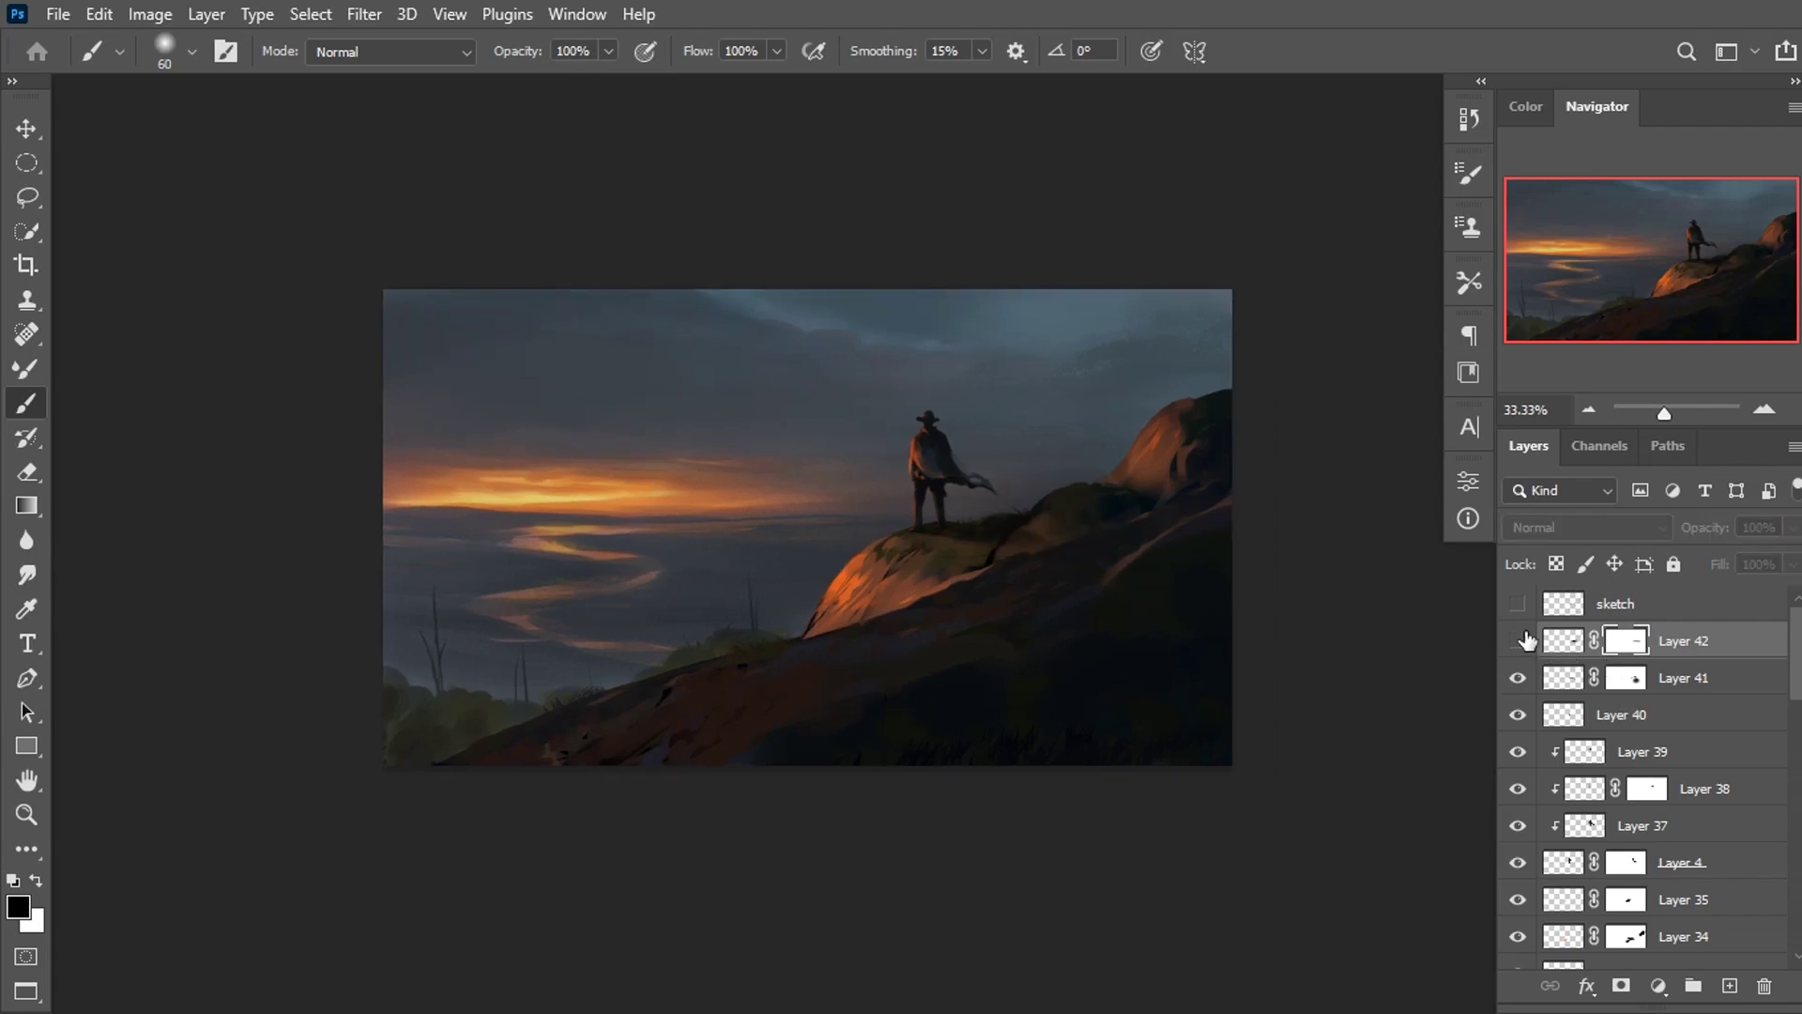
drag(1696, 531, 1703, 534)
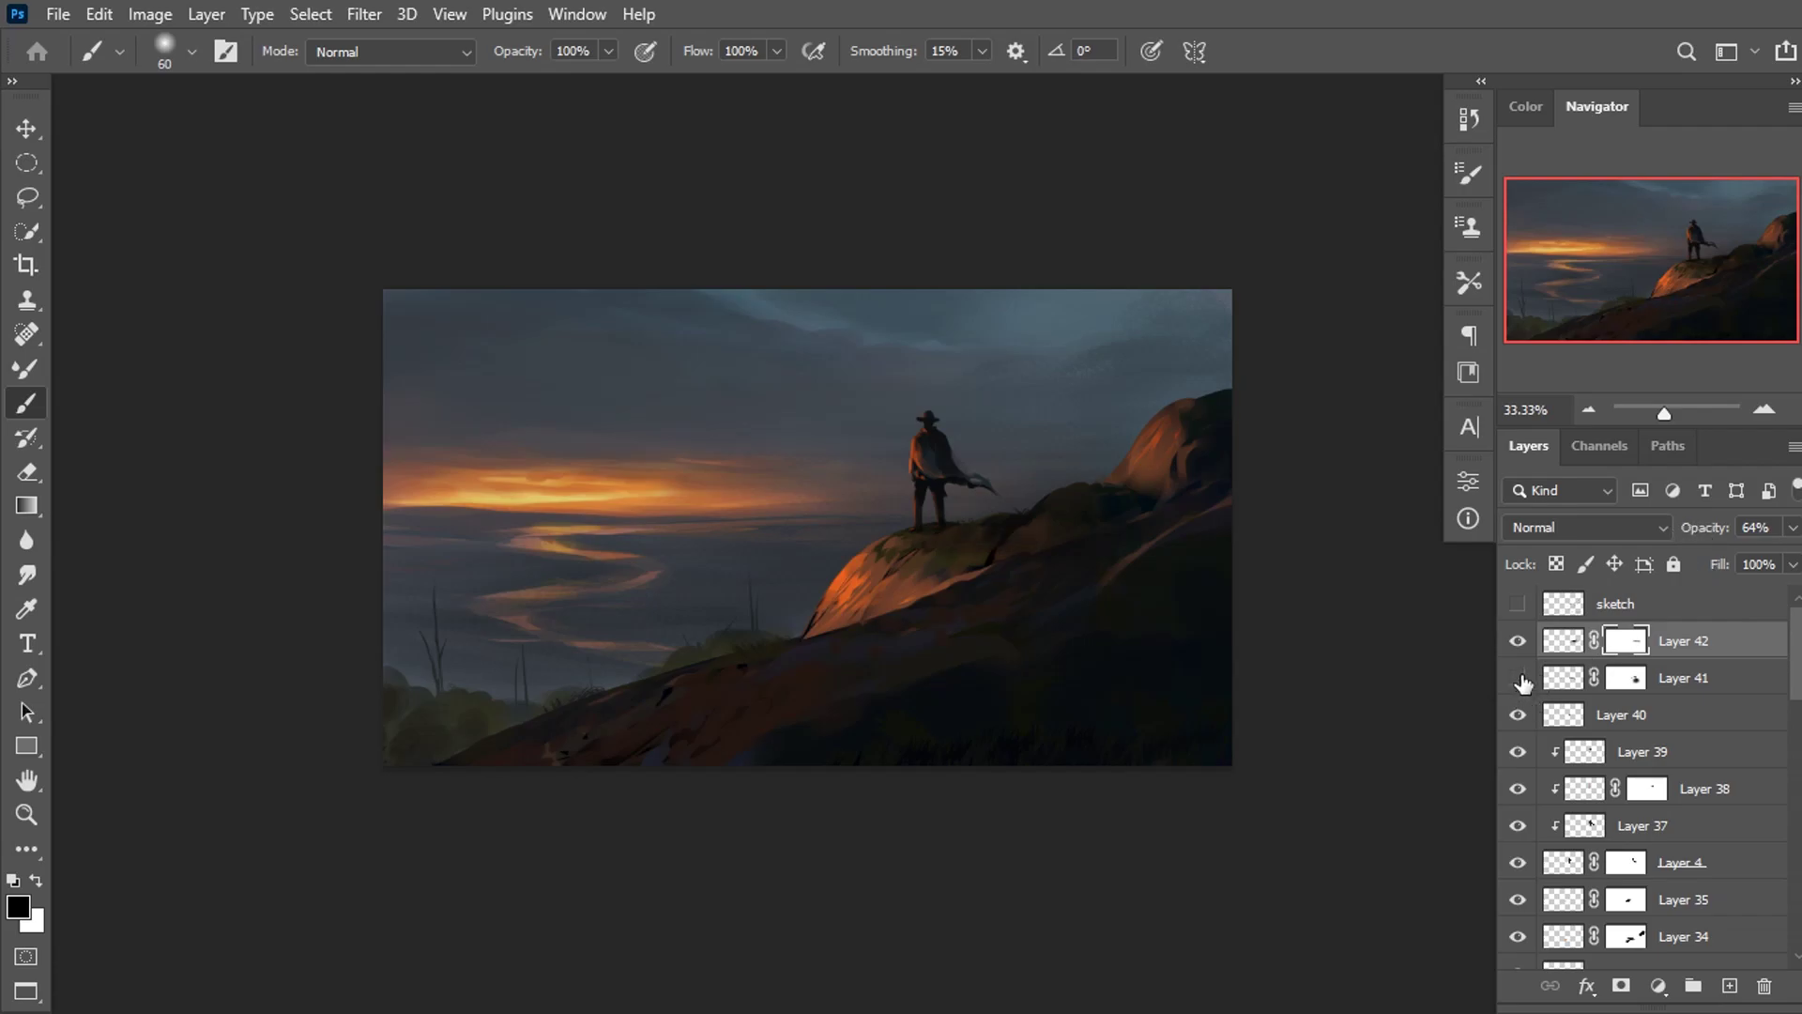
Select Layer 32 low in the Layers stack.
click(1712, 669)
key(ctrl+plus)
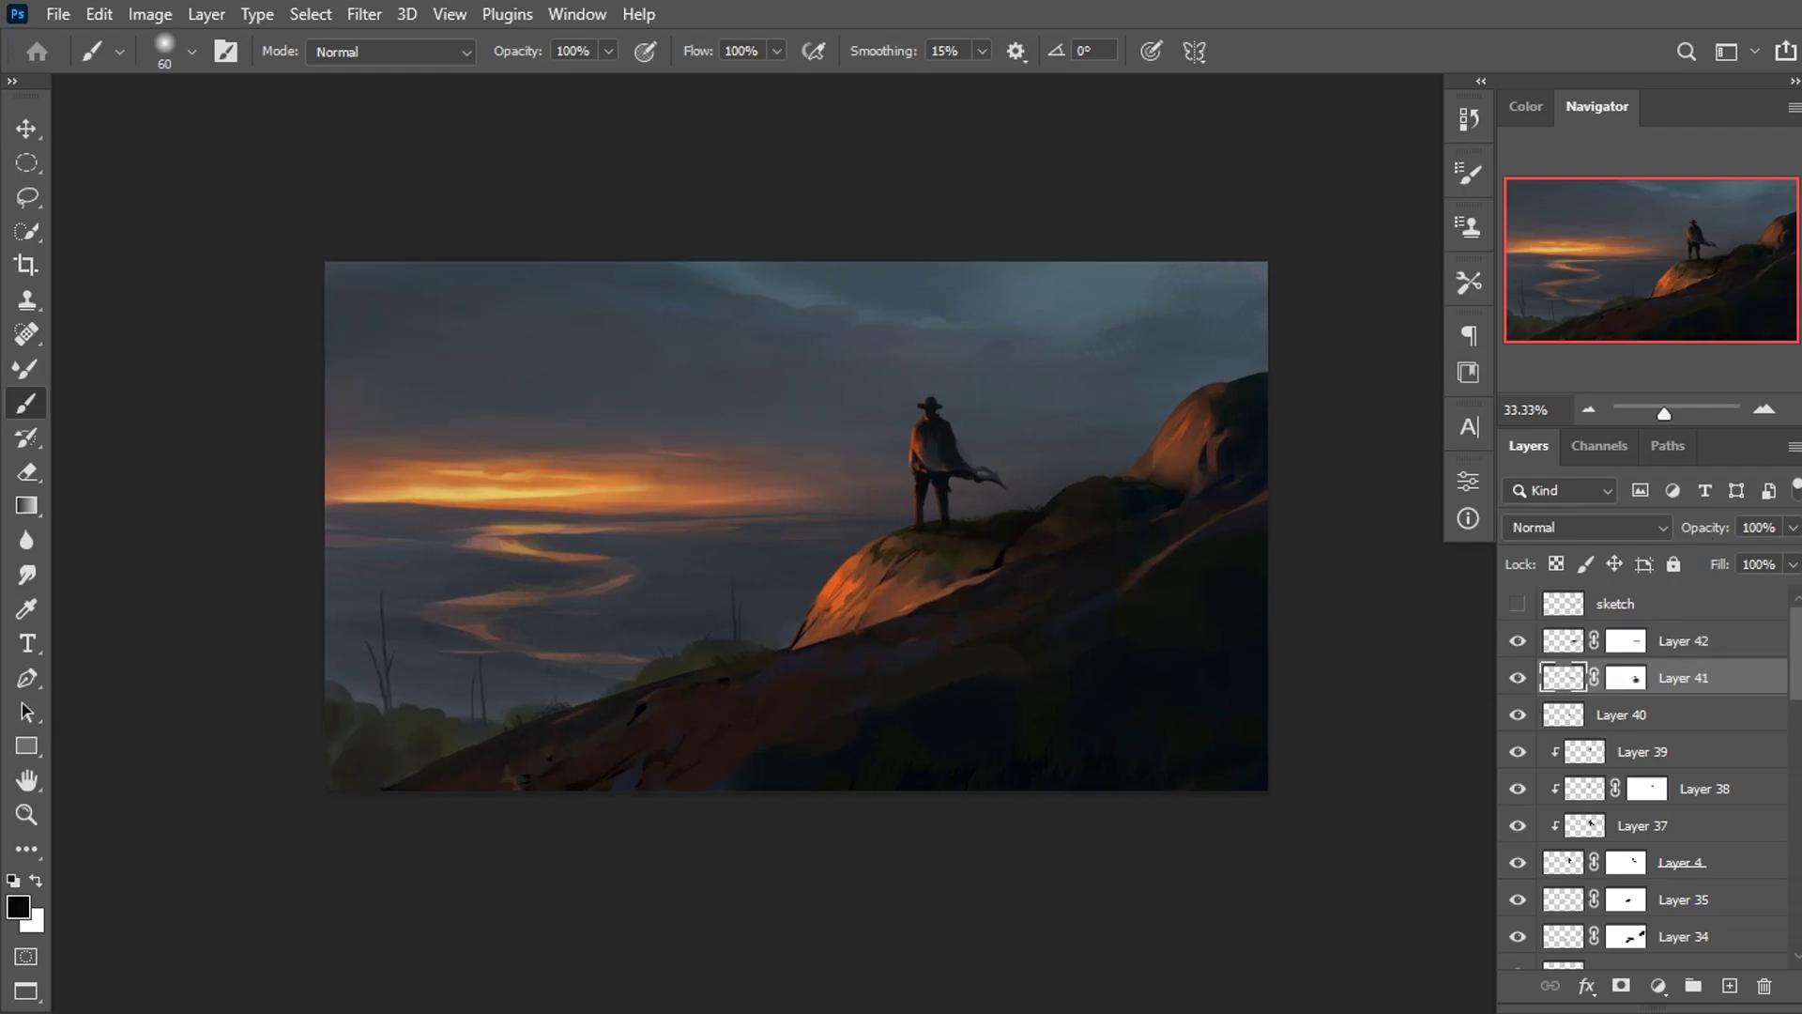
key(ctrl+minus)
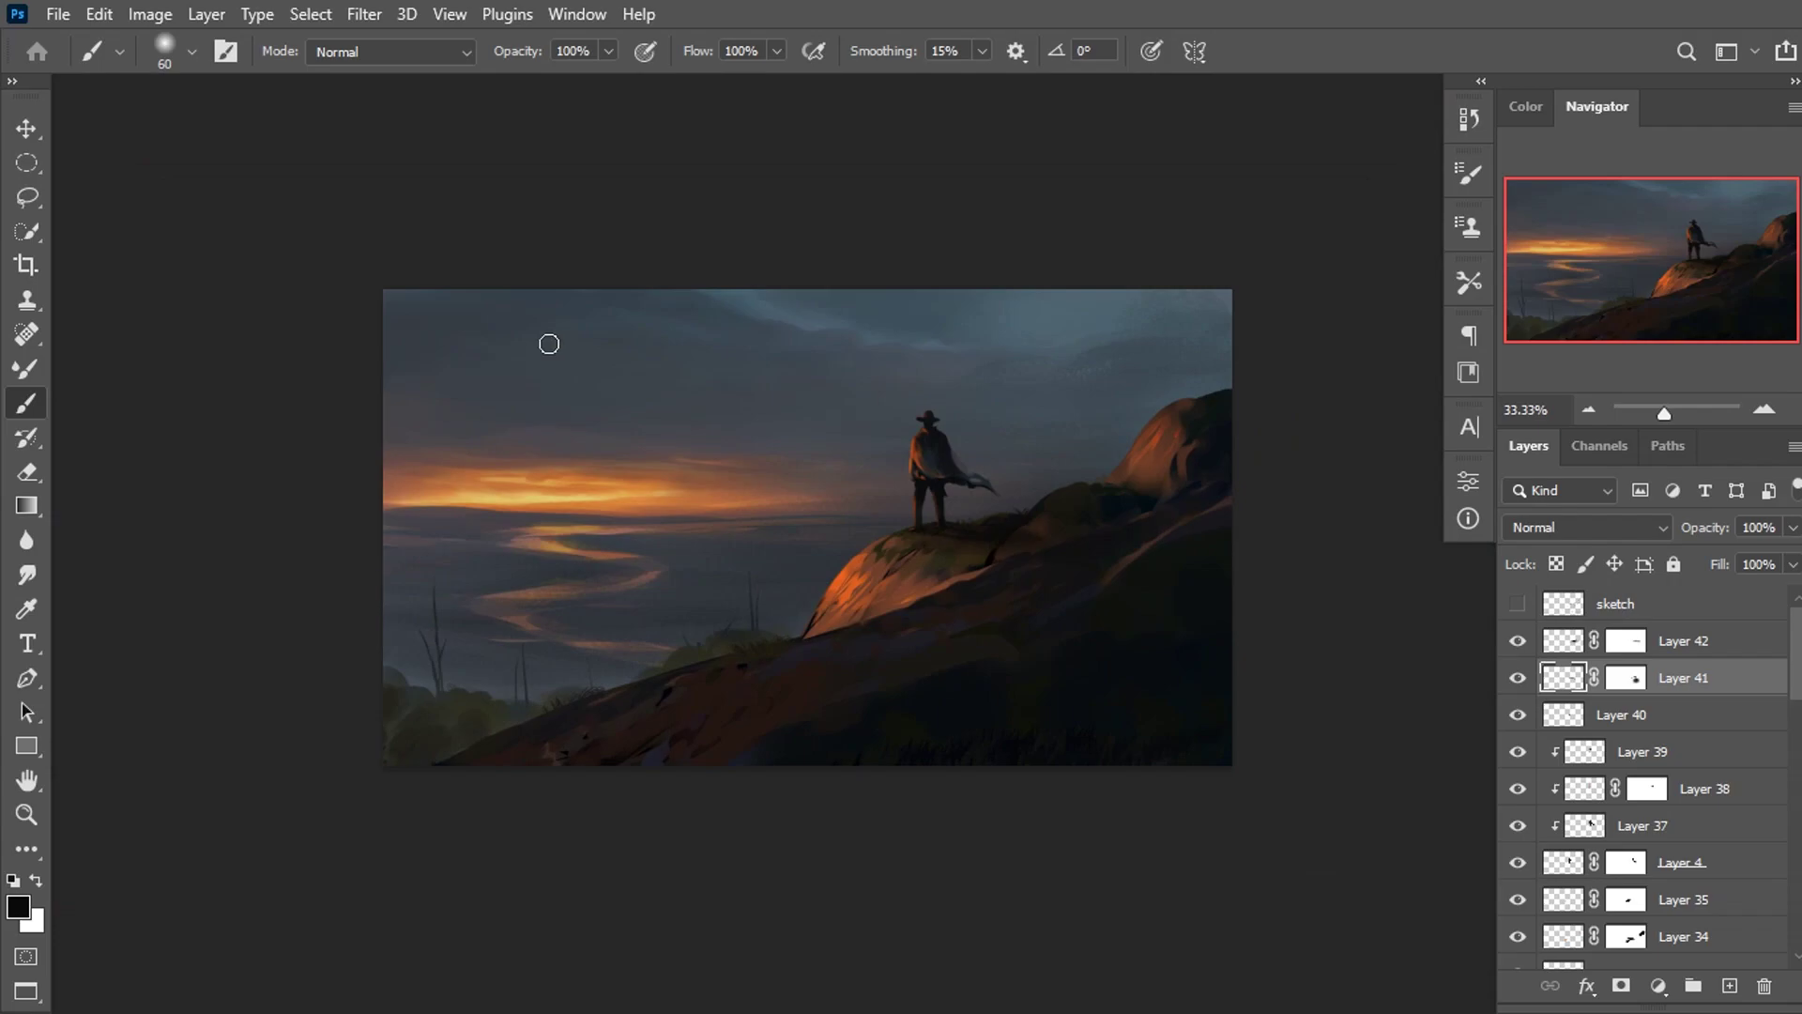
key(ctrl+minus)
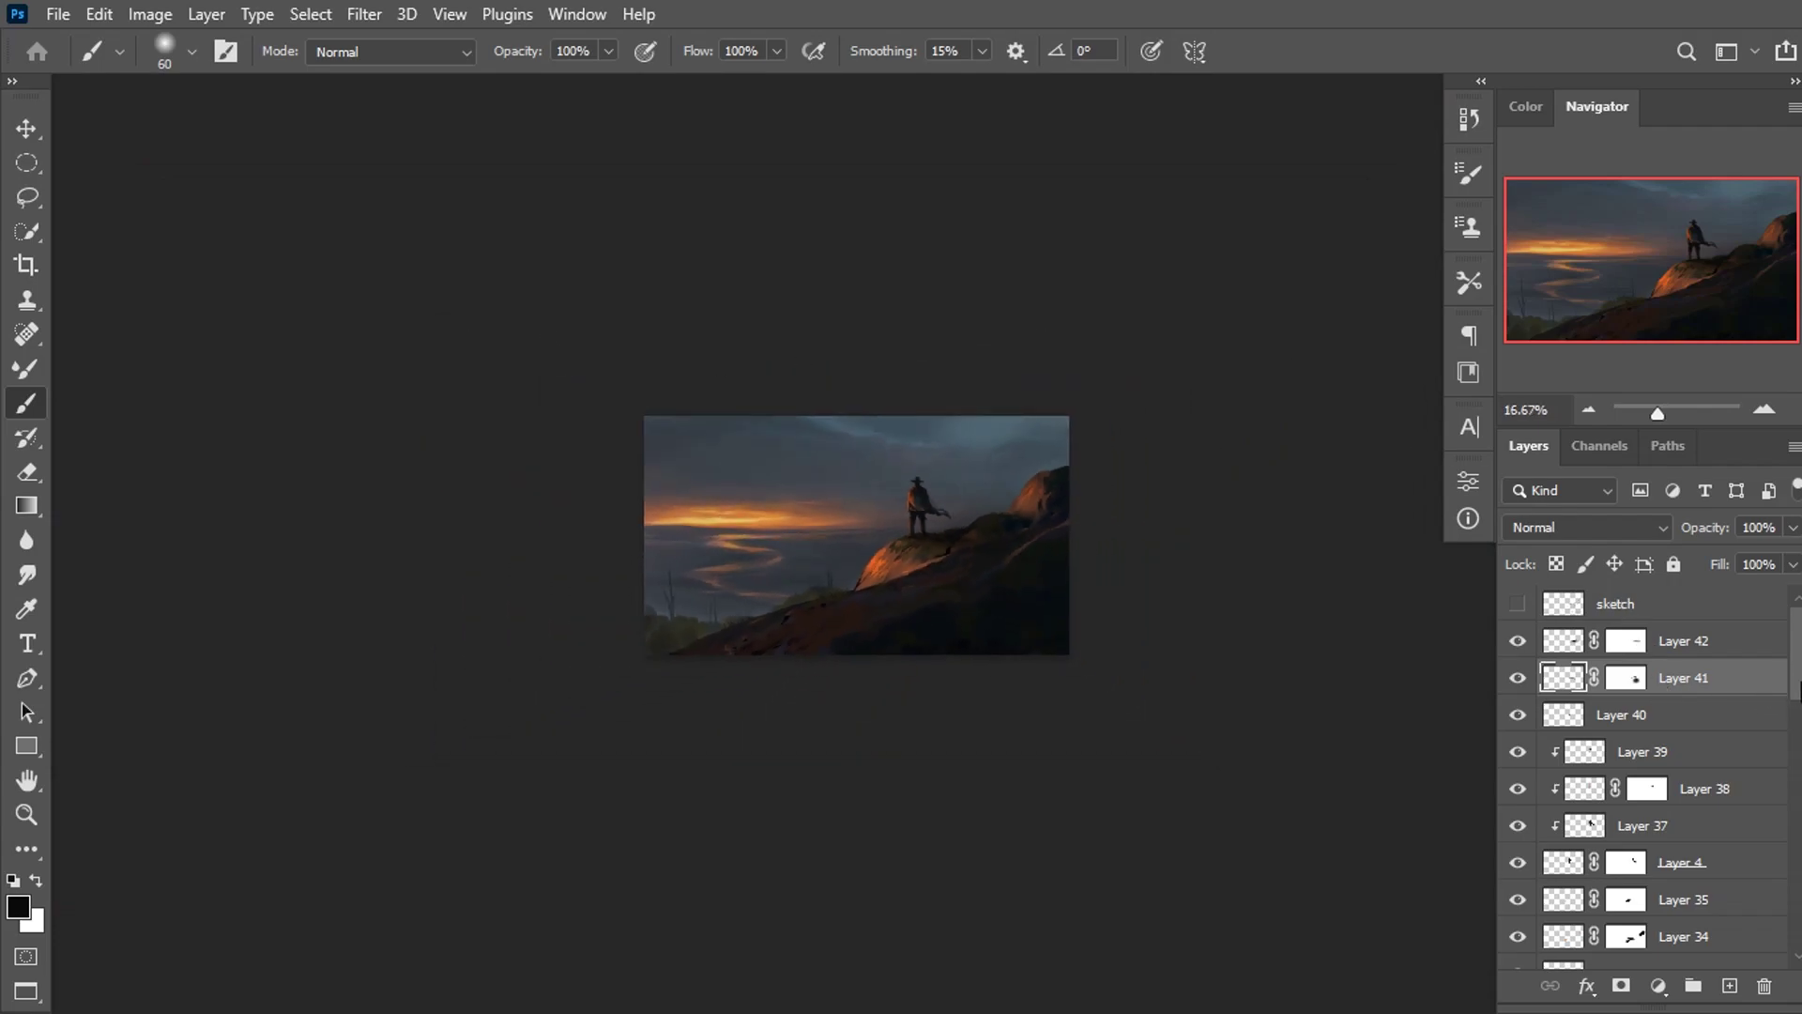
scroll(1784, 685, down, 5)
click(1782, 711)
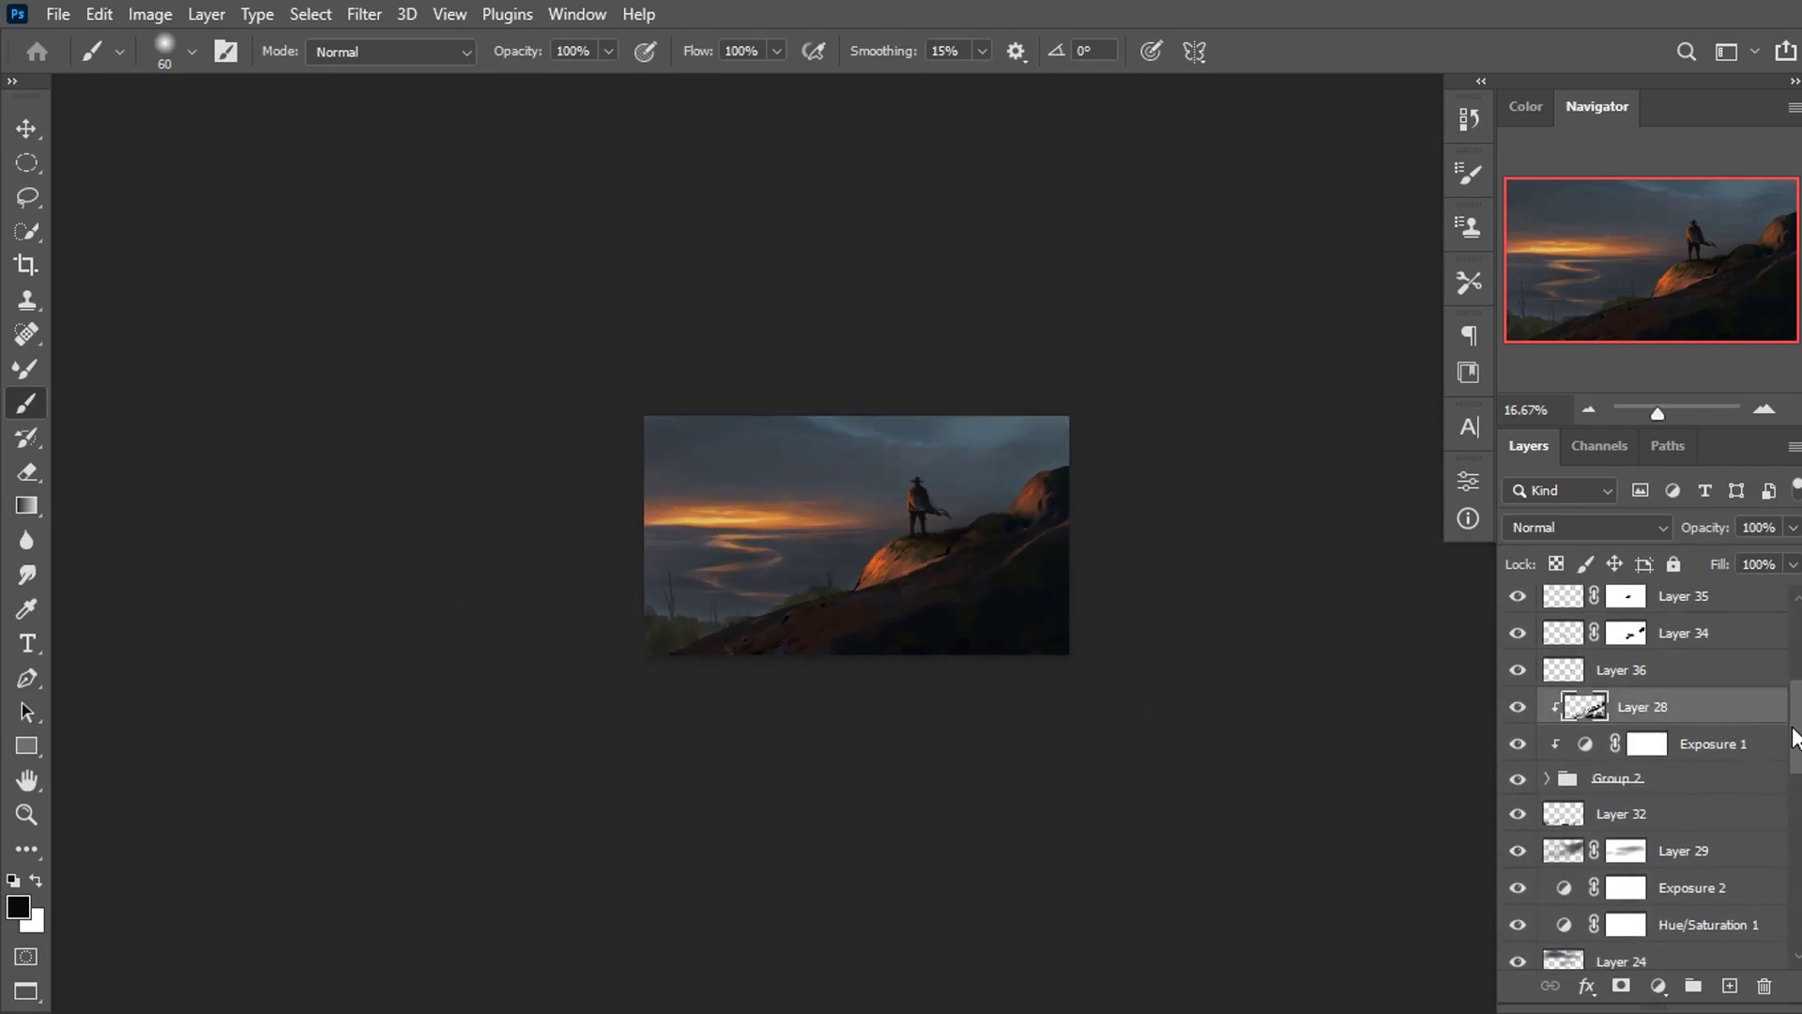
scroll(1793, 737, up, 3)
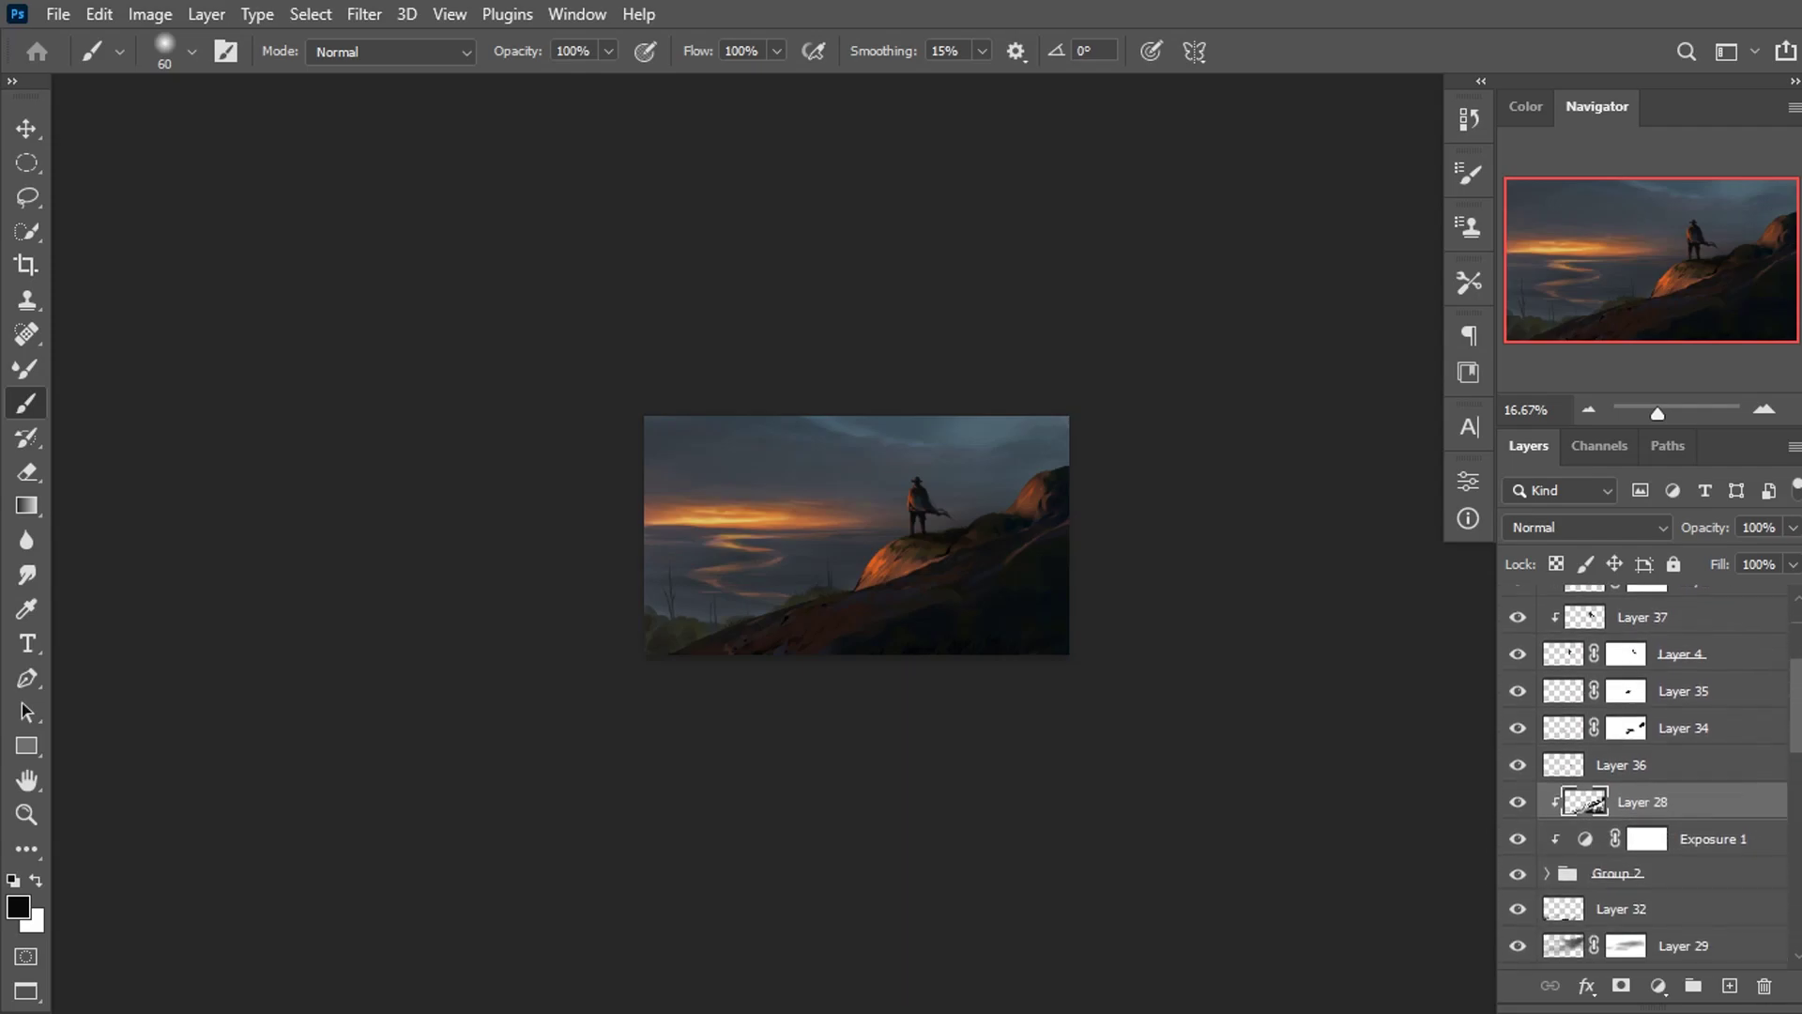
scroll(1652, 776, up, 1)
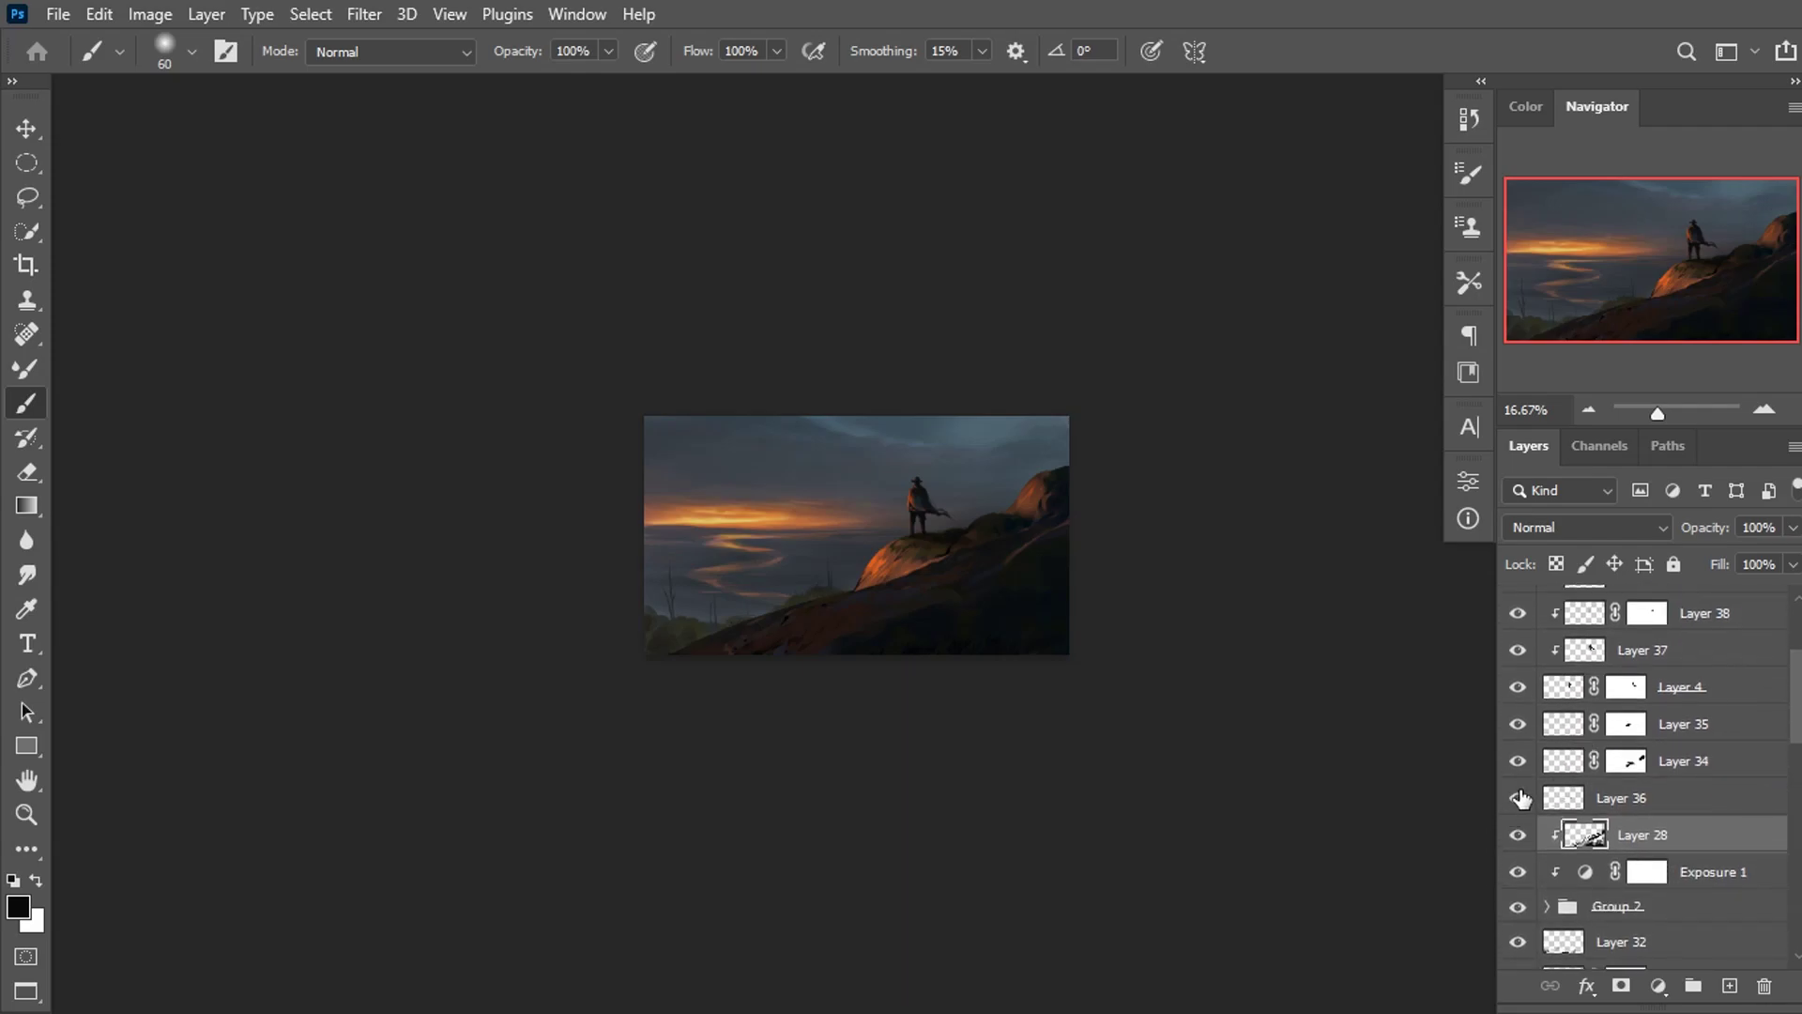
click(1686, 941)
On a new Layer 43, paint a tall dark rock spire on the horizon with the Rocks Brush.
click(1729, 985)
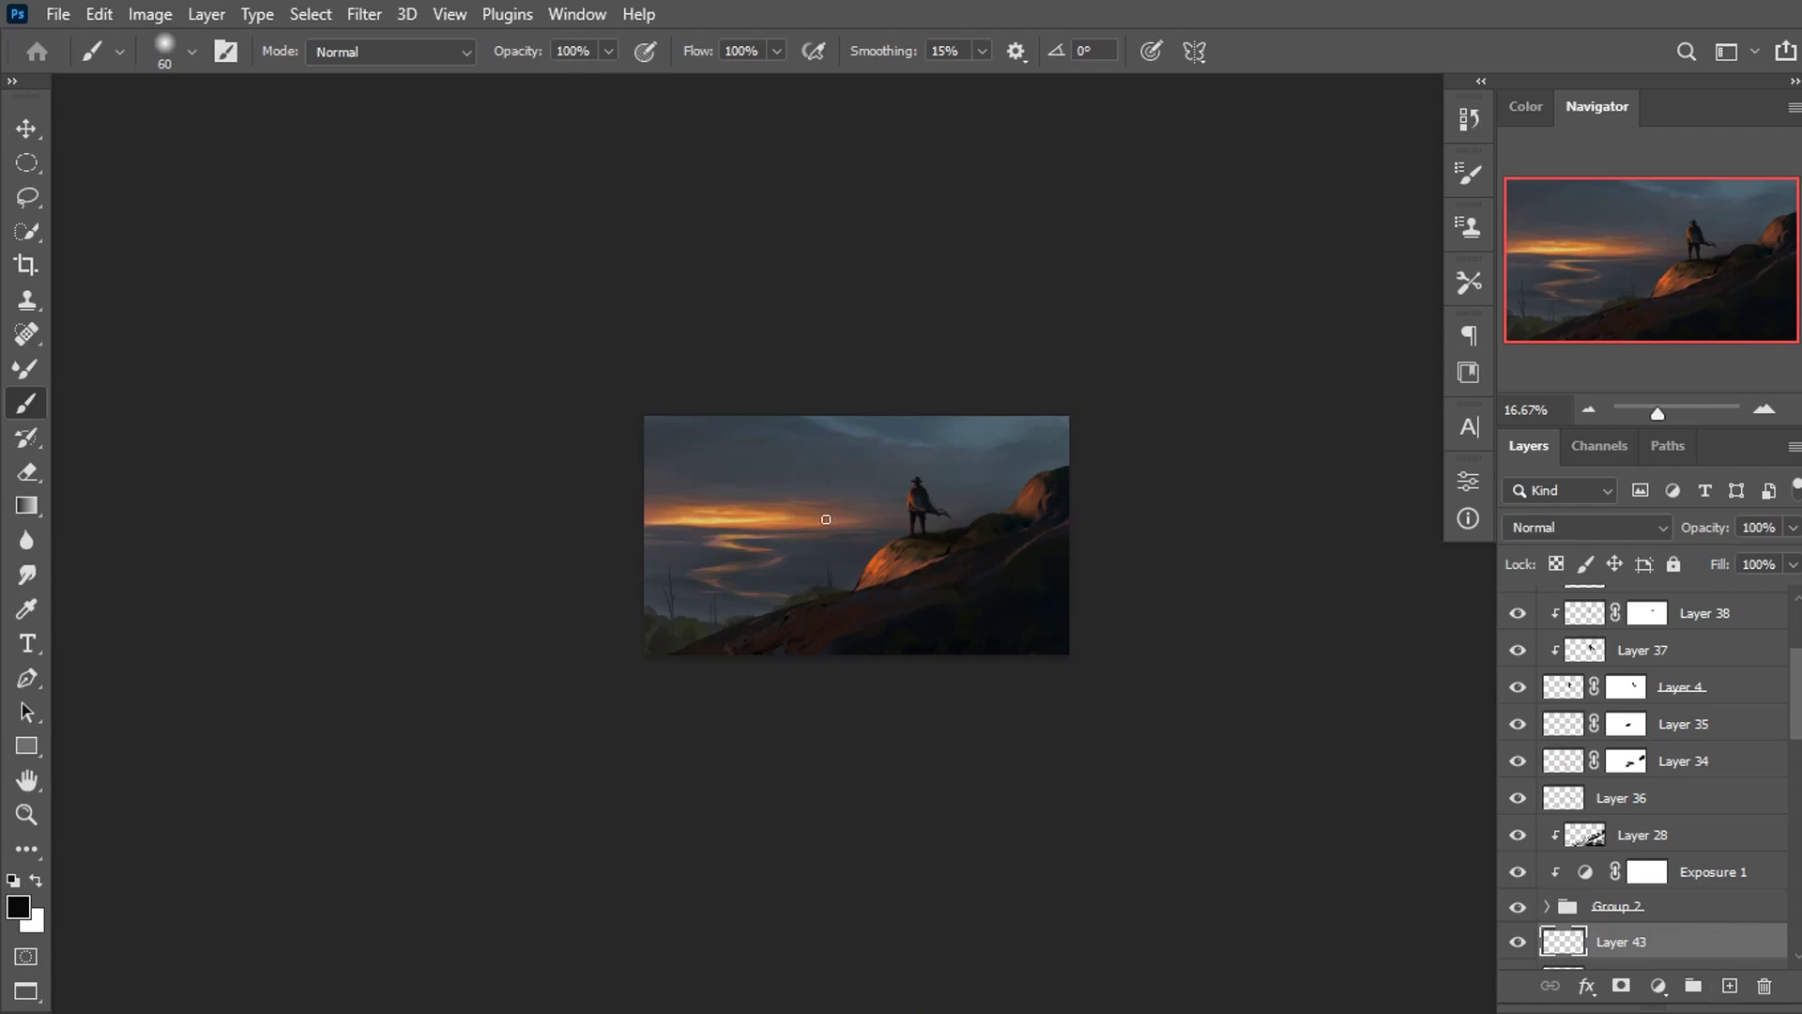
right_click(976, 723)
click(1110, 781)
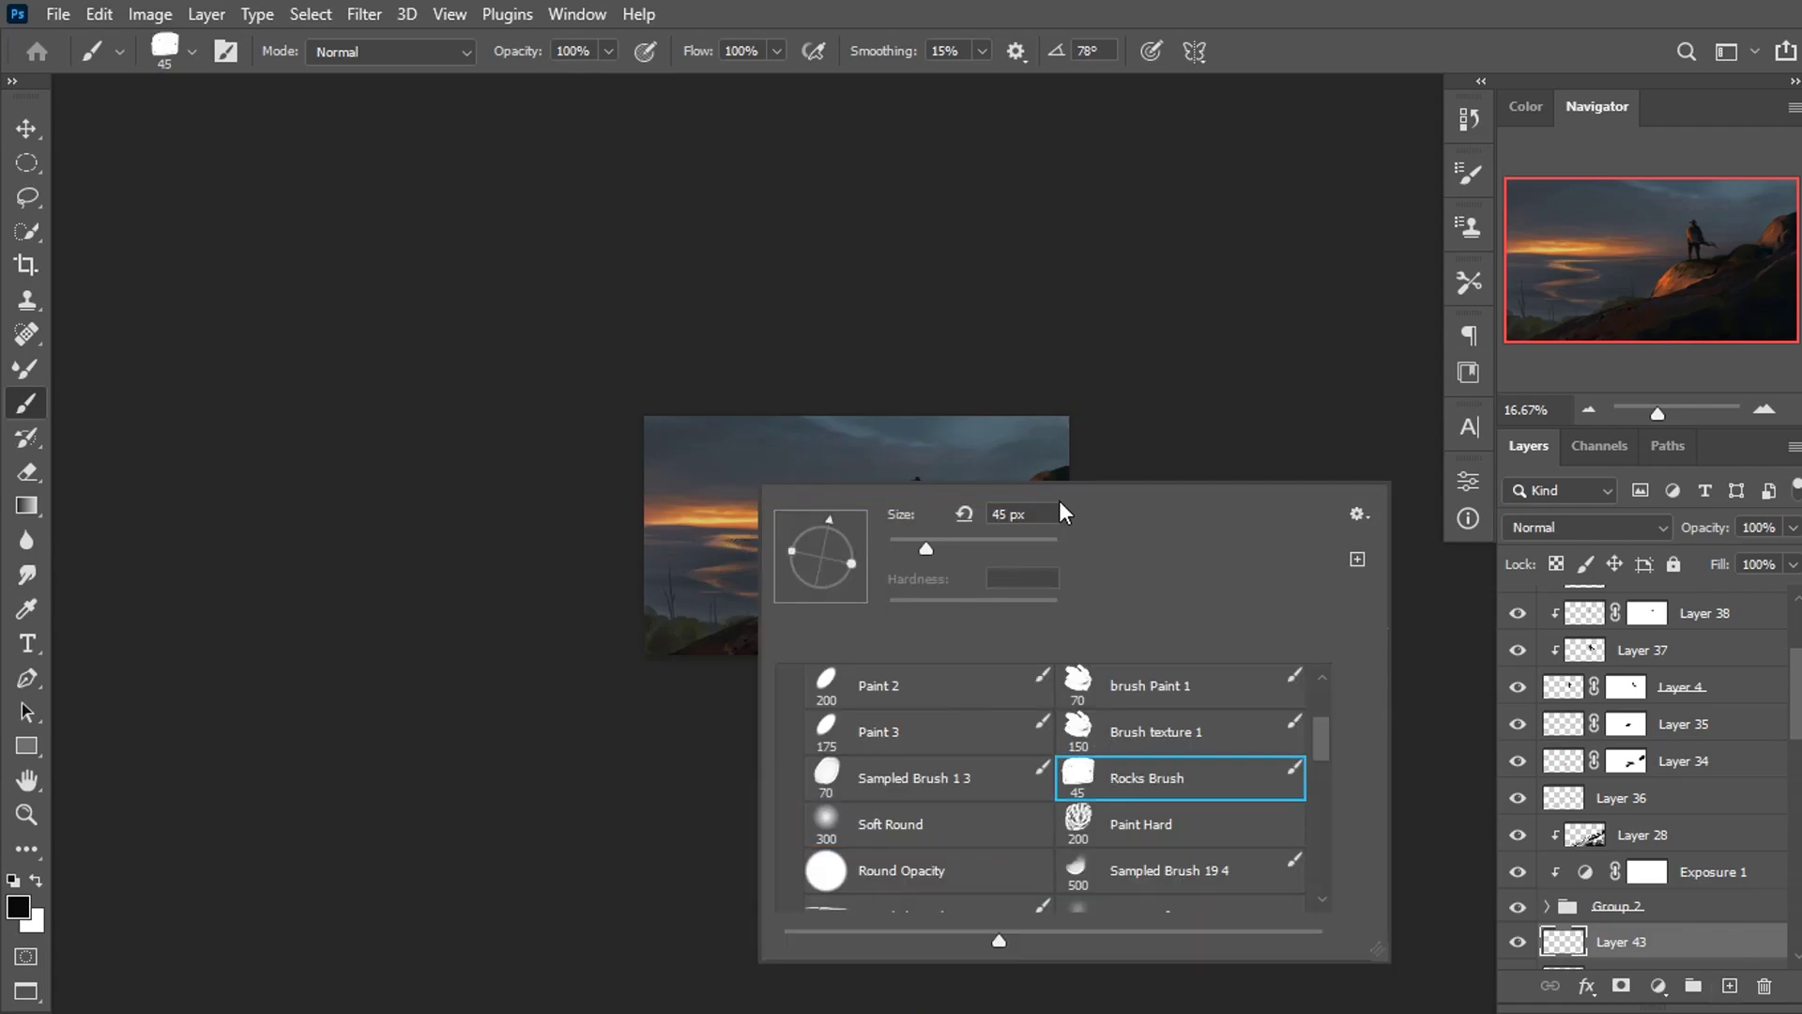
click(1327, 82)
key(ctrl+plus)
key(ctrl+plus)
key(ctrl+plus)
key(bracketright)
key(bracketright)
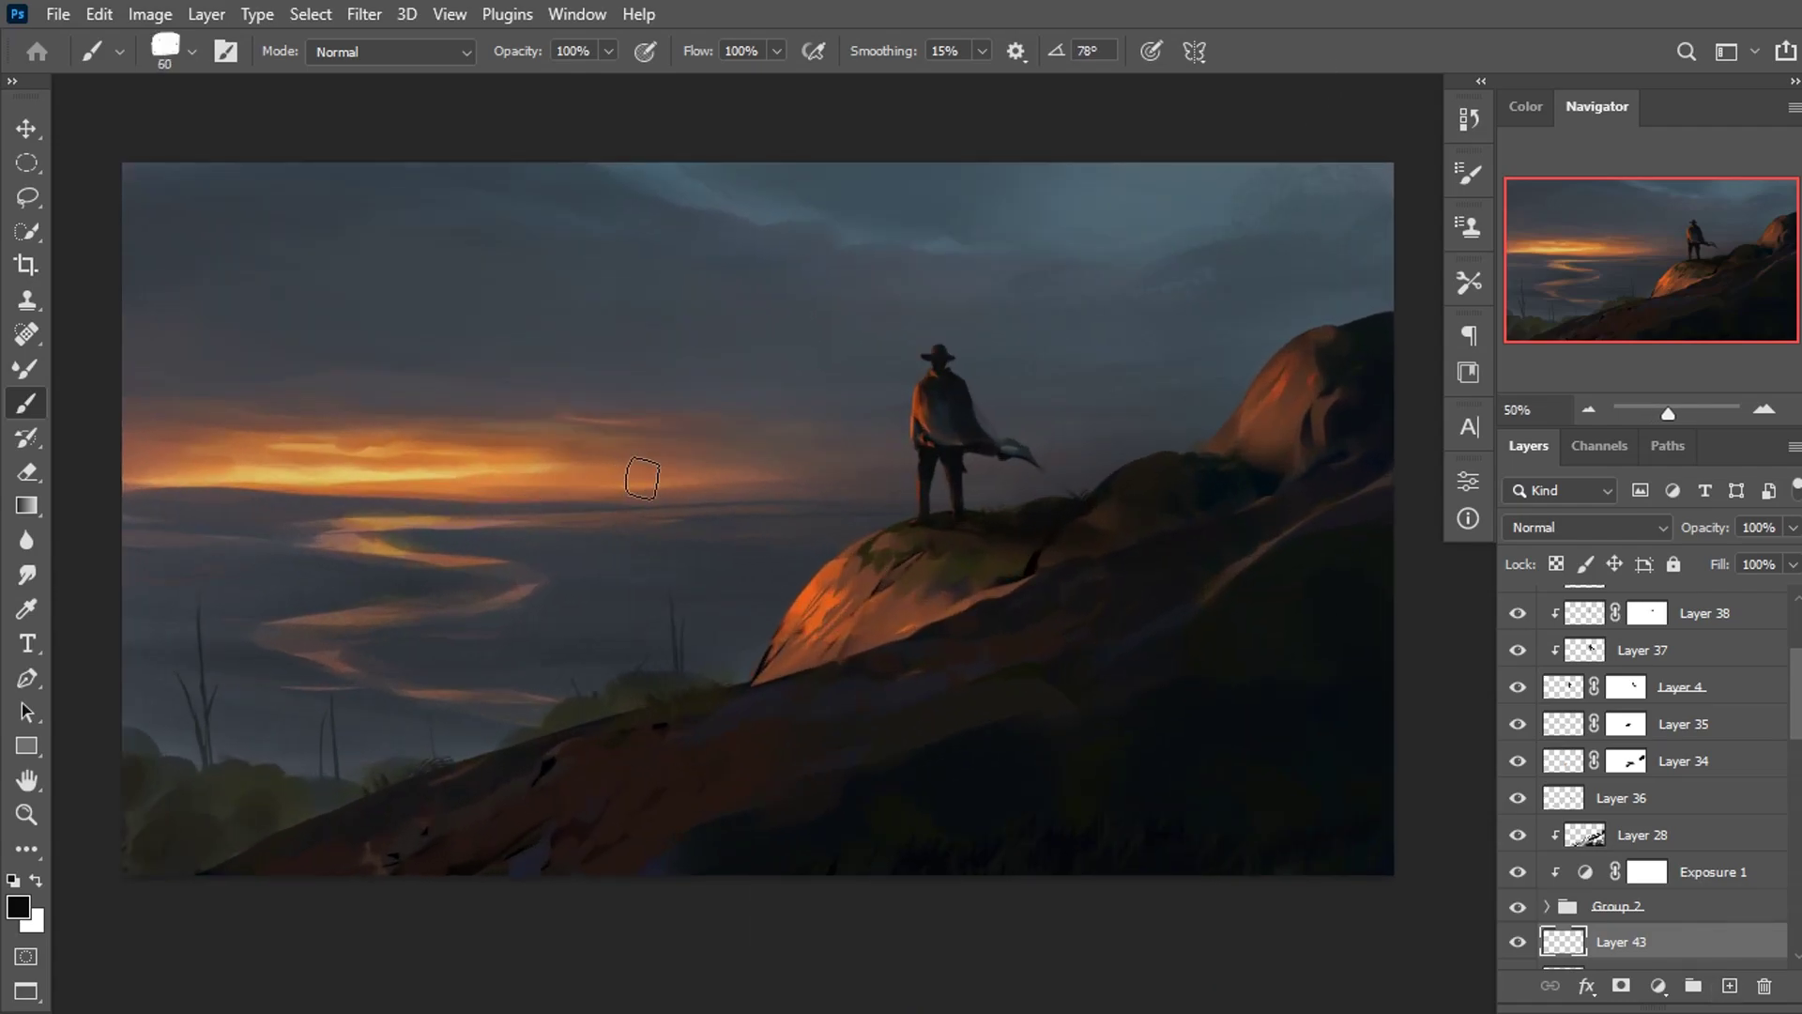
mouse_move(642, 479)
mouse_down()
mouse_move(632, 431)
mouse_move(668, 503)
mouse_move(646, 417)
mouse_move(656, 495)
mouse_move(628, 482)
mouse_move(599, 507)
mouse_move(692, 498)
mouse_move(585, 501)
mouse_move(616, 495)
mouse_move(644, 403)
mouse_move(656, 454)
mouse_move(650, 297)
mouse_move(655, 363)
mouse_up()
scroll(667, 391, up, 3)
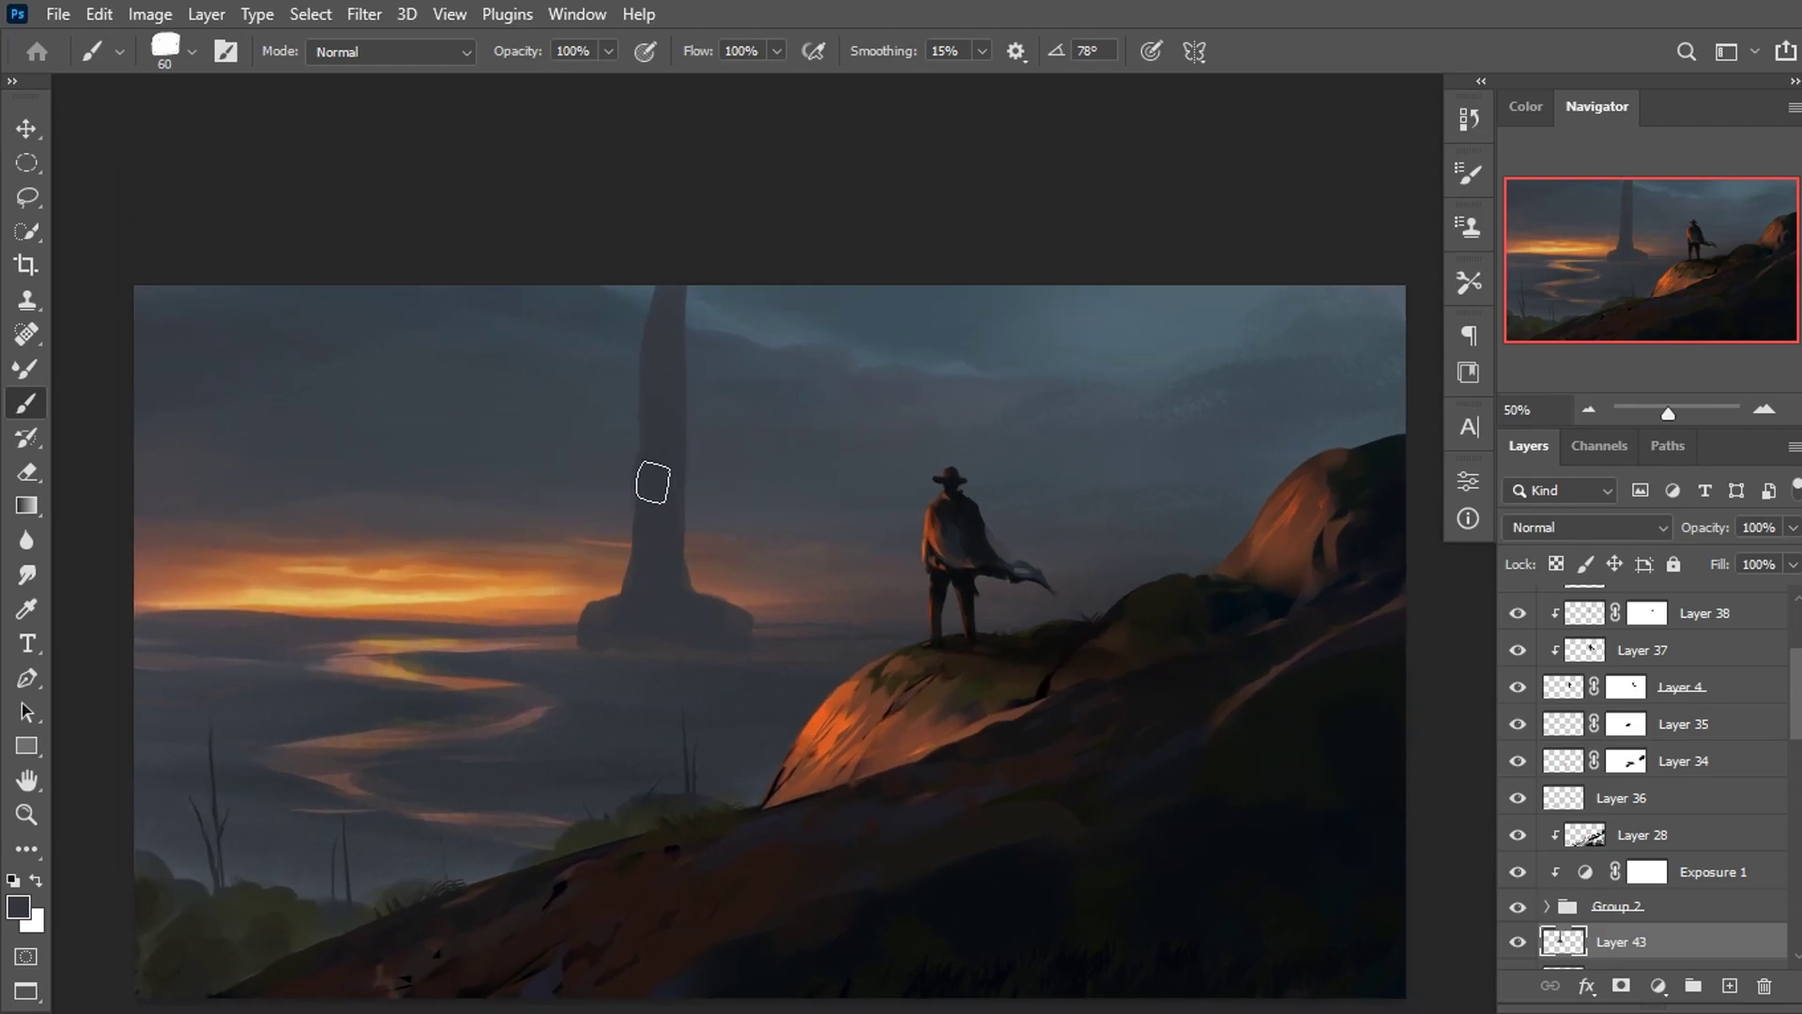
drag(575, 640, 615, 652)
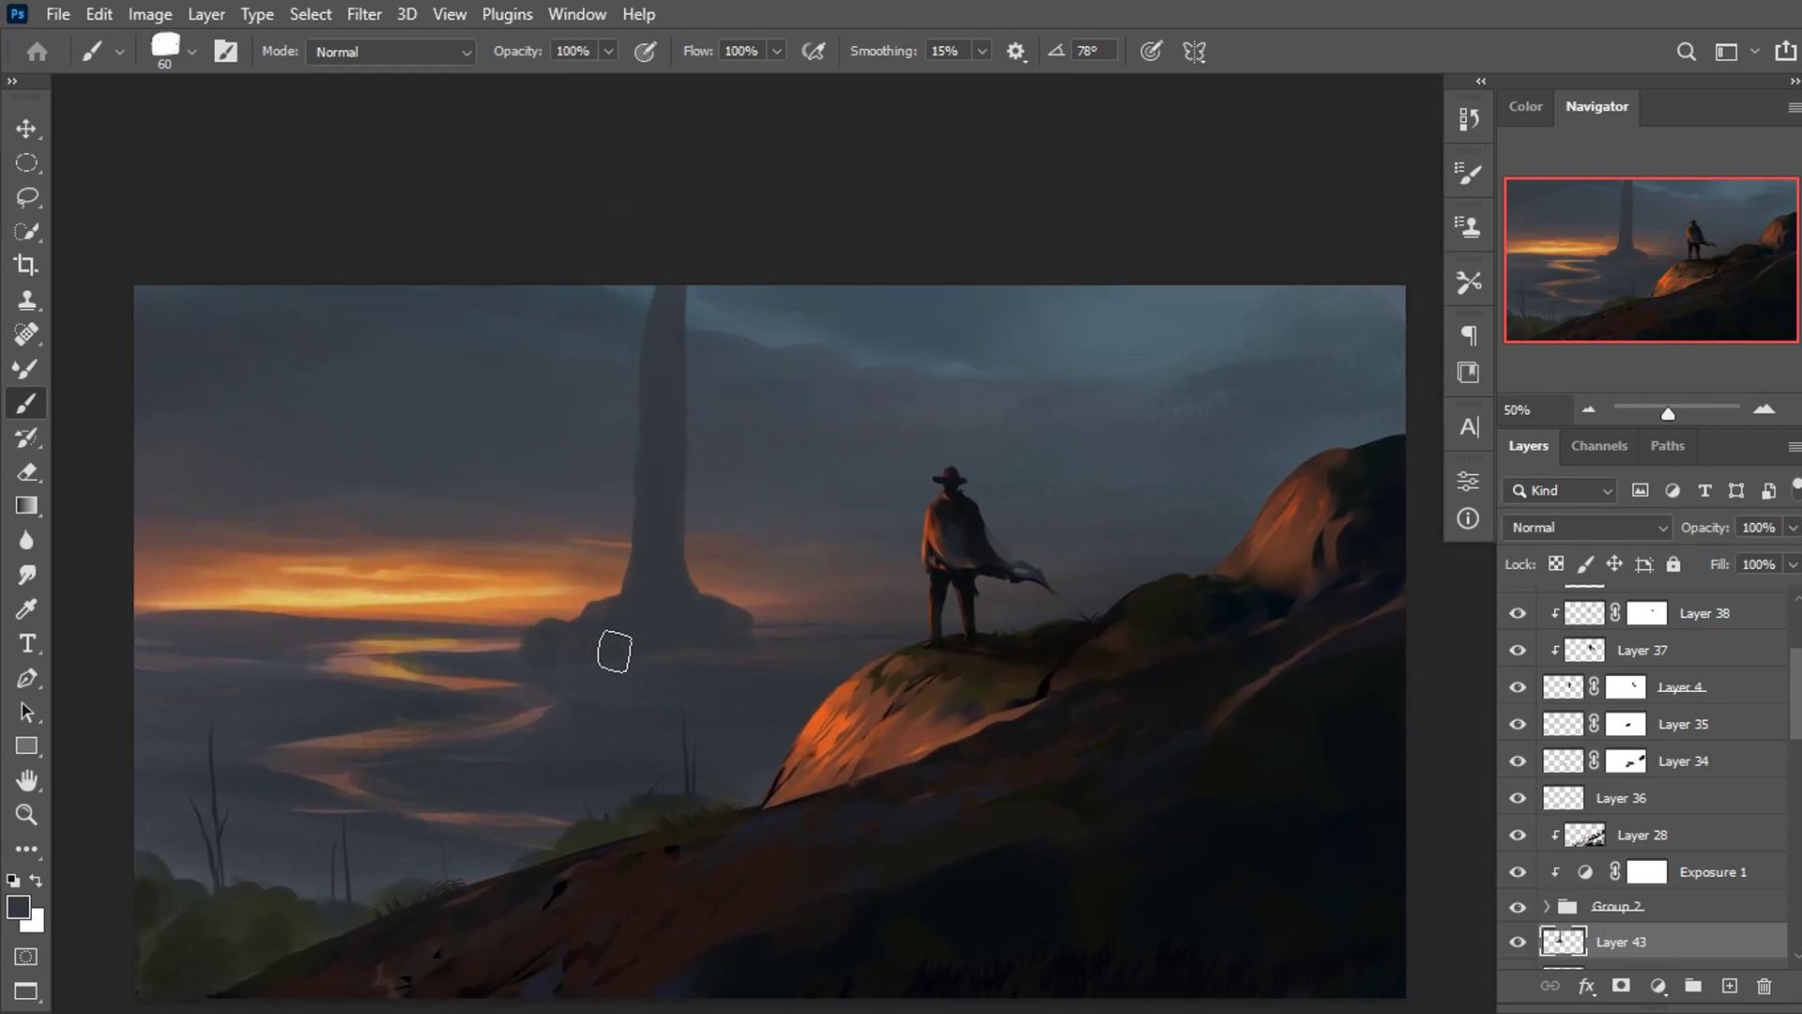
Mask Layer 43, painting black to trim the spire's base and taper its top.
click(1621, 986)
key(bracketleft)
key(bracketleft)
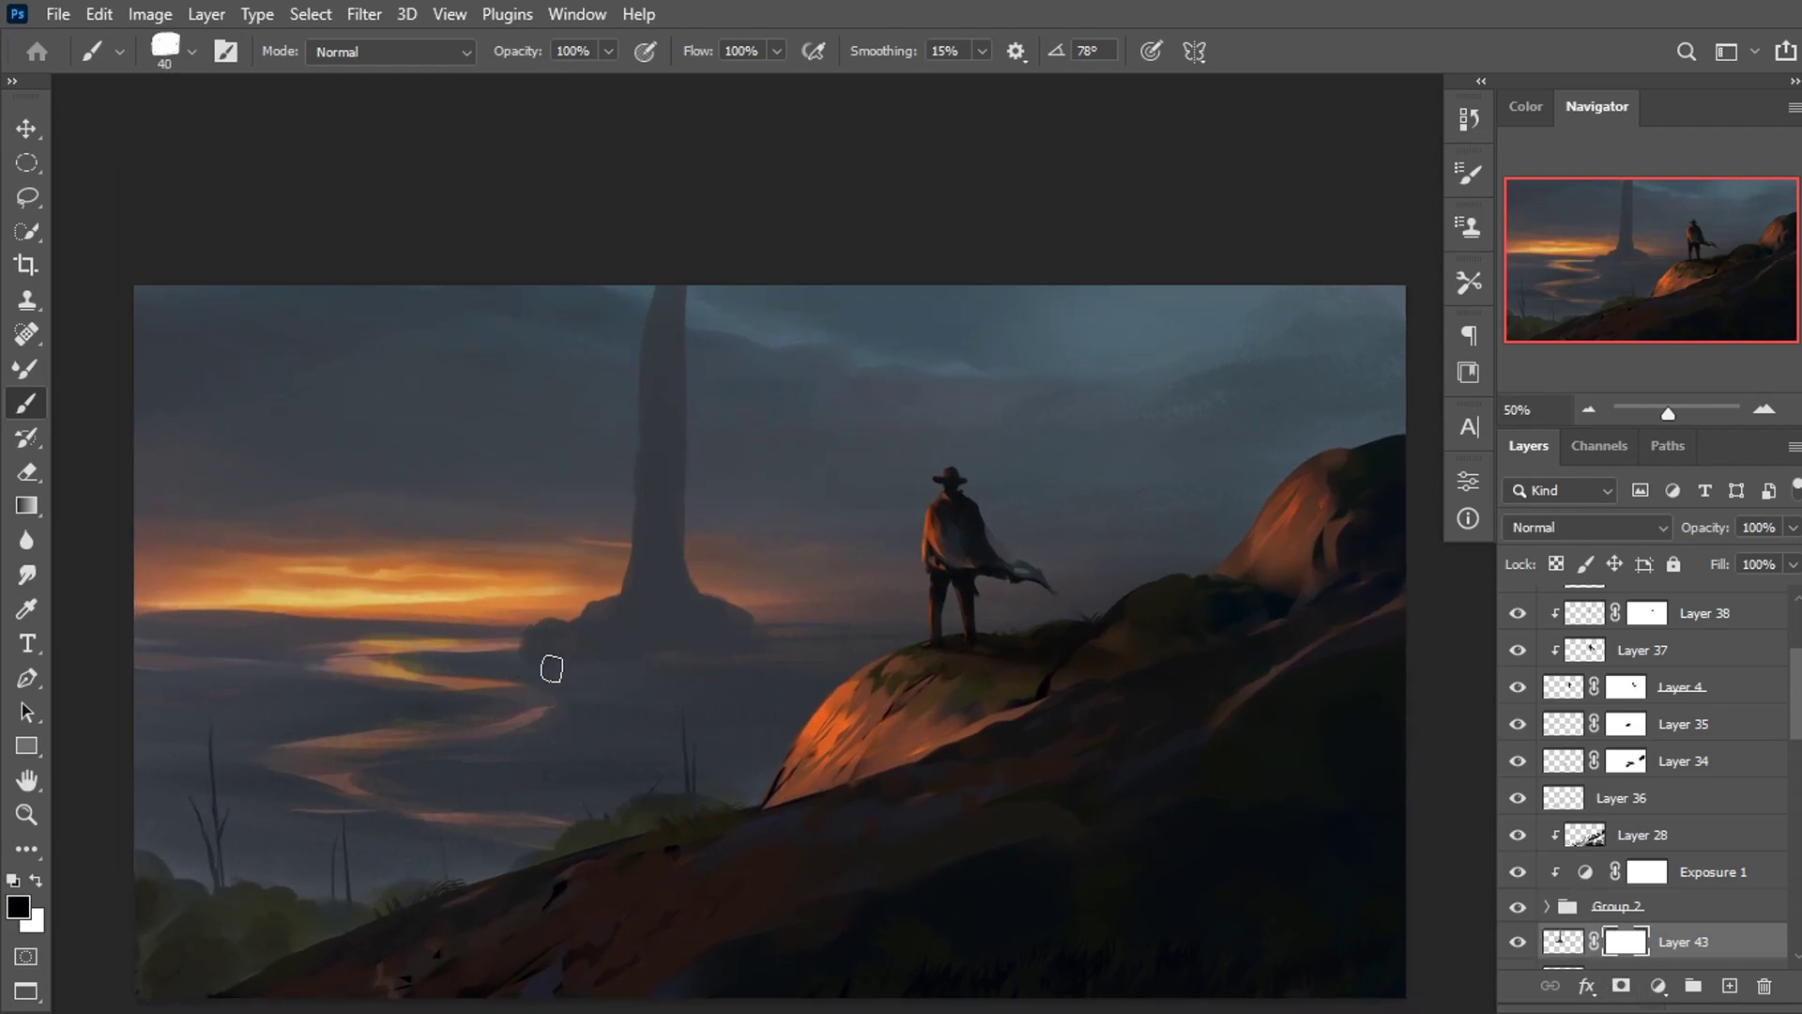
drag(463, 663, 696, 648)
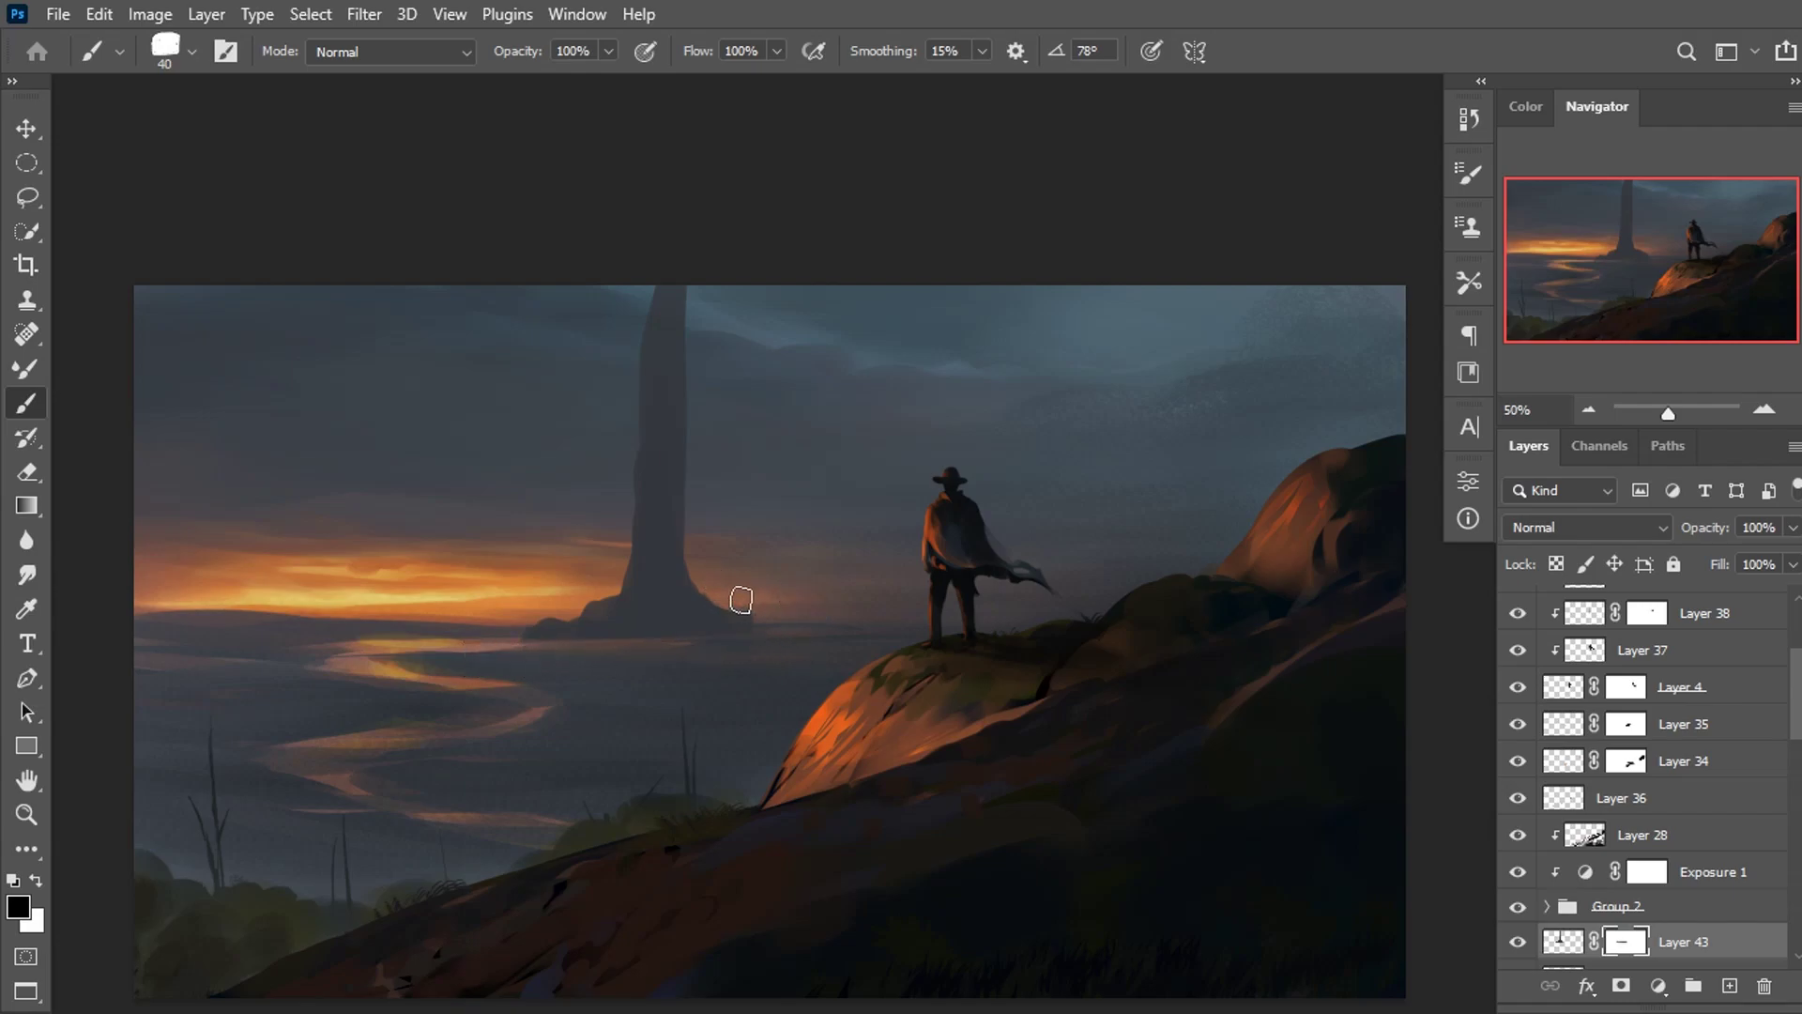
mouse_move(645, 301)
mouse_down()
mouse_move(687, 303)
mouse_move(684, 333)
mouse_move(624, 314)
mouse_move(680, 349)
mouse_move(690, 401)
mouse_up()
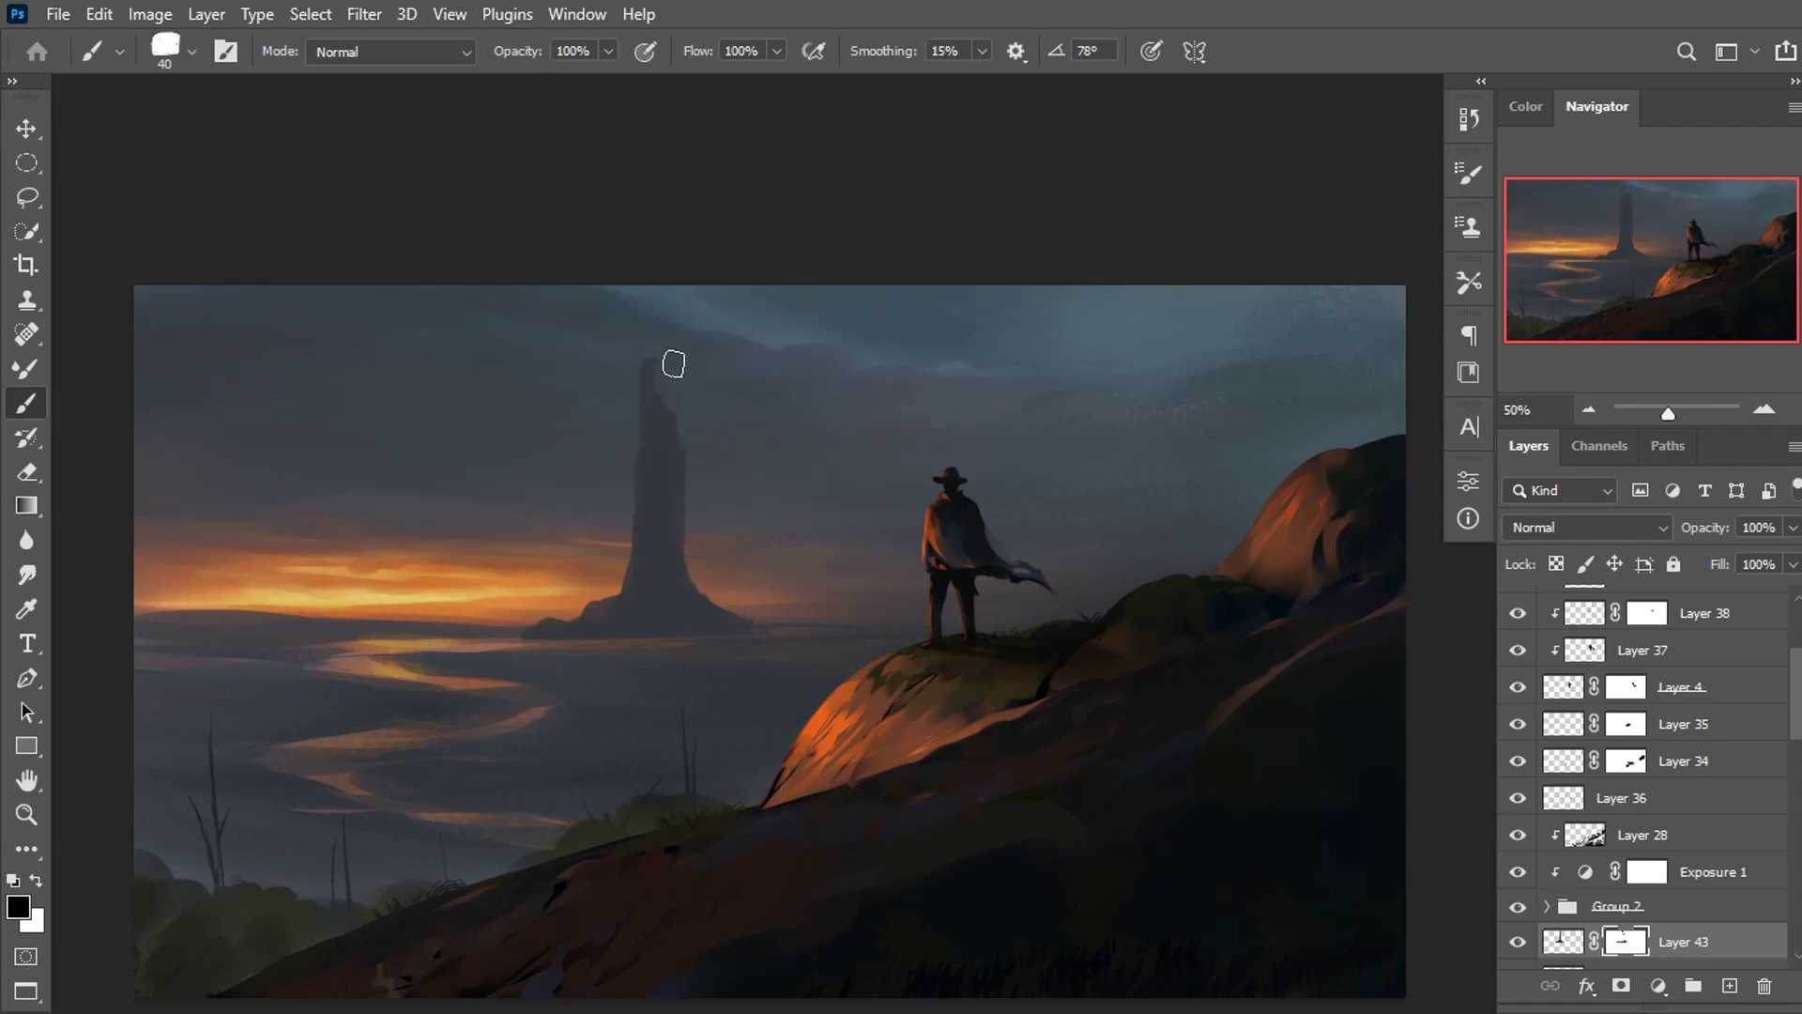
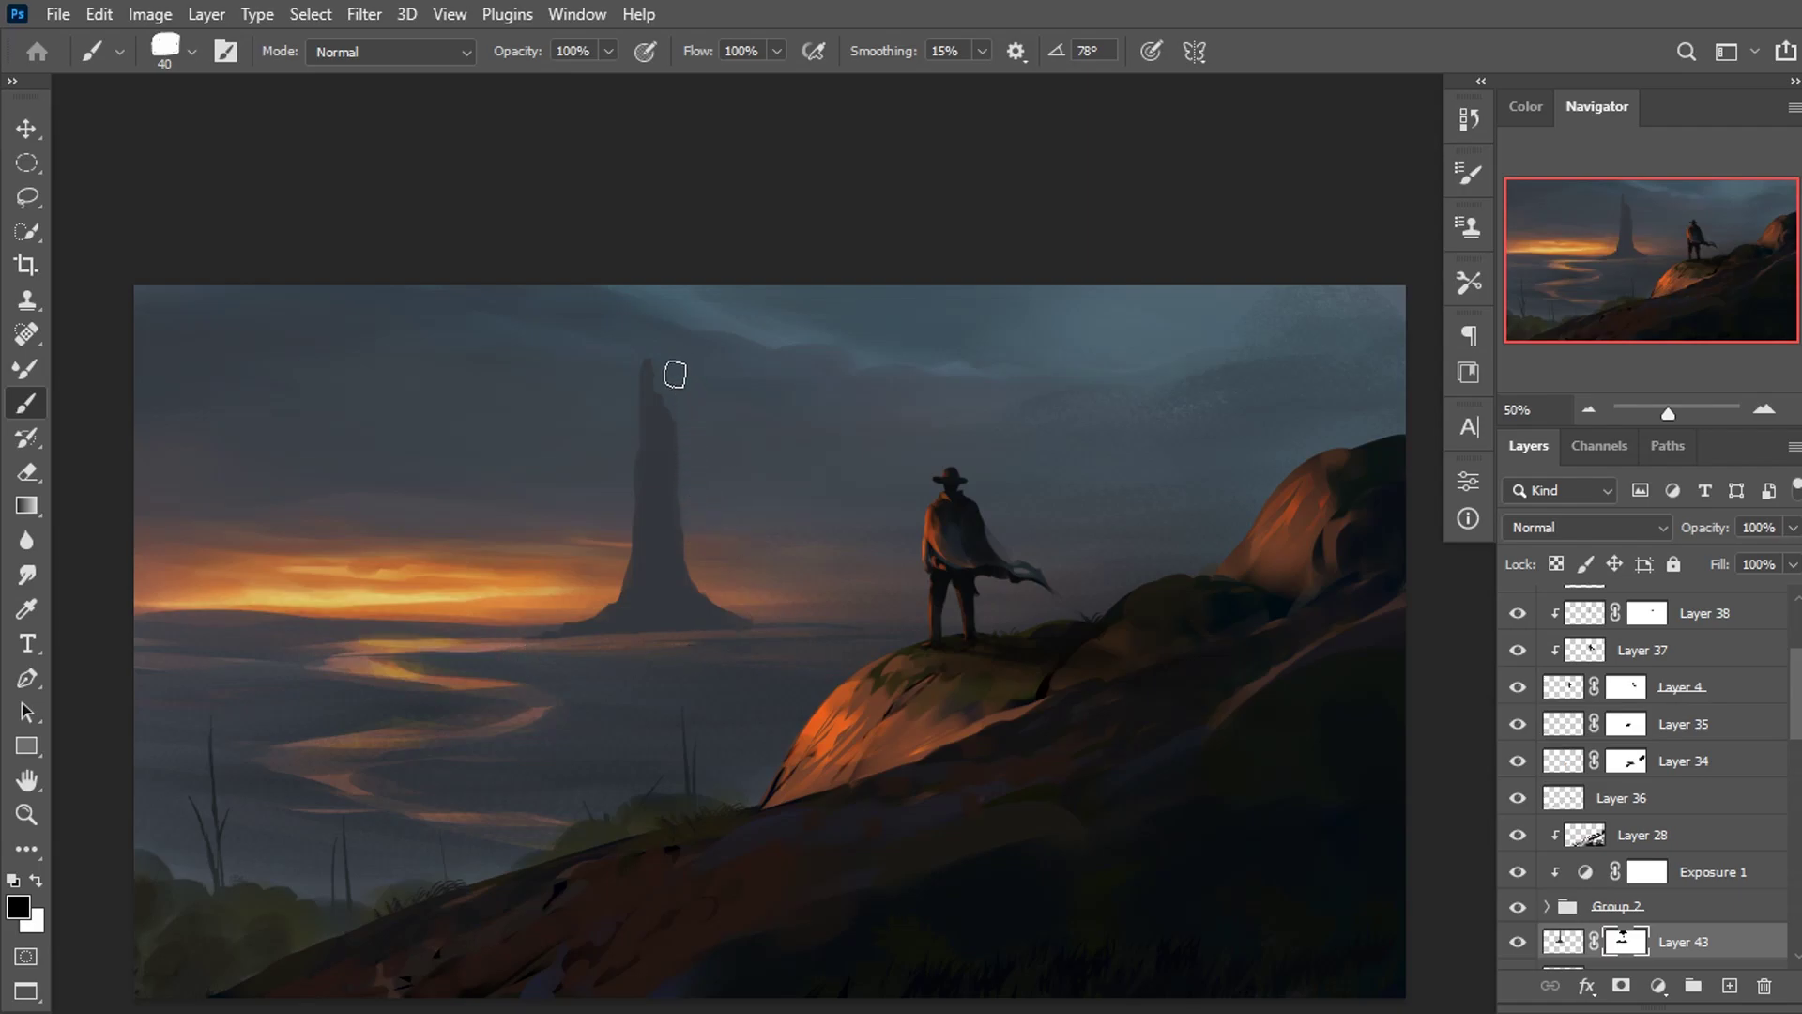
Sharpen the spire's tip, narrow and skew it with Free Transform, then add an empty layer.
drag(674, 374, 700, 409)
key(ctrl+t)
drag(775, 670, 768, 690)
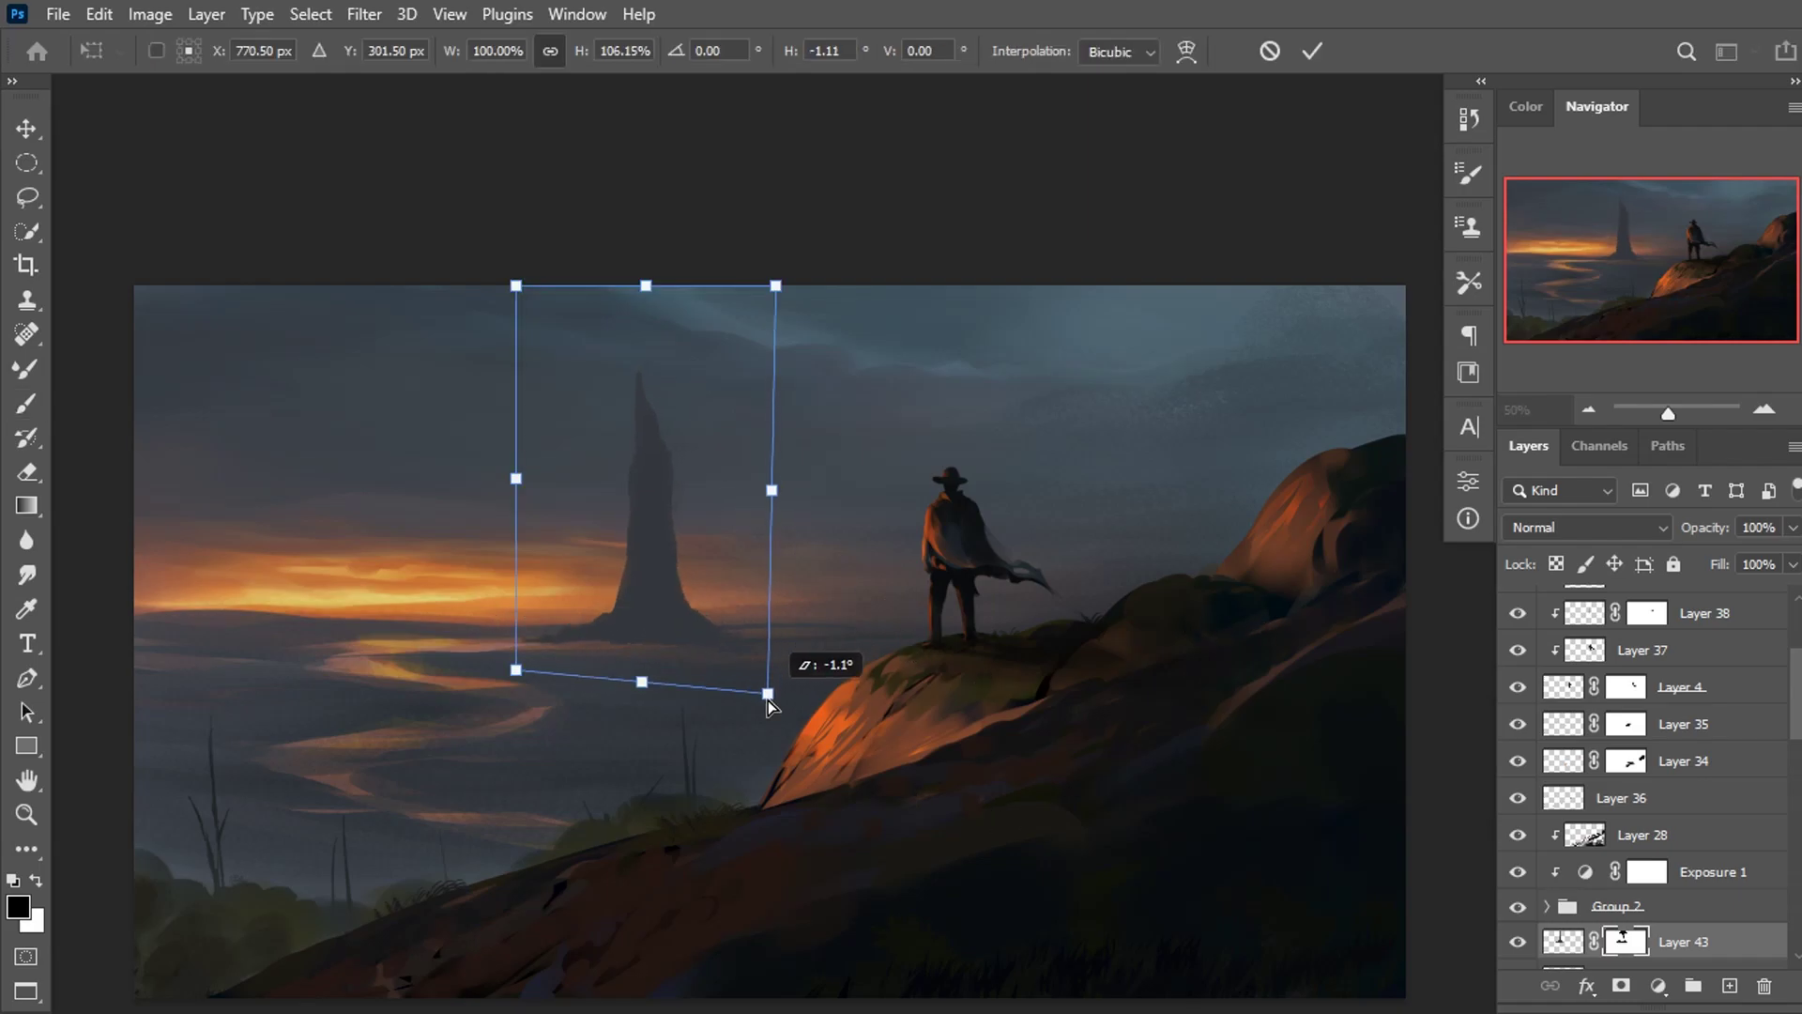
drag(768, 487, 674, 489)
key(ctrl+minus)
key(ctrl+minus)
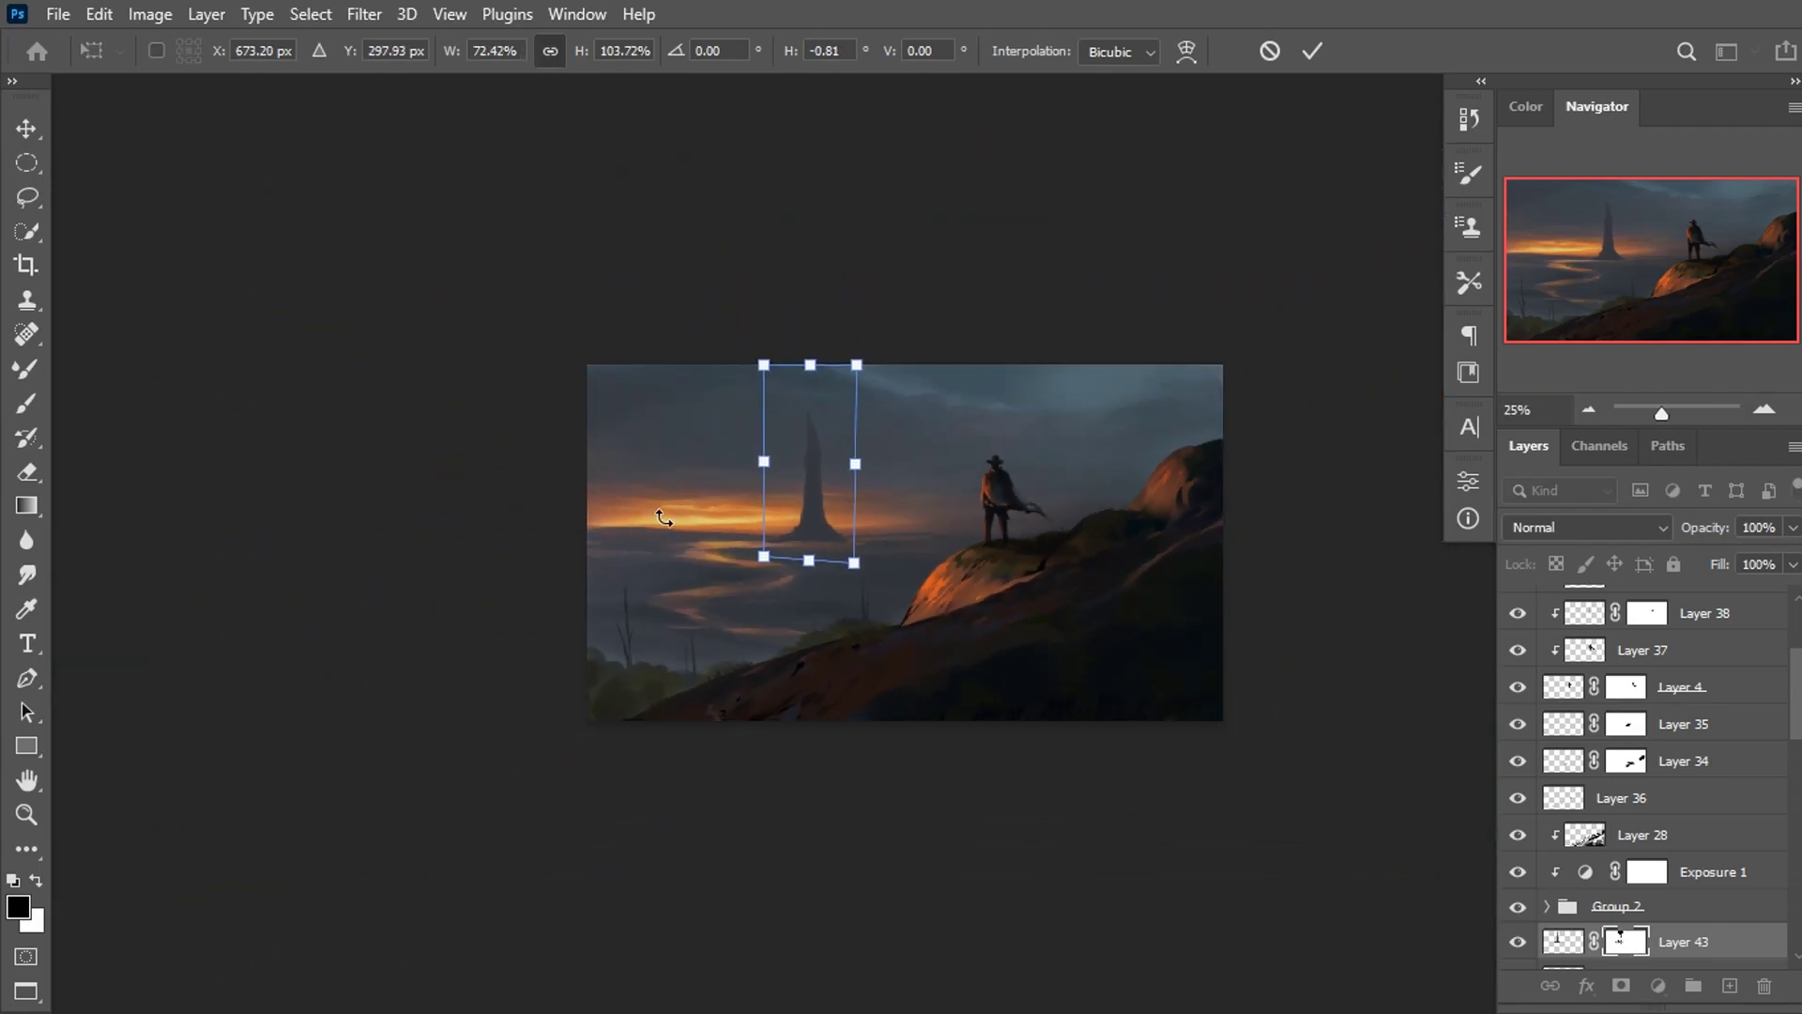
click(1314, 52)
key(b)
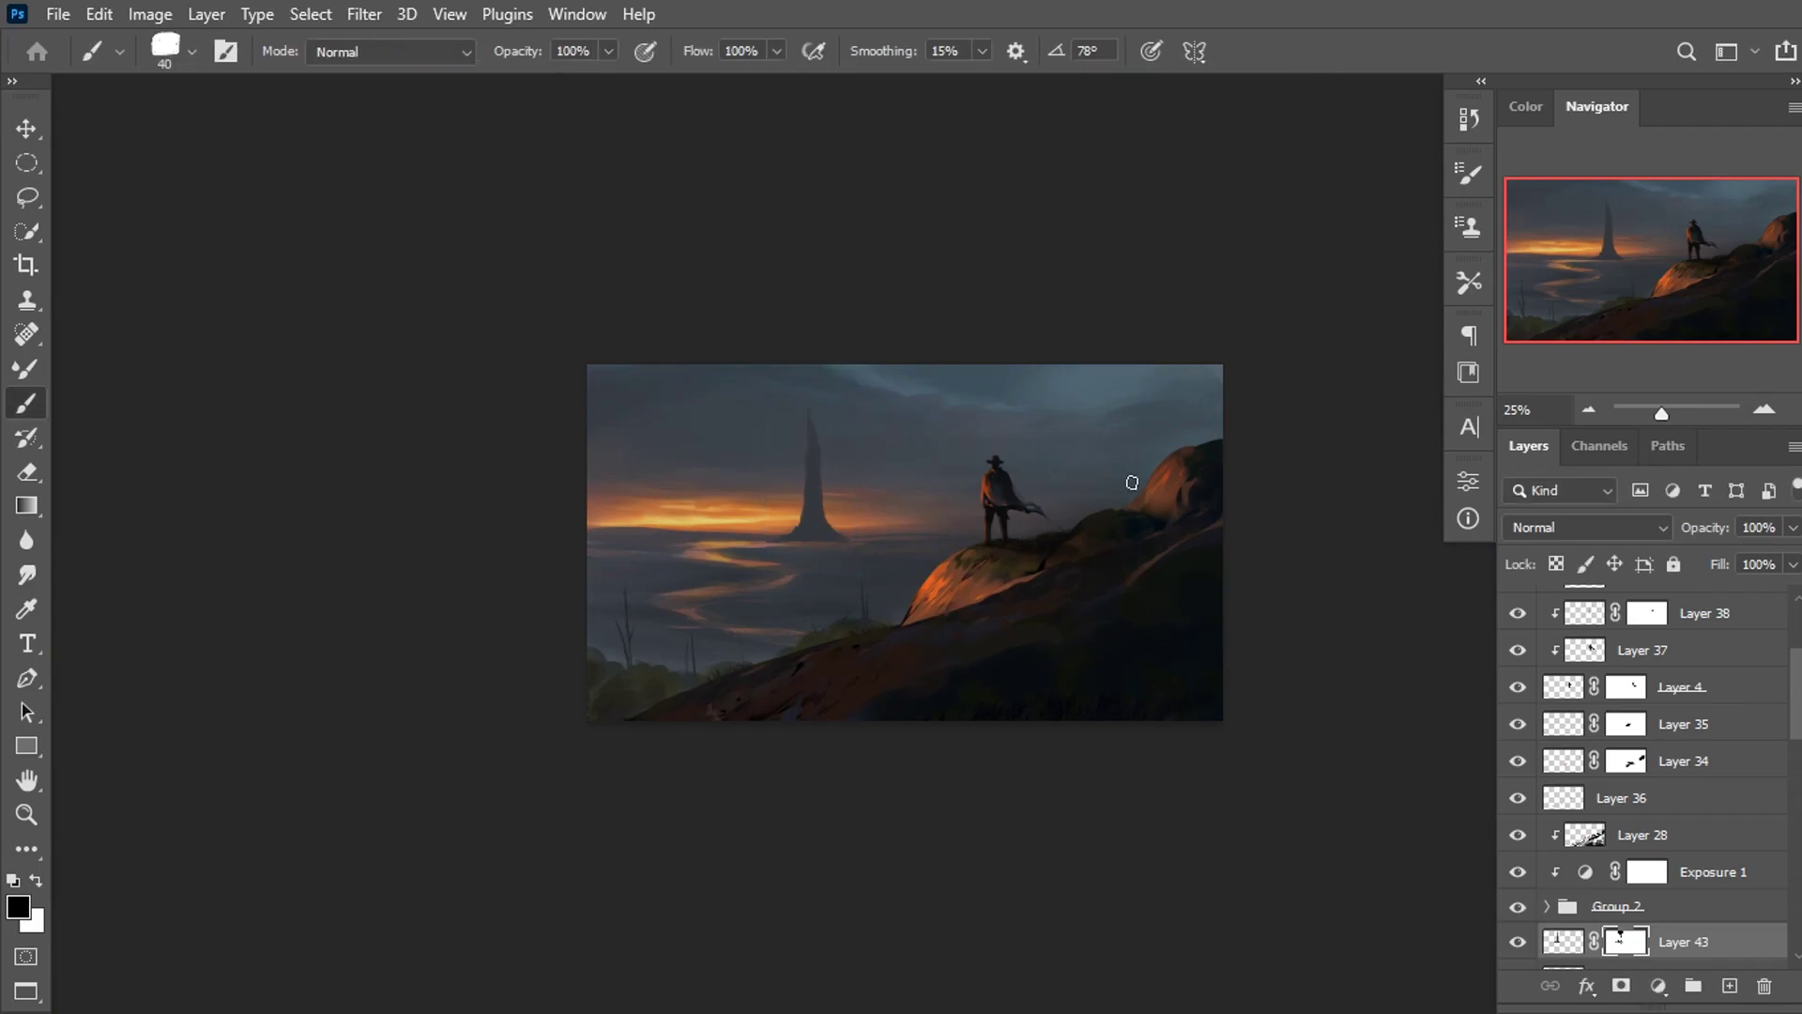
click(1730, 986)
Clip Layer 44 to the spire and paint a warm orange-brown stroke down its left edge.
right_click(1642, 942)
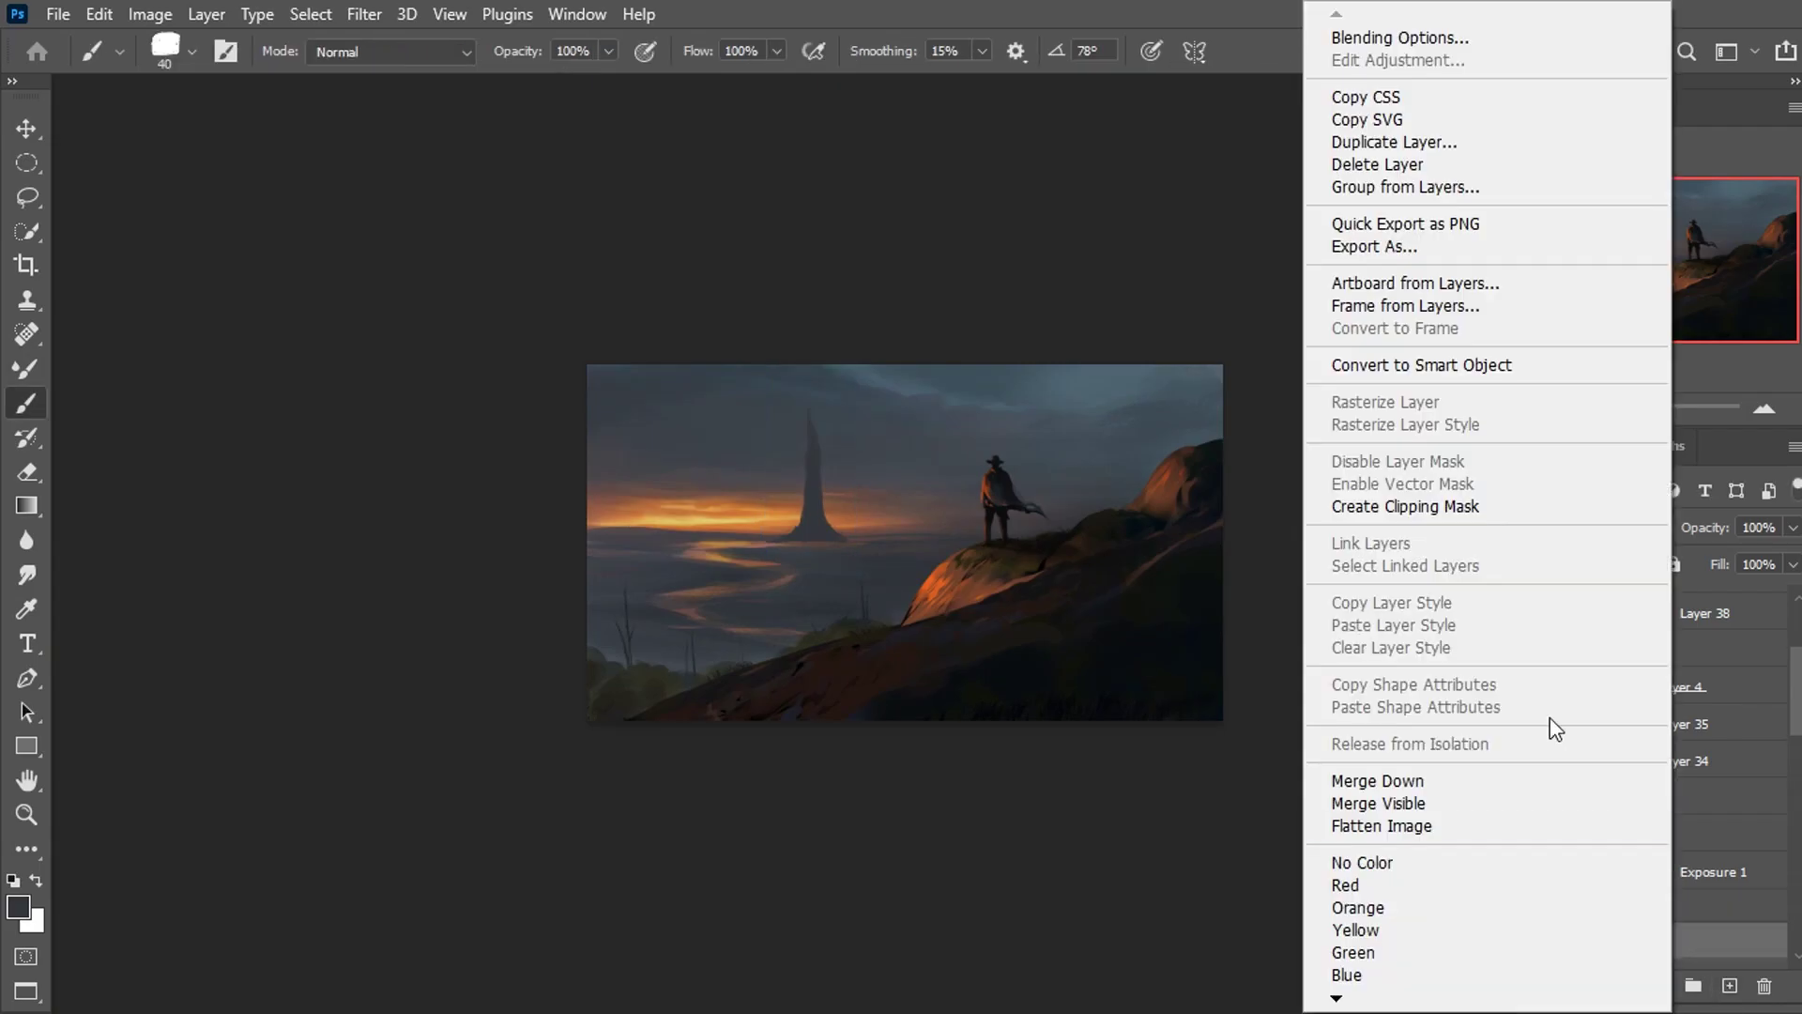
click(1388, 507)
key(ctrl+plus)
key(ctrl+plus)
key(ctrl+plus)
key(ctrl+plus)
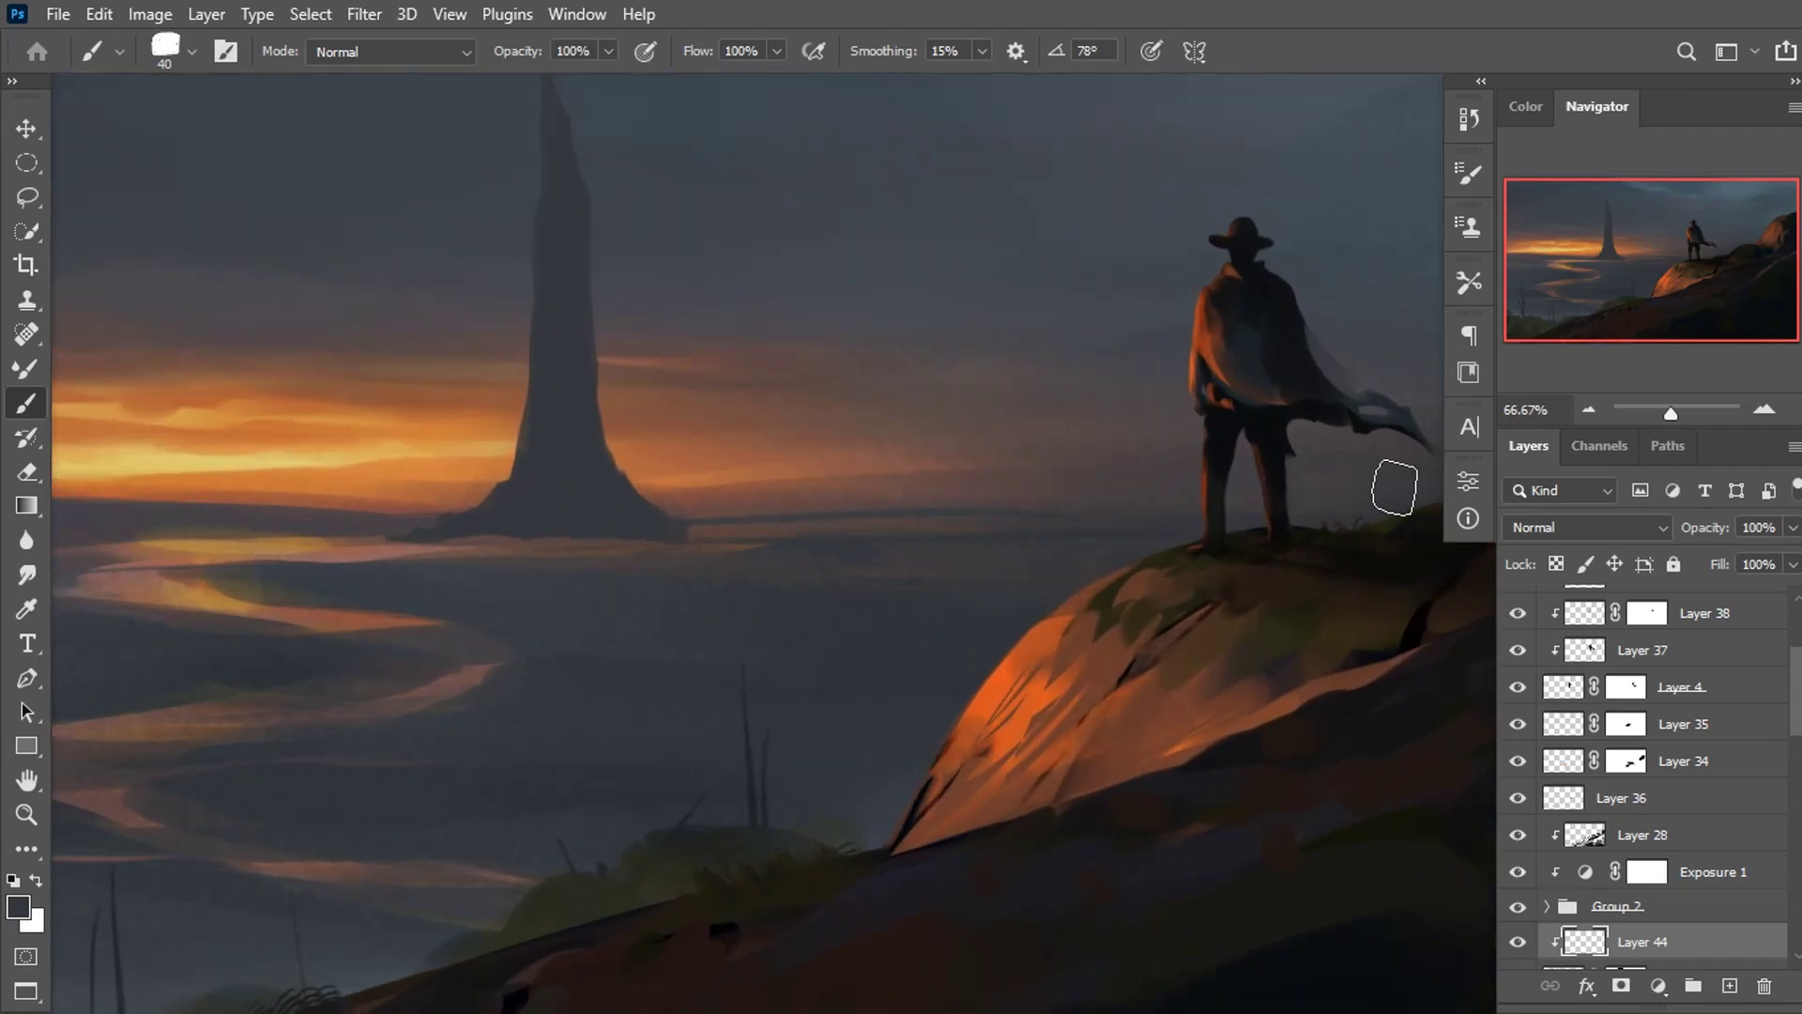
alt+click(692, 403)
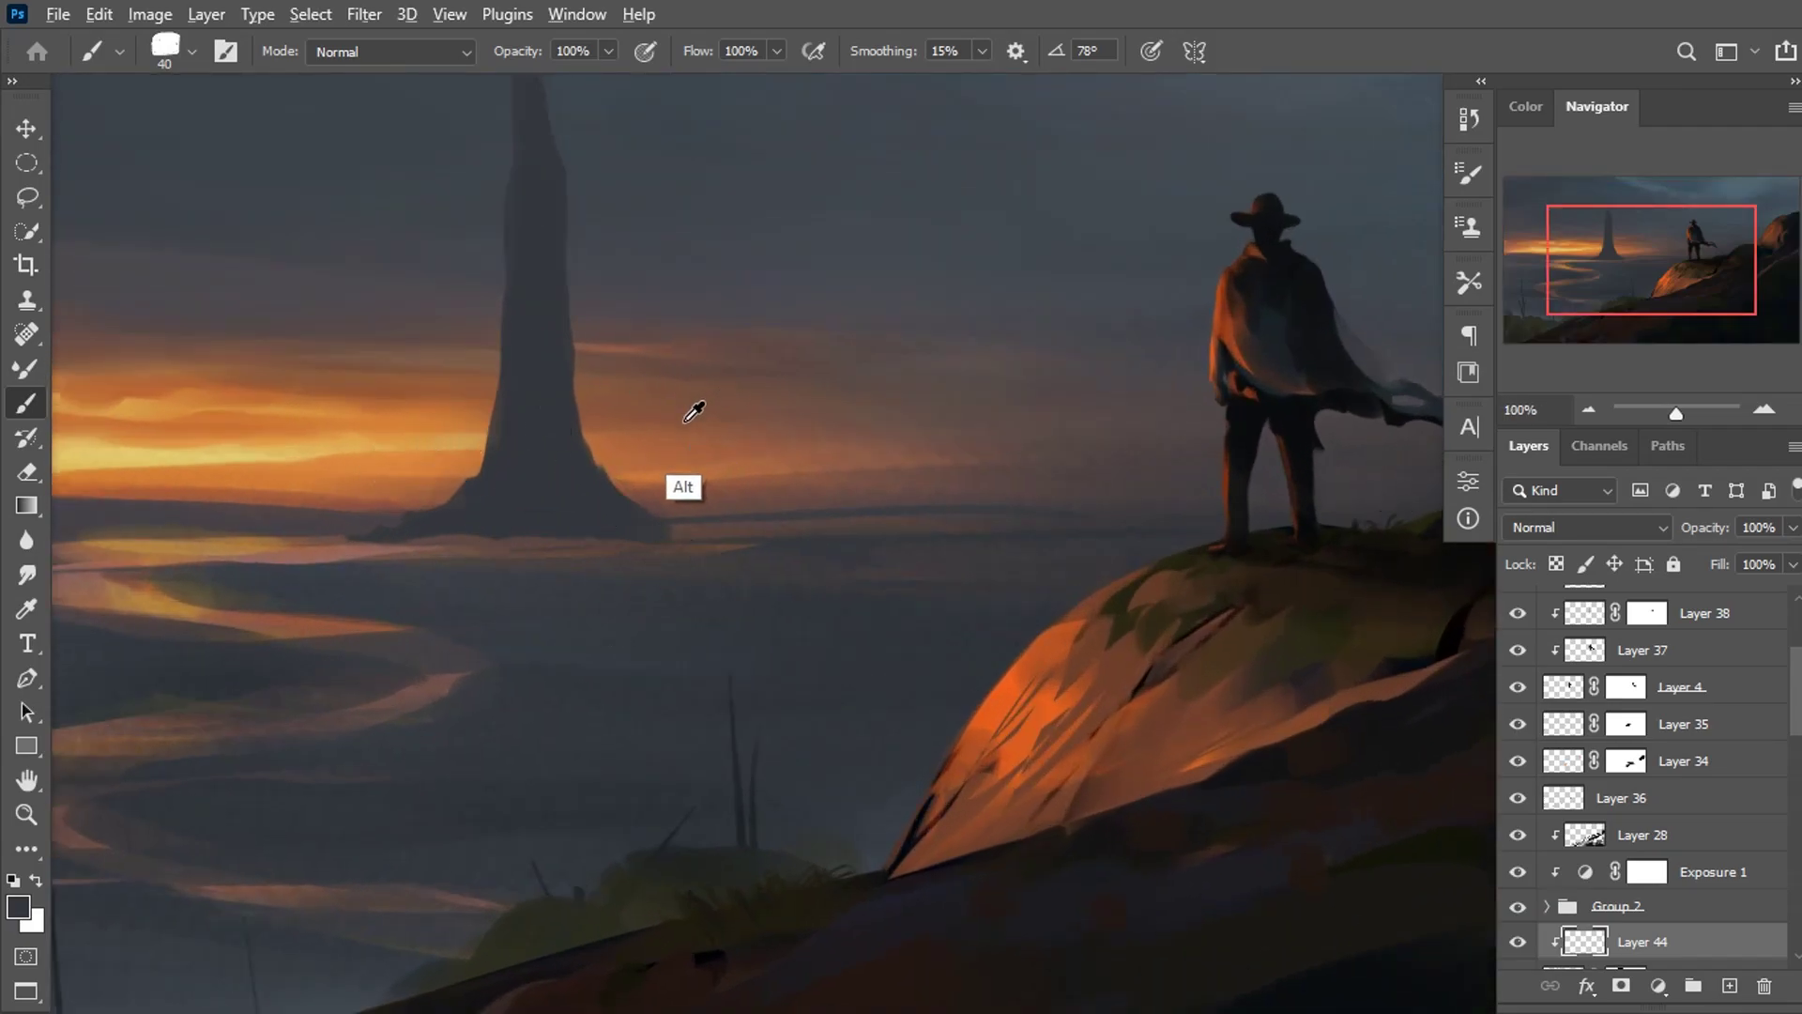
mouse_move(526, 99)
mouse_down()
mouse_move(502, 373)
mouse_move(515, 471)
mouse_move(491, 500)
mouse_up()
Darken the spire's upper left edge and lower body with sampled dark grey and brown.
alt+click(552, 475)
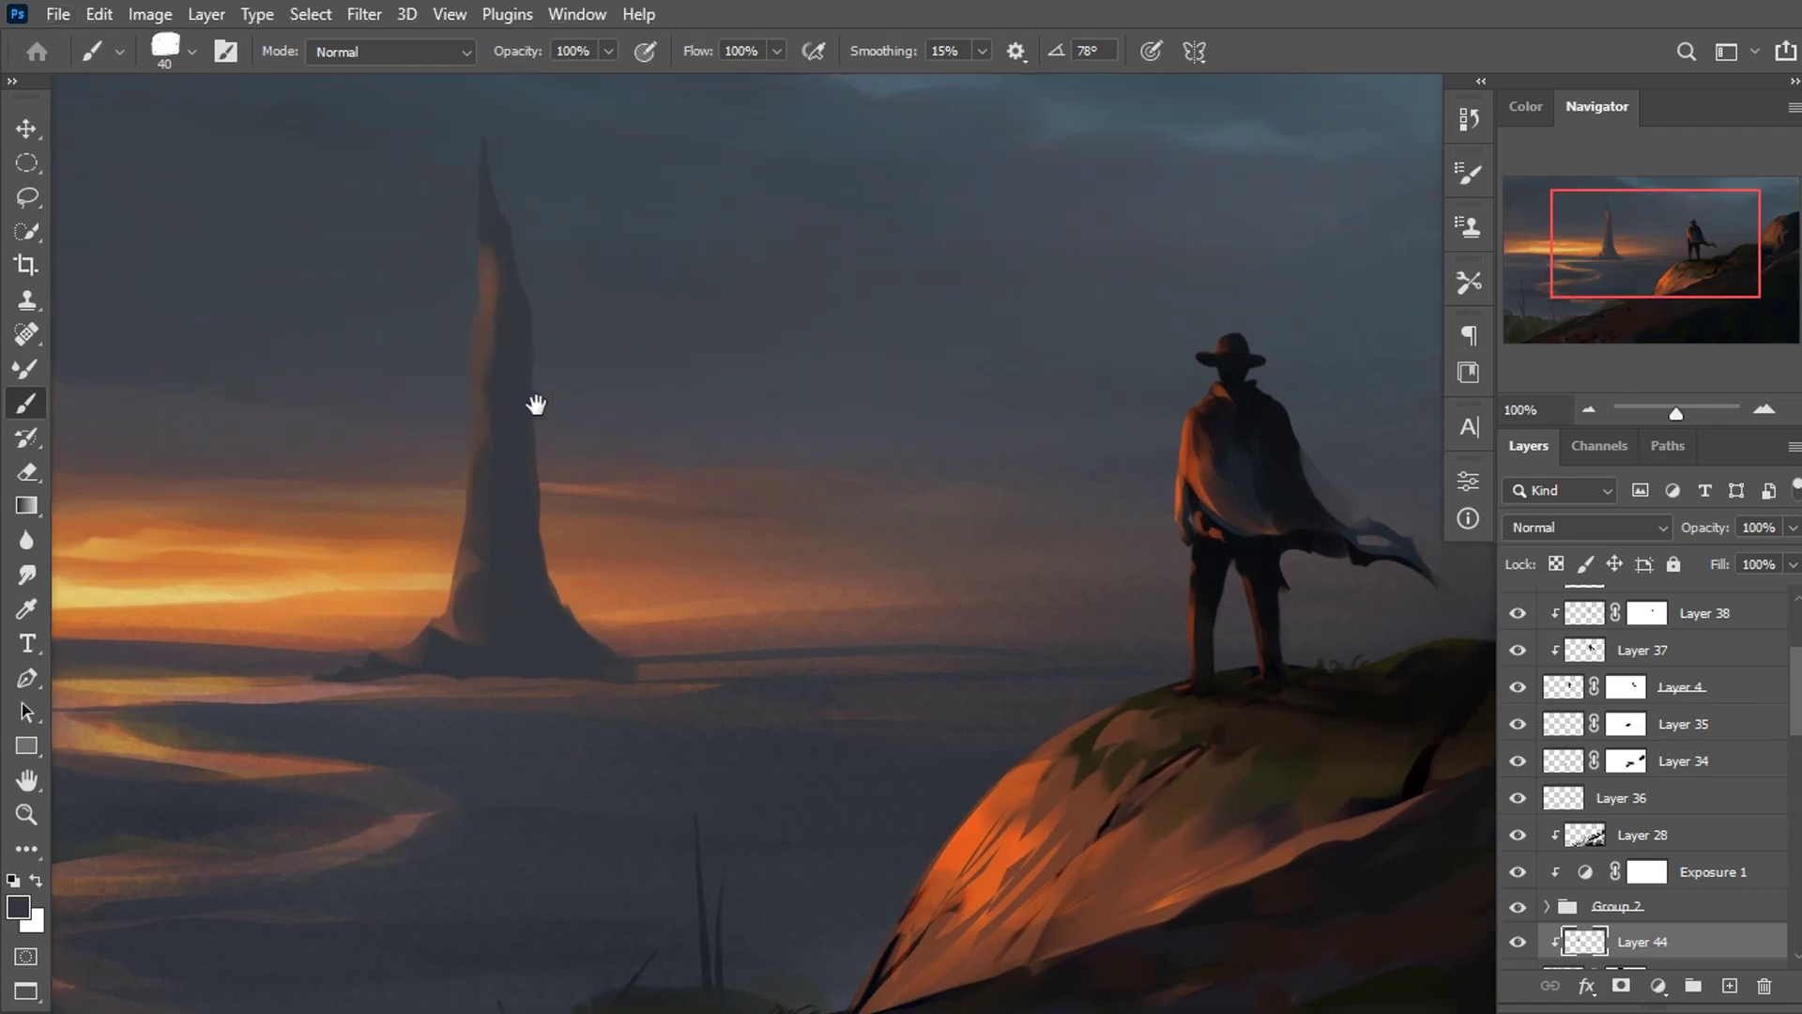
drag(576, 266, 535, 403)
alt+click(482, 262)
alt+click(487, 141)
drag(486, 141, 486, 341)
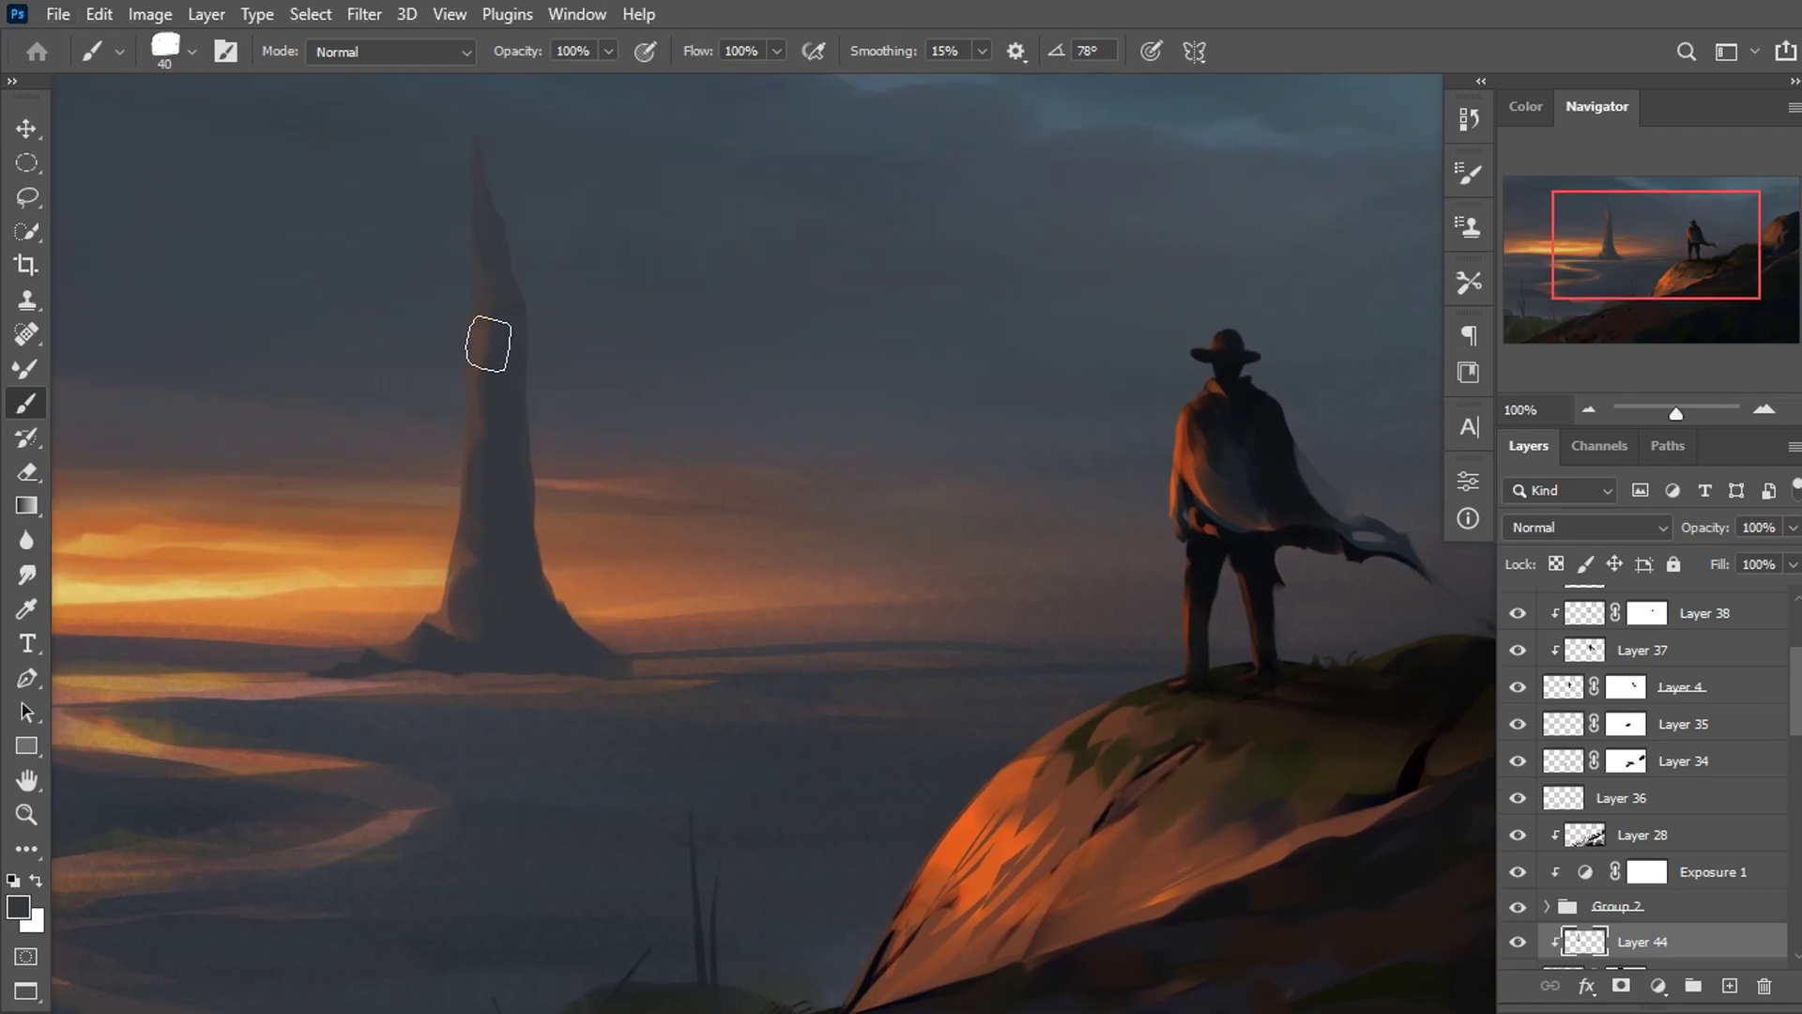
alt+click(454, 644)
mouse_move(455, 644)
mouse_down()
mouse_move(511, 611)
mouse_move(504, 567)
mouse_up()
With a finer brush, dab dark grey, brown and tan tones around the spire's base.
alt+click(551, 631)
alt+click(439, 628)
key(bracketleft)
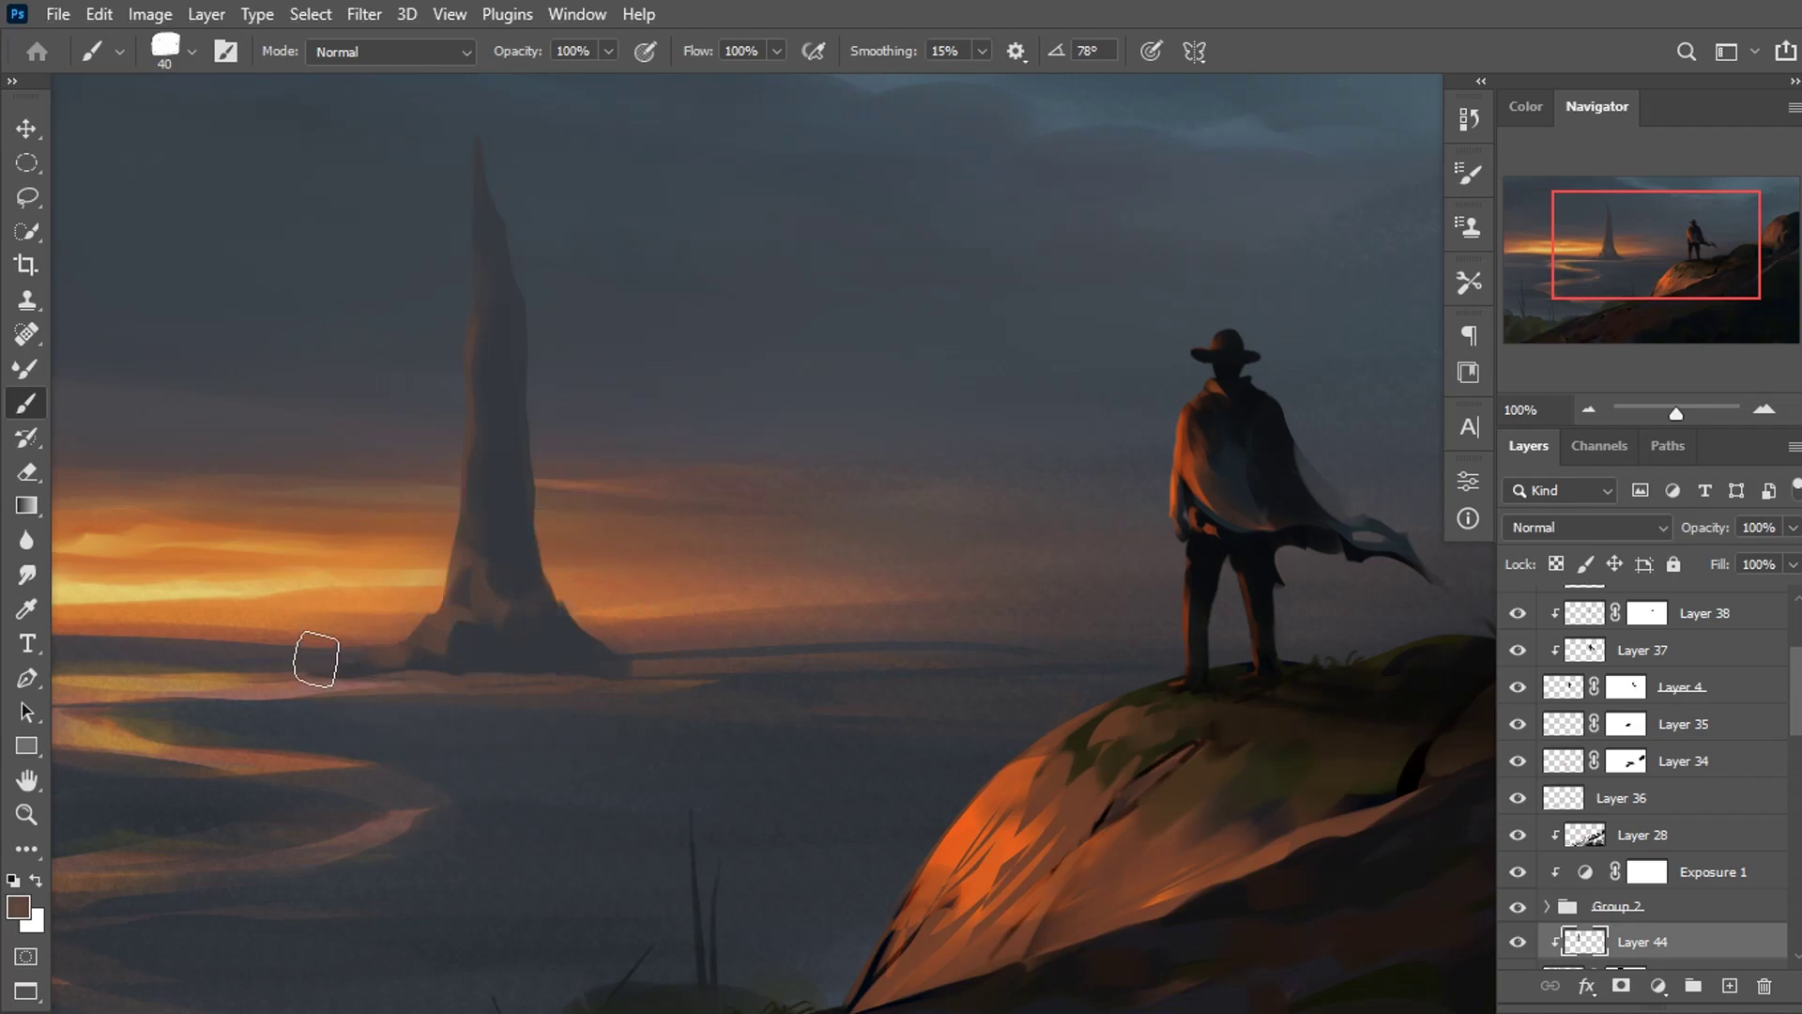
key(bracketleft)
key(bracketleft)
key(bracketleft)
alt+click(573, 665)
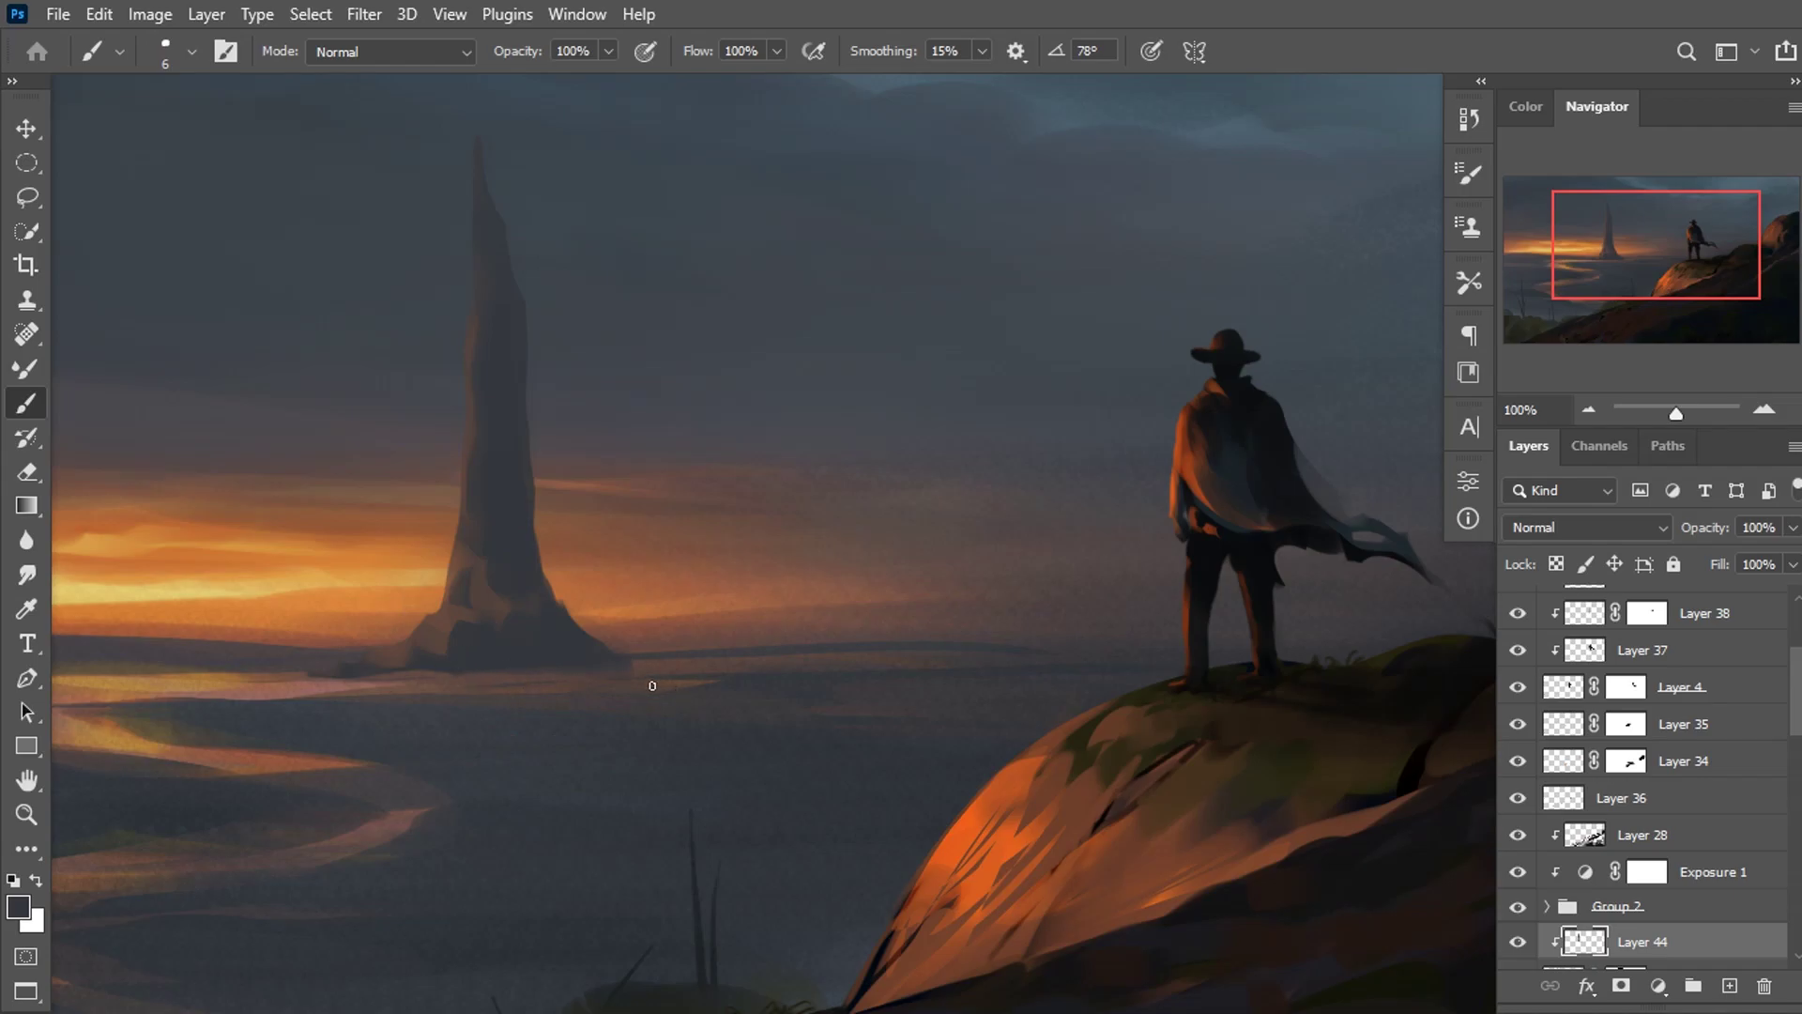
alt+click(655, 651)
alt+click(312, 658)
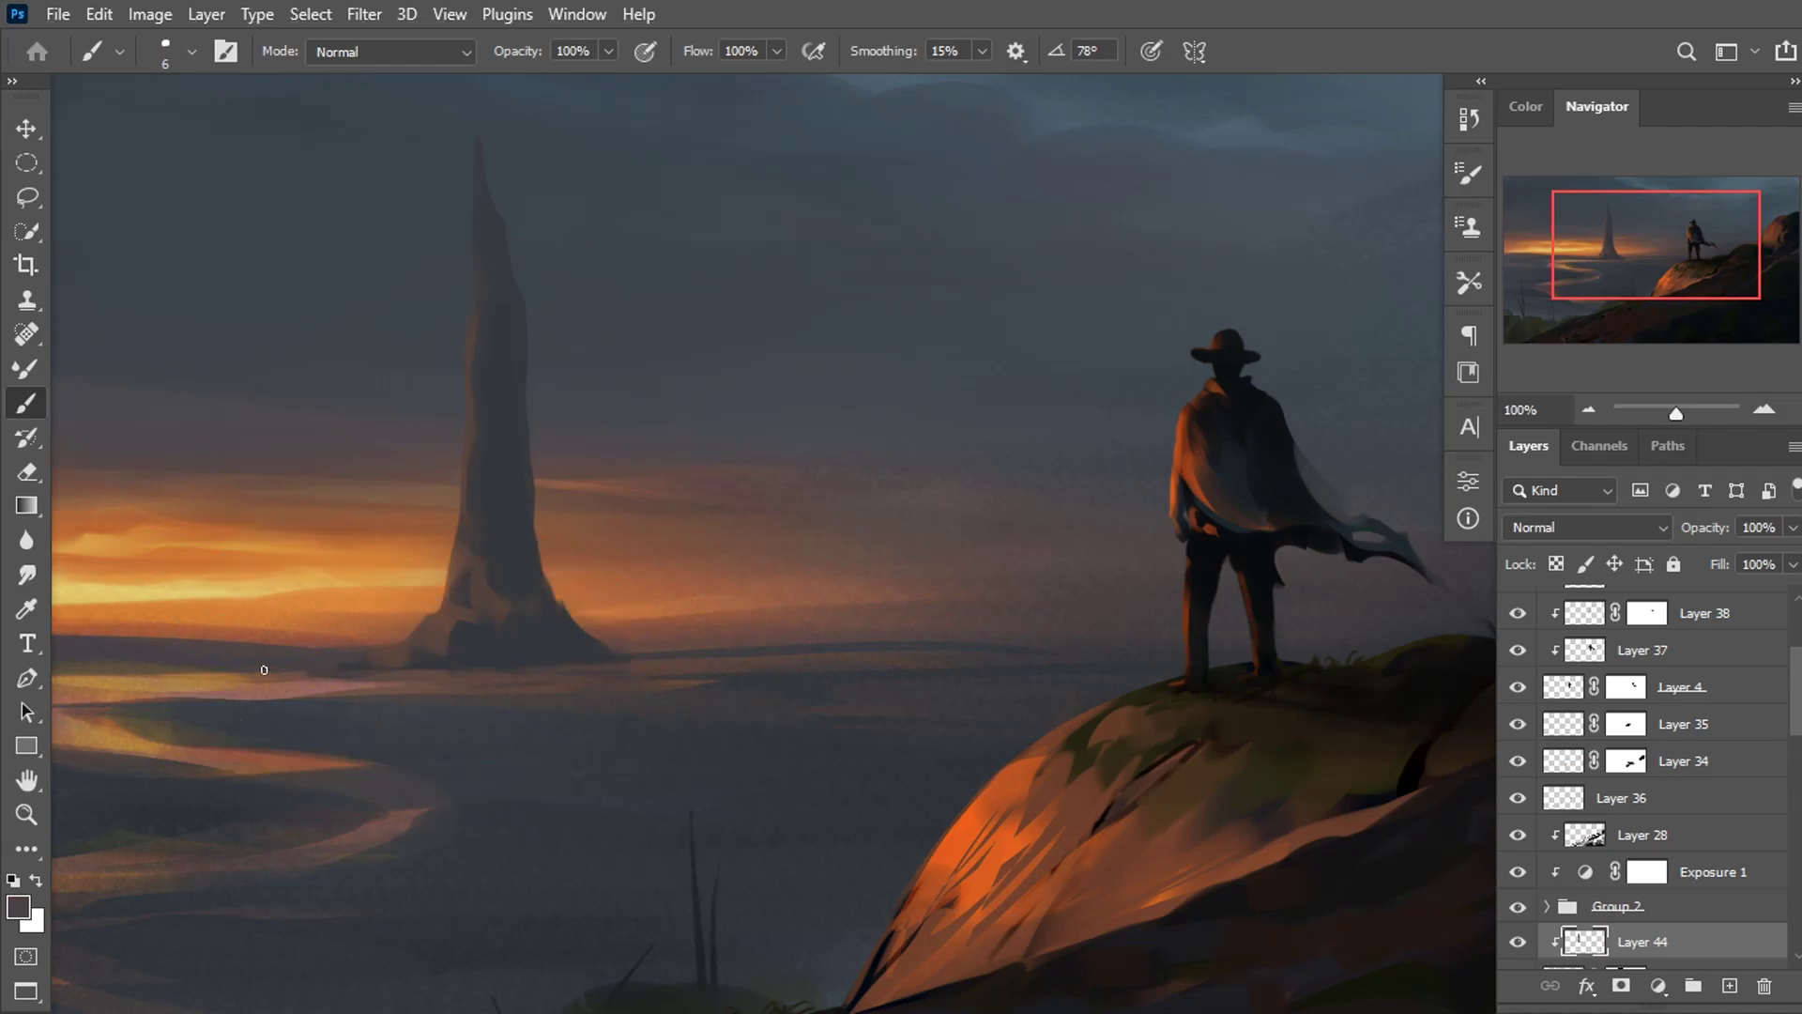
Keep shading the base with sampled browns and greys, then add empty Layer 45.
alt+click(467, 647)
alt+click(413, 647)
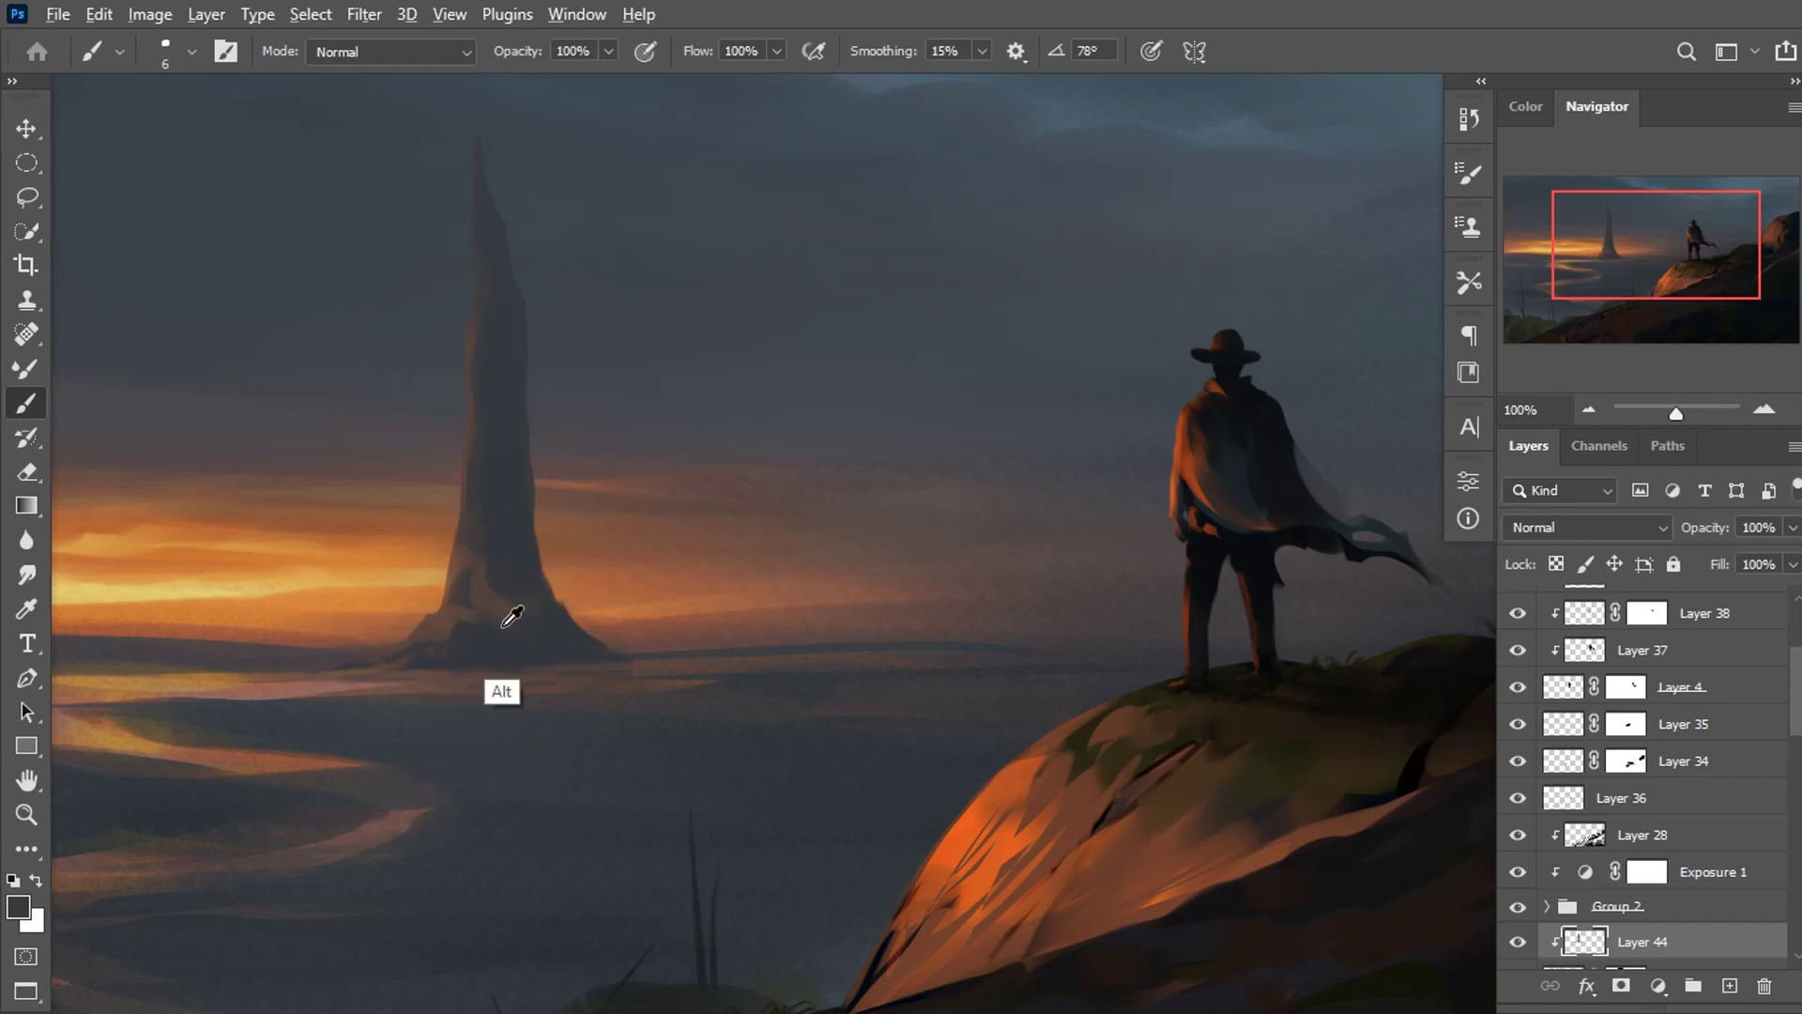
alt+click(442, 619)
alt+click(554, 642)
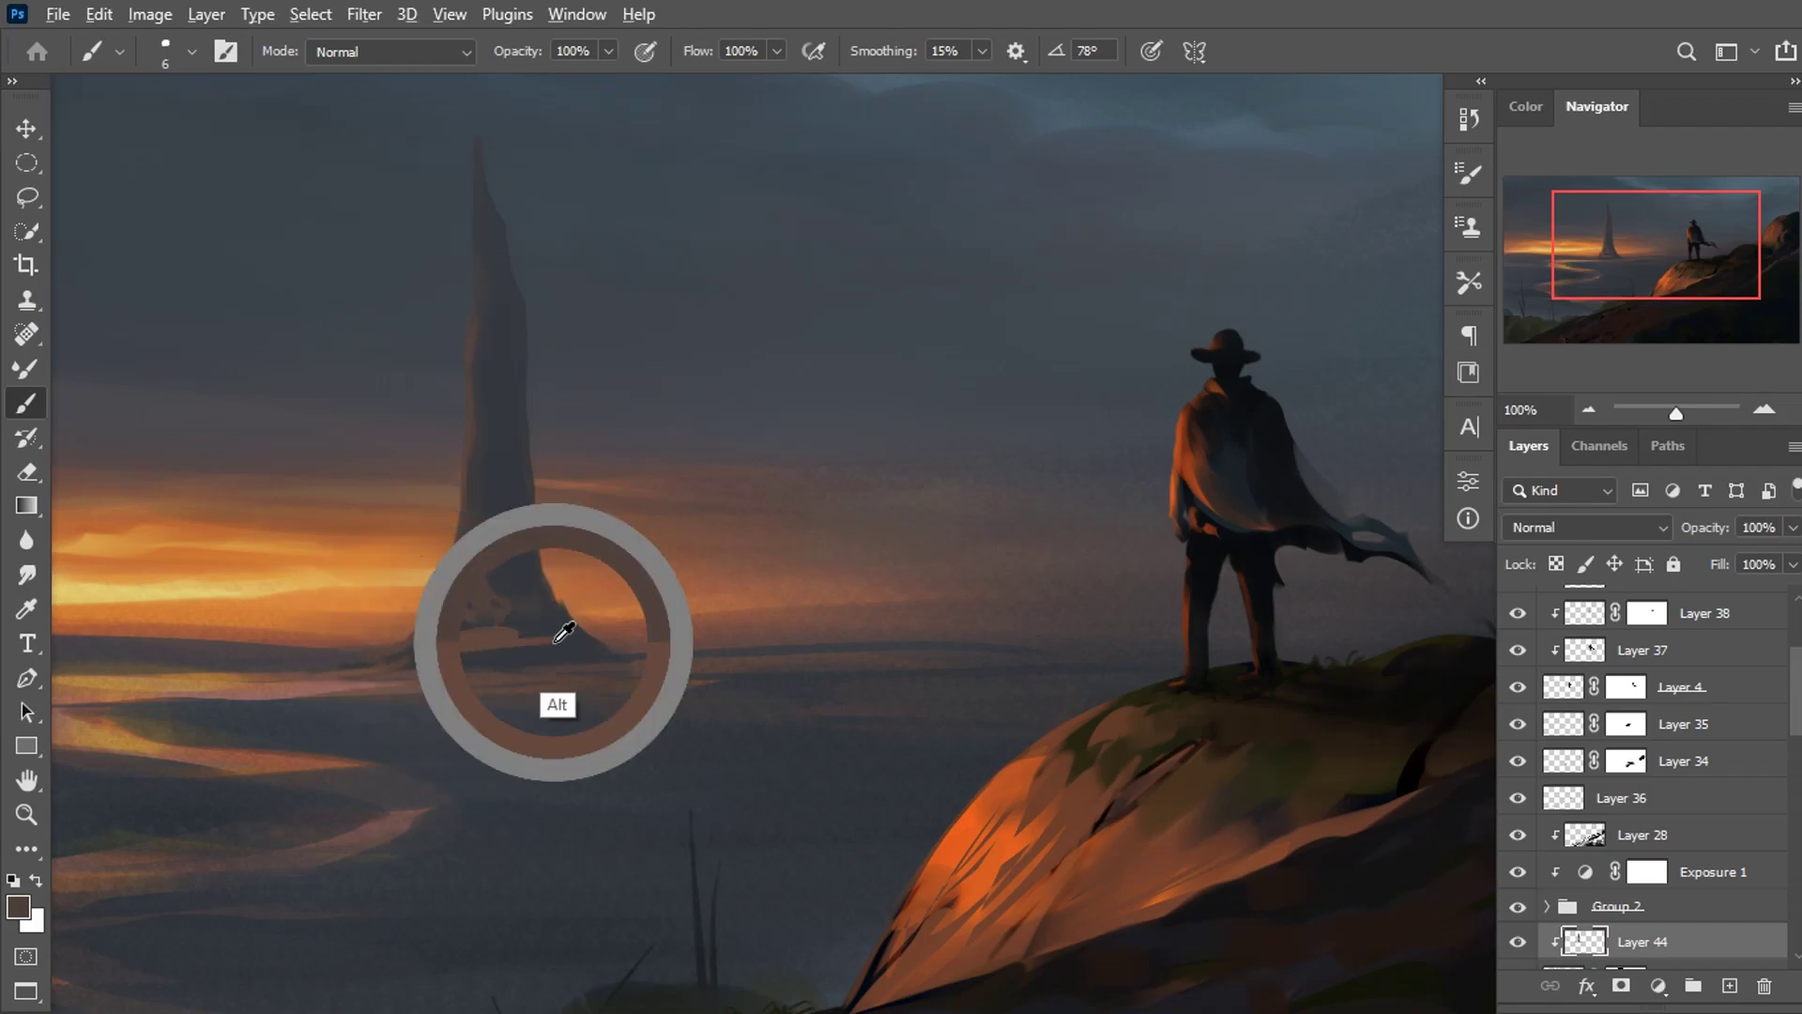
alt+click(704, 688)
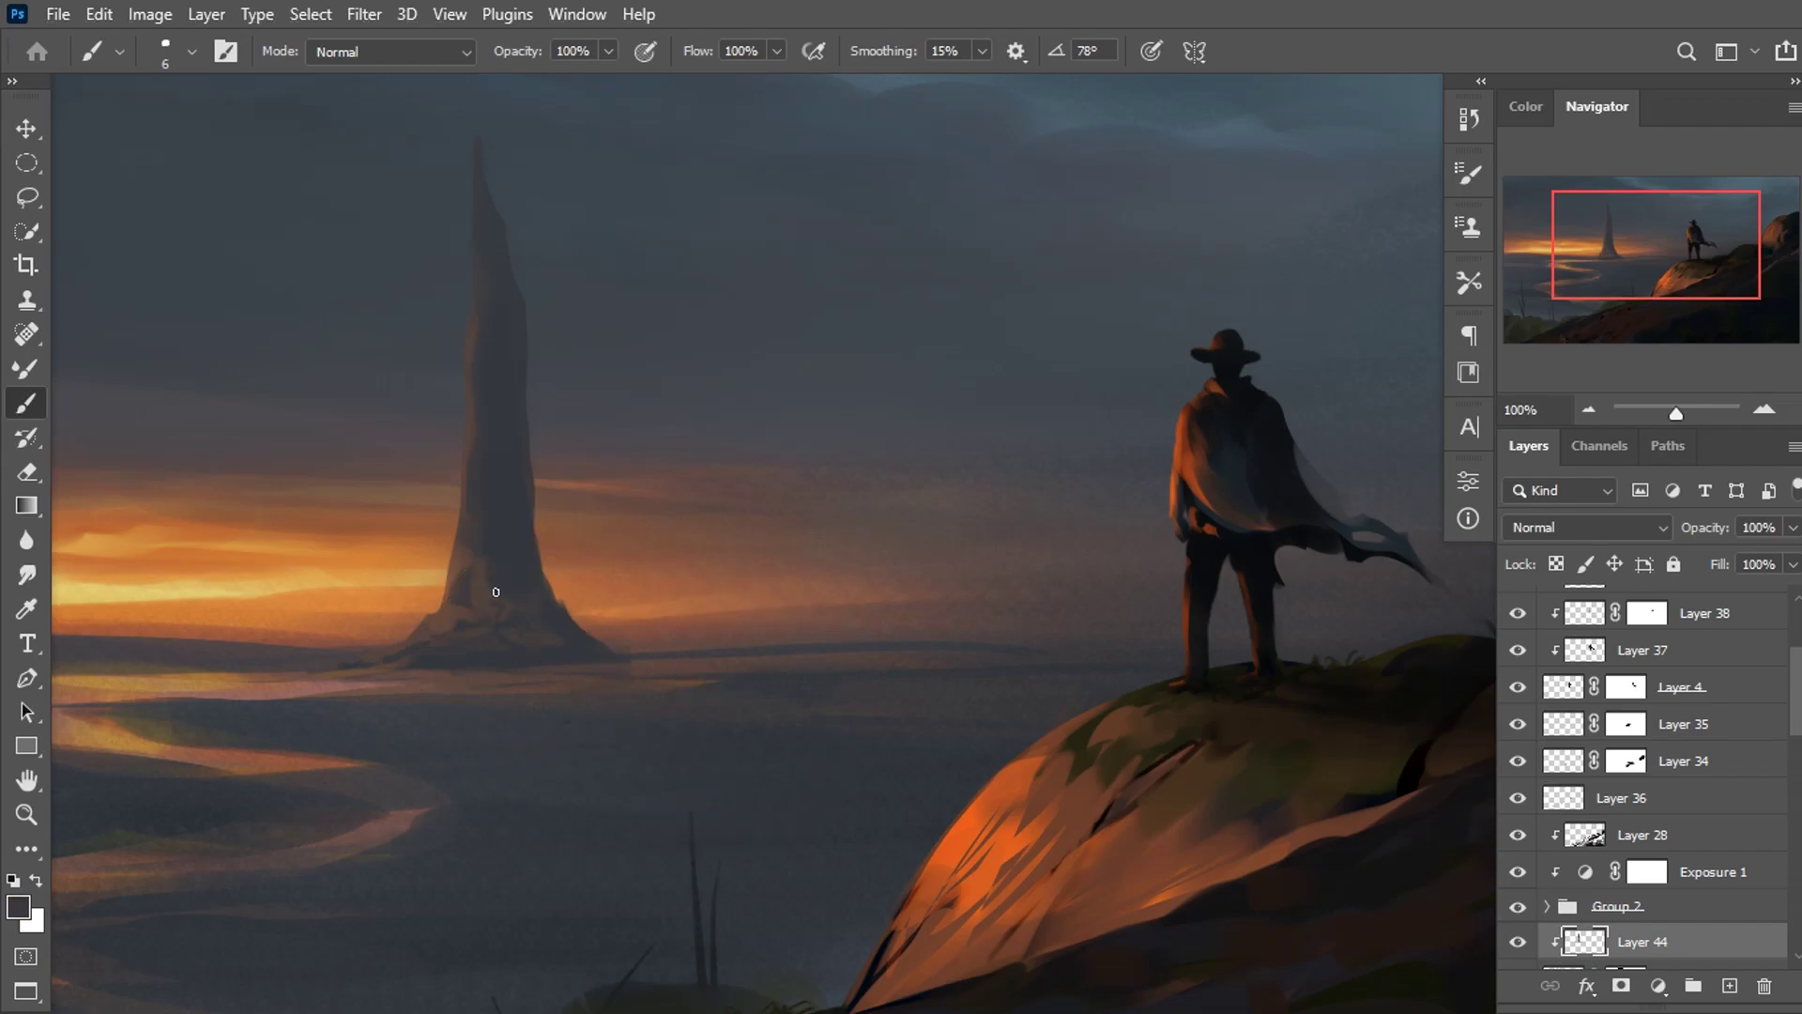
alt+click(469, 554)
key(ctrl+minus)
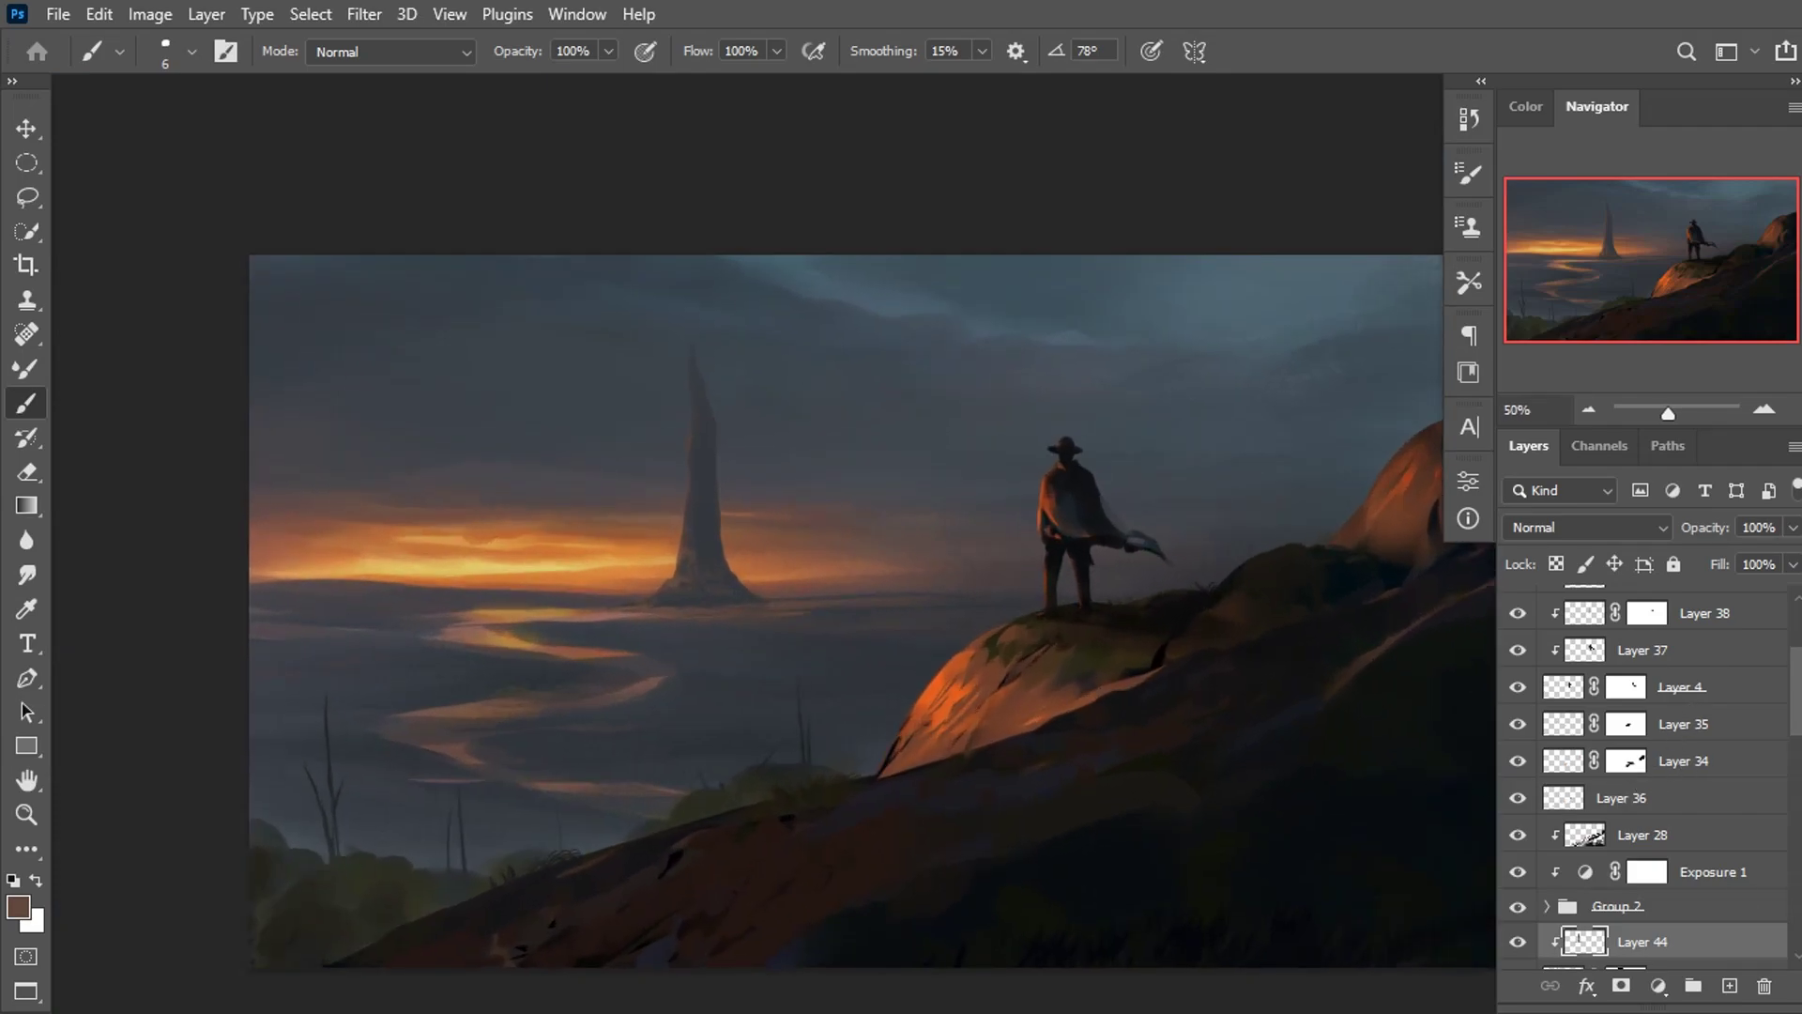
click(1730, 986)
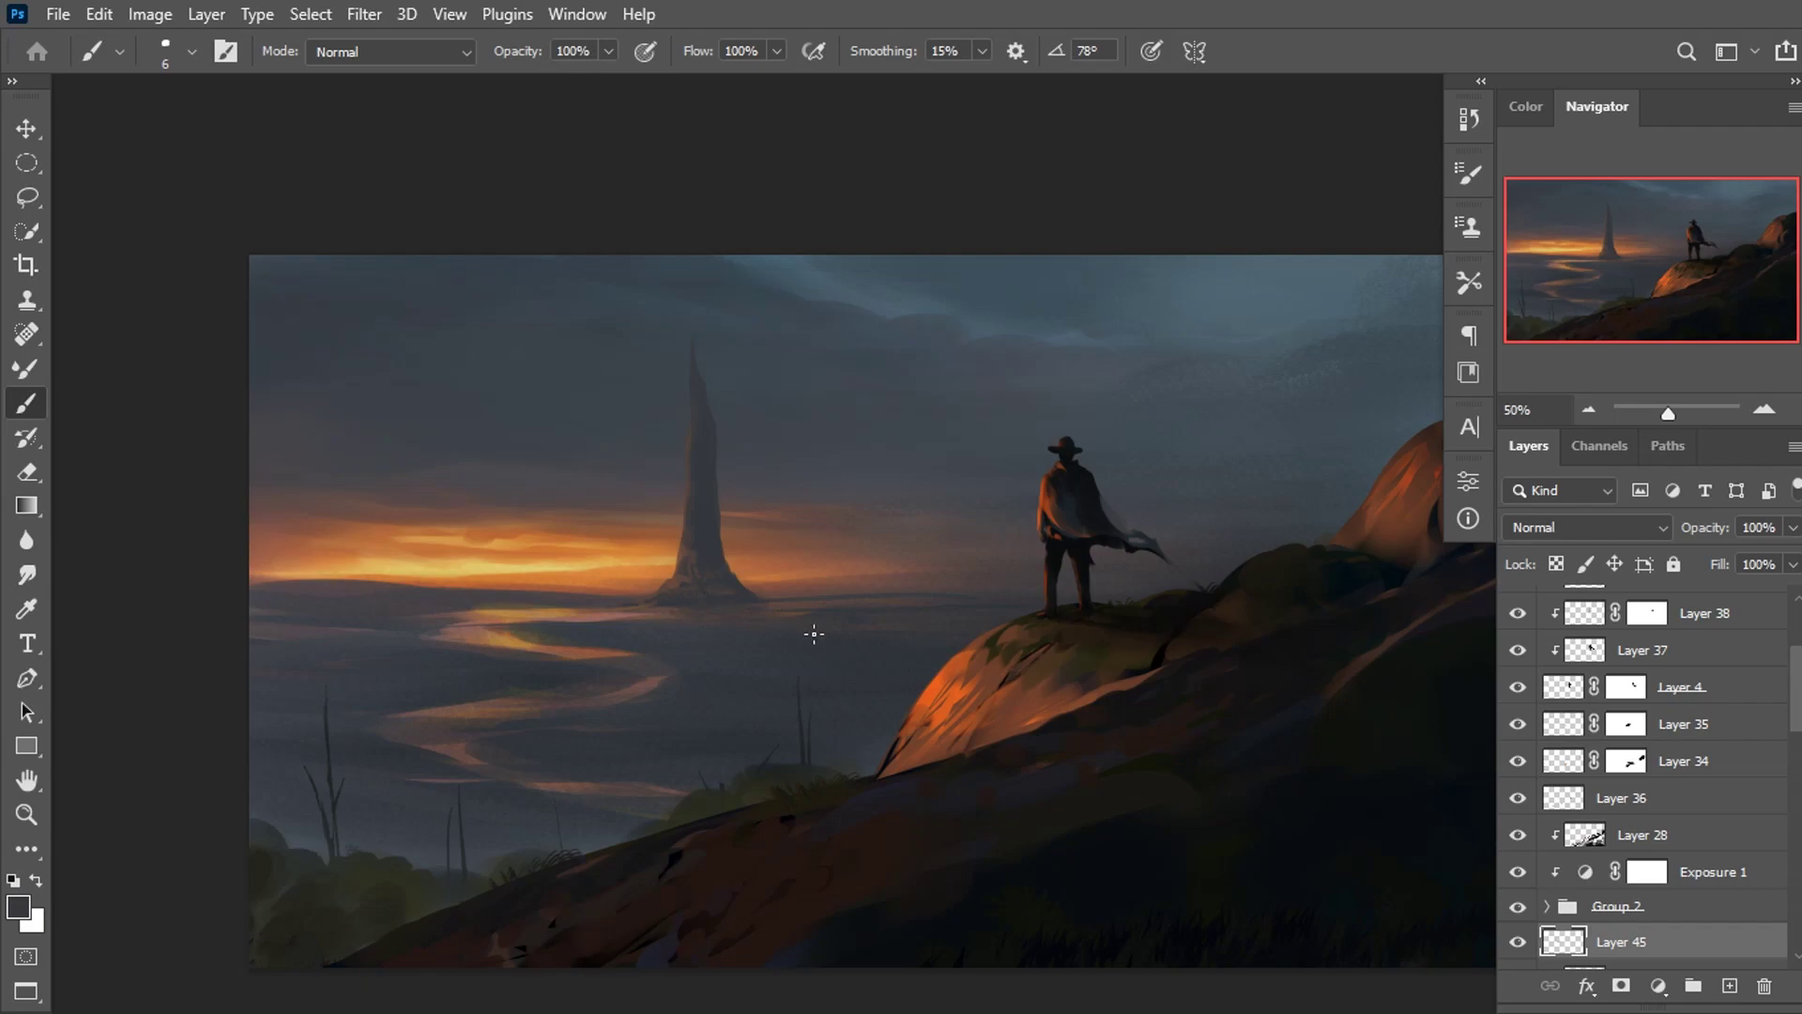
Sample colours from the painting, then clip Layer 46 to the layer beneath.
alt+click(662, 615)
alt+click(760, 612)
alt+click(650, 620)
alt+click(730, 593)
drag(1794, 694, 1795, 736)
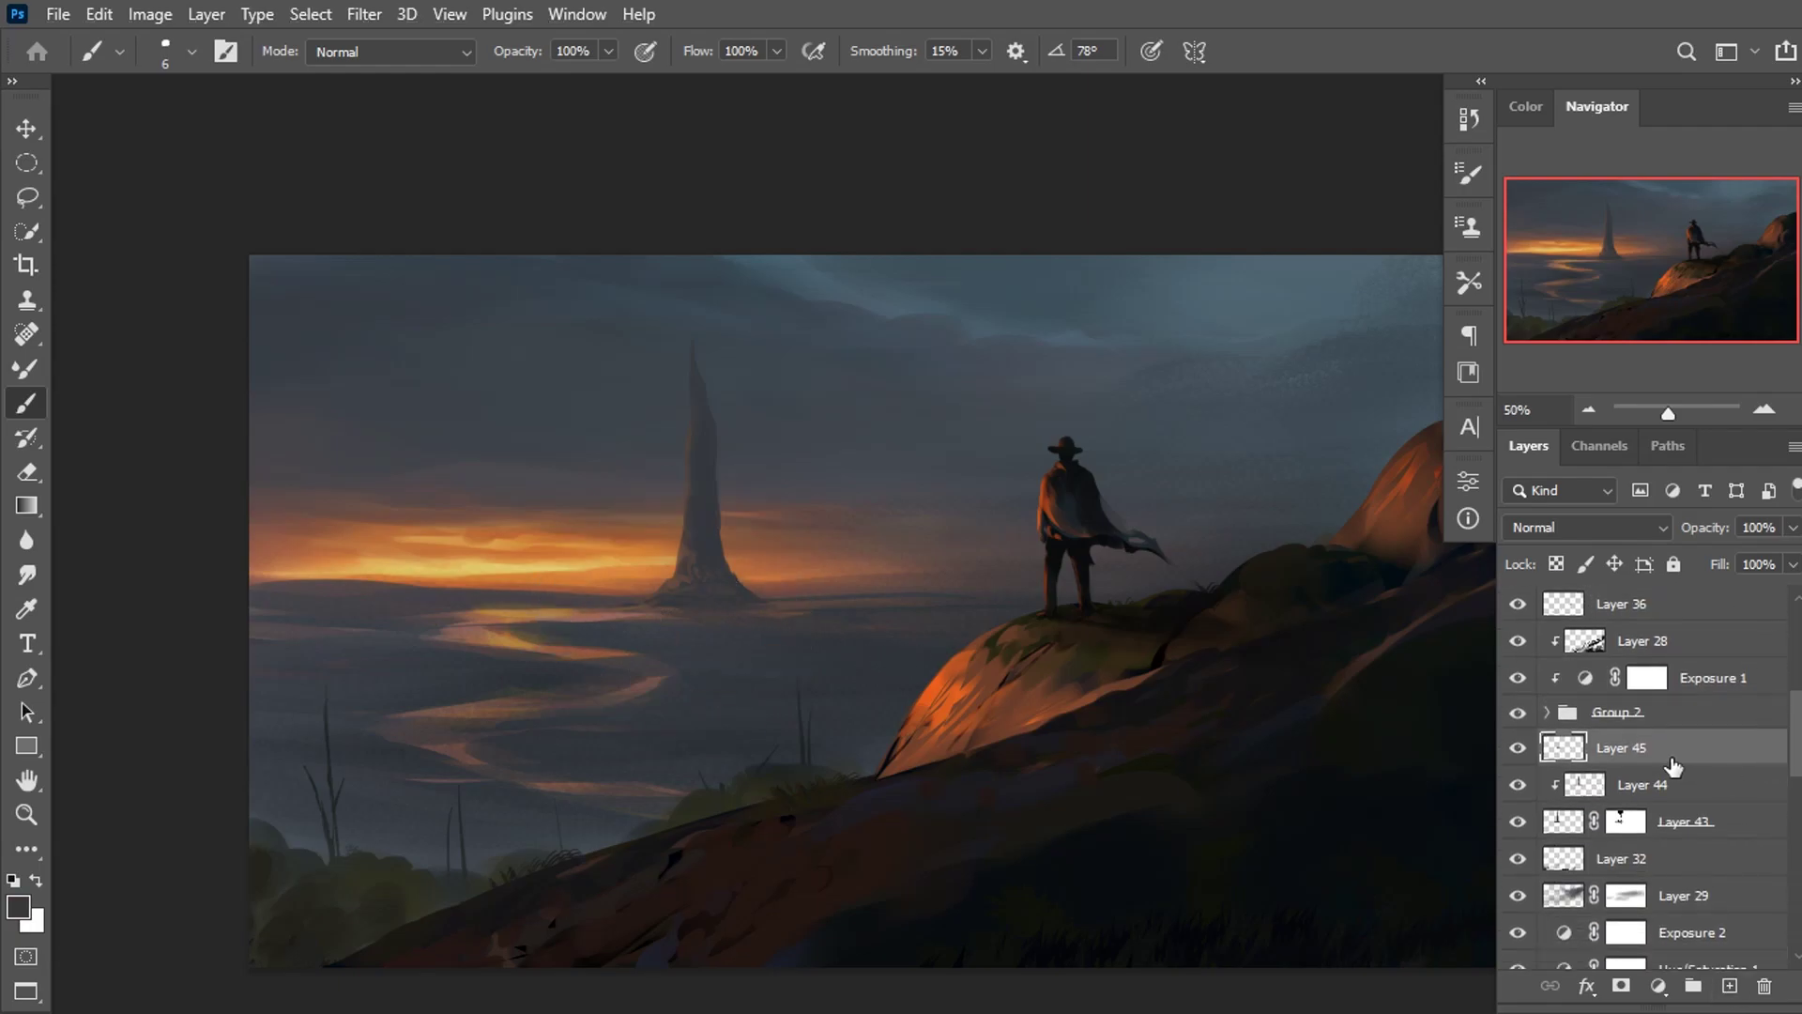
click(1641, 793)
right_click(1641, 793)
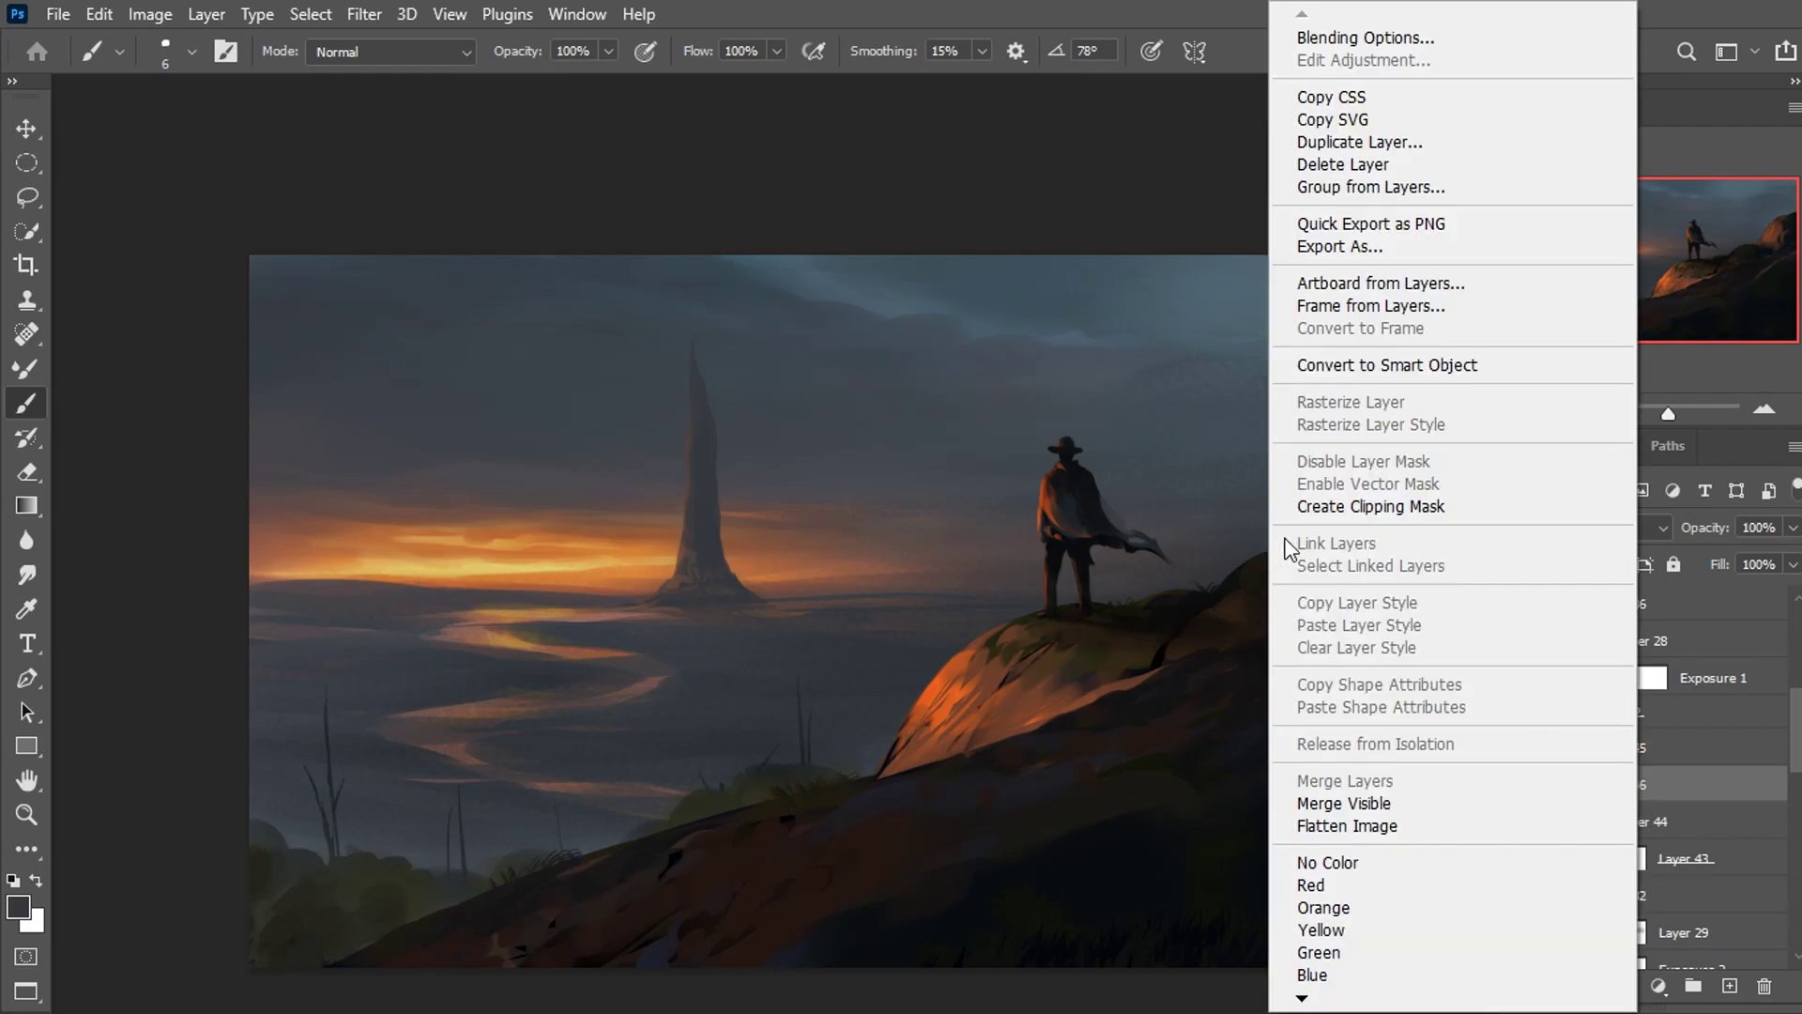
click(1295, 518)
Zoom in on the spire and choose the Paint 2 brush with a thin vertical tip.
key(ctrl+1)
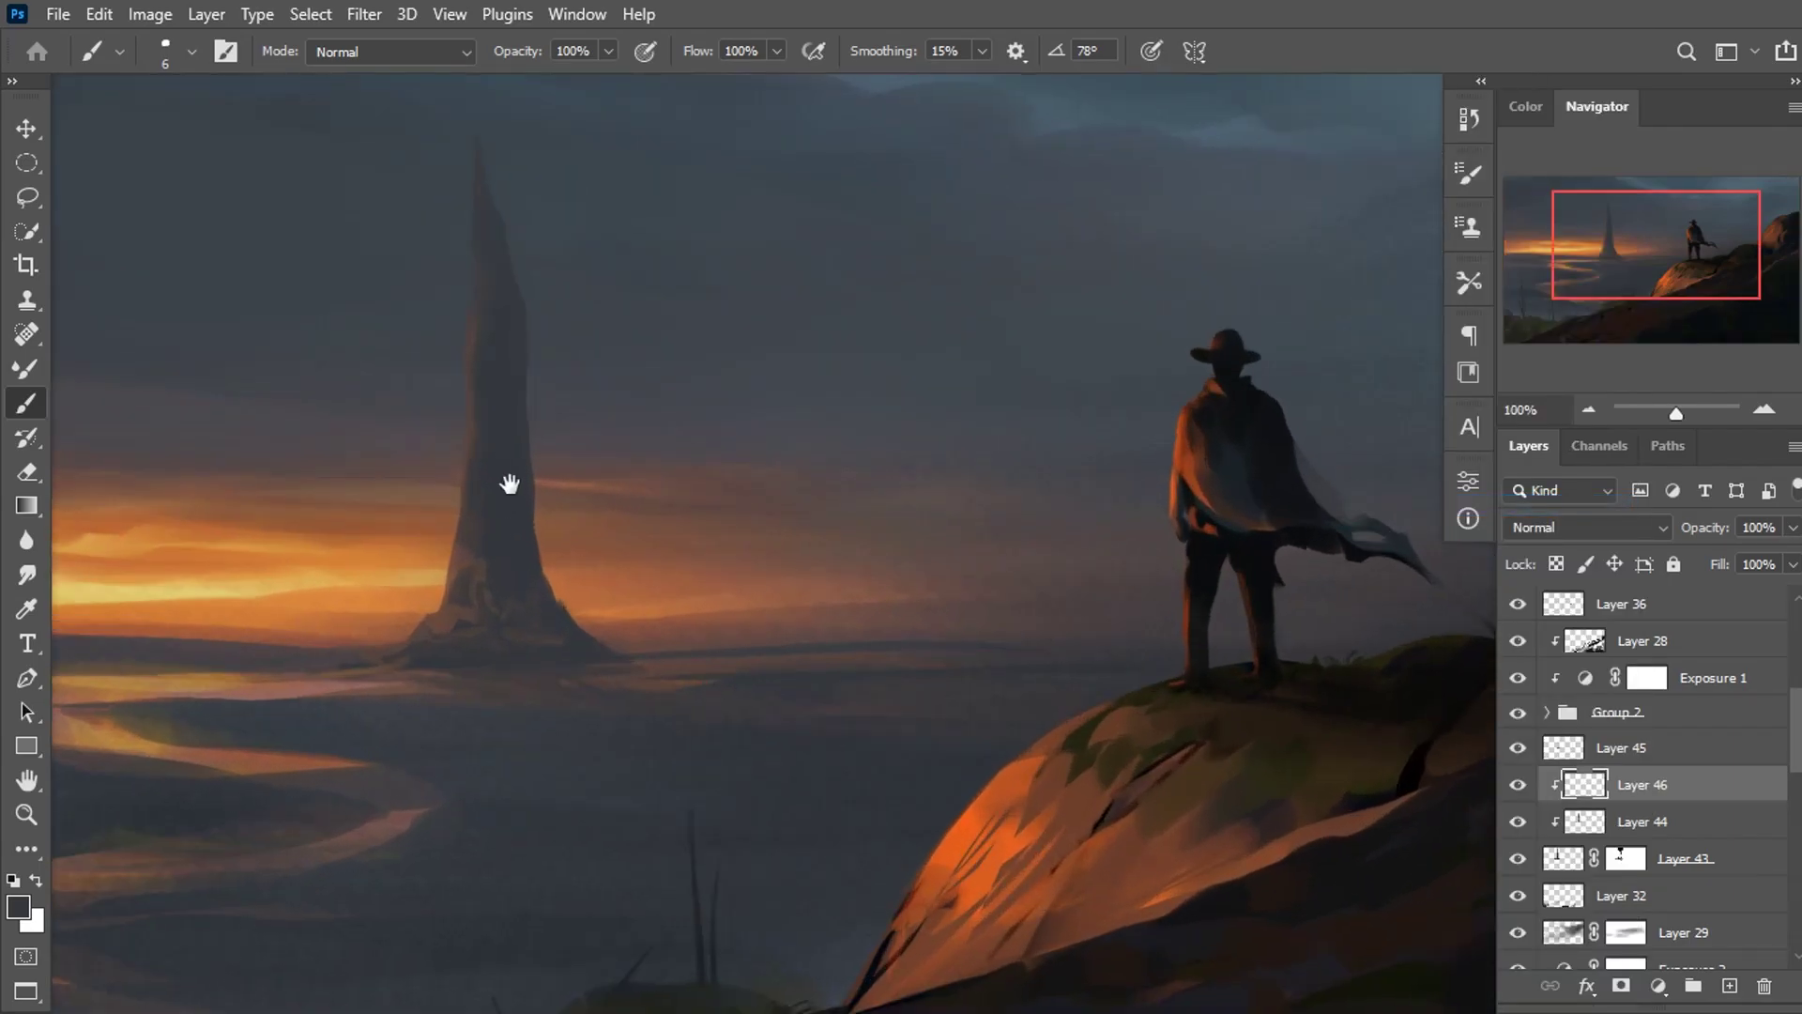
drag(509, 483, 748, 673)
right_click(771, 488)
click(860, 687)
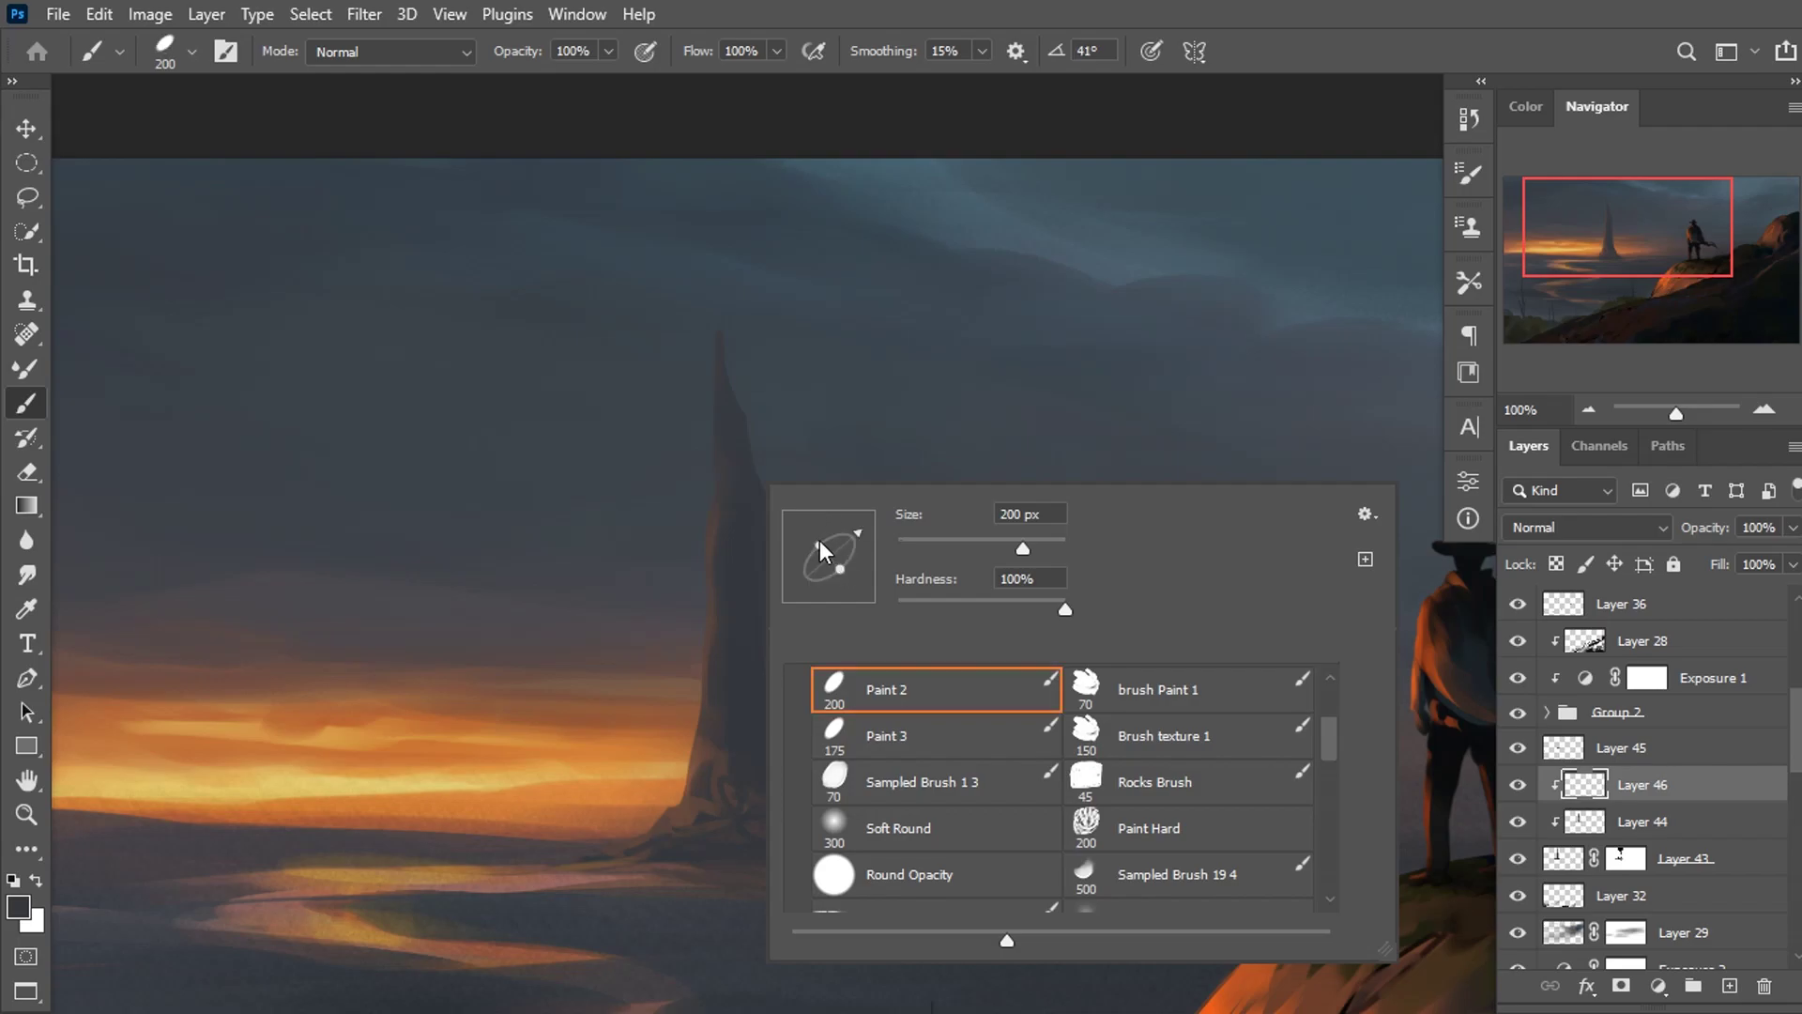
drag(819, 550, 830, 517)
key(bracketleft)
key(bracketleft)
key(bracketleft)
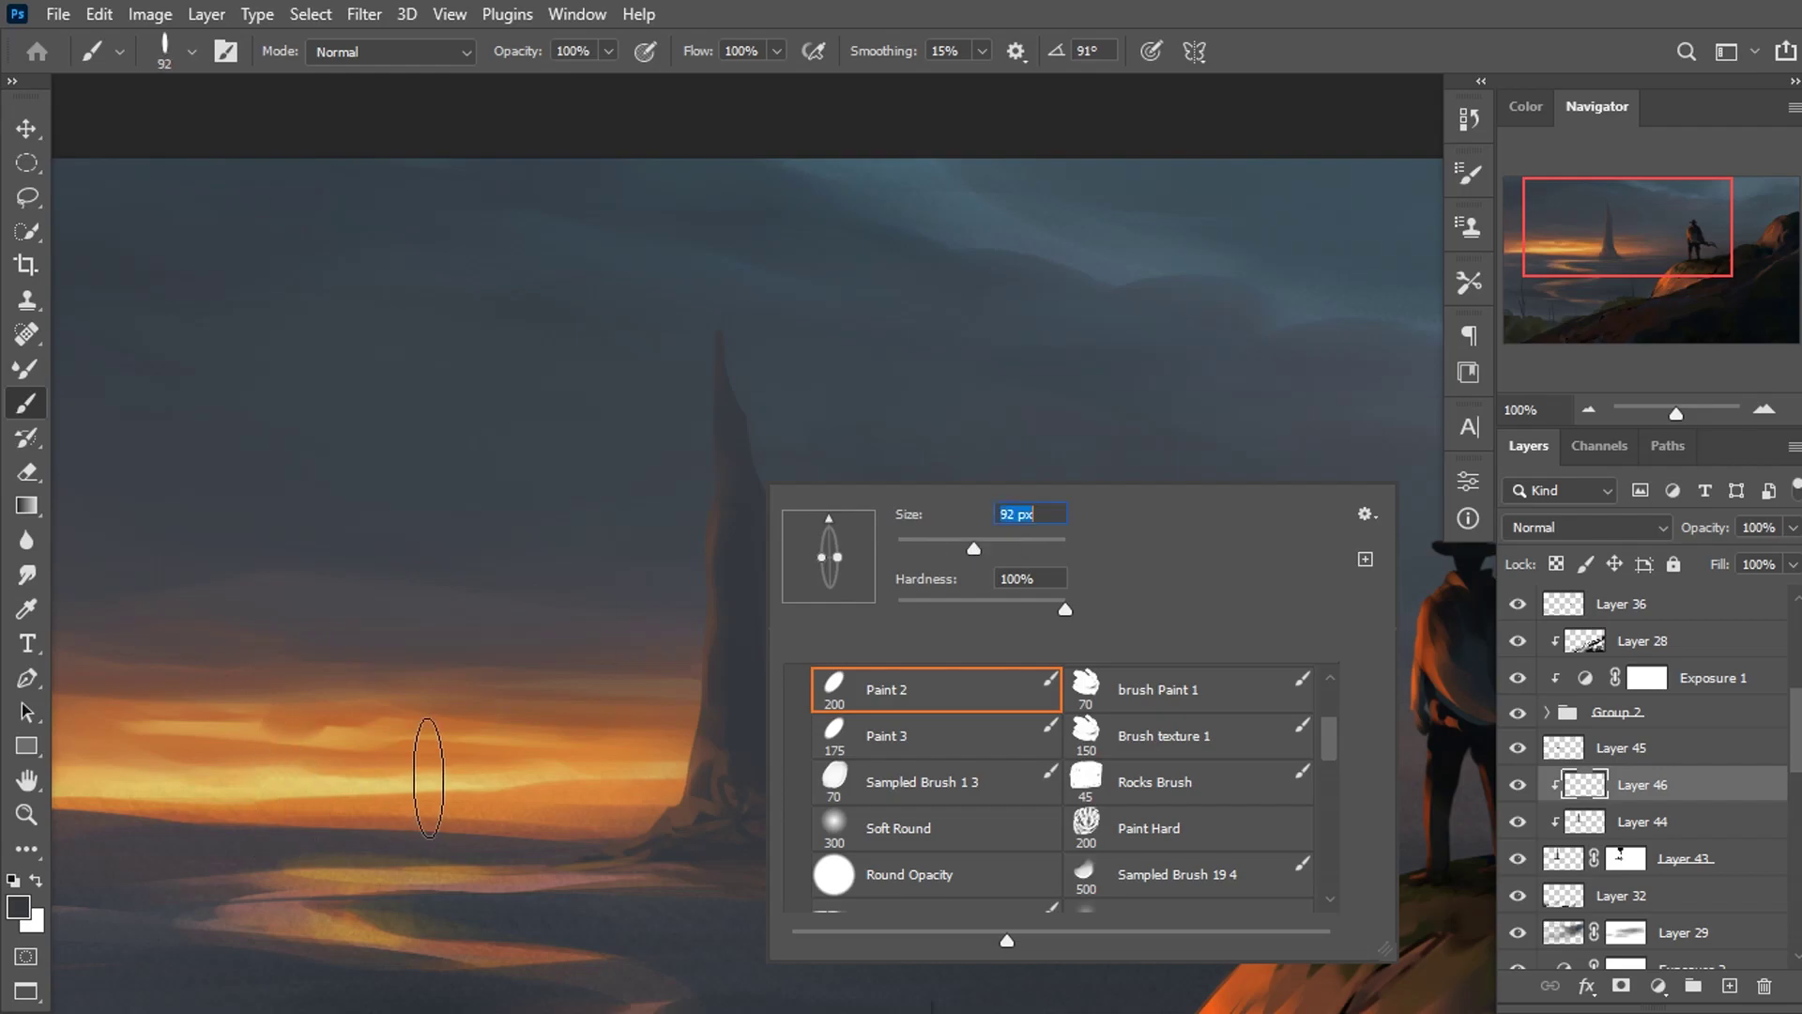
Paint thin orange streaks down the spire's left side and blend the layer as Color Dodge.
alt+click(512, 798)
key(bracketleft)
key(bracketleft)
key(bracketleft)
mouse_move(711, 451)
mouse_down()
mouse_move(710, 713)
mouse_move(739, 519)
mouse_move(738, 723)
mouse_up()
mouse_move(704, 641)
mouse_down()
mouse_move(700, 730)
mouse_move(695, 669)
mouse_up()
key(bracketright)
key(bracketright)
key(bracketright)
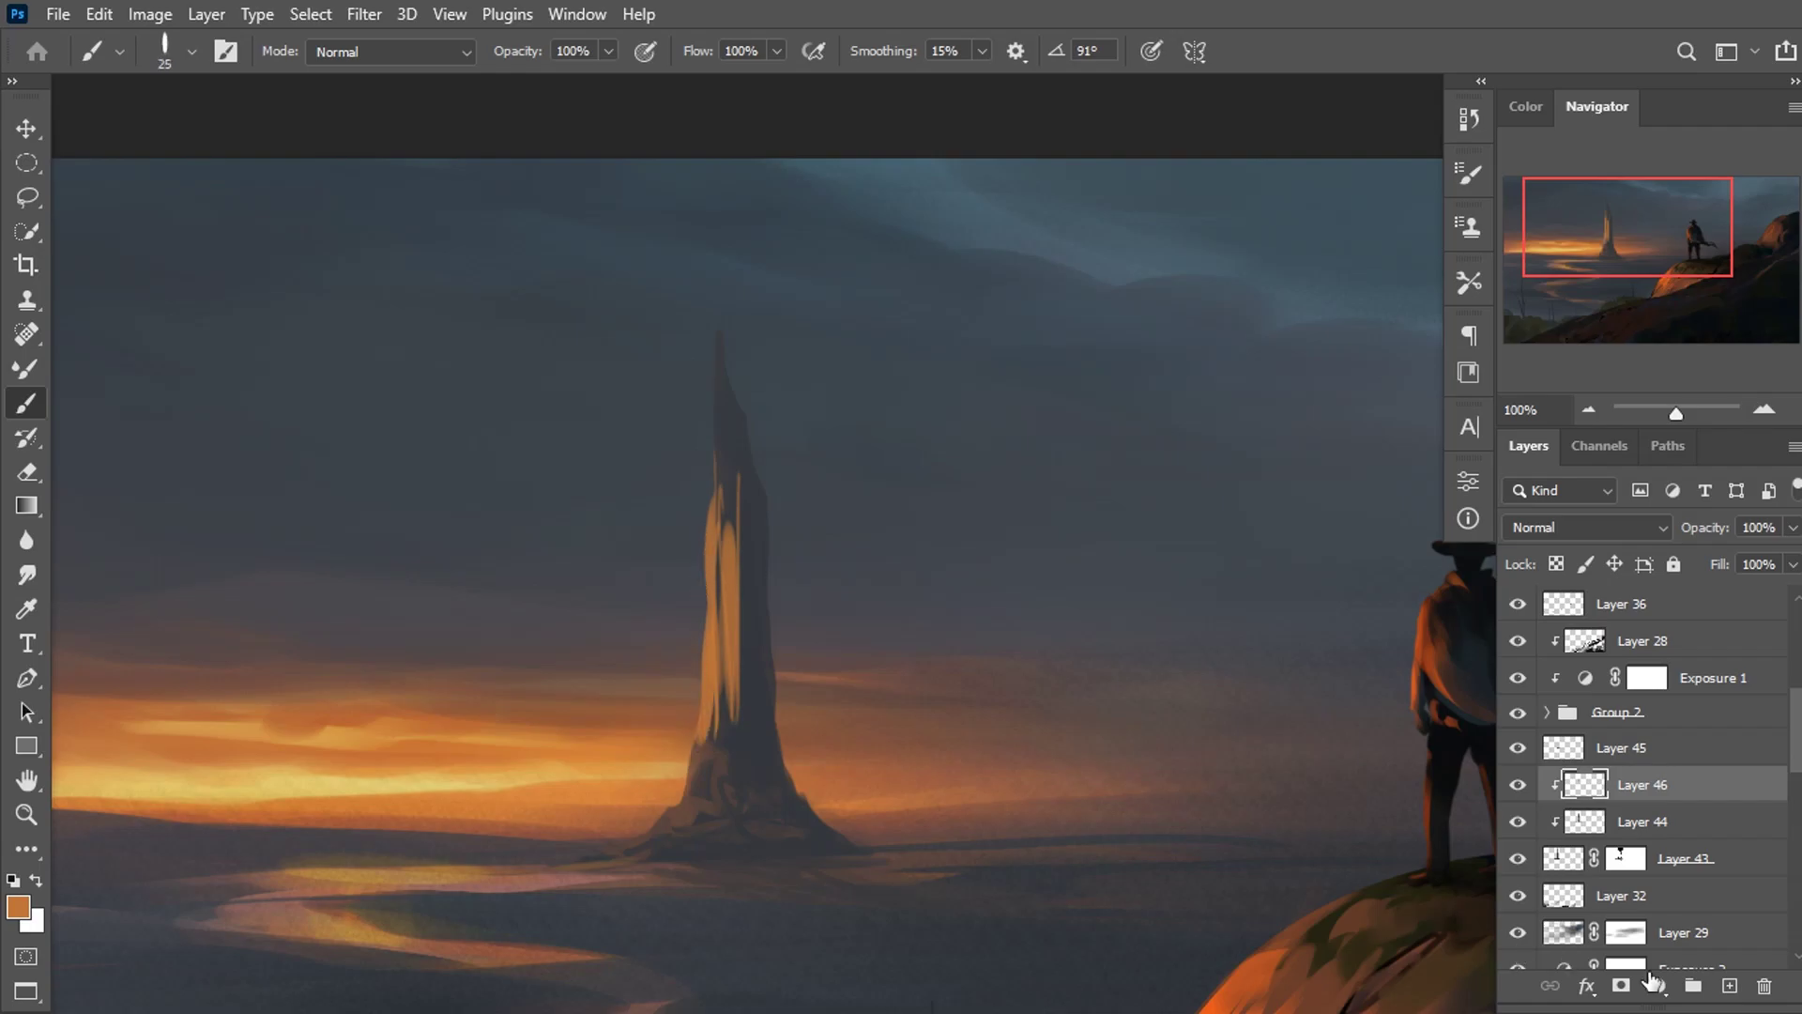
key(d)
click(1555, 527)
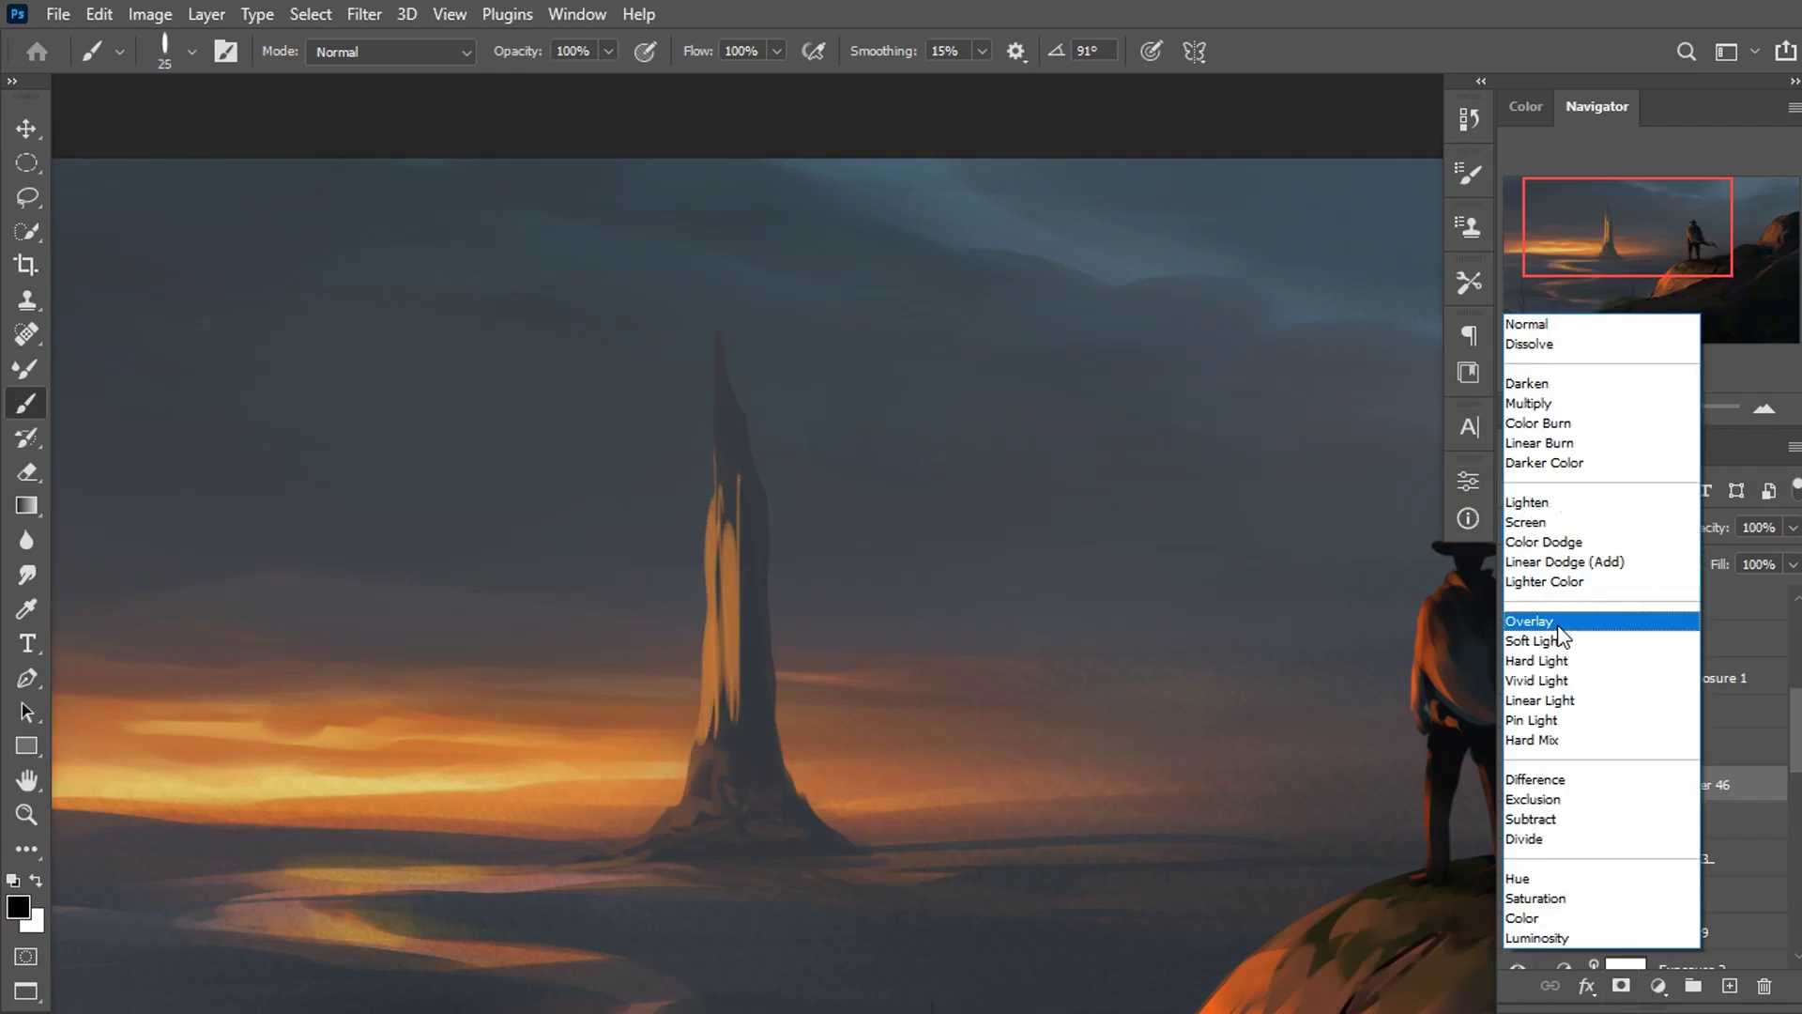
click(1549, 542)
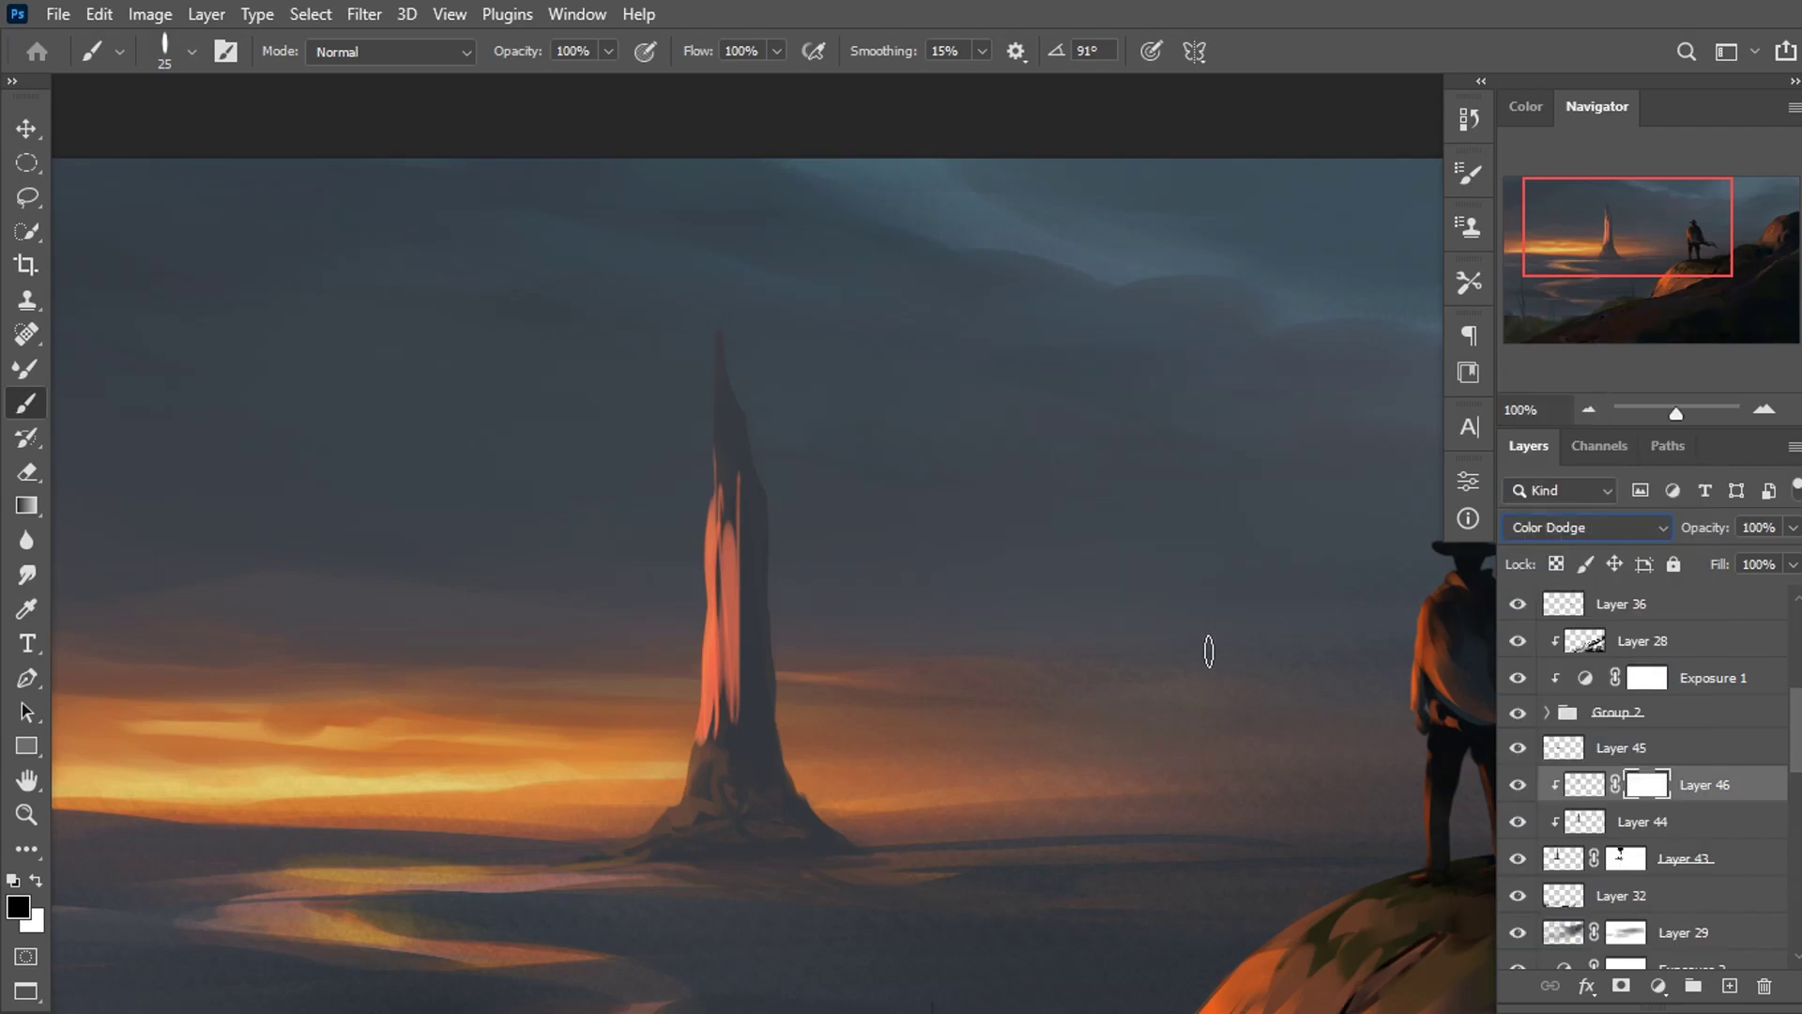
Shift Layer 46's spire highlight hue by +10 with Hue/Saturation.
click(1641, 743)
click(1575, 796)
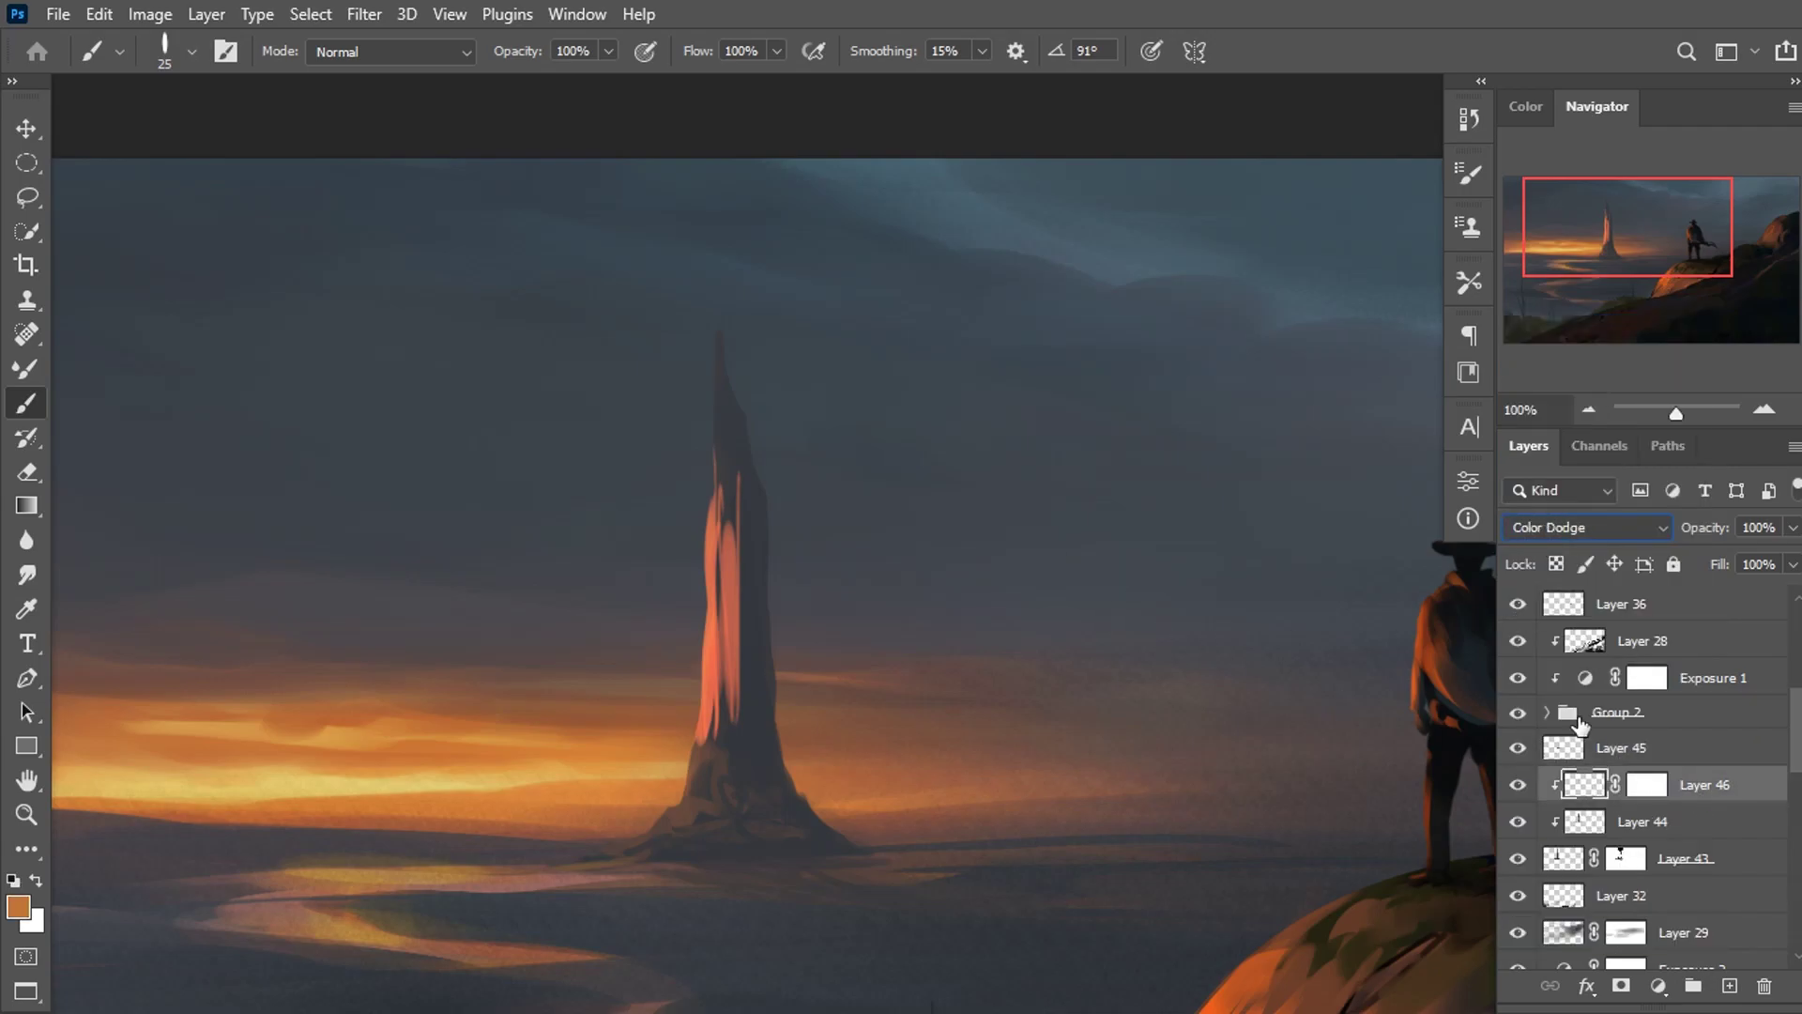
key(ctrl+u)
mouse_move(1375, 555)
mouse_down()
mouse_move(1351, 554)
mouse_move(1408, 554)
mouse_move(1390, 555)
mouse_up()
click(1676, 421)
key(b)
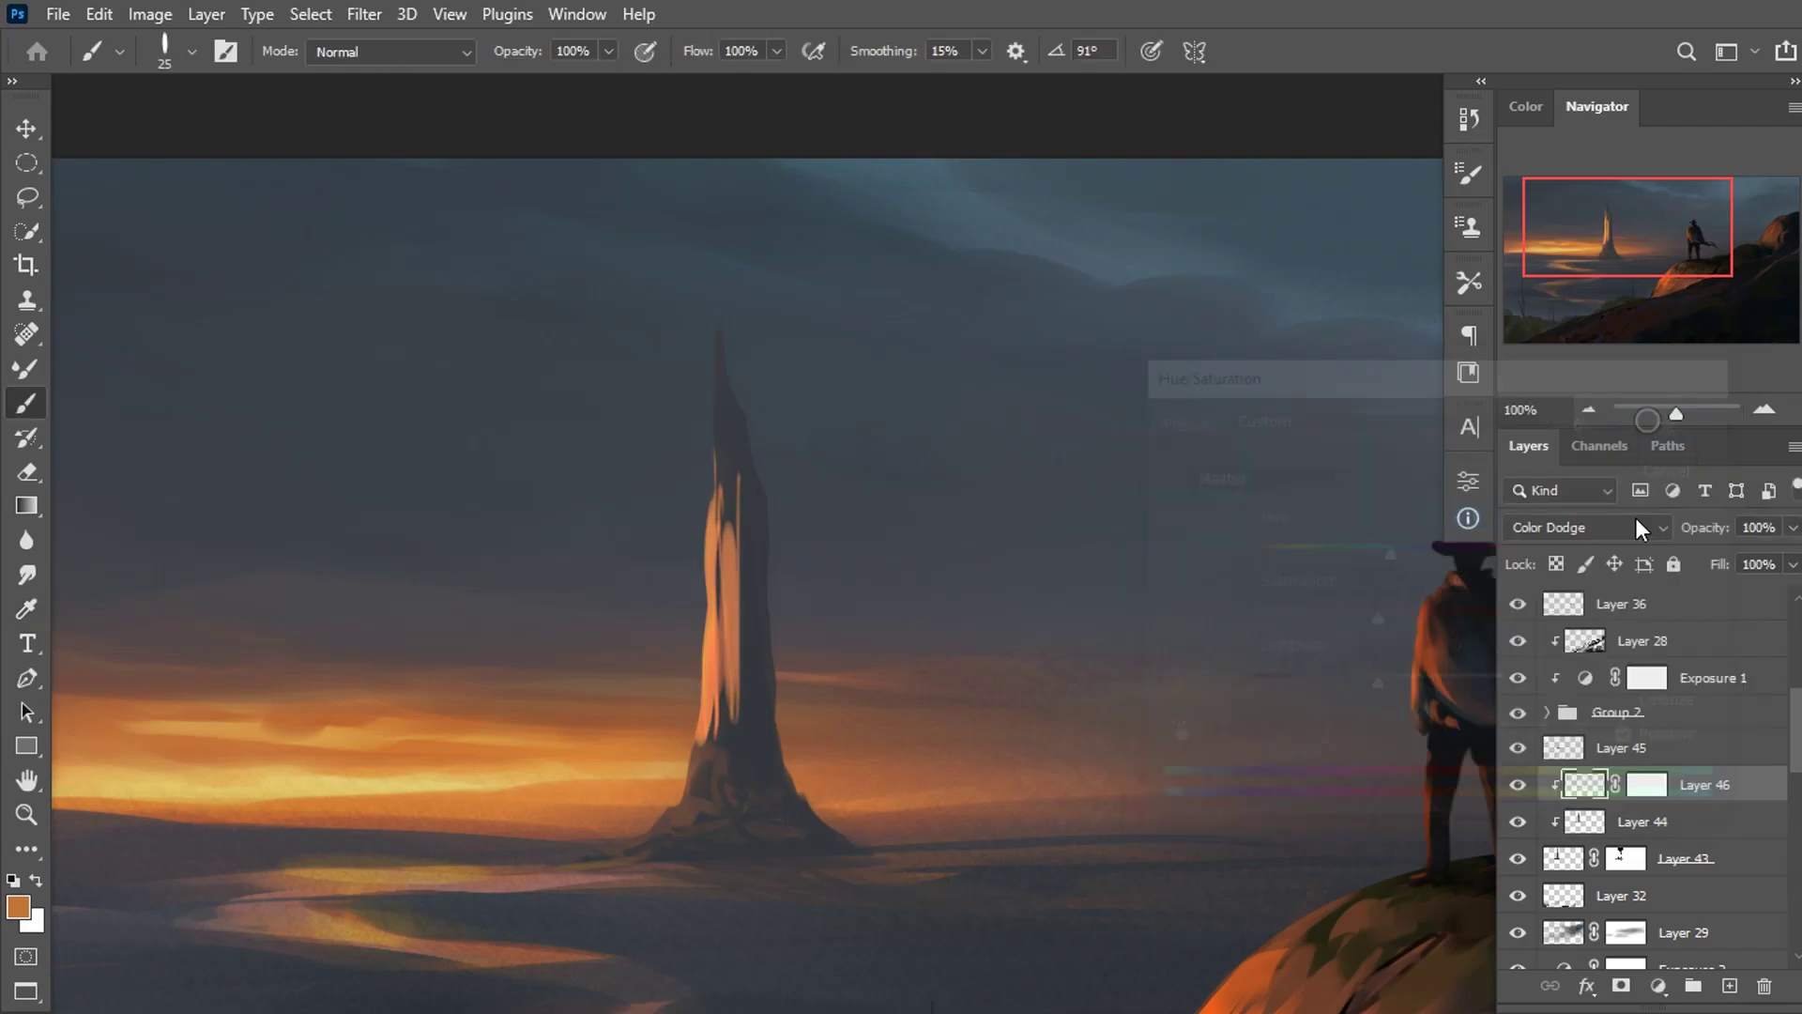
Paint black on Layer 46's mask to hide parts of the spire's orange highlight.
click(1648, 785)
key(d)
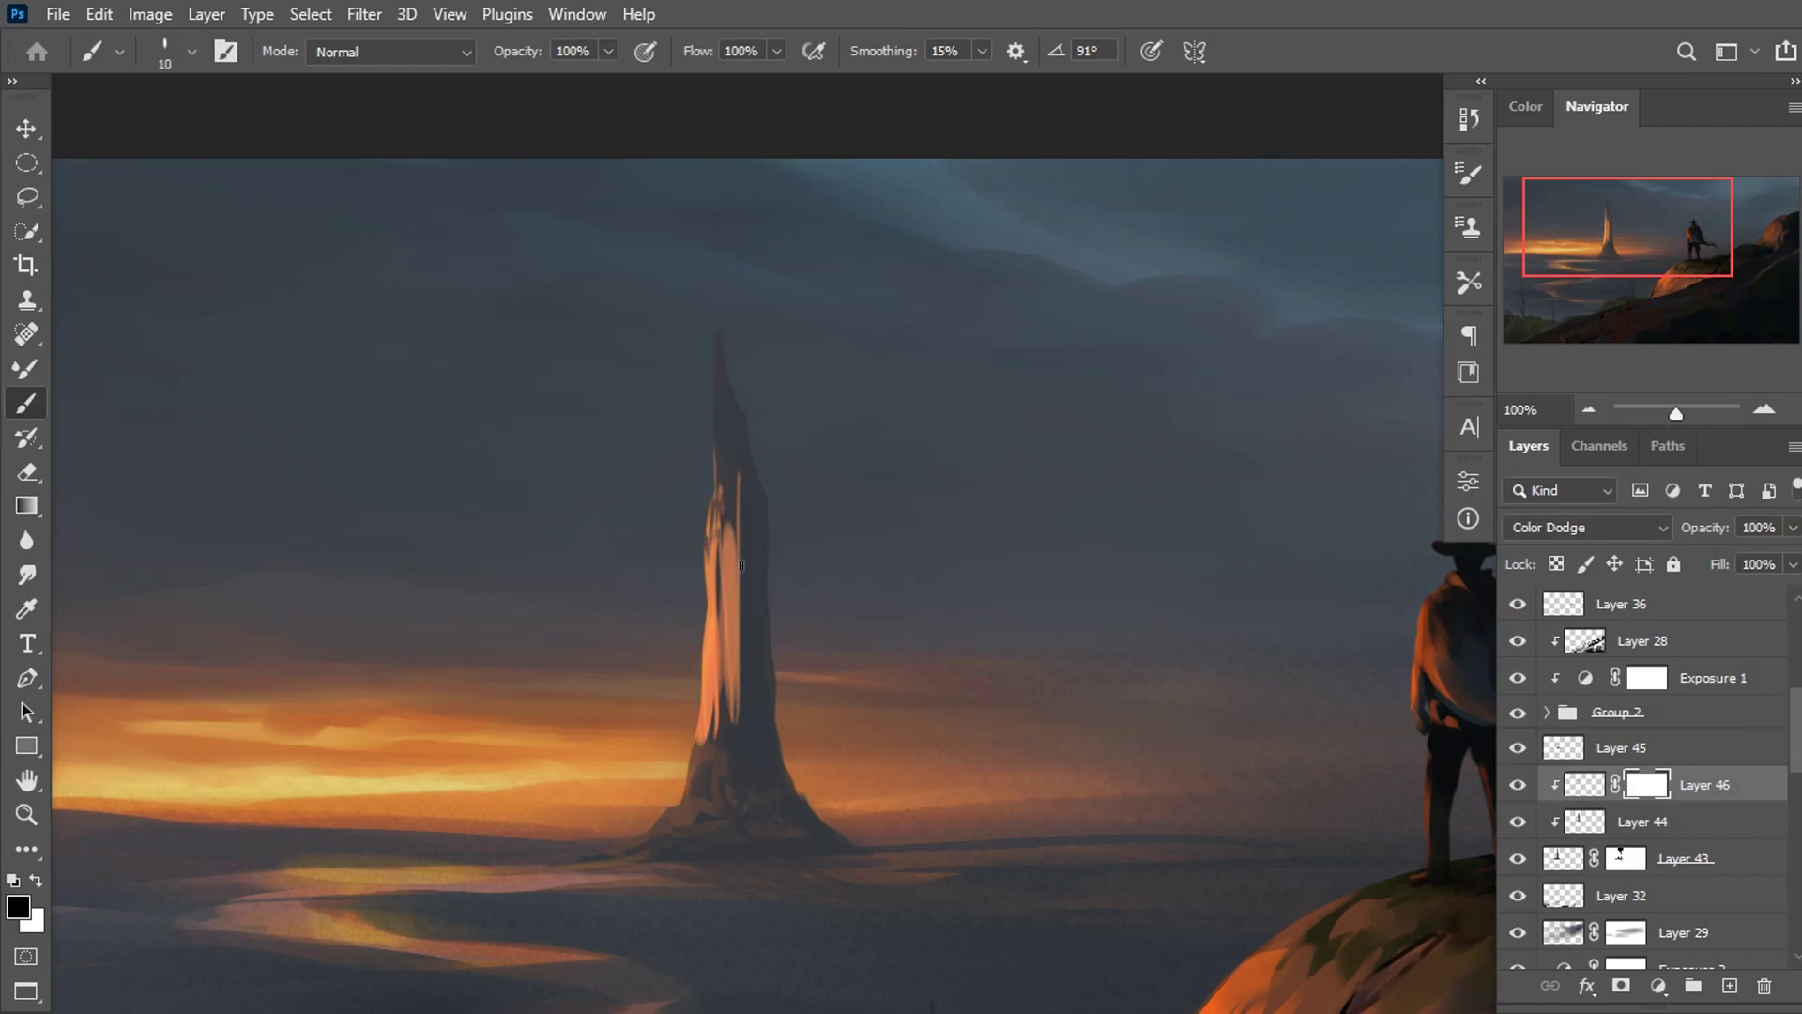
drag(733, 539, 713, 735)
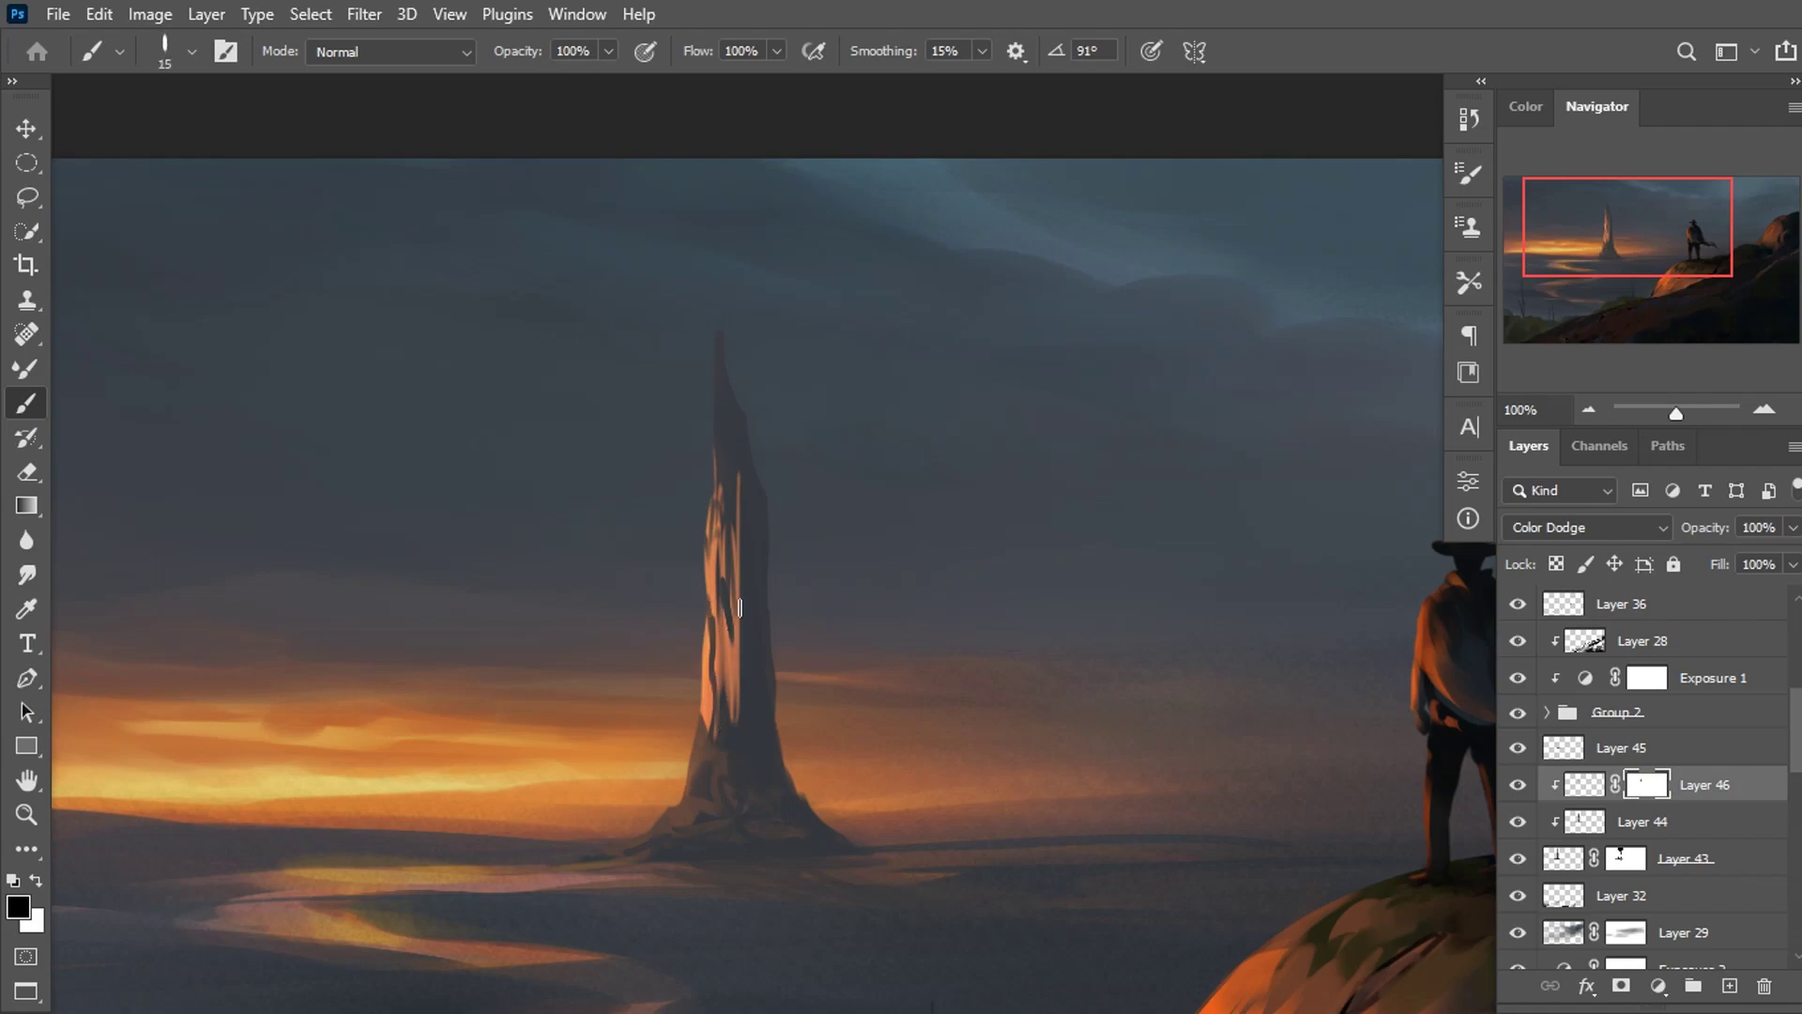
key(bracketright)
key(bracketright)
key(bracketright)
drag(718, 446, 724, 563)
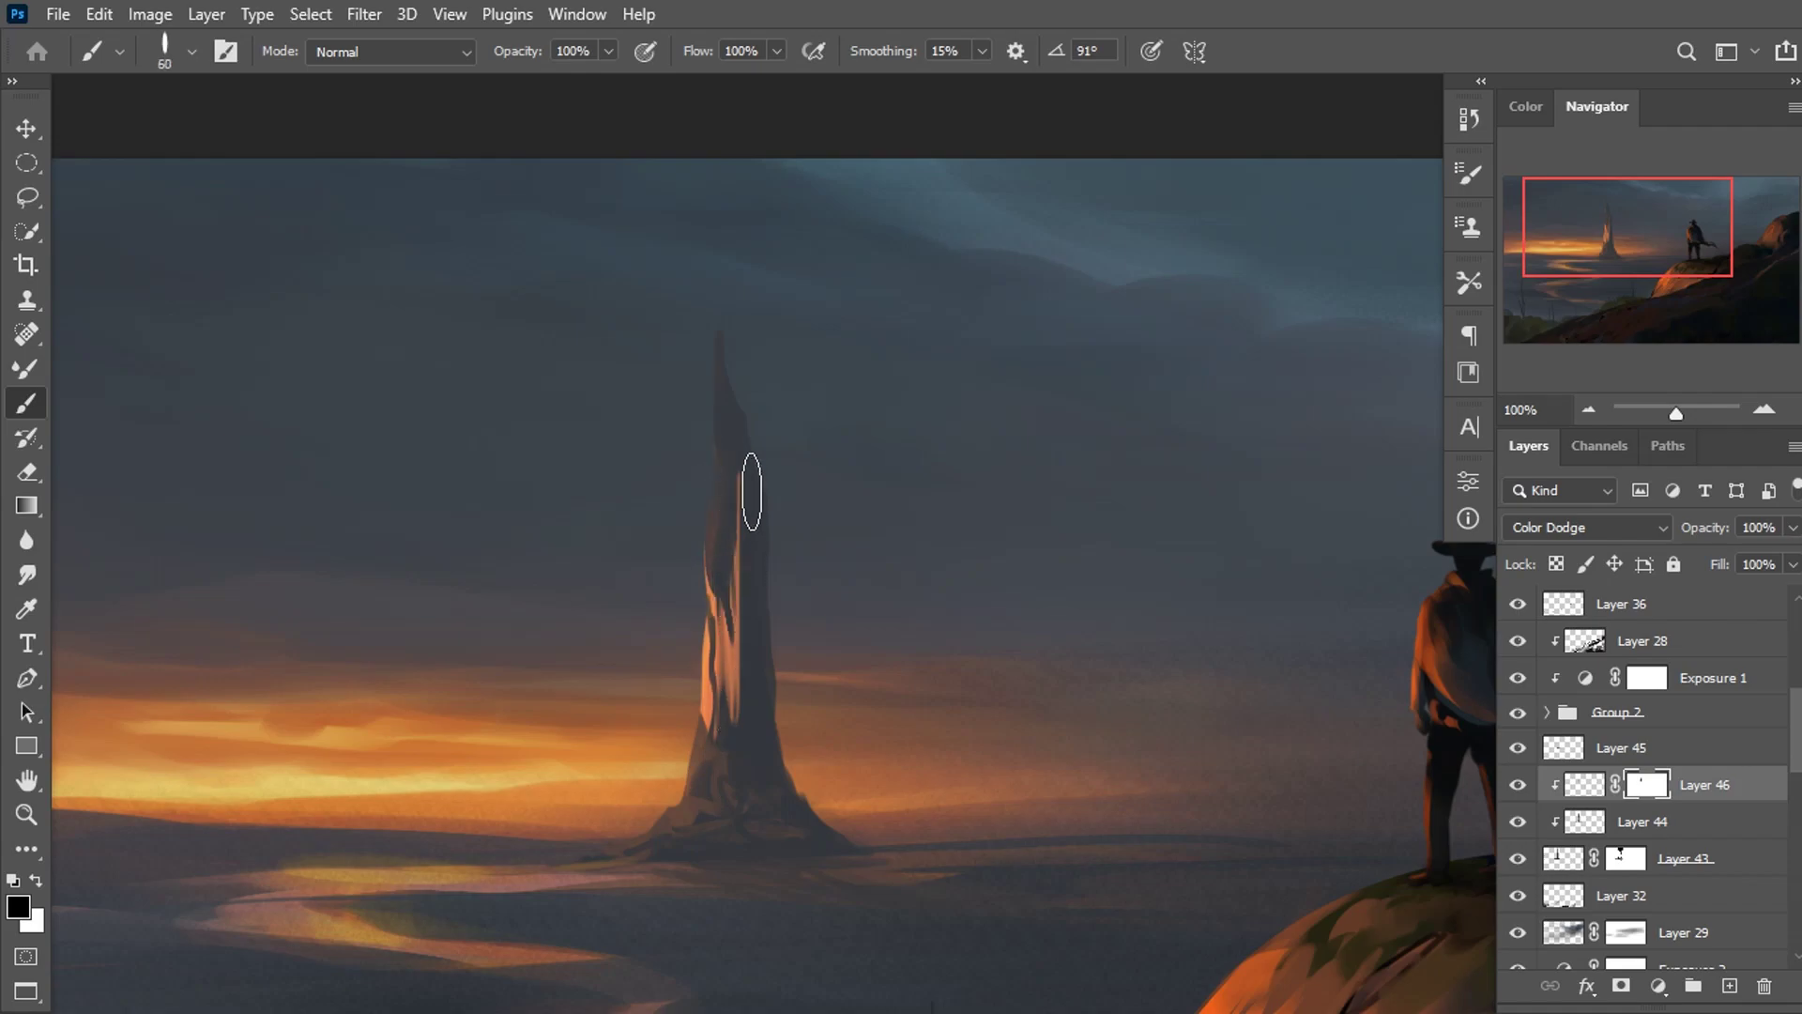
key(ctrl+z)
key(ctrl+z)
key(ctrl+z)
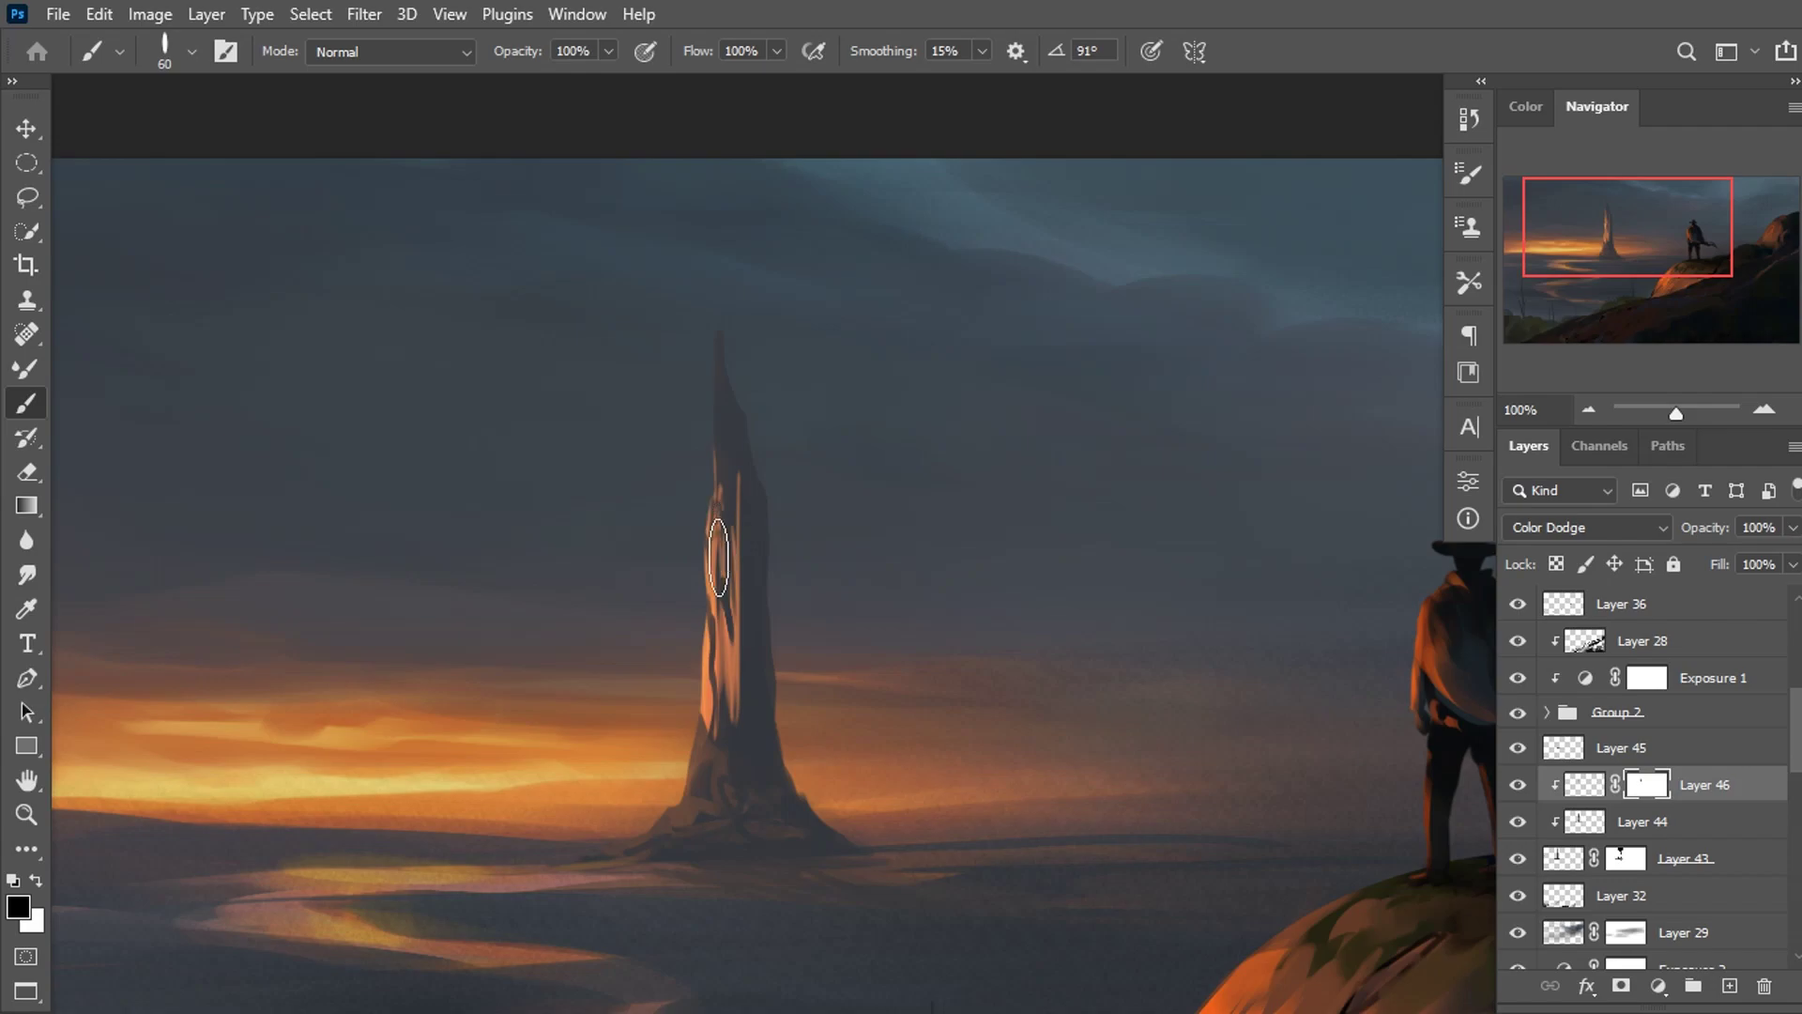
mouse_move(718, 521)
mouse_down()
mouse_move(718, 605)
mouse_move(744, 564)
mouse_up()
Mask more of the highlight along the lower spire with a smaller black brush.
key(bracketleft)
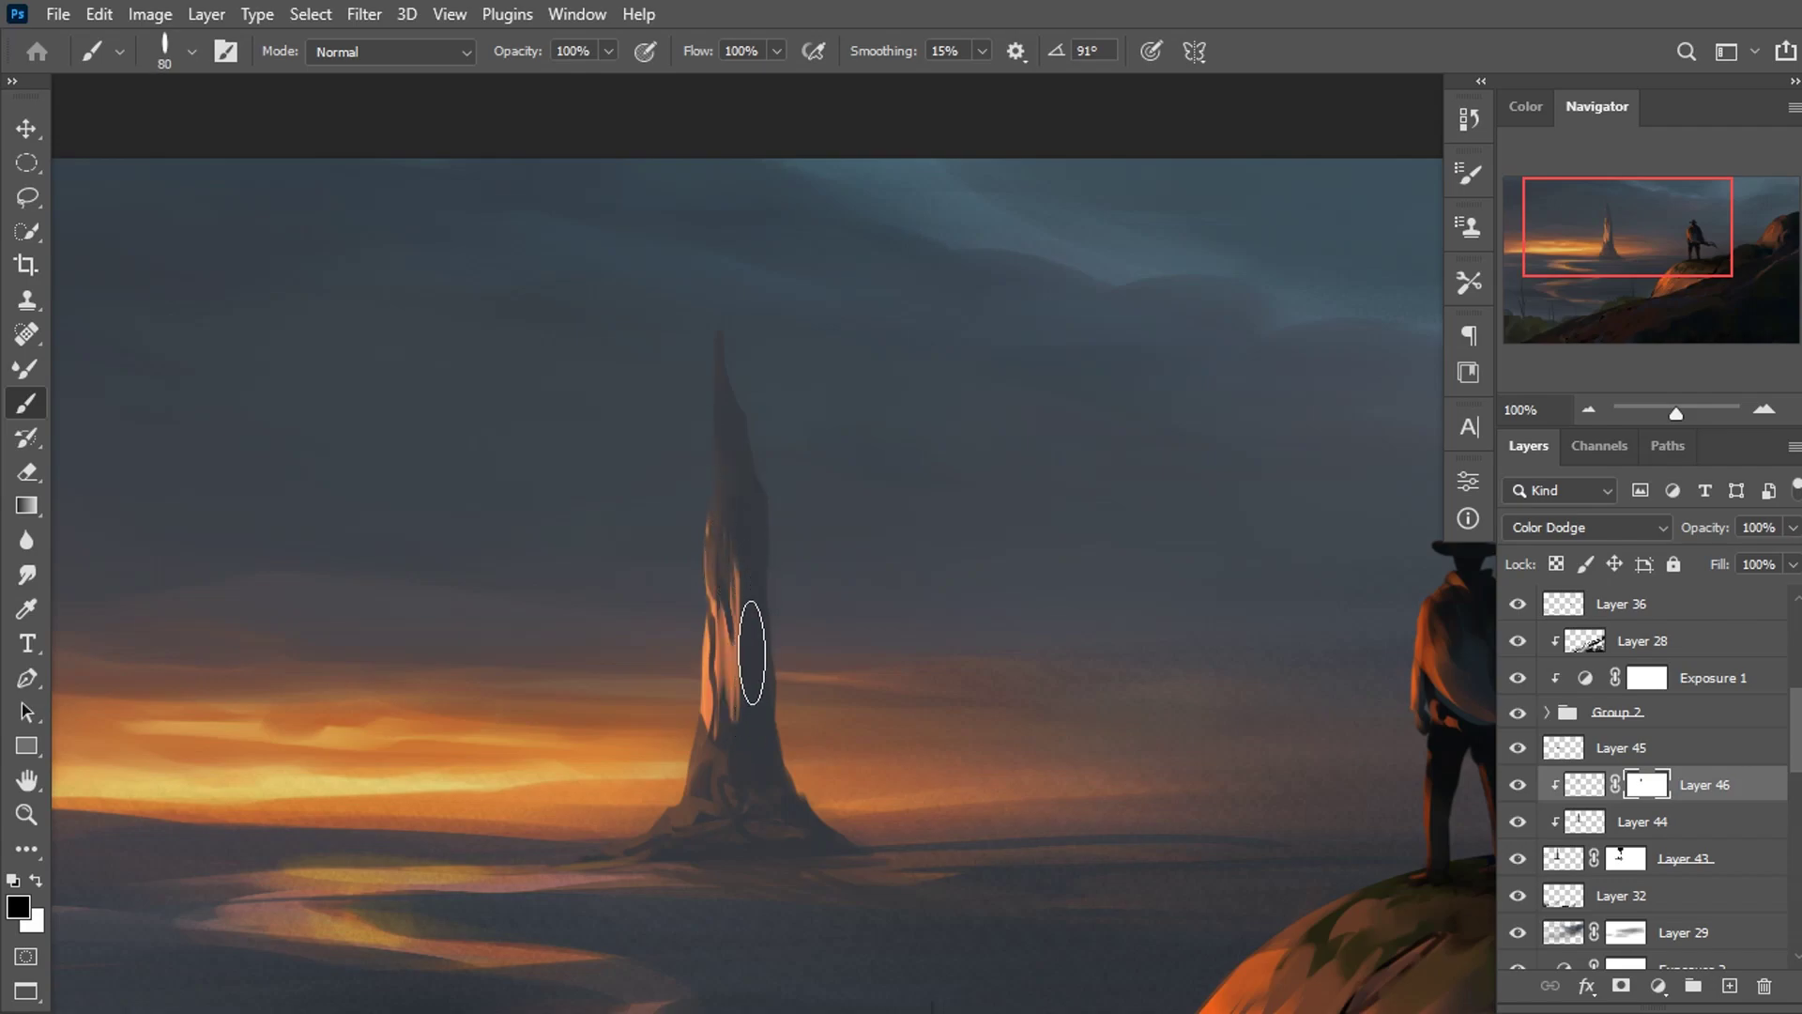
drag(749, 636, 740, 724)
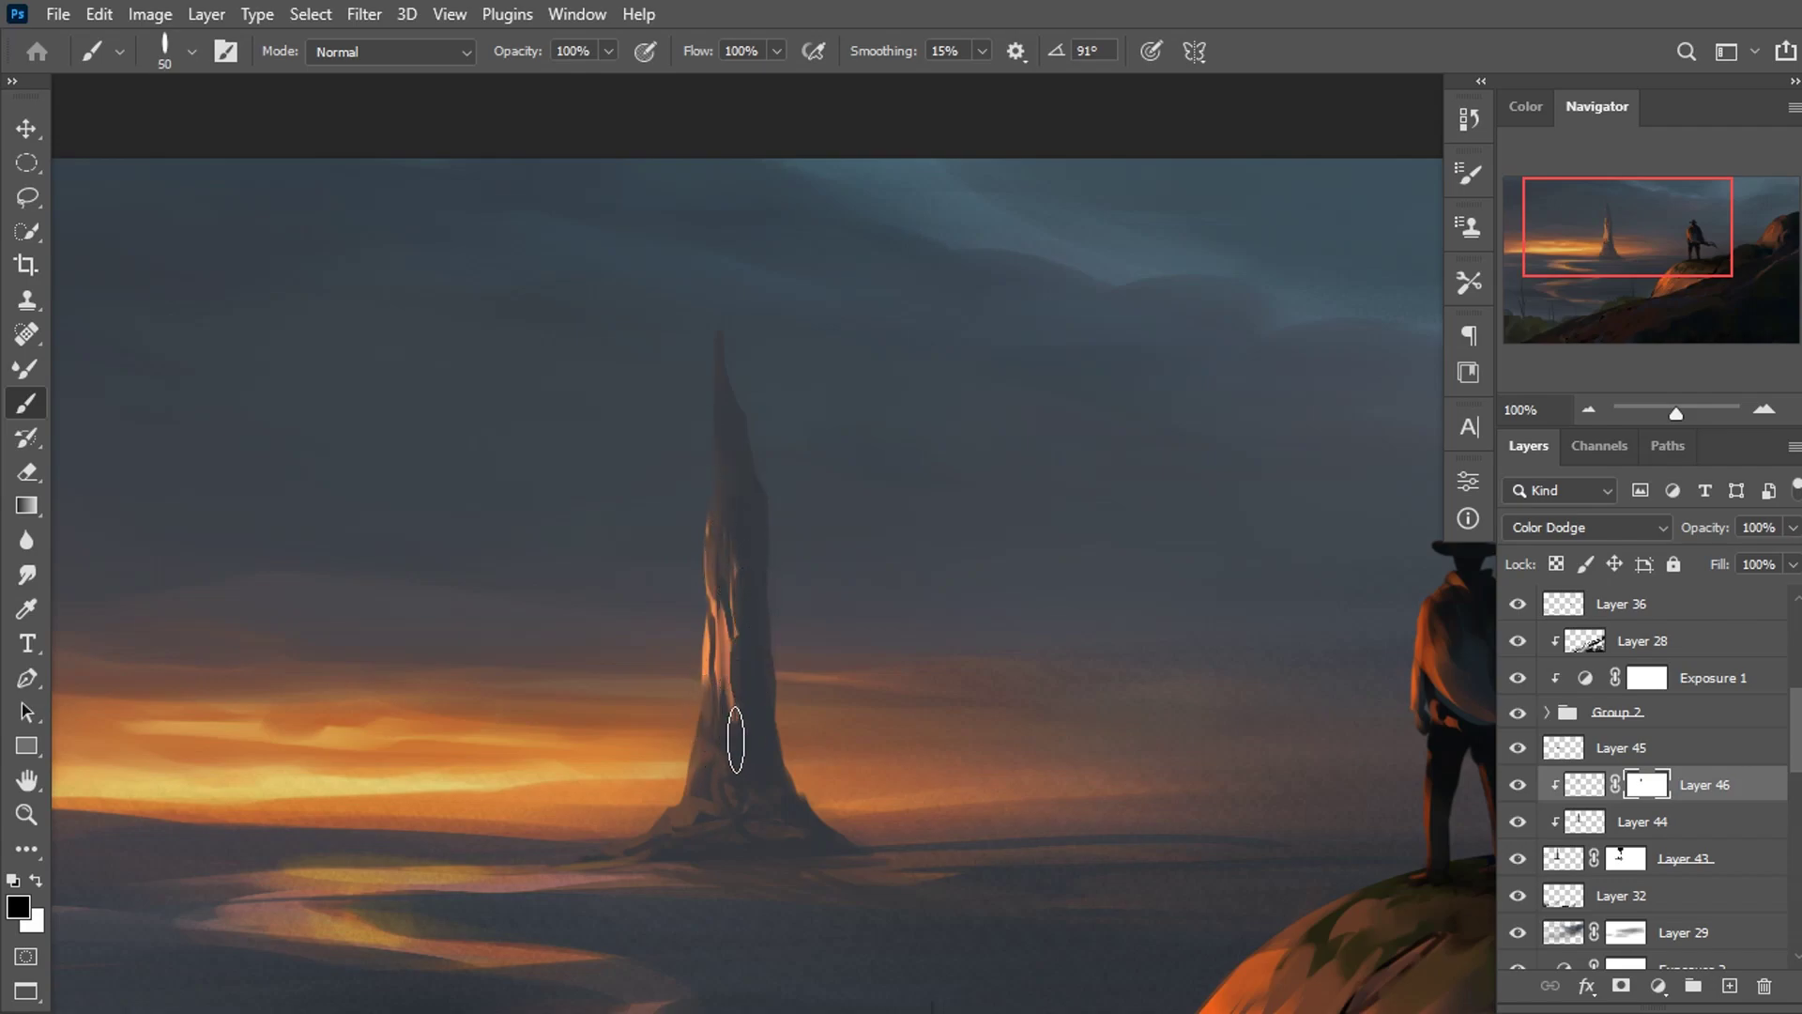
drag(743, 615, 743, 699)
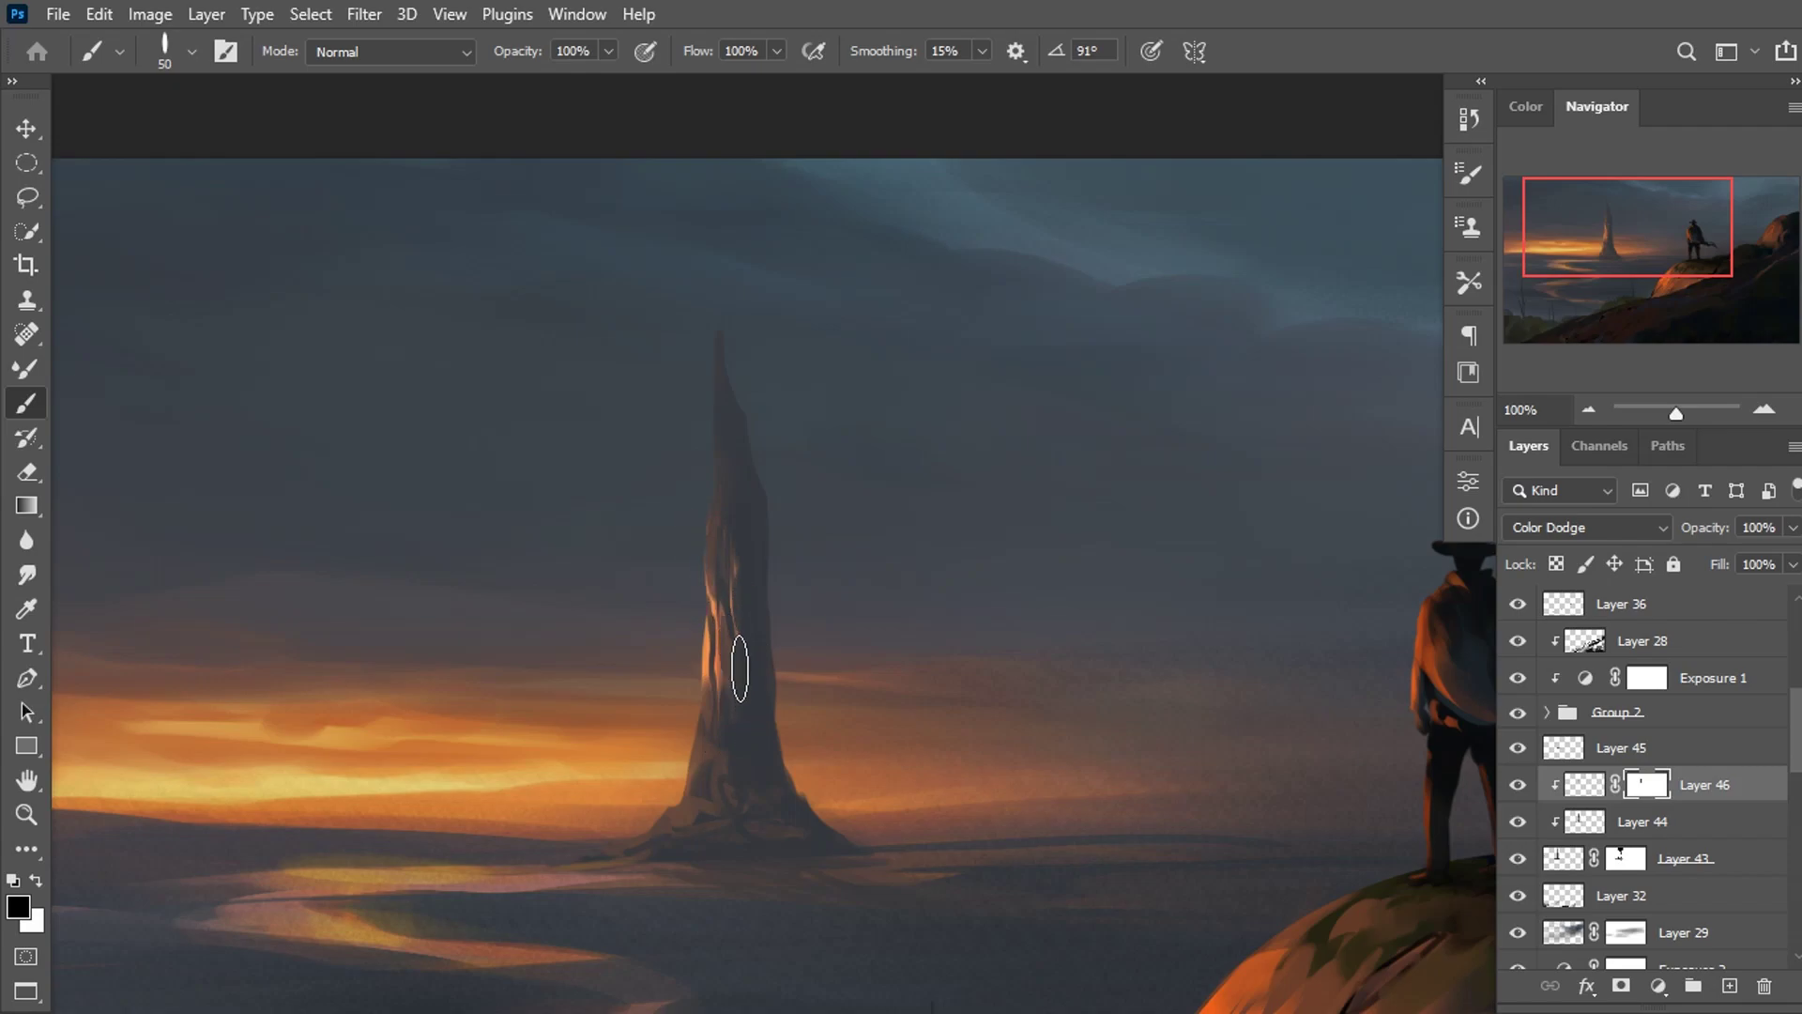
drag(702, 577, 693, 718)
With white at size 20, extend the highlight up the left edge, then tone down upper streaks in black.
key(bracketleft)
click(37, 884)
key(bracketleft)
key(bracketleft)
key(bracketleft)
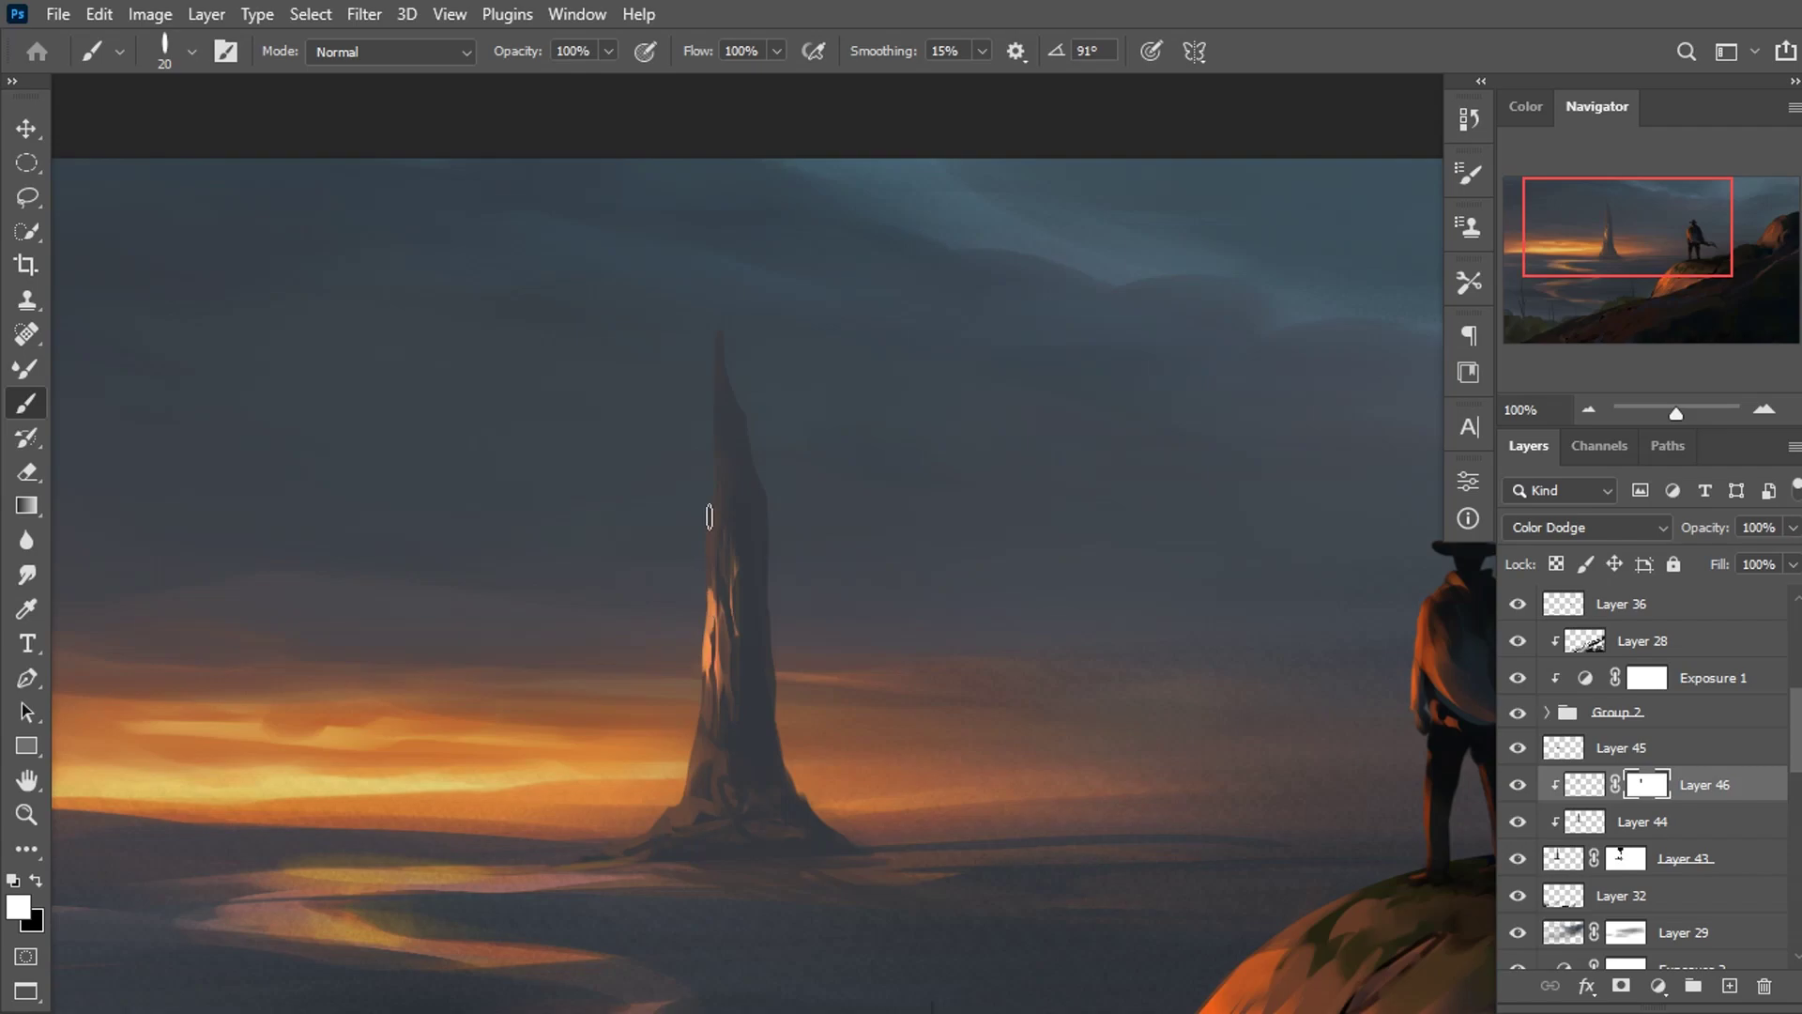
drag(720, 525, 698, 455)
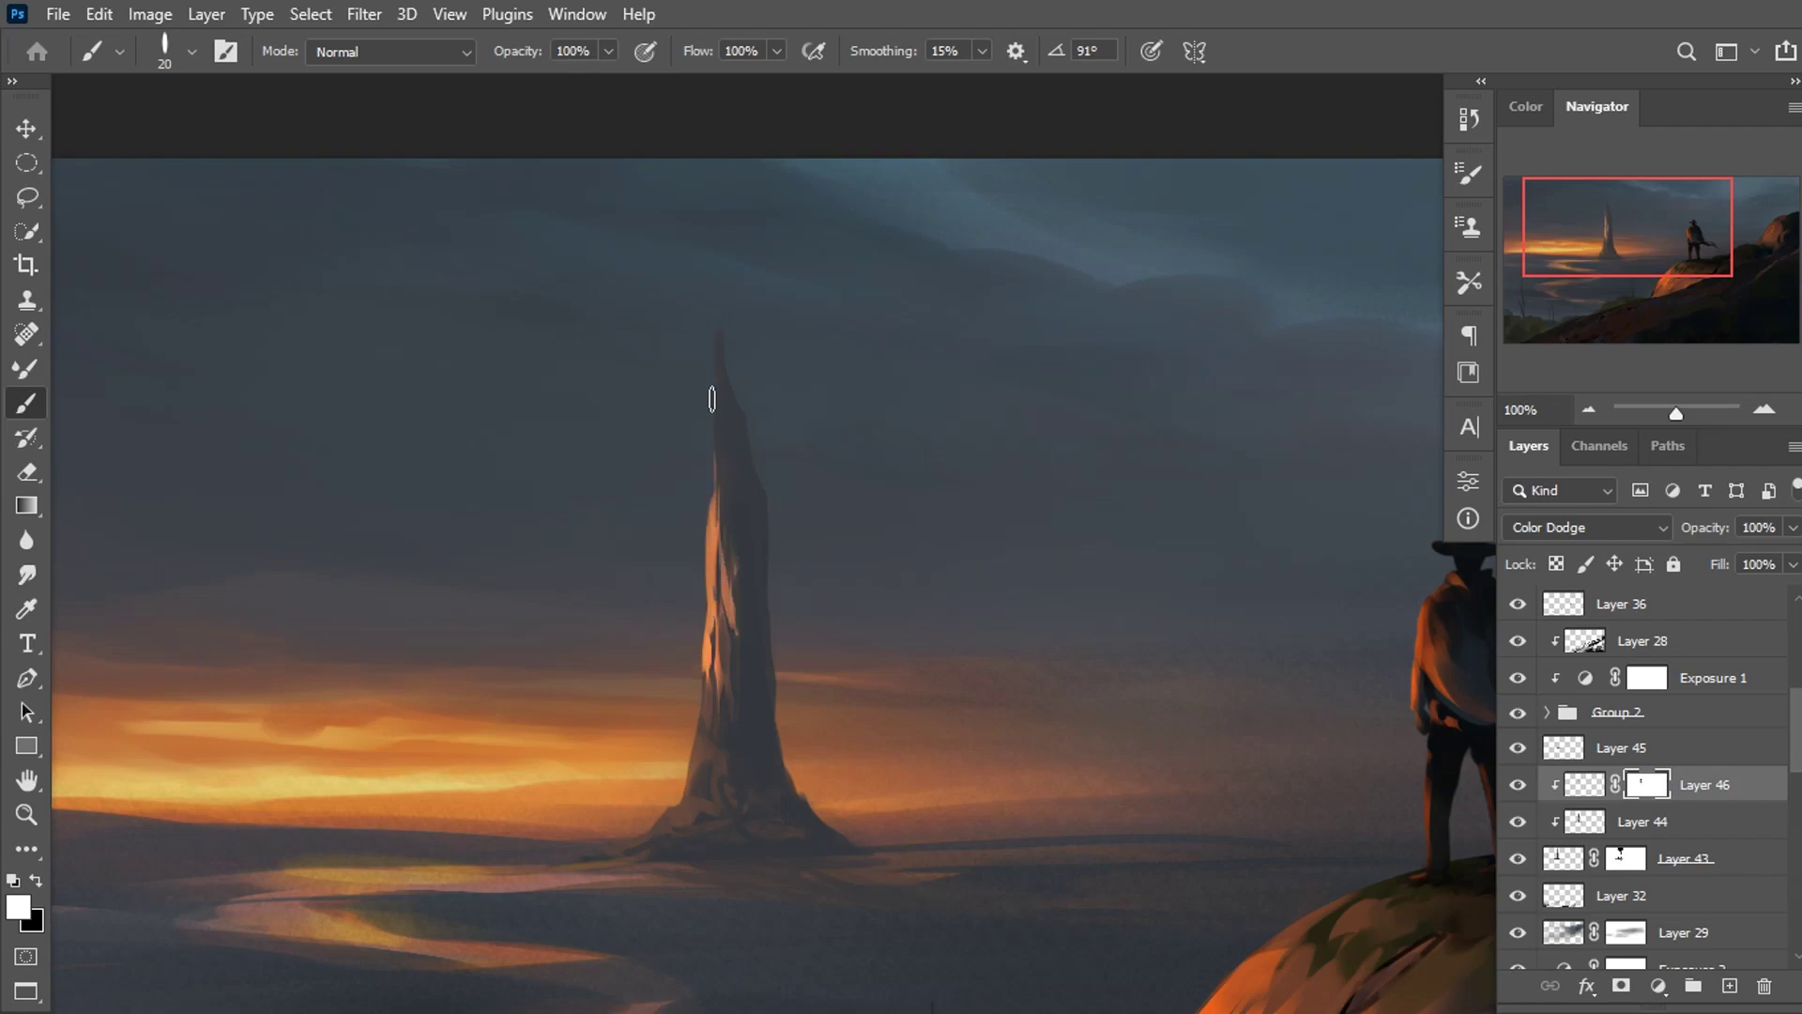
drag(743, 626, 732, 445)
key(x)
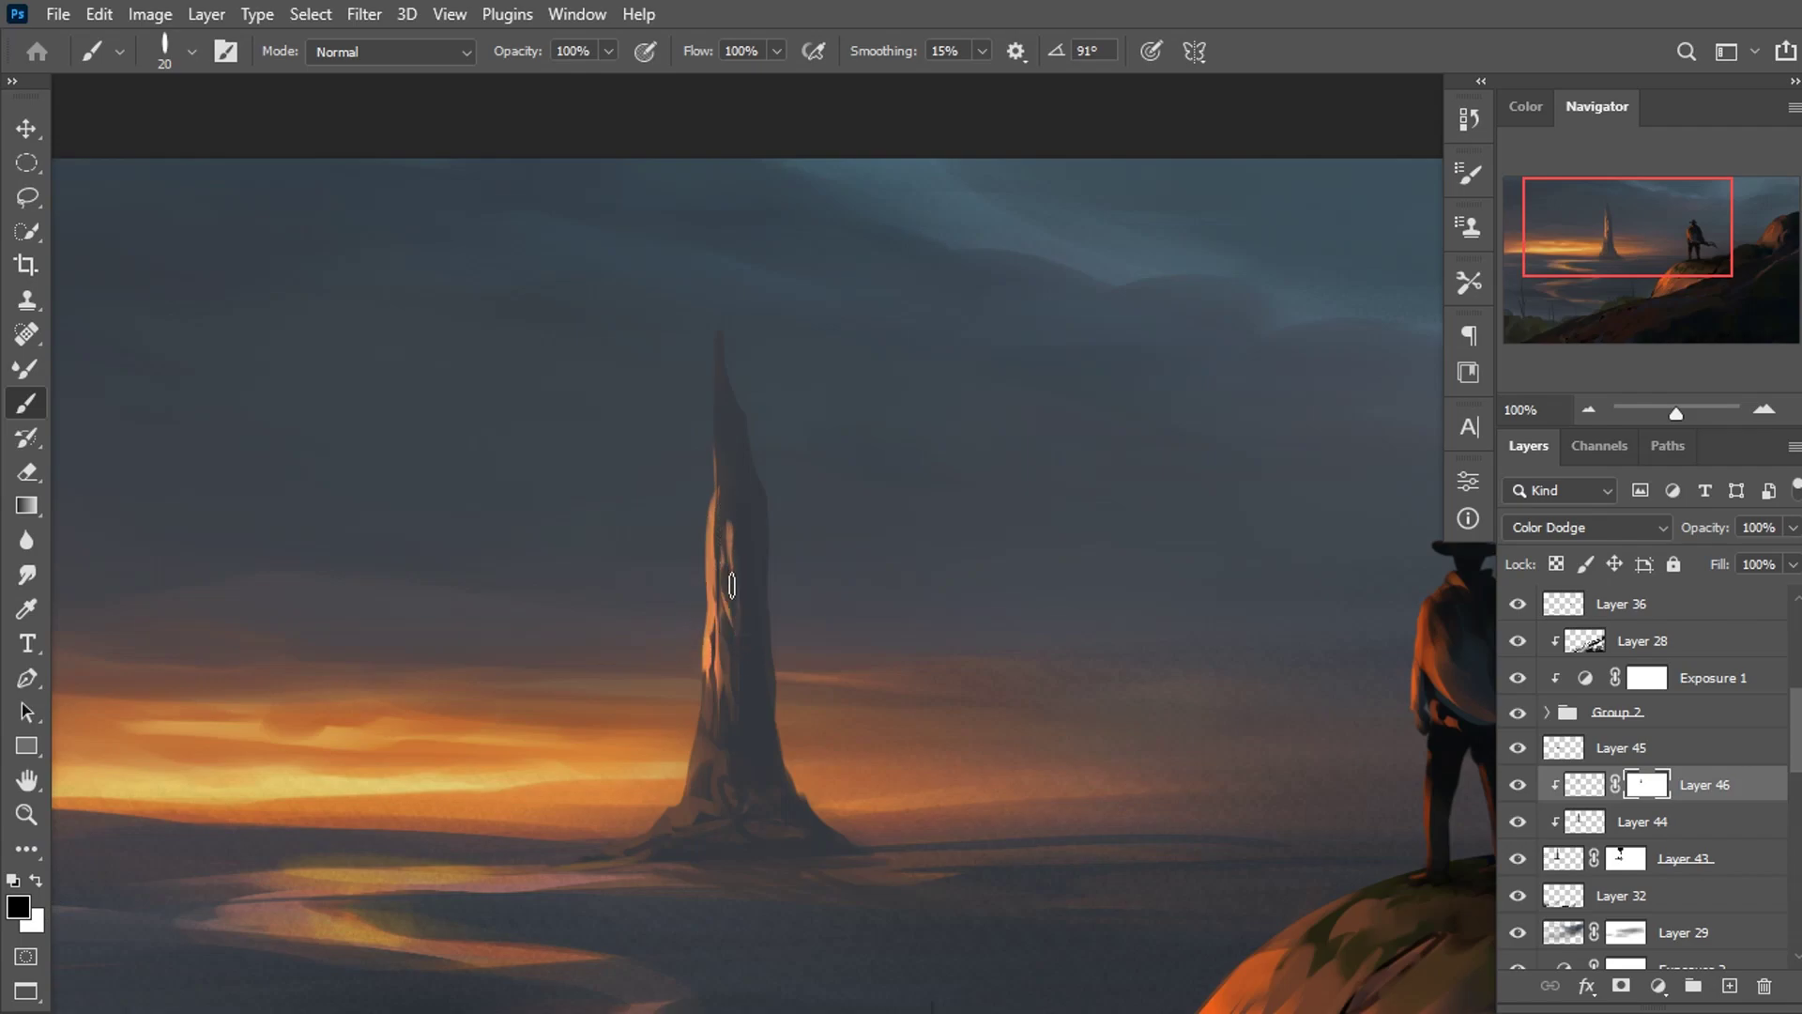
key(bracketright)
drag(717, 474, 739, 563)
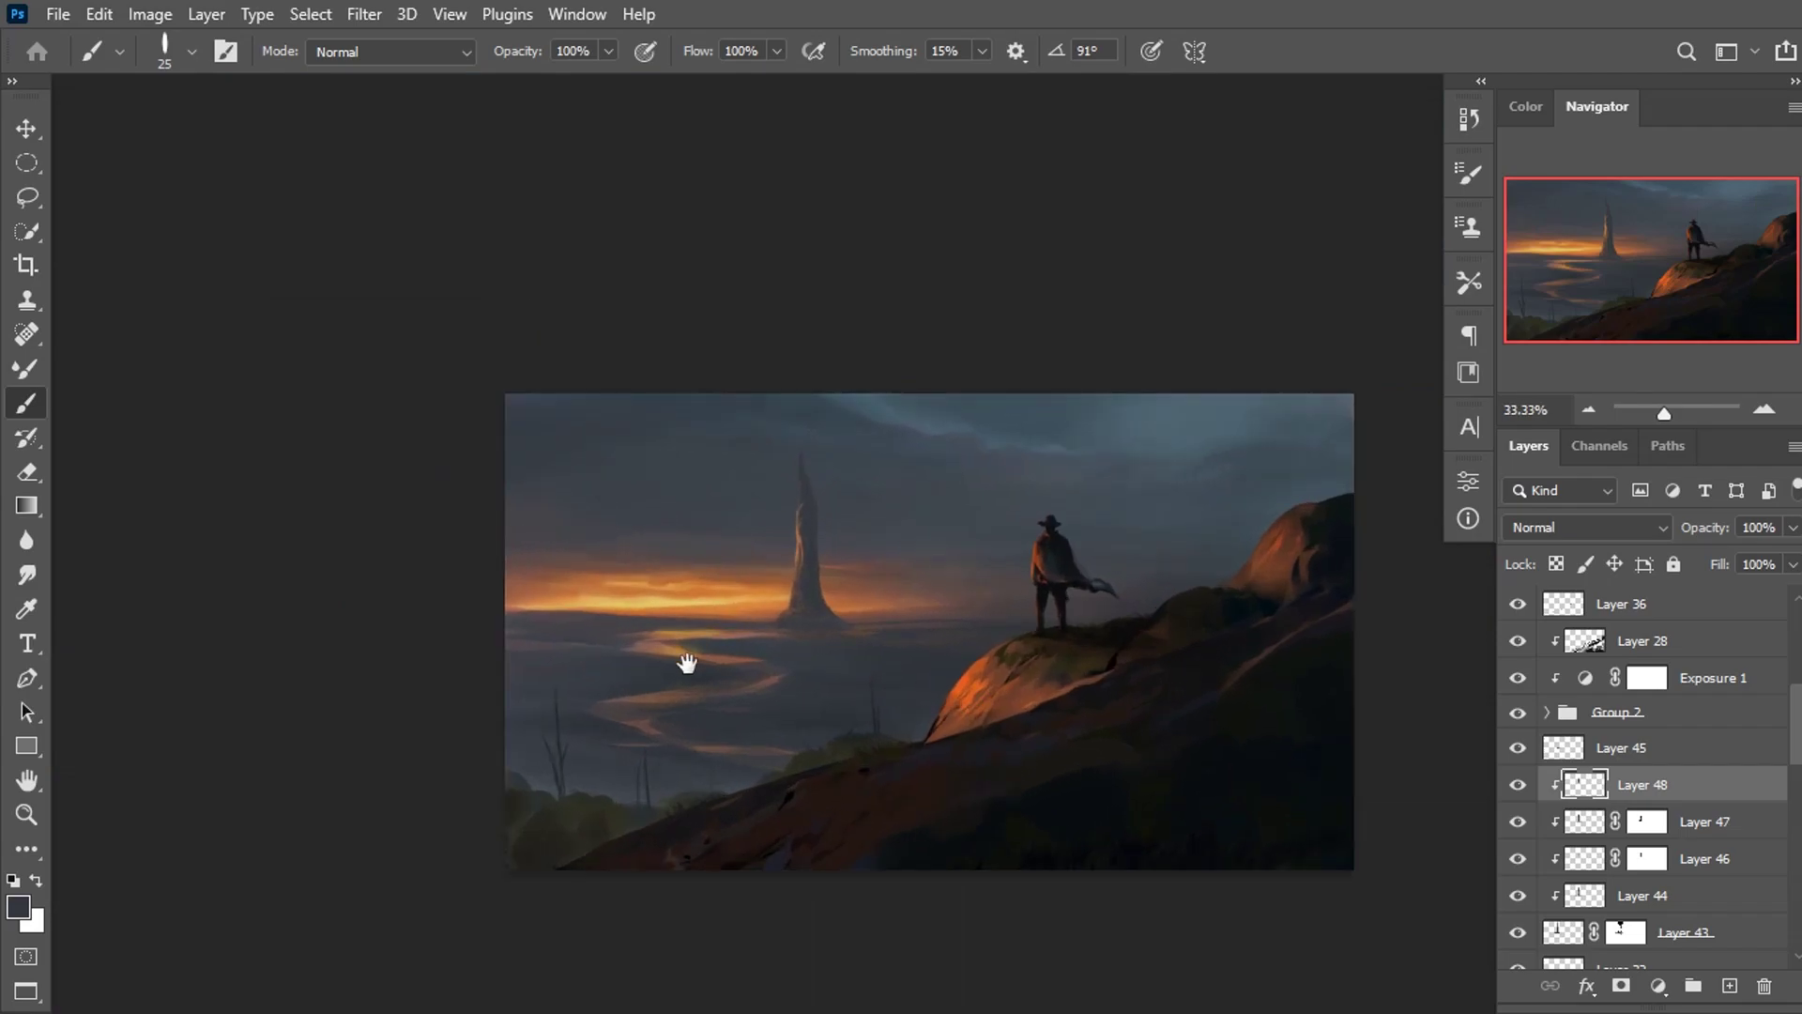
Scroll the layer stack up and select Layer 39.
drag(687, 664, 518, 636)
click(1644, 650)
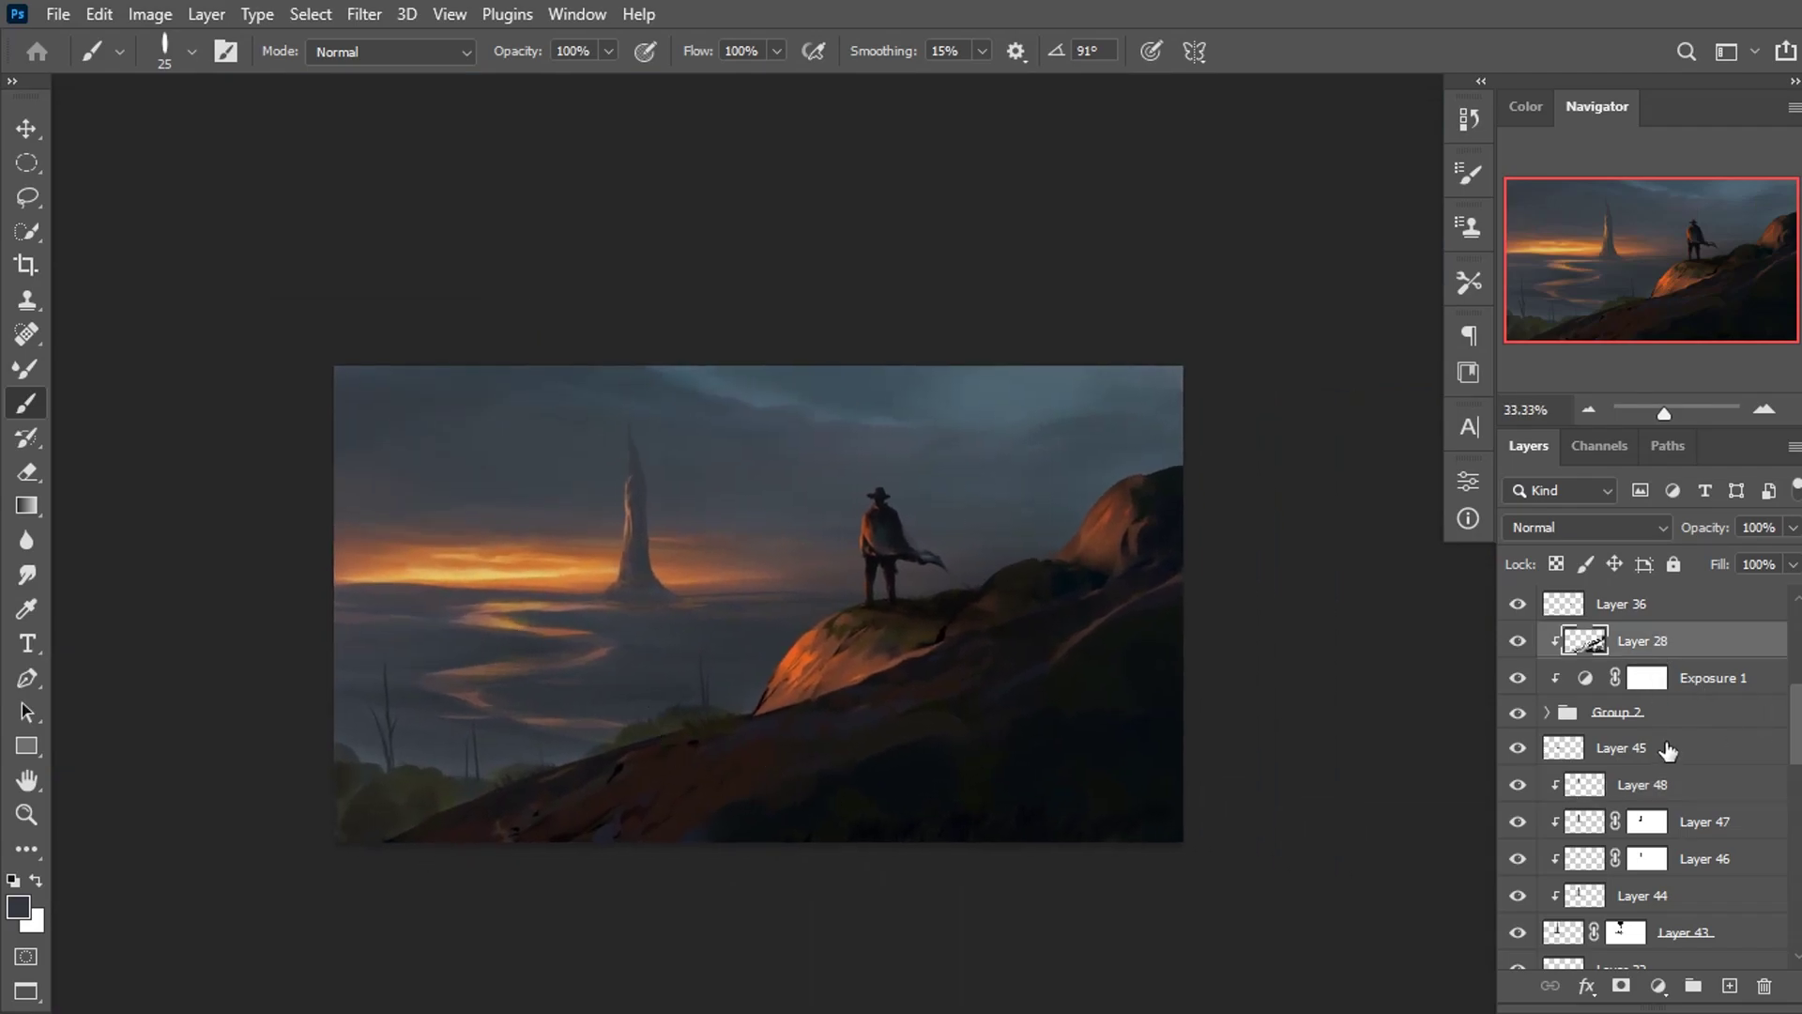
scroll(1789, 761, up, 5)
scroll(1650, 664, up, 1)
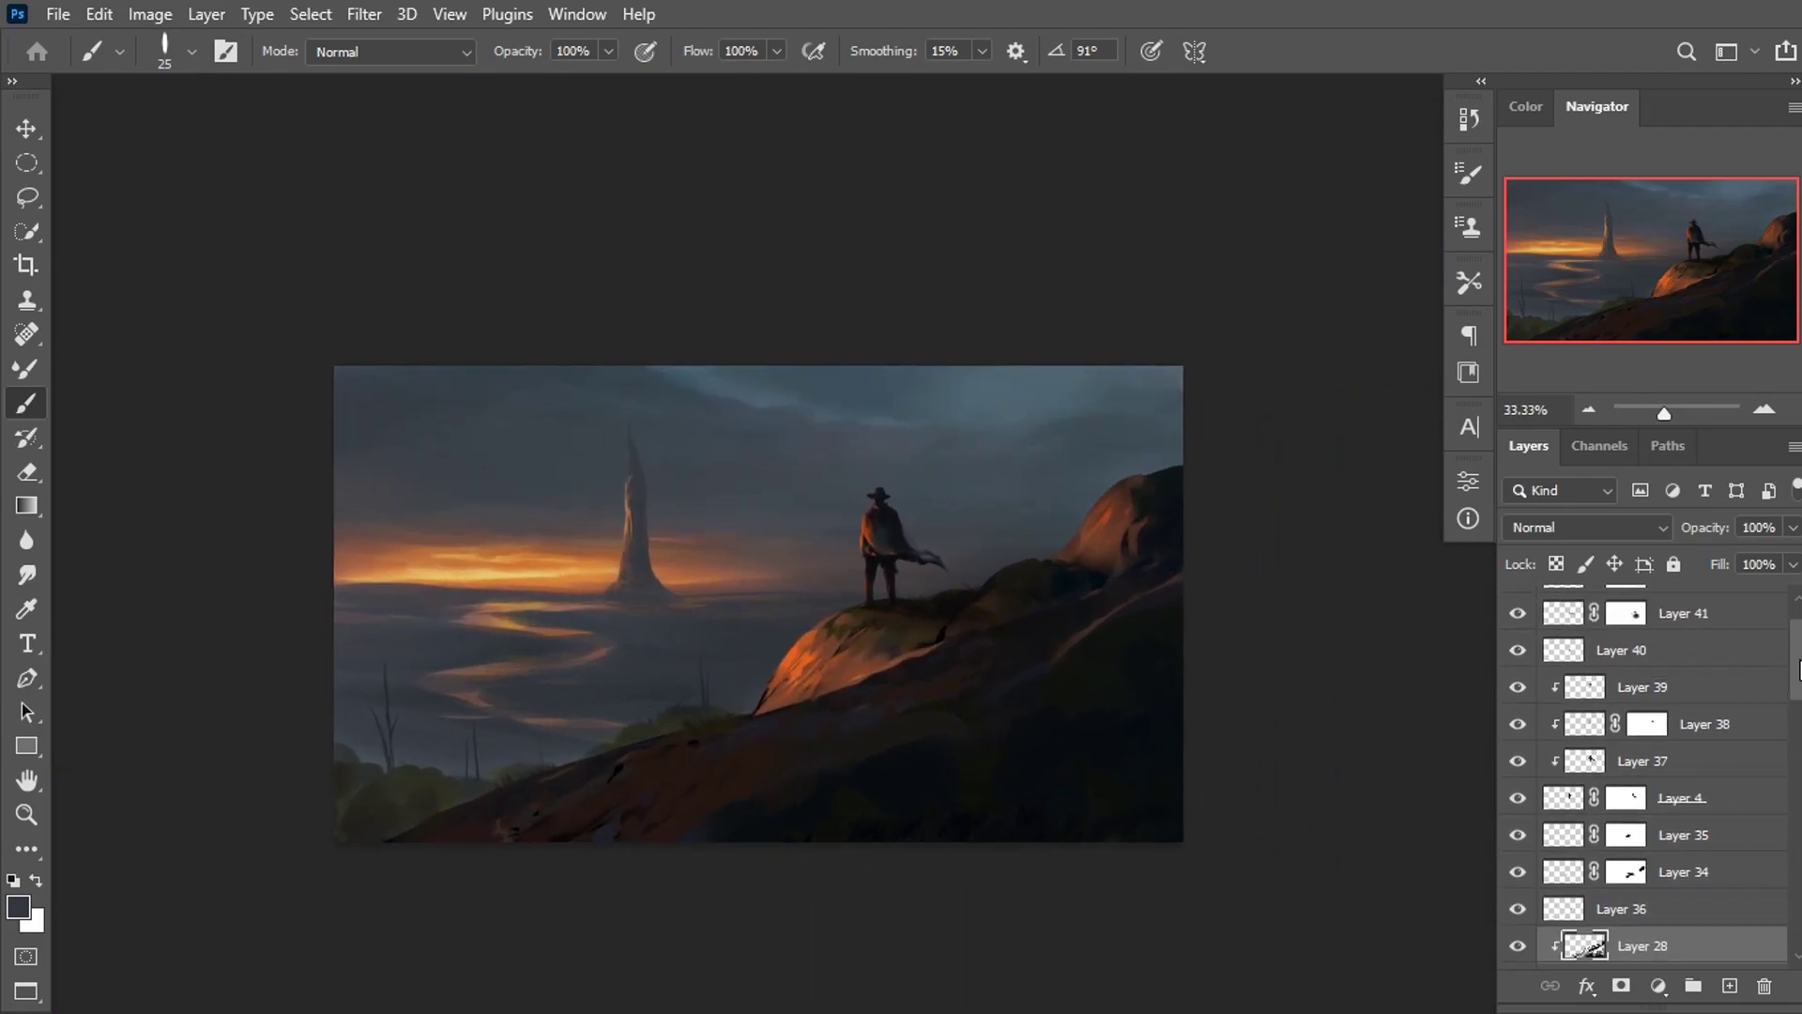
scroll(1800, 669, up, 2)
click(1660, 648)
click(1676, 756)
click(1518, 752)
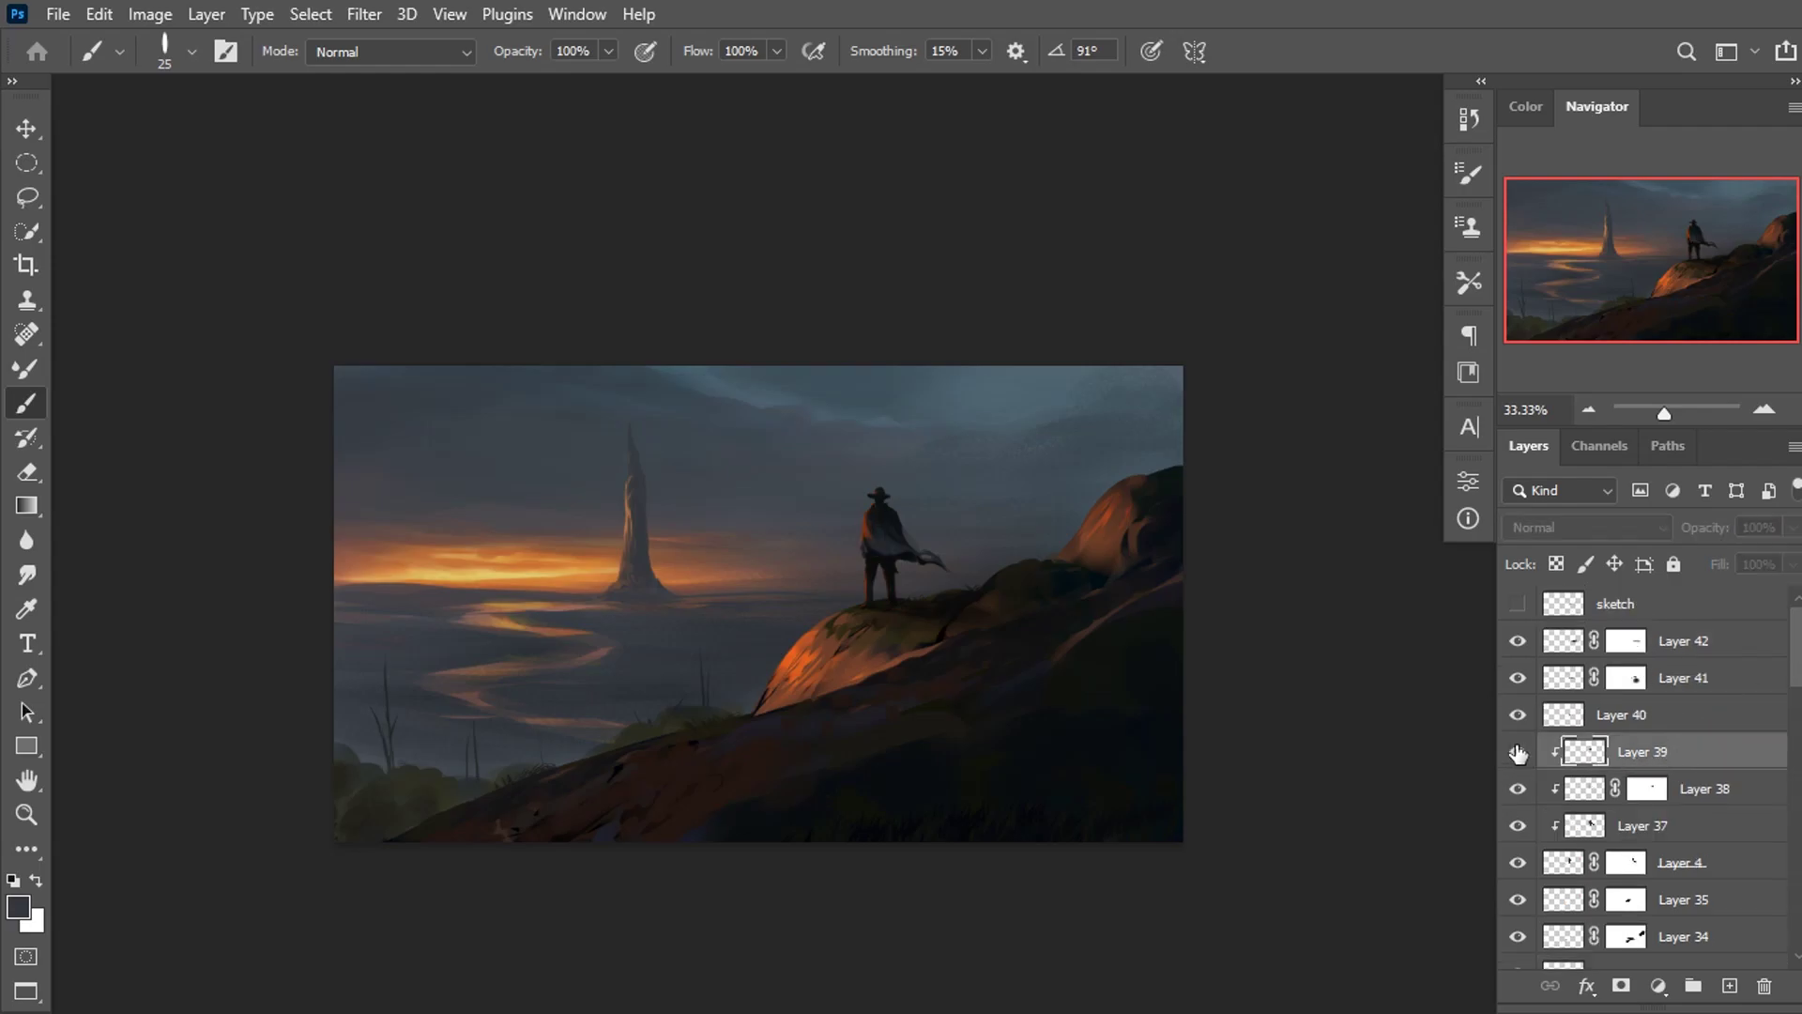
Add Layer 49 clipped above Layer 39 and flip the canvas horizontally.
click(1730, 986)
right_click(1634, 753)
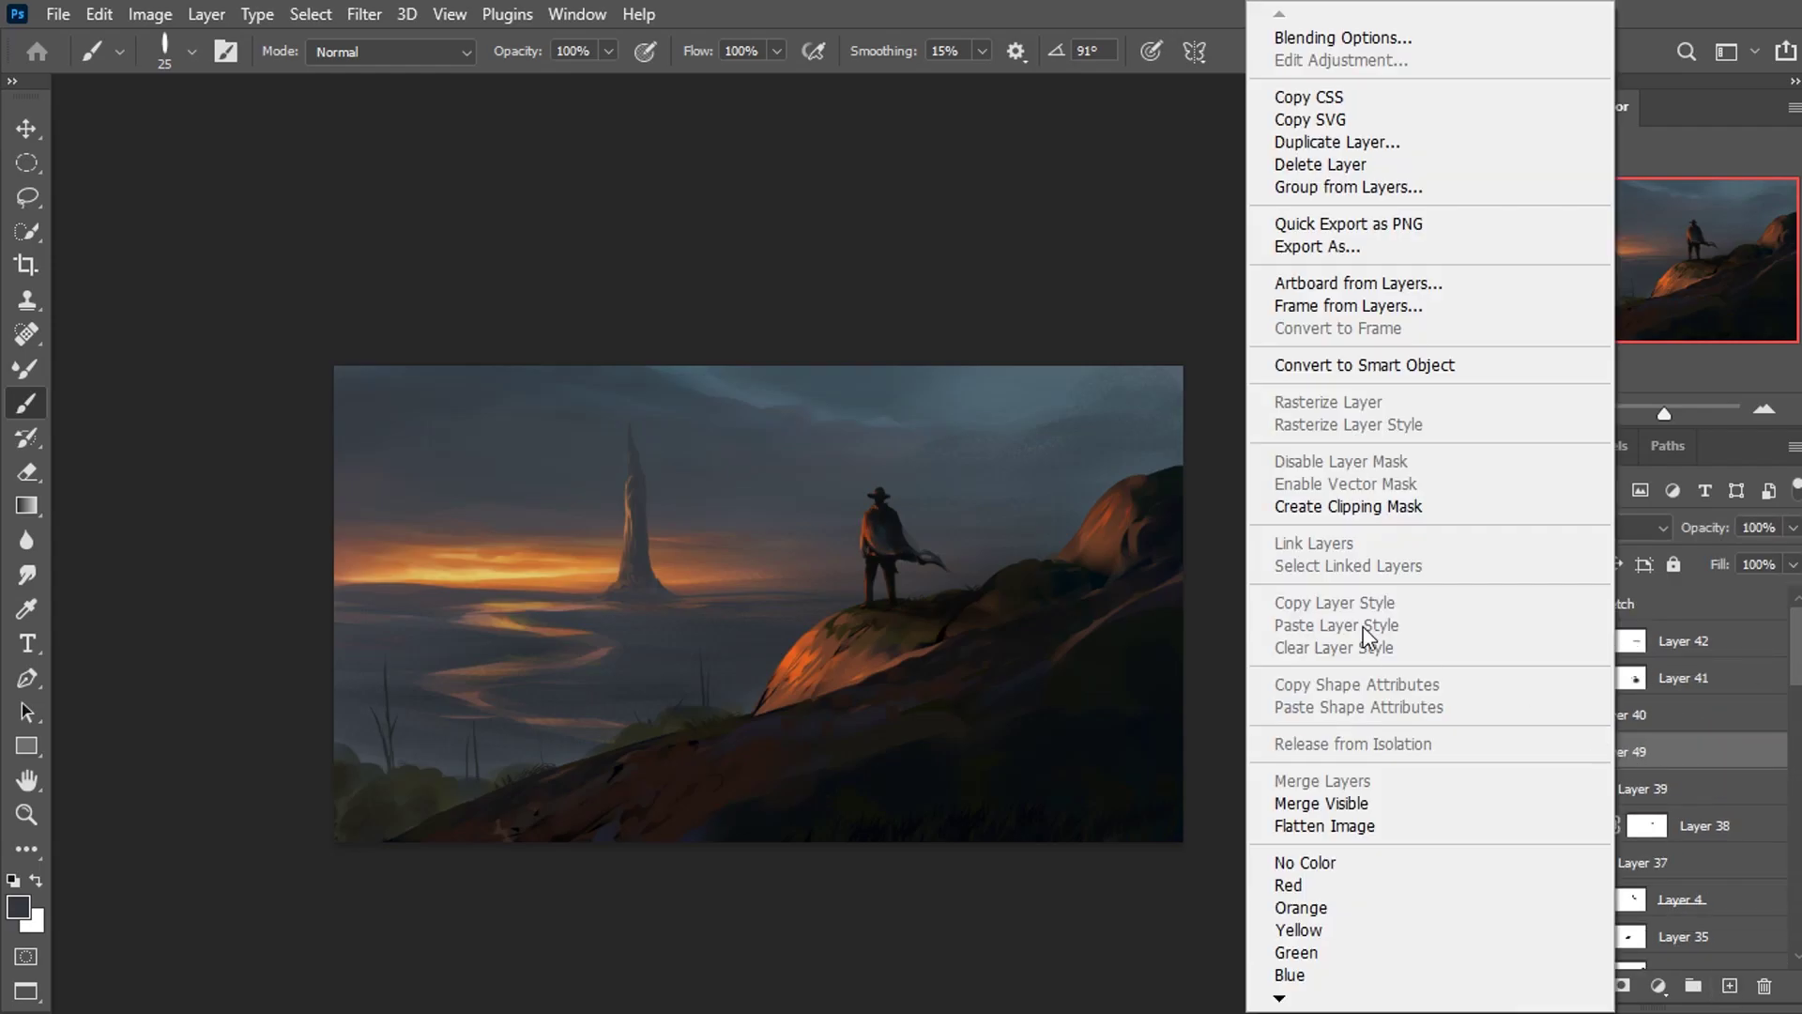
click(1321, 507)
key(h)
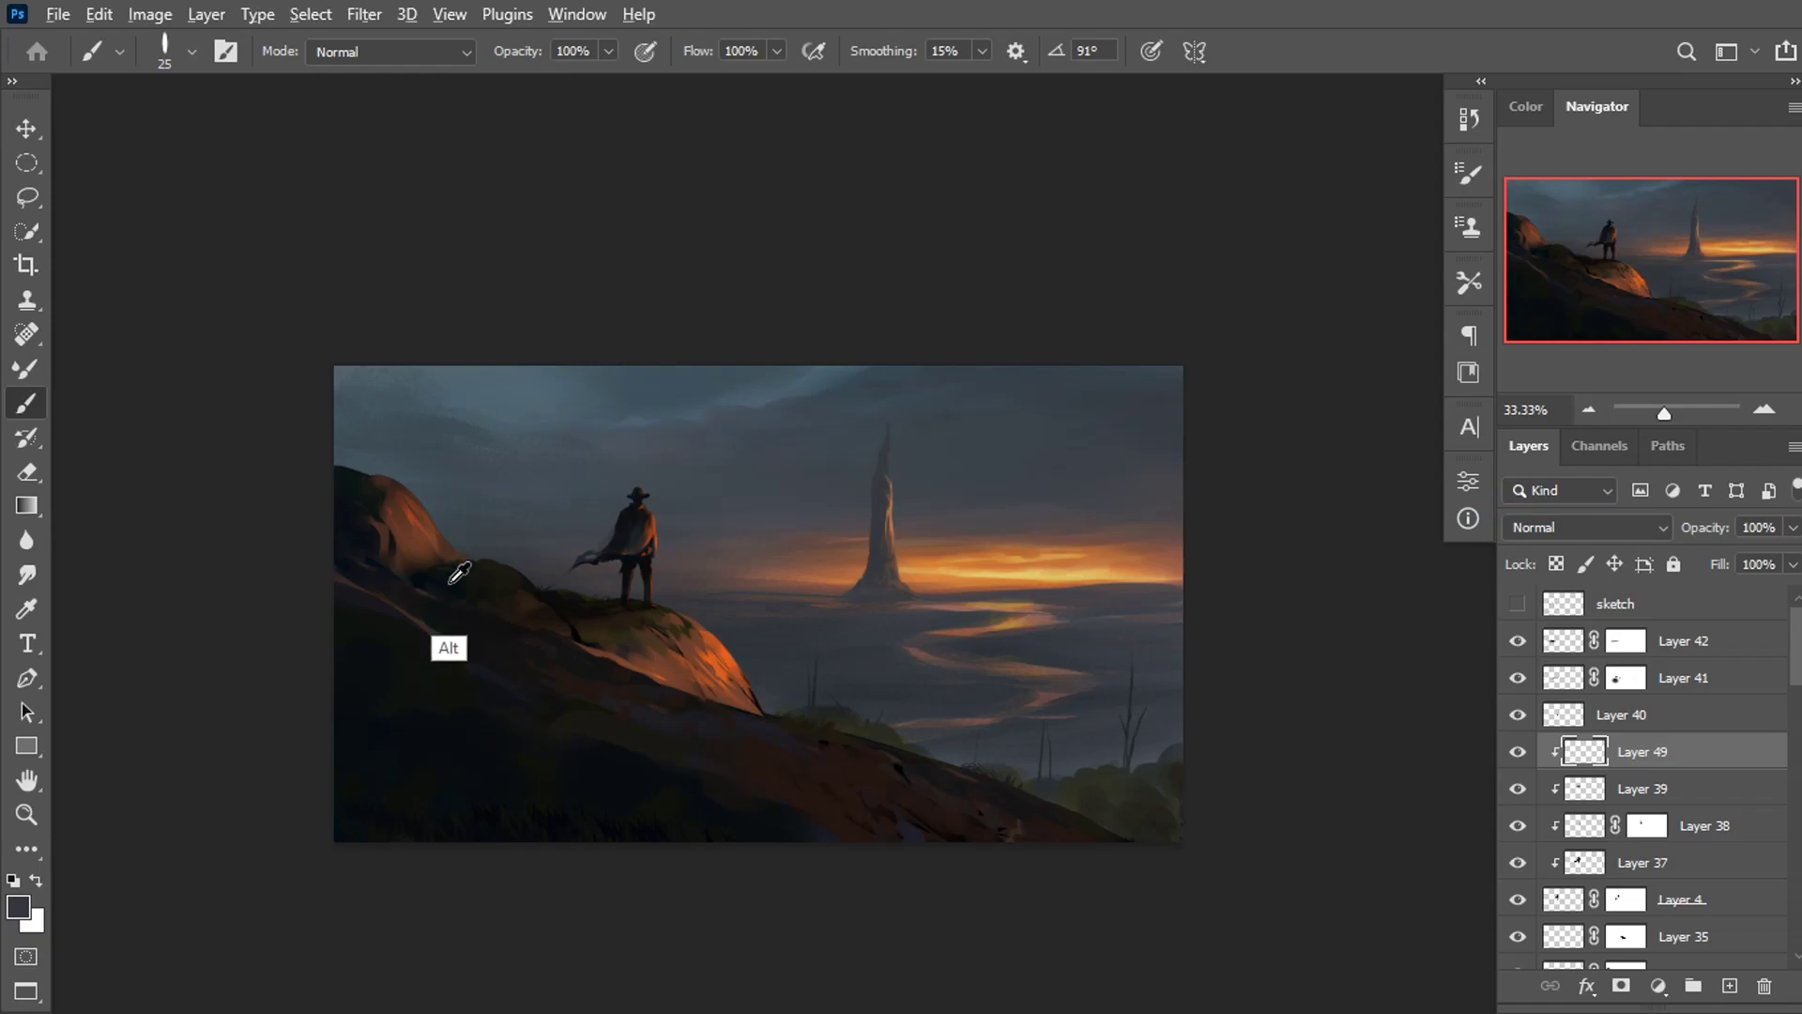
Zoom in on the cowboy's hilltop and set the Paint 2 brush to 73 px at 23% flow.
key(ctrl+plus)
key(ctrl+plus)
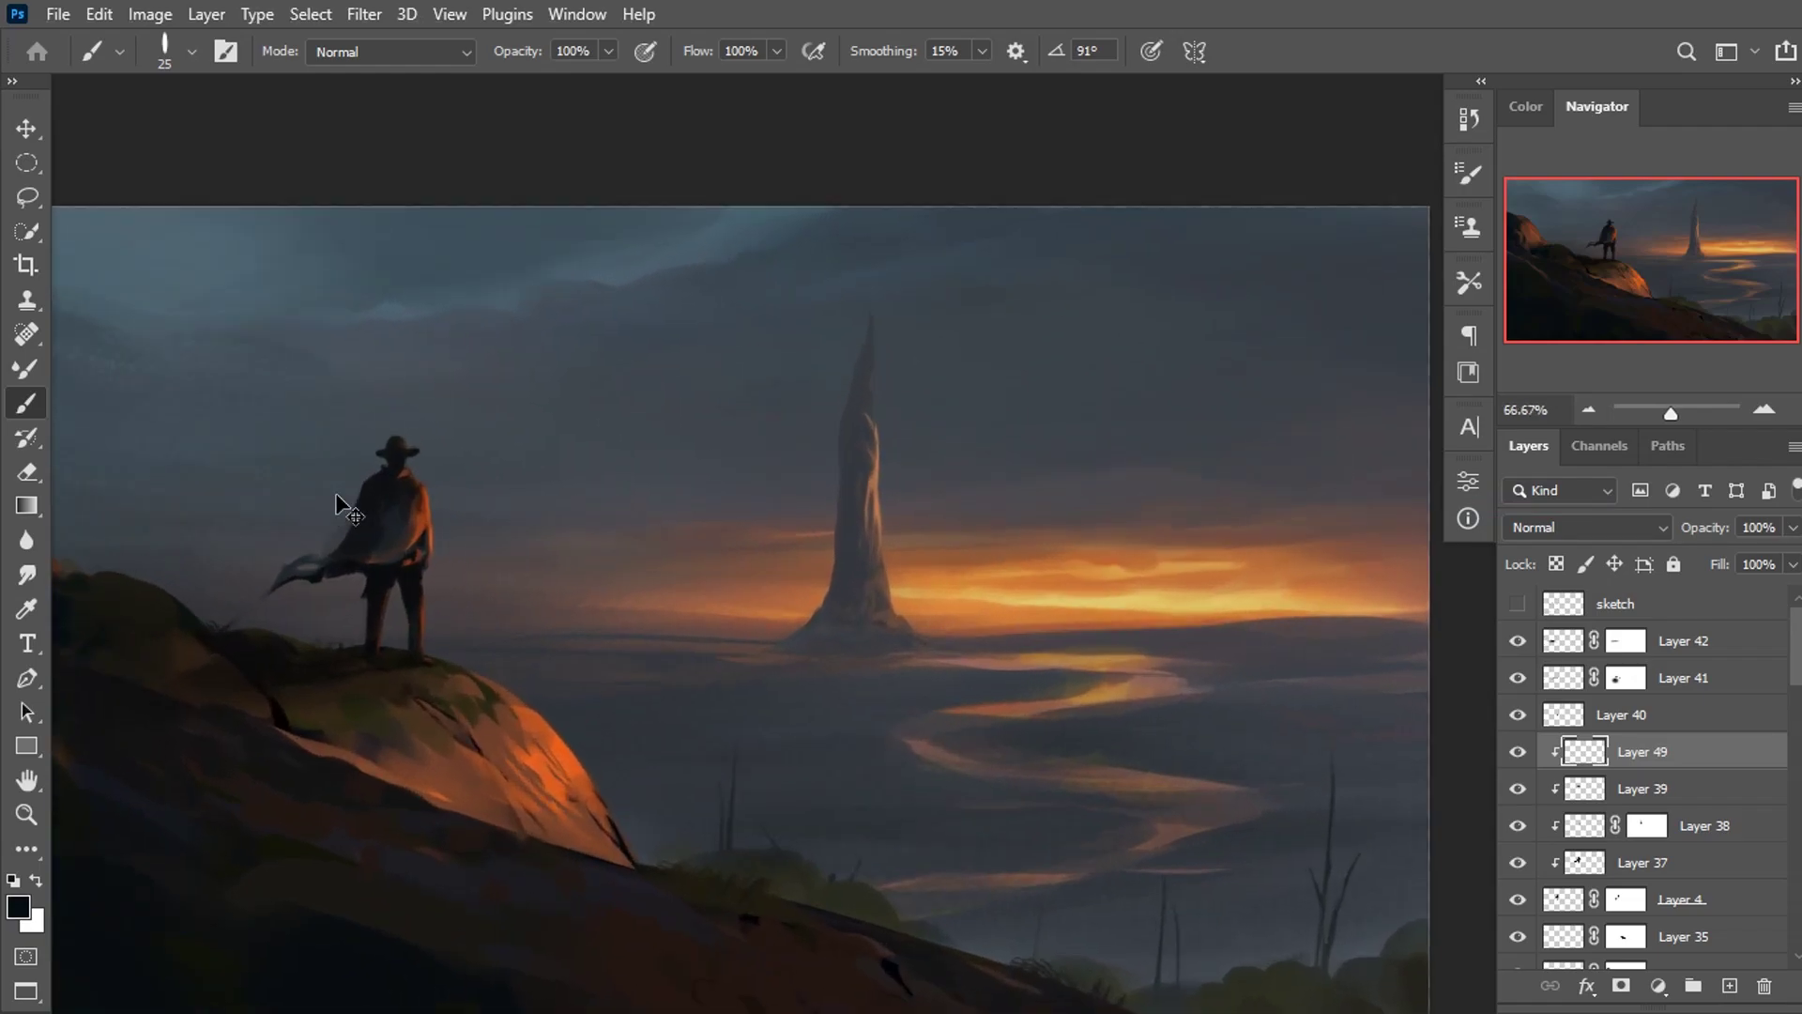
key(ctrl+plus)
drag(507, 403, 934, 302)
key(ctrl+plus)
drag(433, 490, 676, 226)
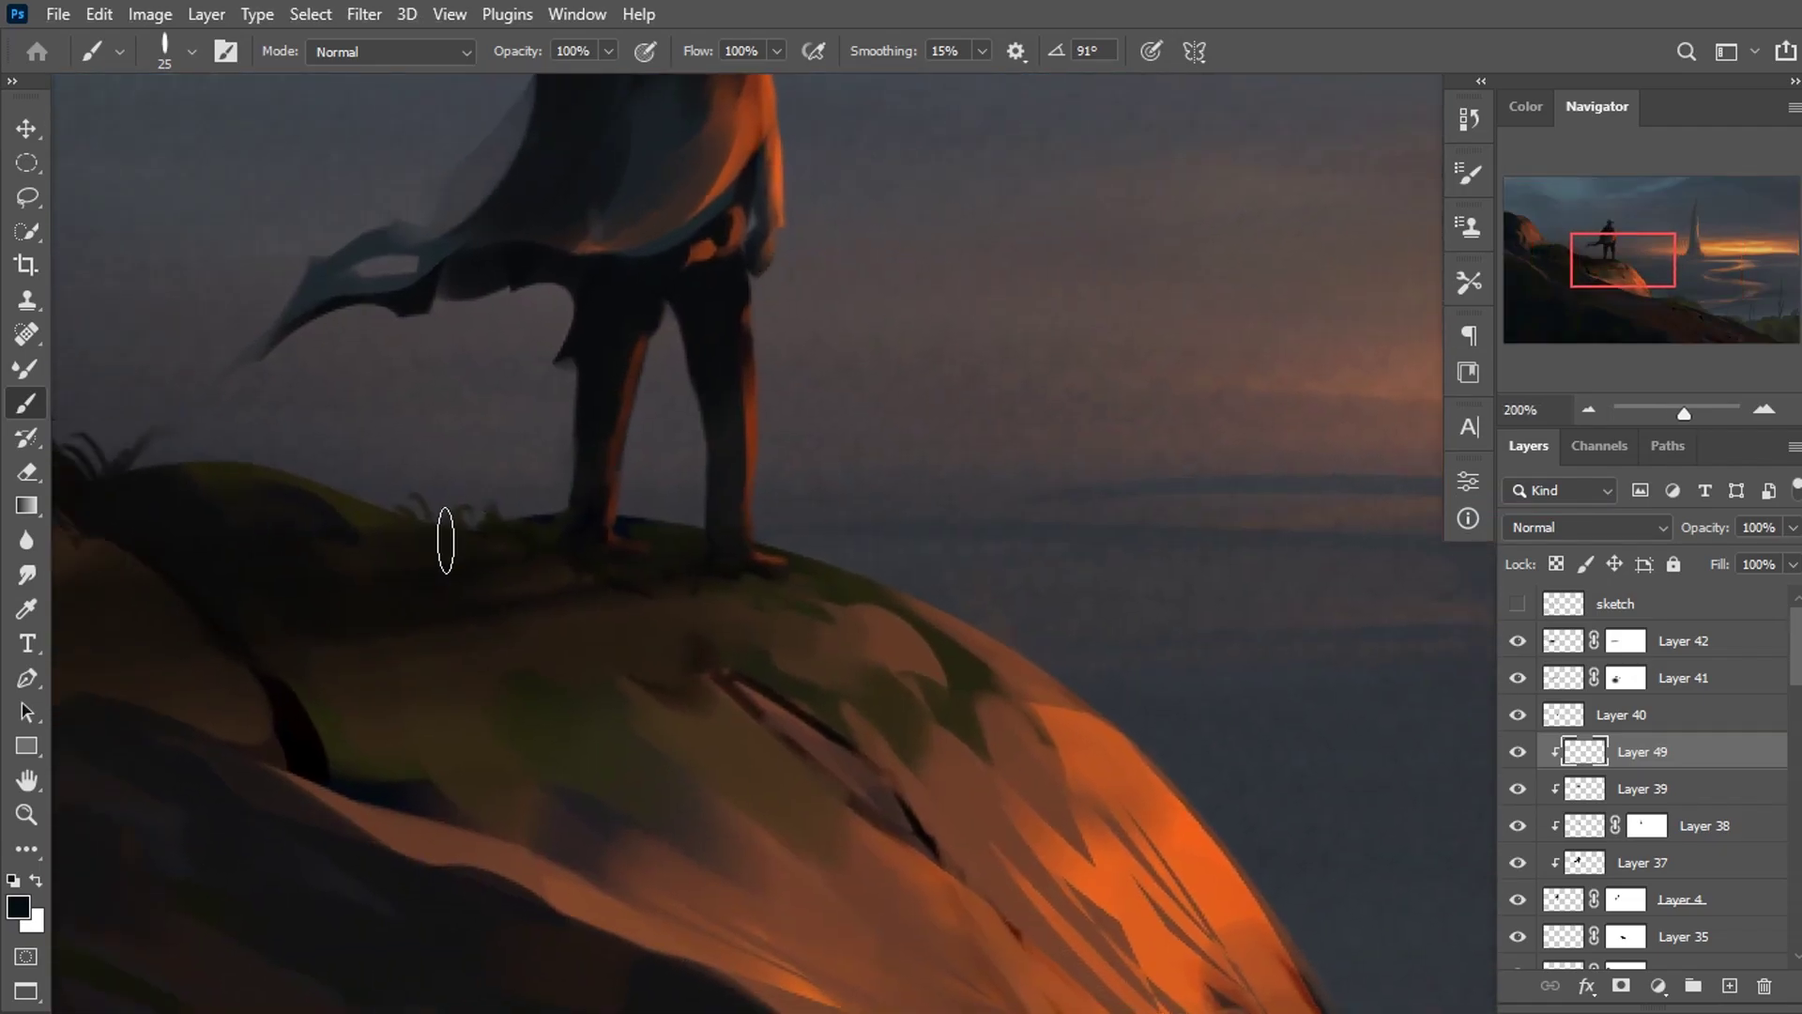
right_click(489, 489)
click(582, 685)
drag(718, 539, 673, 544)
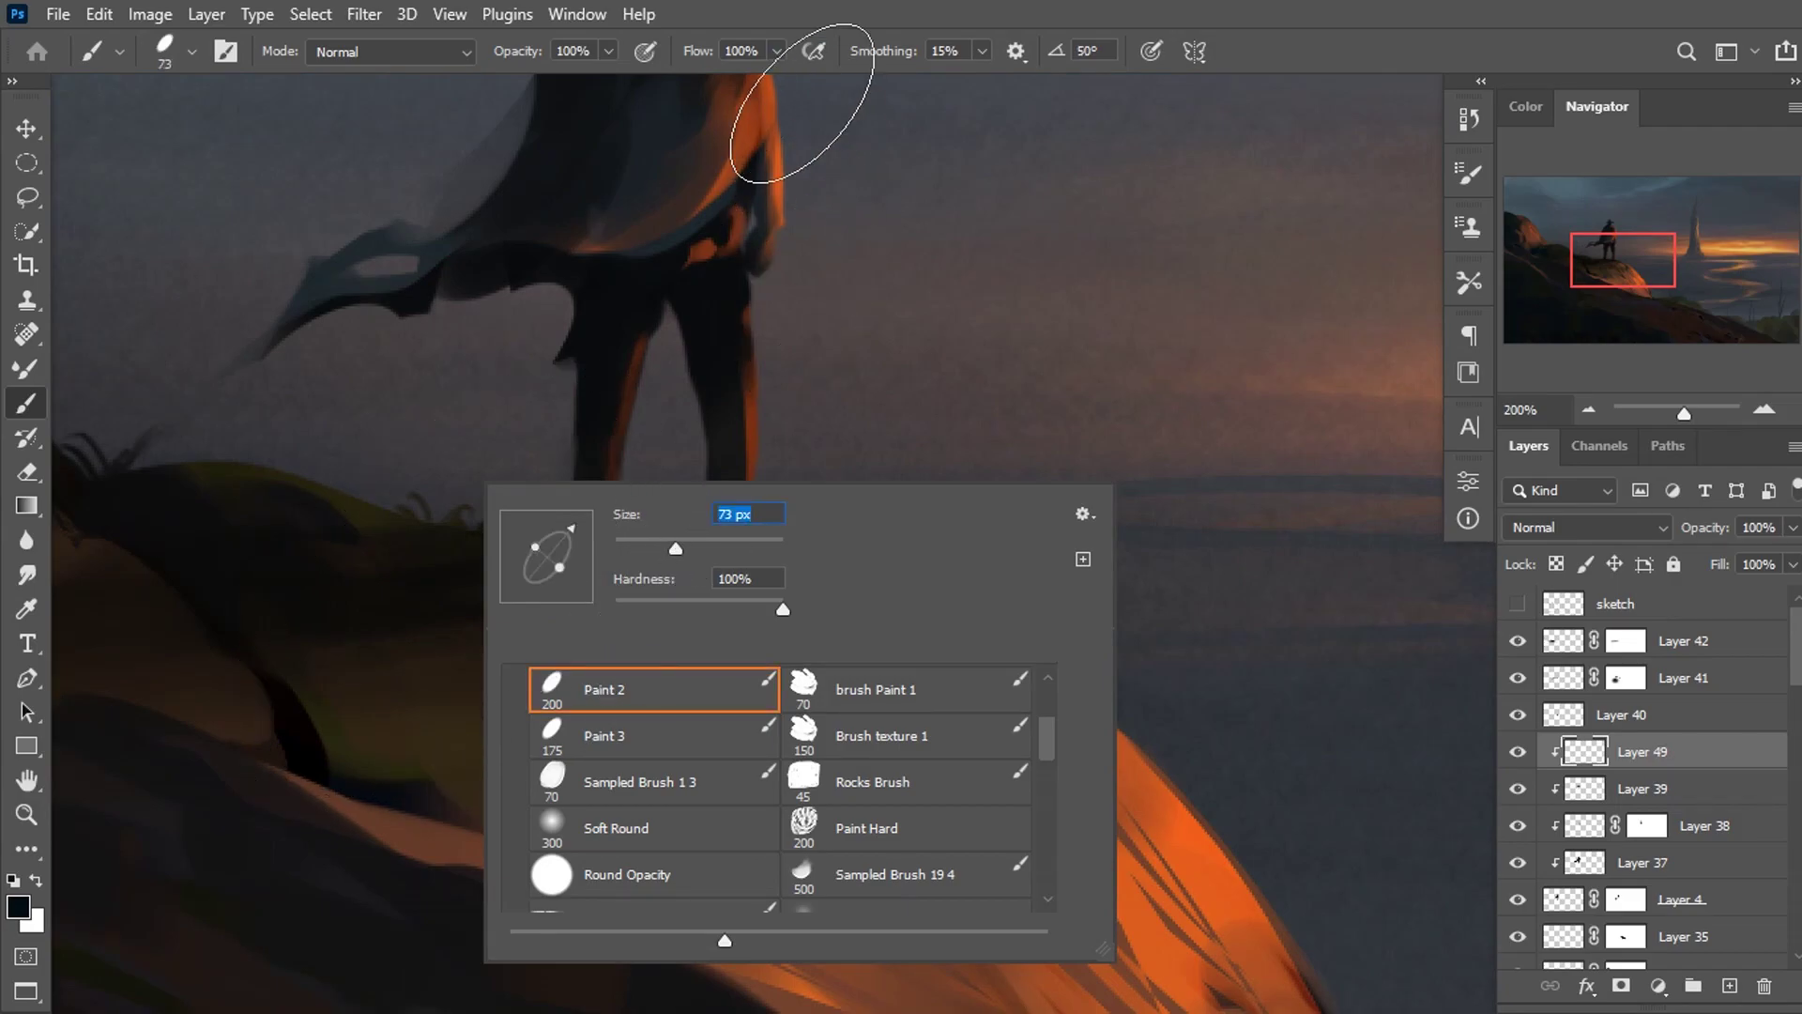
click(776, 50)
drag(783, 80, 674, 83)
Frame the hilltop at 100% and pick a dark blue painting colour.
drag(568, 333, 832, 188)
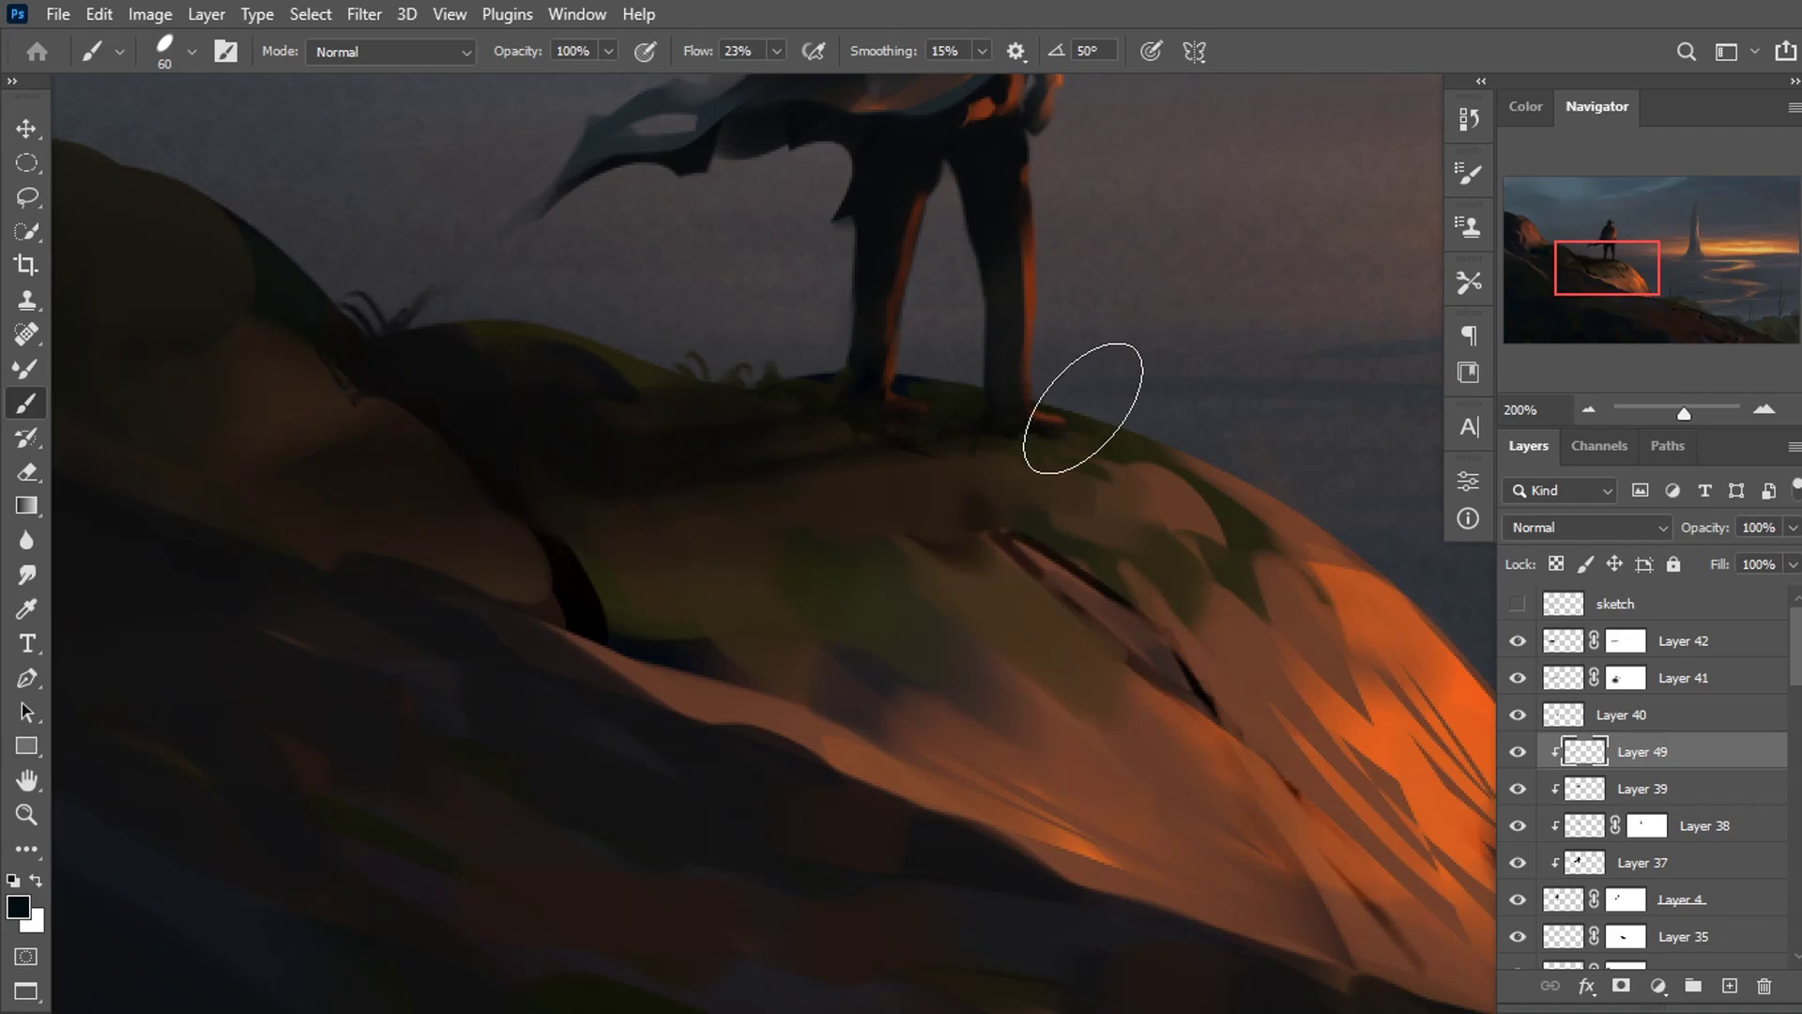
key(ctrl+minus)
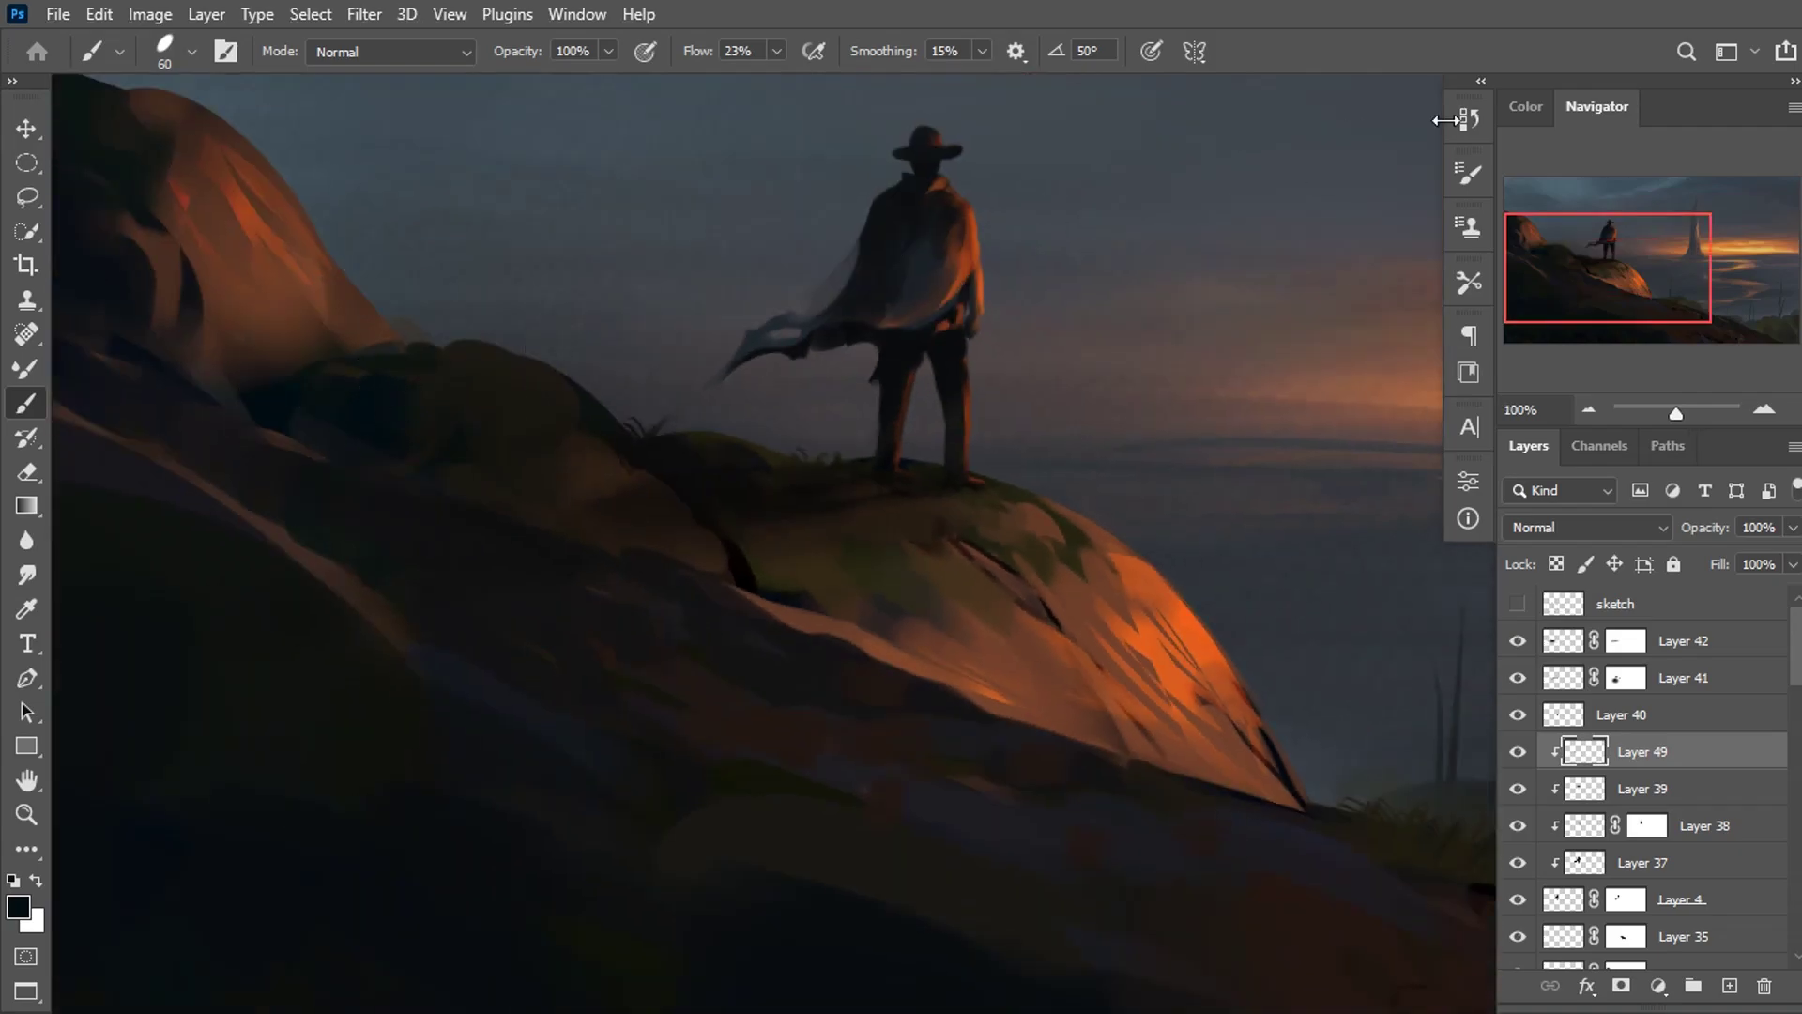
click(1524, 111)
drag(1769, 252, 1768, 234)
click(1680, 349)
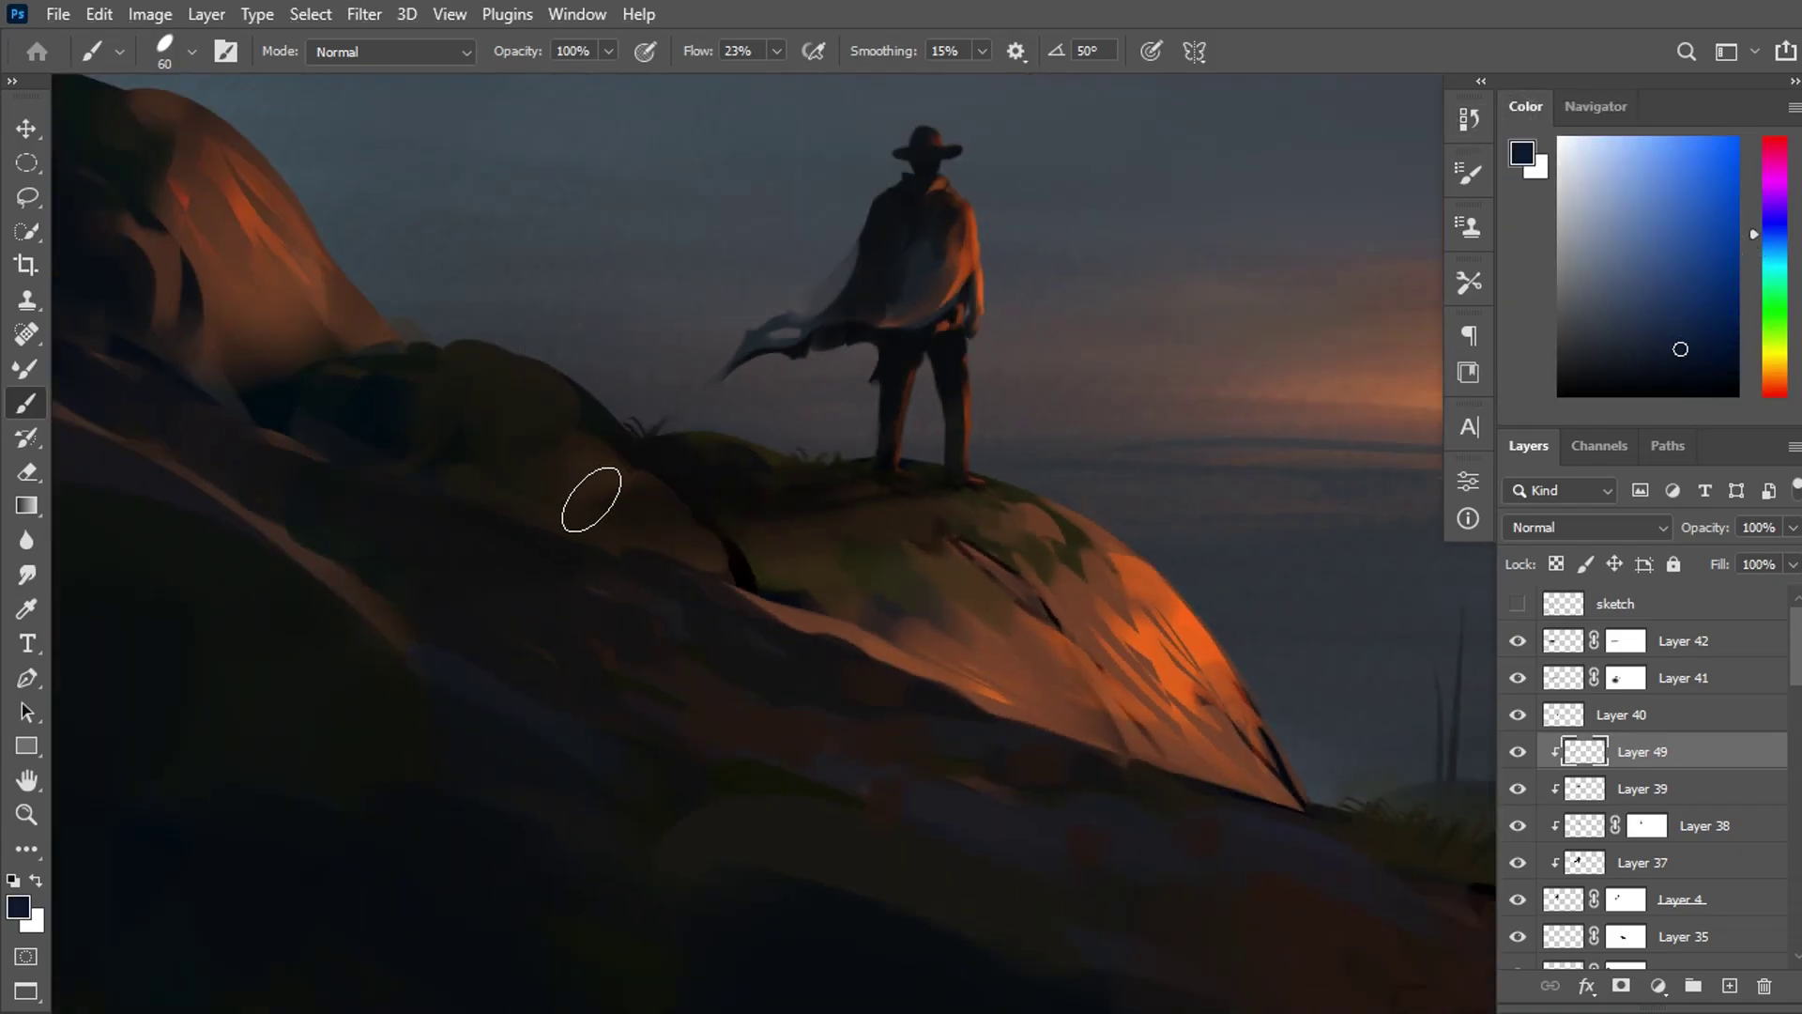
right_click(1642, 752)
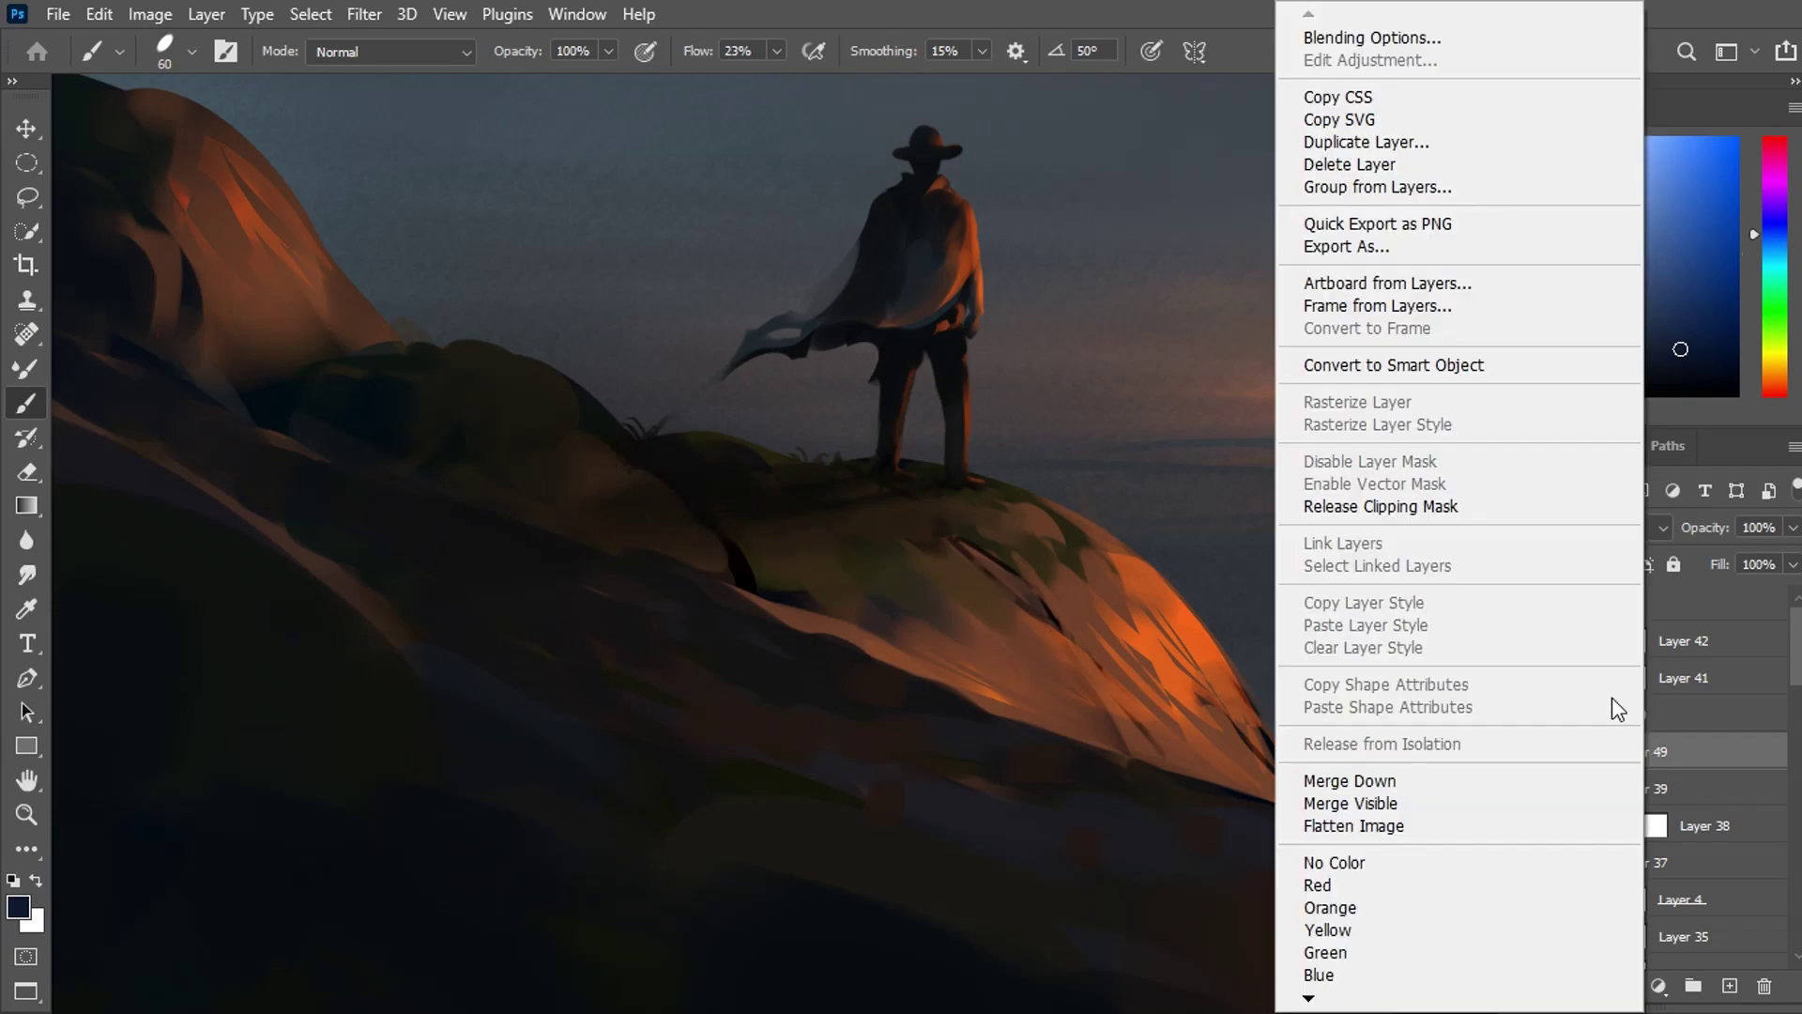
Release Layer 49's clipping, sample dark hillside shadow tones, and rotate the brush to 124°.
click(1388, 507)
click(1517, 752)
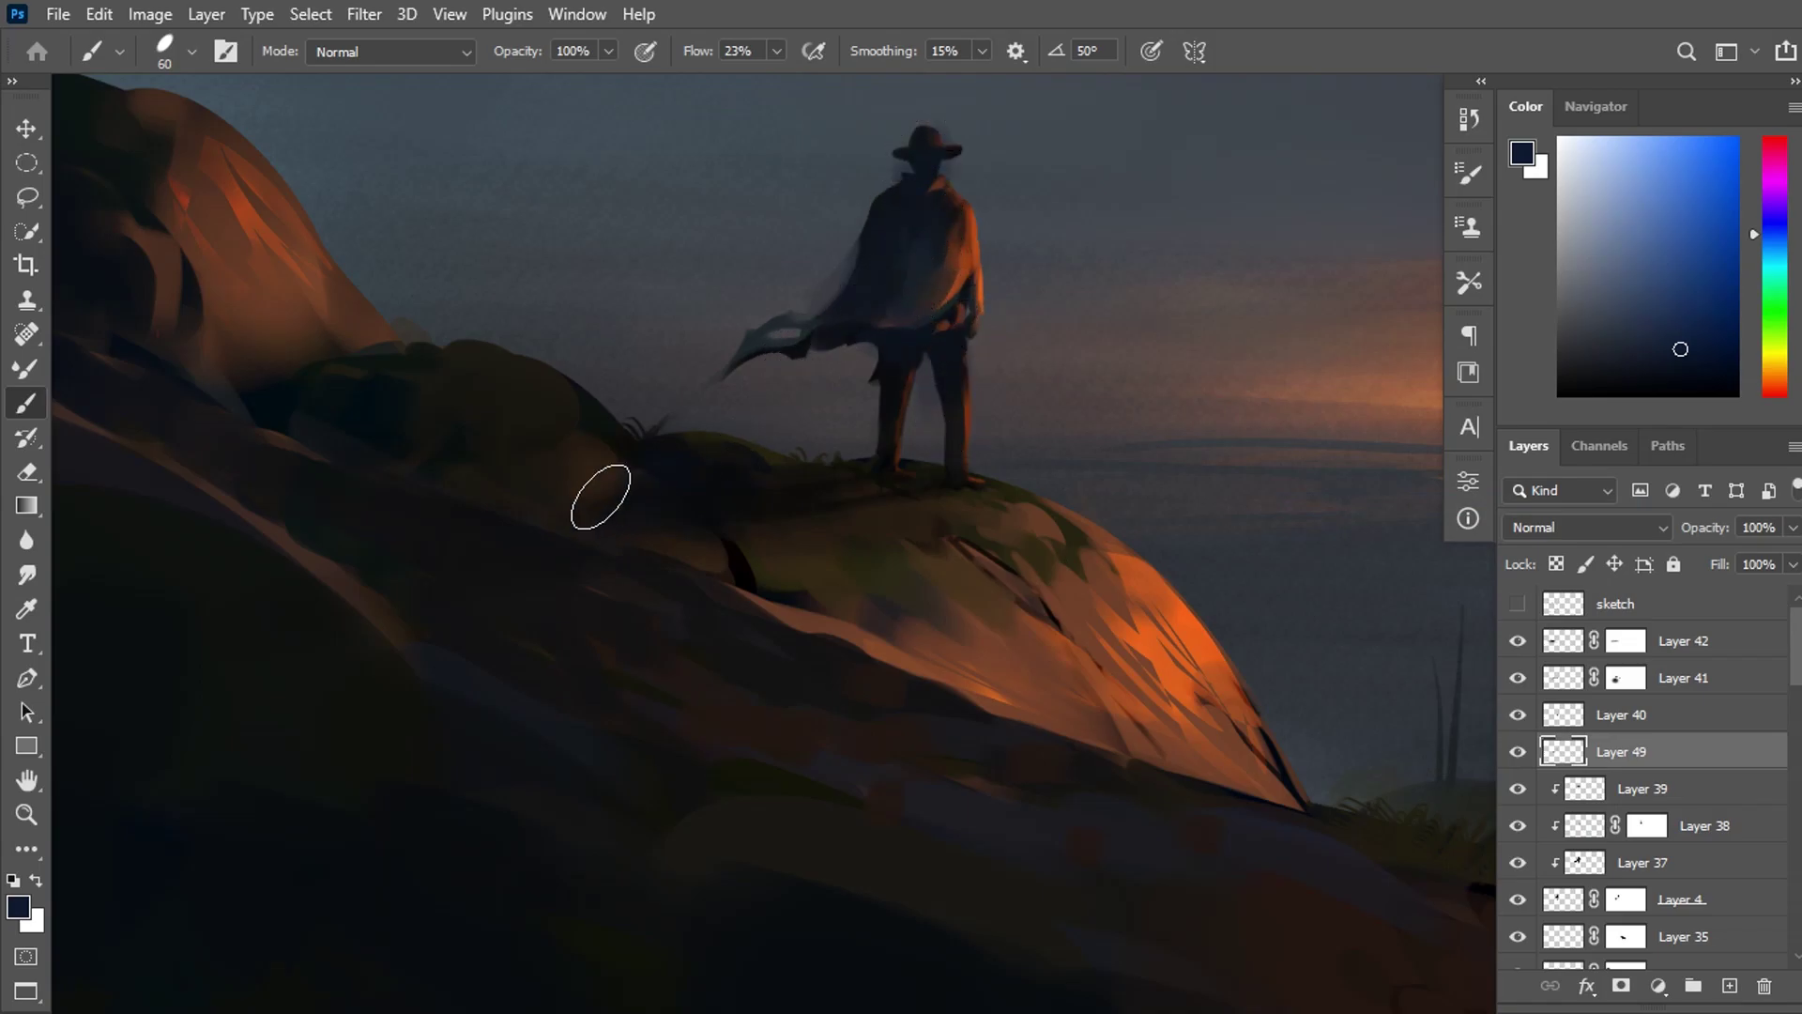
alt+click(385, 399)
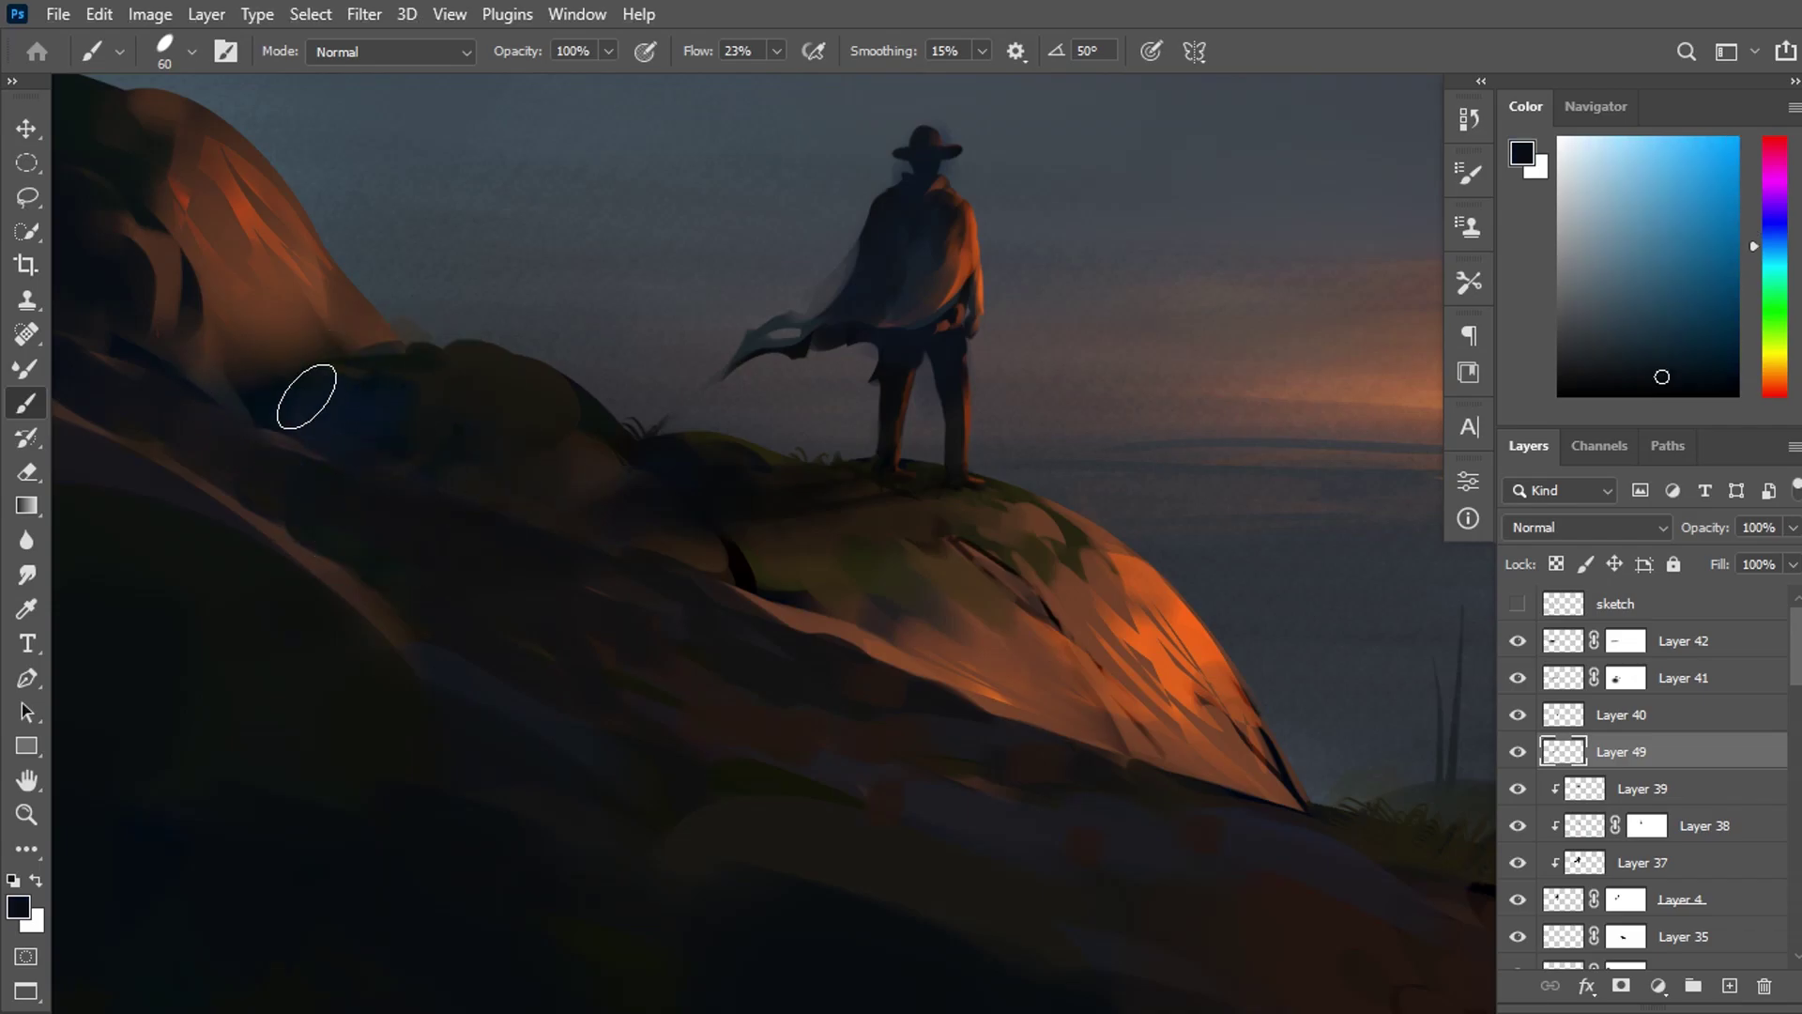
alt+click(282, 398)
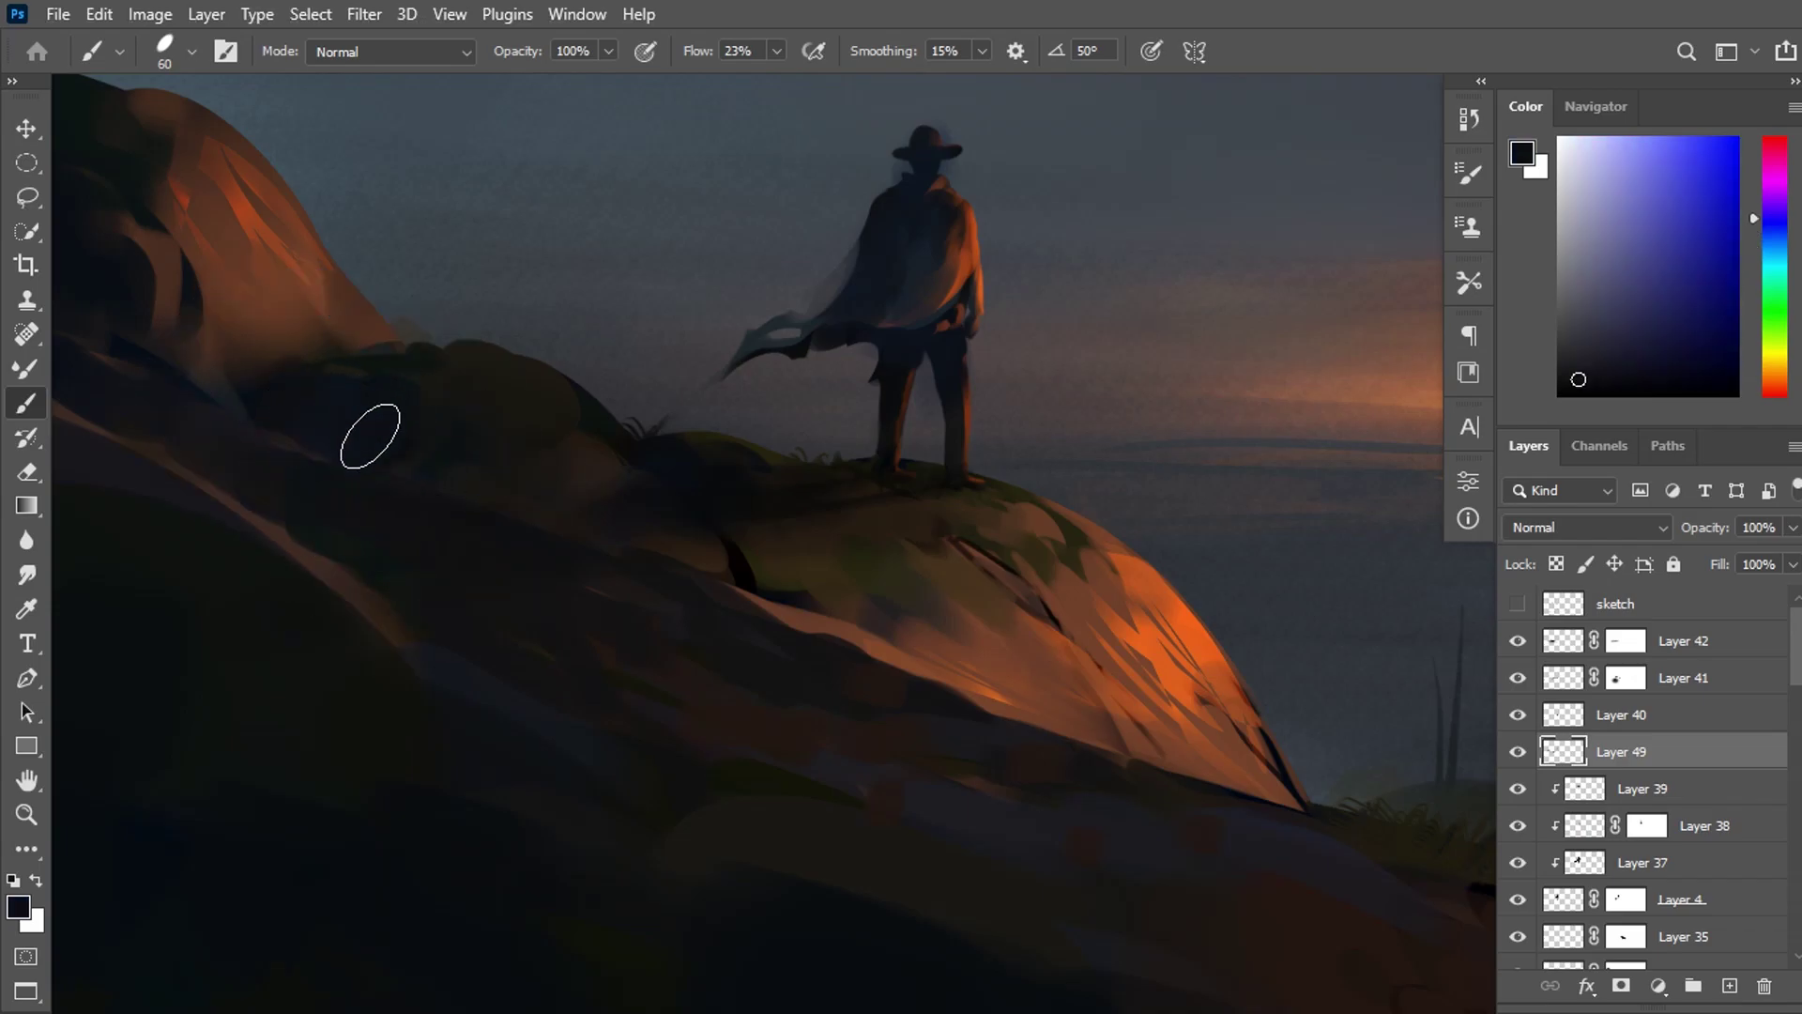
alt+click(544, 450)
right_click(575, 469)
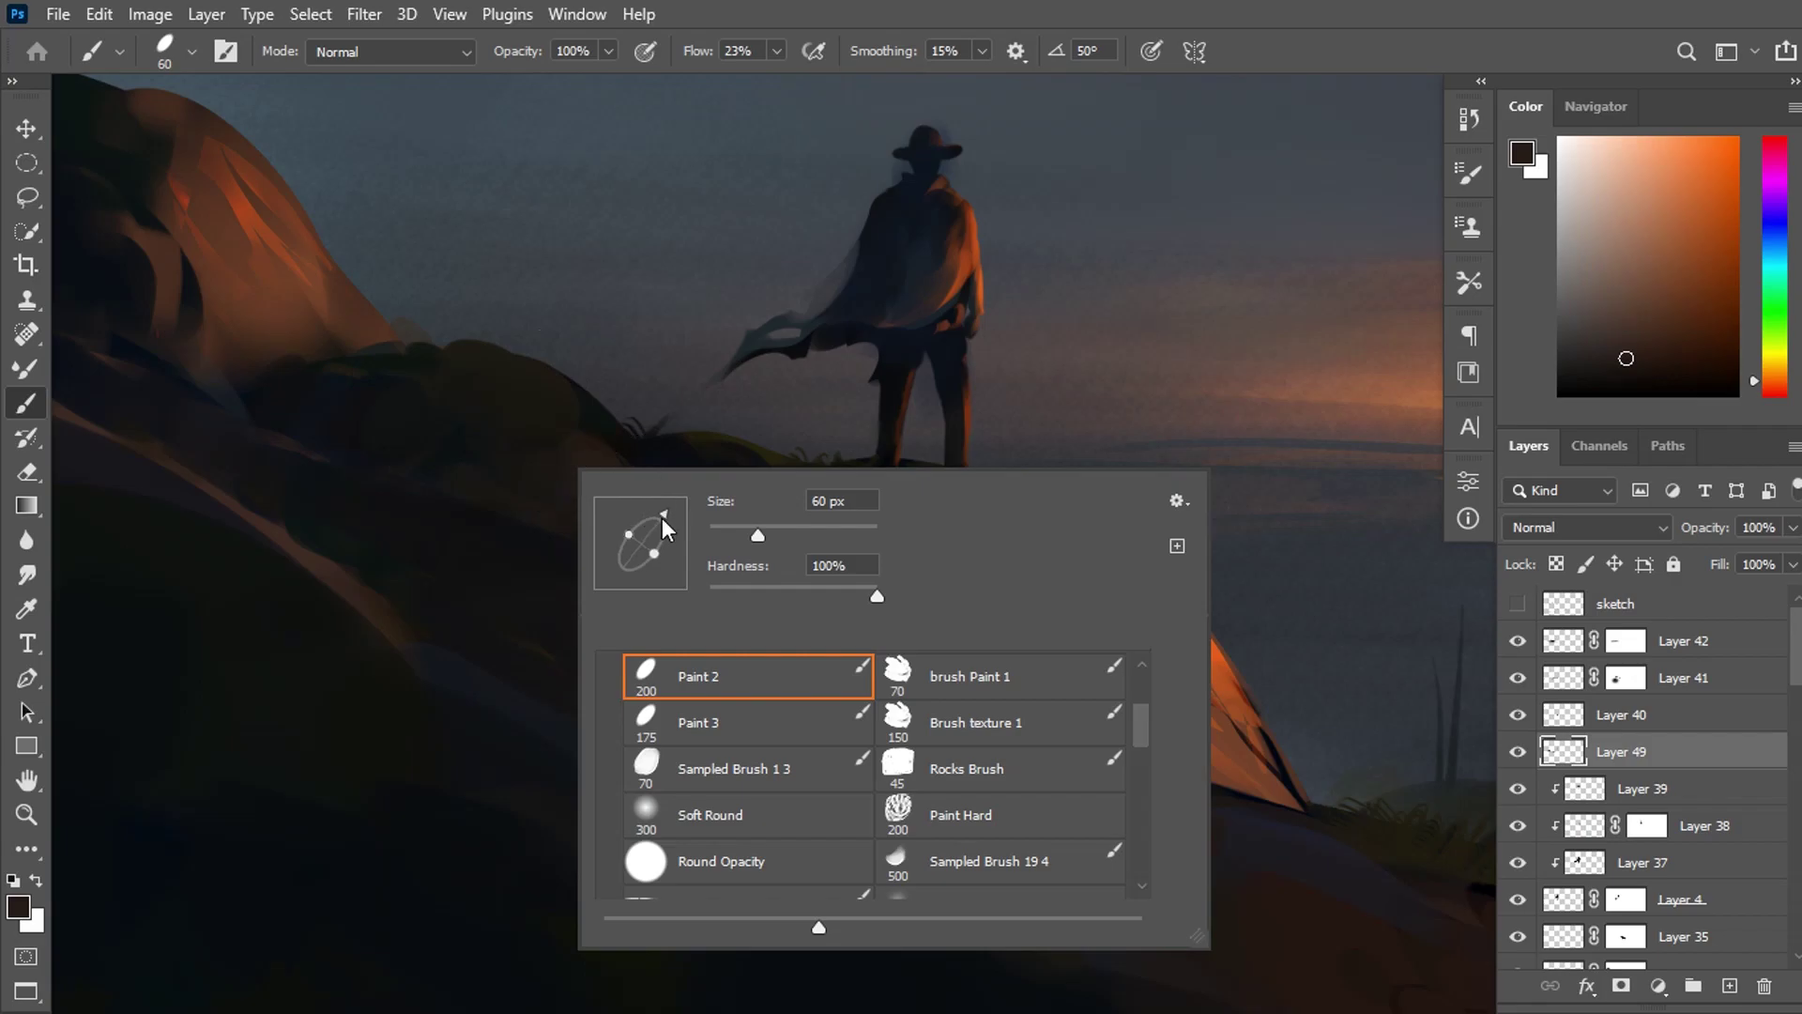
drag(663, 528, 612, 471)
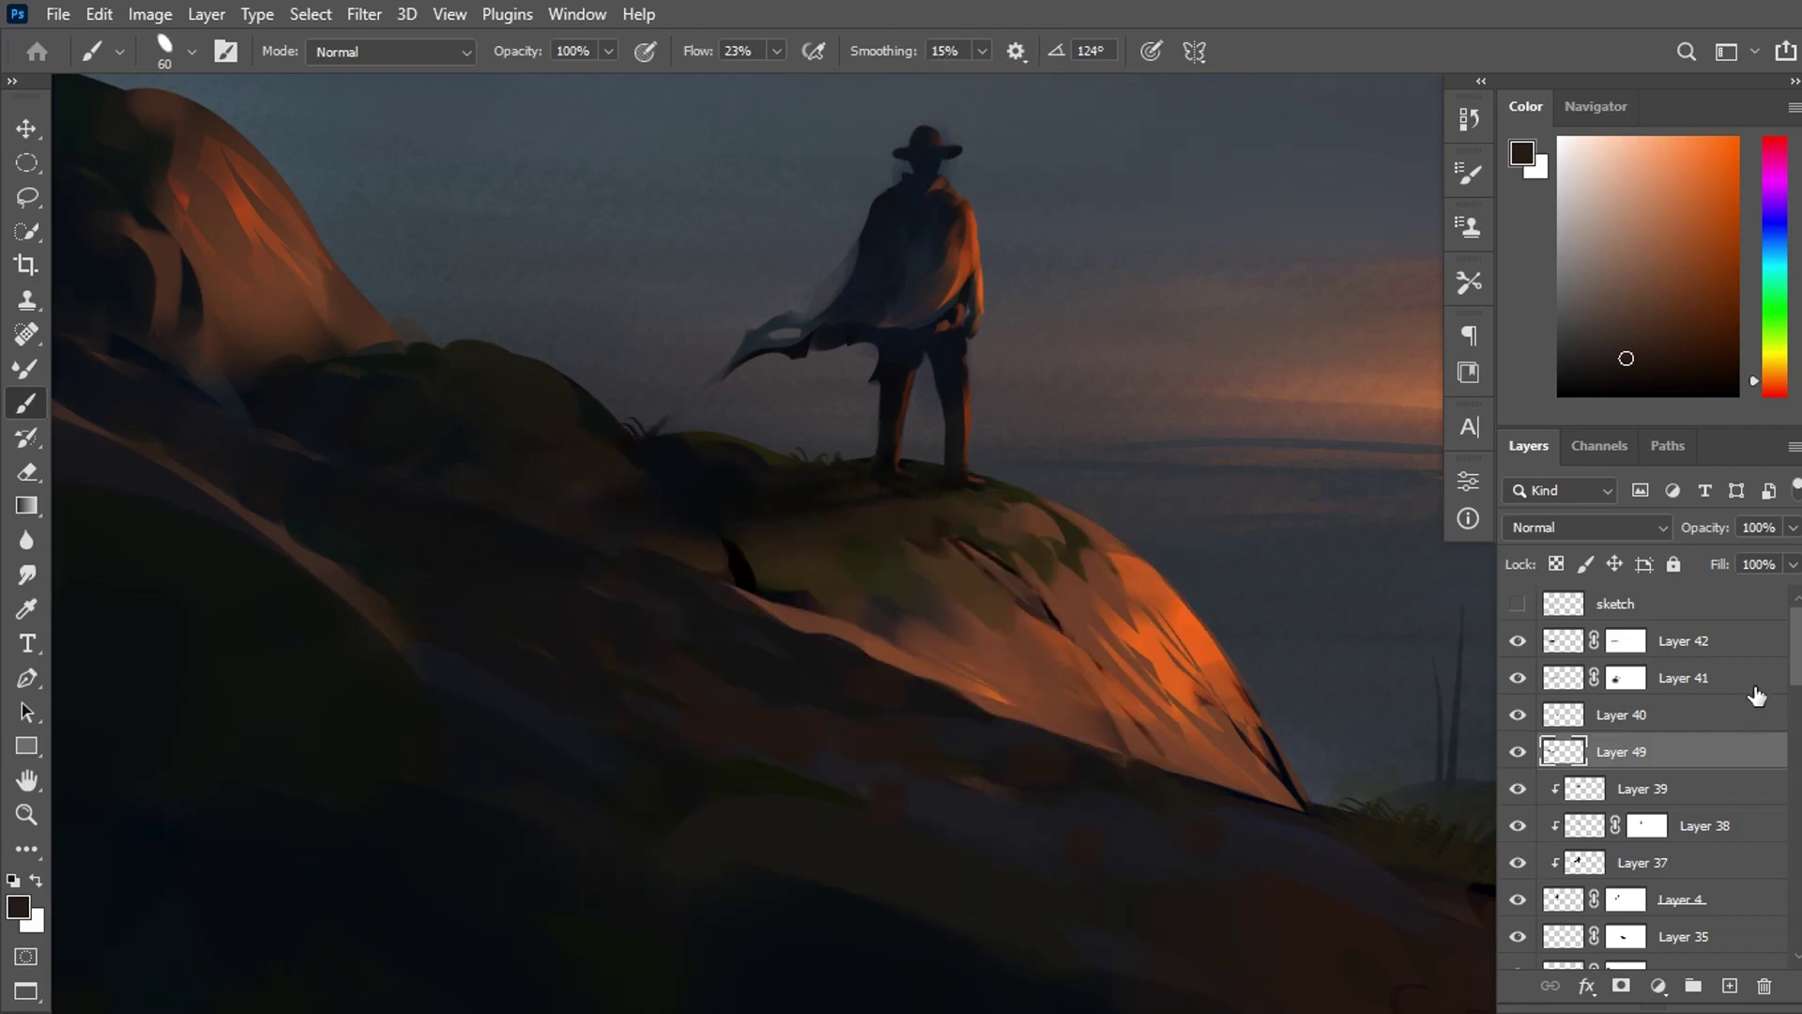
Compare Layer 49's hill shadows on and off, give it a layer mask, and select Layer 42.
click(1689, 641)
click(1633, 751)
click(1517, 753)
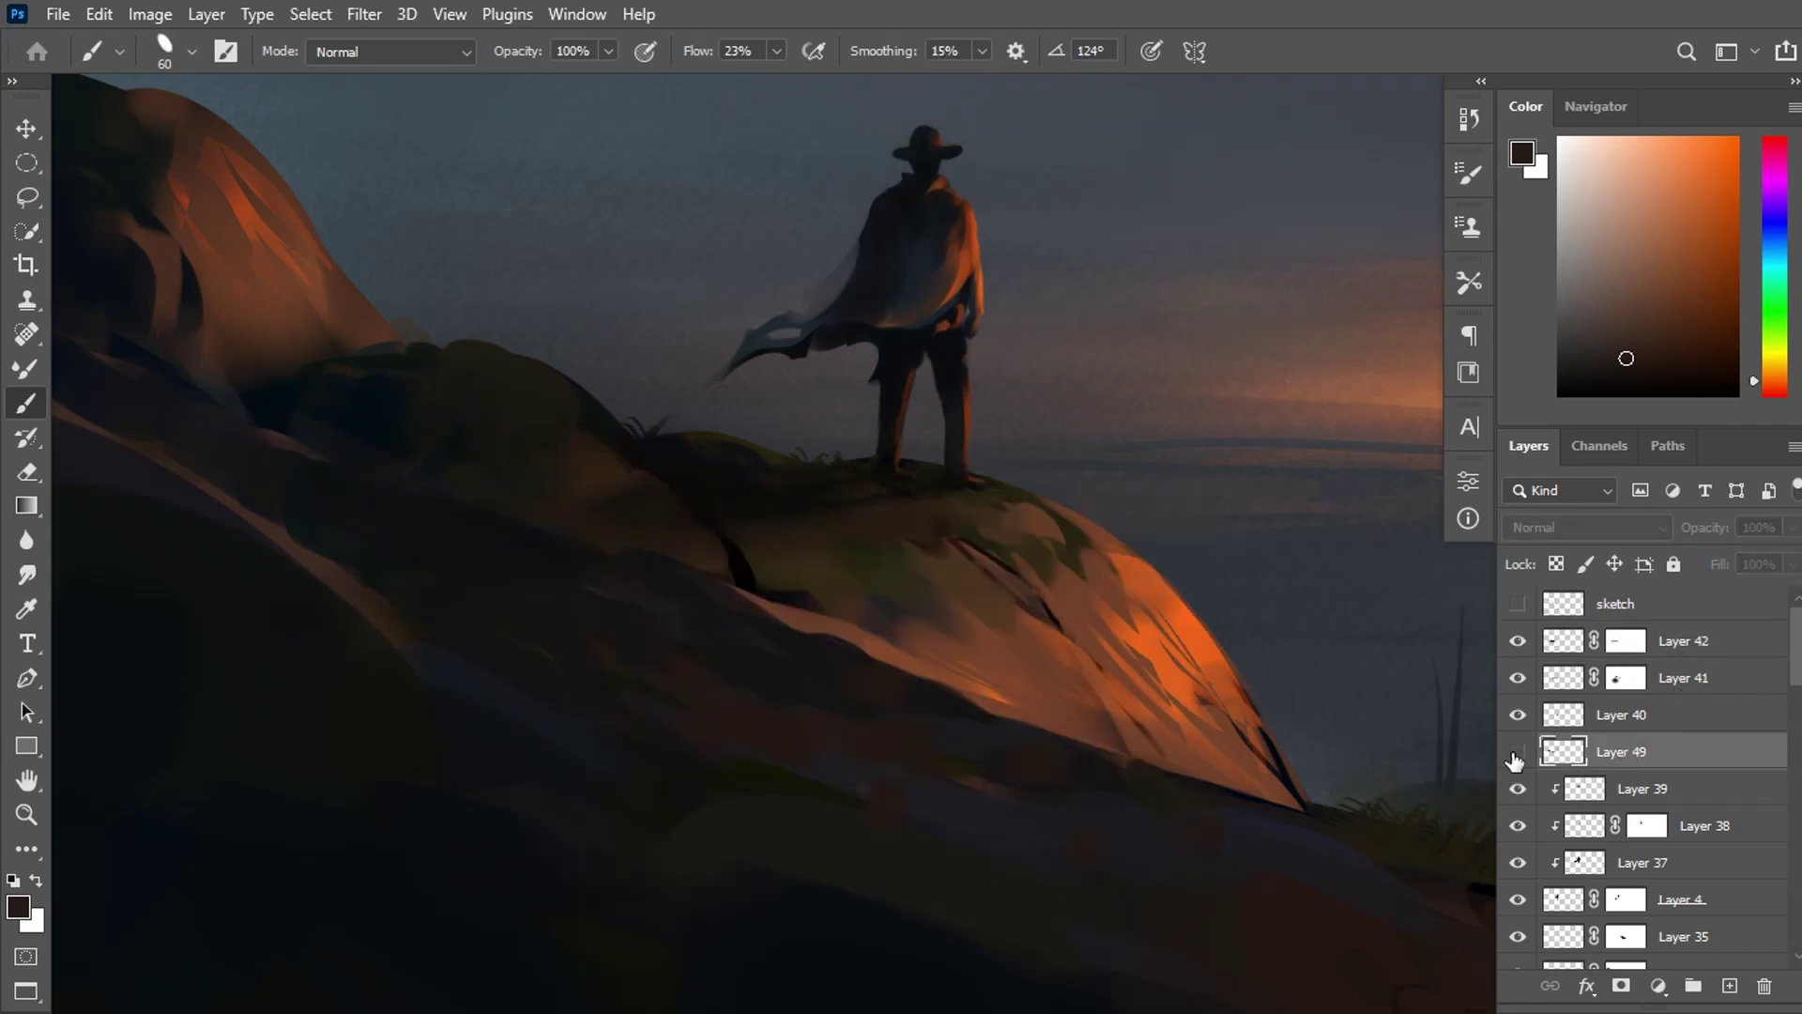
click(1518, 752)
click(1621, 986)
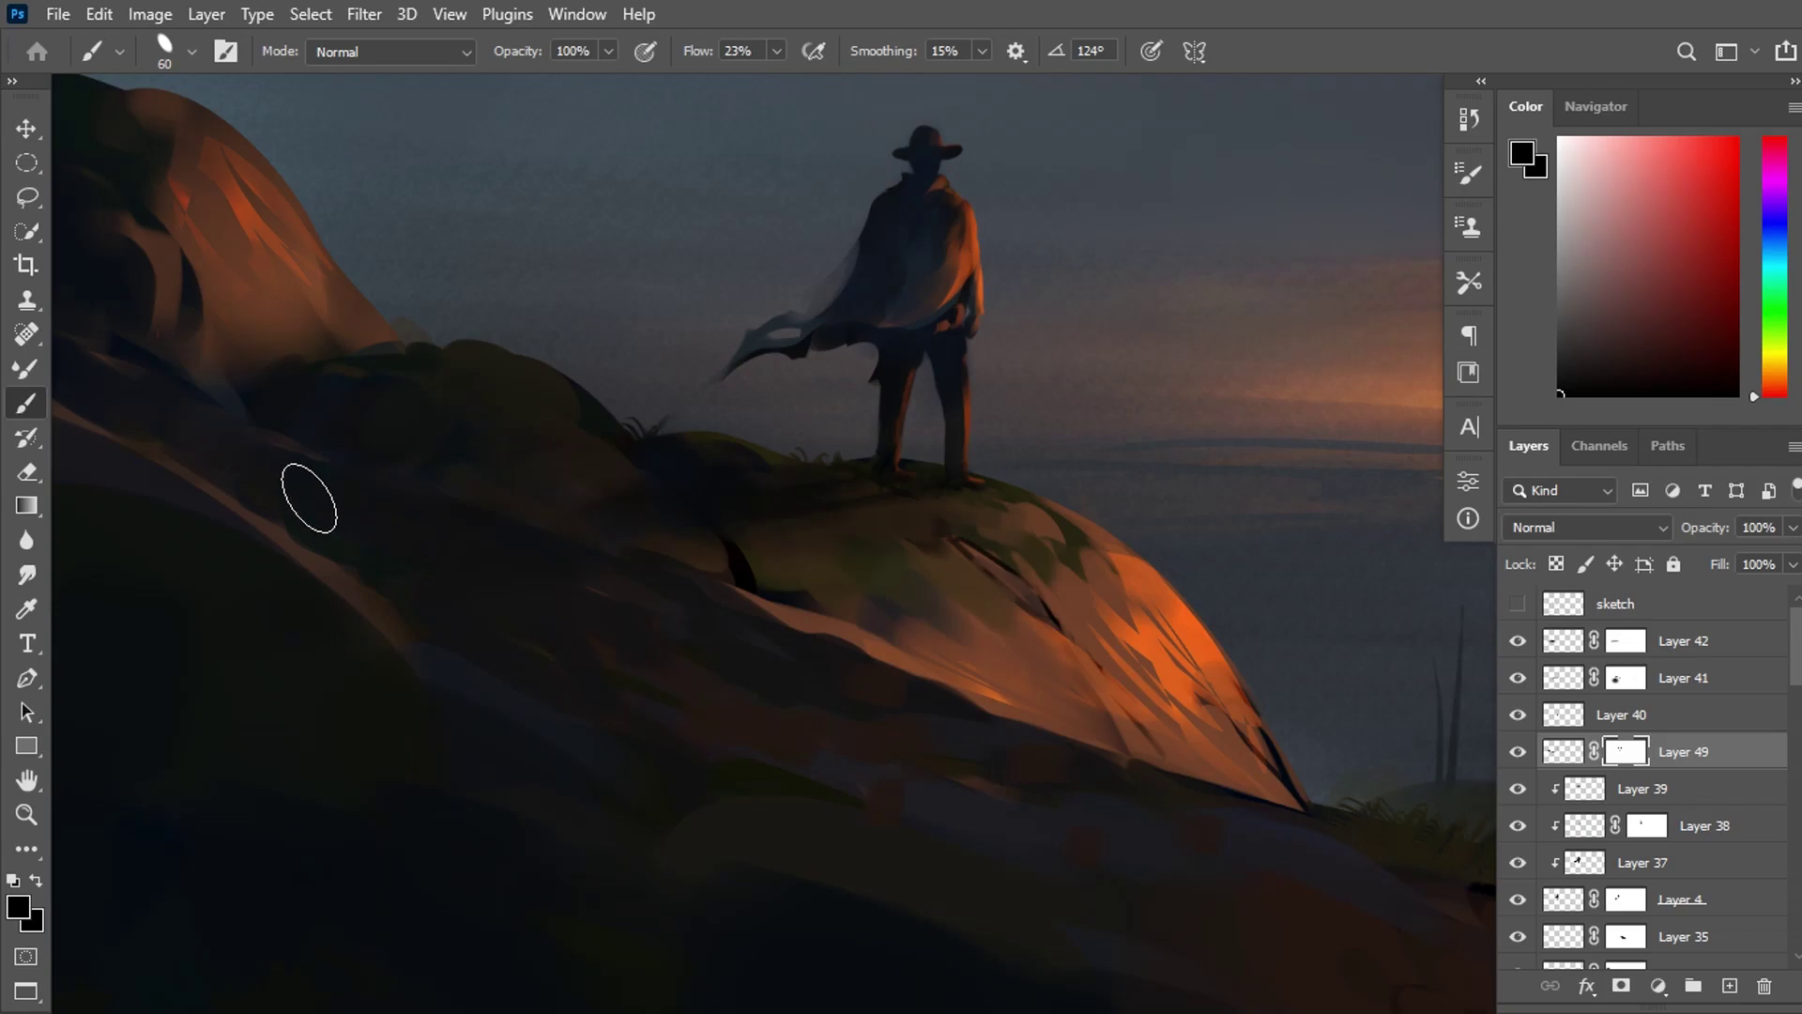
click(1695, 651)
Add a new layer and darken the hilltop edge with sampled dark browns and greens.
click(1729, 986)
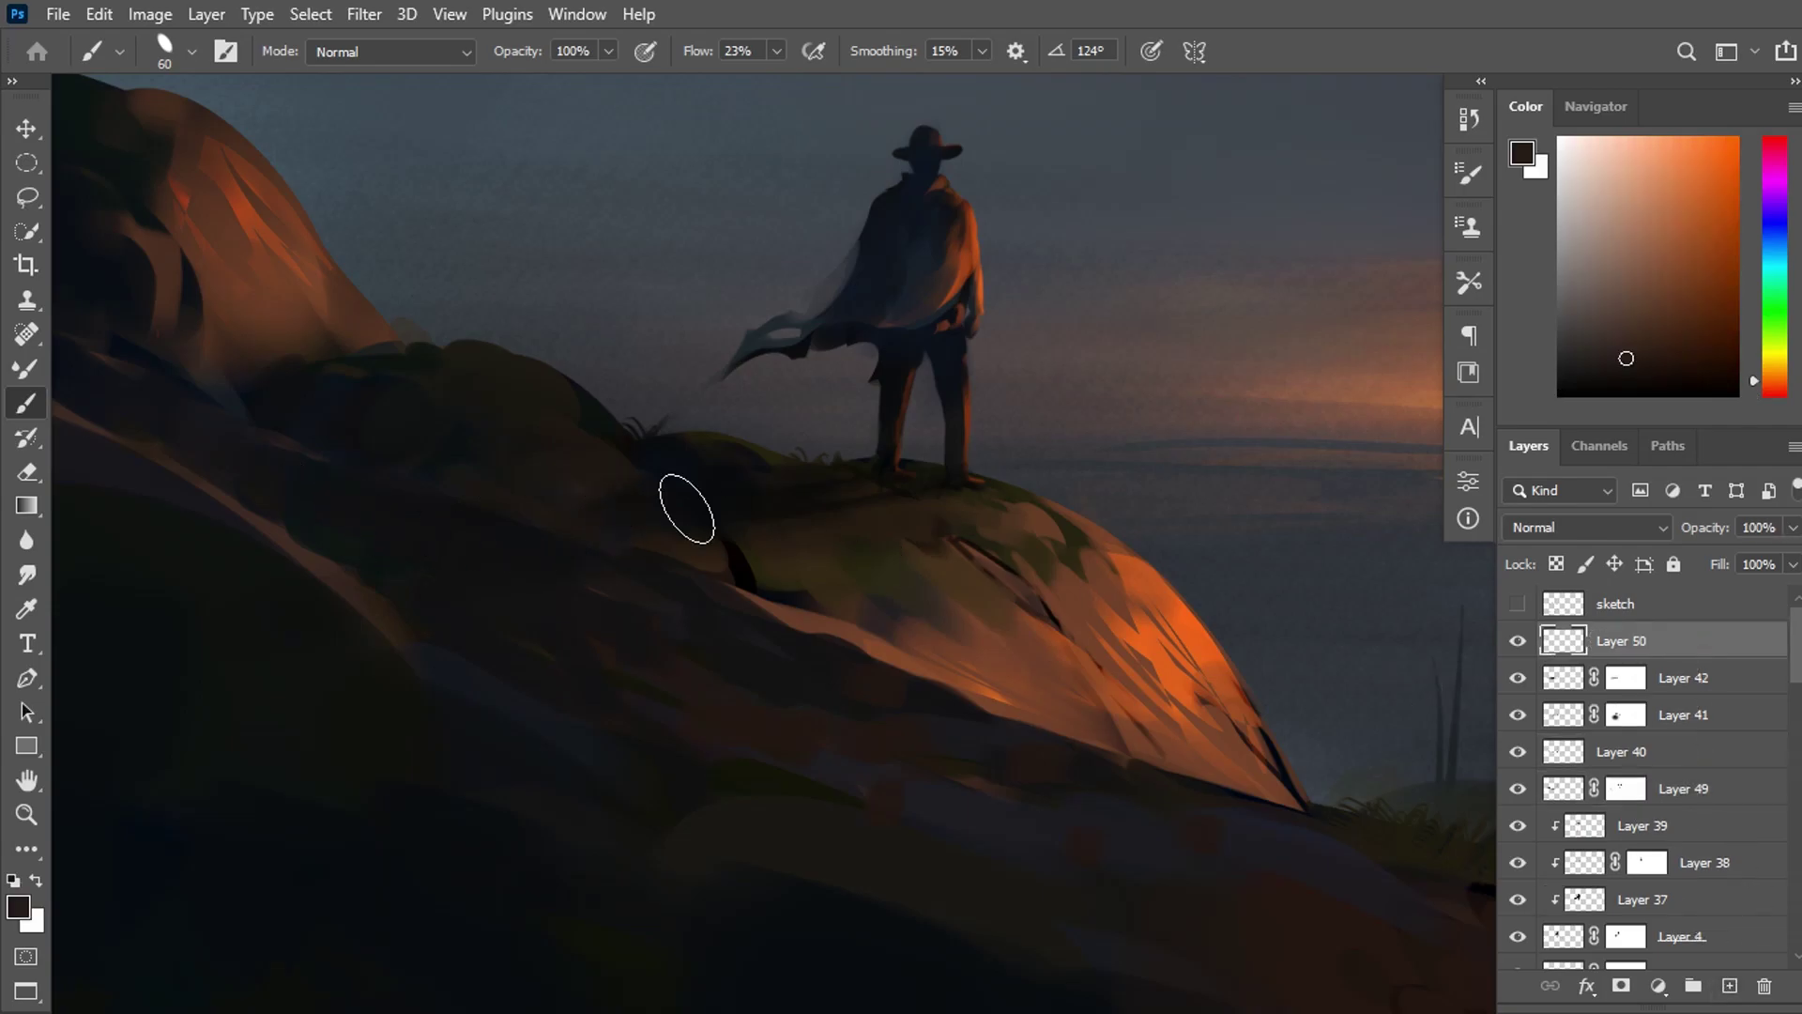
alt+click(572, 428)
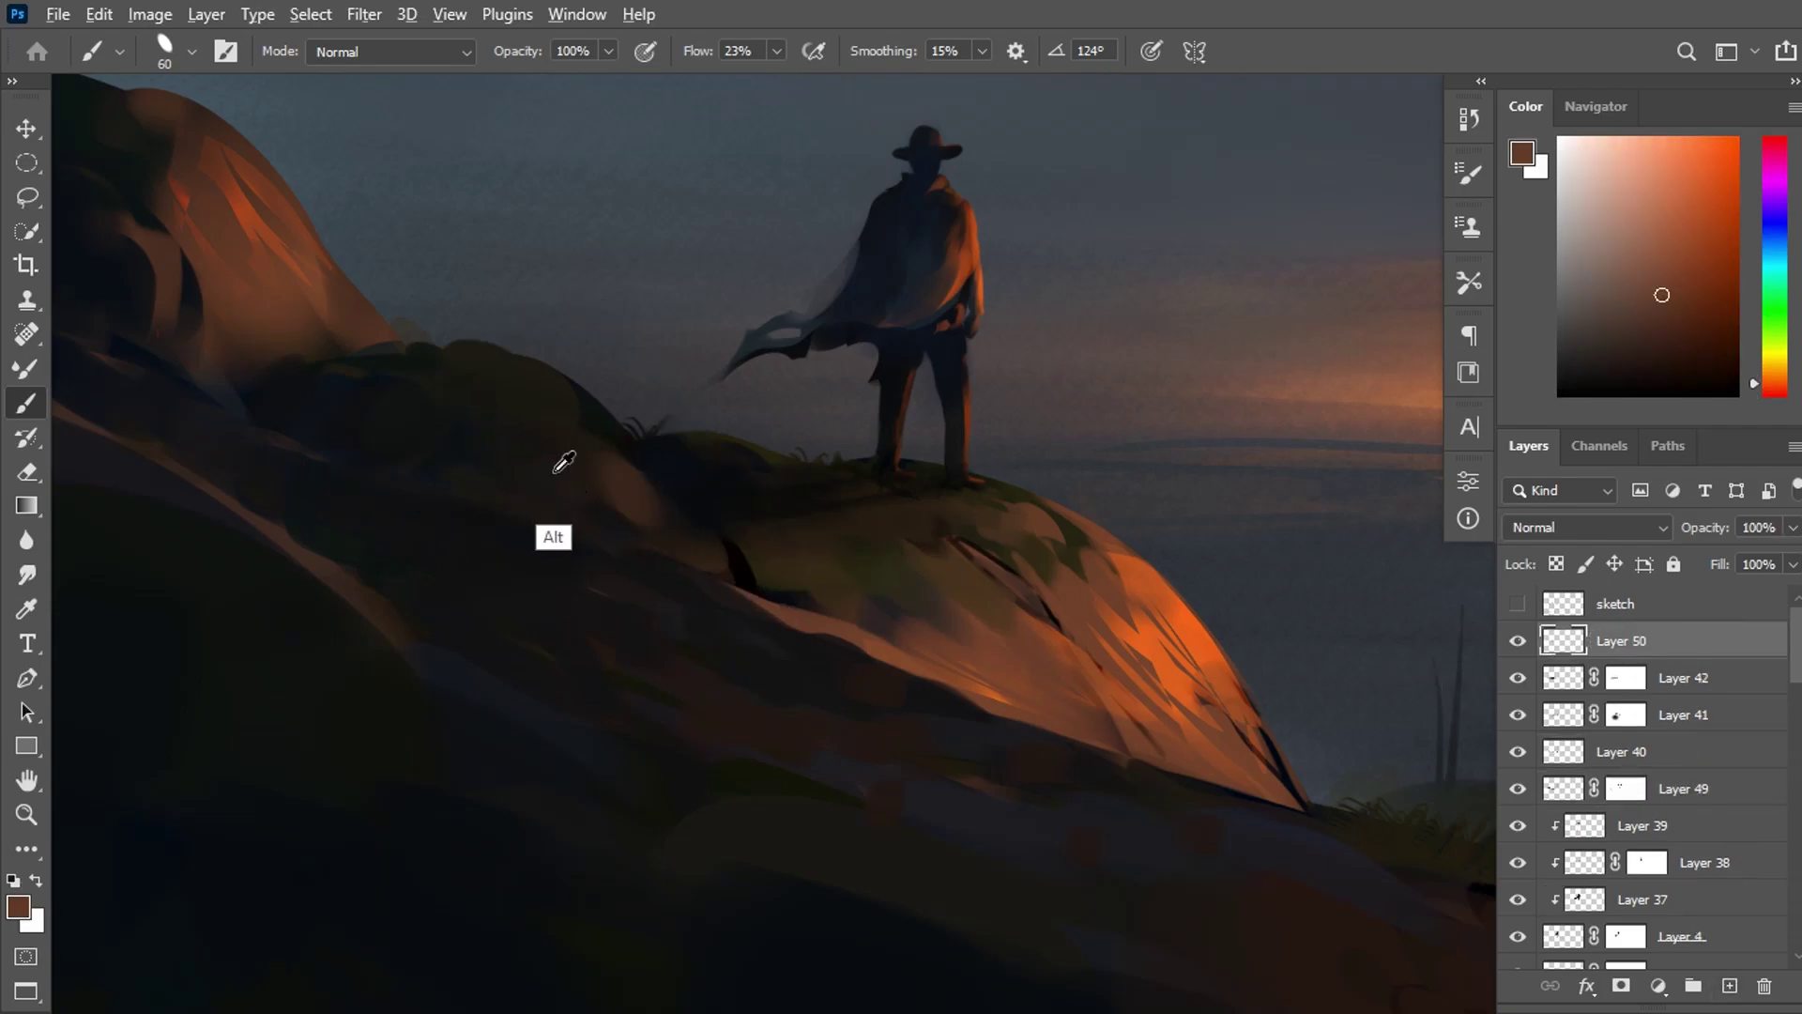
alt+click(619, 535)
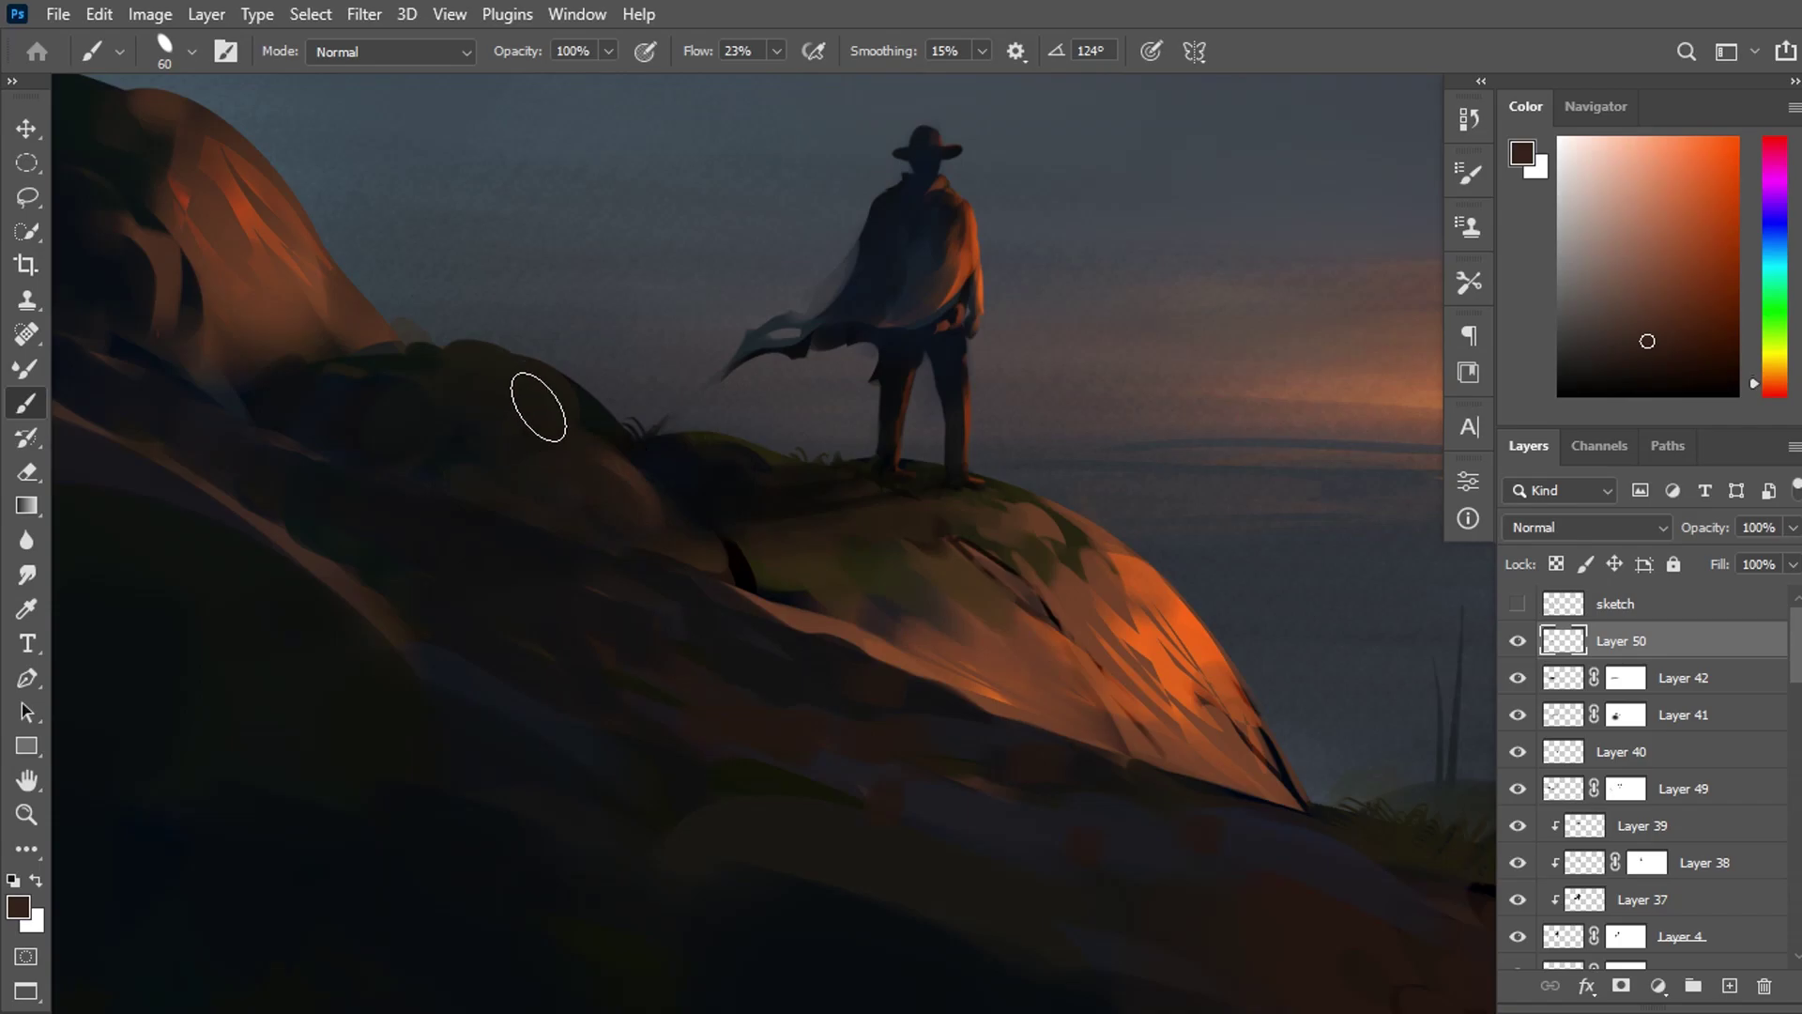
alt+click(593, 425)
drag(540, 375, 573, 413)
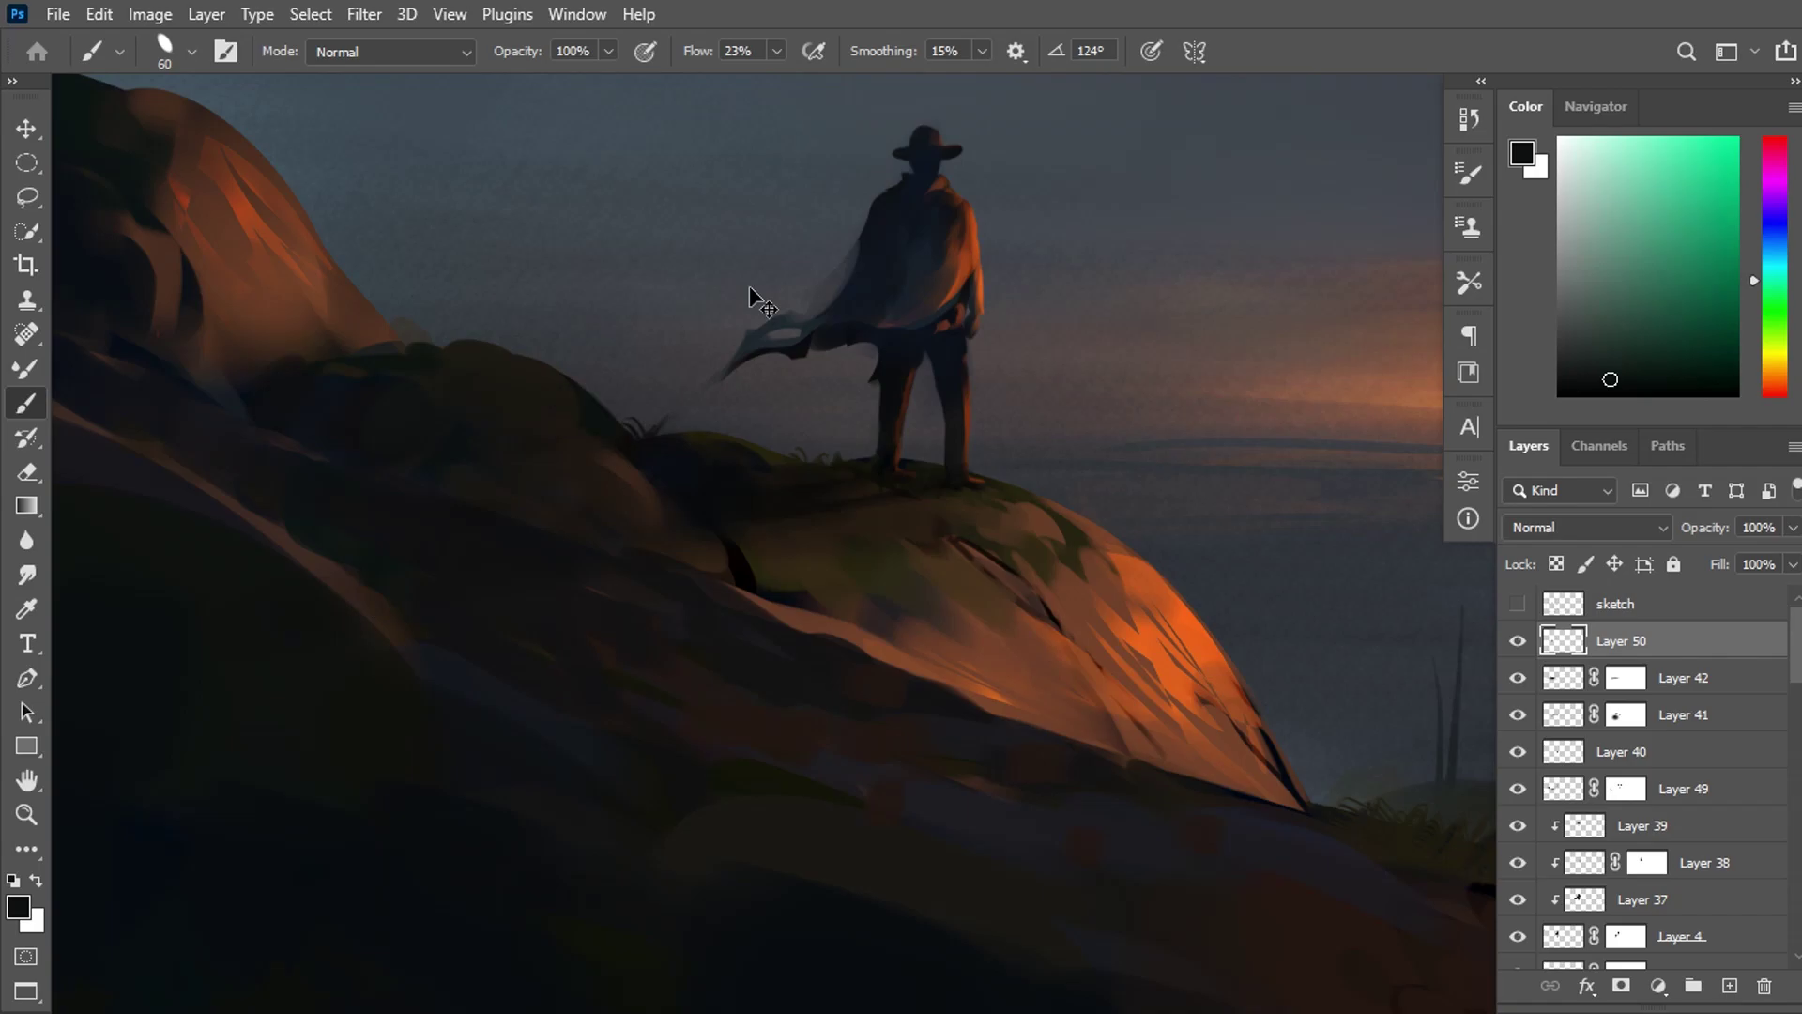
Paint lighter orange-brown highlights onto the upper-left rock.
alt+click(246, 199)
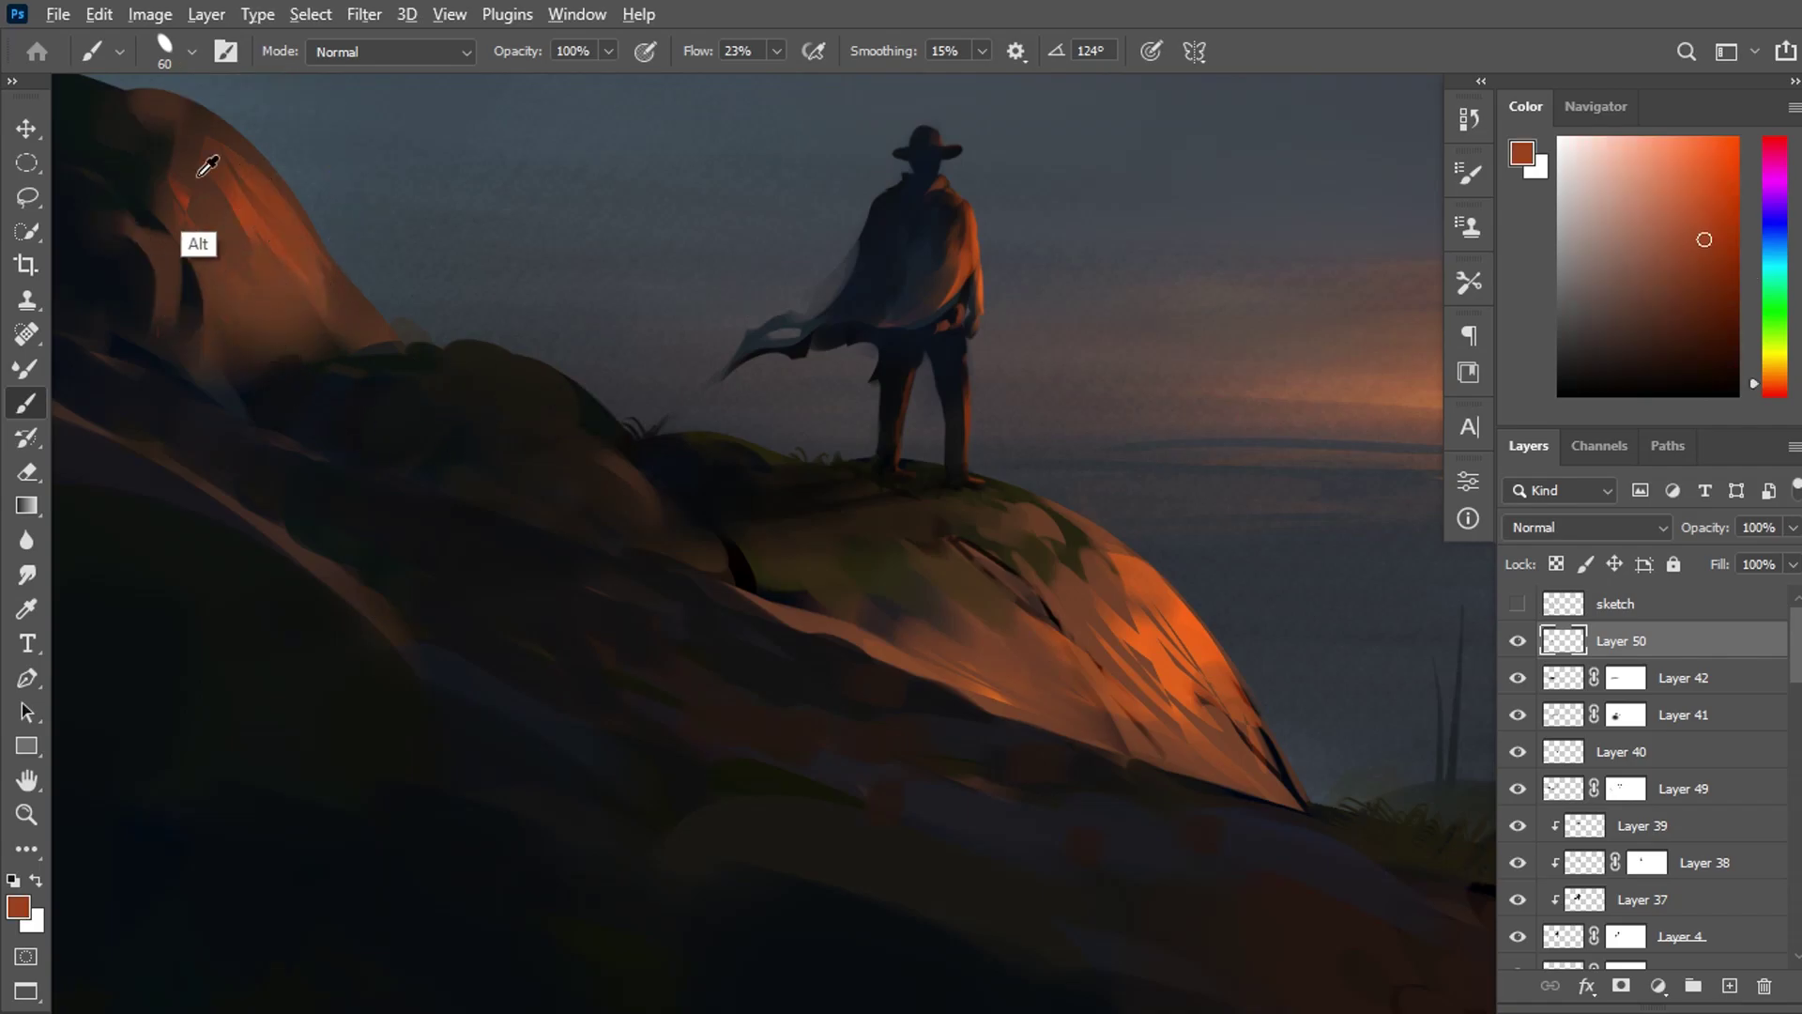
alt+click(242, 208)
drag(241, 208, 199, 137)
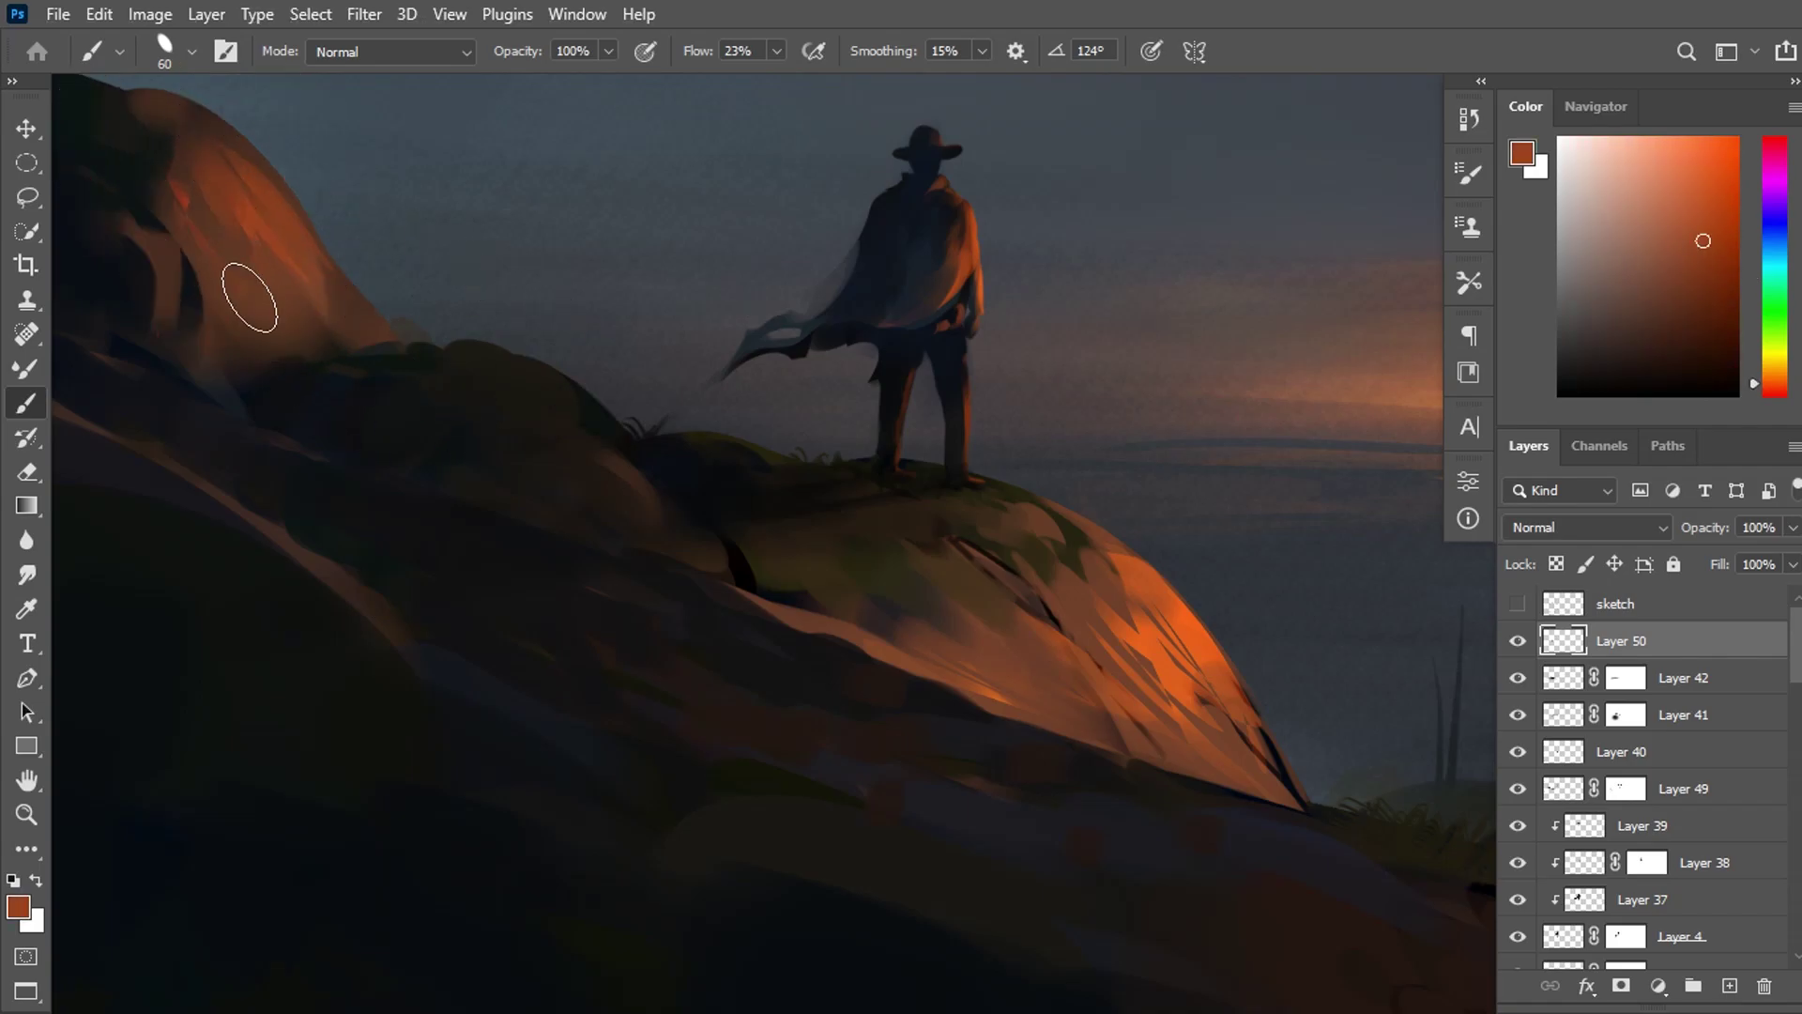
alt+click(167, 150)
drag(336, 325, 575, 501)
alt+click(403, 394)
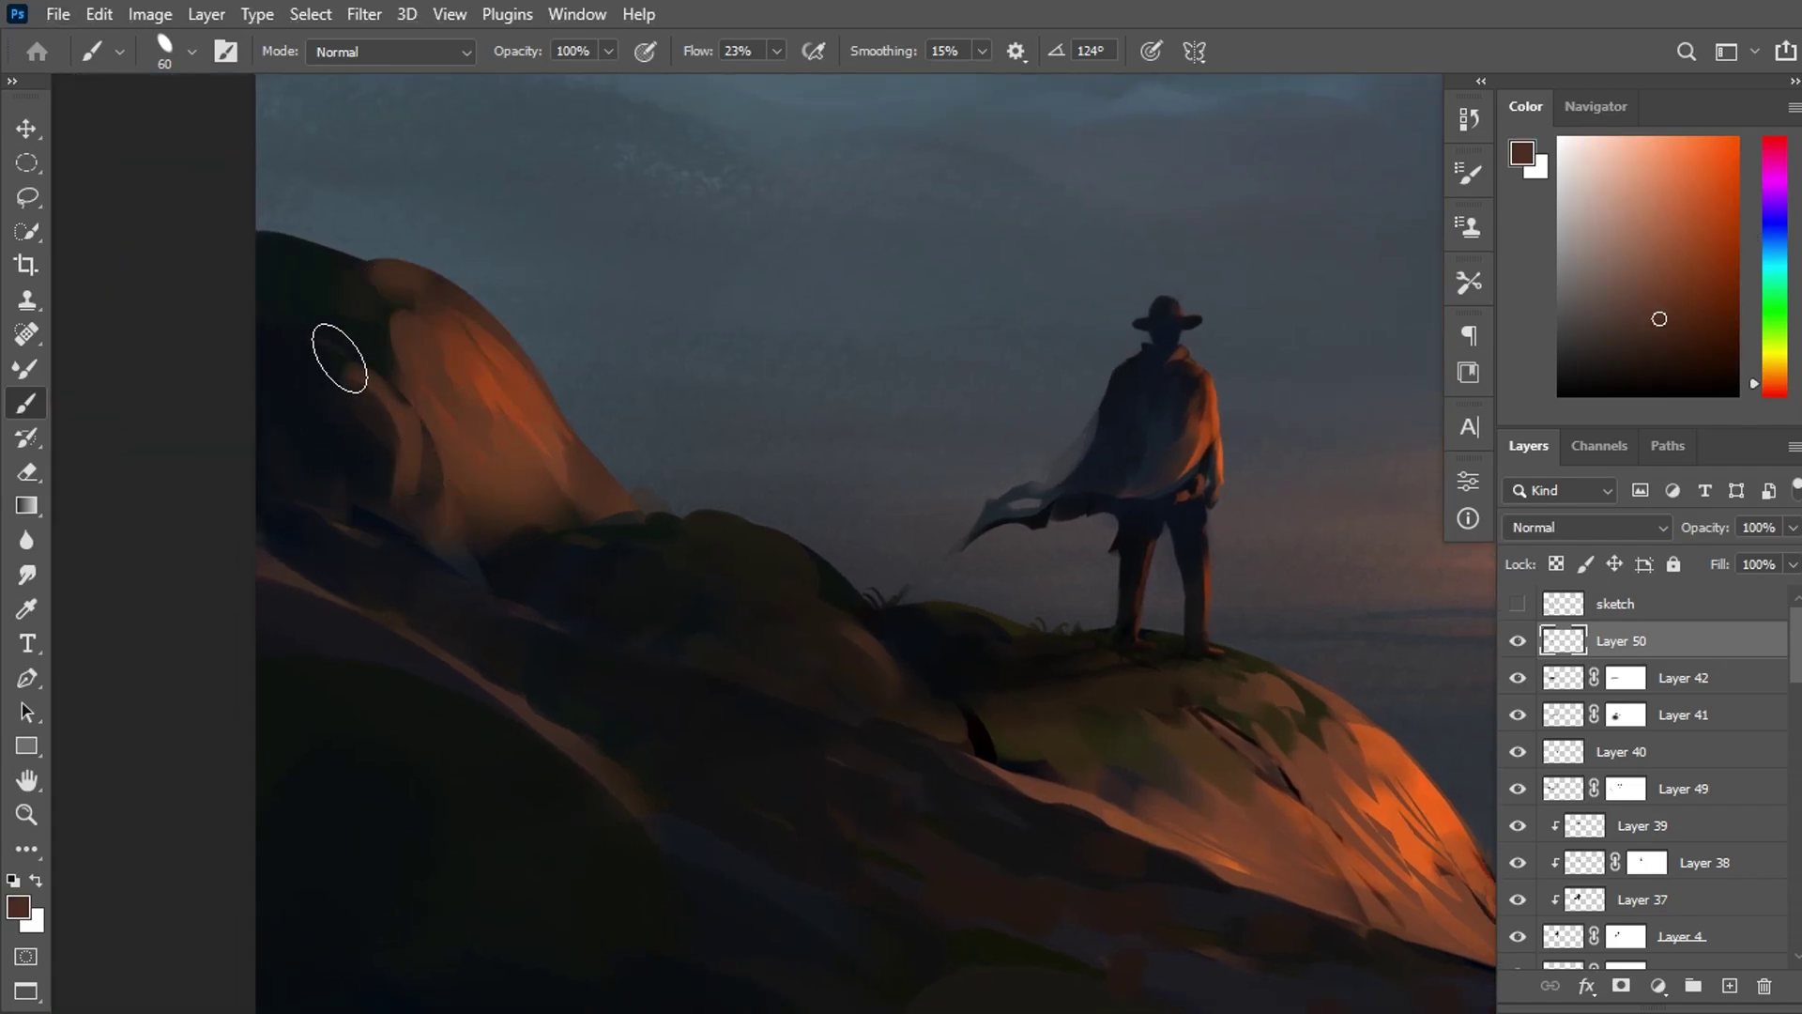
mouse_move(339, 358)
mouse_down()
mouse_move(282, 352)
mouse_move(354, 402)
mouse_move(334, 414)
mouse_up()
alt+click(300, 403)
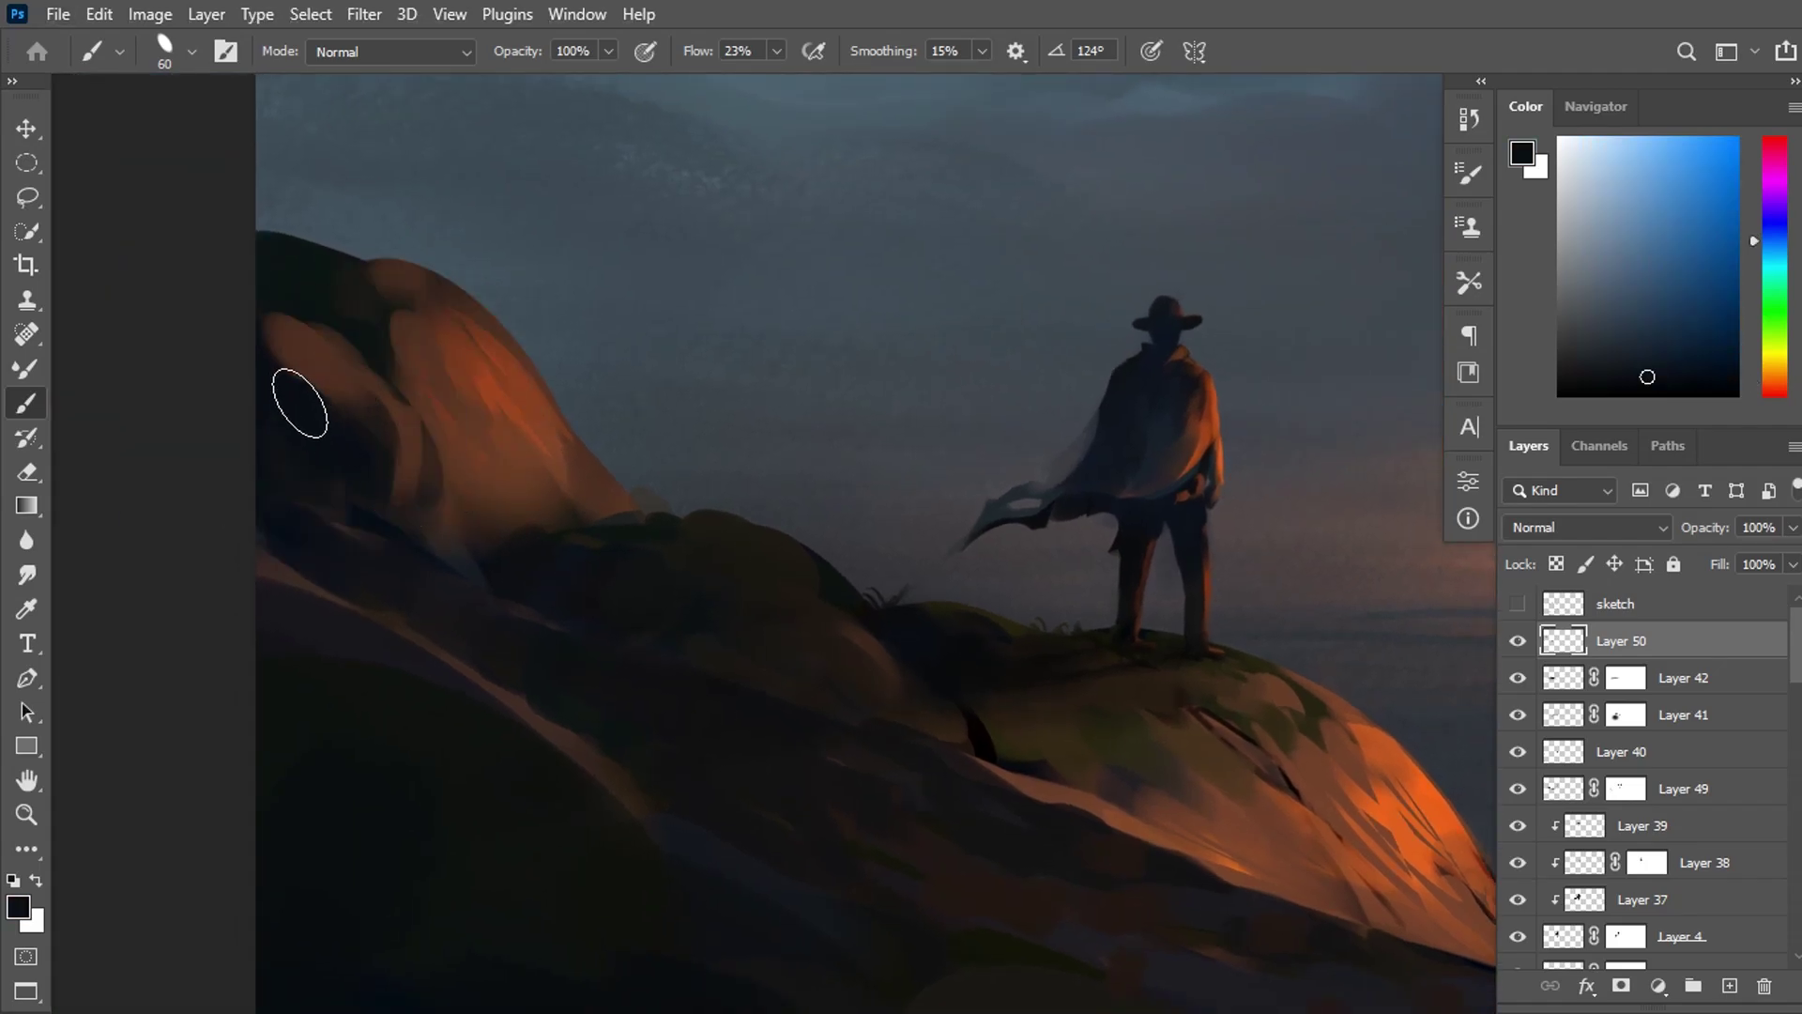
Dab warm sampled orange onto the upper rock and show the overview thumbnail.
alt+click(318, 286)
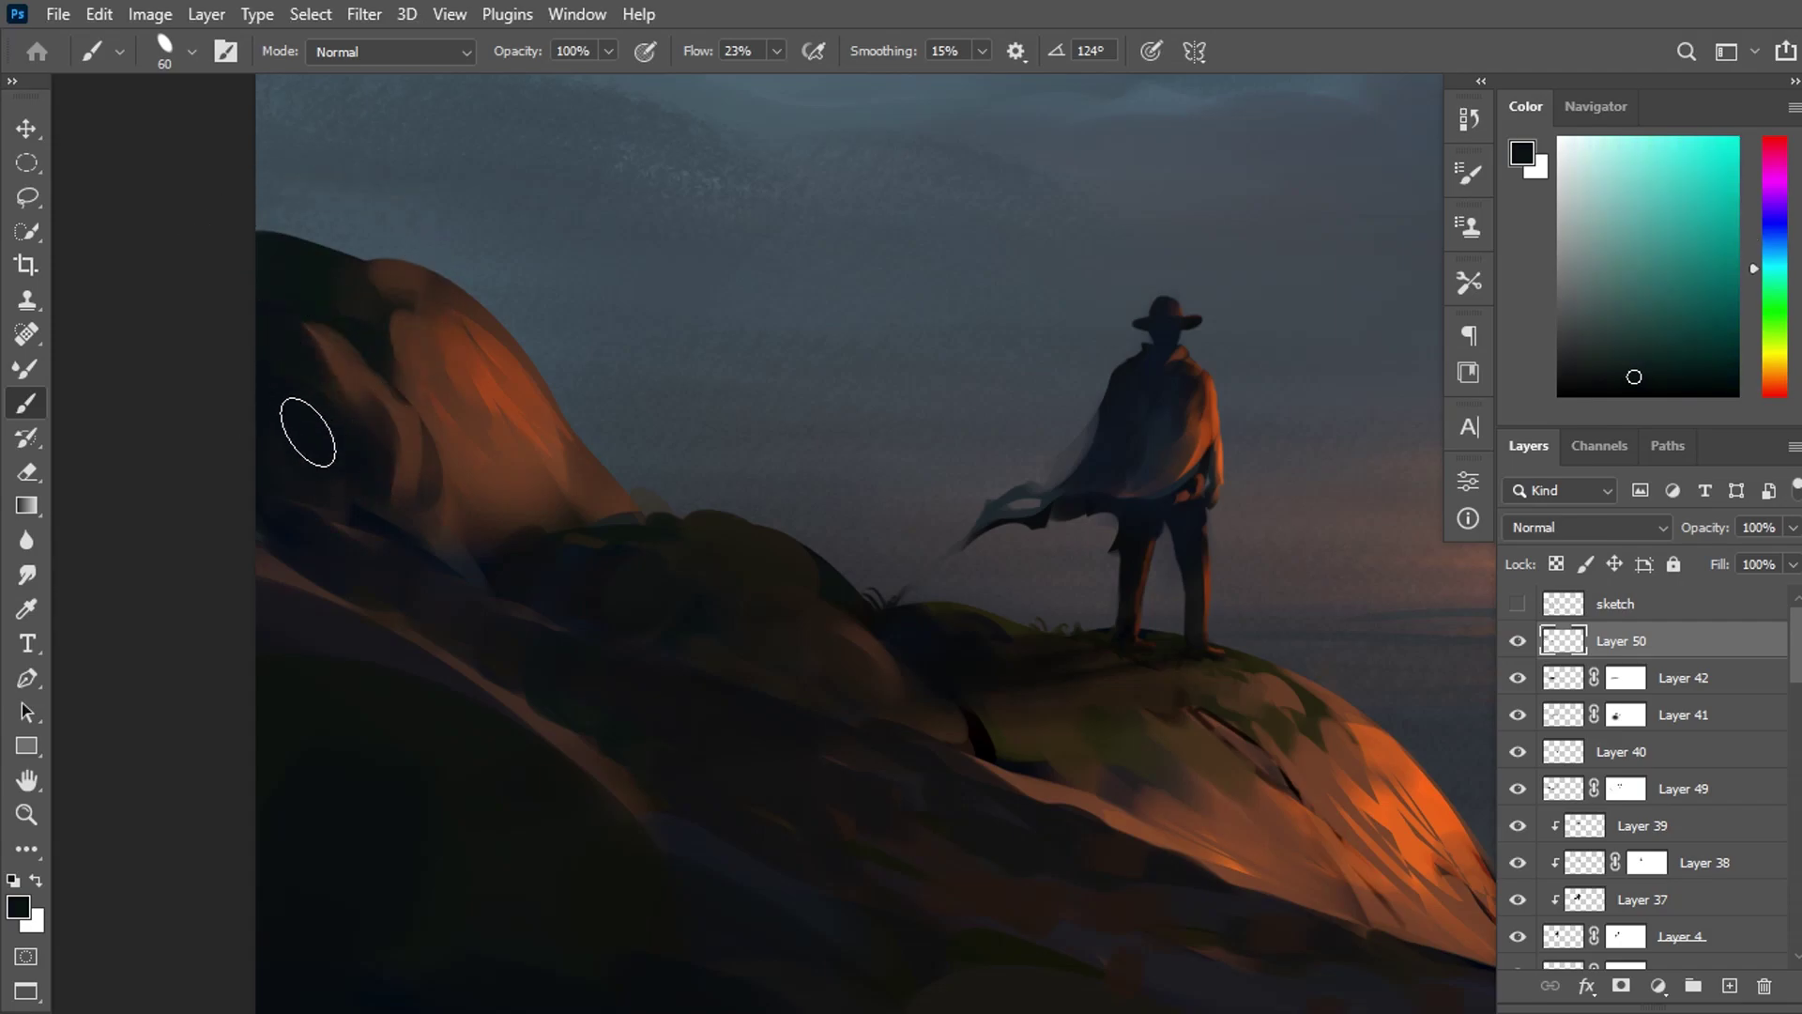
alt+click(355, 294)
alt+click(414, 340)
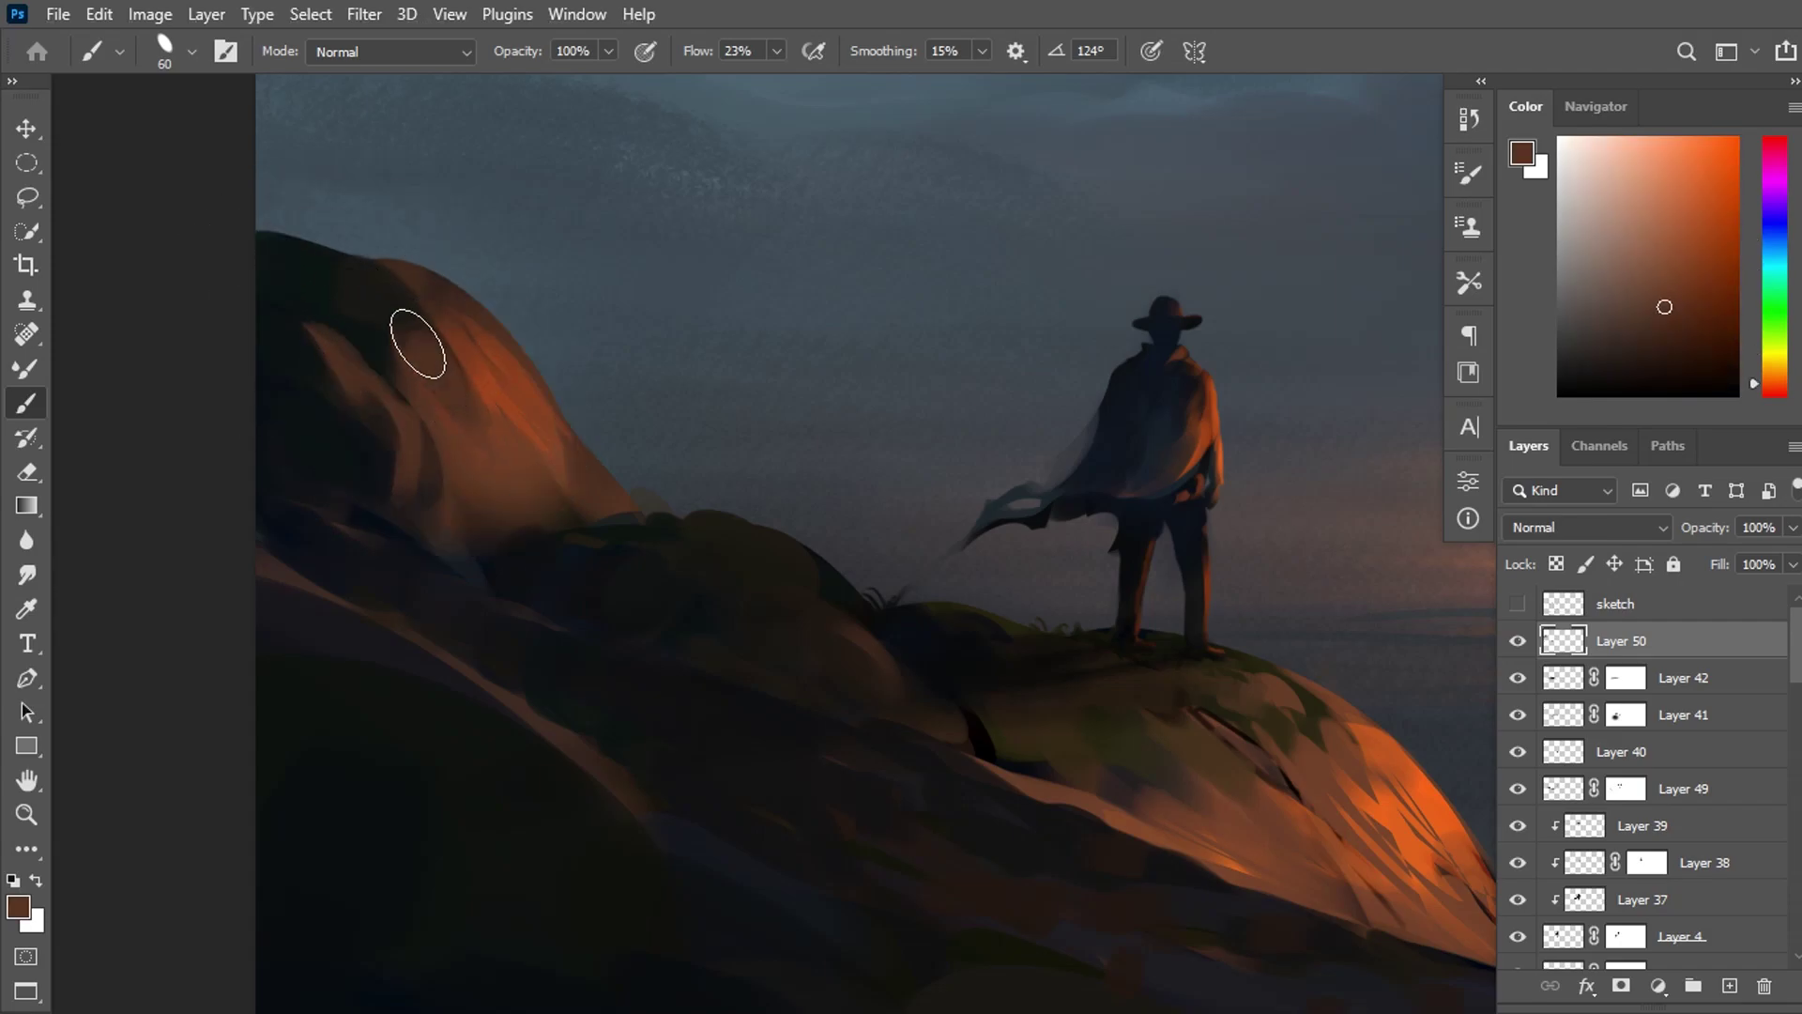
alt+click(382, 304)
alt+click(298, 282)
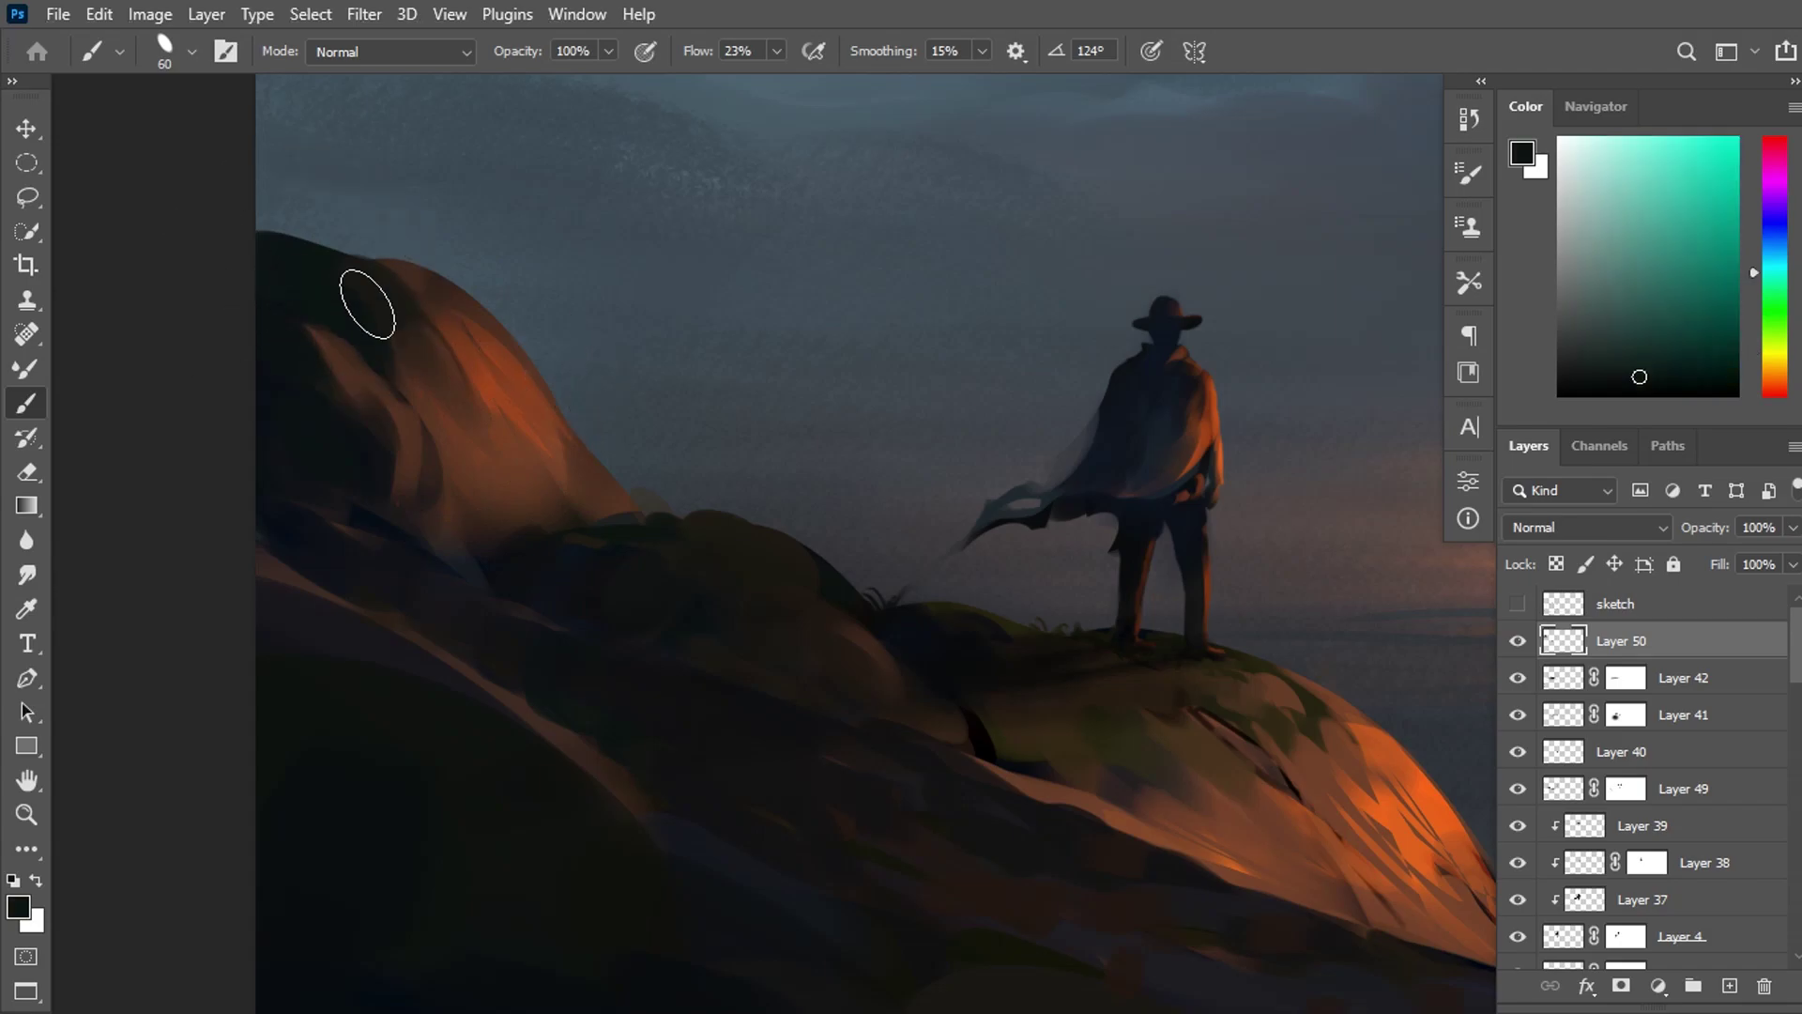
click(1596, 106)
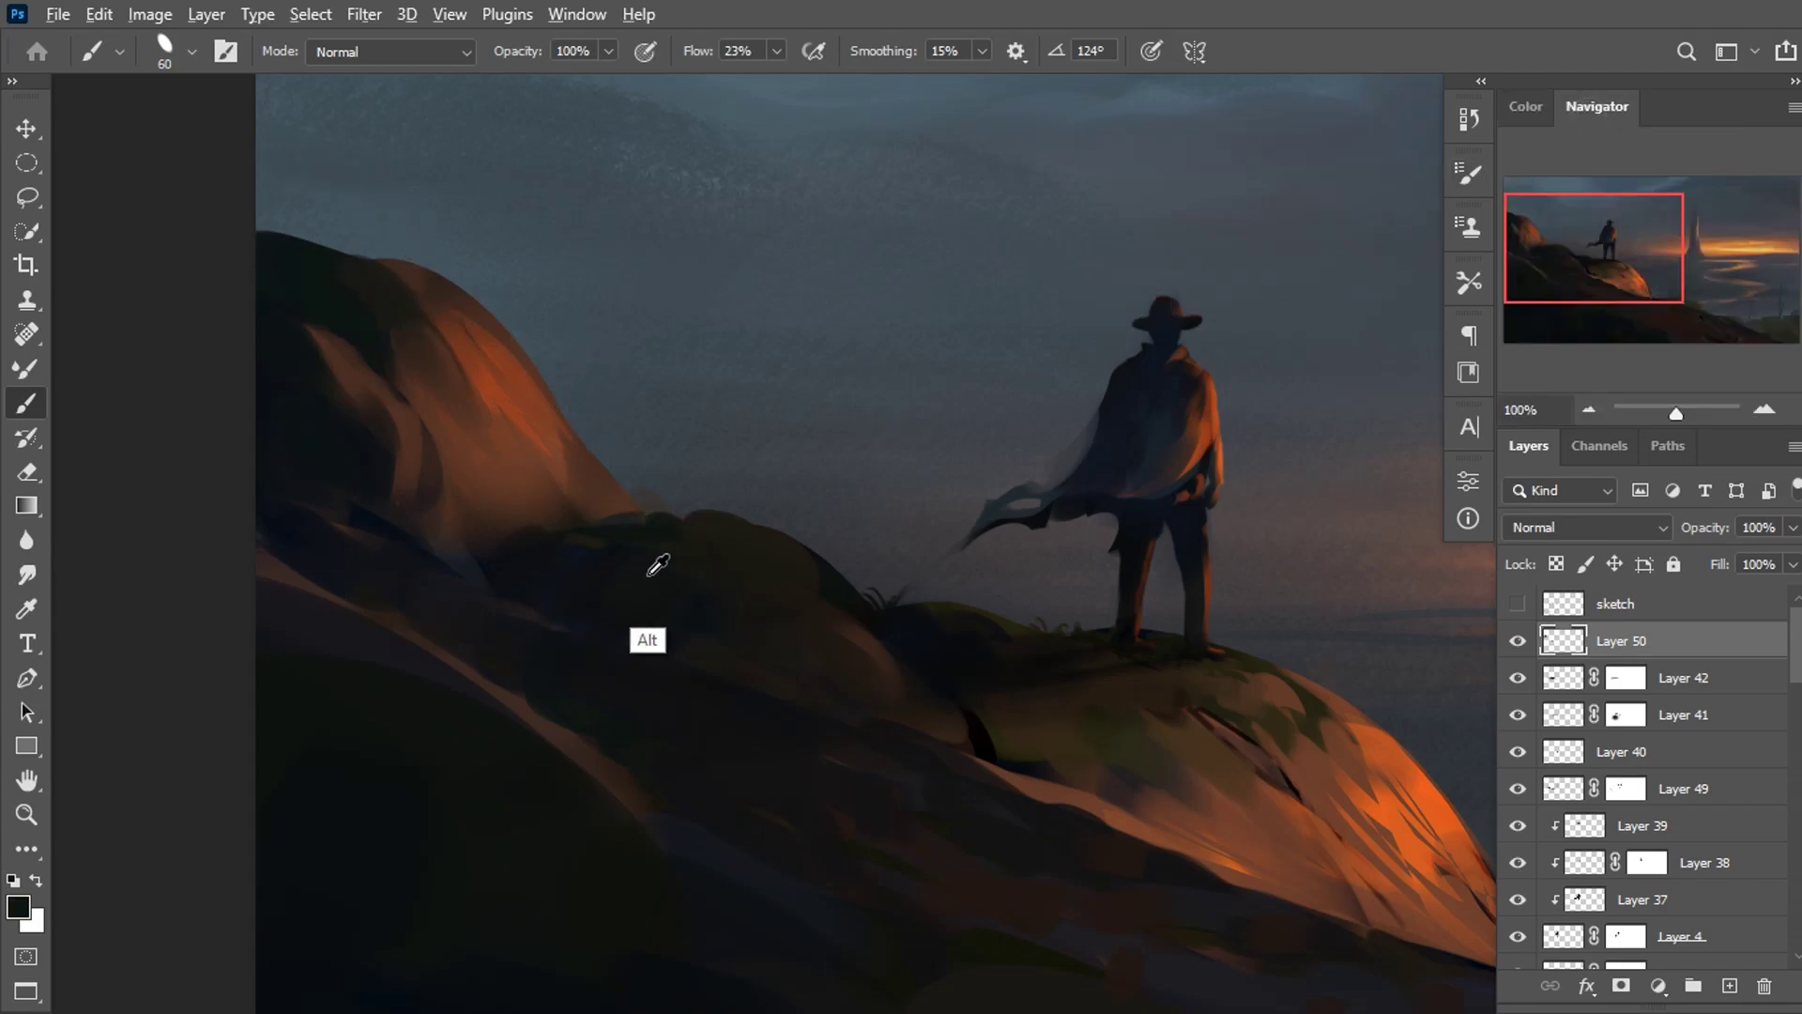
Darken the rock ridge and widen the crack in the lit rock below the cowboy.
alt+click(624, 535)
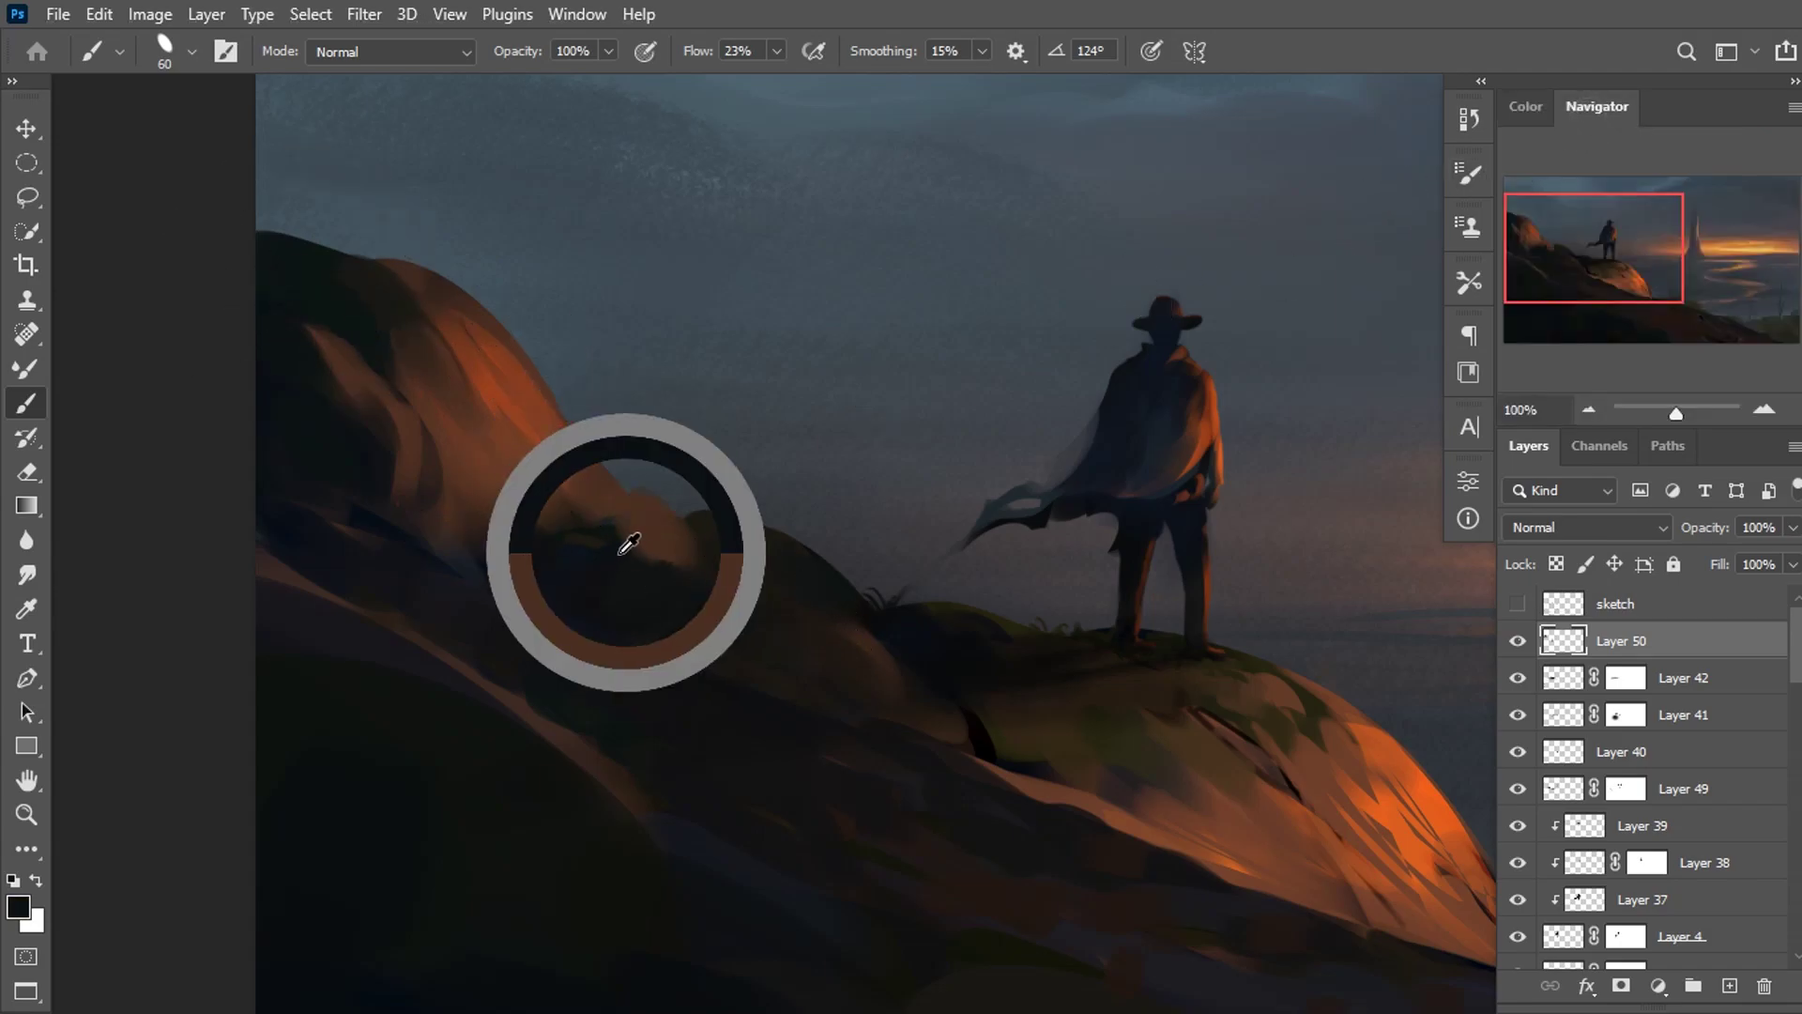
mouse_move(655, 567)
mouse_down()
mouse_move(651, 547)
mouse_move(611, 547)
mouse_move(755, 585)
mouse_up()
alt+click(865, 644)
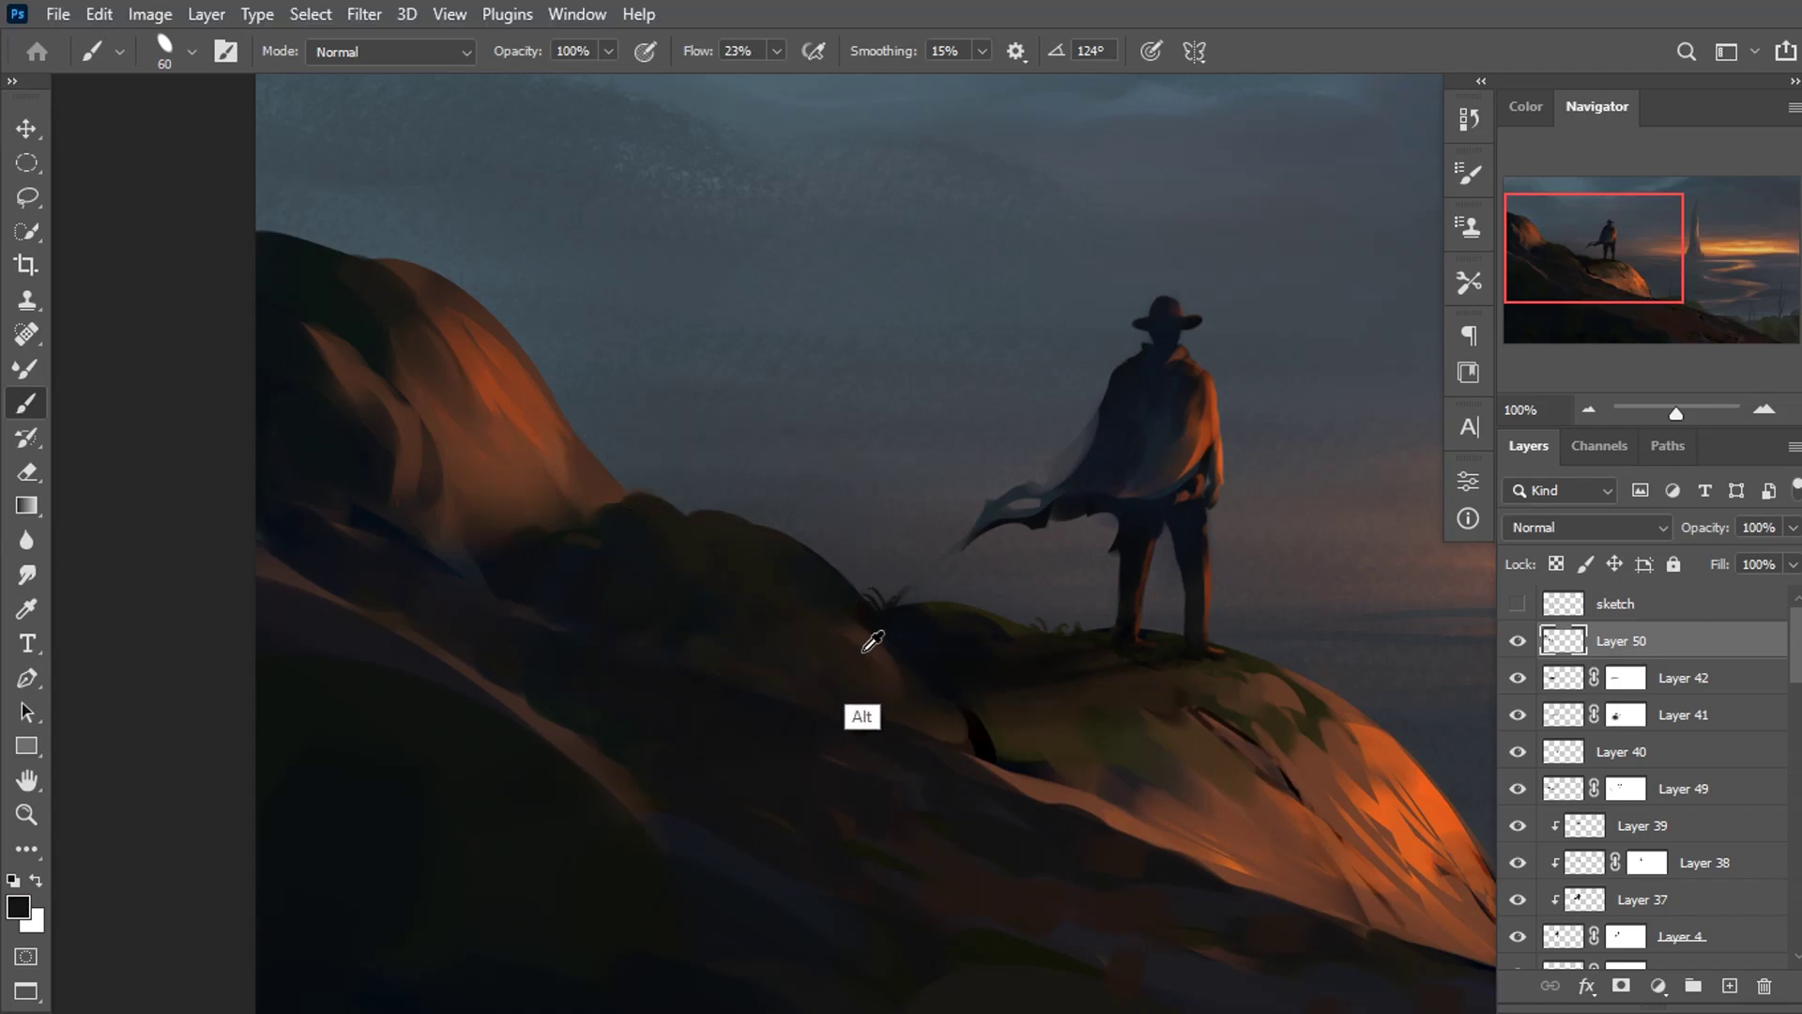
mouse_move(1008, 791)
mouse_down()
mouse_move(693, 514)
mouse_move(724, 519)
mouse_up()
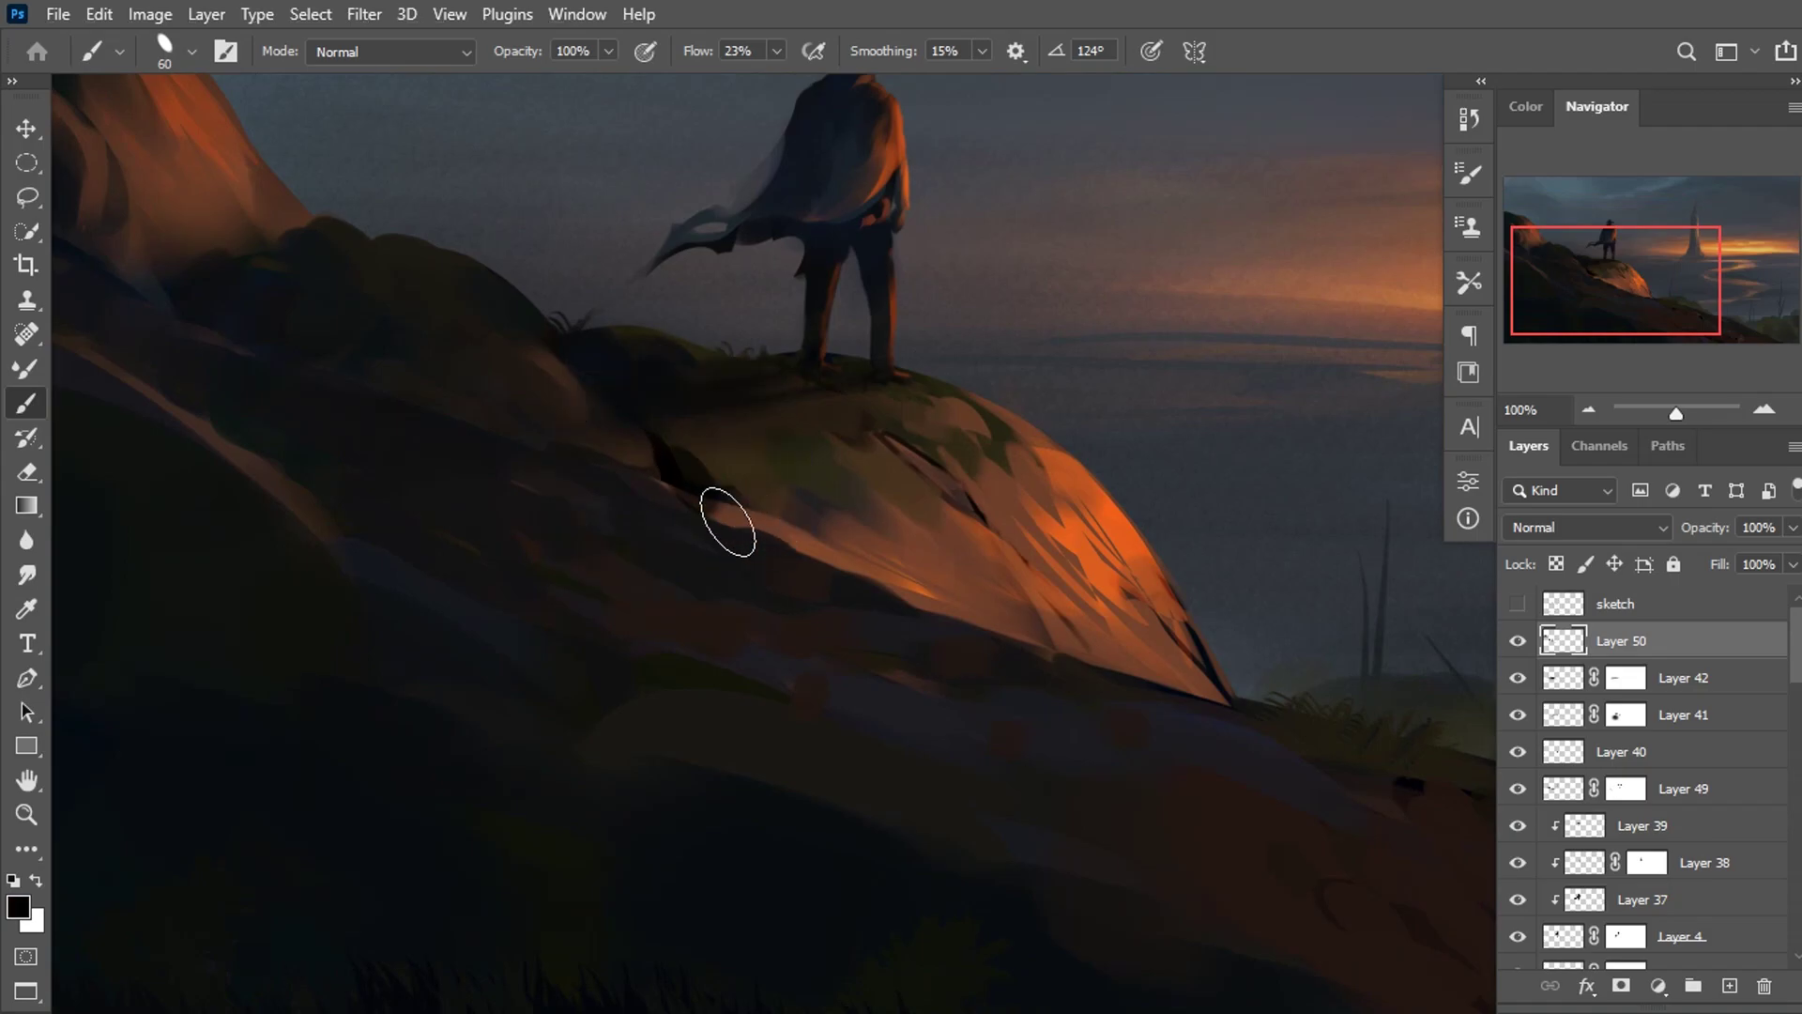
alt+click(719, 522)
alt+click(663, 507)
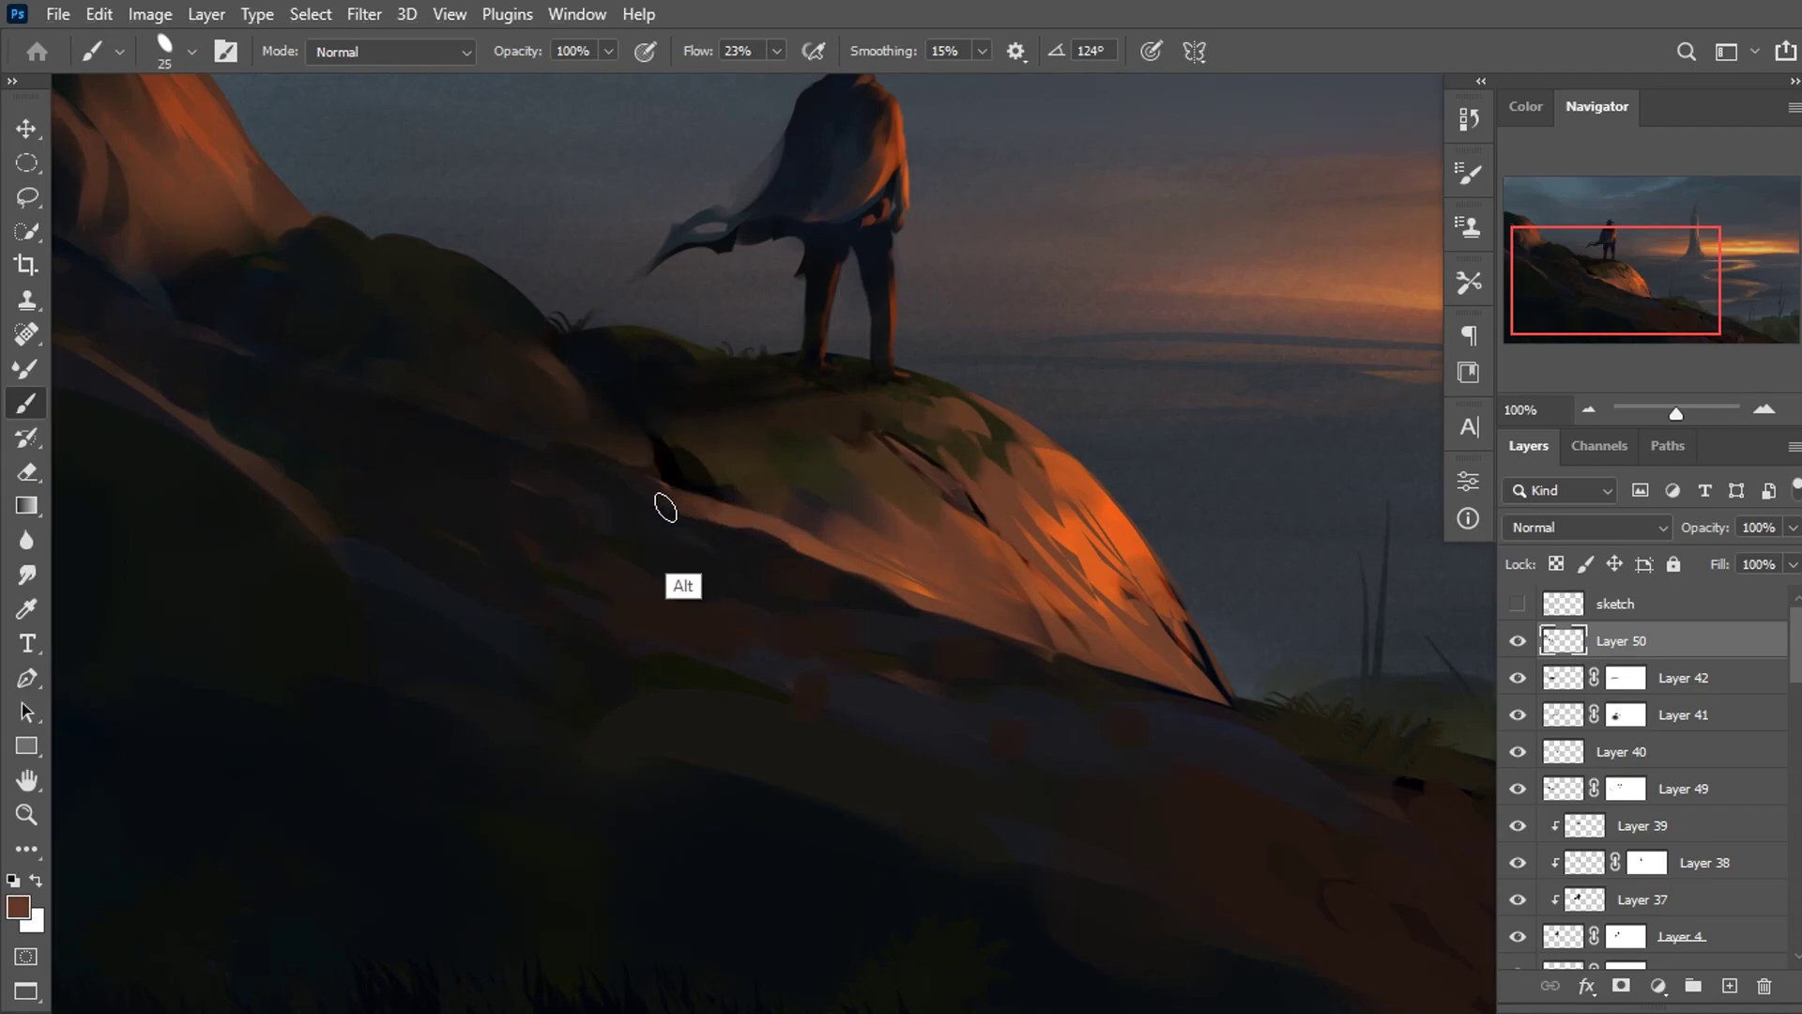
mouse_move(744, 544)
mouse_down()
mouse_move(664, 491)
mouse_move(740, 544)
mouse_up()
Sample colours from the ridge, the cowboy's hat and the cape.
alt+click(741, 547)
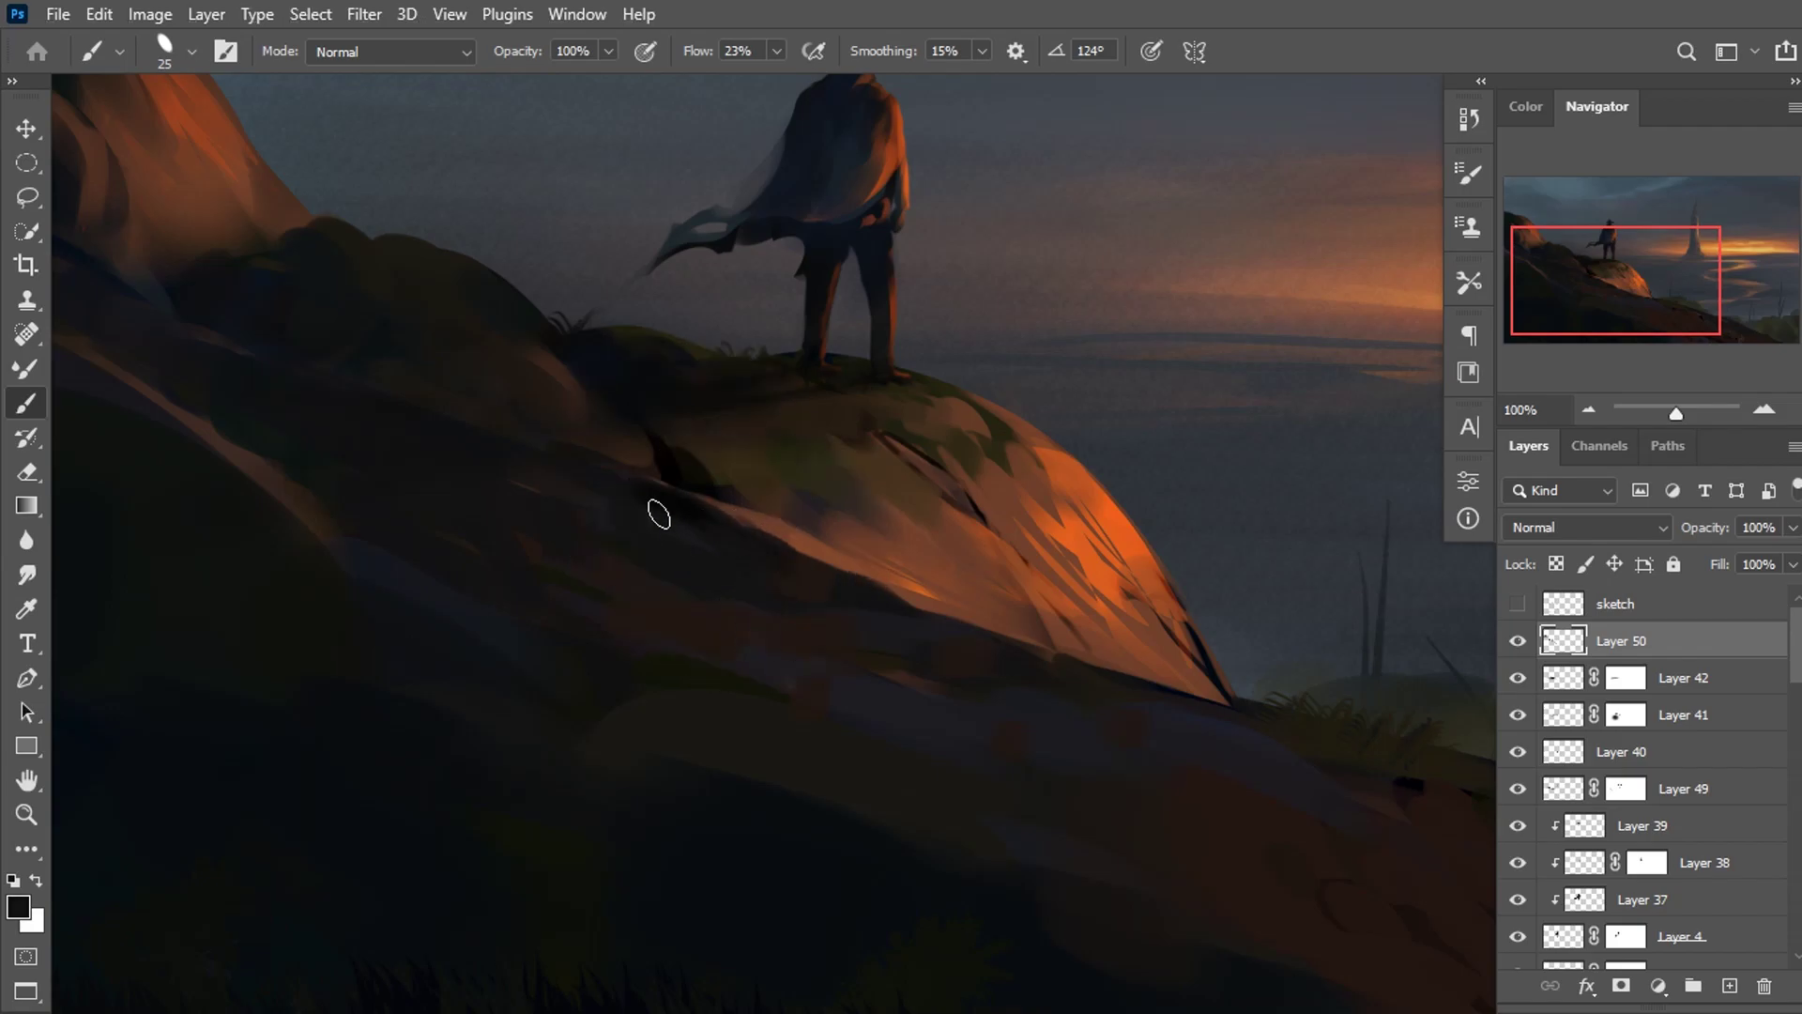
alt+click(716, 492)
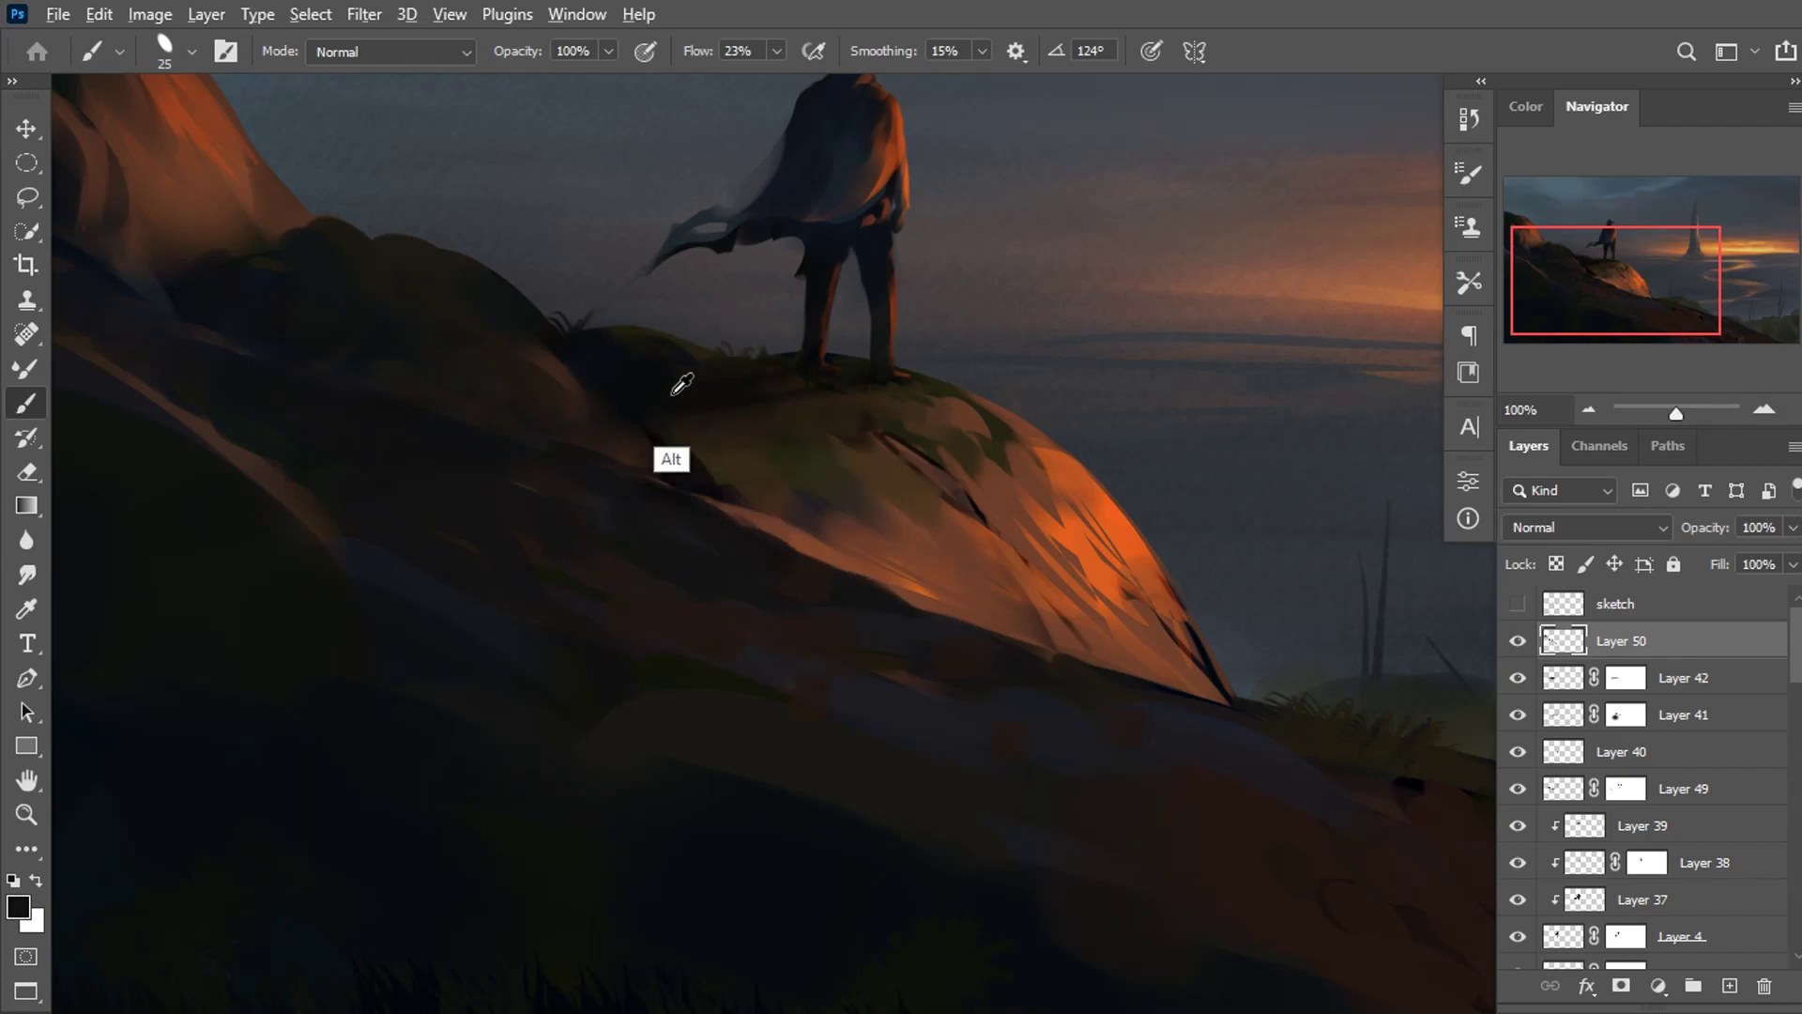
drag(853, 304, 775, 355)
alt+click(779, 299)
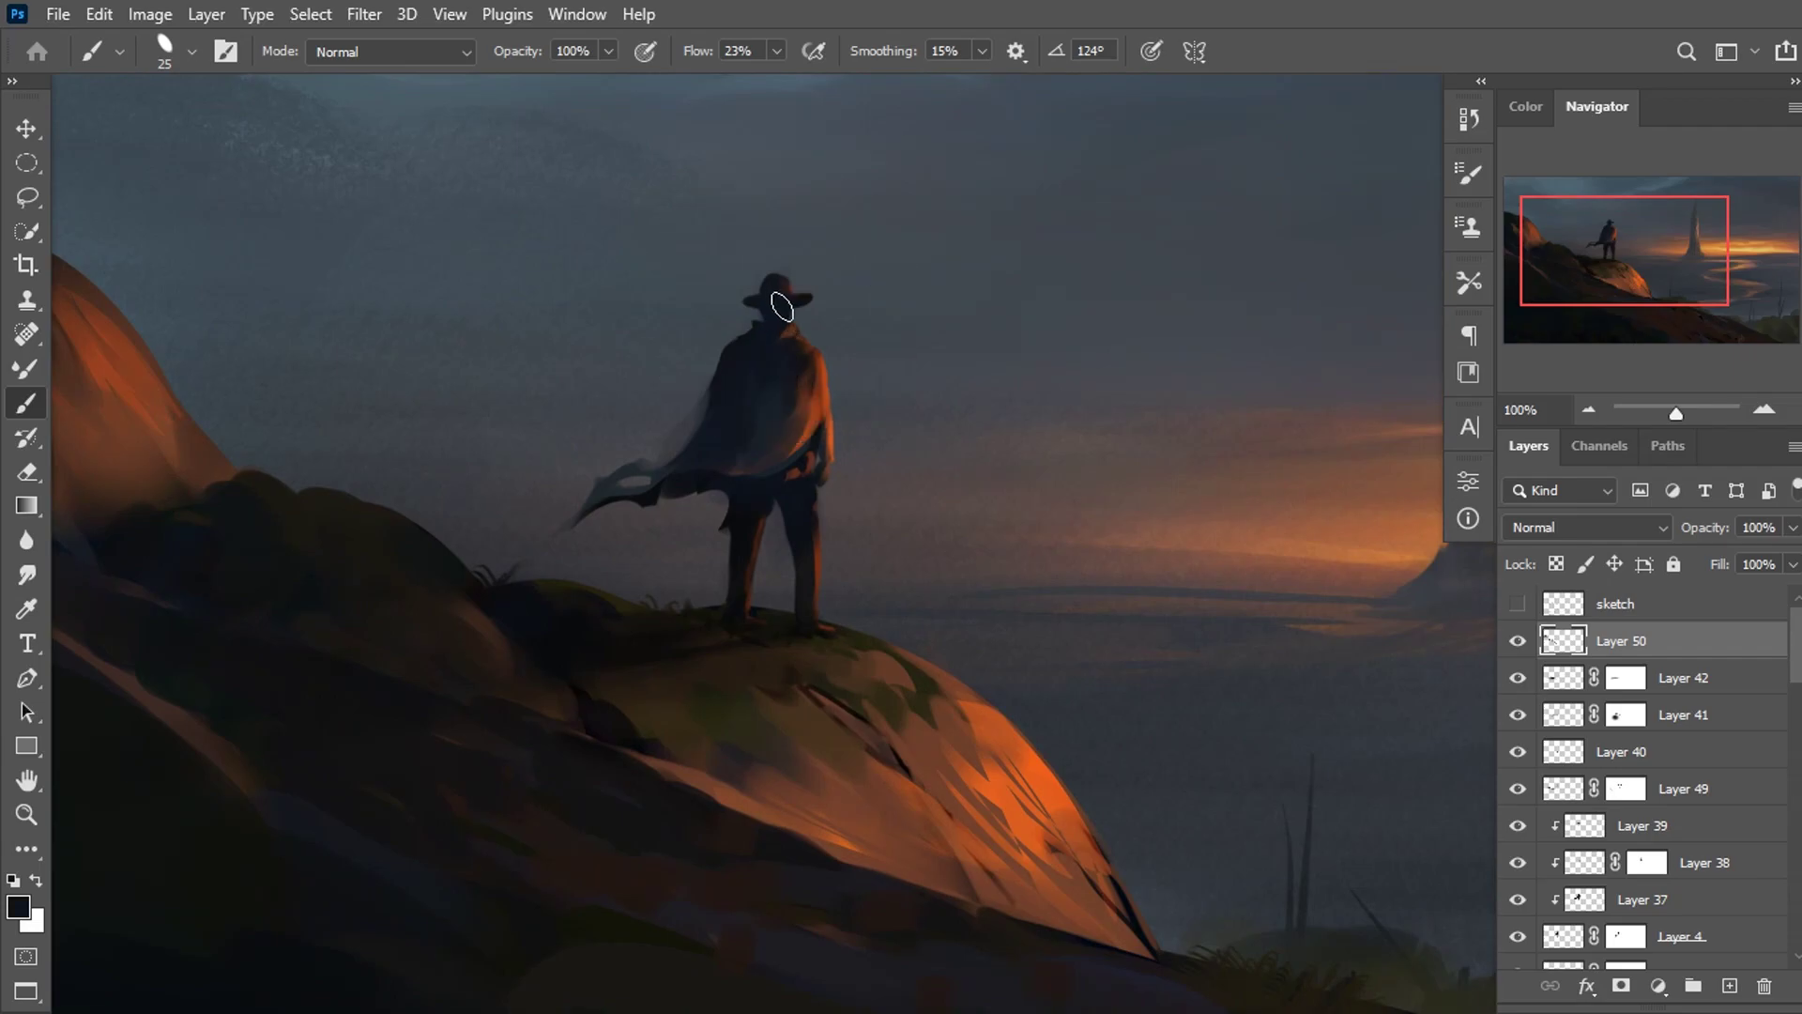
alt+click(784, 437)
Zoom out and in to review the scene, toggling Layer 50's visibility, then reselect Layer 50.
key(ctrl+minus)
key(ctrl+minus)
key(ctrl+minus)
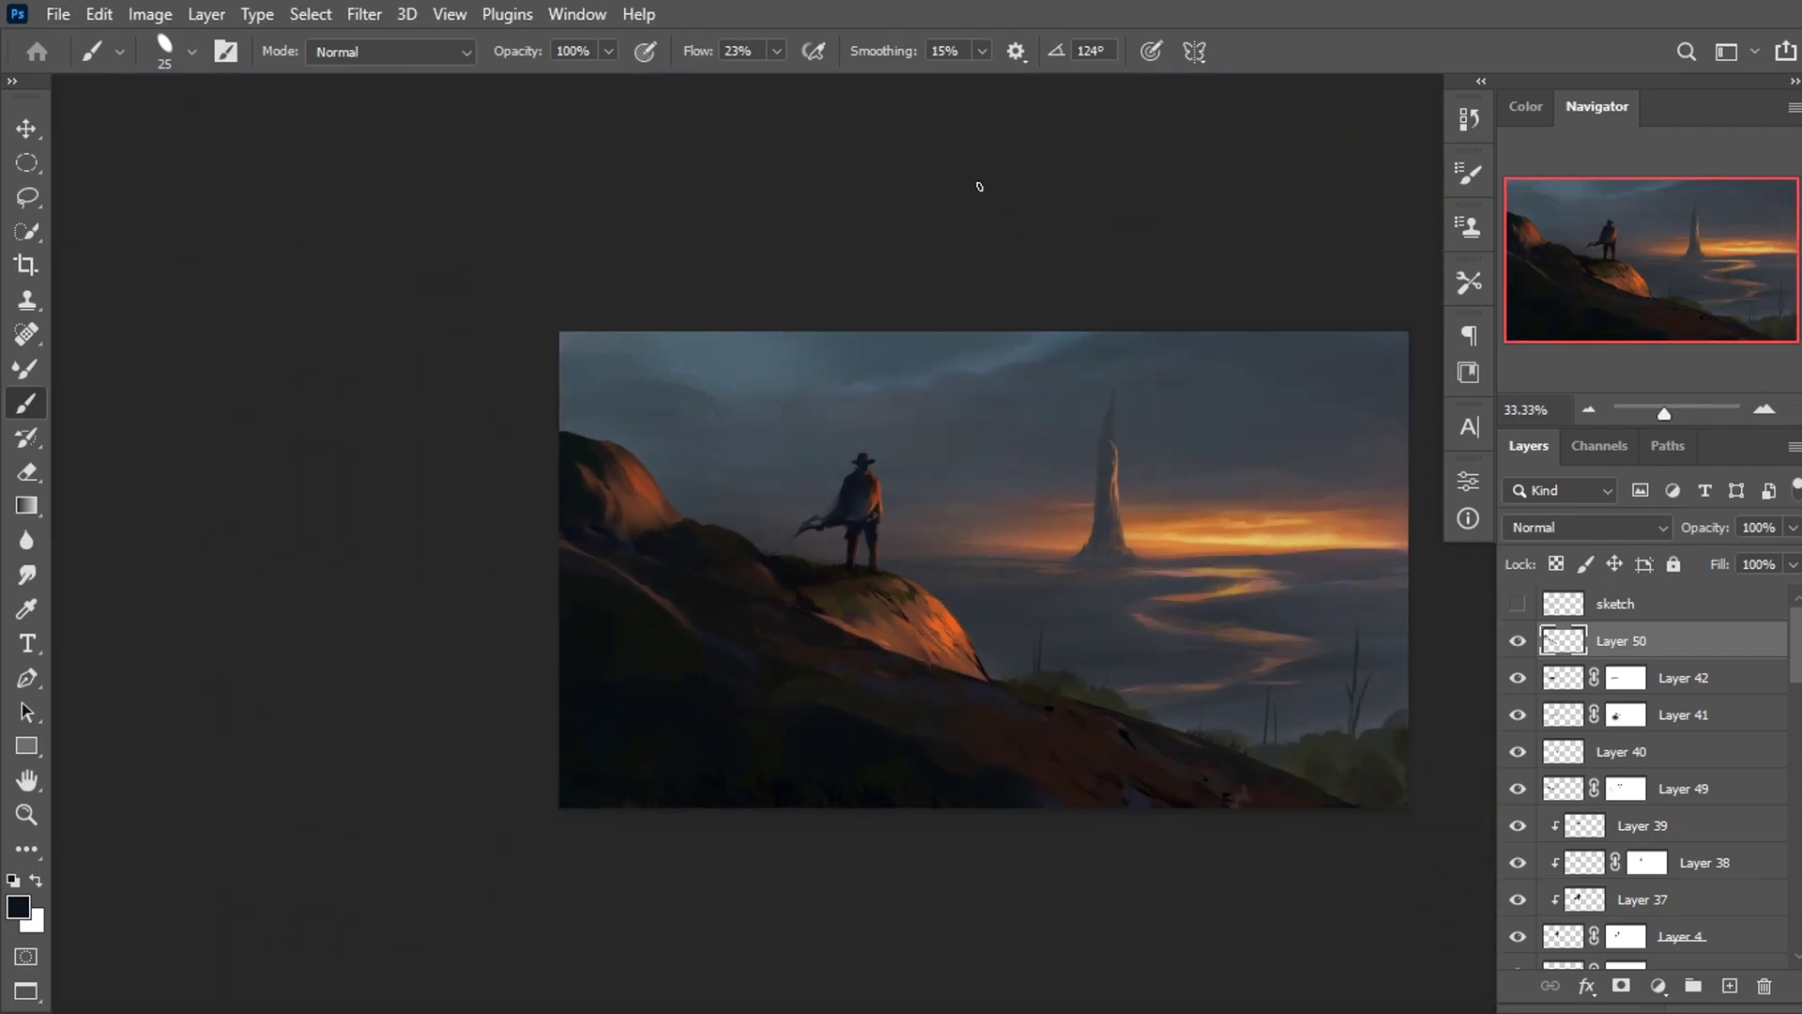
click(1518, 641)
key(ctrl+plus)
key(ctrl+plus)
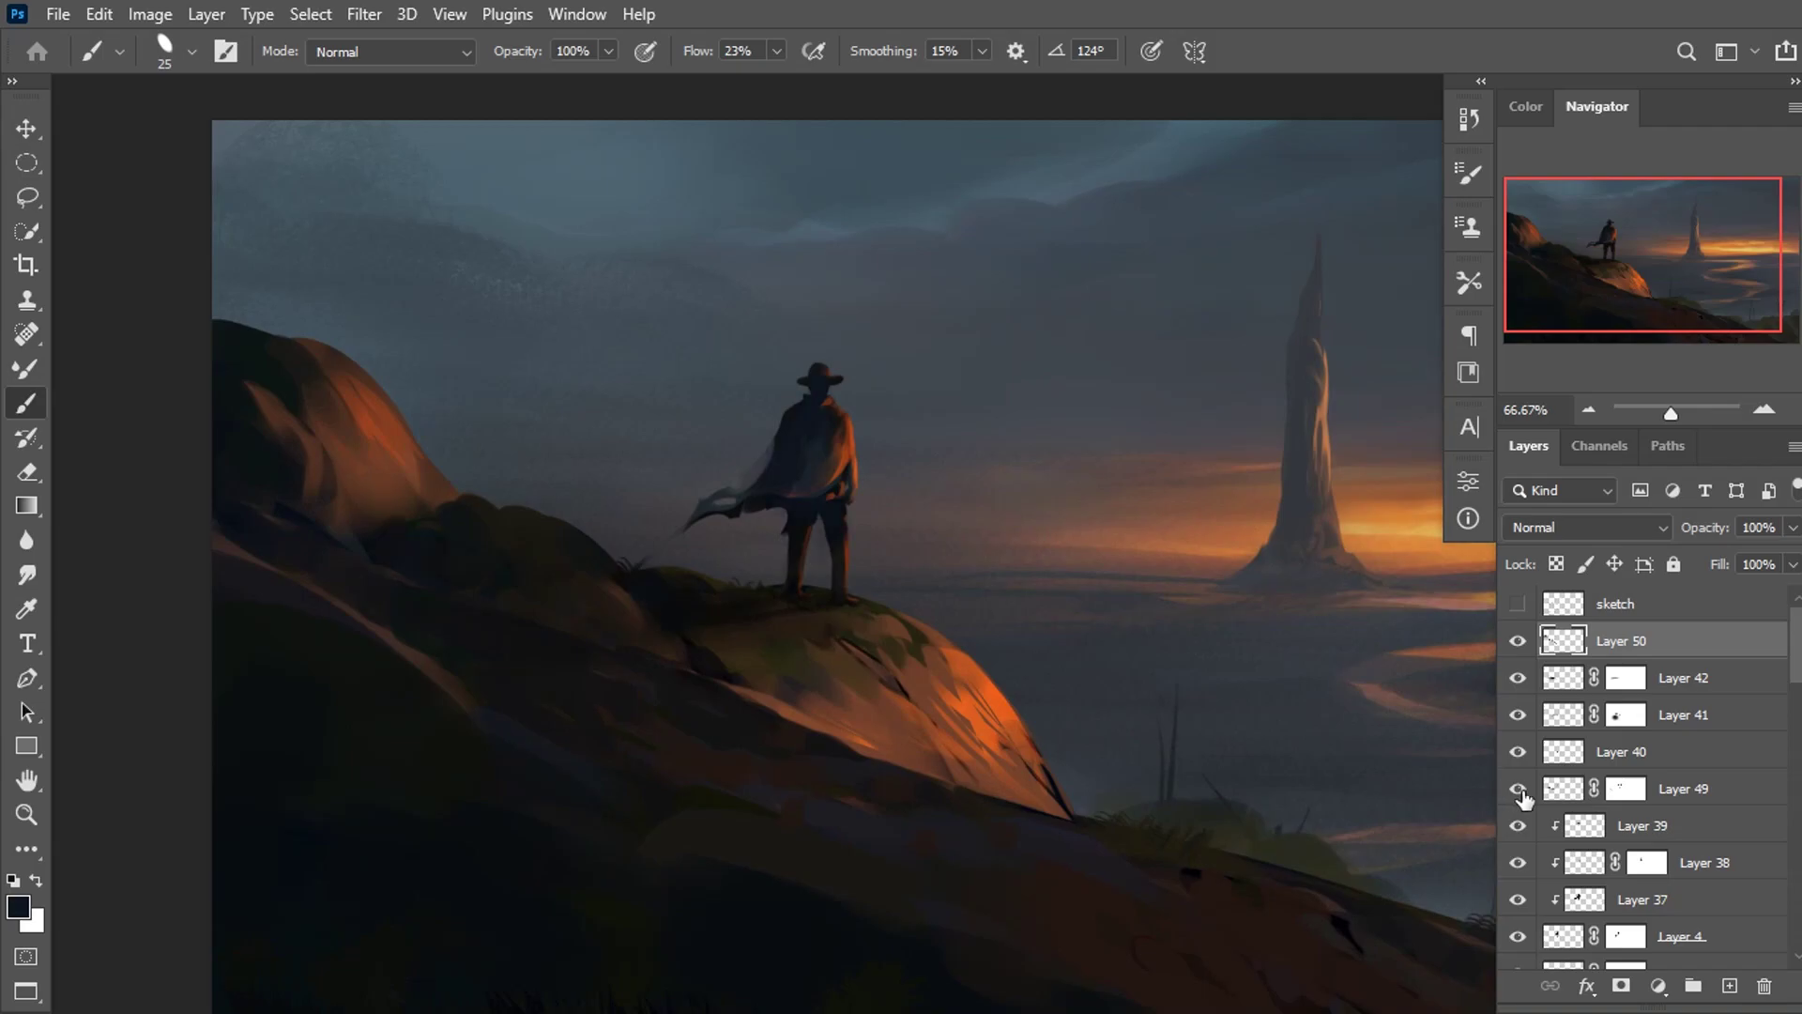
click(1621, 793)
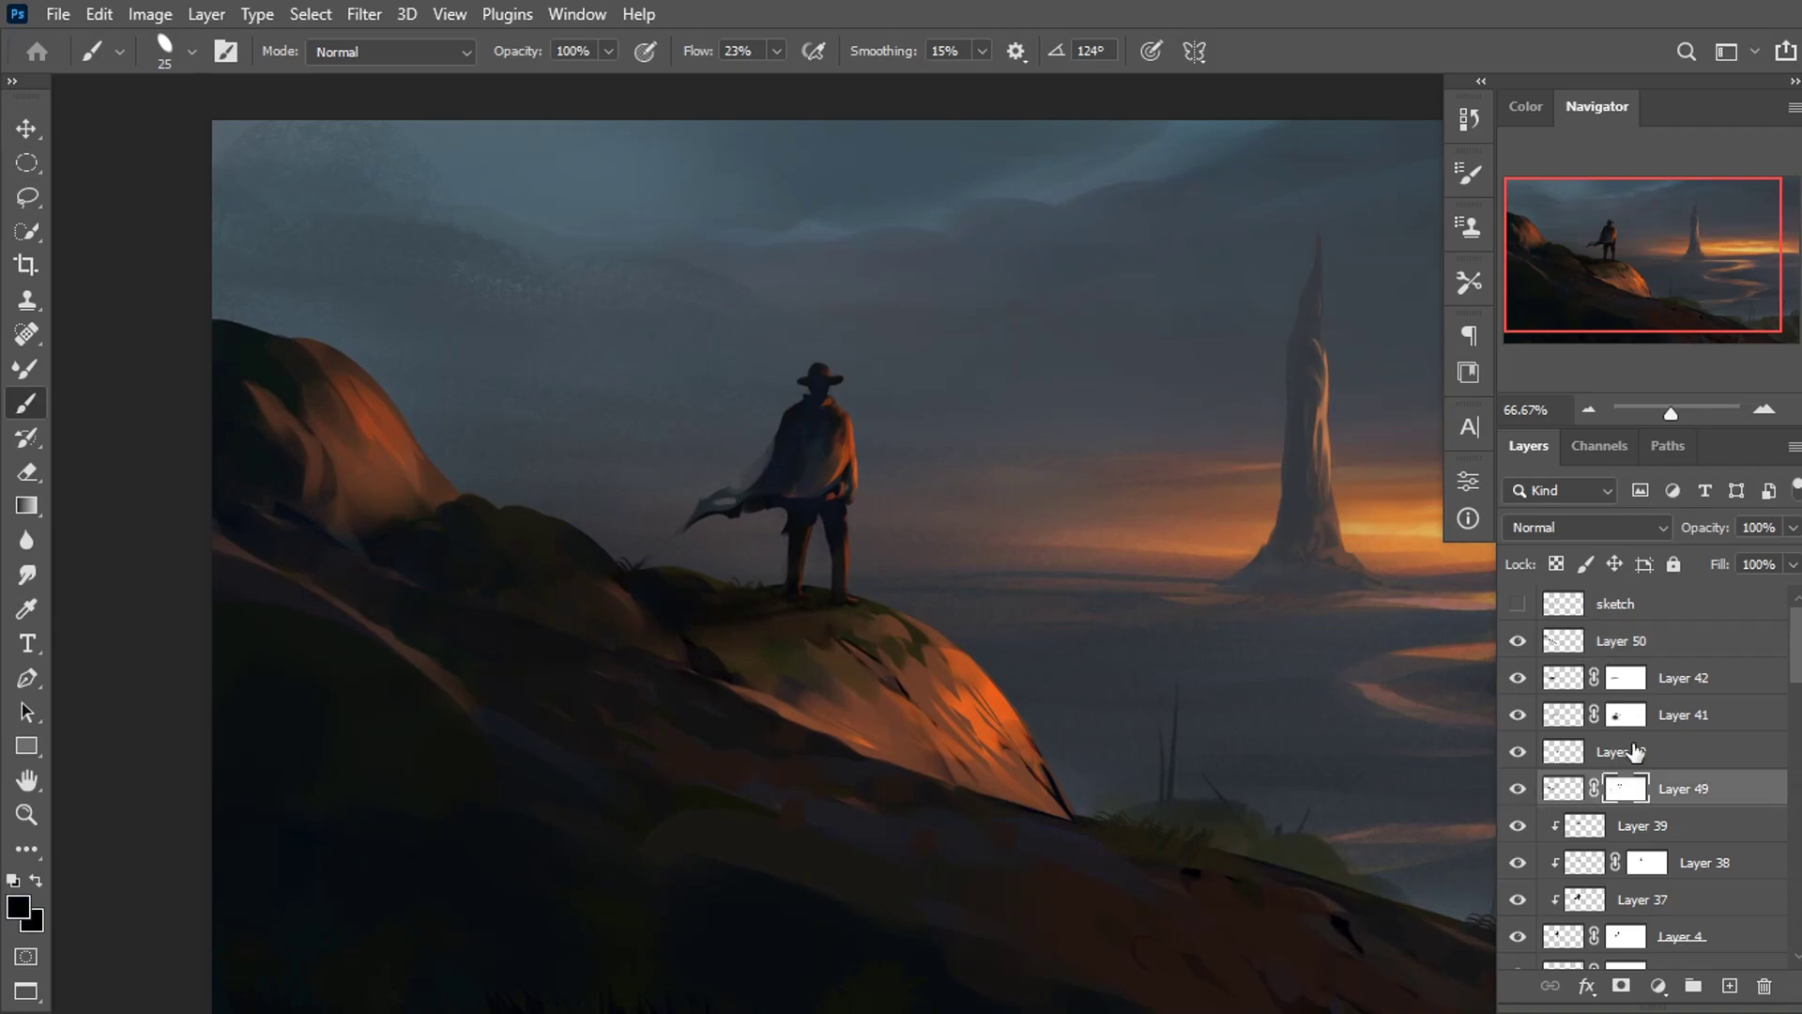
key(ctrl+plus)
key(ctrl+plus)
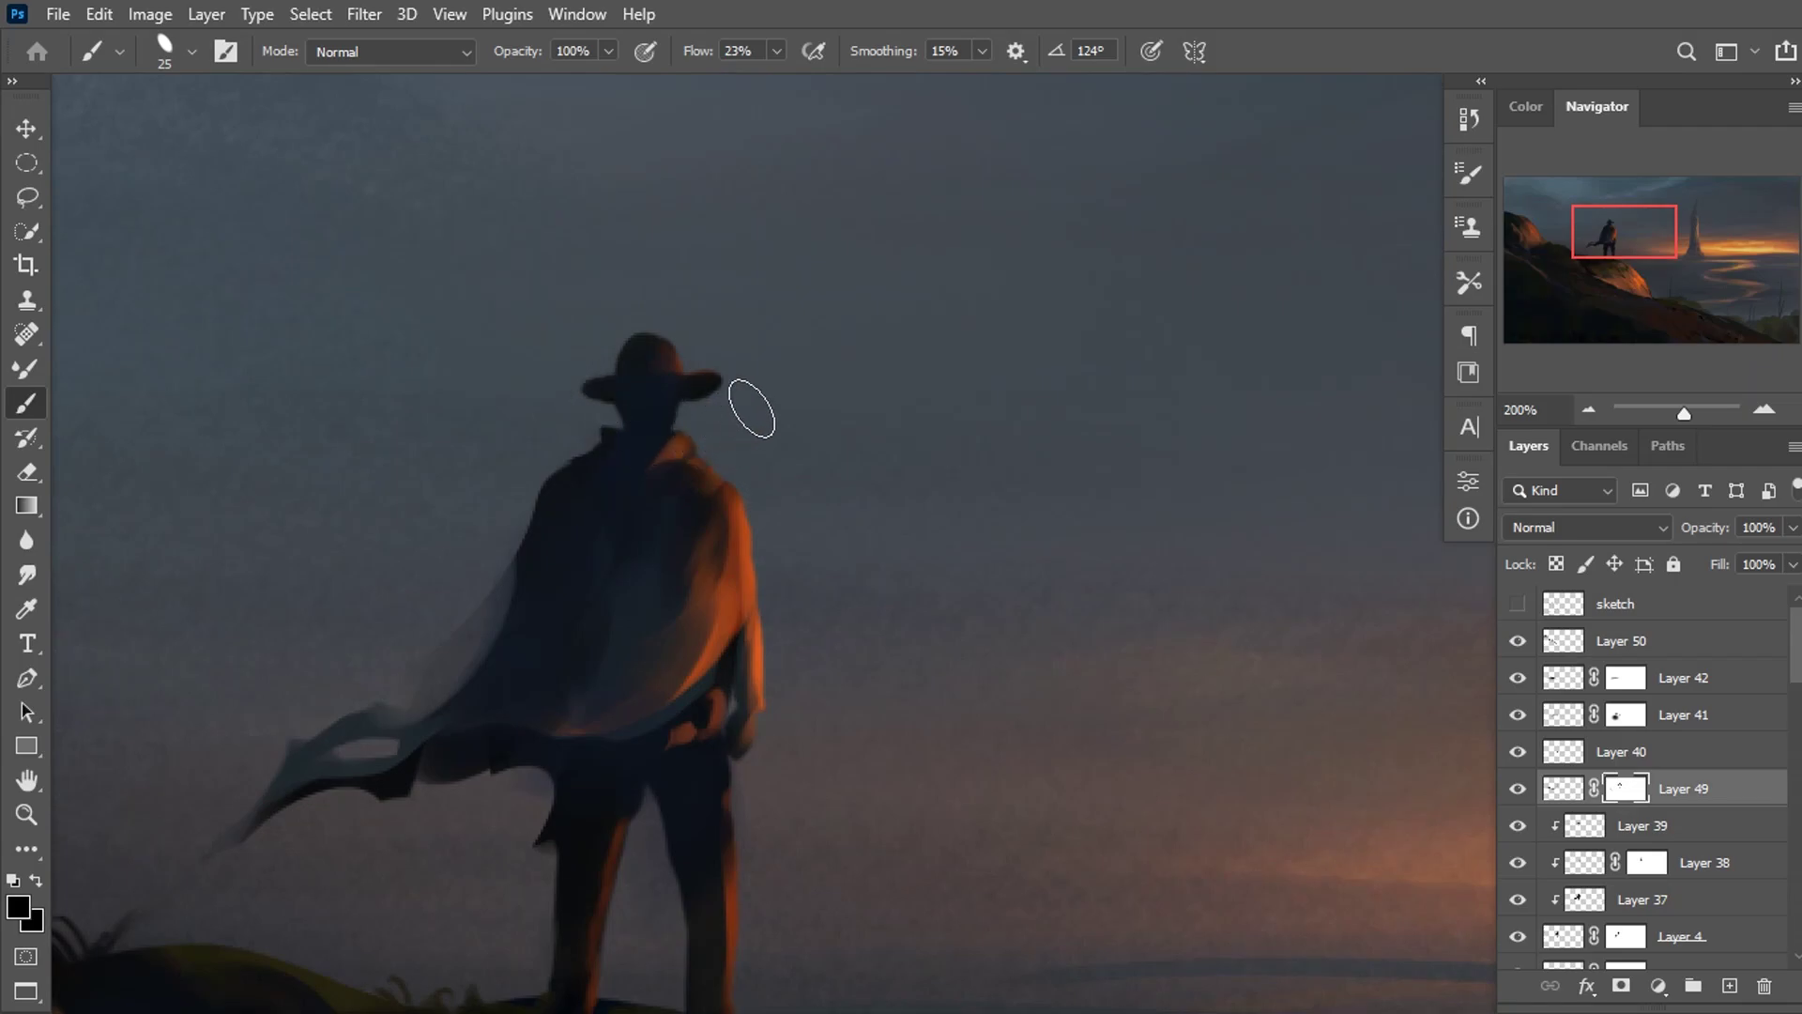
key(ctrl+minus)
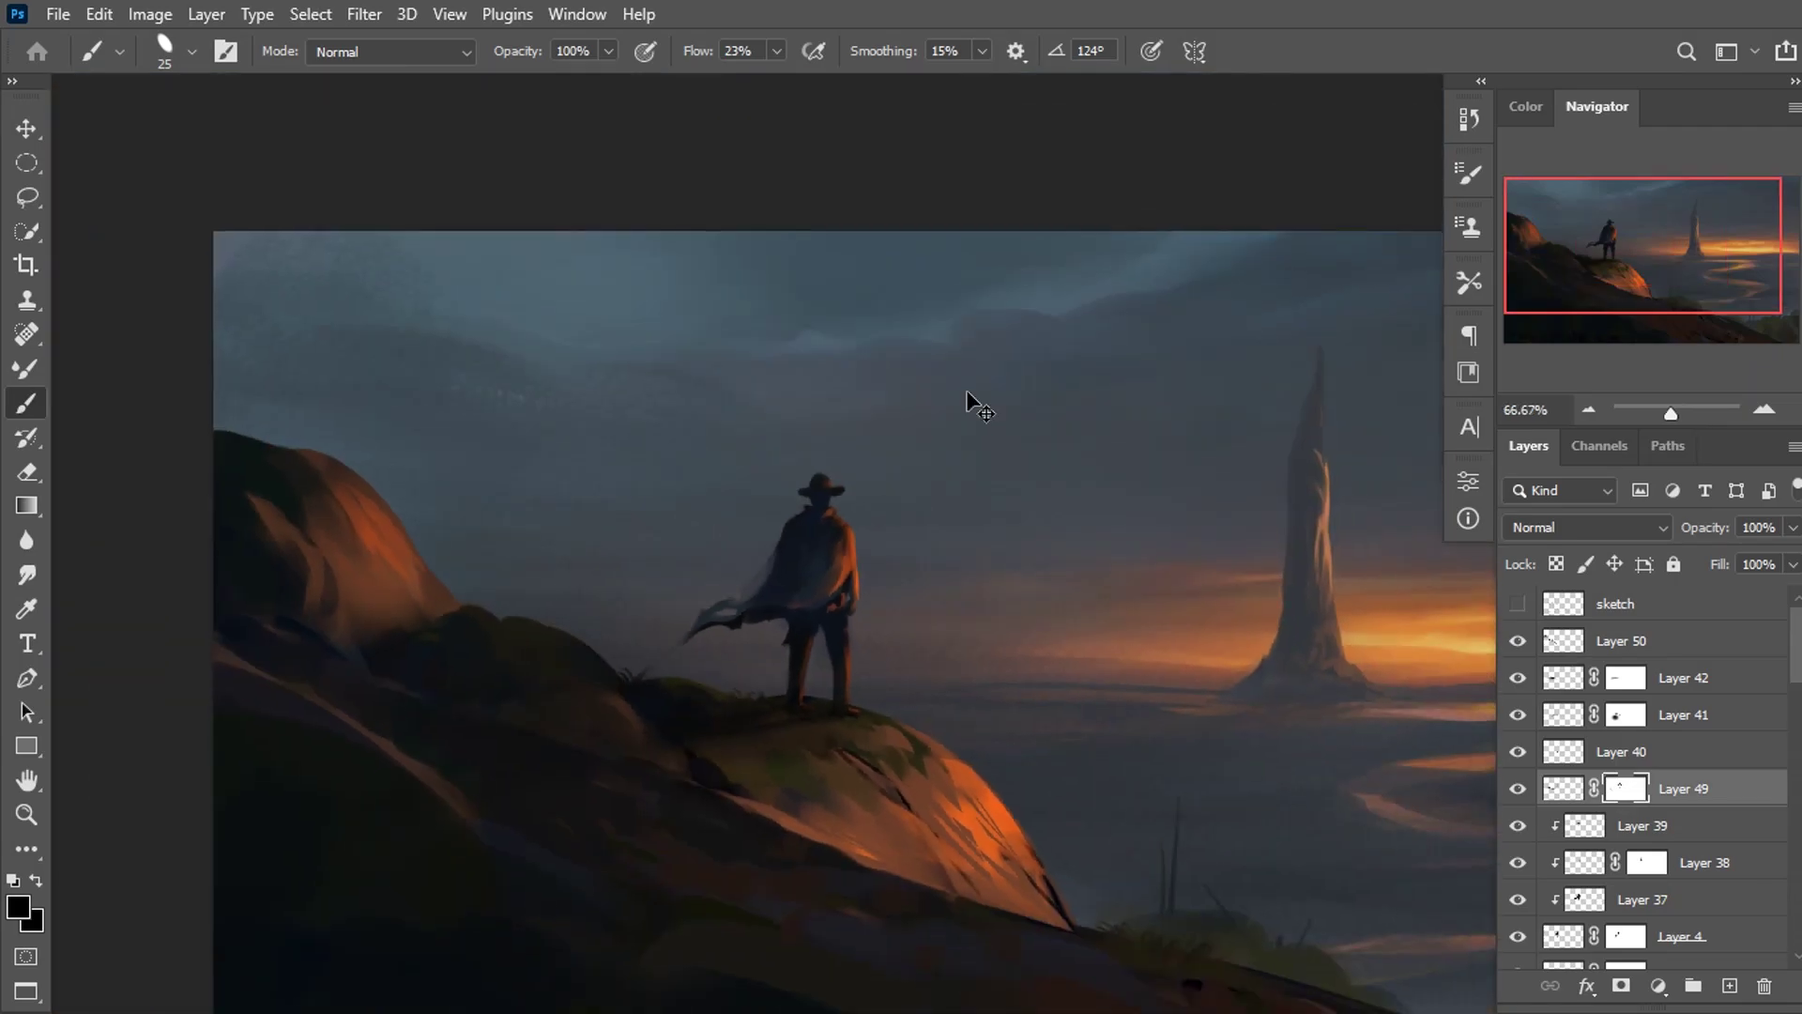
key(ctrl+minus)
key(ctrl+minus)
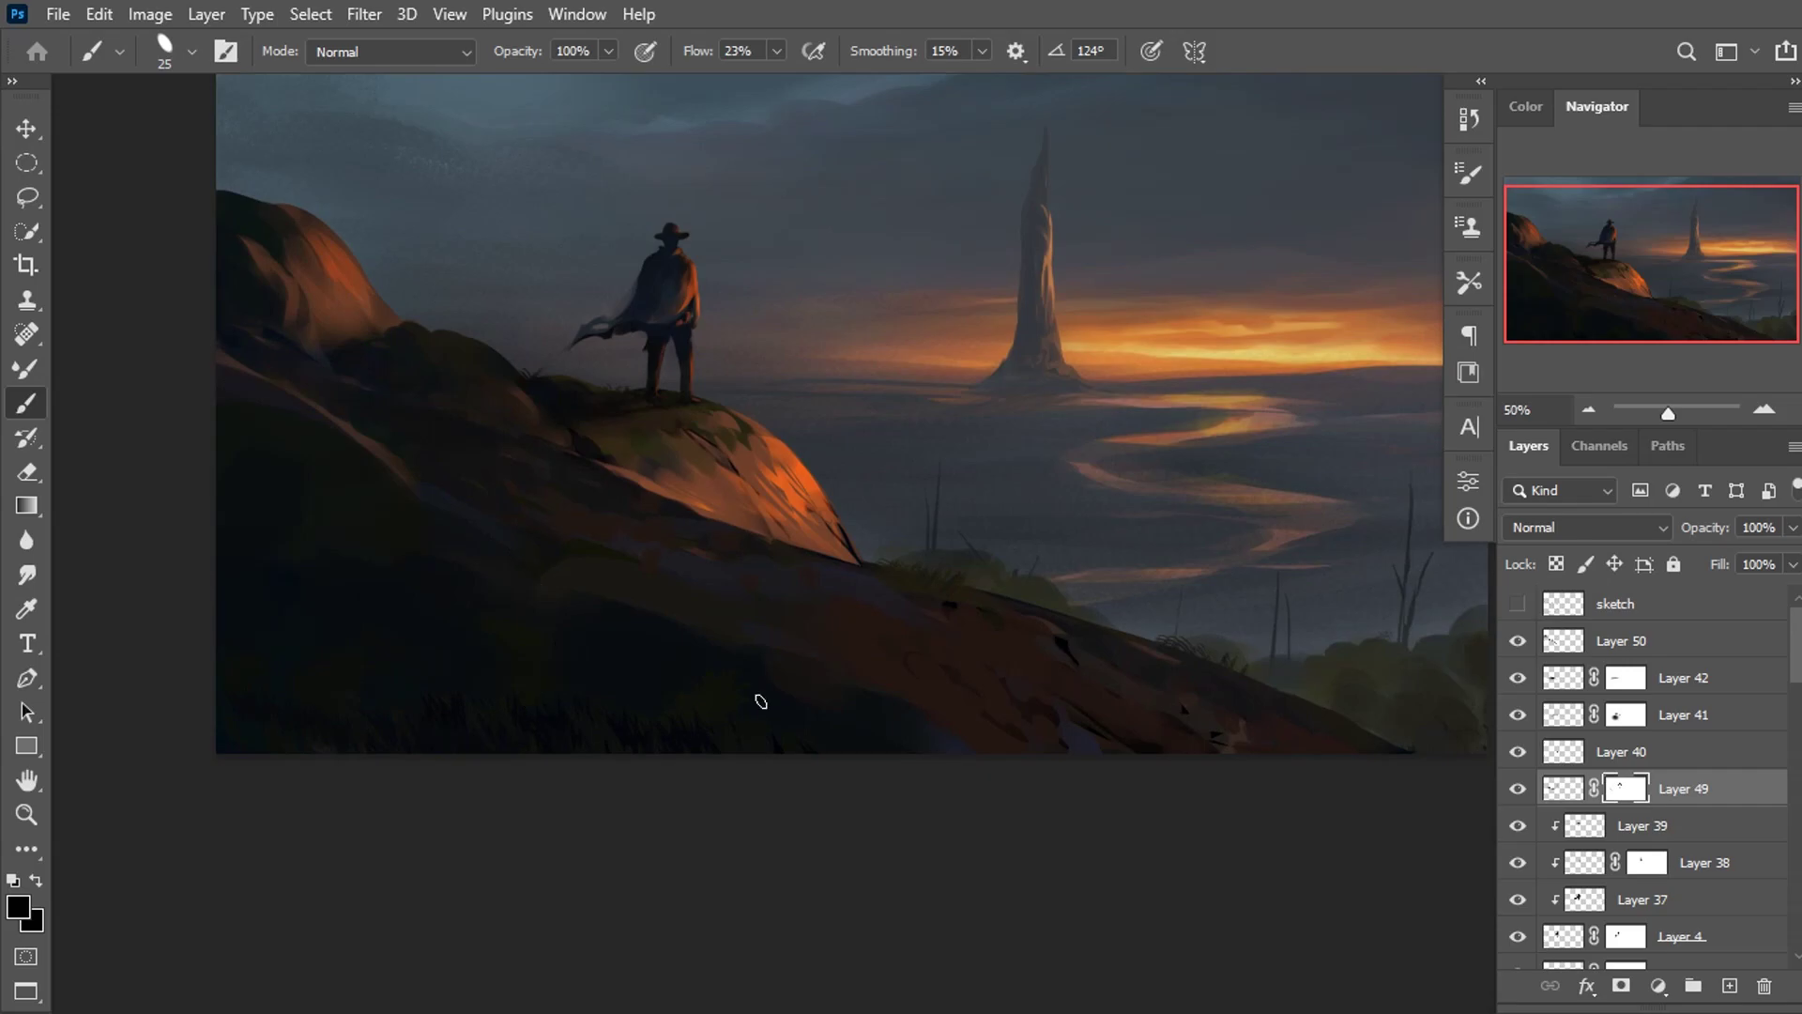
click(1648, 646)
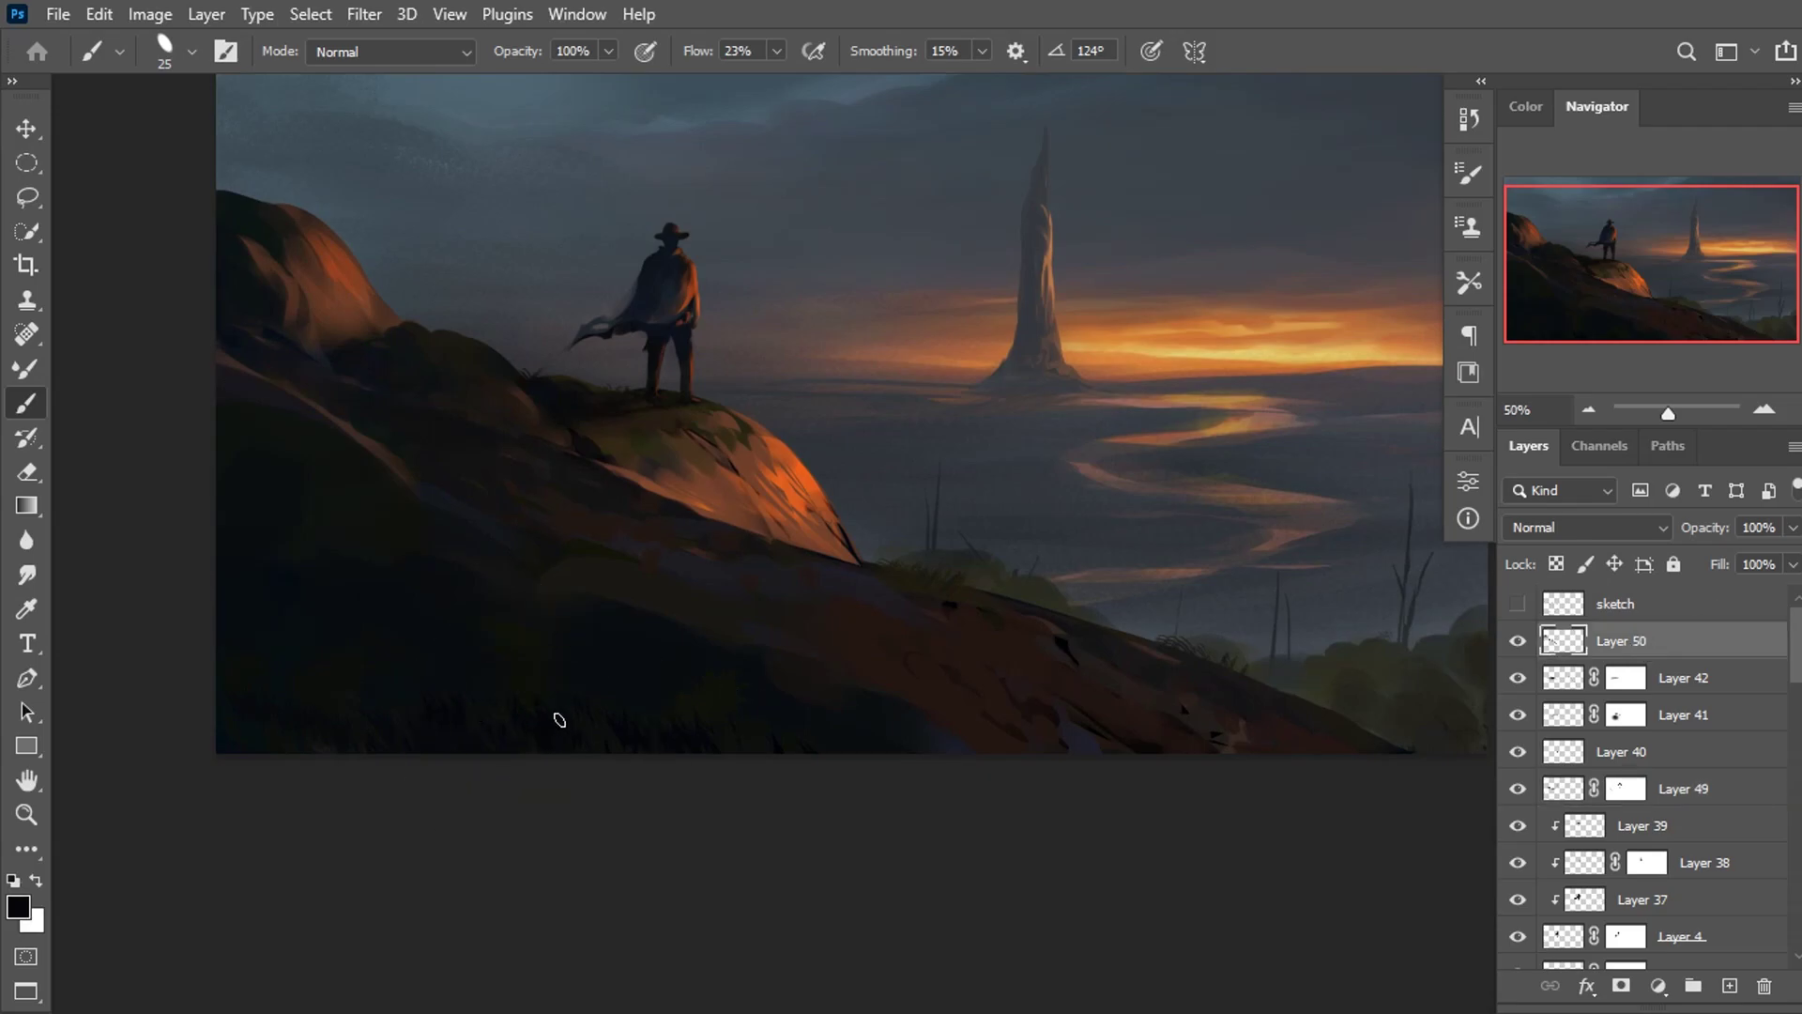
Choose the Grass 5 brush from the brush presets.
right_click(674, 726)
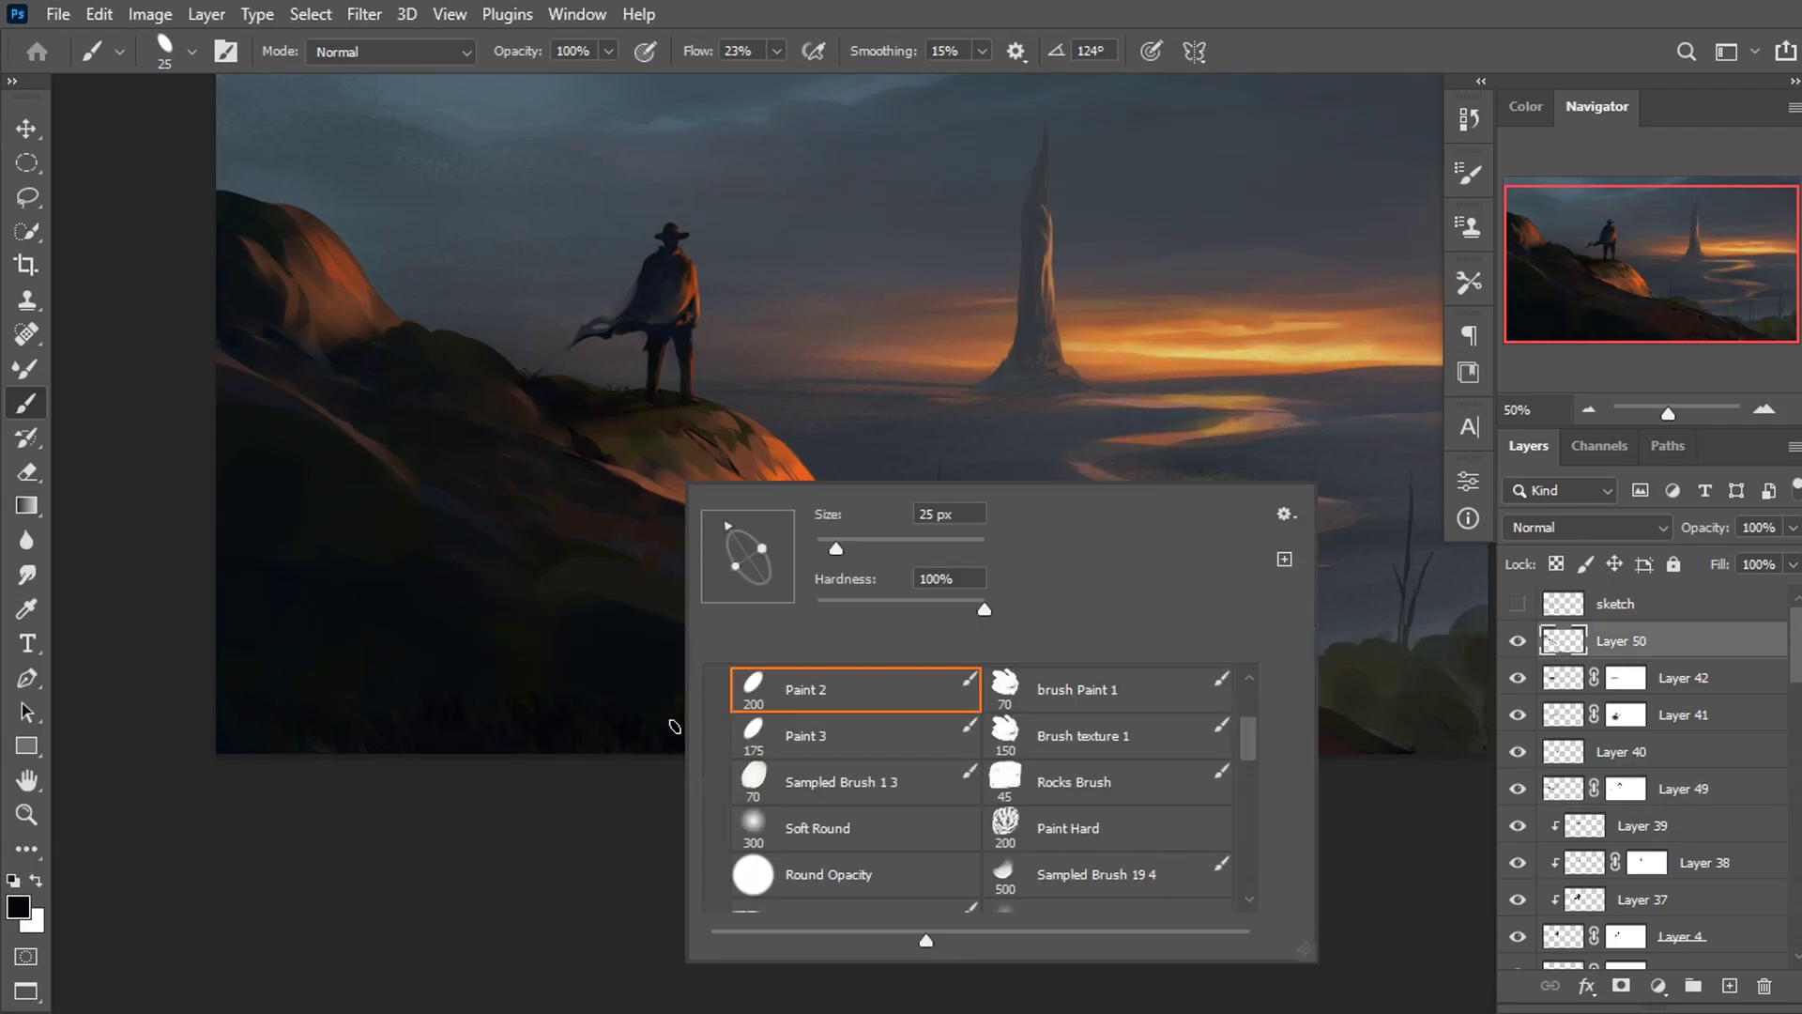
drag(1252, 762, 1273, 815)
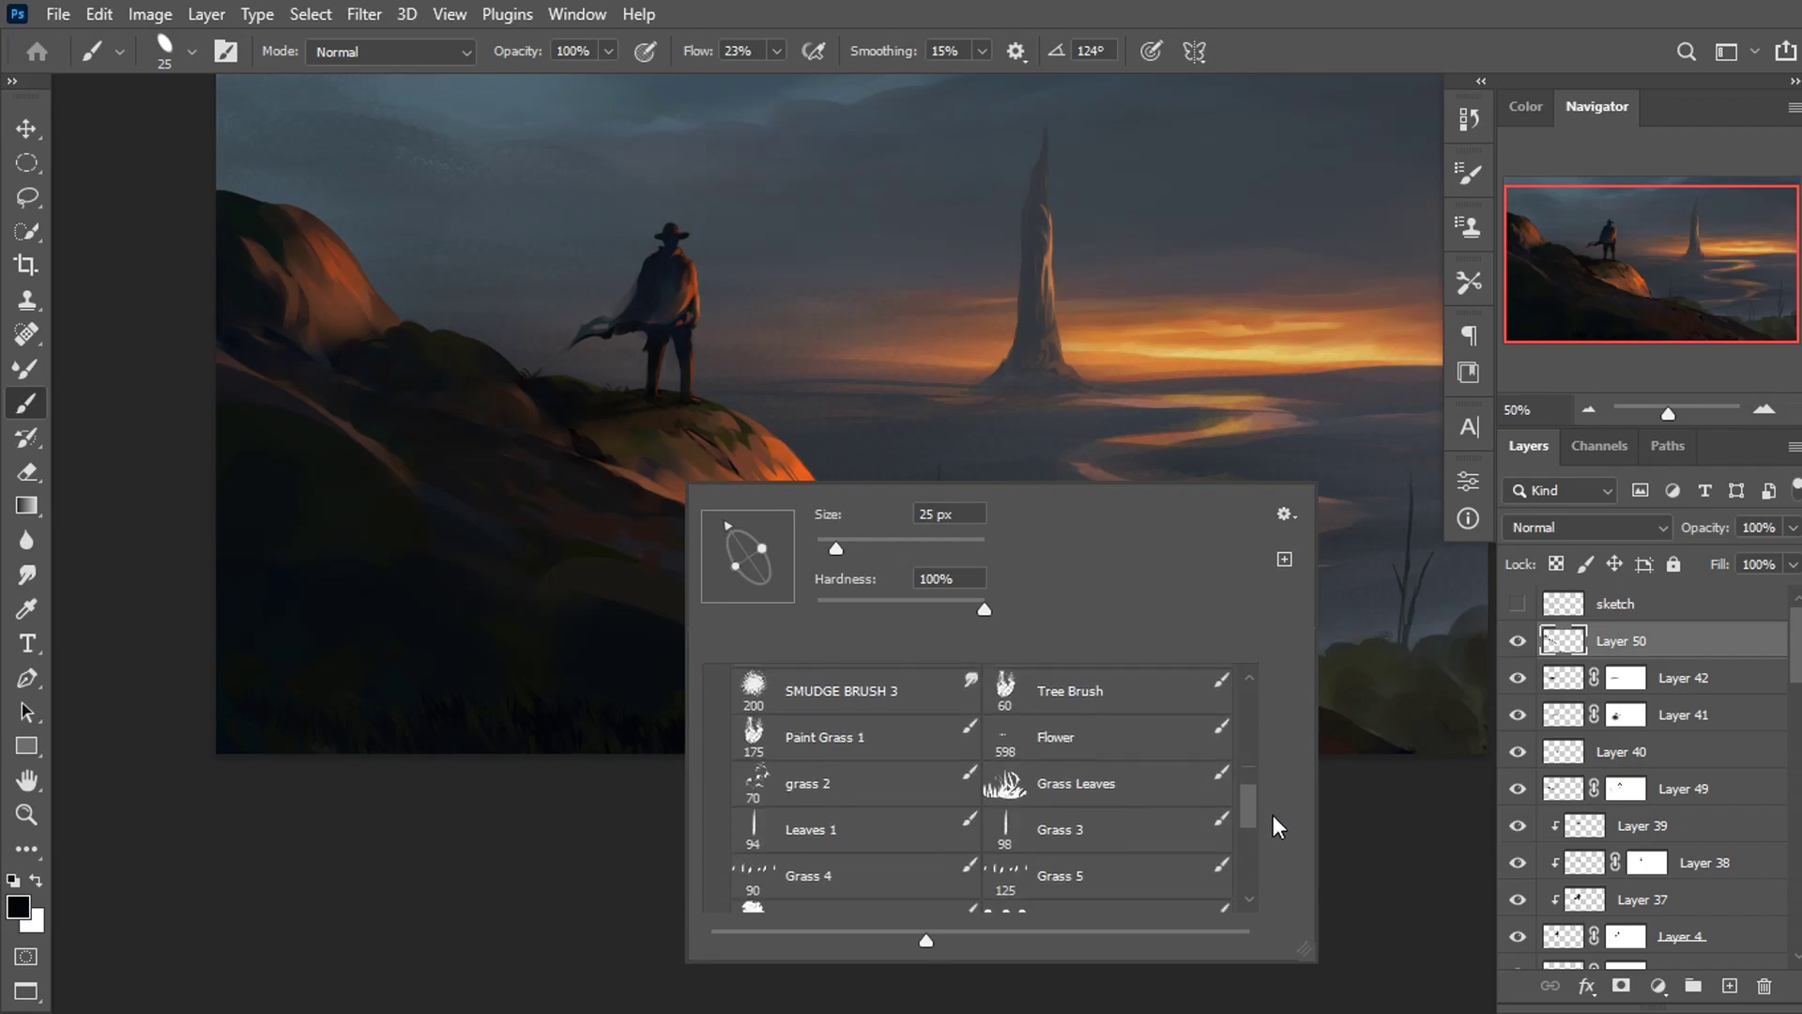
click(1032, 826)
key(Escape)
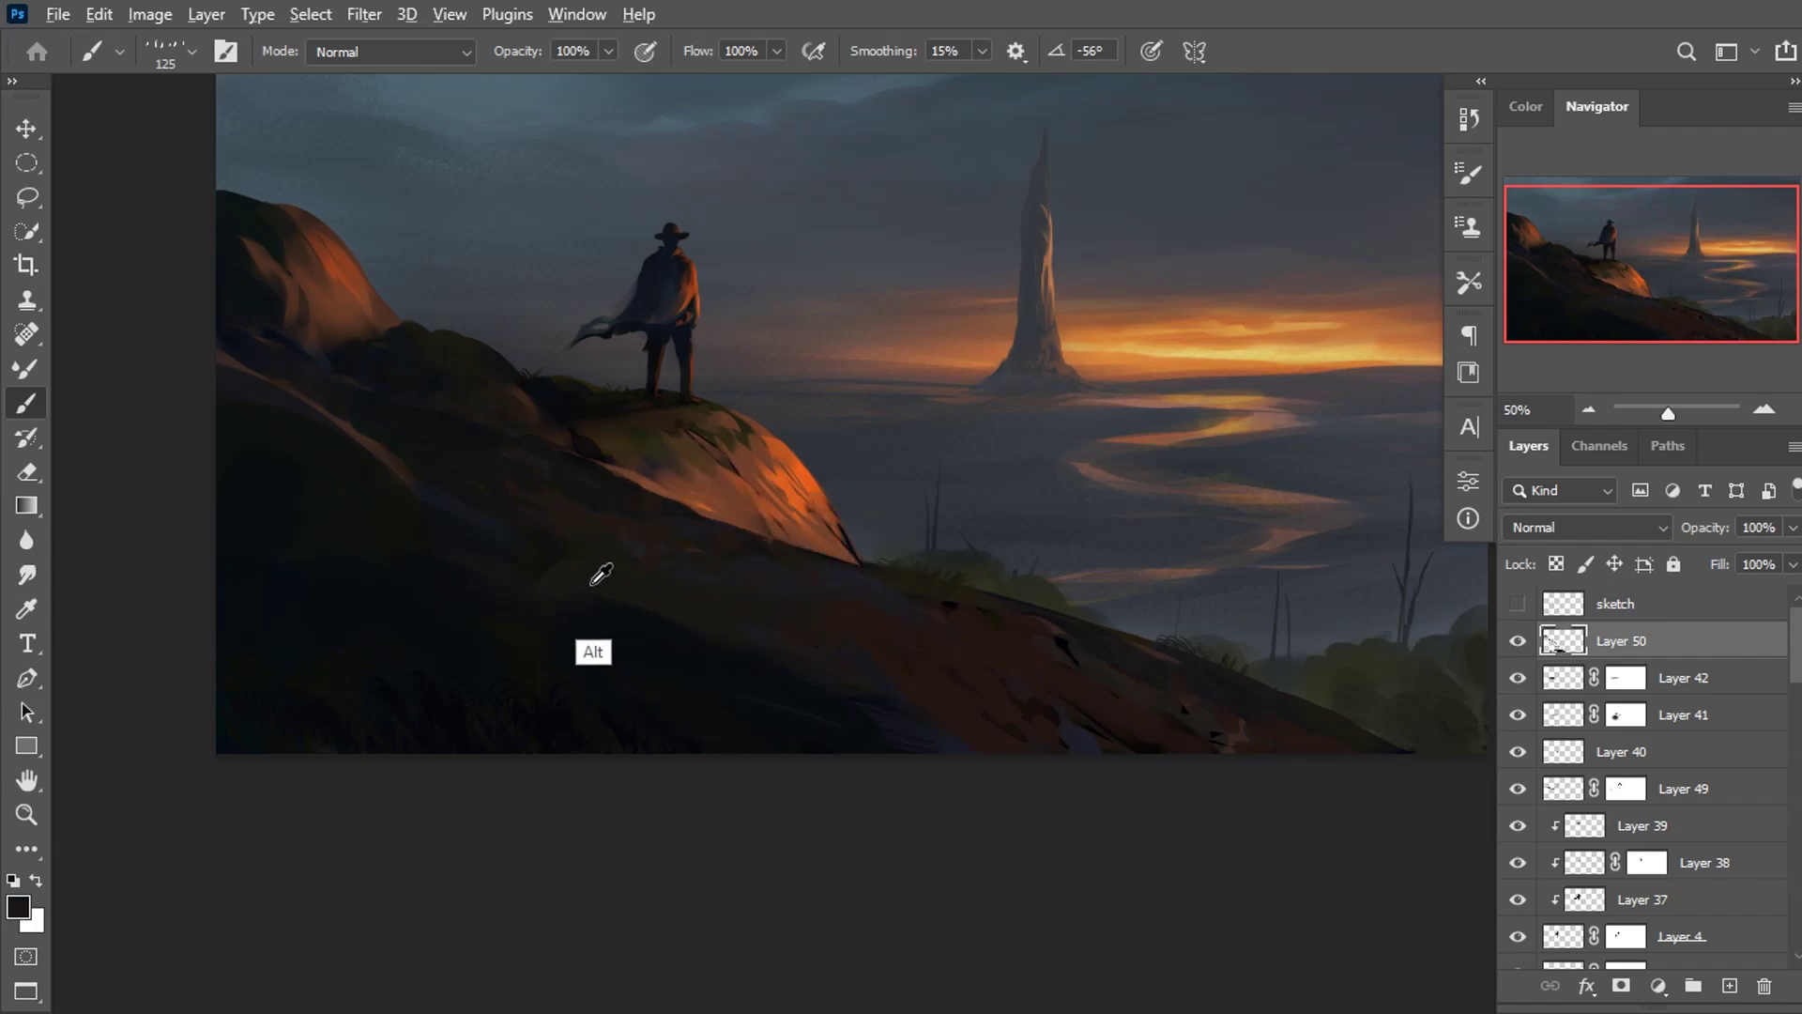
Sample dark hillside colours and add new Layer 51 for the grass.
click(690, 659)
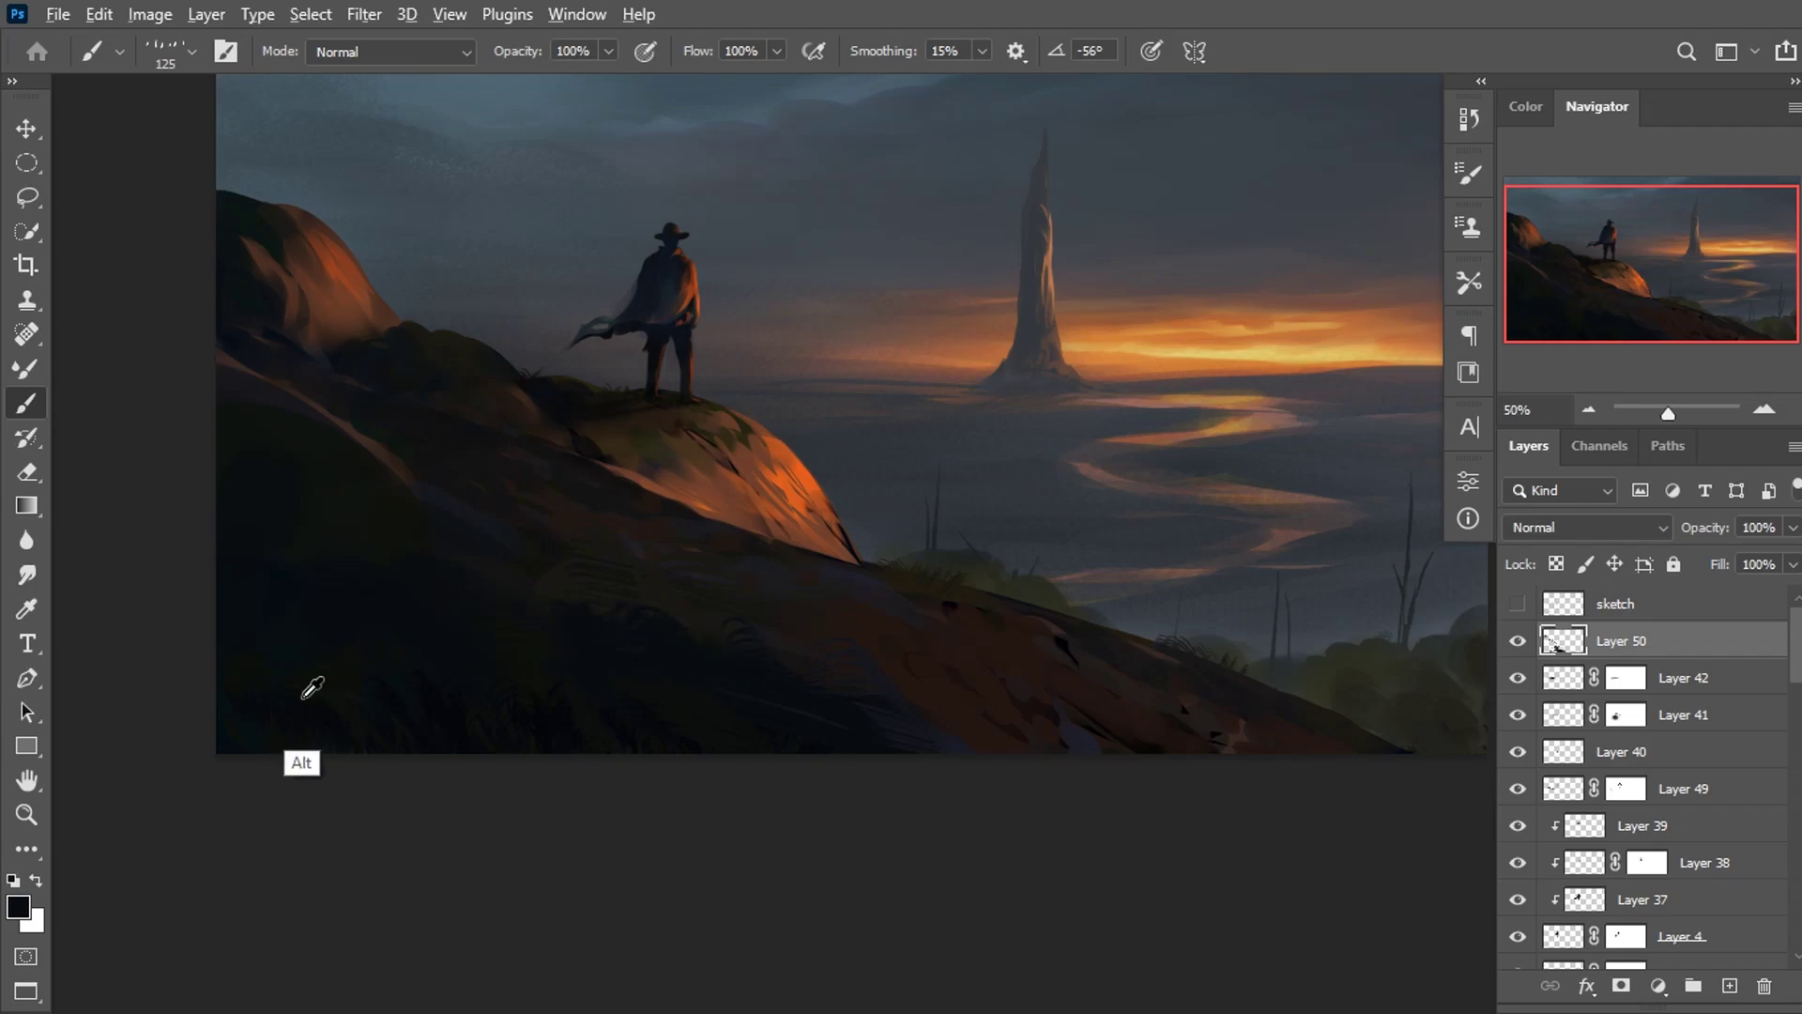
click(439, 691)
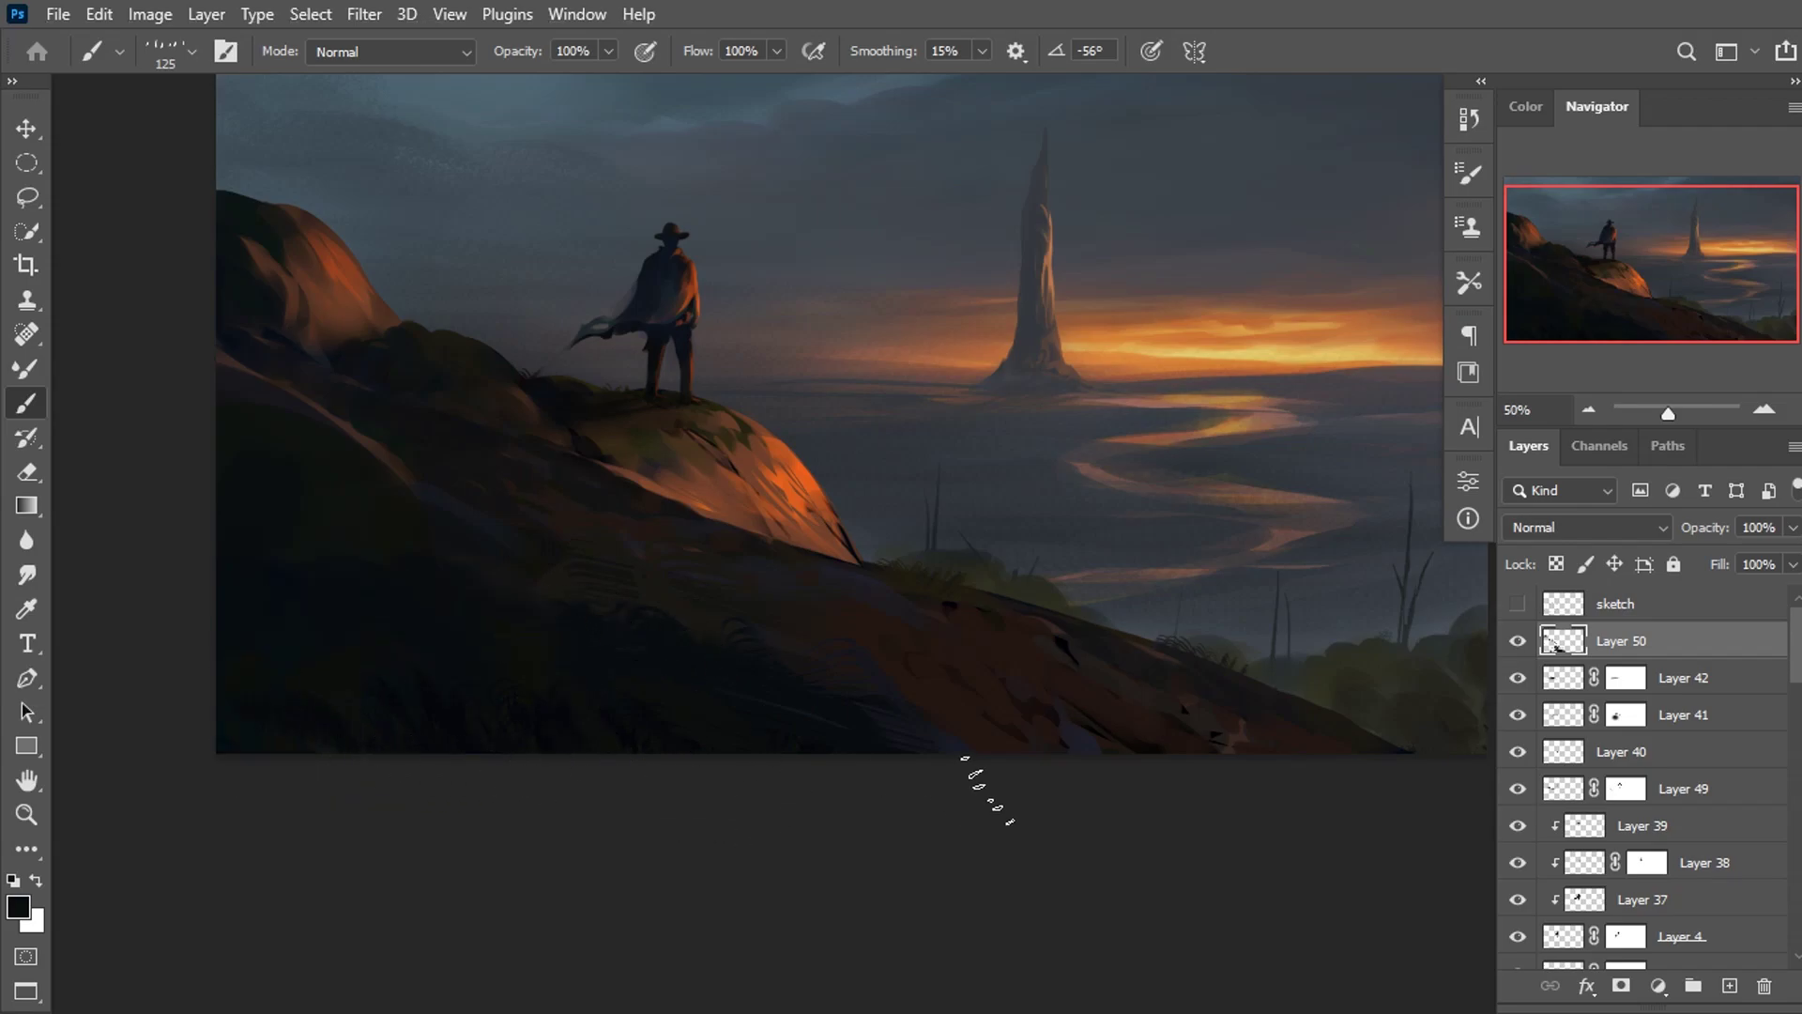
key(ctrl+minus)
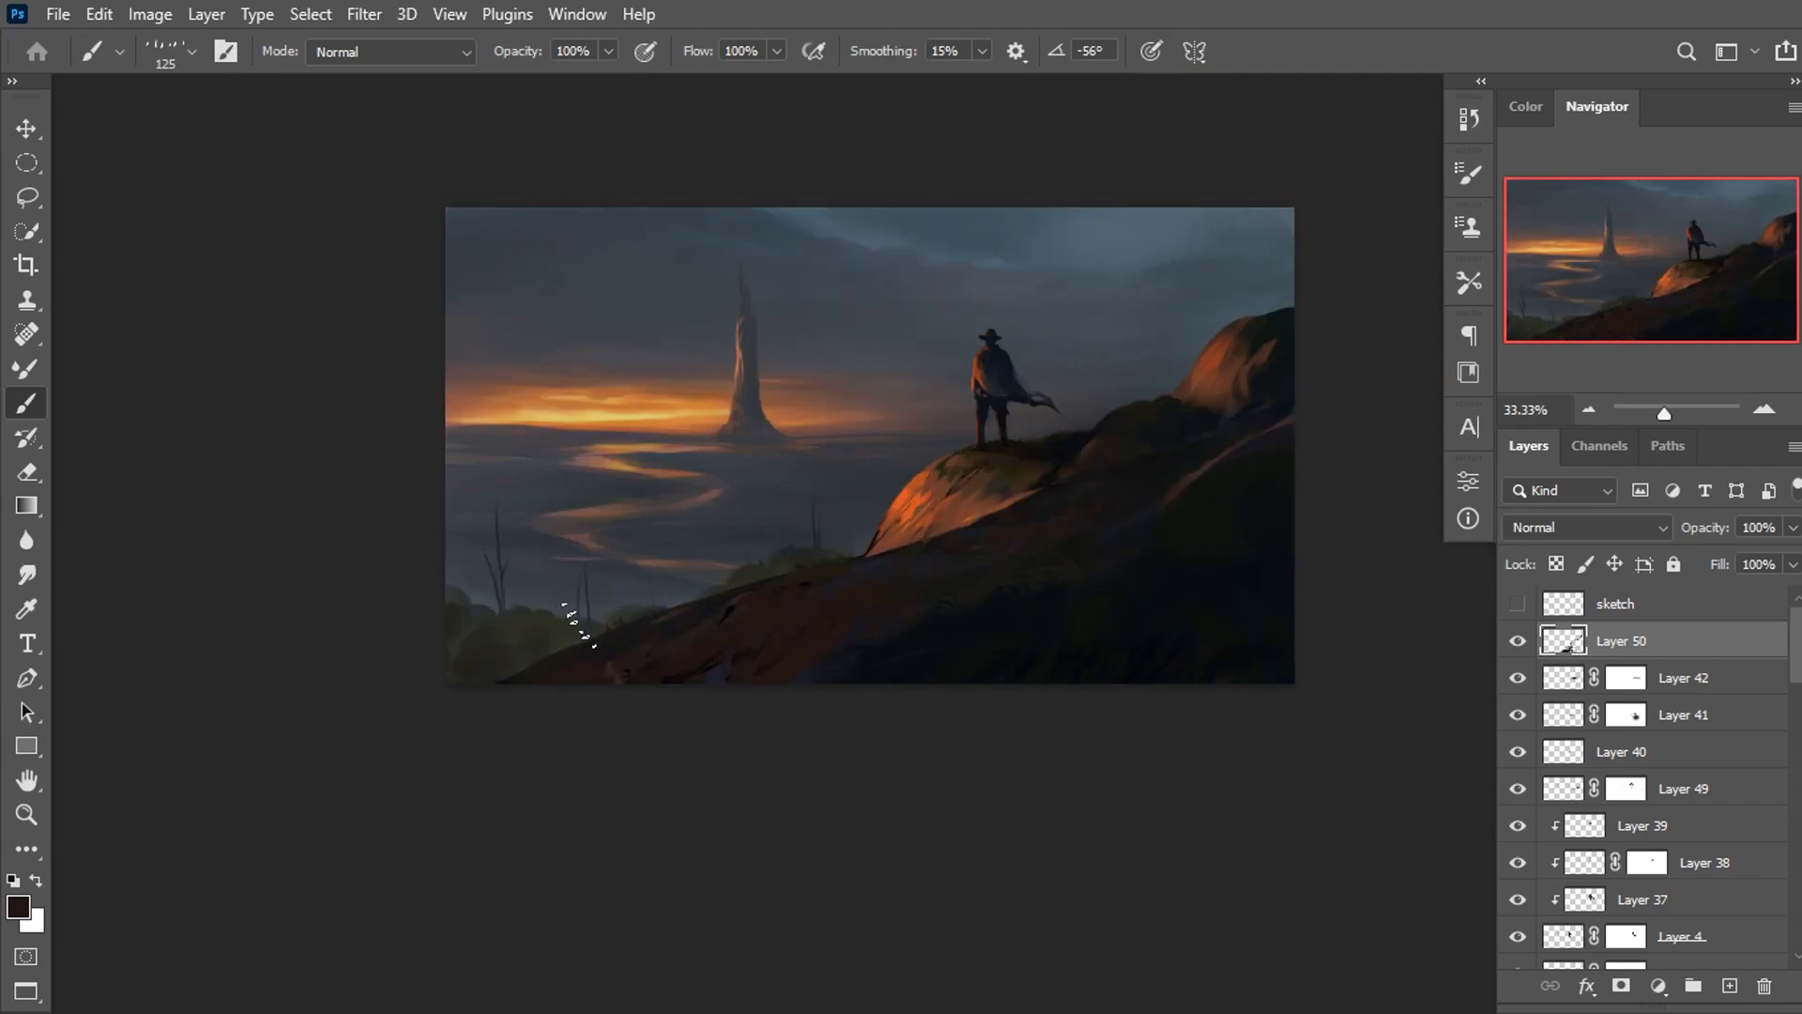
right_click(842, 523)
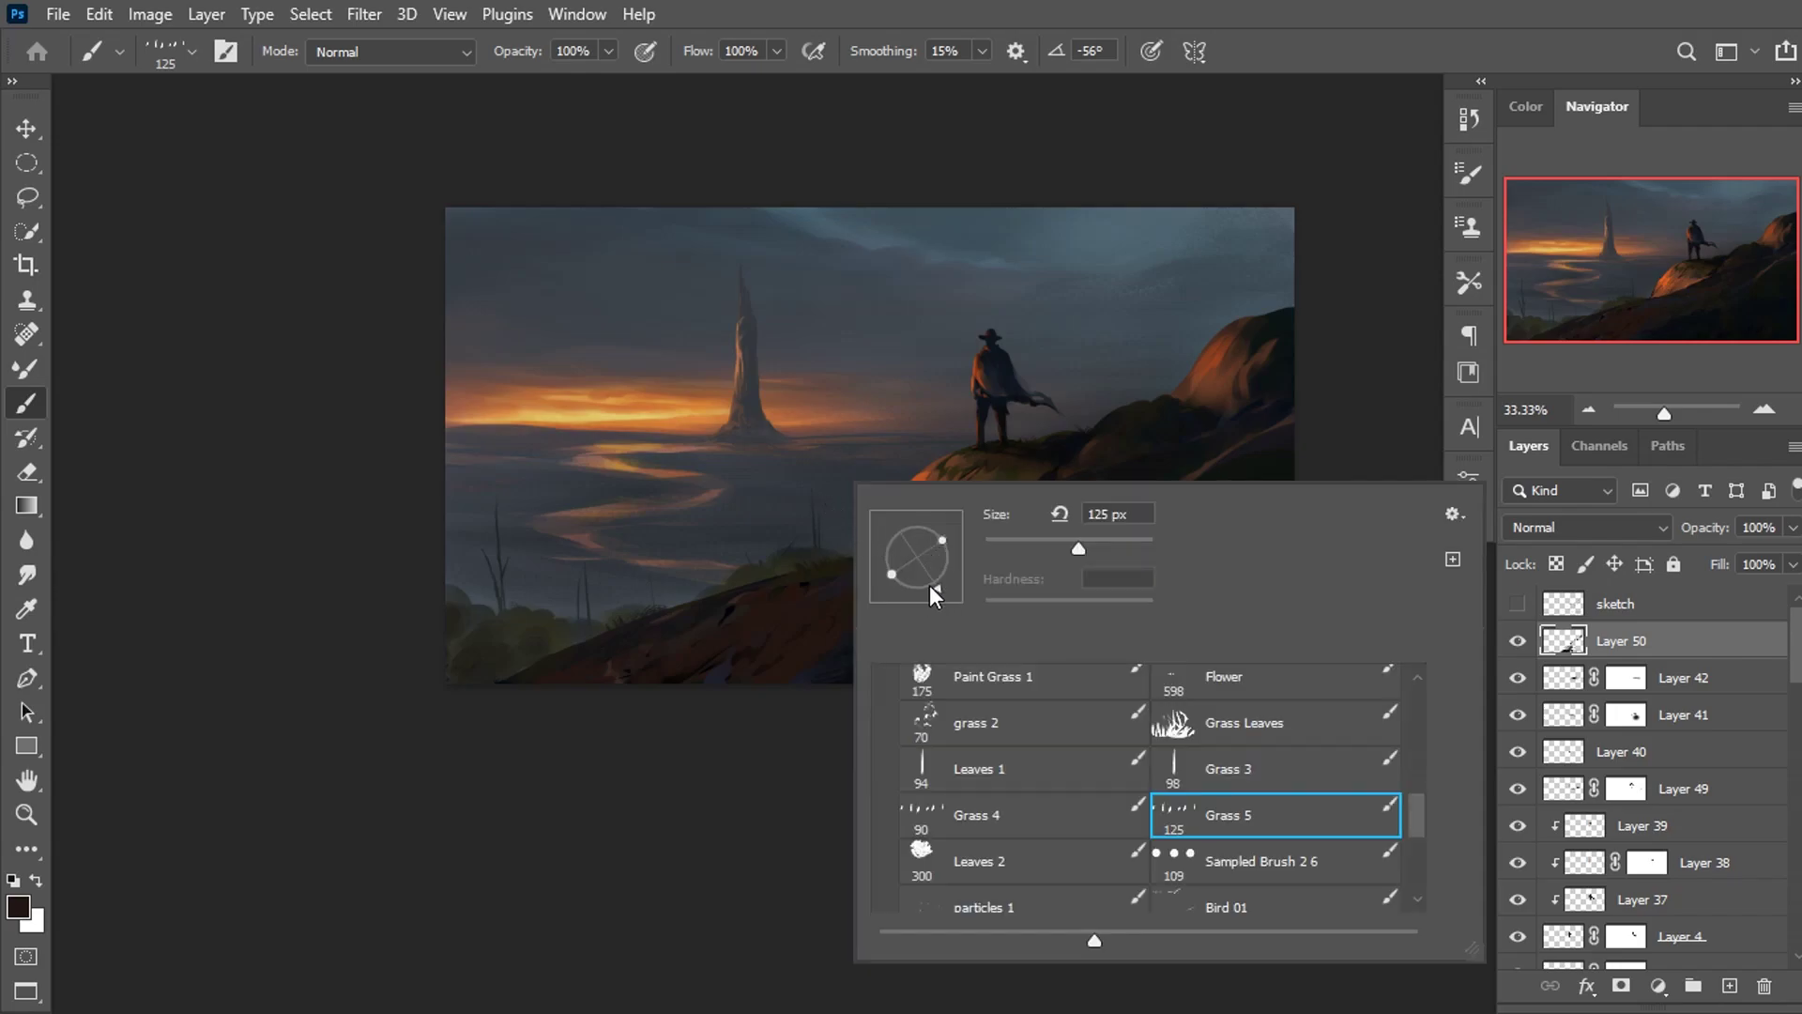
click(1730, 985)
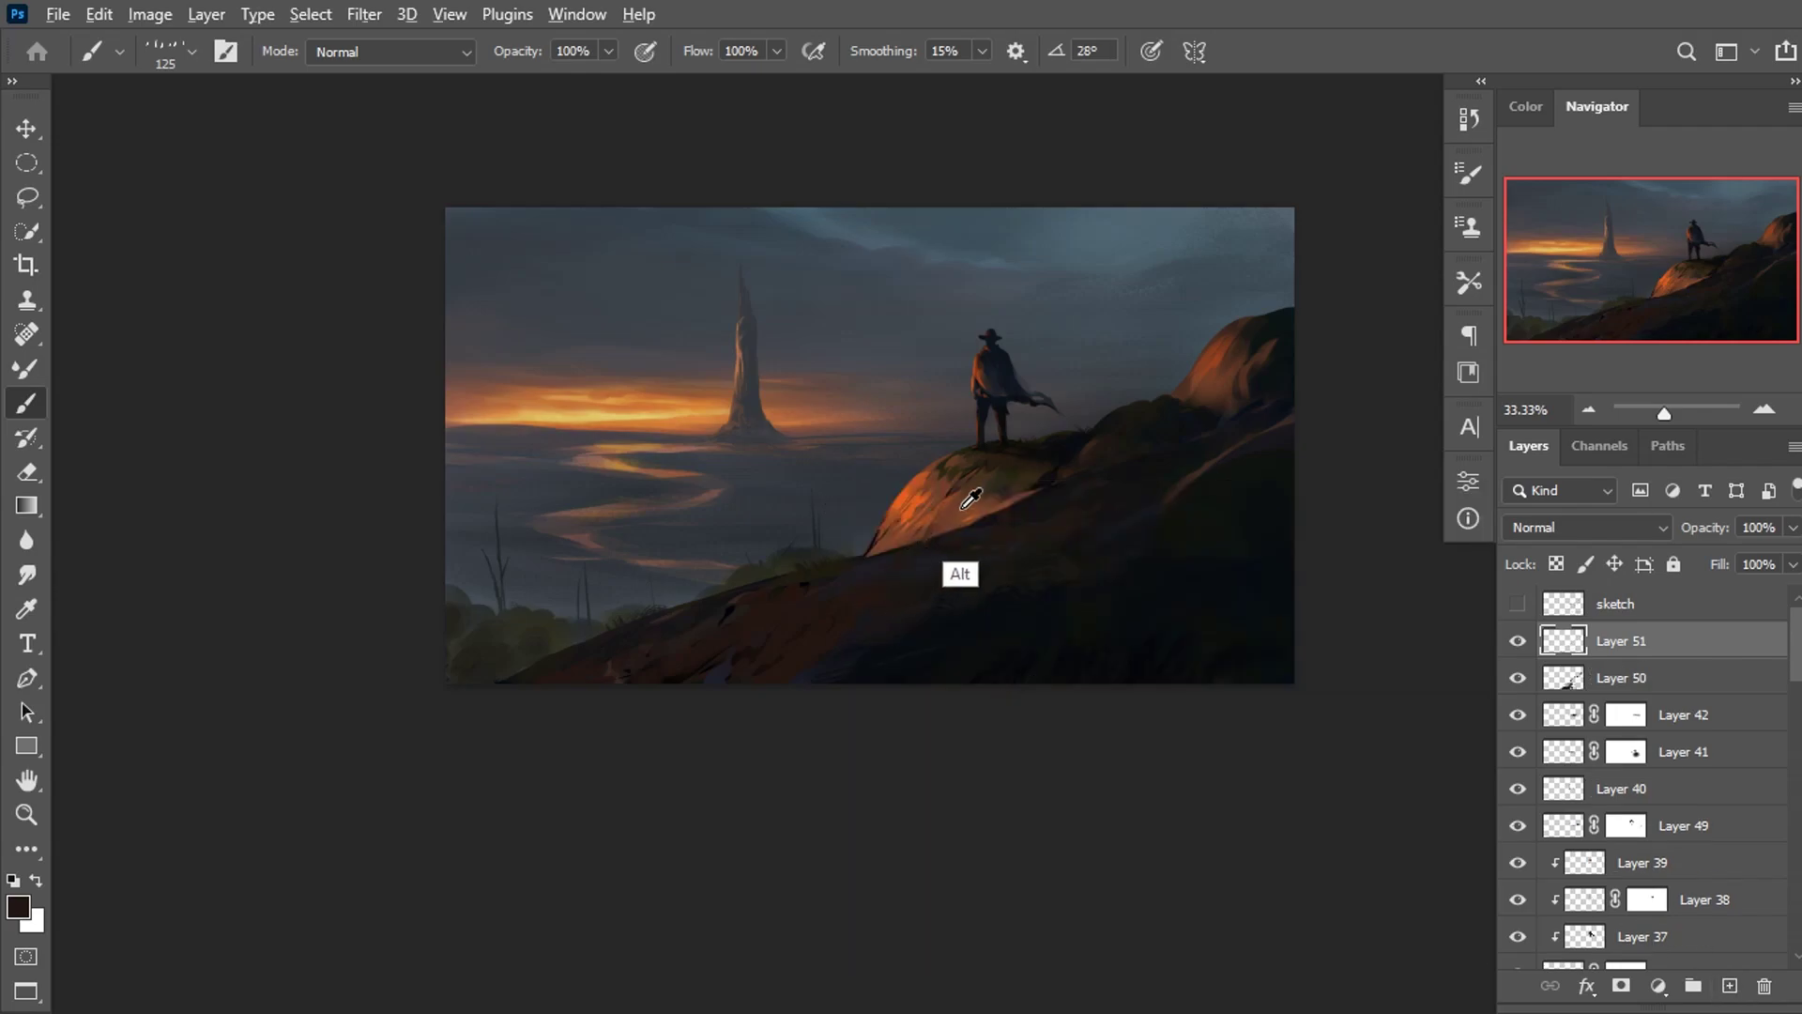
Sample dark browns from the rock and slope to paint the lower hillside.
alt+click(957, 574)
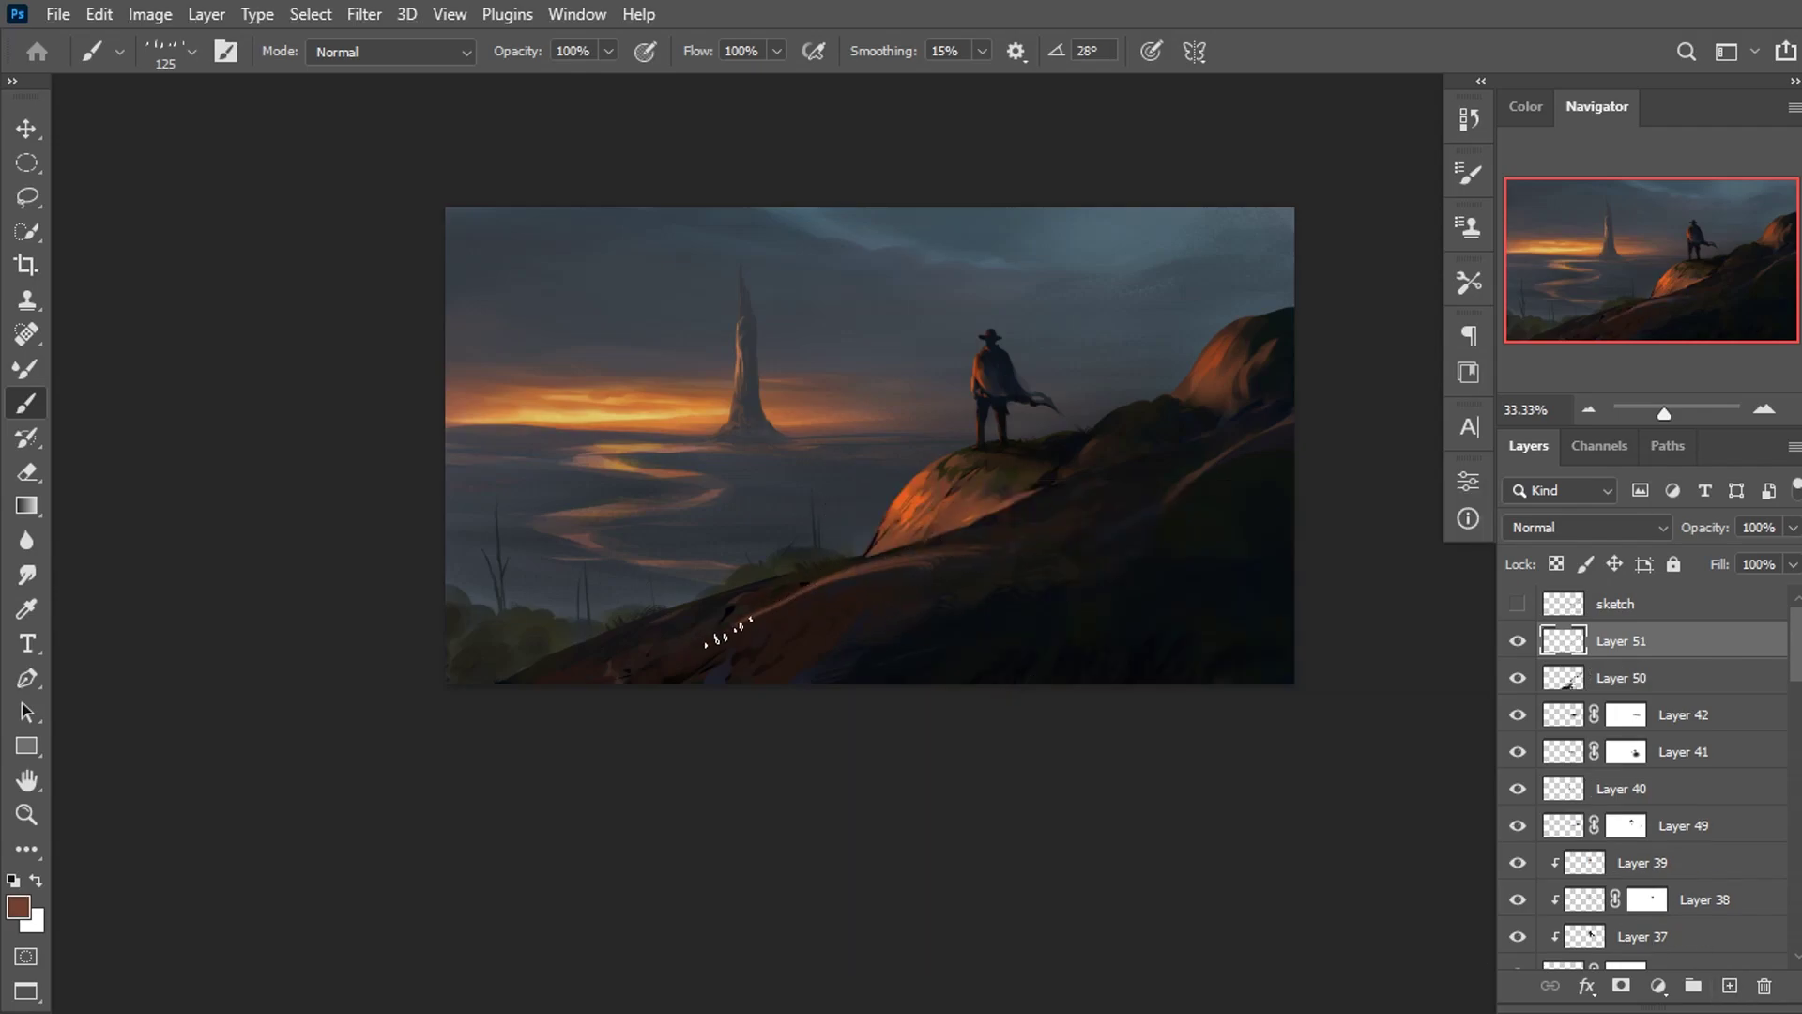
alt+click(927, 587)
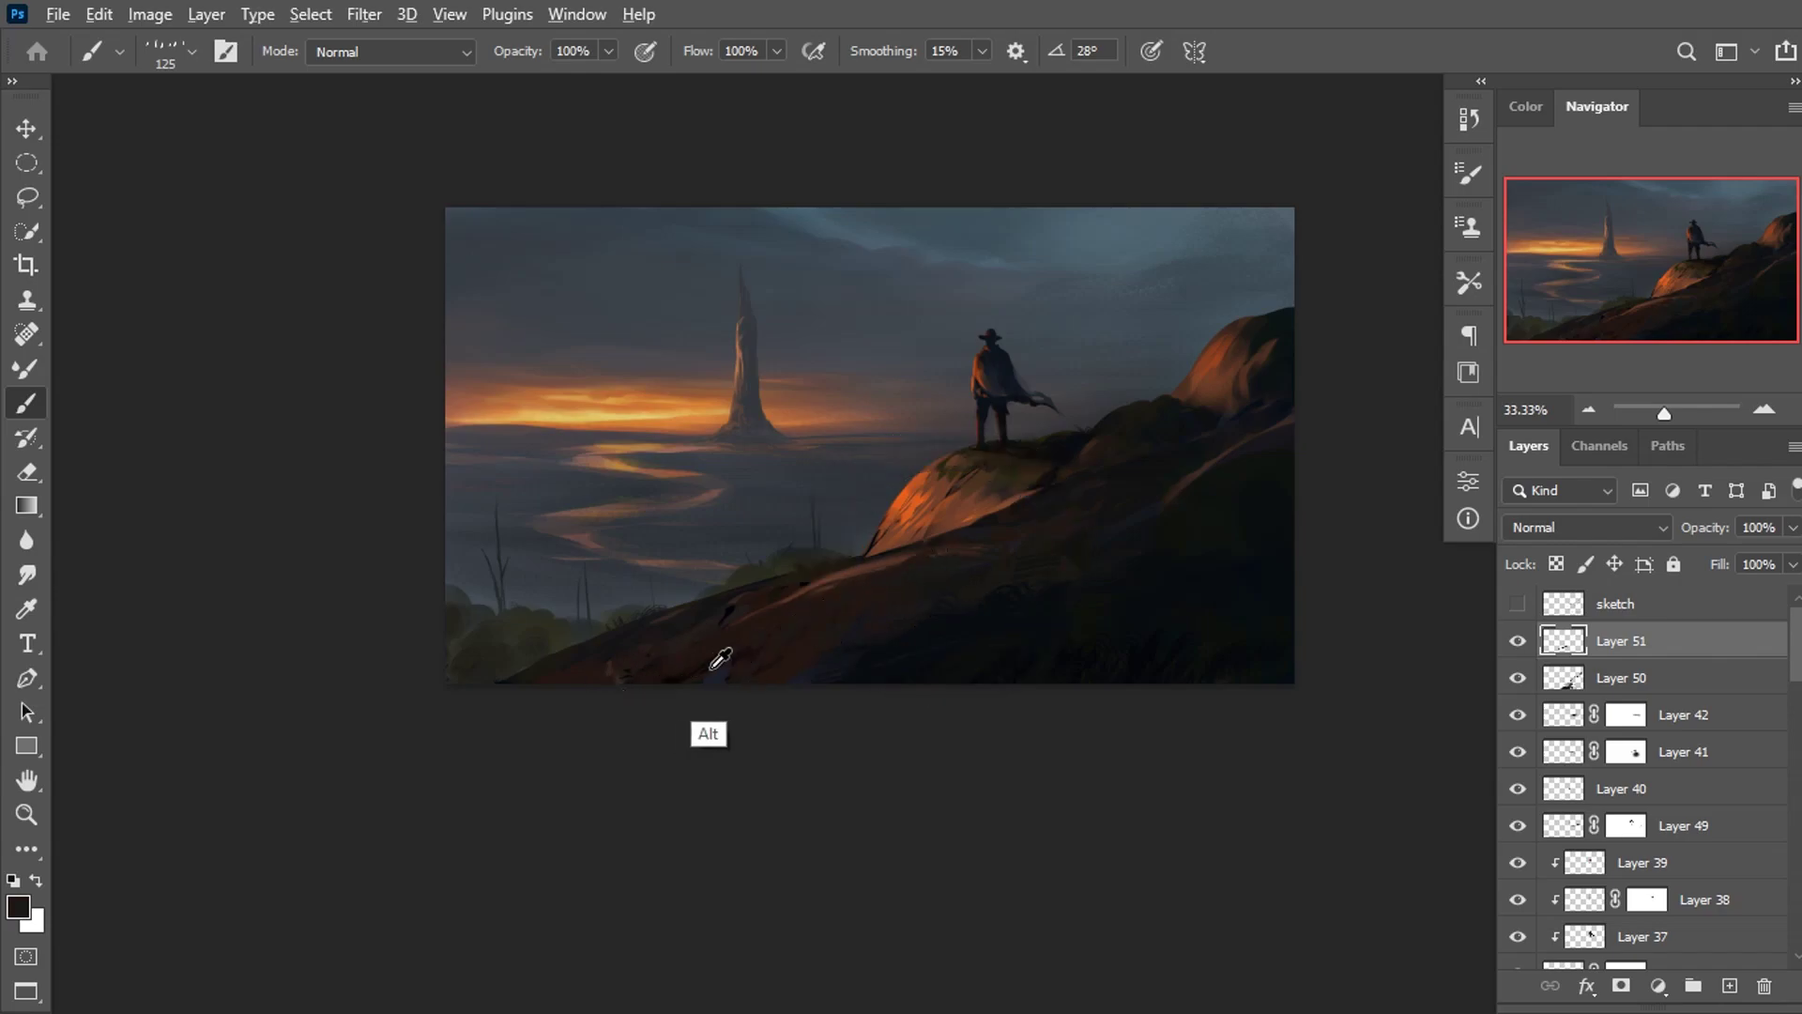
scroll(936, 515, down, 2)
scroll(939, 521, down, 1)
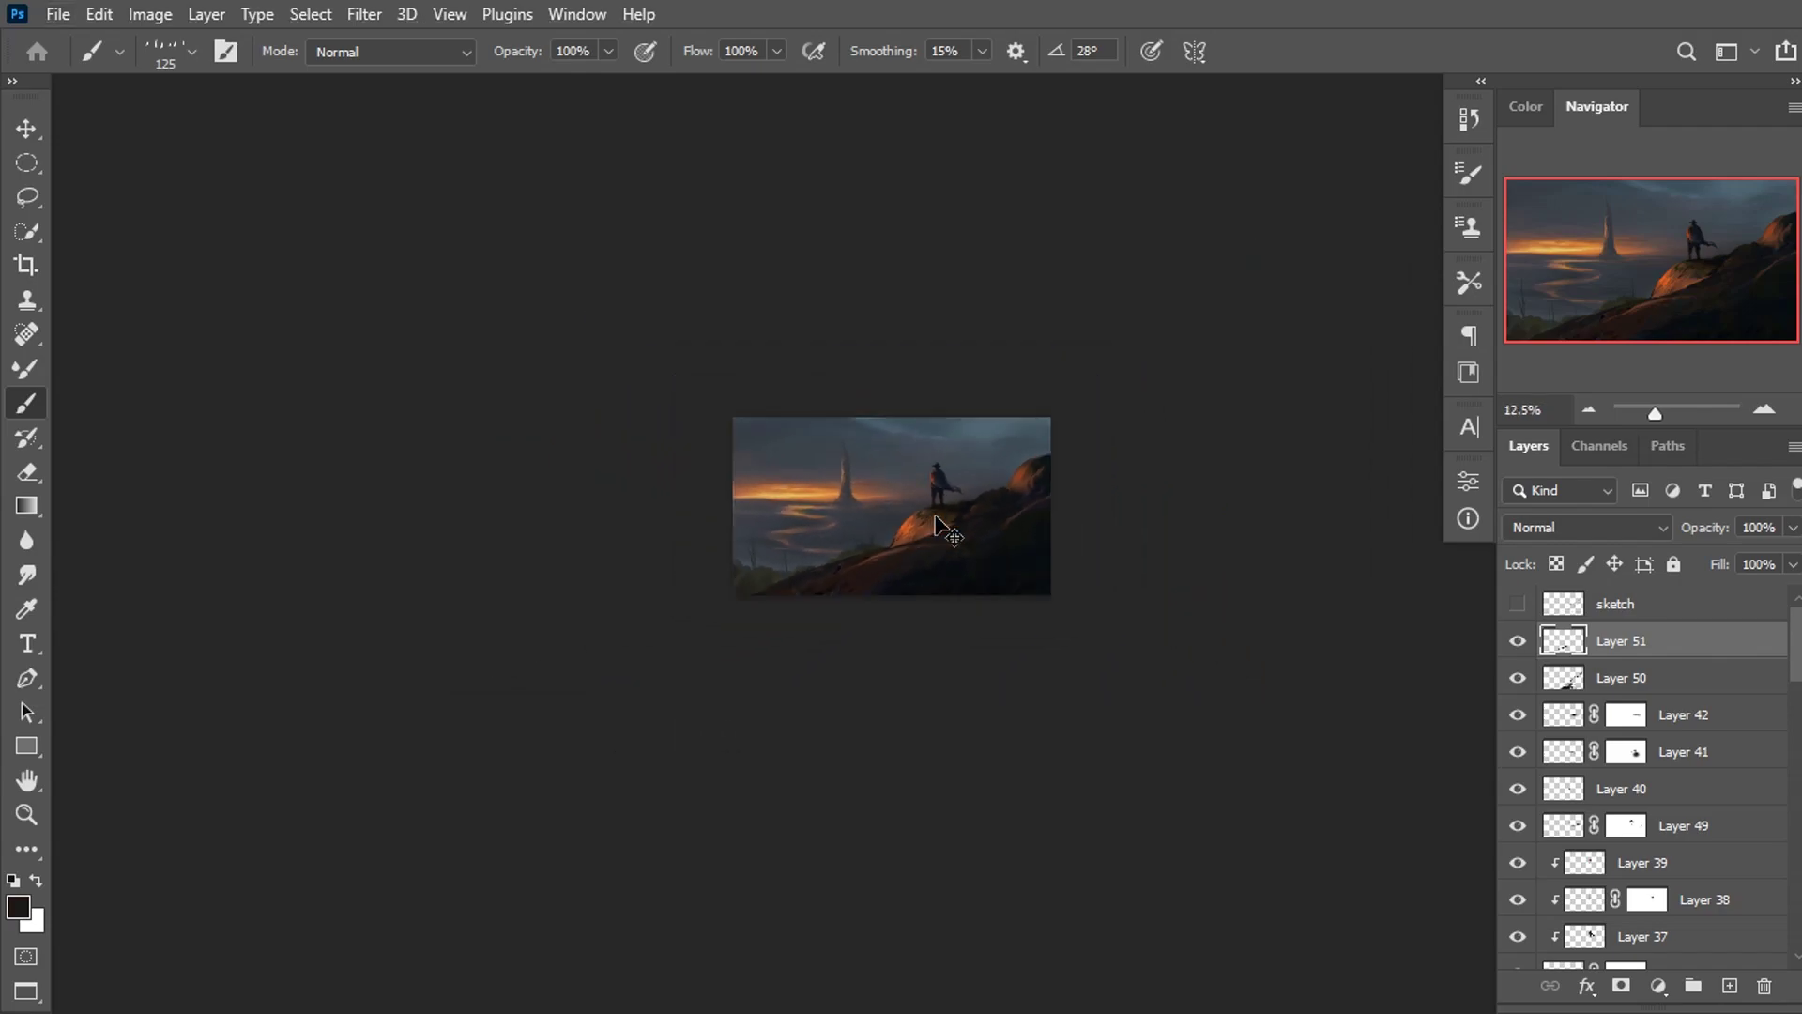
scroll(938, 526, up, 2)
scroll(939, 526, up, 2)
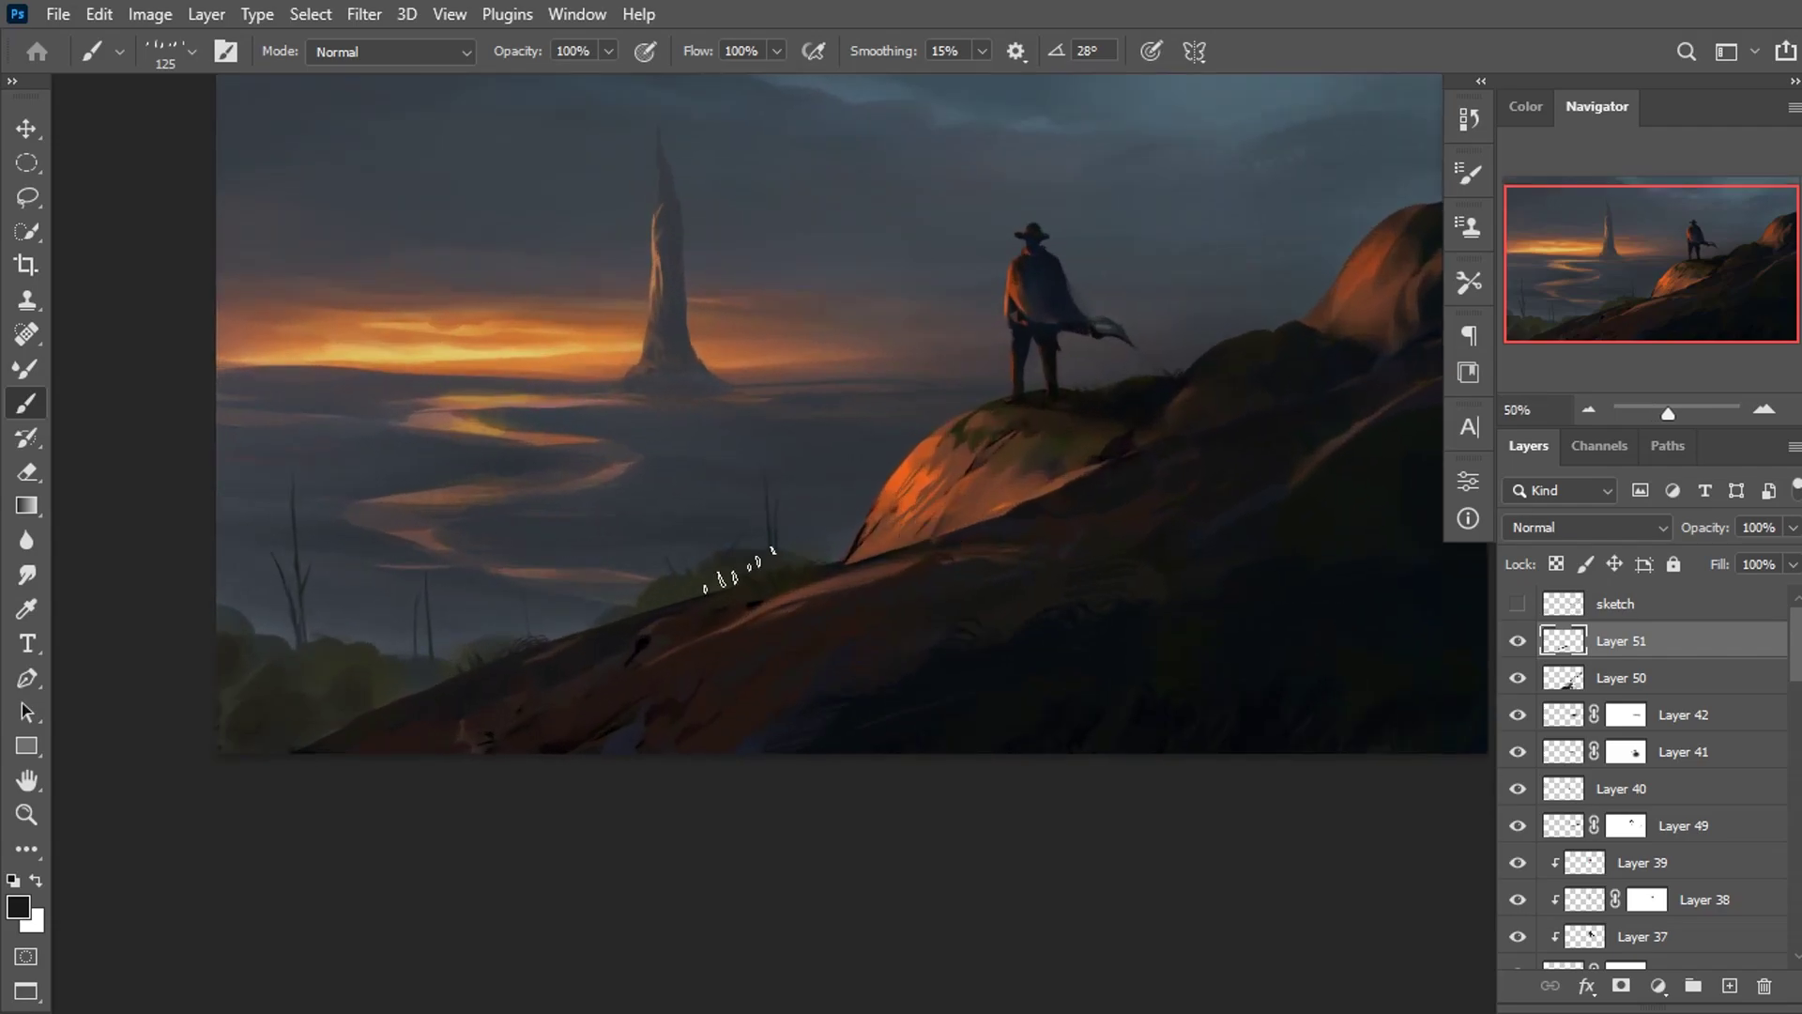
alt+click(811, 615)
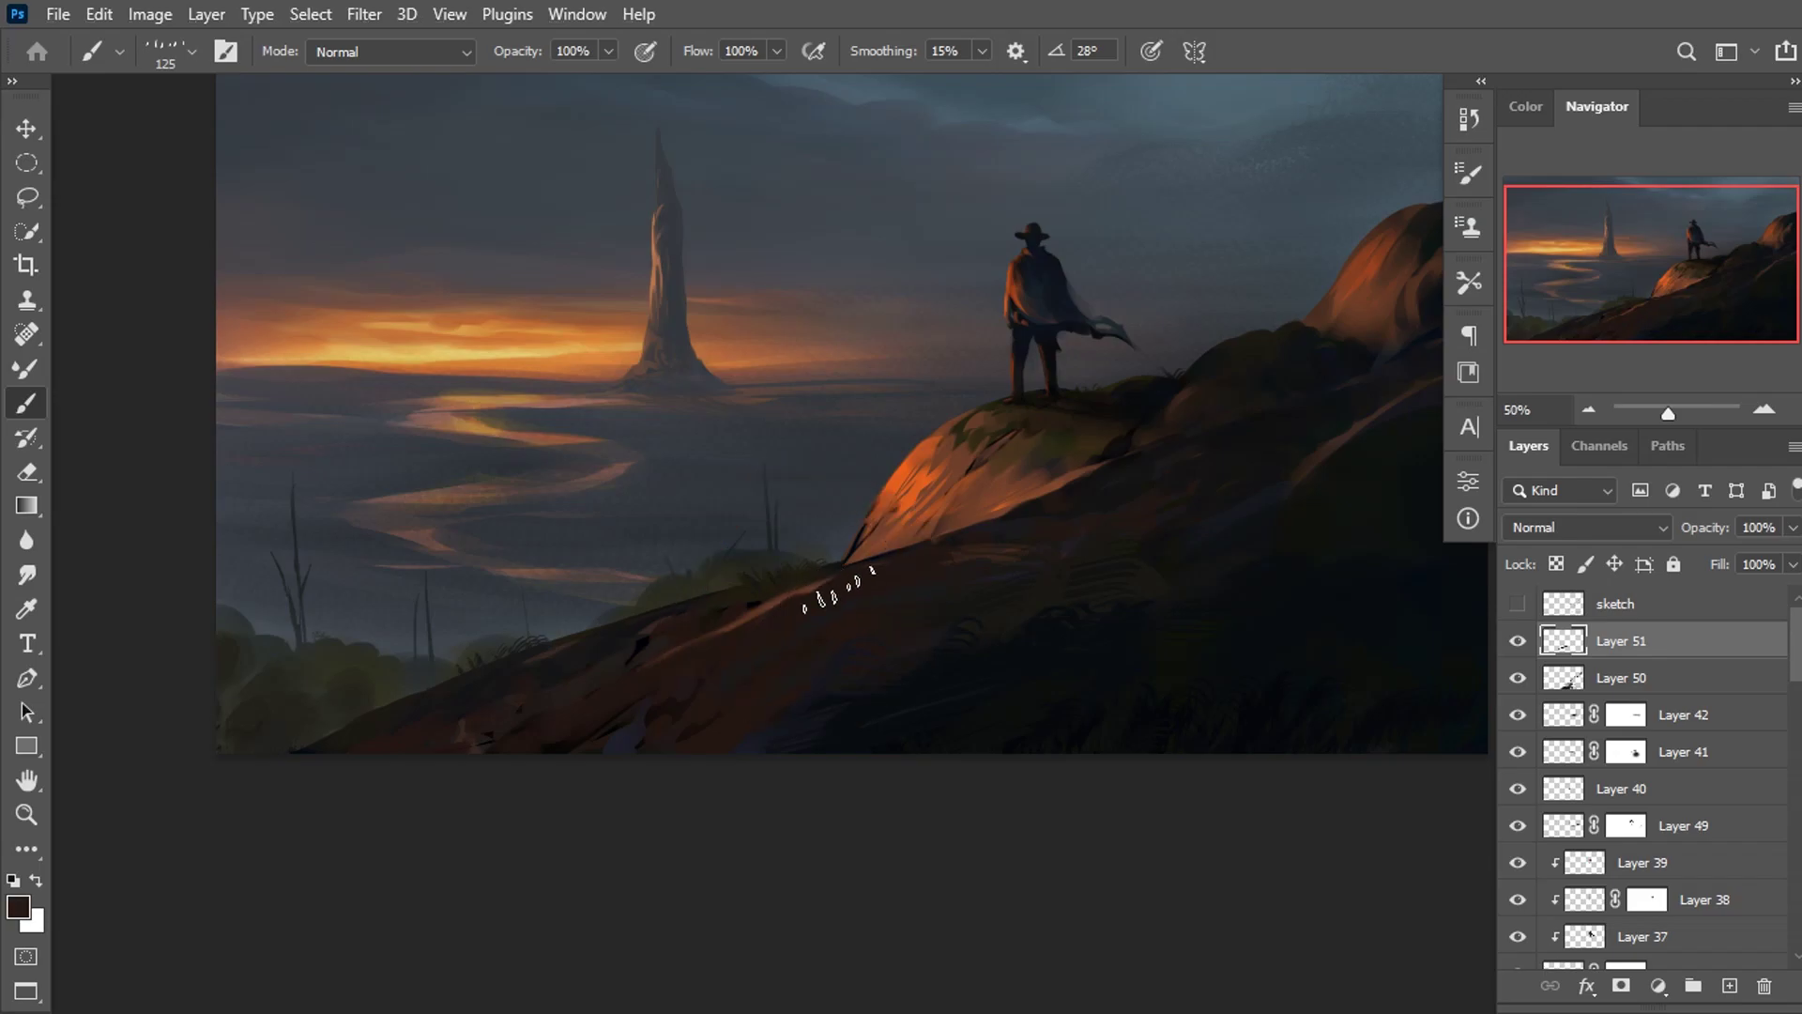
alt+click(801, 577)
drag(871, 578, 819, 661)
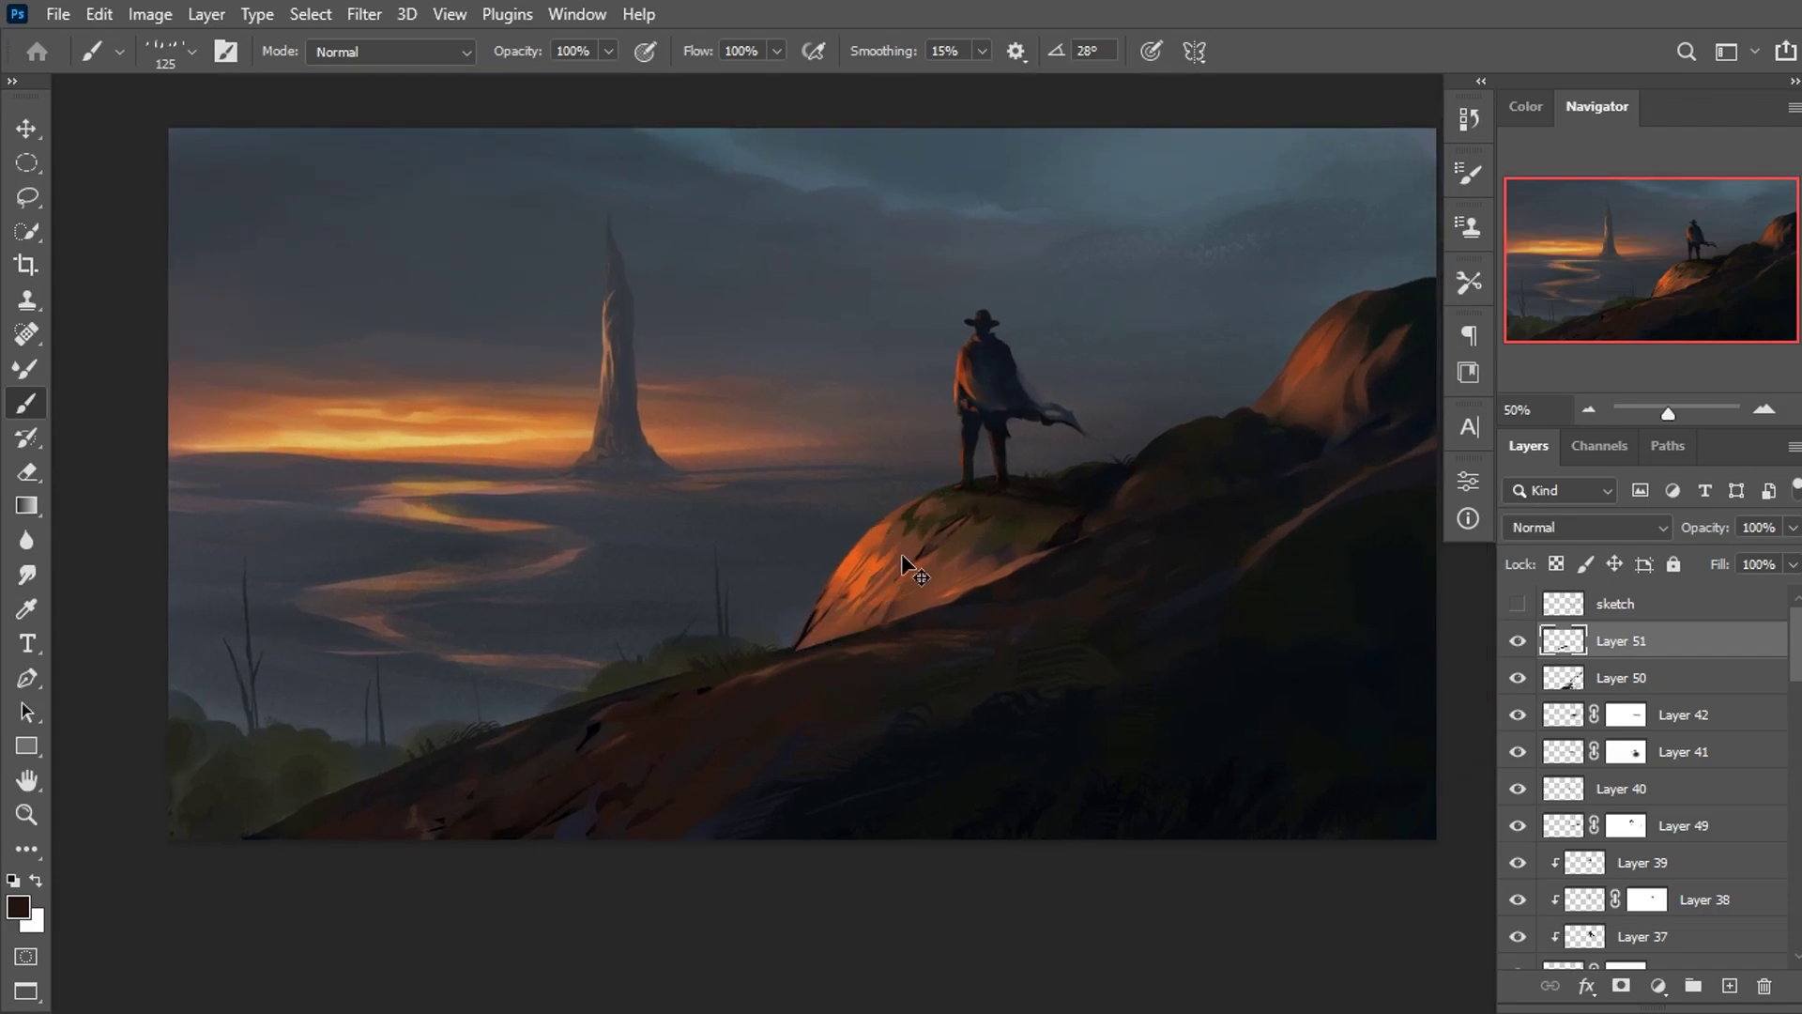
scroll(903, 555, down, 2)
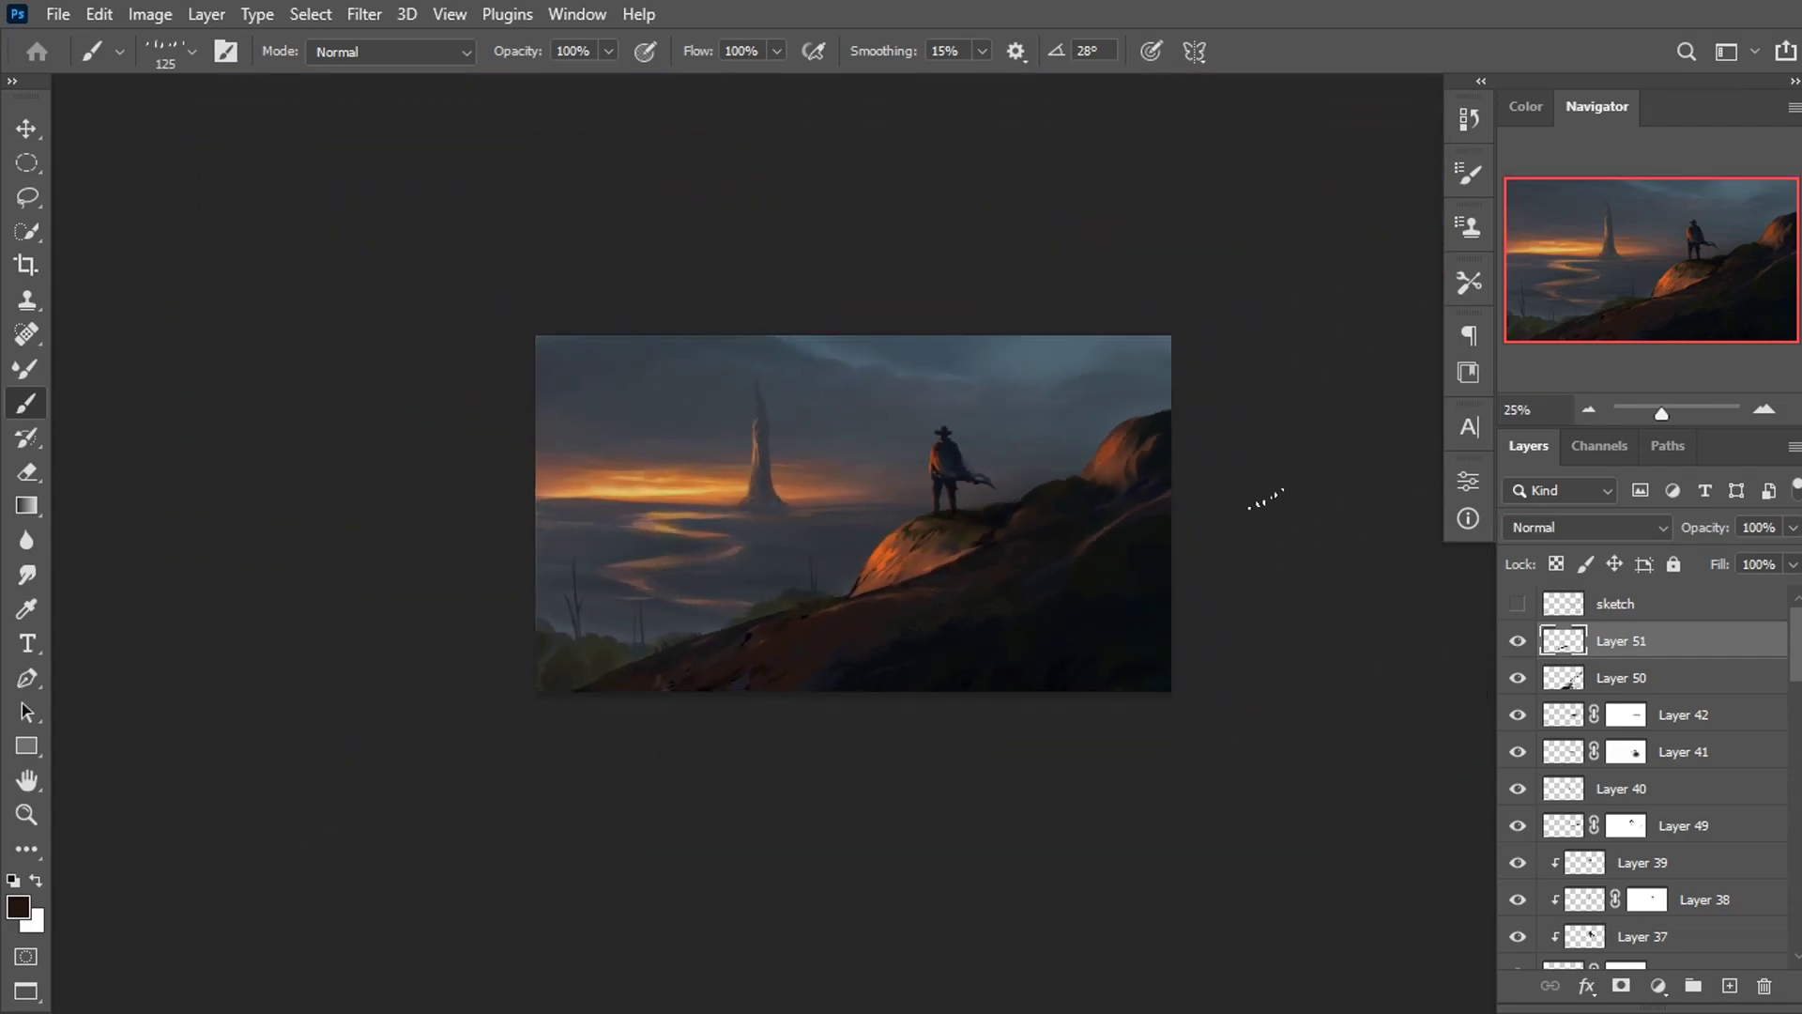
scroll(1266, 497, up, 2)
Toggle Layer 4 and Layer 35 visibility to compare the cowboy and hillside patch.
scroll(1768, 665, down, 2)
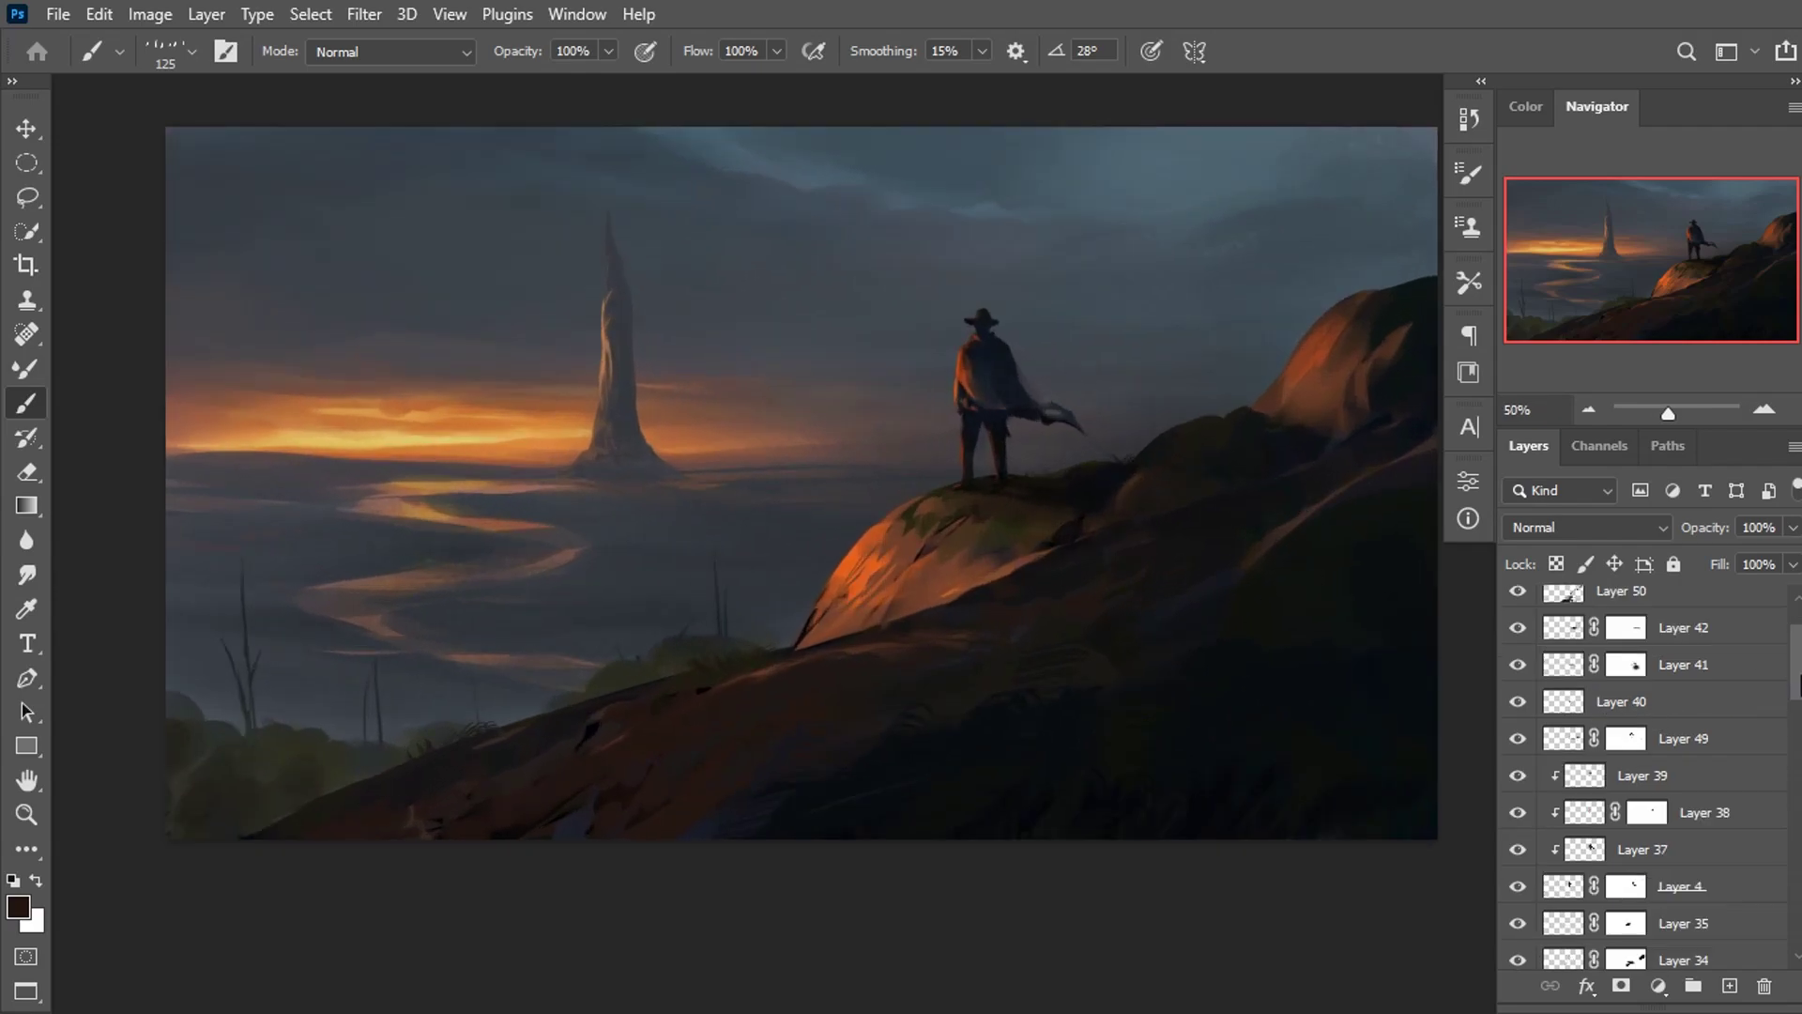
scroll(1708, 702, down, 3)
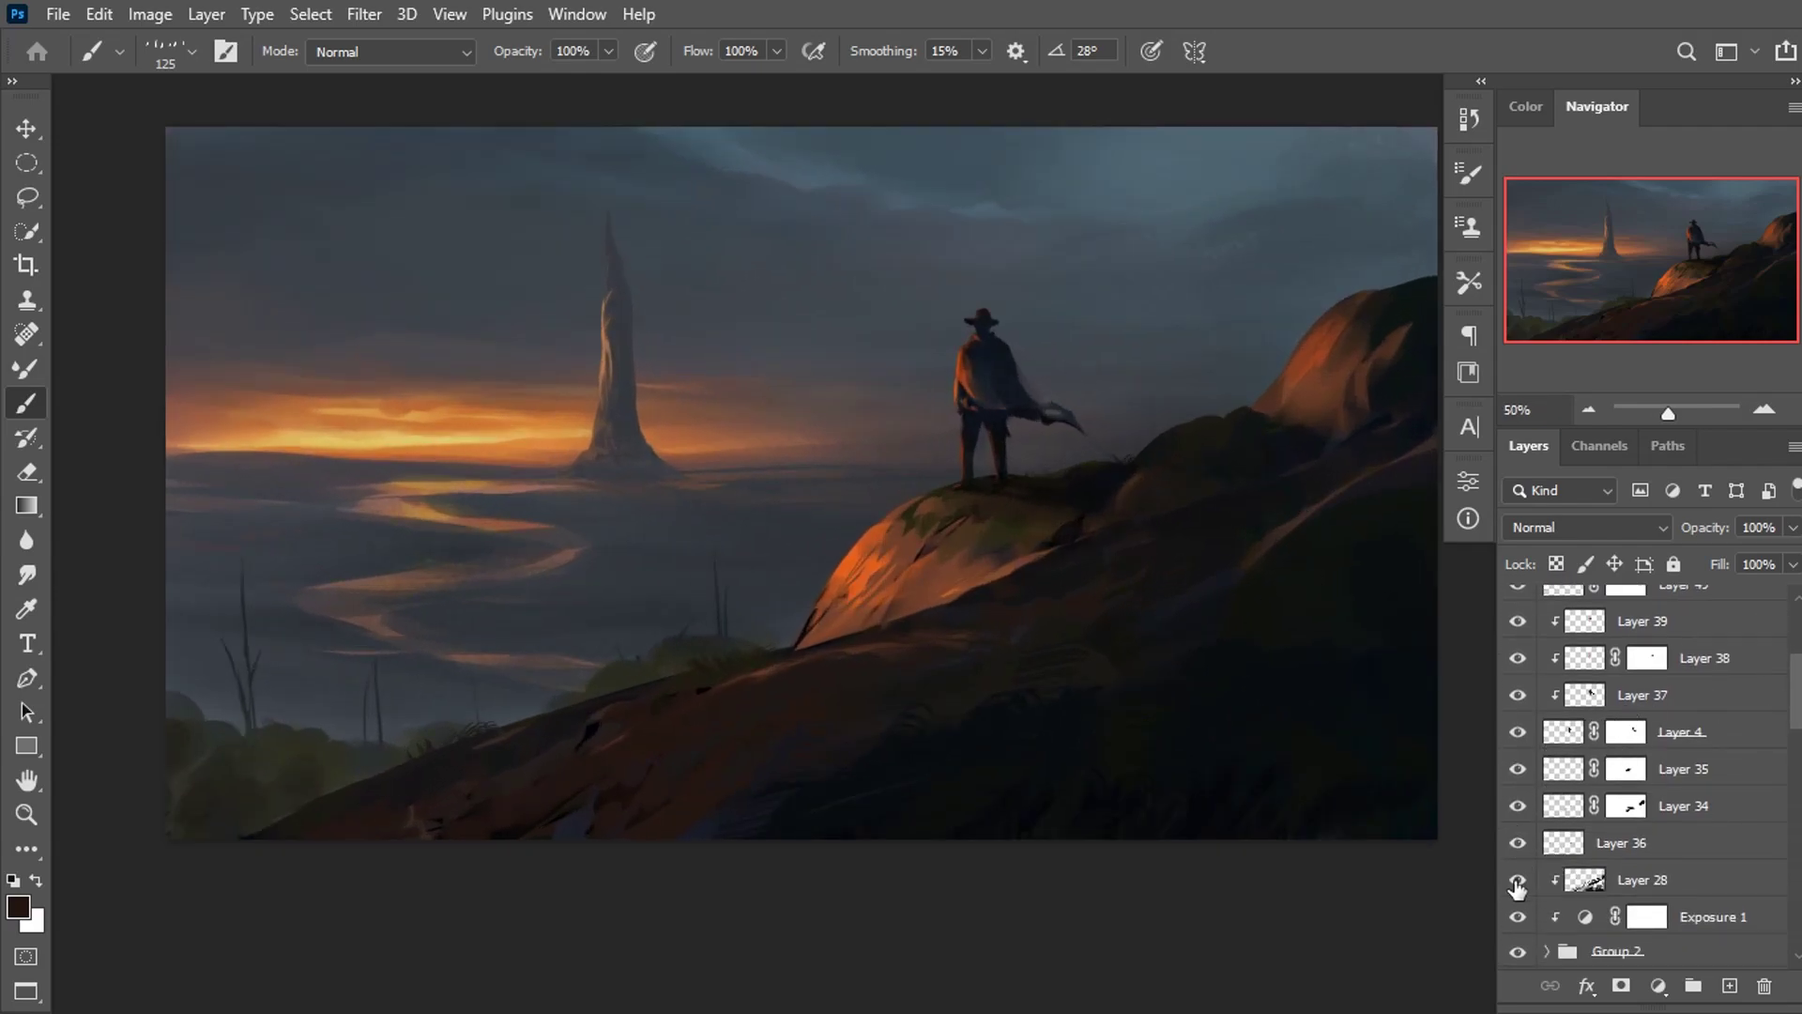
click(1515, 732)
click(1518, 731)
click(1518, 770)
click(1515, 843)
scroll(1793, 680, up, 2)
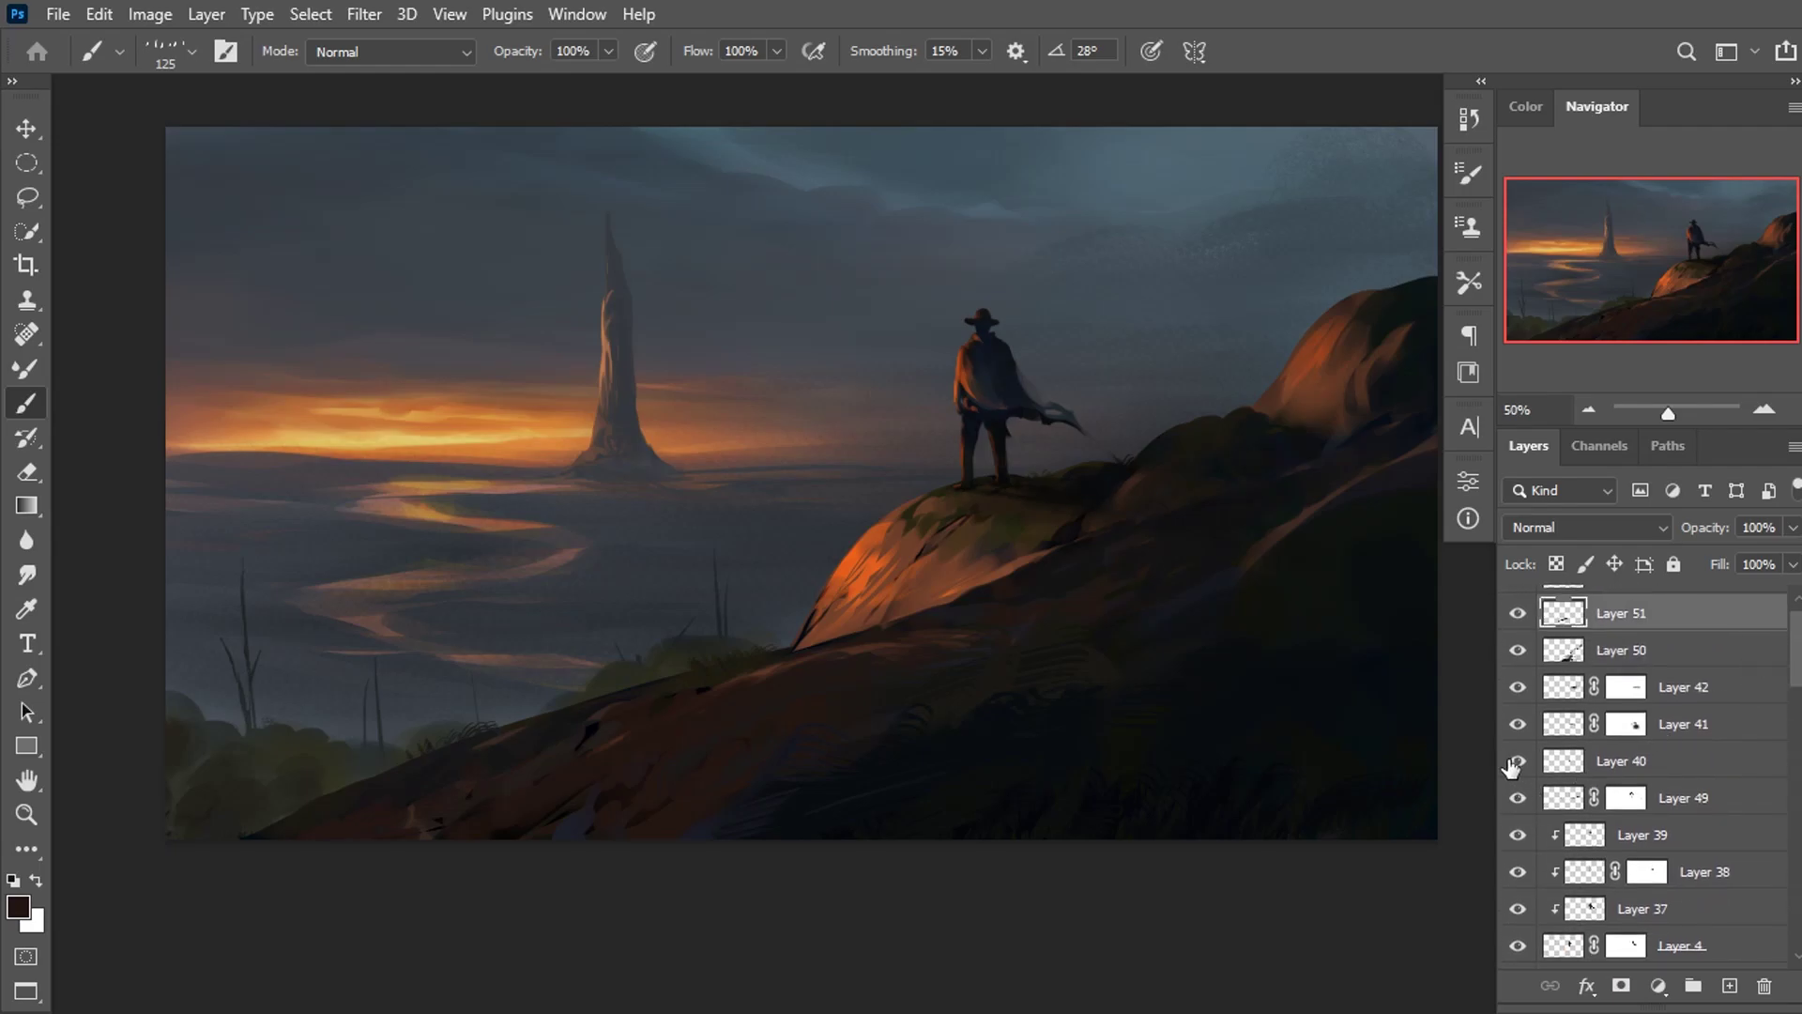
Lower Layer 41's opacity and fade Layer 42 to 42%.
click(1518, 724)
click(1680, 724)
drag(1704, 527, 1676, 561)
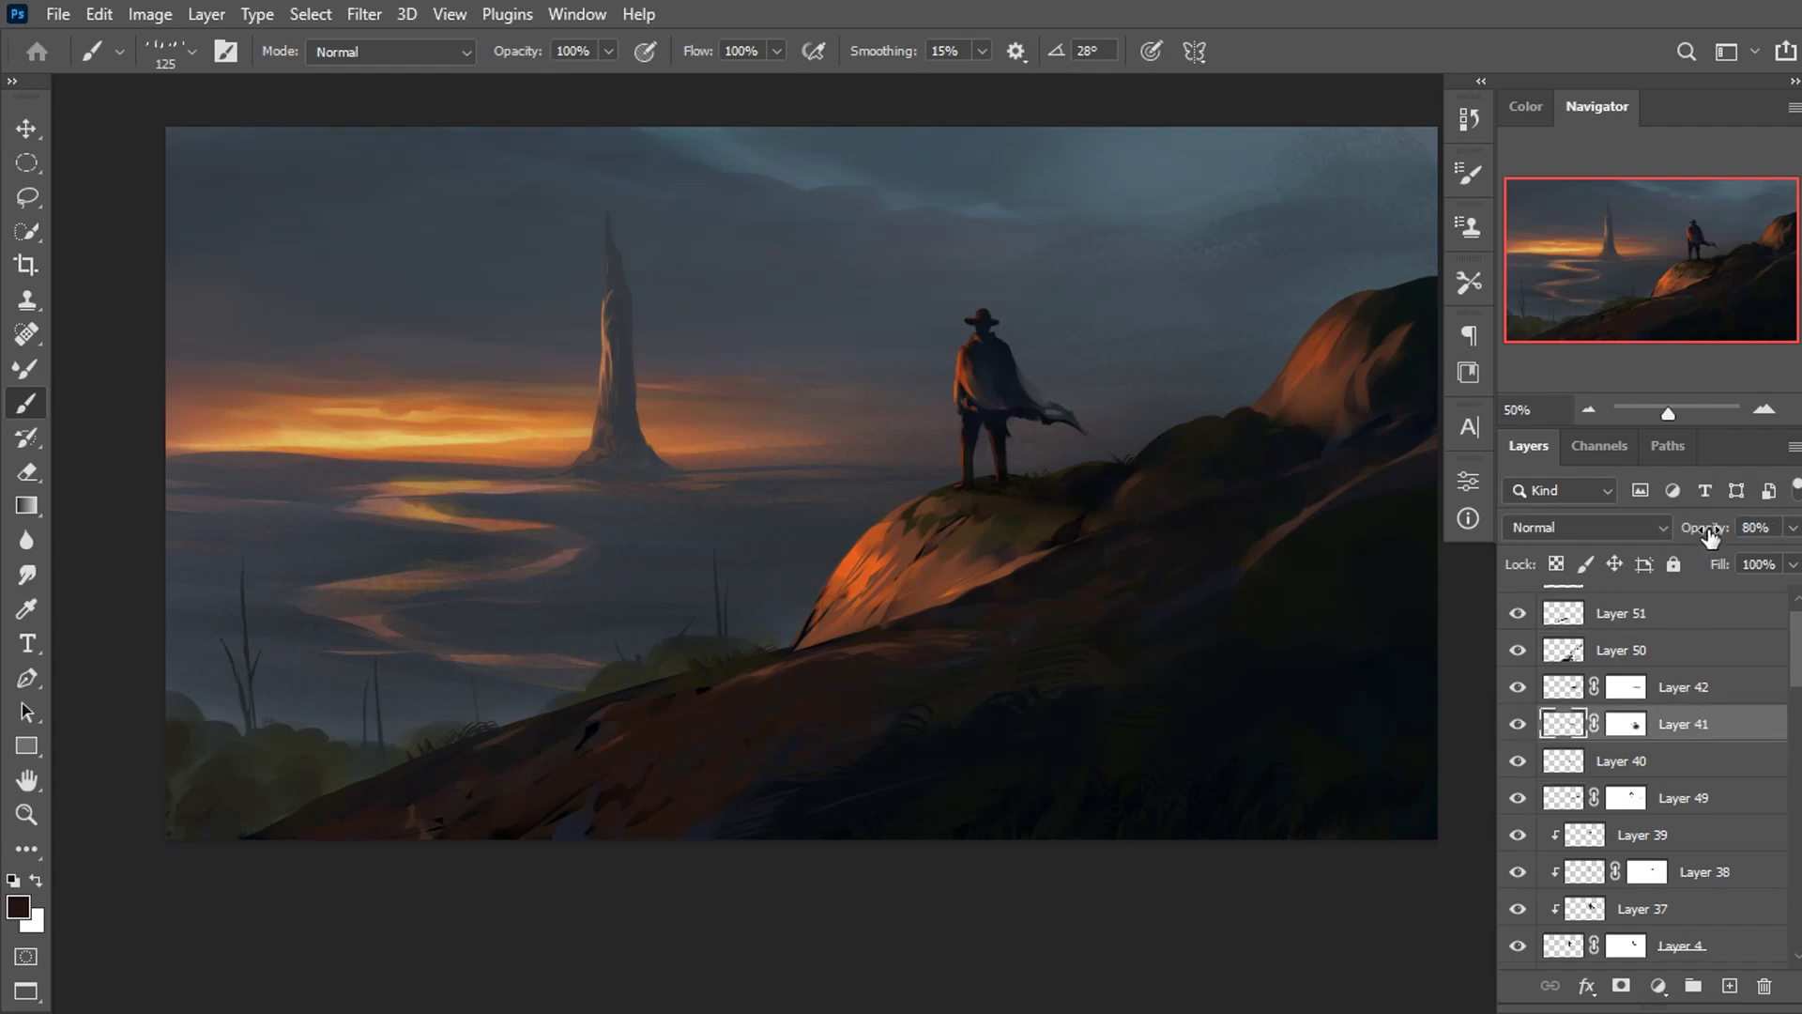
click(1704, 695)
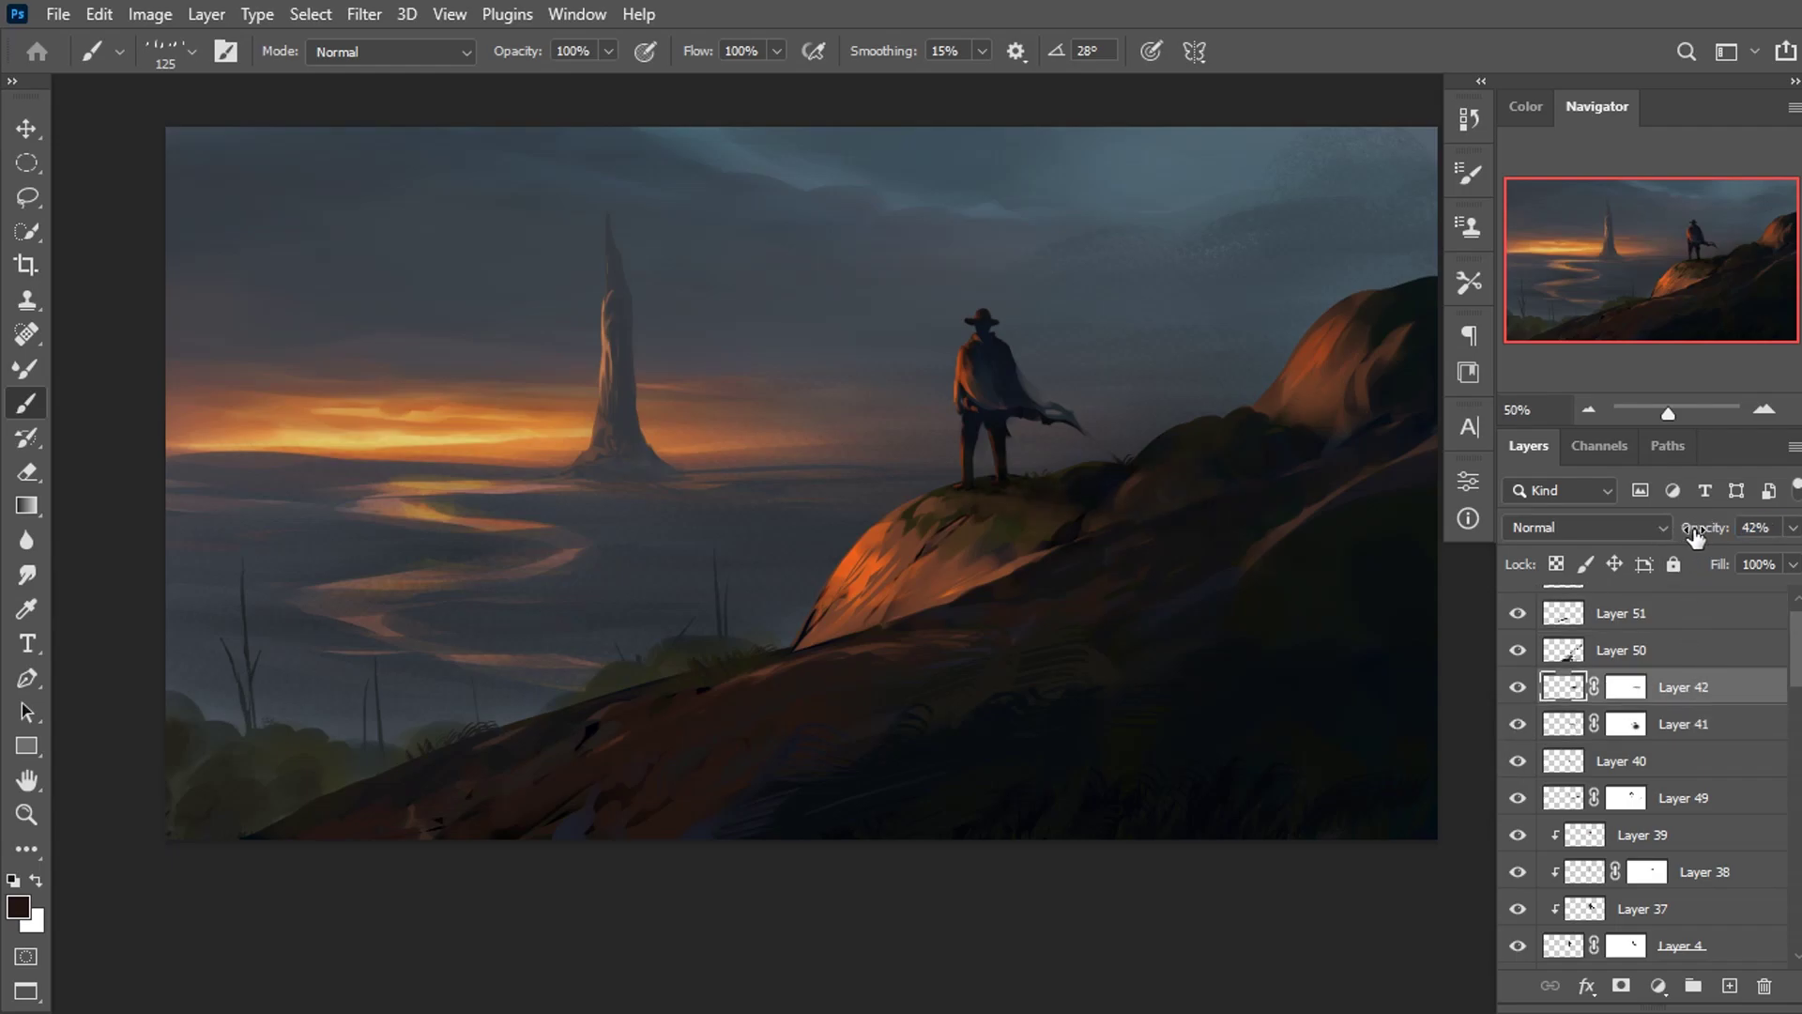
key(ctrl+minus)
key(ctrl+minus)
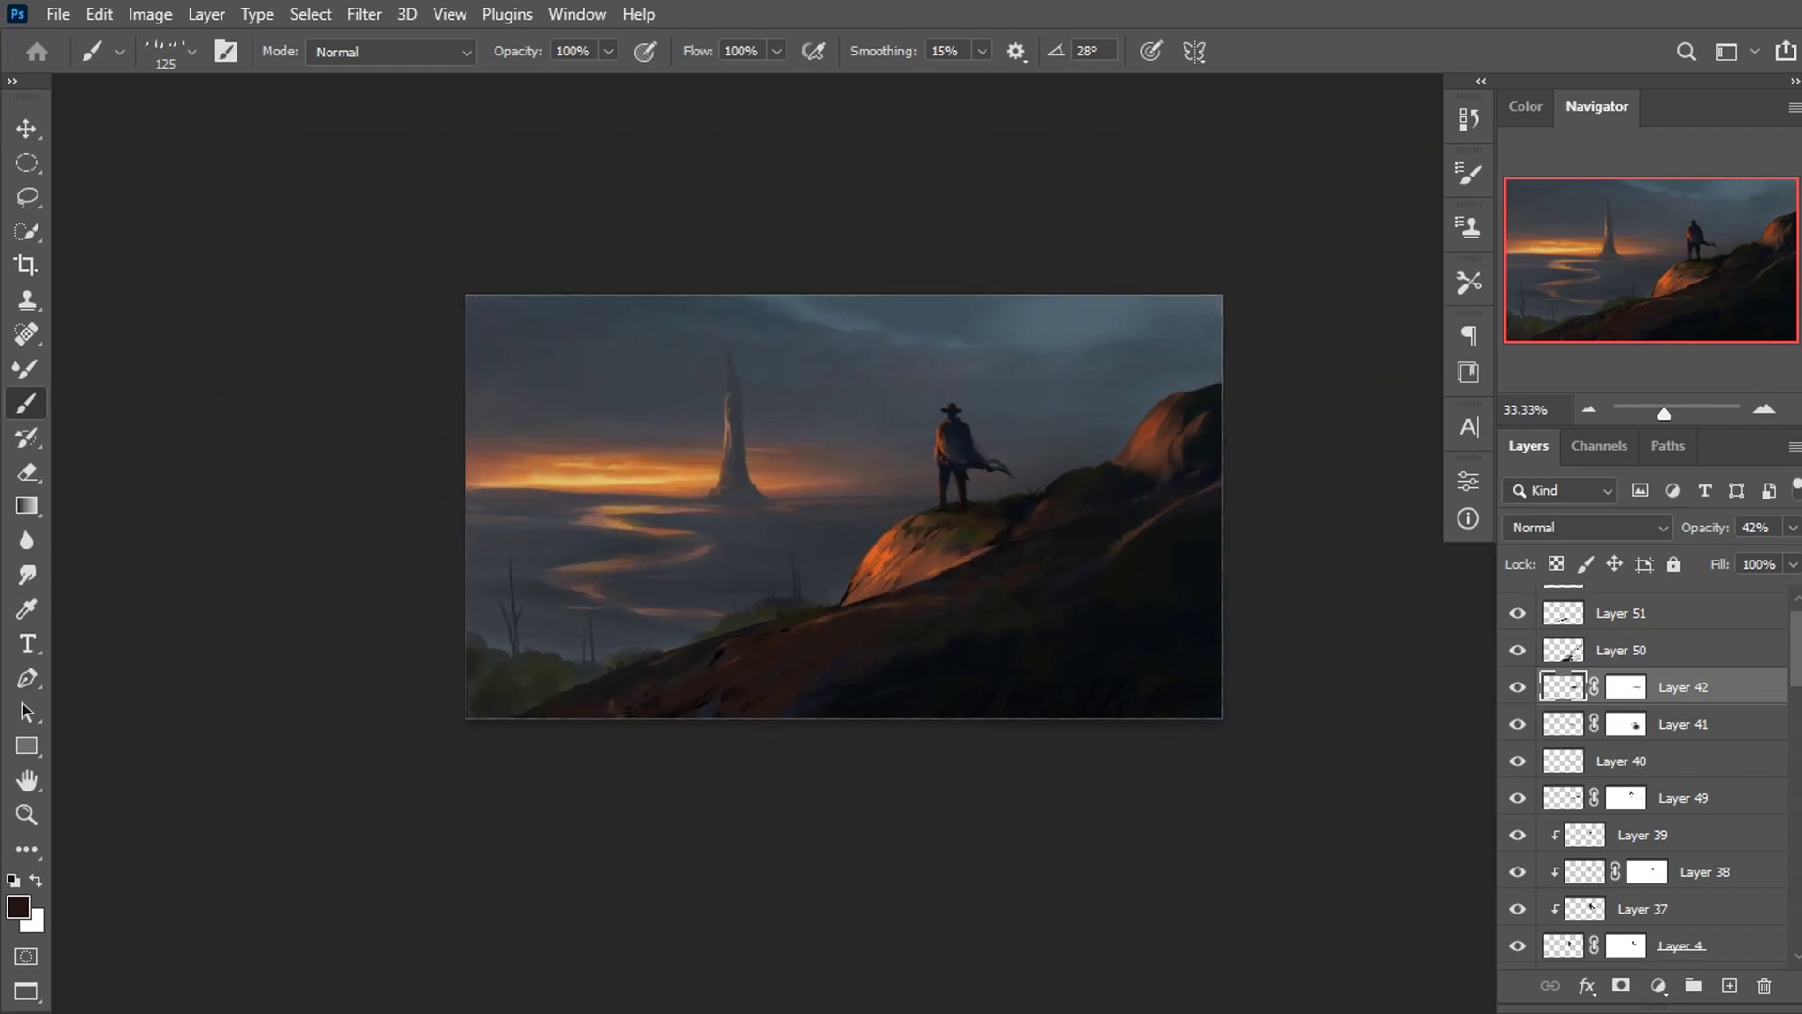
Toggle Layer 28 on and off to compare the rocks.
scroll(1633, 741, down, 3)
scroll(1624, 741, down, 2)
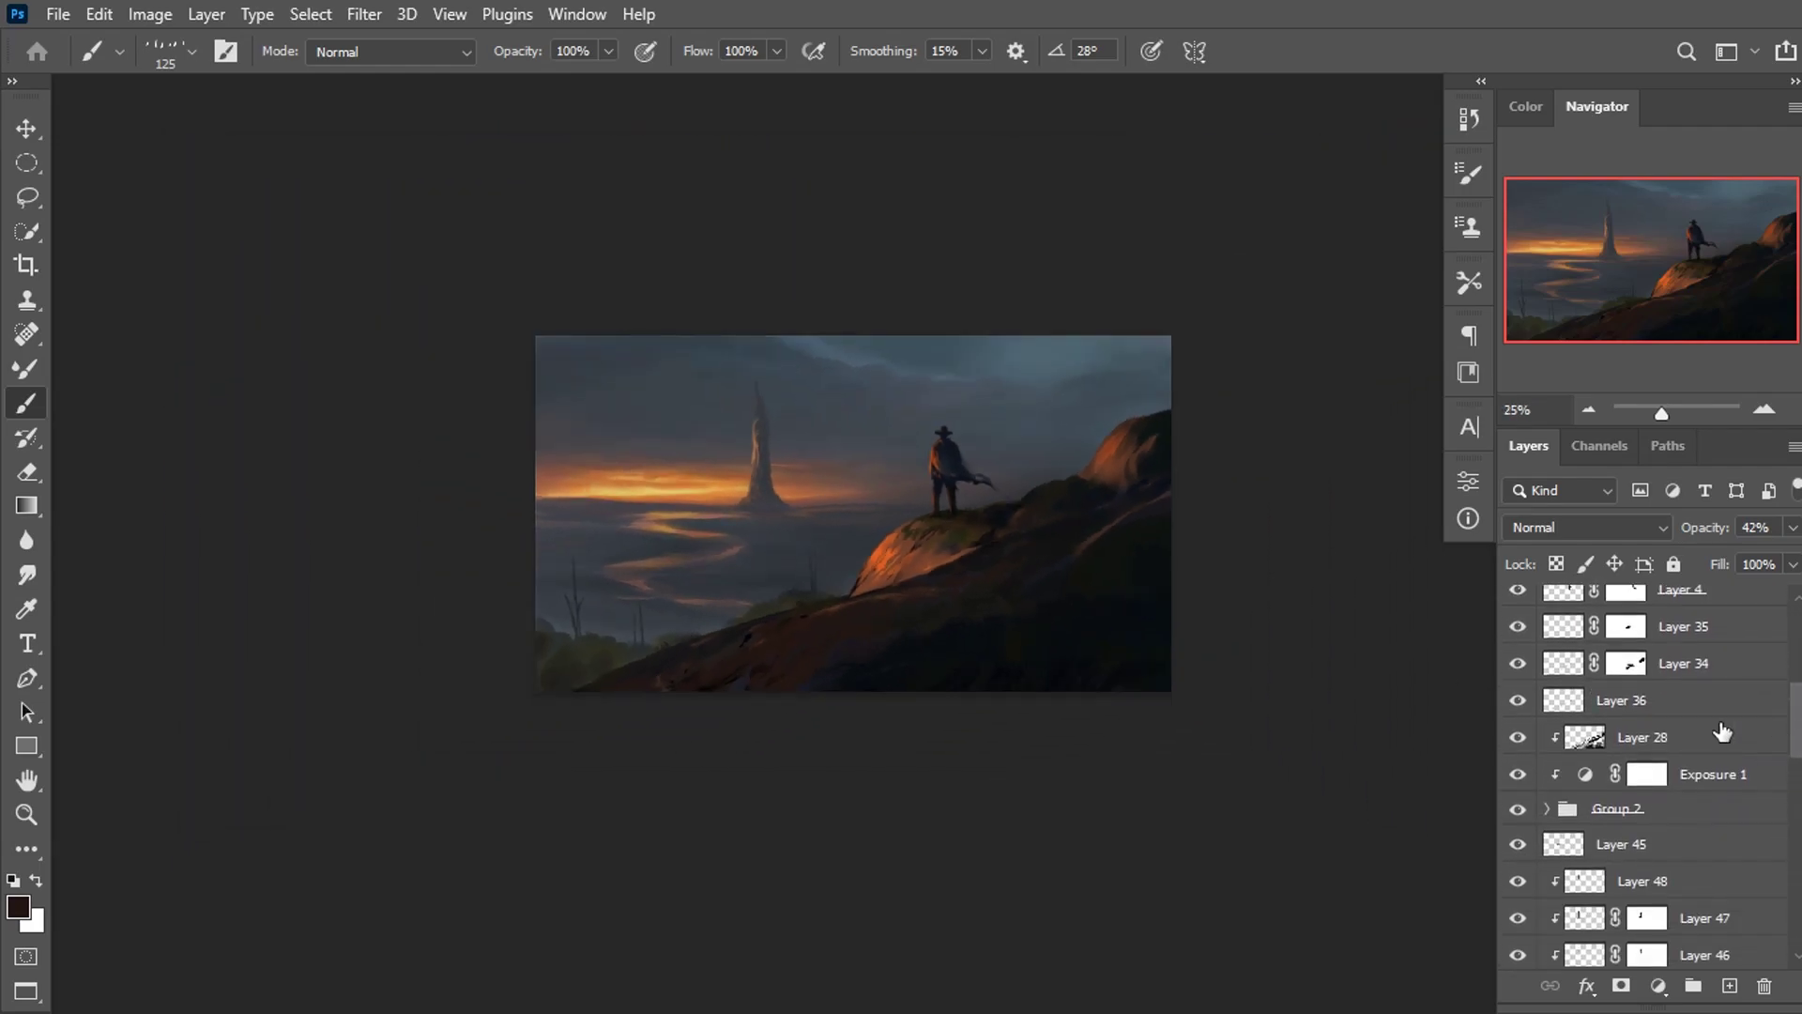
click(1518, 737)
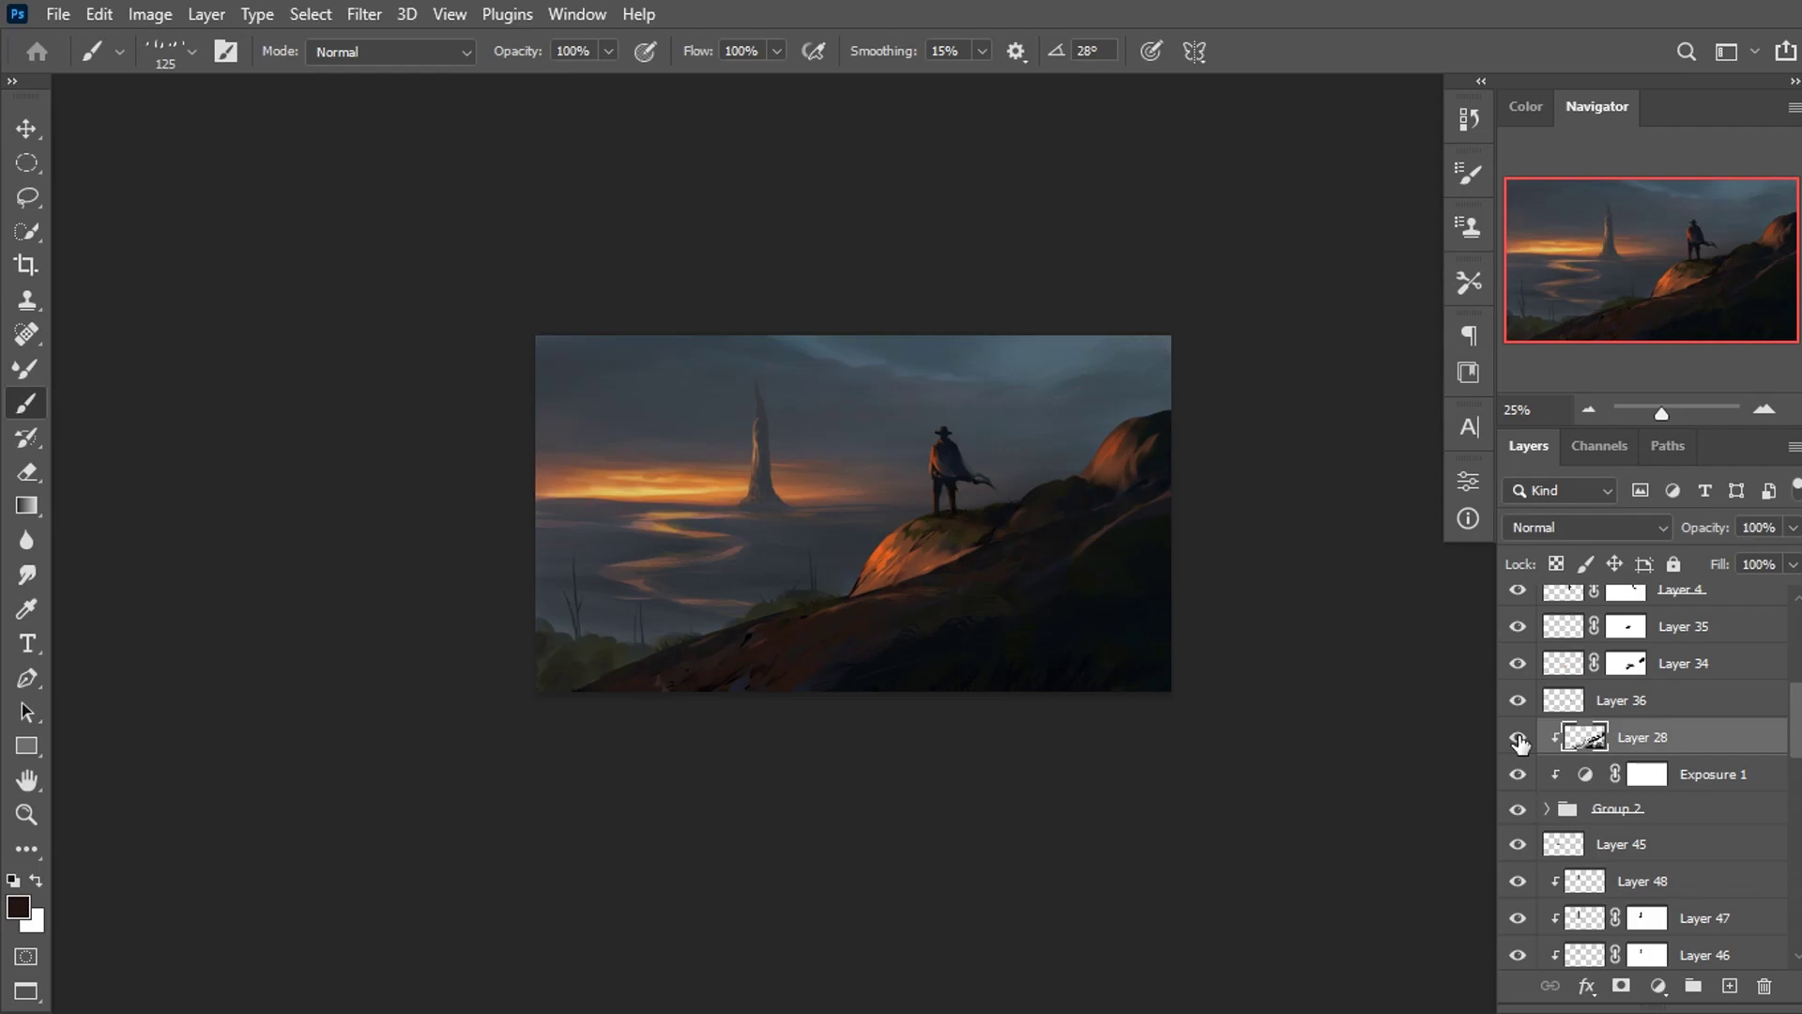
click(1680, 850)
click(1518, 738)
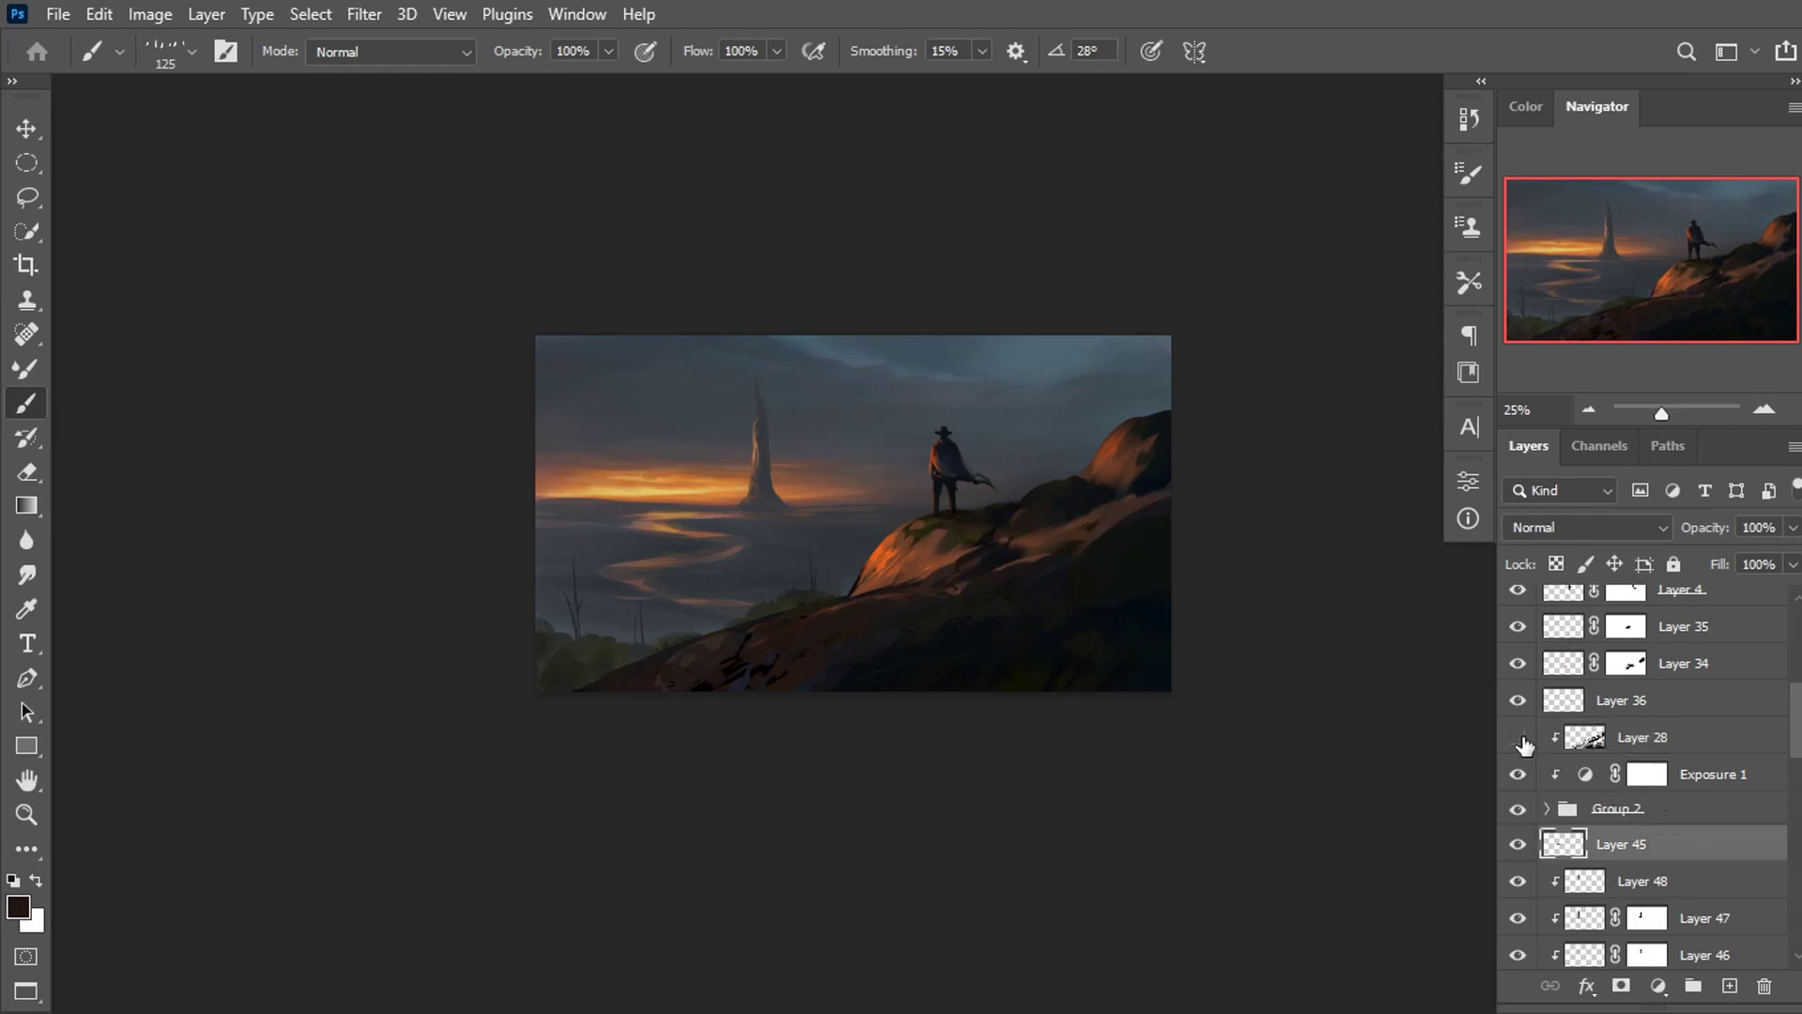
click(1518, 738)
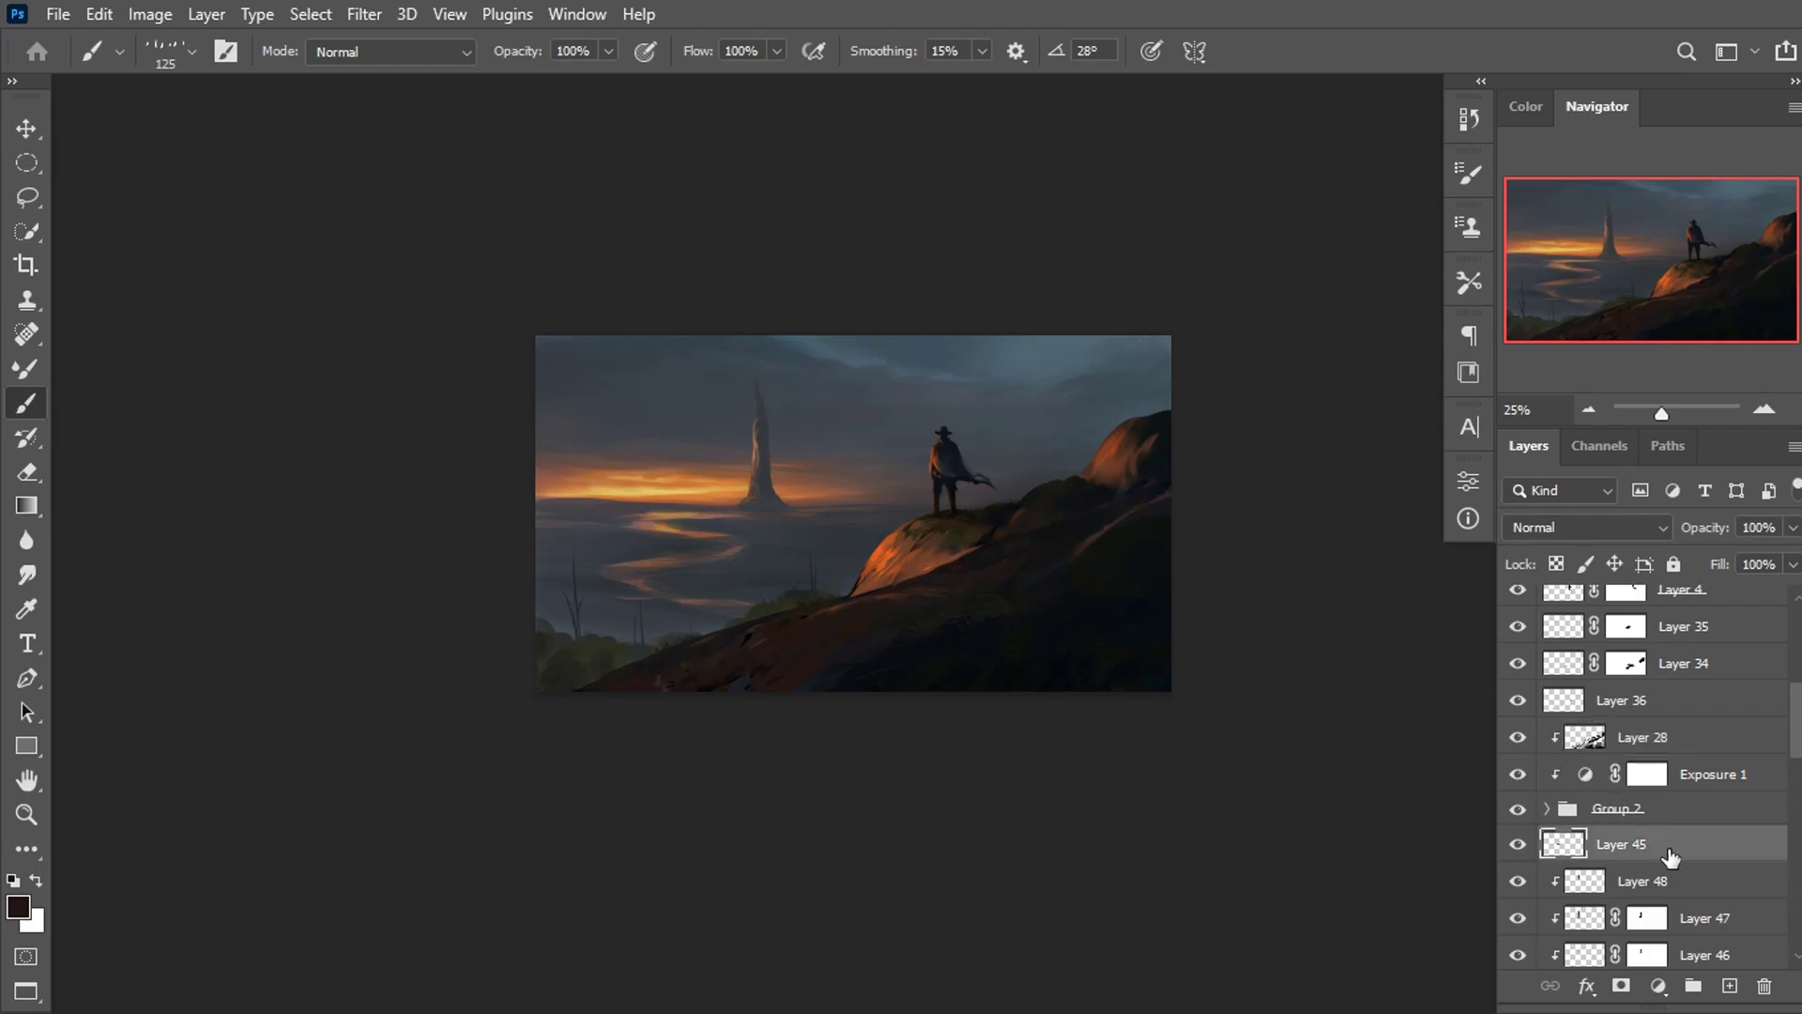
Add a Brightness/Contrast adjustment set to Brightness -36 and Contrast 24.
click(1657, 986)
click(1622, 603)
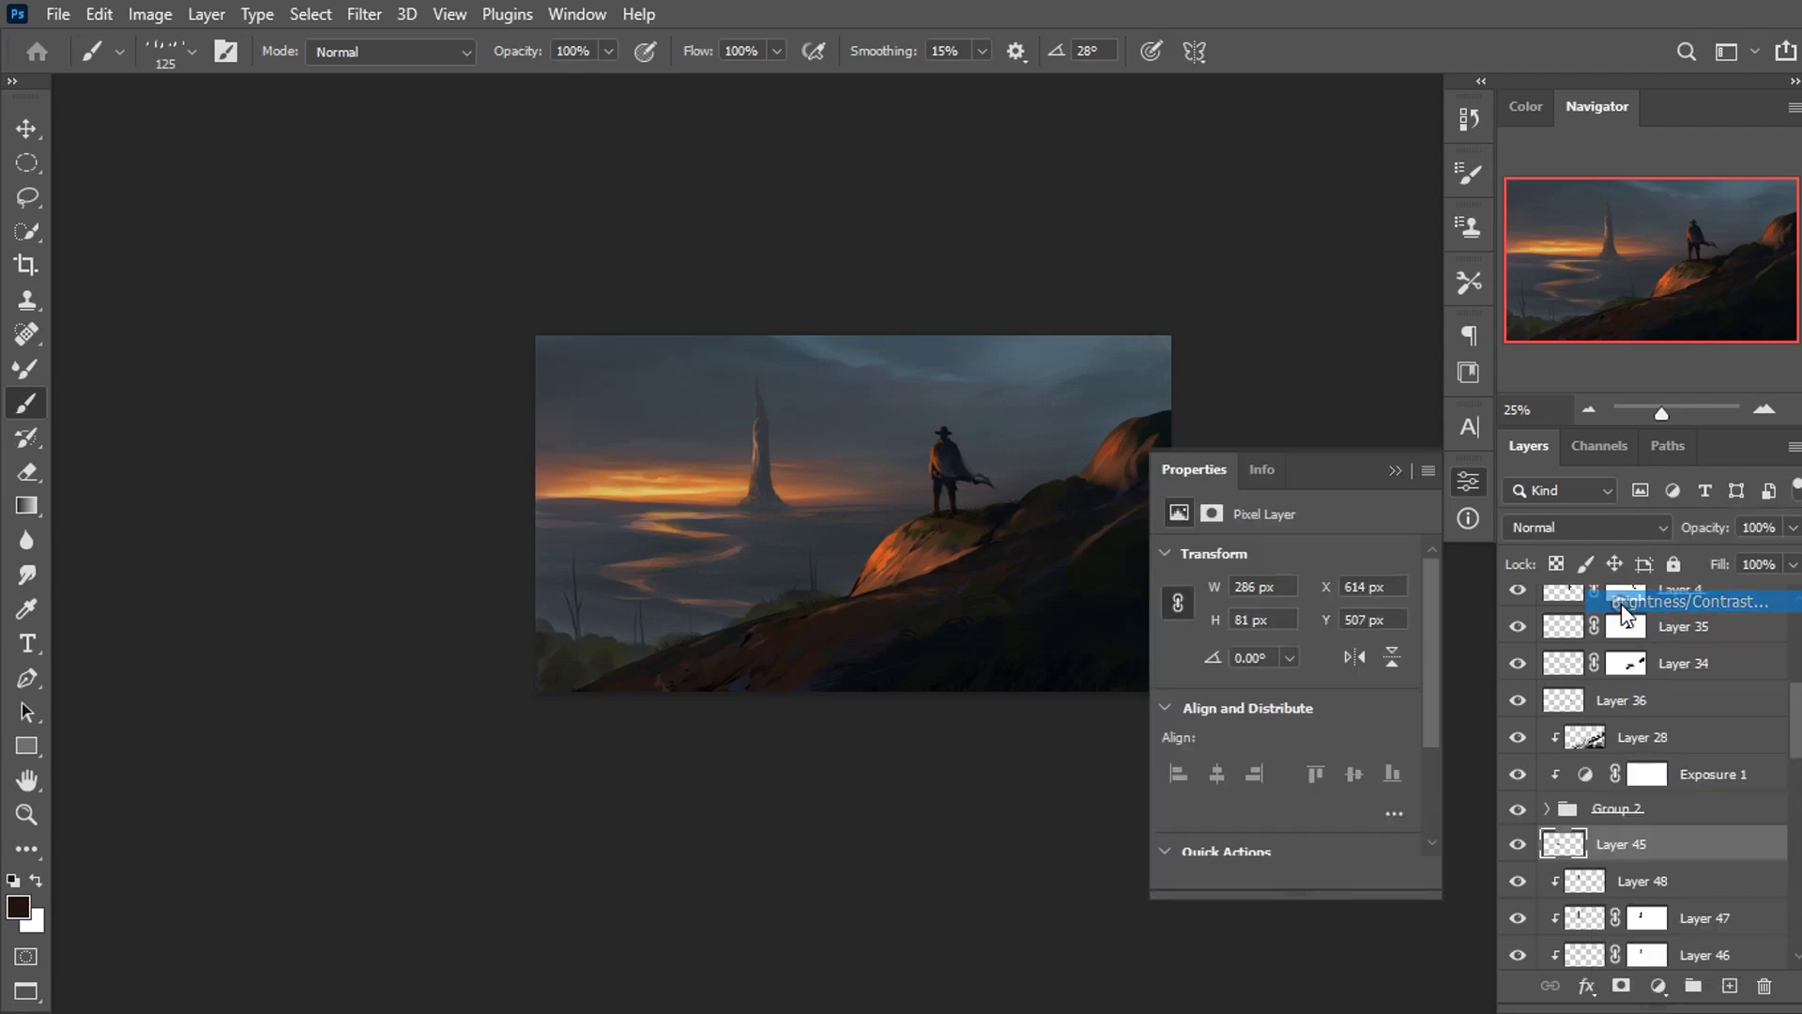
drag(1274, 631, 1322, 678)
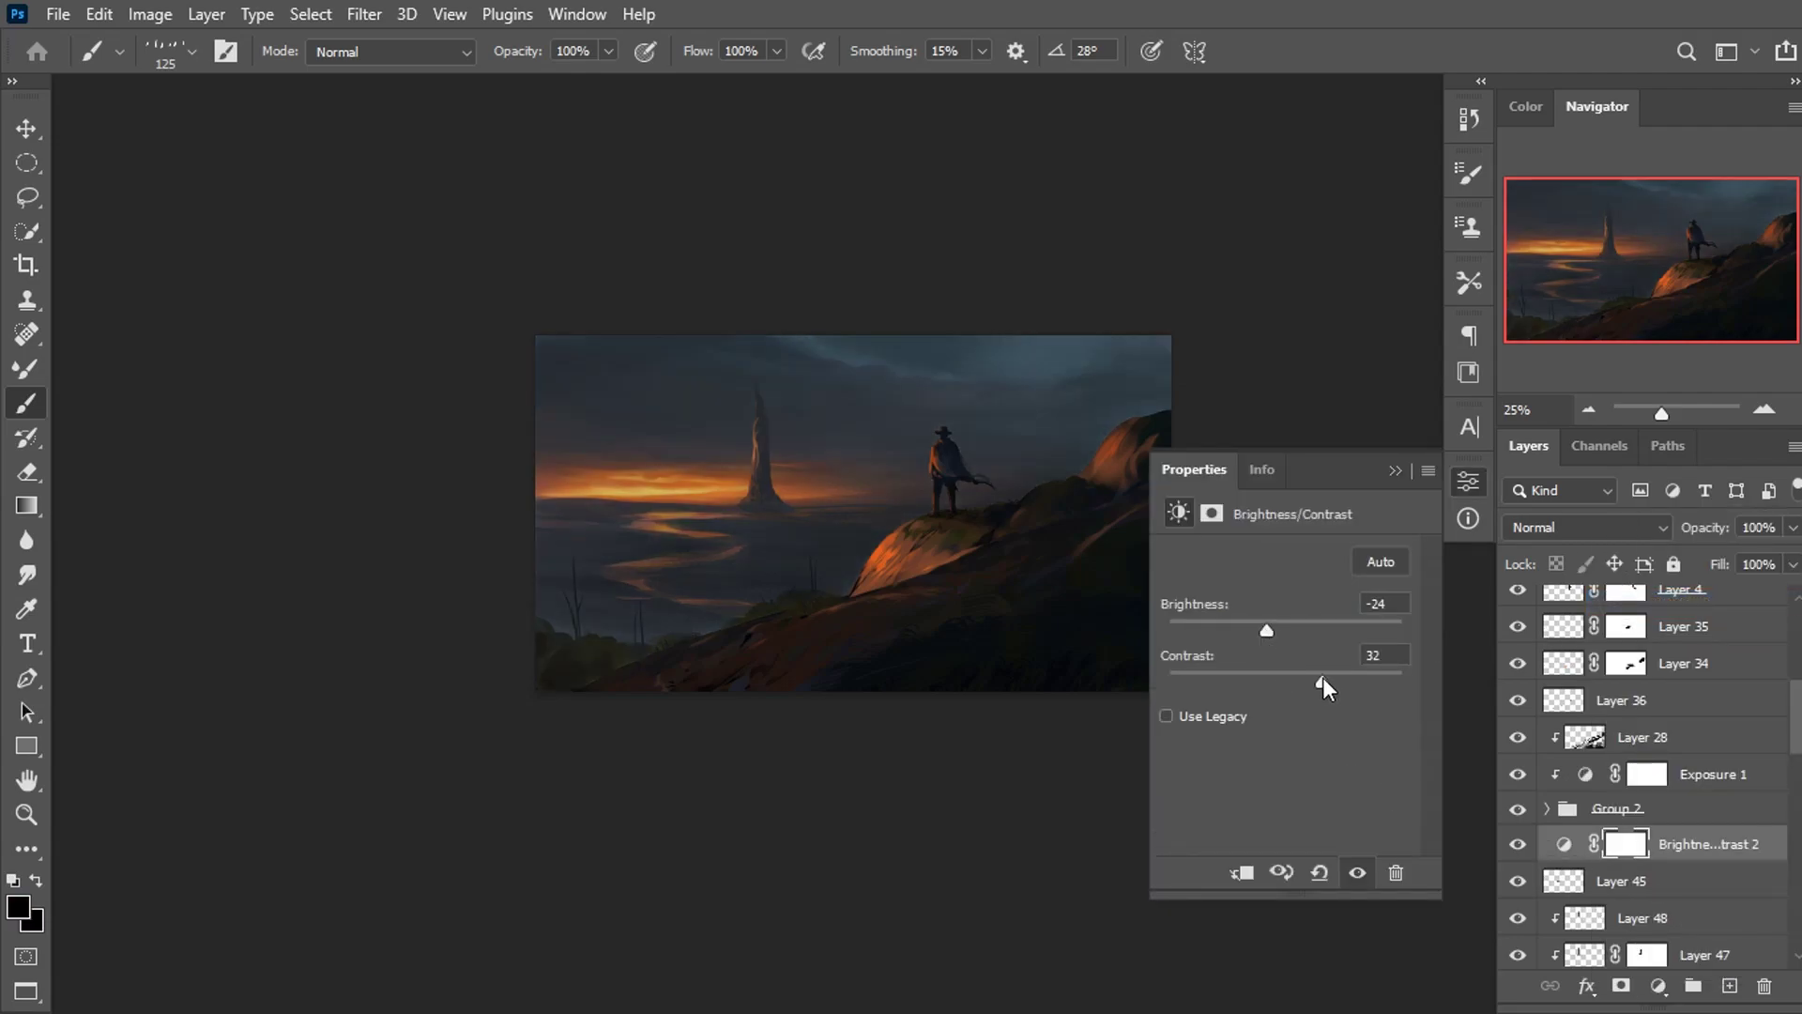
click(1291, 618)
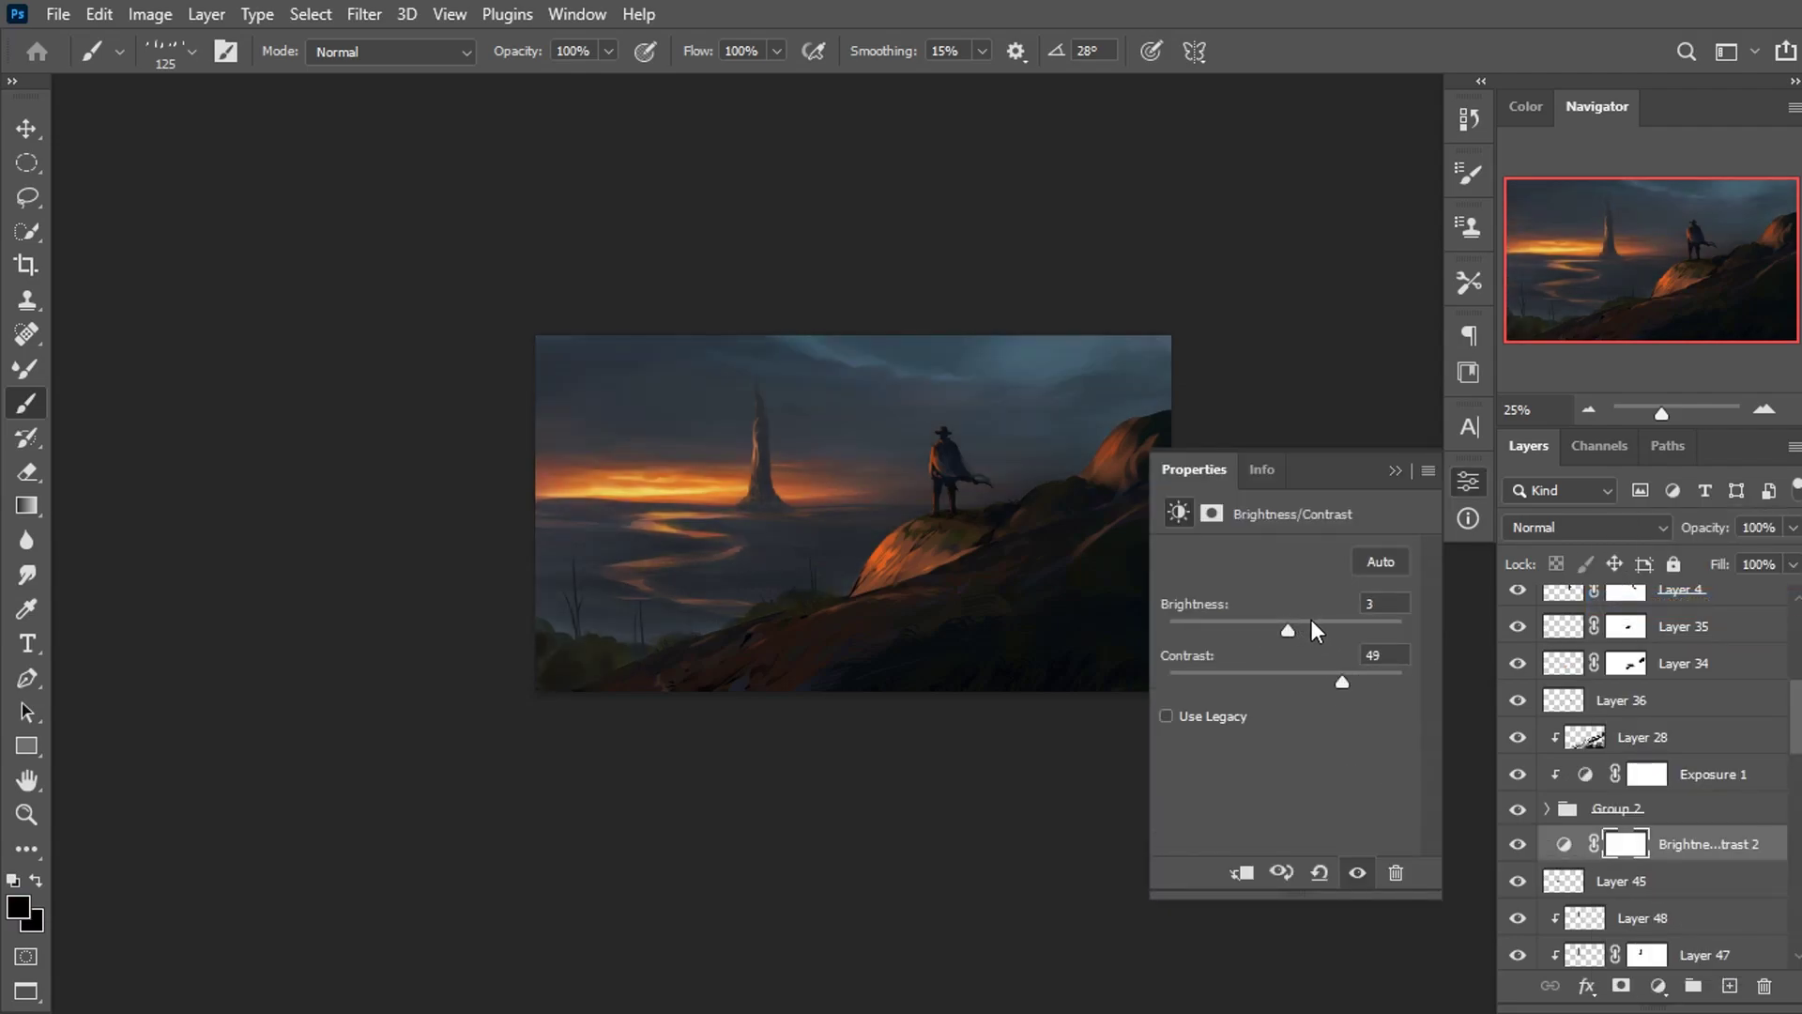
drag(1298, 624, 1333, 624)
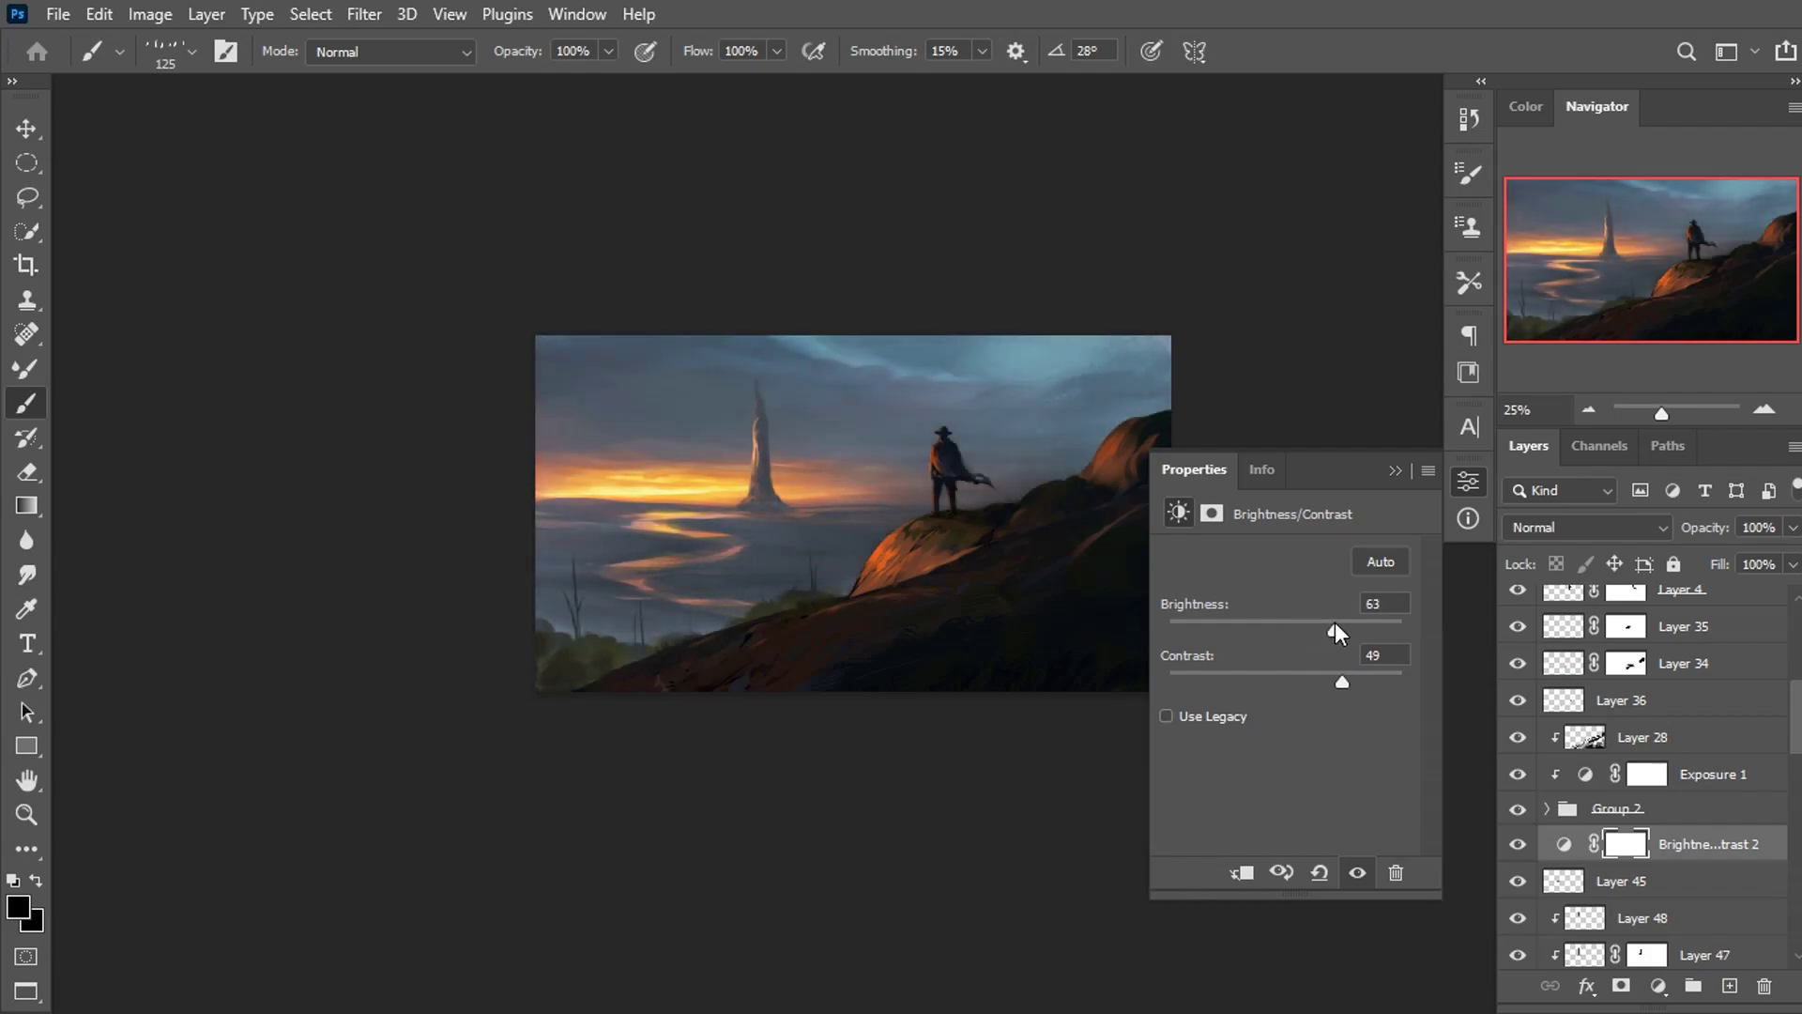
key(ctrl+plus)
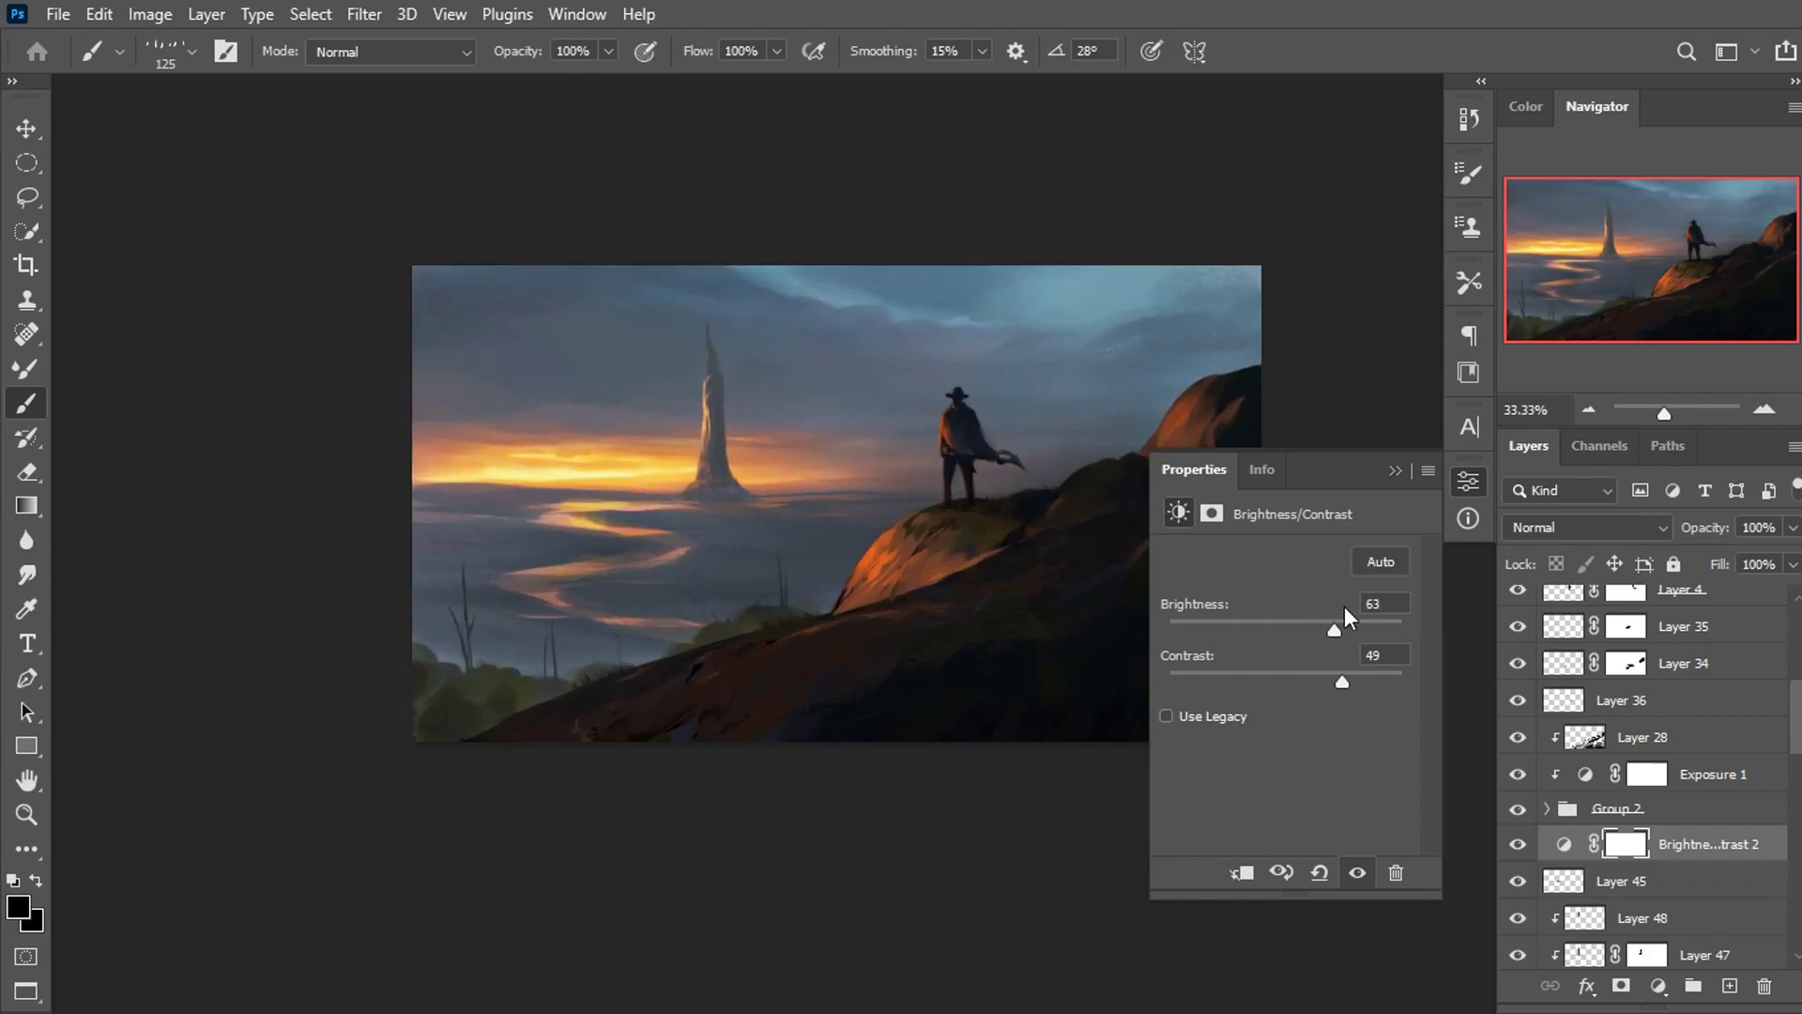
click(1248, 624)
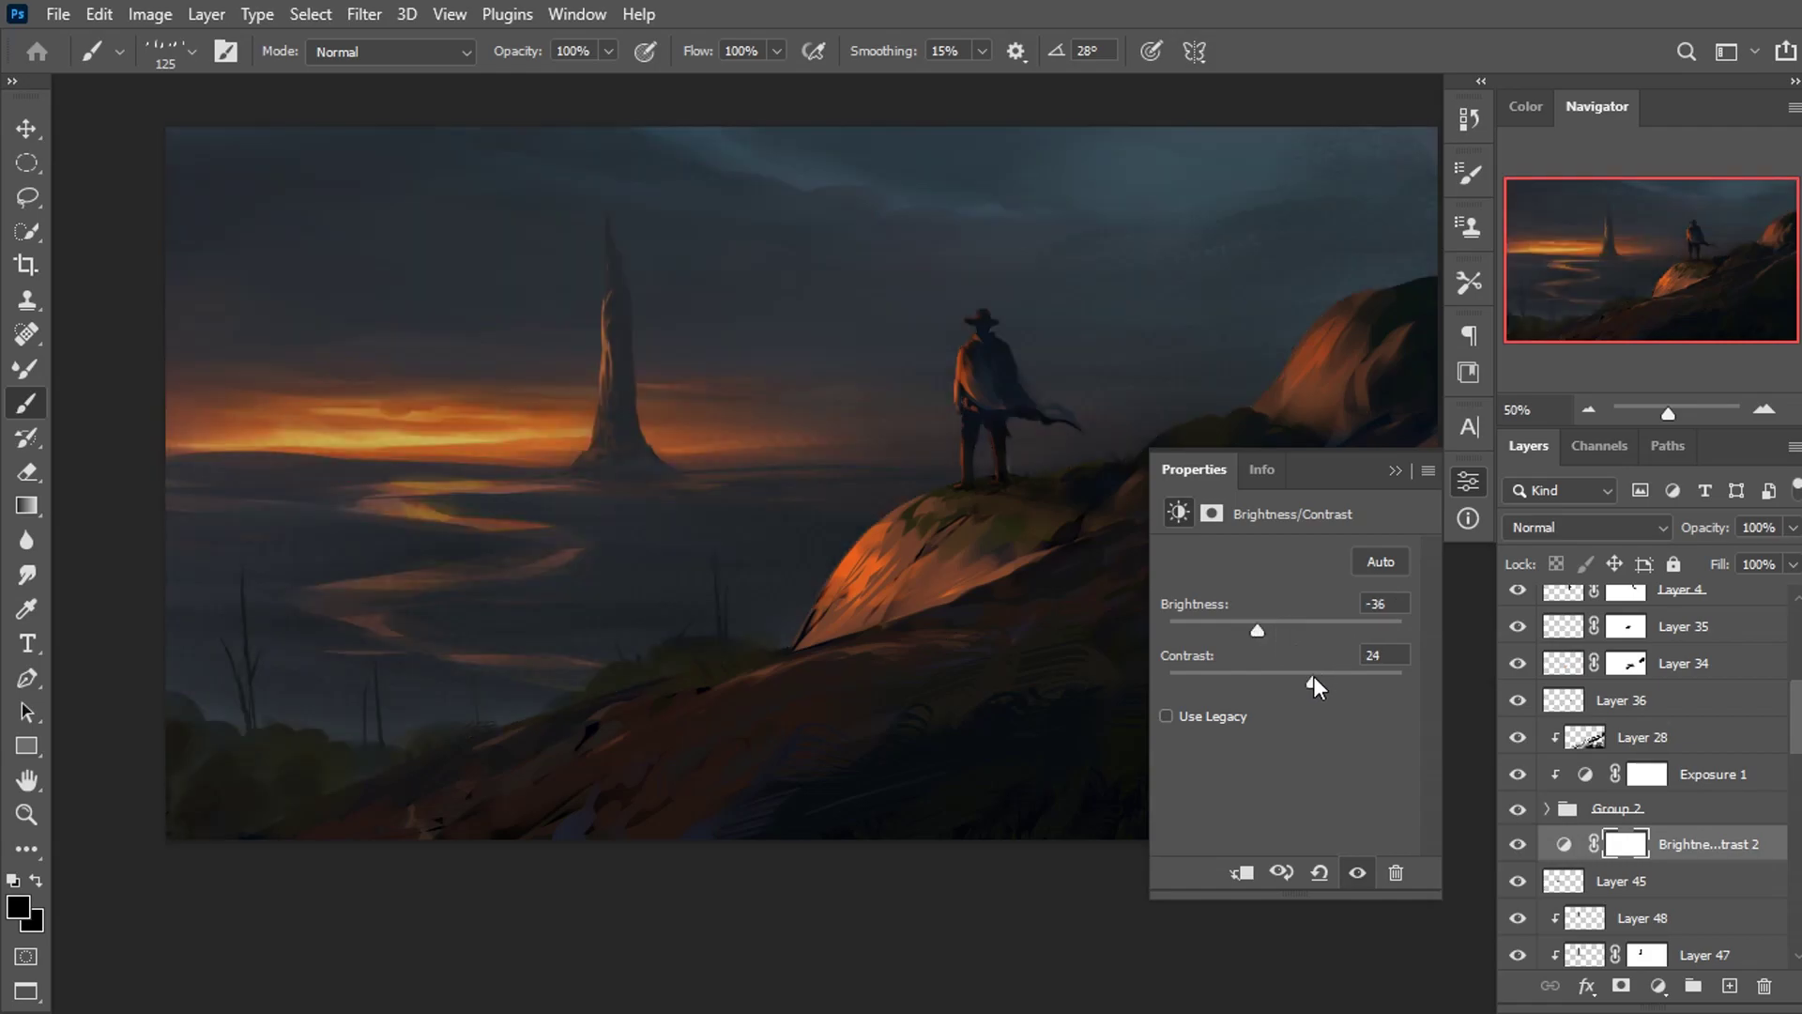
click(1395, 471)
key(ctrl+minus)
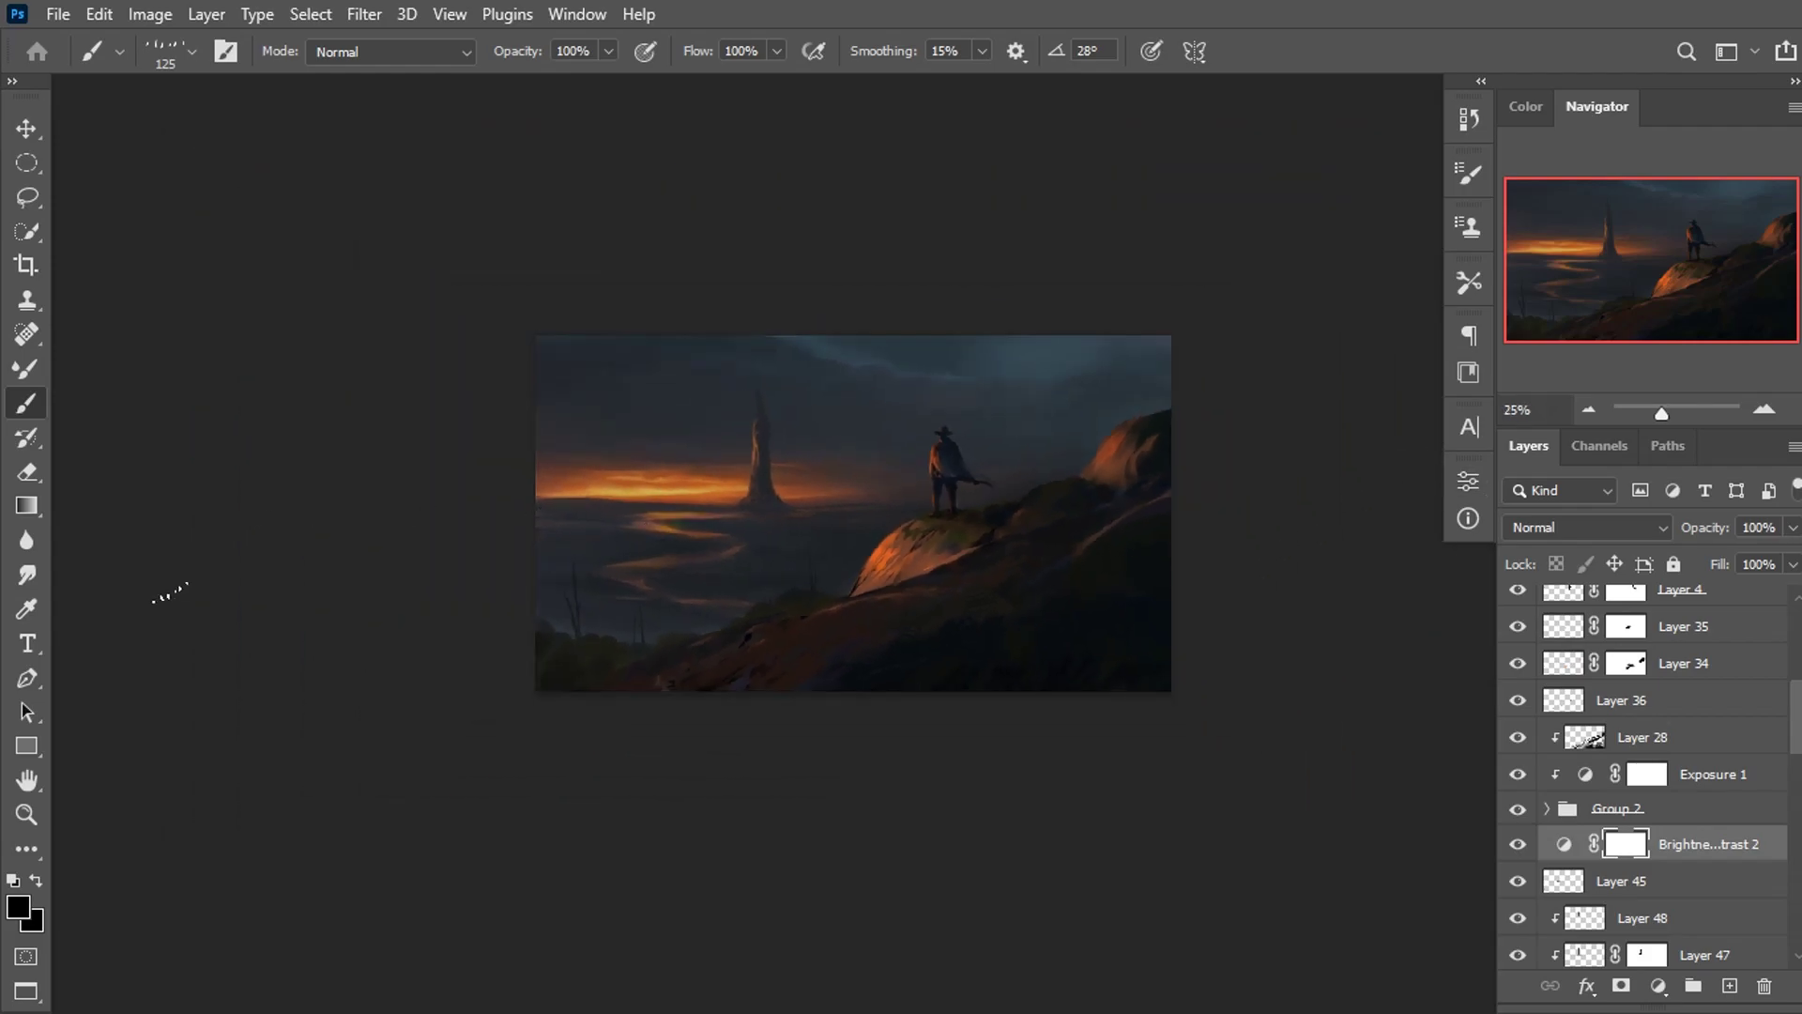
Mask the darkening with radial gradients so the figure and tower stay lighter.
click(26, 507)
drag(759, 455, 986, 643)
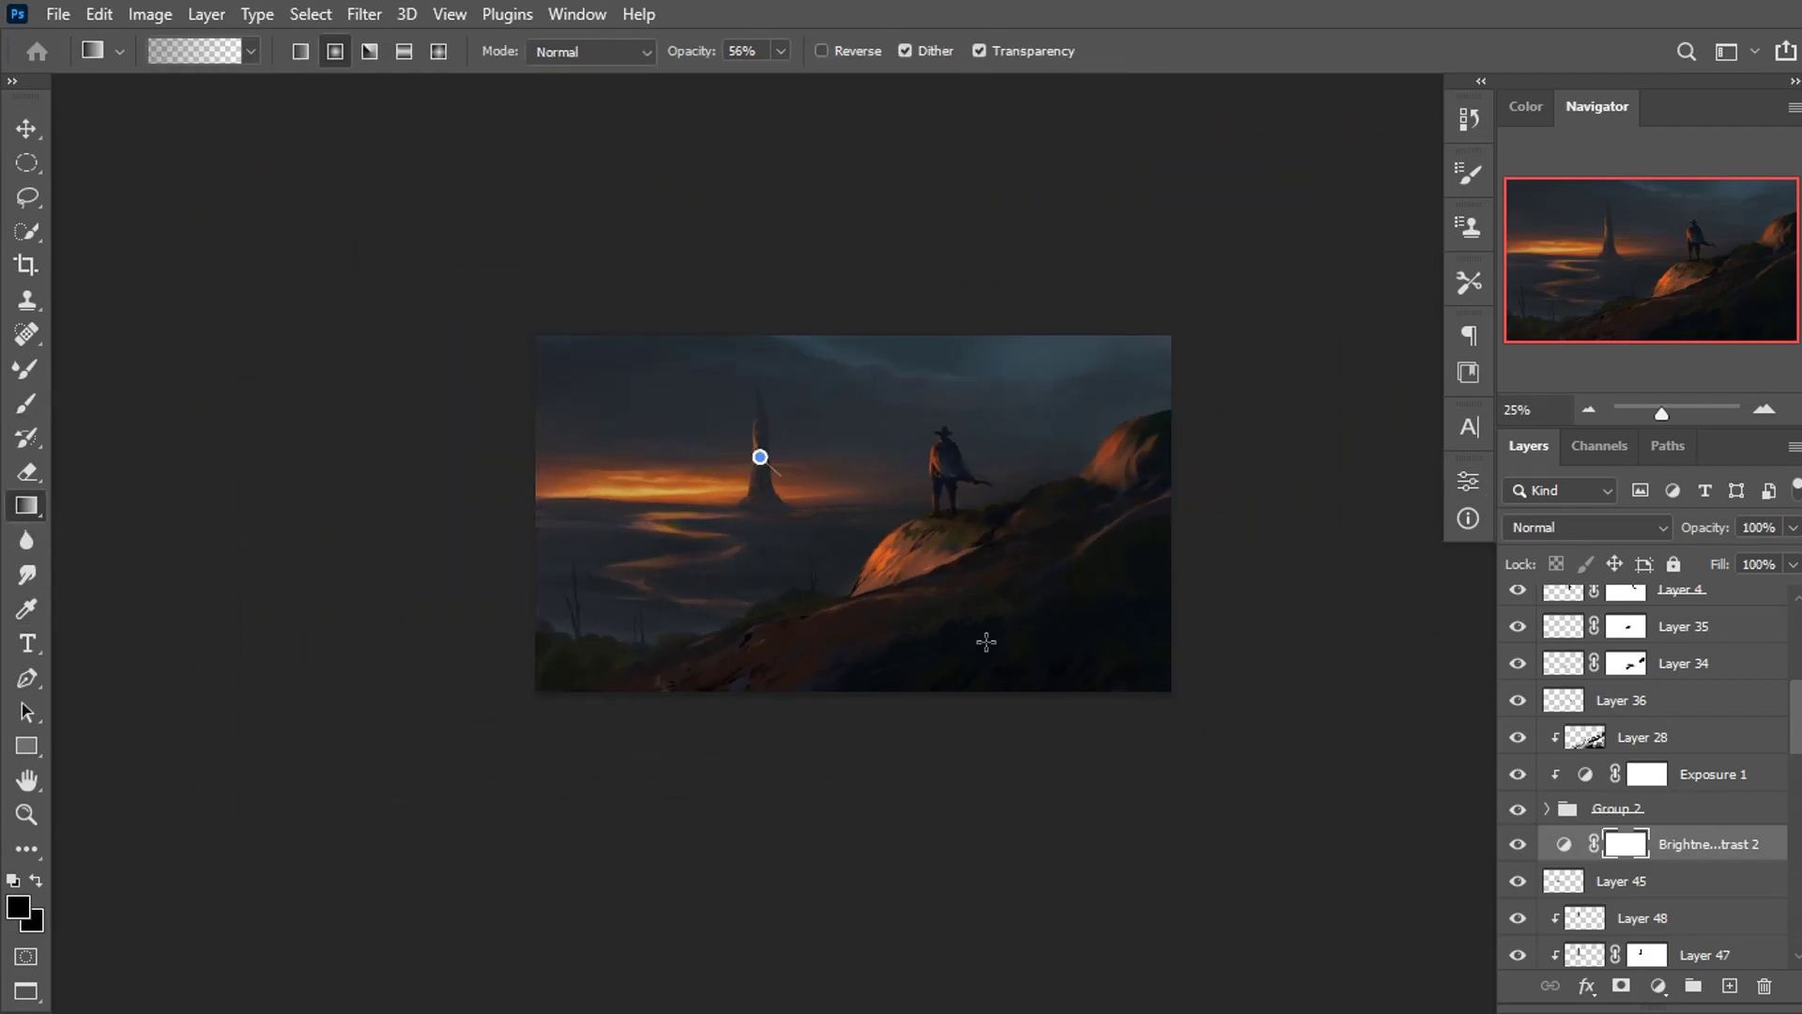
drag(1079, 360, 717, 350)
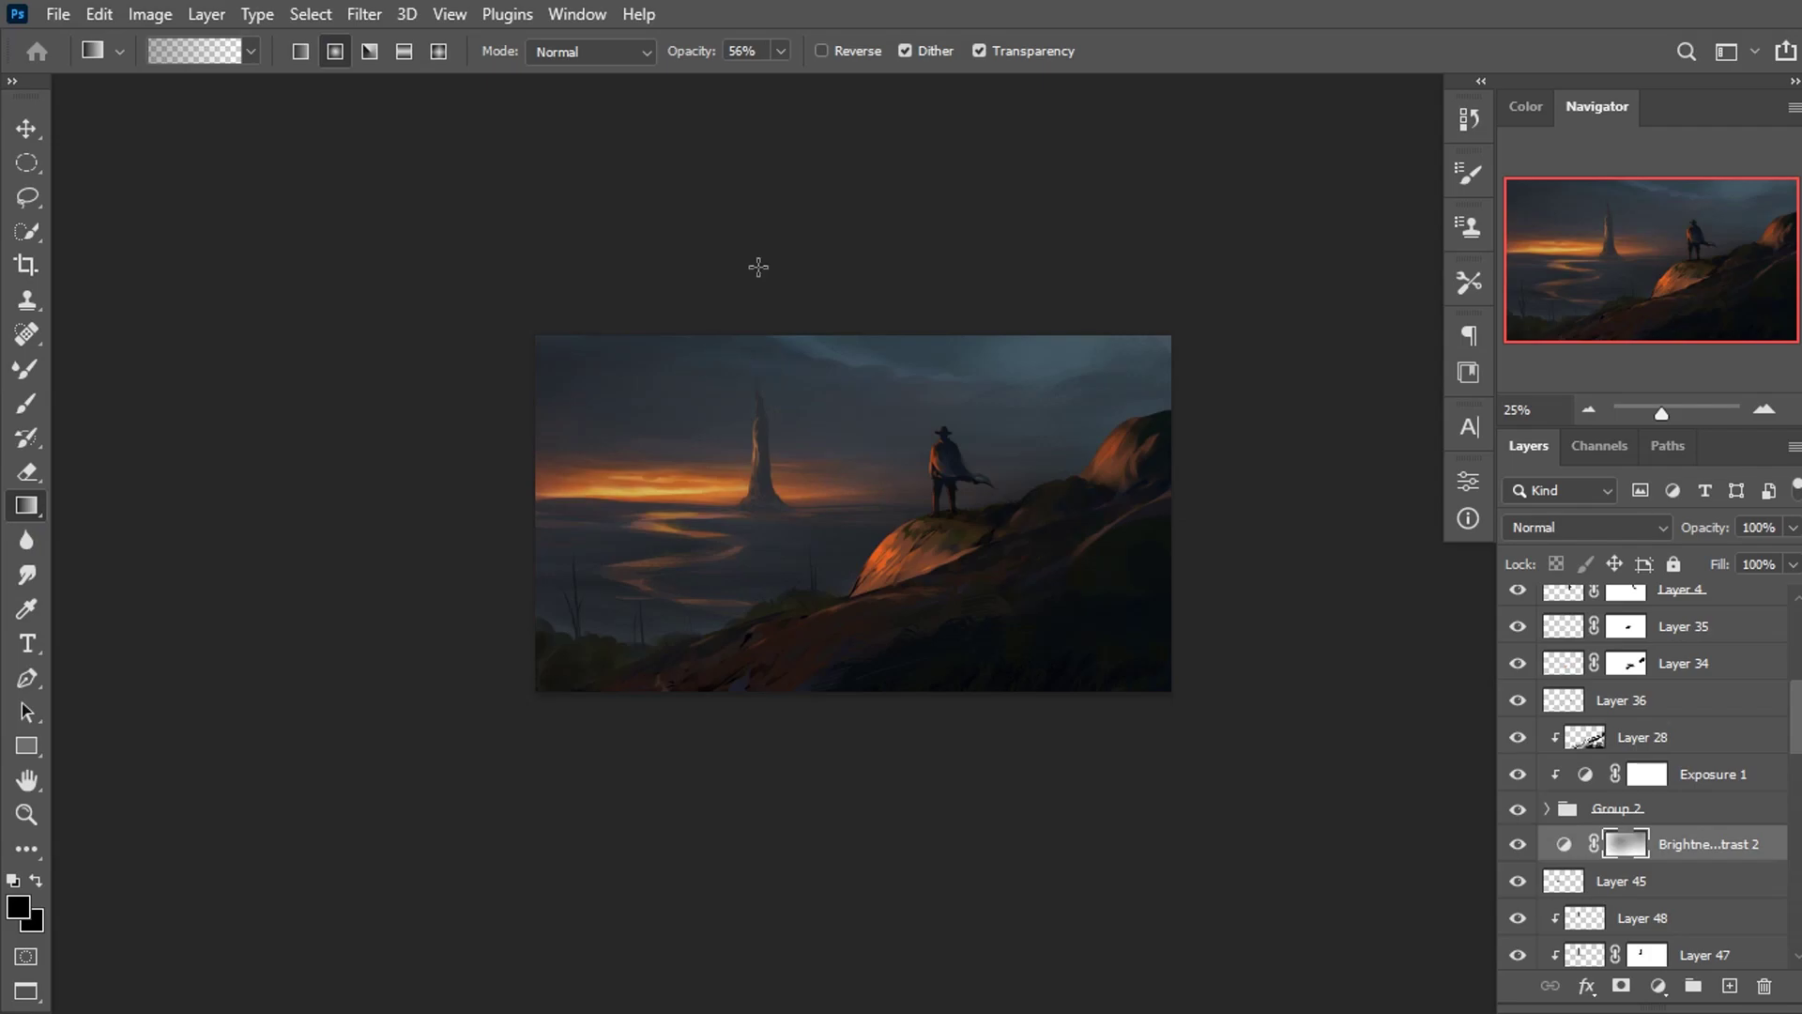
key(ctrl+plus)
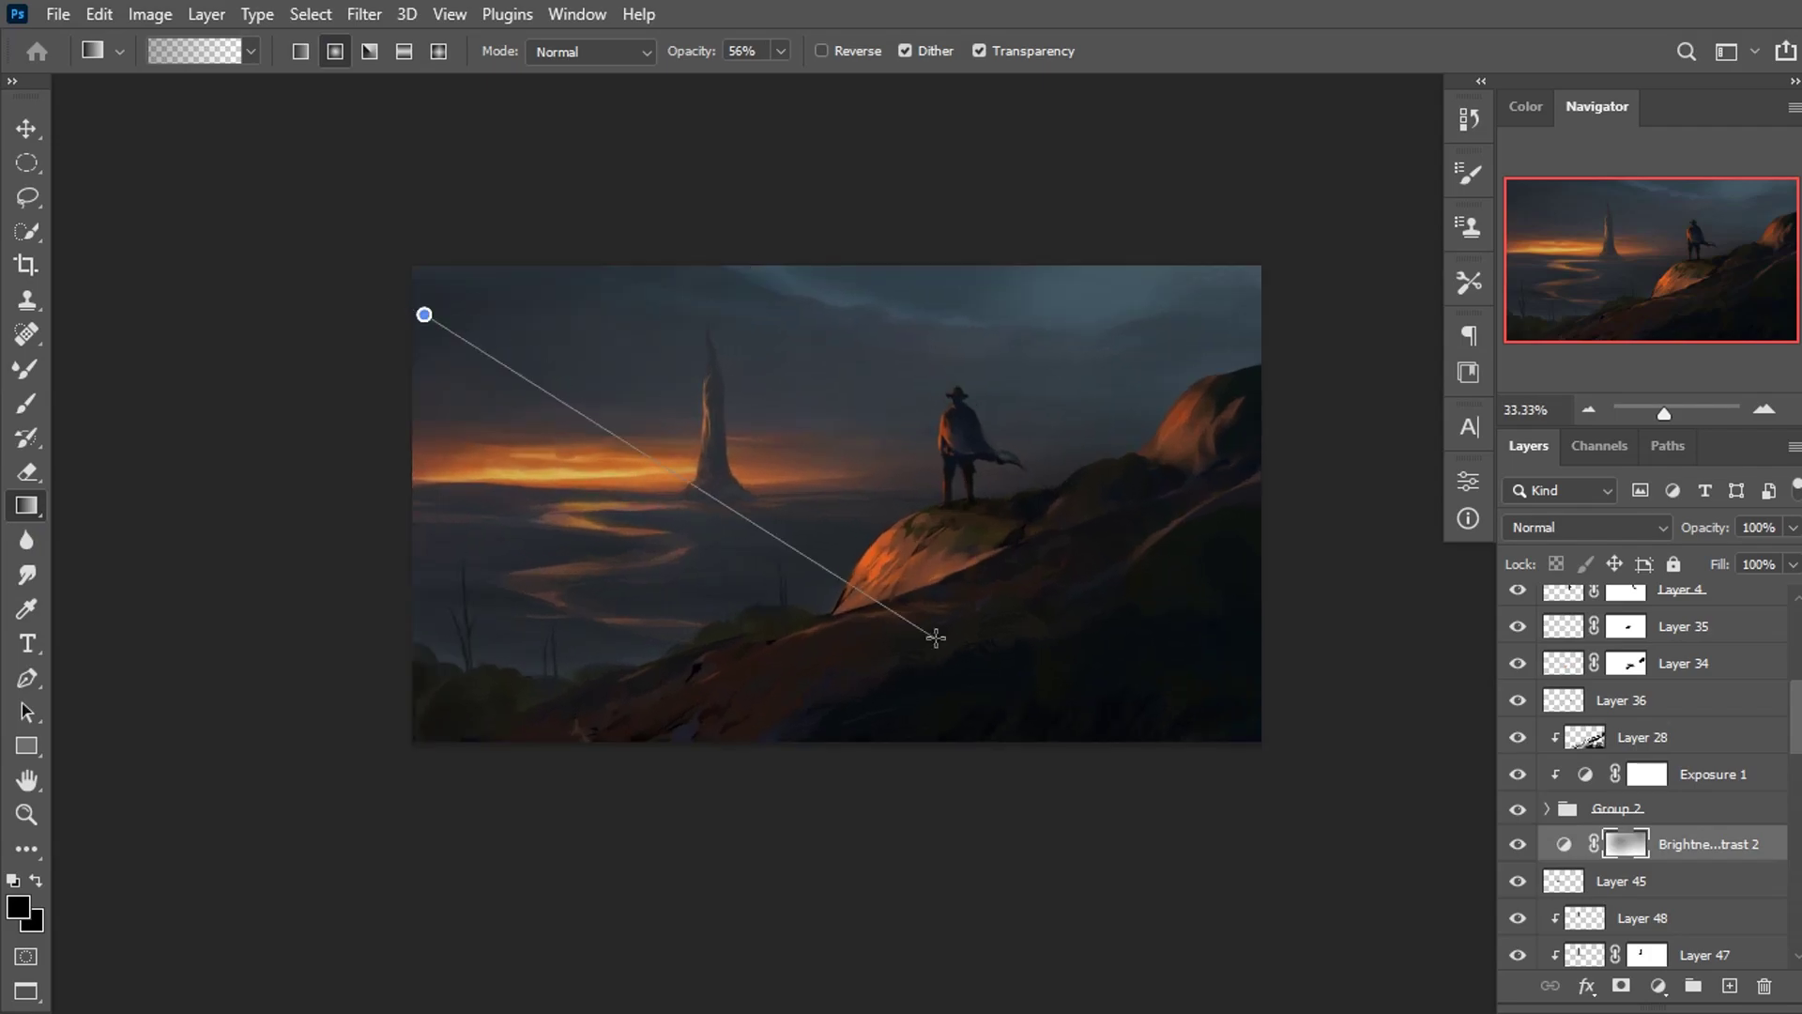
drag(441, 323, 975, 658)
drag(701, 468, 977, 577)
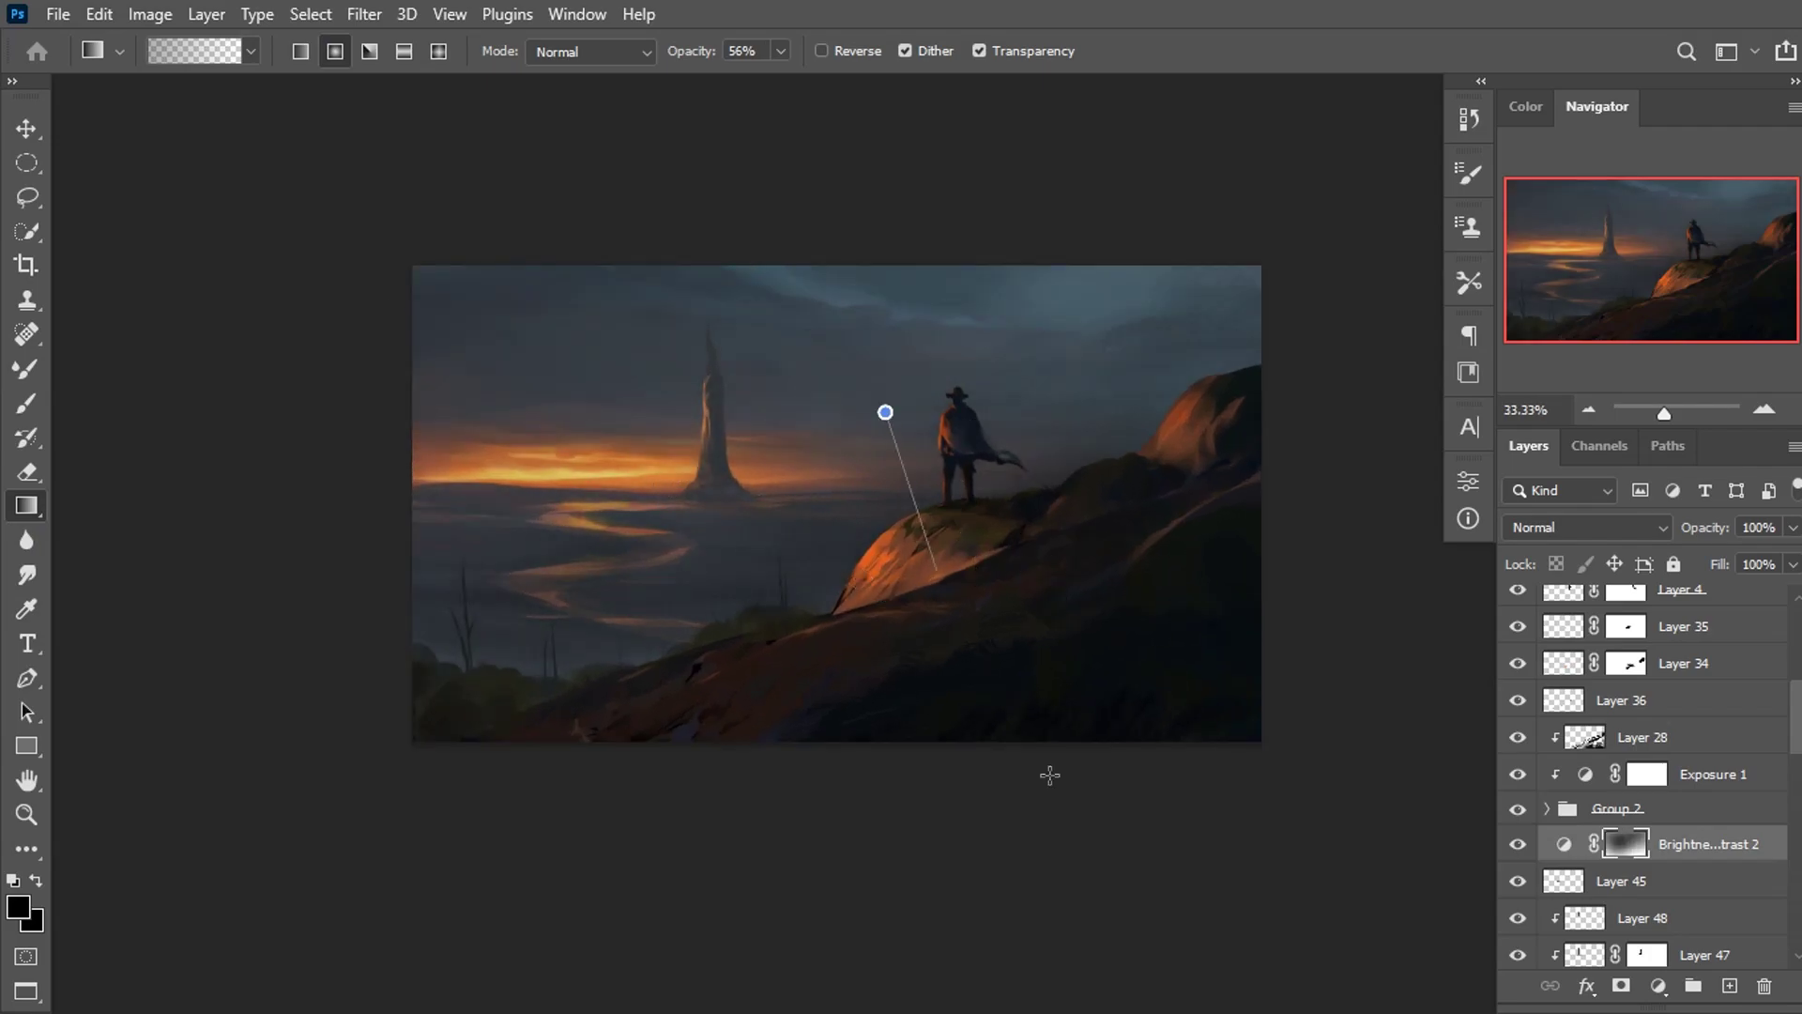
drag(882, 410, 934, 568)
Restore darkening in the top-right and lower-left corners, then lift it near the cowboy.
key(x)
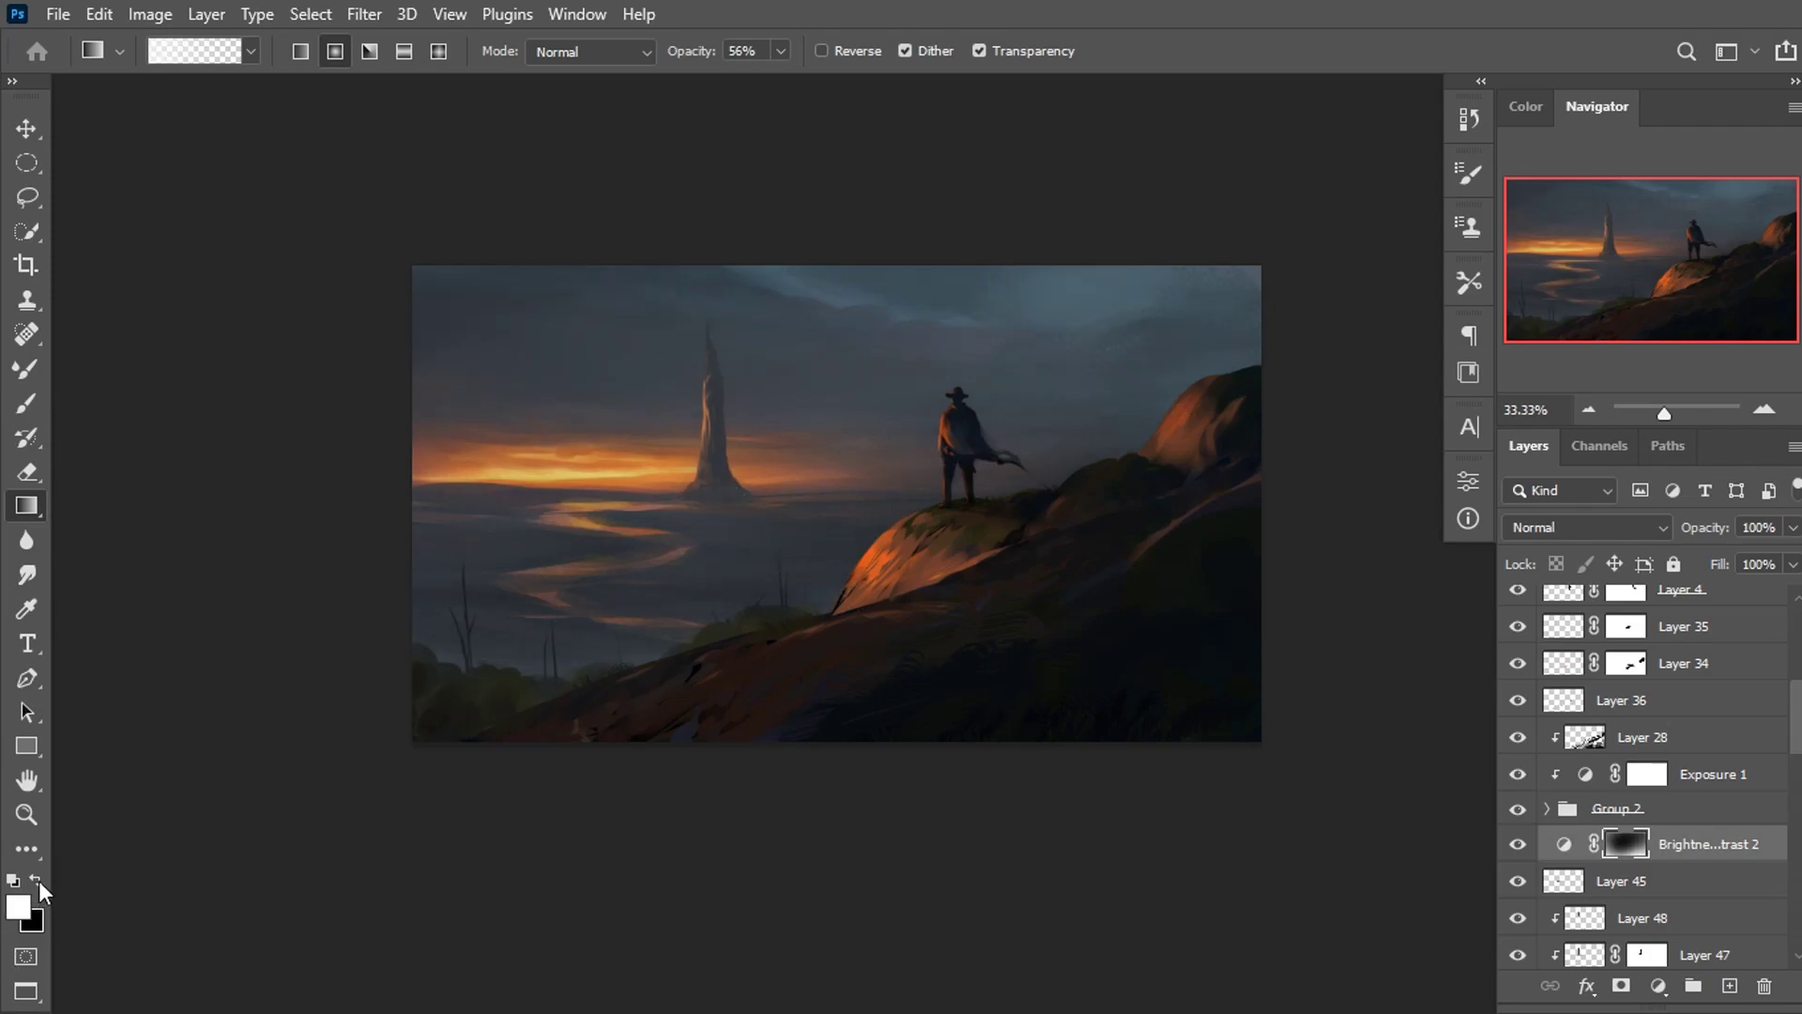
drag(1242, 389, 820, 527)
drag(483, 738, 570, 624)
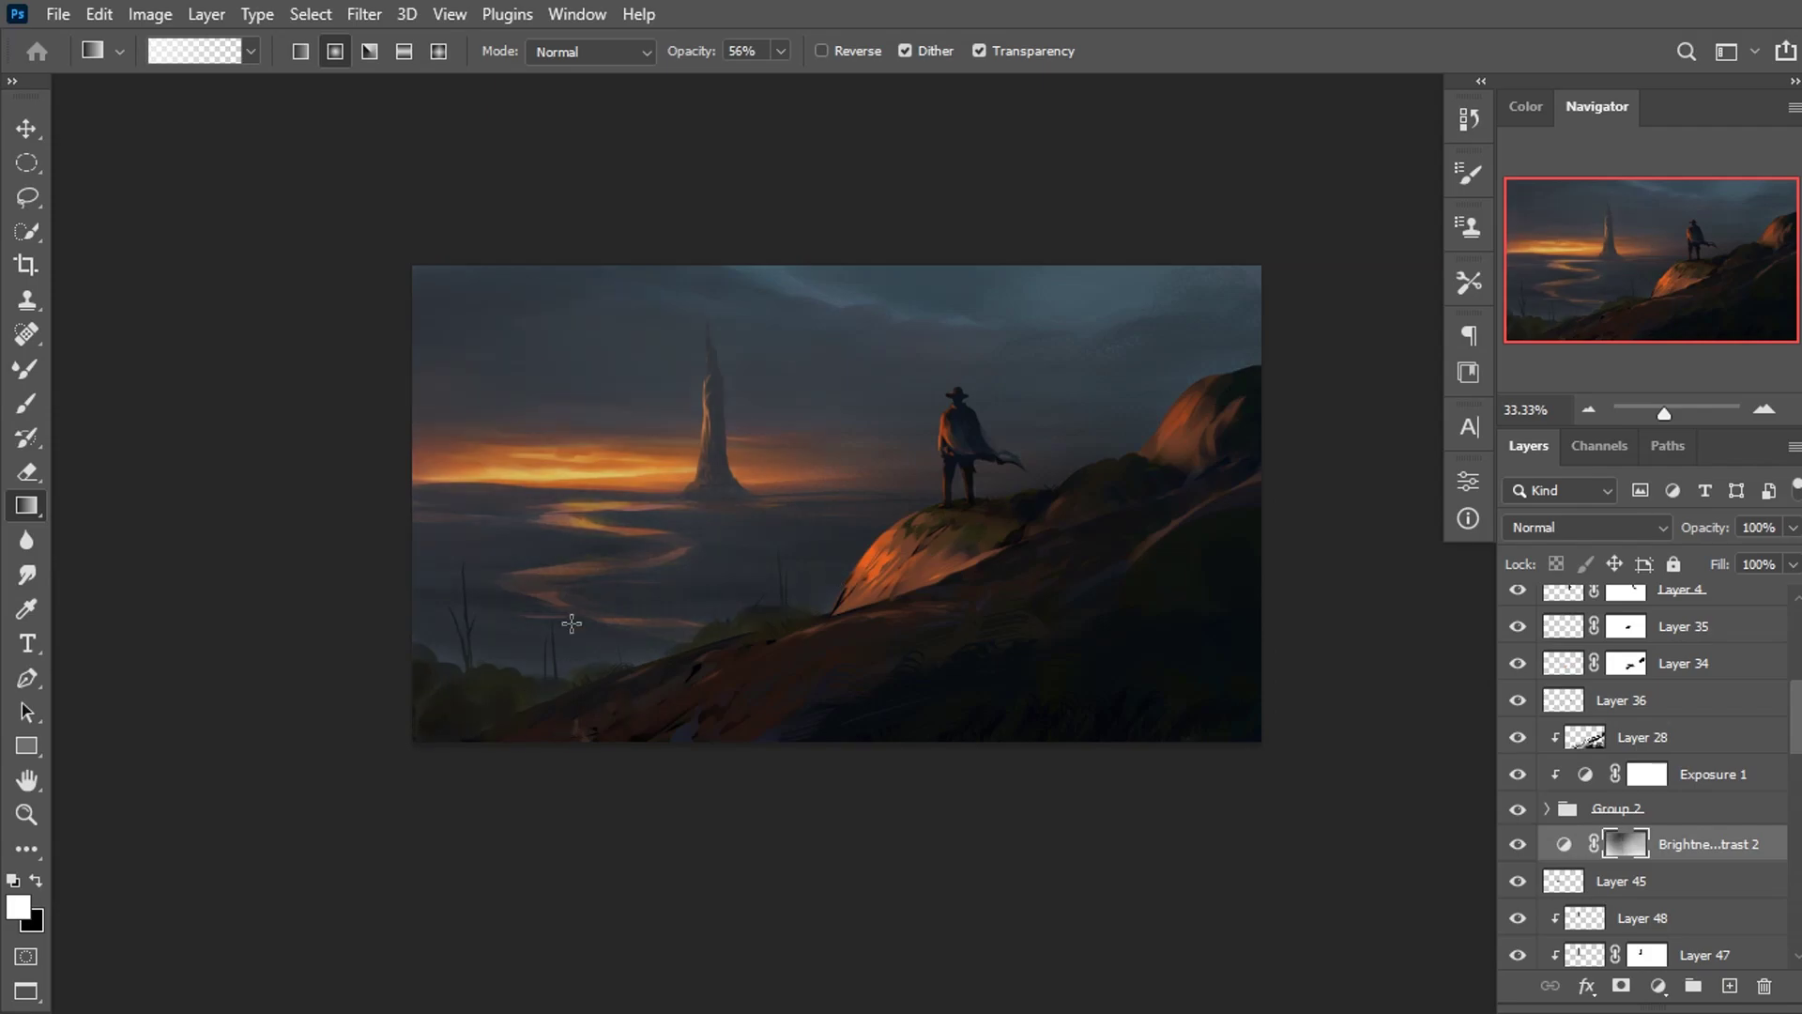
click(36, 878)
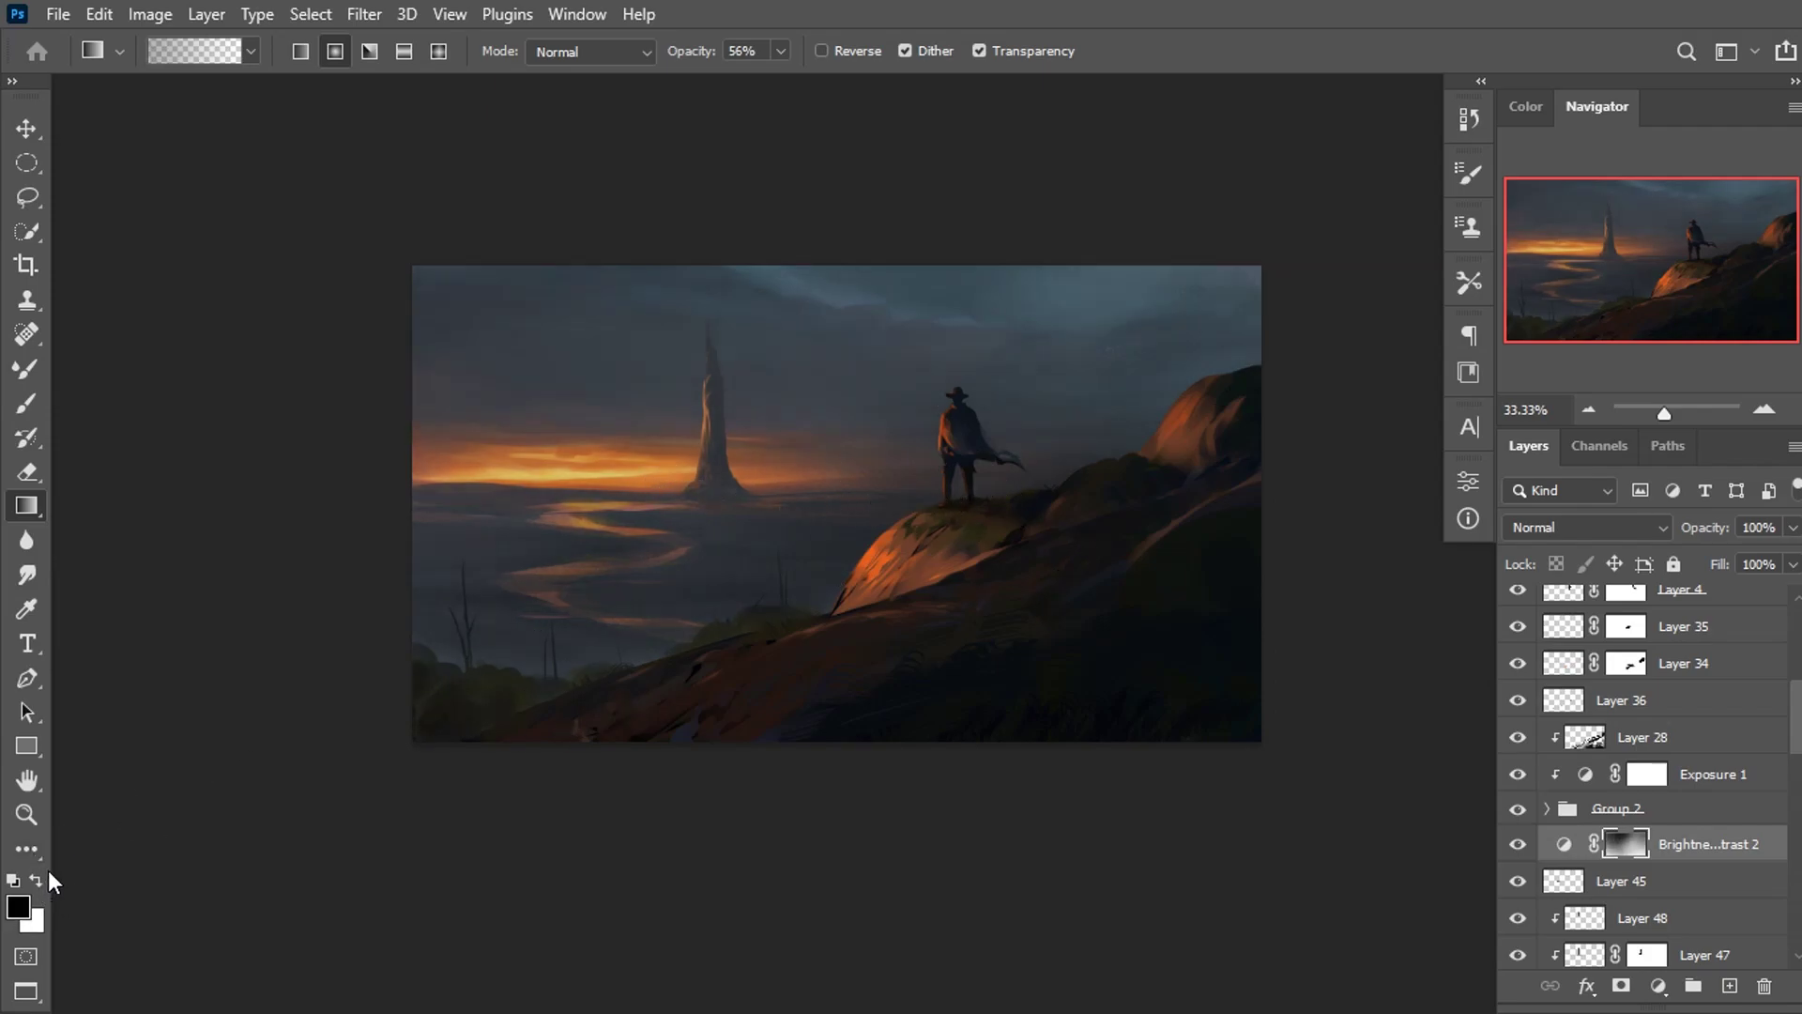
drag(1066, 414, 916, 494)
key(ctrl+minus)
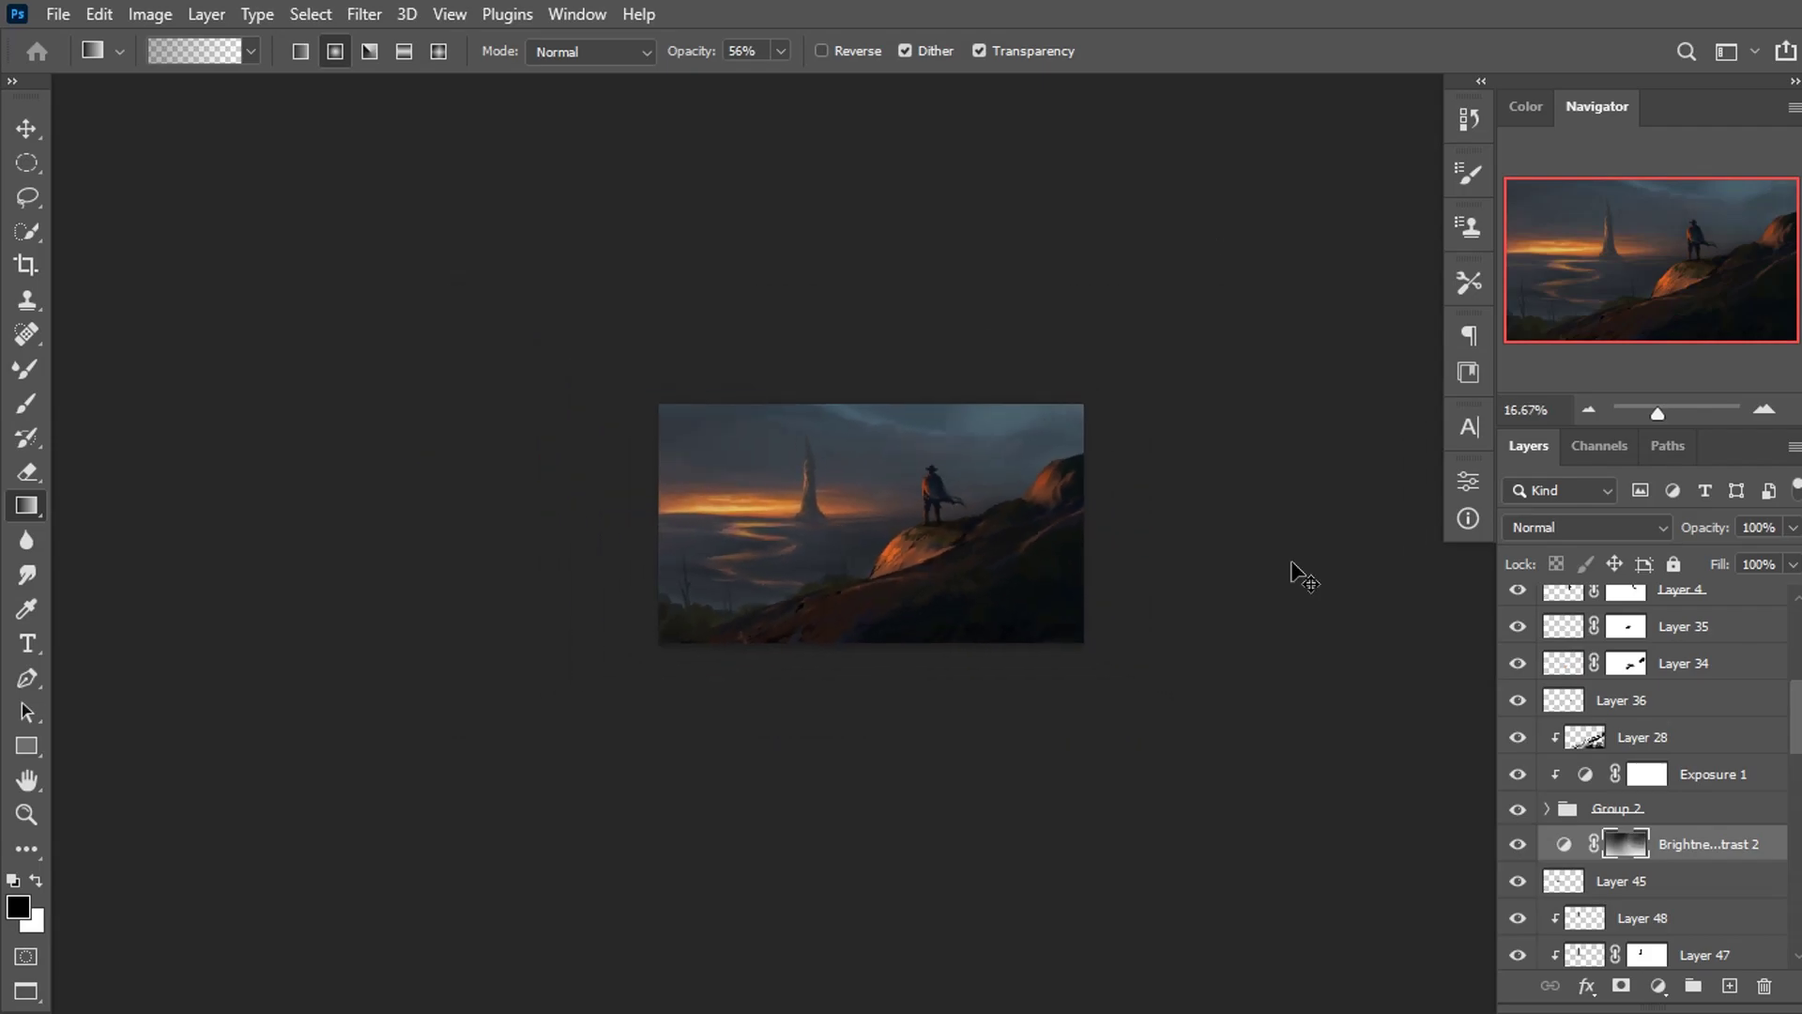
key(ctrl+plus)
key(ctrl+minus)
key(ctrl+0)
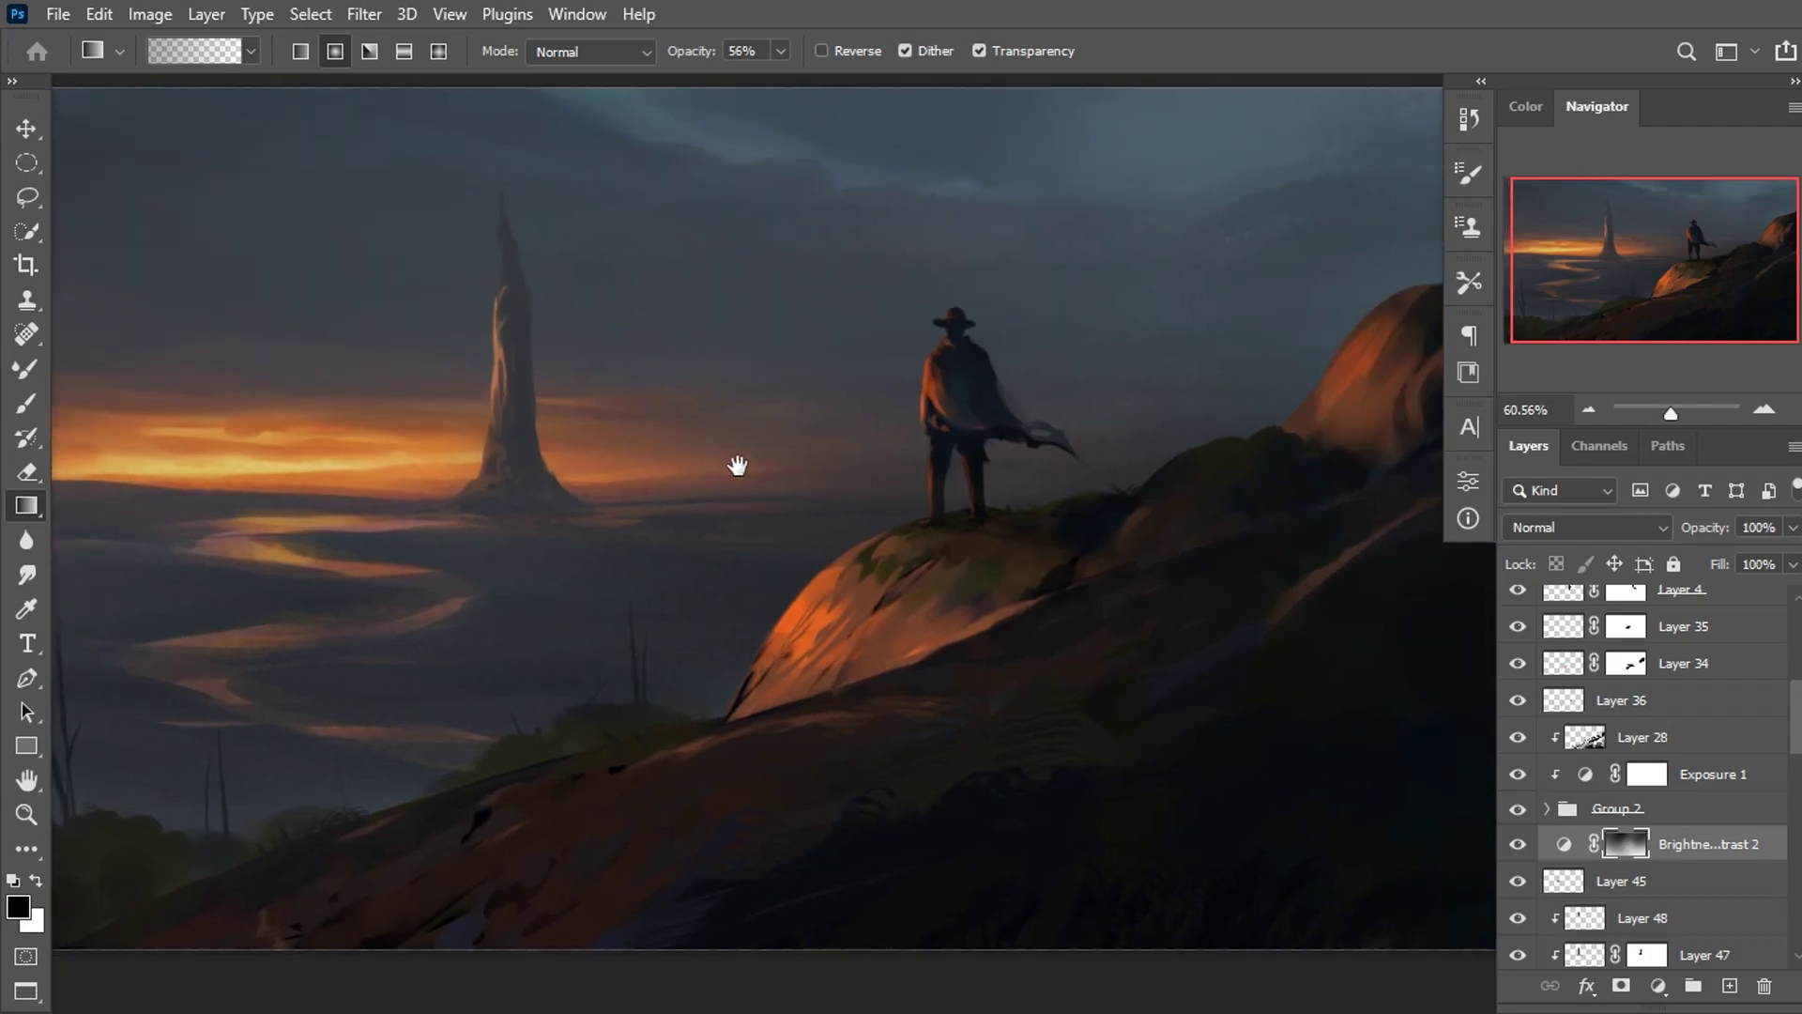
key(ctrl+minus)
key(ctrl+minus)
Cancel Layer 34's style, hide the sketch layer, and make the canvas surround white.
click(26, 129)
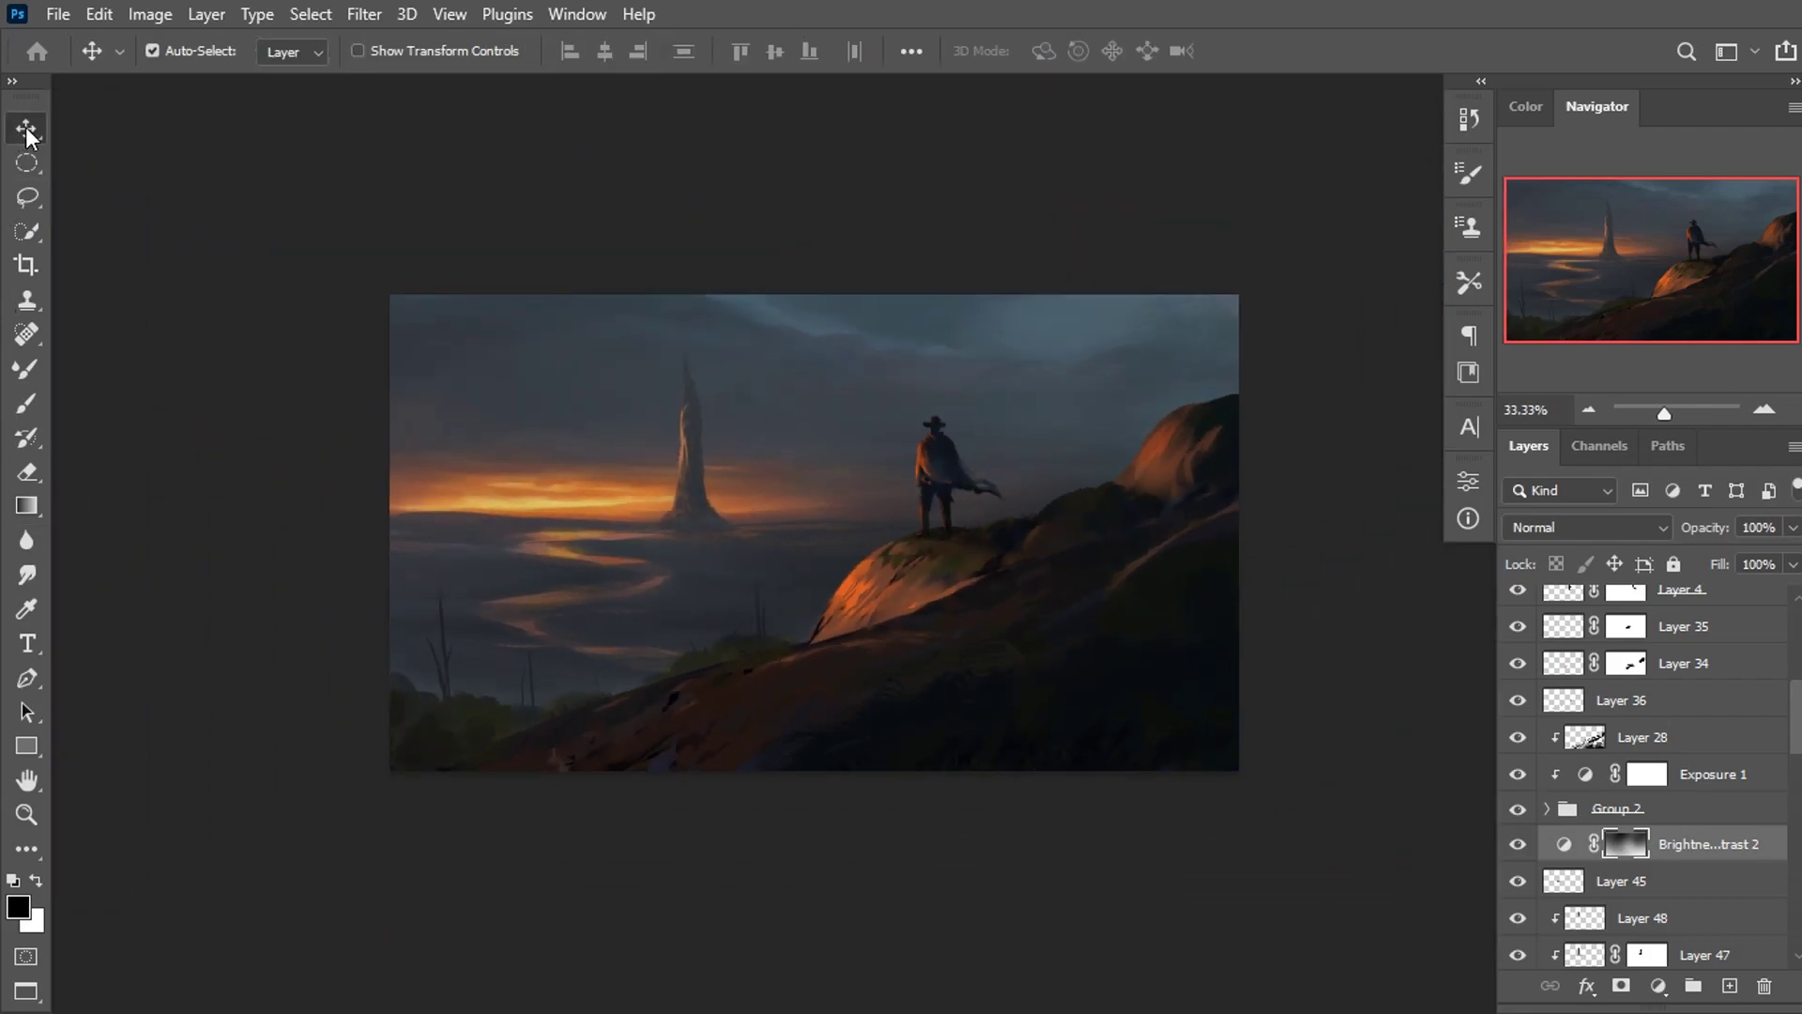
double_click(1652, 665)
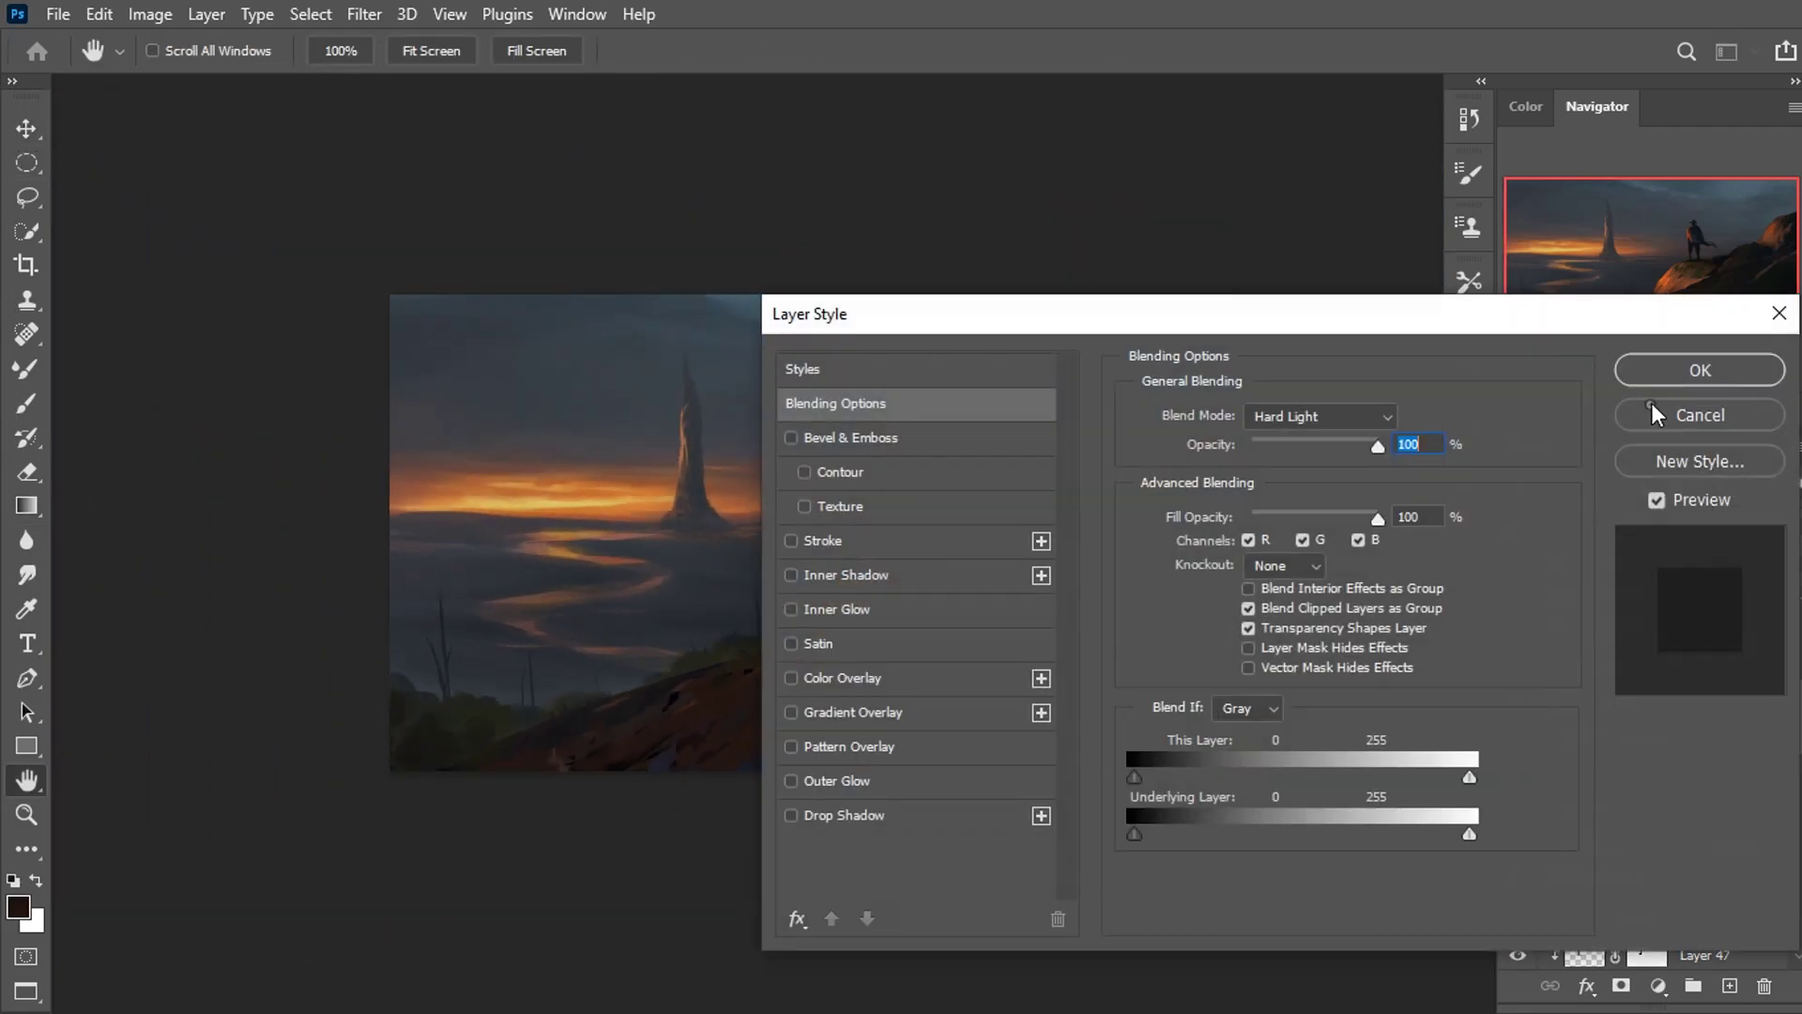
click(1655, 414)
scroll(1778, 700, up, 10)
click(1652, 647)
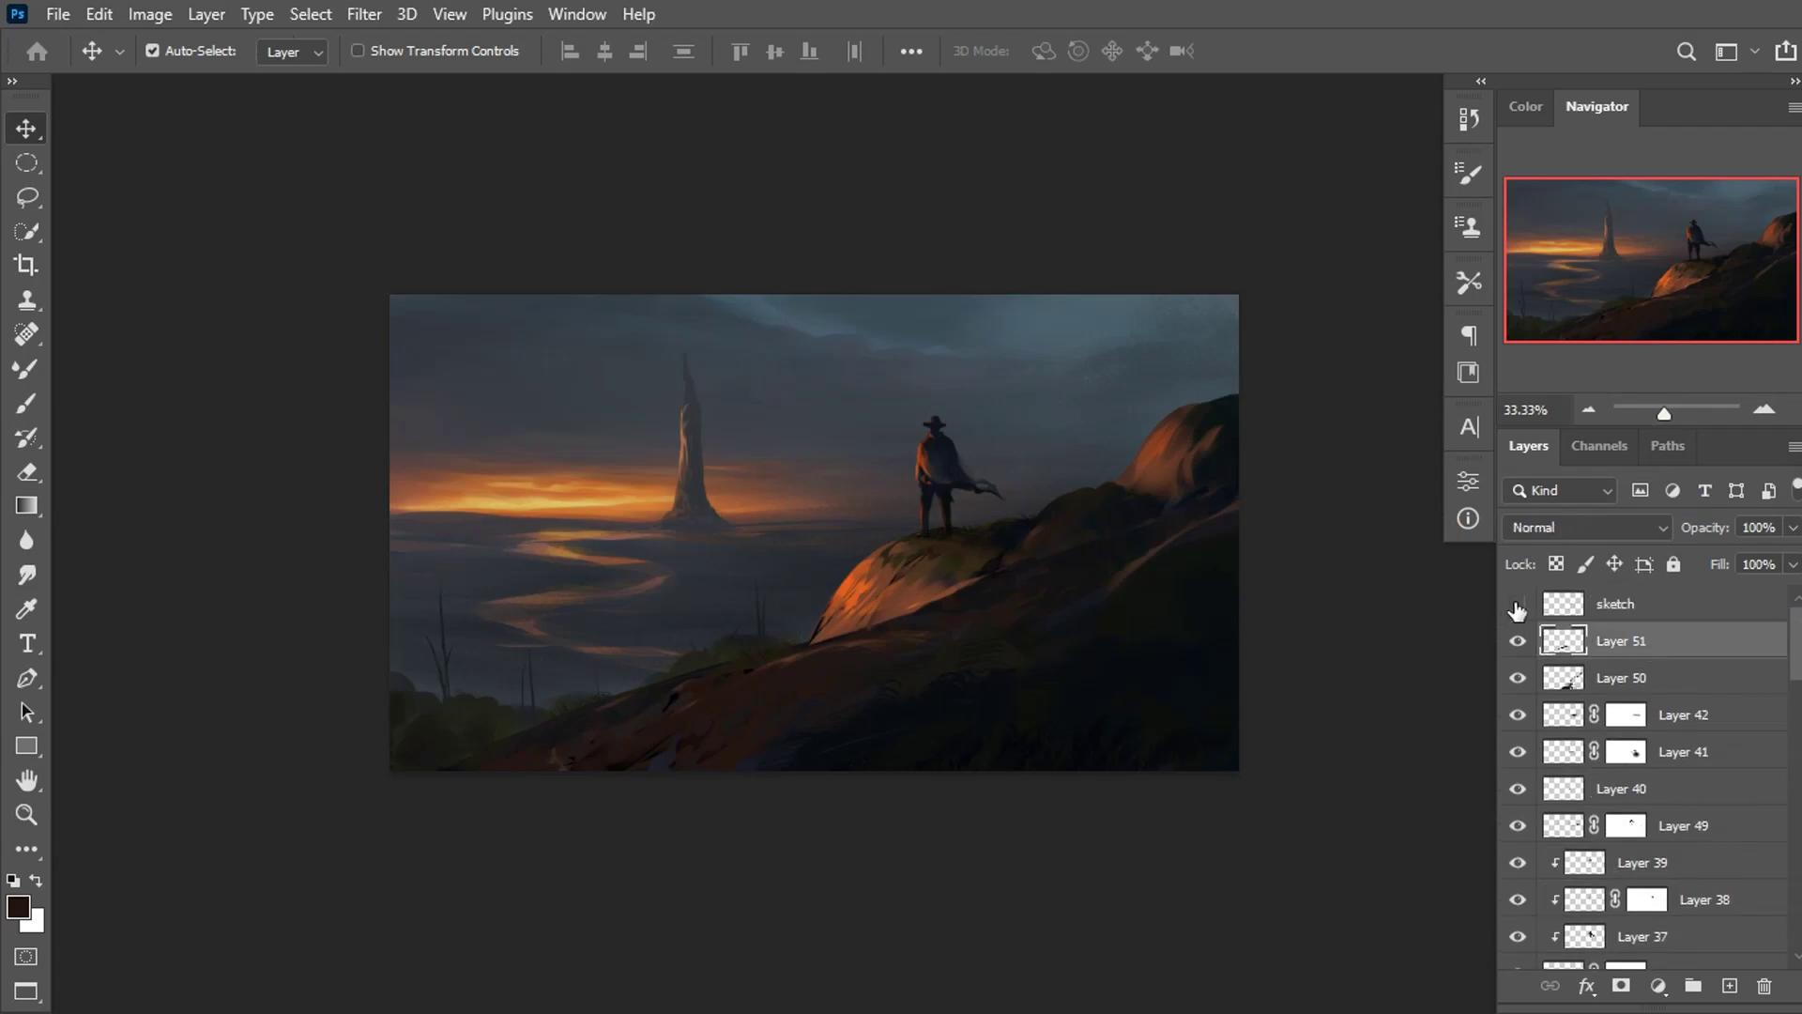
click(1517, 610)
click(1517, 610)
right_click(1355, 642)
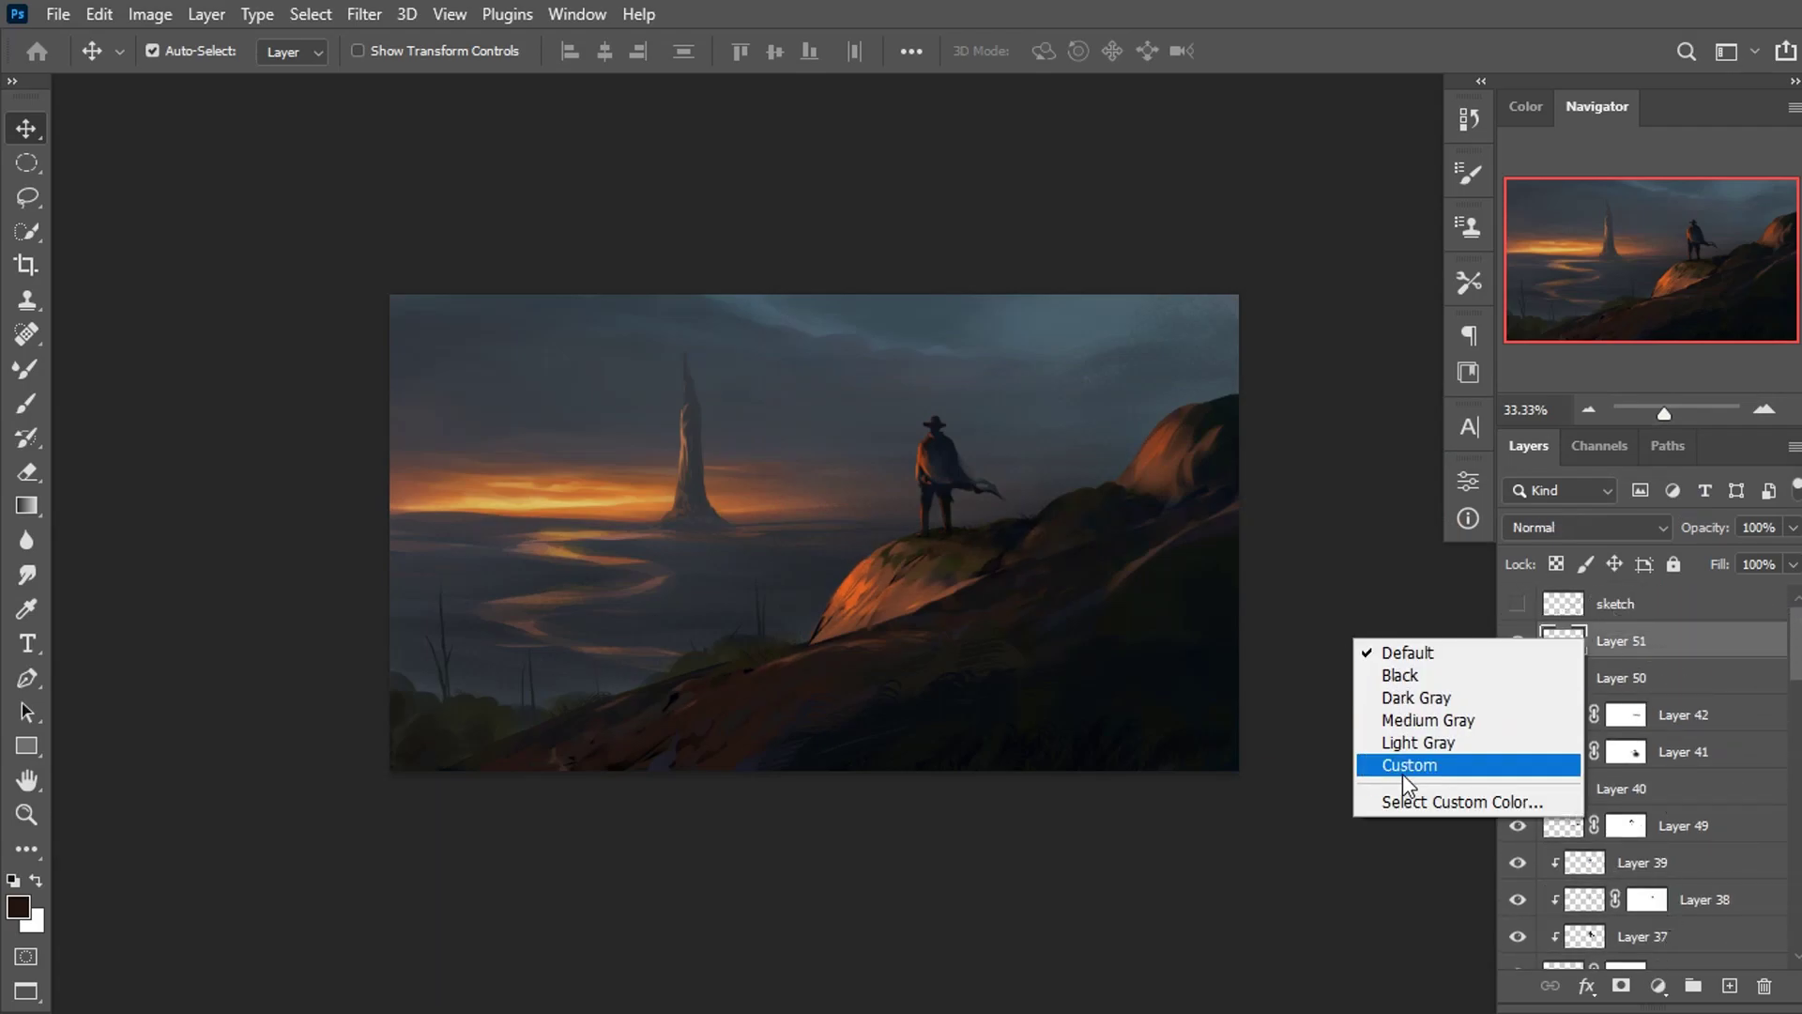
click(1403, 773)
Add a Brightness/Contrast adjustment with brightness 41 and contrast 22.
click(1659, 985)
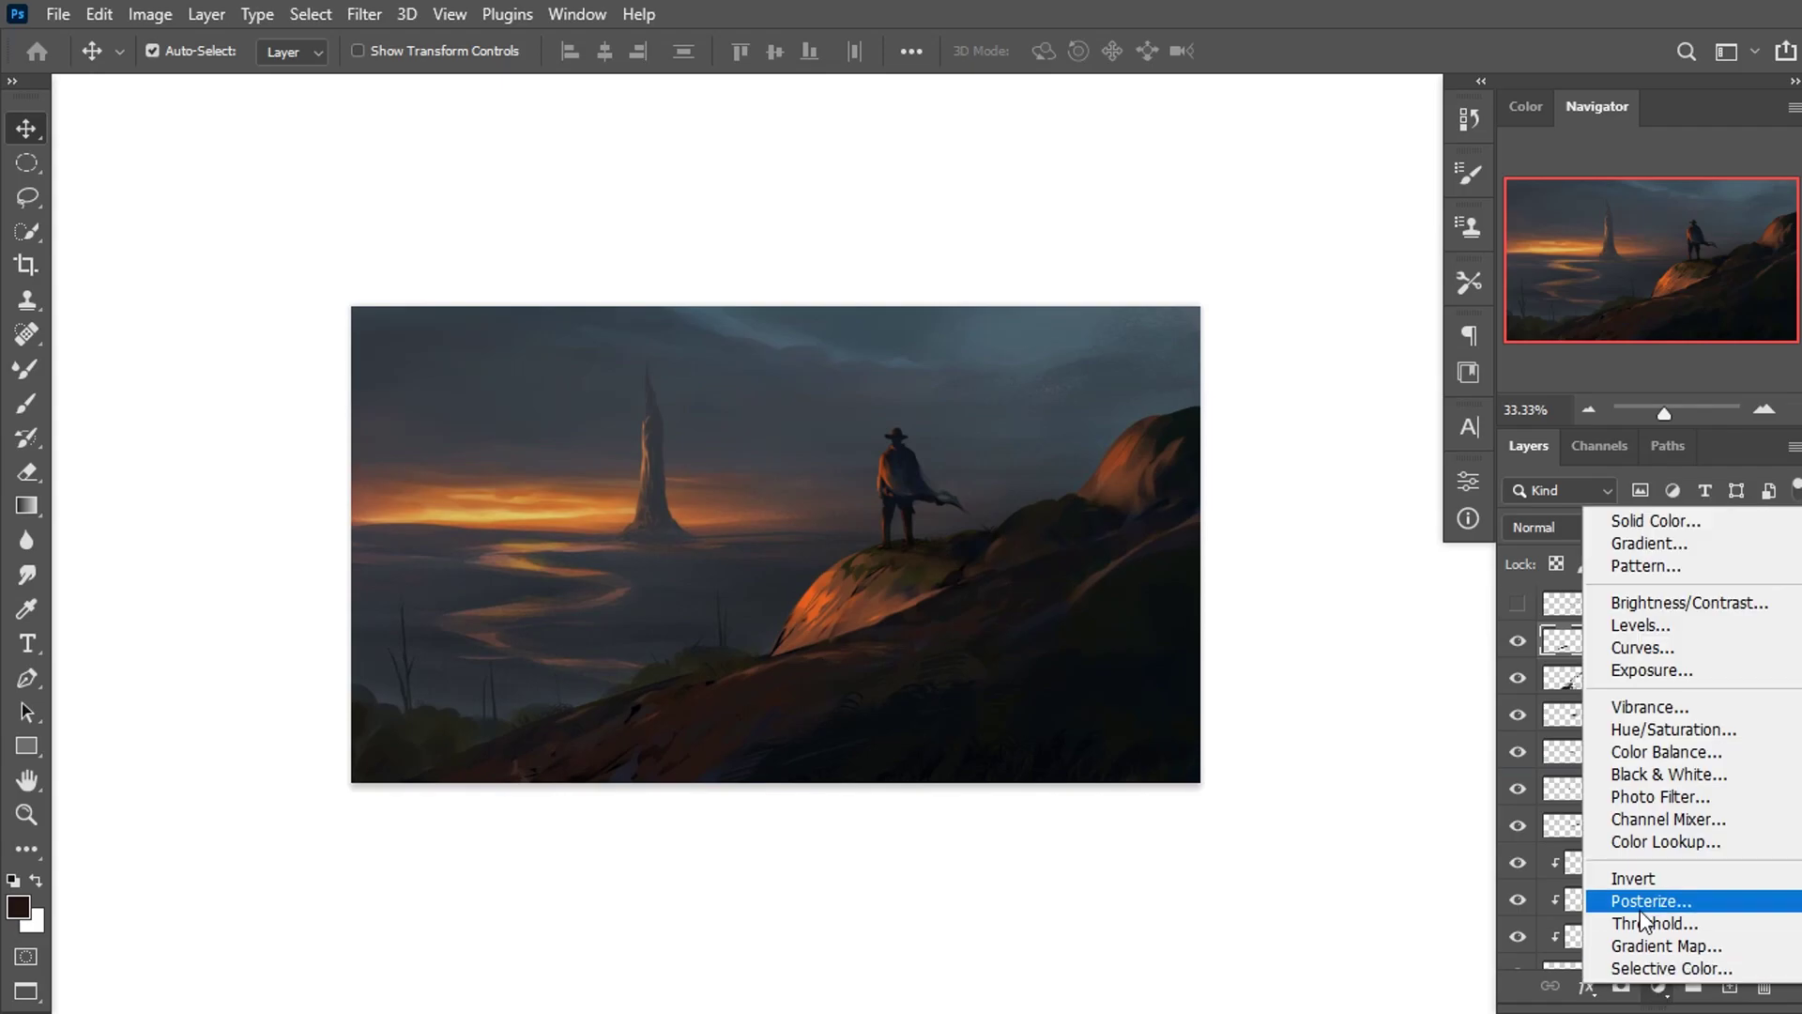
click(1662, 603)
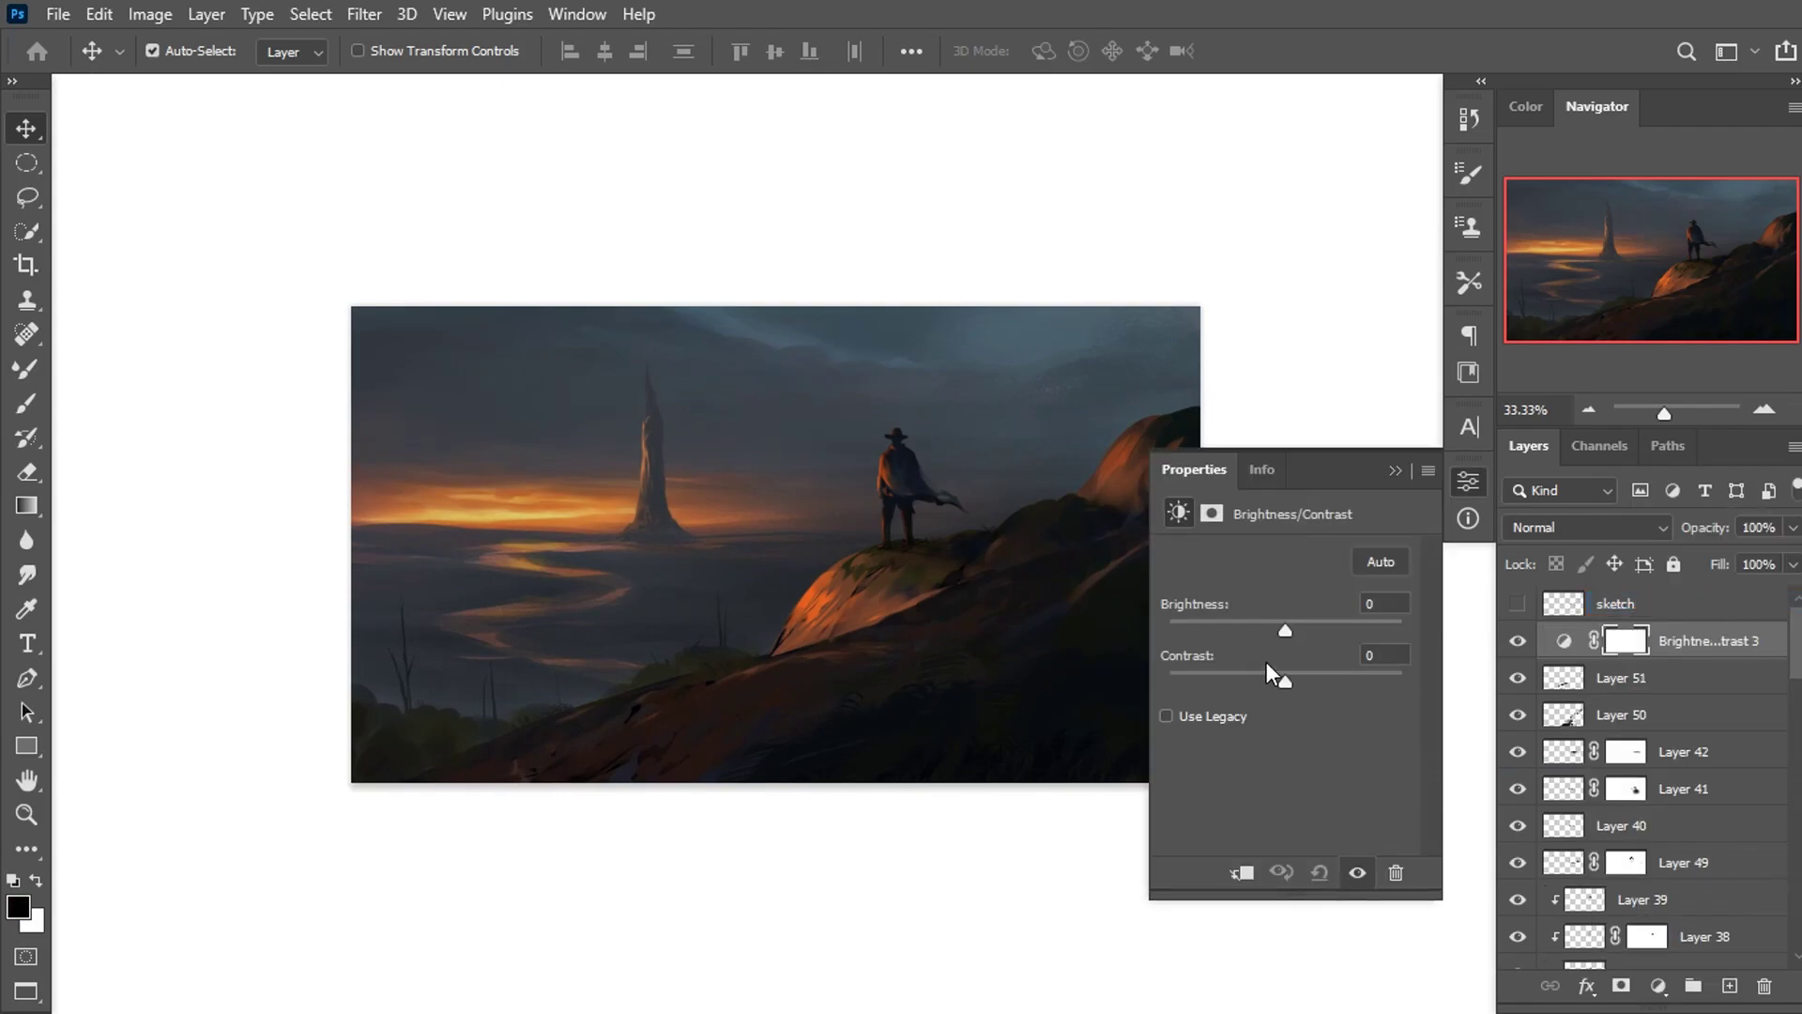
mouse_move(1292, 634)
mouse_down()
mouse_move(1235, 678)
mouse_move(1361, 673)
mouse_move(1262, 686)
mouse_move(1250, 629)
mouse_move(1370, 624)
mouse_move(1300, 629)
mouse_move(1259, 683)
mouse_up()
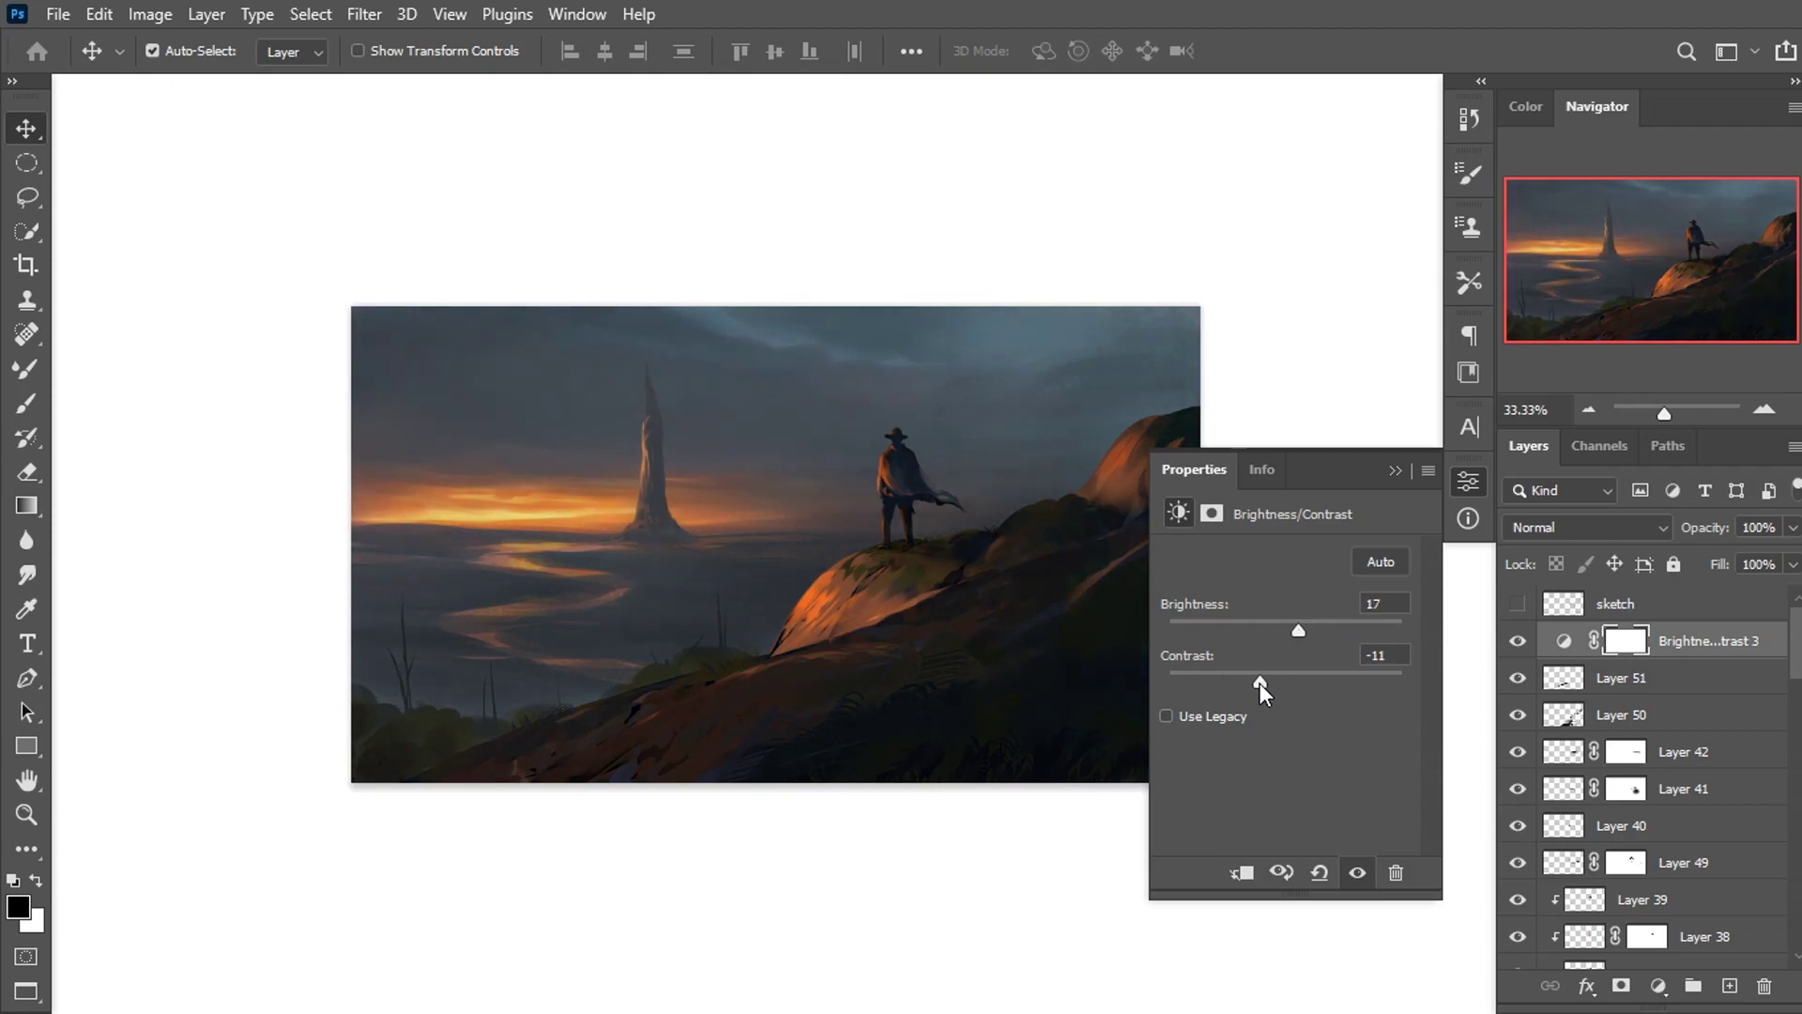
click(1358, 873)
click(1358, 875)
mouse_move(1293, 624)
mouse_down()
mouse_move(1269, 624)
mouse_move(1319, 624)
mouse_up()
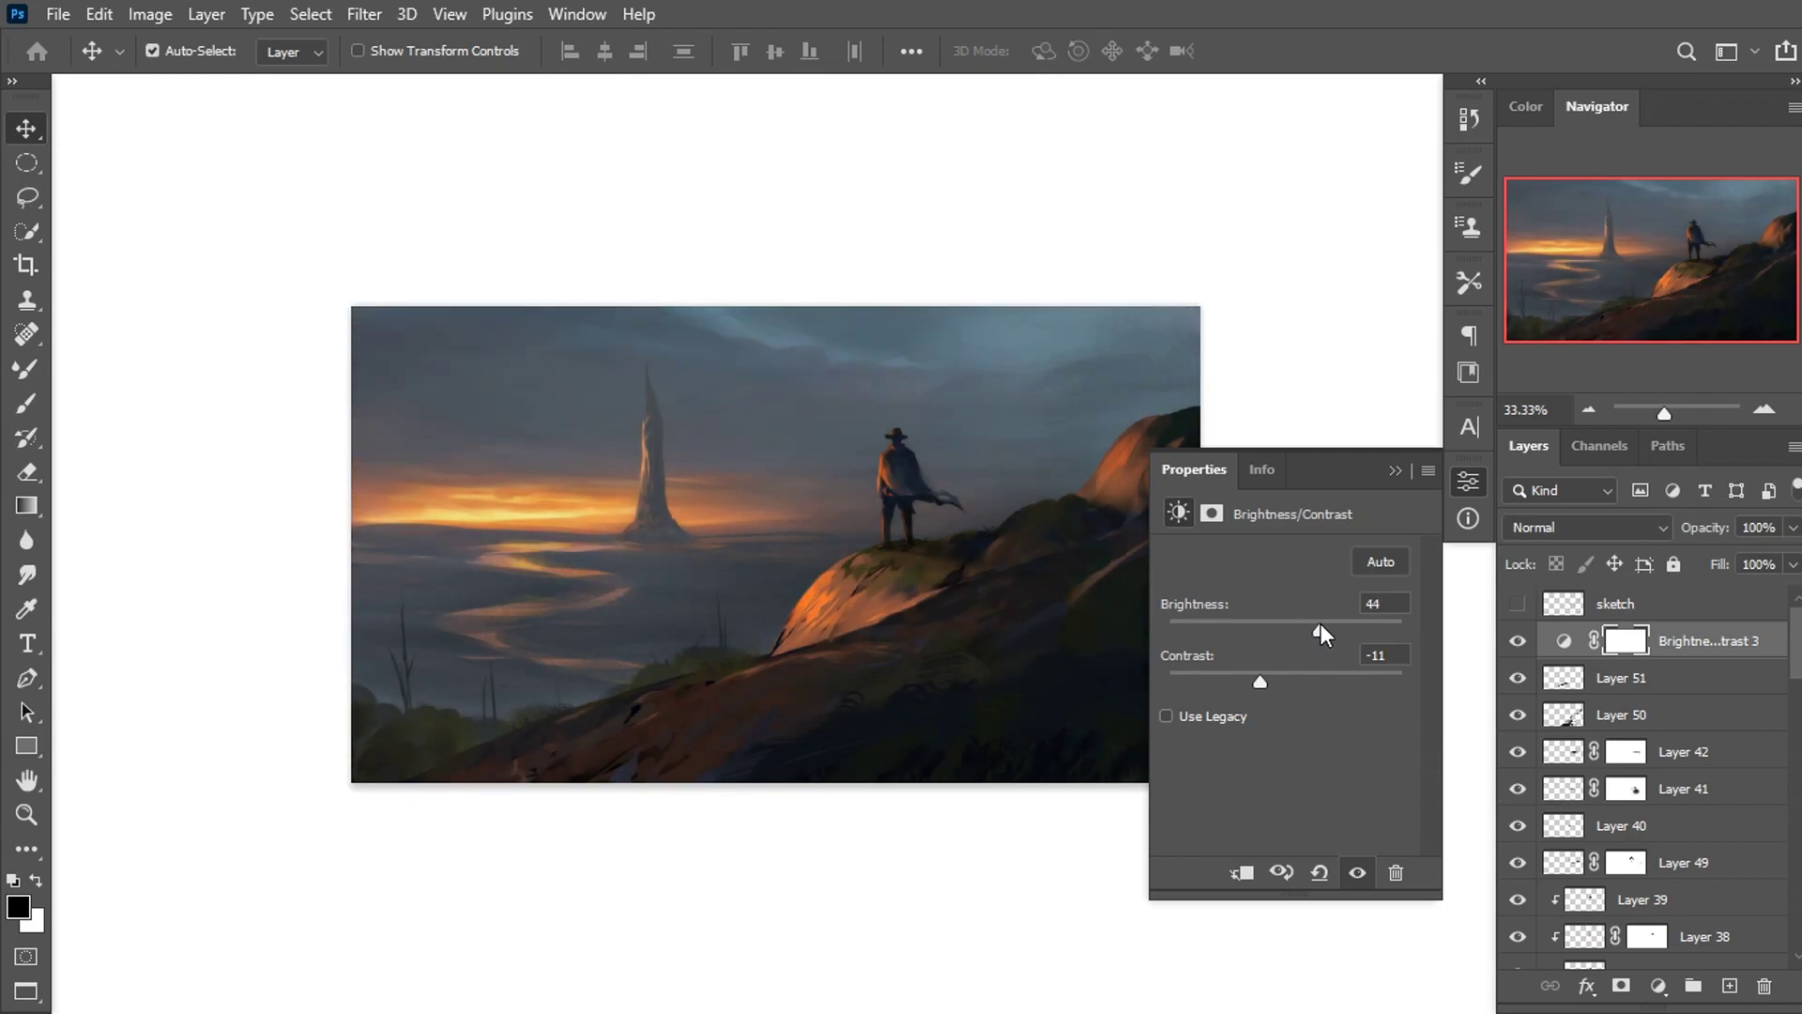
mouse_move(1312, 688)
mouse_down()
mouse_move(1226, 688)
mouse_move(1304, 683)
mouse_up()
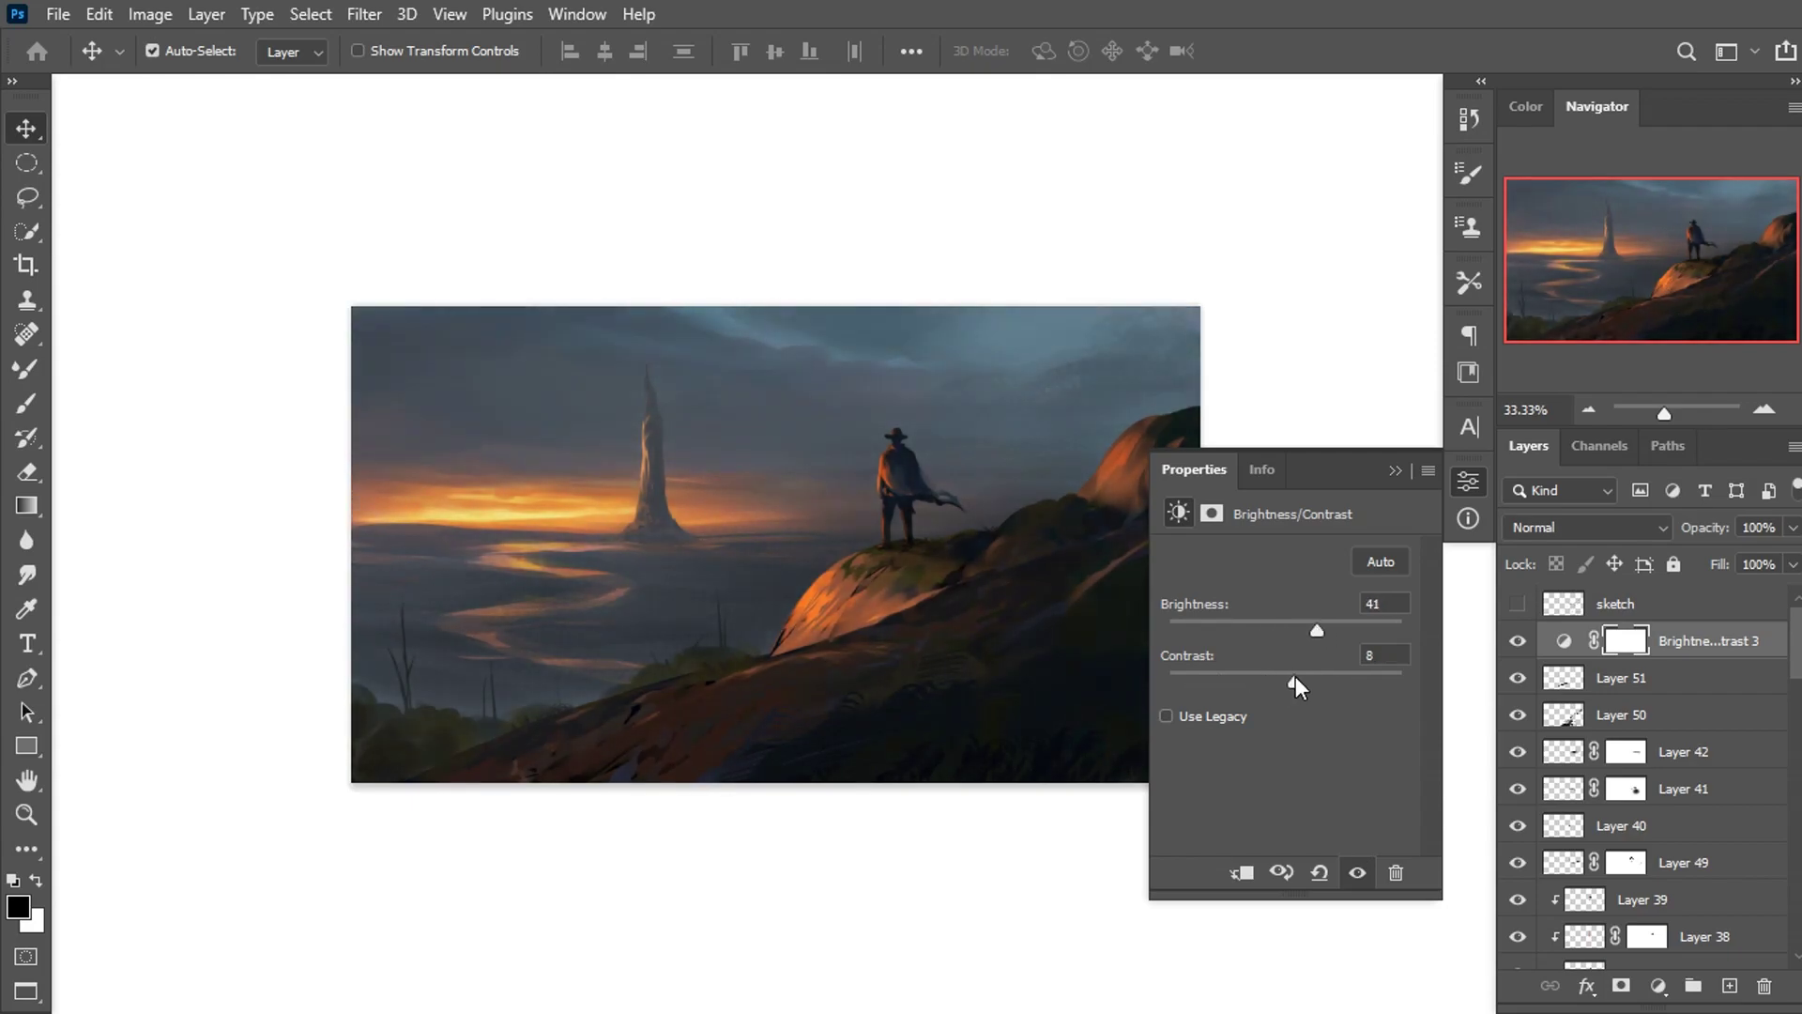
click(1358, 873)
drag(1299, 679, 1310, 683)
click(1358, 873)
click(1358, 873)
Reset the canvas surround to default gray and collapse the Properties panel.
right_click(1328, 306)
click(1352, 323)
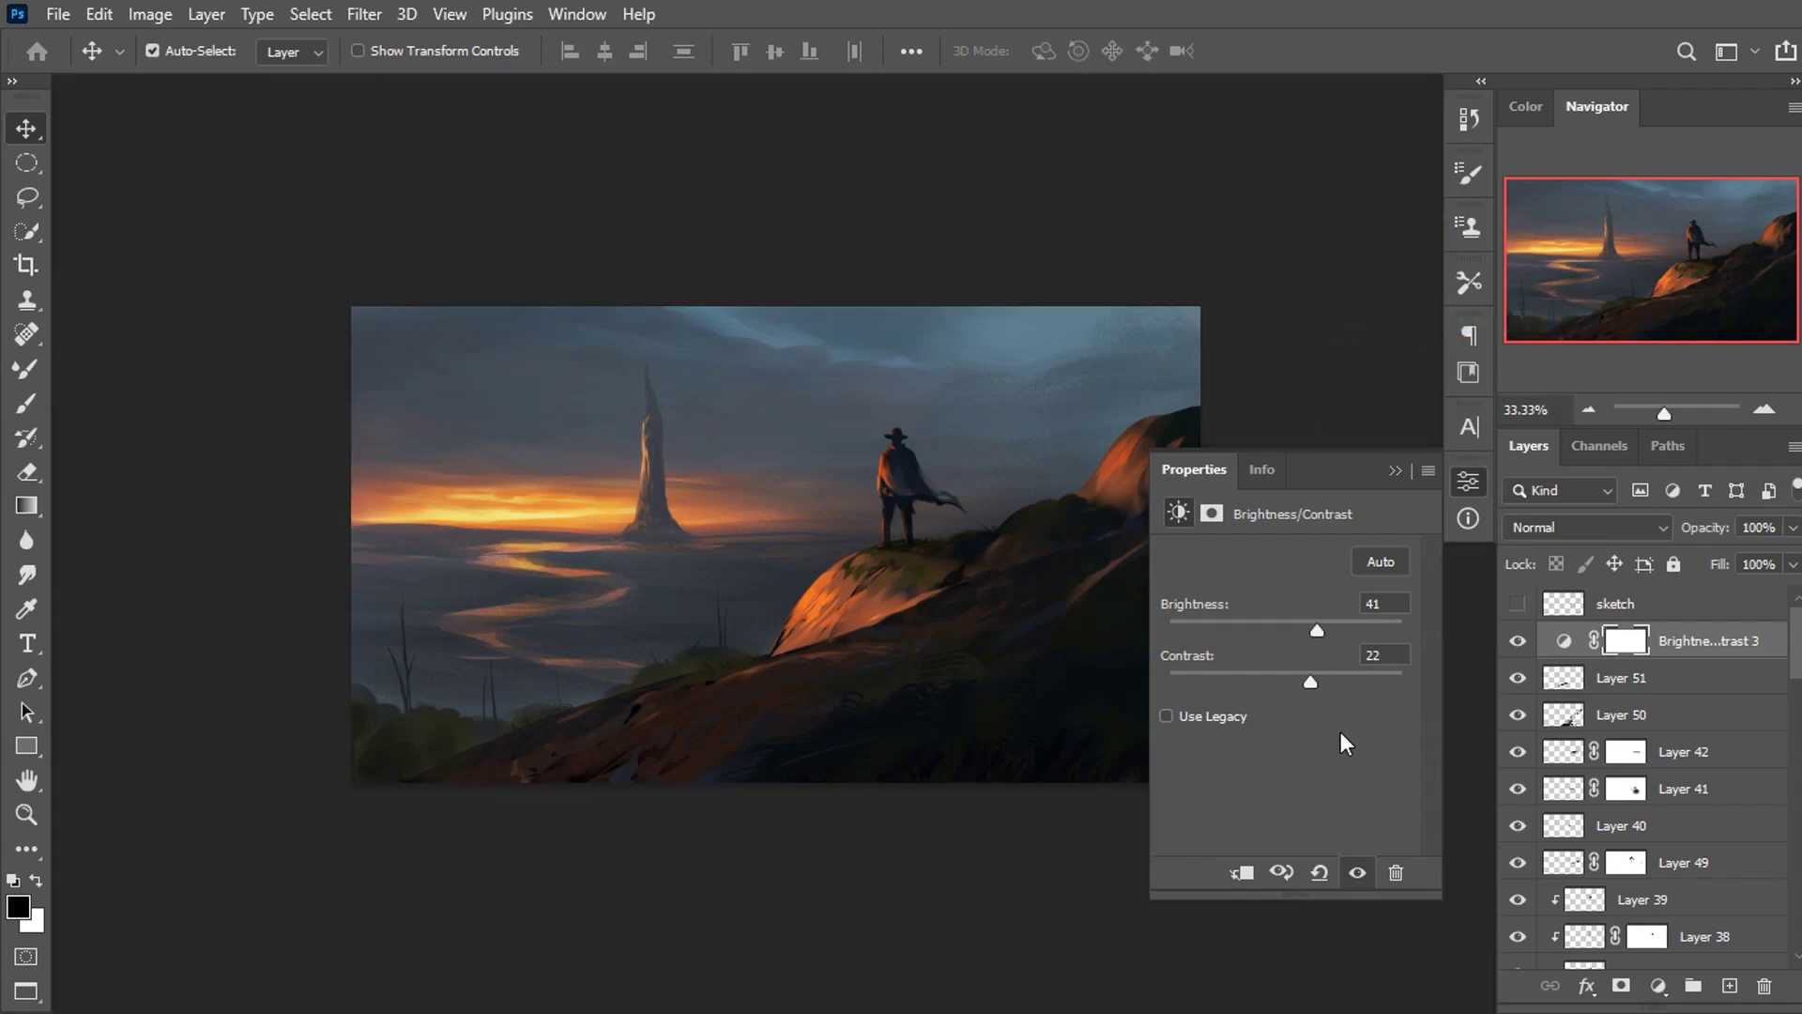
click(1354, 873)
click(1395, 471)
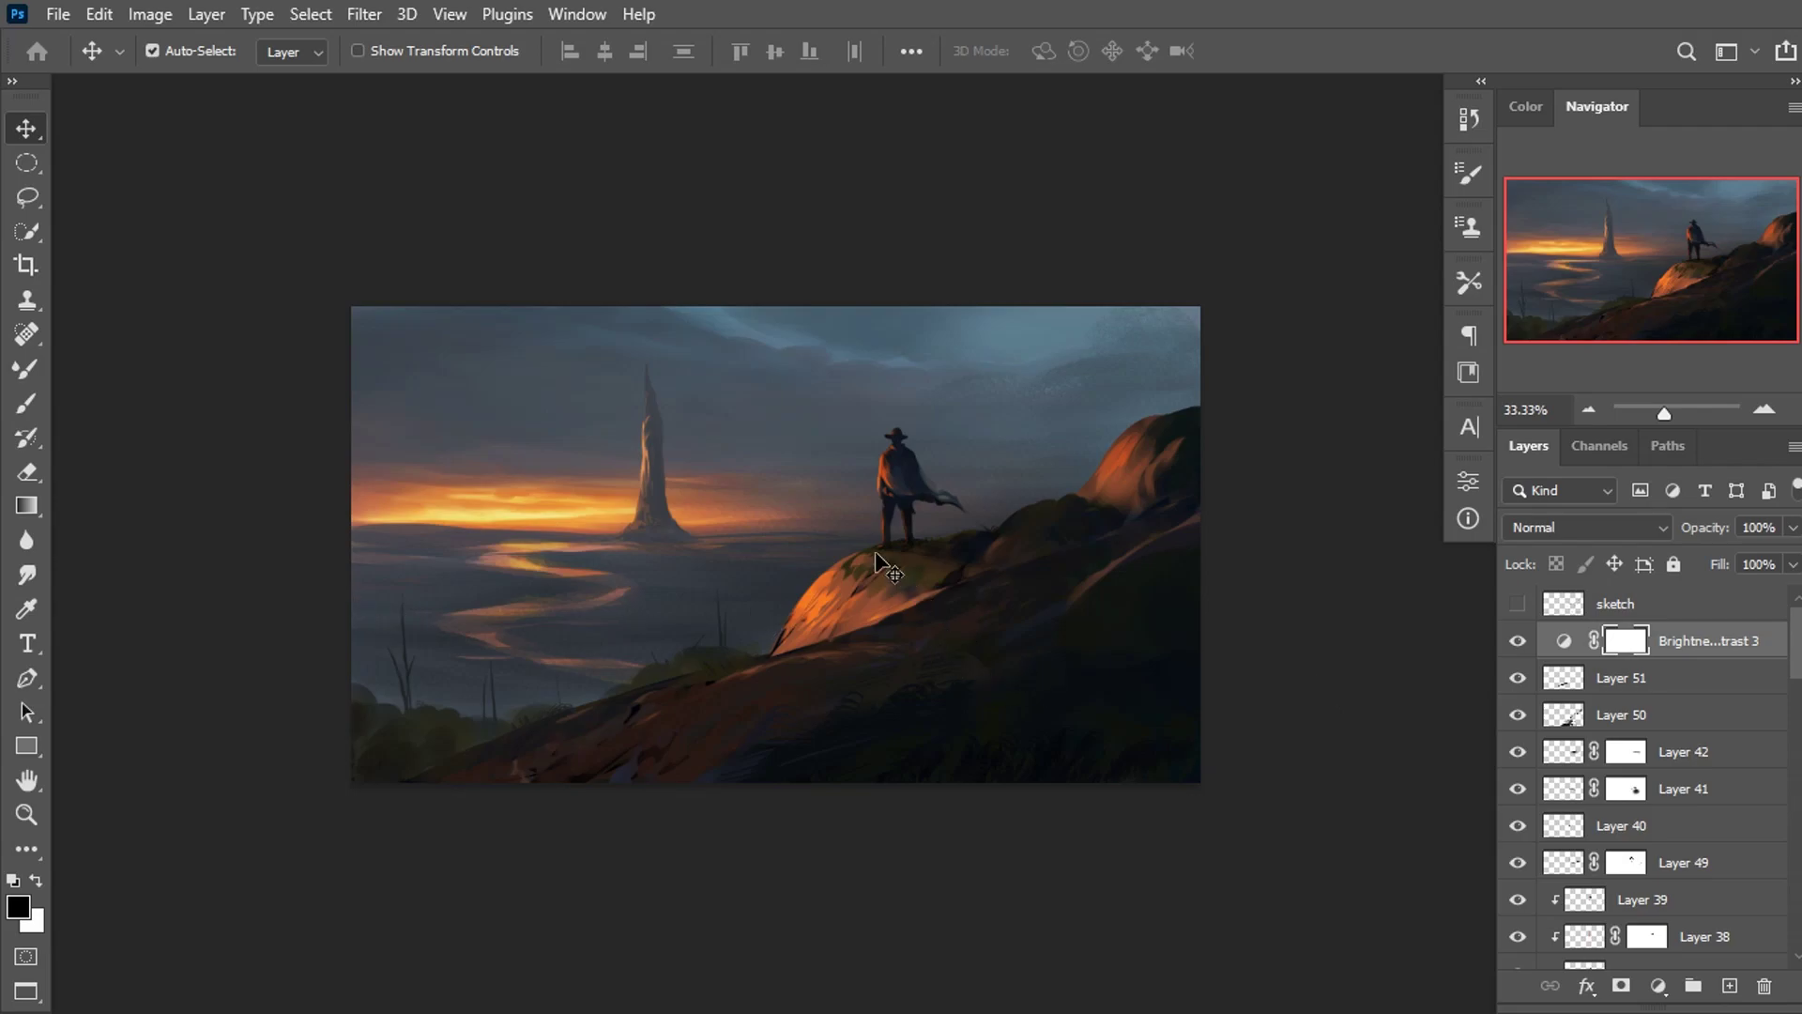
Add a new layer and select the Bird 02 brush preset.
click(1730, 986)
key(b)
right_click(731, 516)
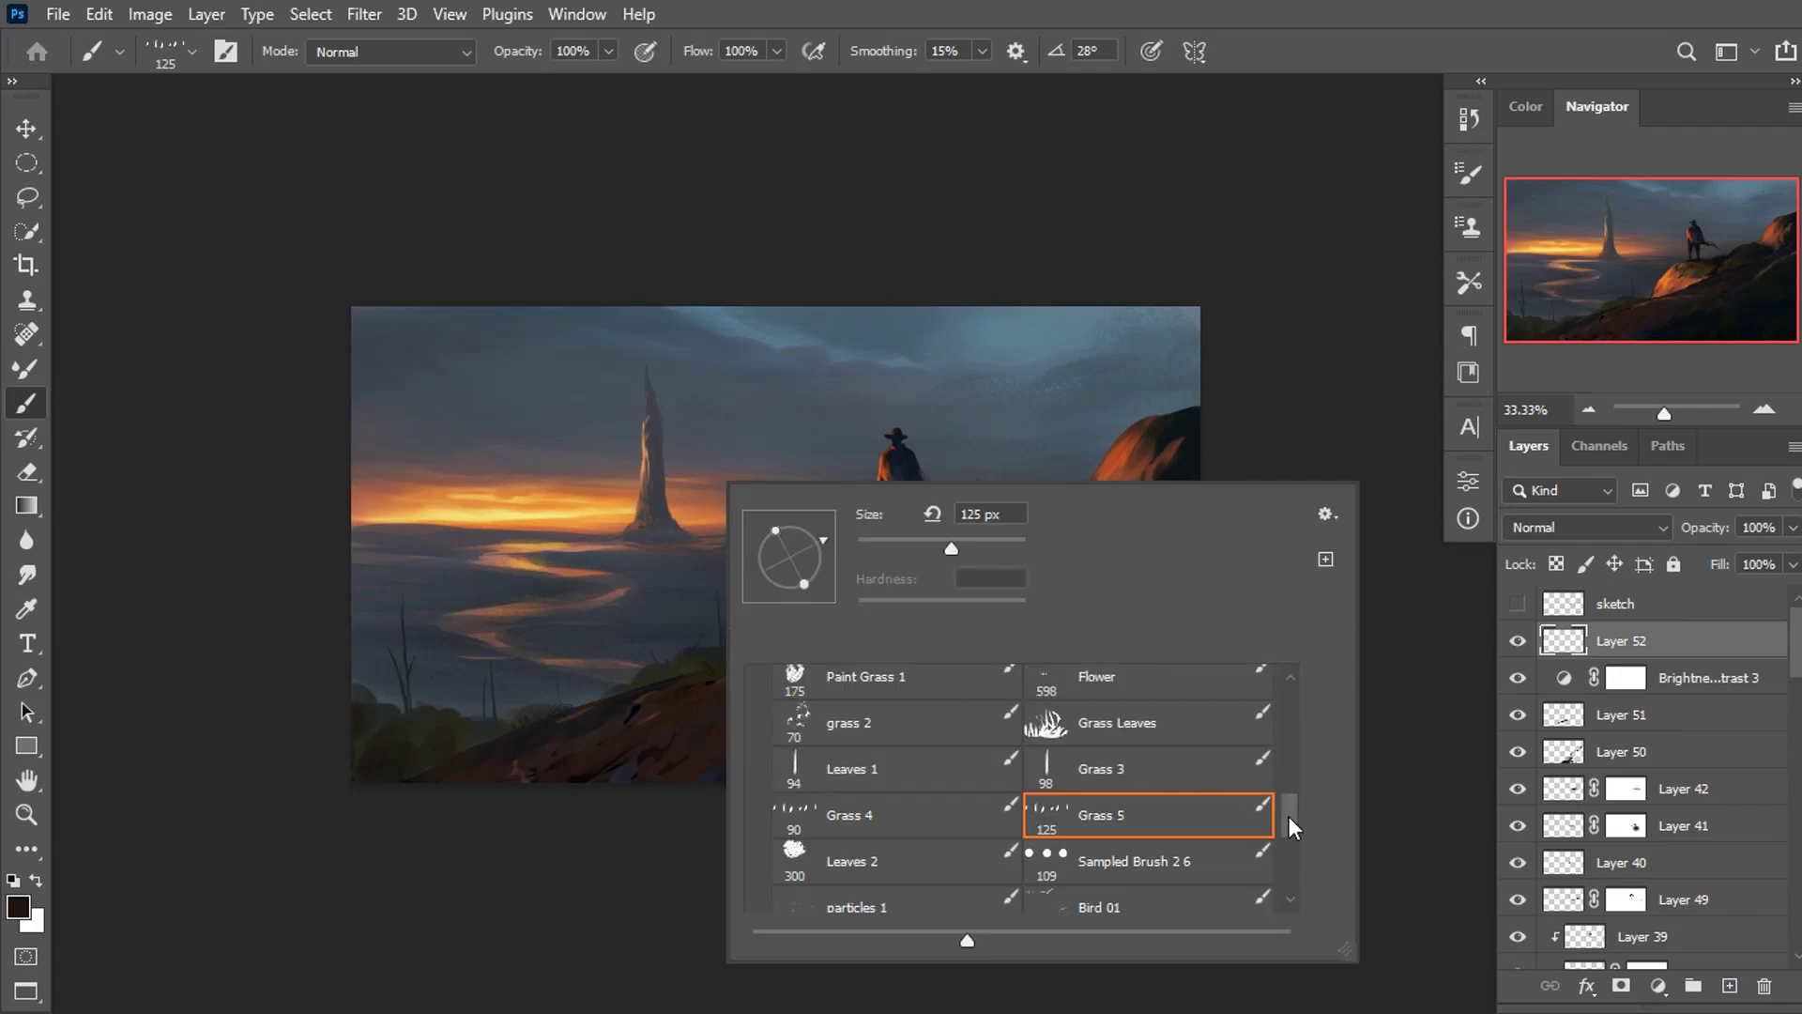
drag(1290, 824, 1300, 848)
click(1061, 737)
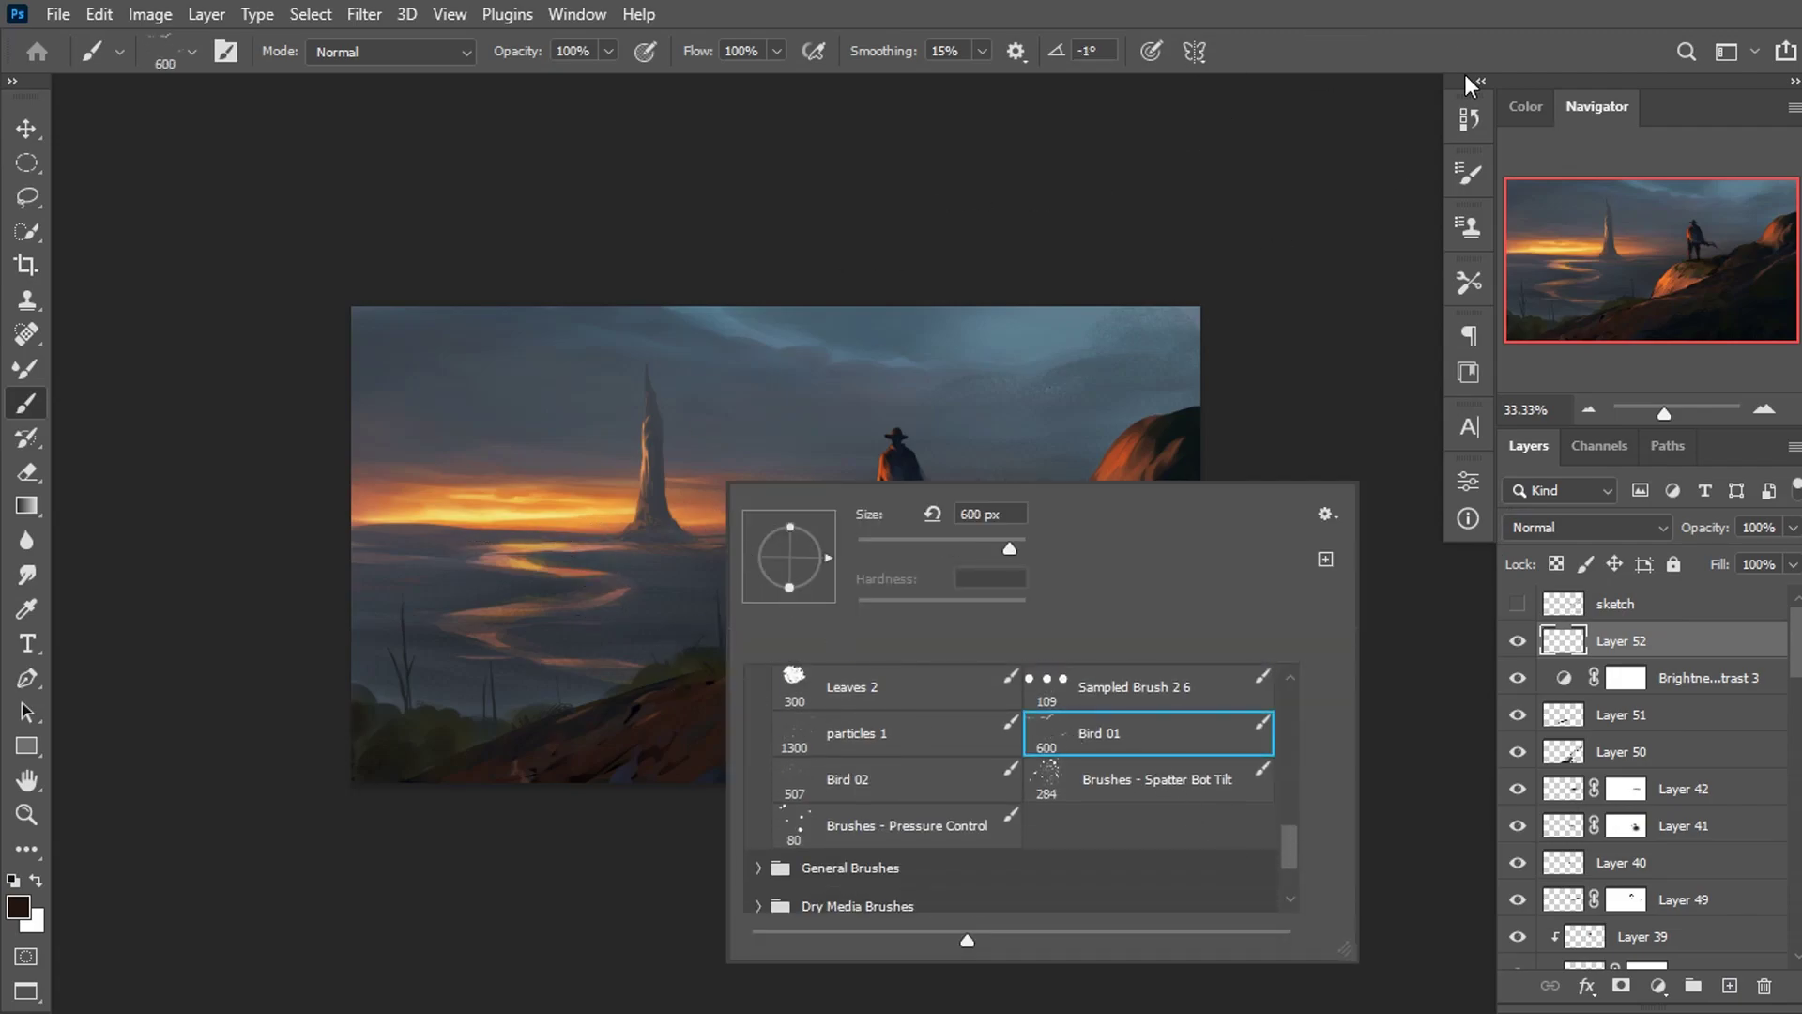
click(834, 783)
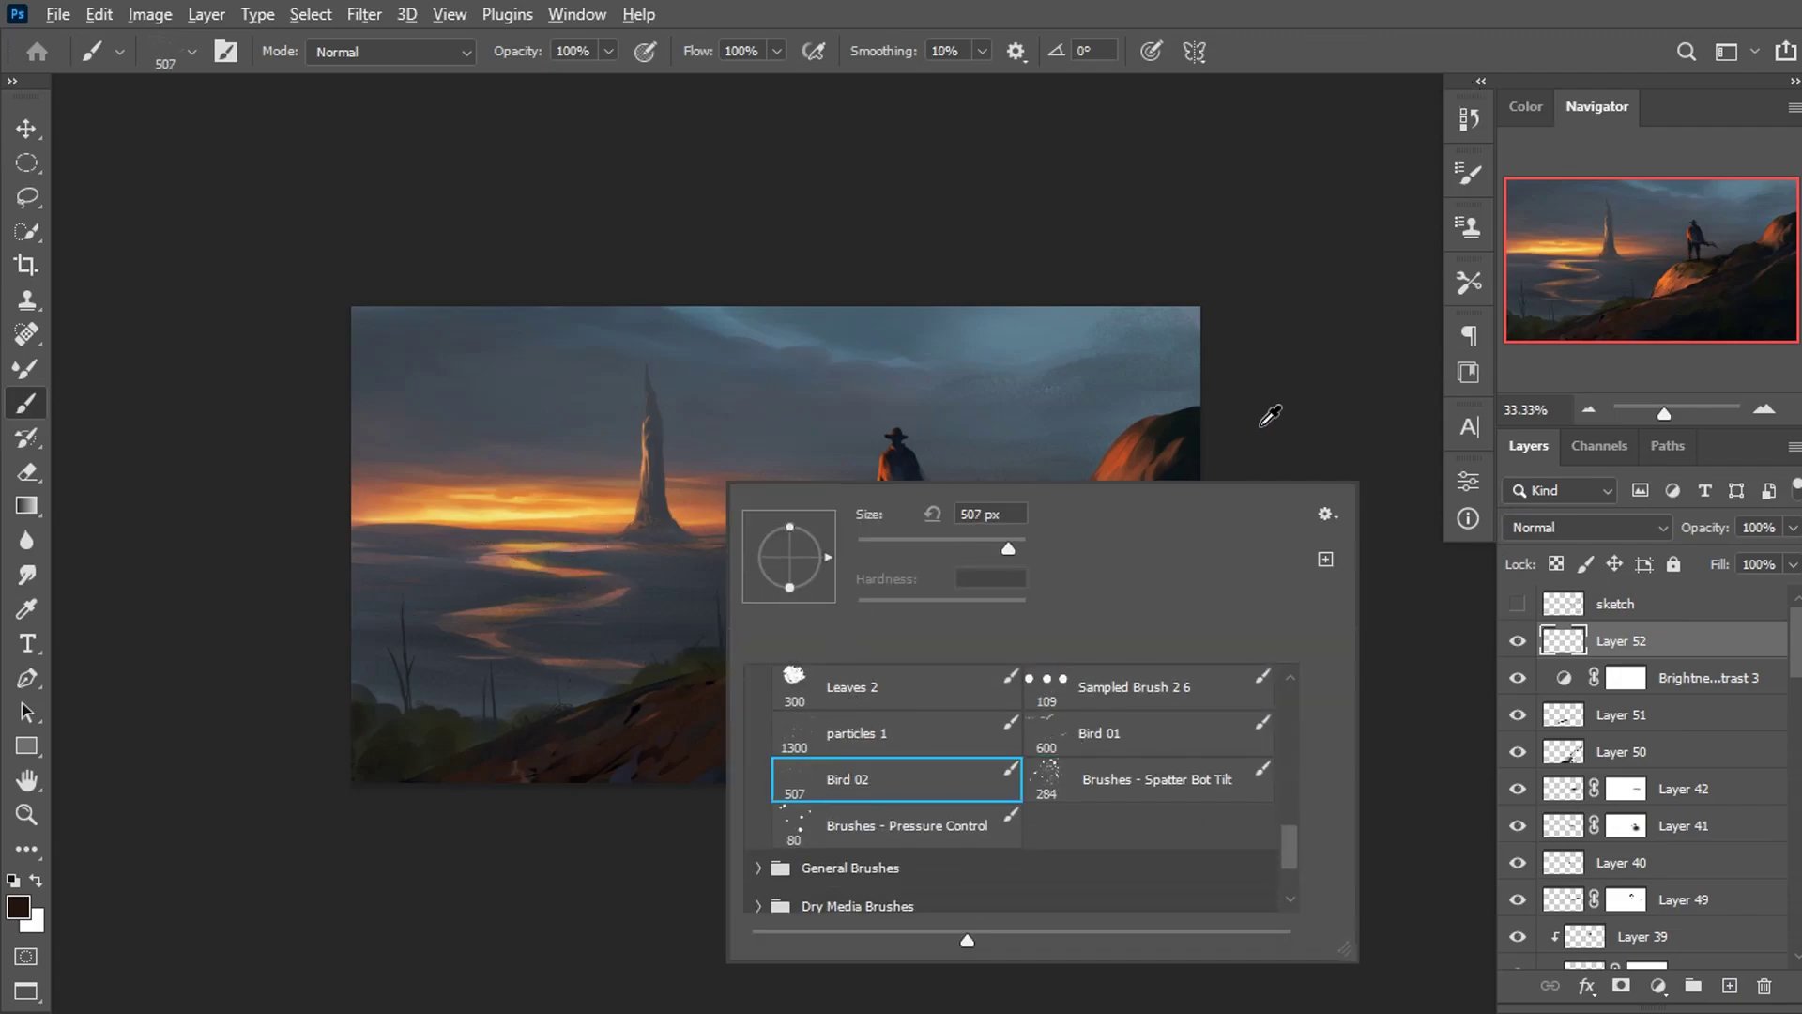
click(1166, 418)
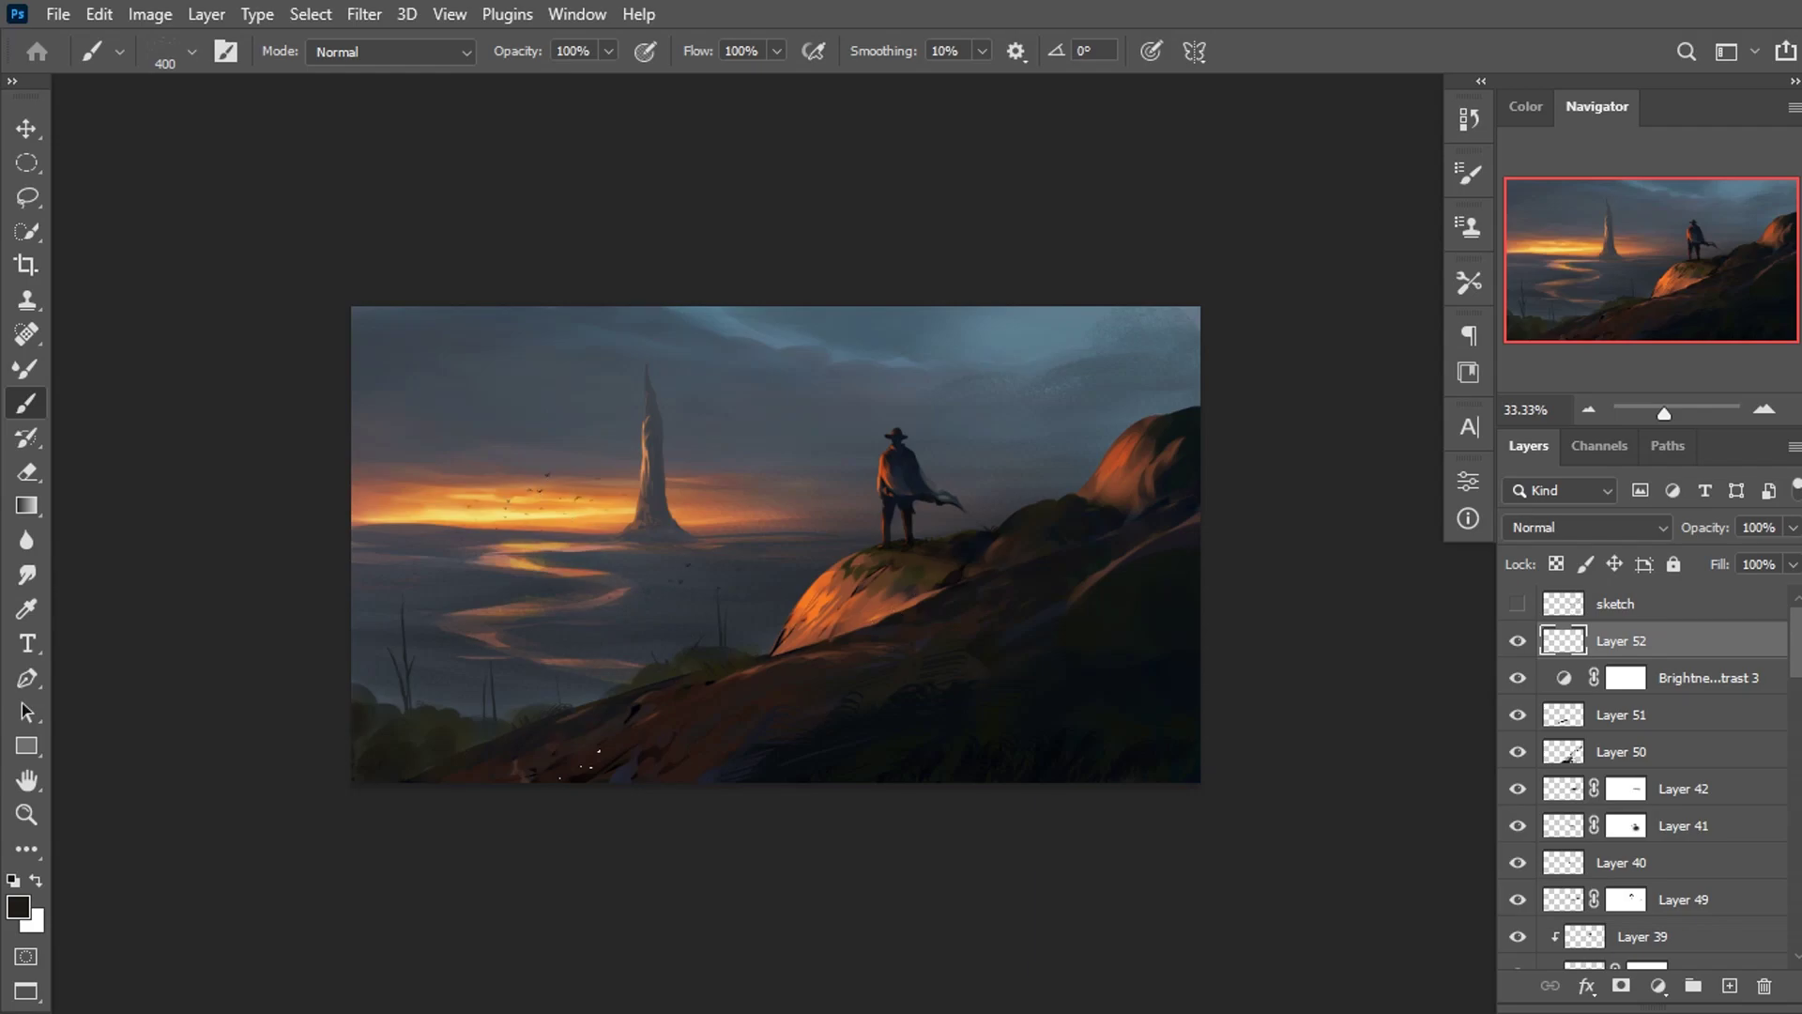
Zoom in and out to check the birds in the sunset sky.
key(ctrl+plus)
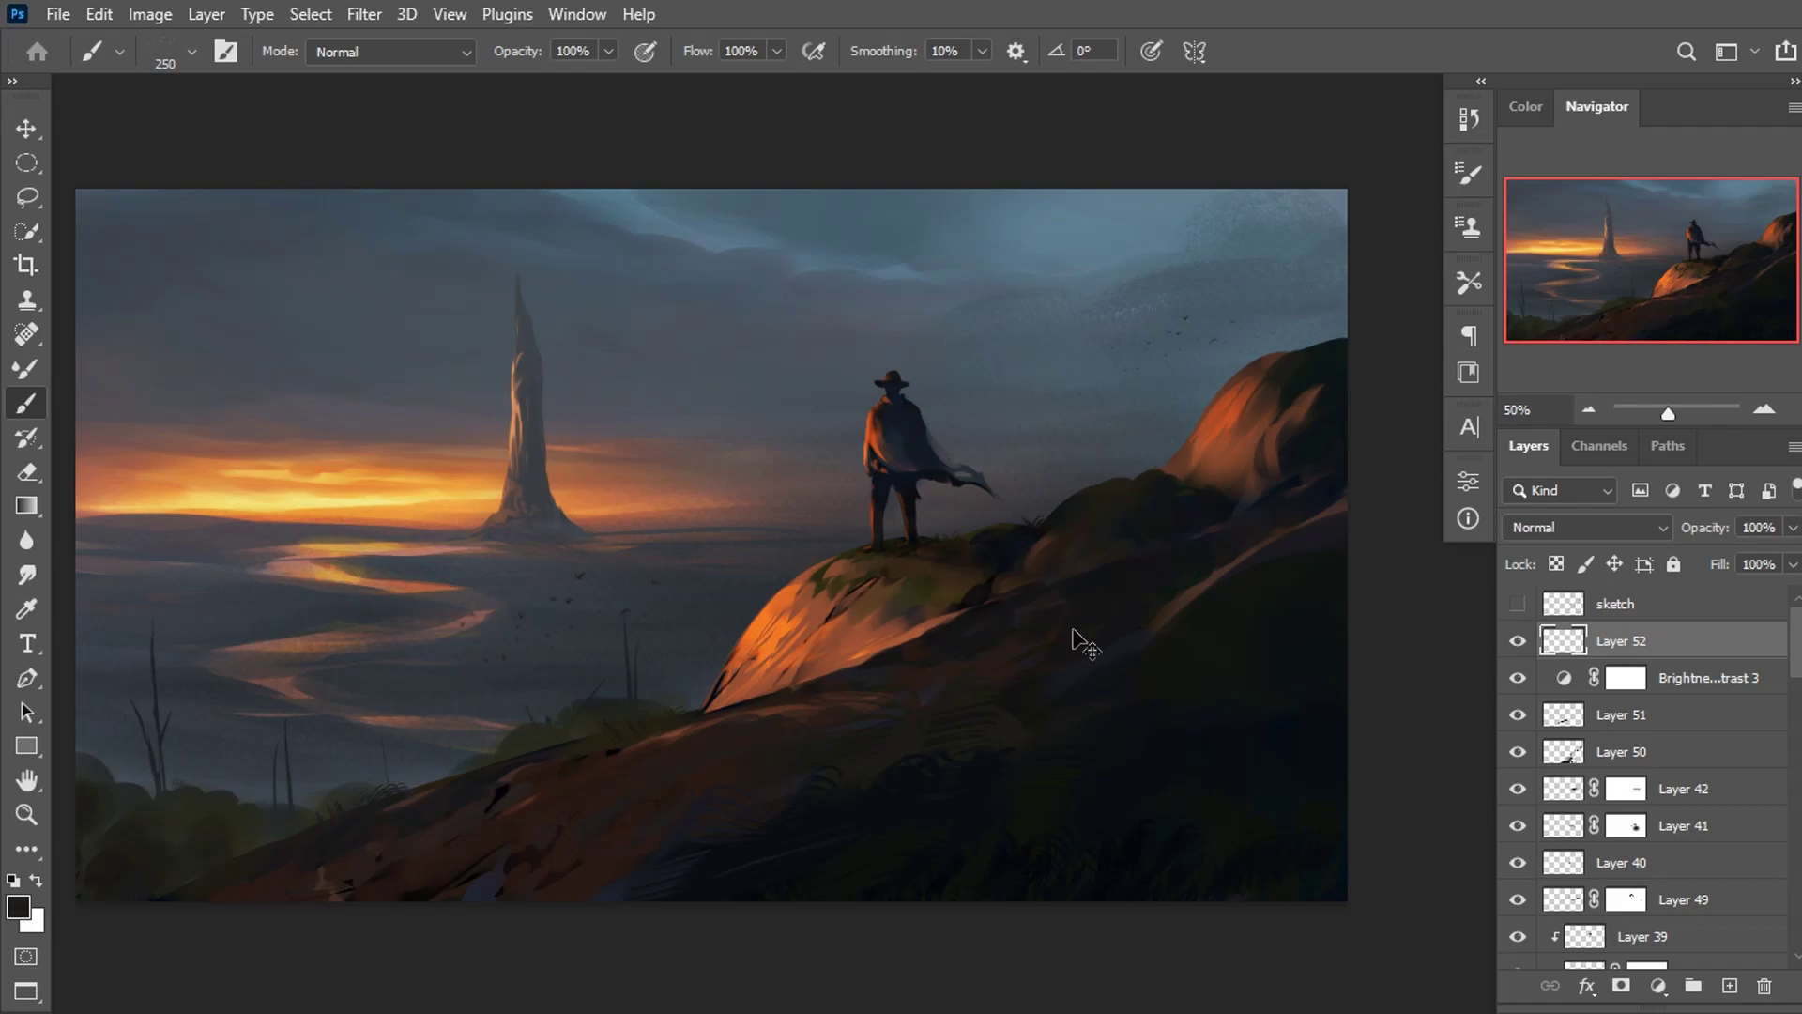
key(ctrl+minus)
key(ctrl+minus)
key(ctrl+plus)
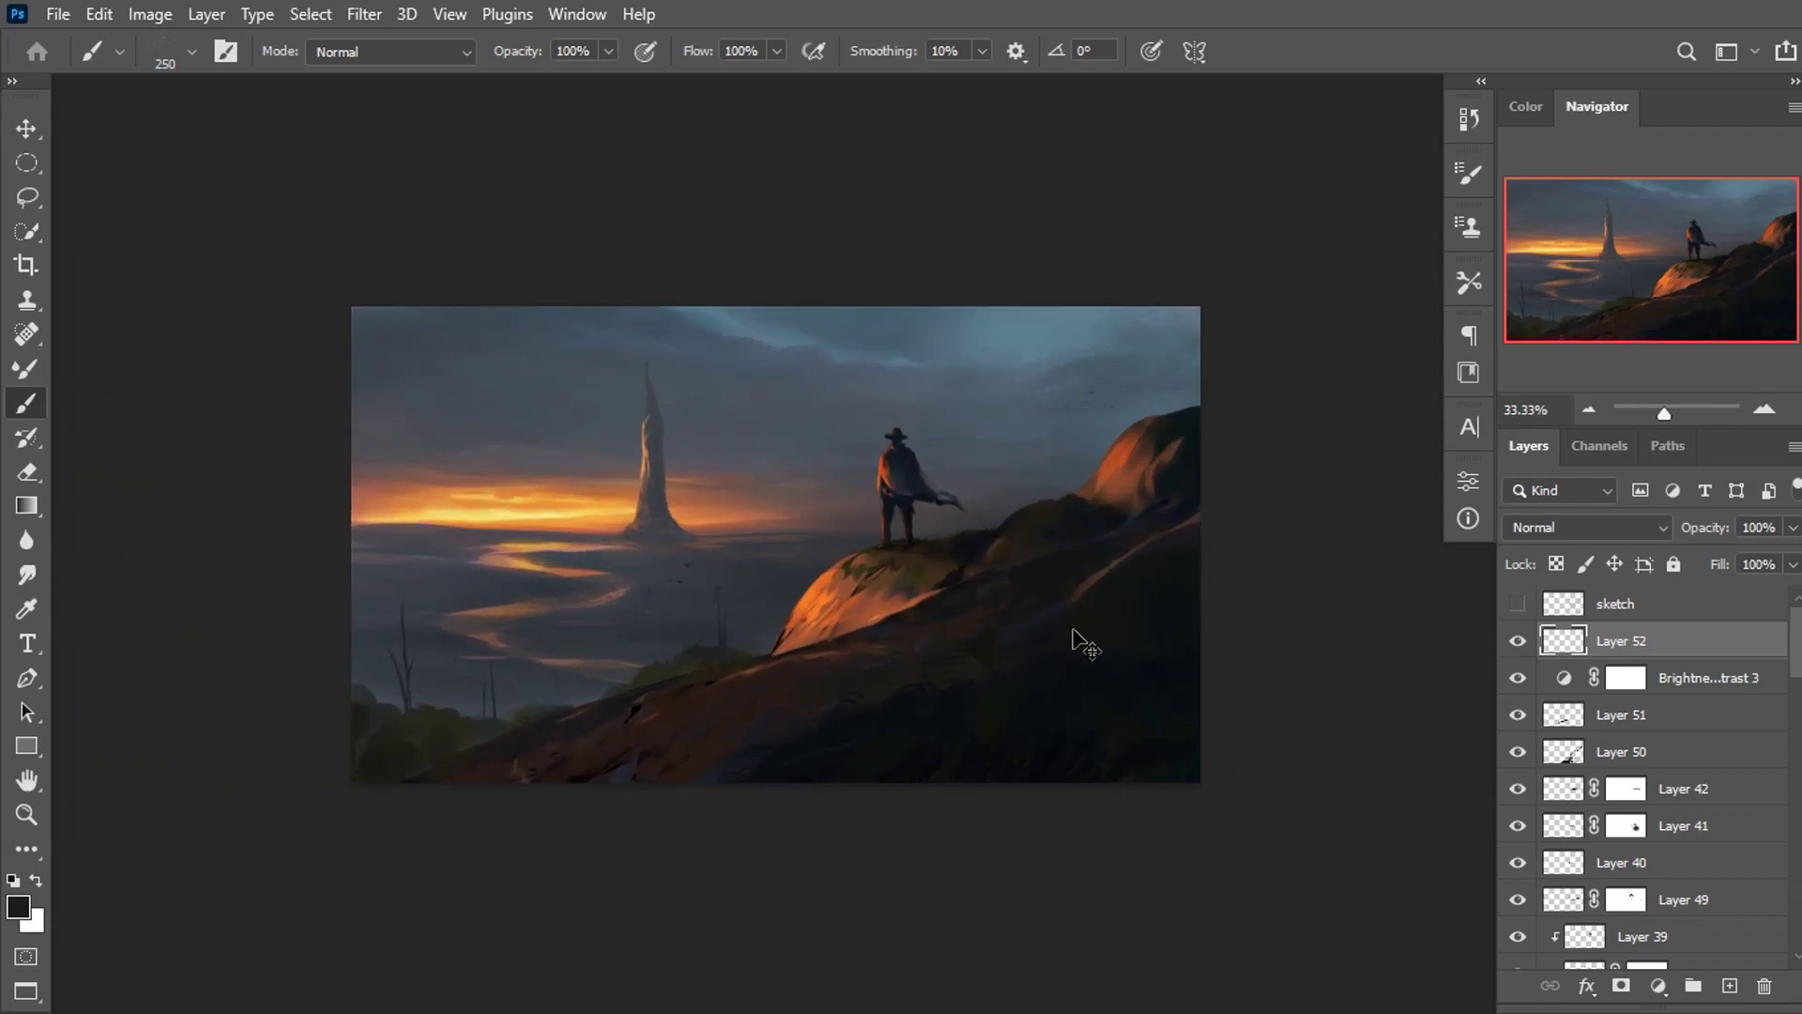
key(ctrl+plus)
key(ctrl+plus)
key(ctrl+minus)
key(ctrl+minus)
Add a new paint layer and choose the Paint 2 brush preset.
click(1730, 986)
right_click(922, 511)
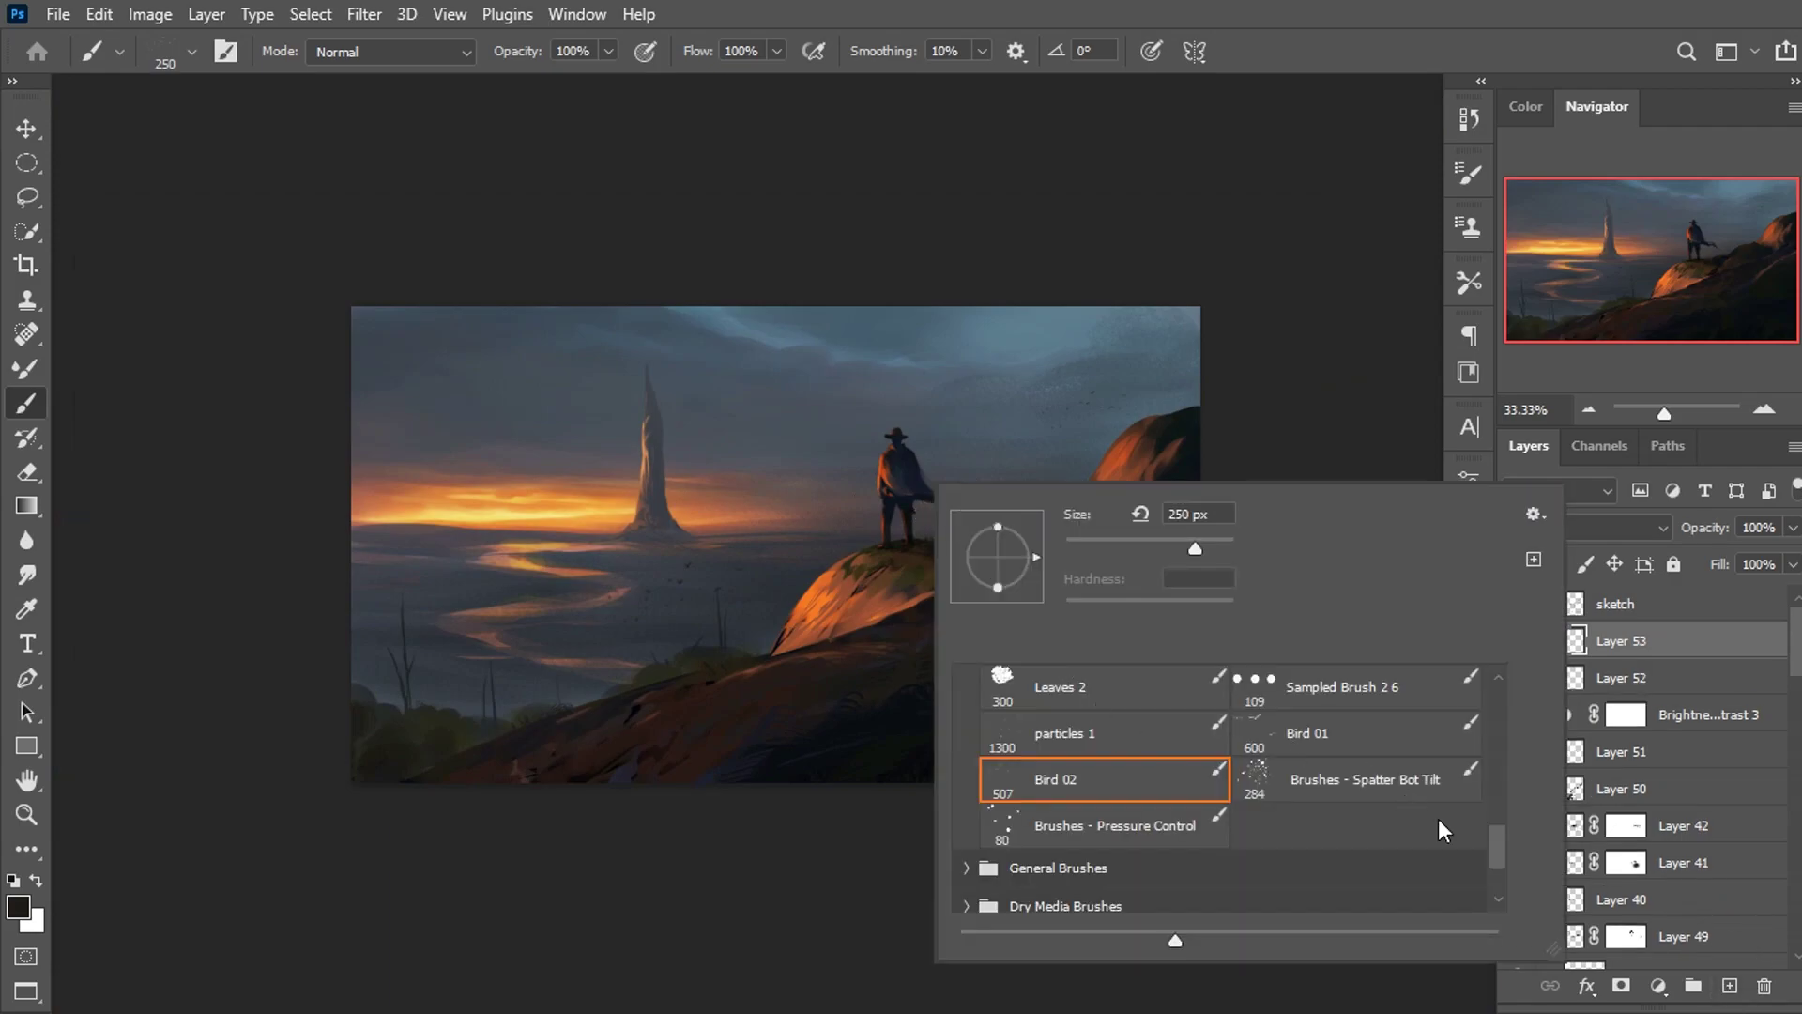
scroll(1438, 819, up, 2)
drag(1496, 824, 1496, 712)
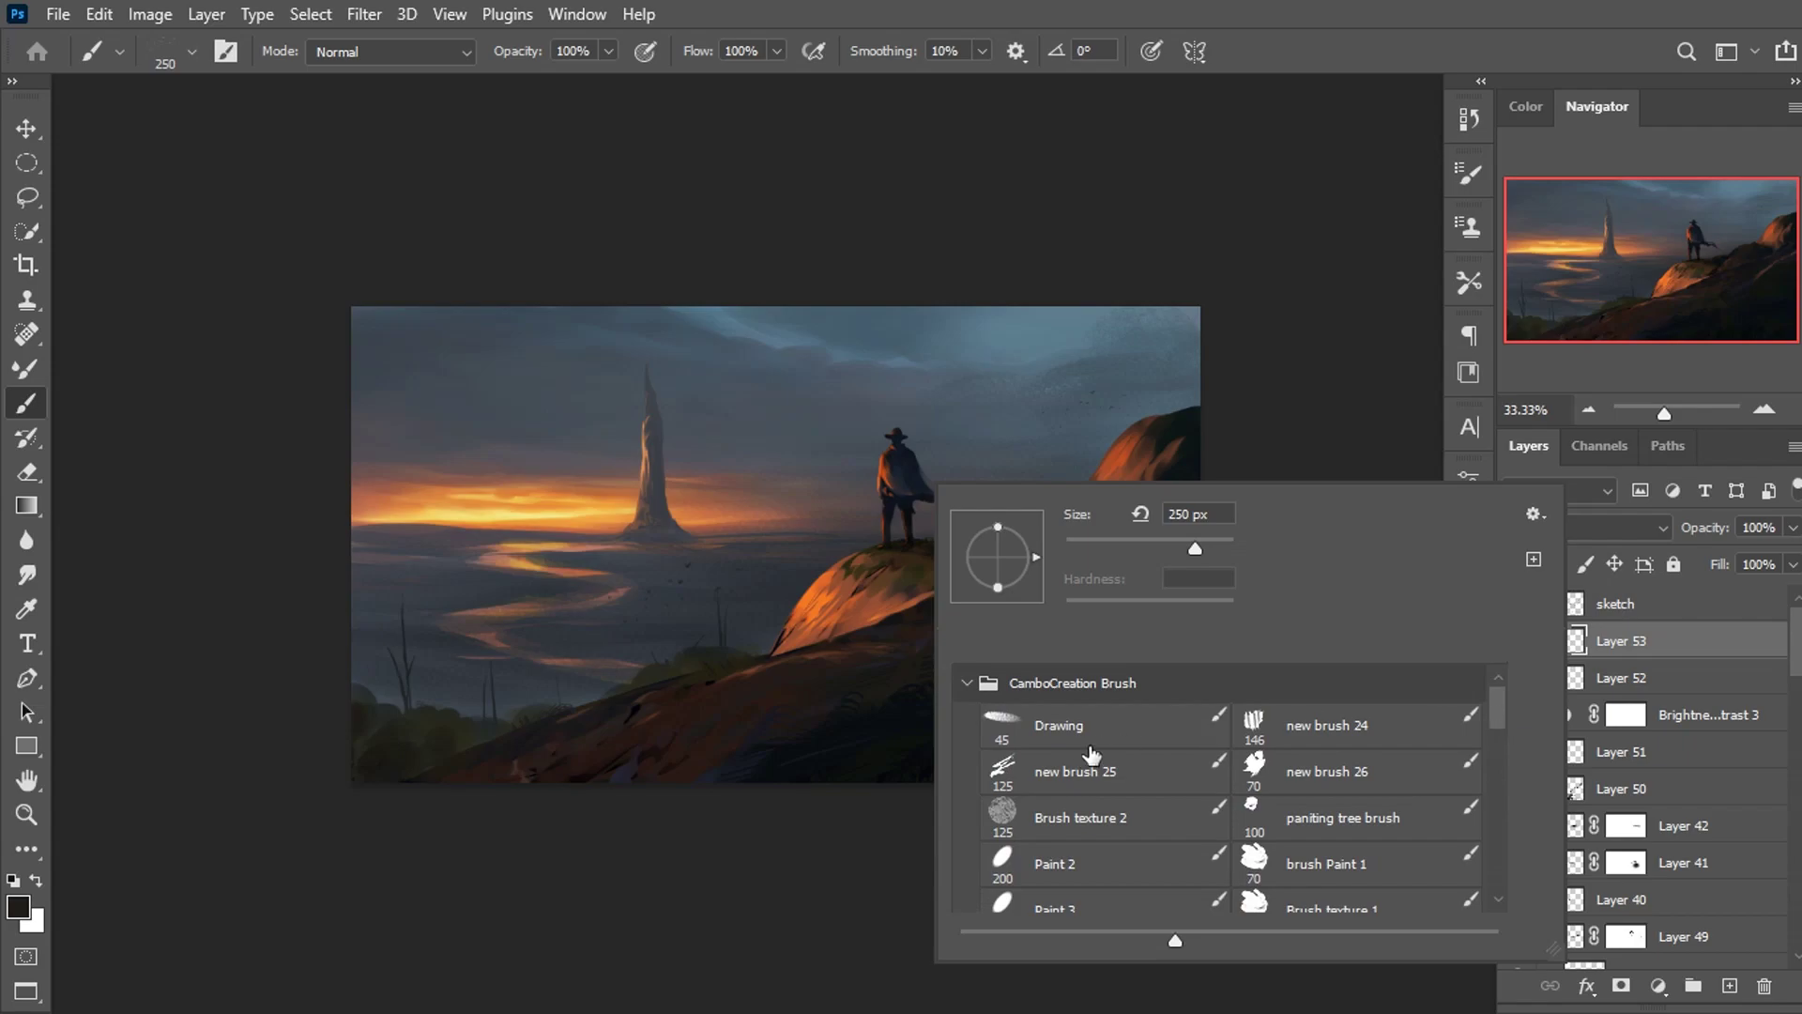
click(1055, 859)
click(1390, 58)
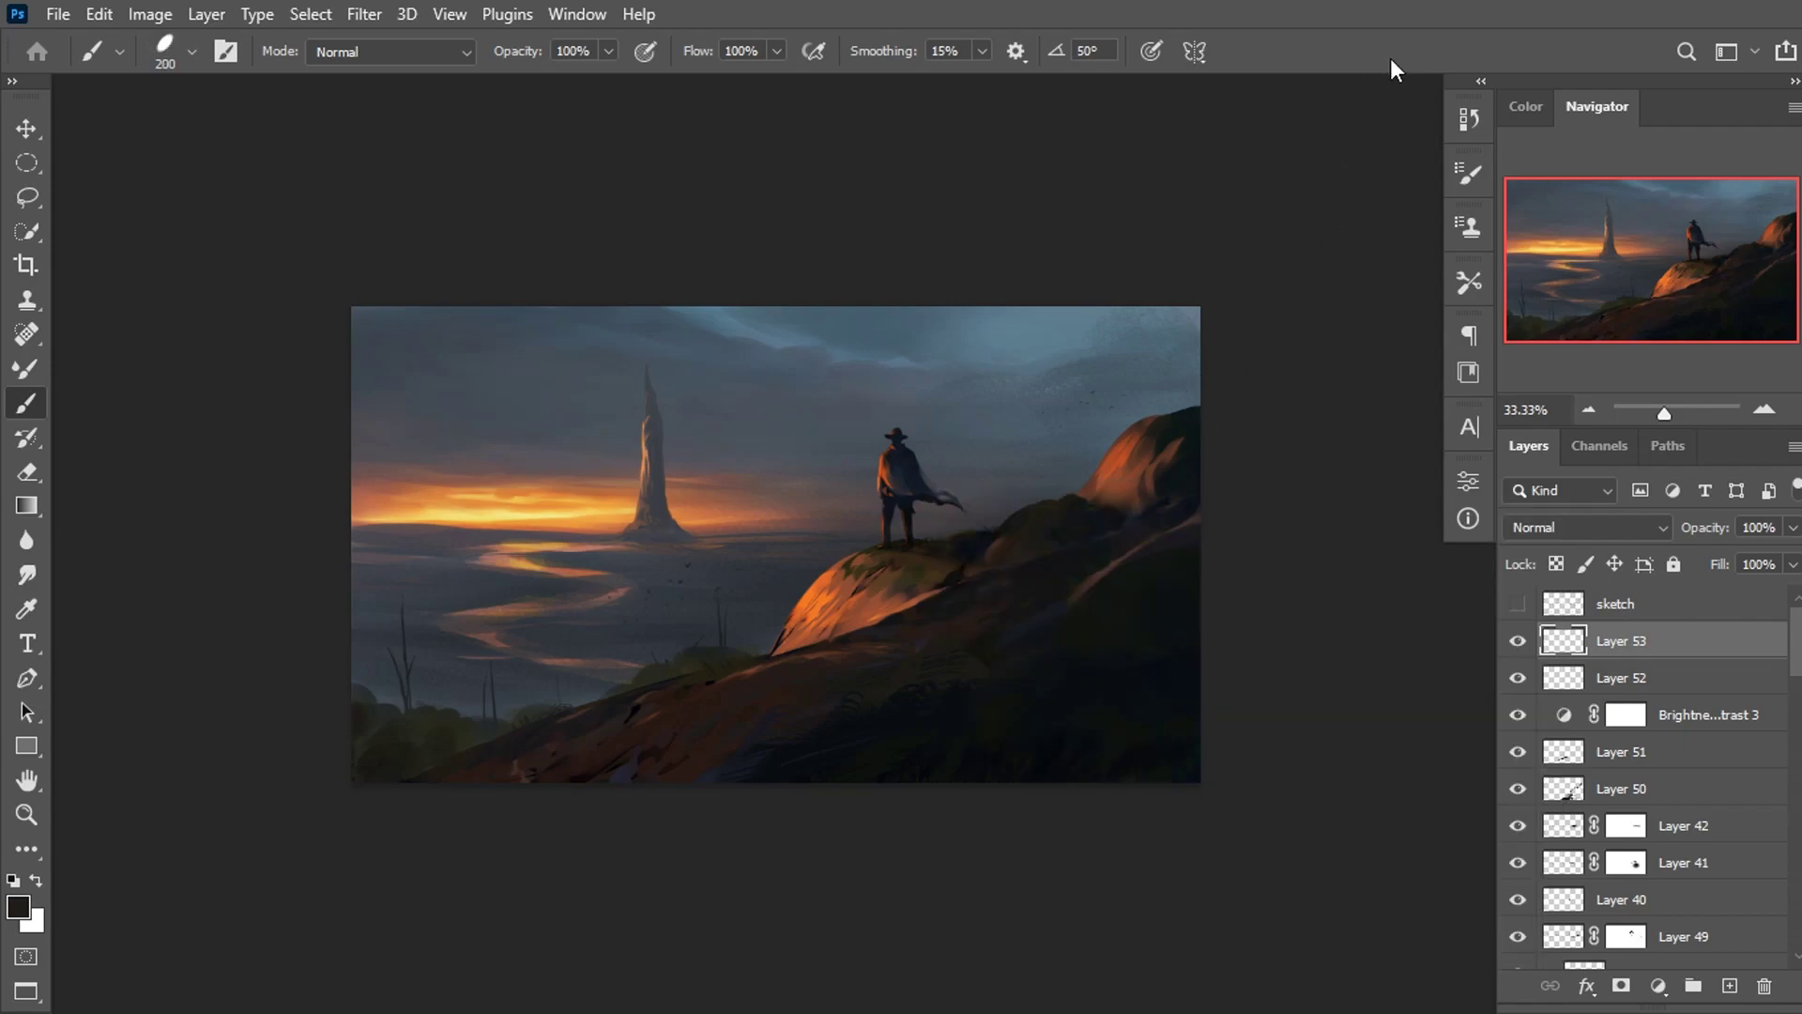
Zoom in on the cowboy's legs and cape, use a fine brush tip, and pick near-black paint.
key(ctrl+plus)
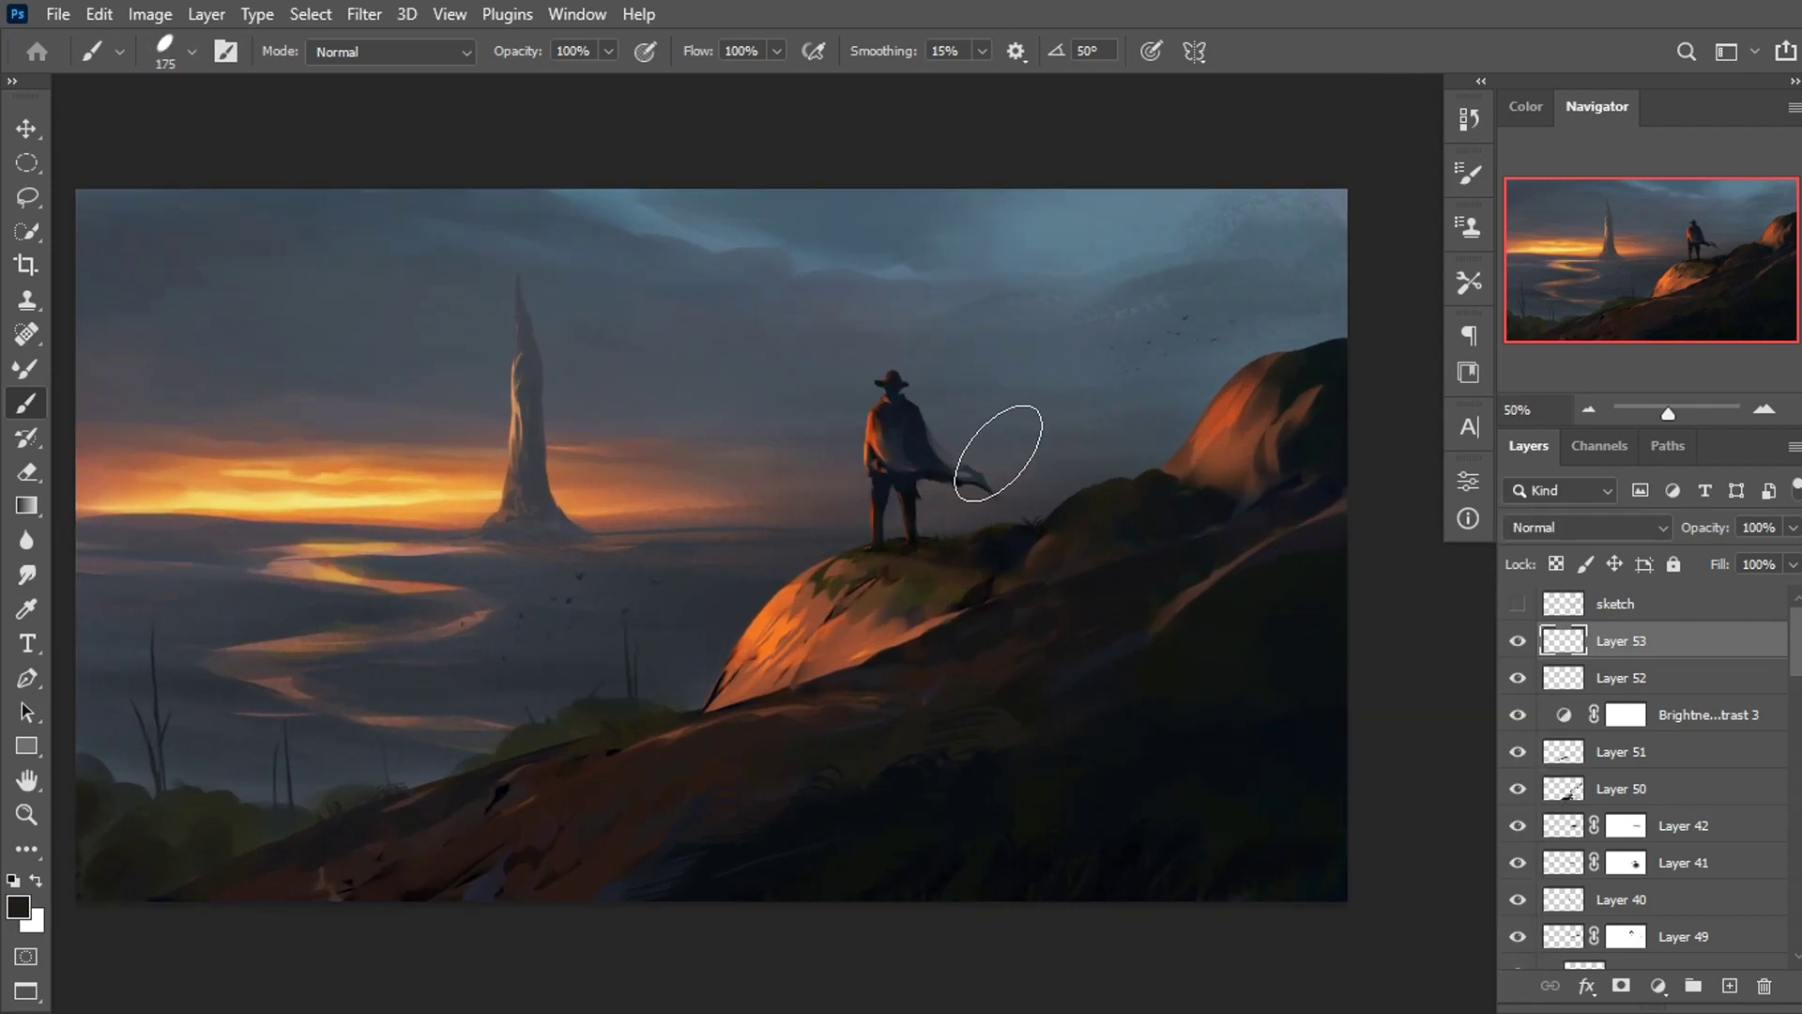
key(bracketleft)
key(bracketleft)
key(bracketleft)
key(ctrl+plus)
key(ctrl+plus)
key(ctrl+plus)
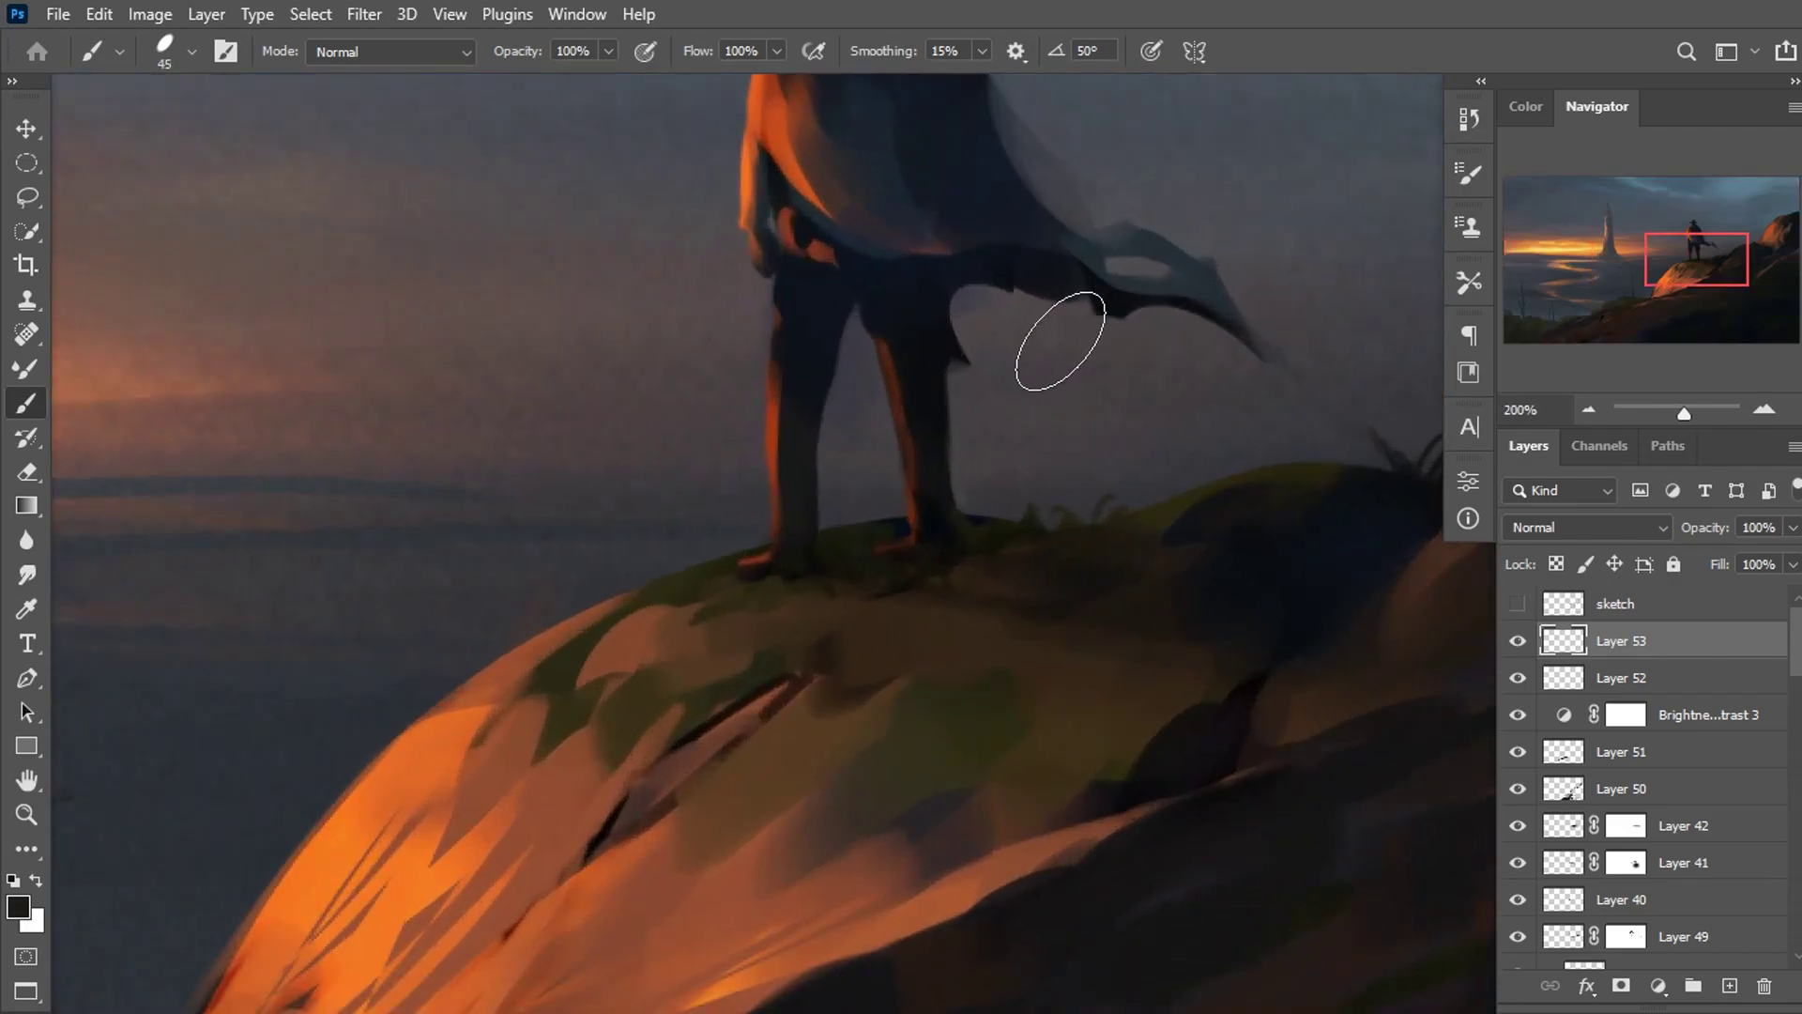
key(bracketright)
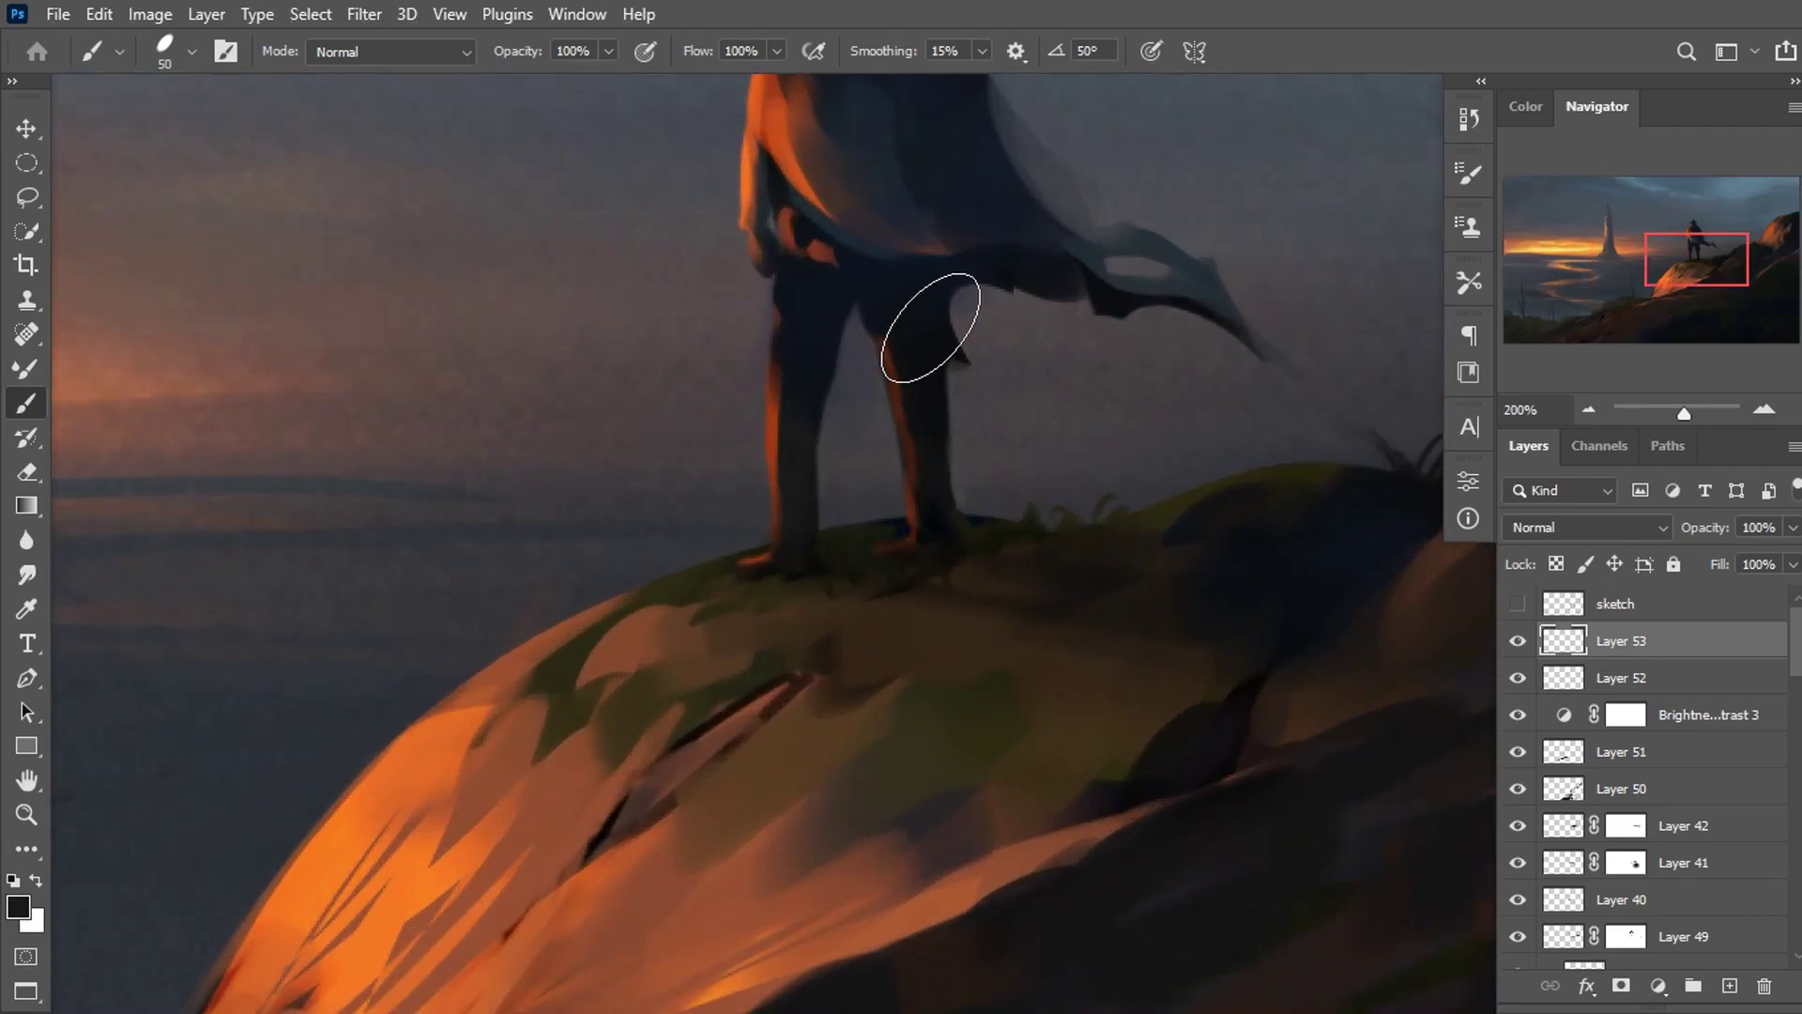
key(bracketright)
key(bracketright)
key(bracketright)
key(bracketleft)
key(bracketleft)
key(bracketleft)
key(bracketleft)
key(bracketleft)
key(bracketleft)
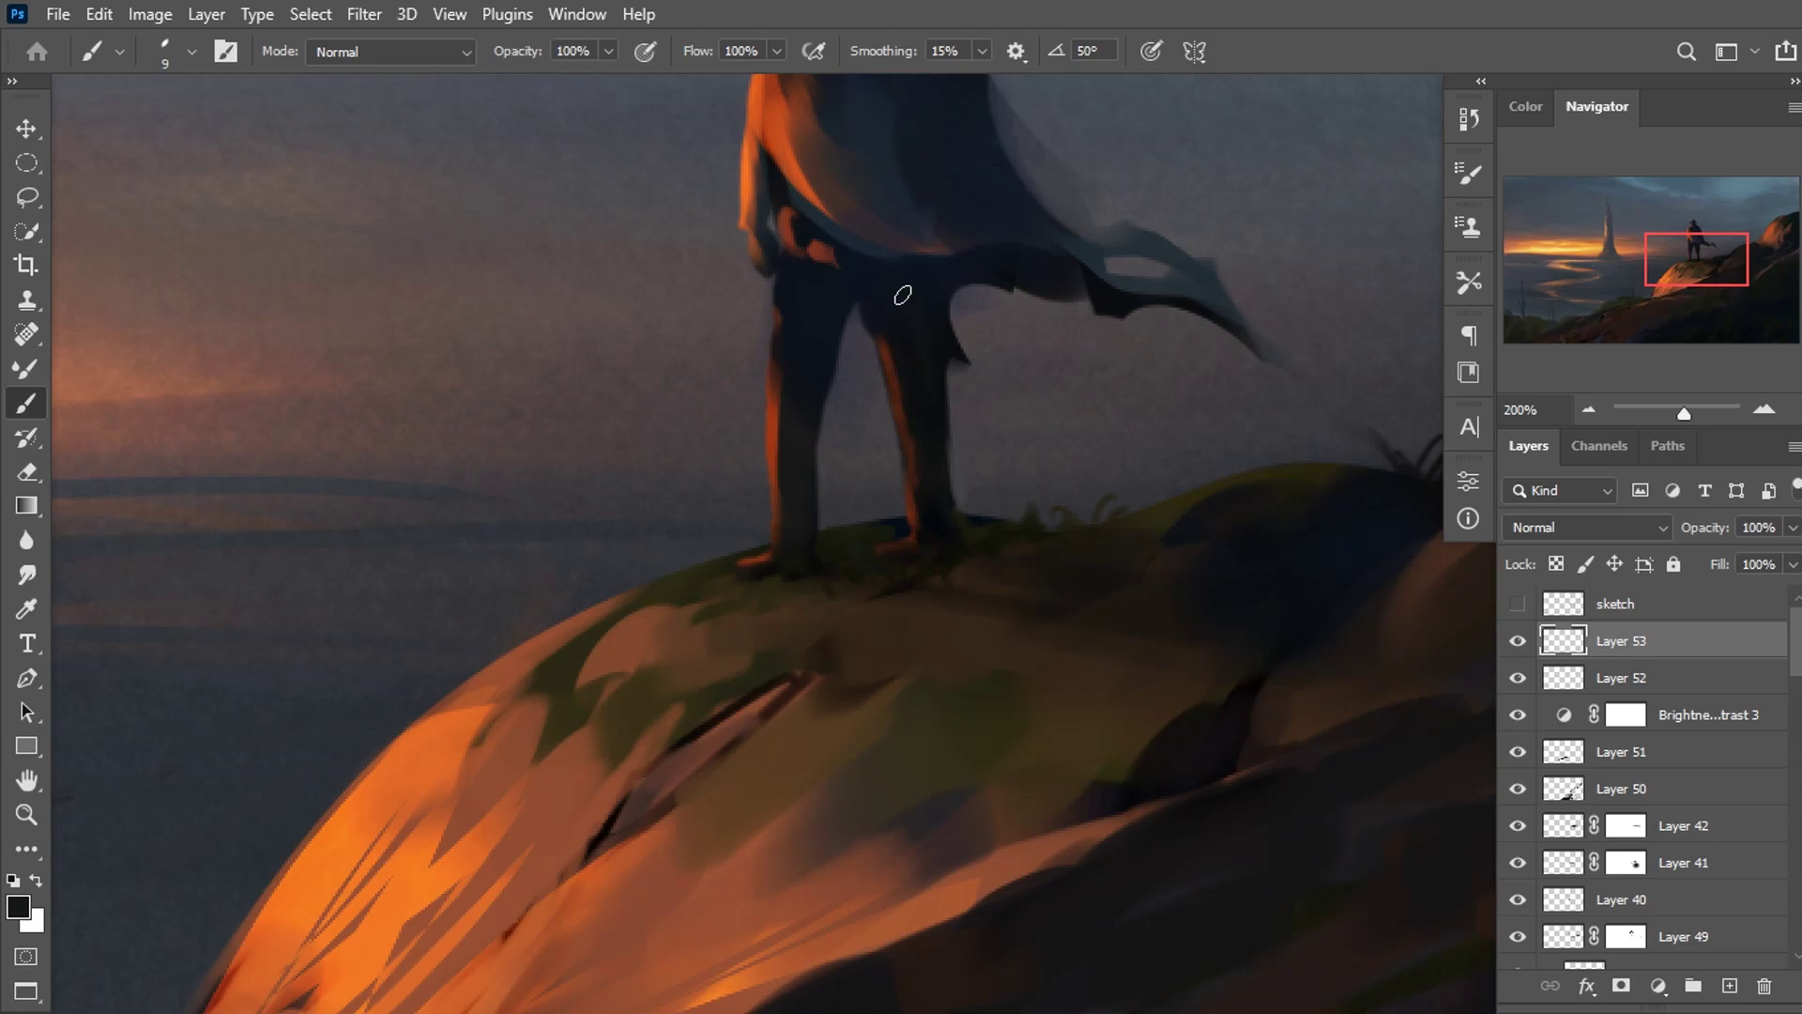
alt+click(965, 377)
alt+click(910, 313)
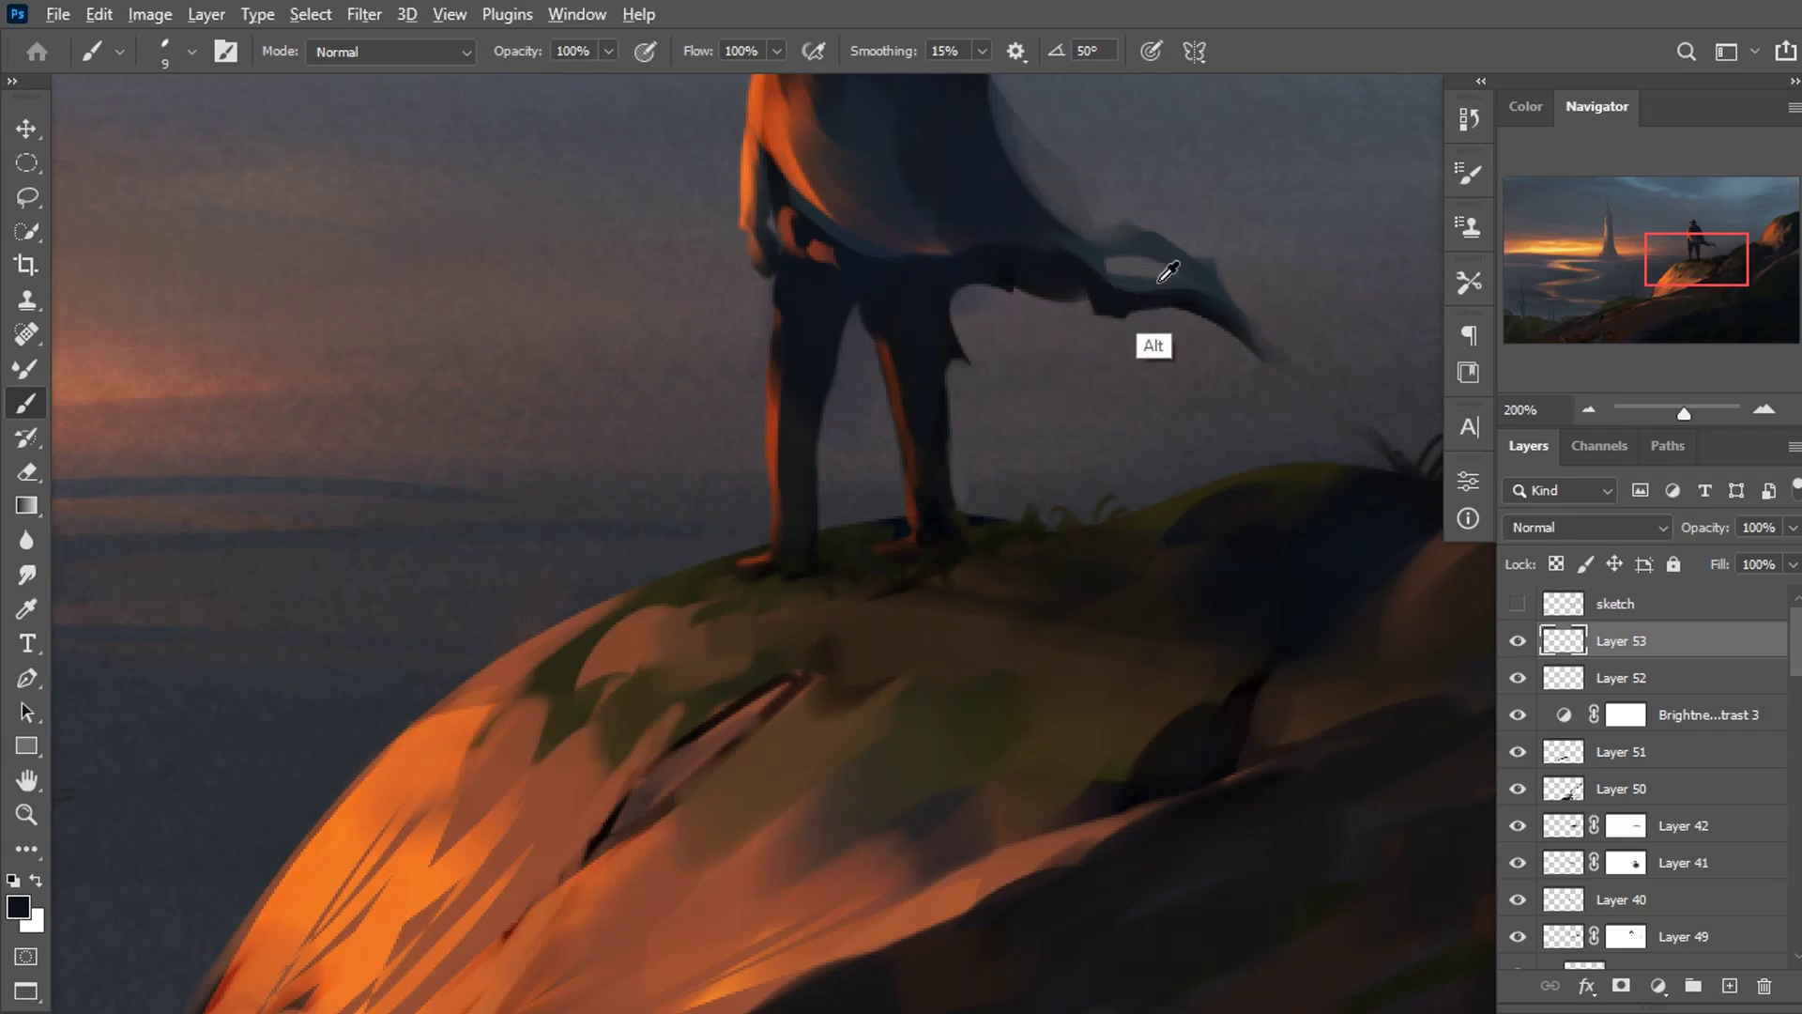
Extend the cape's tail down to the right and paint over the jagged cloth spike by the rear leg.
drag(1115, 282, 1314, 394)
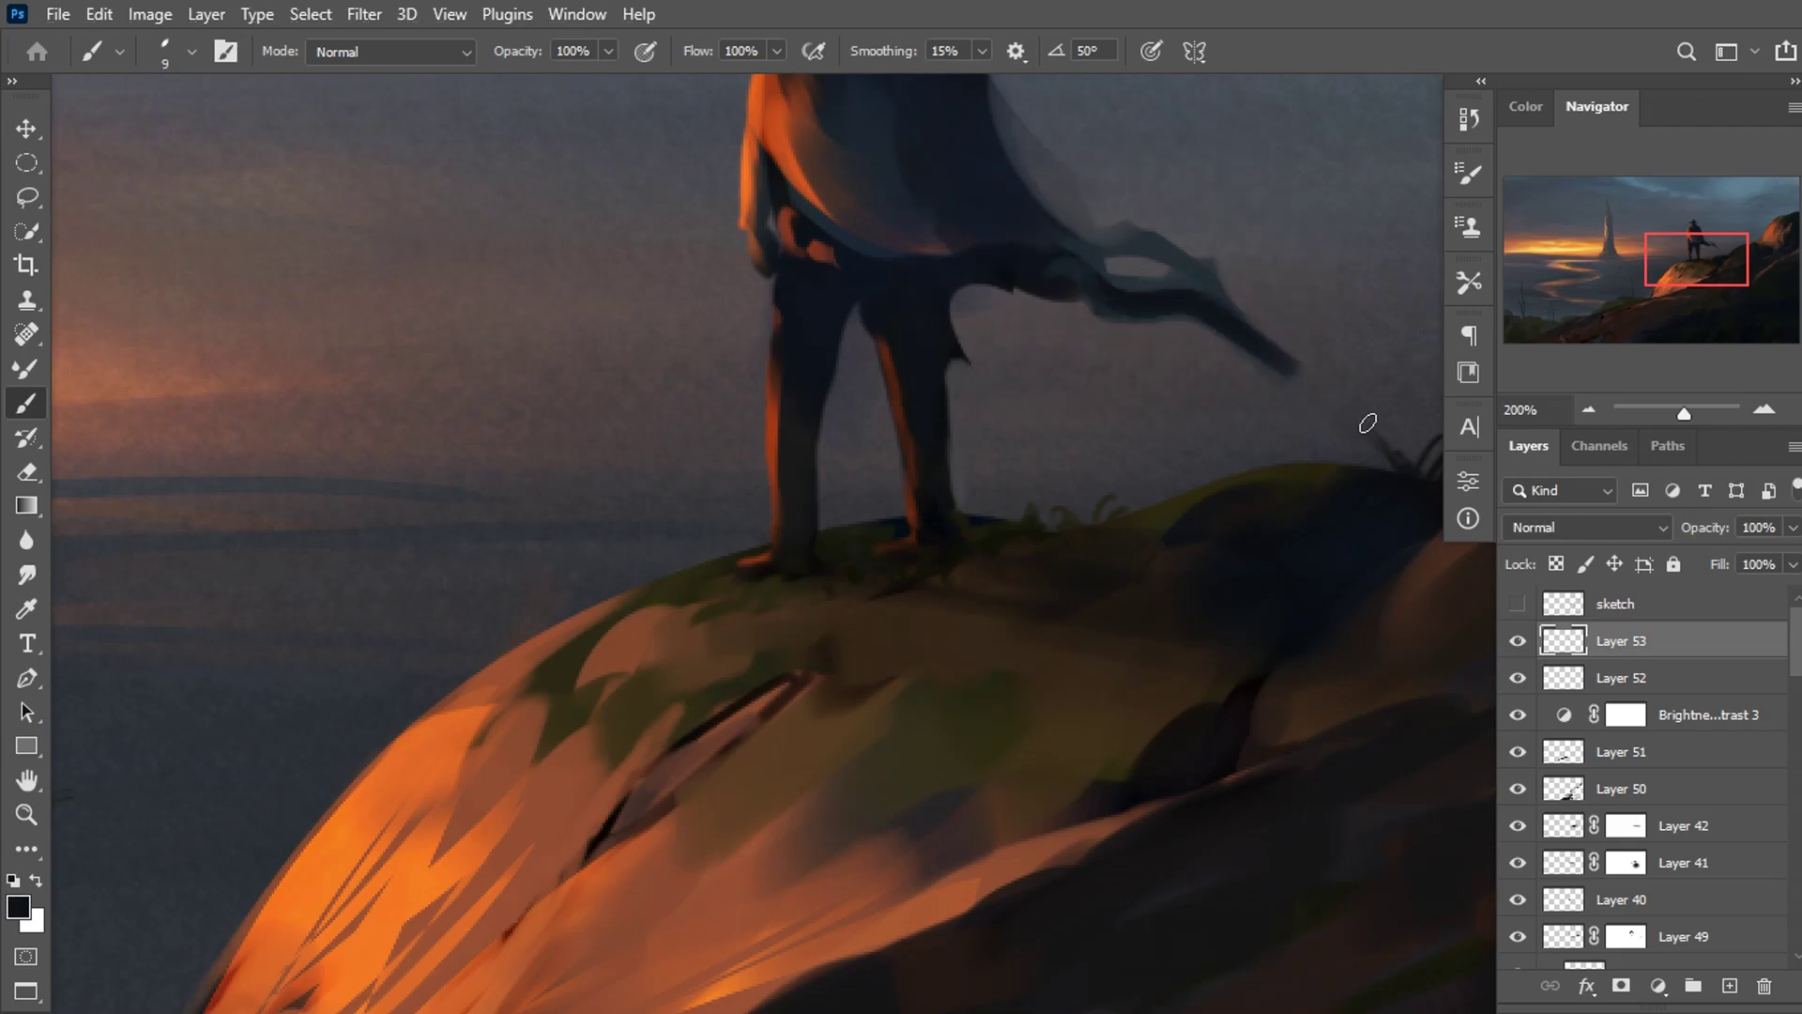
mouse_move(1018, 249)
mouse_down()
mouse_move(845, 354)
mouse_move(873, 463)
mouse_up()
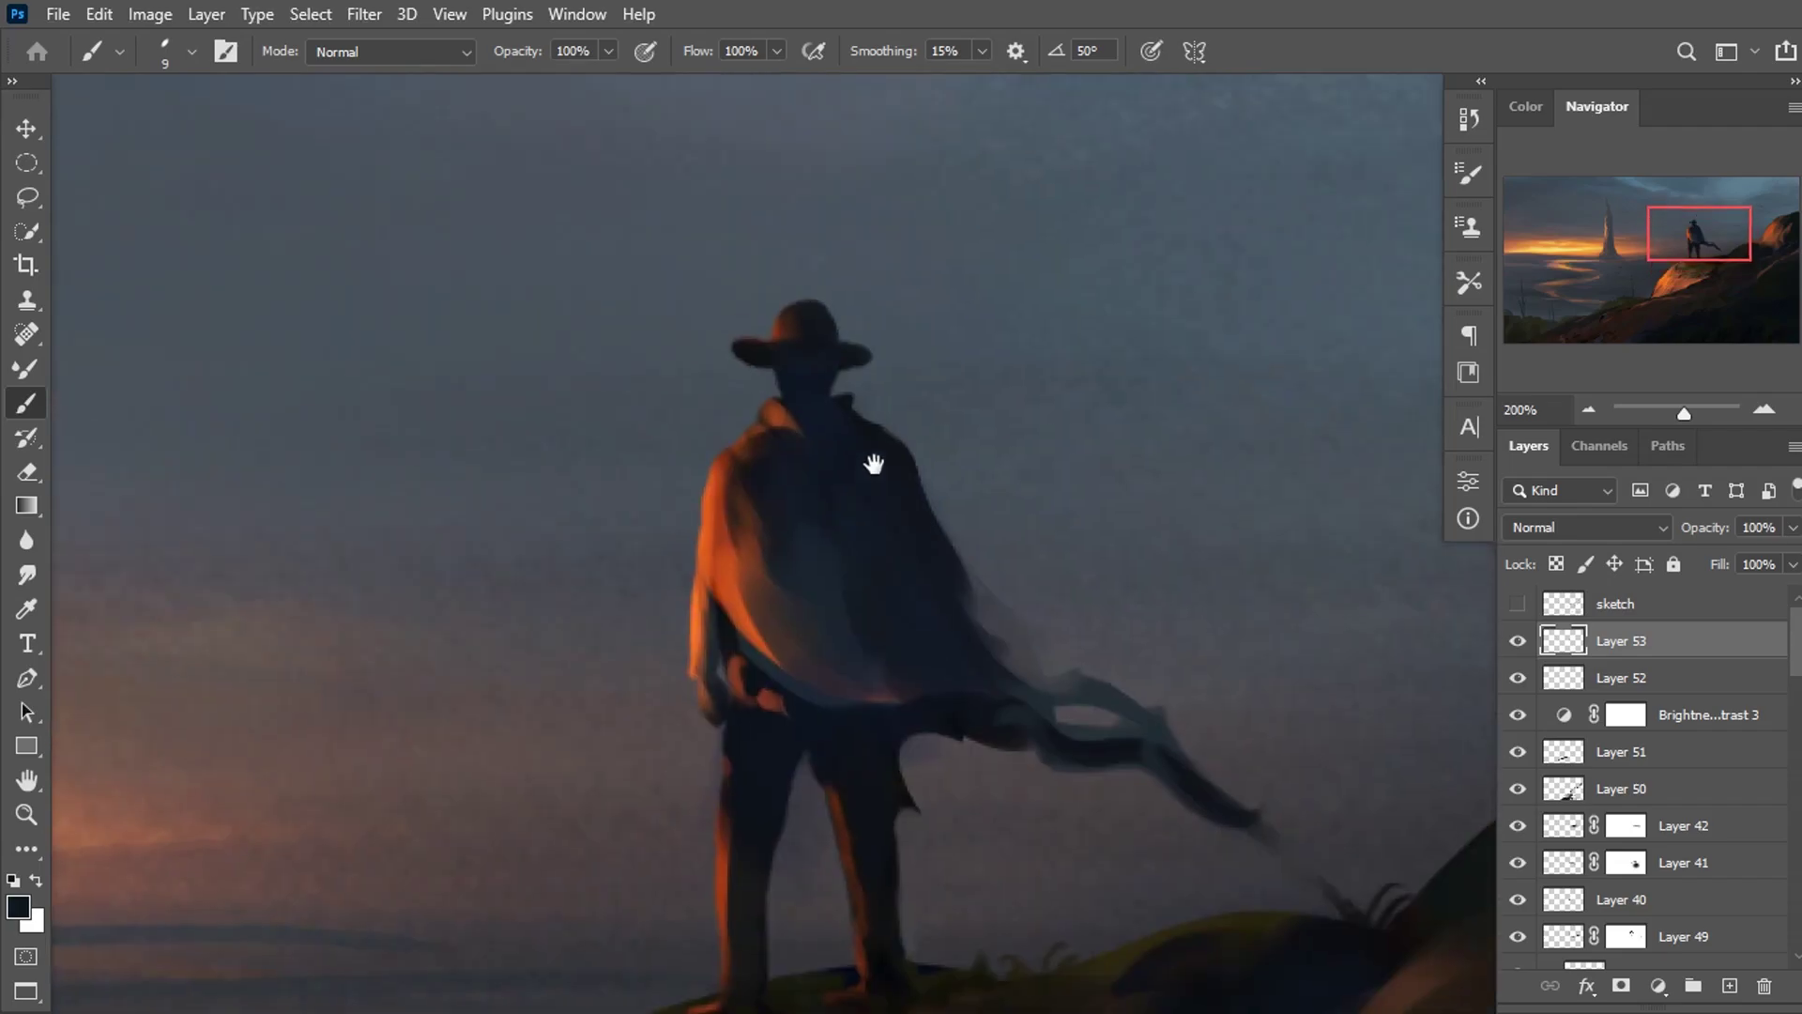
drag(630, 228, 394, 56)
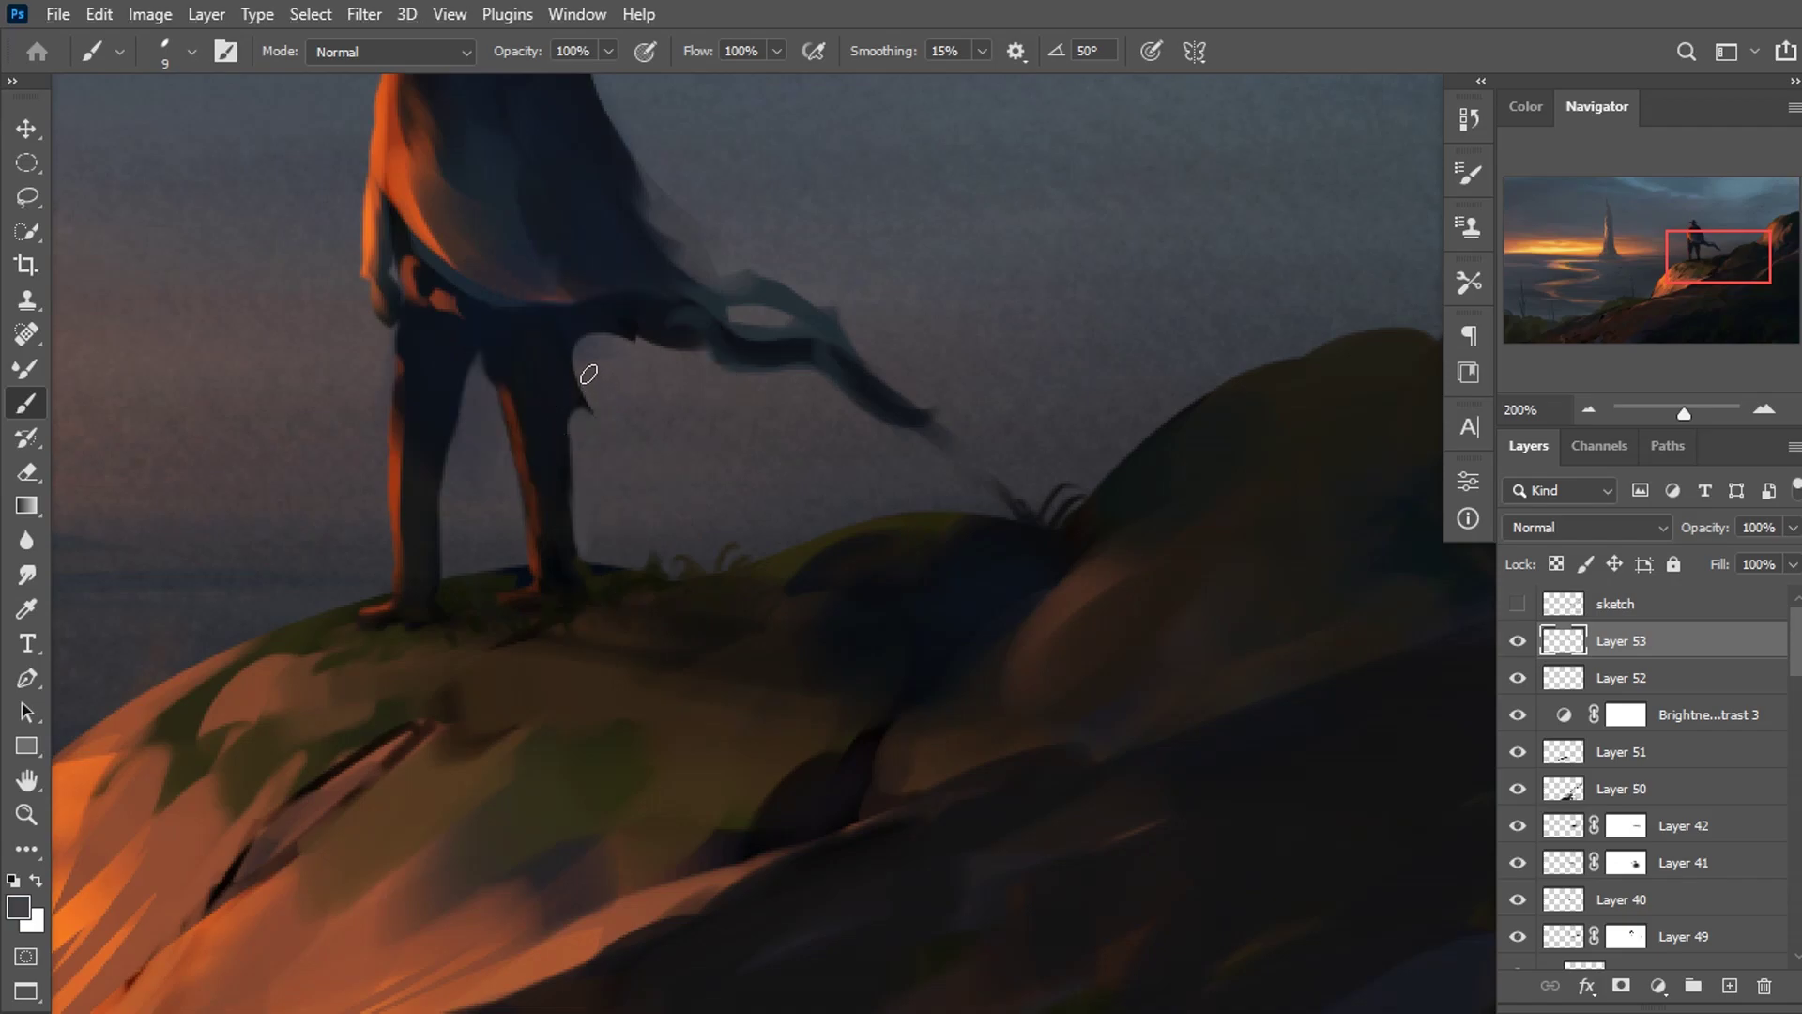
drag(586, 366, 580, 413)
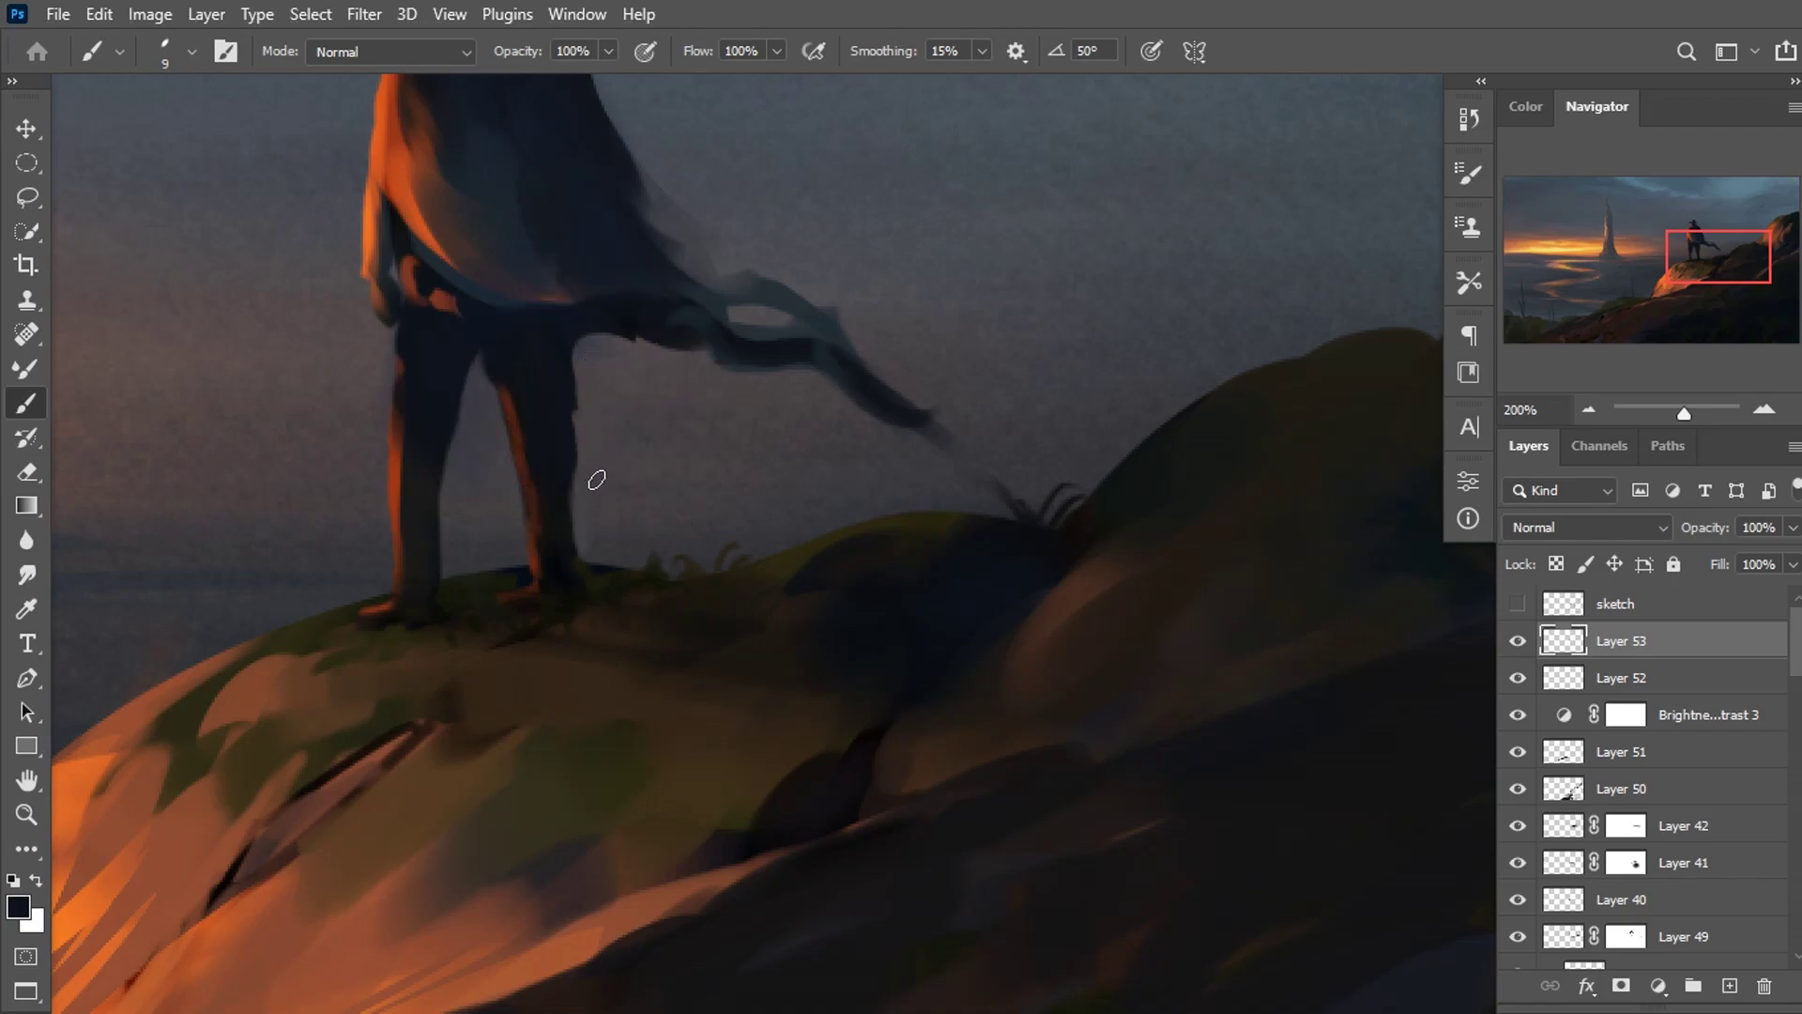
key(ctrl+minus)
key(ctrl+minus)
key(ctrl+minus)
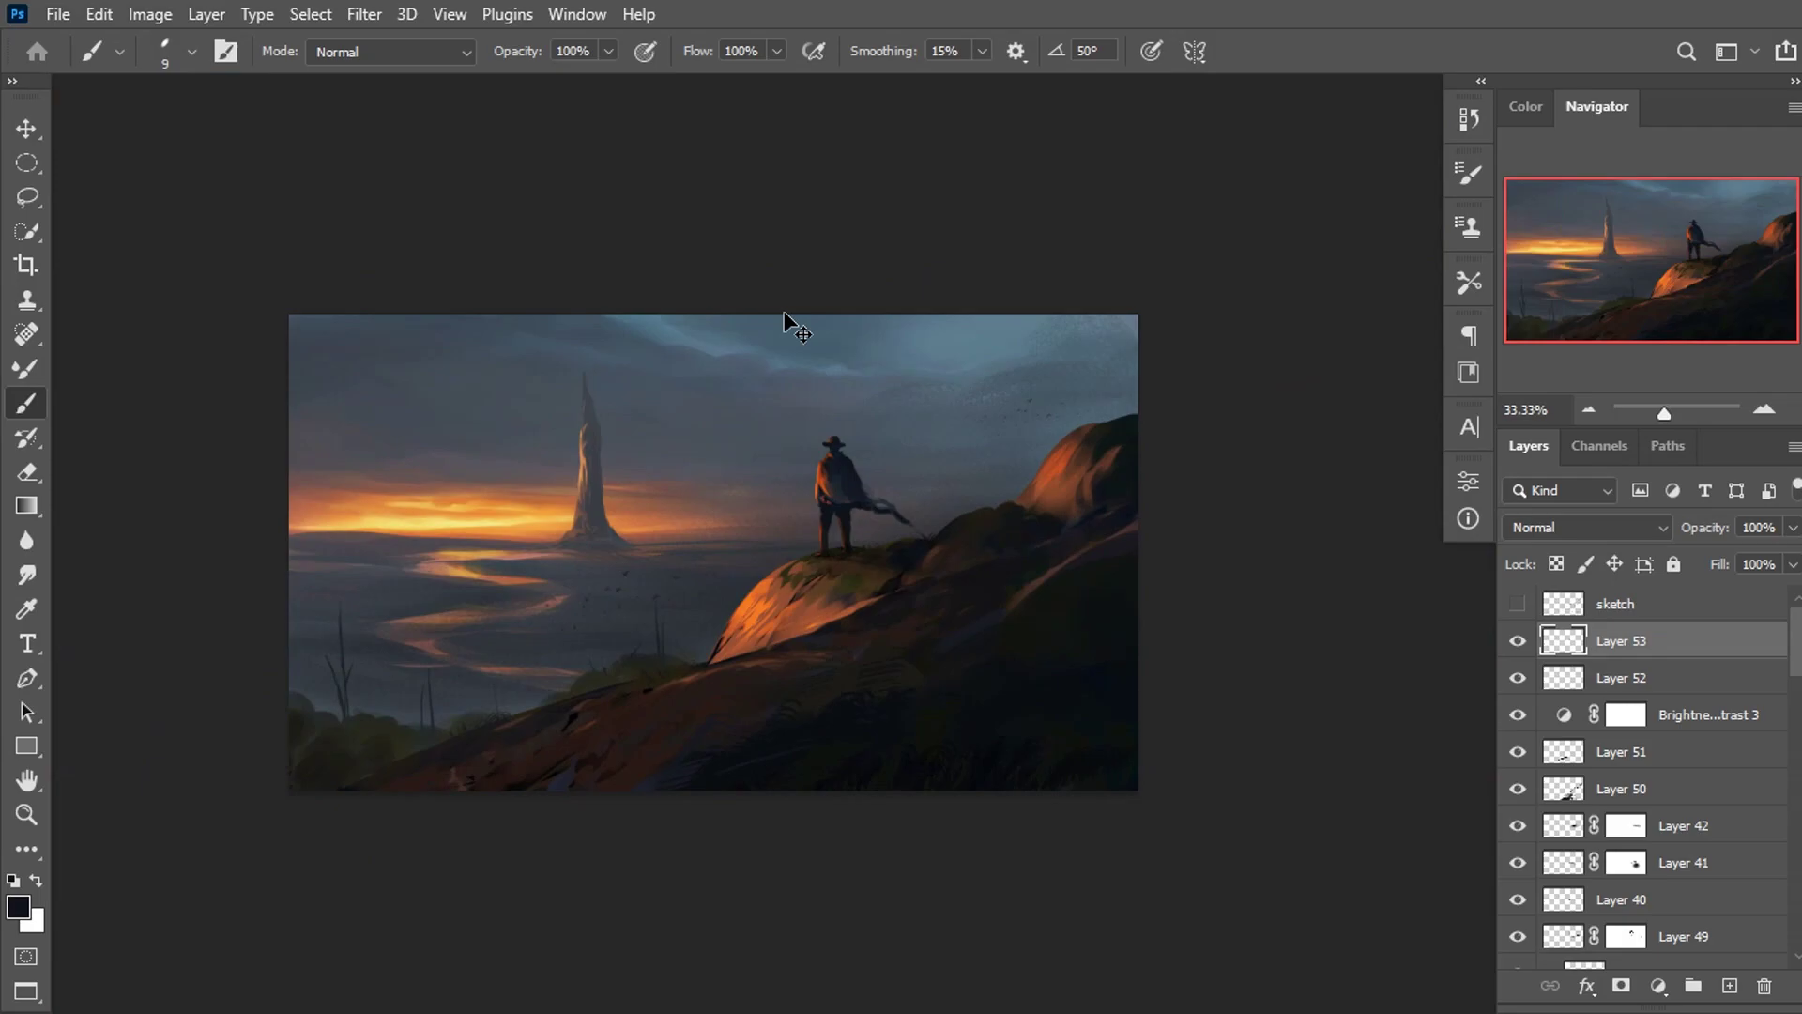
key(ctrl+plus)
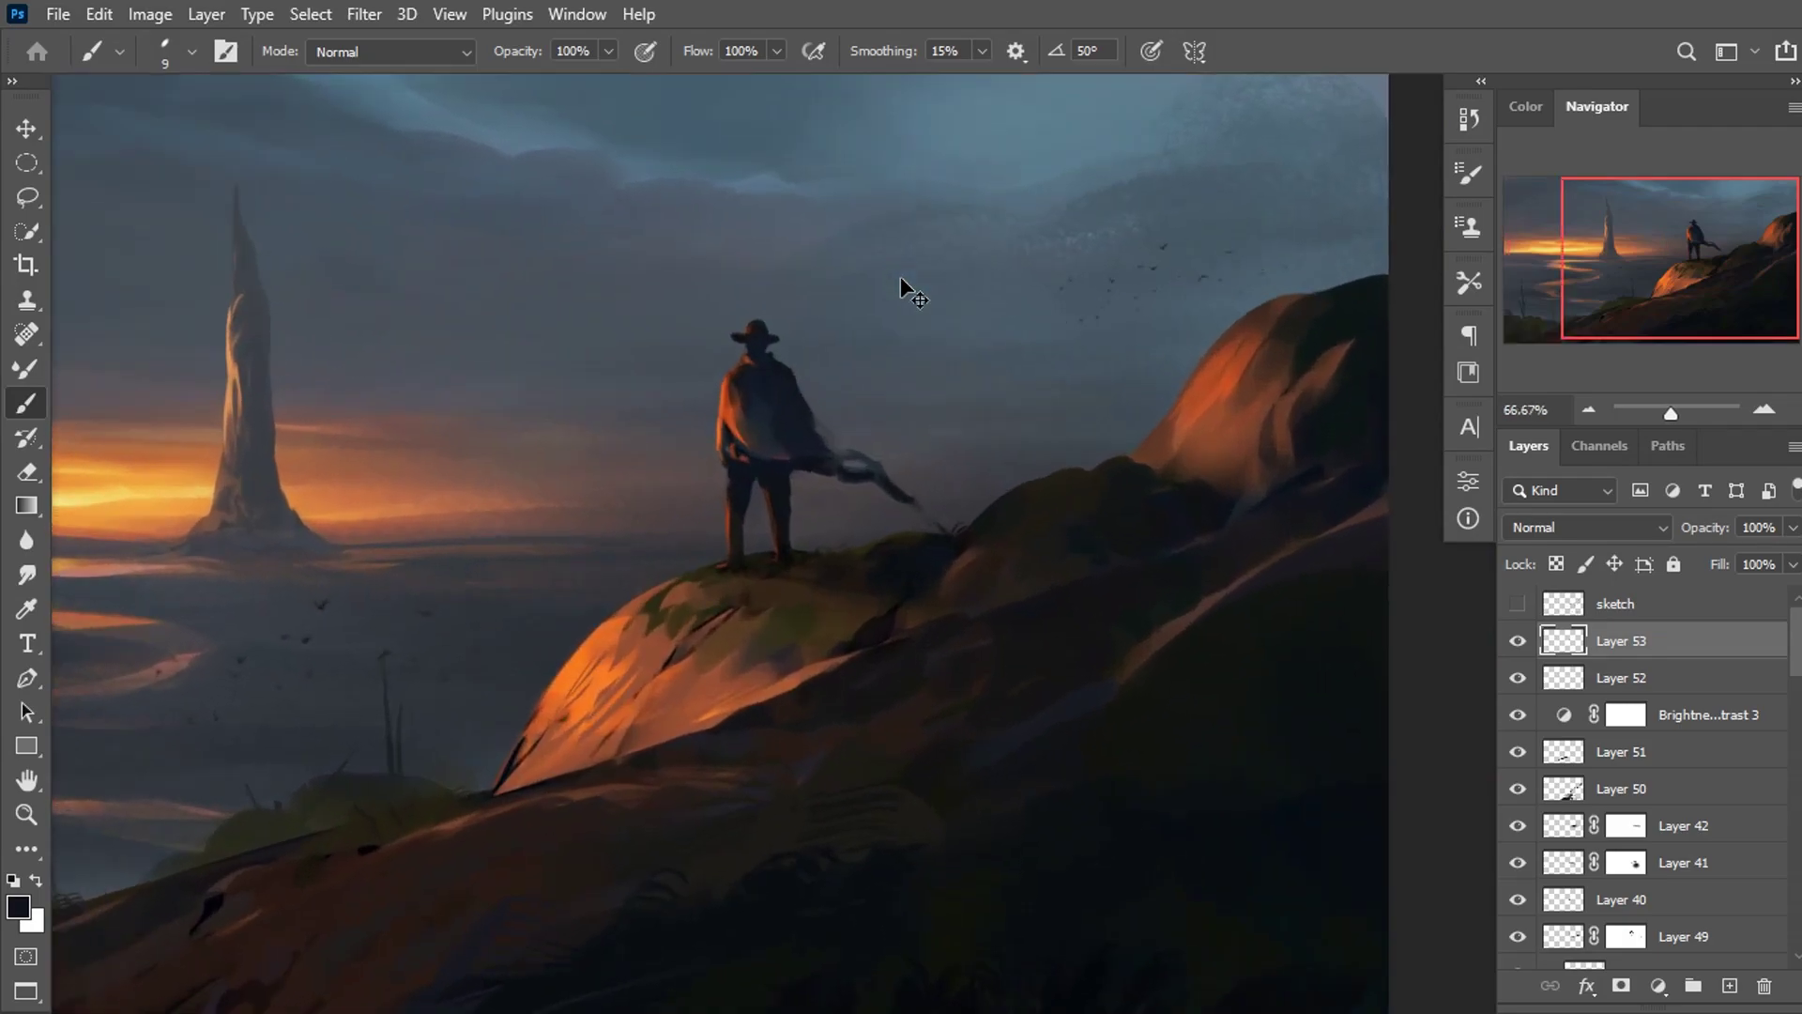
Sample a dark cloak colour and paint a dark scarf trailing off the cloak.
key(ctrl+plus)
key(ctrl+plus)
alt+click(668, 305)
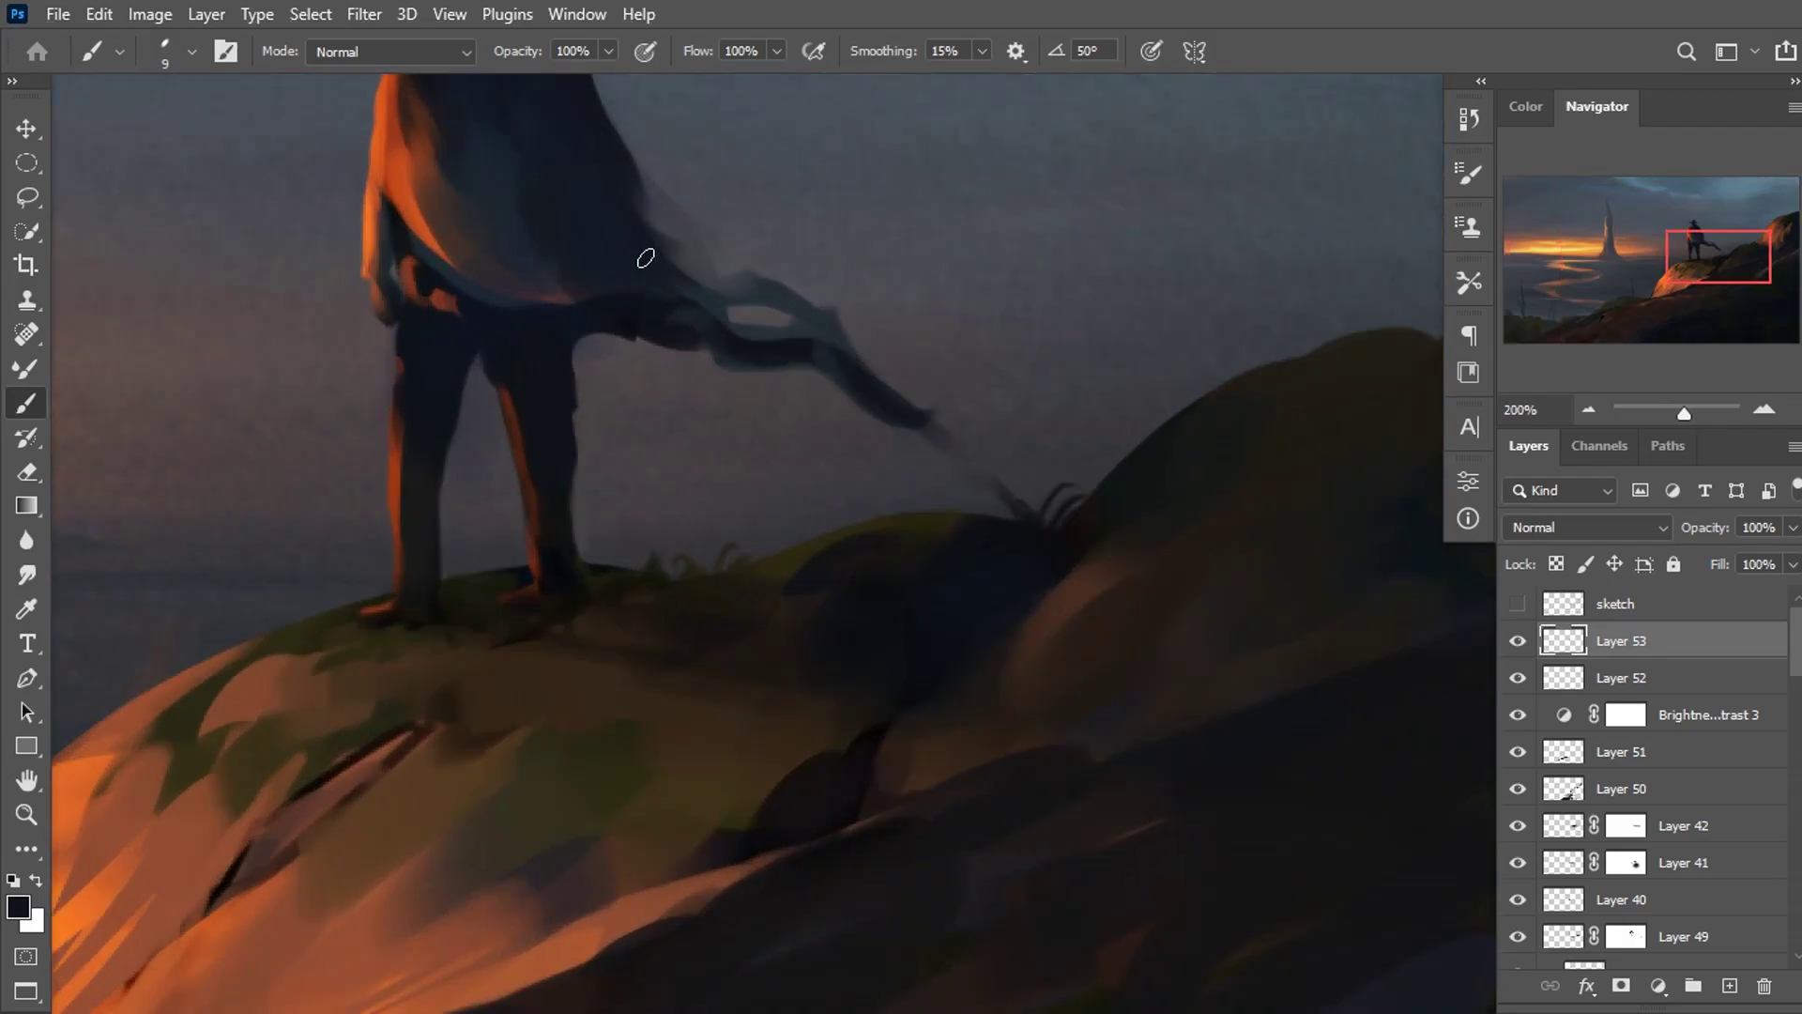
drag(646, 256, 810, 346)
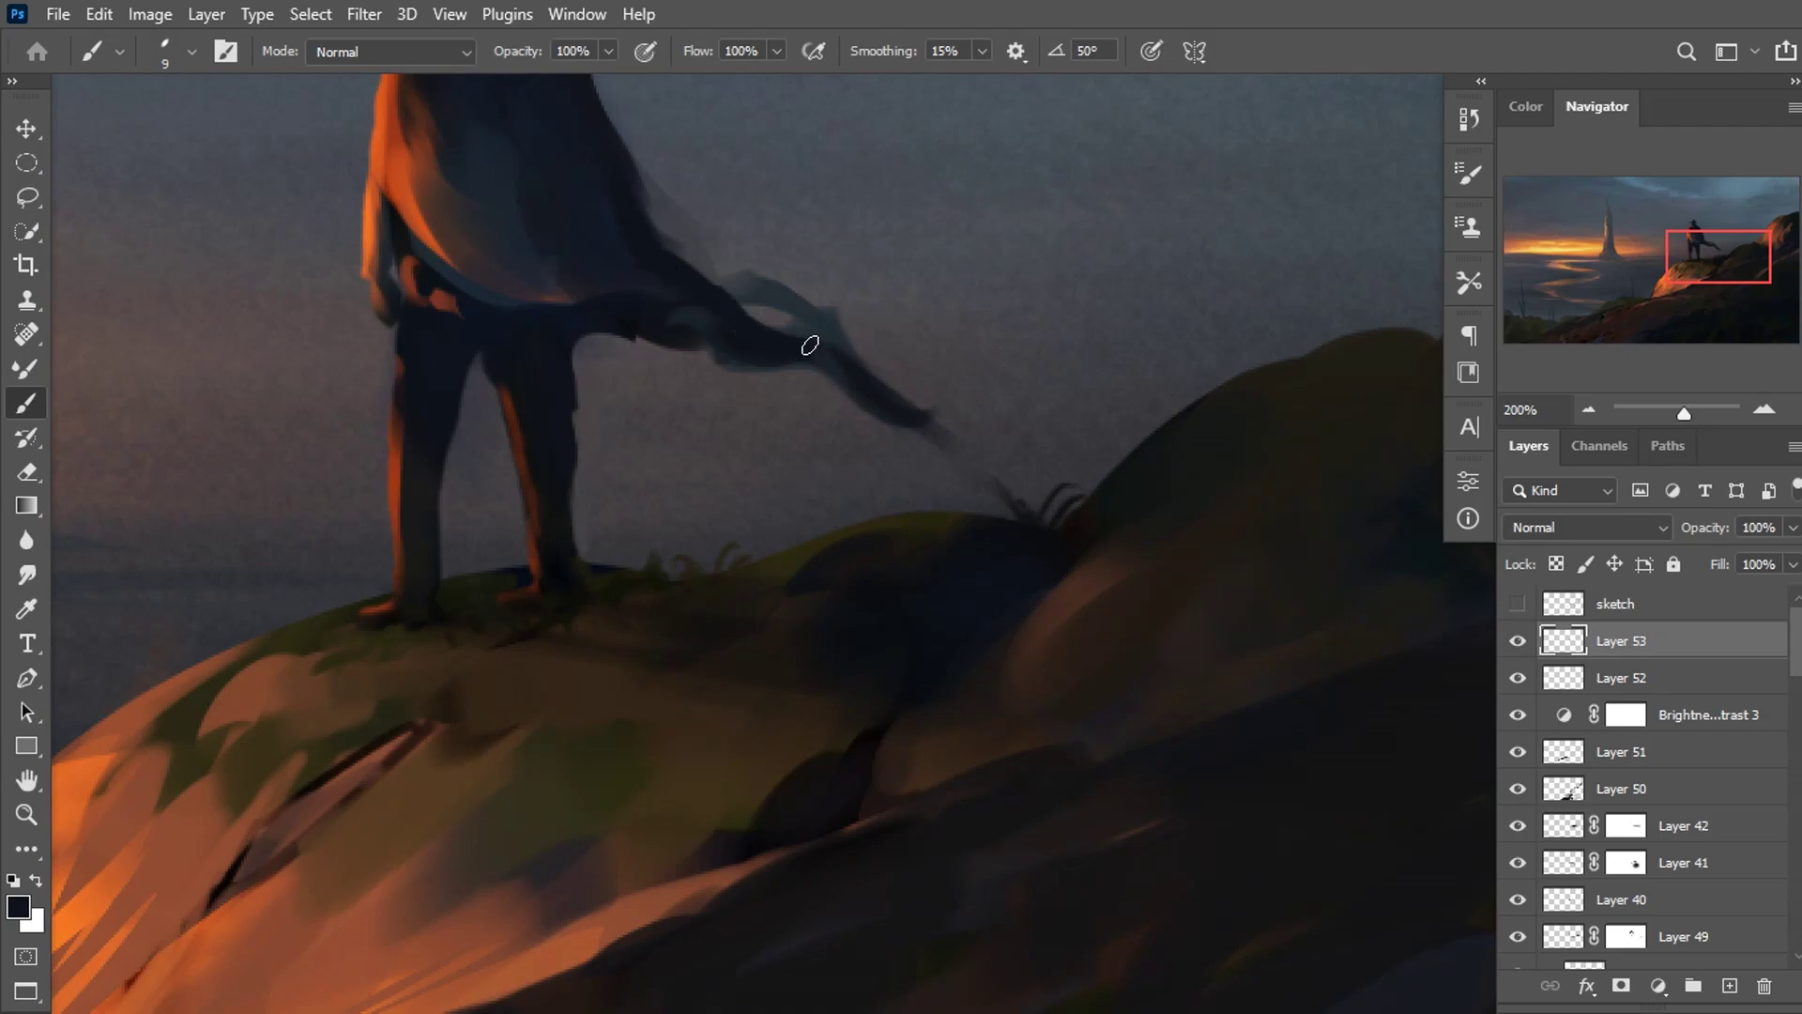
key(ctrl+minus)
key(ctrl+minus)
key(ctrl+minus)
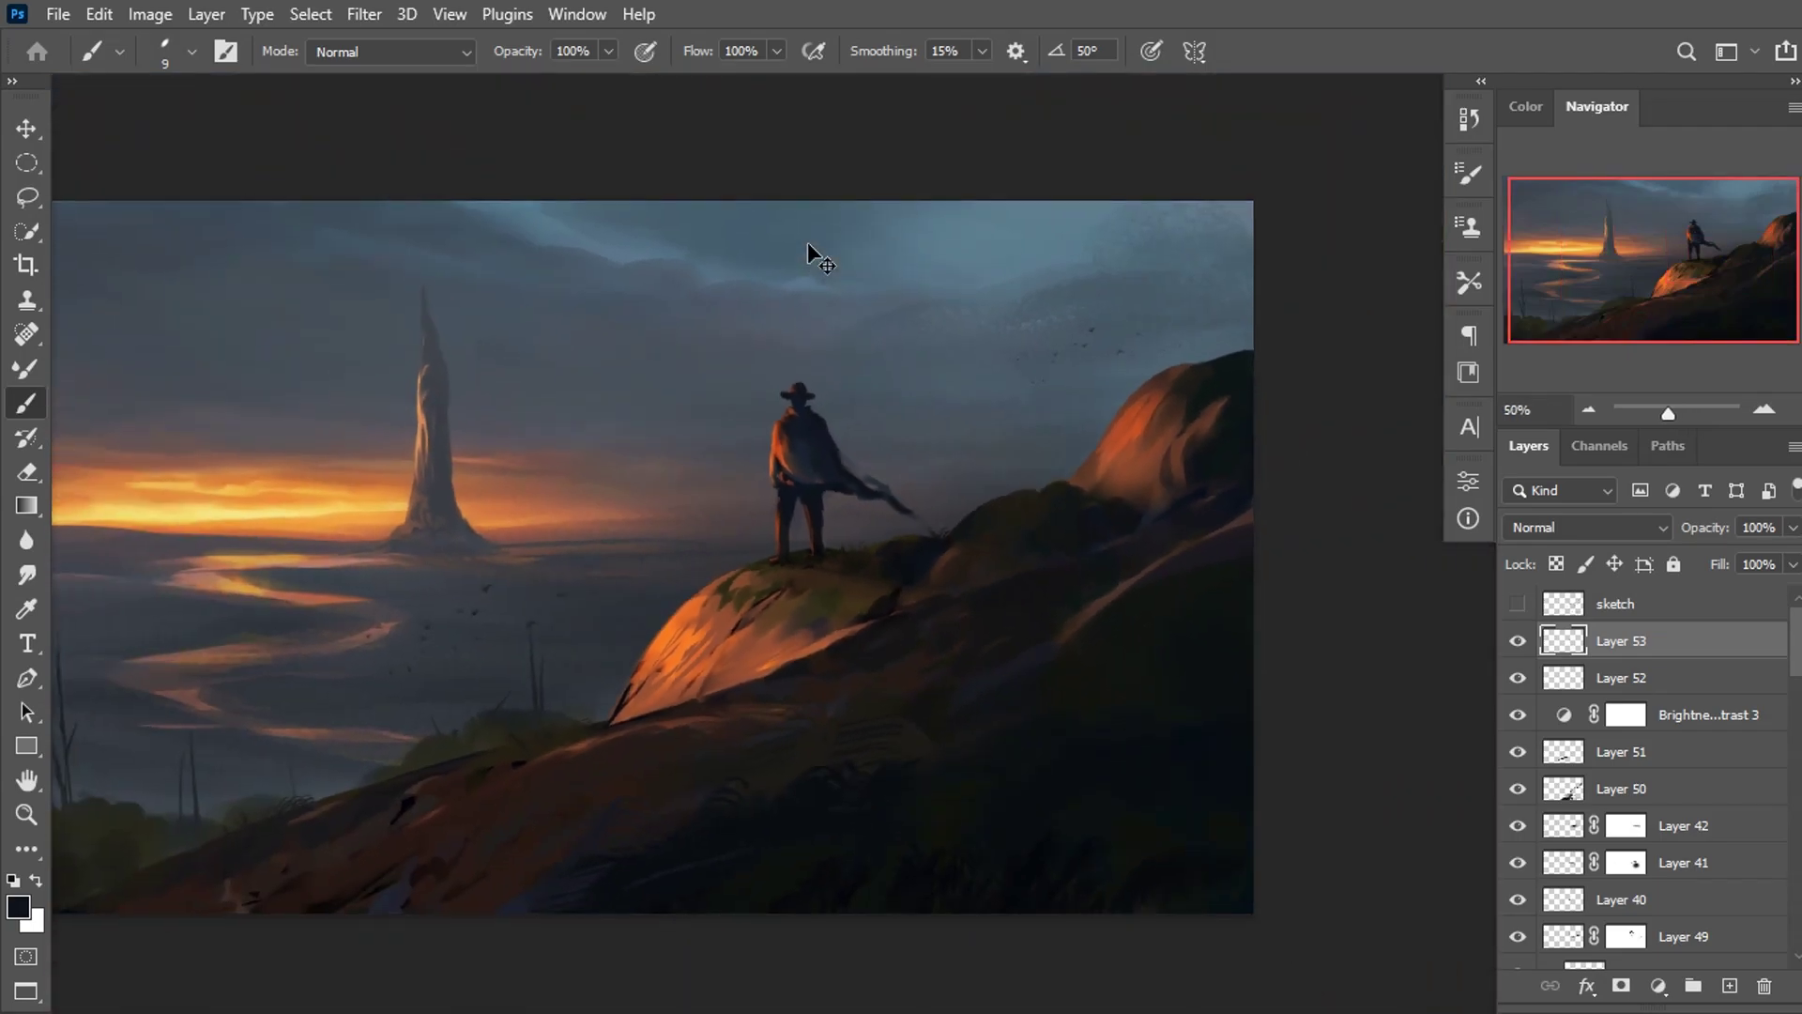
key(ctrl+minus)
key(ctrl+plus)
key(ctrl+plus)
key(ctrl+plus)
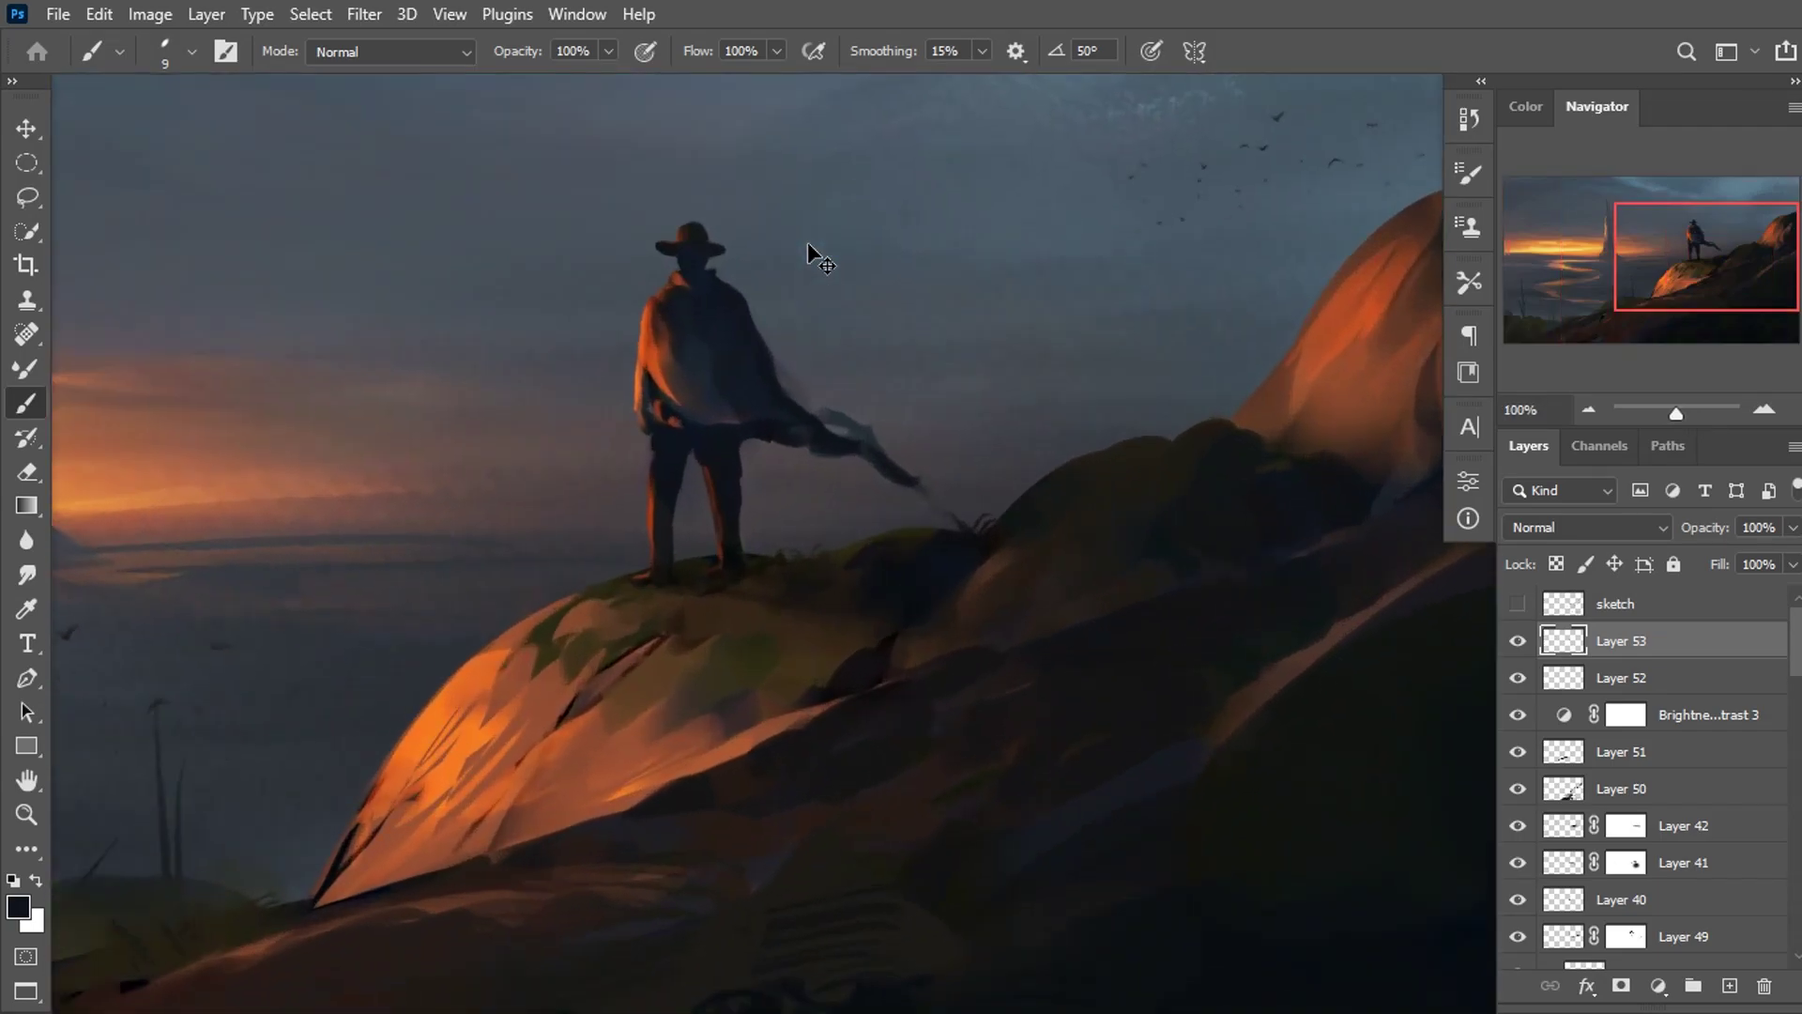
Add a white mask to Layer 53 and mask out part of the scarf tip.
click(1518, 644)
click(1622, 986)
drag(925, 479, 869, 447)
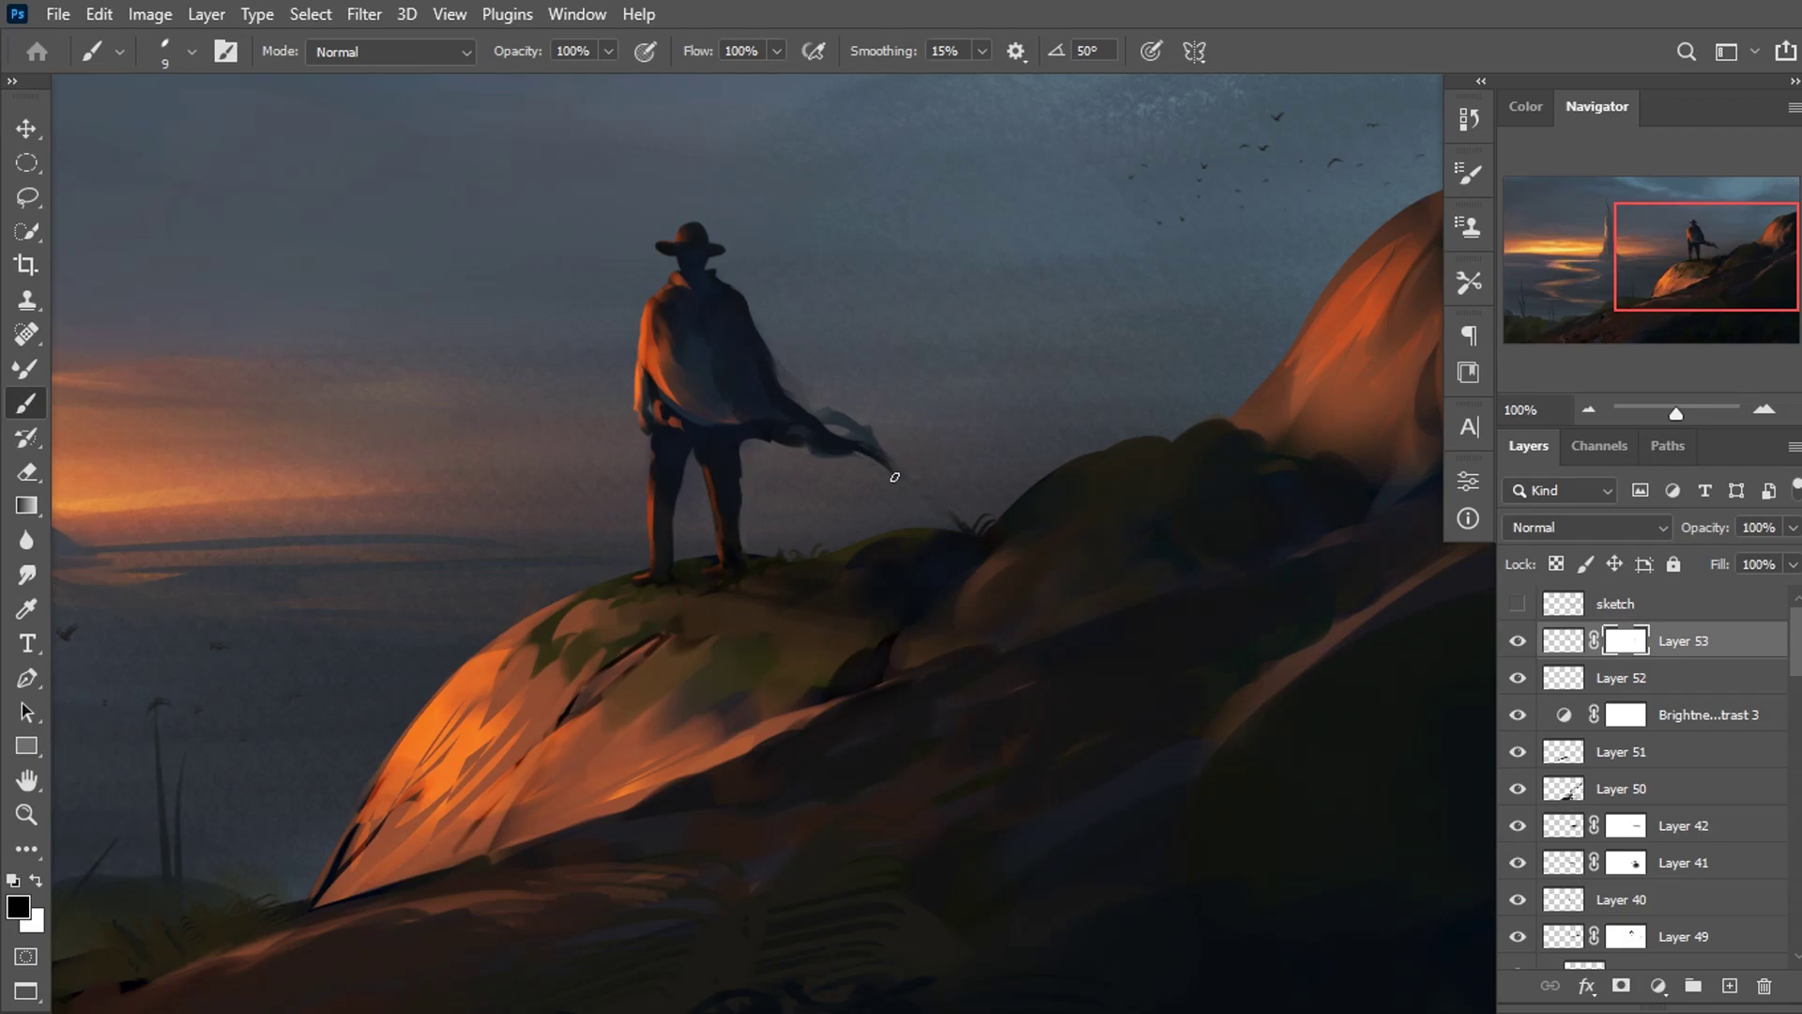
key(ctrl+minus)
key(ctrl+minus)
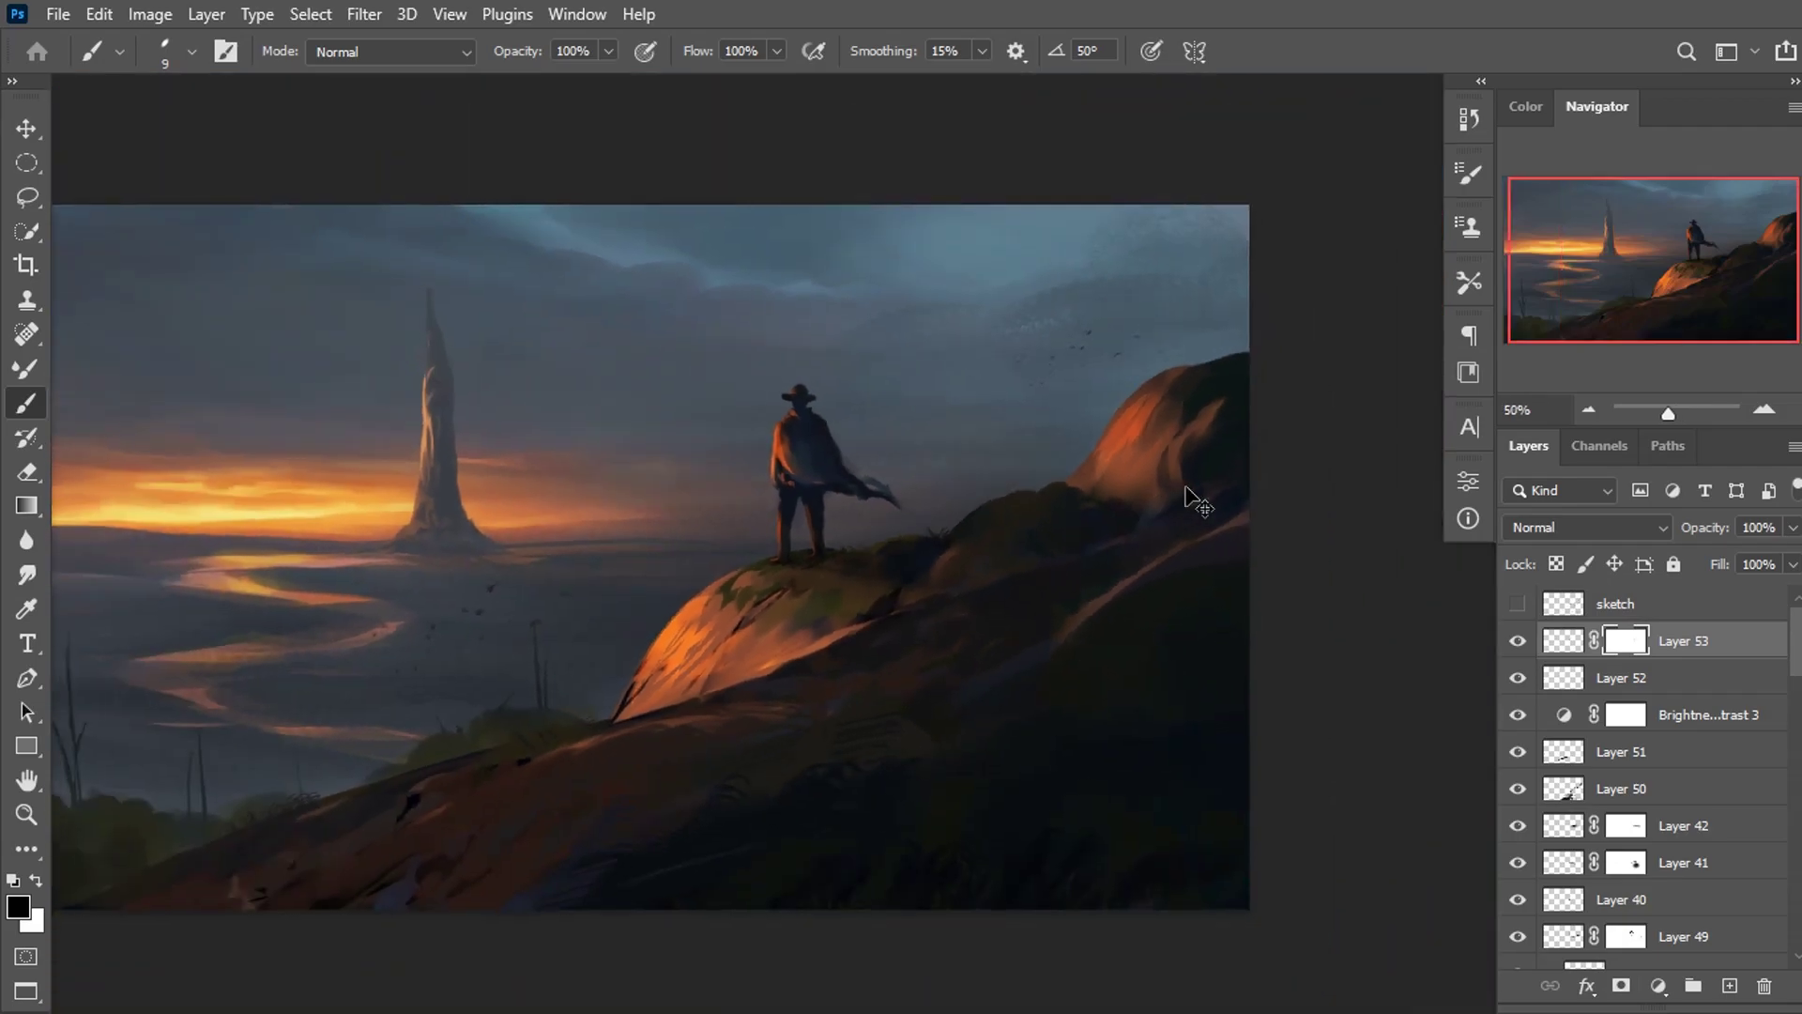
key(ctrl+minus)
key(ctrl+minus)
key(ctrl+plus)
key(ctrl+plus)
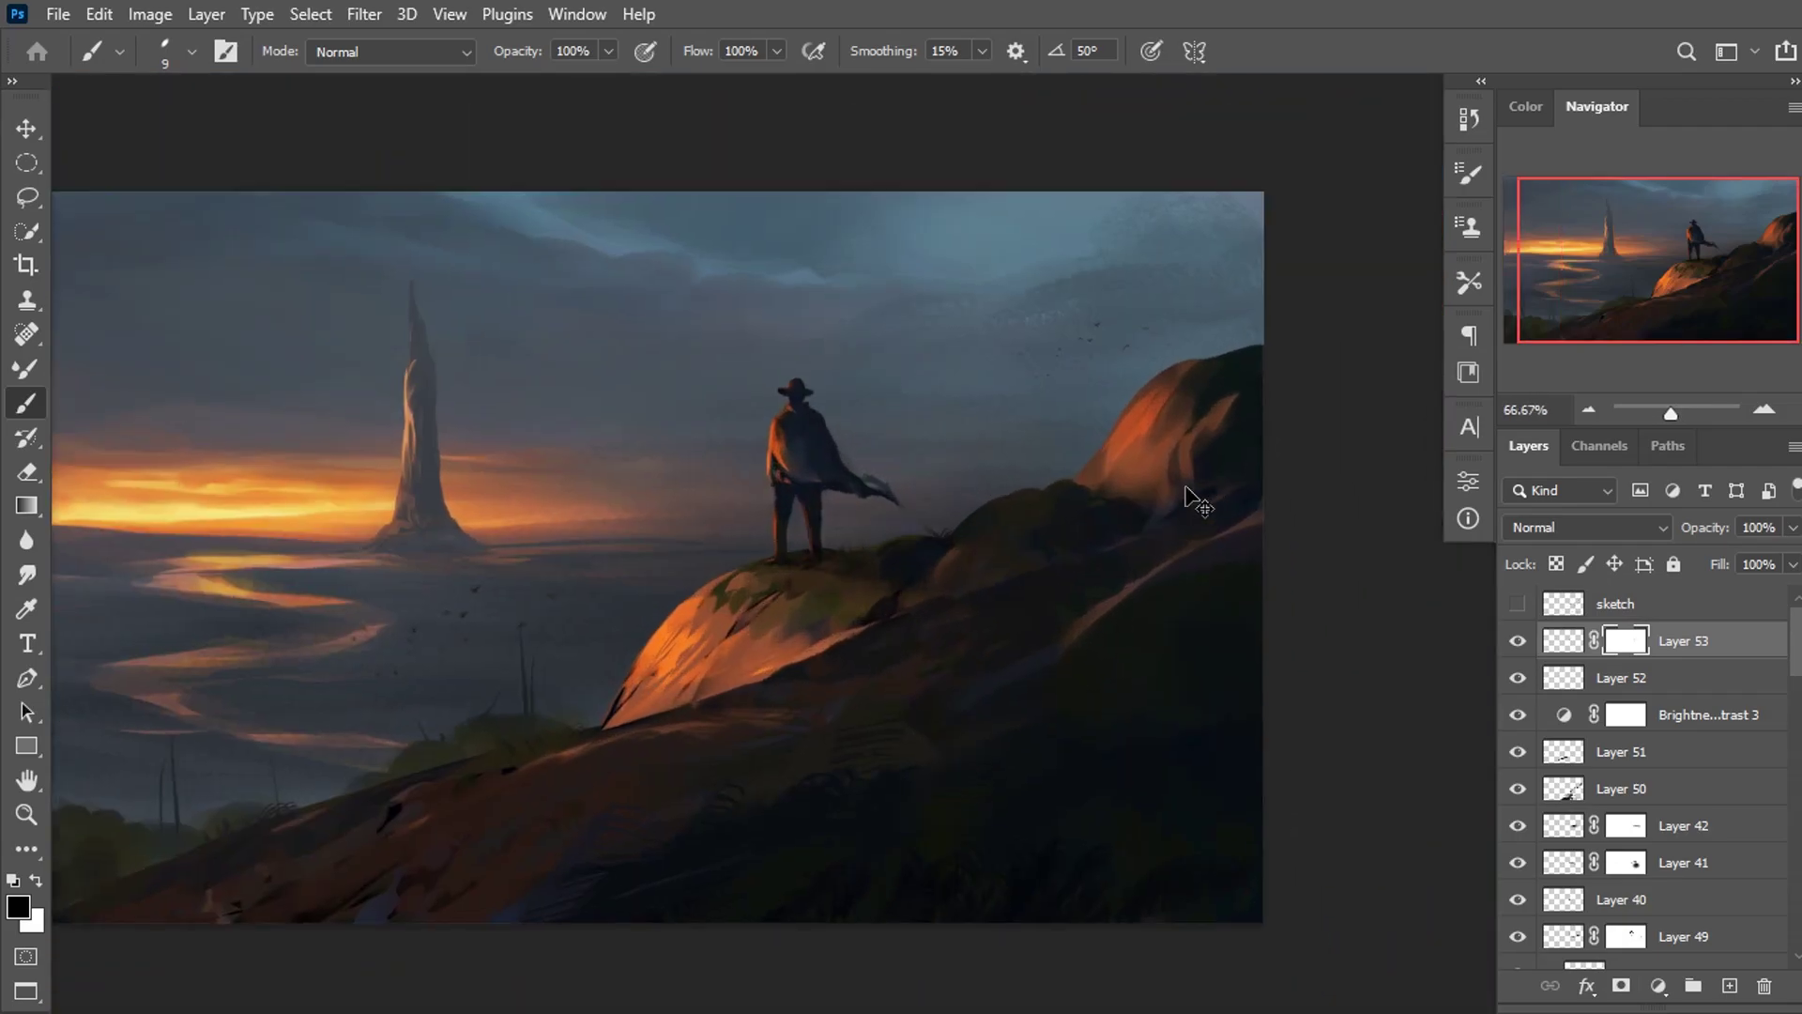
key(ctrl+minus)
key(ctrl+minus)
key(ctrl+minus)
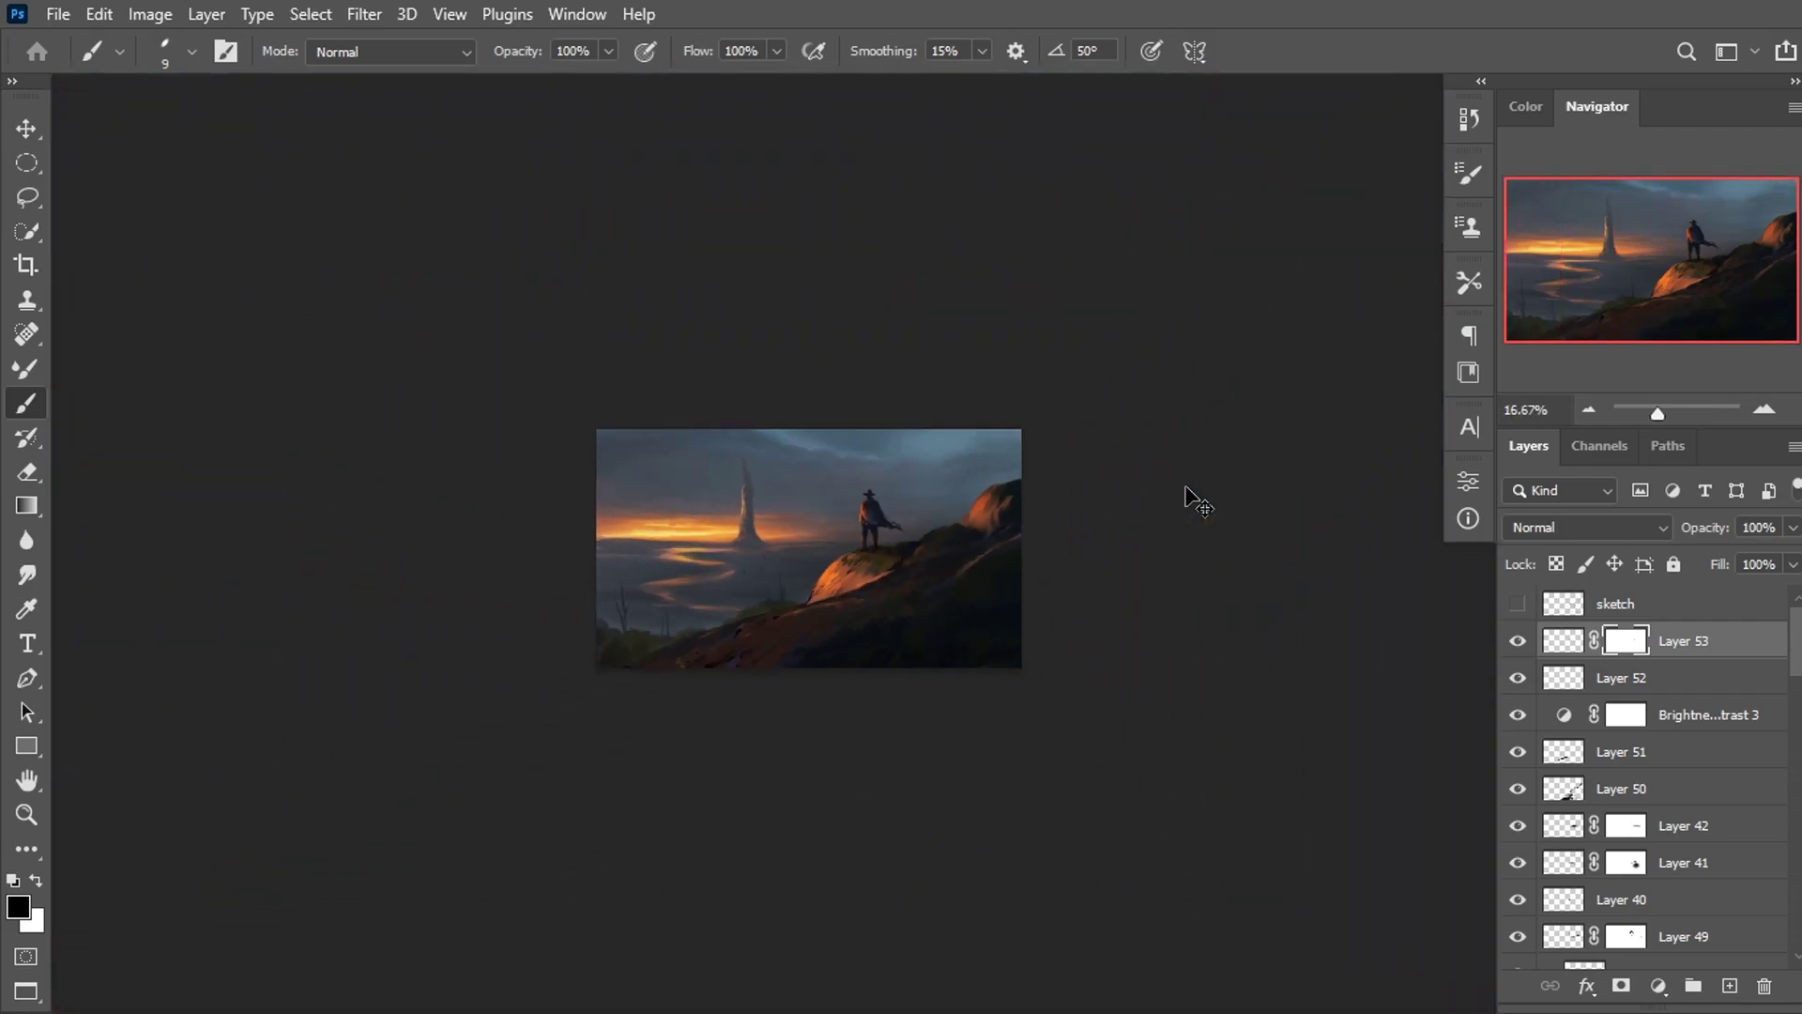
key(ctrl+plus)
key(ctrl+plus)
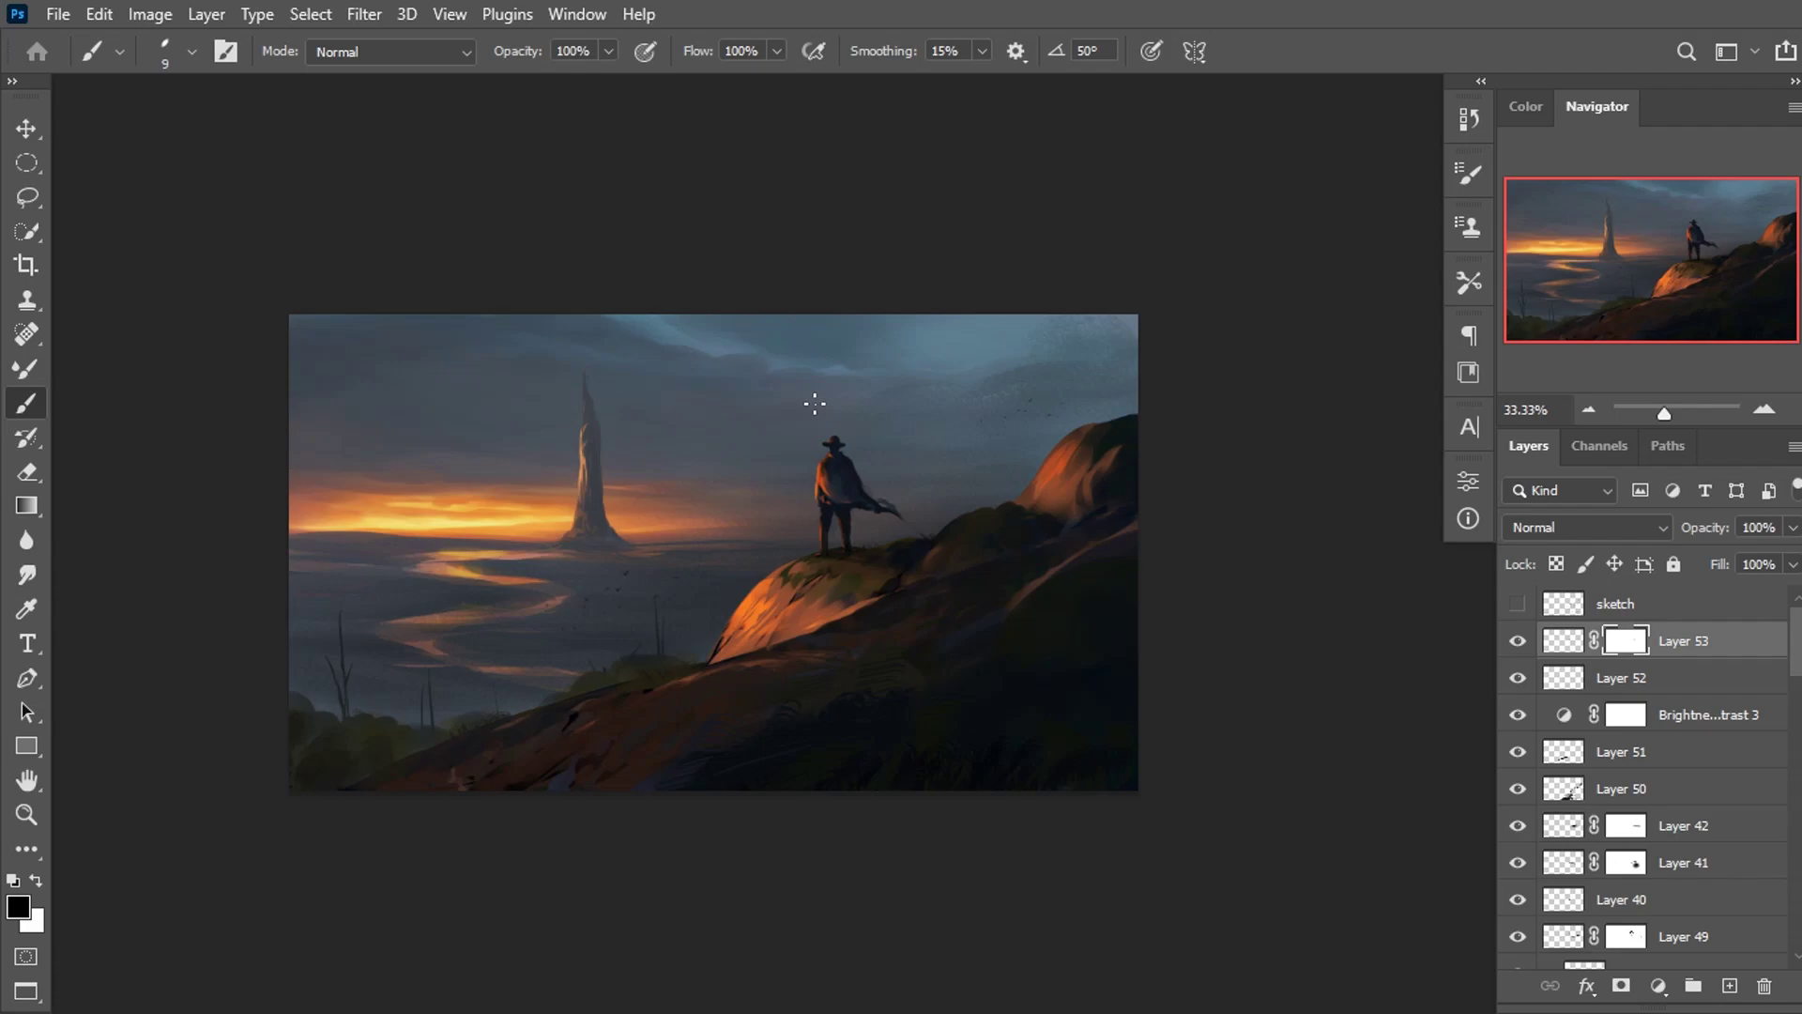
key(ctrl+plus)
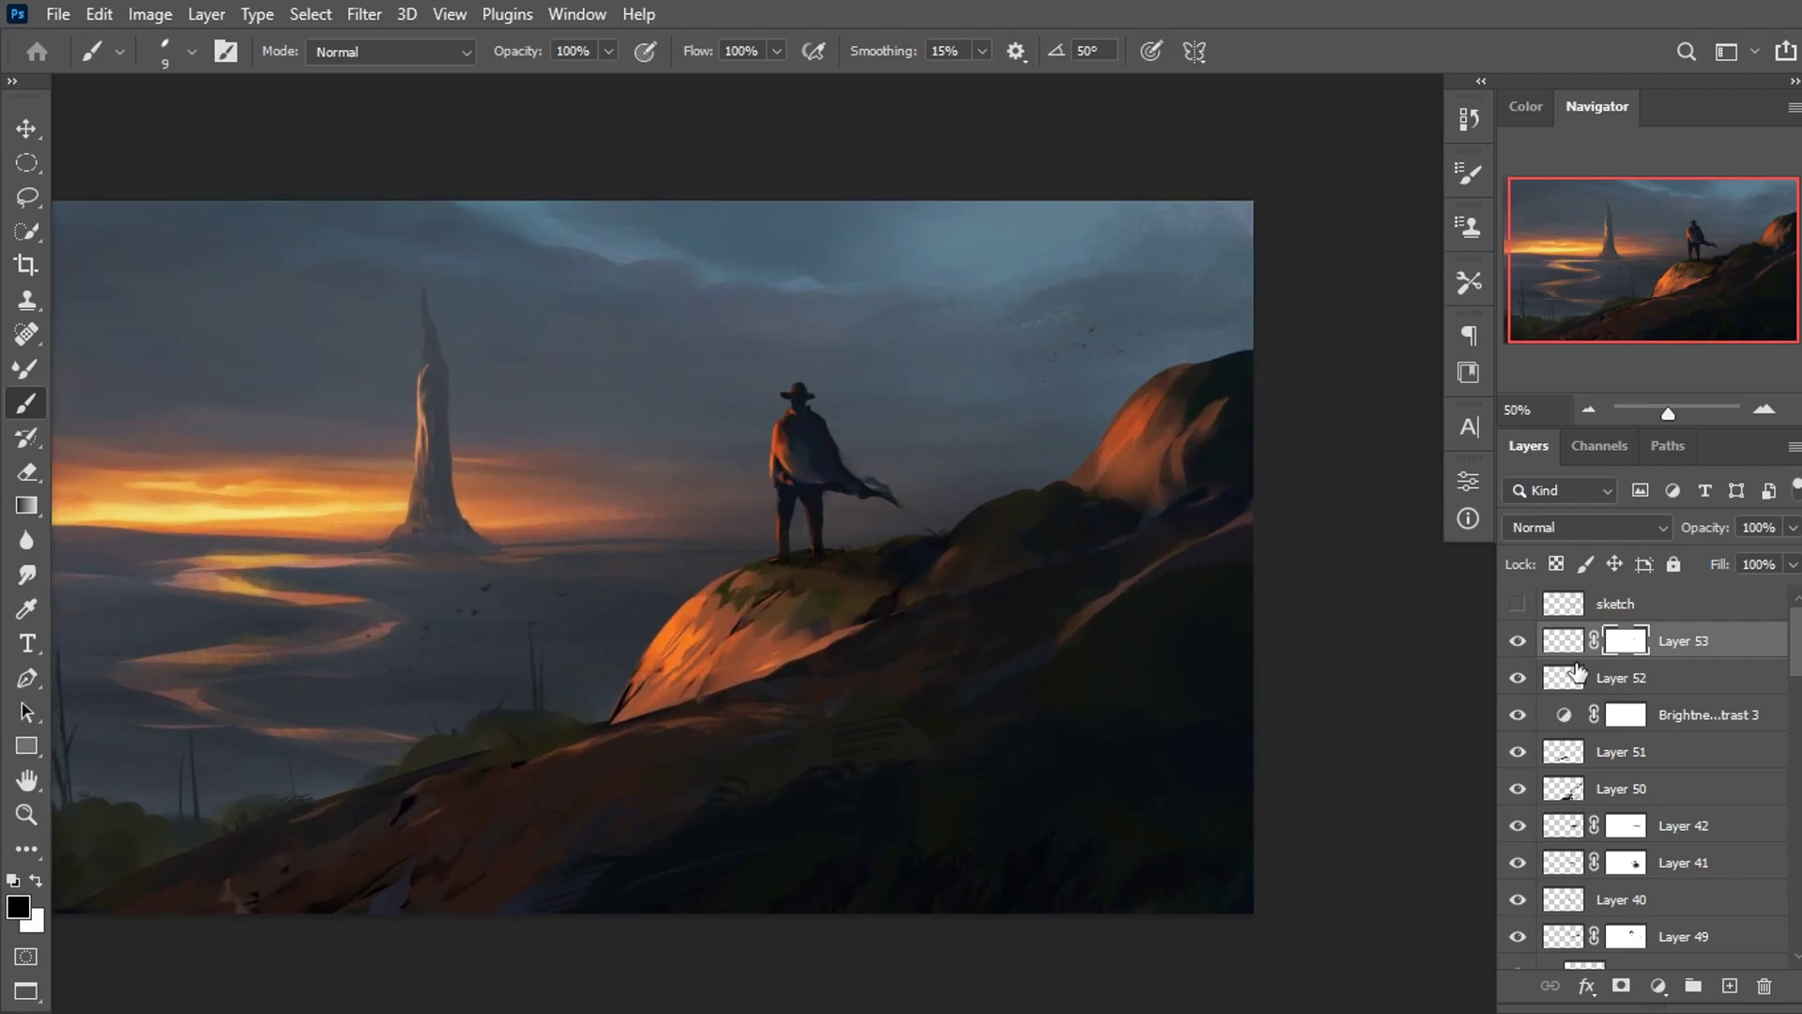
Give Layer 52 a layer mask, switch to the Move tool, and select the sketch layer.
click(1518, 678)
click(1621, 986)
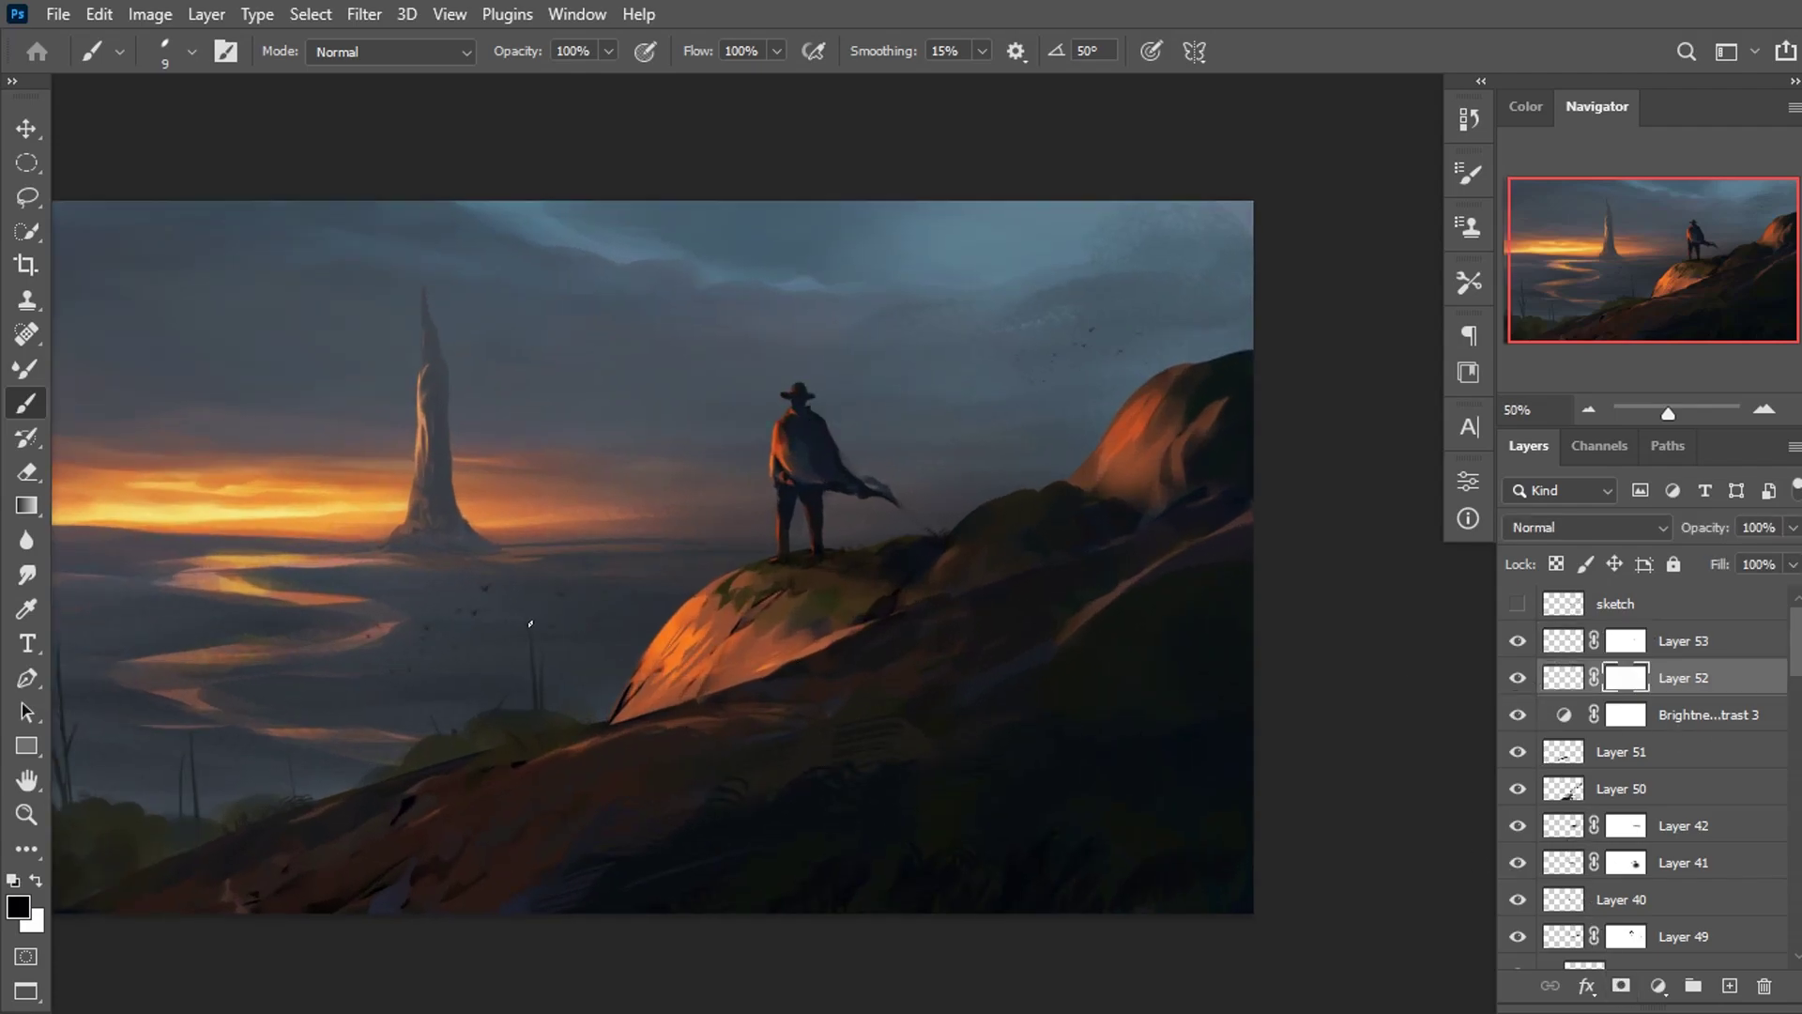
click(25, 129)
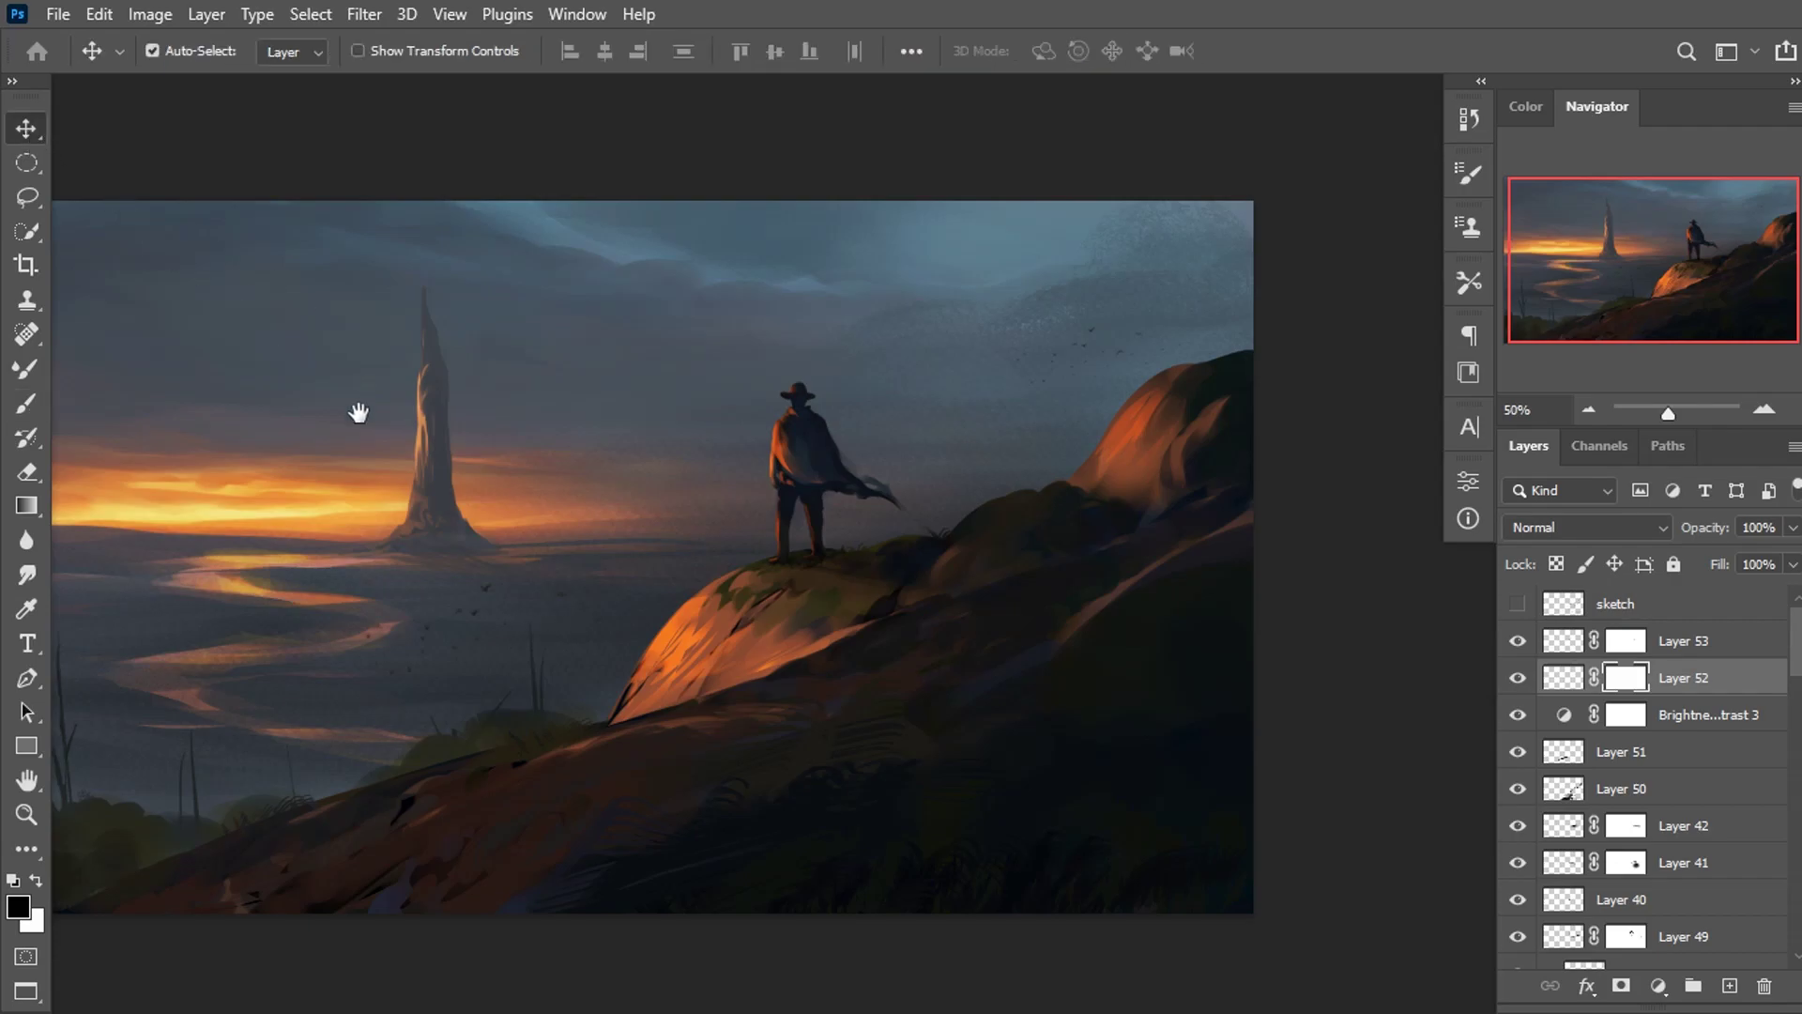
drag(363, 407, 516, 312)
drag(742, 557, 748, 556)
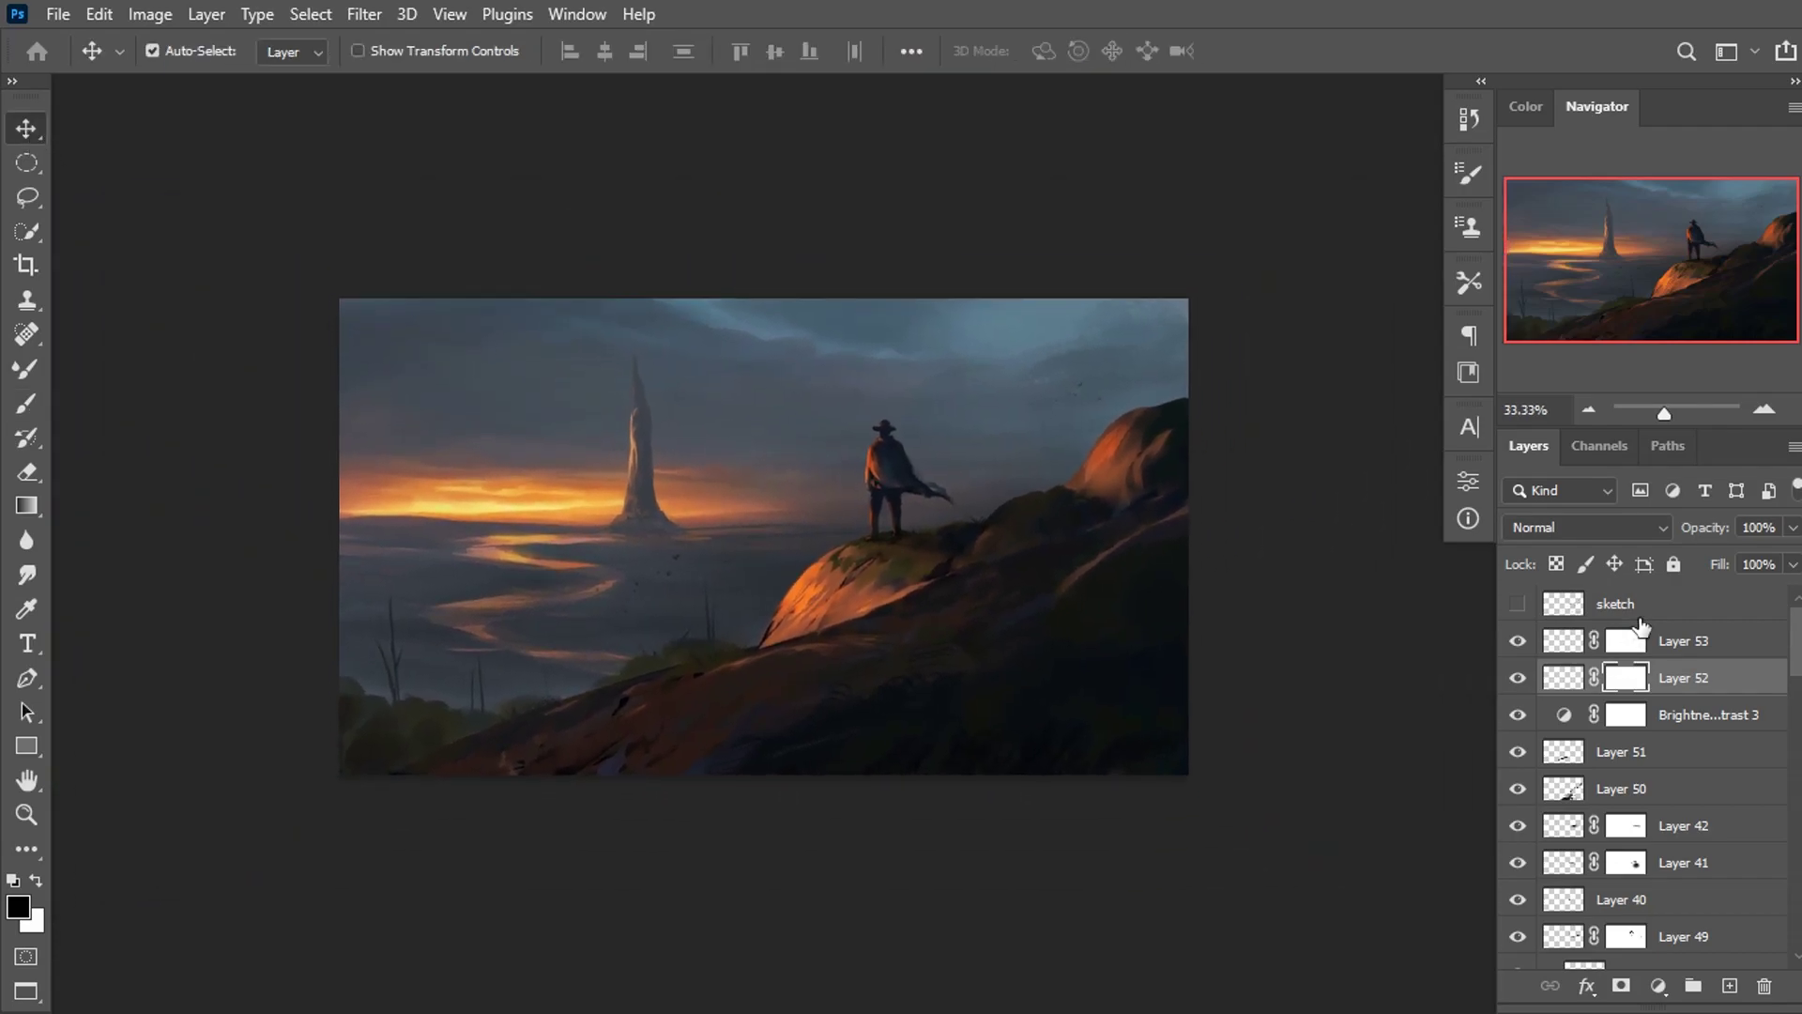
key(alt+bracketright)
key(alt+bracketright)
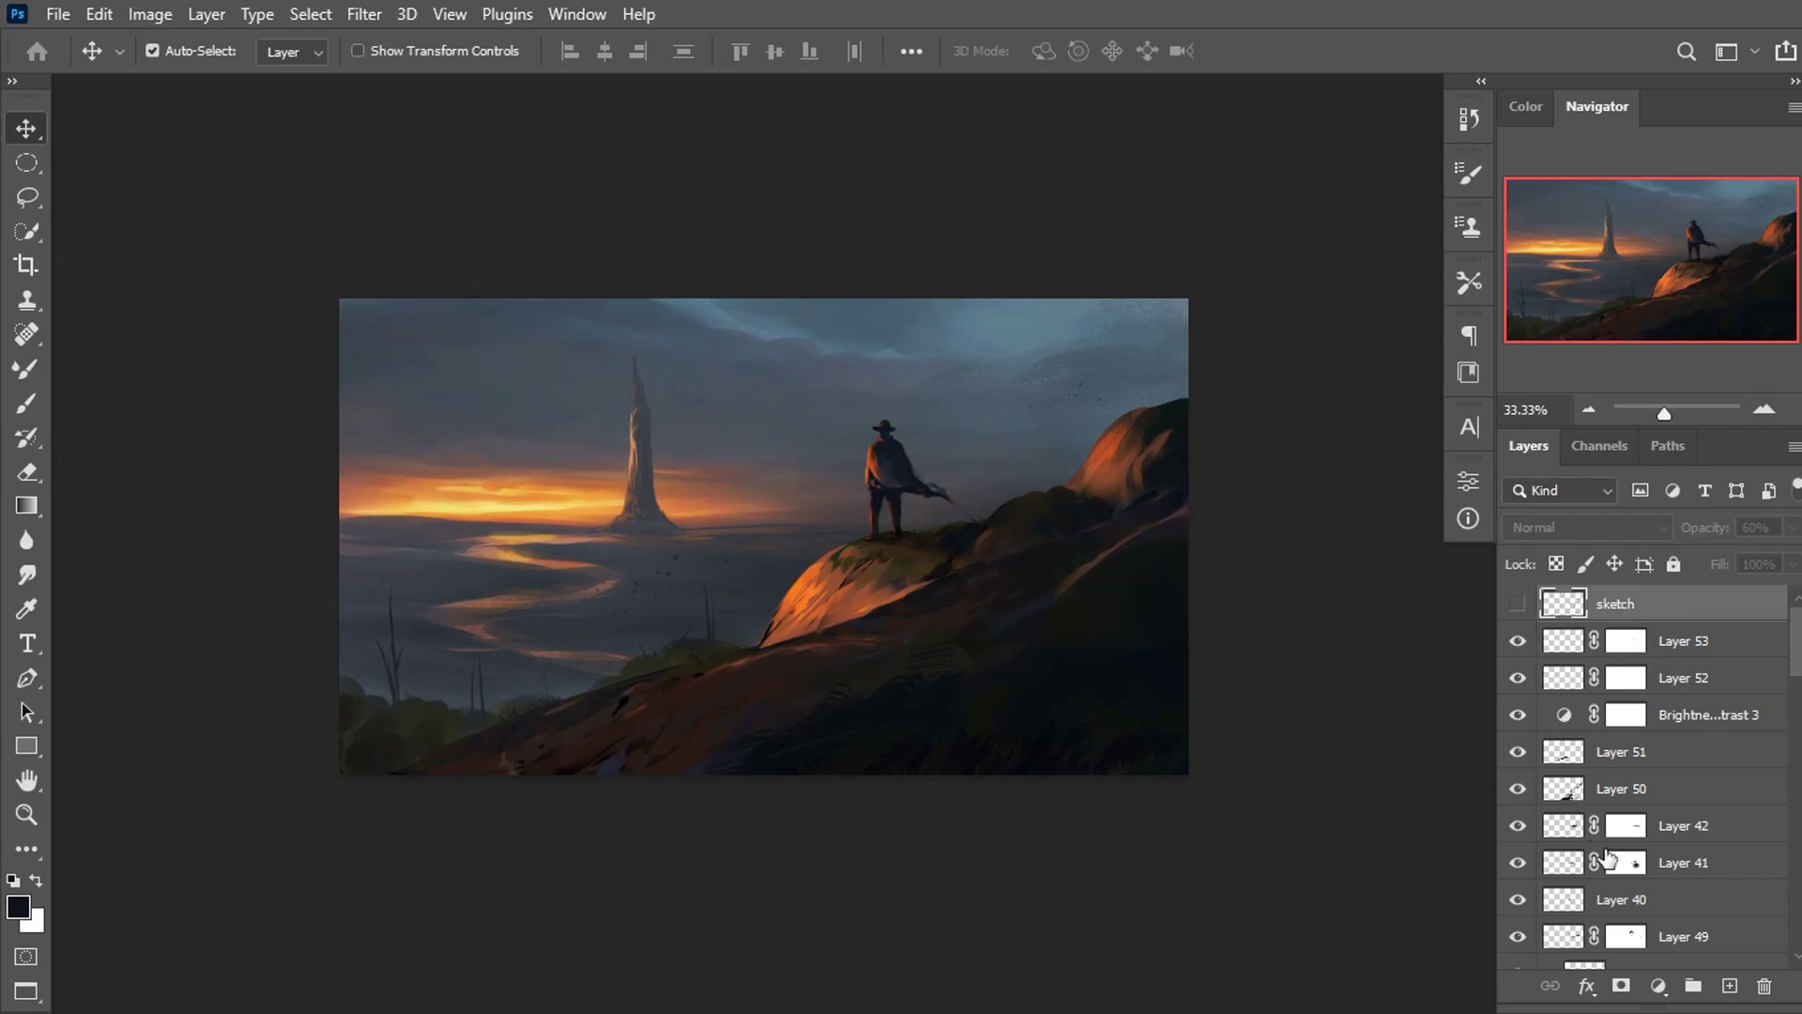
Stamp all visible layers into a new Layer 54, convert it to a smart object, and open Camera Raw.
click(1729, 986)
key(ctrl+alt+shift+e)
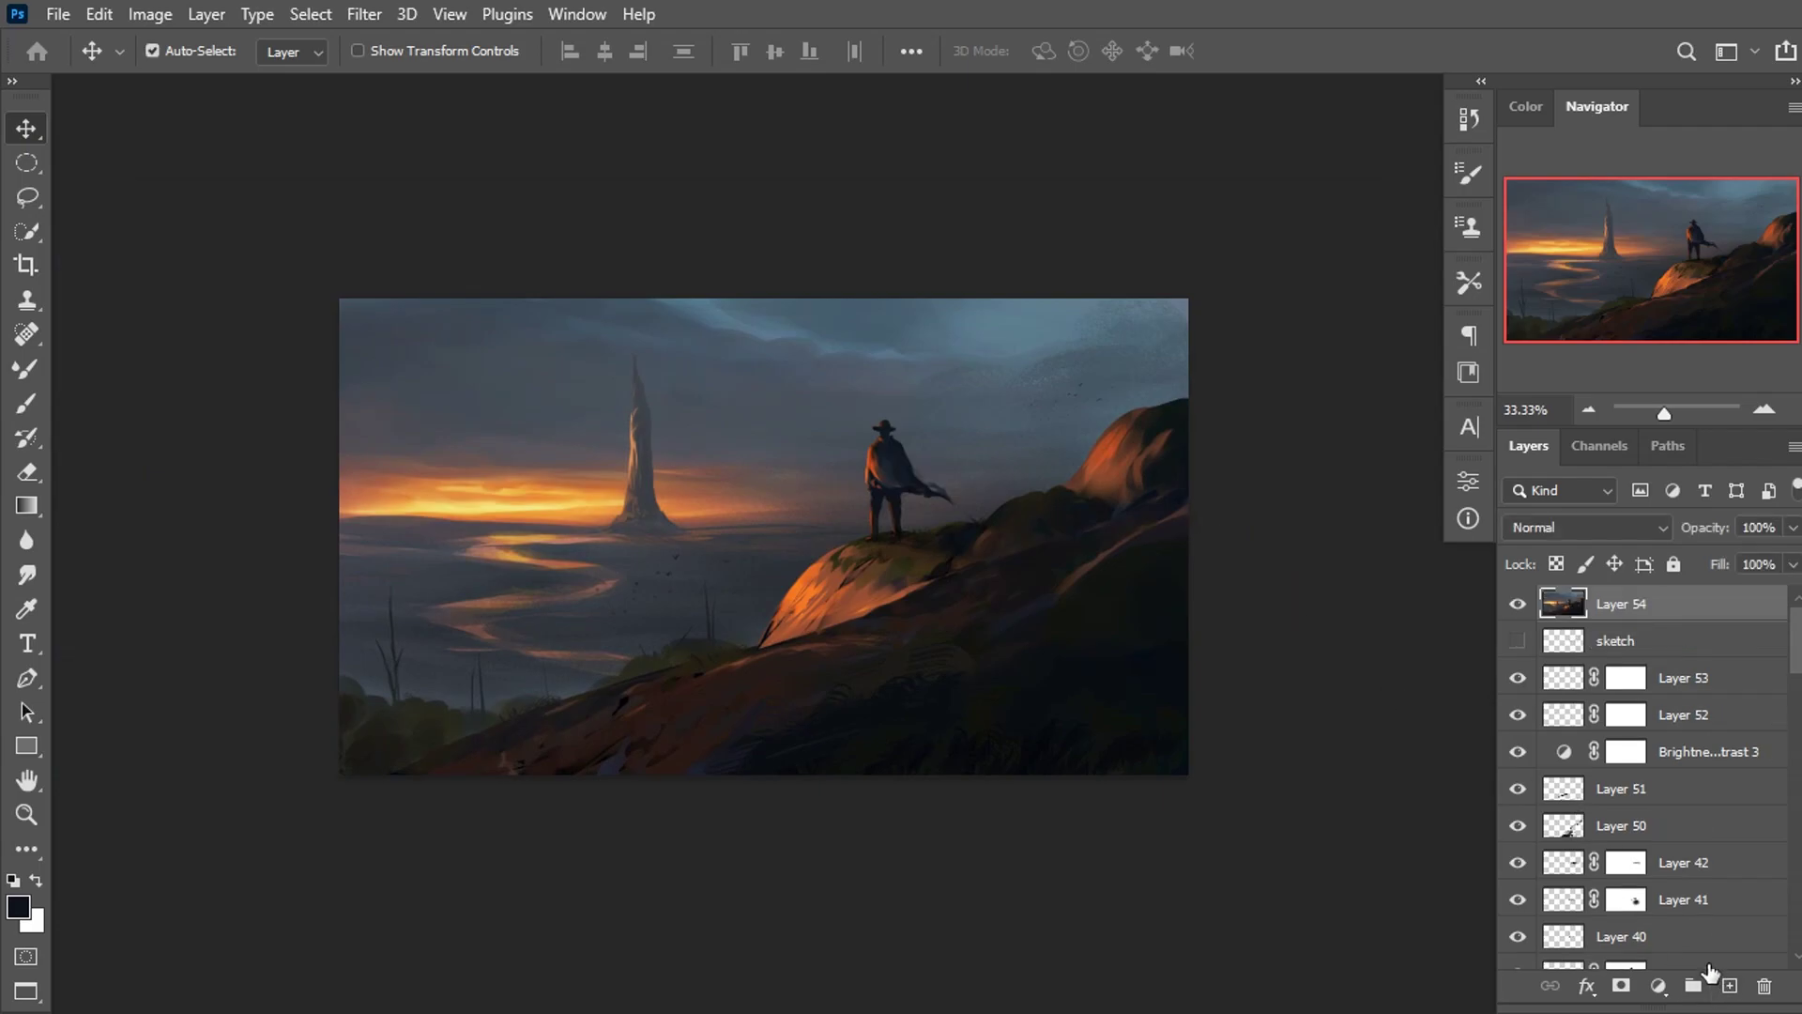
right_click(1642, 606)
click(1340, 365)
key(ctrl+plus)
mouse_move(755, 678)
mouse_down()
mouse_move(822, 683)
mouse_move(716, 655)
mouse_up()
key(ctrl+minus)
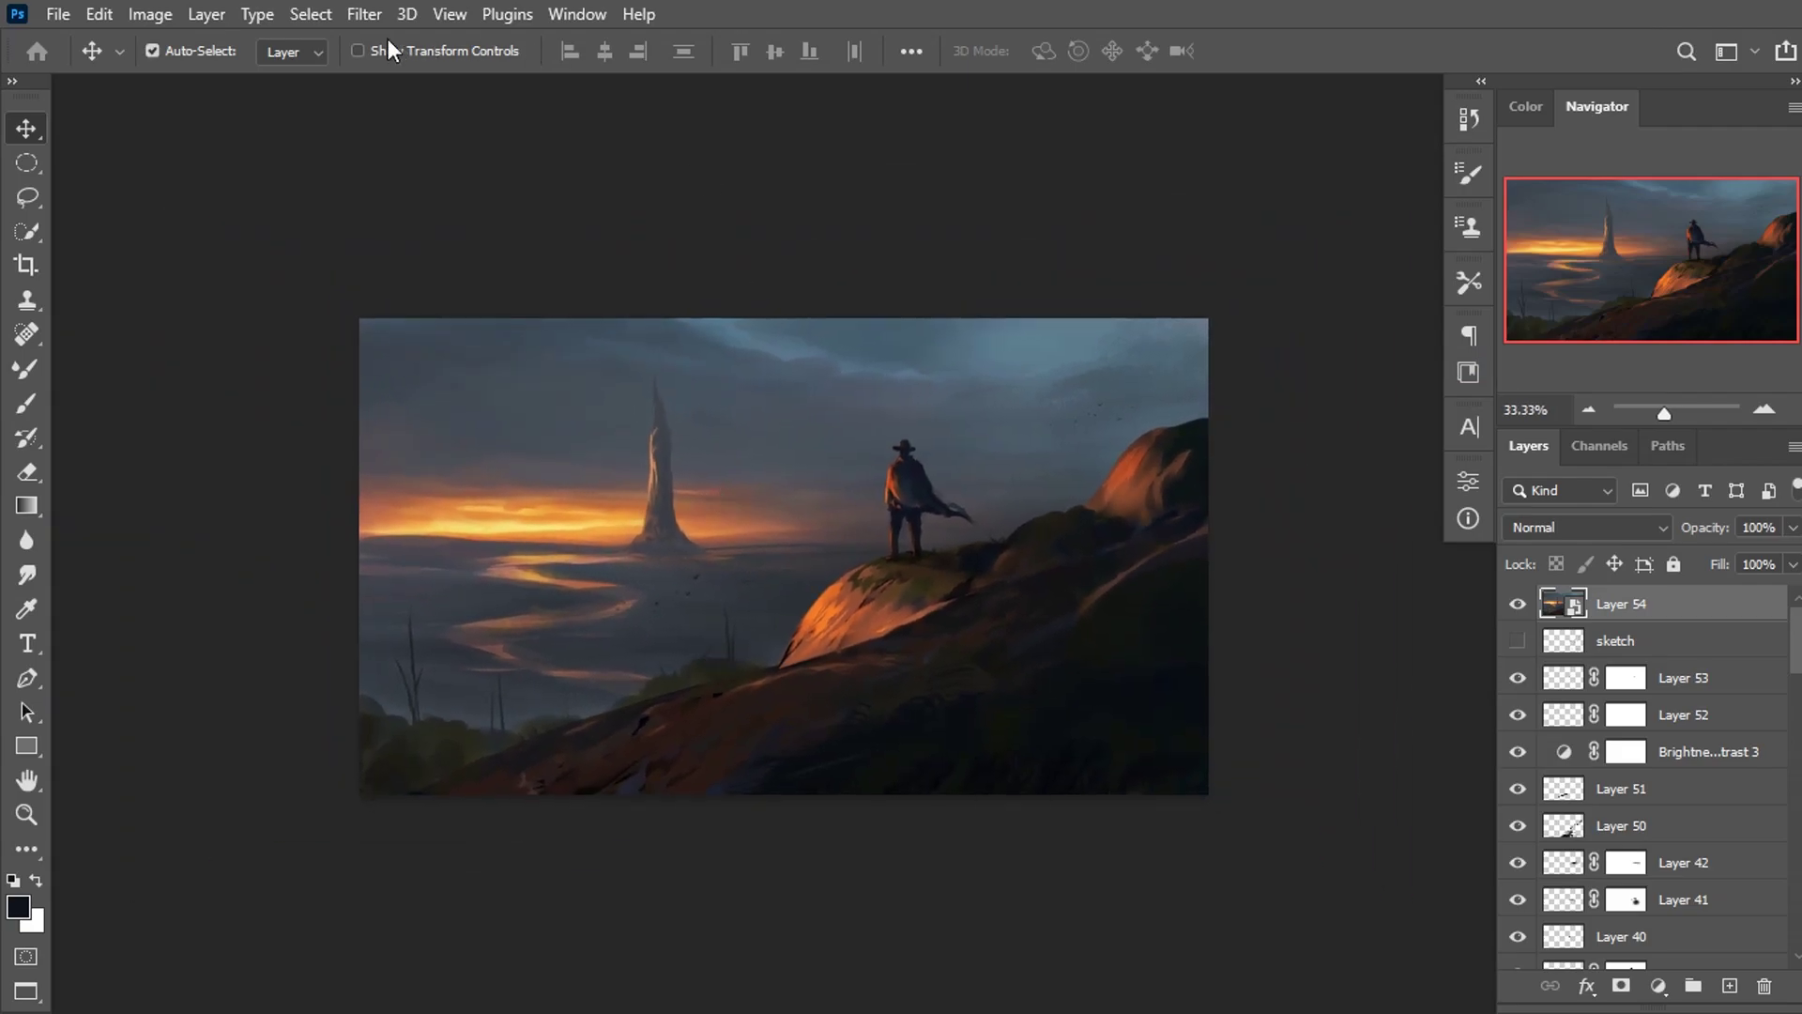
click(366, 14)
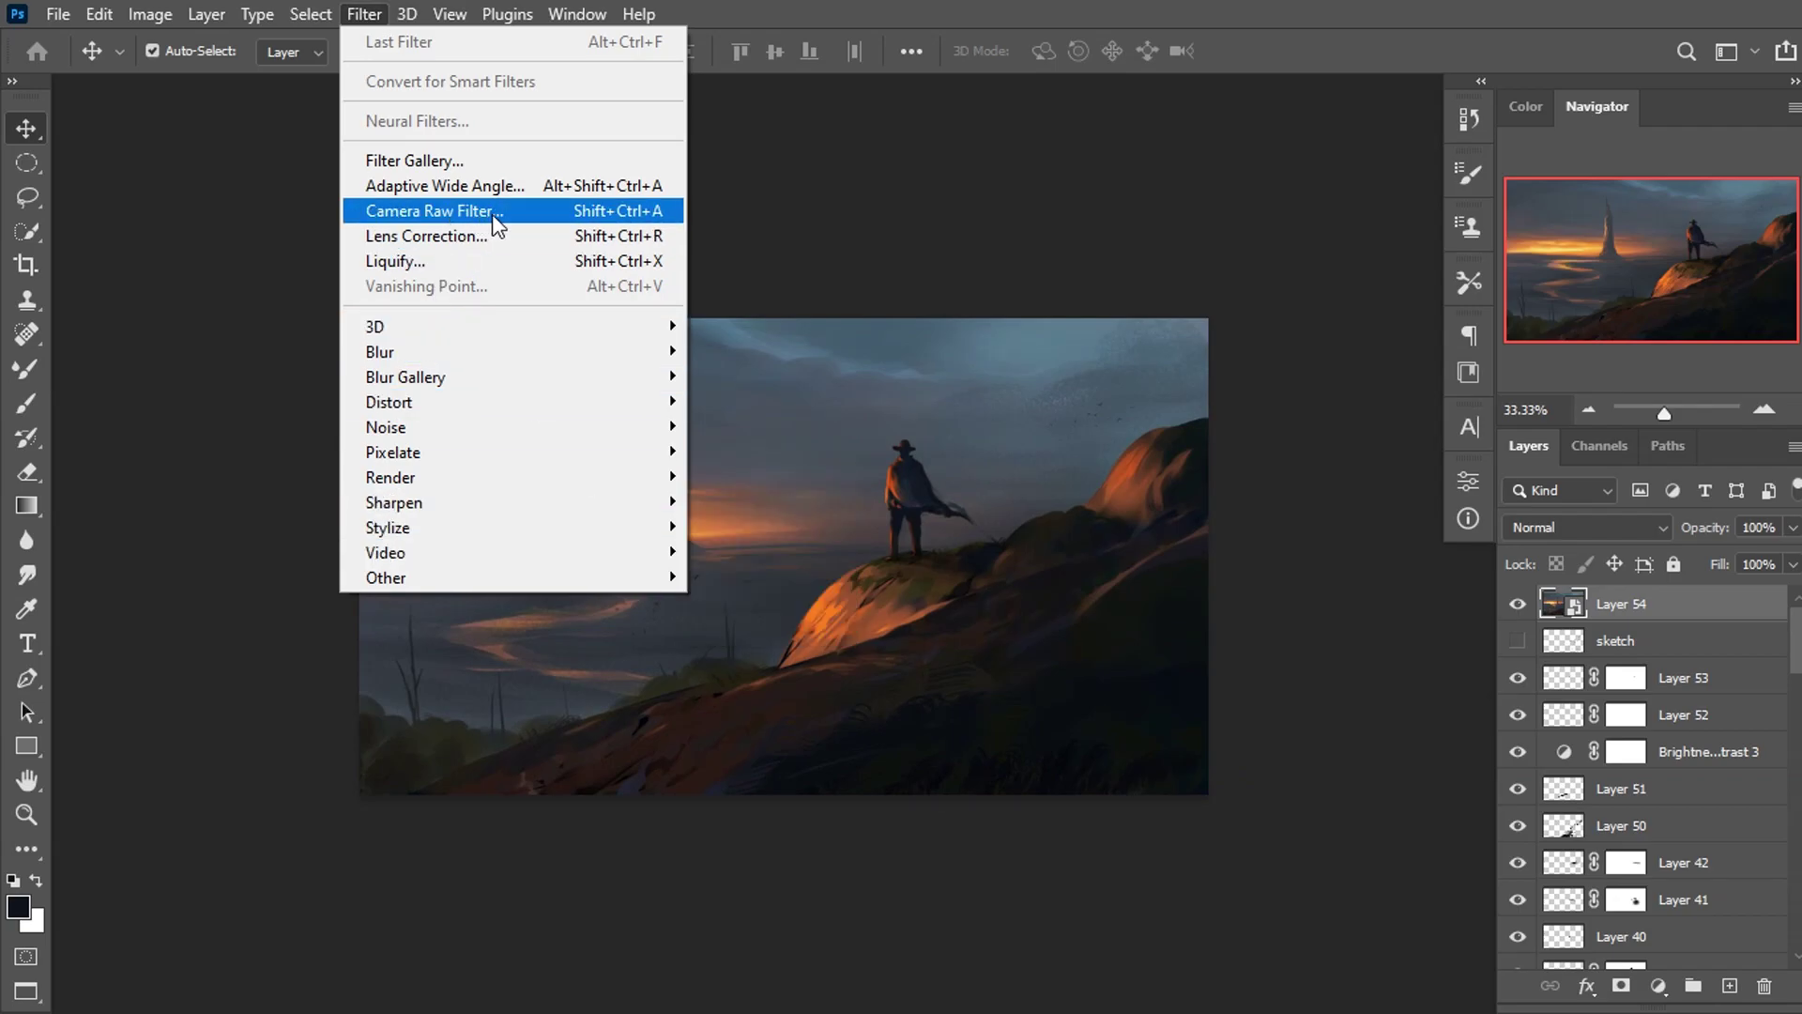
key(Escape)
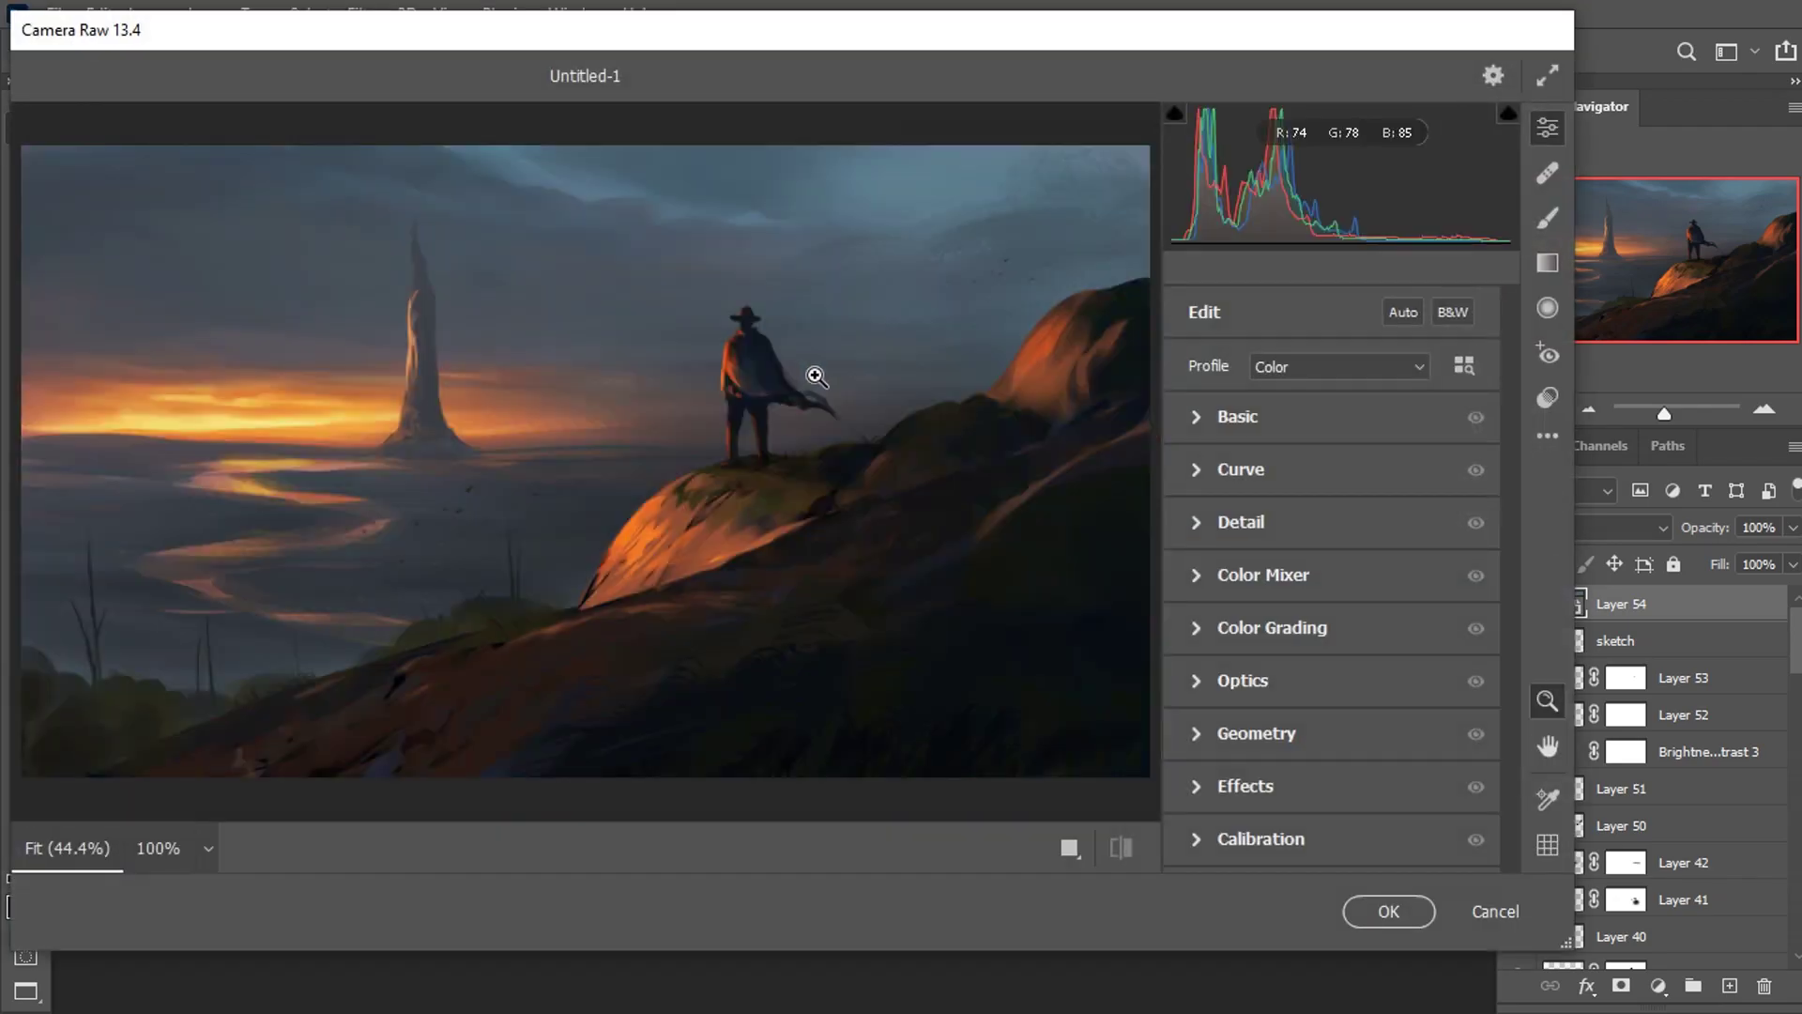
In Camera Raw's Basic panel, set Blacks to +9 and raise Shadows and Highlights.
click(1198, 533)
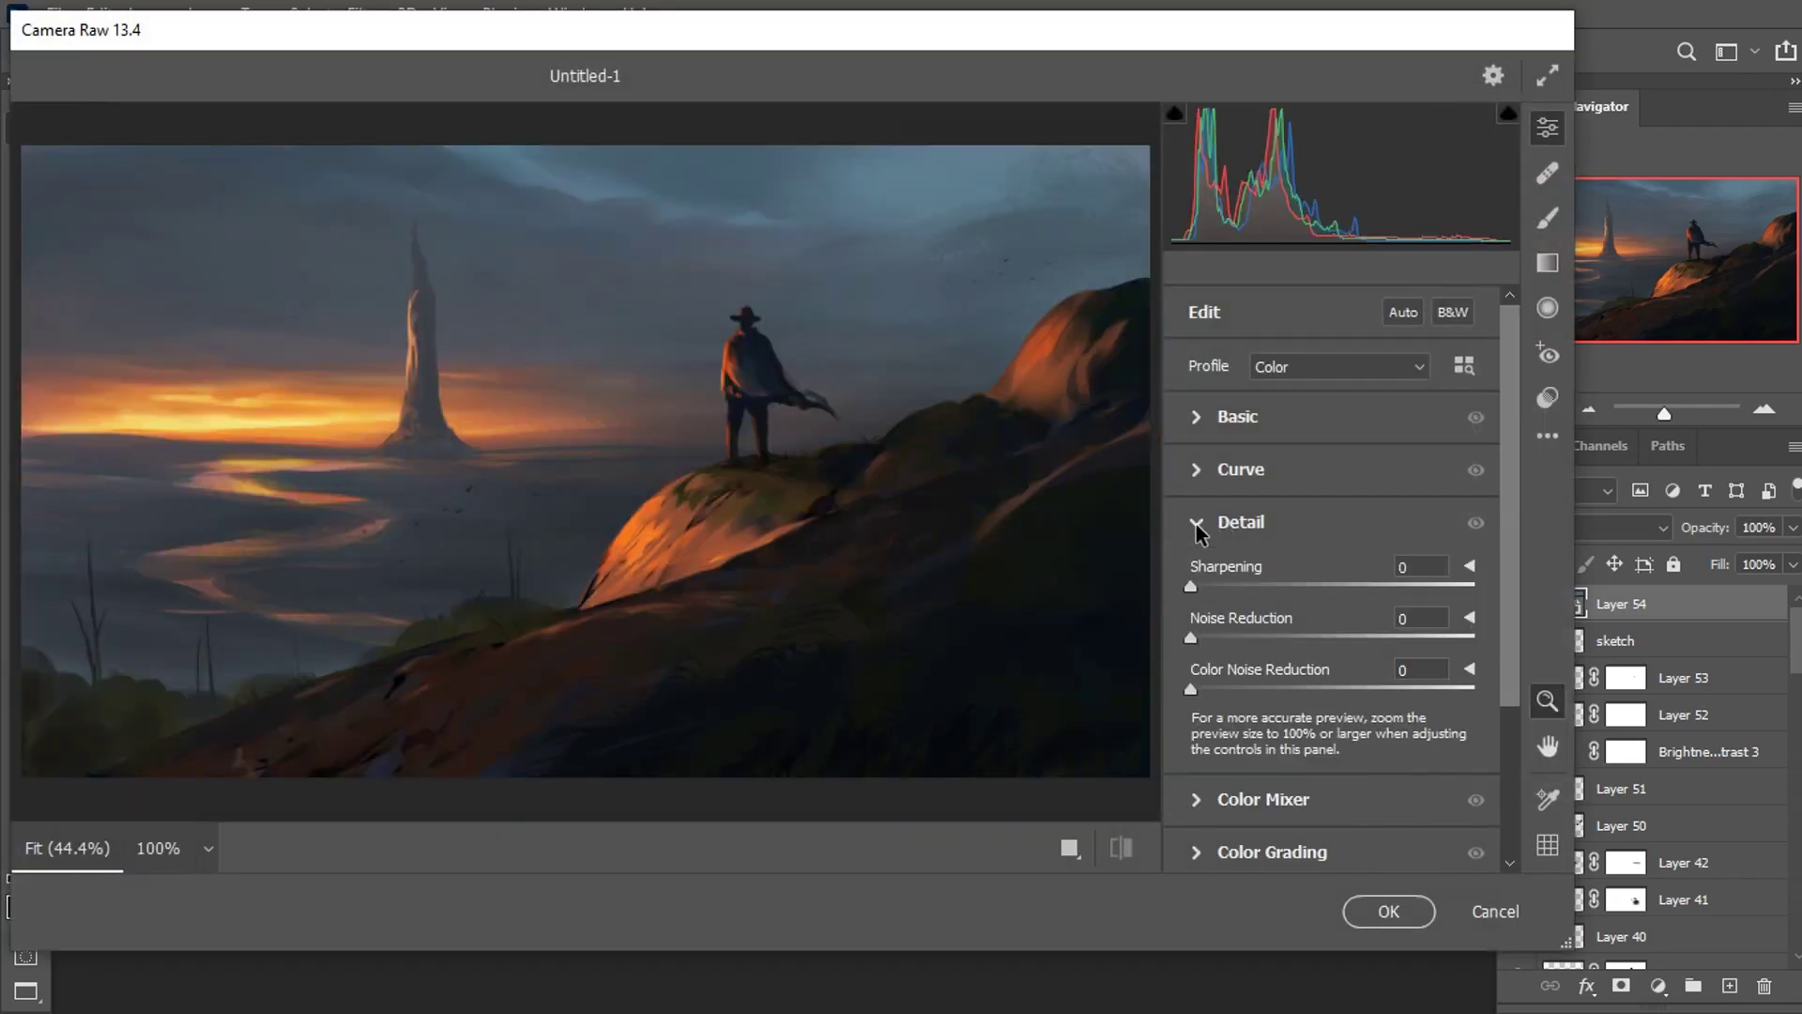
click(1195, 523)
click(1194, 416)
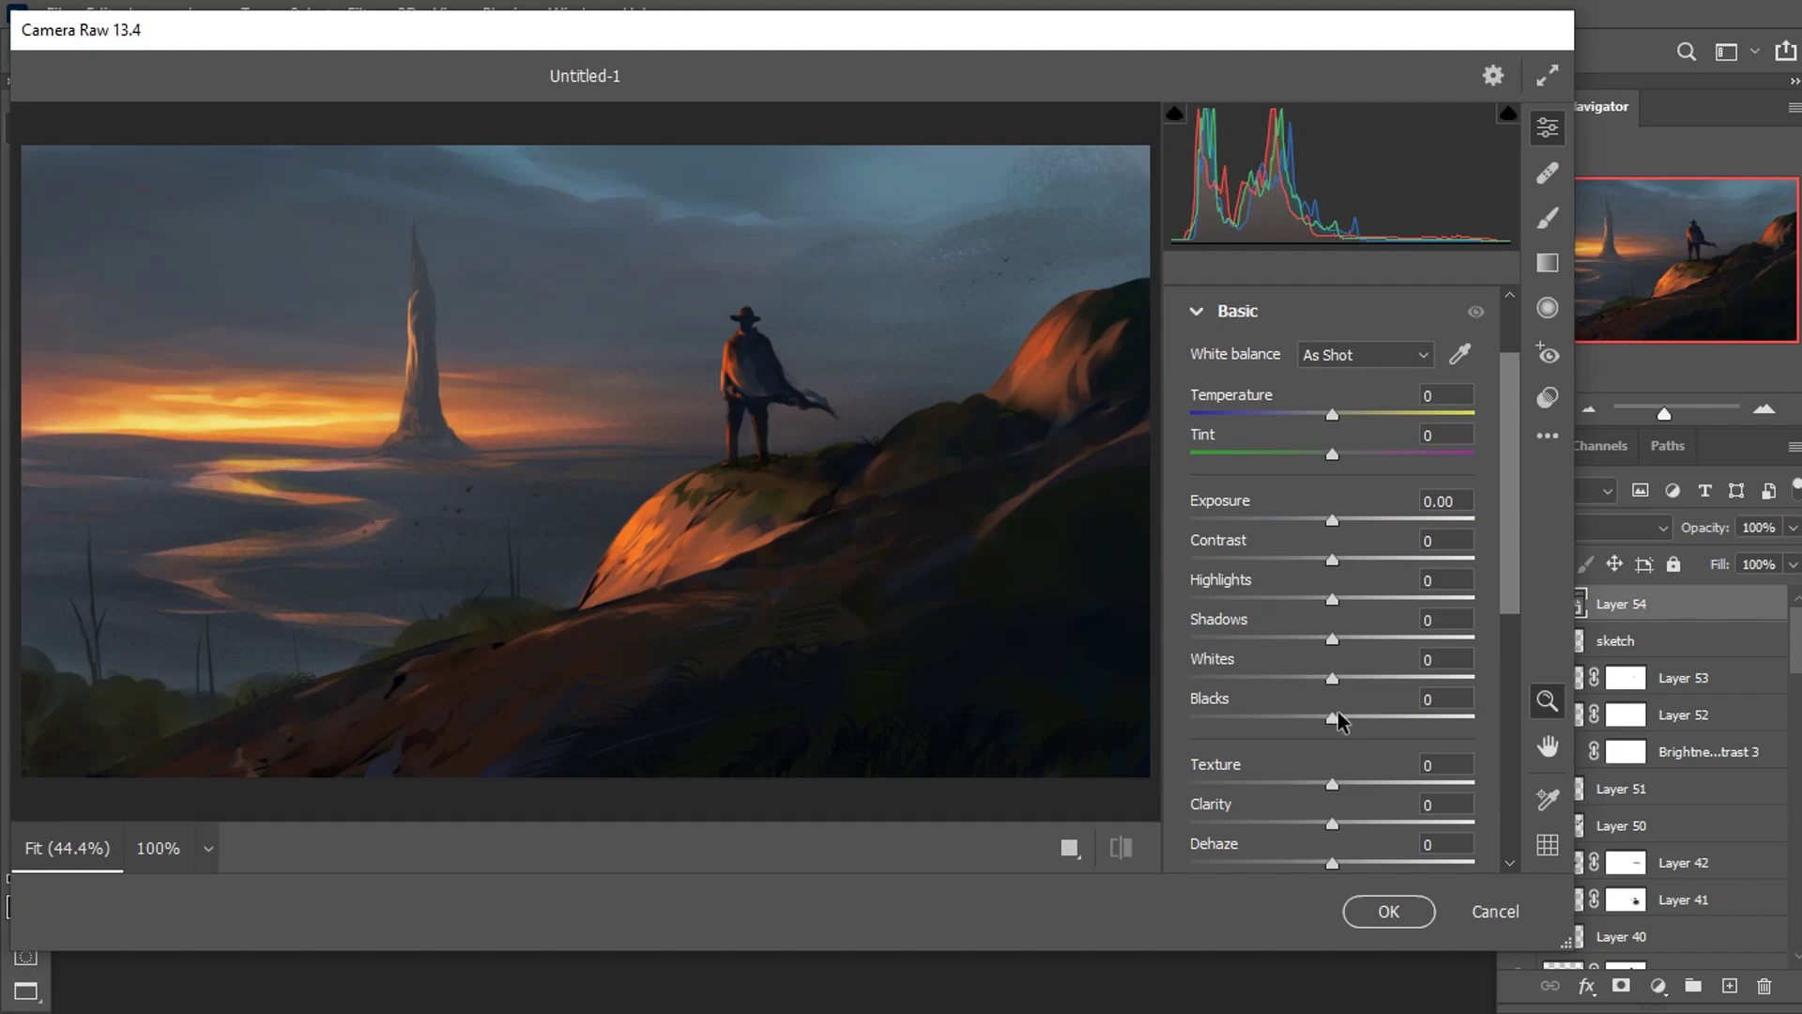
mouse_move(1332, 719)
mouse_down()
mouse_move(1365, 718)
mouse_move(1347, 718)
mouse_up()
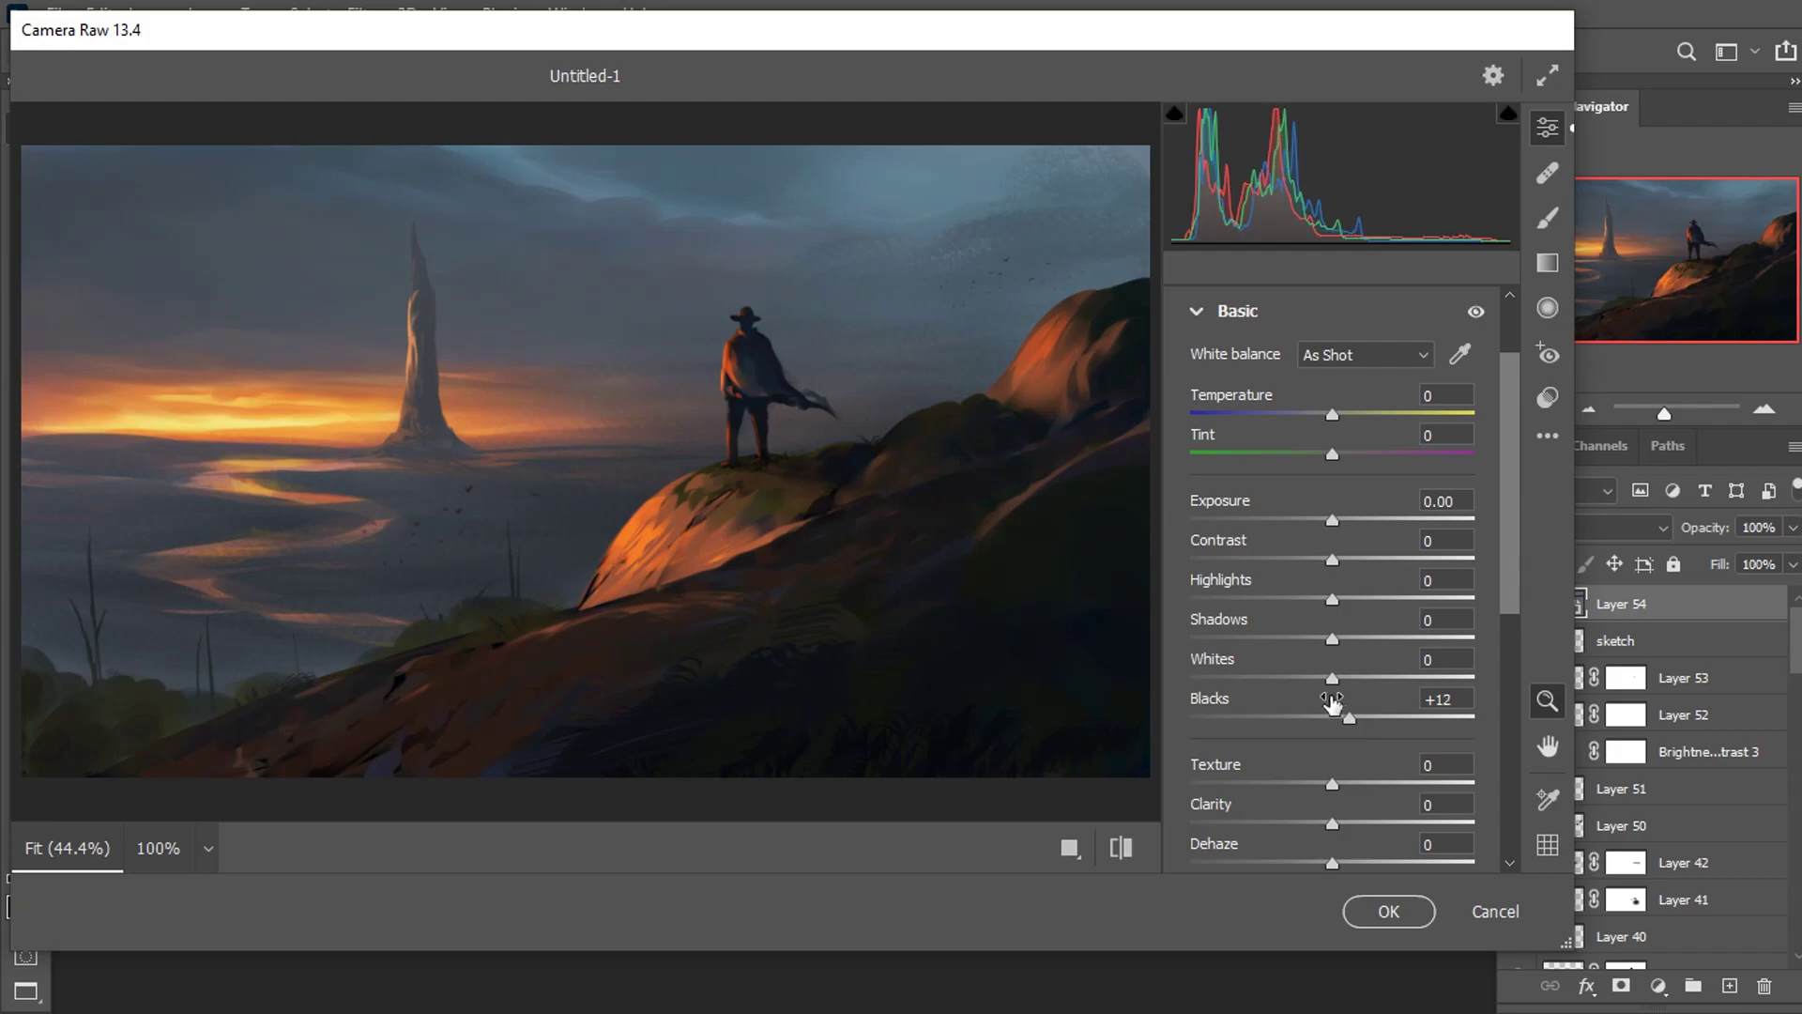
mouse_move(1332, 639)
mouse_down()
mouse_move(1425, 636)
mouse_move(1328, 638)
mouse_move(1350, 638)
mouse_up()
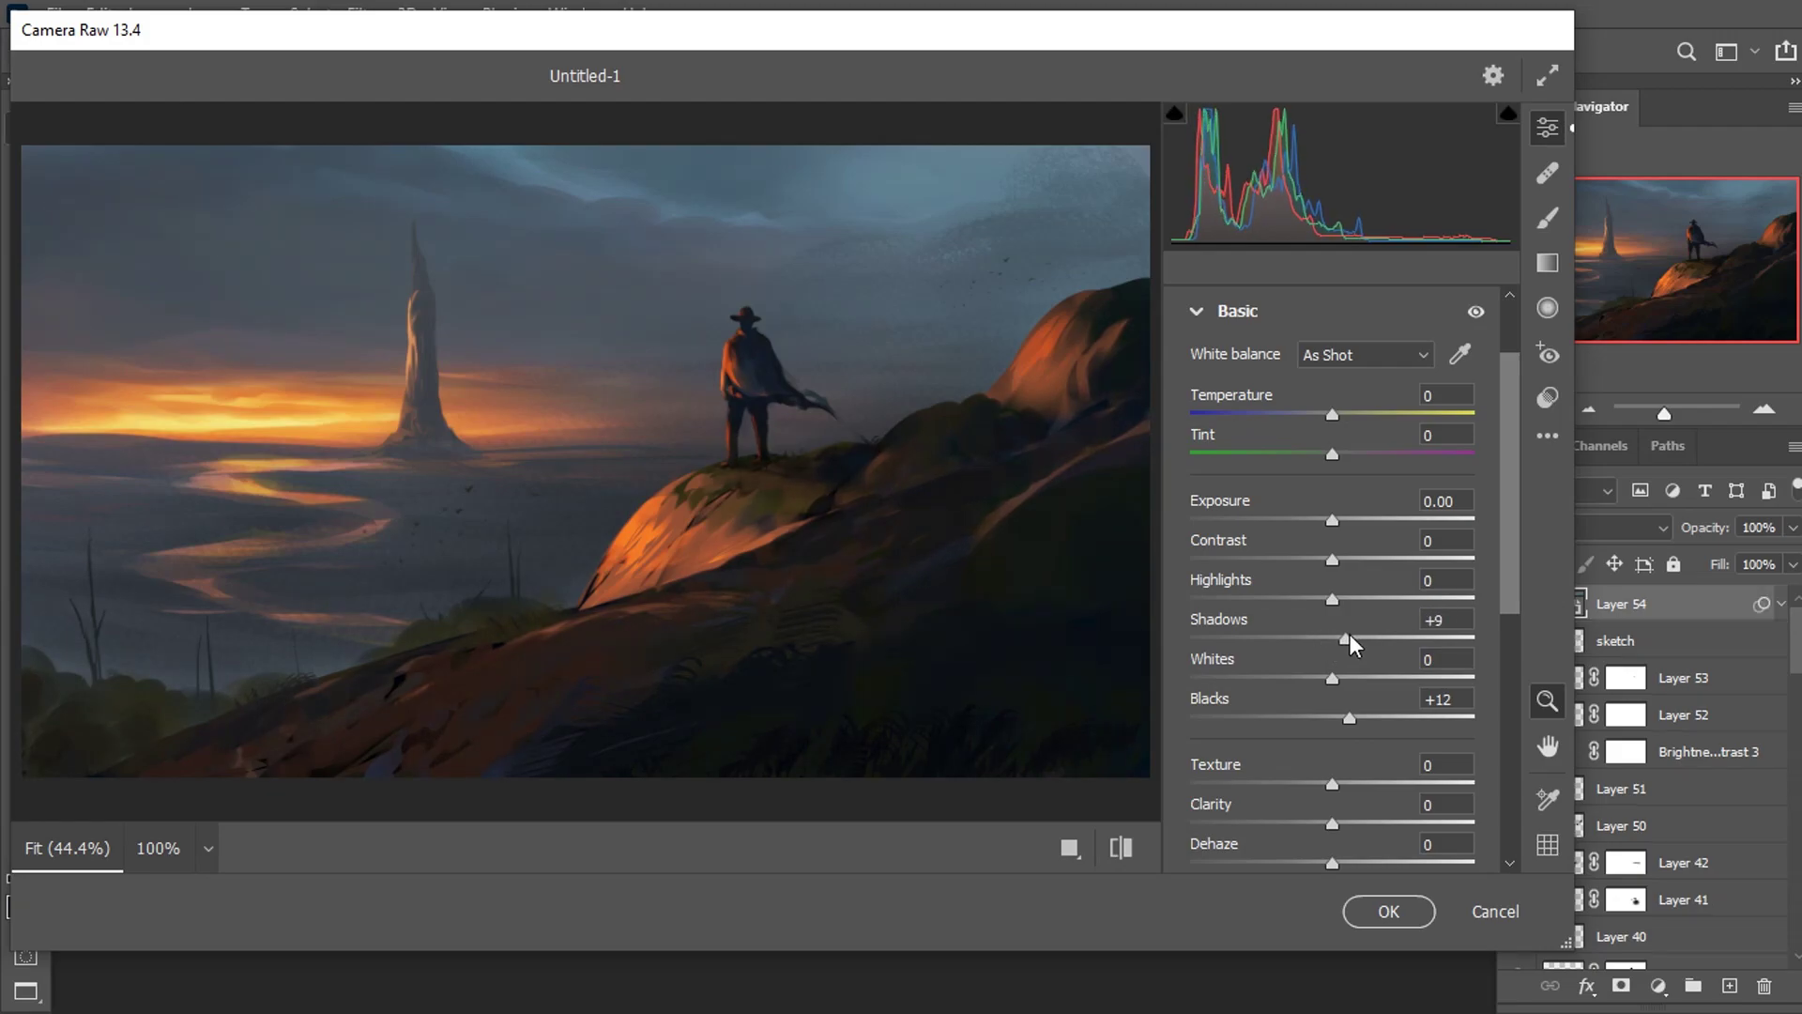
drag(1349, 718, 1344, 718)
drag(1333, 596, 1387, 588)
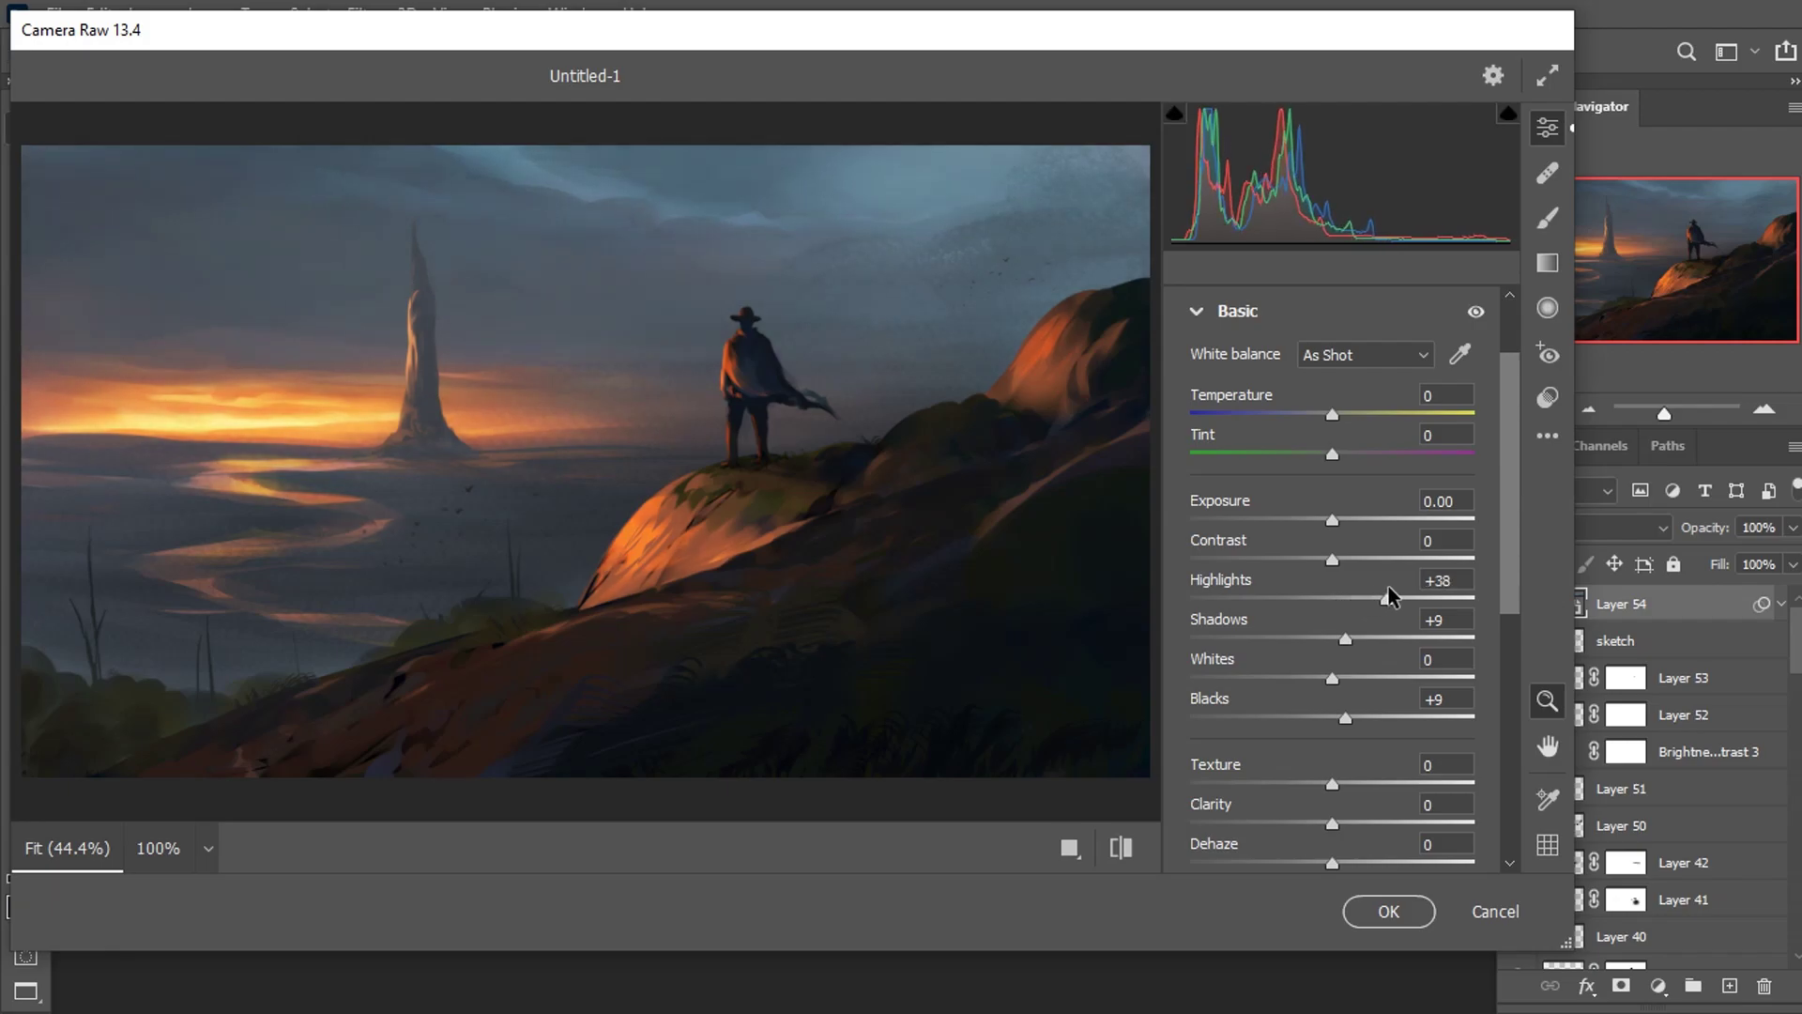
drag(1390, 596, 1336, 601)
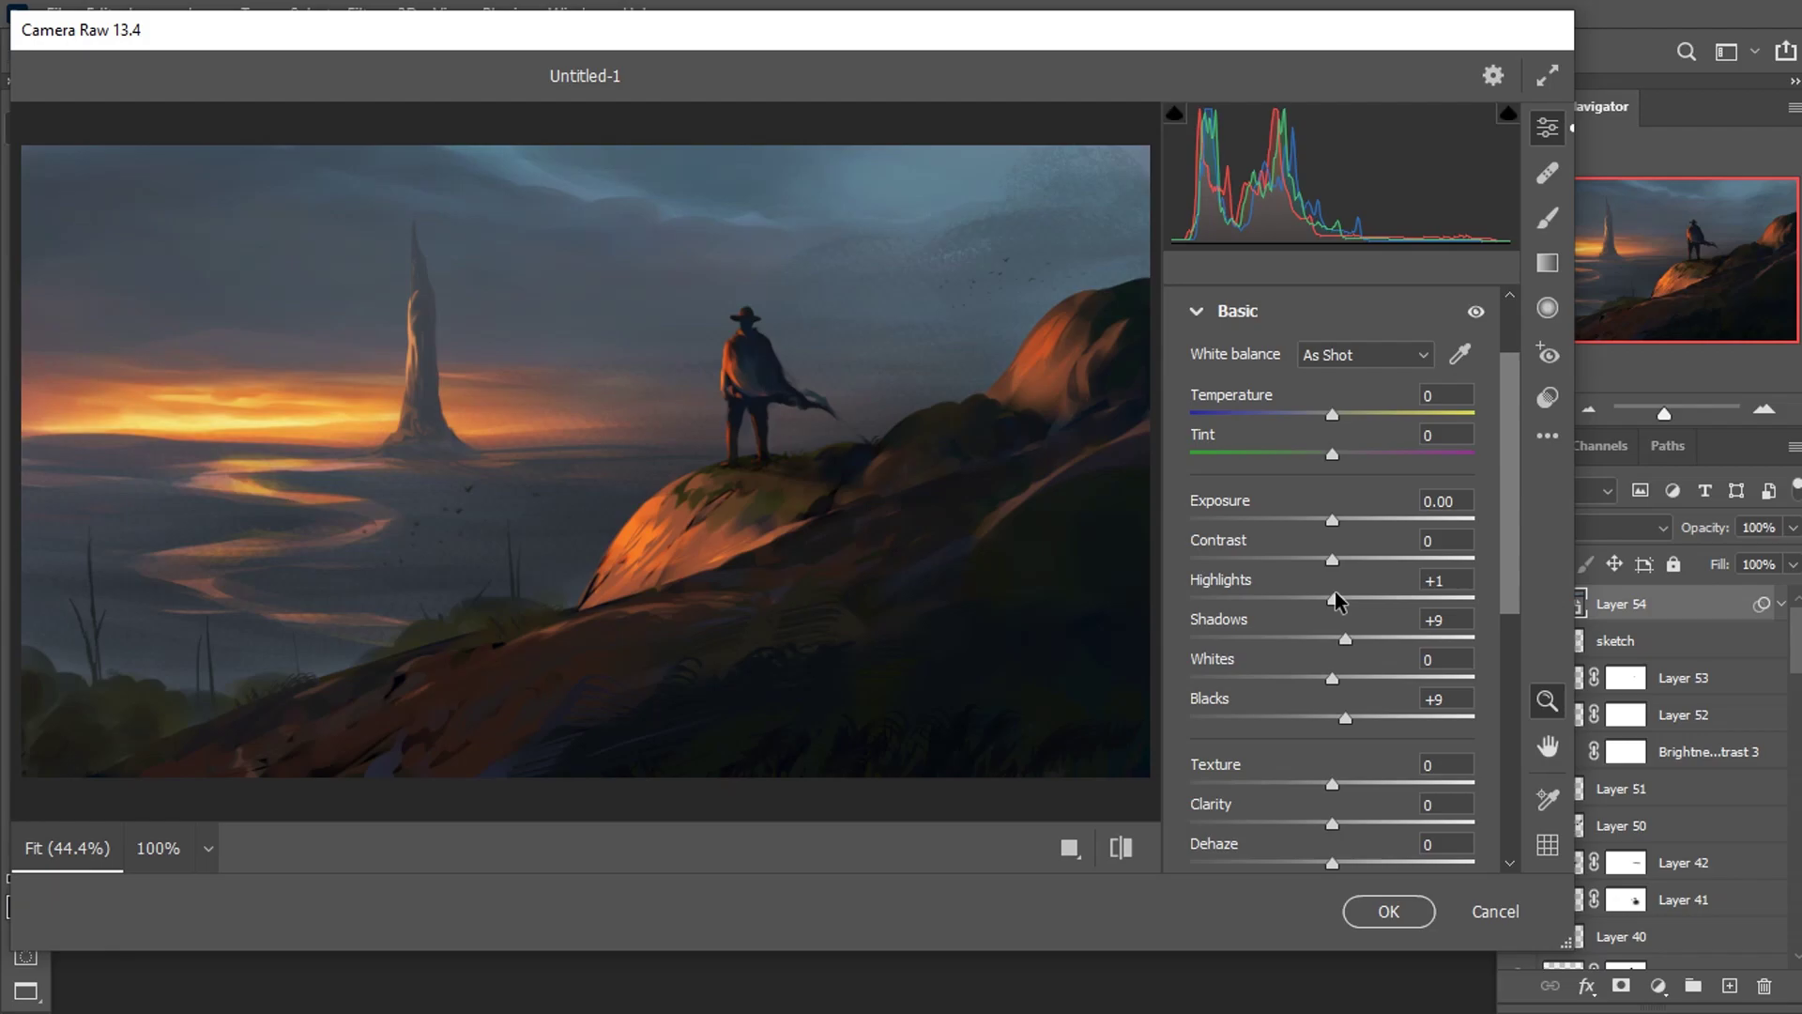
Settle the tones at Contrast 0, Exposure -0.05, Highlights 0 and Shadows +8.
drag(1335, 559, 1357, 561)
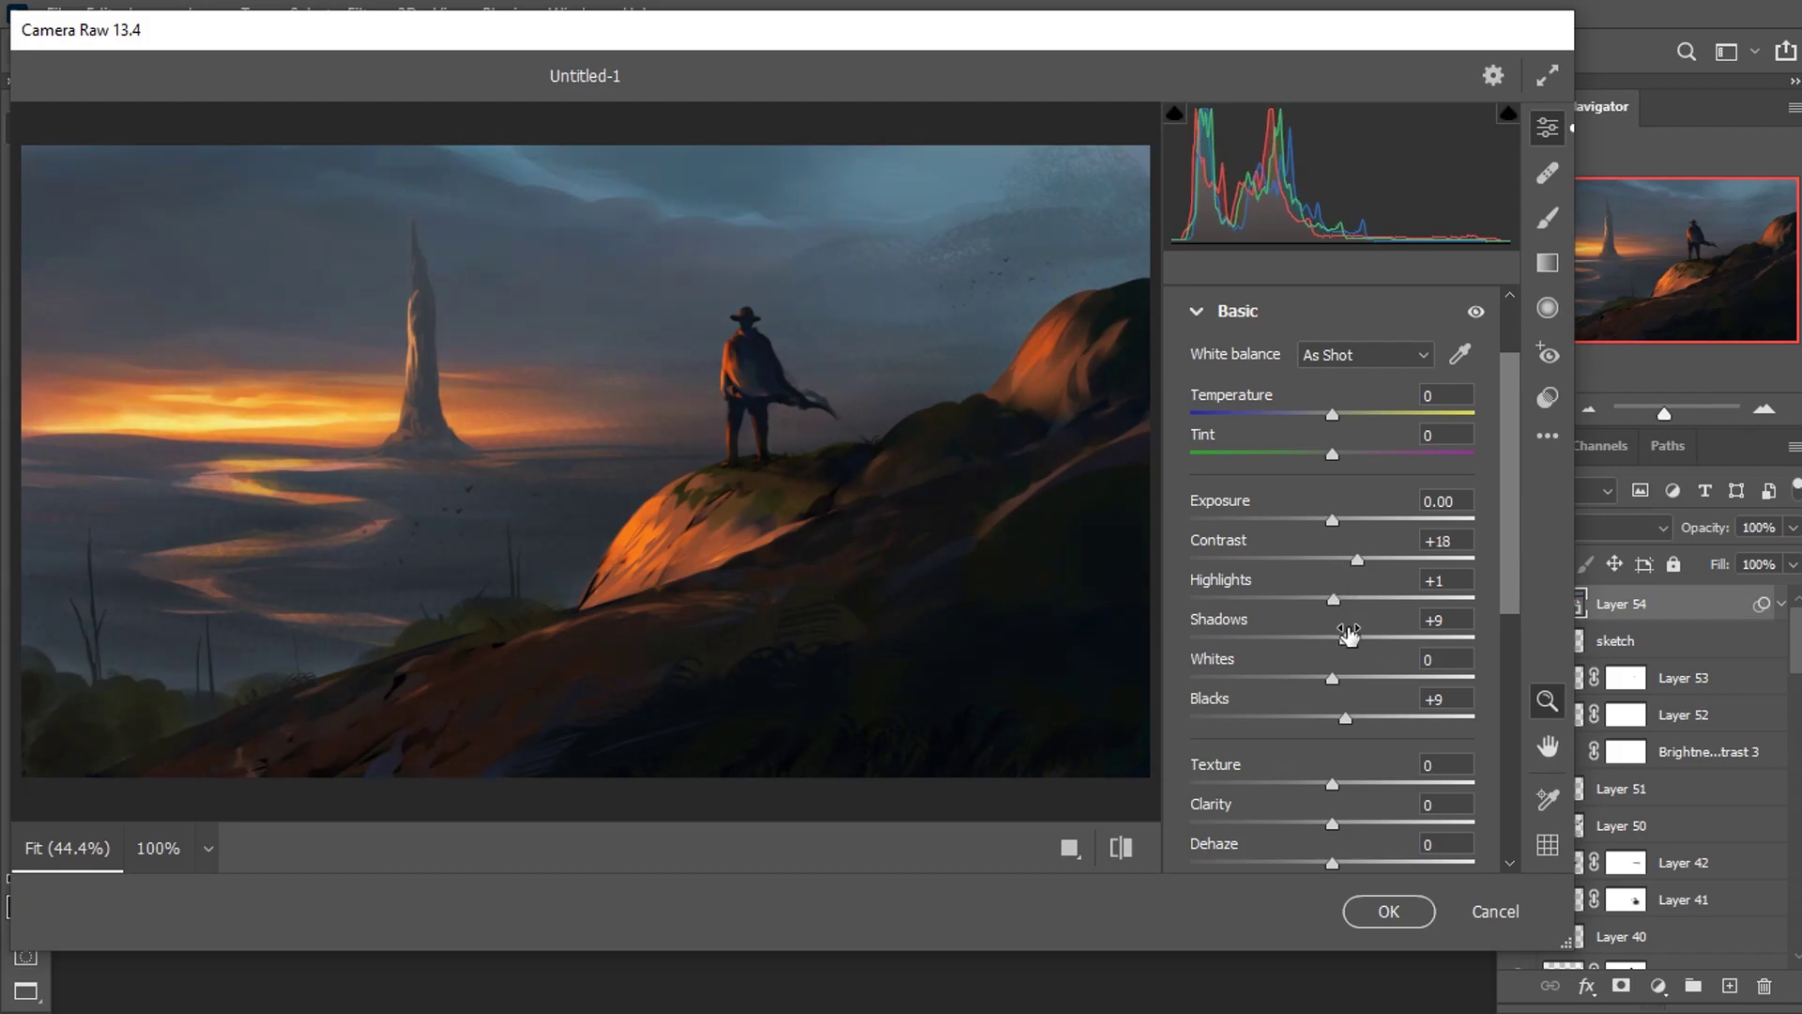
drag(1349, 635, 1376, 636)
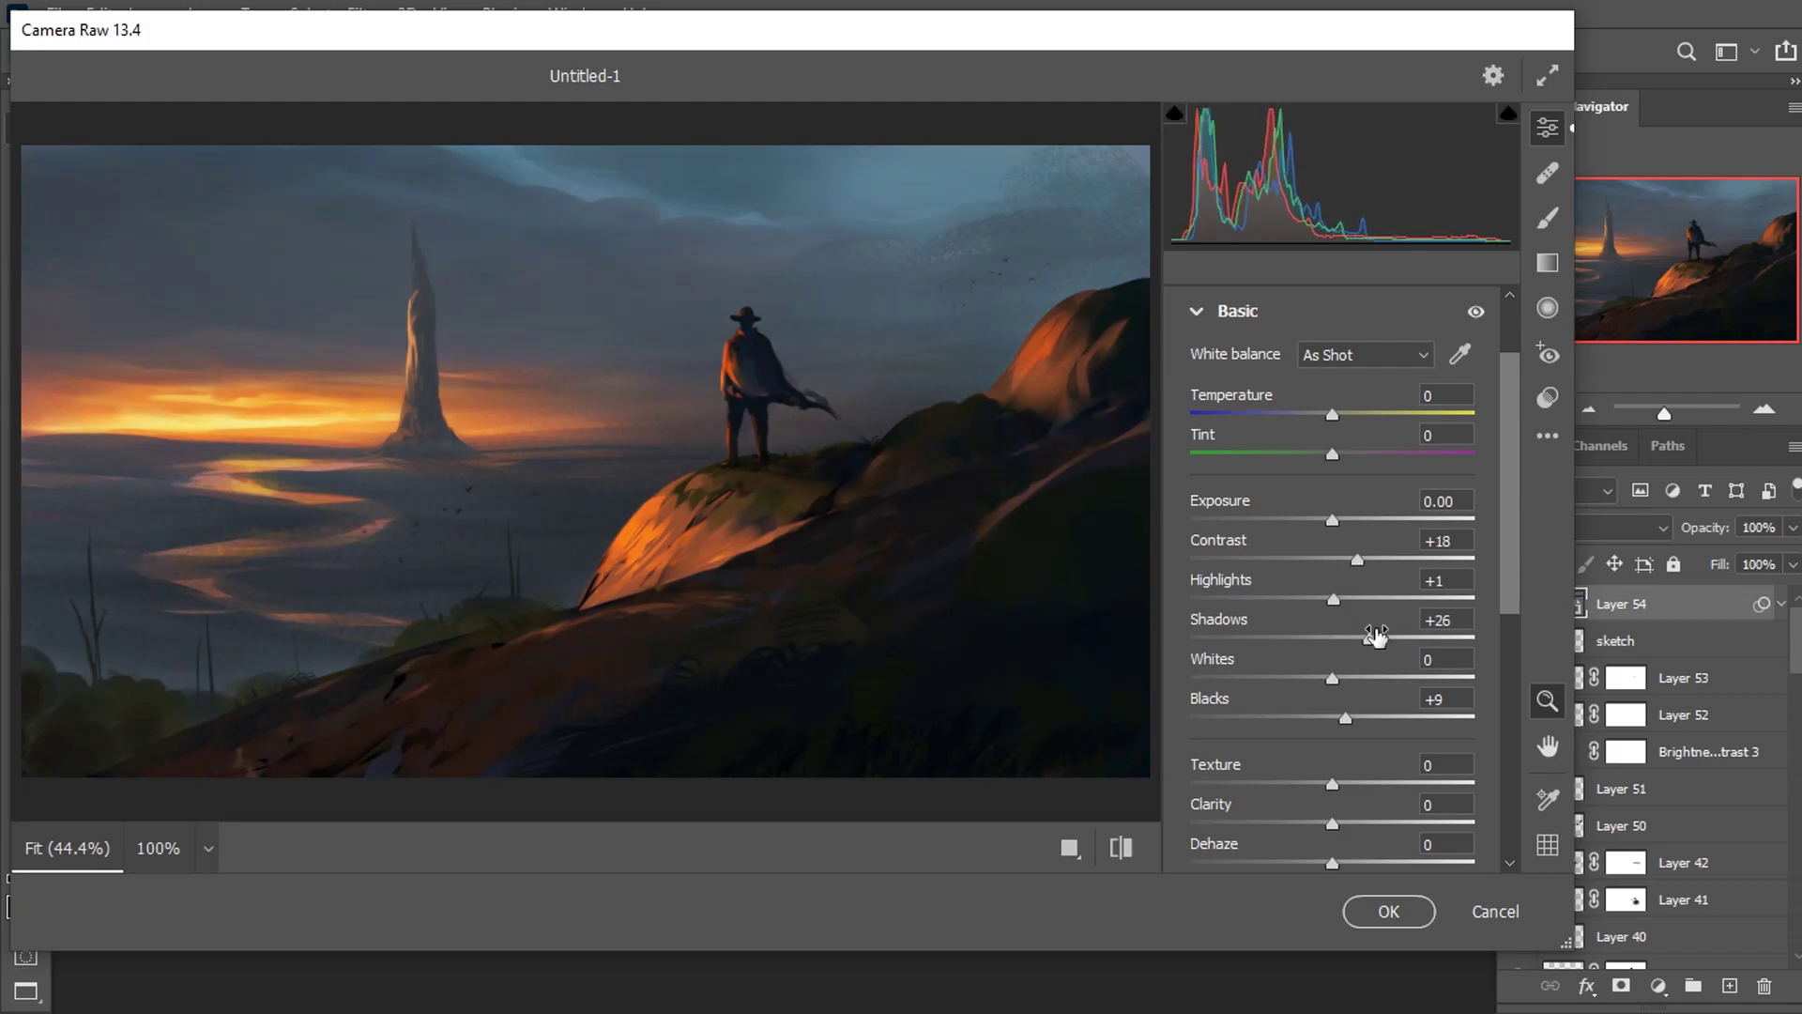
double_click(1356, 560)
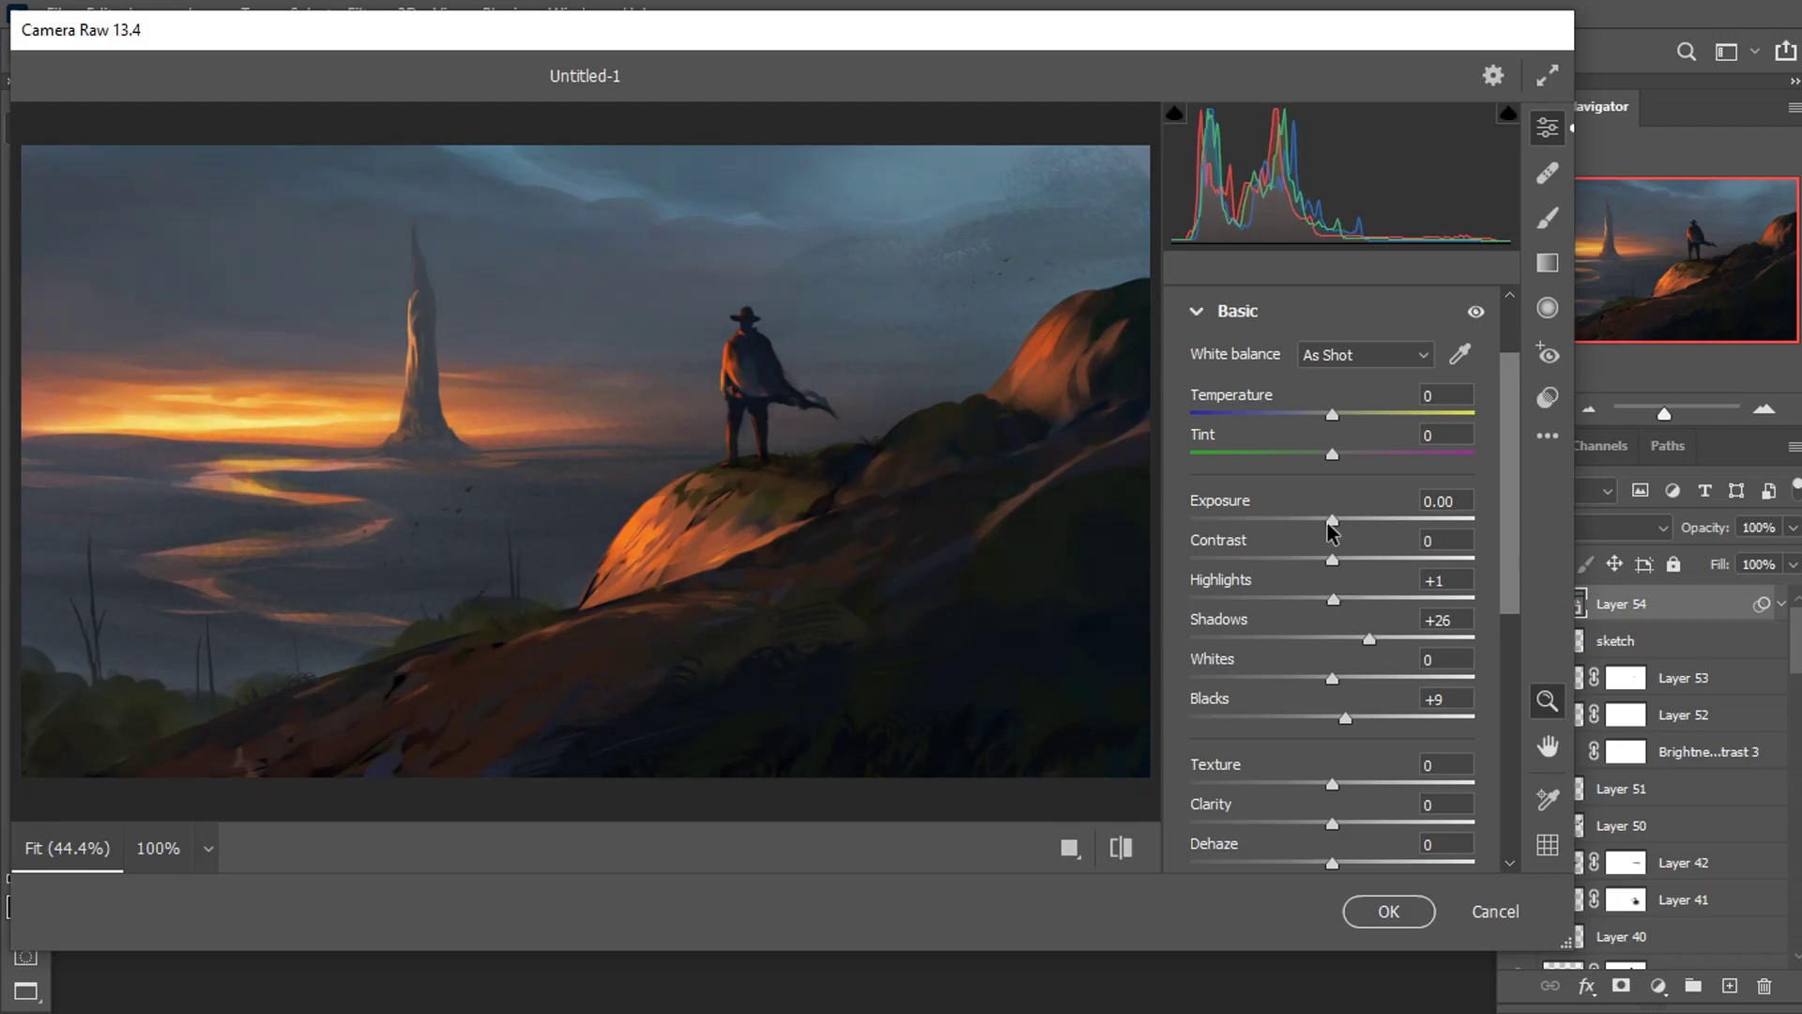
drag(1331, 521, 1329, 523)
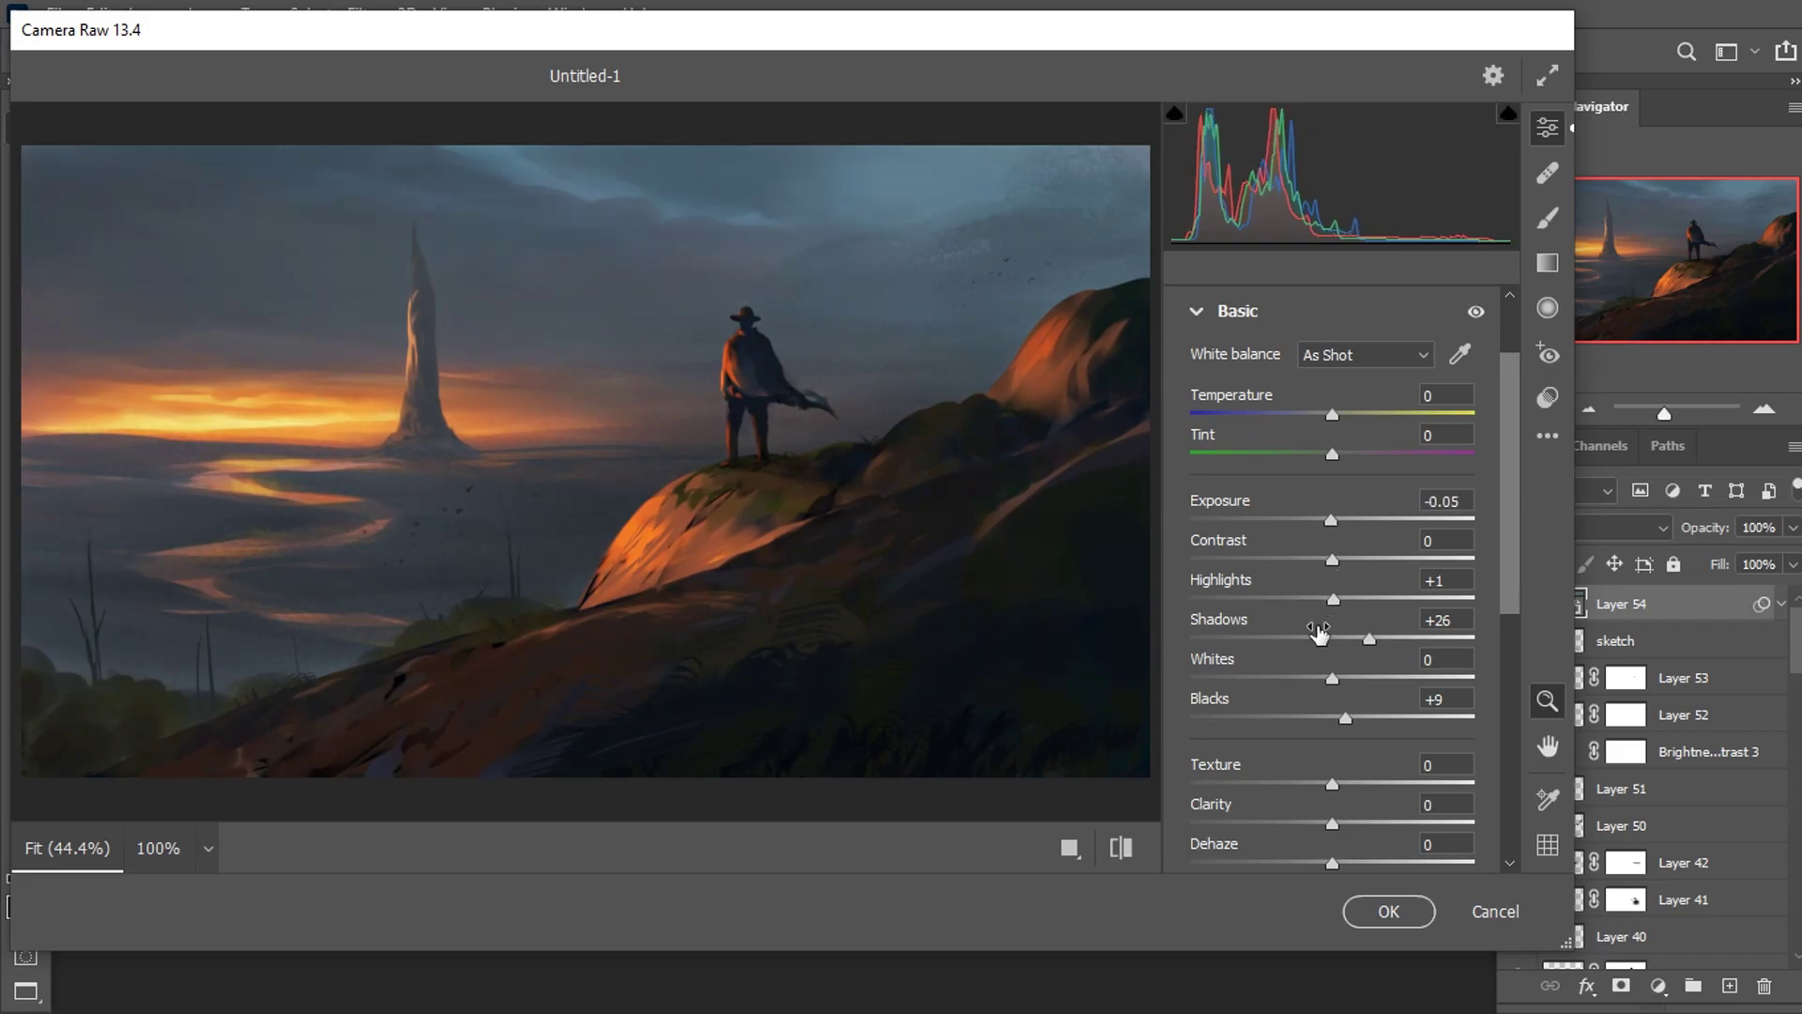
drag(1347, 599, 1316, 598)
double_click(1382, 589)
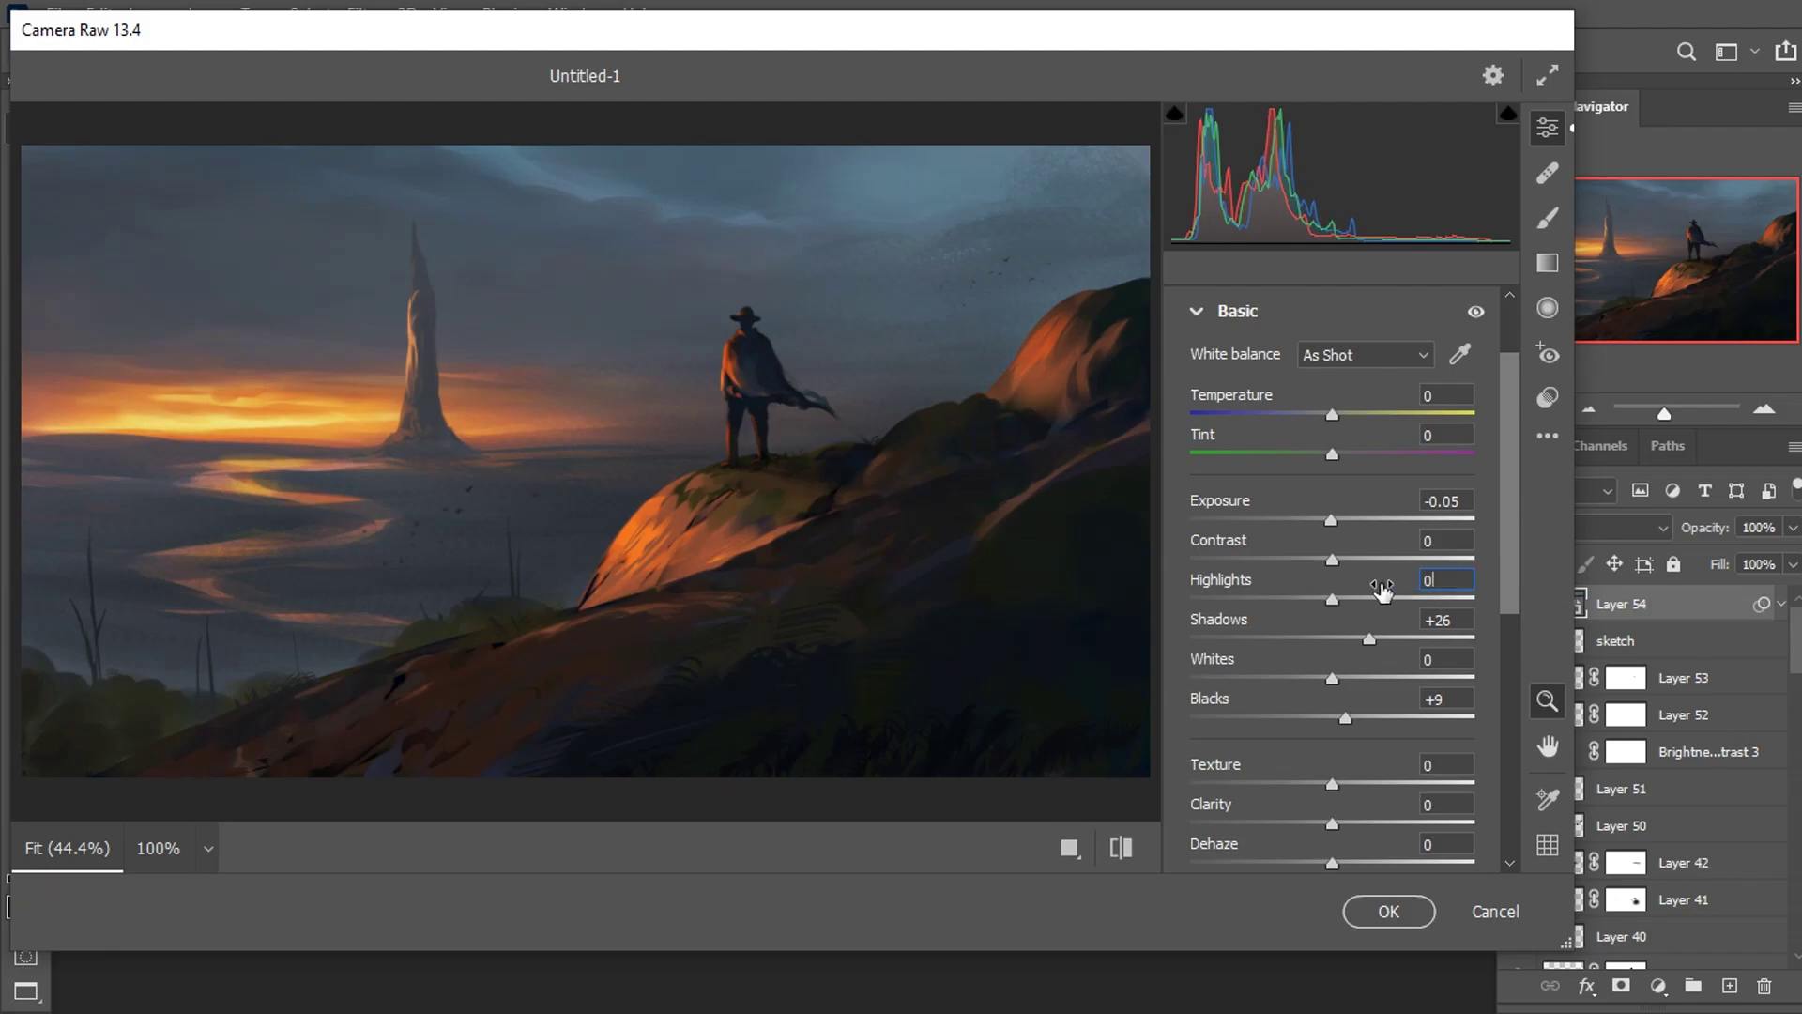
drag(1369, 640, 1353, 638)
Add some Texture (about +18) and set white balance to Temperature +4, Tint -4.
scroll(1348, 723, down, 1)
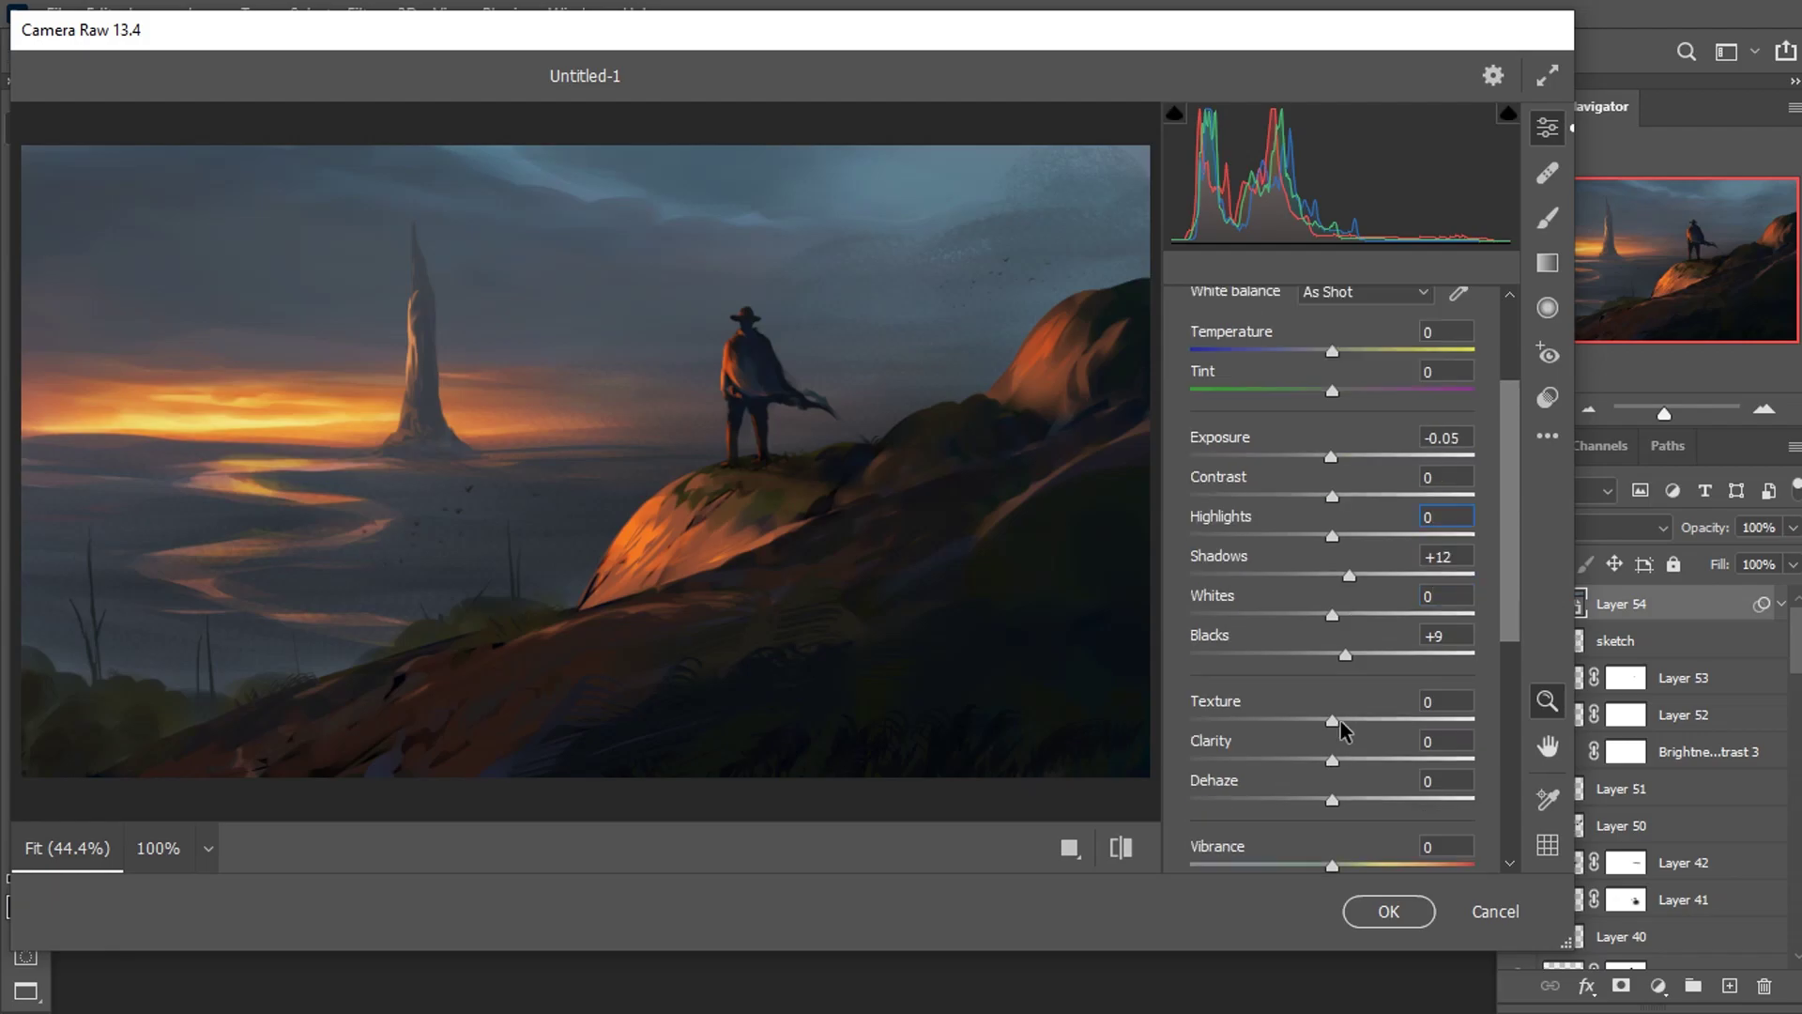
drag(1340, 721, 1343, 721)
mouse_move(1333, 760)
mouse_down()
mouse_move(1312, 759)
mouse_move(1328, 759)
mouse_move(1297, 720)
mouse_move(1390, 718)
mouse_move(1340, 761)
mouse_up()
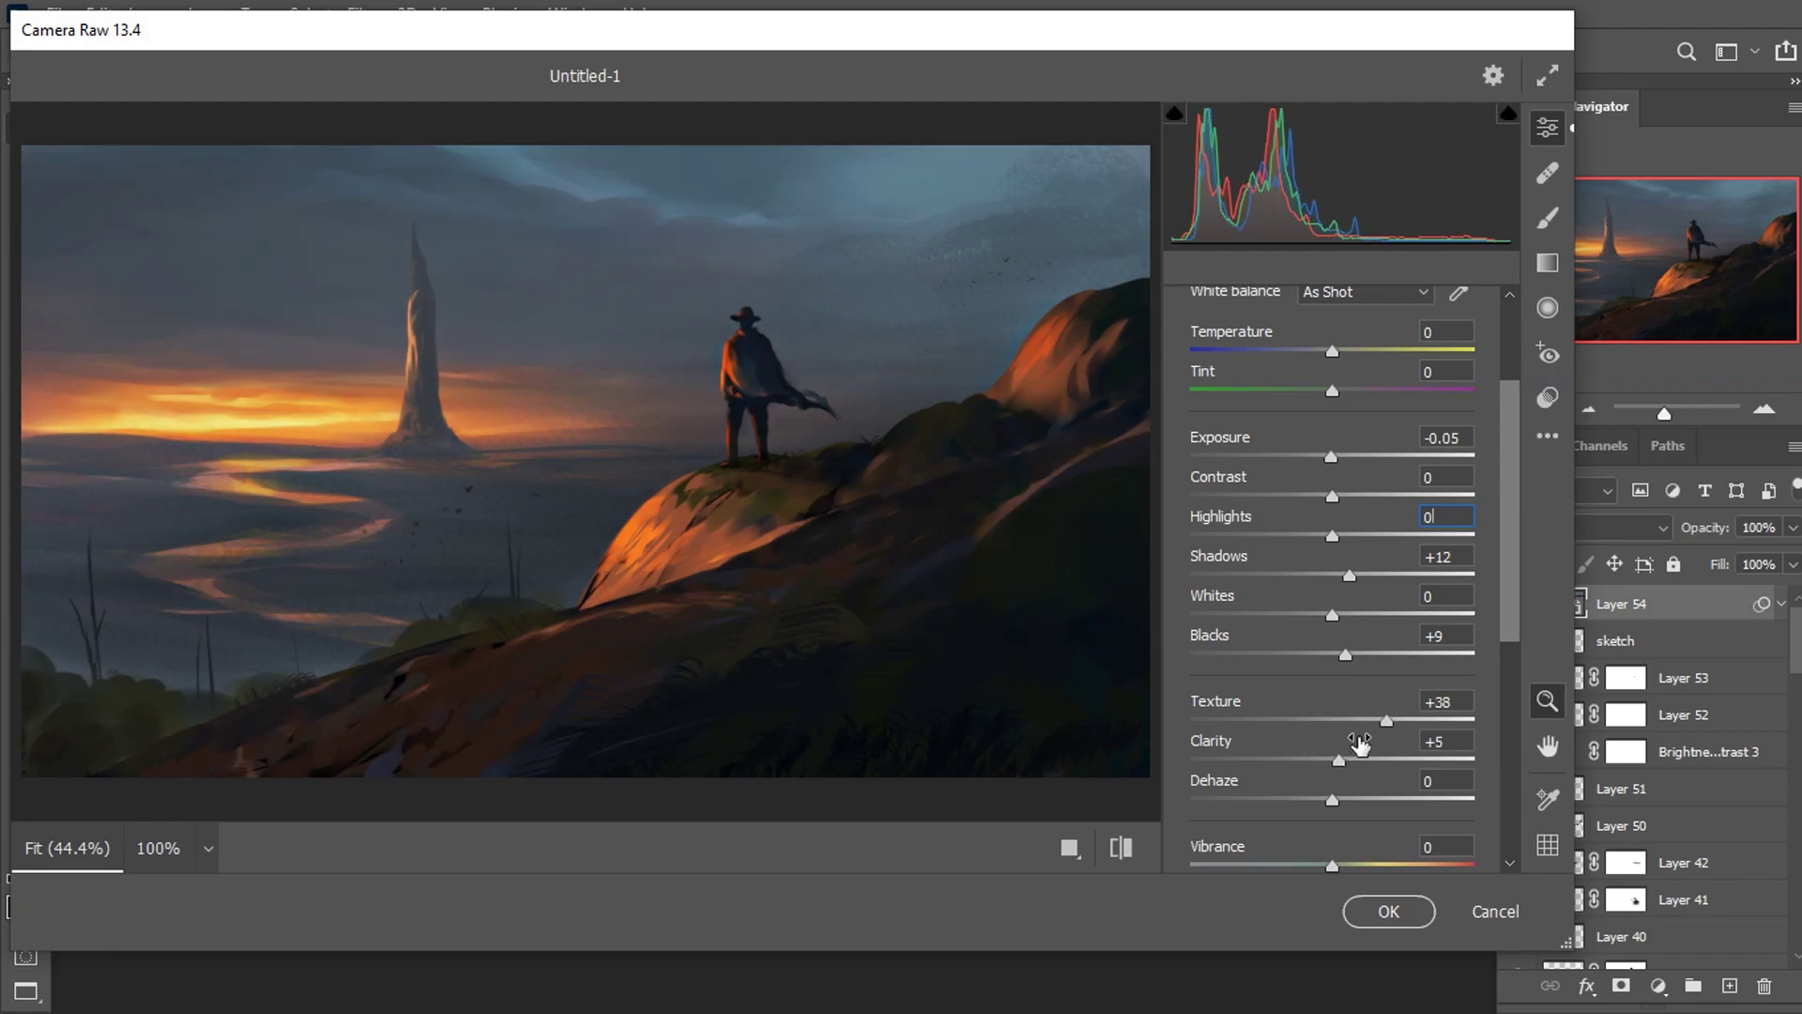
click(1357, 719)
click(789, 433)
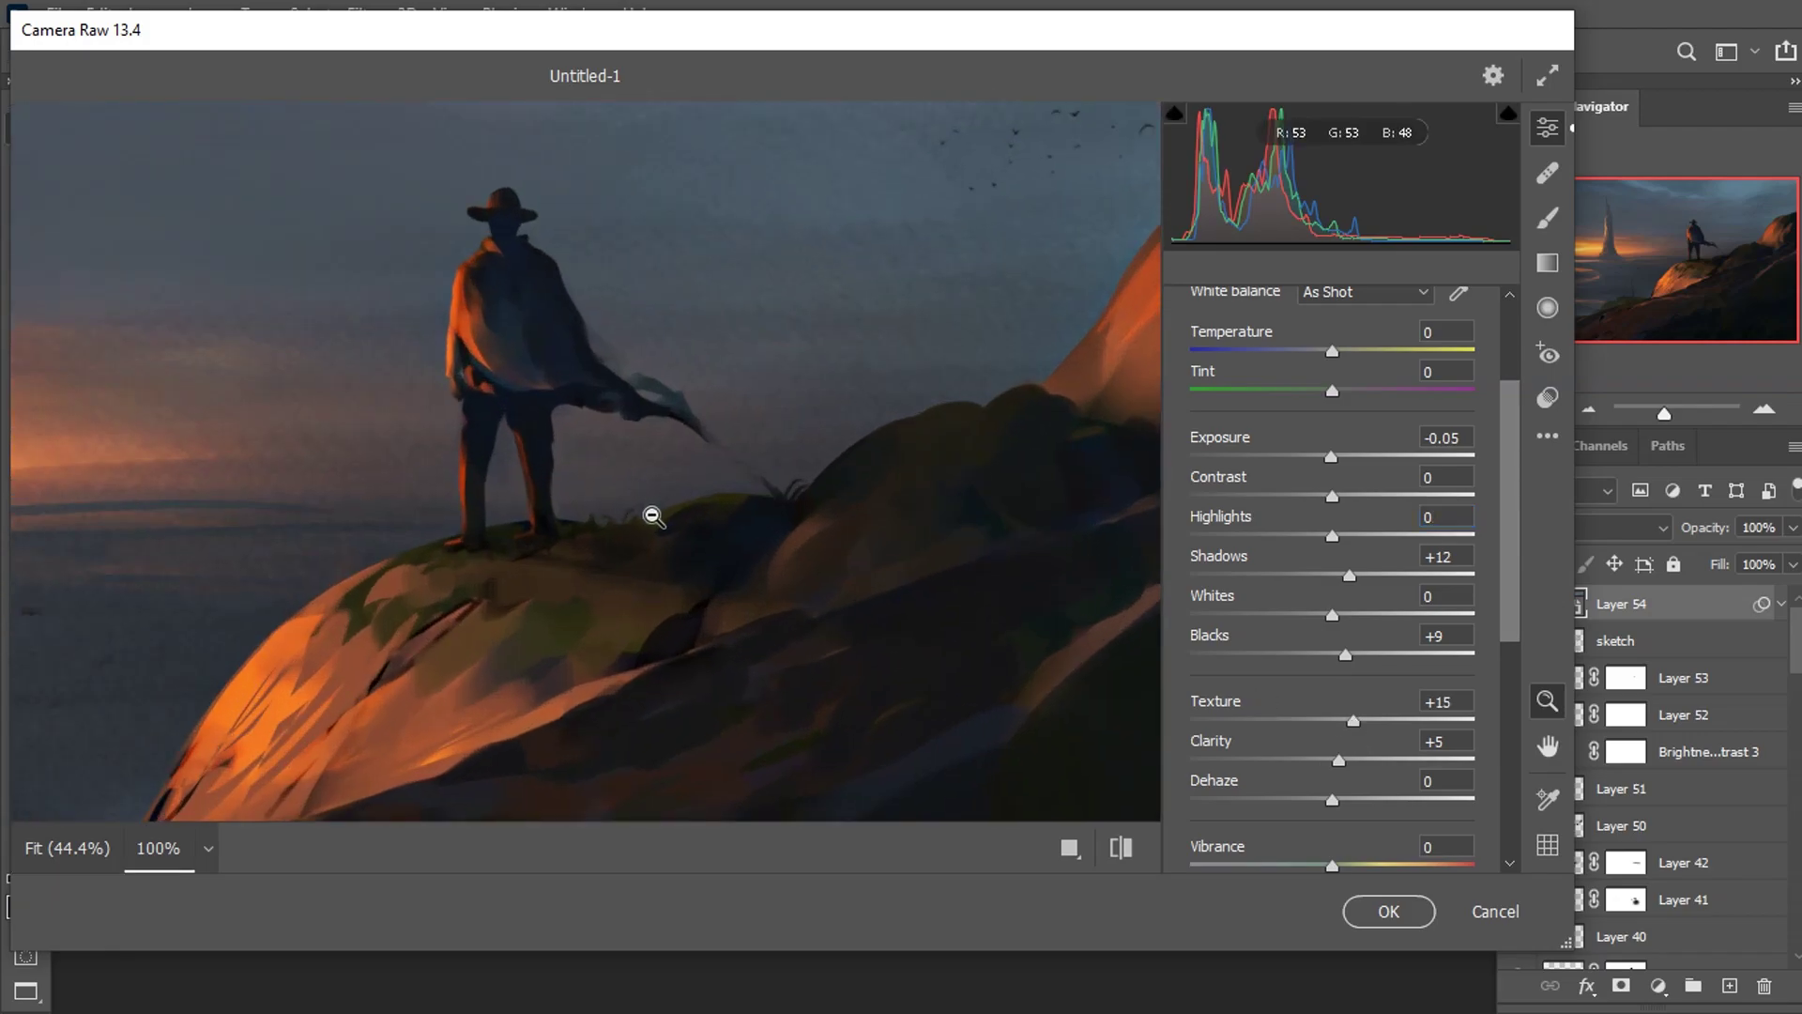
click(653, 516)
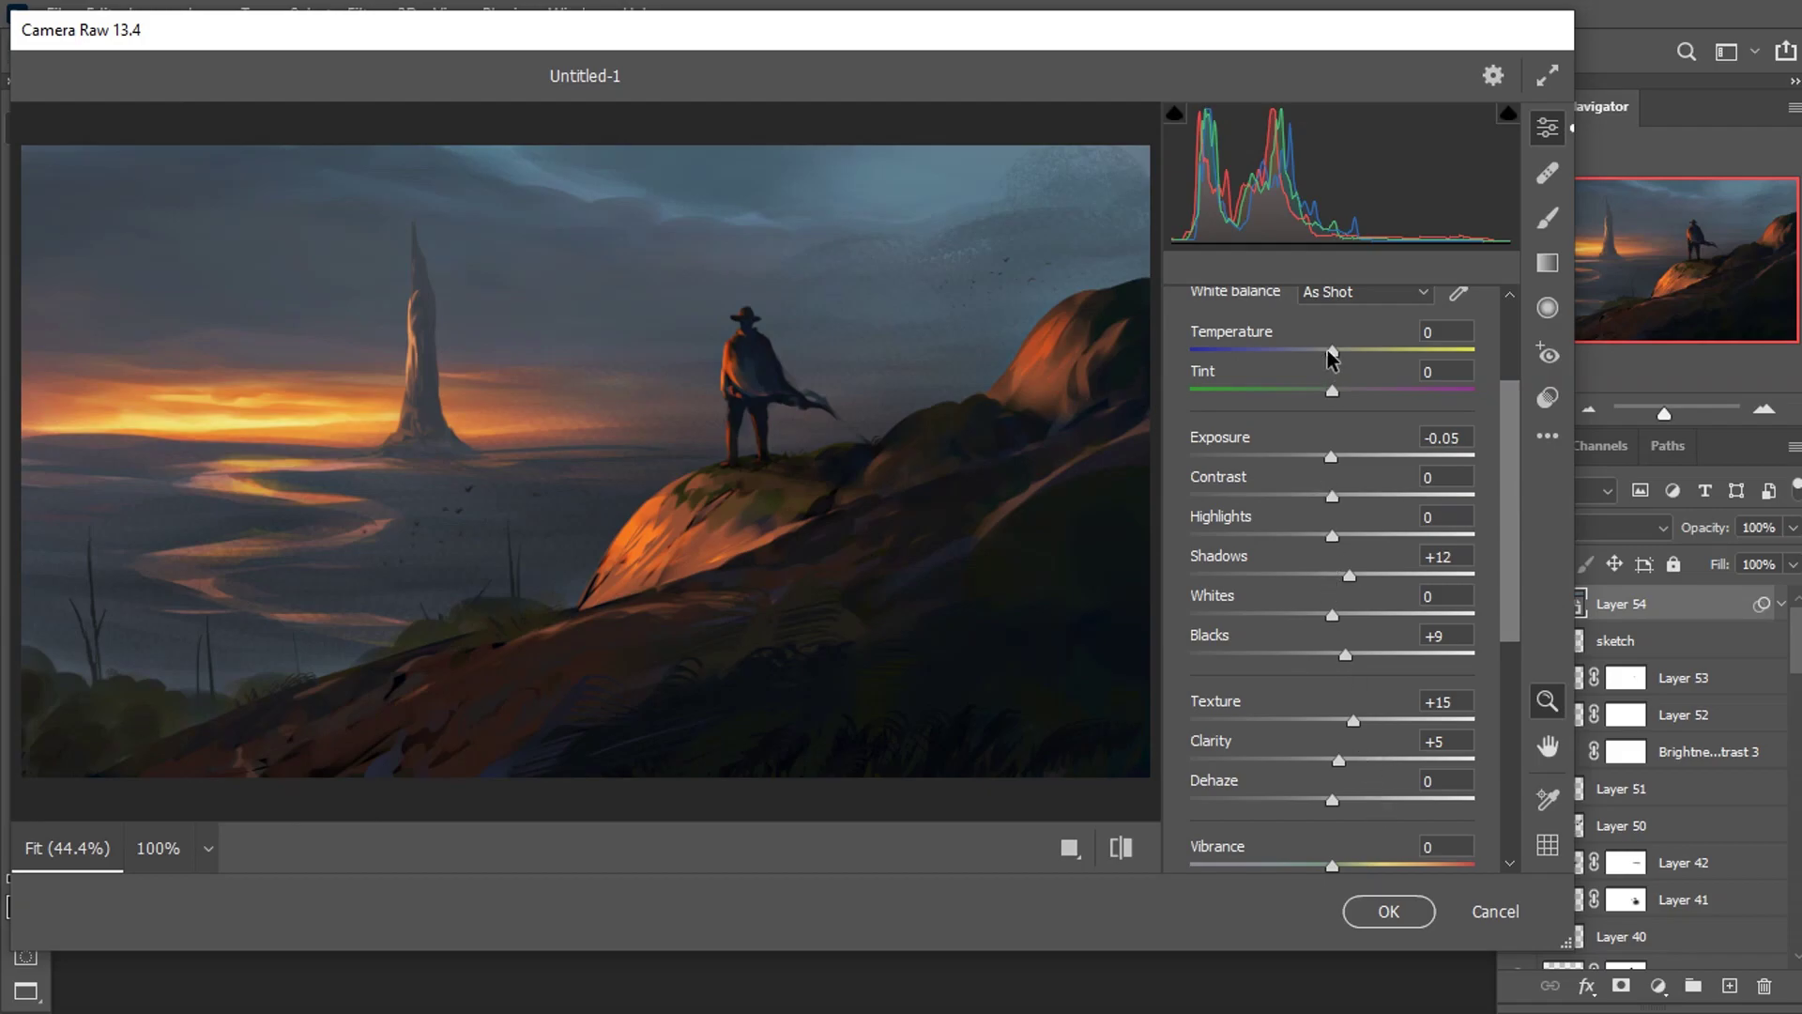
mouse_move(1330, 349)
mouse_down()
mouse_move(1302, 391)
mouse_move(1341, 353)
mouse_move(1319, 392)
mouse_move(1334, 393)
mouse_move(1342, 353)
mouse_move(1331, 389)
mouse_up()
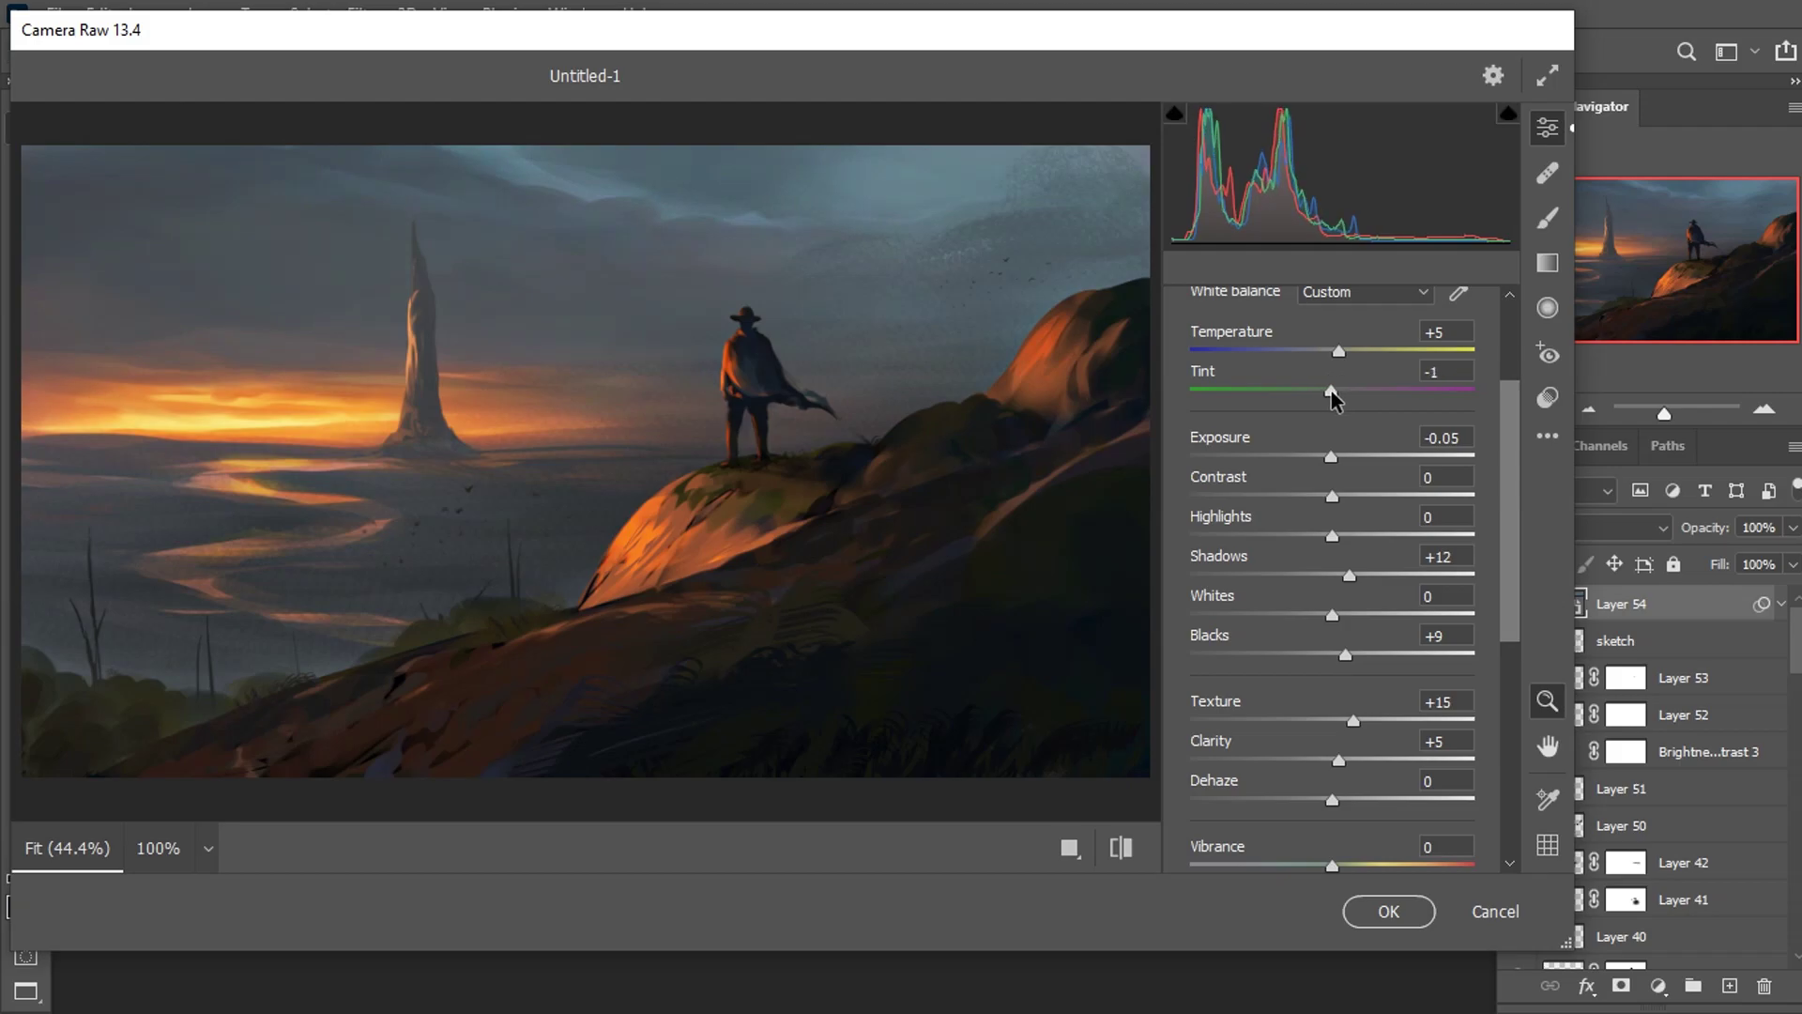
click(639, 470)
drag(1340, 352, 1327, 394)
Lower Detail Sharpening to 8, check it at full size, and apply the Camera Raw filter.
scroll(1331, 389, up, 1)
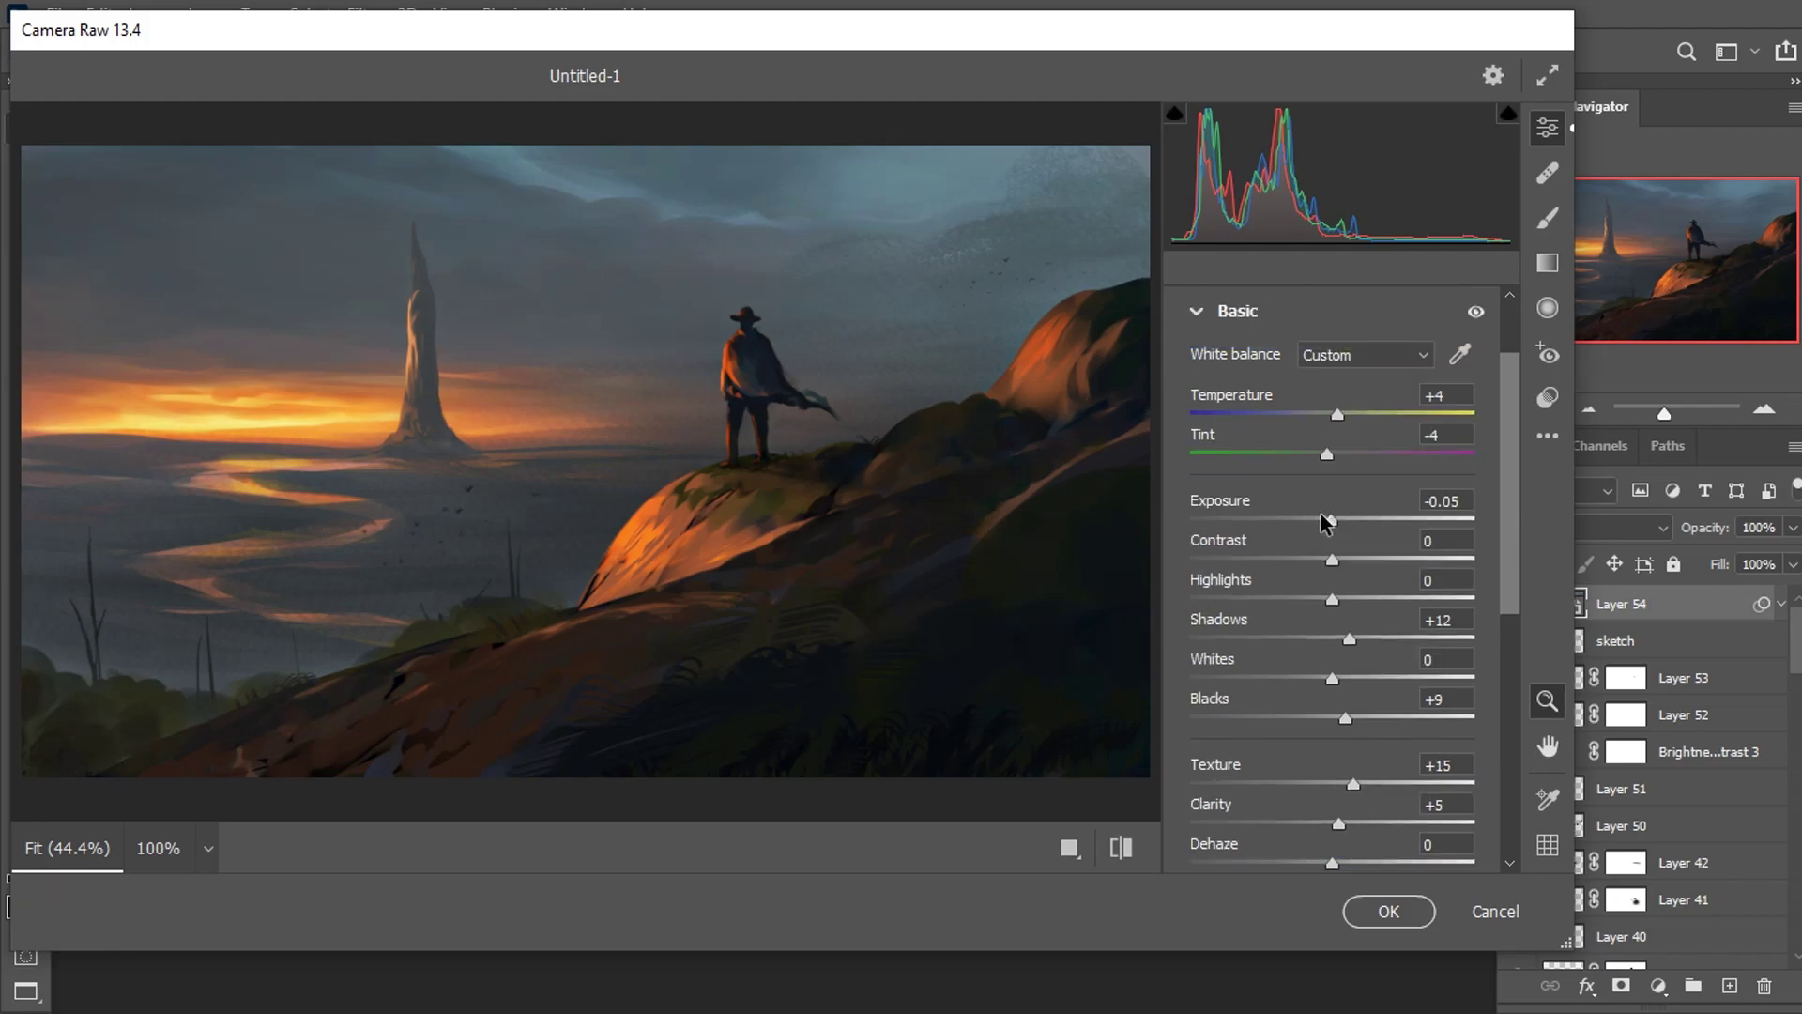
scroll(1343, 691, down, 3)
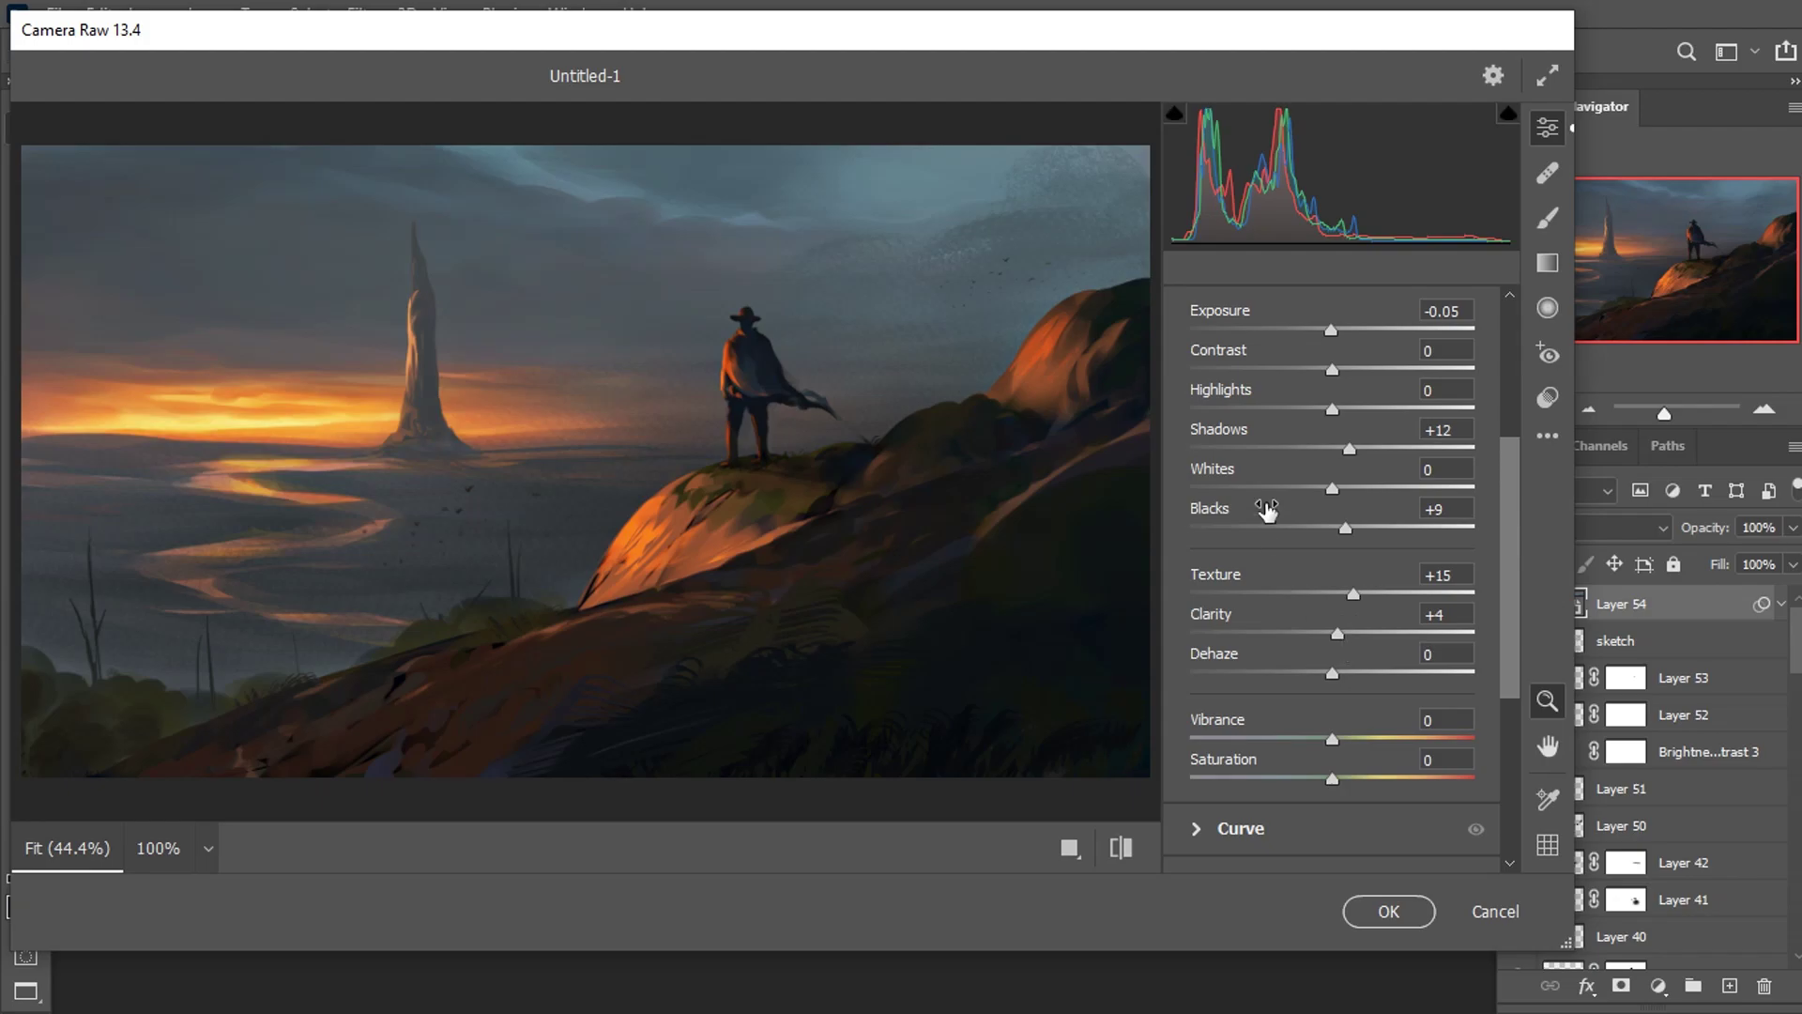
scroll(1245, 555, down, 3)
scroll(1219, 639, down, 3)
click(1200, 631)
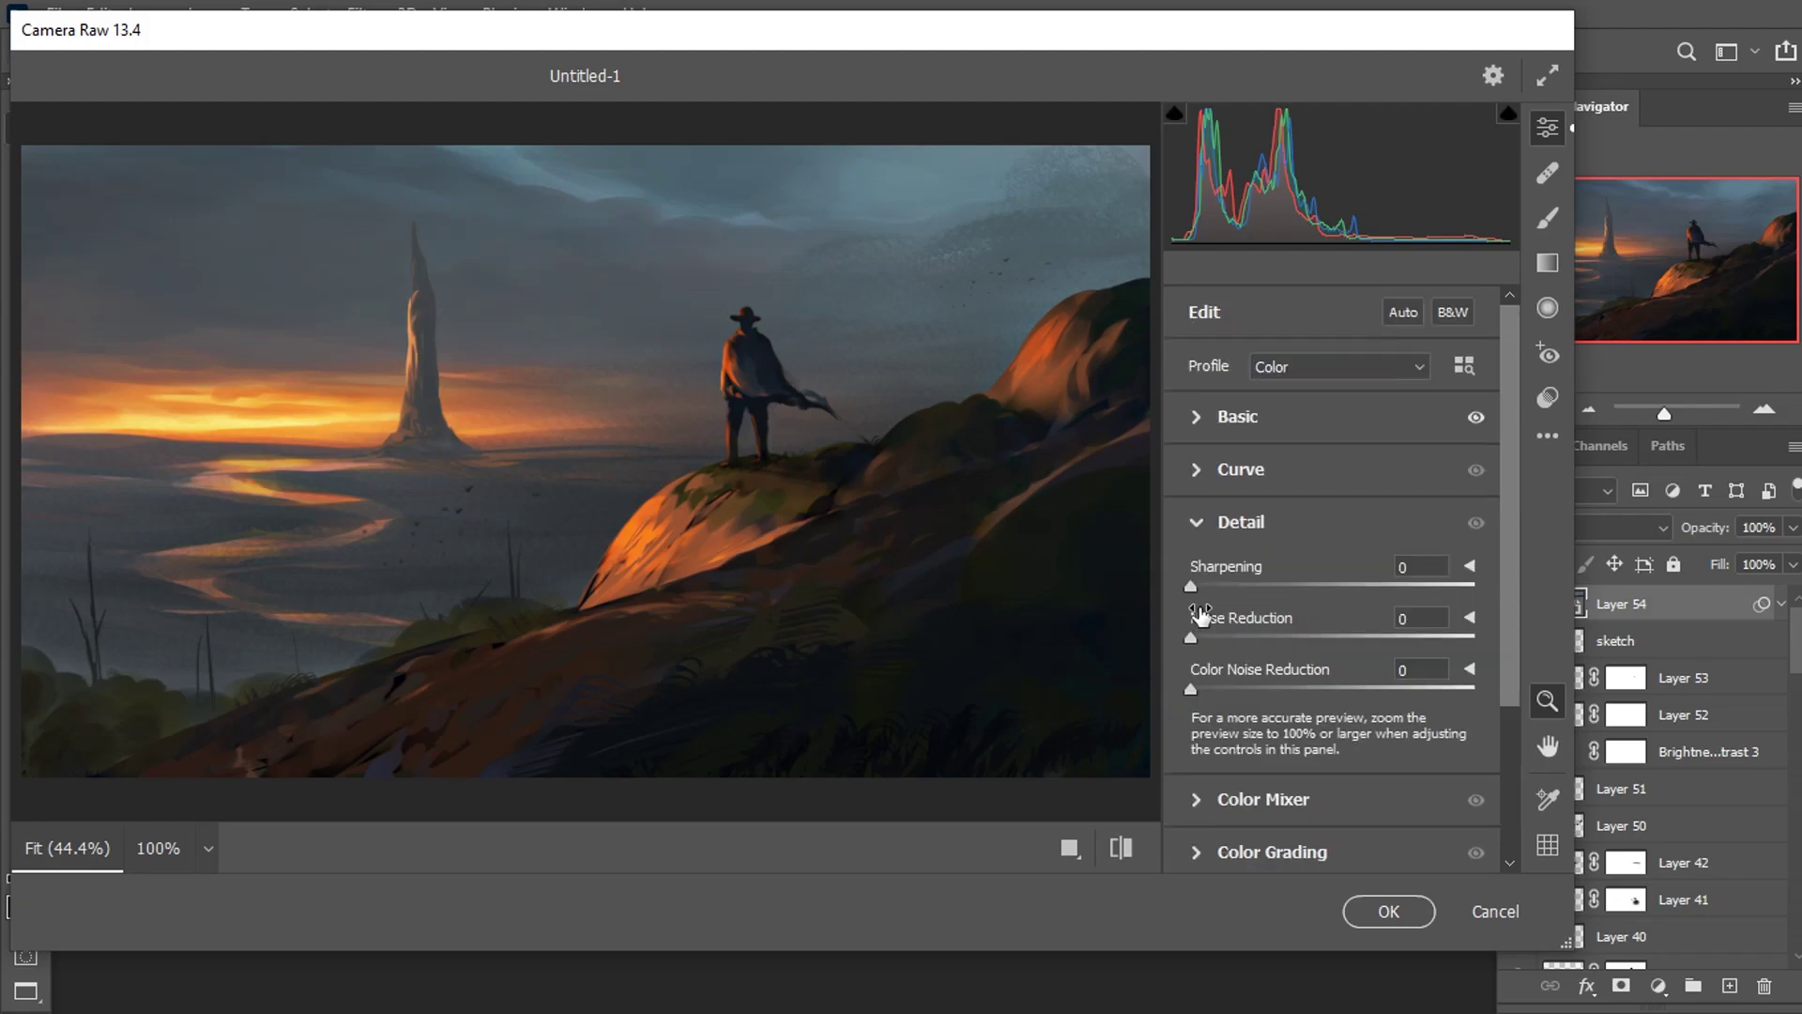
drag(1211, 590, 1207, 589)
click(646, 407)
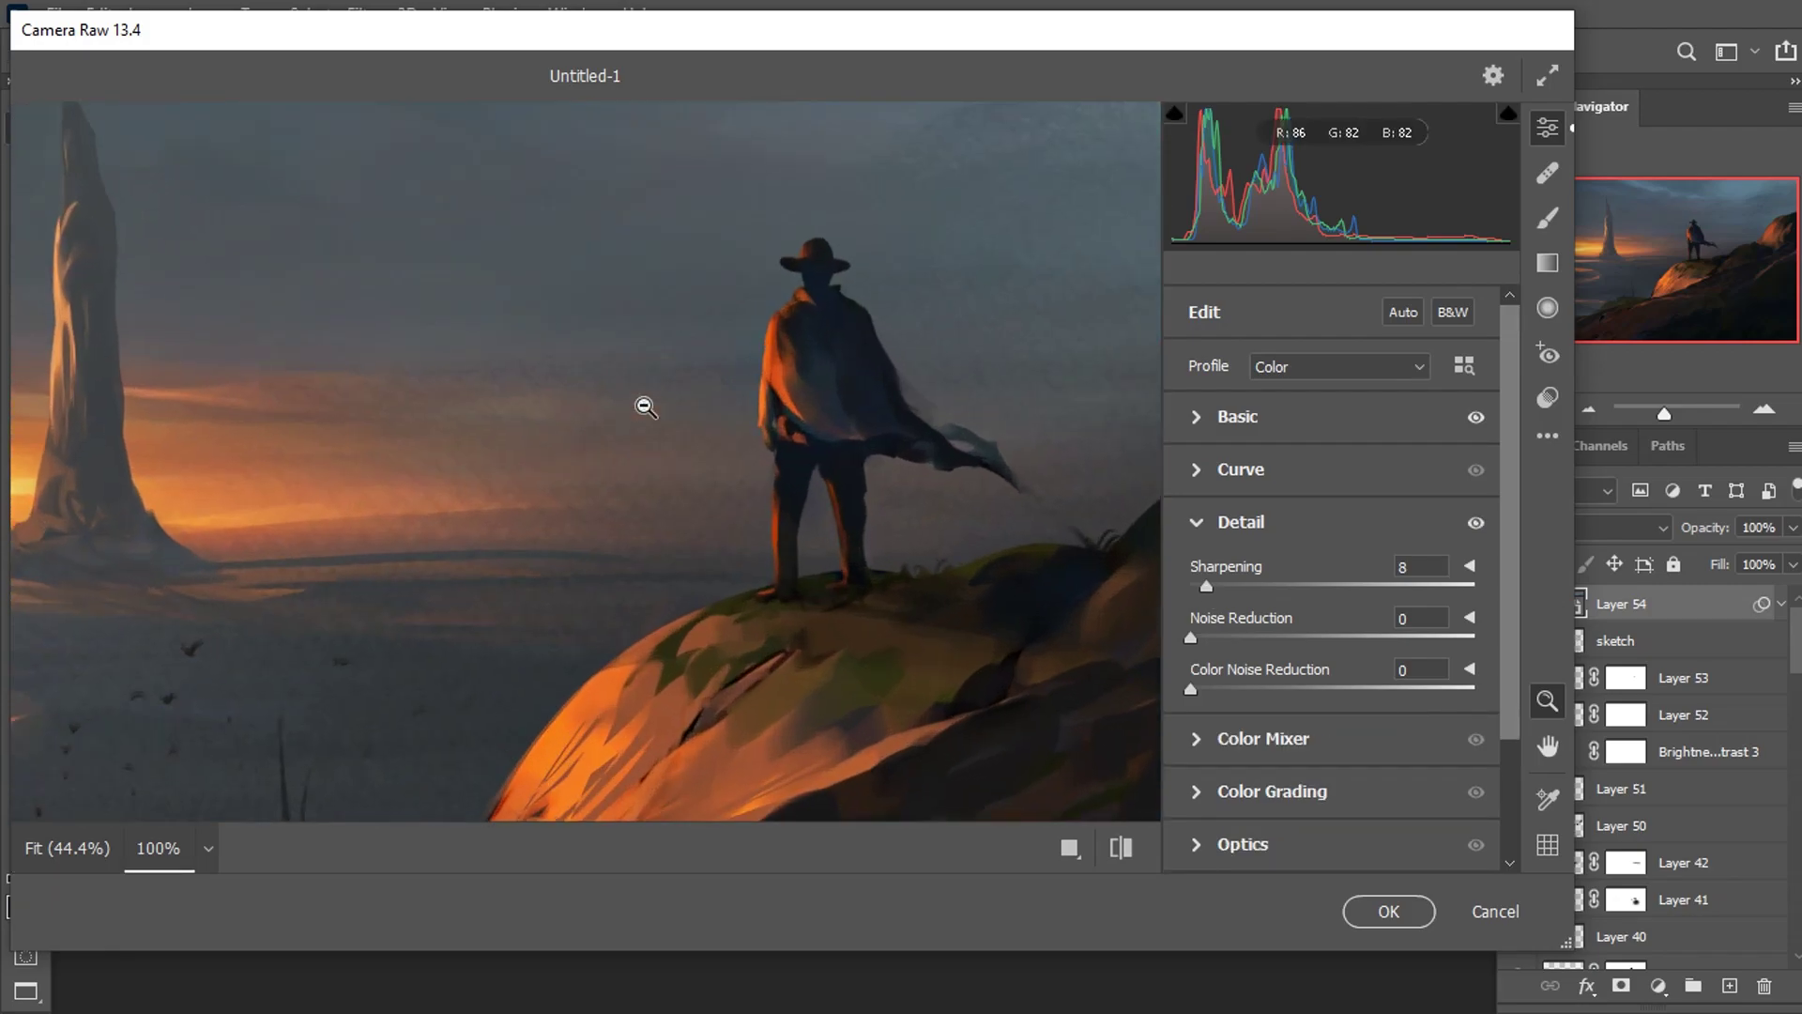
click(646, 407)
click(1198, 522)
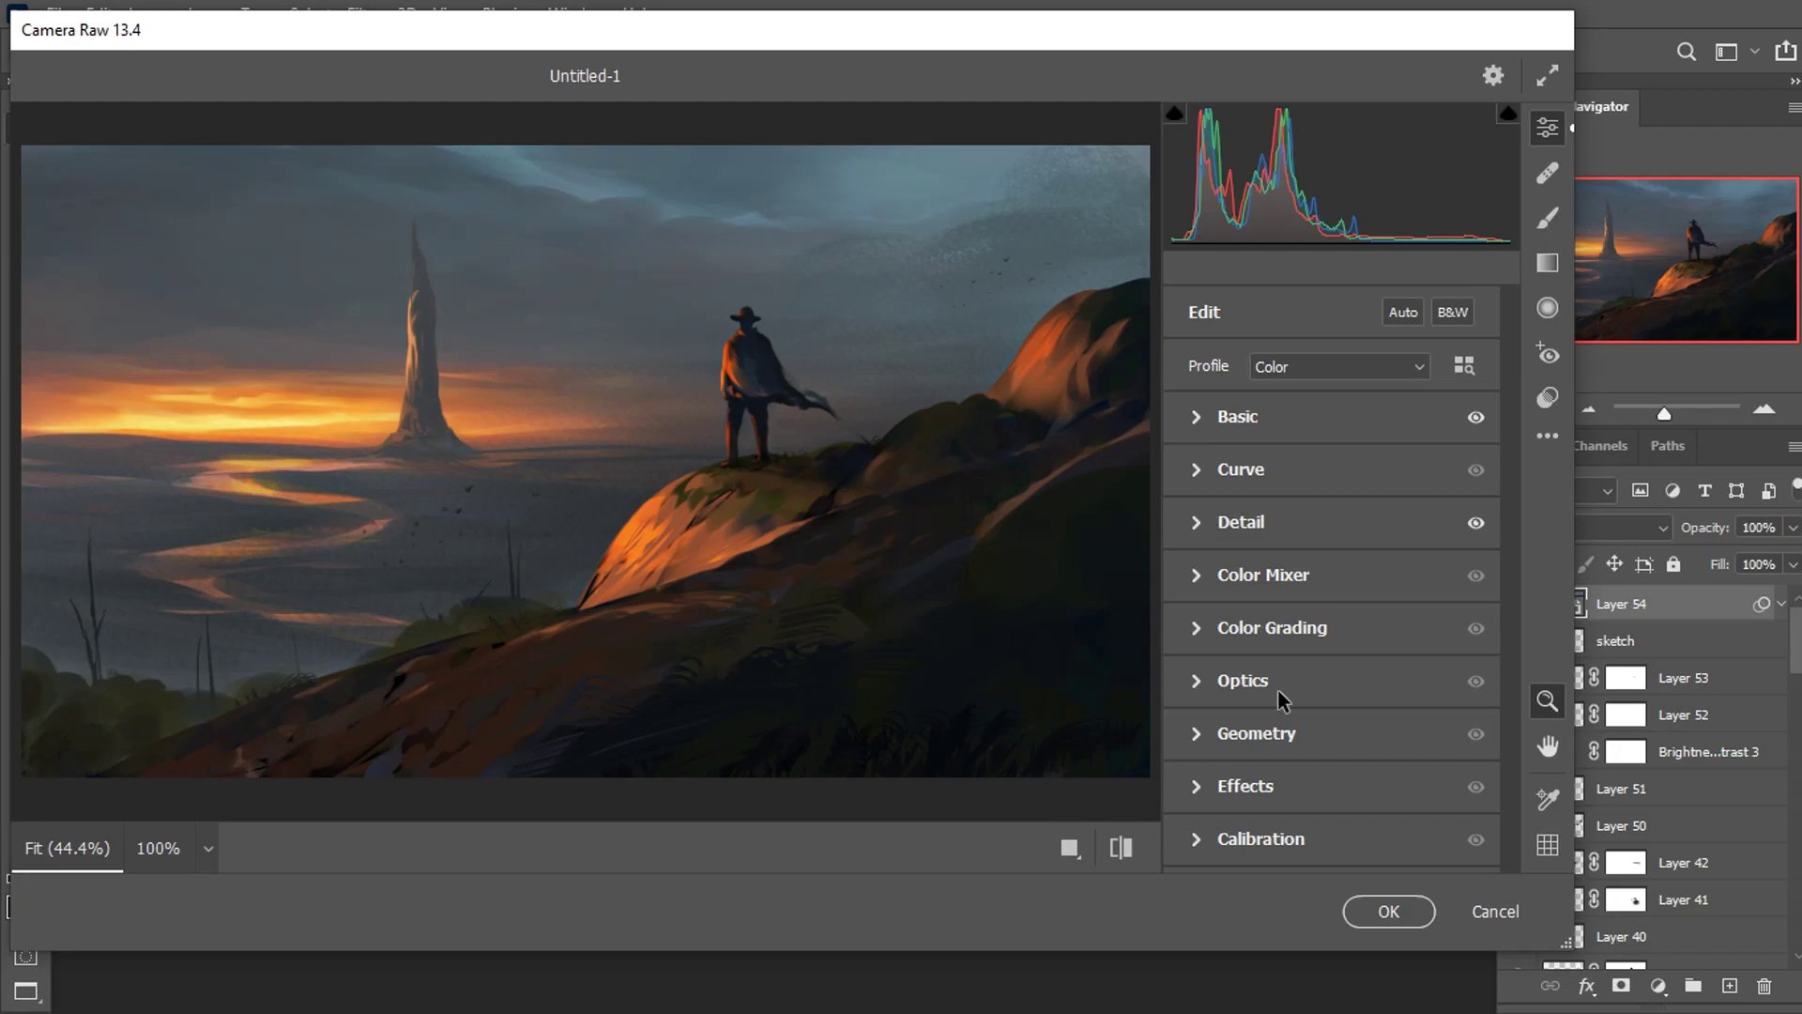
click(1393, 912)
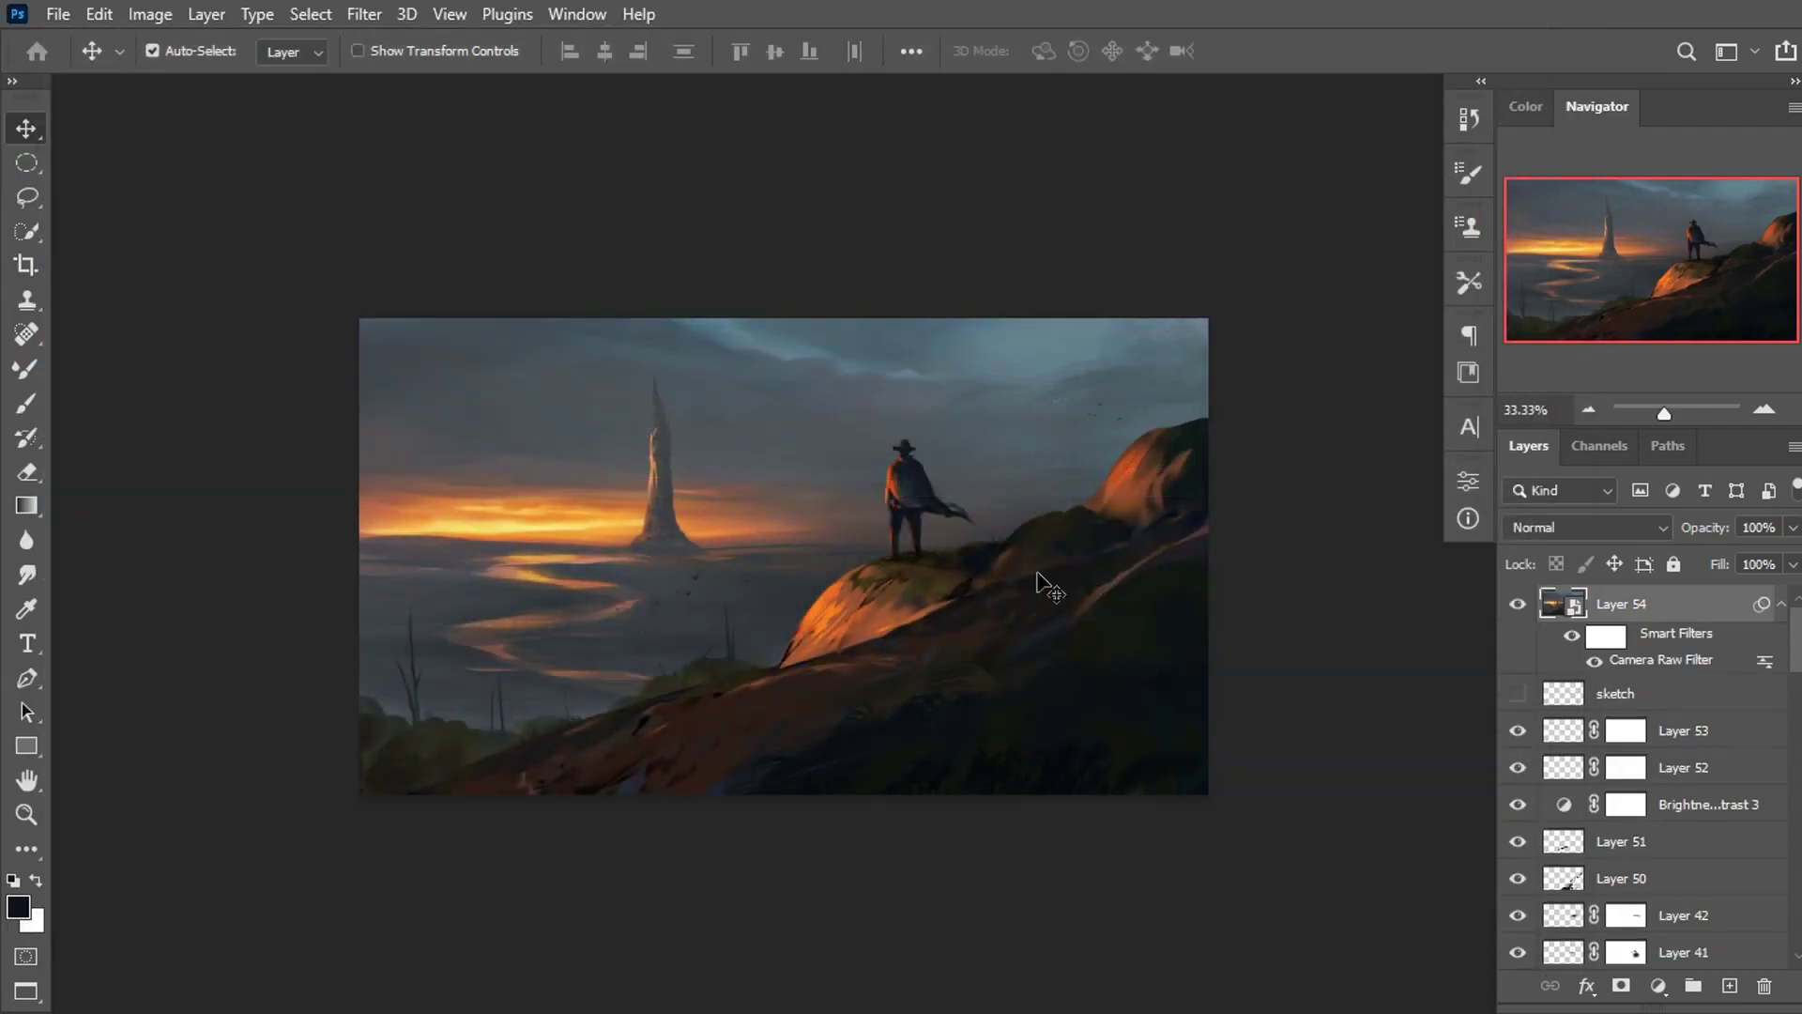
Add a Color Balance adjustment to Layer 54 from Image > Adjustments.
click(362, 14)
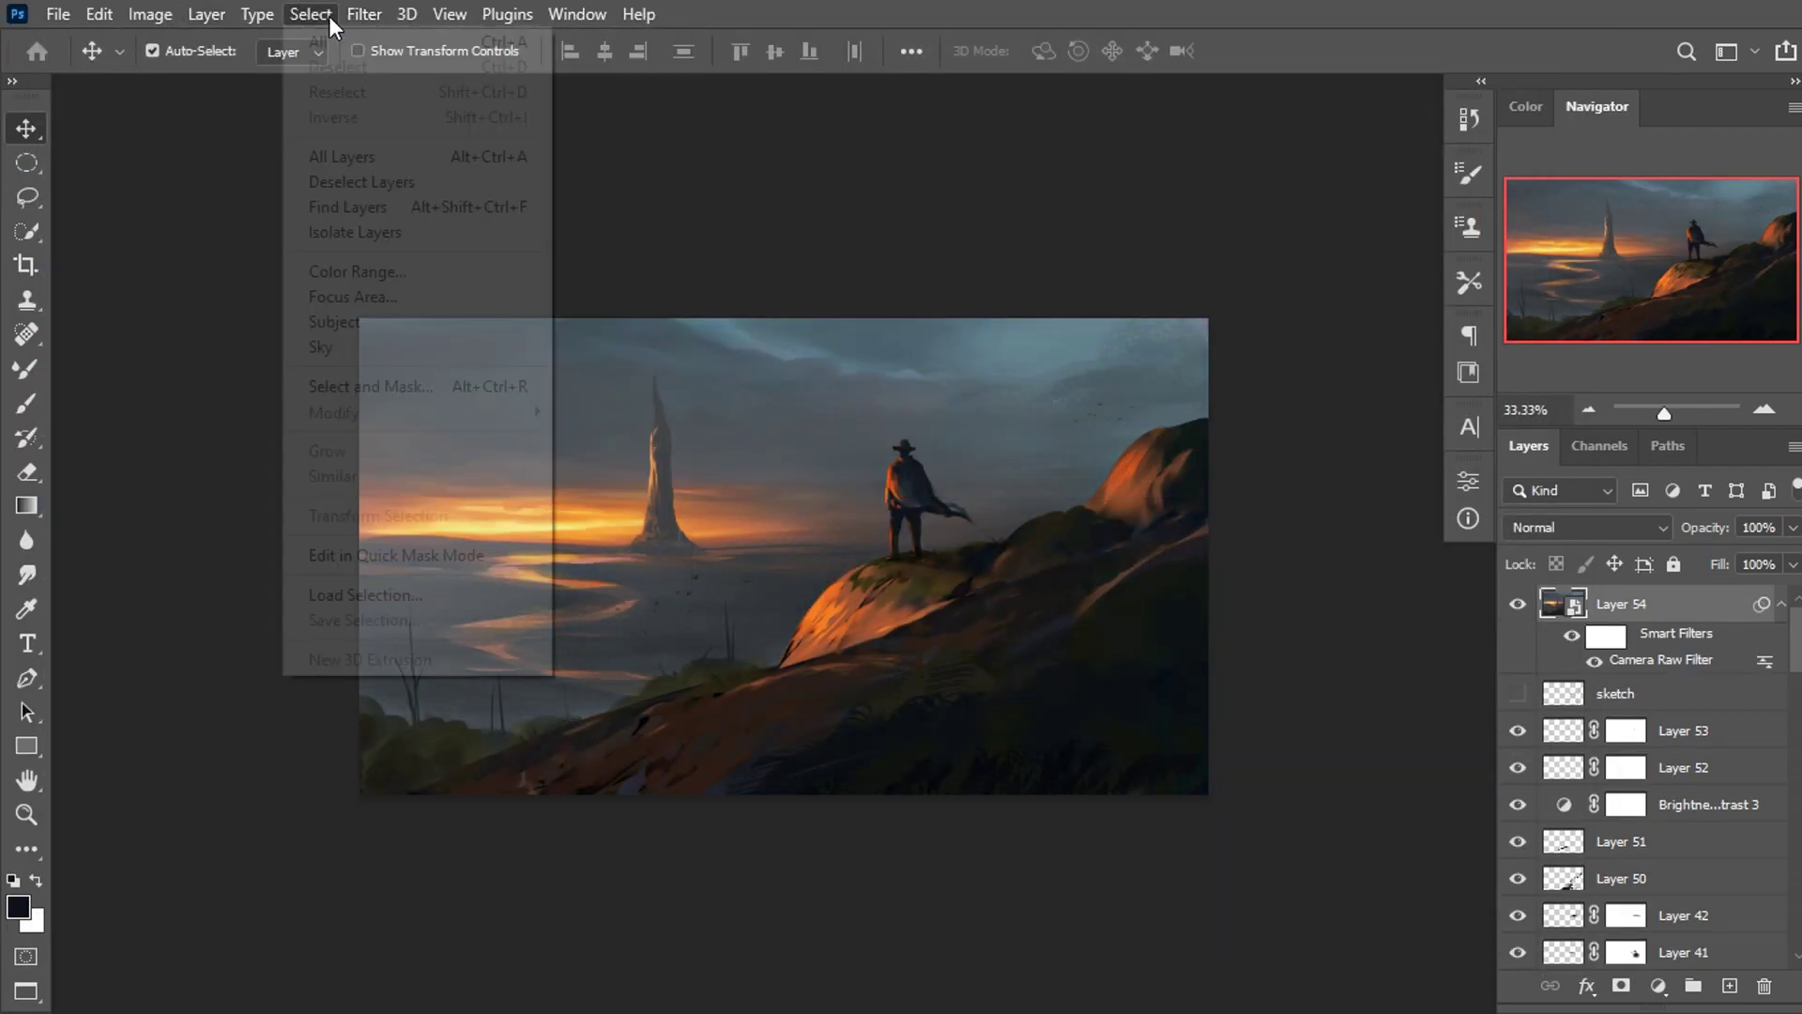
click(747, 9)
click(148, 14)
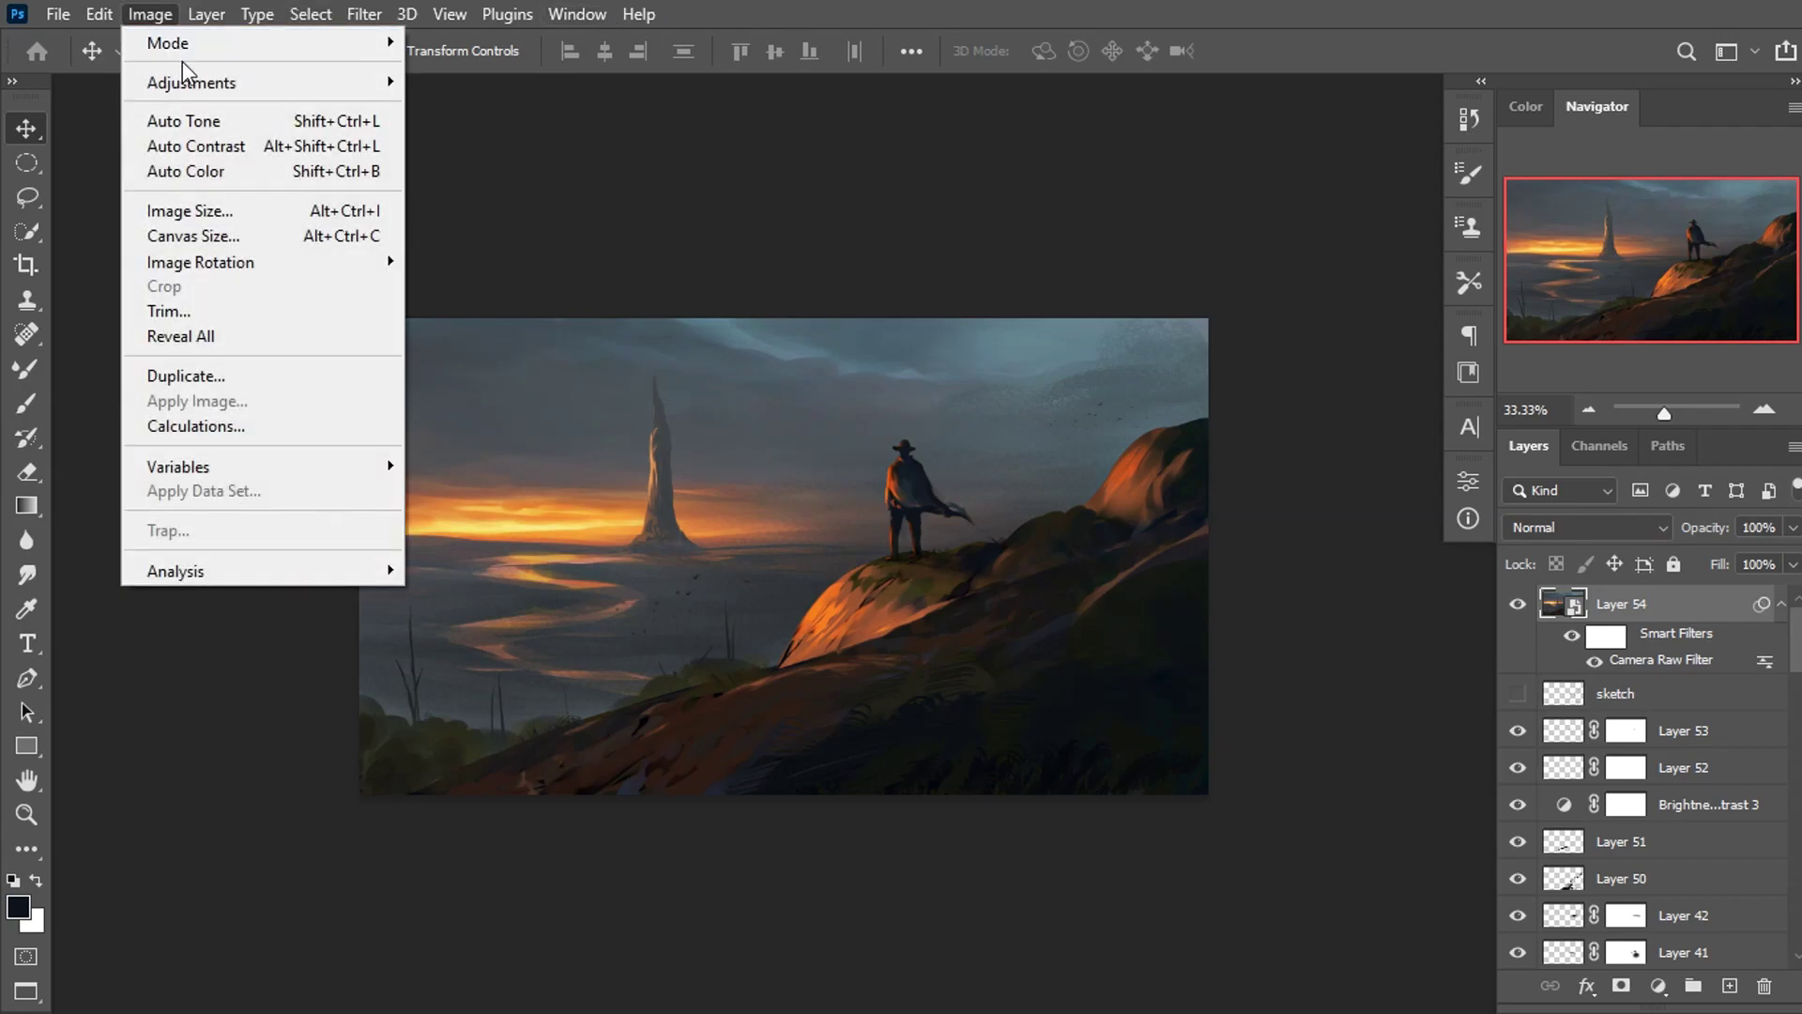
mouse_move(192, 82)
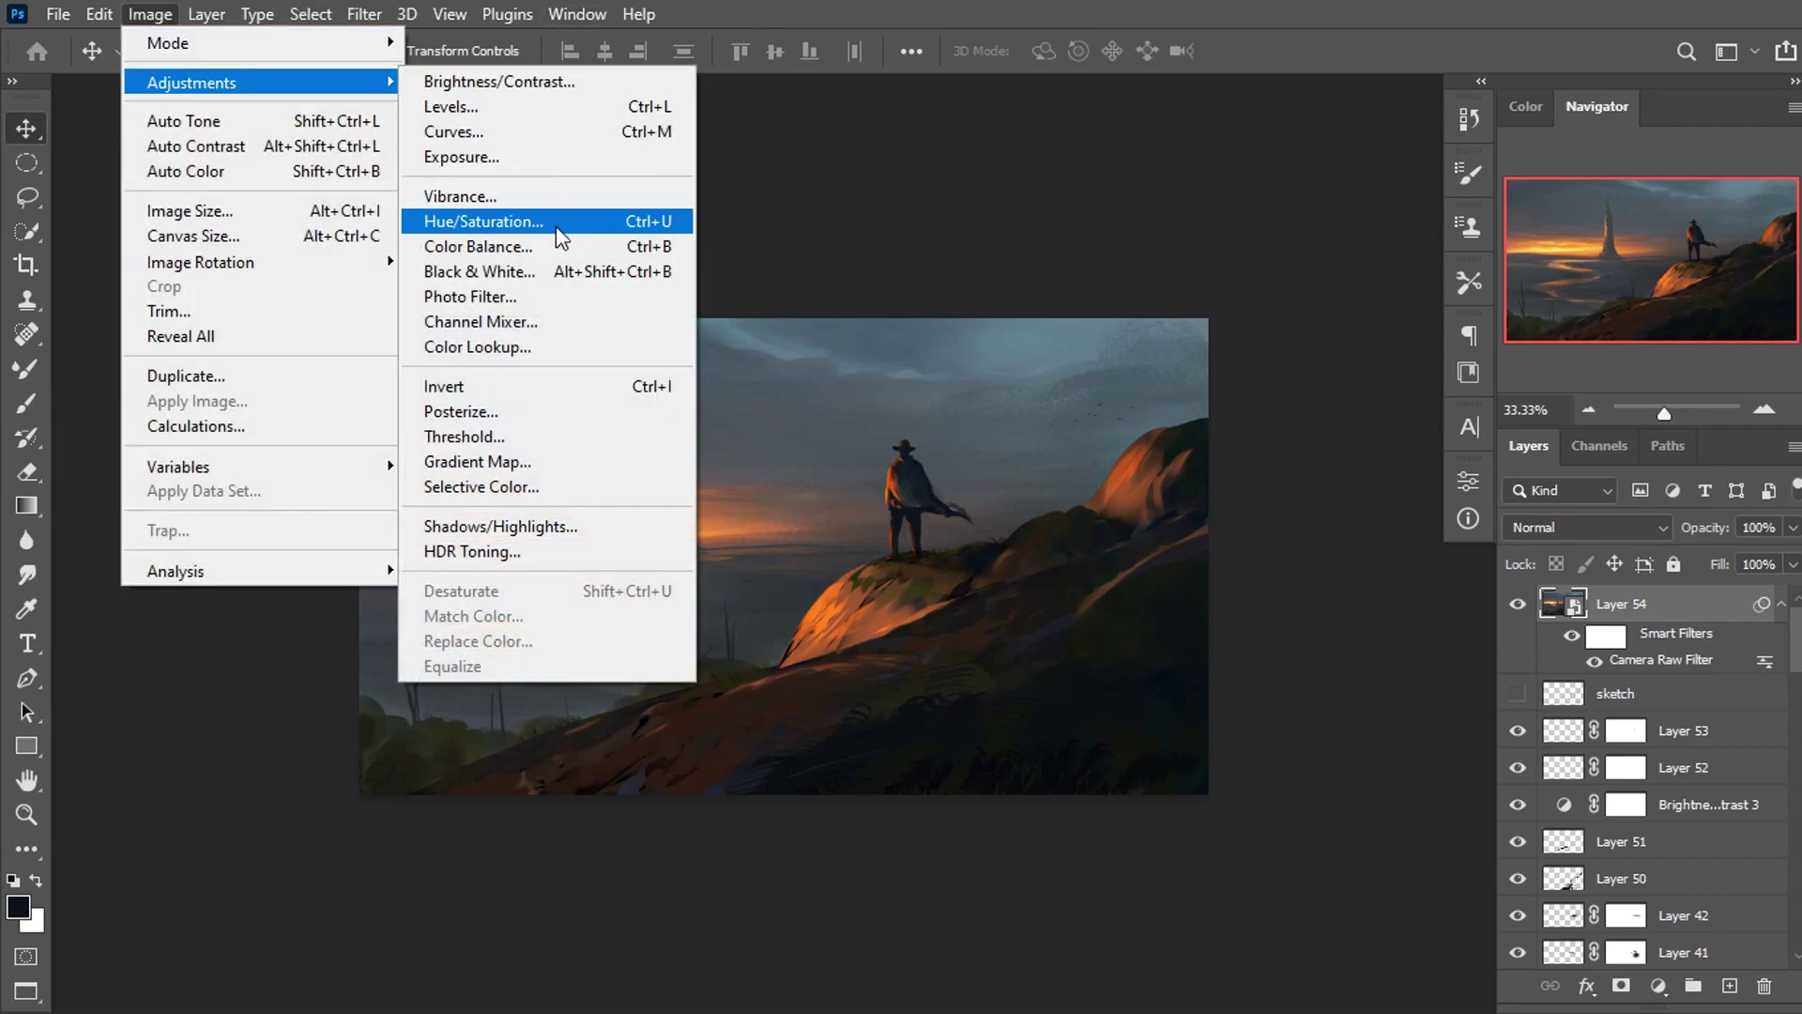
click(556, 247)
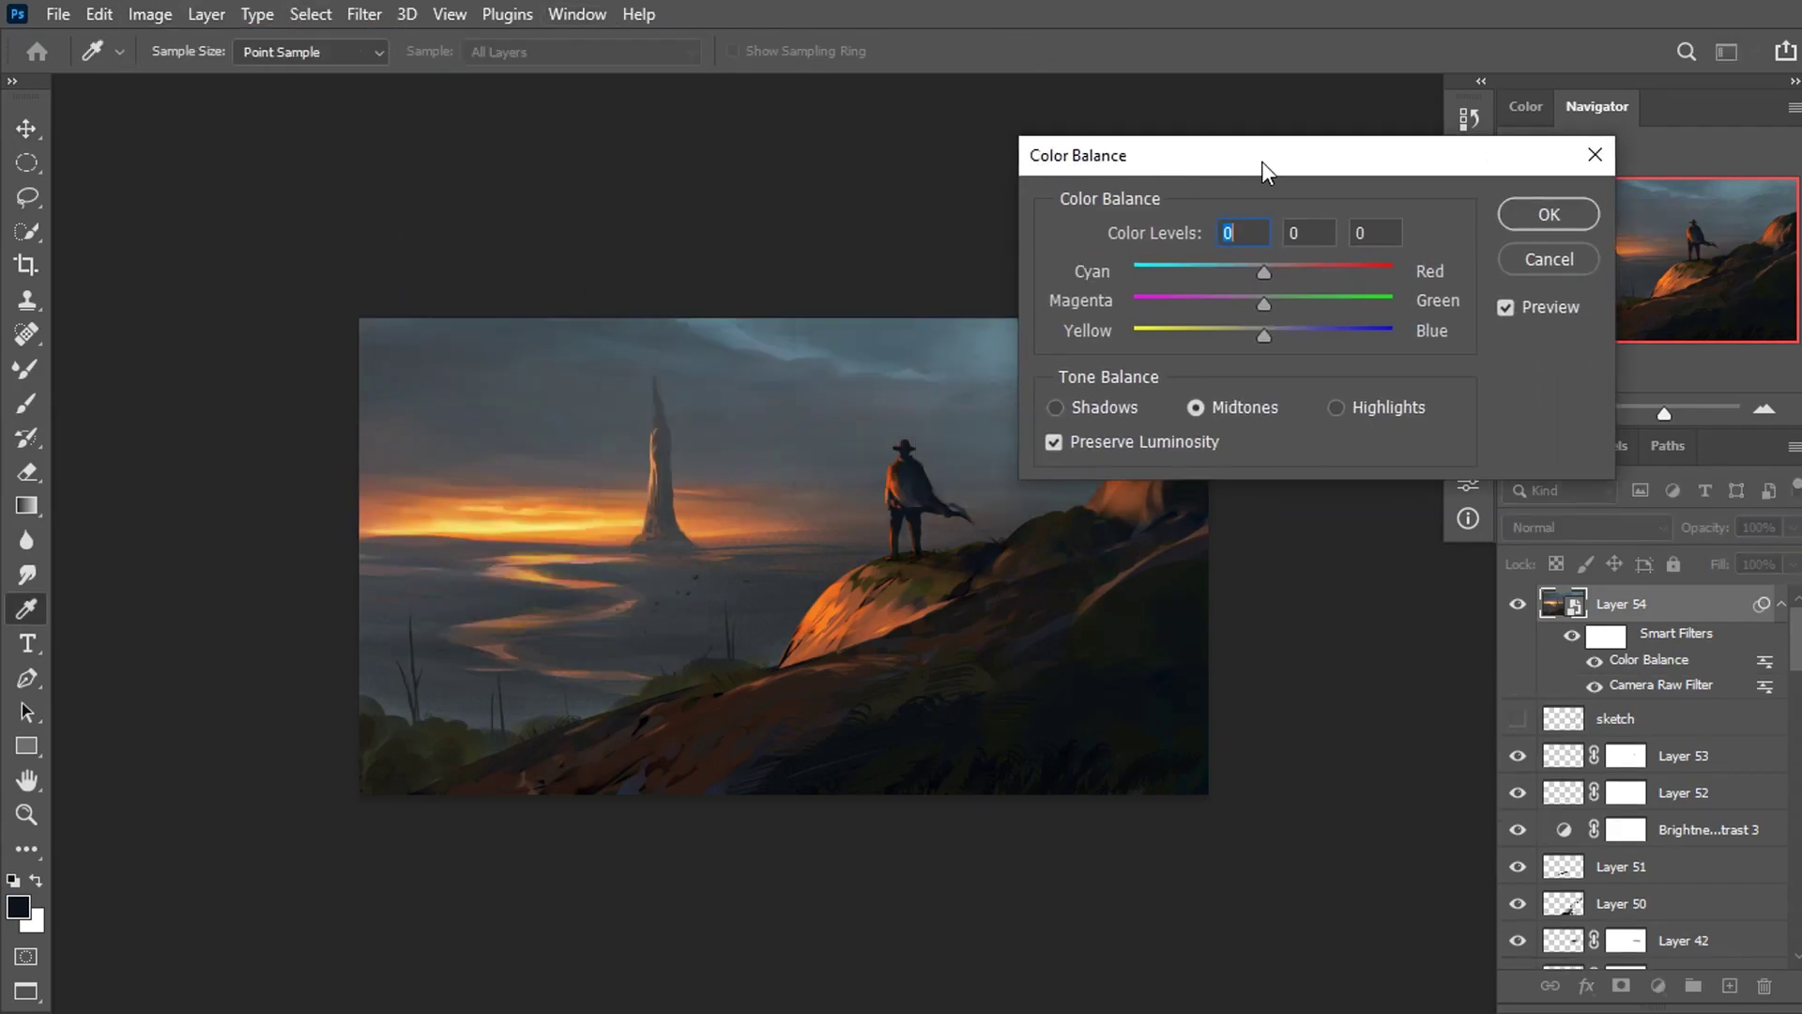
drag(1261, 162, 1311, 161)
Set the midtone Color Balance levels to +8, +6, +1, compare before and after, and confirm.
mouse_move(1314, 303)
mouse_down()
mouse_move(1293, 332)
mouse_move(1325, 300)
mouse_move(1318, 334)
mouse_up()
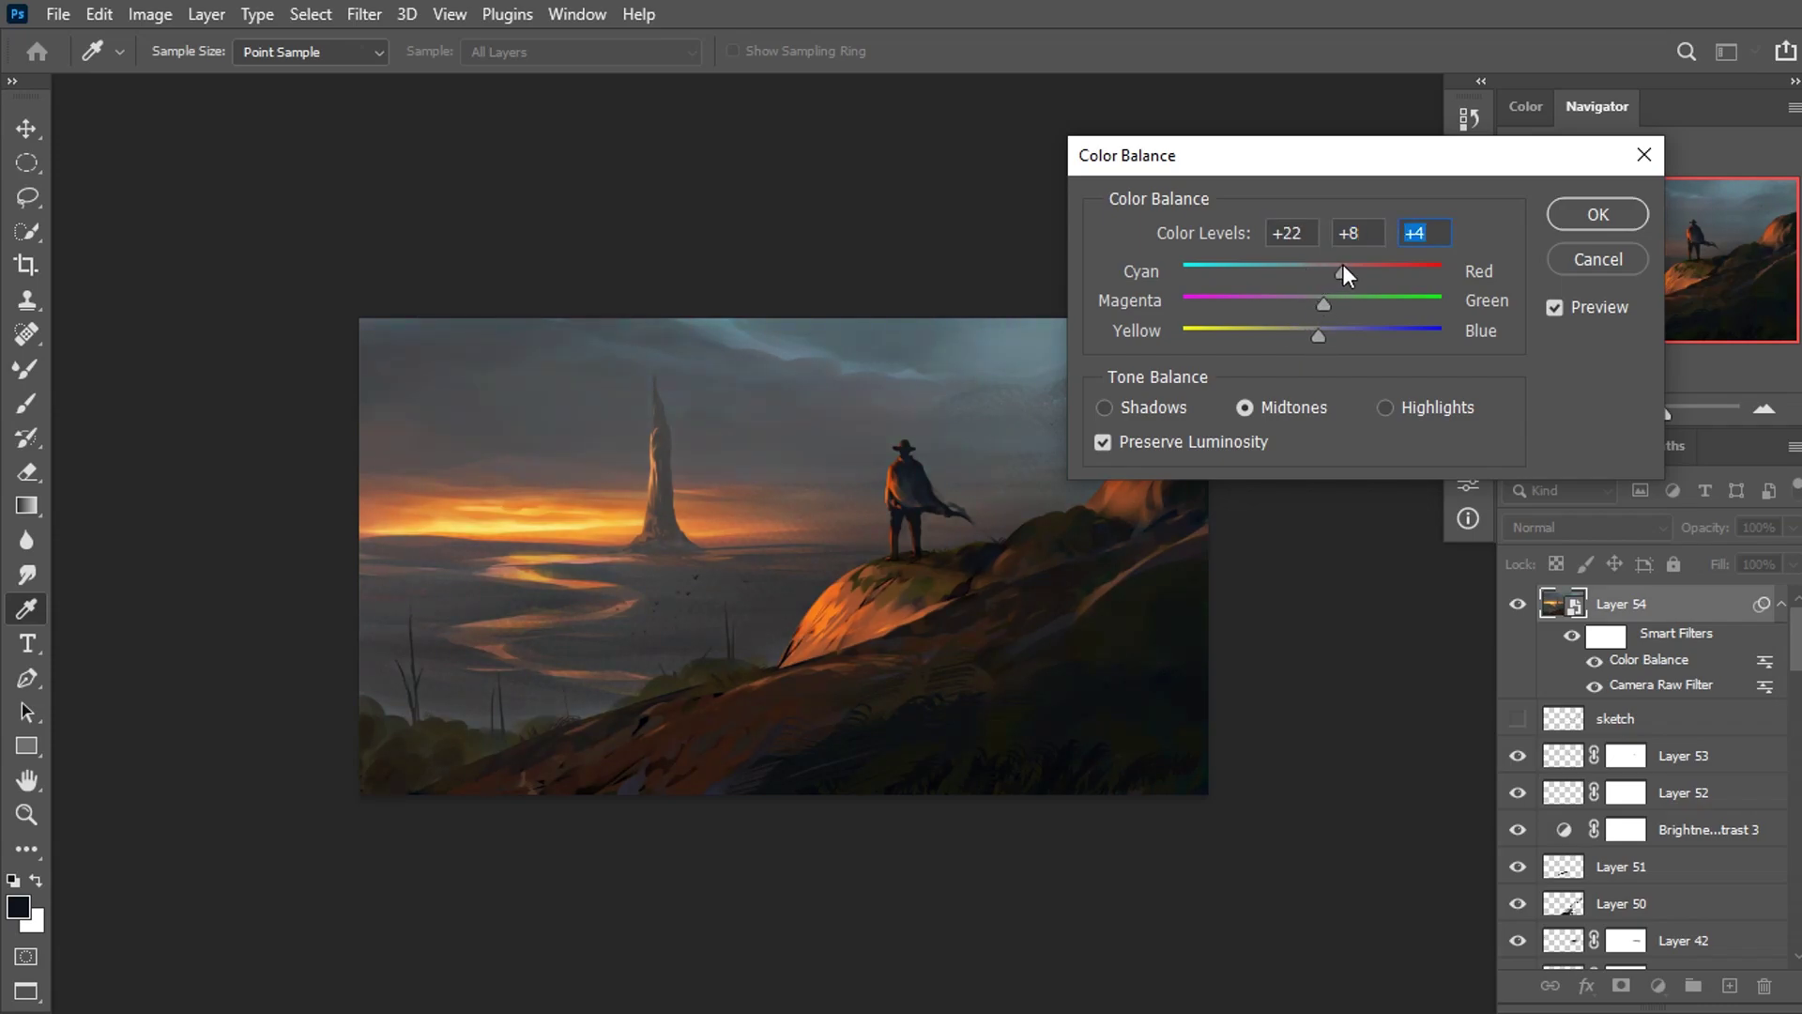
mouse_move(1347, 274)
mouse_down()
mouse_move(1363, 270)
mouse_move(1322, 310)
mouse_up()
click(1325, 270)
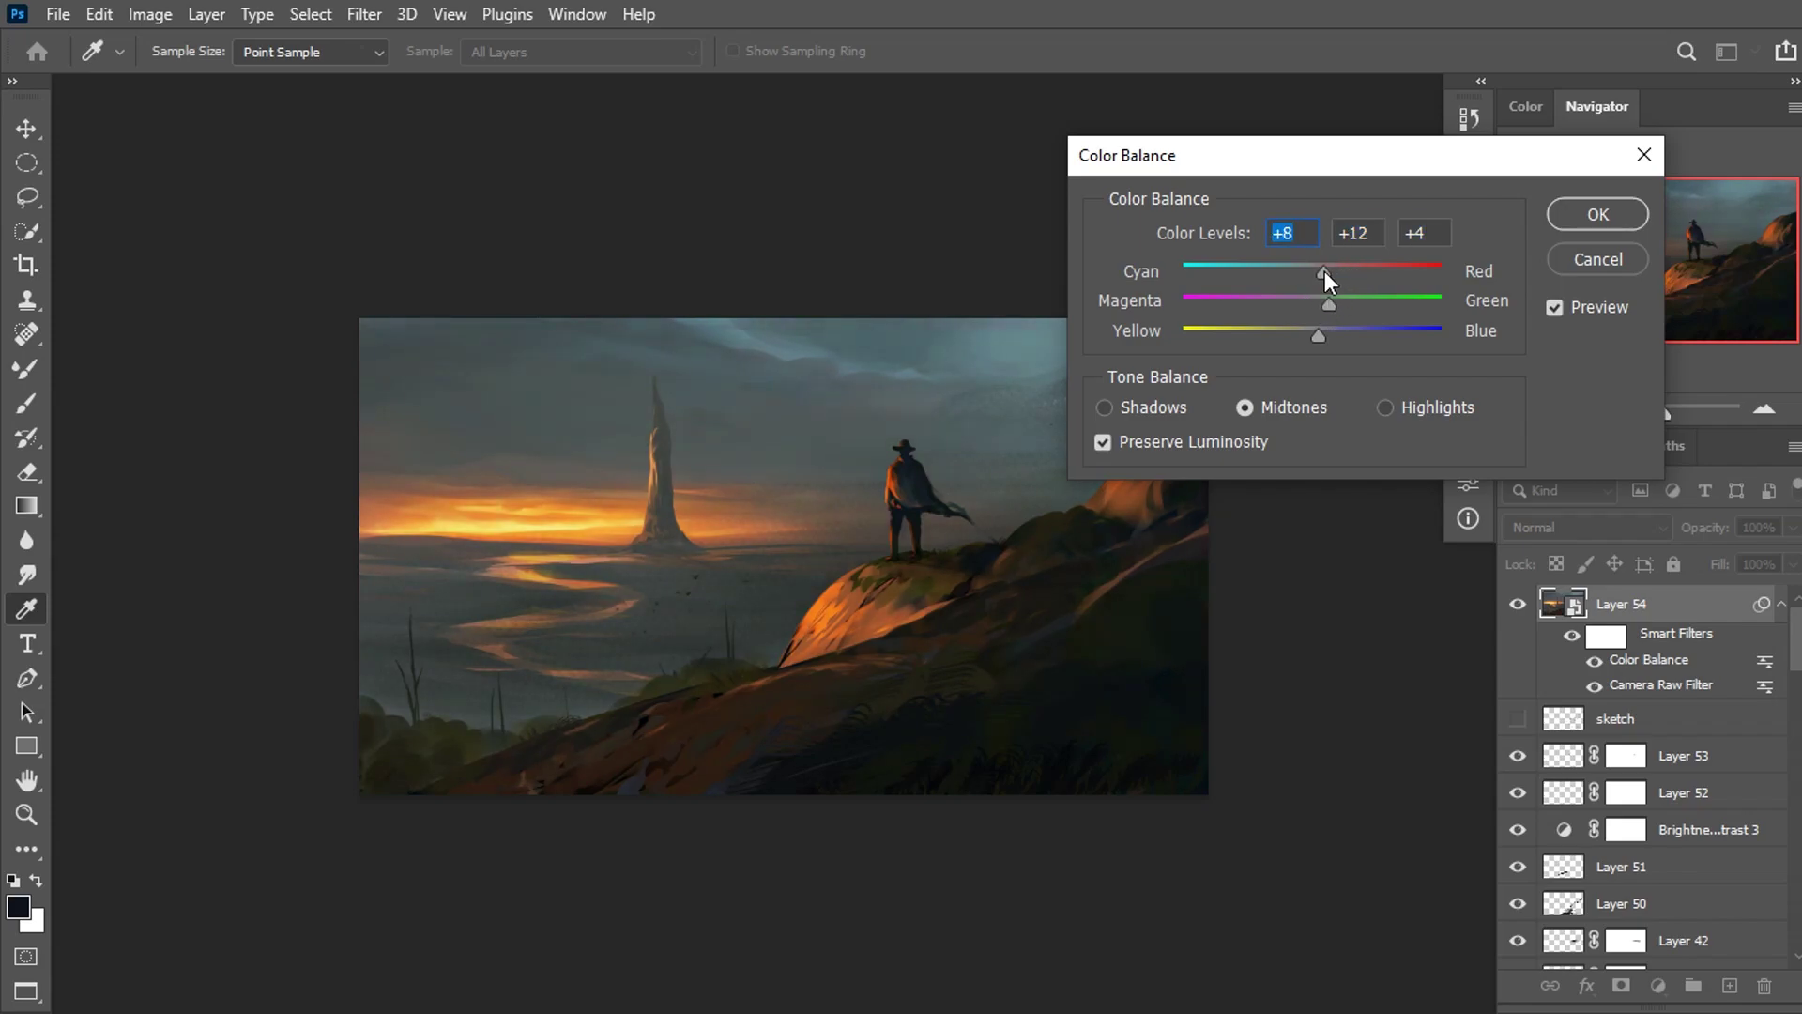
drag(1318, 335, 1315, 299)
click(1330, 329)
click(1554, 305)
drag(1326, 303, 1315, 336)
click(1551, 304)
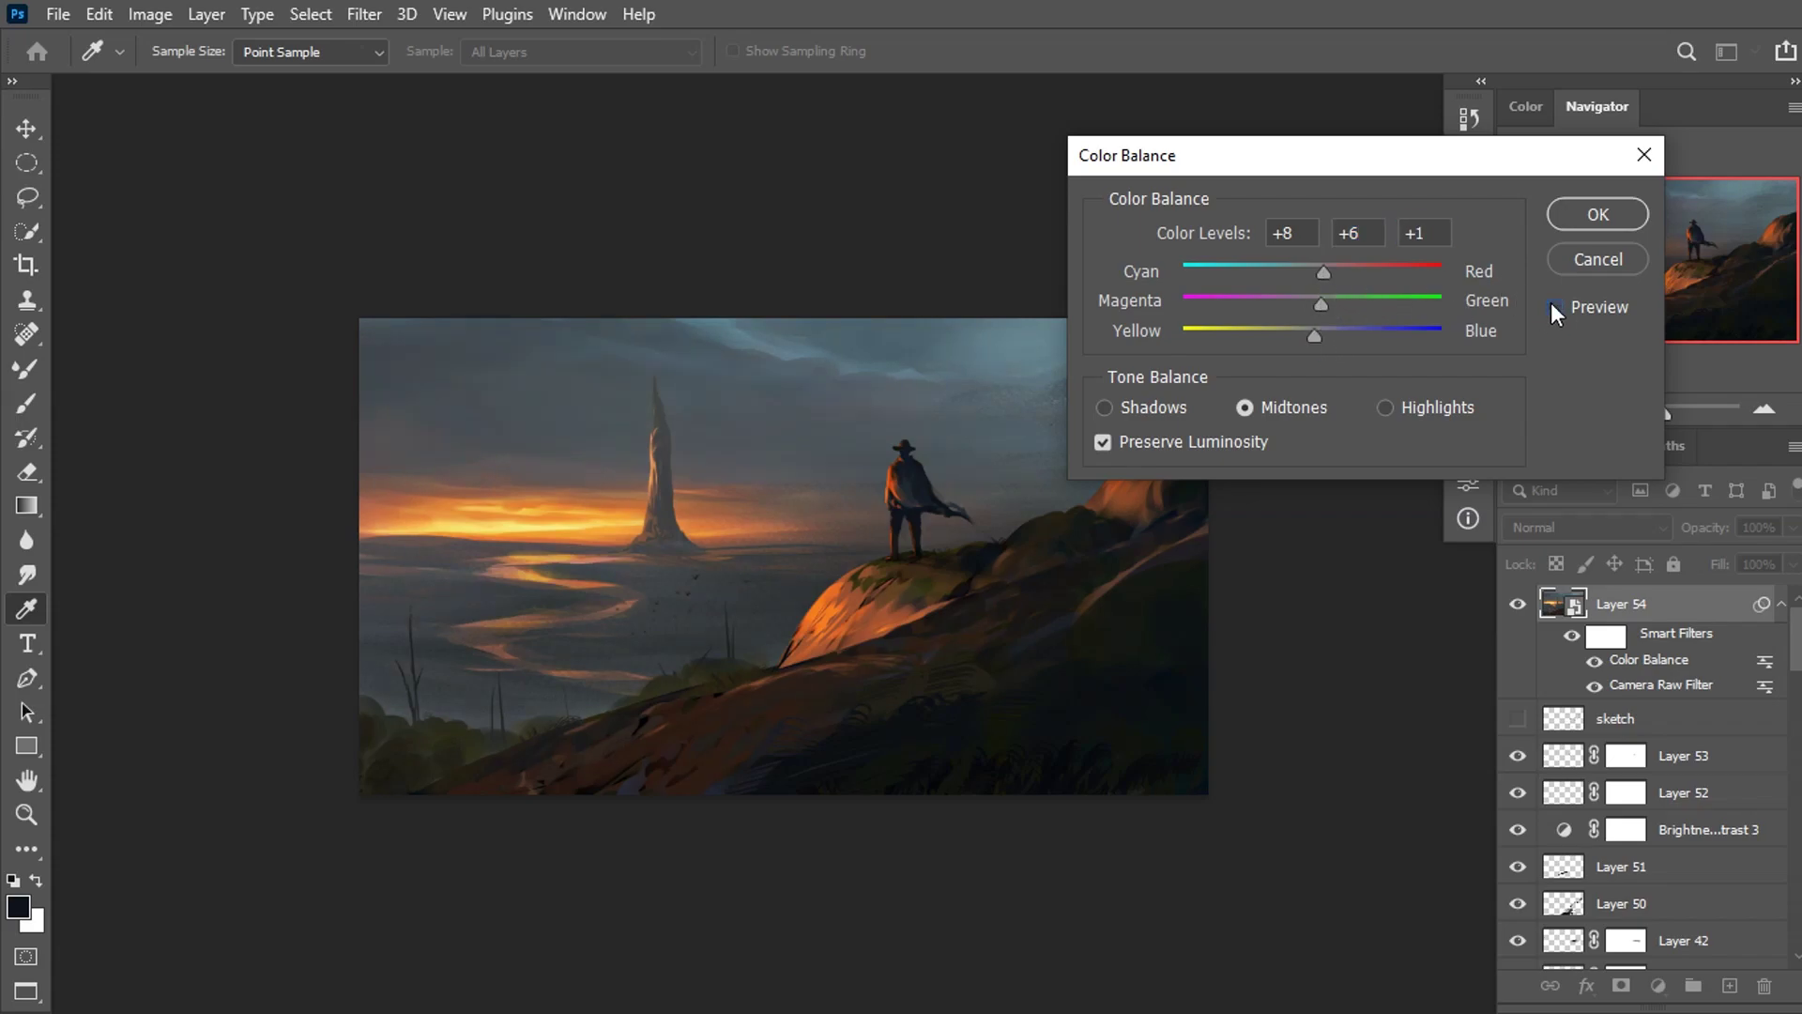
click(1587, 214)
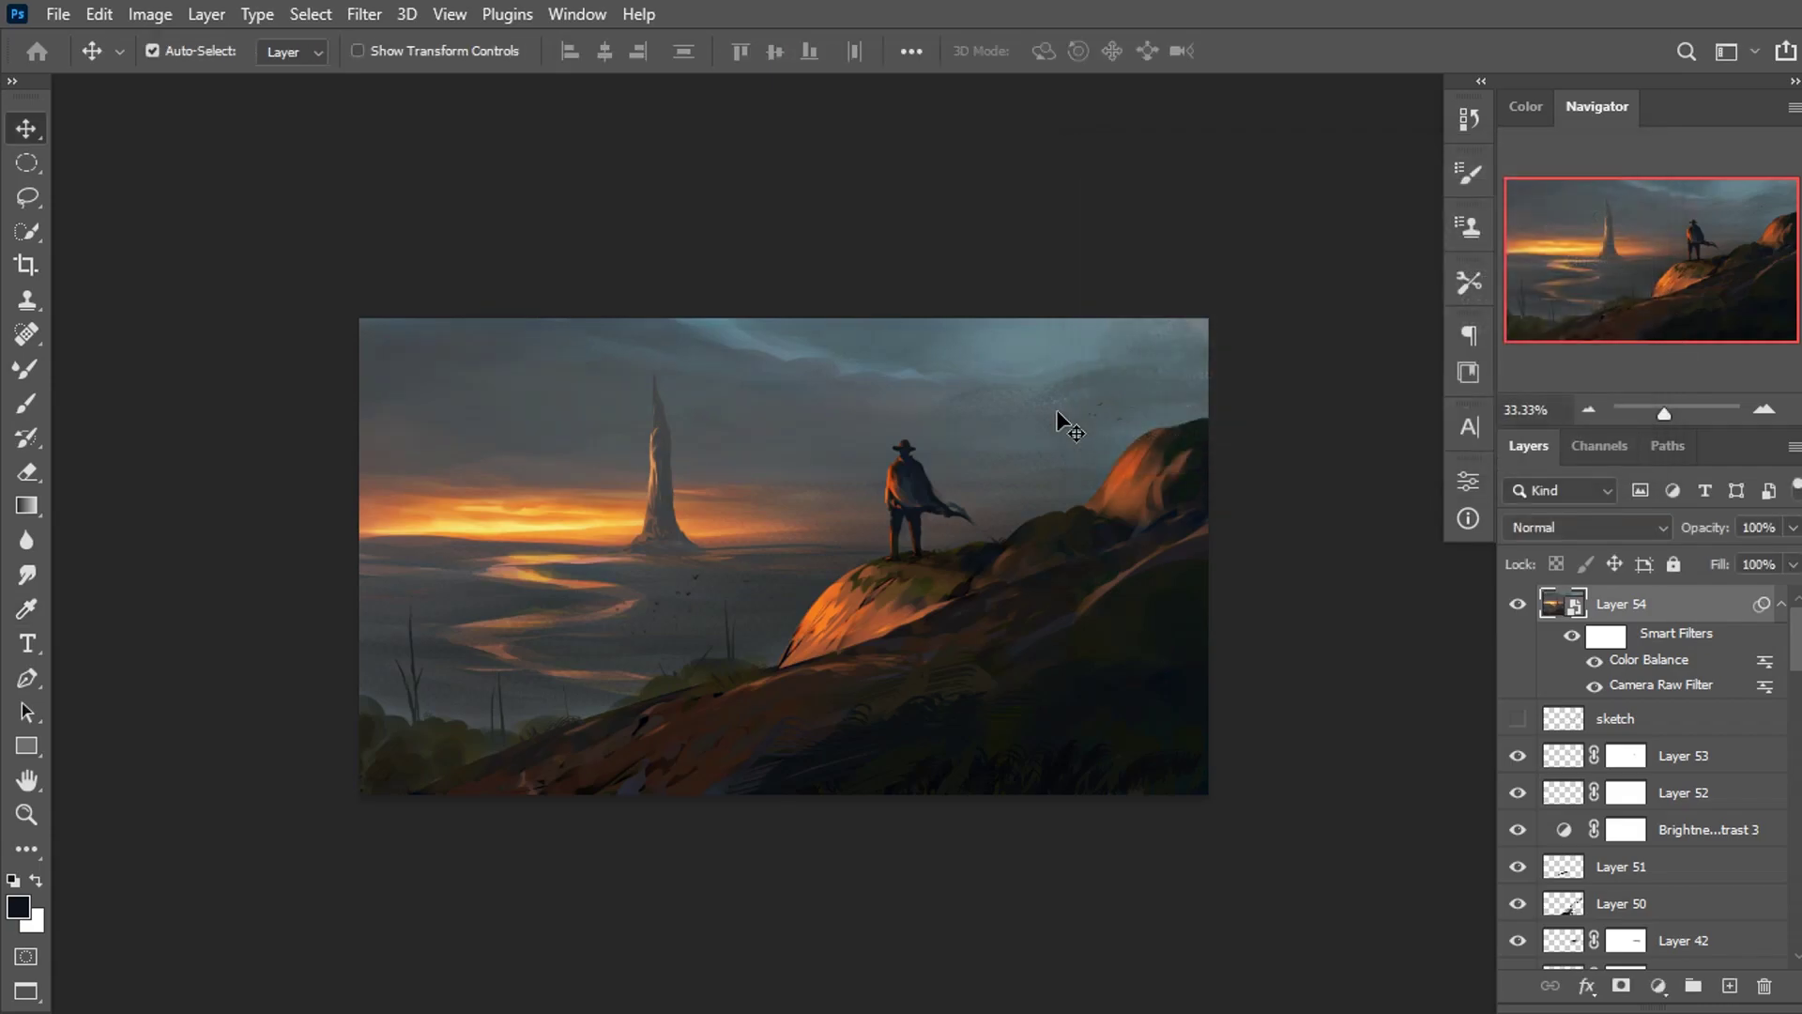
Toggle Layer 54 on and off to compare its filters, then bring up the Filter menu.
click(1516, 606)
click(1517, 606)
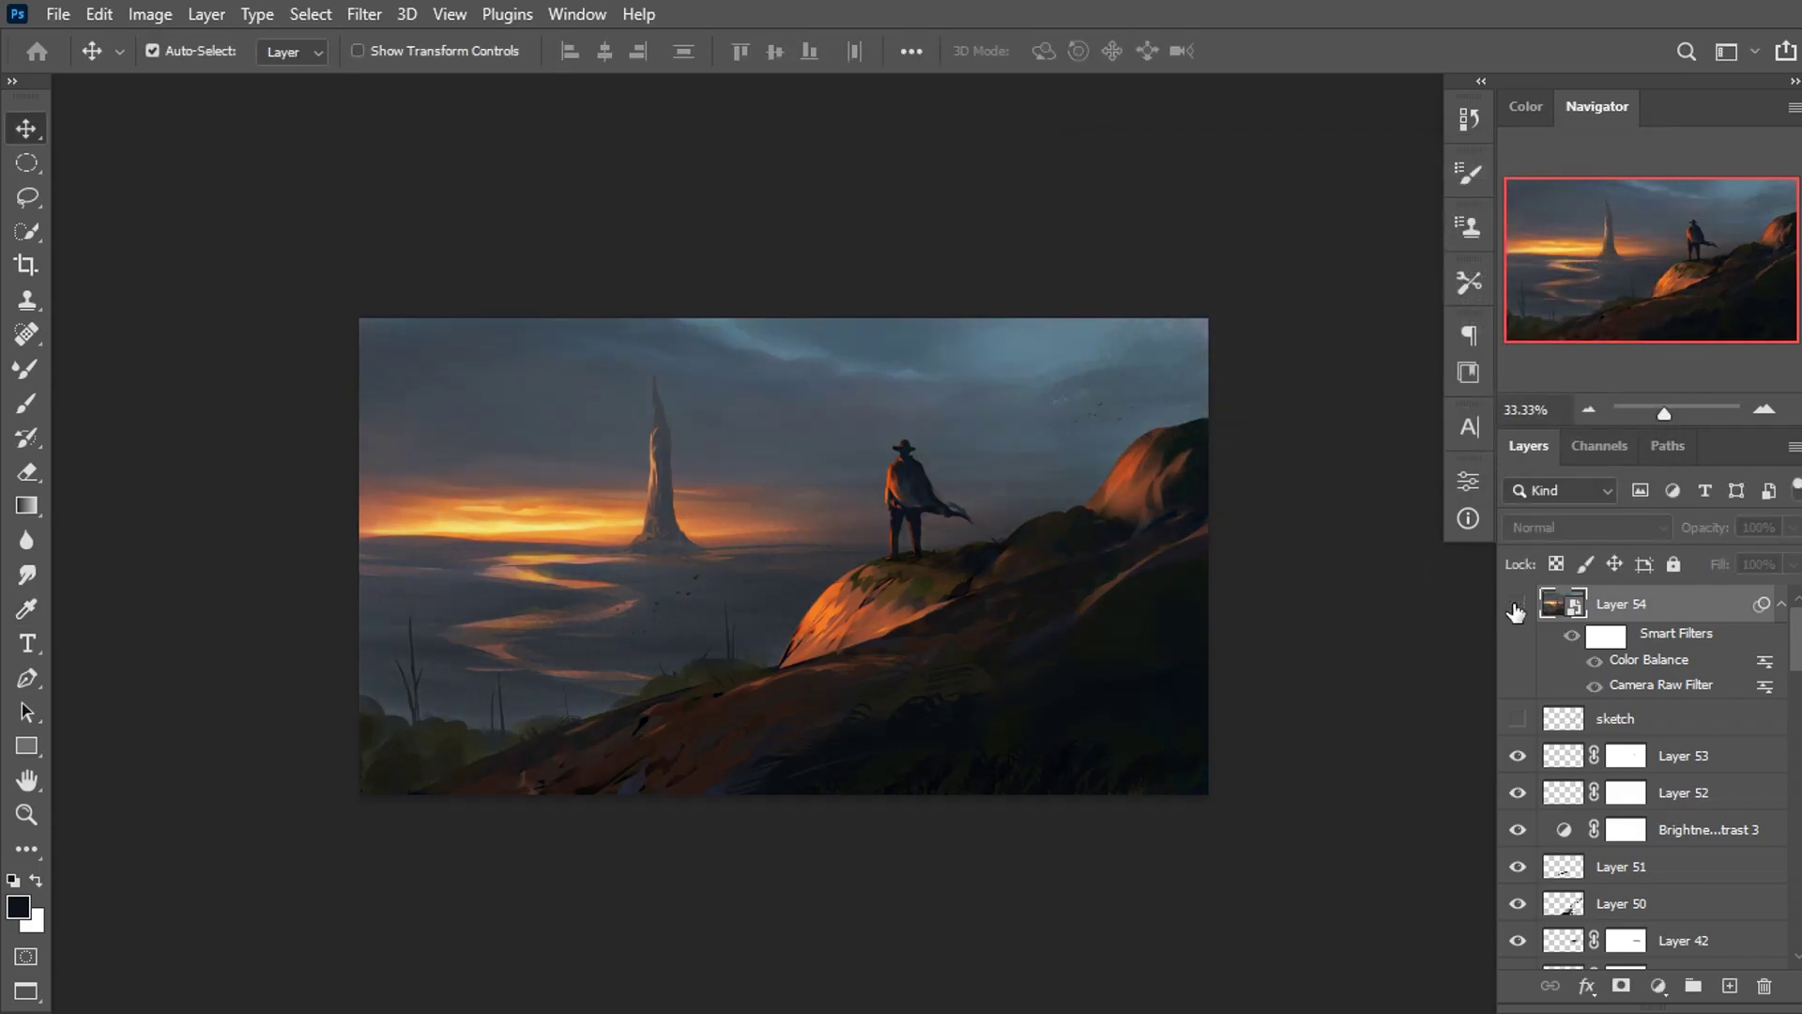
click(1517, 605)
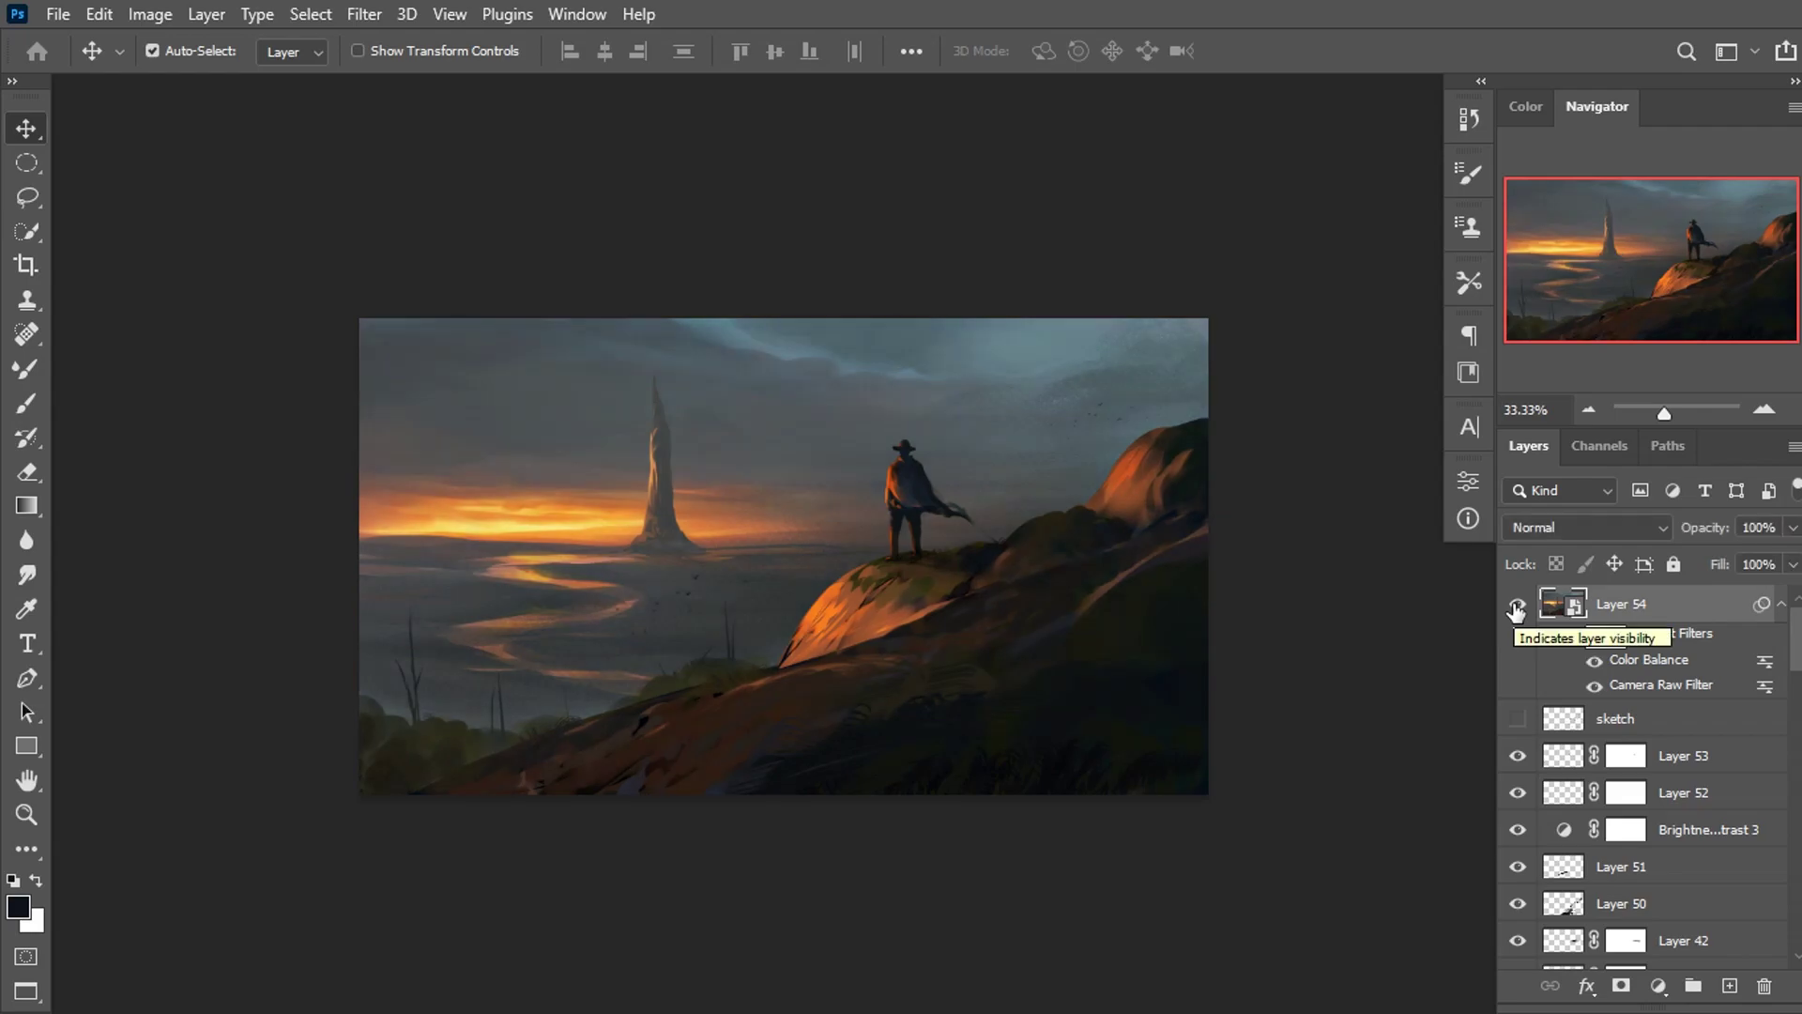
click(1516, 605)
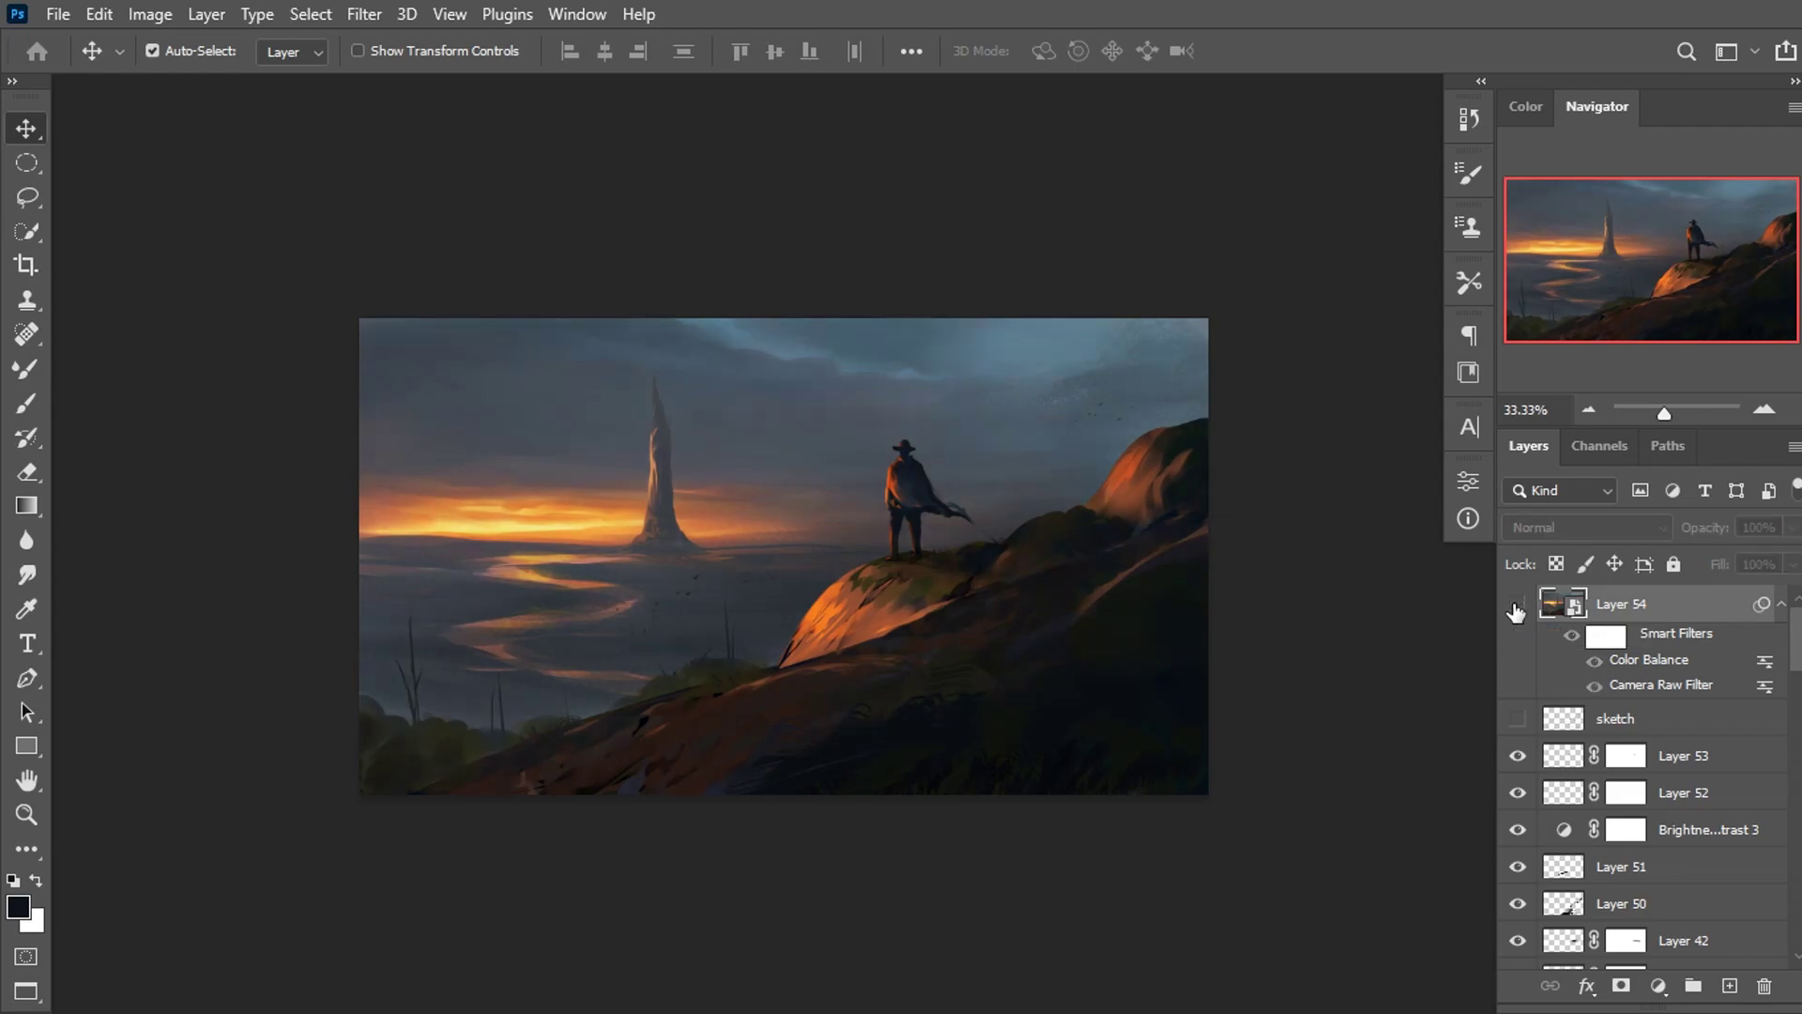
click(1516, 606)
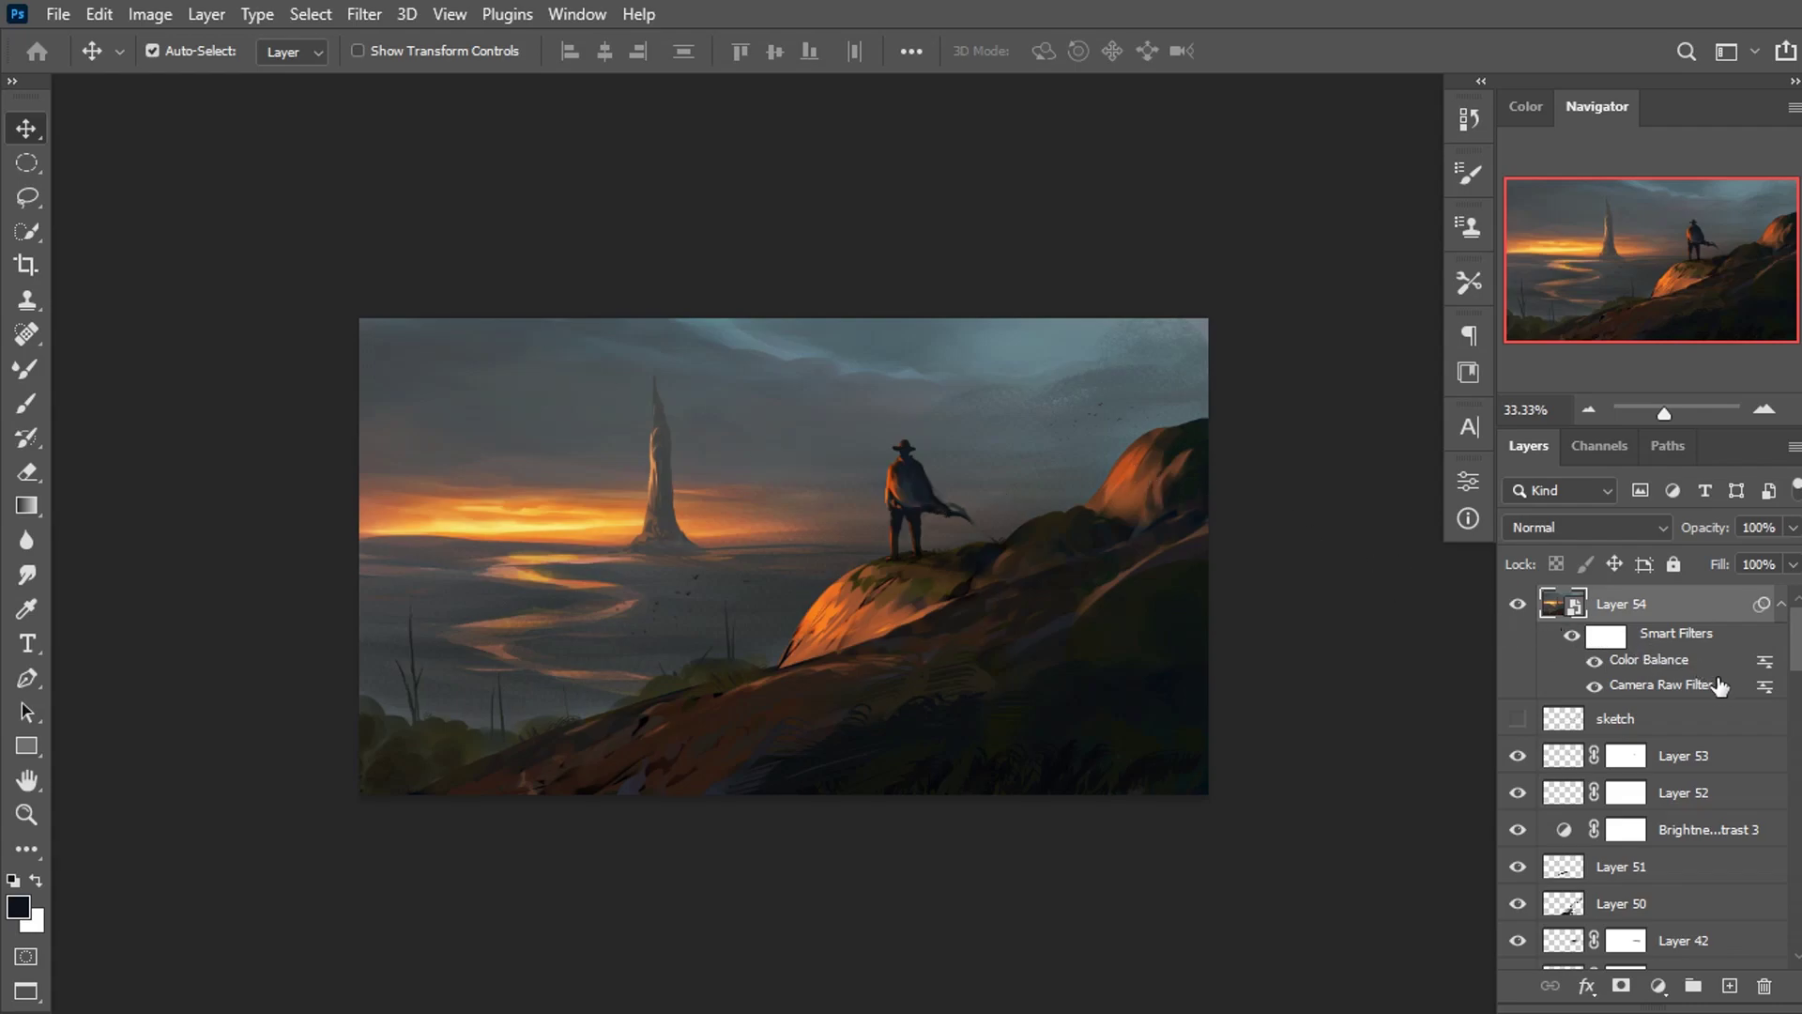
click(364, 14)
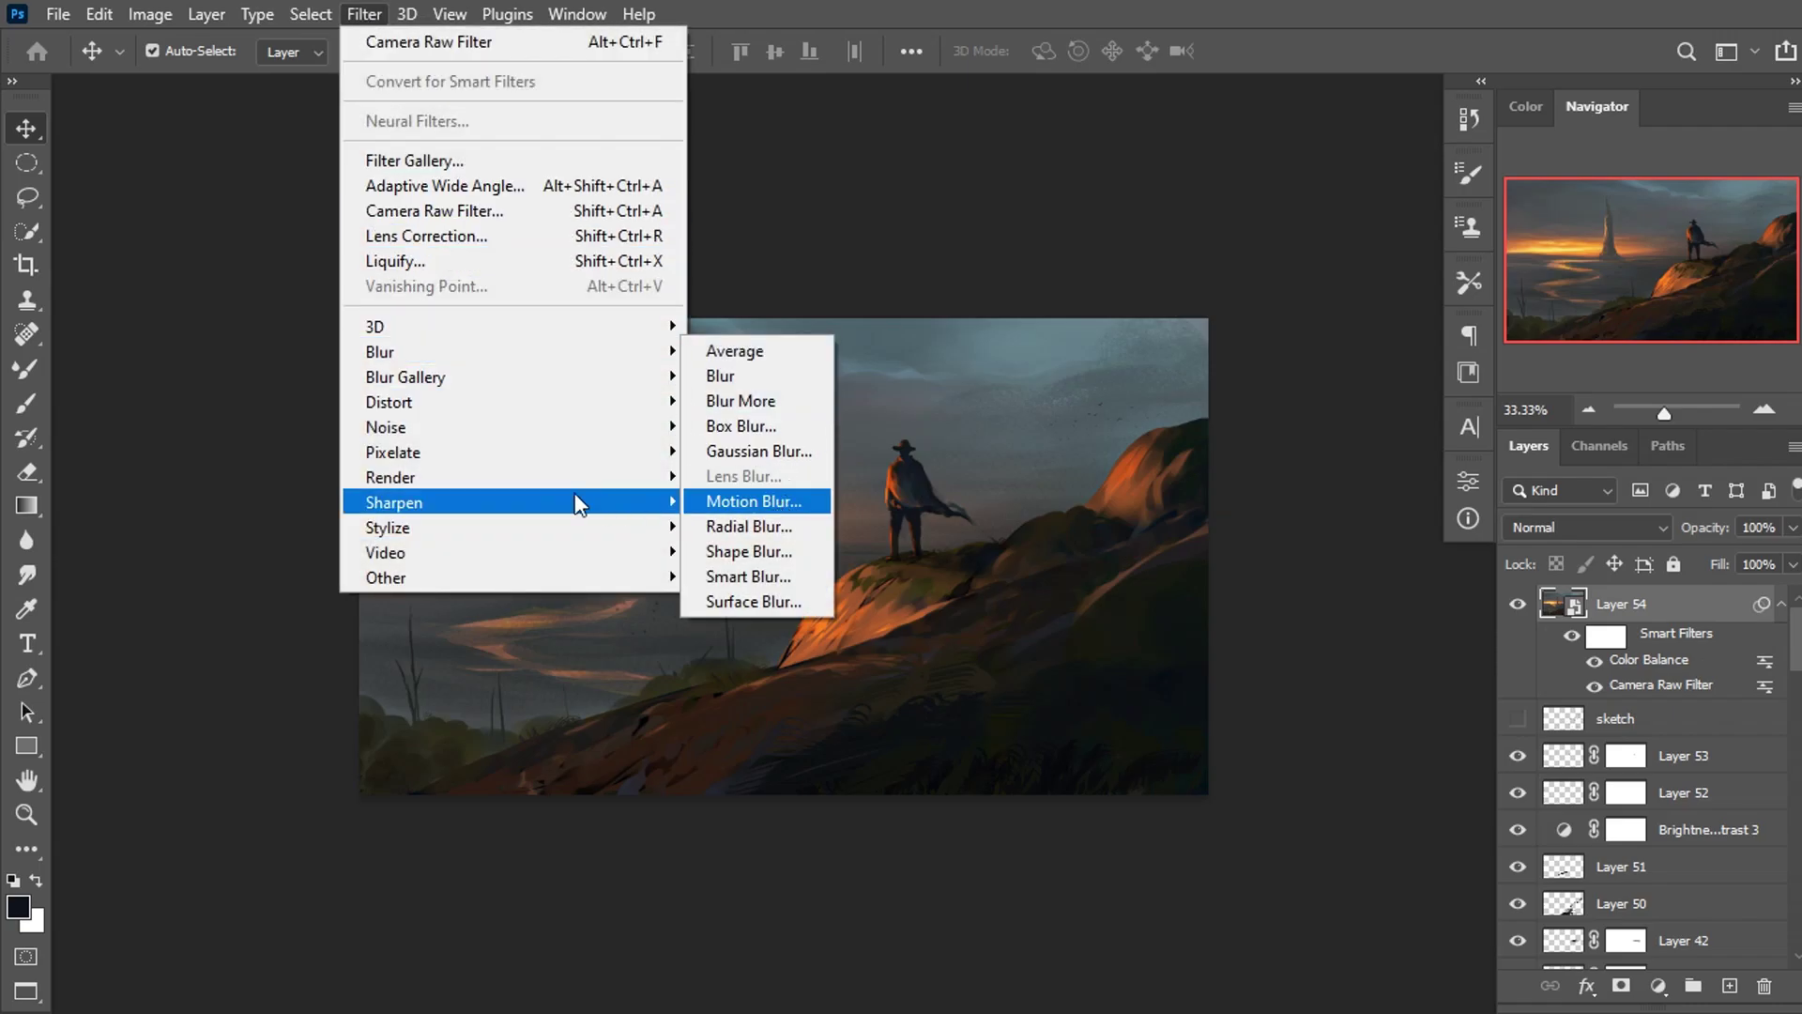
mouse_move(394, 503)
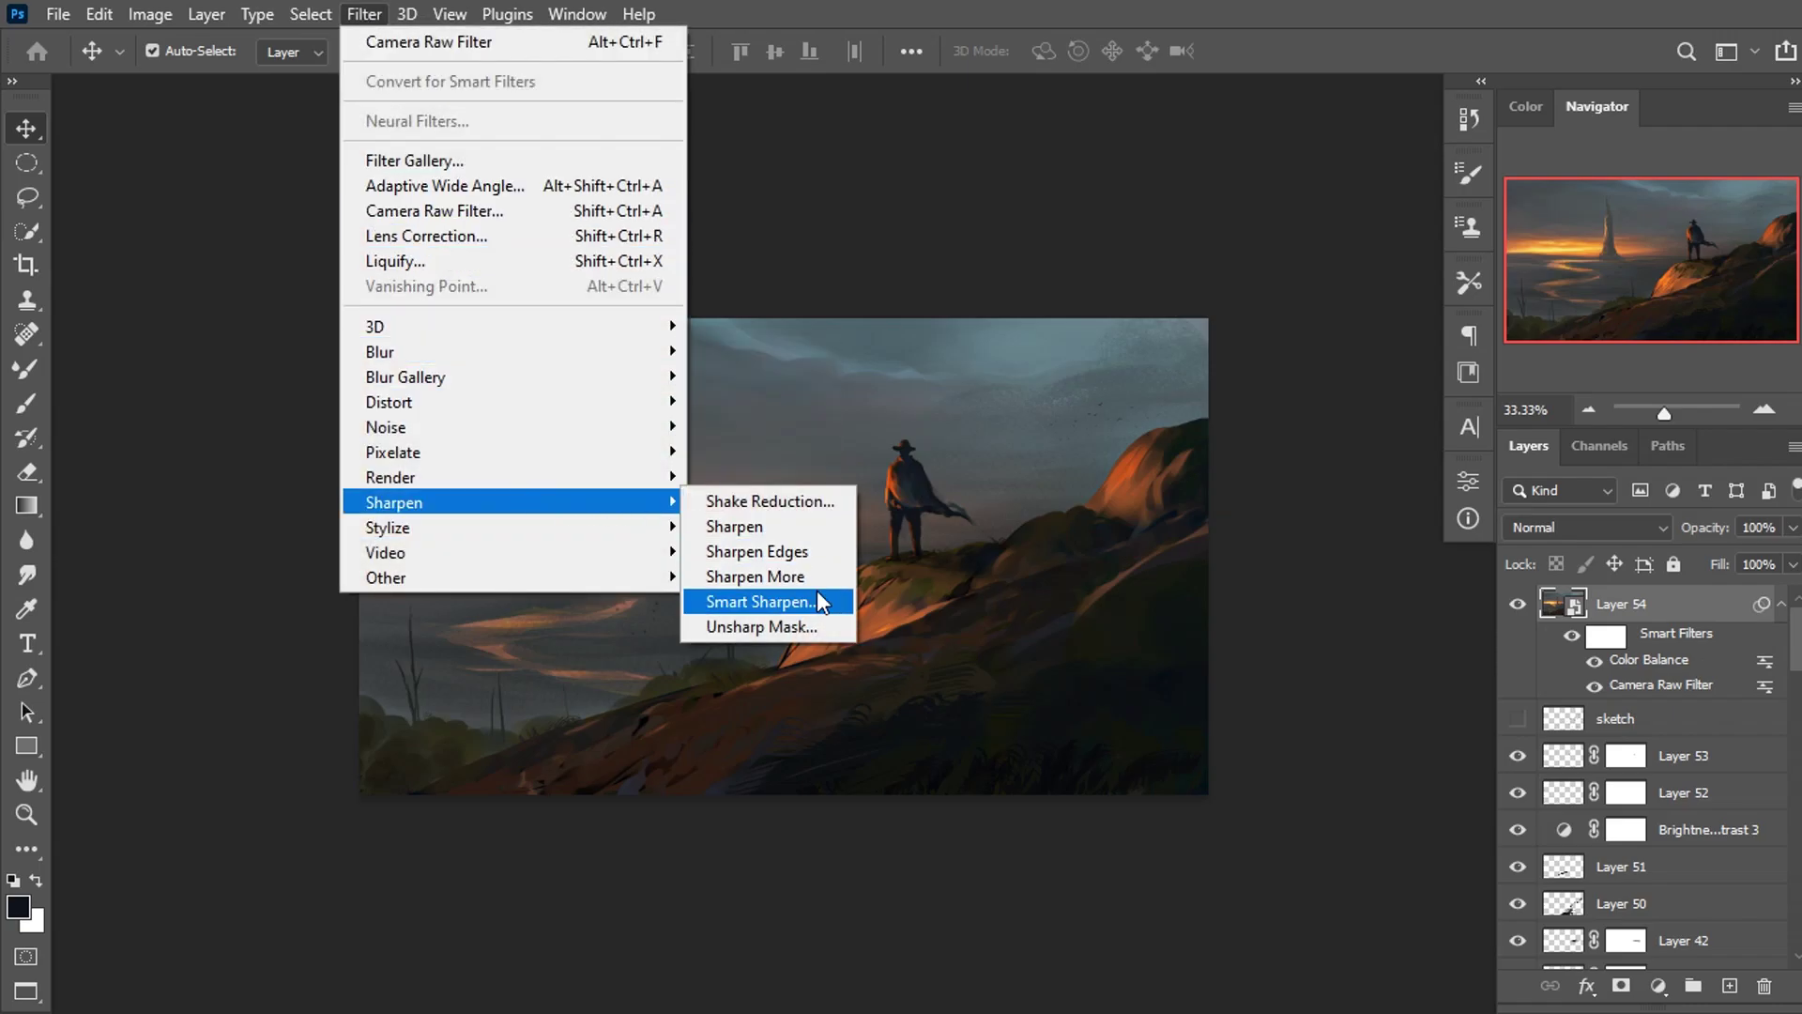
Apply Smart Sharpen (Amount 80%, Radius 1.3 px) and inspect the sharpened figure.
click(817, 597)
drag(1070, 450, 1295, 234)
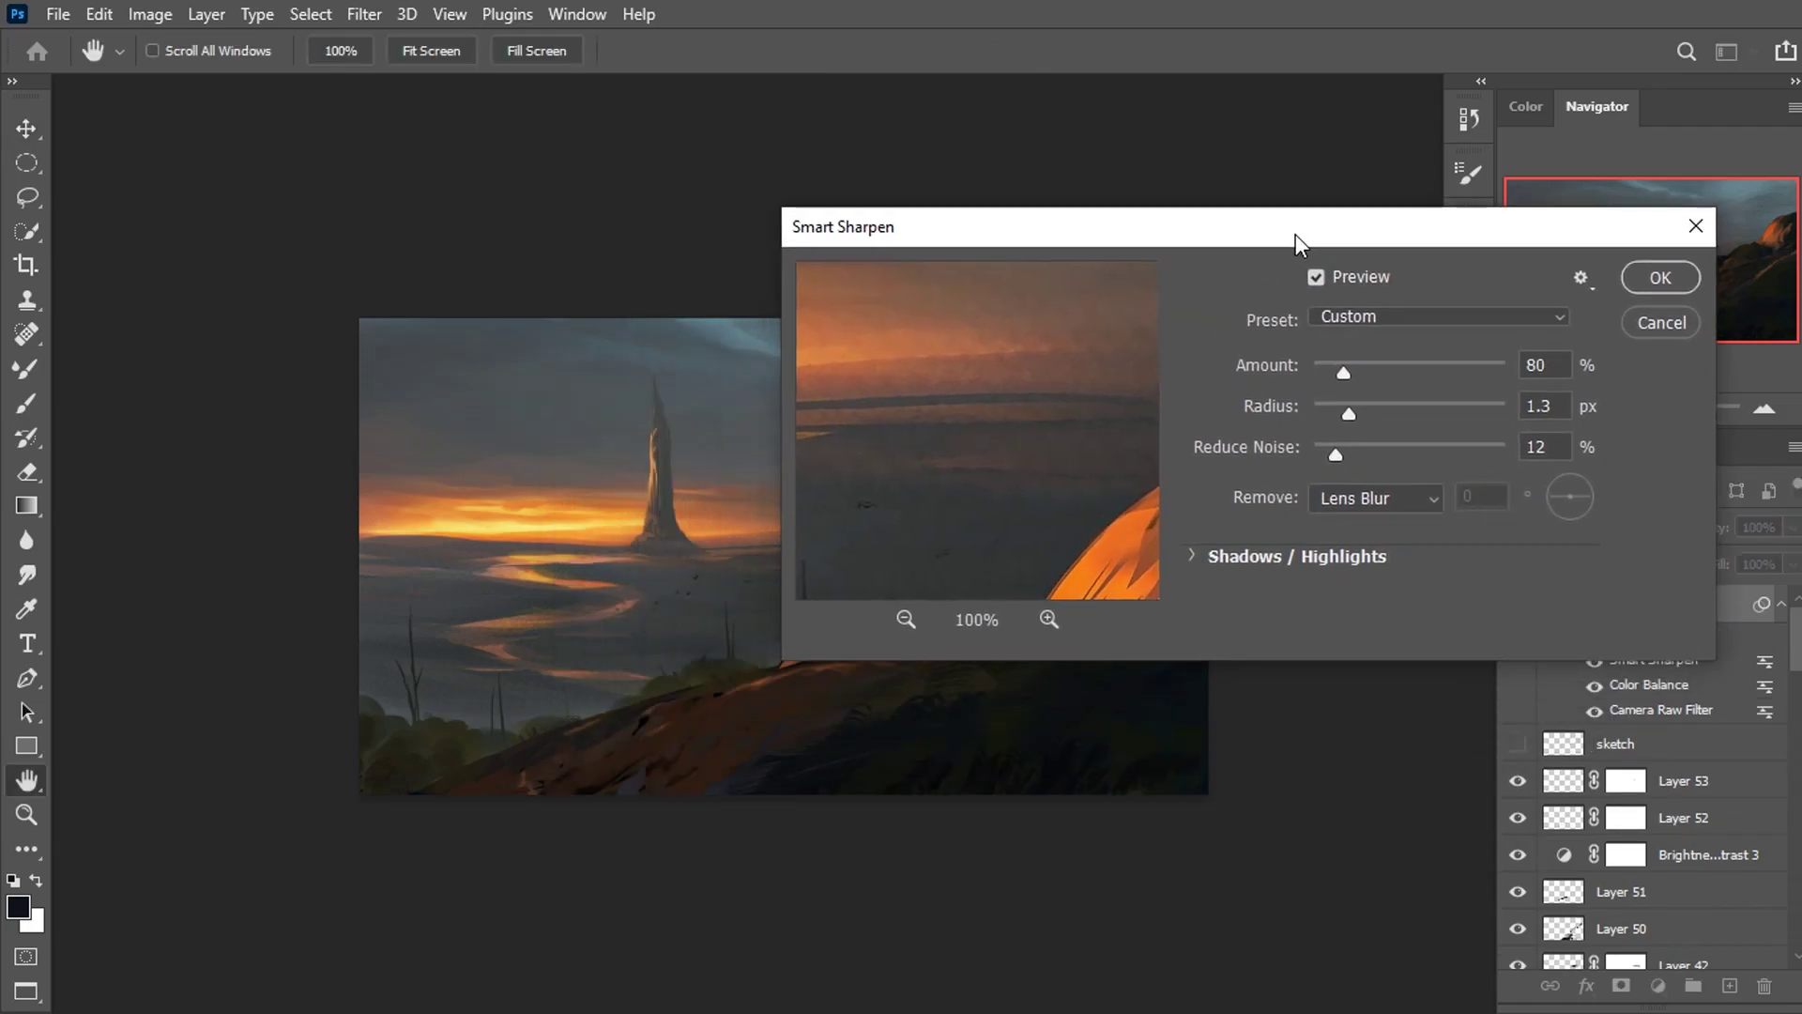
key(ctrl+plus)
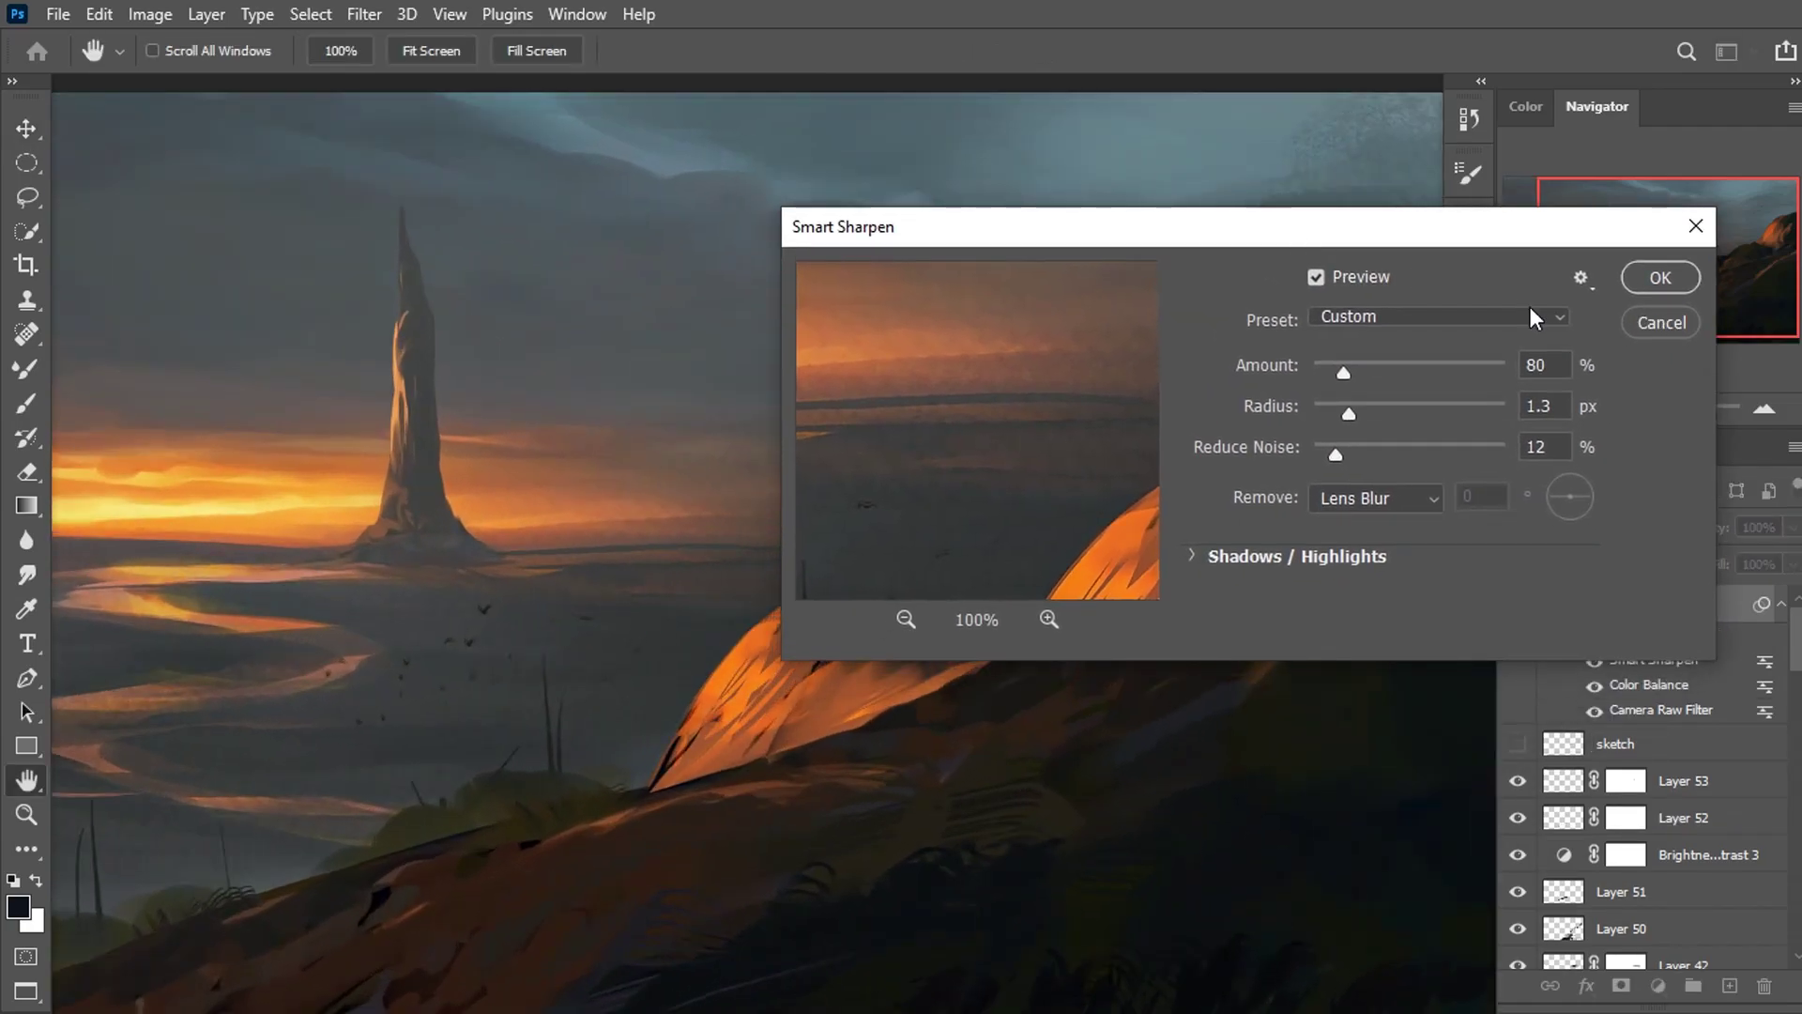
click(1659, 278)
key(ctrl+plus)
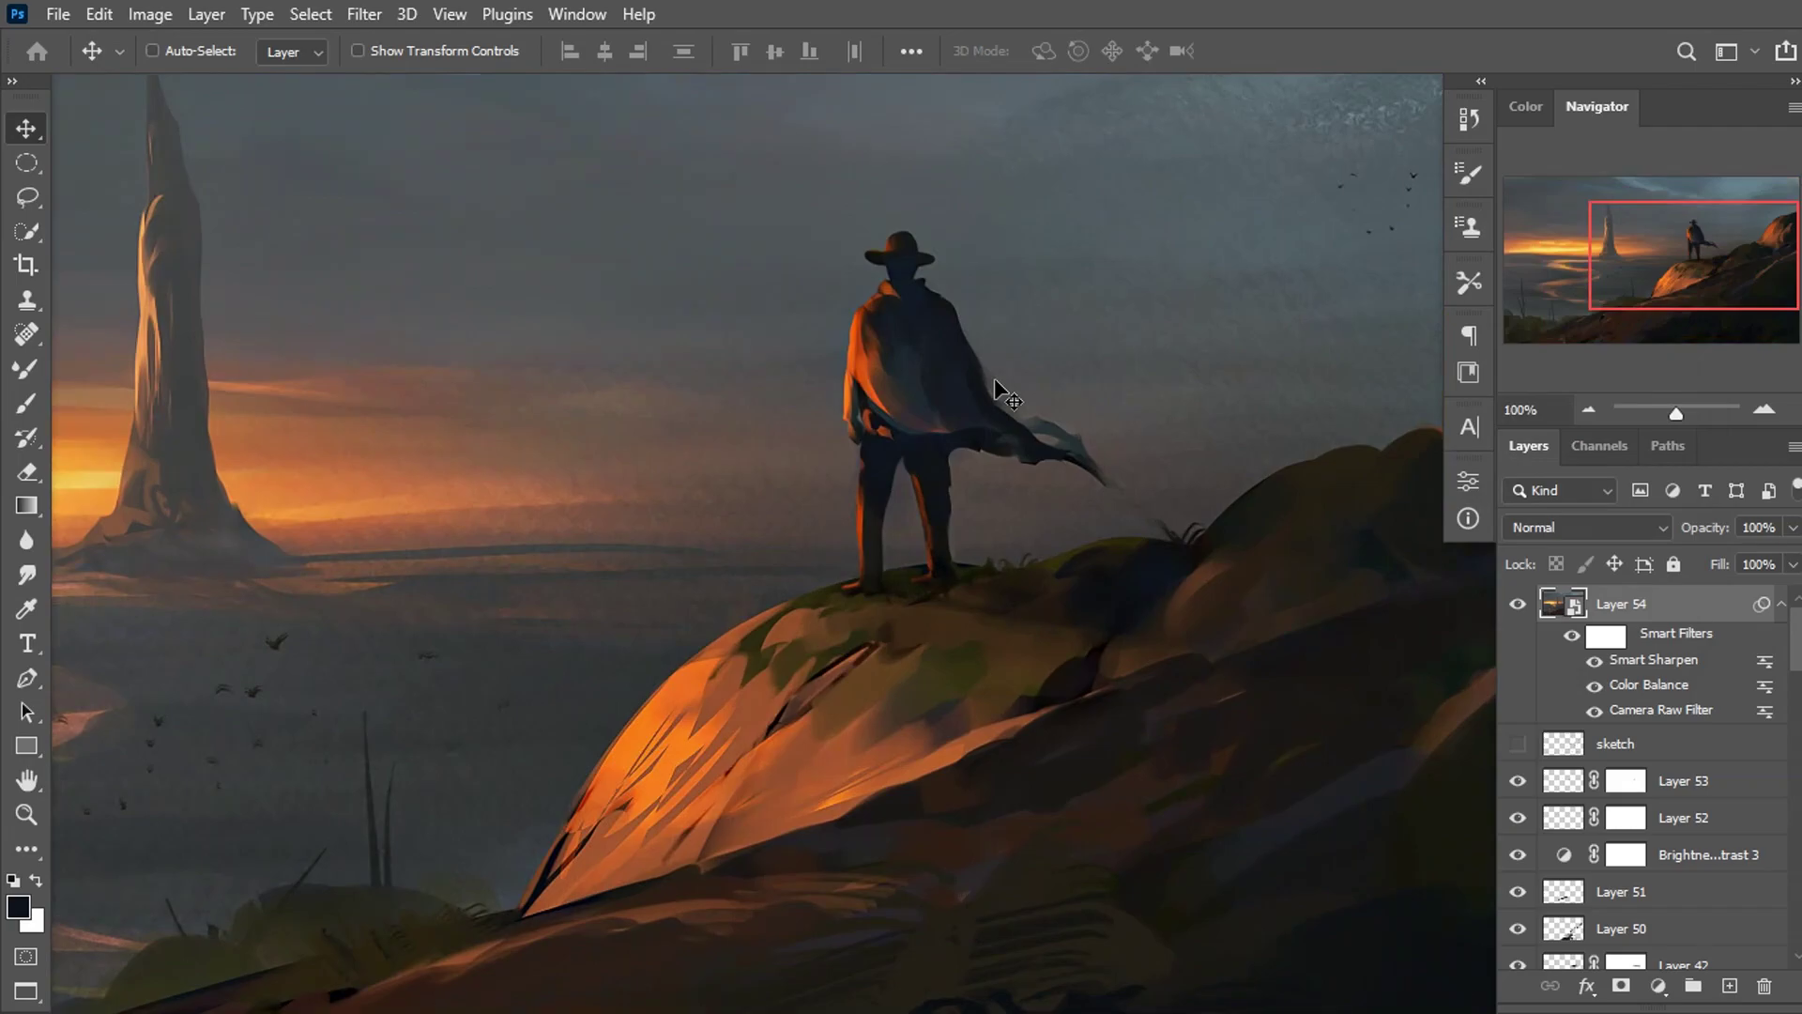
key(ctrl+minus)
Add a soft Filter Gallery Grain texture with low intensity to Layer 54.
click(364, 14)
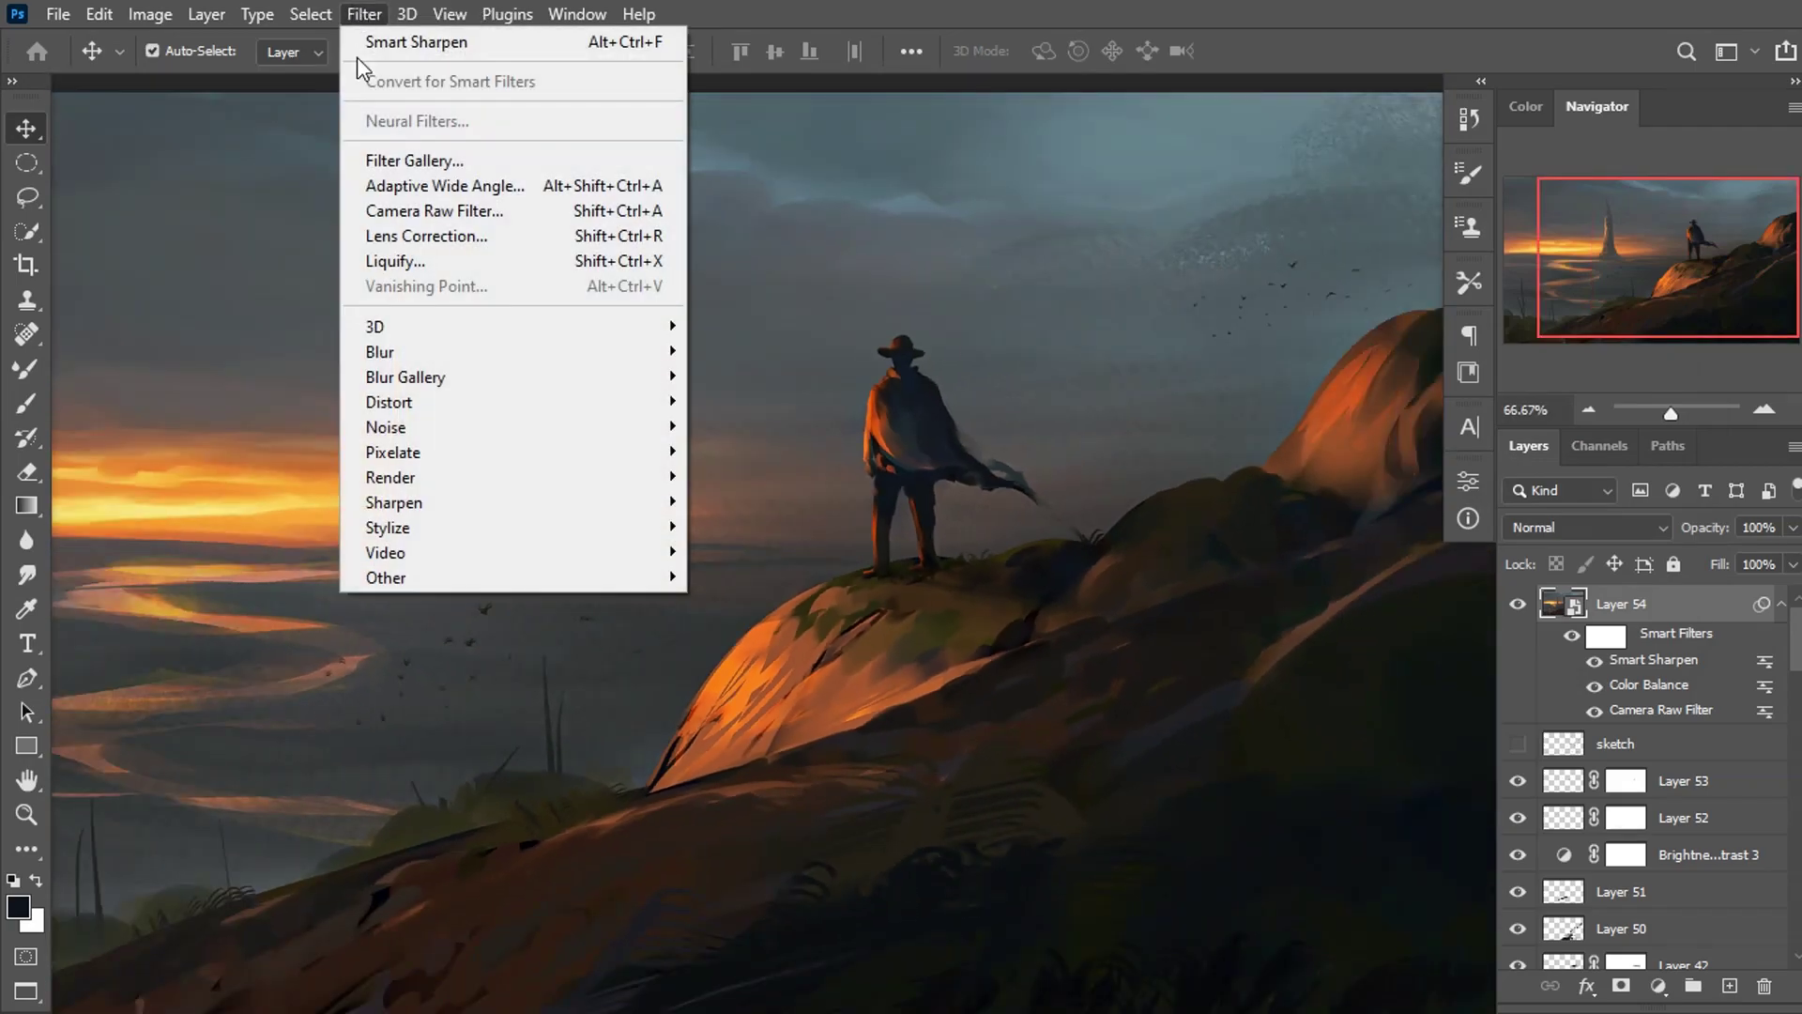
click(385, 169)
drag(748, 419, 430, 310)
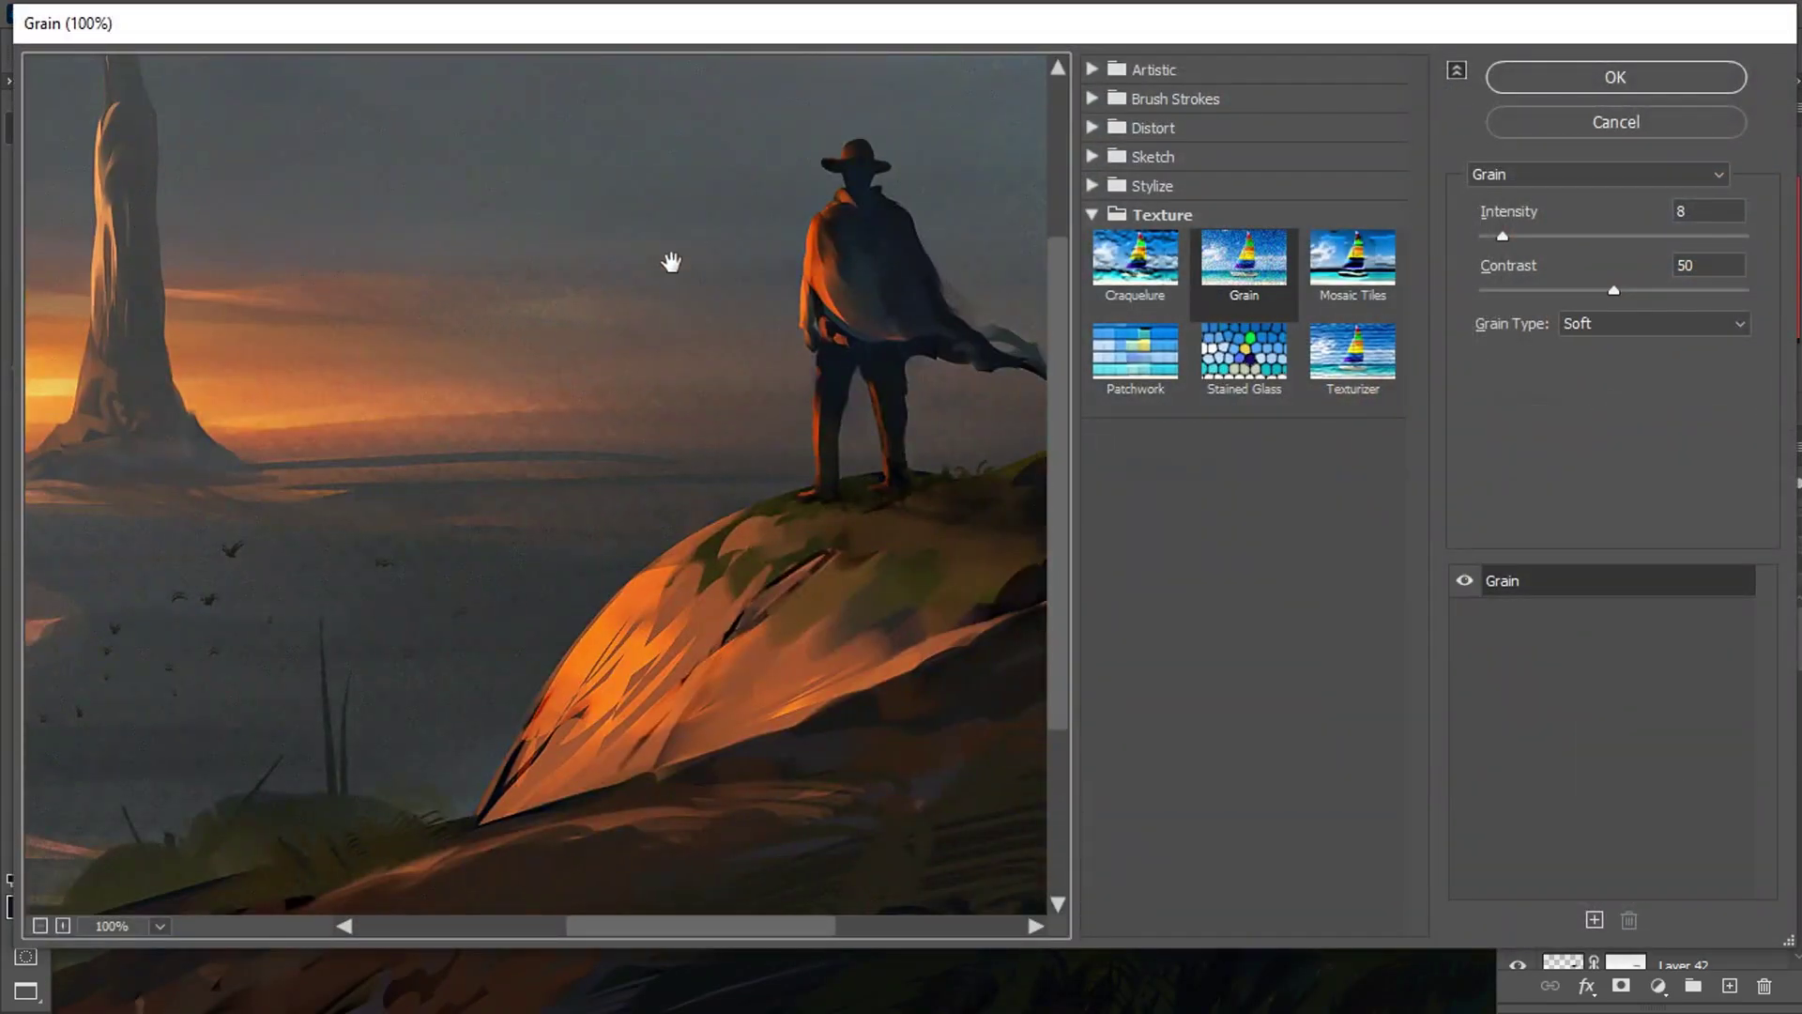
click(1704, 210)
text(3)
key(Return)
key(Tab)
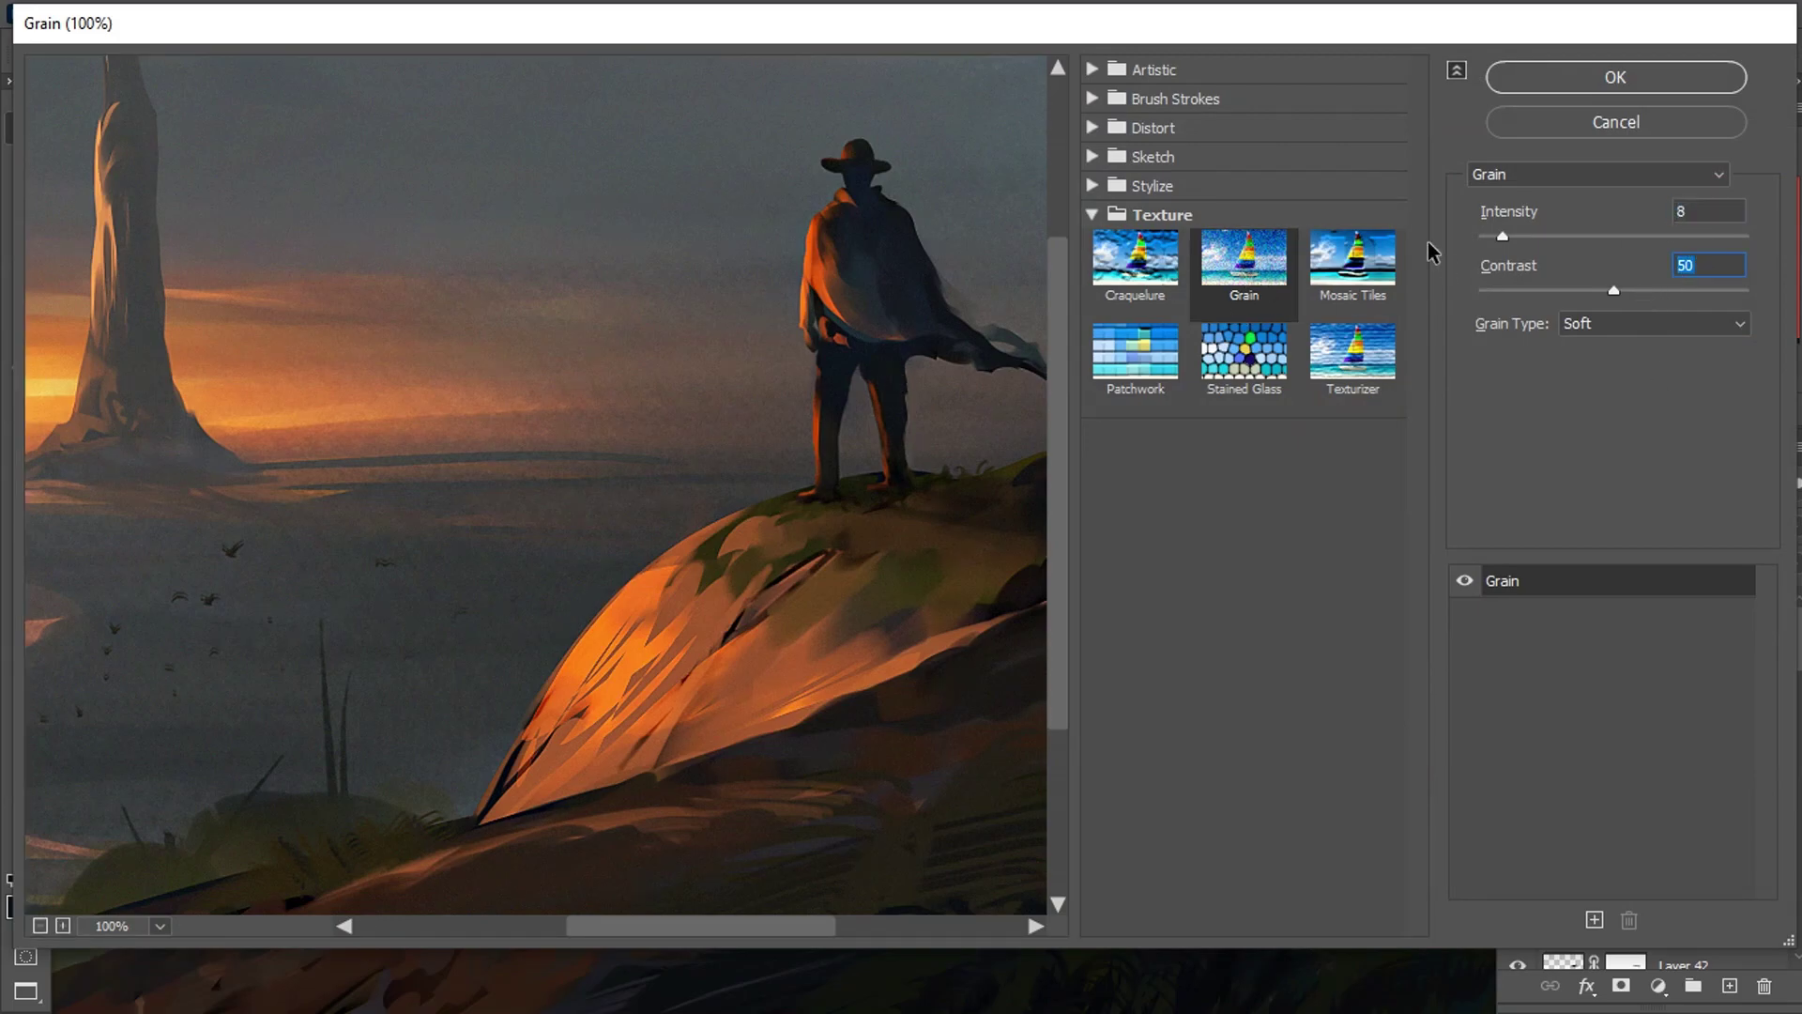
click(1555, 77)
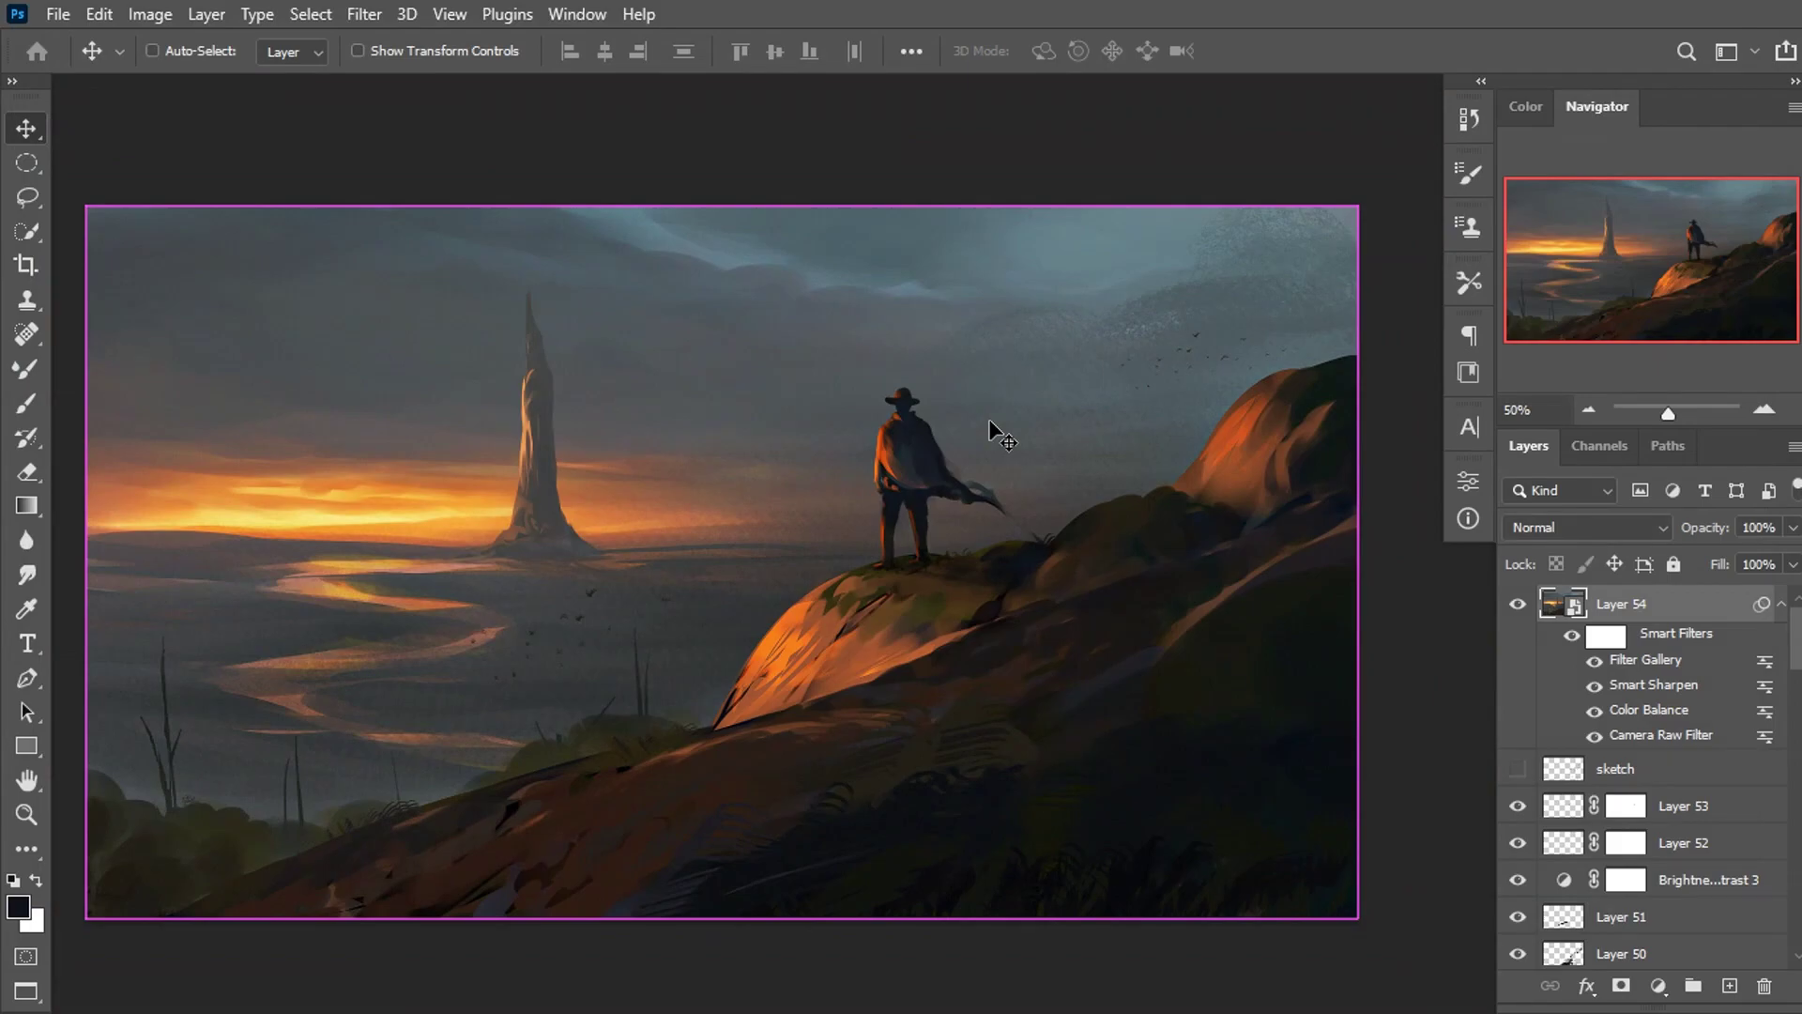